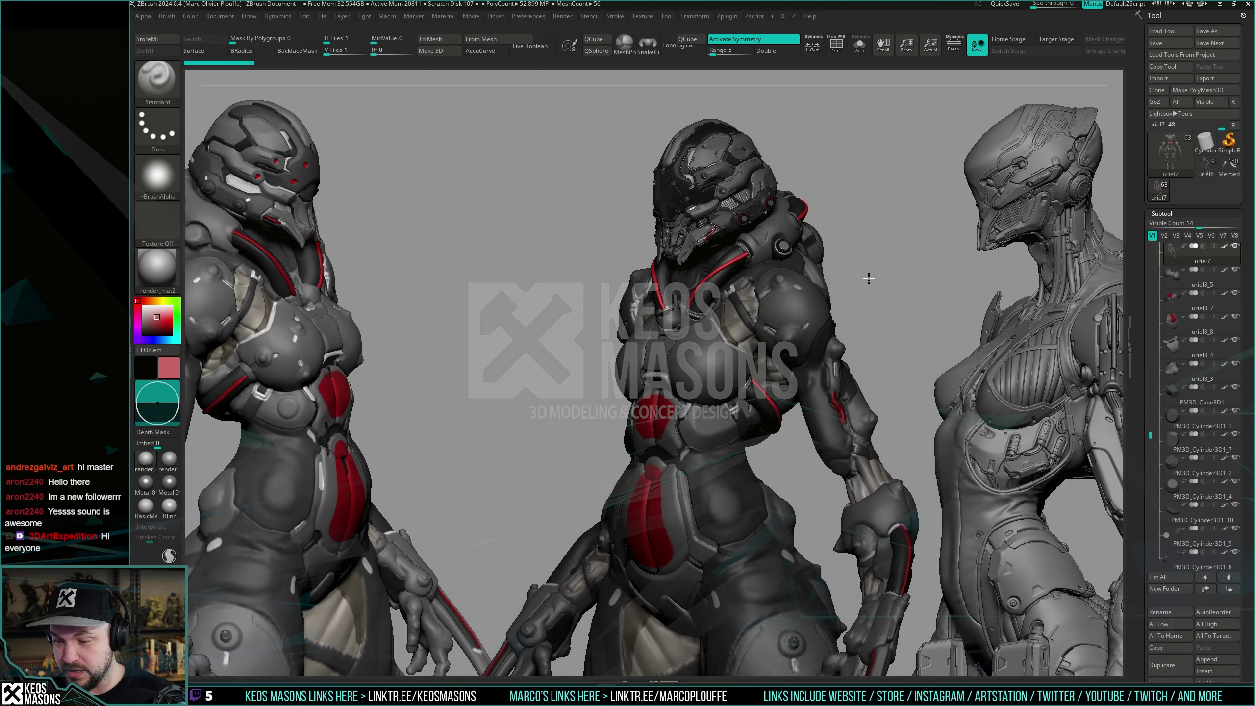
Check the polygroups of the active uriel7 body subtool and switch off its polypaint display.
mouse_move(869, 279)
mouse_down()
mouse_move(897, 256)
mouse_move(888, 273)
mouse_up()
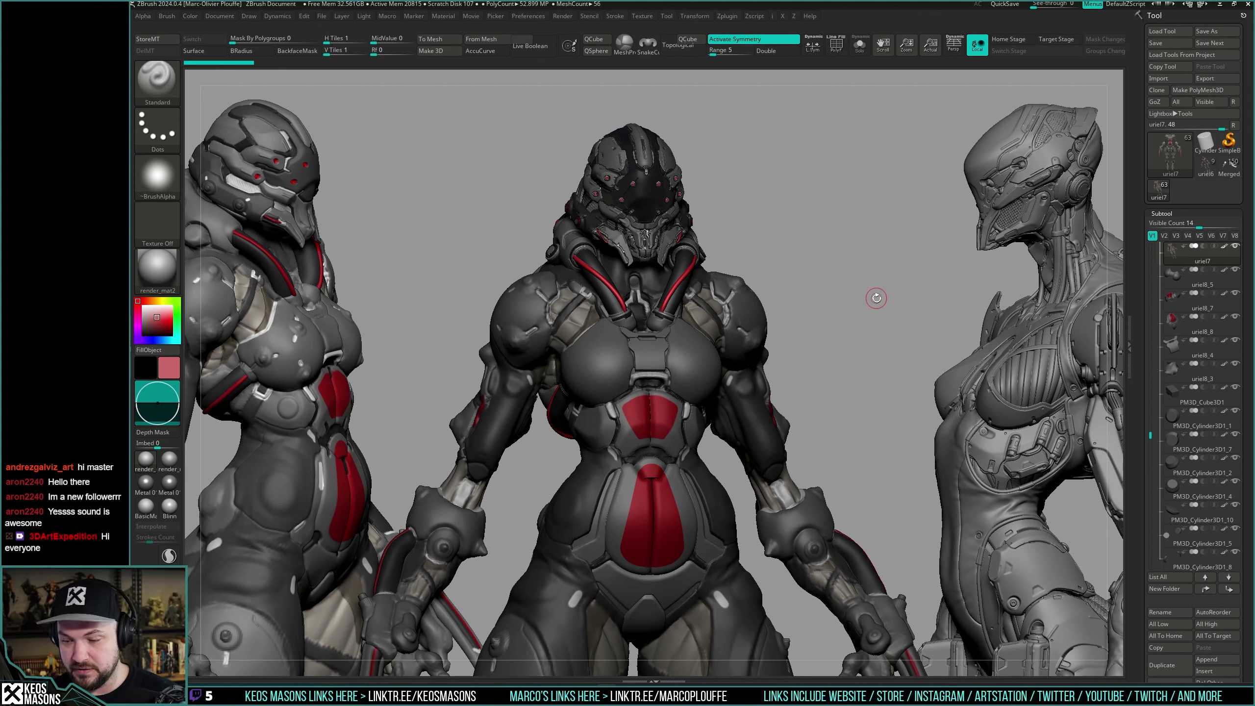
drag(881, 293, 862, 298)
key(alt+s)
key(shift+alt+s)
key(shift+f)
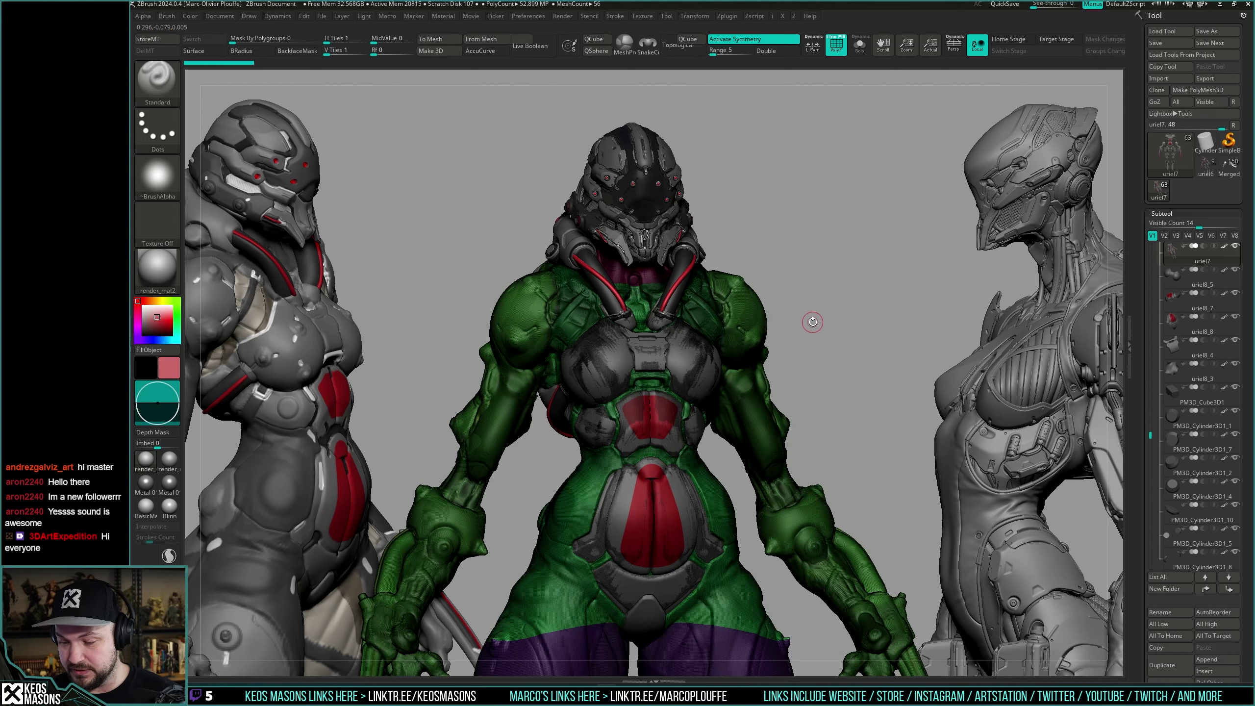
key(shift+f)
key(shift+c)
shift+drag(861, 306, 709, 422)
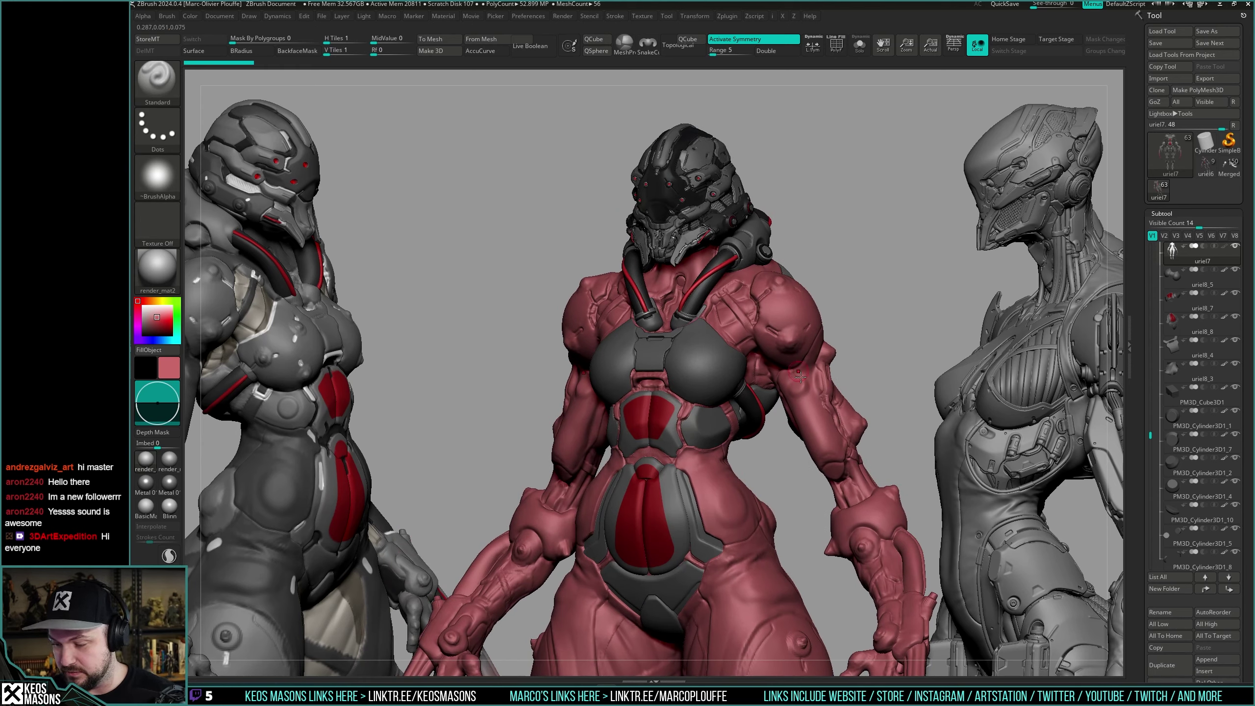
Examine the body and the armour parts over it from the front, the sides and the back.
mouse_move(795, 321)
mouse_down()
mouse_move(810, 319)
mouse_move(774, 332)
mouse_up()
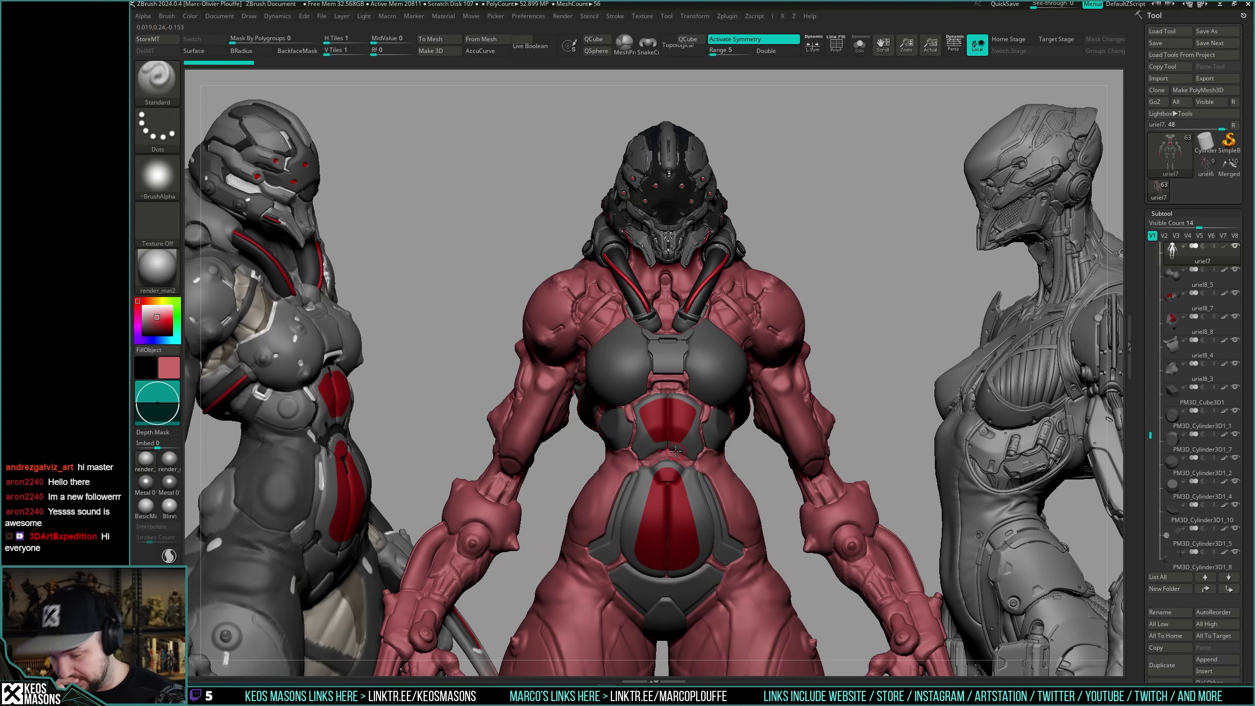
drag(824, 277, 803, 309)
right_drag(724, 354, 911, 297)
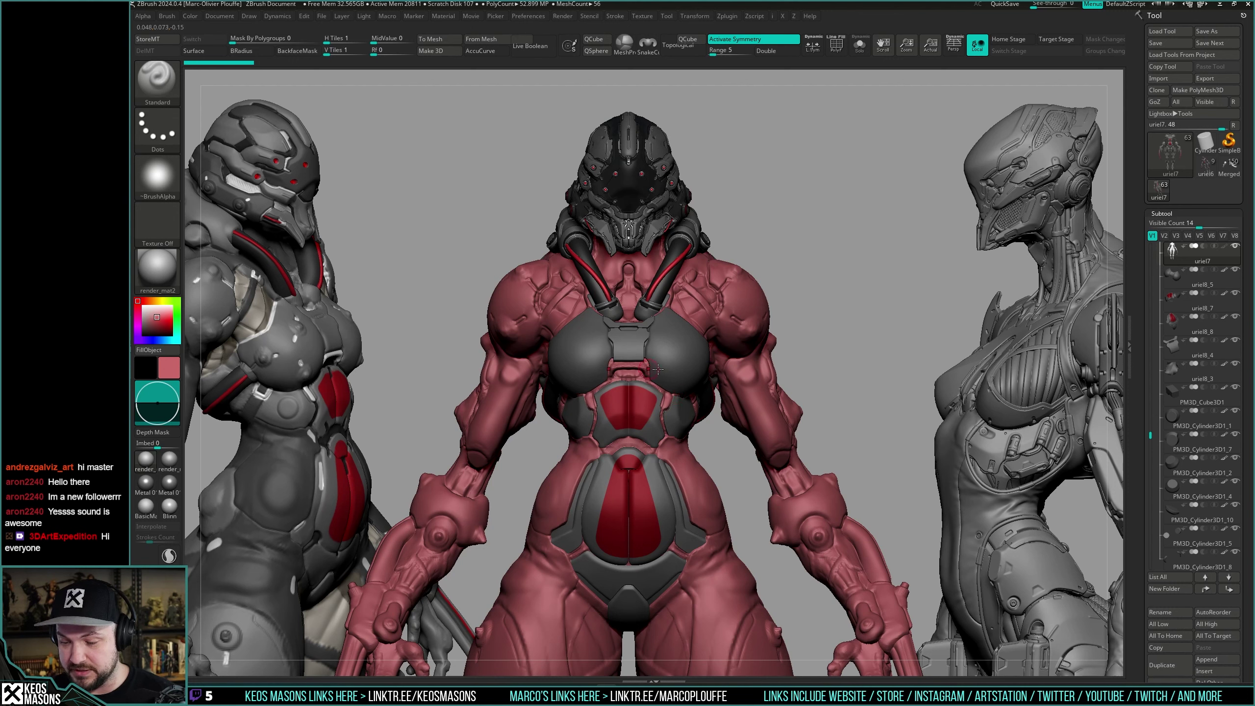
mouse_move(877, 308)
right_down()
mouse_move(852, 303)
mouse_move(883, 301)
right_up()
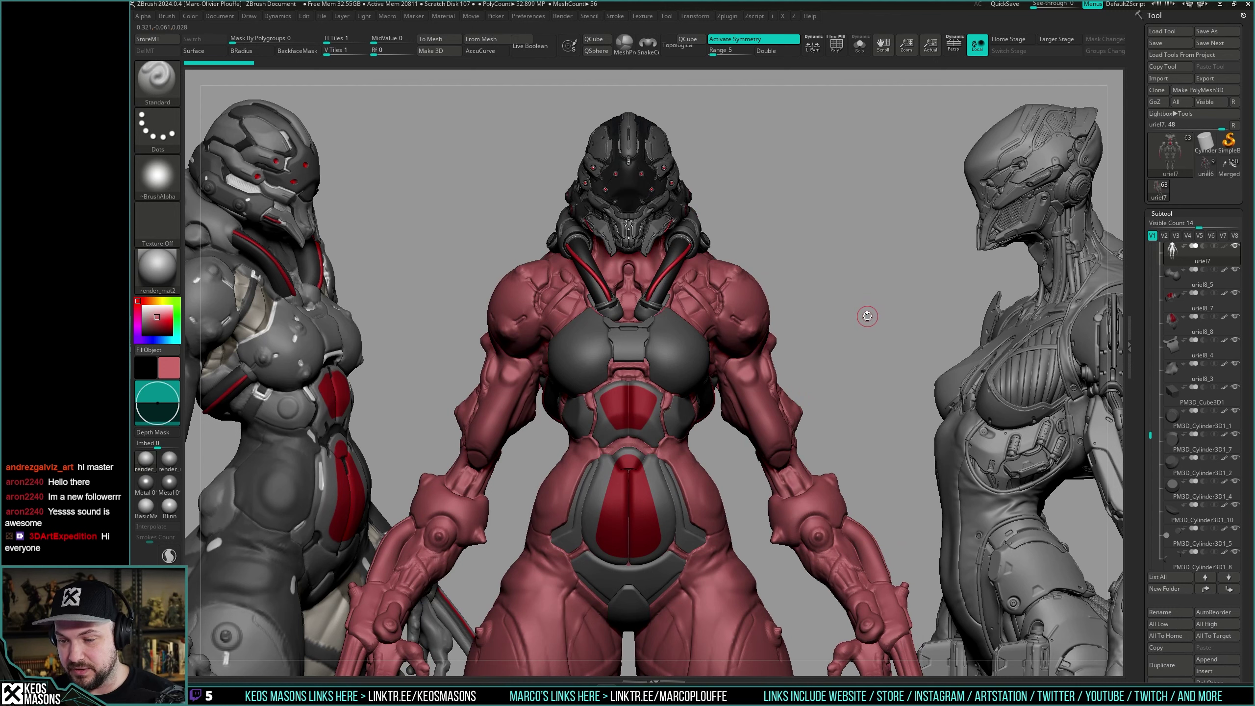
right_drag(861, 316, 875, 315)
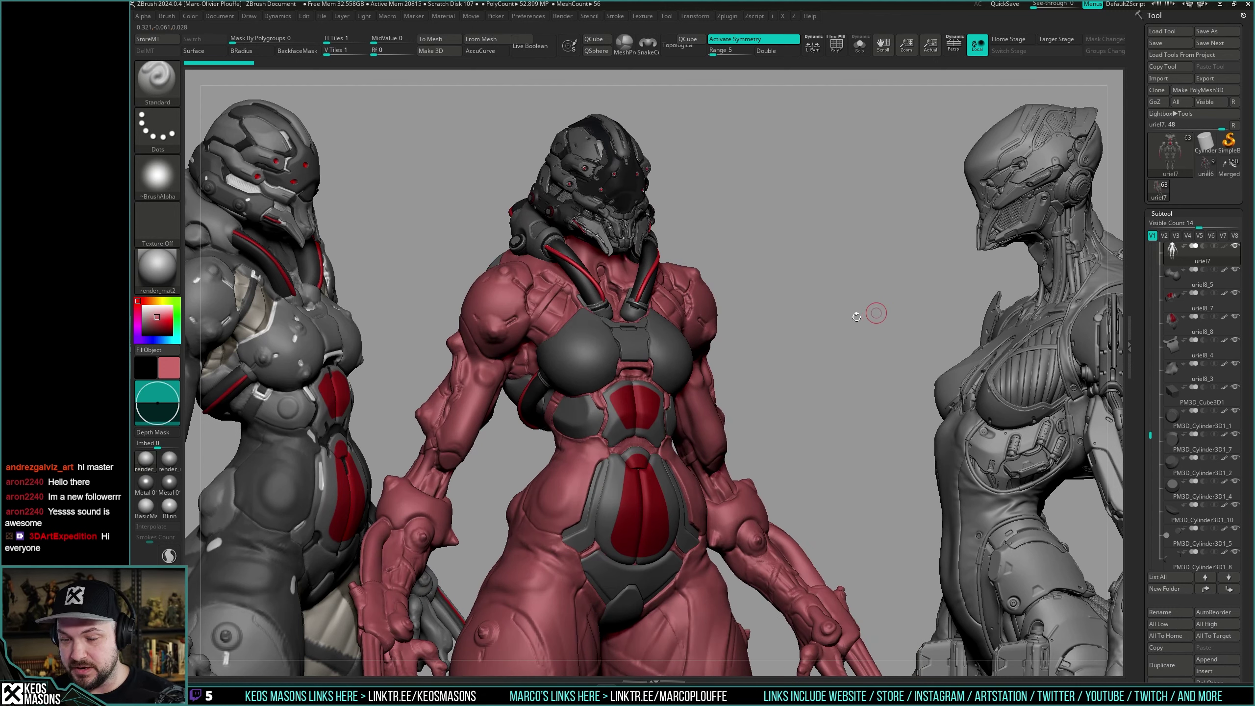
right_drag(841, 311, 733, 266)
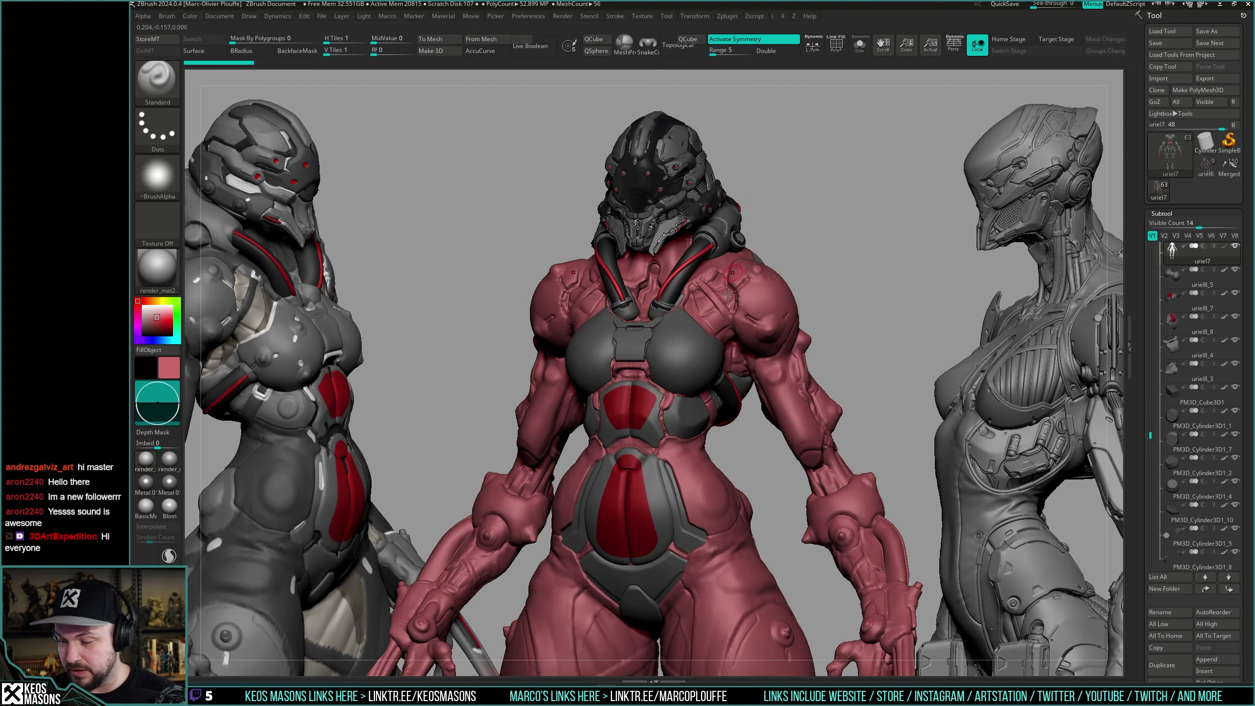
right_drag(881, 289, 726, 258)
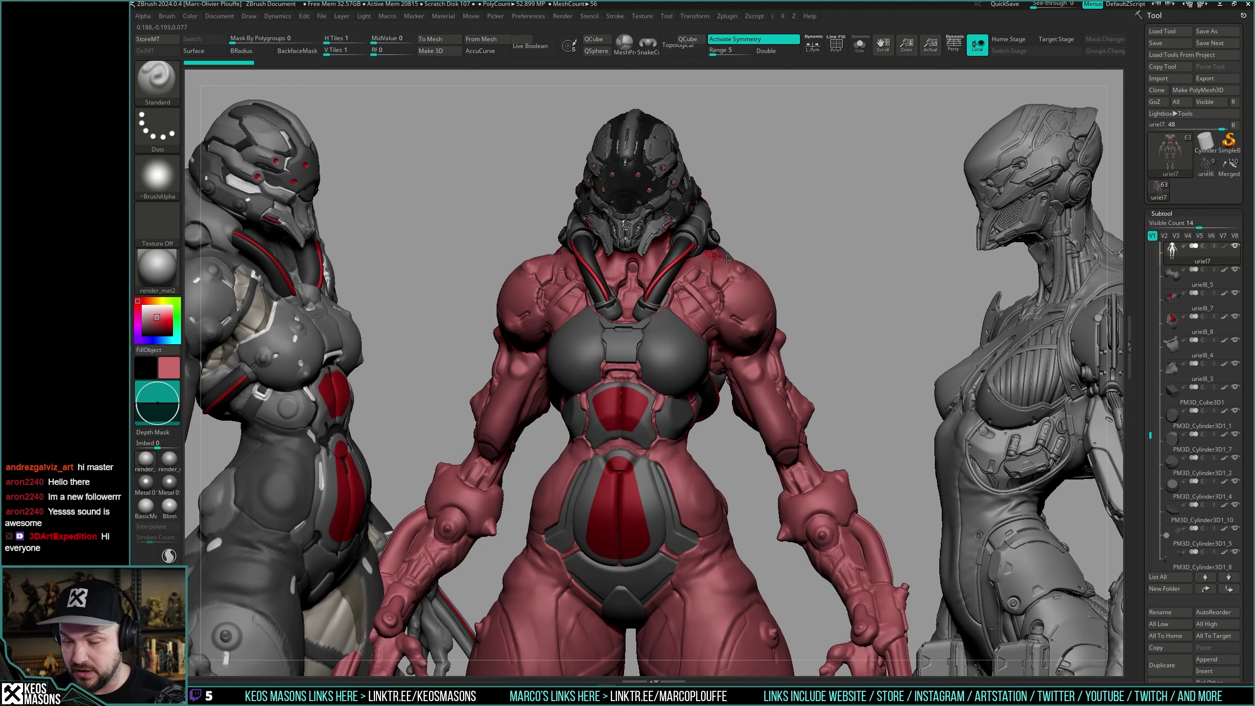
right_drag(743, 348, 704, 242)
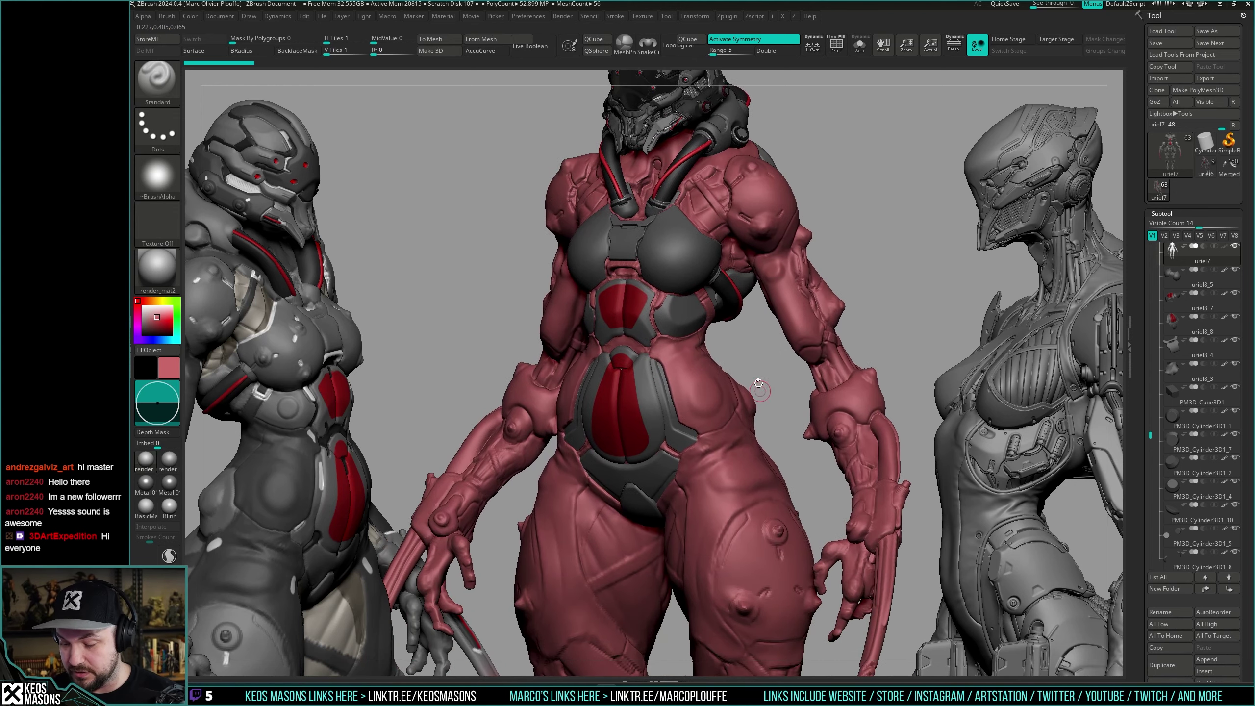
right_drag(915, 277, 773, 379)
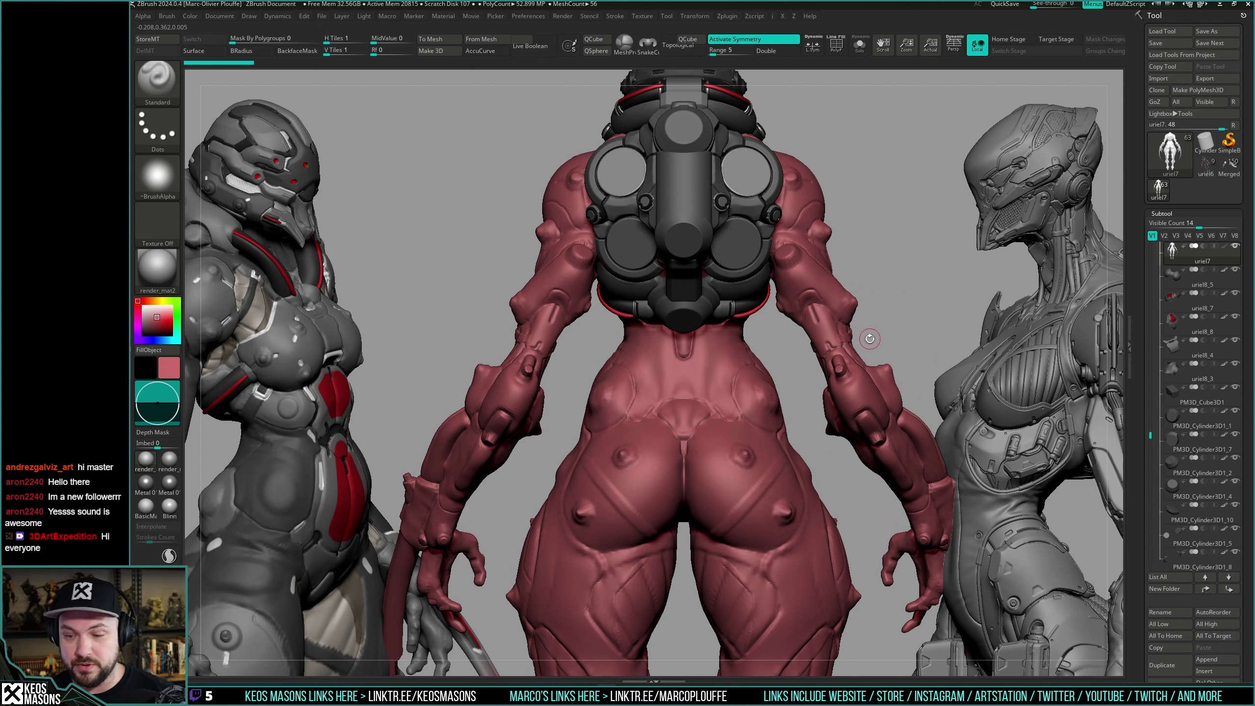
mouse_move(899, 302)
right_down()
mouse_move(913, 291)
mouse_move(813, 328)
mouse_move(831, 297)
mouse_move(877, 311)
right_up()
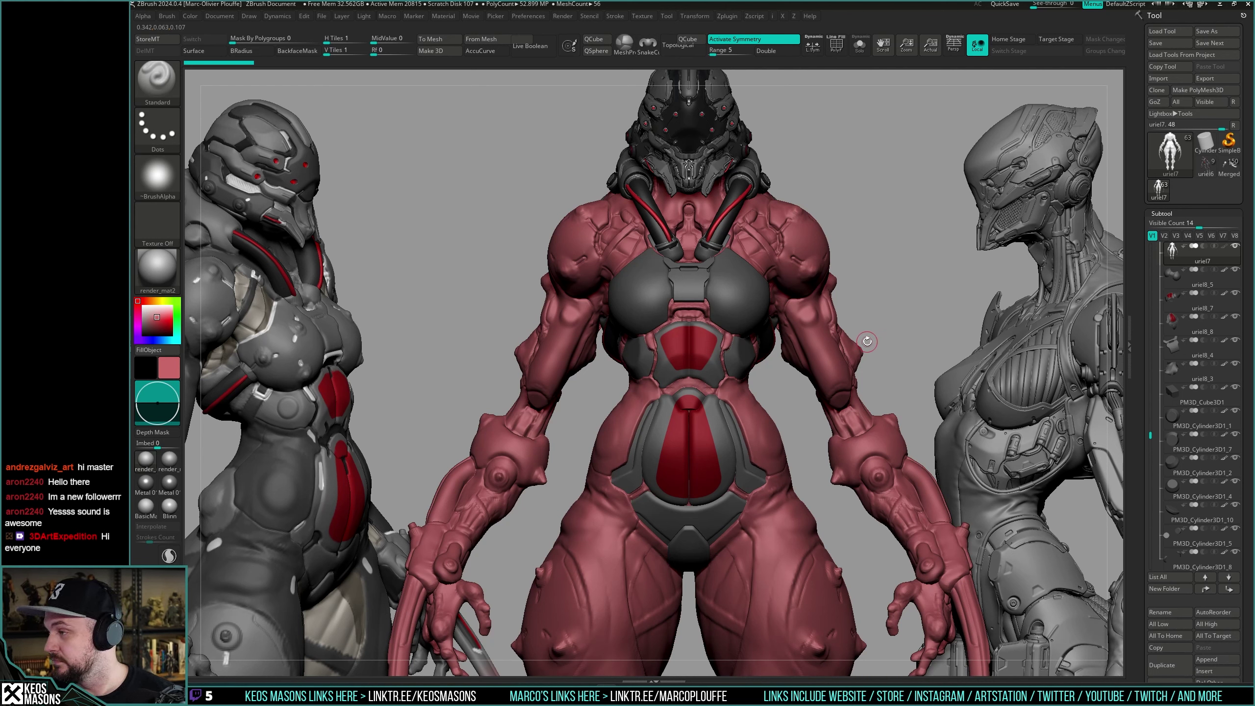
Select the round PM3D_Cylinder3D1_4 cap at the base of the backpack and inspect its polygroups.
right_drag(864, 346, 743, 270)
alt+click(744, 271)
key(alt+shift+s)
key(ctrl+shift+f)
key(shift+f)
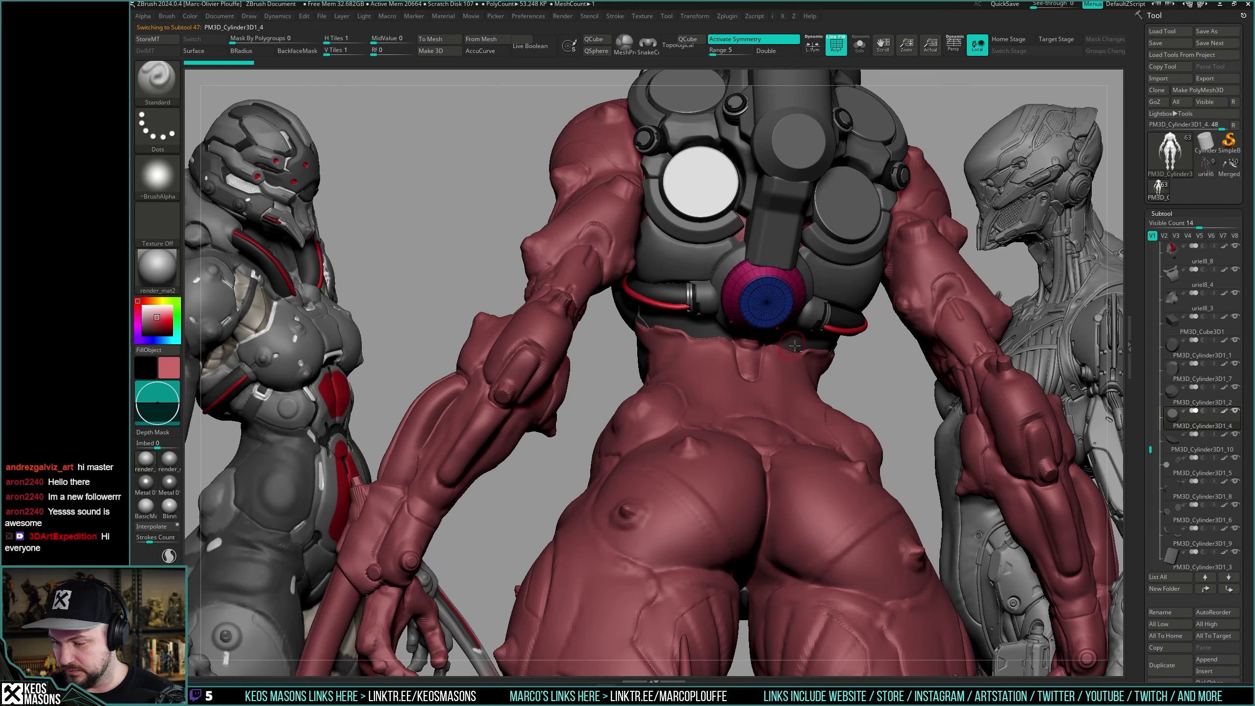
key(shift+f)
mouse_move(822, 336)
right_down()
mouse_move(808, 381)
mouse_move(817, 342)
right_up()
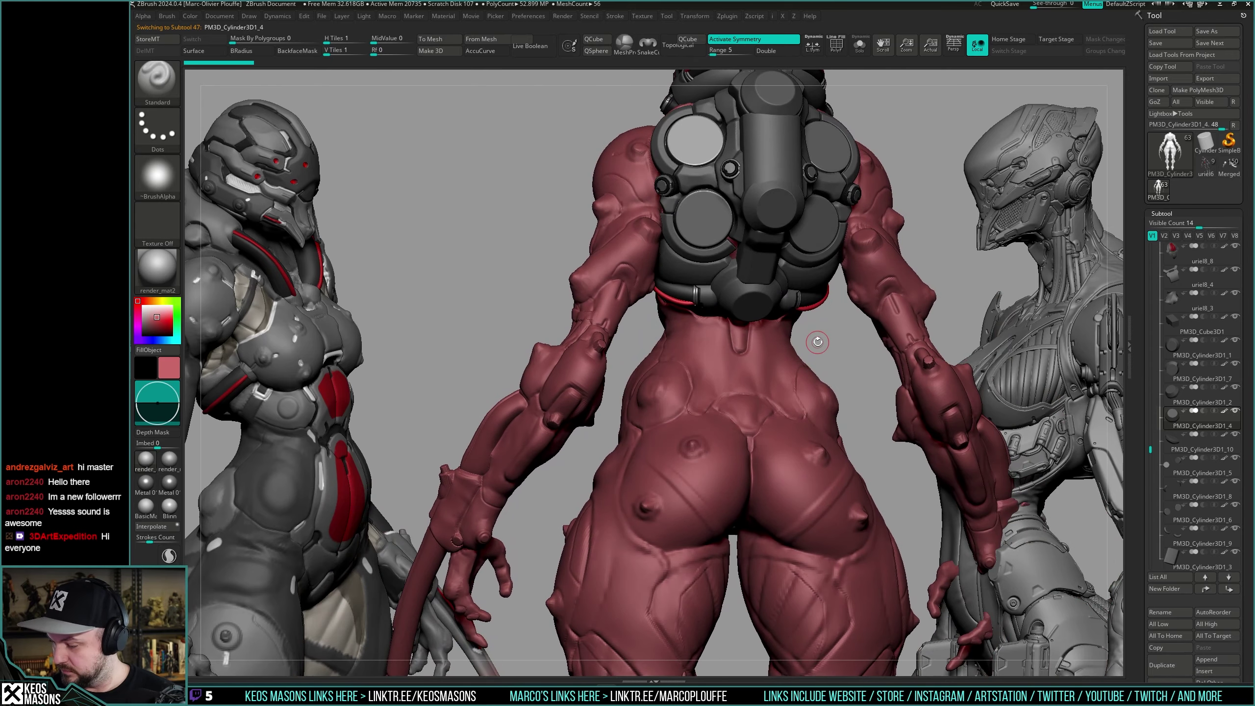
Isolate and clone PM3D_Cylinder3D1_4 as a separate tool, and insert the PM3D_Cylinder3D1_10 disc into it as a second subtool.
key(alt+s)
click(1172, 443)
click(1174, 420)
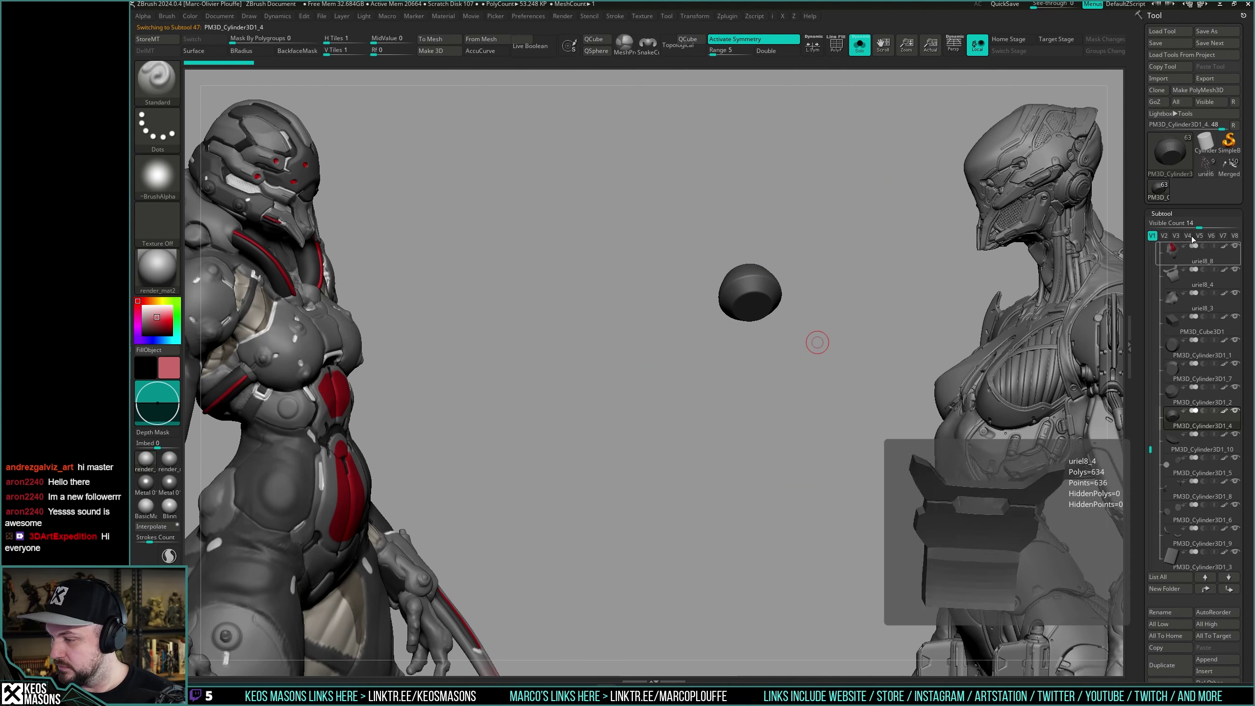
click(1175, 448)
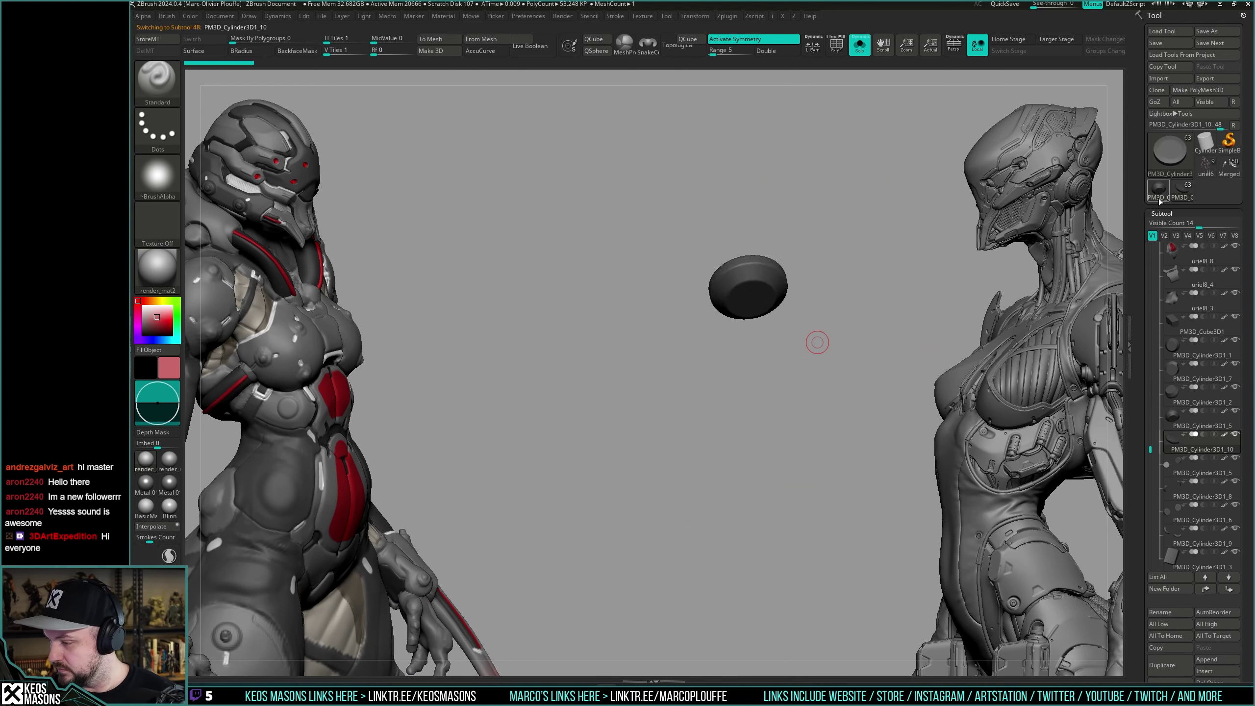
click(1205, 659)
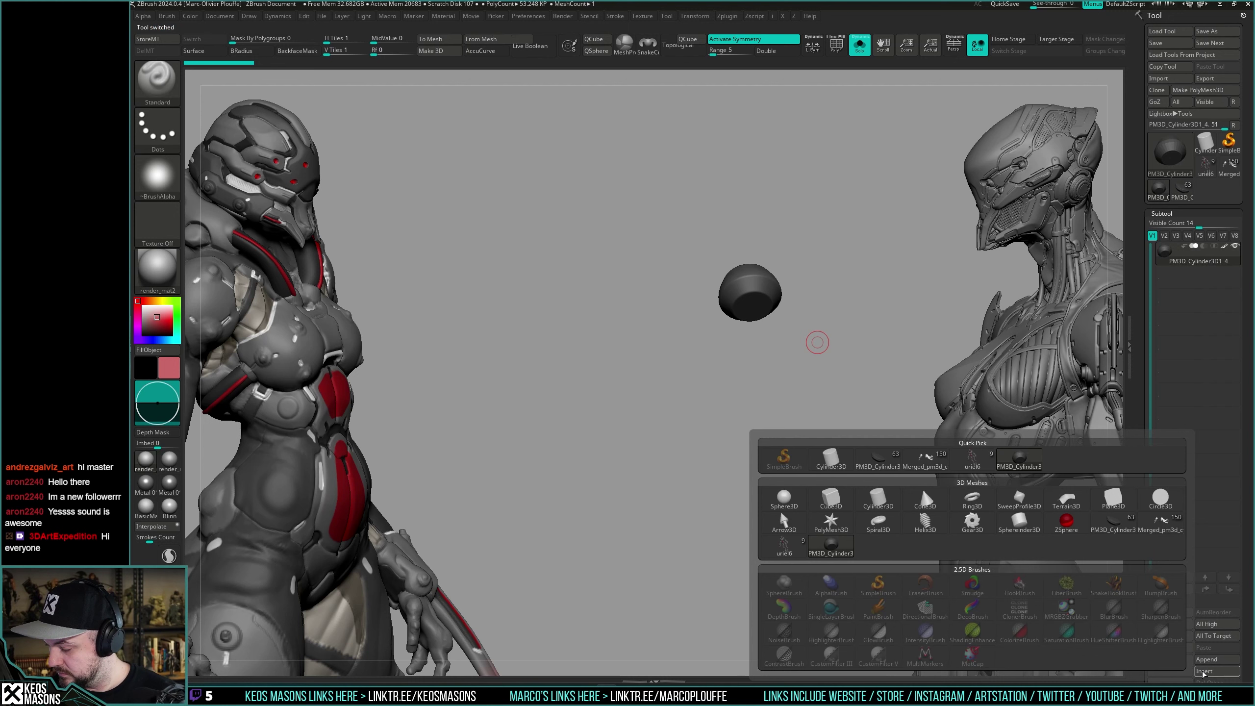
click(1116, 524)
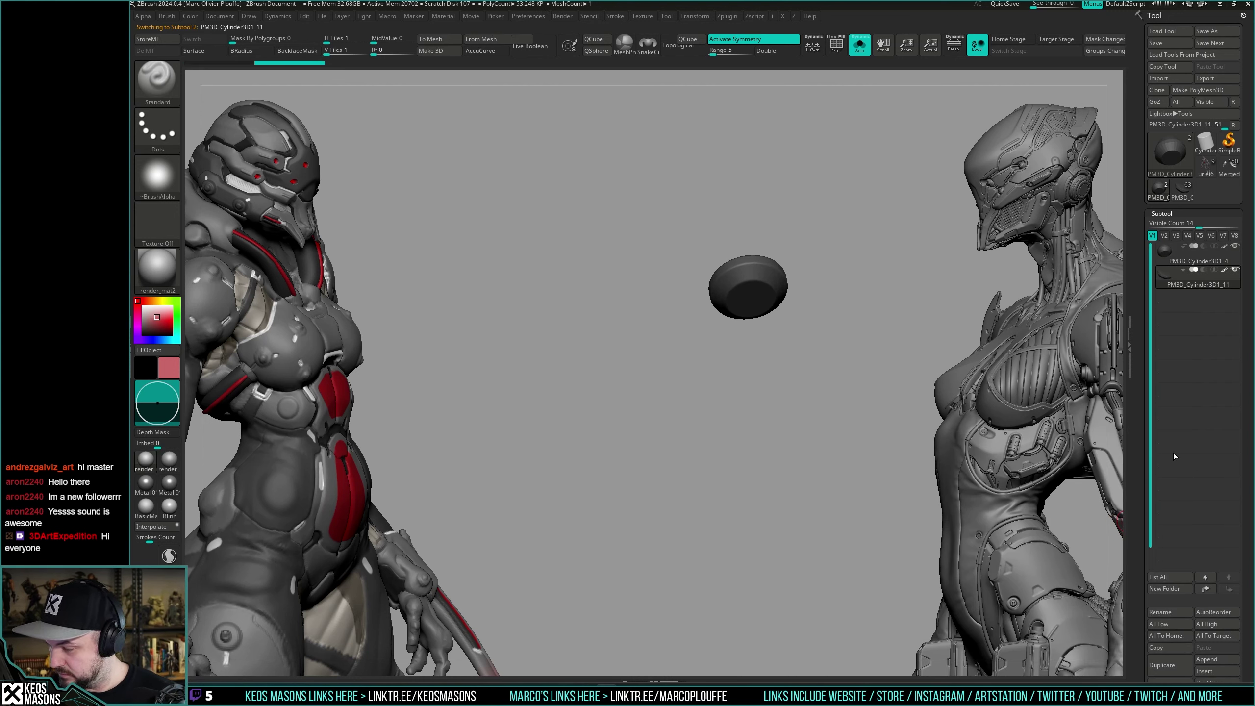
Merge the first cylinder subtool with the inserted disc into a single subtool using MergeDown.
click(1164, 257)
scroll(1176, 563, down, 3)
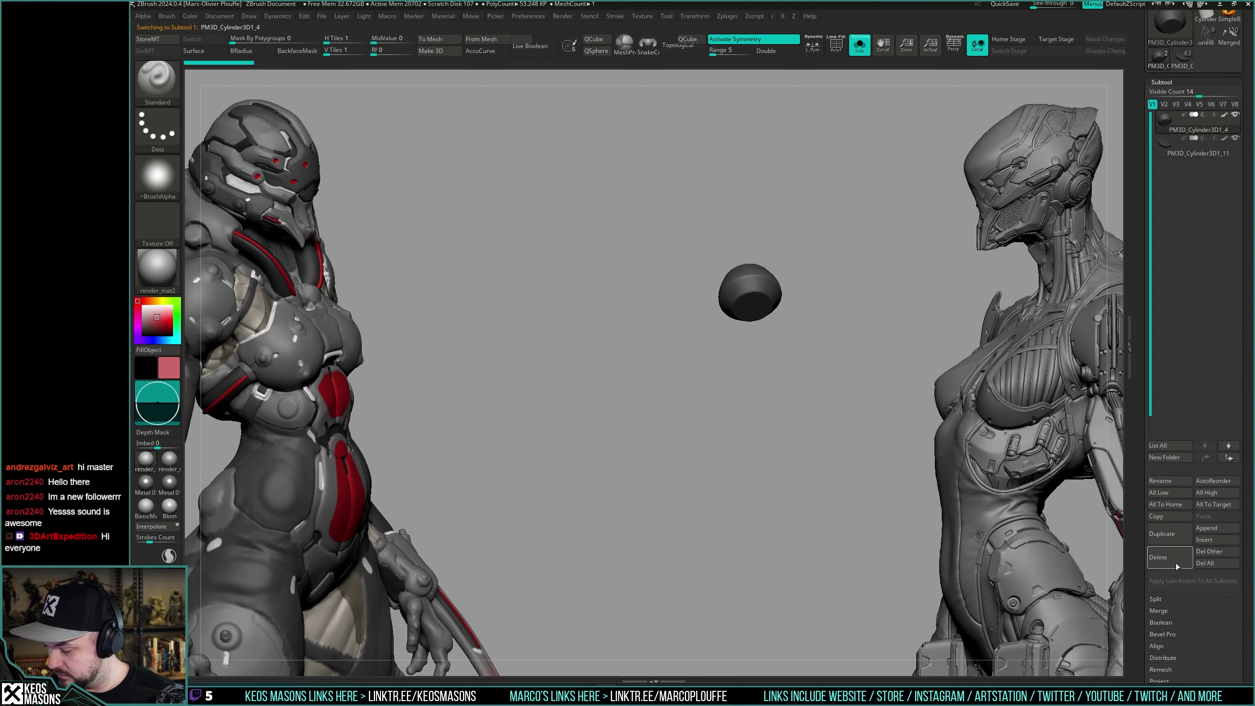
click(1165, 613)
click(1174, 623)
click(1166, 645)
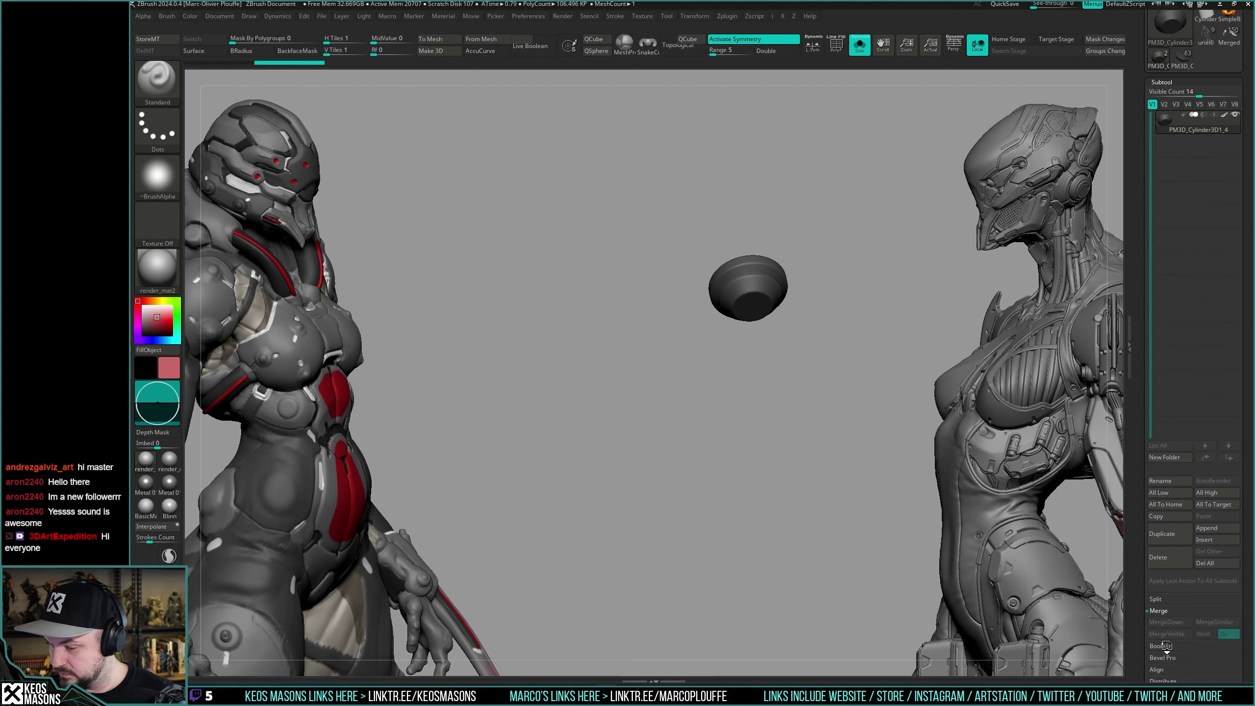
Return to the full character tool and leave Solo mode to show all its subtools.
click(1186, 63)
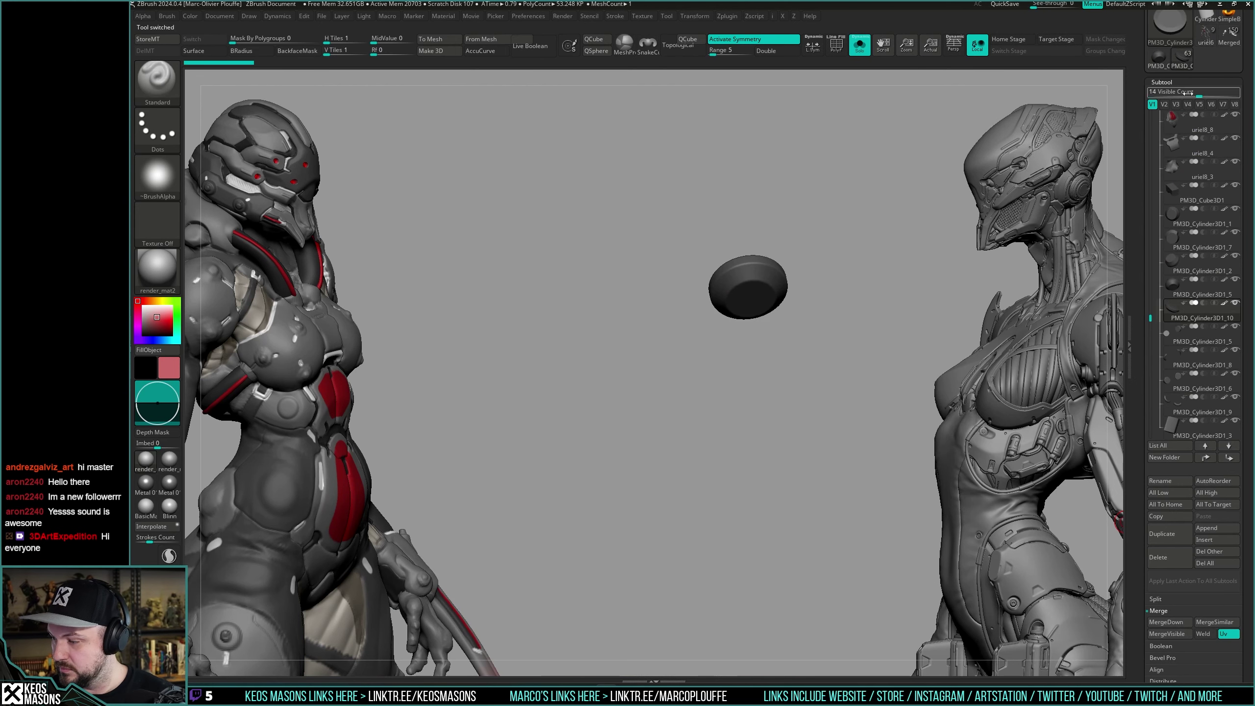
key(alt+s)
shift+right_drag(801, 394, 805, 399)
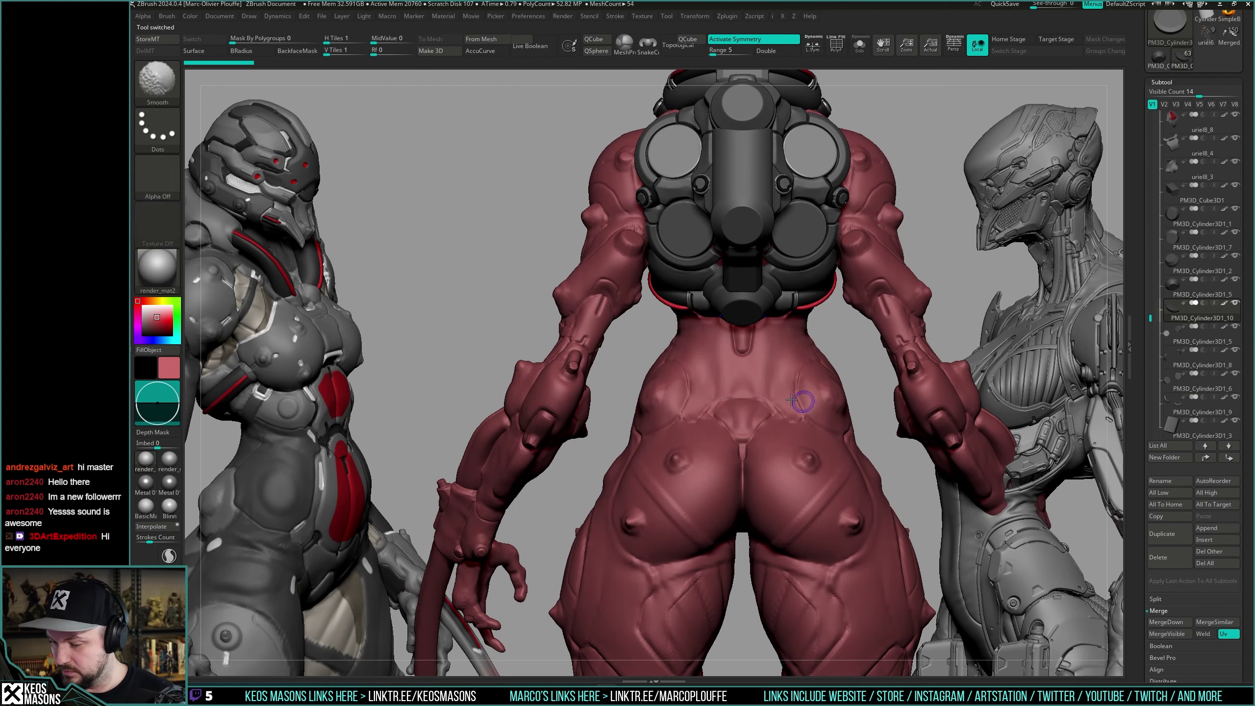
right_drag(665, 389, 764, 356)
alt+click(840, 454)
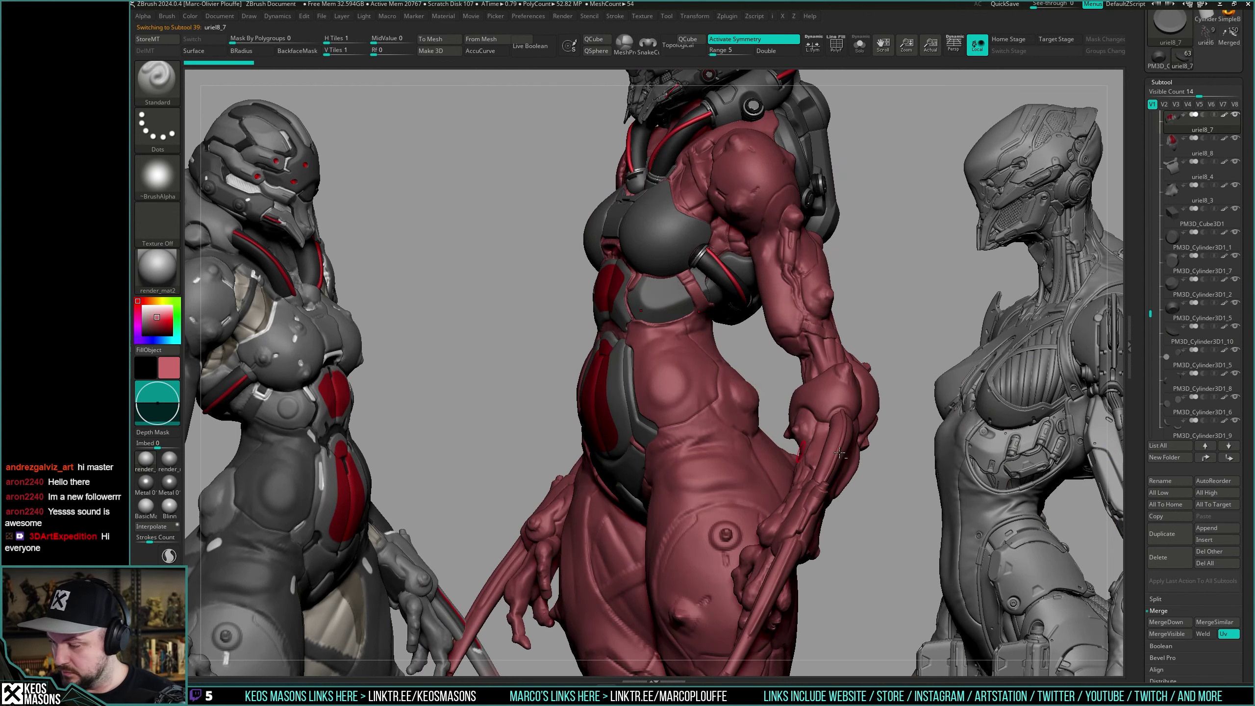
click(1204, 540)
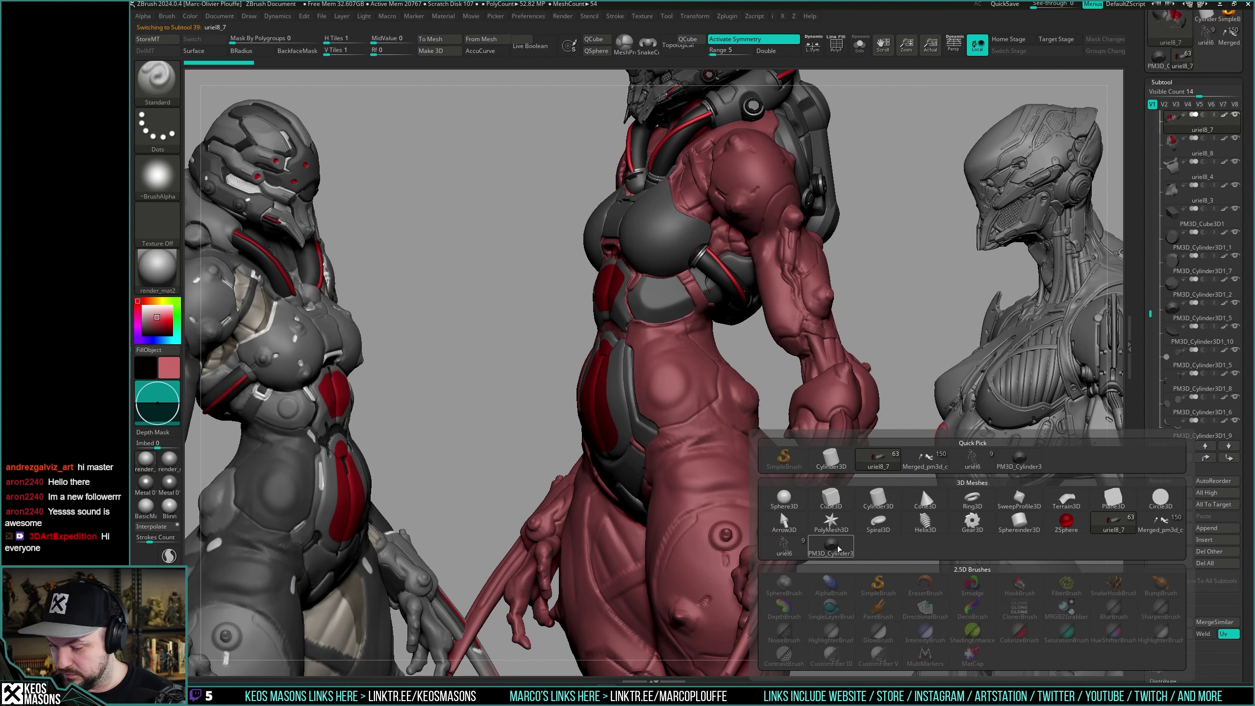
Create a new subtool folder named "torso" starting at the uriel8_5 chest subtool inside the body folder.
drag(1151, 314, 1154, 254)
mouse_move(1234, 333)
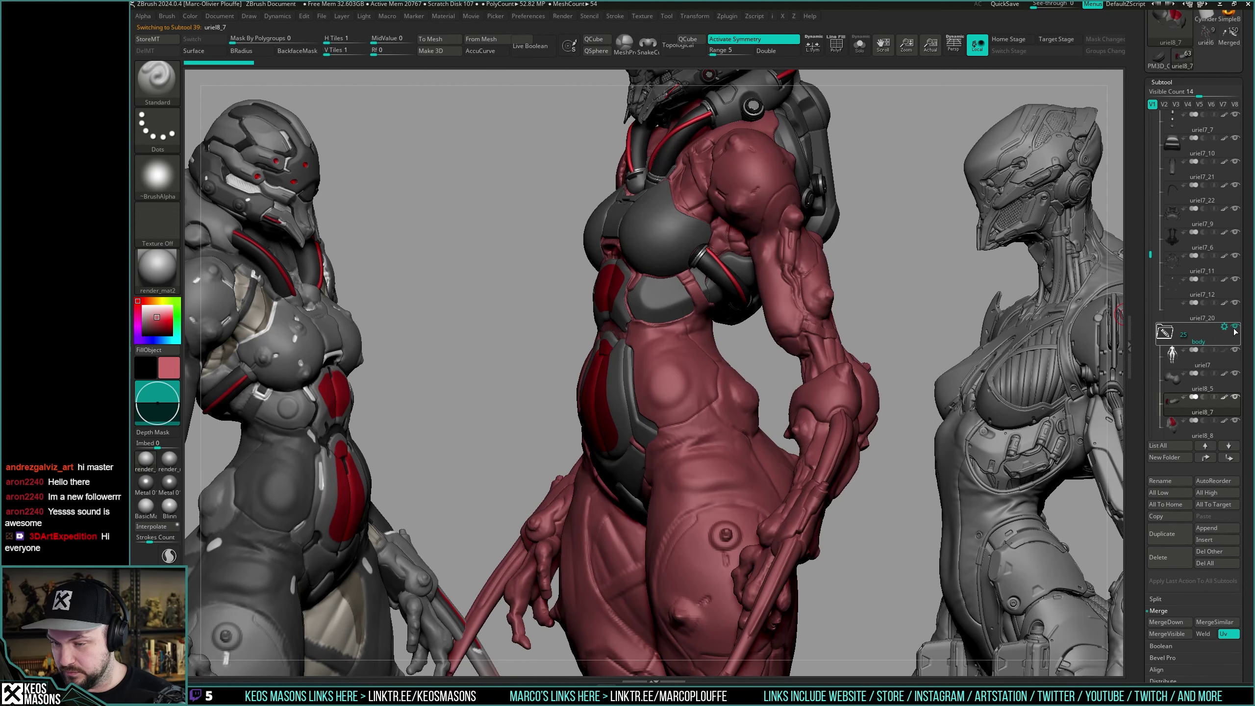
mouse_move(871, 287)
mouse_down()
mouse_move(888, 280)
mouse_move(877, 310)
mouse_up()
mouse_move(877, 310)
shift+mouse_down()
mouse_move(896, 304)
mouse_move(880, 303)
mouse_move(885, 315)
shift+mouse_up()
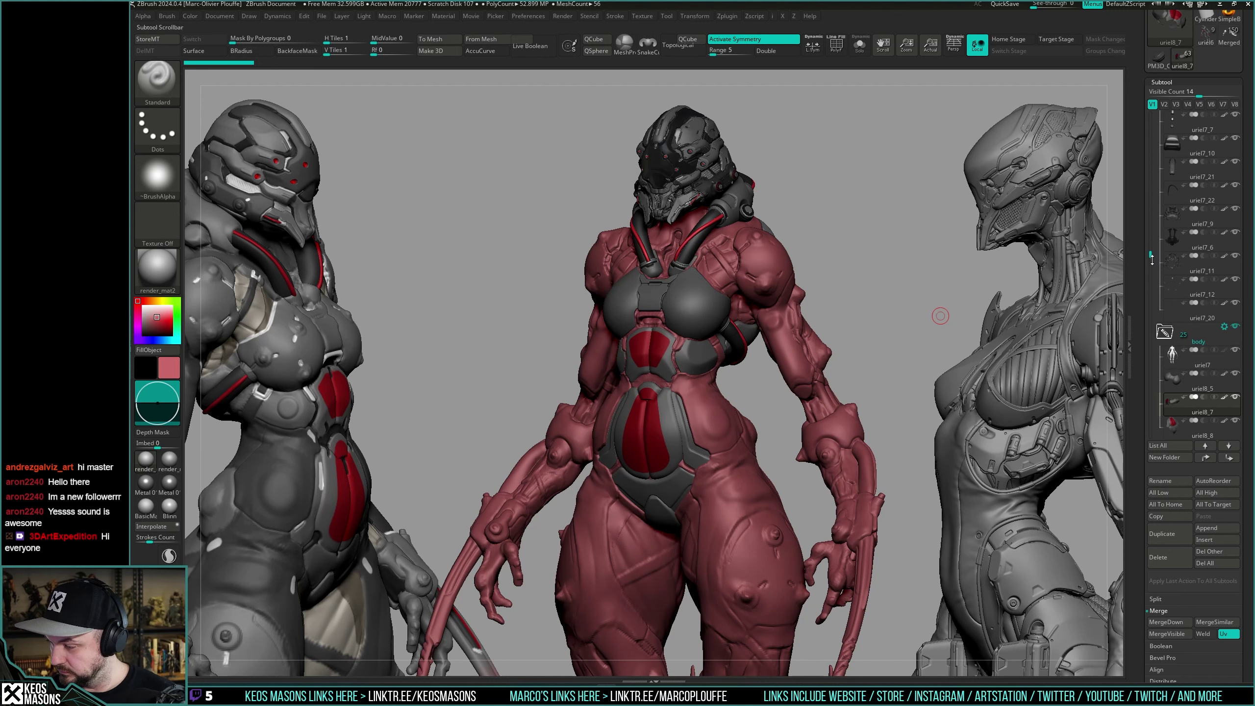
mouse_move(1152, 257)
mouse_down()
mouse_move(1165, 394)
mouse_move(1160, 279)
mouse_up()
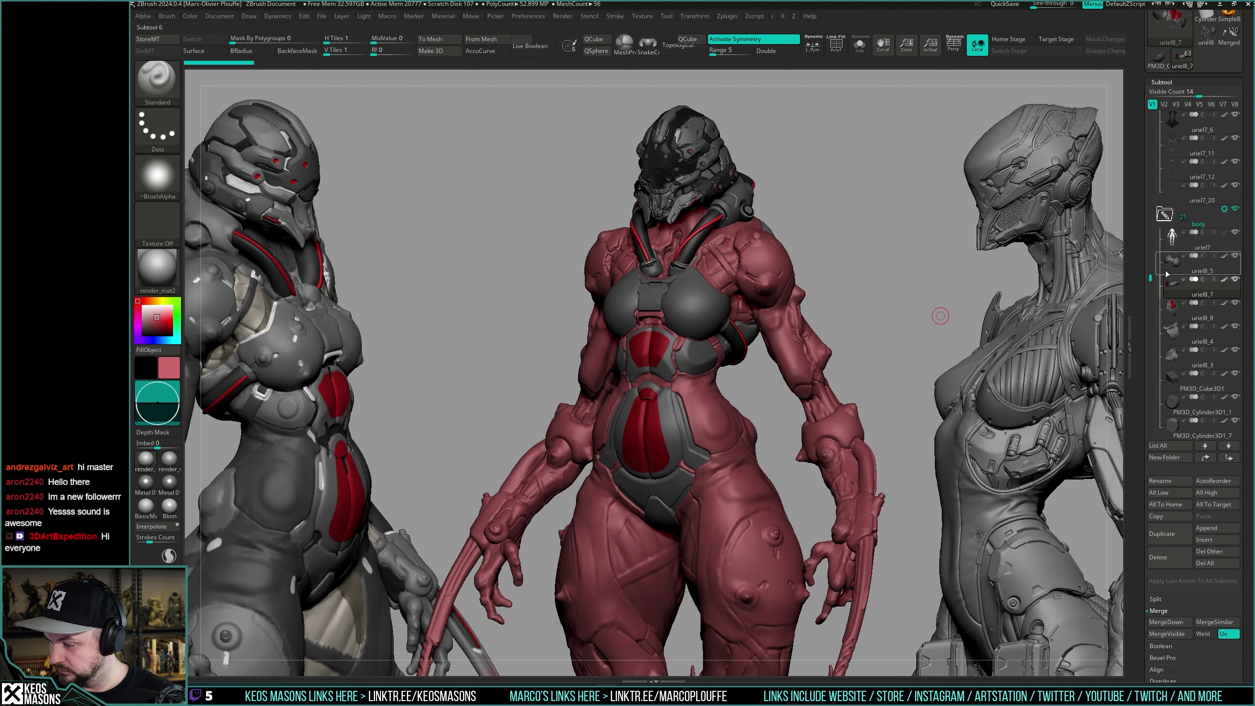
click(1179, 262)
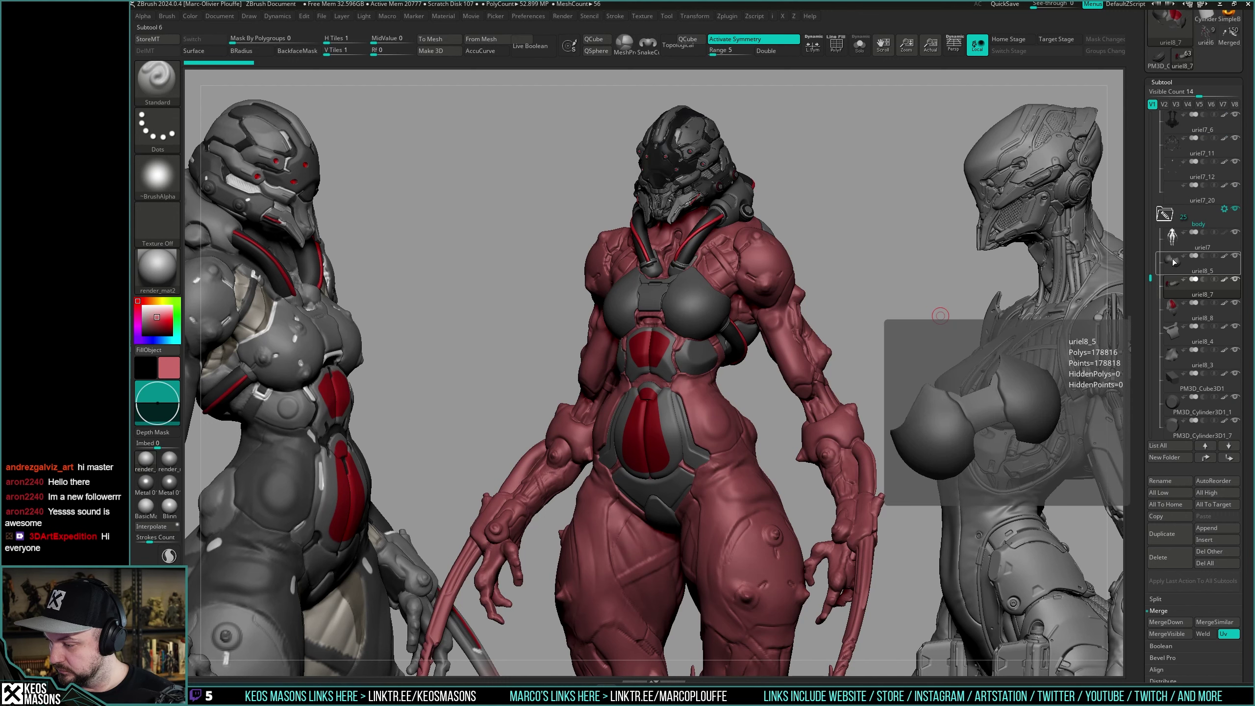
click(1177, 458)
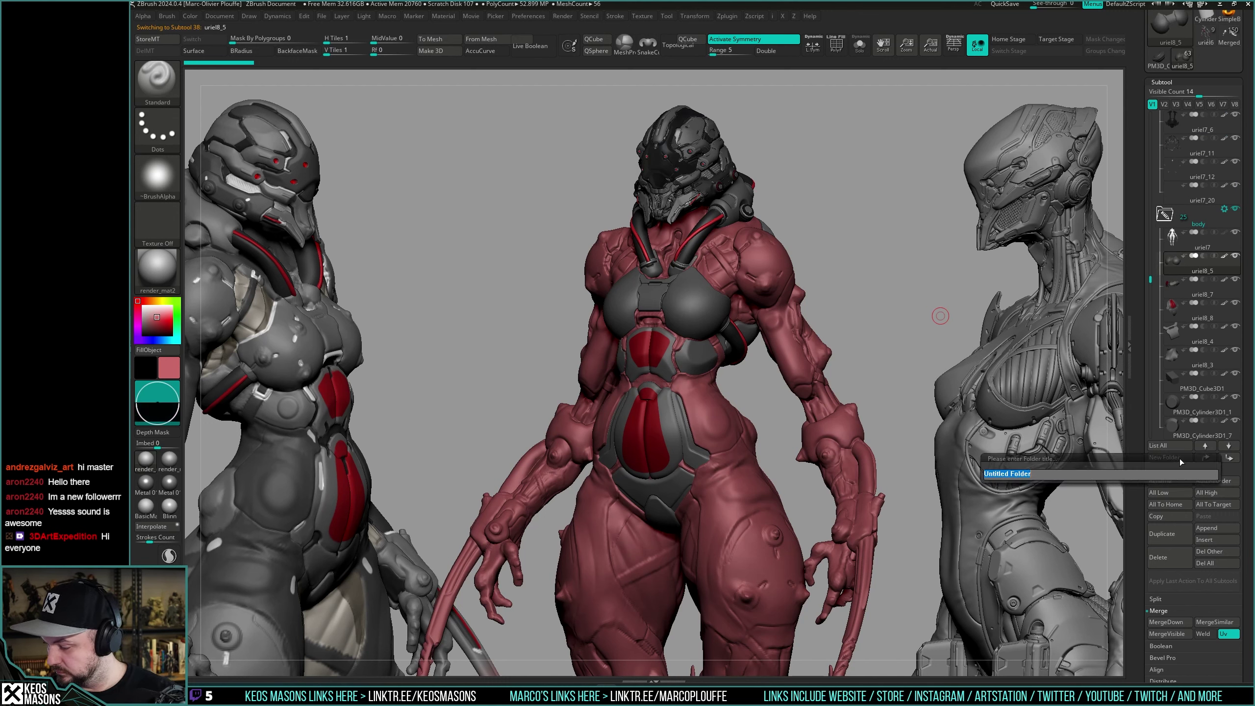
text(torso)
key(Return)
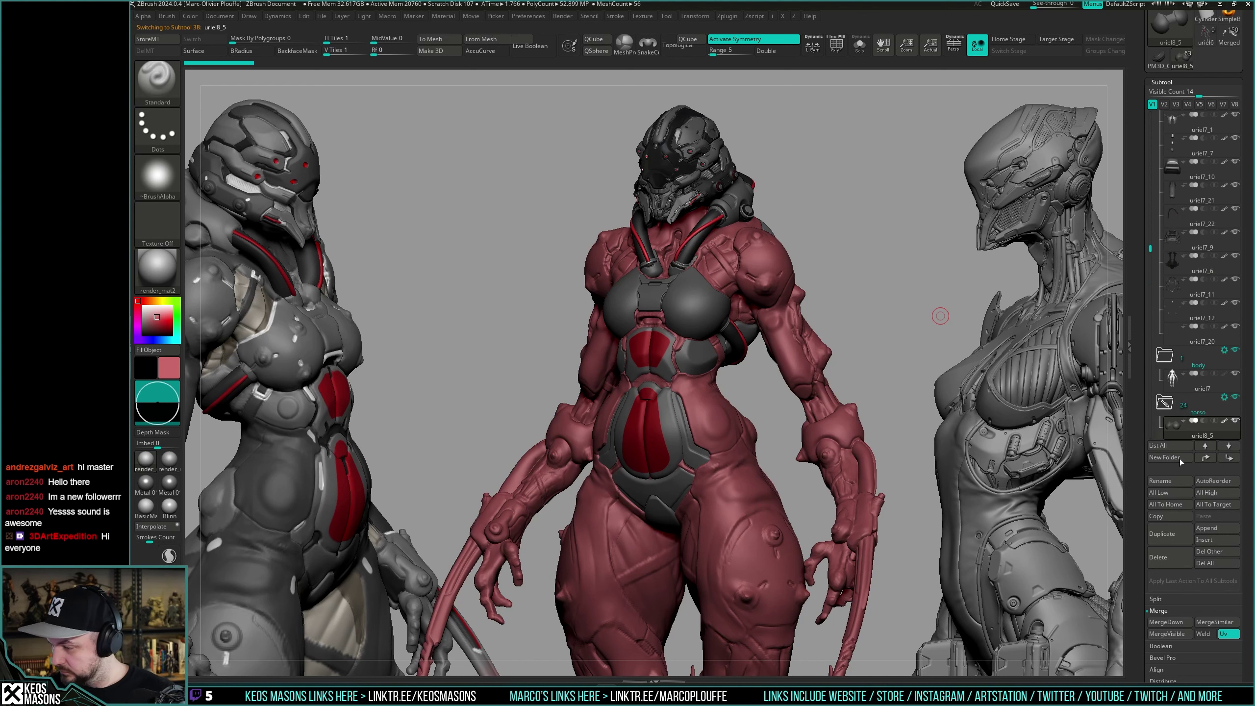
Select the uriel7 body subtool and toggle the torso folder's visibility to inspect the body beneath from the front.
drag(1151, 250, 1179, 277)
click(1179, 273)
click(1235, 280)
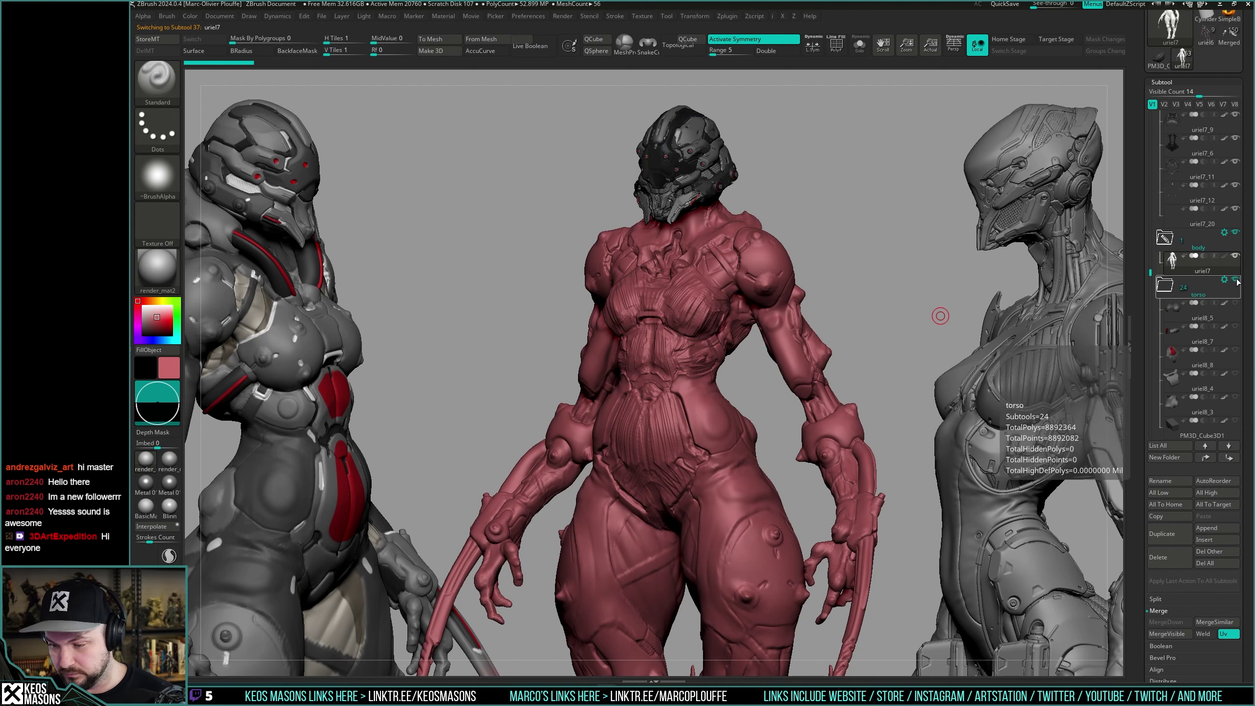
click(1236, 280)
click(1235, 280)
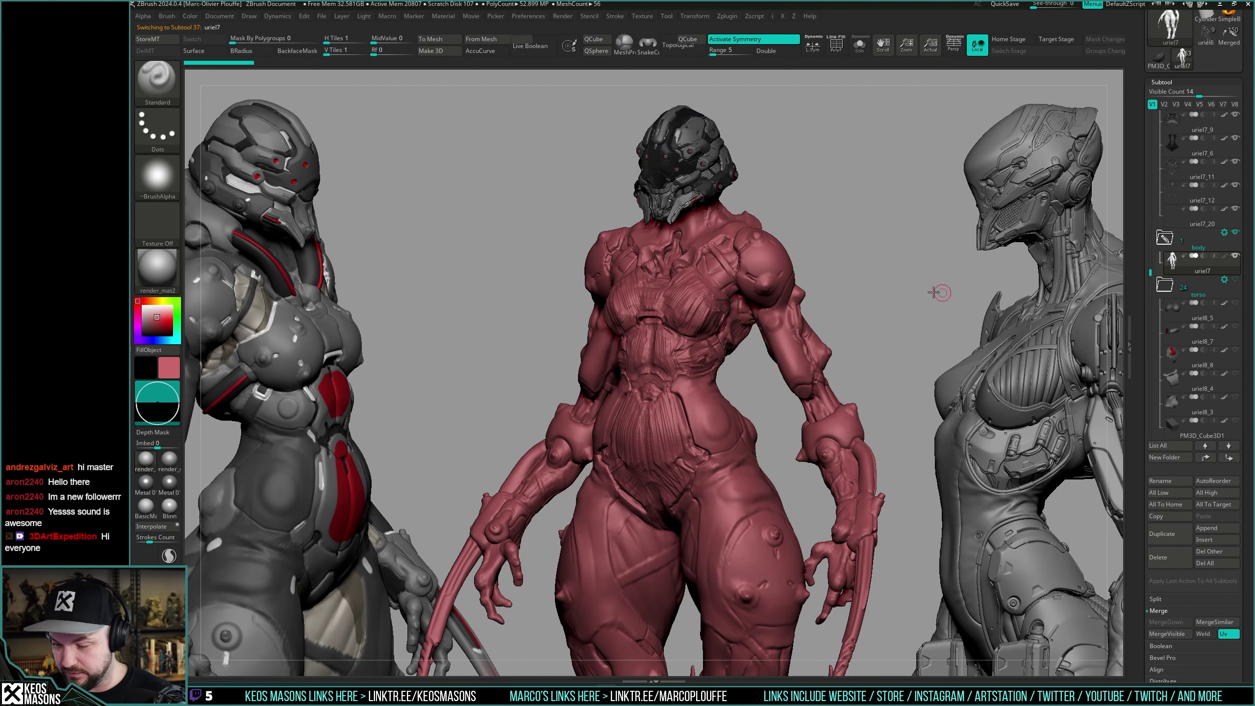
Compare the character with the torso folder hidden and shown from the side and back, leaving the folder shown.
mouse_move(940, 294)
mouse_down()
mouse_move(917, 290)
mouse_move(948, 291)
mouse_up()
click(1235, 281)
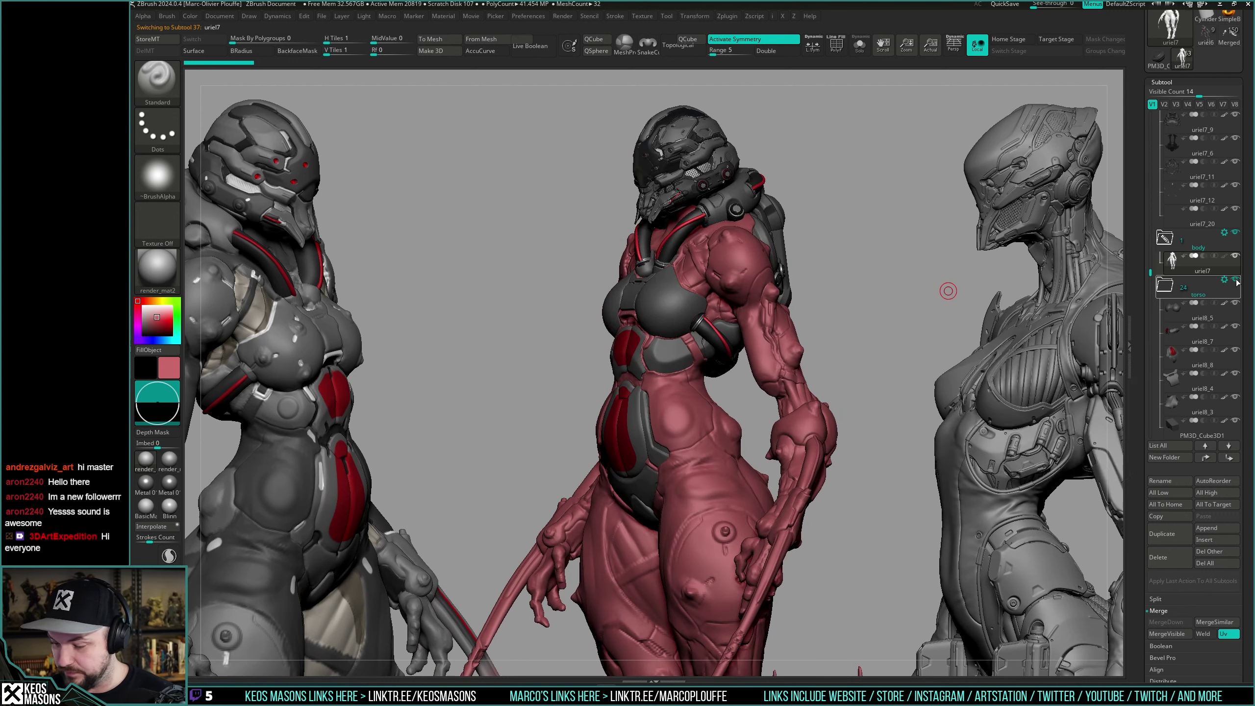
click(1235, 281)
click(1235, 281)
drag(949, 291, 1087, 290)
click(1235, 280)
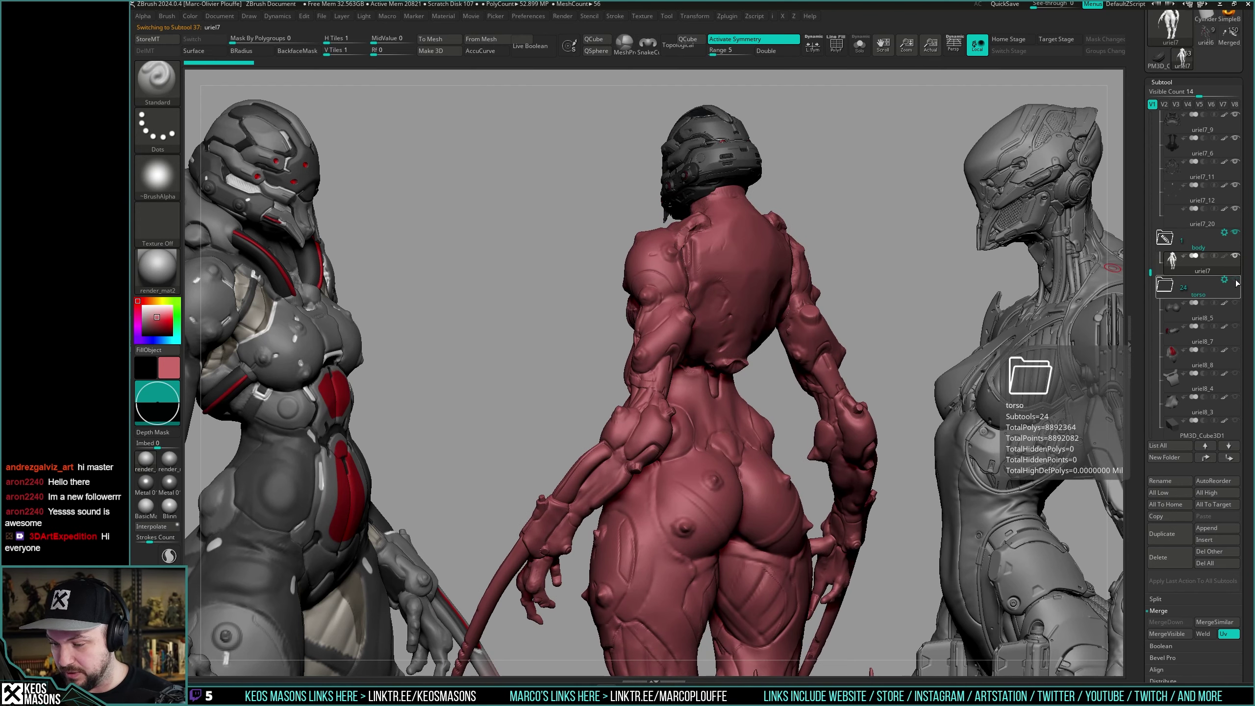
click(1236, 279)
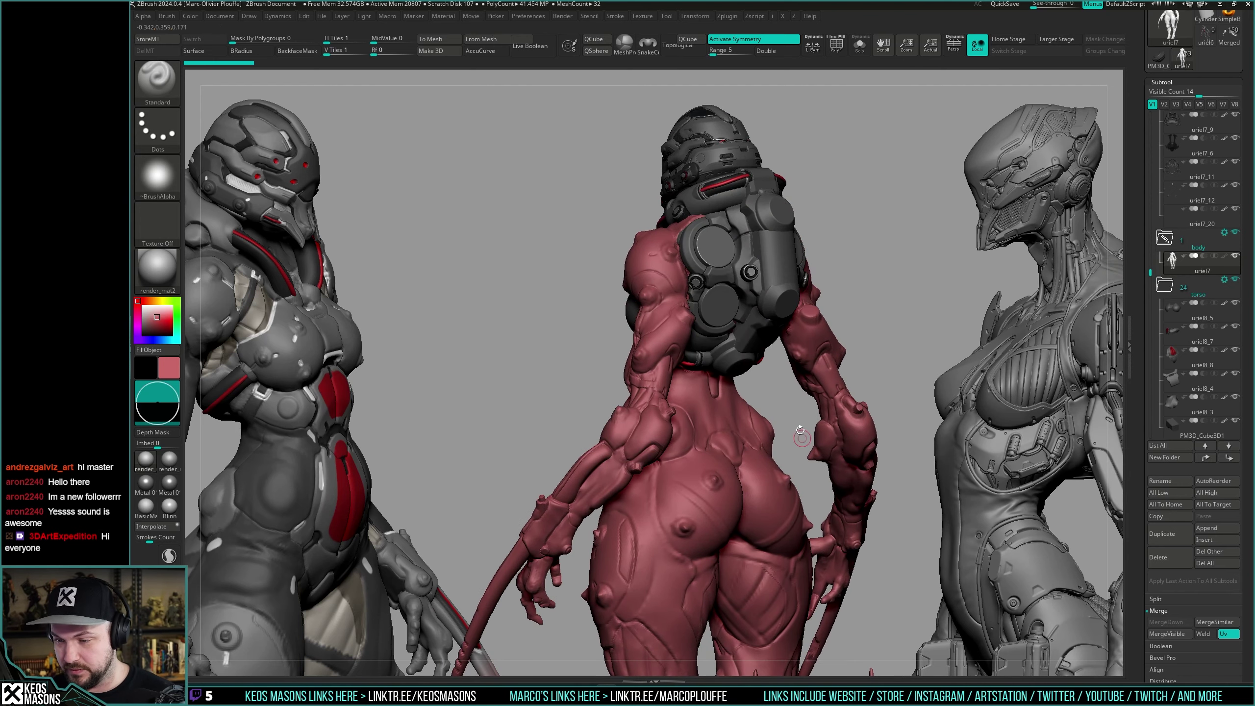
Inspect the helmet, neck tubes and upper torso up close from the front and both sides.
drag(789, 429, 695, 418)
ctrl+right_drag(712, 316, 738, 376)
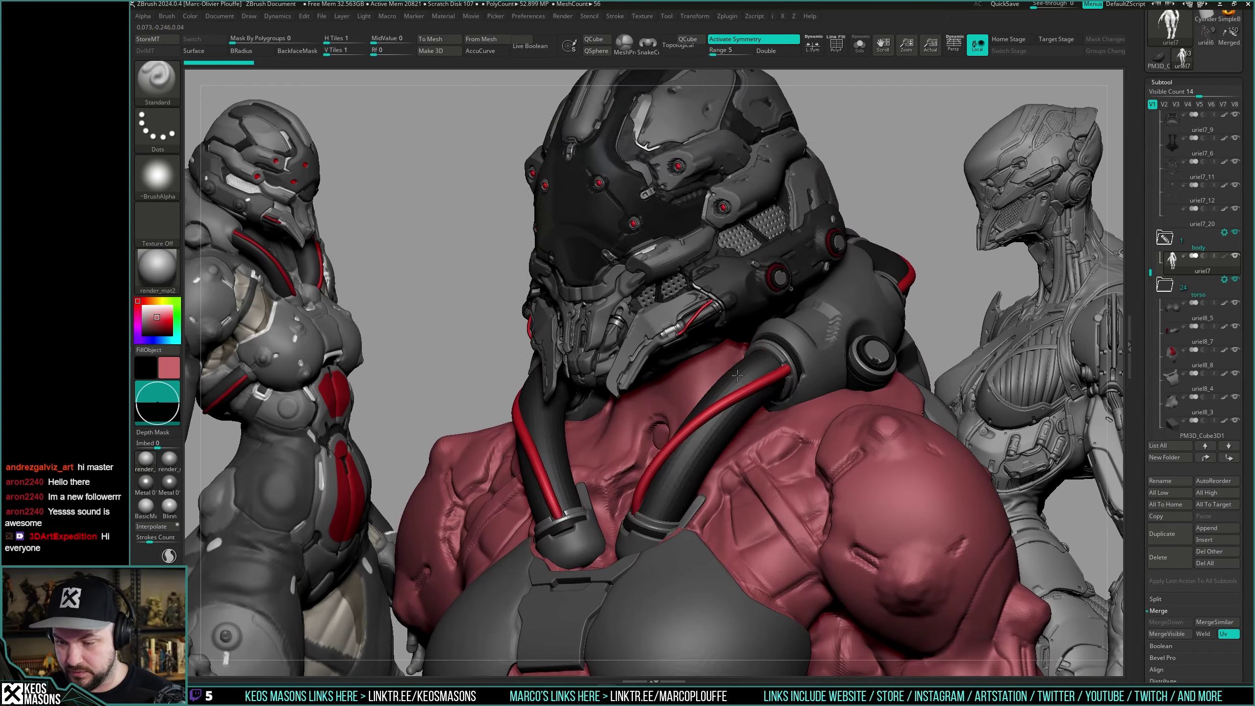
scroll(738, 376, down, 3)
drag(882, 282, 895, 302)
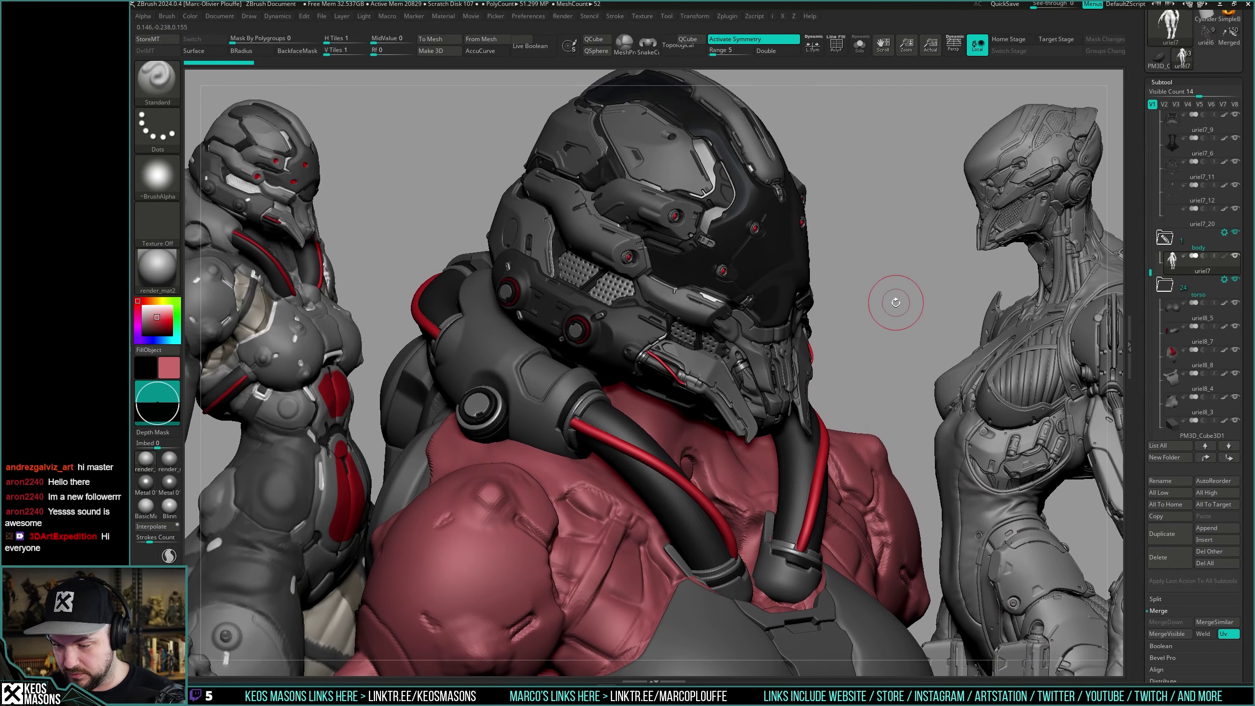
ctrl+right_drag(893, 319, 864, 297)
drag(856, 343, 860, 319)
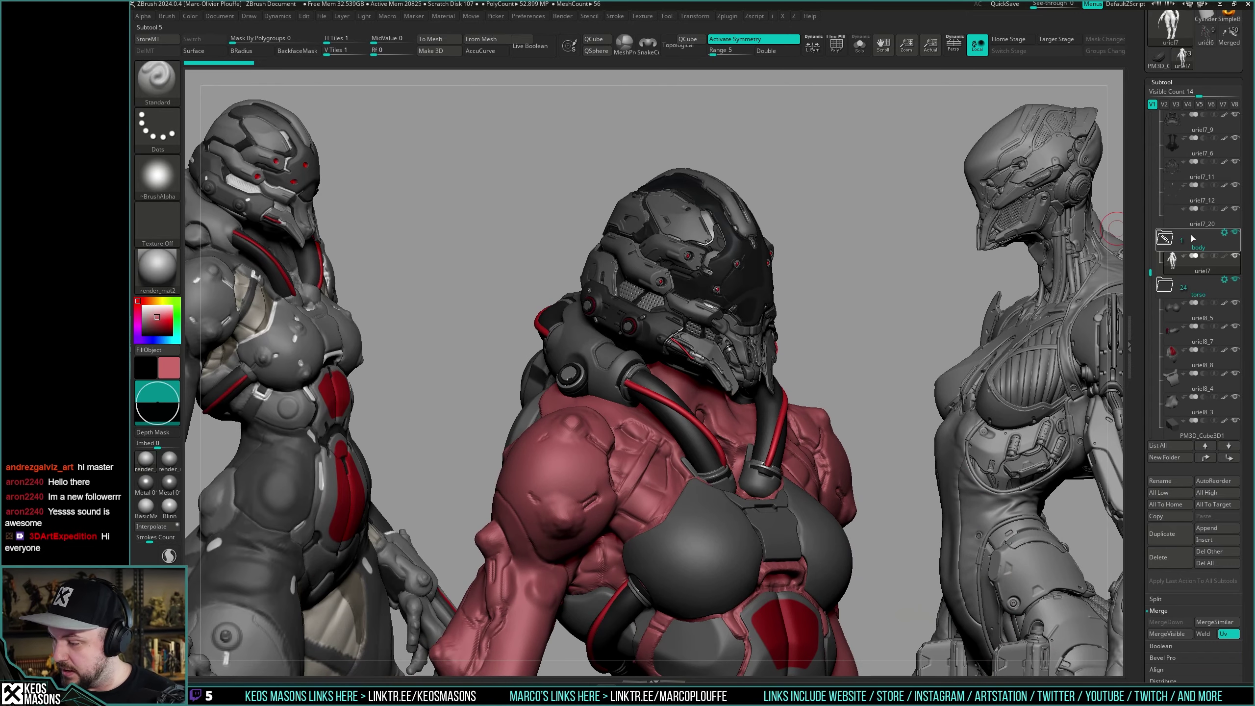
Toggle the head folder's visibility off and on, then review the upper body from the front.
scroll(1150, 264, up, 10)
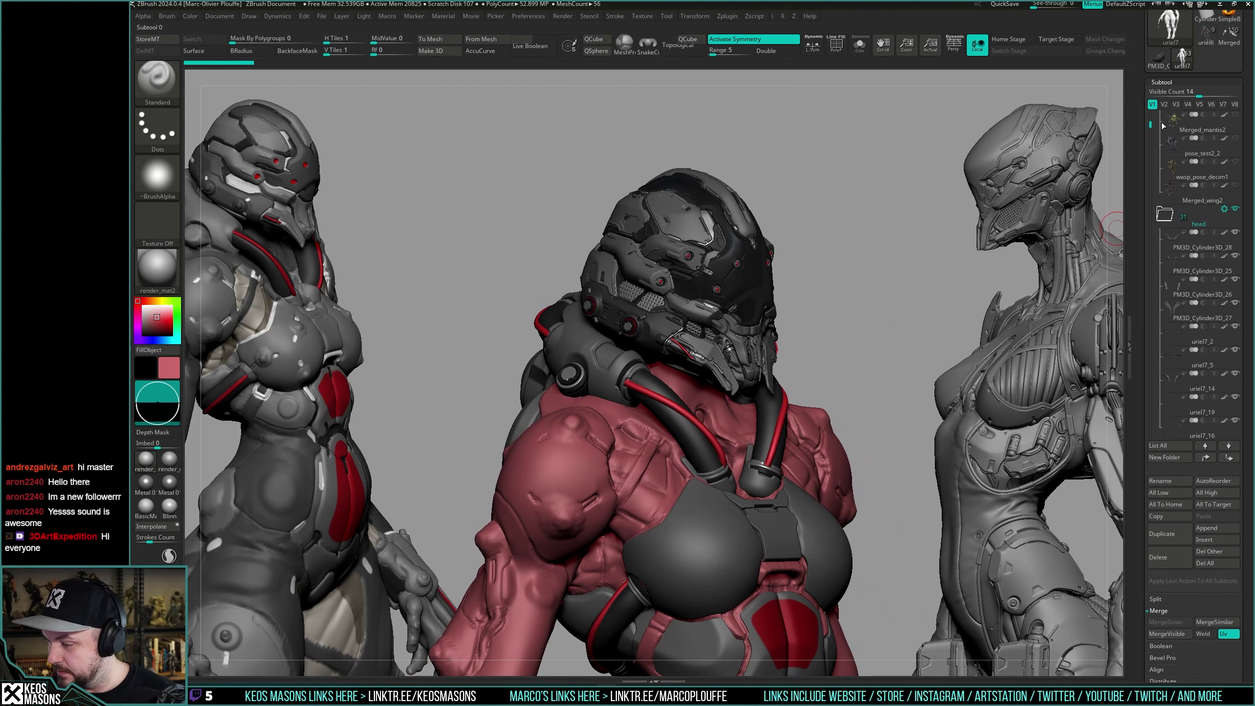
click(1236, 209)
click(1236, 209)
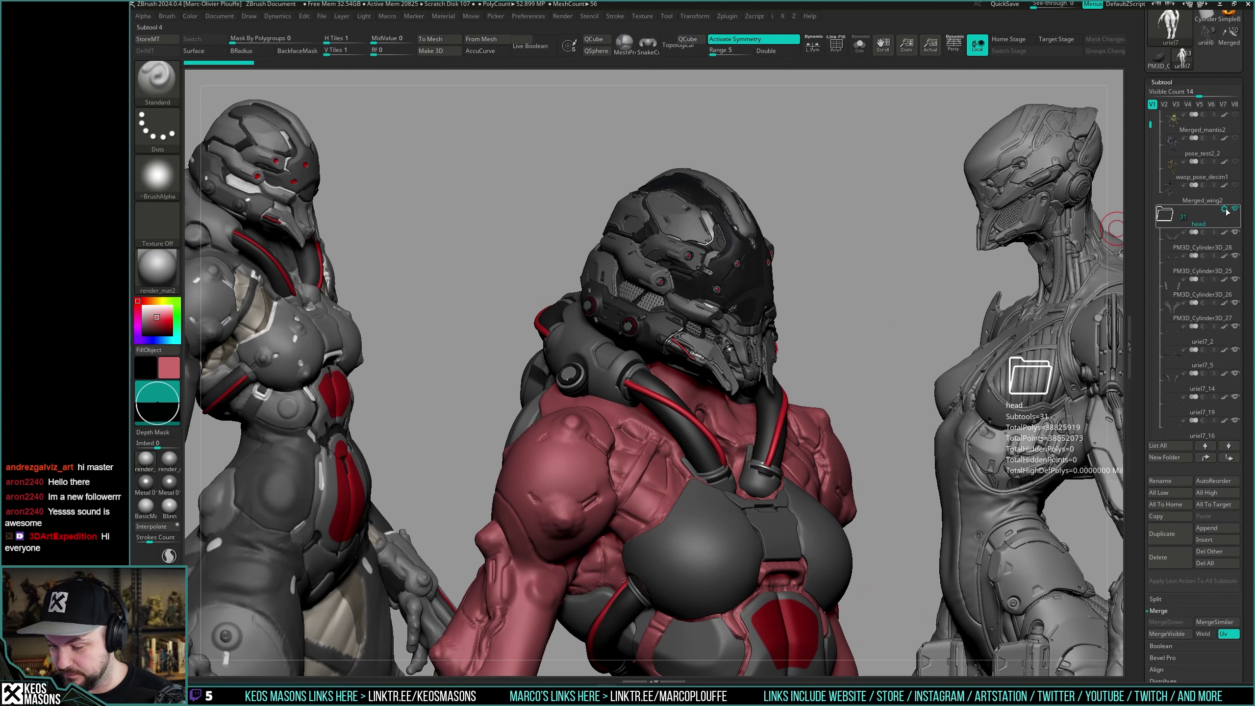
drag(907, 275, 858, 310)
ctrl+right_drag(858, 309, 843, 342)
drag(843, 342, 831, 301)
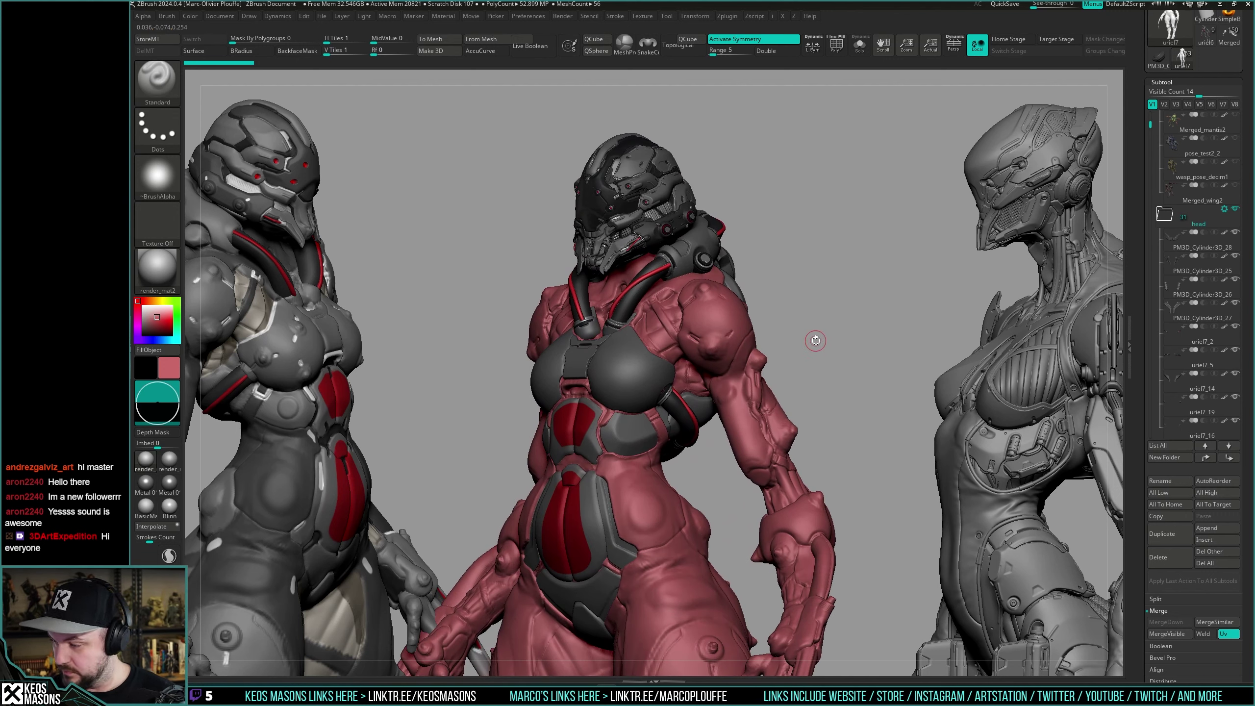
Isolate the PM3D_Cylinder3D1_7 subtool in Solo mode and look through the neighbouring torso cylinder subtools.
drag(1151, 127, 1159, 278)
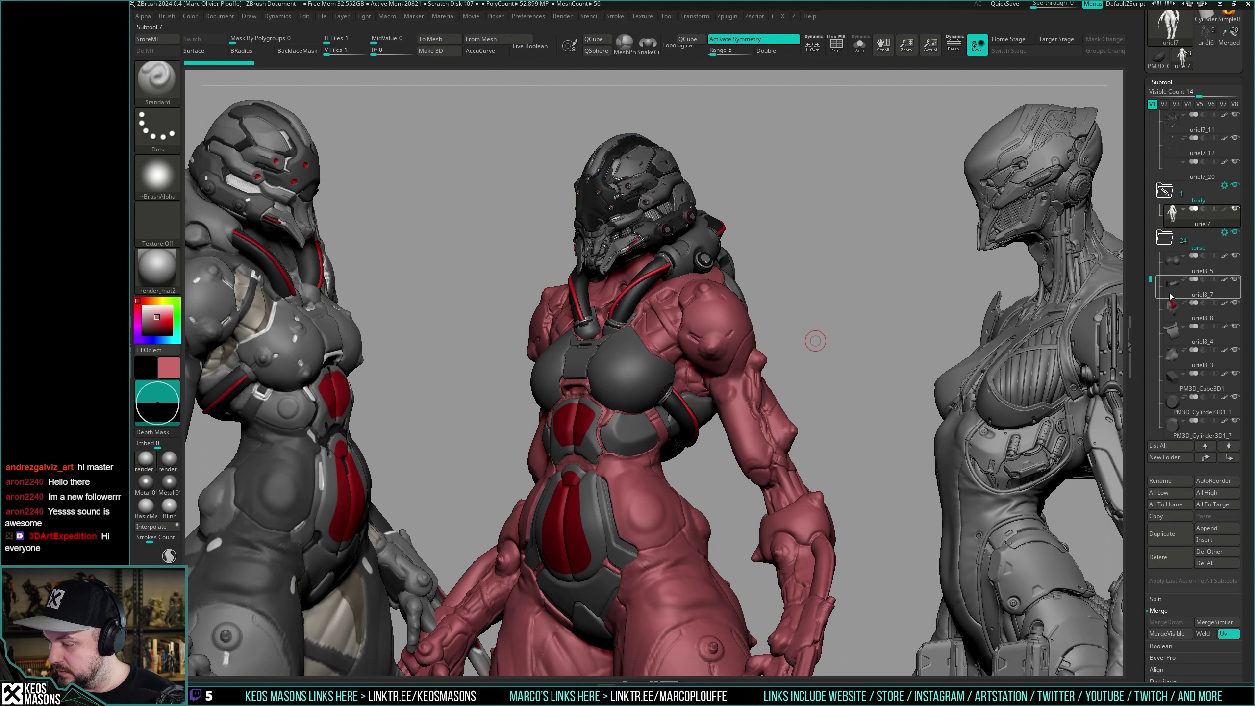
drag(816, 391, 821, 274)
click(1170, 432)
key(alt+s)
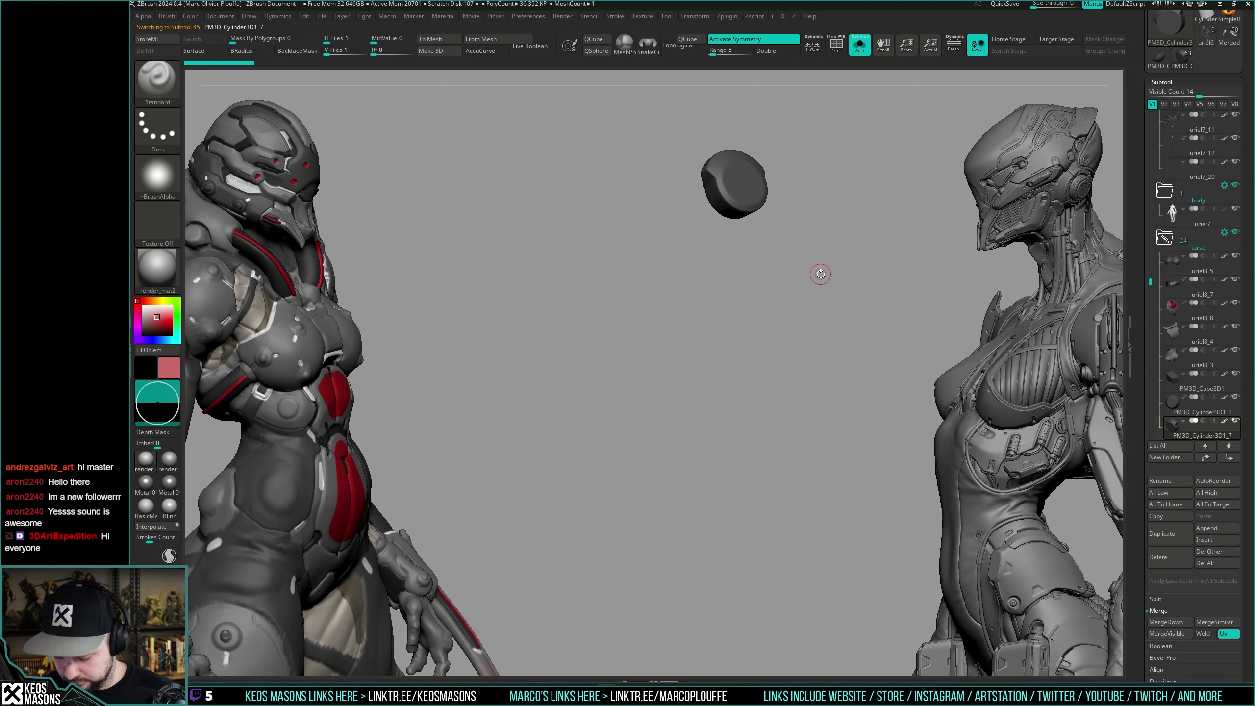
key(Down)
key(Down)
key(Down)
key(Down)
key(Up)
key(Up)
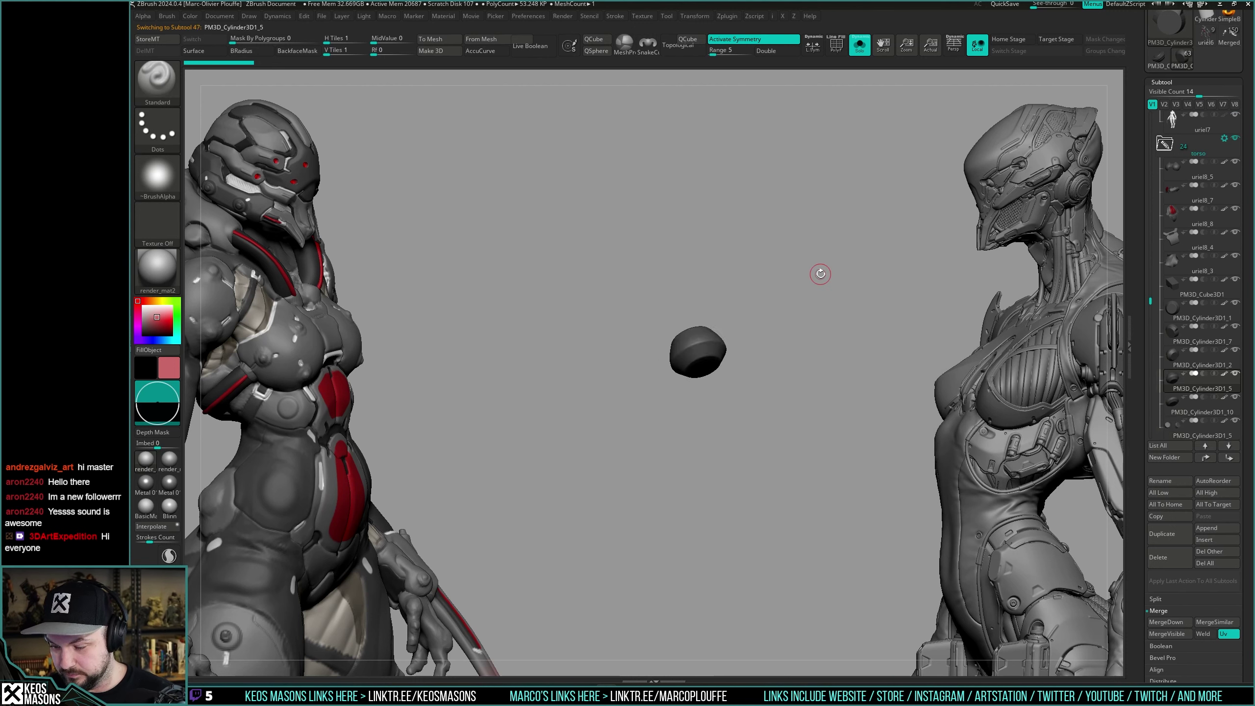
Step down through the remaining torso subtools in Solo mode as far as spider2_3 in the otherarms folder.
key(alt+Down)
key(alt+Down)
key(alt+Down)
key(alt+Down)
key(alt+Down)
key(alt+Down)
key(alt+Down)
key(alt+Down)
key(alt+Down)
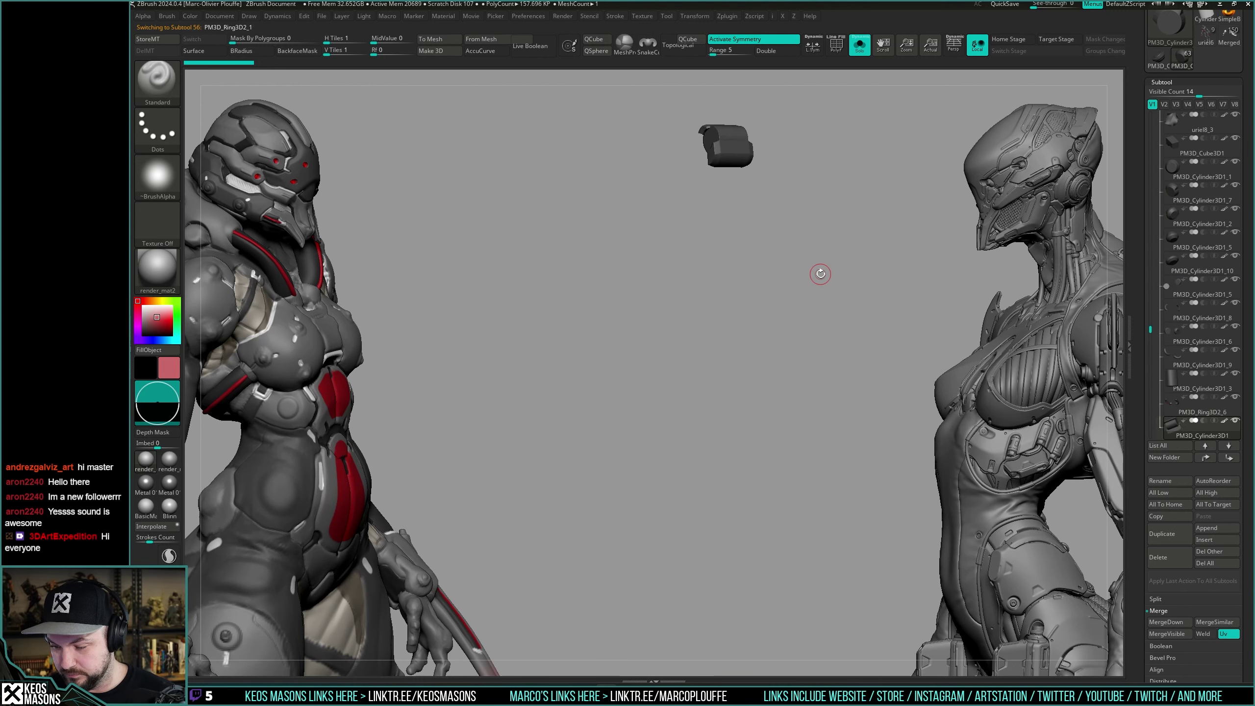
key(alt+Down)
key(alt+Down)
key(alt+Down)
key(alt+Down)
key(alt+Down)
key(alt+Down)
key(alt+Down)
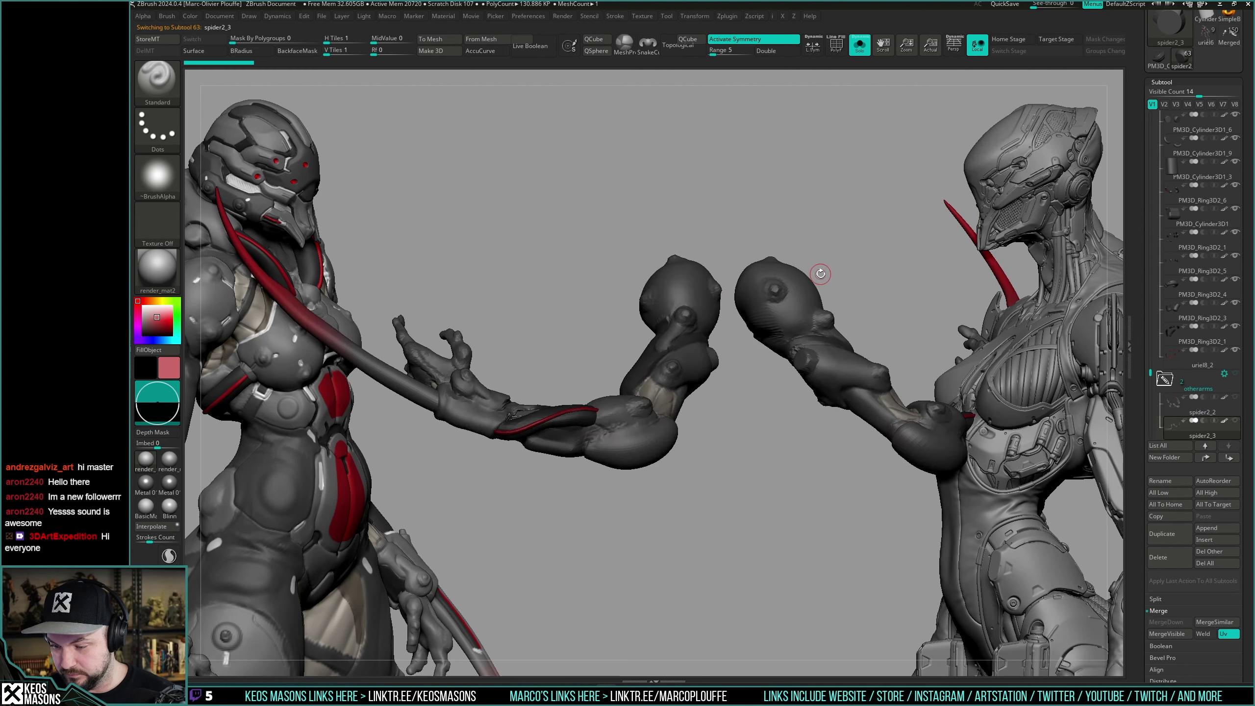
Step back up through the isolated torso ring and cylinder subtools to uriel8_7 near the folder's start.
key(alt+Up)
key(alt+Up)
key(alt+Up)
key(alt+Up)
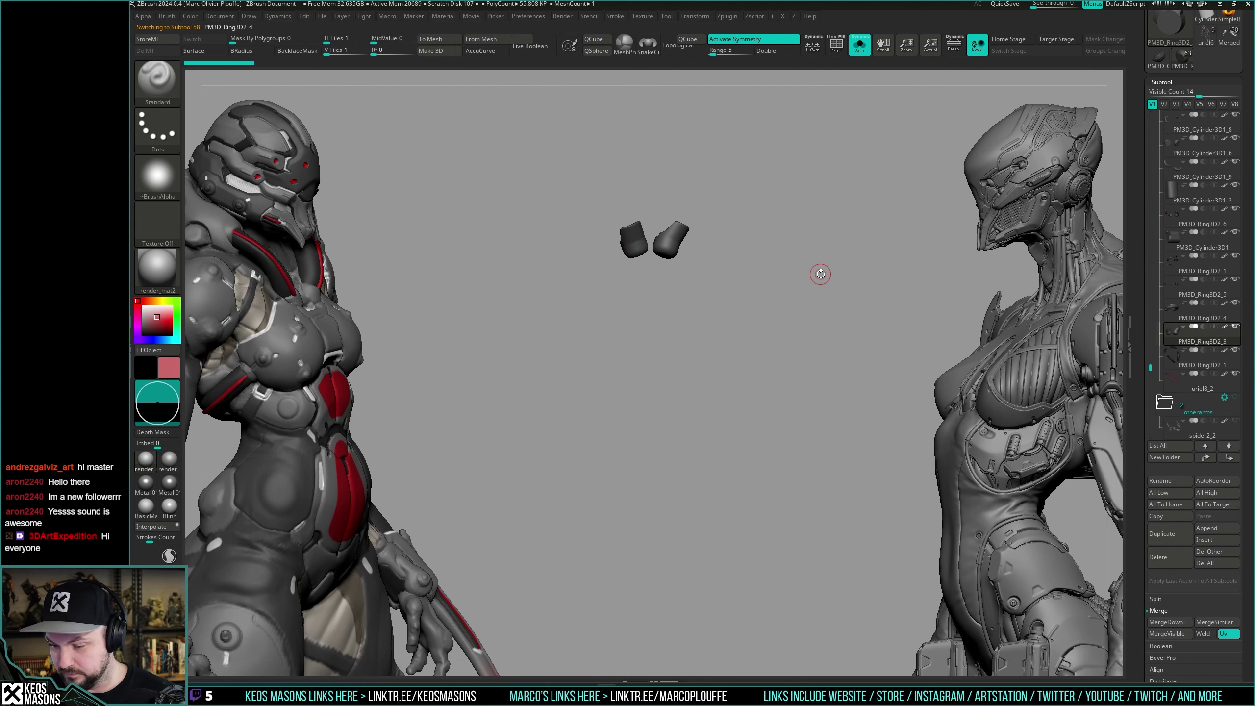
key(alt+Up)
key(alt+Up)
key(alt+Up)
key(alt+Up)
key(alt+Up)
key(alt+Up)
key(alt+Up)
key(alt+Up)
key(alt+Up)
key(alt+Up)
key(alt+Up)
key(alt+Up)
key(alt+Up)
key(alt+Up)
key(alt+Up)
key(alt+Up)
key(alt+Up)
key(alt+Up)
key(alt+Up)
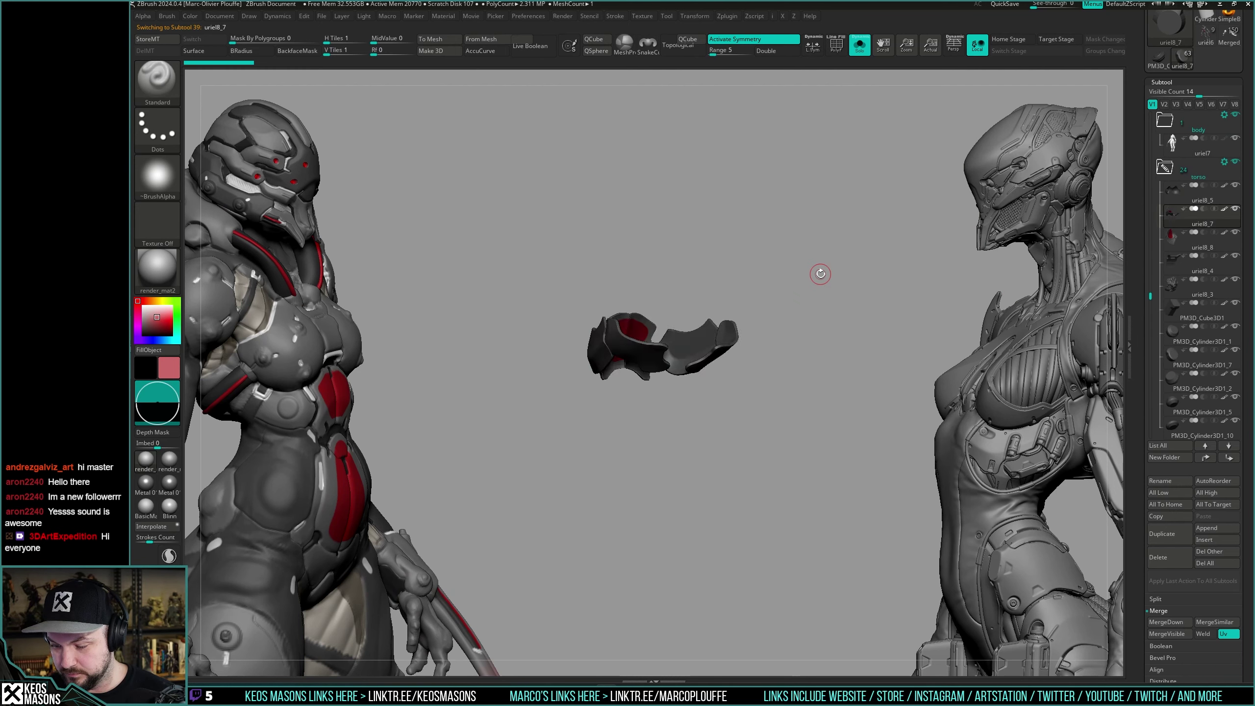
Compare the first subtools of the torso folder one by one in Solo mode, ending on uriel8_3.
key(alt+Down)
key(alt+Down)
key(alt+Down)
key(alt+Down)
key(alt+Down)
key(alt+Down)
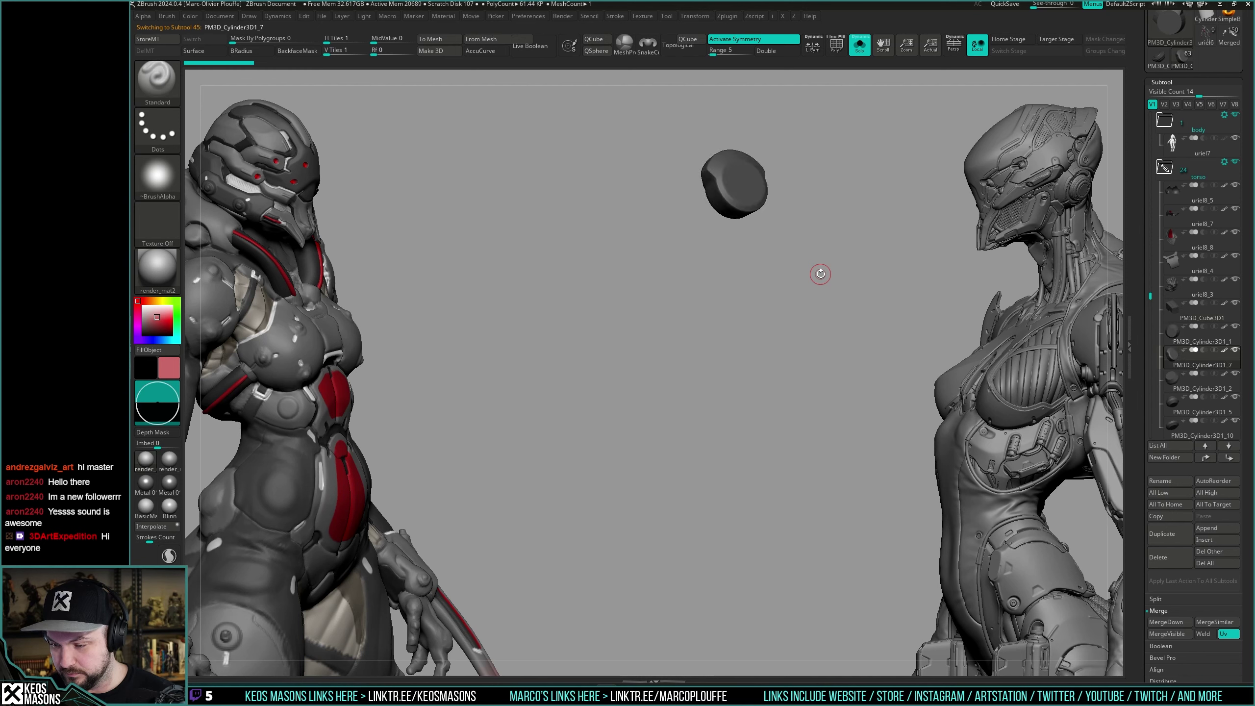
key(alt+Up)
key(alt+Up)
key(alt+Up)
key(alt+Up)
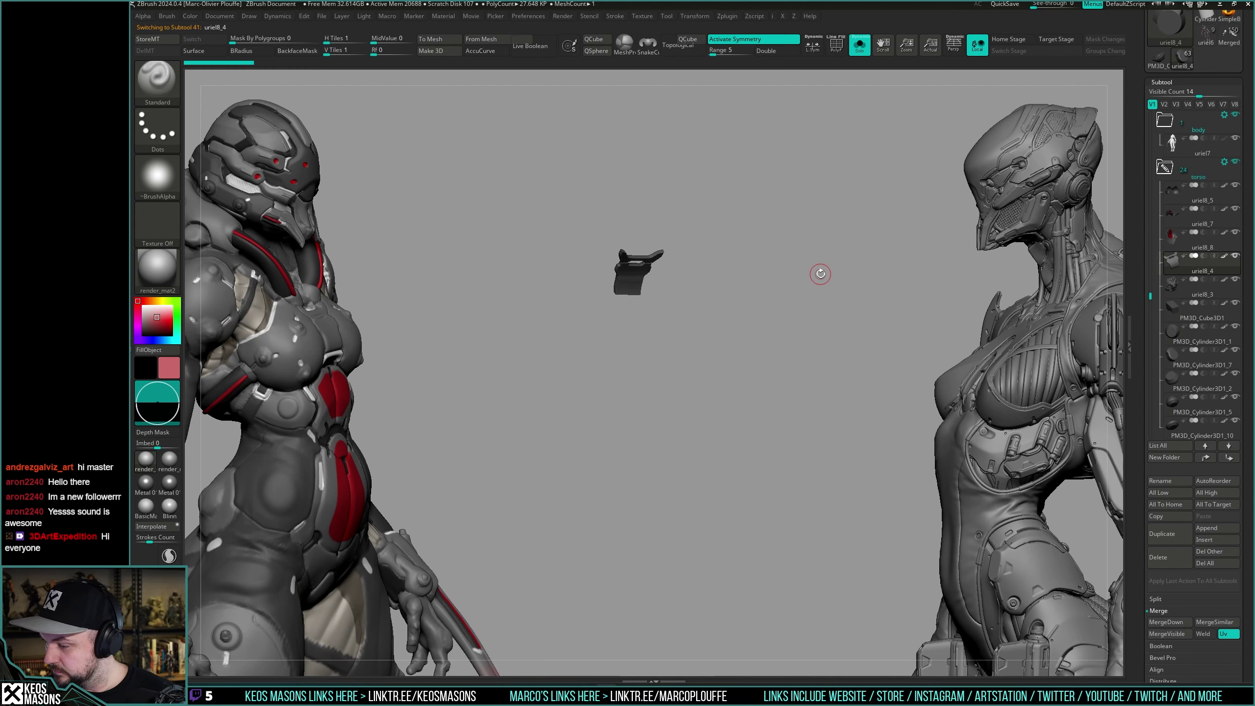
key(Up)
key(Up)
key(Up)
key(Down)
key(Down)
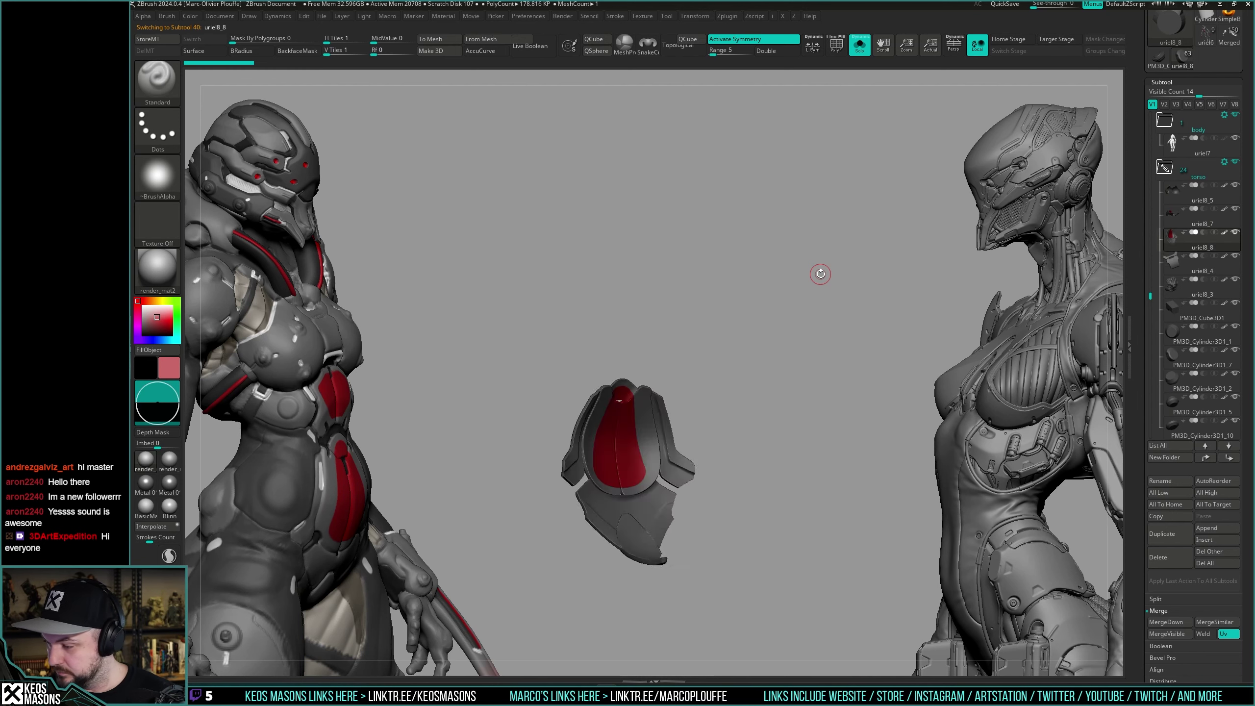
key(alt+Down)
key(alt+Down)
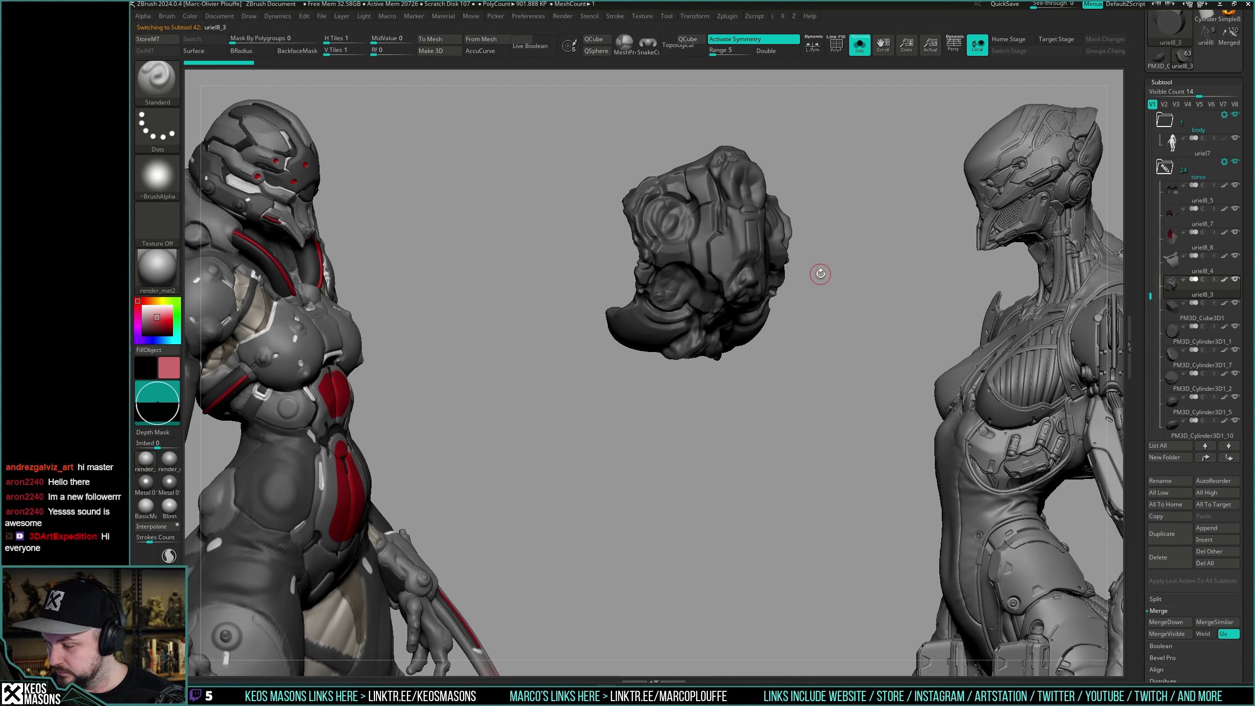
Insert the PM3D_Cylinder3 mesh as a subtool above uriel8_3 in the torso folder, then leave Solo mode facing the character's back.
drag(1144, 449, 1140, 401)
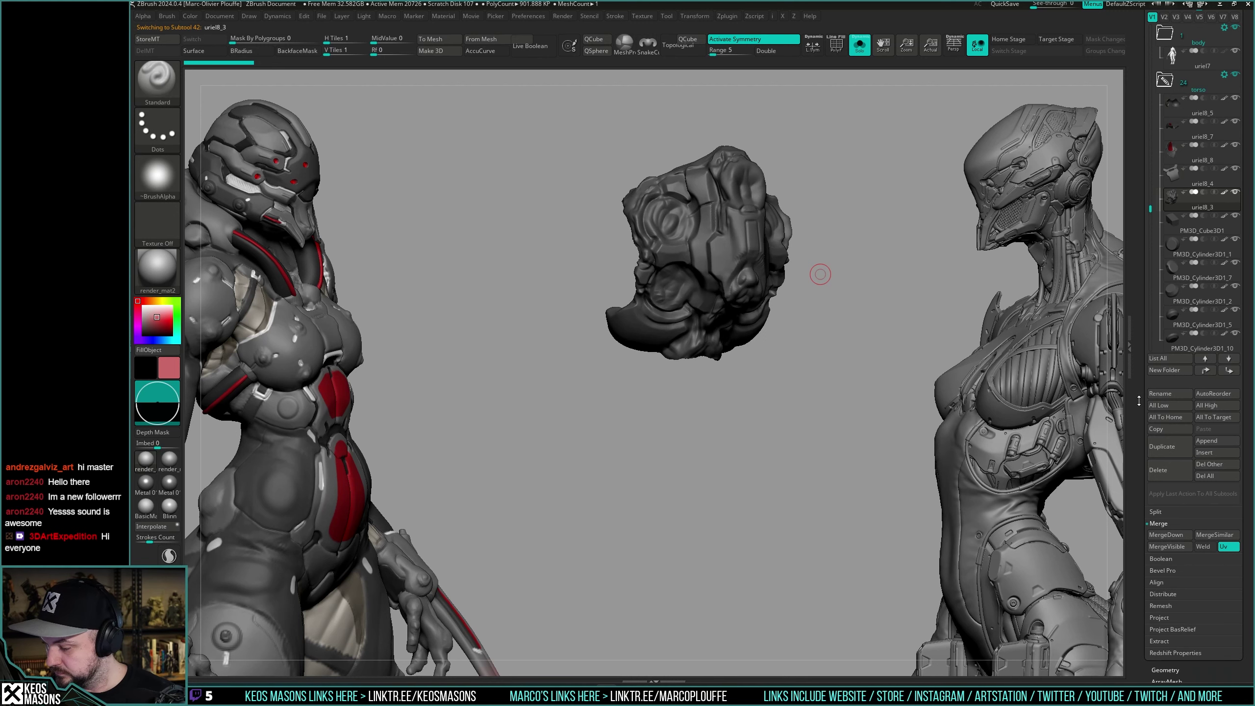
click(1206, 454)
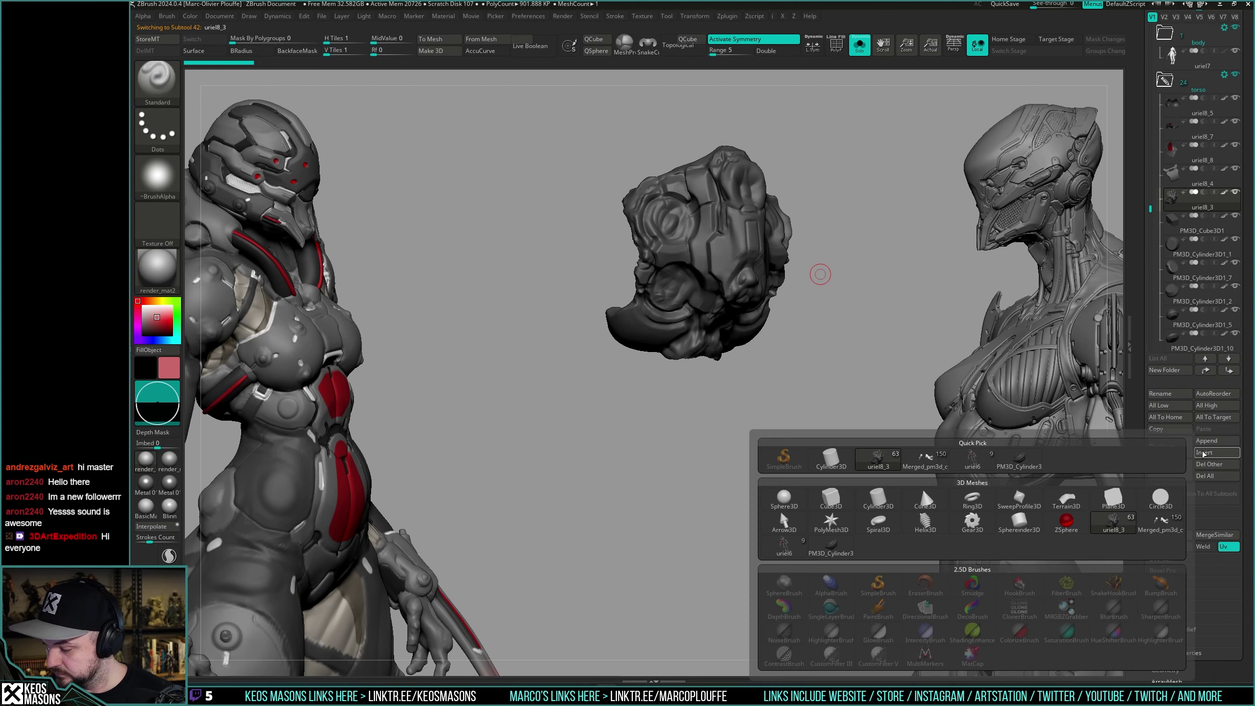
click(835, 550)
drag(1177, 191, 1176, 193)
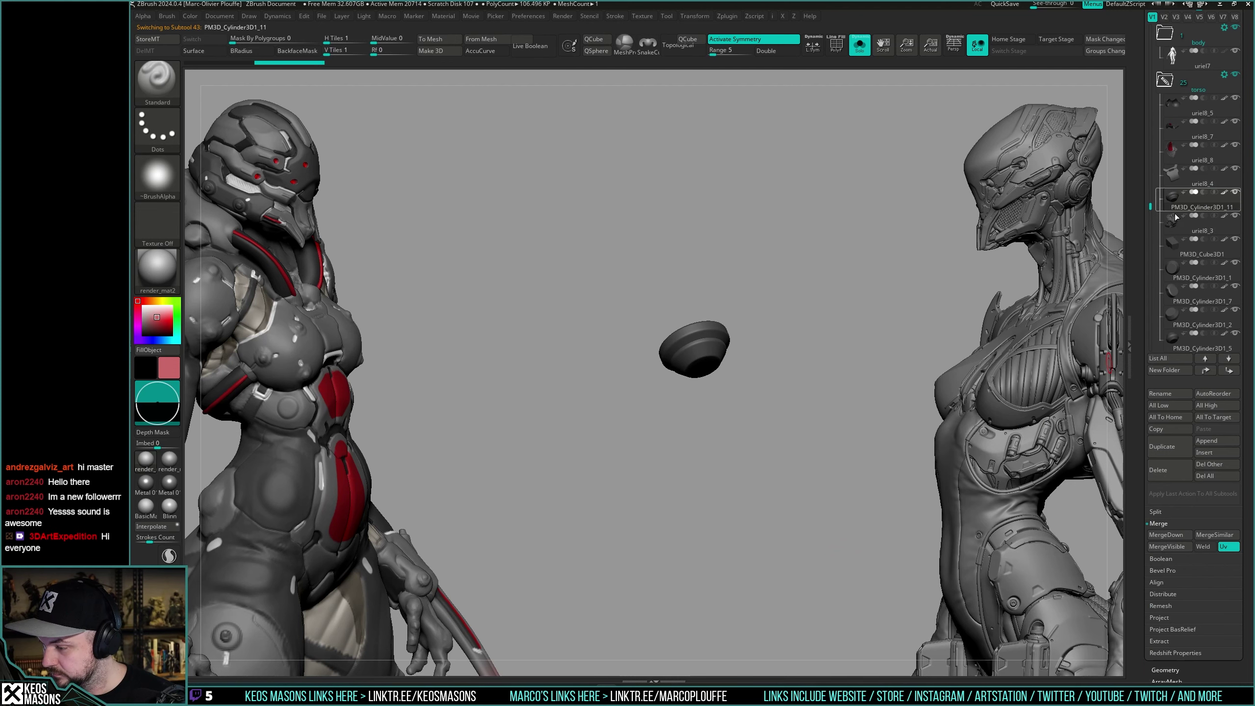
drag(792, 408, 773, 399)
key(alt+s)
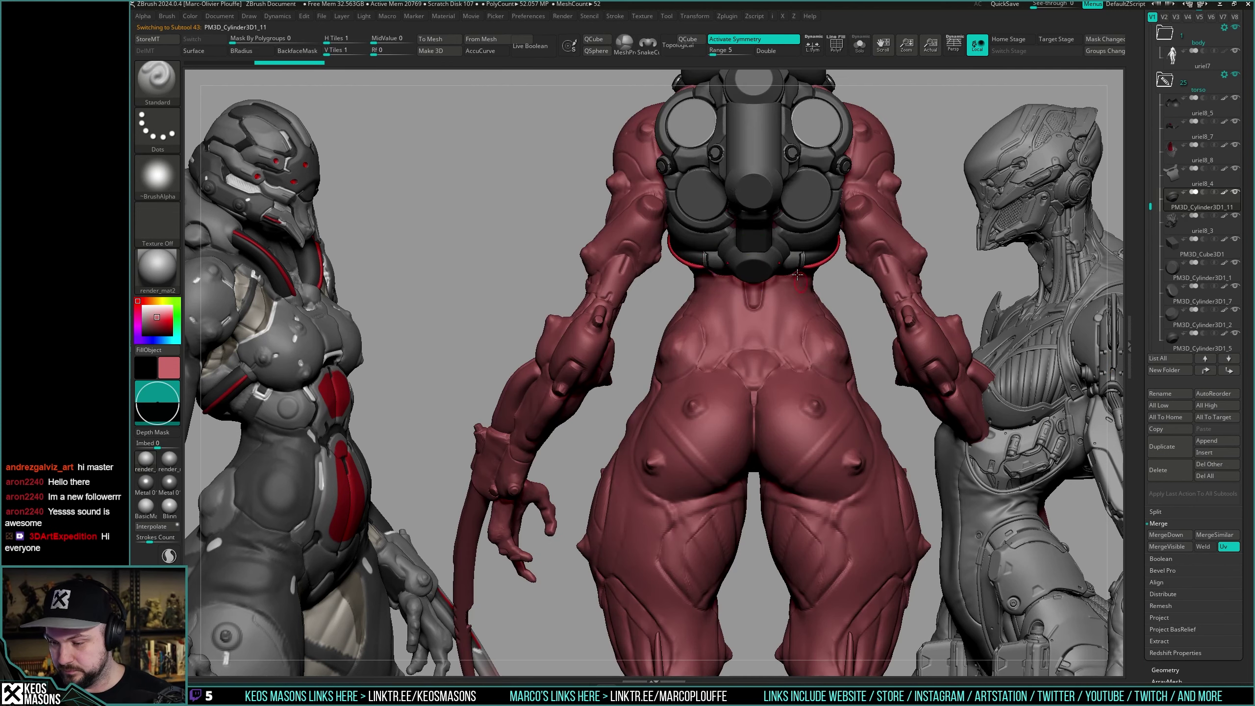
Move and rotate the inserted cylinder with the gizmo to seat it against the character's left hip at the back.
key(w)
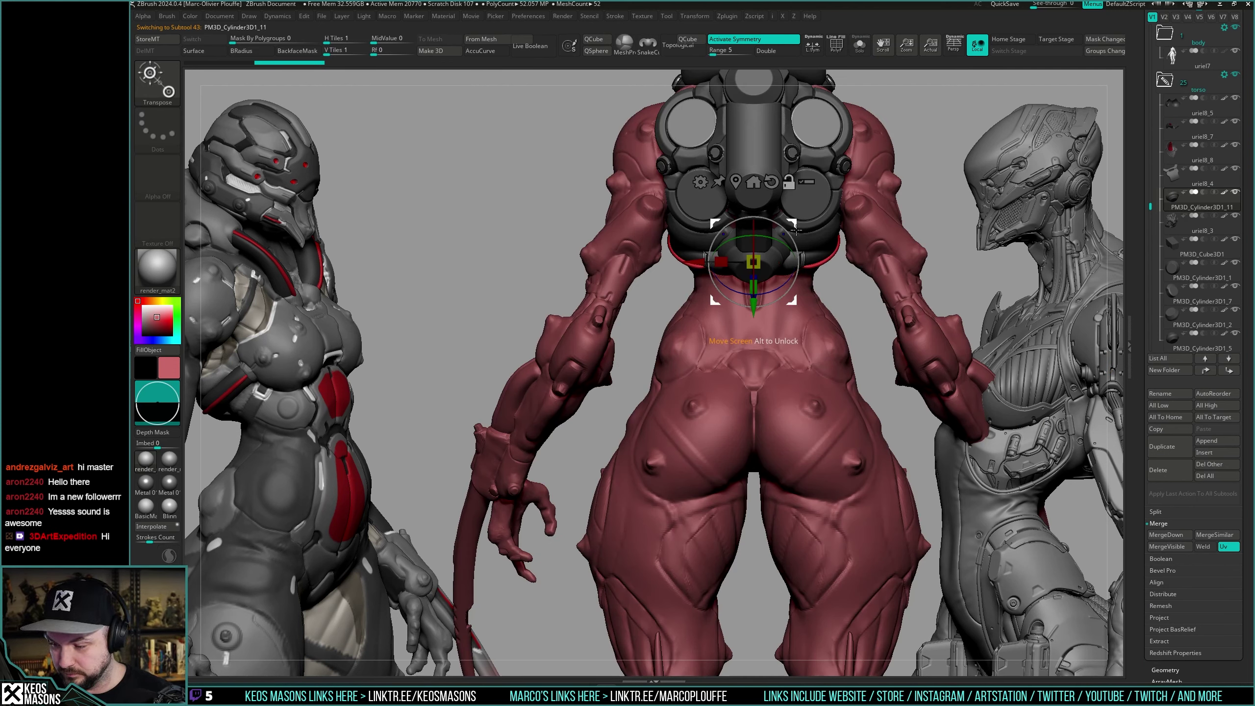
drag(796, 226, 726, 300)
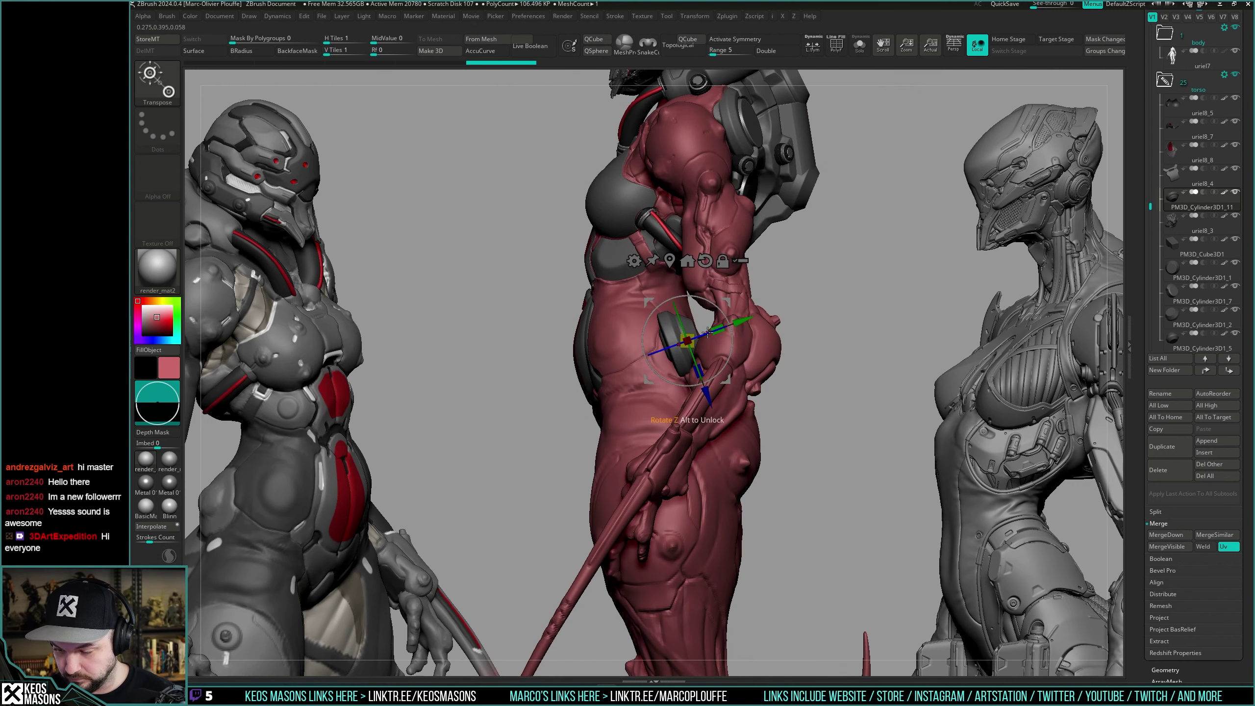
drag(822, 309, 875, 218)
drag(744, 287, 740, 301)
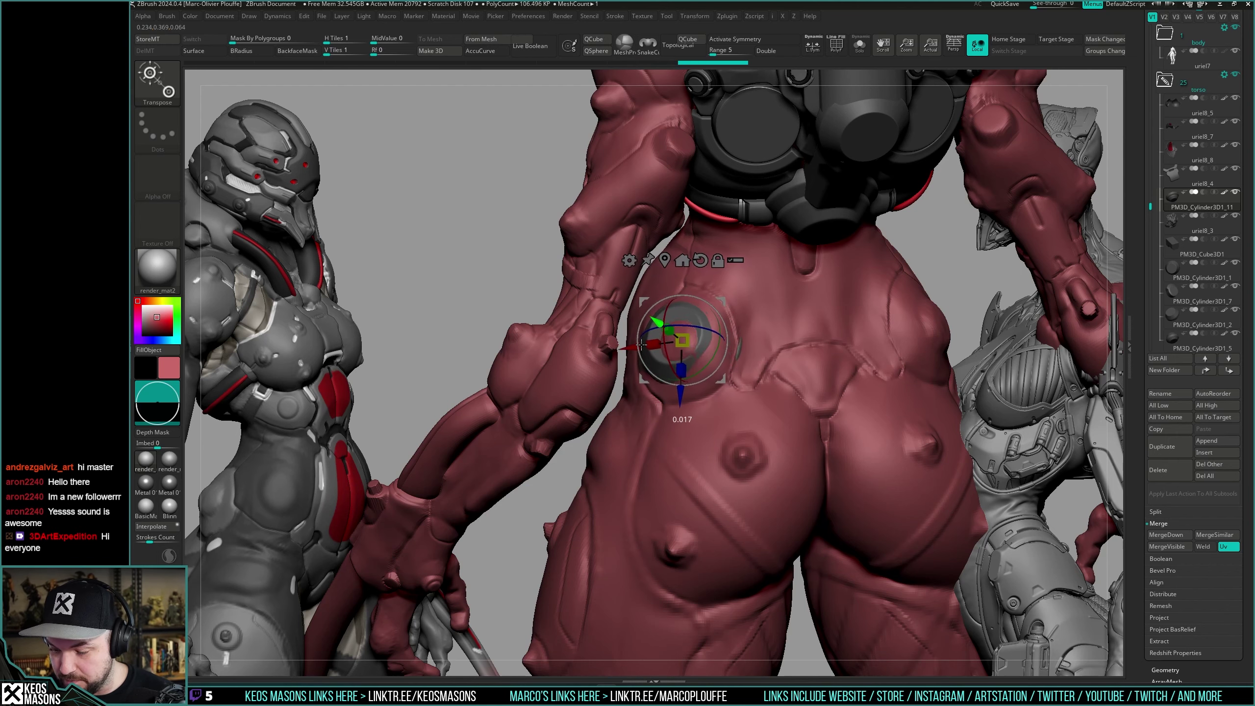
Turn on ghost transparency and align the cylinder with the left hip bulge as seen from the side.
key(q)
mouse_move(800, 339)
right_down()
mouse_move(687, 337)
mouse_move(803, 340)
mouse_move(771, 343)
mouse_move(786, 356)
mouse_move(751, 374)
mouse_move(804, 303)
right_up()
key(shift+t)
key(w)
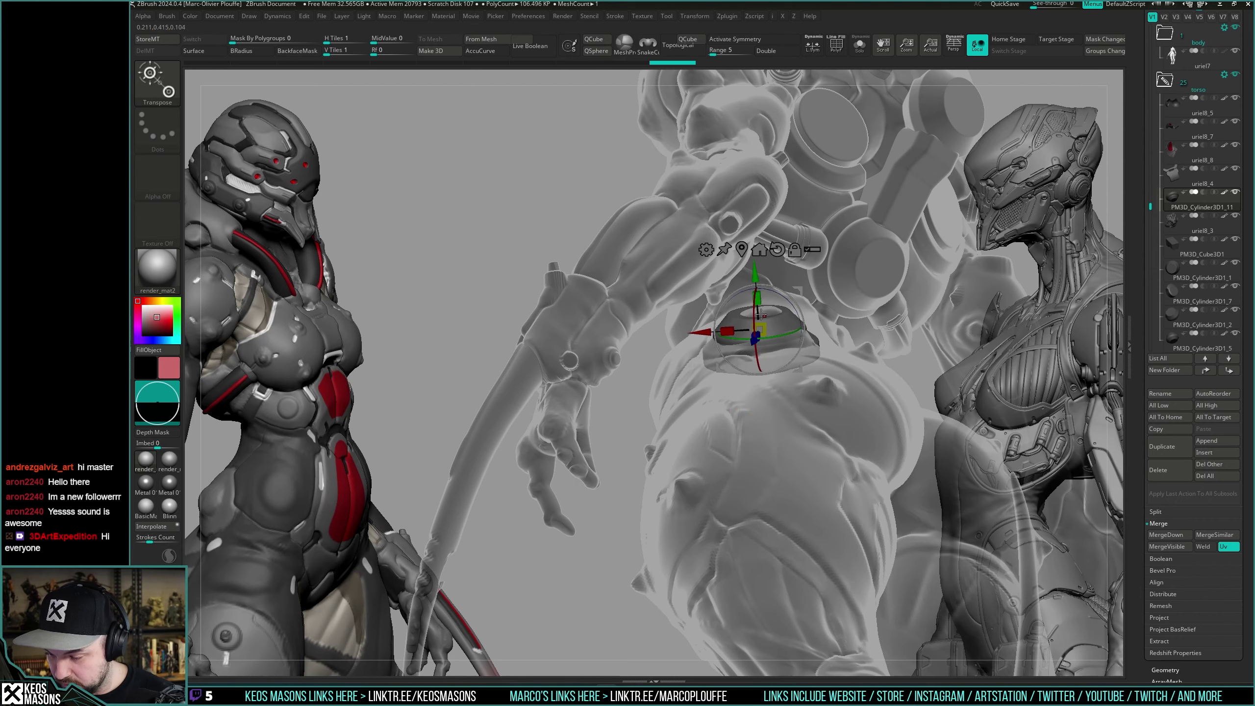
mouse_move(860, 307)
right_down()
mouse_move(806, 295)
mouse_move(866, 341)
mouse_move(856, 347)
mouse_move(911, 292)
mouse_move(941, 295)
mouse_move(908, 322)
mouse_move(860, 333)
right_up()
key(shift+t)
Check the cylinder's fit through the ghosted body from the front and nudge it slightly along its axis.
key(q)
key(shift+t)
key(space)
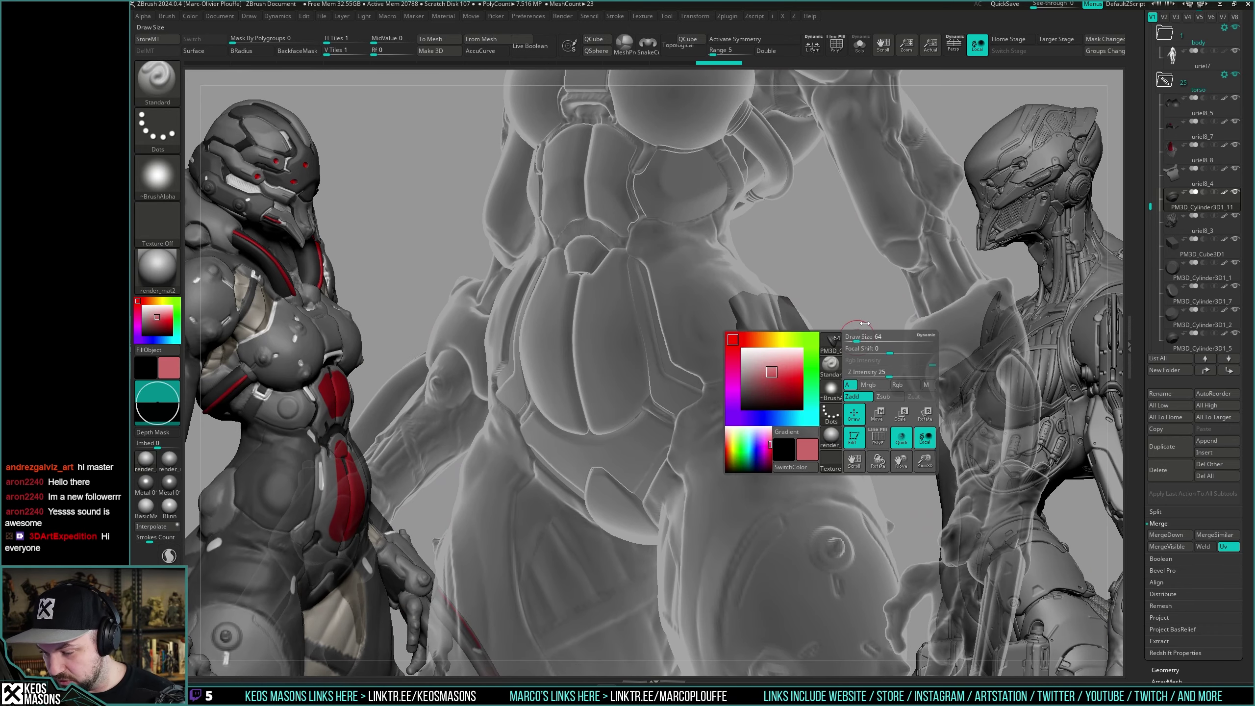
key(w)
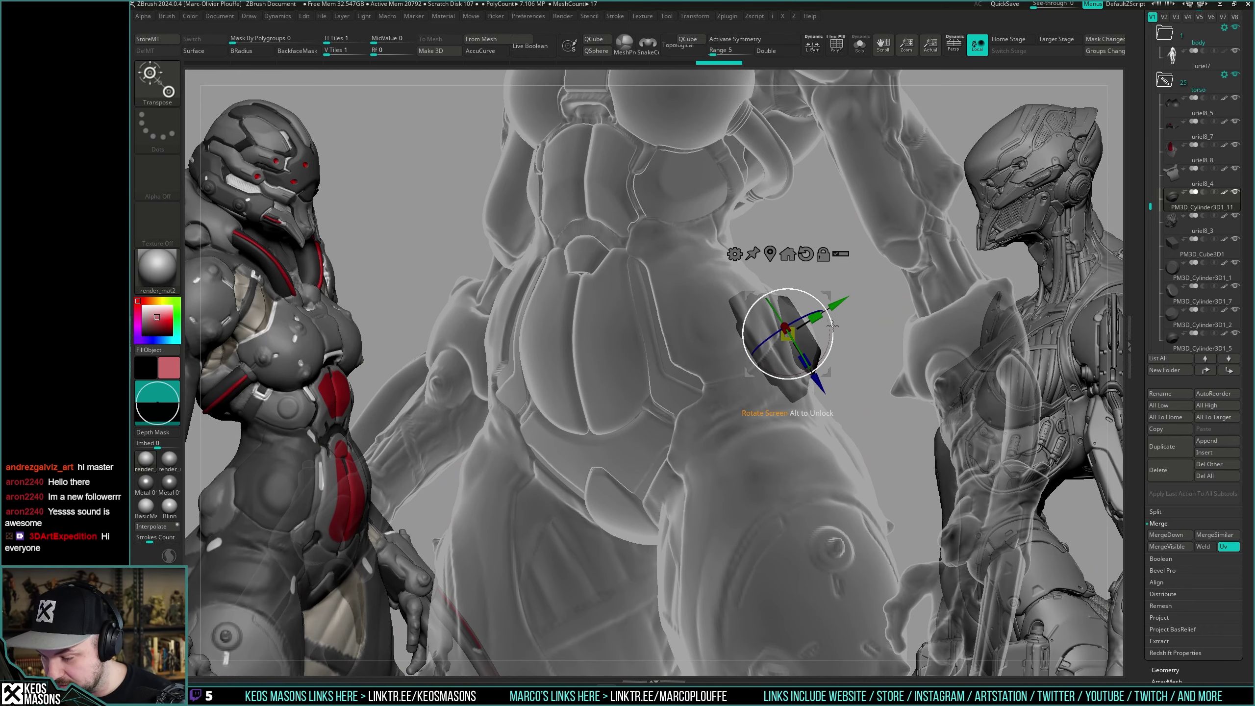
drag(836, 309, 836, 307)
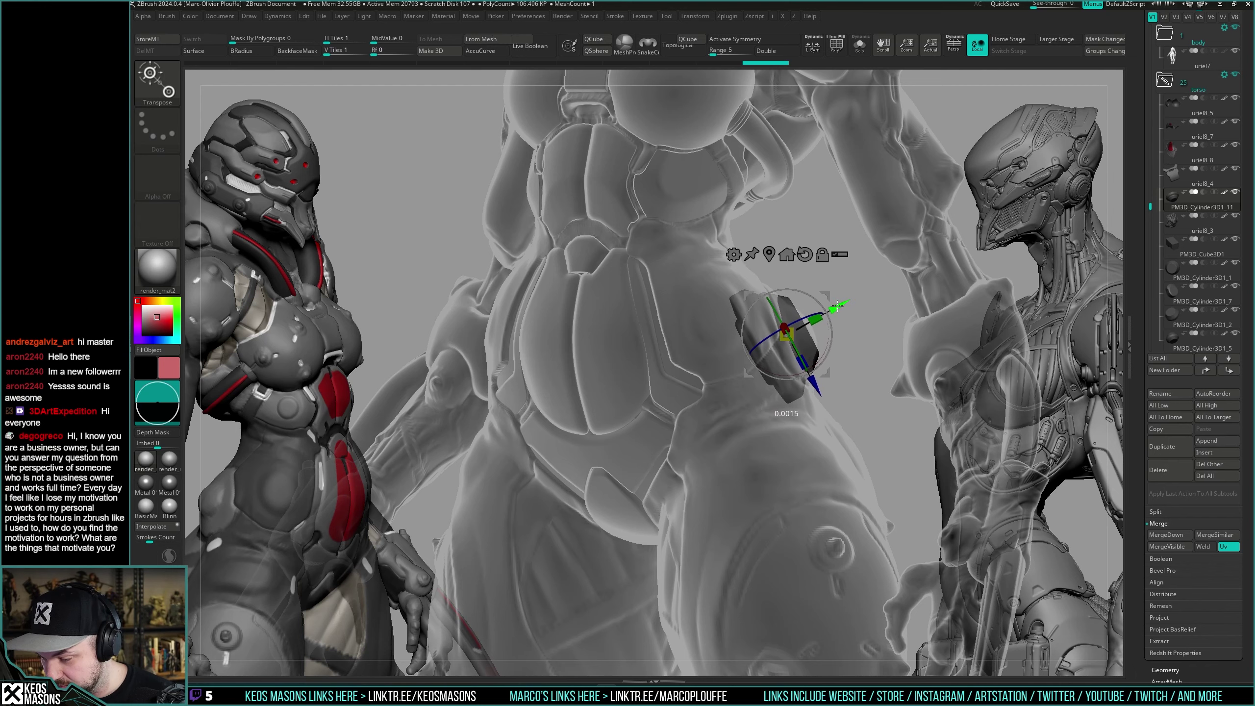
key(q)
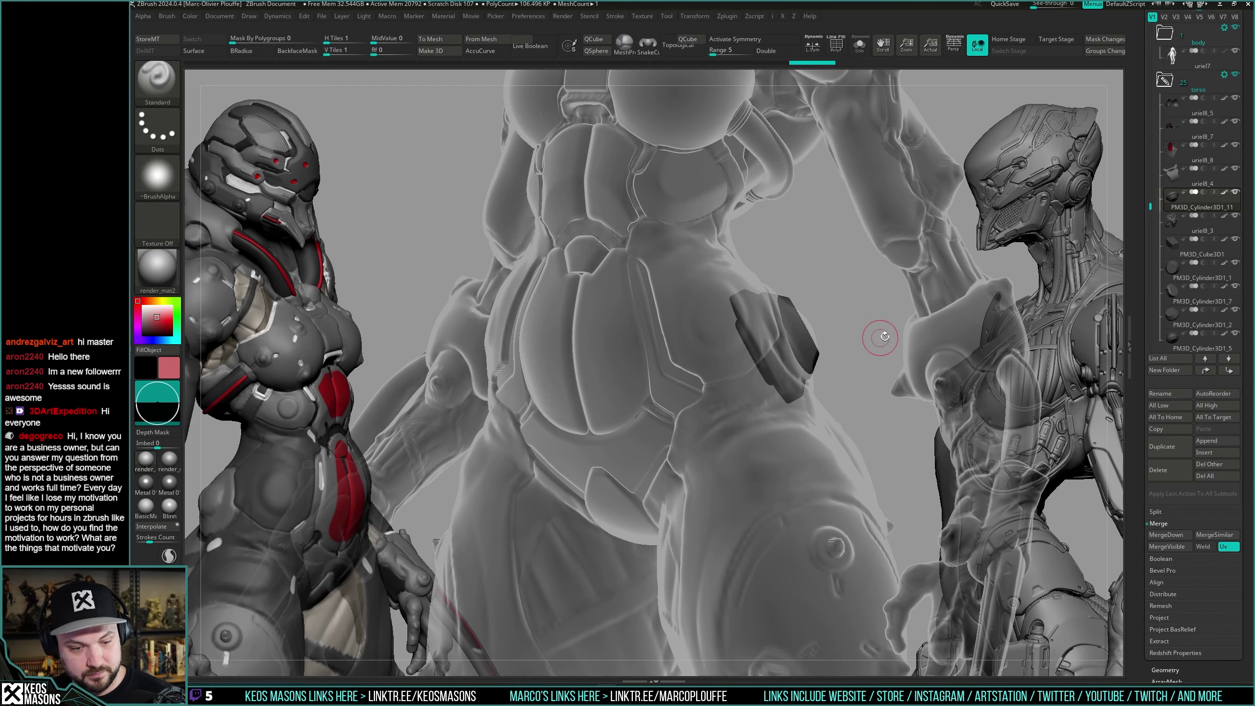
Adjust the cylinder's placement from the rear and side so an even ring surrounds the left hip bulge.
drag(885, 337, 775, 346)
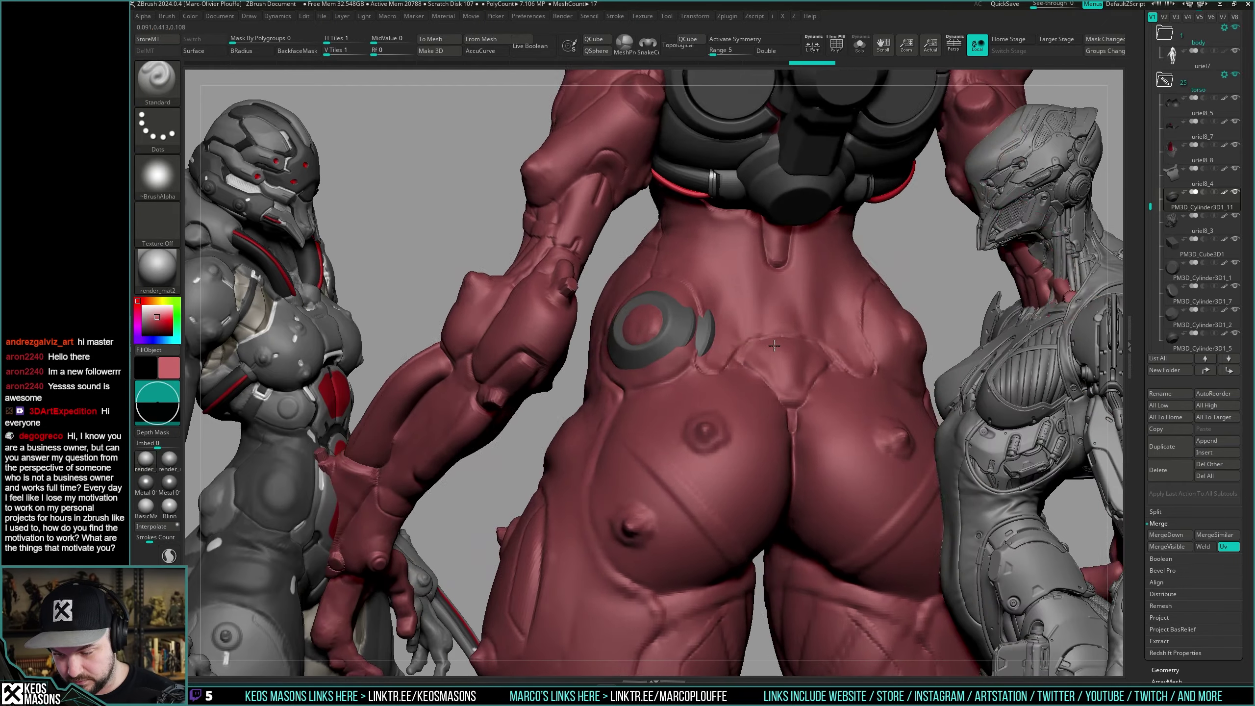
right_drag(775, 345, 747, 322)
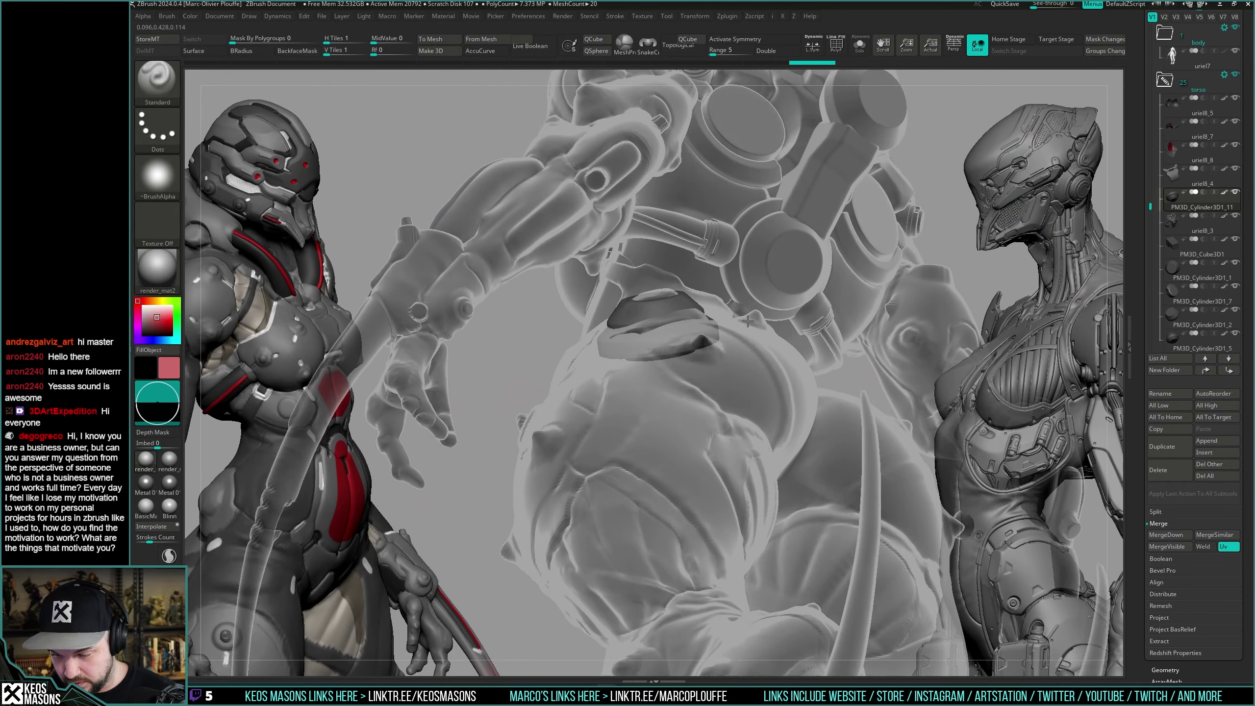
drag(748, 322, 743, 324)
key(w)
mouse_move(696, 277)
mouse_down()
mouse_move(697, 305)
mouse_move(692, 277)
mouse_up()
mouse_move(821, 356)
mouse_down()
mouse_move(741, 415)
mouse_move(716, 376)
mouse_up()
key(q)
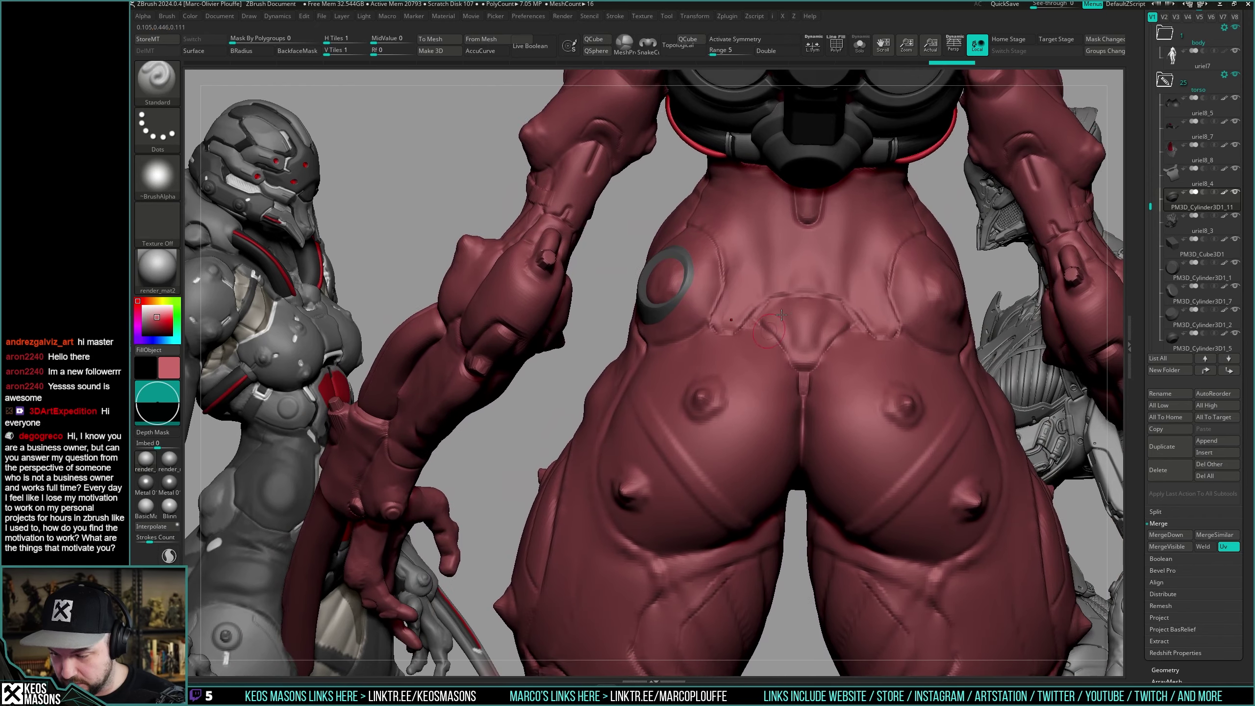
Select the uriel7 body subtool and add a new sculpting layer to it.
alt+drag(791, 306, 773, 374)
alt+click(791, 361)
drag(1148, 267, 1154, 223)
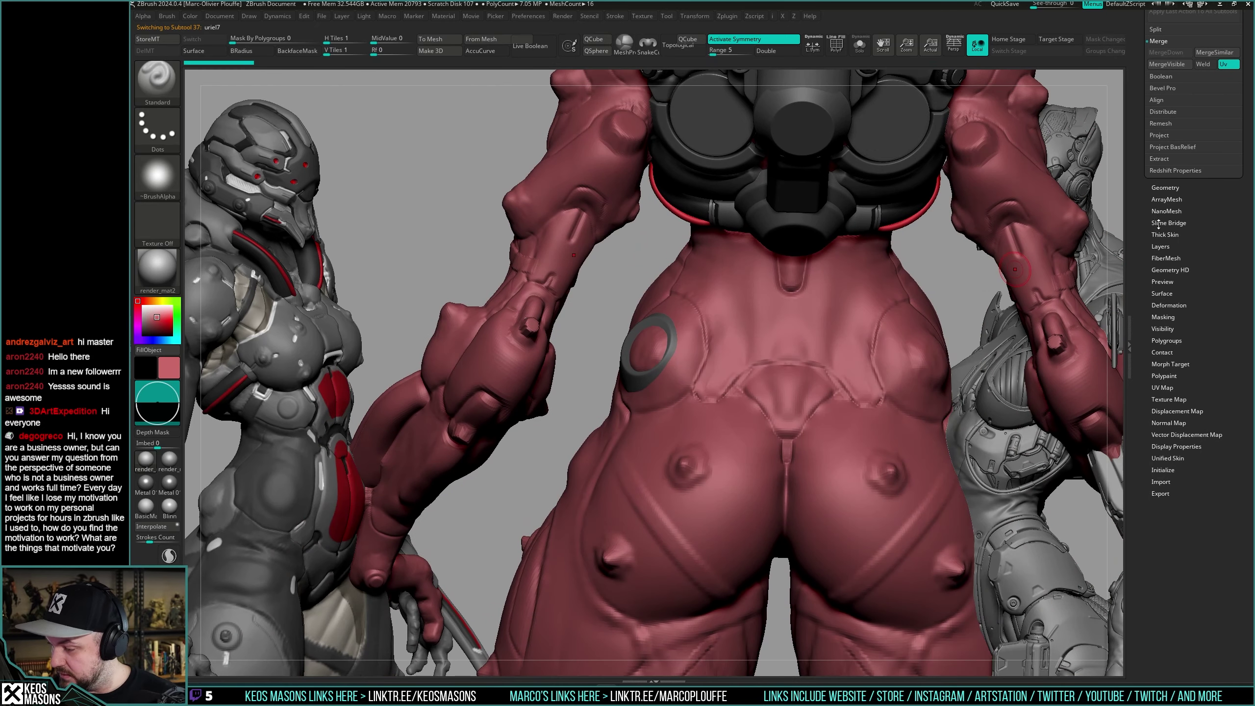
shift+click(1182, 245)
click(1158, 387)
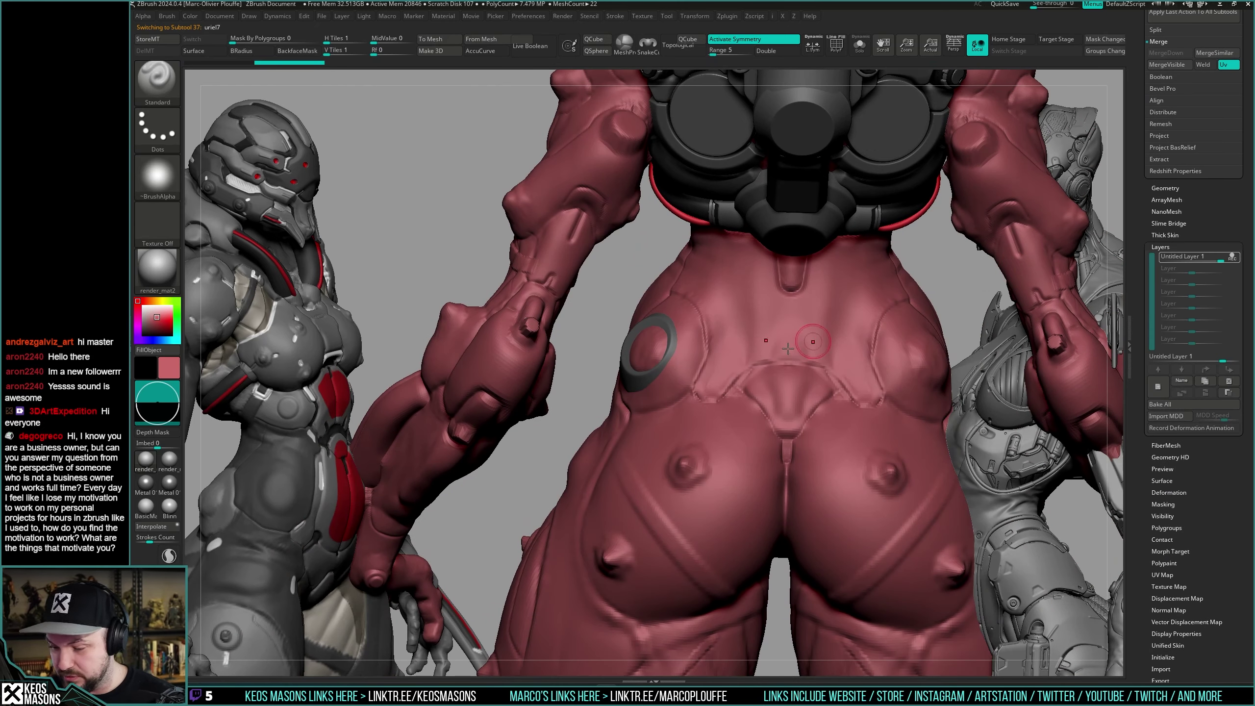
Carve a groove into the body around the left hip cylinder with the DamStandard brush.
key(b)
key(d)
key(s)
alt+right_drag(648, 406, 721, 404)
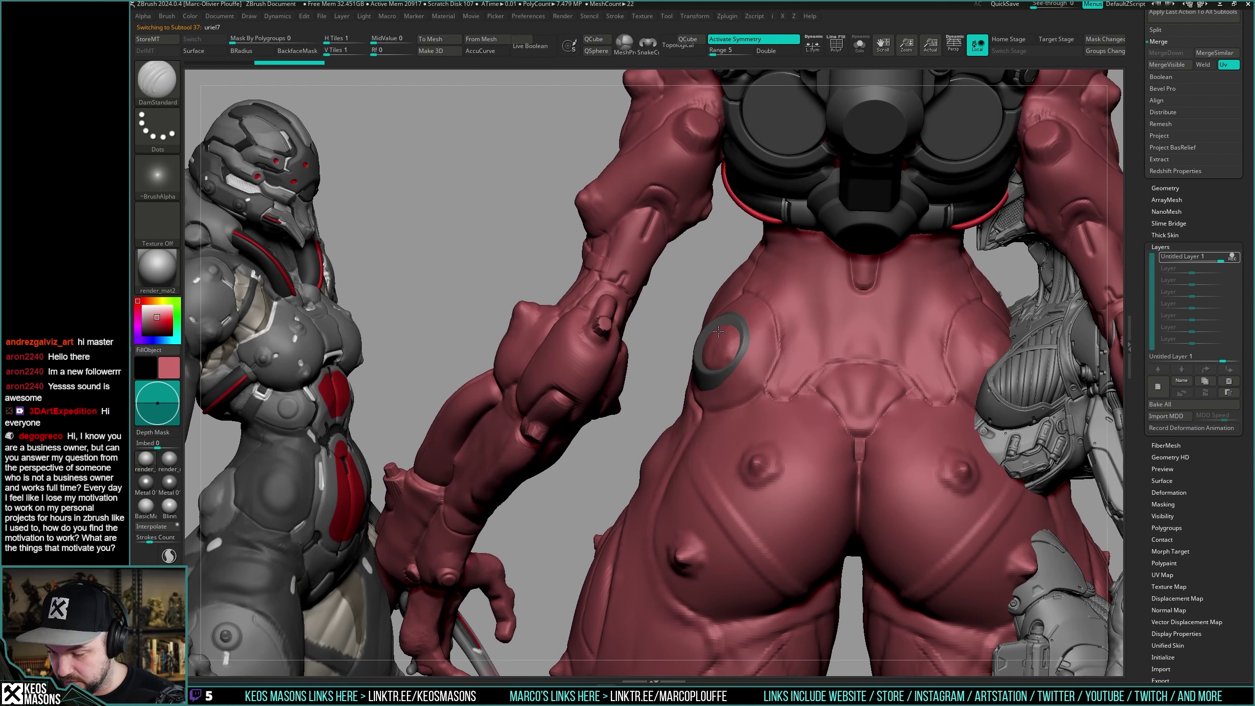
mouse_move(746, 337)
mouse_down()
mouse_move(744, 373)
mouse_move(759, 374)
mouse_up()
right_drag(777, 346, 783, 371)
drag(766, 347, 769, 363)
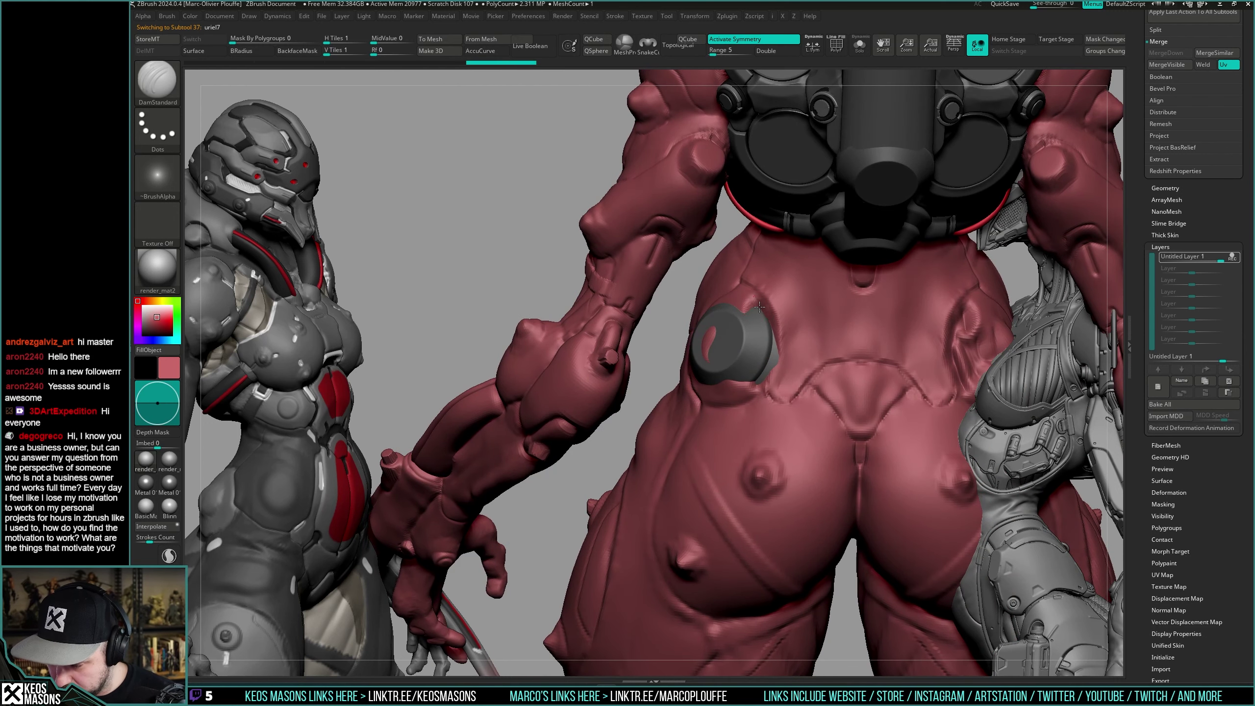
right_drag(736, 295, 728, 313)
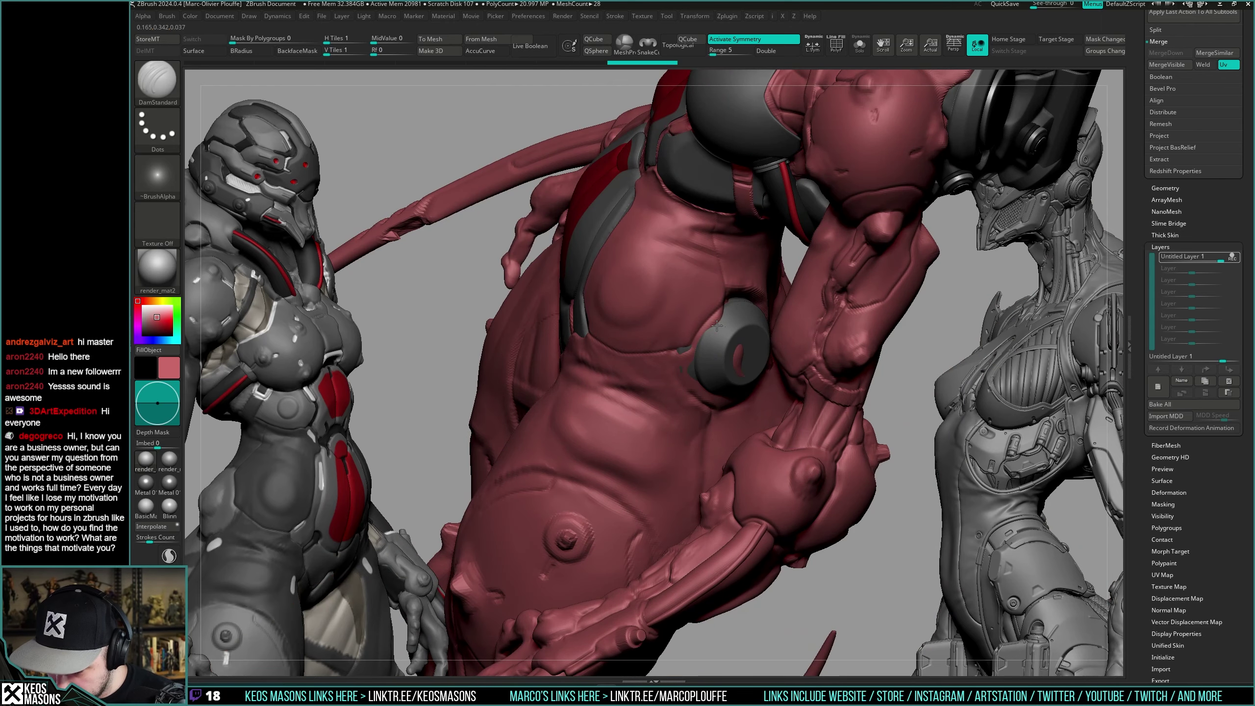
right_drag(697, 347, 762, 415)
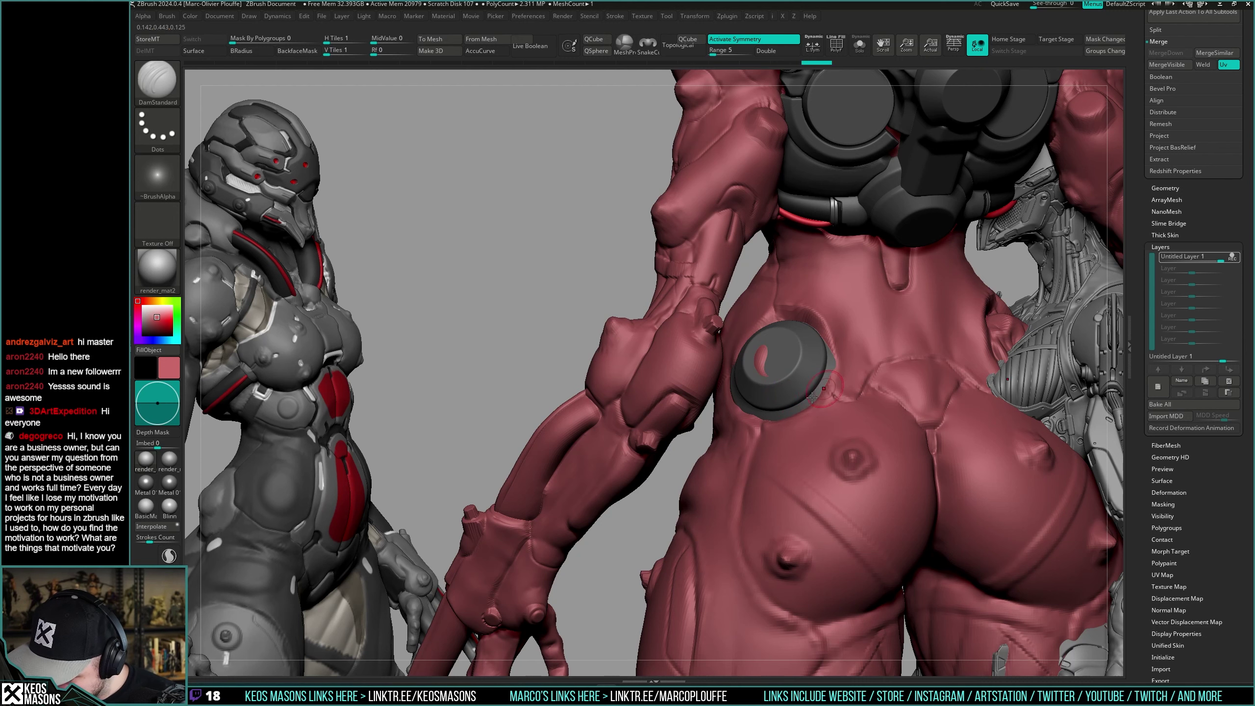
Extend the carved groove around the cylinder's remaining rim and check the isolated body's recess.
mouse_move(827, 391)
right_down()
mouse_move(813, 420)
mouse_move(809, 344)
mouse_move(773, 343)
mouse_move(810, 351)
mouse_move(712, 386)
mouse_move(736, 381)
mouse_move(716, 396)
mouse_move(694, 363)
mouse_move(733, 325)
right_up()
right_click(813, 420)
right_click(820, 334)
right_click(747, 381)
right_click(736, 381)
right_click(717, 395)
right_click(694, 364)
key(alt+s)
right_drag(728, 374, 718, 368)
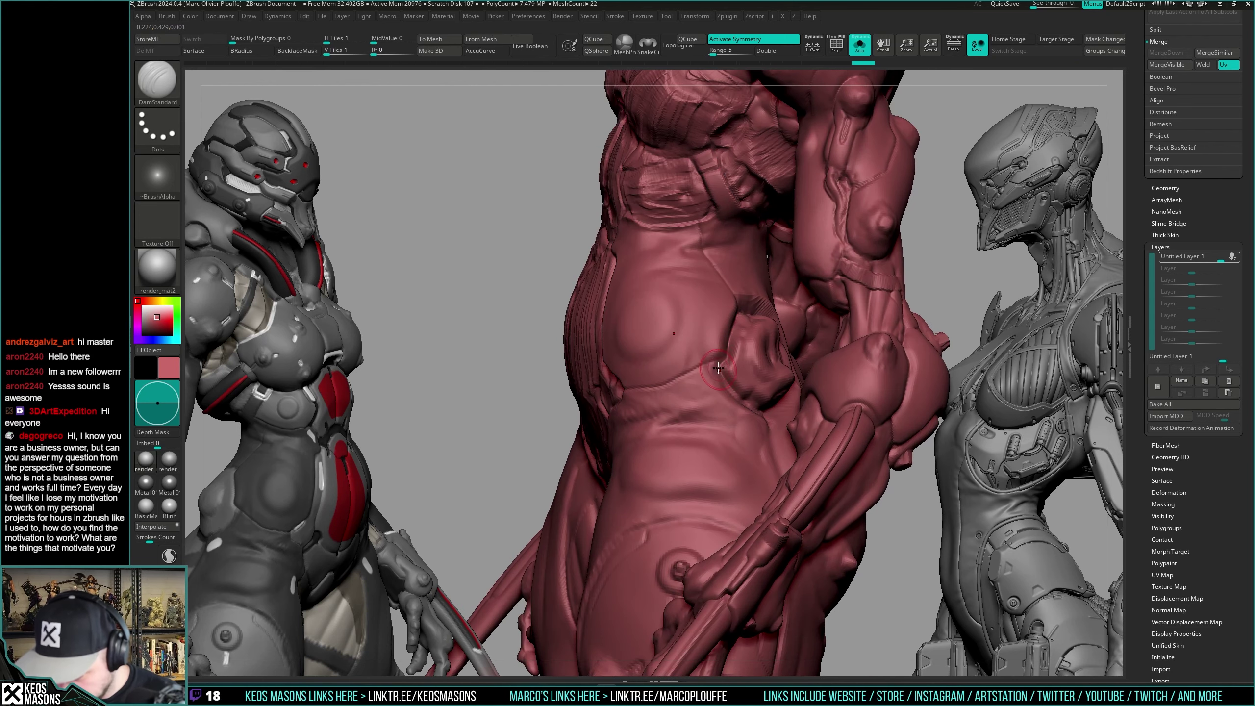
key(alt+s)
Reshape the body surface around the cylinder's front and lower edge with the Move brush.
key(space)
click(744, 395)
right_click(692, 420)
mouse_move(692, 421)
right_down()
mouse_move(710, 360)
mouse_move(756, 417)
mouse_move(723, 384)
right_up()
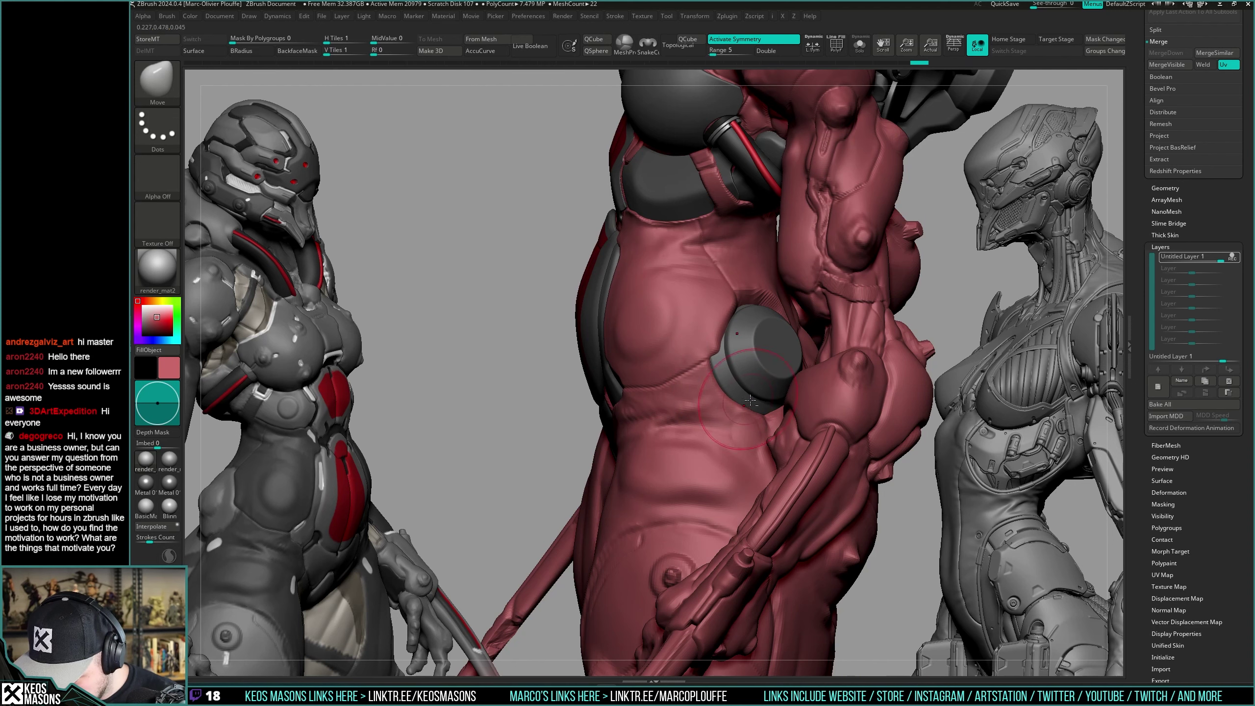
right_click(721, 344)
mouse_move(749, 394)
right_down()
mouse_move(721, 344)
mouse_move(733, 299)
mouse_move(829, 266)
mouse_move(766, 327)
mouse_move(753, 372)
mouse_move(737, 371)
mouse_move(816, 369)
mouse_move(761, 371)
mouse_move(753, 385)
mouse_move(761, 370)
mouse_move(725, 364)
right_up()
key(a)
right_click(726, 350)
key(w)
key(q)
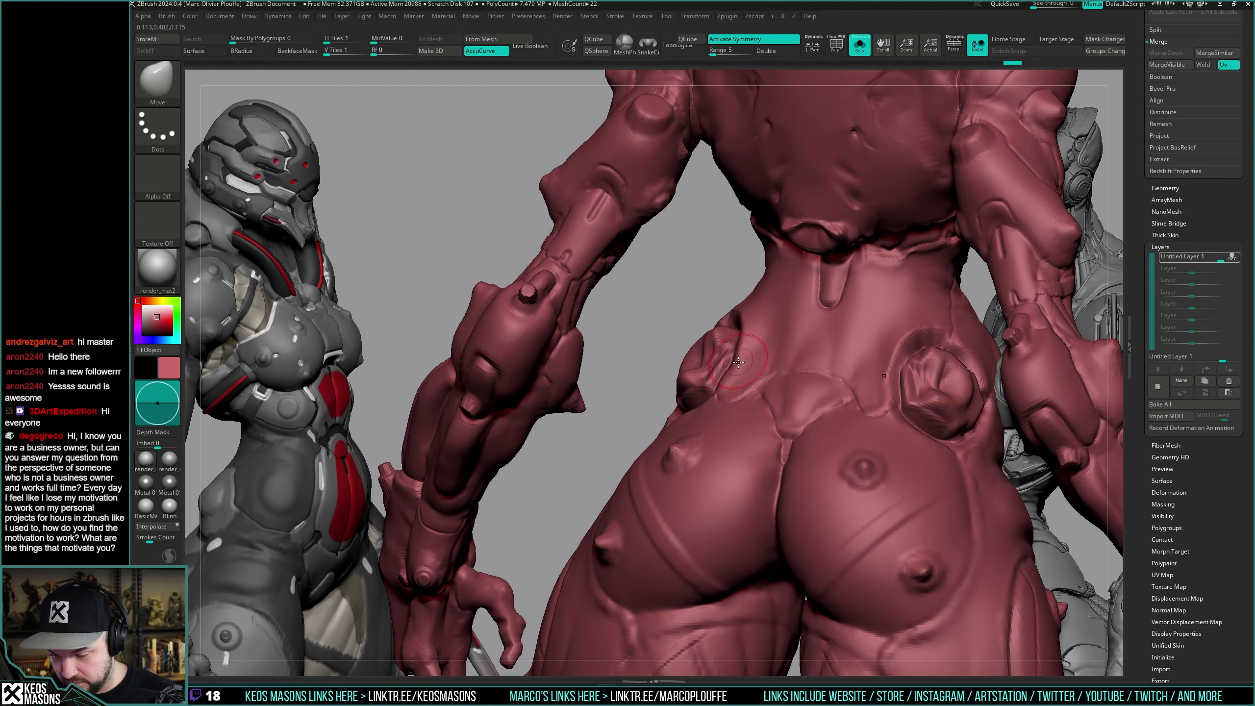
Select the hip cylinder and fine-tune its placement in the carved recess as seen from behind.
alt+click(721, 357)
key(alt+shift+s)
key(w)
key(alt+shift+s)
right_drag(627, 396, 668, 388)
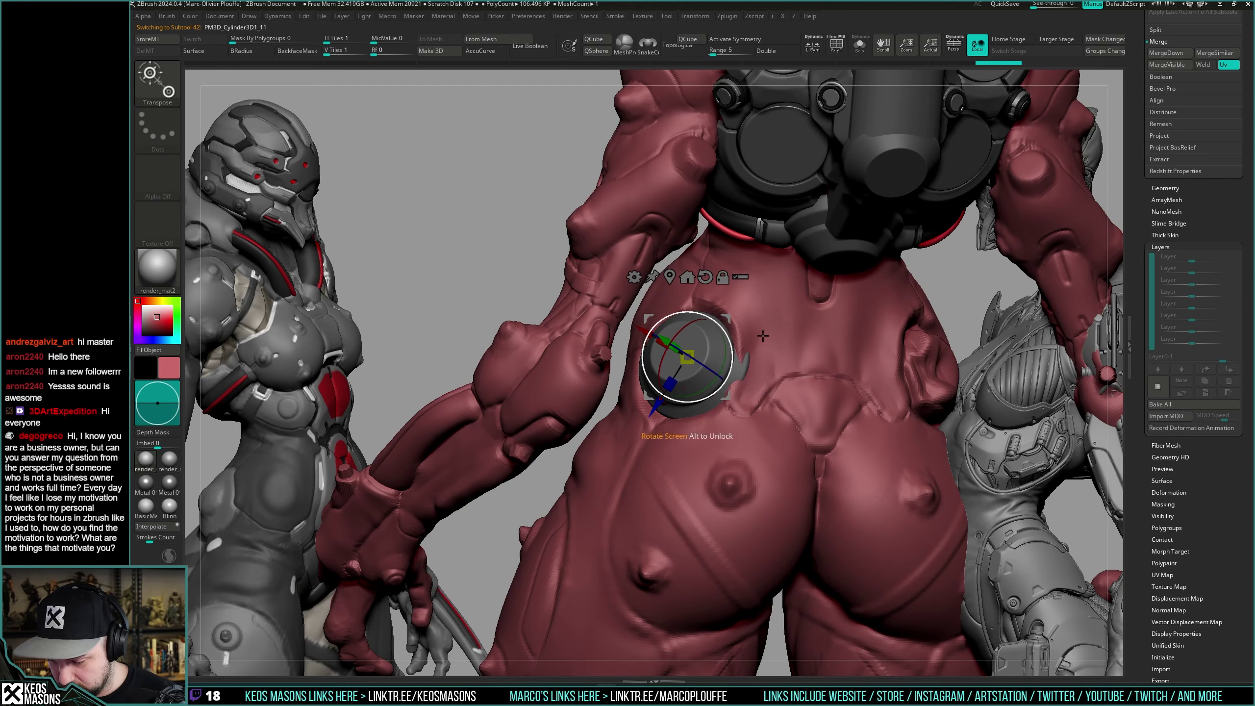
key(q)
mouse_move(653, 401)
right_down()
mouse_move(777, 394)
mouse_move(759, 378)
right_up()
key(w)
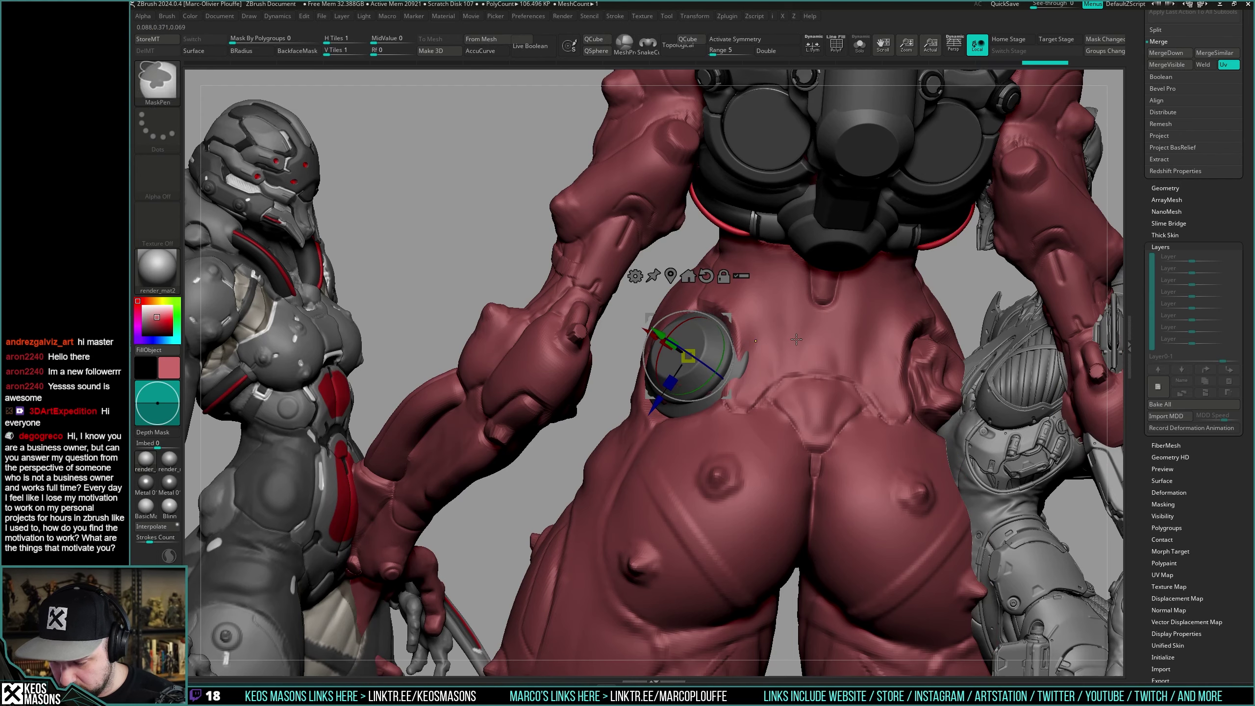
key(q)
mouse_move(657, 375)
right_down()
mouse_move(806, 384)
mouse_move(815, 242)
mouse_move(851, 336)
mouse_move(821, 364)
mouse_move(878, 288)
mouse_move(883, 310)
mouse_move(897, 309)
mouse_move(898, 289)
mouse_move(891, 301)
mouse_move(855, 247)
mouse_move(828, 304)
right_up()
Reselect the body and push the surface overlapping the cylinder's inner rim clear of it, using the DamStandard and Move brushes.
alt+click(828, 304)
key(space)
click(839, 324)
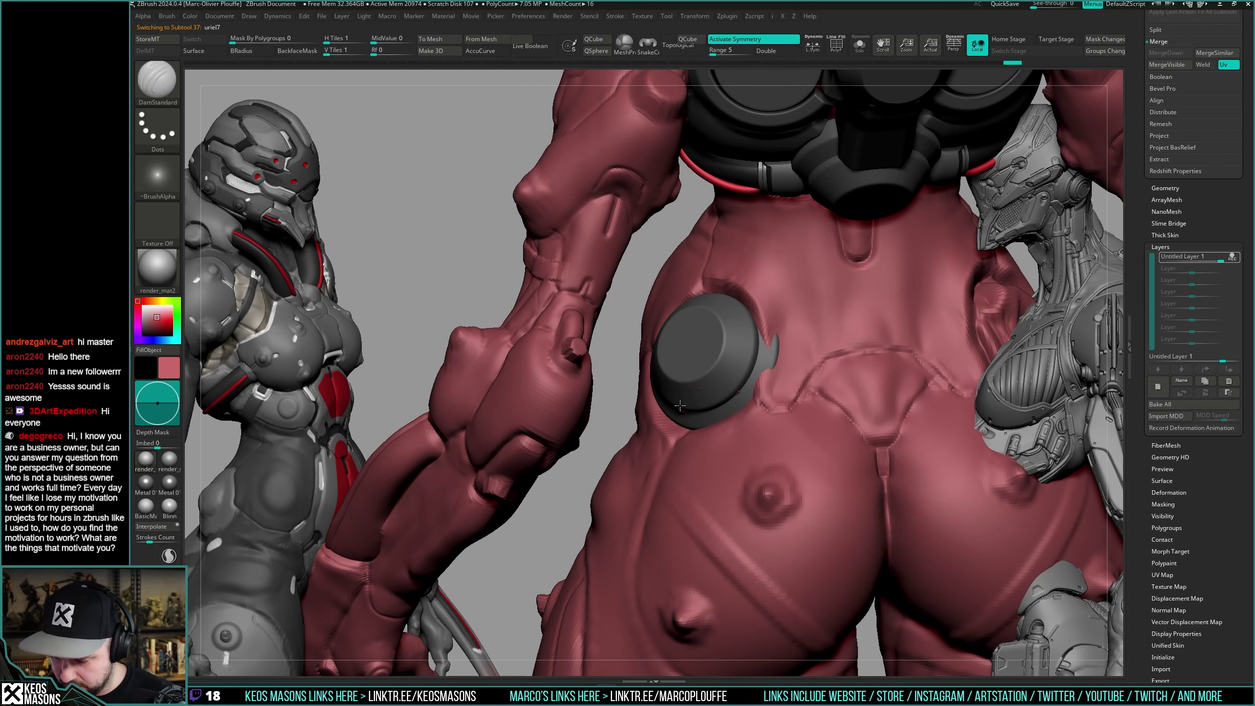
right_drag(733, 388, 744, 372)
key(space)
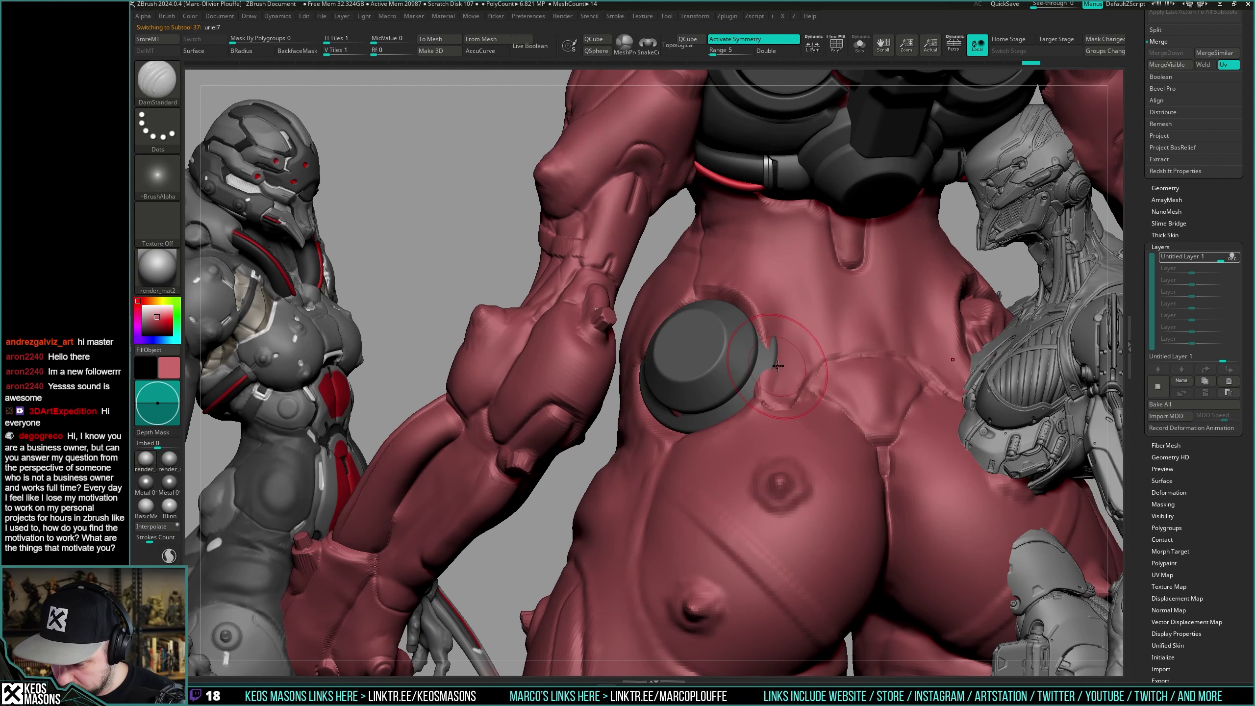
key(x)
click(746, 376)
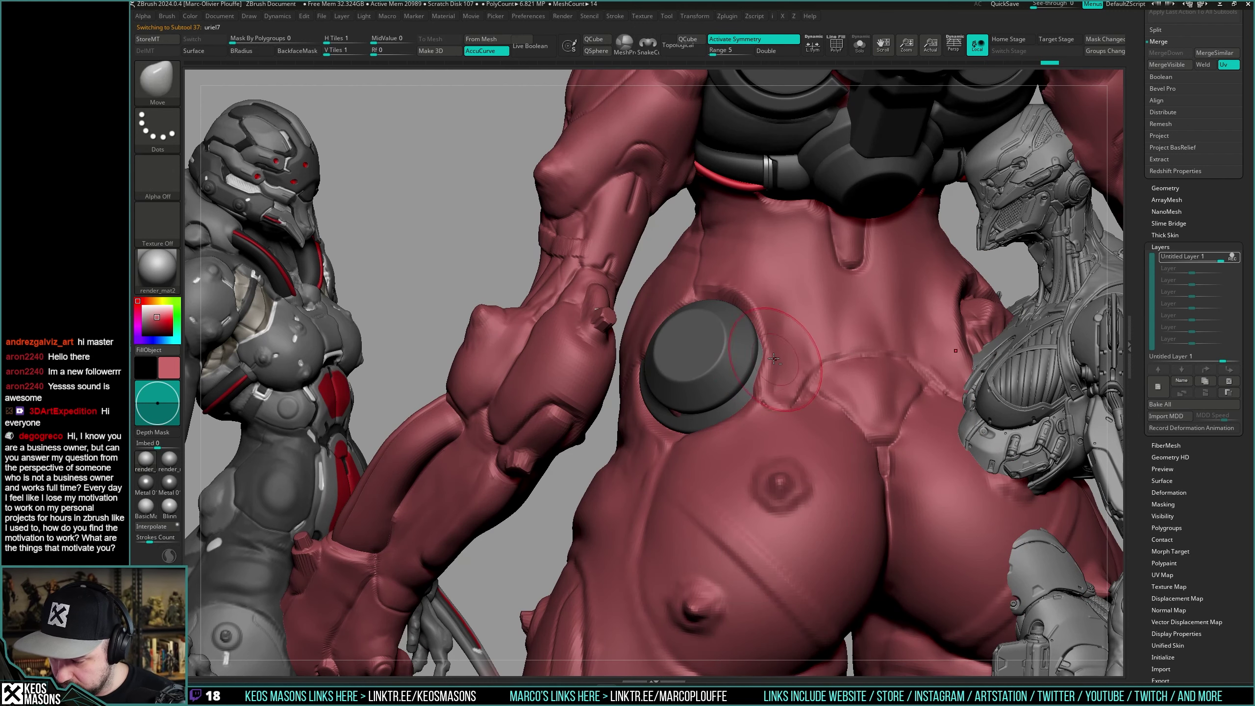
key(space)
key(x)
click(758, 357)
key(space)
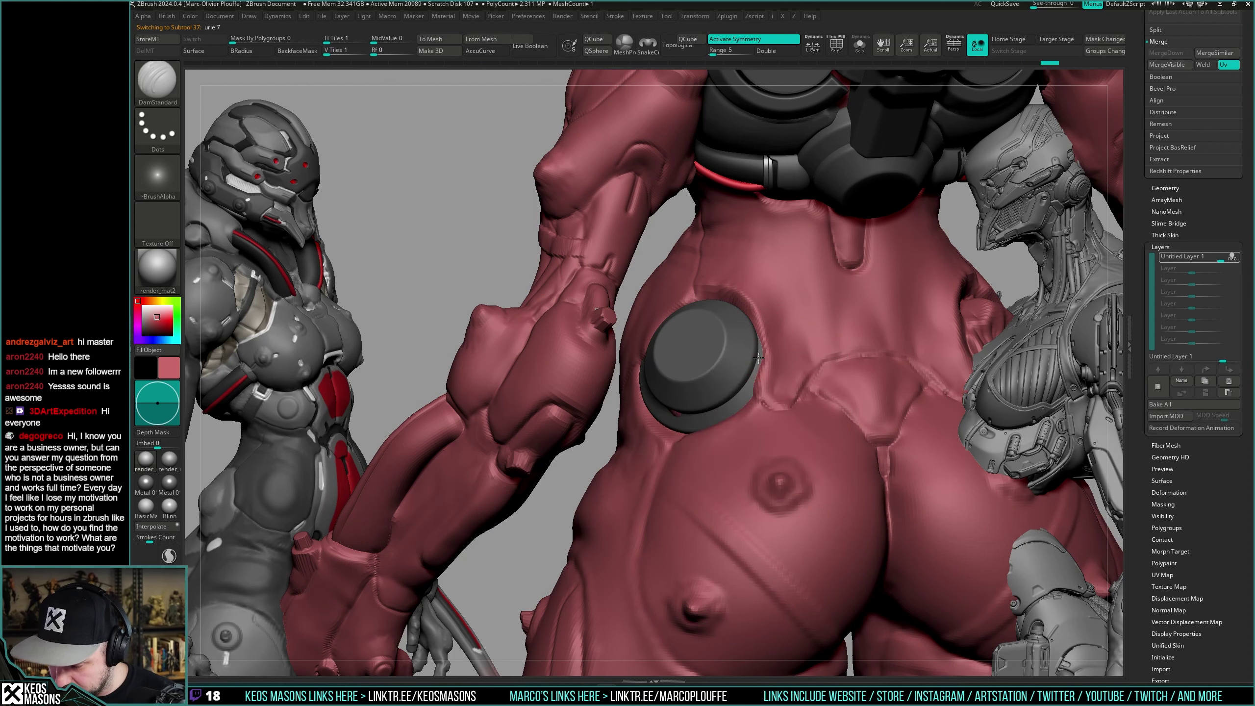
Refine the recess above the cylinder with DamStandard and pull its upper edge into shape with the Move brush.
right_drag(754, 397, 737, 305)
right_drag(739, 291, 747, 292)
key(1)
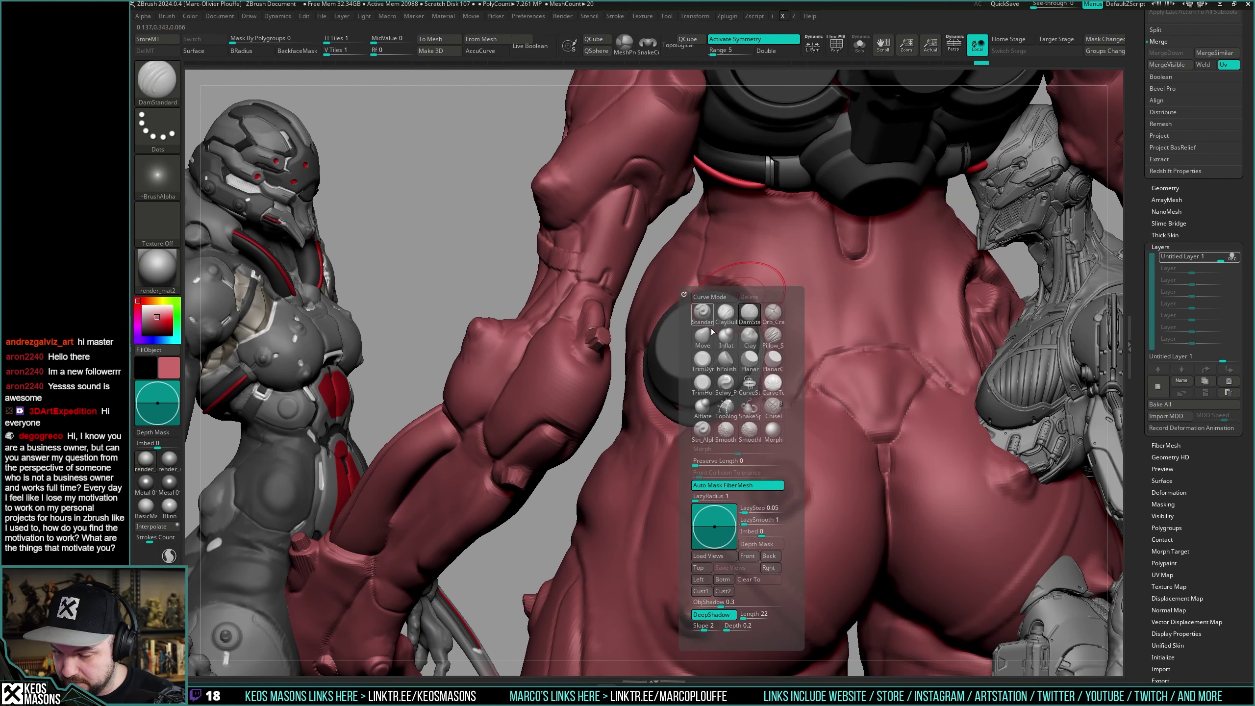
click(707, 332)
key(space)
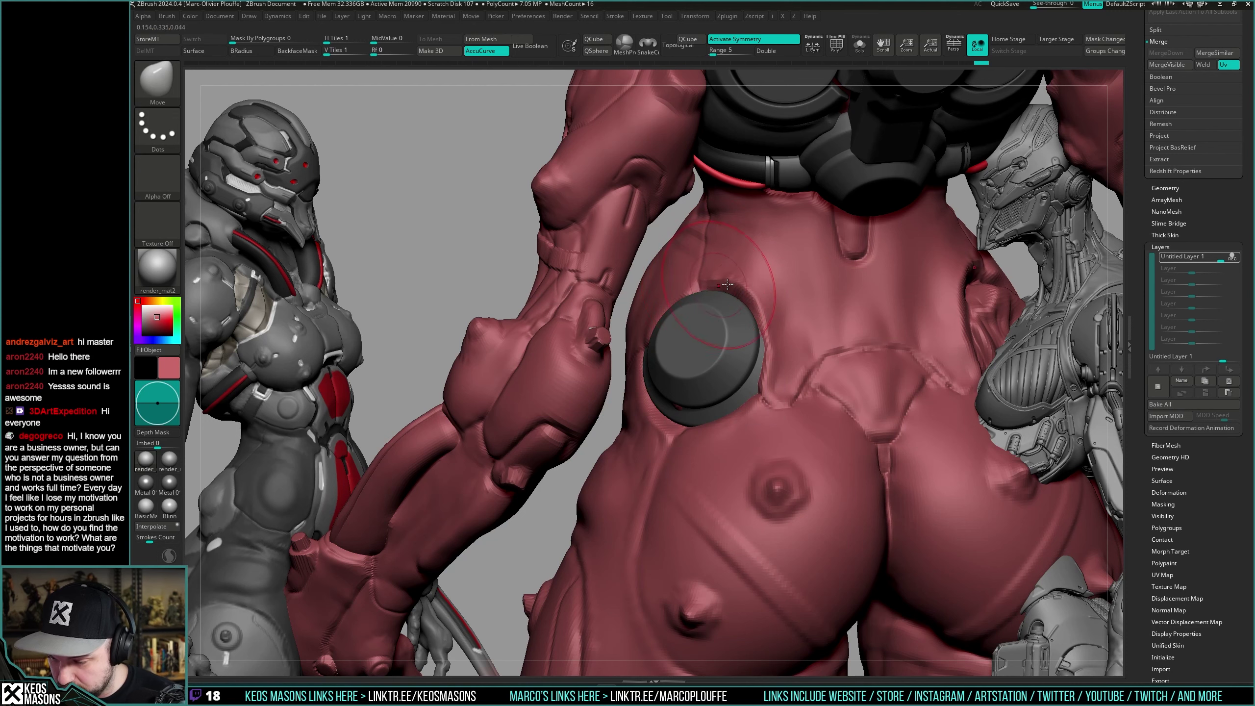
key(space)
drag(708, 281, 710, 292)
right_drag(746, 298, 754, 298)
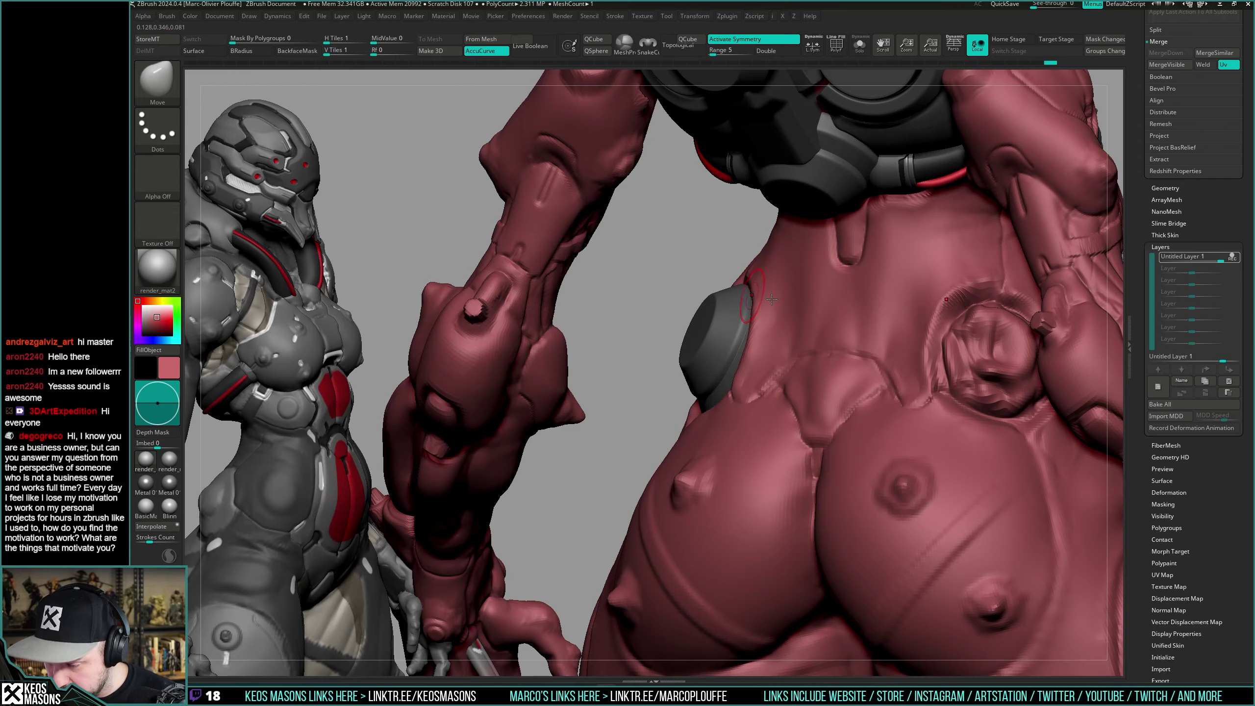
Move the body surface around the cylinder's front and side rim so the recess follows its round outline.
mouse_move(749, 331)
right_down()
mouse_move(809, 297)
mouse_move(830, 307)
right_up()
right_click(732, 377)
right_drag(732, 376, 761, 373)
drag(764, 384, 754, 378)
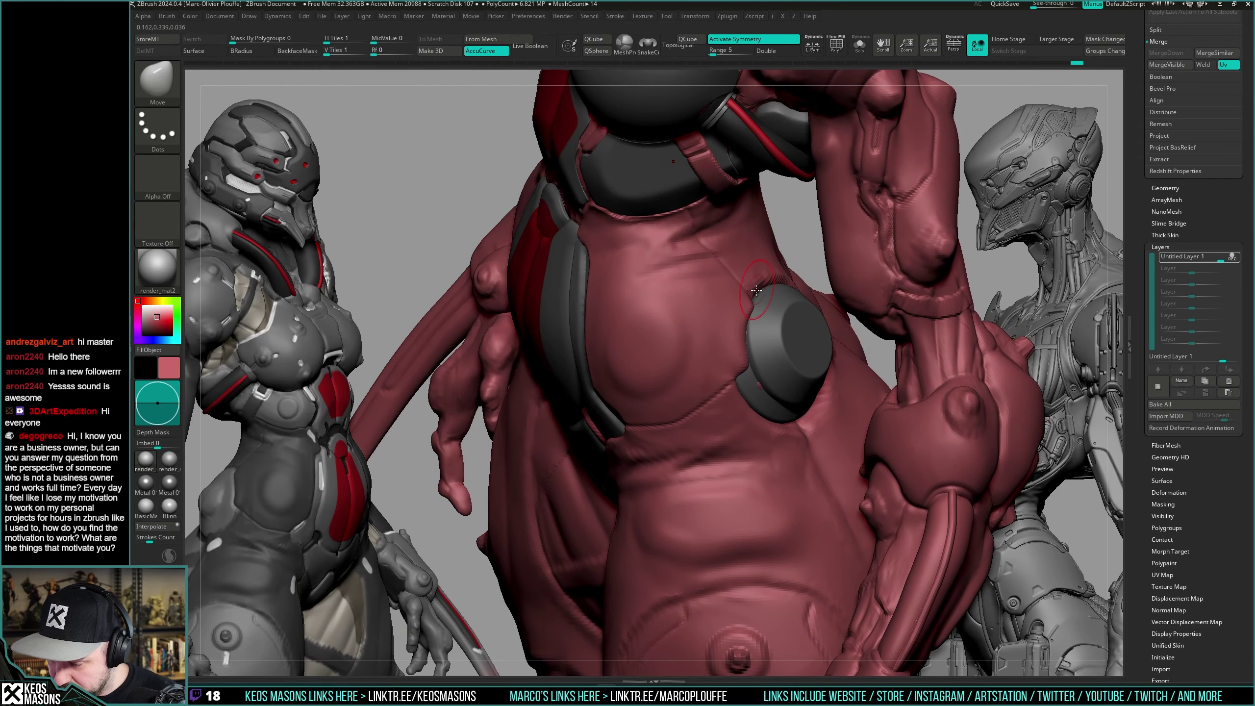
mouse_move(742, 368)
right_down()
mouse_move(761, 363)
mouse_move(774, 379)
mouse_move(752, 368)
right_up()
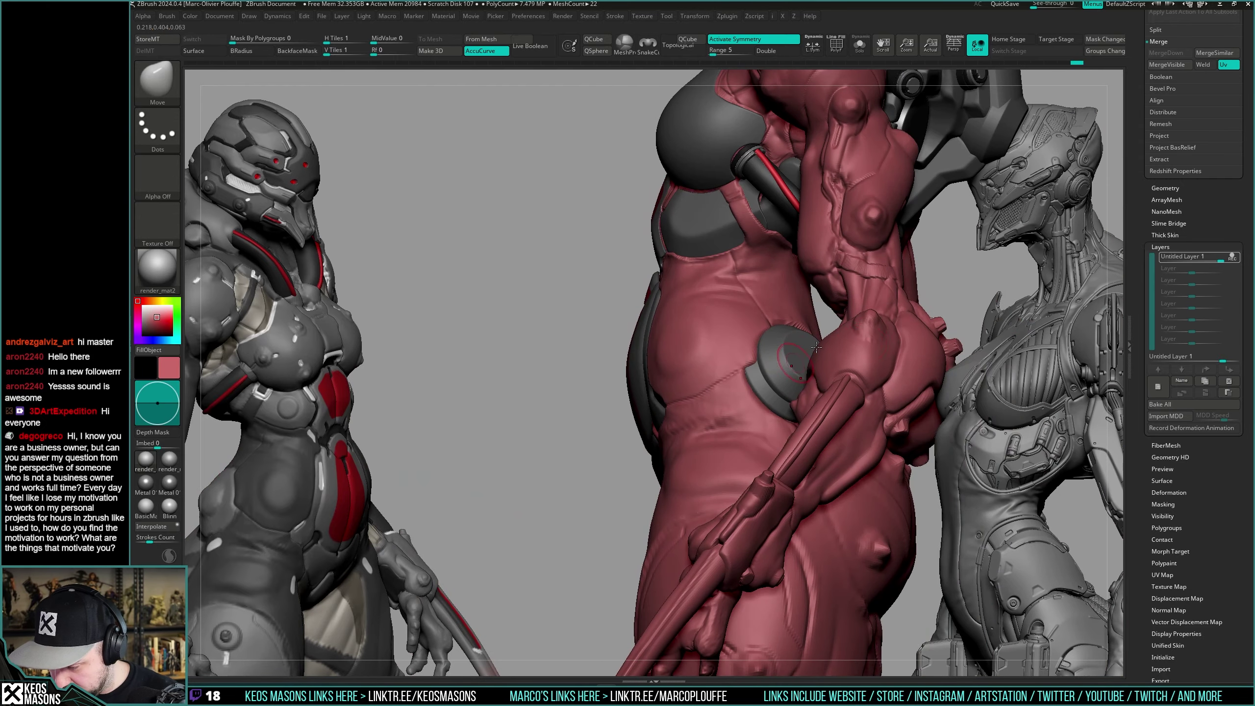
drag(791, 359, 783, 354)
mouse_move(772, 352)
right_down()
mouse_move(799, 366)
mouse_move(766, 380)
mouse_move(786, 371)
mouse_move(797, 389)
right_up()
drag(797, 389, 775, 377)
right_drag(776, 377, 776, 370)
drag(775, 370, 777, 369)
mouse_move(798, 389)
right_down()
mouse_move(843, 334)
mouse_move(865, 366)
mouse_move(875, 314)
mouse_move(770, 364)
right_up()
Isolate the hip cylinder, mirror it to the opposite hip and show all the parts again.
alt+click(764, 382)
key(alt+s)
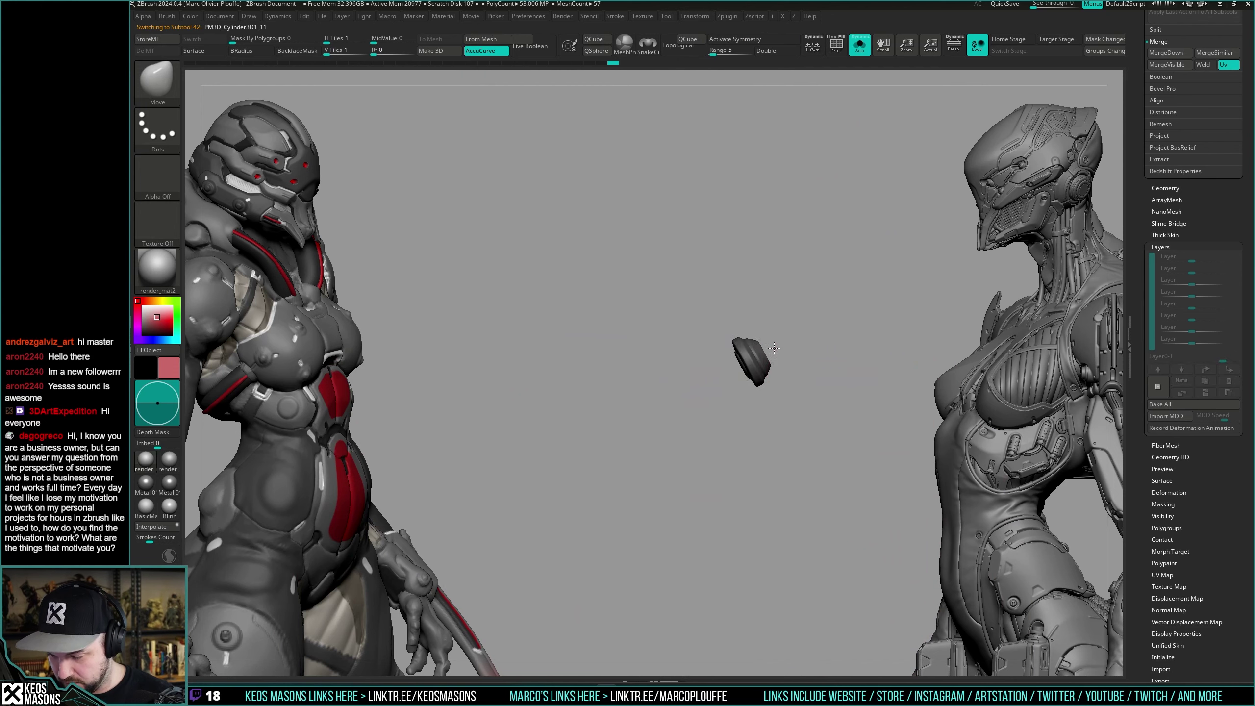
ctrl+right_drag(778, 422, 602, 401)
right_drag(754, 380, 750, 386)
key(i)
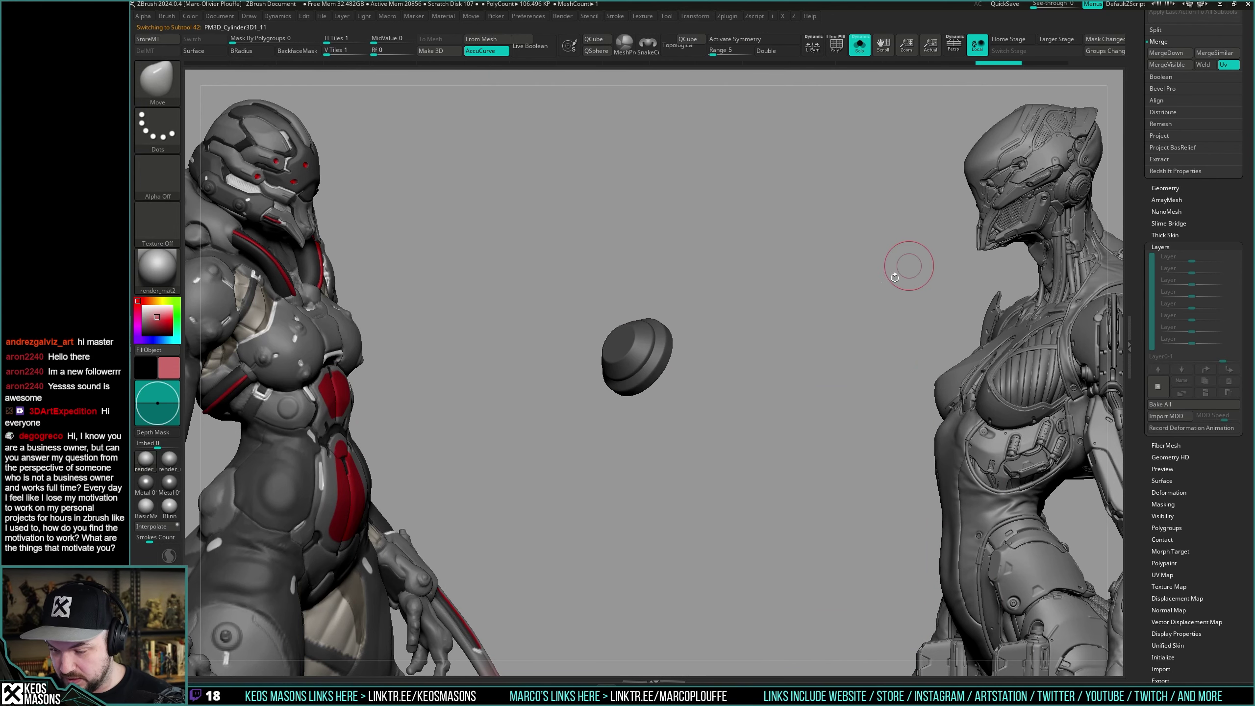
key(g)
click(764, 562)
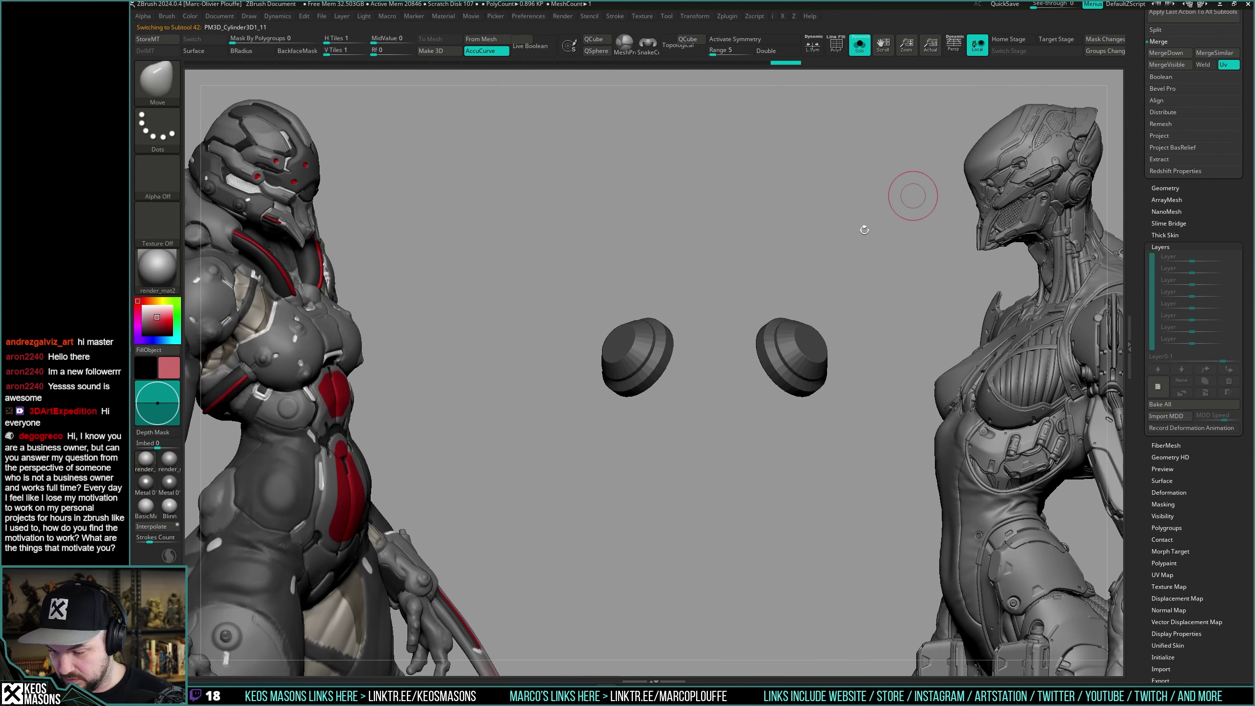
key(shift+s)
Switch to the older uriel6 tool and hide its spider2_2 and spider2_3 subtools.
mouse_move(759, 382)
right_down()
mouse_move(868, 314)
mouse_move(877, 328)
mouse_move(861, 331)
right_up()
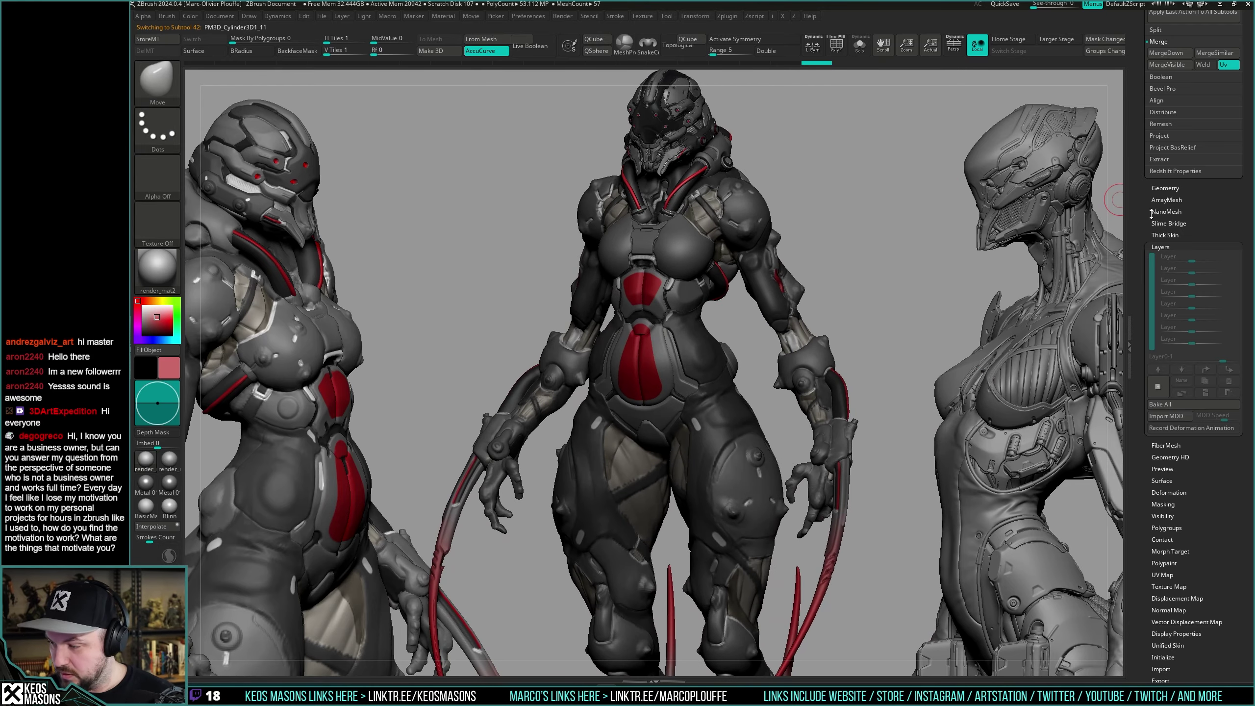
drag(1136, 193, 1136, 349)
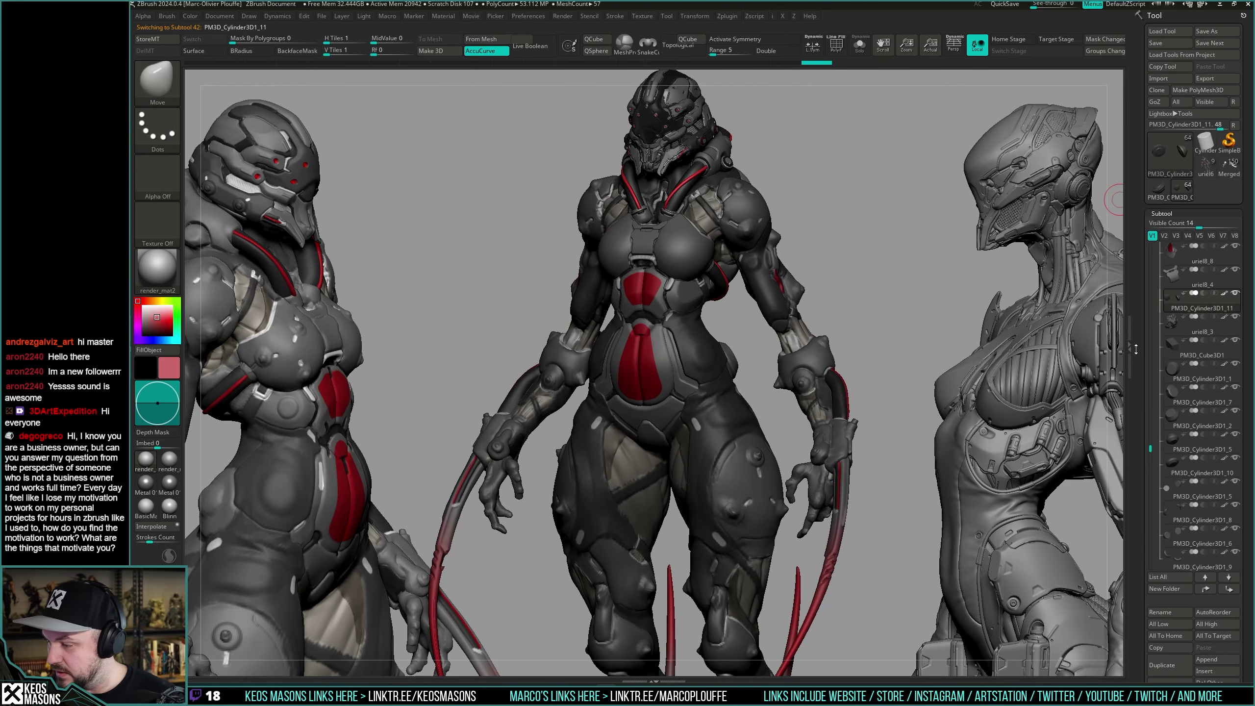
click(1206, 164)
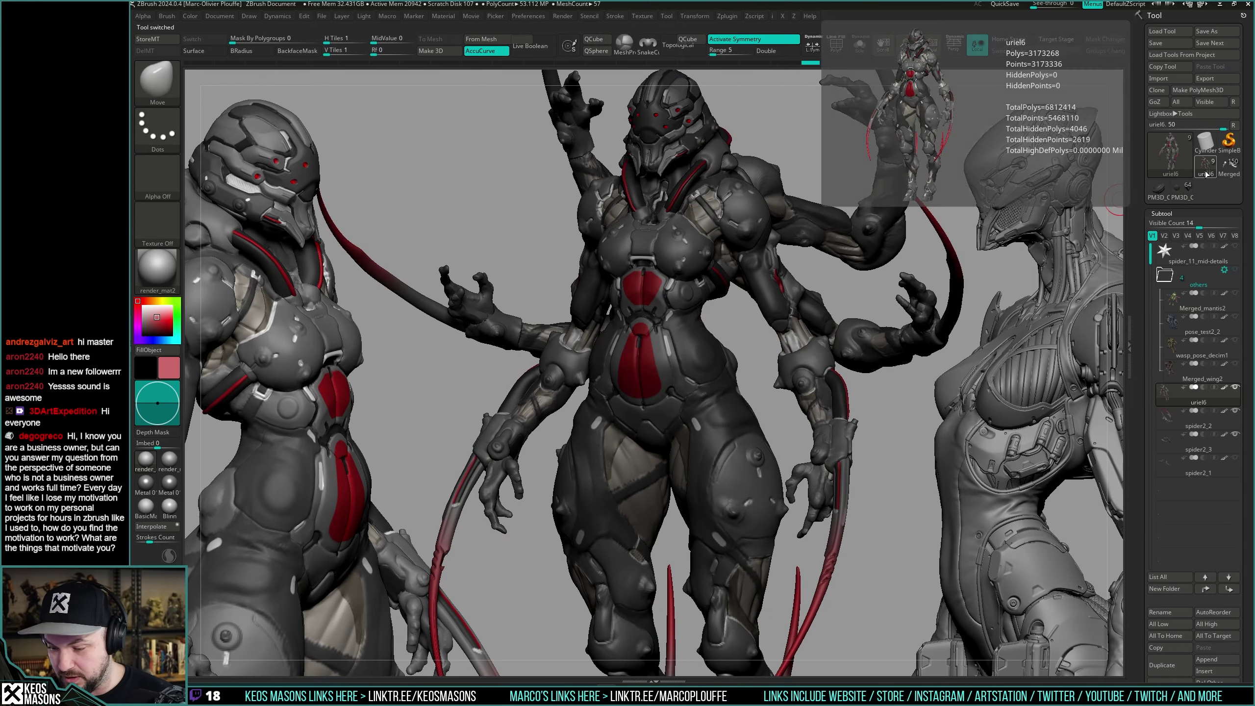
click(1237, 413)
click(1237, 434)
drag(892, 312, 891, 318)
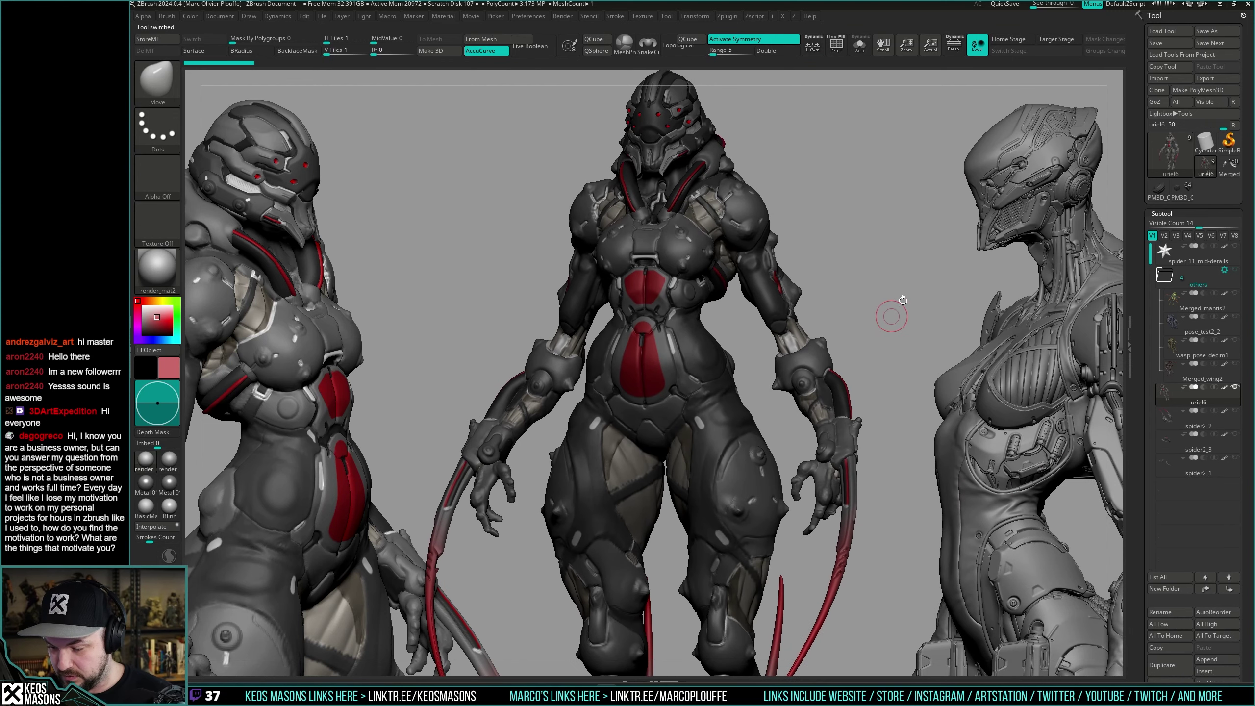
Compare the current model with the uriel6 version from the front, rear and side by alternating between the two tools.
click(1186, 197)
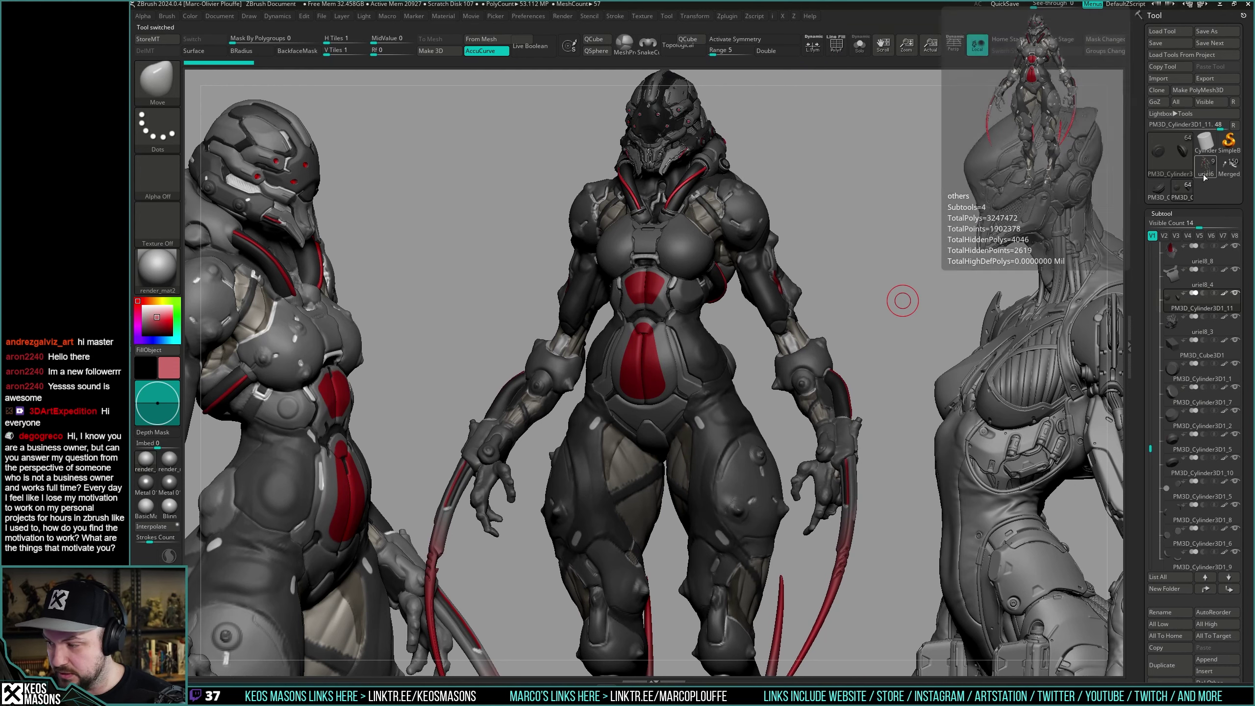
mouse_move(1189, 193)
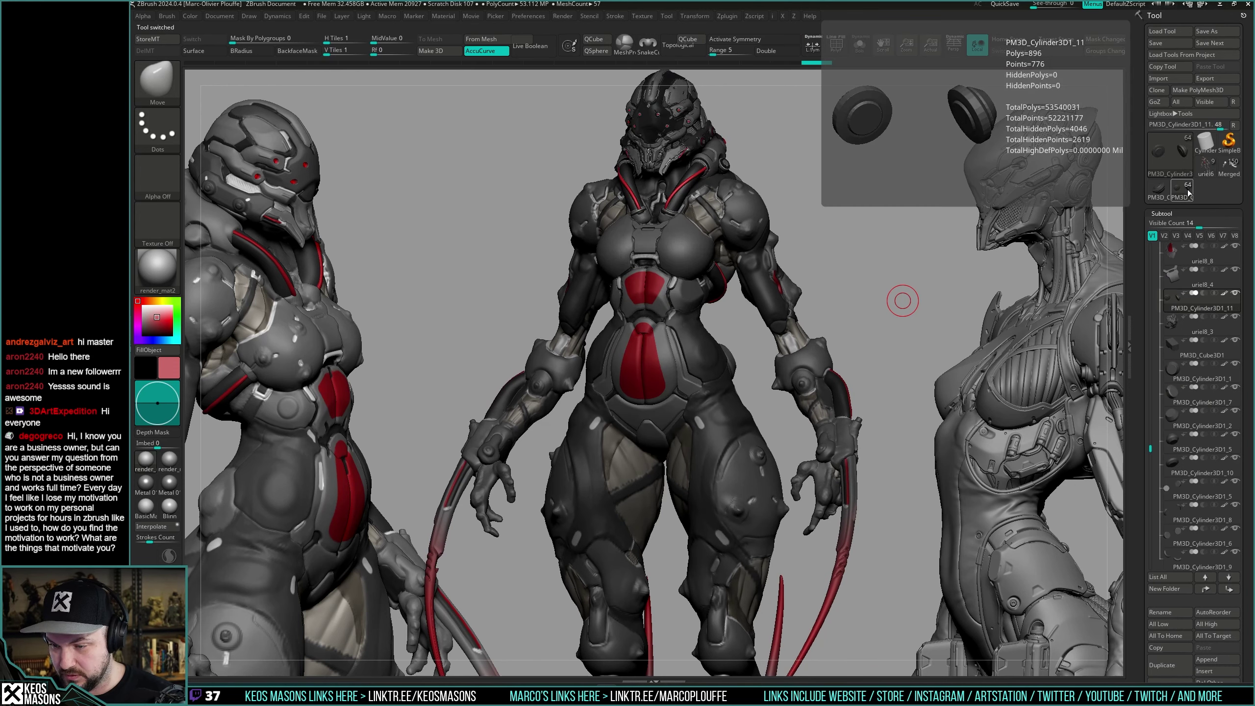
drag(937, 263, 896, 266)
click(1206, 166)
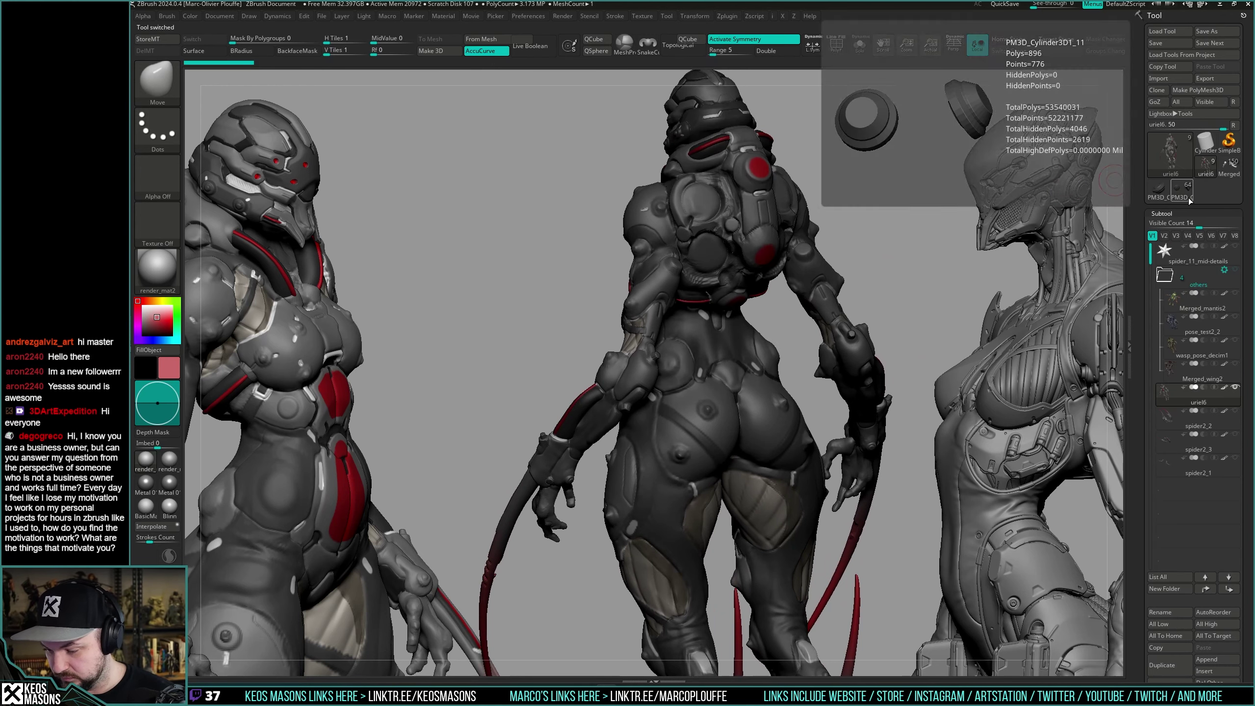
click(1188, 198)
click(1204, 168)
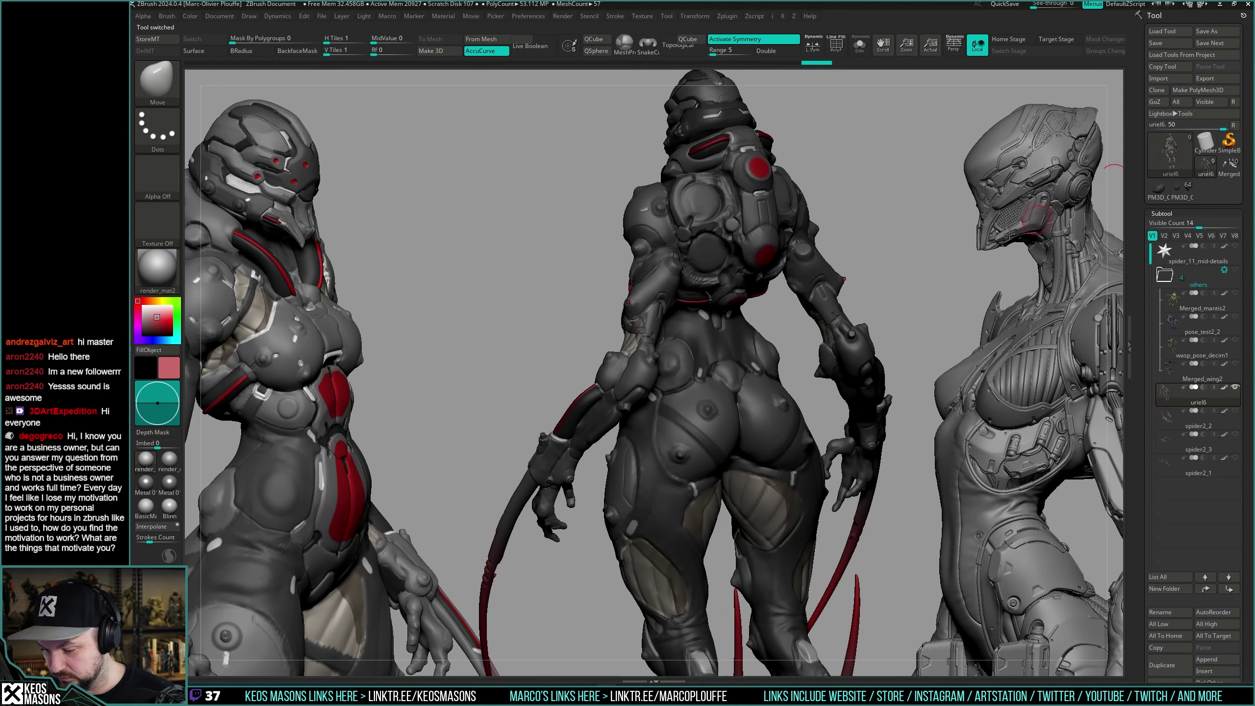
drag(925, 273, 905, 277)
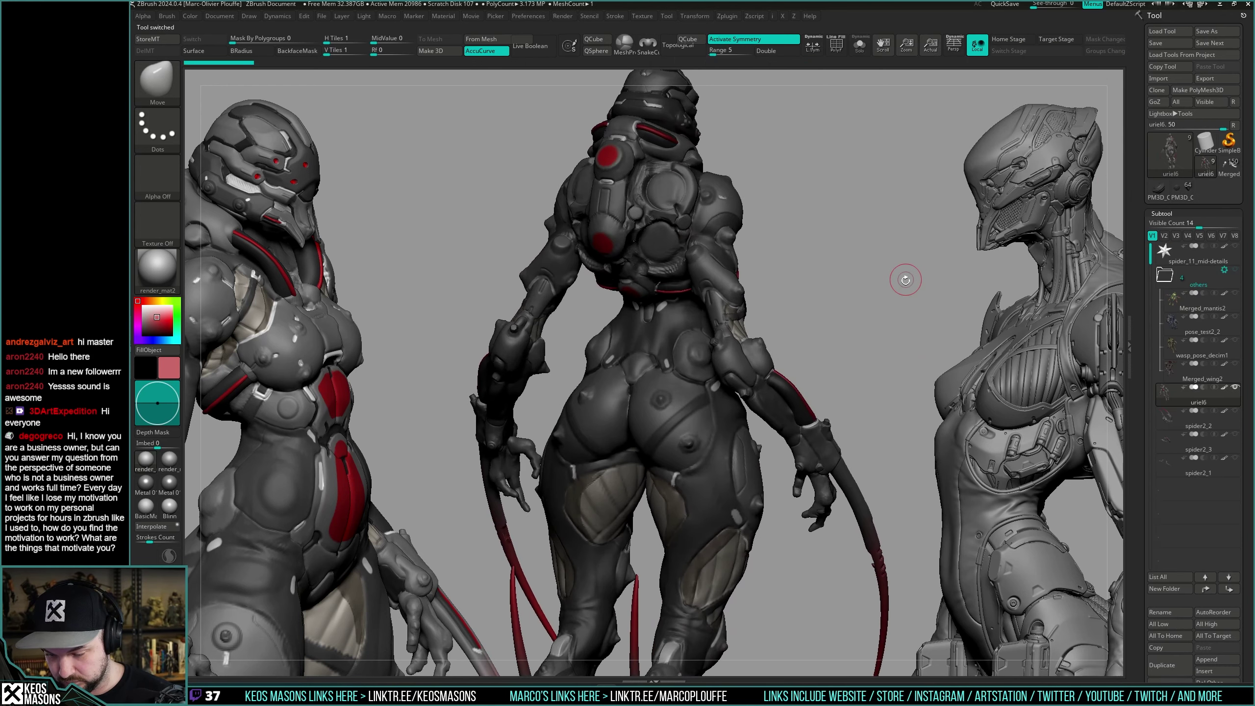
click(1186, 198)
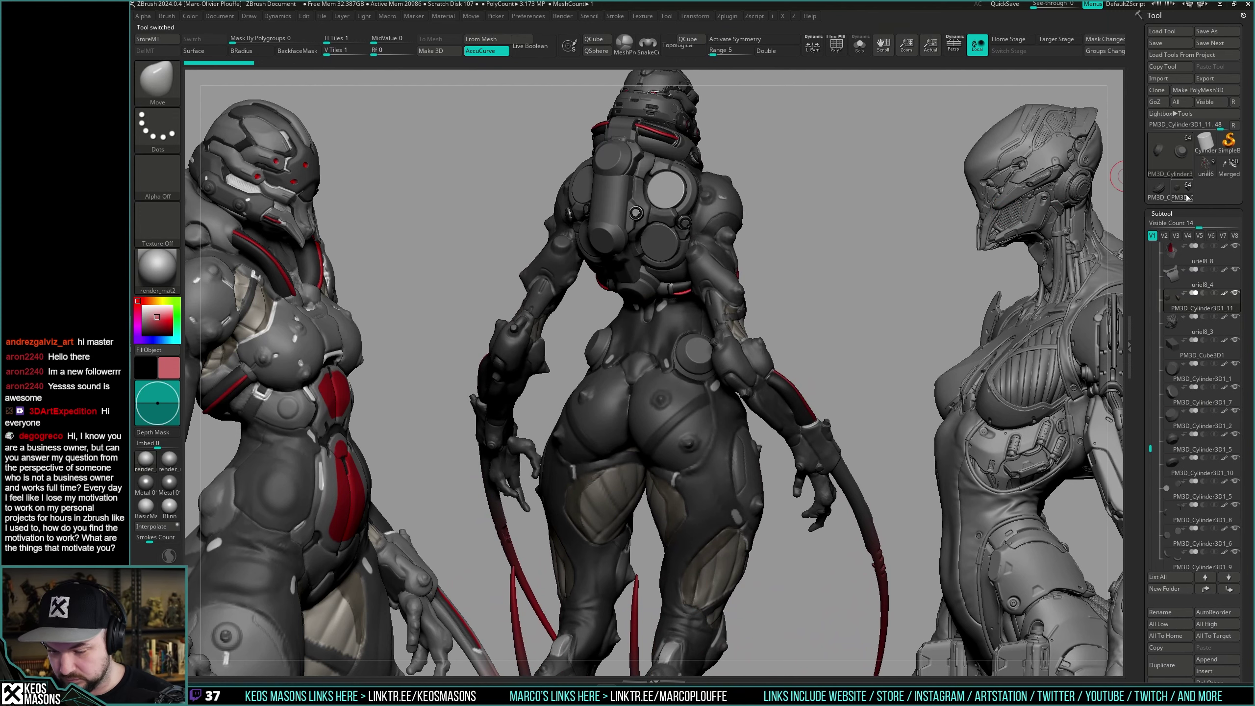
click(1207, 172)
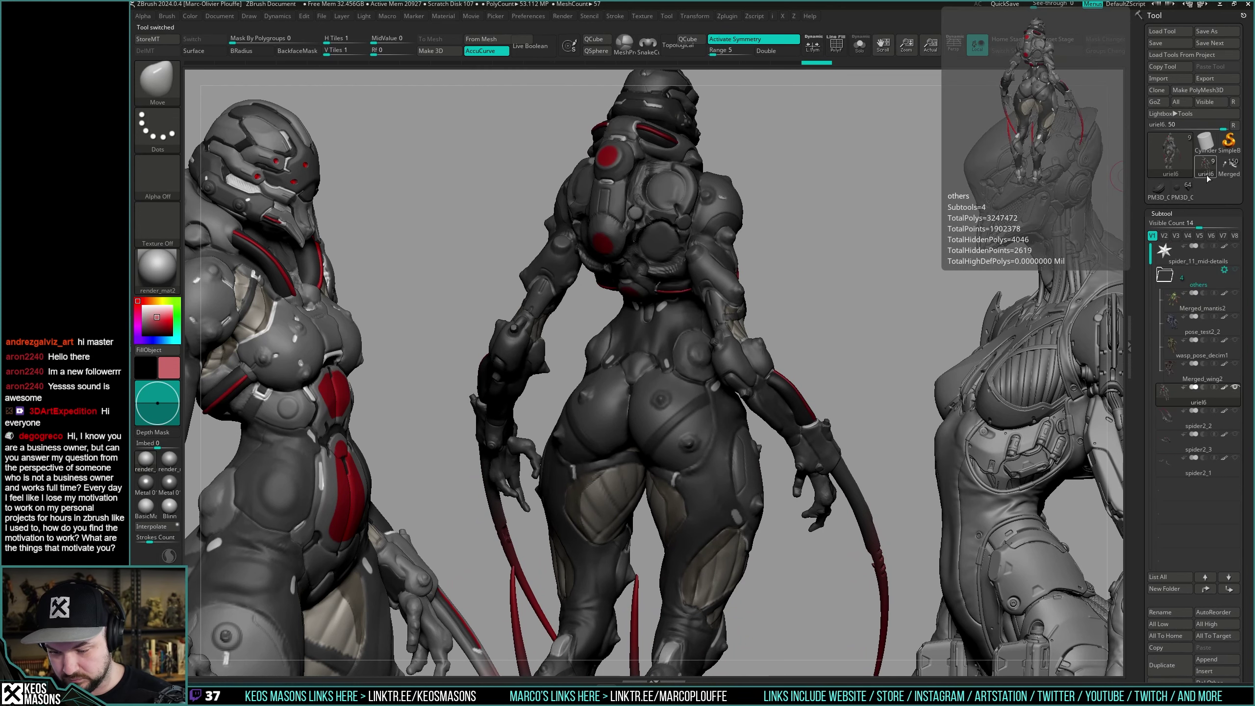
click(1186, 198)
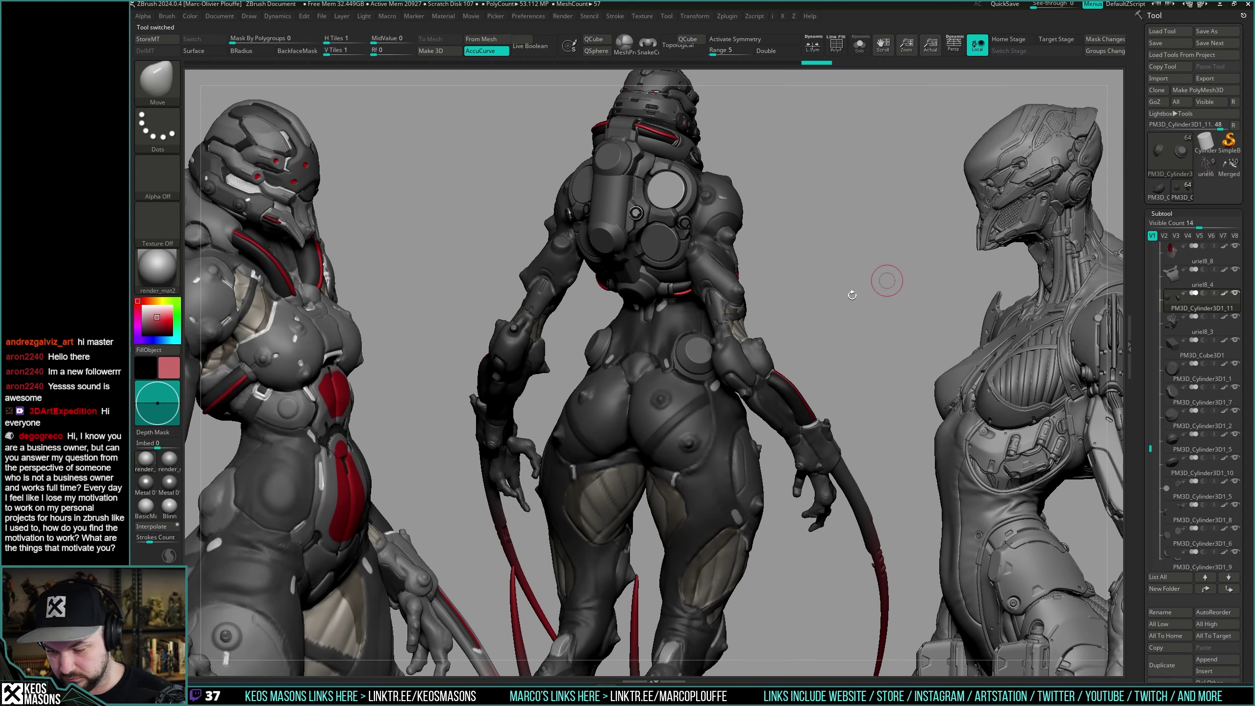
drag(886, 281, 856, 300)
click(1208, 175)
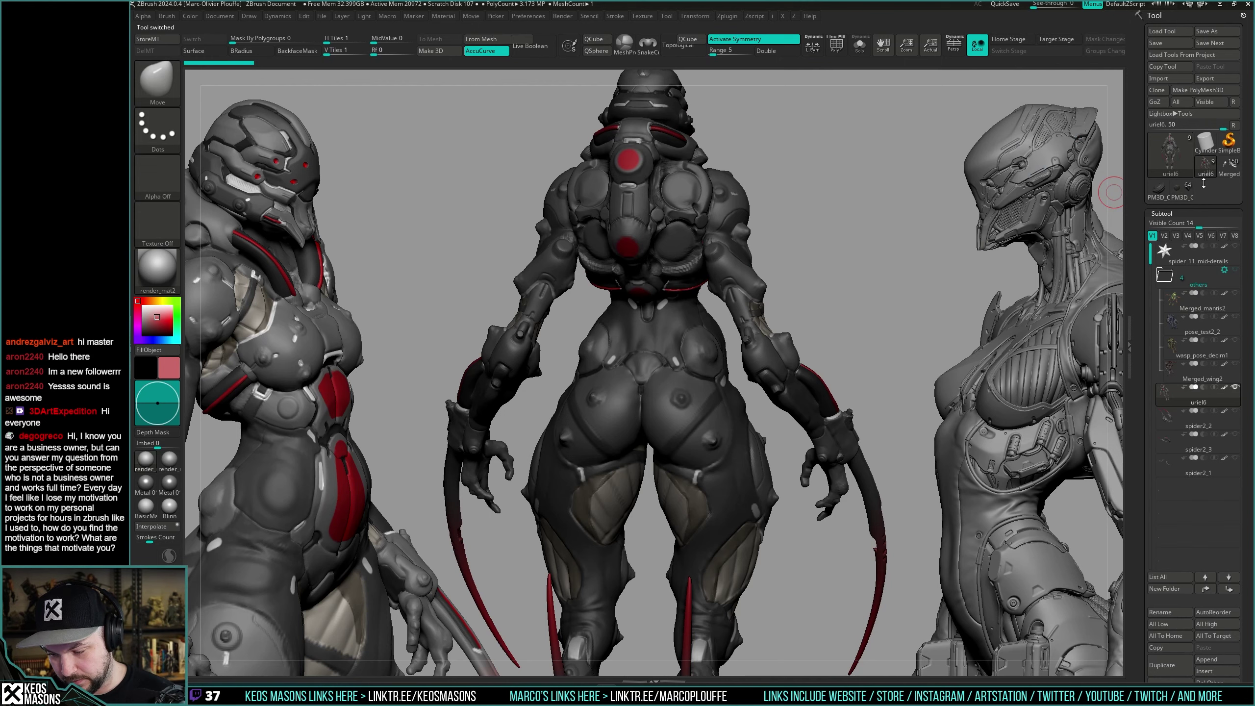
drag(889, 286, 884, 328)
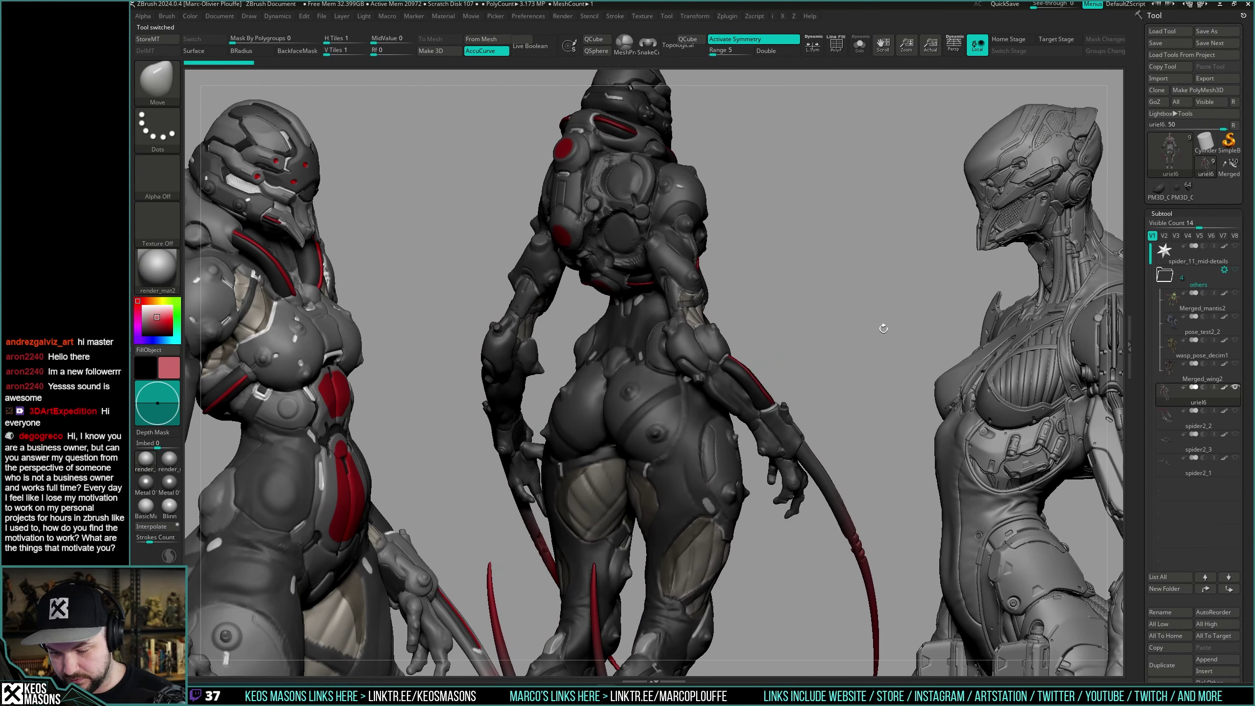
Compare the back of the current model with the uriel6 version once more and return to the current model.
click(1176, 193)
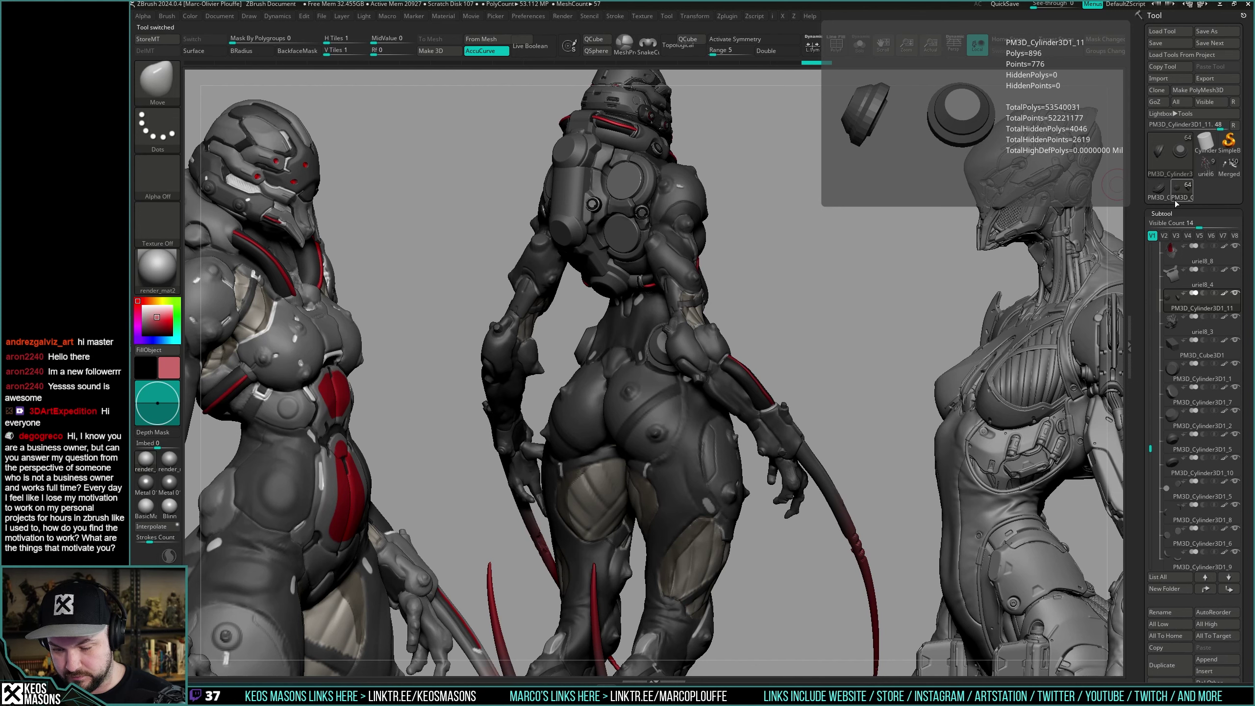
click(1204, 175)
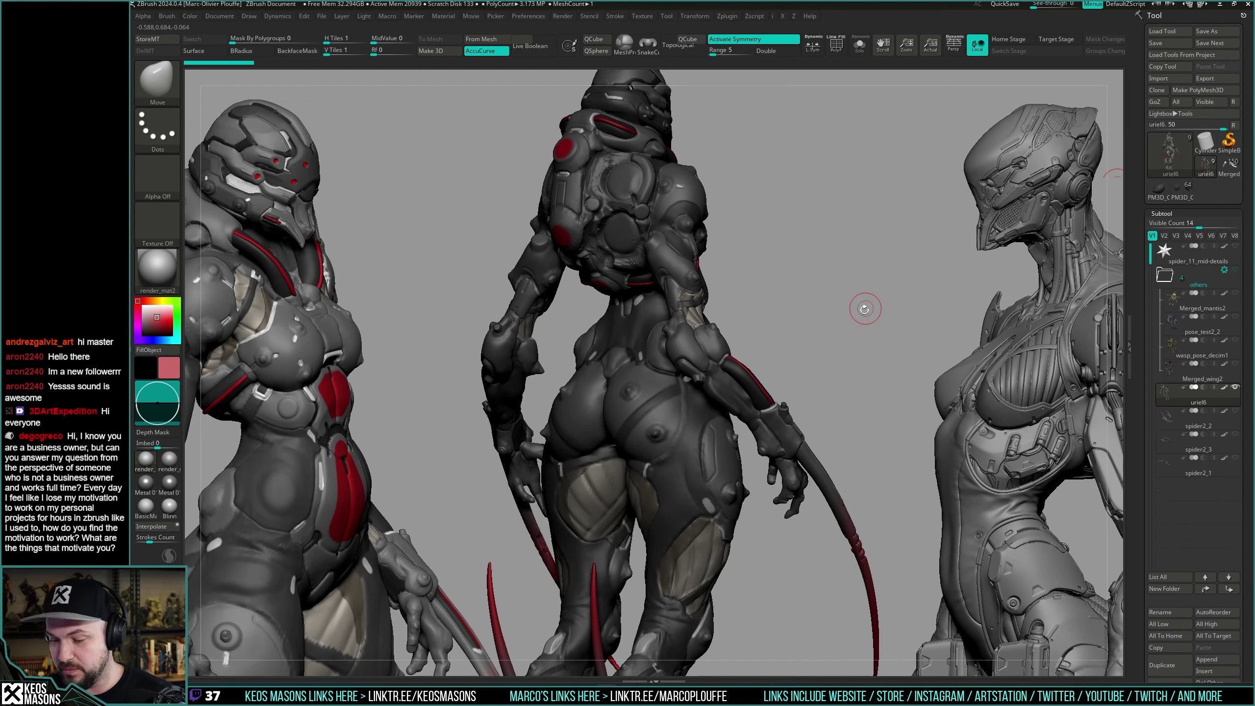
mouse_move(865, 309)
mouse_down()
mouse_move(883, 305)
mouse_move(858, 305)
mouse_up()
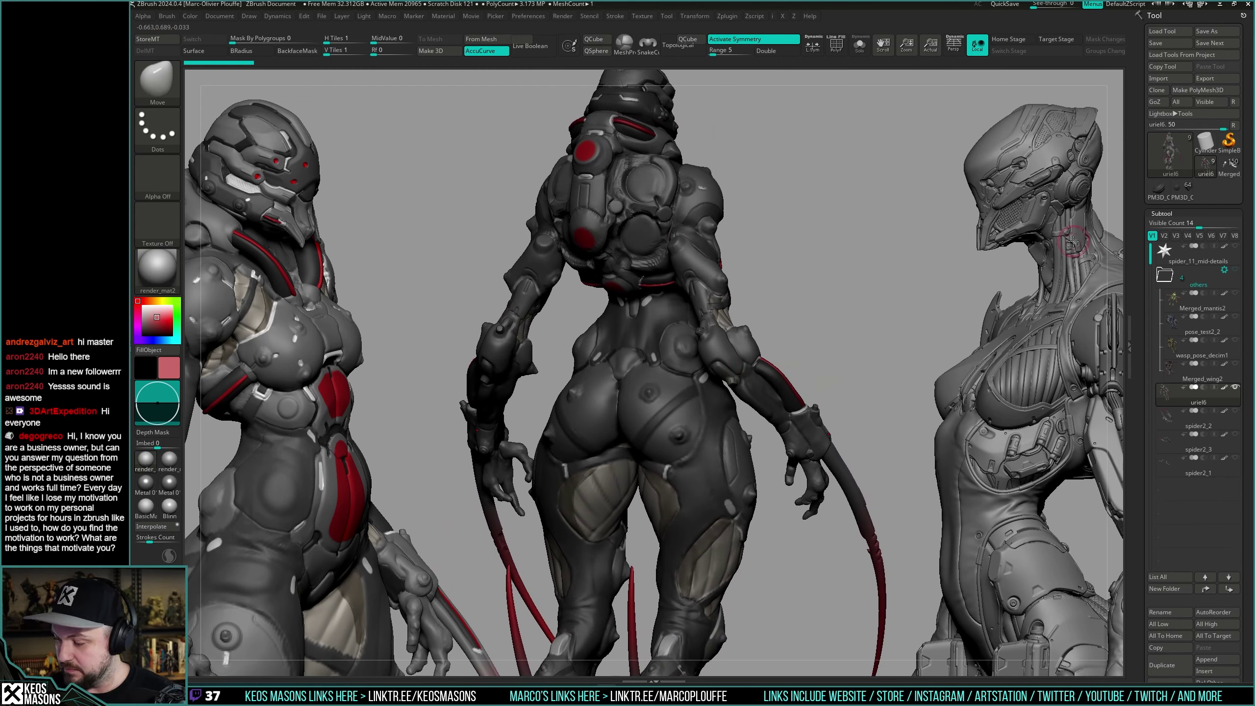
click(1183, 191)
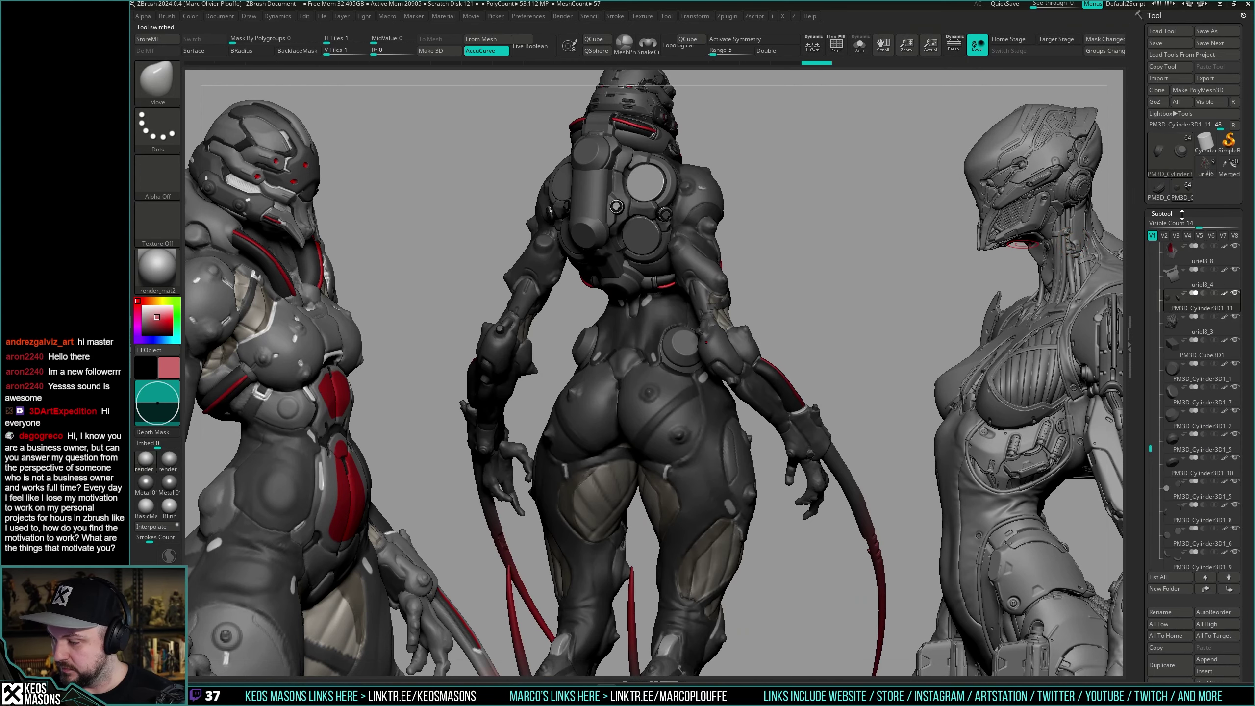
Select the uriel7 body, look over its polygroups and layer settings, and isolate it.
click(902, 286)
click(902, 286)
alt+click(733, 397)
key(shift+f)
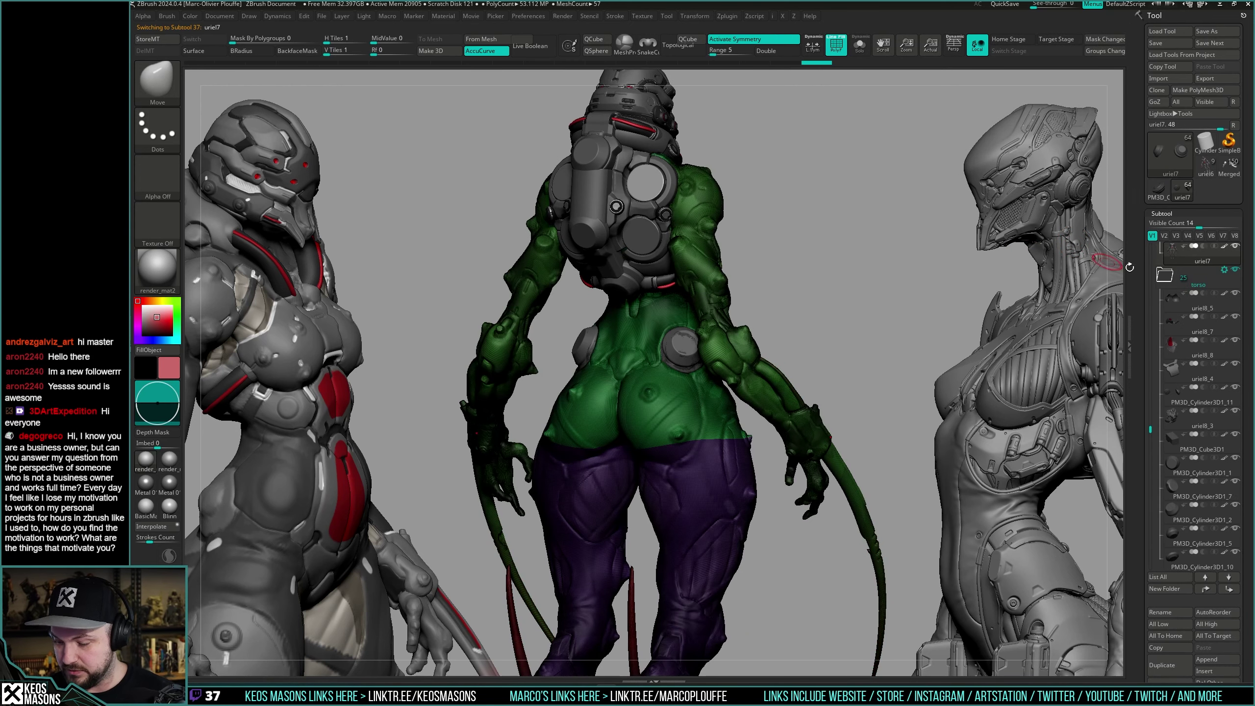
key(shift+f)
scroll(1233, 277, down, 10)
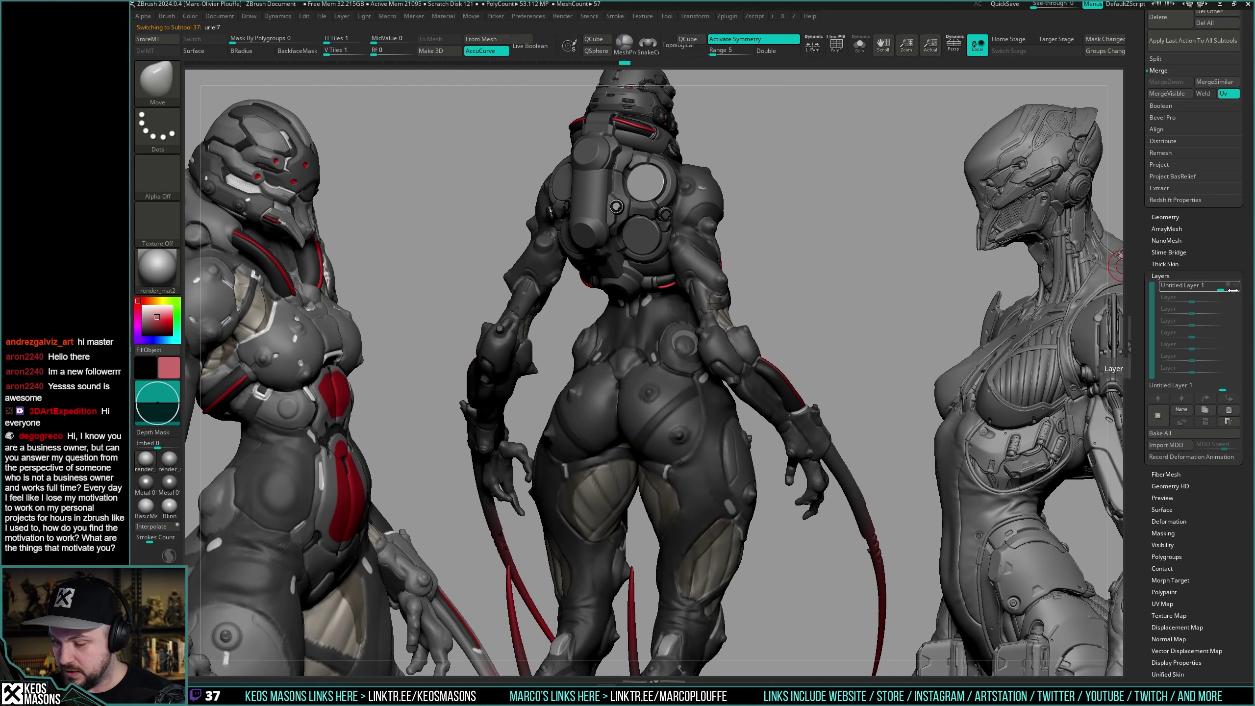
scroll(1231, 276, up, 10)
key(alt+s)
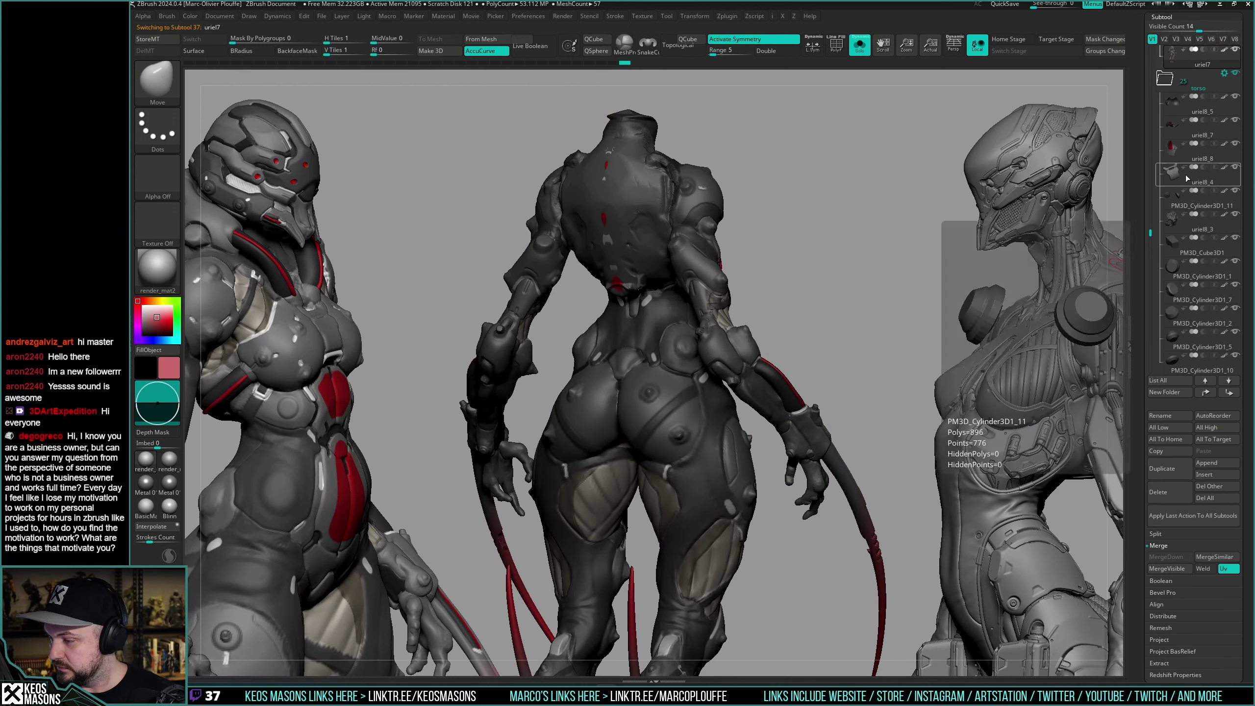
Select and isolate the mirrored hip cylinders, check them against the body and duplicate them as a new subtool.
click(1175, 198)
key(shift+f)
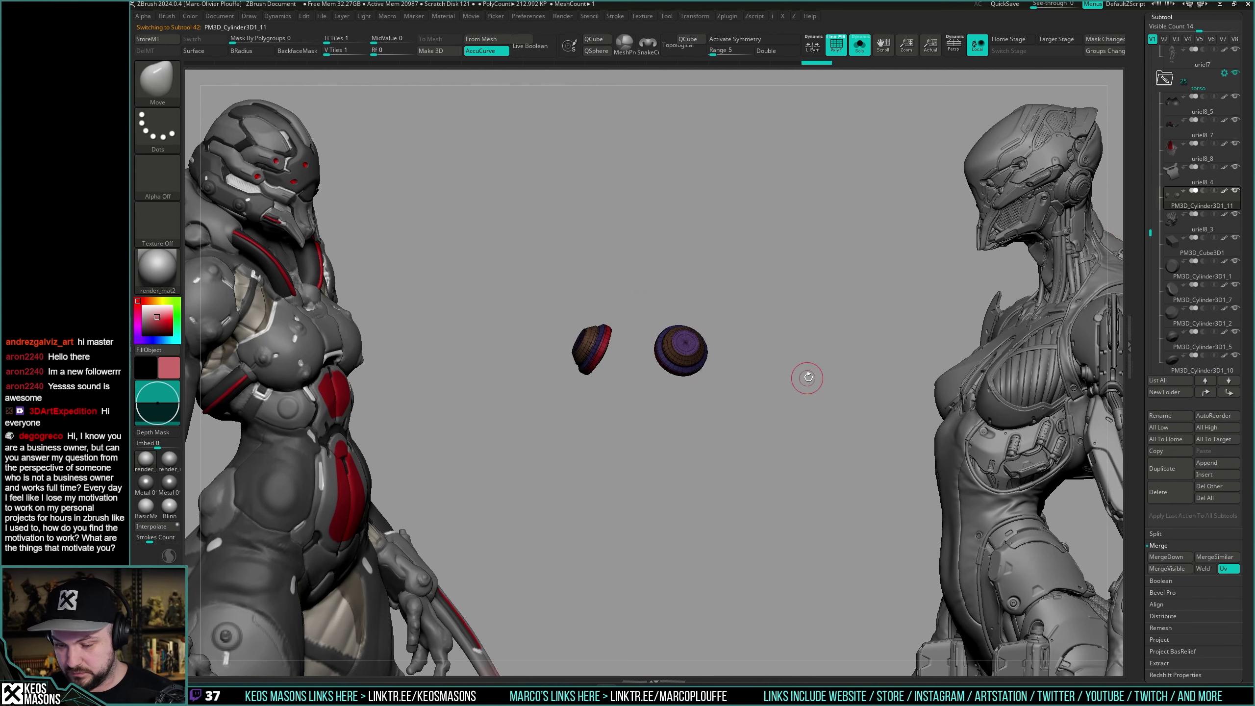
key(shift+f)
alt+drag(801, 389, 819, 410)
key(alt+s)
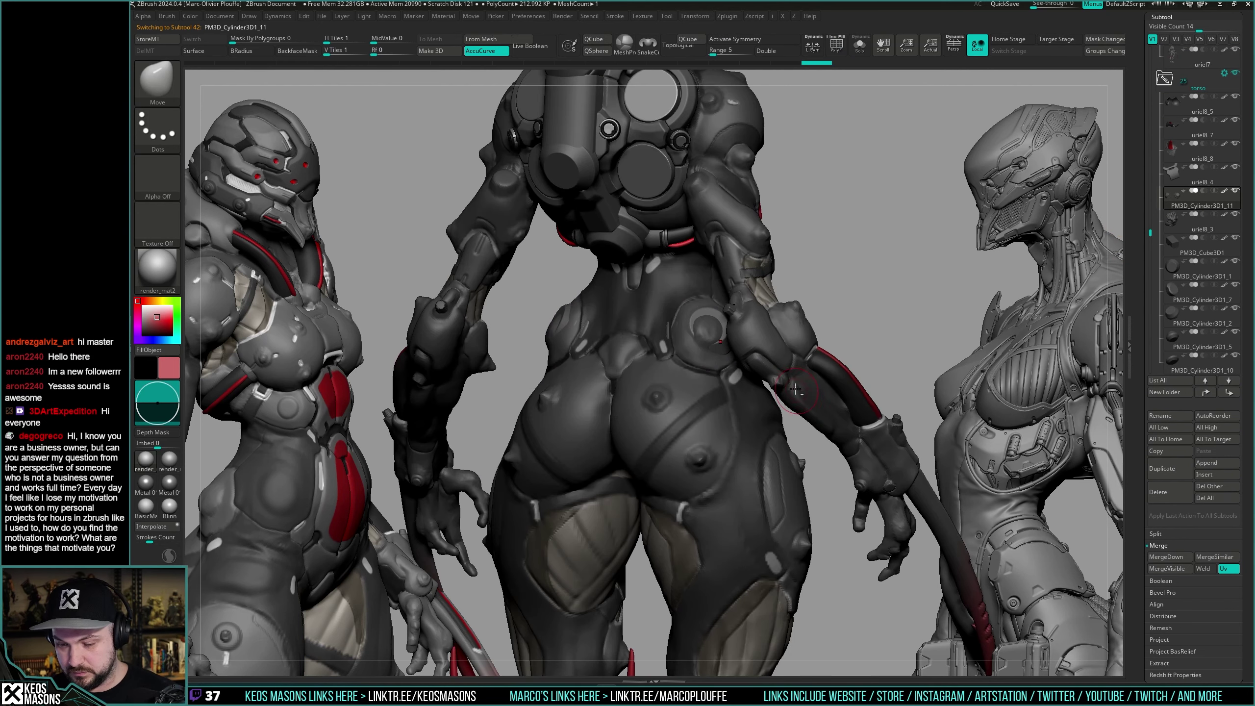
key(alt+s)
key(shift+f)
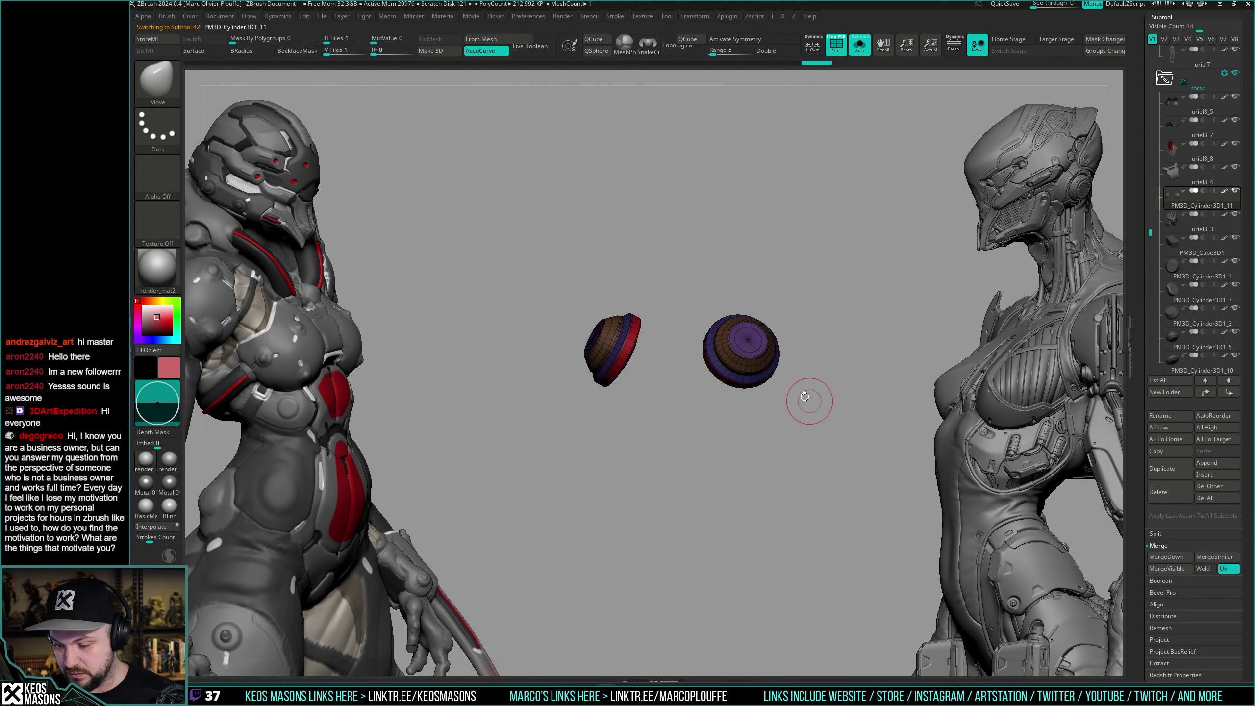
key(shift+f)
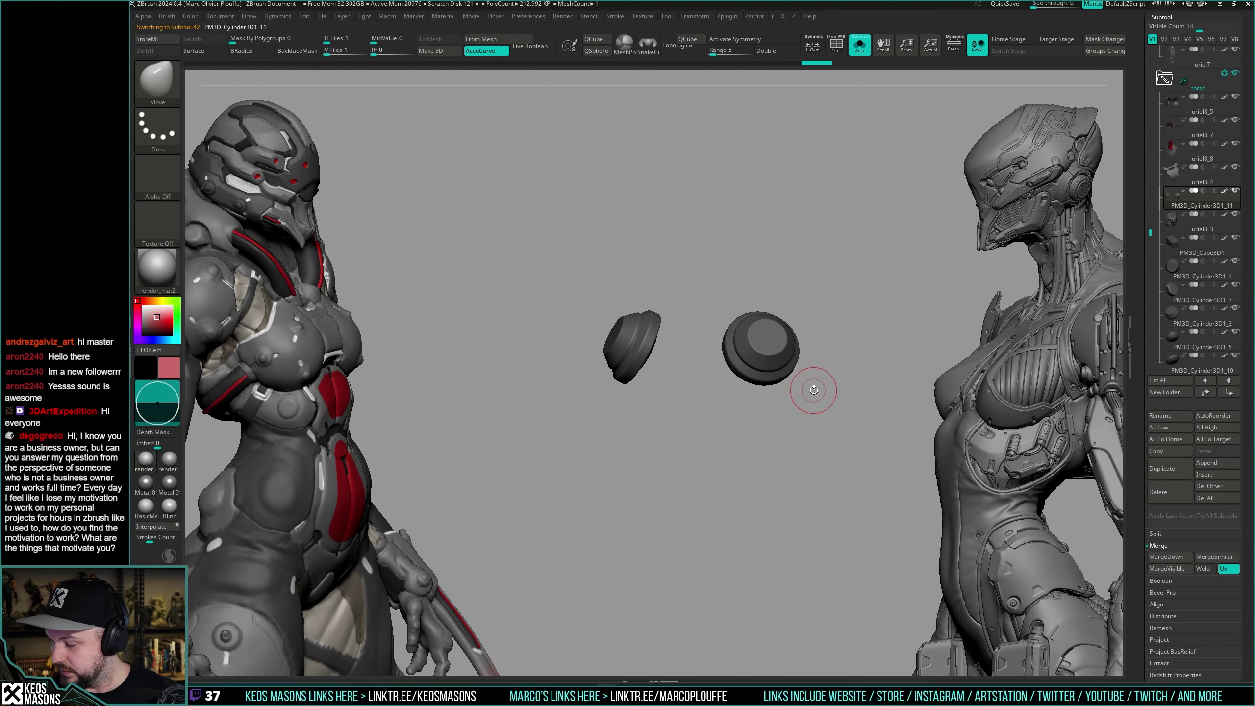
key(ctrl+shift+d)
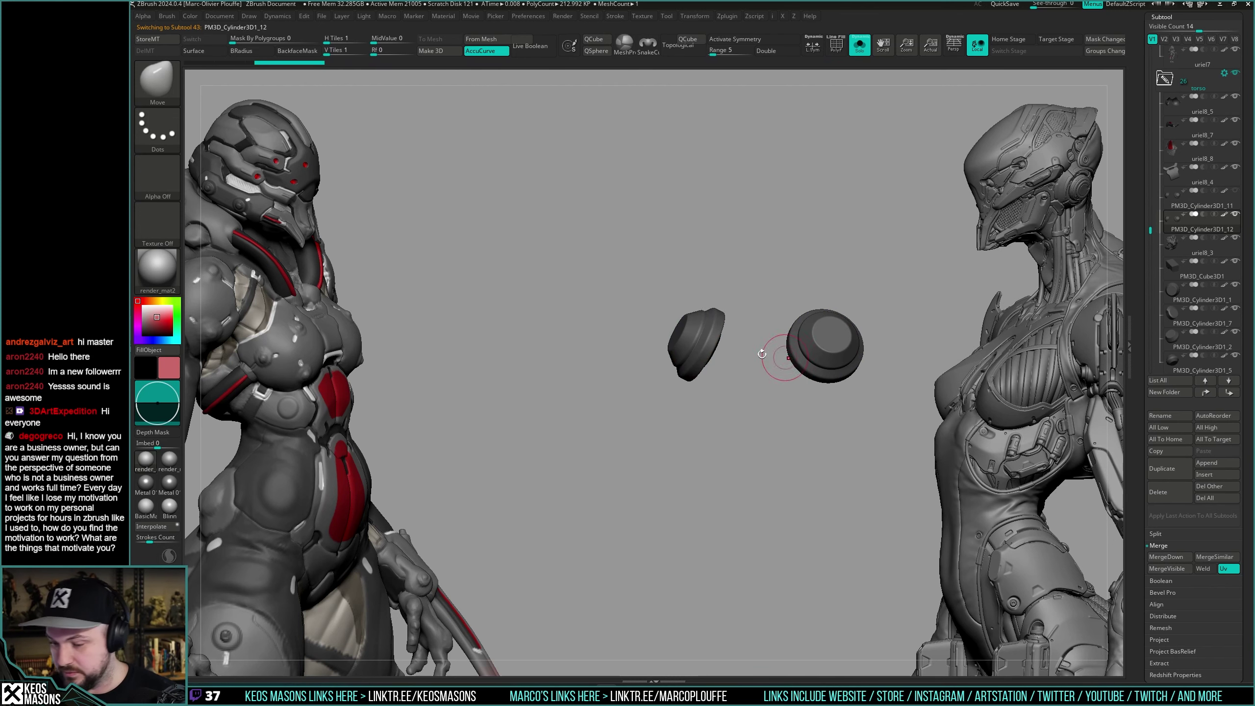
Try to mask the raised hubs of the duplicated cylinders by growing the visible faces outward from the cap.
shift+drag(762, 354, 803, 361)
key(shift+f)
key(shift+f)
ctrl+shift+click(665, 334)
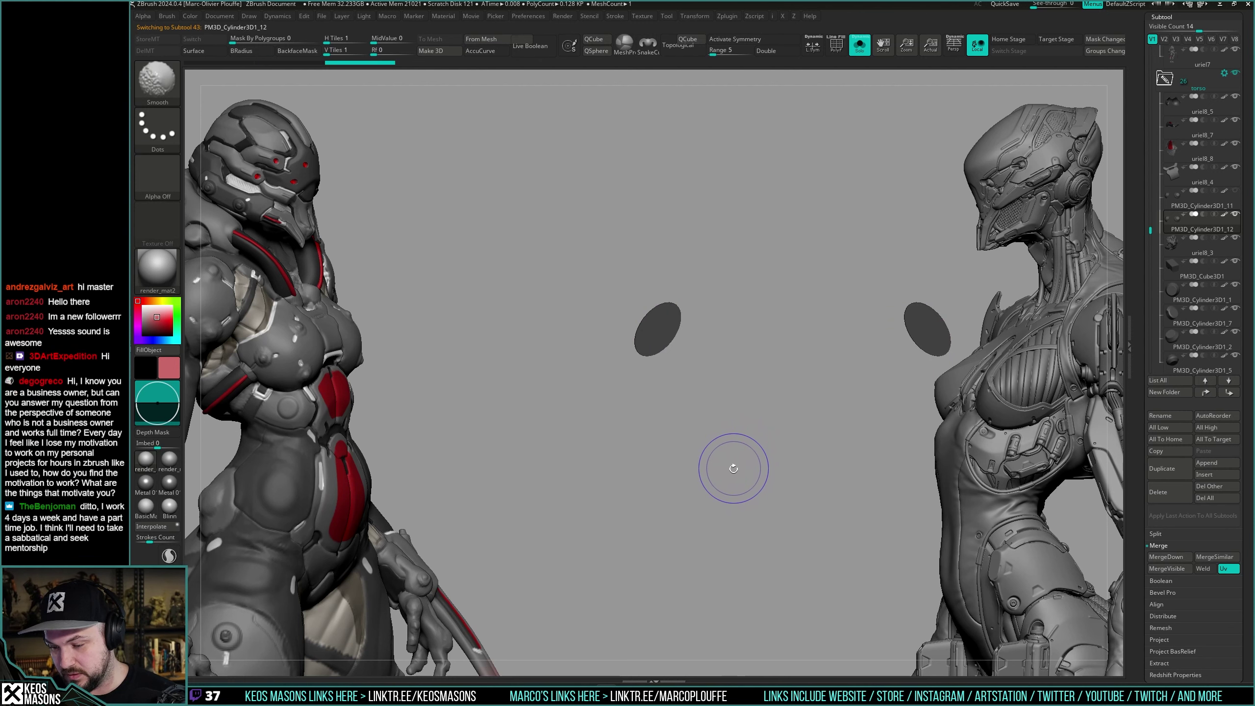
key(shift)
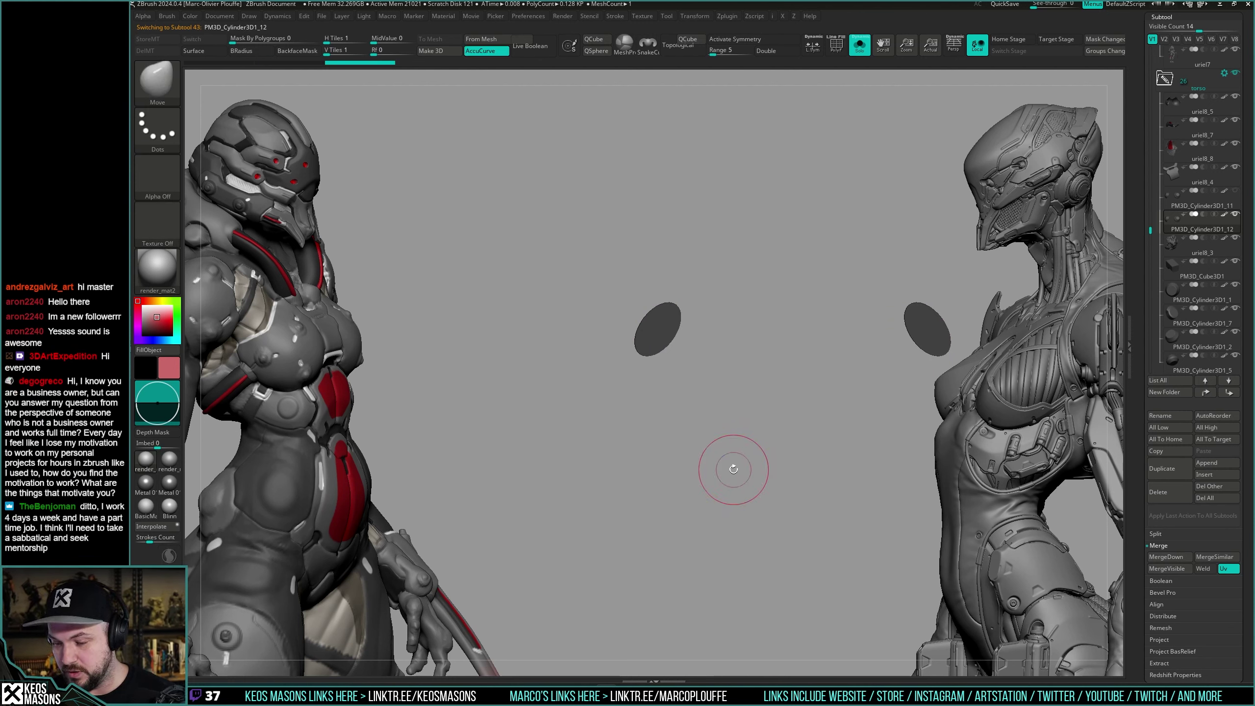
key(ctrl+shift+x)
key(ctrl+shift+x)
key(ctrl+shift+x)
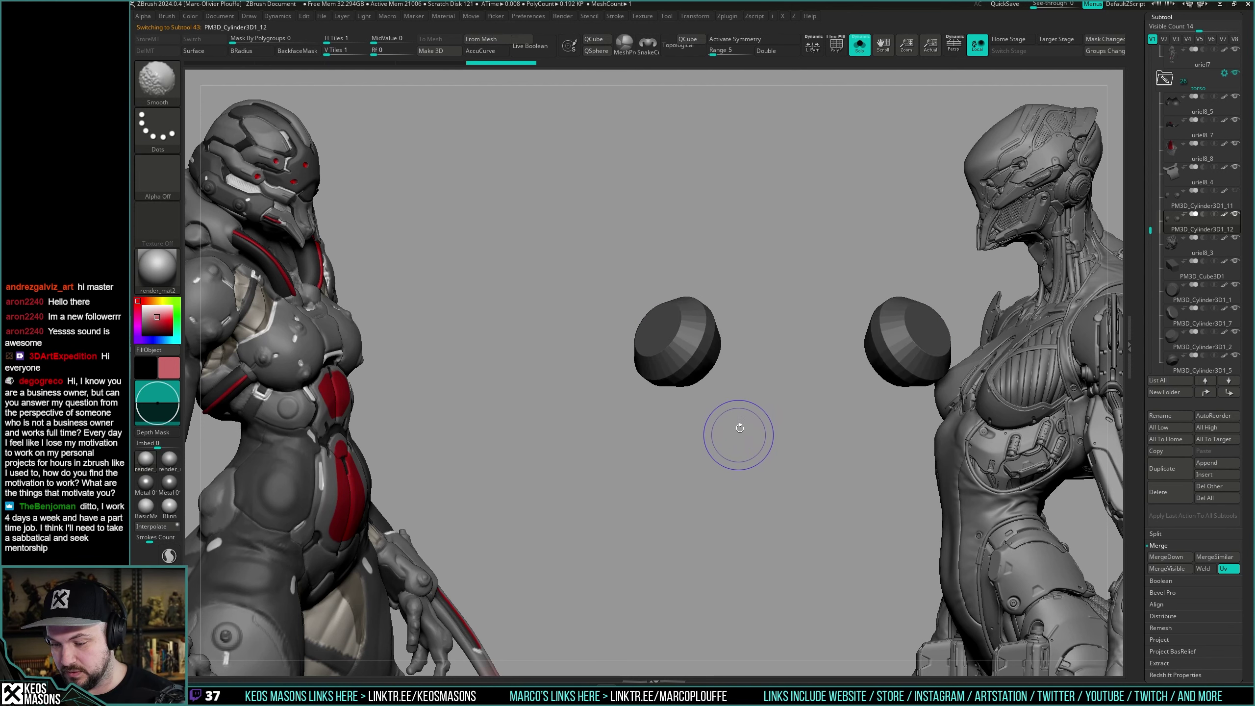
ctrl+click(755, 447)
ctrl+shift+click(752, 424)
drag(735, 393, 695, 405)
key(shift+f)
key(shift+f)
ctrl+drag(751, 463, 774, 457)
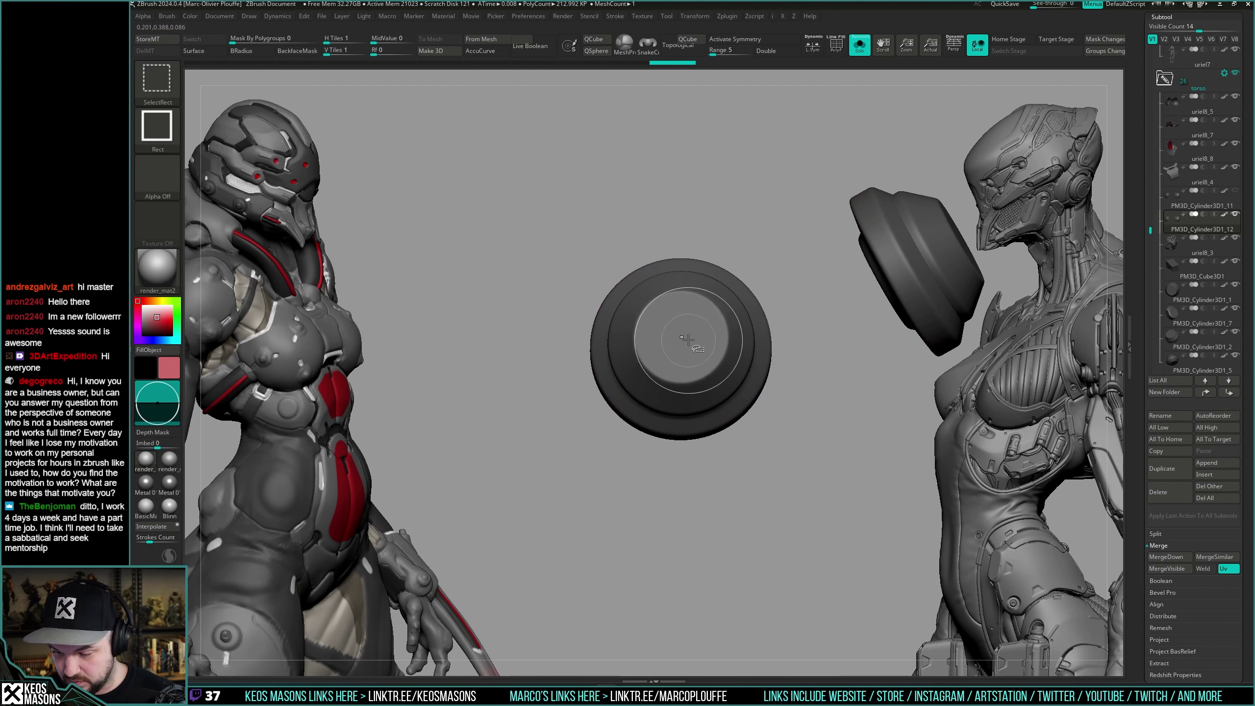
Isolate the cap of the duplicated cylinder, expand the visible faces over the raised hub and mask everything except the hub.
ctrl+shift+click(686, 339)
key(ctrl+shift+z)
key(ctrl+shift+z)
key(ctrl+shift+z)
key(ctrl+shift+z)
key(ctrl+shift+z)
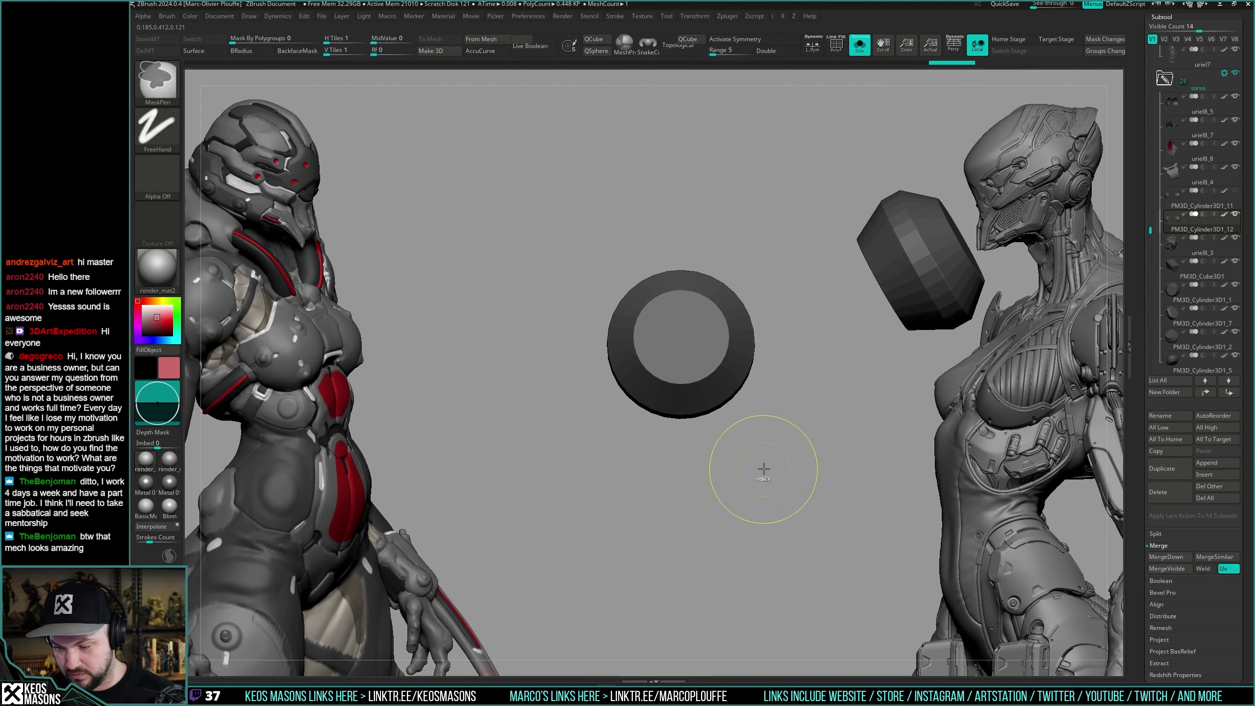
key(ctrl+shift+z)
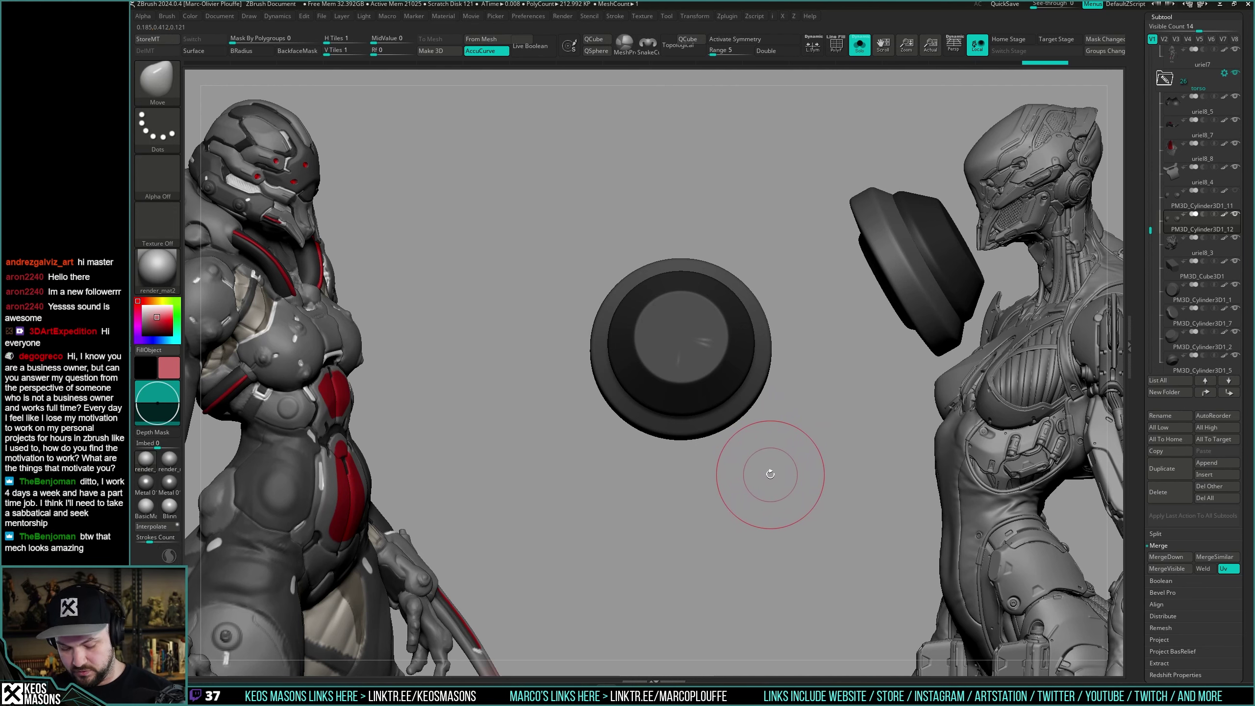
ctrl+click(769, 474)
Scale the unmasked hubs down slightly with symmetry on, judging their size against the ghosted body.
key(w)
mouse_move(781, 426)
mouse_down()
mouse_move(800, 310)
mouse_move(755, 285)
mouse_move(810, 331)
mouse_move(786, 353)
mouse_move(766, 327)
mouse_up()
key(shift+s)
key(alt+t)
mouse_move(675, 354)
mouse_down()
mouse_move(654, 381)
mouse_move(754, 351)
mouse_move(673, 352)
mouse_up()
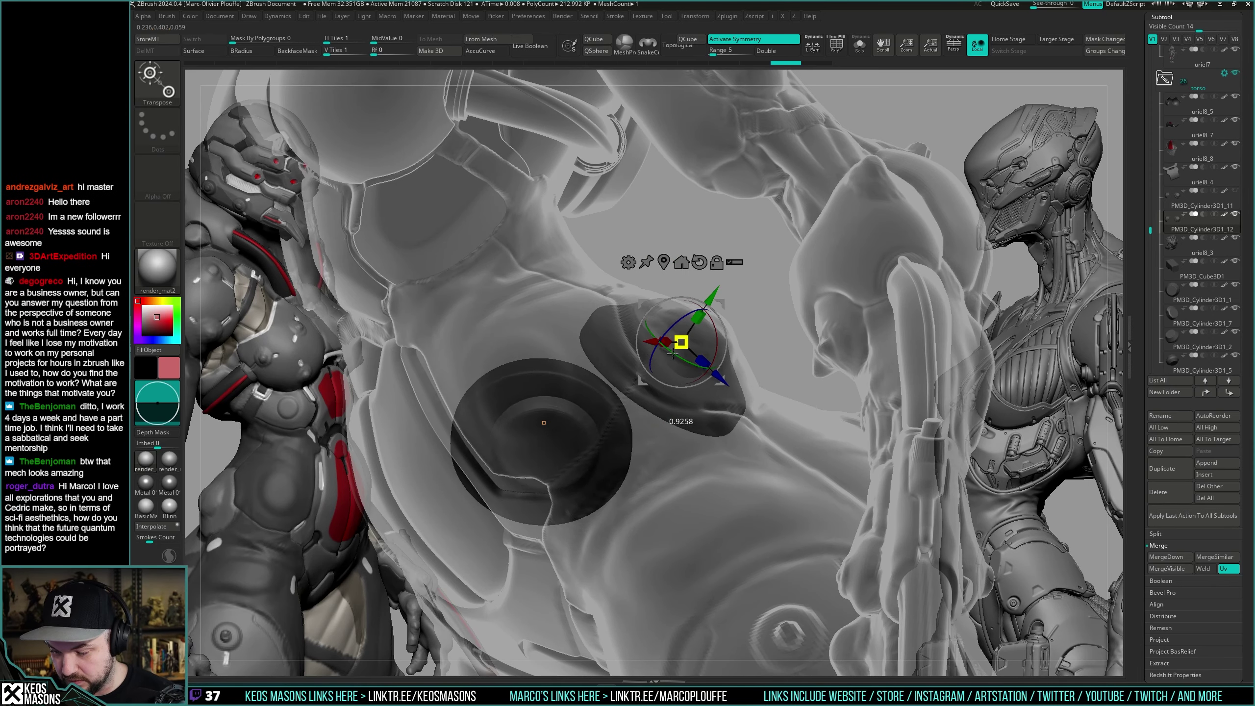
right_drag(694, 355, 750, 449)
key(s)
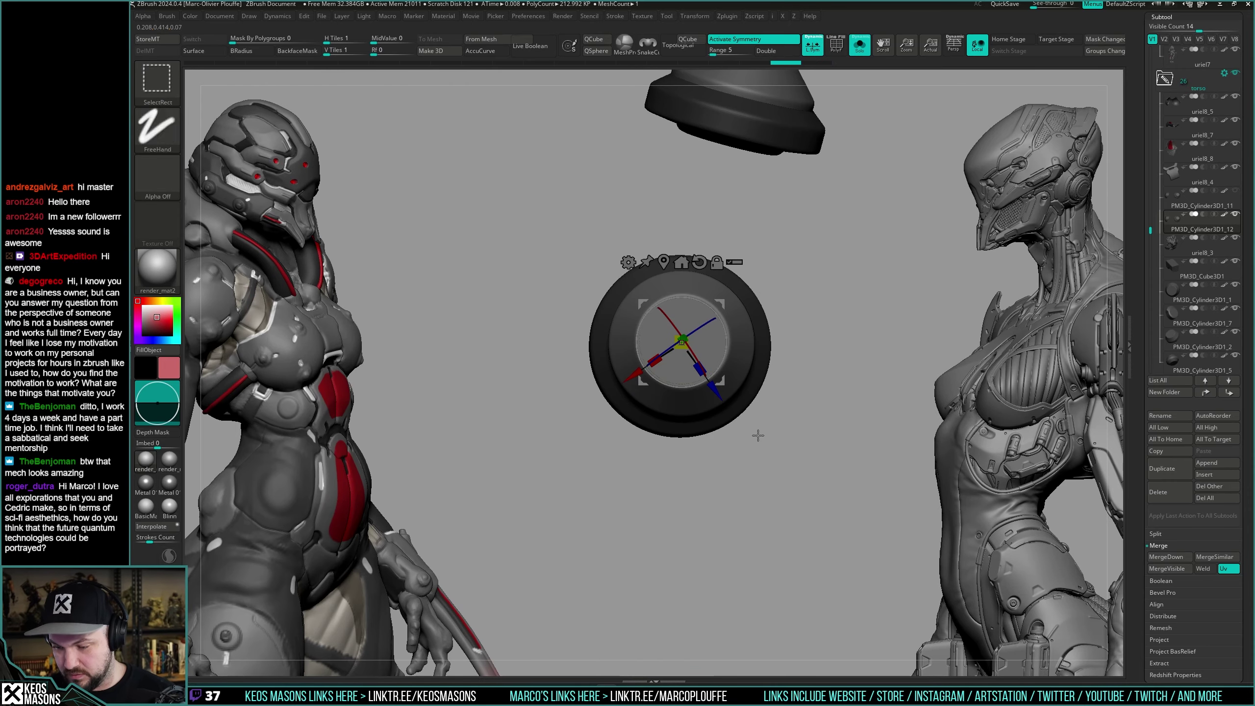
Scale the hub down to about 0.73 and shift it slightly along the cylinder's axis on both hips.
click(815, 44)
drag(808, 198, 802, 402)
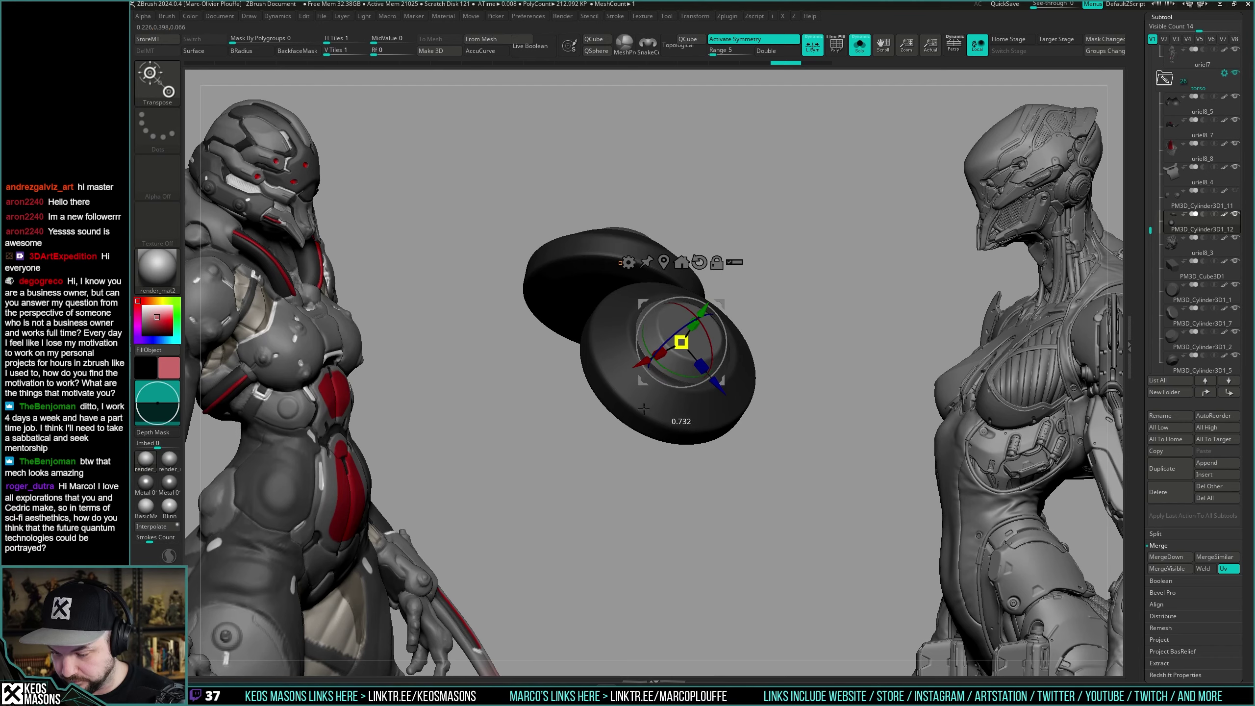
key(ctrl+shift+s)
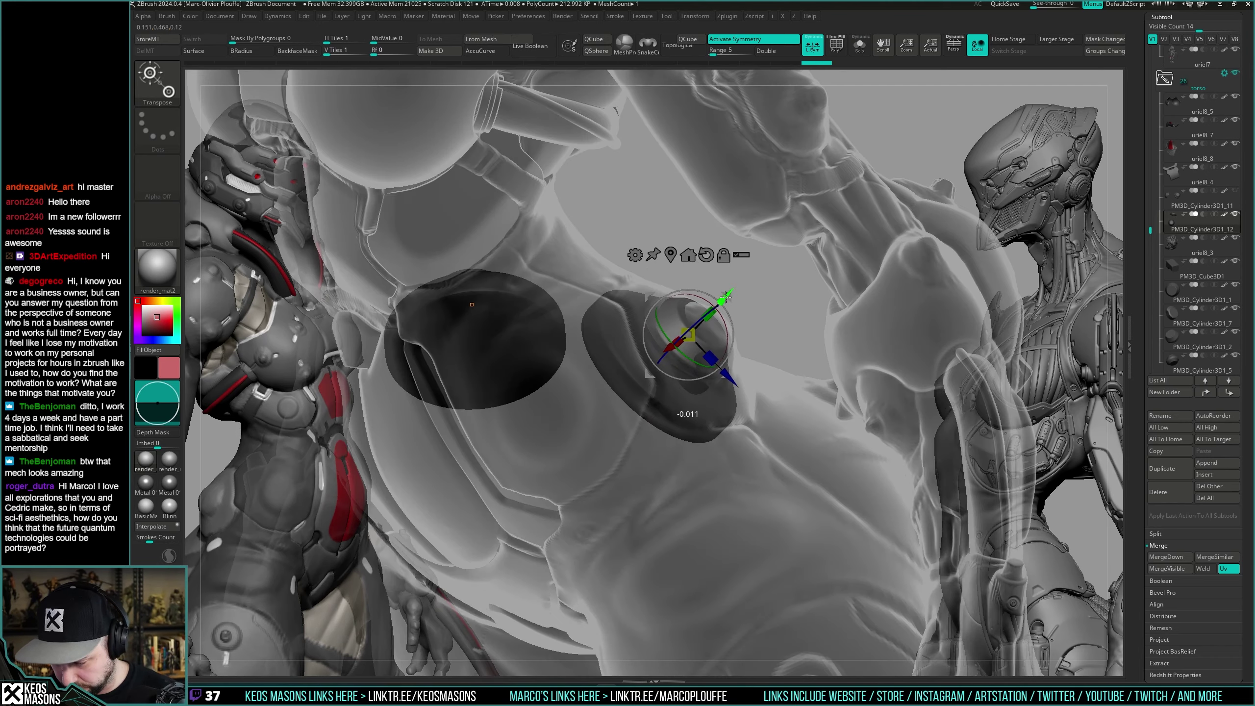
mouse_move(774, 364)
mouse_down()
mouse_move(757, 392)
mouse_move(851, 337)
mouse_move(808, 353)
mouse_move(840, 348)
mouse_move(813, 390)
mouse_move(796, 386)
mouse_move(809, 391)
mouse_move(816, 372)
mouse_move(840, 393)
mouse_up()
key(shift+t)
key(ctrl+shift+s)
key(ctrl+shift+s)
key(ctrl+shift+s)
key(ctrl+shift+s)
key(ctrl+shift+s)
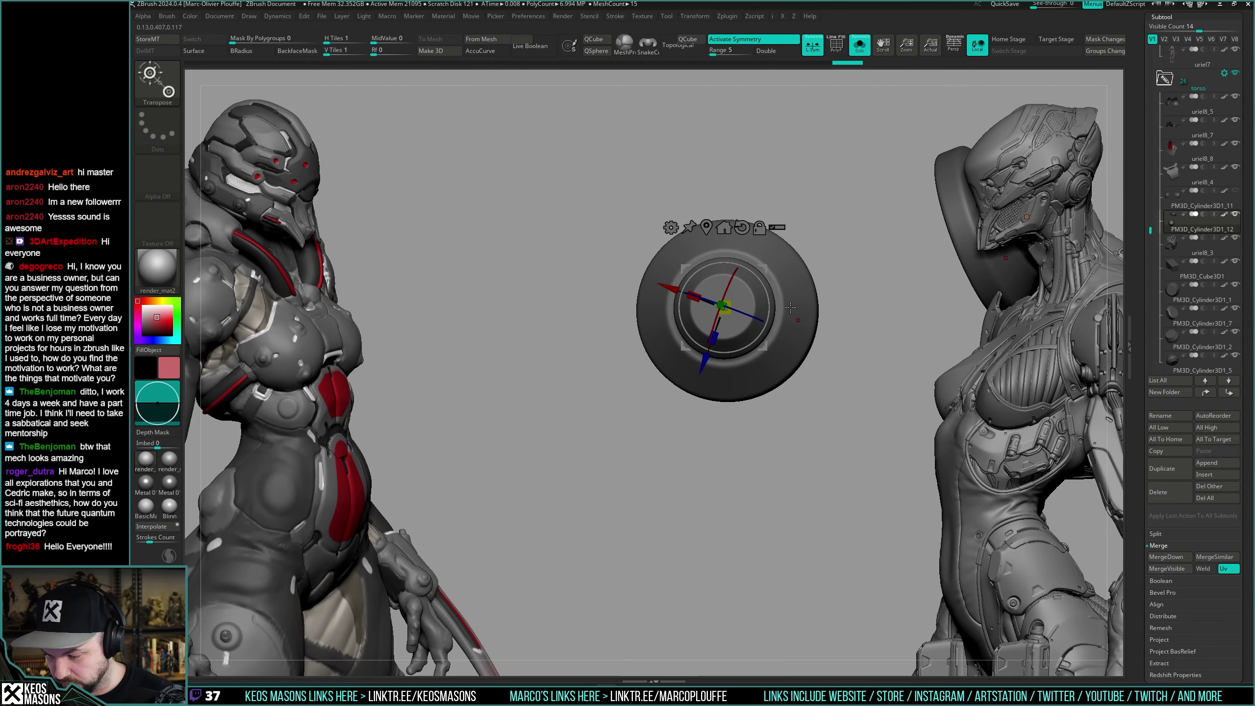
key(ctrl+shift+s)
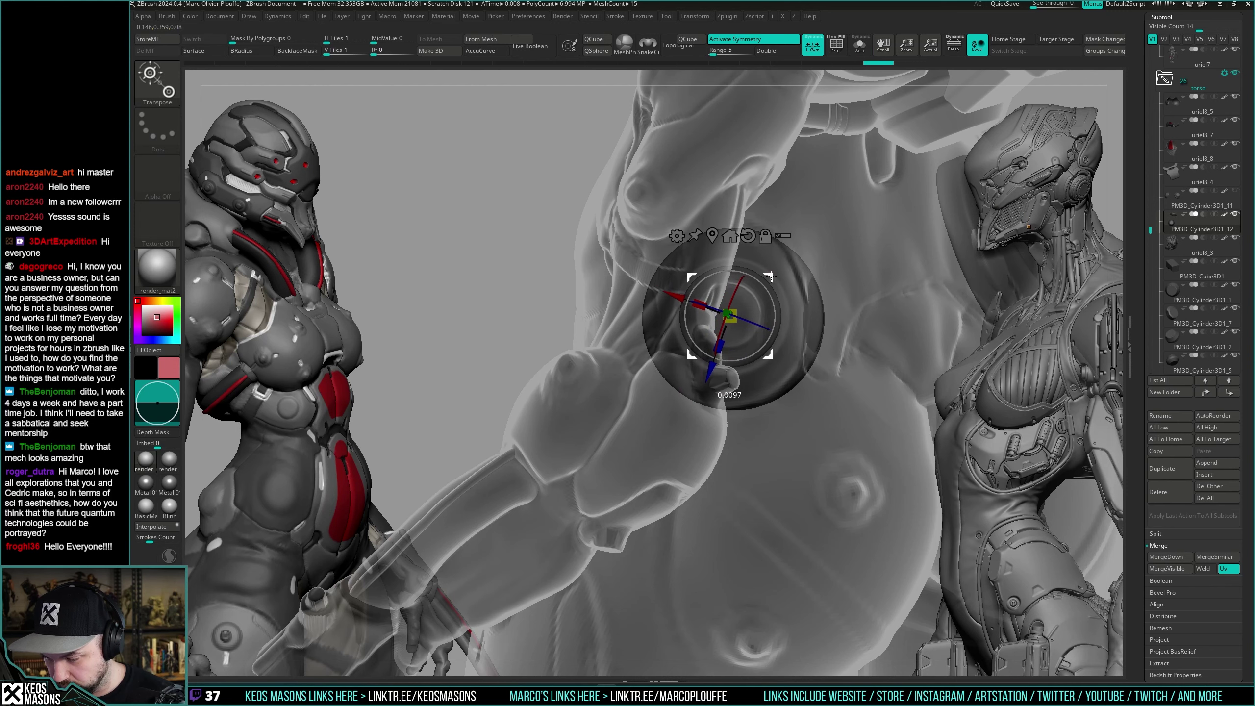
Adjust the hub's offset from the flange along its axis and check how it sits on the hip.
key(q)
key(ctrl+shift+t)
mouse_move(833, 372)
mouse_down()
mouse_move(811, 361)
mouse_move(833, 355)
mouse_move(826, 367)
mouse_up()
key(ctrl+shift+s)
key(shift+f)
key(shift+f)
key(w)
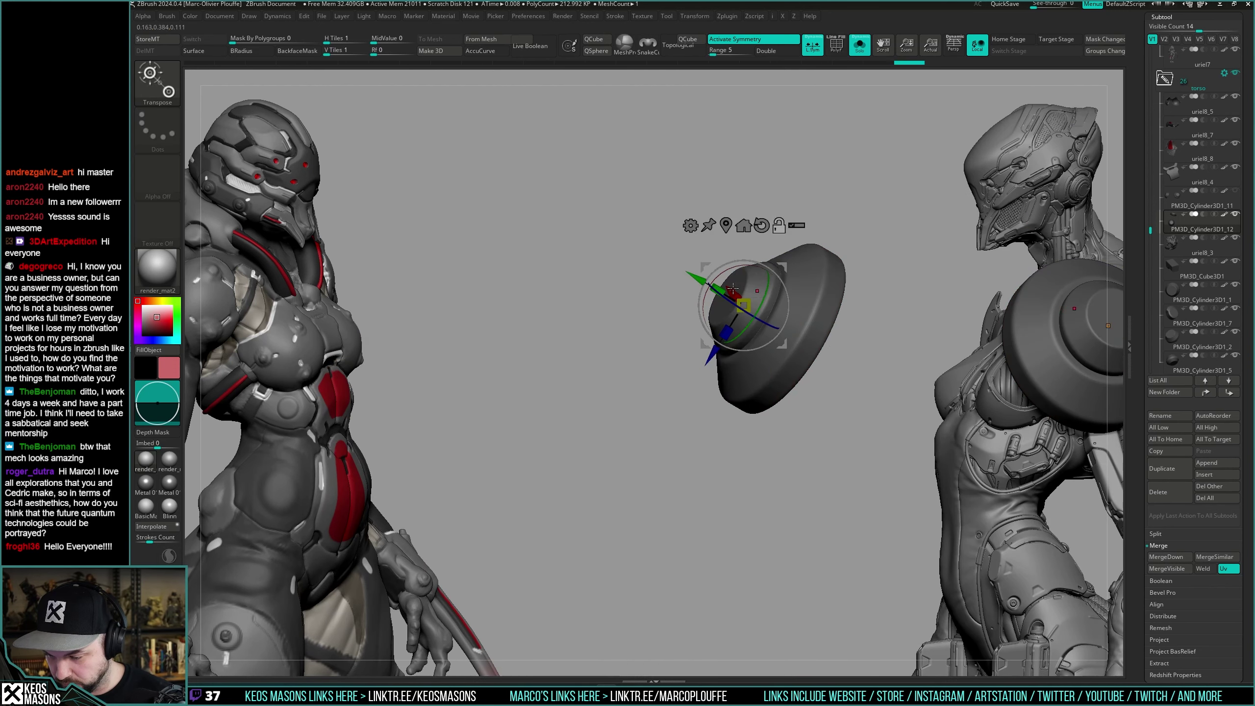
key(shift+alt+s)
click(697, 284)
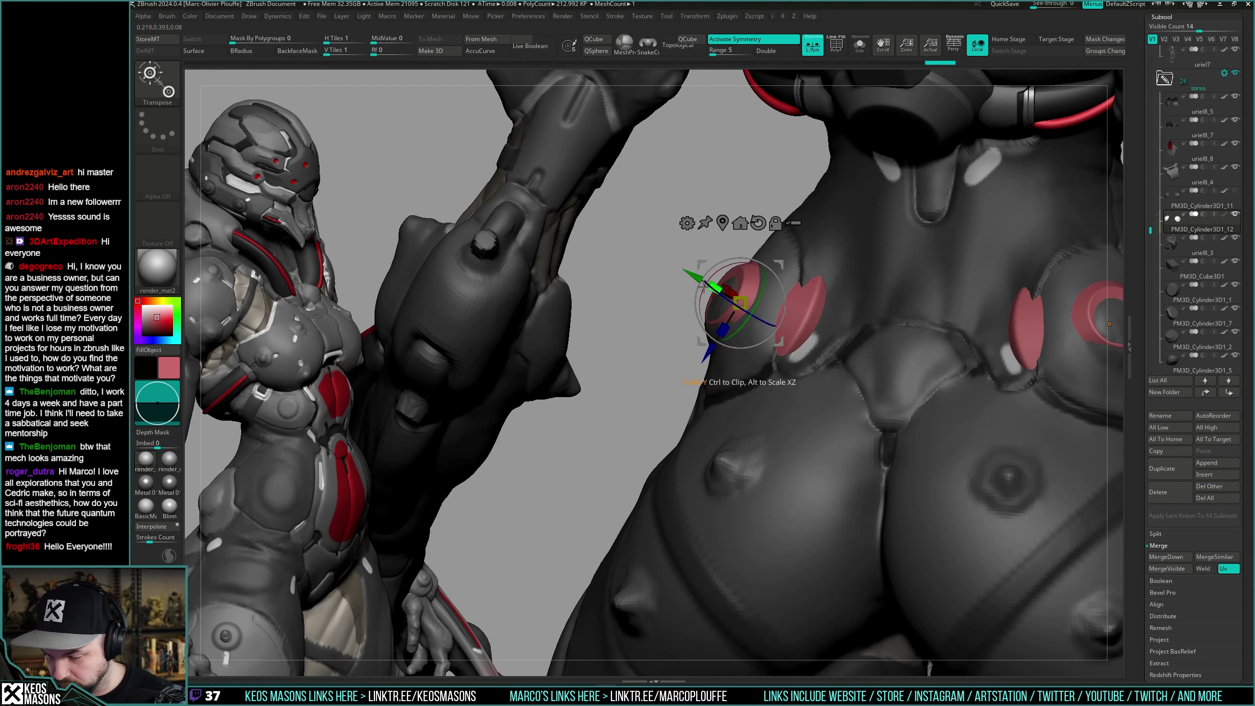
key(q)
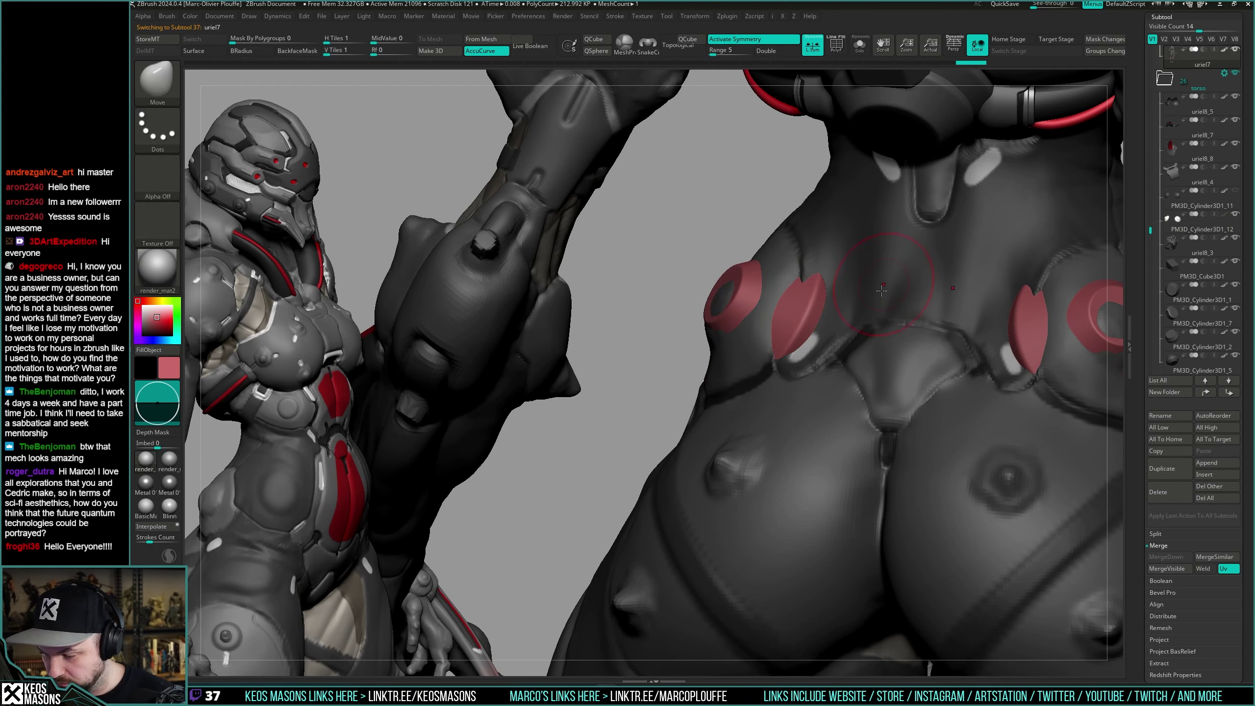
Step through the neighbouring subtools from the body and return to the duplicated hip cylinder.
key(shift+alt+s)
key(Down)
key(Down)
key(Down)
key(Down)
key(Down)
key(Down)
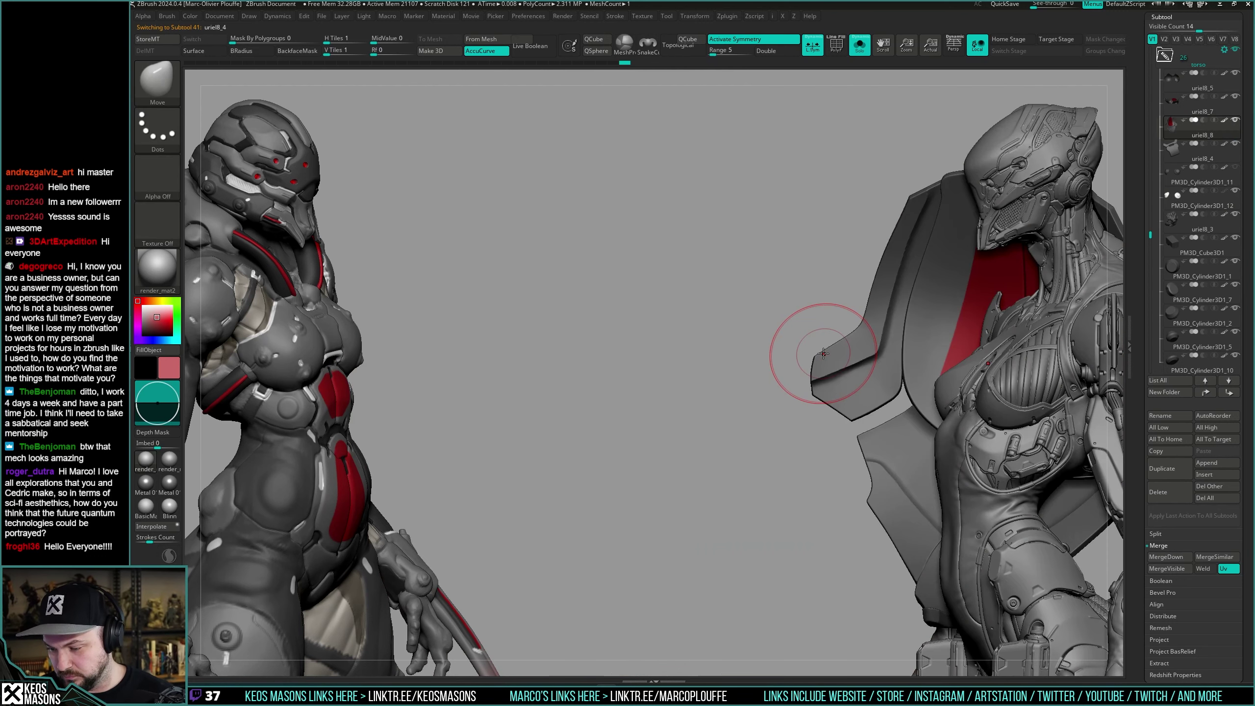
key(ctrl+z)
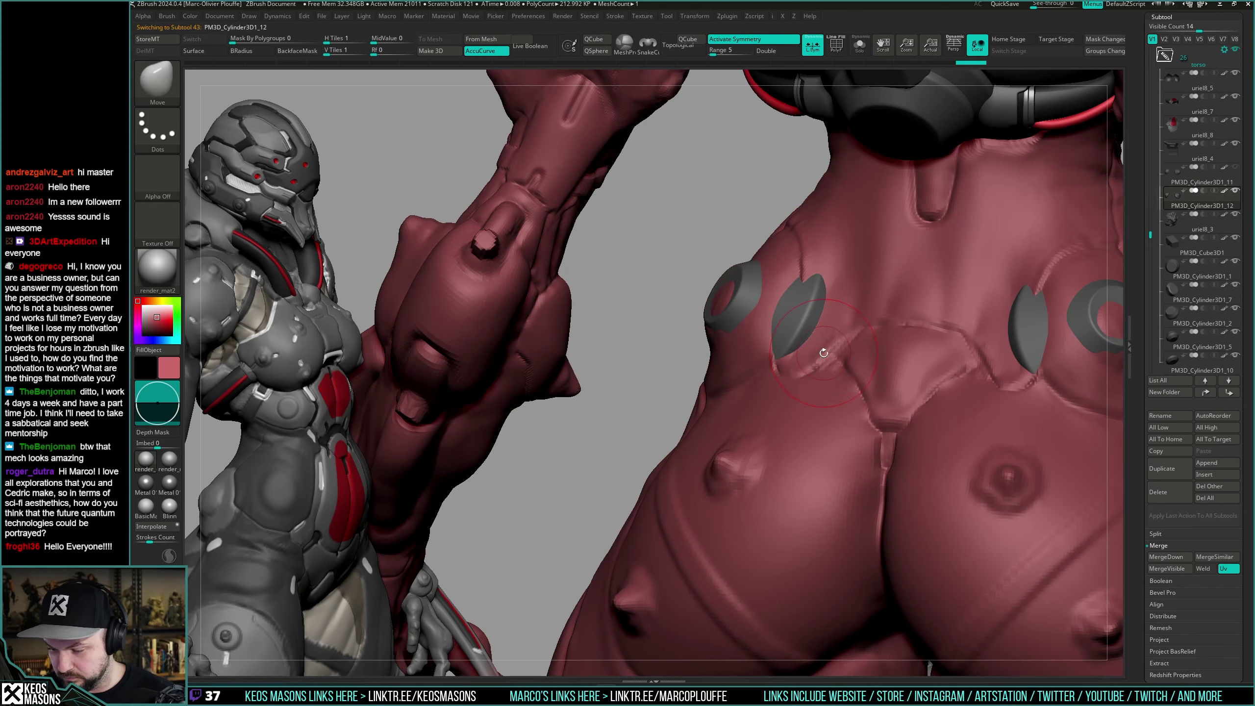
Separate the raised hub from the rest of the duplicated hip cylinder into its own subtool.
right_drag(828, 341, 857, 305)
key(w)
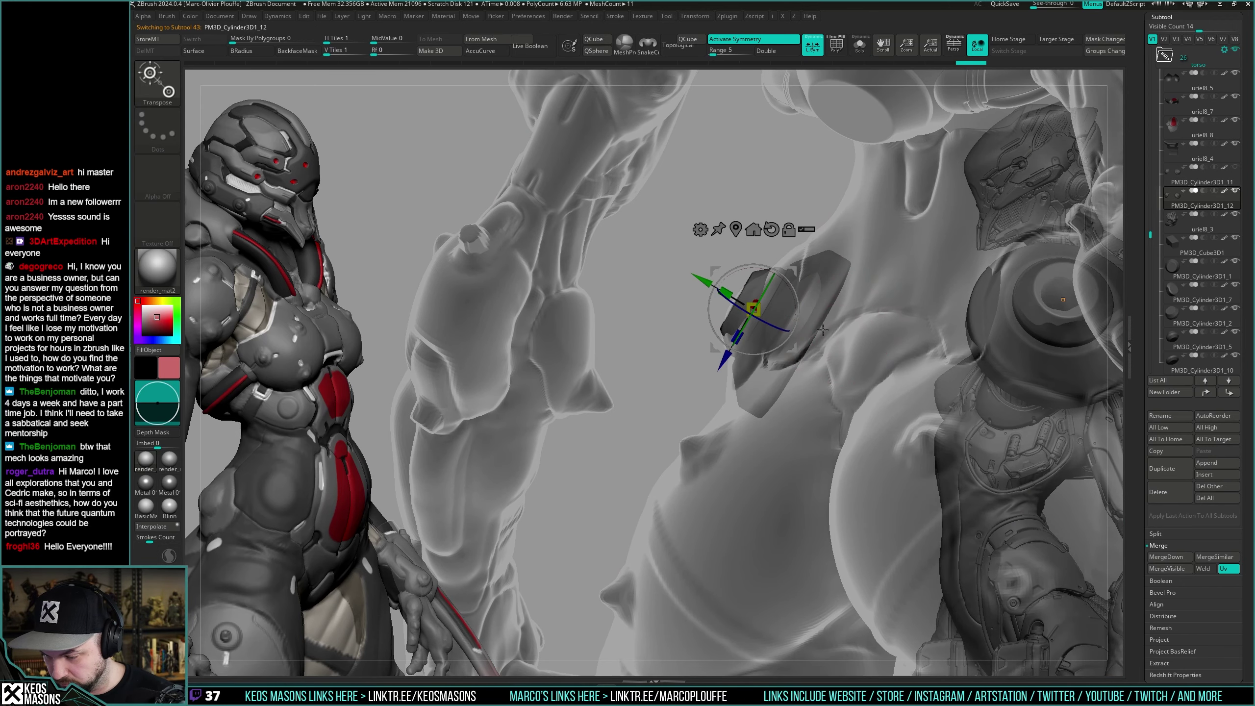
mouse_move(780, 287)
right_down()
mouse_move(840, 310)
mouse_move(821, 327)
right_up()
key(q)
key(alt+s)
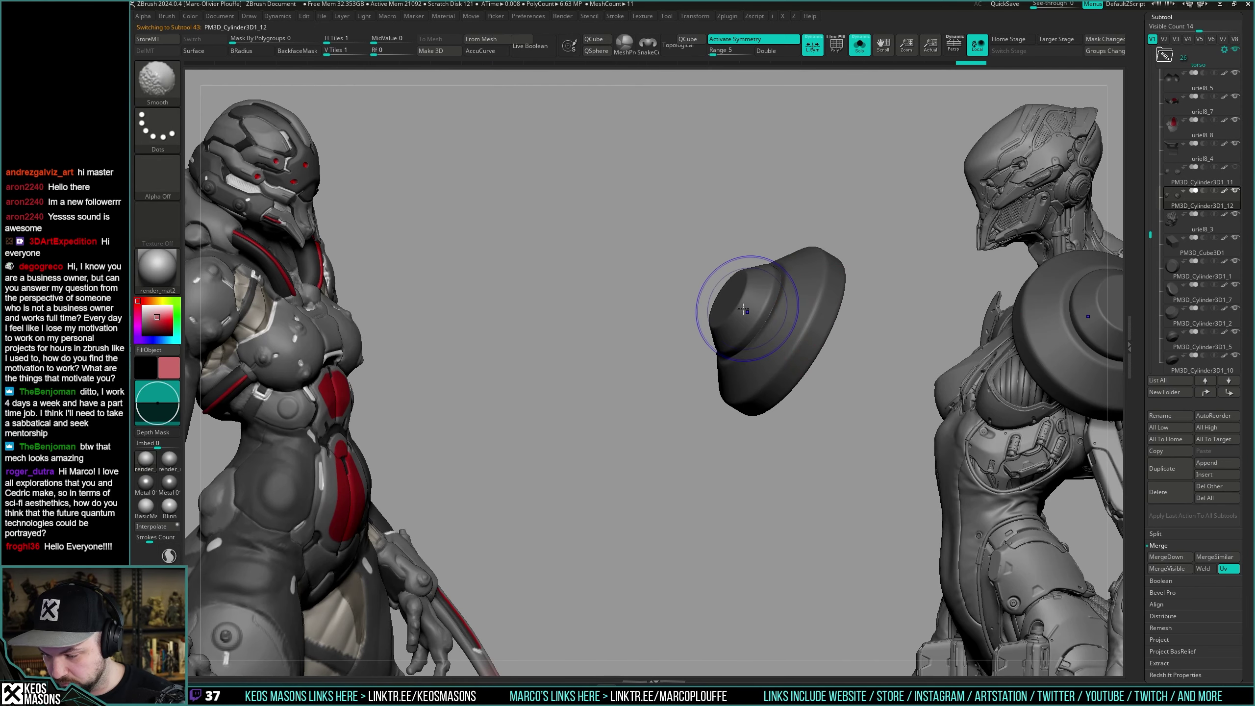
ctrl+shift+click(743, 310)
ctrl+shift+drag(890, 267, 888, 275)
key(alt+h)
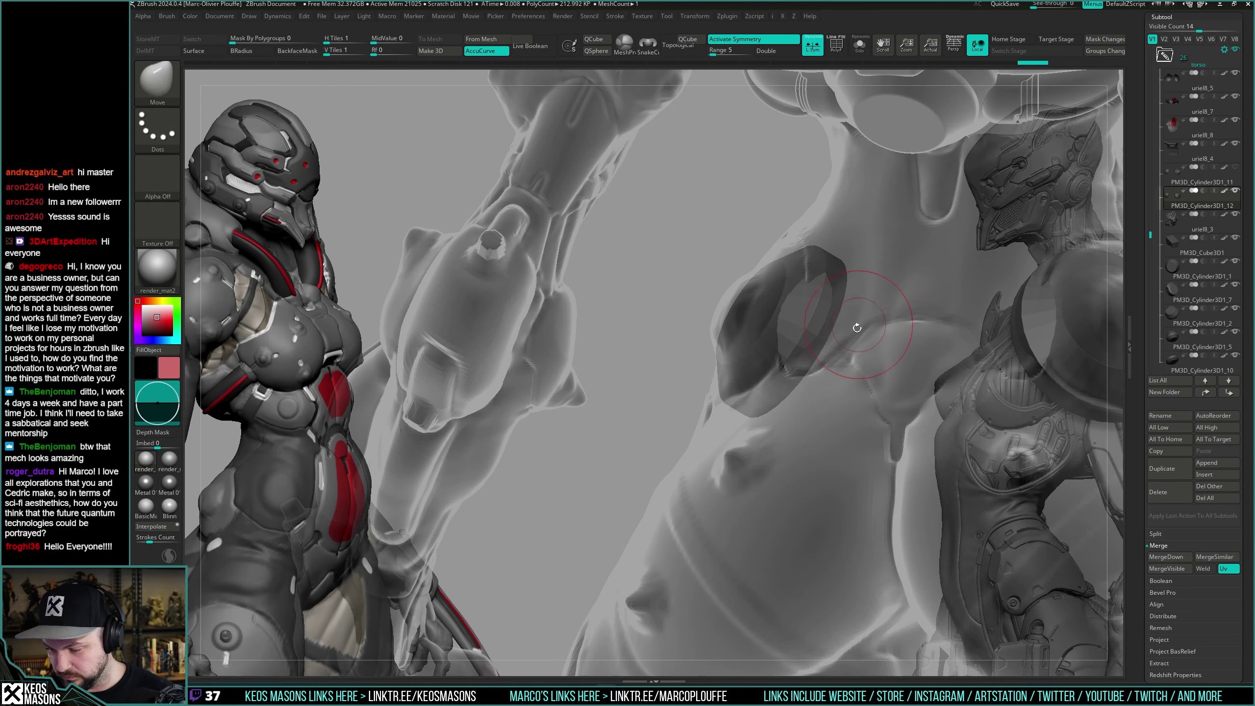
key(ctrl+d)
Move the hip cylinder part about 0.01 inward along its axis.
key(alt+s)
right_drag(890, 324, 897, 256)
key(w)
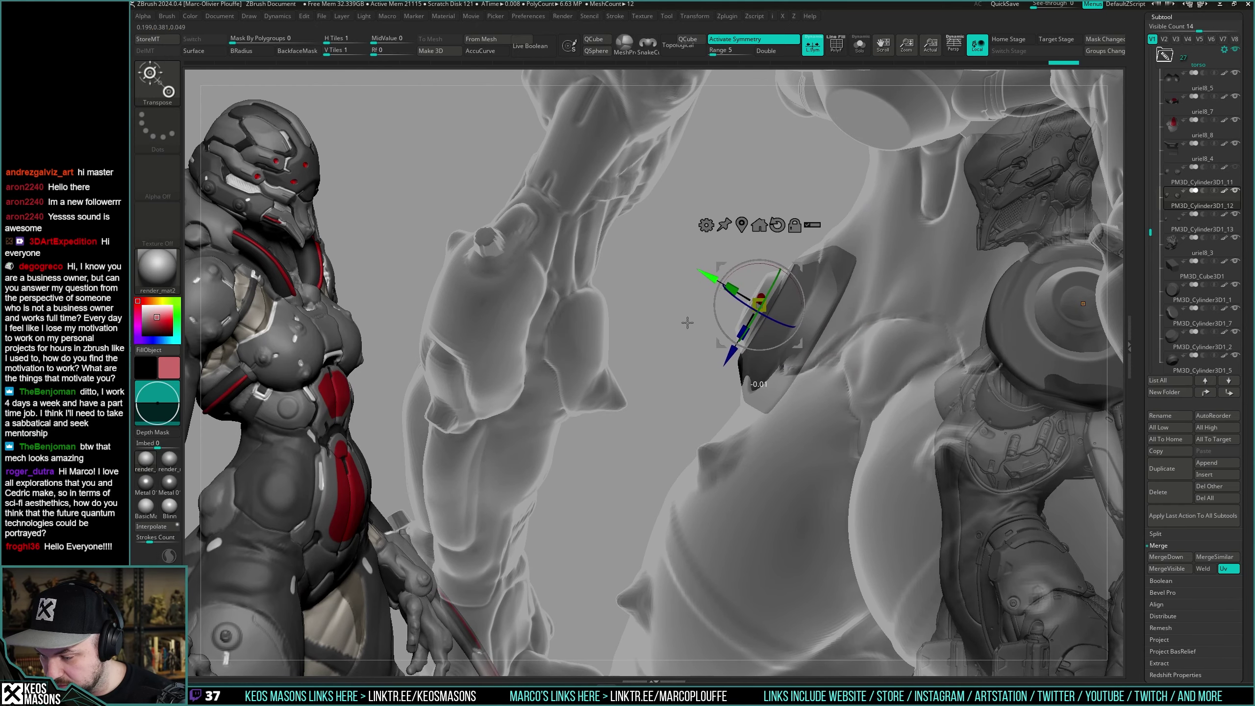
key(q)
right_drag(696, 314, 791, 321)
Scale the hip cylinder part up to about 1.31 with the transform gizmo against the body surface.
key(alt+t)
right_drag(794, 367, 800, 332)
key(alt+t)
mouse_move(800, 332)
mouse_down()
mouse_move(799, 354)
mouse_move(796, 333)
mouse_up()
right_drag(797, 334, 779, 358)
key(w)
drag(778, 357, 709, 268)
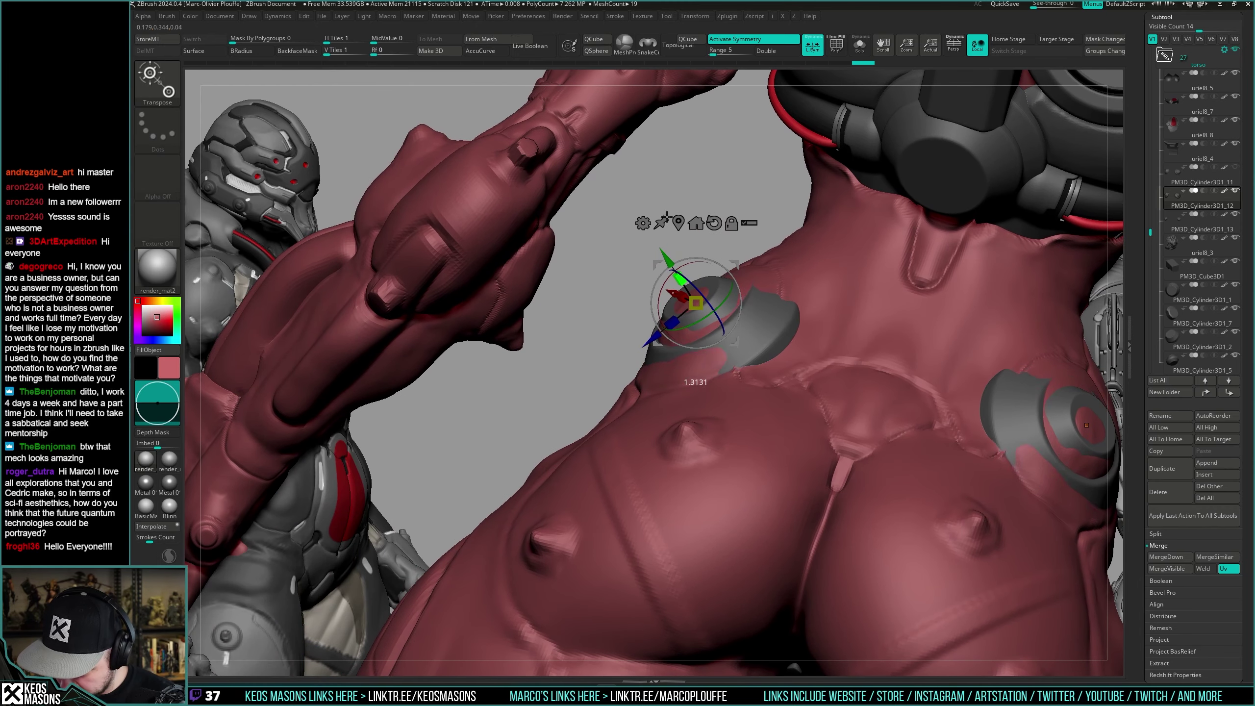
Pull the complete edge loop on the hip flange's raised face slightly outward with the ZModeler Move Infinite Radius edge action.
key(q)
mouse_move(840, 292)
right_down()
mouse_move(804, 317)
mouse_move(776, 307)
right_up()
key(b)
key(s)
key(m)
click(799, 334)
key(shift+f)
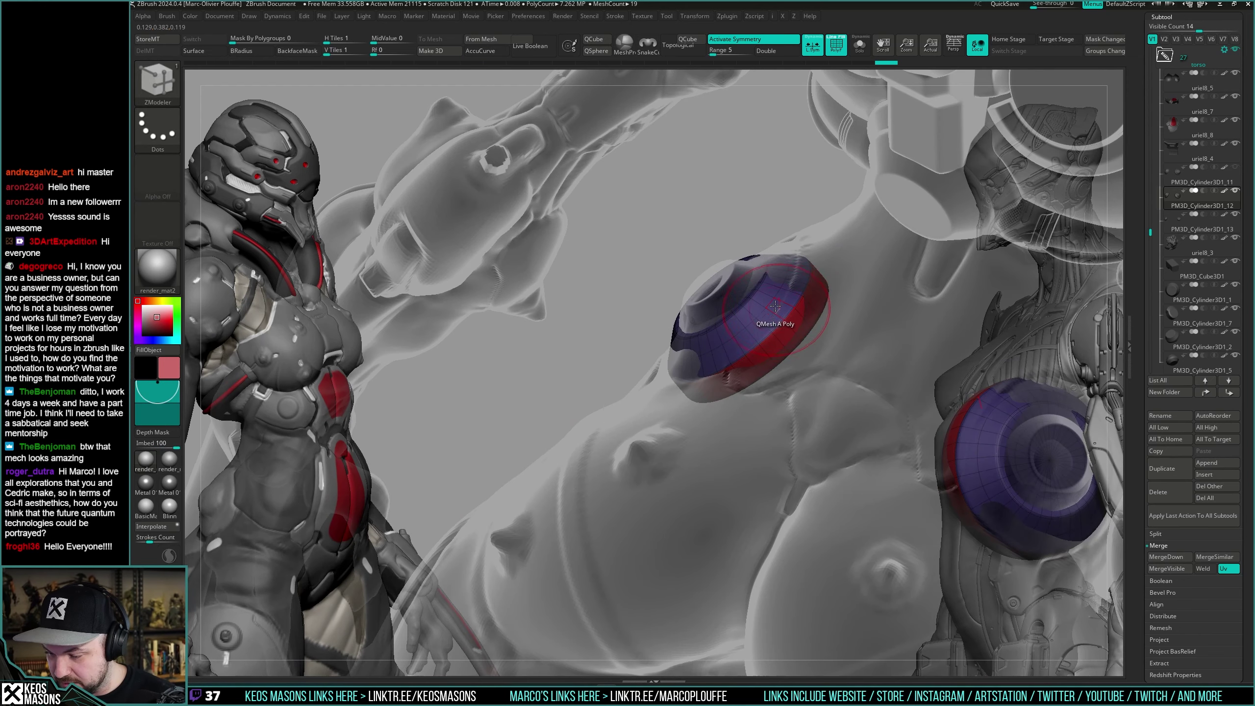
key(space)
click(770, 384)
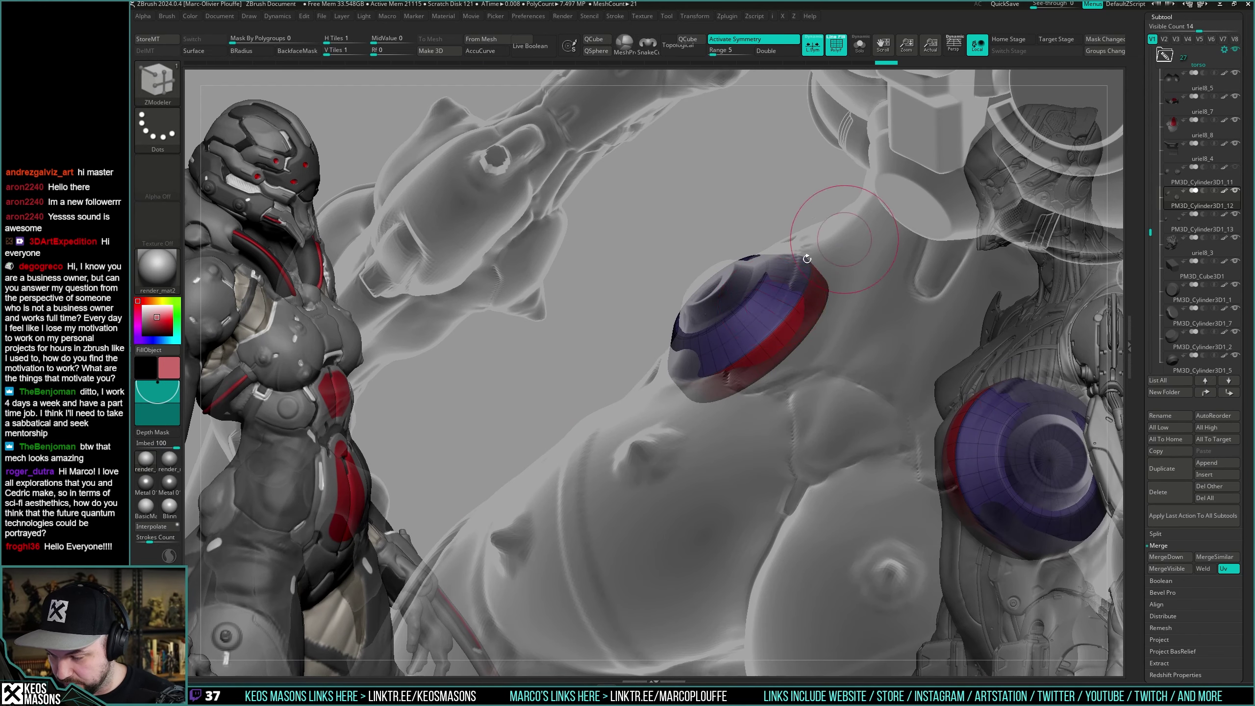
drag(772, 300, 780, 289)
Isolate the hip flange at its lowest subdivision level and insert a single edge loop on its sloped face.
mouse_move(796, 317)
right_down()
mouse_move(791, 336)
mouse_move(780, 332)
mouse_move(787, 364)
mouse_move(796, 321)
mouse_move(771, 356)
mouse_move(767, 330)
mouse_move(783, 341)
right_up()
key(shift+t)
key(alt+s)
key(shift+f)
key(shift+f)
key(shift+d)
mouse_move(783, 341)
ctrl+right_down()
mouse_move(795, 327)
mouse_move(785, 317)
ctrl+right_up()
key(space)
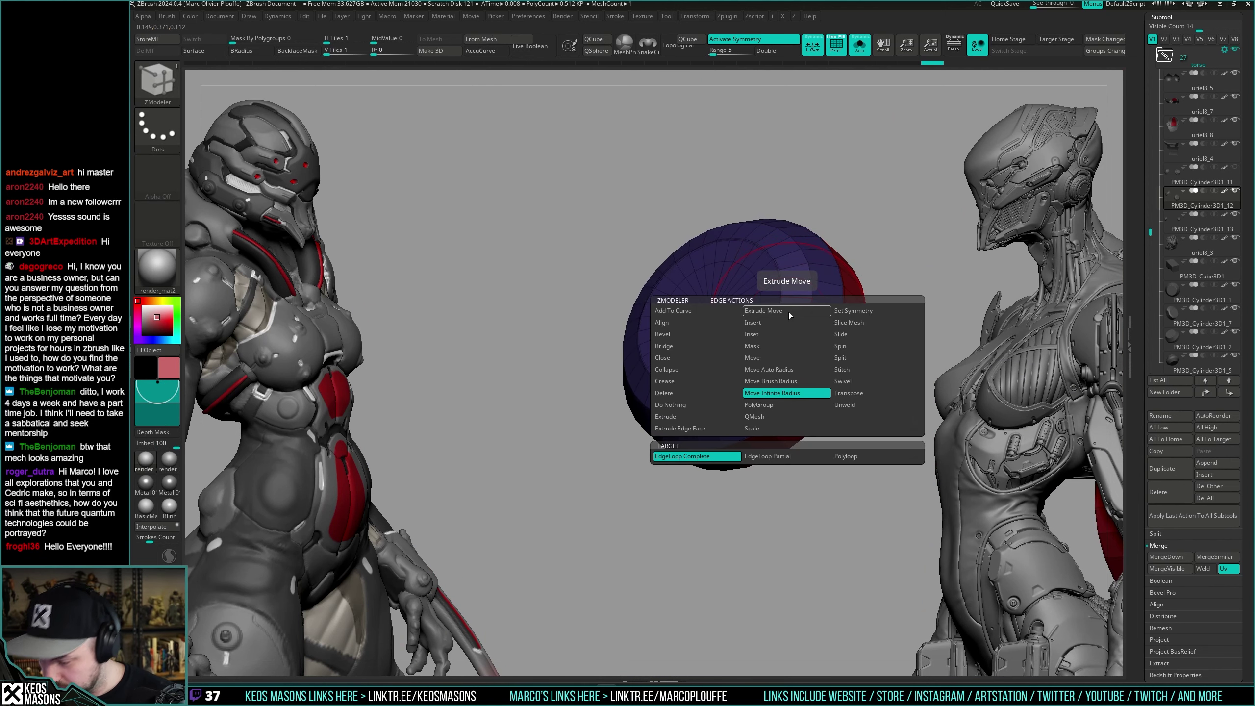
click(775, 326)
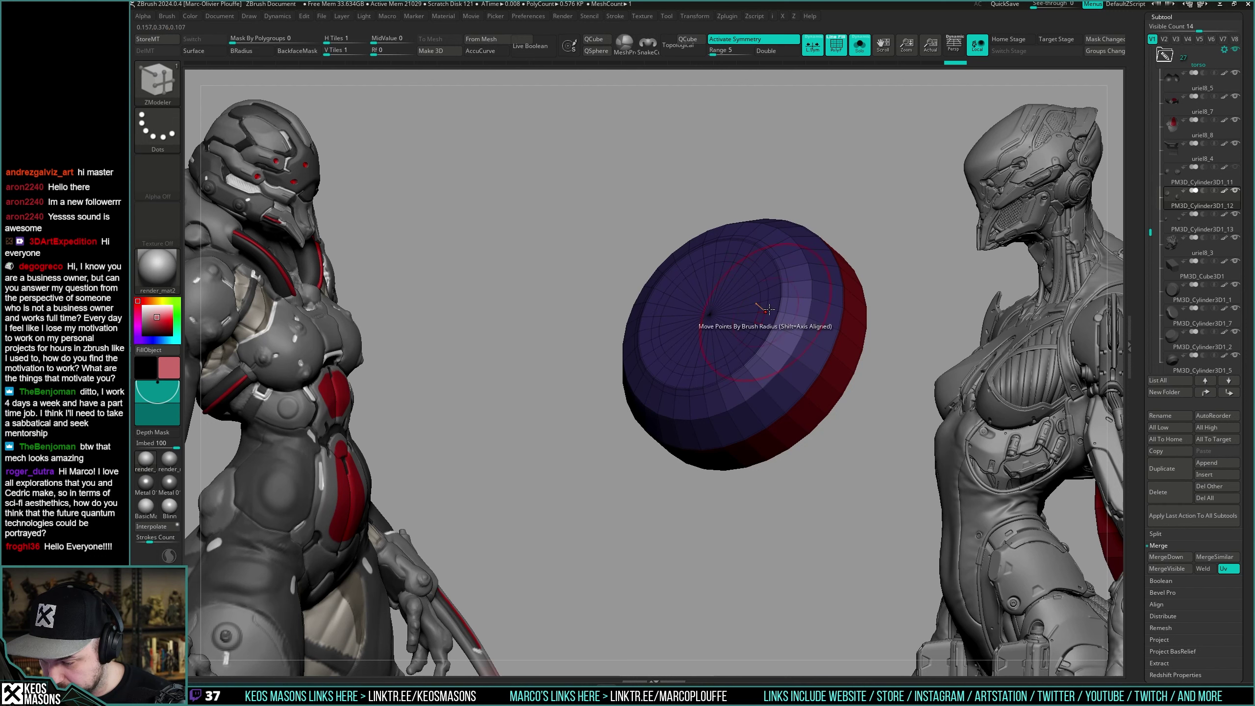
Crease the complete edge loop on the flange's slope with the EdgeLoop Complete target, and restore Insert as the edge action.
key(space)
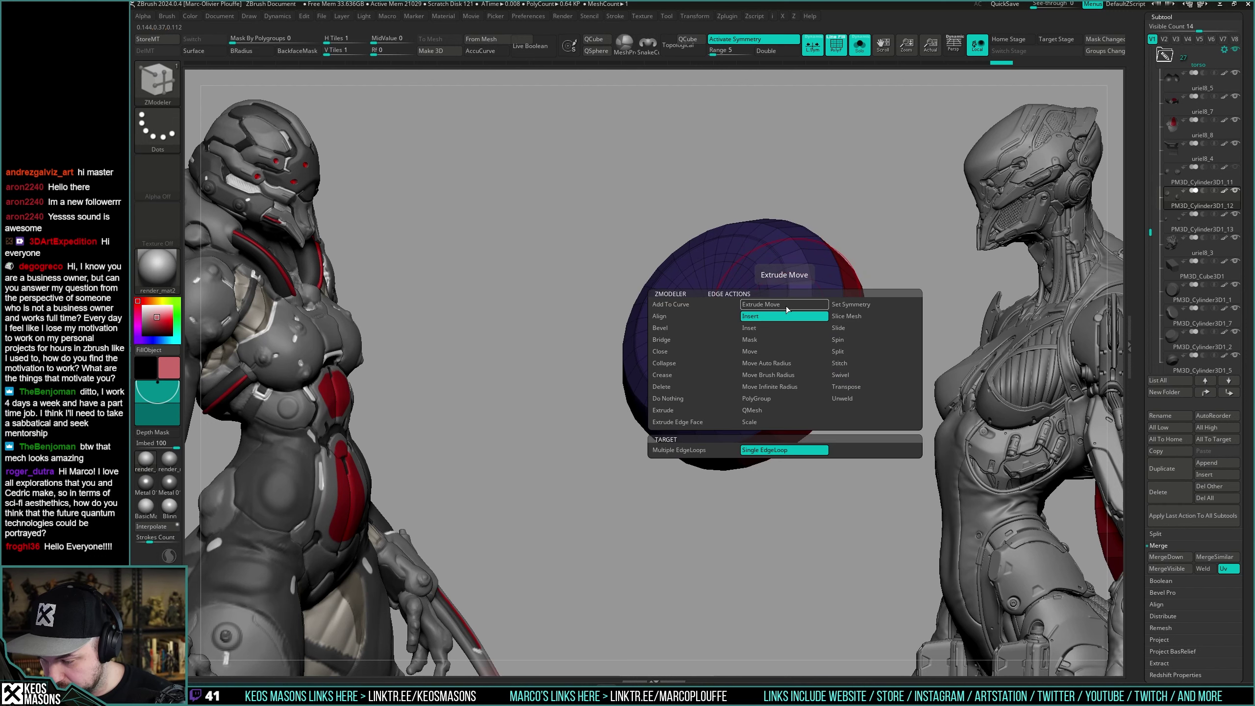
key(space)
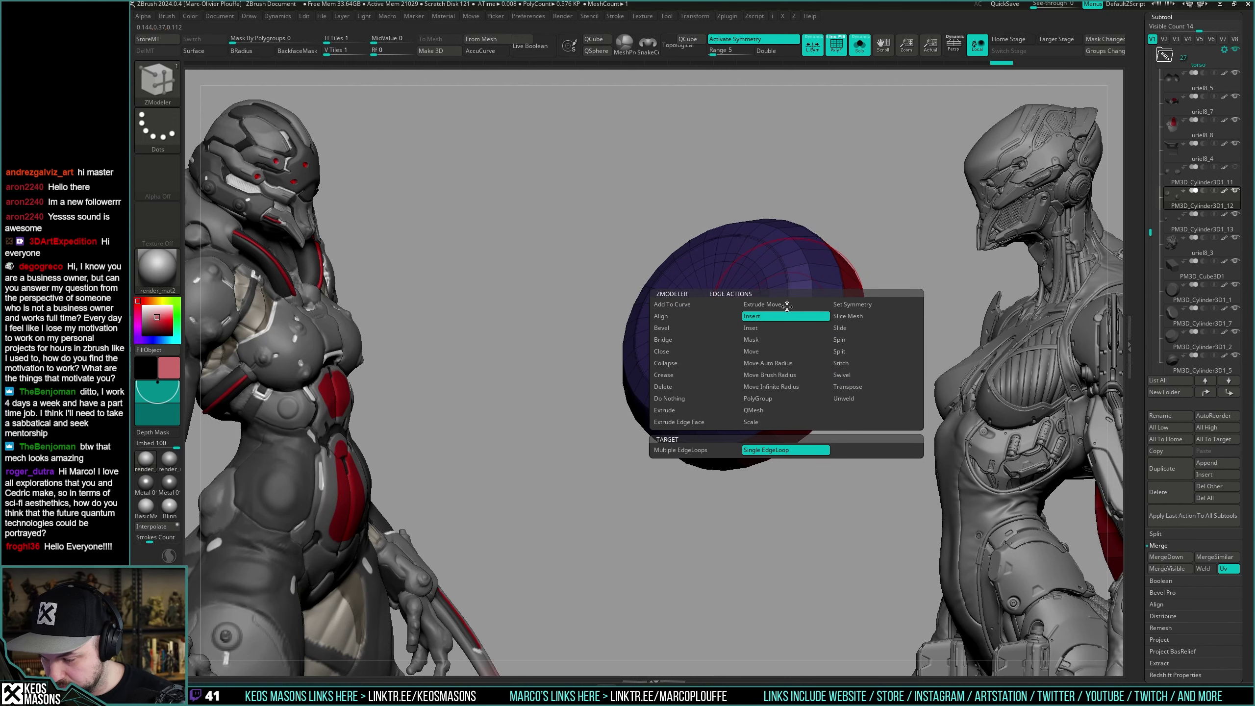
click(700, 387)
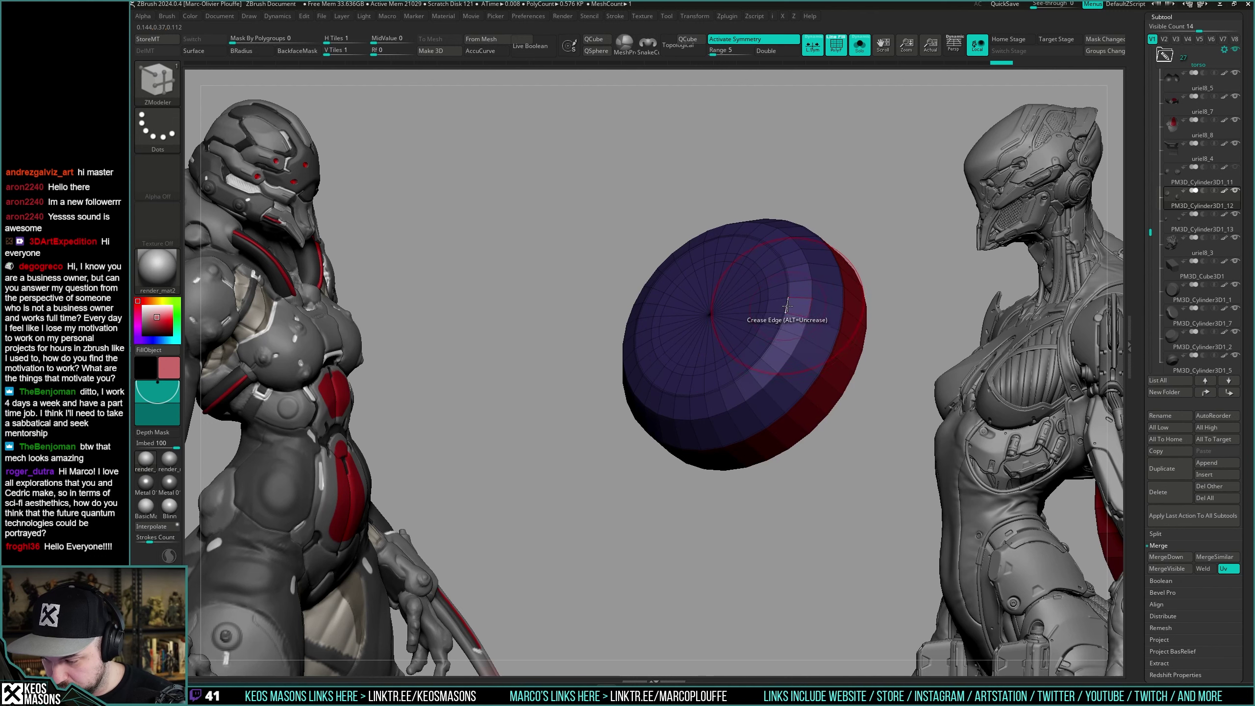
key(space)
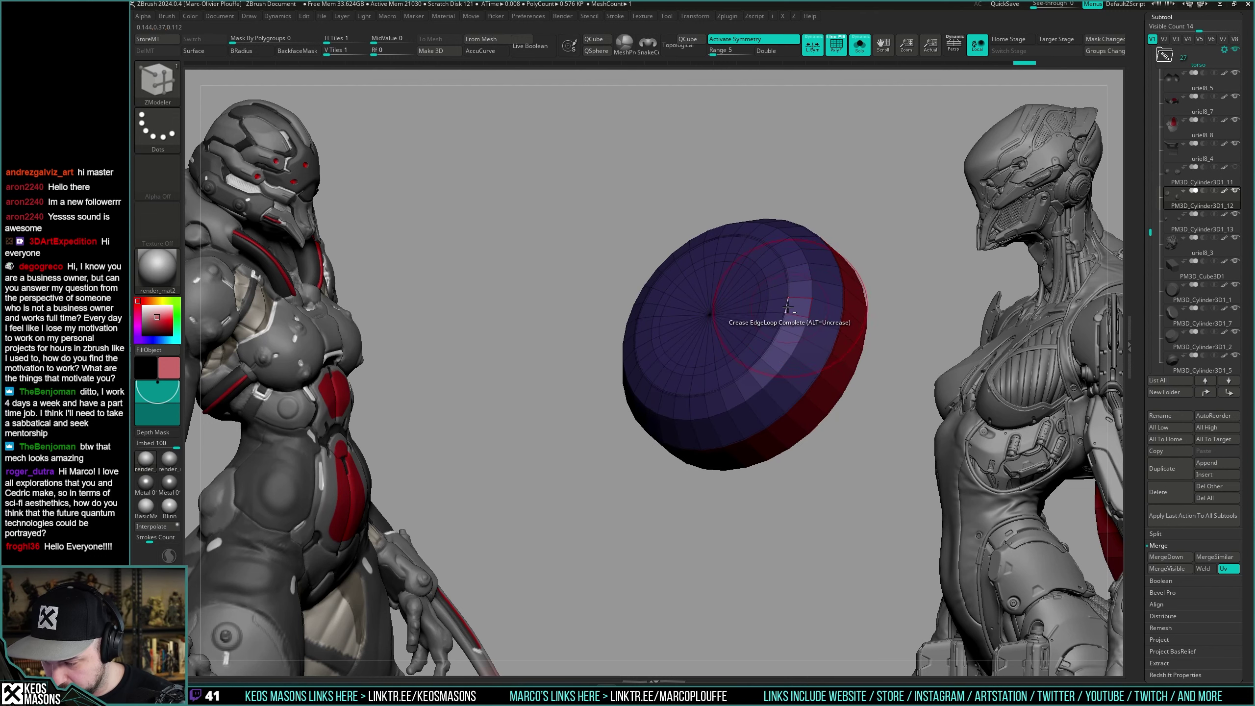
key(space)
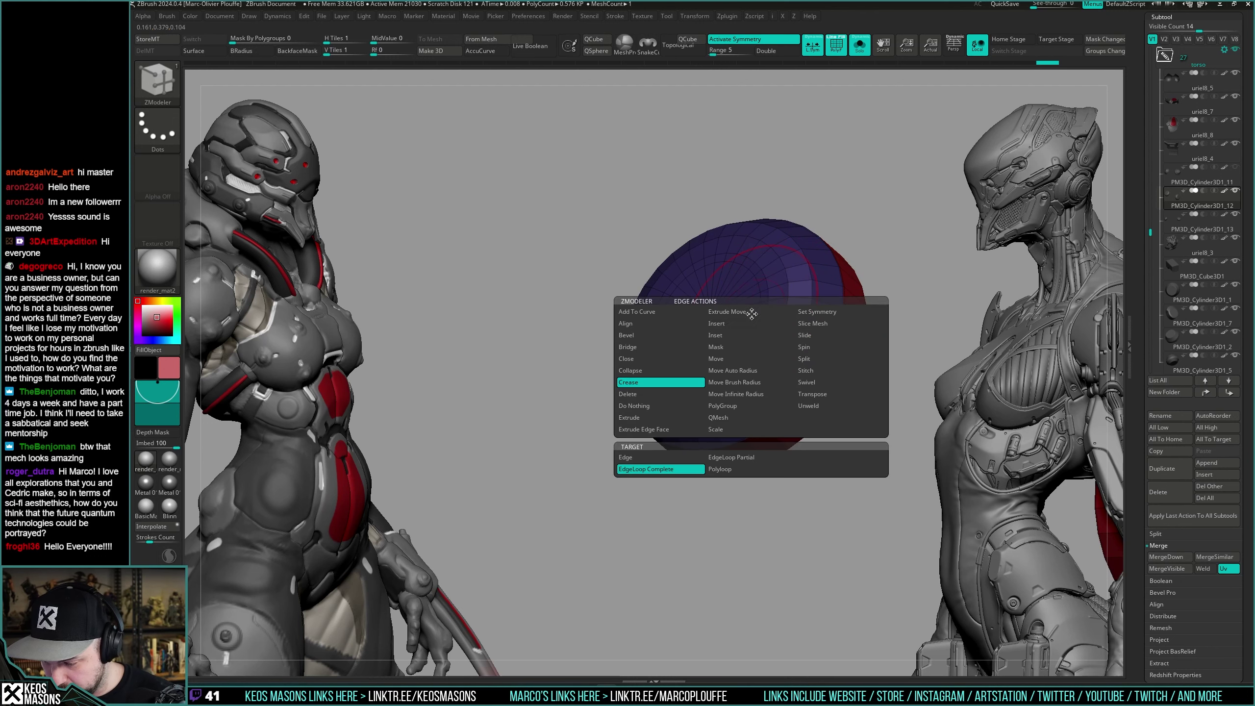
click(751, 322)
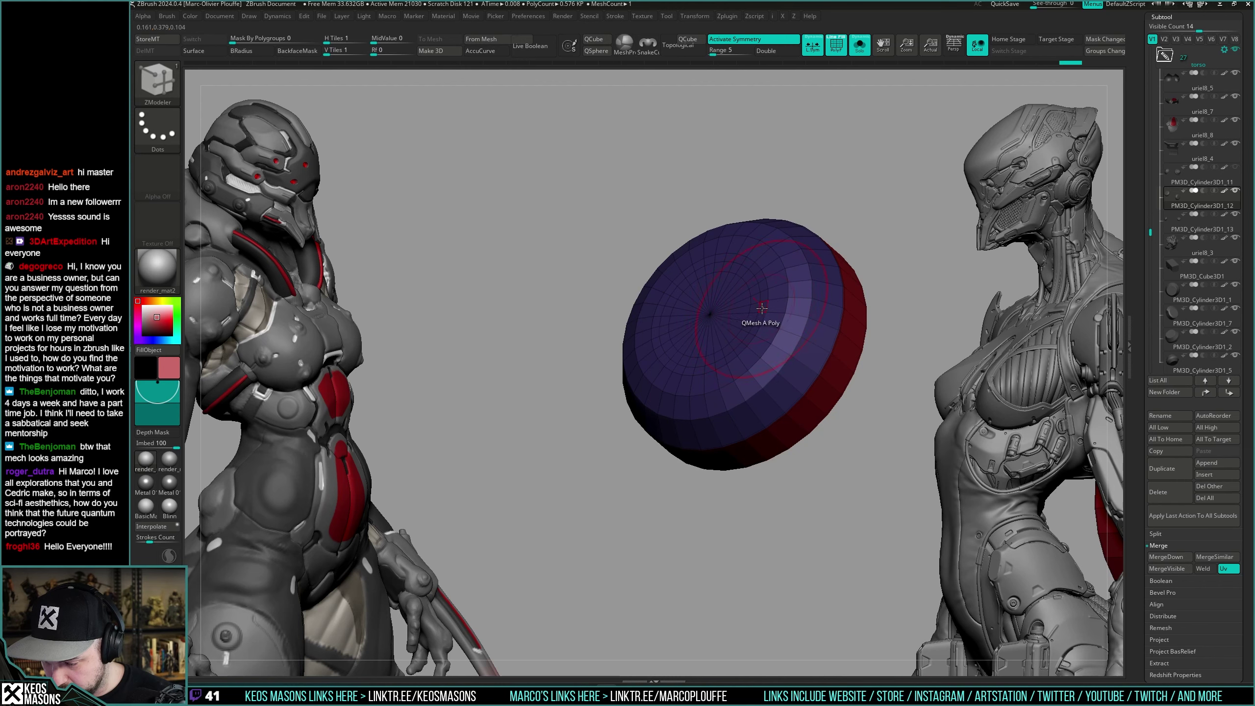
Delete the surplus edge loops from the isolated flange's domed face to simplify its profile.
right_drag(786, 303, 874, 341)
key(alt+s)
key(shift+f)
key(alt+t)
key(alt+s)
key(shift+f)
key(shift+d)
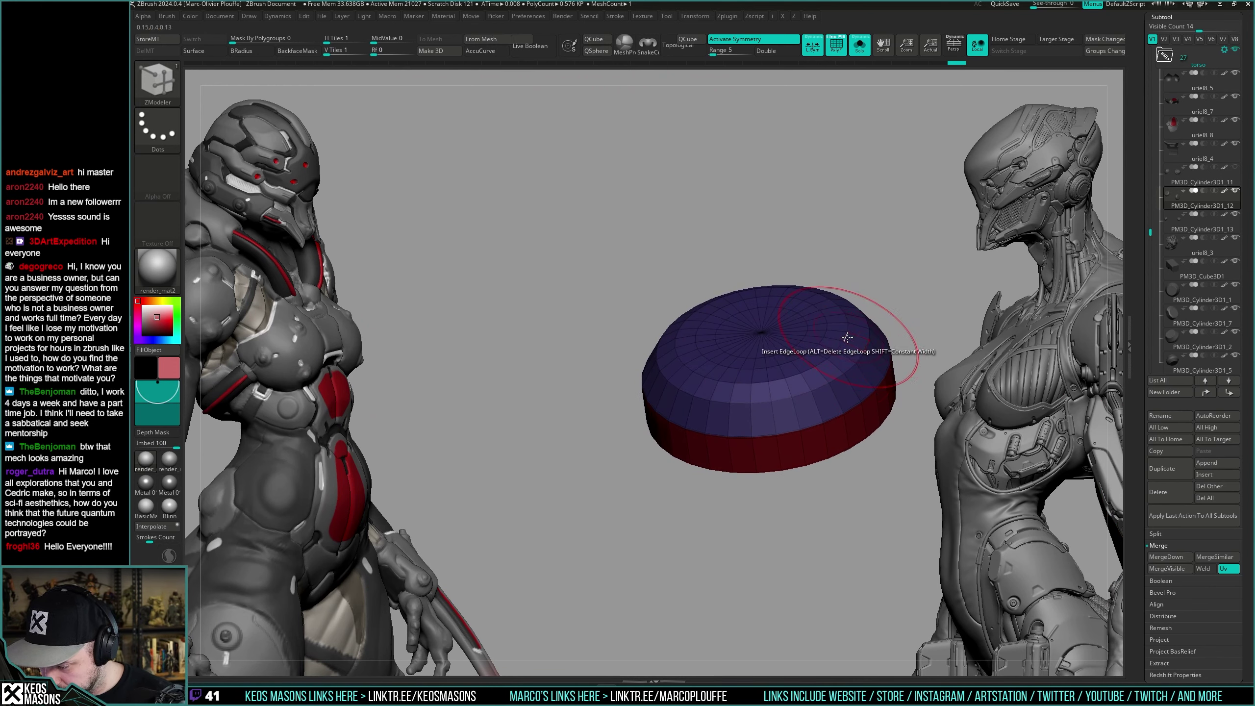
key(space)
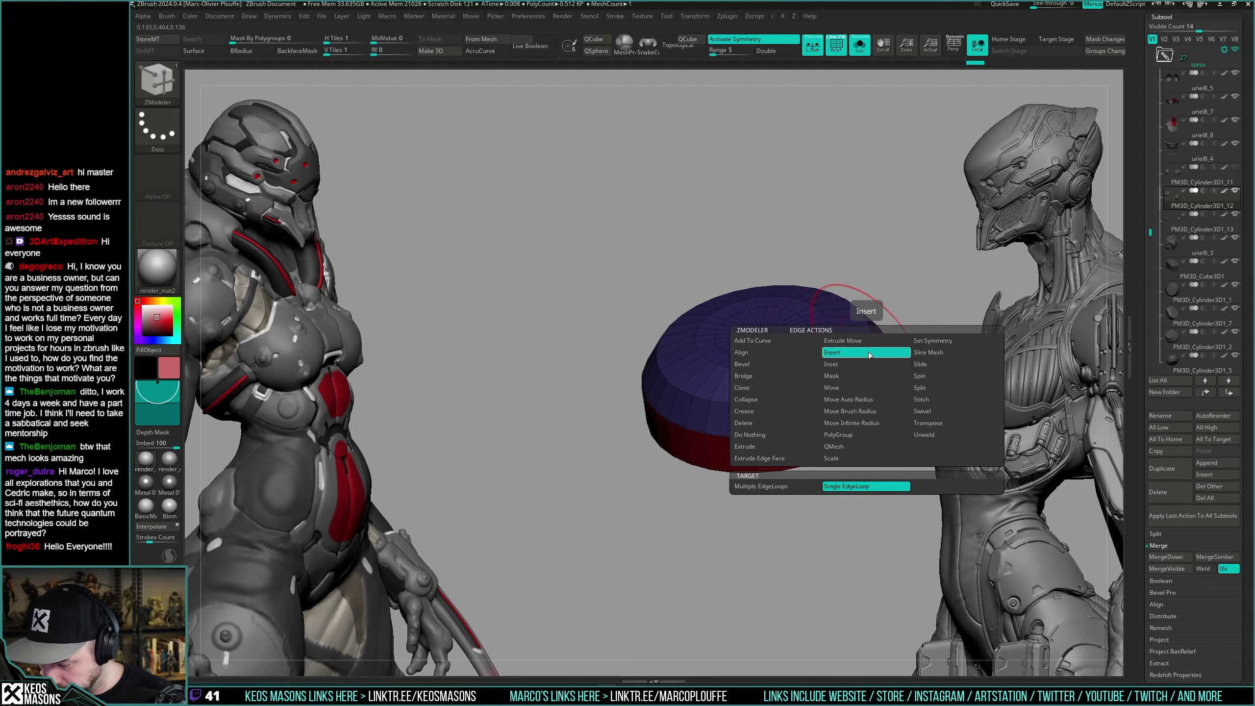
click(870, 355)
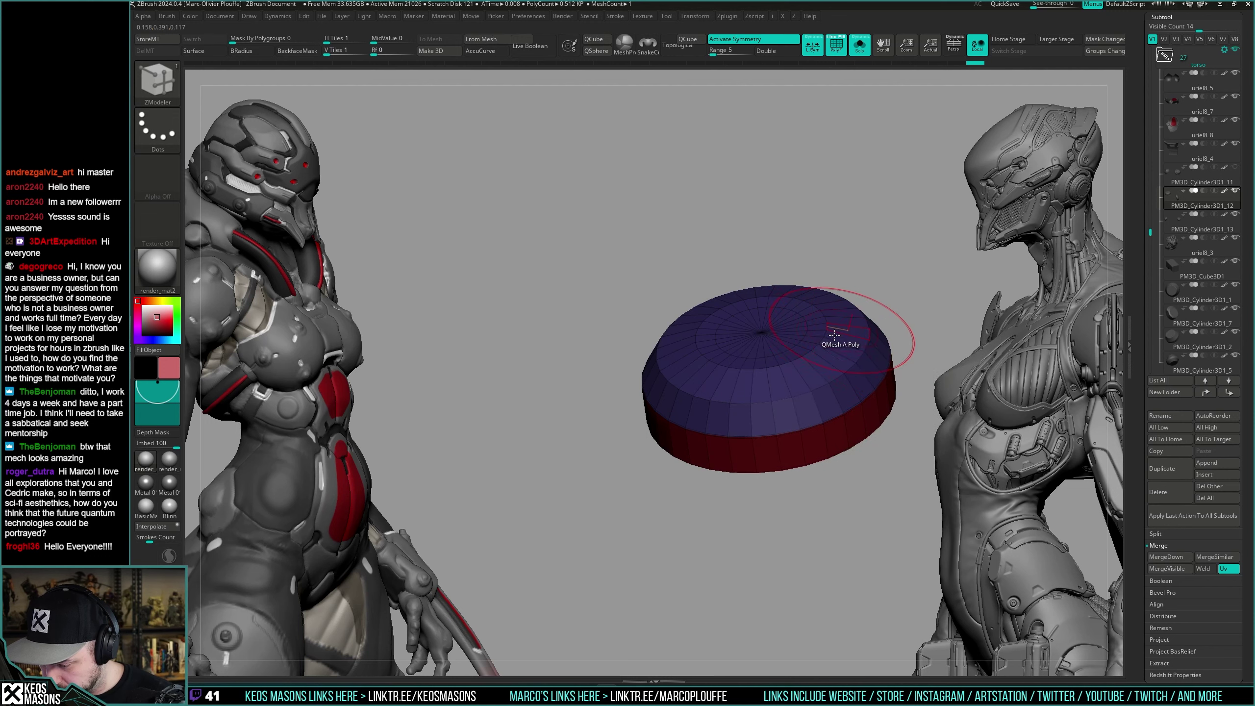
alt+click(868, 349)
key(ctrl+z)
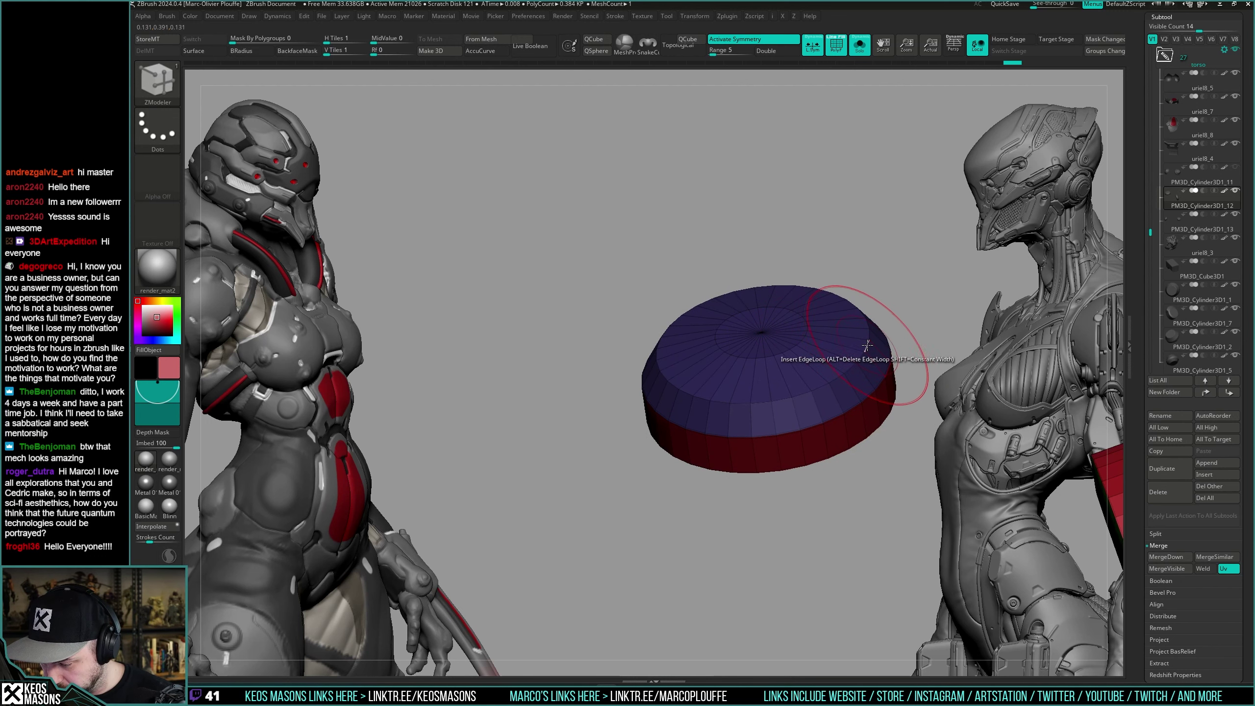
alt+click(868, 345)
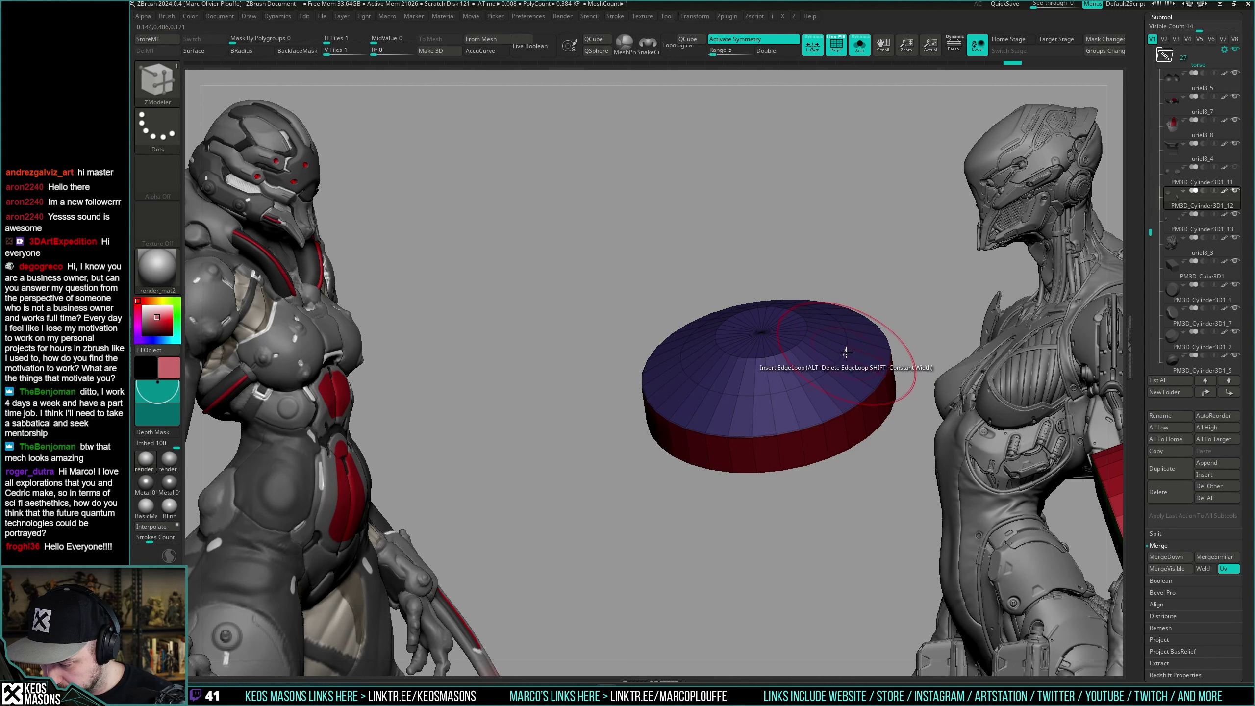
Move an edge loop on the flange's domed face outward to raise its profile, and restore the smoothed display.
key(space)
click(845, 423)
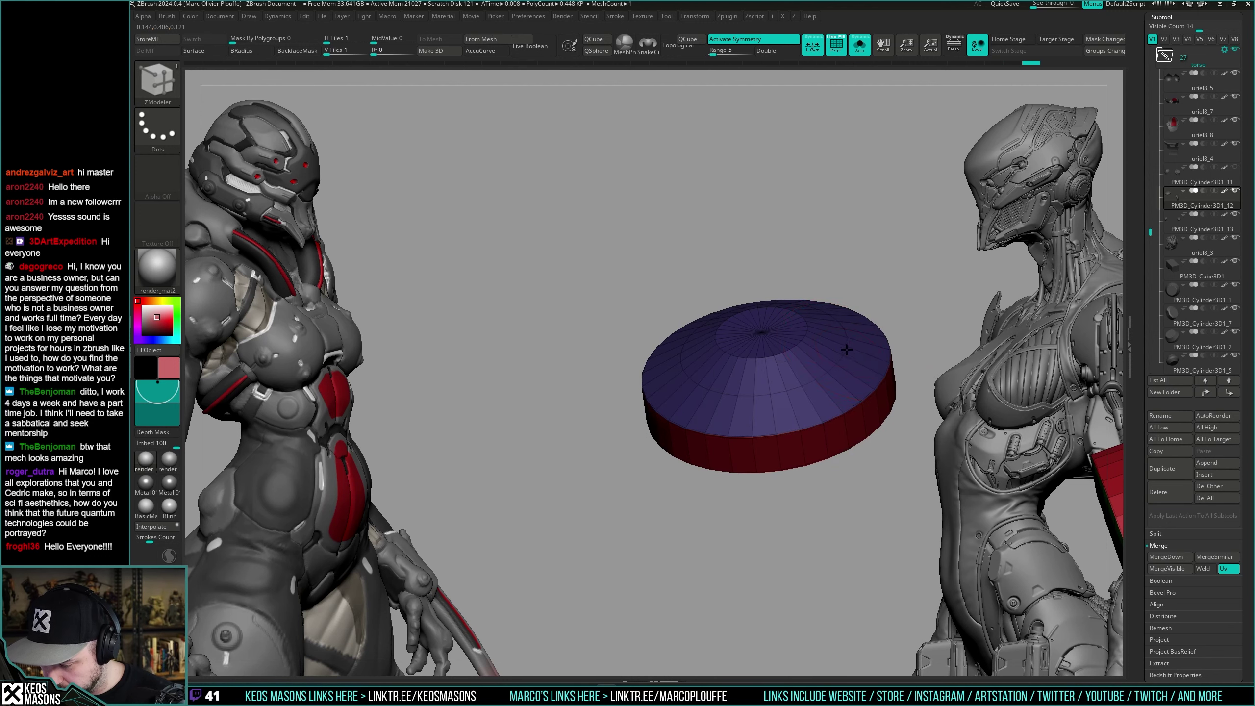
drag(846, 349, 853, 341)
right_drag(866, 361, 846, 331)
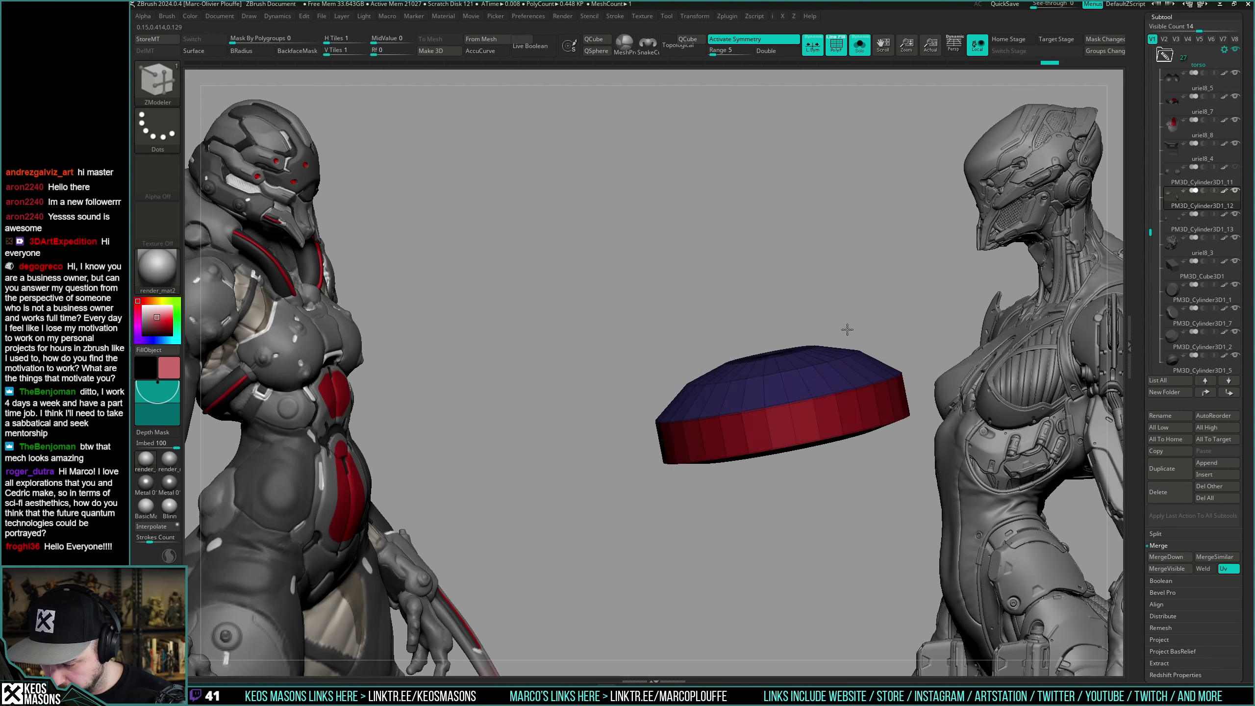
key(d)
key(shift+f)
Show the body again, move the hip flange slightly outward along its axis and adjust its tilt with the gizmo.
mouse_move(890, 371)
right_down()
mouse_move(904, 364)
mouse_move(877, 370)
mouse_move(889, 358)
right_up()
key(alt+s)
key(w)
drag(721, 268, 724, 256)
drag(780, 316, 781, 310)
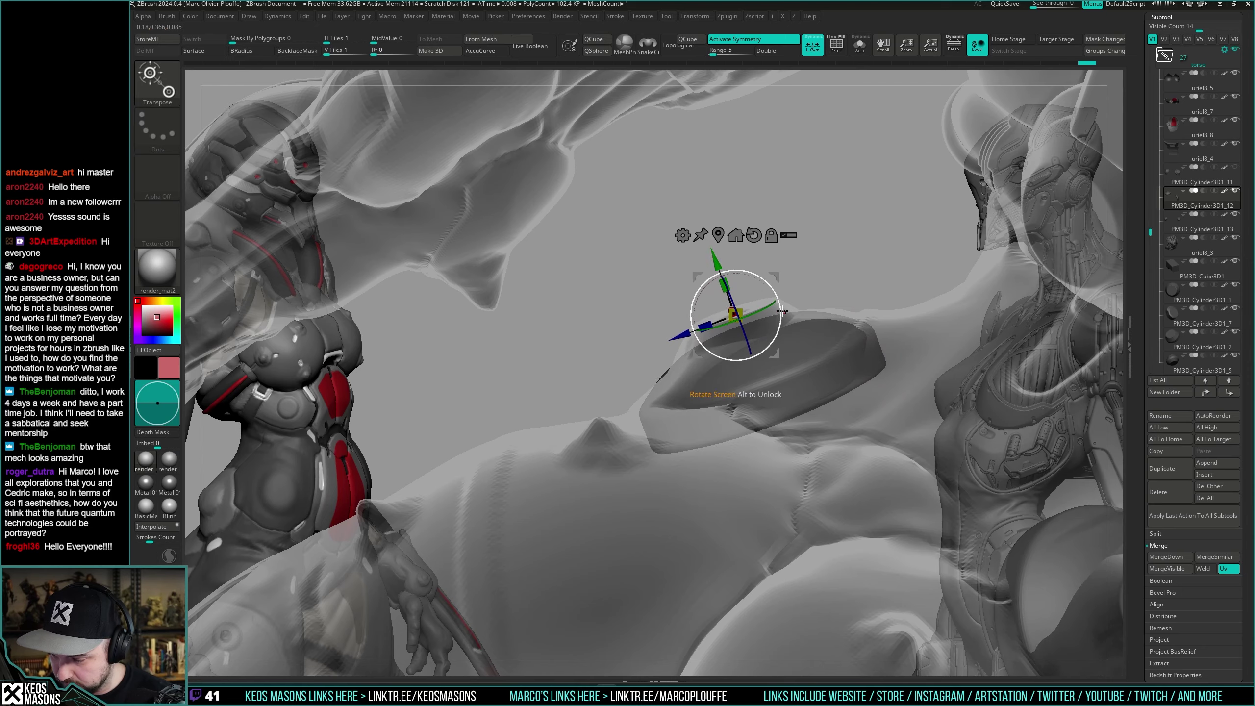
key(q)
mouse_move(780, 342)
right_down()
mouse_move(836, 360)
mouse_move(815, 360)
right_up()
key(alt+s)
key(shift+ctrl+s)
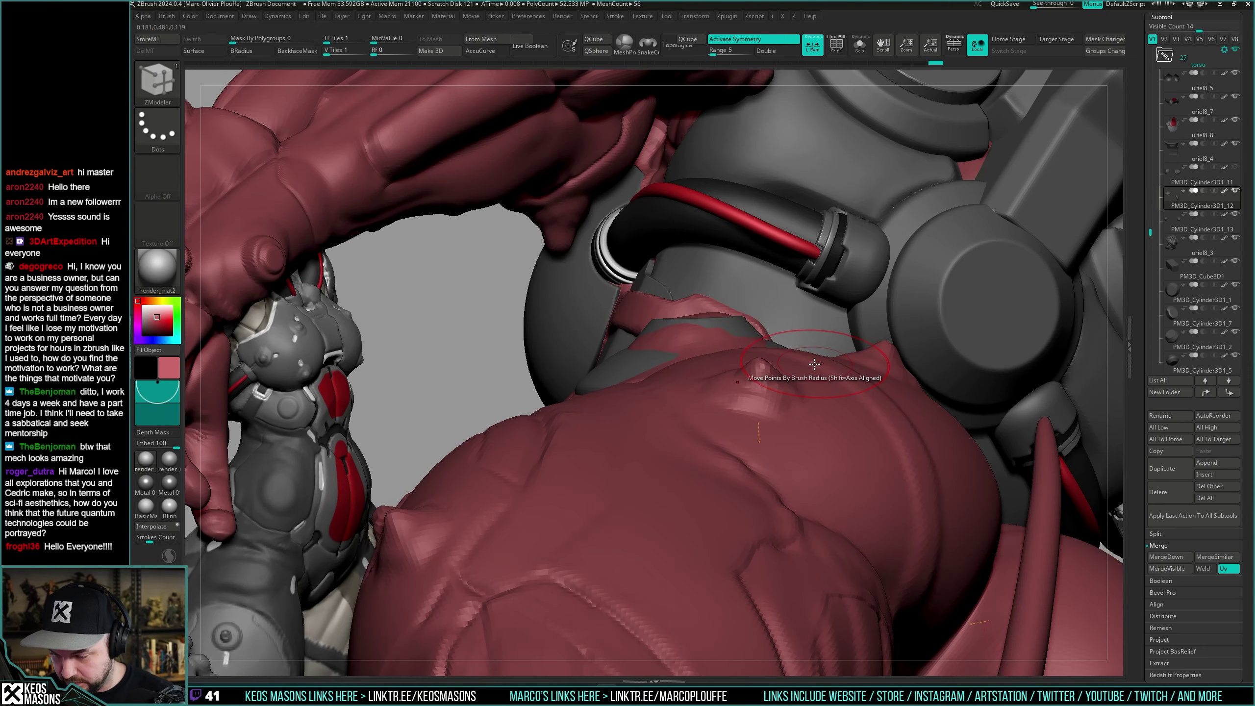
Scale the hip flange to about 1.16 along its axis and fine-tune its orientation against the body.
key(w)
right_drag(844, 378, 807, 345)
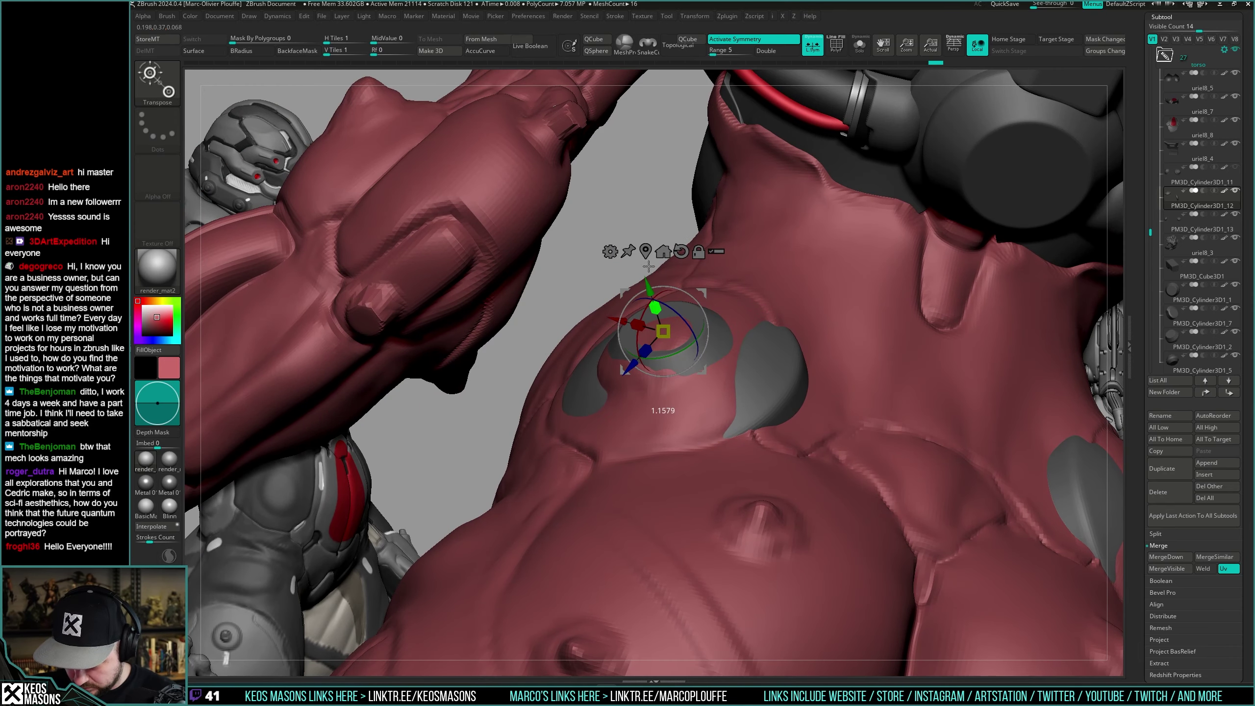
drag(649, 267, 764, 352)
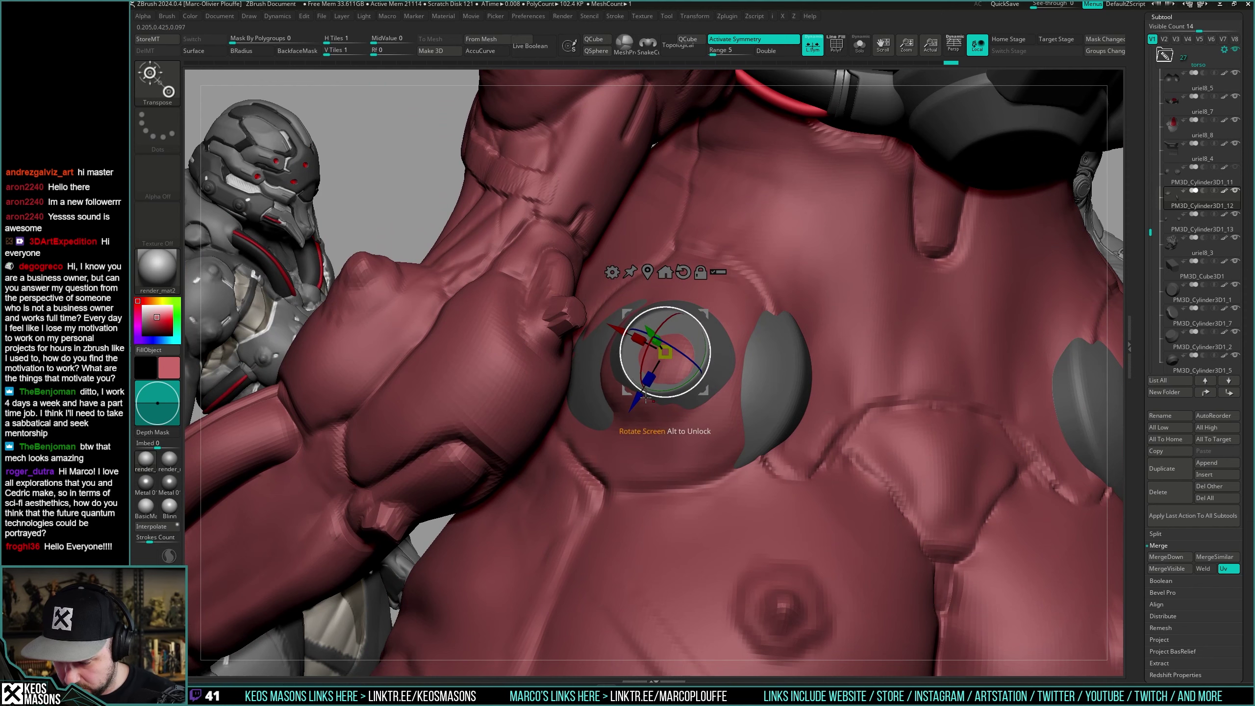
drag(610, 335, 612, 336)
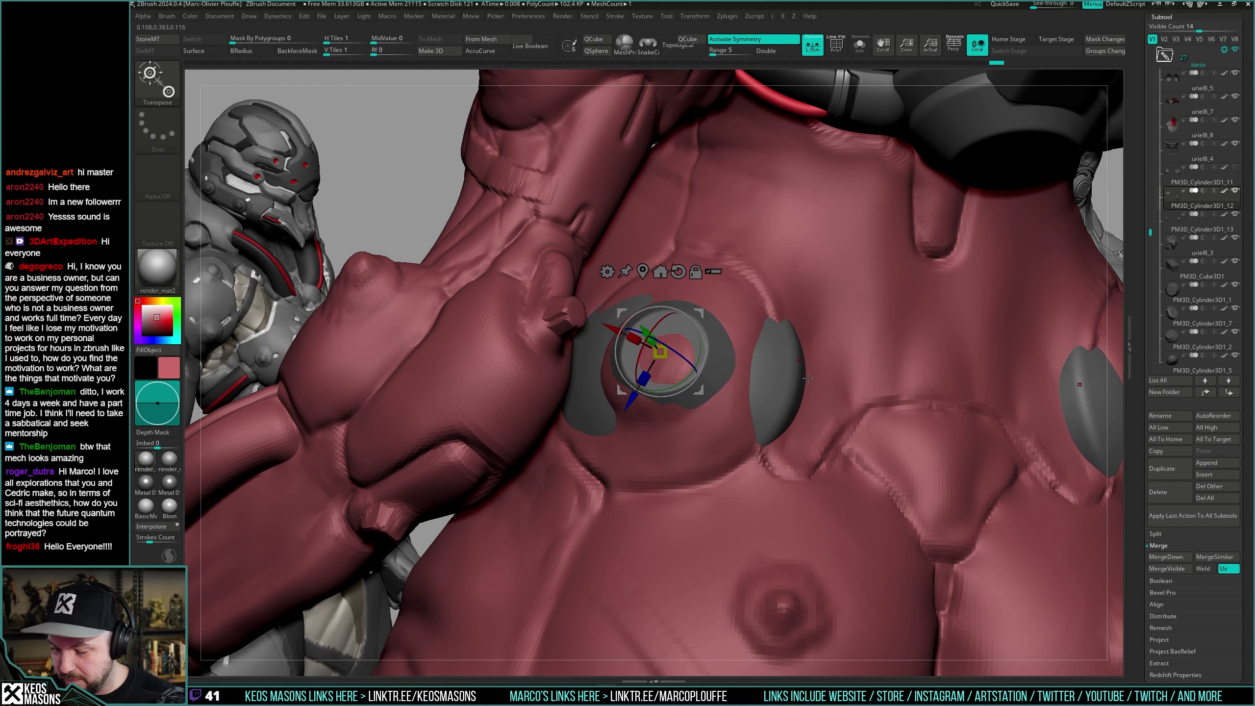
Shift the hip flange by about -0.0024 along its axis with the body displayed transparently.
mouse_move(808, 379)
mouse_down()
mouse_move(771, 389)
mouse_move(788, 367)
mouse_up()
key(shift+t)
drag(647, 270, 645, 267)
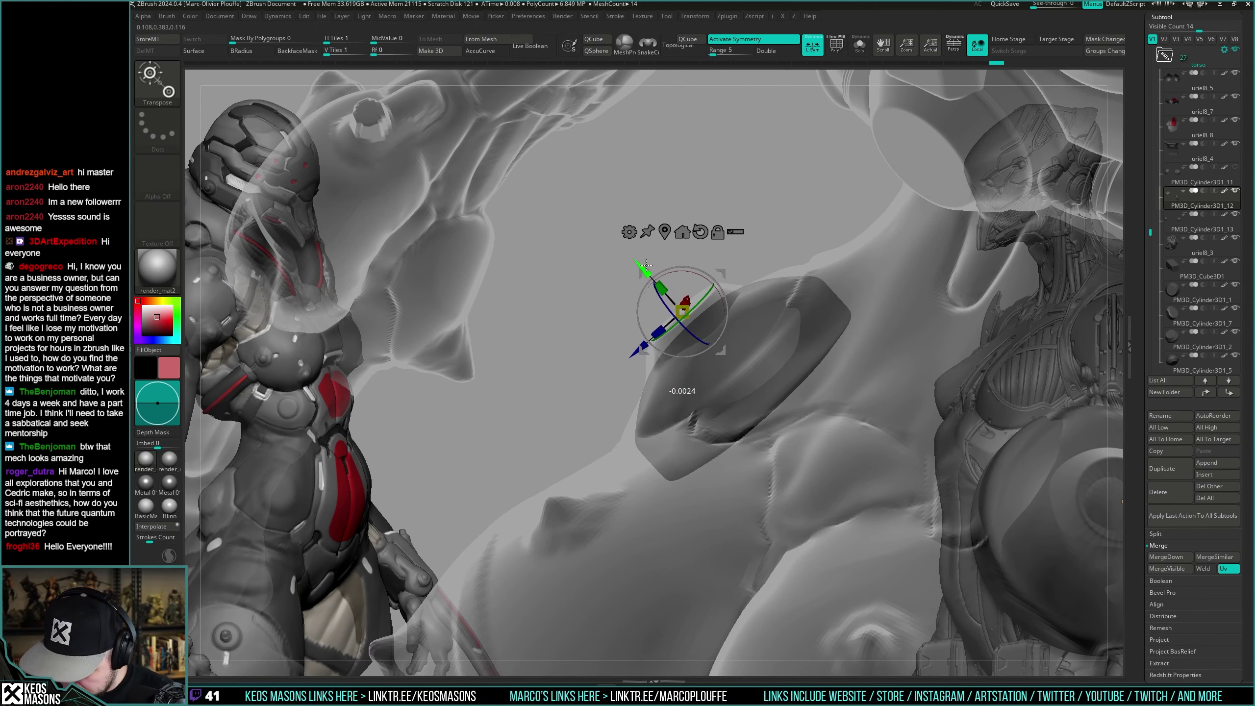
key(q)
Shift the hip flange by about 0.0061 along its axis with the body displayed solid.
mouse_move(727, 394)
right_down()
mouse_move(734, 435)
mouse_move(716, 448)
right_up()
key(shift+t)
mouse_move(717, 448)
right_down()
mouse_move(698, 457)
mouse_move(790, 445)
mouse_move(745, 411)
mouse_move(813, 415)
mouse_move(799, 334)
mouse_move(820, 368)
mouse_move(773, 404)
mouse_move(791, 364)
mouse_move(797, 373)
right_up()
key(w)
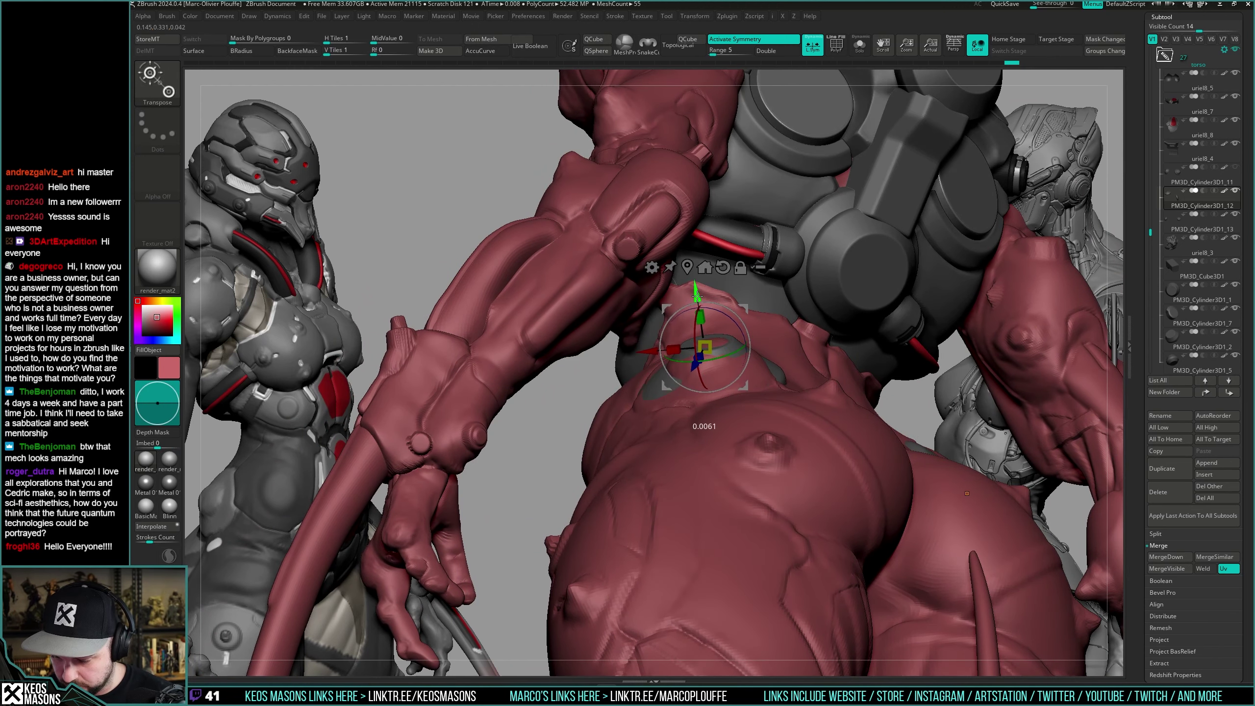
drag(697, 295, 697, 292)
key(q)
Inspect the mirrored hip parts from behind and delete the PM3D_Cylinder3D1_13 subtool.
mouse_move(804, 241)
right_down()
mouse_move(786, 356)
mouse_move(793, 418)
mouse_move(792, 397)
mouse_move(805, 396)
right_up()
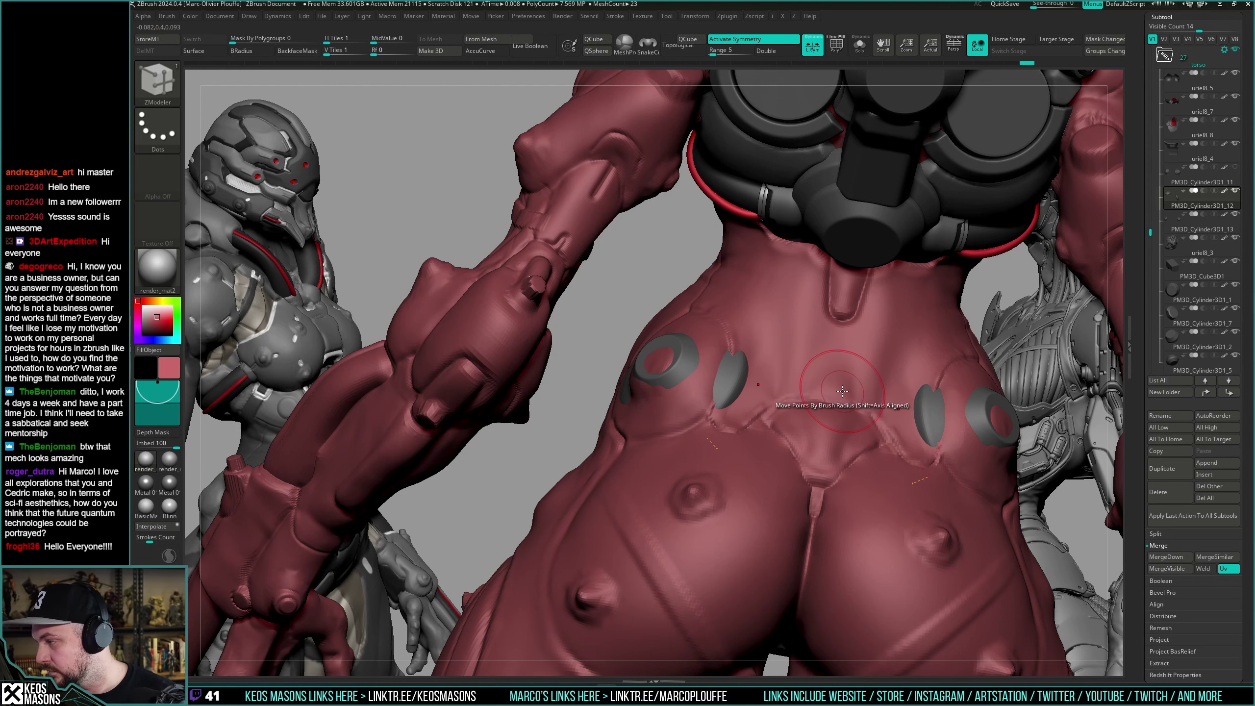
mouse_move(814, 379)
right_down()
mouse_move(835, 384)
mouse_move(768, 377)
mouse_move(710, 334)
right_up()
key(shift+t)
key(shift+t)
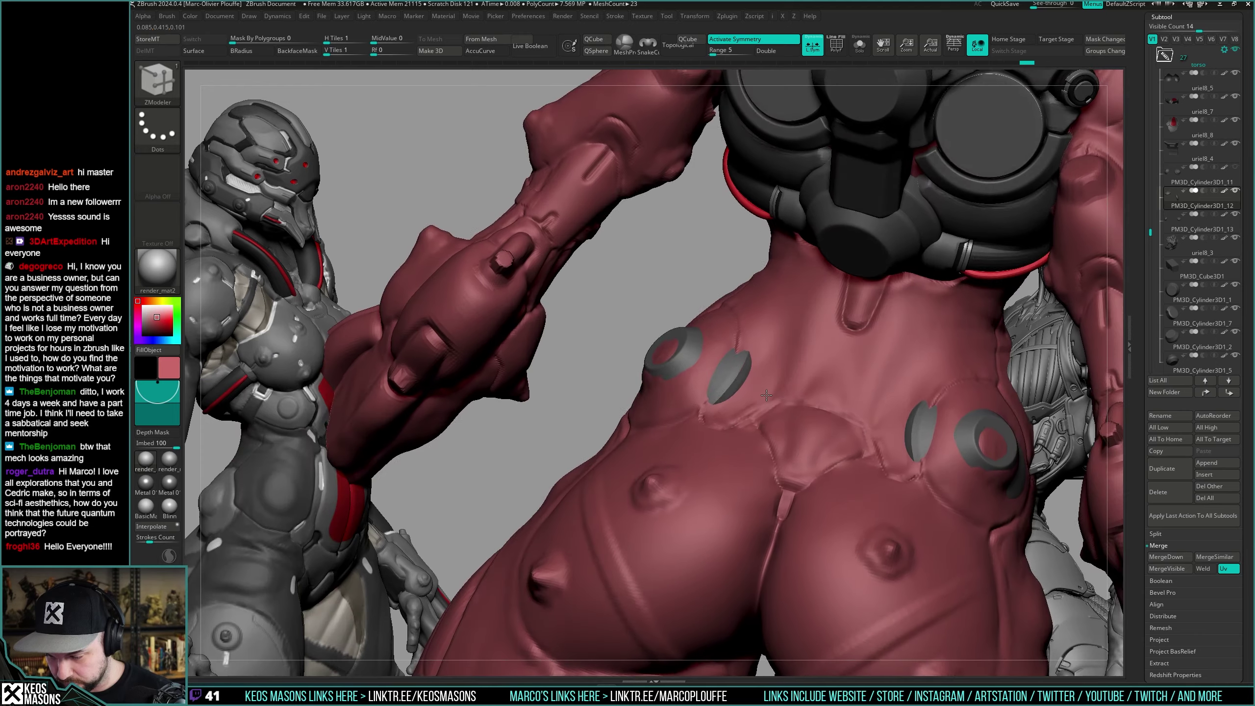
key(w)
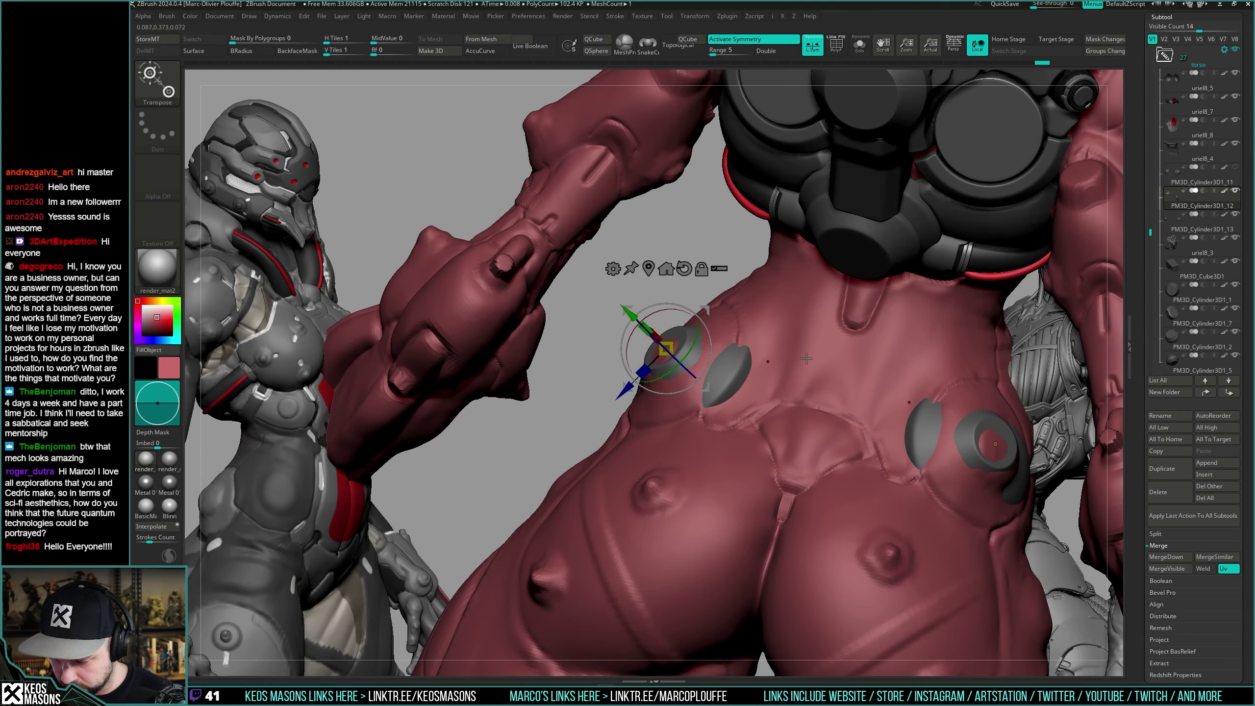
key(q)
mouse_move(807, 358)
right_down()
mouse_move(853, 369)
mouse_move(801, 385)
right_up()
key(alt+s)
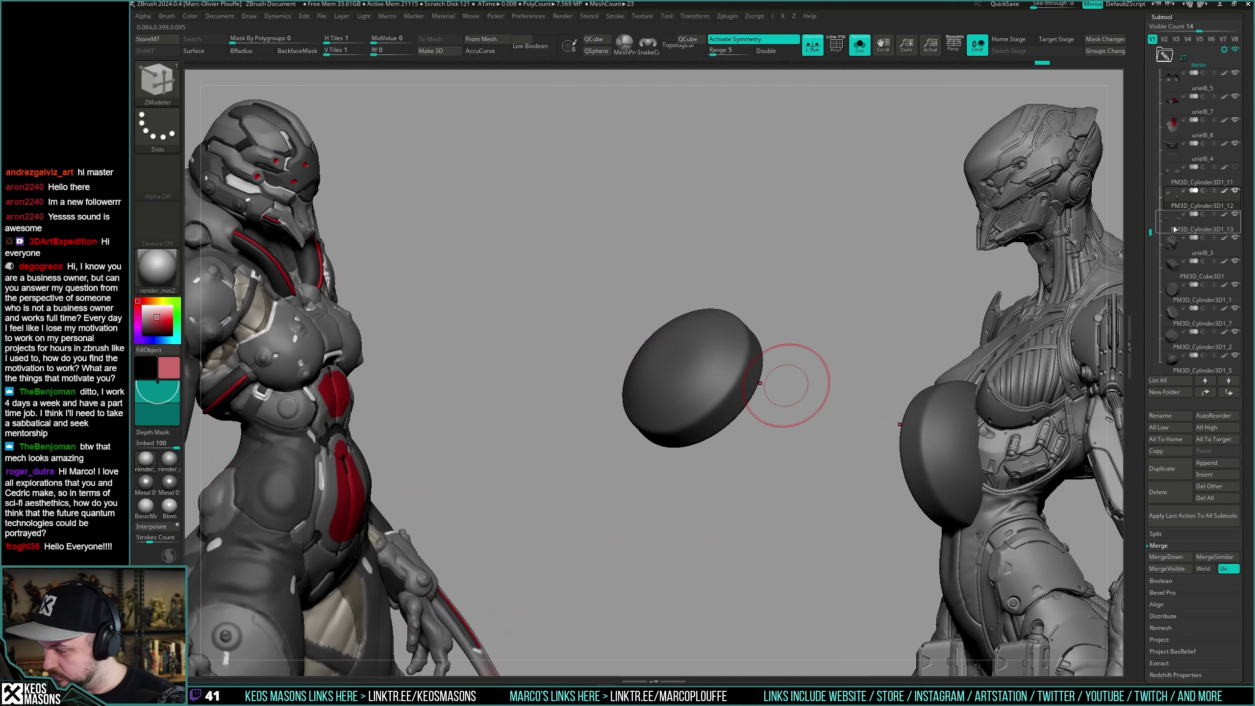
click(1169, 493)
click(1119, 521)
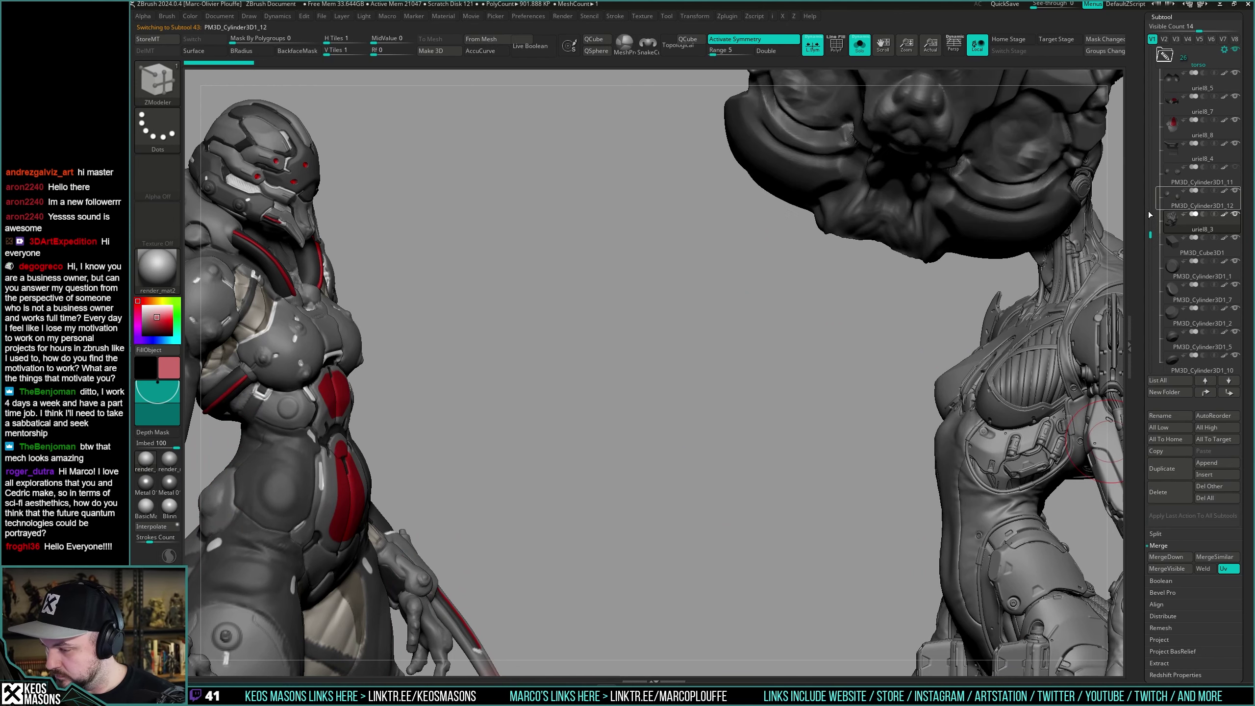
Try rotating the remaining PM3D_Cylinder3D1_12 hip part with the gizmo to align it with the body surface.
key(alt+s)
key(alt+t)
right_drag(743, 441, 714, 394)
key(alt+t)
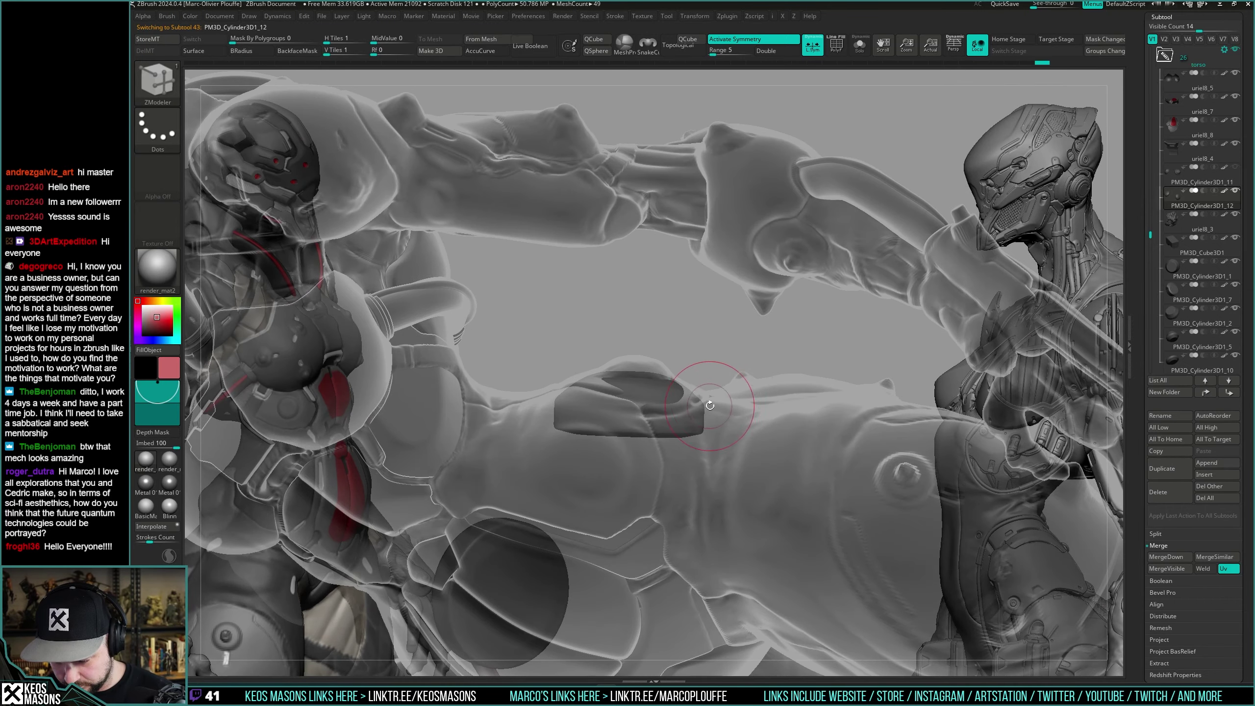
mouse_move(697, 322)
right_down()
mouse_move(704, 329)
mouse_move(677, 353)
mouse_move(673, 319)
right_up()
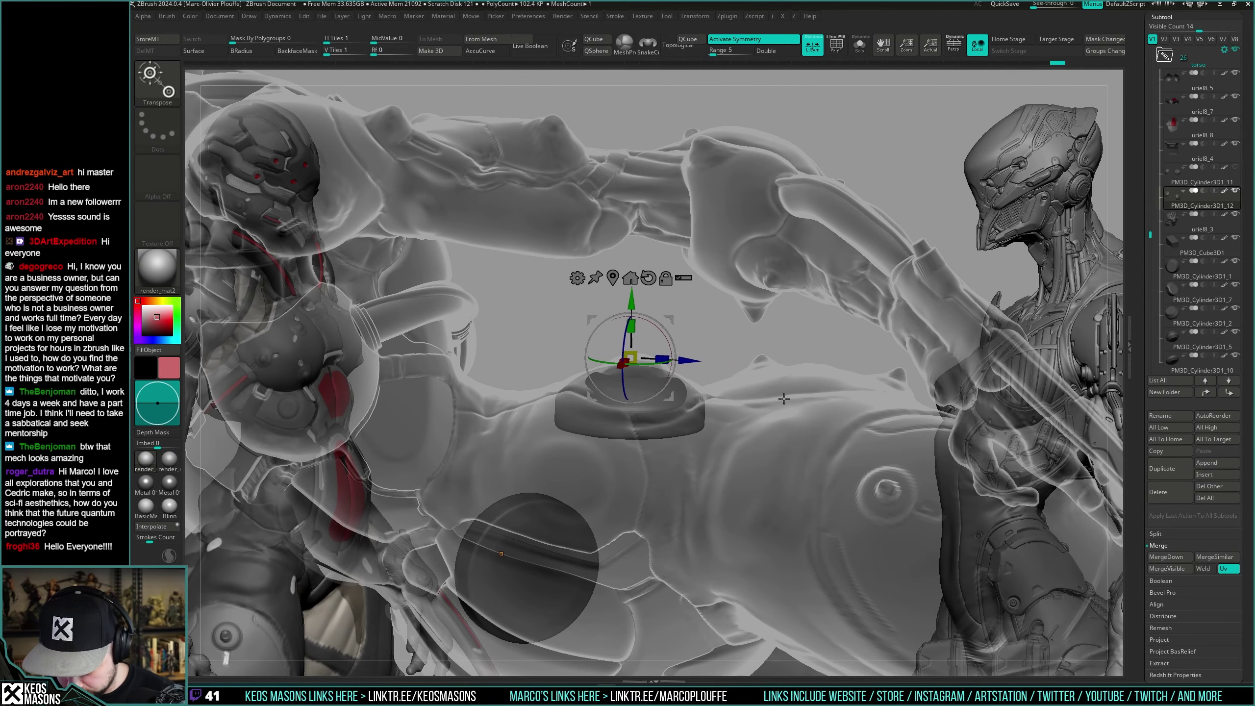
right_drag(784, 399, 761, 361)
key(shift+t)
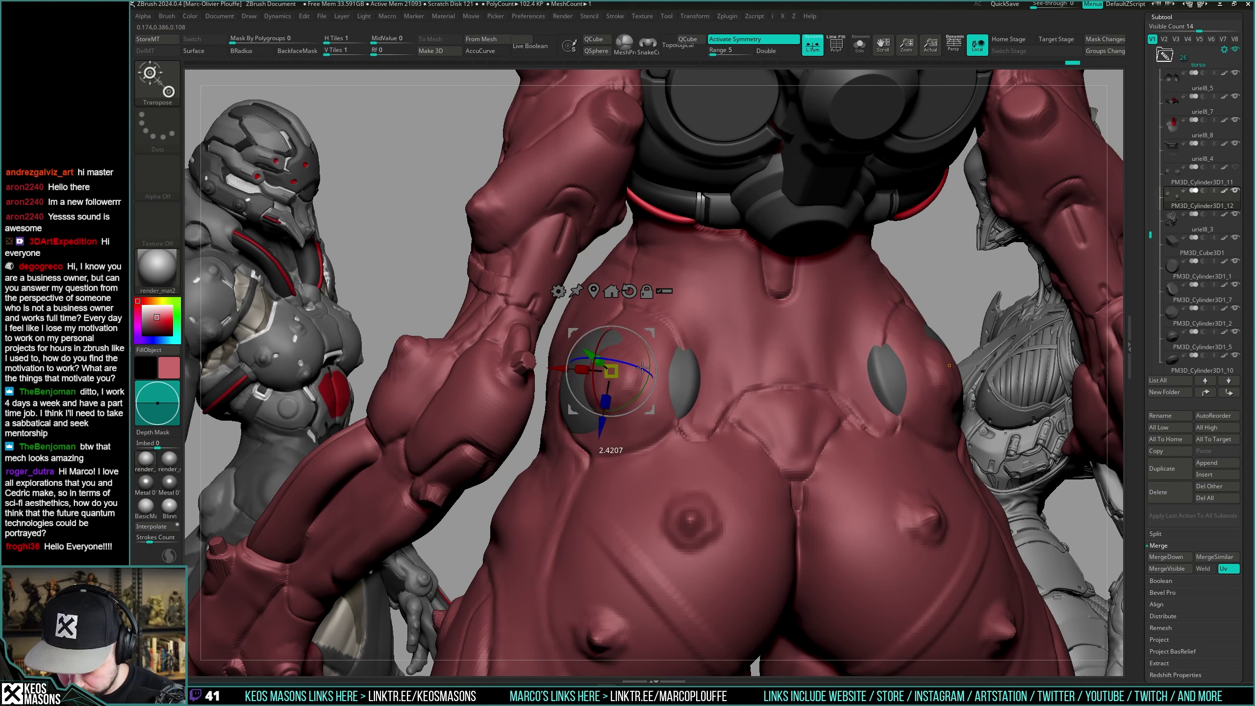
drag(645, 362, 691, 379)
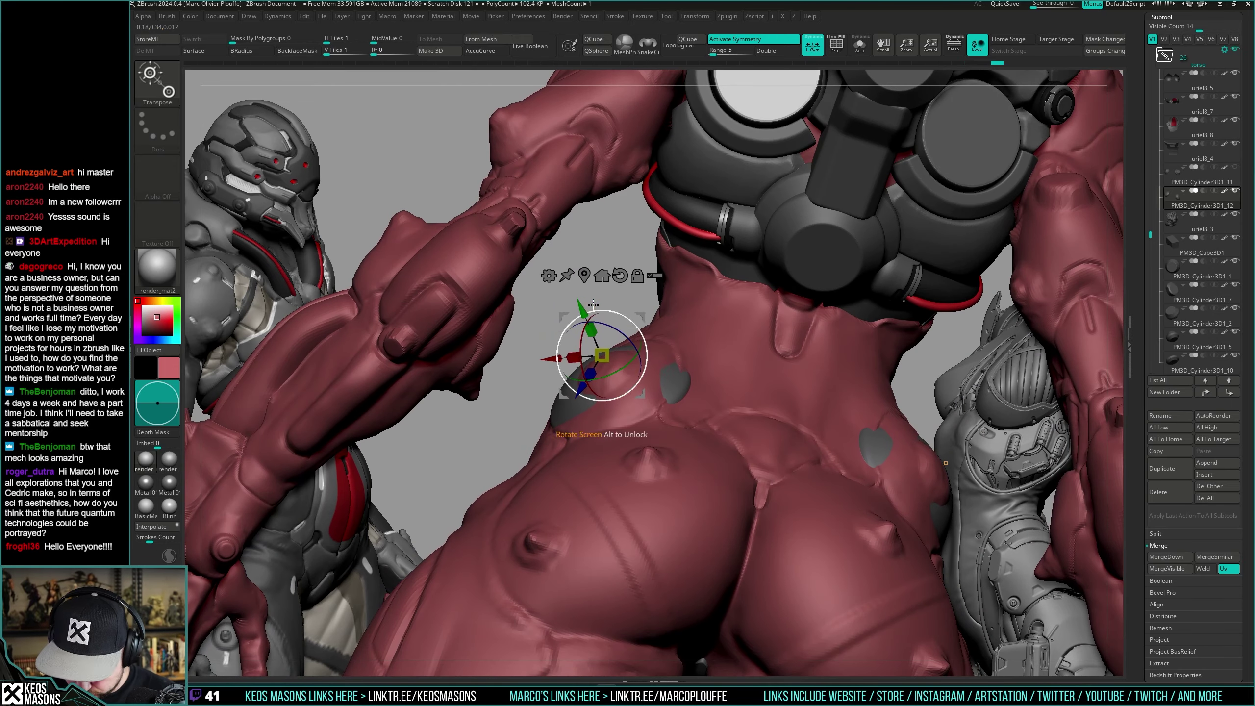
key(q)
mouse_move(593, 305)
mouse_down()
mouse_move(687, 347)
mouse_move(740, 399)
mouse_up()
key(shift+t)
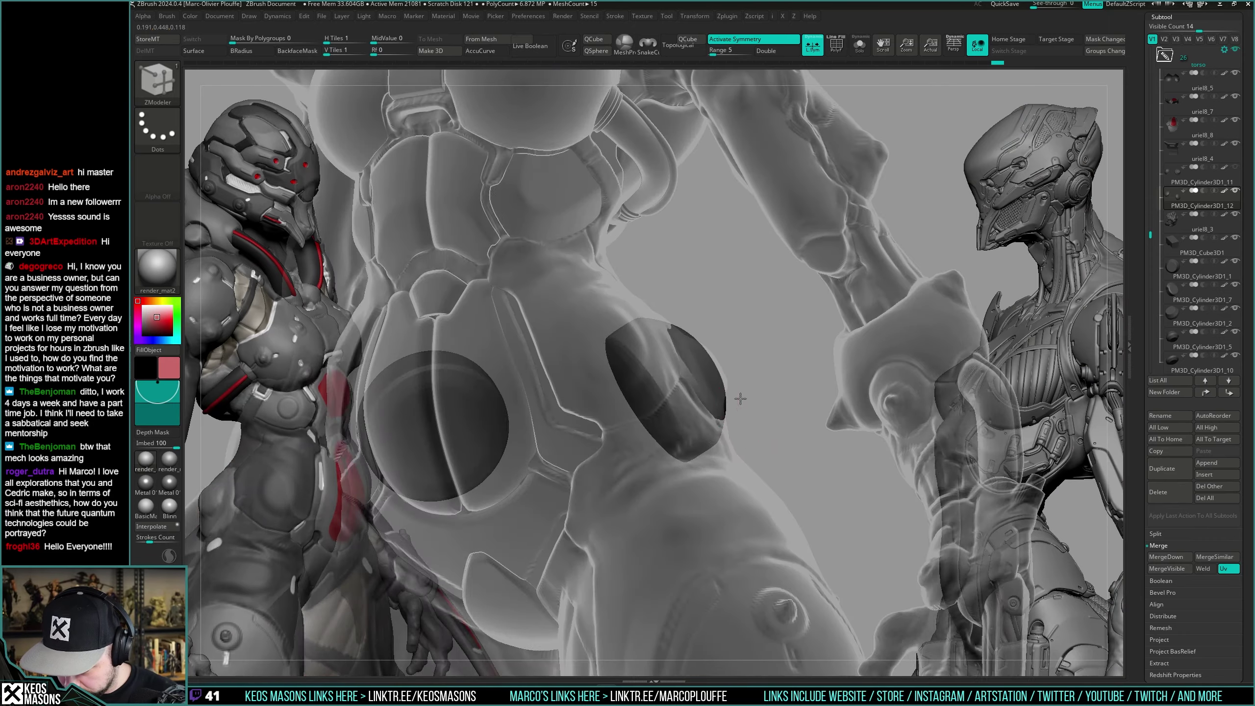
Undo the latest gizmo transforms of the hip part.
key(ctrl+z)
key(ctrl+z)
key(ctrl+z)
key(ctrl+z)
key(ctrl+z)
key(ctrl+z)
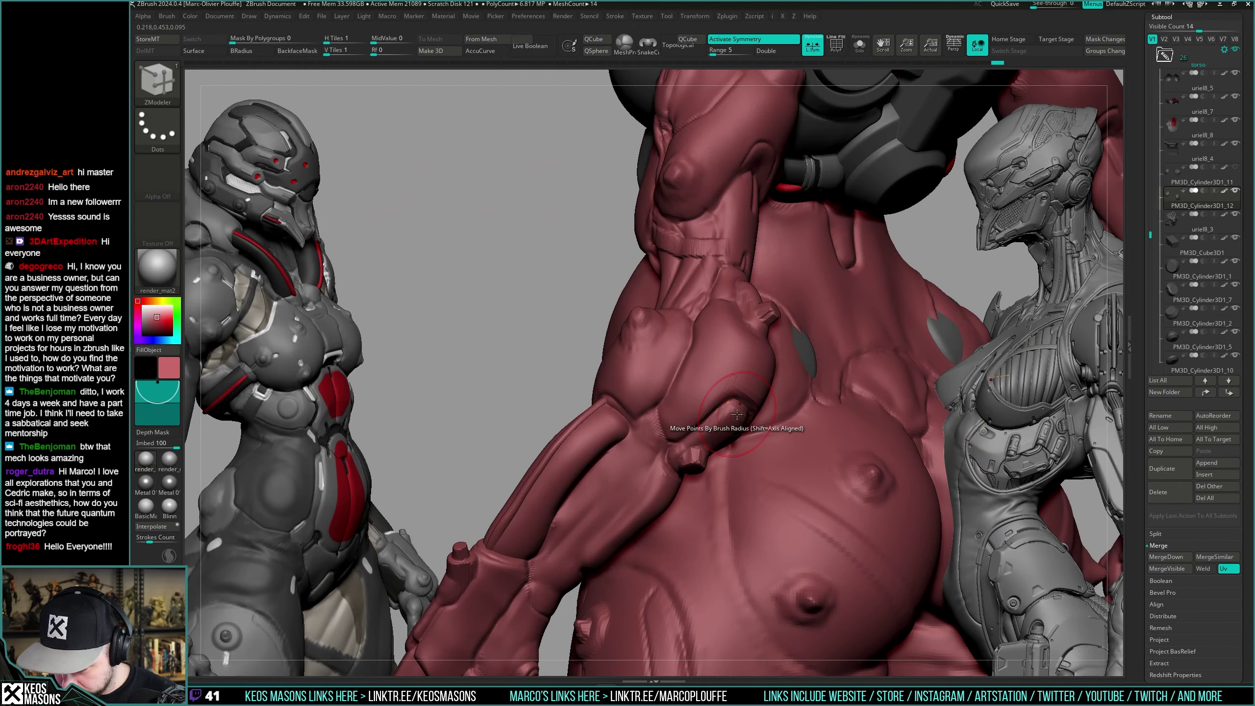
Undo several more recent edits to the hip part.
key(ctrl+z)
key(ctrl+z)
key(ctrl+z)
key(ctrl+z)
key(ctrl+z)
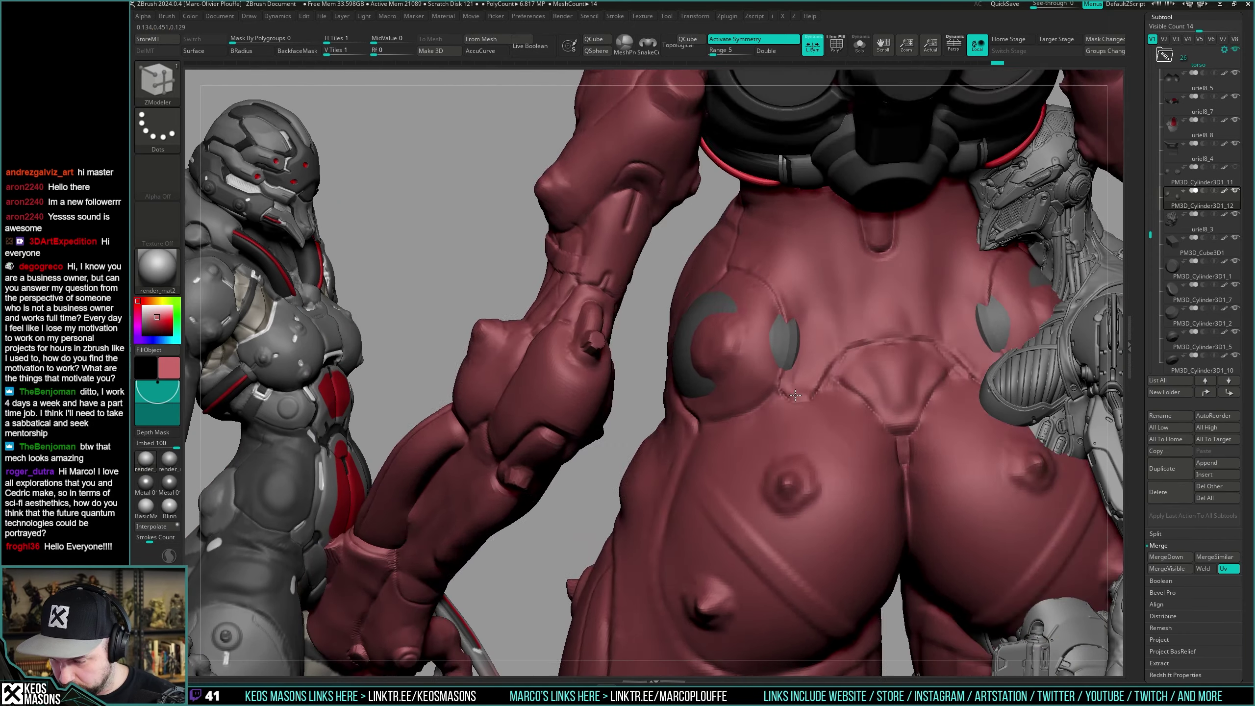
key(ctrl+z)
key(ctrl+z)
key(ctrl+z)
key(ctrl+z)
Choose the ClayBuildup brush, make the uriel7 body the active subtool and add a new sculpting layer to it.
key(b)
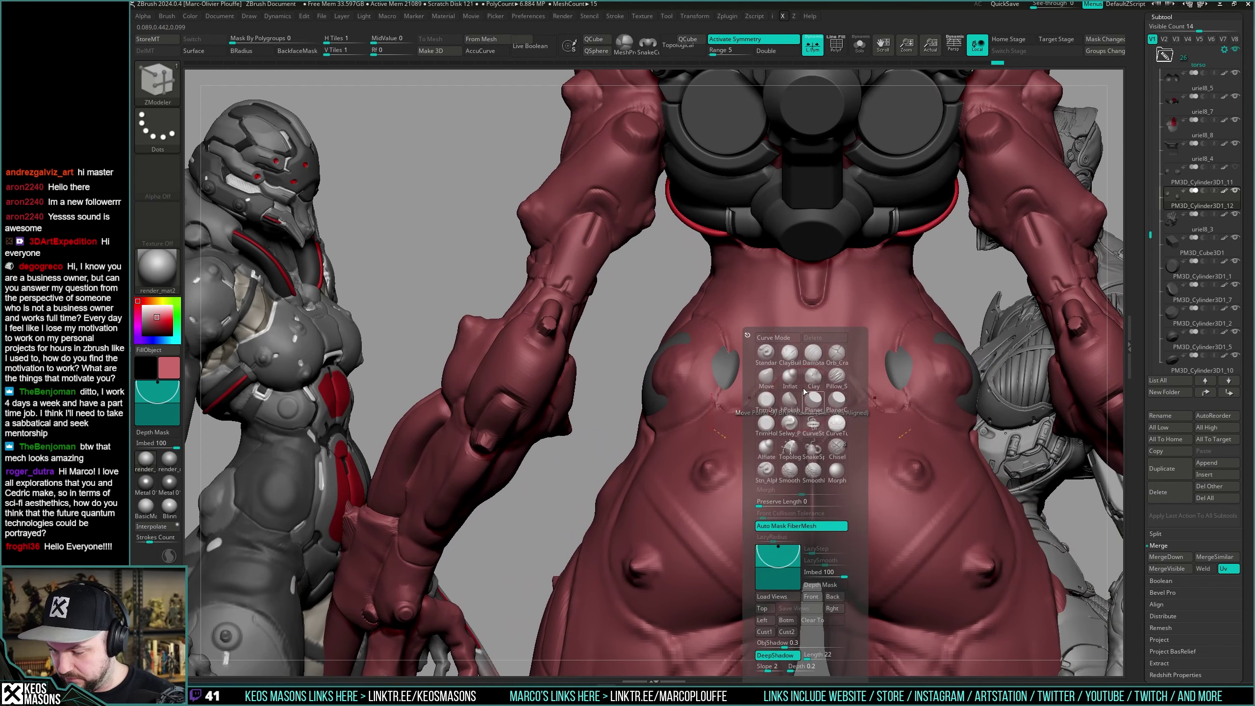
click(789, 352)
key(ctrl+z)
scroll(1142, 333, down, 8)
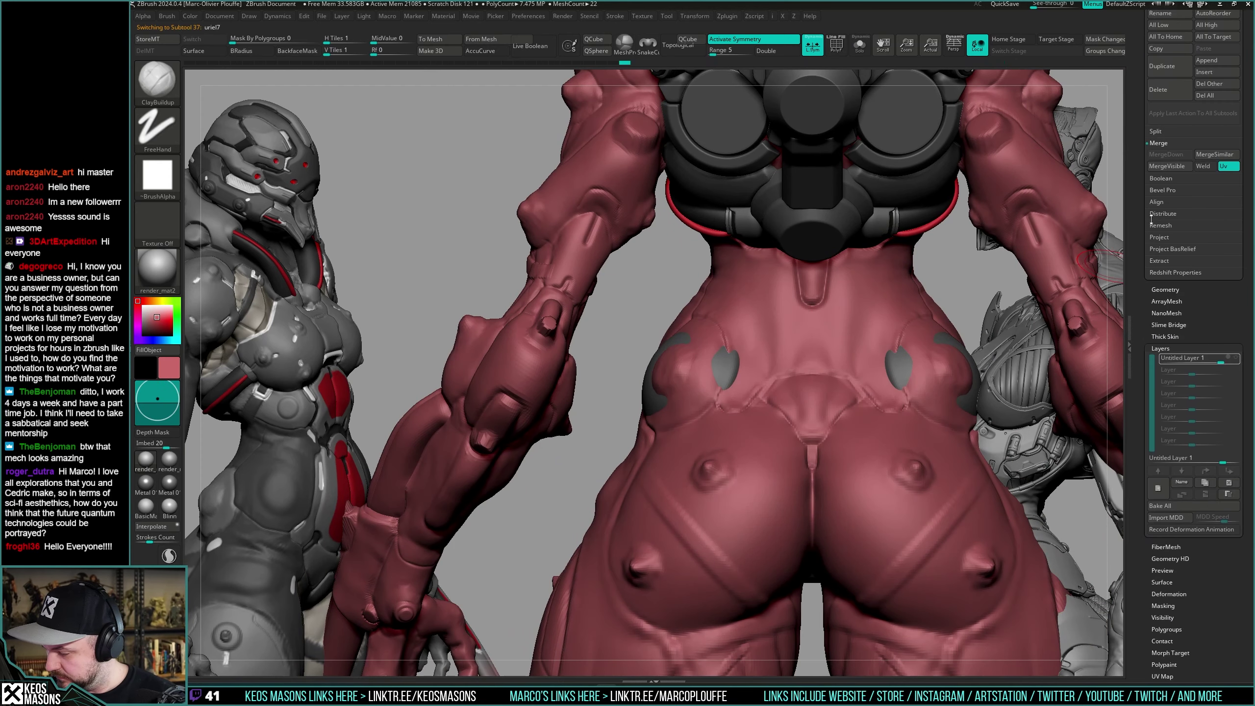
Carve the body surface back around the rear hip domes with the DamStandard brush, adjusting its draw size to expose them.
key(b)
key(x)
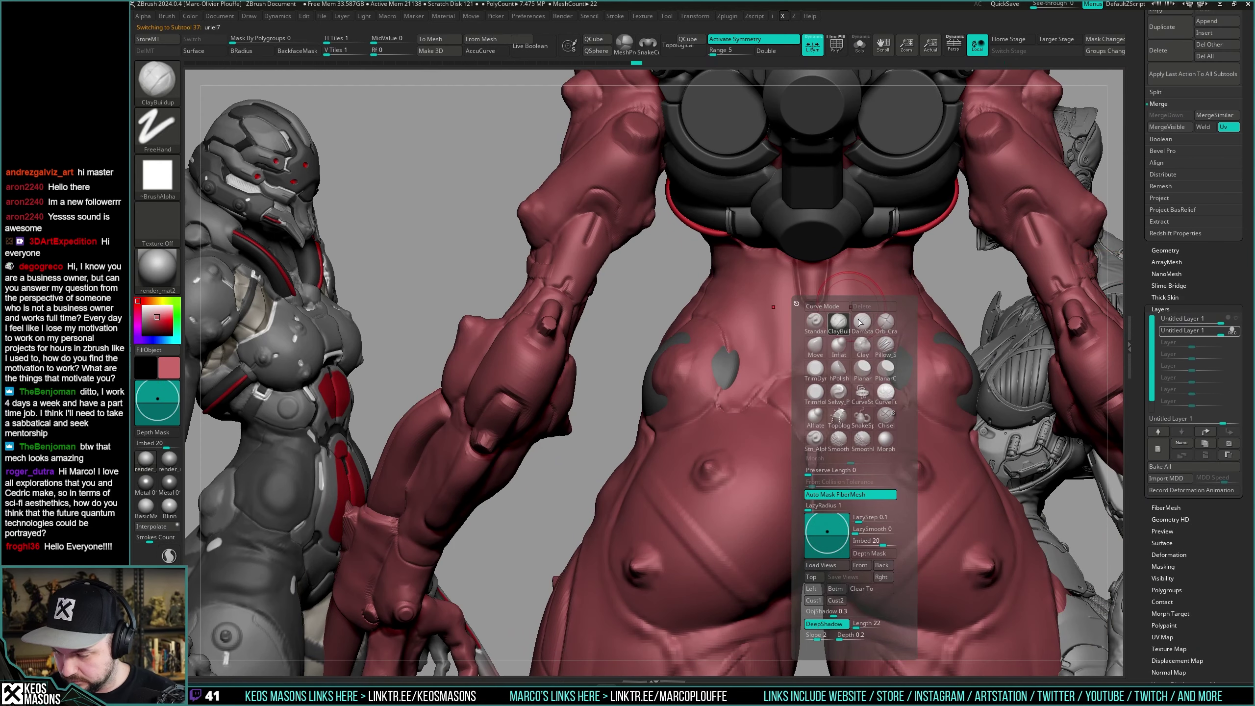
click(861, 321)
right_drag(618, 440, 669, 418)
right_click(668, 418)
drag(663, 383, 680, 349)
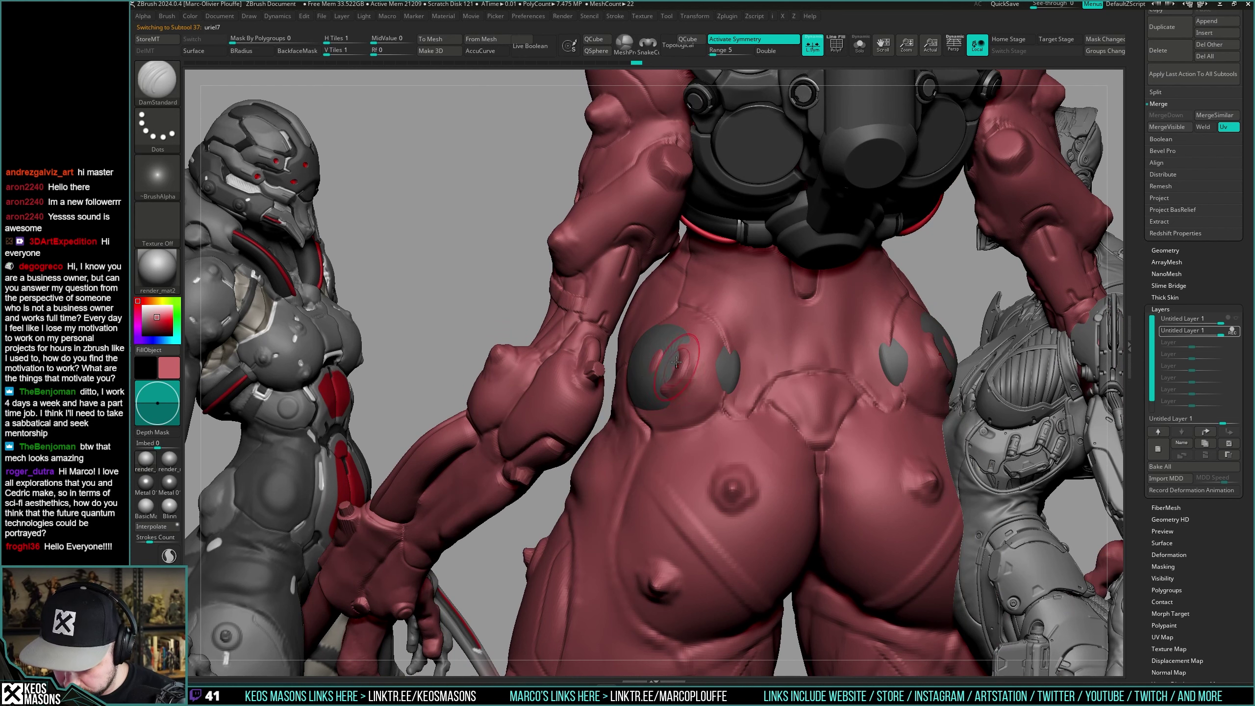
right_click(648, 384)
right_click(650, 381)
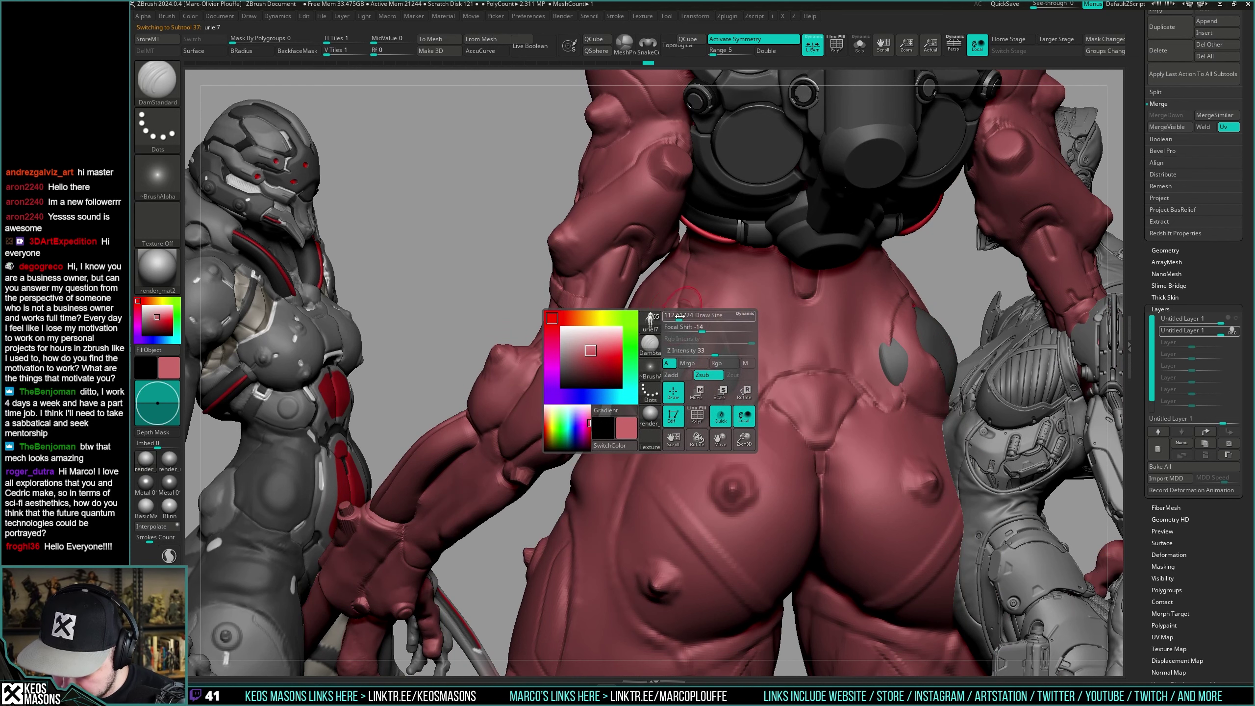
drag(676, 317, 695, 321)
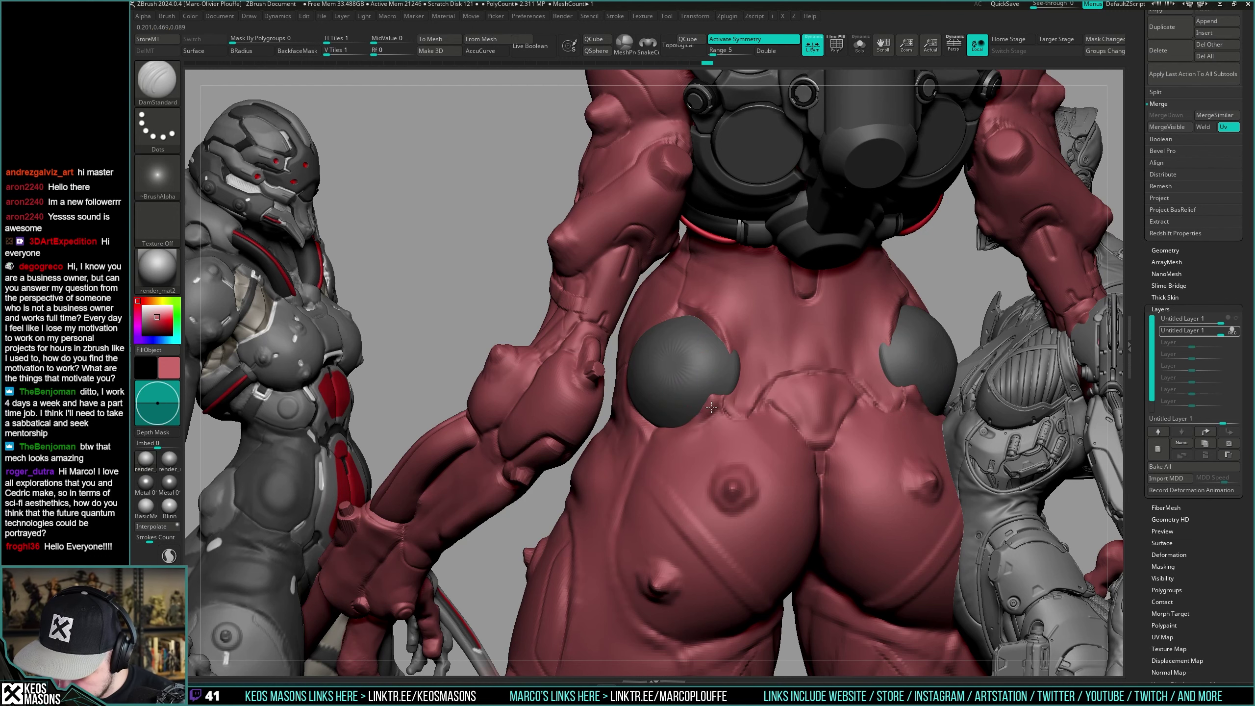
mouse_move(716, 407)
right_down()
mouse_move(660, 424)
mouse_move(729, 372)
mouse_move(741, 341)
right_up()
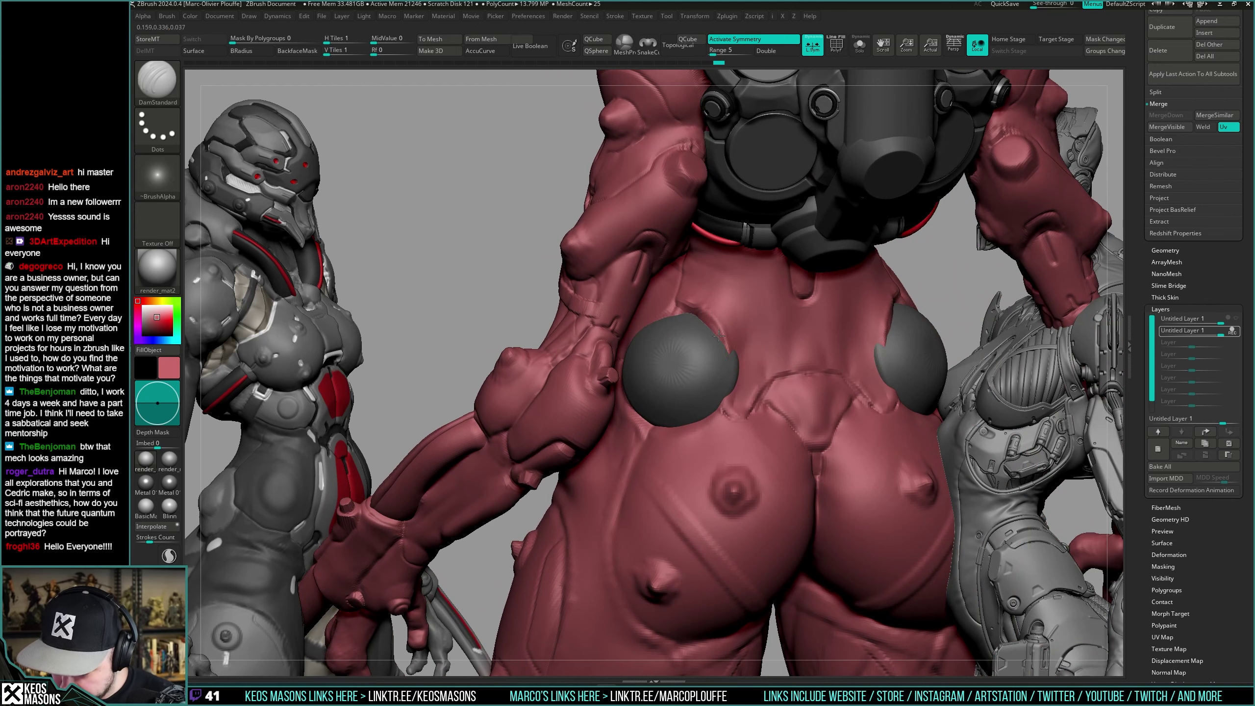
drag(677, 314, 684, 322)
mouse_move(583, 329)
right_down()
mouse_move(695, 345)
mouse_move(704, 290)
right_up()
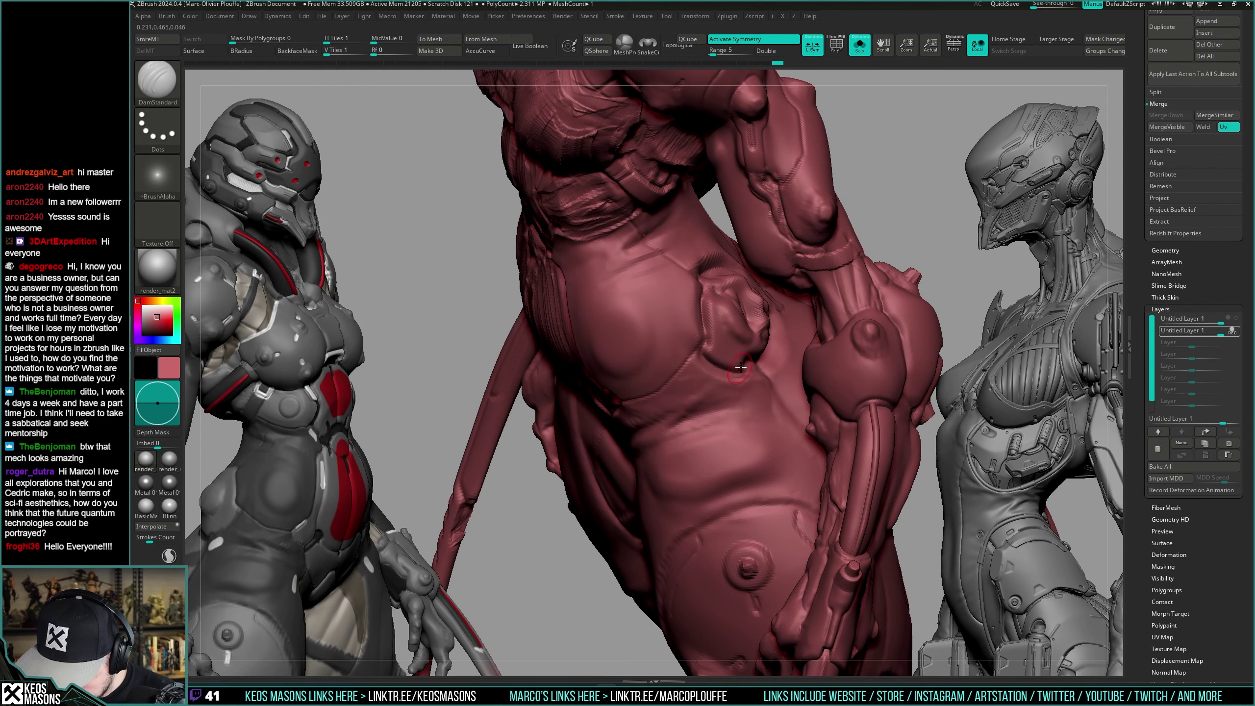
Rework the body surface along the hip socket's front edge with the ClayBuildup brush.
mouse_move(741, 367)
right_down()
mouse_move(710, 344)
mouse_move(739, 363)
right_up()
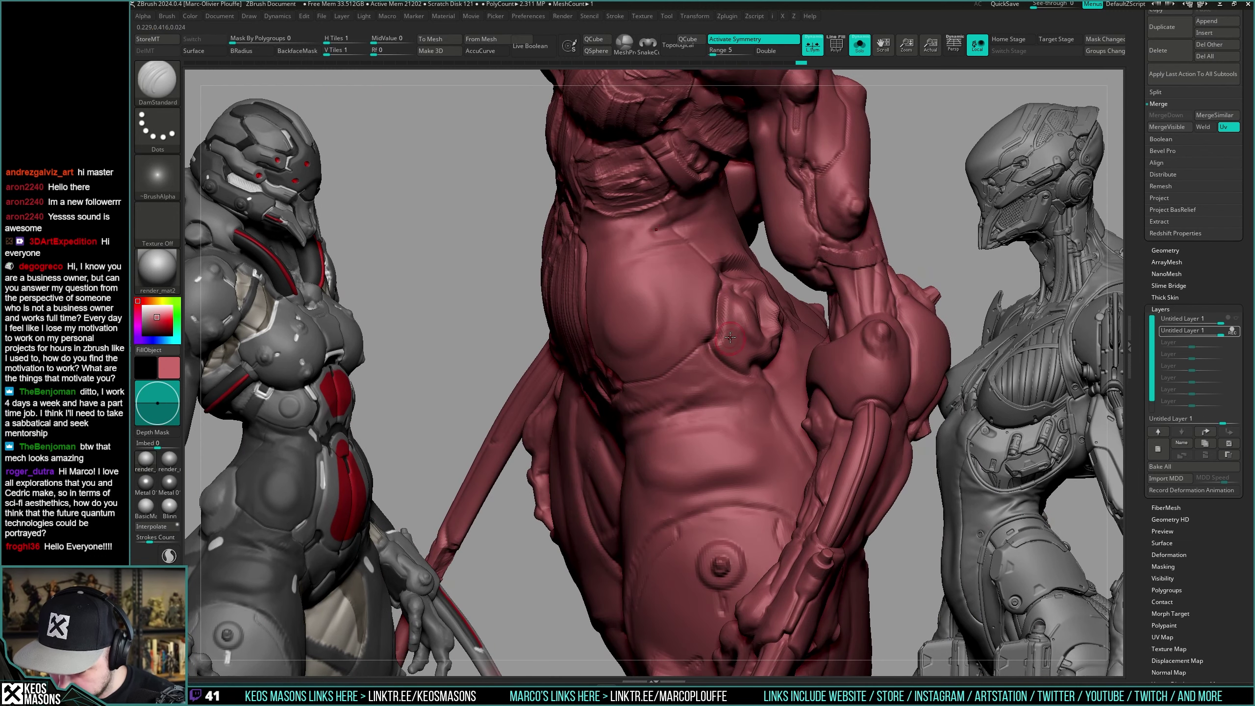
key(b)
click(708, 370)
key(space)
drag(730, 341, 727, 300)
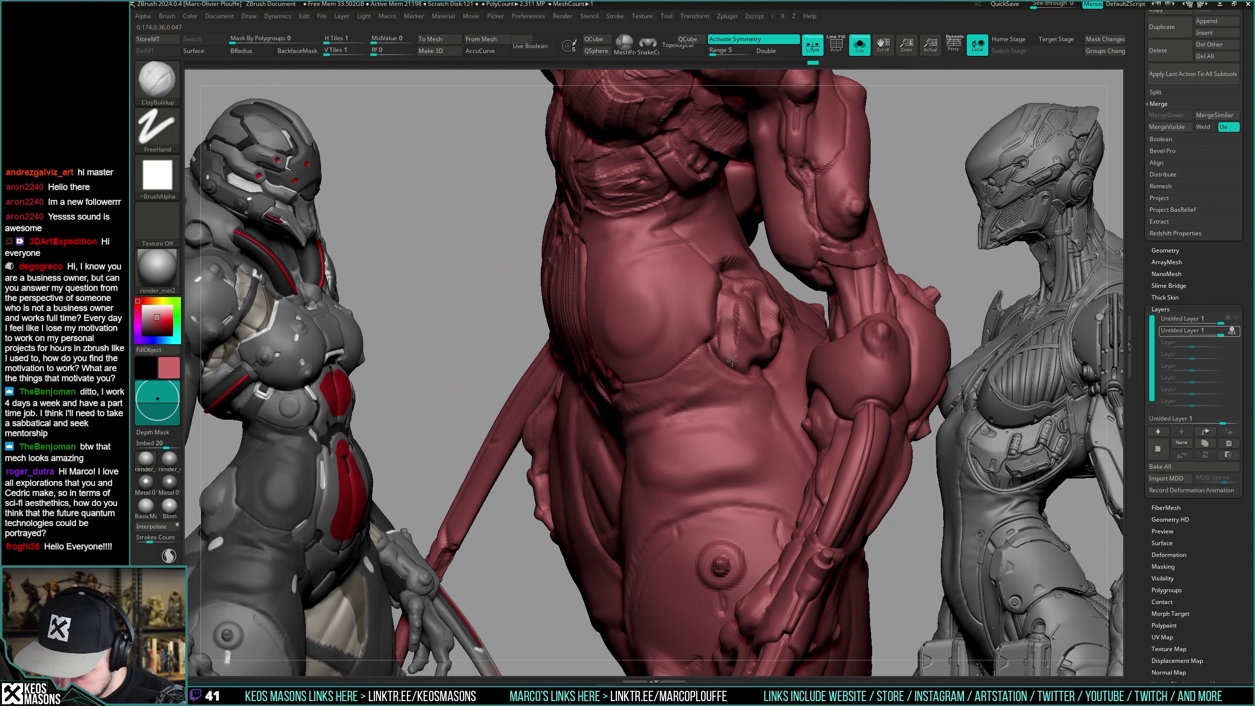
Reshape the body surface around the hip domes with the Move brush, working from the side and the back.
key(space)
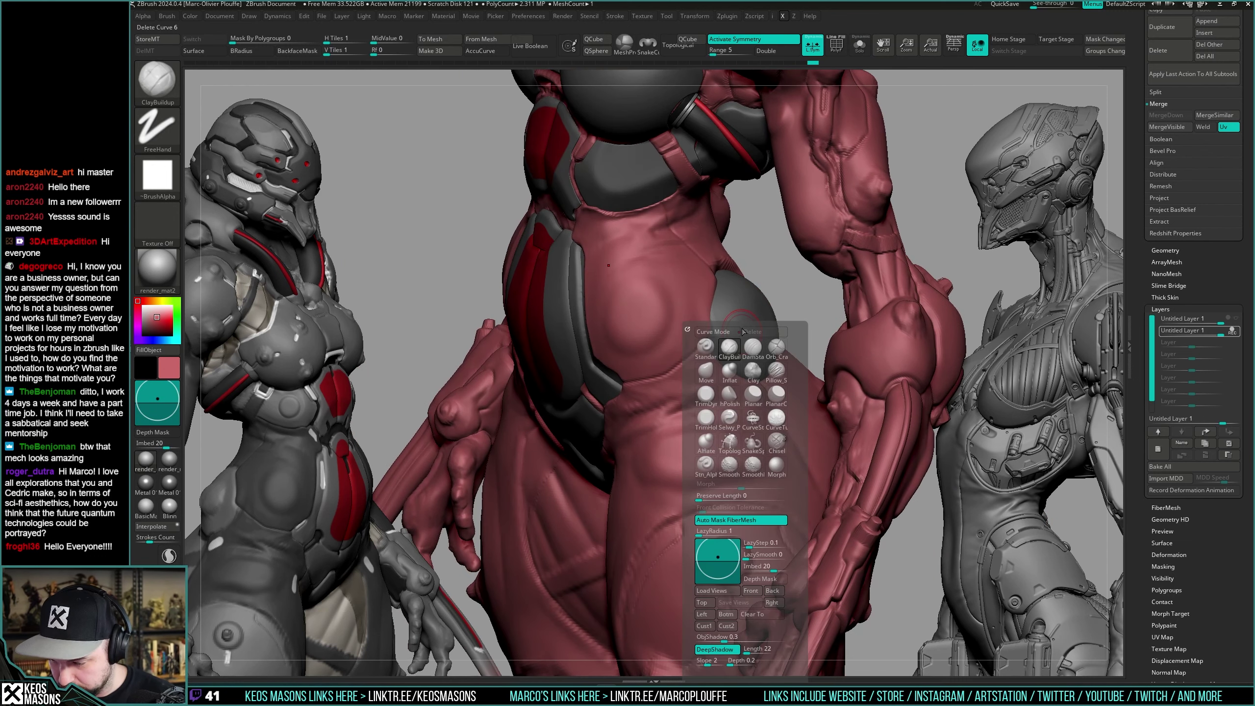
click(706, 370)
key(space)
mouse_move(722, 316)
right_down()
mouse_move(723, 280)
mouse_move(726, 357)
mouse_move(754, 365)
mouse_move(744, 376)
mouse_move(747, 338)
mouse_move(808, 359)
mouse_move(764, 306)
right_up()
drag(768, 306, 768, 317)
right_click(748, 367)
right_drag(748, 367, 777, 312)
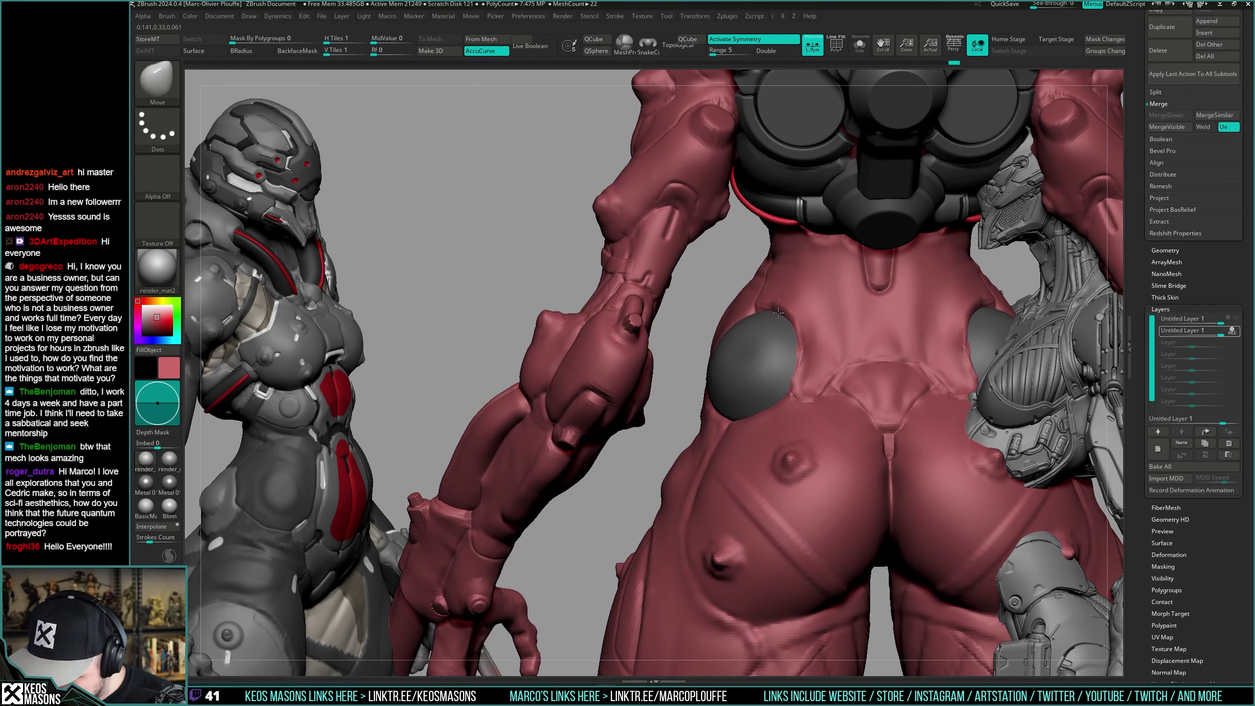
right_drag(824, 278, 822, 312)
drag(761, 359, 764, 356)
mouse_move(764, 356)
ctrl+right_down()
mouse_move(732, 321)
mouse_move(793, 370)
mouse_move(787, 358)
ctrl+right_up()
Compare the uriel7 figure with the uriel6 version from behind by switching between the two tools, ending on uriel7.
right_drag(945, 304, 738, 374)
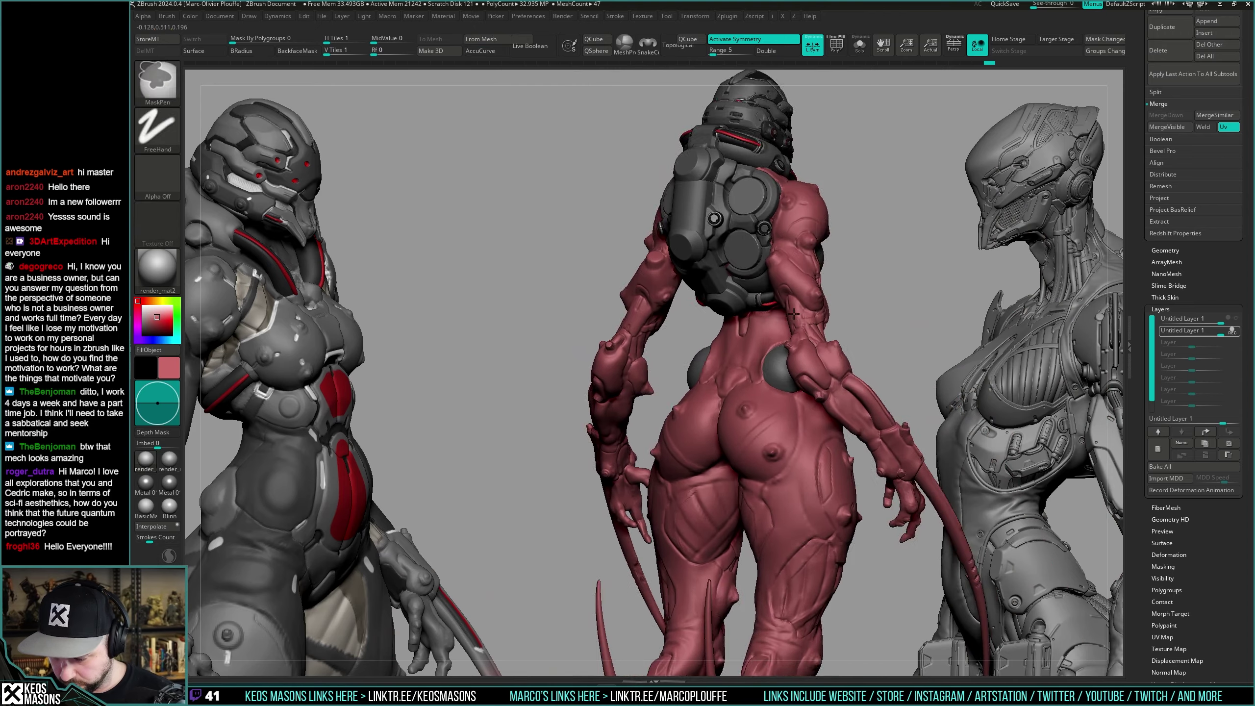
key(shift+f)
key(shift+f)
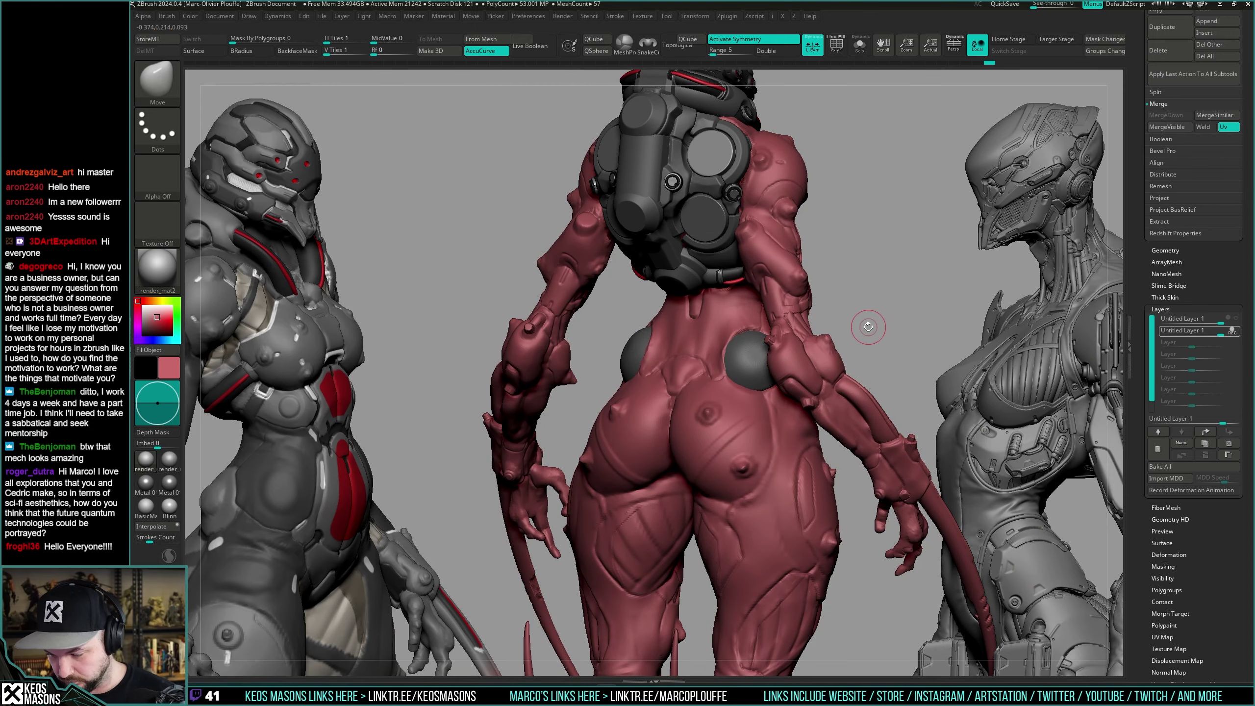
mouse_move(872, 306)
mouse_down()
mouse_move(871, 336)
mouse_move(860, 309)
mouse_up()
drag(1138, 230, 1139, 325)
scroll(1140, 325, up, 5)
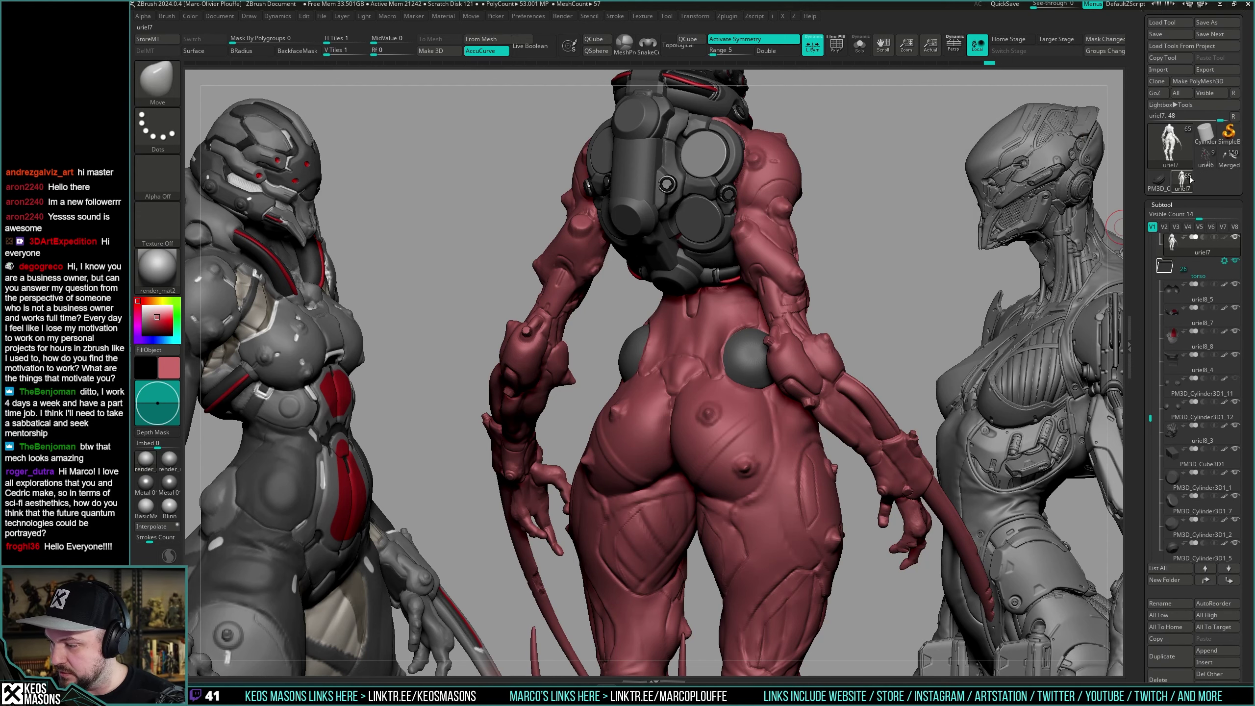
click(1189, 179)
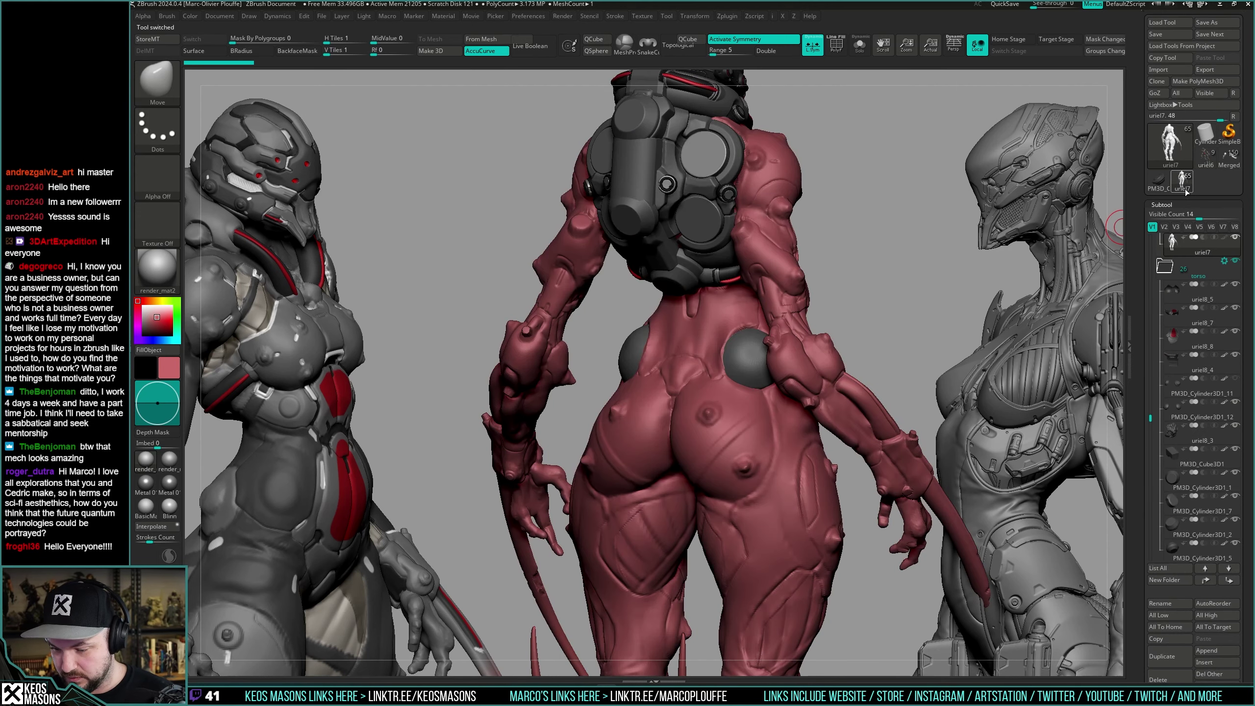
click(1207, 160)
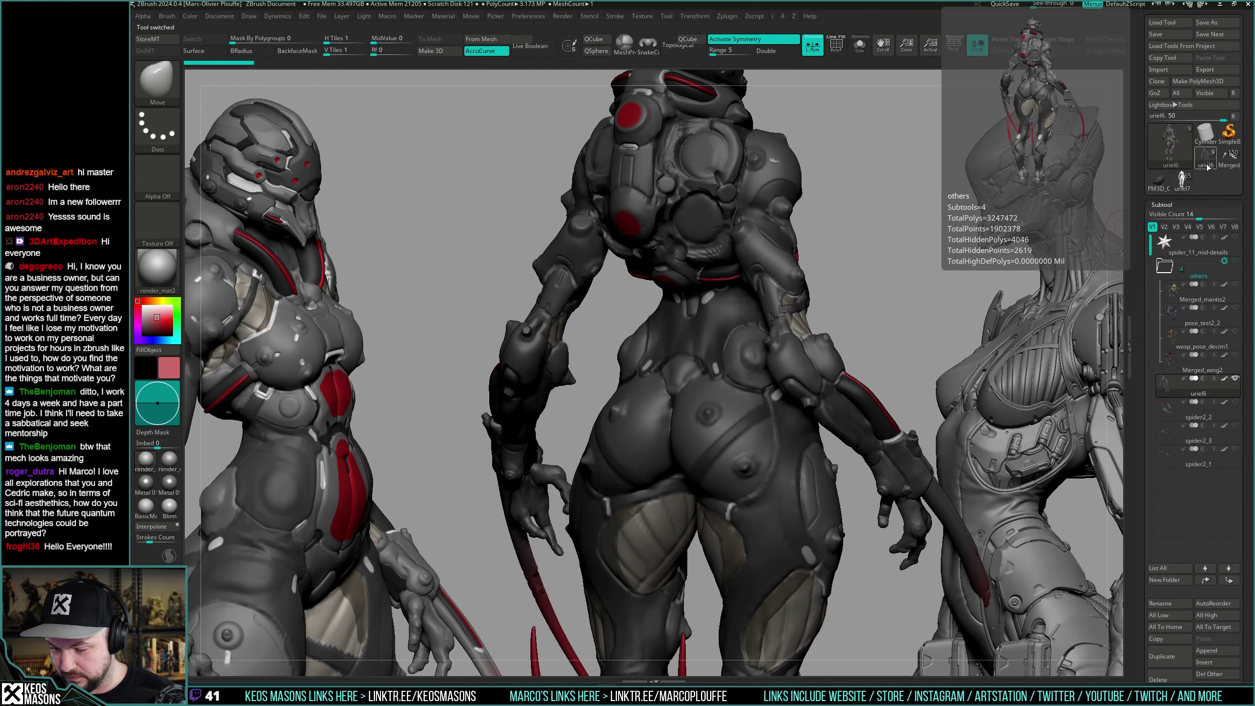
click(1195, 179)
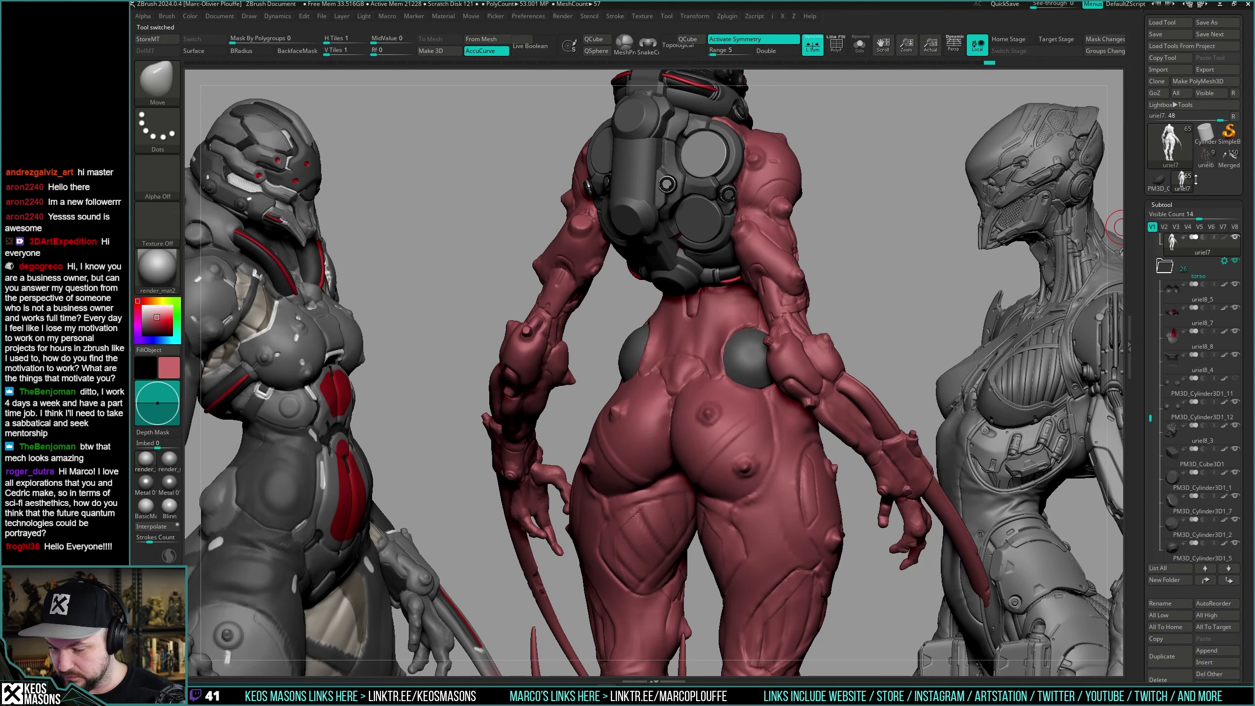
click(1205, 162)
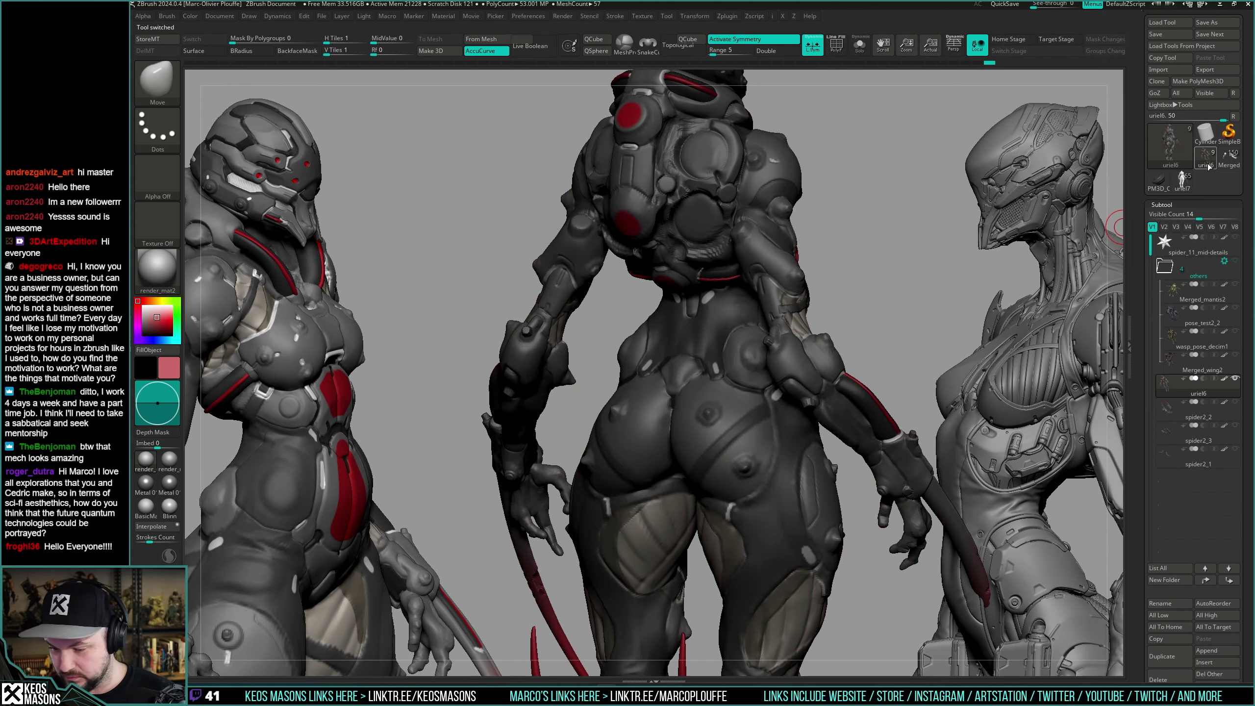
click(1191, 184)
Make the PM3D_Cylinder3D1_12 hip domes the active subtool and display their wireframe close up.
key(shift+f)
alt+drag(915, 247, 915, 356)
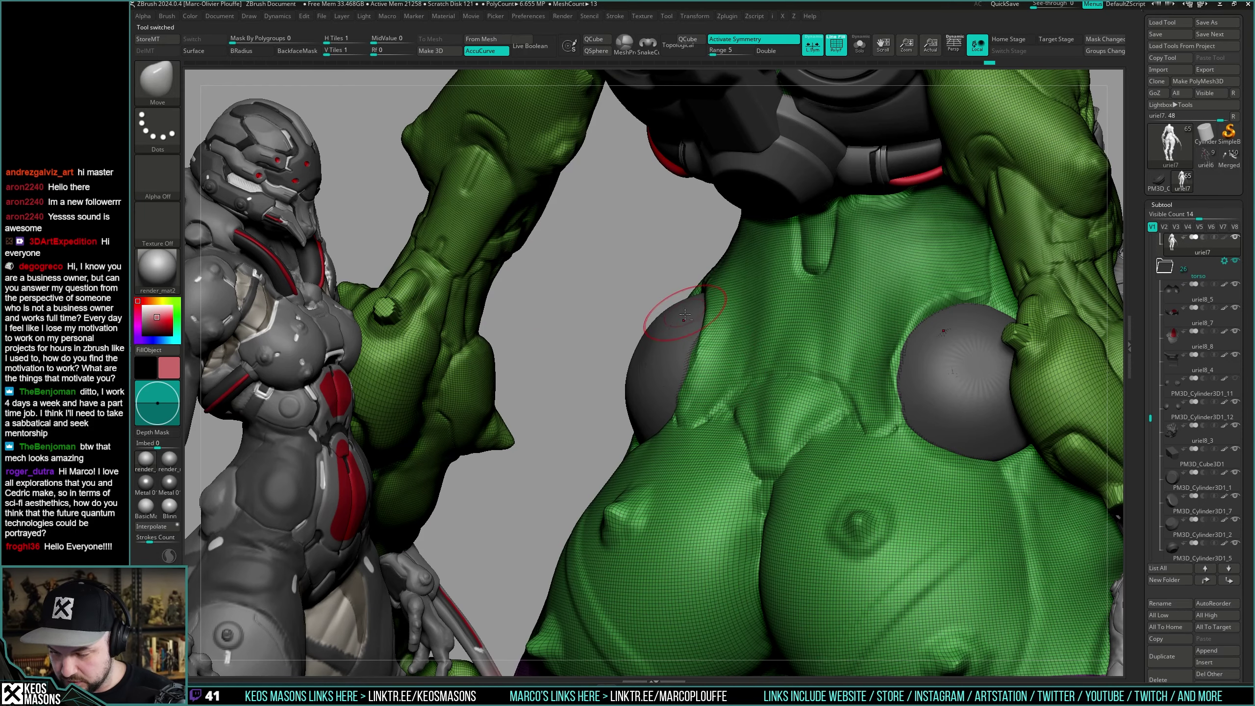
alt+right_drag(685, 315, 763, 296)
key(b)
key(c)
key(b)
key(shift+f)
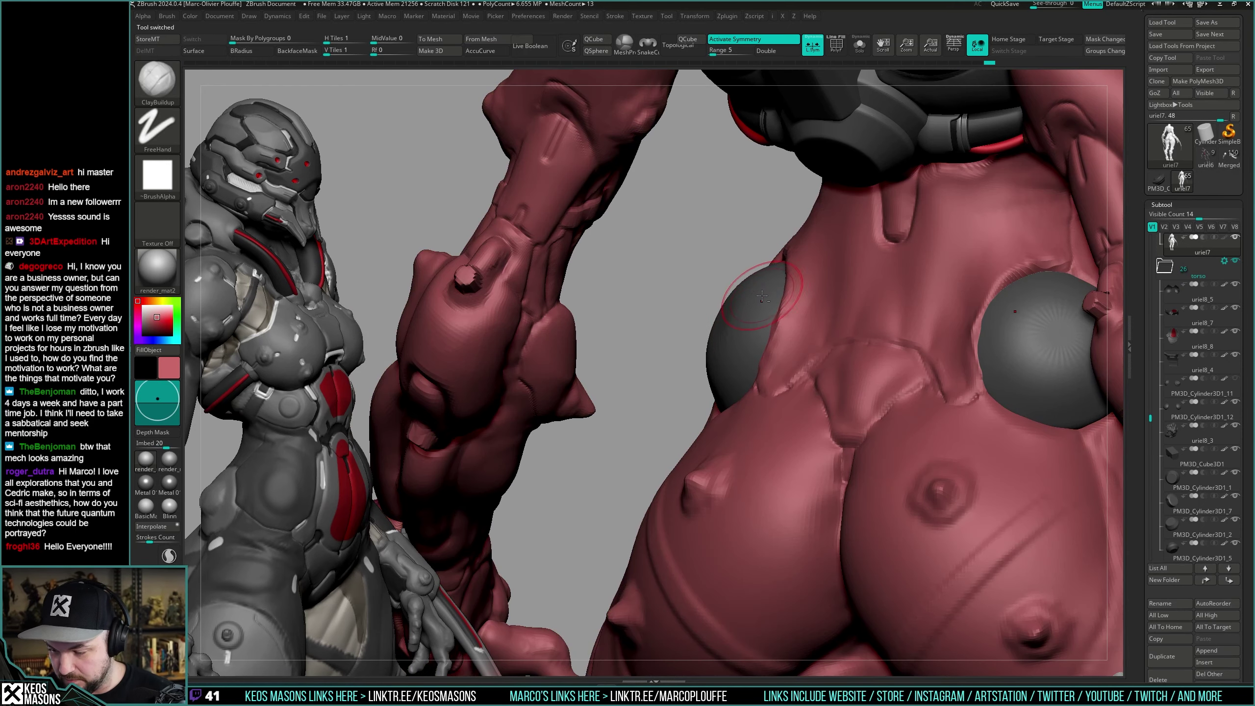
alt+click(762, 295)
key(shift+f)
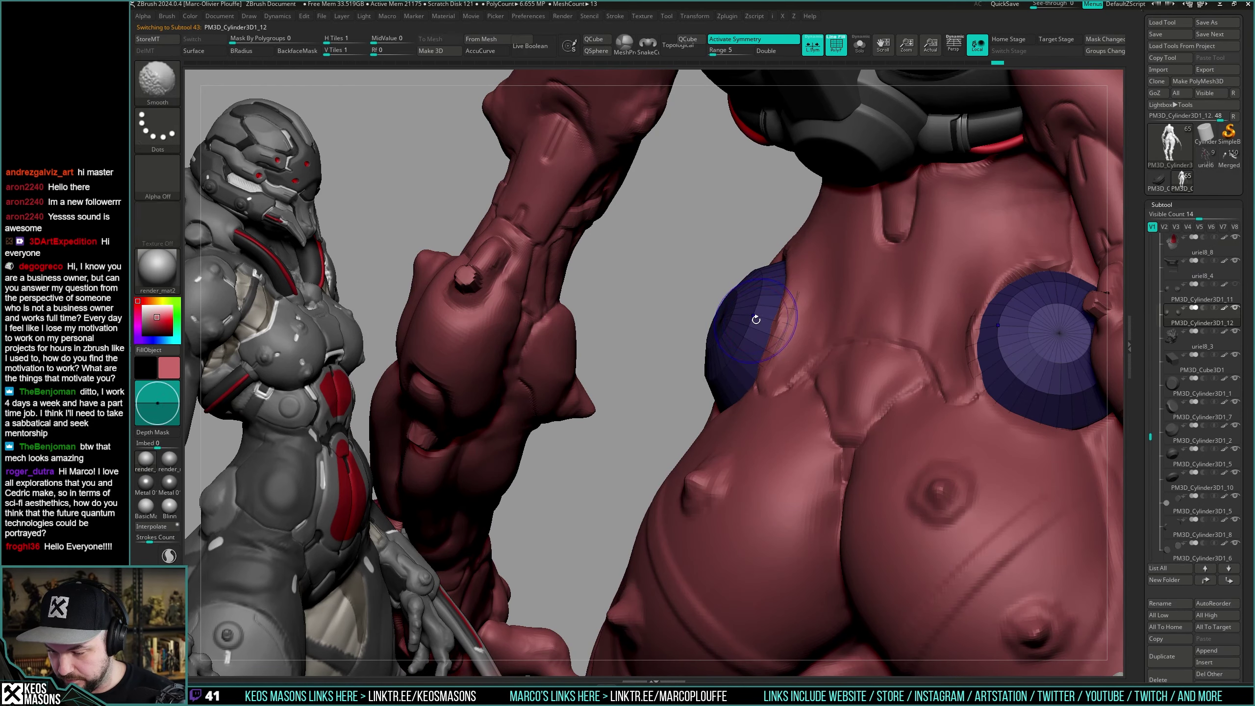
Isolate the central cap faces of the hip domes, assign them their own polygroup and show the whole model again.
mouse_move(759, 296)
right_down()
mouse_move(766, 310)
mouse_move(731, 306)
mouse_move(756, 311)
mouse_move(746, 298)
mouse_move(739, 310)
right_up()
key(alt+s)
ctrl+shift+click(720, 308)
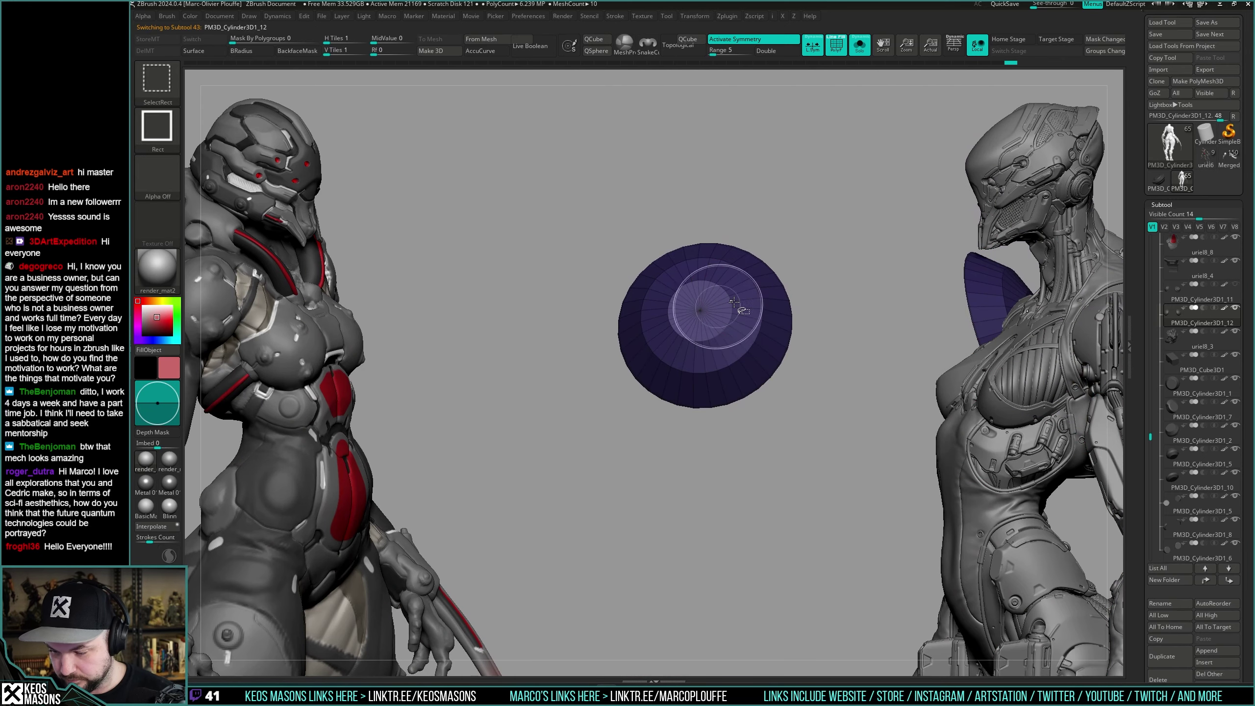
key(ctrl+shift+s)
key(ctrl+shift+s)
key(ctrl+shift+s)
key(ctrl+w)
ctrl+shift+click(829, 301)
mouse_move(832, 302)
right_down()
mouse_move(754, 327)
mouse_move(709, 319)
right_up()
key(alt+s)
Set the ZModeler polygon action to Inflate with Polygroup All as its target.
key(b)
key(z)
key(m)
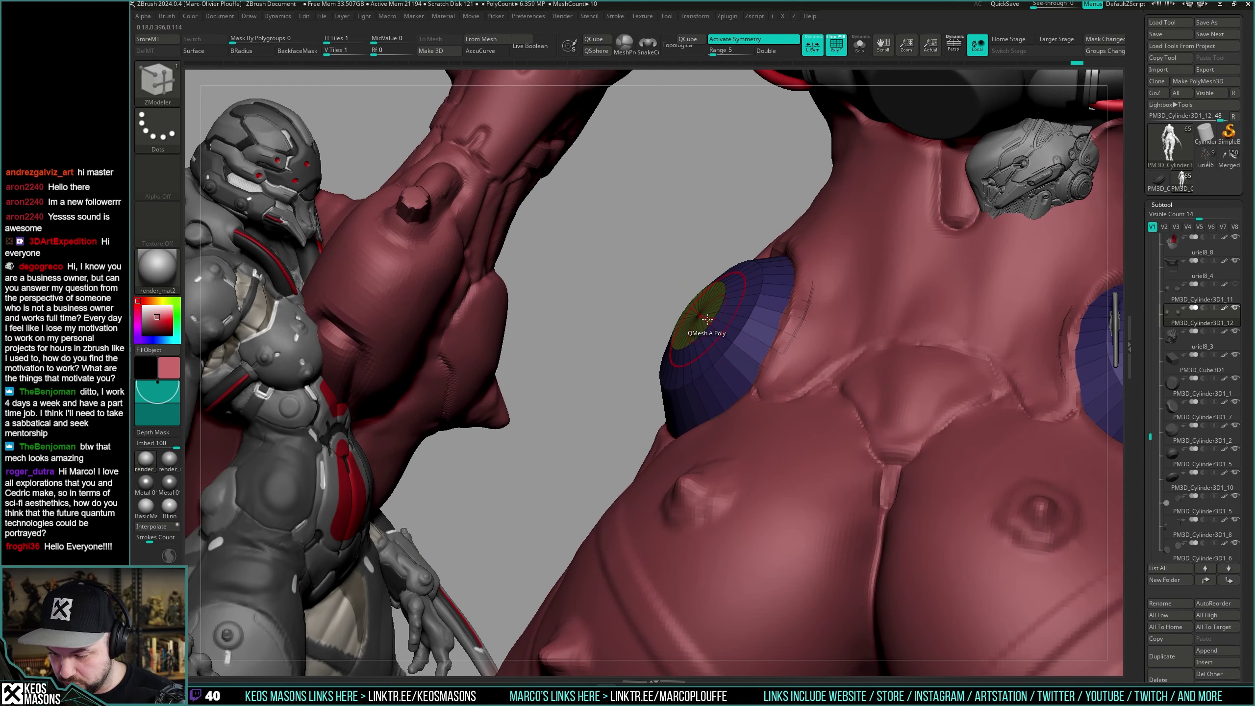
key(space)
click(608, 365)
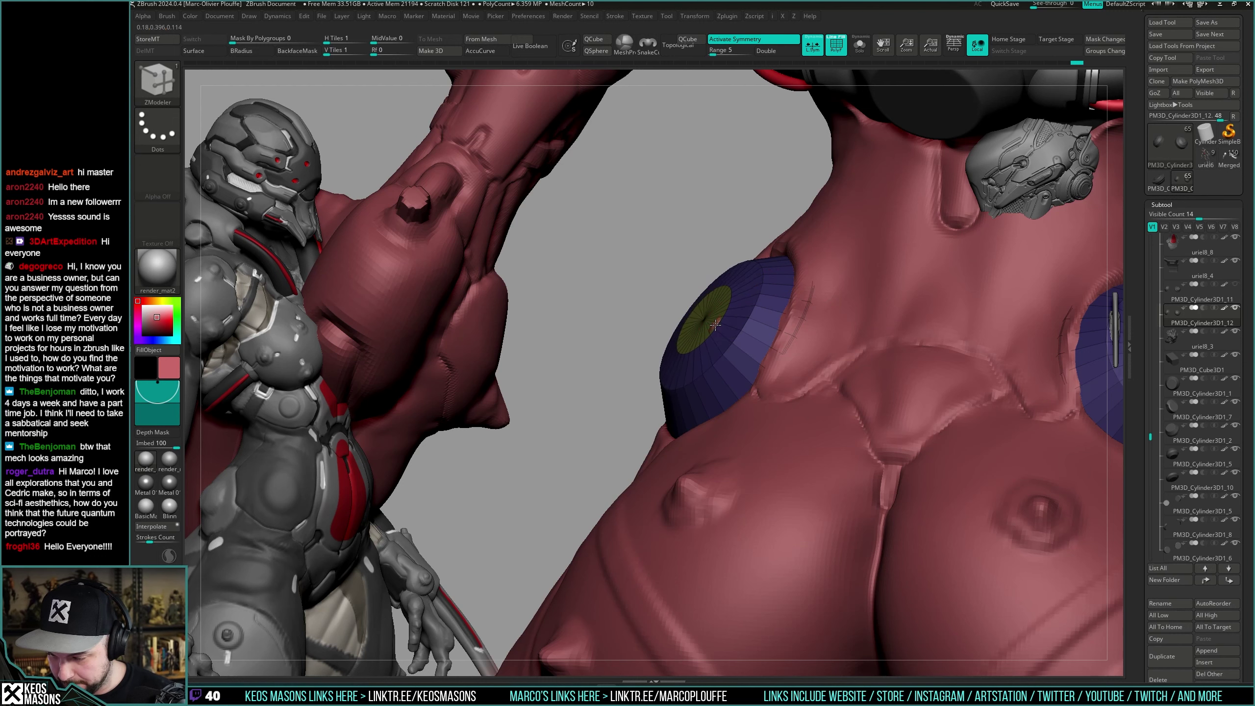
Insert an edge loop around the hip domes' outer band with ZModeler and hide the wireframe.
key(space)
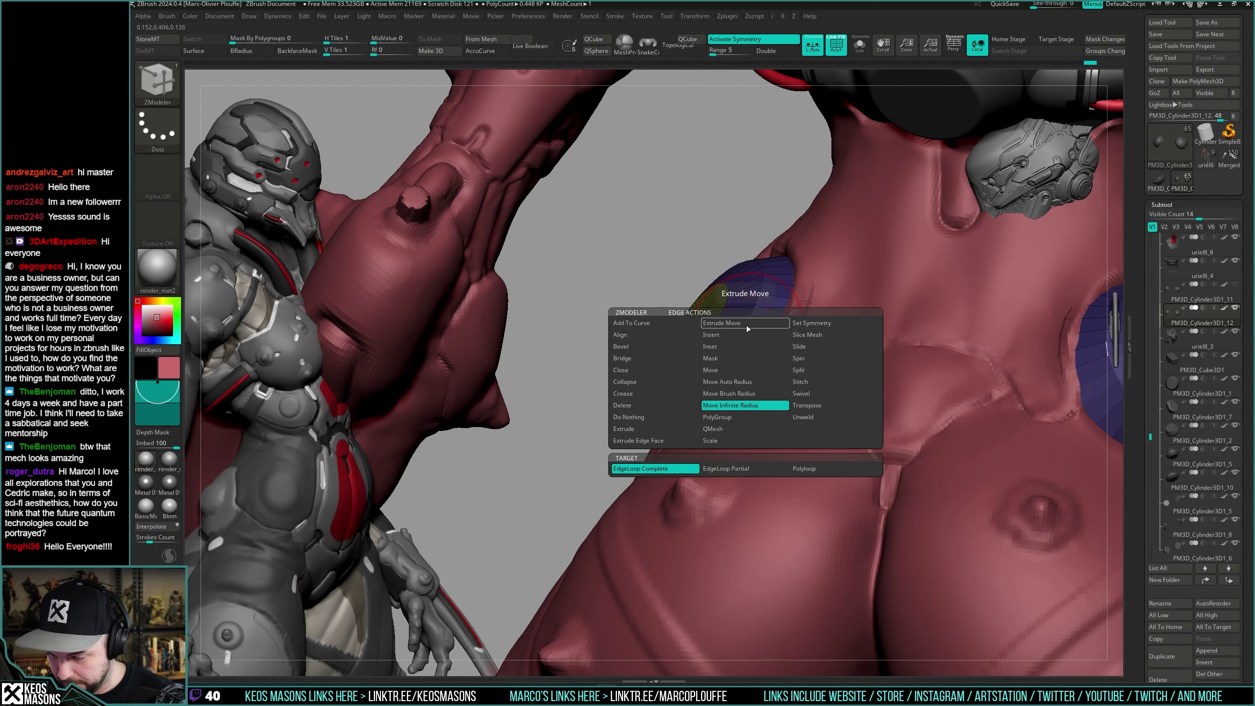
right_drag(692, 332, 765, 327)
key(space)
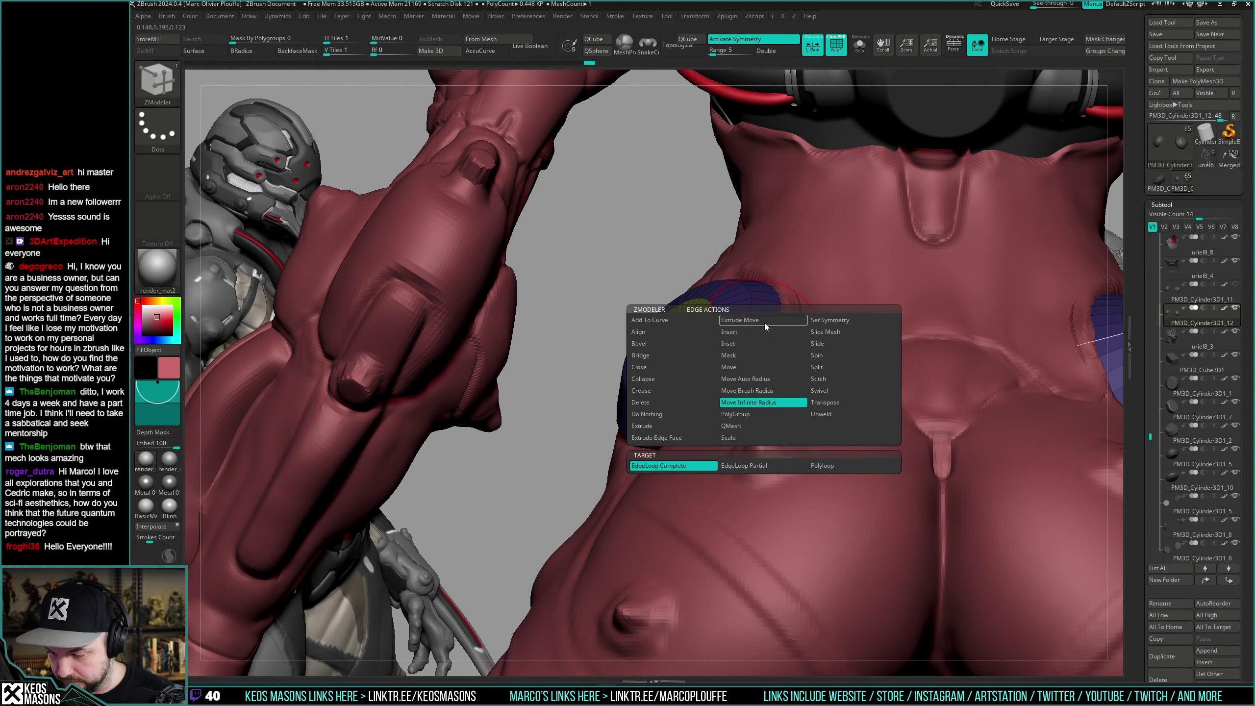
click(756, 320)
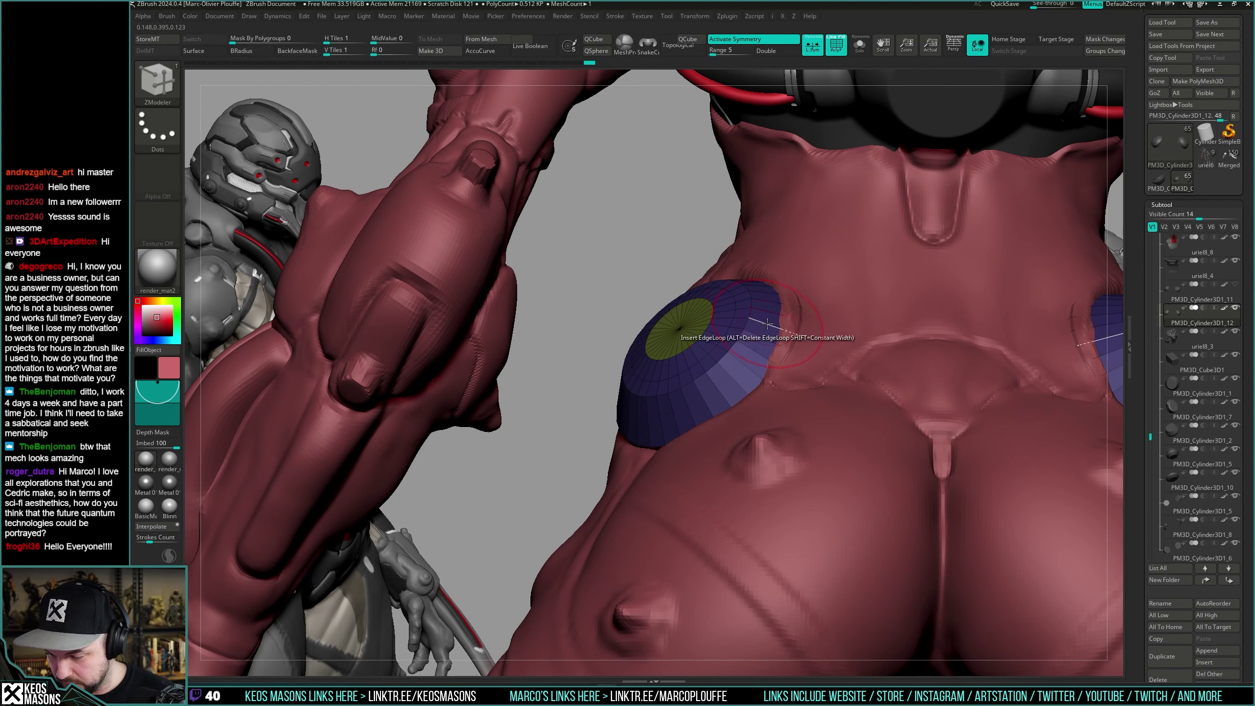
right_drag(770, 312, 786, 333)
key(shift+f)
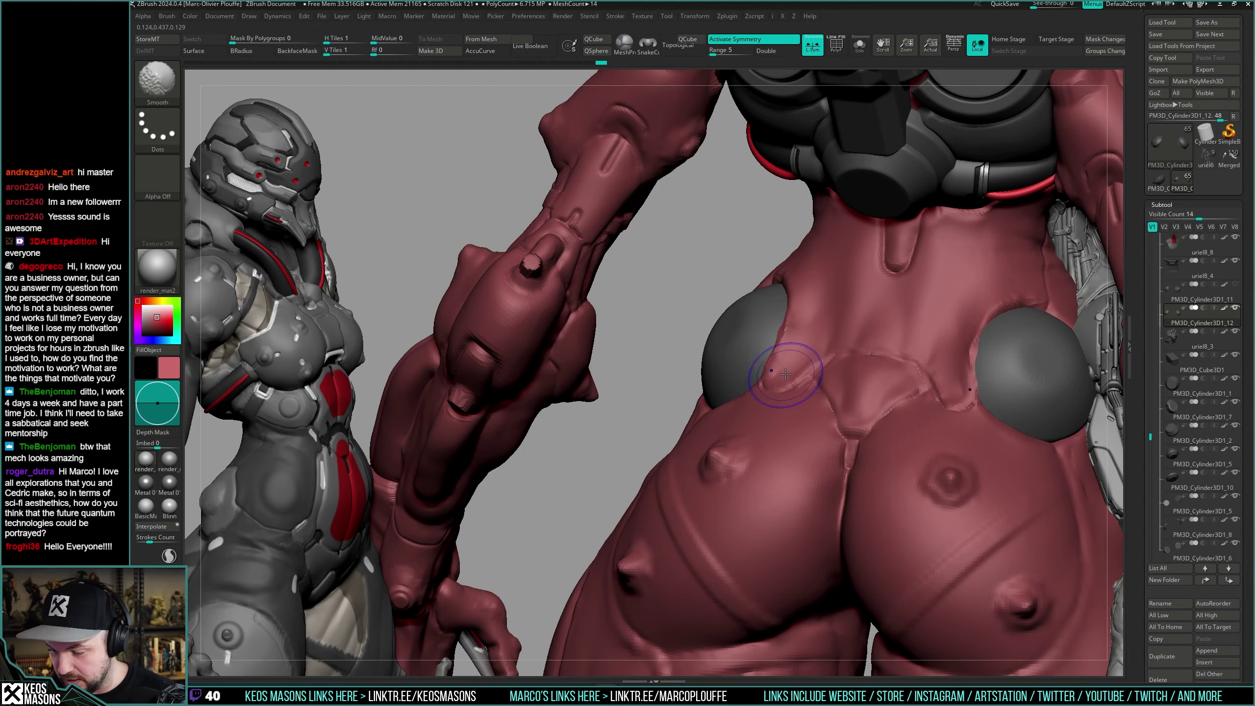
Compare the modified hip domes with the uriel6 version from behind by switching between the two tools, ending on the domes.
right_drag(811, 376, 784, 377)
key(alt+s)
key(d)
key(ctrl+shift+s)
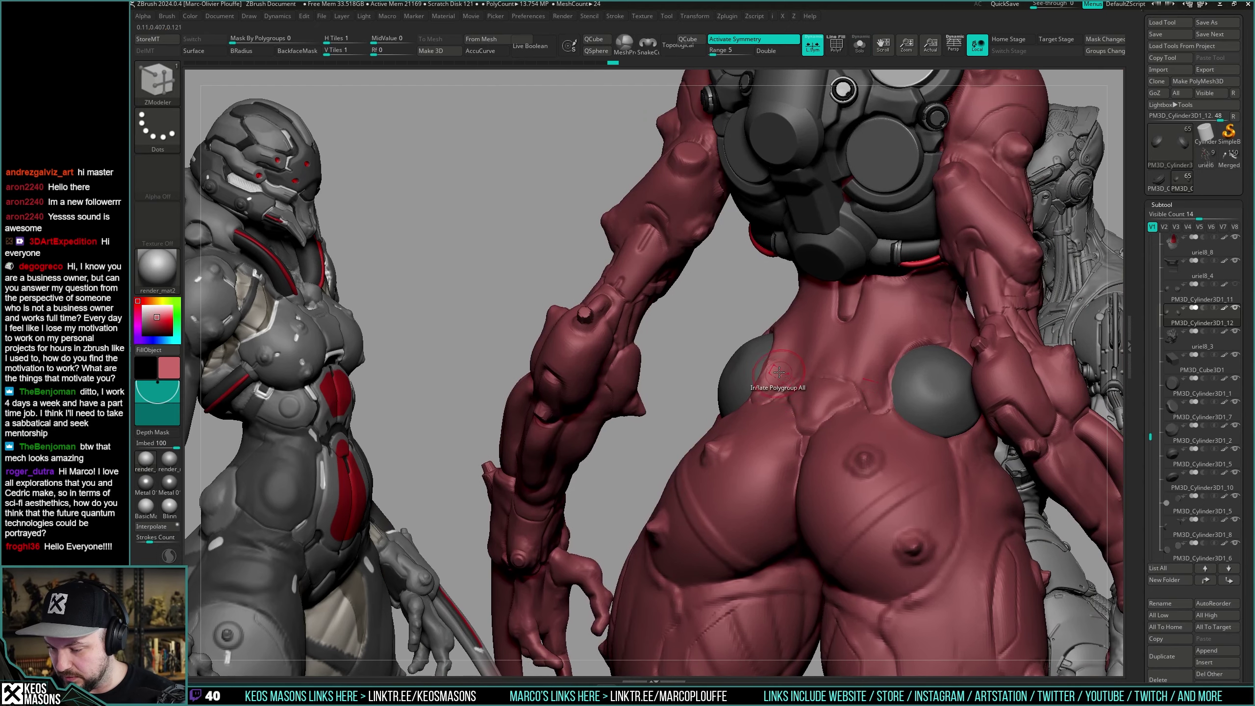
key(b)
key(c)
key(b)
click(1208, 163)
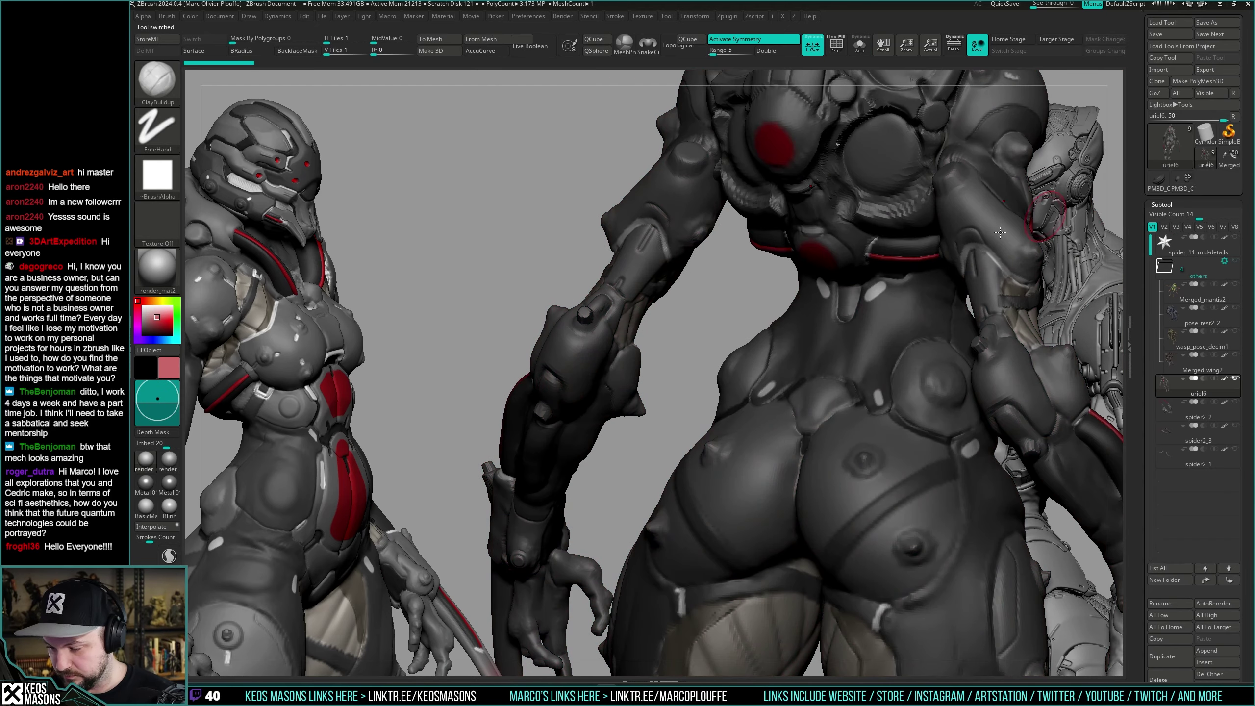
click(1182, 181)
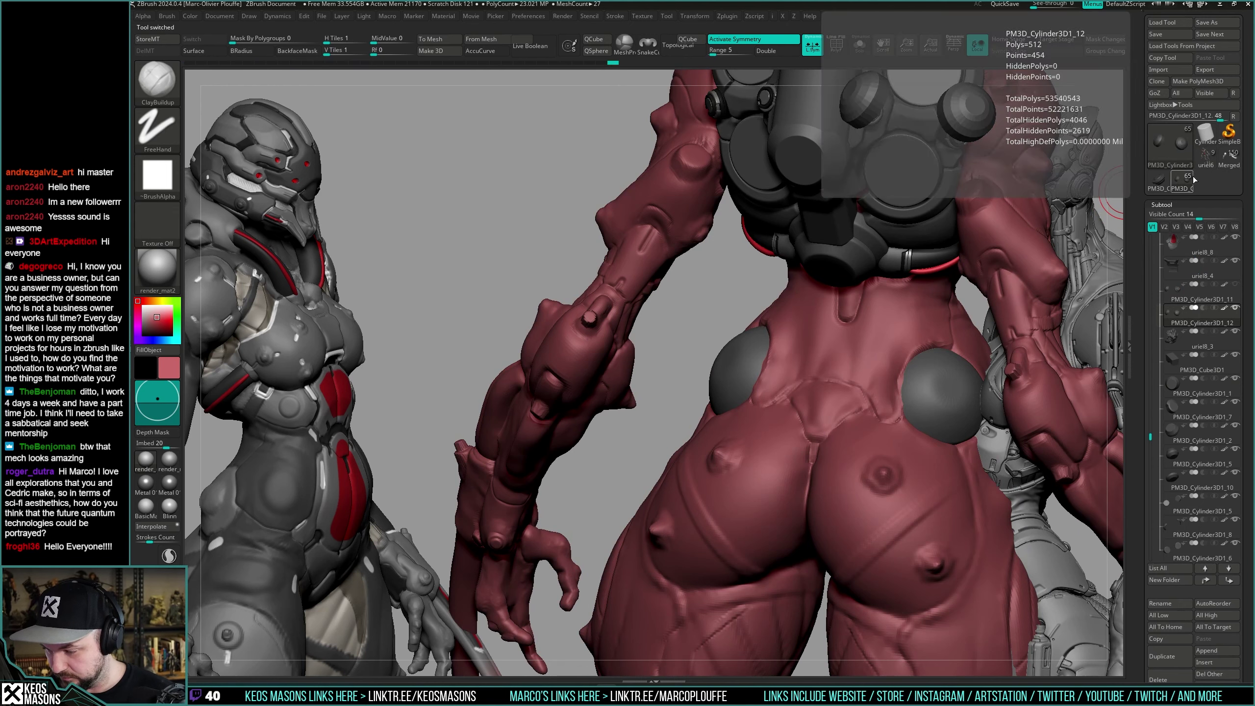
click(1208, 165)
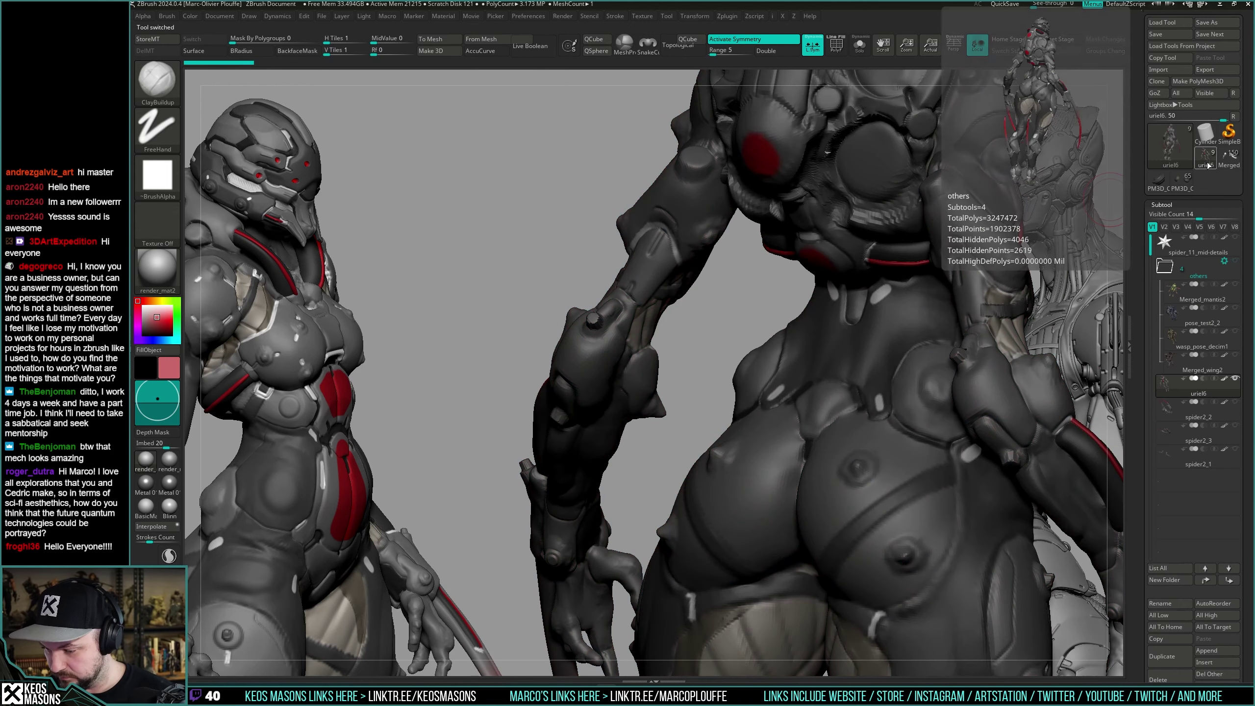
click(1185, 187)
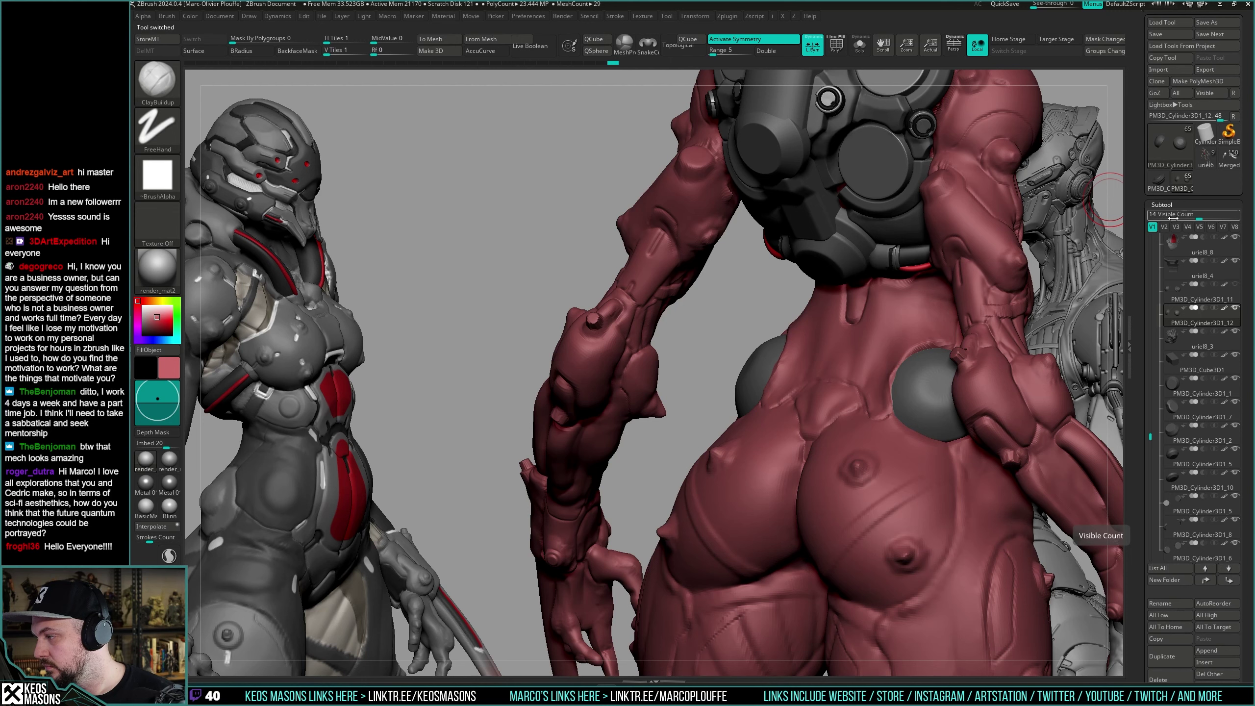
Switch between the uriel6 tool and the hip dome version again to compare the hip area from behind.
click(1210, 163)
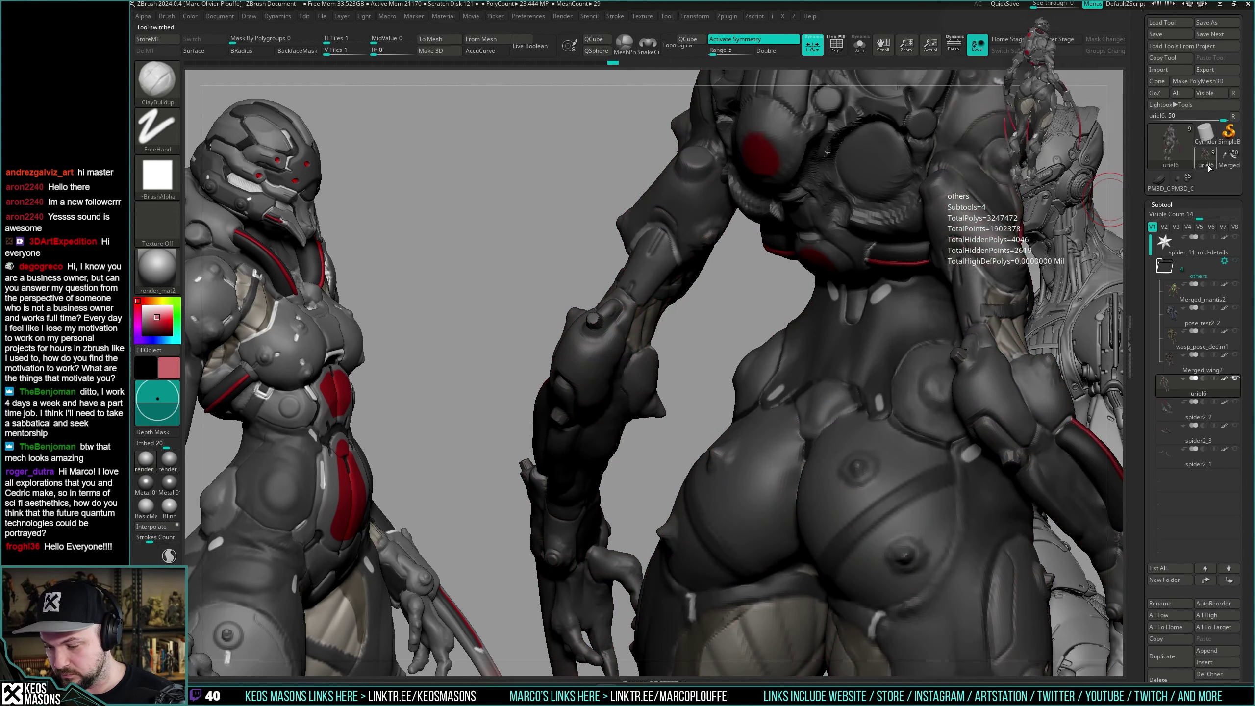
click(1185, 188)
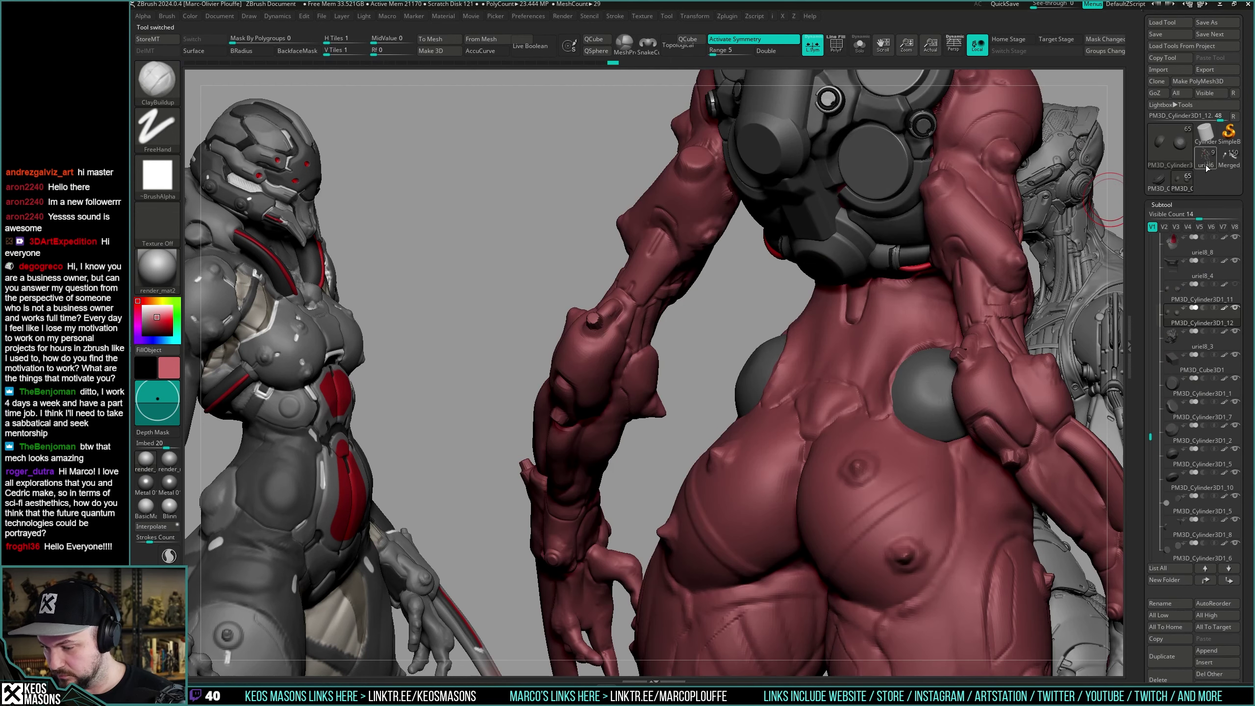
click(1207, 165)
click(1184, 187)
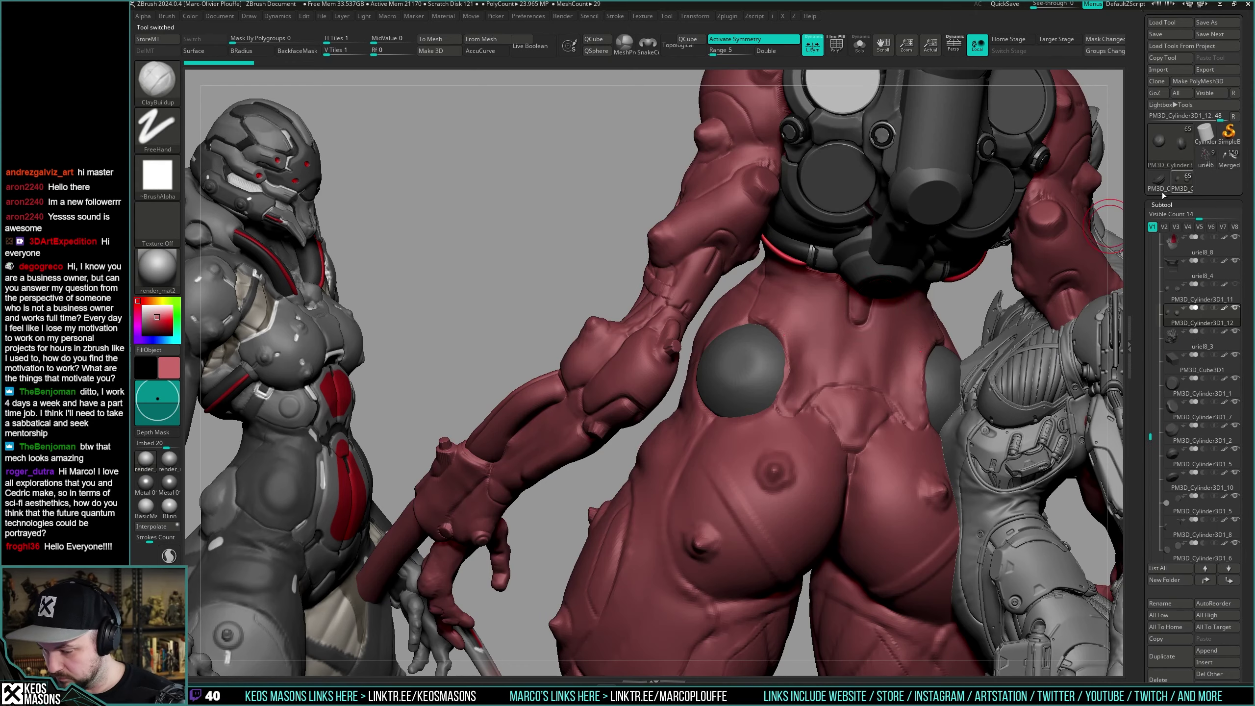
Inspect the hip domes' polygroups and wireframe on the body, with smoothing on and off and with the domes isolated.
key(shift+f)
mouse_move(771, 371)
right_down()
mouse_move(776, 353)
mouse_move(818, 341)
mouse_move(840, 316)
mouse_move(788, 354)
mouse_move(809, 336)
mouse_move(801, 352)
mouse_move(835, 359)
mouse_move(816, 357)
mouse_move(820, 376)
mouse_move(803, 368)
right_up()
key(shift+d)
key(d)
key(shift+d)
key(shift)
key(shift+f)
key(shift+d)
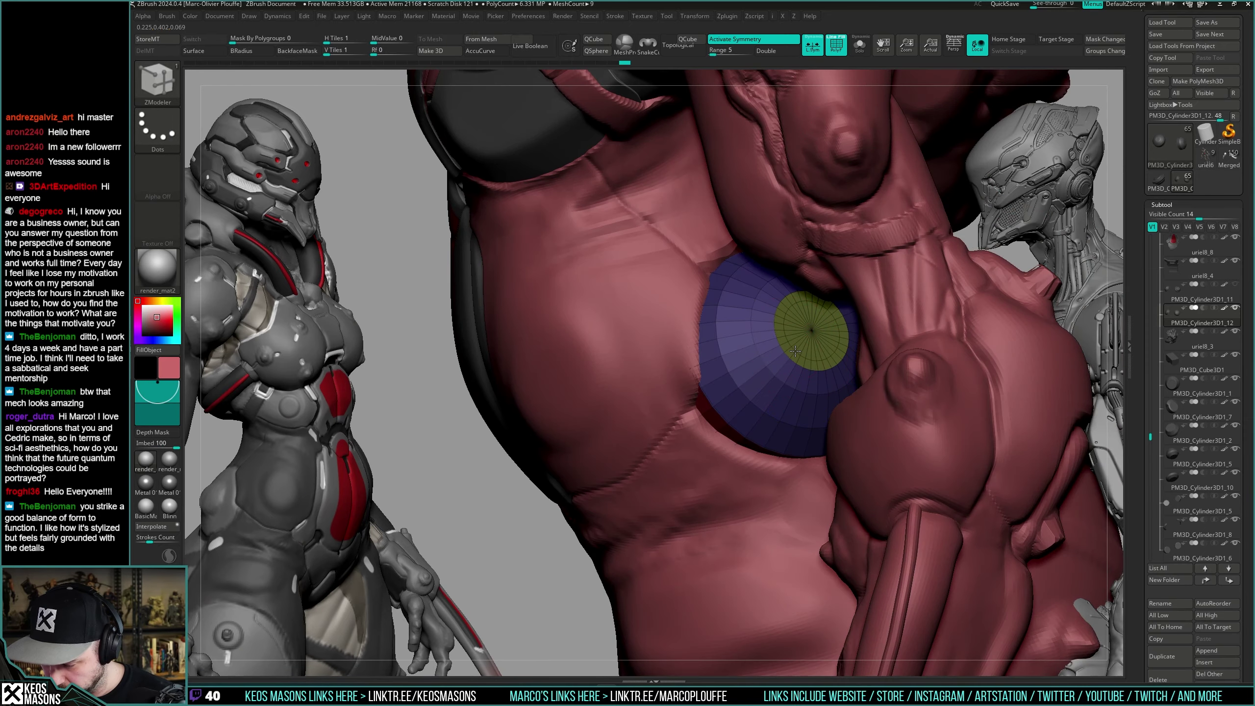
mouse_move(818, 371)
ctrl+right_down()
mouse_move(805, 380)
mouse_move(953, 281)
mouse_move(825, 356)
mouse_move(871, 328)
mouse_move(880, 345)
mouse_move(896, 307)
mouse_move(957, 285)
mouse_move(825, 359)
mouse_move(834, 378)
ctrl+right_up()
key(alt+s)
key(alt+s)
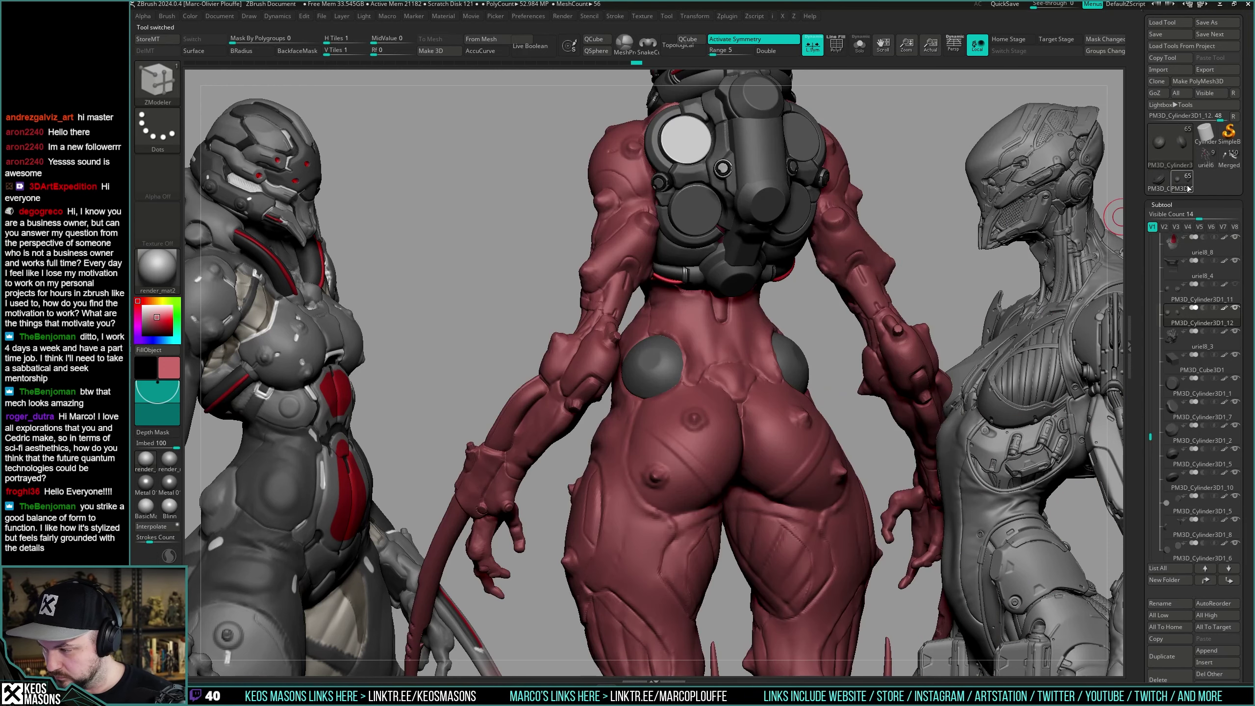
Check the hip domes once more against uriel6, including a front three-quarter view of the figure.
click(1206, 157)
click(1182, 180)
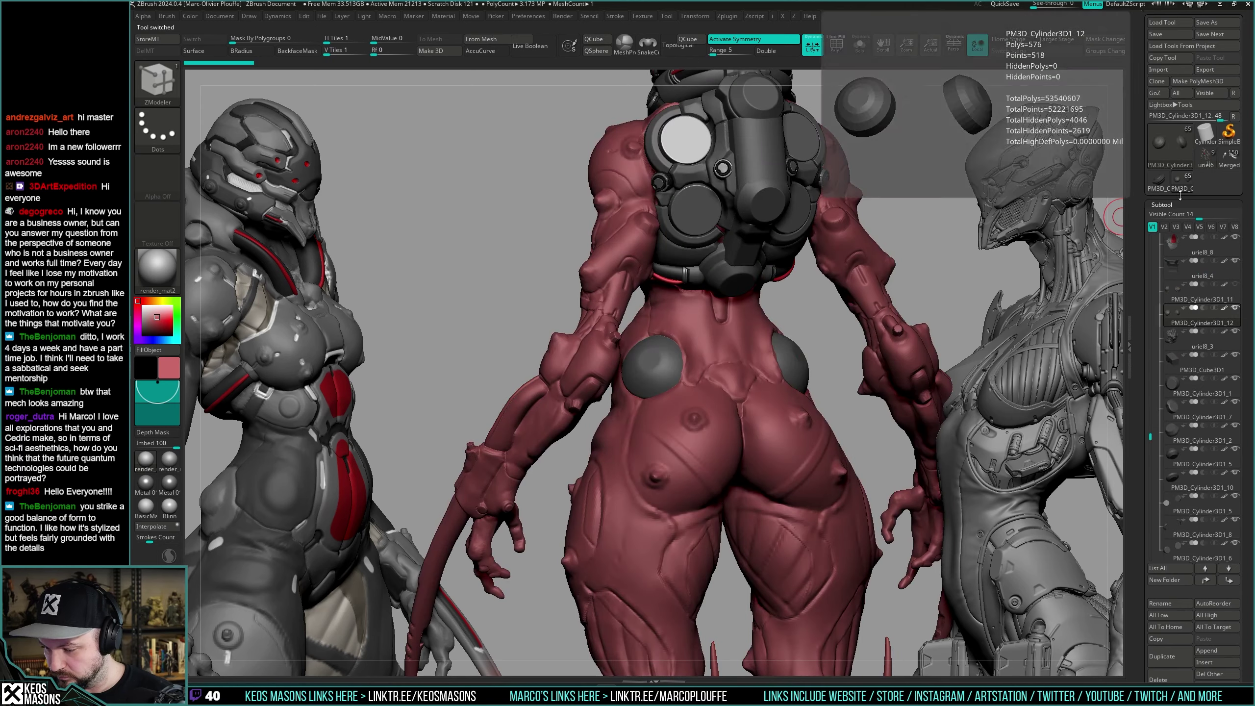
mouse_move(824, 345)
right_down()
mouse_move(807, 385)
mouse_move(829, 318)
mouse_move(843, 334)
right_up()
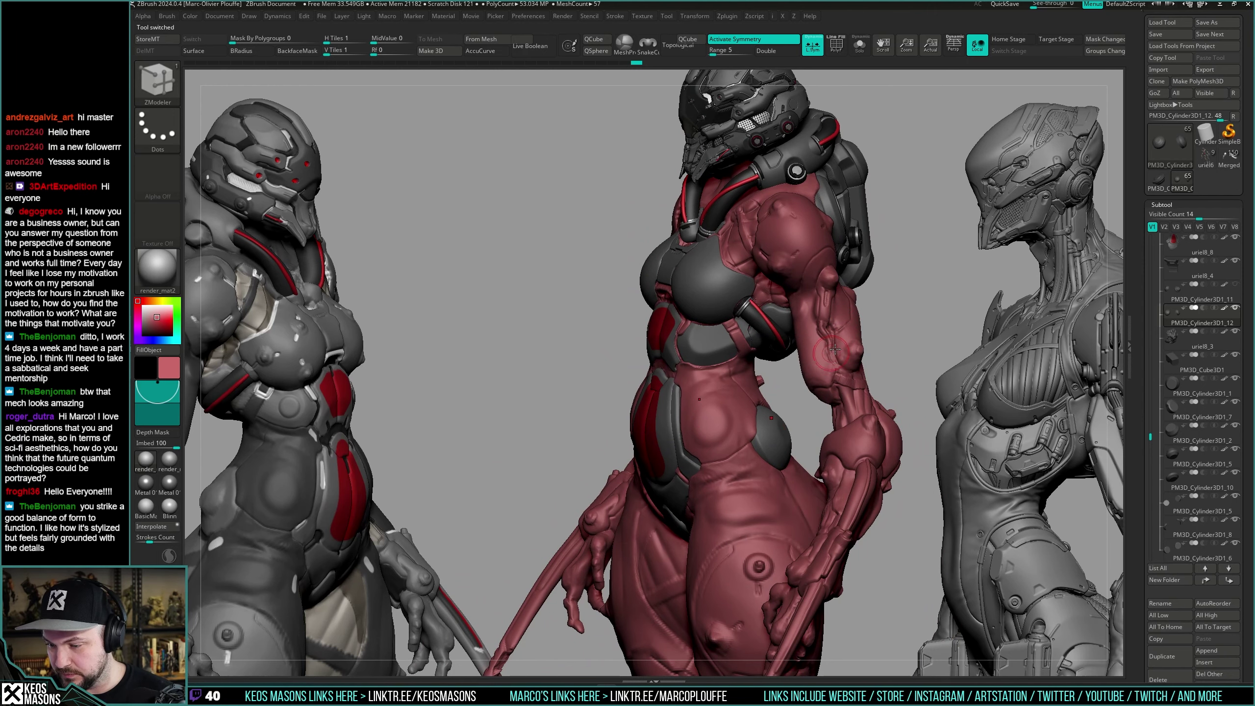
mouse_move(835, 350)
right_down()
mouse_move(810, 368)
mouse_move(801, 411)
mouse_move(801, 368)
right_up()
Isolate the hip domes with their polyframe shown and face the central cap of one dome.
key(shift+f)
key(shift+s)
right_drag(679, 319, 710, 321)
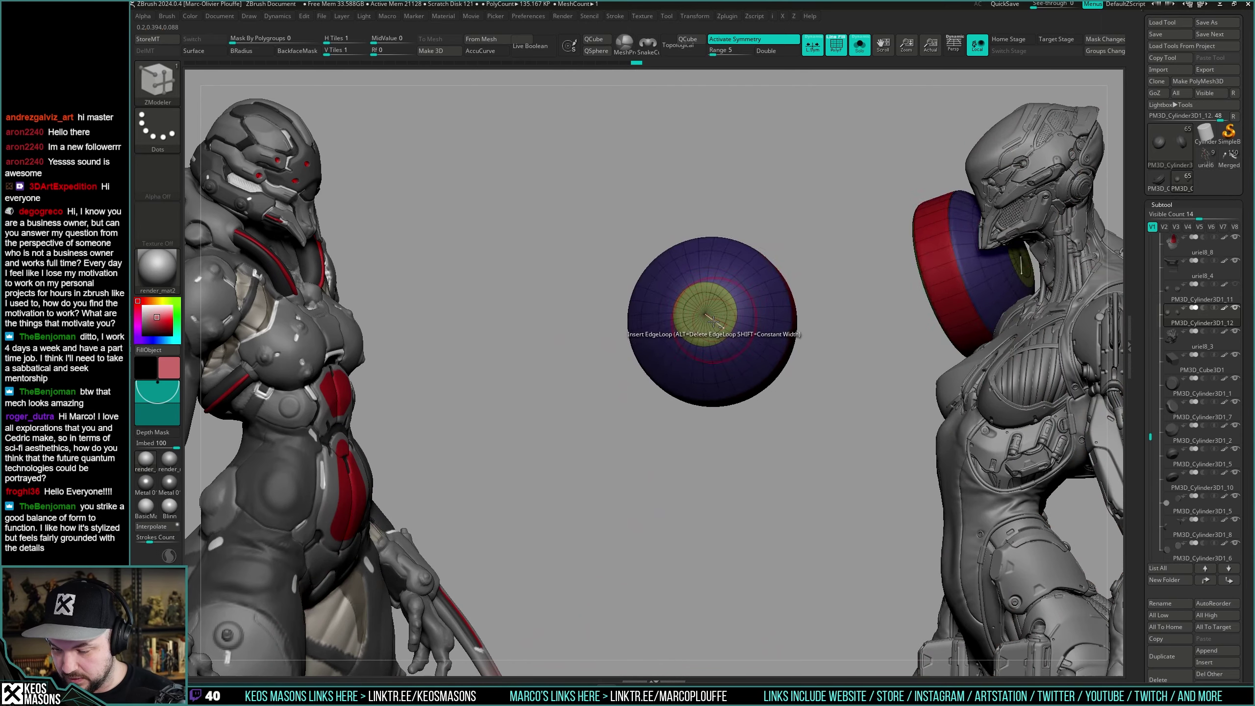
key(shift+f)
key(b)
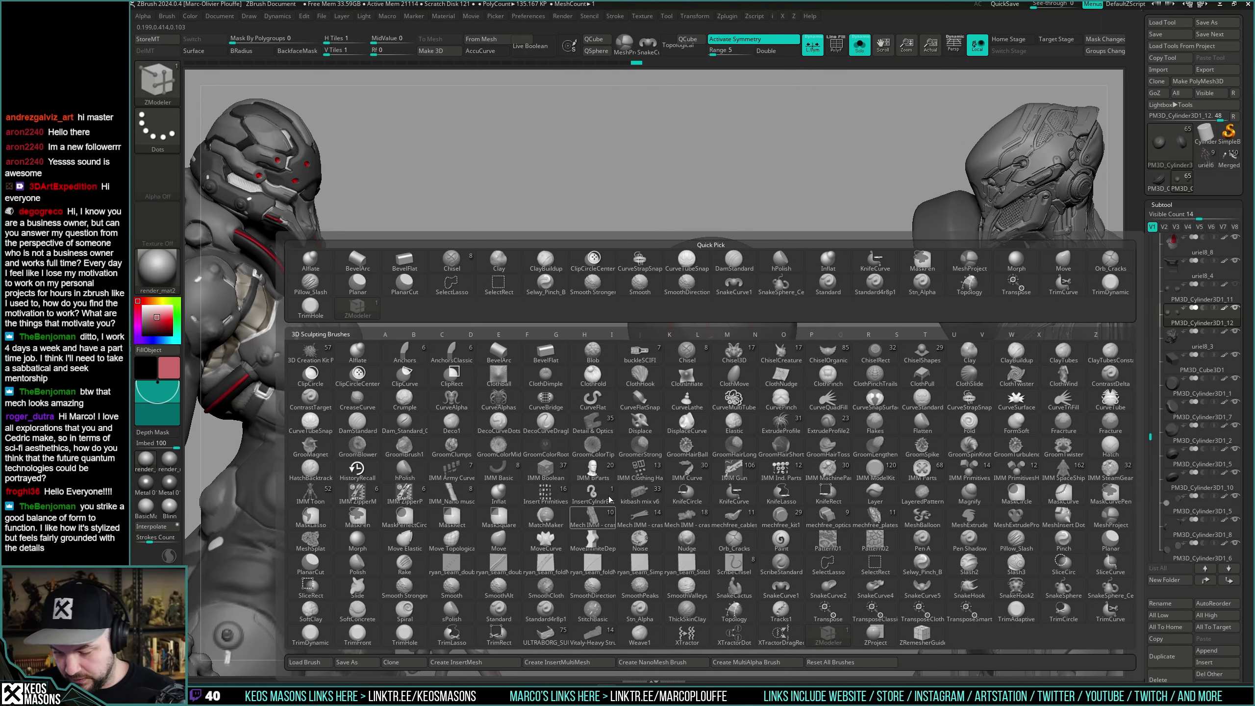
click(983, 473)
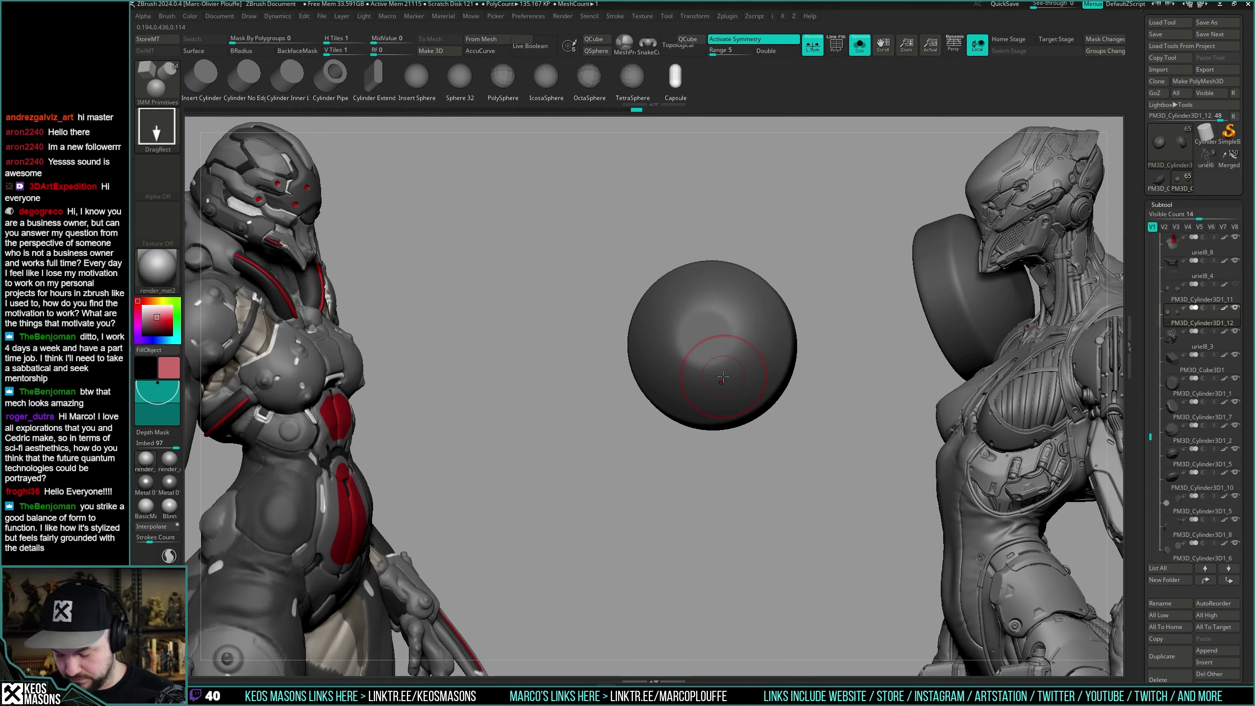
key(comma)
key(comma)
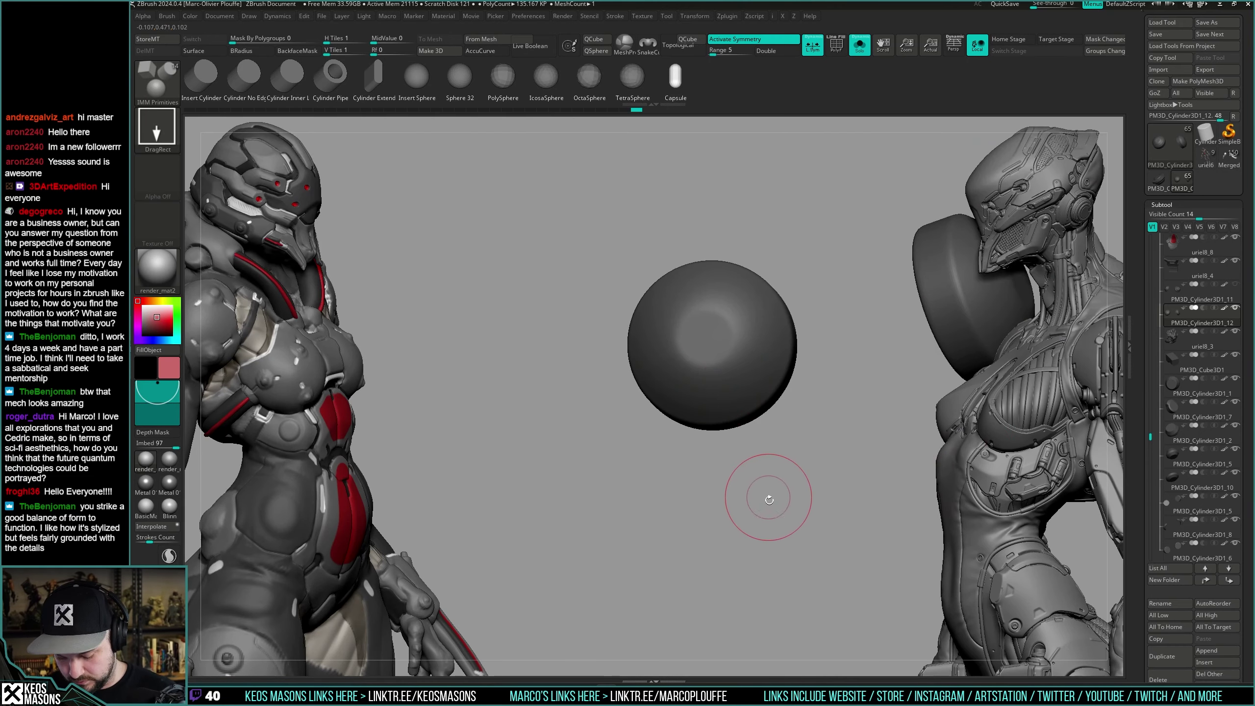
Insert the Rivot04 mesh from the IMM SteamGear brush at the centre of the hip dome, with smoothing off.
key(b)
click(1167, 473)
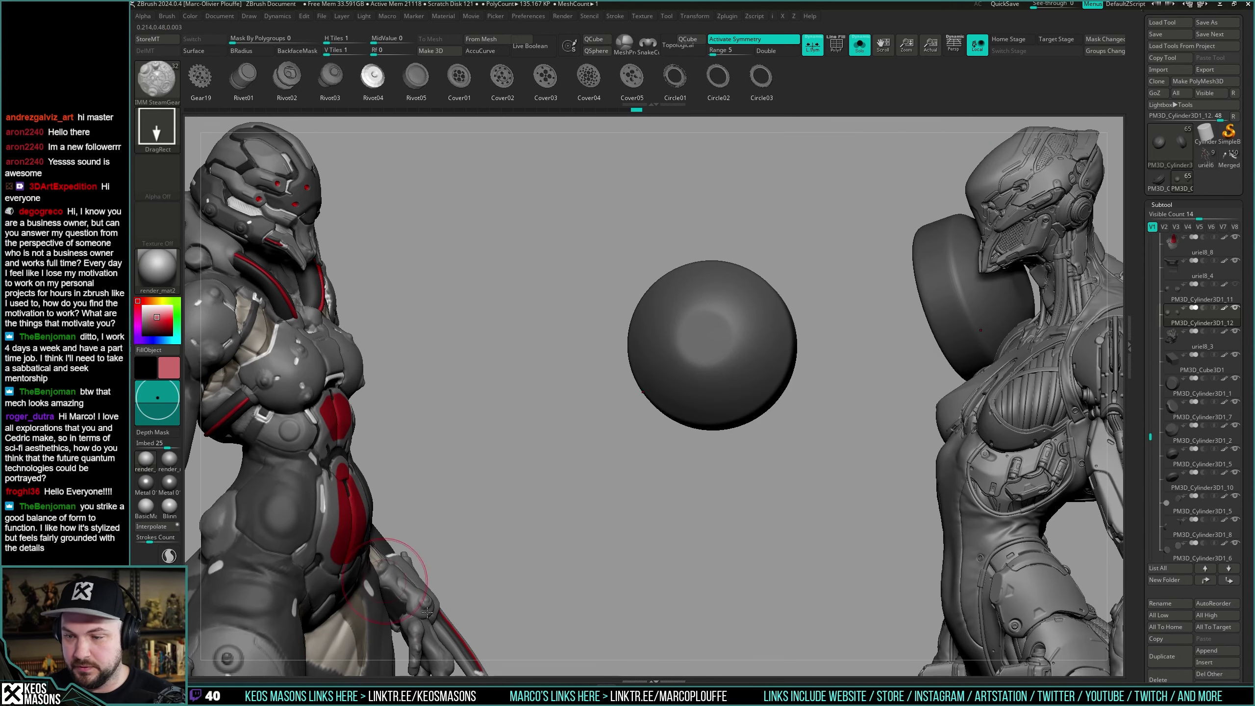
key(shift+d)
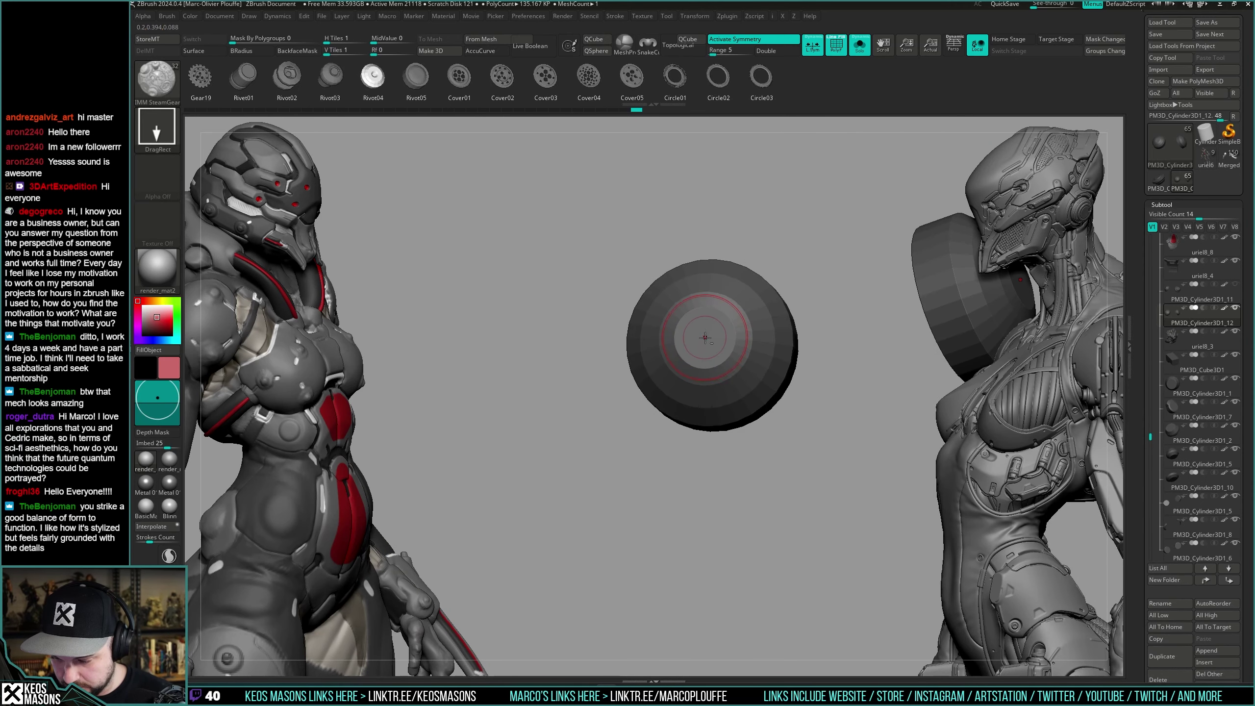
key(shift+f)
drag(706, 338, 731, 367)
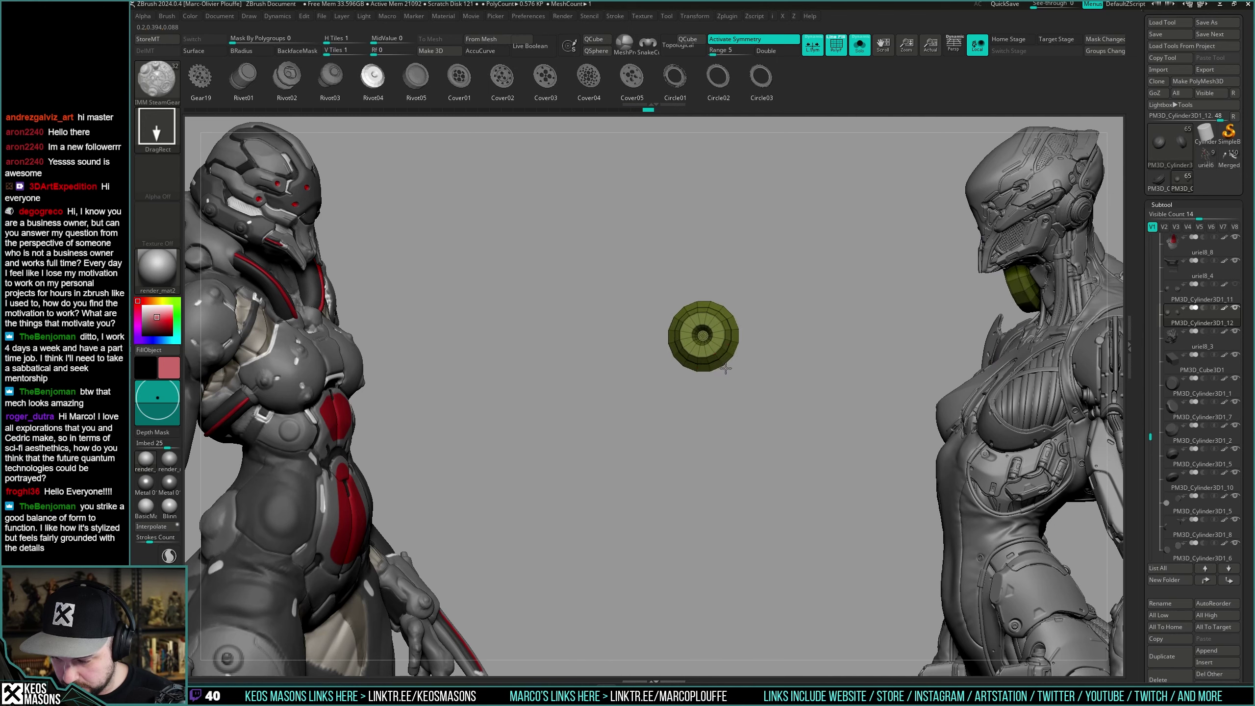
Show the full figure and move the inserted rivet by about -0.01 along its own axis on the hip dome.
right_drag(731, 368, 785, 364)
key(shift+f)
key(alt+s)
key(w)
drag(709, 320, 707, 341)
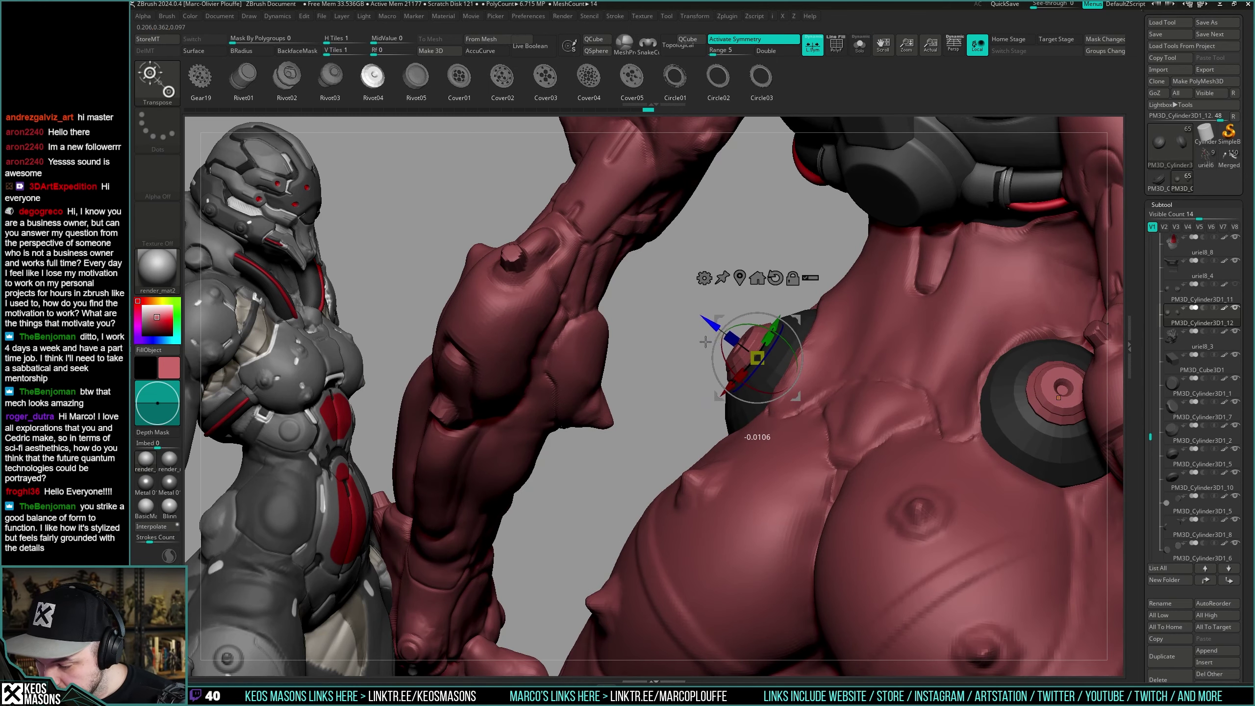
key(q)
Isolate the hip domes, clear their mask and turn the smooth subdivision preview on.
mouse_move(706, 342)
right_down()
mouse_move(560, 412)
mouse_move(863, 410)
mouse_move(791, 430)
right_up()
key(shift+f)
key(alt+s)
key(shift+f)
ctrl+drag(791, 430, 782, 464)
key(d)
Sample the hip domes' grey and recolour the inserted rivets with it.
key(c)
key(x)
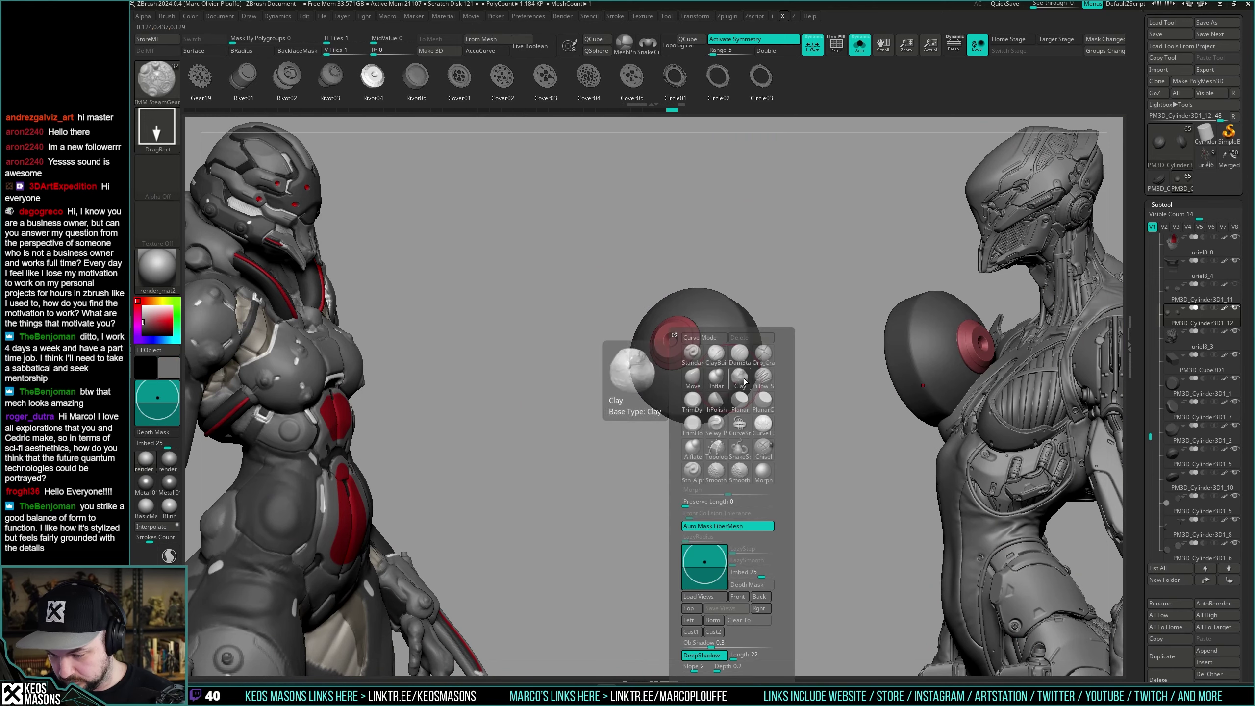
key(space)
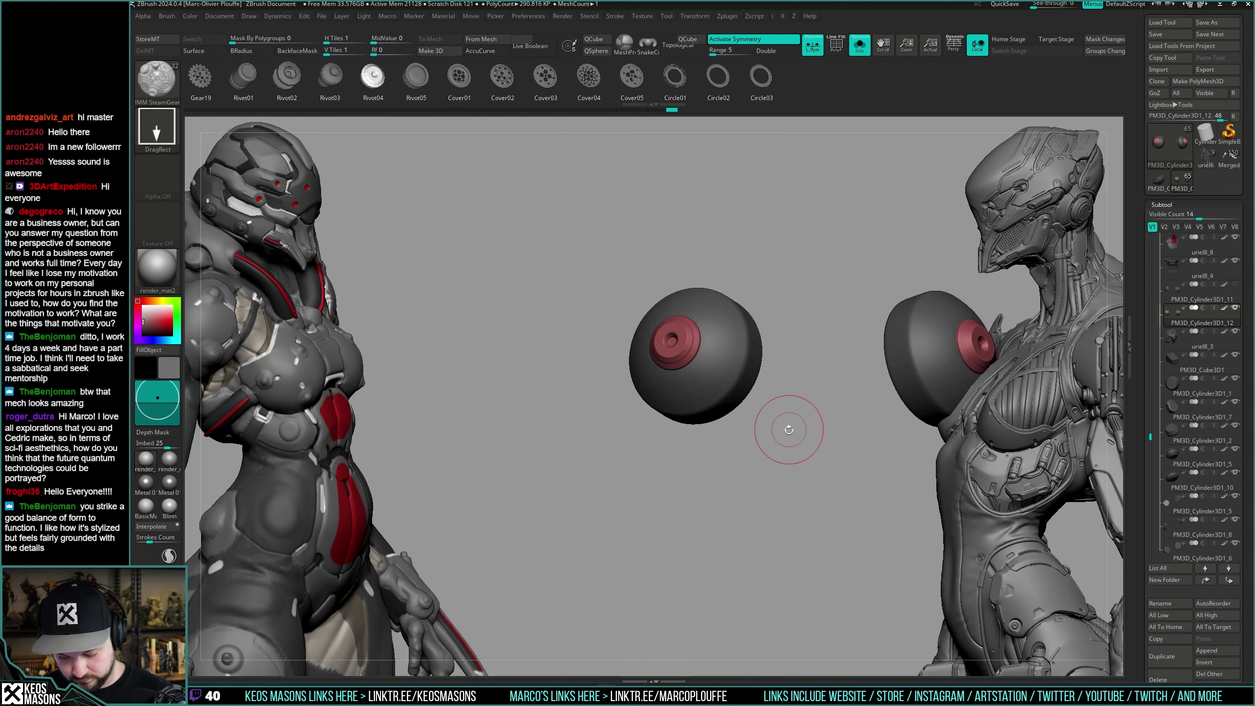
key(alt+s)
mouse_move(824, 439)
right_down()
mouse_move(721, 478)
mouse_move(735, 426)
mouse_move(805, 434)
right_up()
key(shift+alt+s)
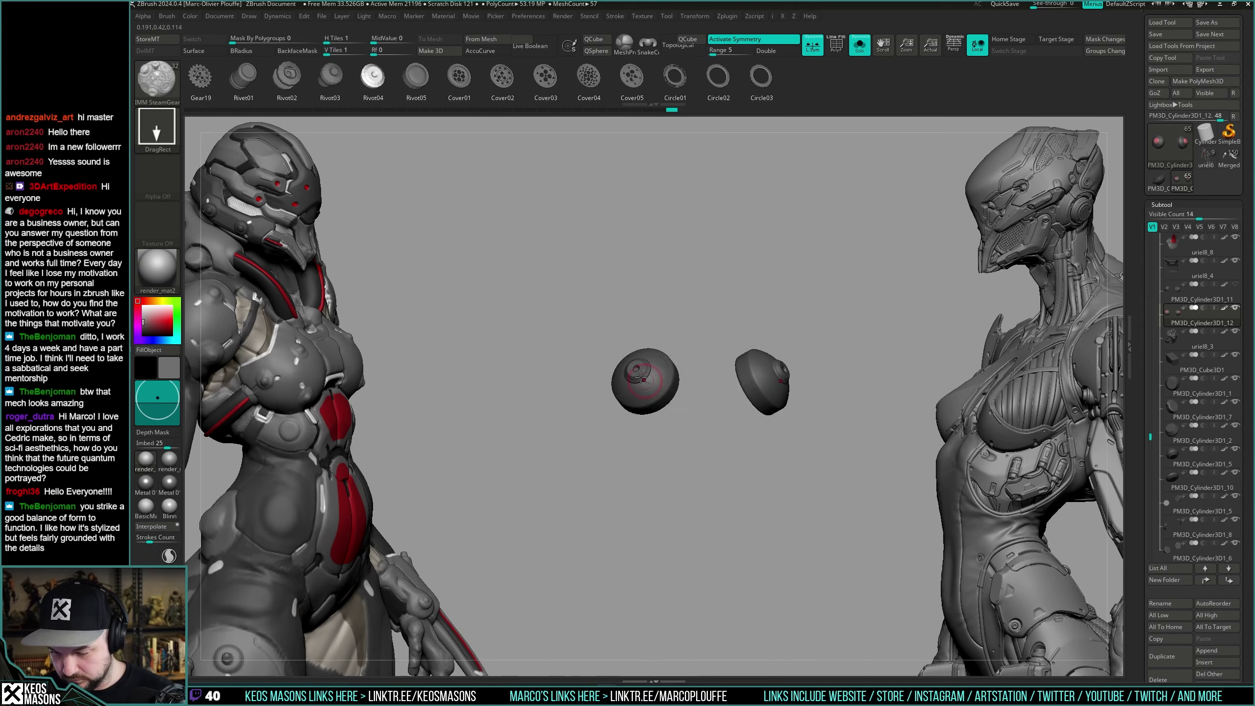
Delete two surplus edge loops from the rivet with ZModeler, one on its stepped side and one inside its centre hole.
key(f)
key(shift+f)
key(shift+d)
mouse_move(703, 380)
ctrl+right_down()
mouse_move(712, 413)
mouse_move(749, 420)
mouse_move(713, 333)
ctrl+right_up()
key(shift+f)
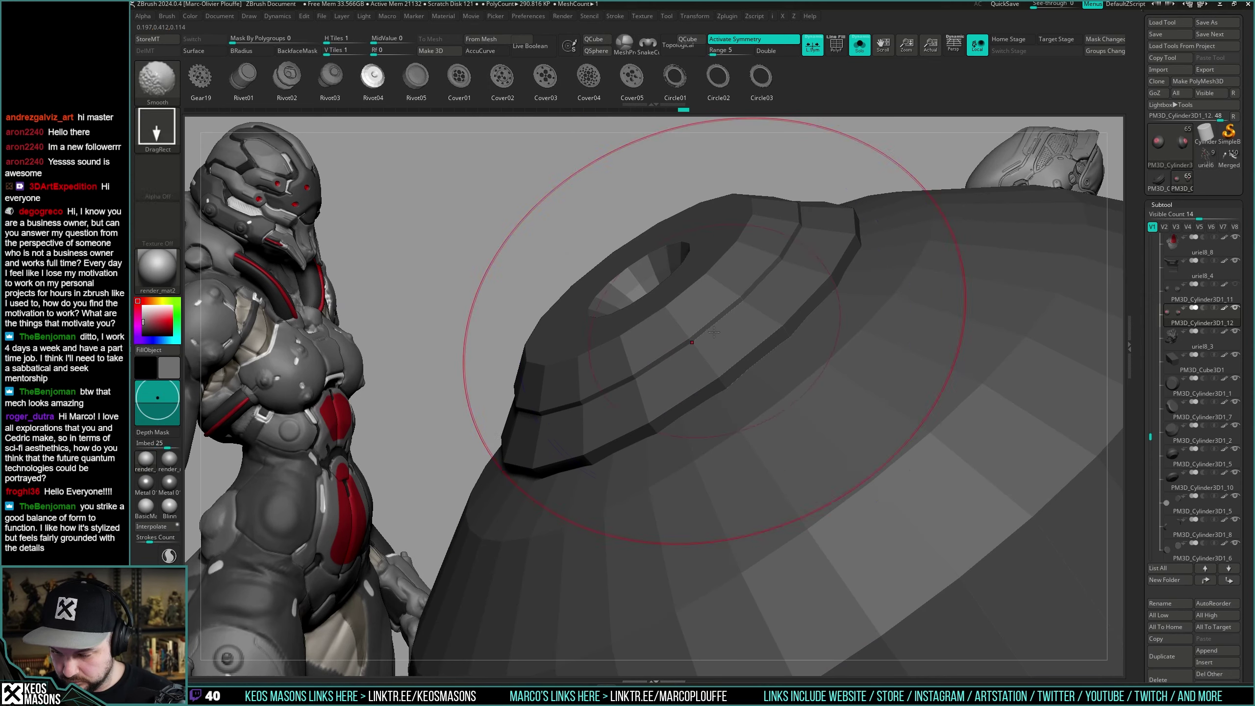
key(b)
key(z)
key(m)
key(shift+f)
alt+click(707, 303)
right_drag(707, 272, 684, 257)
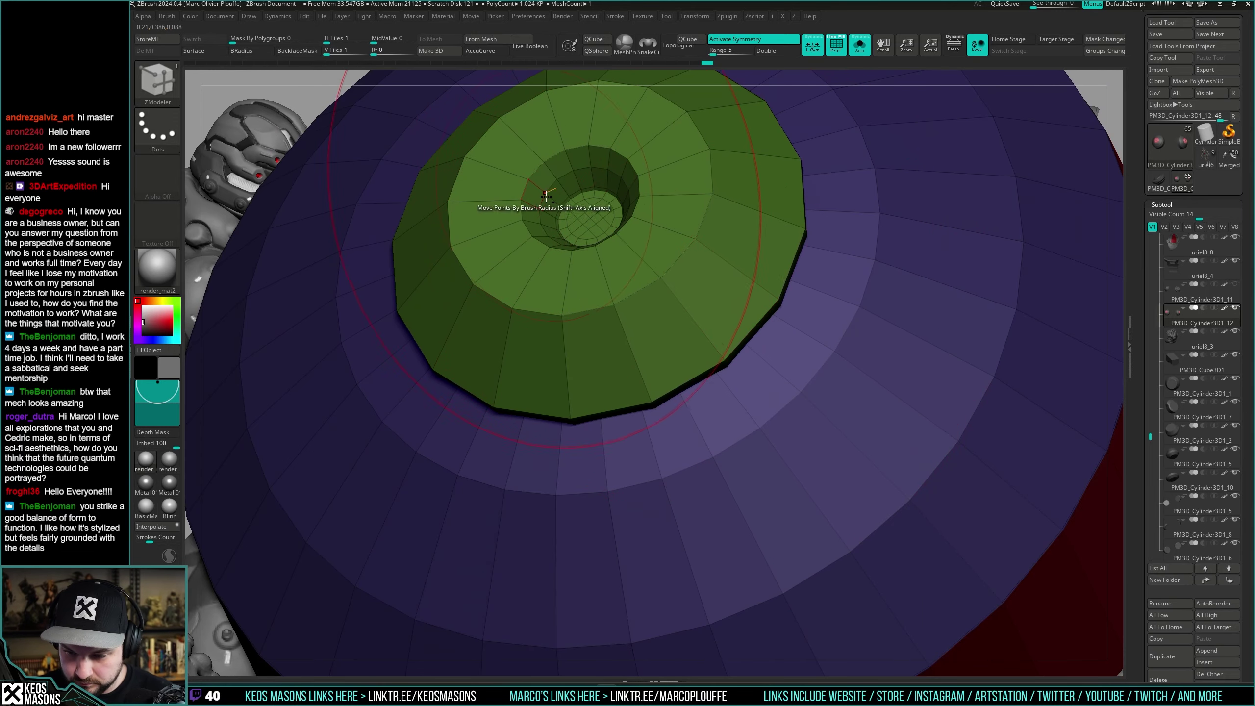
alt+click(608, 211)
Isolate the rivet's polygroup, simplify the edge loops on its side with ZModeler and show the whole dome again.
ctrl+right_drag(786, 446, 786, 363)
ctrl+right_drag(786, 363, 782, 455)
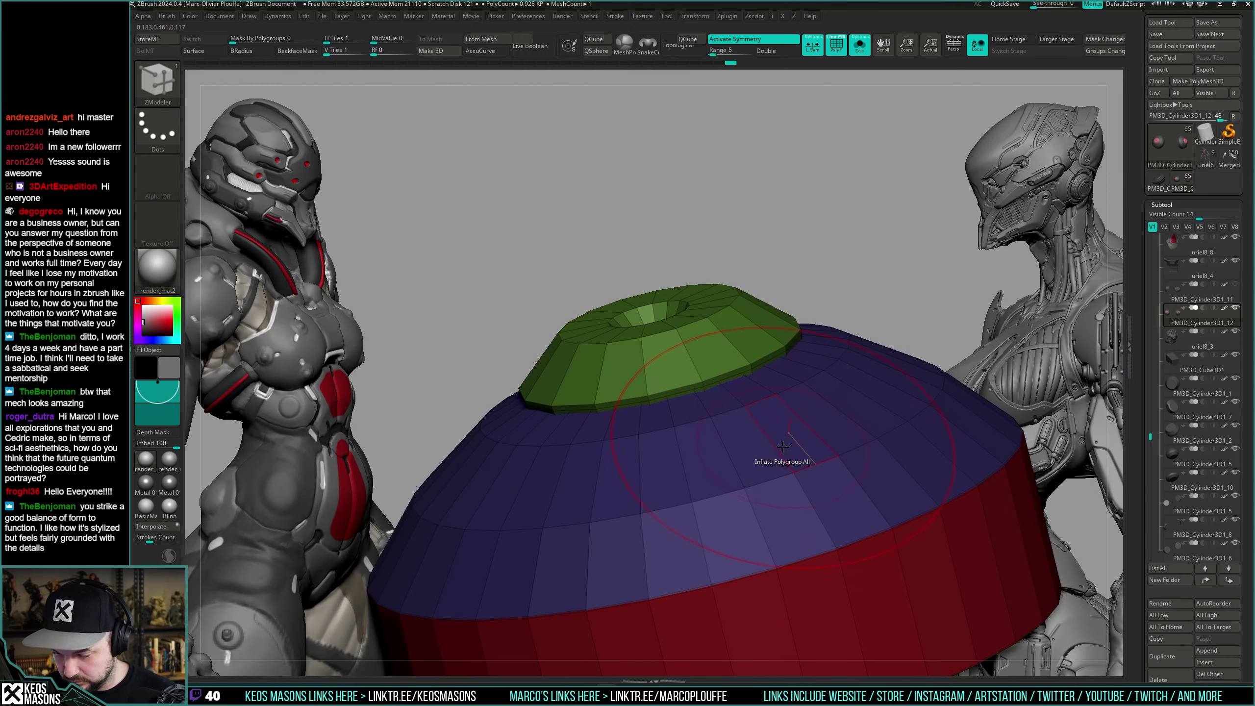
ctrl+shift+click(728, 364)
right_drag(840, 341, 866, 313)
ctrl+shift+click(867, 313)
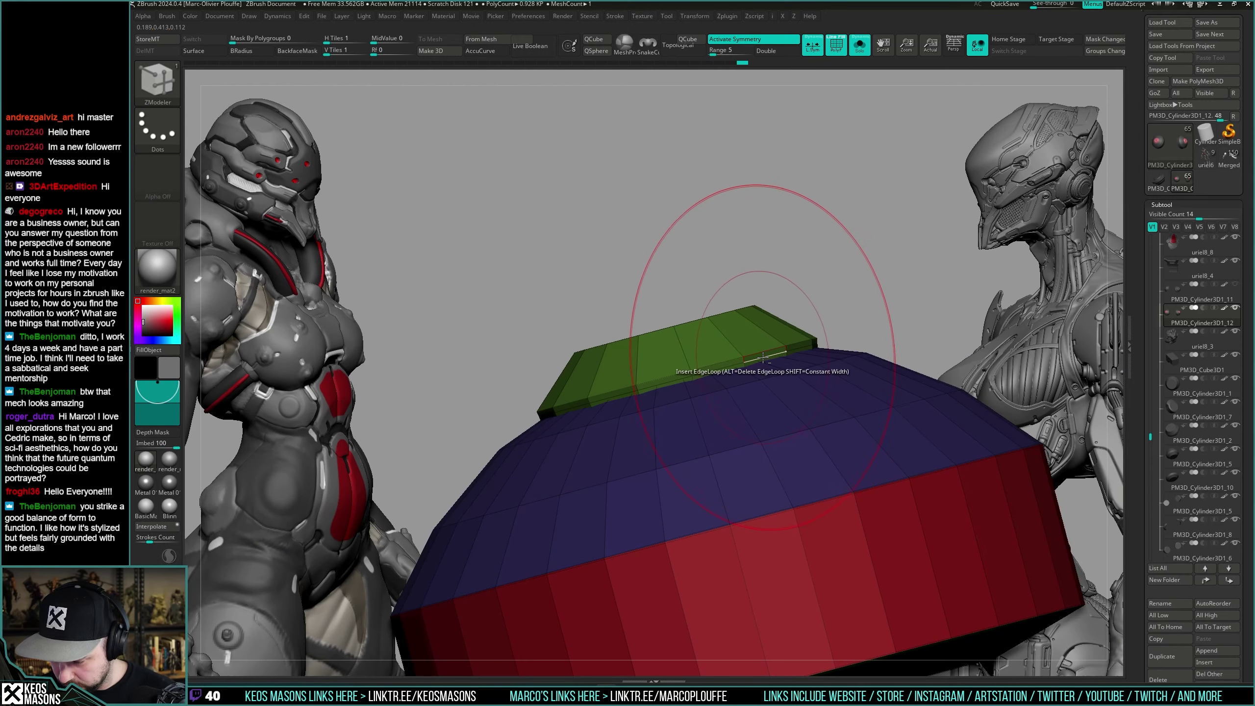
mouse_move(766, 355)
right_down()
mouse_move(779, 392)
mouse_move(811, 384)
mouse_move(807, 333)
mouse_move(800, 379)
mouse_move(748, 338)
right_up()
ctrl+shift+click(709, 289)
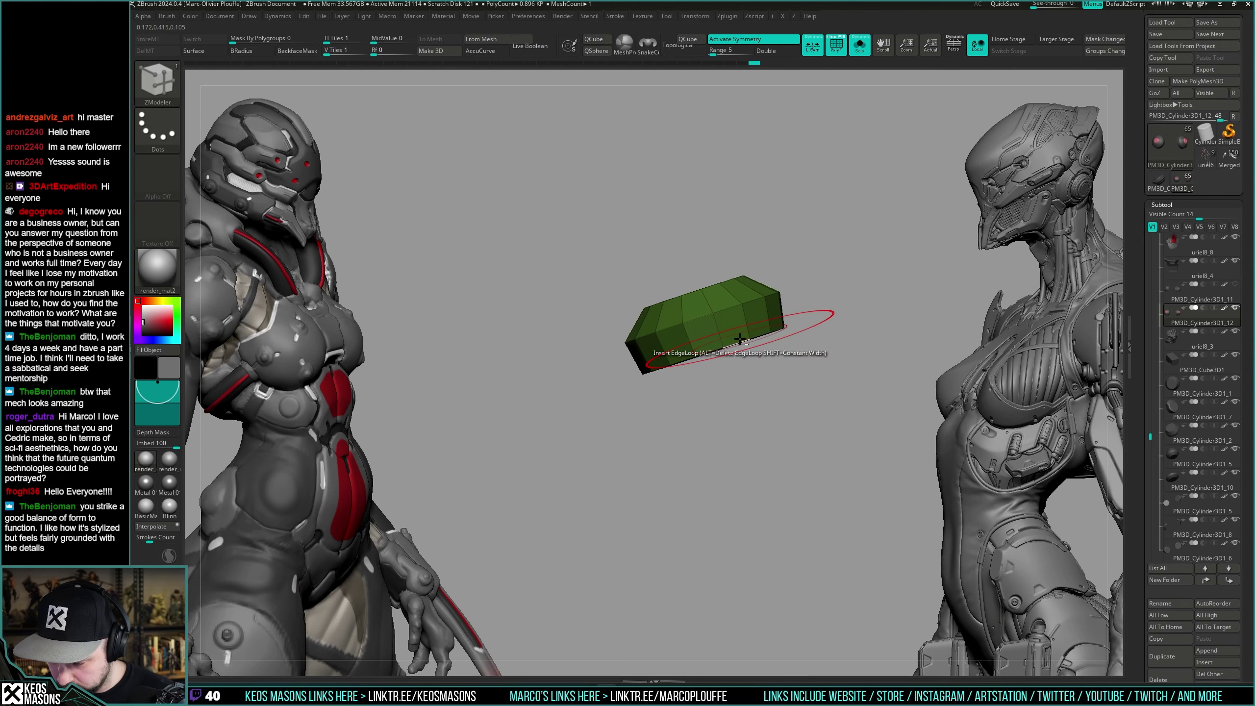
drag(743, 267, 743, 270)
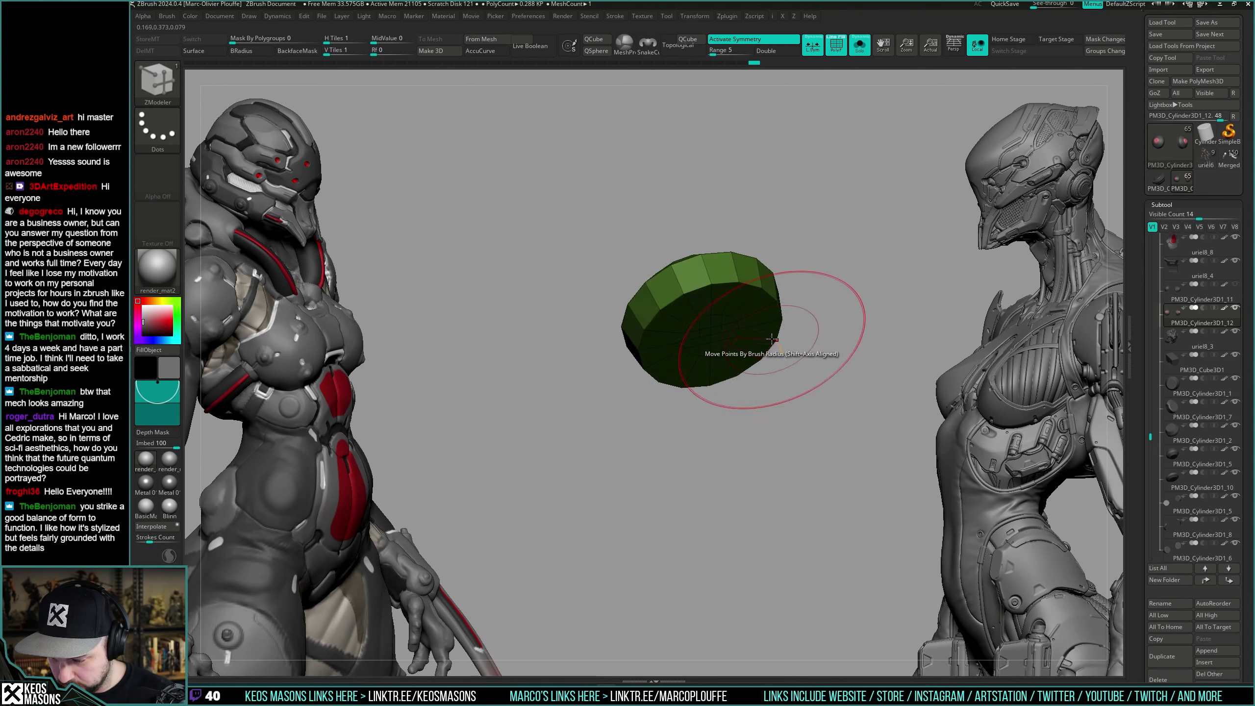
right_drag(772, 339, 784, 380)
ctrl+shift+click(811, 391)
Hide the wireframe, turn the smooth preview on and bring back the full figure around the riveted hip domes.
key(shift+f)
key(d)
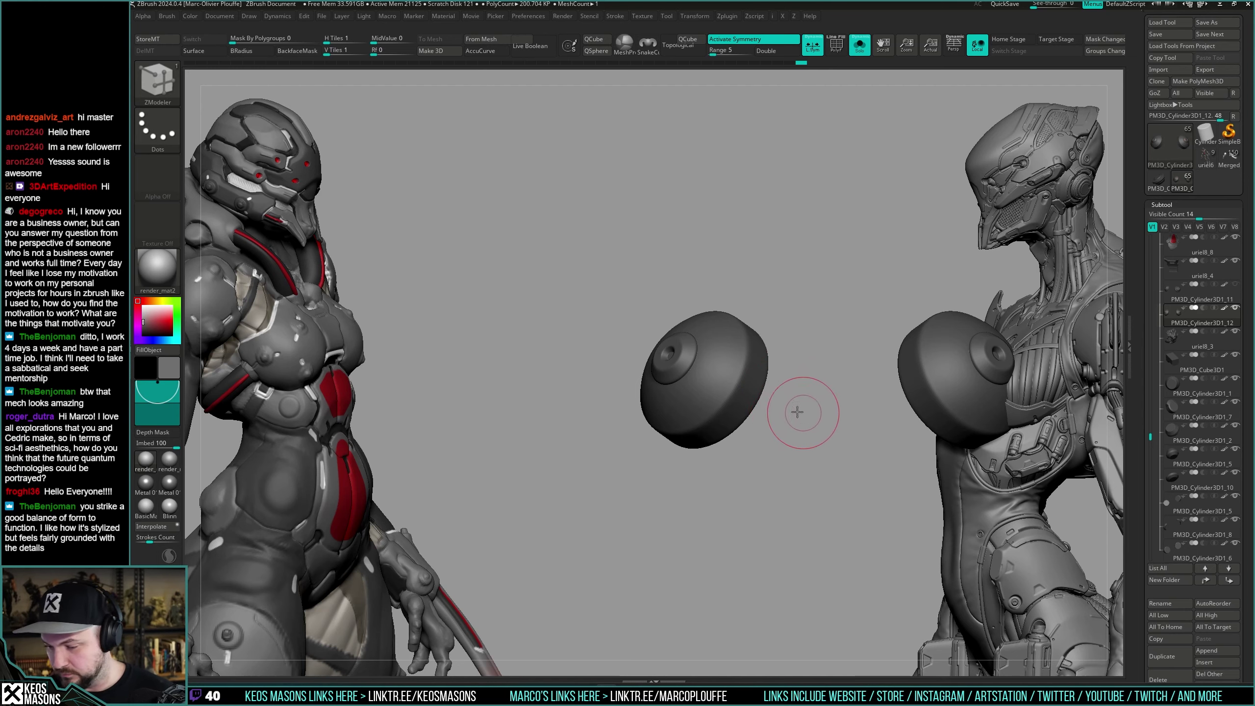
right_drag(798, 412, 843, 426)
ctrl+right_drag(843, 426, 824, 382)
key(alt+s)
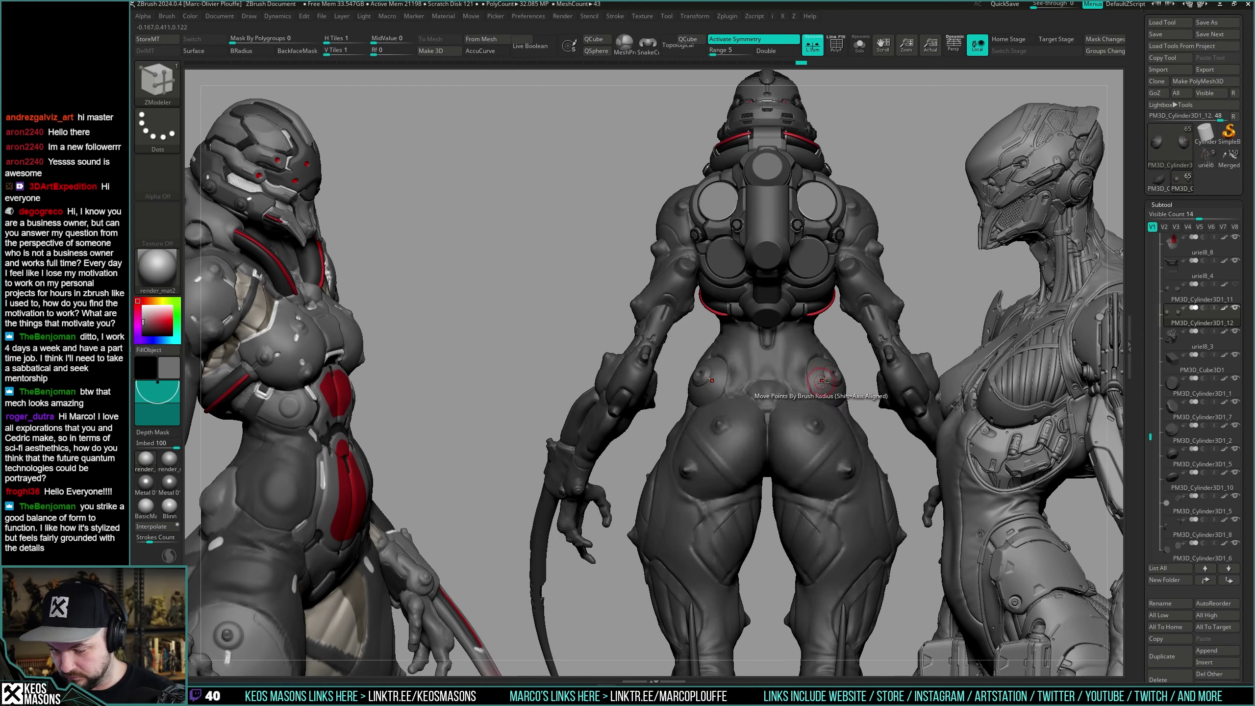
Select the ClayBuildup brush and set the active colour to a muted pink.
key(b)
key(c)
key(b)
key(space)
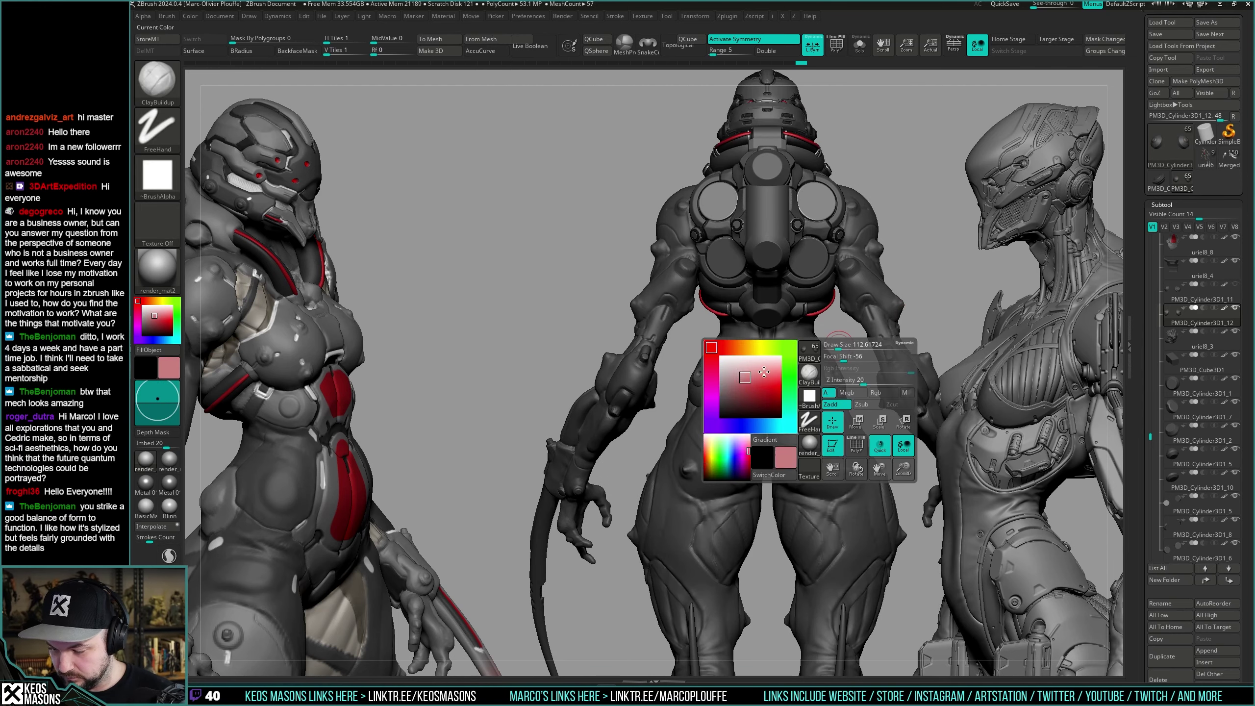
right_drag(711, 378, 729, 378)
ctrl+right_drag(729, 378, 785, 396)
mouse_move(785, 396)
ctrl+right_down()
mouse_move(802, 347)
mouse_move(795, 385)
mouse_move(805, 376)
mouse_move(798, 358)
mouse_move(771, 388)
mouse_move(756, 386)
mouse_move(842, 401)
mouse_move(742, 341)
mouse_move(744, 358)
mouse_move(755, 322)
mouse_move(782, 312)
mouse_move(775, 345)
mouse_move(754, 330)
mouse_move(759, 343)
ctrl+right_up()
key(space)
key(space)
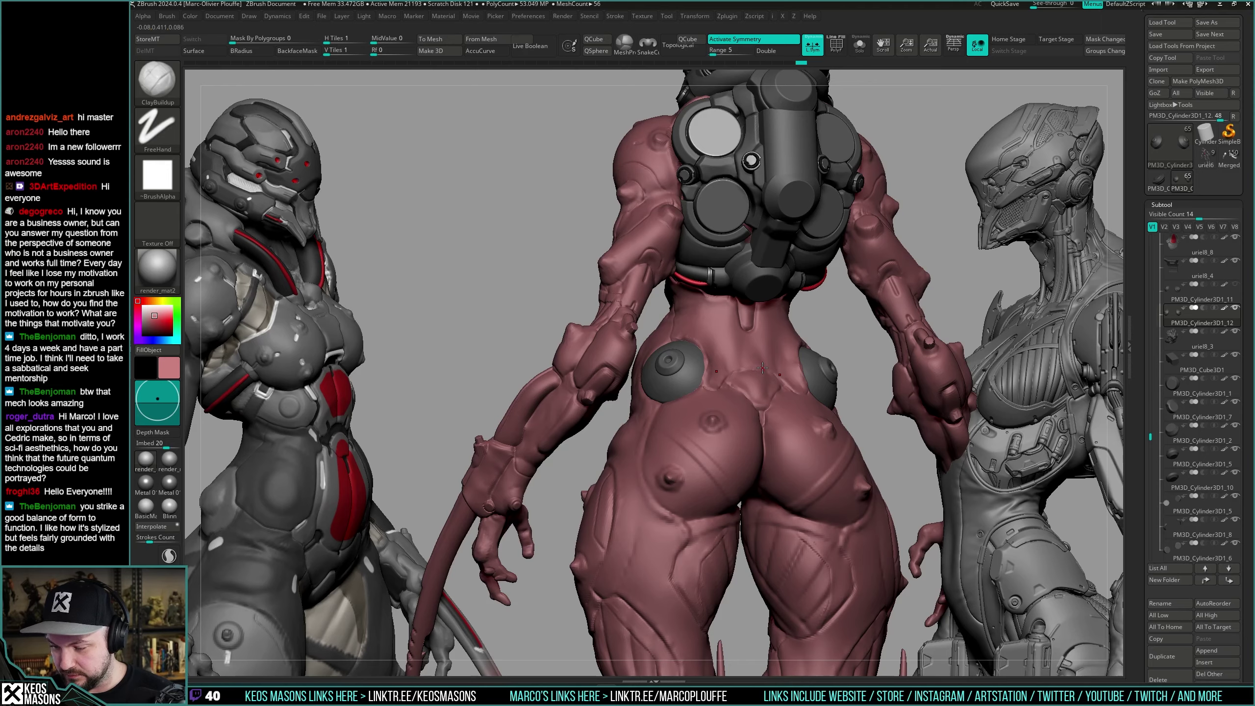
Select the uriel7 body at the lower back and isolate it.
right_drag(762, 368, 826, 296)
right_drag(735, 364, 693, 300)
alt+click(712, 342)
key(space)
key(alt+shift+s)
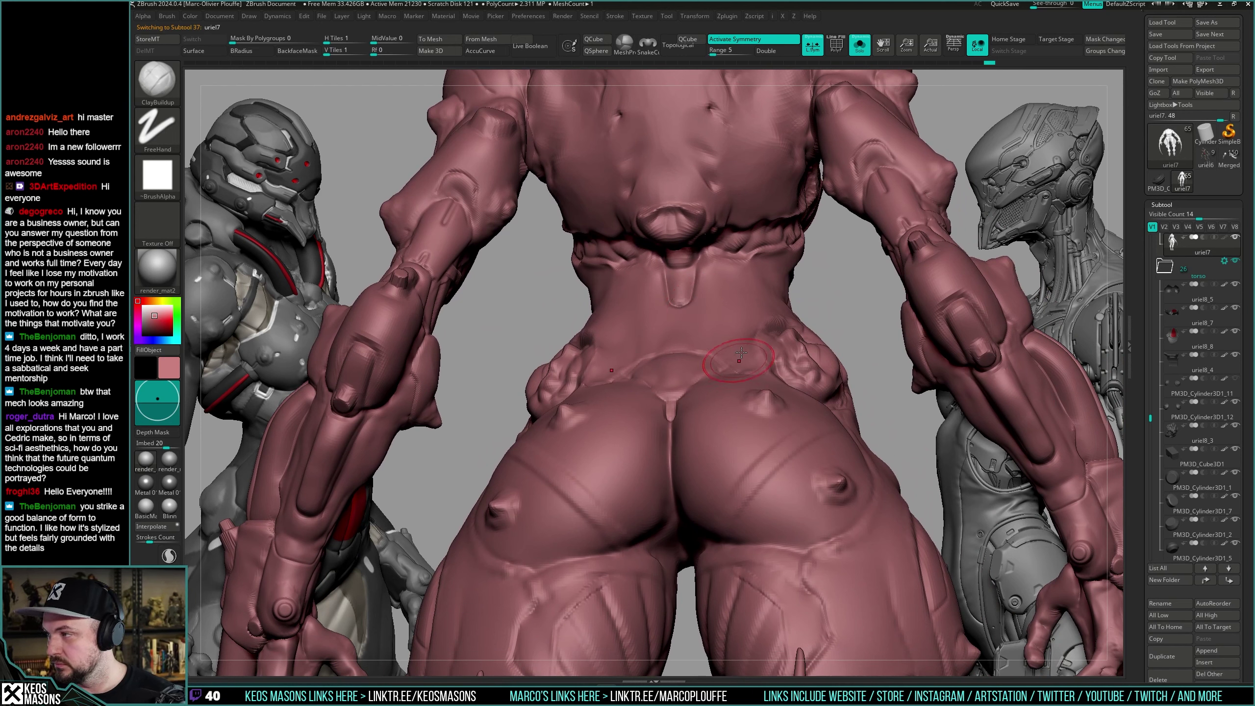
Paint a mask over the centre of the lower back, from the spine groove down over the sacral plate.
ctrl+drag(681, 272, 679, 298)
right_drag(683, 295, 679, 341)
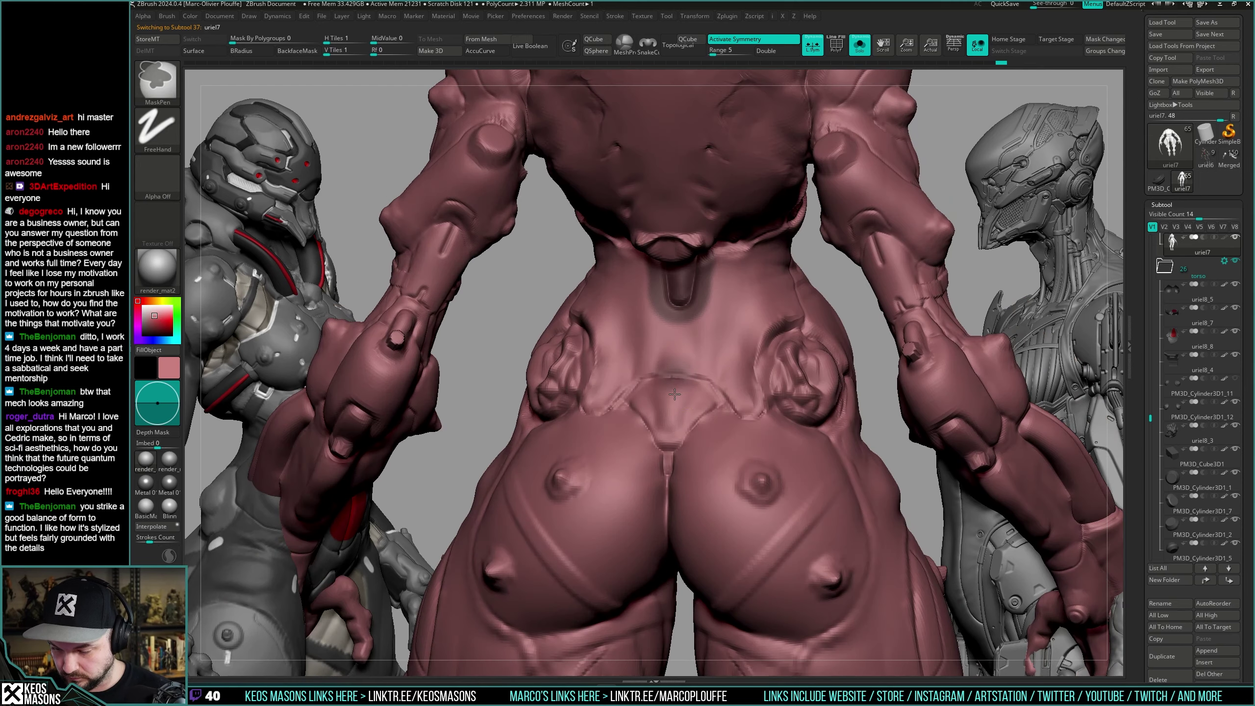
mouse_move(673, 392)
ctrl+mouse_down()
mouse_move(670, 437)
mouse_move(680, 345)
ctrl+mouse_up()
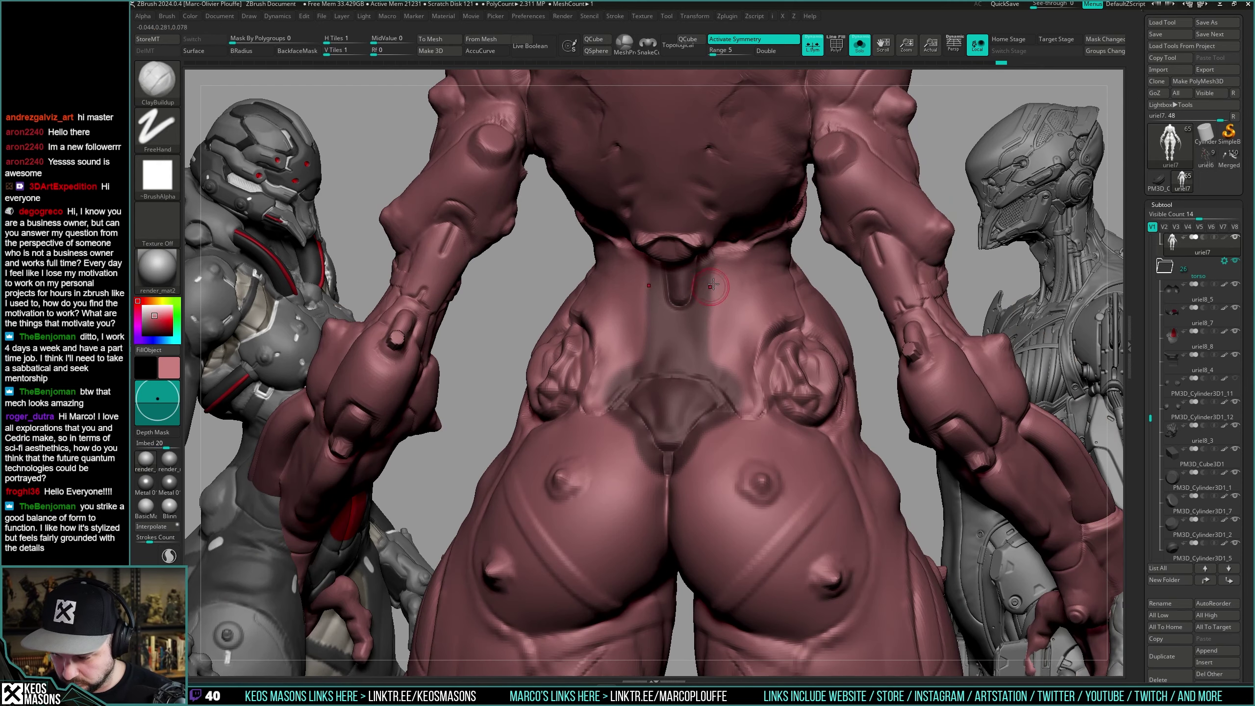
mouse_move(707, 262)
ctrl+mouse_down()
mouse_move(706, 372)
mouse_move(731, 390)
ctrl+mouse_up()
right_drag(733, 415, 725, 376)
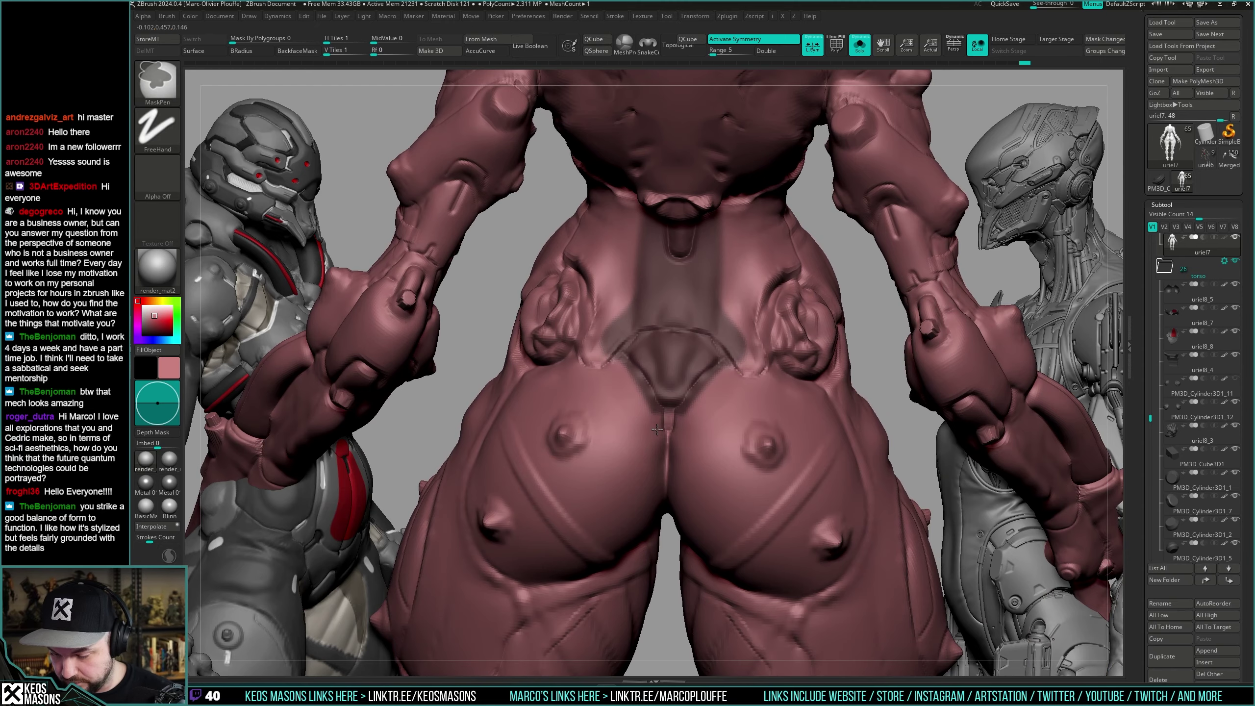
mouse_move(697, 423)
ctrl+right_down()
mouse_move(732, 351)
mouse_move(749, 399)
ctrl+right_up()
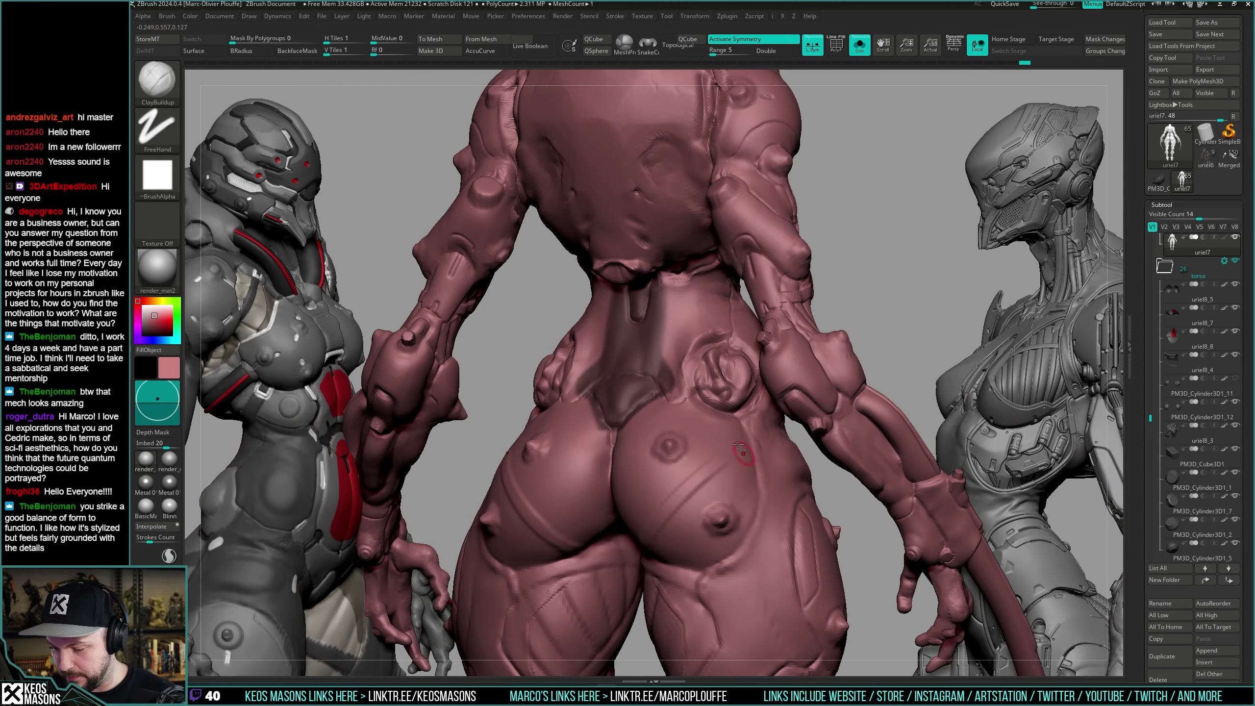
right_drag(738, 446, 741, 407)
Duplicate the masked uriel7 body and move the copy into the torso folder below PM3D_Cylinder3D1_12.
click(1168, 655)
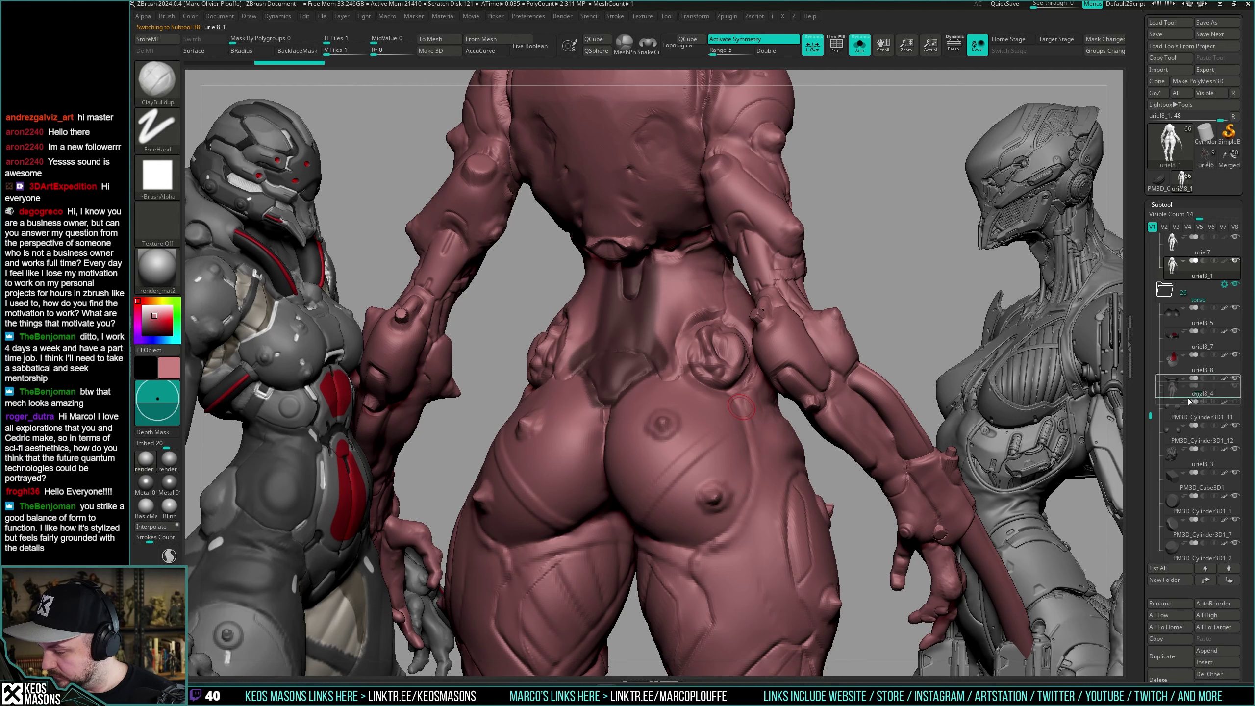
drag(1184, 420, 1184, 433)
click(1174, 387)
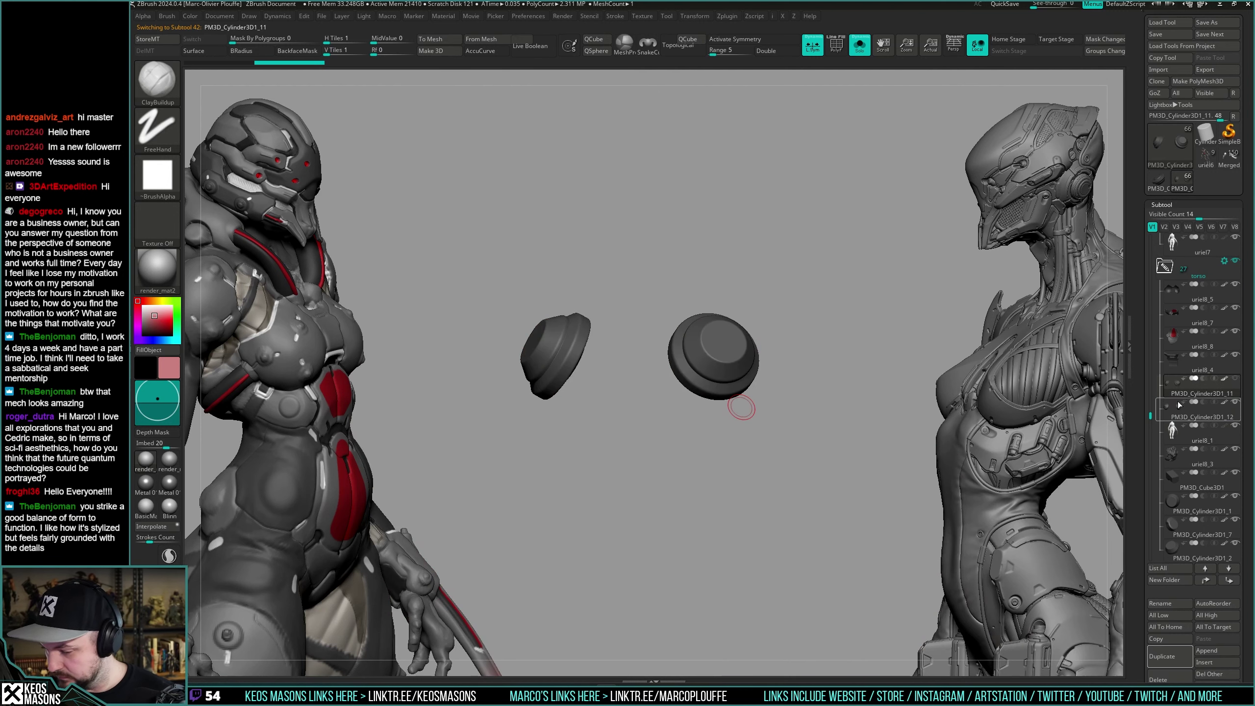
Delete the PM3D_Cylinder3D1_11 subtool and show the PM3D_Cylinder3D1_12 hip domes as unsmoothed low-poly meshes.
click(1158, 680)
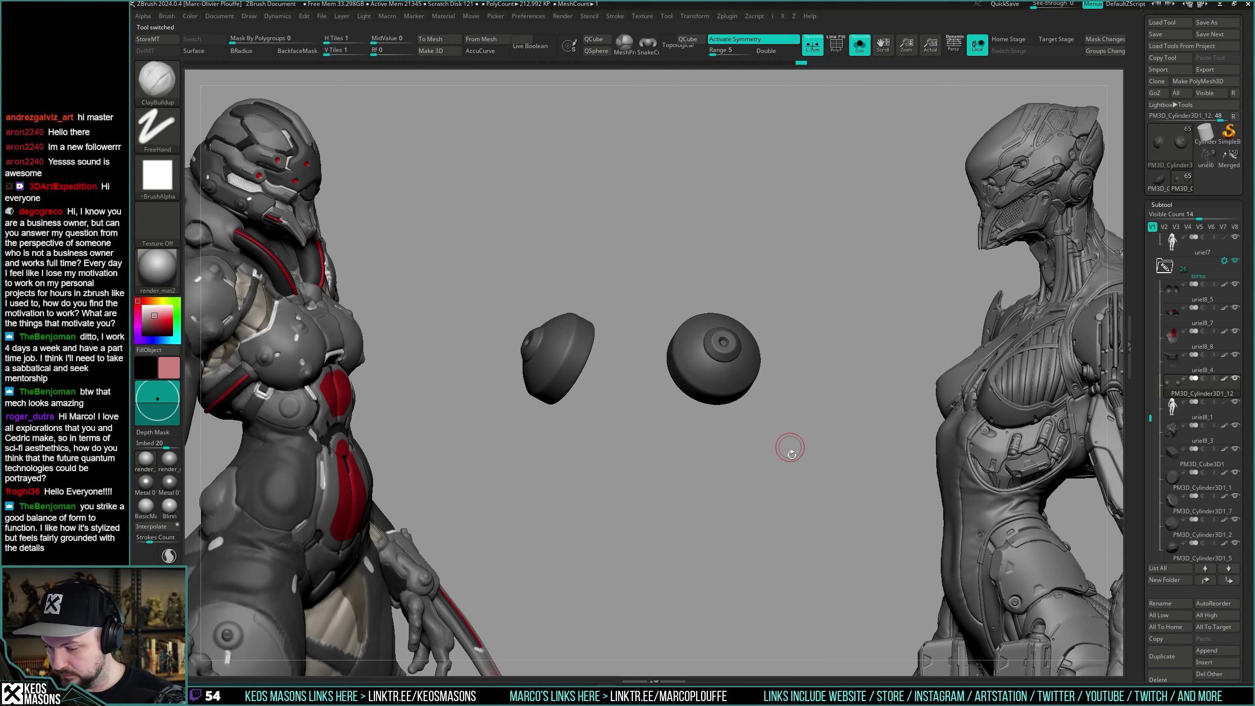
click(1175, 408)
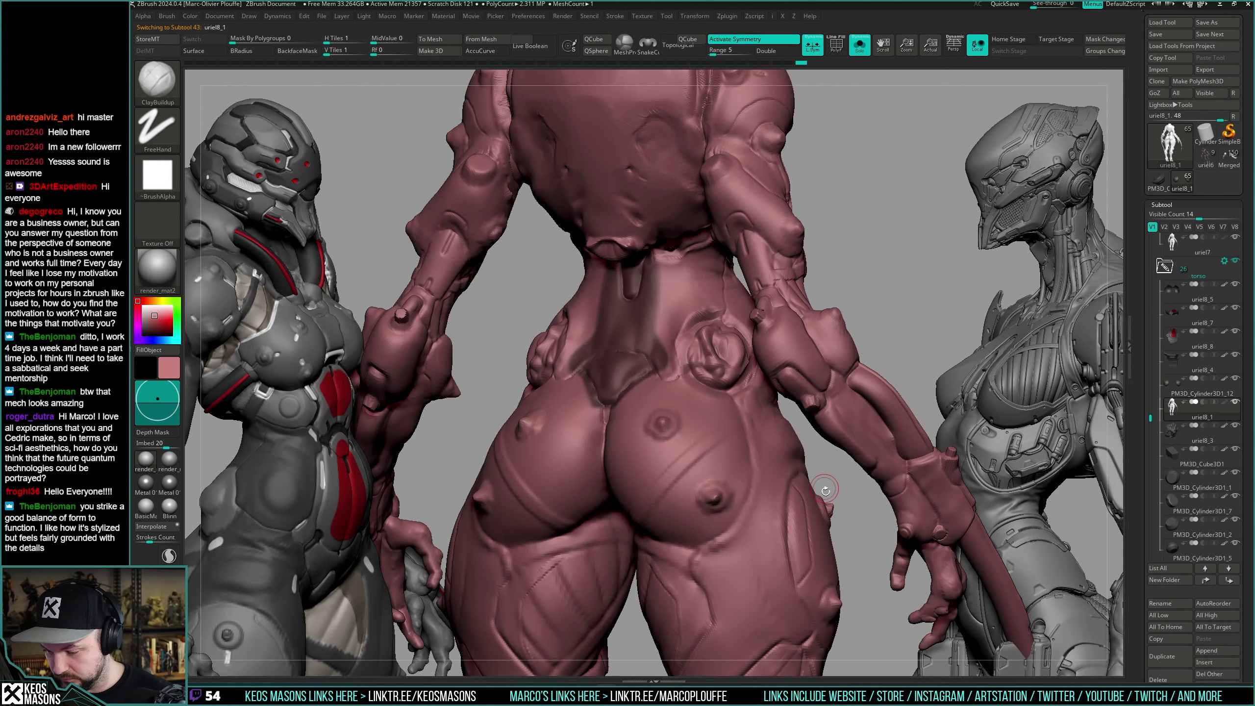
click(1177, 387)
key(shift+f)
ctrl+right_drag(796, 396, 757, 388)
key(shift+d)
key(shift+d)
key(shift+d)
key(shift+f)
key(shift+f)
right_drag(791, 346, 811, 366)
key(shift+f)
Select the ZModeler brush, set its edge action to Crease with Edge as the target, and display the polyframe.
key(b)
key(z)
key(m)
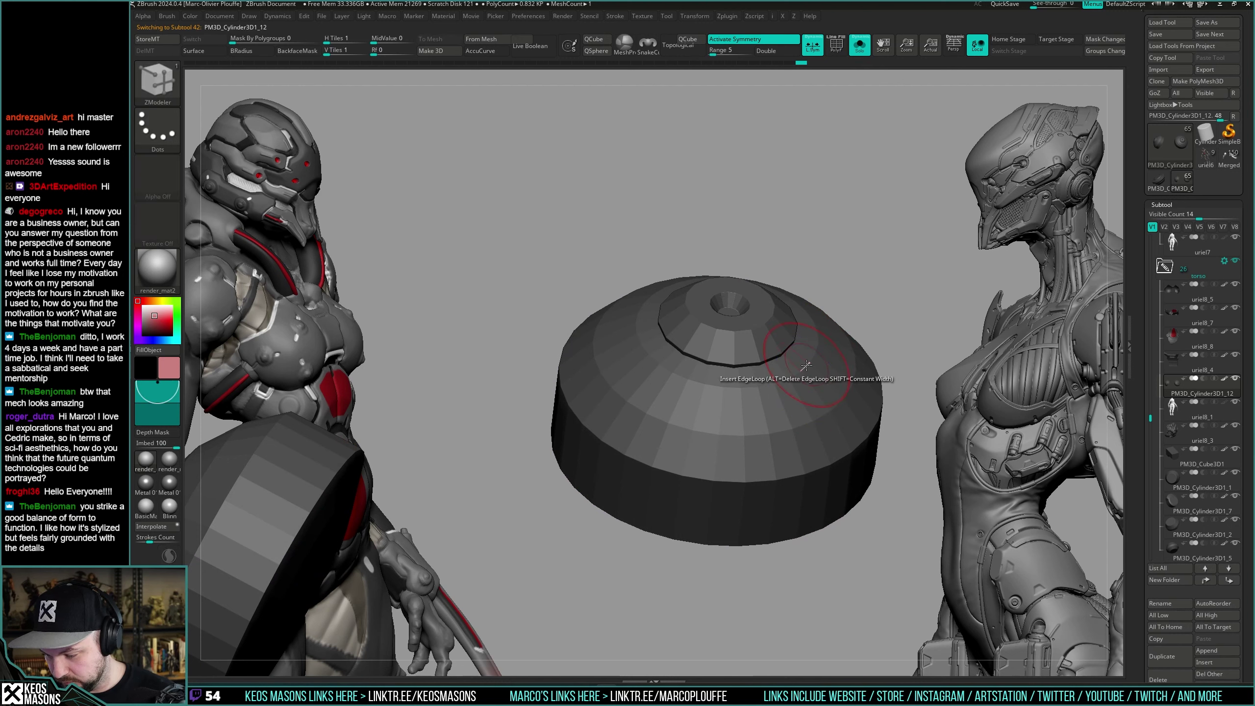
key(space)
click(684, 410)
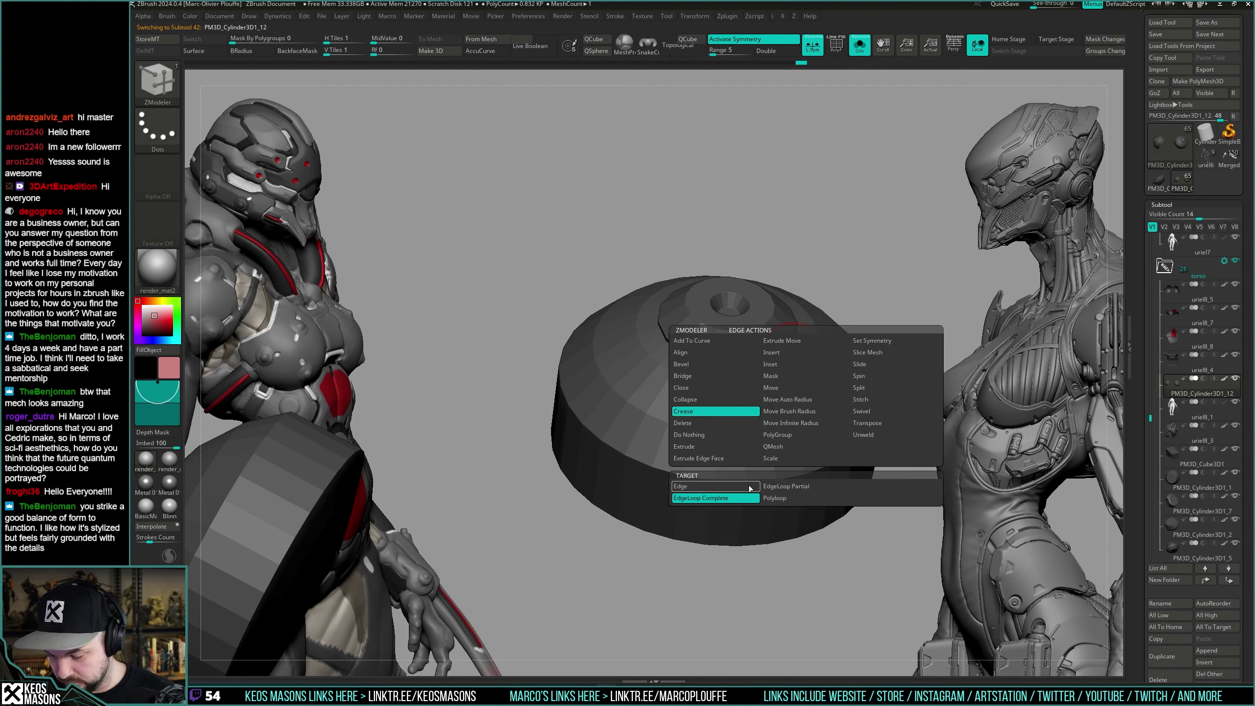
click(702, 486)
key(shift+f)
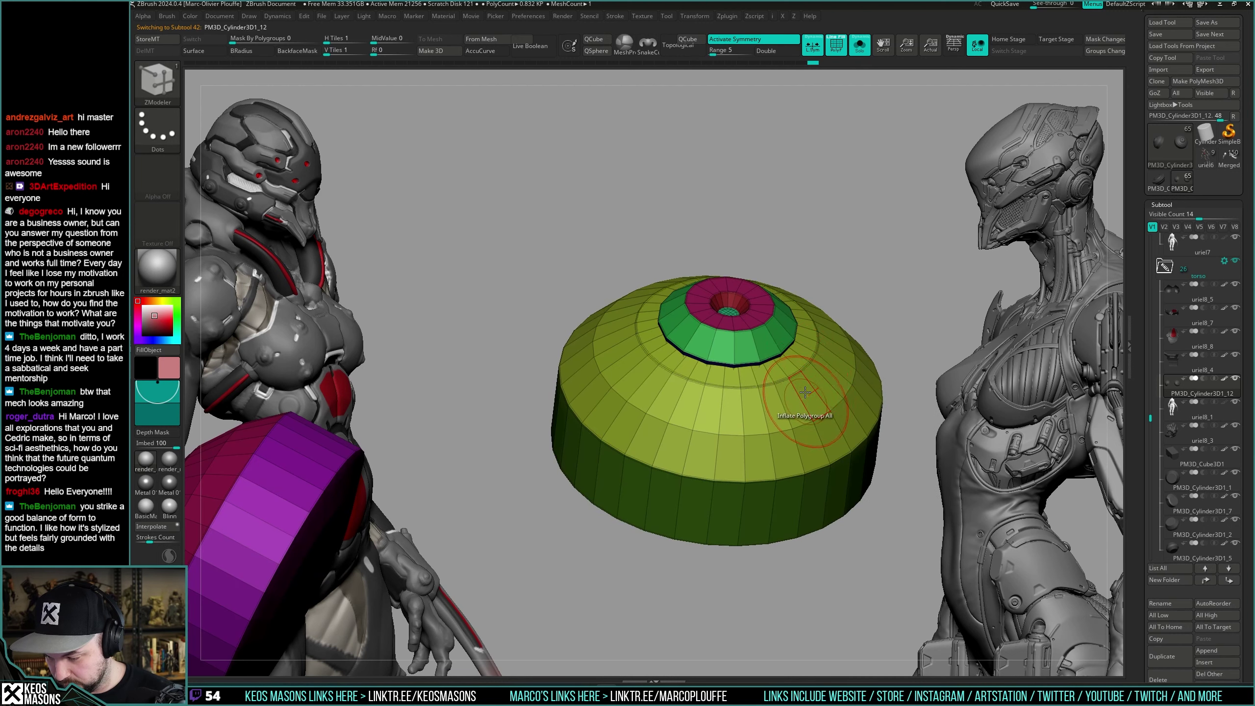
right_drag(806, 392, 803, 409)
ctrl+shift+click(802, 341)
right_drag(800, 344, 800, 361)
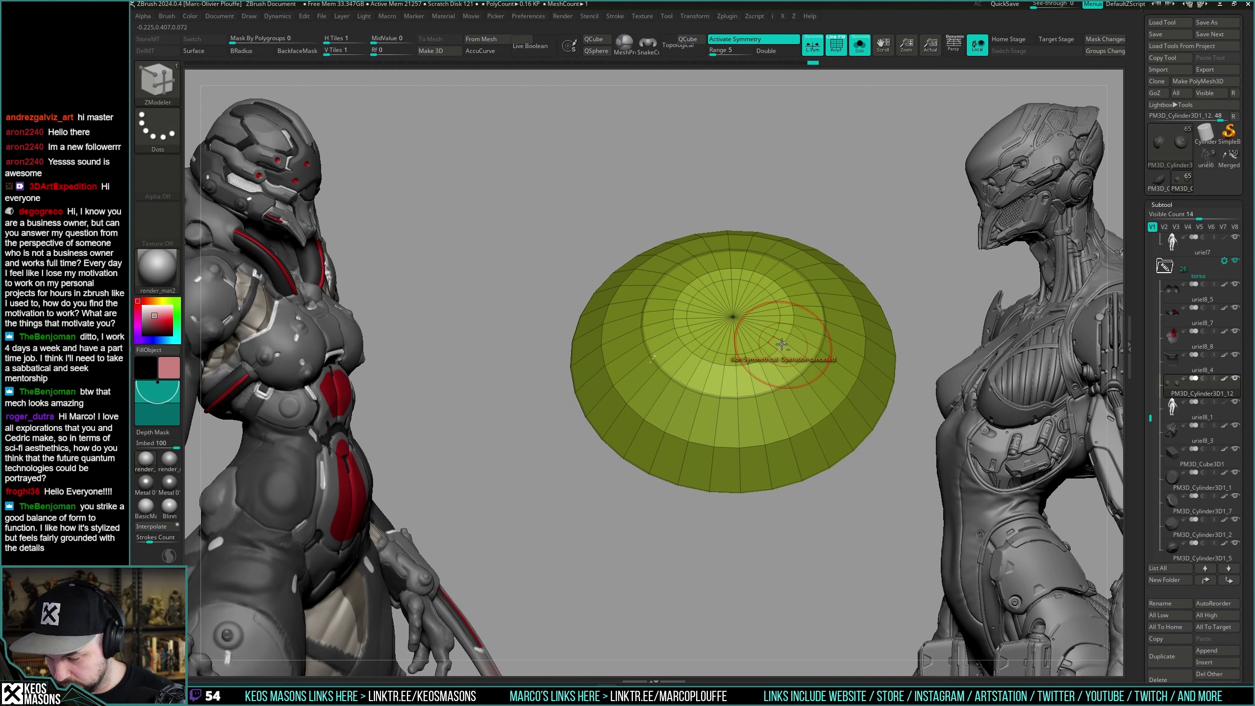
key(space)
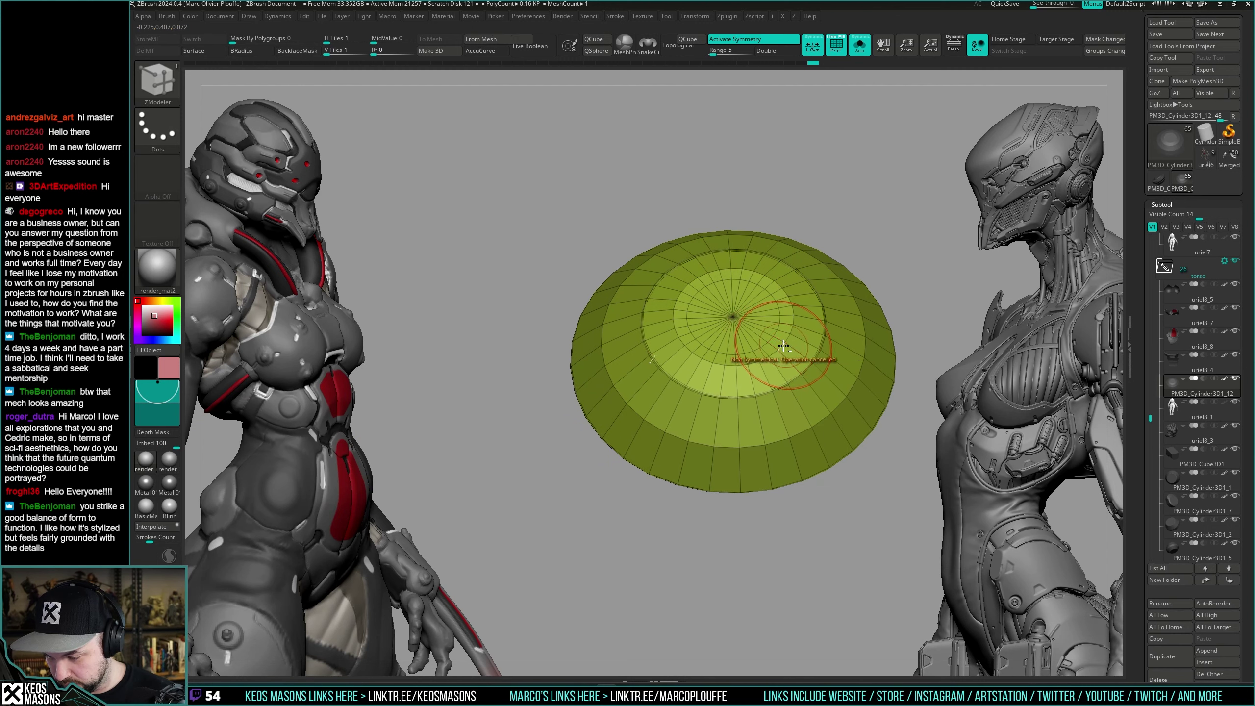
key(ctrl+shift+z)
drag(878, 308, 857, 332)
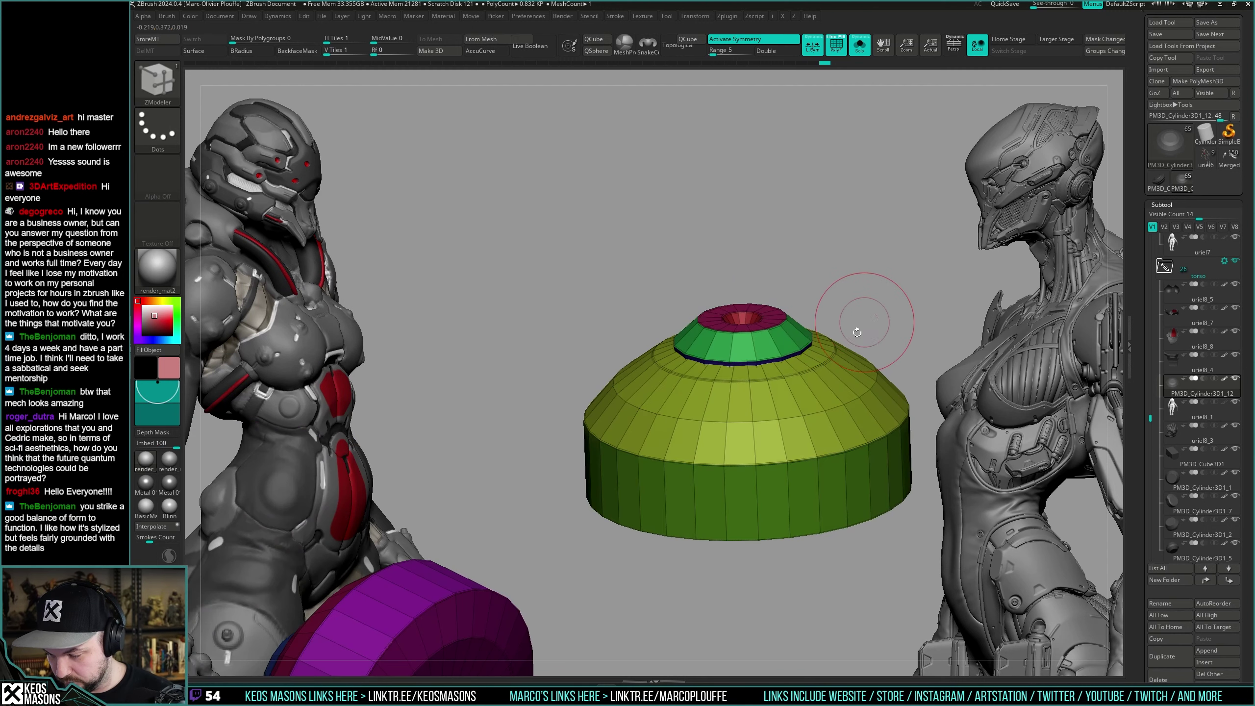
Try to edit the edge loops around the centre of the isolated single dome's cap.
ctrl+shift+click(797, 378)
drag(878, 254, 878, 297)
key(ctrl+shift+a)
key(Delete)
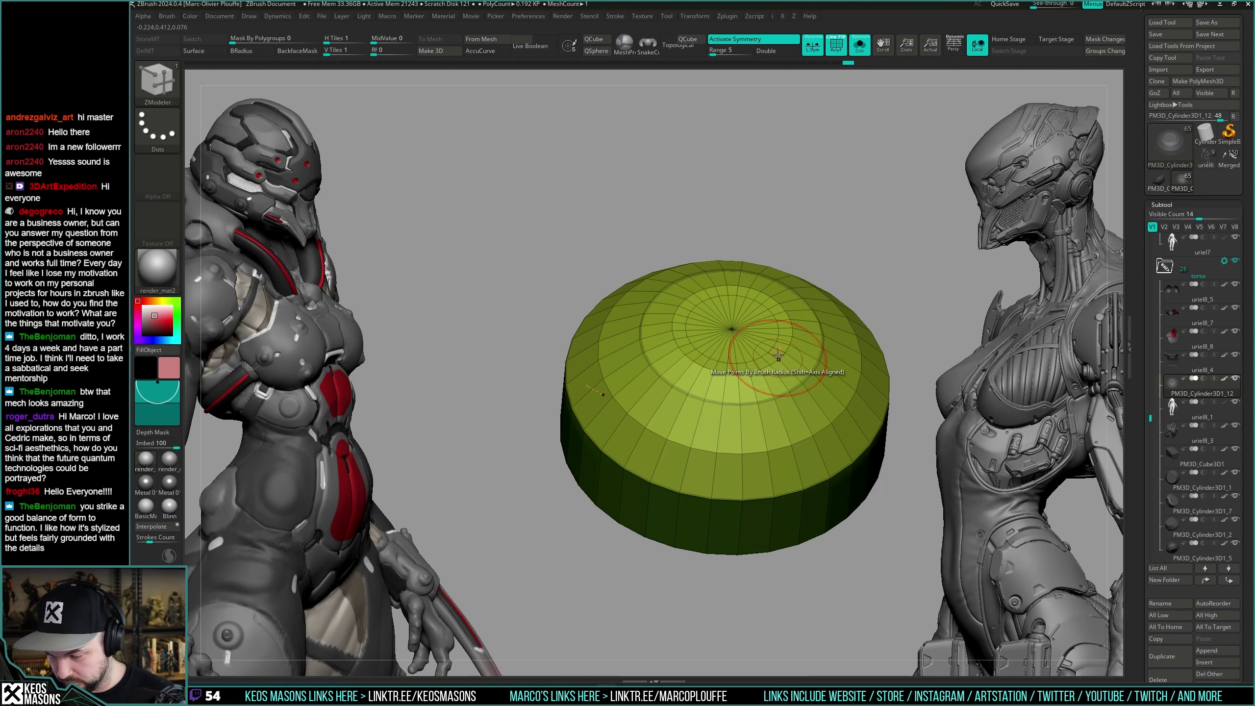
key(ctrl+z)
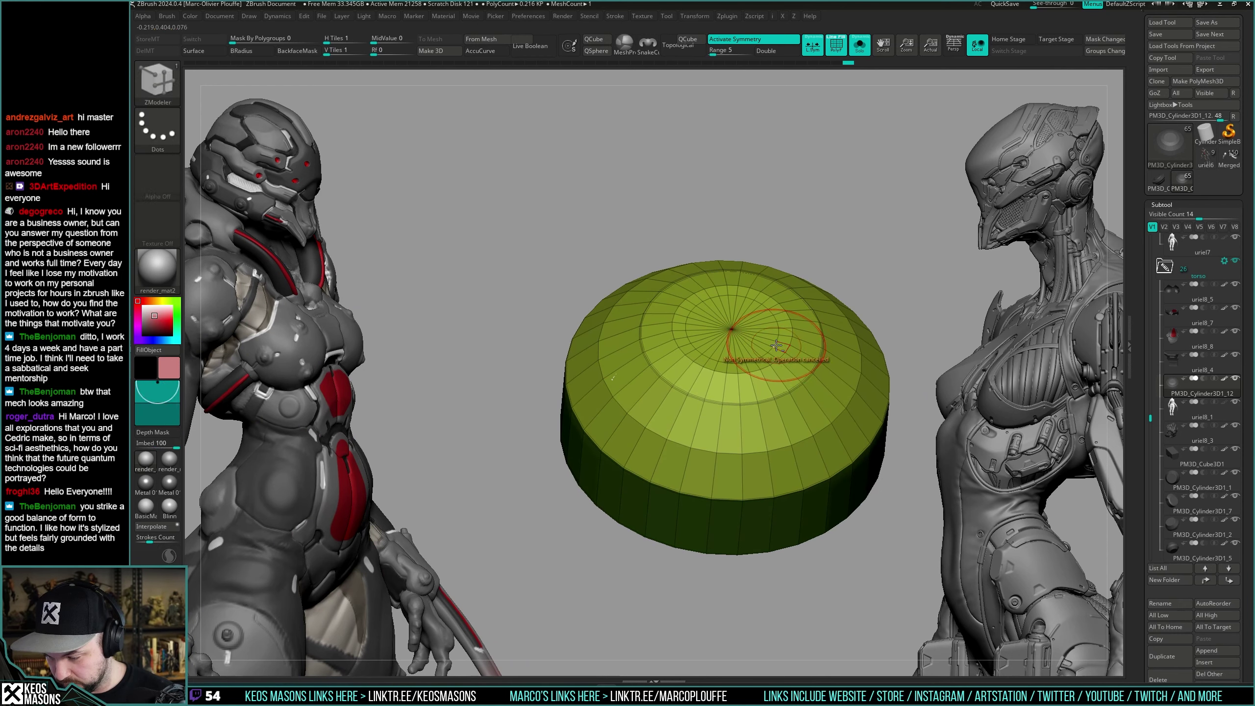
right_drag(786, 349, 793, 396)
alt+click(788, 346)
key(ctrl+z)
right_drag(913, 329, 920, 292)
mouse_move(801, 342)
right_down()
mouse_move(792, 360)
mouse_move(797, 348)
right_up()
key(ctrl+shift+z)
key(ctrl+shift+z)
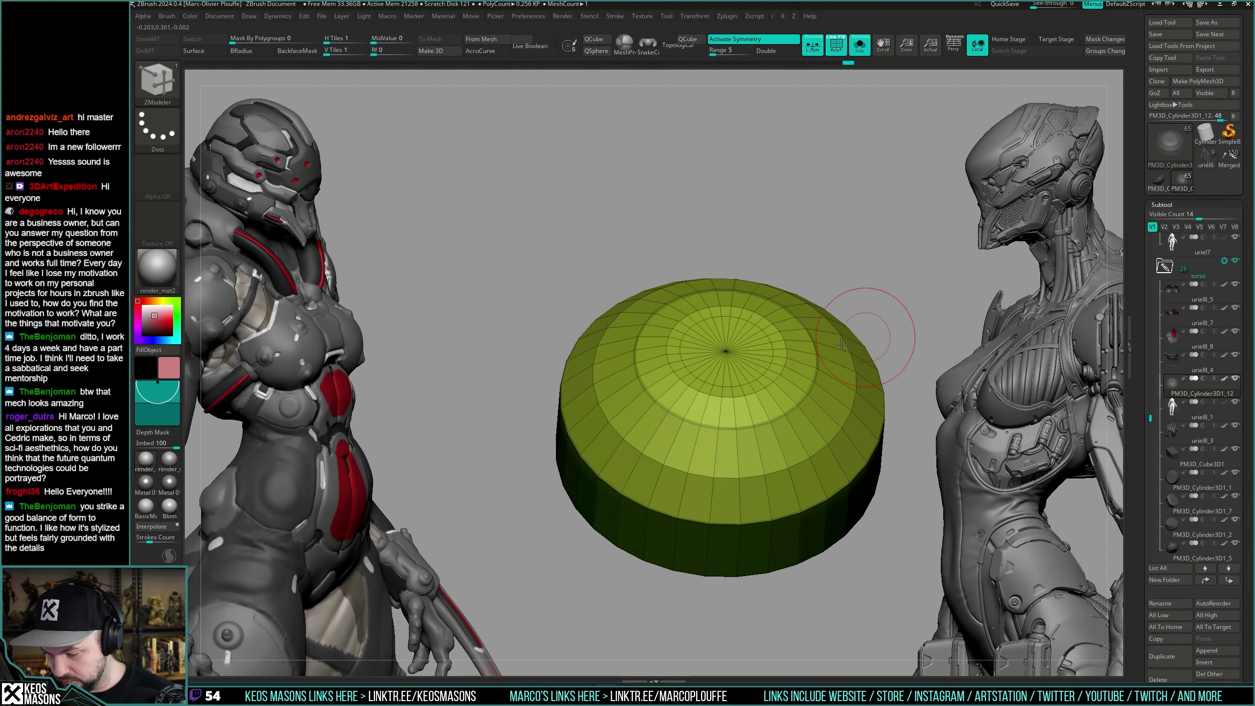
key(ctrl+shift+z)
key(ctrl+shift+z)
key(ctrl+shift+z)
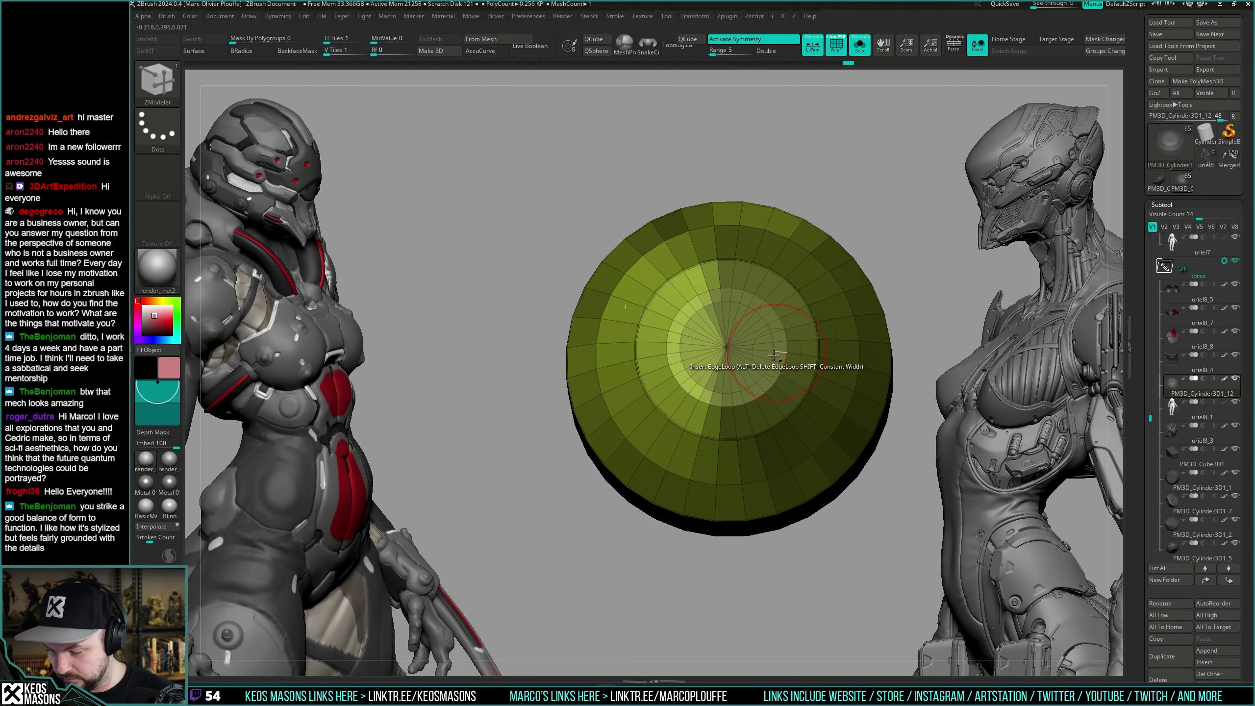
ctrl+drag(901, 297, 911, 326)
ctrl+right_drag(911, 326, 820, 289)
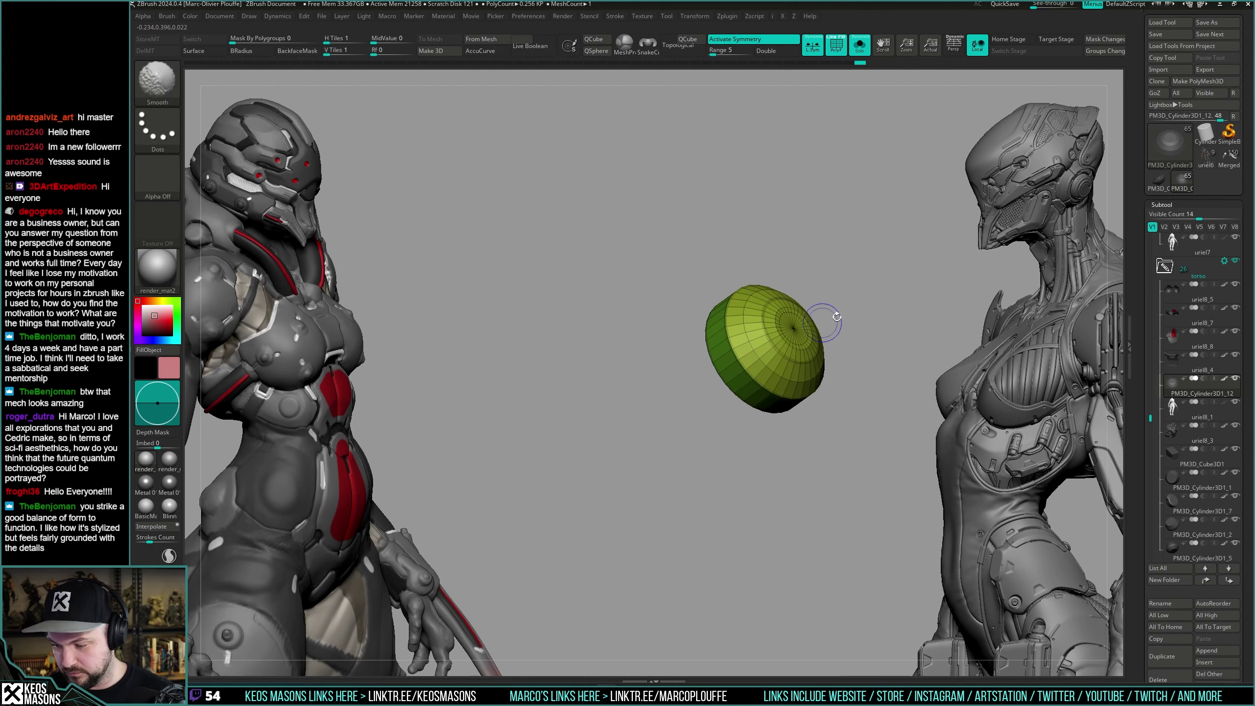
Unhide the rest of the dome and mirror it to the opposite hip.
ctrl+shift+click(909, 300)
key(i)
click(879, 566)
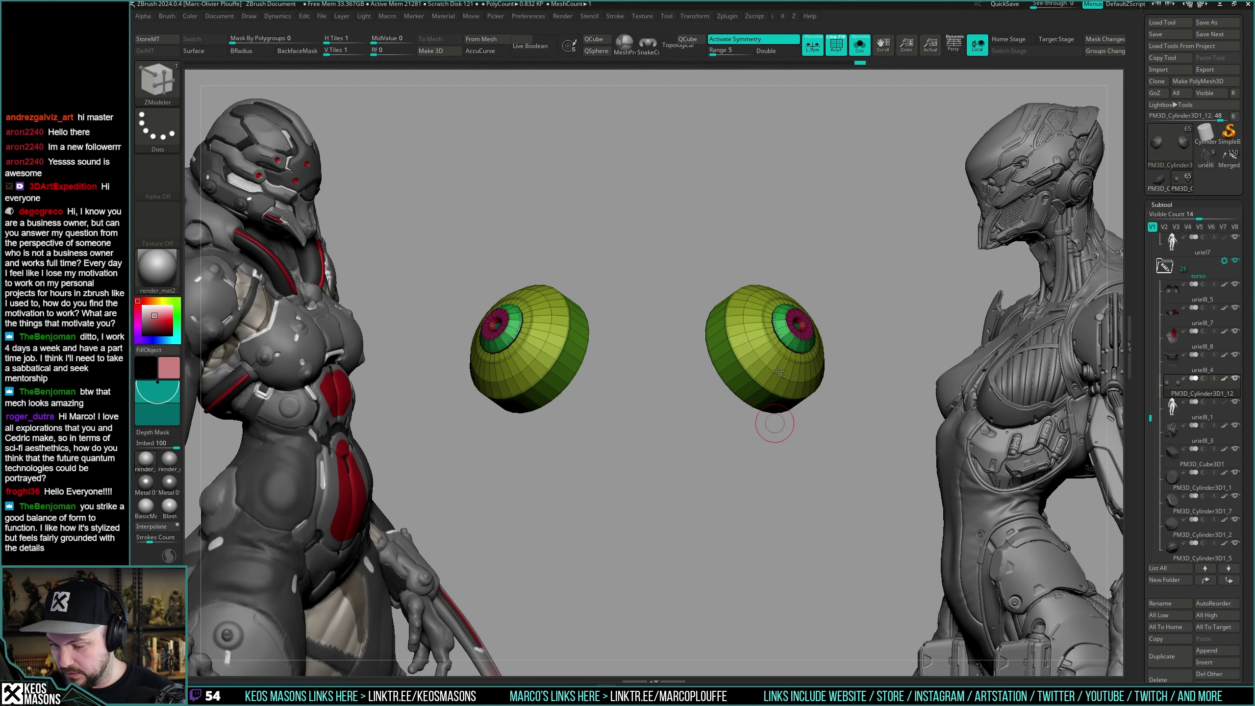
Isolate the main shell polygroup of both hip domes and delete the inner edge loops around the cap centre.
right_drag(776, 428, 791, 356)
ctrl+right_drag(791, 356, 825, 386)
ctrl+shift+click(825, 374)
key(ctrl+shift+z)
key(ctrl+shift+z)
key(ctrl+shift+z)
key(ctrl+shift+z)
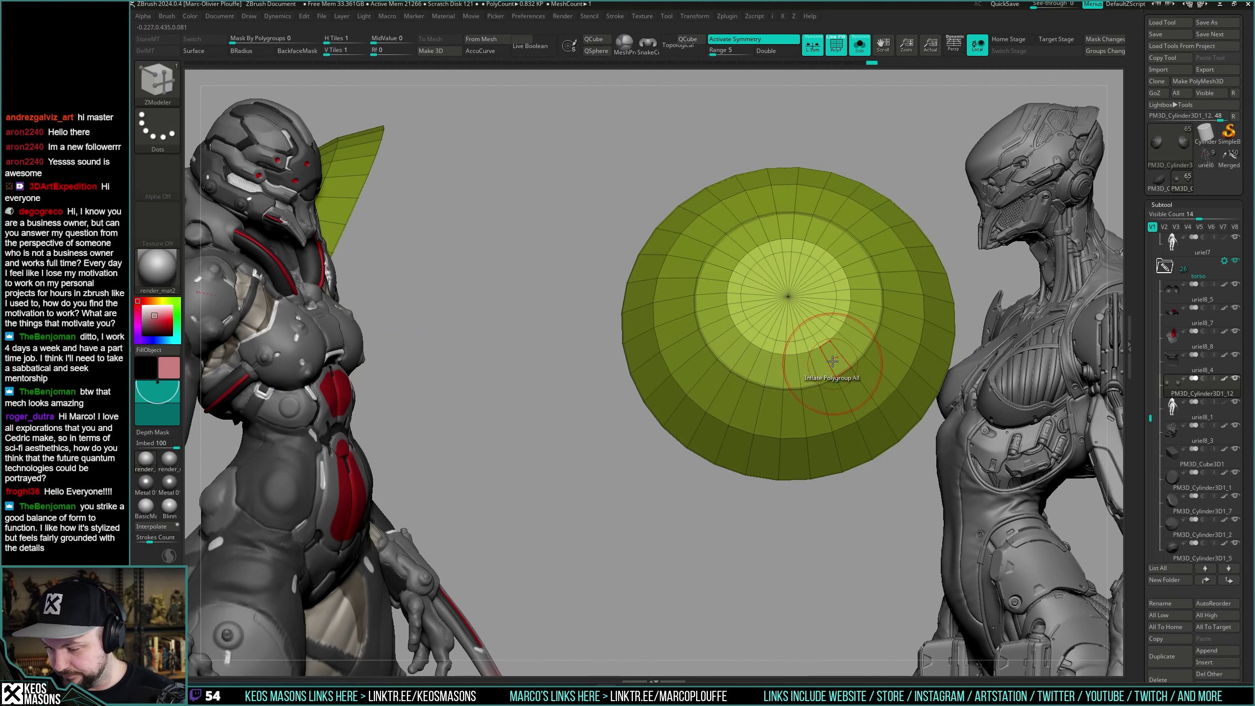
key(ctrl+shift+z)
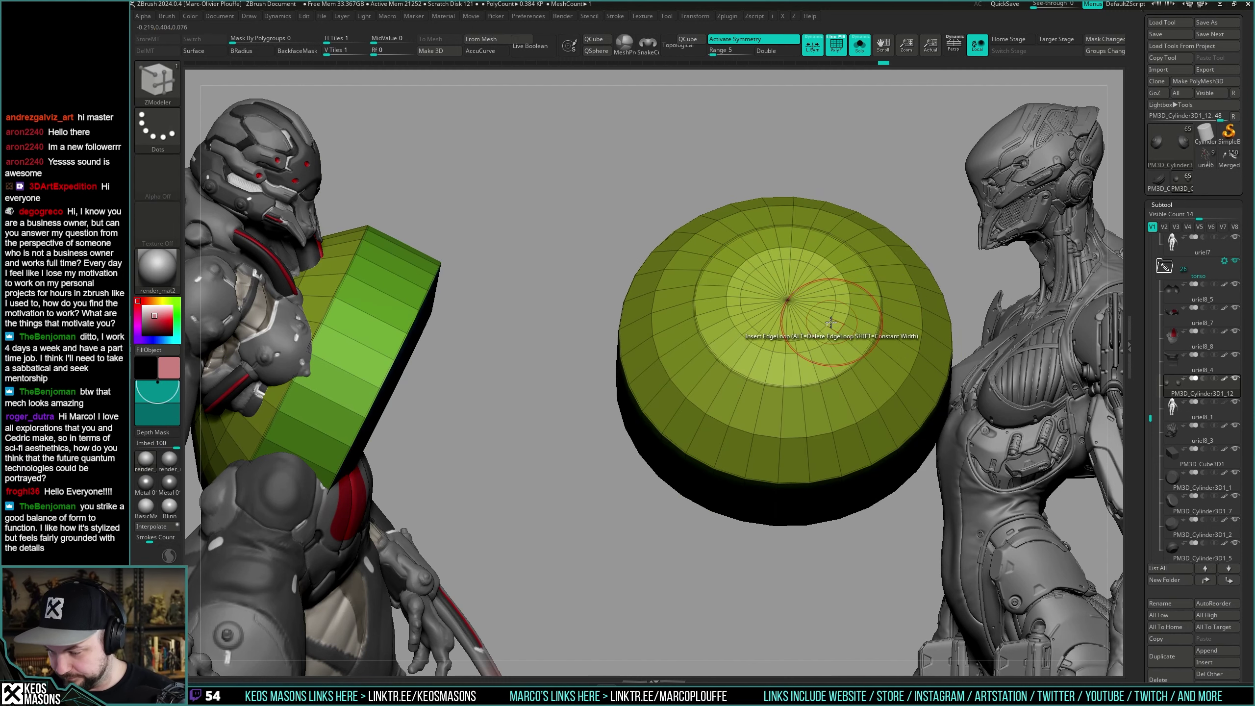
key(shift)
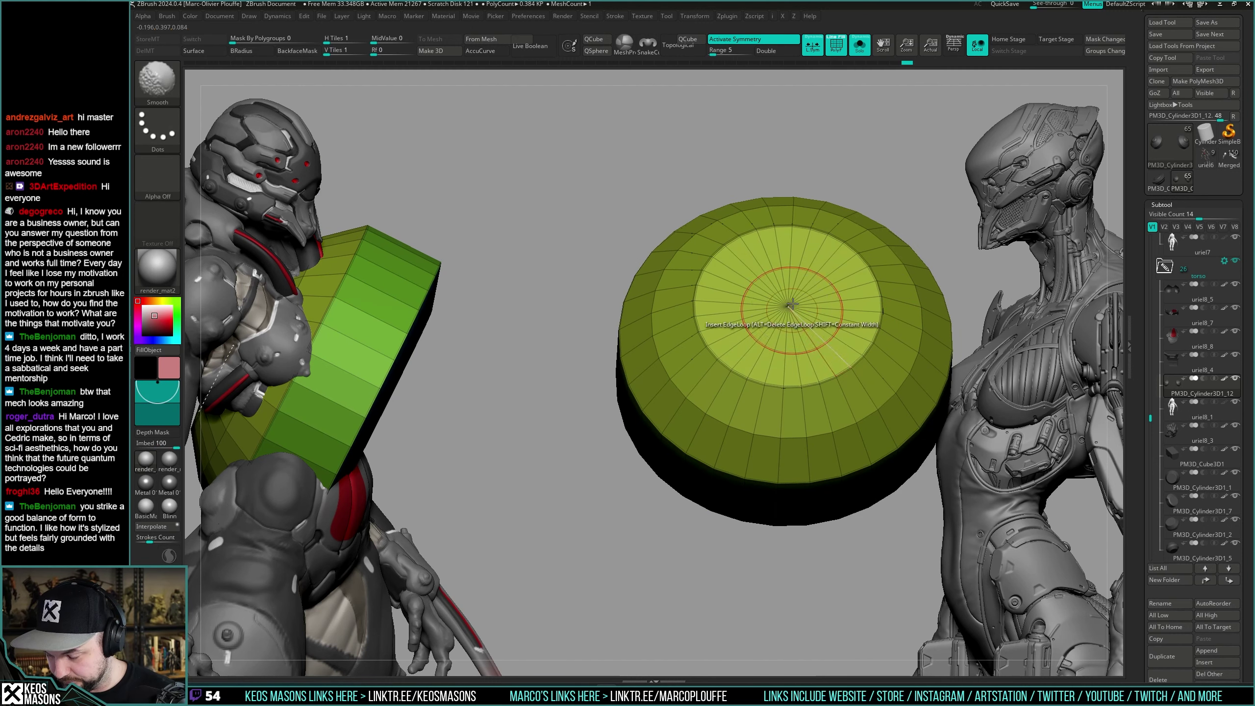
Unhide the complete hip domes, turn their smooth subdivision back on and show the rest of the character.
key(shift+f)
right_drag(792, 304, 925, 278)
ctrl+shift+click(930, 296)
key(d)
right_drag(900, 305, 840, 321)
key(shift+s)
ctrl+right_drag(840, 320, 830, 372)
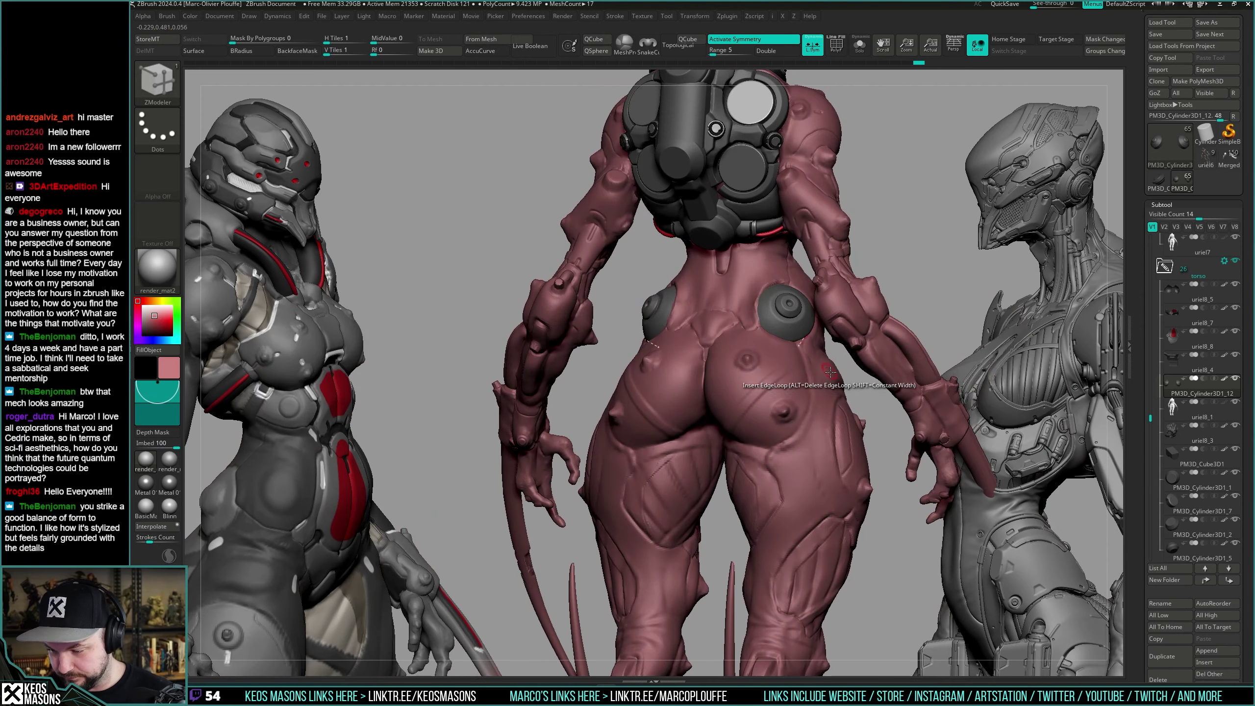
Isolate the hip domes and switch back to the ClayBuildup brush.
drag(829, 410, 839, 384)
key(shift+s)
key(space)
click(837, 378)
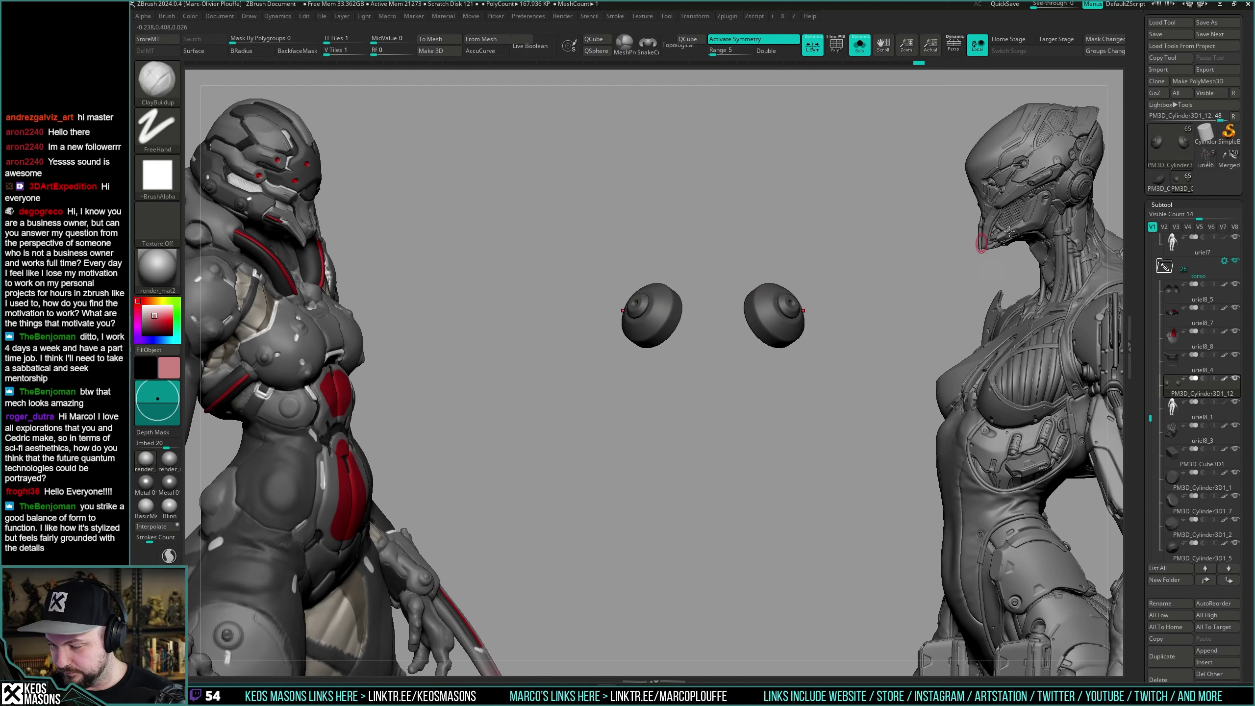
Turn the masked lower-back area of uriel8_1 into its own polygroup and isolate it from the body.
click(1173, 407)
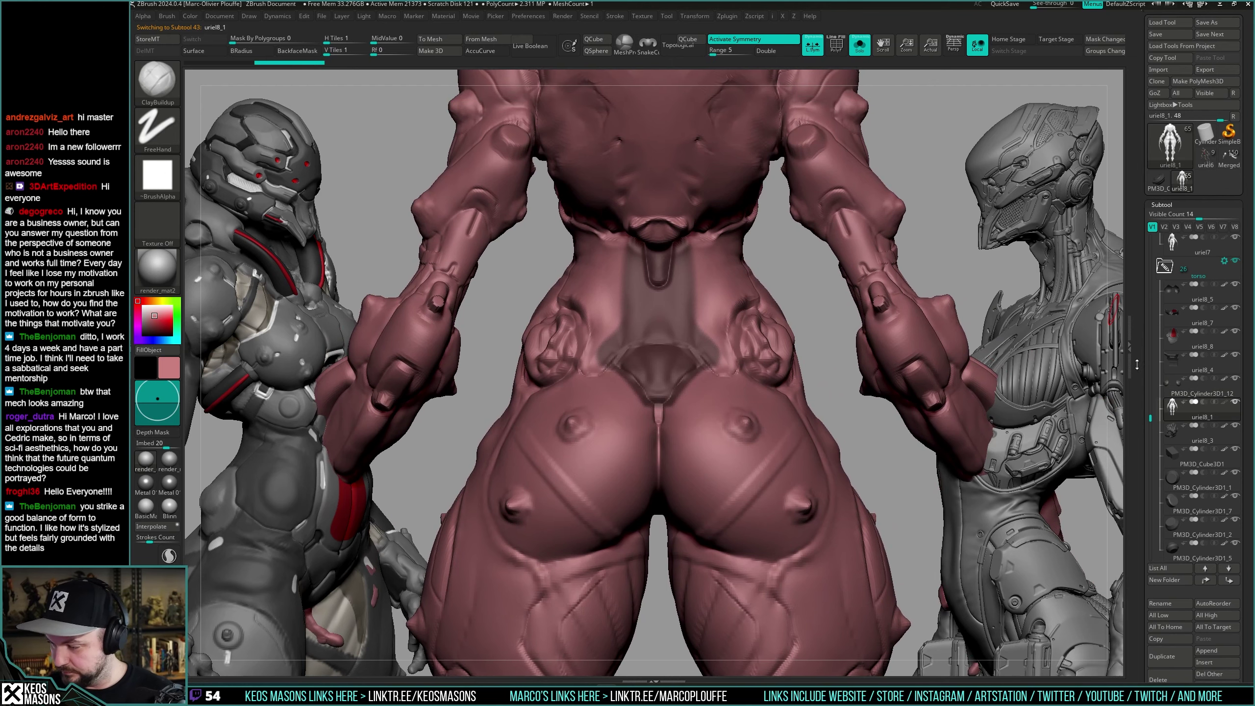
scroll(1137, 364, down, 10)
key(shift+f)
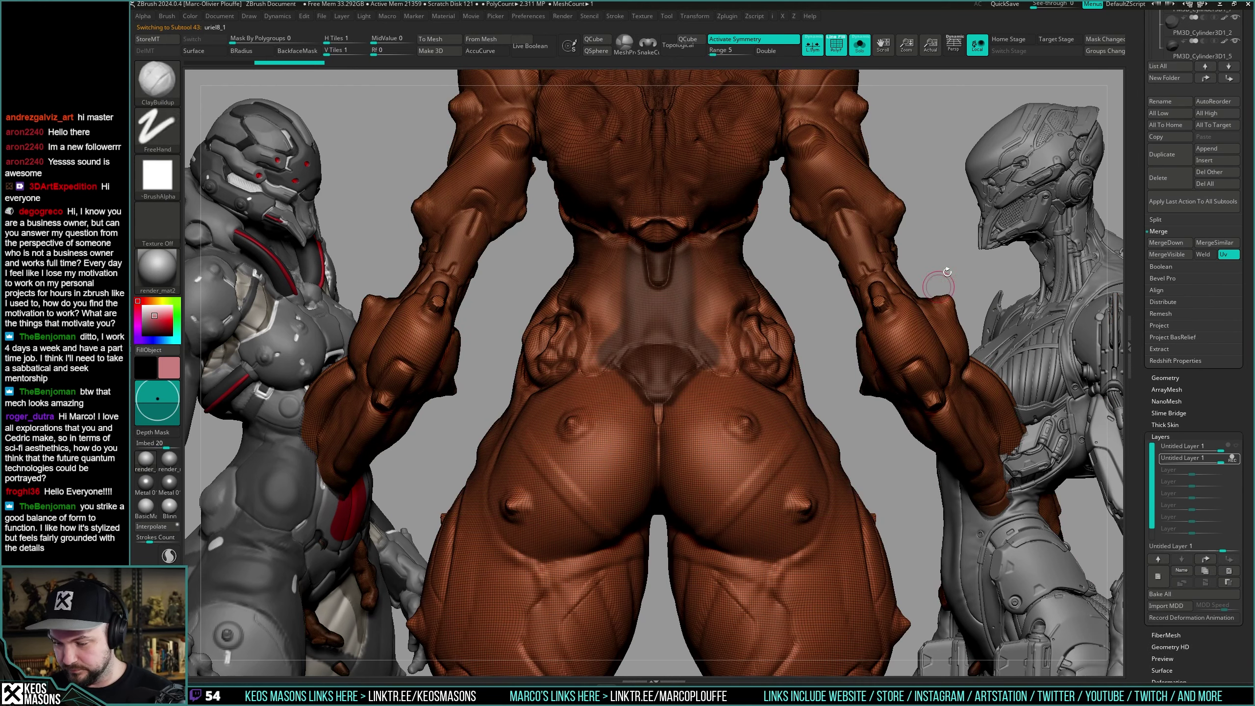
ctrl+drag(916, 407, 896, 417)
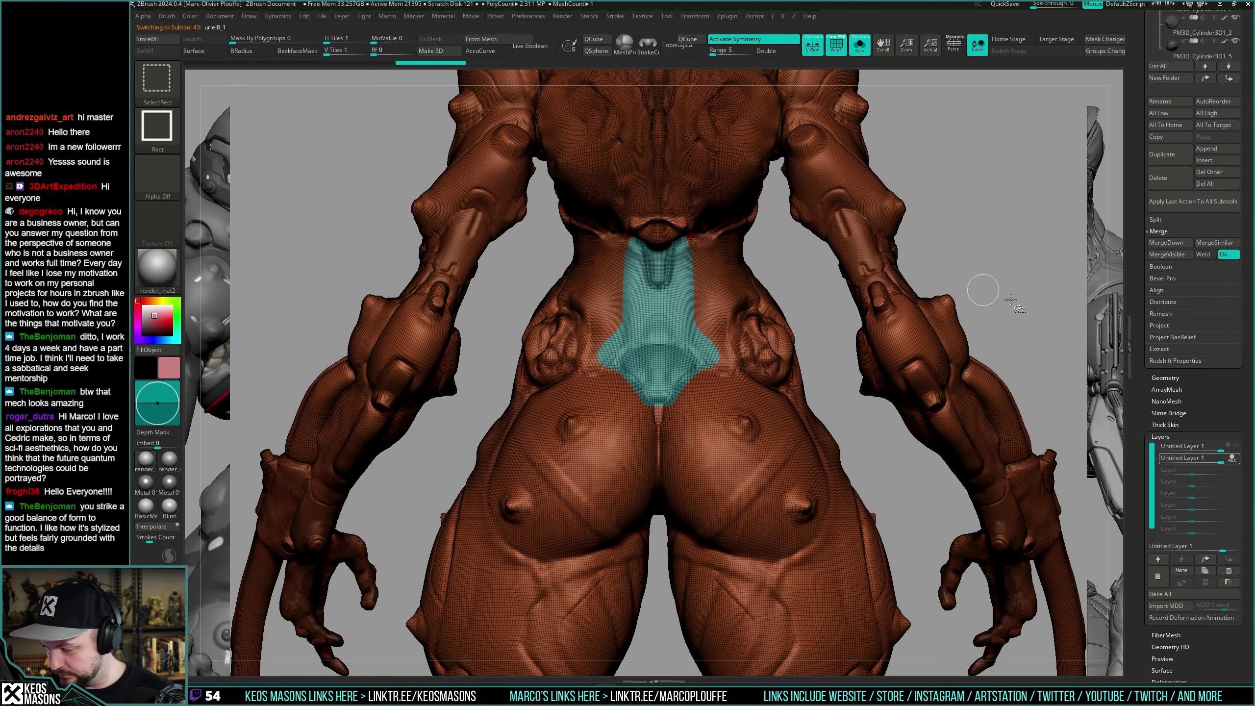
ctrl+shift+click(677, 328)
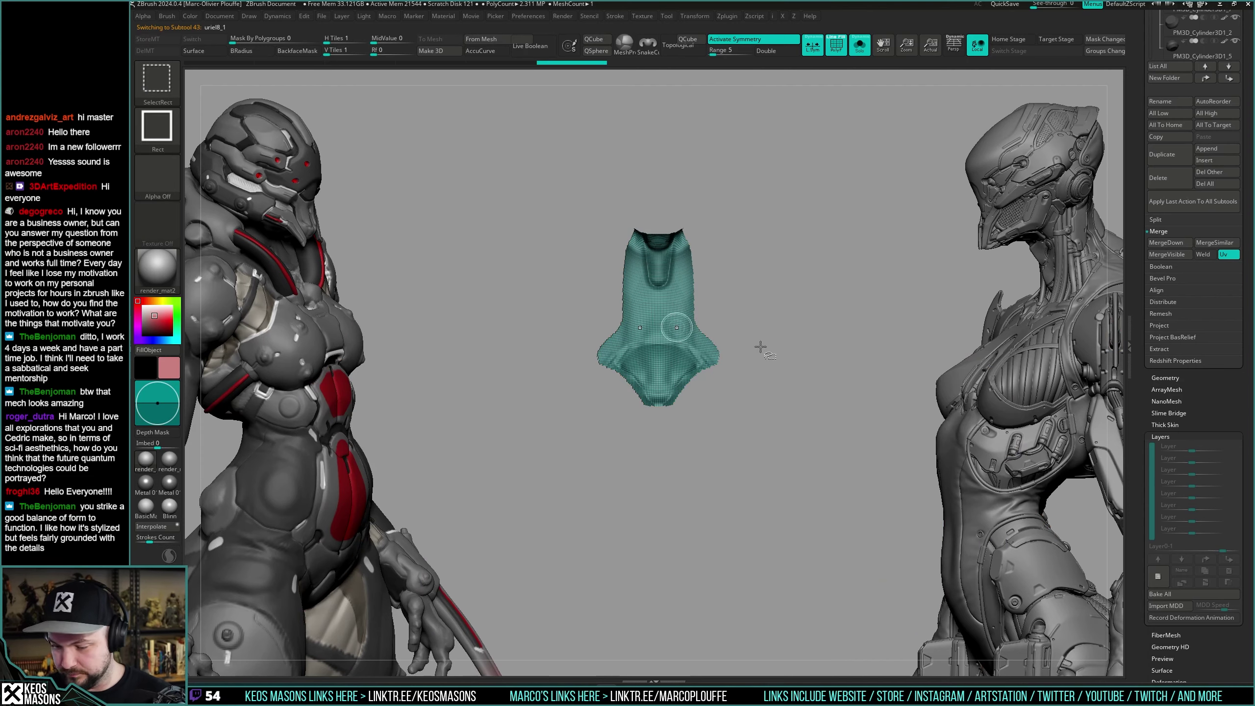
On the uriel7 body, delete the extra second layer, then show the remaining Untitled Layer 1 and set it to record.
drag(1146, 296, 1148, 414)
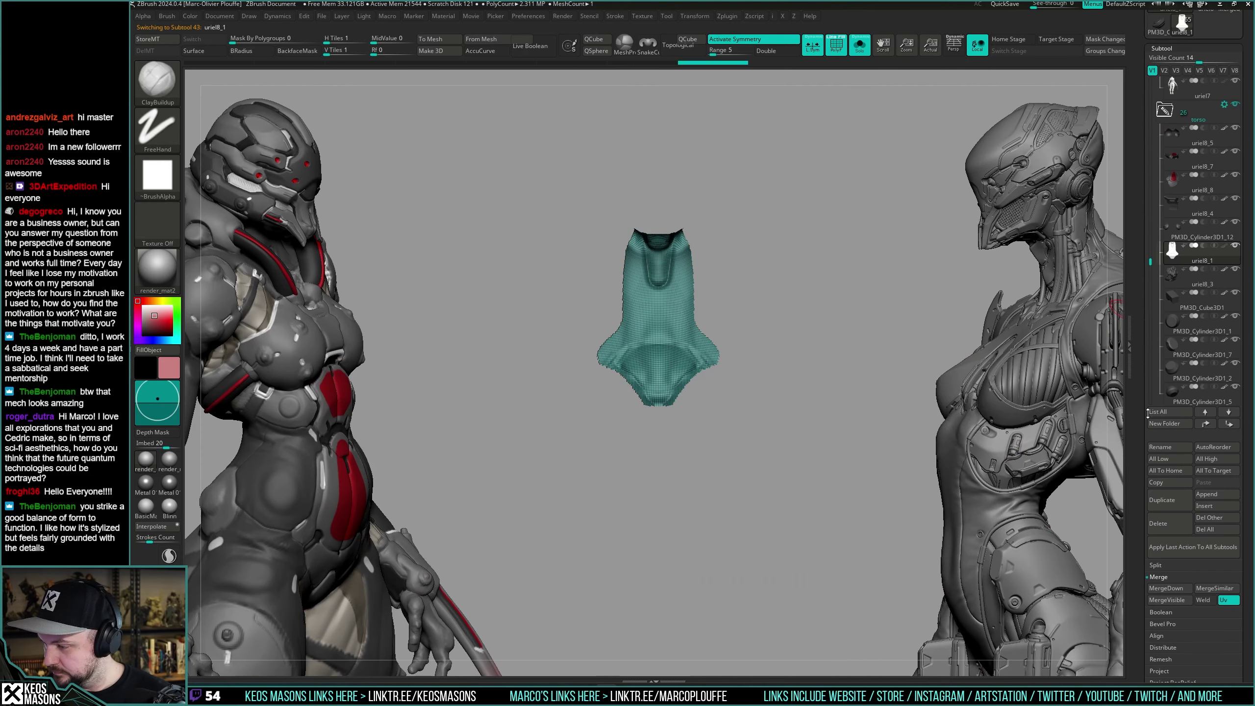
click(1172, 94)
drag(1147, 500, 1147, 112)
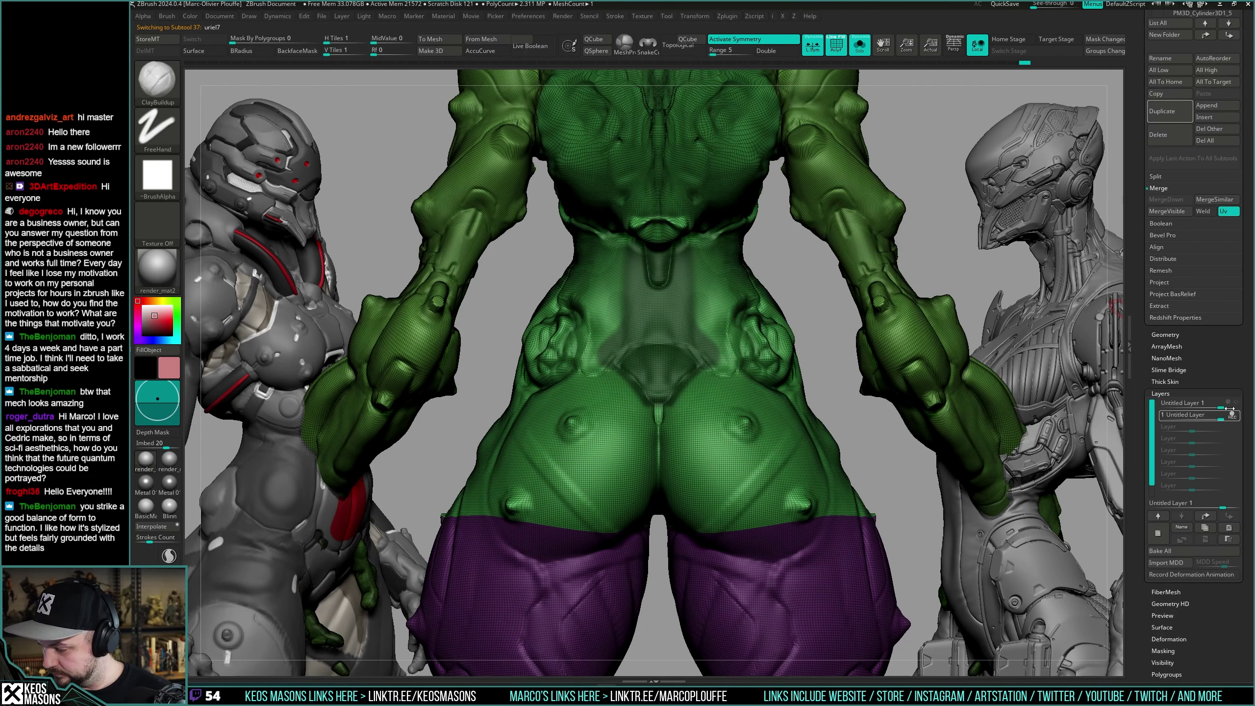
click(1233, 413)
click(1231, 528)
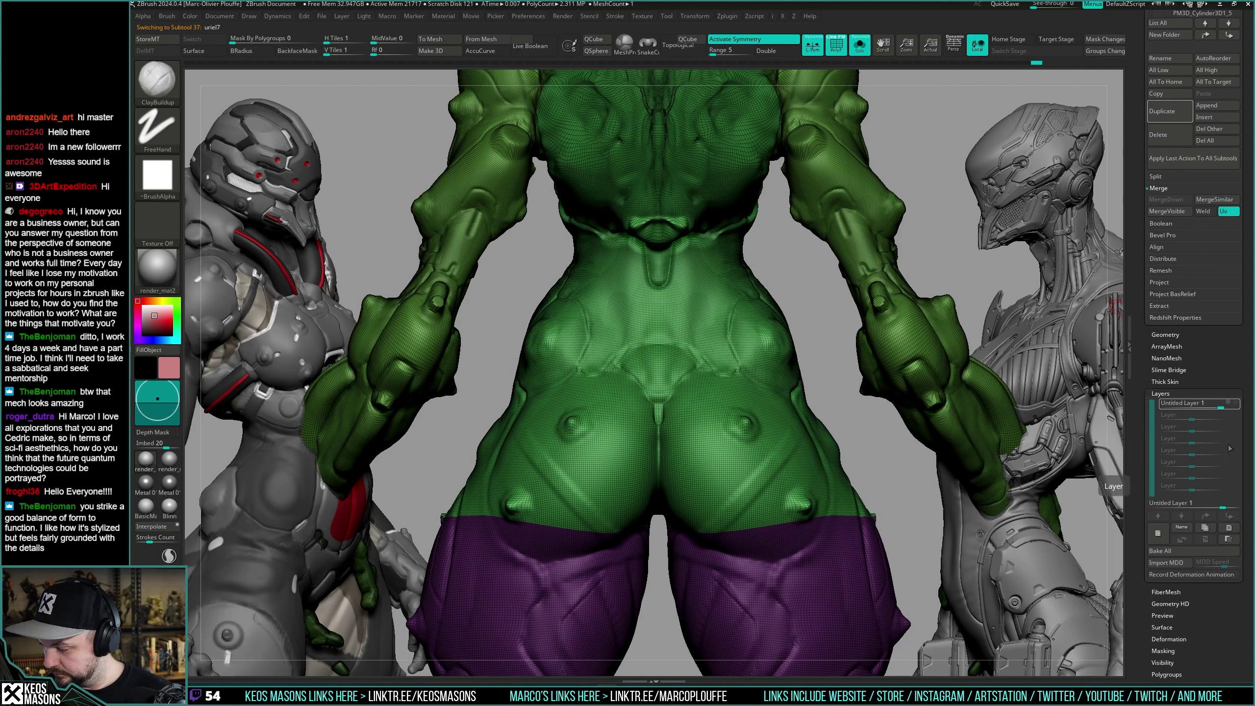
click(1238, 415)
click(1229, 529)
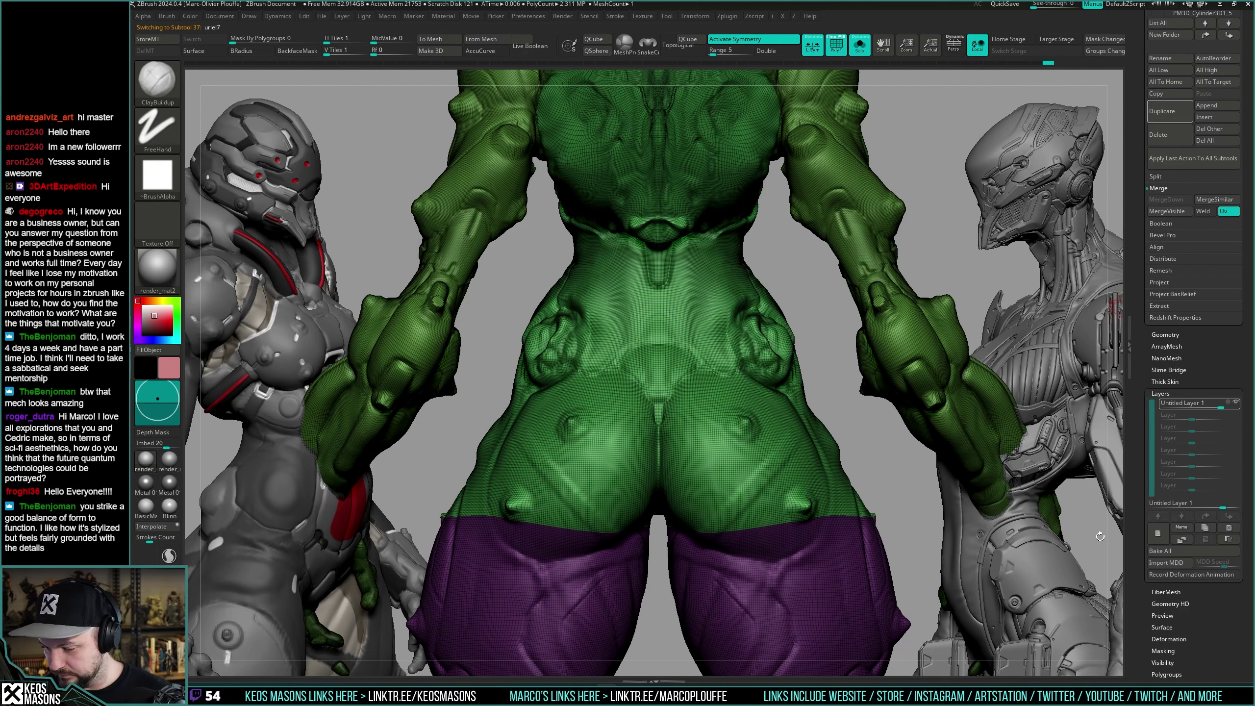
key(shift+f)
click(1233, 406)
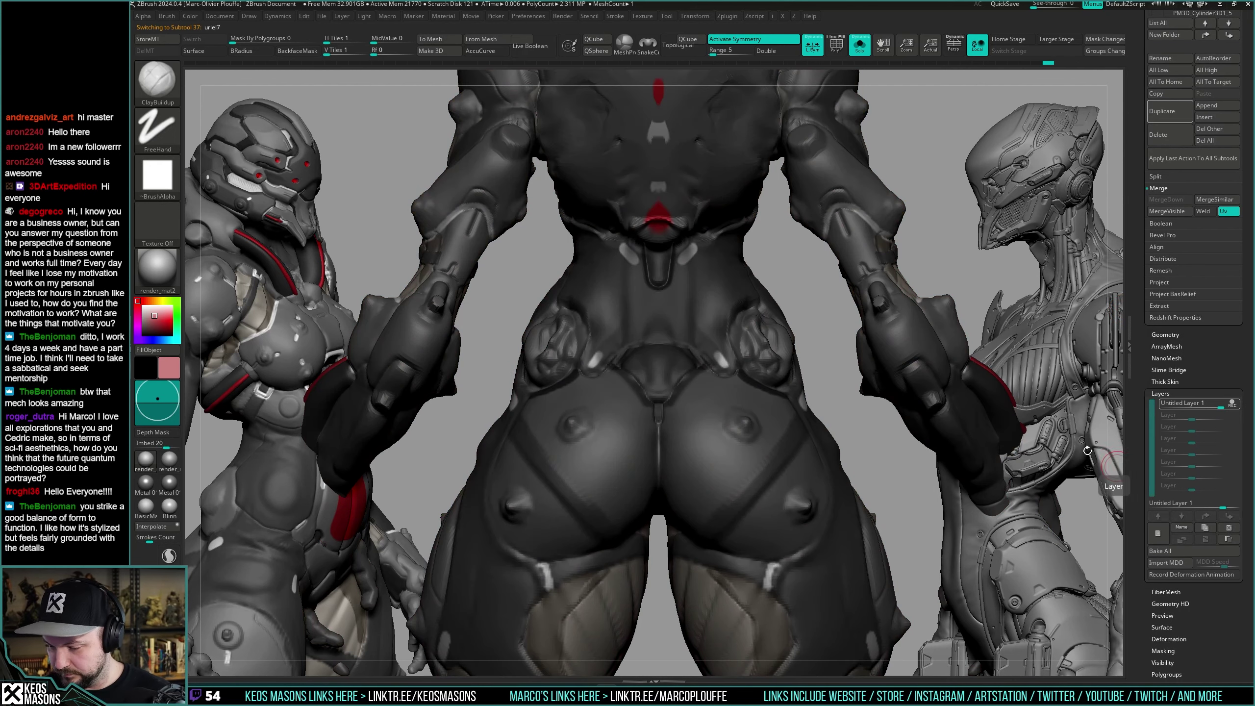
Make the uriel8_1 lower-back piece active again and show it together with the other armour parts.
ctrl+right_drag(771, 411, 758, 365)
ctrl+drag(899, 239, 804, 376)
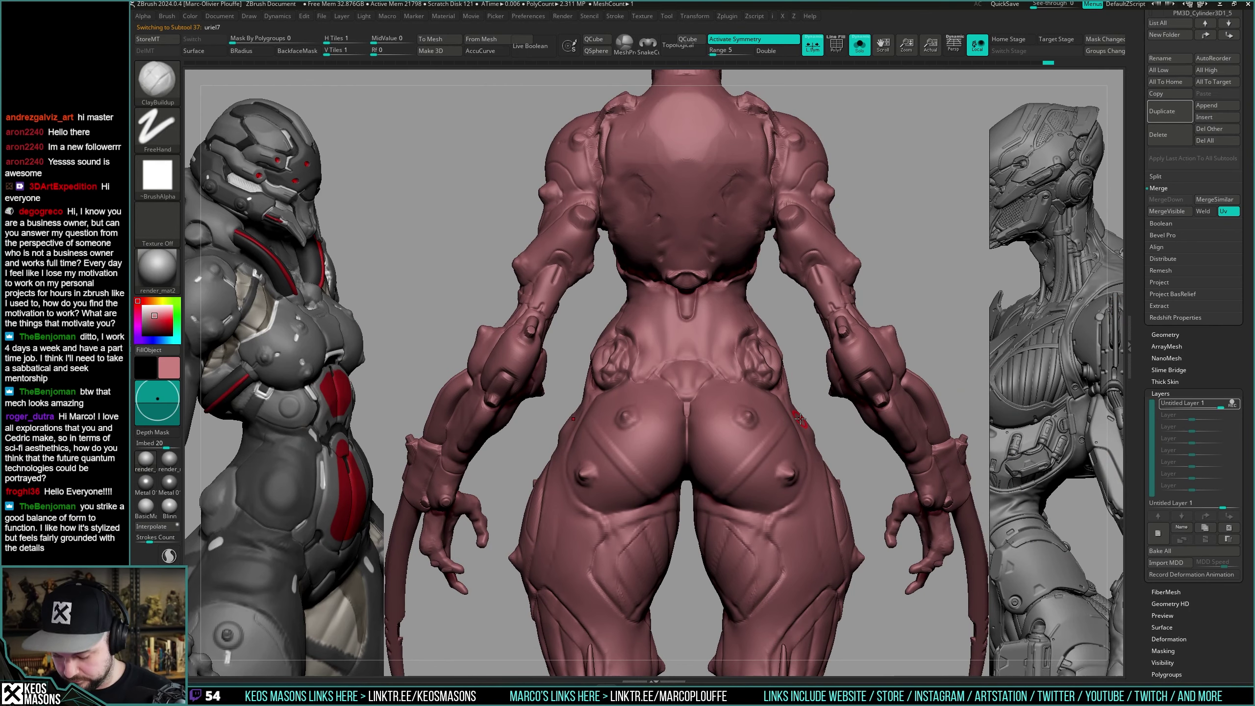
key(Down)
key(Down)
key(Down)
key(Down)
key(Down)
key(Down)
key(shift+s)
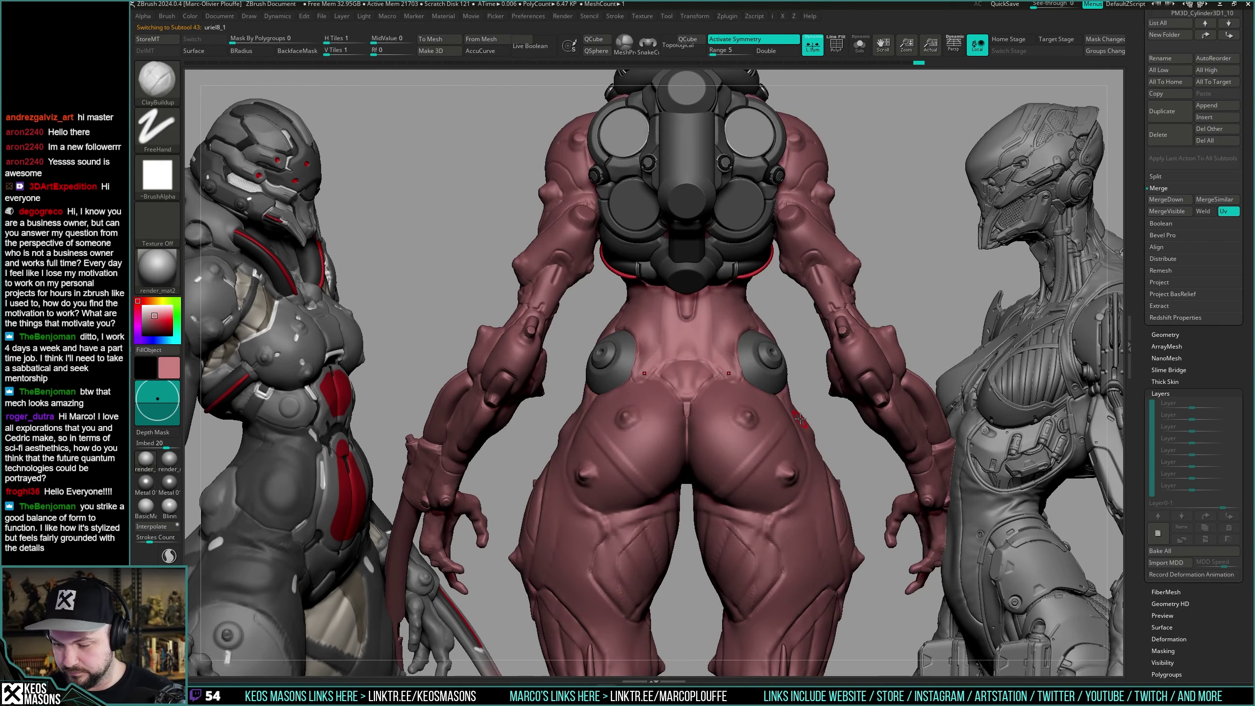
Isolate the lower-back piece with its polyframe displayed and hide the curled tip at its upper end.
mouse_move(761, 321)
ctrl+right_down()
mouse_move(742, 376)
mouse_move(796, 351)
mouse_move(810, 281)
mouse_move(747, 324)
mouse_move(768, 256)
mouse_move(781, 297)
mouse_move(744, 261)
ctrl+right_up()
key(shift+s)
key(shift+f)
key(shift+s)
key(shift+s)
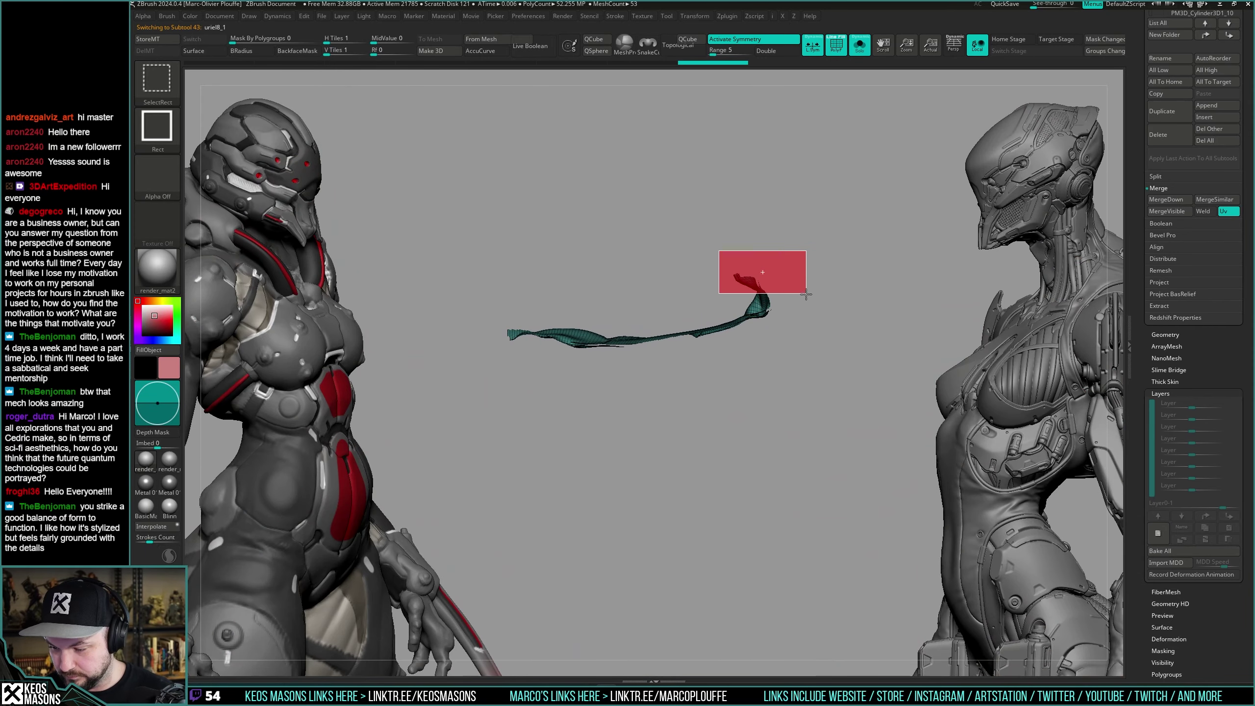
ctrl+alt+shift+drag(806, 294, 807, 294)
mouse_move(807, 292)
right_down()
mouse_move(788, 344)
mouse_move(797, 365)
mouse_move(812, 332)
mouse_move(837, 355)
right_up()
key(z)
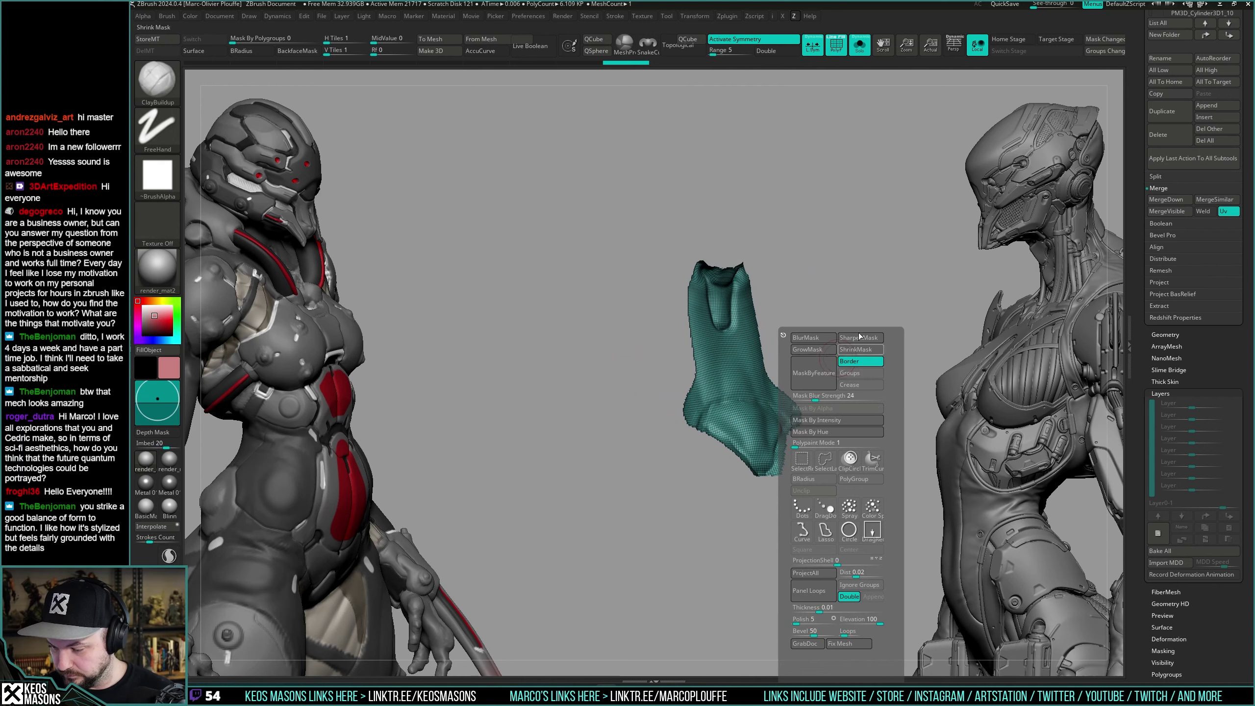
ctrl+click(816, 311)
Pull the unmasked border of the lower-back piece inward with the Move brush to form side walls that give it thickness.
right_drag(816, 310, 770, 368)
right_click(770, 368)
right_drag(843, 311, 847, 310)
key(x)
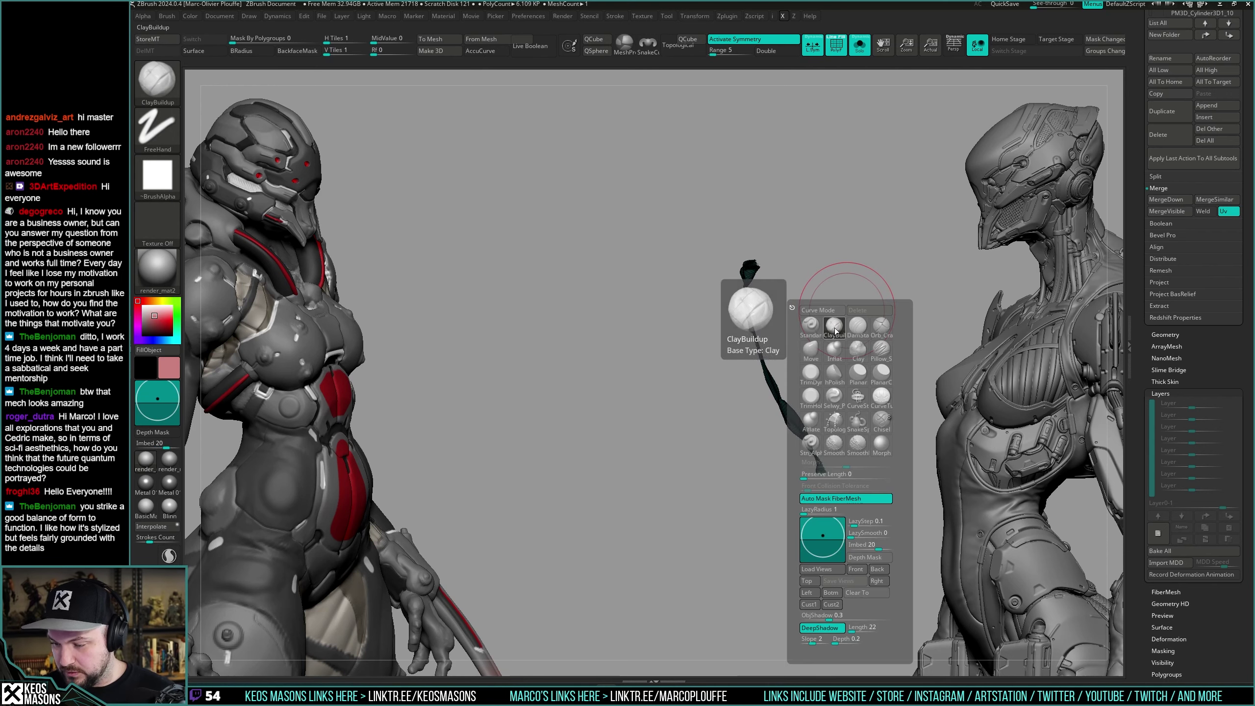
click(811, 350)
drag(754, 275, 739, 272)
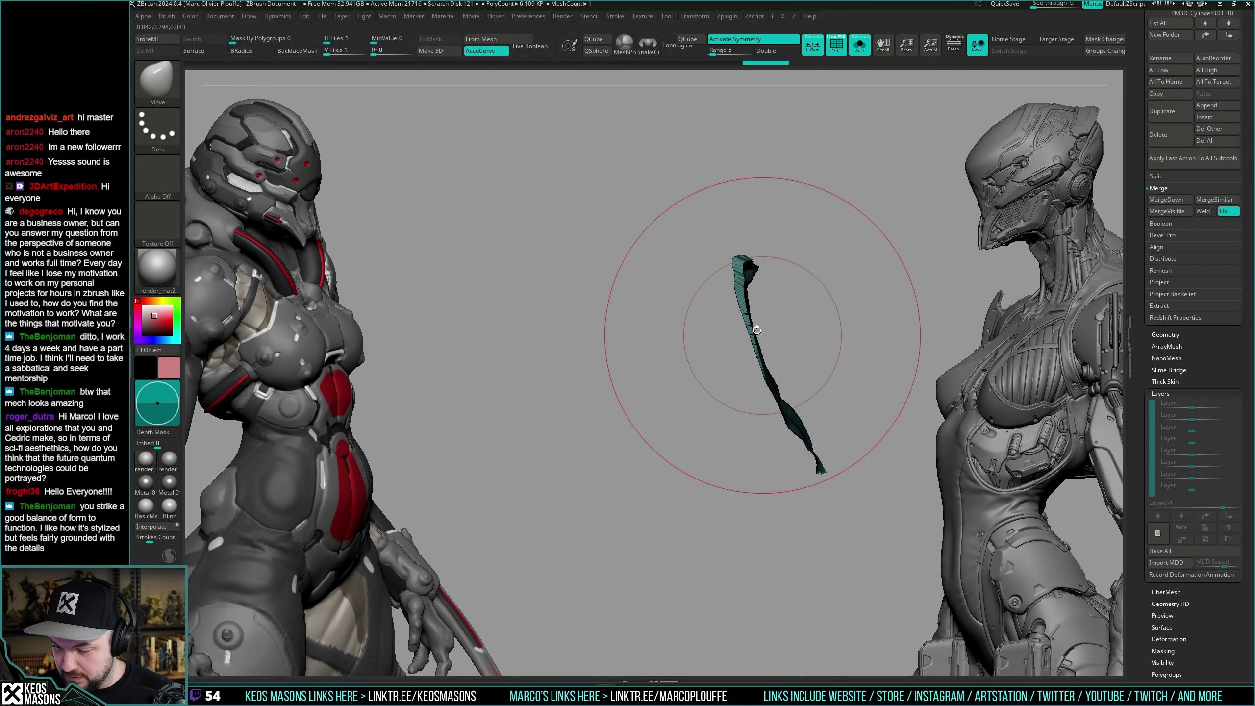
key(s)
key(s)
drag(769, 345, 761, 389)
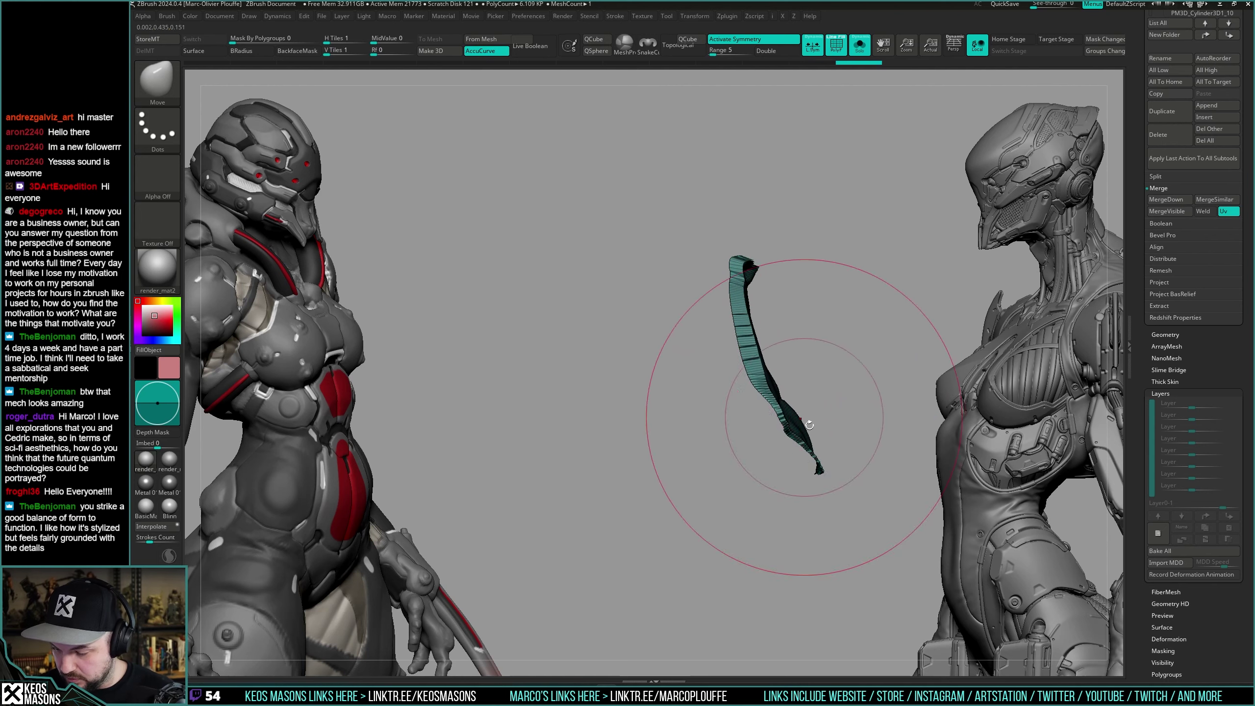
mouse_move(809, 425)
mouse_down()
mouse_move(771, 390)
mouse_move(751, 347)
mouse_up()
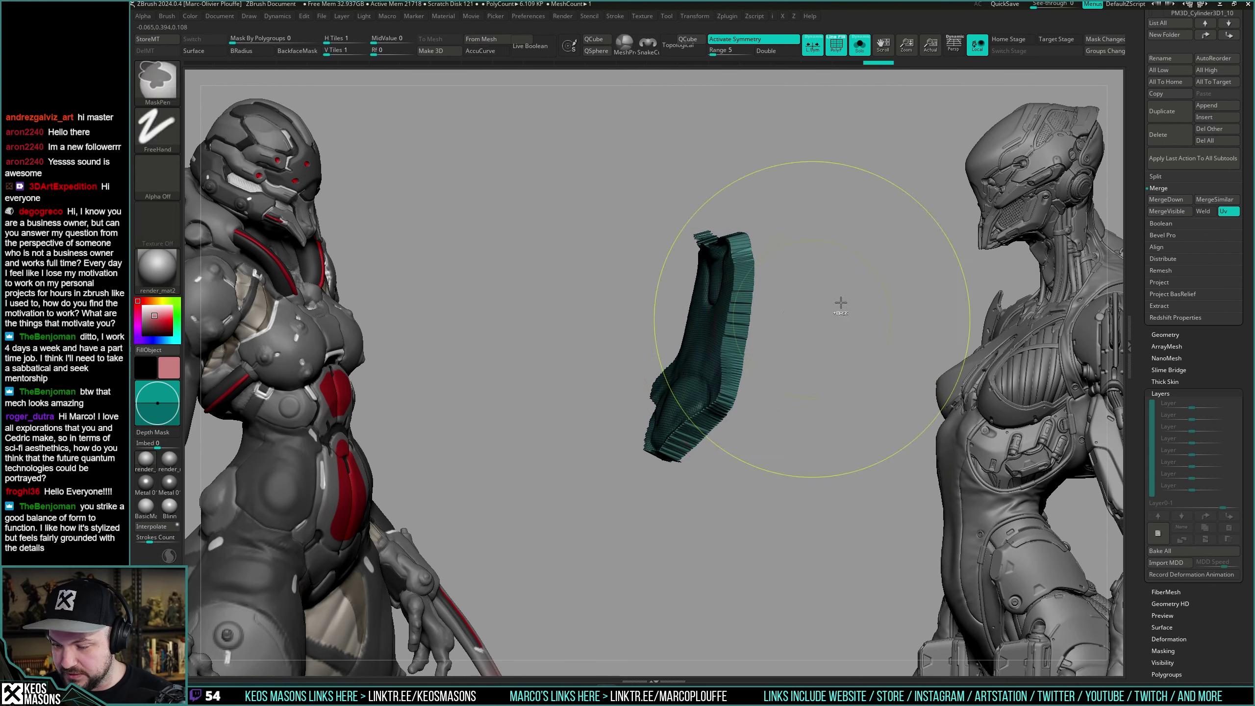
Clear the mask on the thickened lower-back piece, hide its polyframe and remesh it with DynaMesh at resolution 1416.
ctrl+drag(841, 302, 840, 336)
mouse_move(838, 354)
mouse_down()
mouse_move(809, 356)
mouse_move(812, 396)
mouse_up()
key(i)
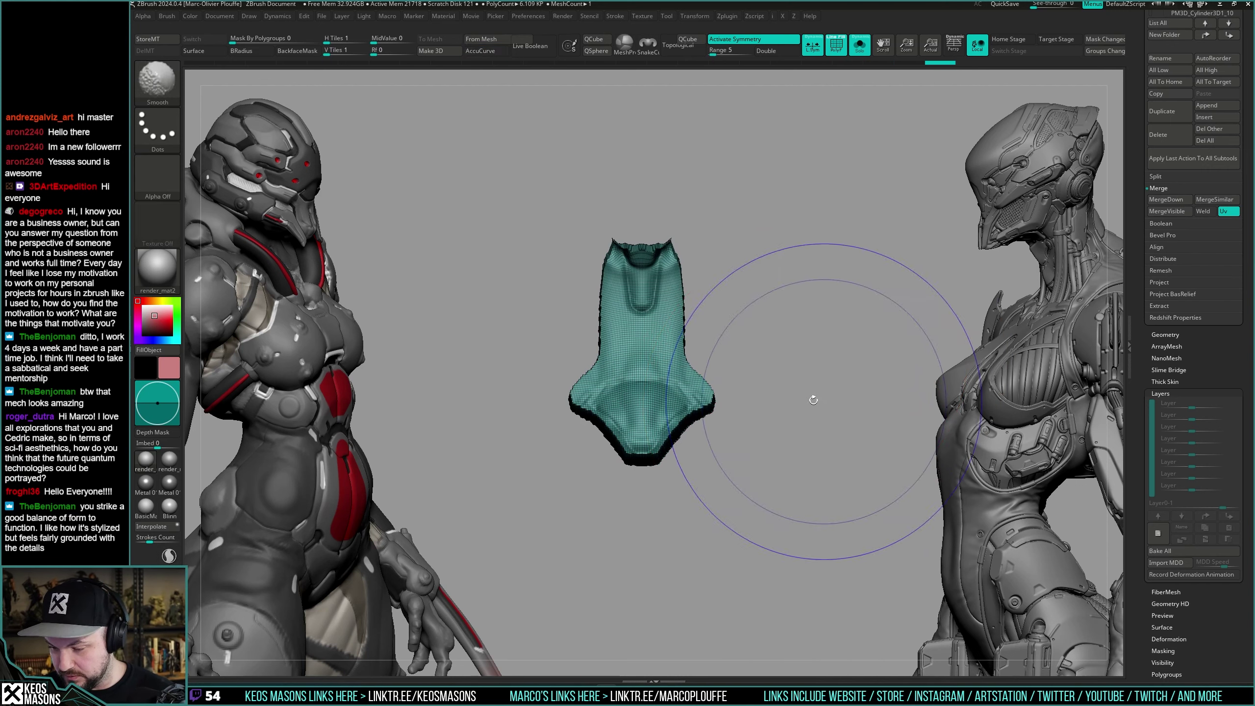
key(i)
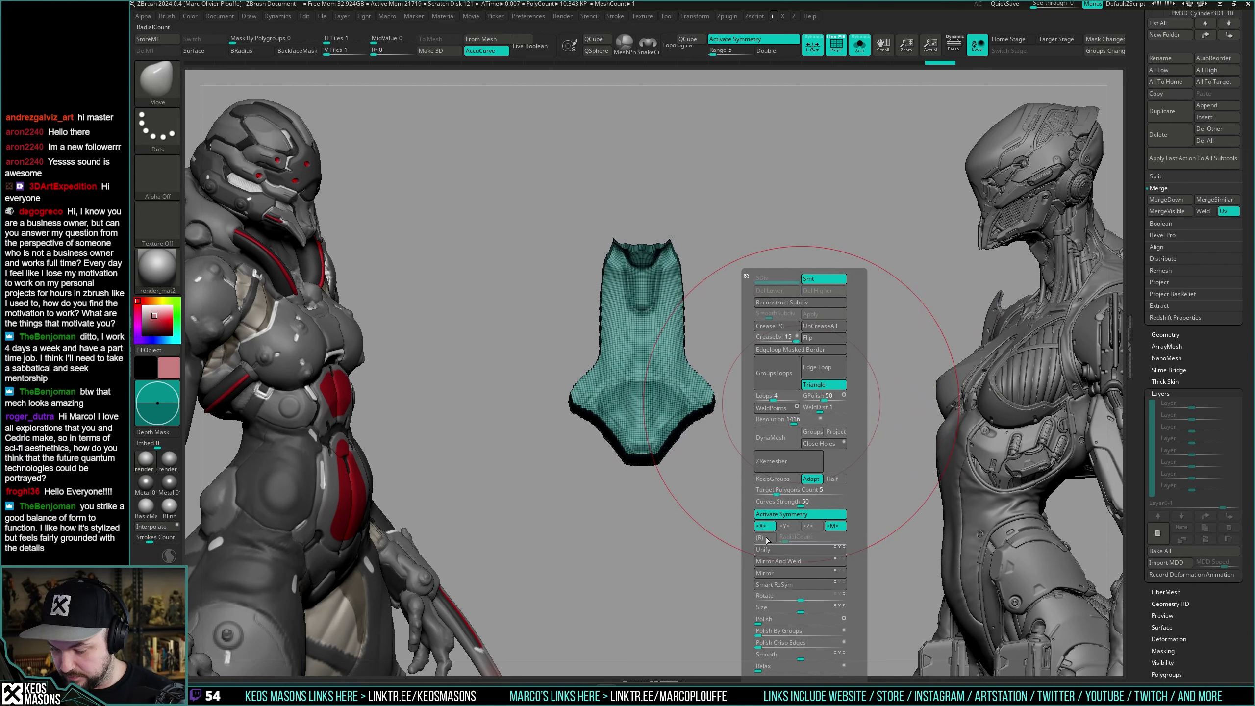
key(shift+f)
drag(767, 440, 790, 401)
key(space)
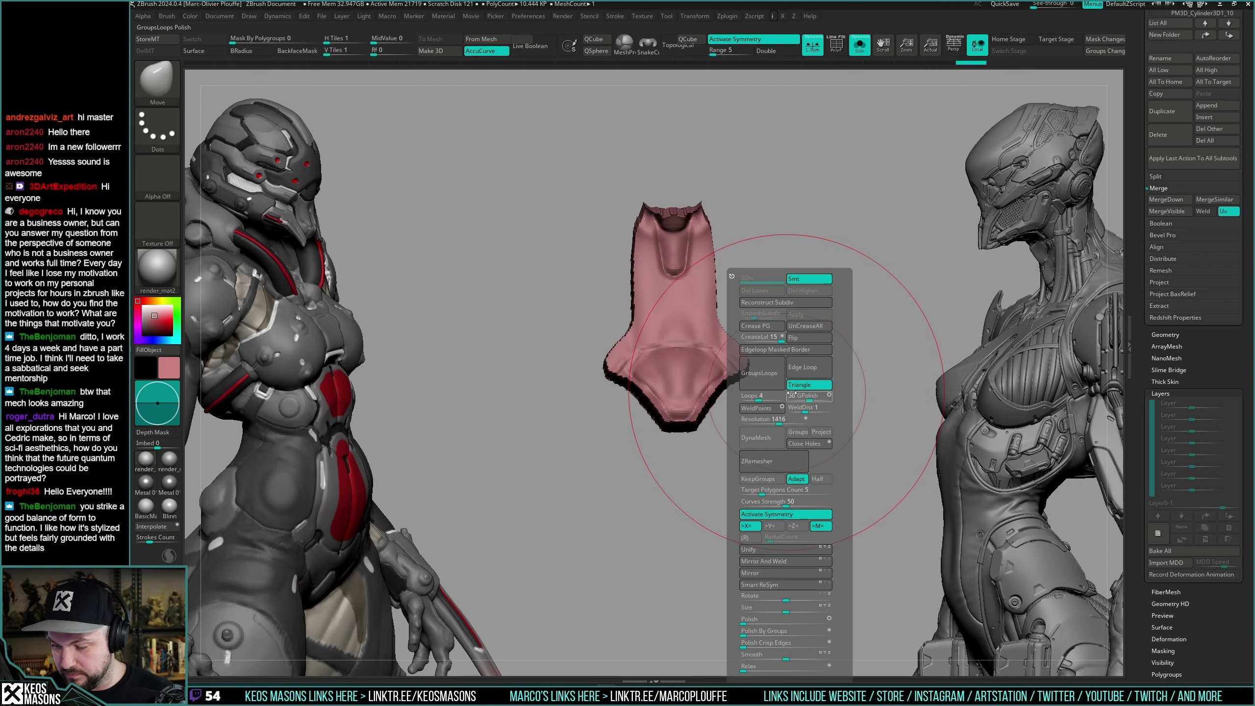
click(771, 438)
drag(940, 261, 882, 262)
key(shift+f)
key(shift+f)
Smooth the pointed upper corners and the jagged side rims of the remeshed lower-back piece.
shift+drag(732, 307, 719, 404)
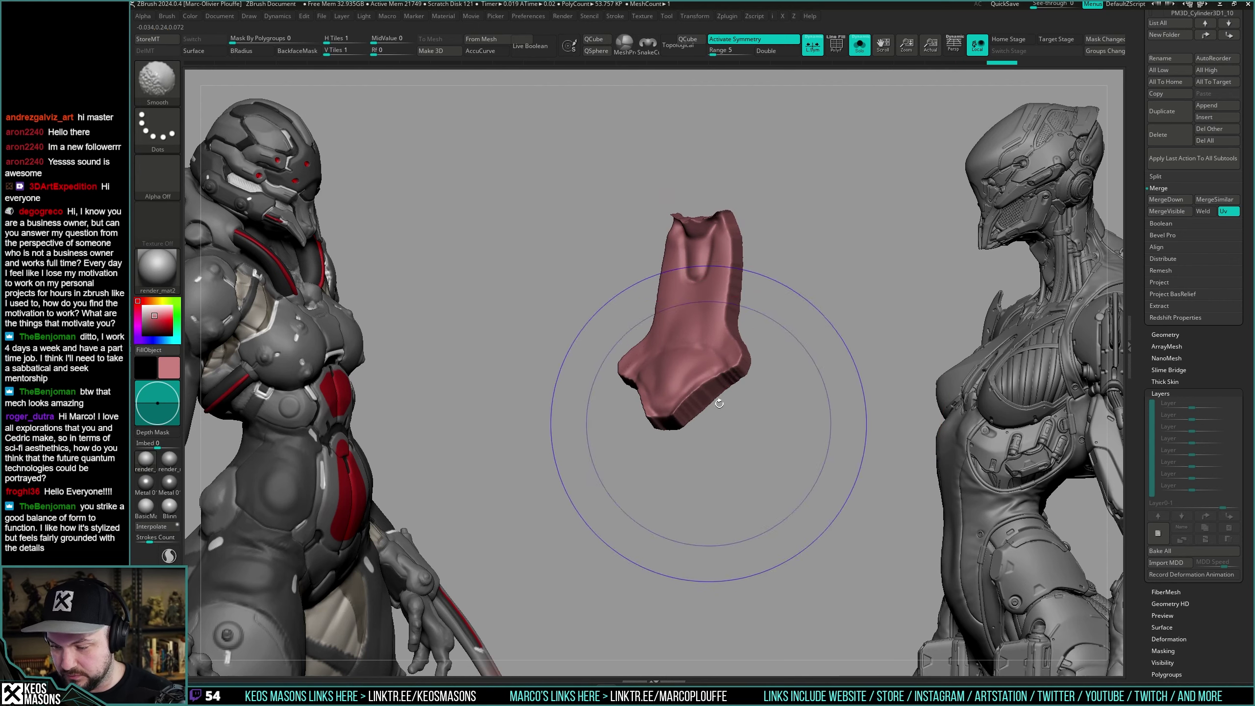
key(ctrl+z)
key(space)
key(x)
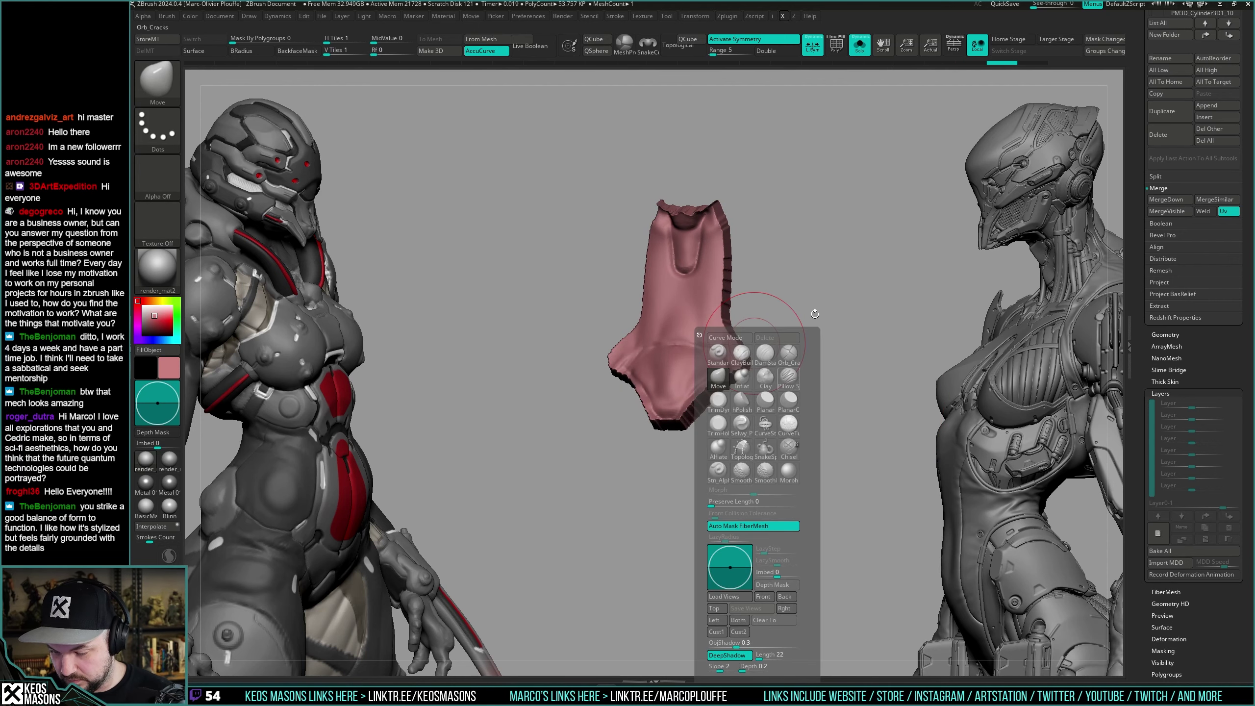
right_drag(658, 275, 694, 233)
mouse_move(709, 200)
shift+mouse_down()
mouse_move(687, 183)
mouse_move(723, 209)
mouse_move(763, 272)
shift+mouse_up()
key(b)
key(m)
key(v)
shift+drag(731, 291, 729, 300)
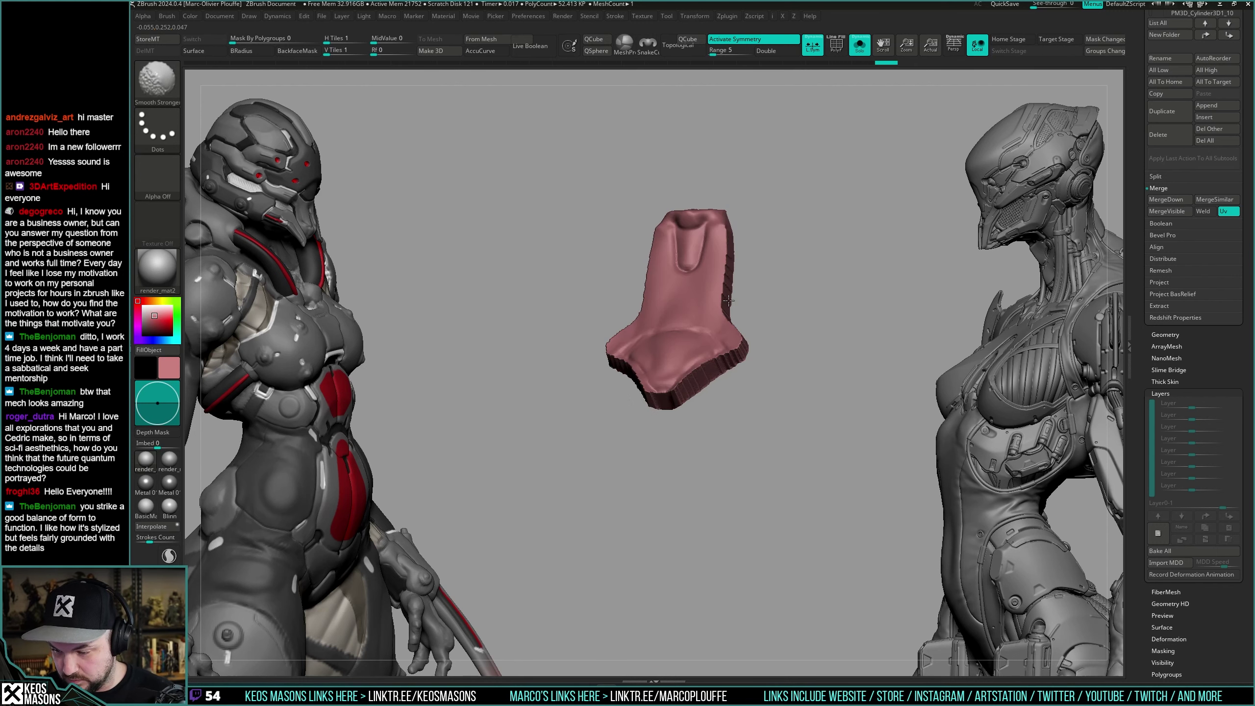
drag(758, 373, 730, 386)
Check the lower-back piece in place on the full figure and isolate it again for close work.
drag(798, 359, 804, 430)
key(alt+s)
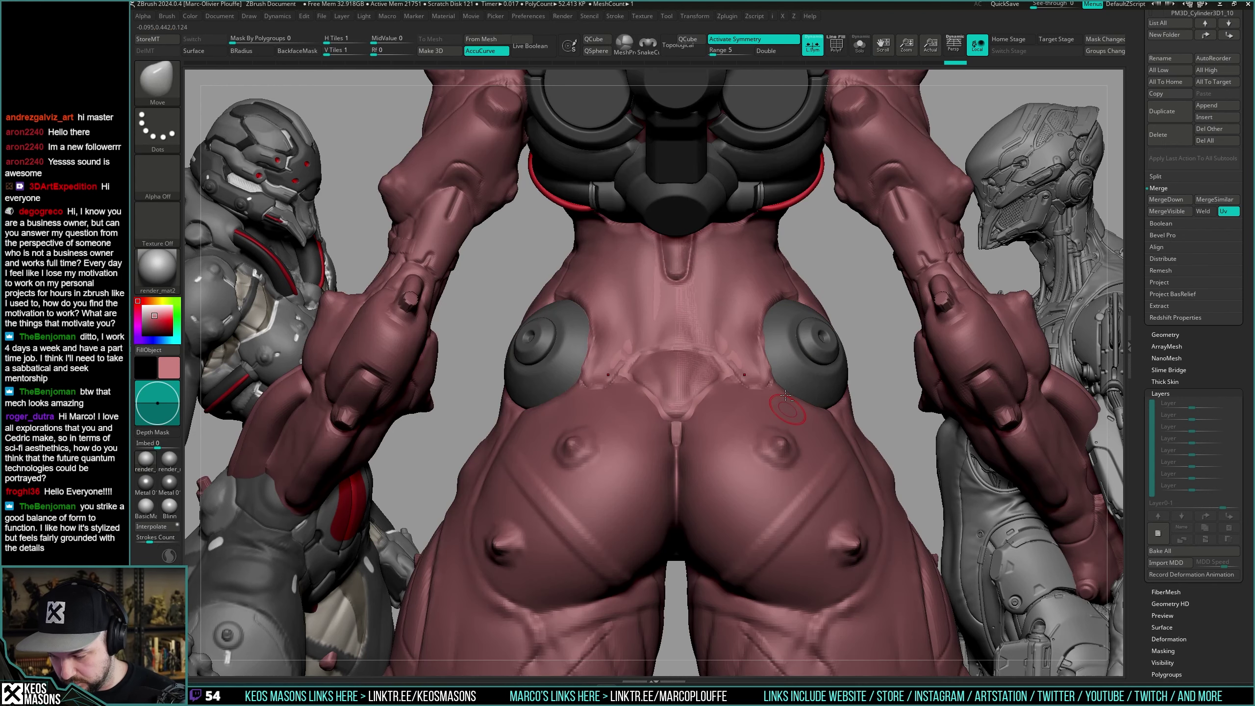
mouse_move(764, 401)
right_down()
mouse_move(791, 395)
mouse_move(786, 428)
mouse_move(776, 415)
right_up()
drag(1142, 271, 1144, 382)
key(alt+s)
mouse_move(746, 368)
right_down()
mouse_move(743, 393)
mouse_move(767, 360)
mouse_move(800, 360)
right_up()
right_click(769, 358)
mouse_move(800, 360)
ctrl+right_down()
mouse_move(800, 371)
mouse_move(796, 348)
ctrl+right_up()
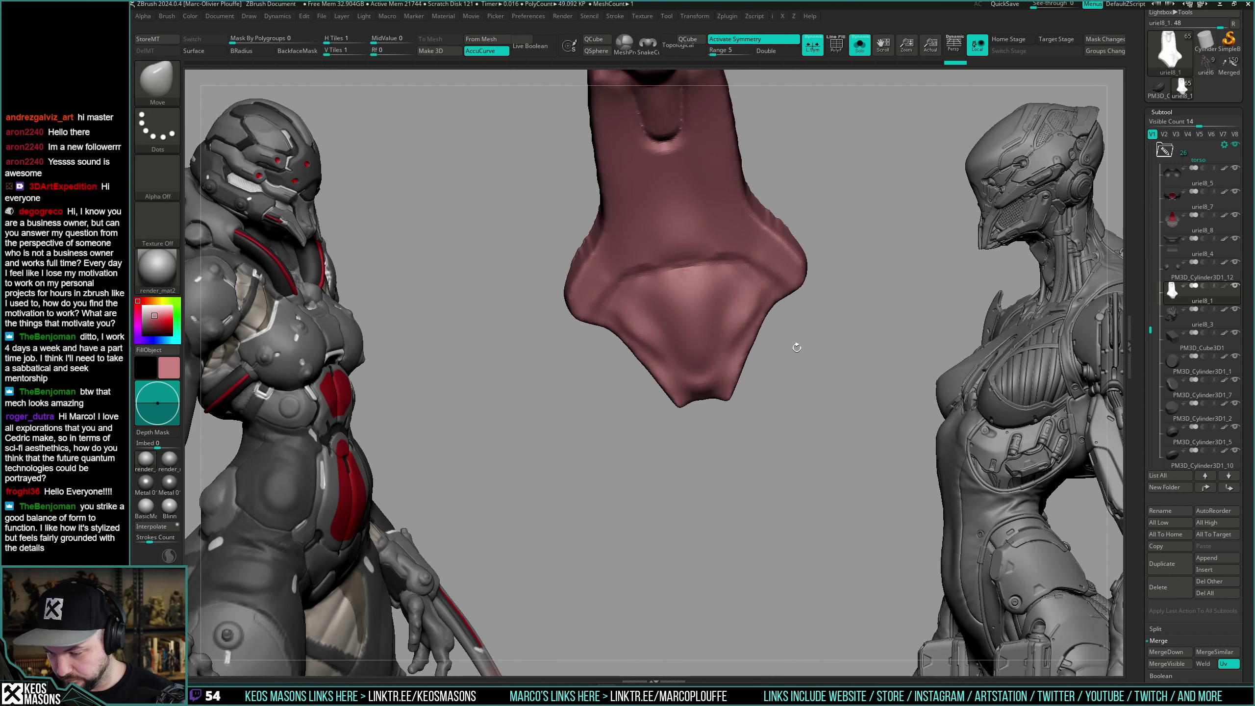
Cut the flared side tips and lower edges of the lower-back piece to clean straight borders with ClipCurve.
key(1)
click(817, 364)
drag(816, 361, 803, 317)
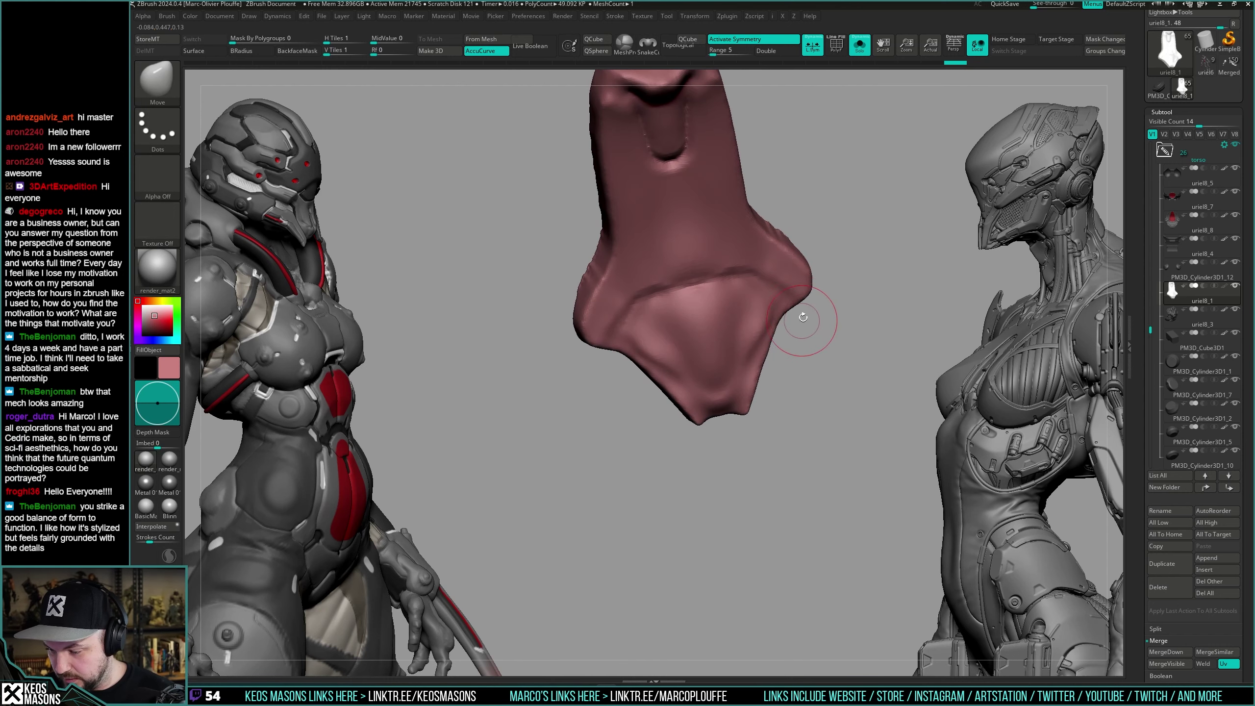
right_drag(794, 286, 793, 271)
ctrl+shift+drag(810, 239, 788, 286)
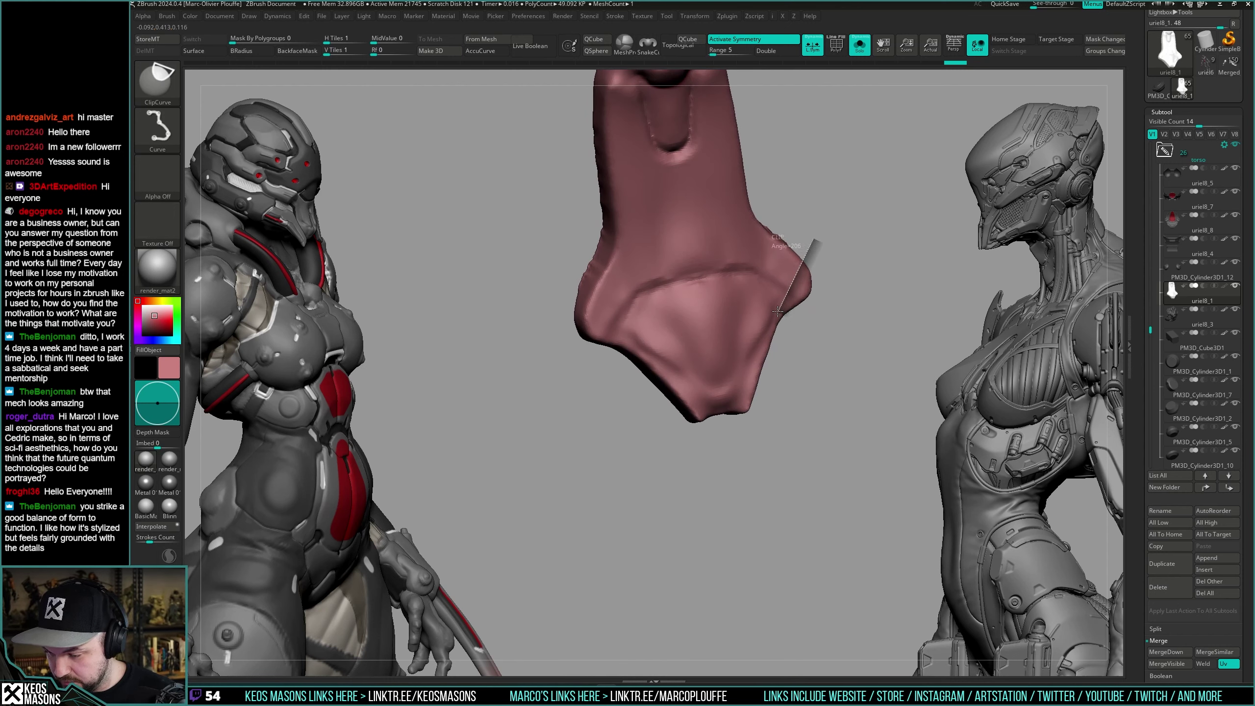
ctrl+shift+drag(729, 435, 727, 454)
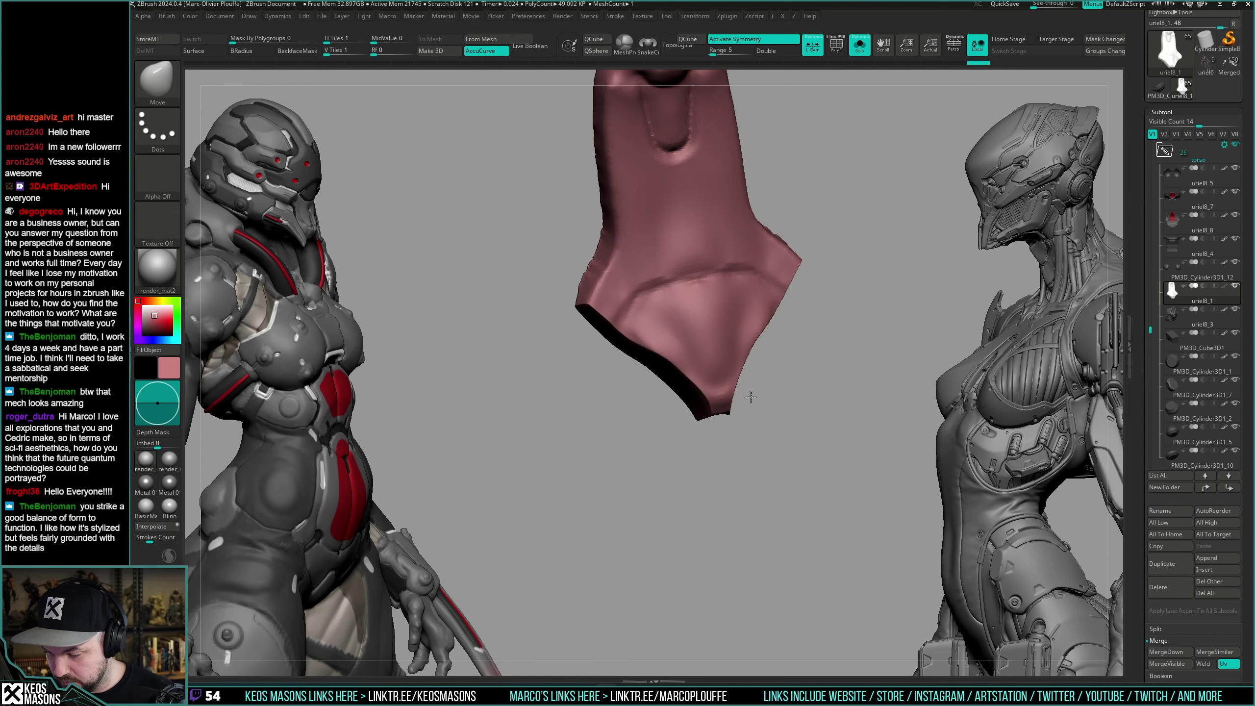
mouse_move(749, 397)
ctrl+right_down()
mouse_move(756, 385)
mouse_move(751, 407)
mouse_move(748, 385)
ctrl+right_up()
mouse_move(748, 385)
mouse_down()
mouse_move(741, 359)
mouse_move(679, 371)
mouse_up()
mouse_move(741, 356)
right_down()
mouse_move(779, 345)
mouse_move(771, 328)
mouse_move(748, 371)
right_up()
Make the uriel7 body the active subtool and isolate it around the lower back.
key(shift+s)
key(f)
key(shift+s)
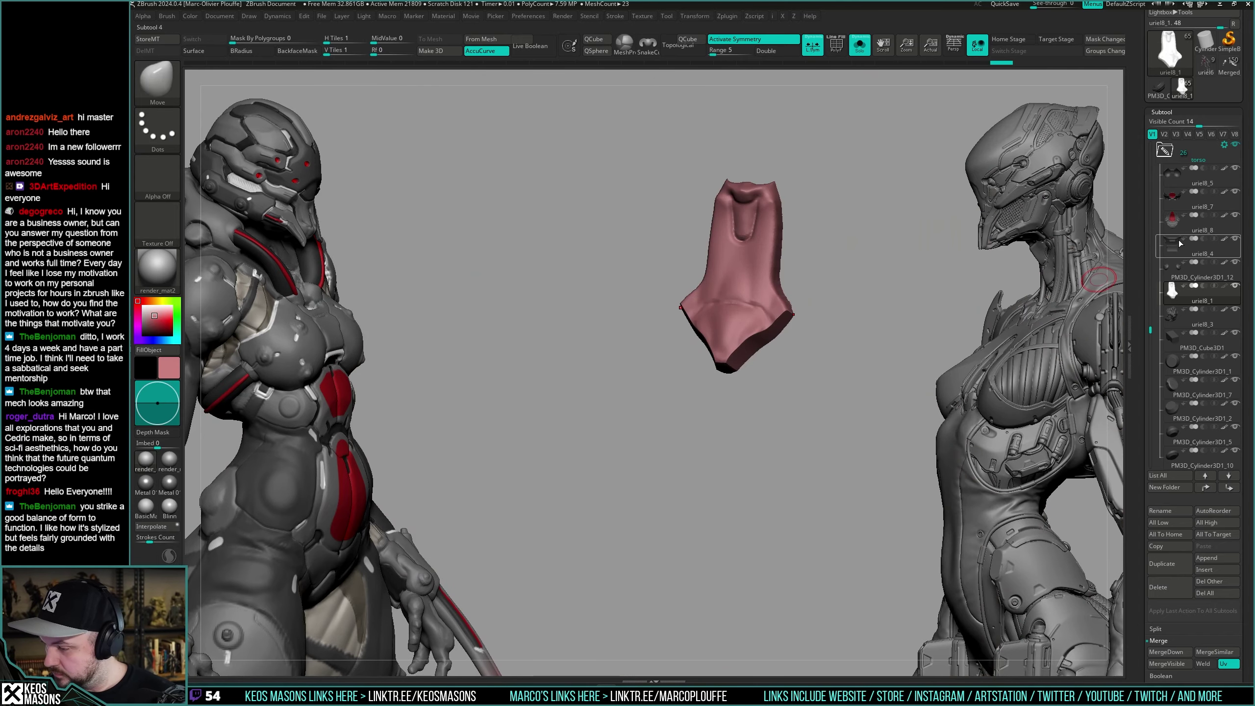
drag(1151, 213, 1151, 271)
click(1201, 247)
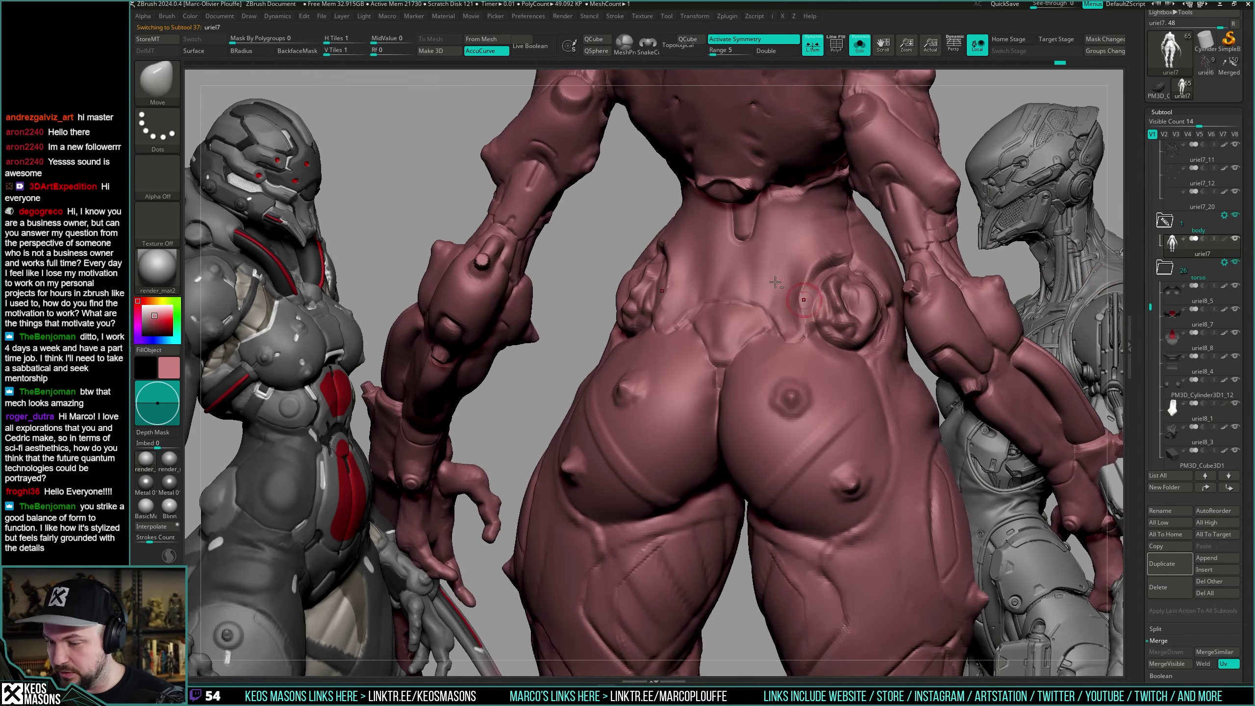
key(shift+s)
key(ctrl+shift+d)
right_drag(771, 330, 791, 311)
mouse_move(791, 311)
ctrl+right_down()
mouse_move(771, 292)
mouse_move(767, 237)
mouse_move(734, 282)
ctrl+right_up()
Carve a recess into the body's triangular lower-back area and the small slot above it with ClayBuildup.
key(shift+s)
key(space)
click(745, 291)
key(space)
mouse_move(780, 188)
mouse_down()
mouse_move(747, 237)
mouse_move(778, 233)
mouse_move(791, 208)
mouse_move(746, 168)
mouse_up()
key(space)
mouse_move(746, 213)
right_down()
mouse_move(739, 346)
mouse_move(772, 381)
right_up()
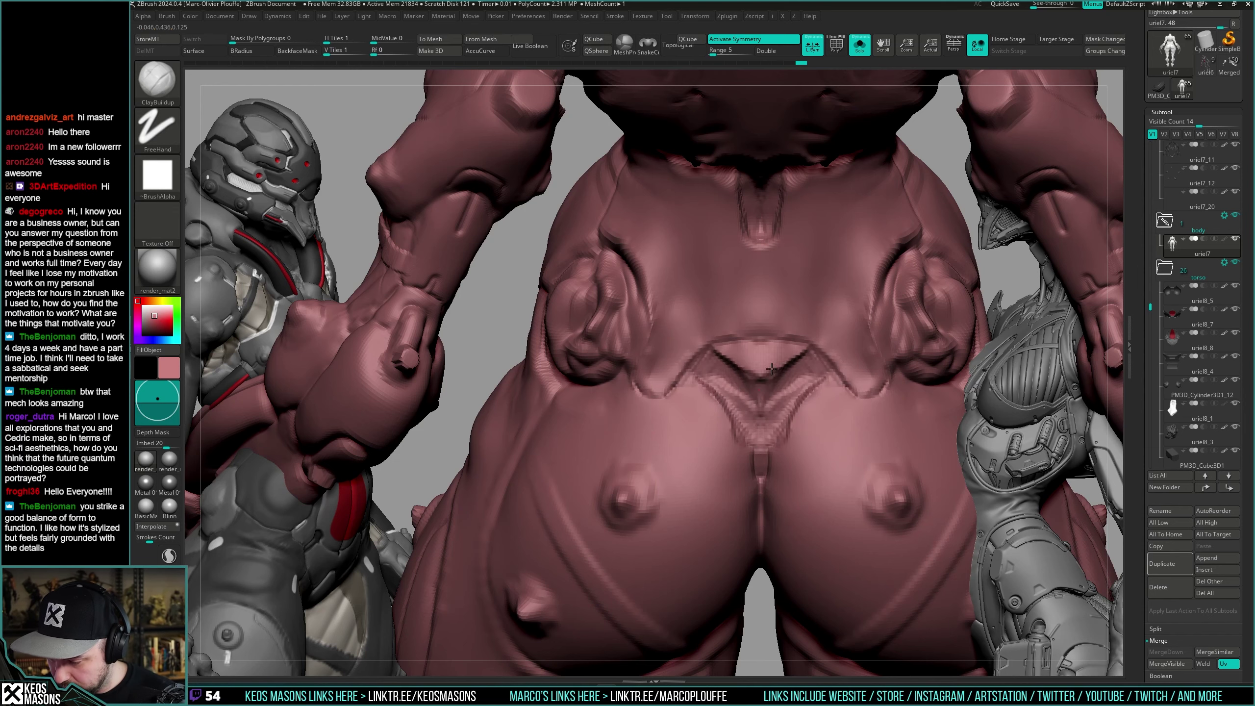
right_drag(771, 368, 778, 350)
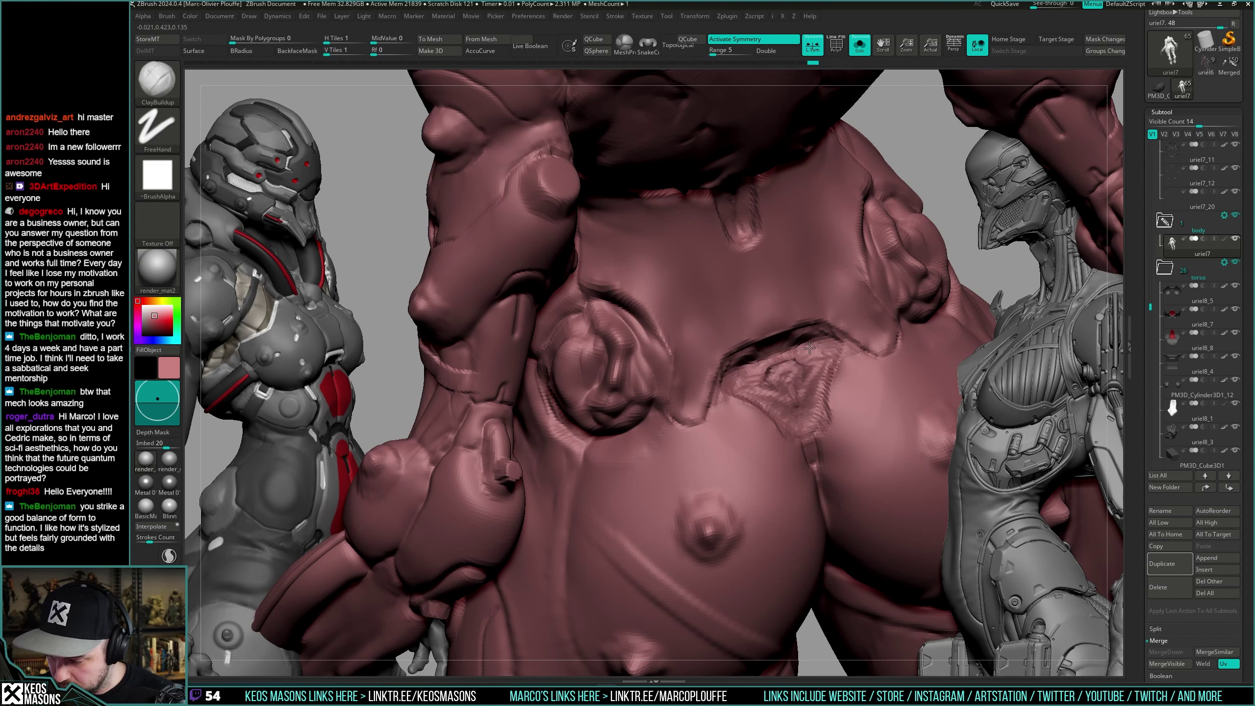
With the armour parts shown, smooth the body surface around the lower point of the triangular back plate.
mouse_move(798, 414)
right_down()
mouse_move(769, 395)
mouse_move(770, 384)
mouse_move(799, 421)
mouse_move(772, 354)
right_up()
shift+drag(763, 371, 757, 388)
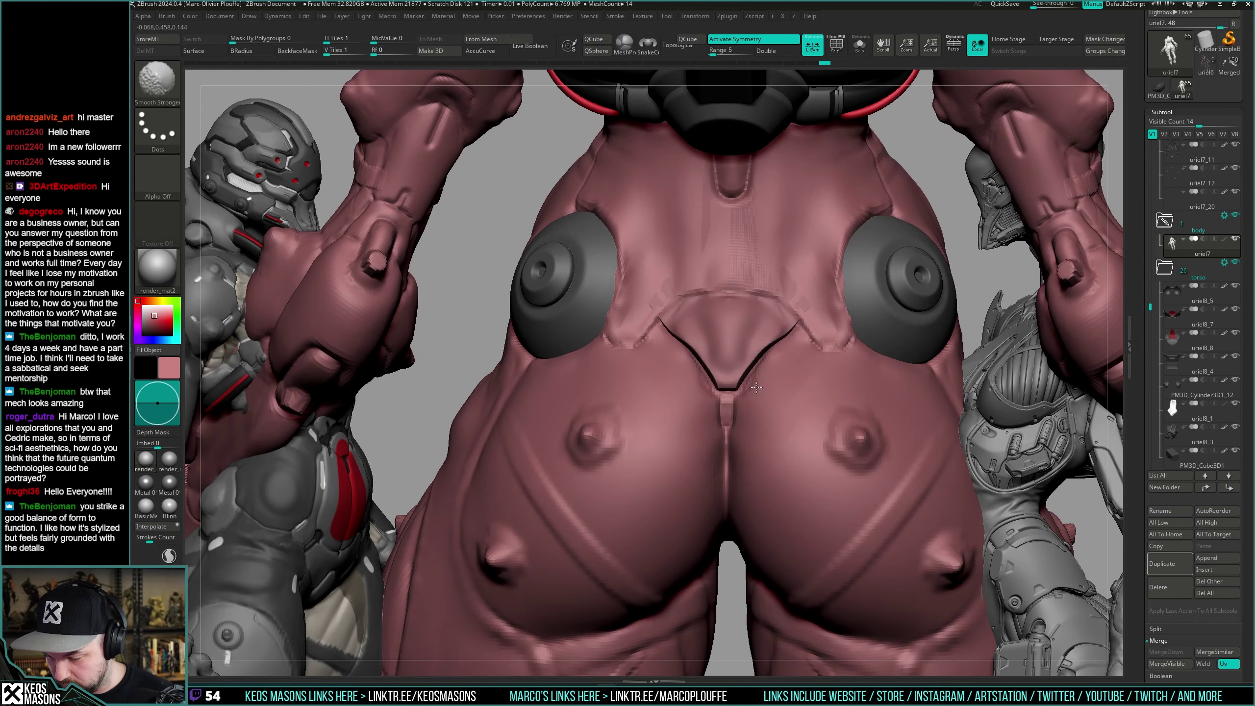
right_drag(775, 364, 752, 411)
shift+drag(752, 410, 748, 420)
mouse_move(749, 420)
right_down()
mouse_move(780, 416)
mouse_move(782, 314)
mouse_move(771, 302)
mouse_move(820, 366)
right_up()
Make the uriel8_1 lower-back piece active, switch the fill colour to a neutral tone and isolate the piece.
alt+click(771, 340)
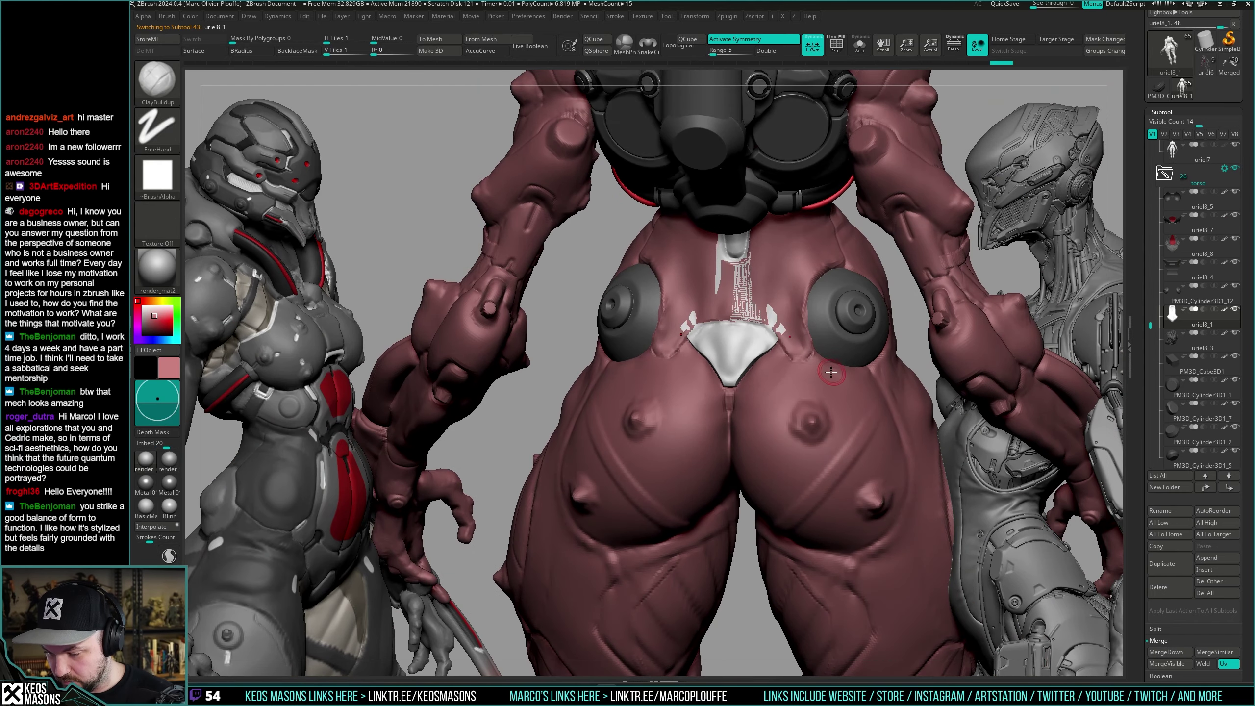
key(c)
key(alt+s)
right_click(850, 348)
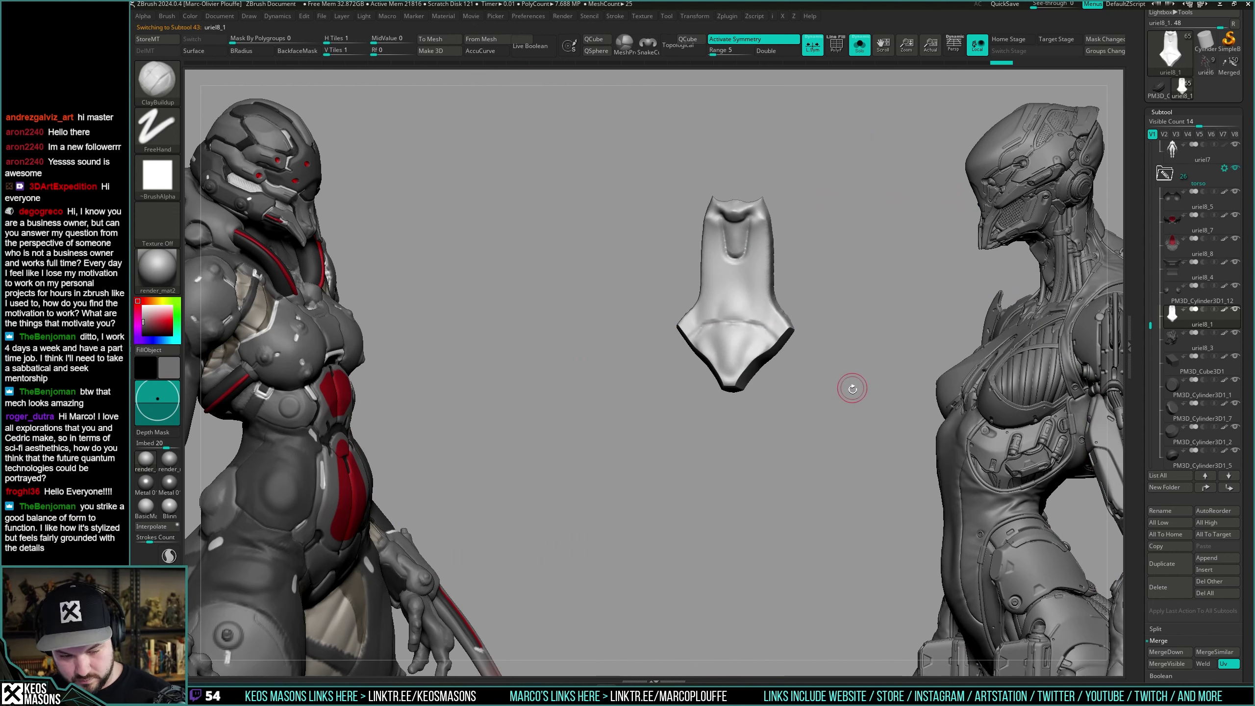
key(alt+s)
right_drag(850, 395, 786, 369)
key(alt+s)
key(shift+f)
key(shift+f)
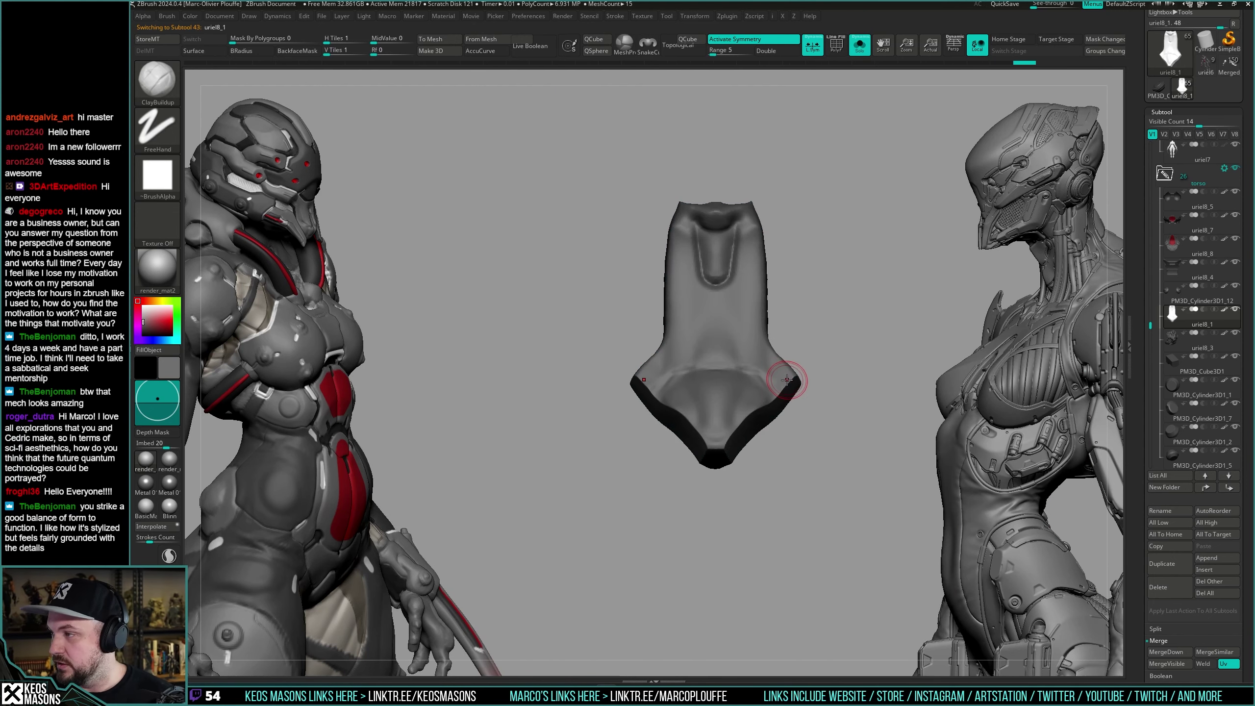
right_click(788, 380)
Build up the upper part of the lower-back piece around its central slot with long vertical ClayBuildup strokes.
key(b)
key(c)
key(b)
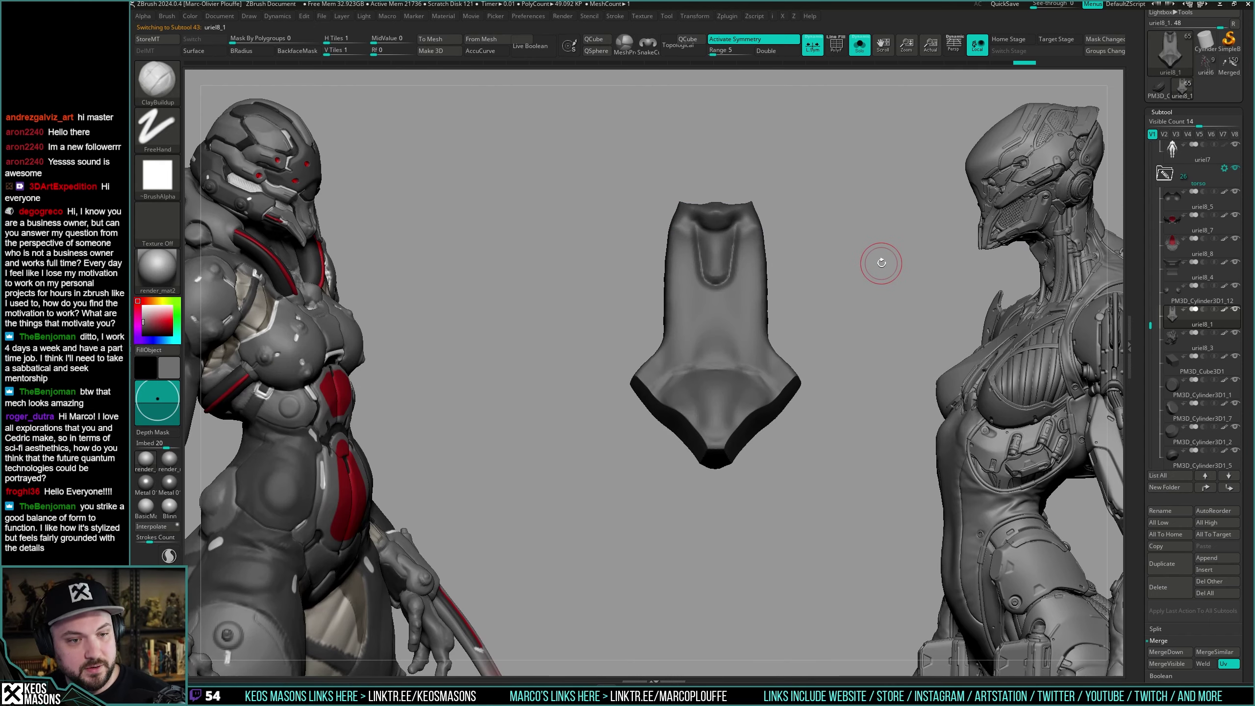
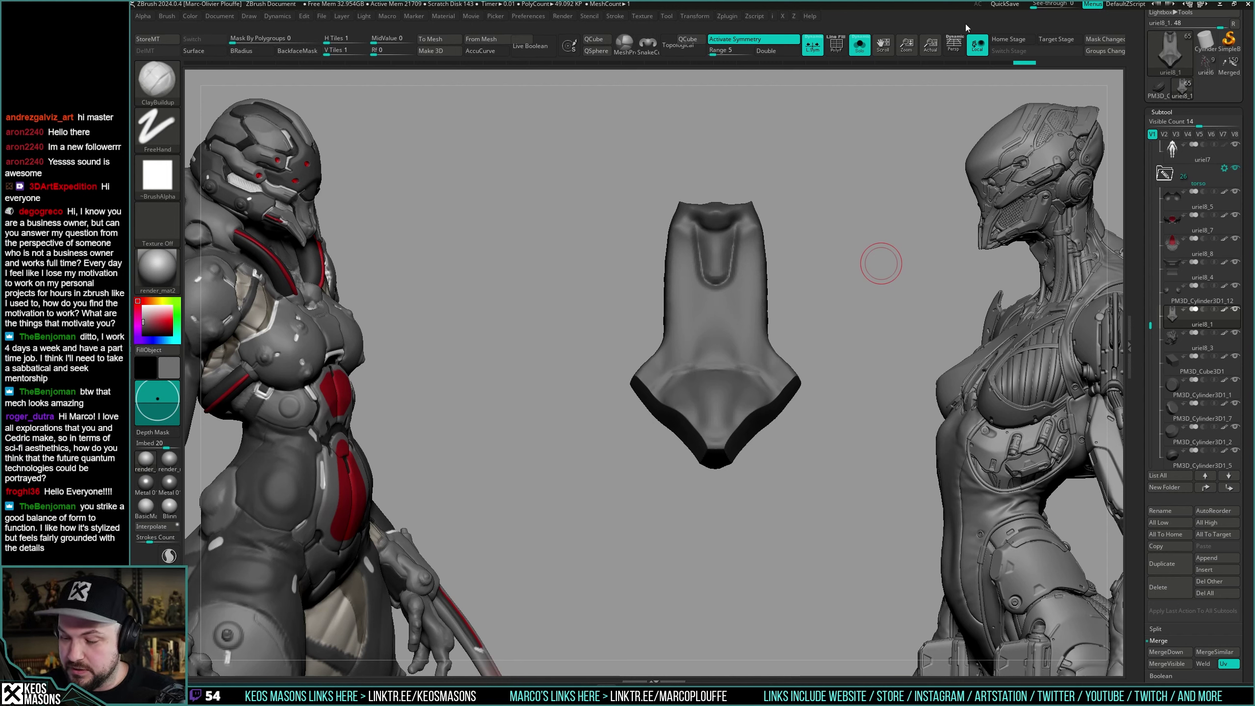
right_drag(769, 345, 764, 367)
alt+right_drag(755, 257, 752, 327)
mouse_move(761, 301)
right_down()
mouse_move(729, 281)
mouse_move(774, 293)
mouse_move(787, 281)
right_up()
right_click(788, 280)
right_click(819, 262)
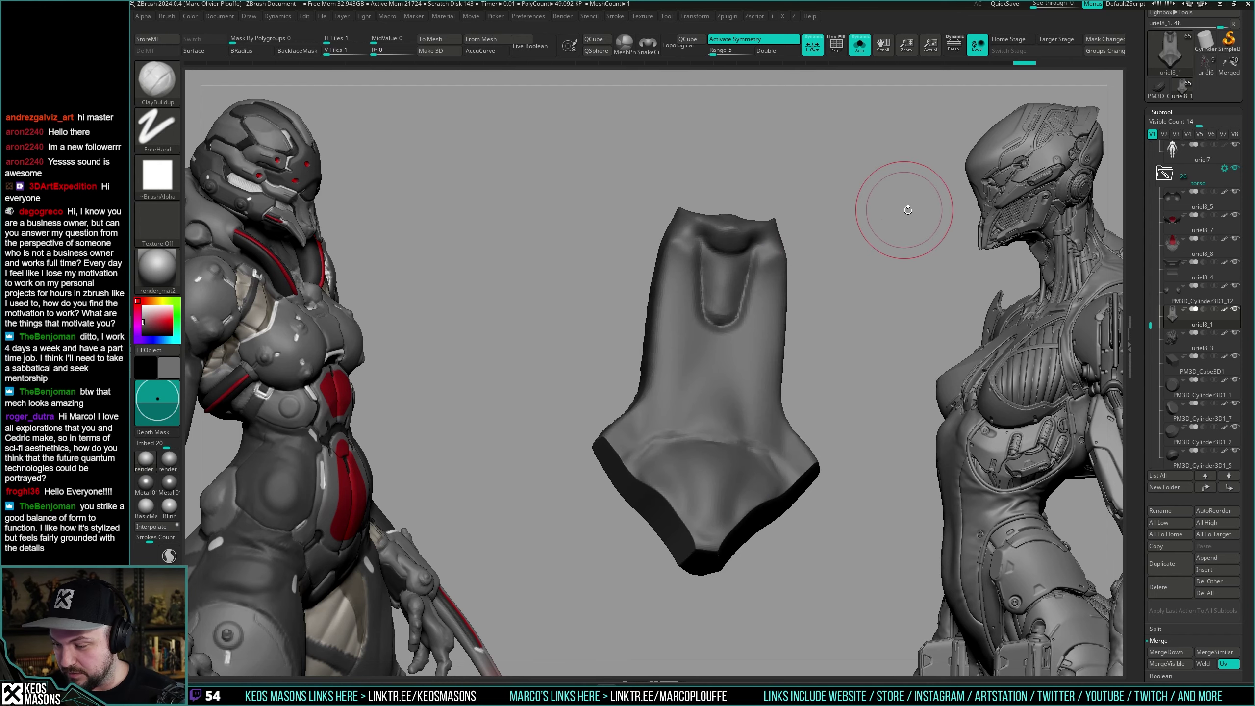
right_click(848, 290)
key(b)
key(b)
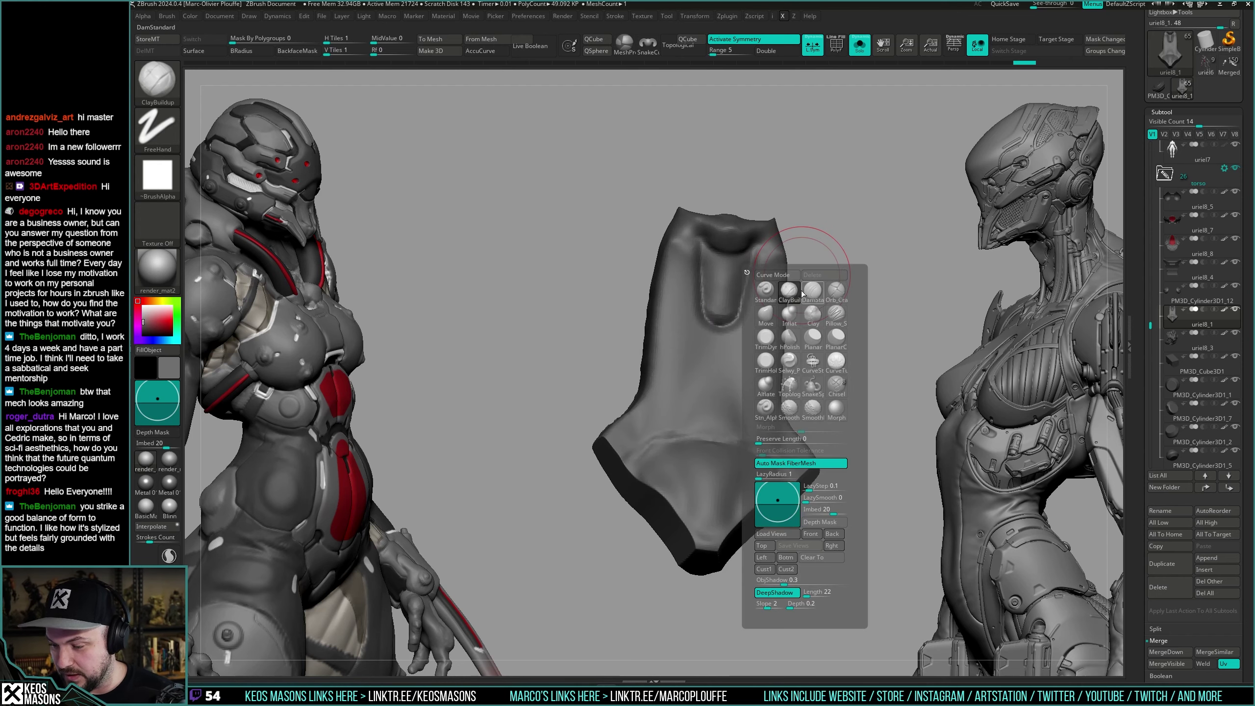
drag(758, 293, 779, 334)
right_drag(786, 316, 769, 329)
mouse_move(753, 296)
mouse_down()
mouse_move(758, 430)
mouse_move(780, 423)
mouse_up()
mouse_move(823, 419)
alt+right_down()
mouse_move(833, 364)
mouse_move(846, 362)
alt+right_up()
drag(776, 212, 793, 284)
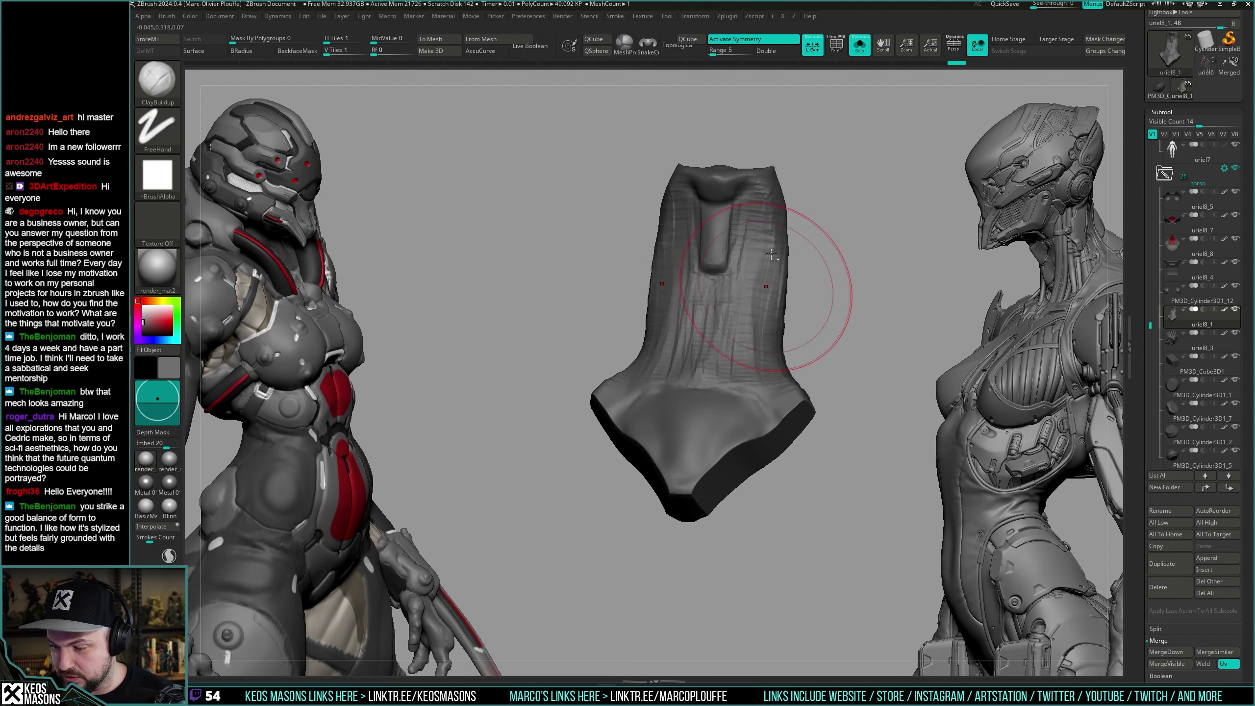
right_drag(889, 254, 794, 234)
drag(794, 234, 791, 338)
Flatten and round the upper side edge of the lower-back piece with TrimDynamic.
key(space)
click(768, 302)
right_drag(771, 277, 784, 197)
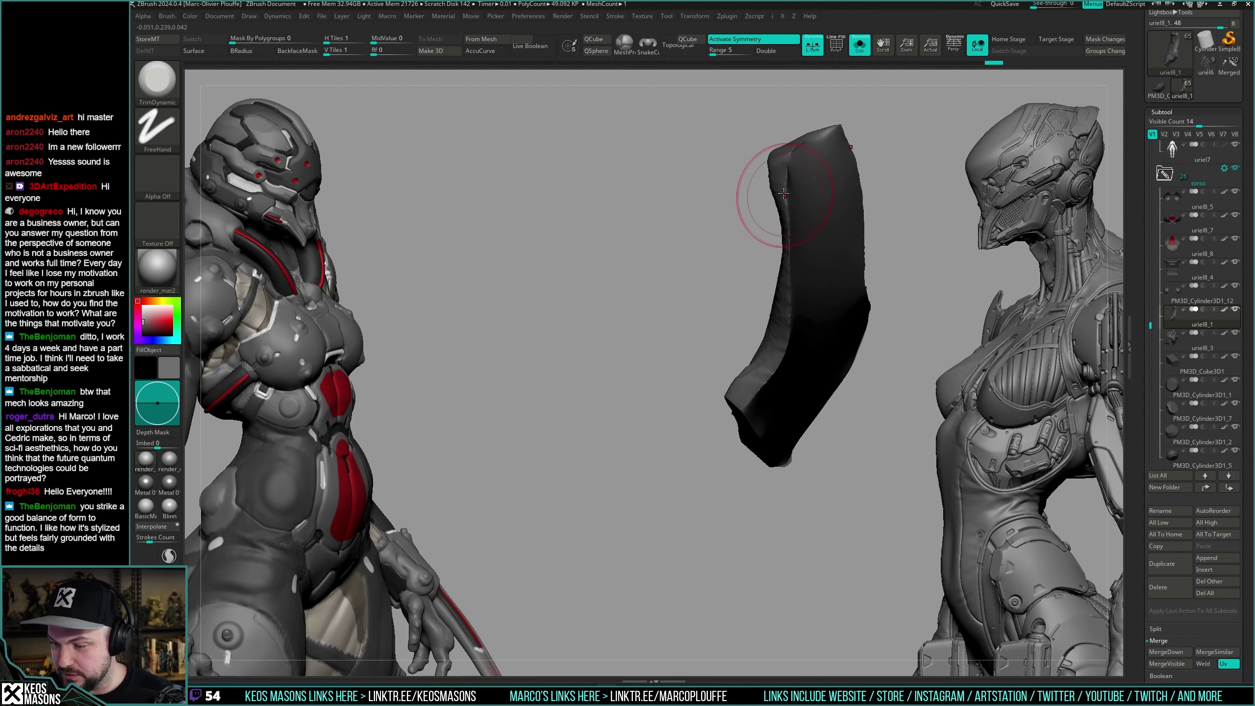
drag(783, 179, 779, 171)
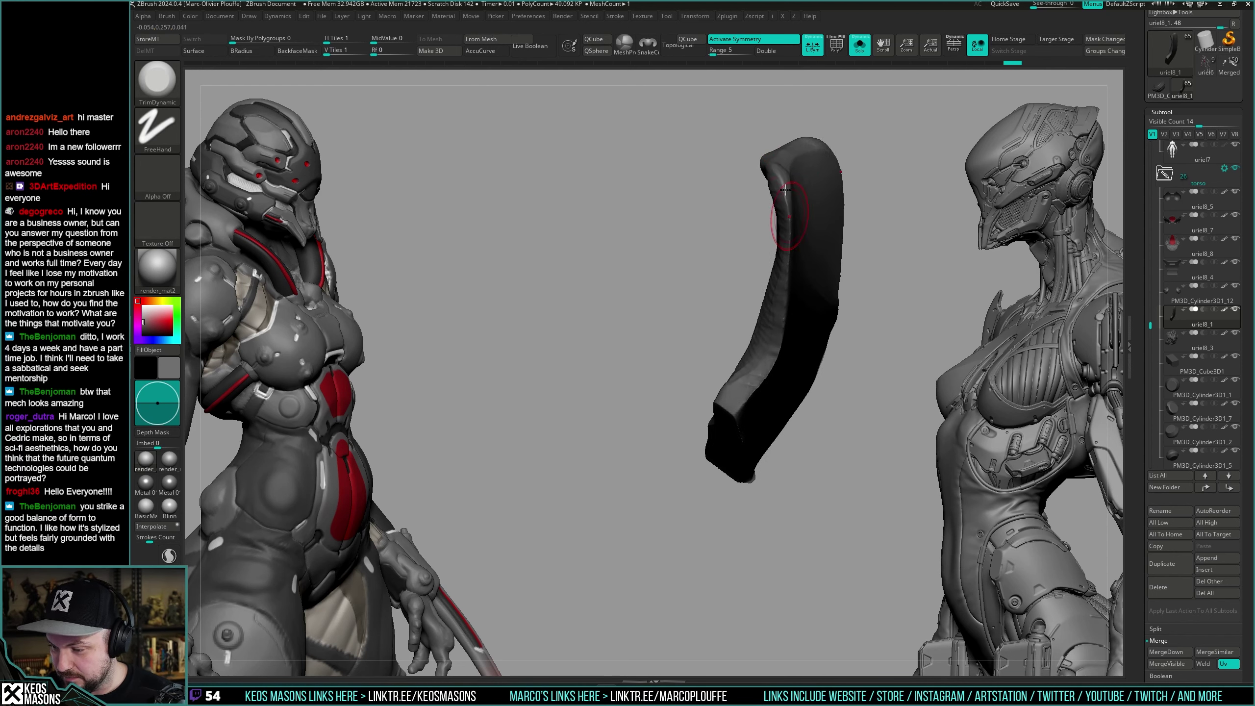
right_drag(774, 377, 757, 376)
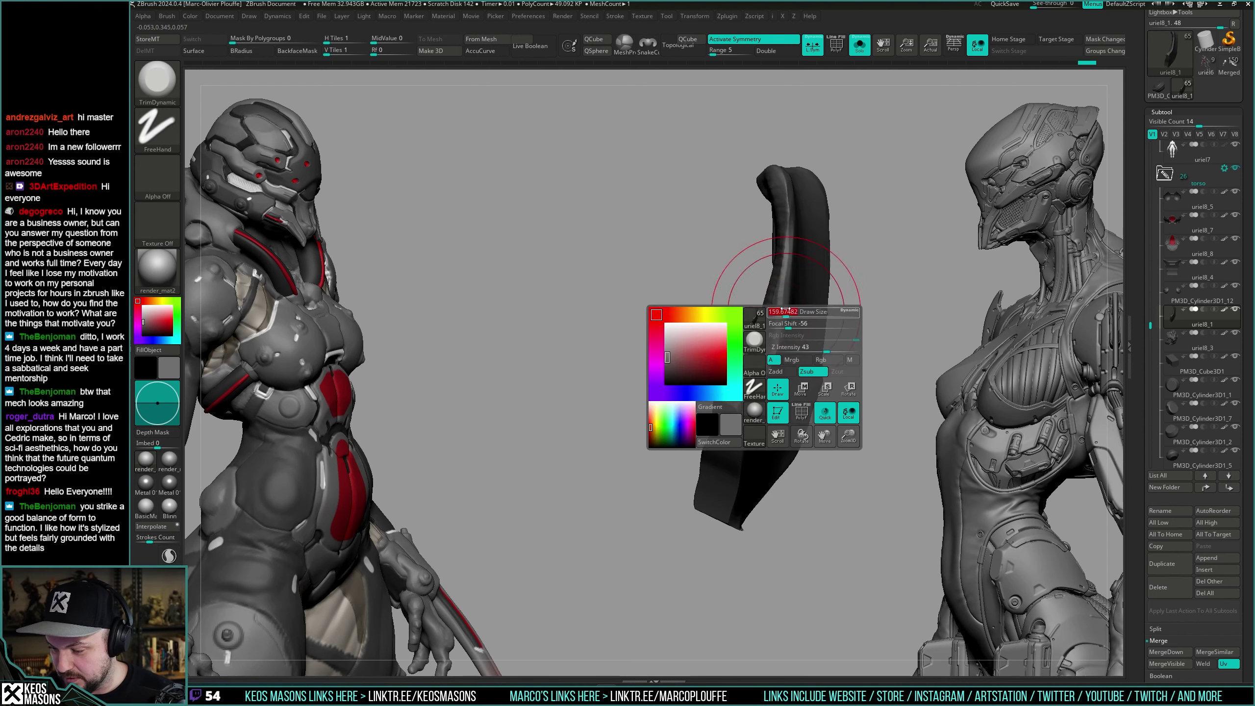
right_drag(783, 293, 804, 316)
right_click(814, 333)
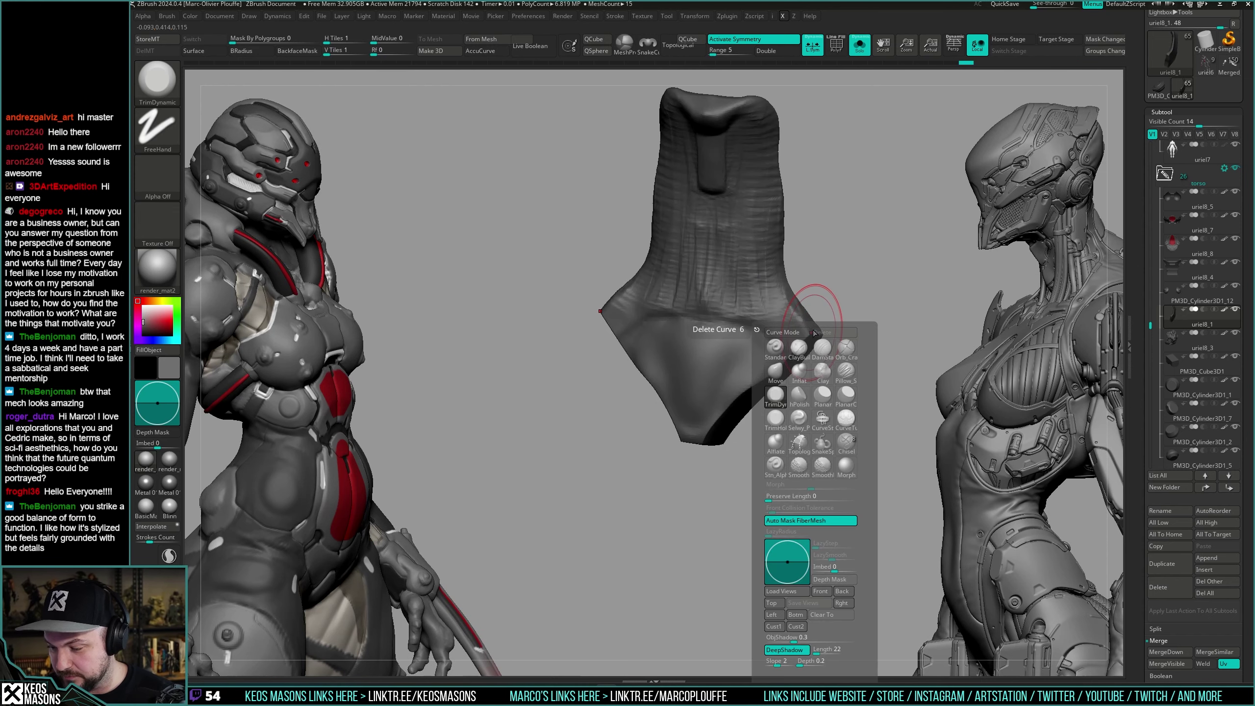
Build up the flared side corners of the lower-back piece with ClayBuildup and show it on the full figure.
click(798, 348)
drag(815, 327, 808, 302)
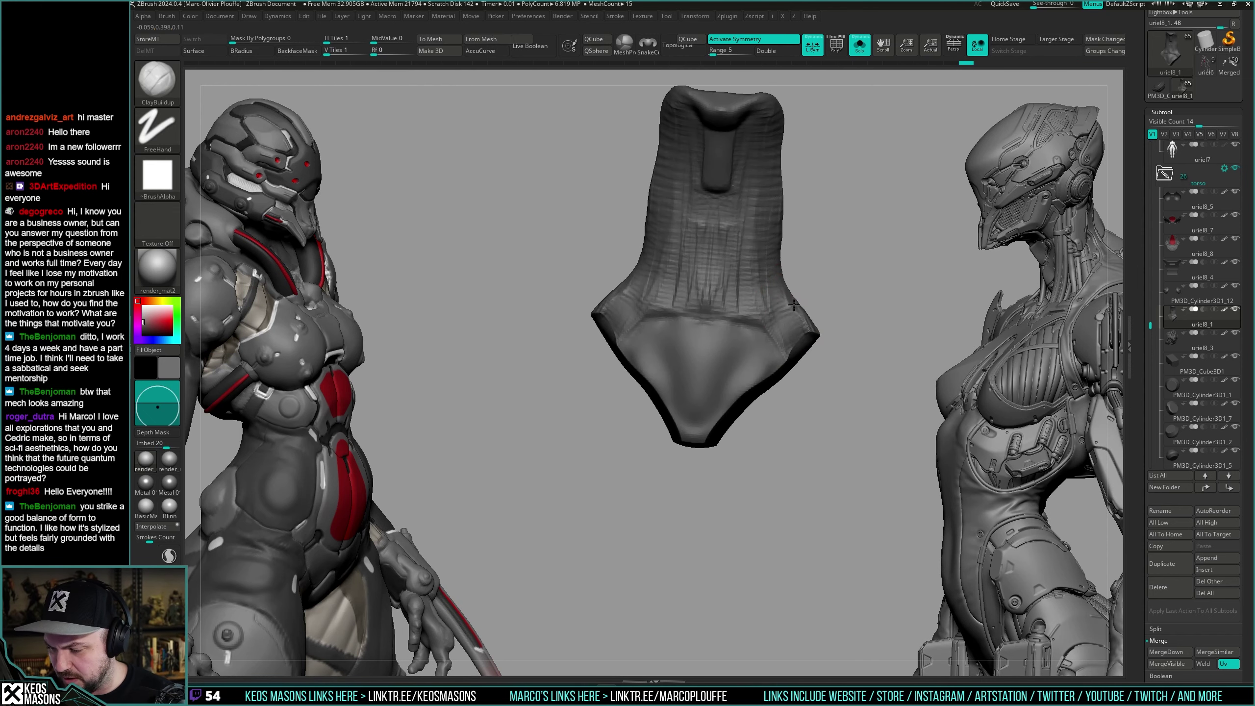
drag(829, 349, 805, 292)
key(shift+s)
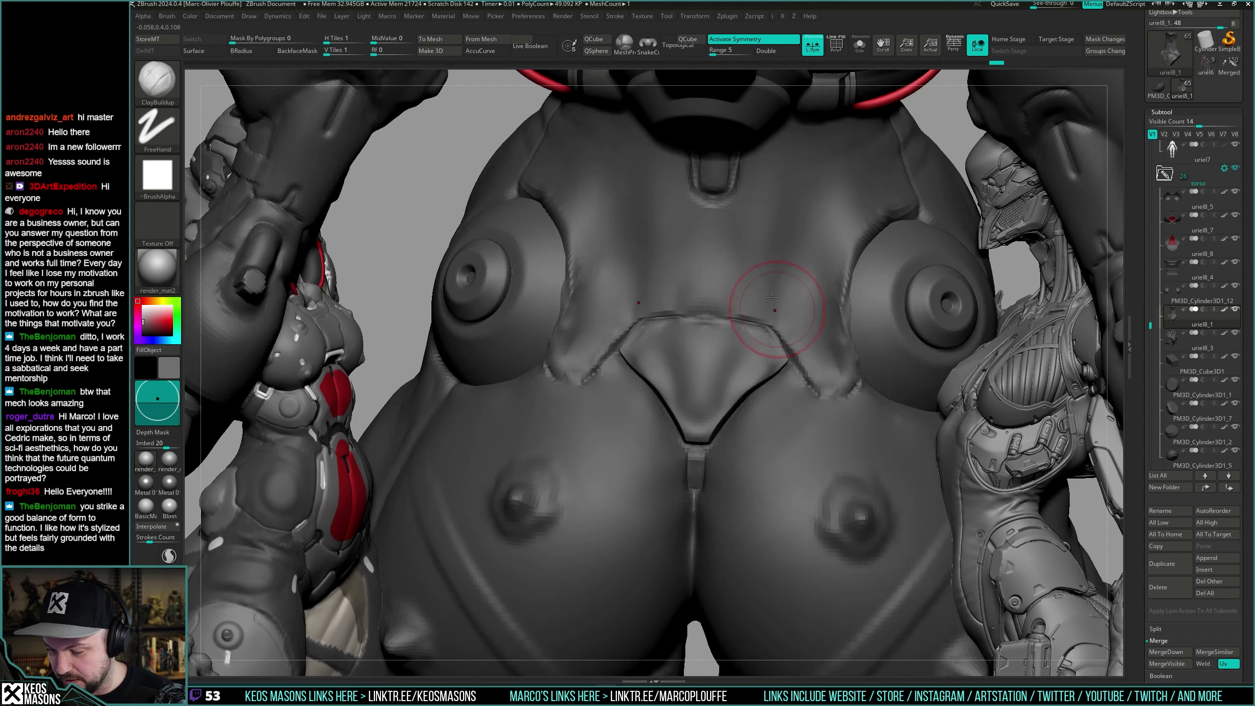
mouse_move(780, 316)
right_down()
mouse_move(773, 300)
mouse_move(780, 311)
mouse_move(793, 293)
mouse_move(860, 321)
mouse_move(752, 300)
right_up()
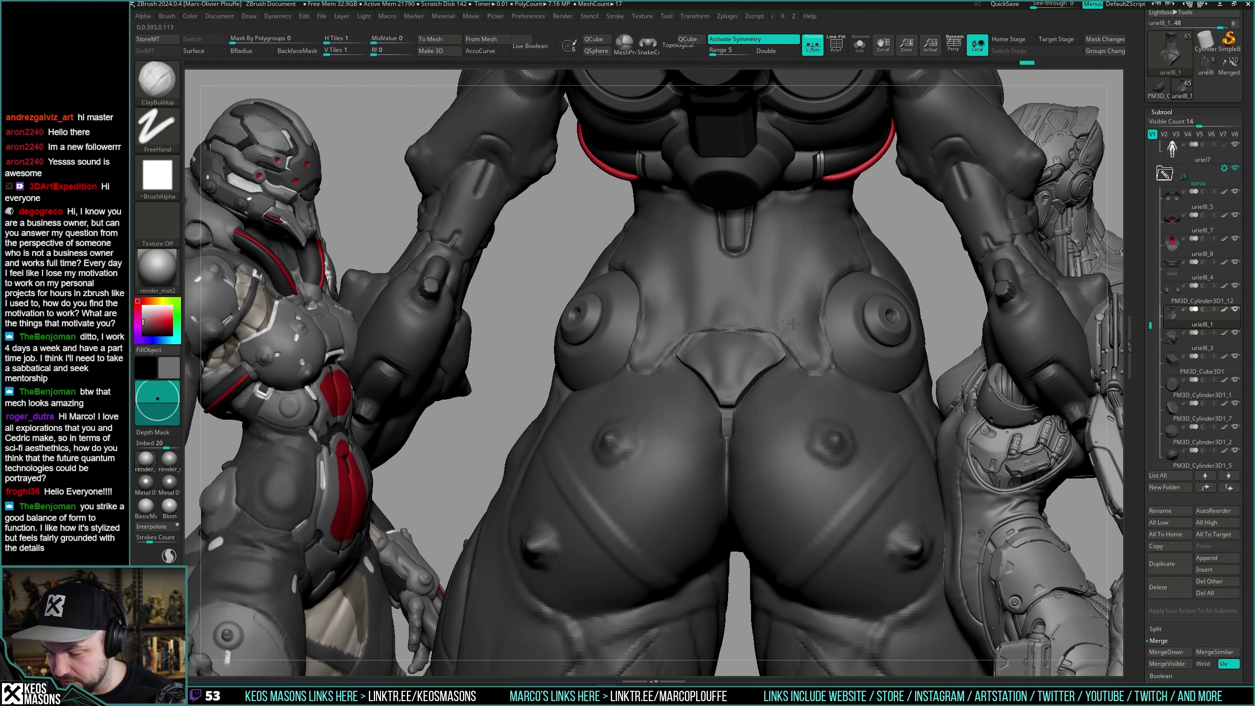
Smooth the surface around the slot of the lower-back piece and add a ClayBuildup stroke beside it with the piece isolated.
drag(789, 332, 781, 348)
shift+drag(774, 296, 775, 267)
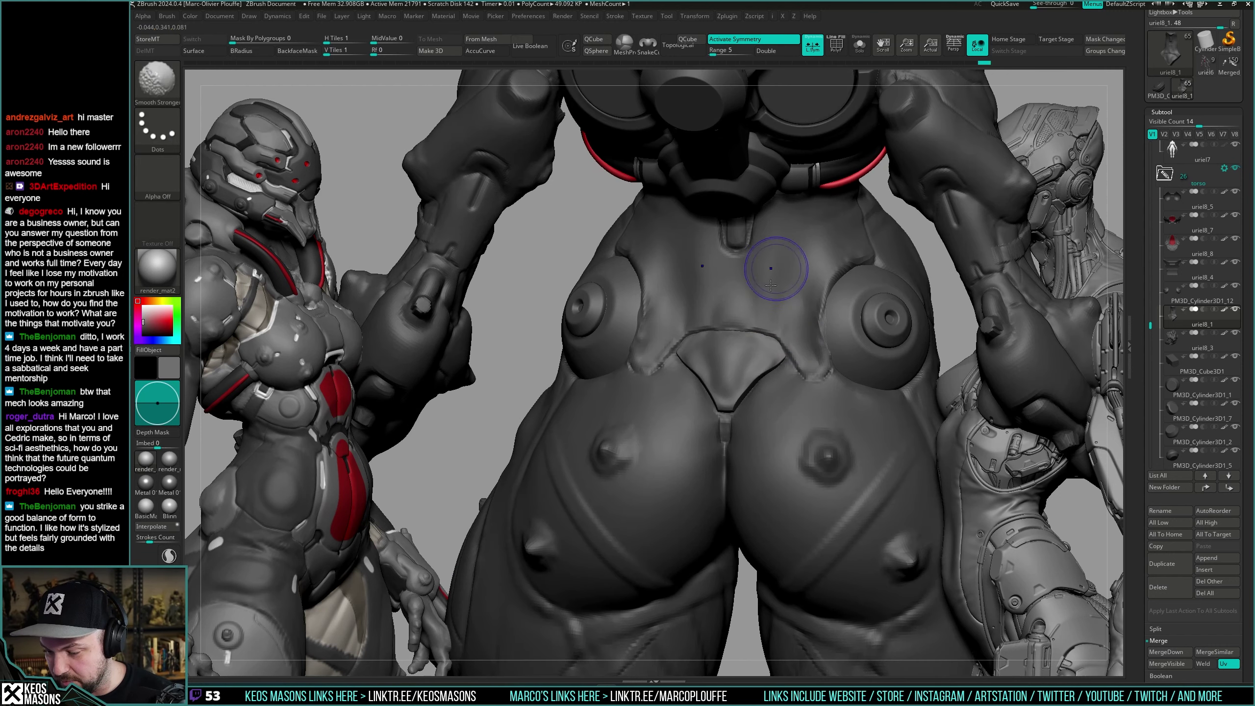
right_drag(776, 267, 768, 238)
key(alt+s)
drag(768, 237, 758, 240)
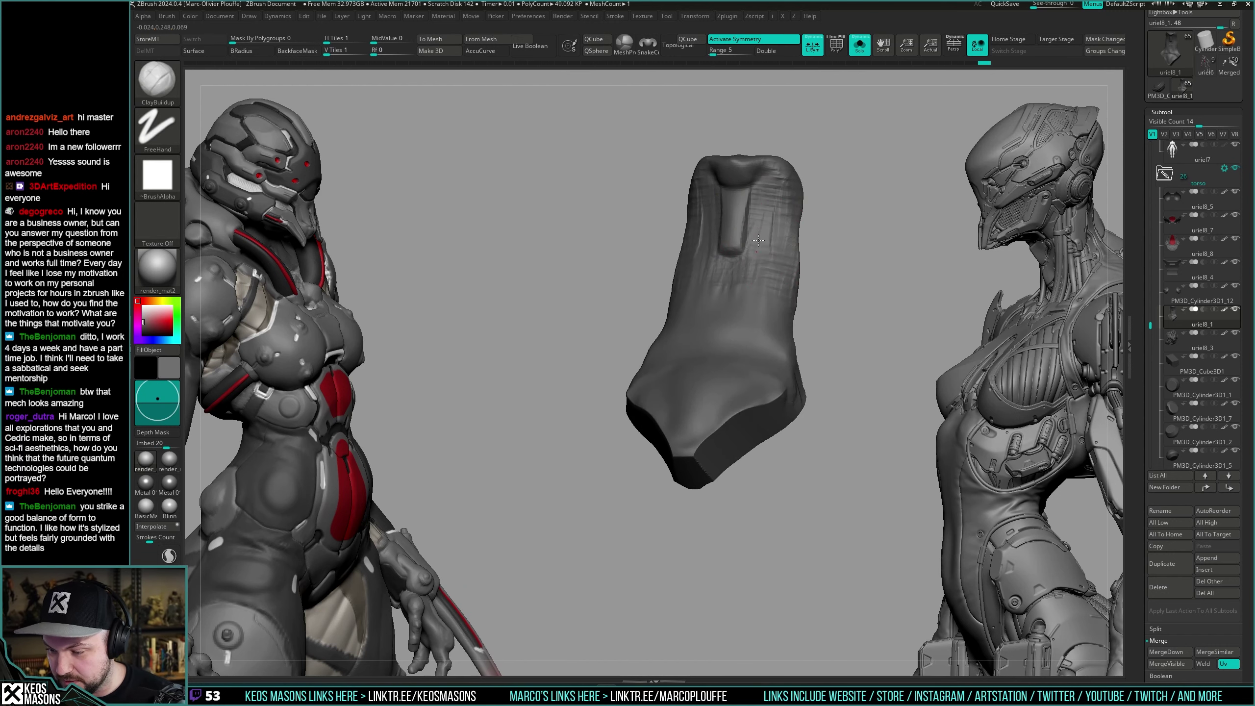
mouse_move(765, 242)
right_down()
mouse_move(777, 228)
mouse_move(752, 220)
right_up()
key(alt+s)
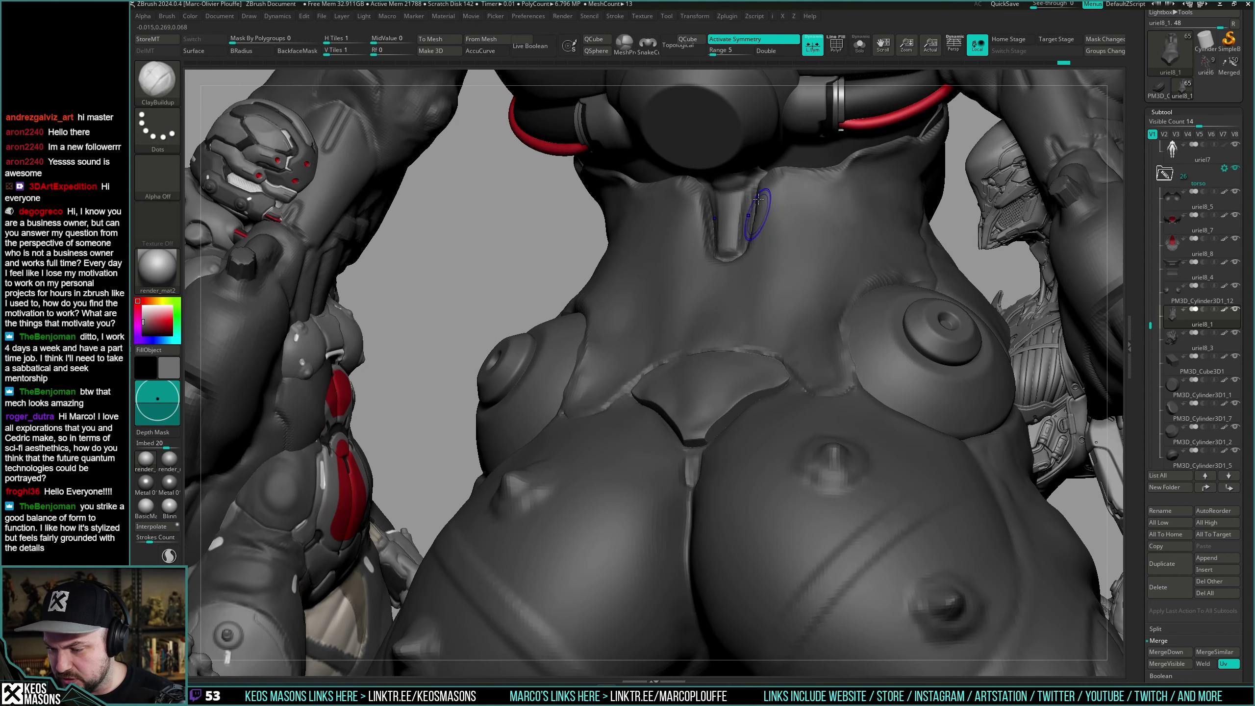
Smooth the walls and rim along both sides of the slot in the lower-back piece.
shift+drag(752, 219, 754, 244)
right_drag(755, 246, 740, 291)
right_click(737, 292)
shift+drag(745, 262, 745, 214)
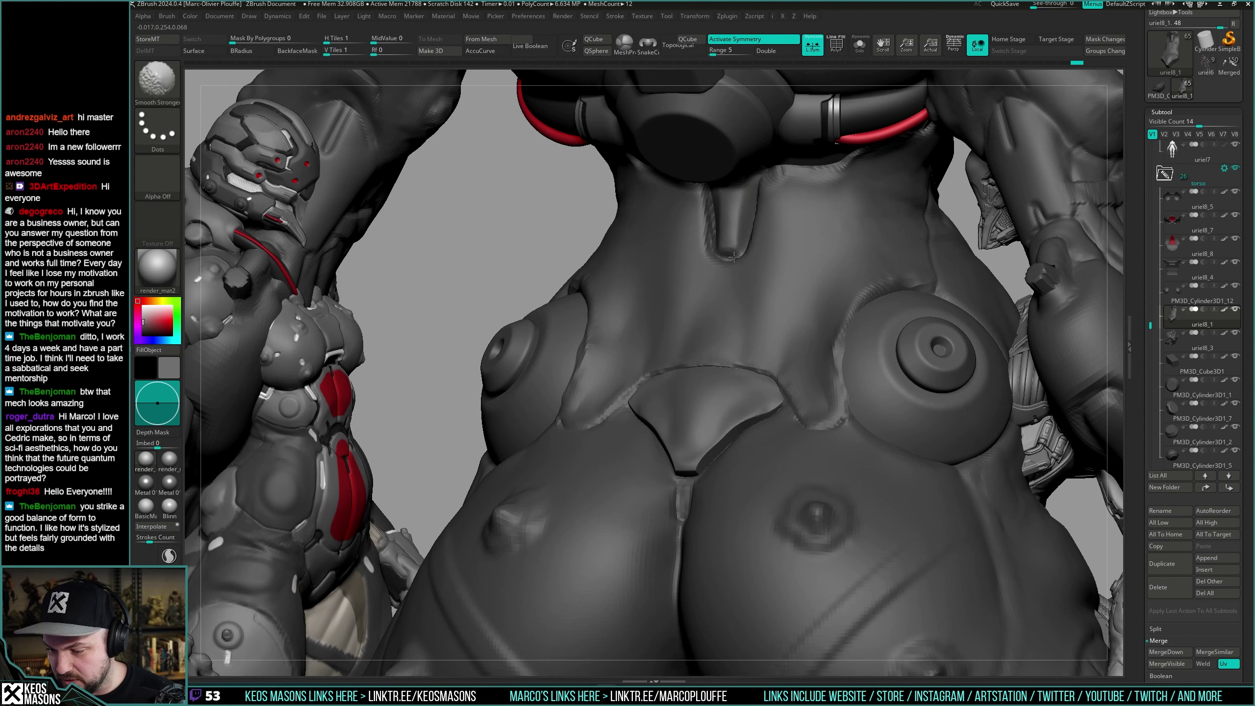
mouse_move(734, 255)
right_down()
mouse_move(780, 257)
mouse_move(783, 282)
mouse_move(766, 292)
mouse_move(757, 281)
right_up()
right_click(757, 281)
Adjust the slot's side walls with the Move brush, smooth them and isolate the lower-back piece.
click(724, 319)
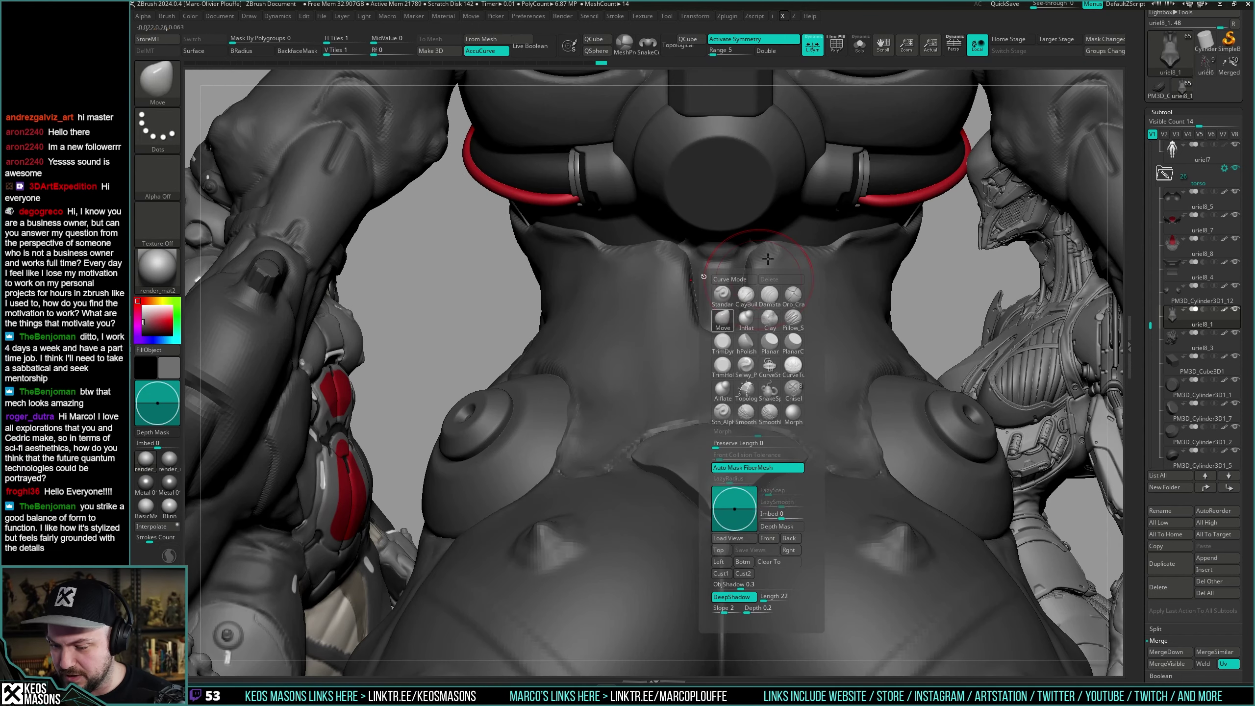
drag(744, 299, 740, 300)
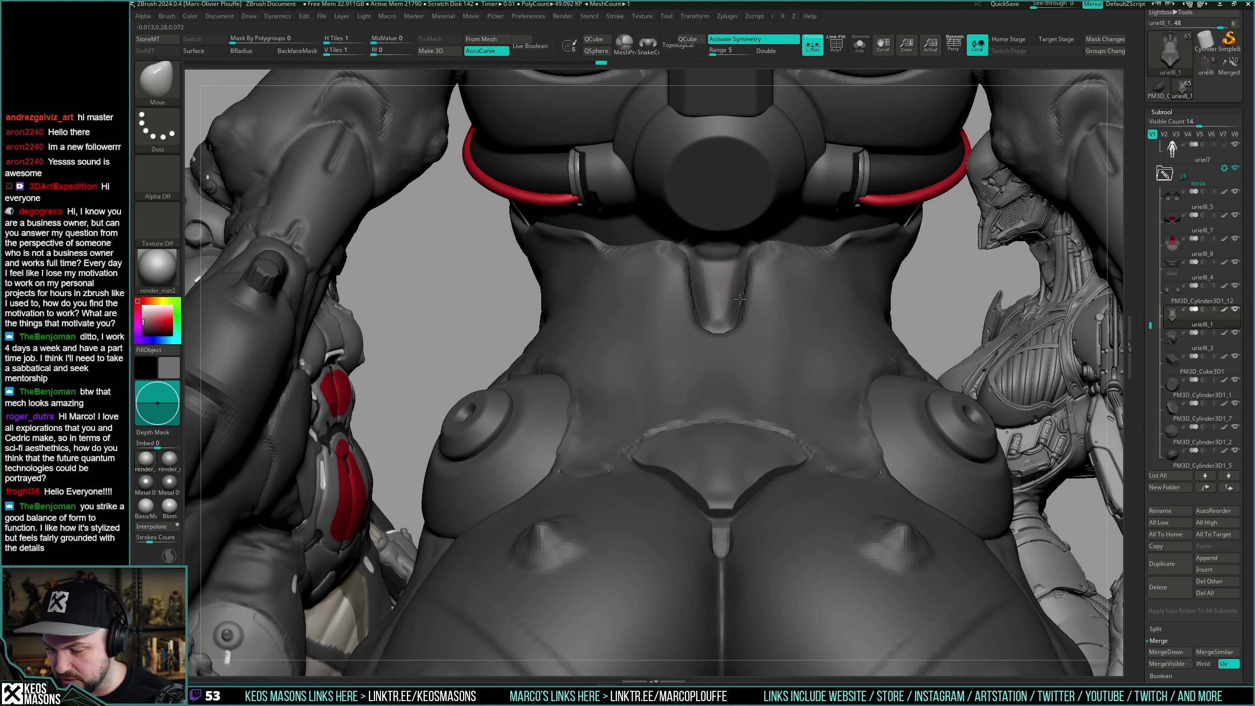
mouse_move(735, 318)
right_down()
mouse_move(692, 322)
mouse_move(731, 313)
mouse_move(759, 277)
right_up()
shift+drag(760, 269, 749, 312)
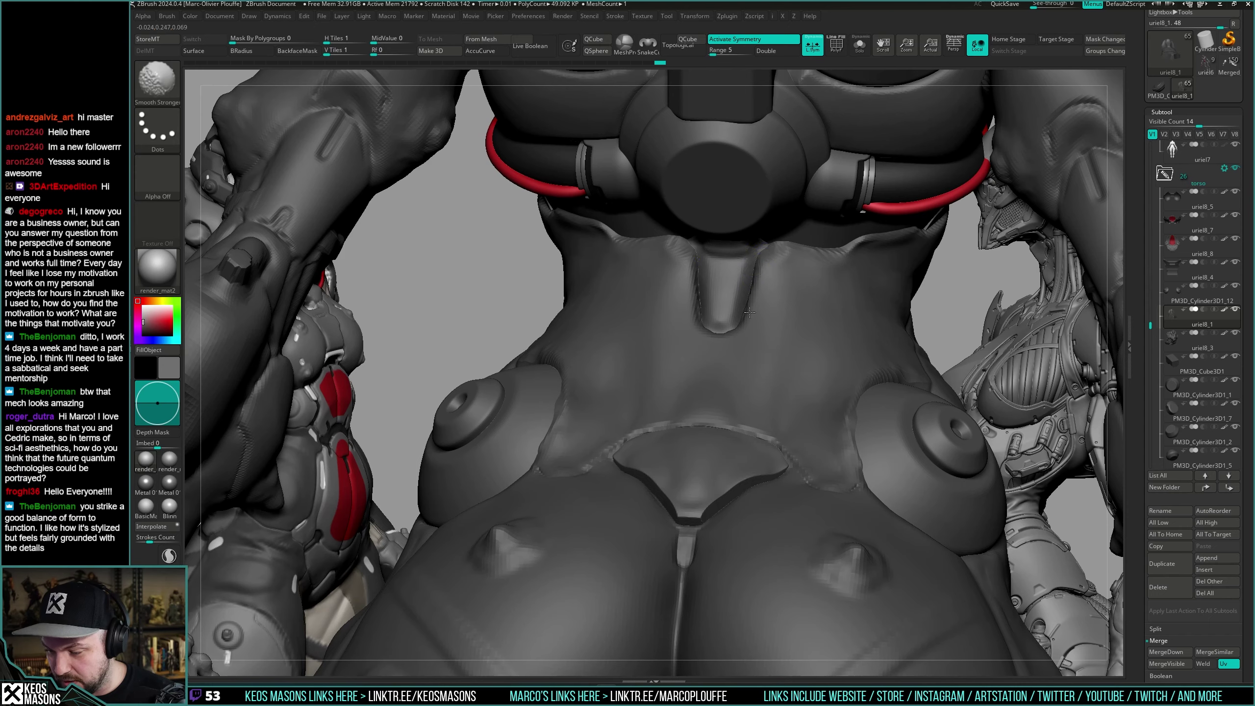
right_drag(755, 311, 753, 292)
drag(752, 281, 756, 279)
mouse_move(756, 279)
right_down()
mouse_move(759, 292)
mouse_move(763, 269)
mouse_move(738, 305)
mouse_move(740, 252)
right_up()
key(space)
right_click(737, 303)
key(alt+s)
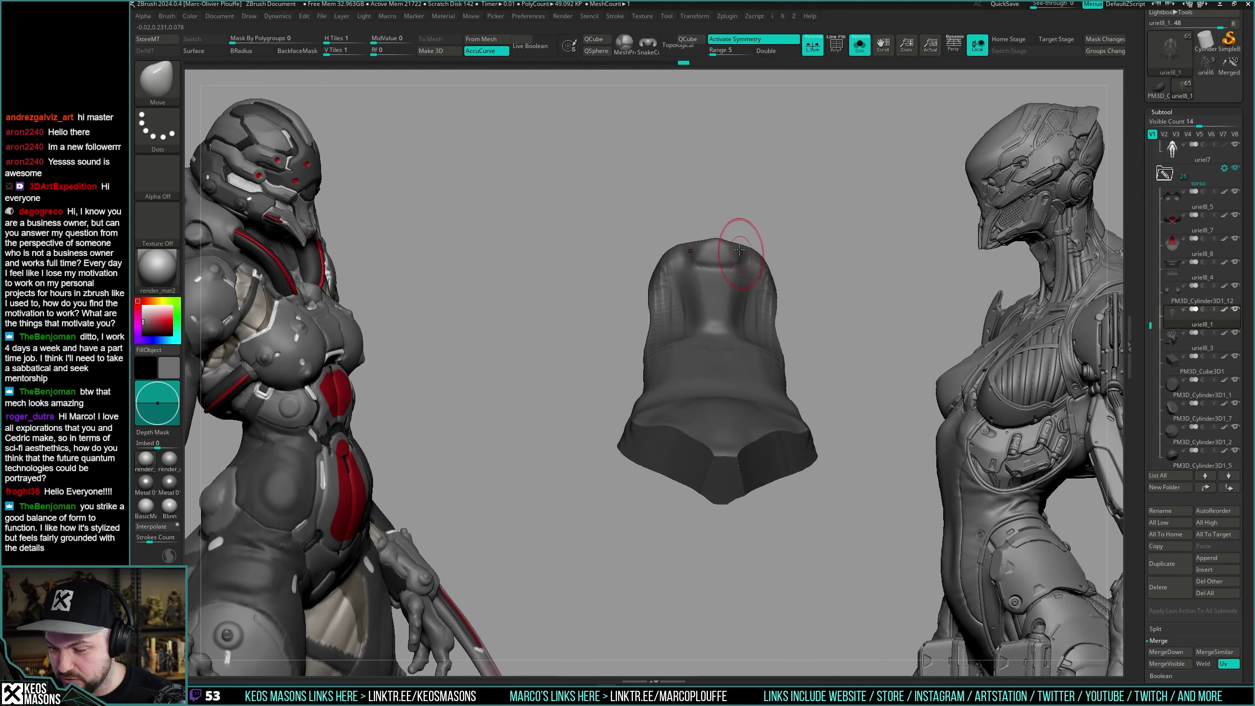
Build up a thick raised rim across the top of the slot with ClayBuildup and smooth its sides.
key(space)
click(728, 260)
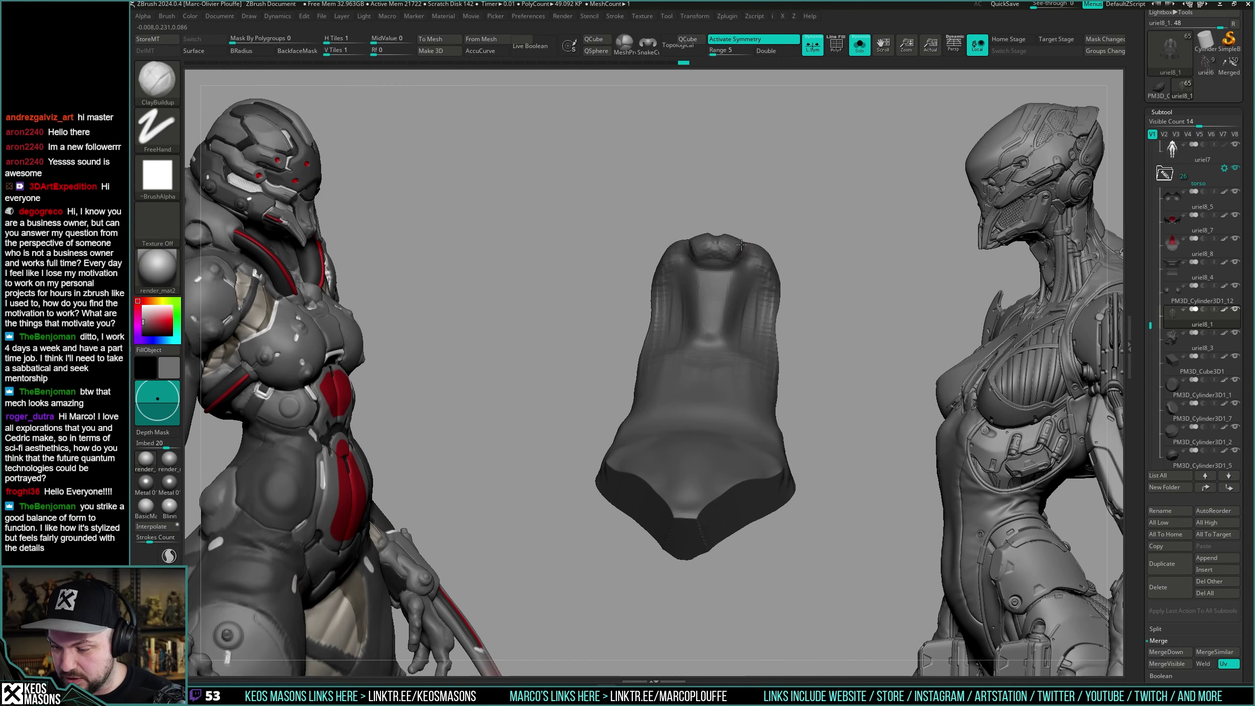
drag(726, 255, 754, 242)
mouse_move(754, 241)
right_down()
mouse_move(745, 202)
mouse_move(749, 248)
mouse_move(740, 246)
mouse_move(758, 301)
mouse_move(737, 262)
mouse_move(750, 260)
mouse_move(737, 267)
right_up()
key(alt+s)
shift+drag(742, 265, 758, 258)
right_drag(757, 258, 790, 291)
mouse_move(791, 292)
right_down()
mouse_move(788, 348)
mouse_move(729, 258)
mouse_move(724, 327)
mouse_move(749, 300)
right_up()
key(alt+s)
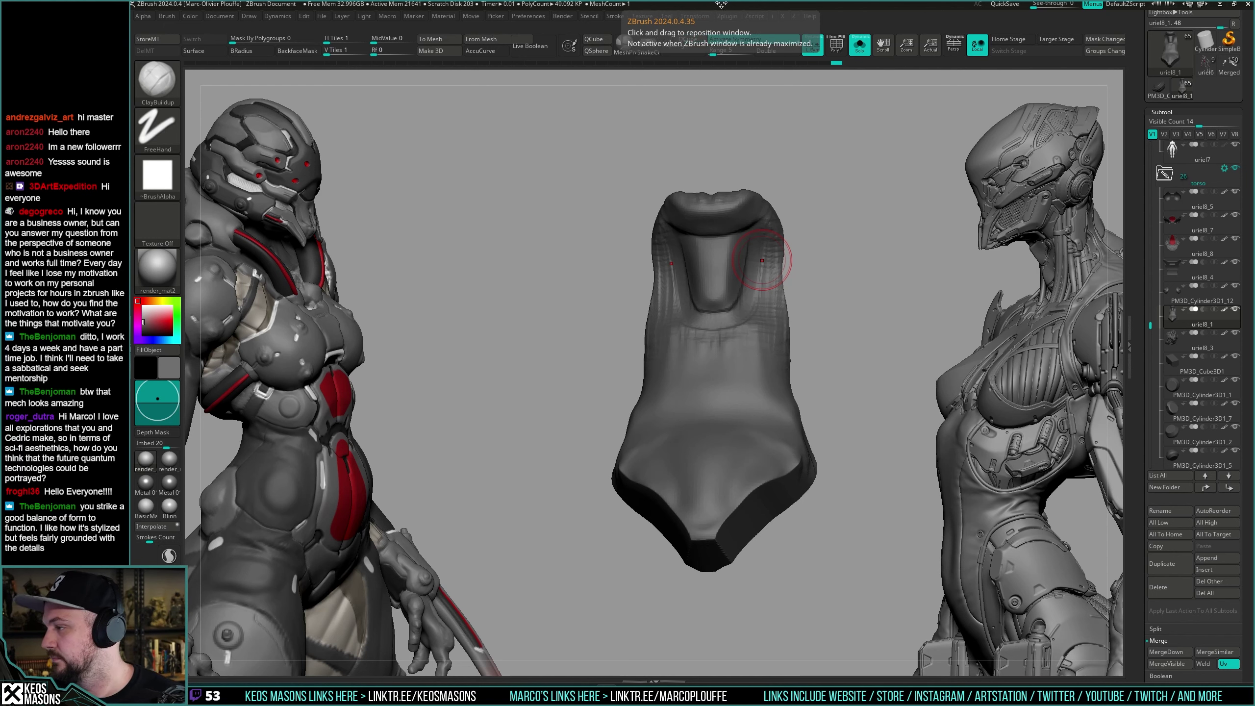
mouse_move(1191, 198)
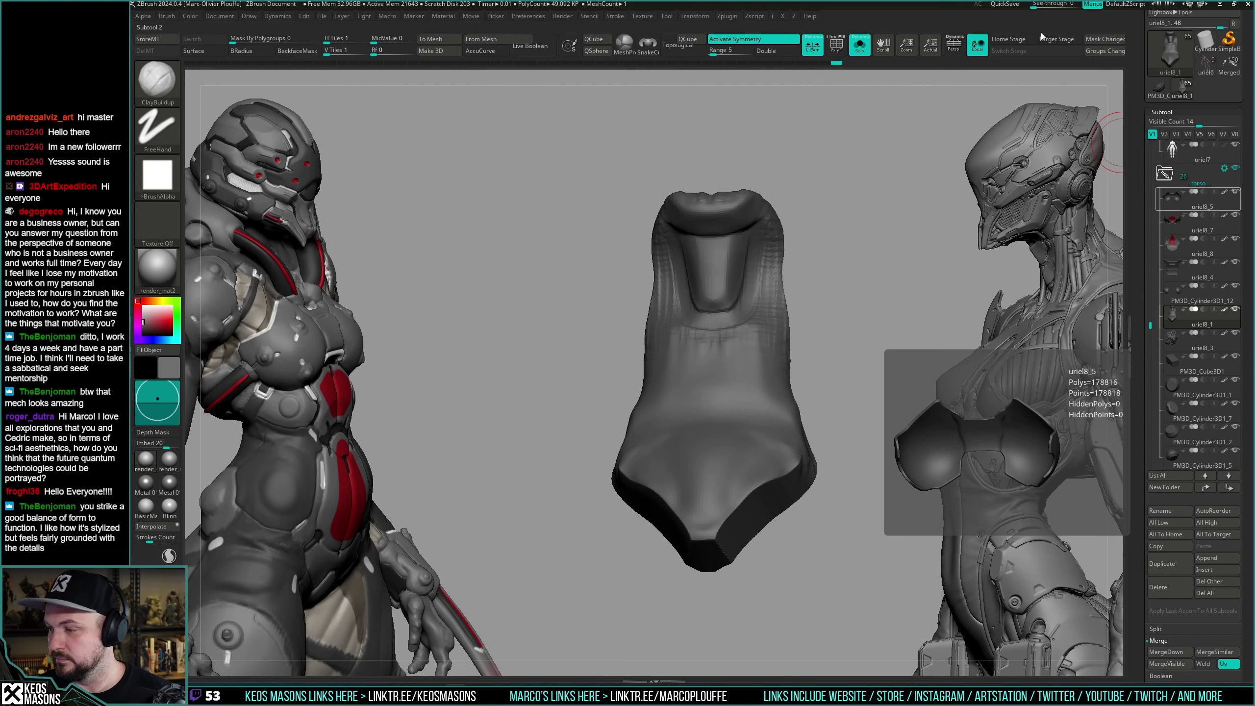
mouse_move(821, 360)
right_down()
mouse_move(803, 317)
mouse_move(806, 366)
right_up()
key(alt+s)
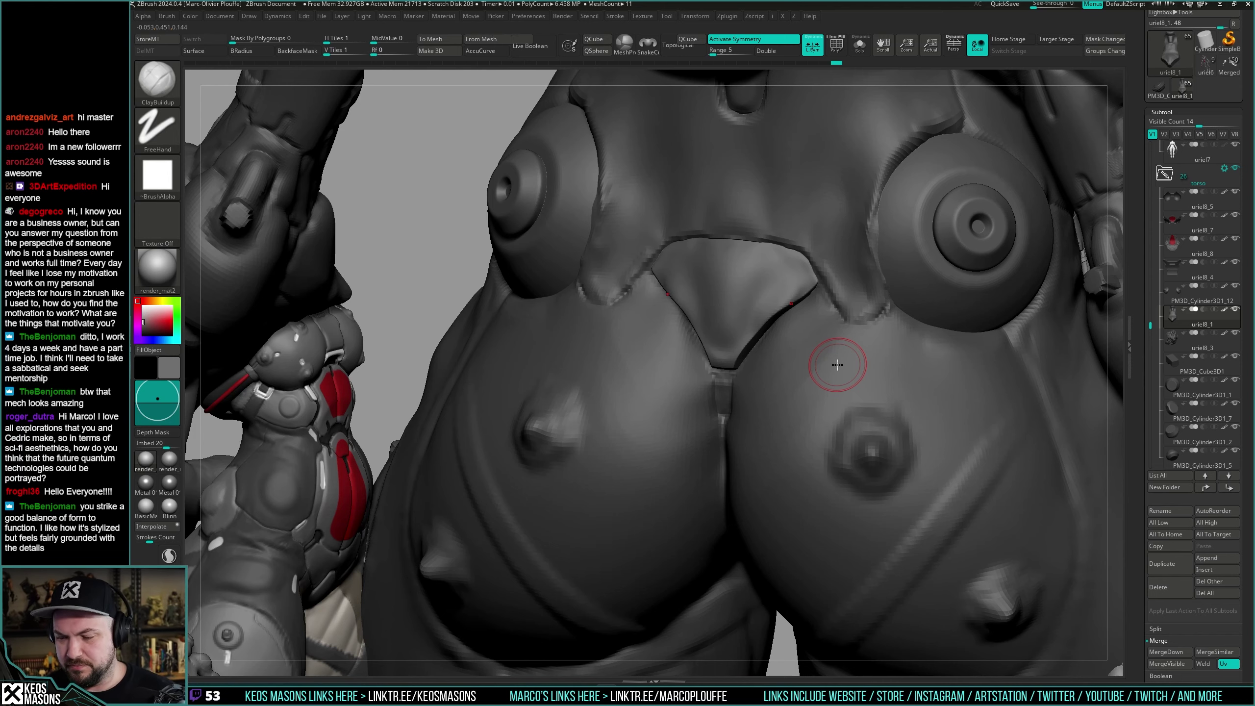
Nudge the flared lower corners of the lower-back piece with the Move brush so they fit the surrounding body.
mouse_move(839, 342)
right_down()
mouse_move(826, 348)
mouse_move(826, 315)
mouse_move(810, 312)
mouse_move(799, 334)
mouse_move(742, 297)
mouse_move(766, 295)
right_up()
key(space)
click(782, 375)
right_click(742, 297)
drag(779, 292, 789, 286)
right_drag(789, 287, 753, 301)
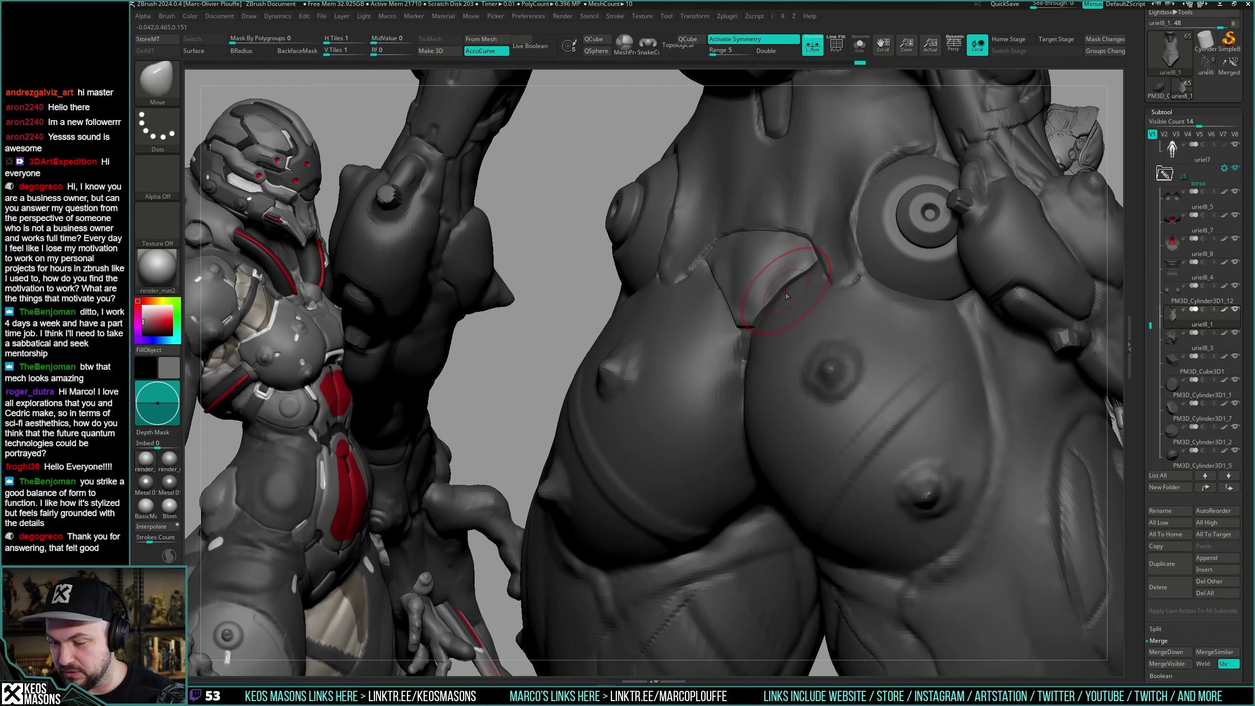
Flatten the flared lower part of the lower-back piece into planes with TrimDynamic.
right_click(787, 295)
click(774, 346)
right_click(774, 347)
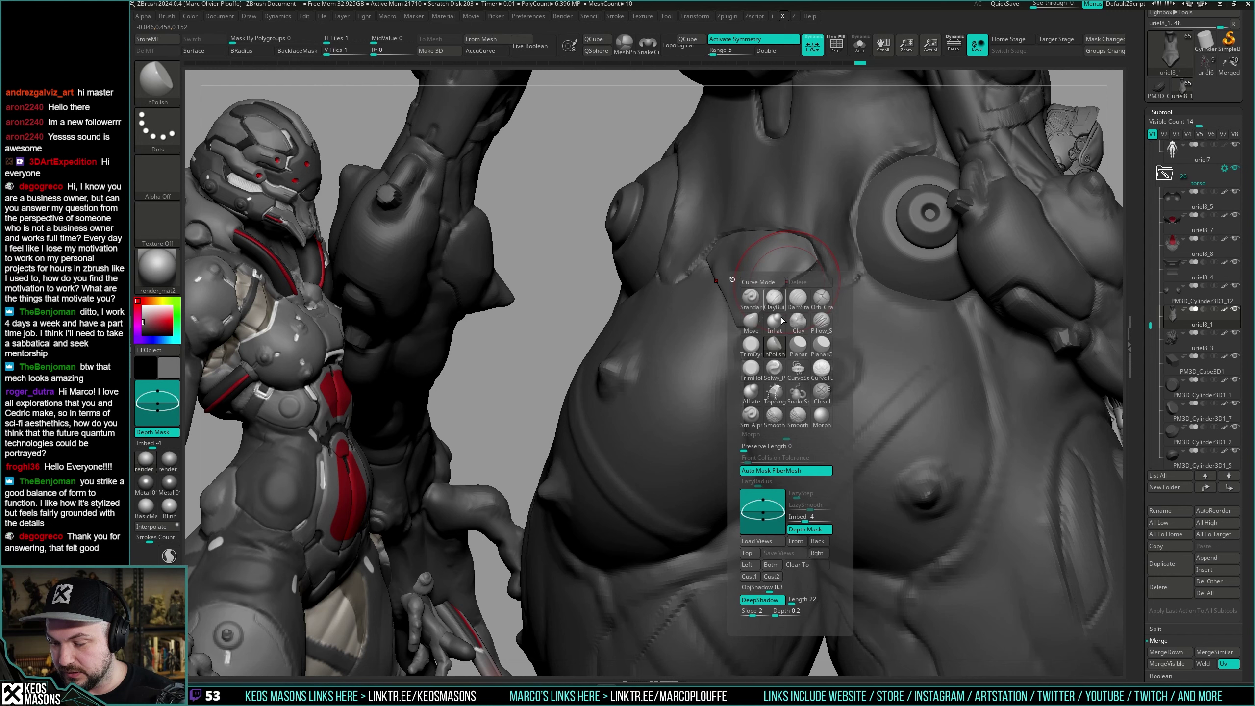
click(756, 351)
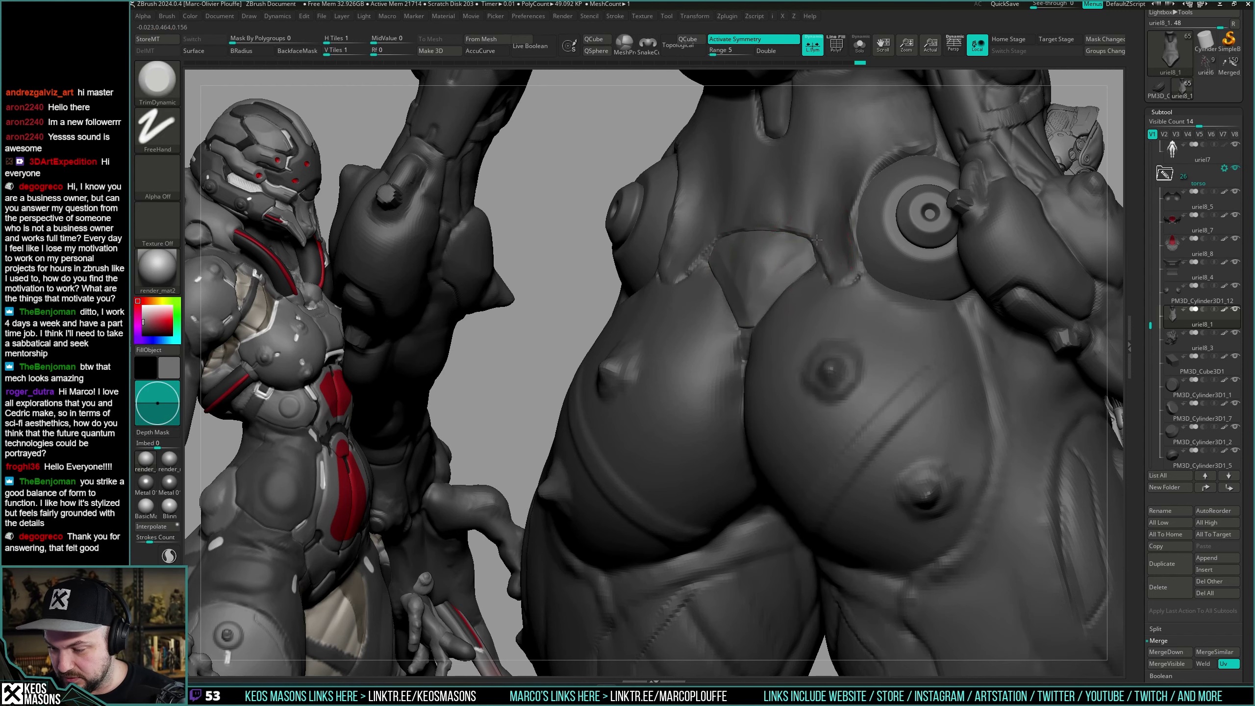
right_drag(771, 285, 803, 251)
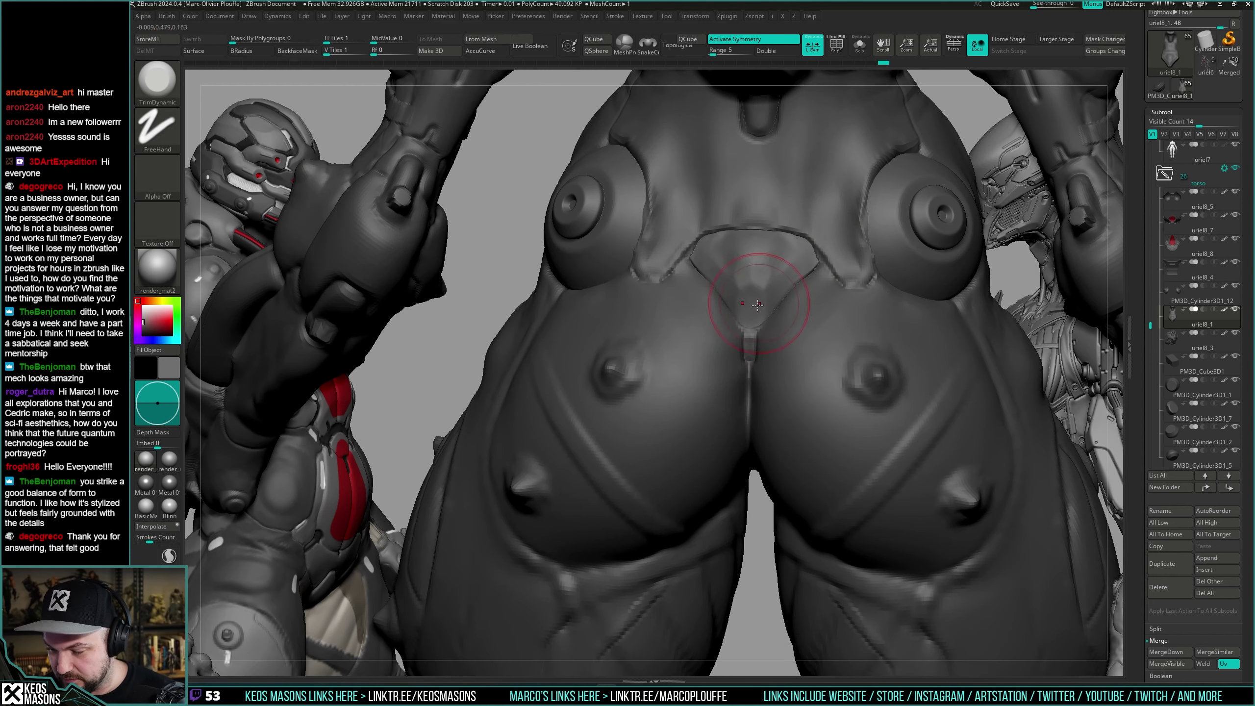
right_drag(758, 304, 775, 299)
right_drag(808, 259, 752, 269)
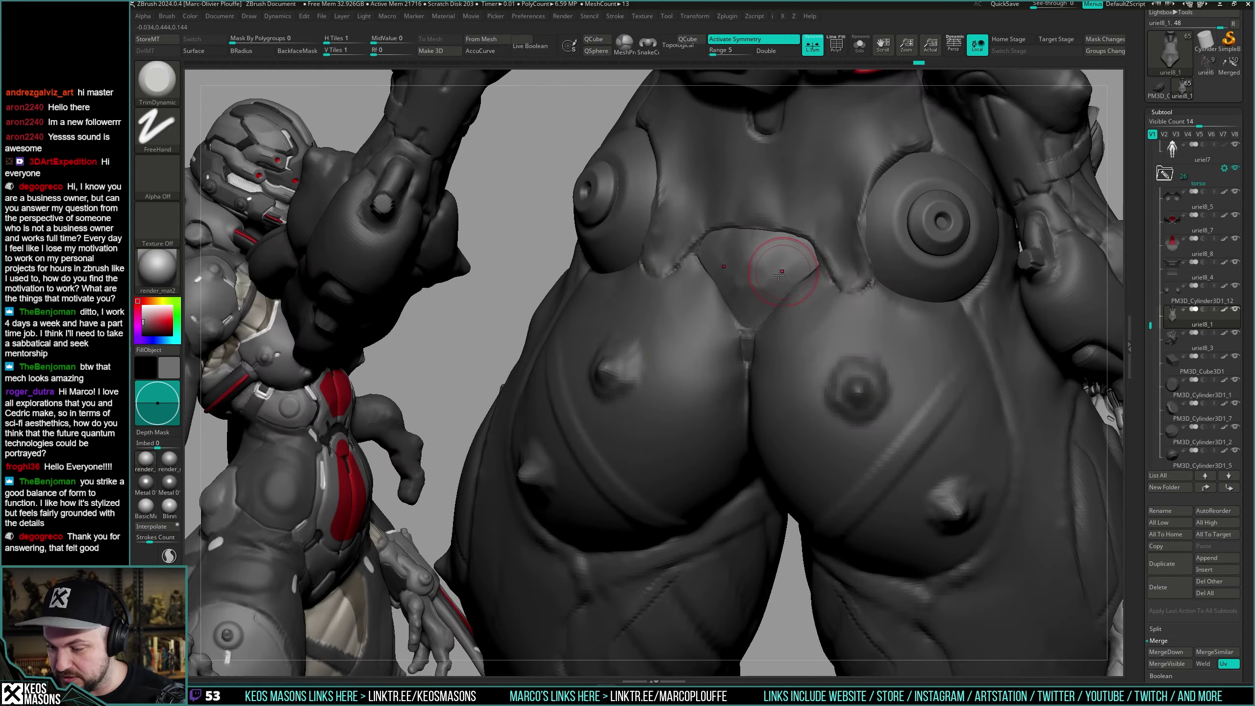
drag(763, 244, 791, 247)
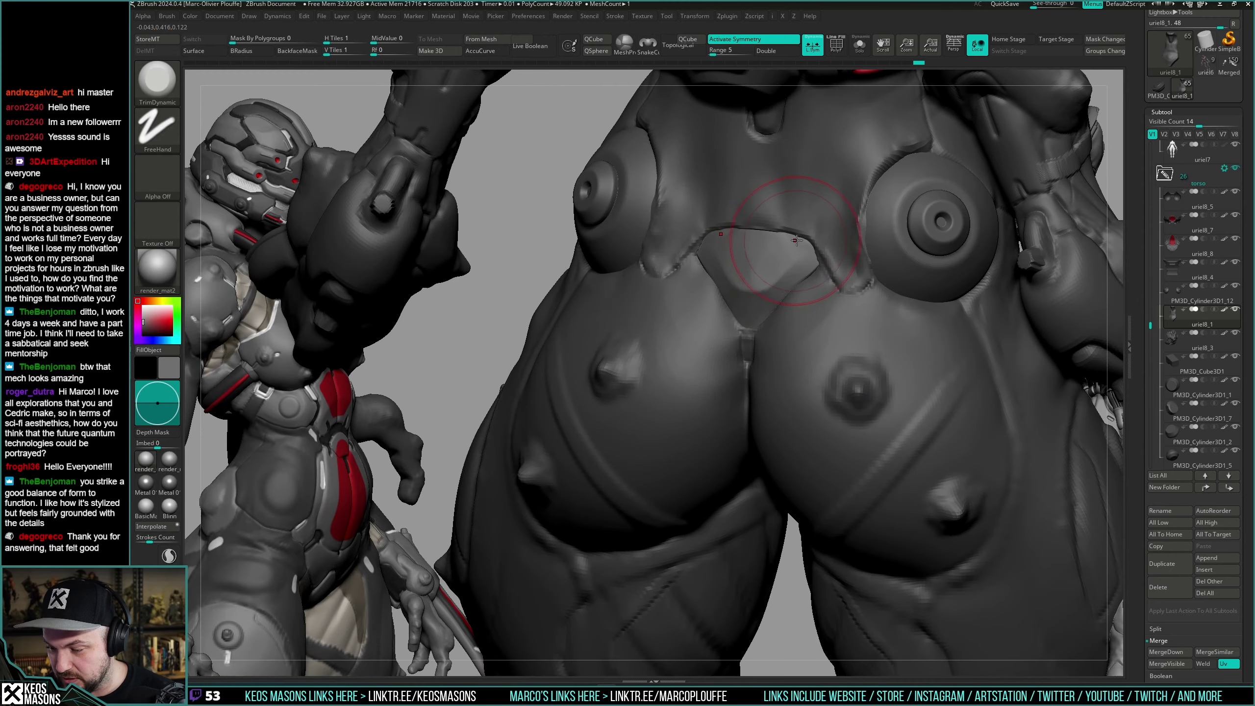
right_drag(796, 247, 813, 240)
Polish a flat, clean-edged central facet on the lower part of the lower-back piece with hPolish.
key(b)
click(806, 247)
key(space)
click(758, 253)
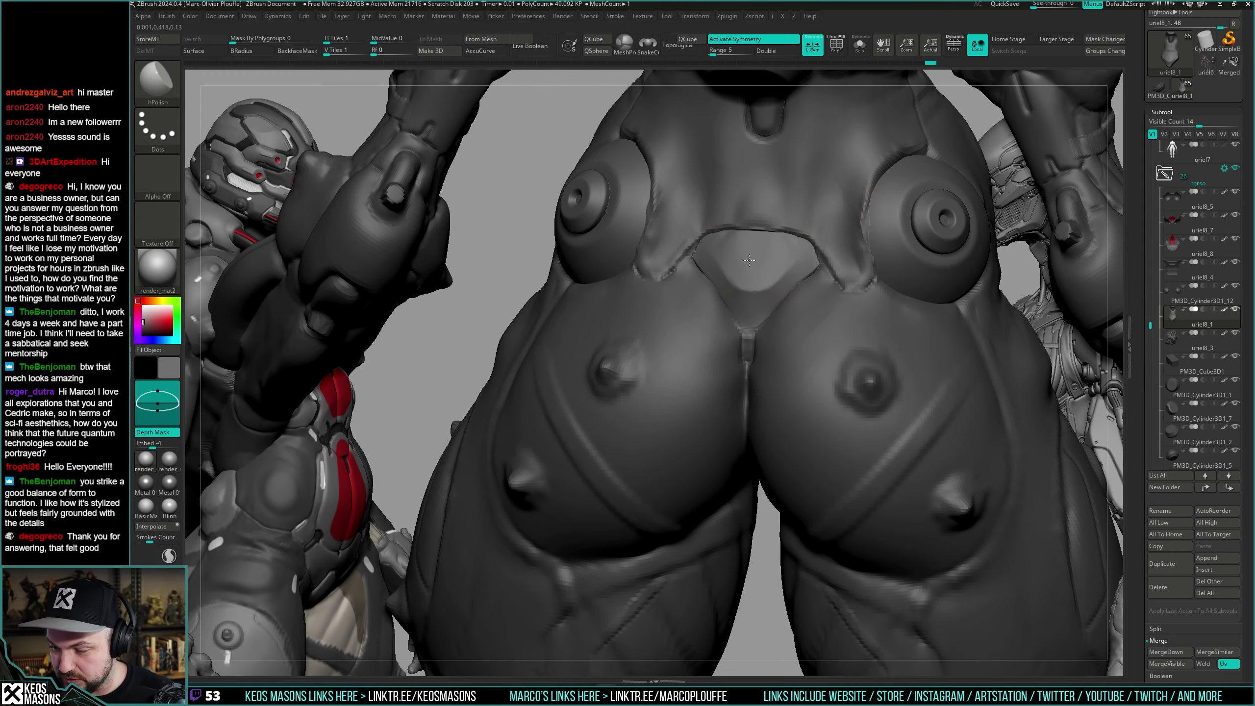
drag(781, 253, 803, 256)
mouse_move(791, 262)
right_down()
mouse_move(825, 296)
mouse_move(796, 272)
mouse_move(791, 281)
mouse_move(822, 258)
mouse_move(809, 249)
right_up()
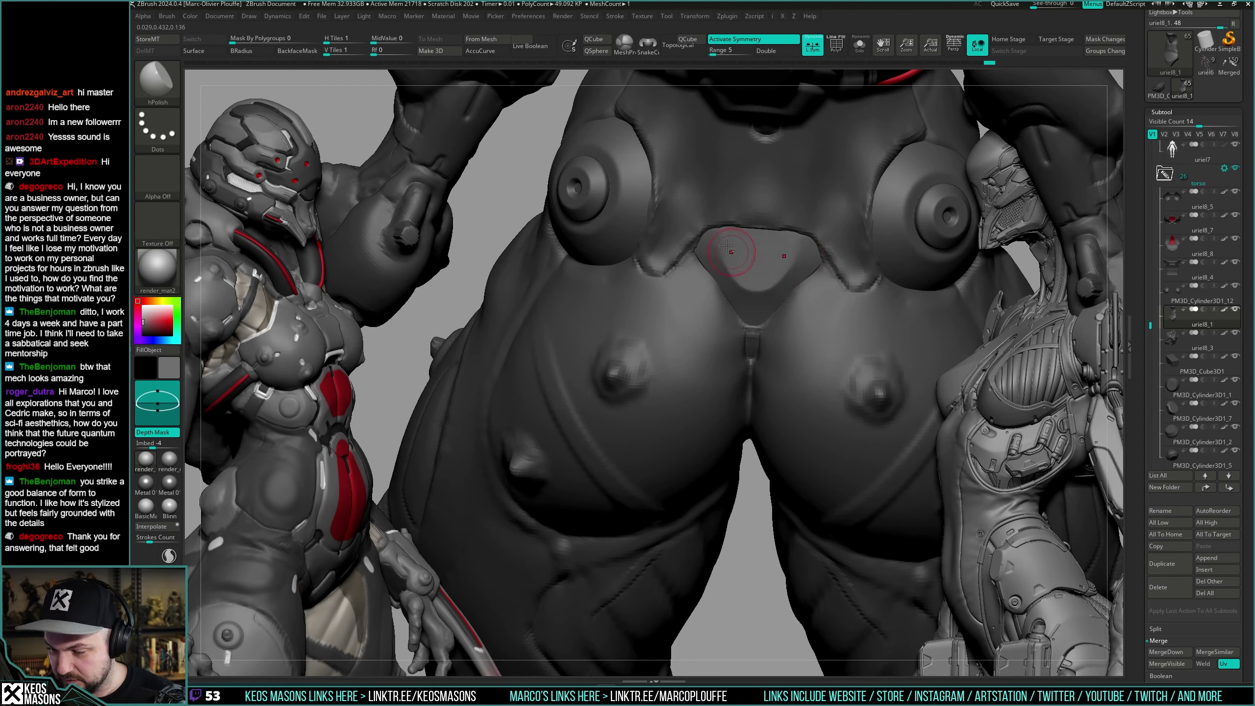
right_drag(717, 214, 773, 290)
right_click(773, 290)
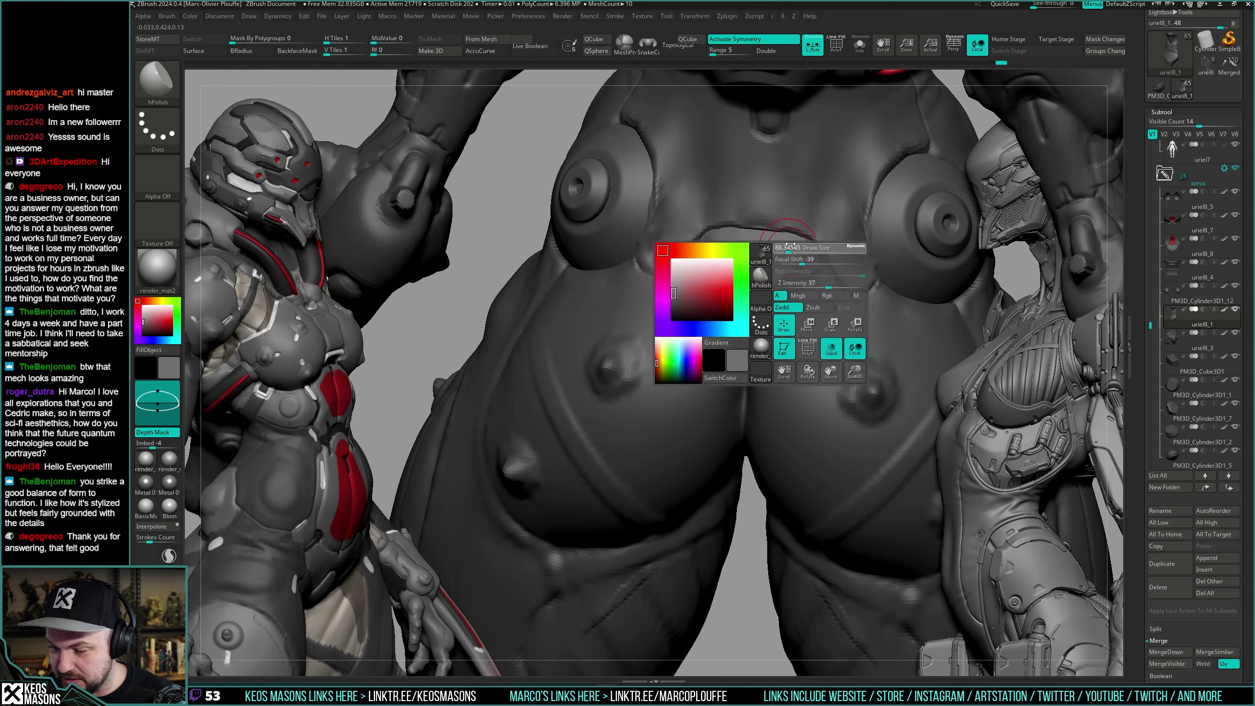
key(space)
right_drag(749, 245, 786, 311)
Polish the slanted lower side edges of the lower-back piece with hPolish, isolating it to reach them.
key(alt+s)
key(alt+s)
key(alt+s)
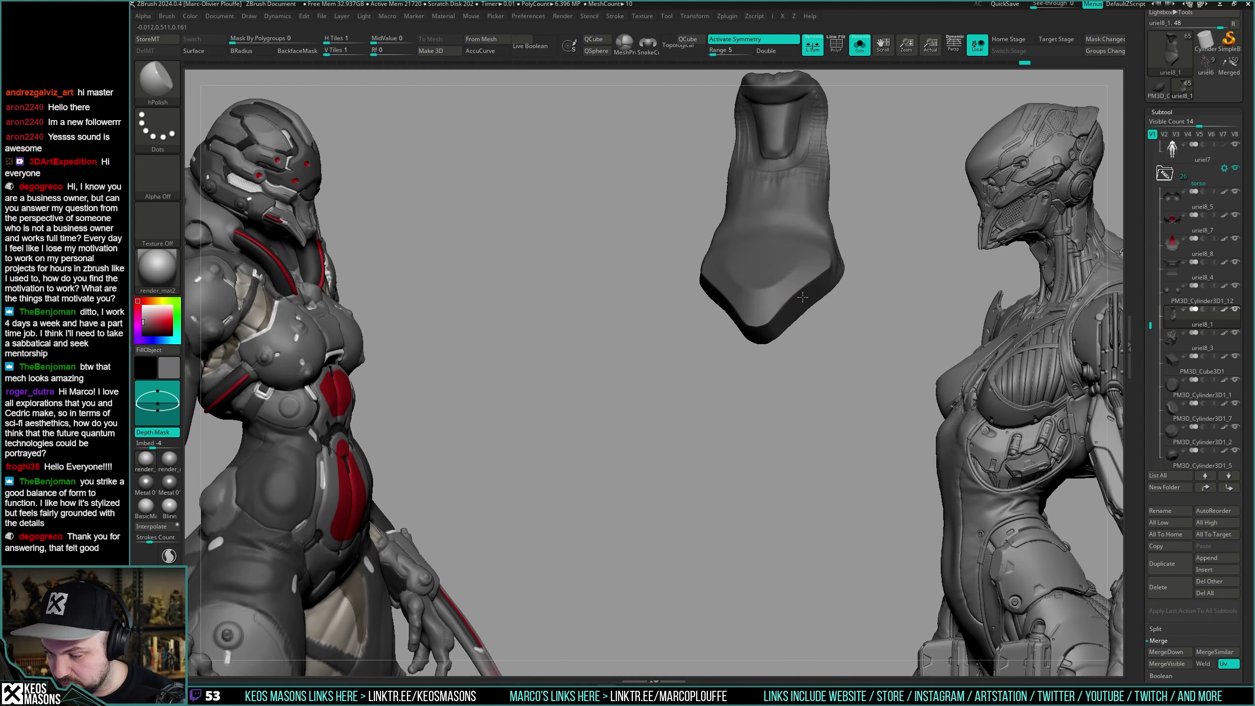
right_drag(802, 296, 834, 288)
key(alt+s)
key(alt+s)
right_click(801, 321)
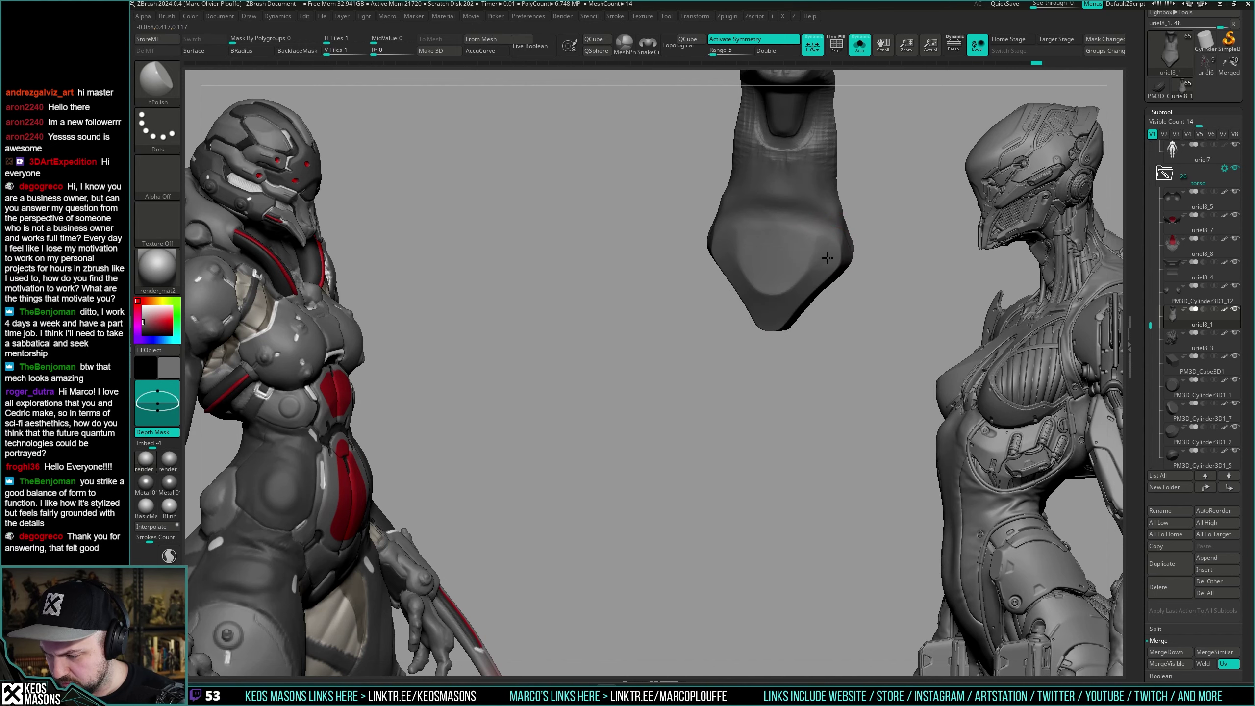
drag(826, 282, 793, 317)
key(alt+s)
Shift the sides of the lower-back piece with the Move brush while the surrounding body is shown transparent.
mouse_move(801, 301)
right_down()
mouse_move(831, 294)
mouse_move(832, 247)
mouse_move(791, 262)
mouse_move(812, 331)
mouse_move(773, 338)
mouse_move(770, 316)
mouse_move(786, 341)
mouse_move(746, 371)
mouse_move(763, 319)
mouse_move(796, 336)
mouse_move(779, 317)
right_up()
right_click(764, 321)
right_click(747, 373)
key(x)
click(759, 330)
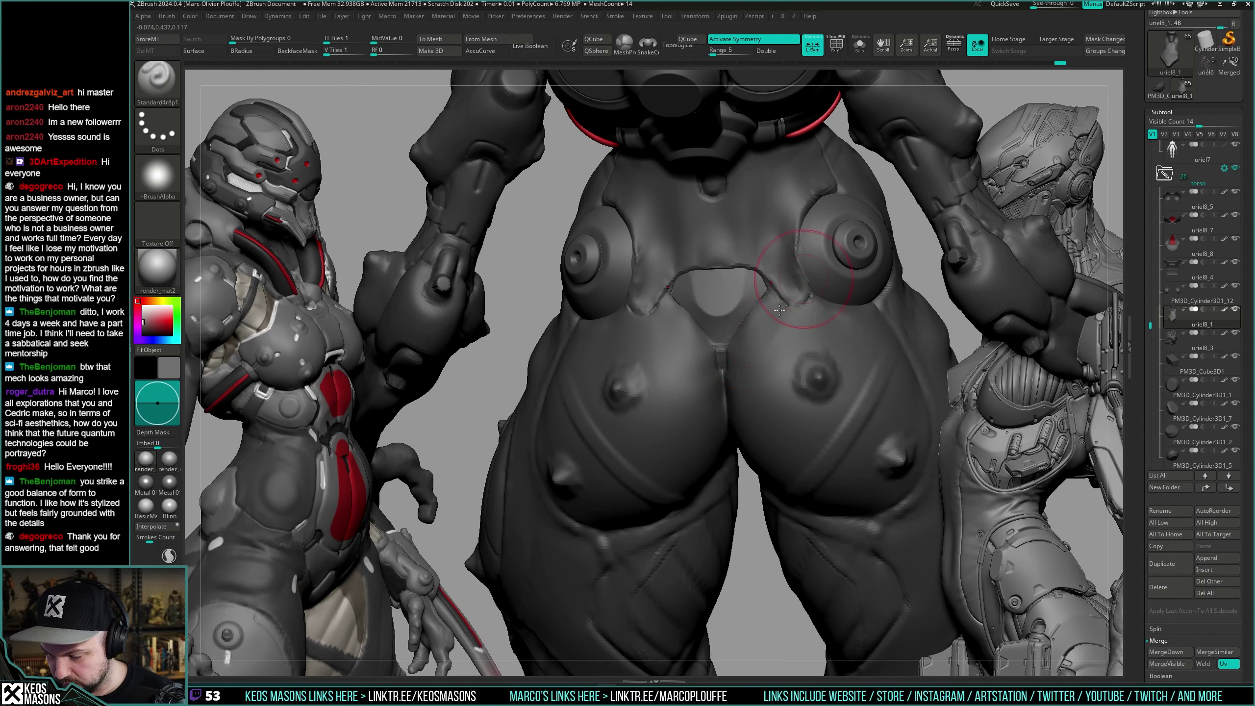
key(x)
click(729, 366)
key(alt+s)
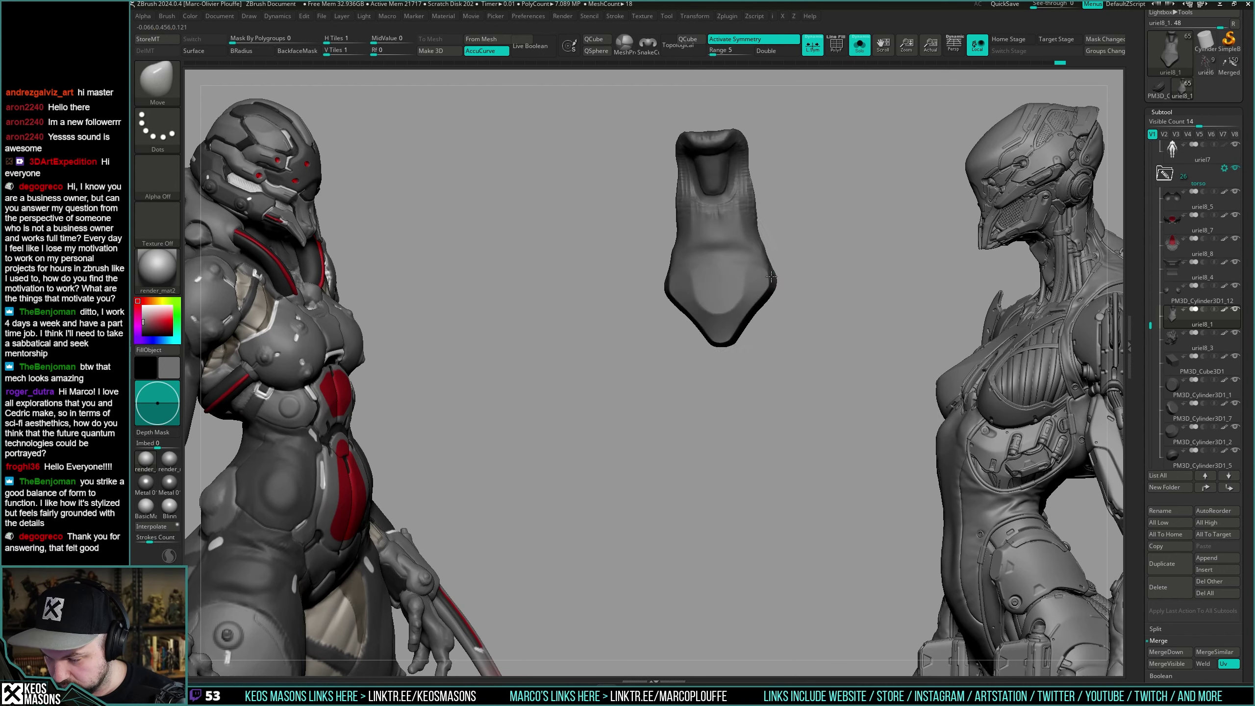
key(ctrl+shift+s)
key(space)
mouse_move(767, 304)
right_down()
mouse_move(761, 288)
mouse_move(769, 333)
mouse_move(739, 292)
mouse_move(750, 302)
right_up()
key(space)
click(811, 426)
key(x)
click(723, 348)
drag(750, 302, 751, 294)
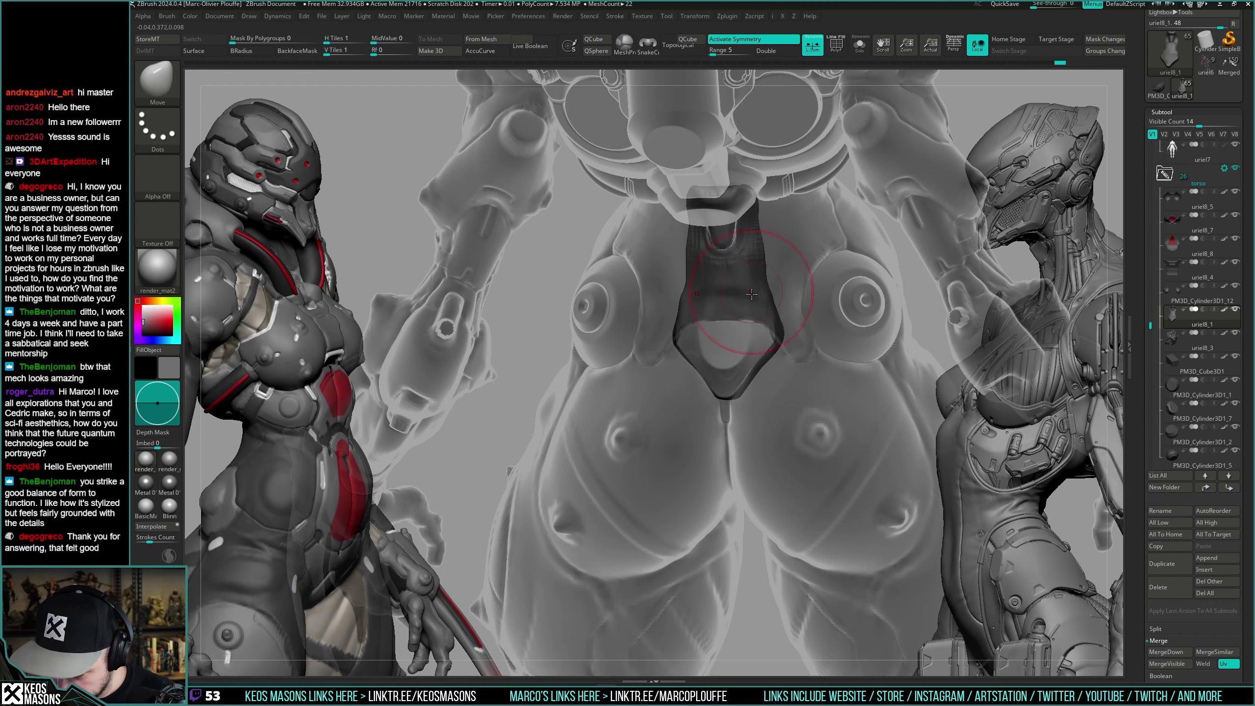
Undo the last Move adjustment, reshape the sides of the lower-back piece again and inspect the fit with the body shown solid.
right_drag(759, 297, 751, 308)
key(ctrl+z)
drag(749, 303, 757, 301)
mouse_move(757, 301)
right_down()
mouse_move(760, 346)
mouse_move(785, 344)
right_up()
key(space)
drag(784, 331, 760, 330)
key(shift+f)
right_drag(760, 331, 781, 314)
key(shift+t)
key(shift+f)
drag(781, 314, 785, 318)
mouse_move(773, 338)
right_down()
mouse_move(792, 352)
mouse_move(797, 320)
mouse_move(802, 343)
right_up()
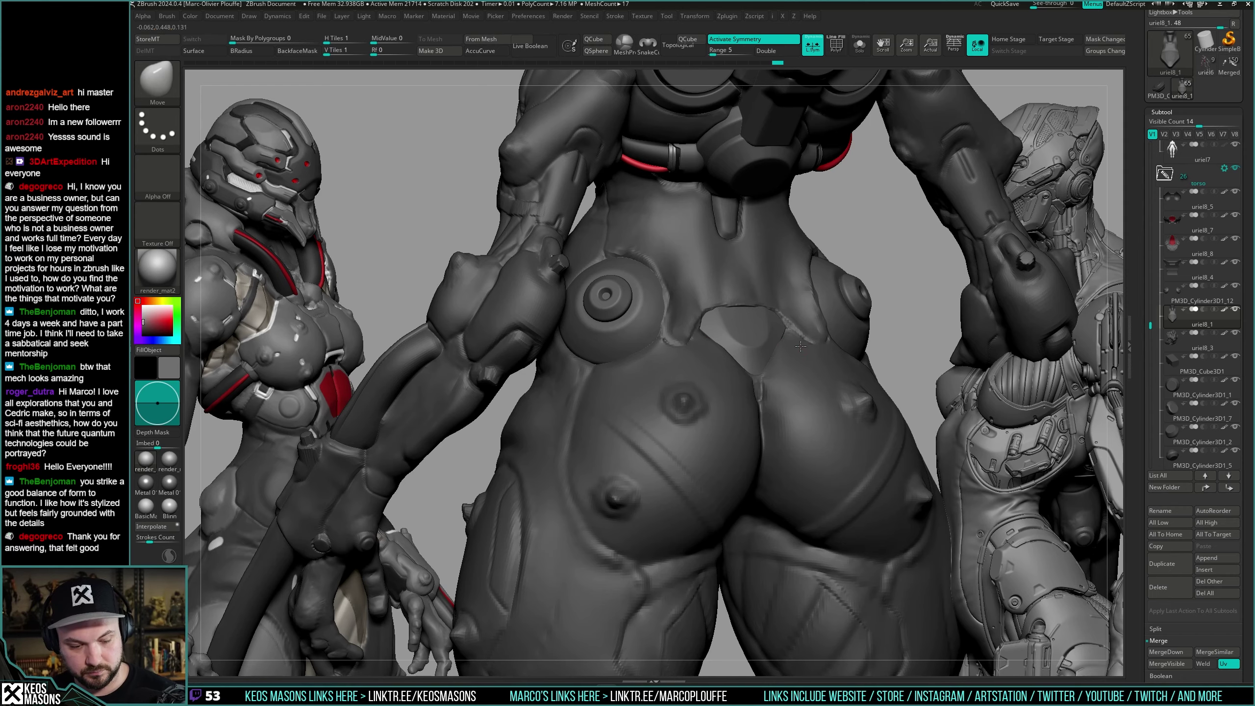
right_drag(800, 347, 813, 330)
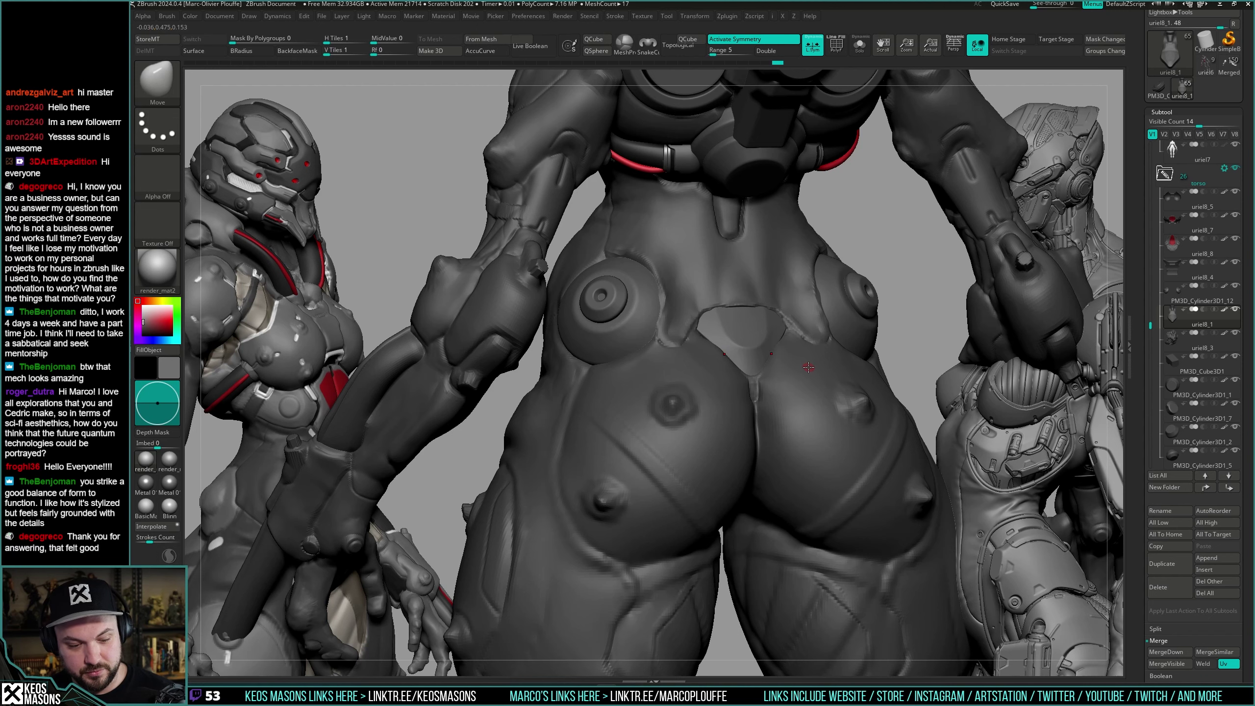
right_drag(834, 335, 807, 346)
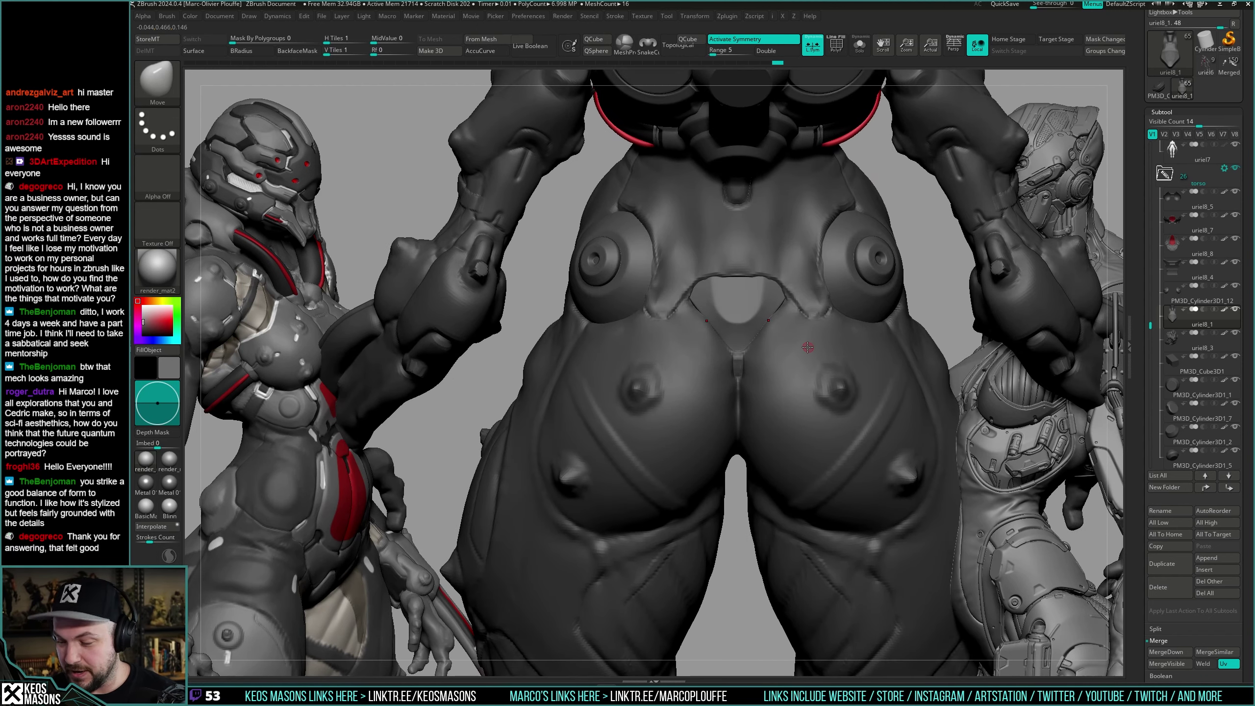
Isolate the lower-back piece, polish its side edges with hPolish and show it on the full figure again.
key(alt+s)
drag(806, 347, 799, 341)
key(space)
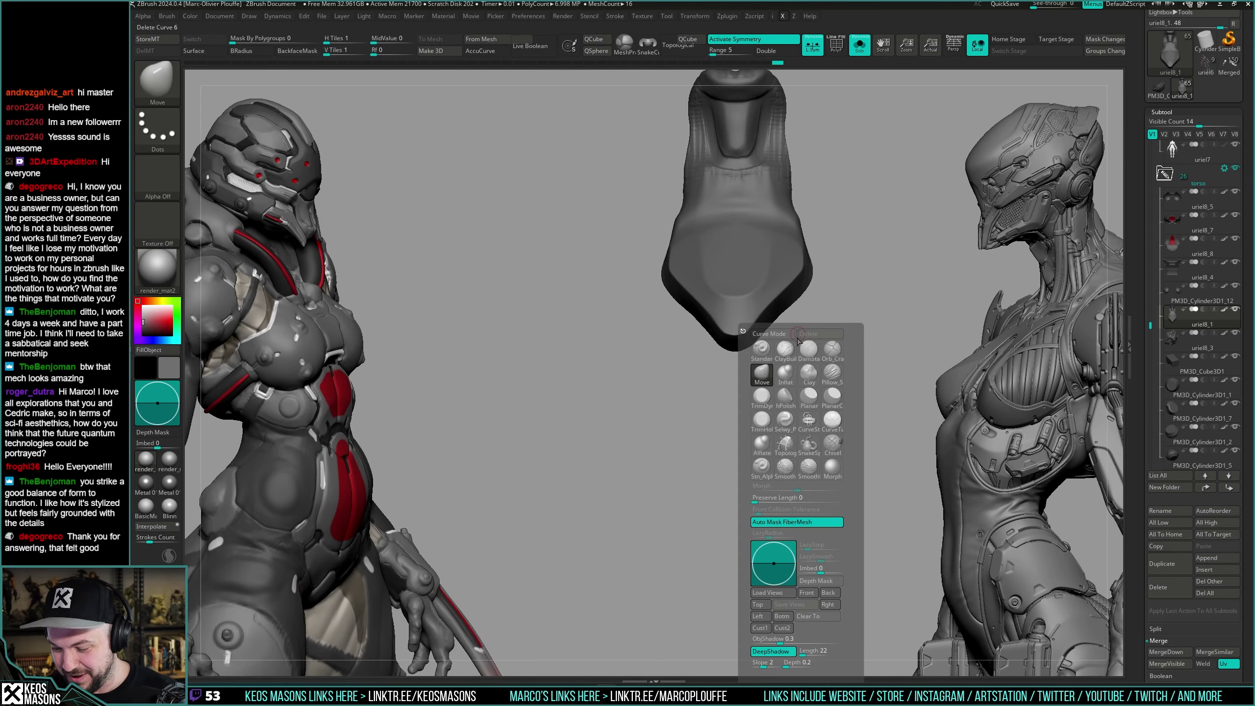
click(790, 398)
mouse_move(818, 258)
right_down()
mouse_move(735, 314)
mouse_move(735, 303)
right_up()
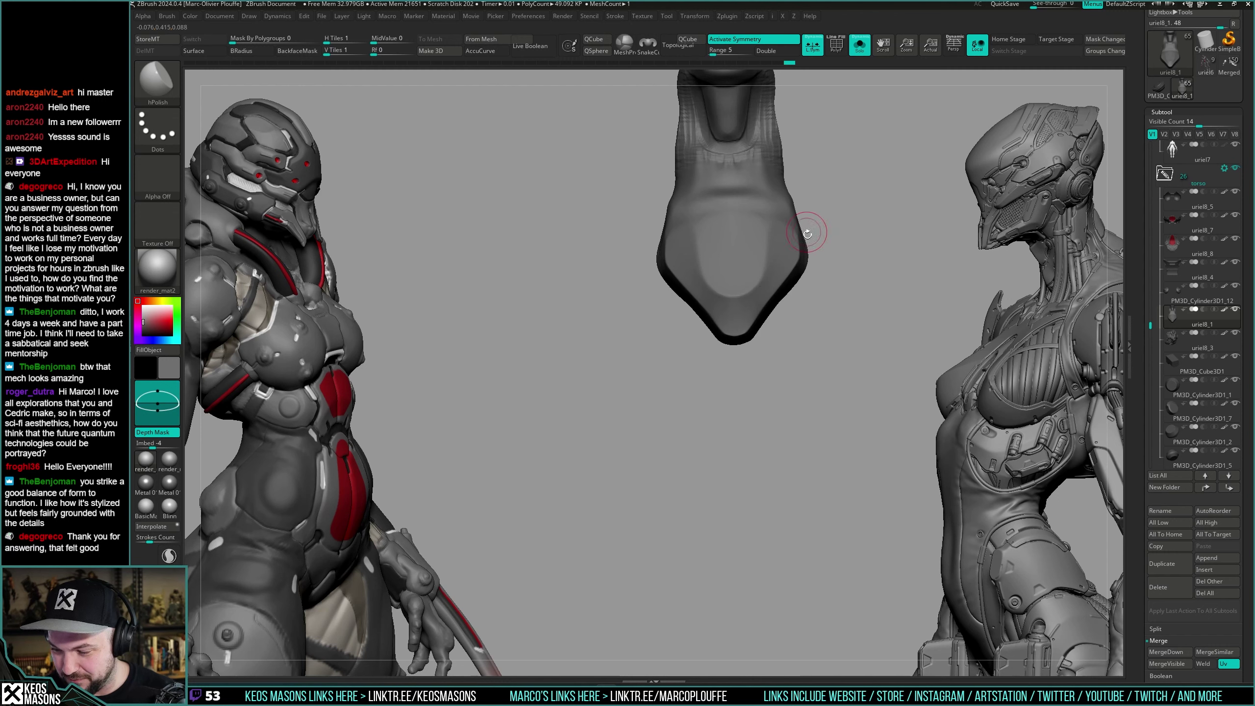
drag(808, 233, 792, 235)
key(space)
right_drag(760, 308, 848, 315)
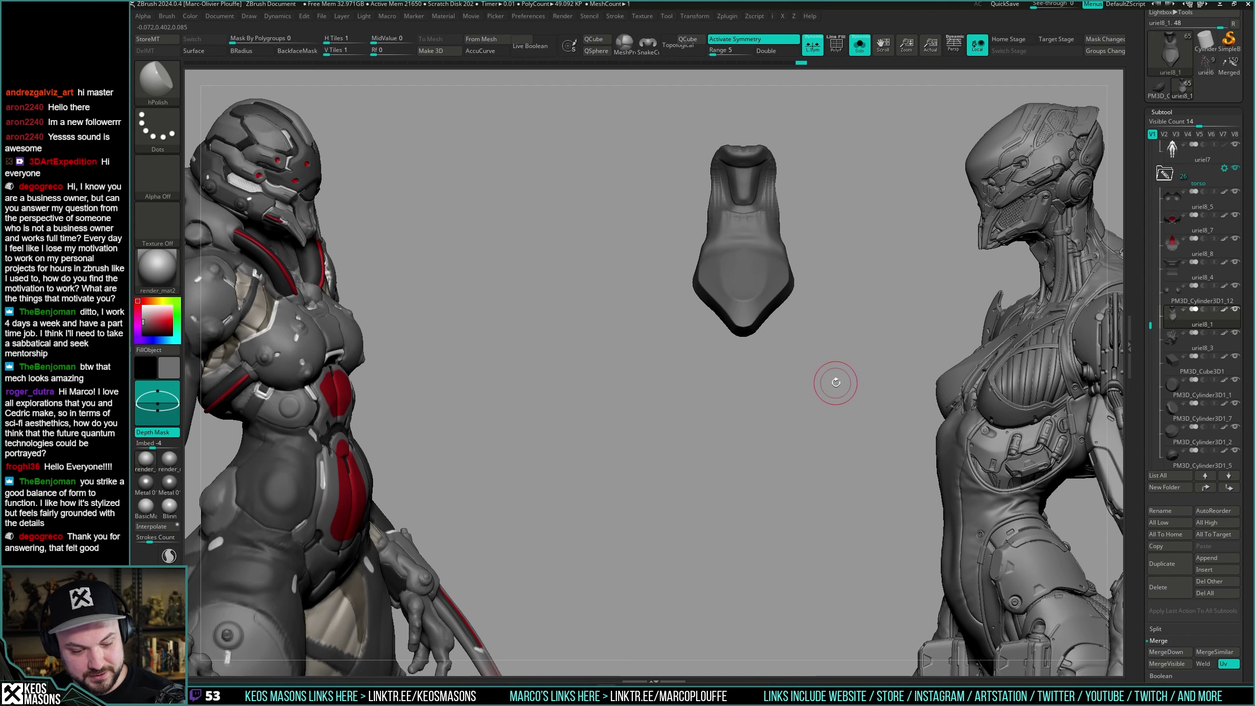
key(s)
alt+right_drag(836, 352, 819, 381)
mouse_move(820, 381)
right_down()
mouse_move(805, 385)
mouse_move(827, 380)
right_up()
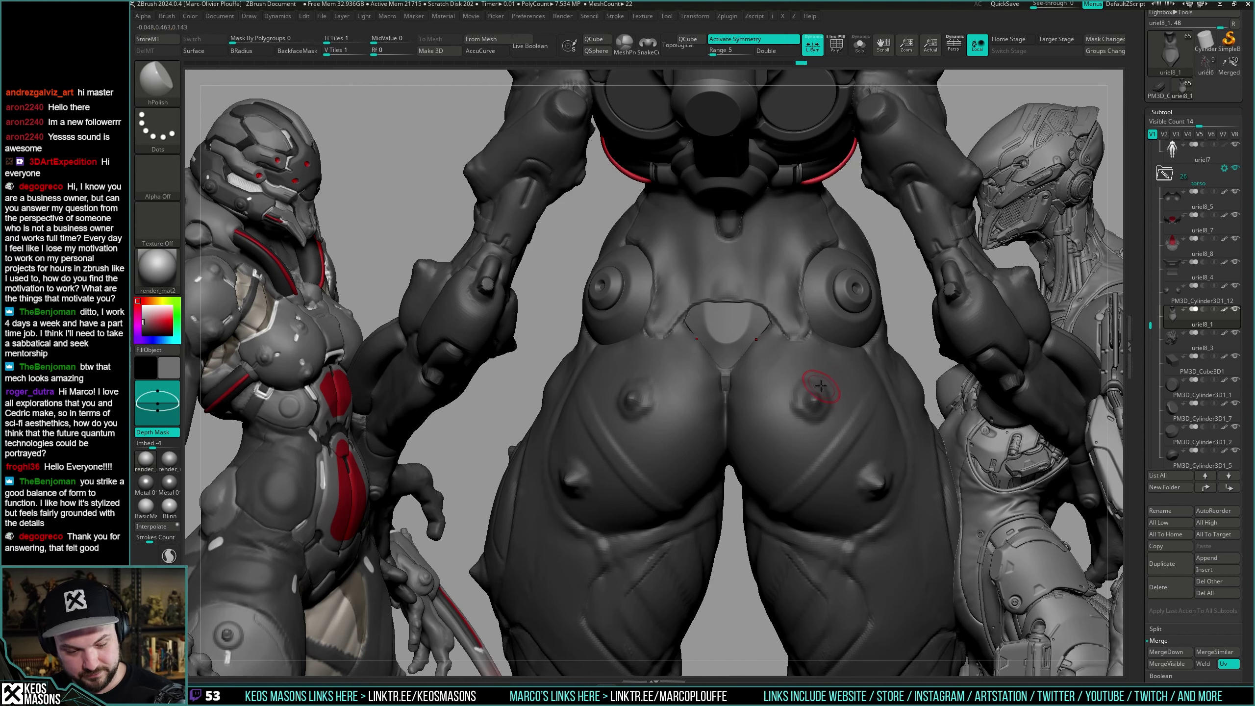
right_drag(835, 333, 790, 374)
Make the uriel7 body active and smooth its surface just below the lower-back piece.
alt+click(789, 375)
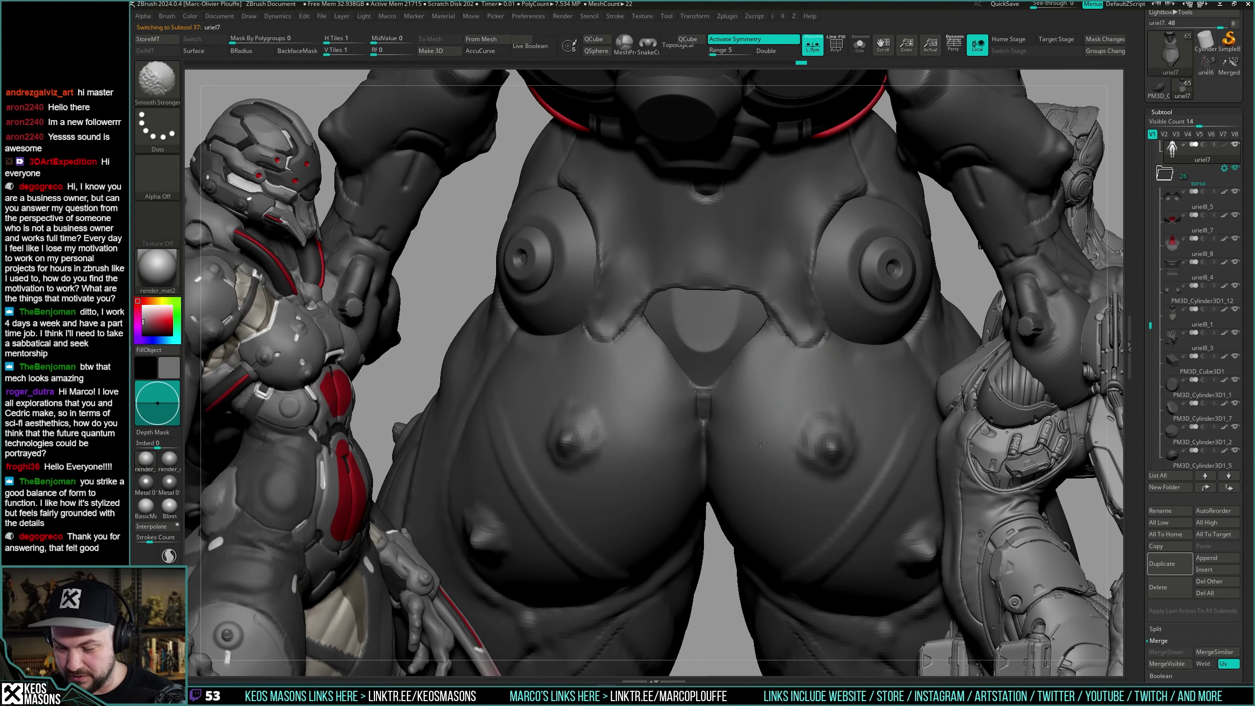
right_drag(759, 442, 749, 392)
shift+drag(760, 435, 758, 415)
mouse_move(757, 415)
right_down()
mouse_move(796, 332)
mouse_move(806, 385)
mouse_move(810, 373)
right_up()
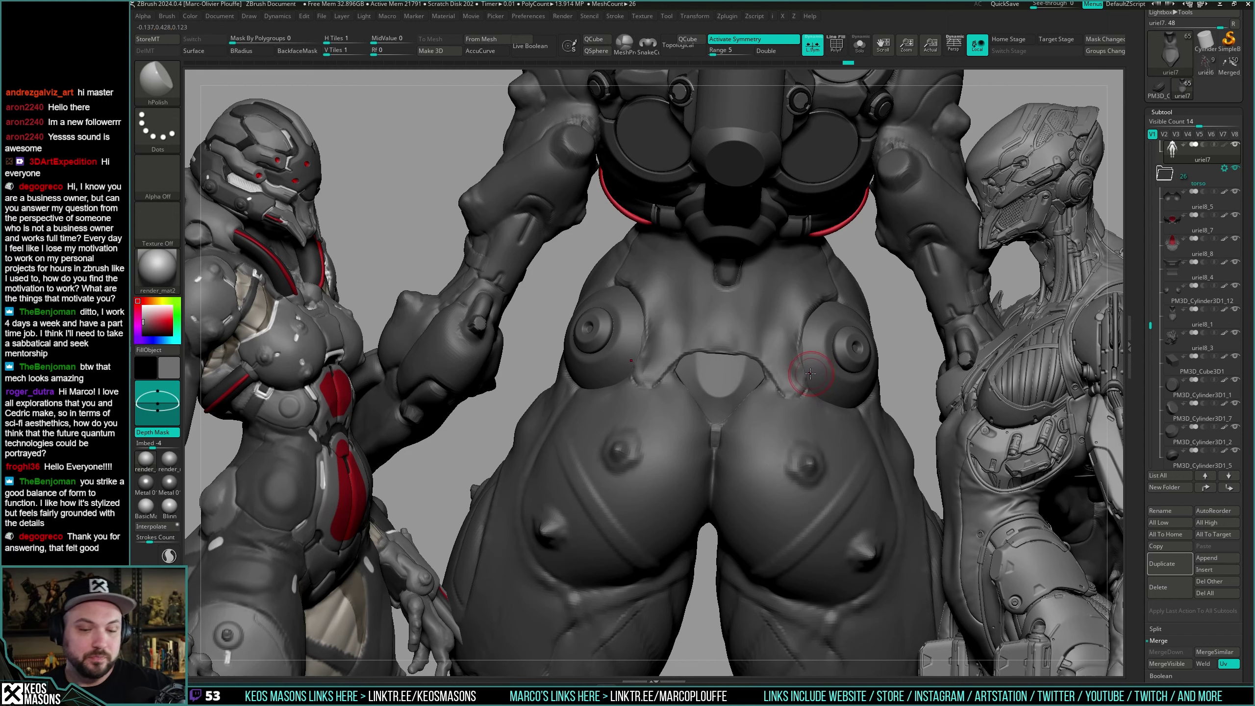
Sharpen the crease on the uriel7 body around the edge of the lower-back piece with the DamStandard brush.
right_drag(806, 386, 788, 364)
key(shift+f)
key(shift+f)
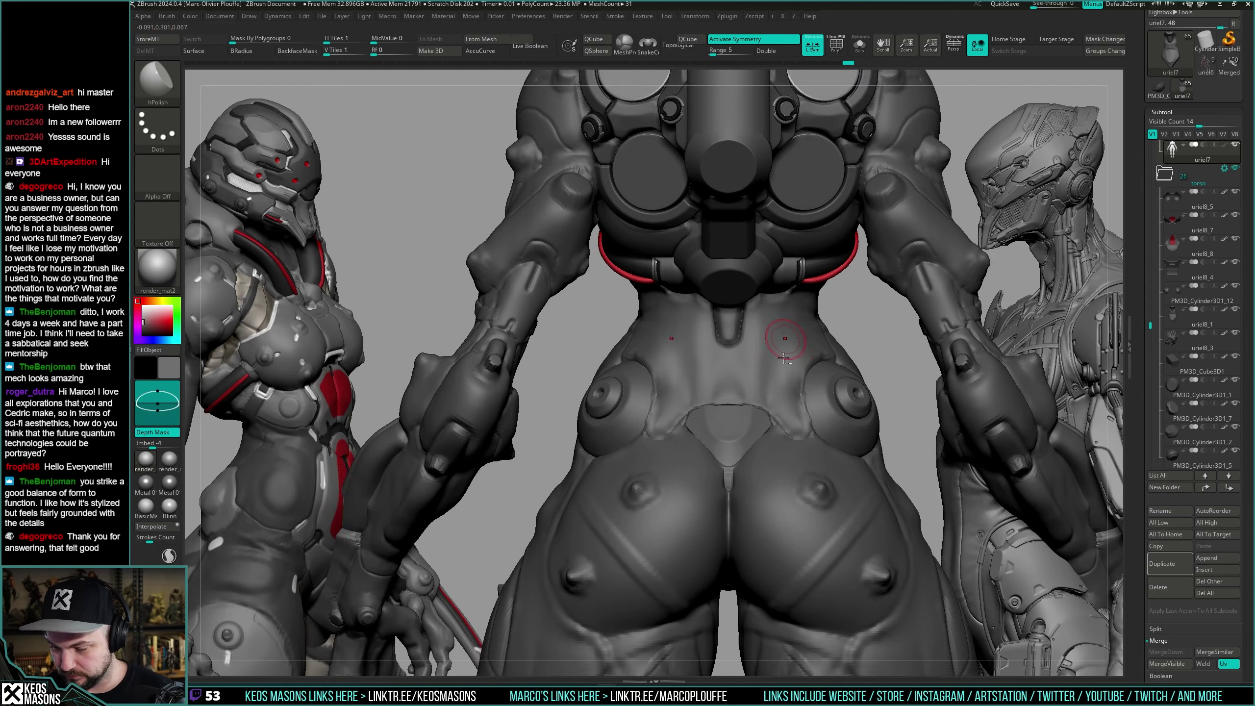
key(space)
key(space)
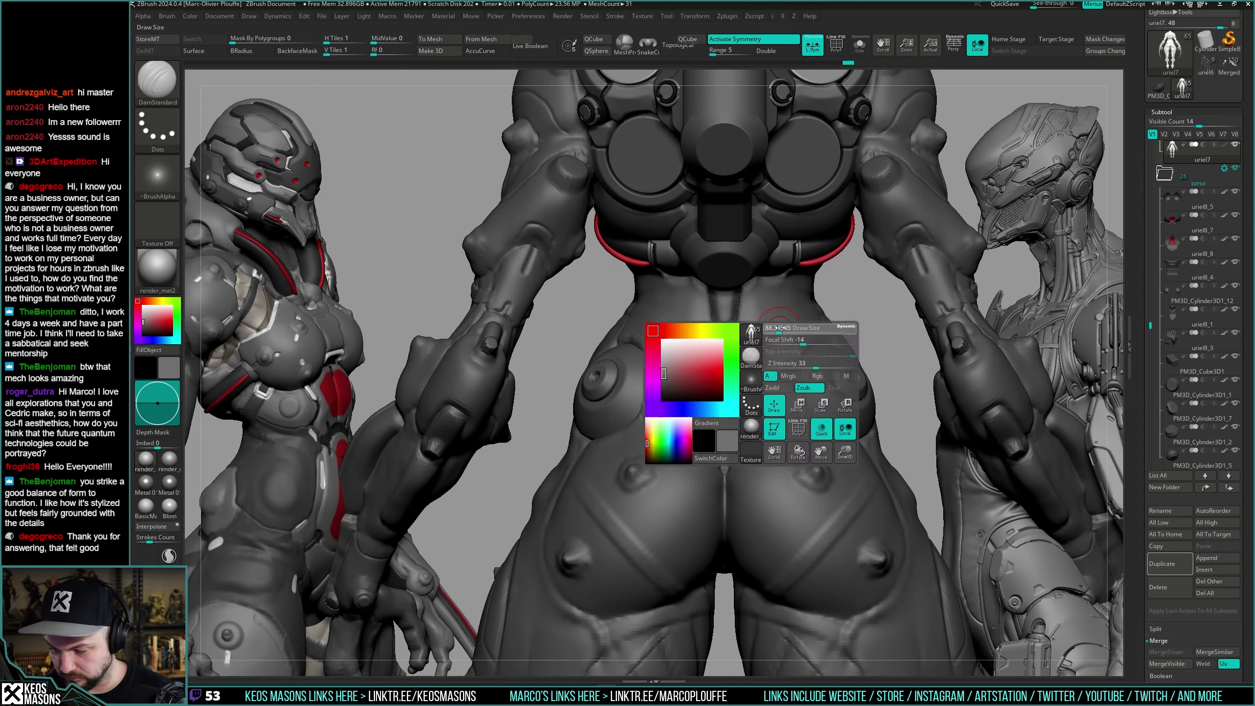
mouse_move(787, 294)
right_down()
mouse_move(761, 345)
mouse_move(864, 317)
mouse_move(871, 301)
mouse_move(878, 344)
mouse_move(843, 358)
mouse_move(752, 360)
mouse_move(757, 370)
mouse_move(764, 360)
mouse_move(727, 358)
mouse_move(737, 346)
right_up()
key(space)
click(730, 357)
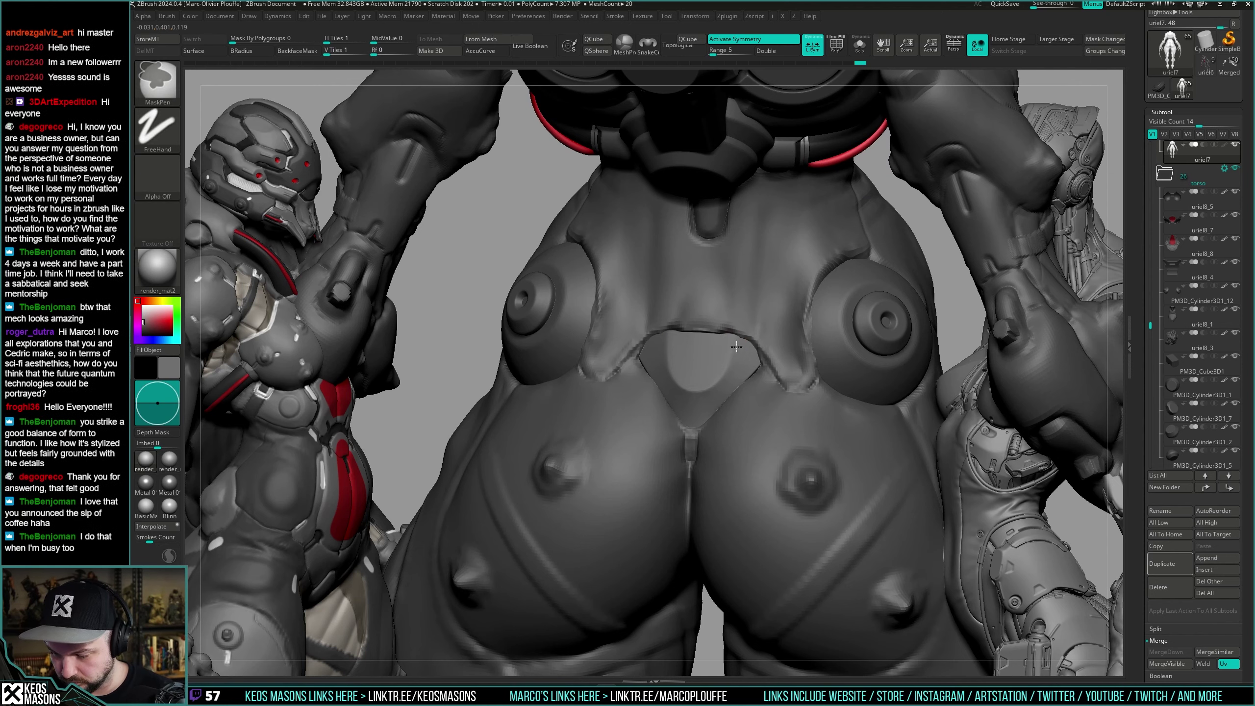
Make the lower-back piece uriel8_1 active and inspect its shape both in isolation and within the full figure.
alt+click(717, 354)
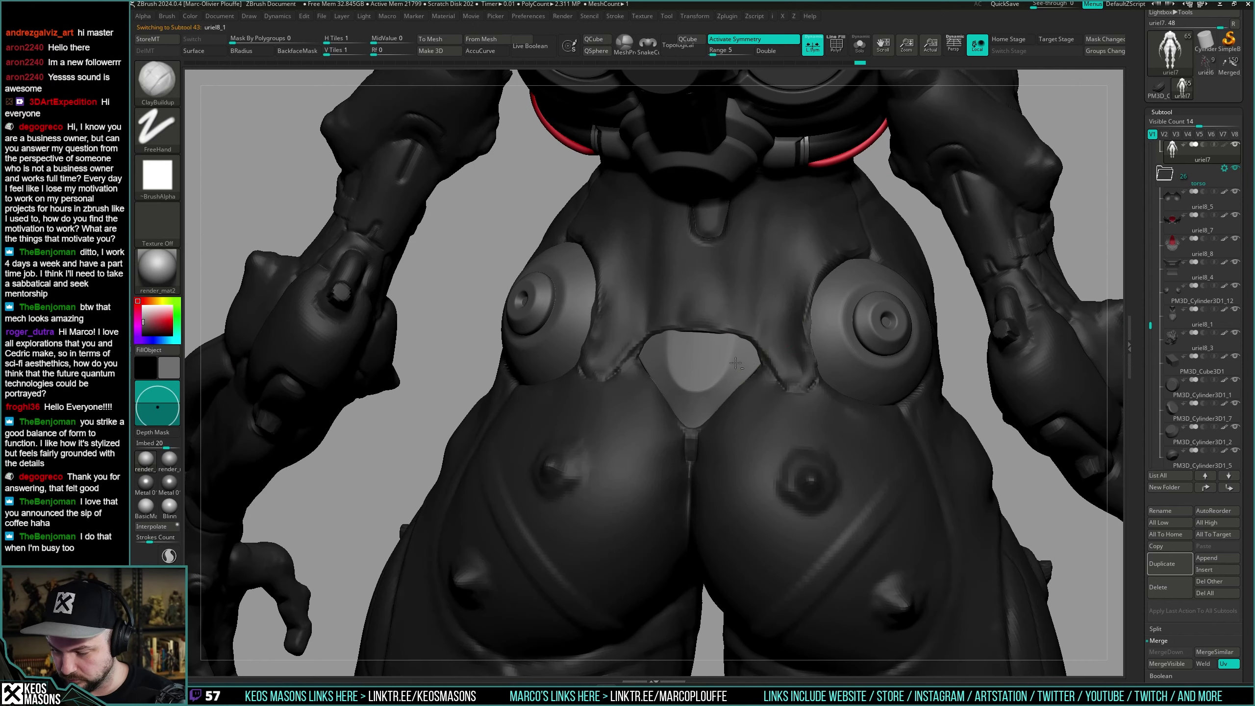
key(alt+s)
key(shift+f)
right_drag(865, 309, 848, 364)
key(shift+f)
key(alt+s)
key(shift+f)
ctrl+right_drag(734, 260, 726, 304)
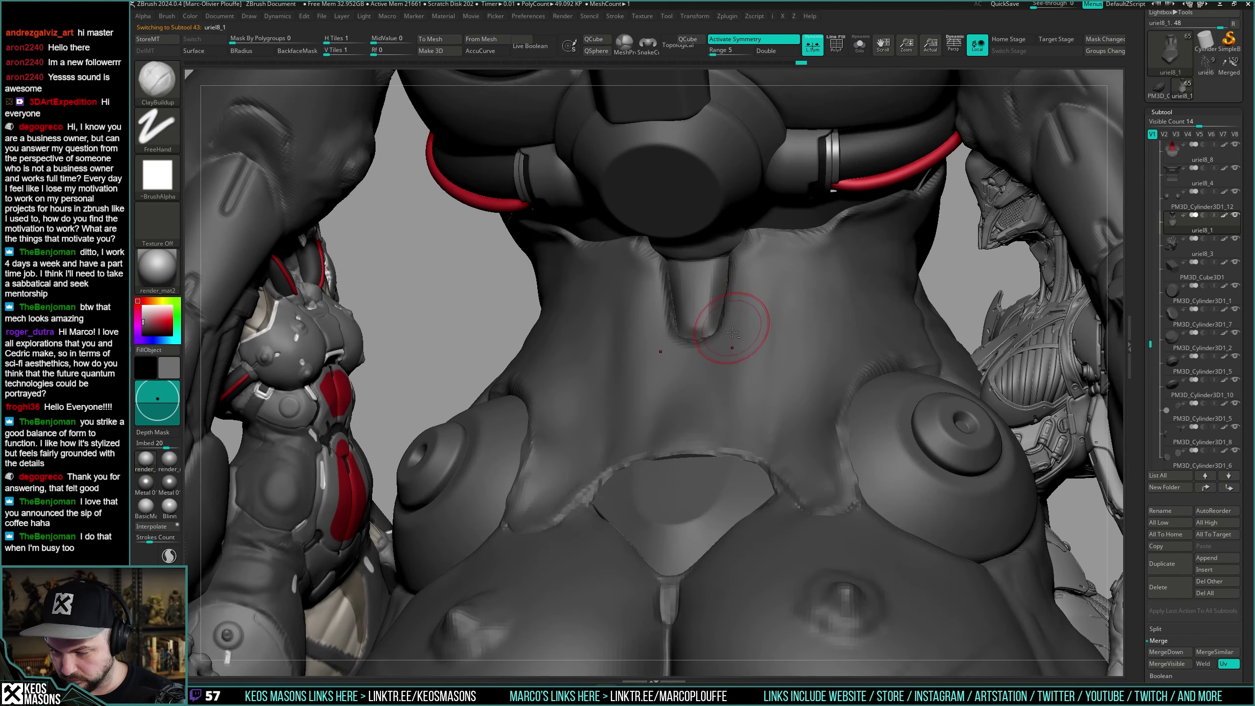
key(shift+alt+s)
key(shift+f)
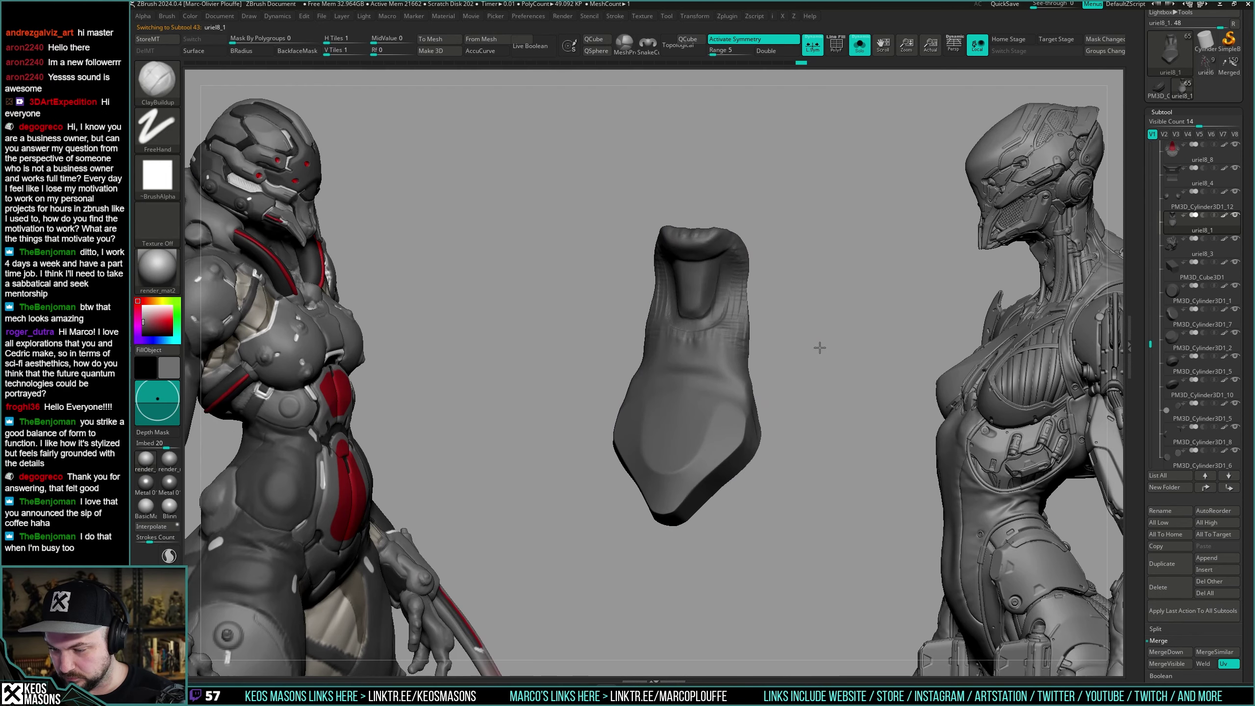
key(shift+alt+s)
key(shift+f)
Try masking a symmetrical pair of patches on the upper corners of the lower-back piece.
mouse_move(733, 379)
ctrl+right_down()
mouse_move(737, 406)
mouse_move(750, 318)
ctrl+right_up()
key(shift+f)
key(space)
click(759, 378)
key(ctrl+z)
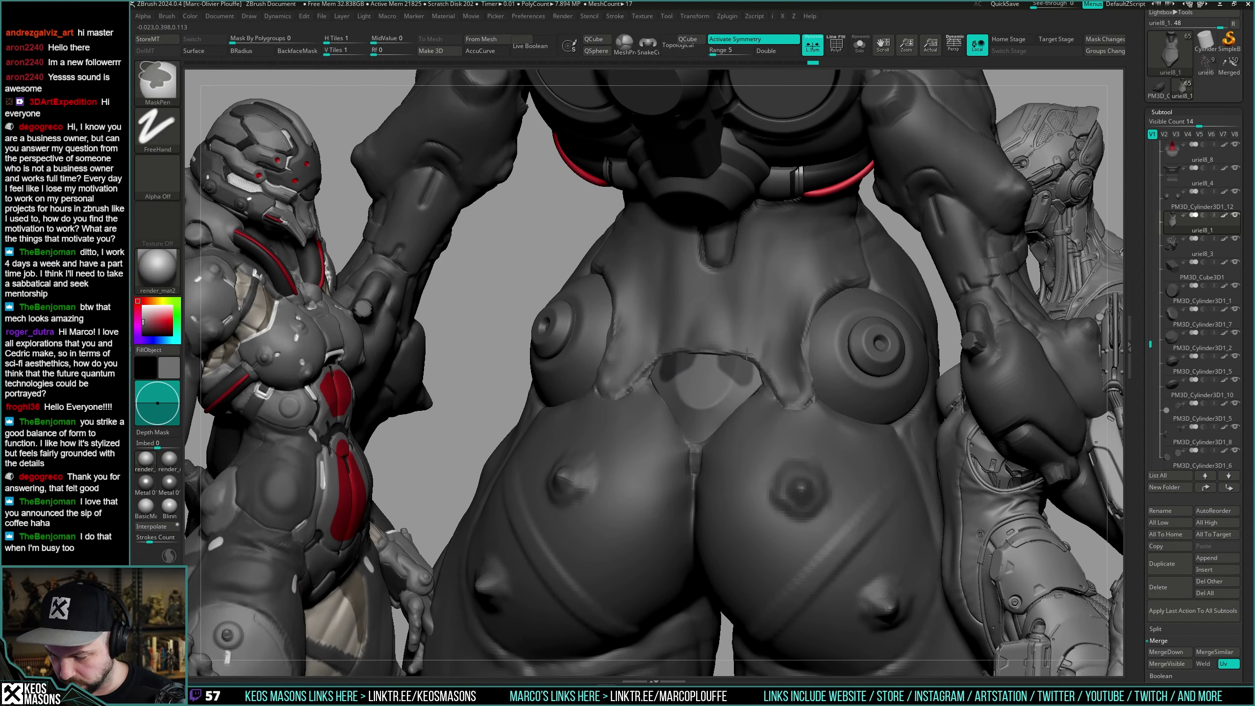
ctrl+right_drag(747, 353, 751, 413)
key(space)
drag(755, 412, 744, 411)
mouse_move(747, 405)
right_down()
mouse_move(764, 366)
mouse_move(752, 342)
mouse_move(761, 368)
mouse_move(812, 269)
mouse_move(797, 292)
mouse_move(815, 316)
mouse_move(812, 376)
right_up()
Try the Orb_Cracks brush around the lower-back piece and undo the last change.
key(space)
key(space)
key(alt+s)
key(ctrl+shift+s)
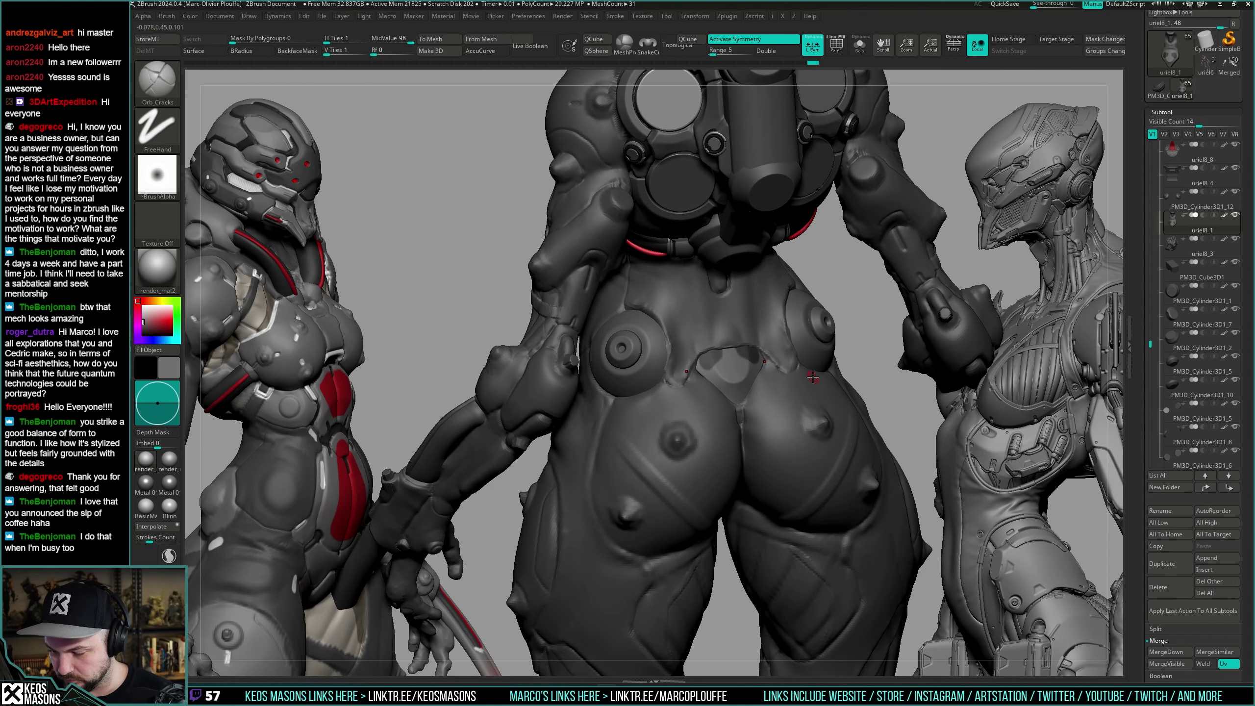
mouse_move(813, 377)
right_down()
mouse_move(830, 306)
mouse_move(831, 316)
mouse_move(812, 307)
mouse_move(825, 317)
right_up()
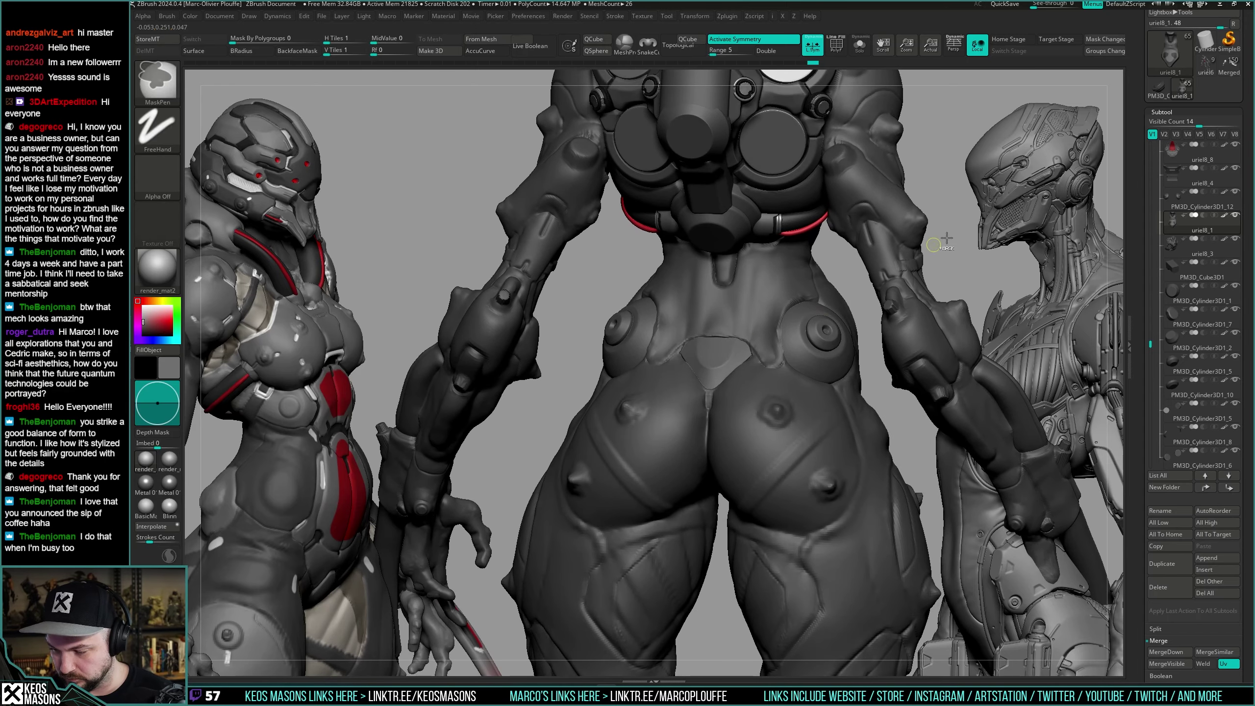
key(2)
key(ctrl+z)
right_drag(742, 339, 712, 418)
key(space)
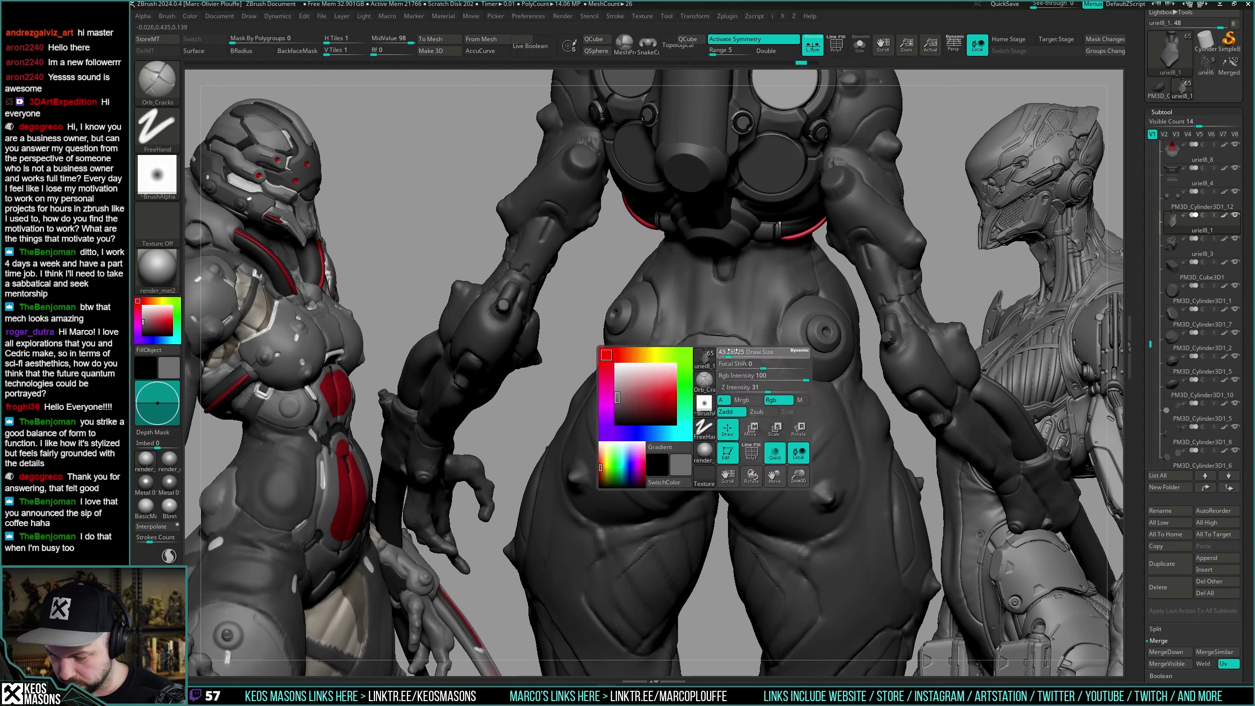
key(shift)
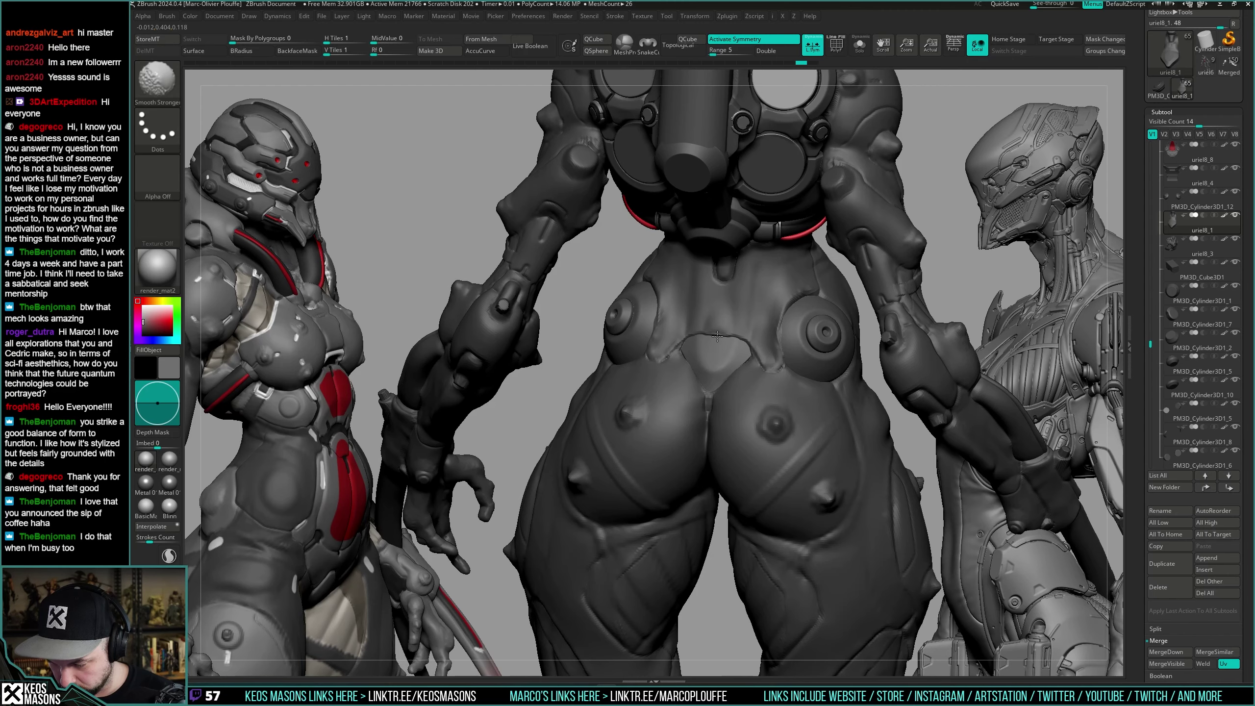
Isolate the lower-back piece, delete its lower subdivision levels and show the full figure again.
mouse_move(726, 338)
right_down()
mouse_move(806, 344)
mouse_move(818, 287)
right_up()
mouse_move(850, 321)
right_down()
mouse_move(796, 351)
mouse_move(795, 366)
mouse_move(801, 348)
mouse_move(736, 350)
right_up()
key(shift+s)
key(i)
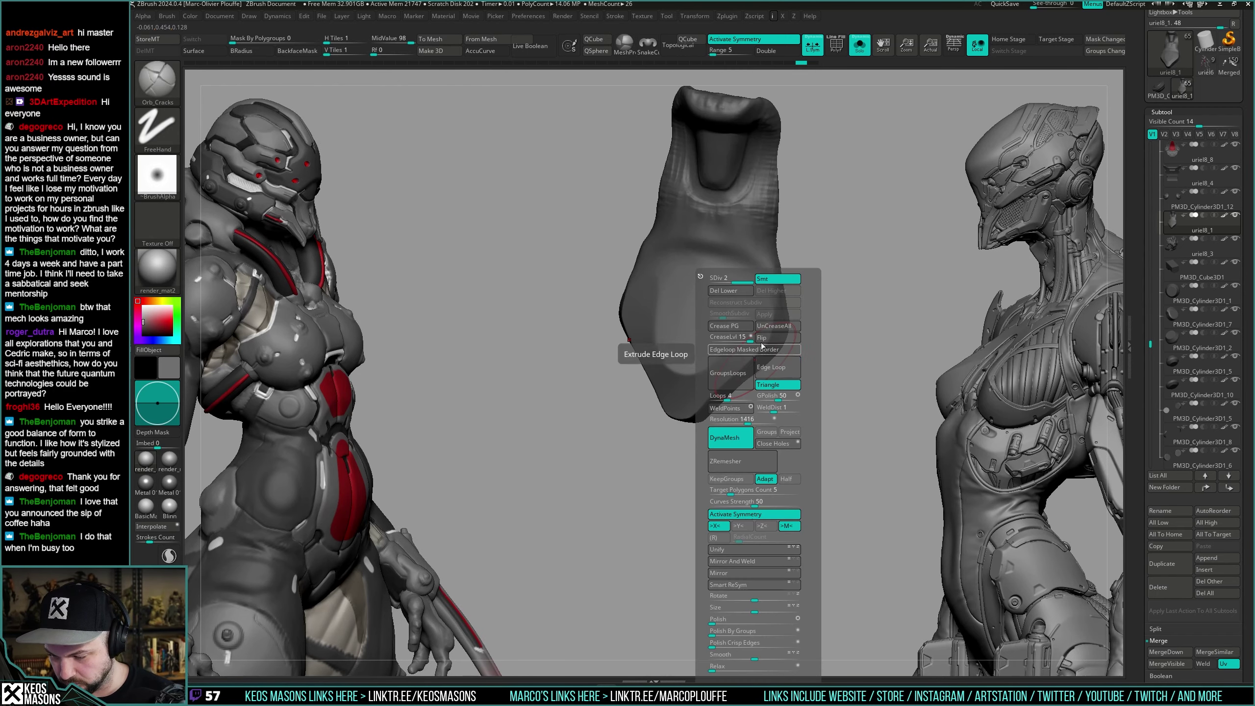
click(744, 291)
key(space)
click(759, 326)
key(shift+s)
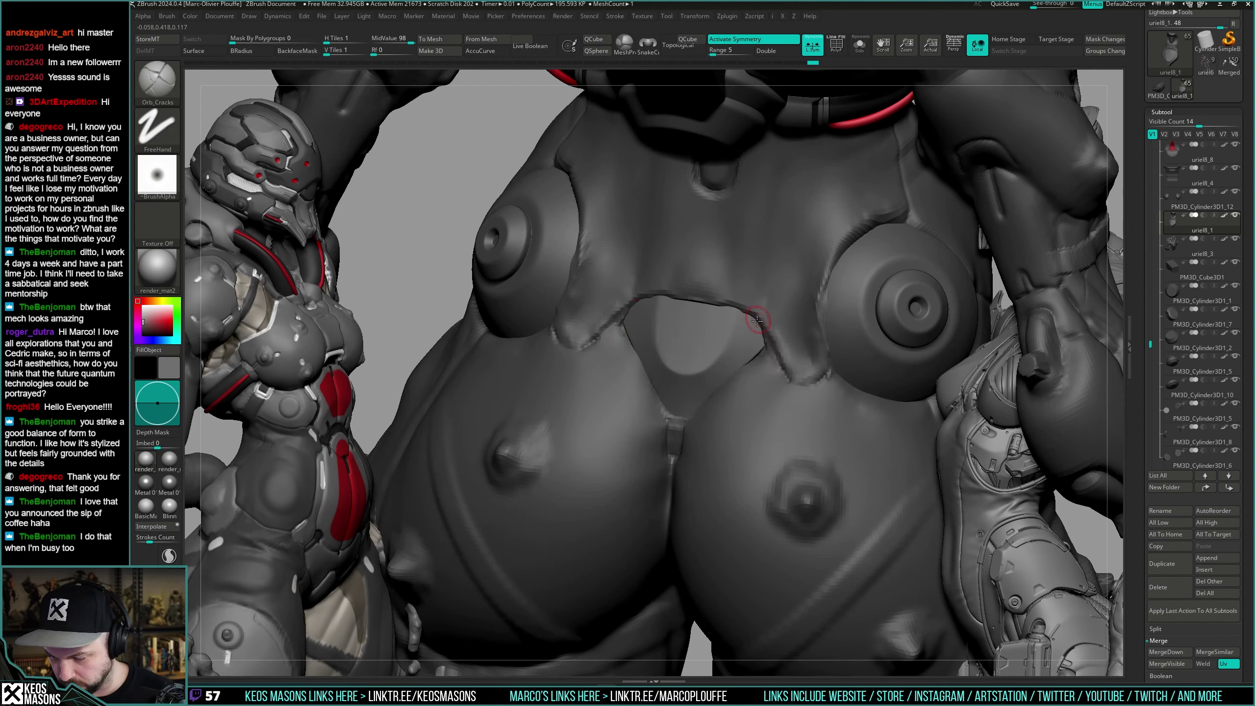
Mask a symmetrical pair of angular patches on the upper corners of the lower-back piece and check them in isolation.
right_drag(762, 320, 740, 326)
ctrl+drag(734, 306, 731, 326)
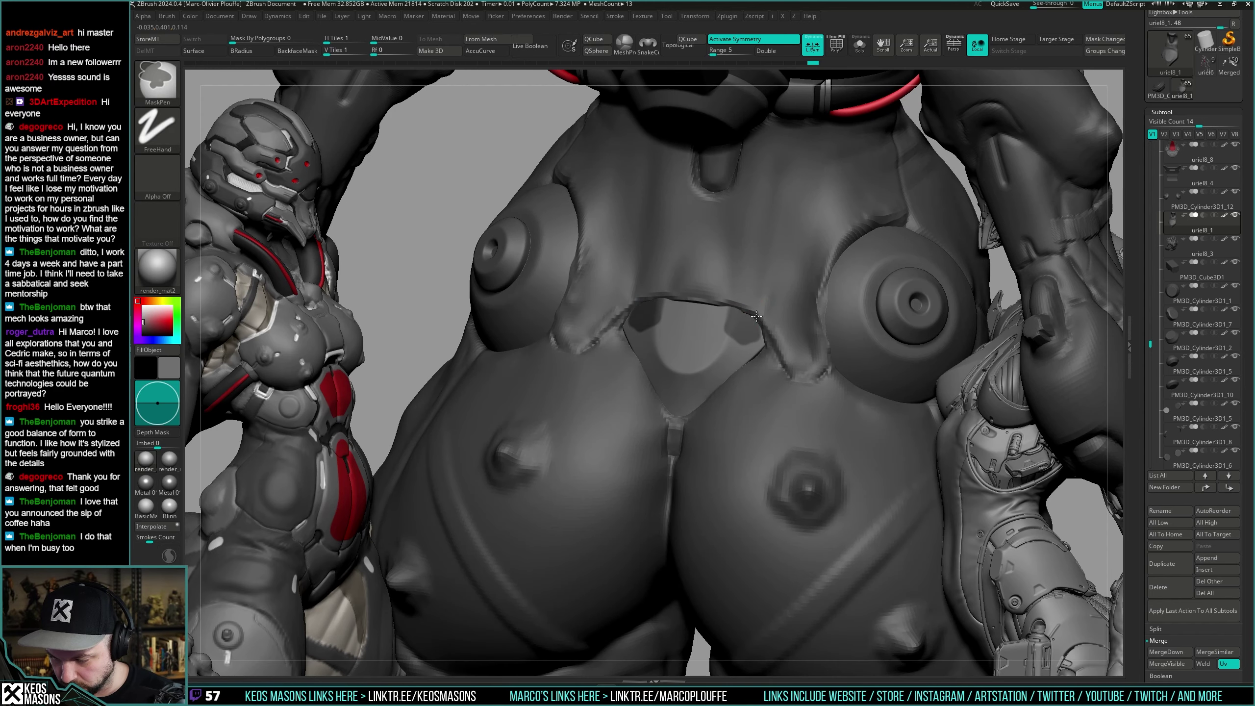
key(shift+s)
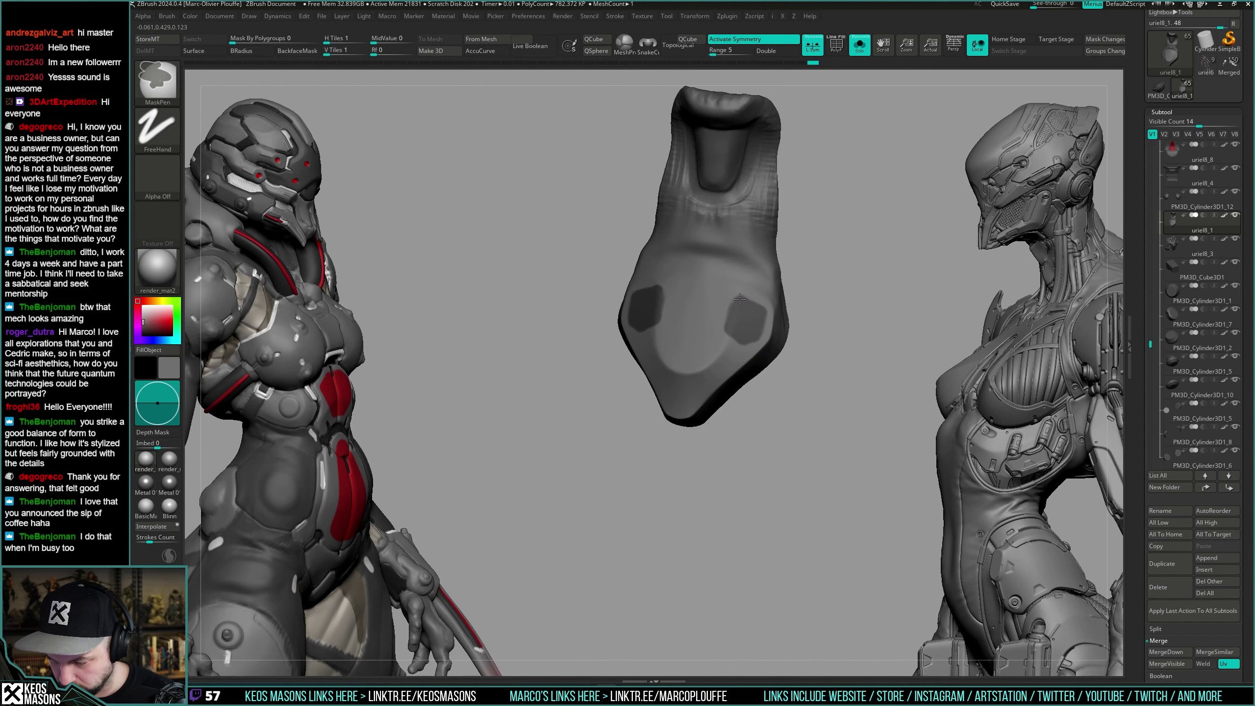
mouse_move(740, 299)
right_down()
mouse_move(742, 354)
mouse_move(796, 334)
mouse_move(806, 297)
mouse_move(846, 289)
mouse_move(866, 269)
mouse_move(840, 341)
mouse_move(905, 246)
right_up()
key(shift+s)
Raise the two angular corner patches from the lower-back piece with the Transpose line while the rest is masked.
key(w)
key(q)
key(w)
key(y)
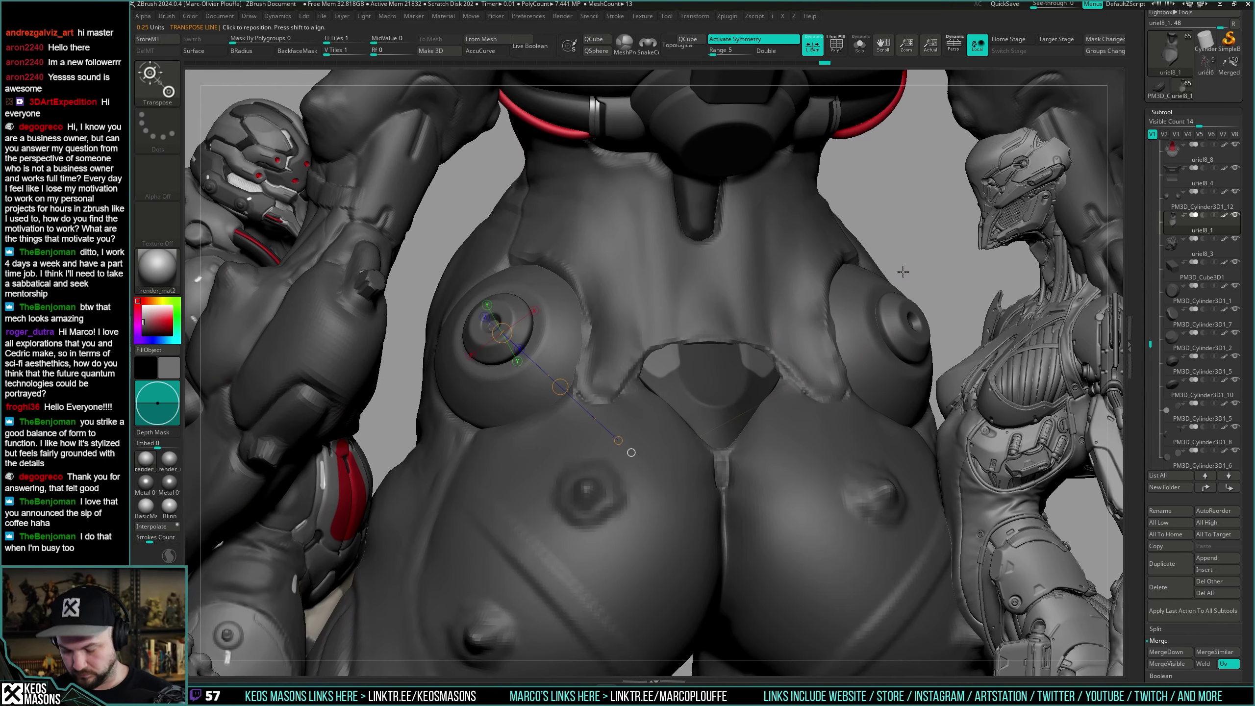
drag(761, 355, 865, 265)
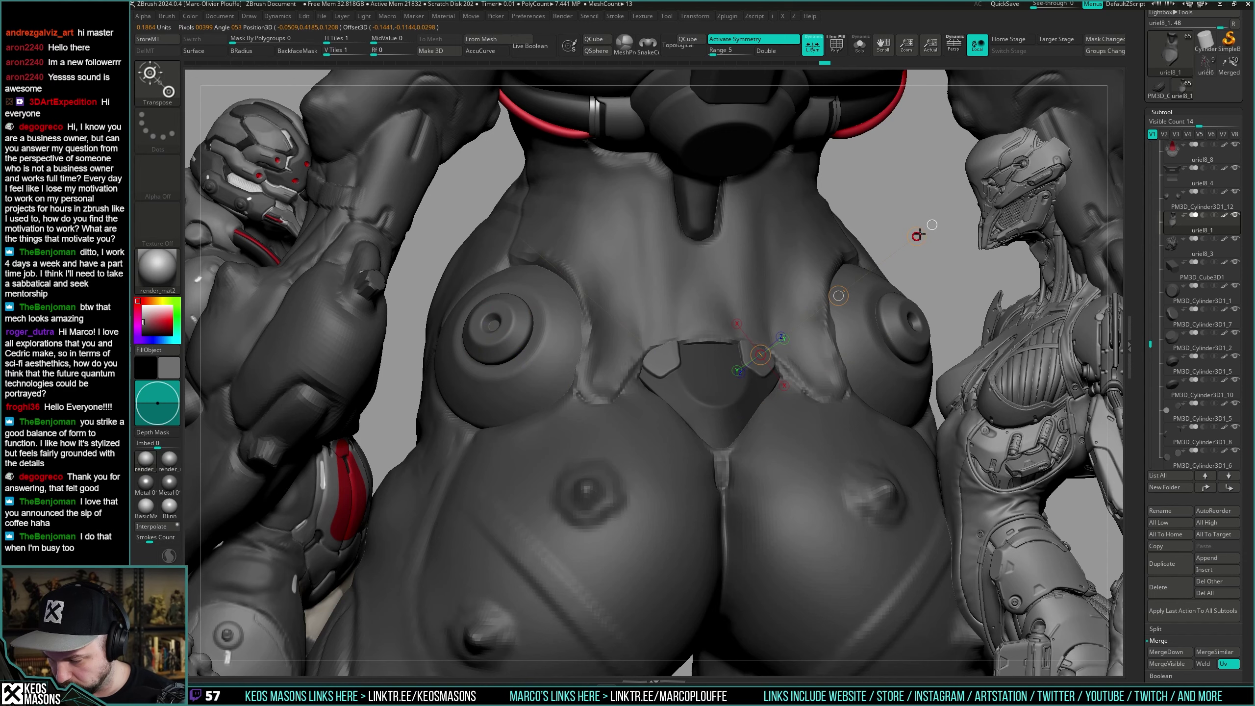
key(q)
mouse_move(916, 241)
right_down()
mouse_move(797, 346)
mouse_move(904, 269)
mouse_move(889, 262)
mouse_move(811, 311)
right_up()
key(w)
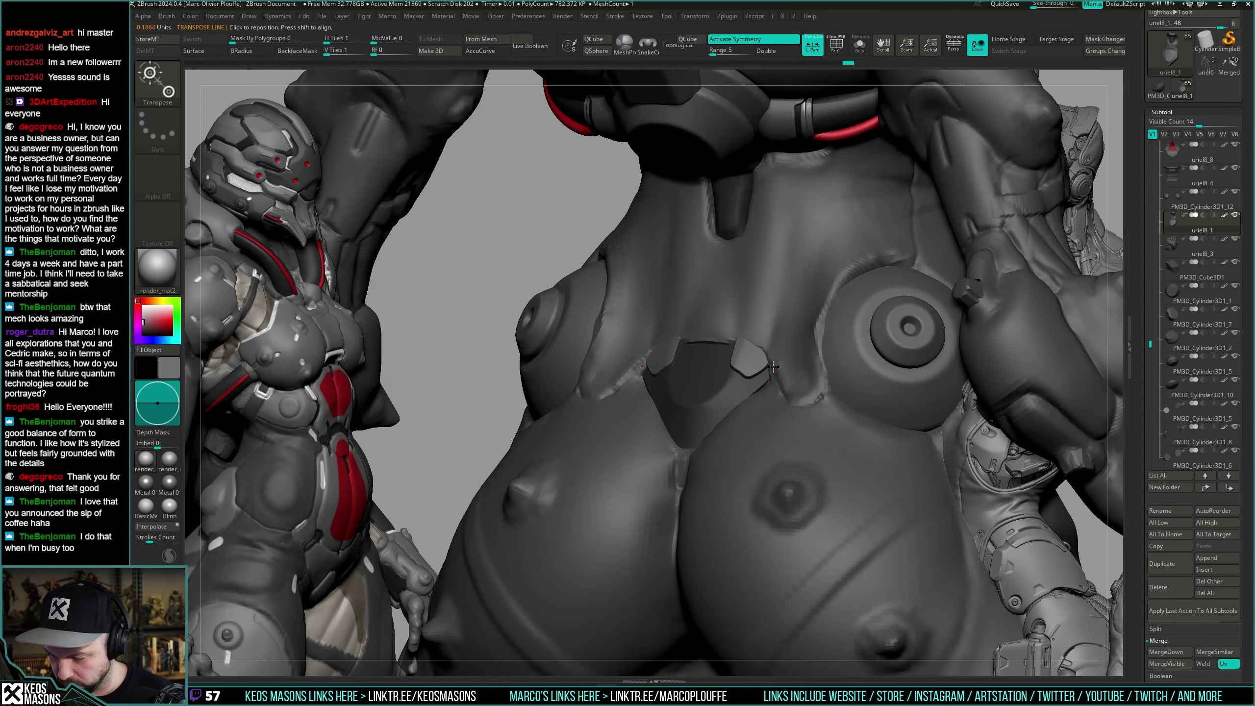
Reposition the small mirrored corner blocks on the lower-back plate with the transpose line.
key(alt+s)
key(shift+s)
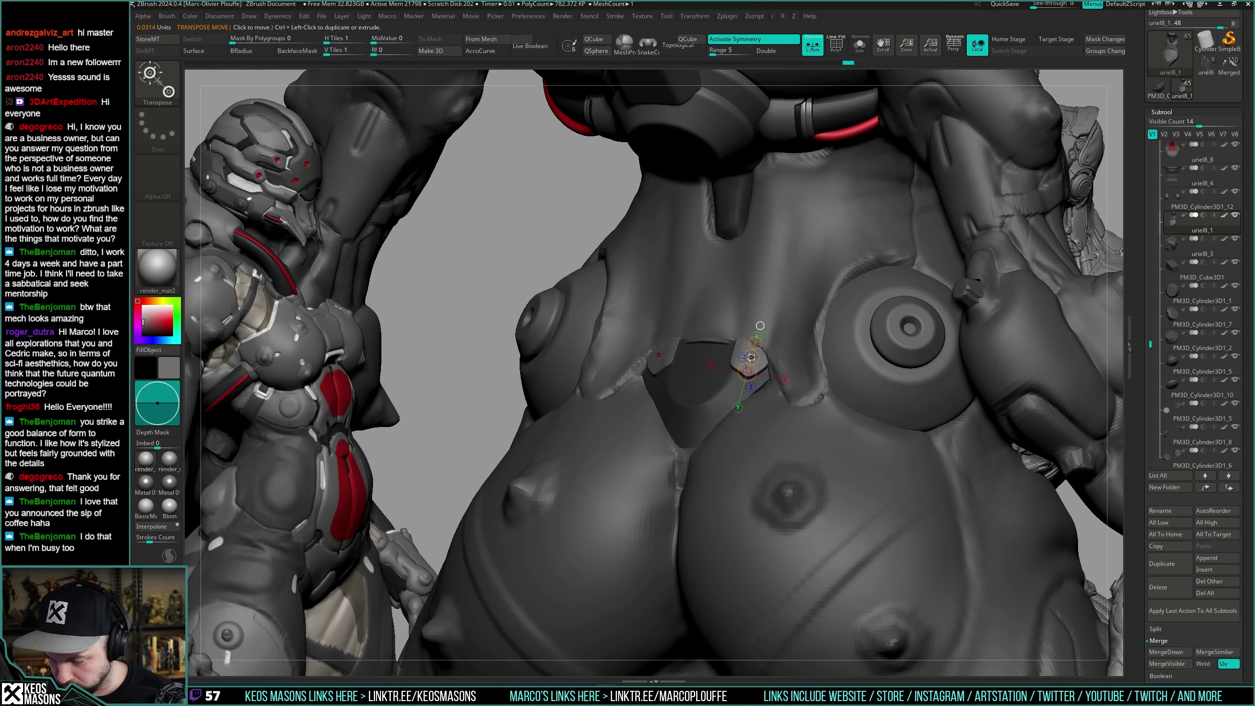
key(q)
mouse_move(735, 345)
right_down()
mouse_move(768, 358)
mouse_move(802, 336)
right_up()
key(w)
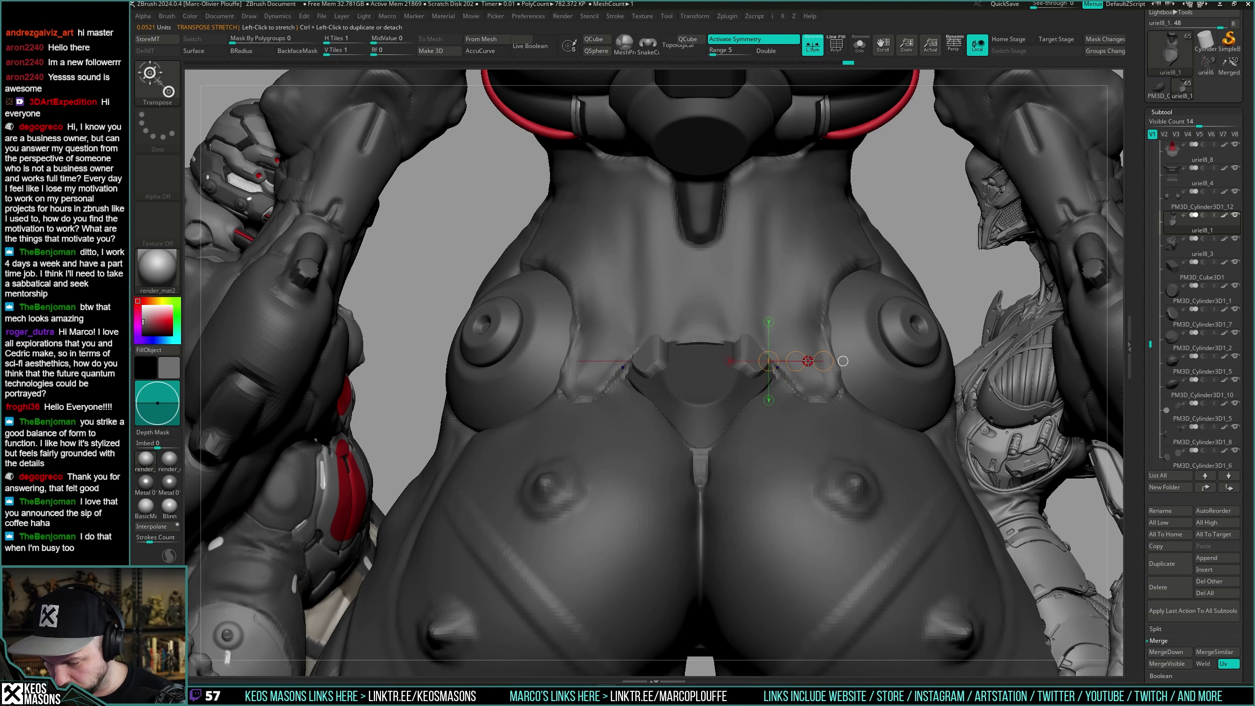
key(q)
mouse_move(808, 361)
ctrl+right_down()
mouse_move(823, 342)
mouse_move(852, 353)
ctrl+right_up()
key(shift+f)
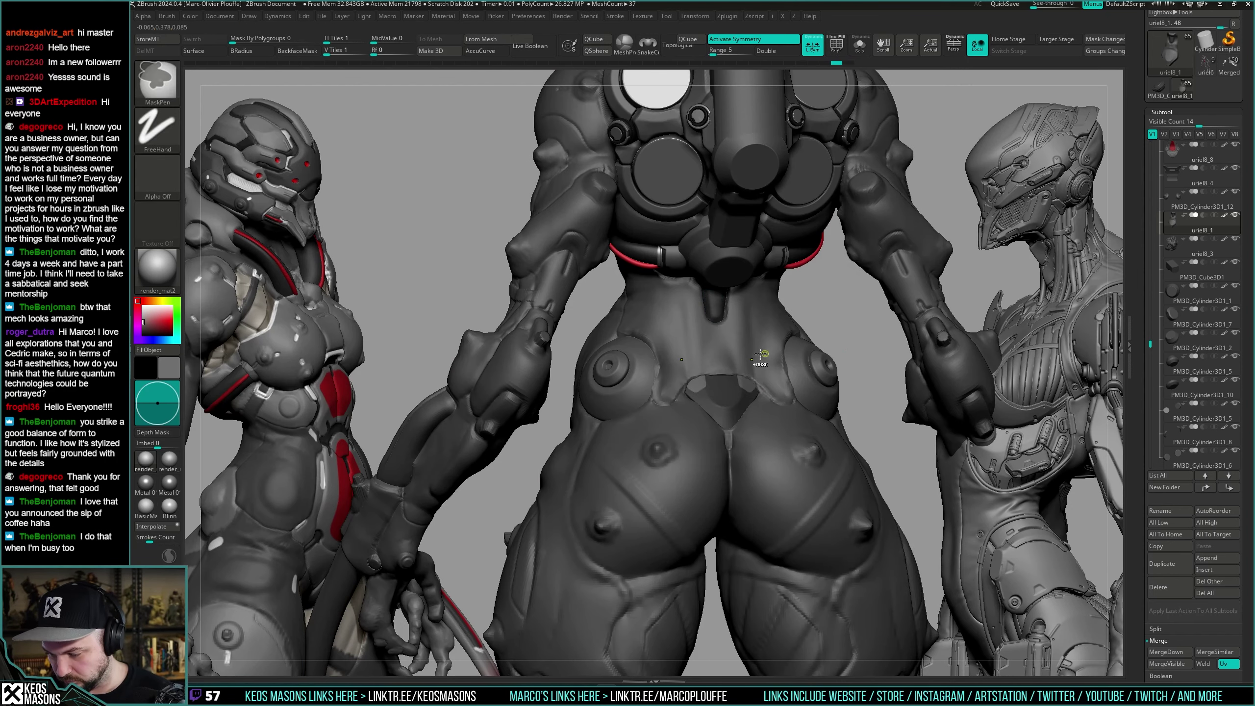
Examine the lower-back plate and its corner blocks from several angles.
mouse_move(753, 365)
ctrl+right_down()
mouse_move(778, 409)
mouse_move(781, 362)
ctrl+right_up()
key(space)
click(746, 350)
mouse_move(870, 237)
right_down()
mouse_move(657, 278)
mouse_move(672, 277)
mouse_move(736, 350)
mouse_move(751, 396)
mouse_move(771, 281)
right_up()
key(space)
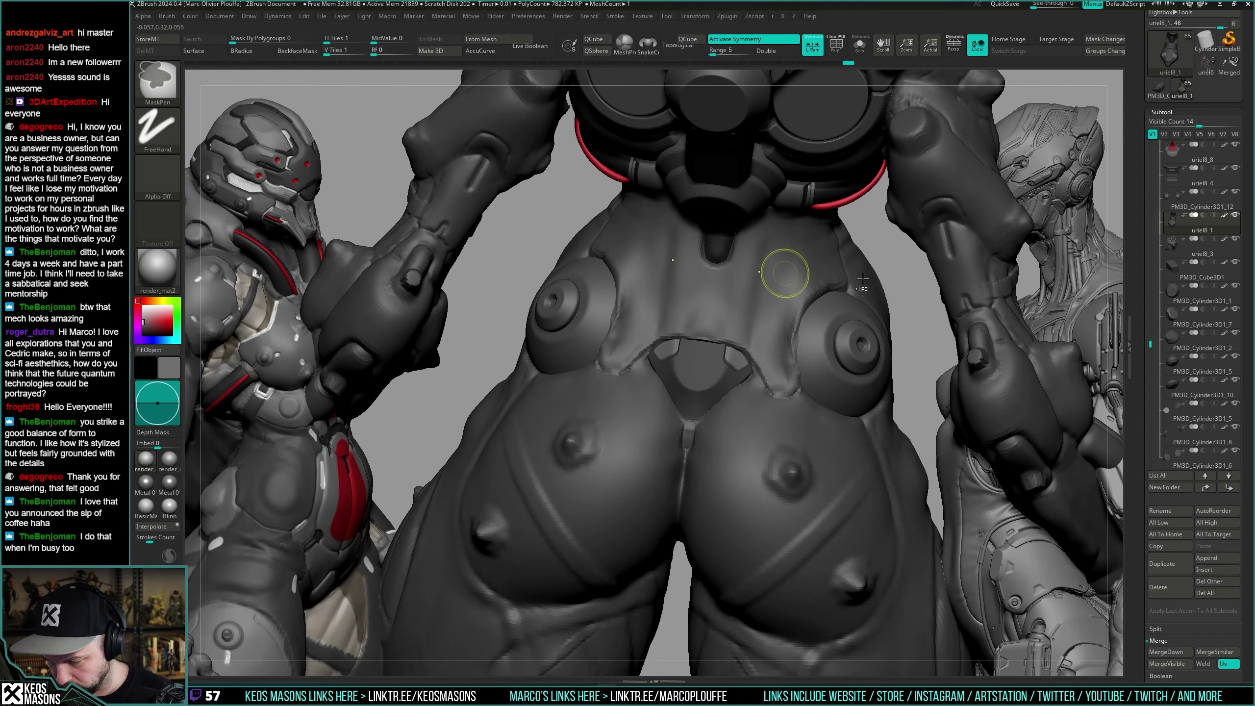
right_drag(744, 359, 786, 346)
ctrl+right_drag(786, 347, 745, 342)
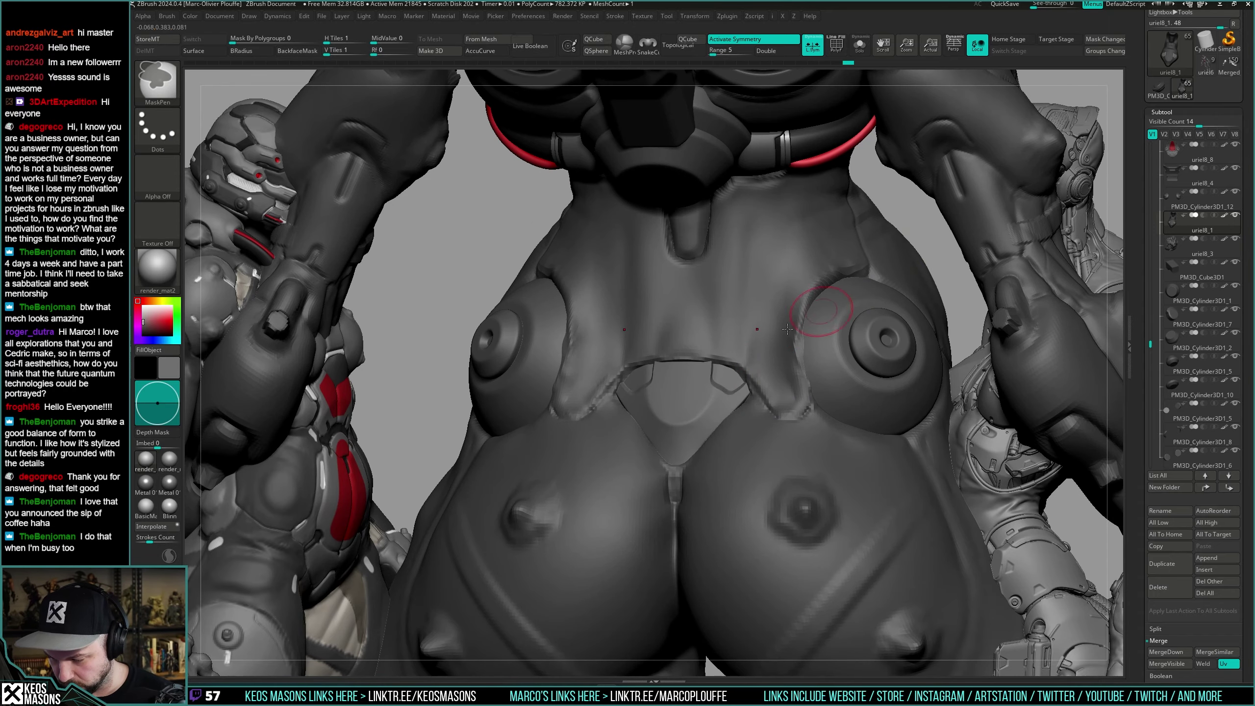
mouse_move(771, 389)
ctrl+right_down()
mouse_move(771, 327)
mouse_move(736, 331)
mouse_move(739, 363)
mouse_move(733, 327)
mouse_move(748, 360)
mouse_move(757, 321)
mouse_move(817, 313)
mouse_move(562, 276)
mouse_move(803, 295)
mouse_move(789, 292)
mouse_move(799, 280)
mouse_move(781, 265)
mouse_move(724, 286)
mouse_move(787, 258)
mouse_move(796, 298)
ctrl+right_up()
Flatten the surface of the tab and collar at the base of the back module with the hPolish brush.
key(shift+f)
key(shift+f)
key(space)
click(820, 320)
key(shift+s)
key(shift+s)
right_click(796, 298)
click(785, 362)
mouse_move(784, 362)
right_down()
mouse_move(750, 296)
mouse_move(786, 268)
right_up()
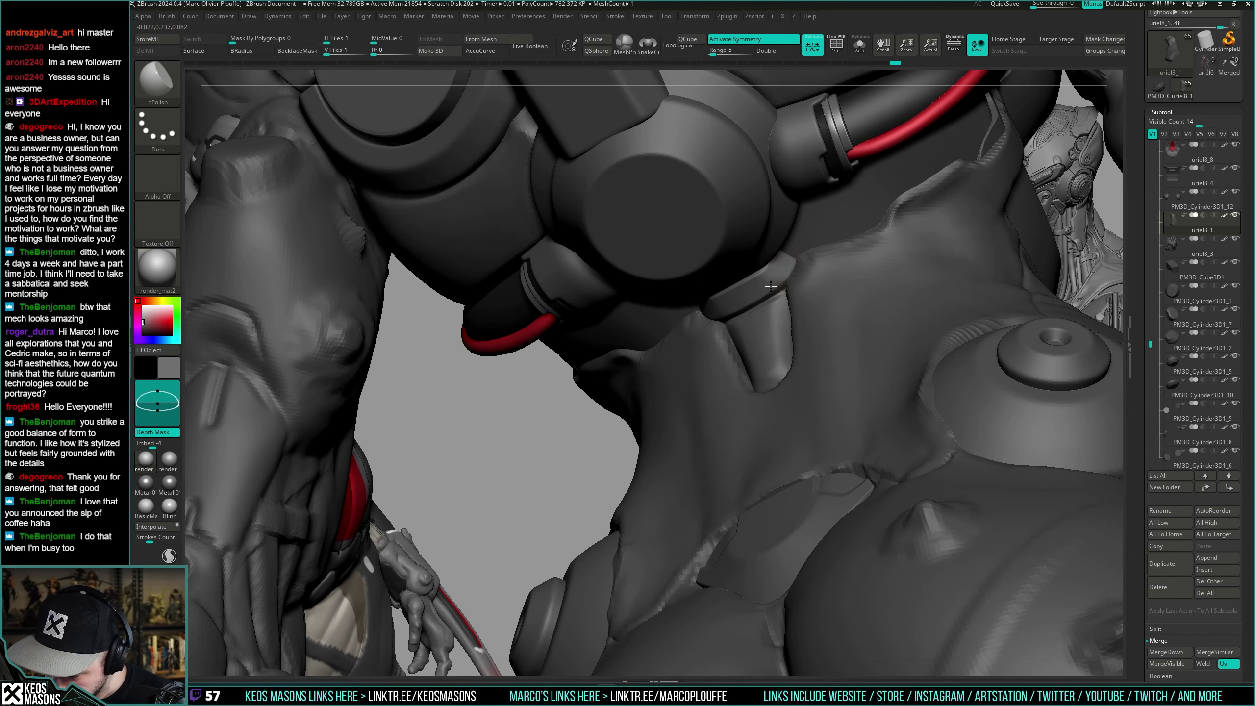
mouse_move(770, 286)
right_down()
mouse_move(757, 289)
mouse_move(793, 272)
mouse_move(757, 373)
mouse_move(771, 293)
mouse_move(787, 298)
mouse_move(737, 312)
mouse_move(790, 281)
mouse_move(796, 321)
mouse_move(776, 317)
mouse_move(782, 292)
mouse_move(739, 303)
mouse_move(754, 284)
right_up()
Try to reshape the collar's lower edge above the spine tab with the Move brush, then undo it.
right_click(757, 374)
key(shift)
key(x)
click(747, 327)
key(space)
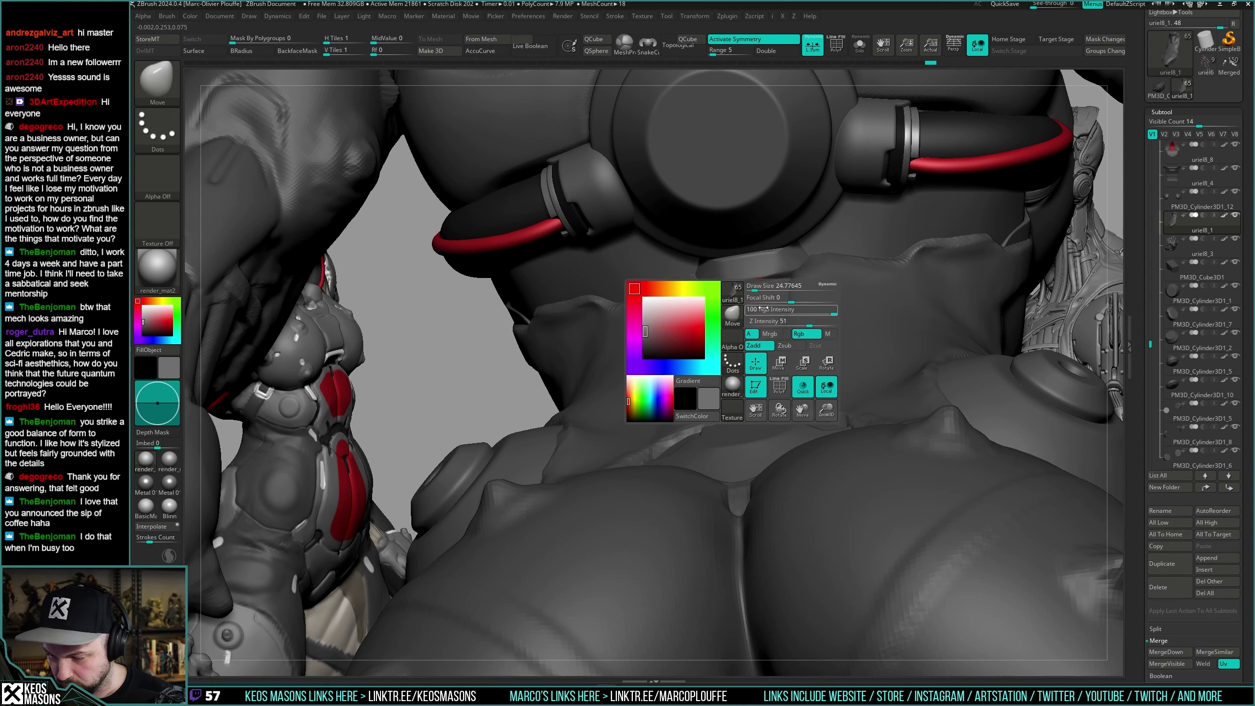
key(ctrl+z)
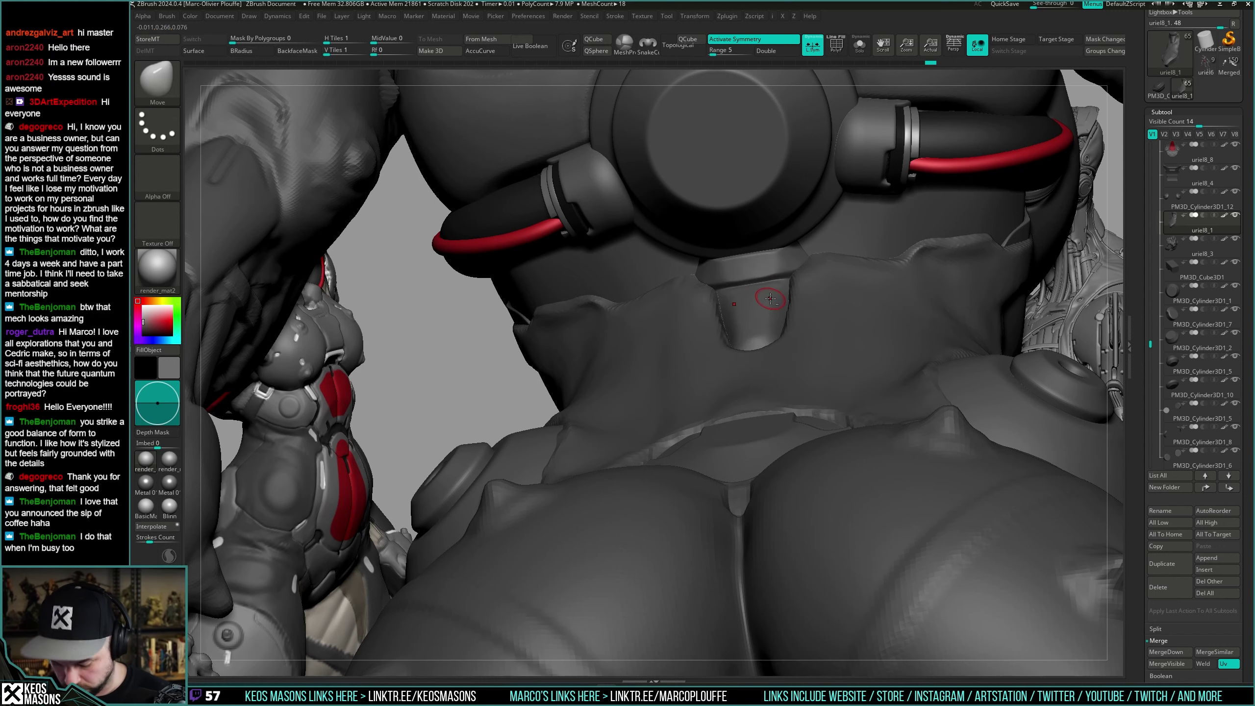
drag(748, 270, 748, 264)
key(ctrl+z)
Try to pull up the middle of the collar's lower edge using the Move brush with BackfaceMask on and focal shift -100.
mouse_move(749, 270)
right_down()
mouse_move(725, 292)
mouse_move(736, 288)
right_up()
drag(752, 283, 752, 269)
right_drag(749, 259, 773, 283)
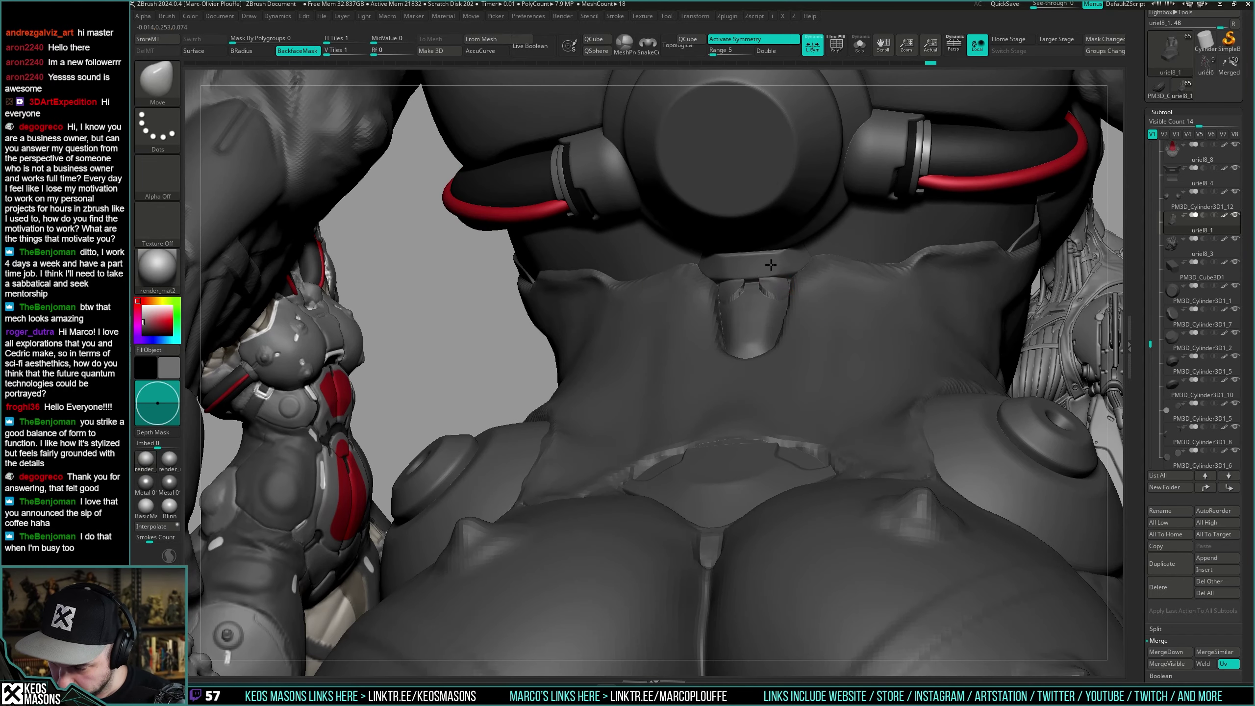
mouse_move(767, 255)
right_down()
mouse_move(774, 283)
mouse_move(764, 258)
mouse_move(810, 282)
mouse_move(816, 262)
right_up()
drag(695, 539, 697, 574)
mouse_move(914, 277)
right_down()
mouse_move(852, 269)
mouse_move(774, 296)
mouse_move(768, 277)
right_up()
key(space)
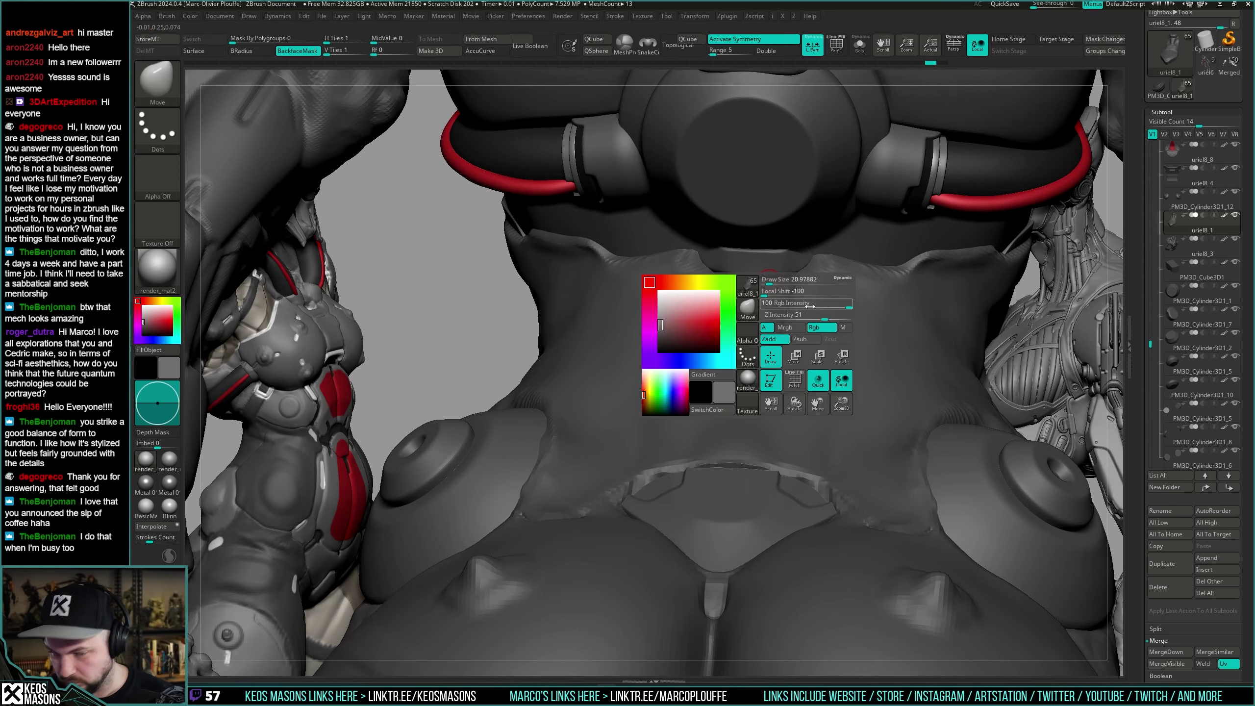
key(space)
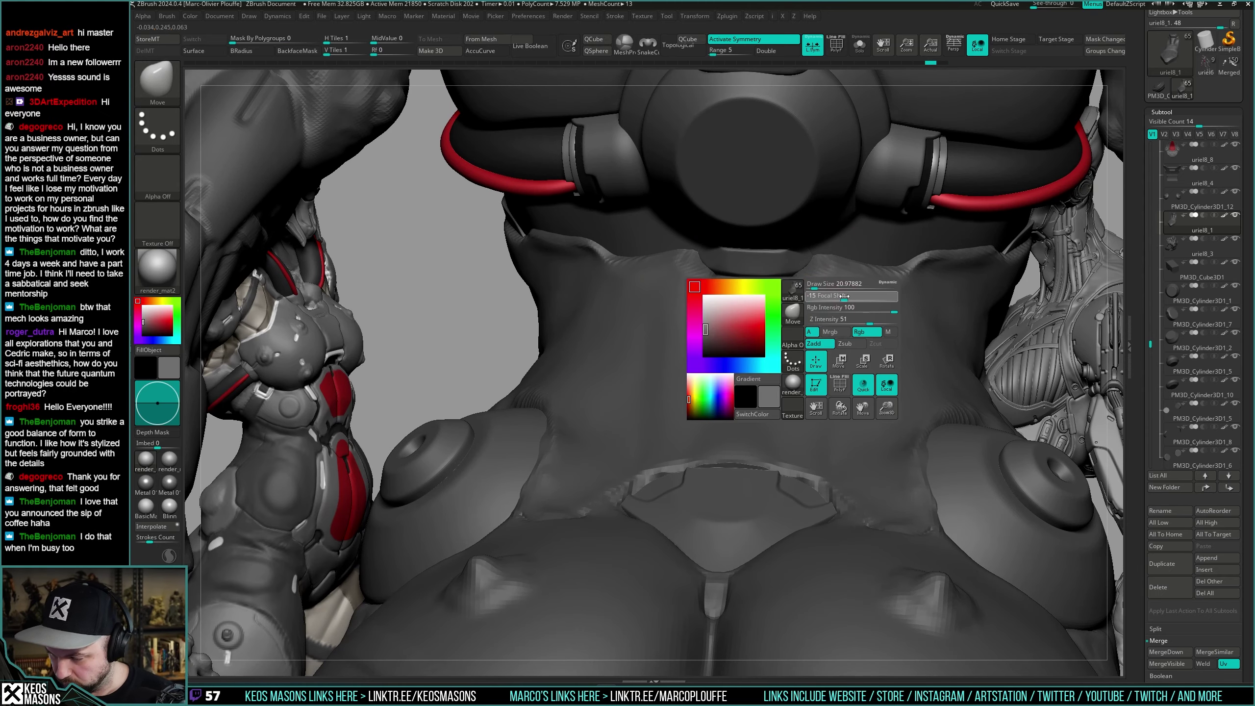
key(space)
Mask a small central patch across the joint between the collar and the spine tab.
key(ctrl)
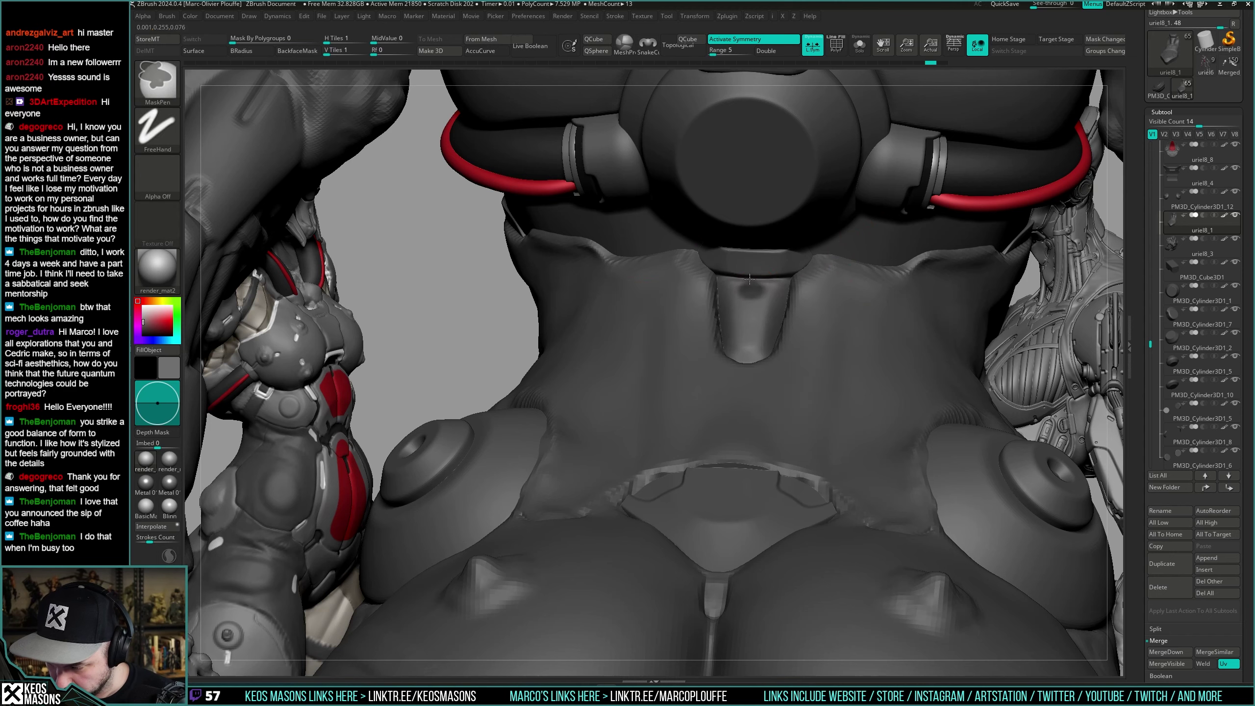
key(space)
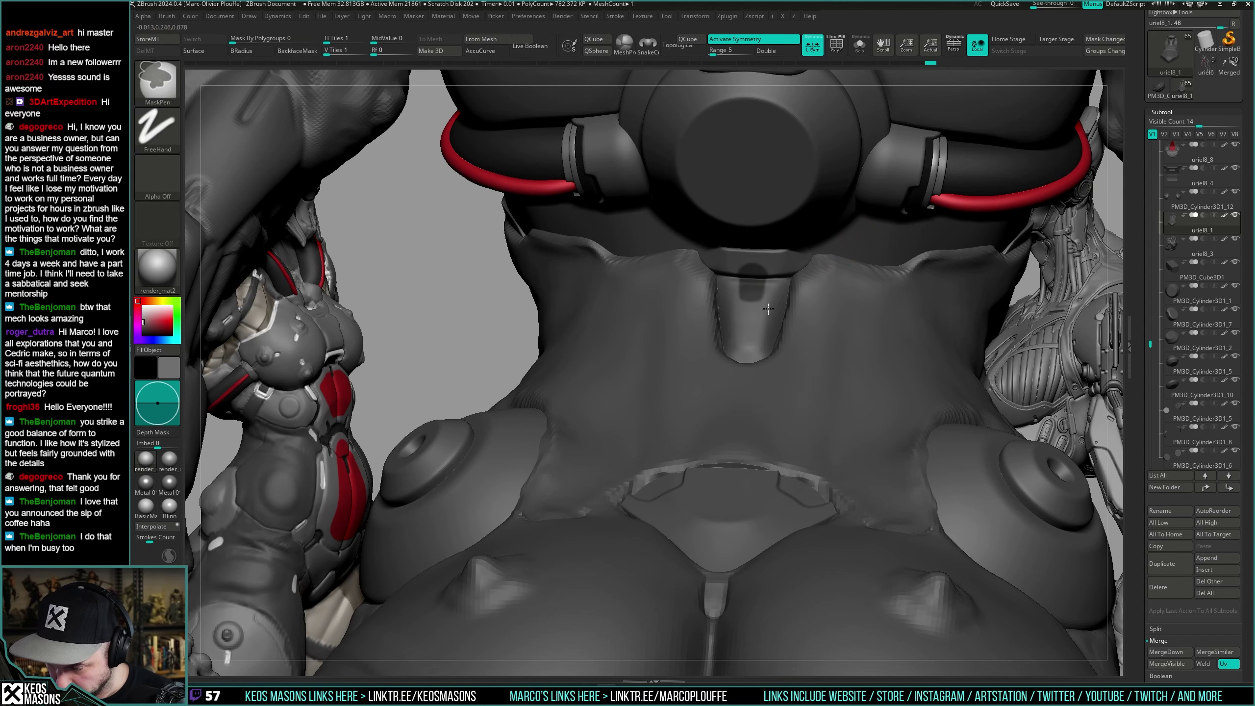
mouse_move(769, 306)
right_down()
mouse_move(796, 261)
mouse_move(770, 222)
mouse_move(692, 248)
mouse_move(745, 337)
right_up()
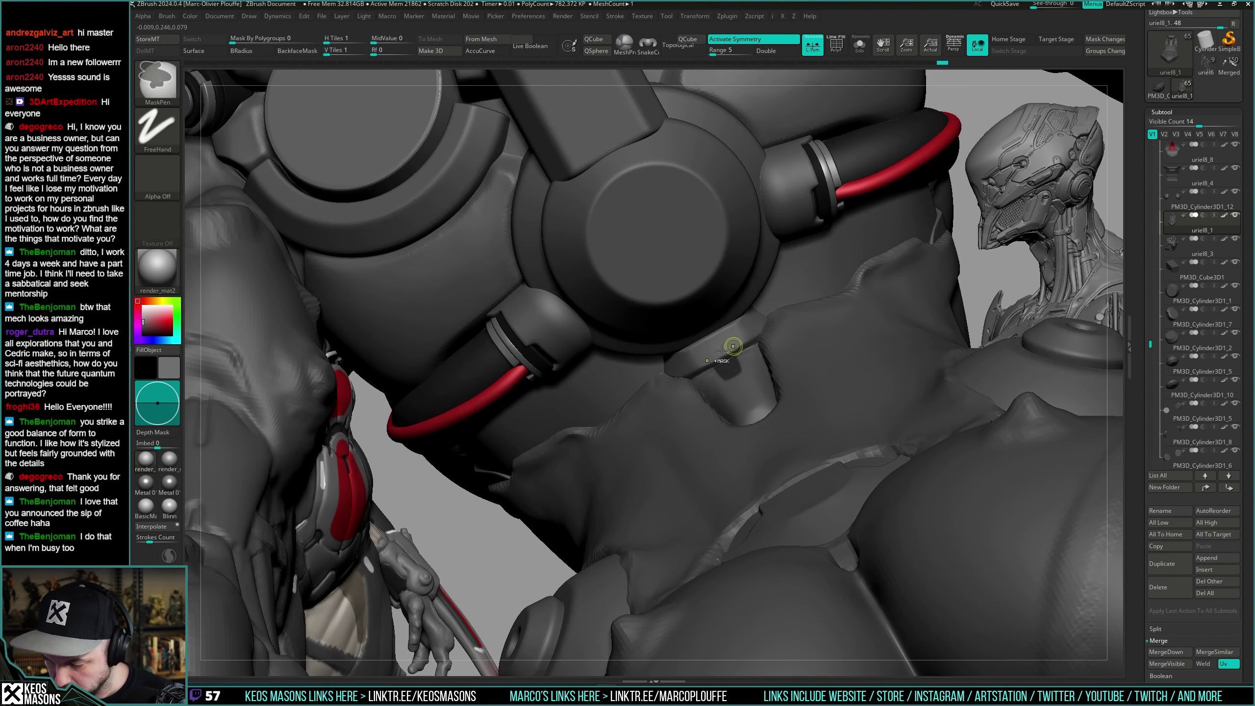
mouse_move(721, 350)
ctrl+right_down()
mouse_move(706, 277)
mouse_move(637, 375)
mouse_move(692, 465)
ctrl+right_up()
mouse_move(692, 465)
right_down()
mouse_move(684, 346)
mouse_move(727, 341)
mouse_move(711, 341)
right_up()
Move the patch at the top of the spine tab with the transpose line to form a small raised block.
key(w)
drag(664, 335, 664, 308)
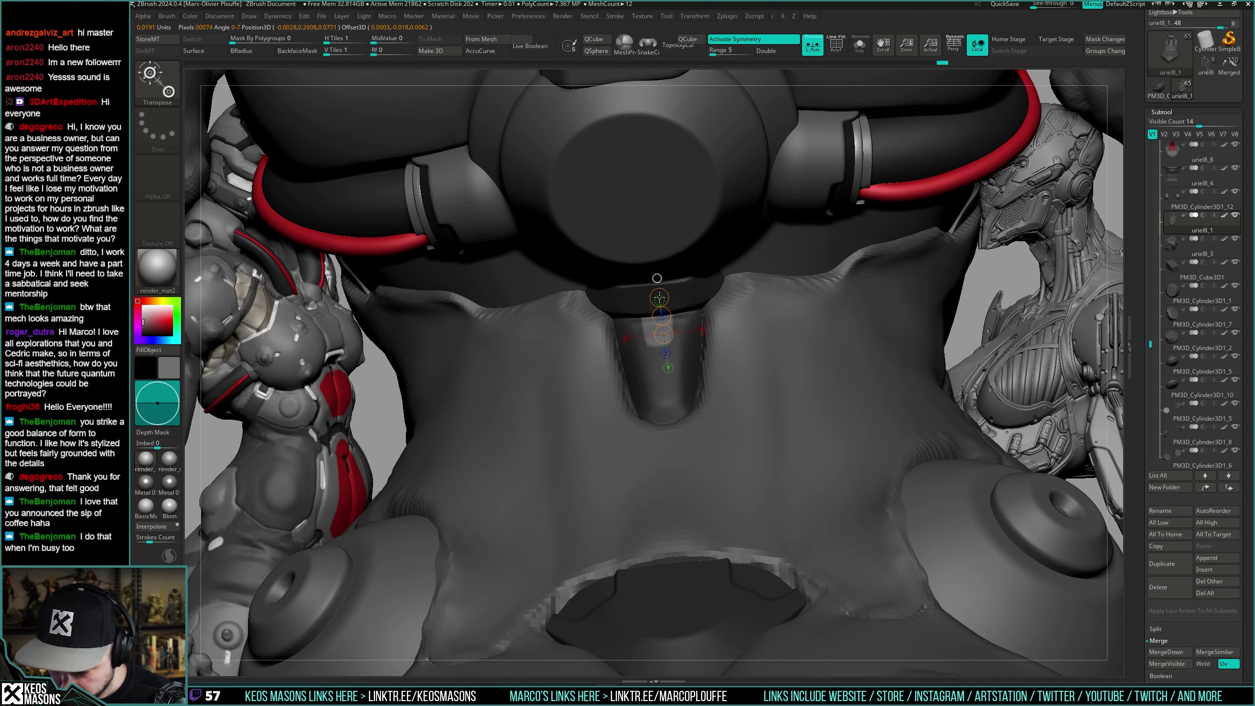
key(q)
mouse_move(661, 298)
right_down()
mouse_move(633, 302)
mouse_move(643, 337)
mouse_move(675, 304)
mouse_move(683, 223)
right_up()
mouse_move(682, 223)
right_down()
mouse_move(878, 269)
mouse_move(677, 346)
mouse_move(735, 309)
mouse_move(736, 321)
mouse_move(710, 287)
right_up()
Carve a sharp seam around the raised block and under the collar with the Orb_Cracks brush.
key(space)
click(750, 341)
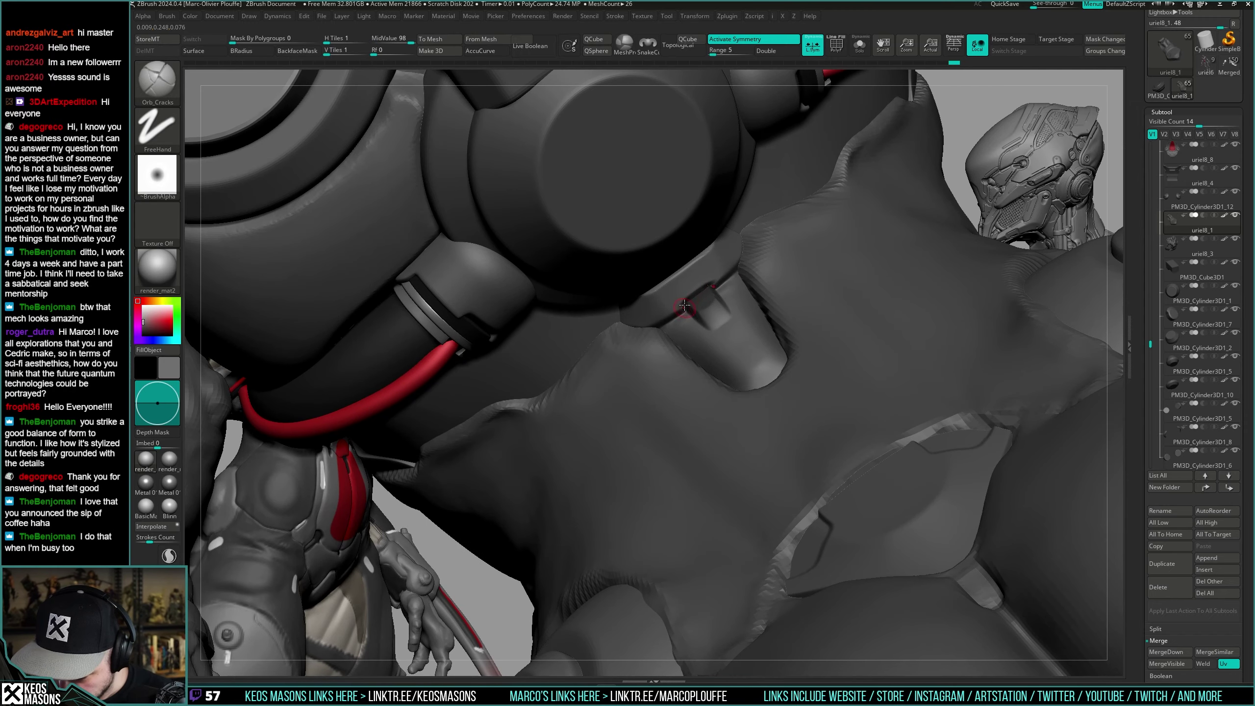
right_drag(719, 286, 821, 260)
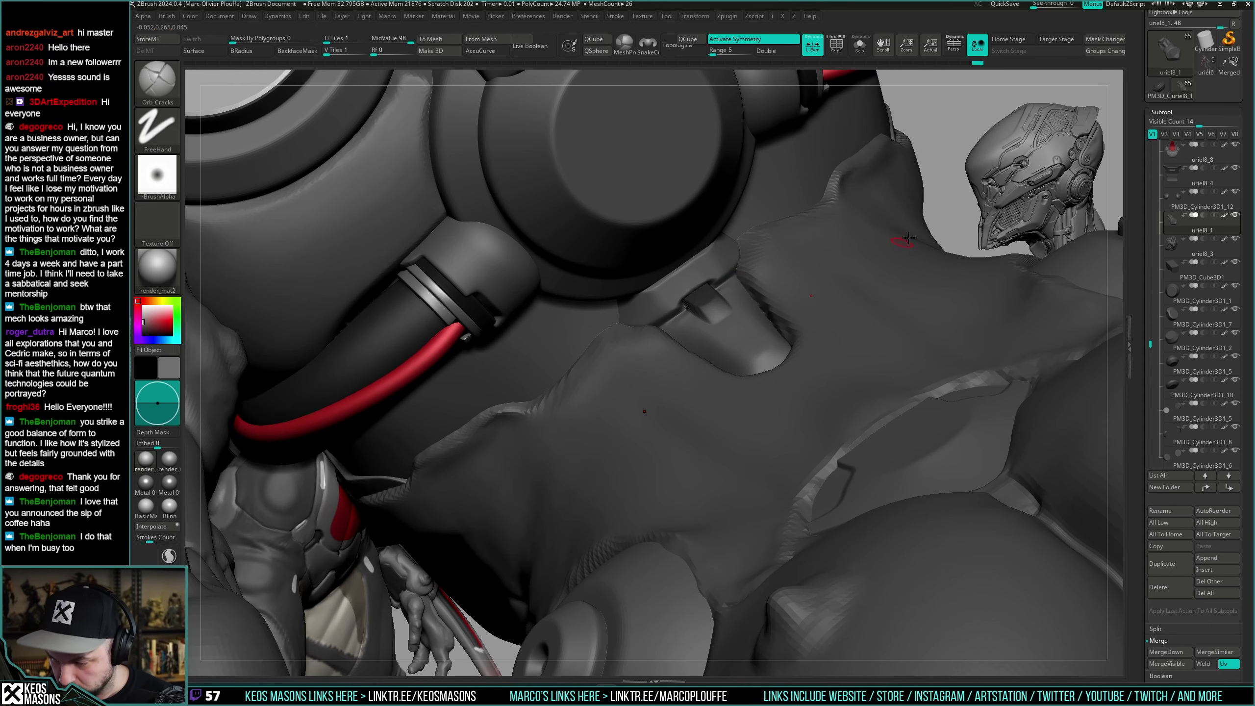
right_drag(908, 238, 967, 187)
key(ctrl)
right_drag(819, 270, 715, 299)
Smooth and refine the edges of the raised block on the spine tab.
key(shift)
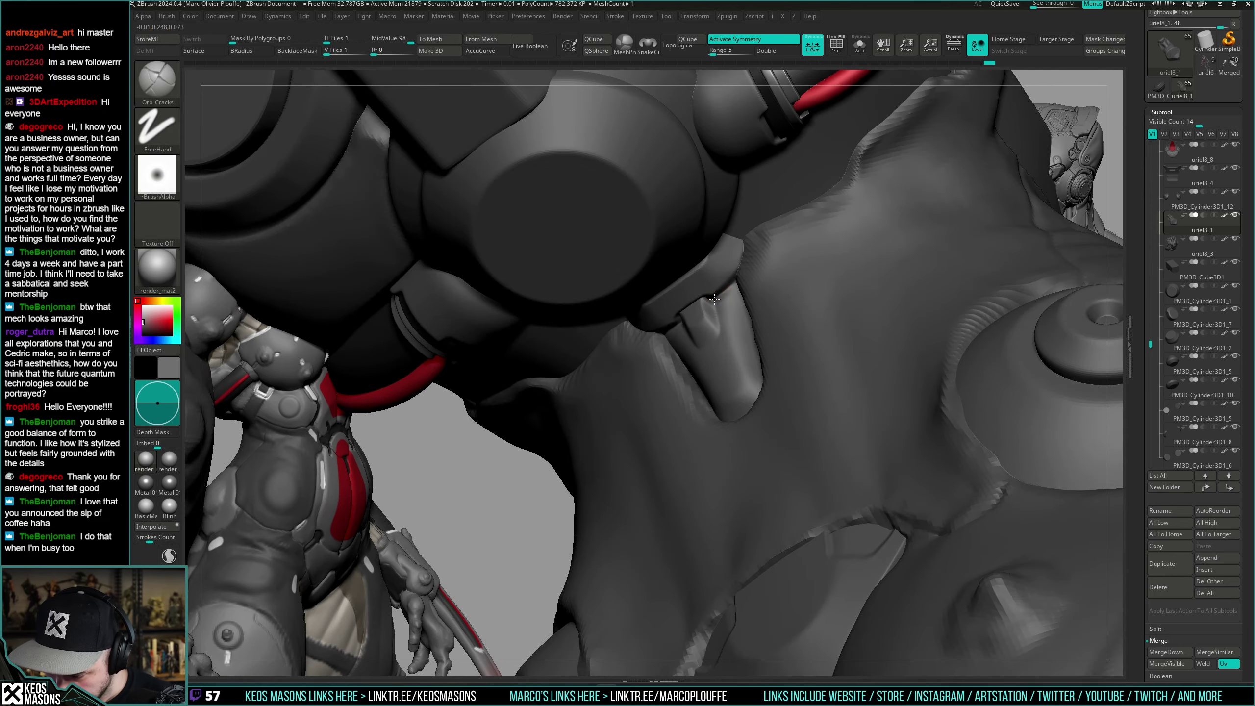
key(alt+shift+s)
drag(715, 299, 731, 286)
right_drag(732, 286, 712, 284)
key(ctrl+shift+s)
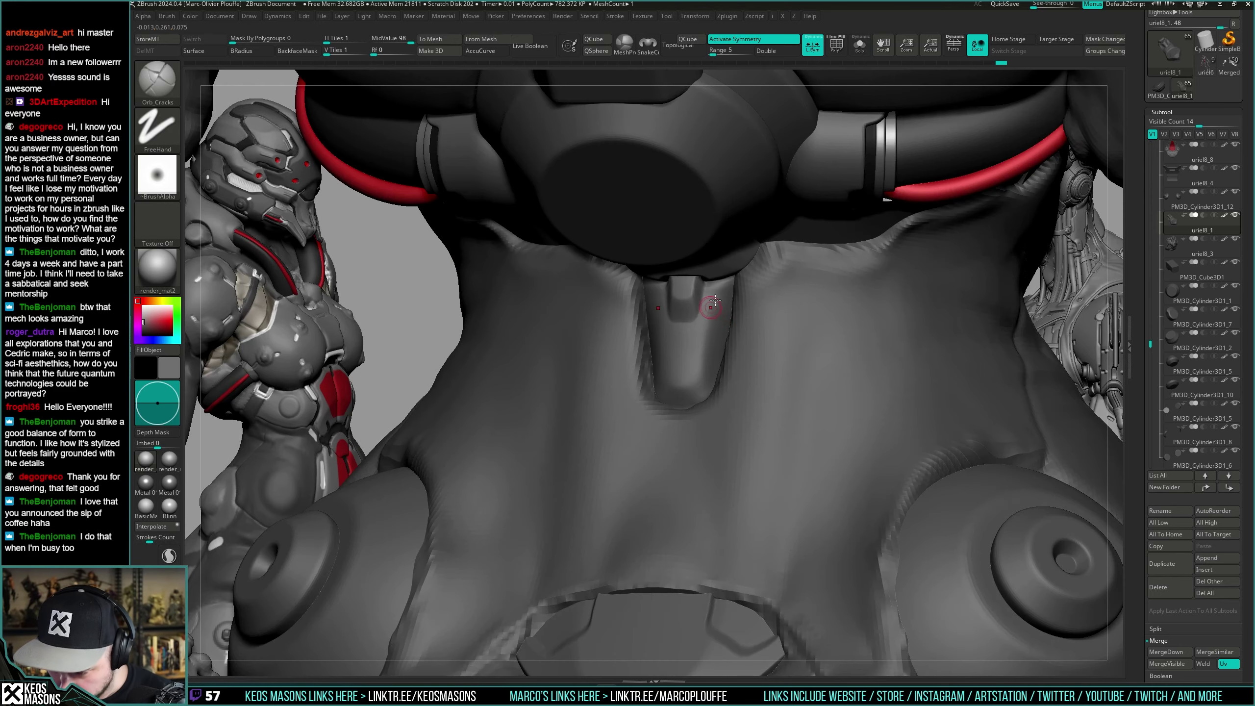
right_drag(715, 300, 694, 277)
right_click(709, 326)
mouse_move(709, 326)
right_down()
mouse_move(687, 278)
mouse_move(746, 286)
mouse_move(743, 274)
right_up()
Deepen the crease between the collar and the spine tab with the DamStandard brush.
right_click(757, 272)
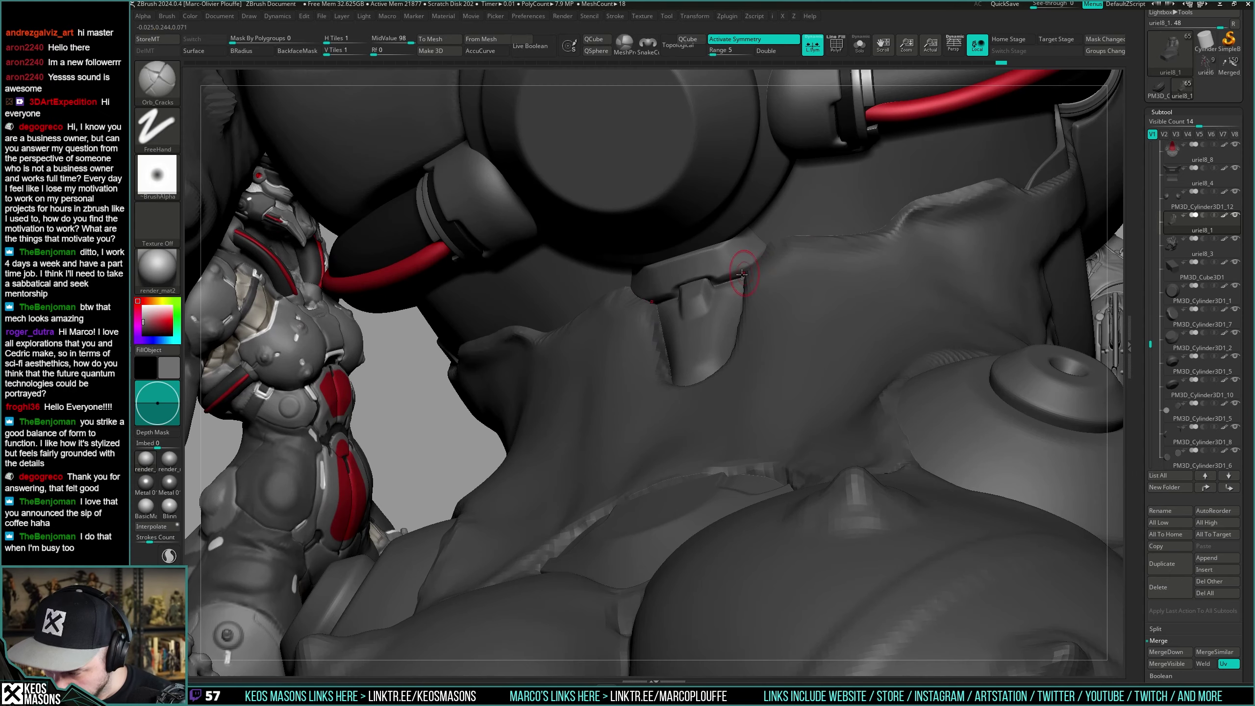
right_click(778, 268)
click(788, 293)
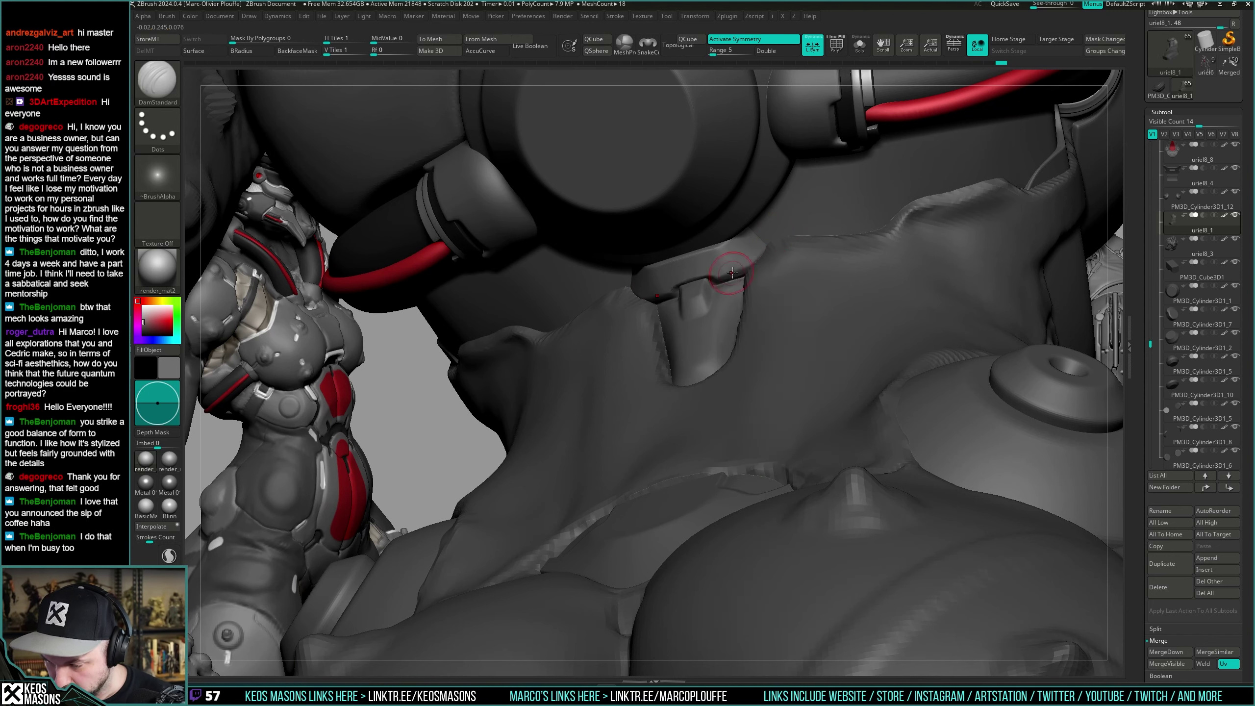
right_click(752, 272)
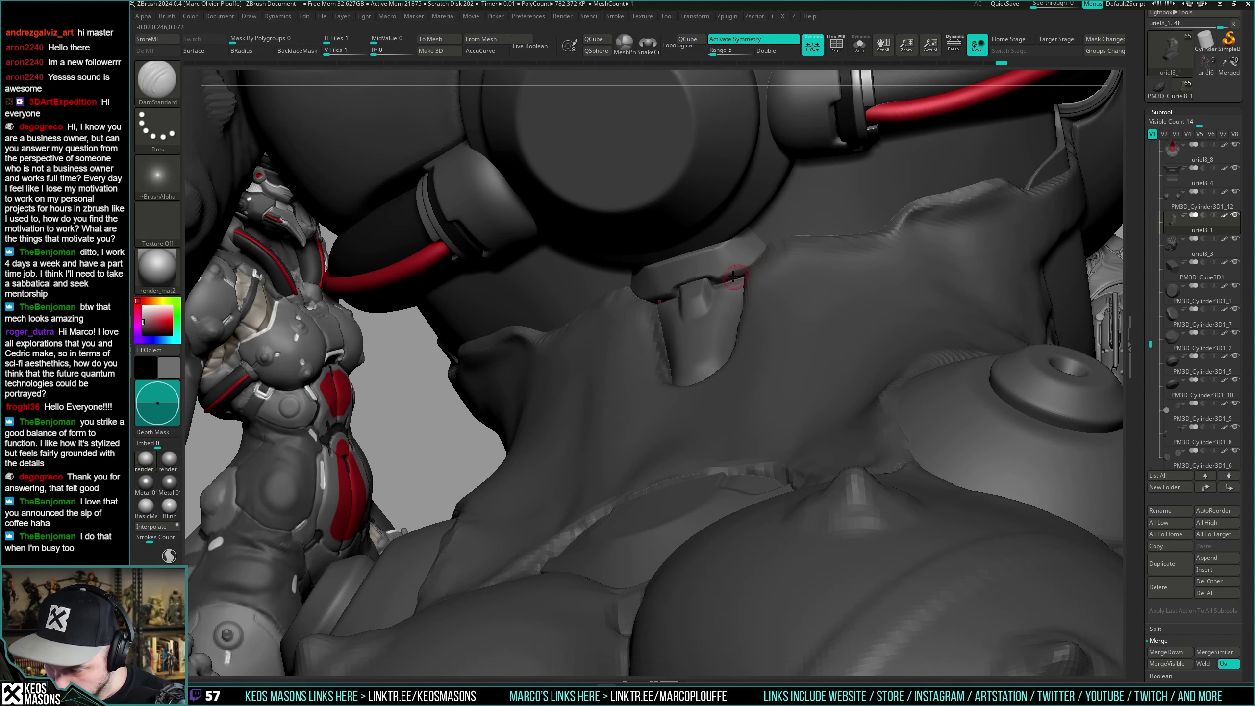
key(f)
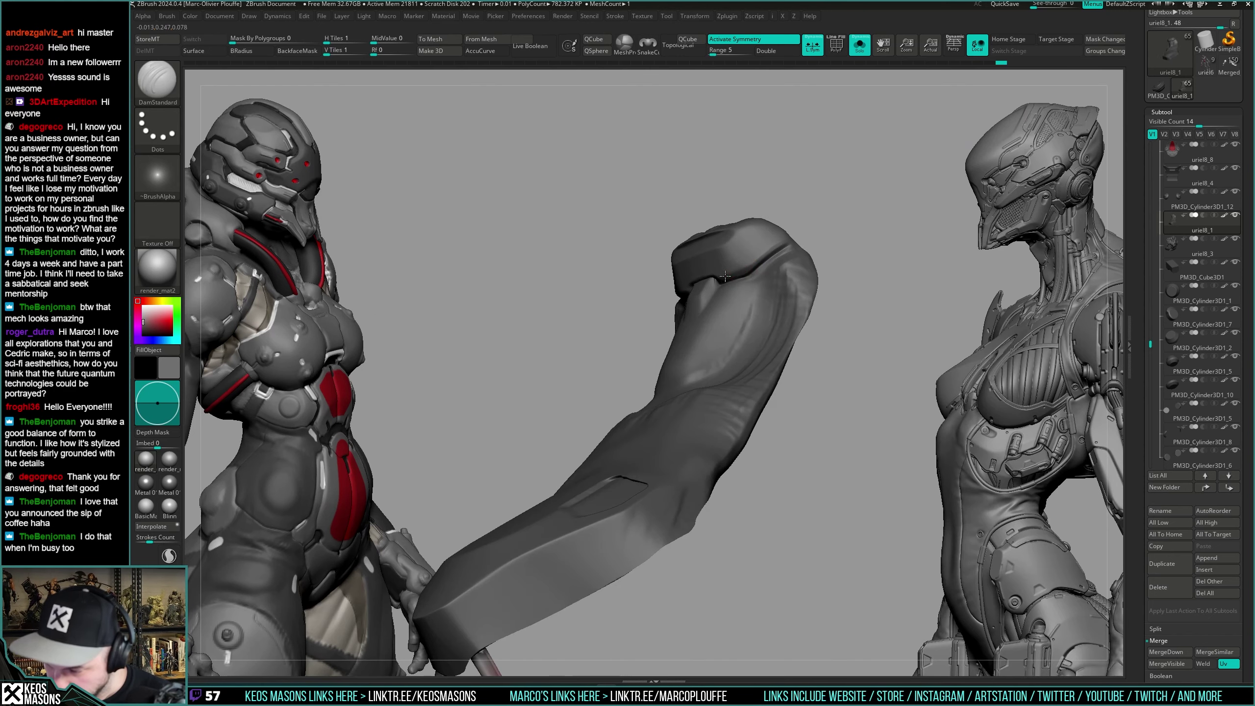
right_drag(769, 247, 796, 232)
key(shift+s)
Make the main body mesh uriel7 the active subtool and show the full figure without polyframe.
mouse_move(768, 278)
right_down()
mouse_move(762, 289)
mouse_move(780, 275)
right_up()
mouse_move(781, 275)
ctrl+right_down()
mouse_move(781, 230)
mouse_move(770, 332)
mouse_move(774, 294)
ctrl+right_up()
mouse_move(775, 294)
ctrl+right_down()
mouse_move(777, 342)
mouse_move(810, 336)
mouse_move(770, 312)
ctrl+right_up()
right_drag(770, 312, 706, 380)
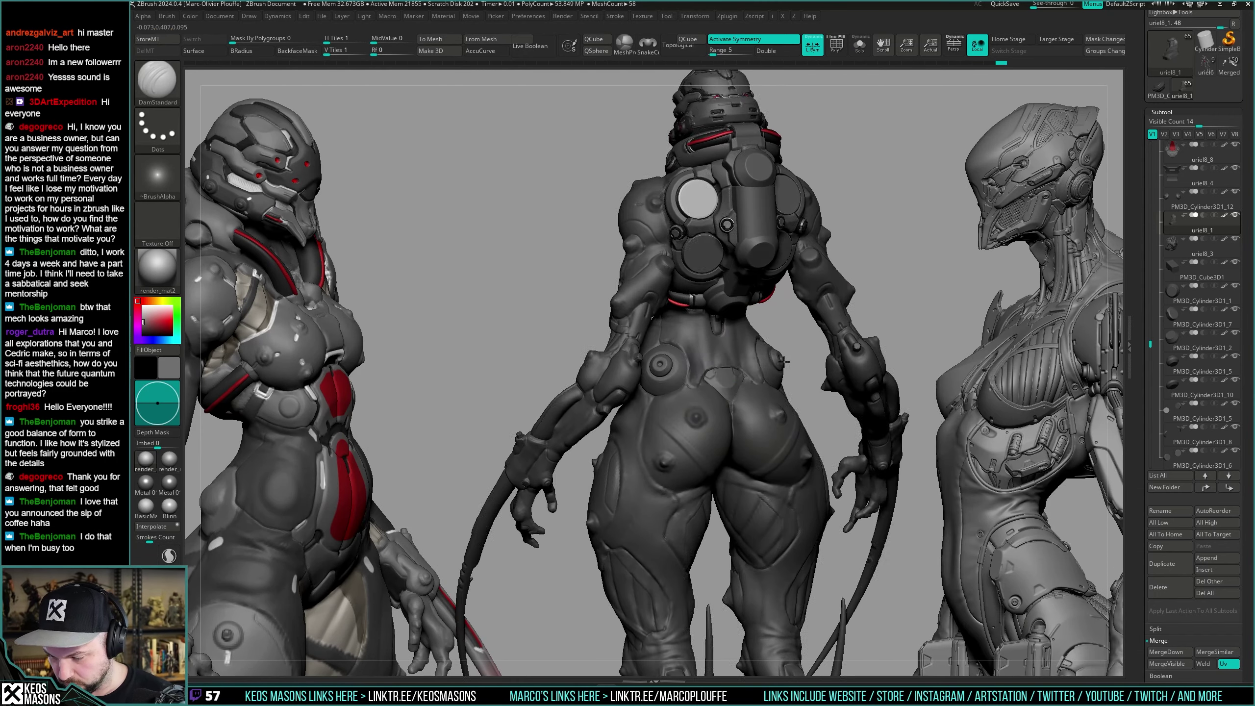
right_click(704, 383)
click(698, 385)
right_drag(761, 346, 911, 247)
alt+click(744, 321)
key(alt+s)
key(shift+f)
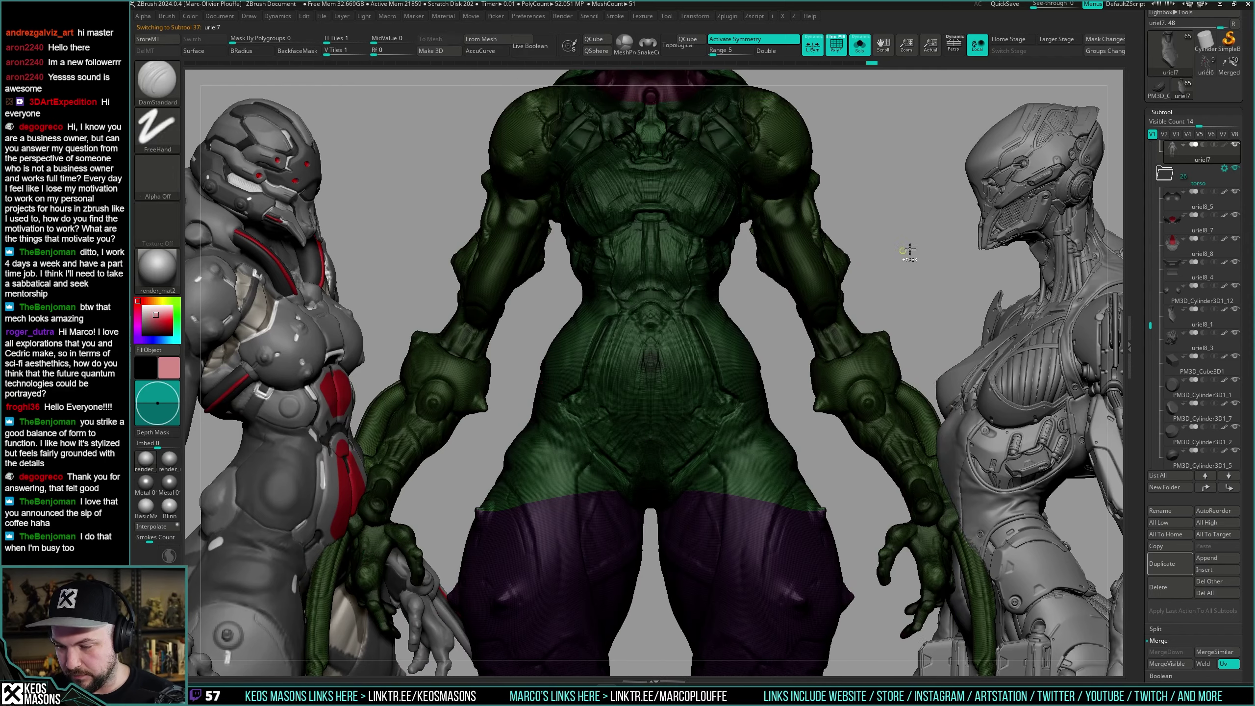
key(shift+f)
key(ctrl+shift+s)
Delete Untitled Layer 1 from the body mesh's layers.
right_drag(870, 292, 844, 319)
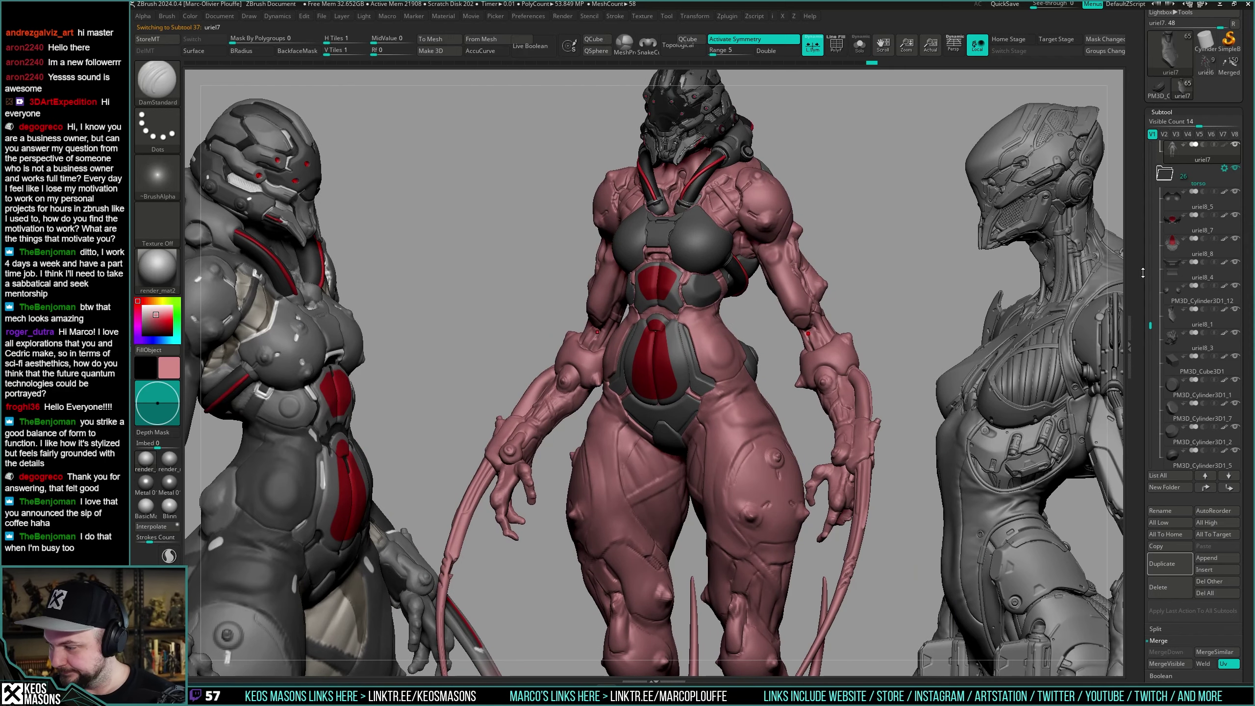
scroll(1226, 283, down, 10)
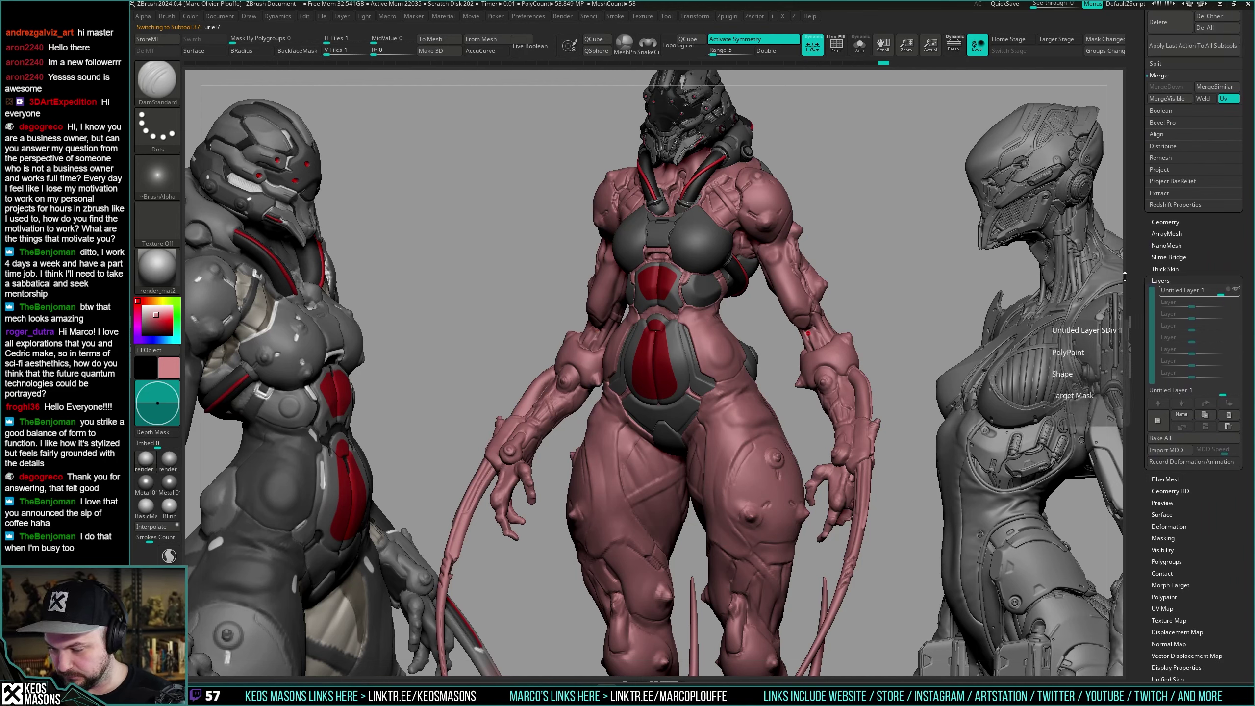
right_drag(1053, 291, 822, 305)
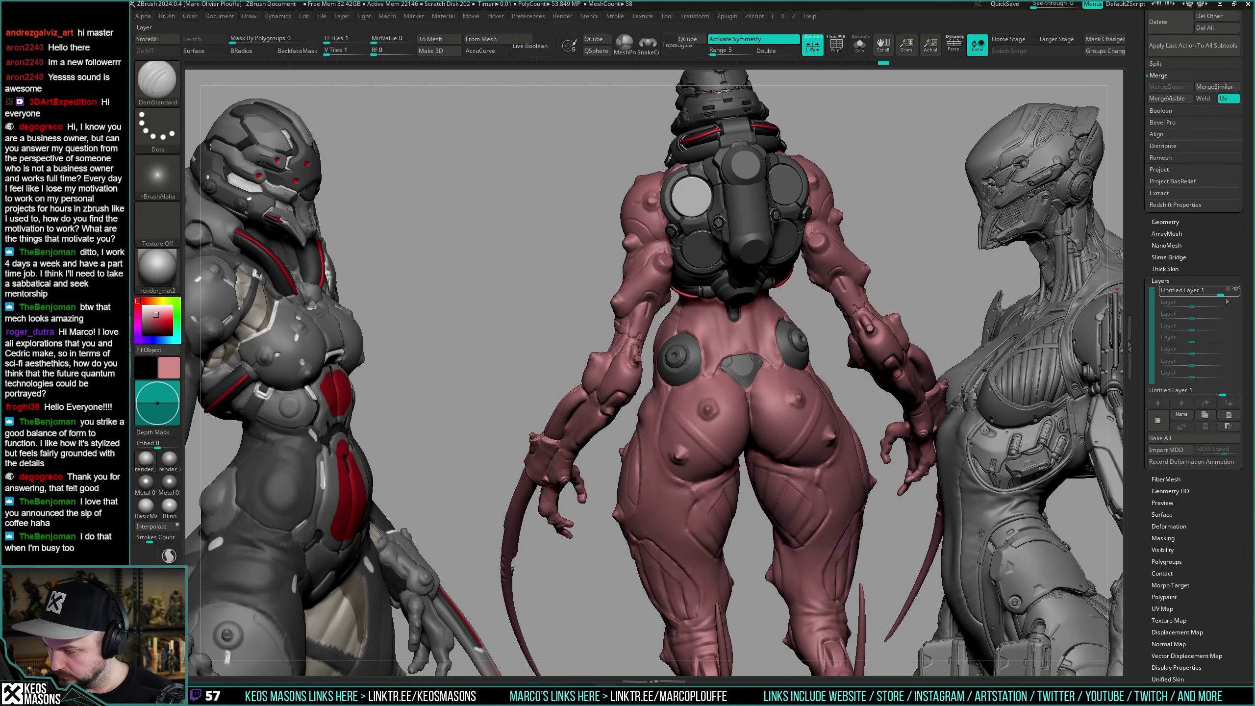
click(1229, 415)
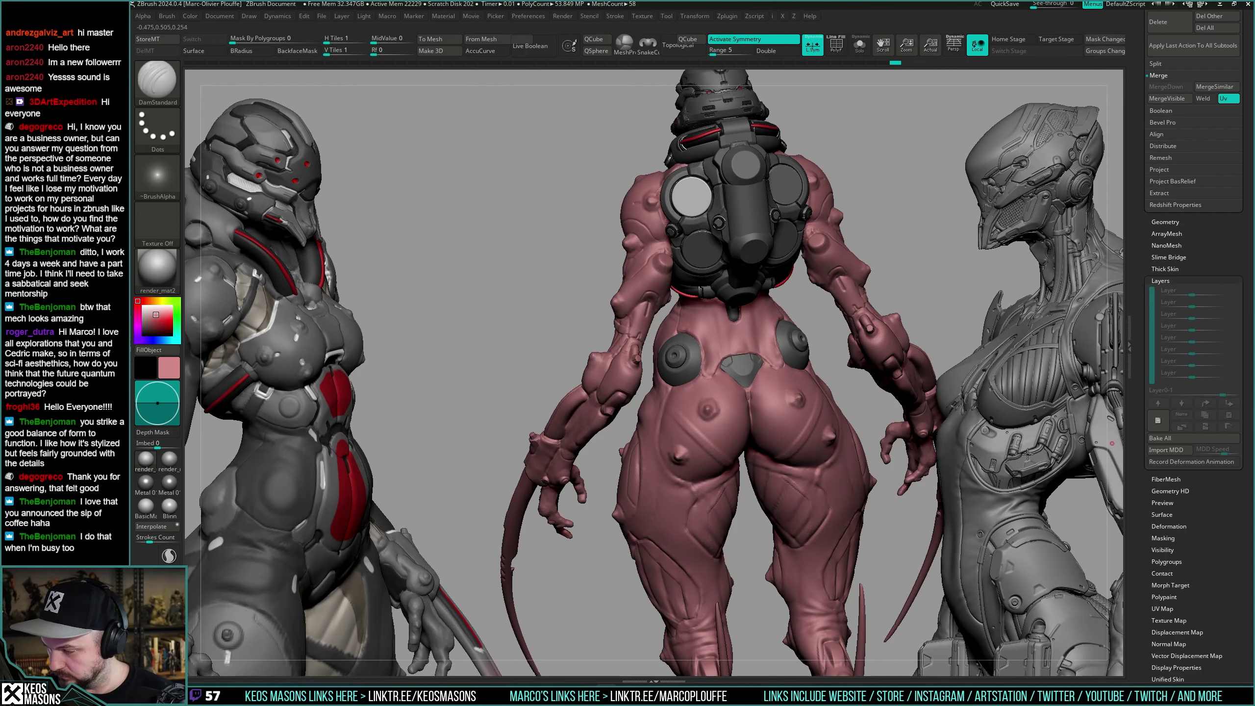
Examine the body mesh's abdomen, hips, thighs and back against the armour plates.
right_drag(754, 359, 915, 356)
ctrl+right_drag(702, 341, 701, 384)
right_click(702, 384)
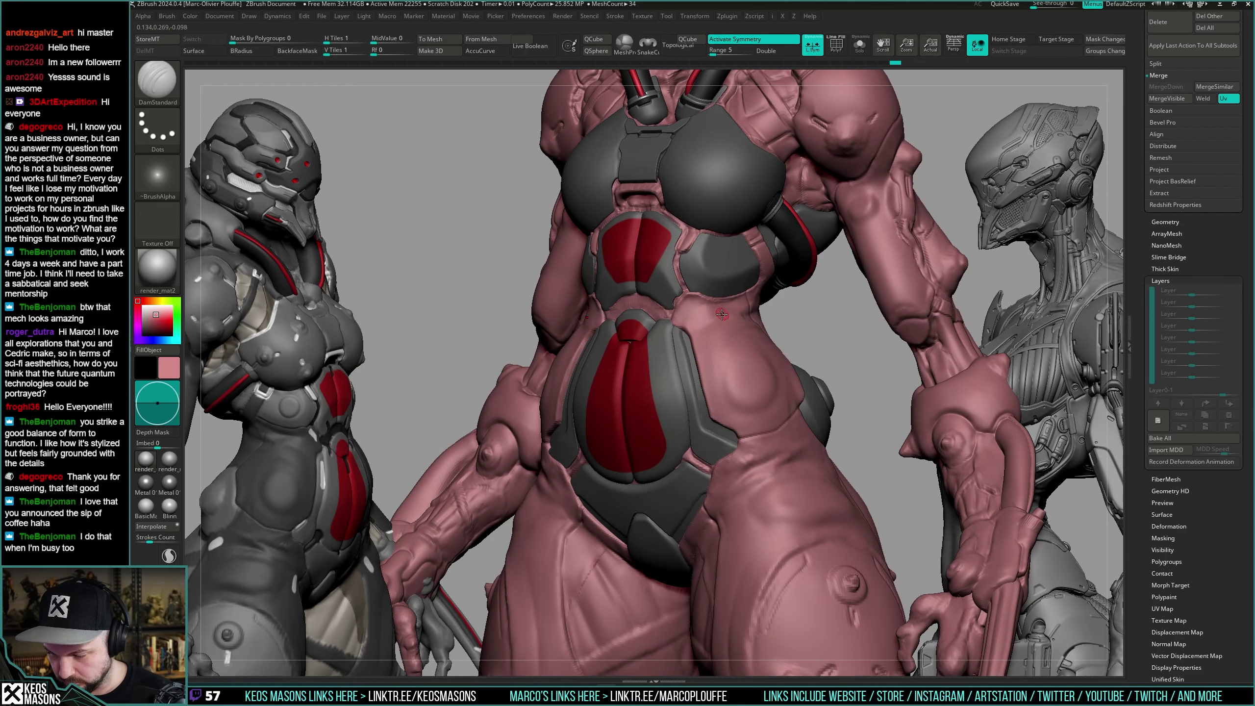
right_drag(736, 297, 832, 288)
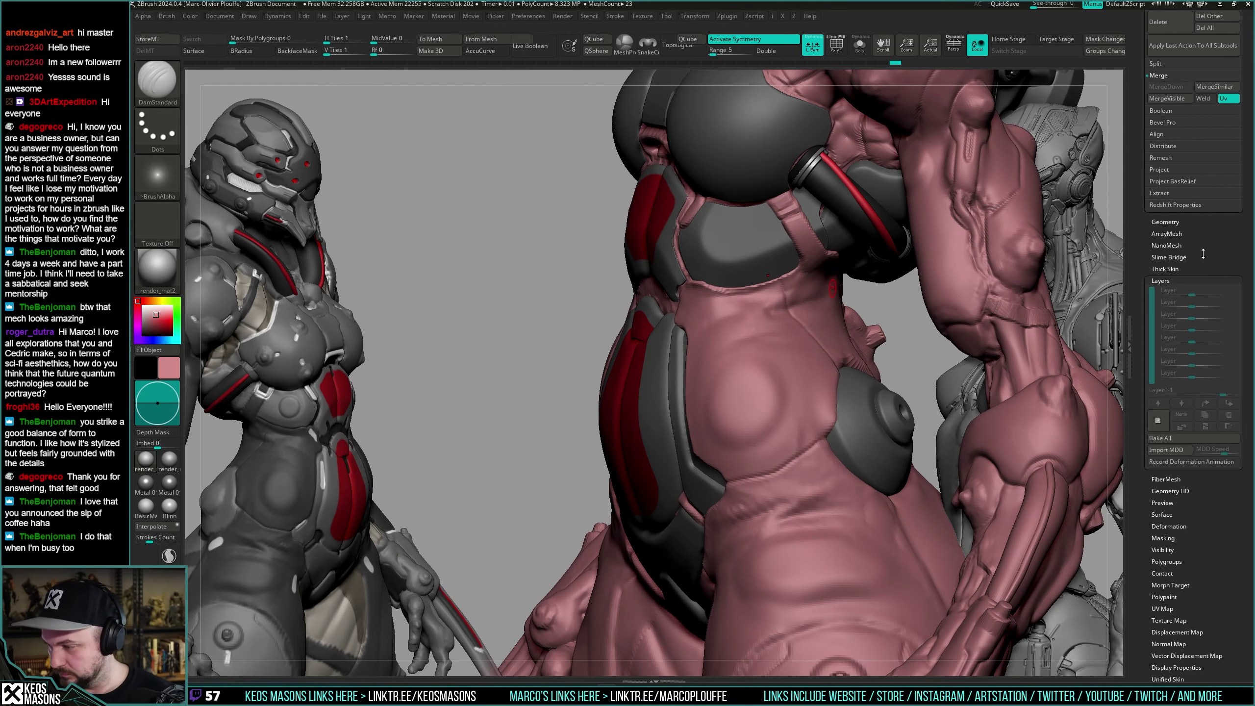
drag(1214, 249, 1214, 600)
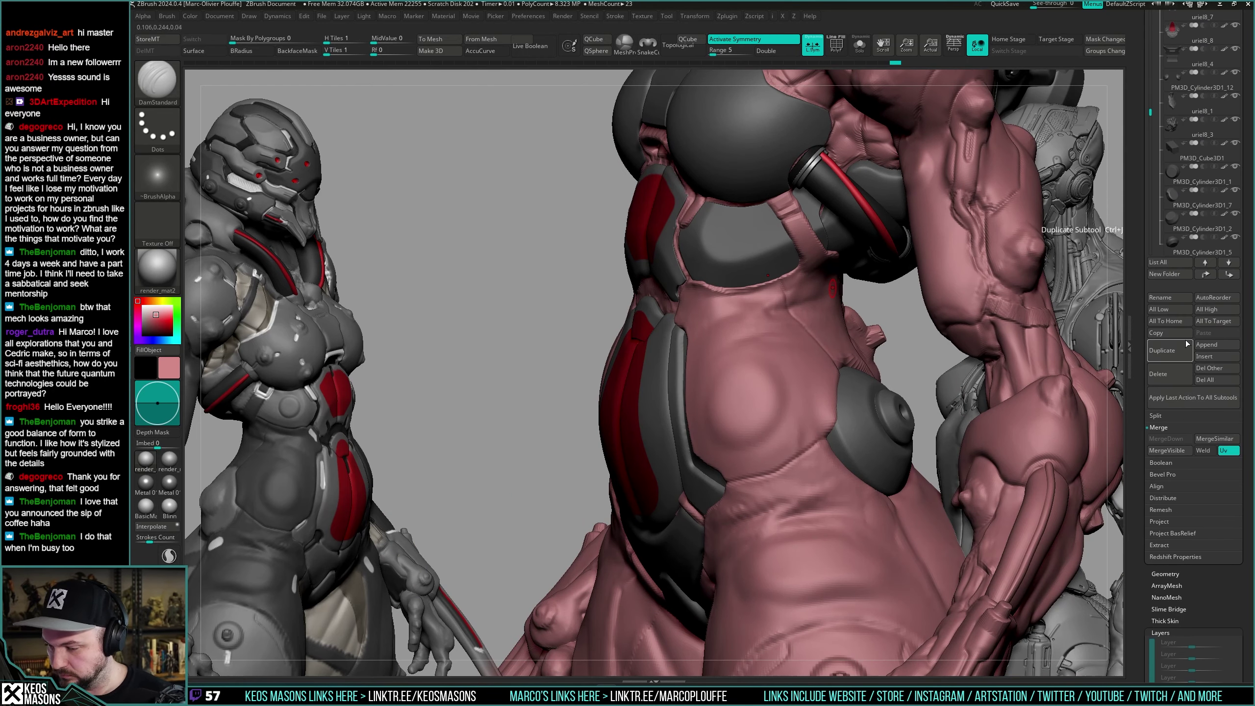
right_drag(667, 303, 718, 300)
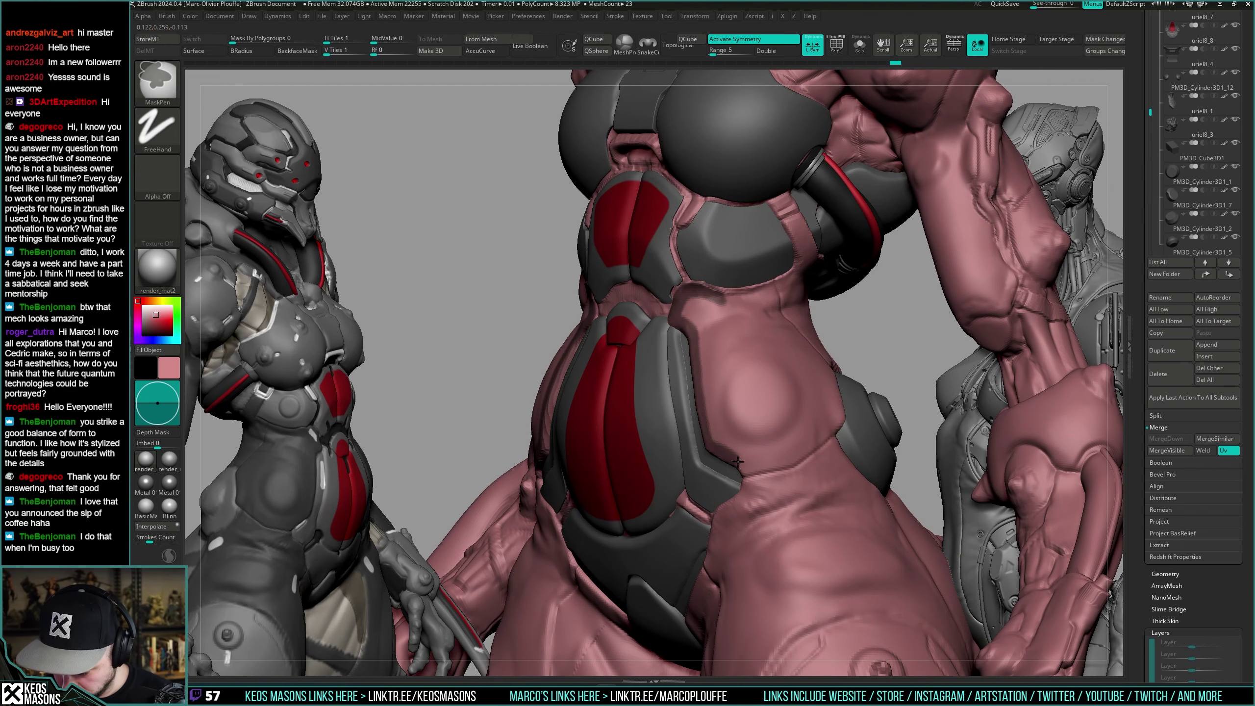
alt+right_drag(738, 462, 747, 341)
ctrl+right_drag(746, 341, 751, 287)
alt+right_drag(751, 287, 786, 336)
mouse_move(786, 336)
ctrl+right_down()
mouse_move(786, 358)
mouse_move(748, 344)
mouse_move(807, 345)
mouse_move(738, 253)
mouse_move(718, 266)
ctrl+right_up()
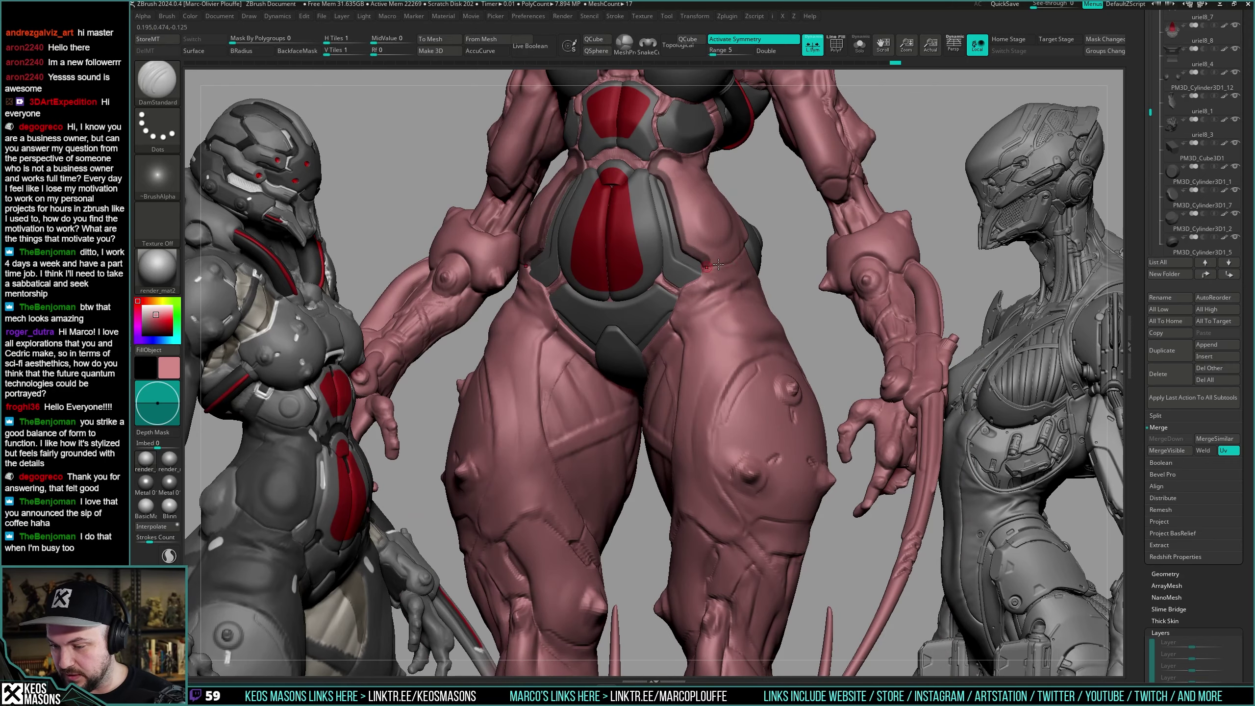
mouse_move(788, 310)
right_down()
mouse_move(756, 315)
mouse_move(786, 259)
right_up()
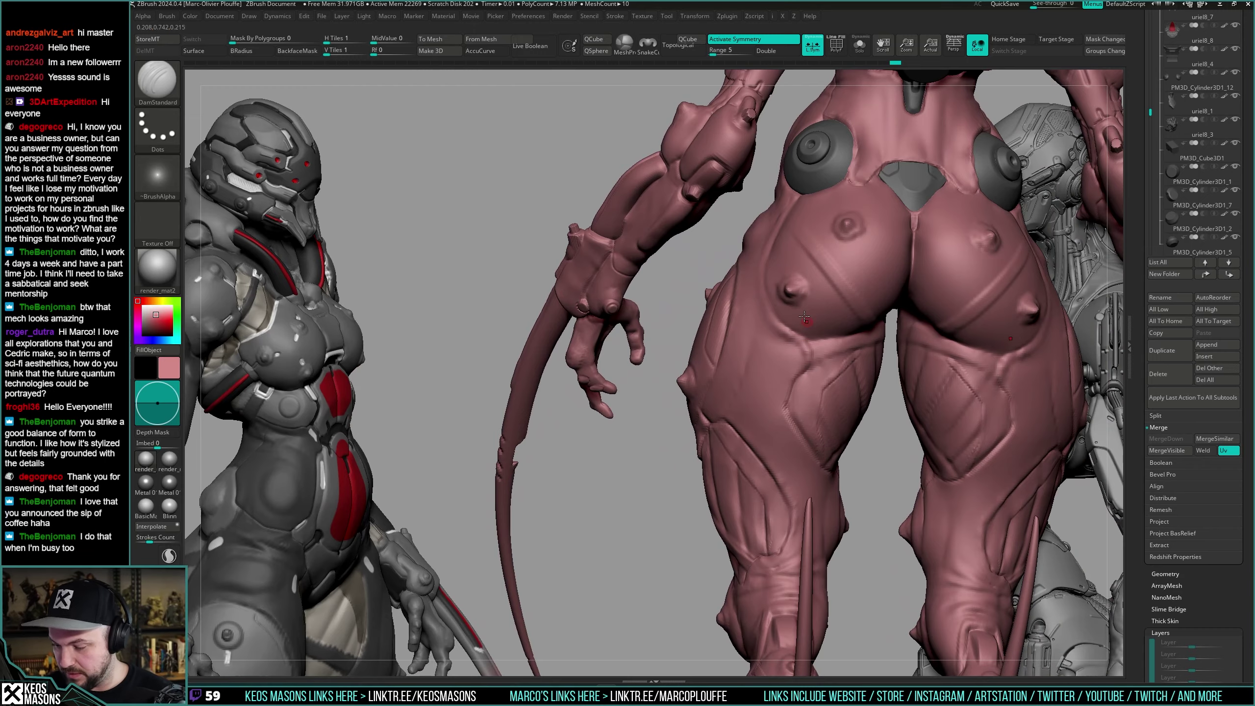
Paint a mask outline with MaskPen along the body mesh's flank panel and over the hip disc.
right_drag(805, 316, 712, 352)
key(ctrl)
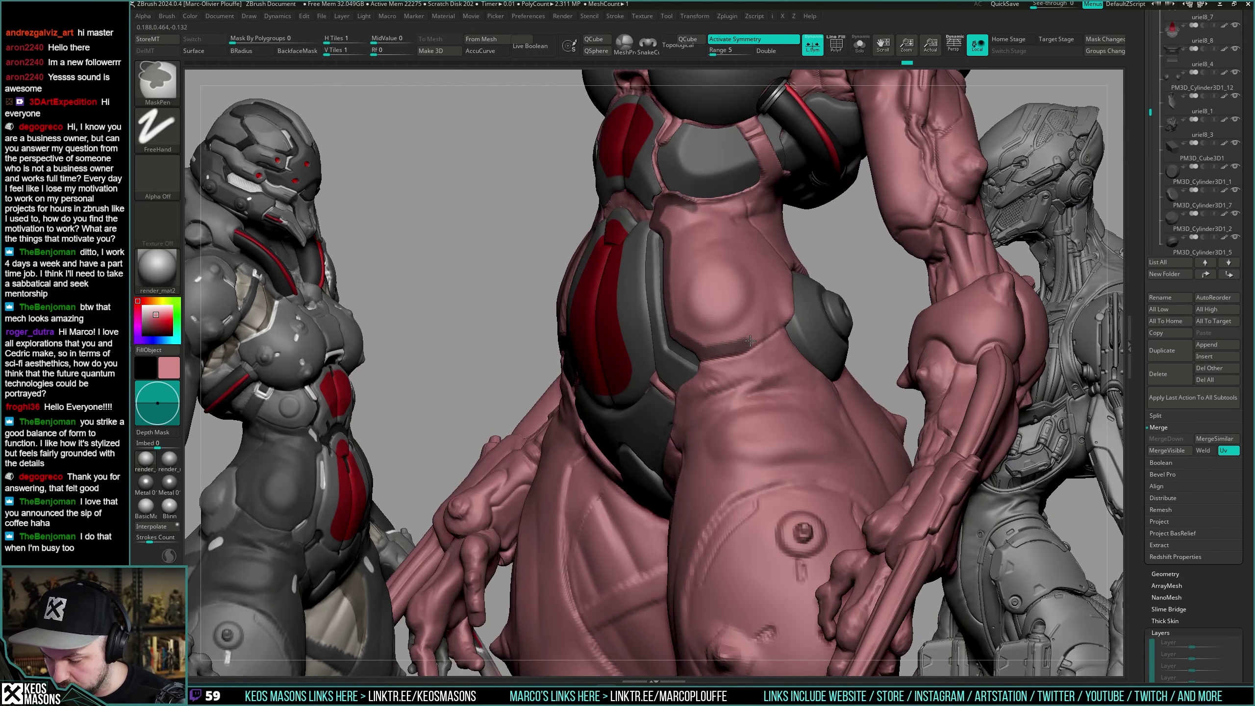
right_drag(778, 320, 779, 323)
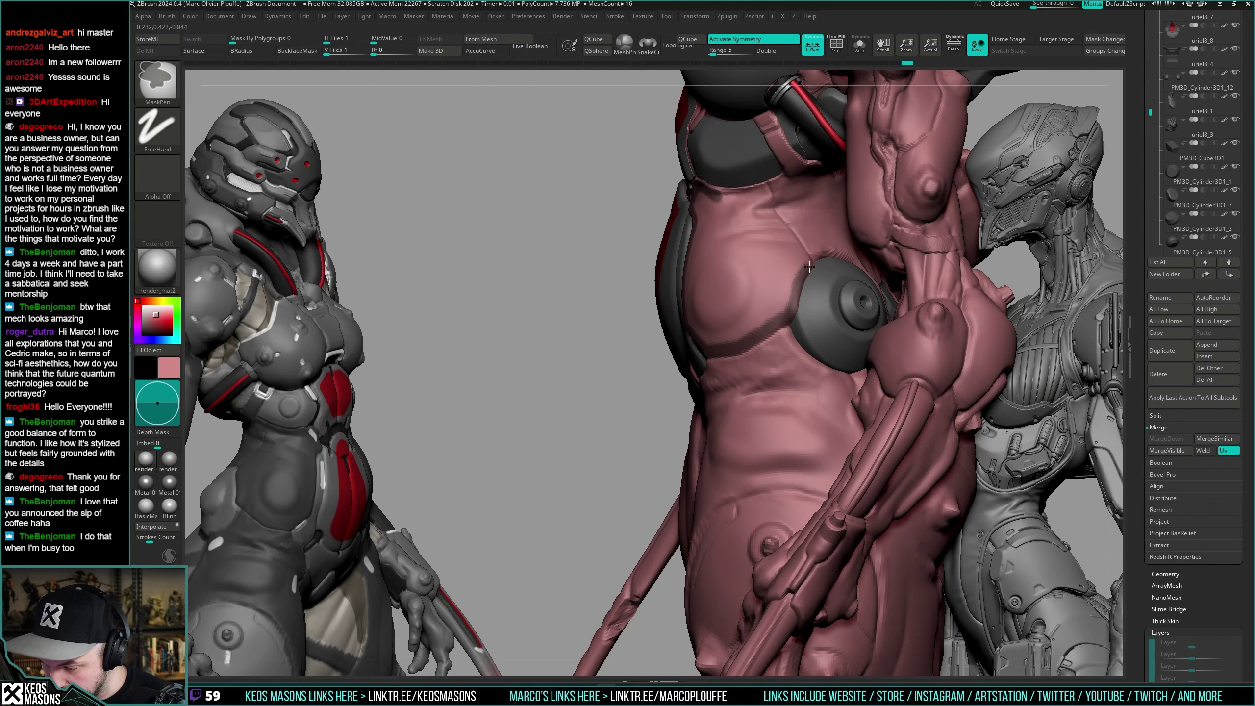
mouse_move(810, 267)
right_down()
mouse_move(813, 310)
mouse_move(682, 319)
right_up()
key(ctrl)
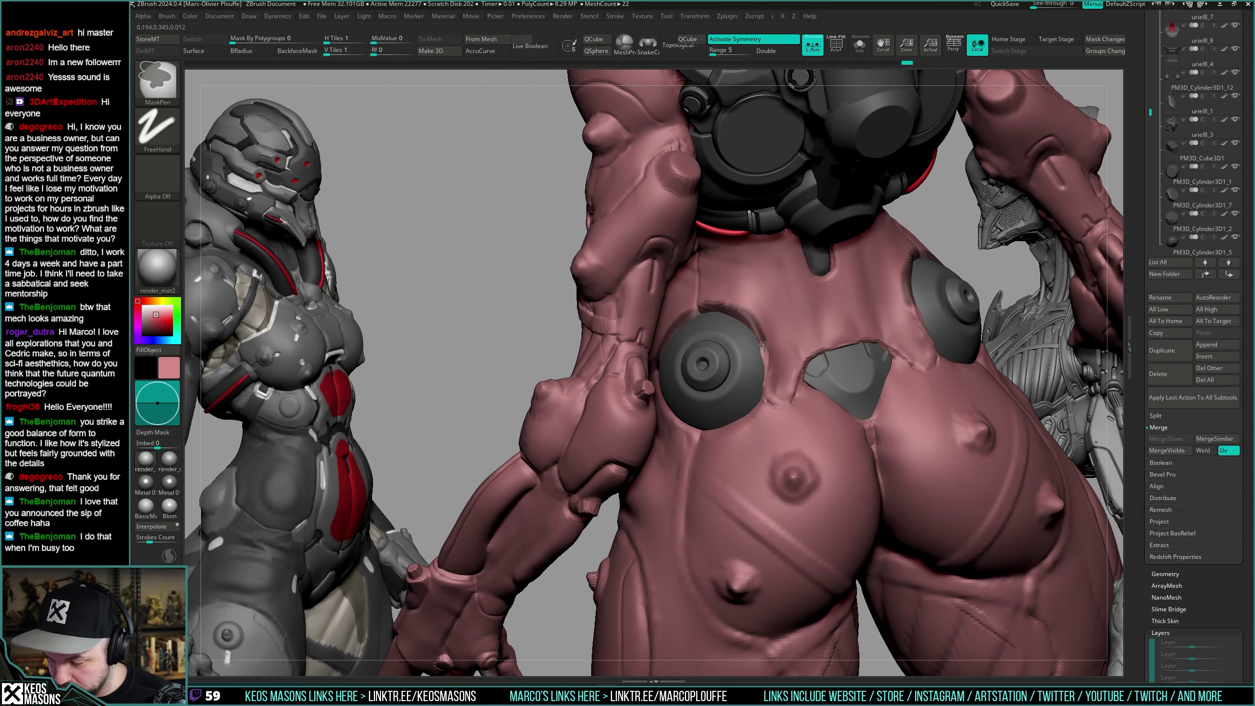
Continue the mask outline across the lower back, between the hip discs and above the tailbone plate.
right_drag(769, 392, 752, 370)
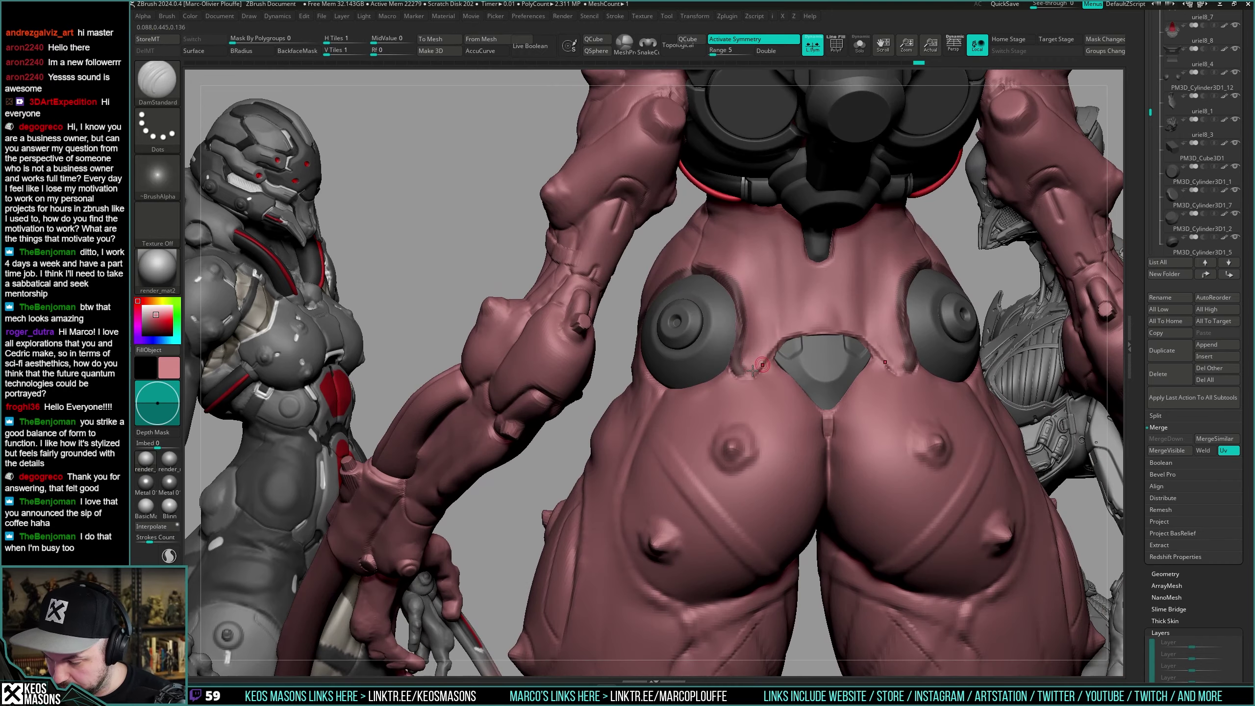
key(ctrl)
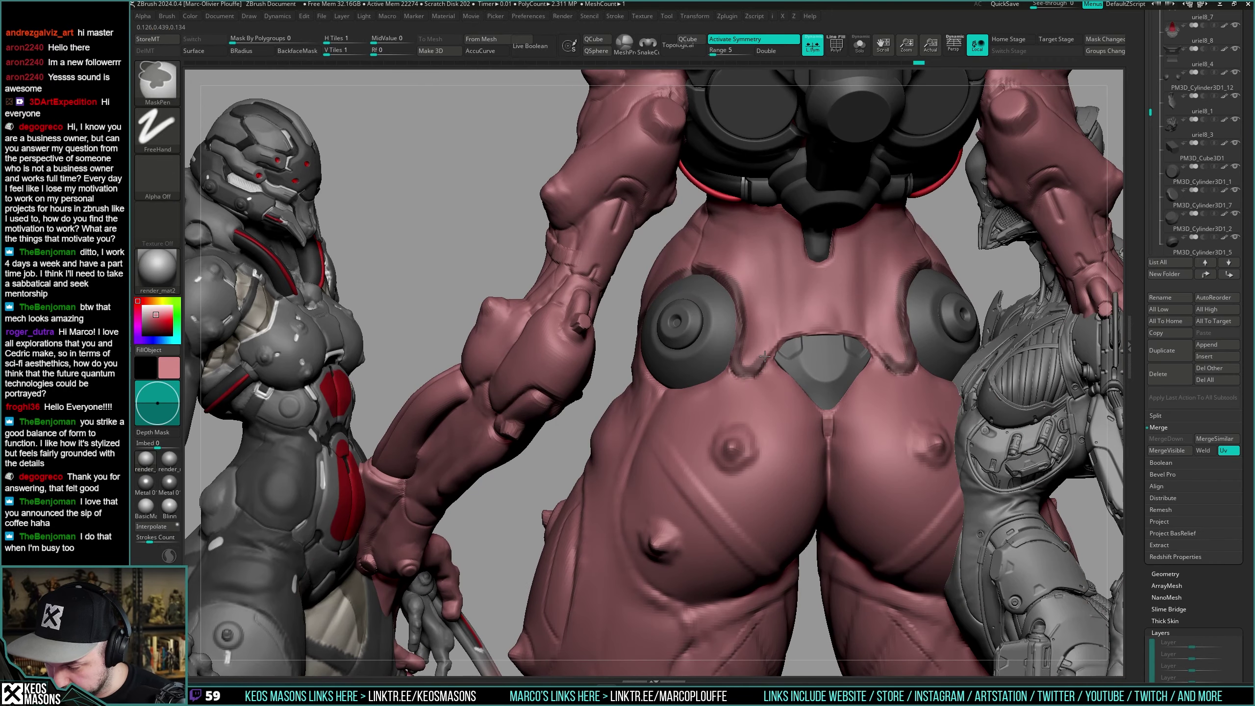
right_drag(807, 333, 811, 400)
right_click(811, 400)
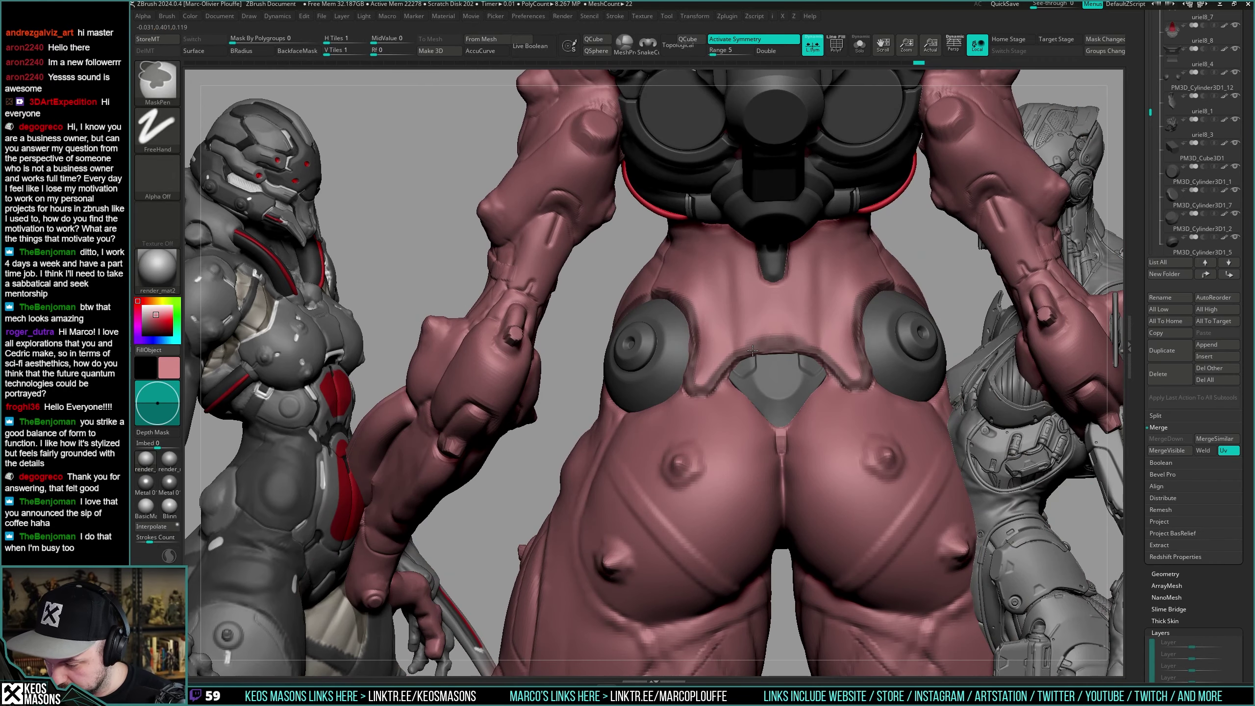
ctrl+drag(742, 344, 815, 343)
right_drag(805, 311, 842, 263)
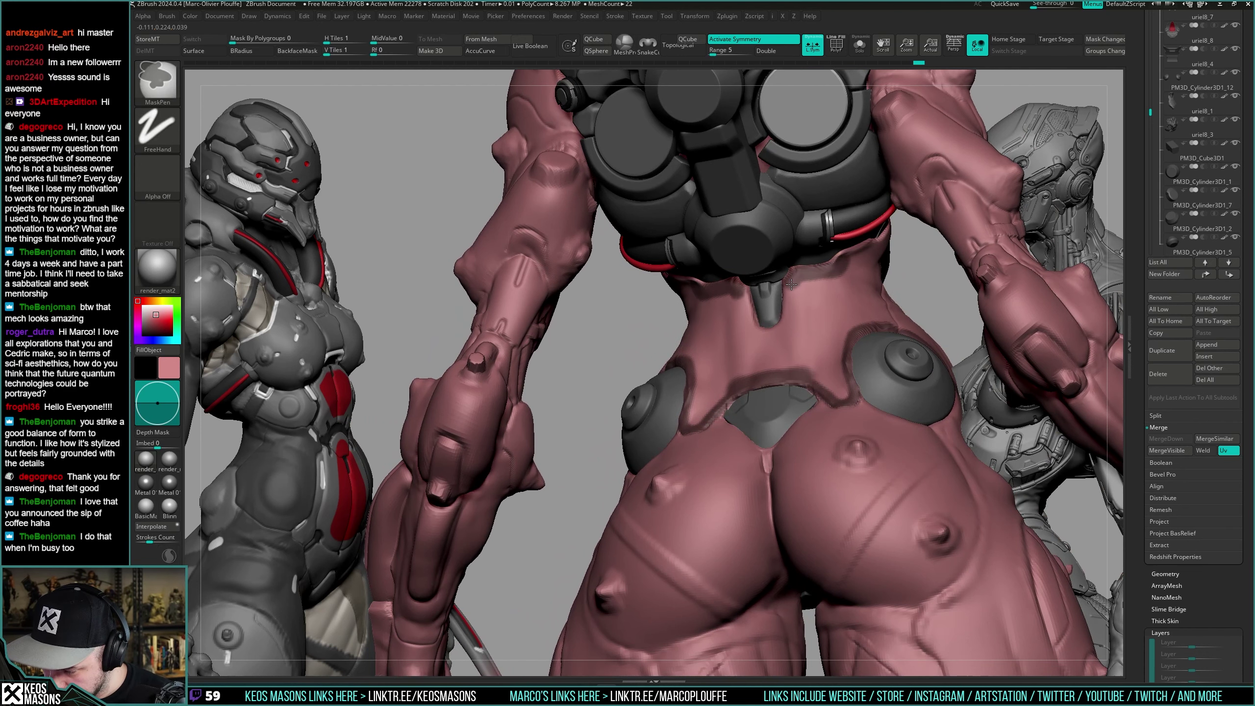
mouse_move(827, 293)
right_down()
mouse_move(840, 266)
mouse_move(818, 305)
mouse_move(787, 312)
mouse_move(845, 359)
mouse_move(764, 353)
mouse_move(805, 345)
mouse_move(783, 394)
mouse_move(788, 352)
right_up()
Solo the body mesh and try to fill its masked outline with Auto Region.
drag(1156, 289, 1191, 263)
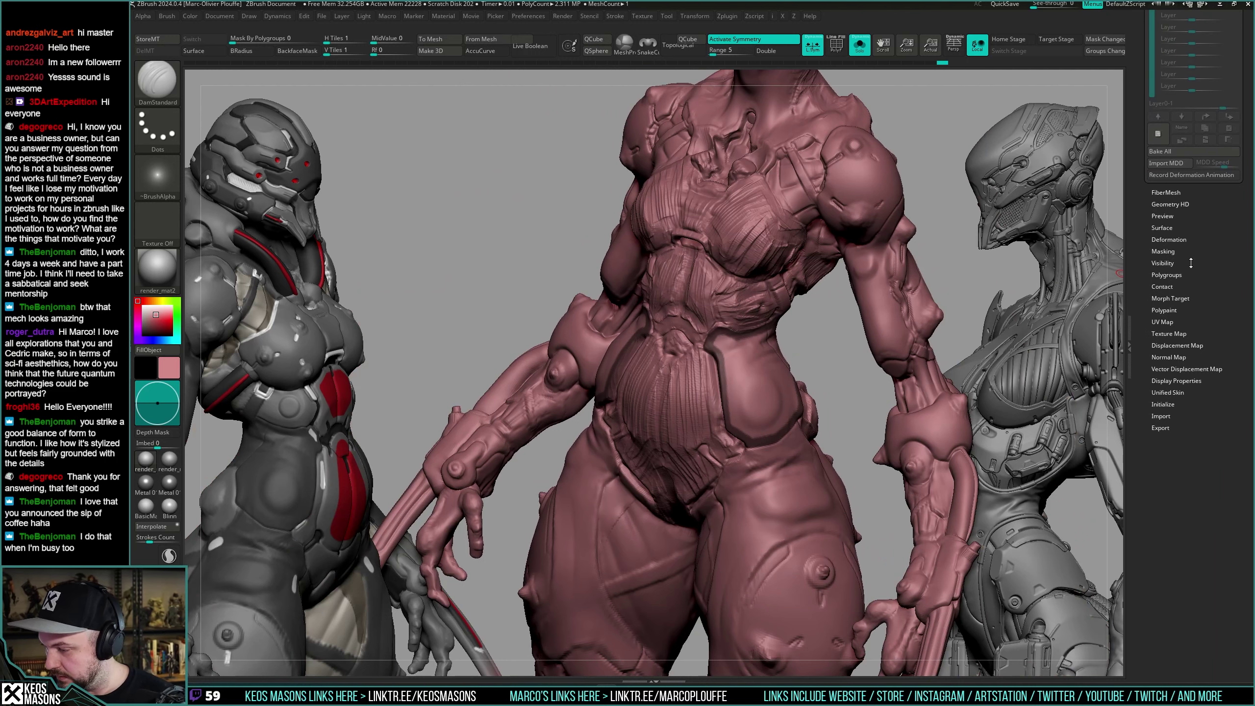
key(shift)
click(1172, 252)
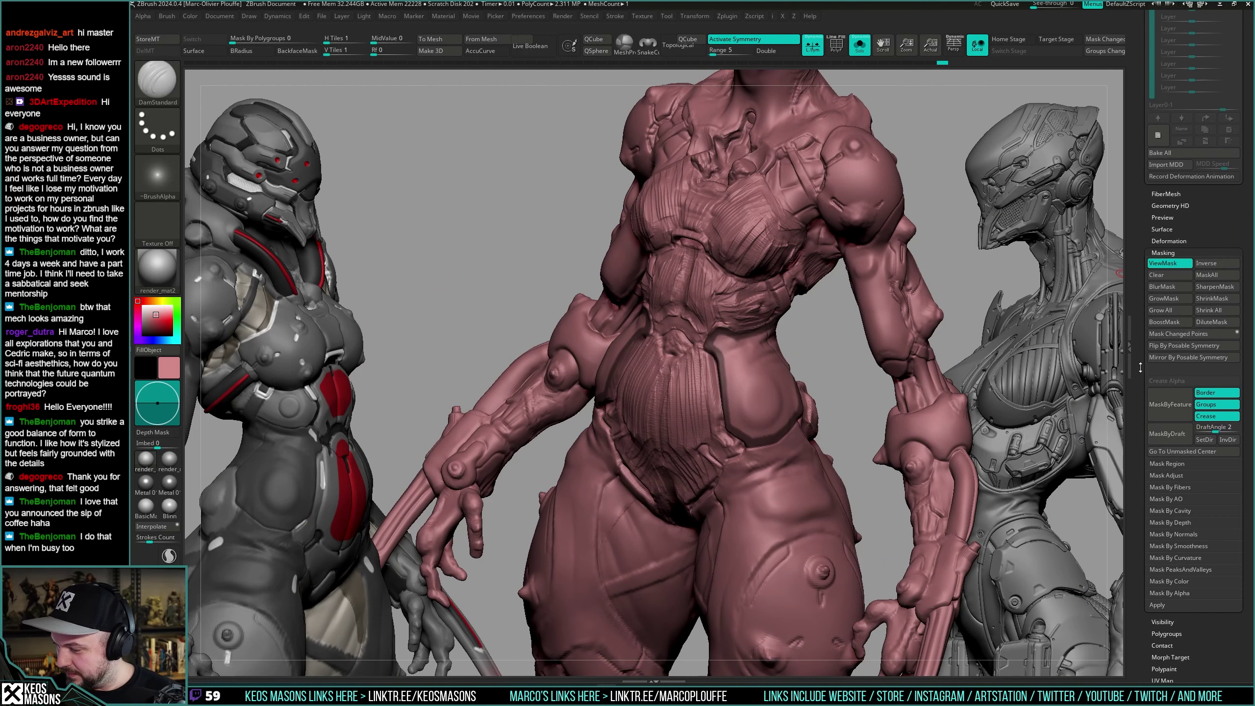
scroll(1140, 367, down, 2)
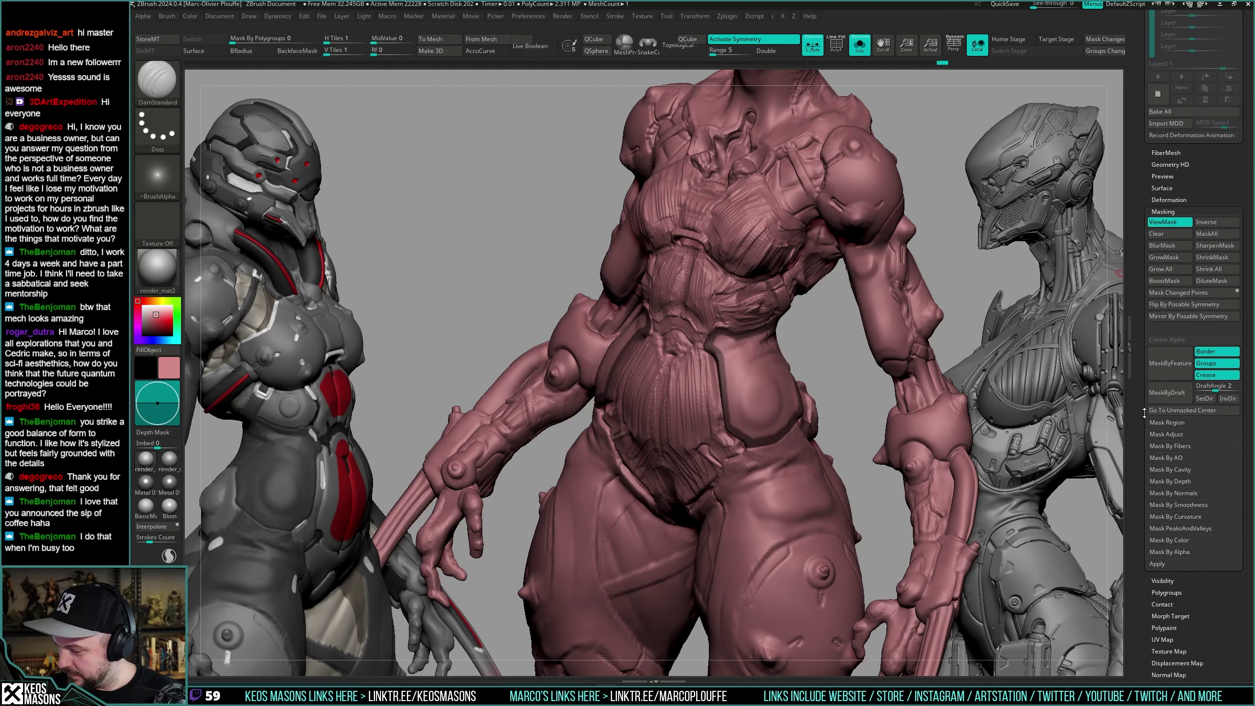
scroll(1144, 413, down, 3)
click(1168, 363)
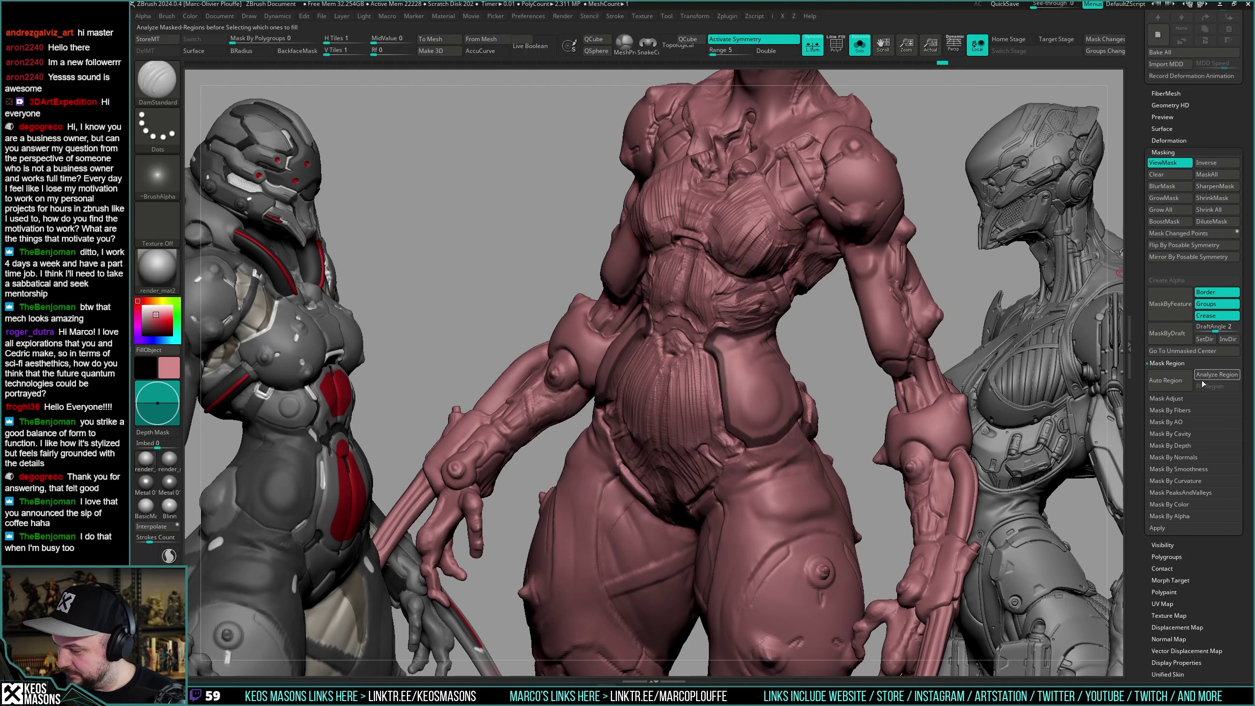
click(1181, 383)
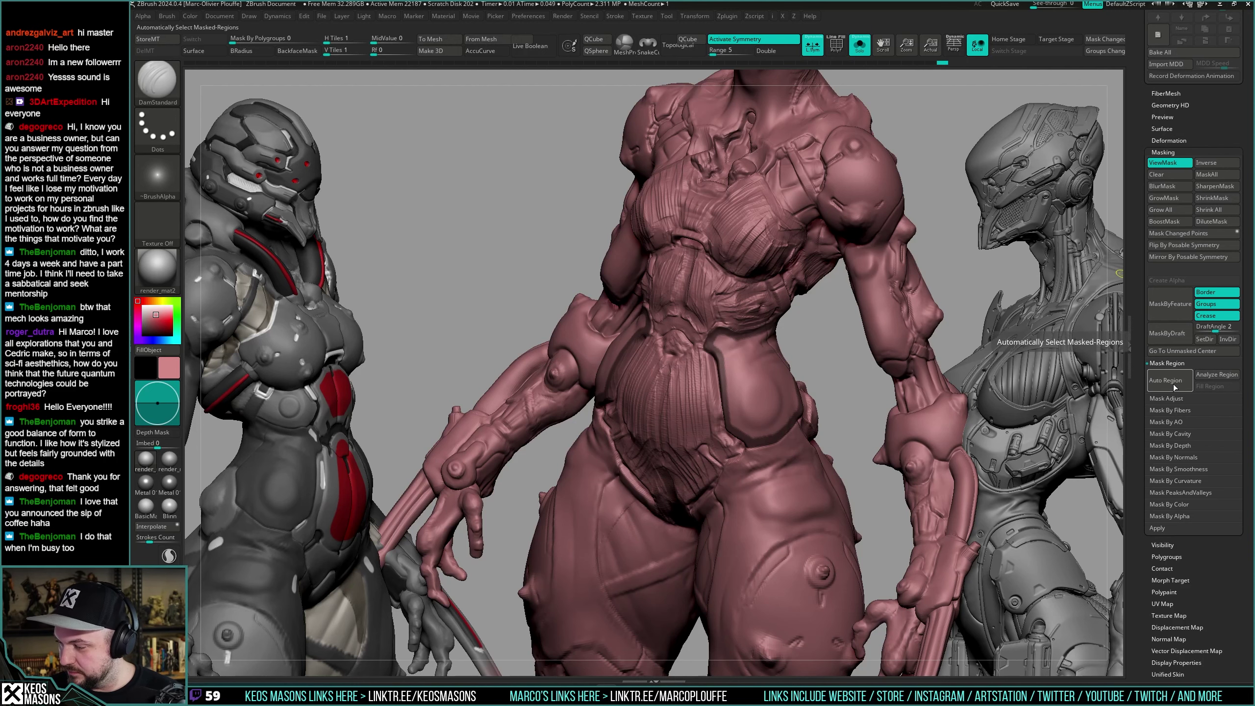
Assign the masked outline to its own polygroup and check it by isolating the strip.
right_drag(840, 371, 884, 319)
key(ctrl+w)
ctrl+shift+click(786, 394)
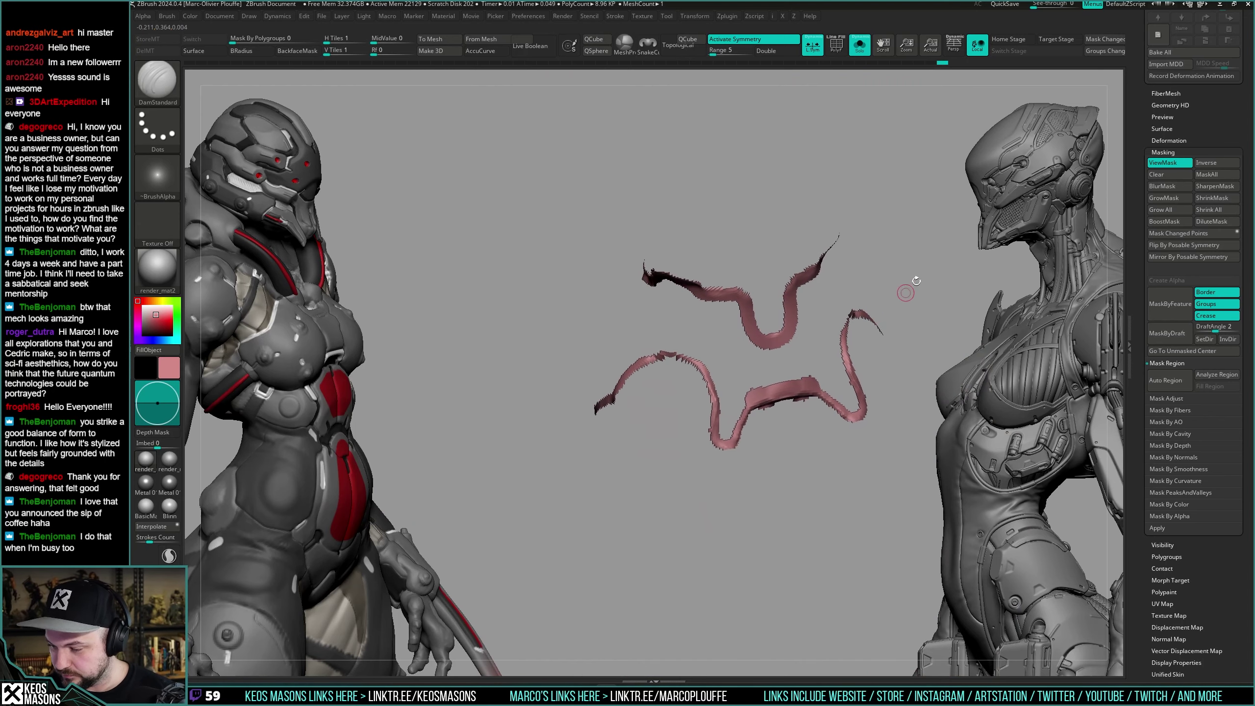
ctrl+shift+click(905, 293)
ctrl+shift+click(931, 263)
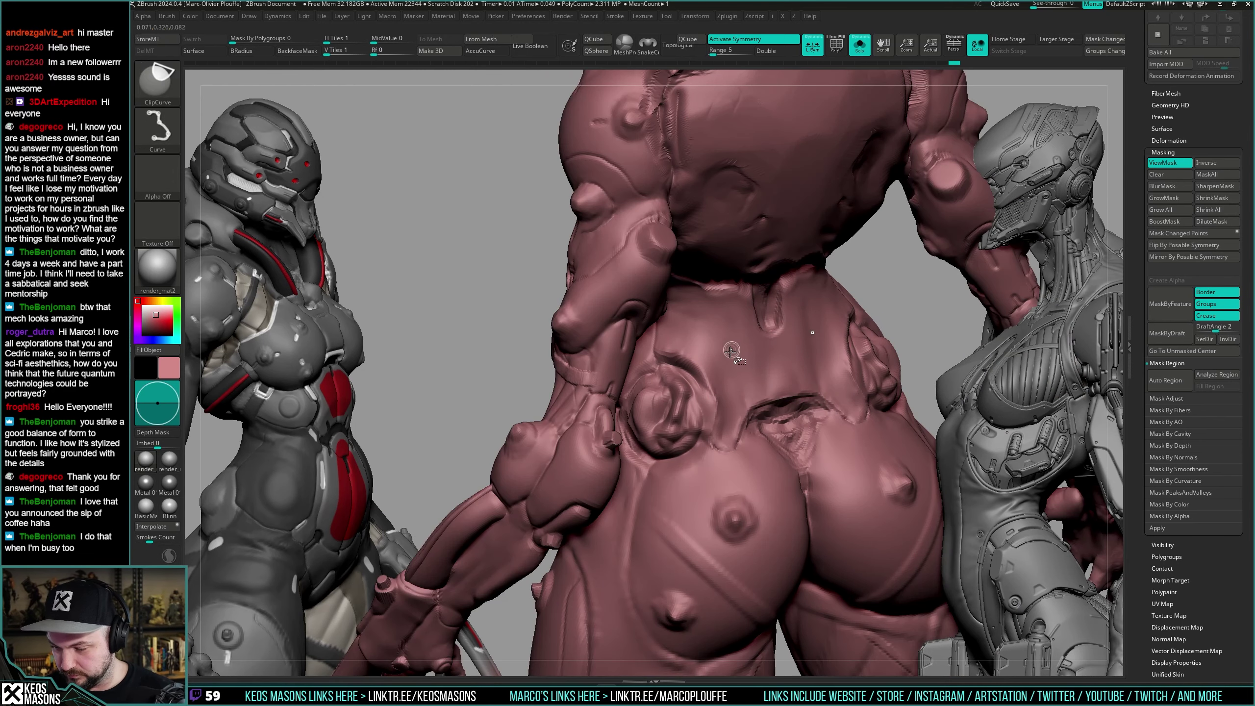
Try to separate the waist panel from the arm, leg and outline polygroups with polyframe on.
ctrl+shift+click(735, 350)
ctrl+shift+drag(886, 259, 901, 290)
ctrl+shift+click(887, 281)
key(shift+f)
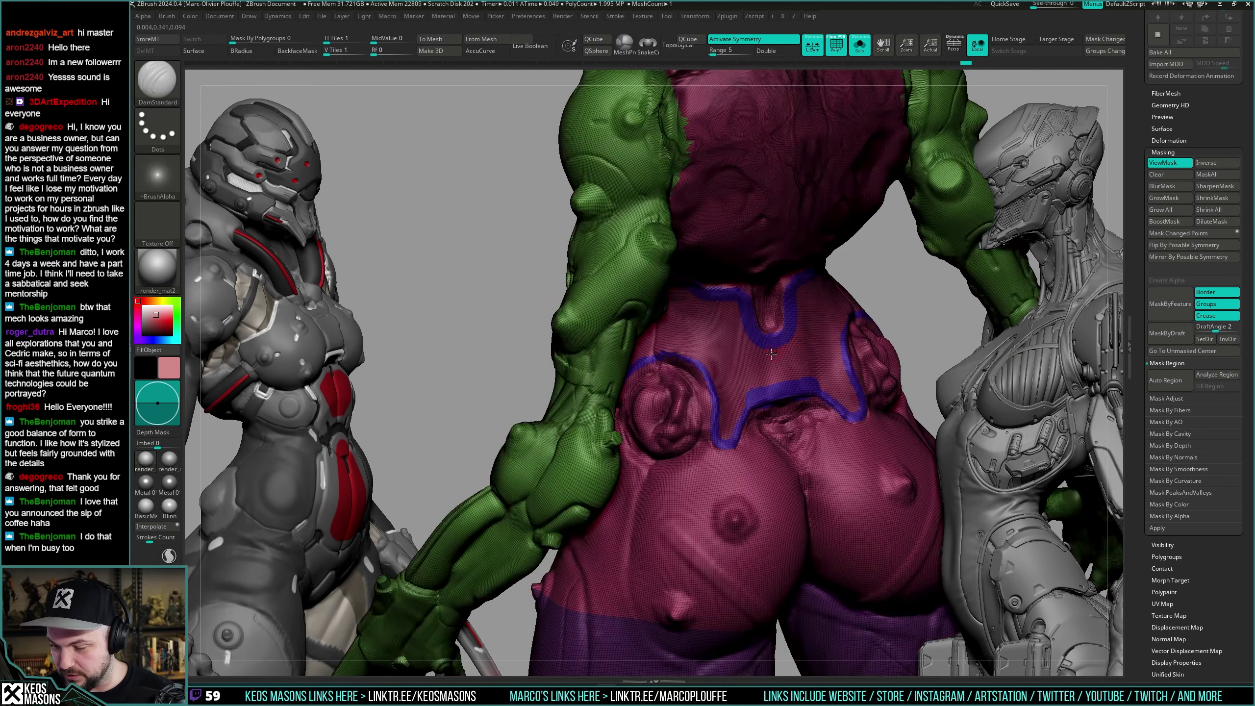
ctrl+shift+click(835, 321)
mouse_move(888, 334)
mouse_down()
mouse_move(900, 314)
mouse_move(895, 329)
mouse_up()
ctrl+shift+click(899, 332)
Undo the polygroup and visibility changes to restore the full body with its masked outline.
key(ctrl+z)
key(ctrl+z)
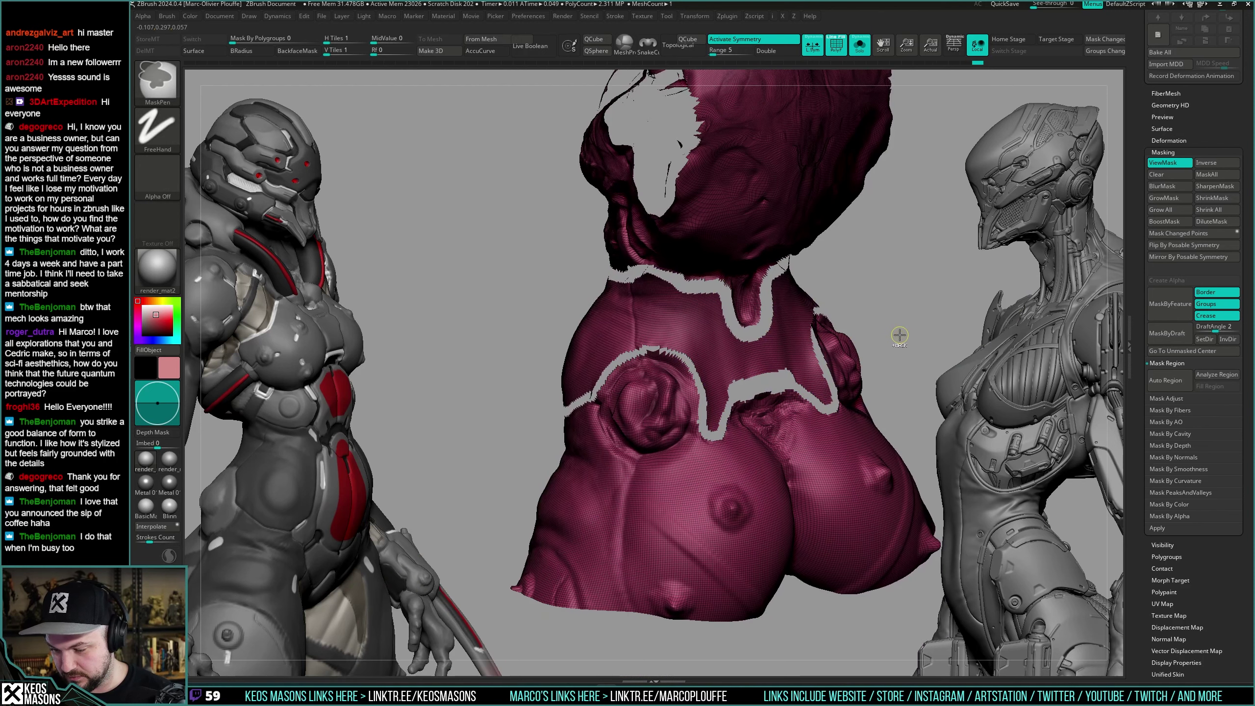
key(ctrl+z)
key(shift+f)
key(ctrl+z)
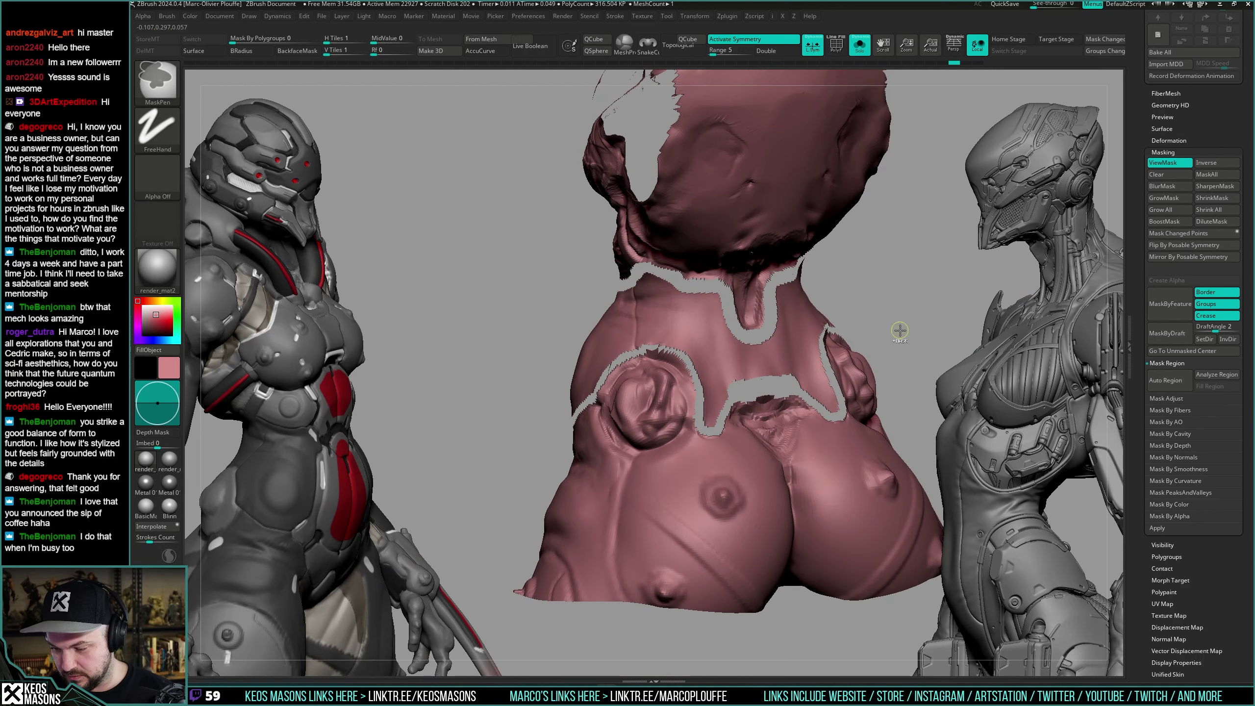
ctrl+shift+drag(899, 341, 900, 334)
ctrl+shift+click(901, 337)
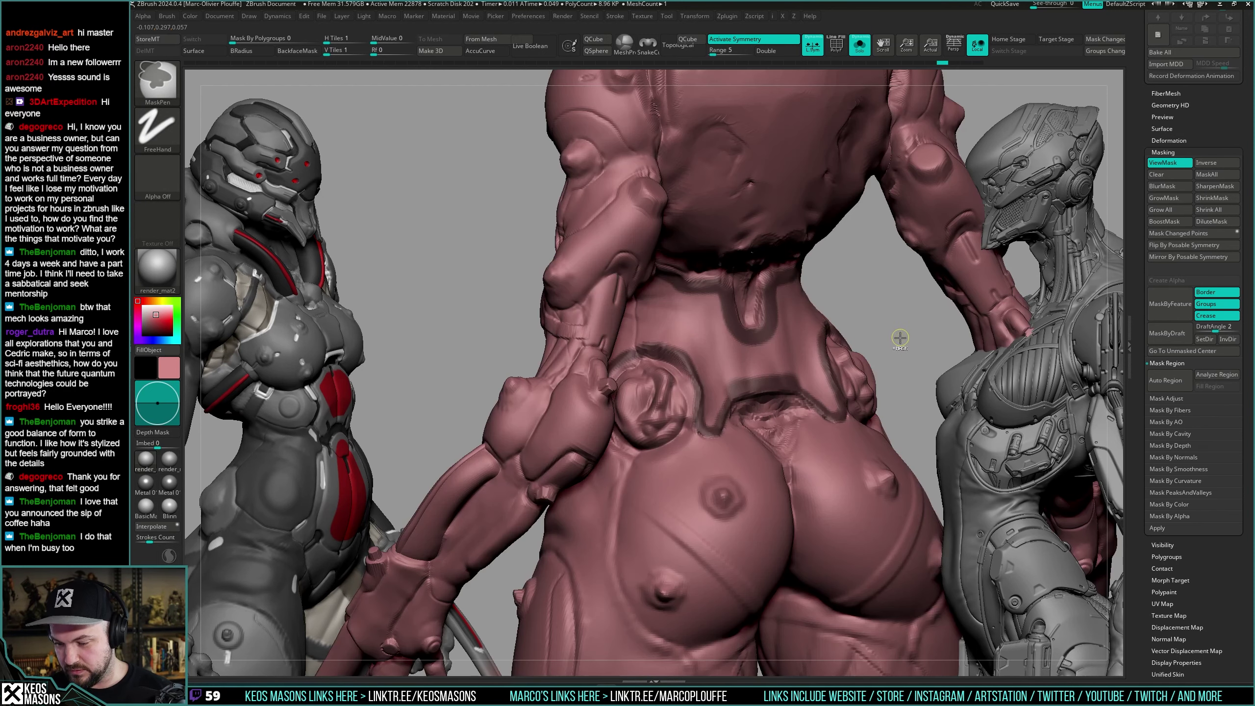
Hide the masked outline strip around the waist and hip discs on the body mesh.
ctrl+click(901, 339)
key(h)
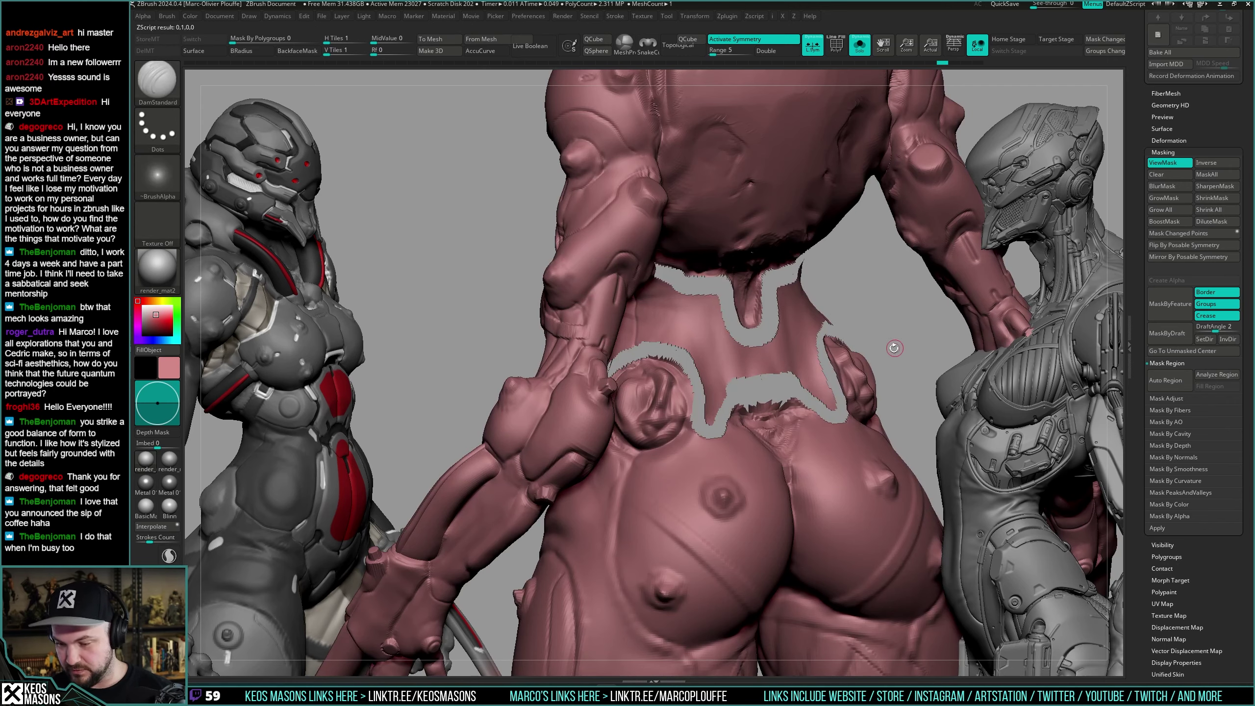
drag(894, 349, 844, 363)
Isolate the waist panel covering the flanks and lower back, and remove its mask.
ctrl+shift+click(897, 306)
ctrl+shift+click(897, 306)
ctrl+shift+click(753, 348)
ctrl+shift+click(758, 325)
key(shift+f)
key(shift+f)
ctrl+drag(851, 222, 567, 594)
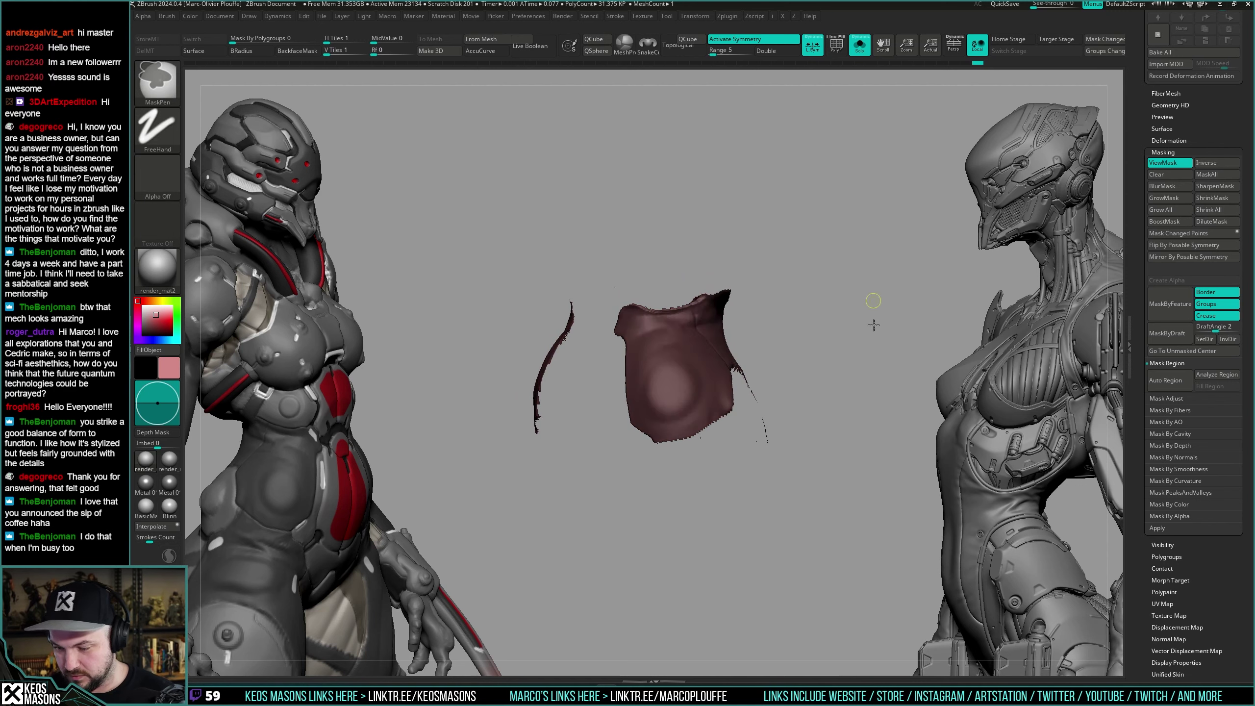
ctrl+click(874, 325)
Duplicate the isolated waist panel mesh as a new subtool and reselect uriel7.
drag(1145, 287, 1147, 428)
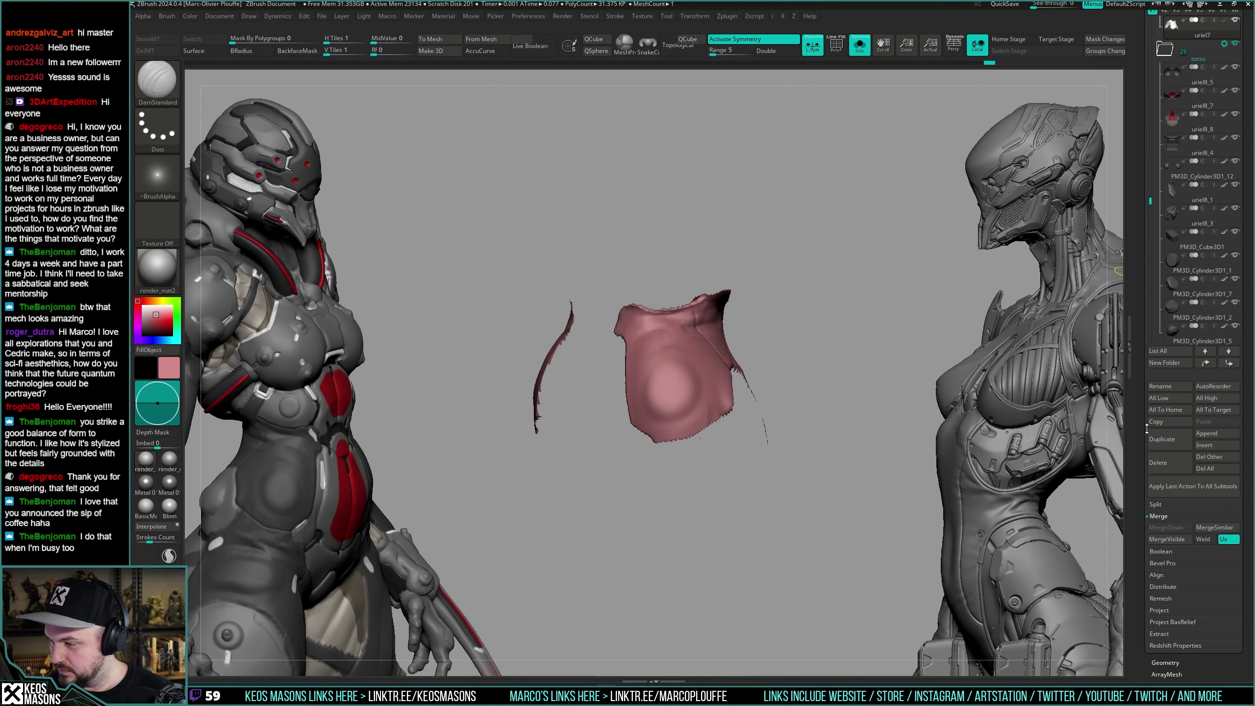
scroll(1147, 429, up, 2)
drag(786, 418, 803, 404)
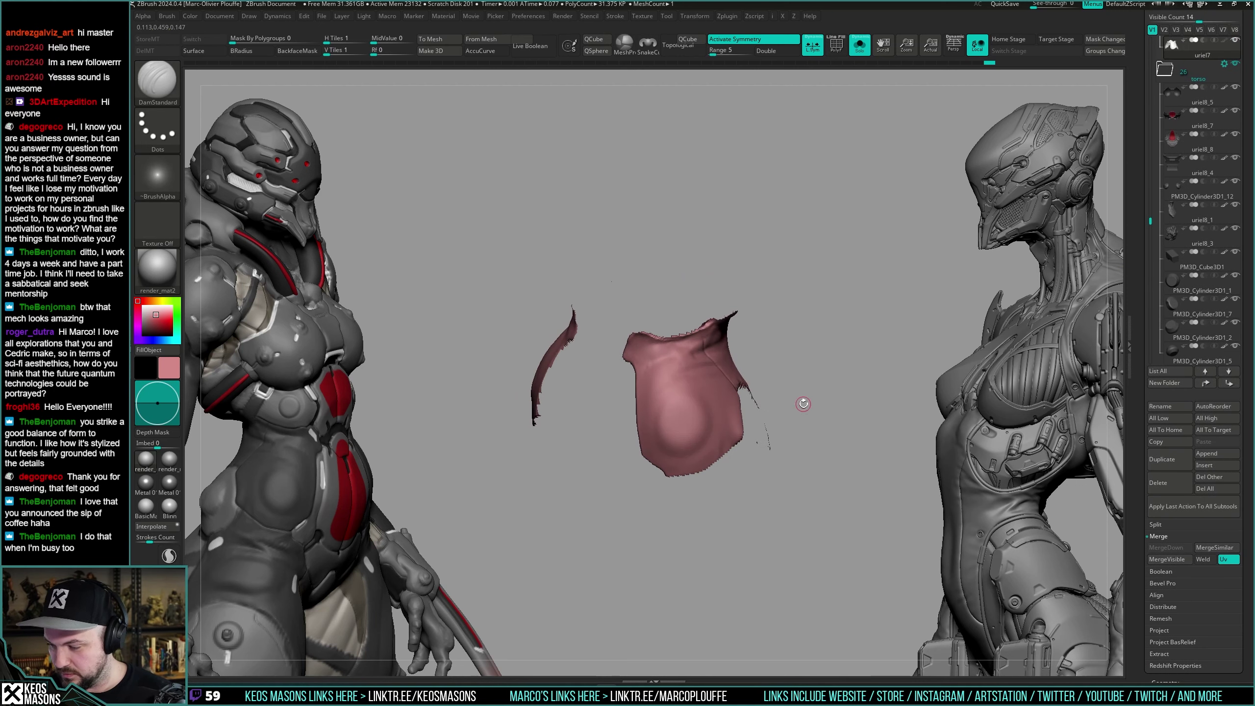
key(space)
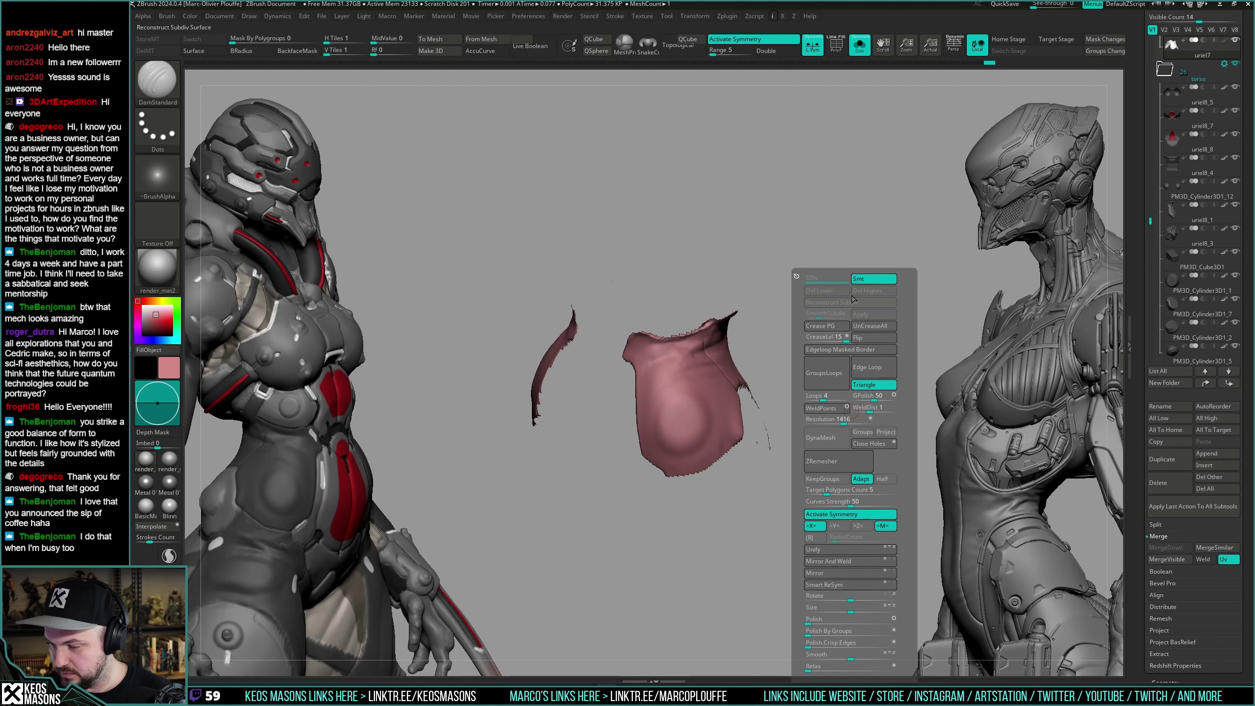
click(885, 278)
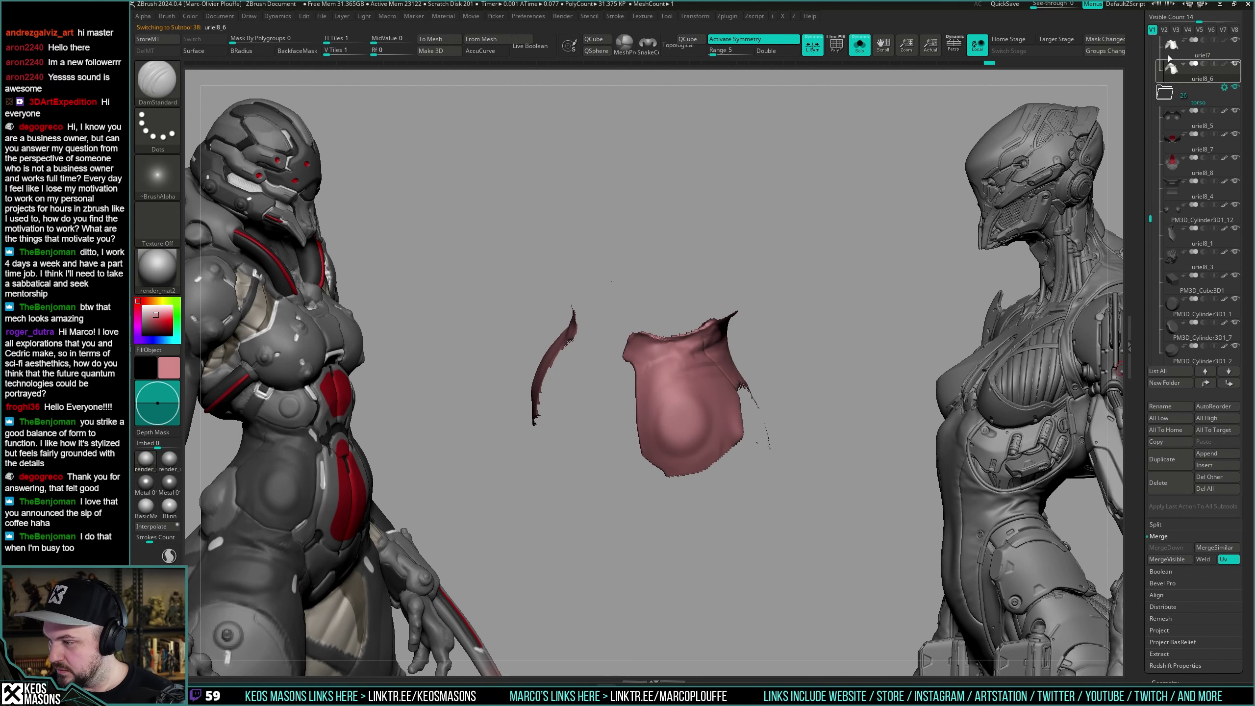
click(1168, 55)
key(ctrl)
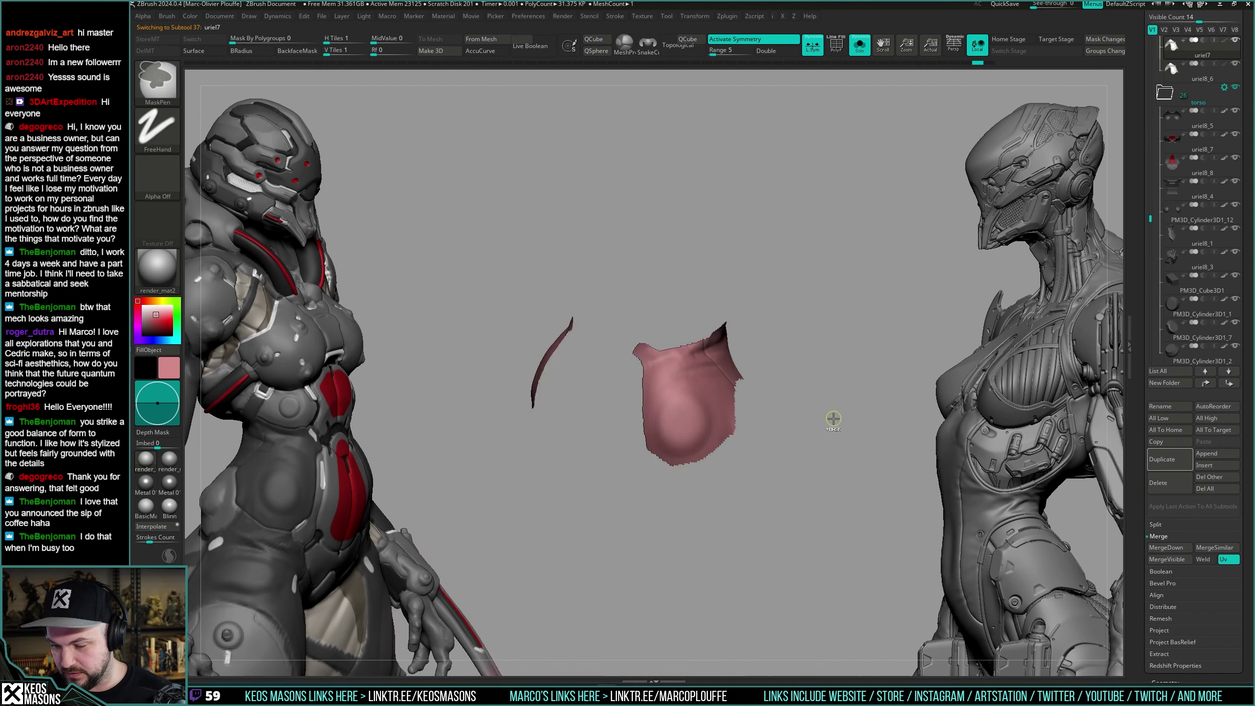
Undo uriel7's visibility changes back to the full body with only the outline unmasked, and turn off polyframe.
key(ctrl+z)
key(ctrl+z)
key(ctrl+z)
key(ctrl+z)
key(ctrl+z)
key(ctrl+z)
key(ctrl+z)
key(ctrl+z)
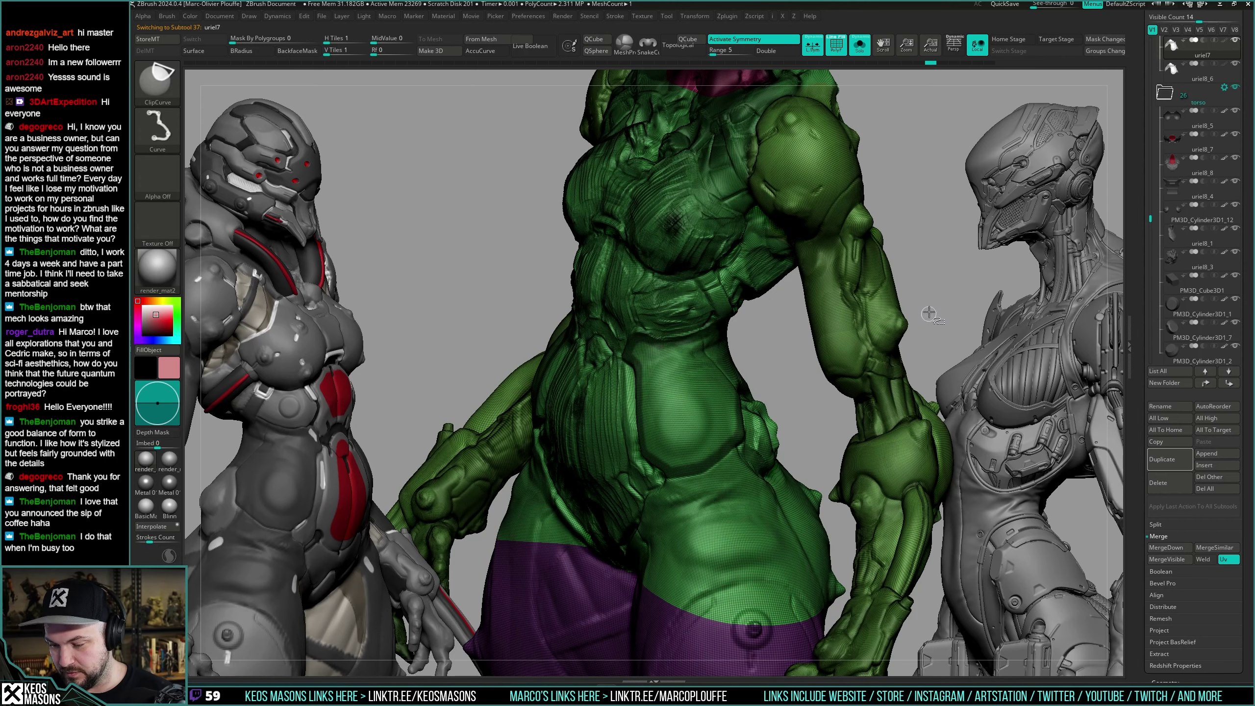
key(ctrl+shift+z)
drag(929, 312, 877, 322)
key(shift+f)
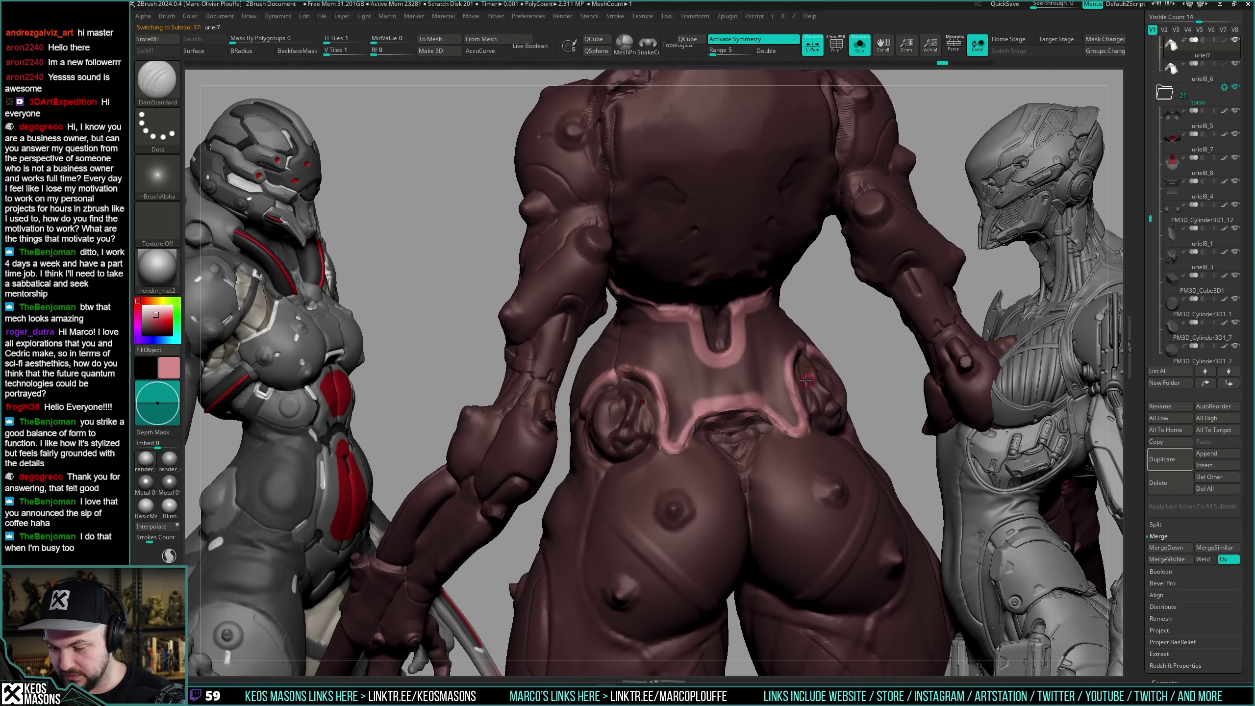
Assign the unmasked waist outline to its own polygroup and hide that strip.
right_drag(806, 380, 815, 375)
key(shift+f)
key(shift+f)
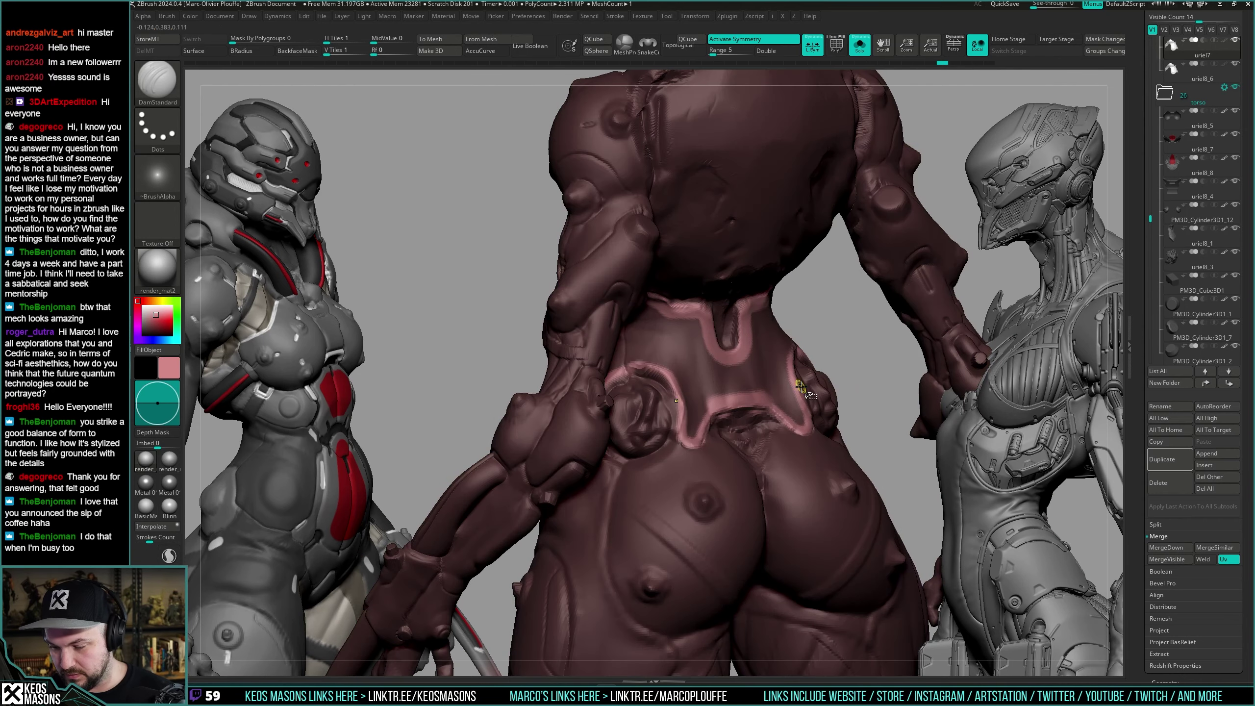
key(ctrl+w)
ctrl+shift+click(801, 390)
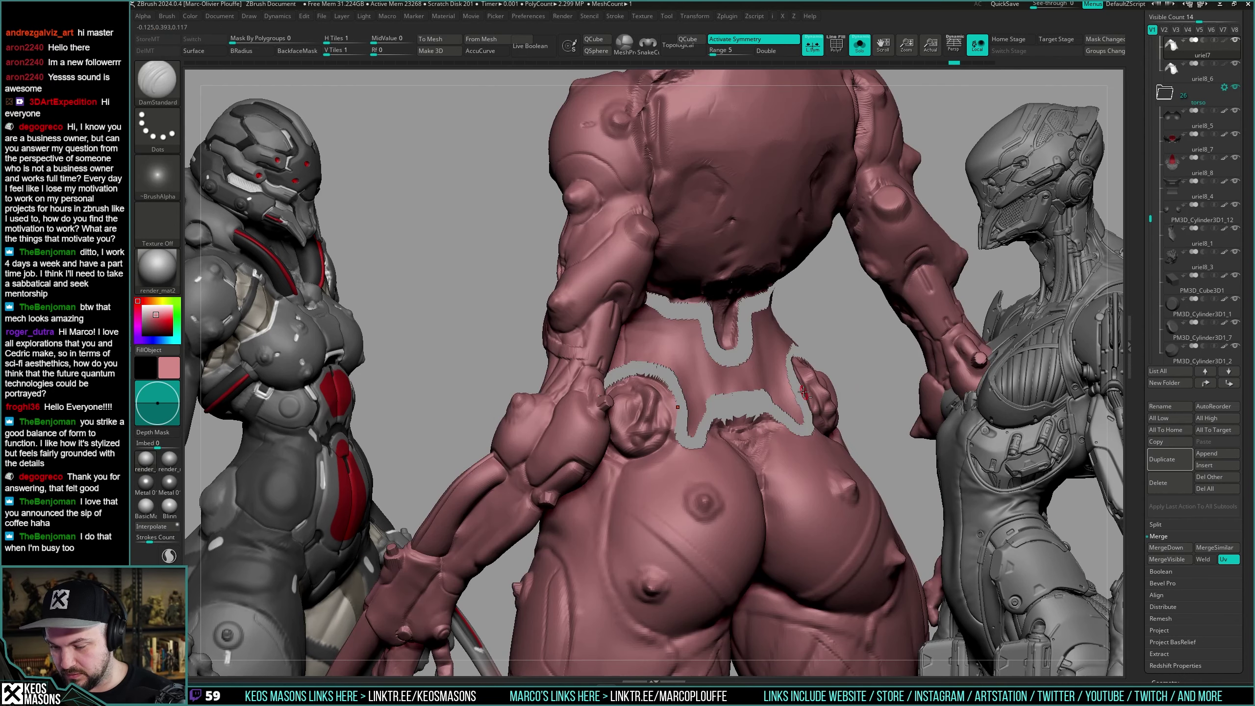
key(shift+f)
Isolate the waist outline strip together with the panel it encloses.
ctrl+shift+drag(804, 393, 800, 394)
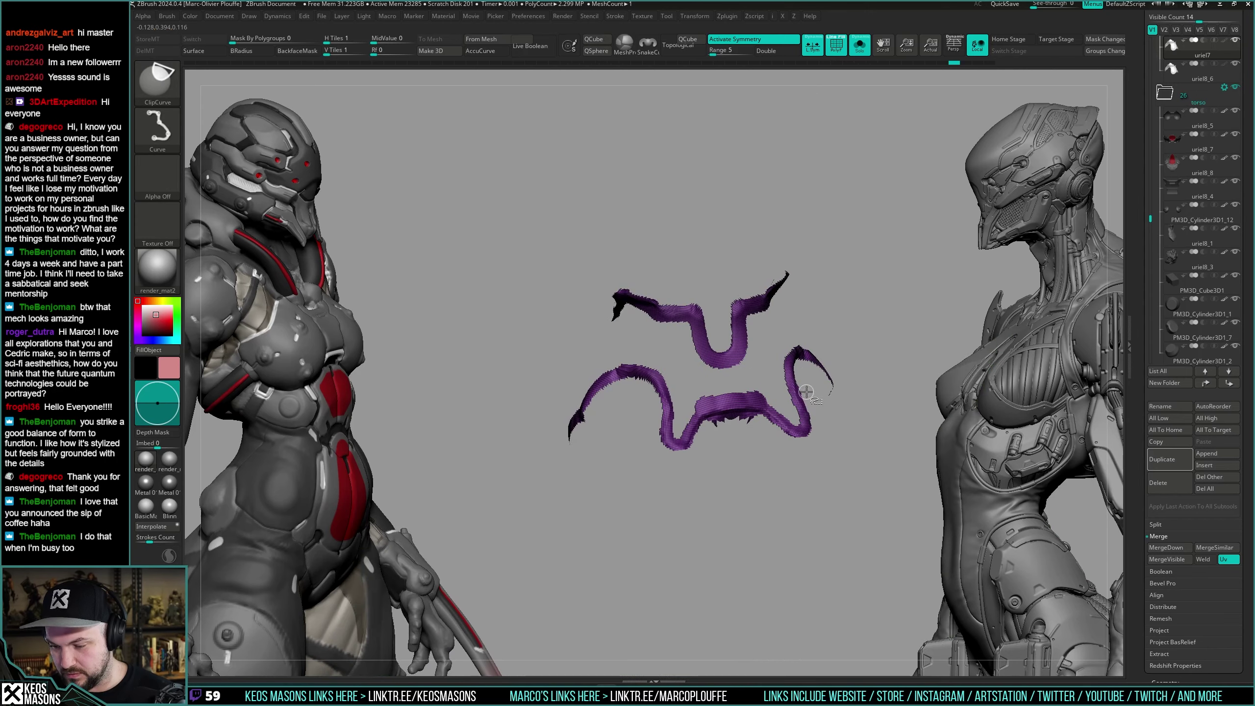
ctrl+shift+click(796, 393)
ctrl+shift+click(791, 393)
ctrl+shift+click(793, 393)
ctrl+shift+click(803, 393)
ctrl+shift+click(806, 395)
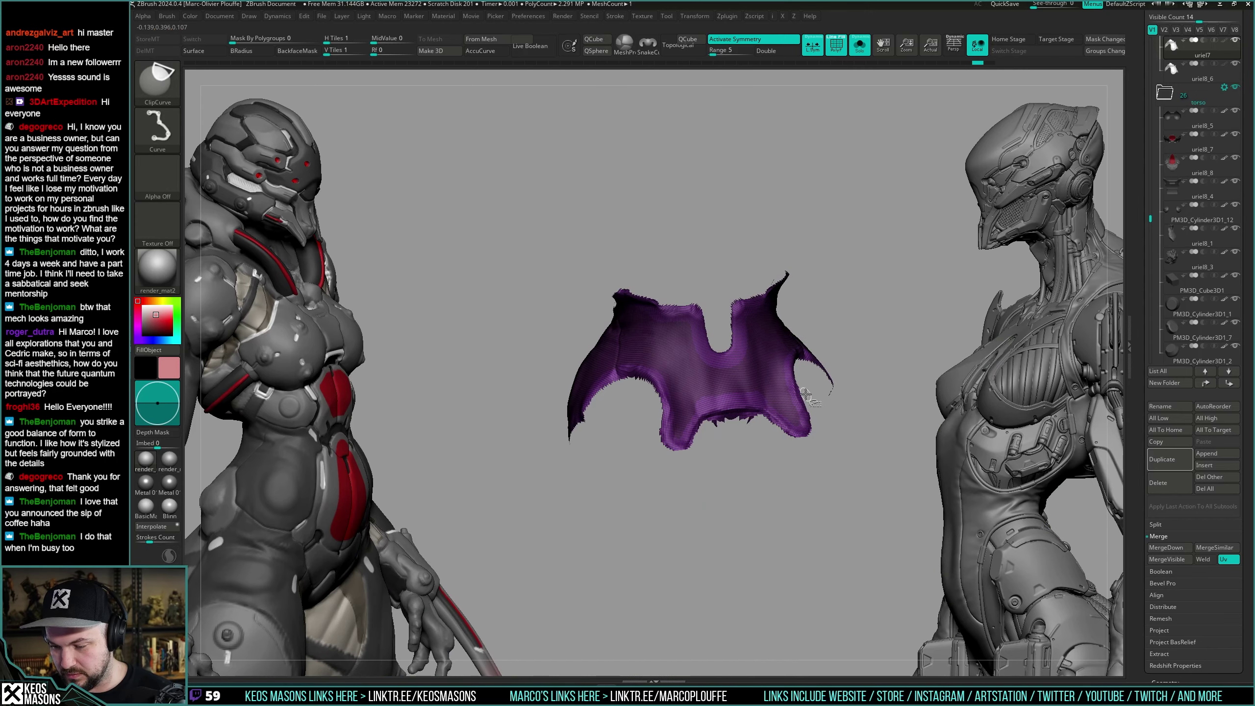
ctrl+right_drag(805, 394, 810, 358)
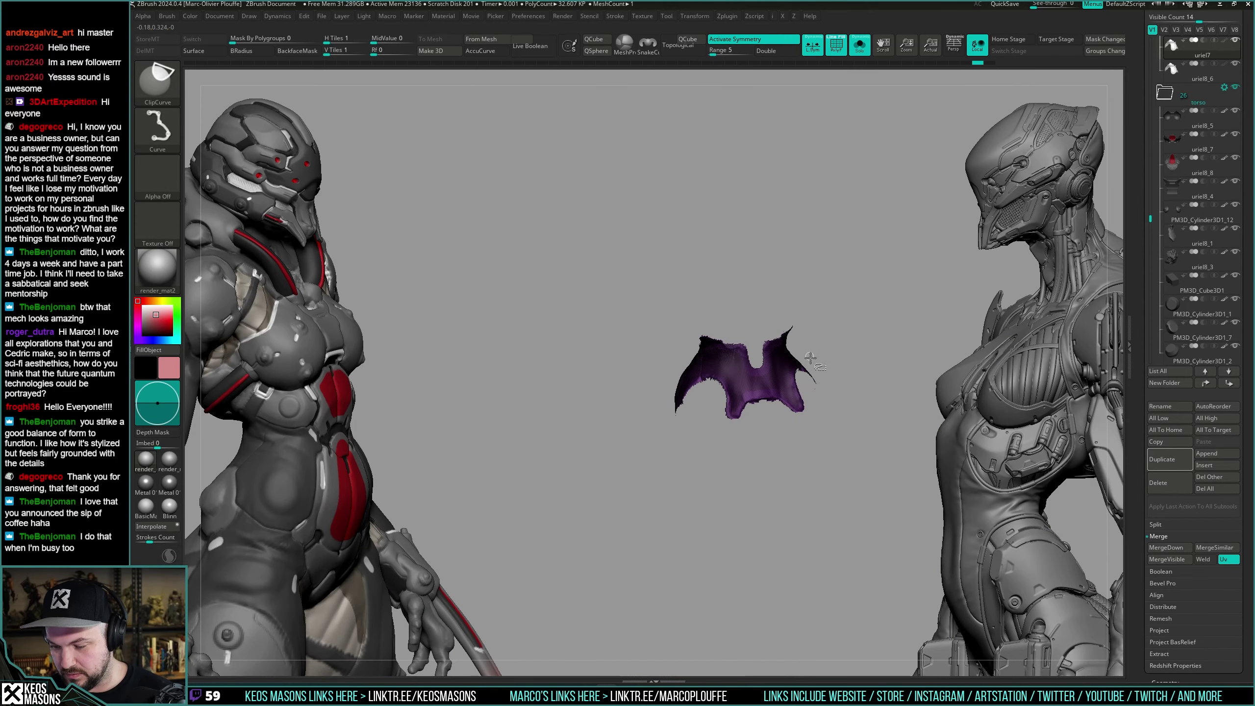
Check the rest of the body, restore the isolated waist panel view and turn off polyframe.
ctrl+shift+click(811, 400)
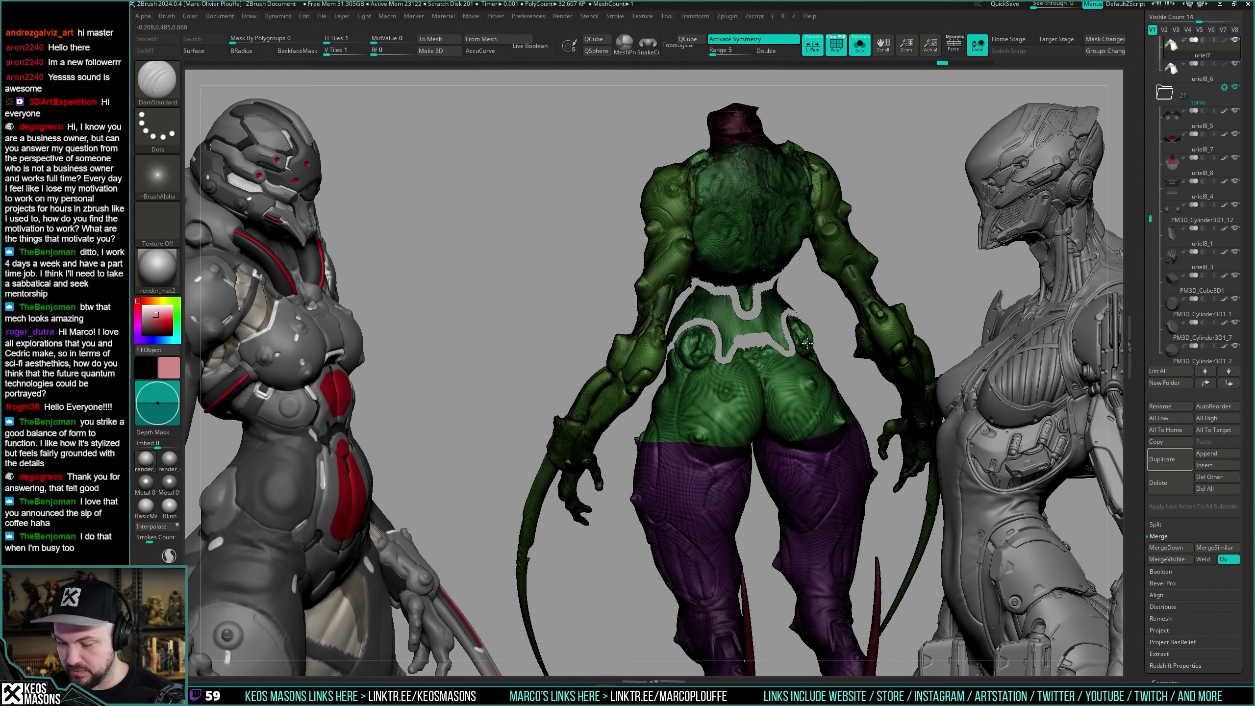
alt+right_drag(807, 343, 773, 405)
key(ctrl+shift+z)
key(ctrl+shift+z)
key(ctrl+shift+z)
key(ctrl+shift+z)
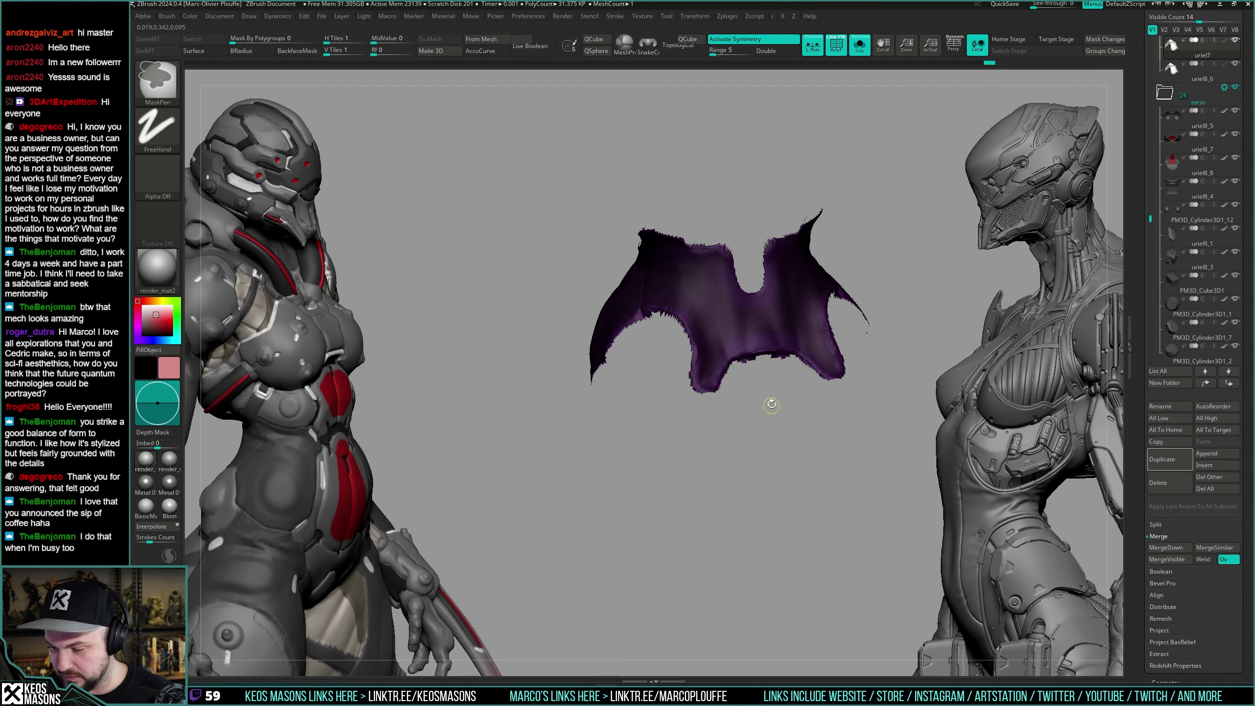
key(shift+f)
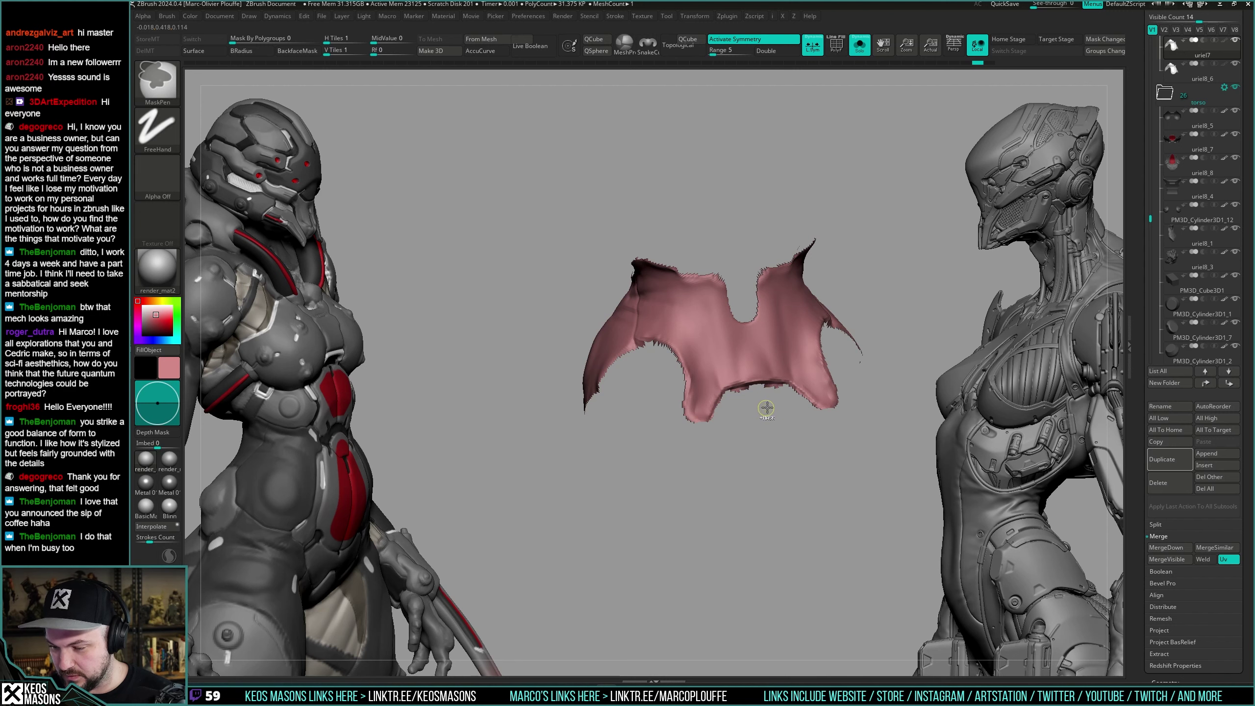
Show the full body again as one polygroup and invert its mask so that only the waist panel stays unmasked.
ctrl+shift+click(931, 291)
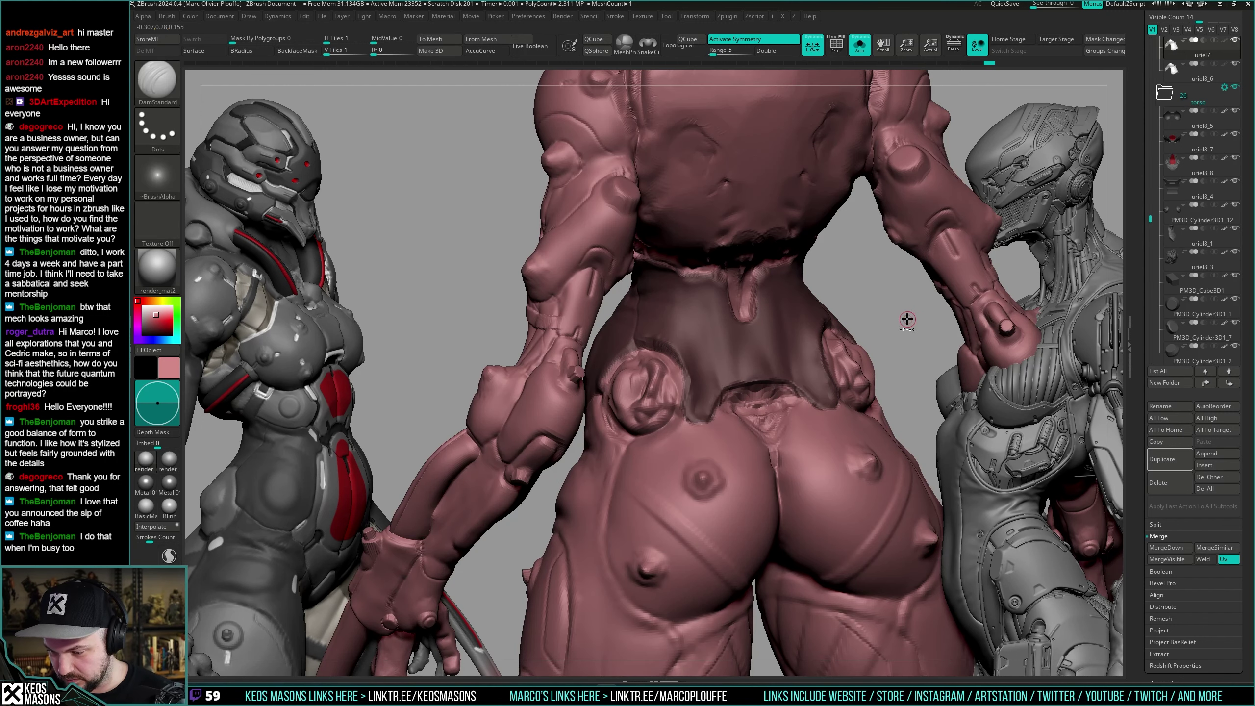
key(shift+f)
key(ctrl+w)
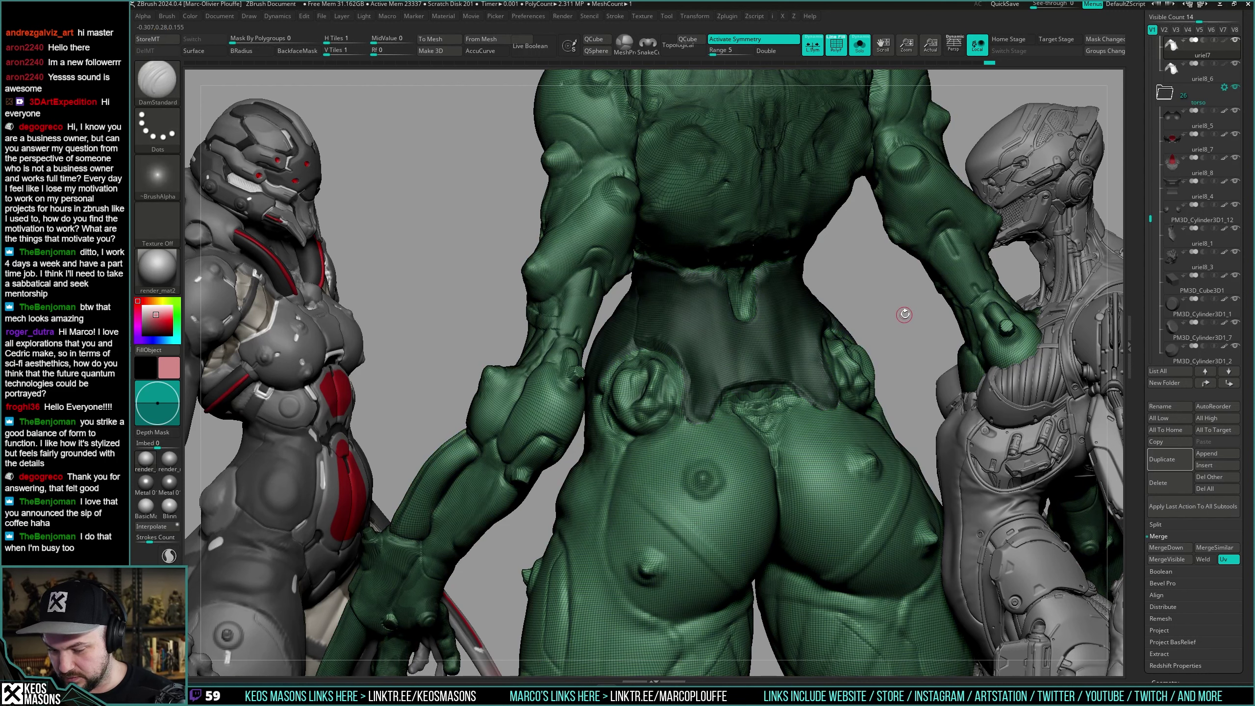
ctrl+click(907, 311)
key(shift+f)
alt+drag(908, 310, 747, 391)
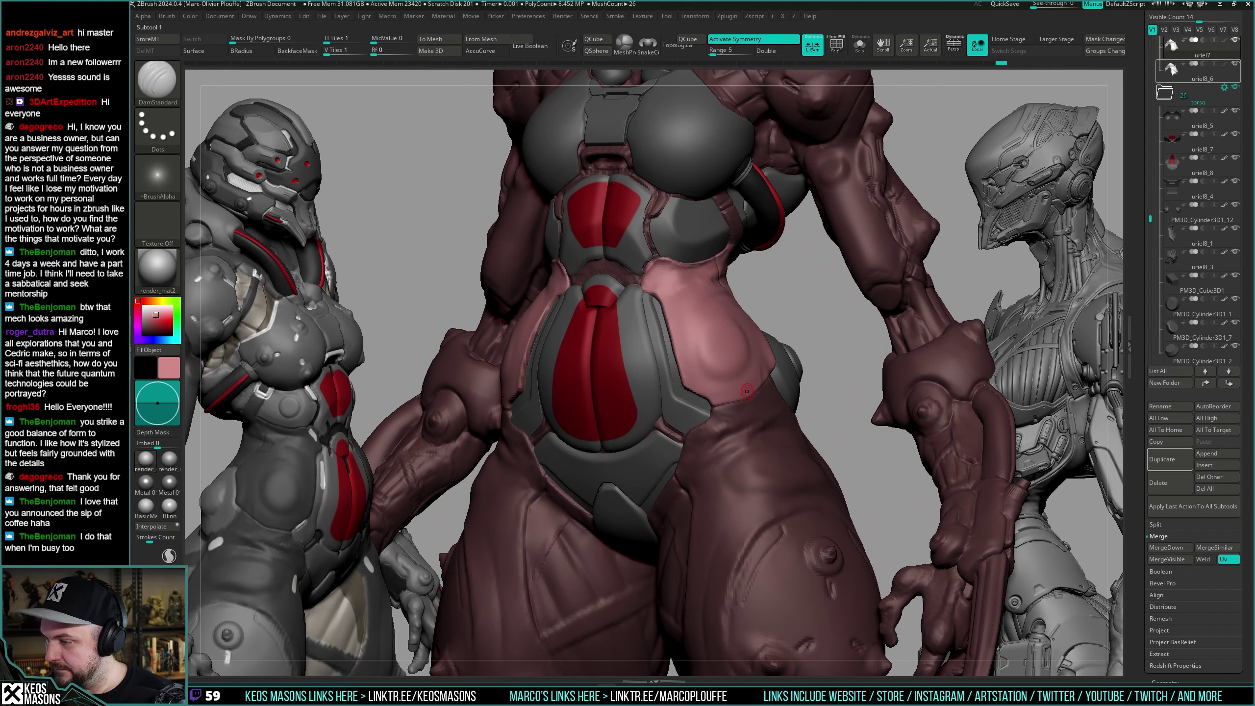
Select the extracted waist panel subtool uriel8_6, isolate it and check its mesh with polyframe.
click(1172, 68)
key(alt+s)
key(shift+f)
drag(807, 348, 667, 357)
key(shift+f)
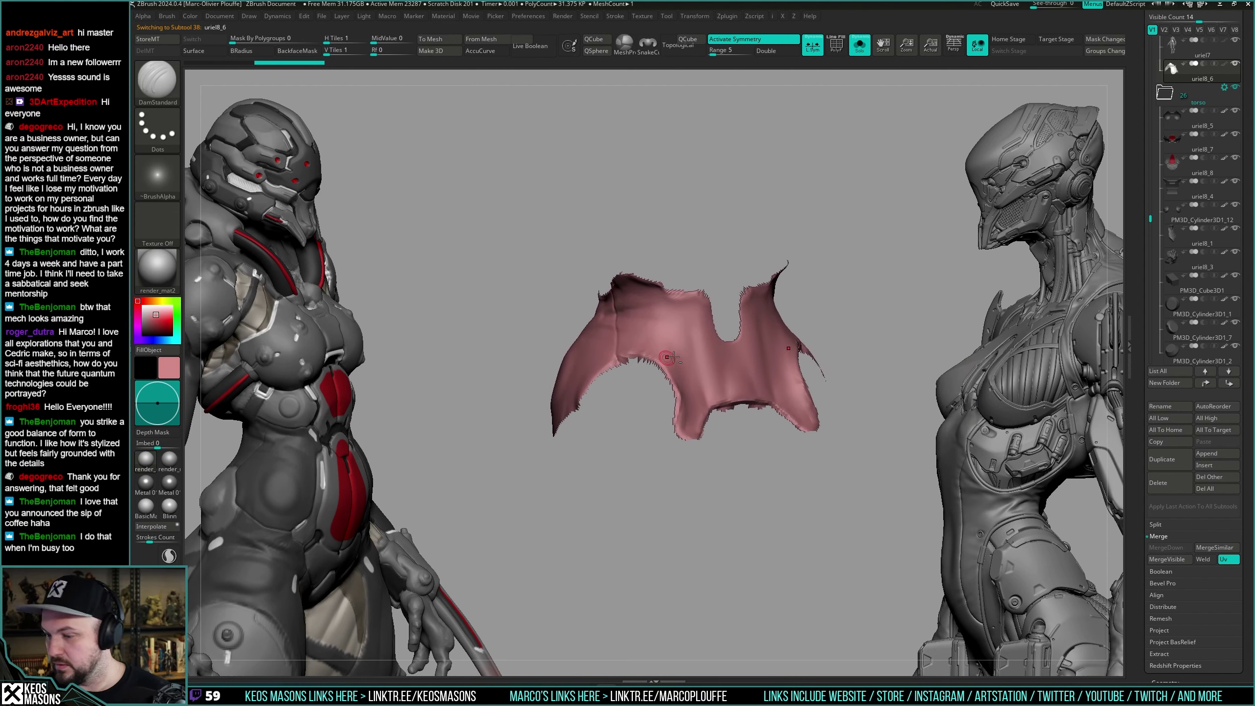
key(alt+s)
drag(847, 340, 827, 348)
key(alt+s)
key(shift+f)
key(shift+f)
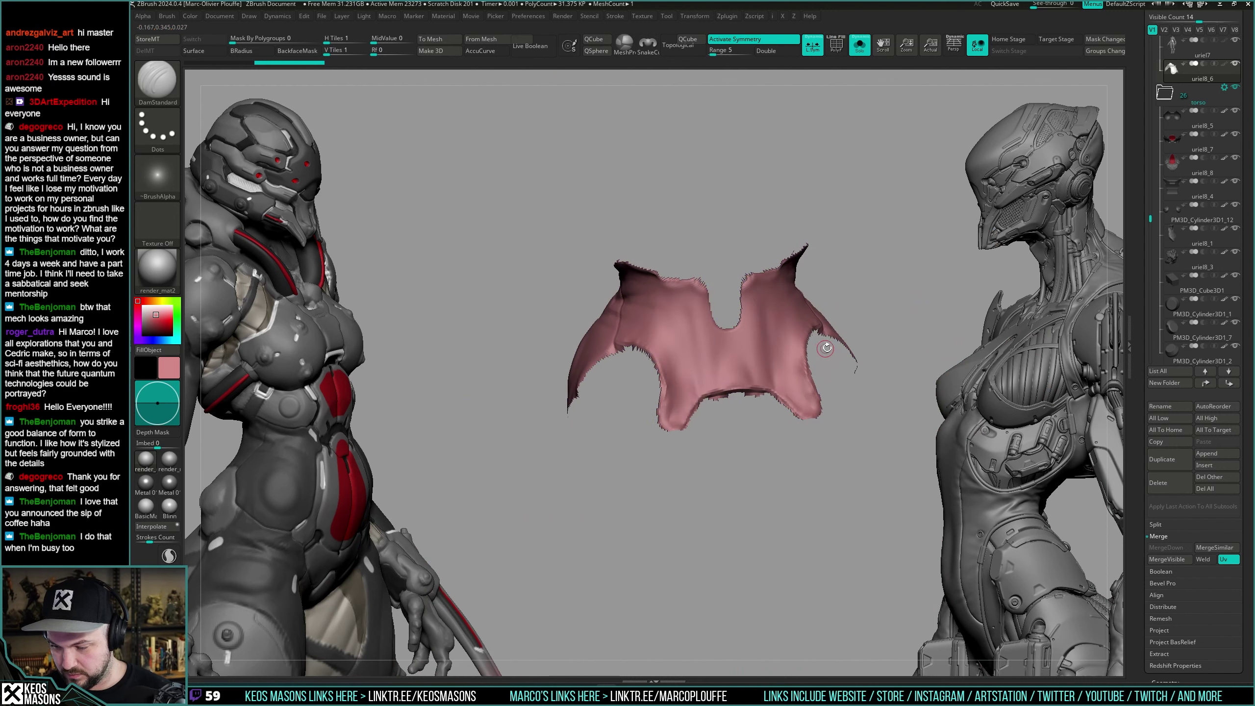
Restrict Mask By Feature for the waist panel to Border by turning off Groups and Crease.
key(shift+f)
key(shift+f)
key(alt+d)
key(z)
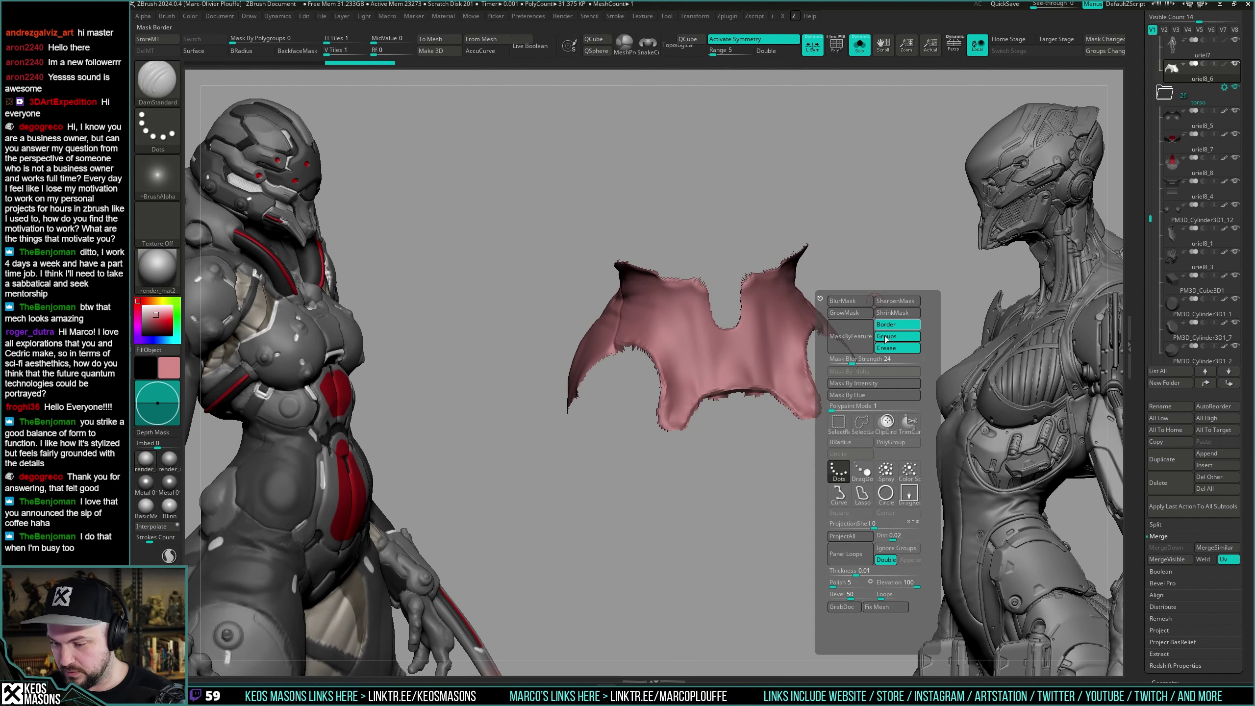
click(892, 337)
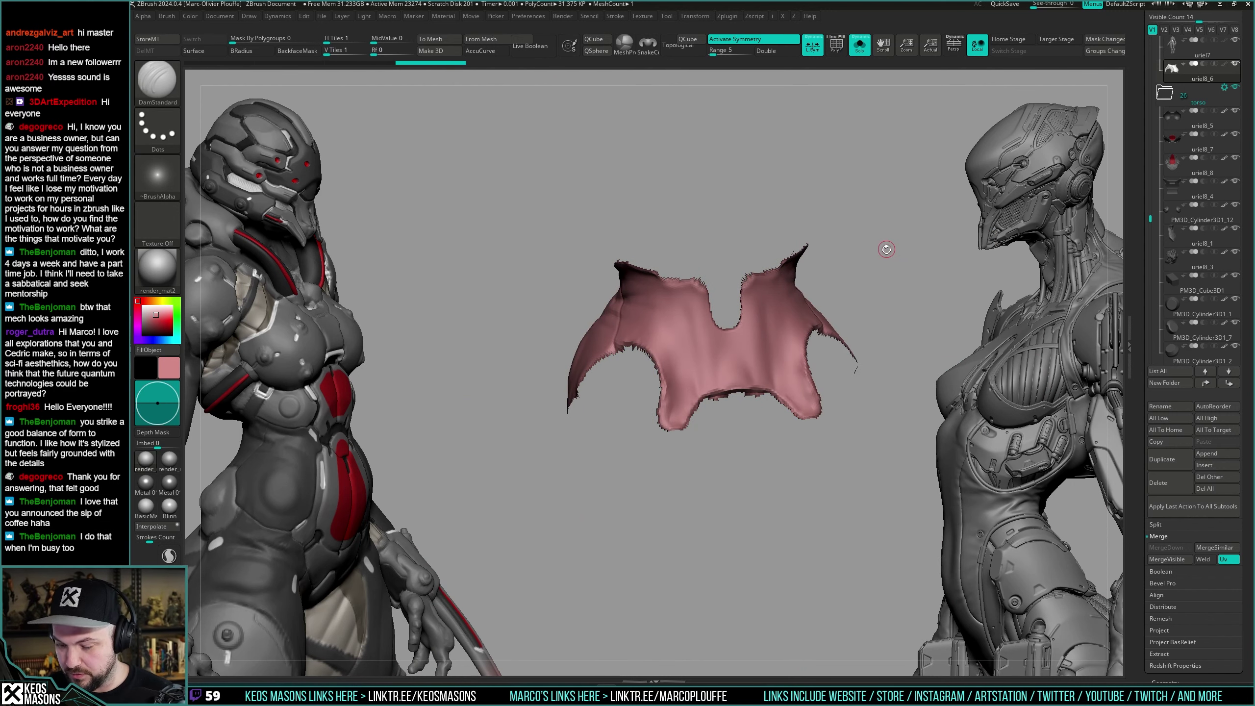
Trim the ragged border polygons and thin pointed tips off the isolated waist panel.
key(alt+s)
mouse_move(761, 343)
right_down()
mouse_move(784, 346)
mouse_move(745, 368)
mouse_move(754, 344)
mouse_move(775, 362)
right_up()
key(alt+s)
key(z)
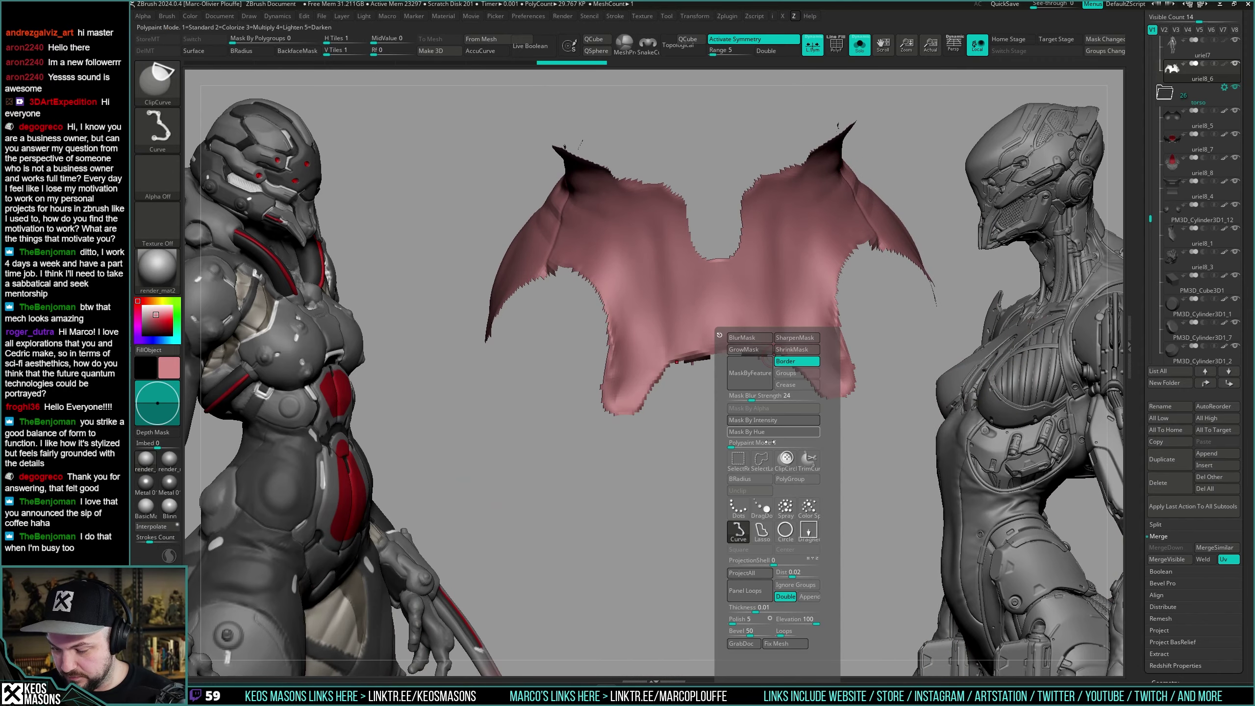
mouse_move(770, 442)
right_down()
mouse_move(796, 390)
mouse_move(727, 361)
right_up()
ctrl+alt+shift+drag(733, 353, 734, 366)
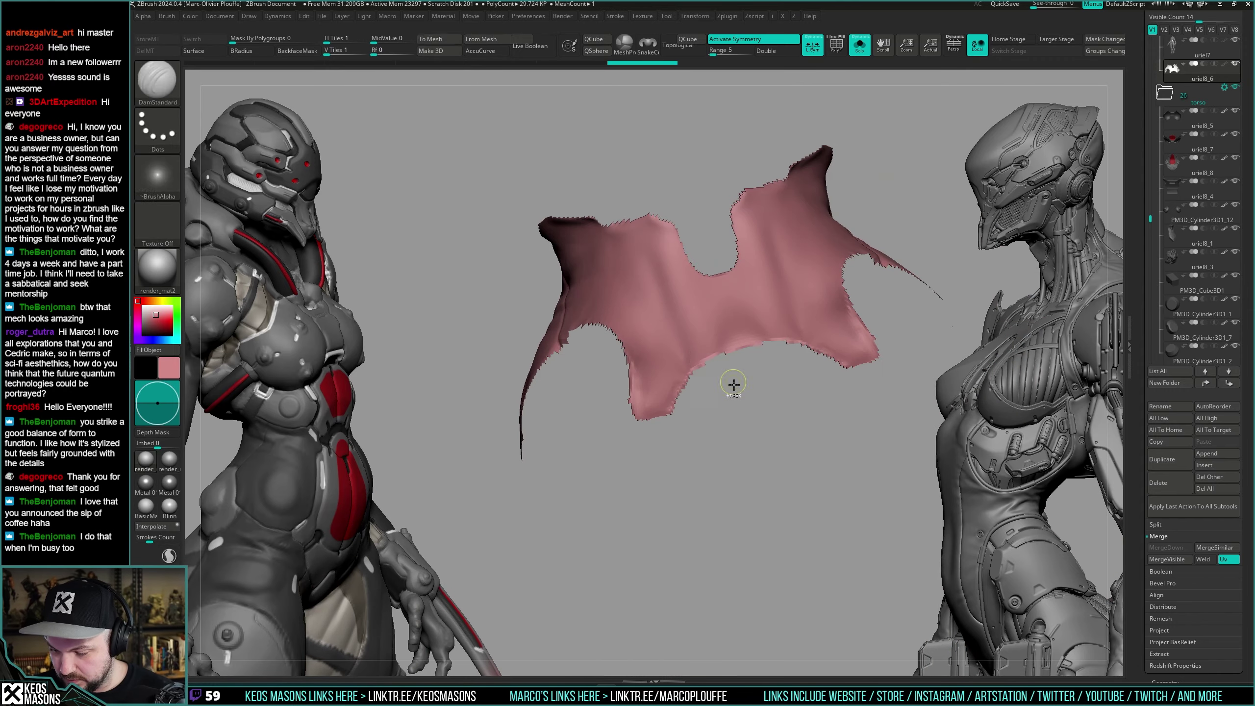
Compare the trimmed waist panel with the complete character from the front and side.
mouse_move(734, 387)
right_down()
mouse_move(750, 341)
mouse_move(729, 368)
mouse_move(756, 336)
mouse_move(778, 367)
mouse_move(806, 359)
mouse_move(758, 335)
mouse_move(714, 410)
right_up()
key(alt+s)
key(alt+s)
key(alt+s)
key(alt+s)
key(alt+s)
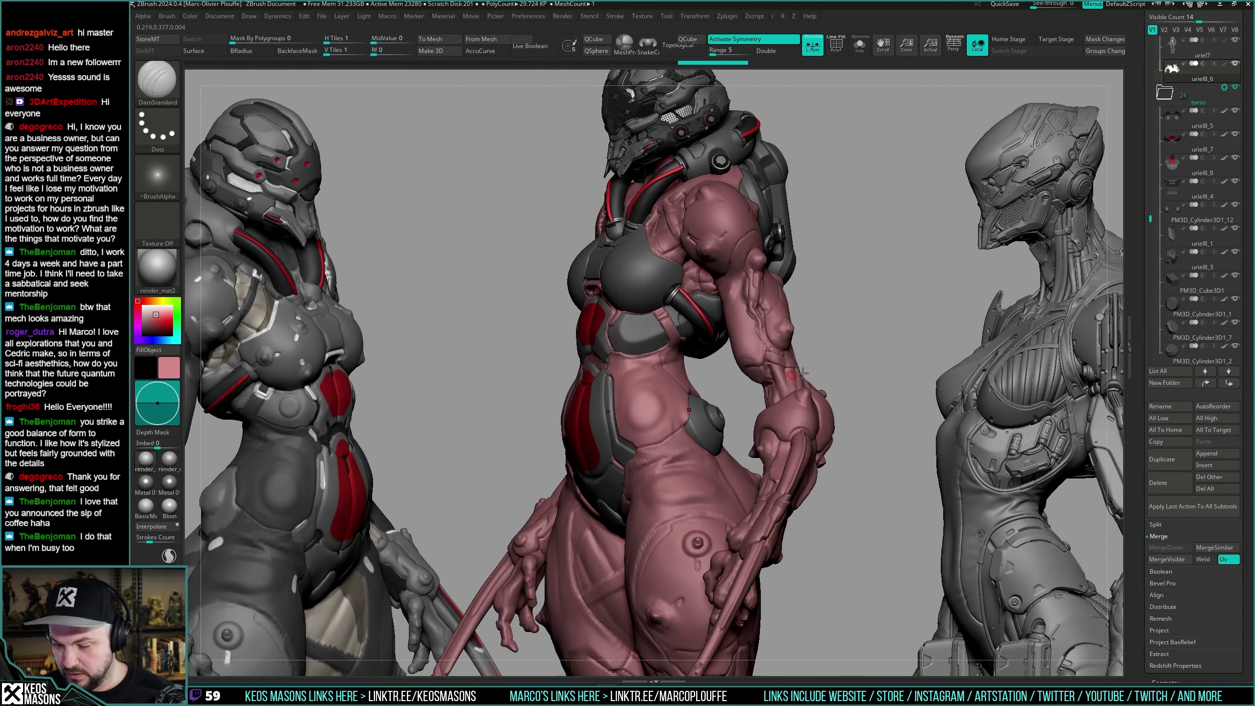
drag(714, 409, 672, 352)
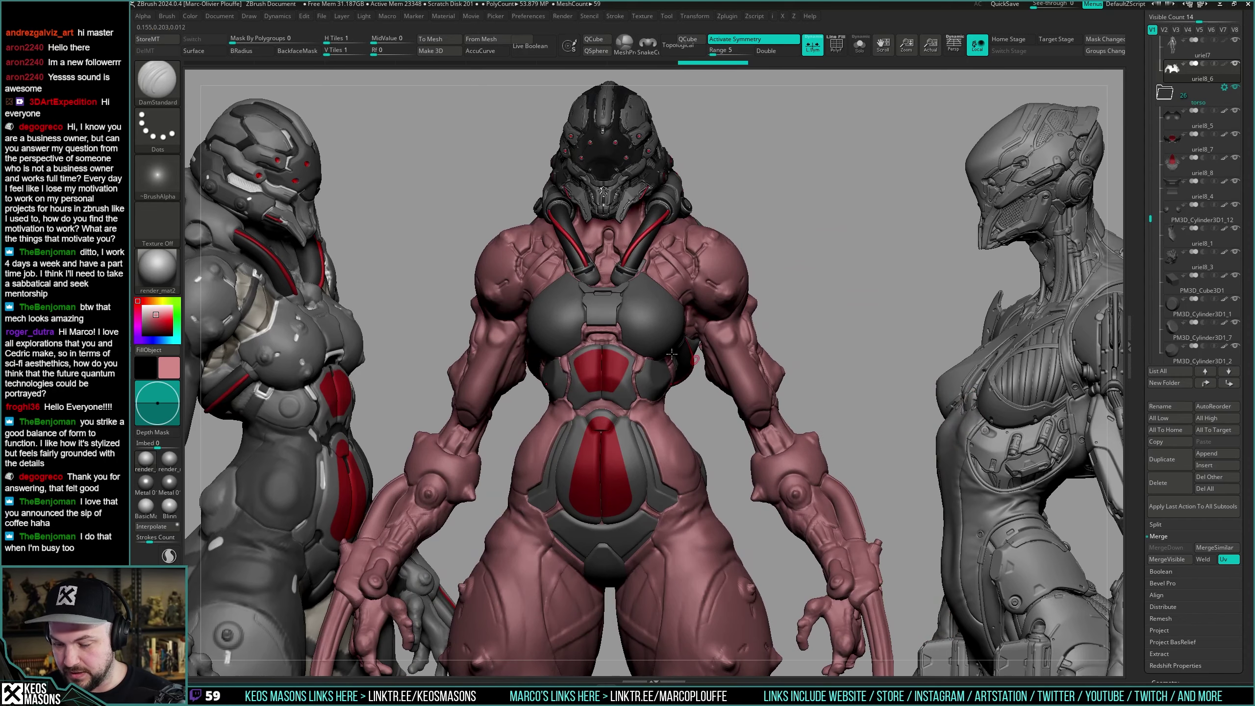
drag(794, 255, 839, 297)
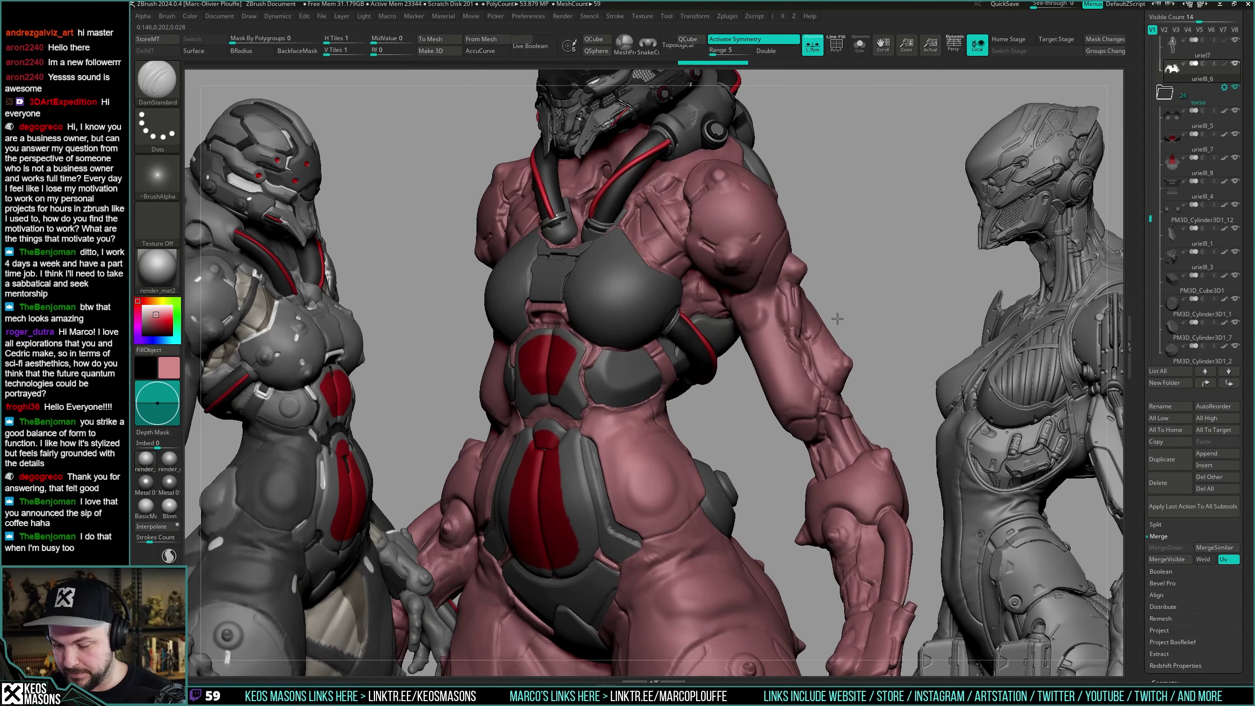
Move the waist panel subtool uriel8_6 into the torso folder, directly below PM3D_Cylinder3D1_12.
key(alt+s)
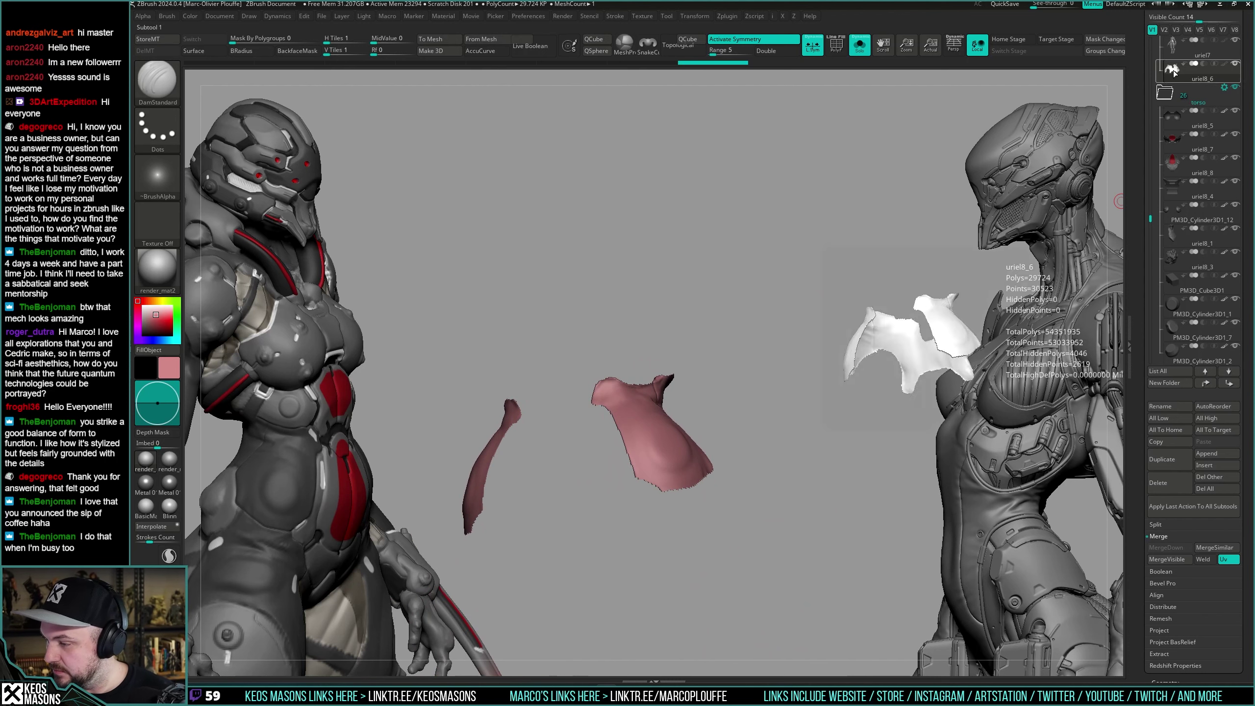
drag(1181, 74, 1180, 215)
drag(851, 352, 681, 230)
Switch to the body subtool uriel7 and clear its mask, checking the neck and shoulders with and without the armour.
key(alt+s)
alt+click(682, 230)
key(alt+s)
alt+drag(835, 237, 840, 292)
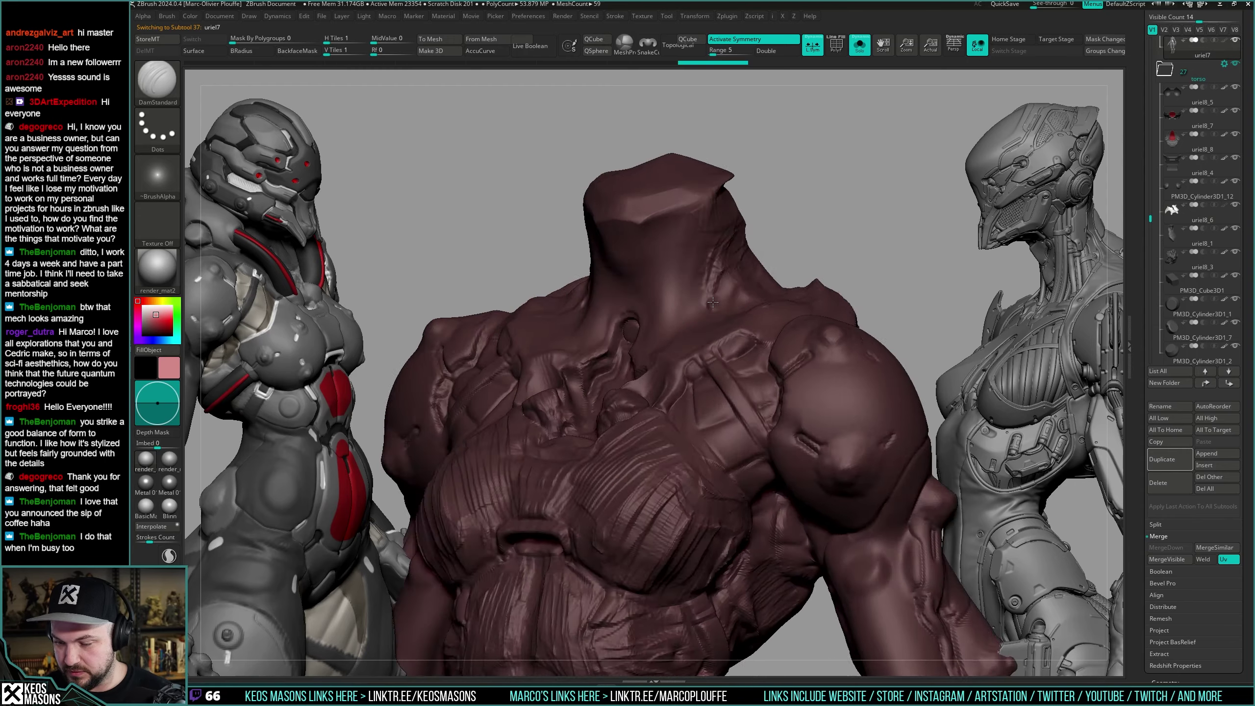
mouse_move(741, 306)
mouse_down()
mouse_move(888, 274)
mouse_move(841, 344)
mouse_move(812, 317)
mouse_move(823, 327)
mouse_move(844, 299)
mouse_up()
key(alt+s)
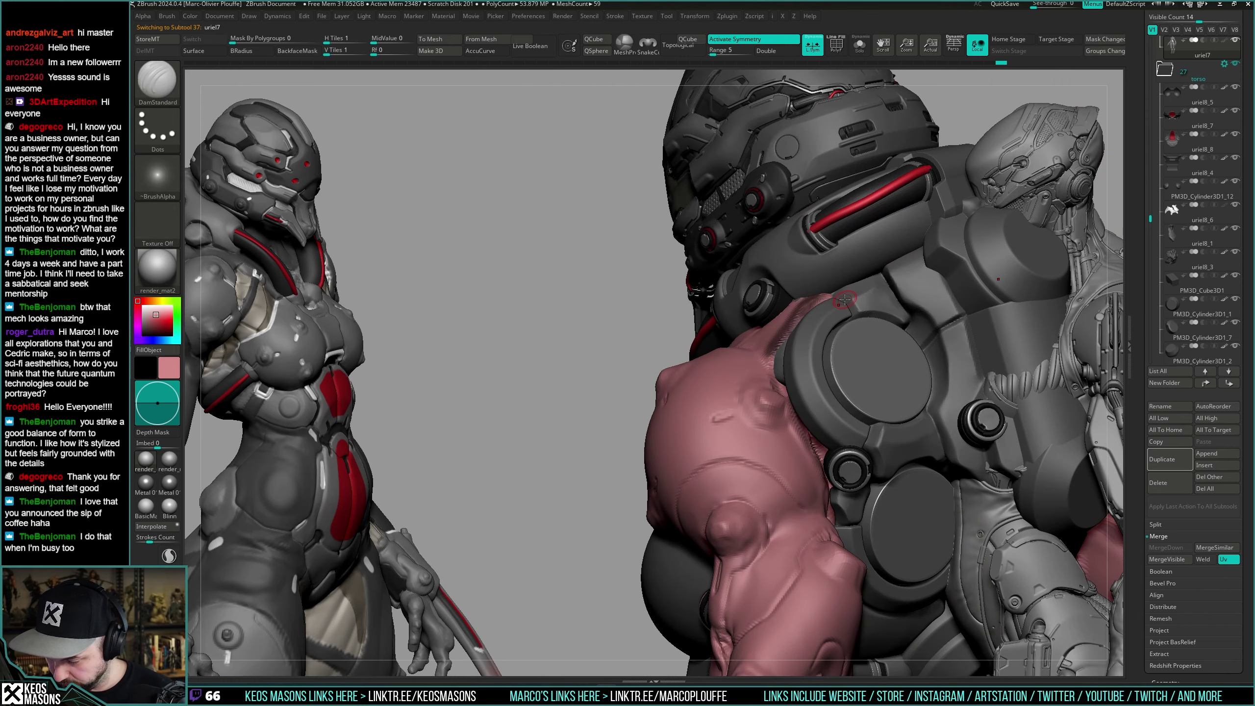
Paint a symmetrical mask outline on the body from the shoulders across the collar and around the front neck post.
mouse_move(803, 348)
mouse_down()
mouse_move(797, 338)
mouse_move(769, 351)
mouse_up()
drag(715, 313, 775, 316)
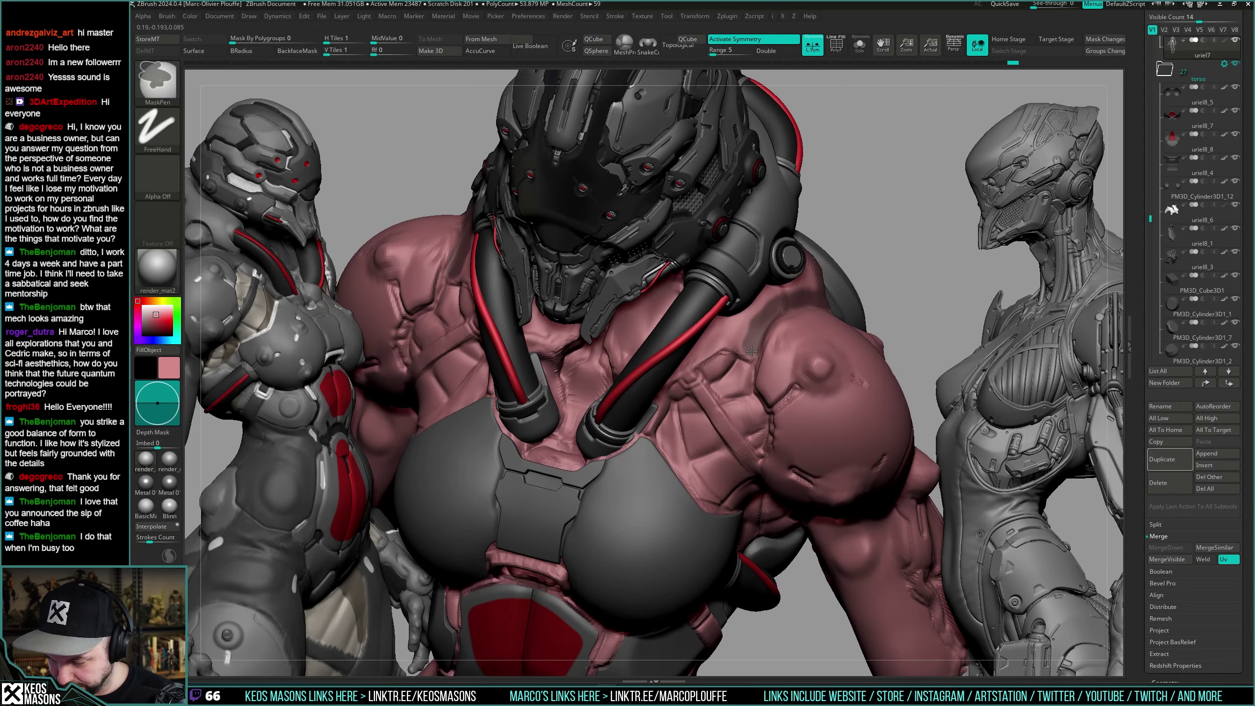
key(alt+s)
right_drag(717, 345, 781, 302)
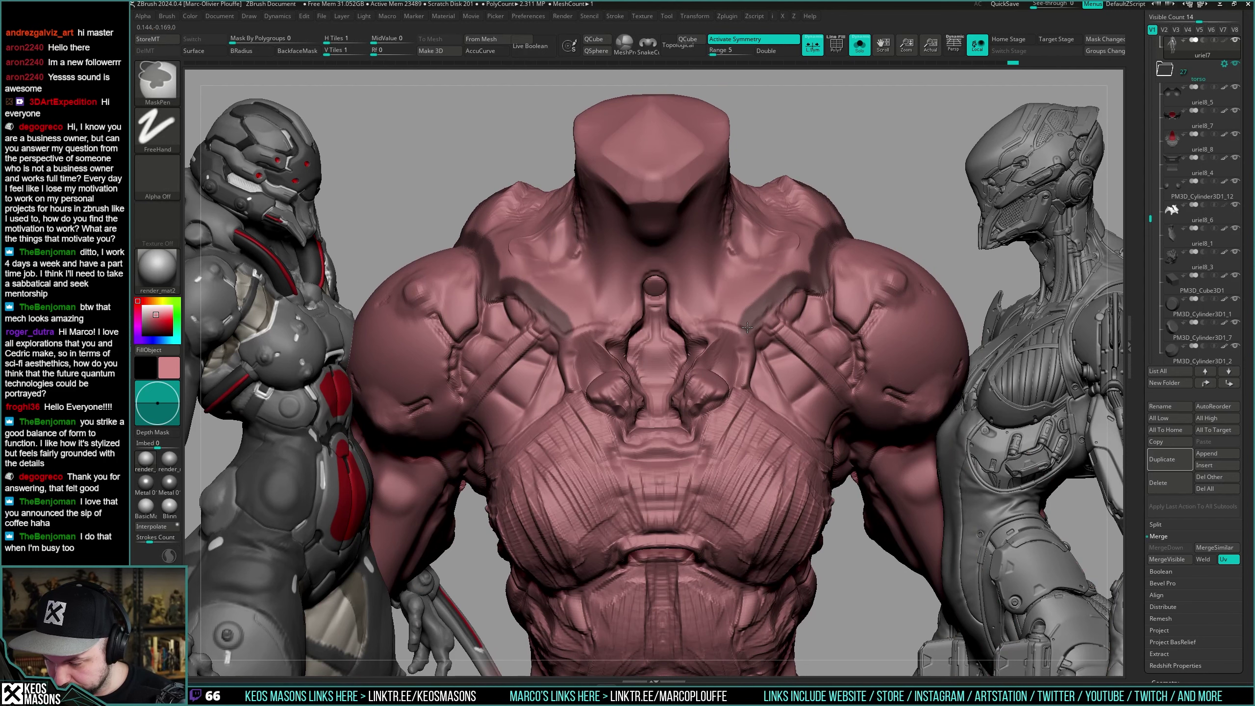
right_drag(676, 312, 682, 308)
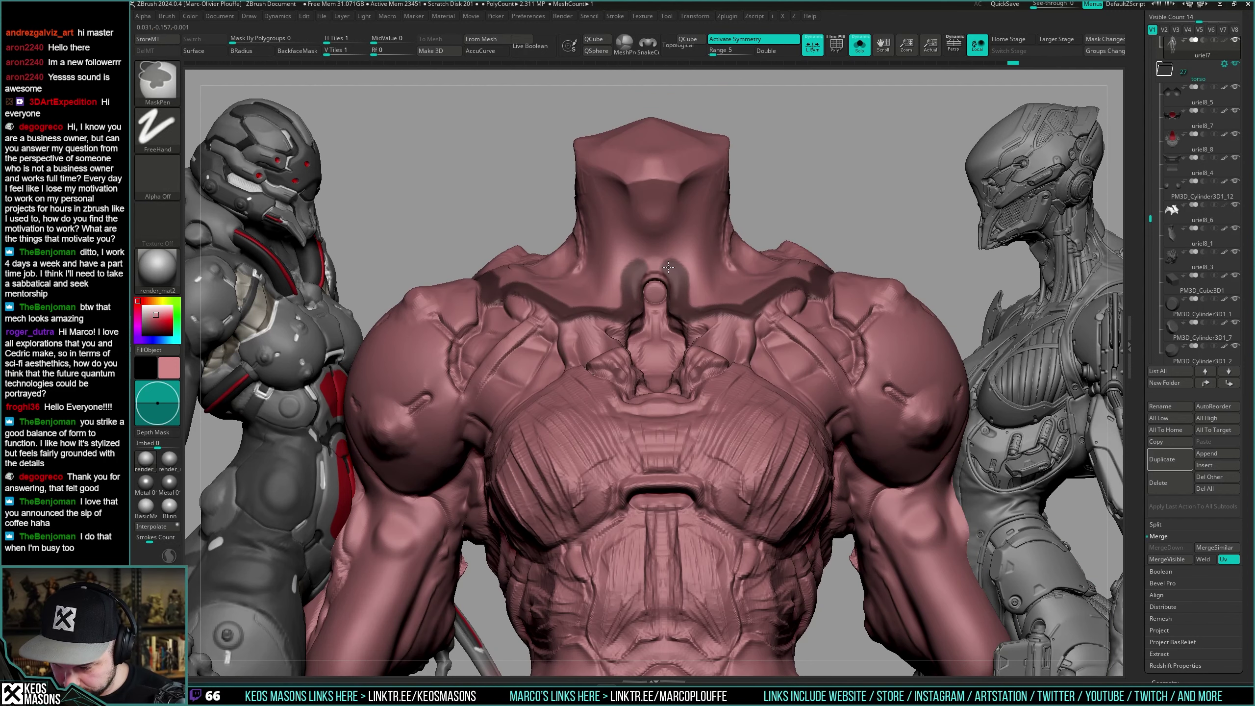
key(ctrl+shift+s)
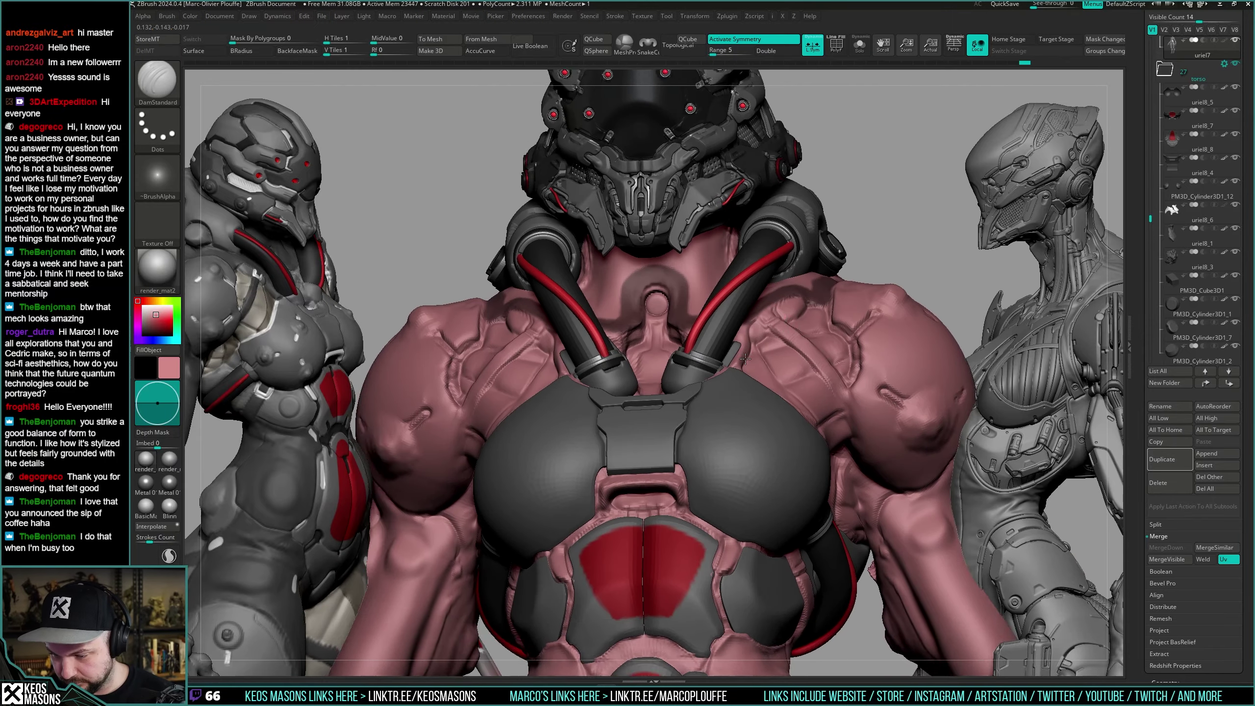
Extend the collar mask outline over the shoulders onto the upper back, using the worn armour as reference.
key(alt+s)
right_drag(791, 291, 749, 361)
key(alt+s)
right_drag(840, 326, 738, 340)
key(alt+s)
key(space)
key(ctrl+shift+s)
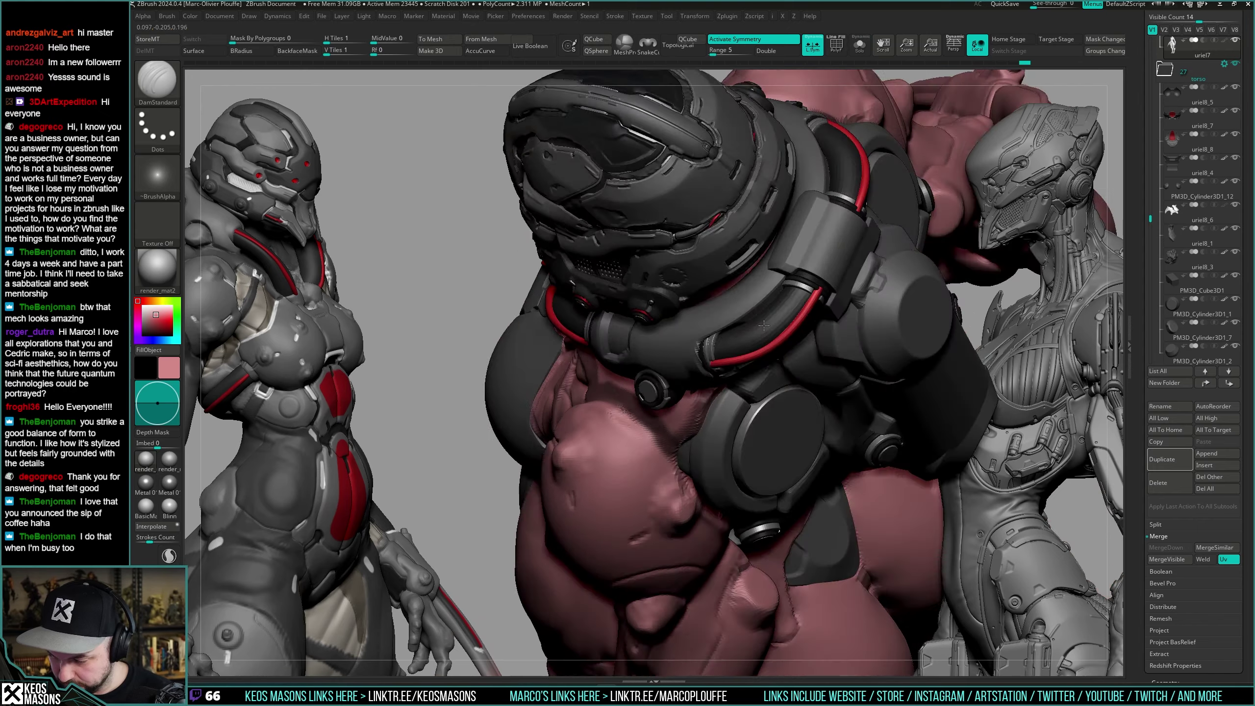
key(ctrl+shift+s)
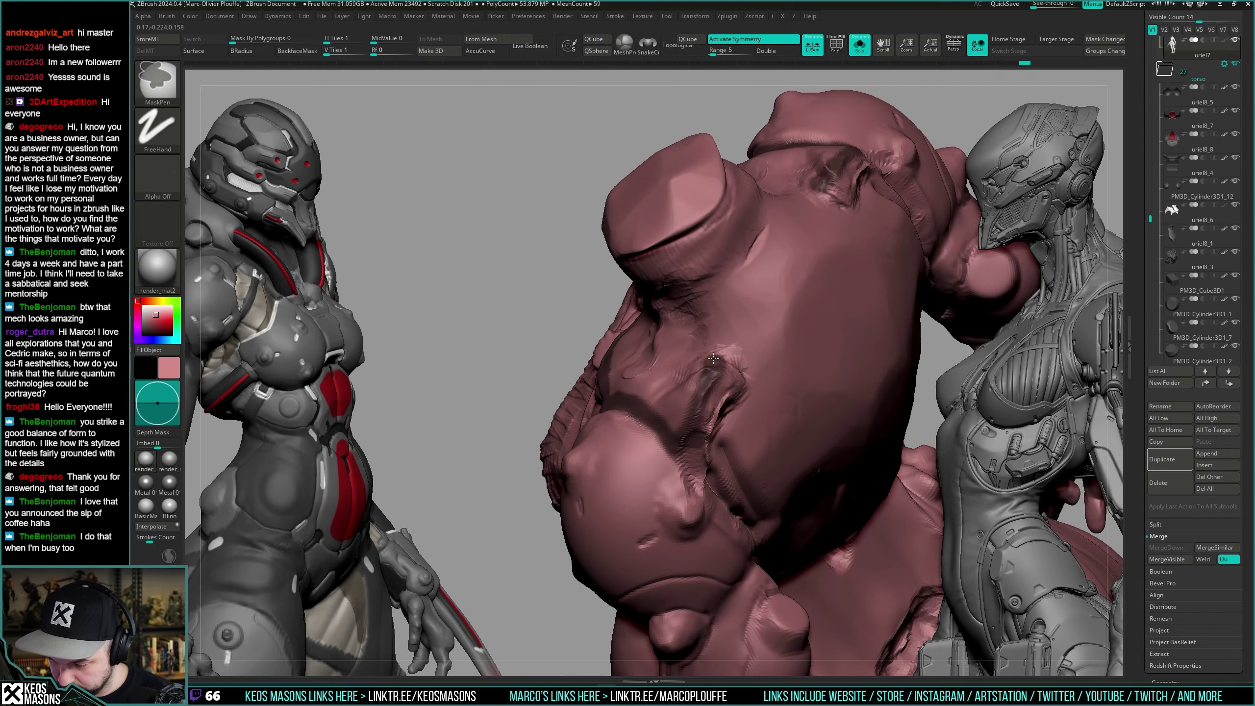
mouse_move(759, 351)
right_down()
mouse_move(800, 300)
mouse_move(780, 346)
mouse_move(739, 355)
right_up()
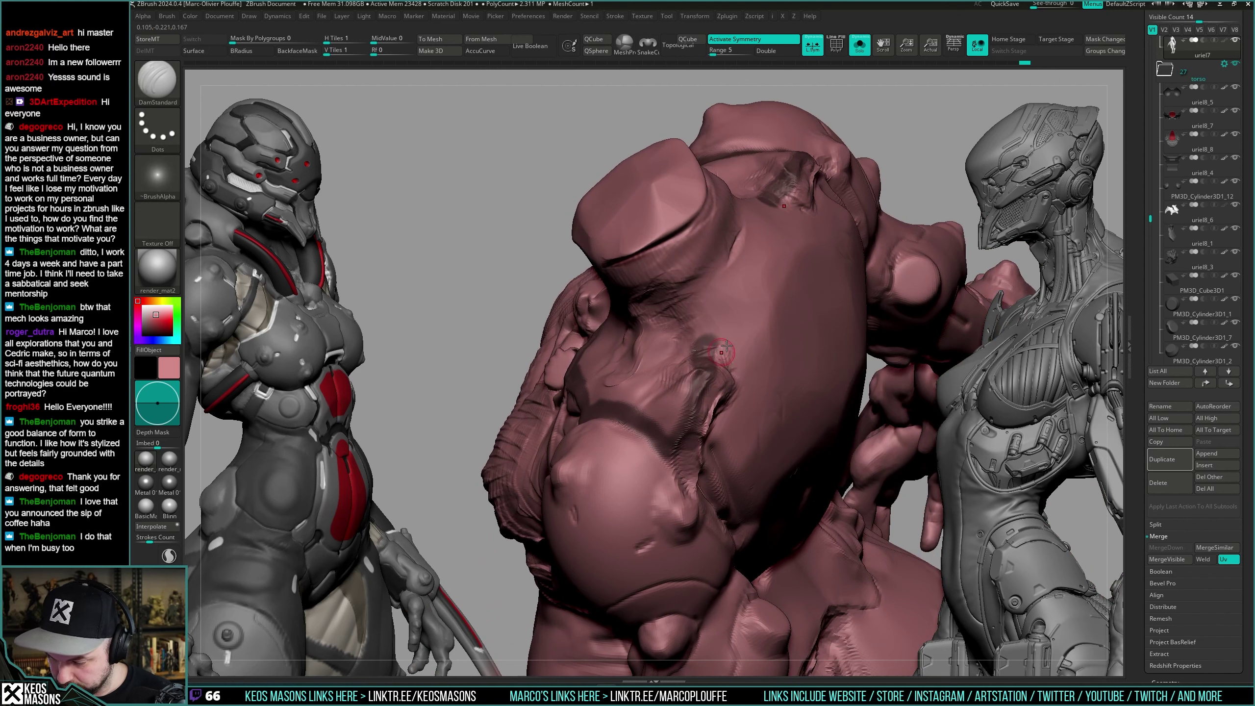
mouse_move(791, 267)
right_down()
mouse_move(793, 243)
mouse_move(860, 319)
mouse_move(835, 301)
mouse_move(845, 321)
mouse_move(869, 315)
right_up()
Hide the masked collar outline strip and regroup the remaining body parts with Auto Groups.
key(shift+f)
key(shift+f)
key(shift+f)
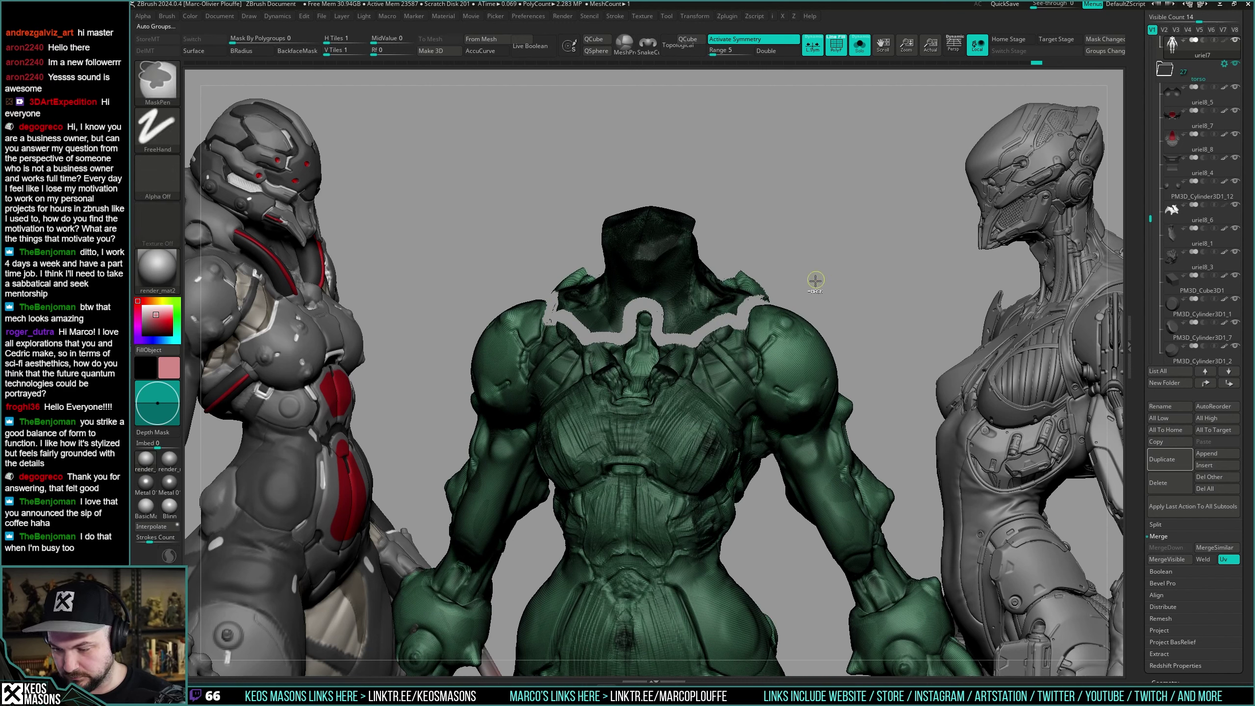
key(ctrl+w)
Isolate the neck and collar region together with its outline strip and turn off polyframe.
ctrl+shift+click(694, 271)
ctrl+shift+drag(874, 282, 874, 286)
right_drag(878, 296, 848, 318)
key(shift+f)
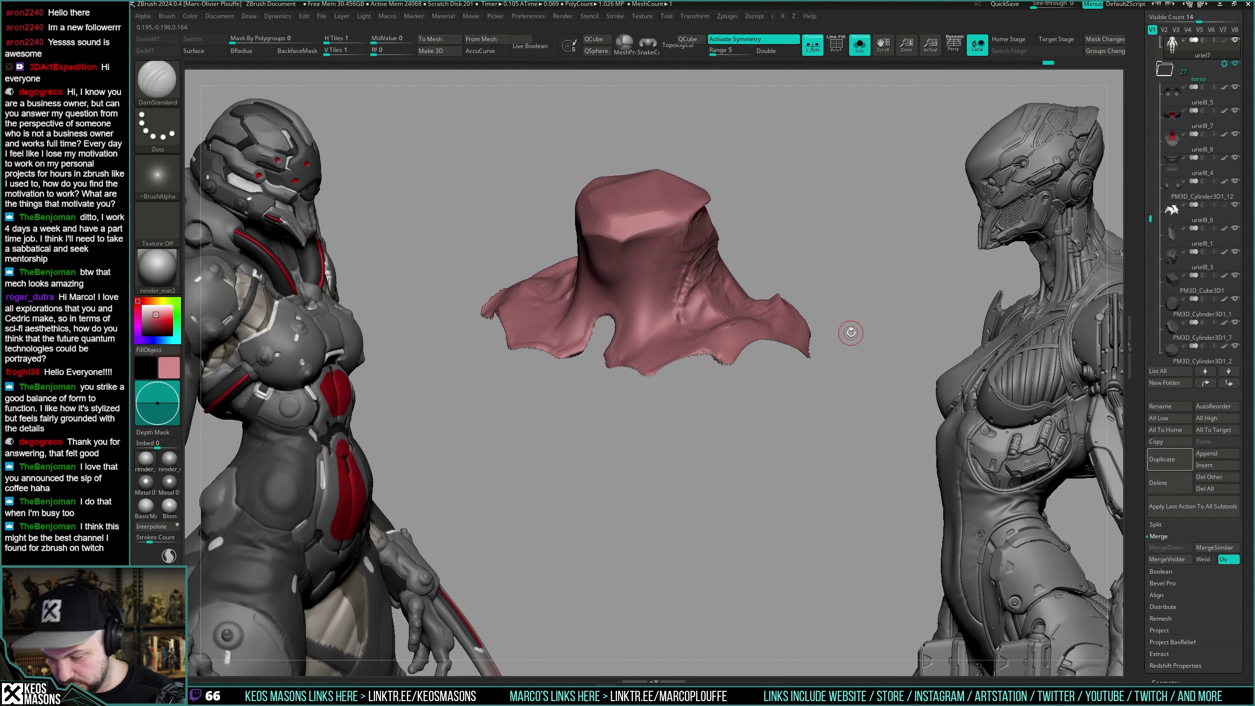
Mask the isolated neck and collar region and duplicate it as its own subtool.
right_drag(877, 309, 819, 353)
key(shift+f)
key(shift+f)
ctrl+click(794, 504)
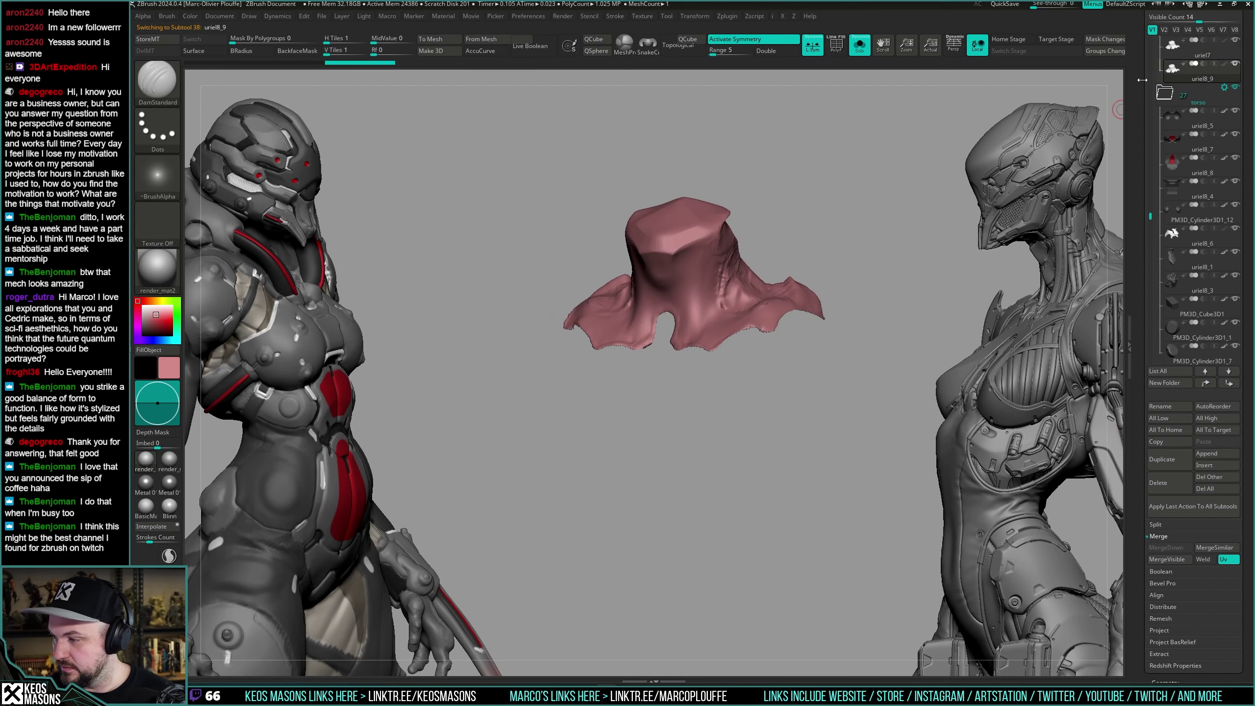
Return to uriel7 and restore the full body with the neck and collar region masked, checking its polygroups.
ctrl+shift+click(900, 271)
key(shift+f)
key(shift+f)
alt+right_drag(909, 298, 890, 307)
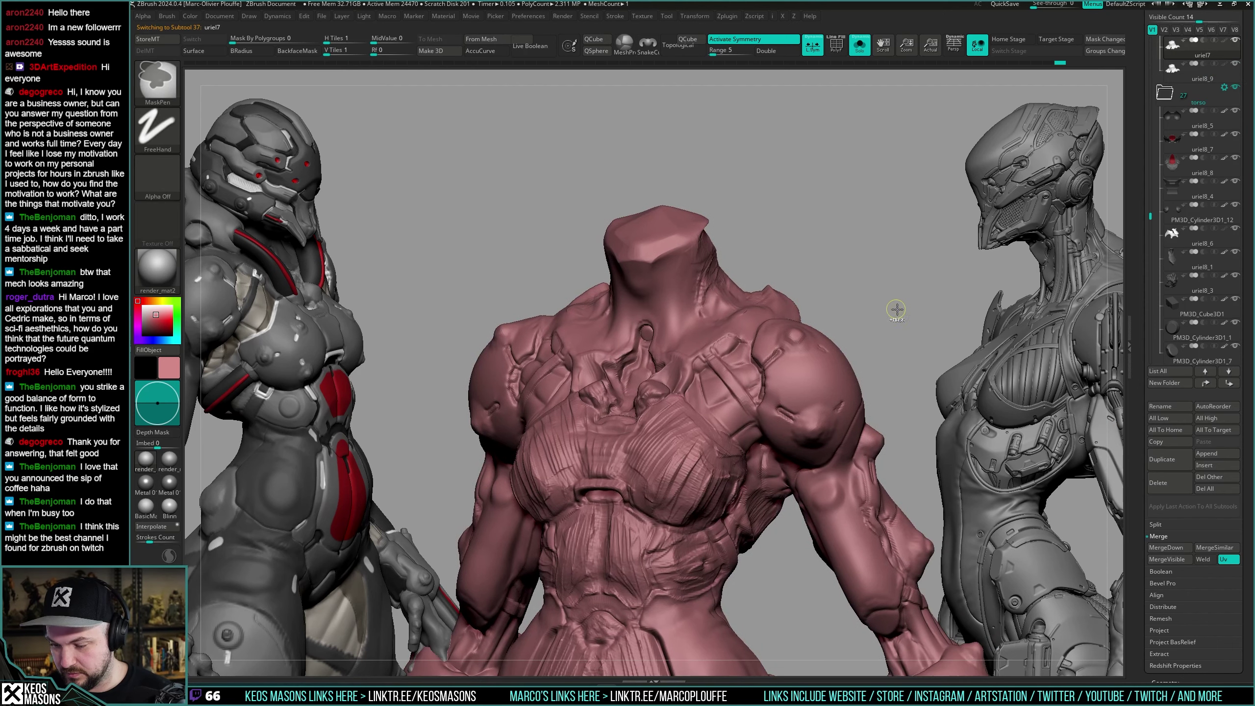
key(ctrl+z)
key(ctrl+z)
ctrl+shift+click(912, 304)
mouse_move(889, 331)
mouse_down()
mouse_move(879, 337)
mouse_move(873, 321)
mouse_move(875, 289)
mouse_move(885, 340)
mouse_up()
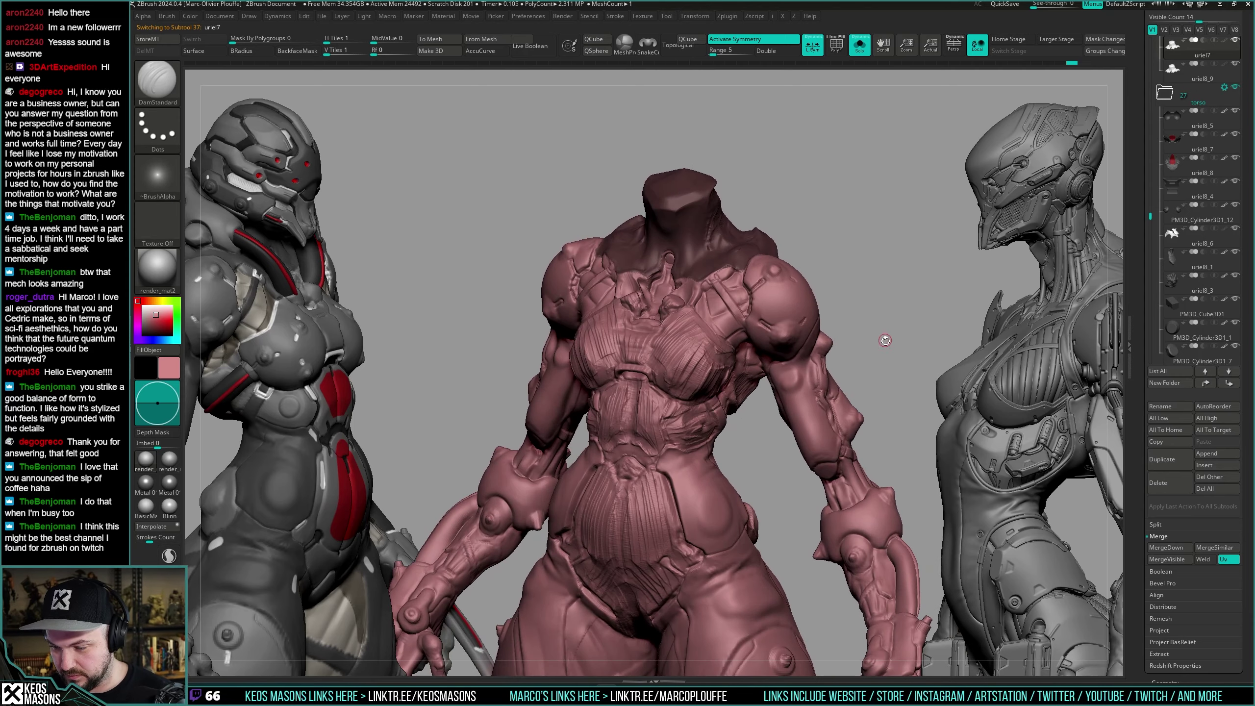
key(shift+f)
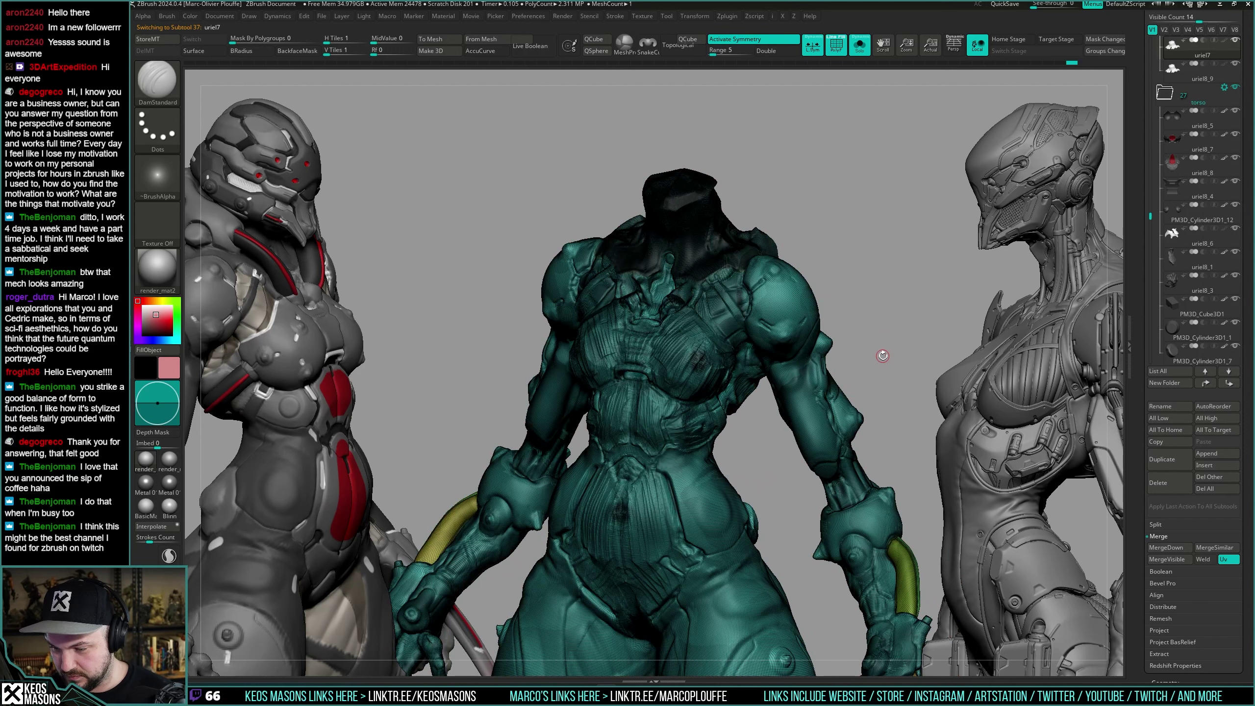
key(shift+f)
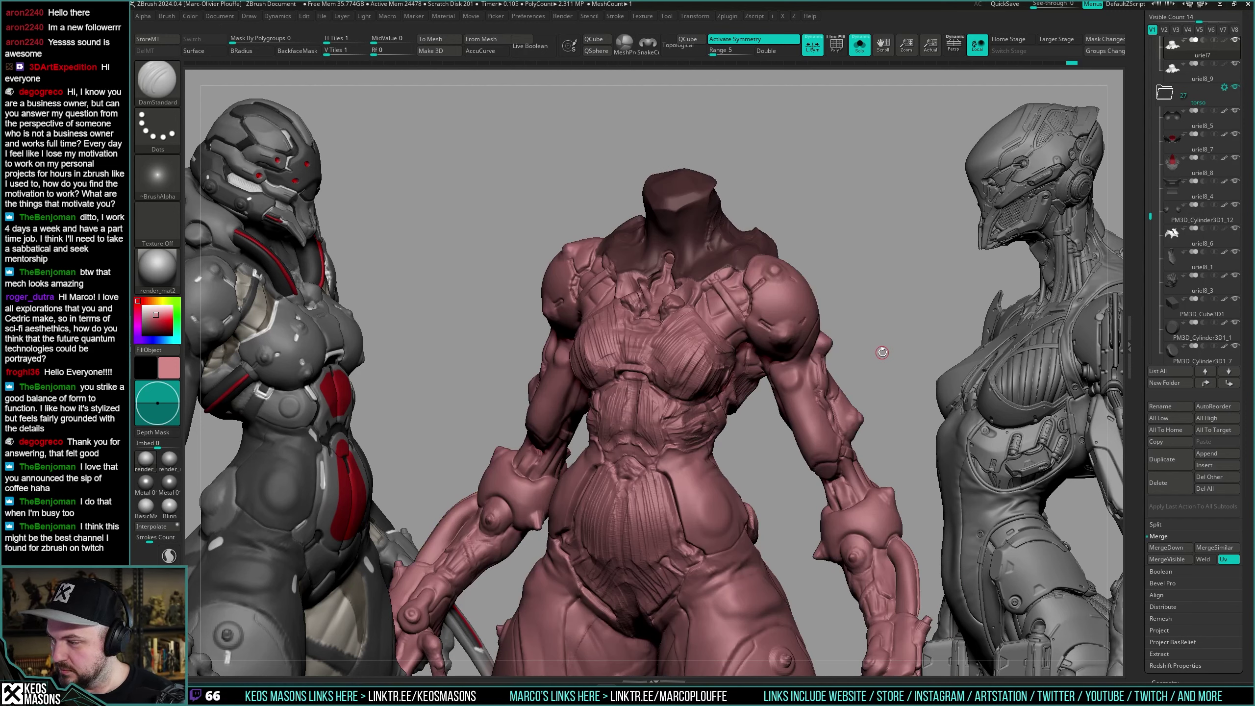
Move the neck and collar subtool into the torso folder above the waist panel and merge the two.
click(1174, 73)
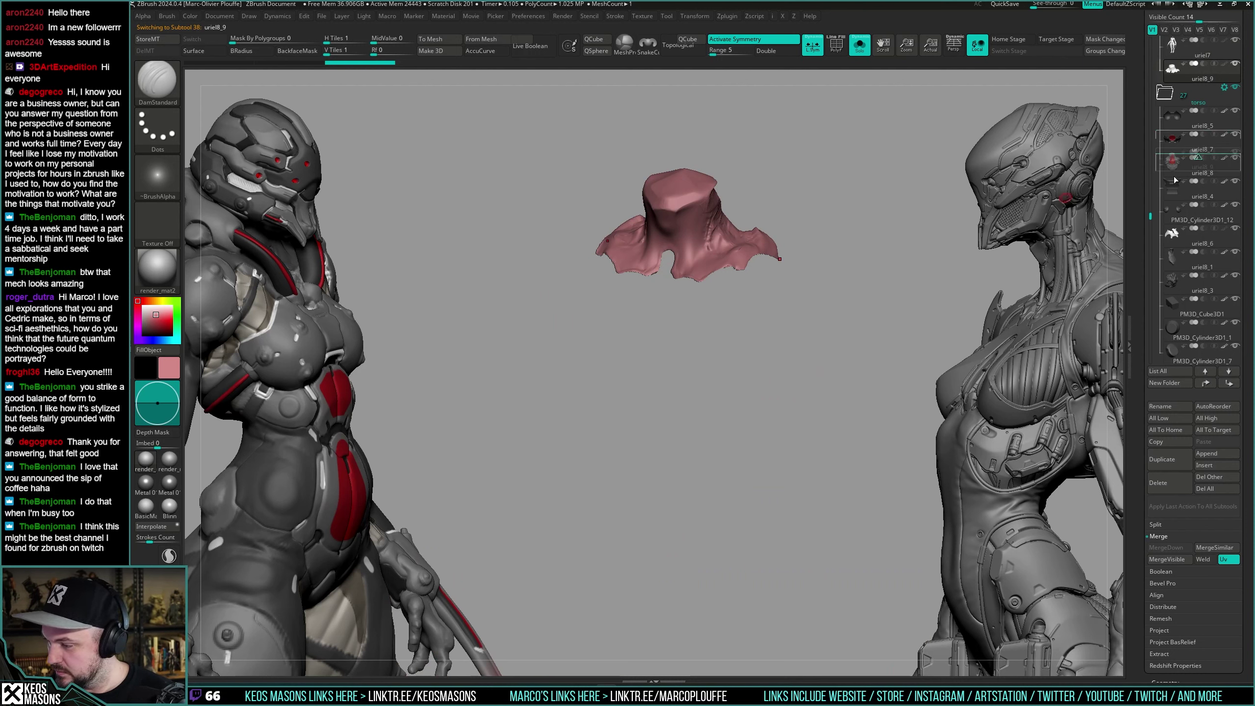
drag(1174, 177, 1181, 222)
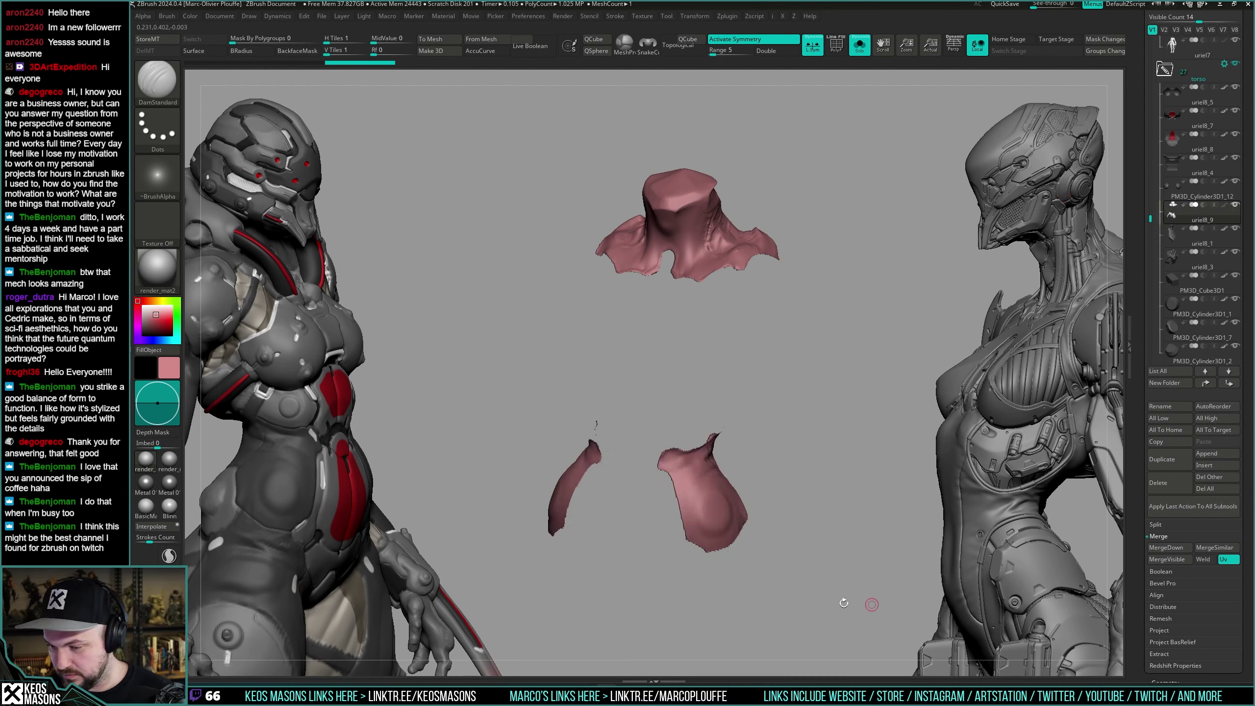
drag(837, 366, 811, 372)
Inspect the merged neck and waist pieces with polyframe from several angles, including their jagged borders.
key(shift+f)
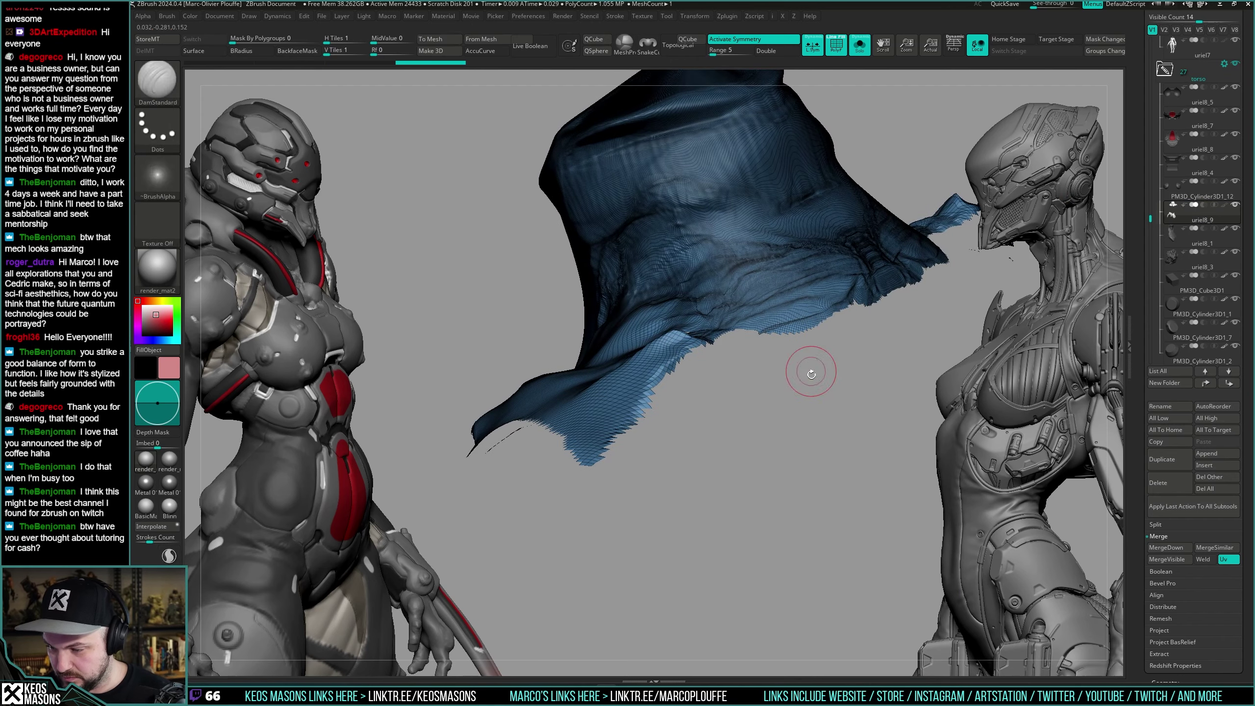
right_drag(793, 300, 778, 258)
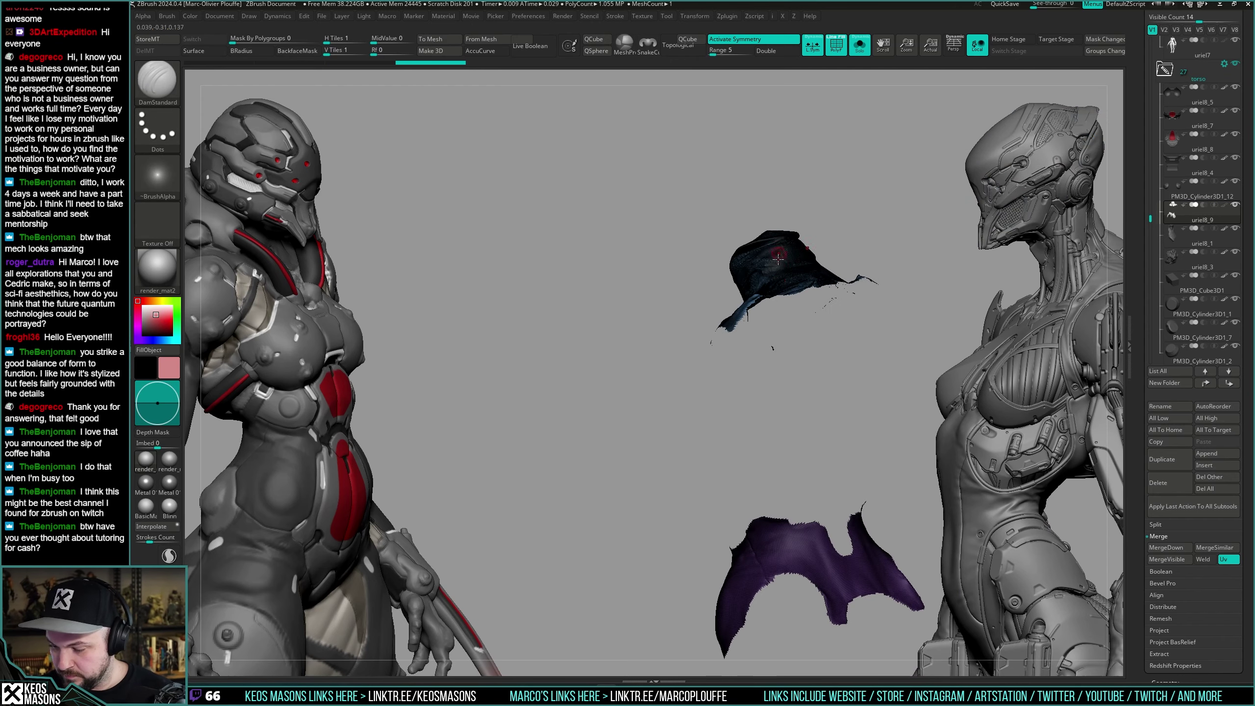
drag(779, 258, 819, 336)
key(shift+f)
right_drag(852, 320, 855, 336)
ctrl+right_drag(816, 258, 804, 341)
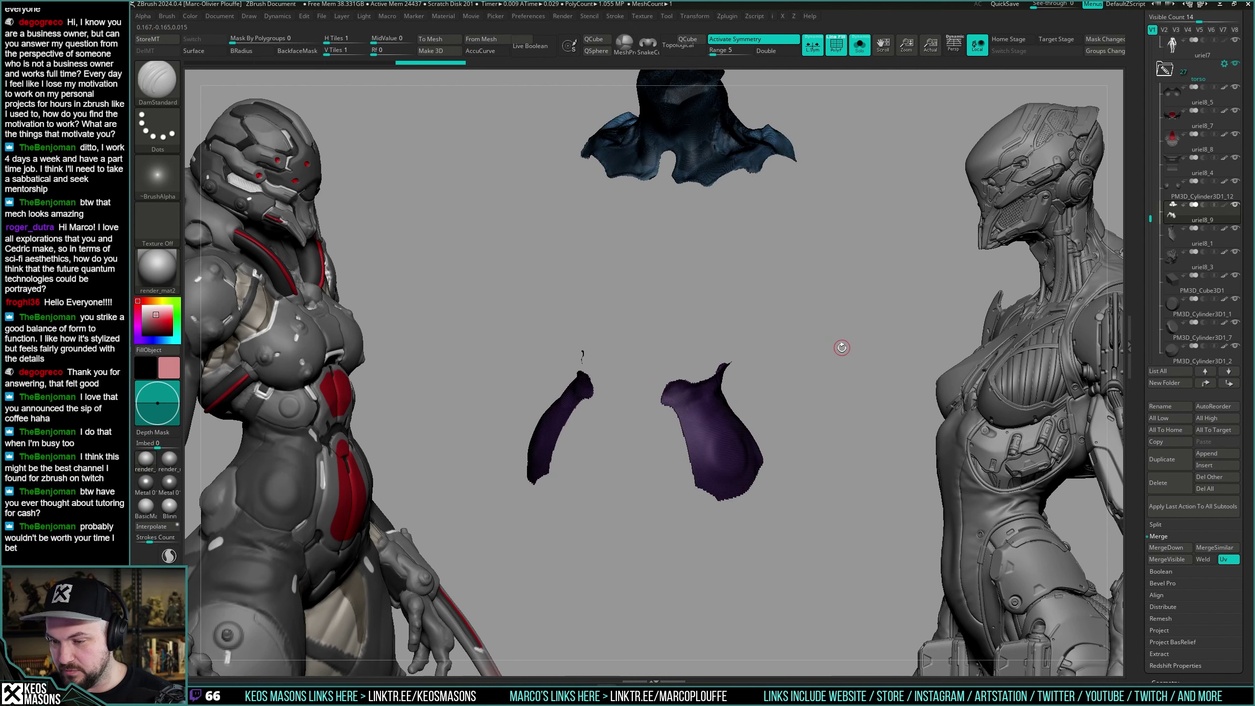
Try closing the holes in the merged neck and waist panels and mirroring and welding them across X.
key(shift+f)
drag(840, 328, 852, 342)
key(space)
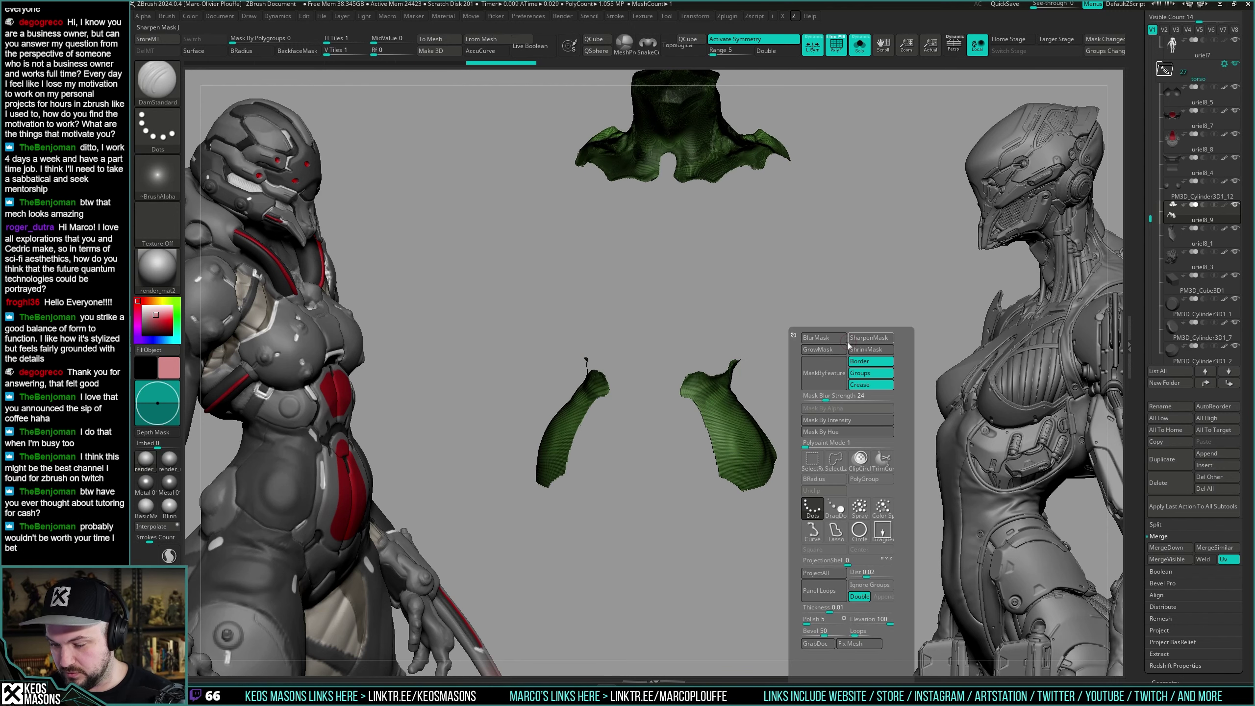
key(i)
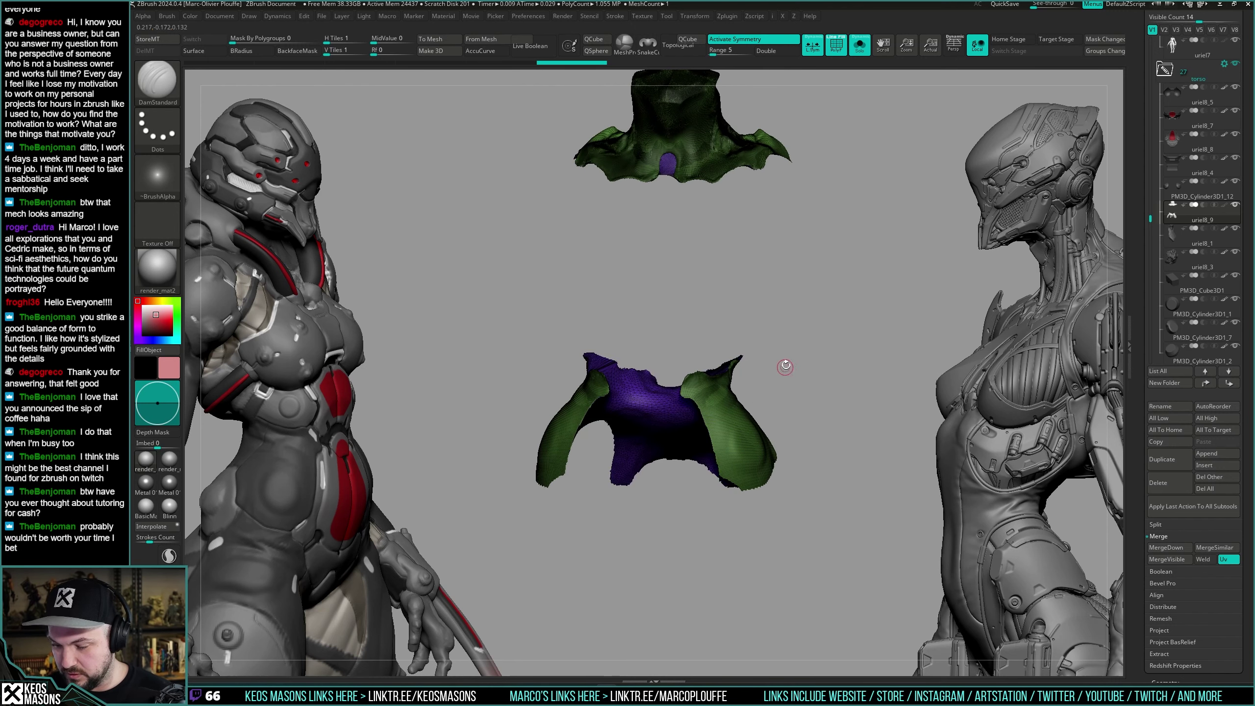
shift+drag(785, 366, 827, 379)
key(i)
click(831, 562)
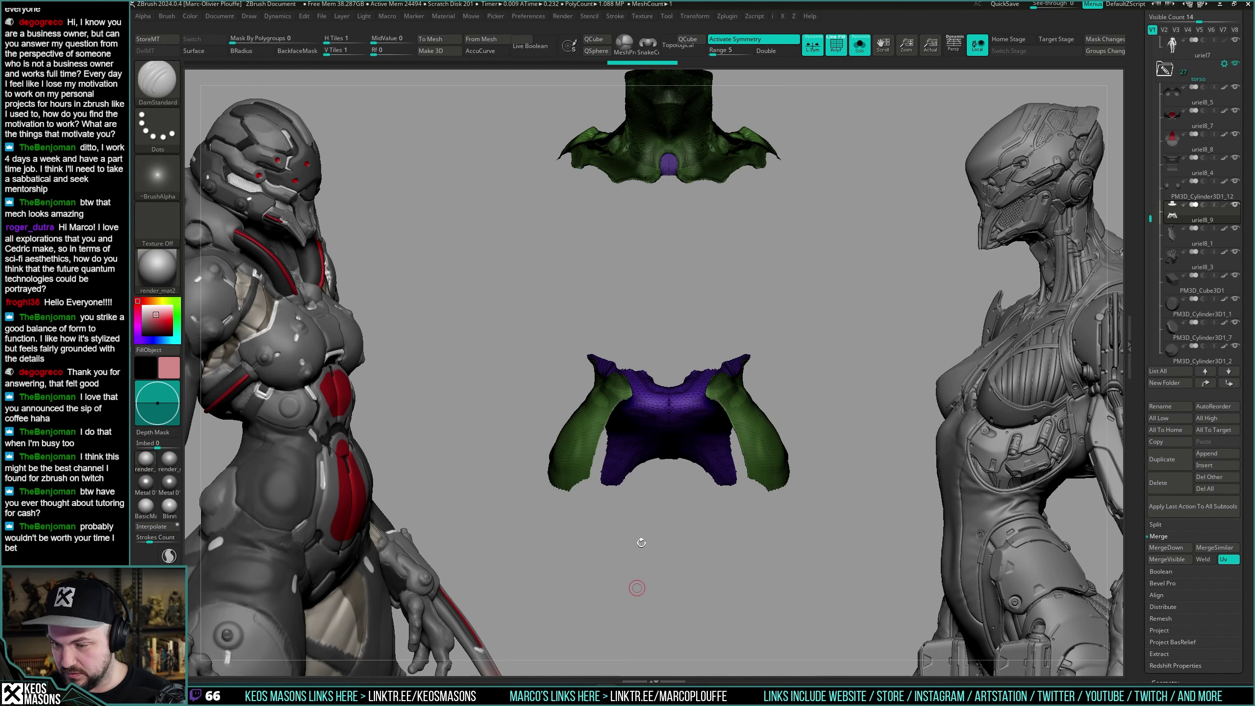
Try DynaMesh at resolution 1416 on the closed panels, and undo back to the open shells.
key(shift+f)
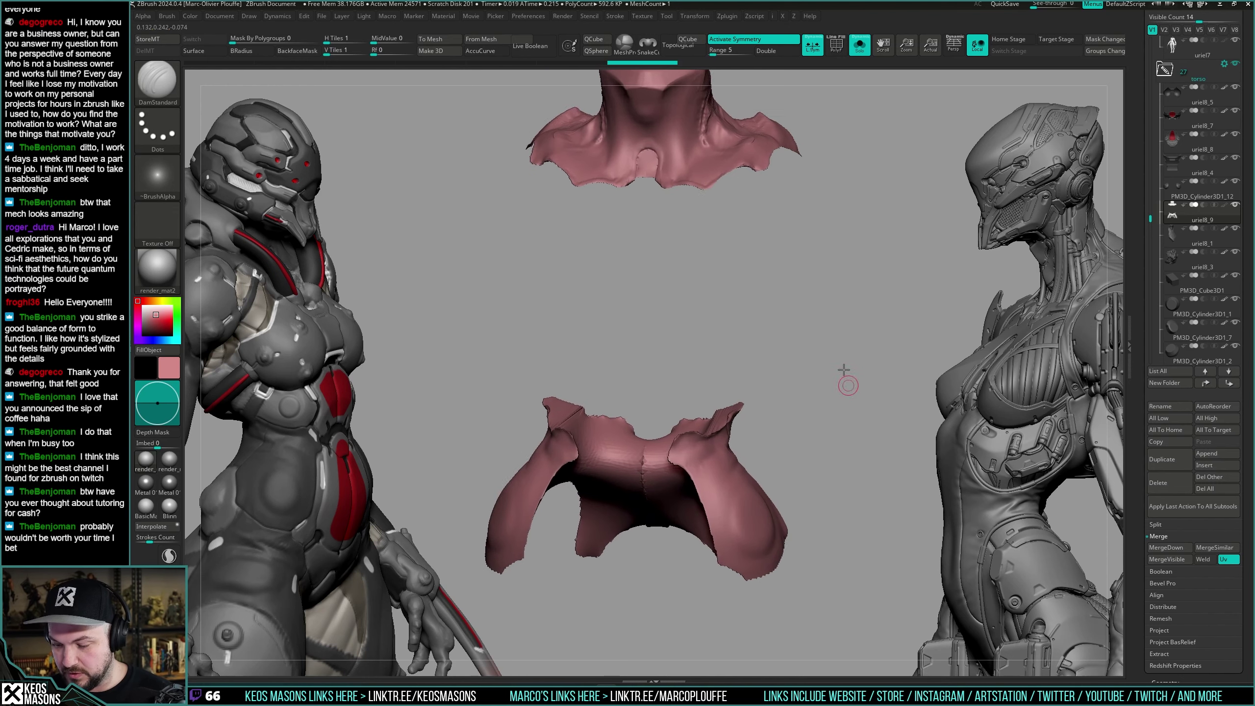
key(shift+f)
key(space)
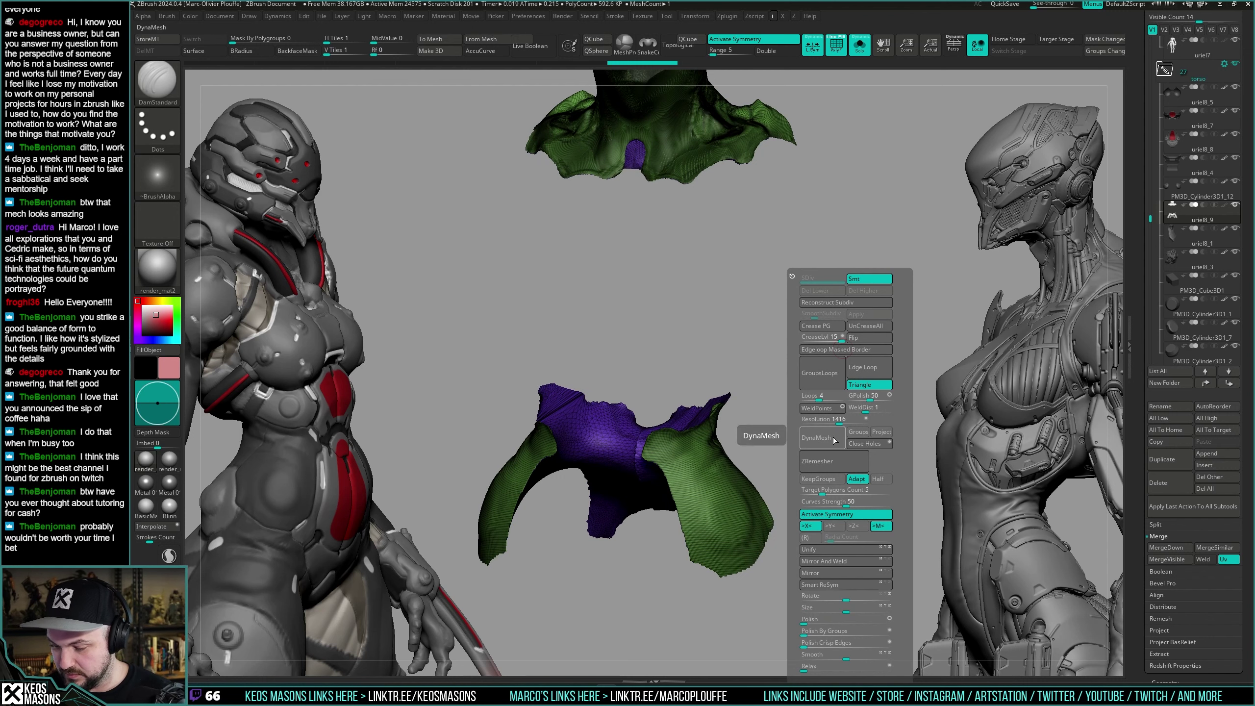
click(841, 440)
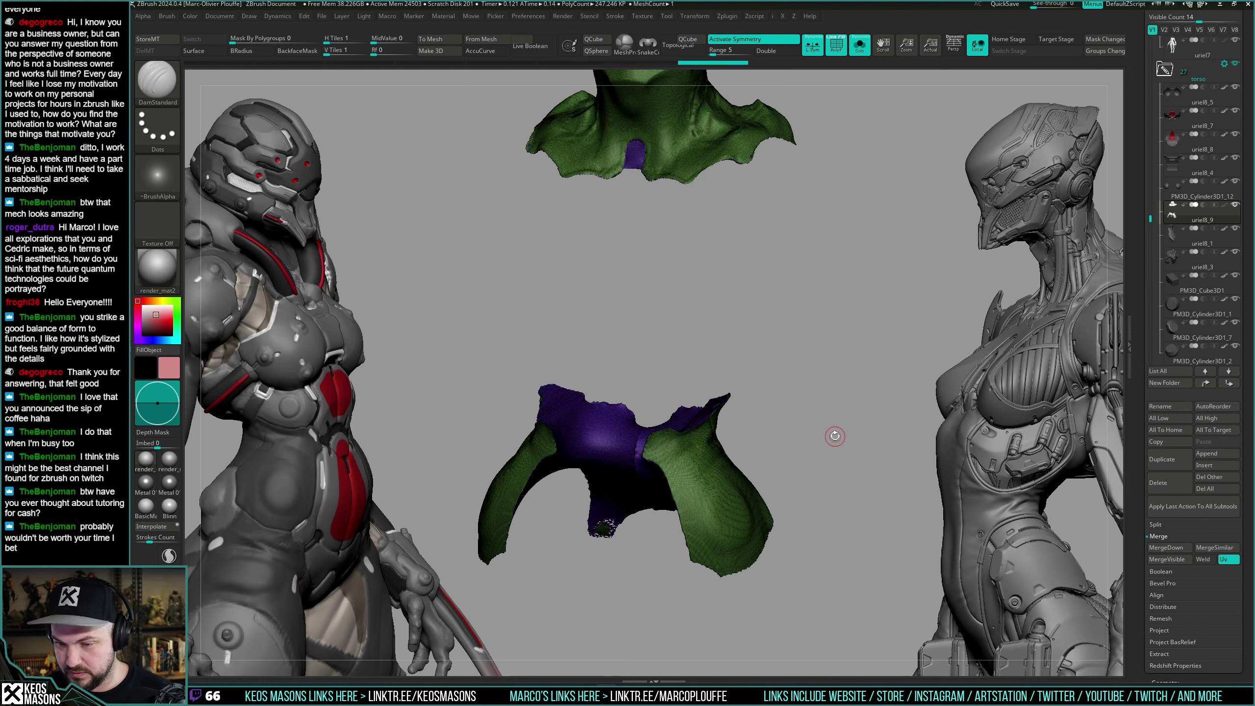
key(ctrl+z)
key(ctrl+z)
key(ctrl+z)
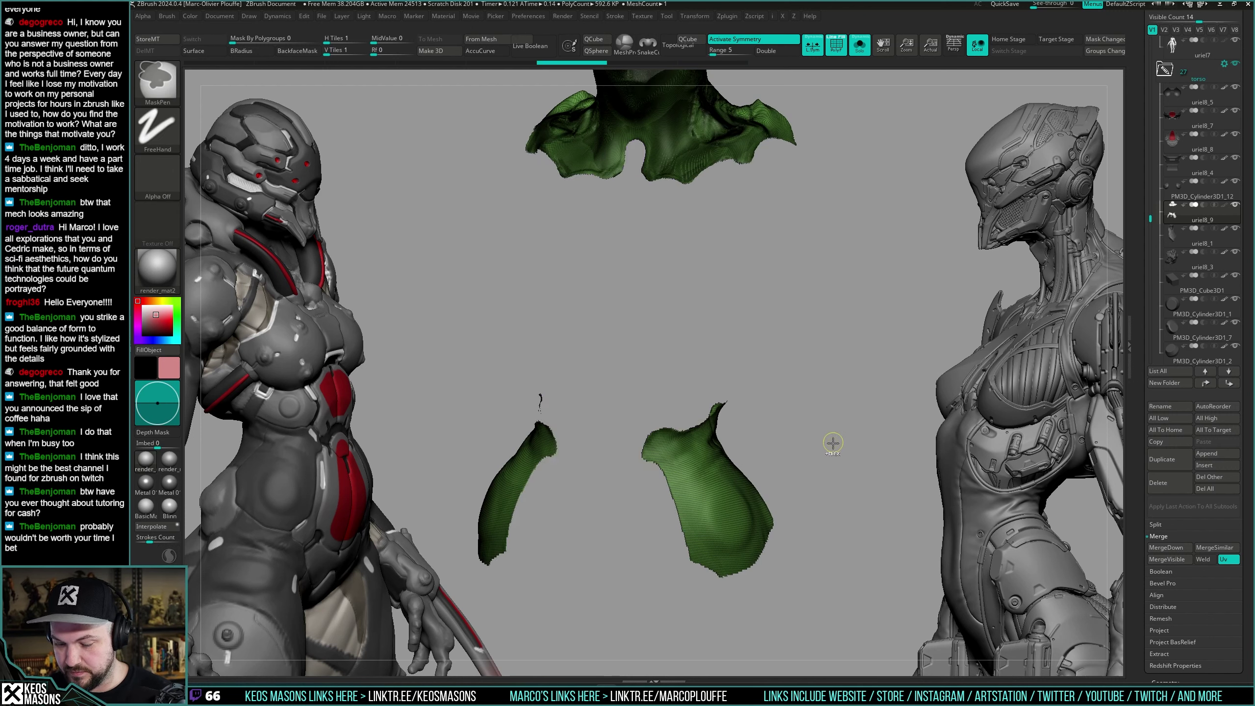
Mask the open shells by feature using Border only, leaving just the border edges unmasked.
alt+drag(828, 452, 833, 415)
key(space)
click(851, 381)
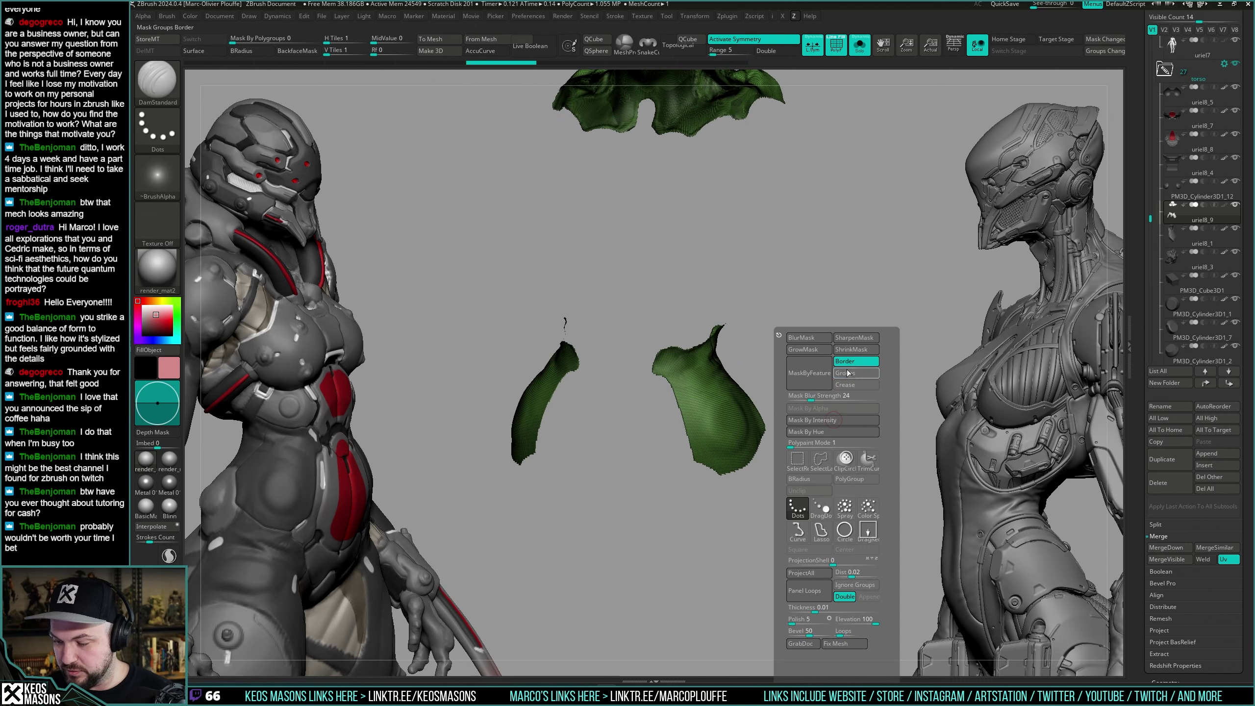
key(w)
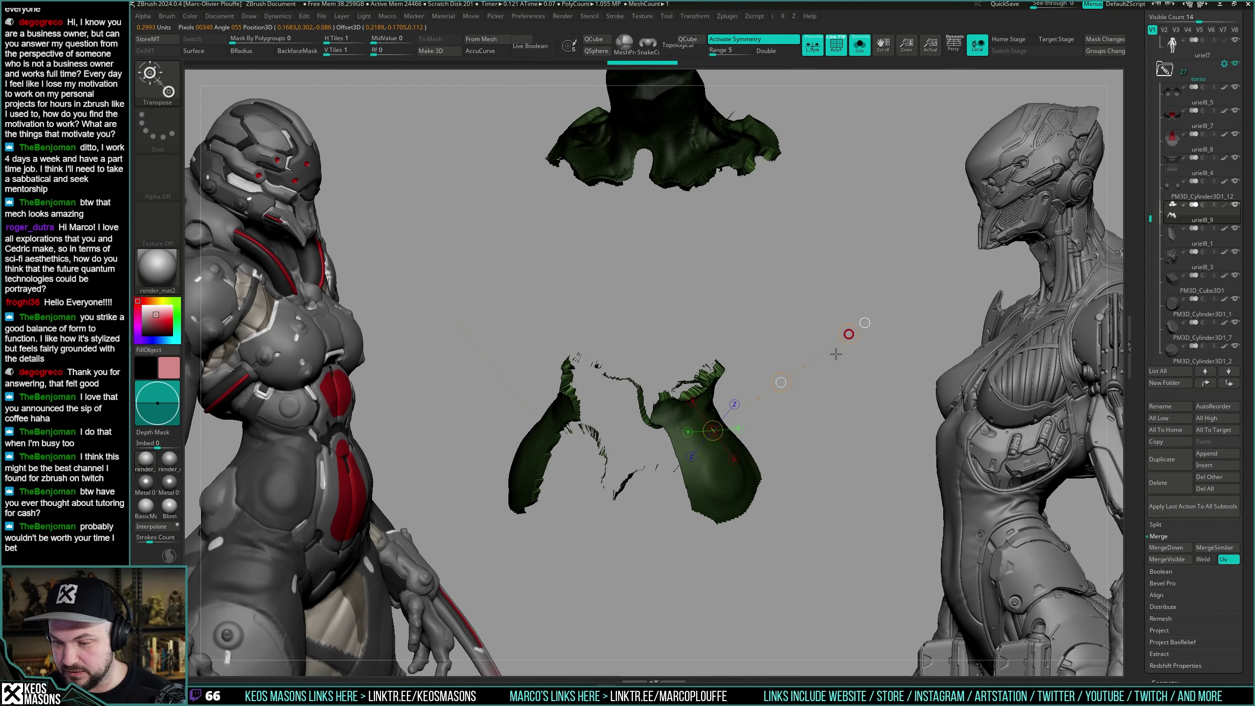
key(q)
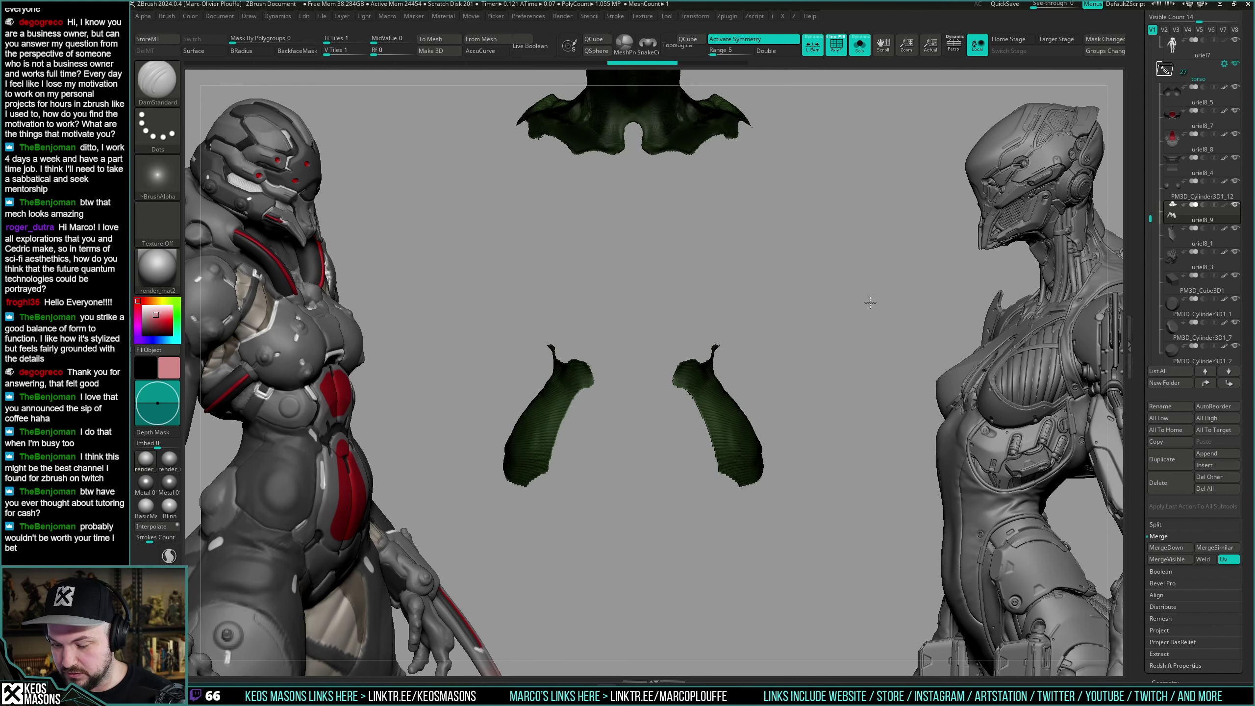
Pull the unmasked neck and waist panel borders inward with the Move brush to form thick rims, and clear the mask.
key(b)
key(m)
key(v)
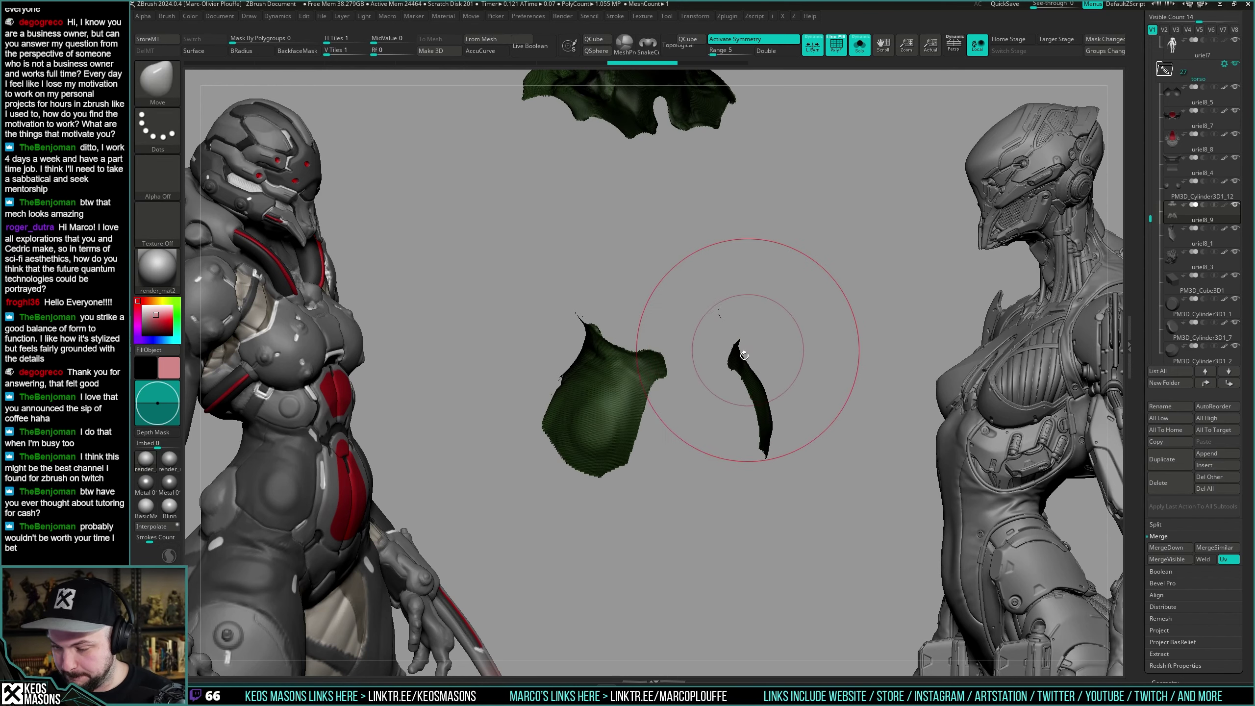
right_drag(744, 373, 697, 229)
drag(697, 228, 702, 250)
mouse_move(702, 250)
right_down()
mouse_move(769, 216)
mouse_move(798, 166)
right_up()
drag(799, 165, 775, 174)
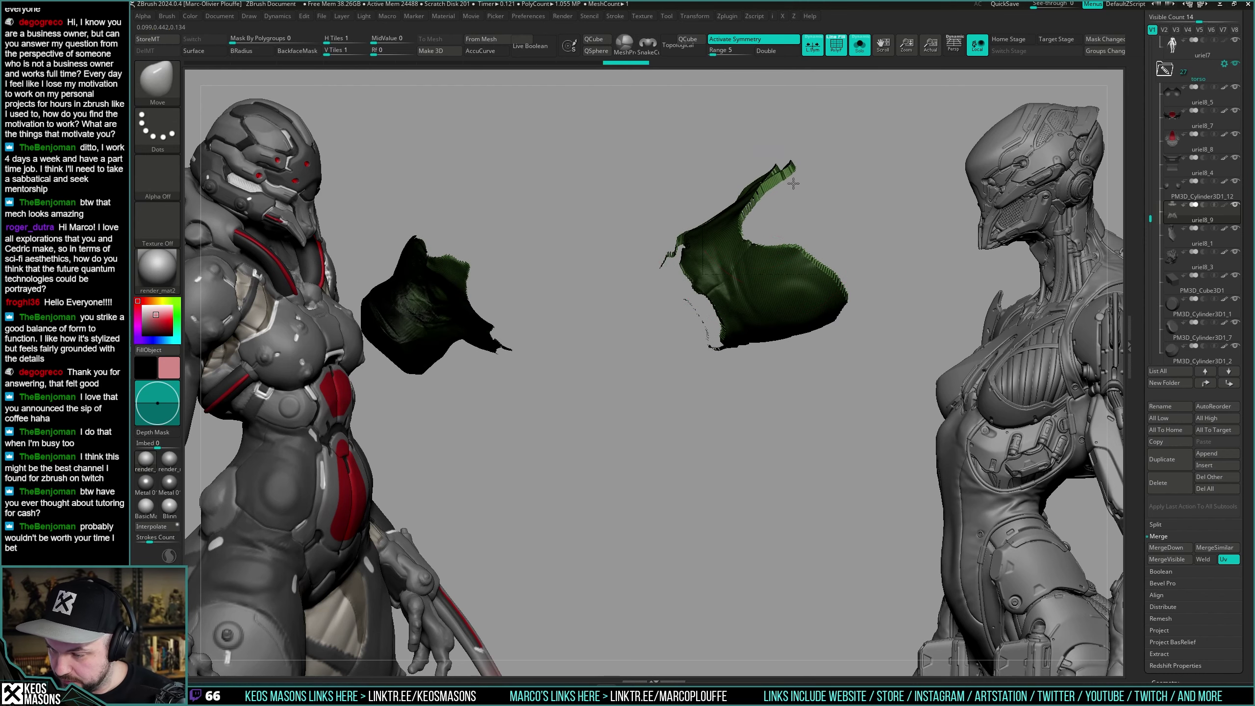
right_drag(774, 174, 773, 273)
drag(773, 272, 792, 275)
mouse_move(792, 275)
right_down()
mouse_move(841, 267)
mouse_move(804, 188)
mouse_move(719, 268)
mouse_move(723, 291)
right_up()
mouse_move(722, 292)
right_down()
mouse_move(711, 237)
mouse_move(657, 198)
right_up()
drag(595, 267, 616, 300)
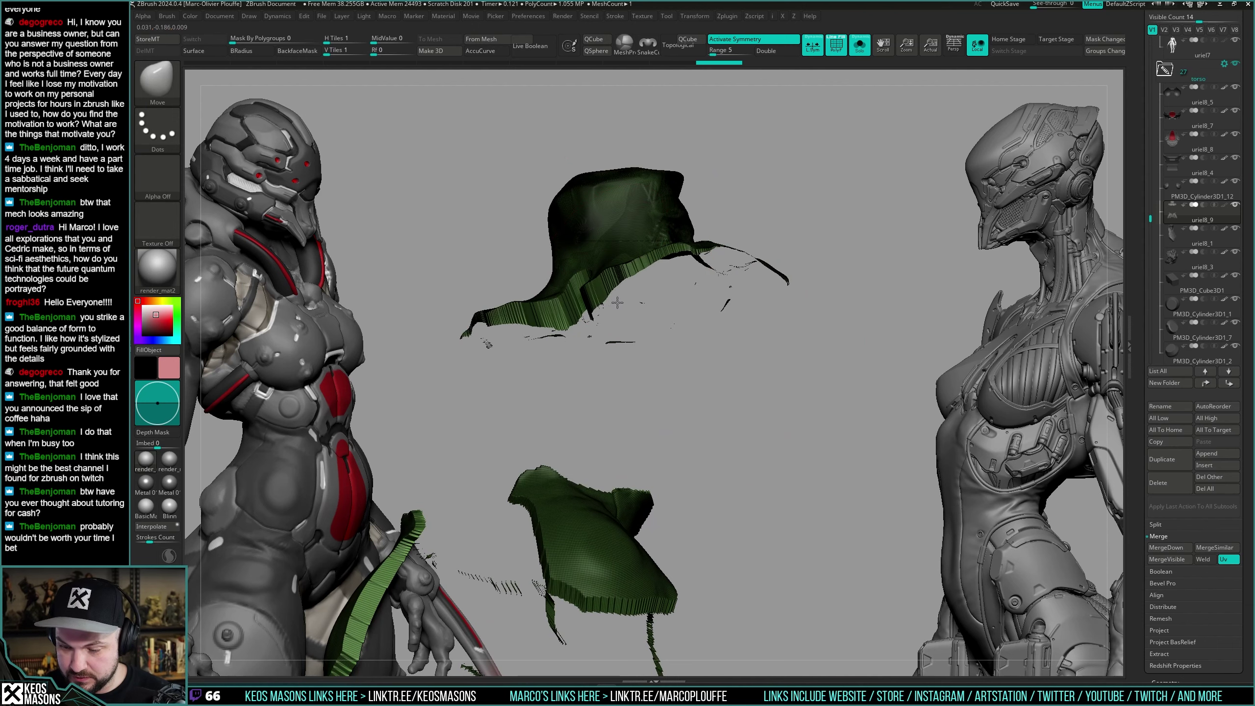
right_drag(735, 244, 753, 262)
drag(754, 262, 734, 270)
mouse_move(734, 270)
right_down()
mouse_move(794, 301)
mouse_move(848, 221)
mouse_move(835, 252)
mouse_move(855, 305)
mouse_move(819, 277)
mouse_move(916, 243)
right_up()
ctrl+click(916, 243)
Close the holes behind the thickened neck and waist rims and check the resulting polygroups from the front.
alt+right_drag(880, 319, 846, 336)
key(shift+f)
key(i)
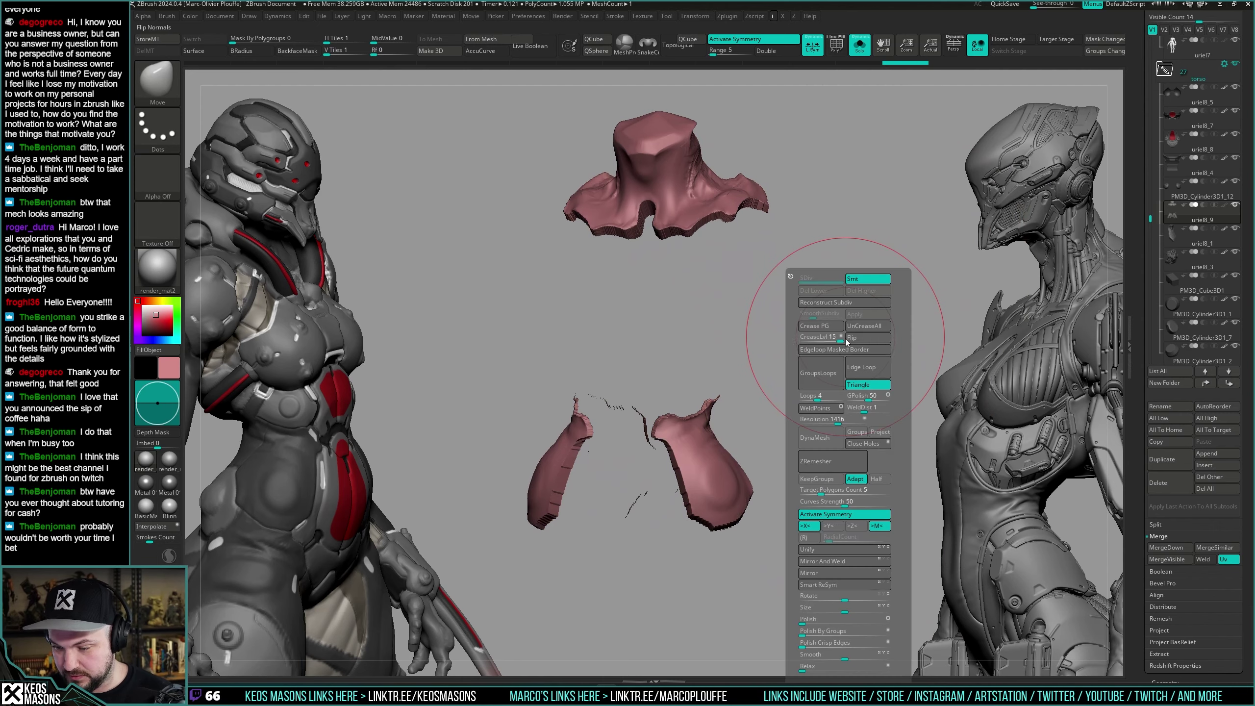
click(860, 446)
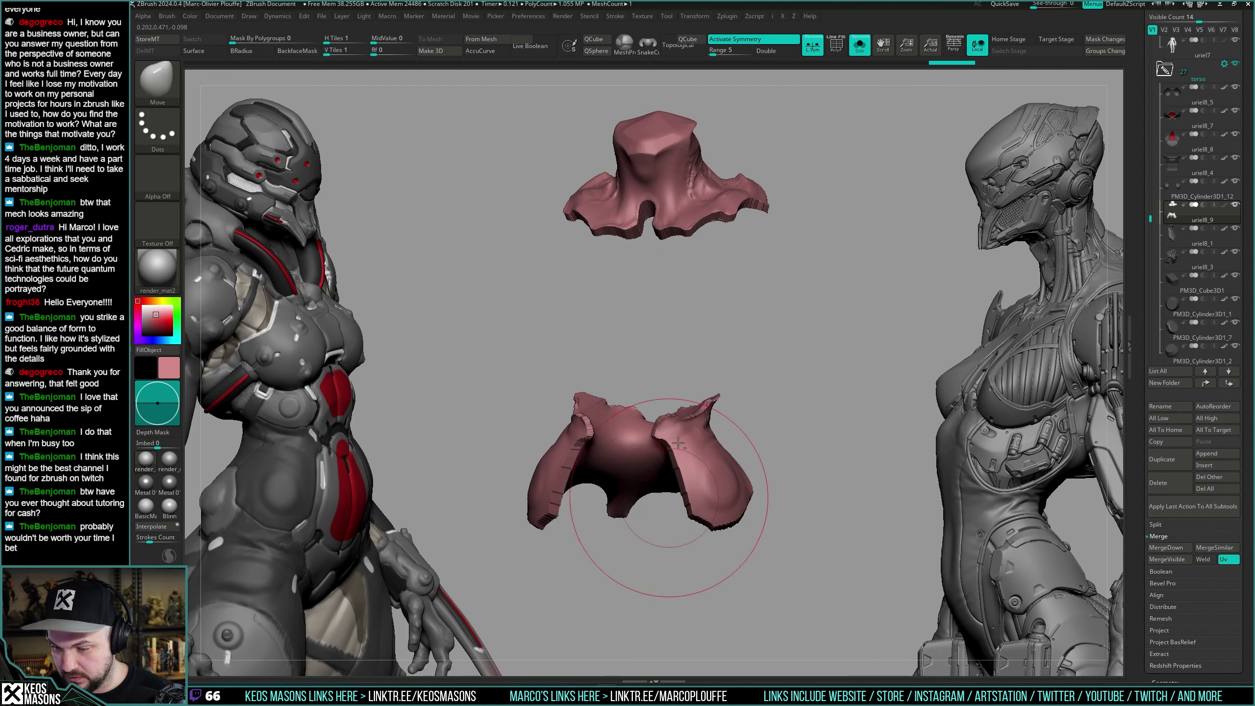
key(shift+f)
ctrl+right_drag(664, 200, 665, 273)
shift+right_drag(770, 323, 822, 357)
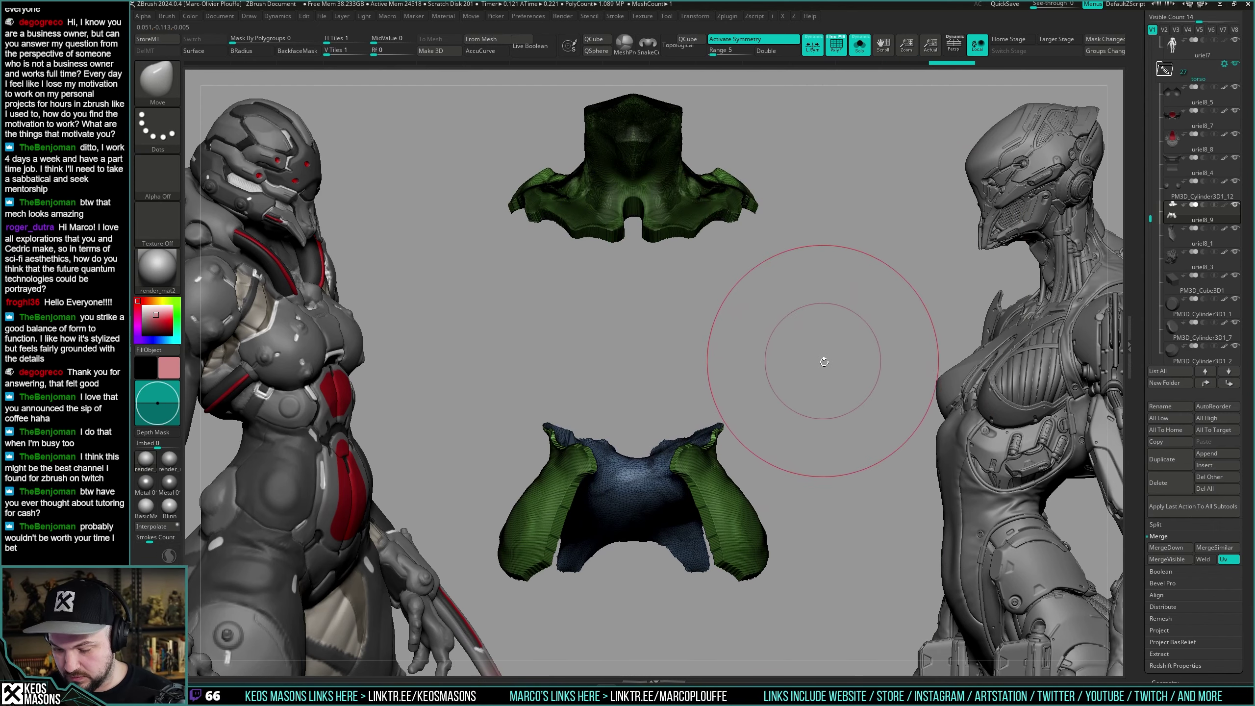
Remesh the closed neck and waist pieces with DynaMesh at resolution 1416.
key(shift+f)
key(shift+f)
drag(821, 386, 832, 348)
key(space)
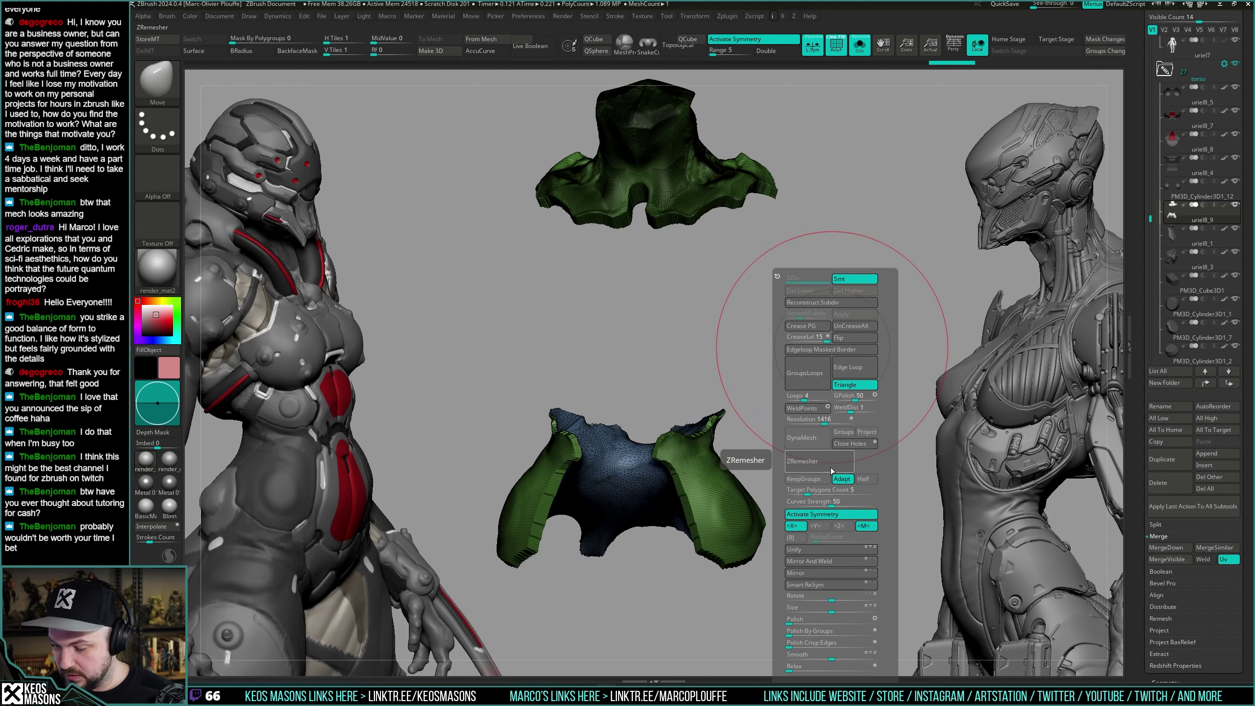
click(825, 431)
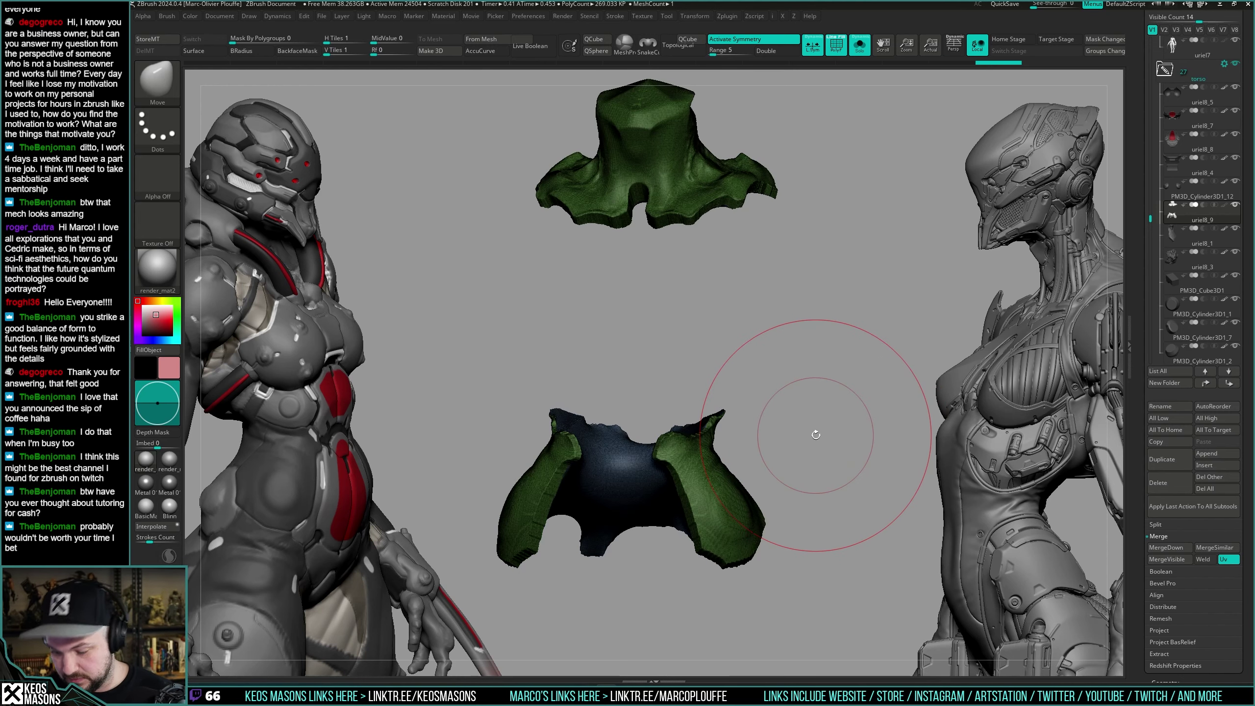
Try isolating the outer shell's polygroup and shrinking its visible area, and undo the shrinking.
key(shift+f)
ctrl+shift+click(688, 165)
drag(819, 346, 832, 388)
key(ctrl+shift+s)
key(ctrl+shift+s)
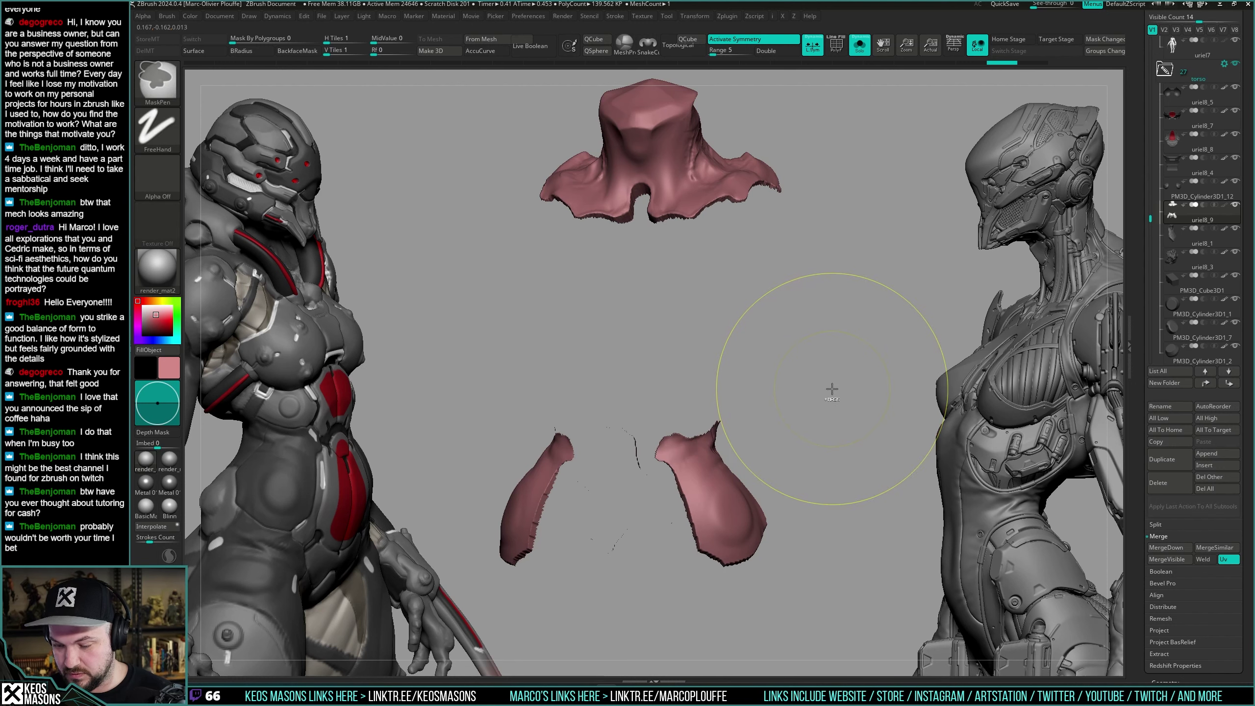
key(ctrl+z)
key(ctrl+z)
key(ctrl+z)
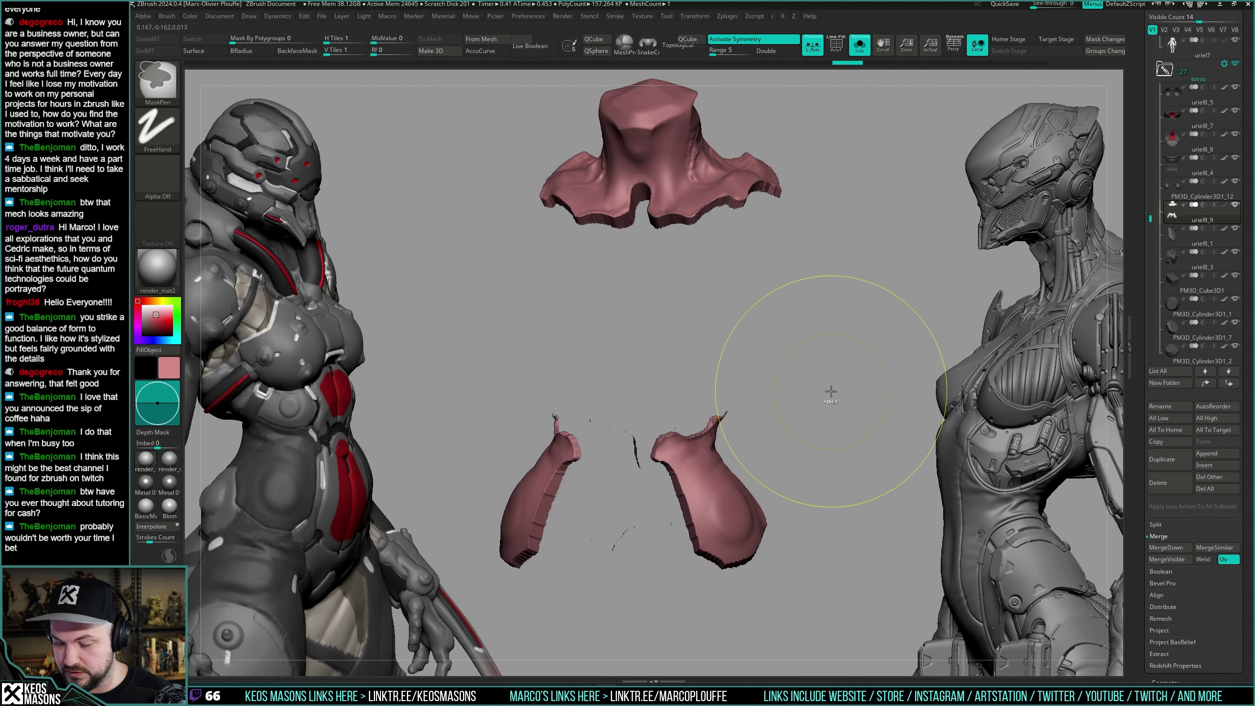
Undo the remesh, hole closing, border pulling and masking back to the original open neck and waist shells.
ctrl+shift+click(831, 393)
key(ctrl+z)
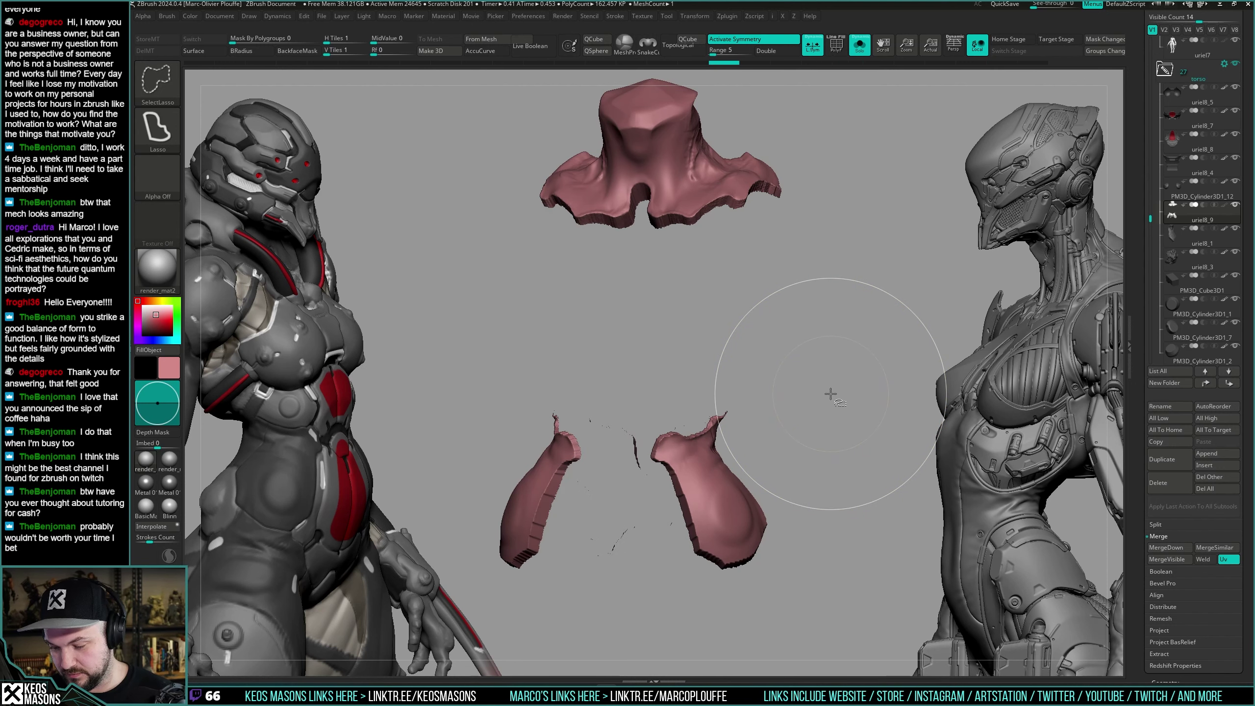
key(ctrl+shift+z)
shift+drag(828, 378, 835, 376)
key(ctrl+shift+z)
key(ctrl+z)
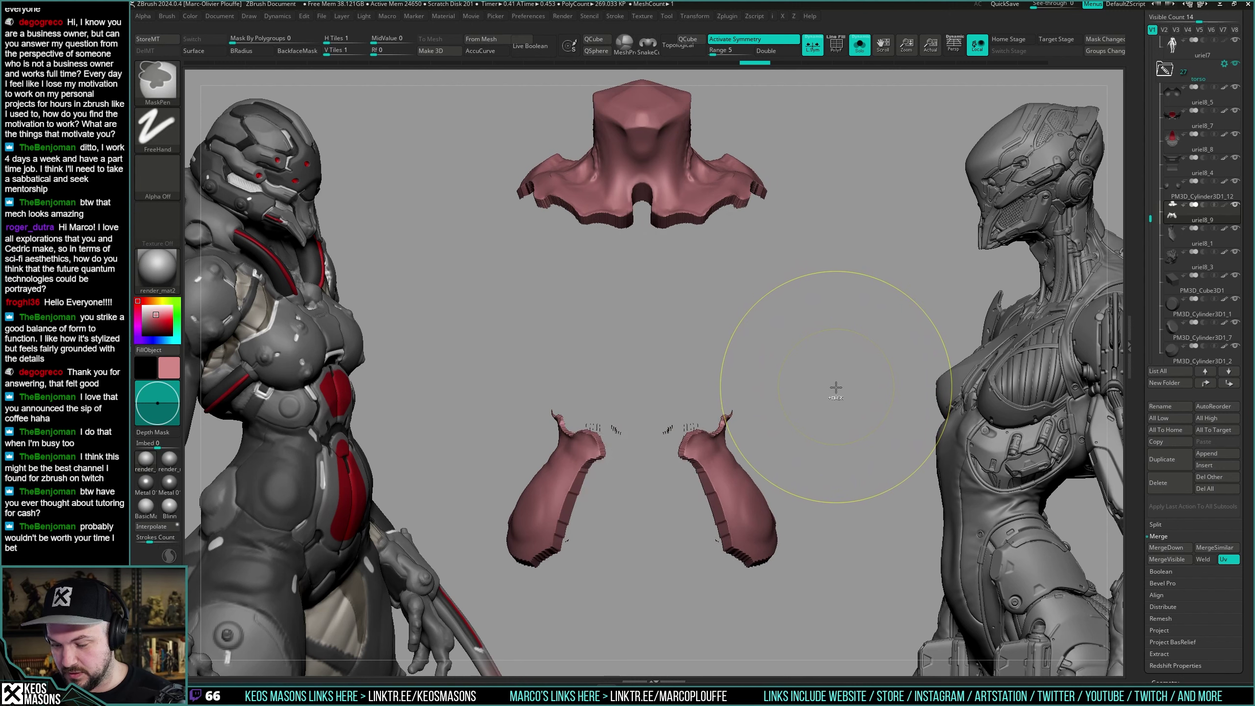
key(ctrl+z)
key(ctrl+z)
key(ctrl+z)
key(ctrl+z)
key(ctrl+z)
key(ctrl+z)
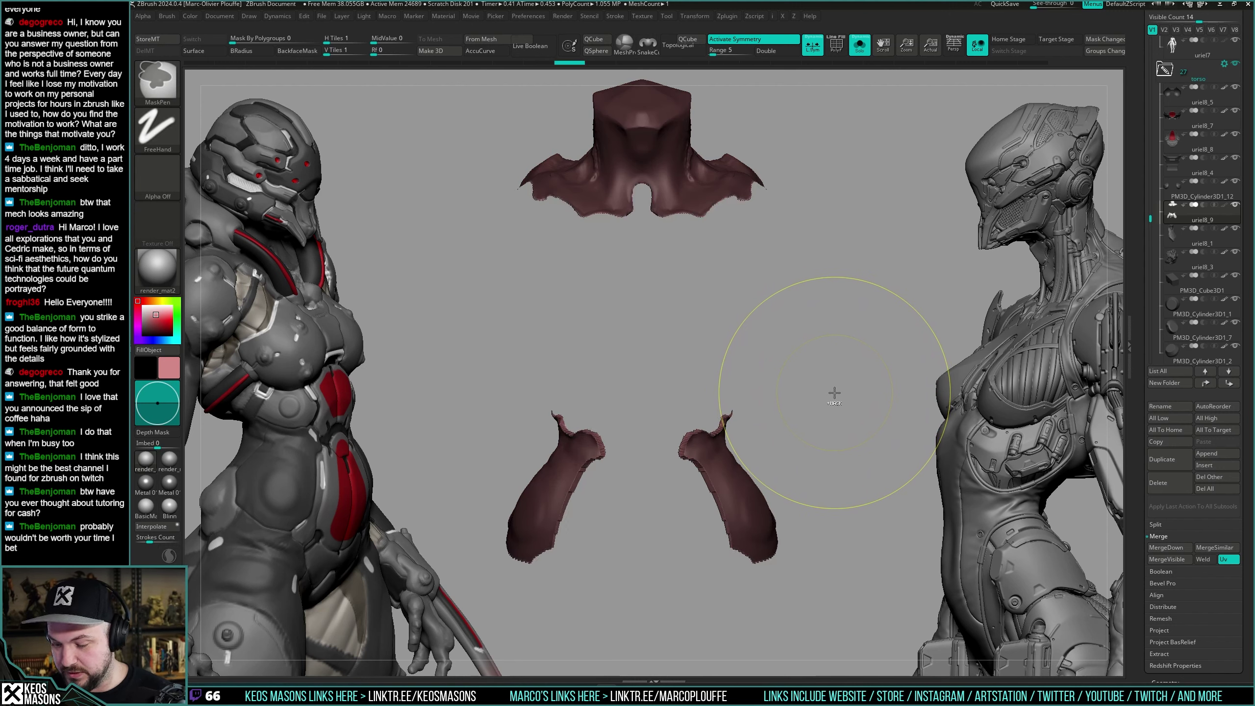
key(ctrl+z)
alt+drag(835, 396, 832, 376)
key(ctrl+z)
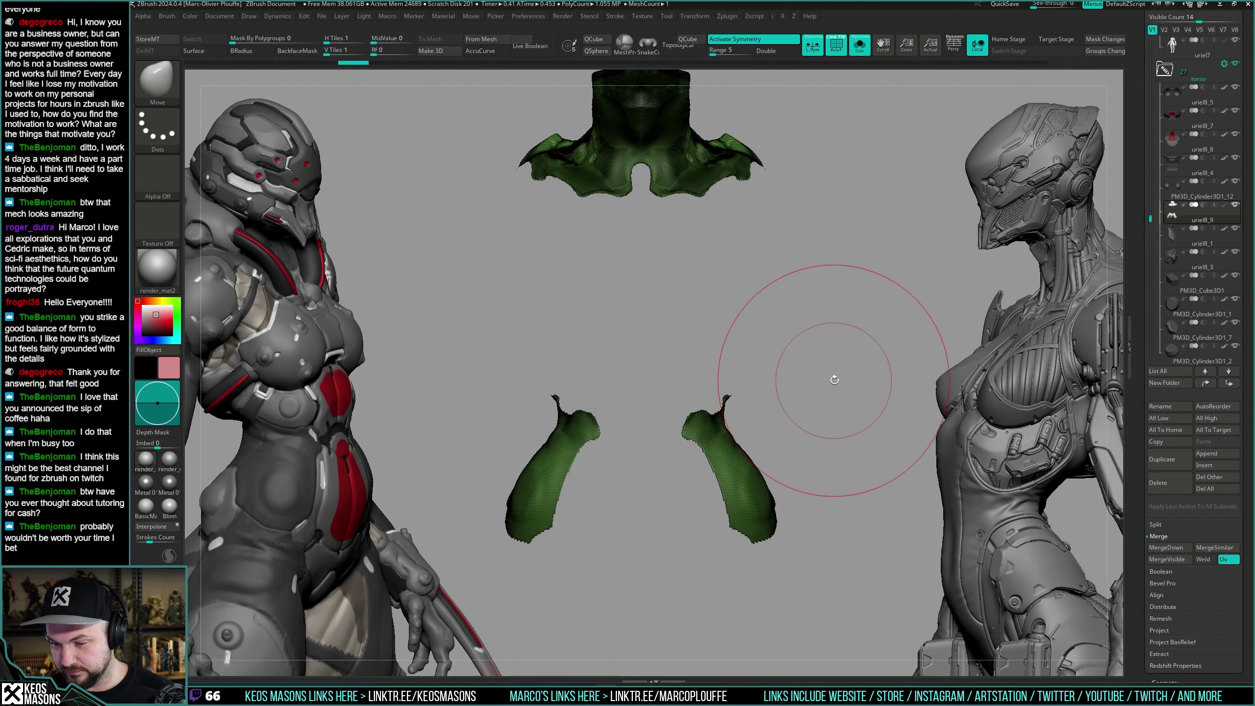
key(ctrl+z)
Try Panel Loops on the shells with Polish 0, Bevel 0, Thickness 0.01 and Elevation -100, and undo it.
key(z)
drag(862, 620, 797, 620)
drag(813, 632, 791, 631)
click(825, 591)
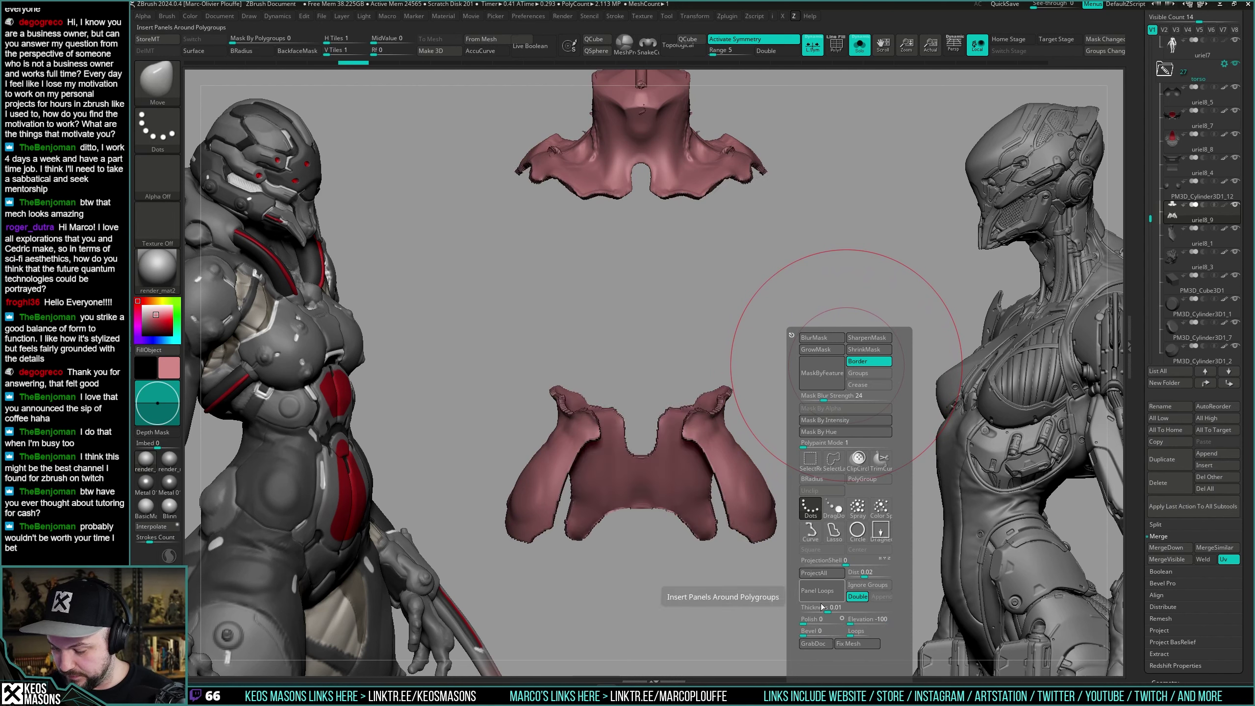
key(ctrl+z)
Try Panel Loops on the shells at thickness 0.06065 and at 0.02241, undoing each attempt.
click(834, 593)
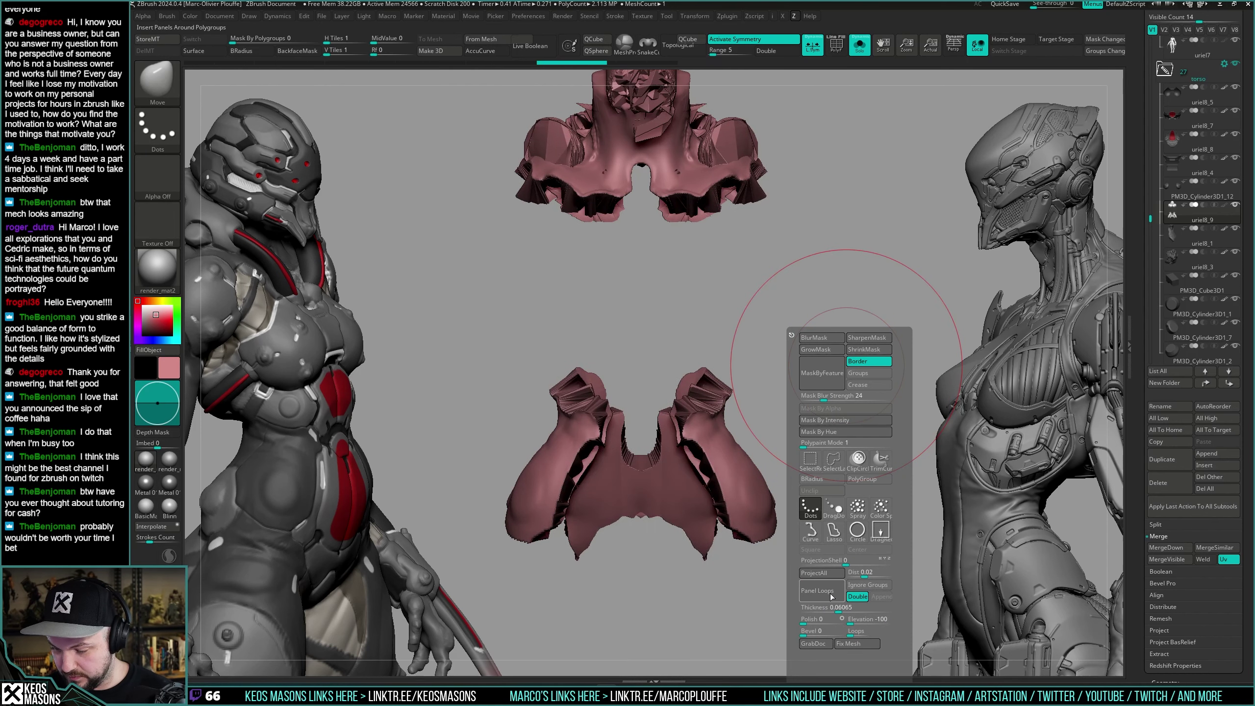
key(ctrl+z)
key(z)
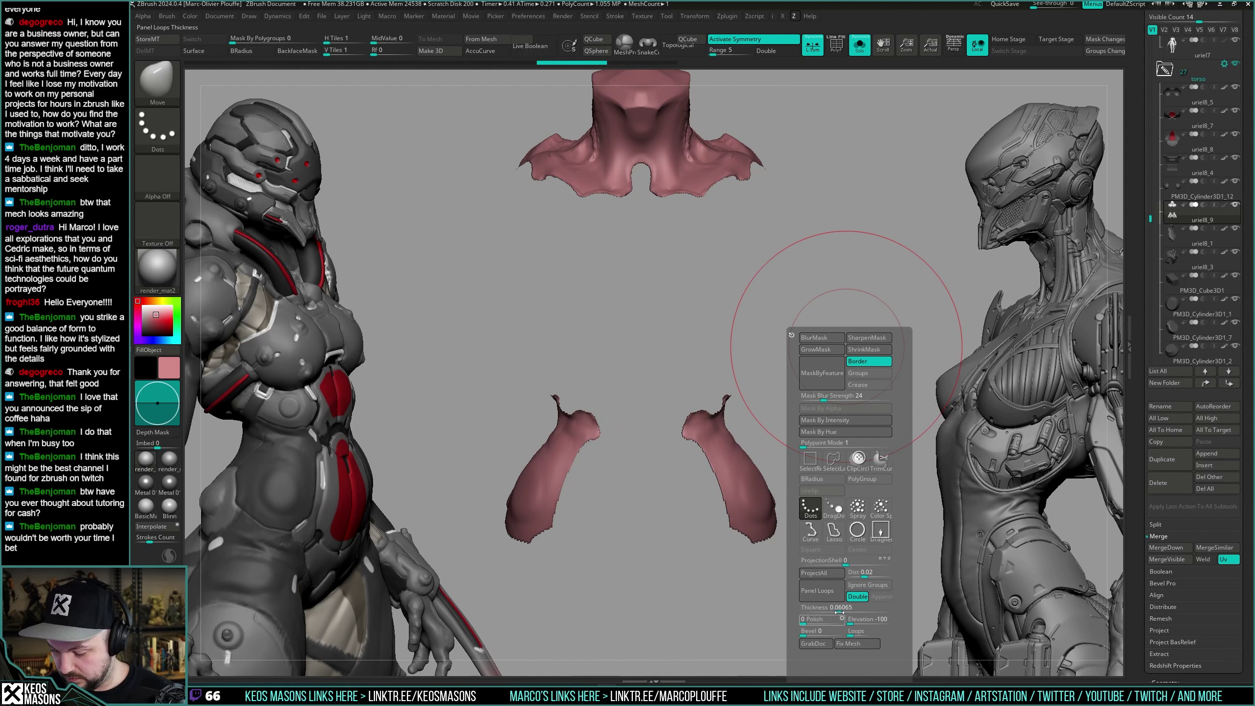
drag(839, 610, 832, 610)
click(828, 592)
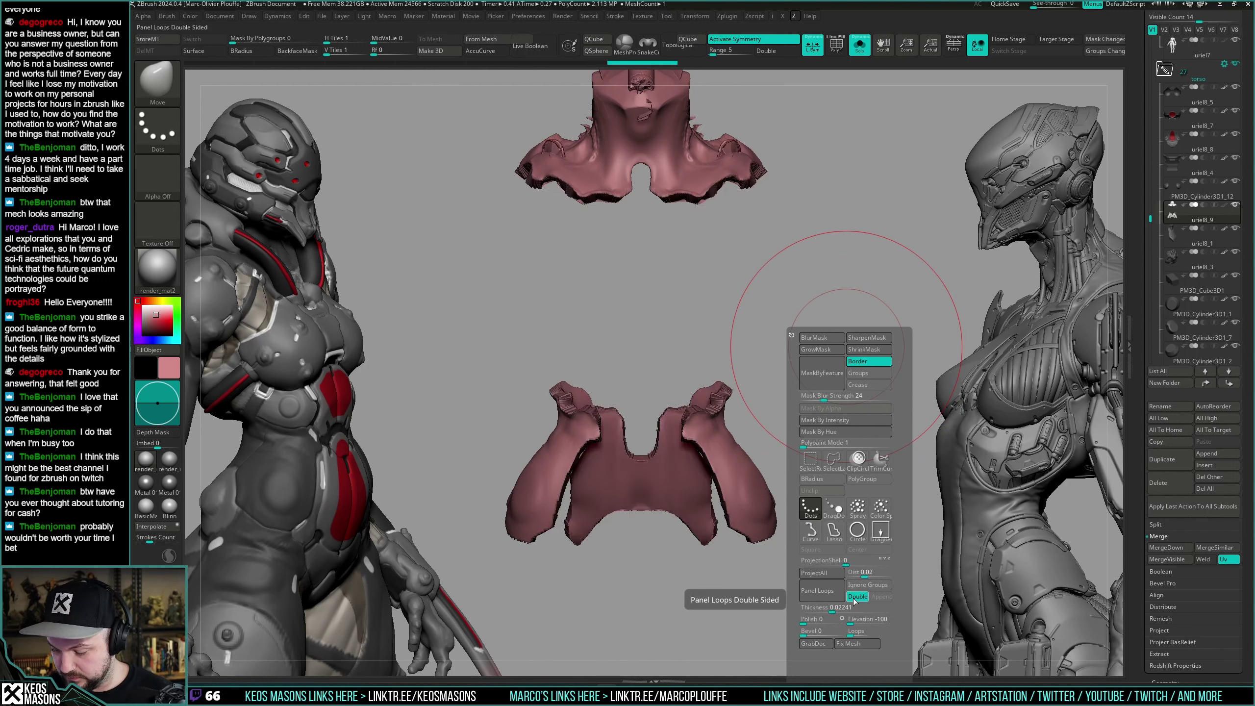
key(ctrl+z)
Try Panel Loops with Ignore Groups enabled at thickness 0.02241 and at 0.00978, undoing each attempt.
click(858, 586)
click(826, 591)
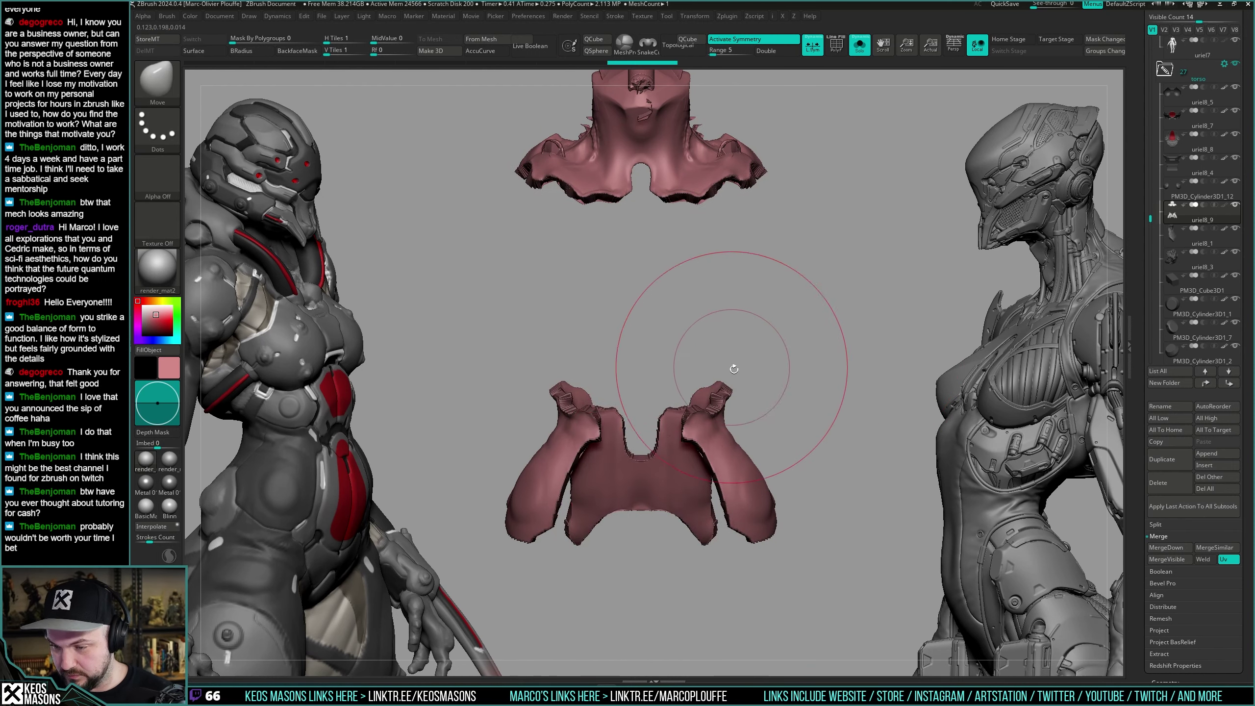
key(shift+f)
key(ctrl+z)
key(space)
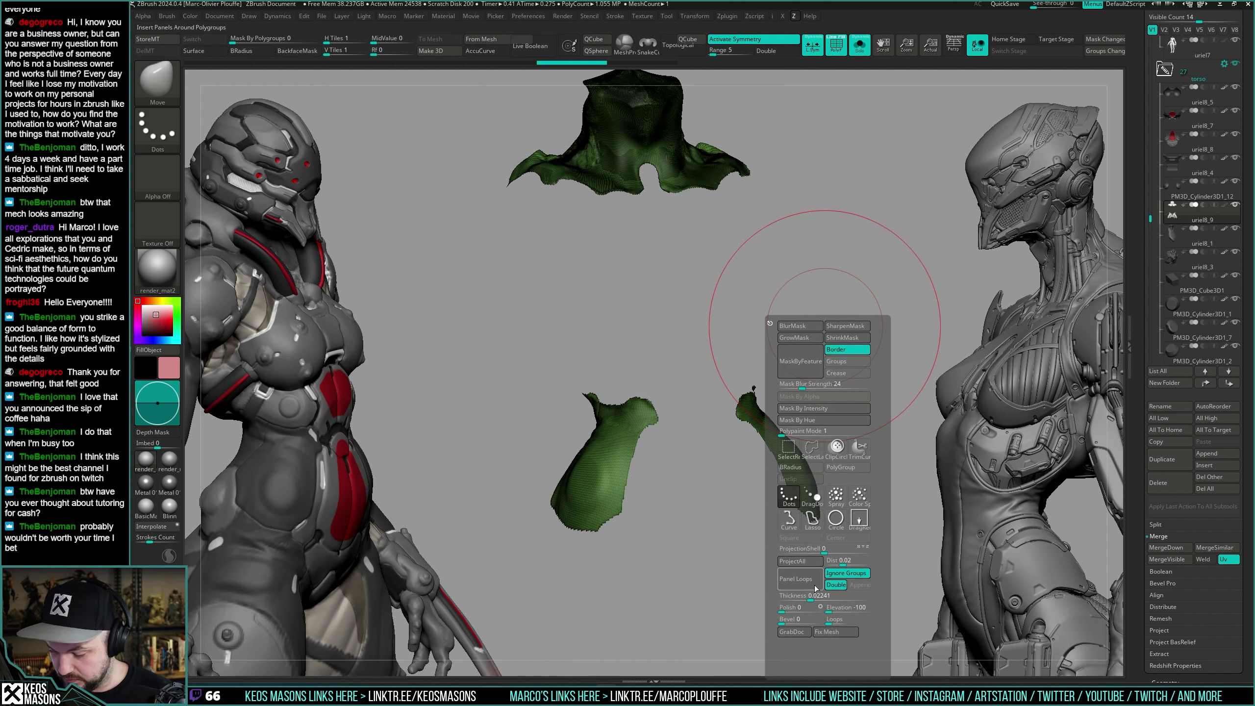
click(809, 588)
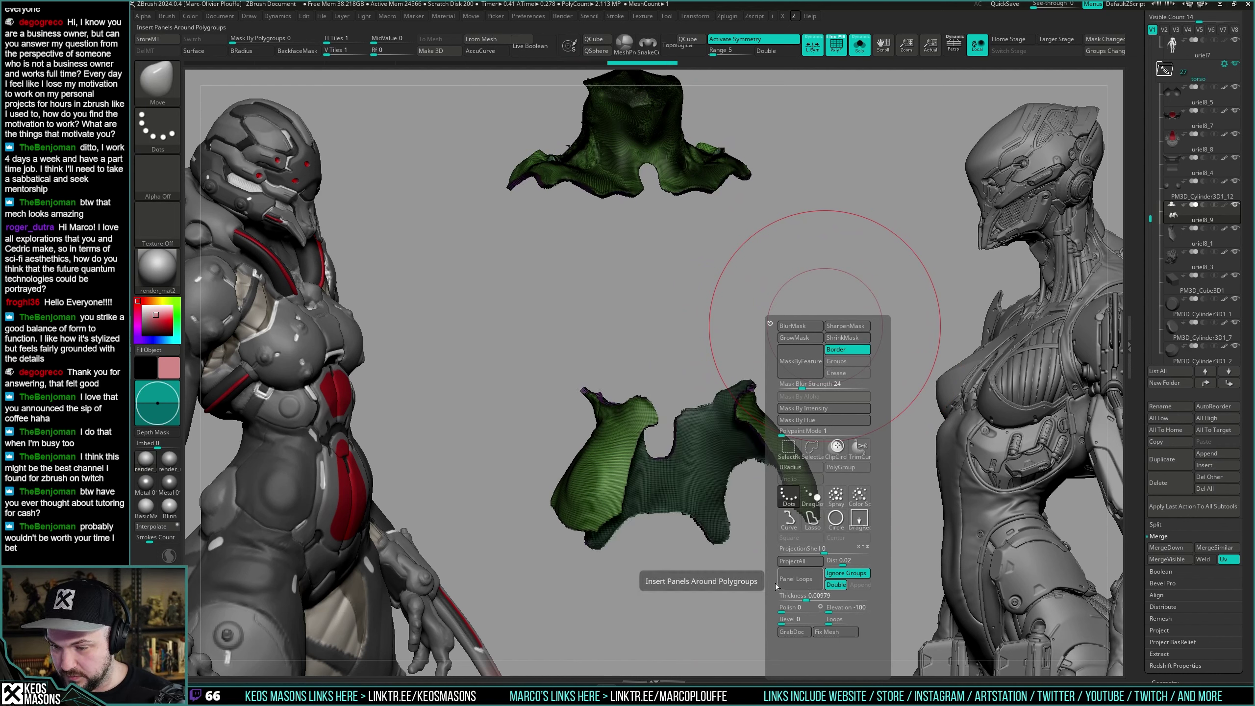
key(ctrl+z)
Undo the last Panel Loops thickening and look over the open neck and waist shells with polyframes shown and hidden.
key(shift+f)
mouse_move(835, 375)
mouse_down()
mouse_move(841, 398)
mouse_move(855, 348)
mouse_move(826, 367)
mouse_move(835, 385)
mouse_move(854, 363)
mouse_up()
click(840, 389)
key(shift+f)
key(shift+f)
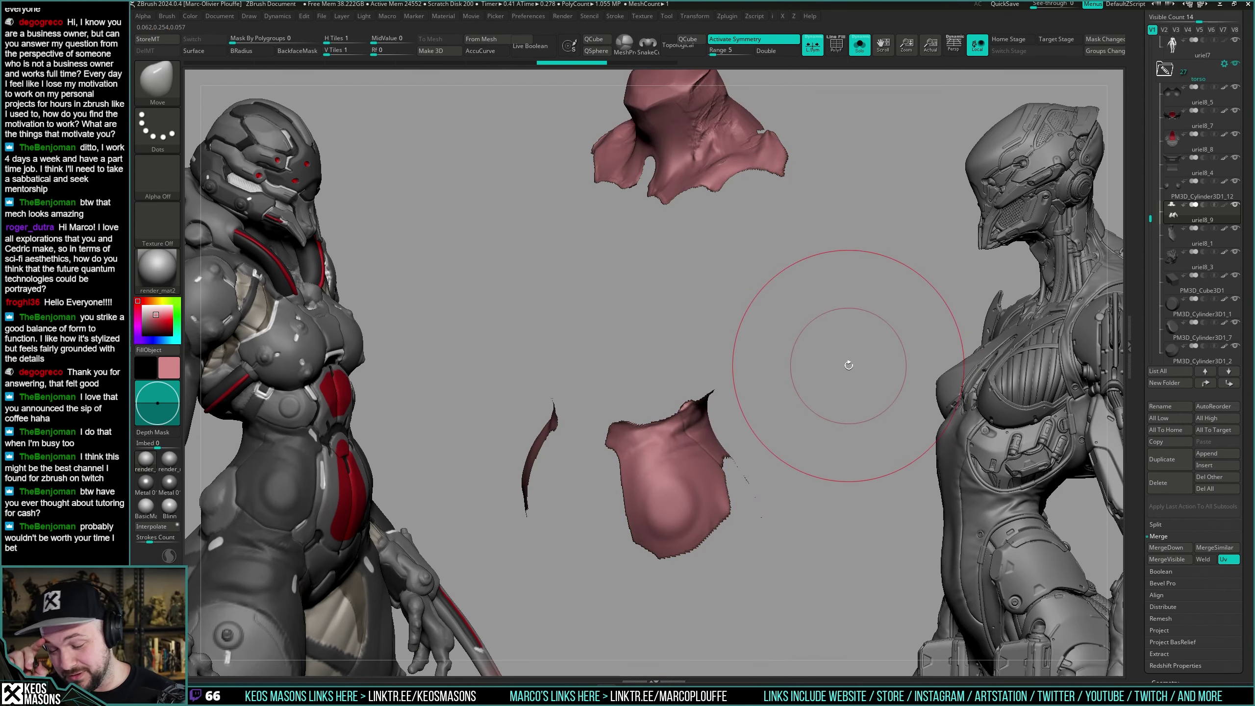
key(space)
click(843, 443)
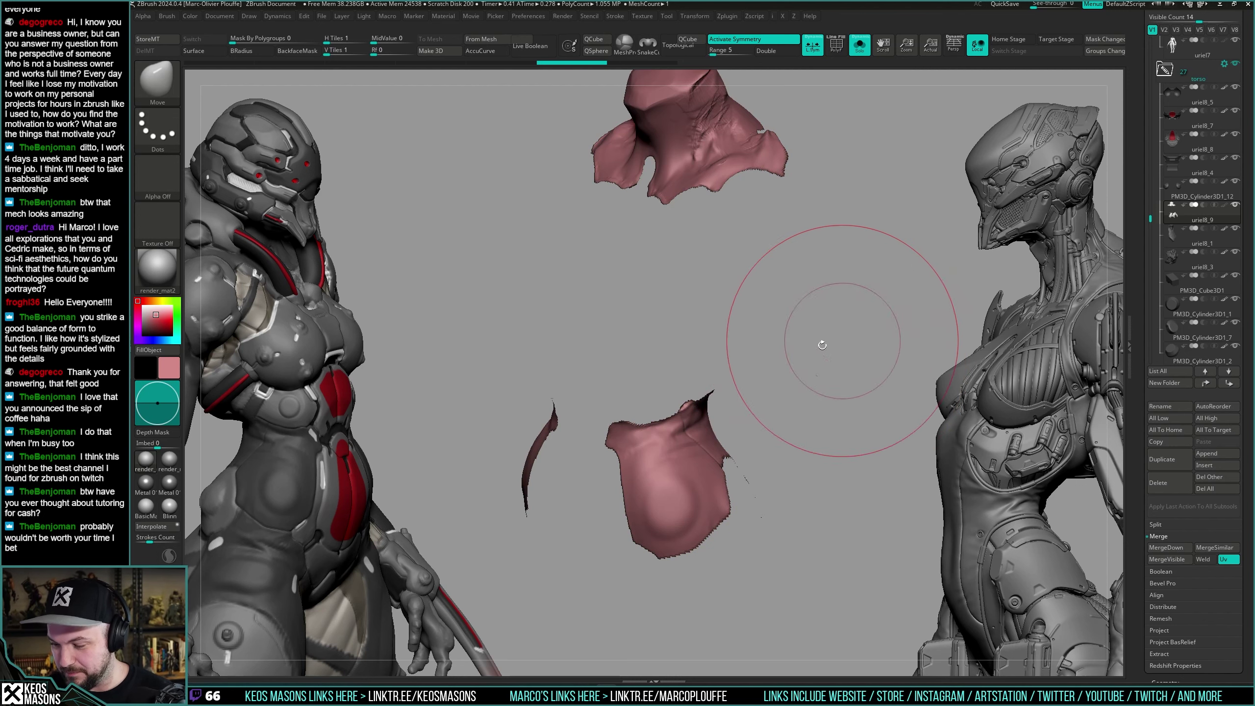
key(i)
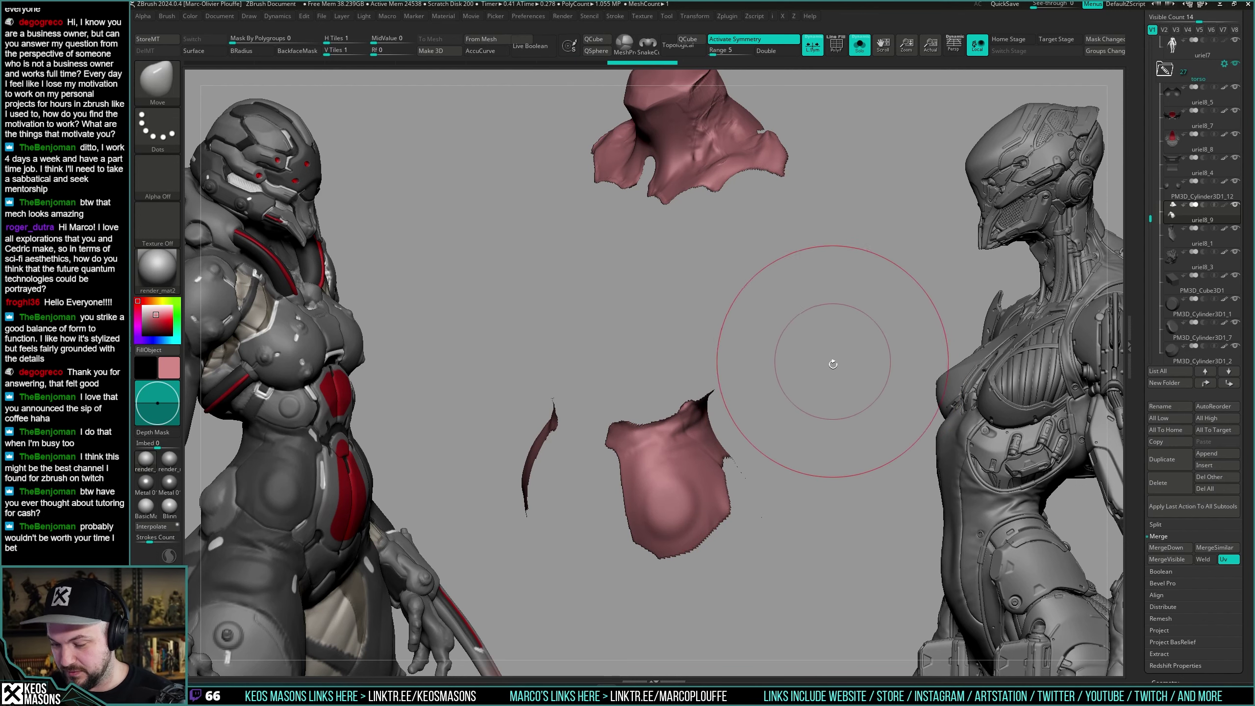
Set the target polygon count to 2.33055, try to ZRemesh the dense open shells, and abort the calculation.
mouse_move(832, 364)
mouse_down()
mouse_move(722, 359)
mouse_move(818, 356)
mouse_up()
key(space)
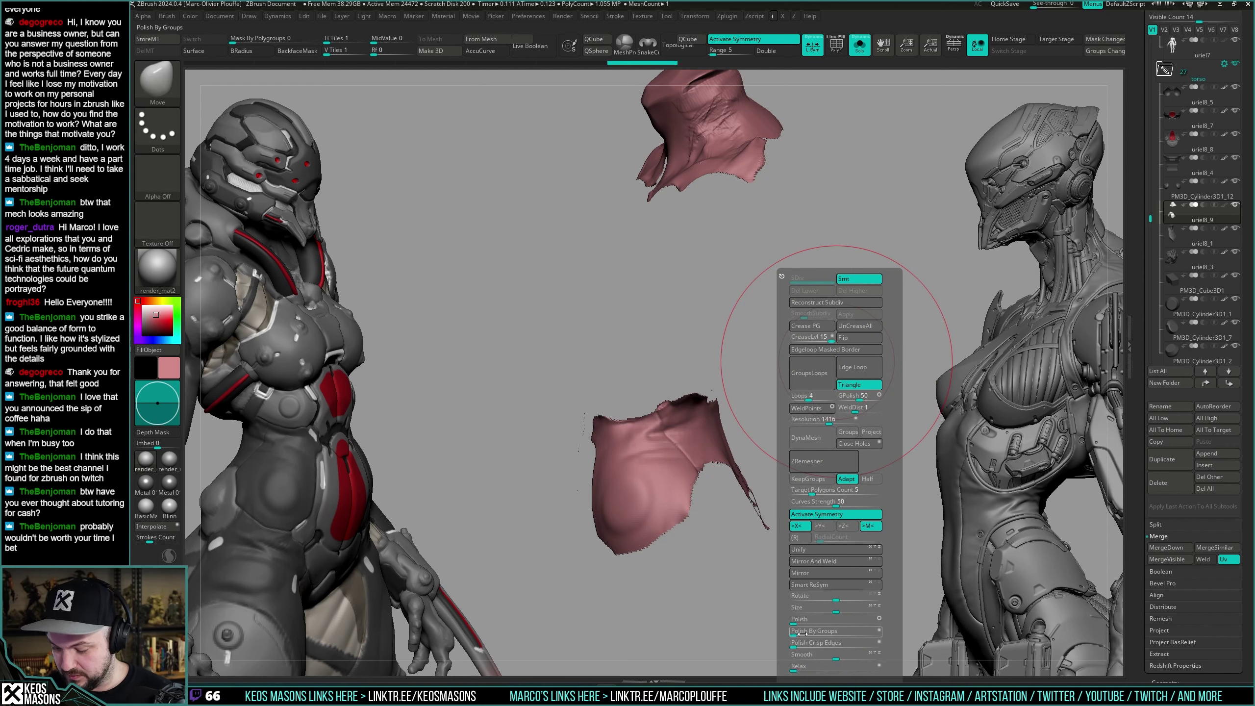
drag(812, 406, 841, 330)
key(shift+f)
key(shift+f)
key(space)
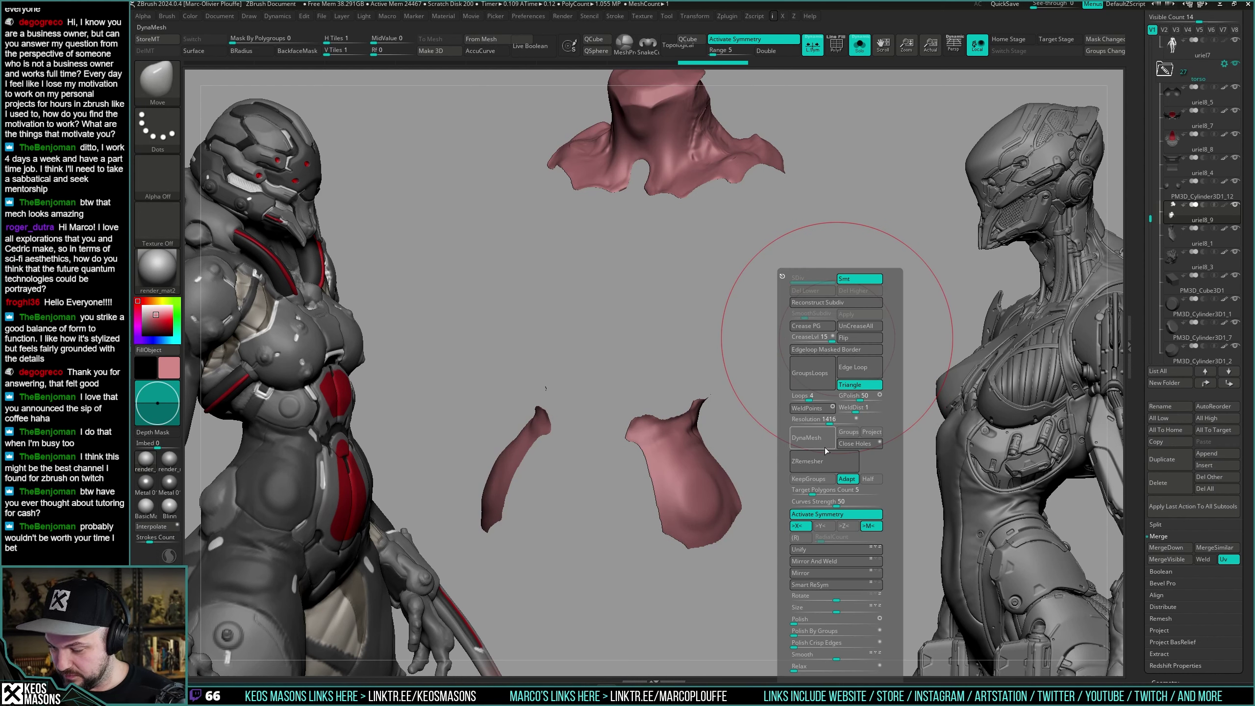
drag(813, 494, 805, 493)
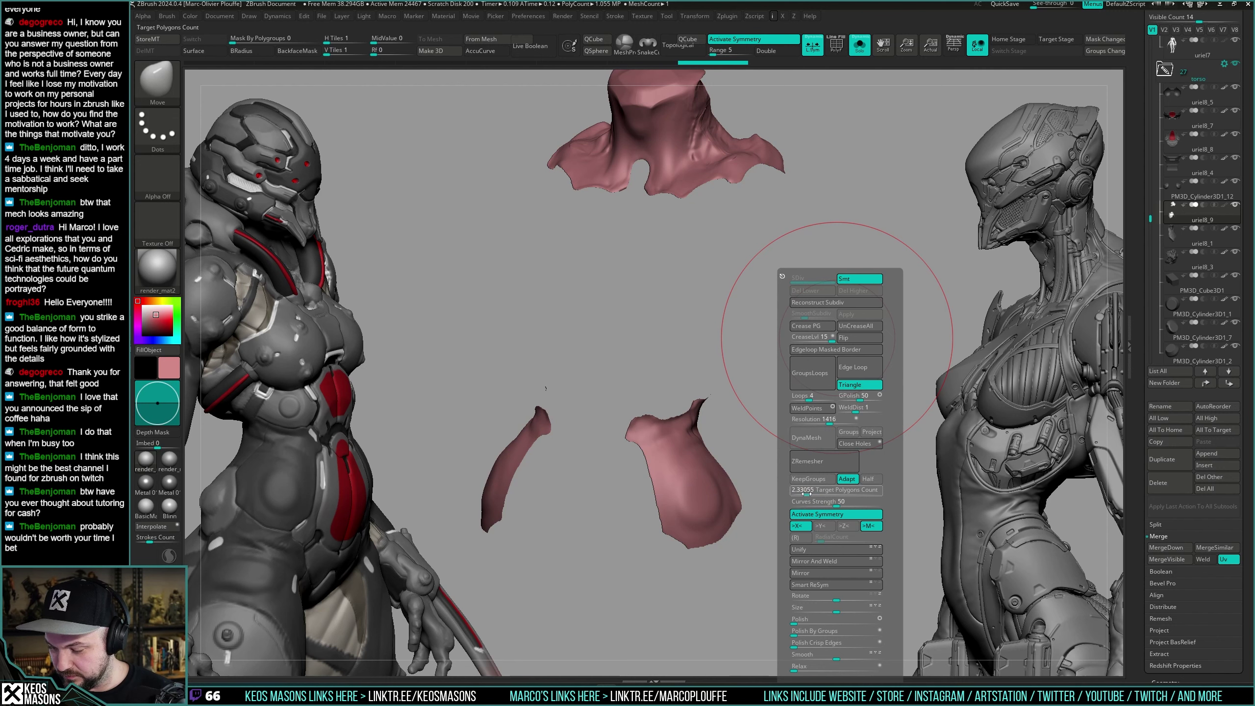
click(821, 464)
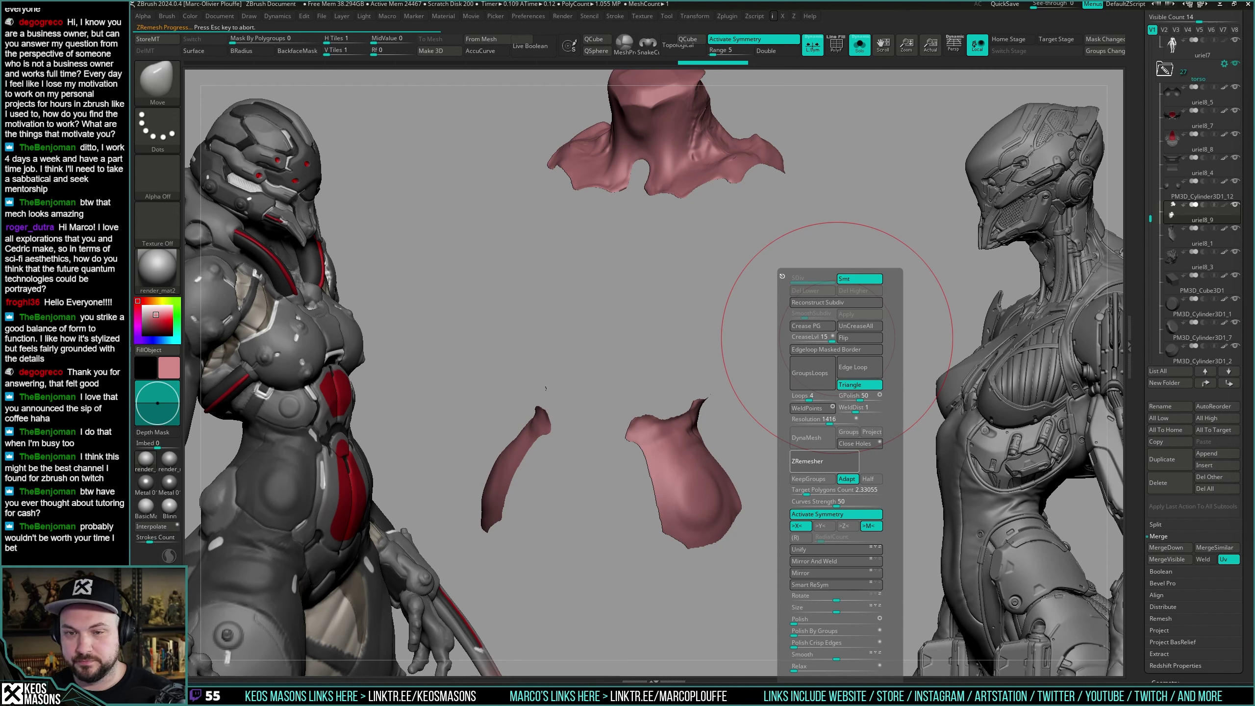
key(Escape)
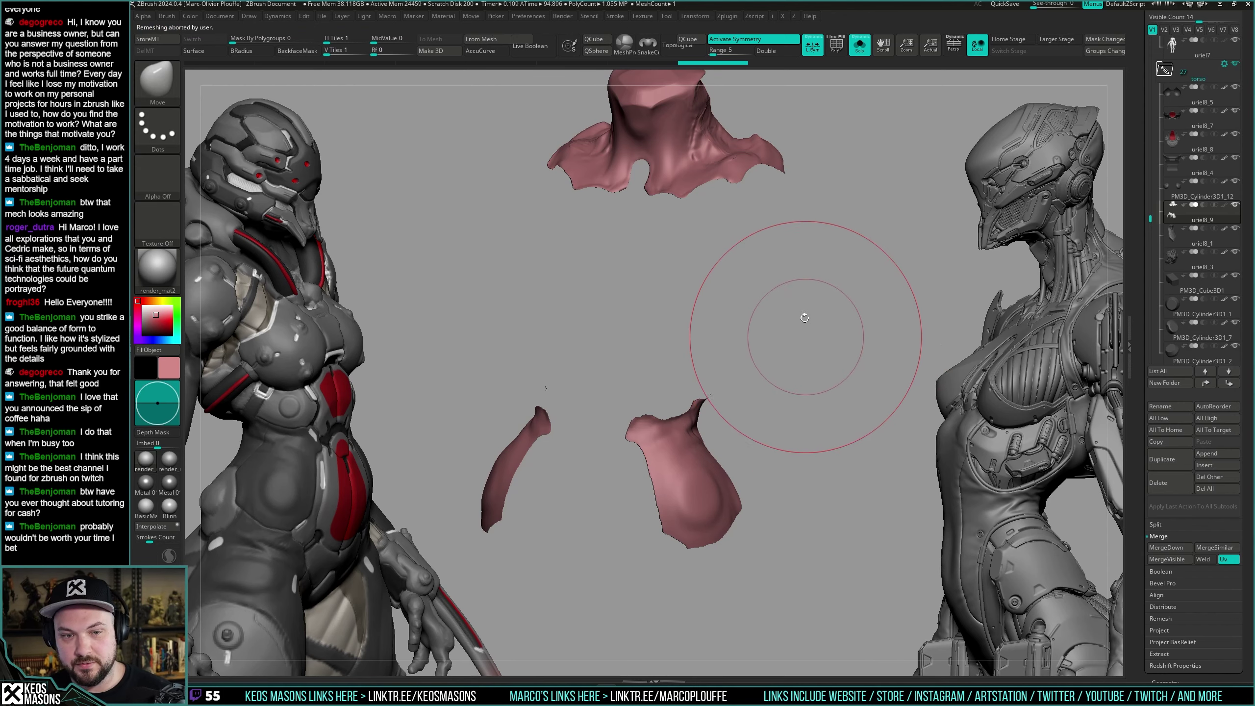
mouse_move(813, 339)
mouse_down()
mouse_move(791, 405)
mouse_move(772, 225)
mouse_move(799, 337)
mouse_move(807, 299)
mouse_move(791, 331)
mouse_move(798, 309)
mouse_move(810, 324)
mouse_move(793, 331)
mouse_up()
key(shift+f)
key(shift+f)
key(shift+f)
key(shift+f)
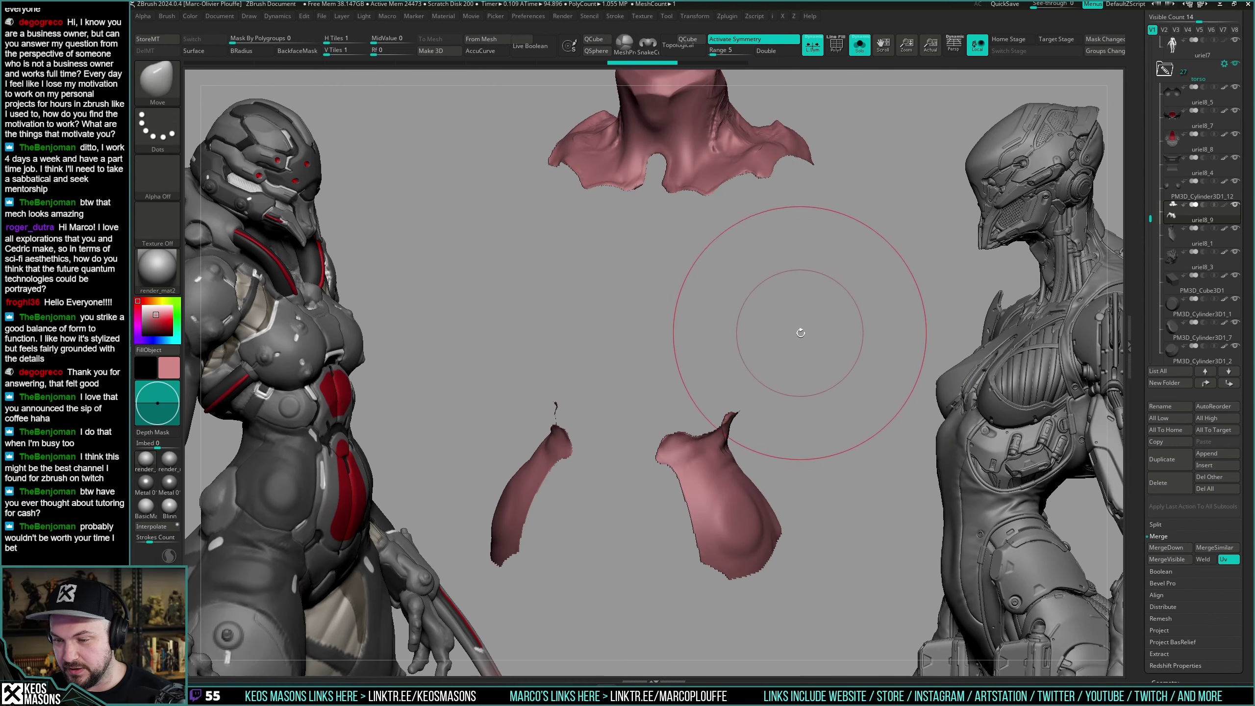
key(space)
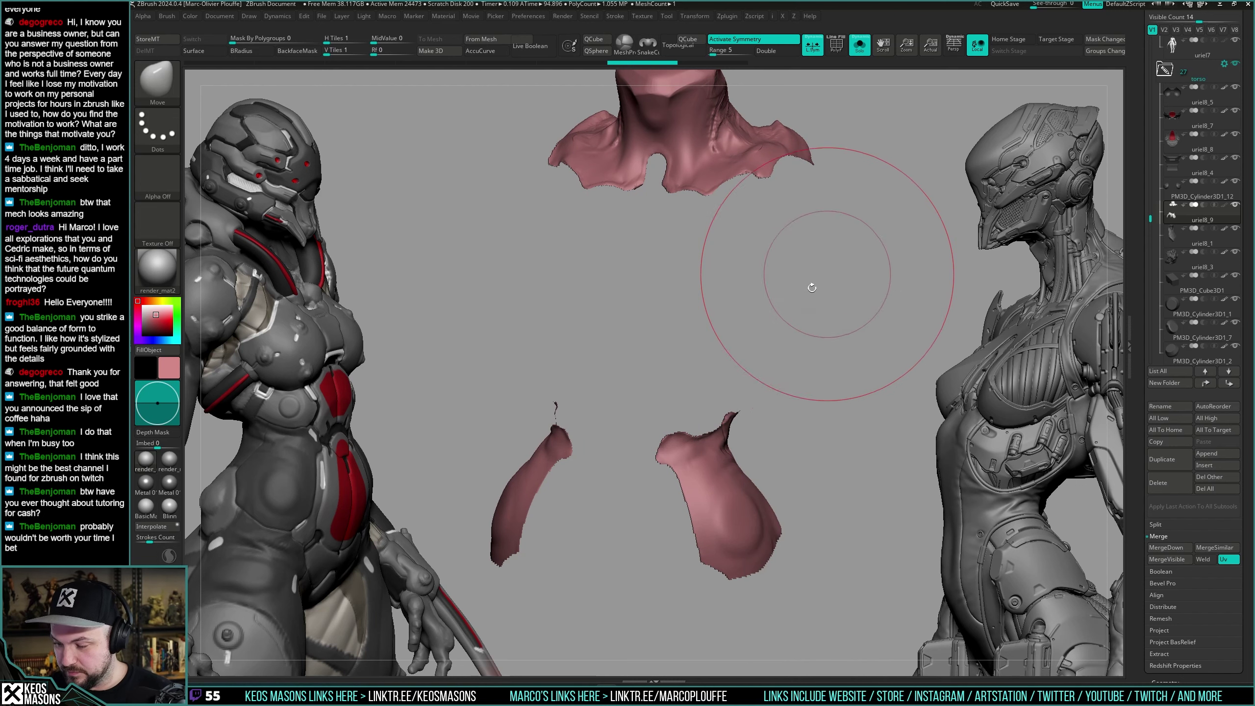
Thicken the open neck and waist shells so they have inner surfaces and rim faces.
key(space)
click(793, 340)
mouse_move(781, 314)
mouse_down()
mouse_move(823, 267)
mouse_move(774, 198)
mouse_move(791, 203)
mouse_move(768, 155)
mouse_move(793, 210)
mouse_move(776, 261)
mouse_move(764, 201)
mouse_move(821, 190)
mouse_move(751, 258)
mouse_move(681, 294)
mouse_move(737, 328)
mouse_move(719, 307)
mouse_up()
ctrl+click(830, 253)
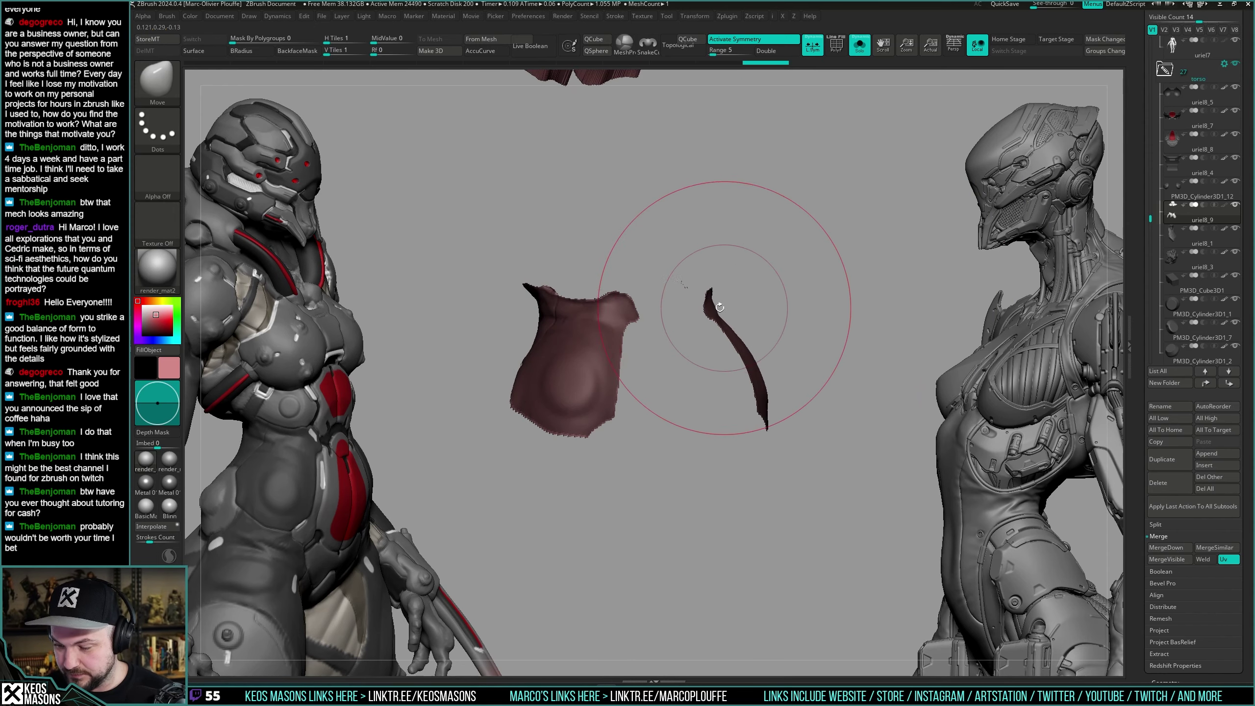
drag(759, 368, 755, 300)
drag(733, 352, 868, 328)
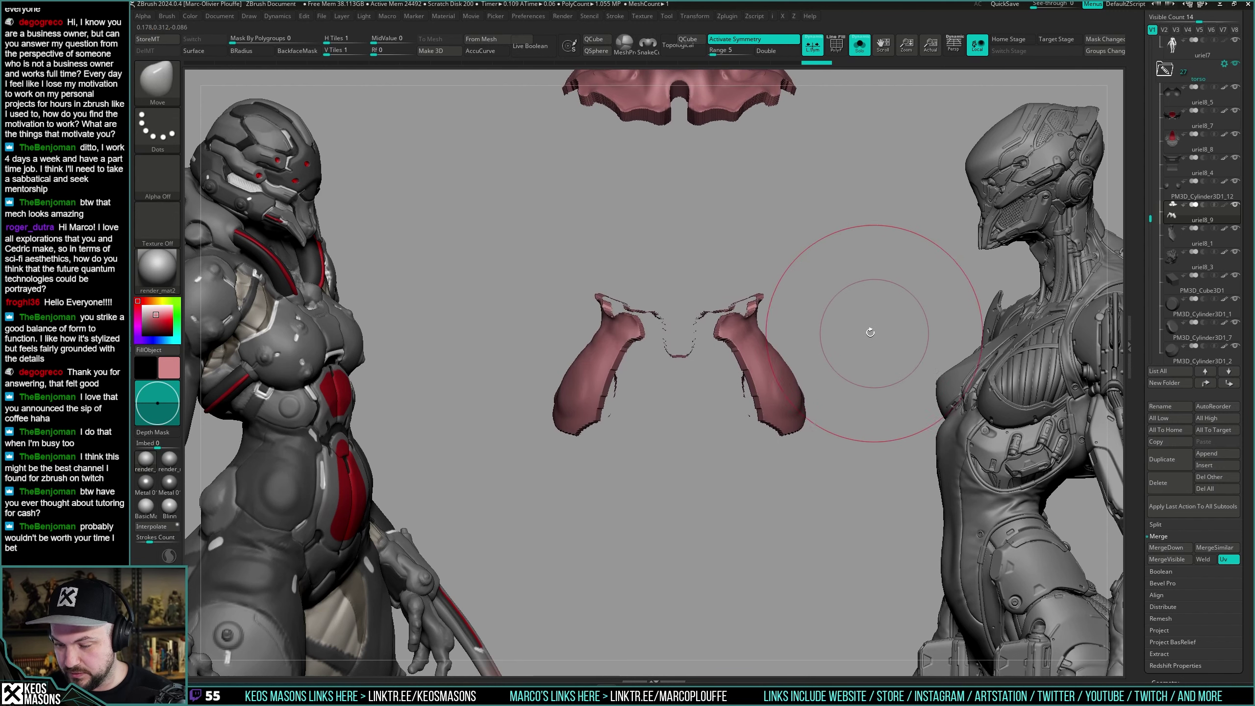
key(space)
key(i)
alt+drag(797, 294, 802, 353)
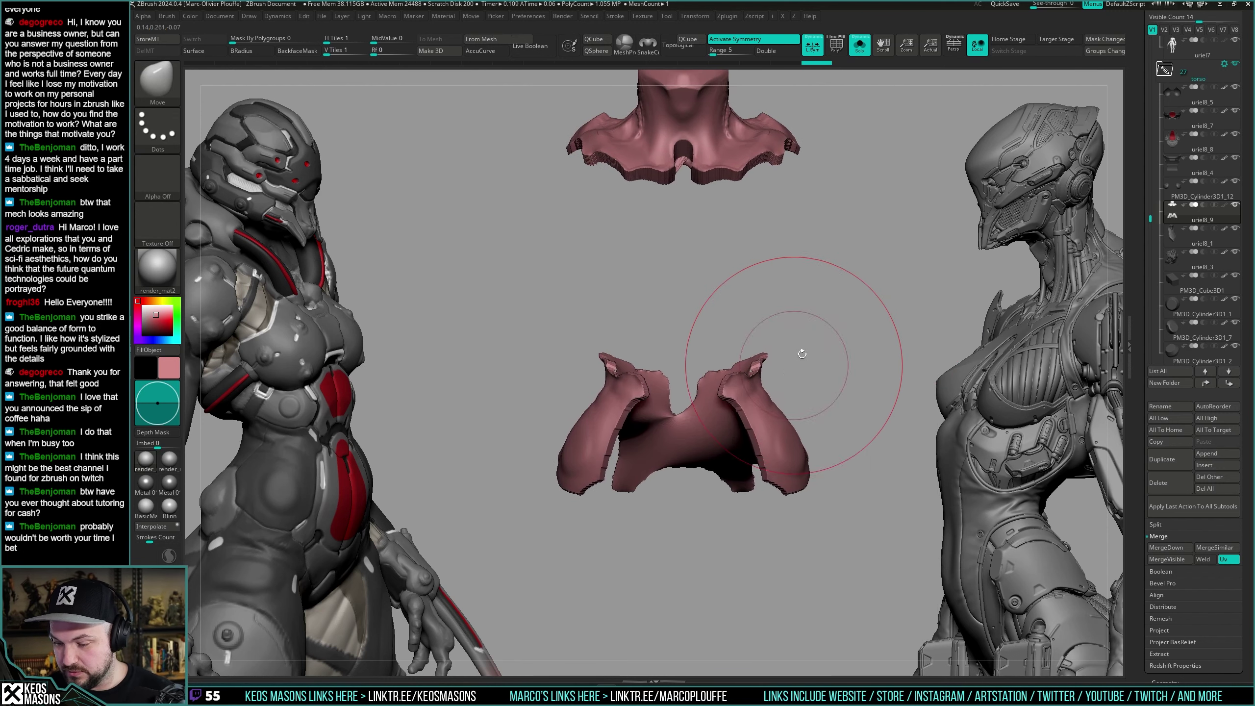
Mirror the thickened neck and waist shells and apply Mirror And Weld across X to make both sides symmetrical.
key(i)
click(816, 561)
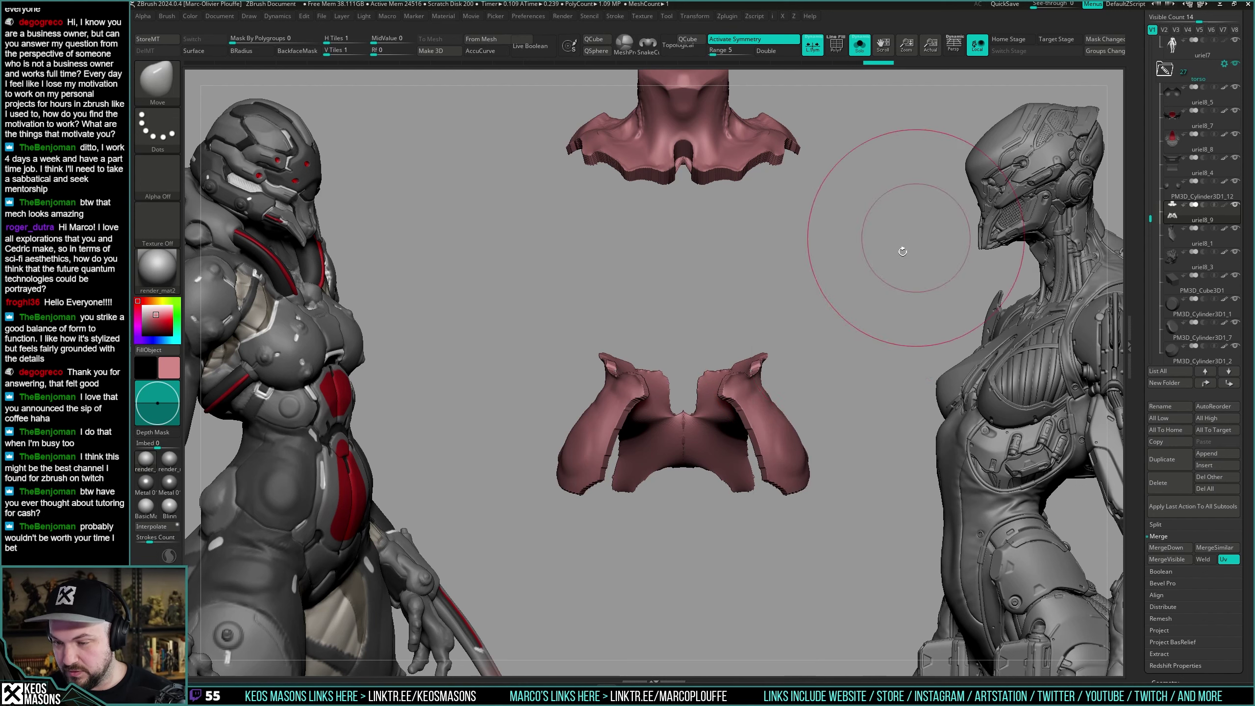
key(space)
click(851, 572)
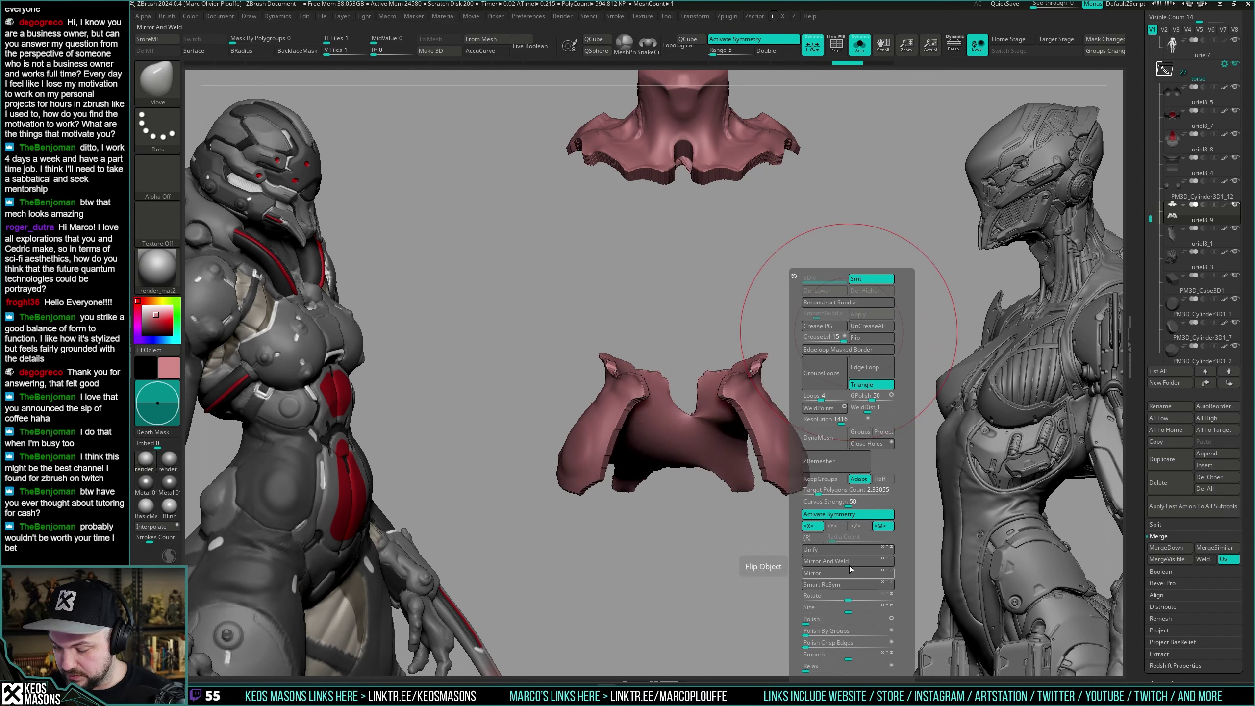
click(850, 563)
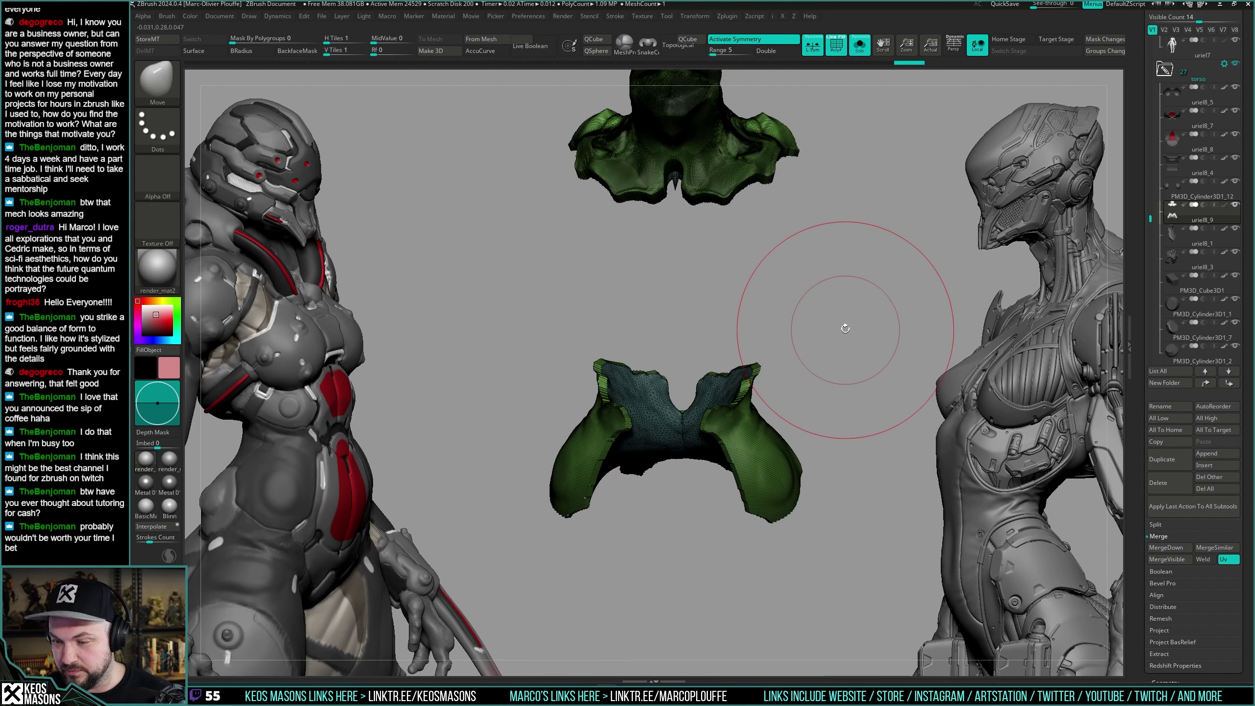
DynaMesh the welded shells at resolution 1416 and isolate their outer surfaces.
key(space)
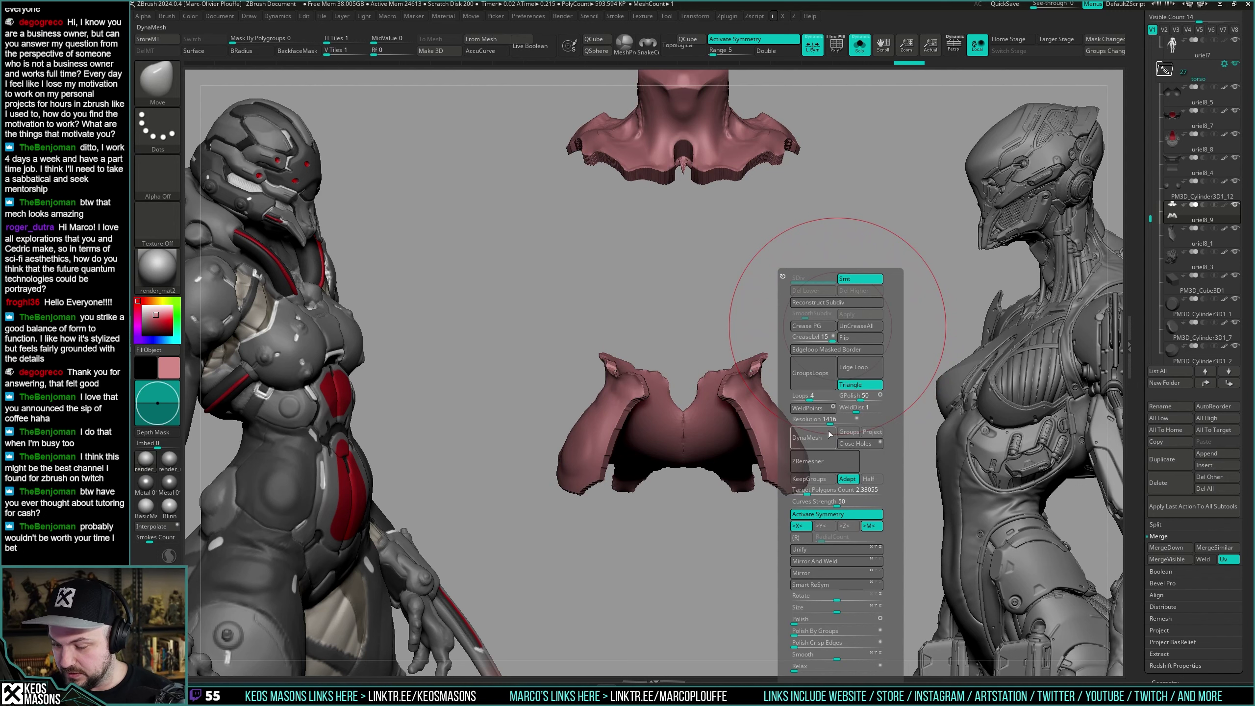
mouse_move(854, 372)
mouse_down()
mouse_move(846, 381)
mouse_move(843, 365)
mouse_move(861, 387)
mouse_up()
ctrl+shift+click(762, 226)
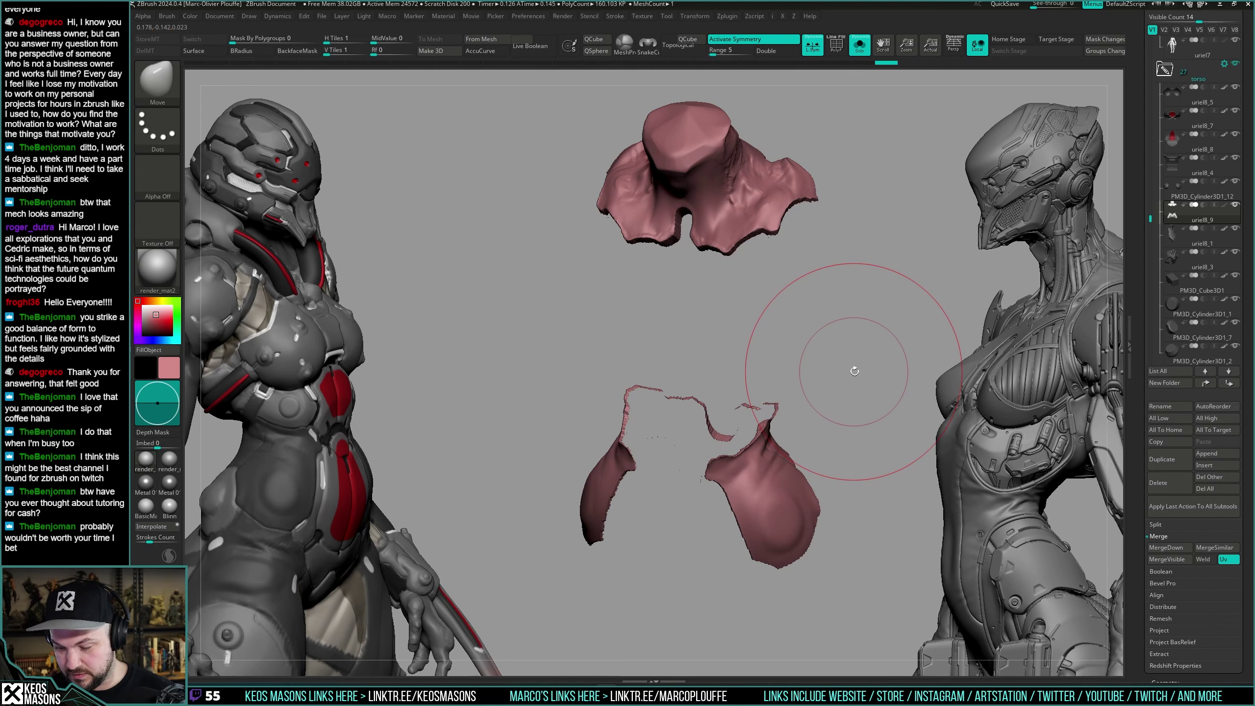
key(ctrl+d)
Isolate the neck and waist surface pieces and their rims, leaving out the inner faces.
mouse_move(850, 349)
alt+mouse_down()
mouse_move(856, 310)
mouse_move(821, 336)
alt+mouse_up()
alt+drag(785, 376, 771, 444)
mouse_move(766, 430)
mouse_down()
mouse_move(812, 317)
mouse_move(851, 335)
mouse_move(820, 292)
mouse_up()
alt+drag(820, 292, 808, 200)
ctrl+shift+click(716, 183)
mouse_move(823, 152)
ctrl+shift+mouse_down()
mouse_move(818, 181)
mouse_move(797, 190)
ctrl+shift+mouse_up()
ctrl+shift+click(818, 188)
key(ctrl+shift+space)
ctrl+shift+click(779, 328)
ctrl+shift+click(719, 190)
ctrl+shift+click(760, 508)
ctrl+shift+click(801, 452)
mouse_move(869, 398)
mouse_down()
mouse_move(743, 307)
mouse_move(730, 343)
mouse_up()
Enable Depth Mask for the MaskPen brush and mask around the front notch of the neck shell.
key(space)
drag(742, 306, 735, 305)
mouse_move(727, 321)
right_down()
mouse_move(742, 364)
mouse_move(672, 324)
mouse_move(735, 337)
mouse_move(717, 343)
mouse_move(726, 310)
right_up()
key(shift+f)
key(shift+f)
key(ctrl+space)
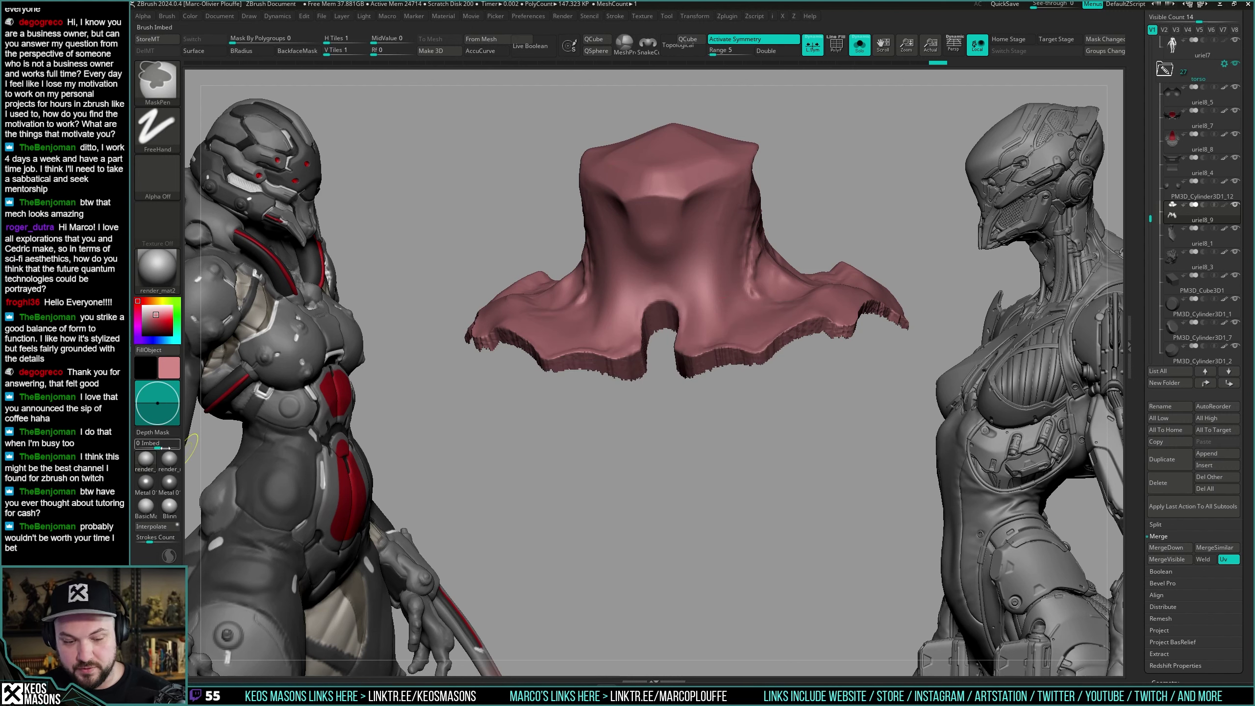
ctrl+drag(172, 419, 173, 394)
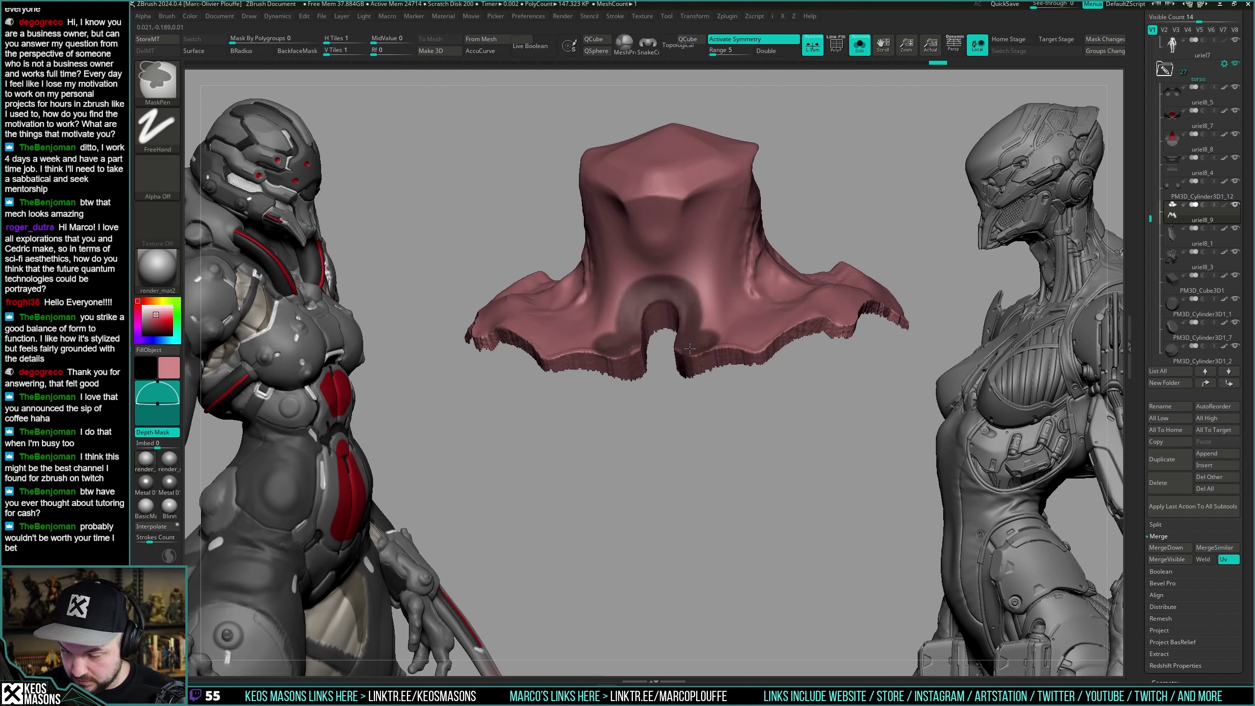
Mask a band along the rest of the neck shell's lower border, around the shoulders and back.
right_drag(756, 339, 757, 390)
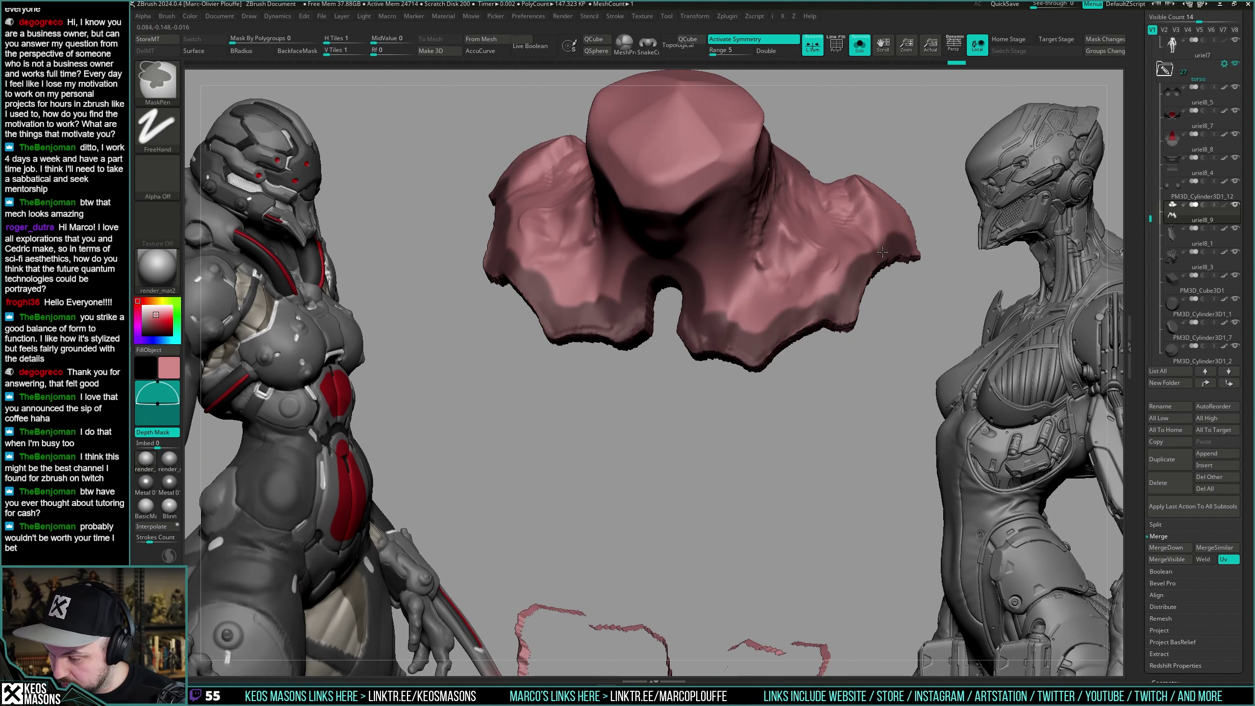
ctrl+drag(883, 252, 909, 246)
mouse_move(934, 249)
right_down()
mouse_move(901, 247)
mouse_move(843, 325)
right_up()
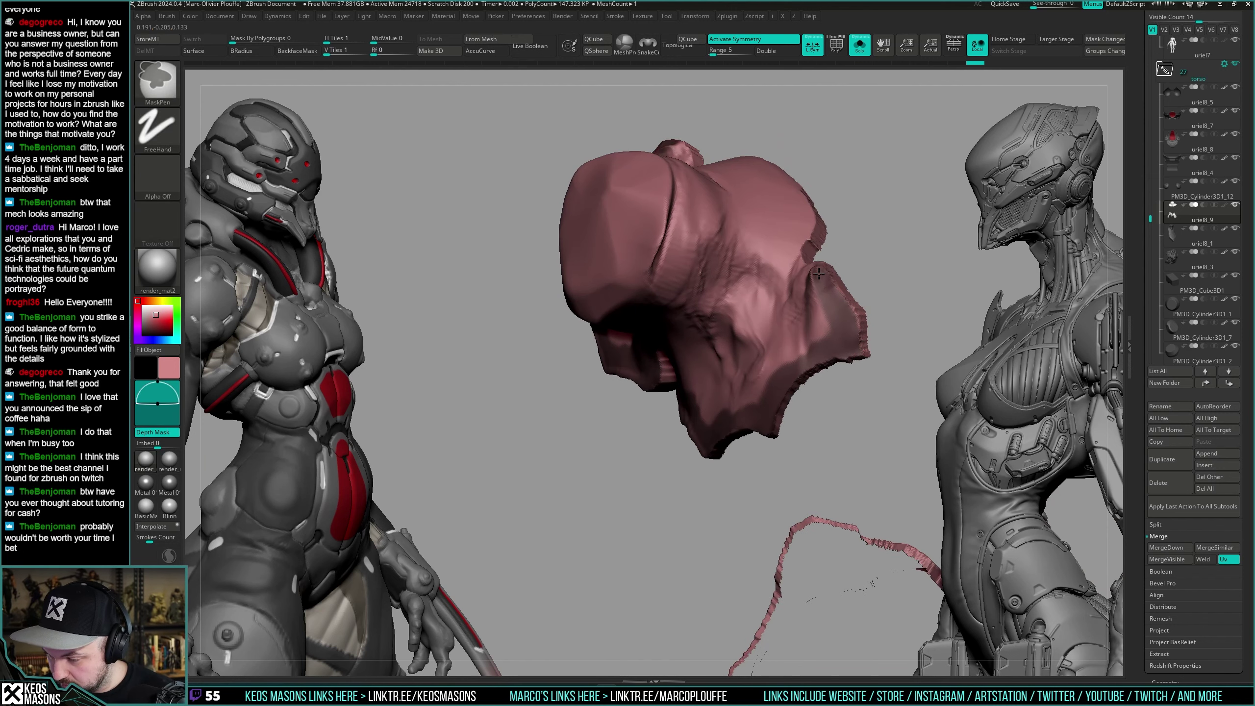
right_drag(819, 274, 819, 287)
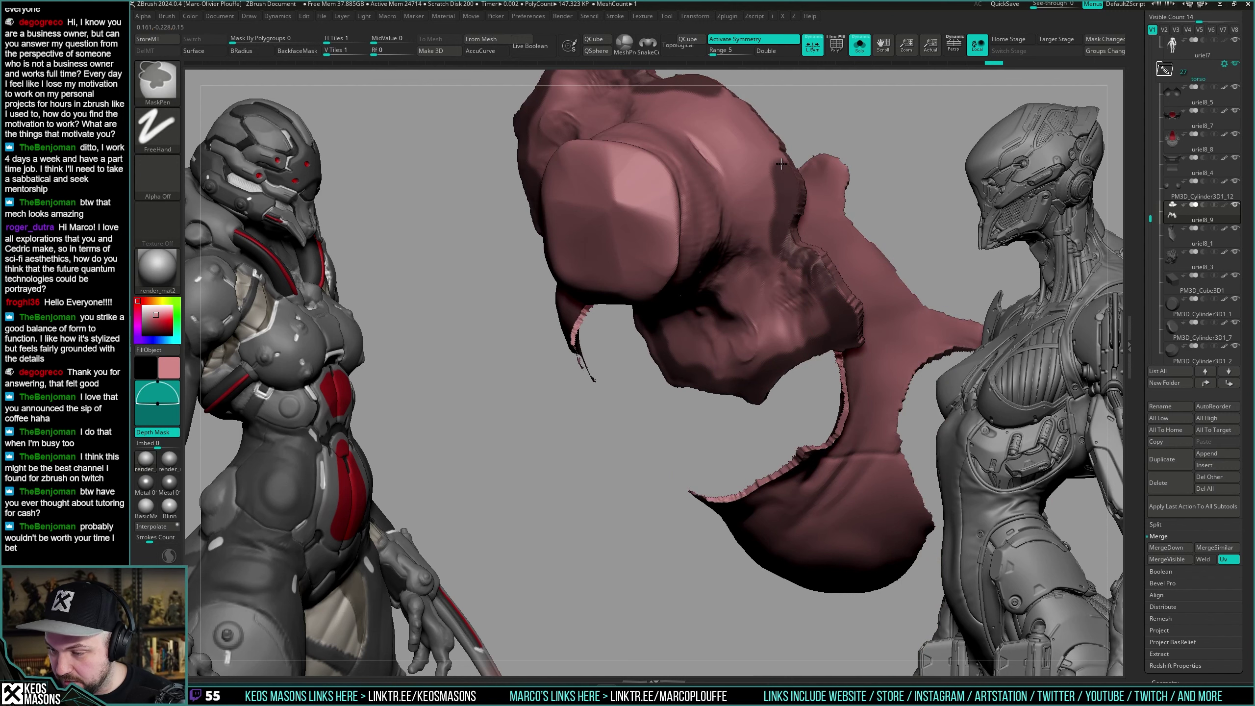
mouse_move(746, 116)
right_down()
mouse_move(765, 108)
mouse_move(845, 208)
mouse_move(821, 210)
mouse_move(828, 346)
mouse_move(774, 316)
mouse_move(752, 396)
right_up()
Mask a matching band along the waist shell's borders, covering the side panels, back arches and upper notch.
ctrl+drag(769, 368, 749, 338)
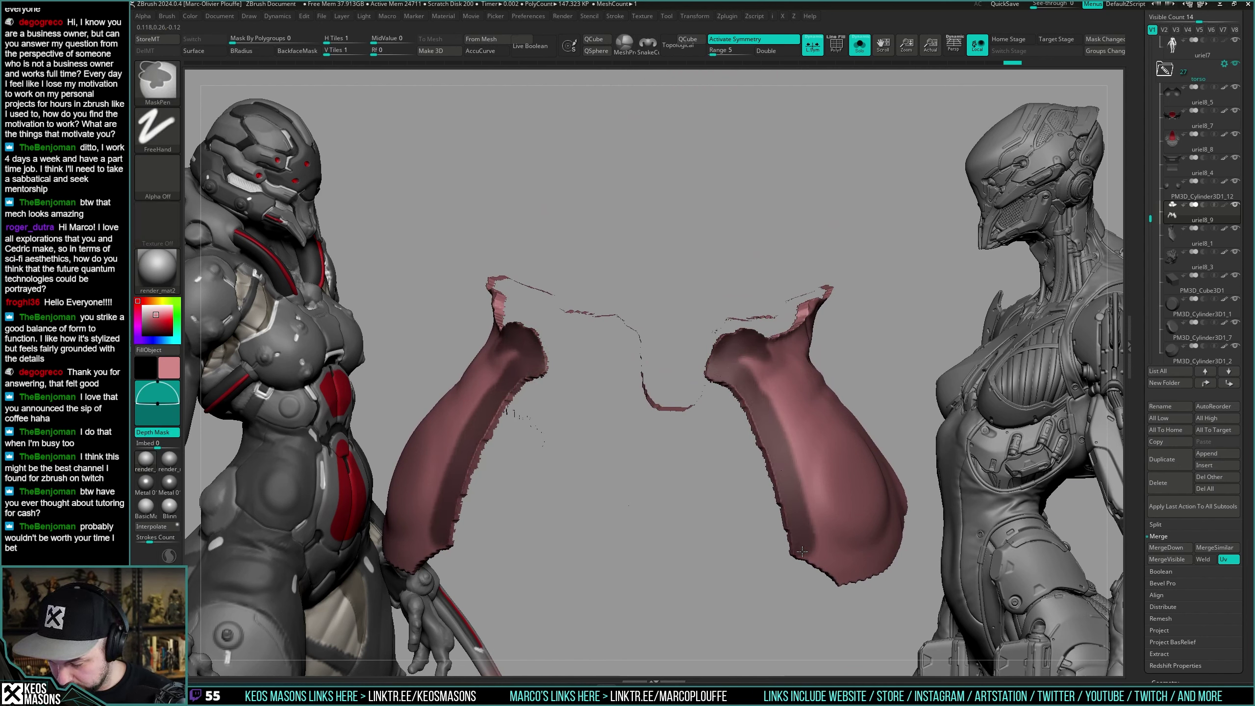
right_drag(844, 571, 766, 468)
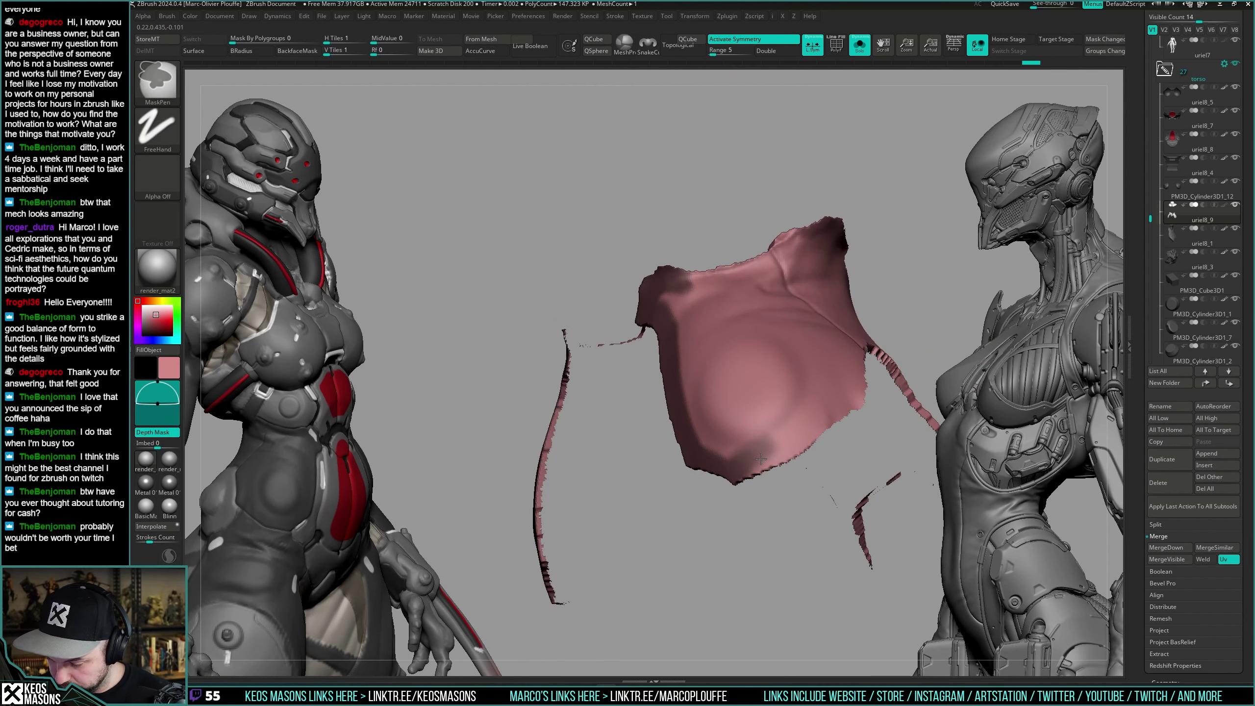
mouse_move(838, 410)
right_down()
mouse_move(799, 393)
mouse_move(786, 356)
mouse_move(653, 326)
right_up()
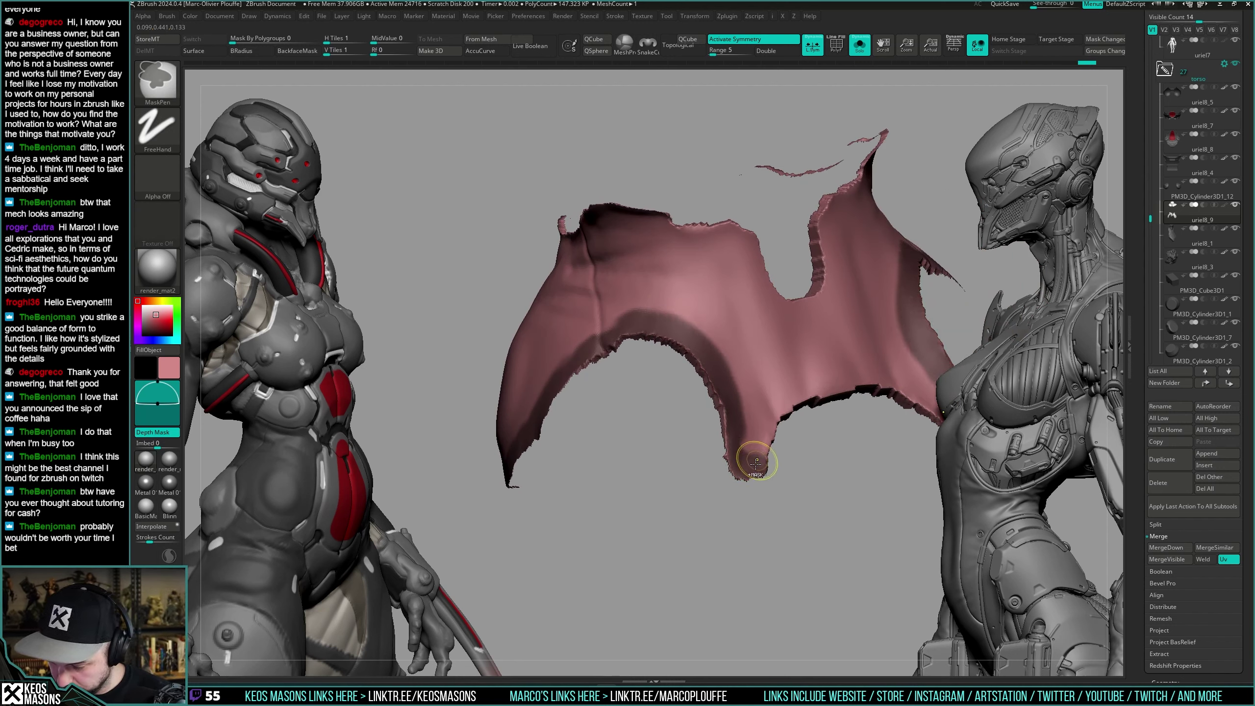
right_drag(846, 378, 840, 325)
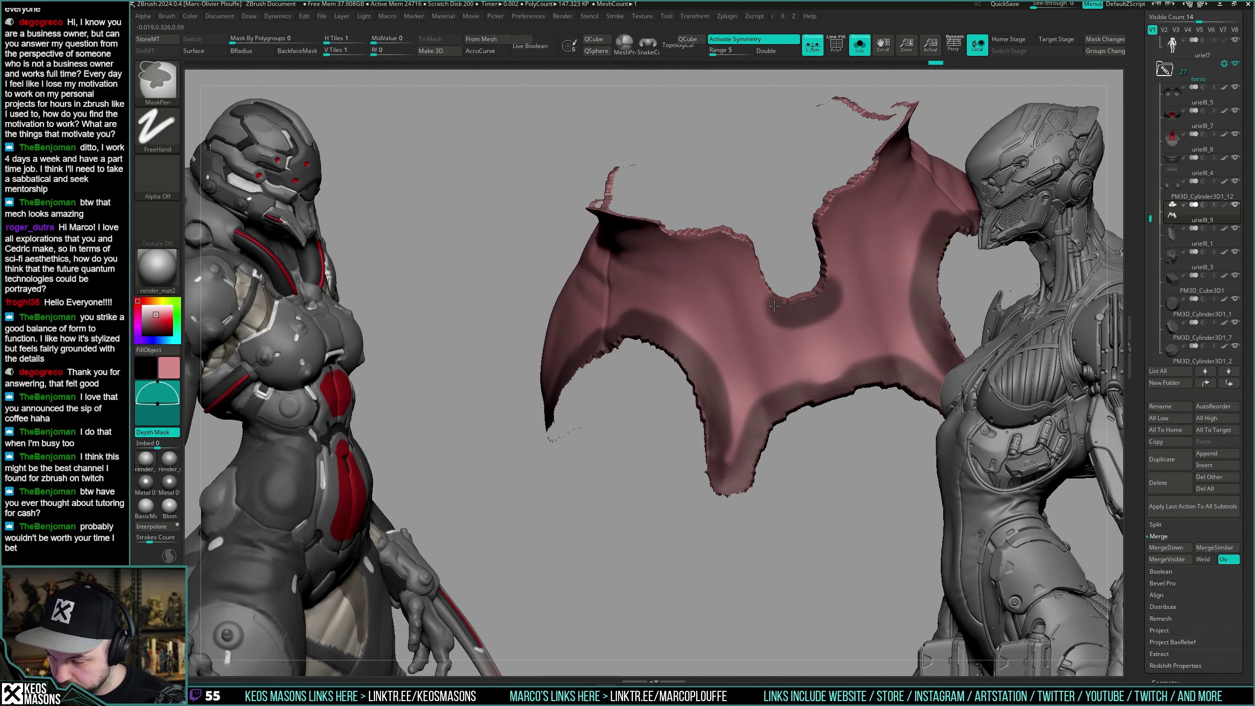
right_drag(674, 241, 804, 251)
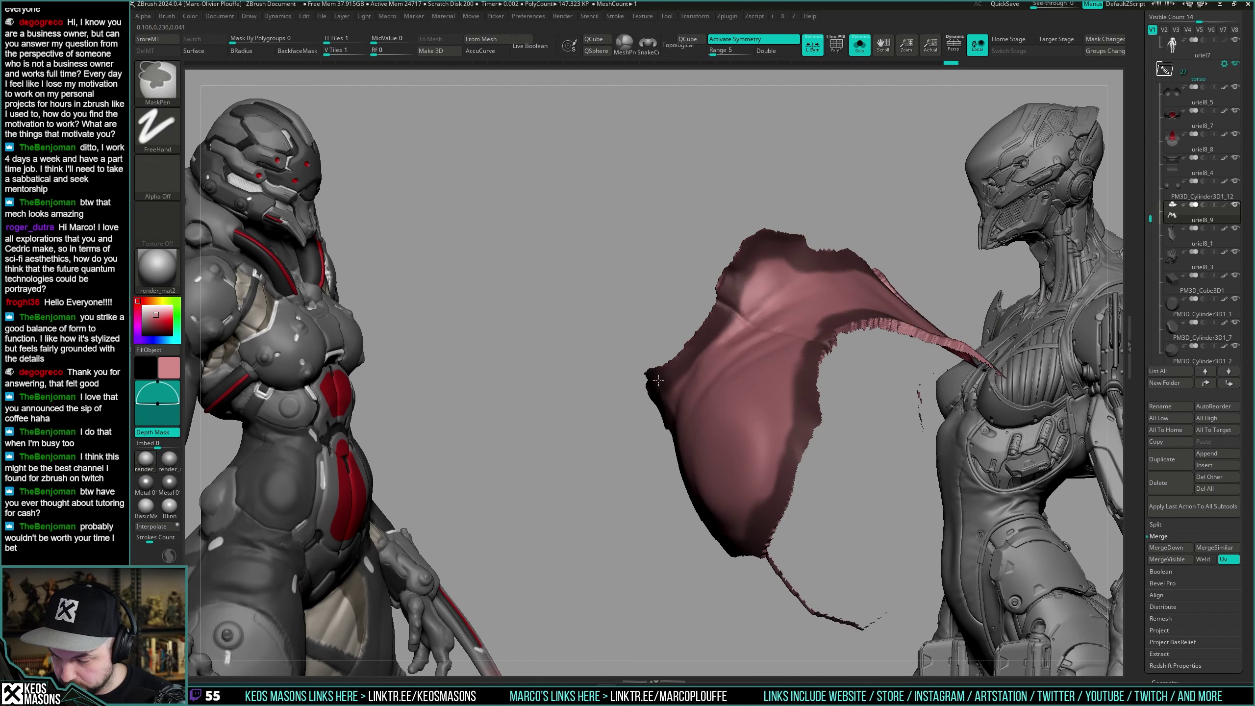
mouse_move(658, 380)
right_down()
mouse_move(701, 308)
mouse_move(835, 358)
mouse_move(799, 416)
mouse_move(808, 390)
right_up()
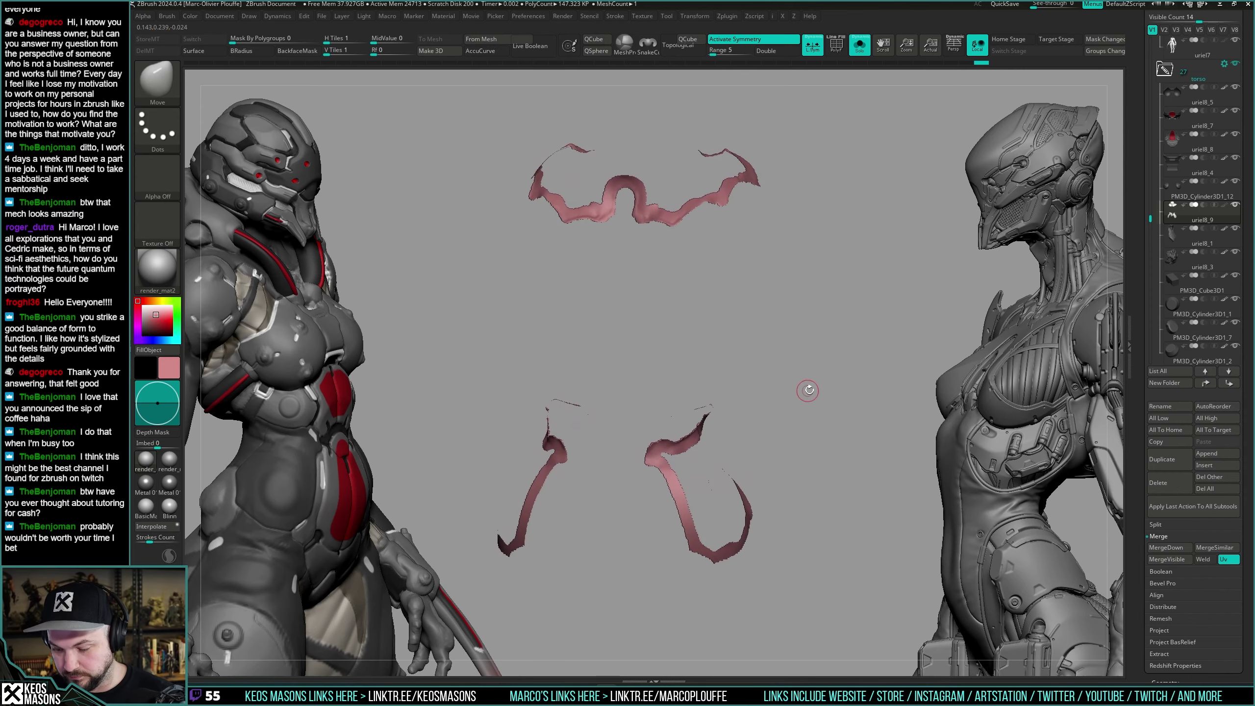
Separate the masked border bands into their own polygroup and invert the visibility to reveal the remaining surfaces.
key(ctrl+shift+d)
ctrl+shift+drag(848, 340, 840, 359)
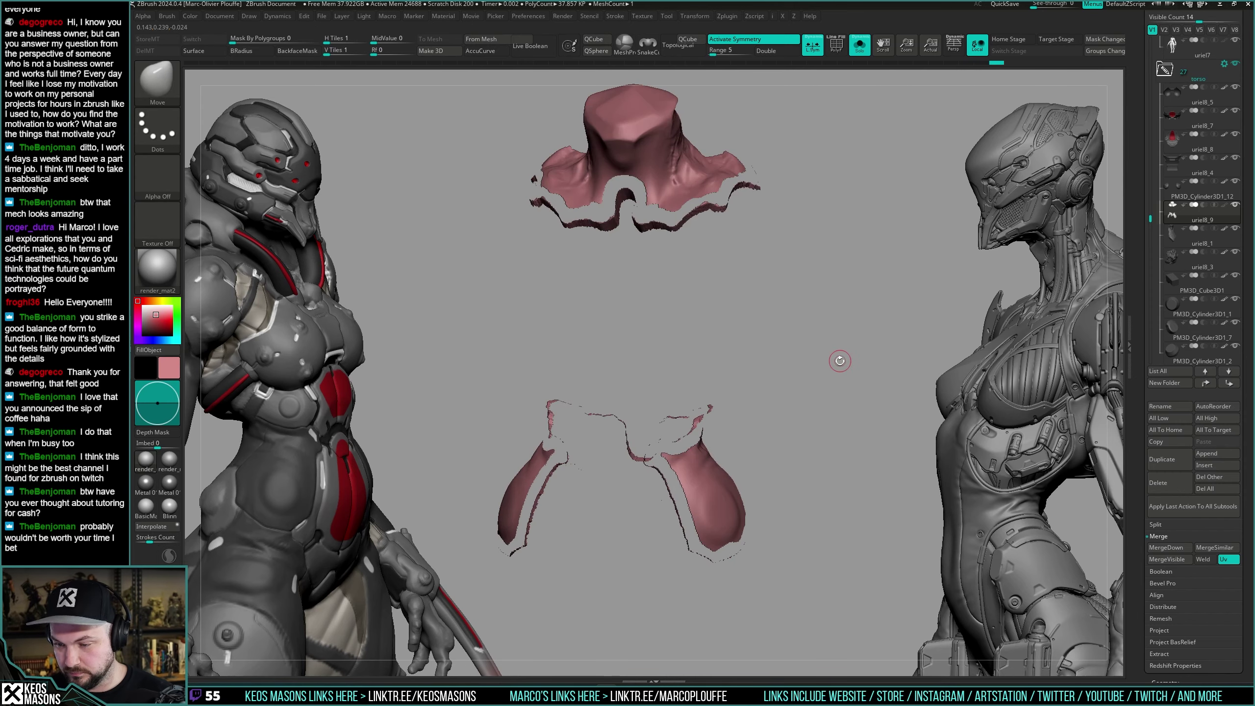
key(shift+f)
key(ctrl+w)
ctrl+shift+click(835, 349)
Isolate the outer neck and waist surfaces with their border bands, exclude the rim faces, and regroup them as one polygroup.
ctrl+shift+click(682, 168)
ctrl+shift+drag(809, 148, 822, 185)
ctrl+shift+click(664, 217)
ctrl+shift+click(725, 494)
mouse_move(841, 402)
ctrl+shift+mouse_down()
mouse_move(850, 428)
mouse_move(798, 376)
mouse_move(818, 407)
mouse_move(801, 398)
mouse_move(835, 393)
ctrl+shift+mouse_up()
key(ctrl+w)
key(shift+f)
Check the regrouped shells with polyframes, reselect both trimmed shells in full, and clear the remaining mask.
click(829, 393)
click(832, 393)
key(shift+f)
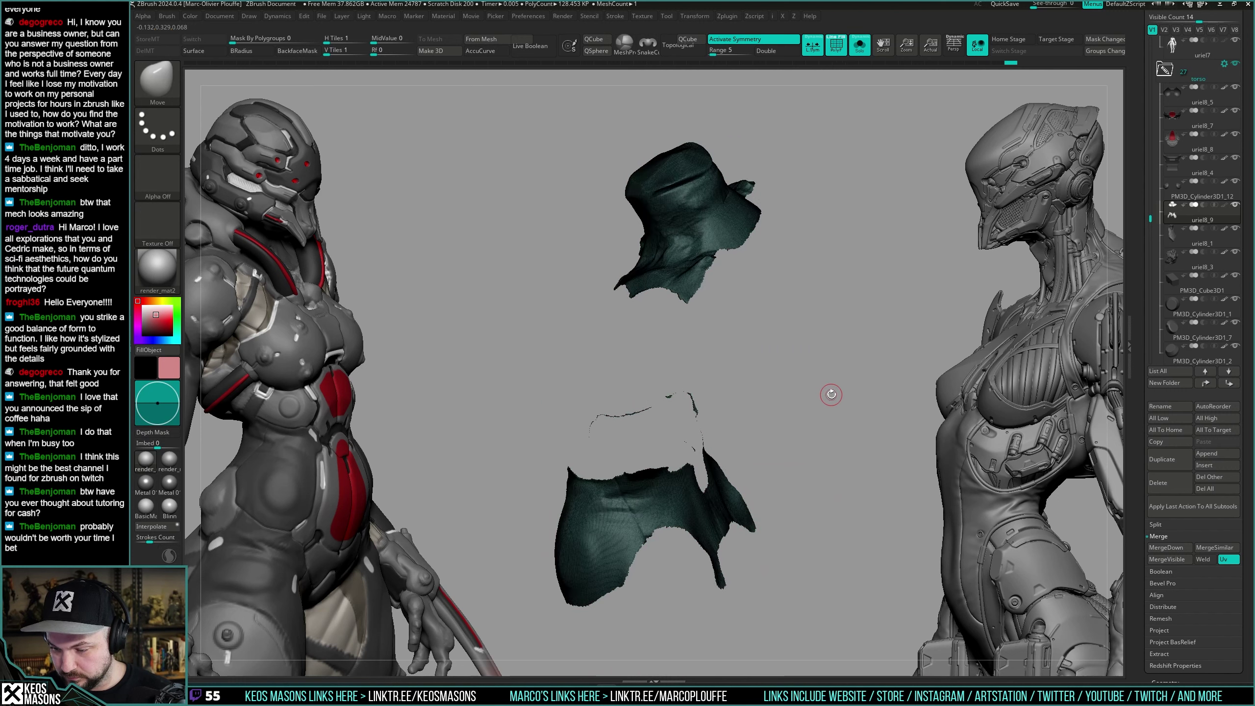
key(shift+f)
ctrl+shift+click(830, 411)
key(ctrl+z)
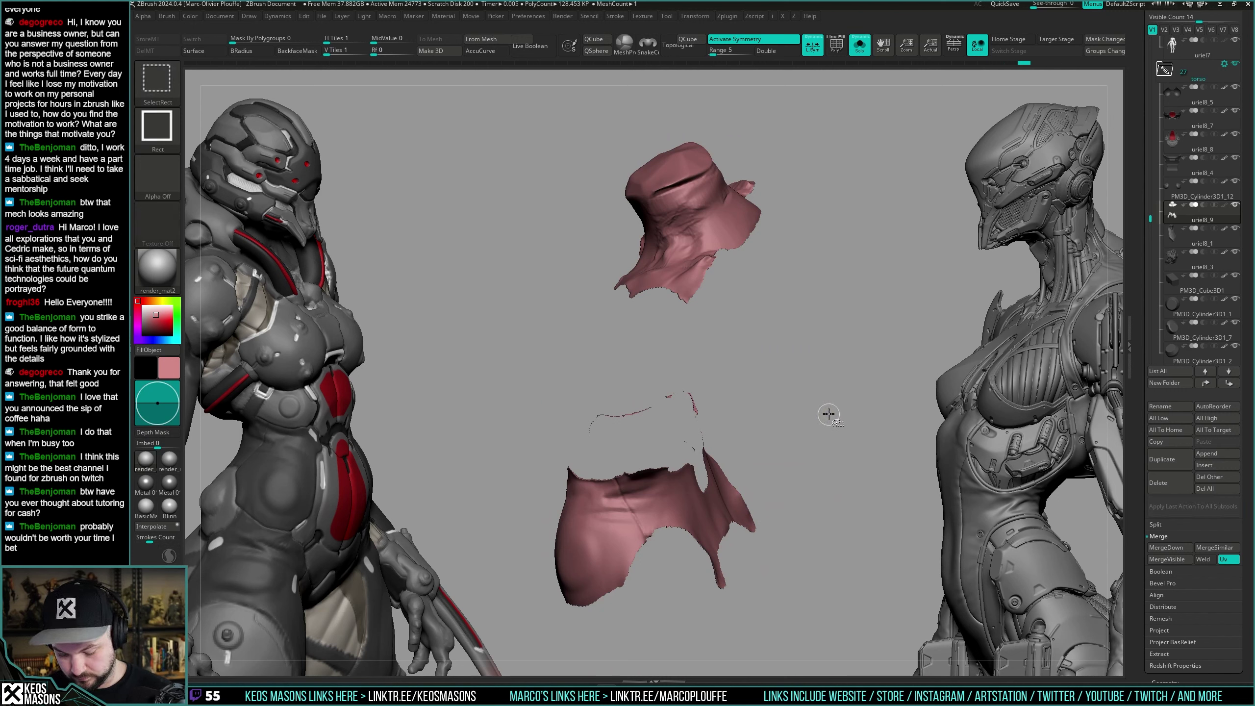
ctrl+drag(873, 142, 516, 611)
ctrl+drag(862, 286, 818, 339)
shift+drag(818, 340, 741, 327)
ZRemesh the single-surface neck and waist shells with the 2.33055 target polygon count.
key(shift+f)
key(shift+f)
key(i)
key(space)
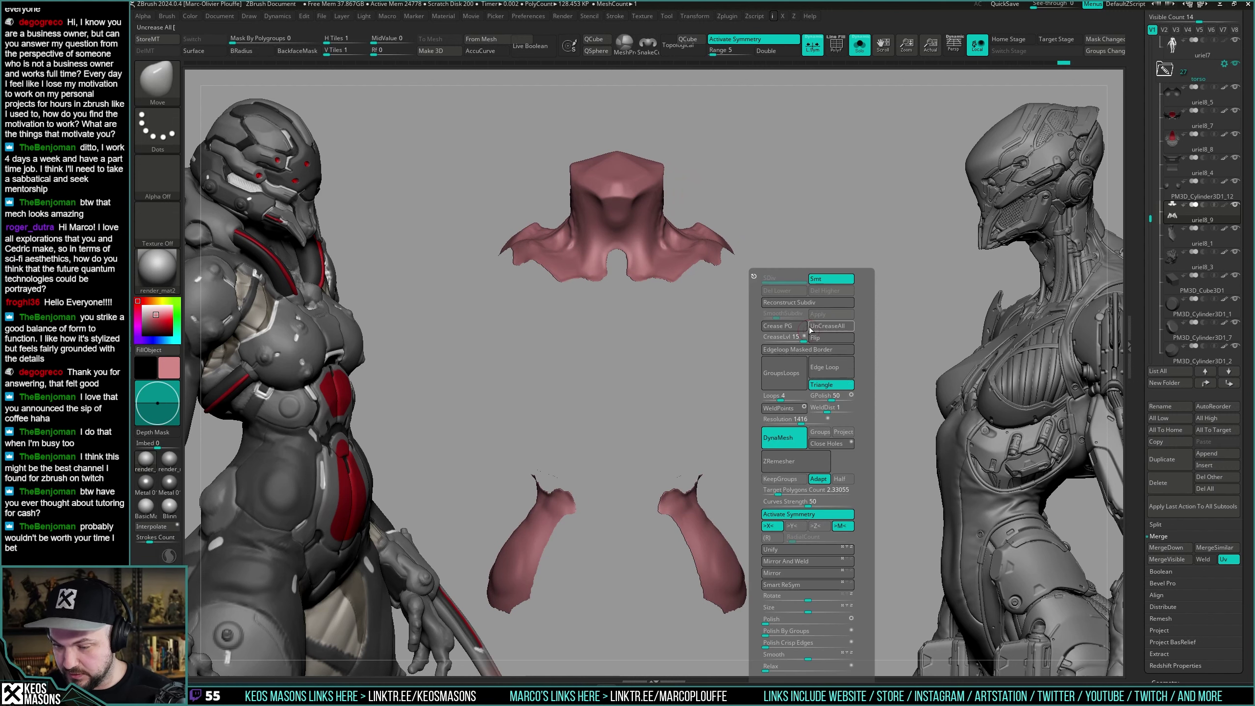
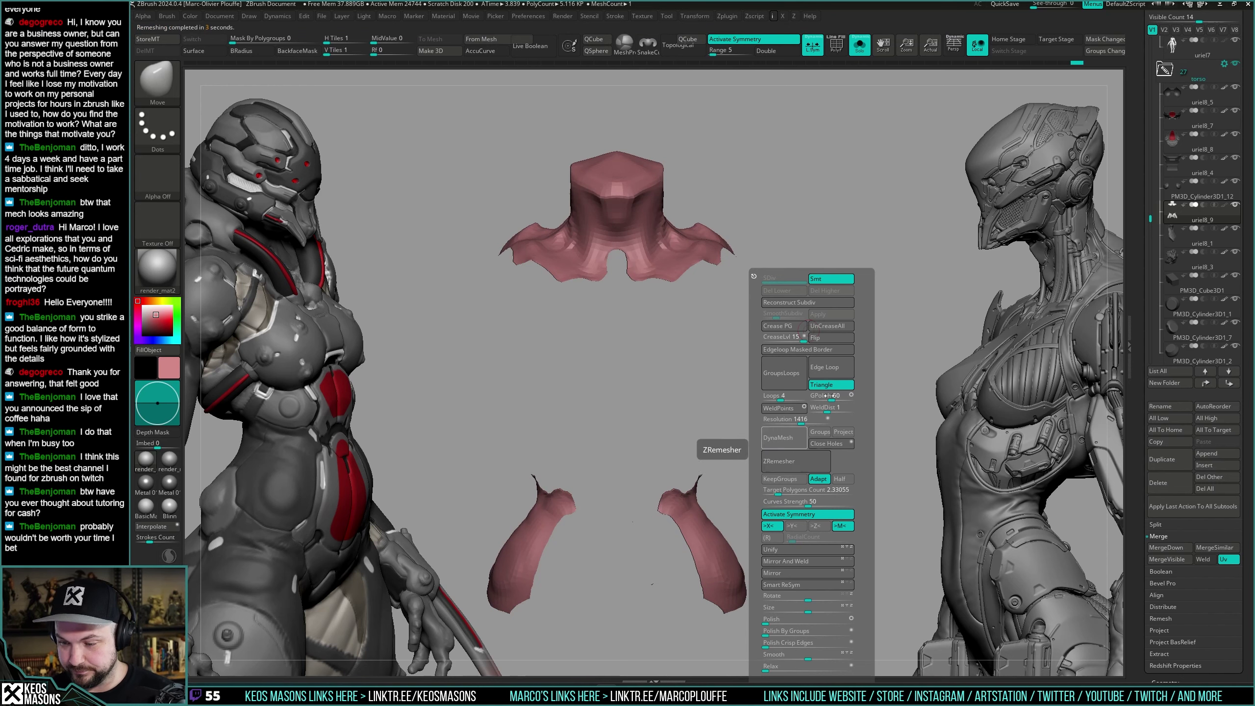
Check the remeshed shells' wireframe and try to run ZRemesher on them a second time.
key(shift+f)
mouse_move(857, 370)
mouse_down()
mouse_move(787, 390)
mouse_move(844, 343)
mouse_move(854, 389)
mouse_up()
key(space)
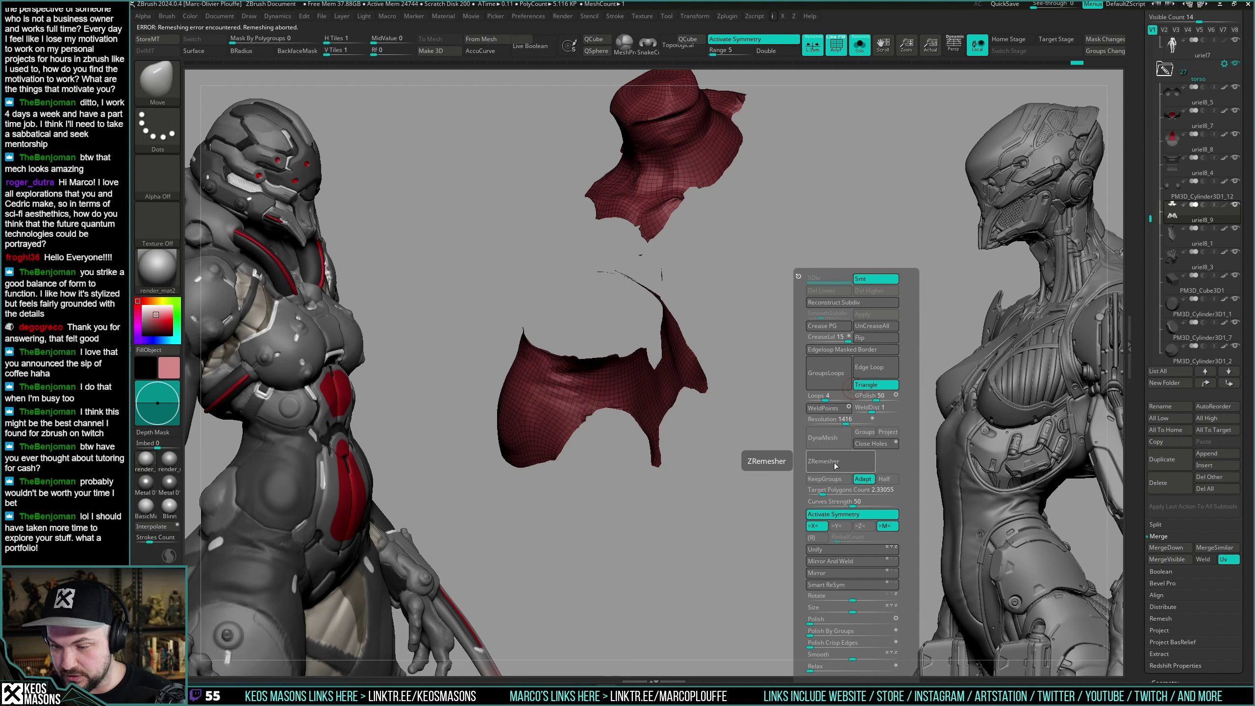
Regroup the neck and waist shells, isolate and restore each part, and try ZRemesher on them again.
drag(819, 376, 815, 354)
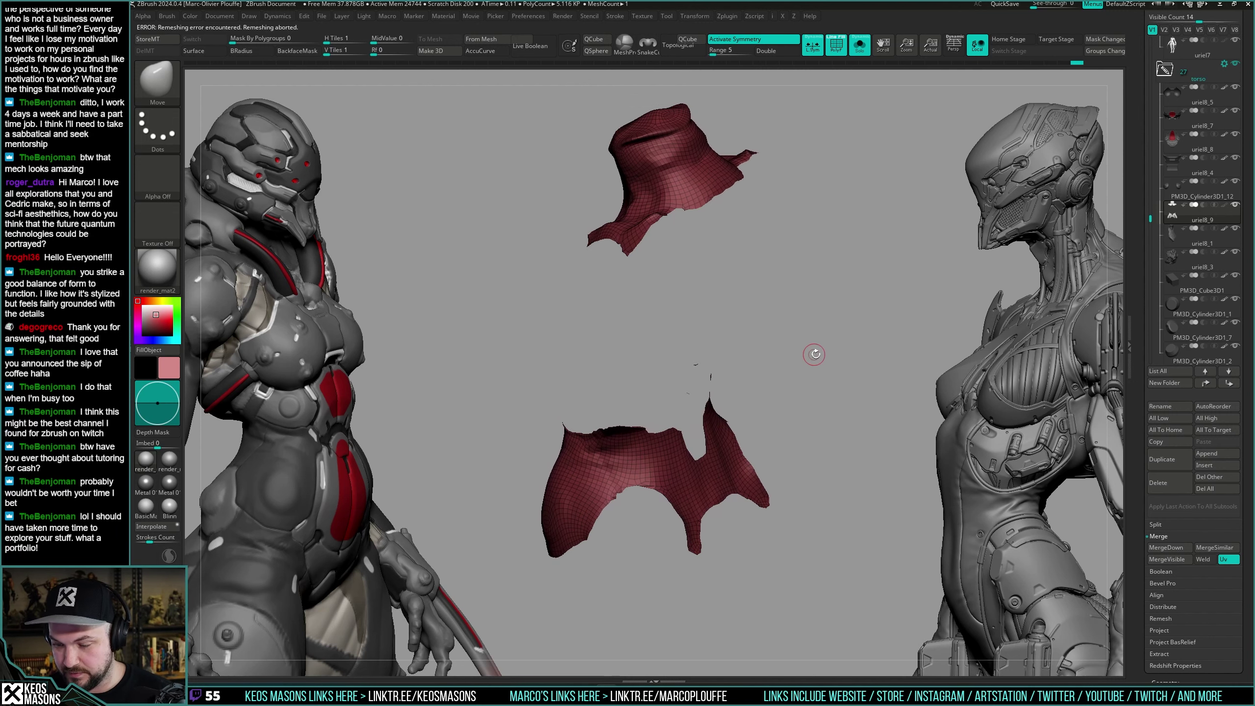
key(ctrl+w)
ctrl+shift+click(697, 183)
ctrl+shift+drag(832, 211, 828, 235)
ctrl+shift+click(701, 465)
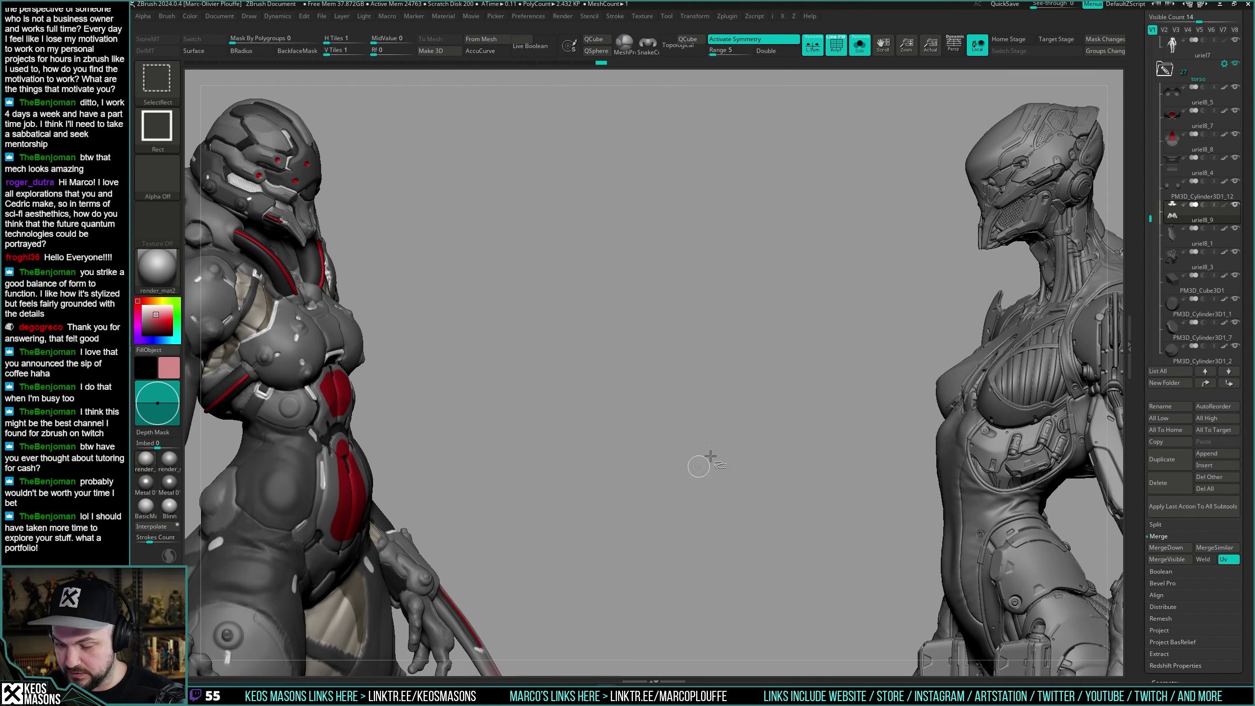
ctrl+shift+click(710, 456)
key(space)
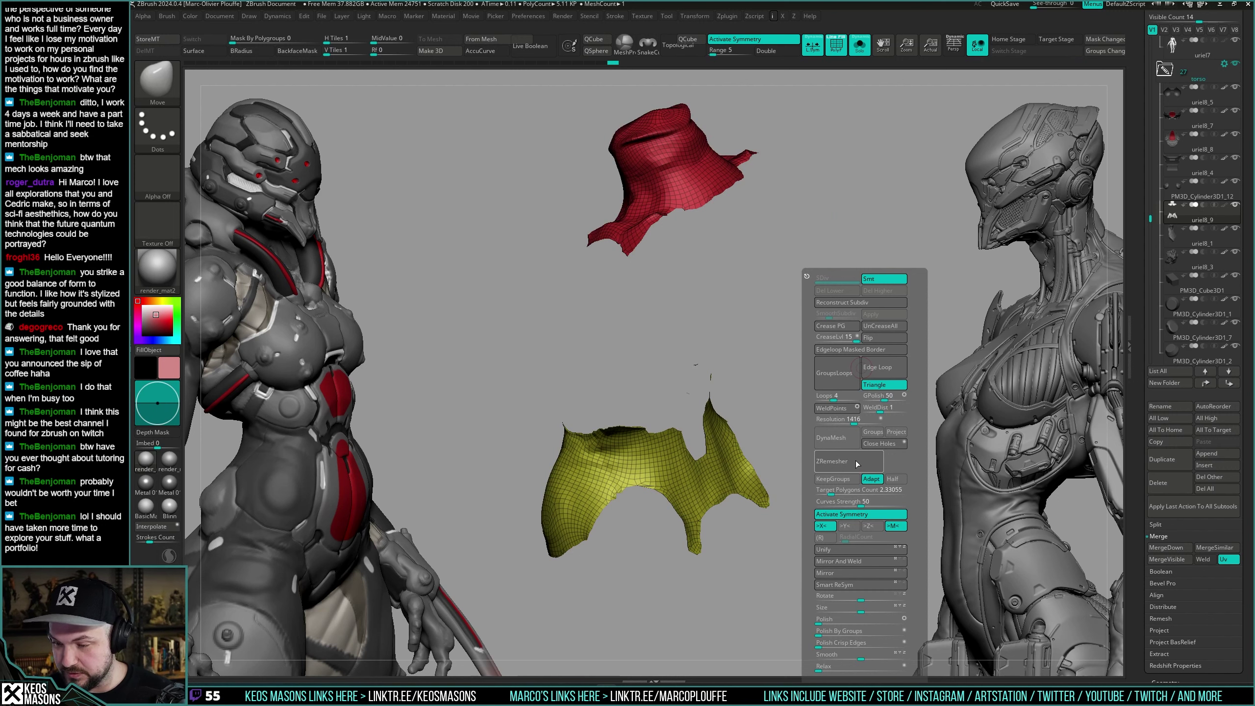
click(855, 461)
Apply Mirror And Weld to the neck and waist shells and ZRemesh them with symmetry active.
drag(756, 371, 807, 385)
key(space)
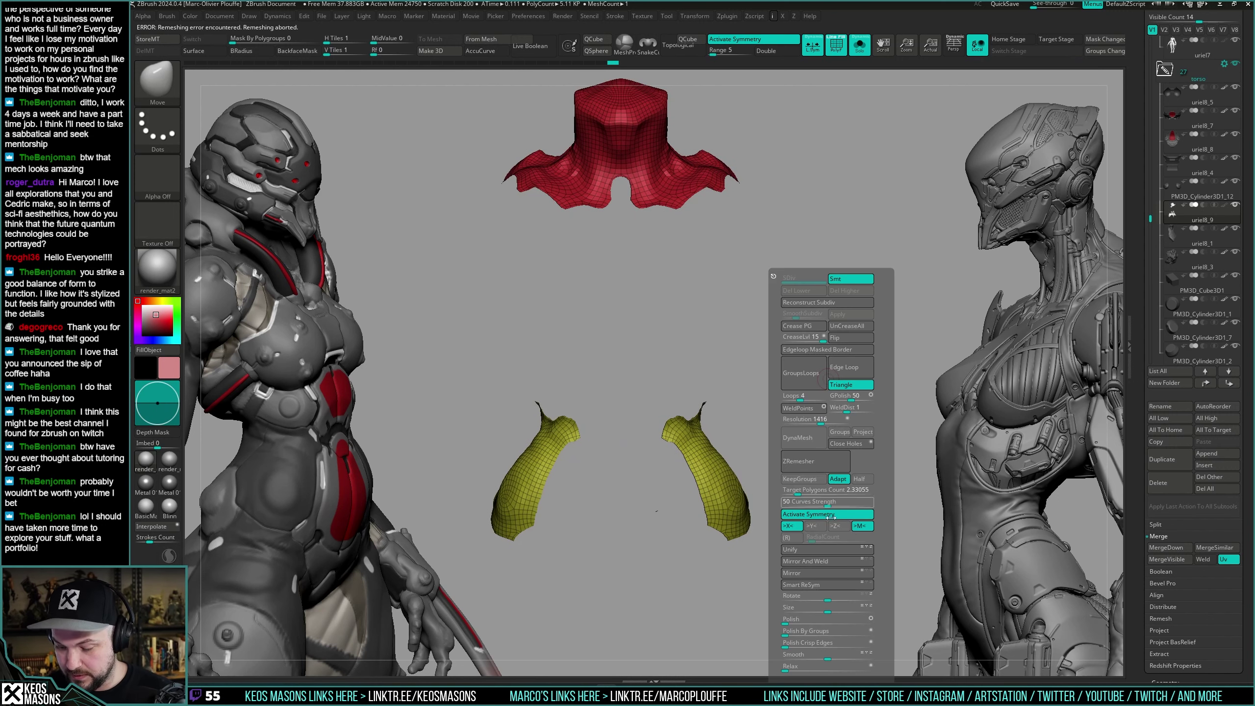
click(833, 566)
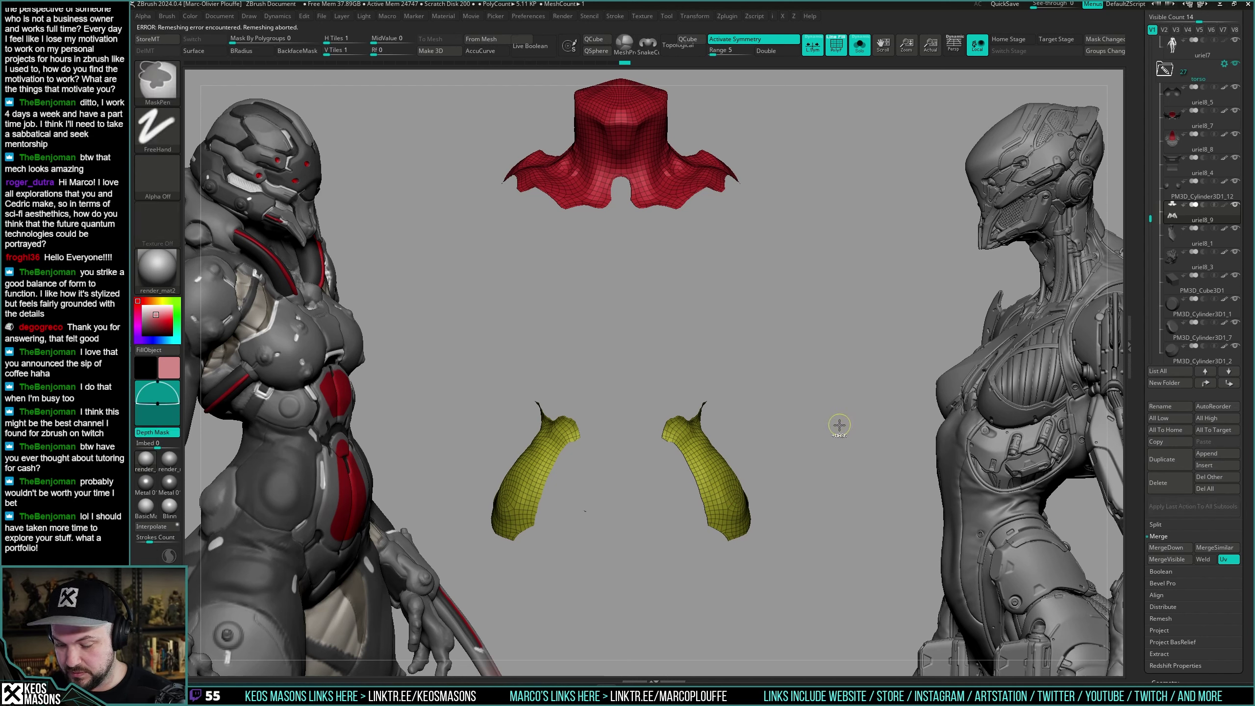
key(ctrl+shift)
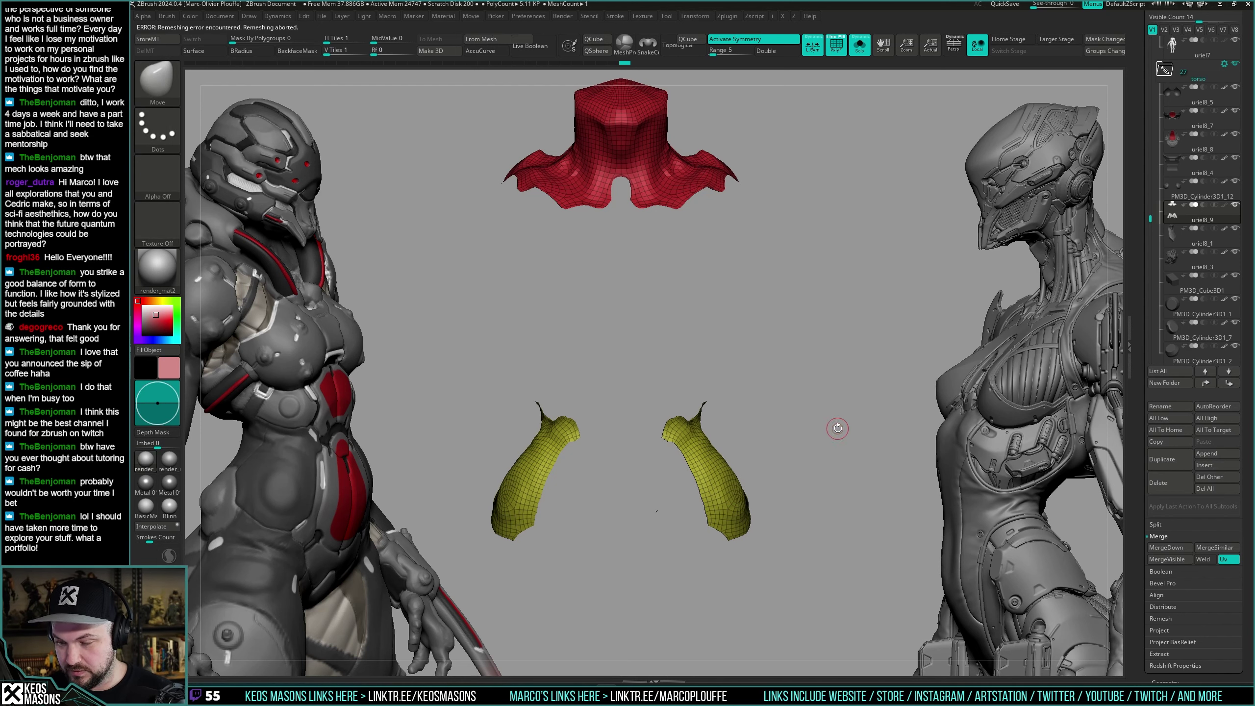
key(space)
click(835, 464)
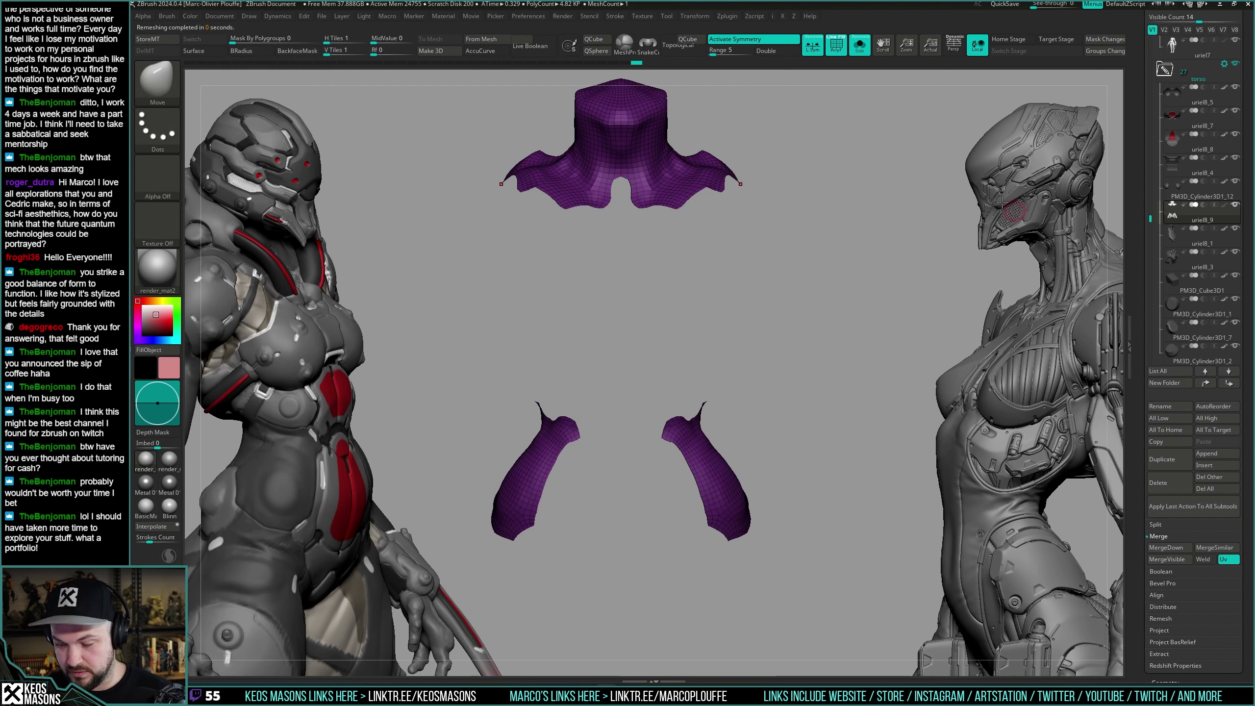
drag(835, 465, 879, 359)
Examine the remeshed shells with and without polyframes, both isolated and in place on the body.
key(shift+f)
key(alt+s)
alt+right_drag(835, 373, 773, 393)
key(alt+s)
key(shift+f)
key(shift+f)
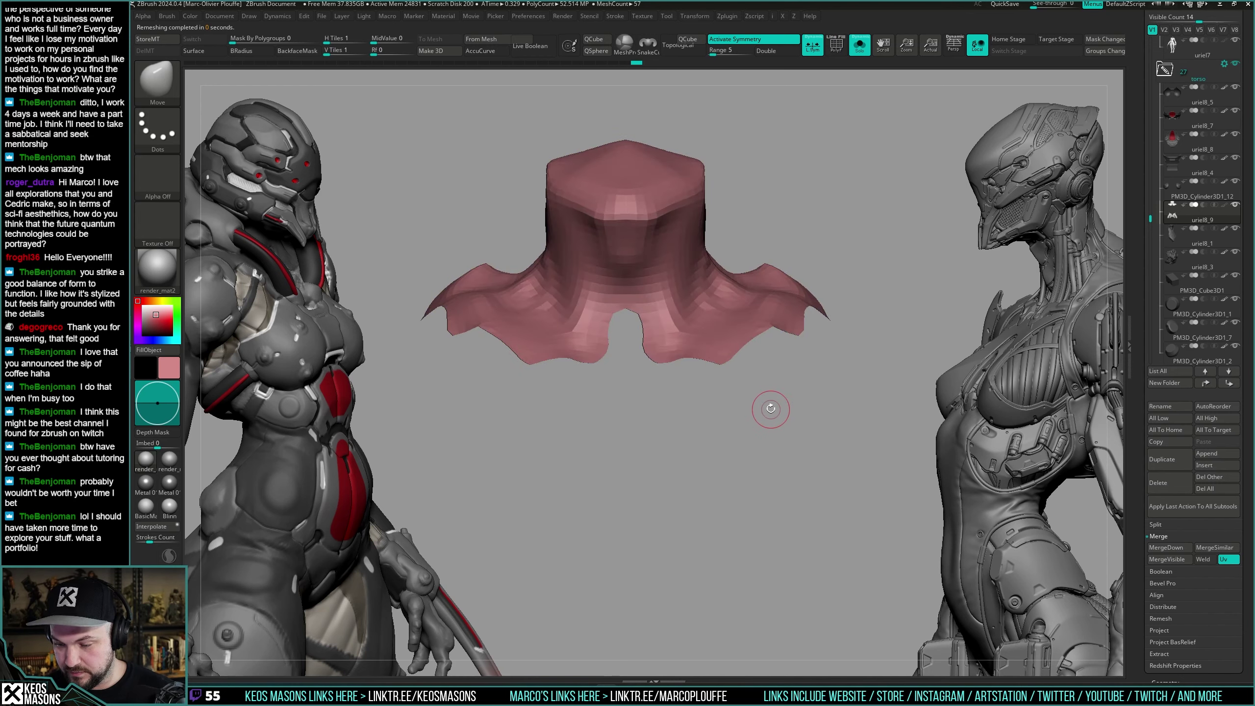
key(shift+f)
key(b)
click(736, 378)
key(alt+s)
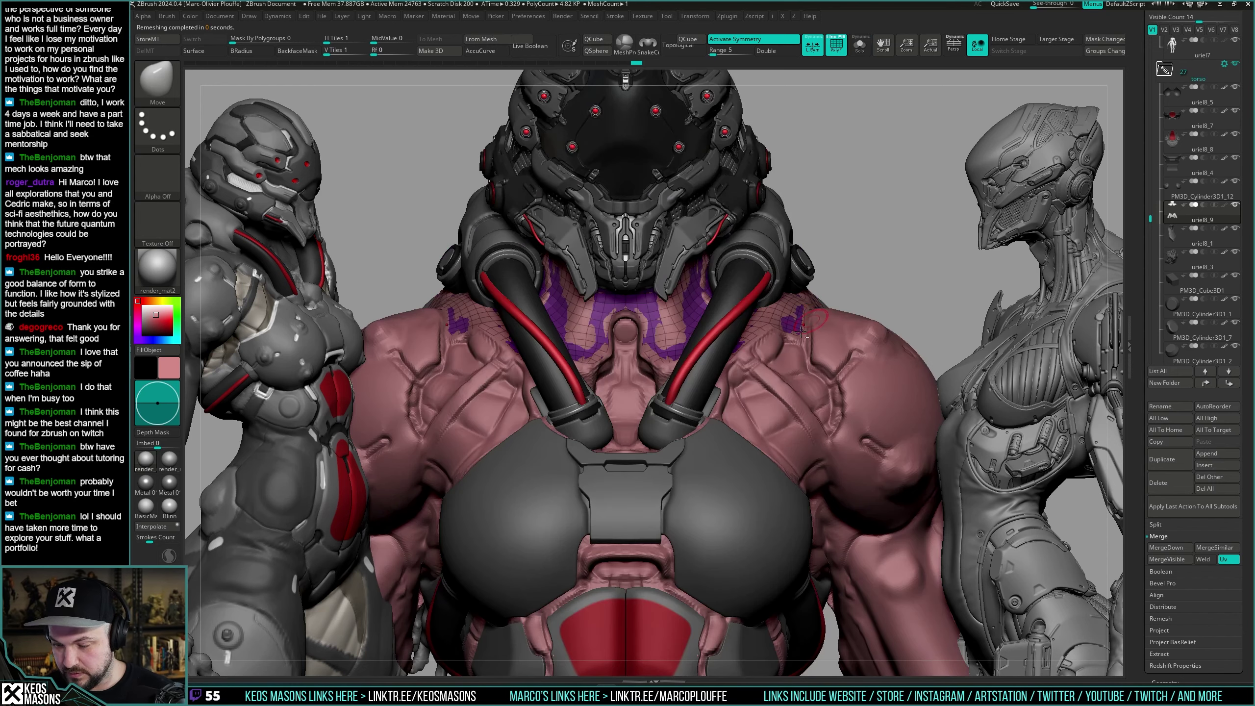
Inflate the neck and waist shells slightly with the Transpose line so they sit over the body surface.
key(shift+f)
mouse_move(801, 329)
alt+right_down()
mouse_move(855, 402)
mouse_move(822, 345)
mouse_move(852, 337)
mouse_move(727, 418)
alt+right_up()
key(w)
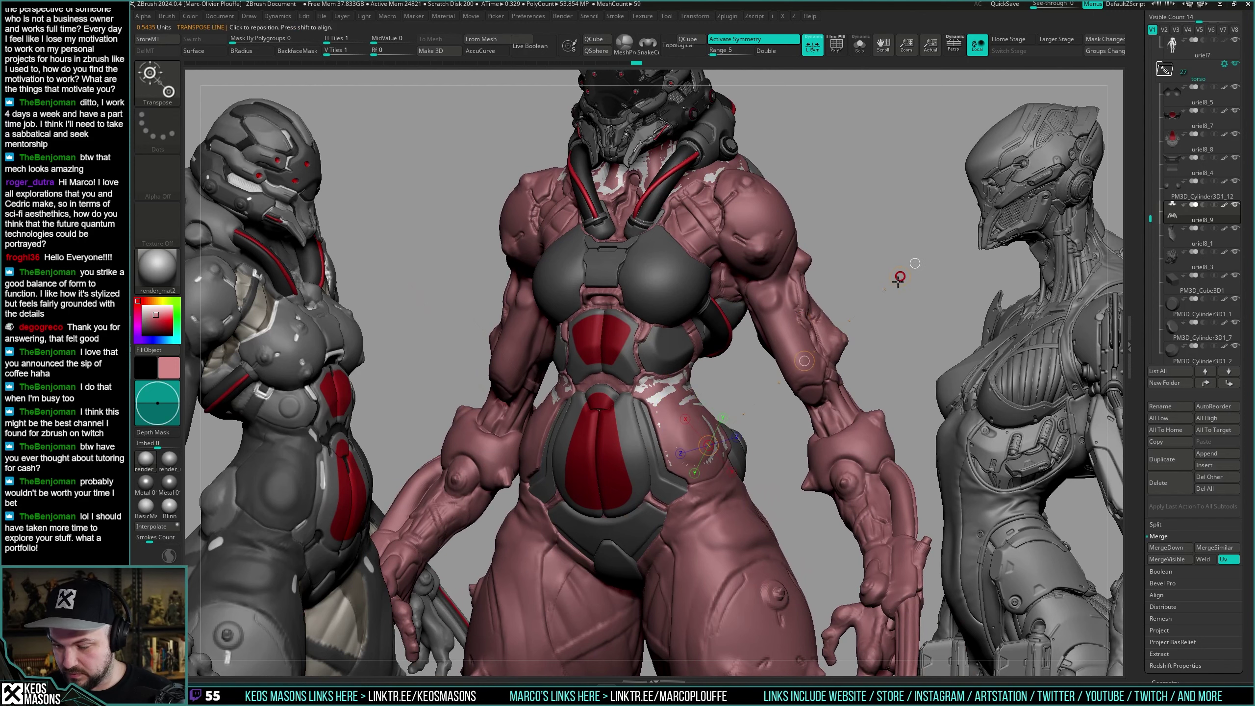
right_drag(900, 276, 903, 276)
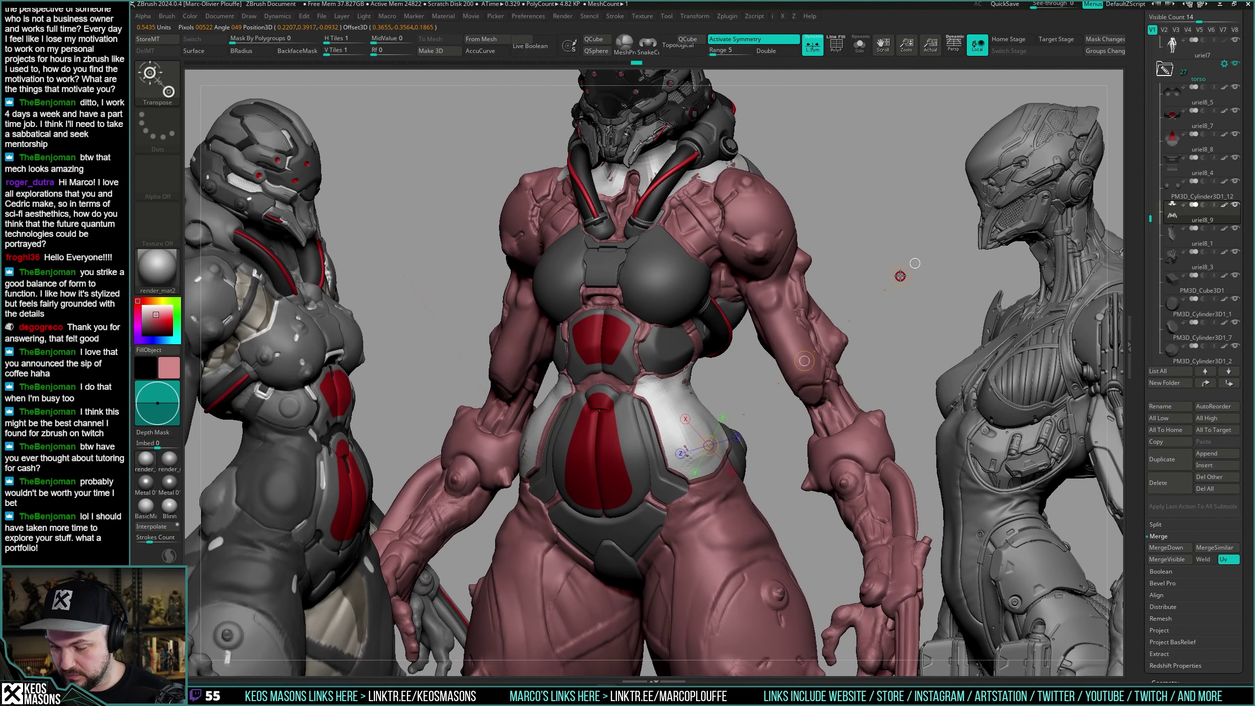
key(q)
Adjust the collar shell's lower front edges over the chest with the Move brush, using the polyframe as reference.
mouse_move(777, 319)
alt+right_down()
mouse_move(820, 420)
mouse_move(875, 401)
alt+right_up()
mouse_move(728, 341)
ctrl+right_down()
mouse_move(696, 256)
mouse_move(710, 391)
mouse_move(756, 346)
mouse_move(717, 323)
ctrl+right_up()
key(x)
right_click(709, 390)
key(shift+f)
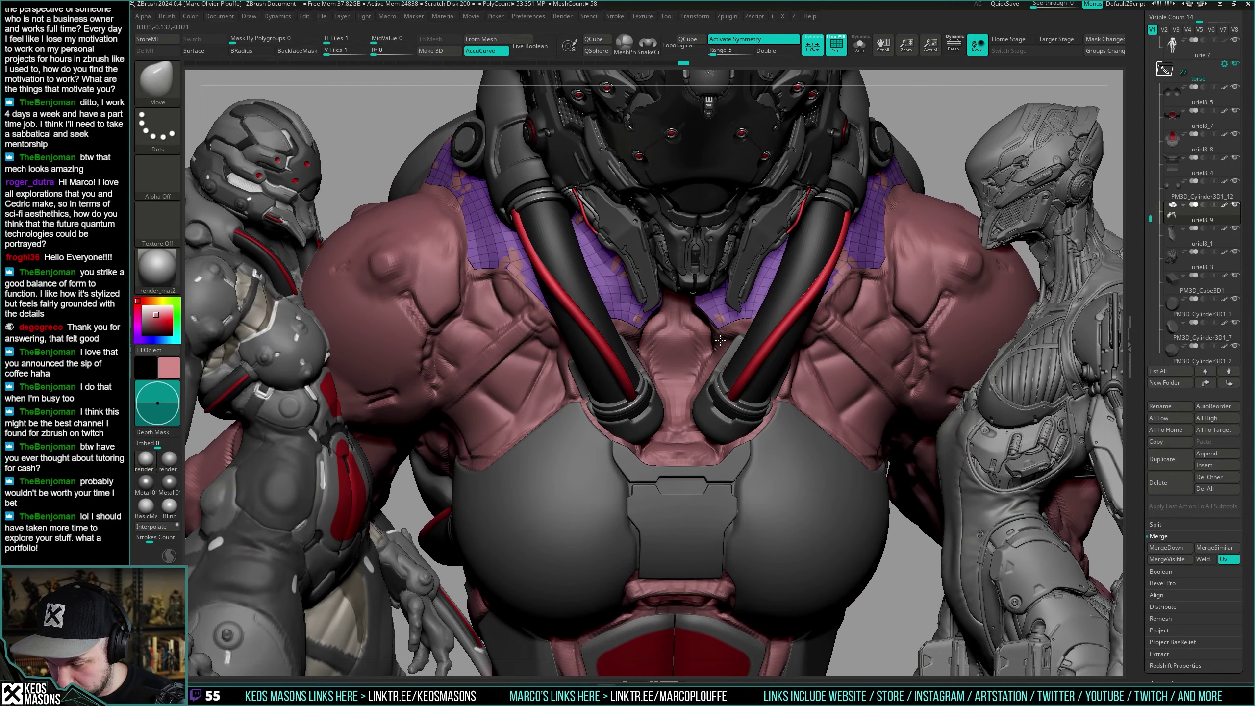
key(space)
drag(739, 322, 744, 338)
right_drag(744, 325, 763, 306)
Open the finished reference figure's tool, study its neck, shoulder and chest design, and return to the working character.
key(shift+f)
drag(1160, 103, 1139, 211)
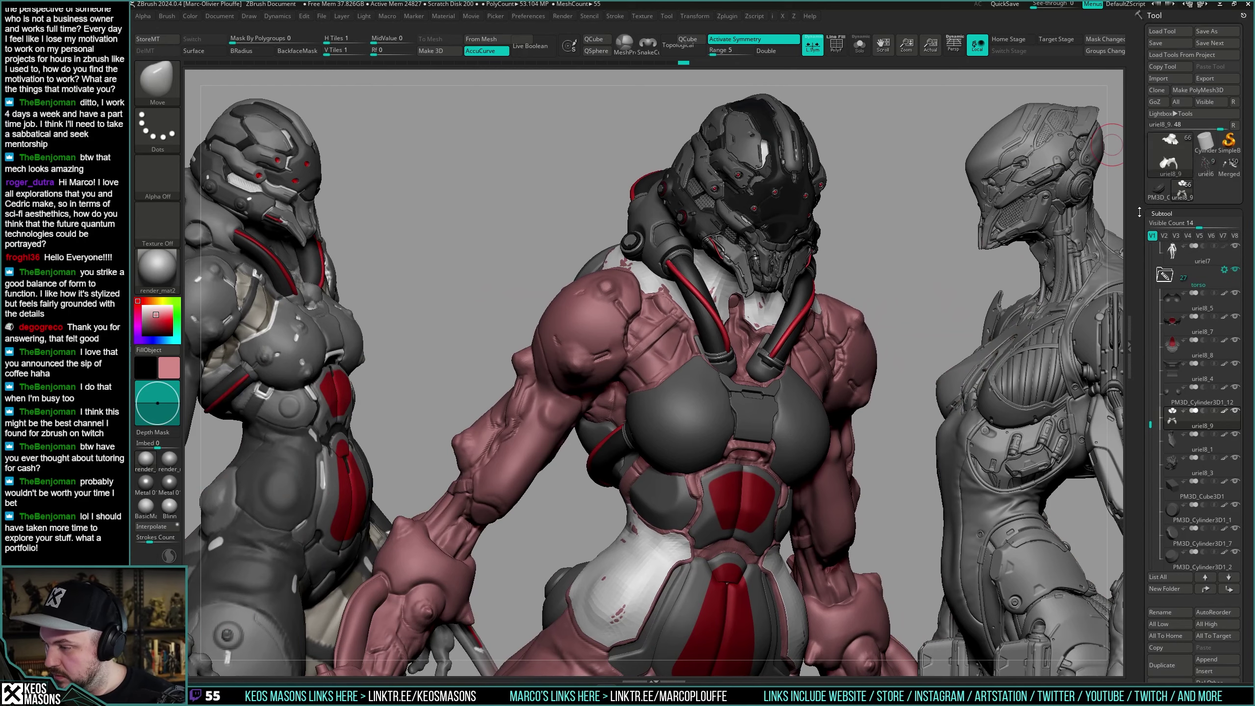
click(1204, 172)
ctrl+right_drag(746, 316, 817, 326)
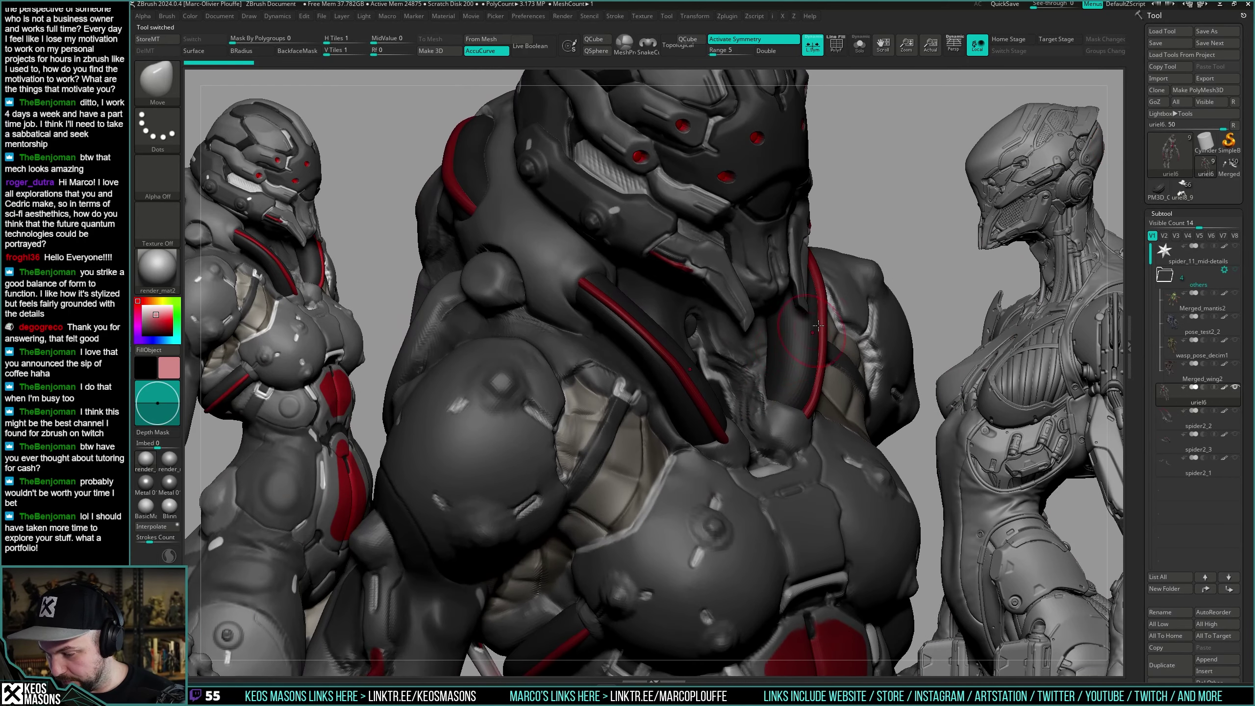
right_drag(1015, 278, 994, 232)
click(1187, 194)
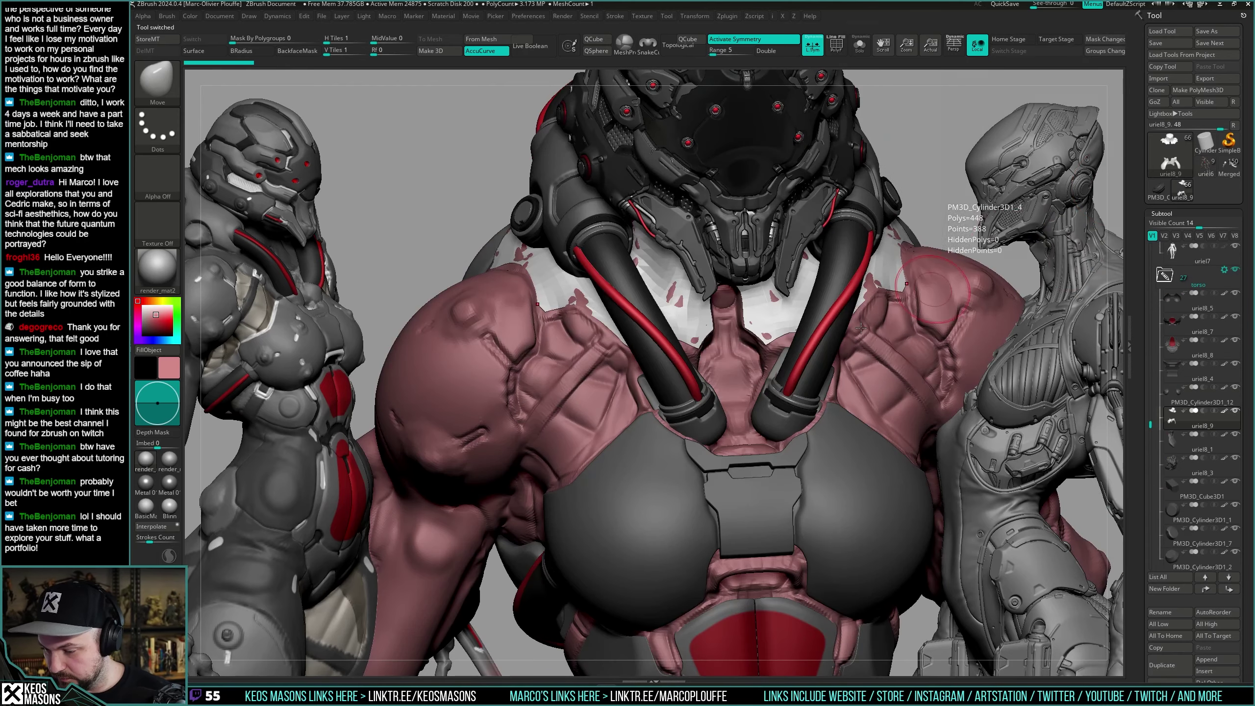
Examine how the collar shell meets the chest, then isolate it in front view with polyframes shown.
right_drag(702, 366, 858, 352)
right_click(778, 415)
key(shift+s)
key(shift+s)
mouse_move(859, 353)
mouse_down()
mouse_move(784, 348)
mouse_move(766, 376)
mouse_move(811, 354)
mouse_move(786, 389)
mouse_up()
shift+right_drag(782, 382, 787, 368)
key(alt+s)
key(shift+f)
drag(781, 367, 770, 321)
Extrude the collar shell's two lower front border edges downward into short flaps with ZModeler's Extrude edge action.
key(b)
key(z)
key(m)
key(space)
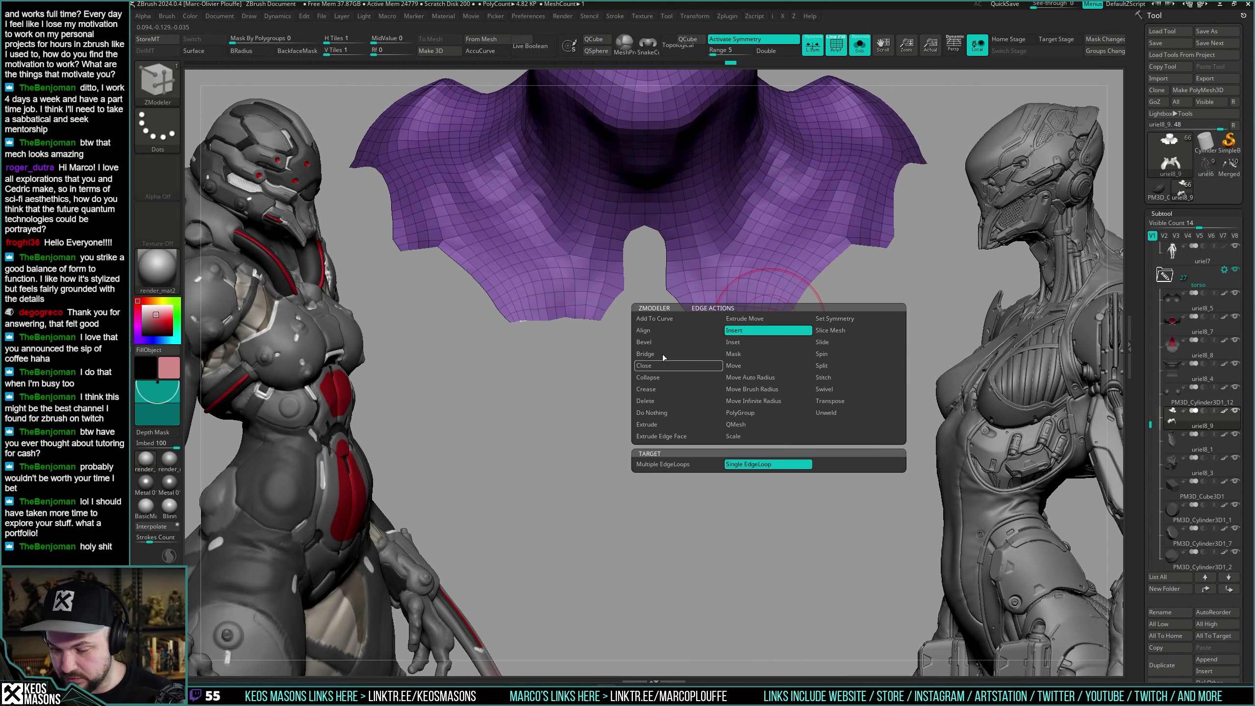
click(657, 424)
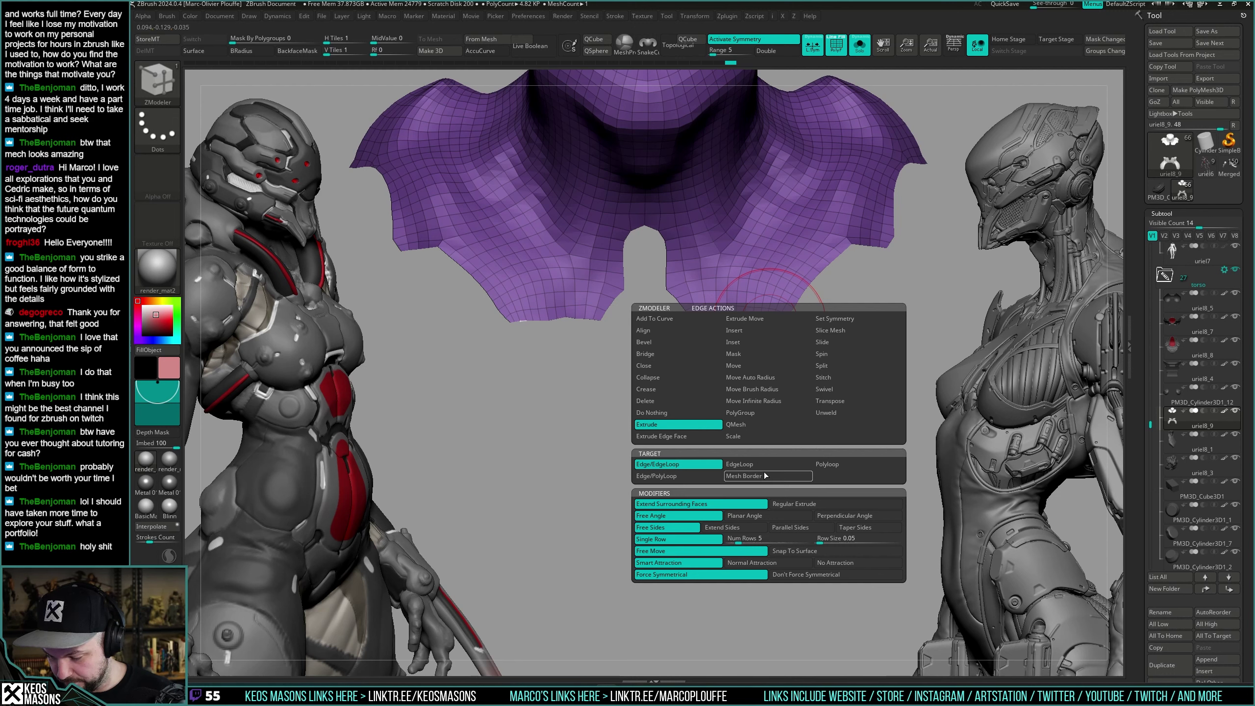
click(741, 476)
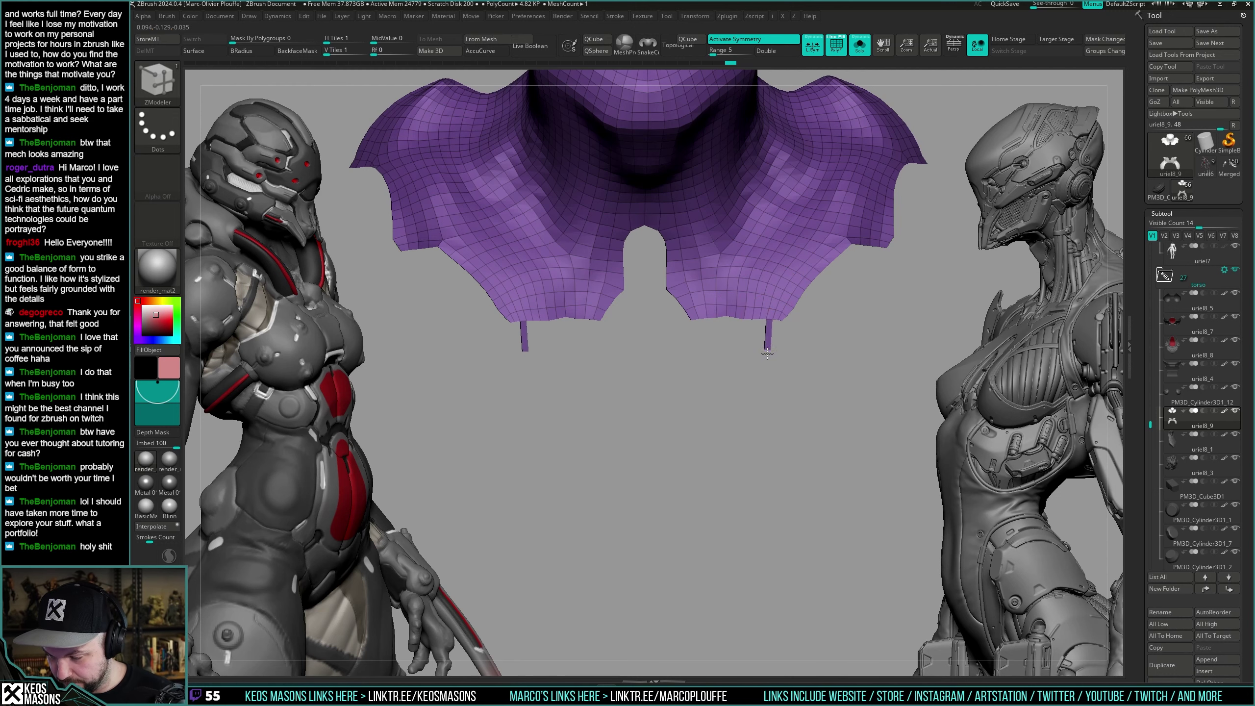
key(space)
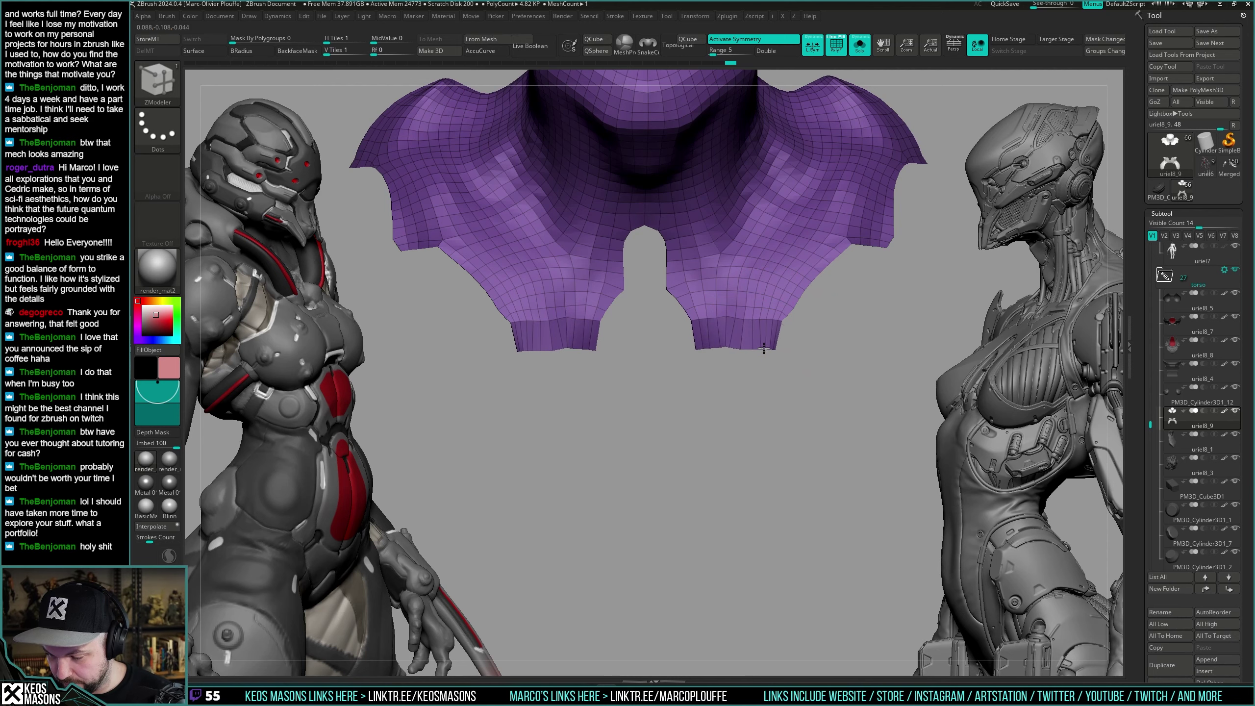
Mask the collar shell except for the lower ends of the extruded flaps, and show it back on the body.
key(s)
key(s)
ctrl+drag(657, 400, 814, 332)
ctrl+click(817, 338)
key(s)
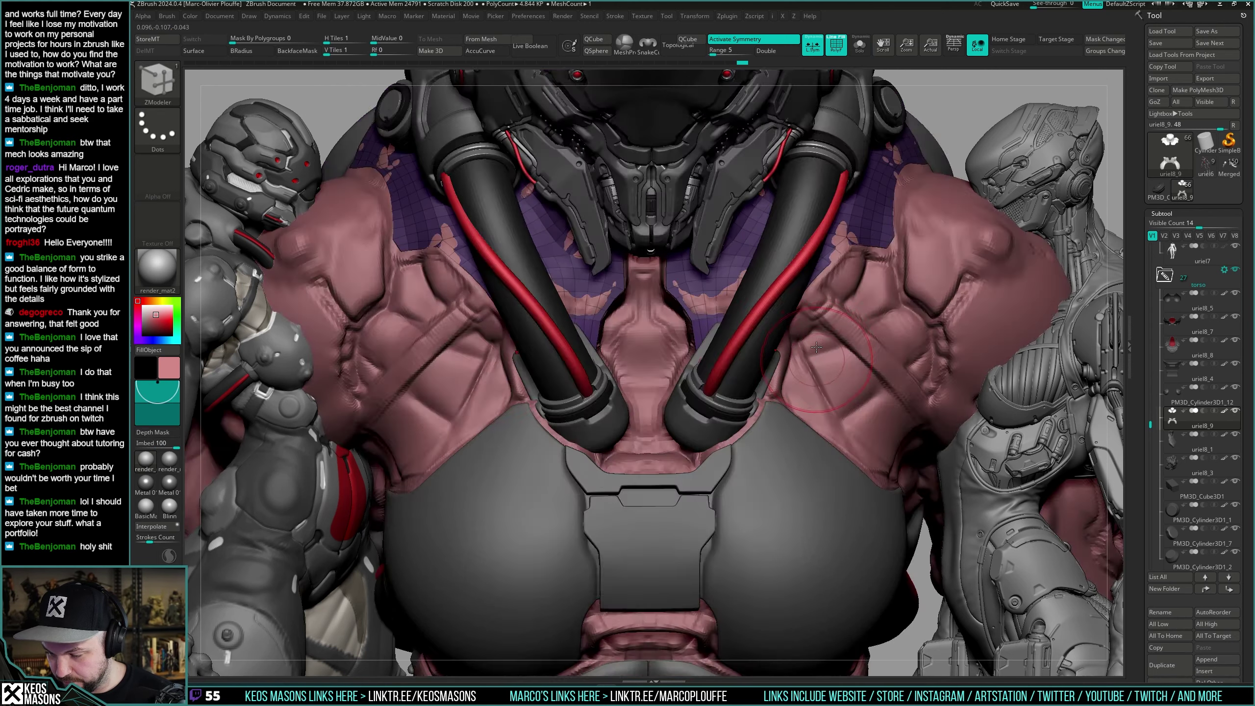
Lengthen and reposition the unmasked flap ends along the chest with the Move brush and Transpose.
right_drag(816, 348, 805, 351)
key(space)
key(space)
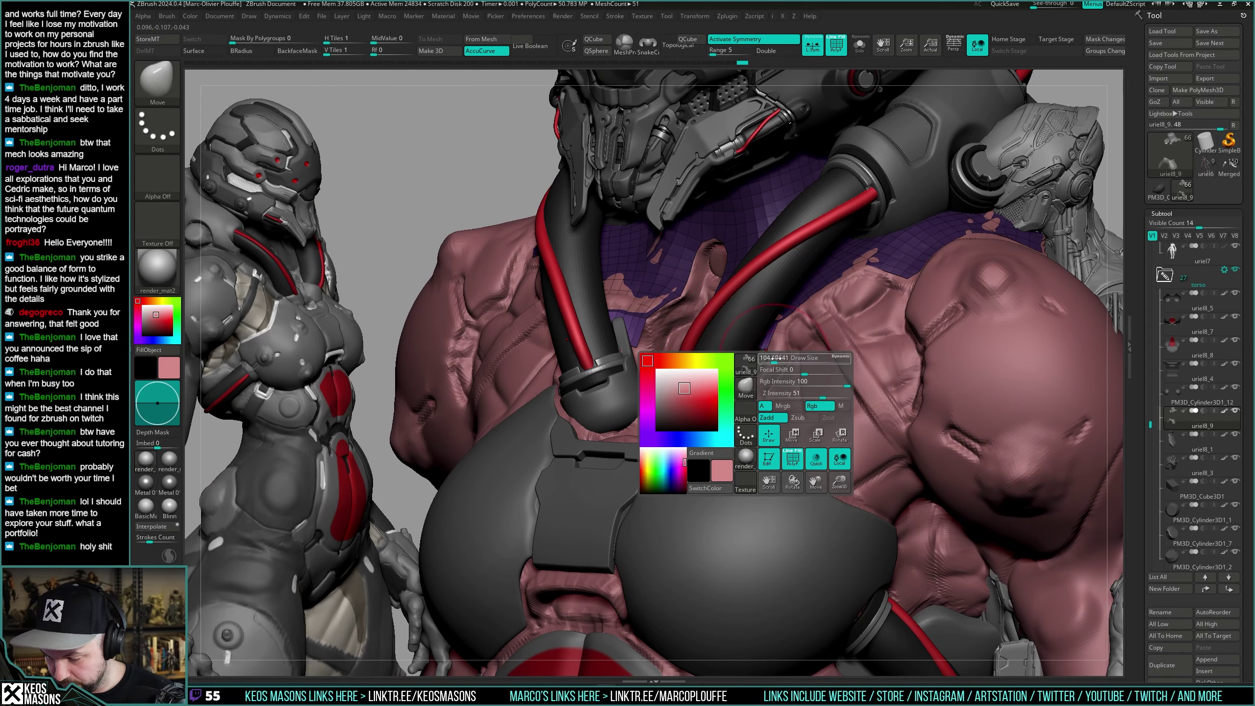
drag(769, 360, 777, 361)
mouse_move(778, 363)
right_down()
mouse_move(798, 365)
mouse_move(772, 381)
mouse_move(793, 347)
mouse_move(755, 330)
right_up()
key(s)
key(s)
key(s)
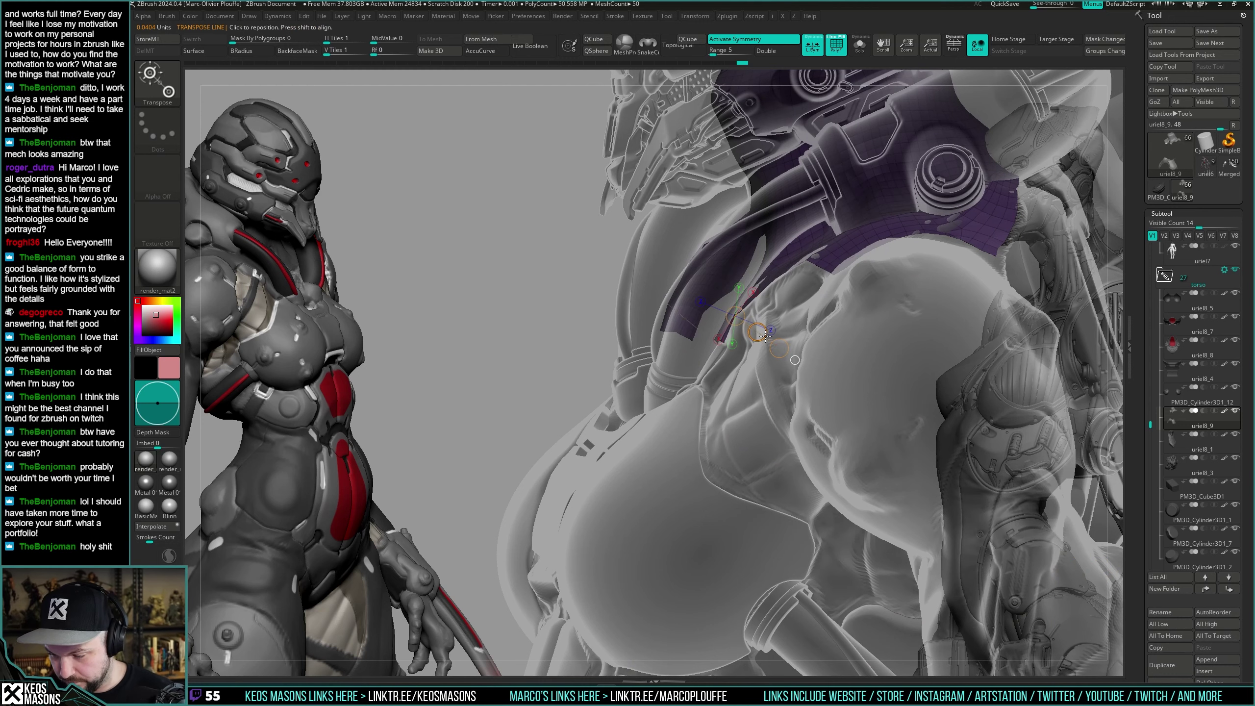
key(q)
Insert multiple edge loops across the two extended flaps with ZModeler and regroup the shells as one polygroup.
mouse_move(738, 380)
right_down()
mouse_move(762, 362)
mouse_move(737, 357)
right_up()
key(s)
key(b)
key(z)
key(m)
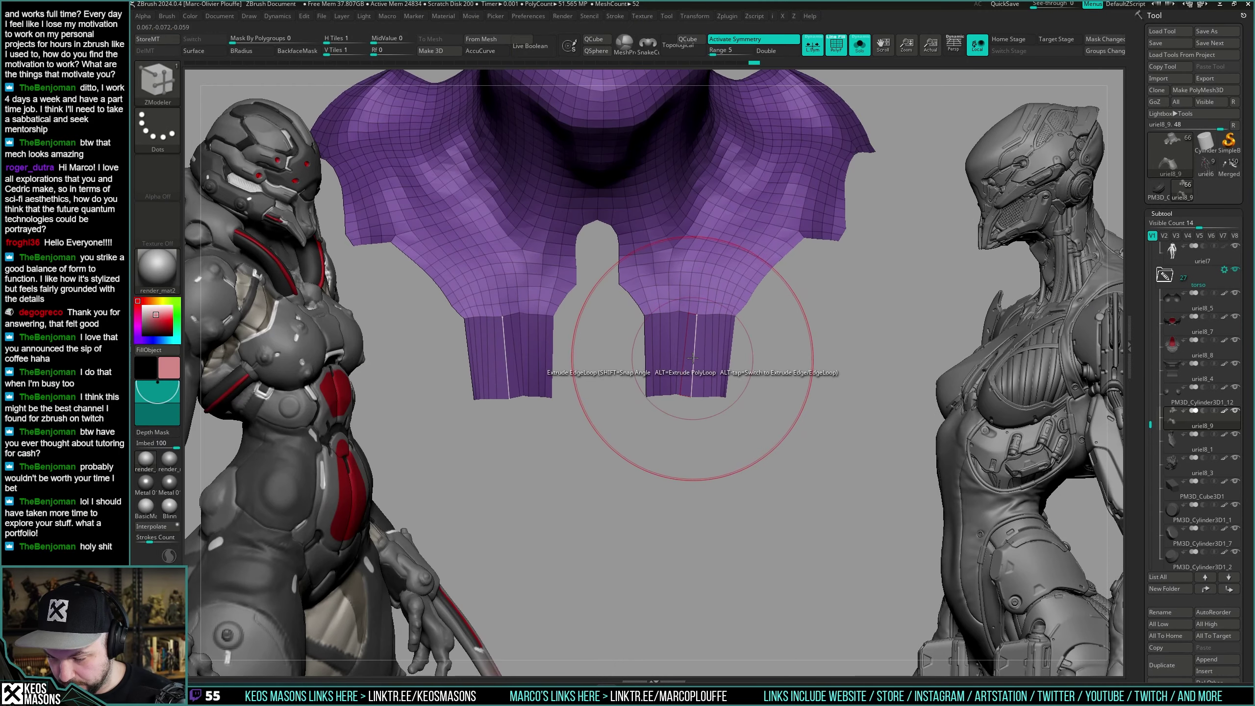
key(space)
click(683, 353)
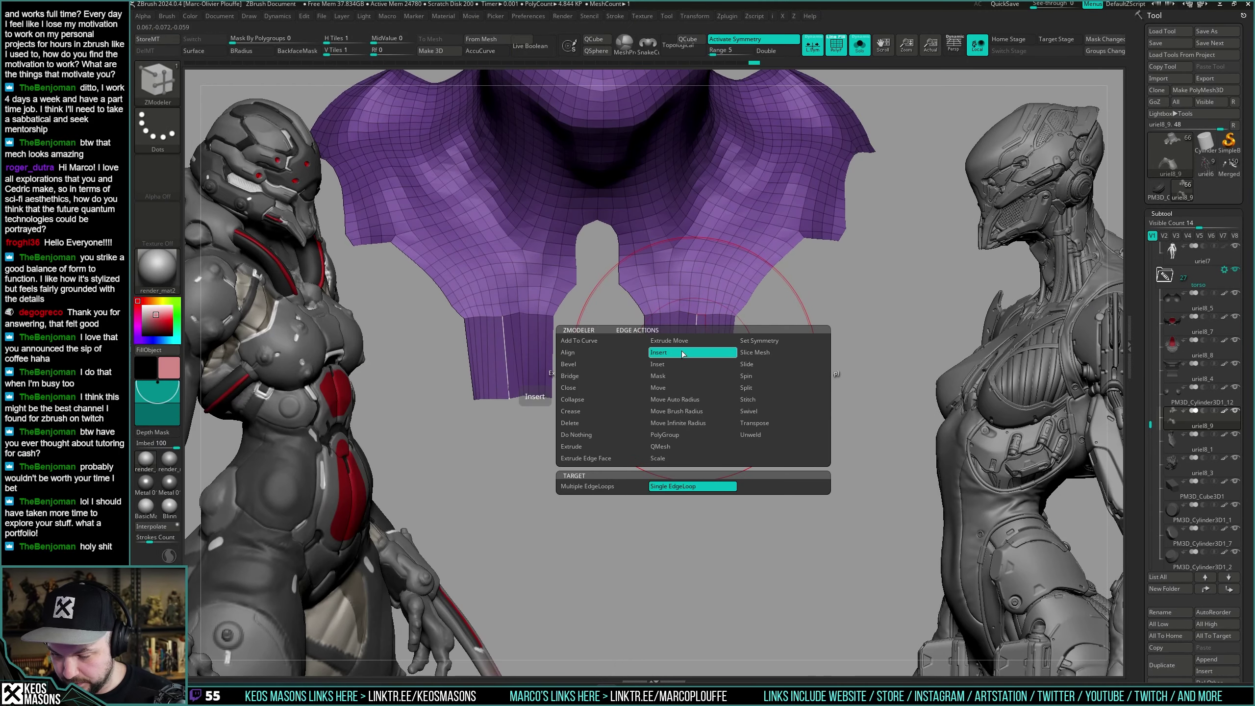
click(636, 489)
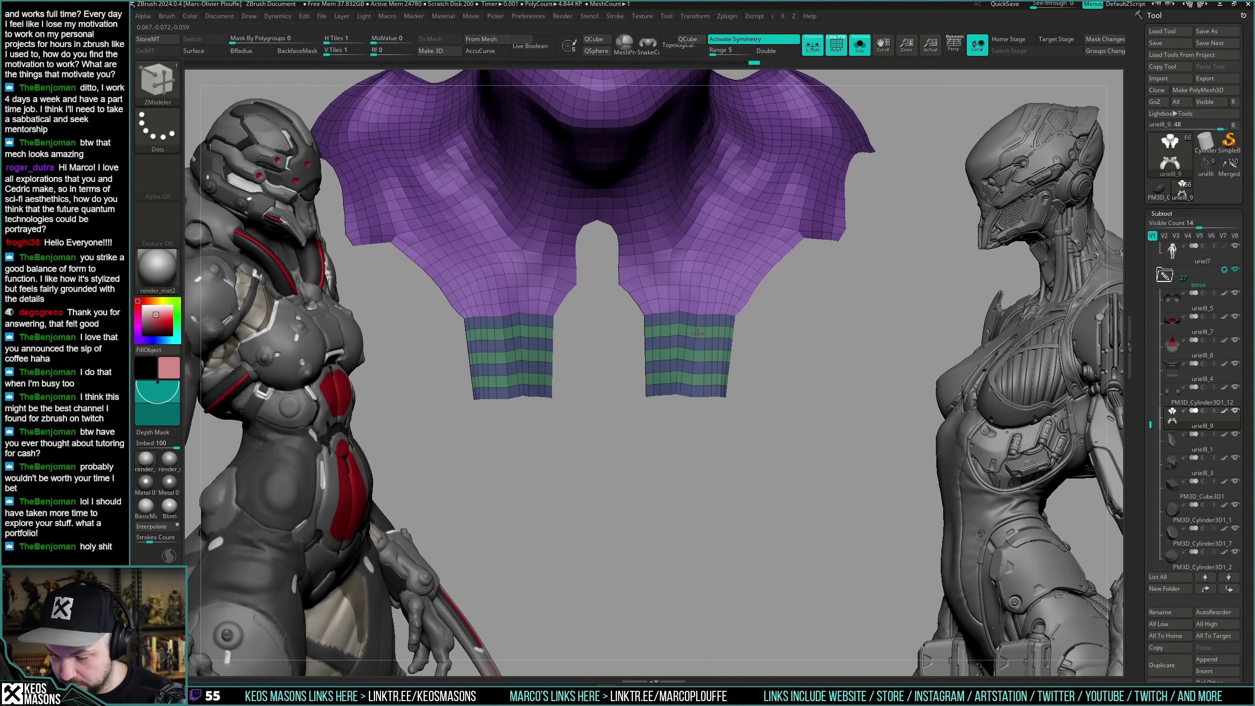
drag(697, 334, 697, 336)
right_drag(778, 317, 820, 380)
key(ctrl+w)
Fit the collar shell's extended front flaps to the upper chest with the Move brush, checking the shell in isolation.
mouse_move(823, 375)
ctrl+right_down()
mouse_move(793, 344)
mouse_move(766, 364)
mouse_move(791, 366)
mouse_move(690, 438)
ctrl+right_up()
key(space)
key(alt+s)
key(space)
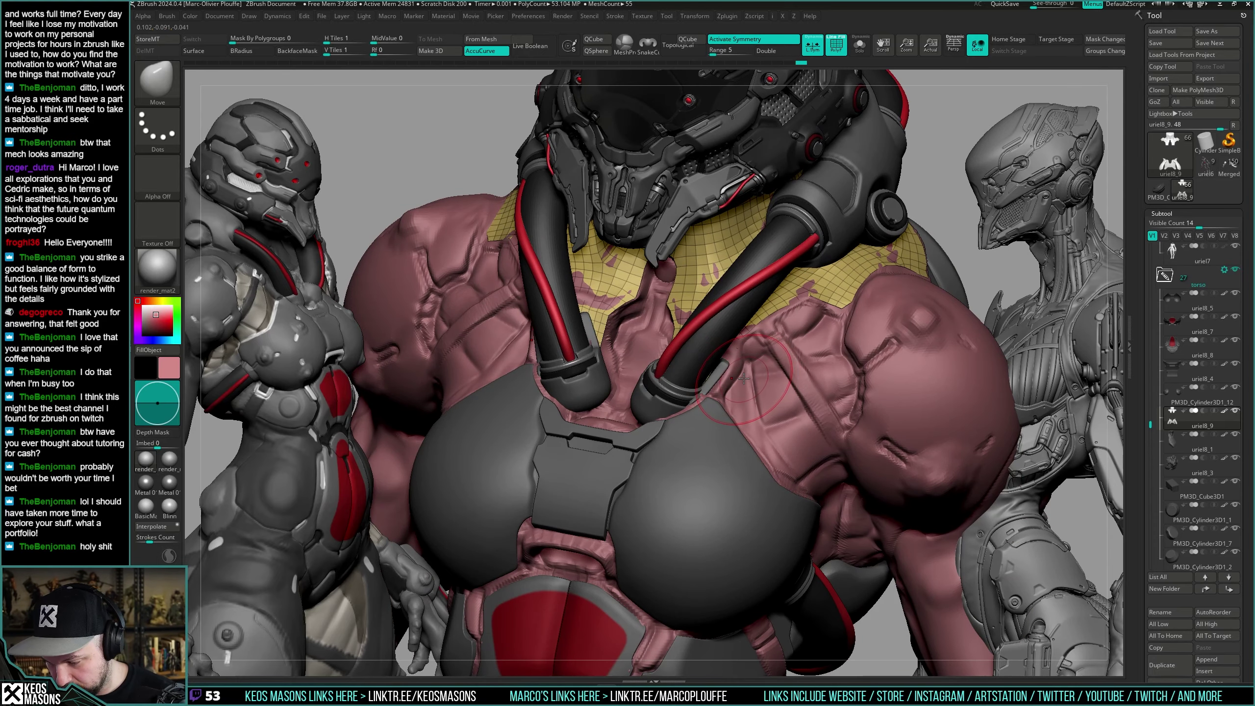
key(shift+s)
key(shift+f)
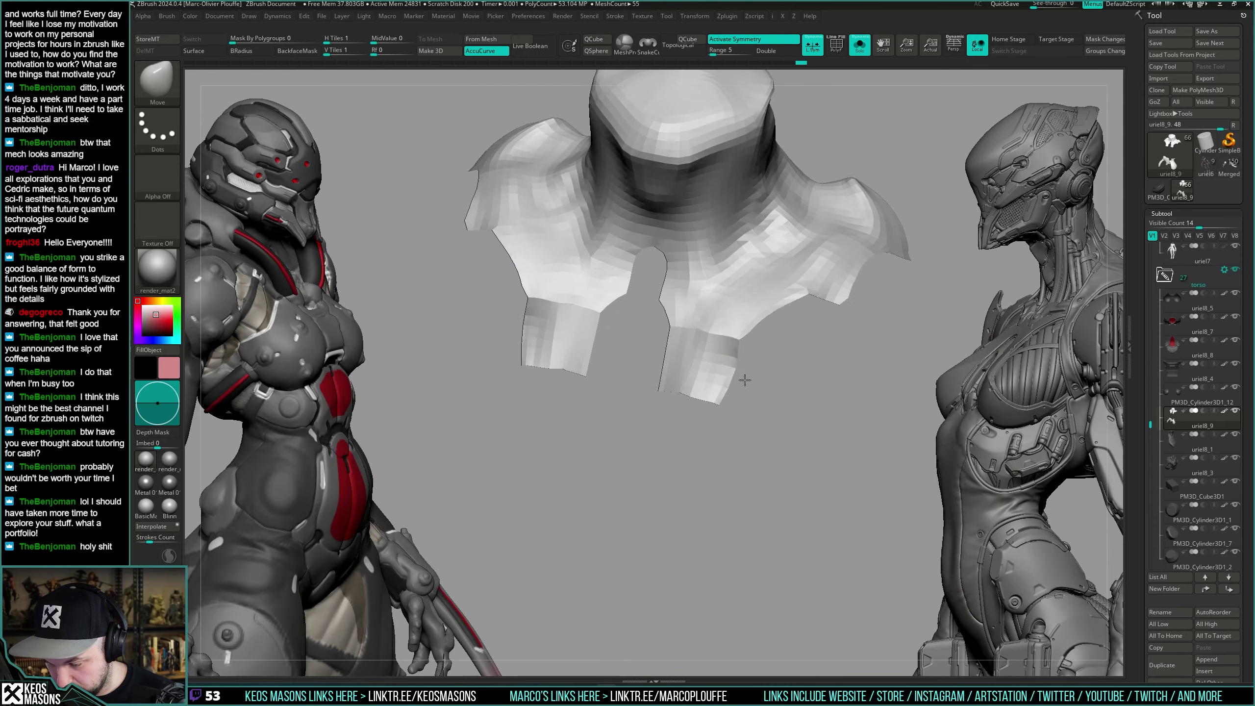
key(shift+s)
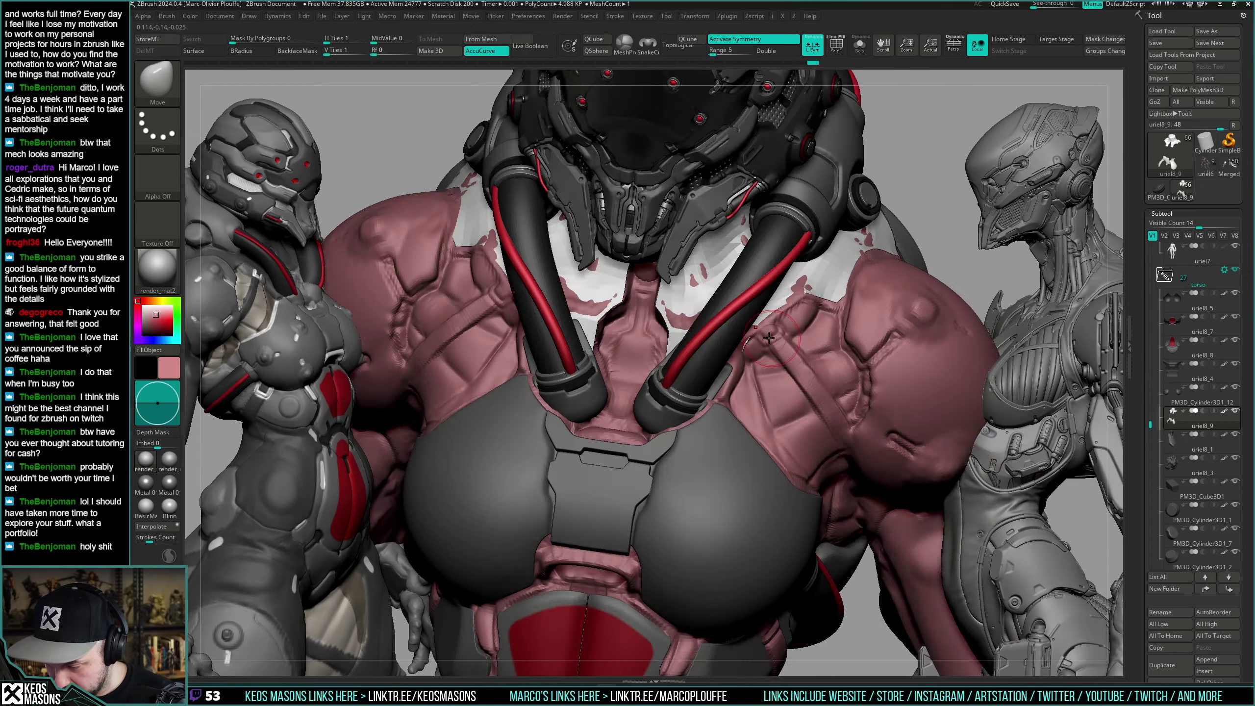
Reshape the collar shell's edges beside the shoulders with the Move brush, working from several angles.
key(shift+s)
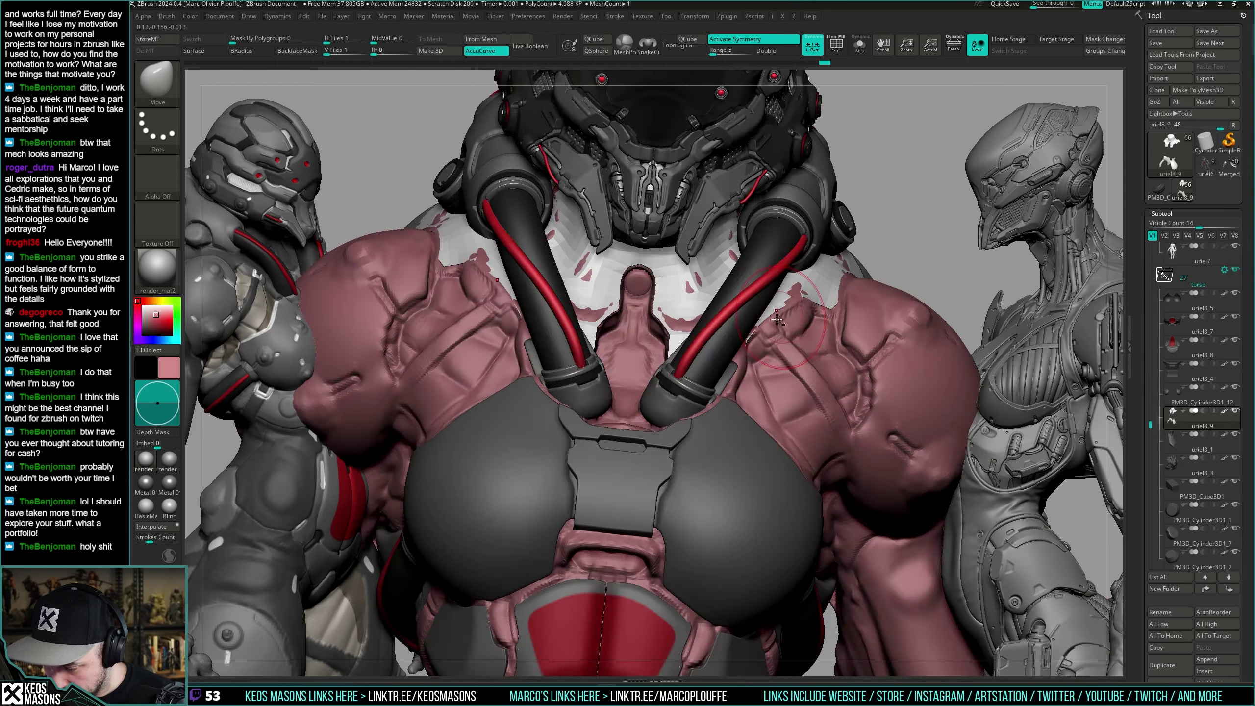
key(shift+s)
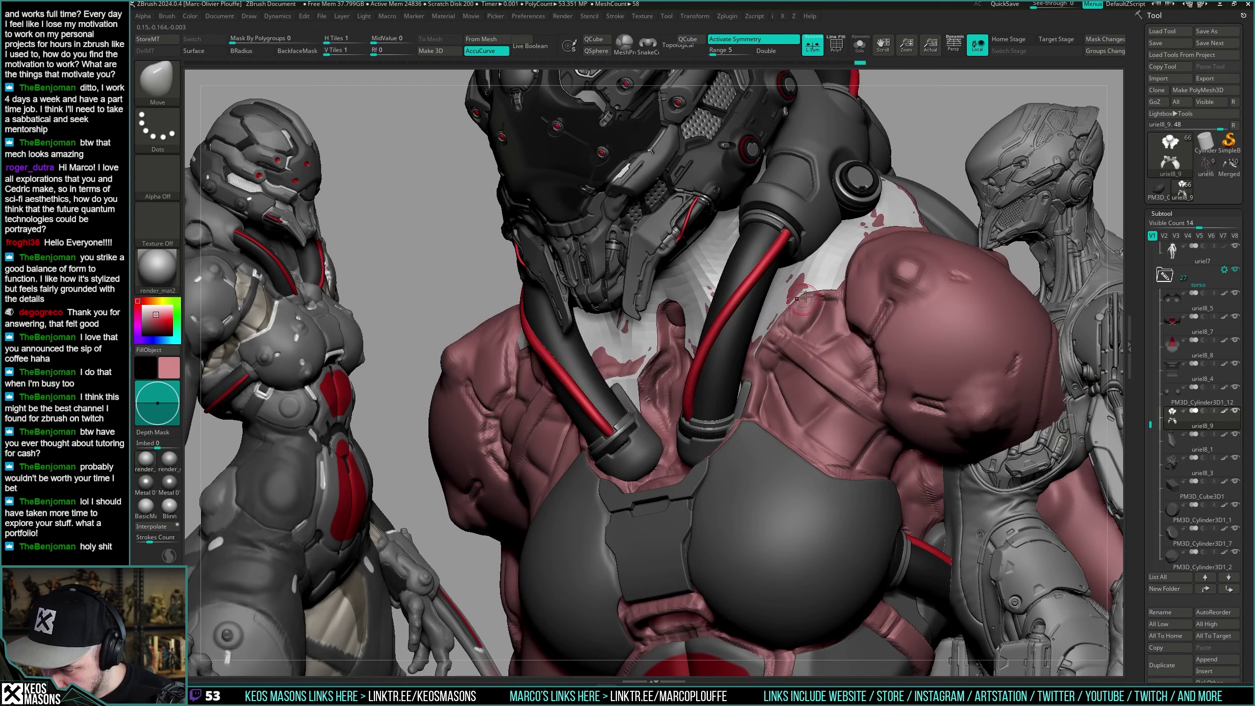
key(shift+s)
key(shift+s)
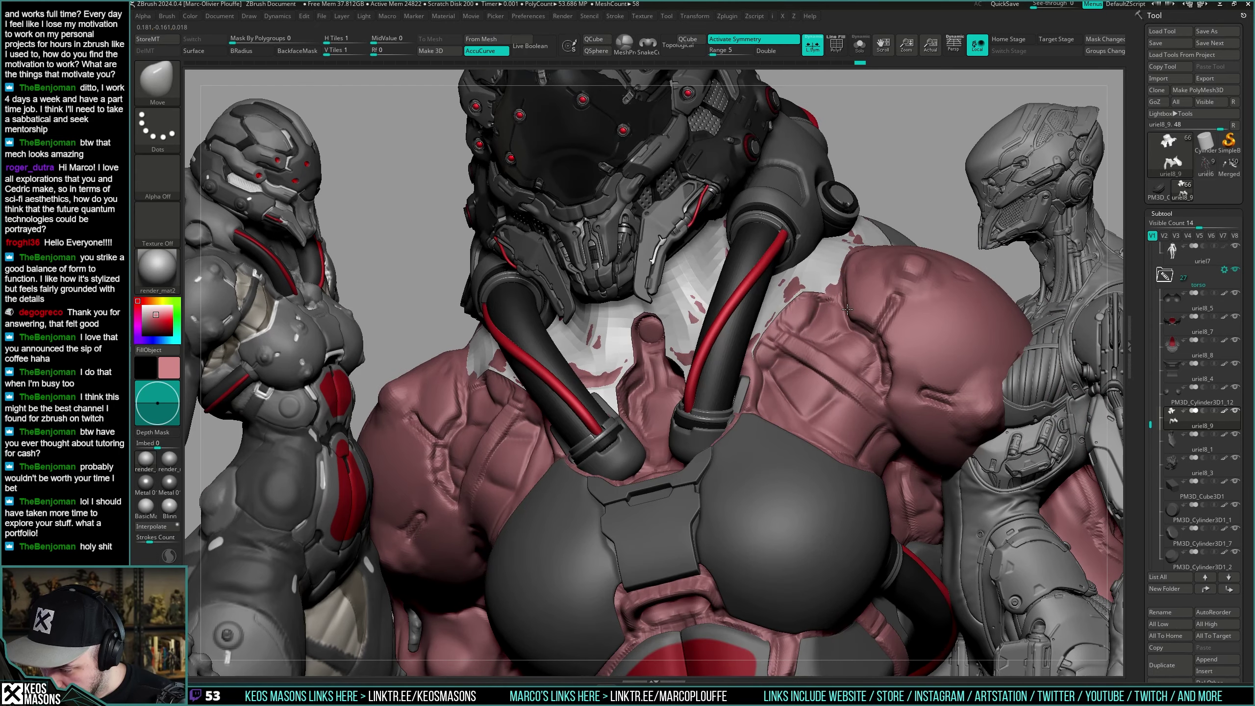
right_drag(835, 298, 836, 294)
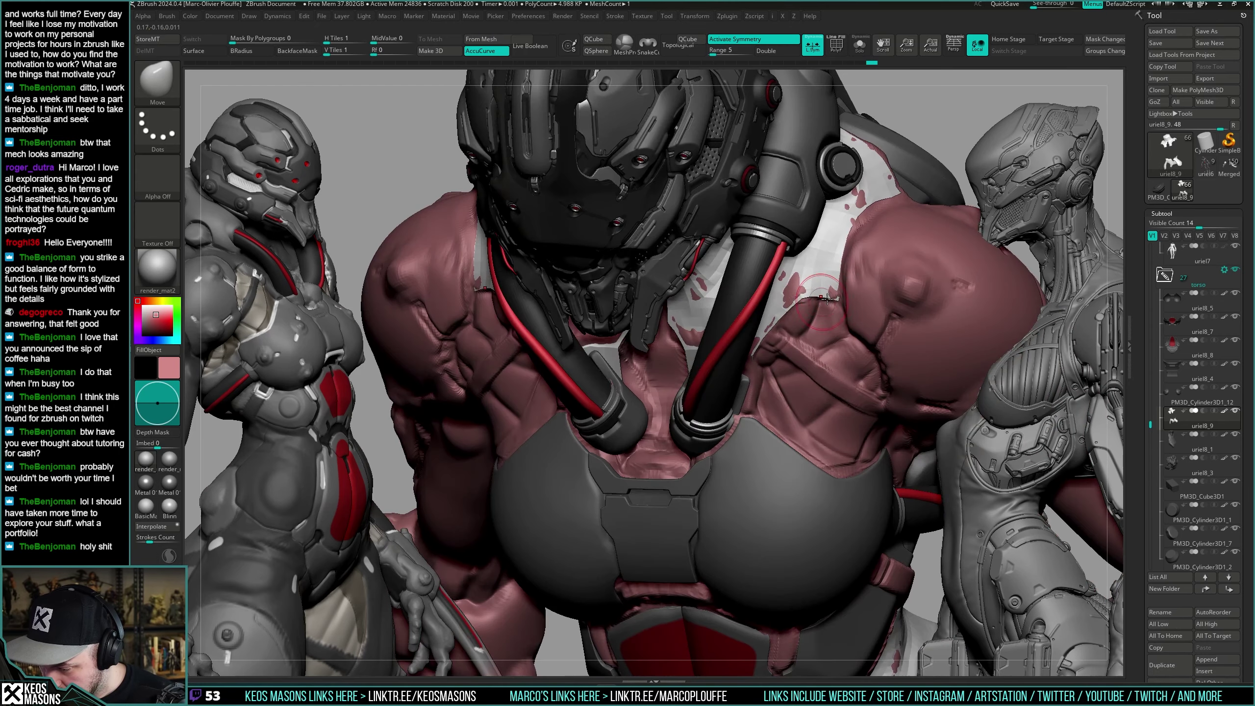
key(shift+s)
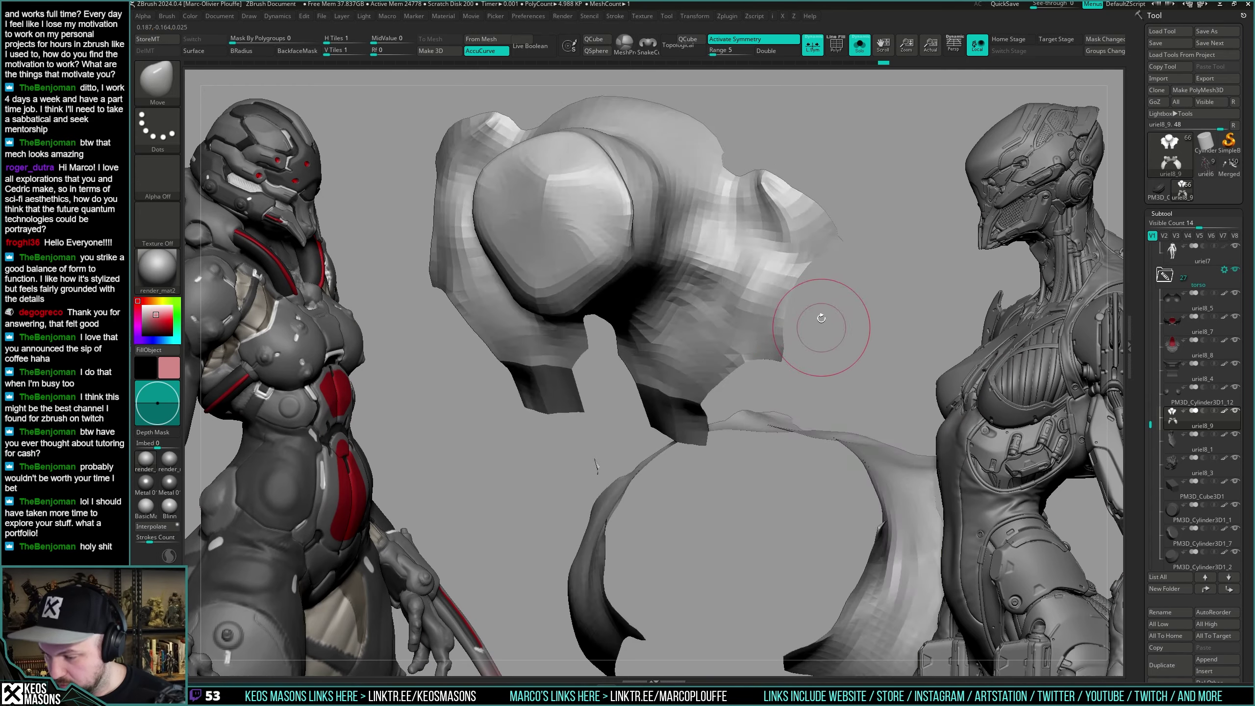
Mask the collar shell with a lasso, leaving its outer shoulder edges free, and extend those edges toward the shoulders with Transpose.
key(shift+f)
drag(821, 317, 859, 289)
key(shift+f)
key(shift+f)
key(z)
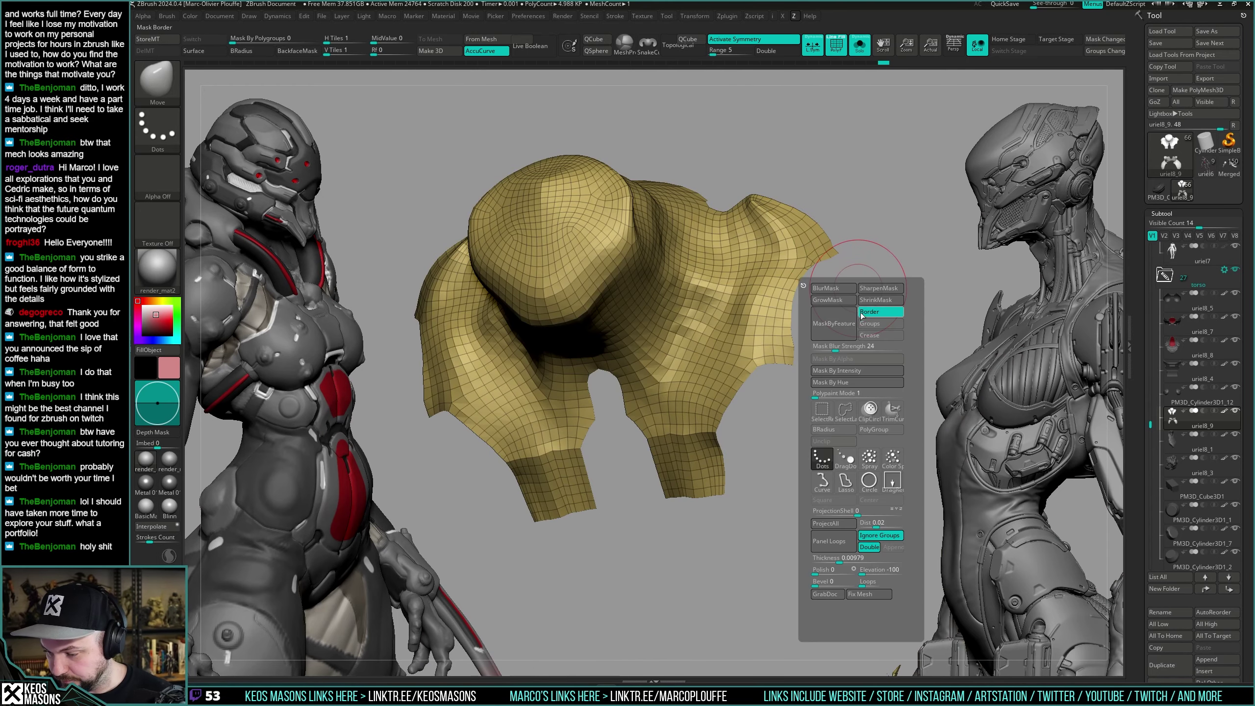
click(846, 480)
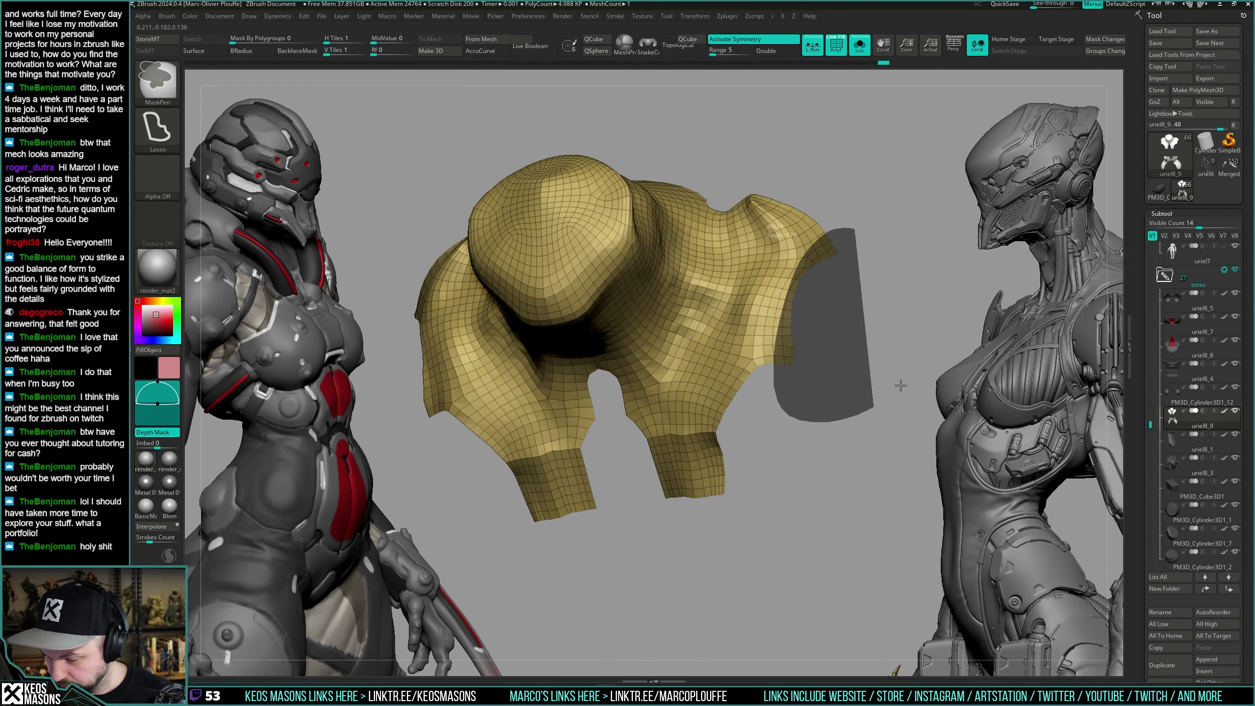
drag(886, 358, 885, 342)
ctrl+click(829, 329)
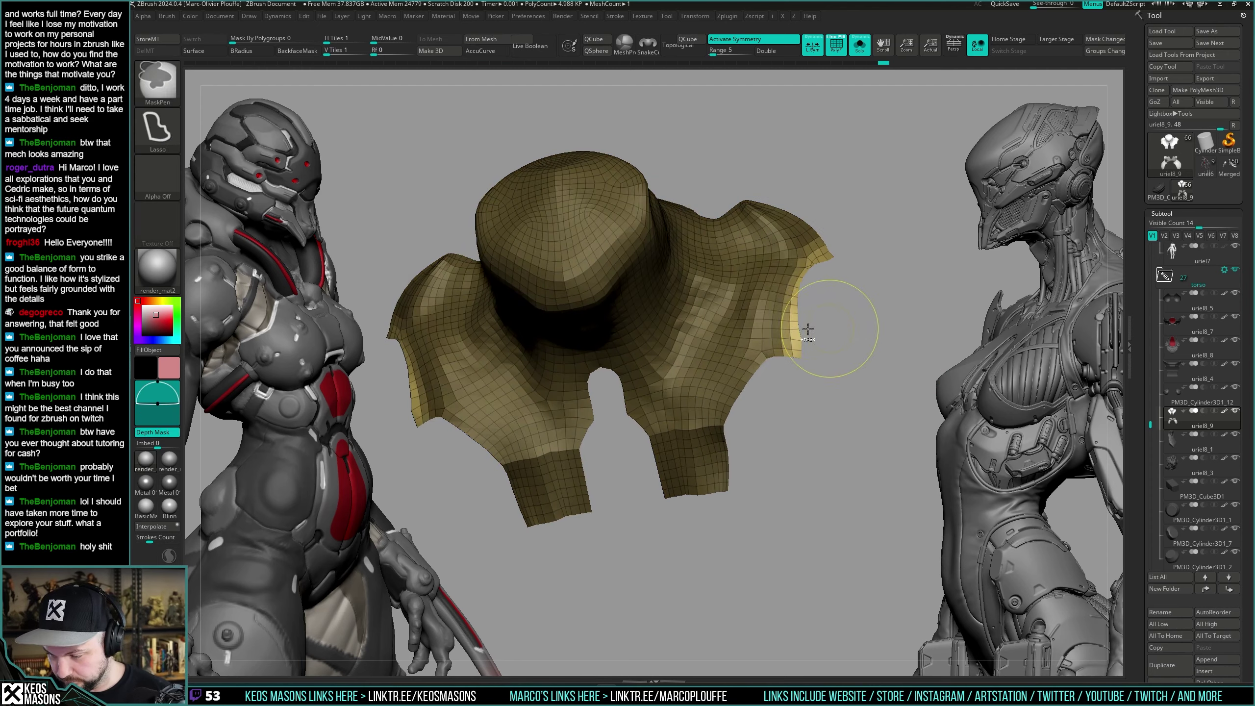
key(alt+s)
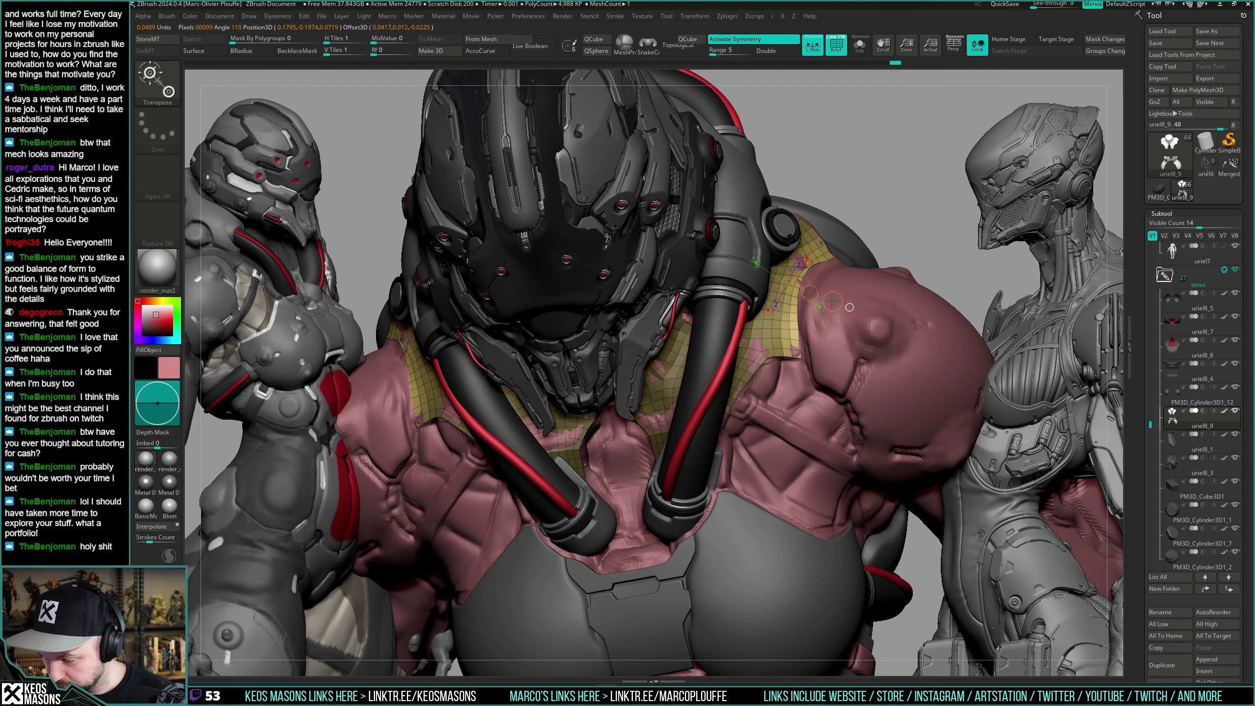
right_drag(849, 278, 885, 267)
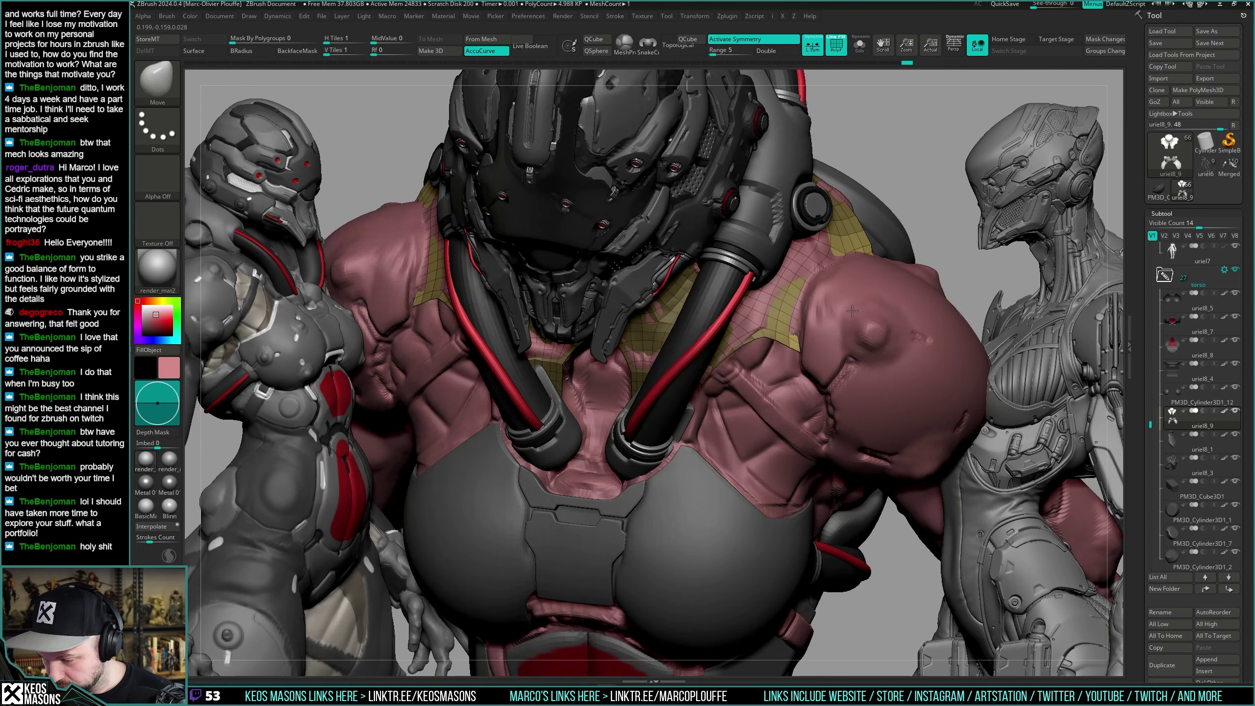
Clear the mask and reshape the extended shoulder edges around the upper chest with the Move brush.
key(q)
key(alt+s)
ctrl+drag(932, 267, 915, 291)
right_drag(889, 296, 843, 326)
right_click(843, 327)
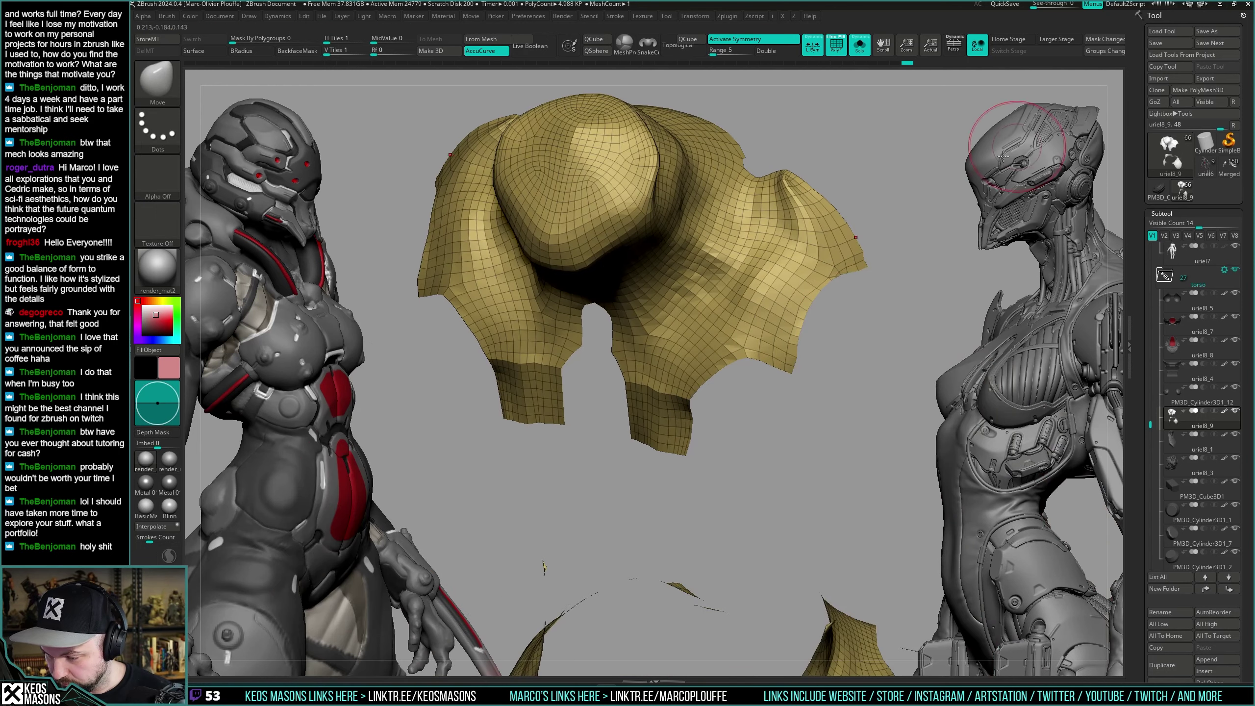
key(alt+s)
right_click(824, 284)
right_drag(828, 284, 824, 274)
drag(824, 275, 813, 280)
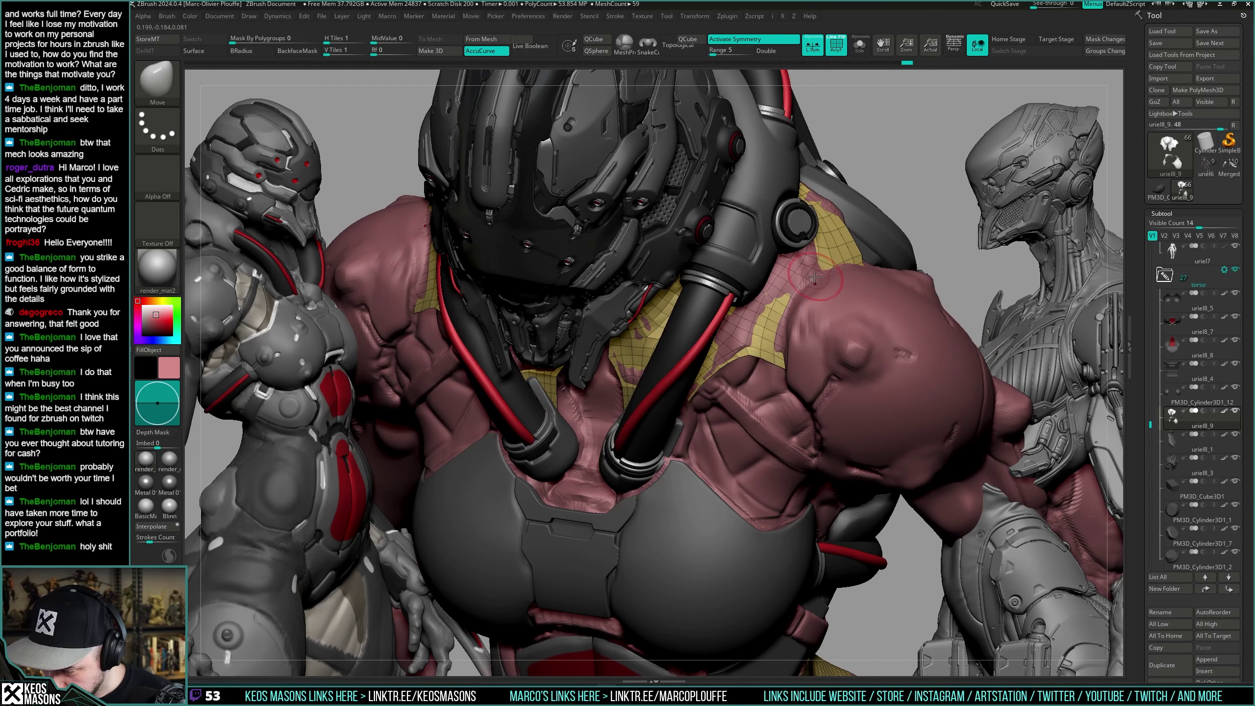
Adjust the collar shell's front shoulder corners with the Move brush, checking the fit through the transparent body and in isolation.
key(alt+s)
key(shift+f)
key(alt+s)
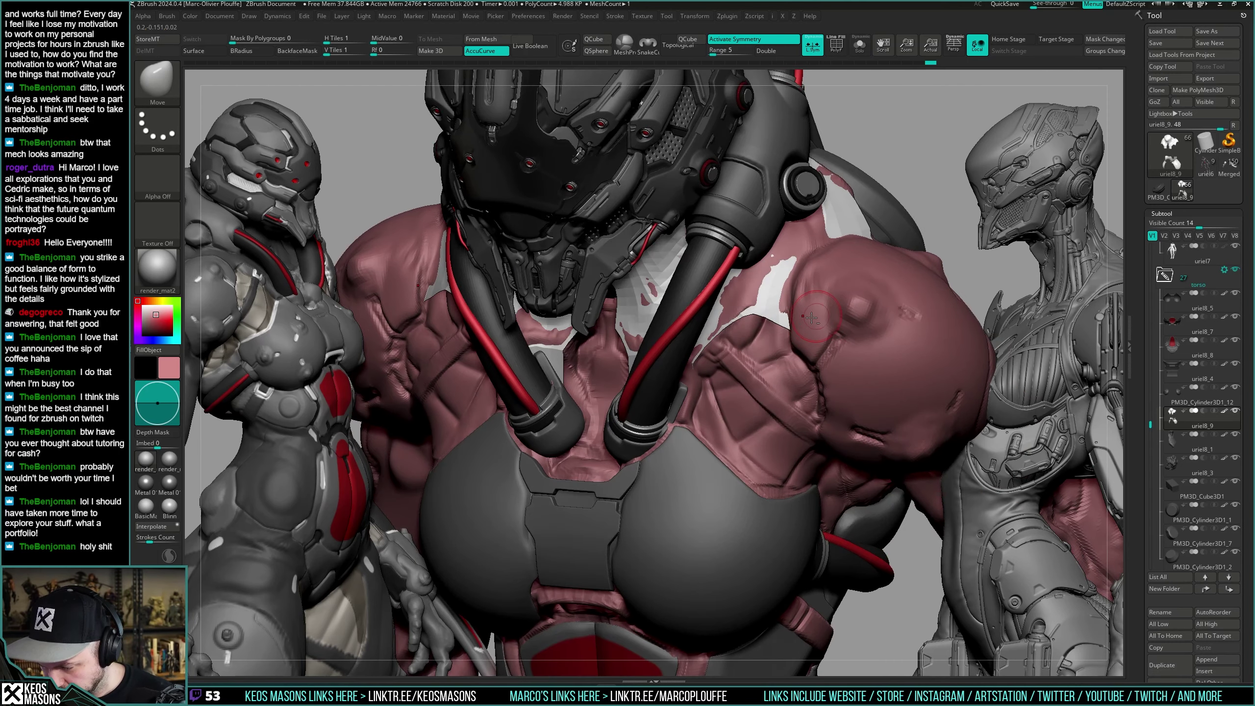
key(alt+t)
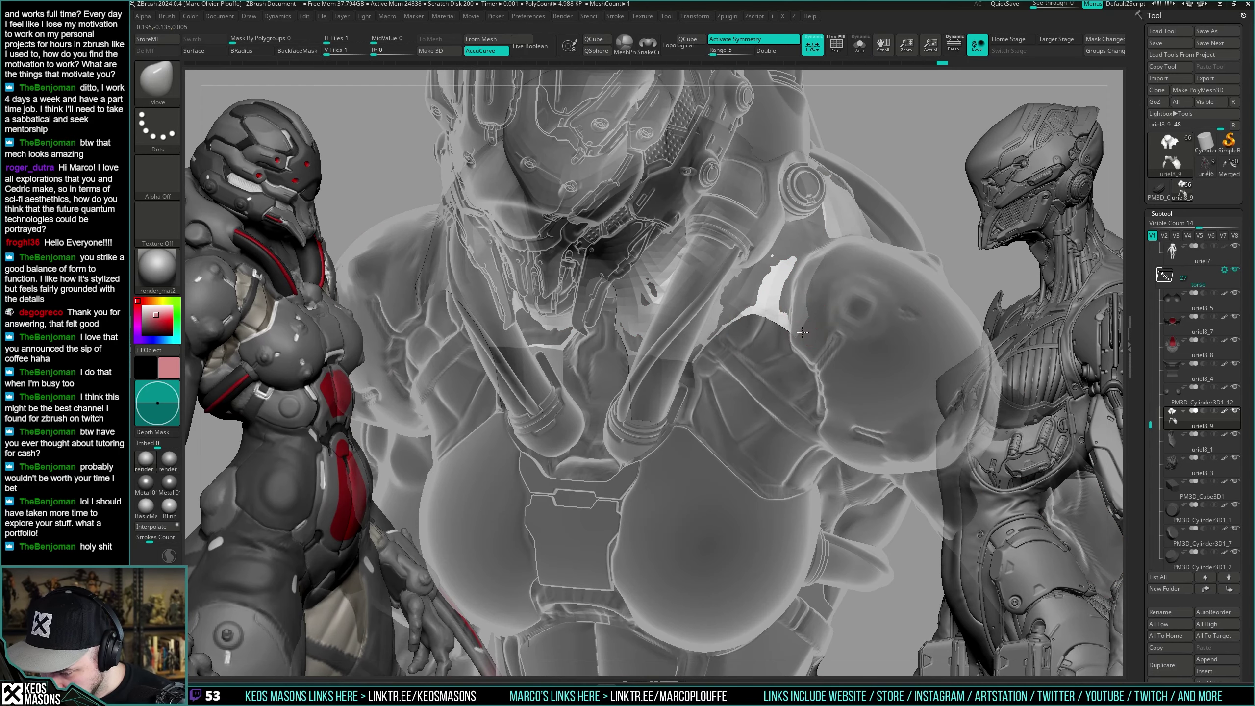
key(alt+t)
mouse_move(825, 302)
right_down()
mouse_move(795, 294)
mouse_move(771, 321)
mouse_move(792, 296)
right_up()
key(alt+s)
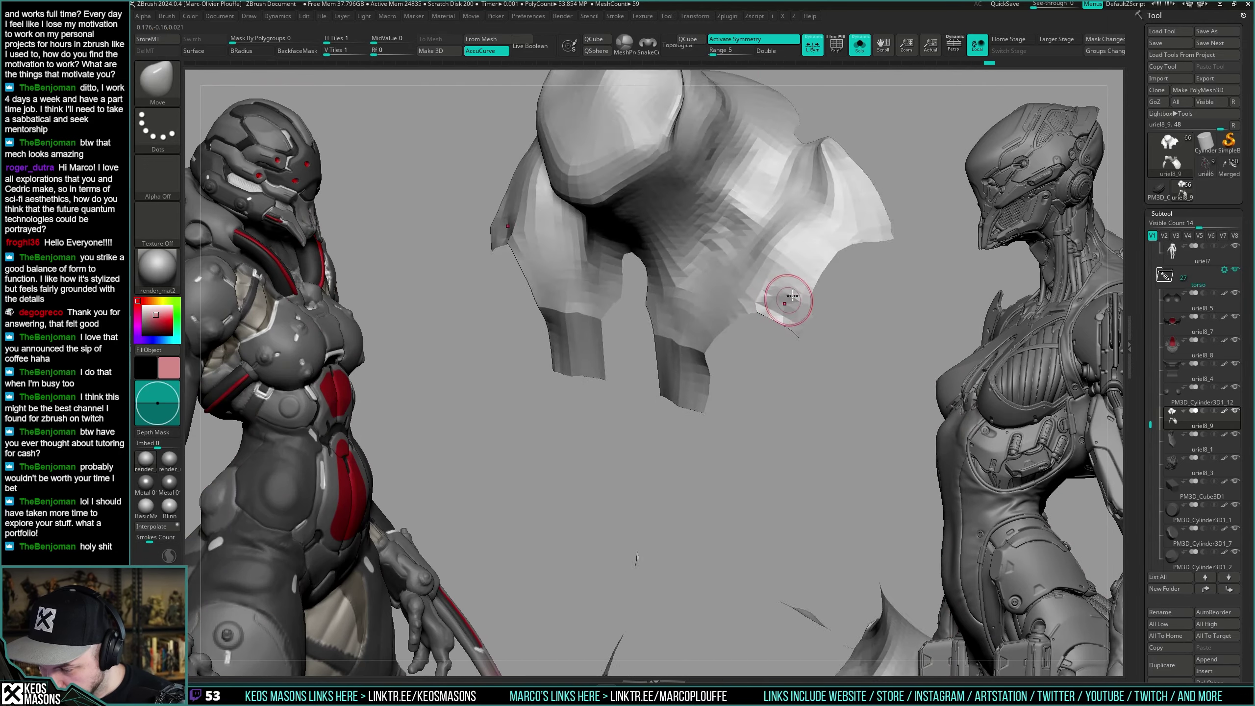
key(alt+s)
Build up the collar shell's surface beside the shoulders with the ClayBuildup brush to bring it above the body.
key(space)
click(784, 329)
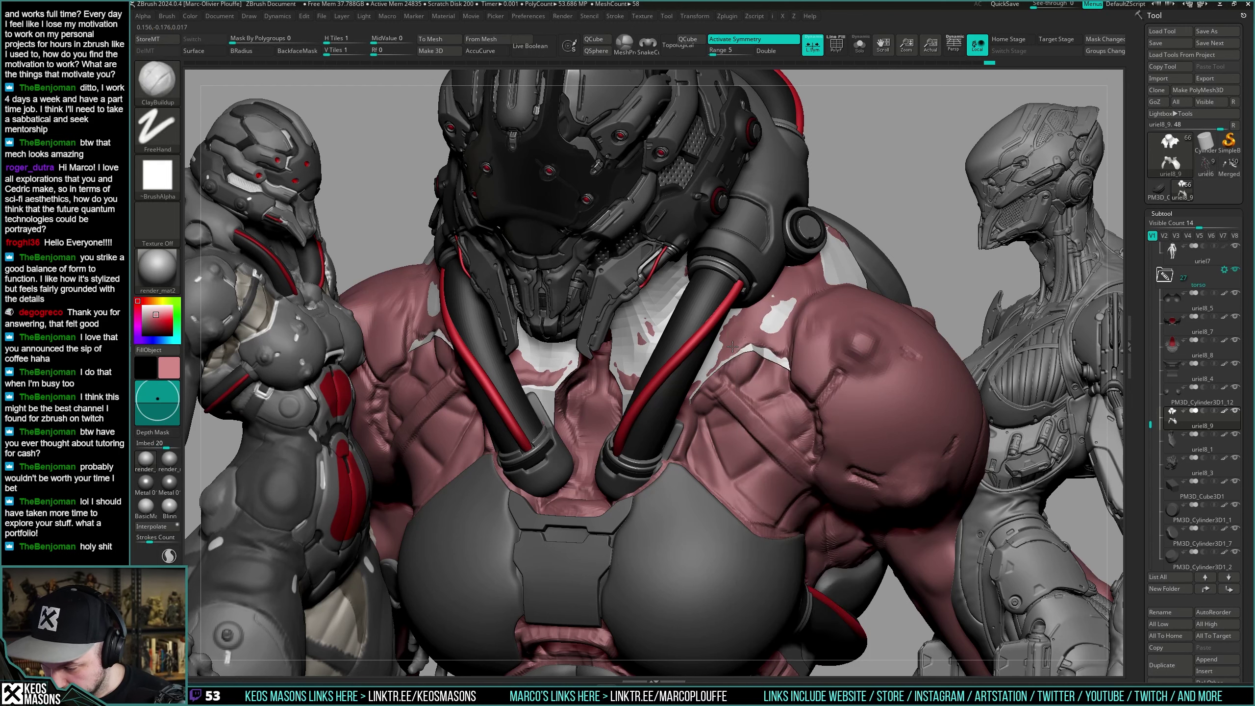
key(alt+s)
right_drag(779, 302, 771, 300)
mouse_move(772, 300)
mouse_down()
mouse_move(809, 241)
mouse_move(773, 314)
mouse_up()
right_drag(774, 314, 779, 337)
alt+drag(779, 337, 772, 357)
key(alt+s)
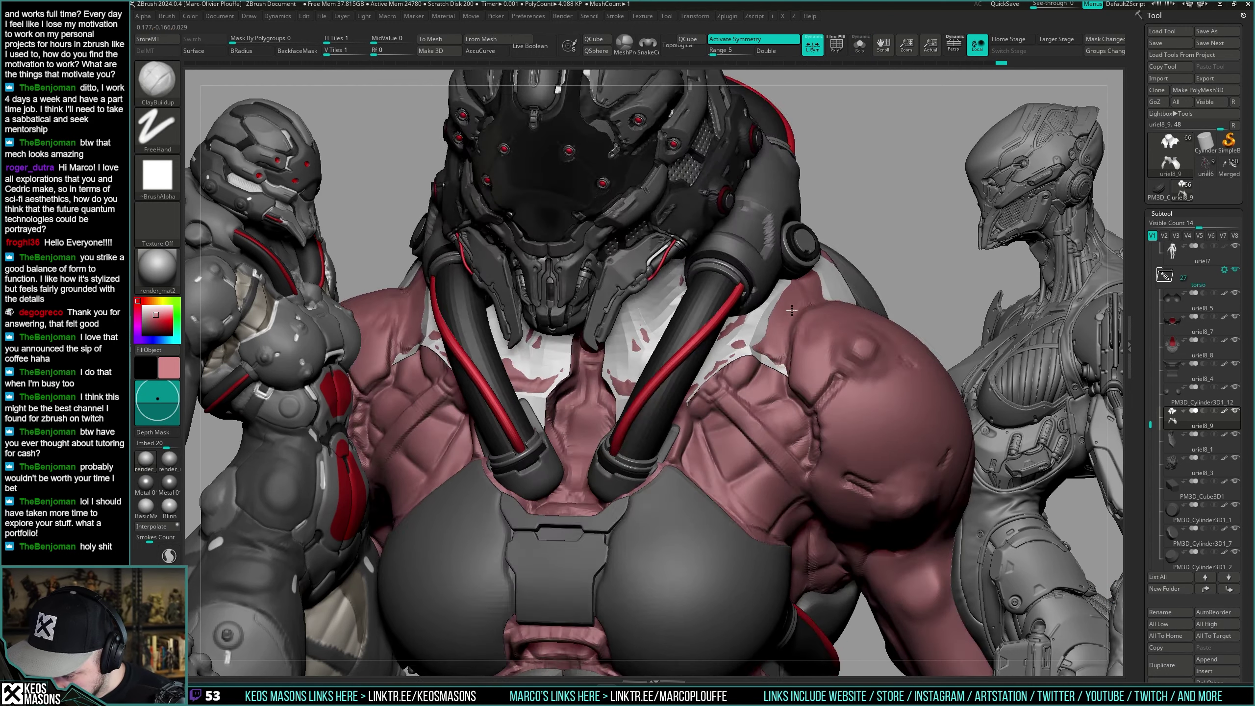
right_drag(782, 348, 790, 322)
key(alt+s)
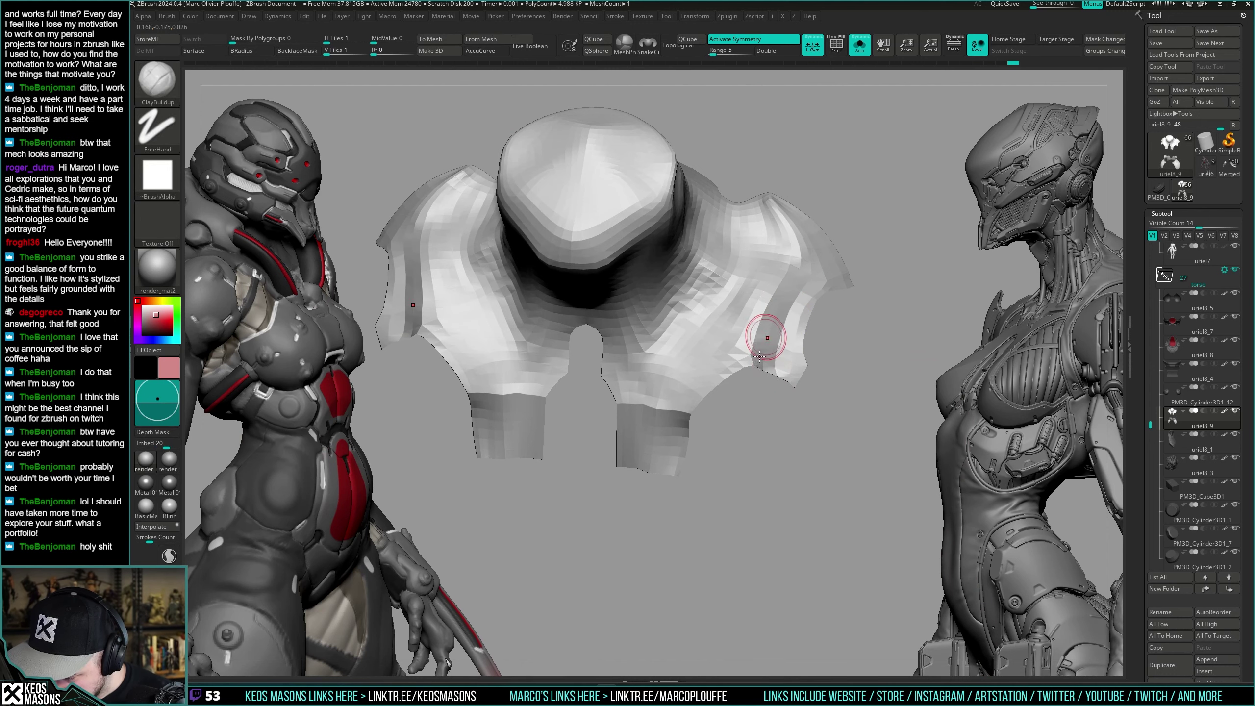
key(alt+s)
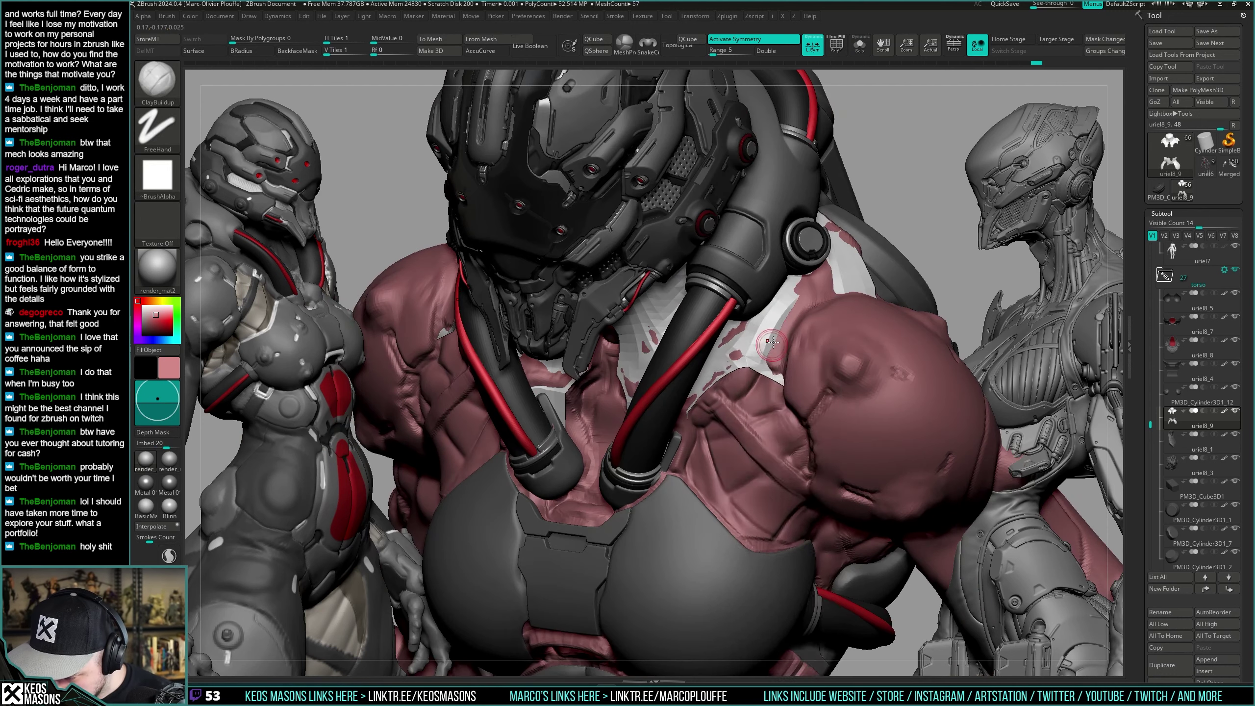
Fit the built-up front corners of the collar shell against the shoulder muscles with a resized Move brush.
right_click(766, 363)
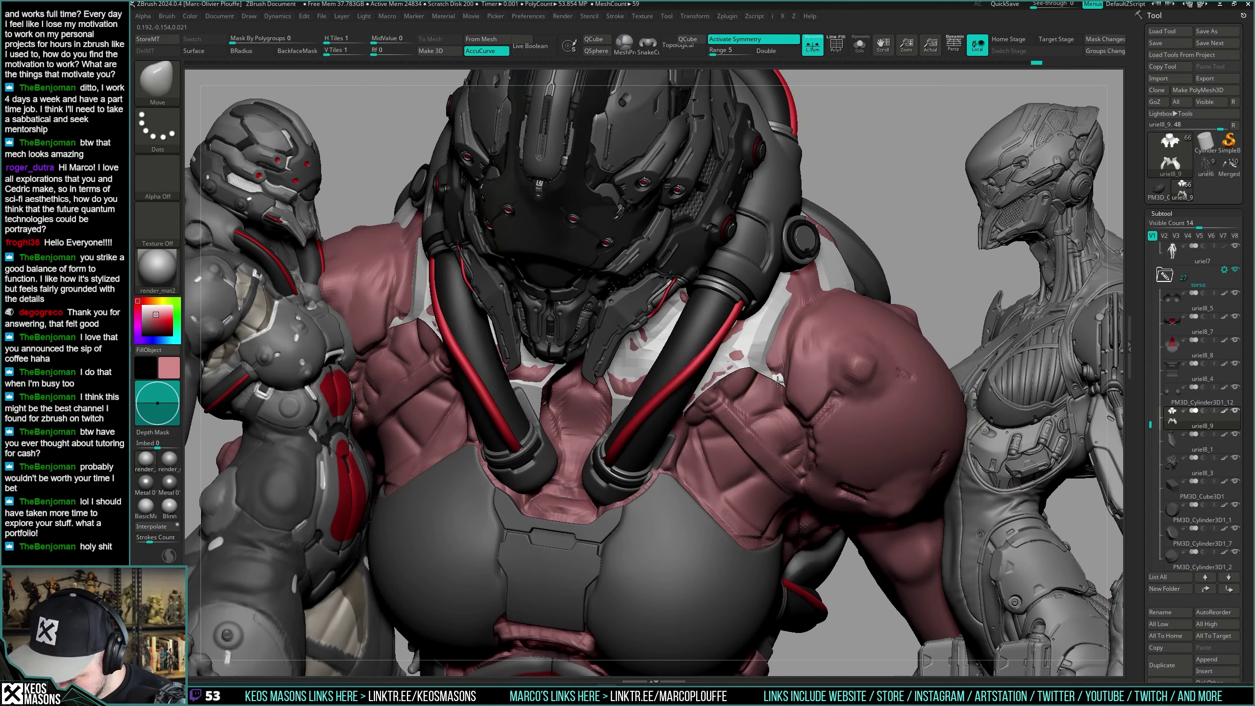
key(alt+s)
key(s)
click(796, 385)
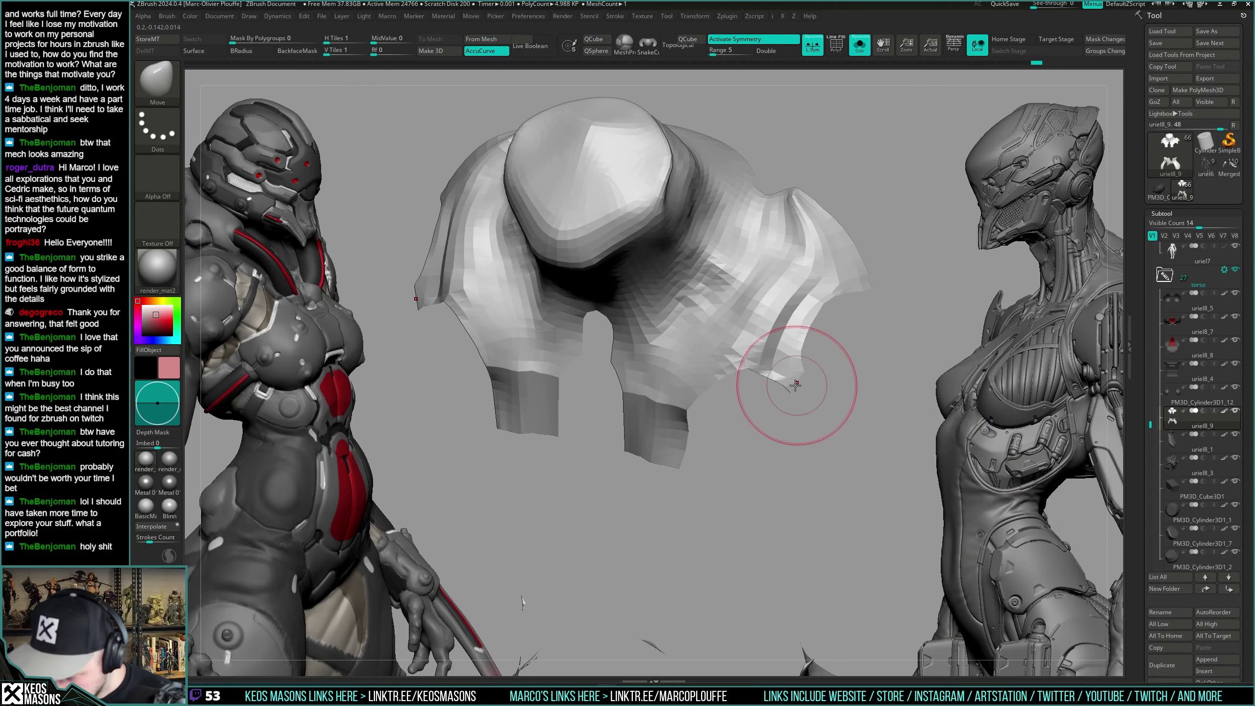
key(alt+s)
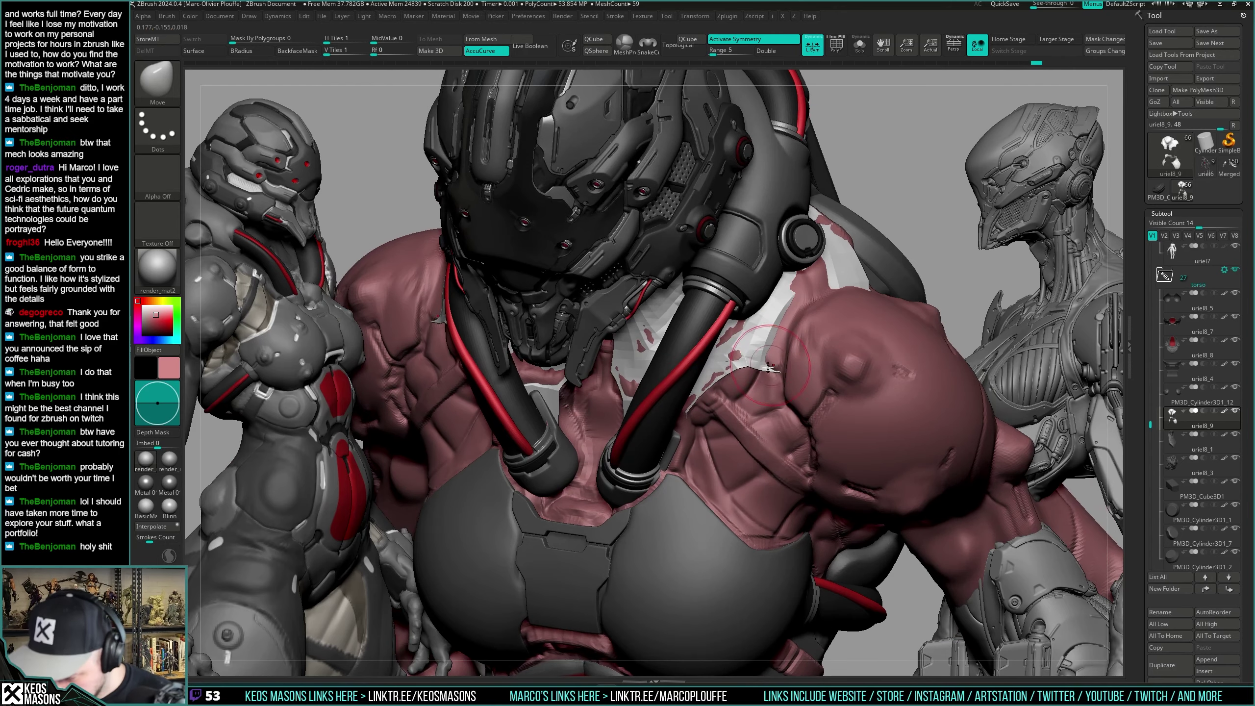
mouse_move(763, 352)
right_down()
mouse_move(769, 316)
mouse_move(741, 302)
mouse_move(752, 356)
mouse_move(771, 369)
right_up()
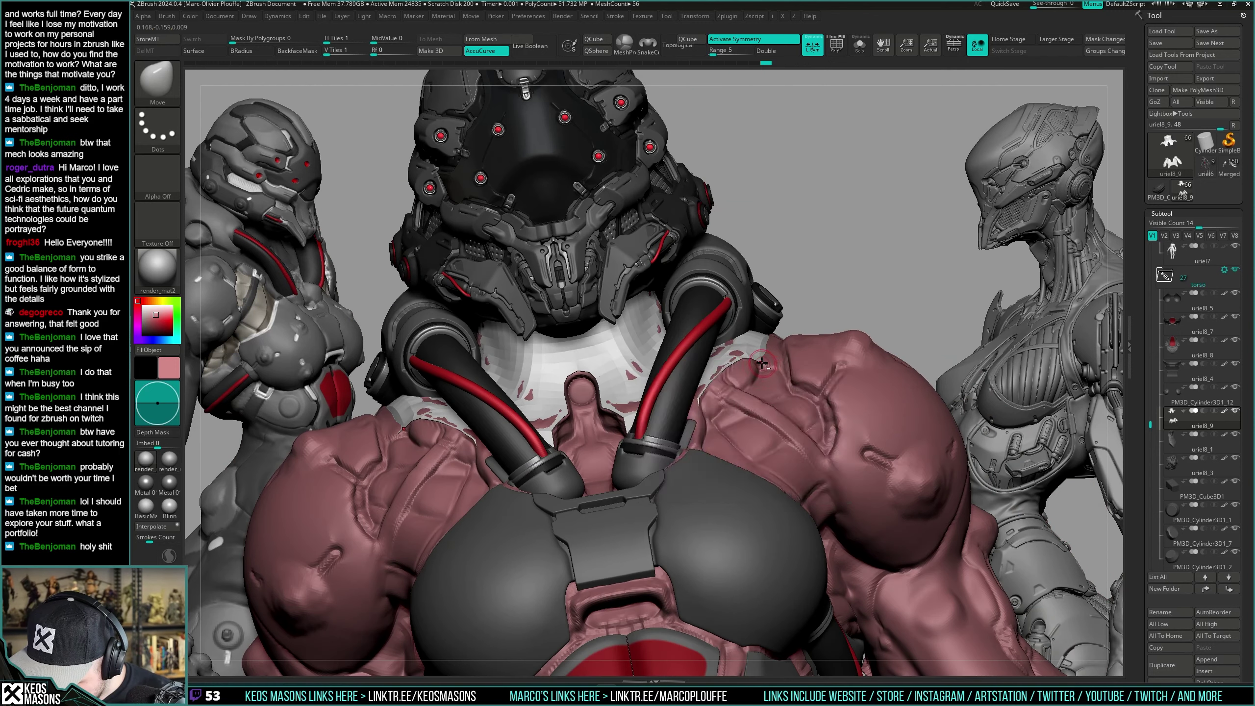
key(alt+s)
key(alt+s)
key(shift+f)
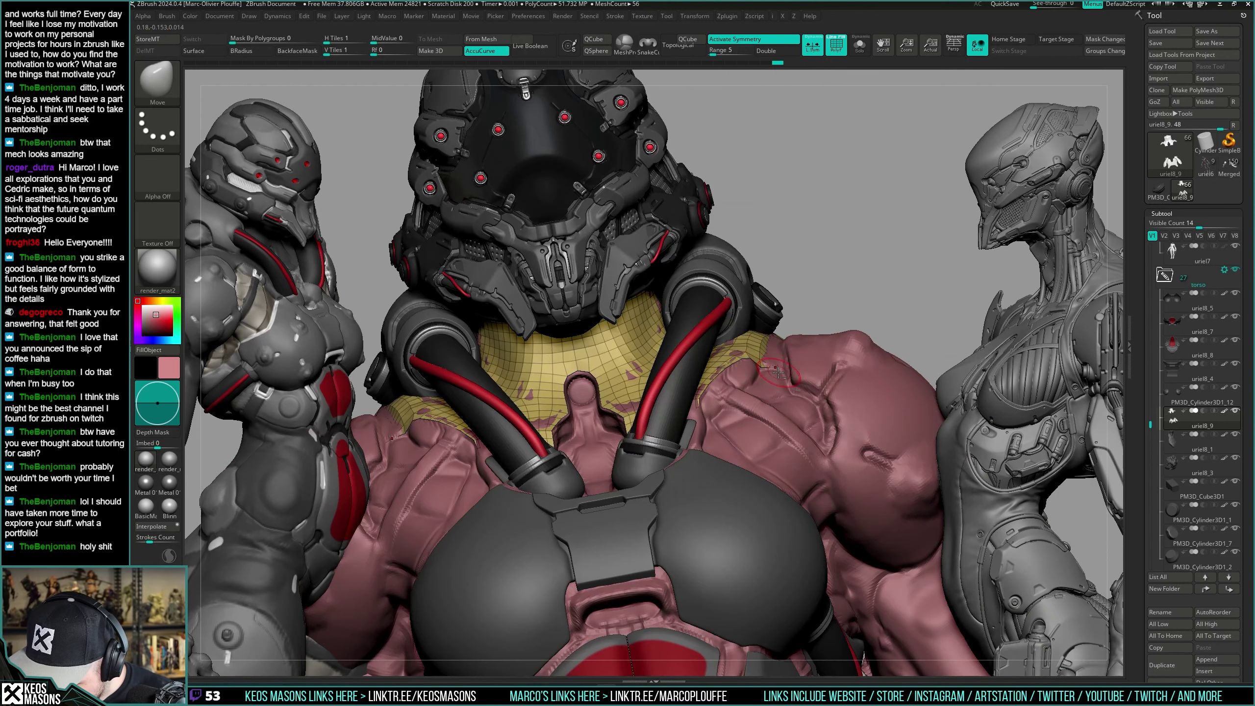
key(alt+s)
key(alt+s)
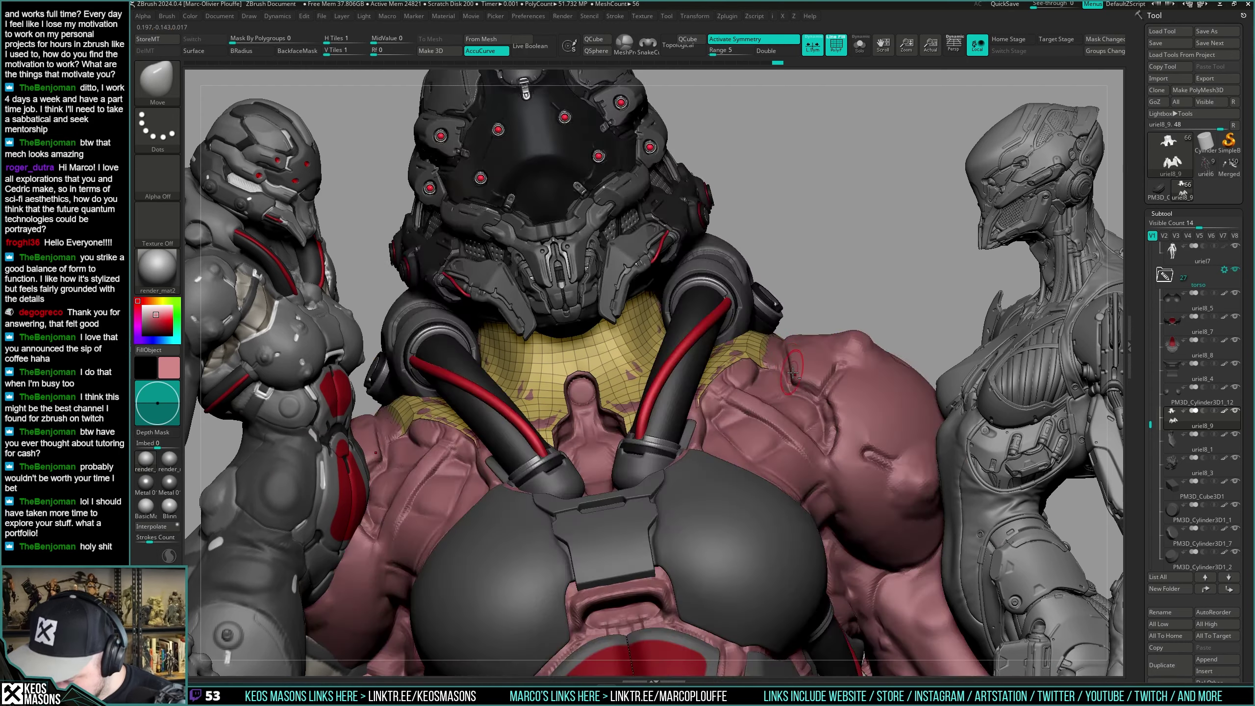
Pull the shell's outer edge down between the shoulder and the back armour with the Move brush, working from the side.
key(alt+t)
key(shift+f)
right_drag(772, 384, 796, 316)
key(alt+t)
right_click(786, 380)
right_click(773, 371)
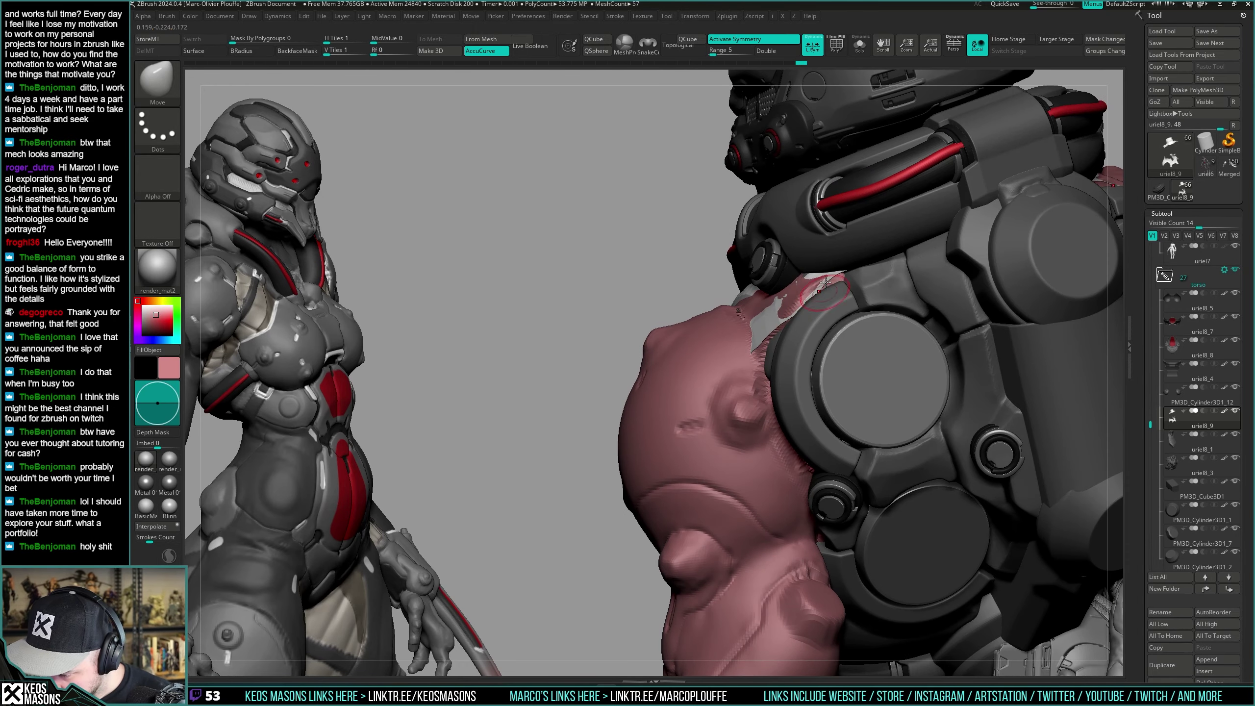
right_drag(848, 282, 819, 362)
key(alt+s)
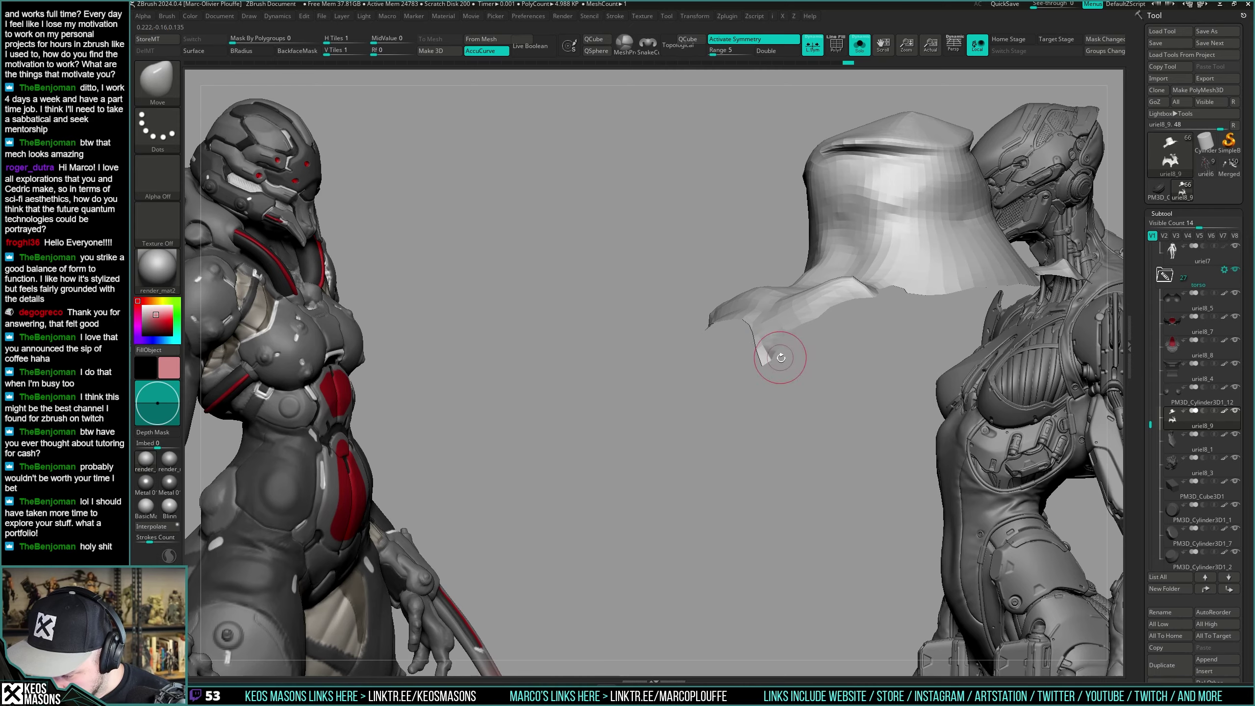
Refine the pointed rear corner of the collar shell behind the shoulder with the Move brush, alternating between isolated and full views.
key(ctrl+shift+s)
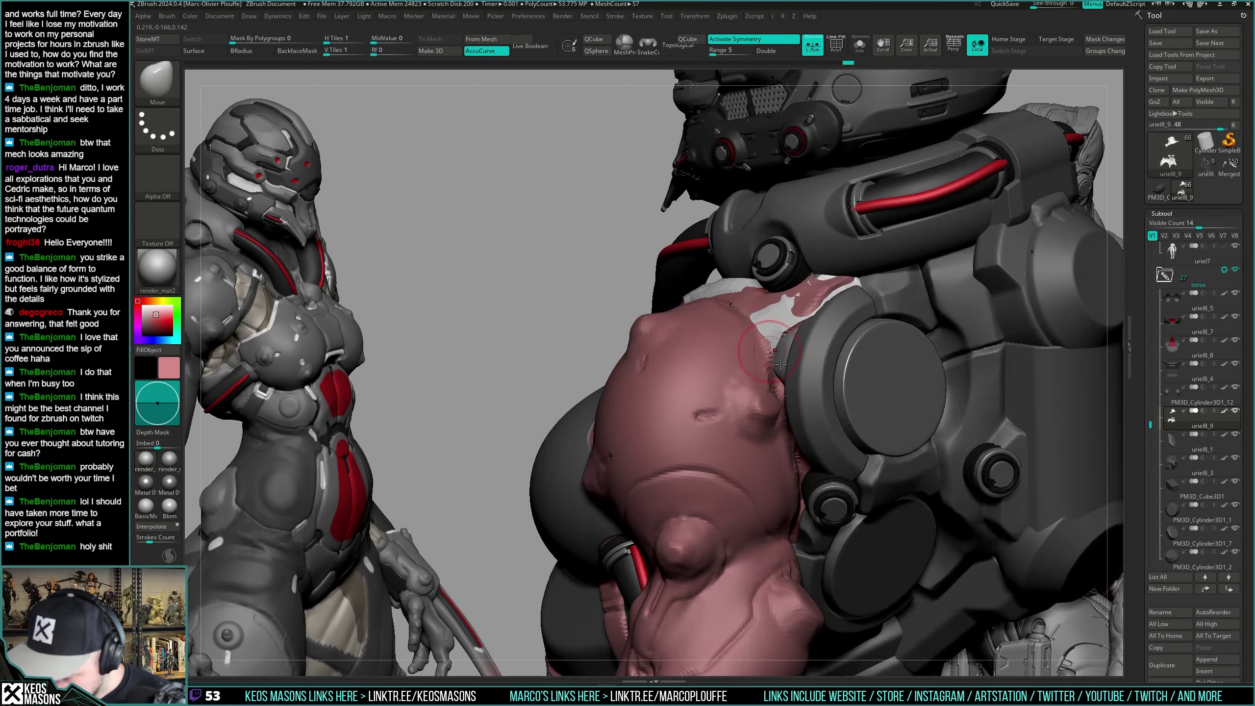
key(ctrl+shift+s)
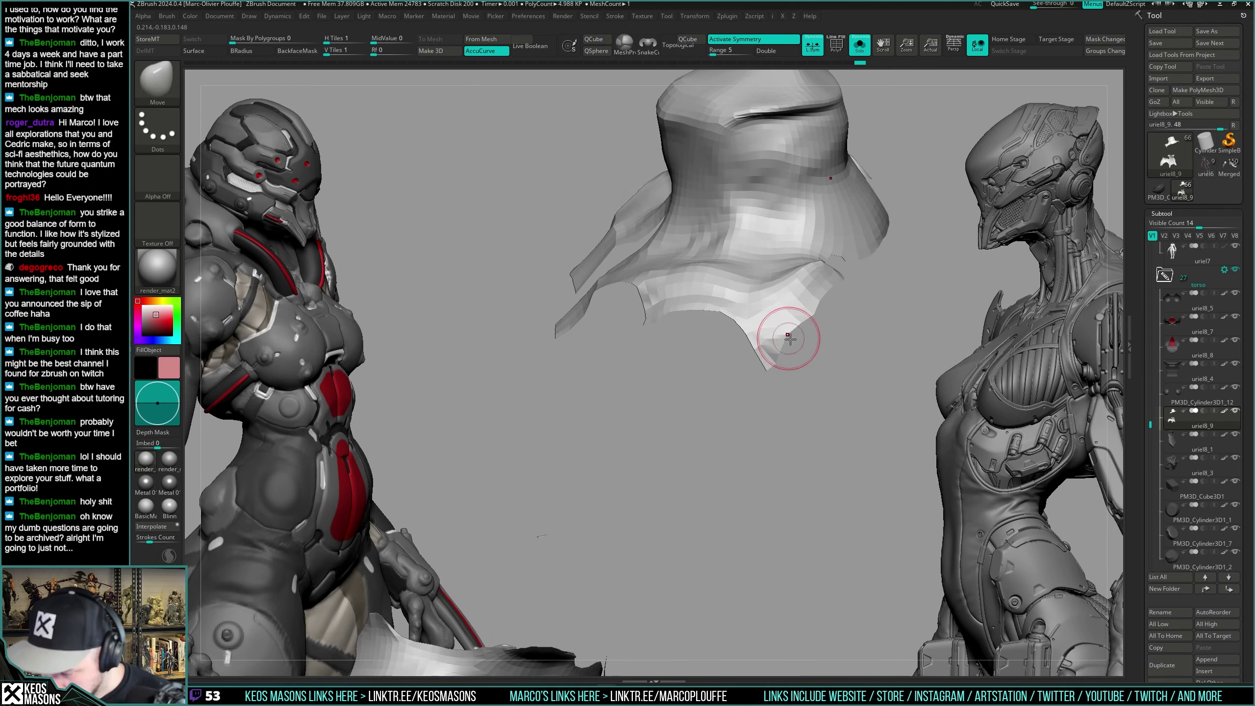
key(ctrl+shift+s)
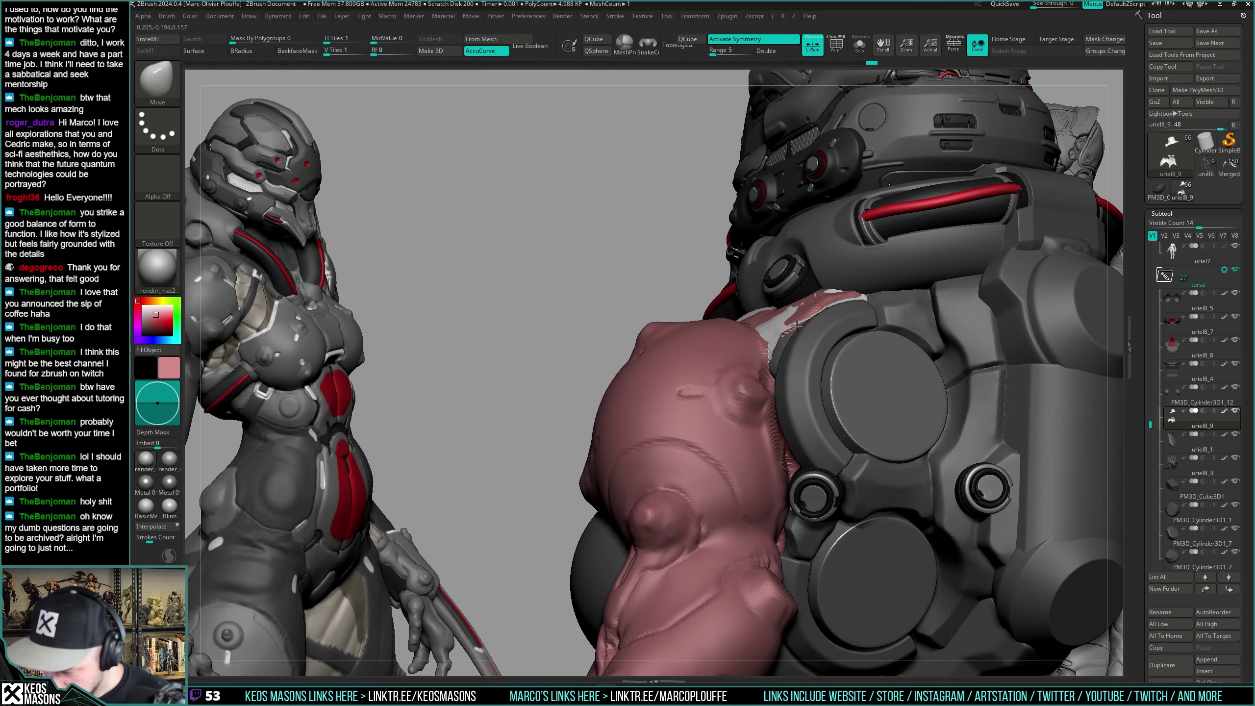
key(ctrl+shift+s)
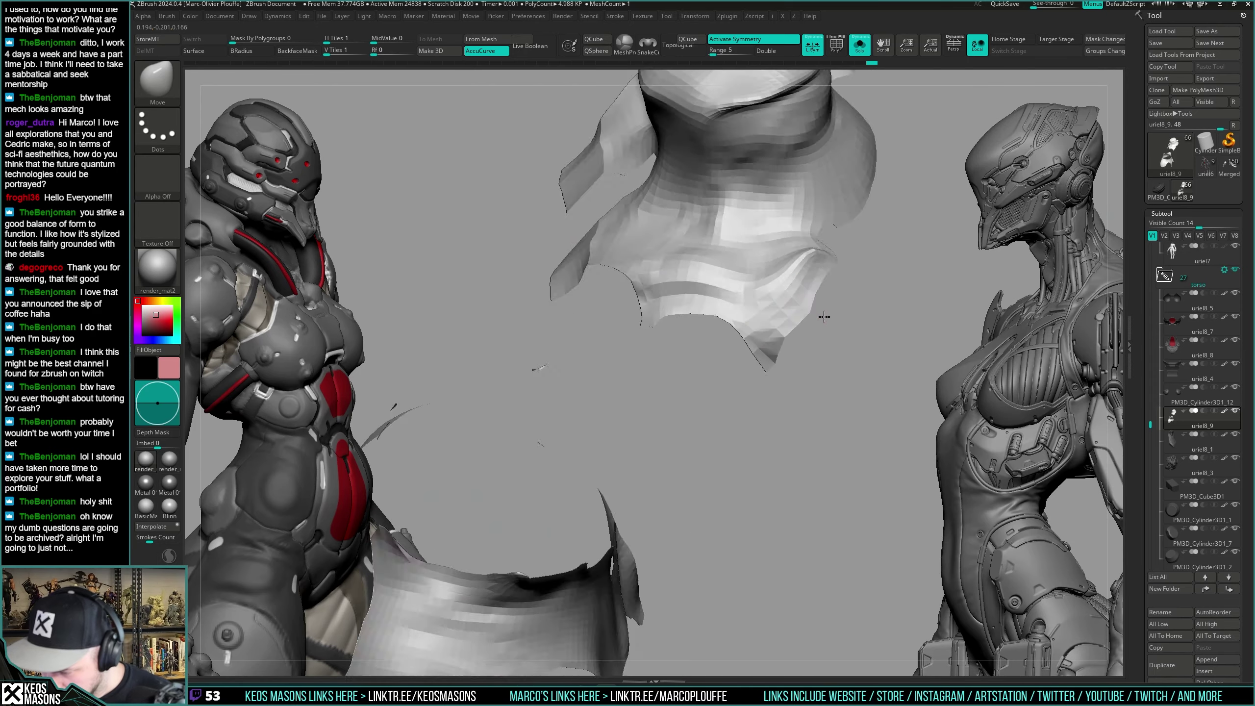
key(shift+f)
key(ctrl+shift+s)
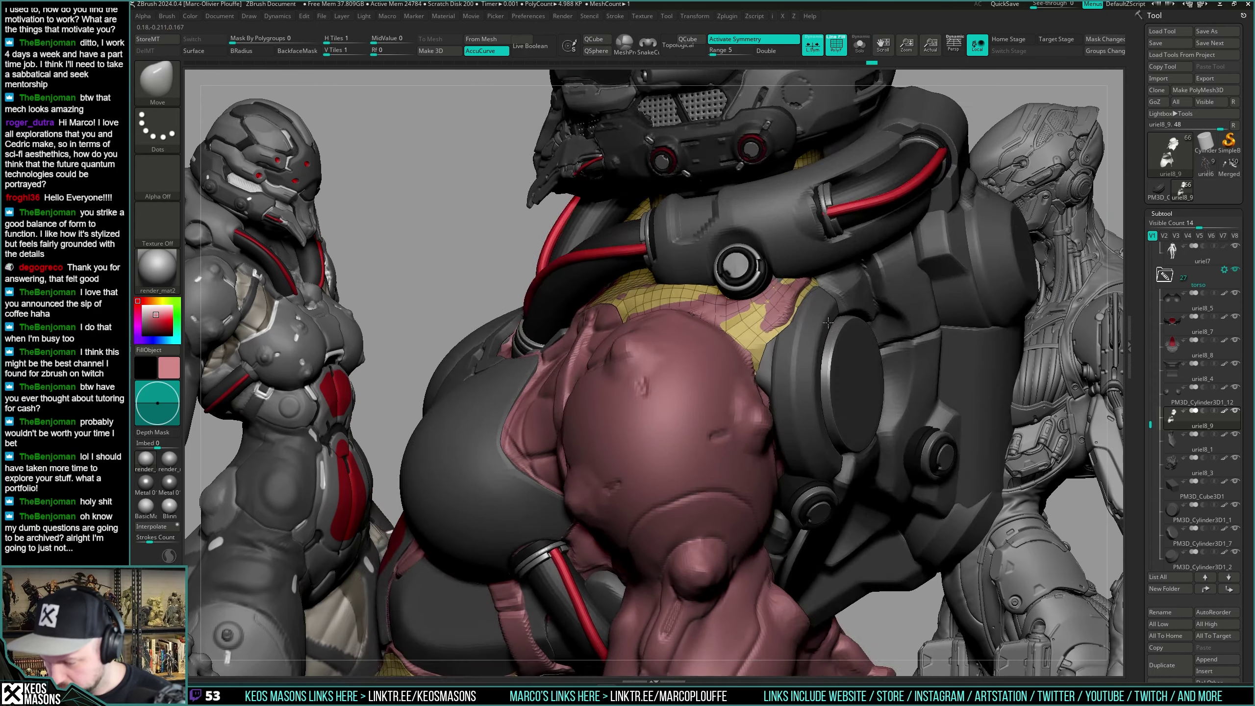
mouse_move(828, 323)
right_down()
mouse_move(842, 322)
mouse_move(812, 314)
mouse_move(770, 349)
mouse_move(756, 344)
mouse_move(762, 358)
mouse_move(803, 351)
right_up()
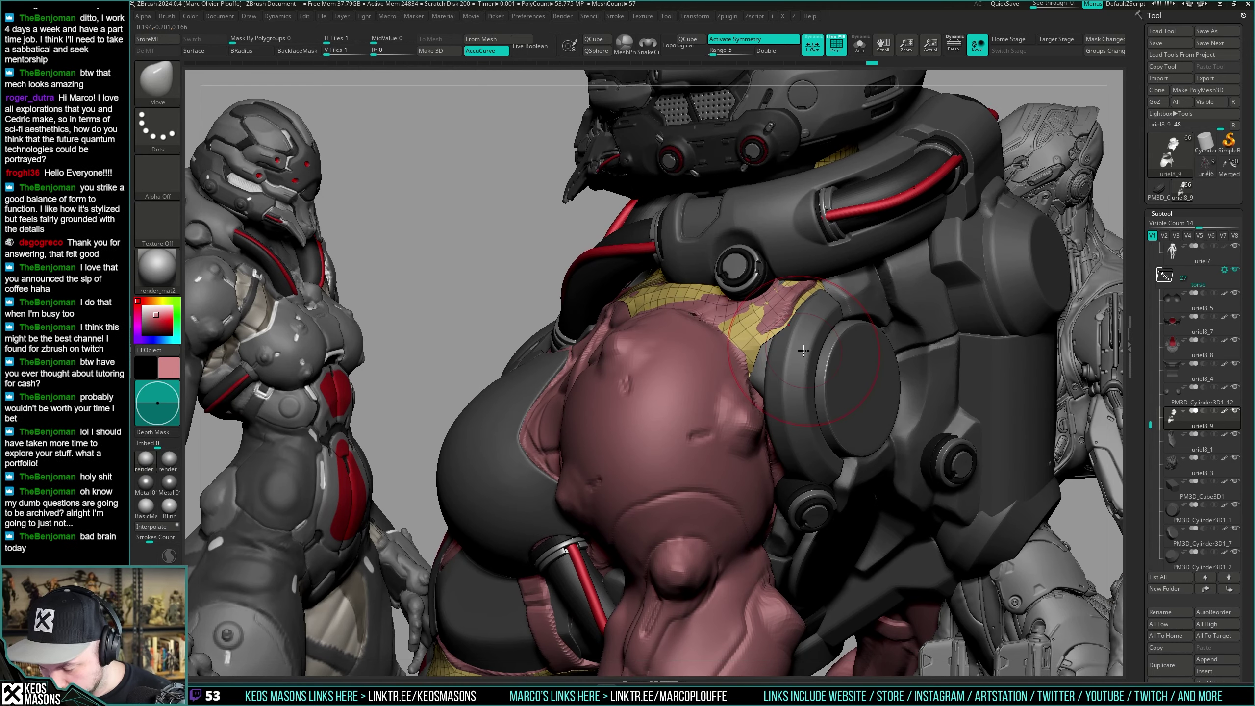
Even out the collar shell's outer edge above the rear shoulder corner with the Move brush.
key(alt+s)
key(shift+f)
mouse_move(832, 300)
right_down()
mouse_move(758, 368)
mouse_move(825, 291)
right_up()
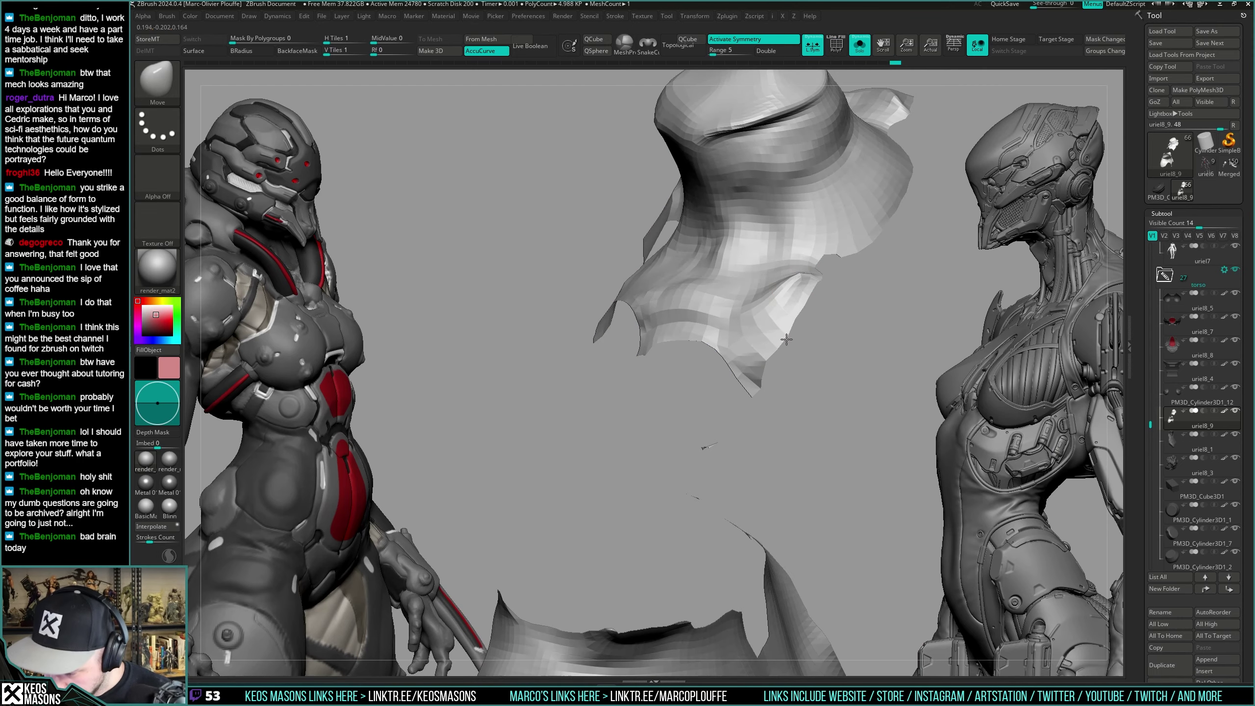
key(alt+s)
key(shift+f)
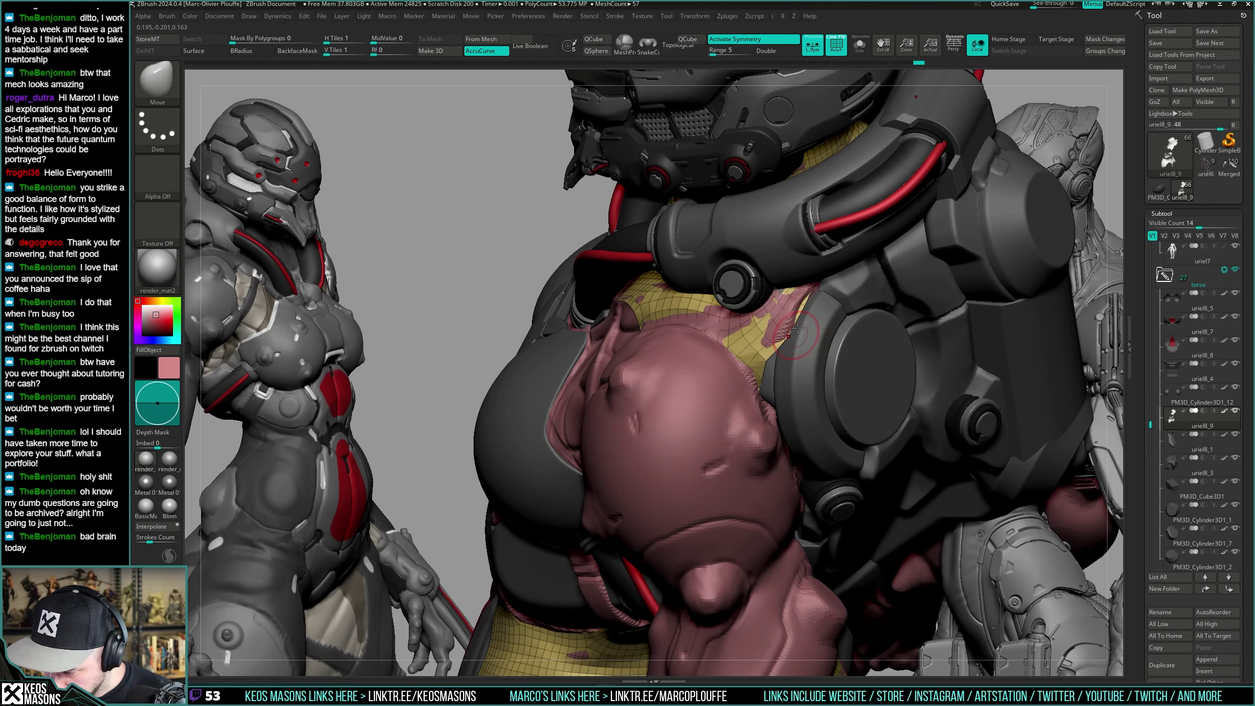
Tuck the collar shell's upper shoulder edge against the back armour with the Move brush, checking its topology in isolation.
right_drag(821, 292, 793, 336)
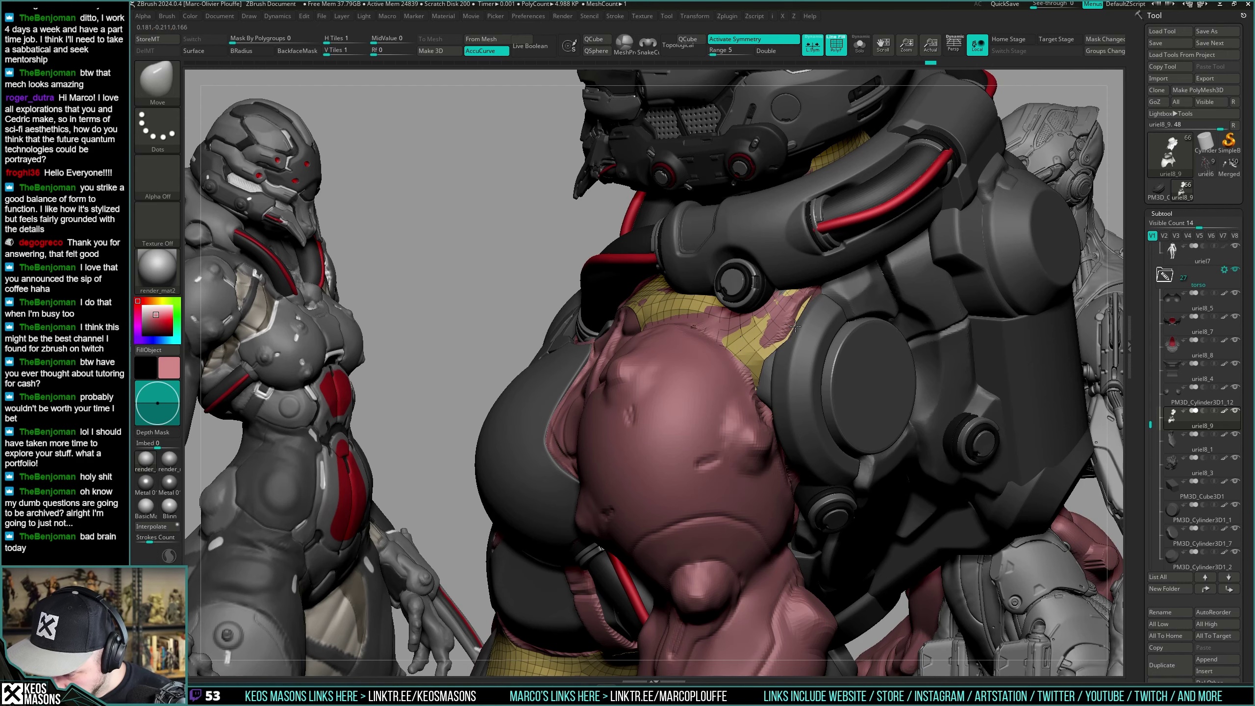
key(alt+shift+s)
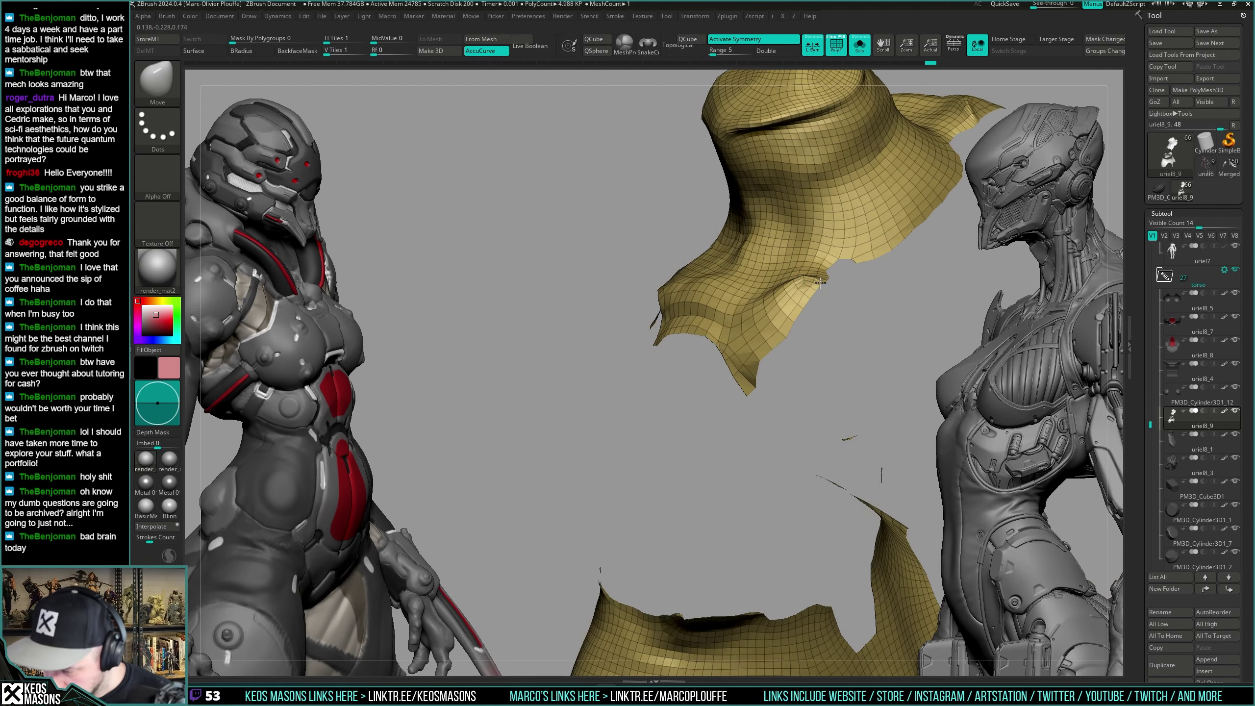
key(alt+shift+s)
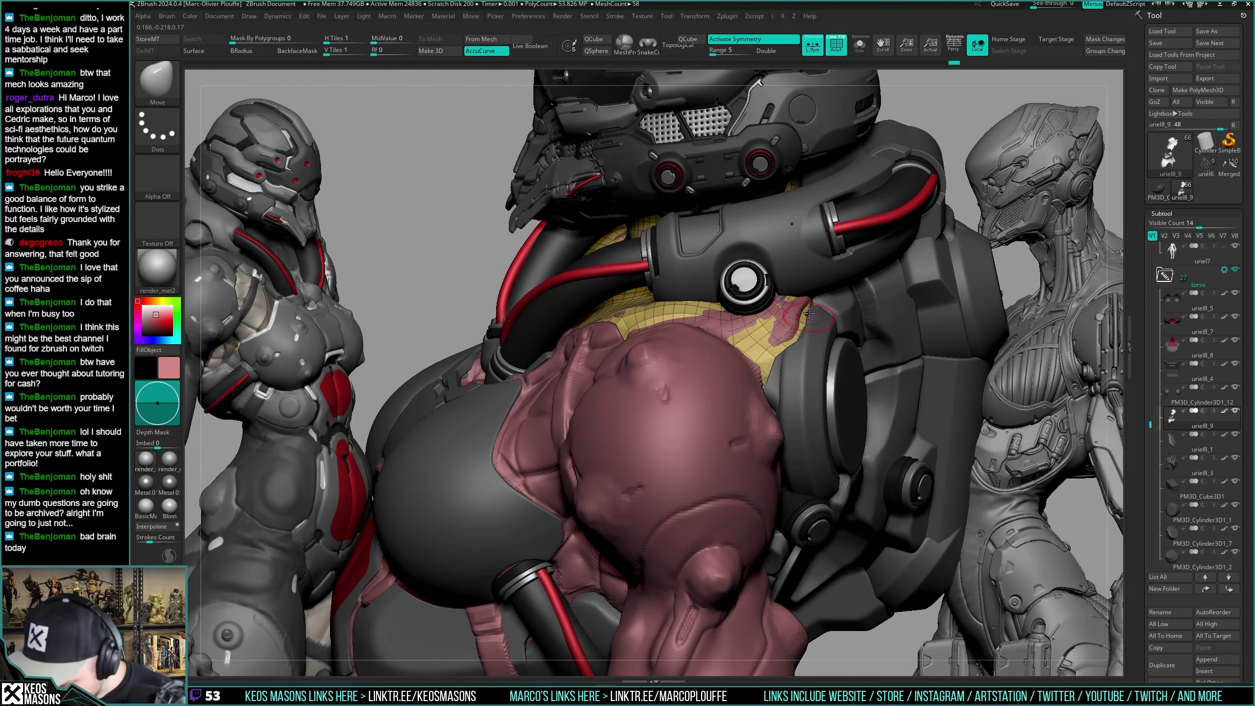
key(alt+shift+s)
key(space)
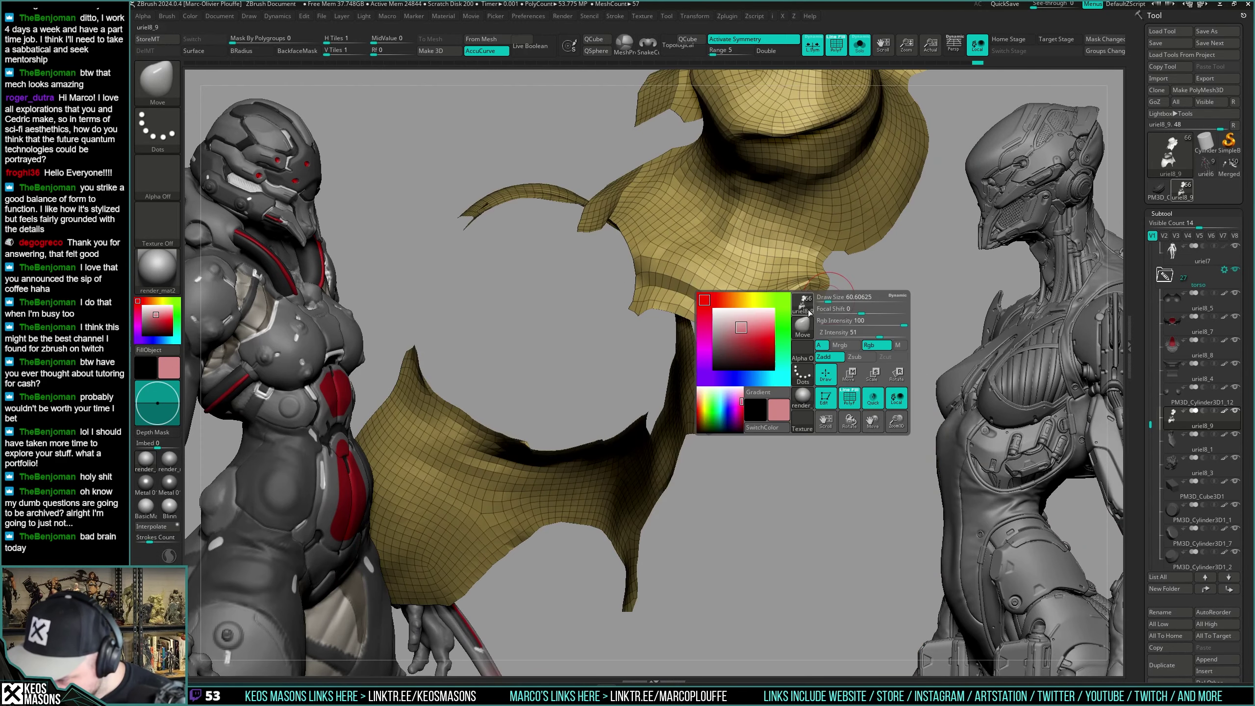
key(alt+shift+s)
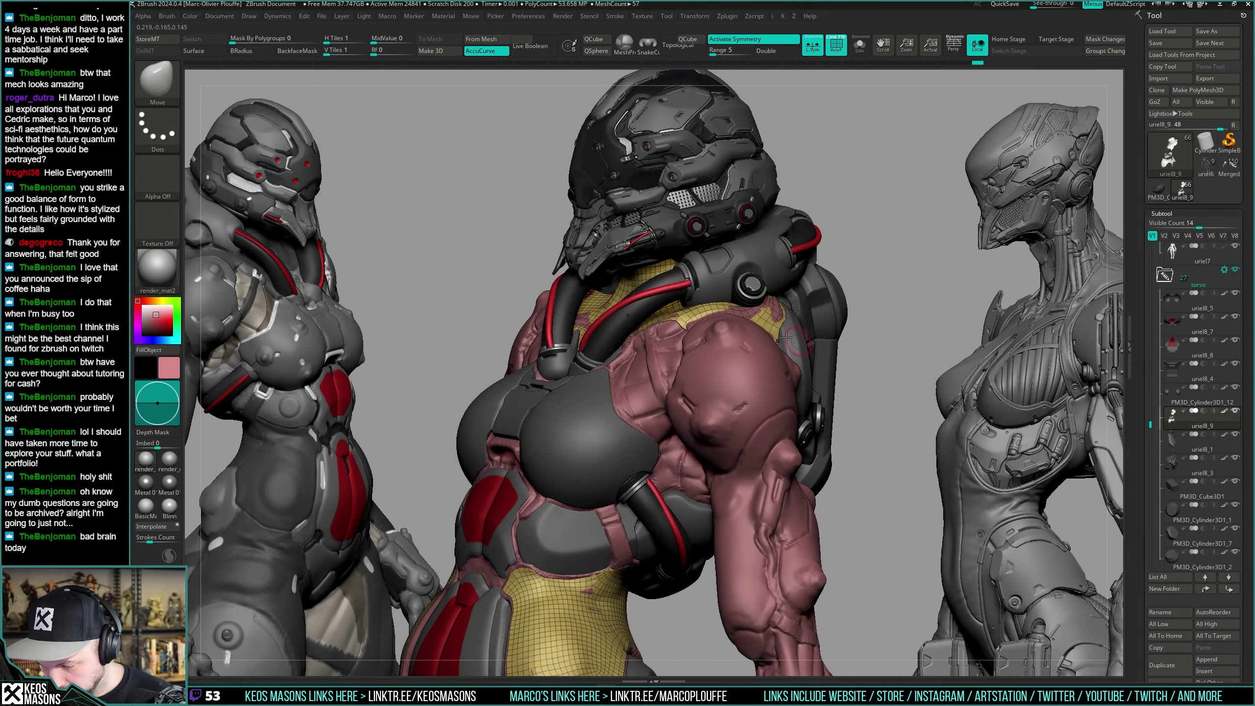
Inspect the collar shell's fit and topology from the front and side, both isolated and against the full character.
key(shift+f)
right_drag(780, 328, 801, 372)
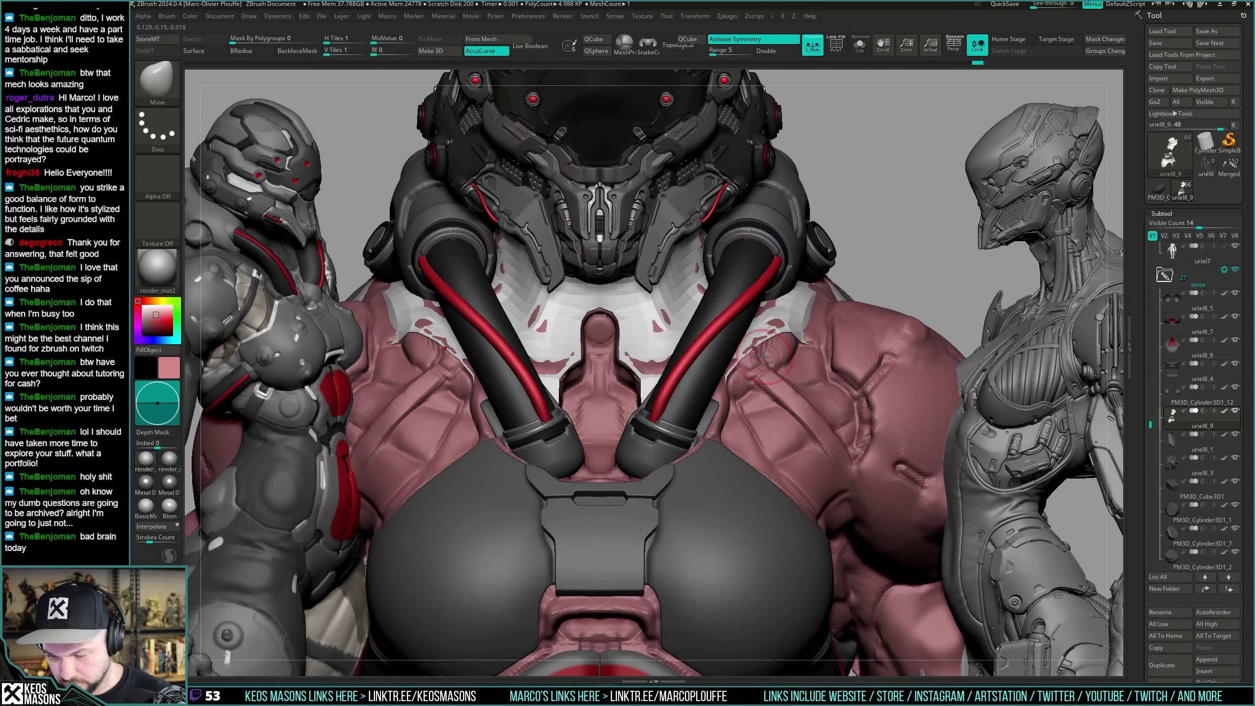
key(shift+f)
alt+right_drag(704, 330, 779, 321)
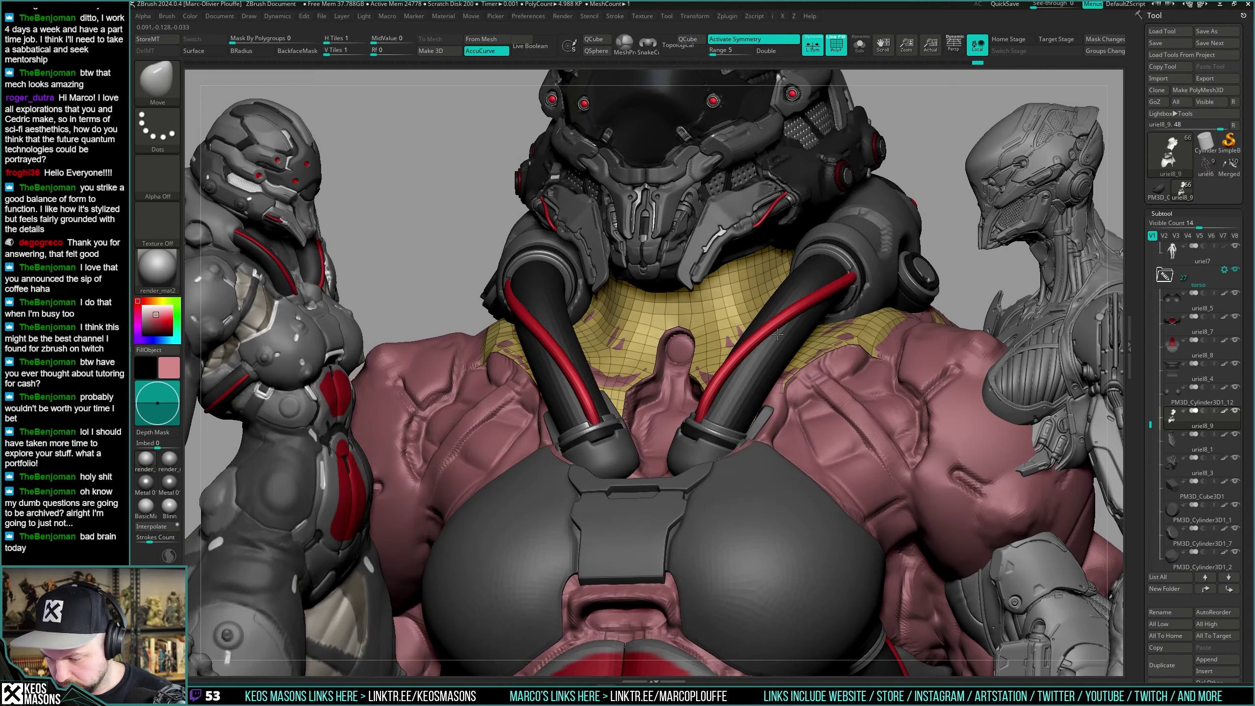
key(alt+shift+s)
key(shift+f)
right_drag(779, 381, 765, 379)
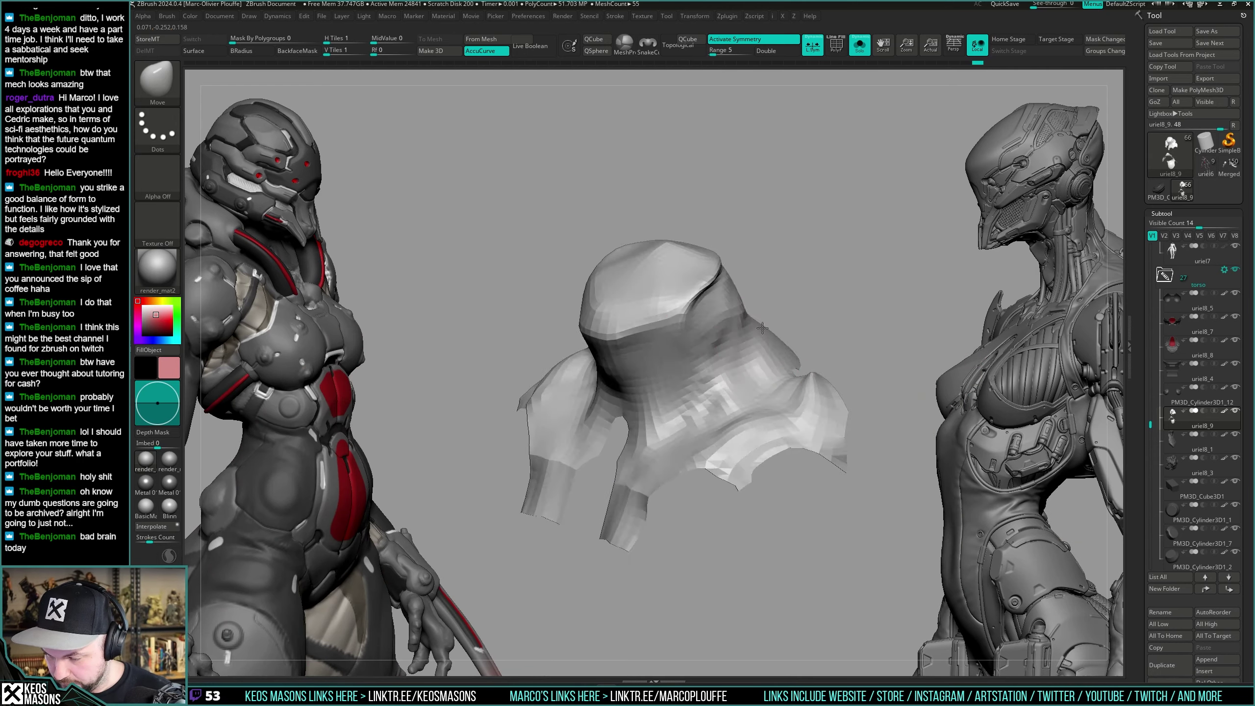
key(alt+shift+s)
mouse_move(770, 289)
right_down()
mouse_move(773, 306)
mouse_move(780, 295)
right_up()
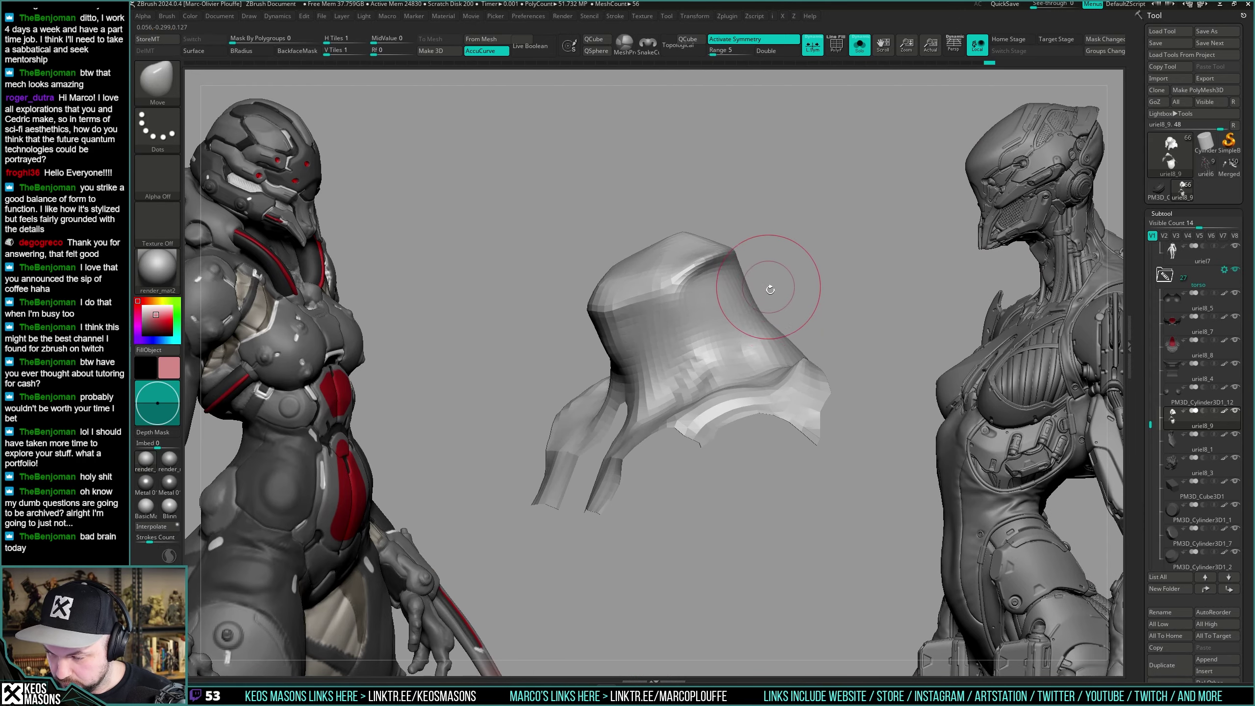
shift+drag(762, 326, 866, 313)
key(alt+shift+s)
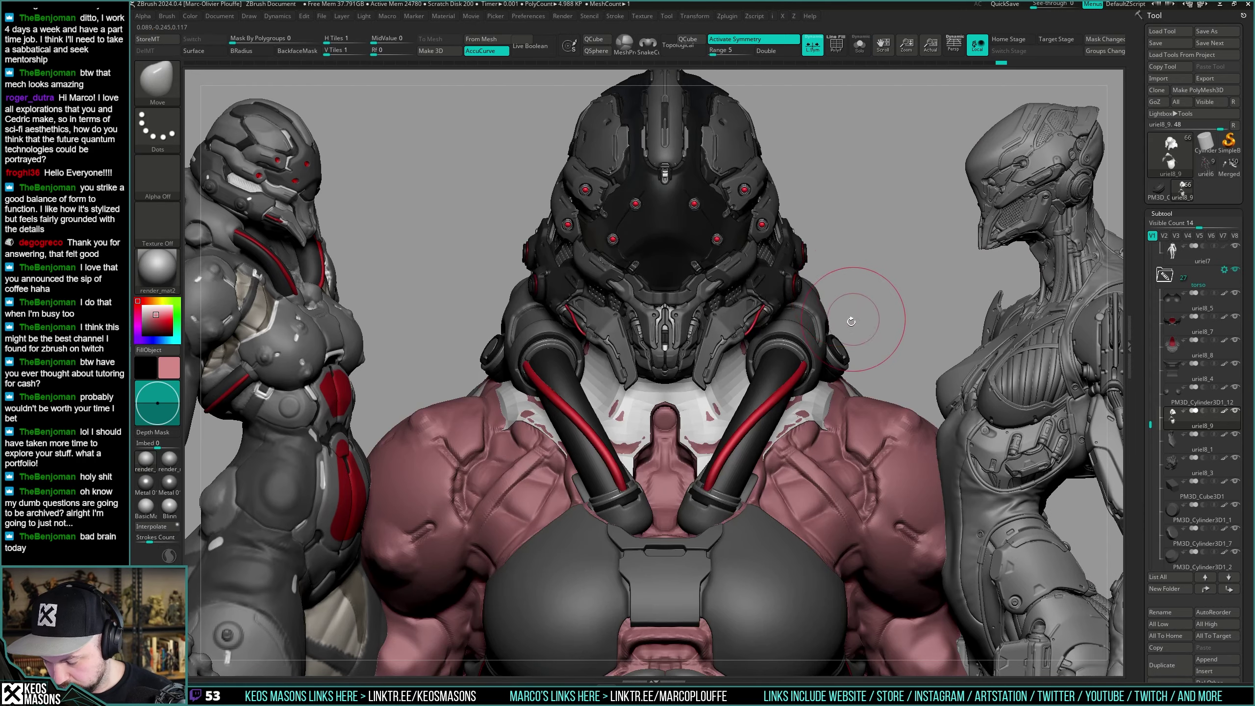
Build up the collar shell's front surface beside the throat notch with the ClayBuildup brush, comparing isolated and full views.
key(shift+t)
key(b)
key(c)
key(b)
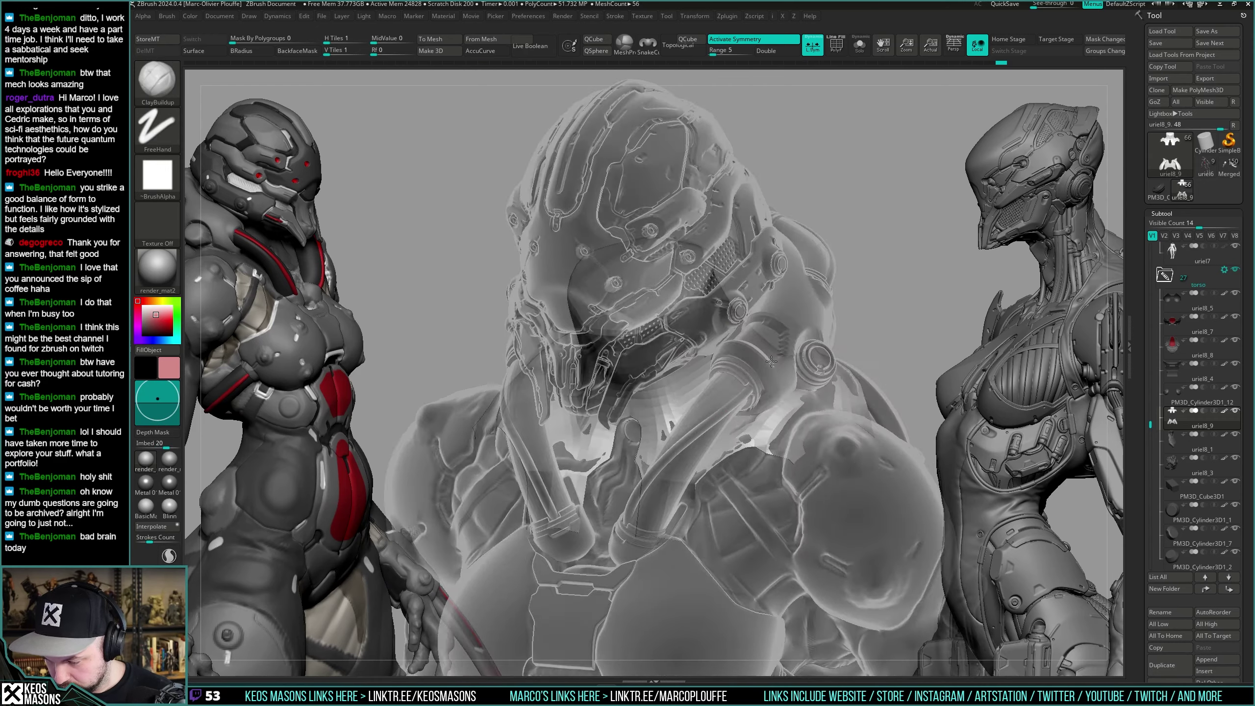
key(shift+s)
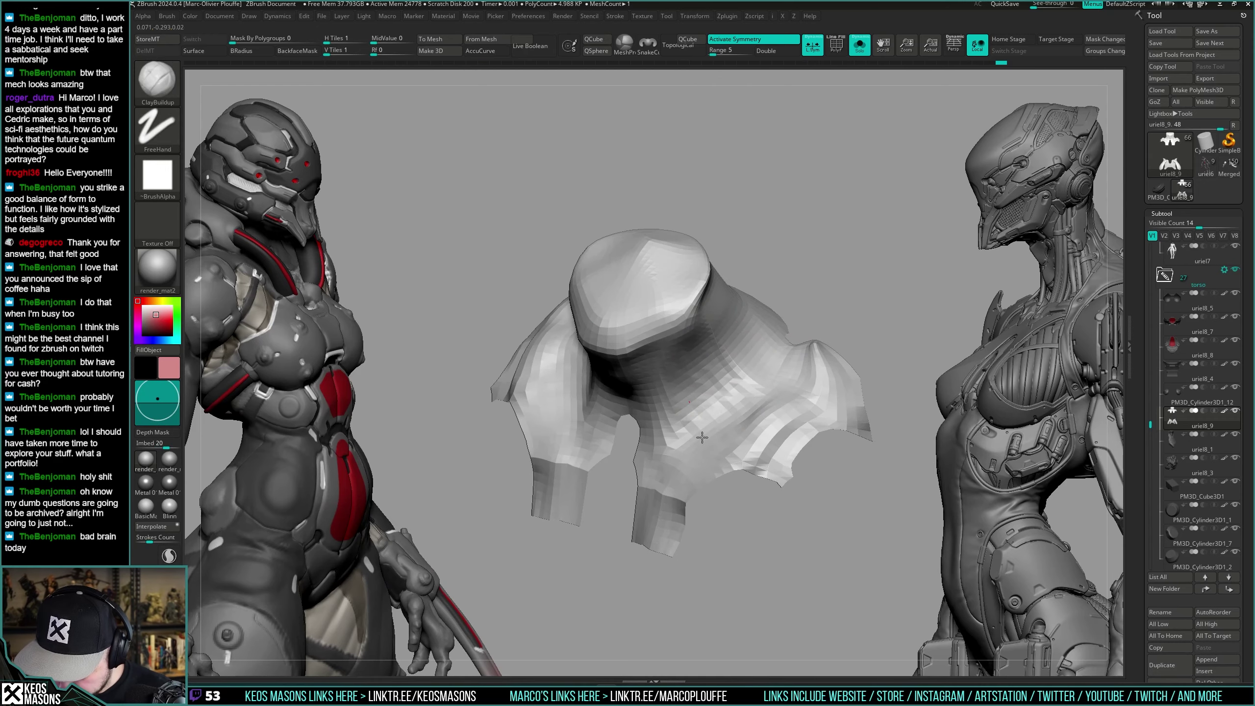
key(shift+s)
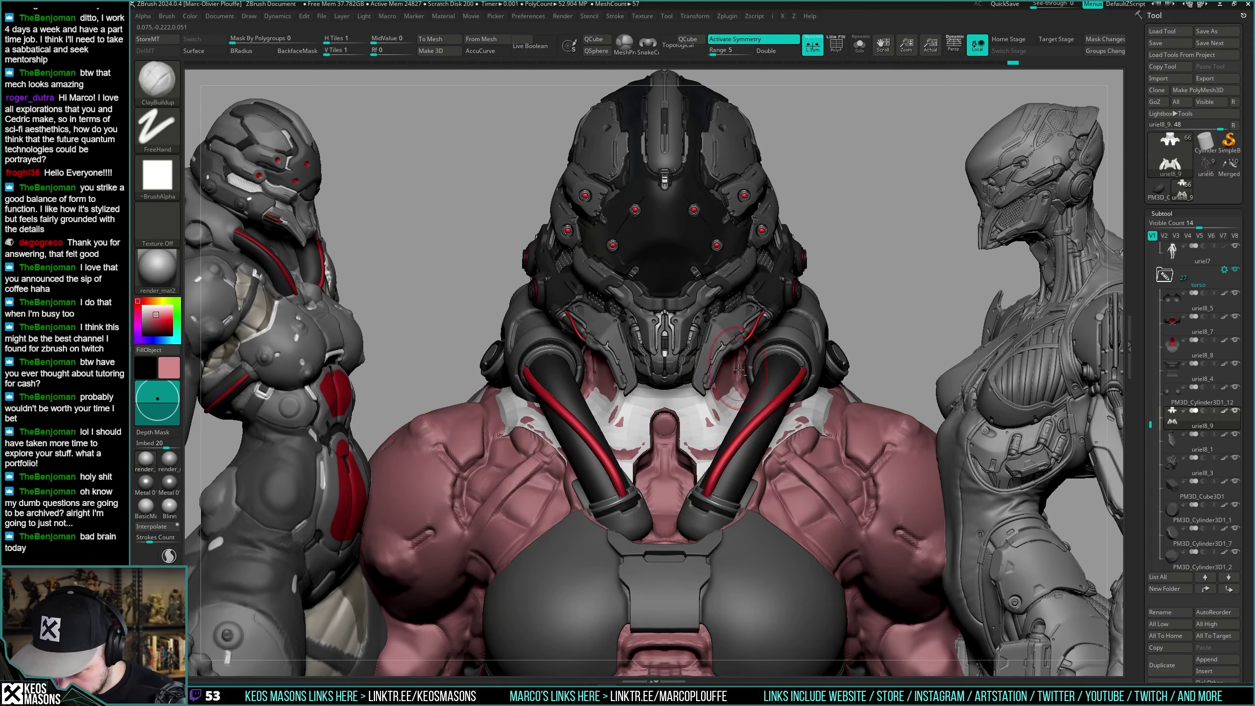
key(shift+s)
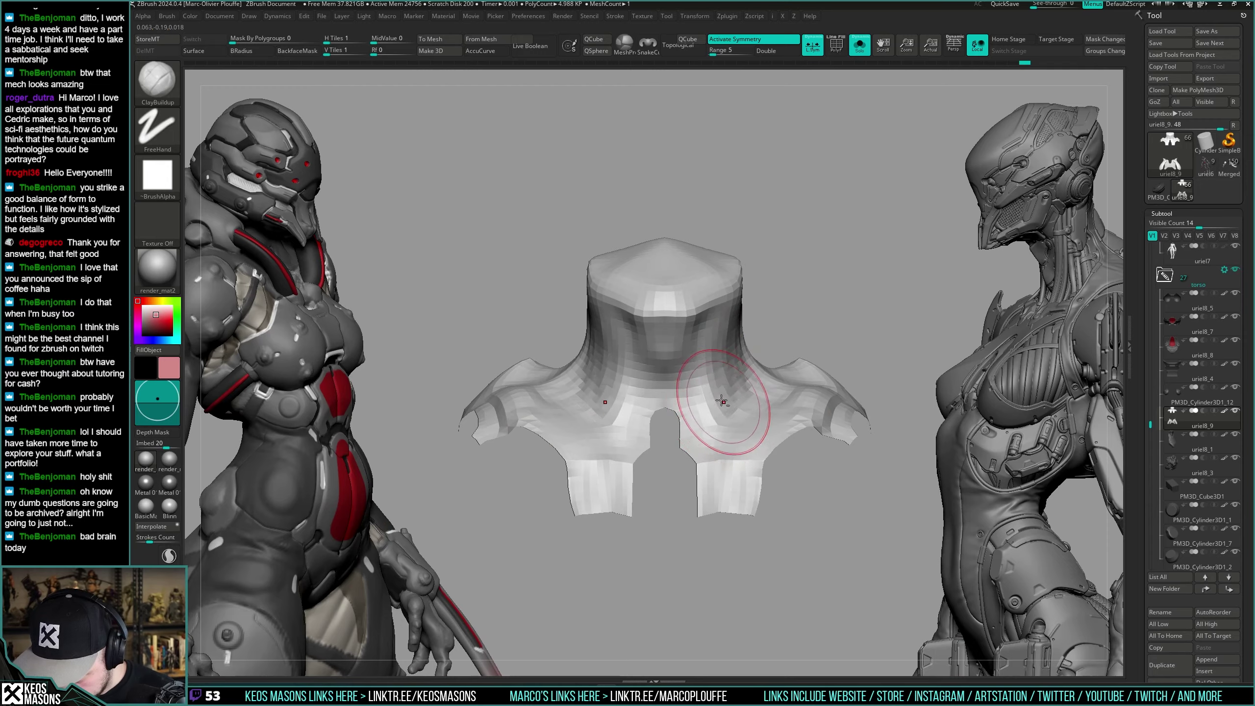
key(shift+s)
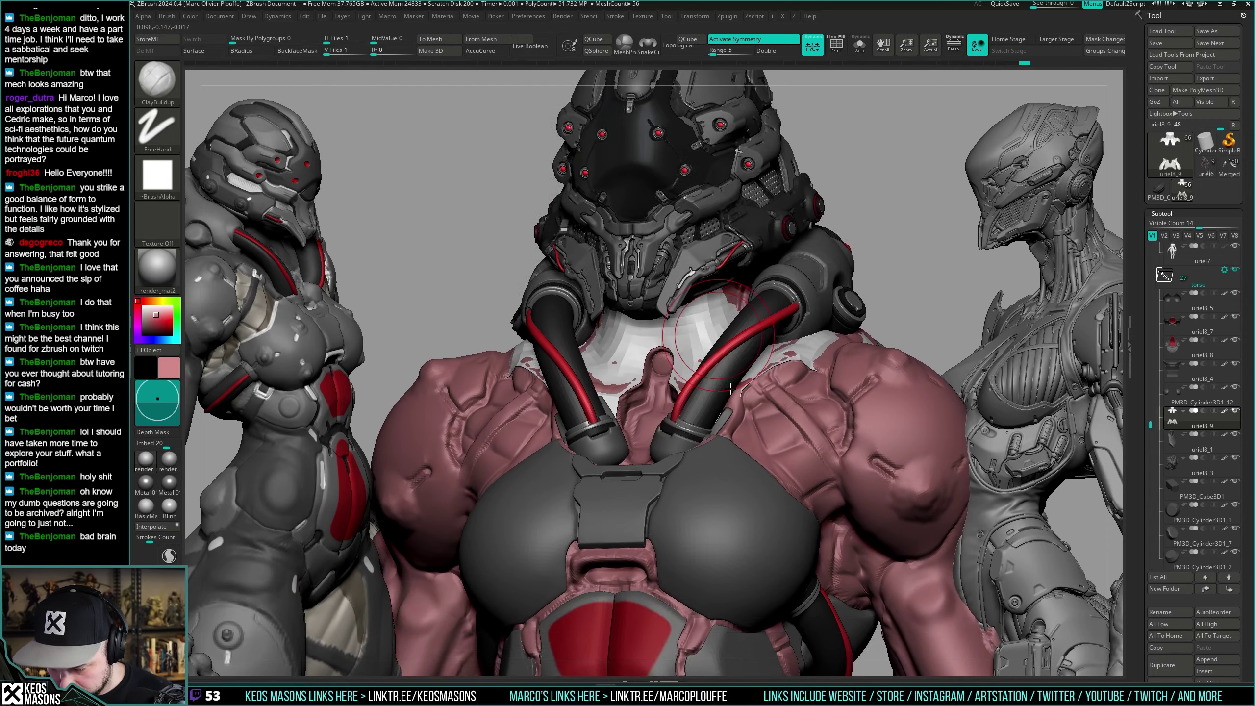
Smooth the collar shell's front where it runs into the two chest flaps.
ctrl+right_drag(730, 390, 765, 328)
key(shift+s)
right_click(752, 366)
mouse_move(765, 328)
ctrl+right_down()
mouse_move(755, 366)
mouse_move(787, 346)
mouse_move(791, 363)
mouse_move(747, 322)
mouse_move(754, 298)
ctrl+right_up()
key(shift+s)
key(shift+s)
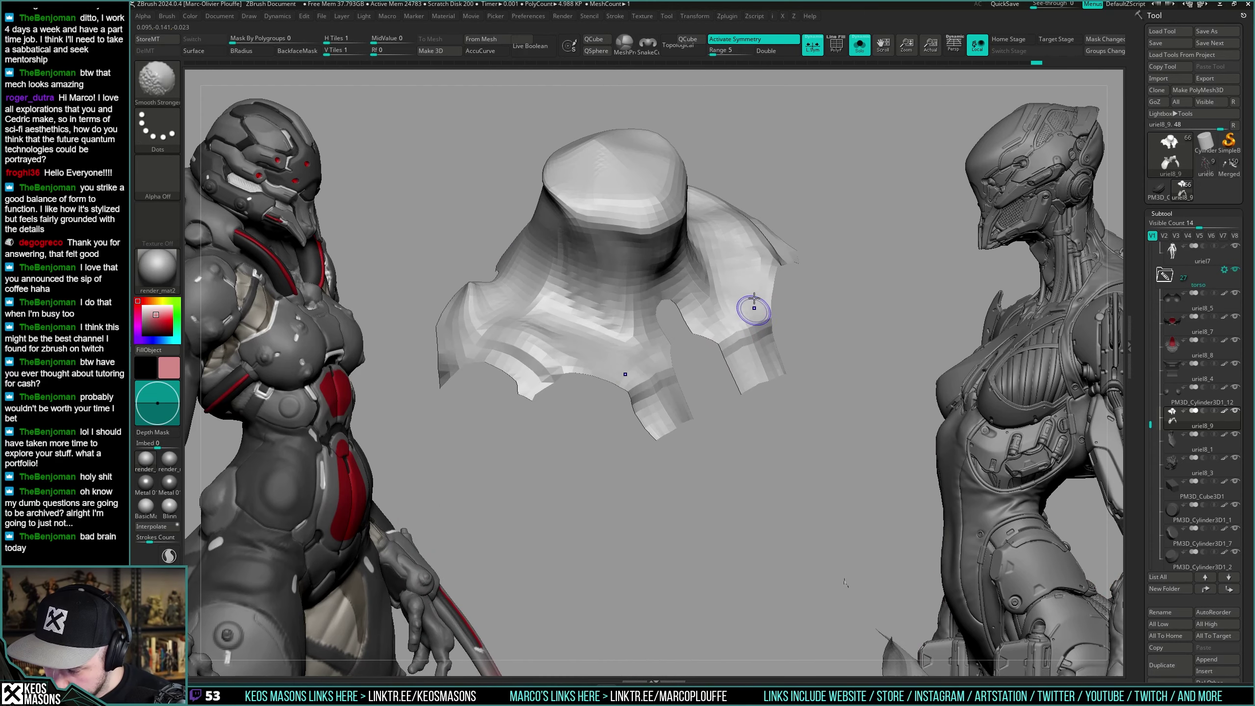
Build up the lower ends of the collar's two chest flaps with ClayBuildup at an adjusted draw size.
right_drag(765, 355, 794, 329)
key(shift+s)
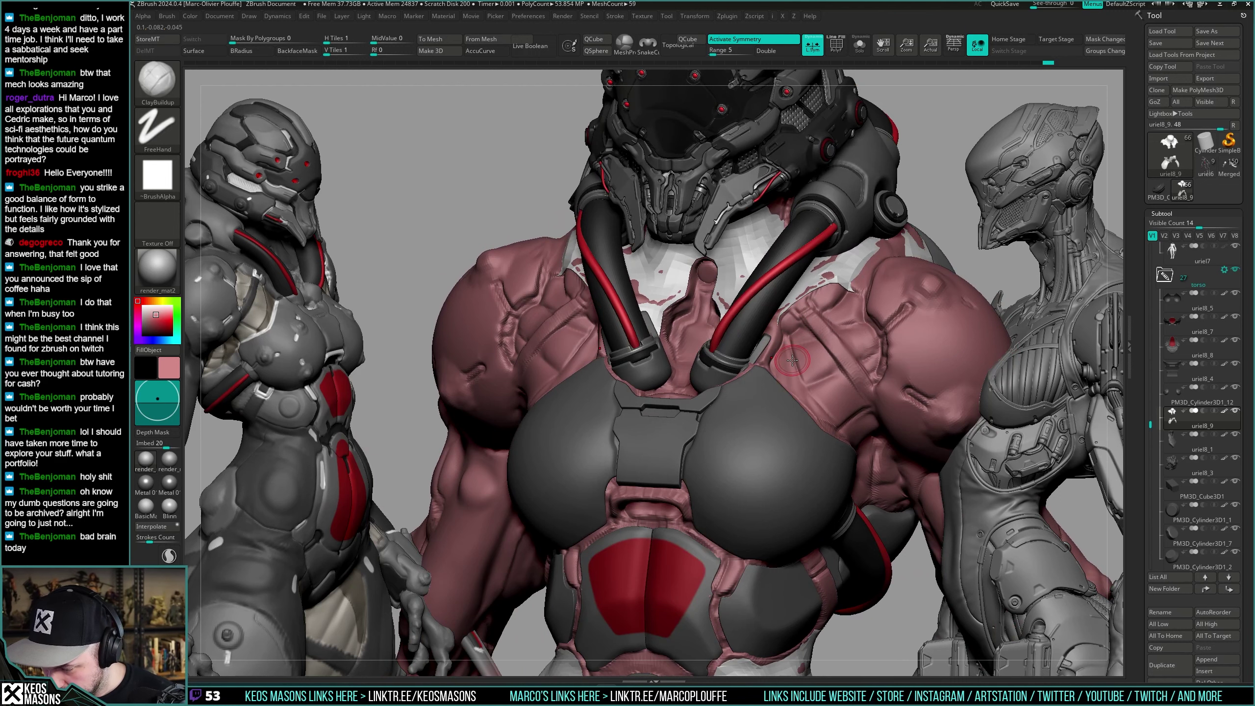
key(shift+s)
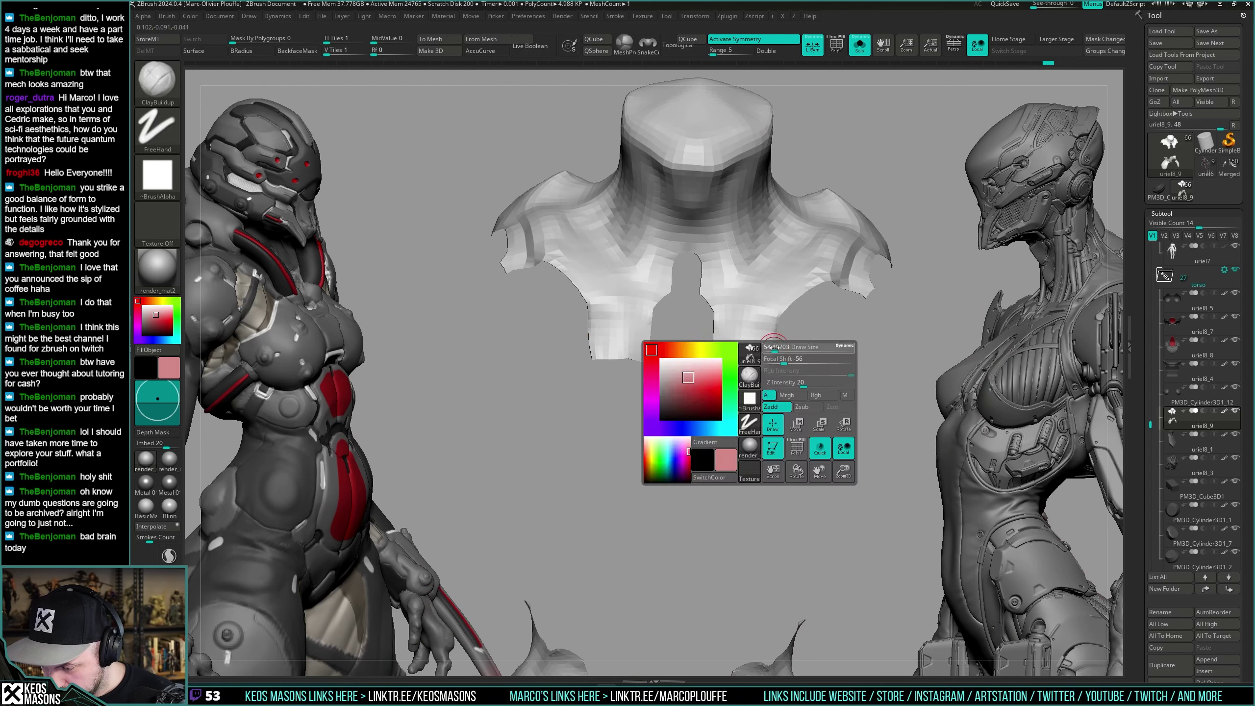
right_drag(753, 352, 734, 340)
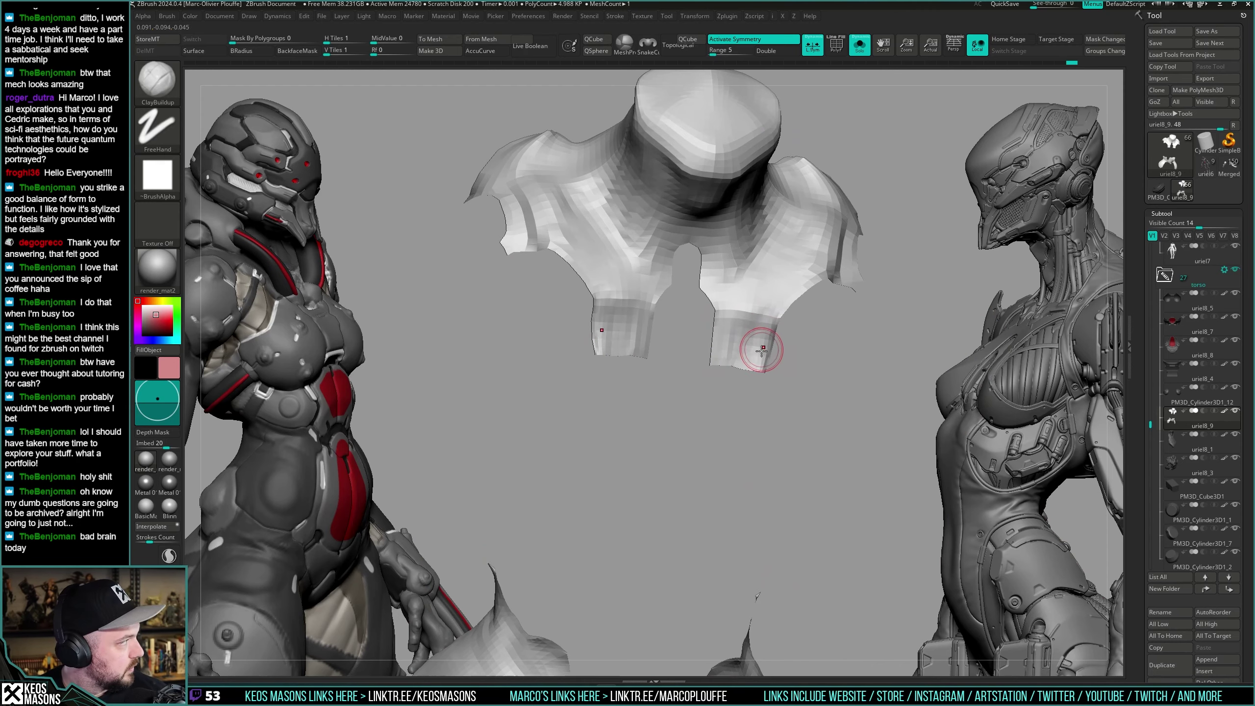
key(shift+s)
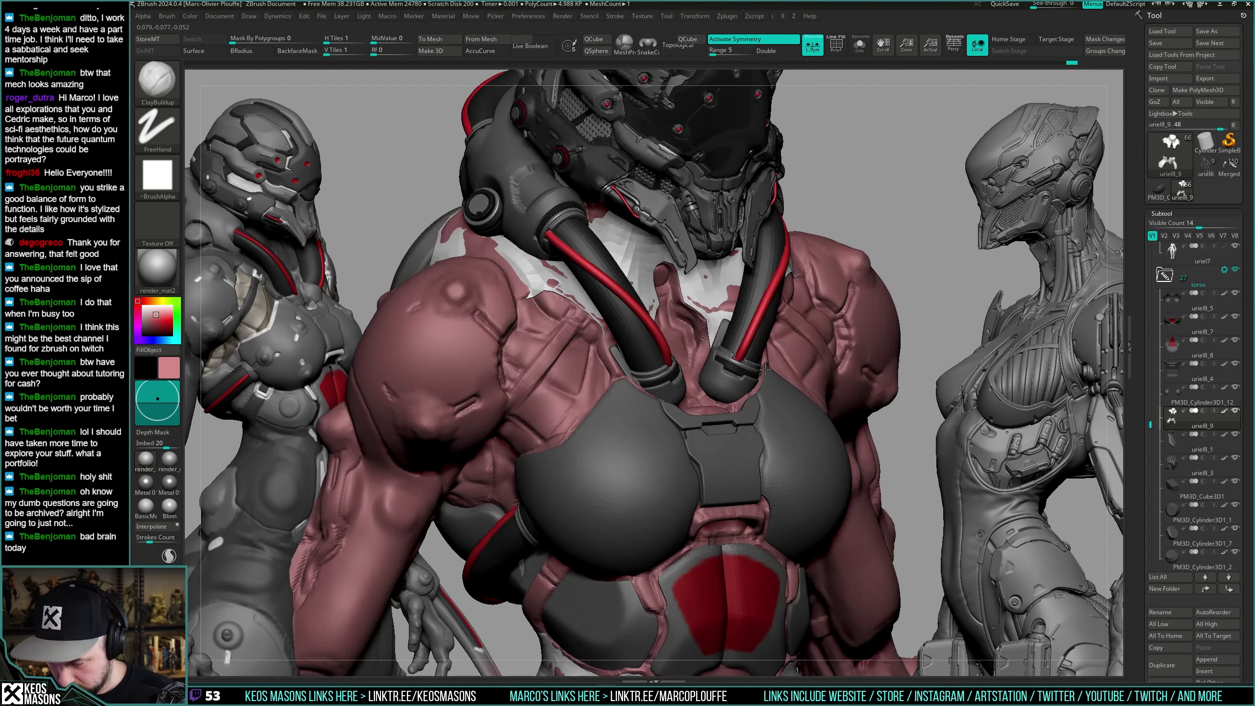
Adjust the inner edges of the collar's chest flaps with the Move brush, checking them against the hoses and chest.
mouse_move(765, 369)
right_down()
mouse_move(776, 388)
mouse_move(712, 378)
mouse_move(761, 395)
mouse_move(733, 387)
mouse_move(734, 331)
mouse_move(786, 318)
right_up()
key(shift+s)
key(space)
click(700, 378)
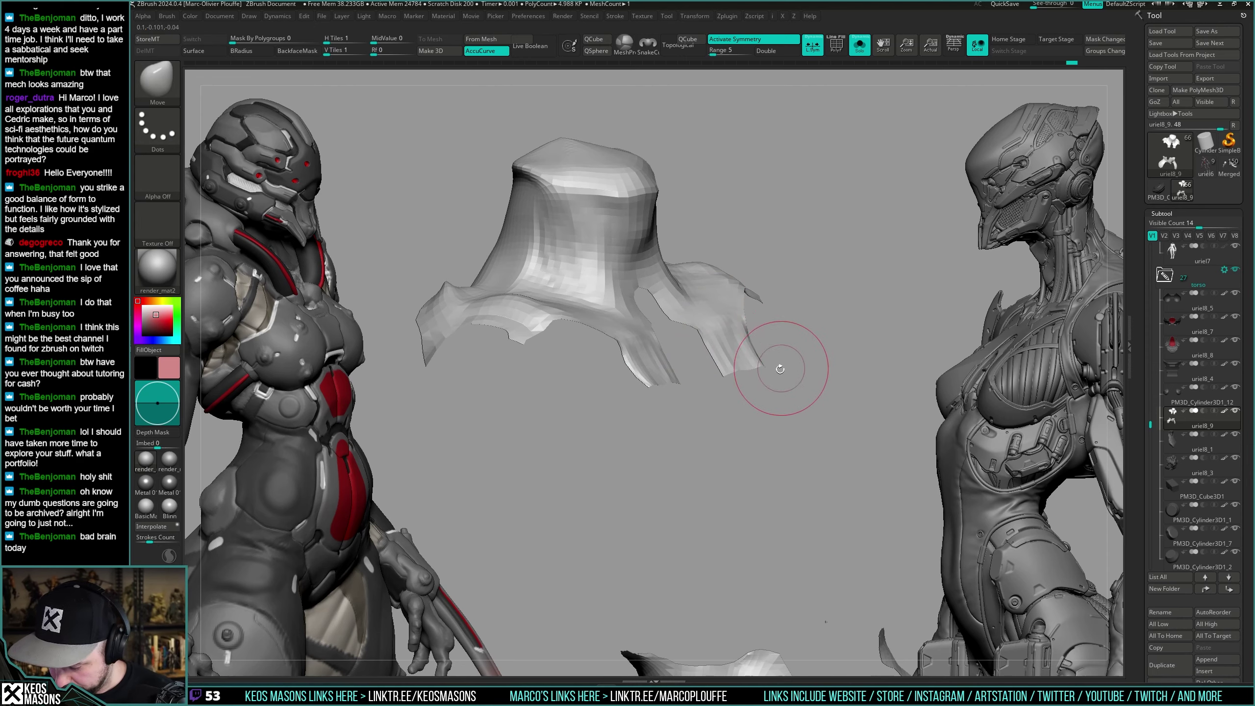
alt+right_drag(780, 368, 796, 332)
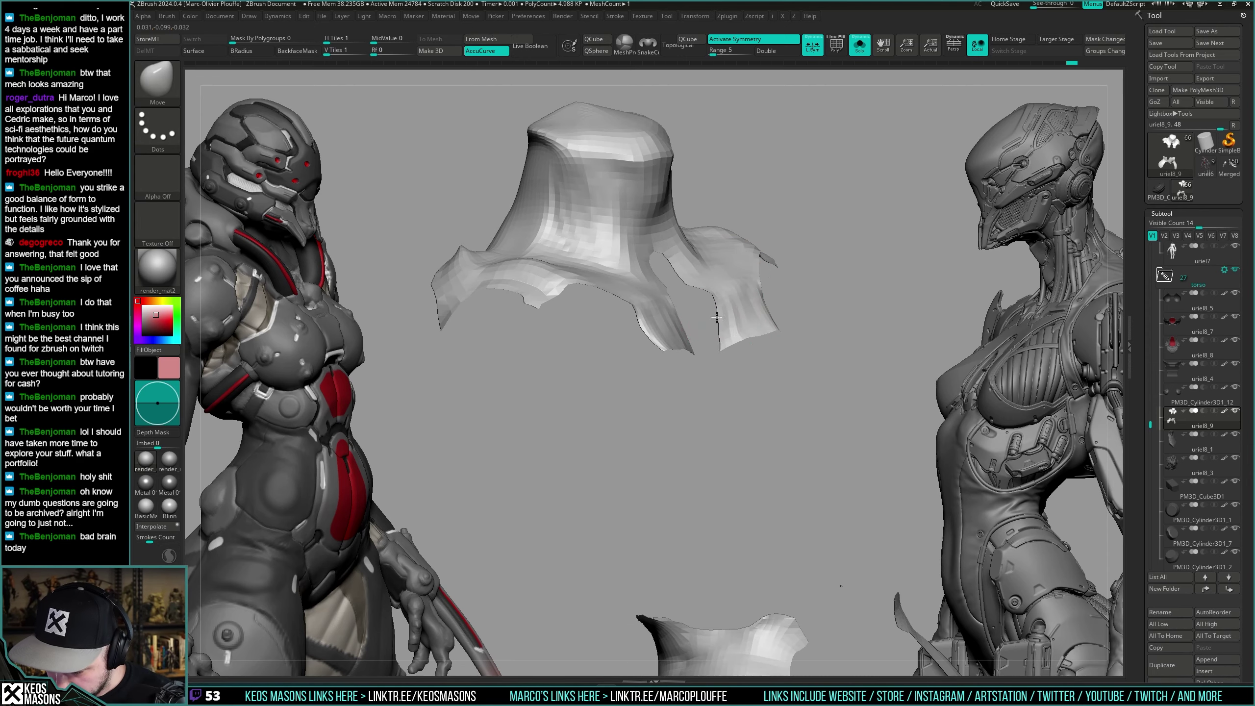
key(shift+s)
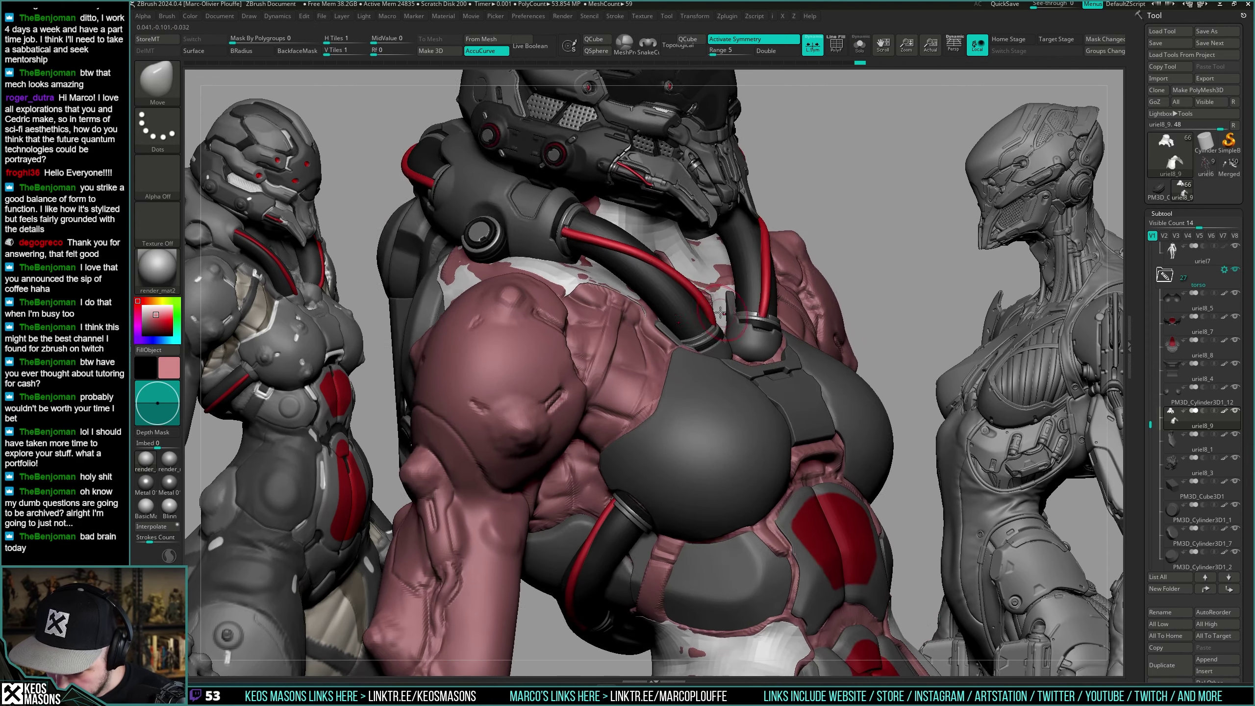
mouse_move(720, 335)
right_down()
mouse_move(709, 316)
mouse_move(799, 351)
mouse_move(708, 319)
right_up()
key(shift+s)
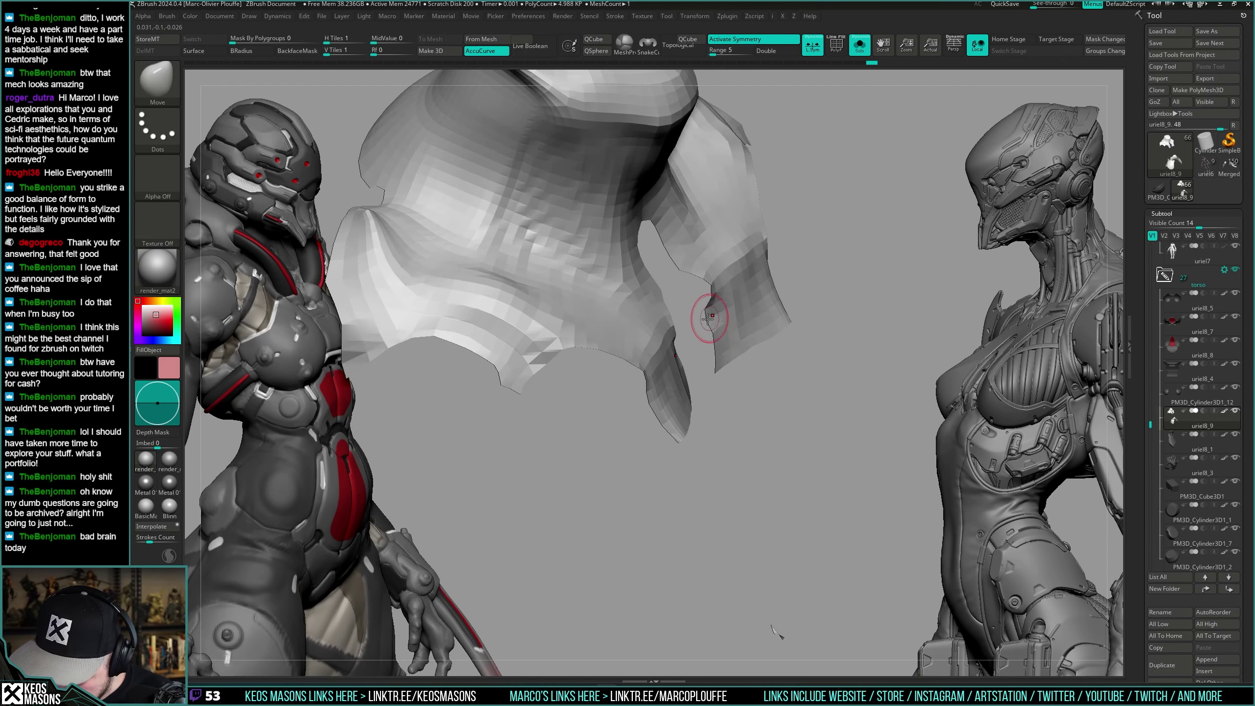
Reshape the lower tips of the chest flaps with the Move brush so they follow the chest beneath the hose sockets.
mouse_move(711, 365)
right_down()
mouse_move(695, 322)
mouse_move(647, 324)
mouse_move(653, 338)
mouse_move(661, 299)
mouse_move(624, 370)
mouse_move(725, 341)
mouse_move(727, 327)
mouse_move(709, 345)
mouse_move(697, 337)
mouse_move(715, 354)
mouse_move(709, 398)
mouse_move(685, 415)
mouse_move(665, 383)
mouse_move(694, 399)
right_up()
key(shift+s)
right_click(624, 370)
key(alt+s)
key(alt+s)
right_click(685, 418)
click(701, 438)
key(alt+t)
key(alt+s)
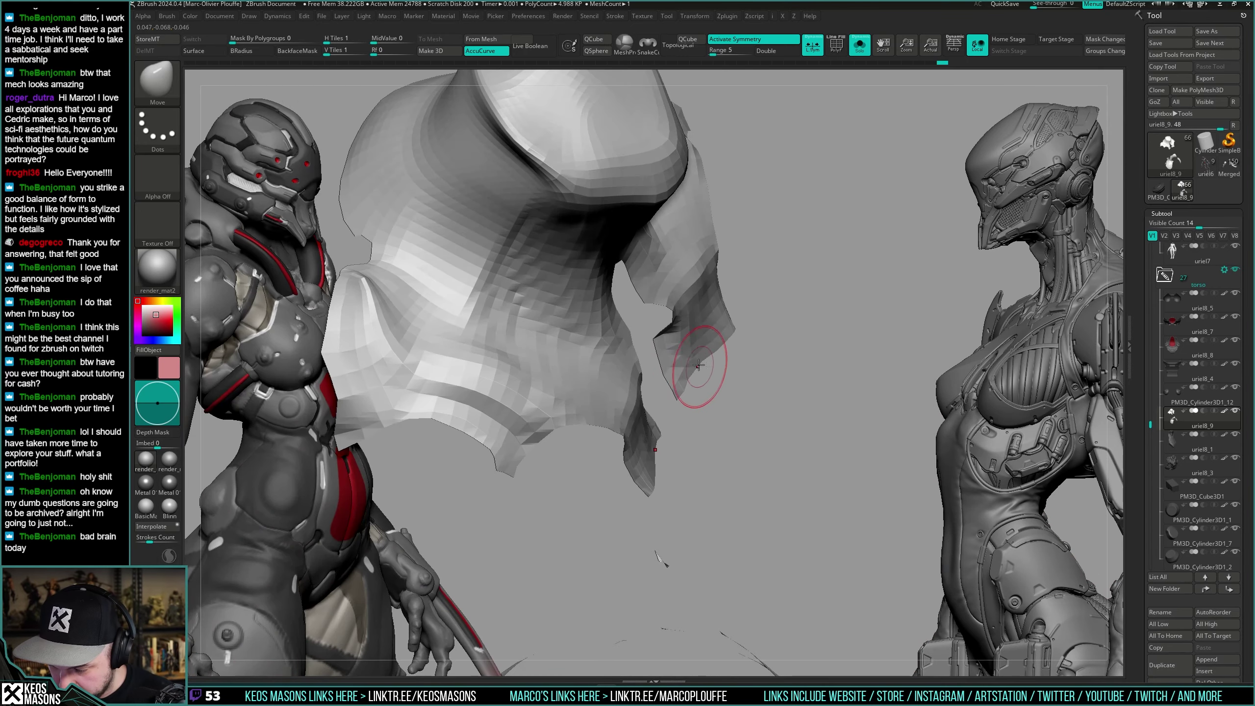
Examine the collar and waist shells on the whole torso, toggling isolation and polyframe display.
right_drag(709, 355, 785, 373)
key(alt+s)
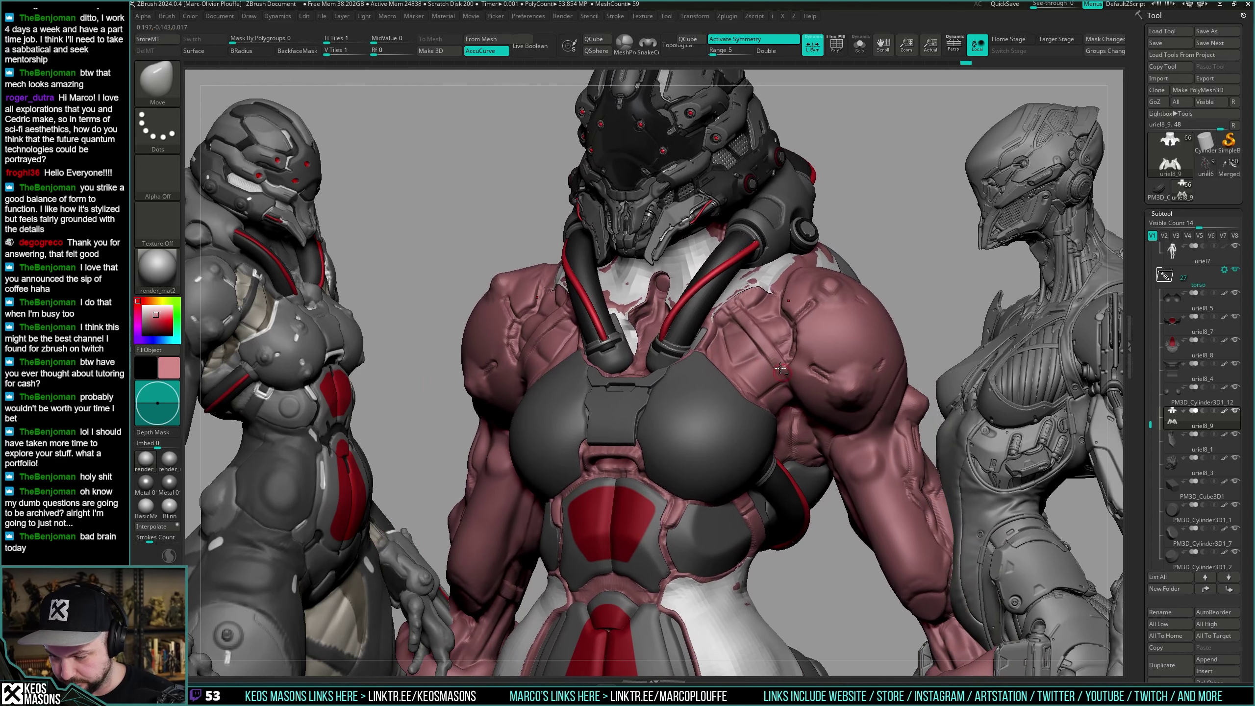
key(alt+s)
key(shift+f)
key(shift+f)
key(alt+s)
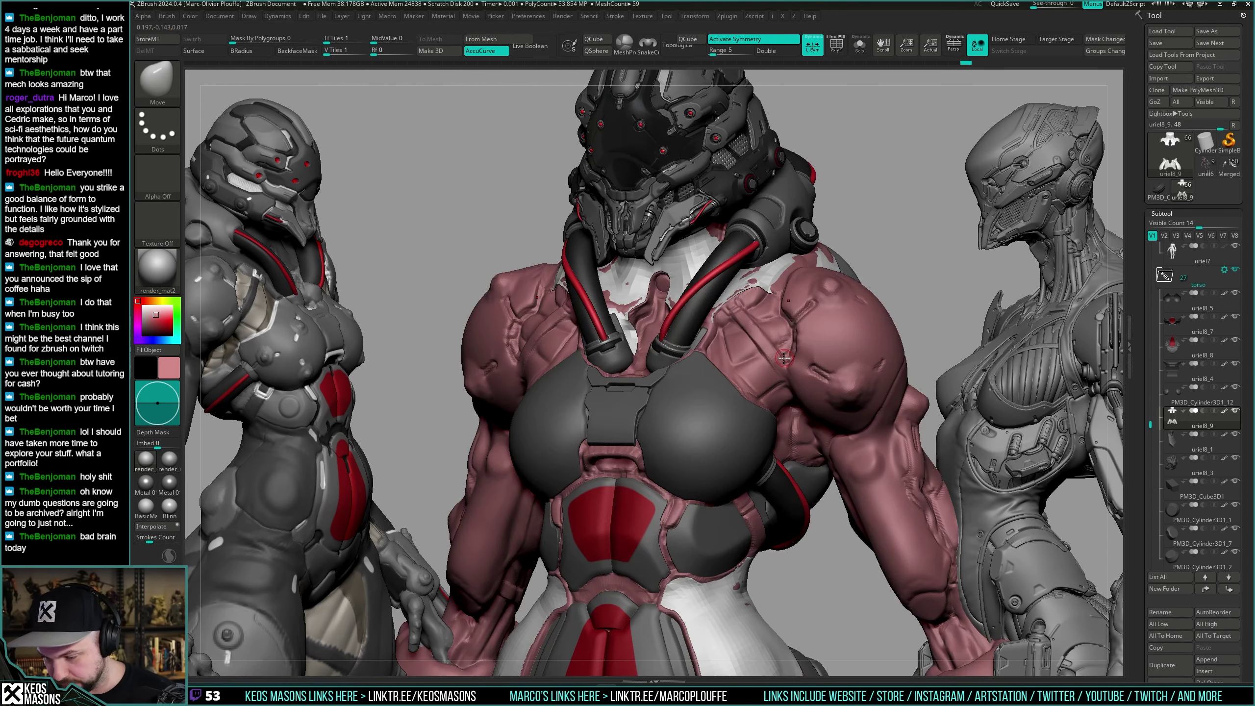
key(alt+s)
right_drag(784, 358, 782, 316)
key(alt+s)
key(shift+f)
key(shift+f)
alt+right_drag(791, 396, 754, 371)
Isolate the waist panel and refine its upper border near the rib strap with the Move brush.
key(alt+s)
right_drag(754, 370, 756, 417)
alt+right_drag(696, 301, 734, 406)
ctrl+right_drag(647, 277, 741, 353)
key(shift+f)
right_drag(741, 301, 782, 291)
right_click(722, 319)
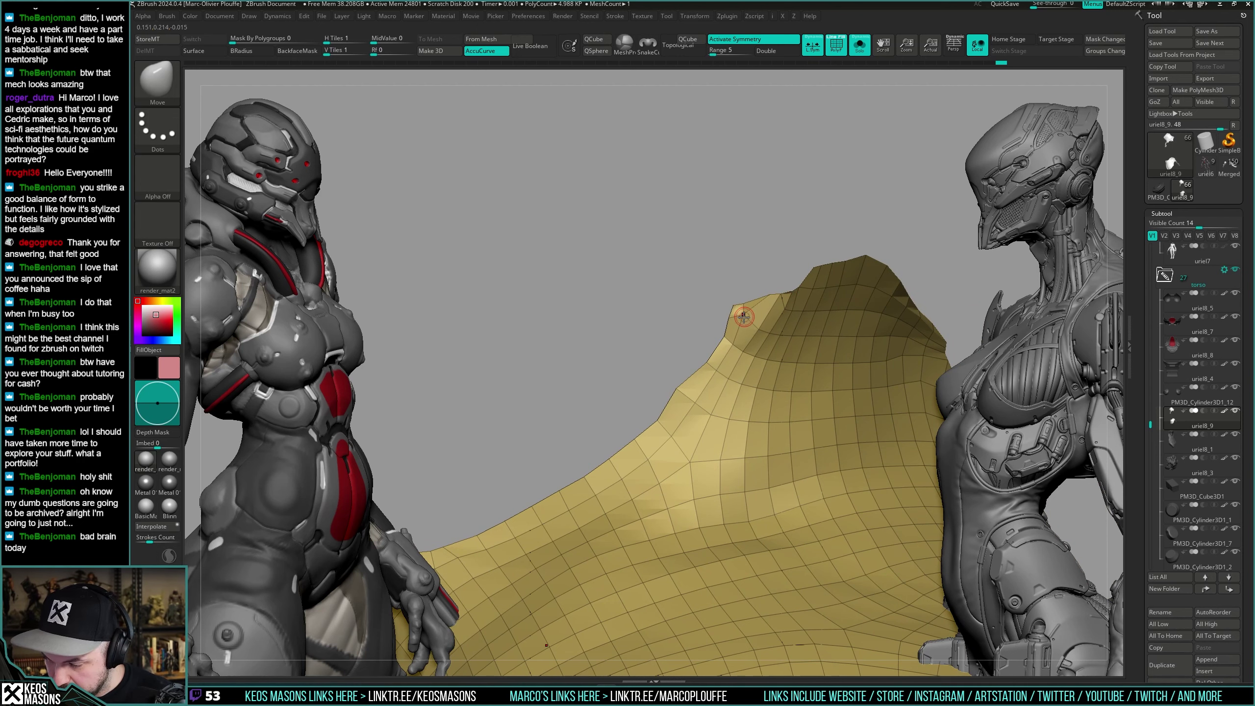
Pull the waist panel's raised upper corner into line with the rib plate and strap, using the Move brush.
right_drag(744, 317, 808, 303)
key(shift+f)
key(alt+s)
key(ctrl+shift+s)
key(shift+f)
key(ctrl+shift+s)
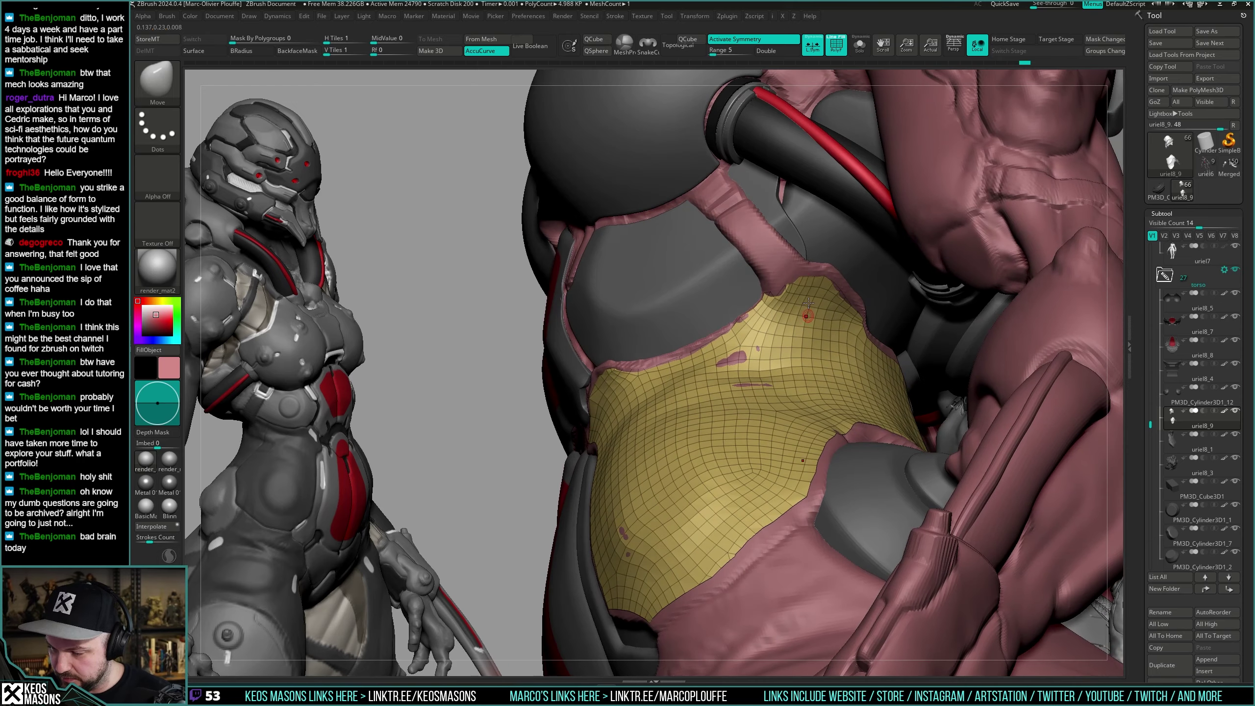
key(ctrl+shift+s)
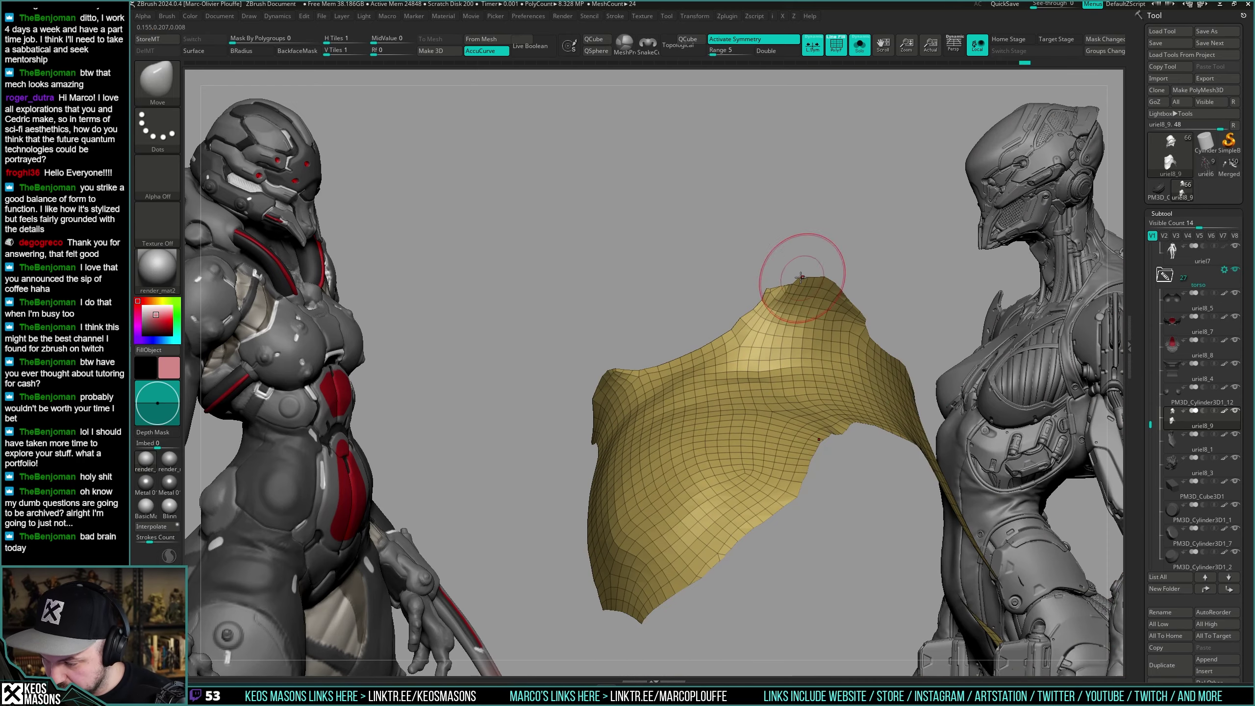
key(ctrl+shift+s)
Even out the waist panel's upper edge along the rib plate with the Move brush, adjusting the draw size.
mouse_move(811, 258)
right_down()
mouse_move(839, 255)
mouse_move(777, 289)
mouse_move(797, 269)
mouse_move(750, 322)
mouse_move(769, 354)
mouse_move(774, 317)
mouse_move(759, 326)
right_up()
key(ctrl+shift+s)
key(ctrl+shift+s)
key(ctrl+shift+s)
key(ctrl+shift+s)
key(ctrl+shift+s)
key(ctrl+shift+s)
key(space)
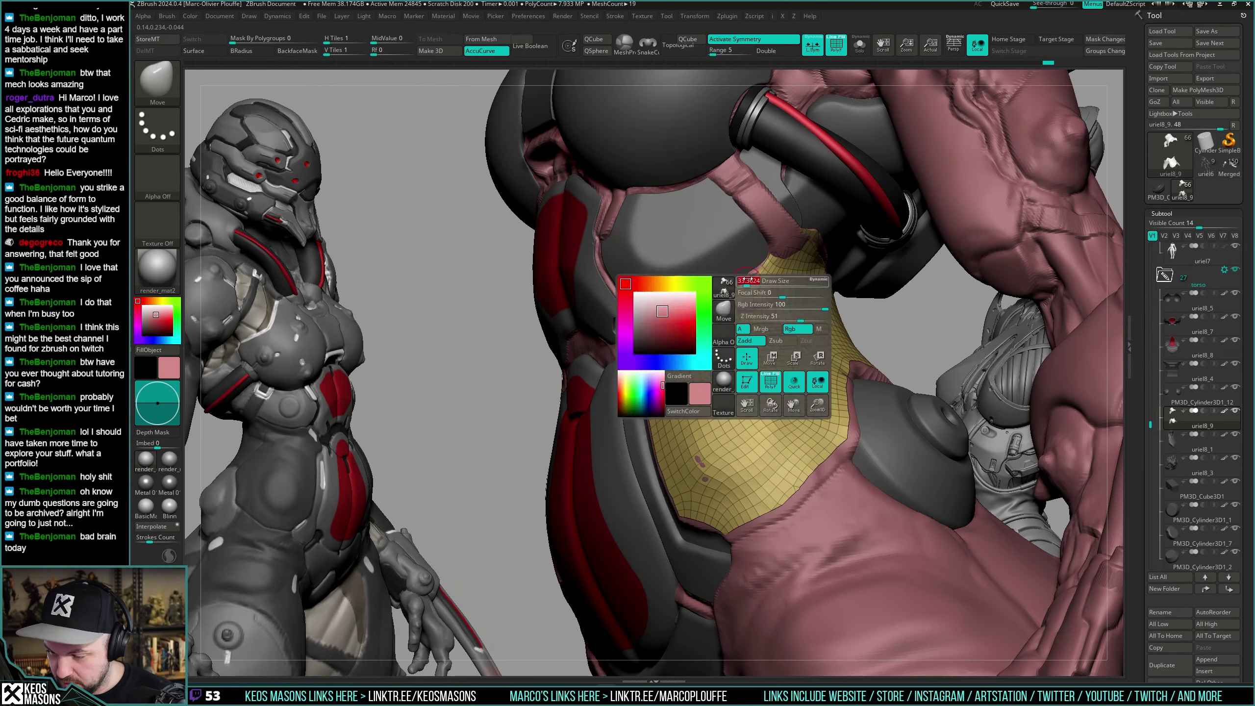
drag(761, 329, 751, 329)
mouse_move(751, 316)
right_down()
mouse_move(755, 280)
mouse_move(757, 314)
right_up()
Return to the uriel8_9 tool after viewing the uriel8 body, and readjust the Move brush size for the waist panel's edge.
click(1206, 167)
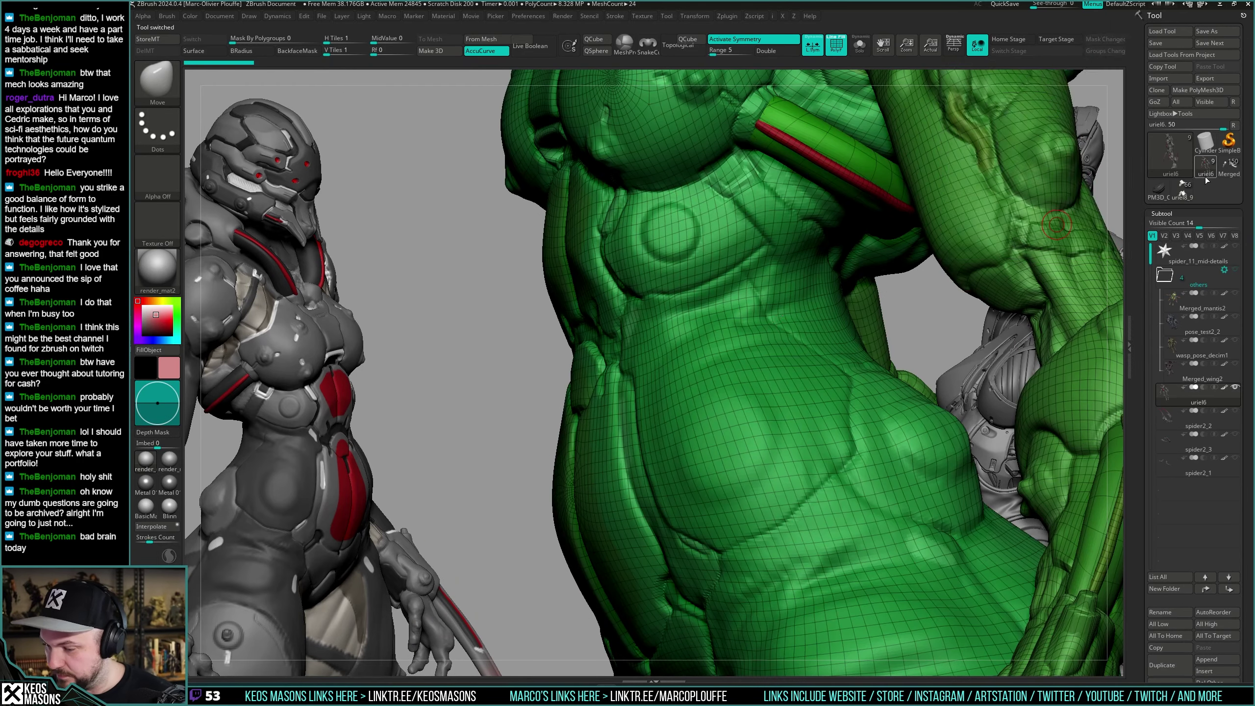
click(1181, 196)
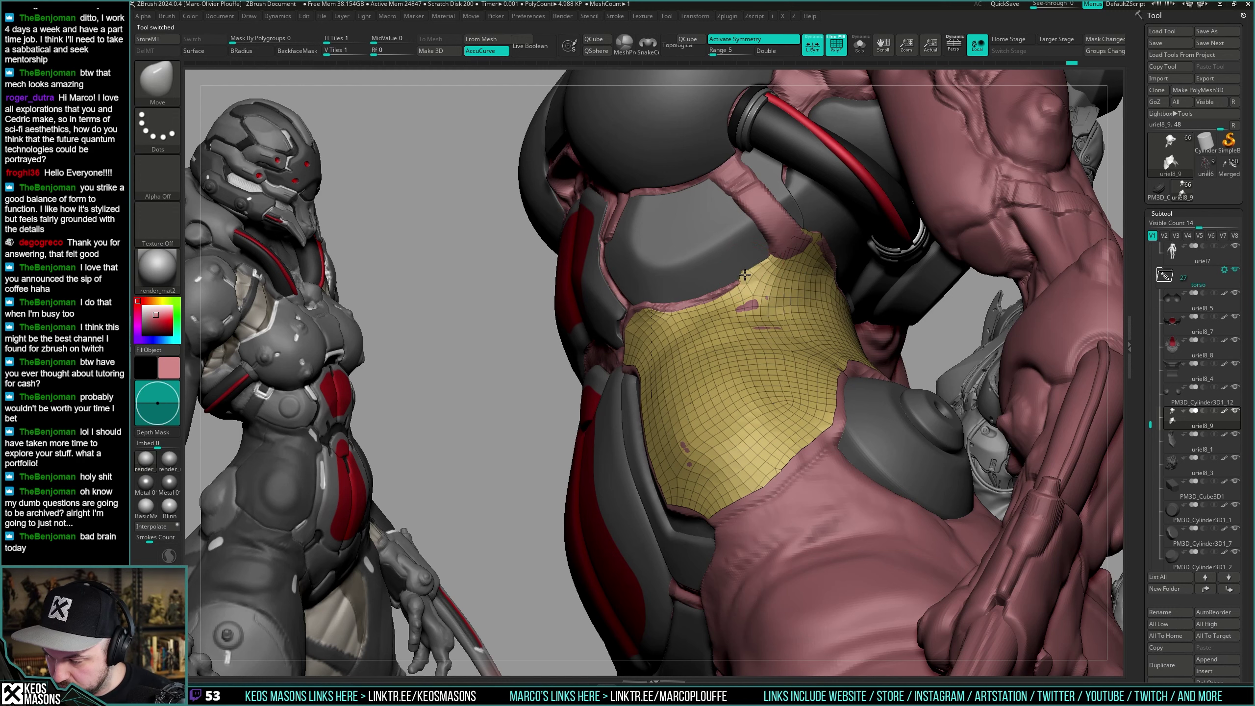
key(space)
drag(741, 271, 745, 281)
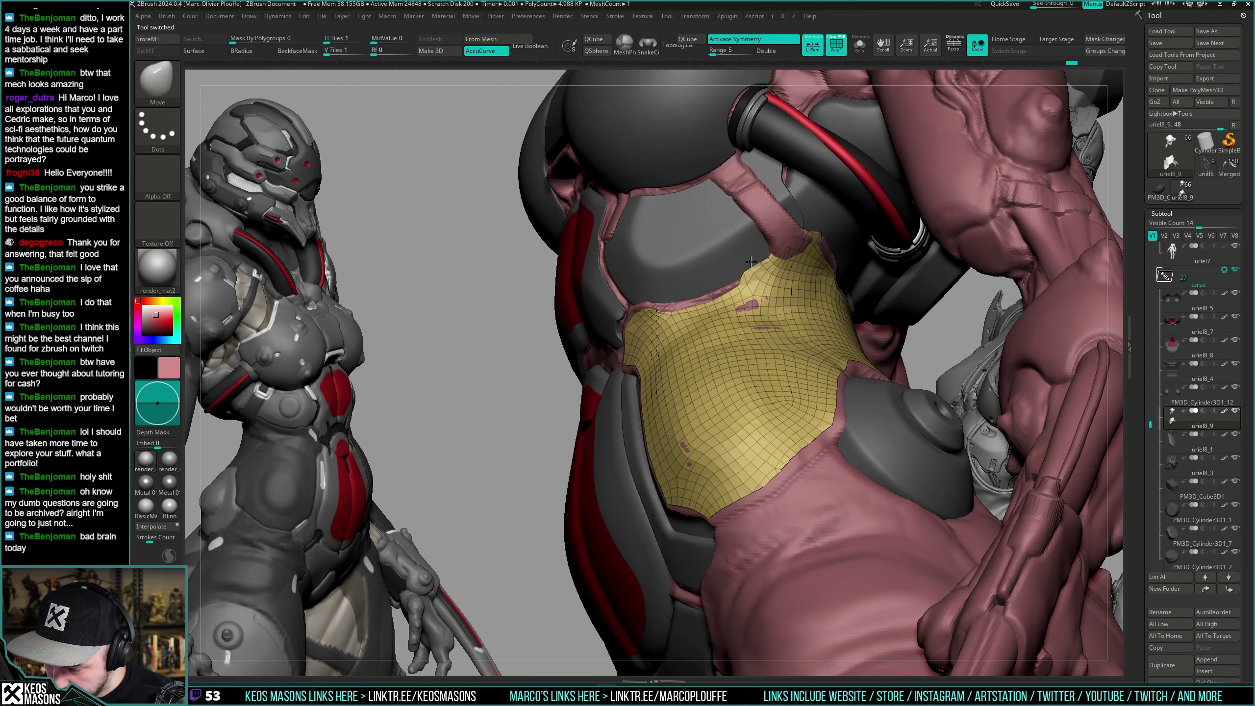
key(space)
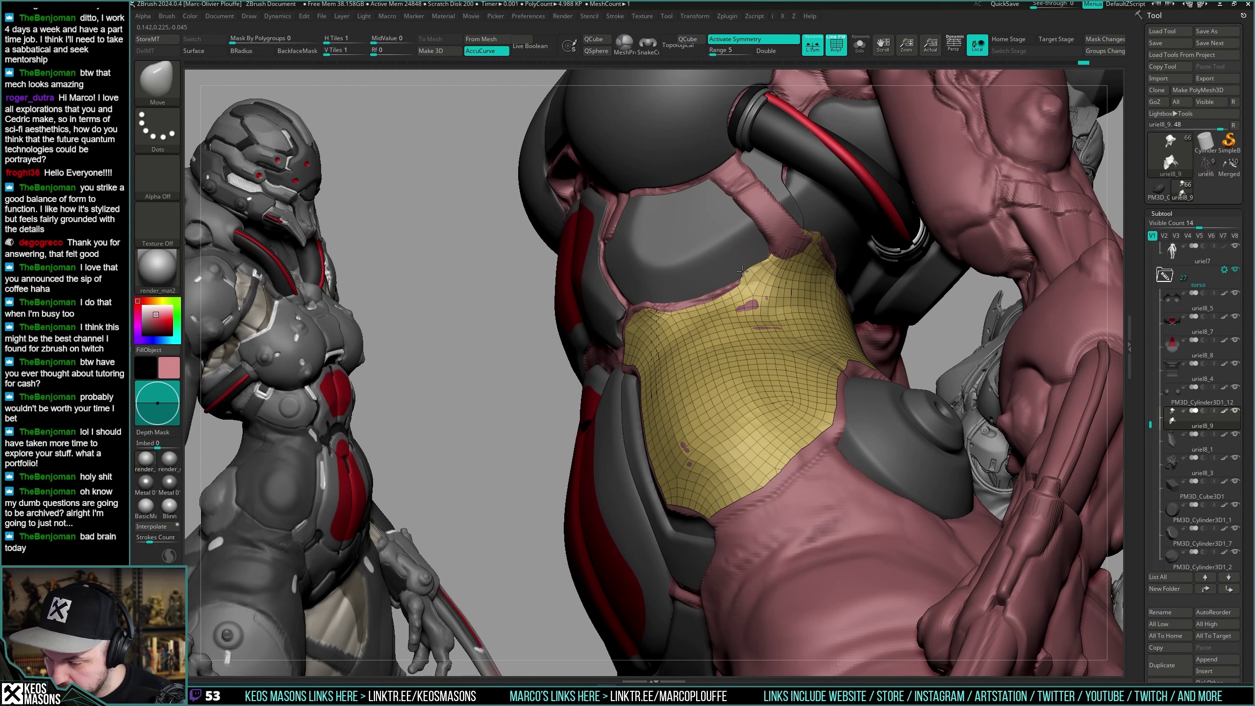
mouse_move(741, 285)
right_down()
mouse_move(764, 271)
mouse_move(742, 316)
right_up()
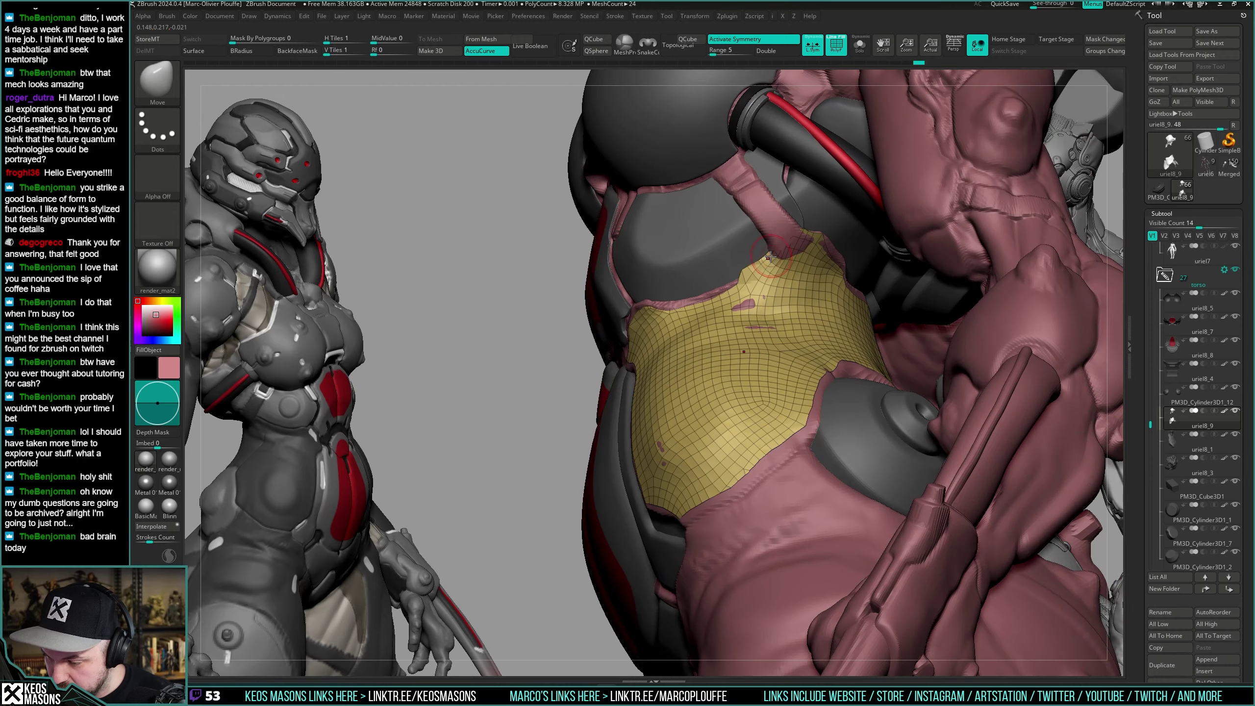
Tuck the waist panel's upper corner beneath the rib strap with a resized Move brush, checking it through transparency.
key(alt+s)
key(space)
drag(766, 260, 764, 260)
key(alt+s)
key(alt+t)
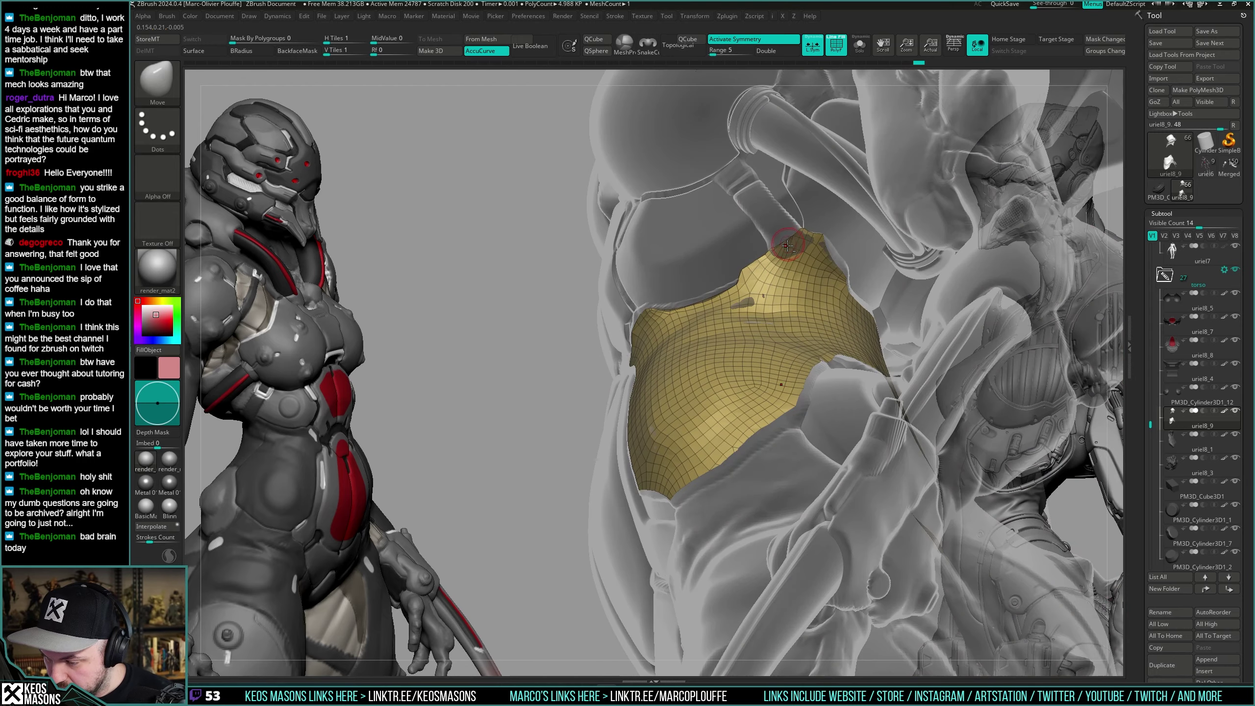
mouse_move(780, 251)
ctrl+right_down()
mouse_move(785, 281)
mouse_move(758, 319)
mouse_move(751, 297)
mouse_move(750, 328)
ctrl+right_up()
key(alt+t)
key(alt+s)
Collapse surplus edges along the waist panel's raised upper border with the ZModeler edge action.
key(shift+f)
key(shift+f)
key(space)
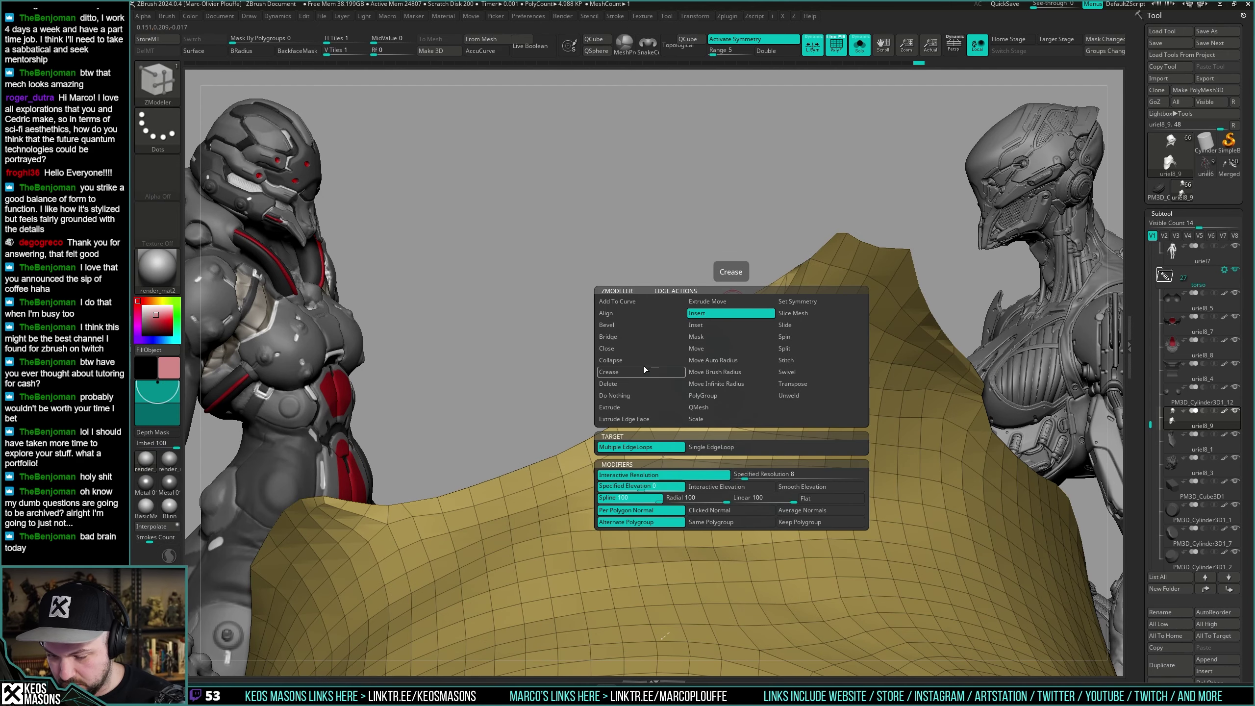
click(643, 371)
click(736, 303)
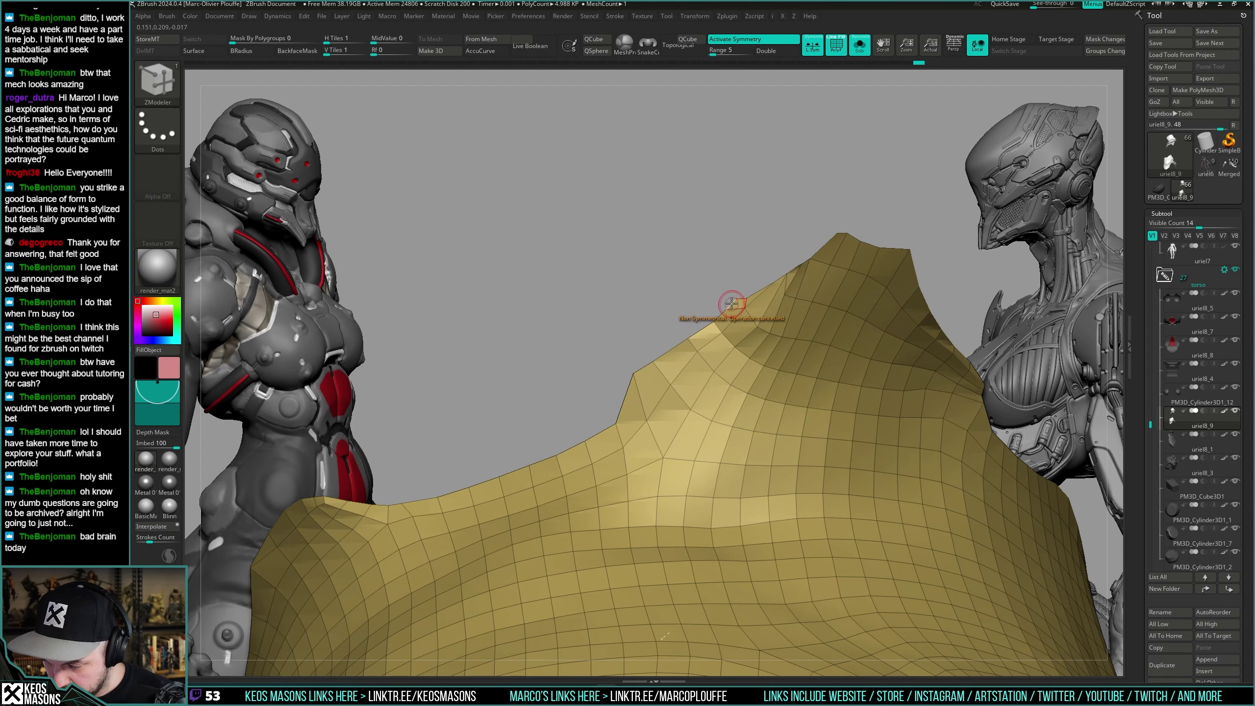
key(i)
click(778, 530)
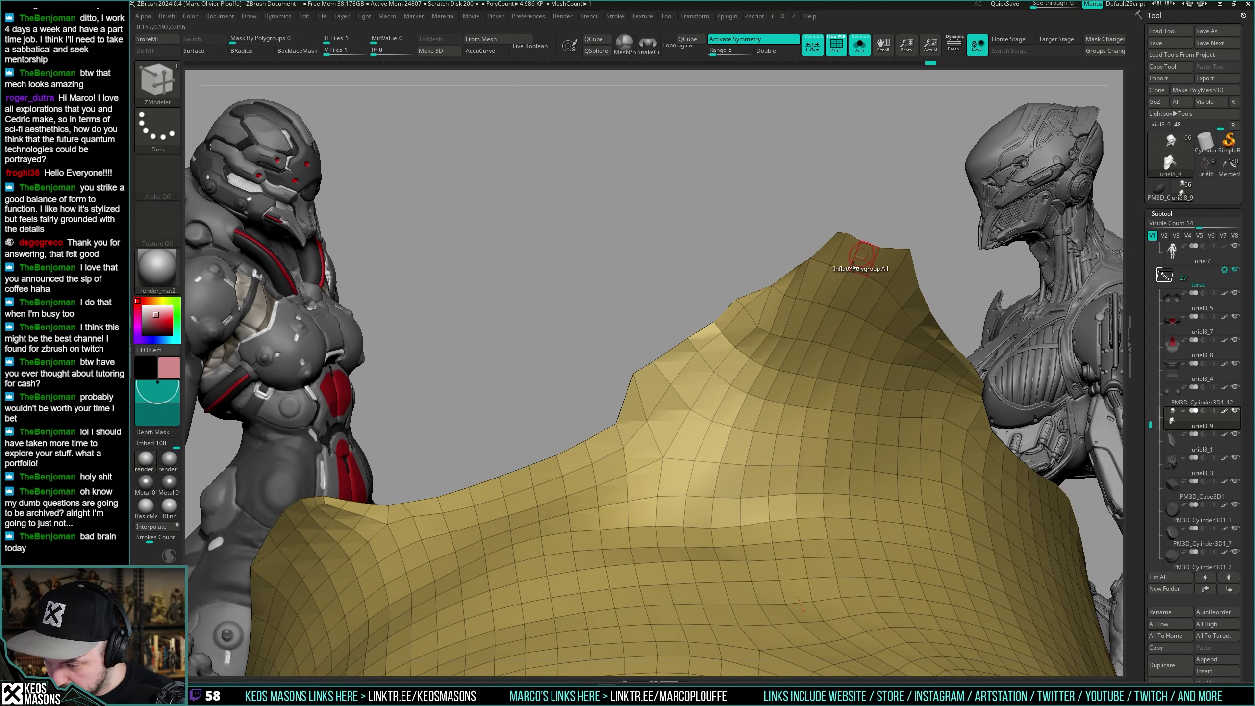
right_drag(807, 316, 779, 292)
key(shift+f)
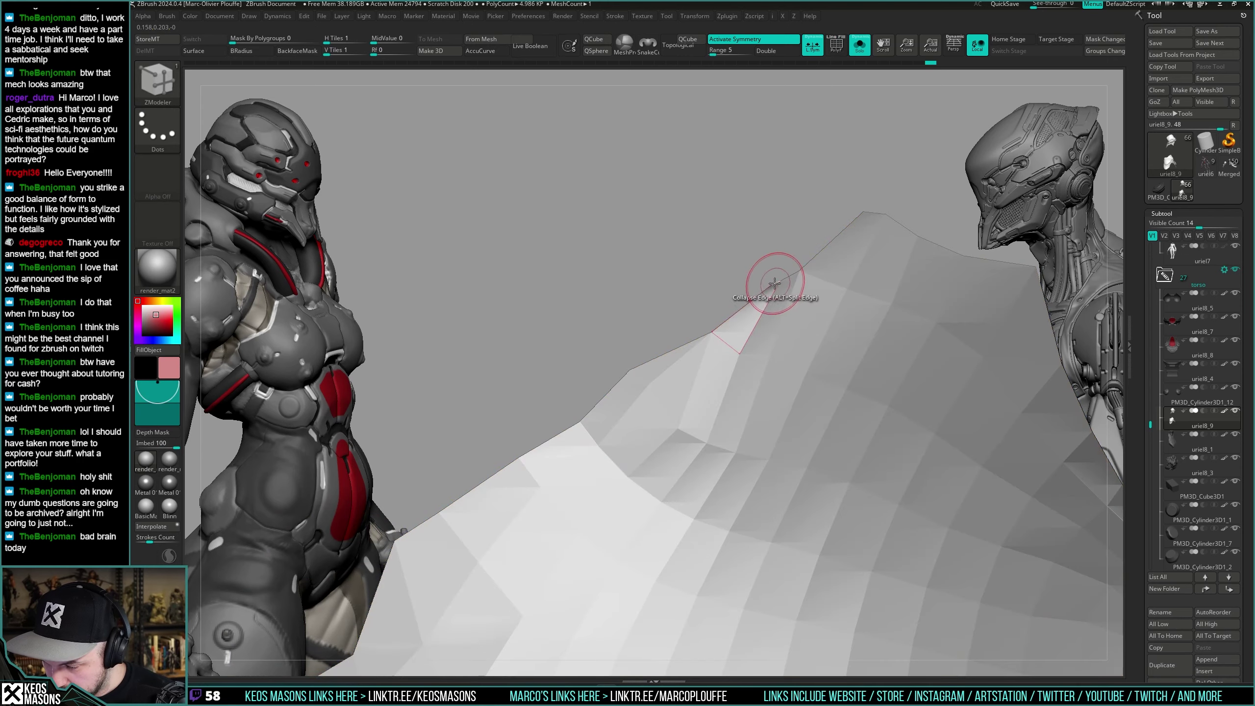
key(shift+f)
Reshape the waist panel's raised corner tip against the rib strap with the Move brush, checking the panel in isolation.
mouse_move(804, 333)
ctrl+right_down()
mouse_move(812, 244)
mouse_move(800, 326)
ctrl+right_up()
key(1)
click(769, 351)
mouse_move(877, 231)
right_down()
mouse_move(729, 343)
mouse_move(850, 338)
right_up()
key(alt+s)
right_drag(740, 337, 740, 343)
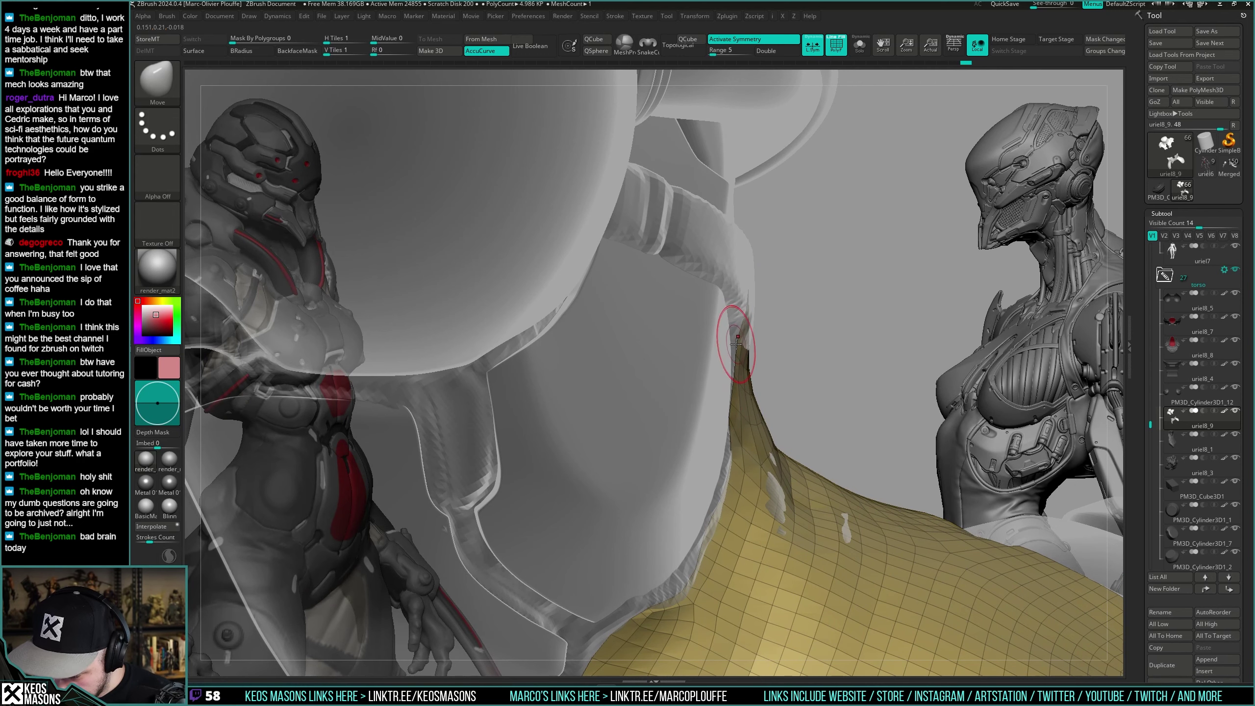
key(shift+s)
key(space)
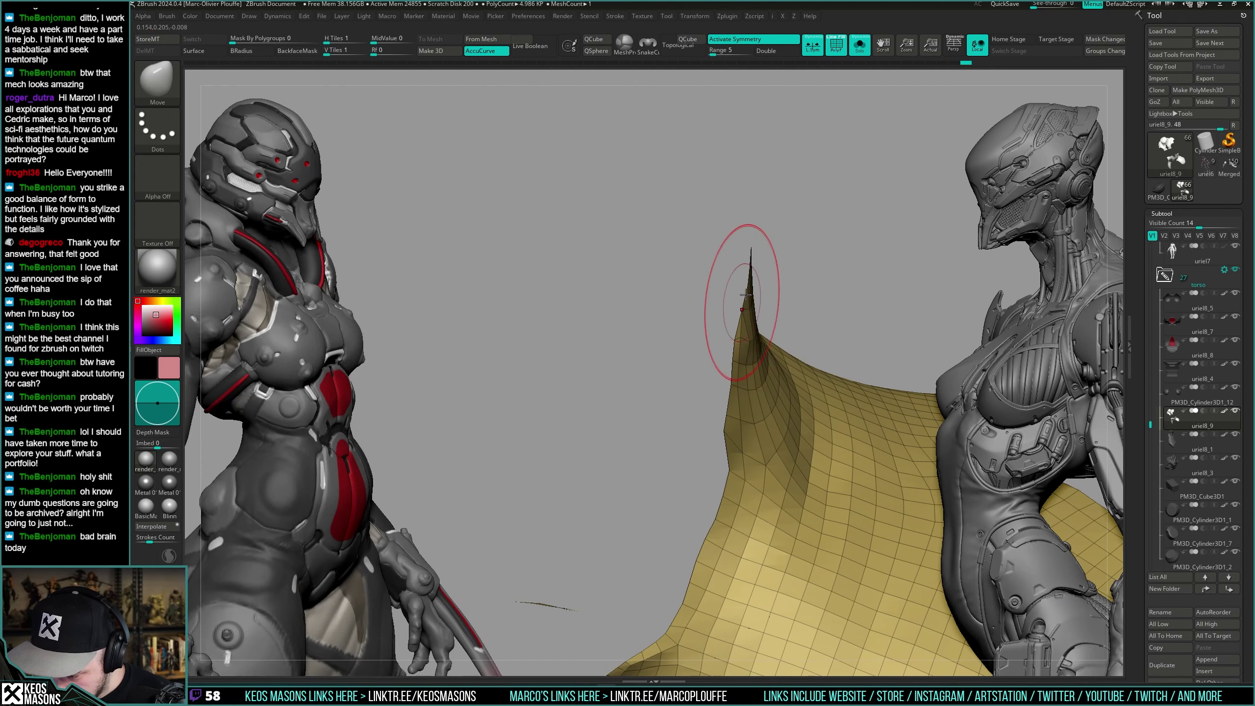
right_drag(738, 282, 834, 350)
Smooth the waist panel's edge beside the raised upper corner, readjusting the brush size and inspecting the isolated mesh.
key(shift+f)
key(shift+s)
key(ctrl+shift+t)
key(space)
key(shift+s)
key(space)
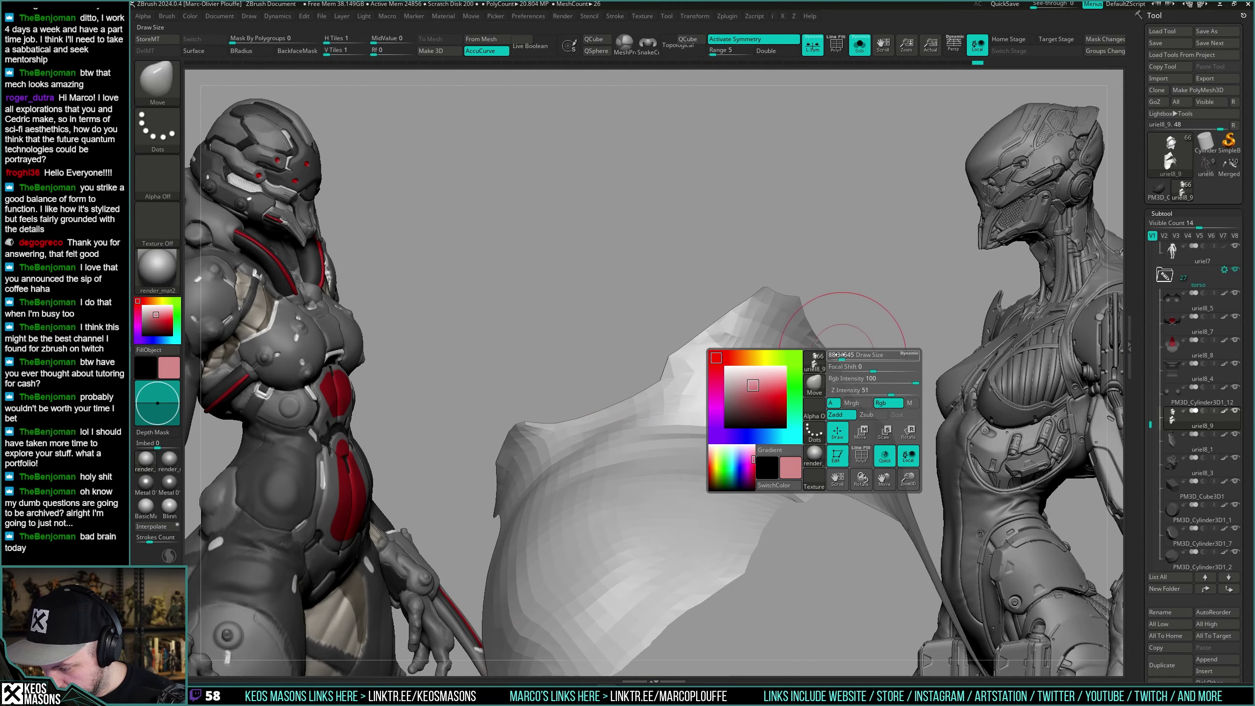
key(shift+f)
key(shift+f)
right_drag(839, 354, 848, 350)
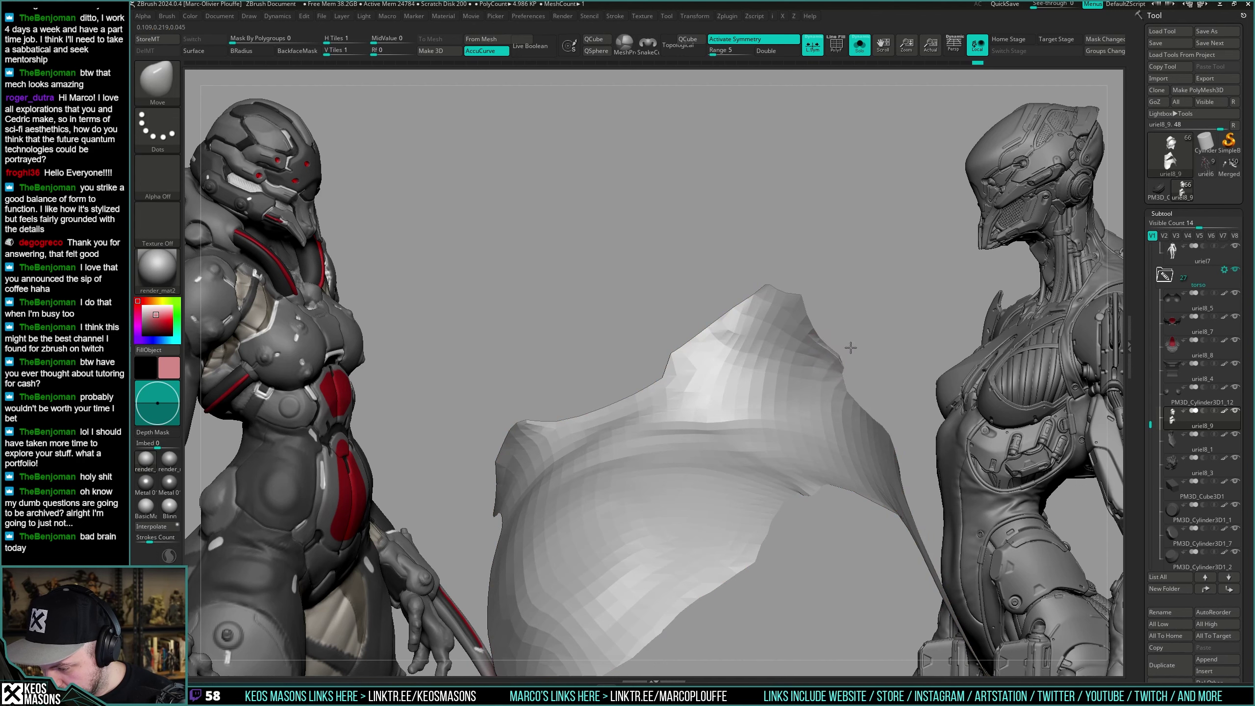
key(shift)
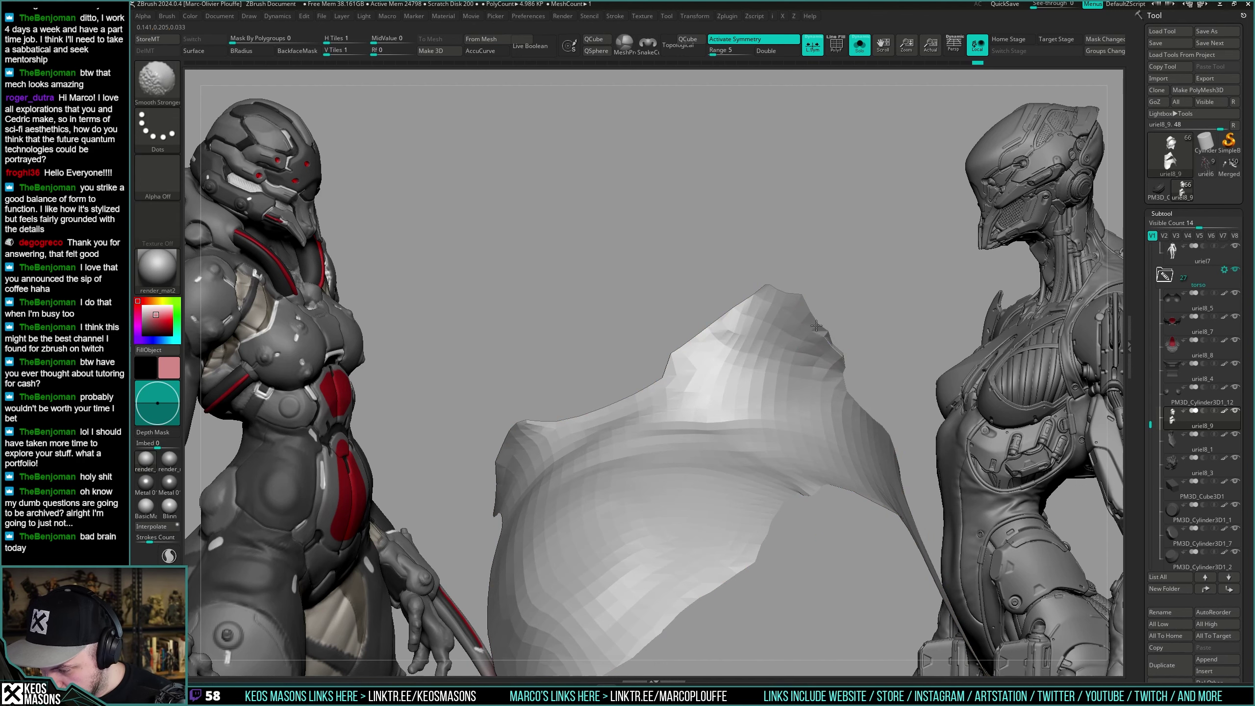
mouse_move(846, 344)
right_down()
mouse_move(826, 353)
mouse_move(829, 364)
mouse_move(842, 351)
mouse_move(840, 388)
mouse_move(830, 356)
mouse_move(841, 378)
mouse_move(842, 341)
mouse_move(821, 324)
mouse_move(866, 364)
mouse_move(849, 331)
right_up()
Pull the waist panel's rear upper edge toward the back armour beneath the red tube with a resized Move brush.
key(shift+s)
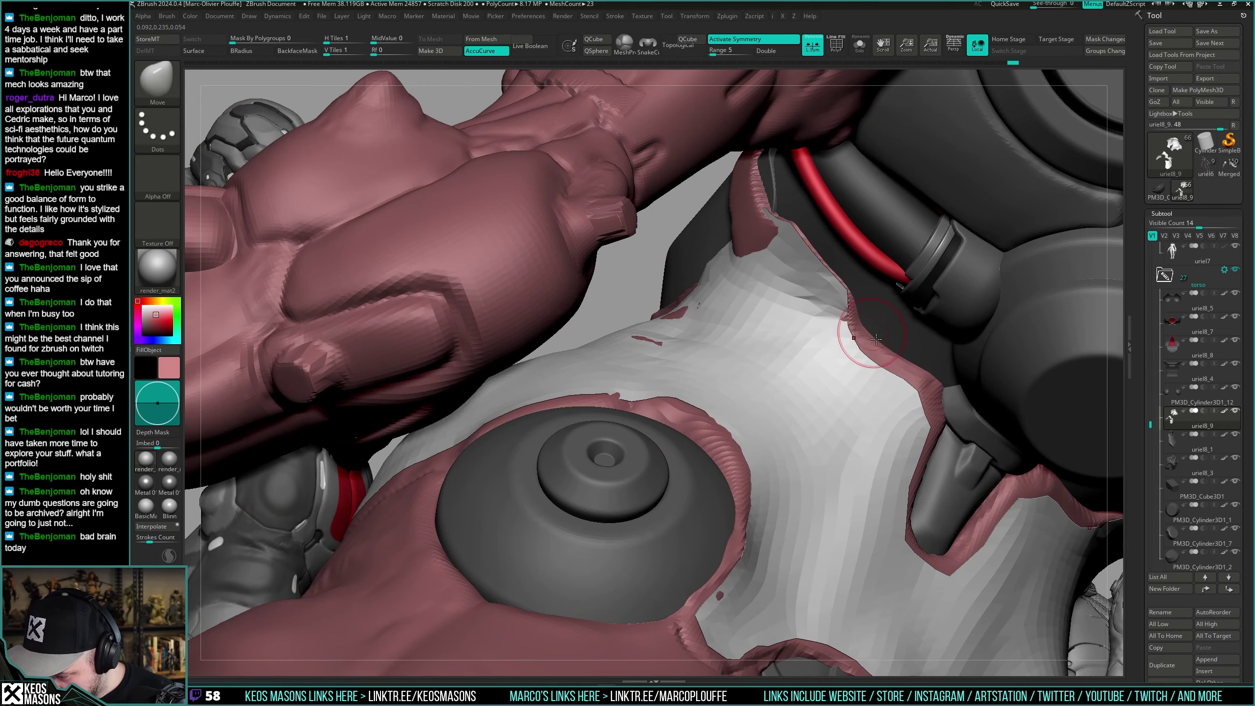
key(space)
key(space)
drag(861, 345, 867, 346)
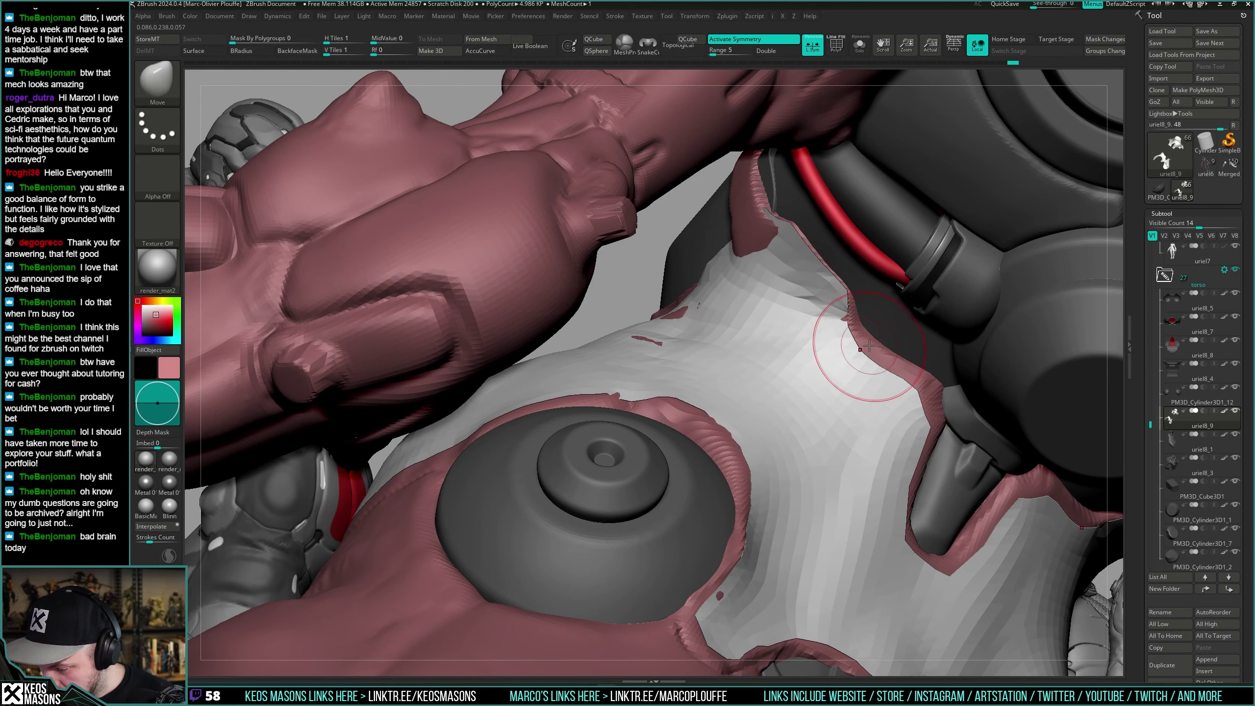
mouse_move(940, 365)
mouse_down()
mouse_move(921, 395)
mouse_move(891, 337)
mouse_up()
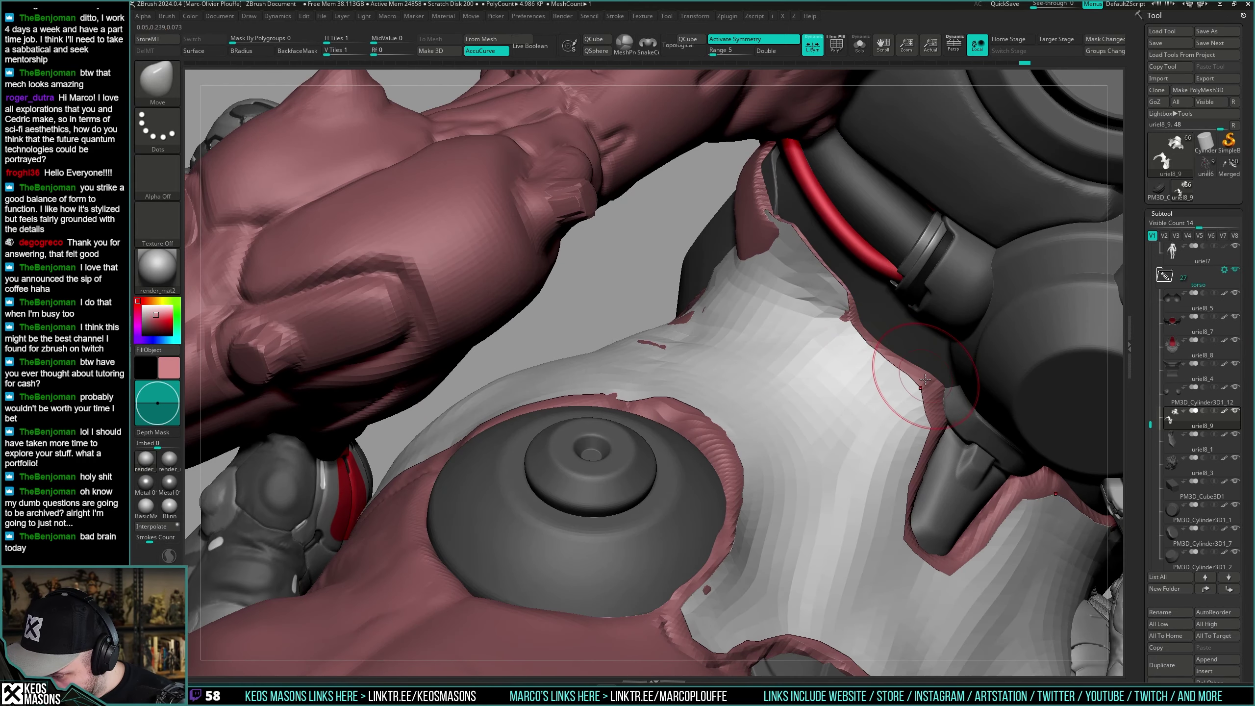
mouse_move(891, 337)
right_down()
mouse_move(874, 420)
mouse_move(878, 378)
mouse_move(911, 401)
mouse_move(889, 341)
mouse_move(871, 339)
mouse_move(860, 376)
mouse_move(835, 361)
right_up()
right_click(874, 420)
right_drag(722, 285, 720, 283)
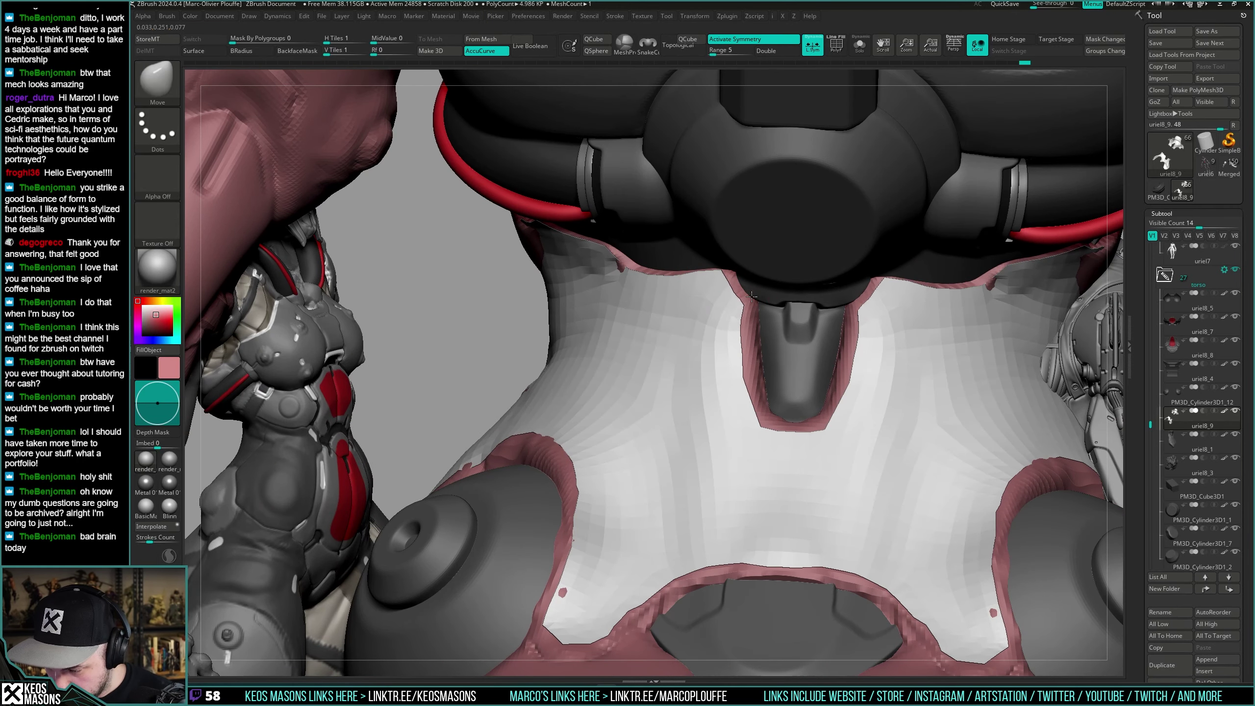
Tighten the notch in the back of the waist panel around the central spine piece with a smaller Move brush.
mouse_move(733, 278)
right_down()
mouse_move(647, 276)
mouse_move(735, 283)
mouse_move(745, 334)
right_up()
right_click(732, 317)
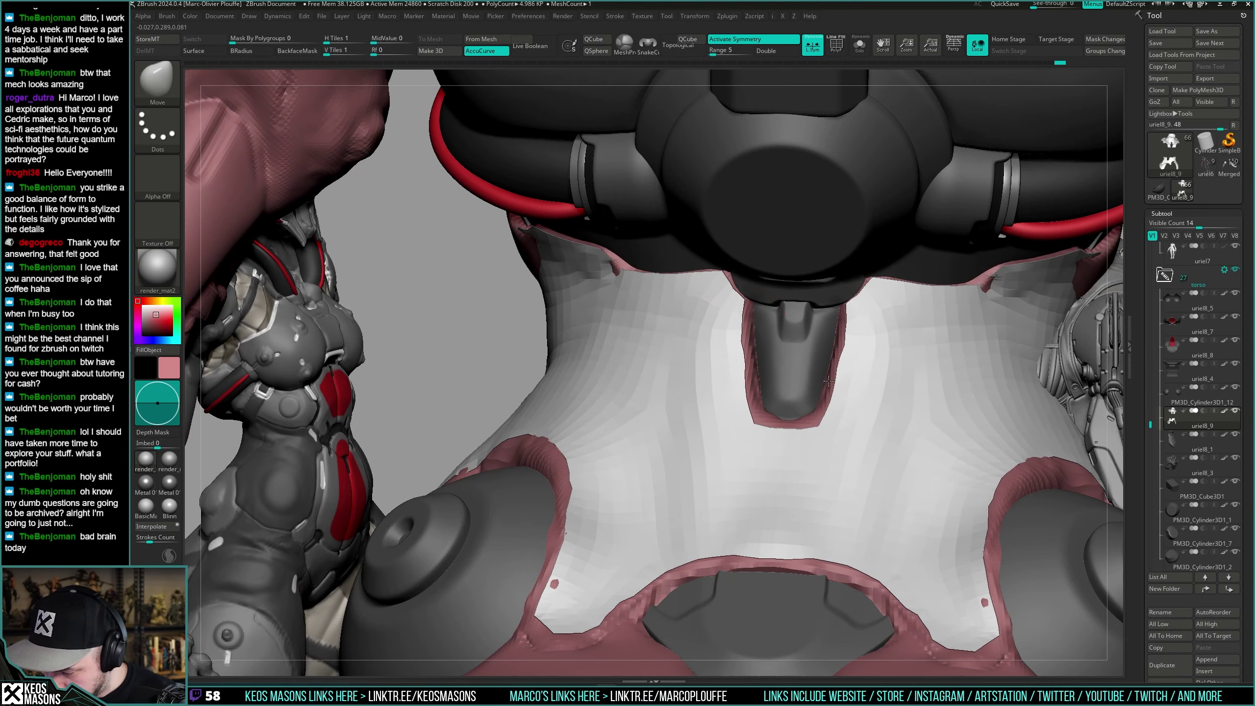
right_drag(808, 418, 763, 422)
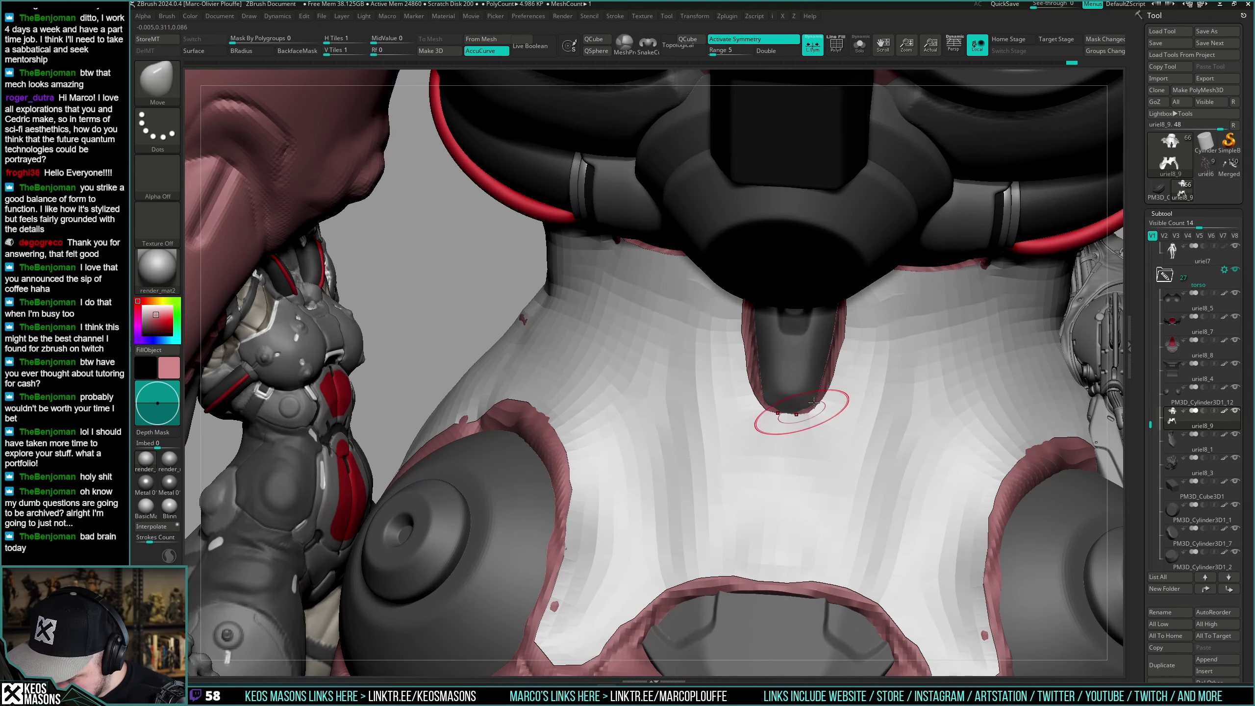
right_drag(839, 326, 844, 299)
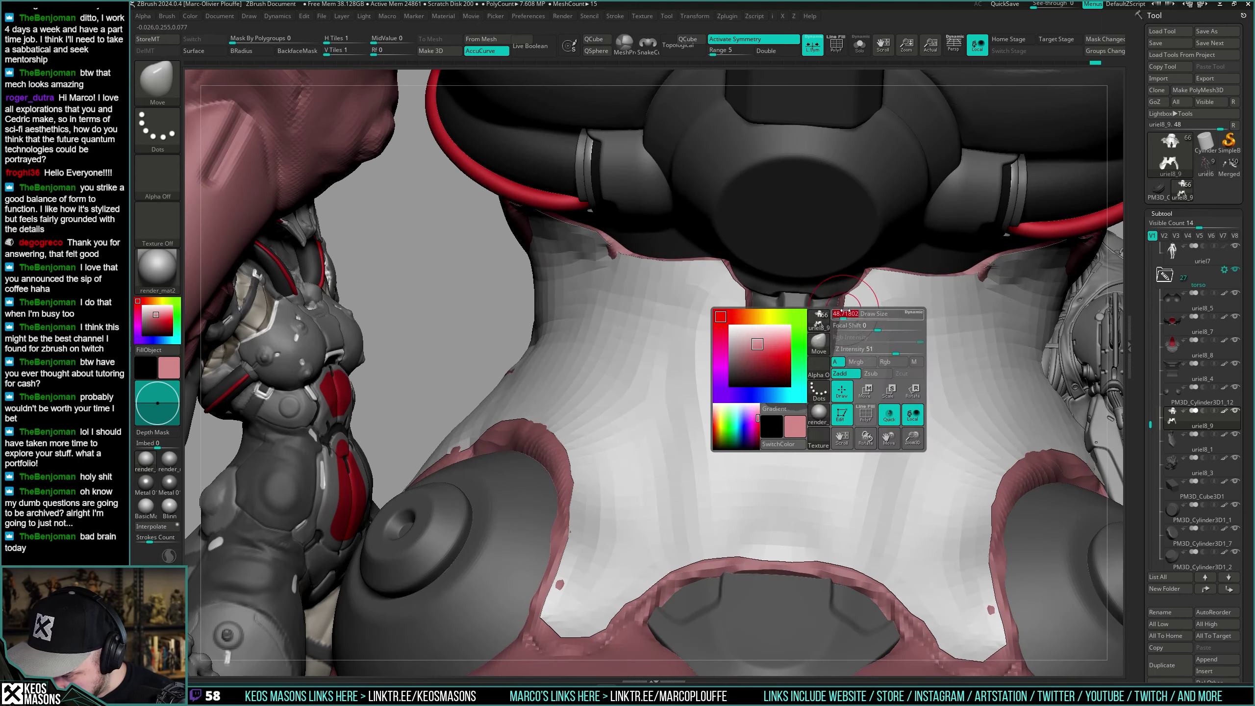
mouse_move(838, 353)
right_down()
mouse_move(831, 369)
mouse_move(837, 340)
right_up()
mouse_move(827, 383)
right_down()
mouse_move(820, 415)
mouse_move(811, 388)
right_up()
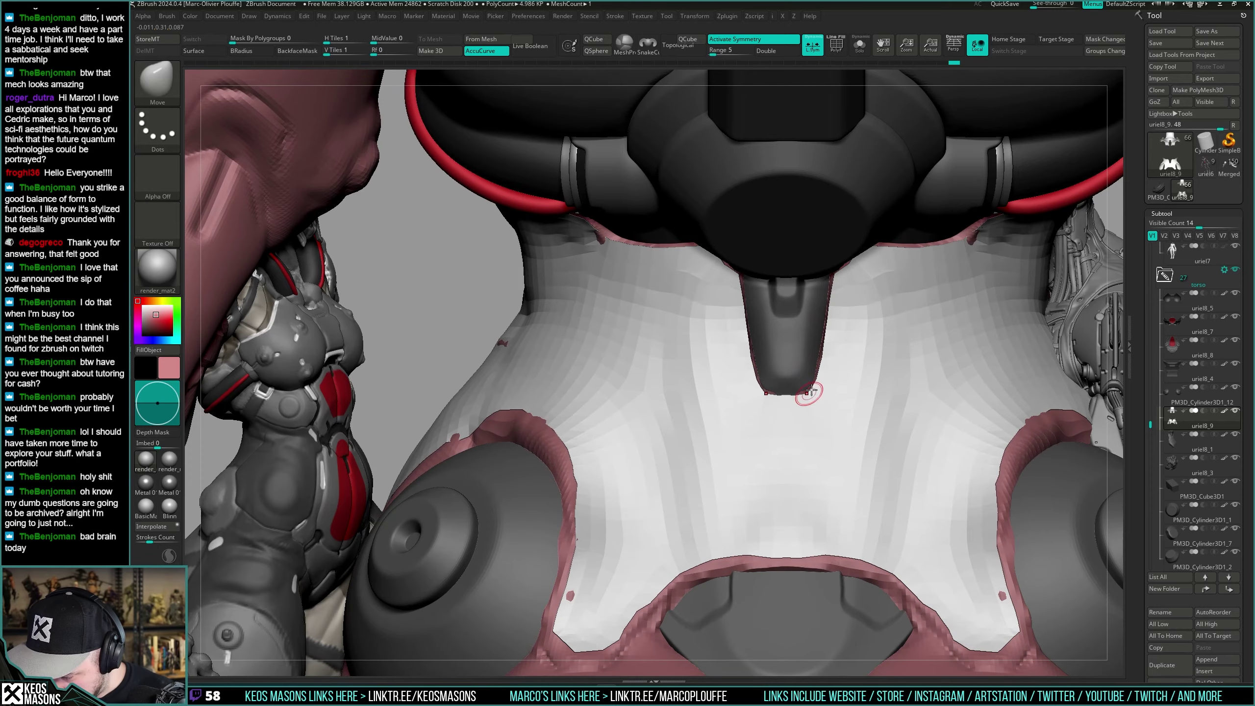
drag(811, 391, 809, 394)
mouse_move(808, 395)
ctrl+right_down()
mouse_move(717, 364)
mouse_move(742, 375)
mouse_move(816, 369)
mouse_move(693, 296)
mouse_move(722, 363)
ctrl+right_up()
Align the waist panel's front upper edge with the lower rim of the rib plate, resizing the Move brush and checking the isolated panel.
key(shift+f)
key(shift+f)
right_drag(721, 364, 736, 309)
ctrl+right_drag(736, 309, 791, 327)
key(alt+s)
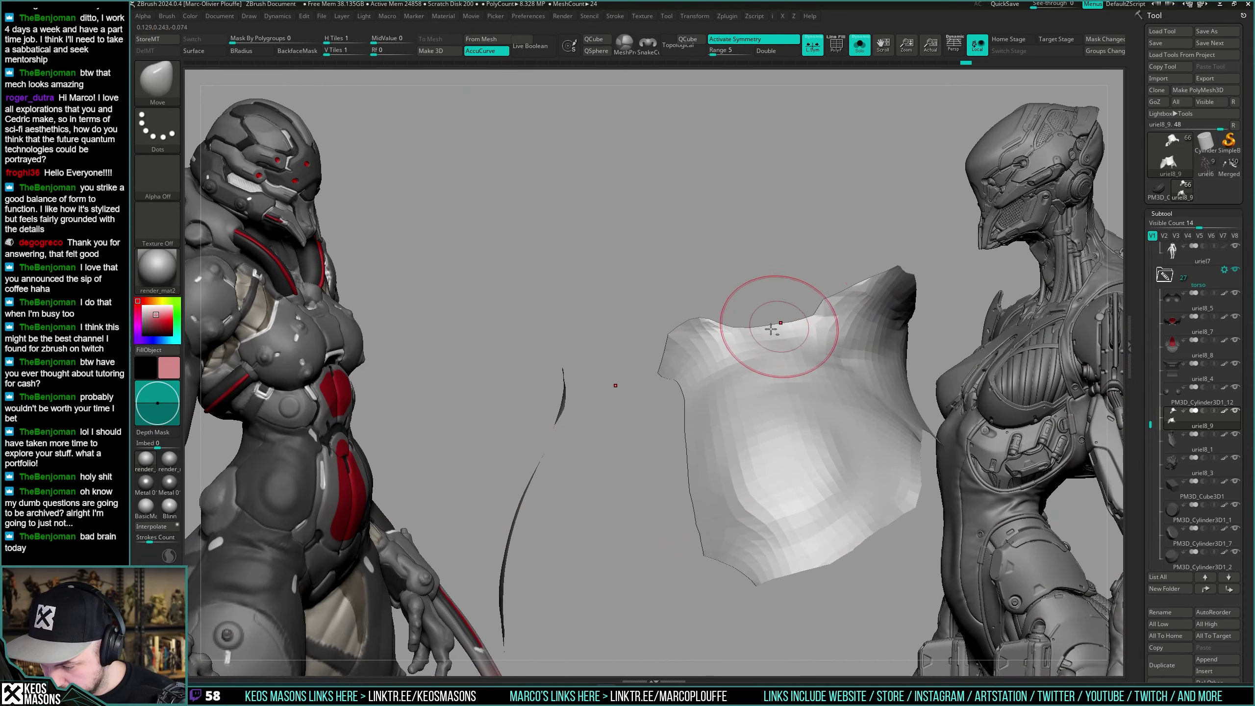
key(shift+s)
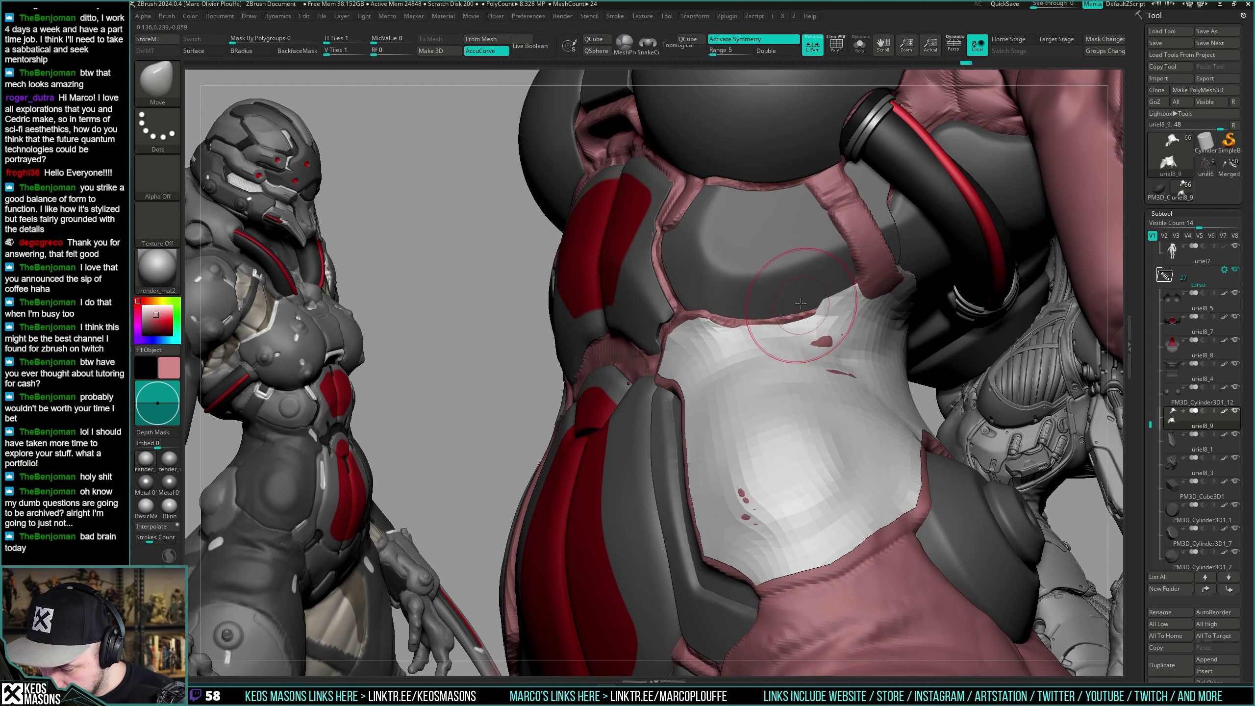
right_drag(748, 302, 787, 324)
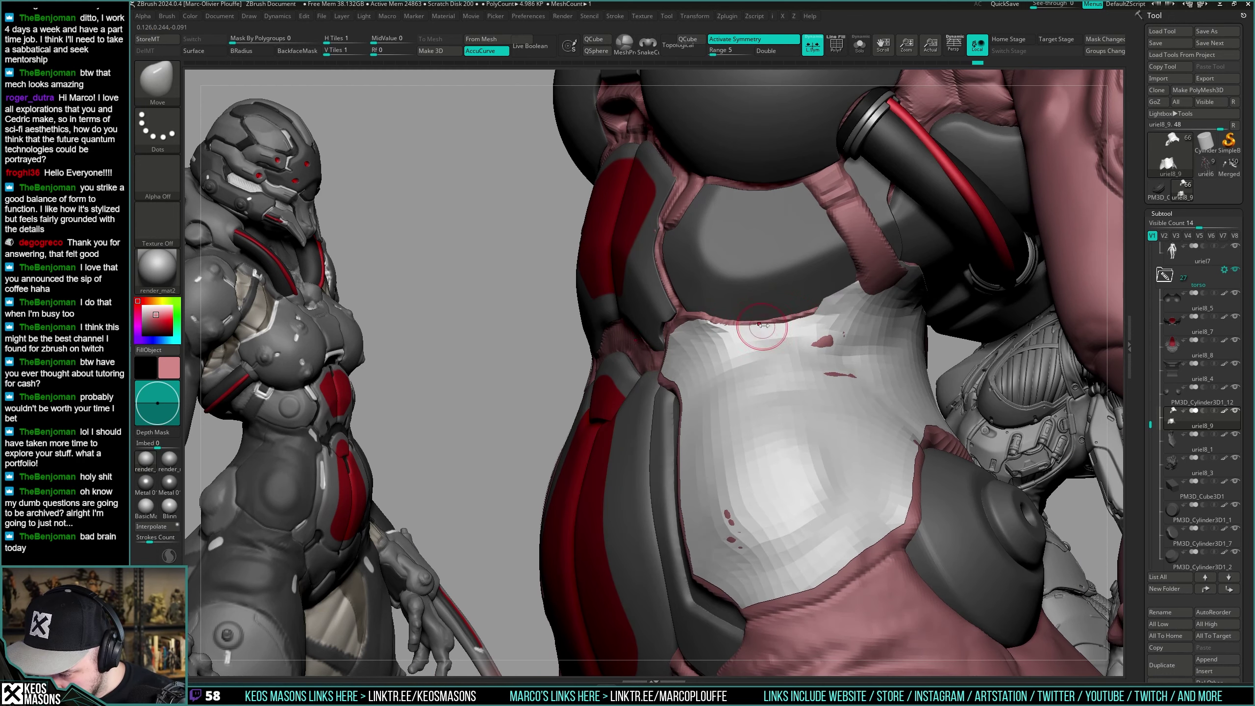
key(shift+s)
mouse_move(799, 314)
right_down()
mouse_move(778, 324)
mouse_move(804, 294)
mouse_move(780, 319)
mouse_move(788, 339)
mouse_move(736, 371)
mouse_move(760, 329)
right_up()
key(shift+s)
key(space)
click(791, 353)
key(shift+s)
key(shift+s)
Switch back to the Move brush and fit the waist panel's front upper corner between the rib and abdominal plates, using transparency.
key(b)
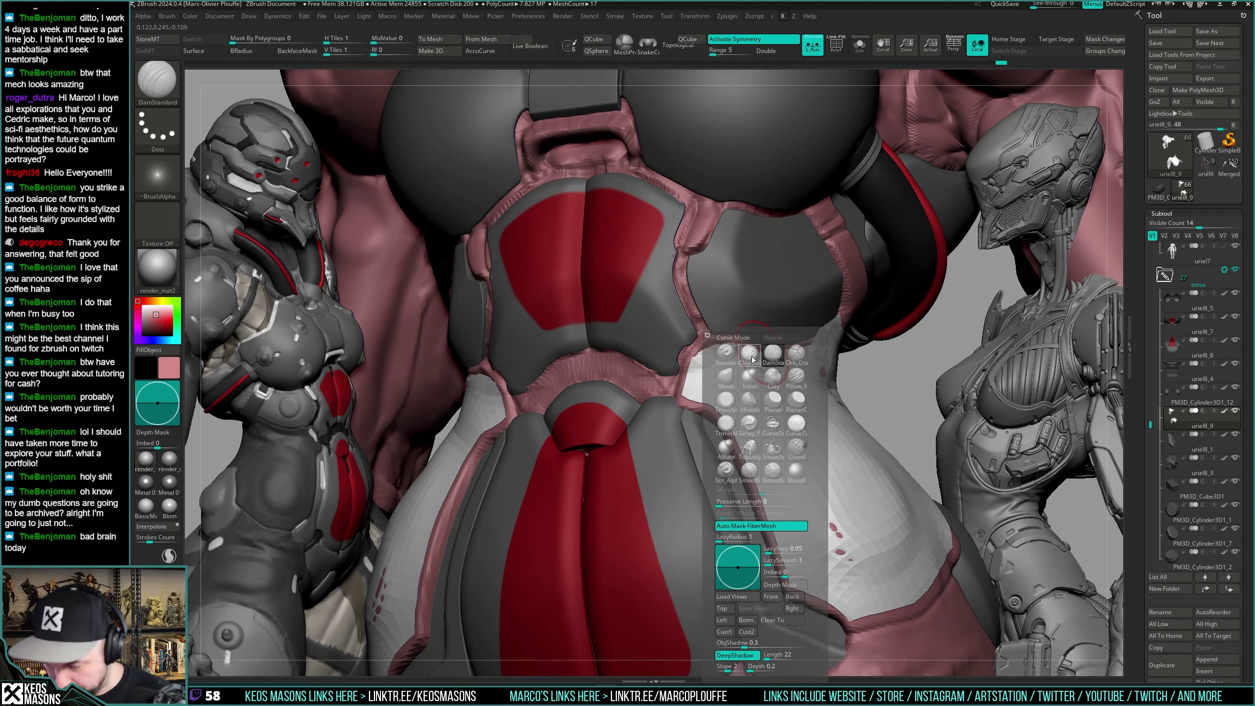
key(c)
key(b)
key(space)
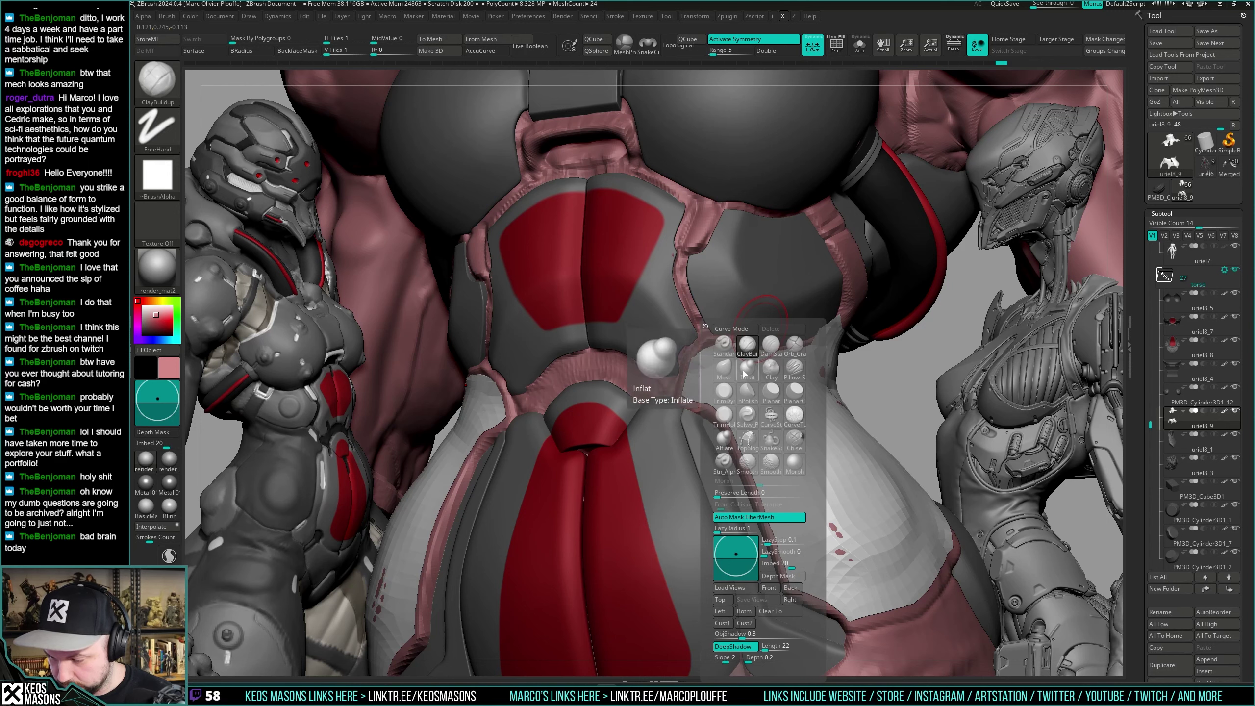
click(724, 366)
right_drag(777, 342, 740, 293)
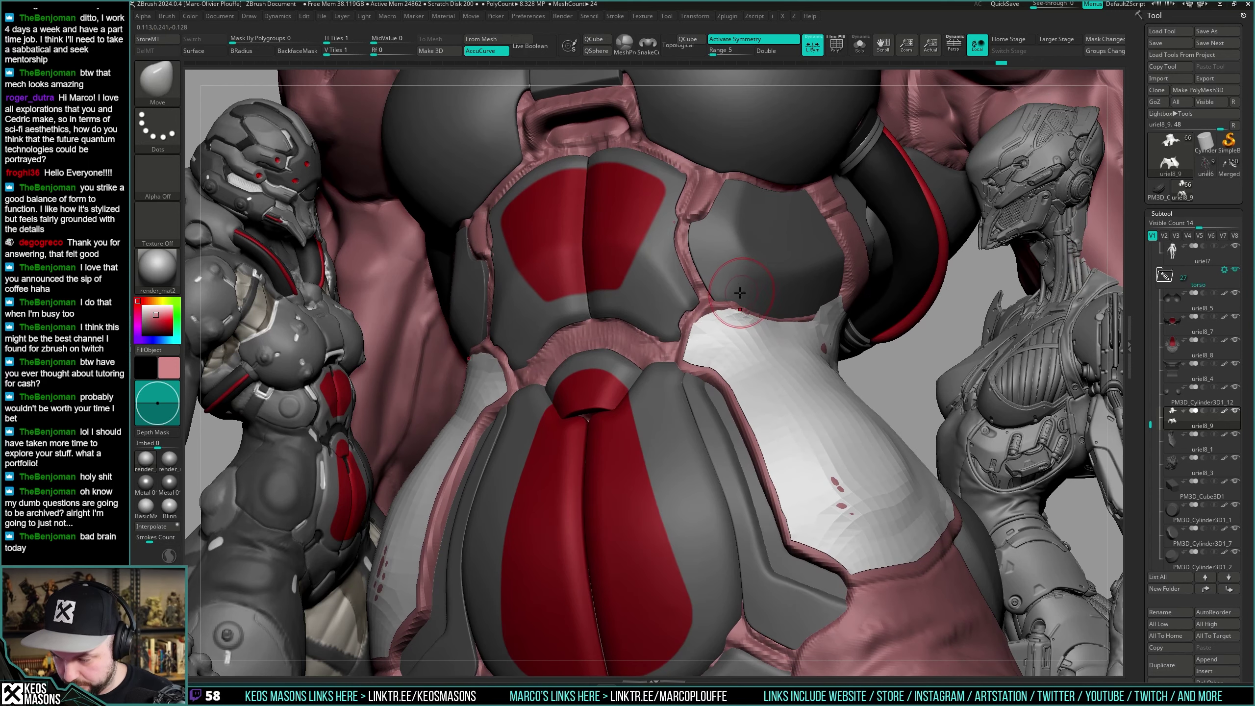
key(alt+s)
key(shift+ctrl+s)
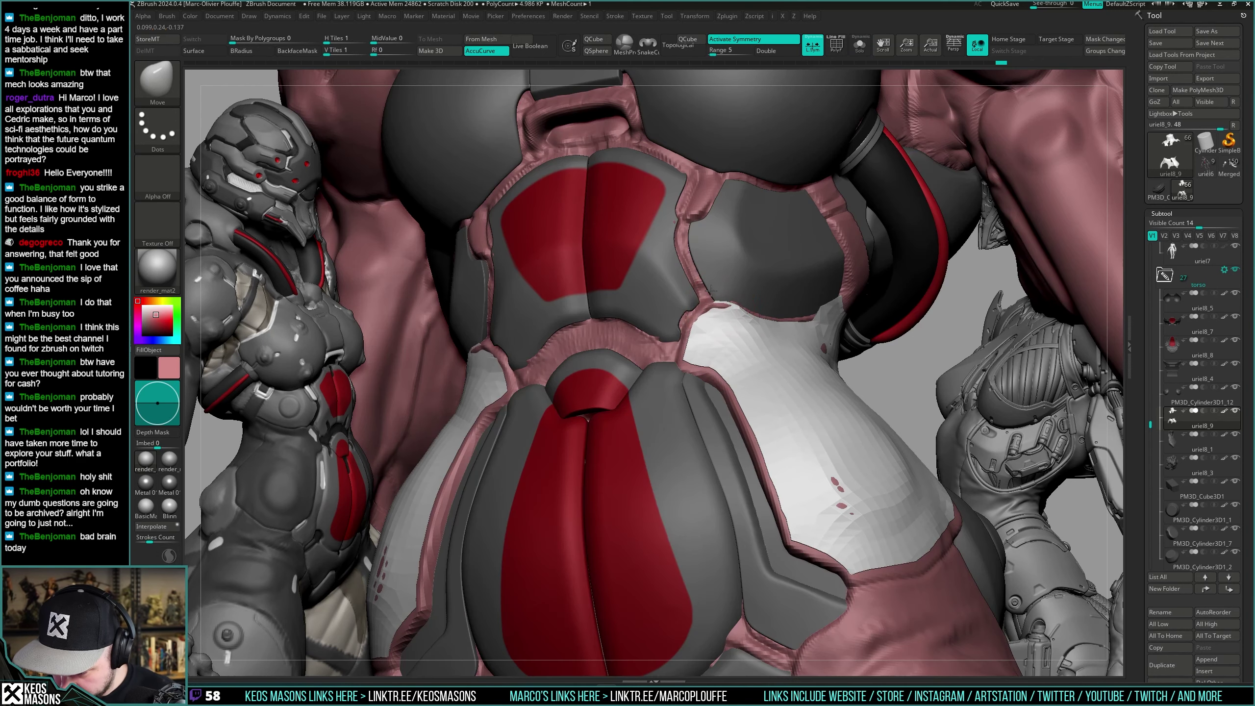
key(shift+t)
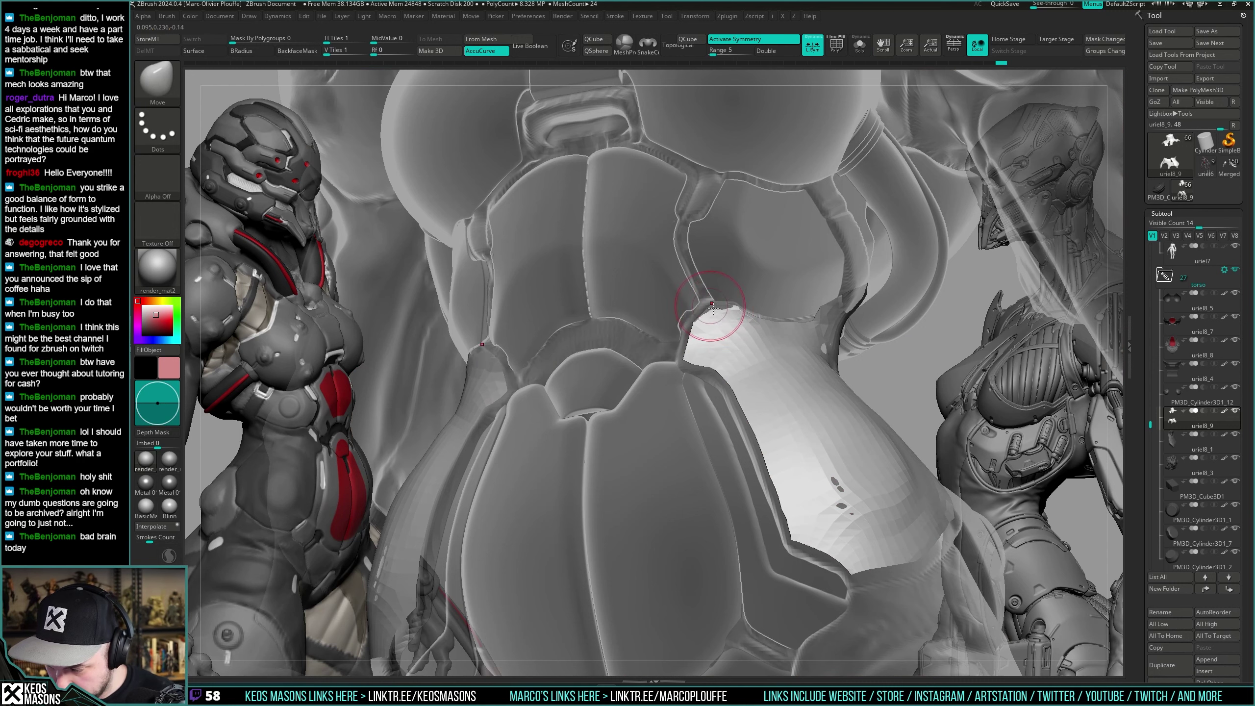
mouse_move(691, 362)
right_down()
mouse_move(695, 329)
mouse_move(687, 371)
right_up()
key(shift+t)
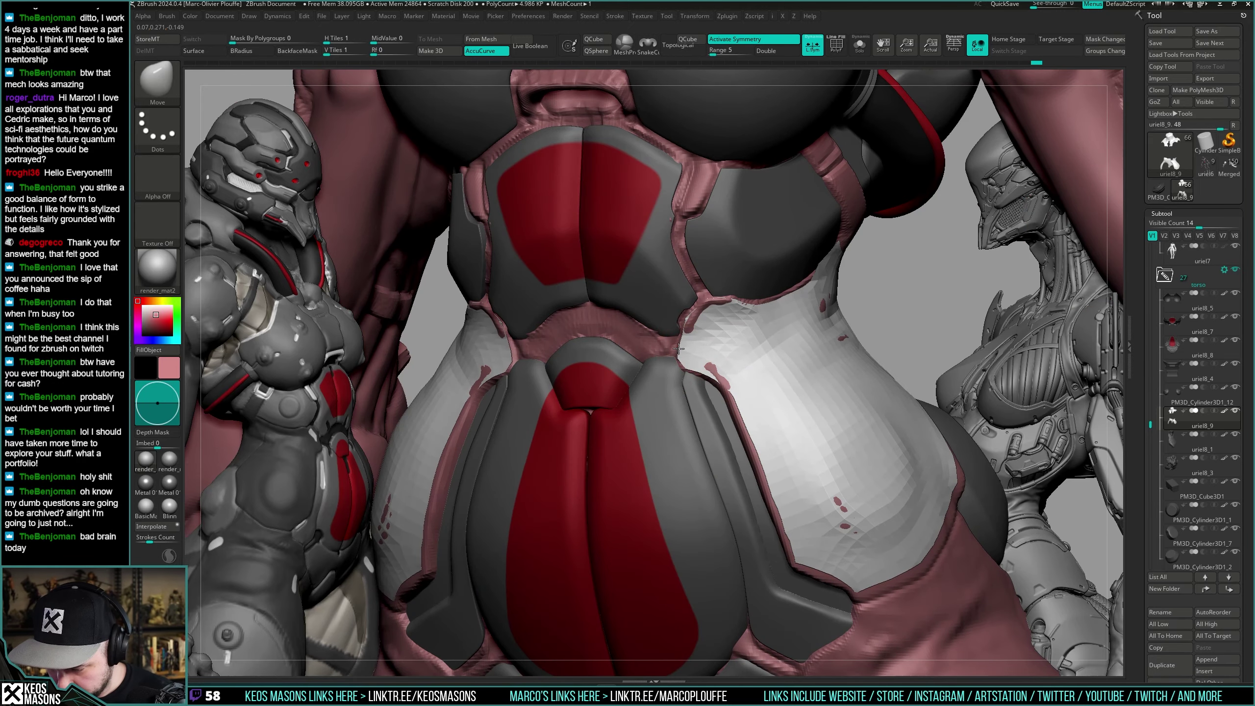
Isolate the waist panel with its wireframe shown and undo the recent edits to its front upper corner.
mouse_move(688, 321)
right_down()
mouse_move(700, 336)
mouse_move(687, 342)
mouse_move(702, 331)
mouse_move(735, 381)
right_up()
key(alt+s)
key(shift+f)
key(ctrl+z)
key(ctrl+z)
key(ctrl+z)
key(ctrl+z)
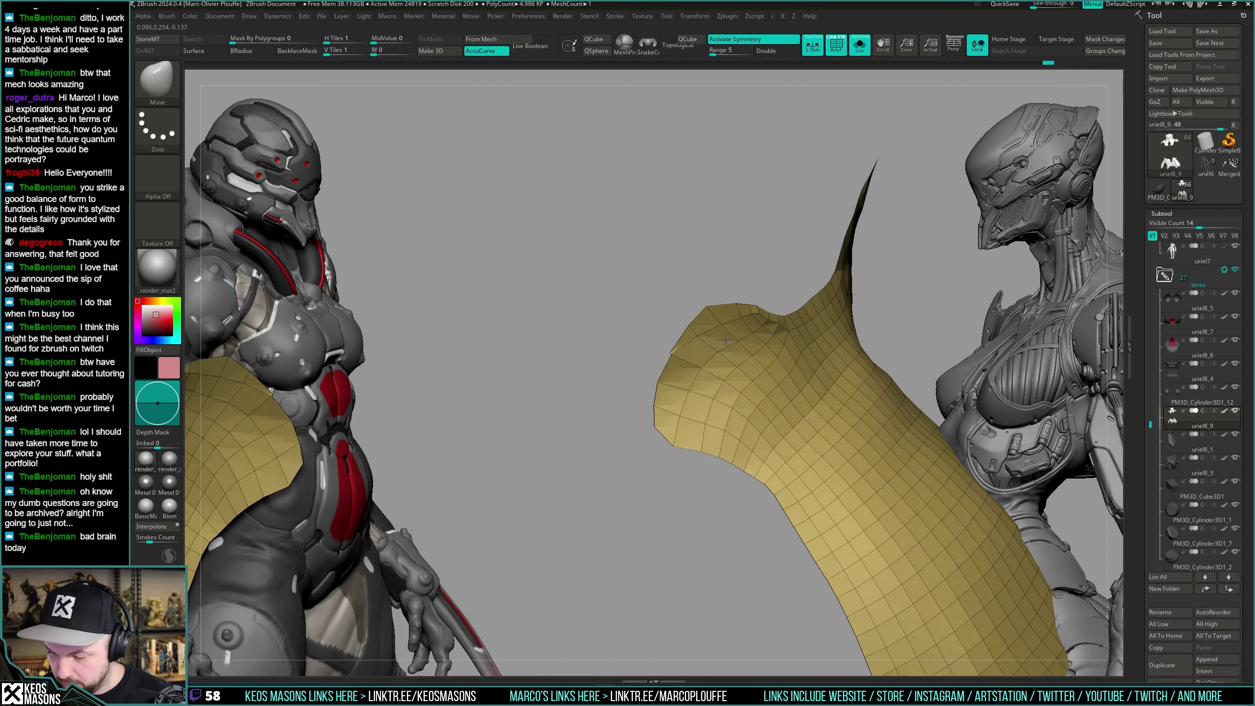
key(ctrl+z)
key(ctrl+z)
key(ctrl+z)
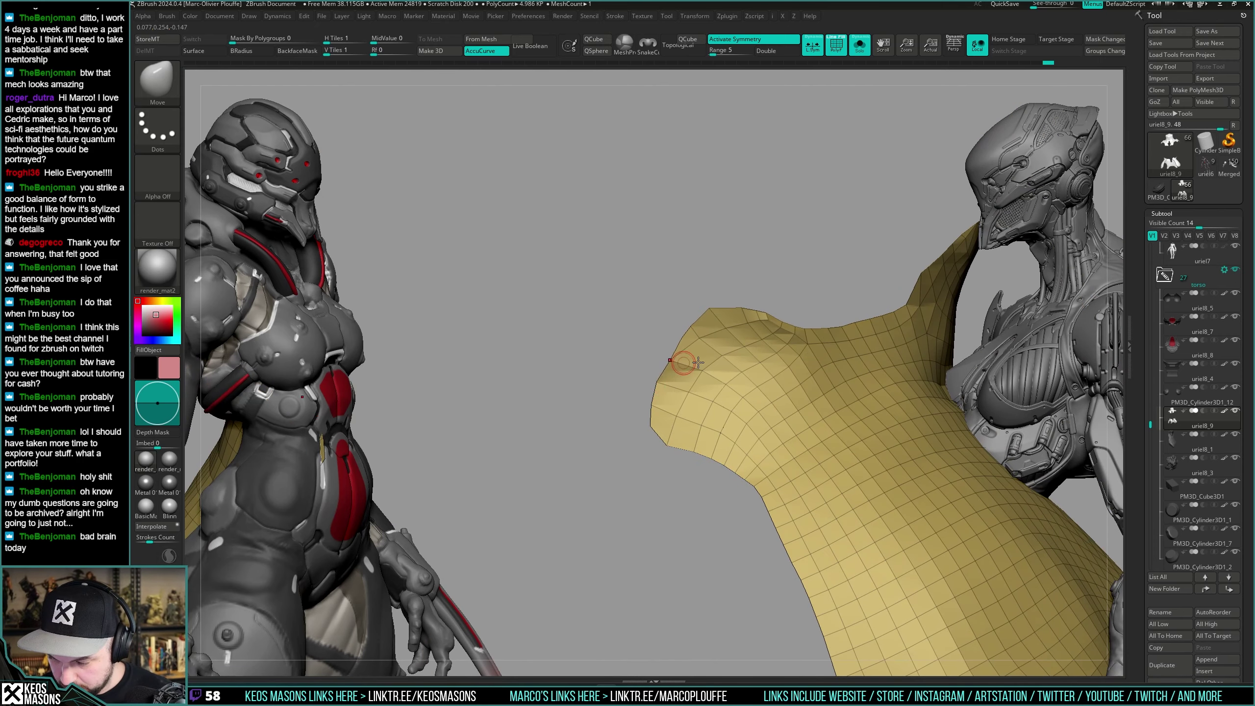
key(shift+f)
key(ctrl+z)
key(ctrl+z)
key(shift+f)
key(ctrl+z)
key(ctrl+z)
key(ctrl+z)
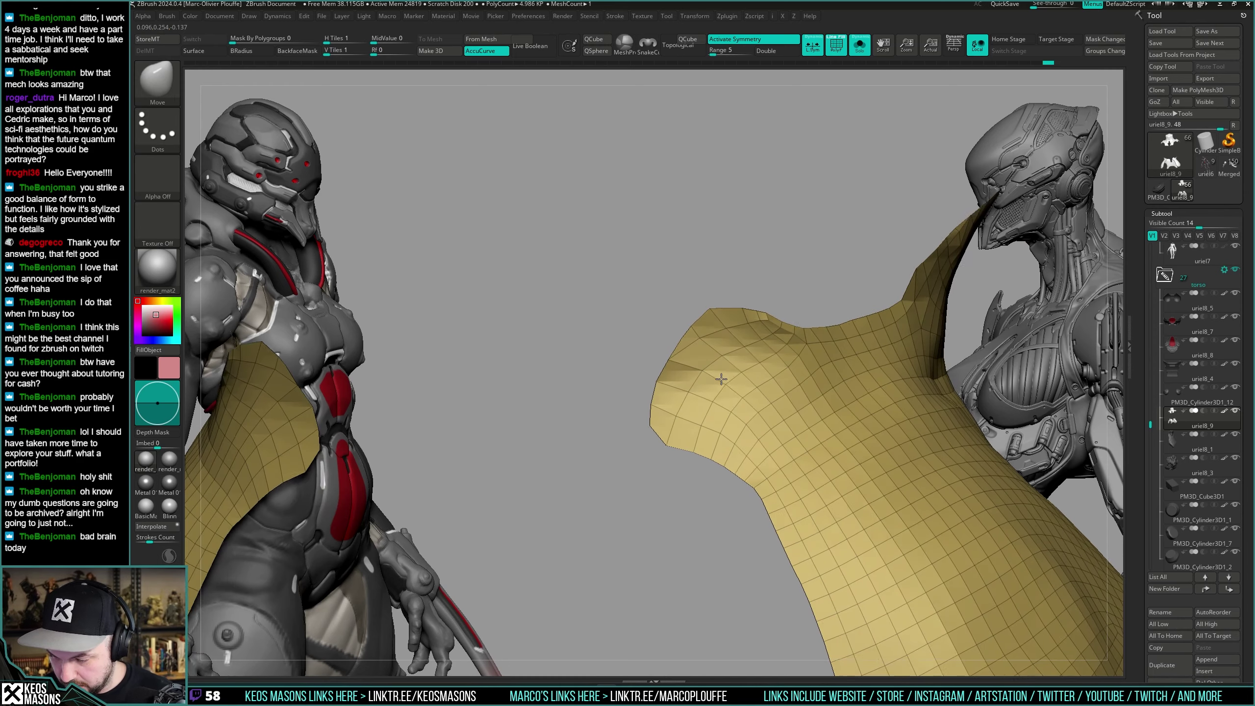
Pull the waist panel's front border against the side of the abdominal plate with a large Move brush.
mouse_move(724, 372)
right_down()
mouse_move(773, 372)
mouse_move(765, 351)
mouse_move(680, 405)
mouse_move(642, 391)
mouse_move(627, 346)
mouse_move(657, 371)
mouse_move(747, 337)
mouse_move(884, 344)
right_up()
key(shift+s)
right_click(702, 359)
right_drag(662, 346, 731, 317)
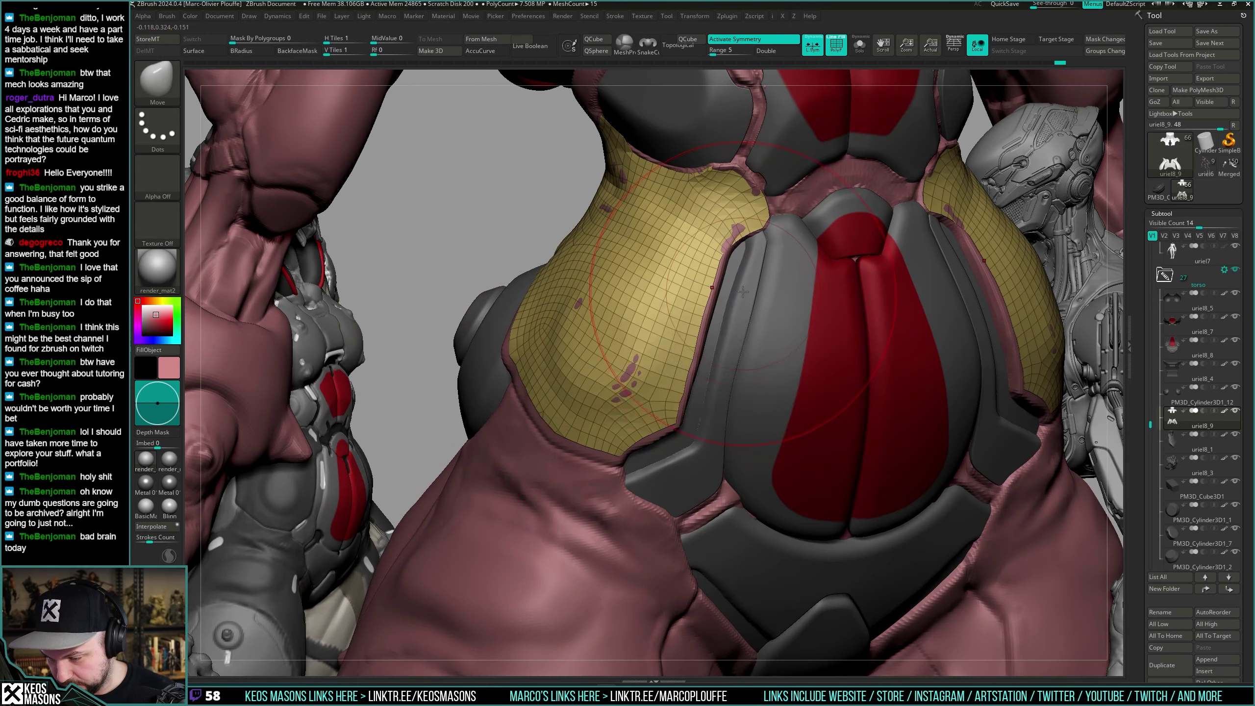
drag(736, 254, 725, 307)
Fit the waist panel's lower front corner and bottom edge to the hip plate and surrounding body with the Move brush.
right_click(680, 425)
mouse_move(722, 342)
right_down()
mouse_move(679, 420)
mouse_move(712, 351)
right_up()
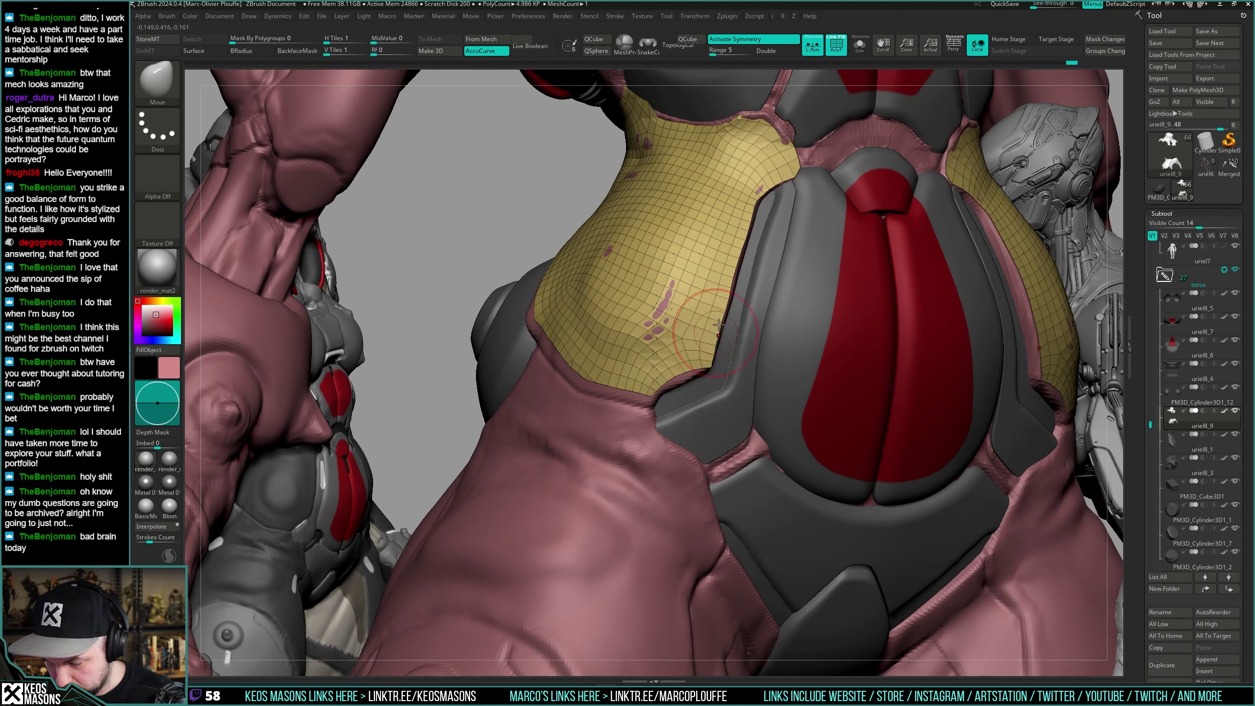
right_drag(720, 339, 708, 345)
drag(709, 338, 708, 334)
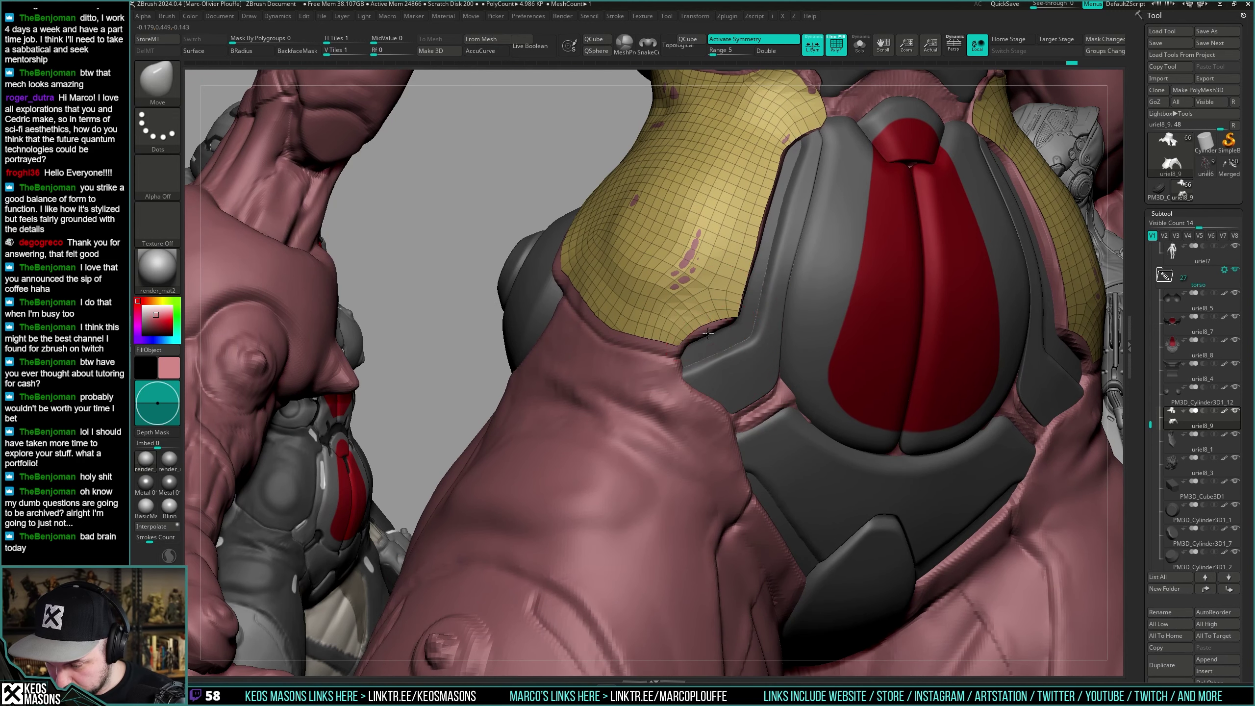
right_drag(716, 343, 678, 352)
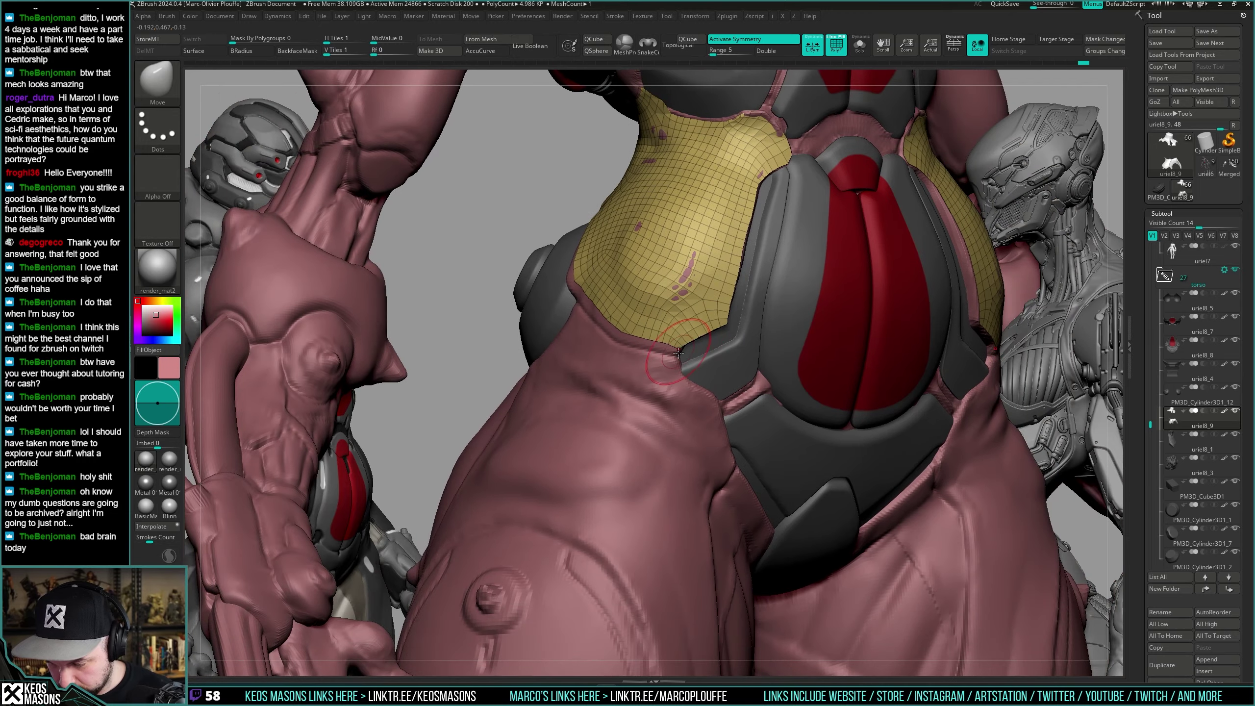
mouse_move(654, 395)
right_down()
mouse_move(692, 400)
mouse_move(605, 420)
mouse_move(741, 346)
mouse_move(711, 342)
mouse_move(691, 395)
mouse_move(667, 366)
mouse_move(730, 363)
mouse_move(700, 326)
mouse_move(679, 317)
mouse_move(673, 337)
right_up()
right_click(606, 420)
Isolate the waist panel and collapse the surplus edges along its bottom border with the ZModeler brush.
key(shift+f)
right_click(716, 334)
key(shift+f)
key(b)
key(z)
key(m)
key(shift+s)
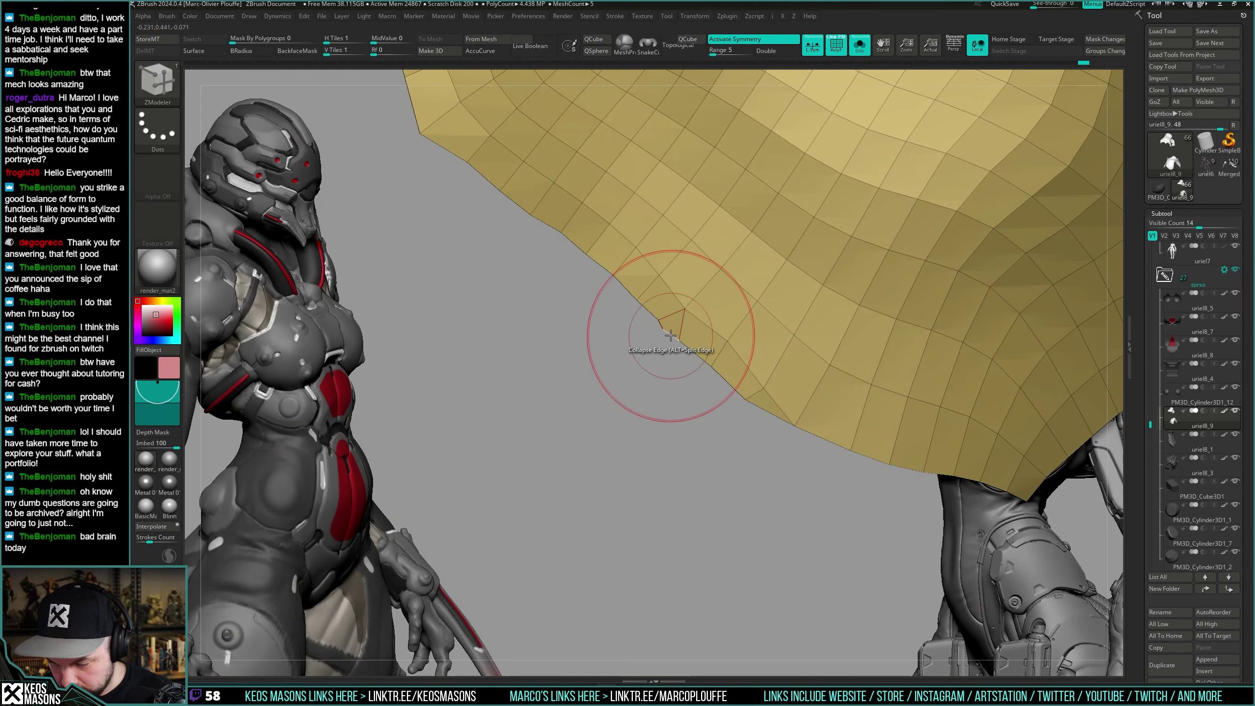
click(681, 340)
click(660, 318)
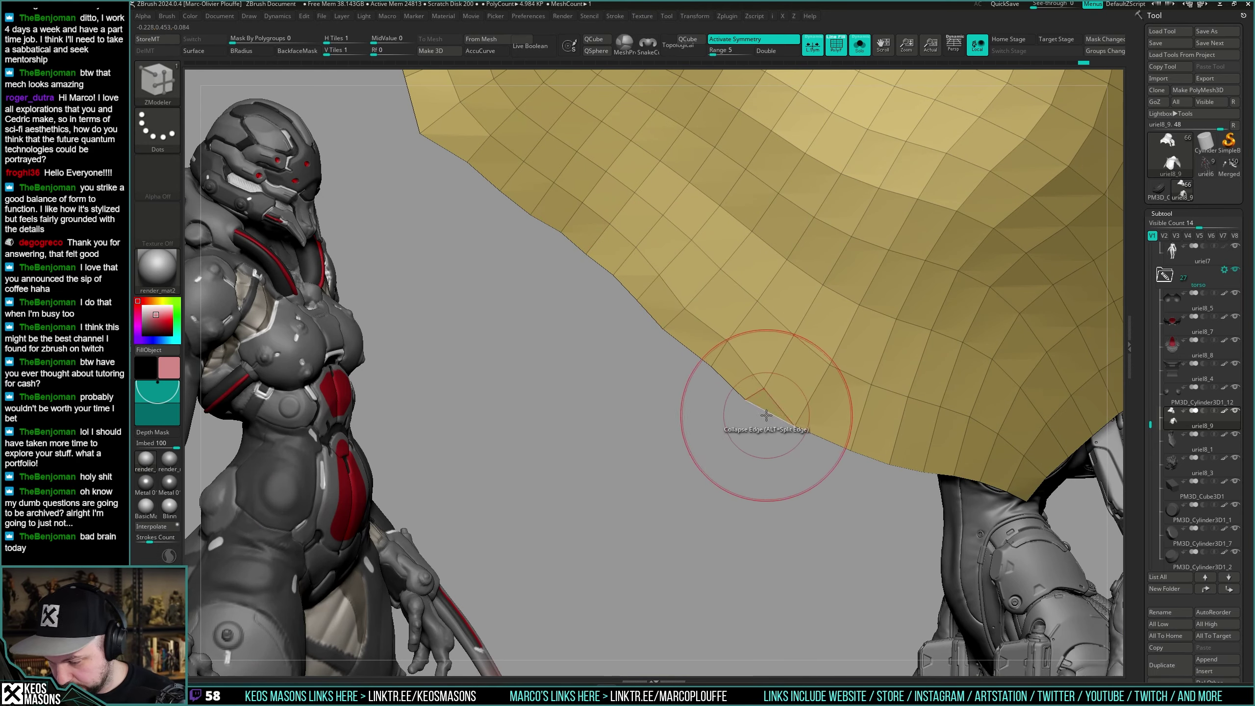
ctrl+right_drag(794, 424, 783, 277)
alt+right_drag(834, 420, 813, 374)
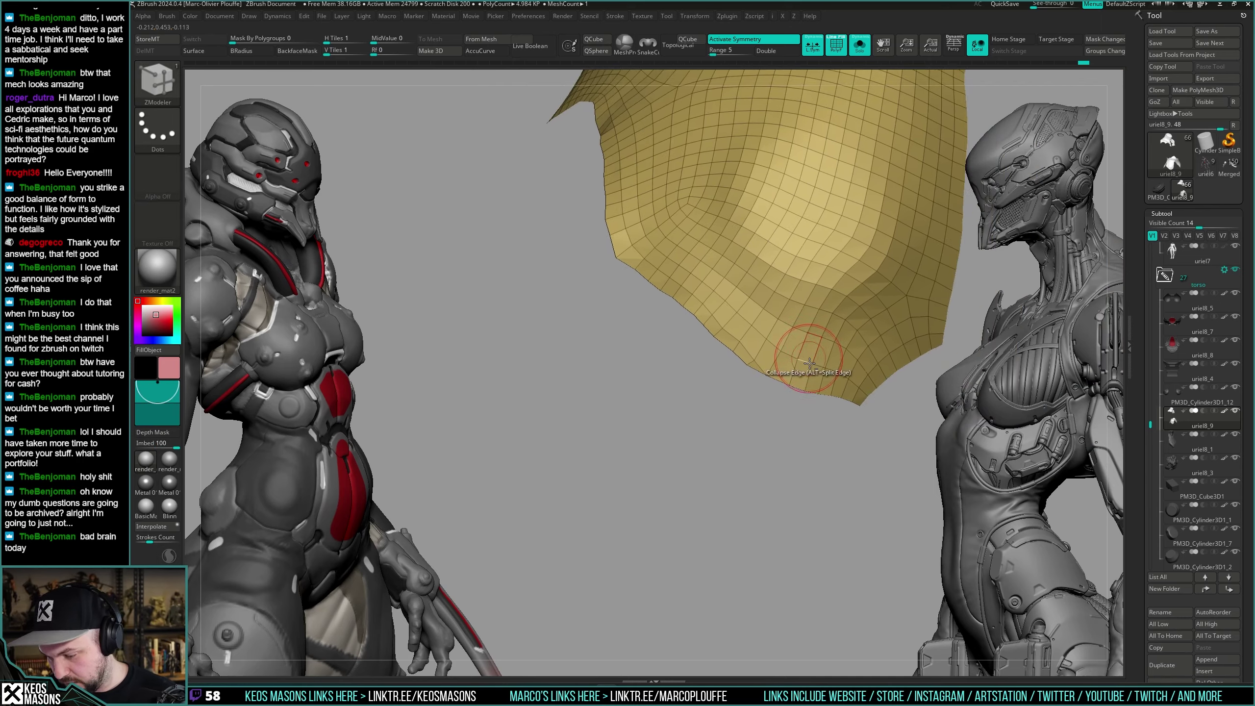
Show the surrounding armour again and fit the waist panel's bottom border between the abdominal plate and round hip plate with the Move brush.
key(shift+f)
key(shift+s)
key(b)
key(m)
key(v)
right_click(817, 388)
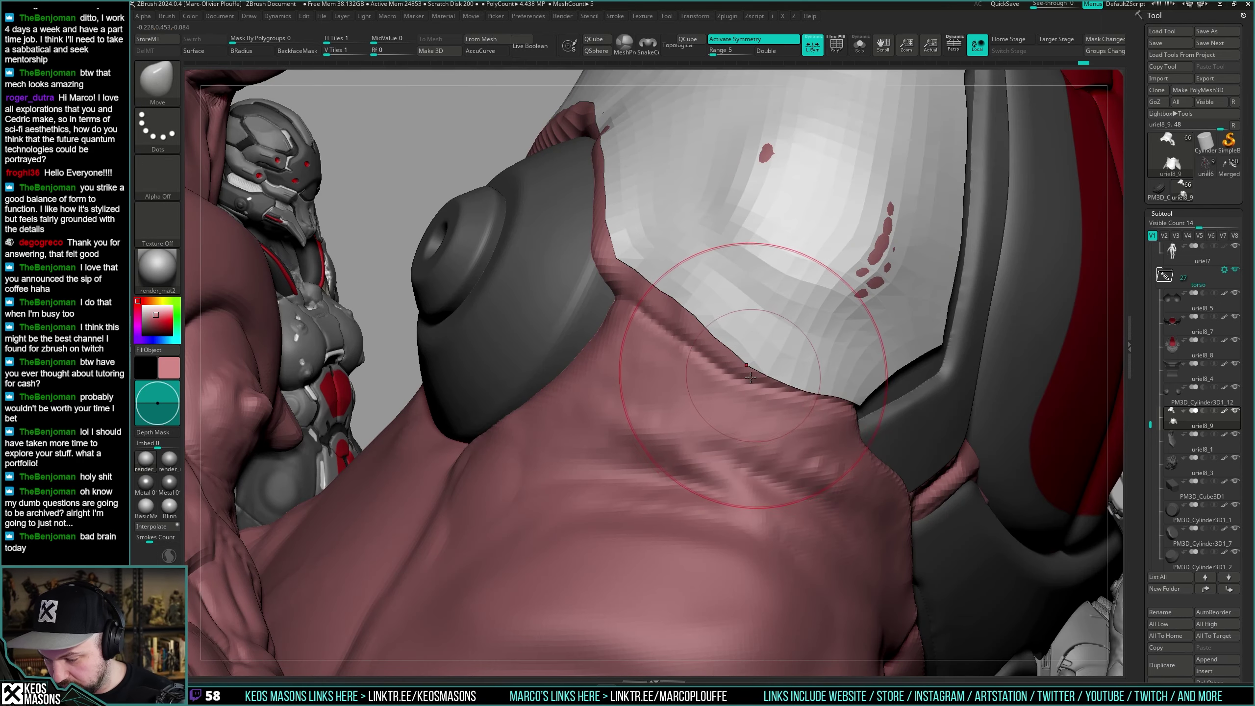
key(shift+f)
mouse_move(766, 371)
right_down()
mouse_move(791, 354)
mouse_move(678, 299)
mouse_move(636, 363)
mouse_move(613, 356)
mouse_move(619, 290)
mouse_move(643, 295)
right_up()
right_click(636, 364)
right_click(613, 356)
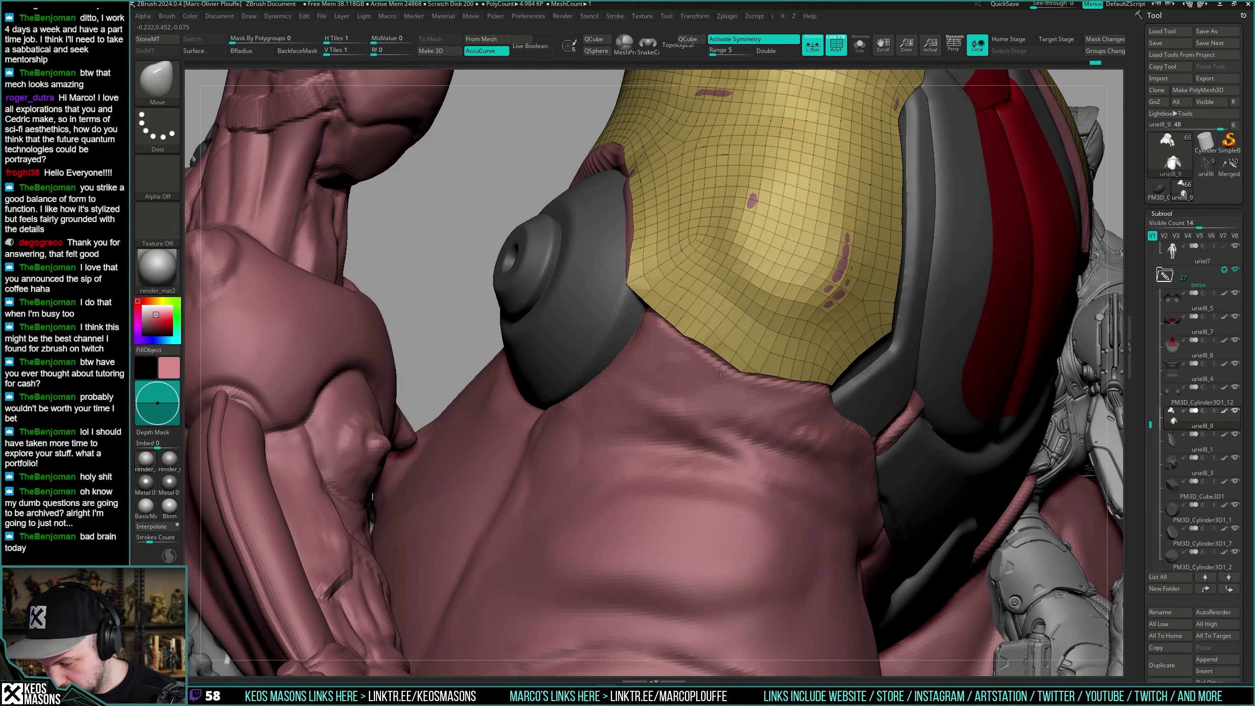
mouse_move(706, 371)
right_down()
mouse_move(761, 384)
mouse_move(710, 364)
right_up()
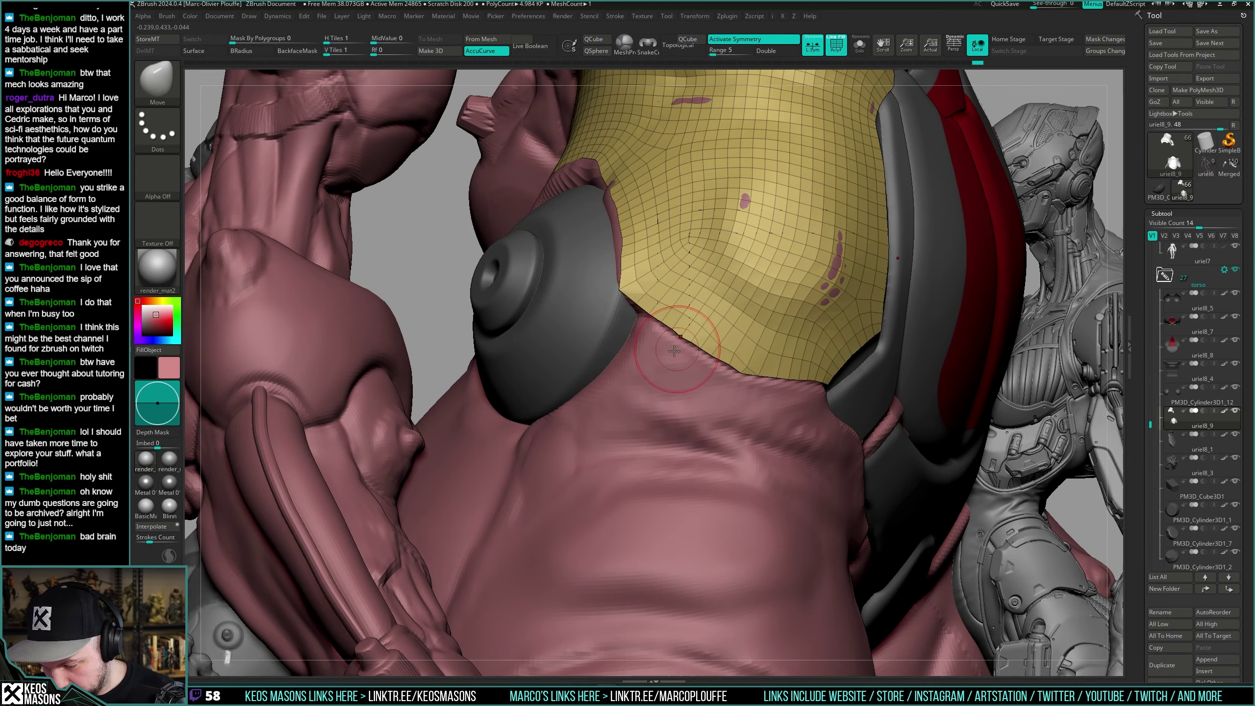
mouse_move(663, 320)
right_down()
mouse_move(726, 293)
mouse_move(681, 375)
mouse_move(654, 371)
mouse_move(635, 311)
right_up()
right_drag(593, 356, 637, 316)
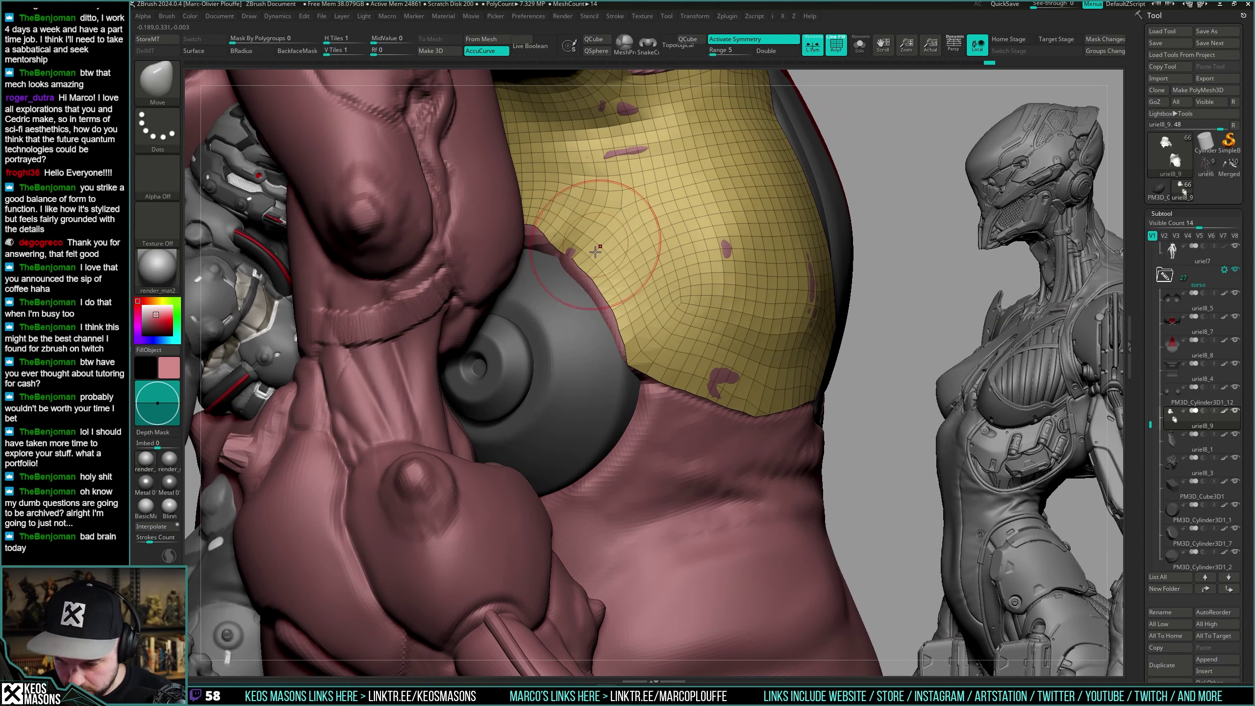
Resize the Move brush and fit the waist panel's side border along the front upper rim of the round hip plate.
key(space)
click(568, 263)
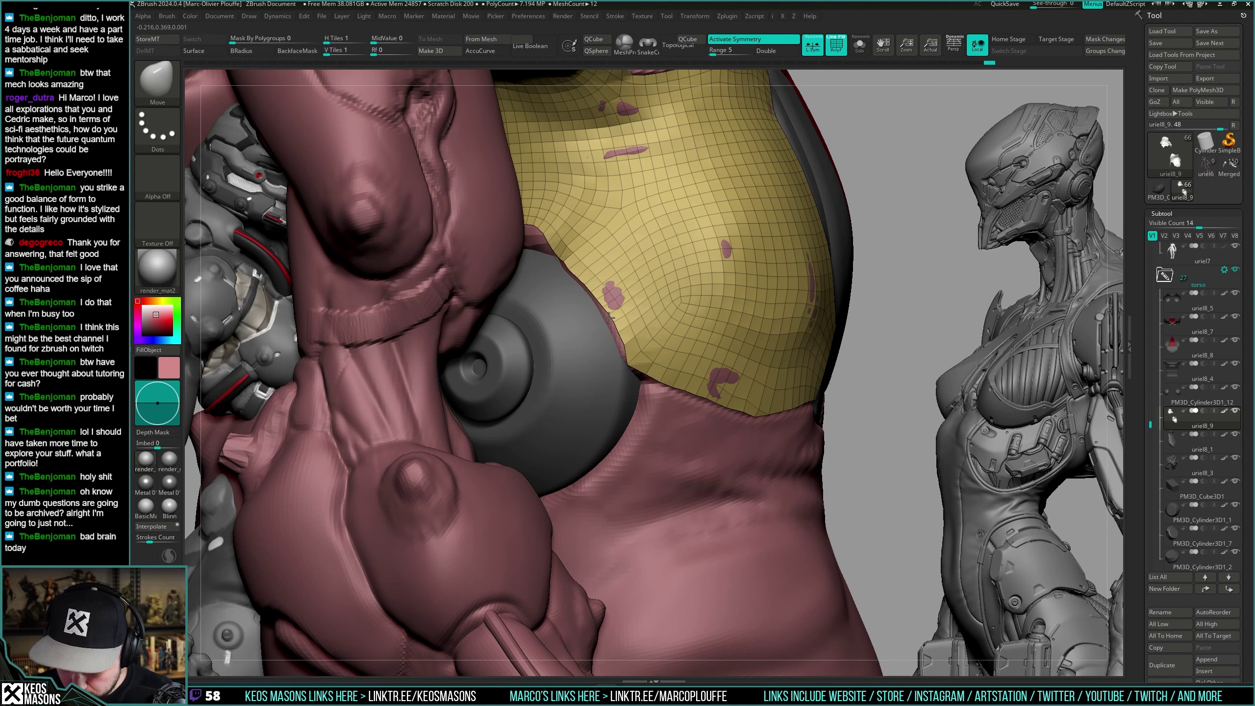
mouse_move(624, 344)
right_down()
mouse_move(696, 291)
mouse_move(723, 335)
mouse_move(592, 338)
mouse_move(578, 328)
right_up()
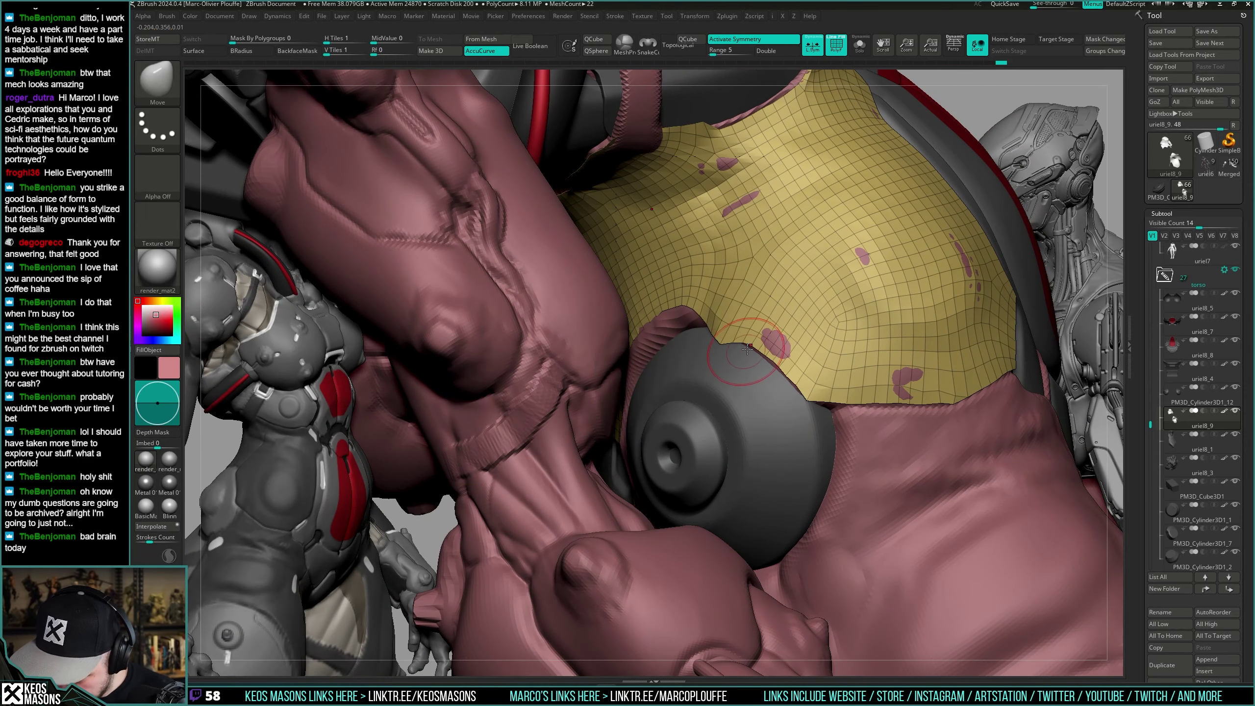
mouse_move(750, 368)
right_down()
mouse_move(785, 377)
mouse_move(776, 453)
mouse_move(824, 411)
right_up()
right_click(774, 460)
mouse_move(746, 412)
right_down()
mouse_move(773, 381)
mouse_move(865, 364)
right_up()
alt+right_drag(668, 332, 693, 301)
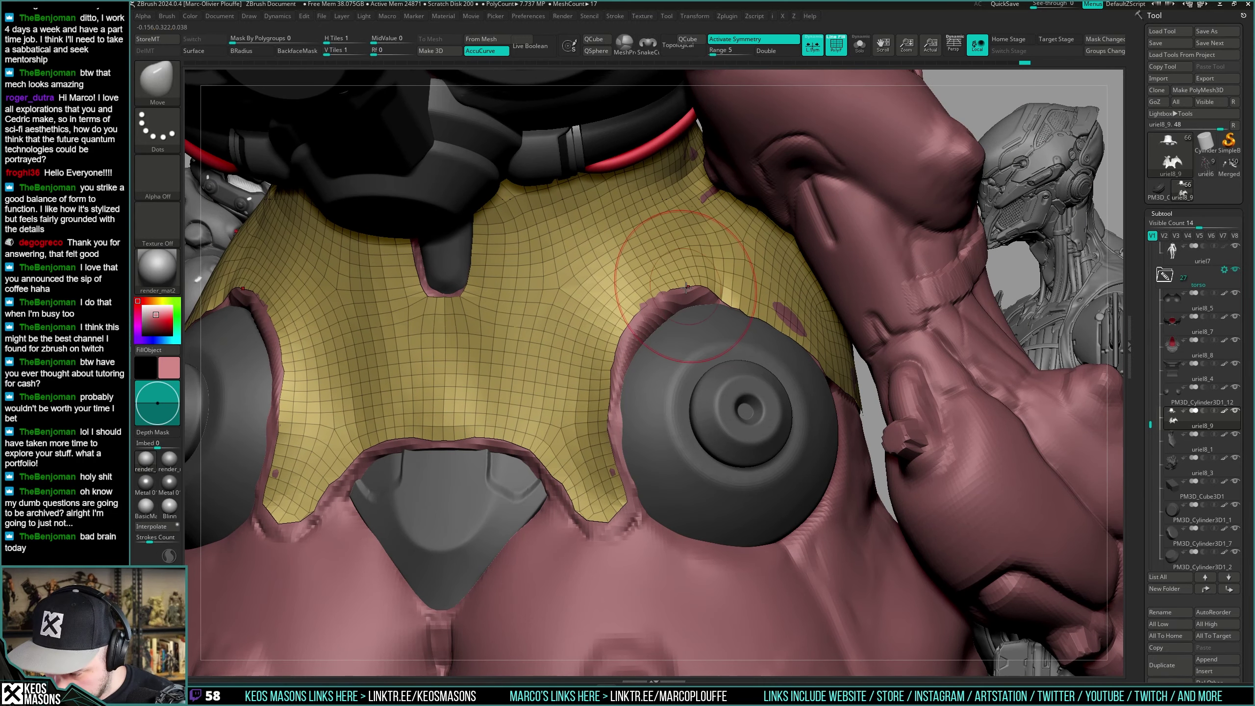
Pull the waist panel's back border toward the inner side of the round hip plate, undoing the last few strokes.
mouse_move(624, 333)
mouse_down()
mouse_move(637, 342)
mouse_move(628, 375)
mouse_up()
mouse_move(630, 336)
right_down()
mouse_move(696, 308)
mouse_move(698, 292)
right_up()
mouse_move(665, 351)
mouse_down()
mouse_move(676, 346)
mouse_move(651, 376)
mouse_move(663, 370)
mouse_up()
right_click(648, 411)
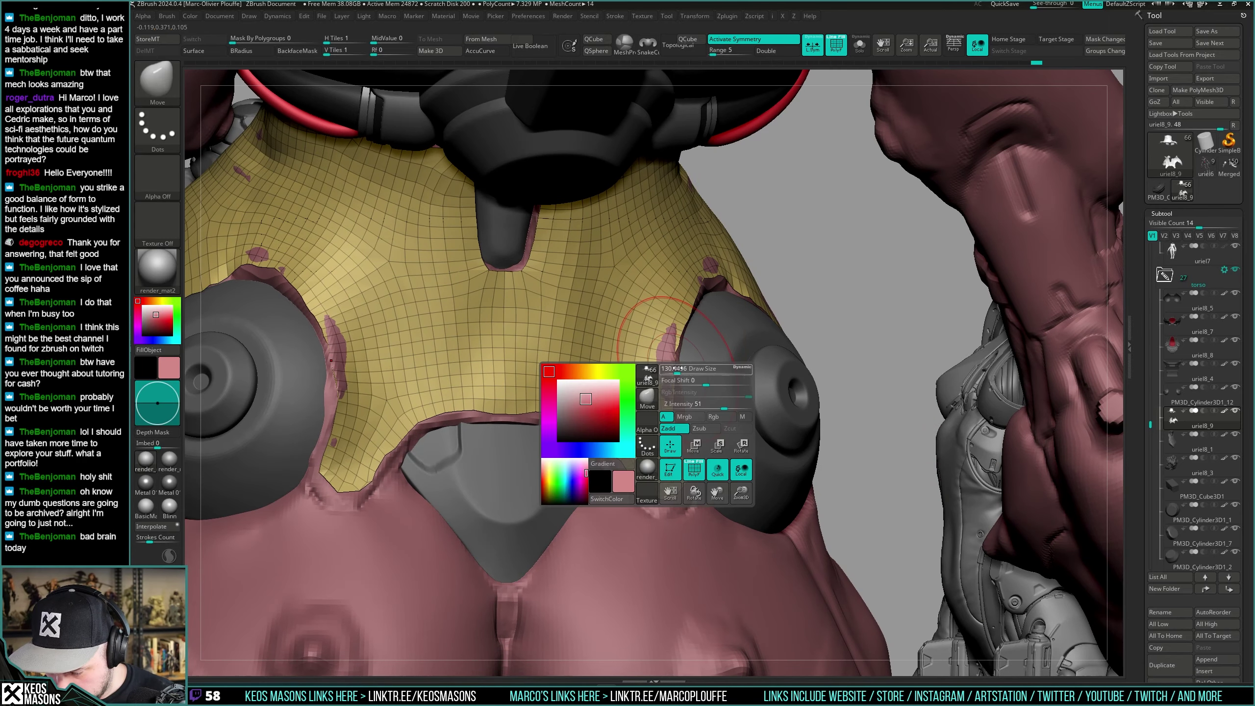
mouse_move(665, 368)
right_down()
mouse_move(687, 352)
mouse_move(681, 368)
right_up()
key(ctrl+z)
key(ctrl+z)
key(ctrl+z)
key(ctrl+z)
Adjust the Move brush size and pull the waist panel's lower back flap down between the hip plate and tailbone plate.
key(space)
drag(668, 373, 653, 411)
right_drag(672, 425, 693, 388)
key(space)
drag(693, 389, 688, 389)
right_drag(688, 388, 651, 410)
drag(656, 398, 656, 406)
right_drag(656, 407, 663, 398)
drag(660, 395, 657, 411)
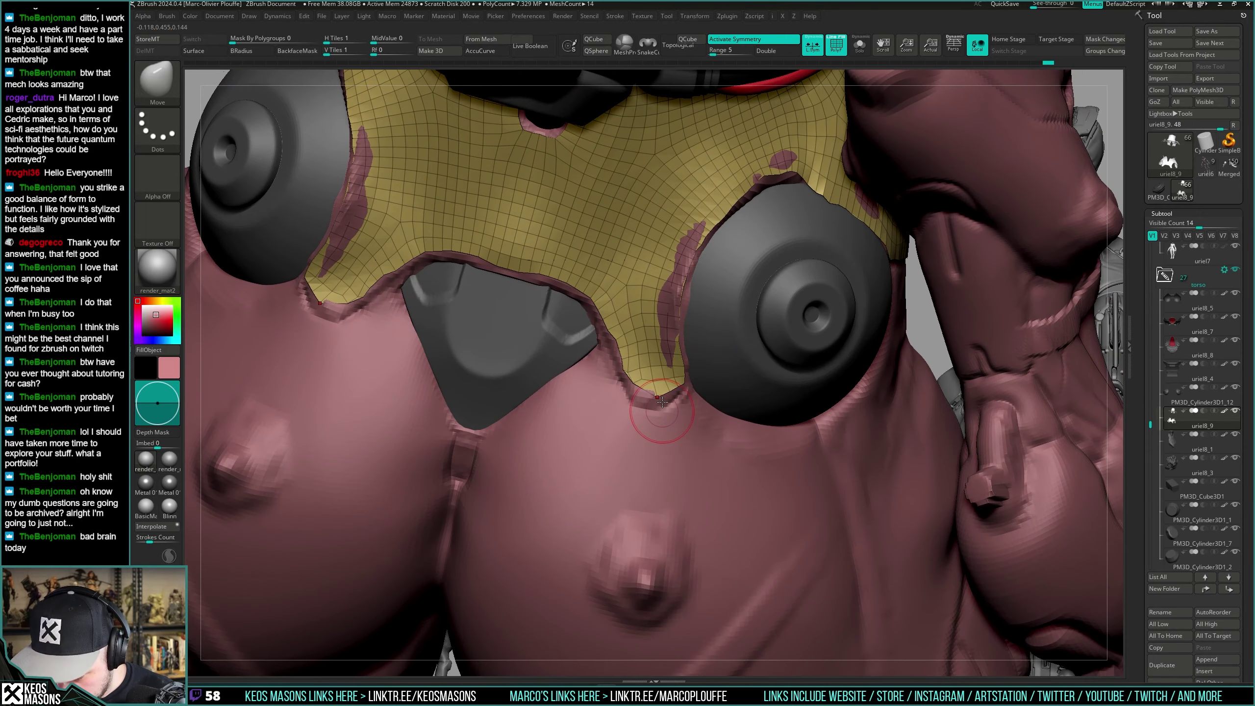
Undo the unwanted strokes on the lower back flap's tip and reshape it into a blunt end beside the hip plate.
right_drag(656, 411, 667, 410)
key(ctrl+z)
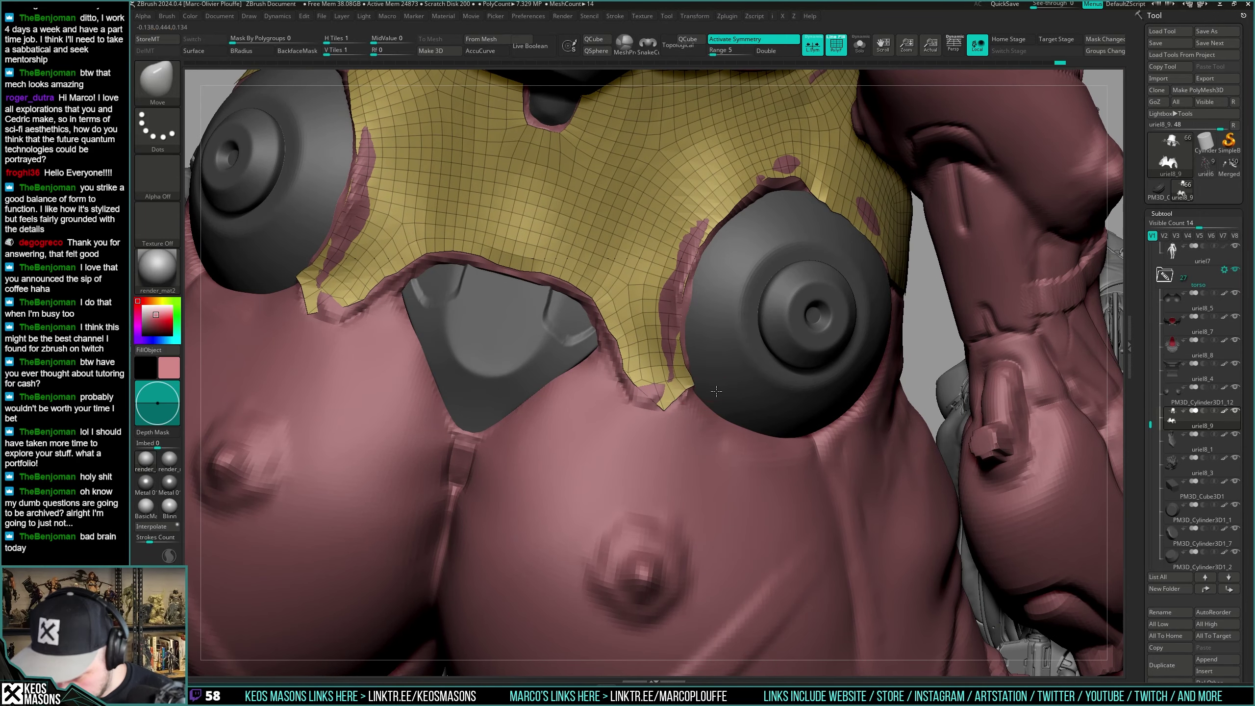
key(ctrl+z)
key(ctrl+z)
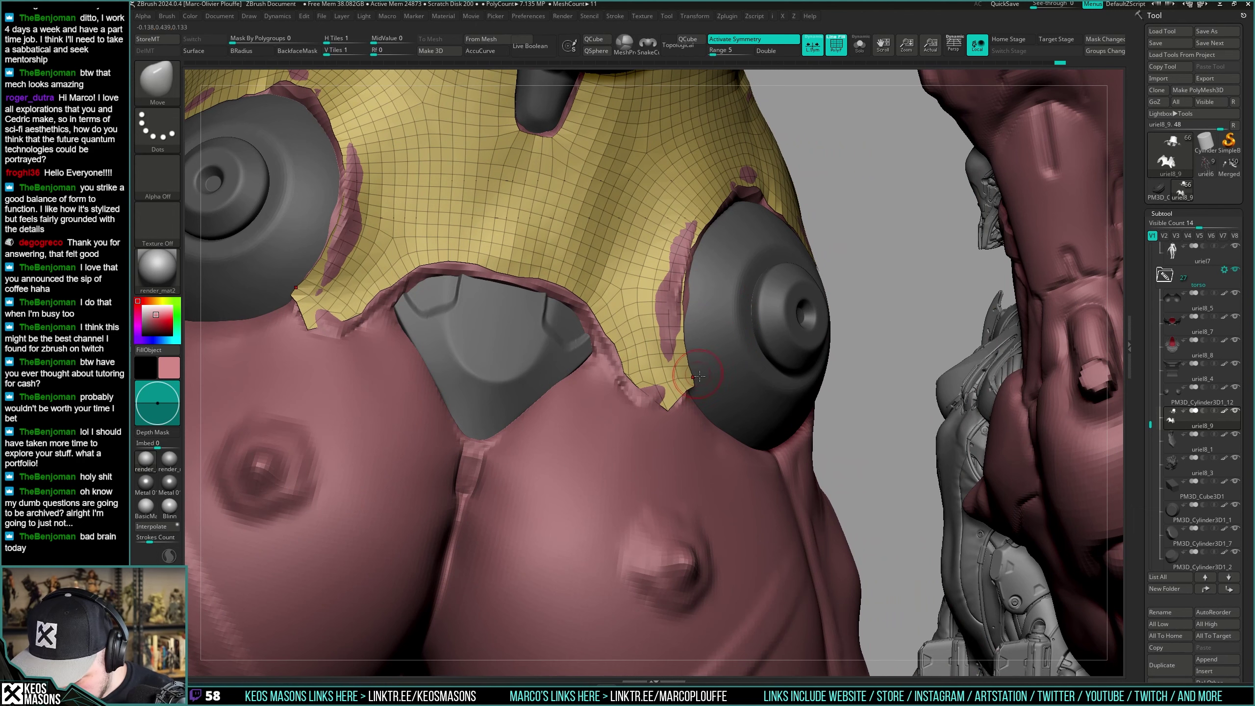
right_drag(686, 385, 640, 397)
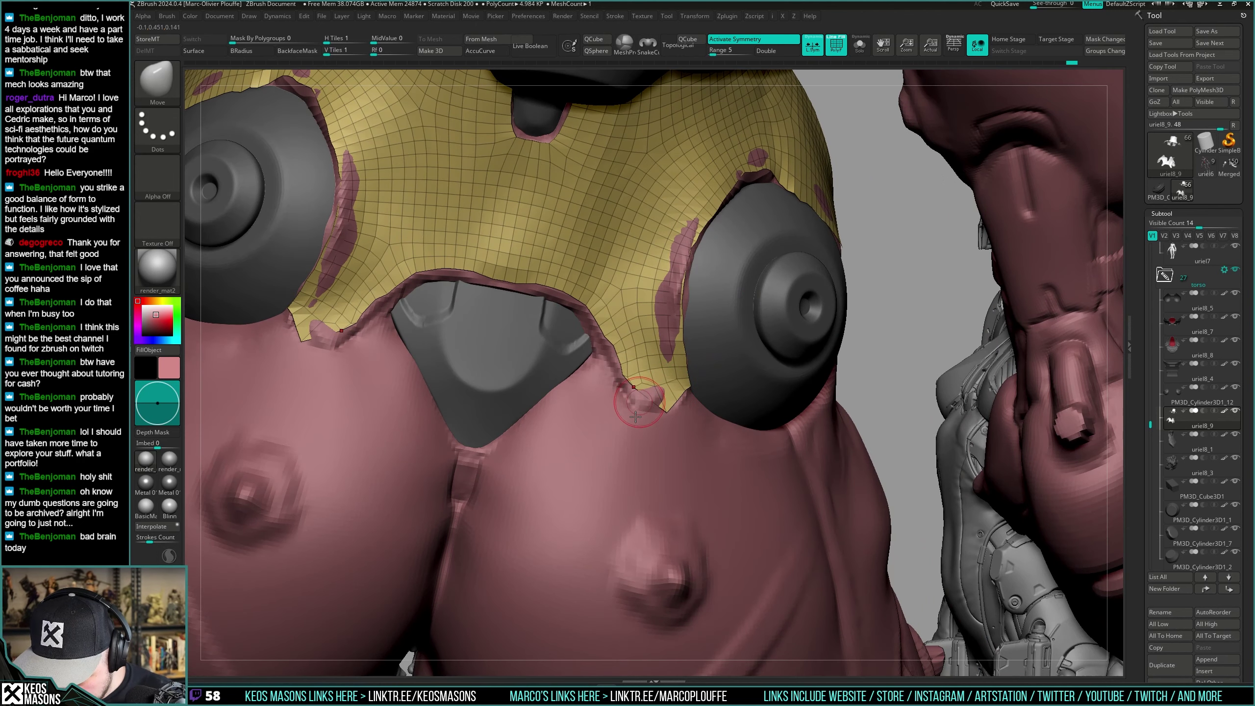
key(ctrl+z)
key(ctrl+z)
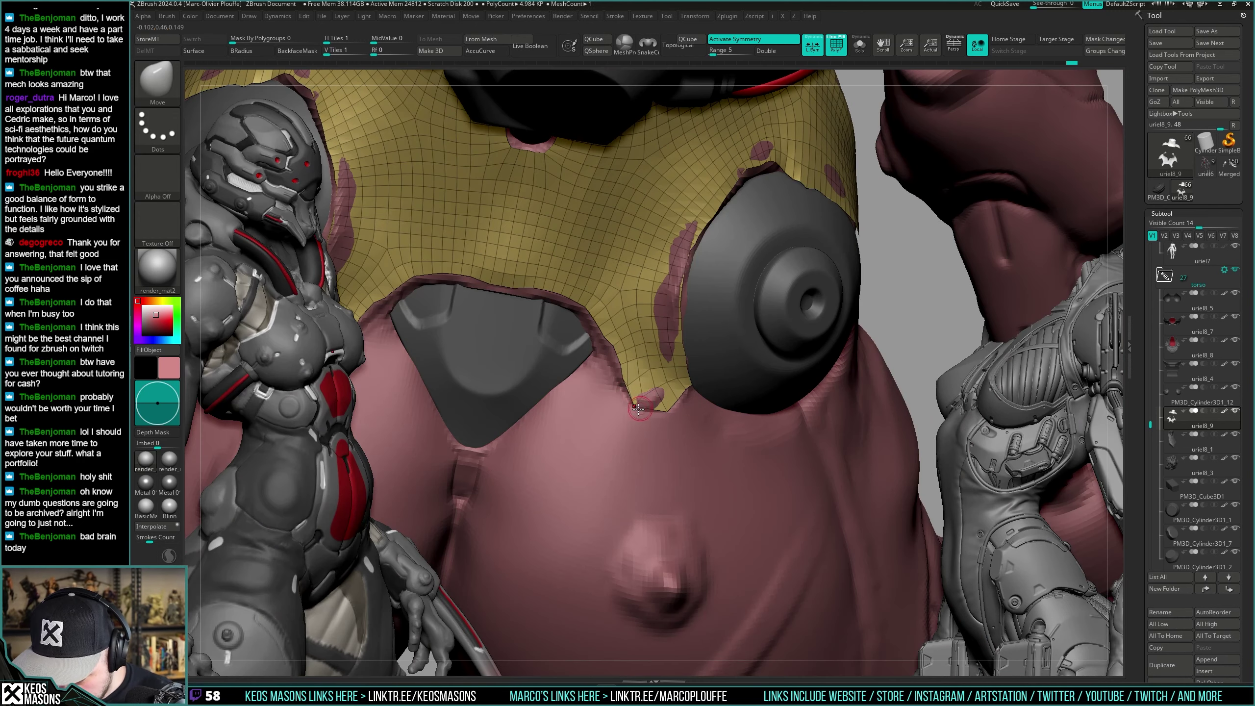
key(ctrl+z)
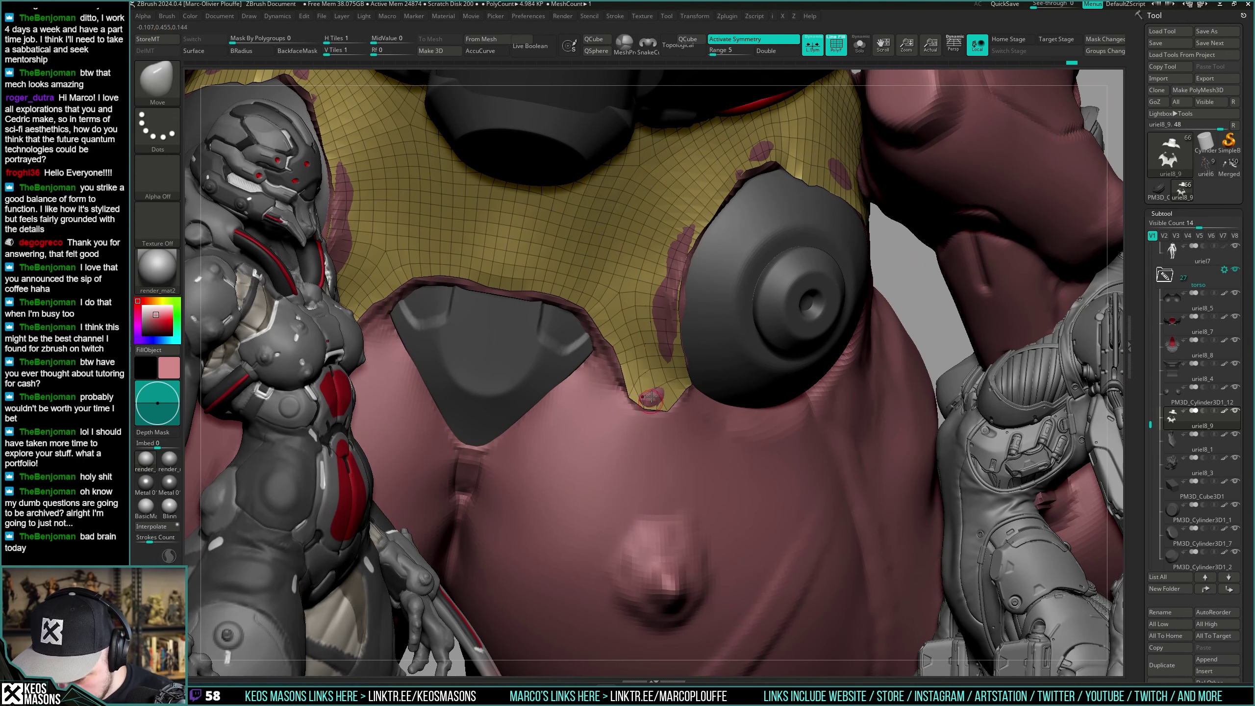
Isolate the waist panel and tidy the polygons at the tip of its lower back flap.
key(alt+s)
mouse_move(673, 398)
right_down()
mouse_move(664, 410)
mouse_move(673, 376)
mouse_move(686, 394)
mouse_move(679, 378)
right_up()
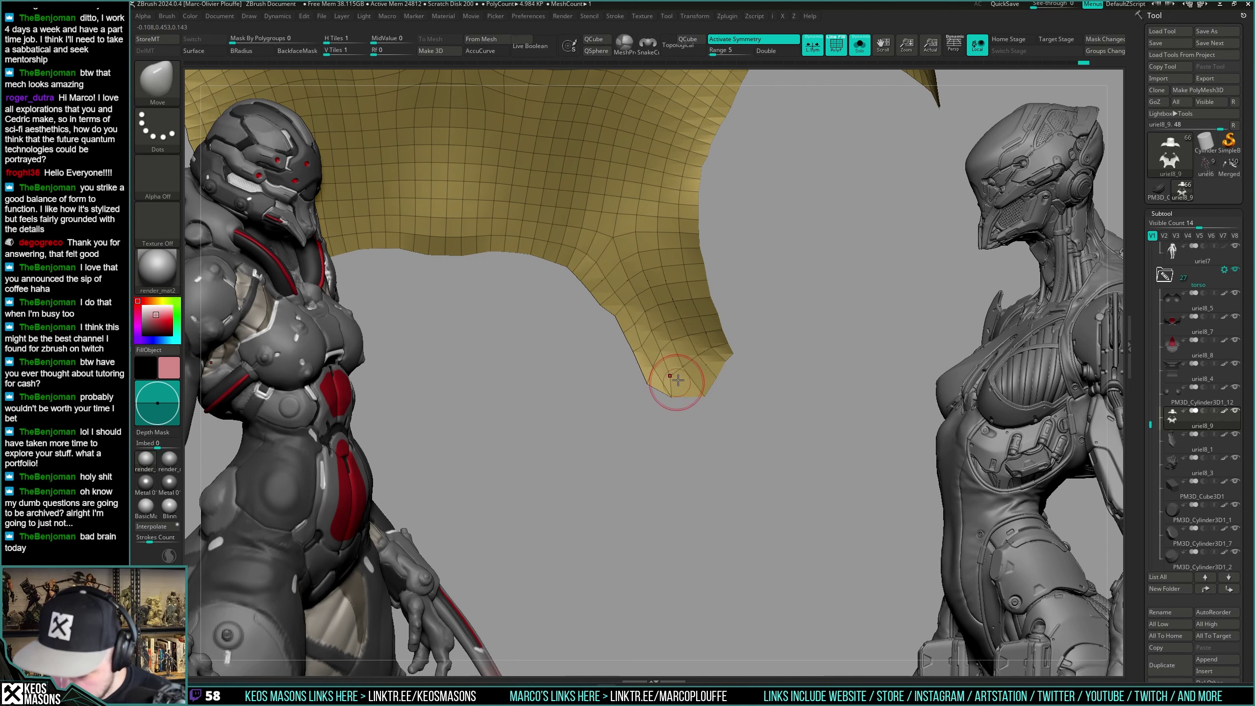
right_drag(673, 375, 674, 375)
key(alt+s)
right_click(673, 400)
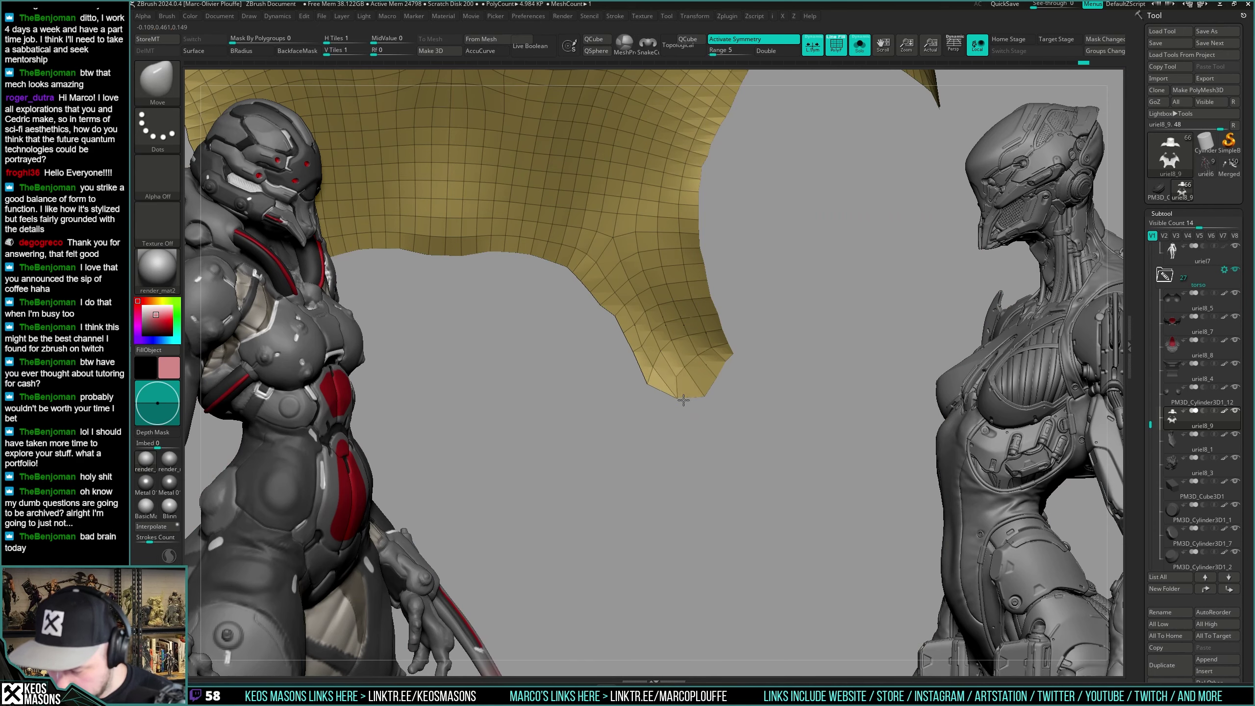
Fit the waist panel's centre back border to the upper edge of the tailbone plate with the Move brush.
right_drag(650, 390, 618, 386)
right_click(618, 387)
mouse_move(627, 299)
right_down()
mouse_move(633, 257)
mouse_move(554, 262)
mouse_move(538, 217)
mouse_move(621, 306)
right_up()
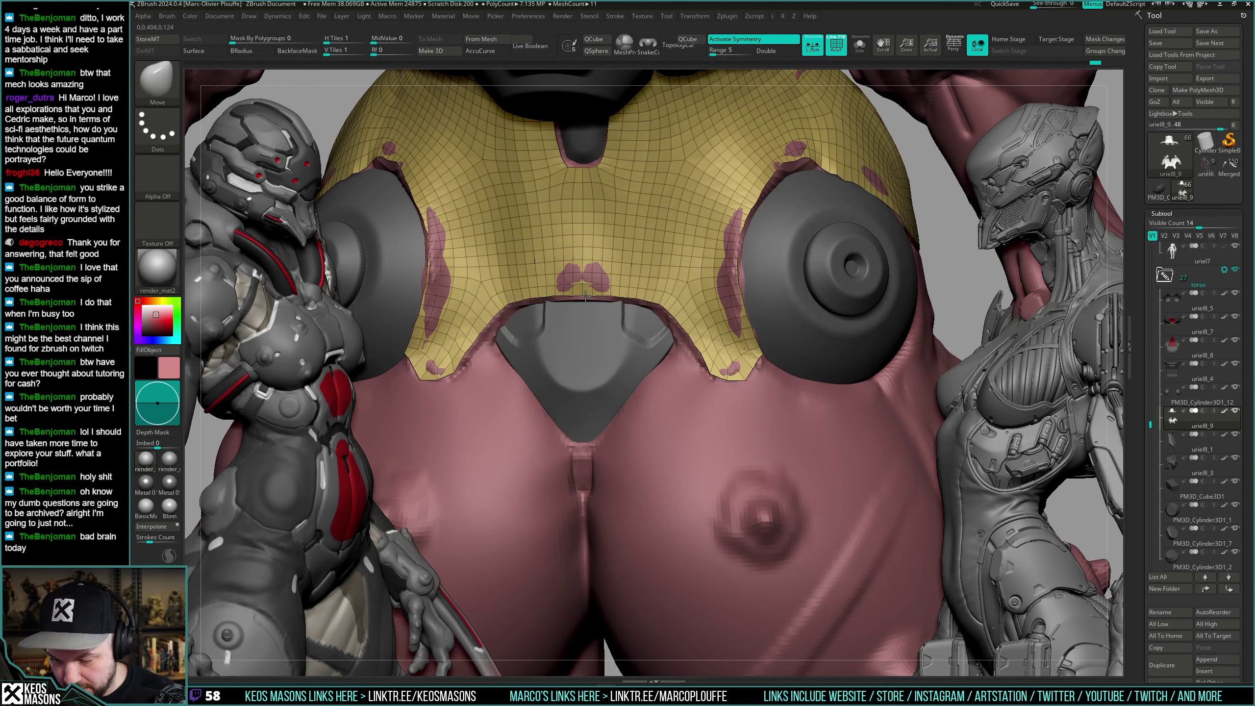
drag(585, 297, 585, 299)
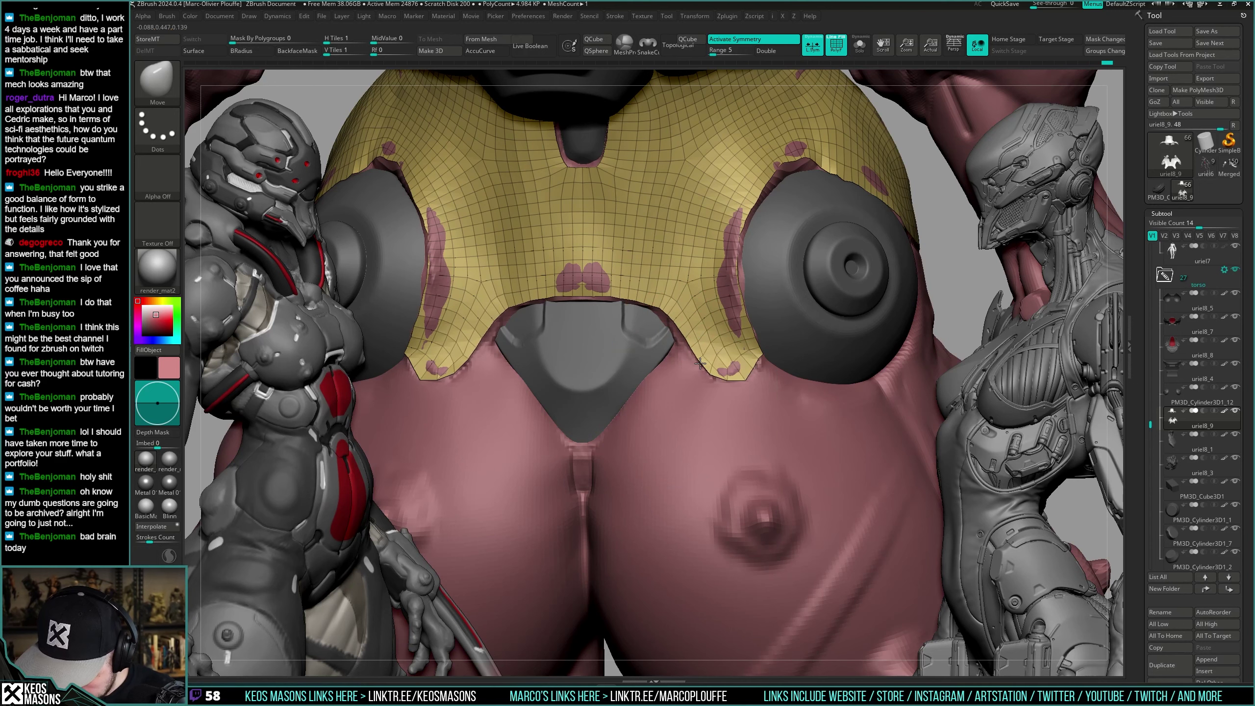
right_drag(719, 393, 741, 278)
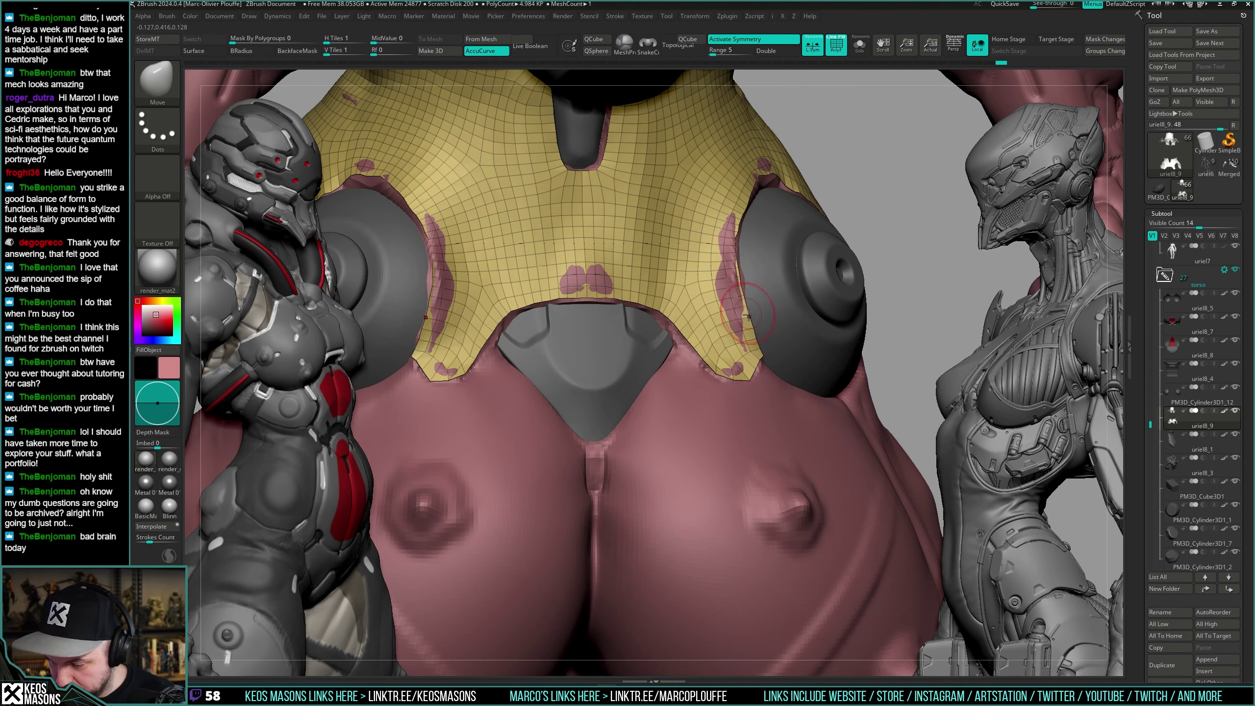
Resize the Move brush and fit the lower back flap's side edges against the round hip plate and tailbone plate.
mouse_move(756, 341)
right_down()
mouse_move(758, 362)
mouse_move(747, 351)
mouse_move(756, 336)
mouse_move(780, 309)
mouse_move(791, 324)
mouse_move(734, 290)
mouse_move(846, 213)
right_up()
key(F1)
key(space)
drag(737, 340, 749, 340)
mouse_move(749, 327)
right_down()
mouse_move(728, 290)
mouse_move(668, 304)
mouse_move(665, 327)
right_up()
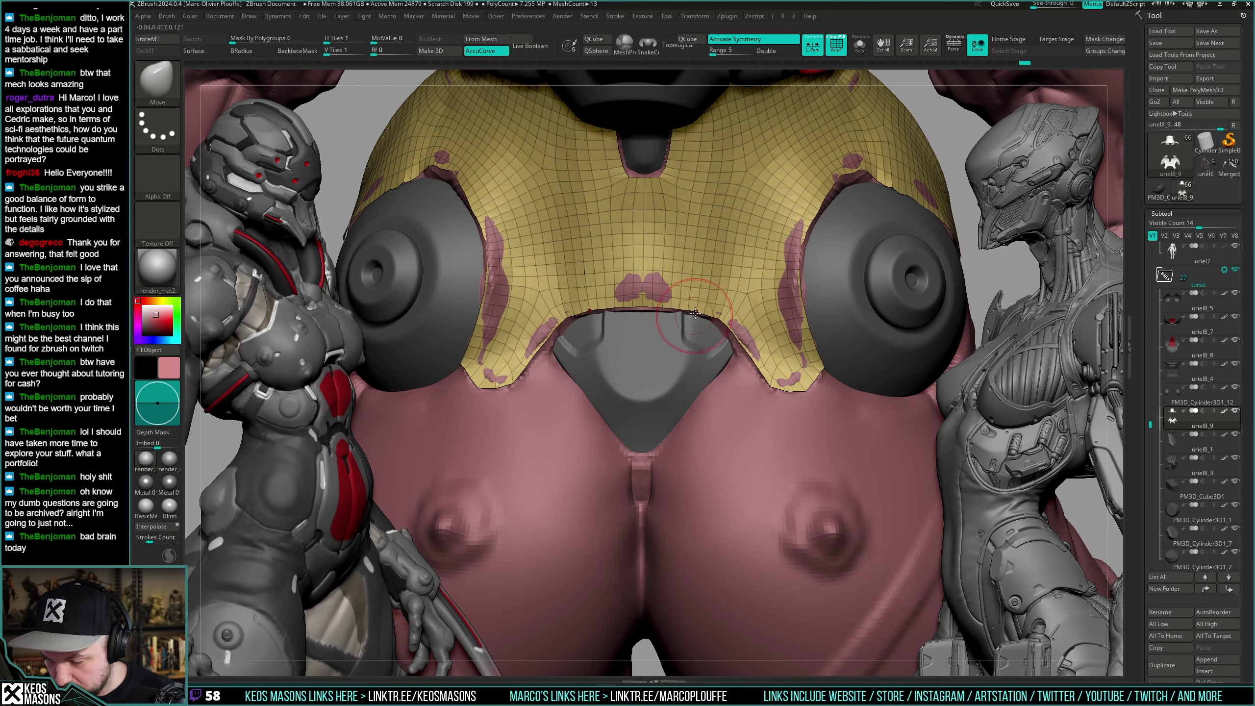
Hide the wireframe and examine how the waist panel's side sits on the body and round hip plate.
ctrl+right_drag(736, 307, 660, 377)
key(shift+f)
key(shift+s)
key(shift+s)
key(shift+t)
key(shift+alt+t)
right_click(630, 316)
right_click(633, 274)
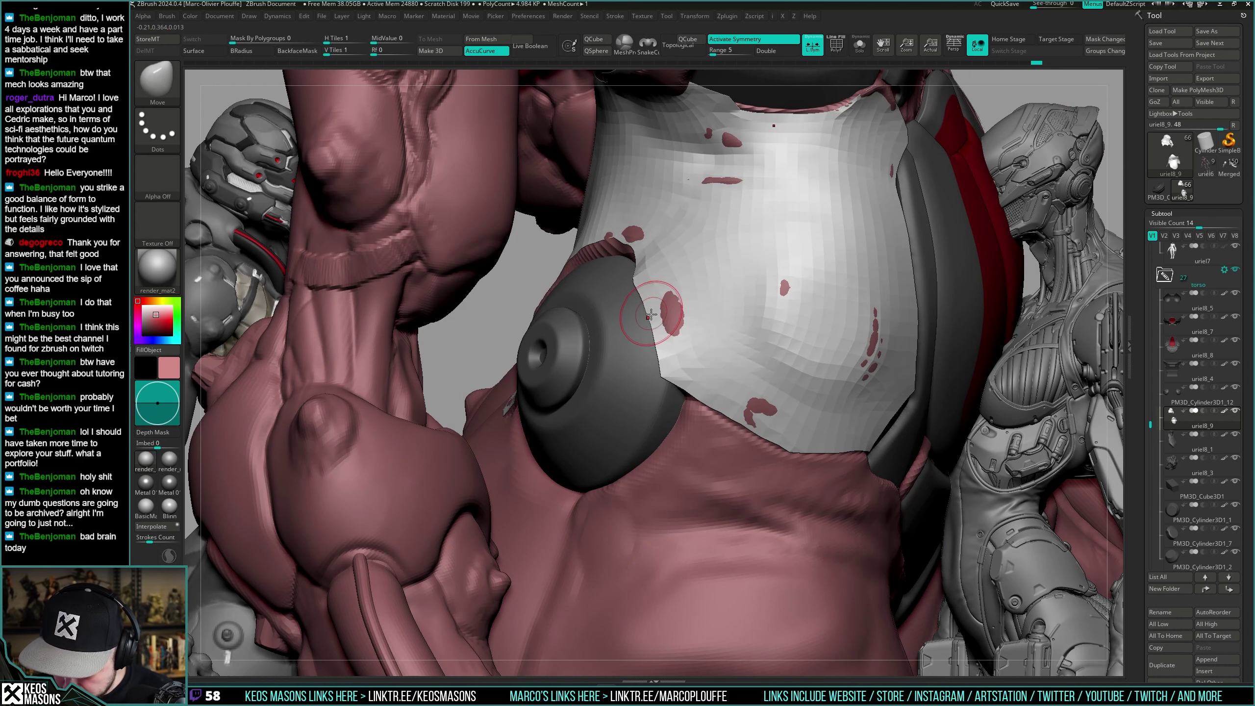
Fit the waist panel's lower side corner beside the round hip plate, checking its shape with and without the wireframe.
right_drag(663, 348, 698, 383)
key(shift+f)
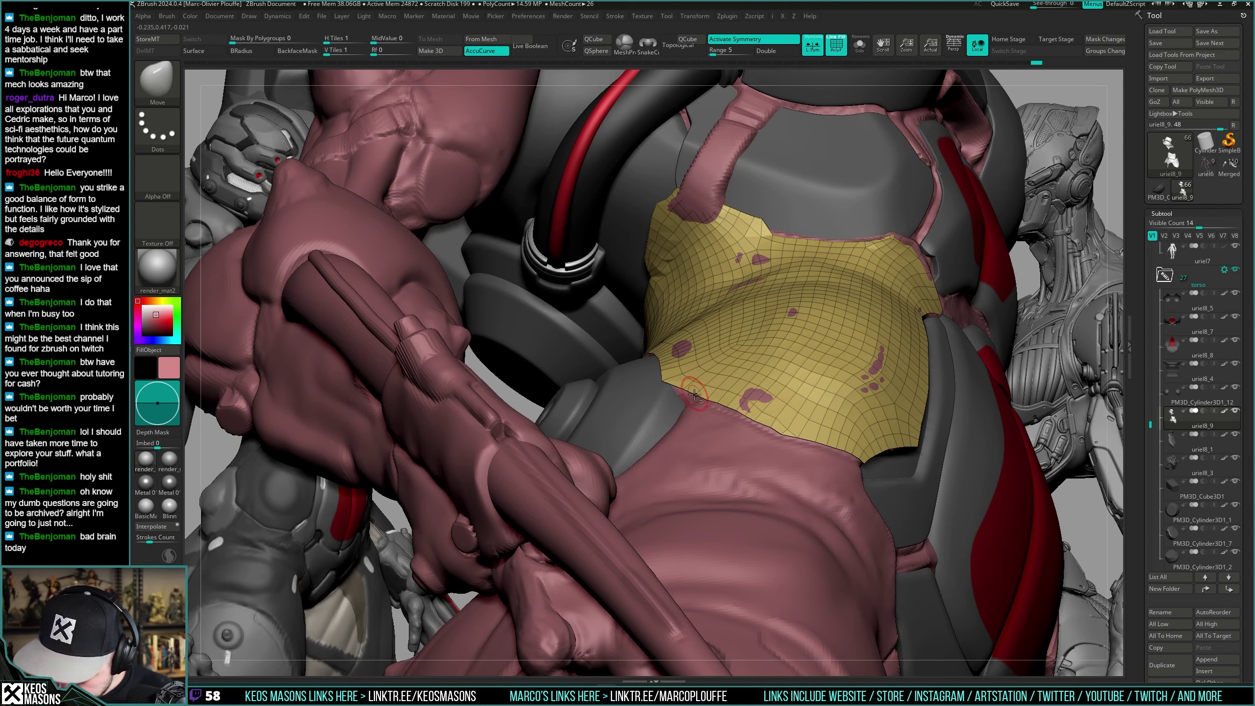
key(shift+f)
key(shift+f)
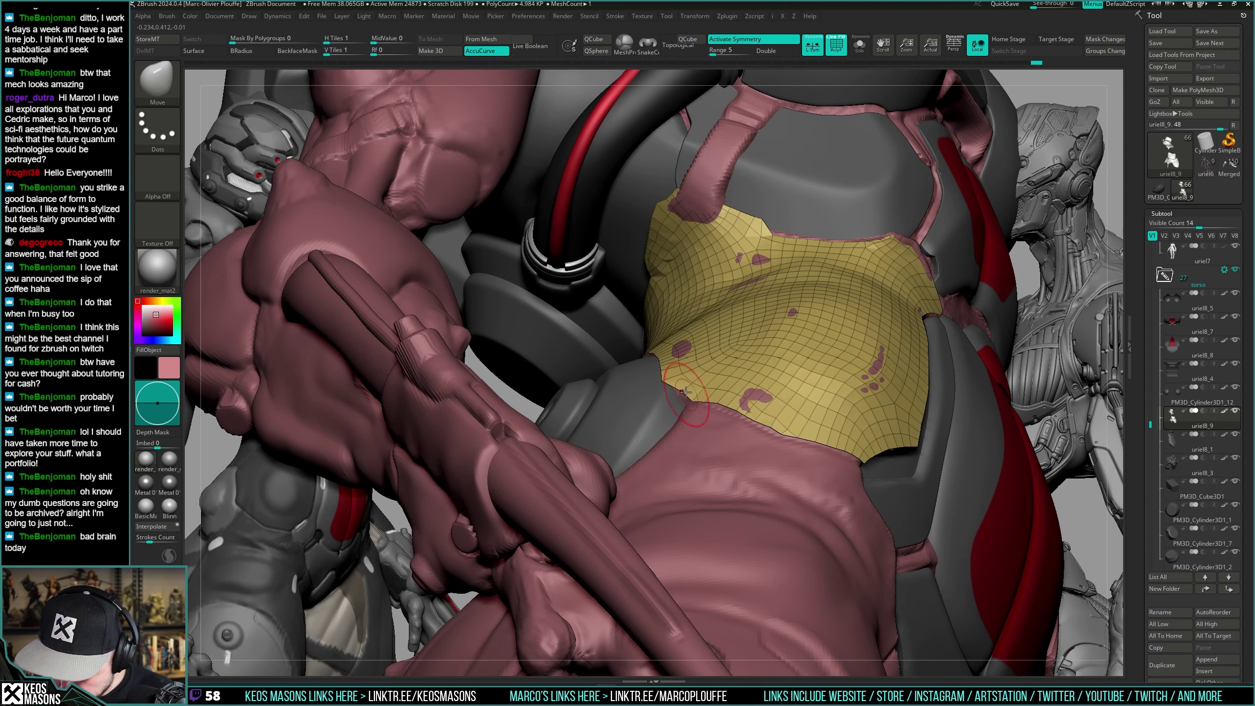
mouse_move(682, 407)
right_down()
mouse_move(770, 391)
mouse_move(806, 321)
mouse_move(684, 379)
mouse_move(737, 364)
mouse_move(693, 360)
mouse_move(694, 345)
right_up()
key(shift+f)
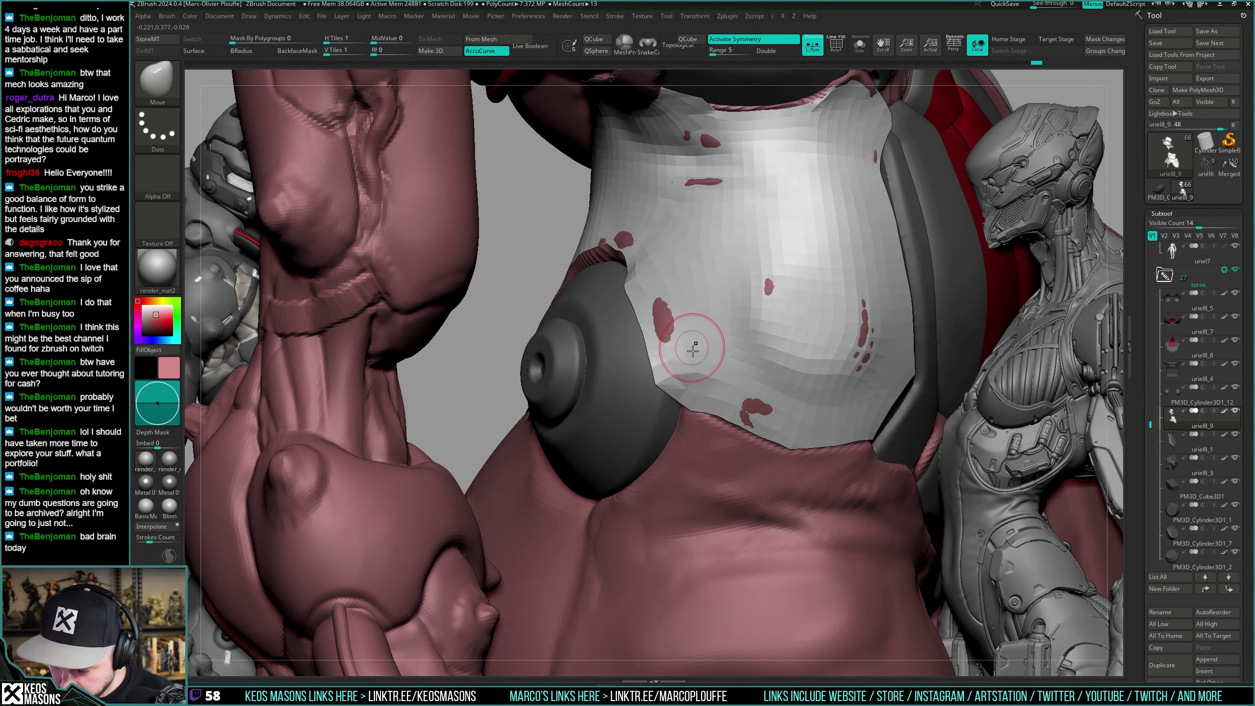
Press the waist panel closer to the body above the round hip plate and isolate the collar and waist panels.
key(space)
click(709, 353)
drag(708, 353, 665, 264)
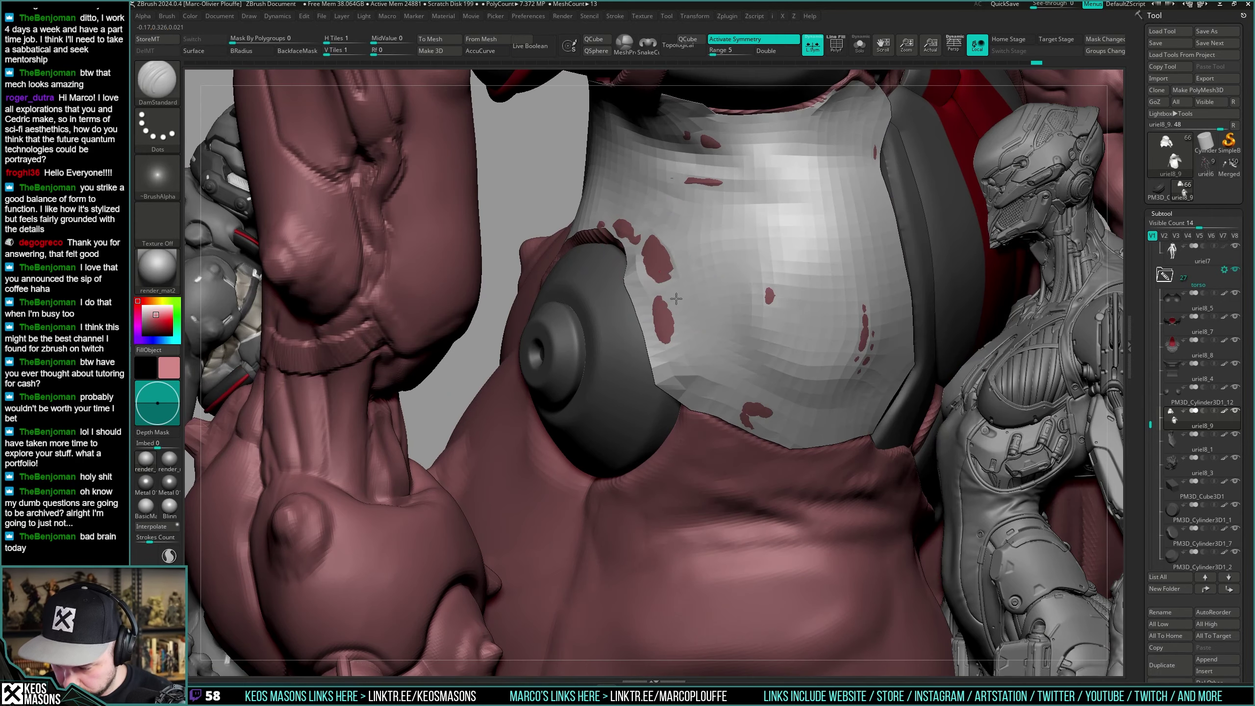
drag(697, 360, 658, 263)
ctrl+right_drag(699, 336, 608, 247)
alt+right_drag(979, 321, 770, 382)
mouse_move(769, 384)
mouse_down()
mouse_move(770, 395)
mouse_move(757, 364)
mouse_move(761, 382)
mouse_up()
ctrl+right_drag(762, 382, 758, 411)
mouse_move(757, 411)
mouse_down()
mouse_move(779, 390)
mouse_move(765, 415)
mouse_up()
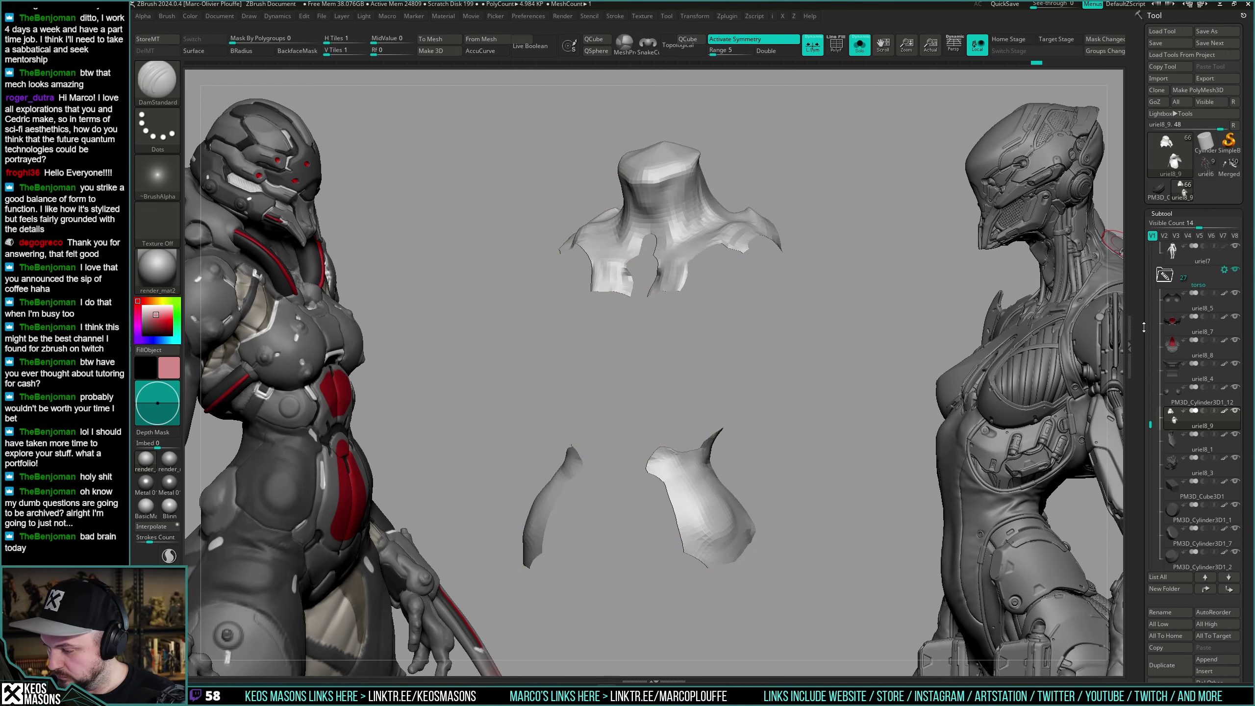
Clone the isolated collar and waist panels as a separate tool and switch to the complete armoured figure's tool.
scroll(1144, 327, down, 20)
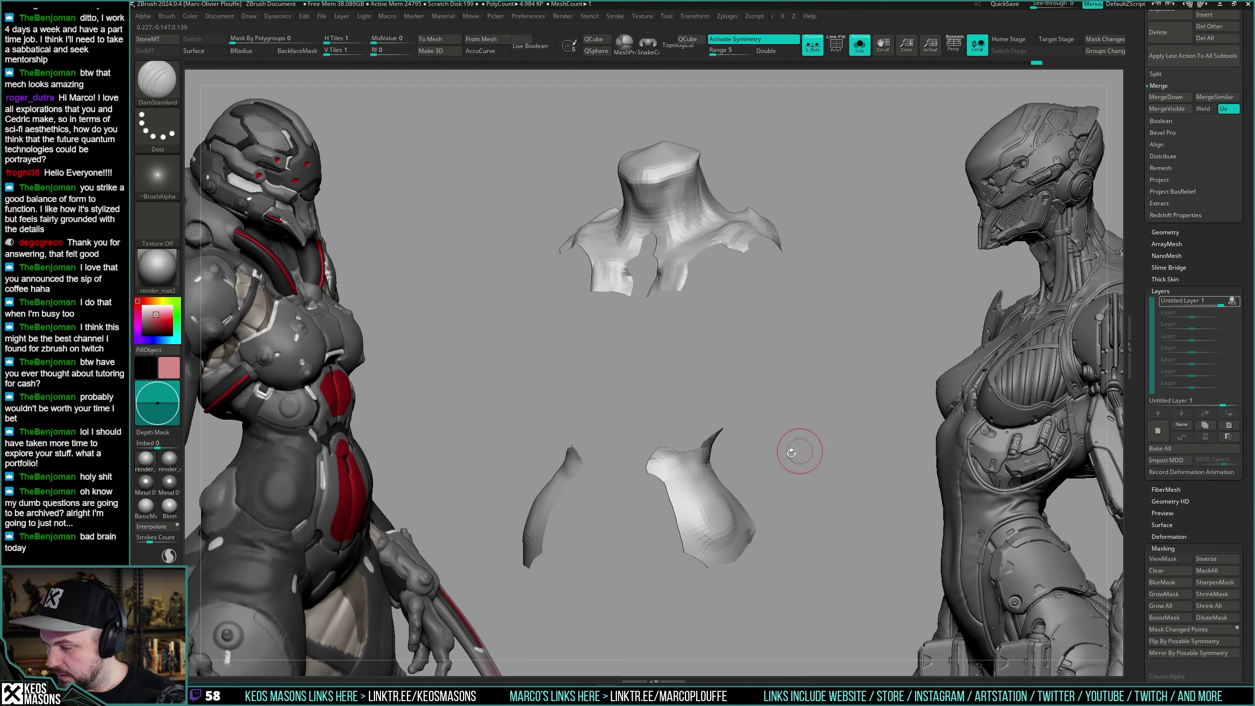
key(ctrl+shift+s)
scroll(1210, 268, up, 20)
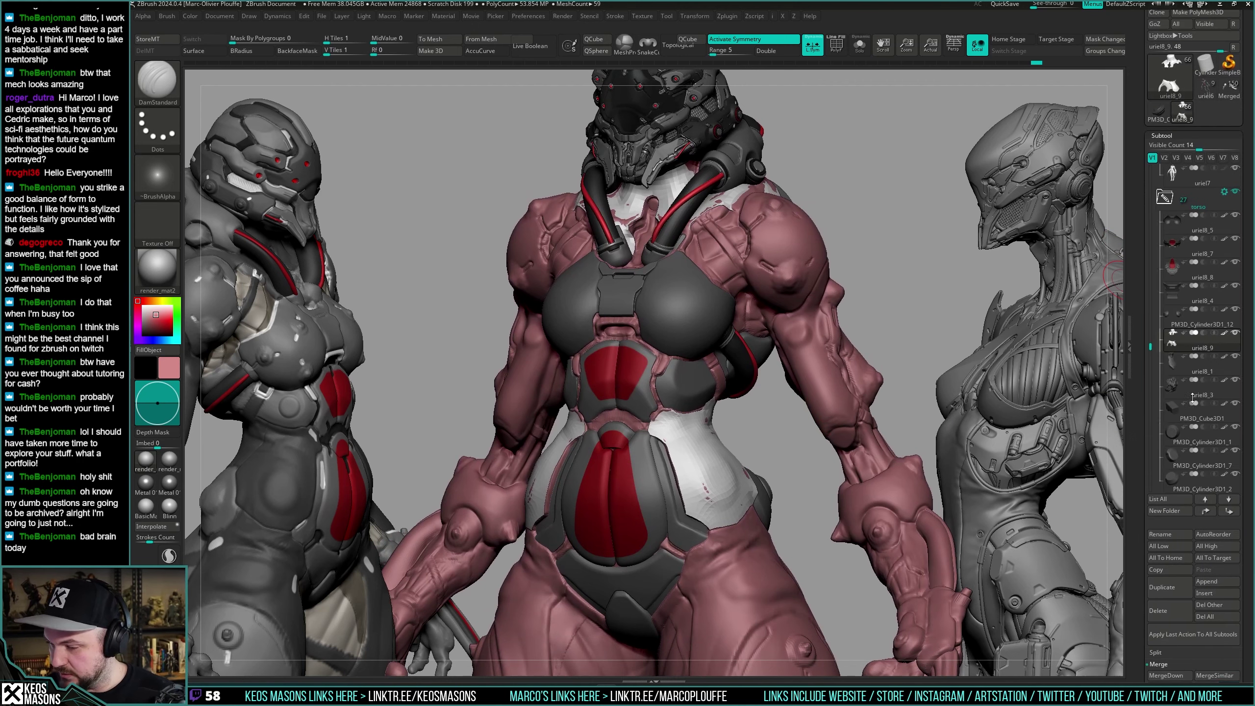
drag(776, 460, 767, 447)
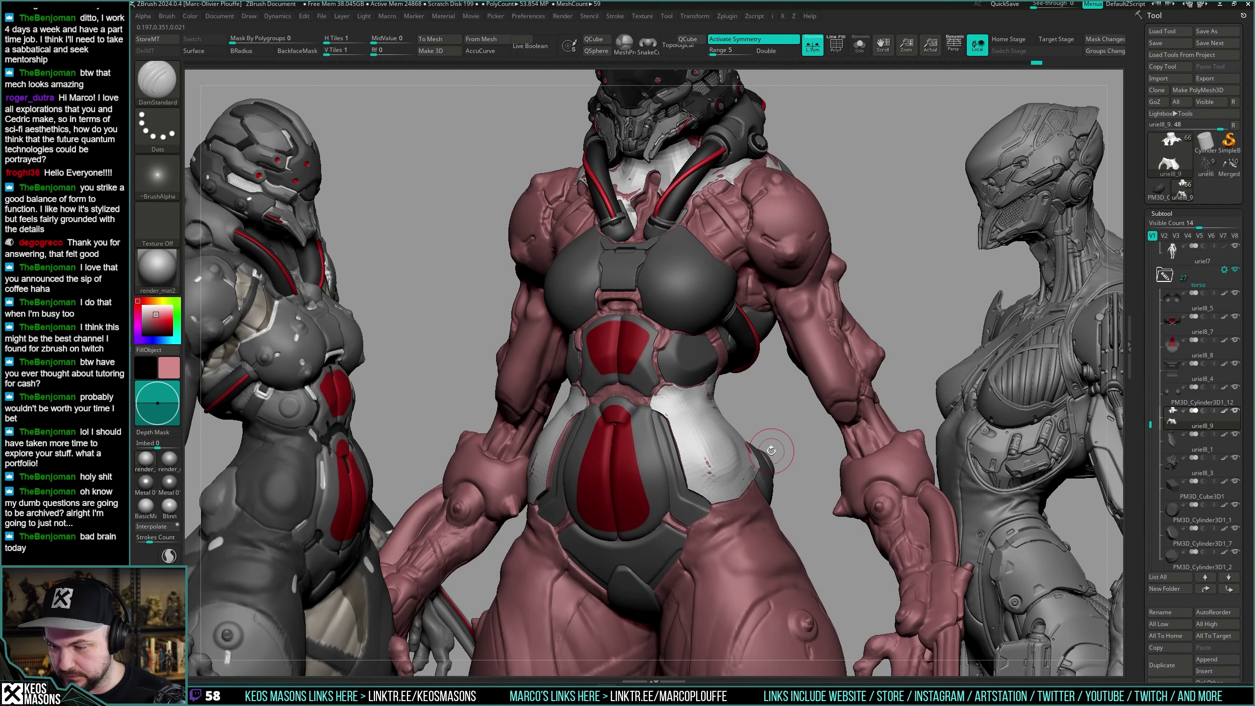
key(ctrl+shift+s)
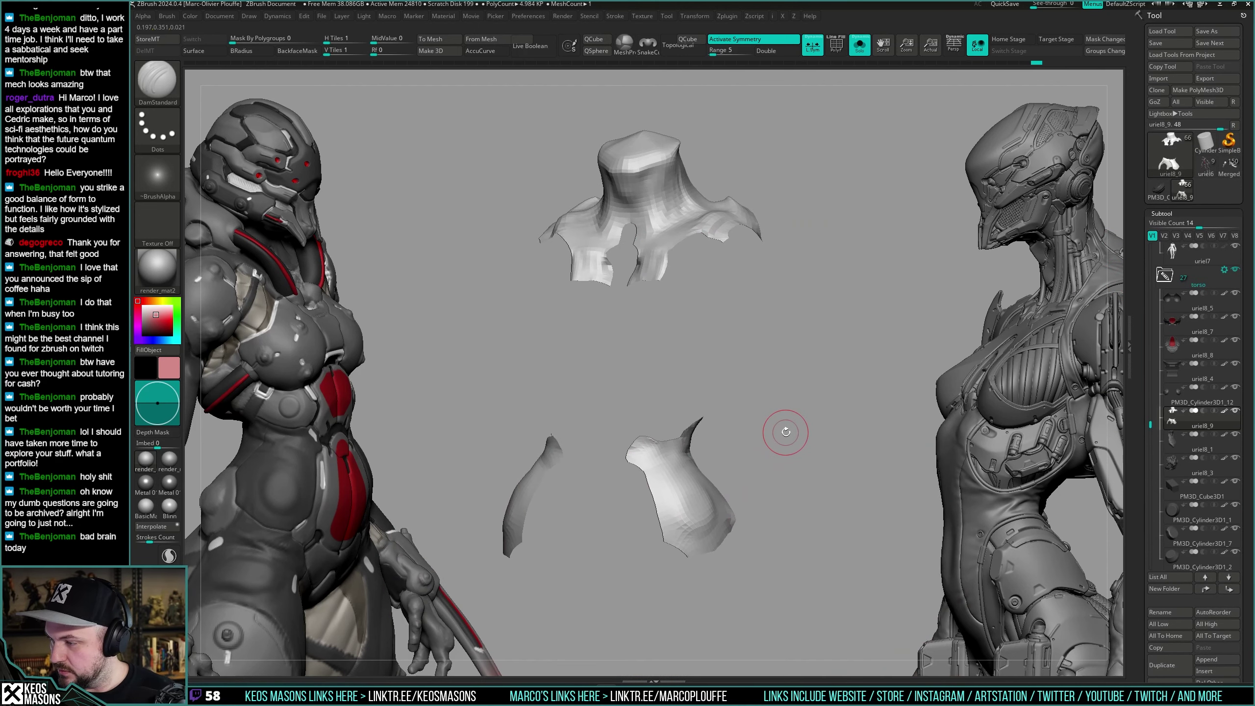
click(1156, 90)
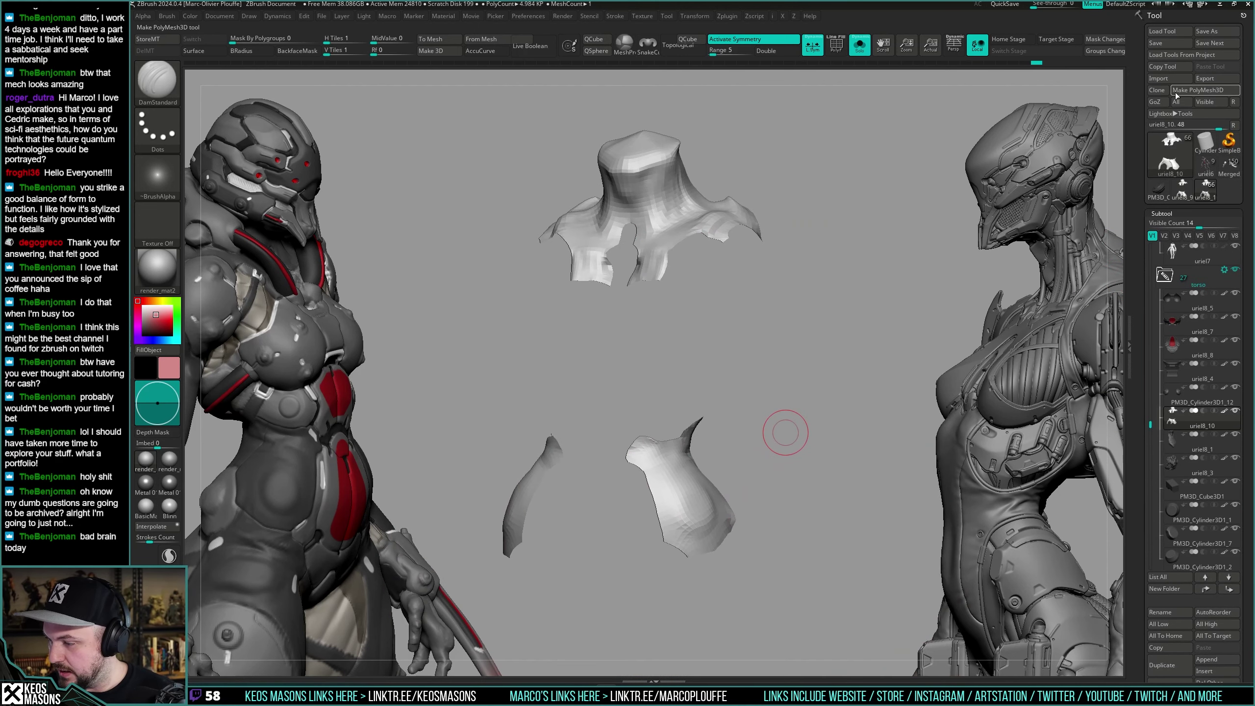
click(1207, 173)
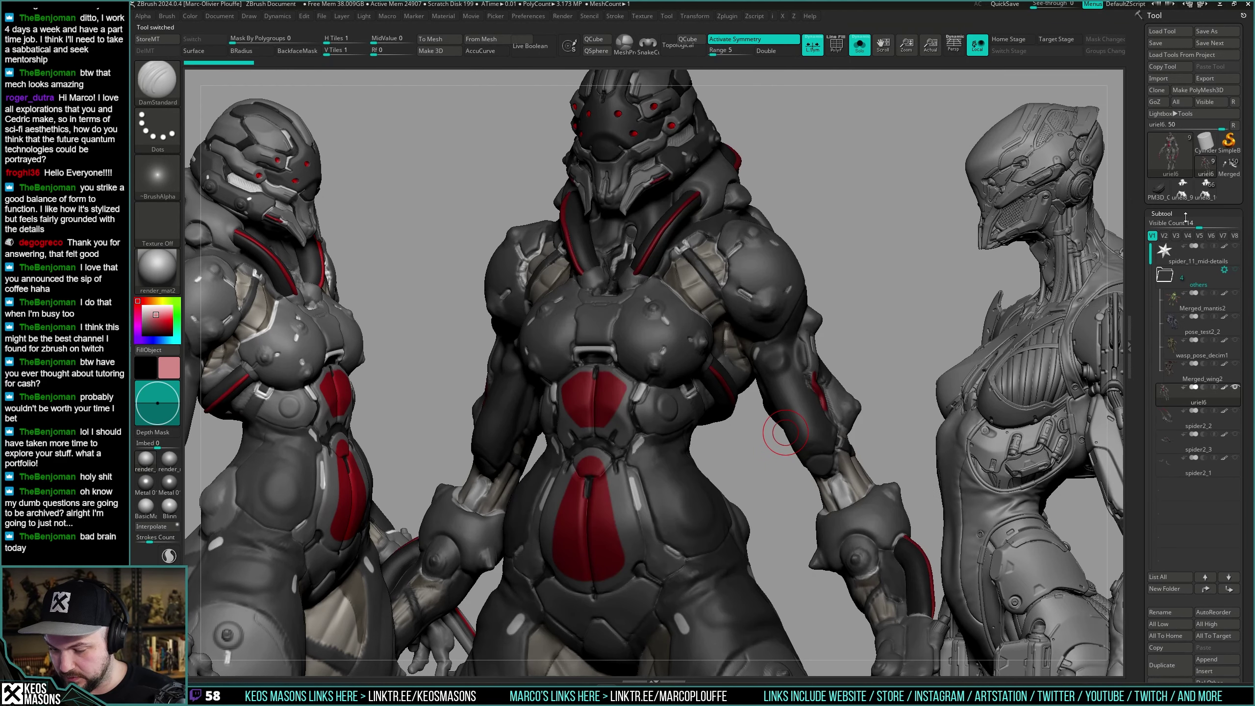
Compare the figure tools, delete the cloned collar and waist panels, and return to the working armour tool.
mouse_move(911, 302)
mouse_down()
mouse_move(891, 300)
mouse_move(908, 312)
mouse_up()
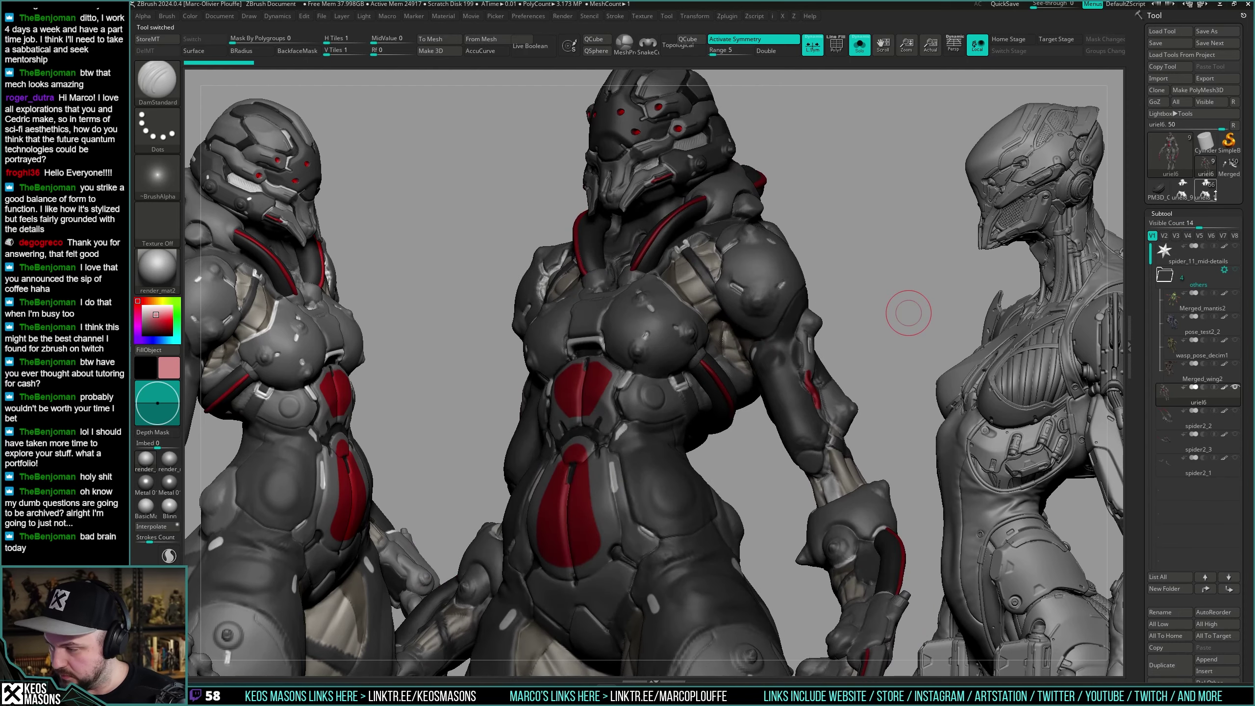
click(1211, 193)
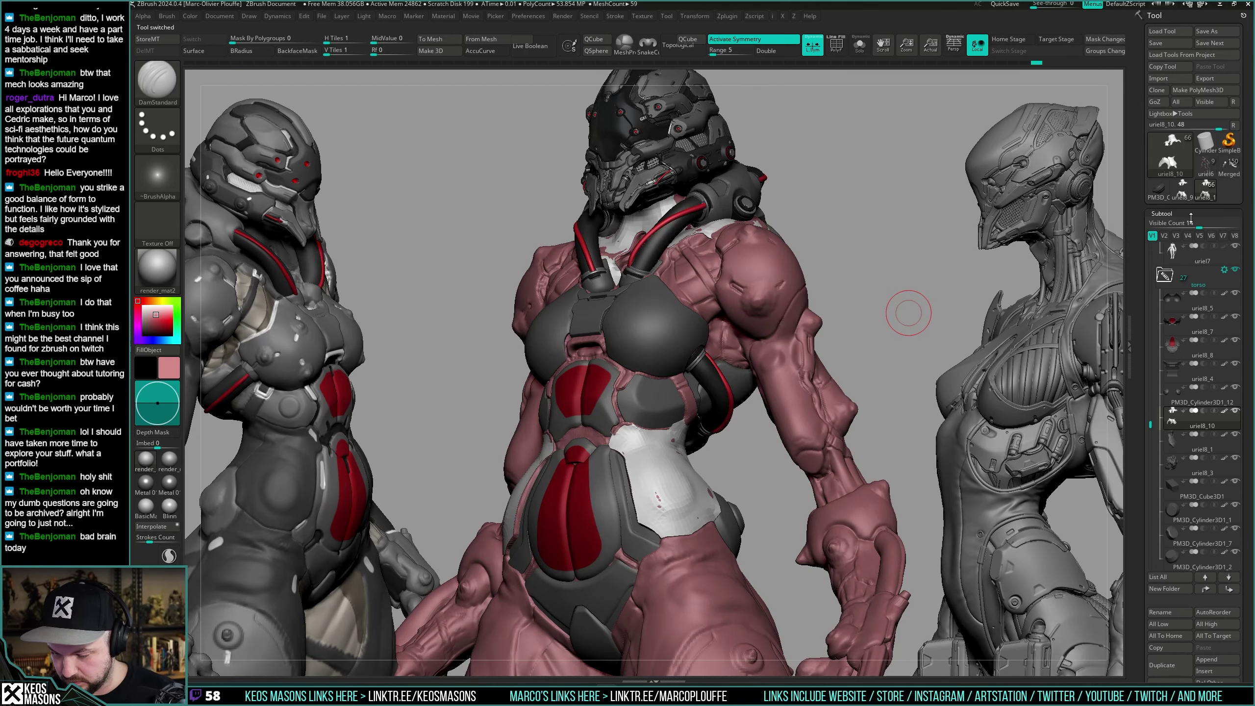
drag(908, 313, 887, 297)
click(1182, 191)
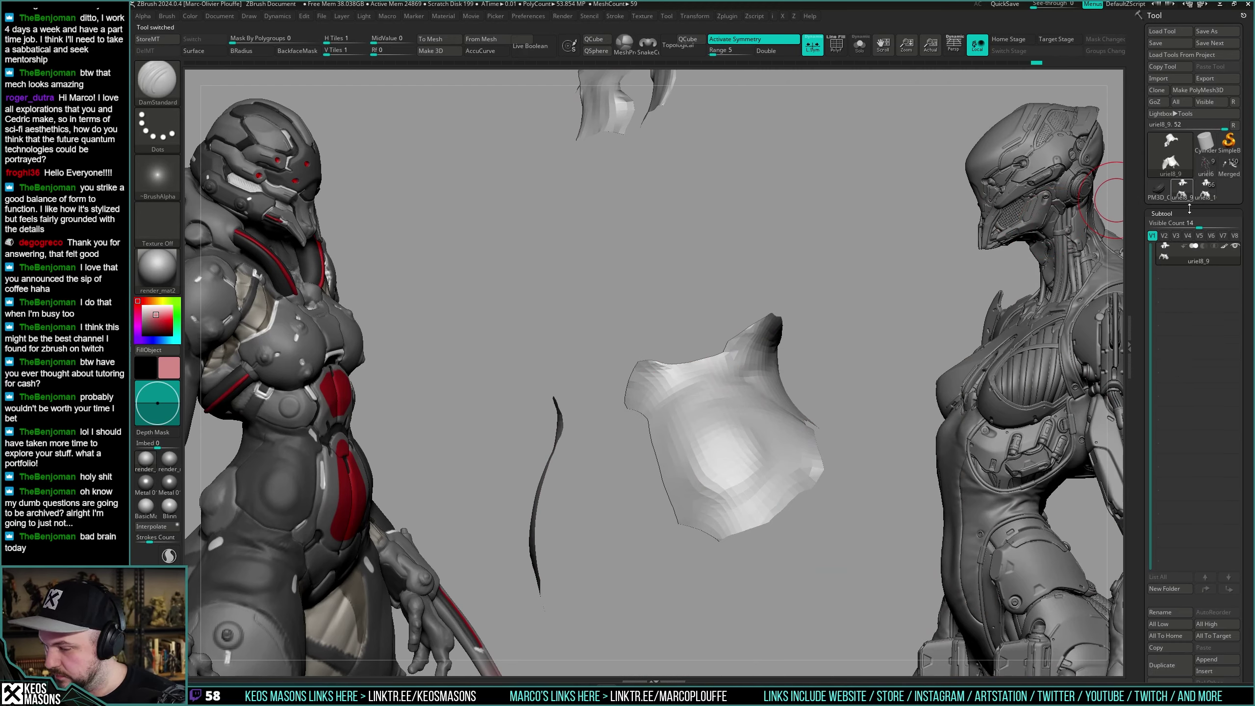
click(1161, 665)
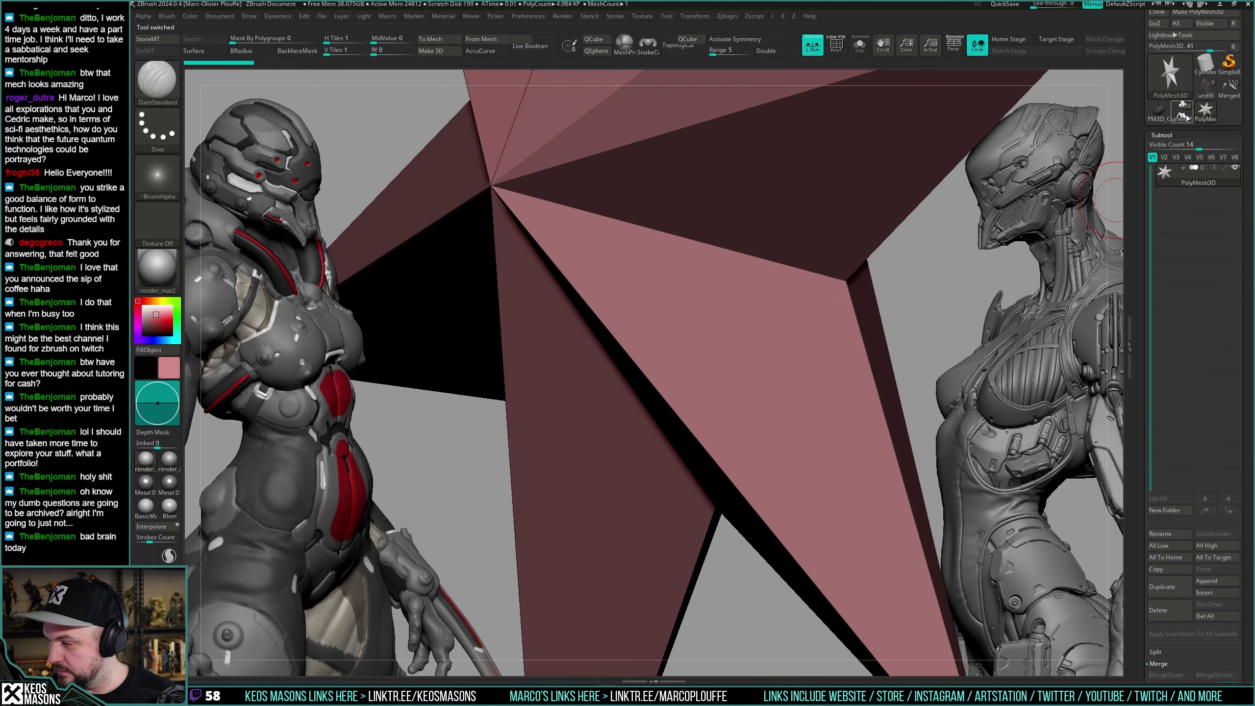
click(1184, 113)
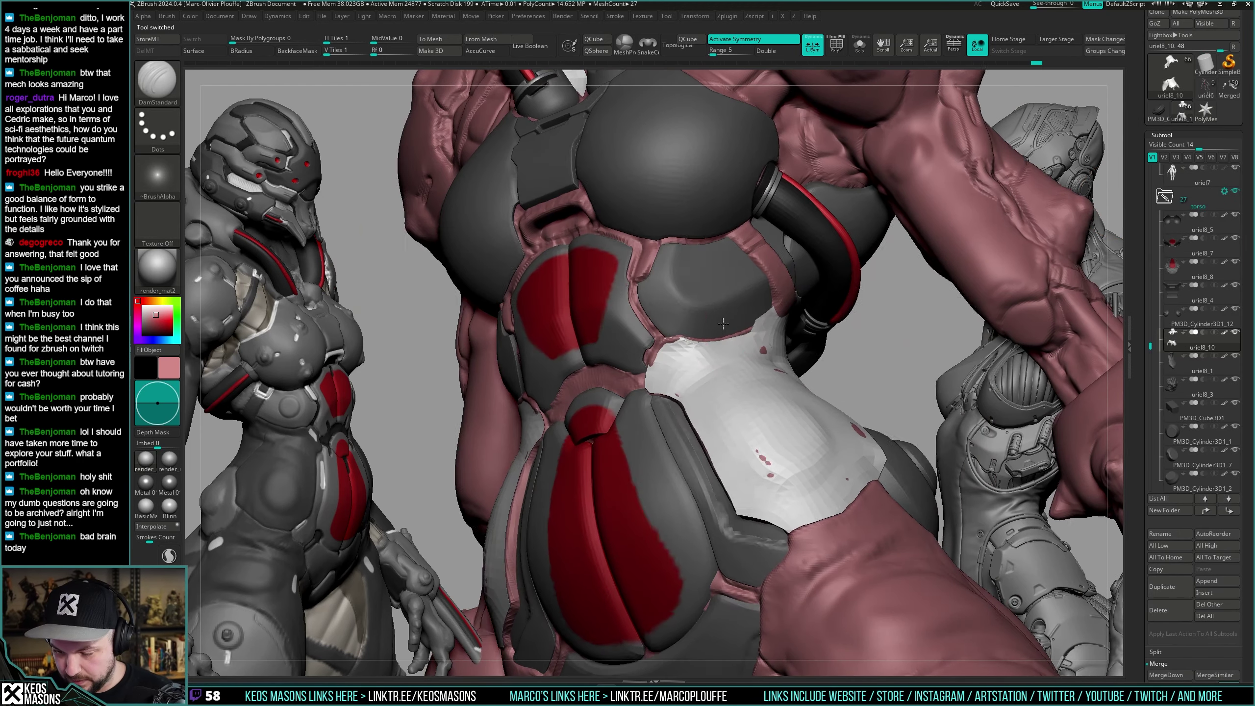
Fit the waist panel's upper edge along the underside of the rib plate with the Move brush.
key(space)
click(684, 365)
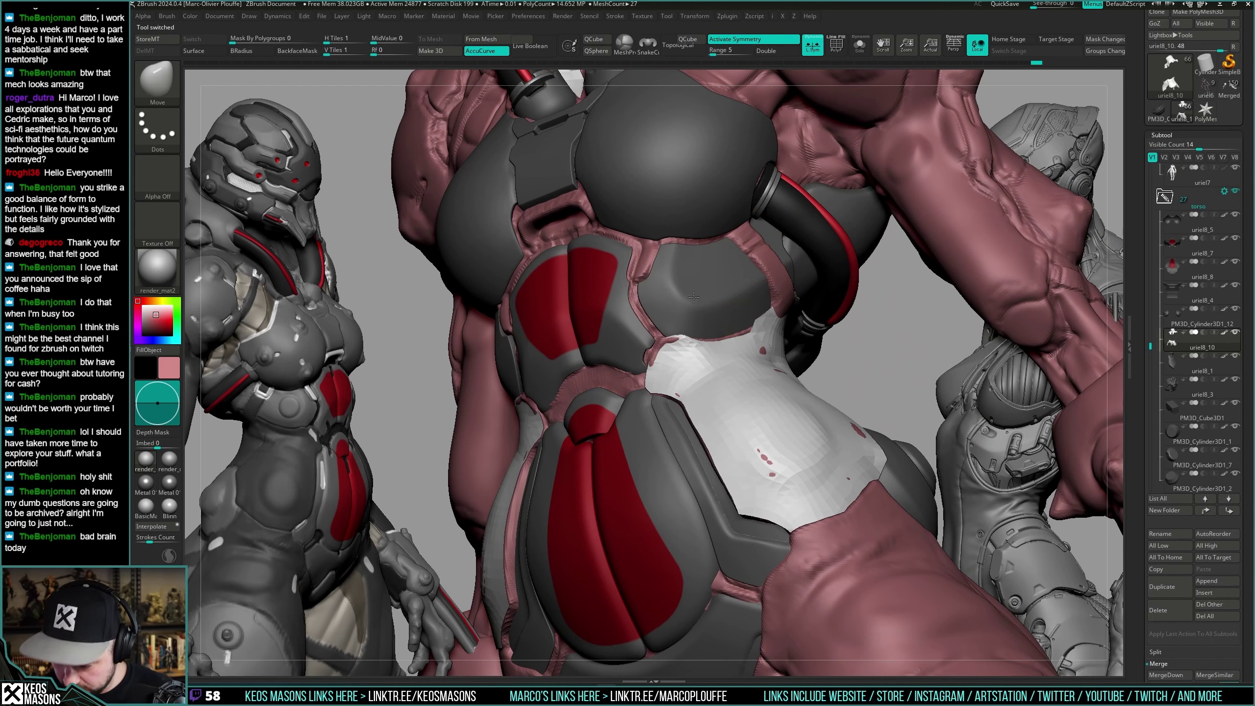
right_drag(697, 295, 710, 328)
key(space)
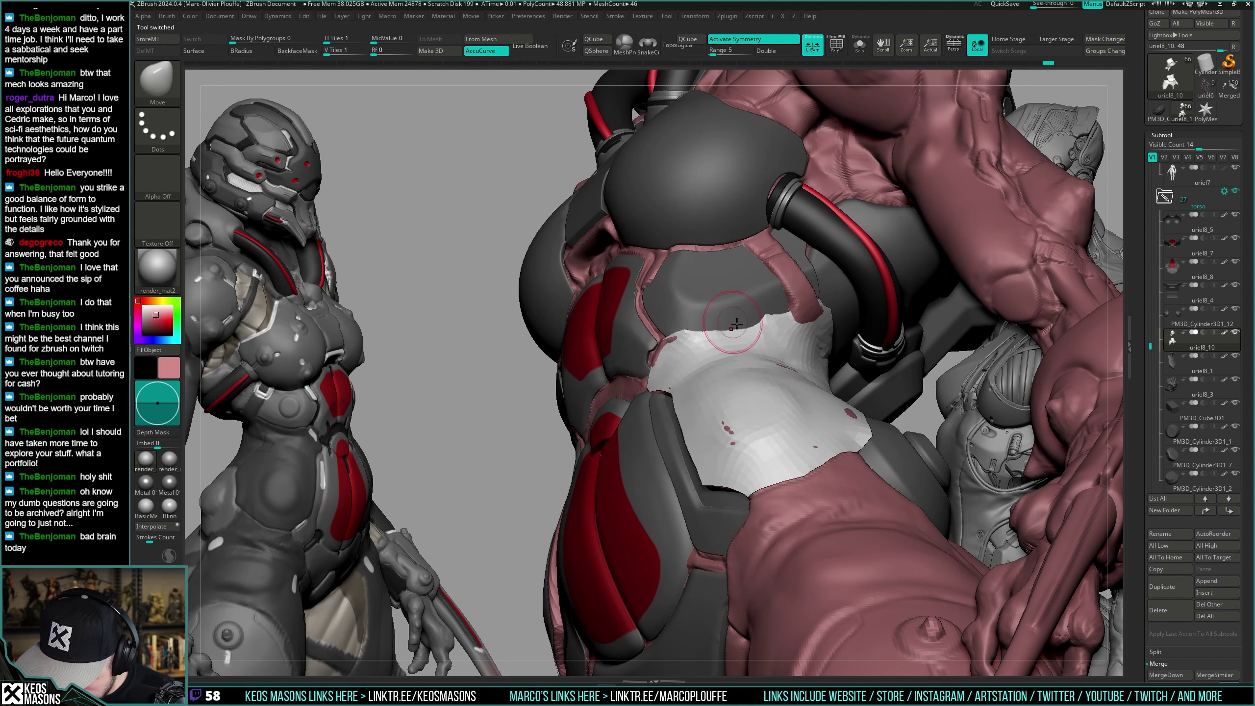
right_drag(706, 326, 746, 317)
Examine the waist panel in isolation and shape its upper side edge around the end of the rib strap.
key(alt+s)
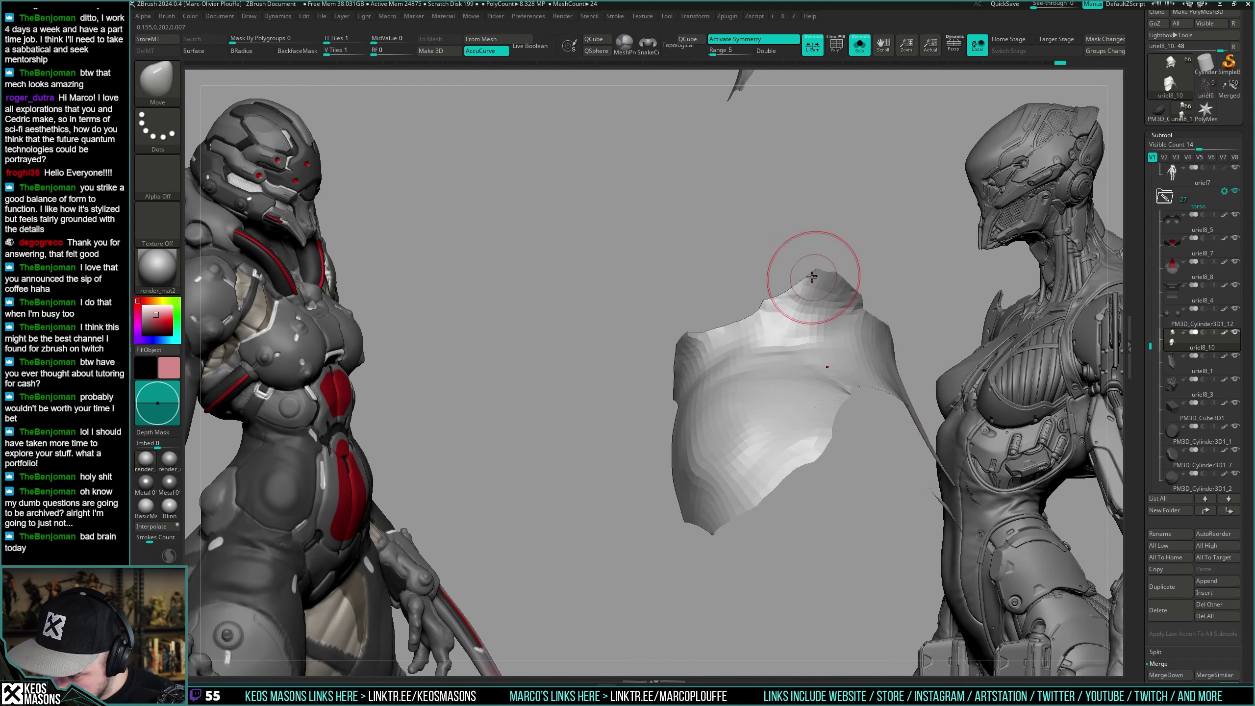
right_drag(812, 277, 816, 269)
key(ctrl+shift+s)
key(space)
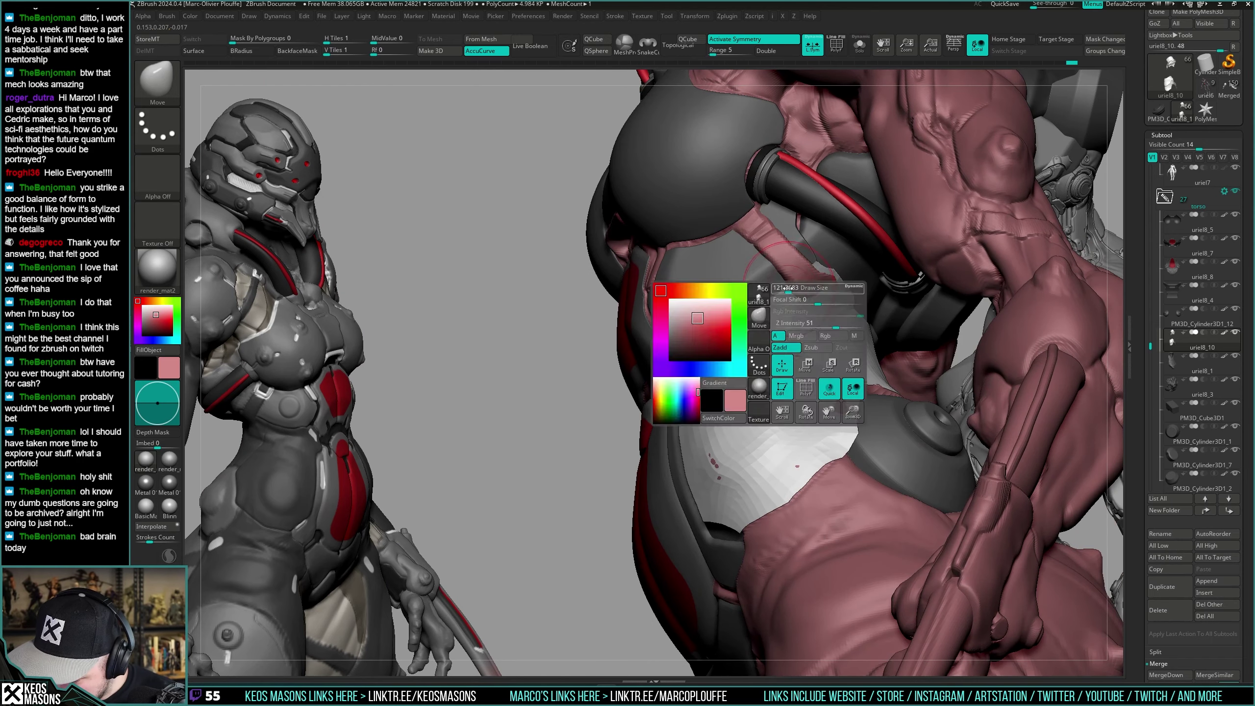
key(space)
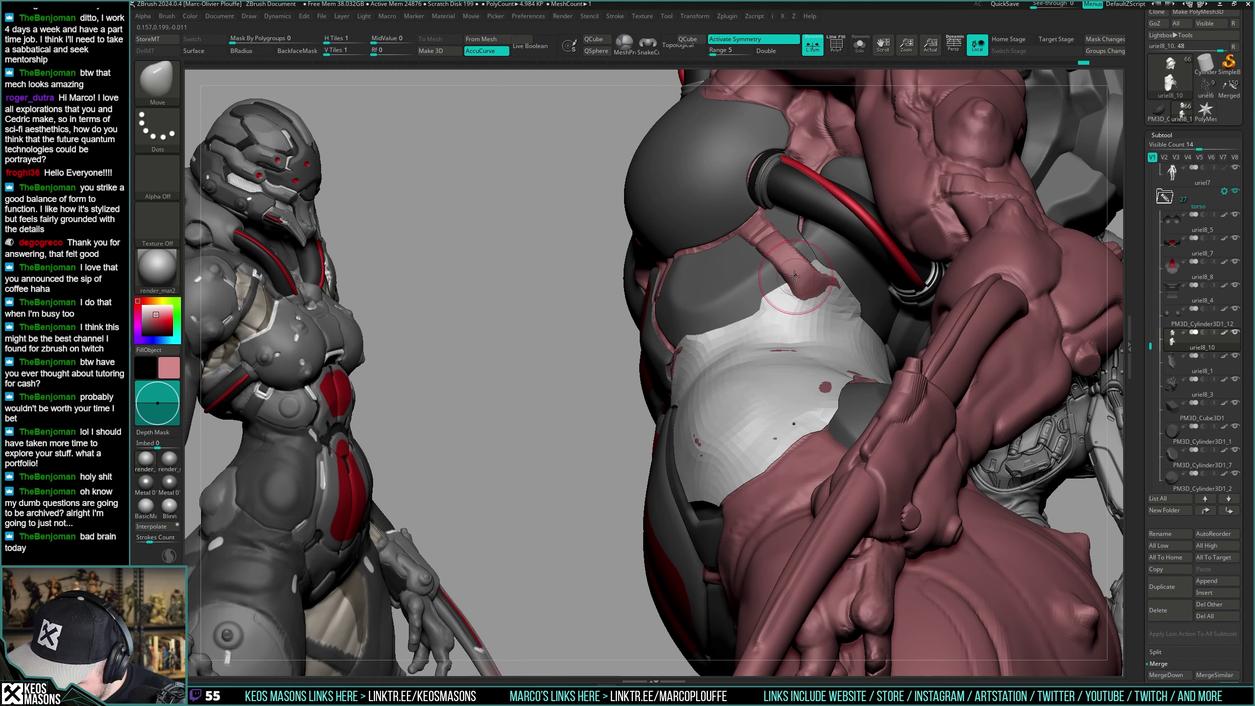
mouse_move(799, 286)
right_down()
mouse_move(914, 336)
mouse_move(858, 338)
mouse_move(826, 251)
right_up()
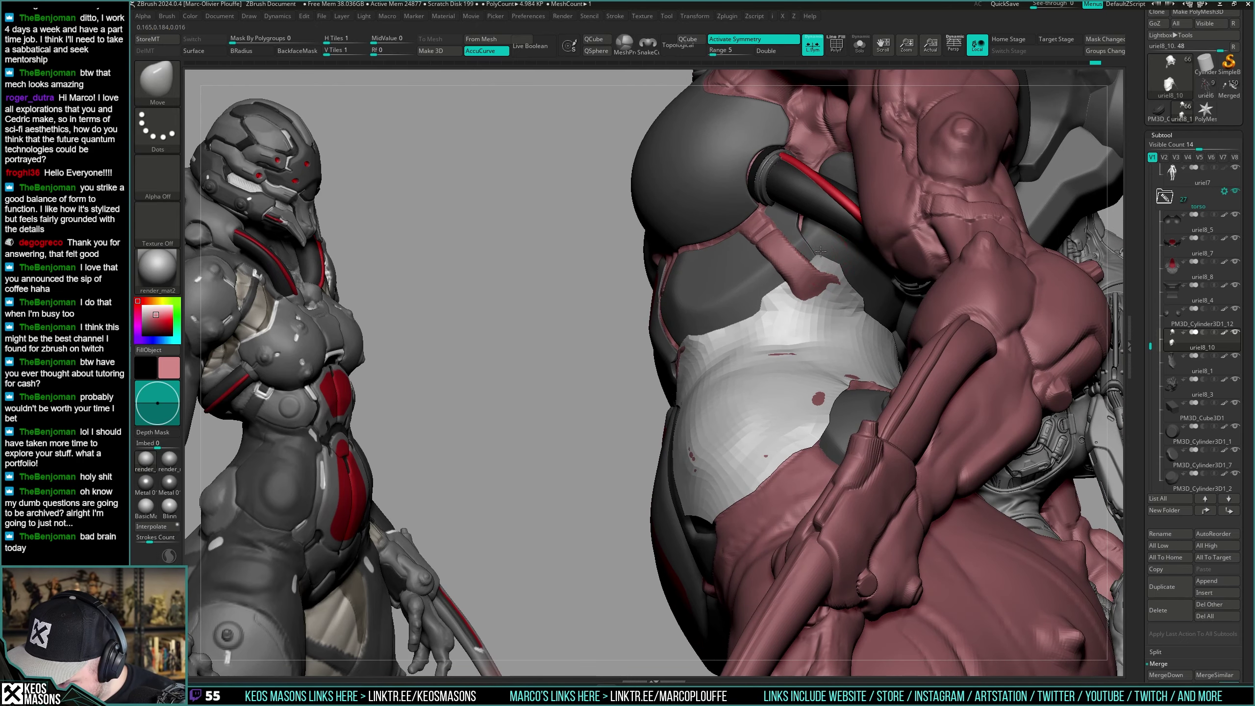
mouse_move(851, 270)
right_down()
mouse_move(843, 329)
mouse_move(864, 339)
mouse_move(865, 256)
right_up()
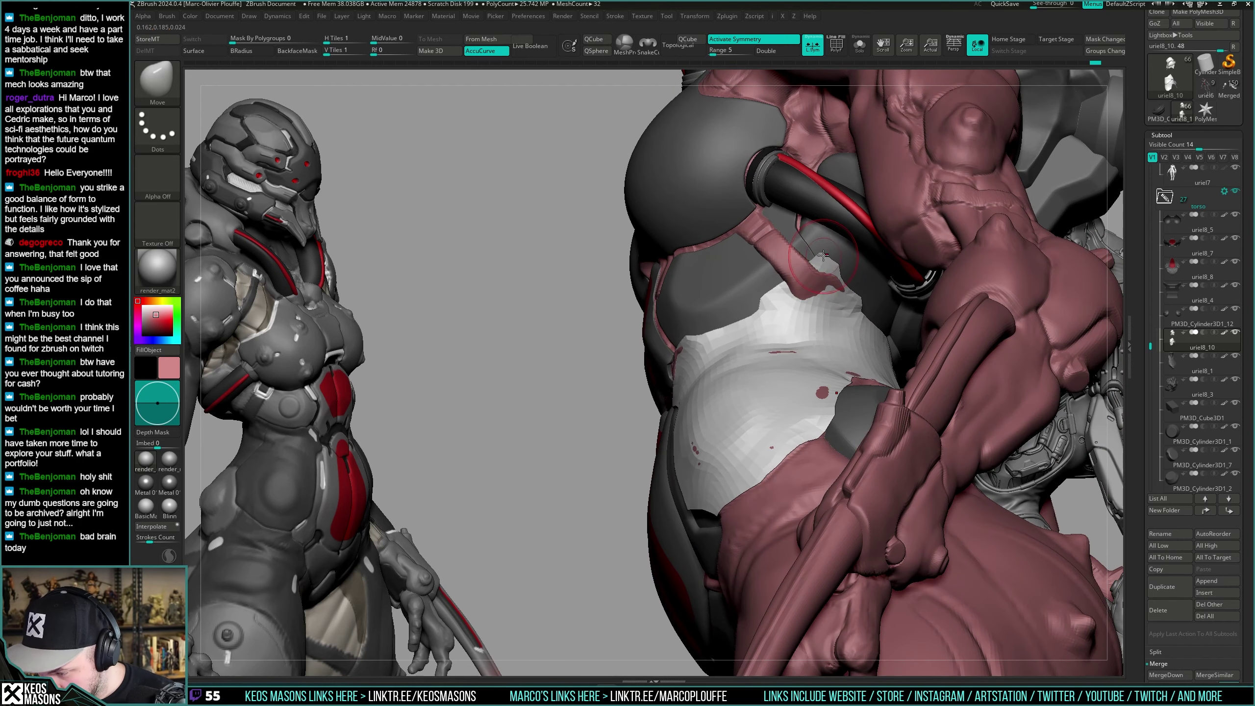
Refine the waist panel's raised tip between the rib strap and the curved tube, varying the Move brush settings.
key(space)
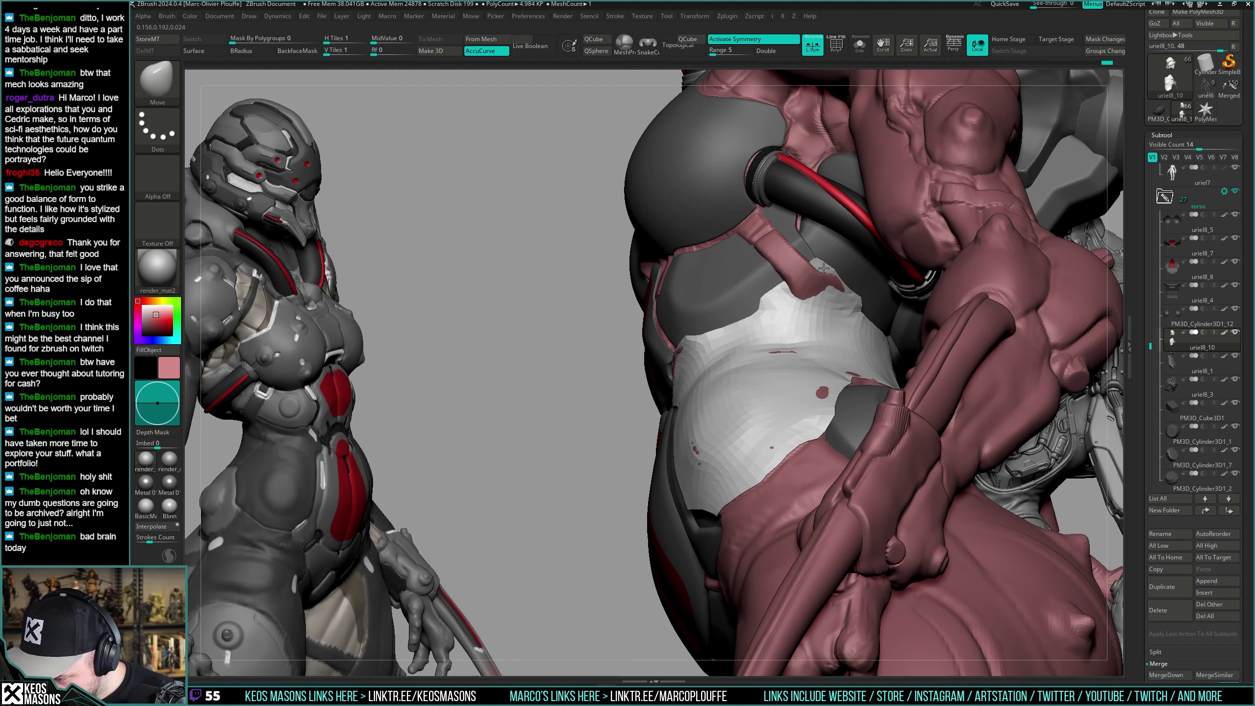
key(space)
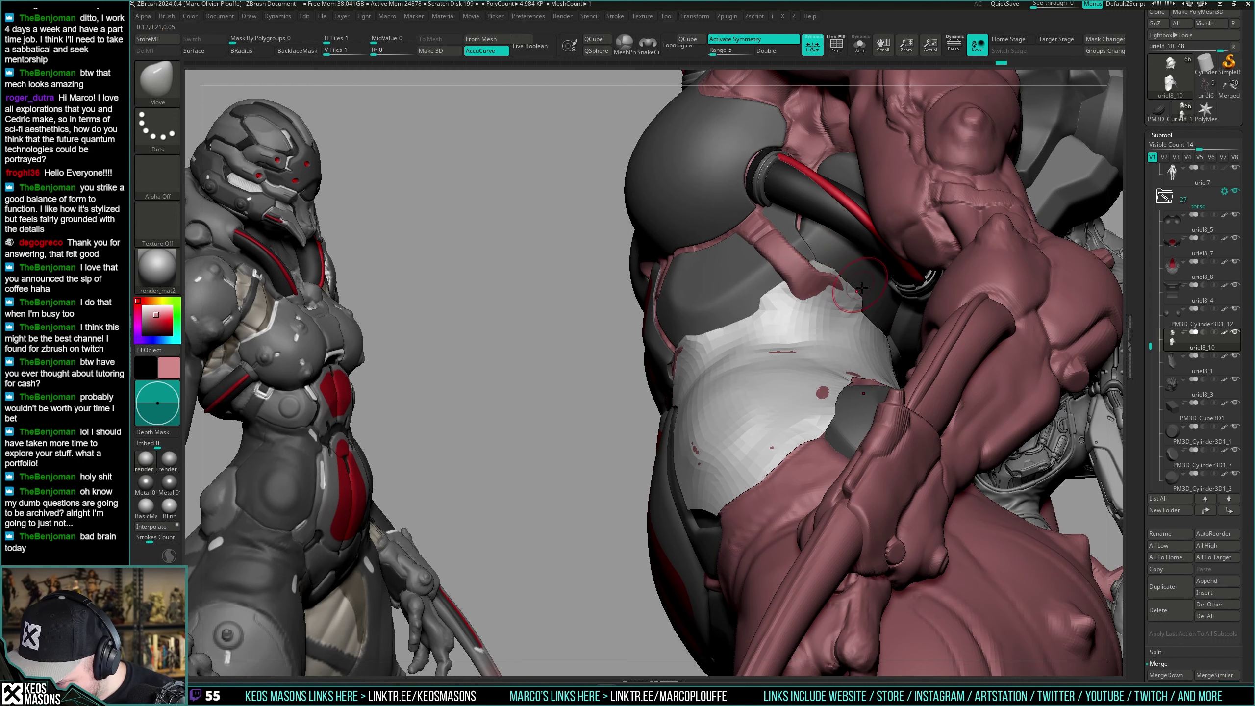
right_drag(860, 298, 817, 270)
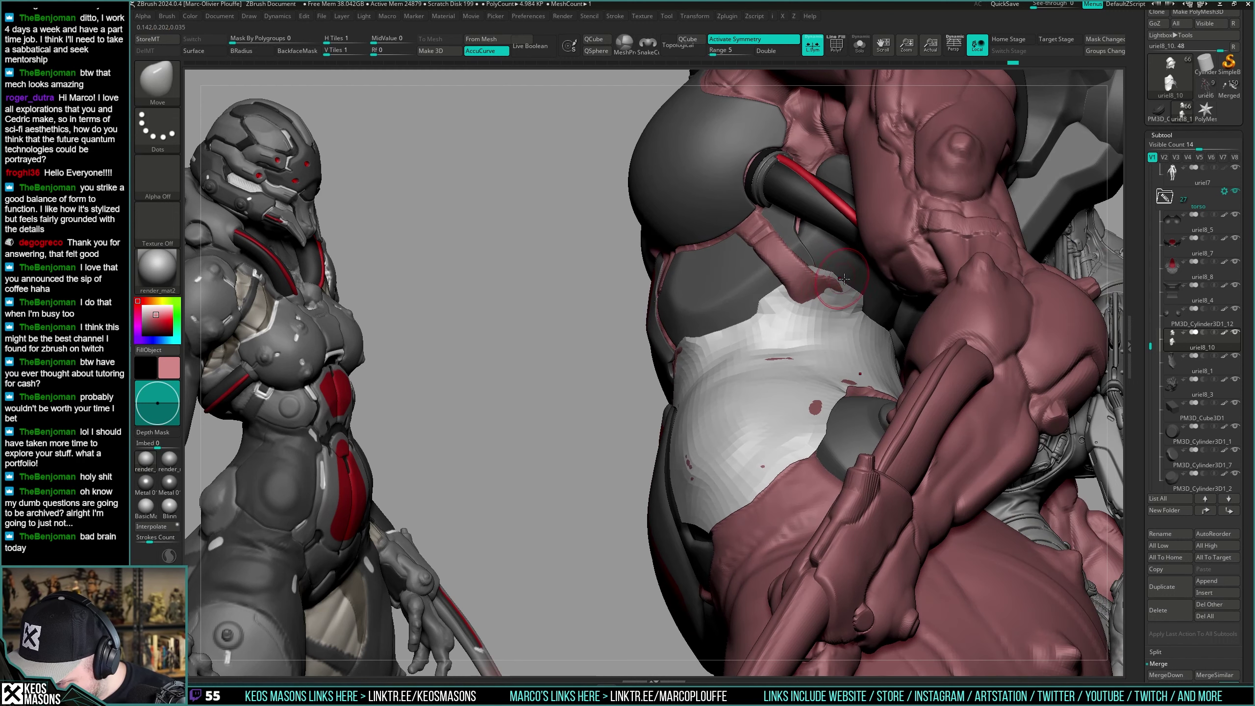
key(space)
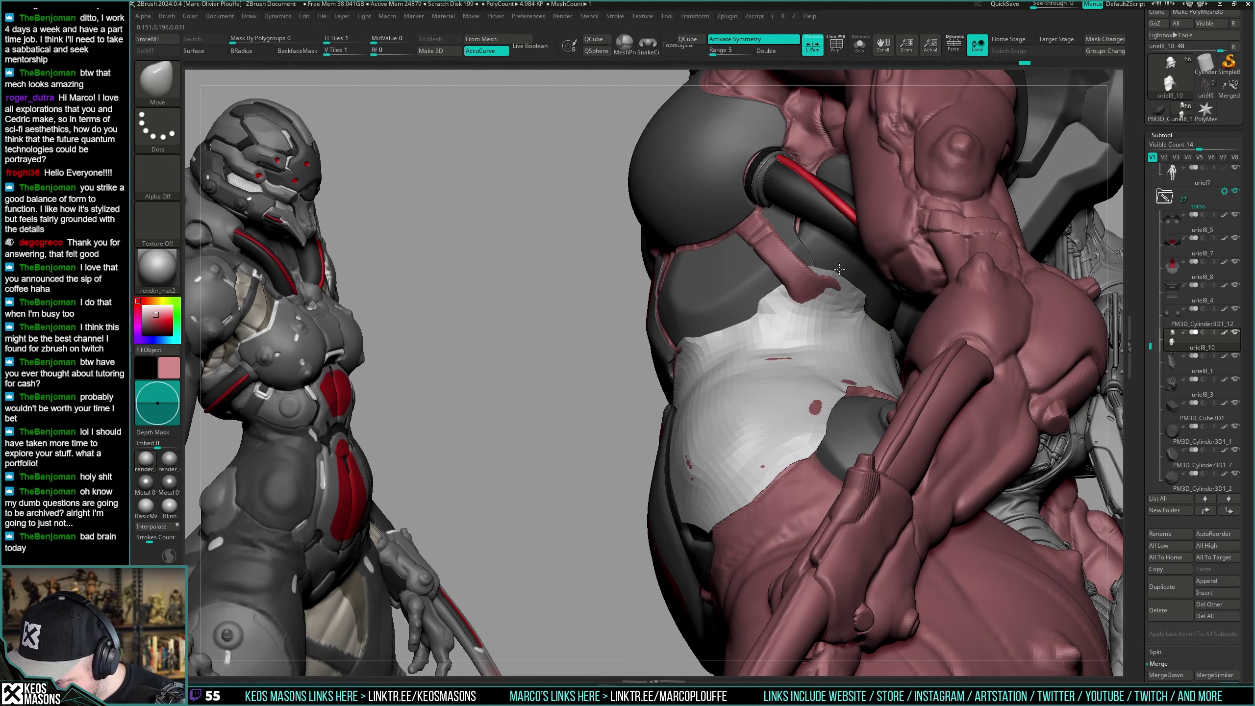
mouse_move(855, 283)
right_down()
mouse_move(907, 277)
mouse_move(816, 264)
mouse_move(835, 279)
mouse_move(789, 298)
mouse_move(814, 293)
mouse_move(784, 309)
mouse_move(791, 332)
right_up()
Adjust the waist panel's front upper edge against the rib plate, checking its shape in isolation.
right_click(746, 320)
right_click(715, 371)
click(715, 370)
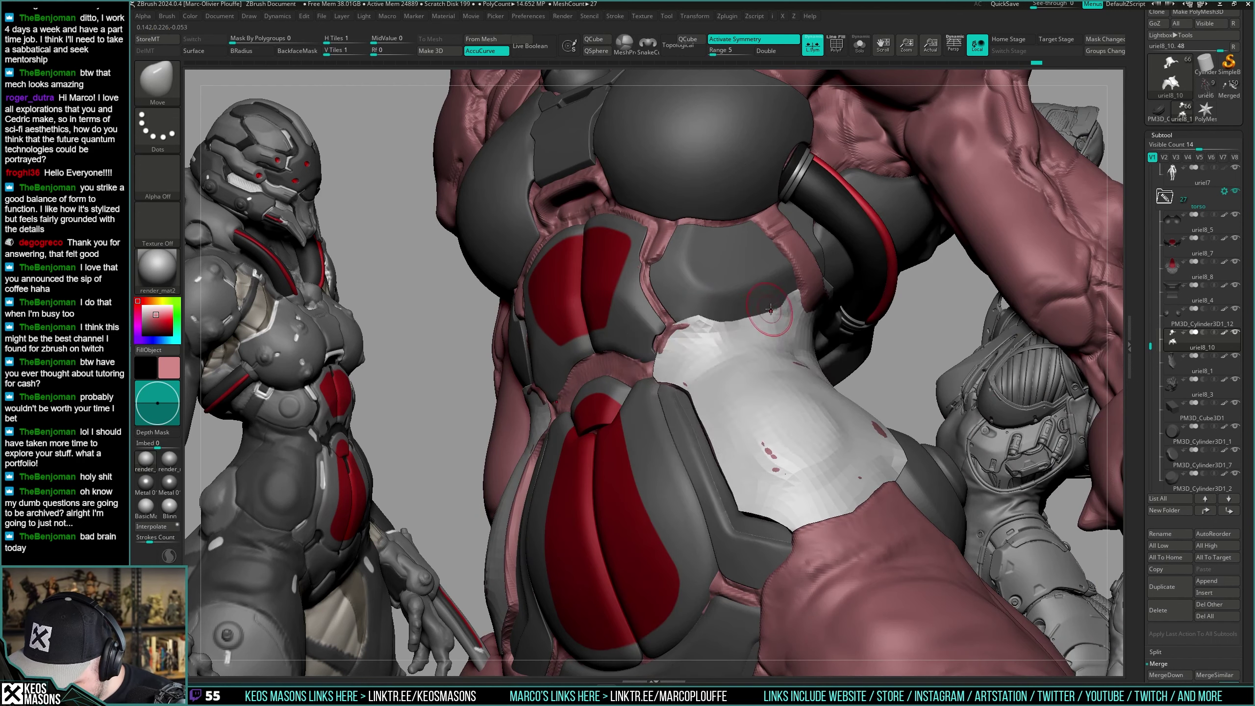
mouse_move(770, 309)
right_down()
mouse_move(776, 292)
mouse_move(811, 306)
right_up()
mouse_move(734, 372)
right_down()
mouse_move(797, 370)
mouse_move(741, 365)
mouse_move(787, 333)
mouse_move(733, 372)
mouse_move(737, 361)
right_up()
key(alt+s)
key(alt+s)
alt+right_drag(737, 361, 852, 320)
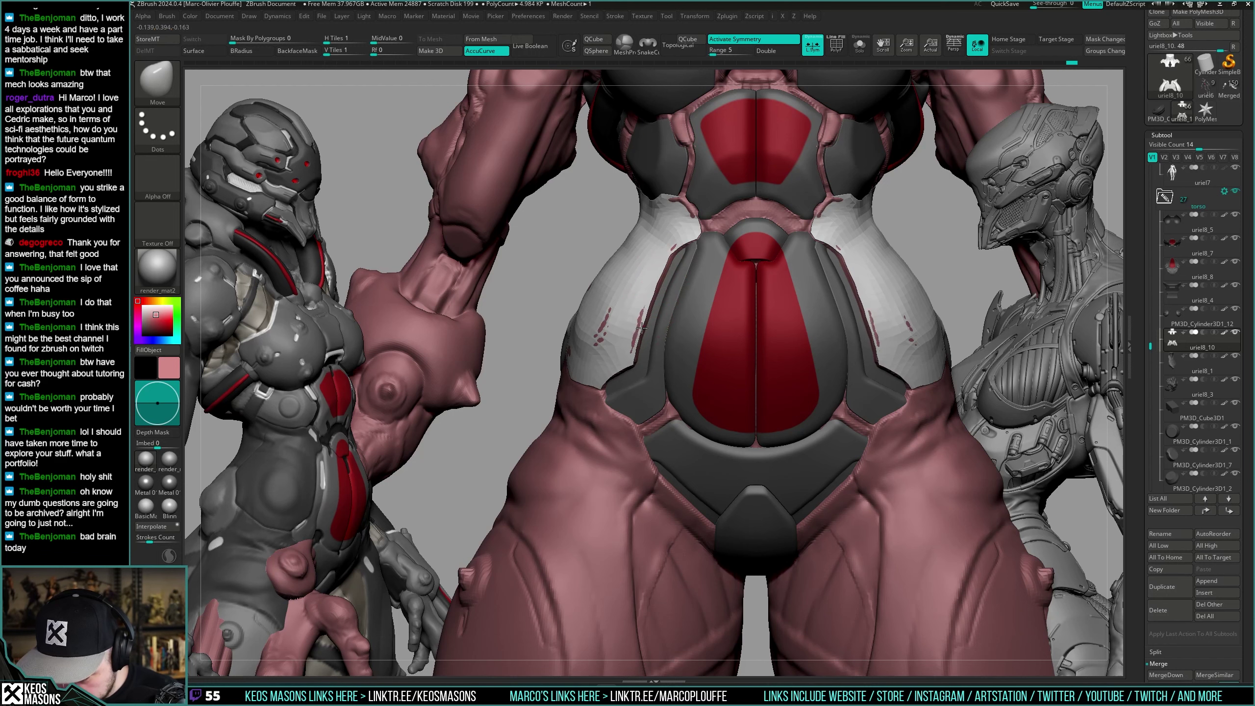
Nudge the waist panel's upper front edges against the central abdominal plate with symmetry.
drag(672, 258, 680, 247)
key(space)
drag(787, 291, 780, 292)
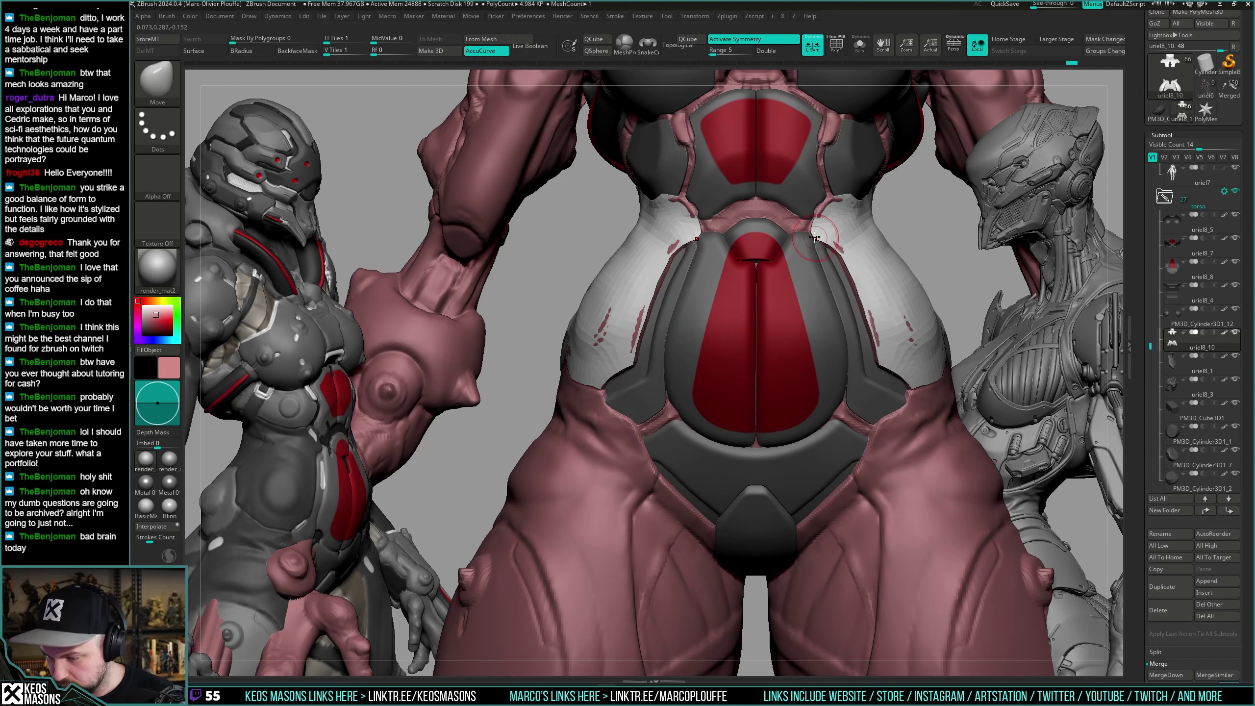
Fit the waist panel's lower front corner against the side of the abdominal plate above the thigh.
right_drag(756, 284, 574, 389)
alt+click(615, 382)
key(space)
drag(591, 390, 594, 386)
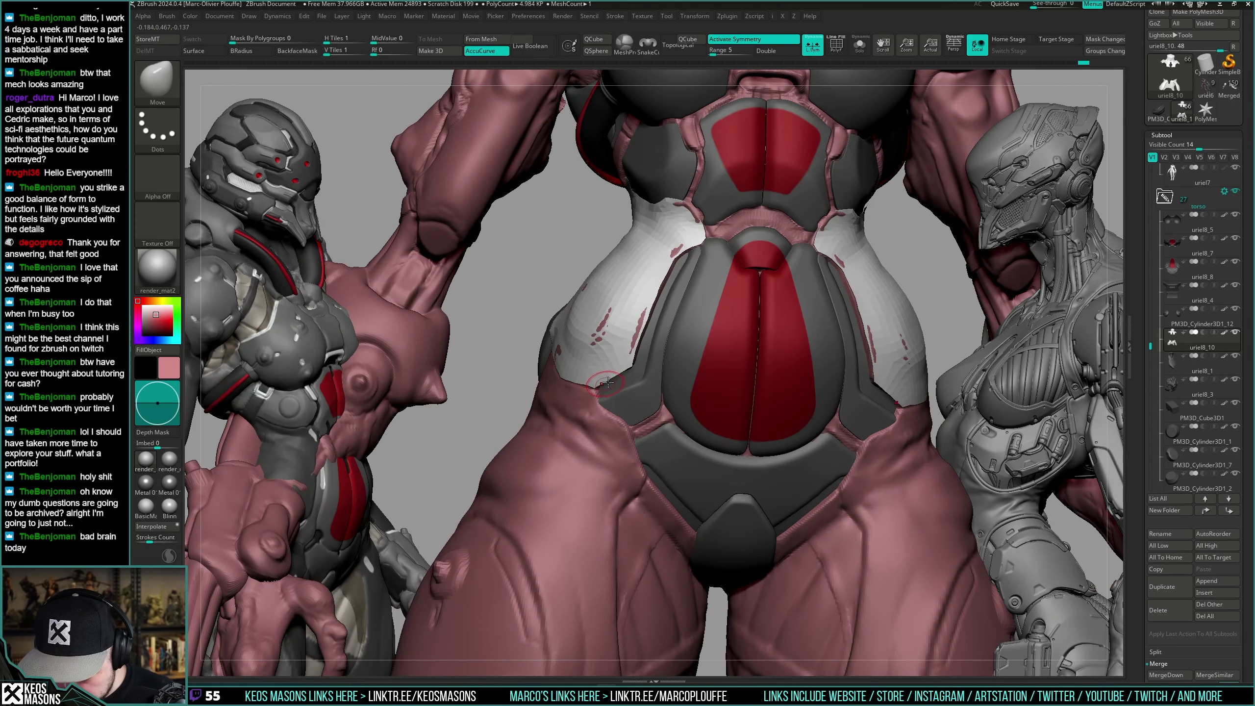
key(space)
right_drag(624, 371, 629, 367)
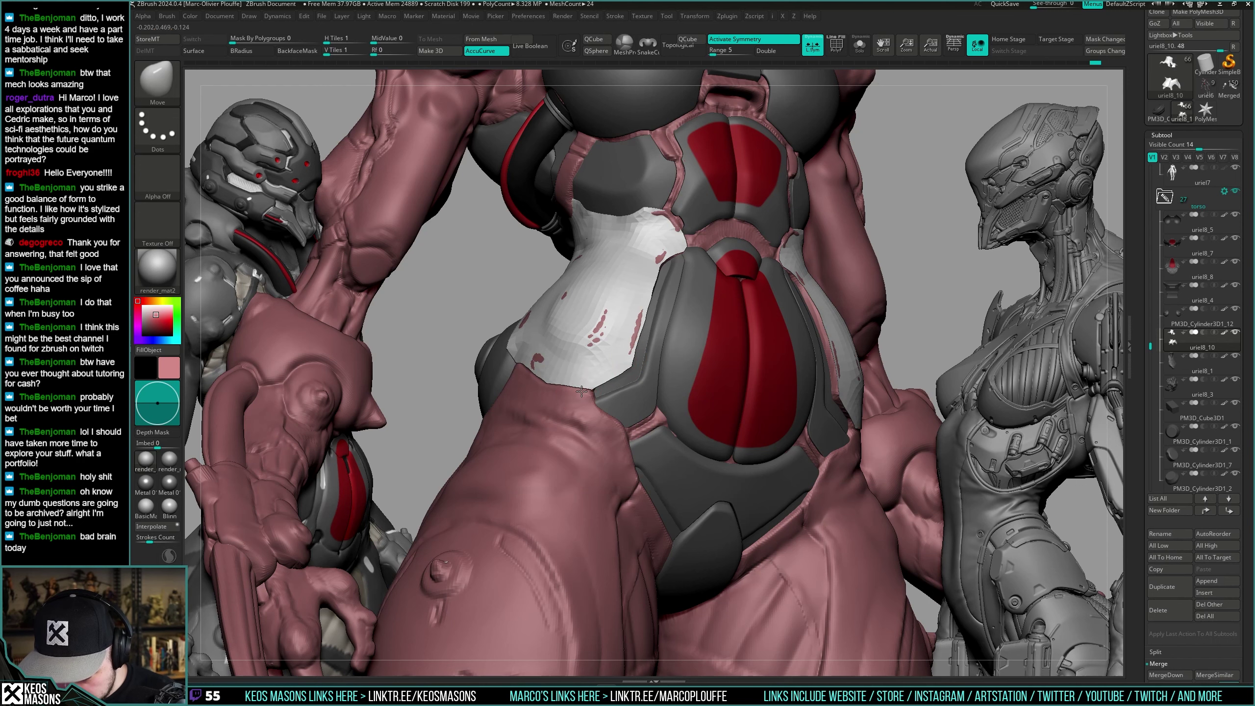
Shape the waist panel's lower side edge over the thigh between the abdominal plate and round hip plate.
right_drag(586, 389, 591, 341)
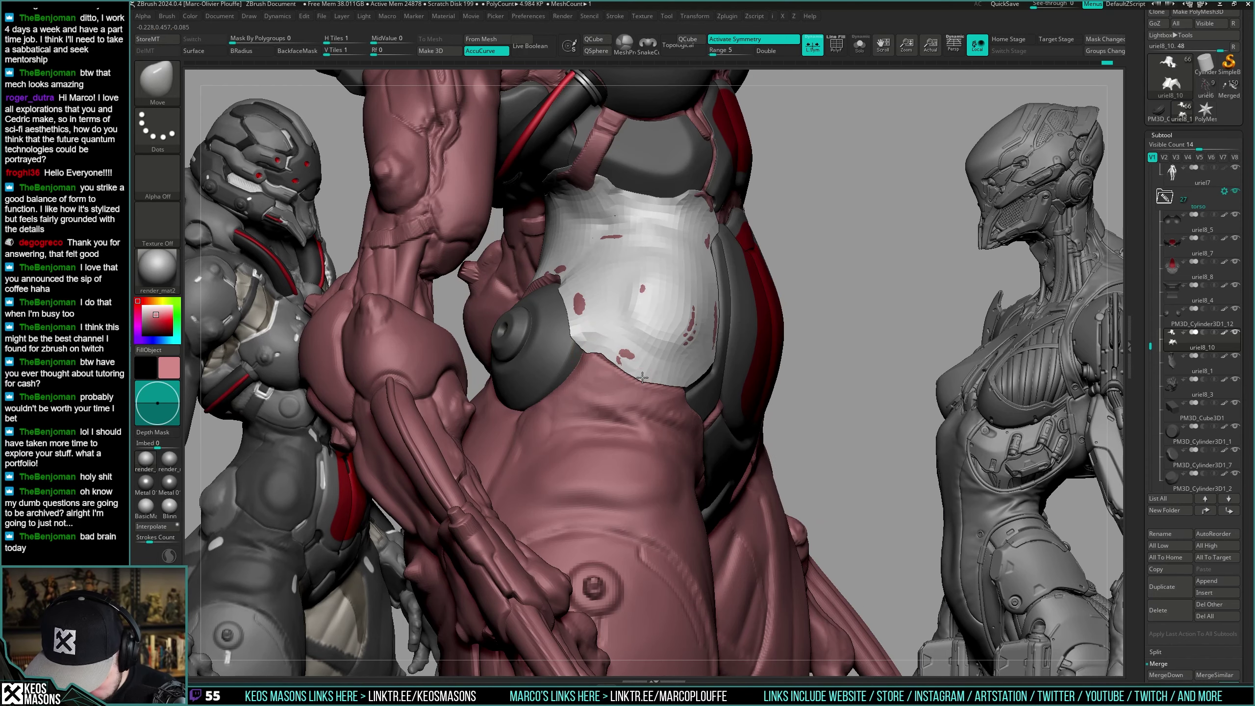
right_drag(642, 377, 650, 370)
key(ctrl)
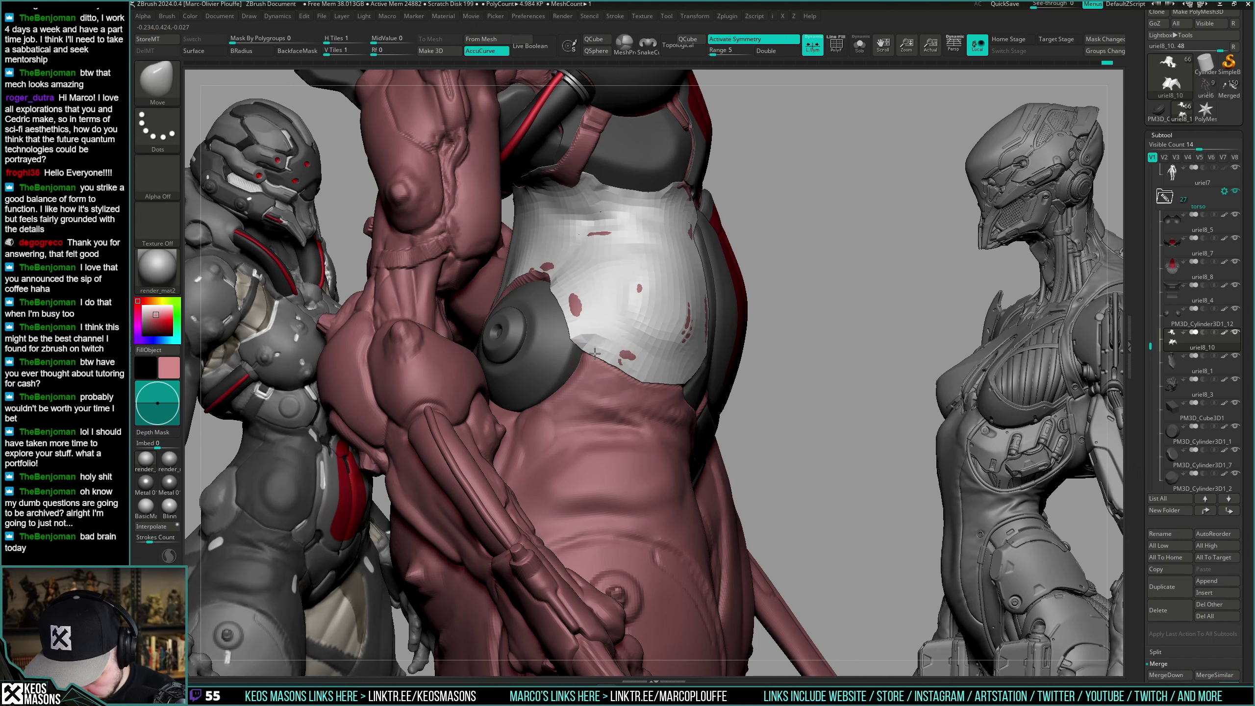
Fit the waist panel's back around the top of the round hip plate and adjust its lower back points.
right_drag(595, 353, 697, 316)
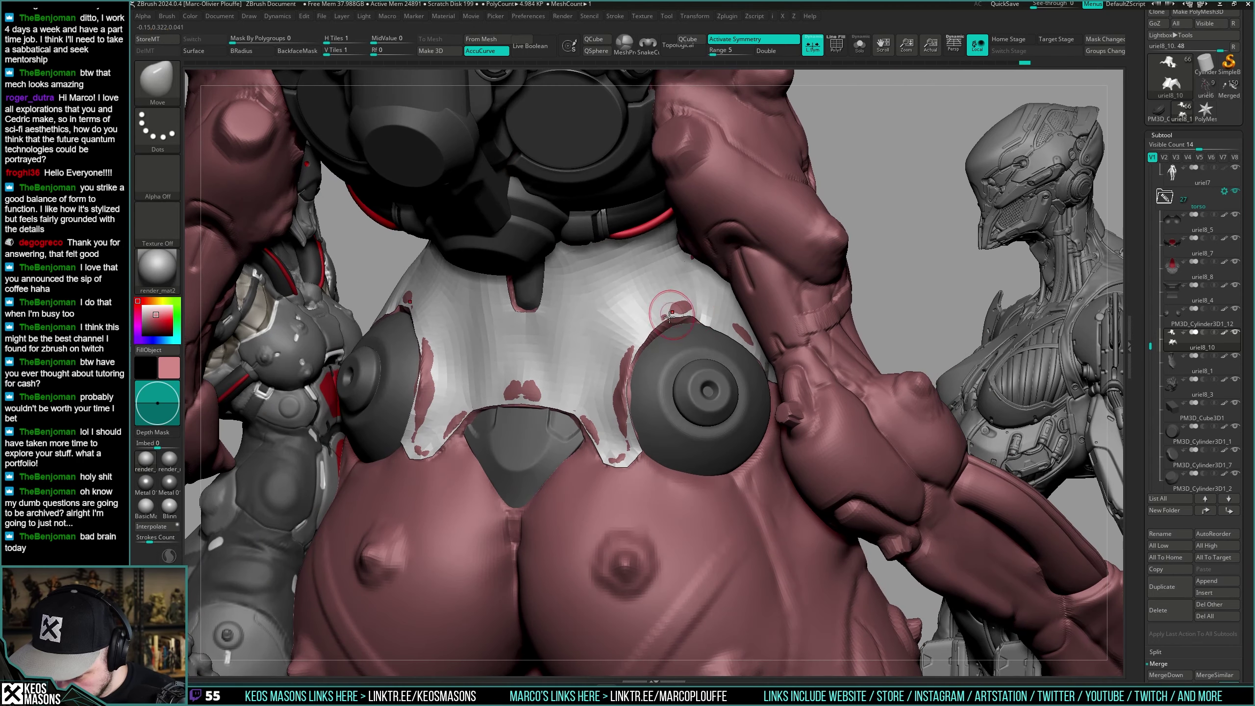
drag(677, 315, 677, 312)
mouse_move(677, 312)
right_down()
mouse_move(651, 287)
mouse_move(665, 299)
mouse_move(644, 336)
mouse_move(558, 396)
mouse_move(605, 424)
right_up()
right_click(605, 424)
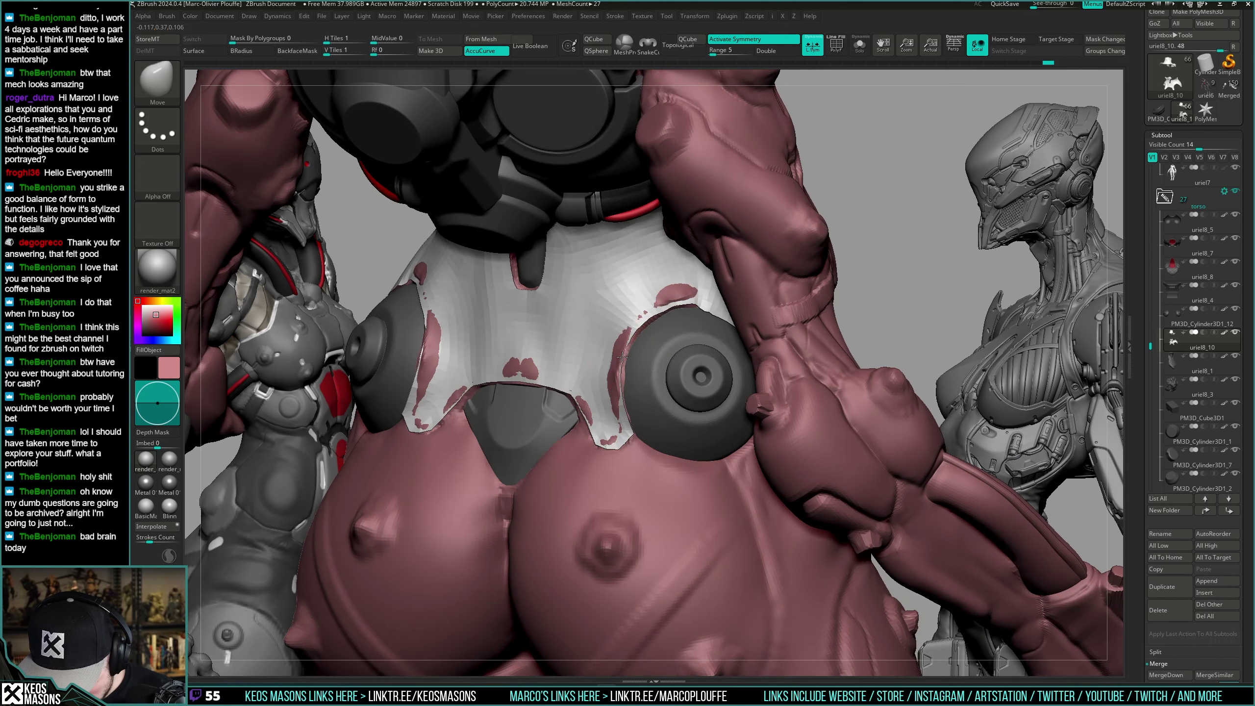
Reshape the white waist panel with the Move brush so it sits over the body at the front and side.
drag(623, 357, 618, 357)
mouse_move(618, 357)
right_down()
mouse_move(657, 363)
mouse_move(636, 378)
right_up()
right_click(636, 378)
drag(656, 316, 654, 312)
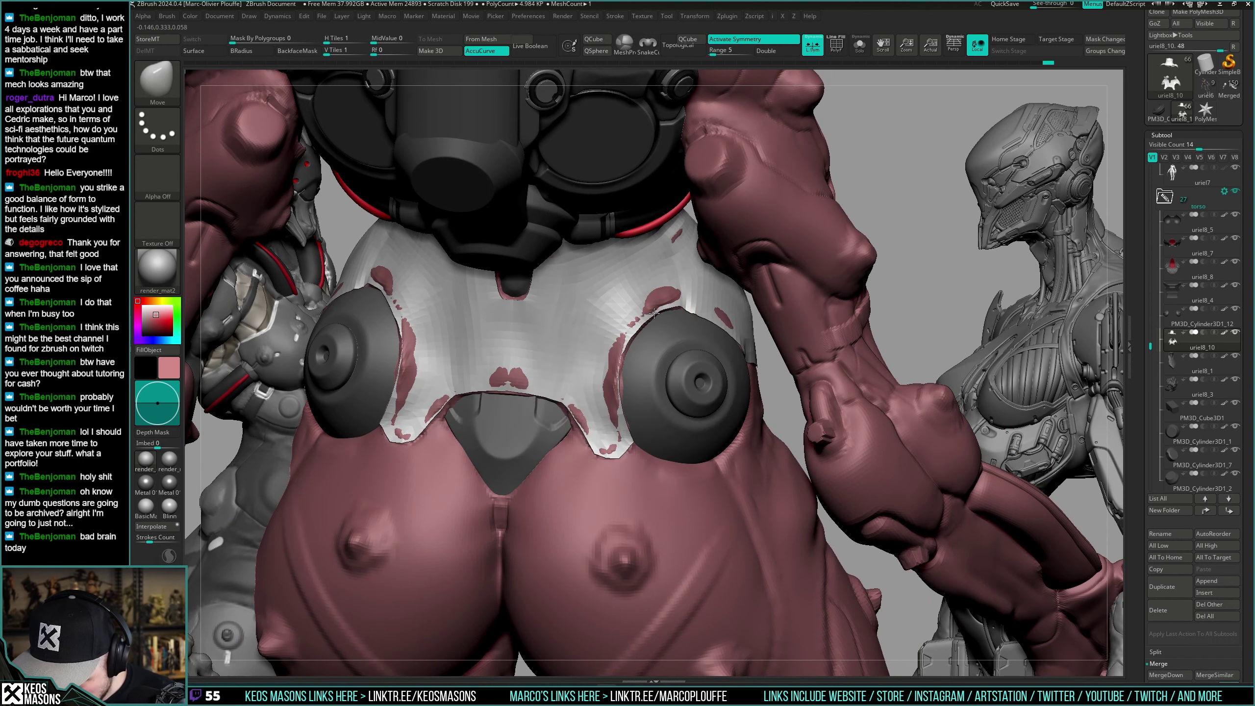
right_drag(681, 304, 683, 334)
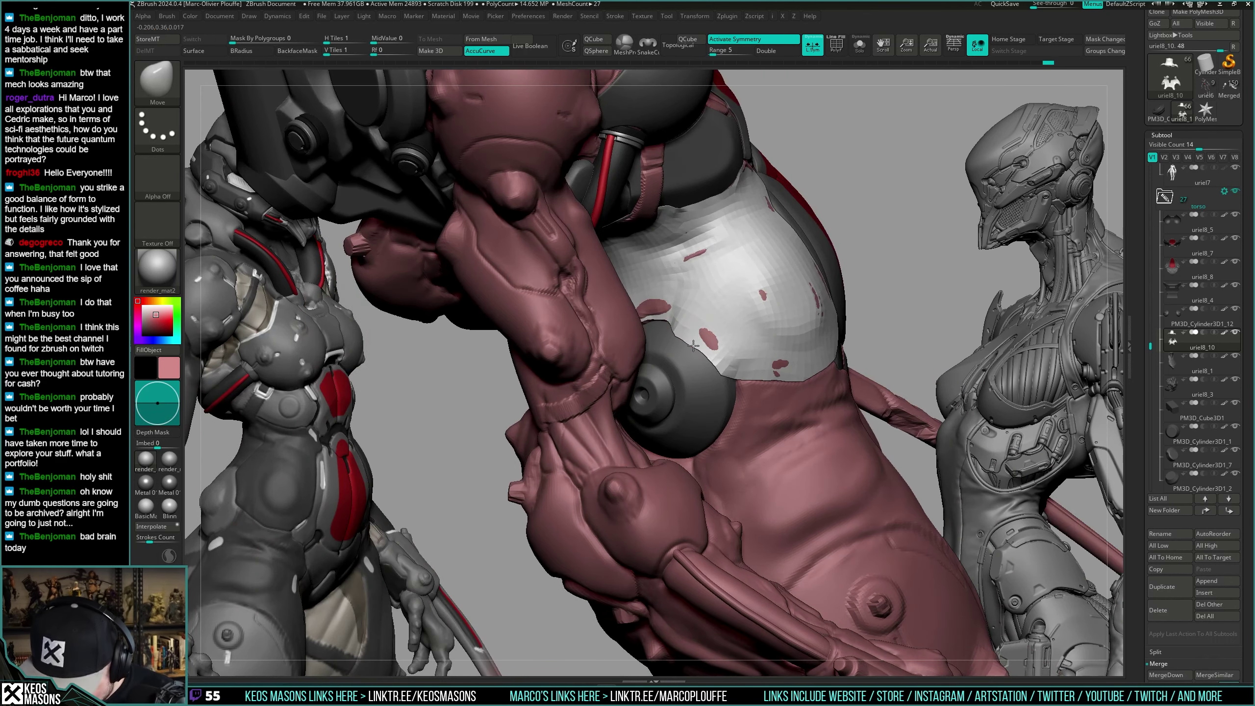
drag(706, 354, 703, 352)
right_drag(697, 356, 691, 384)
right_click(691, 383)
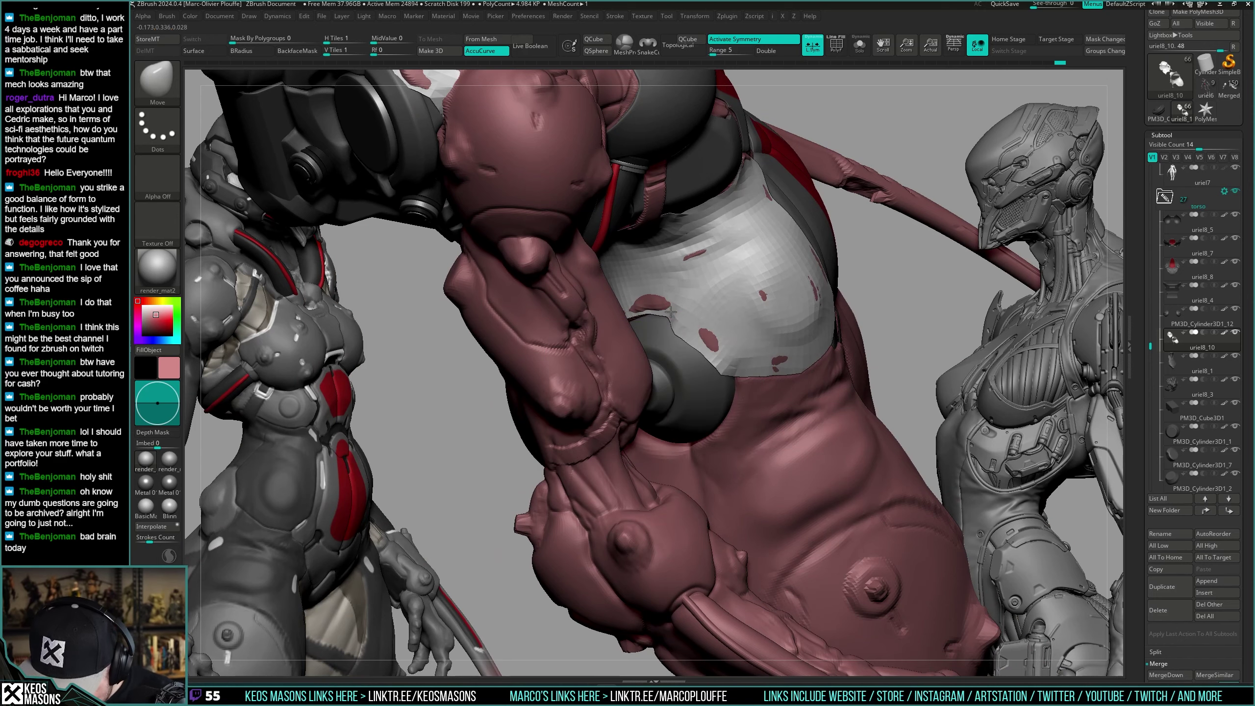
Isolate the neck-and-waist panel mesh and view it straight from the front.
mouse_move(663, 312)
right_down()
mouse_move(788, 344)
mouse_move(716, 331)
mouse_move(889, 339)
right_up()
ctrl+right_drag(764, 341, 717, 361)
right_drag(717, 361, 742, 489)
key(alt+s)
key(alt+s)
ctrl+right_drag(755, 406, 756, 380)
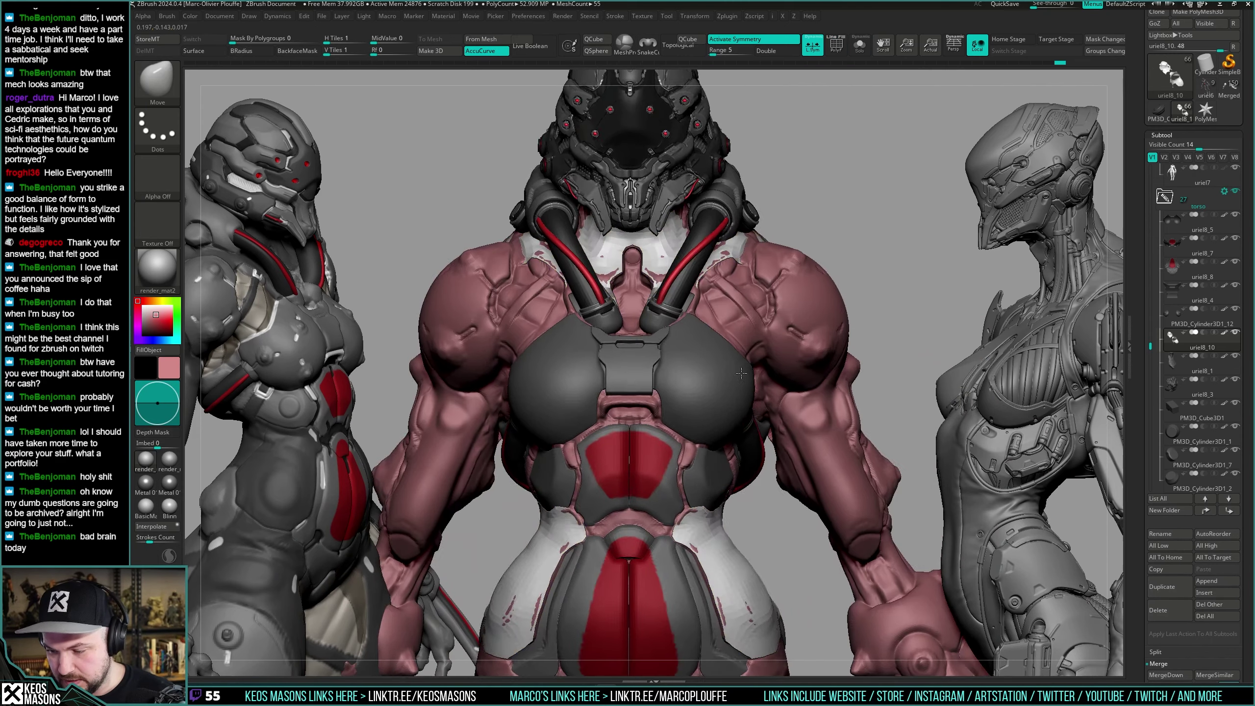
right_drag(860, 341, 805, 272)
key(alt+s)
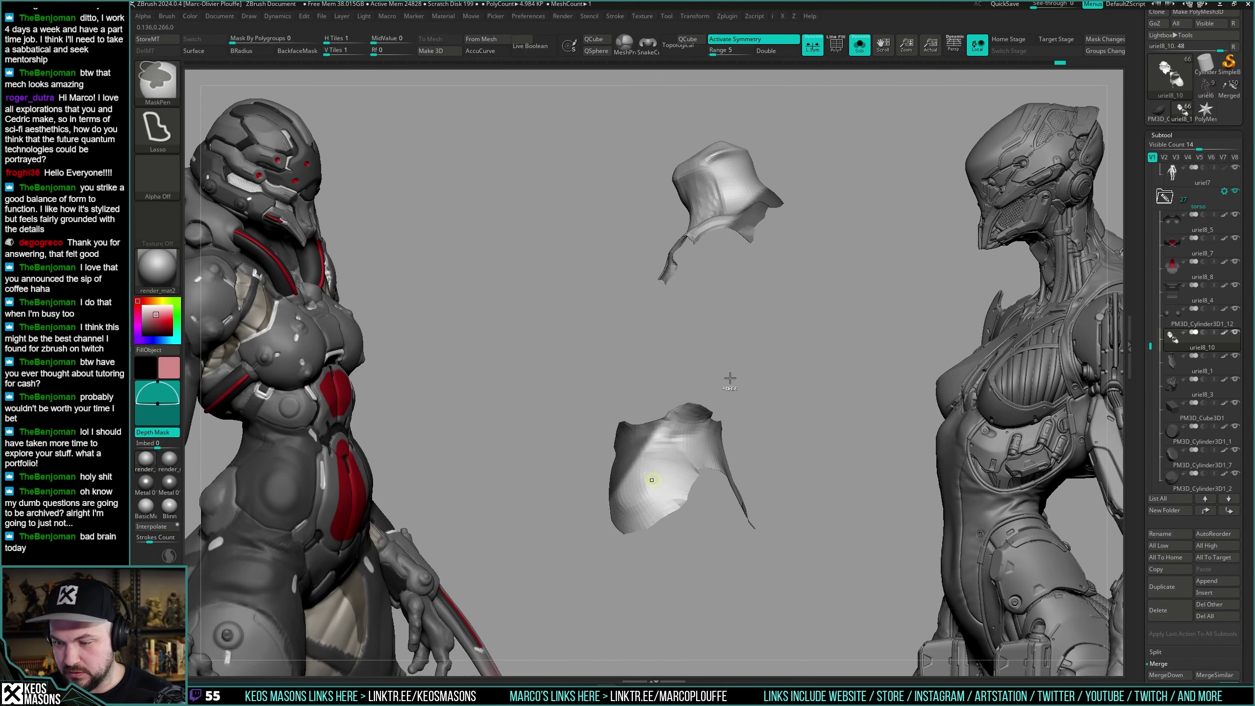
shift+right_drag(732, 376, 801, 320)
Set the Panel Loops thickness to 0.00517 and try to thicken the isolated neck-and-waist mesh.
key(z)
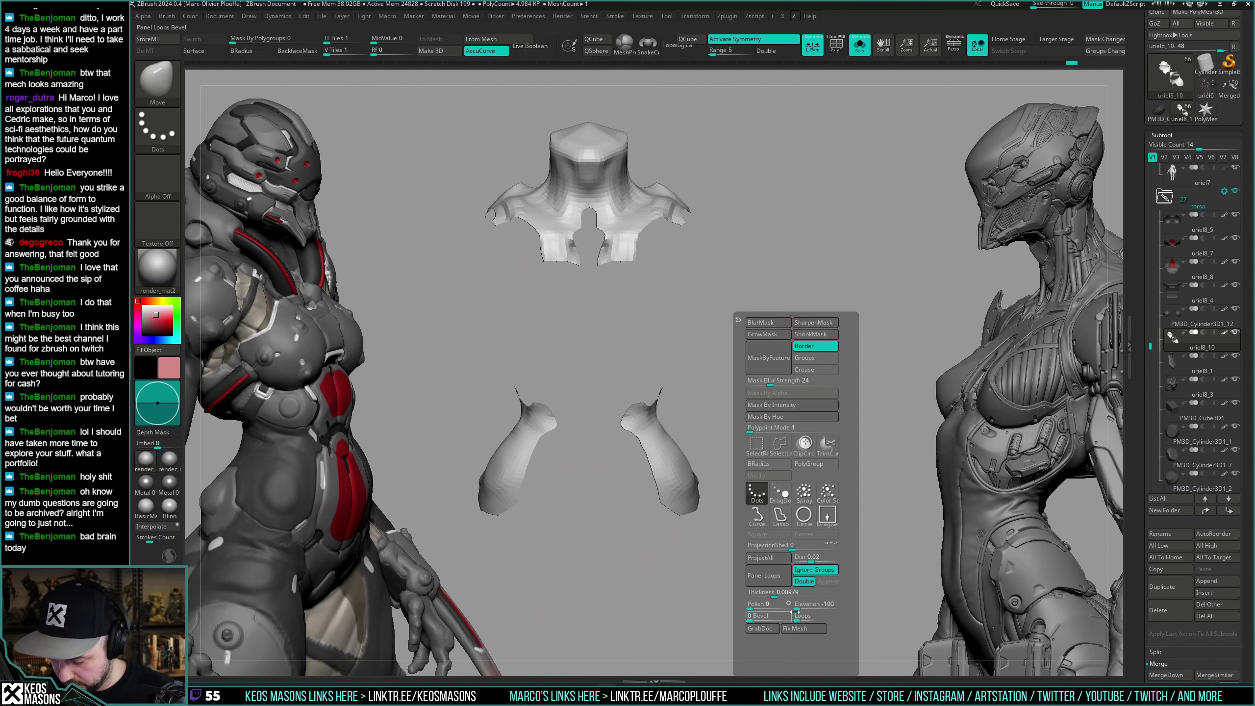
click(772, 596)
click(774, 579)
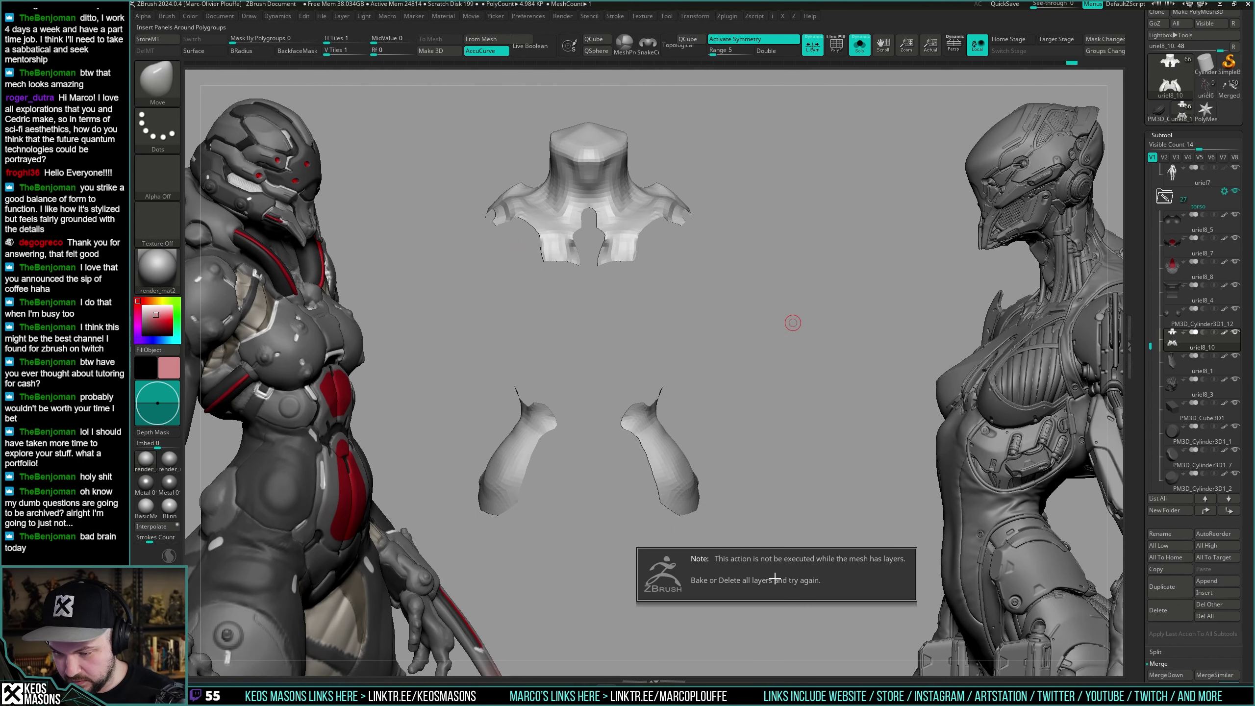
click(773, 582)
key(i)
key(z)
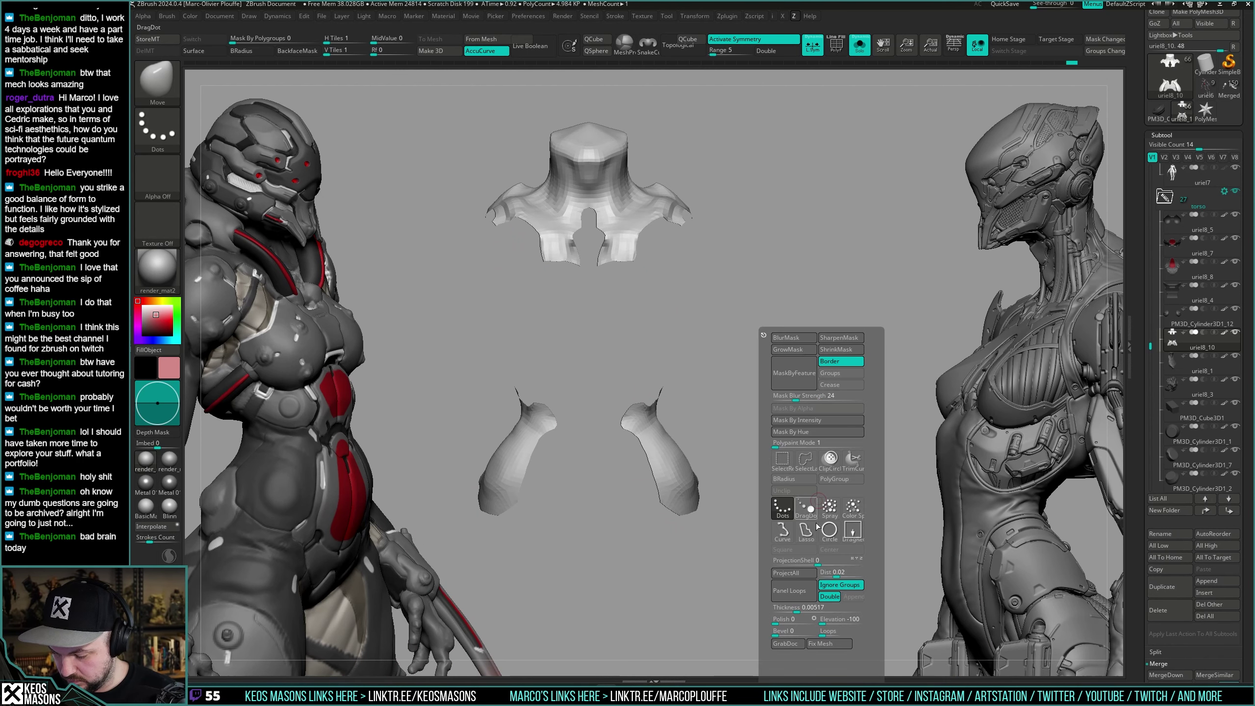
right_drag(830, 202, 786, 232)
ctrl+drag(821, 201, 642, 274)
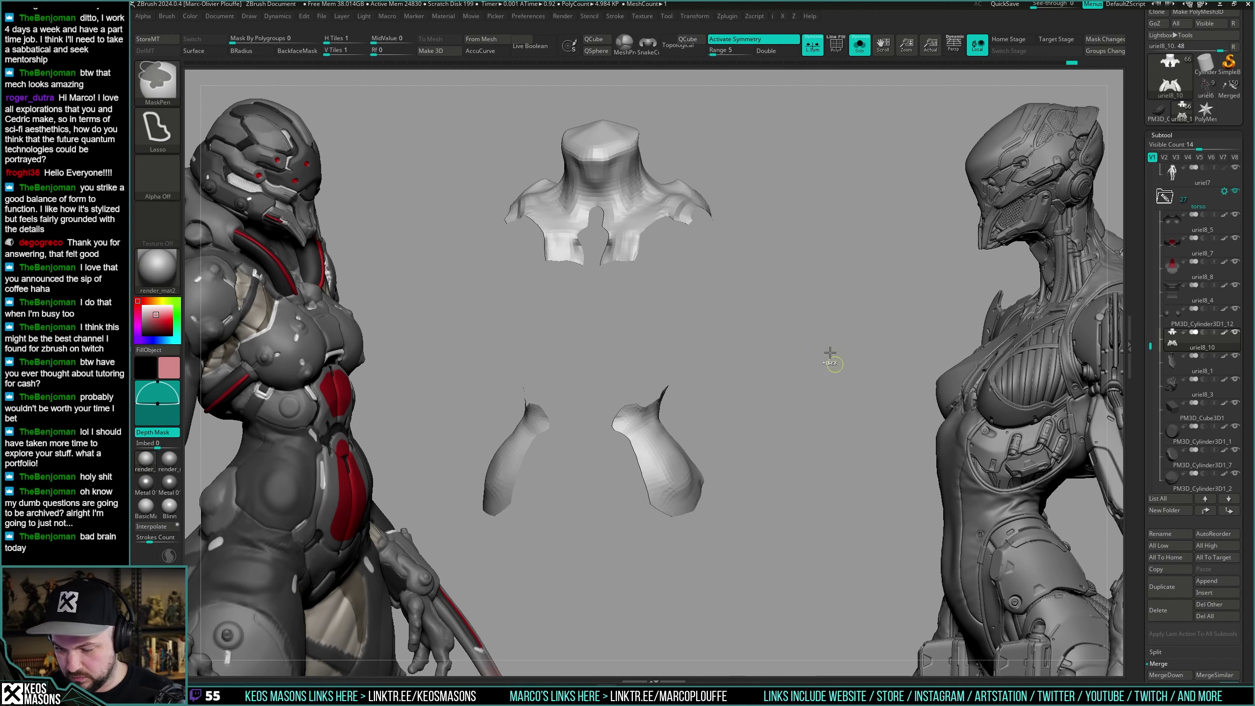
key(z)
click(810, 594)
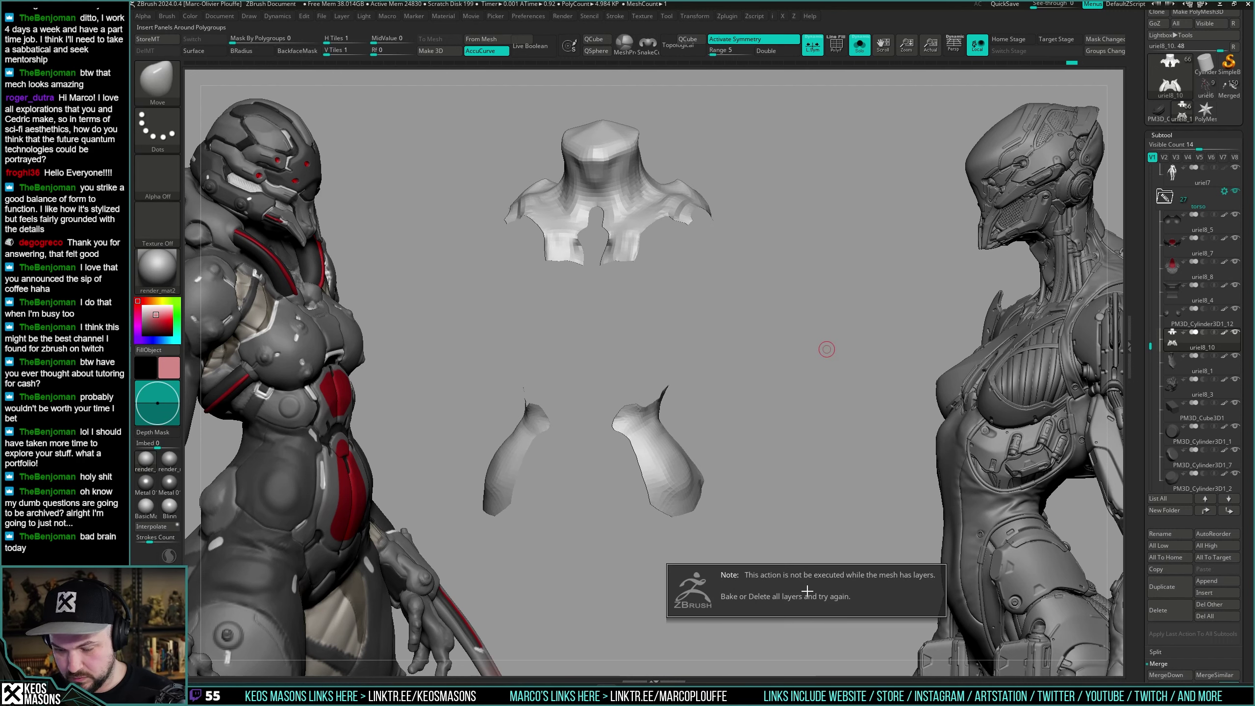
click(845, 571)
Bake all layers of the neck-and-waist mesh.
drag(1220, 522, 1221, 352)
click(1233, 381)
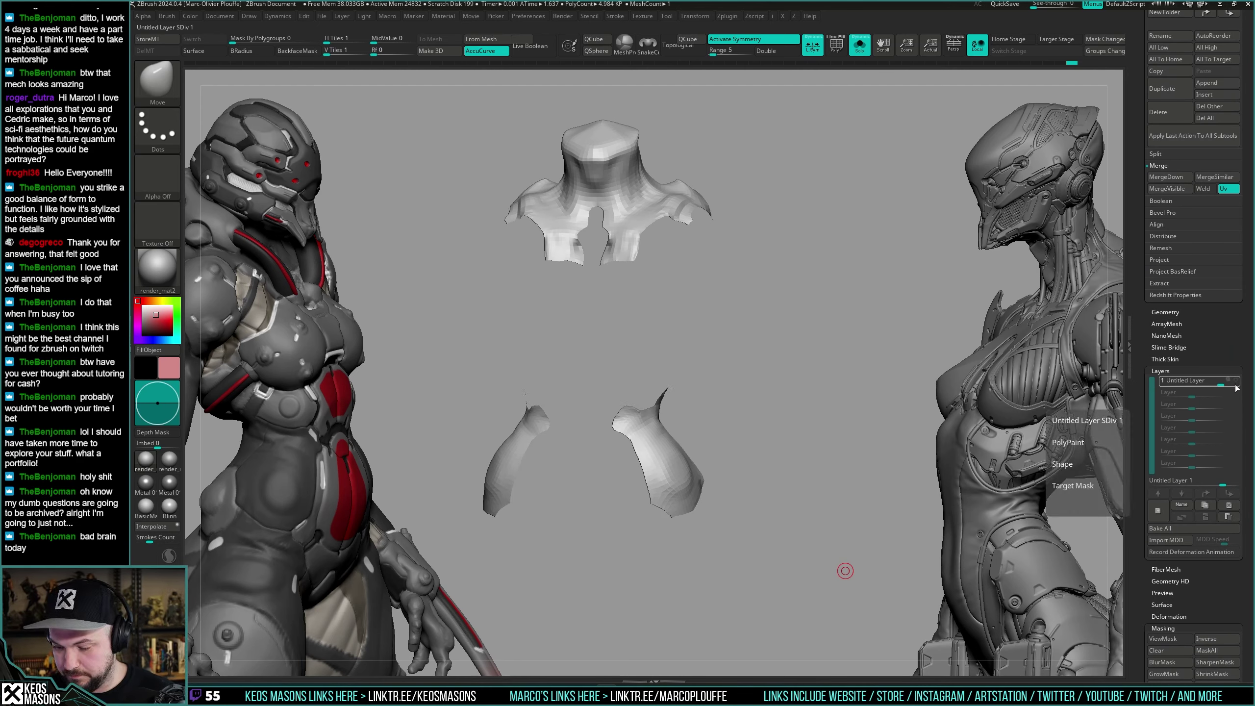
click(1194, 529)
Thicken the neck-and-waist mesh with Panel Loops and check the panels against the whole figure.
key(z)
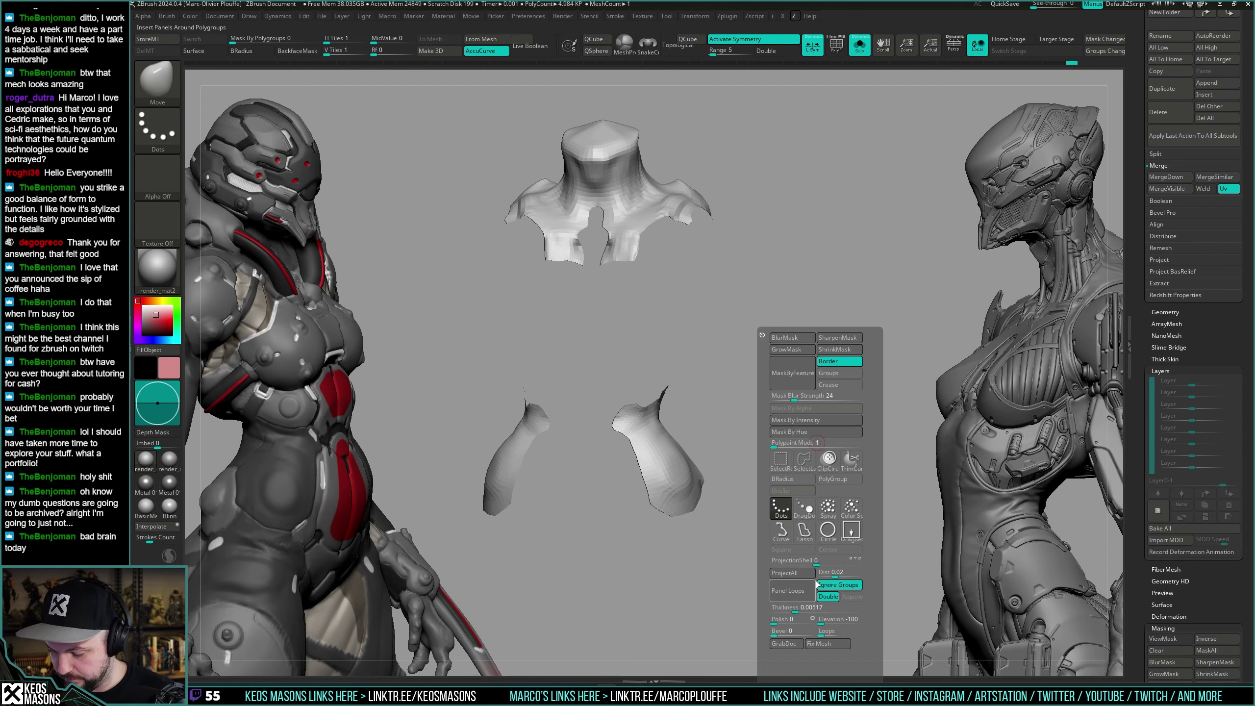
click(790, 591)
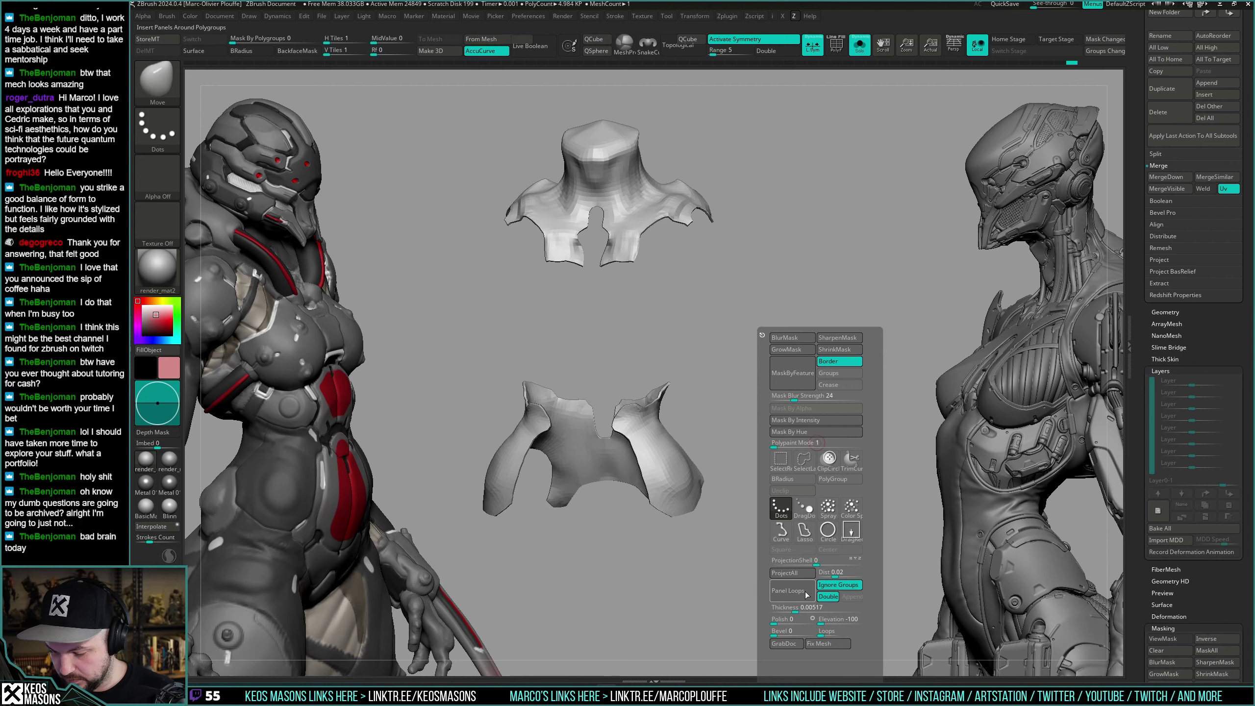
key(alt+s)
ctrl+right_drag(724, 620, 729, 454)
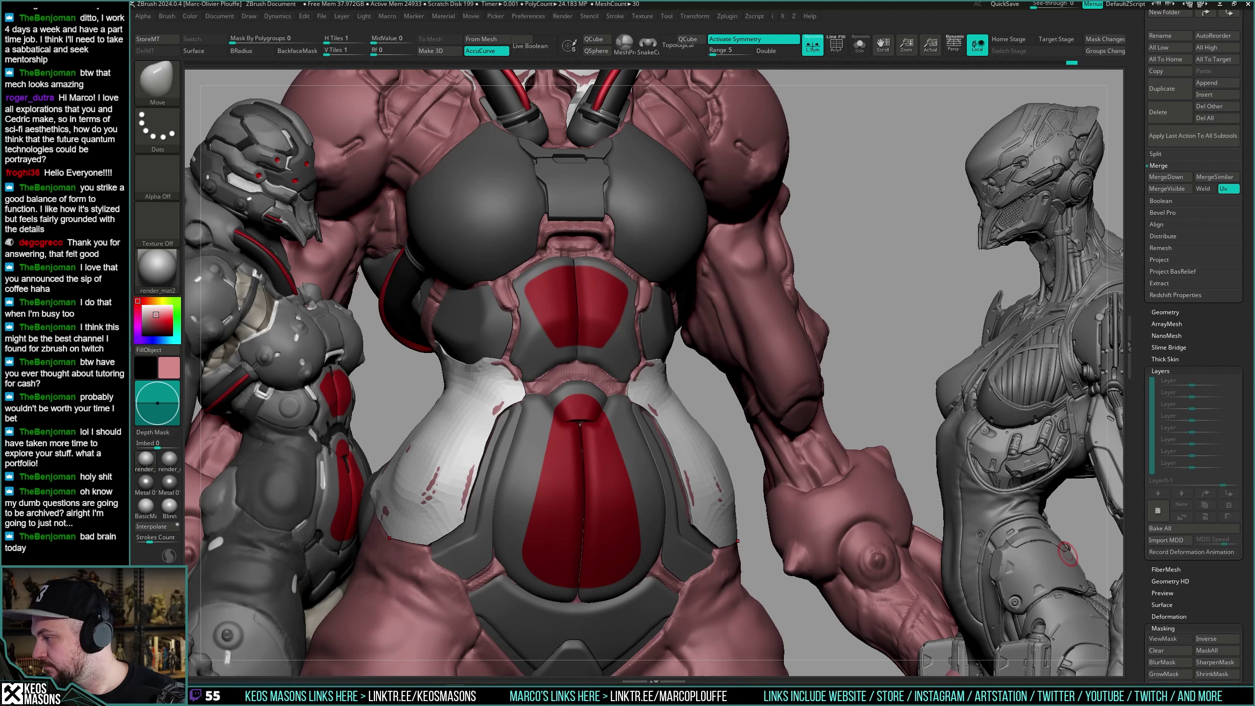
Isolate the neck-and-waist mesh and undo its Panel Loops thickening.
mouse_move(909, 300)
mouse_down()
mouse_move(897, 293)
mouse_move(891, 312)
mouse_move(835, 311)
mouse_up()
key(alt+s)
drag(731, 409, 782, 382)
key(ctrl+z)
Change the Panel Loops thickness, thicken the neck-and-waist mesh again and show the whole figure.
key(z)
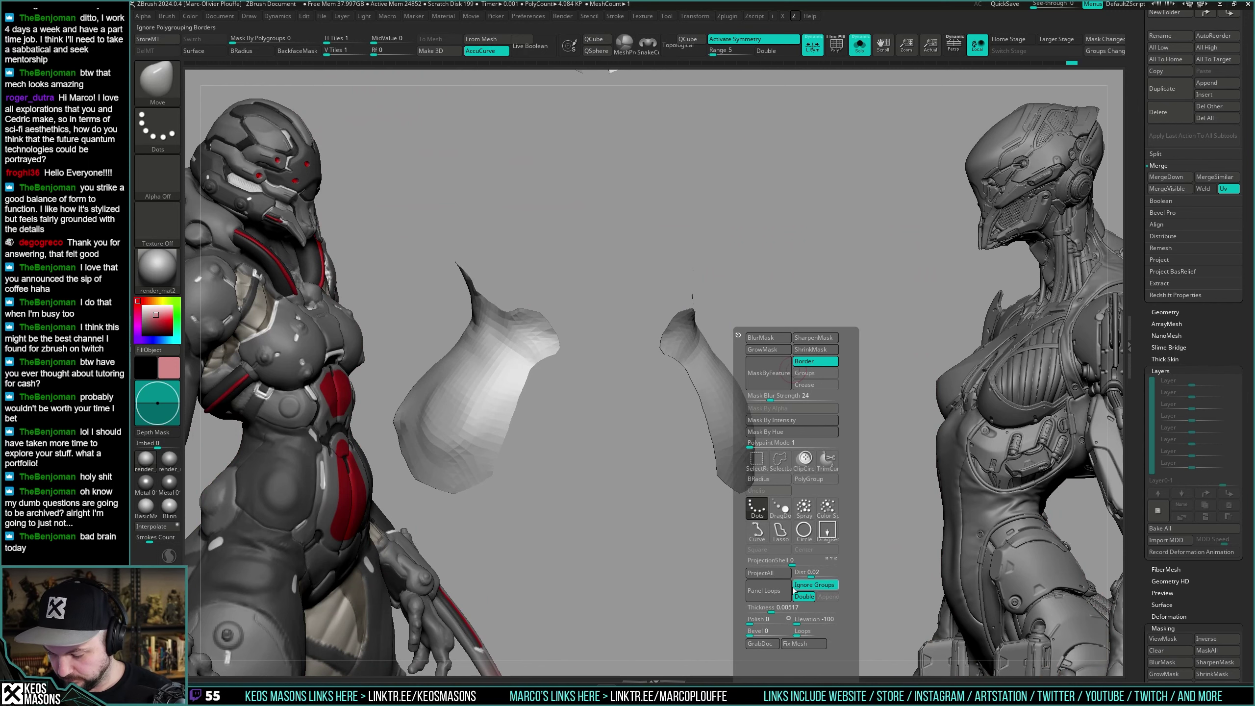
click(771, 610)
text(0.005)
key(Return)
click(770, 593)
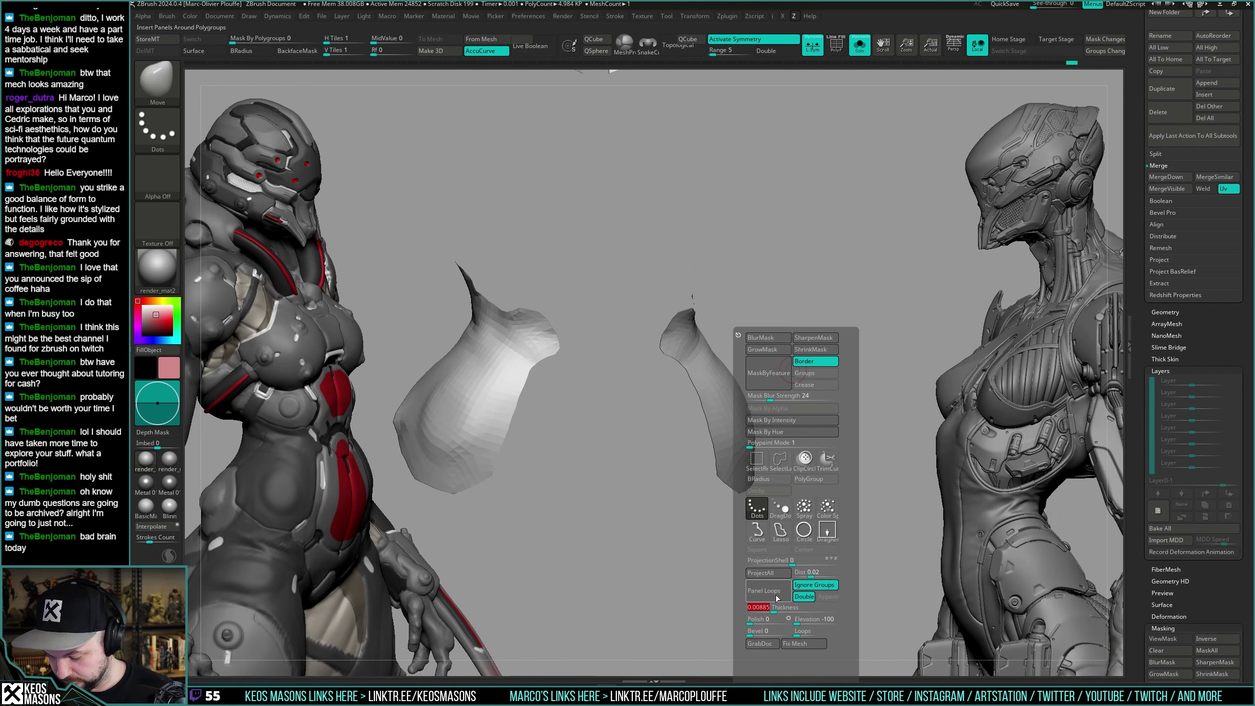
key(alt+s)
shift+drag(883, 314, 759, 413)
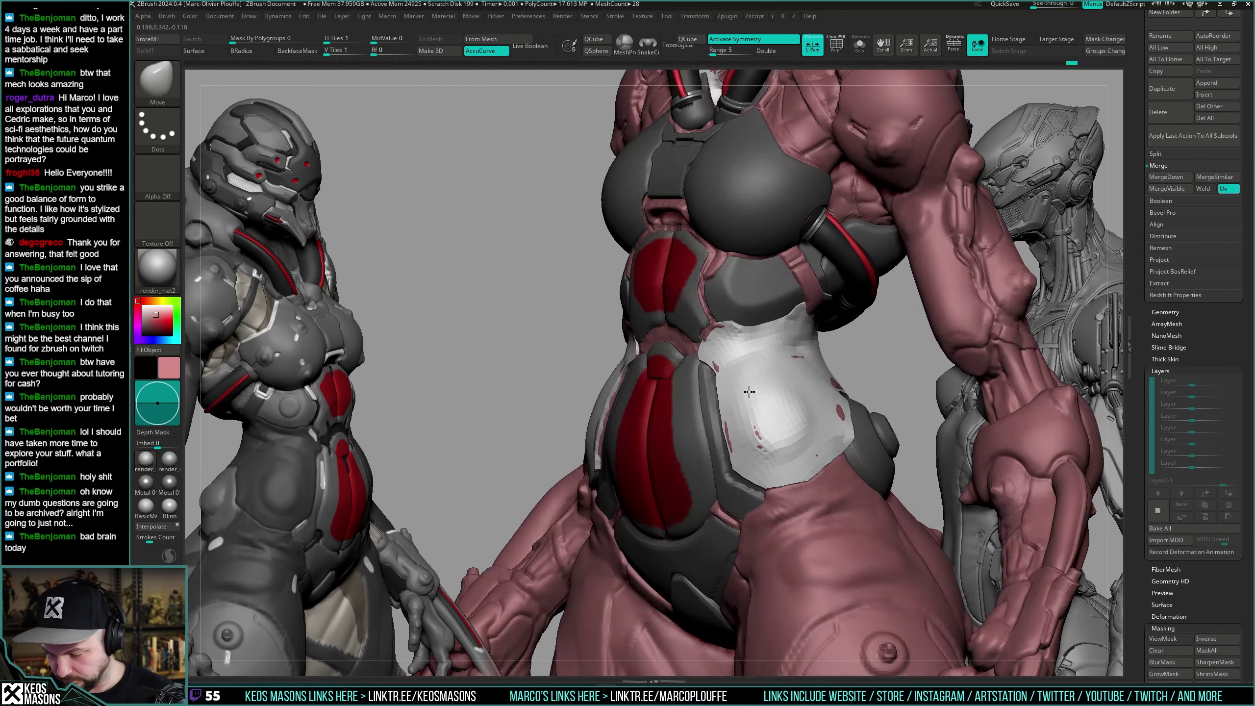
Check the thickened panels' wireframe and subdivide the mesh for a smoother surface.
key(alt+s)
mouse_move(799, 376)
alt+mouse_down()
mouse_move(811, 394)
mouse_move(821, 368)
mouse_move(778, 380)
mouse_move(787, 385)
alt+mouse_up()
key(shift+f)
key(shift+f)
key(d)
key(alt+s)
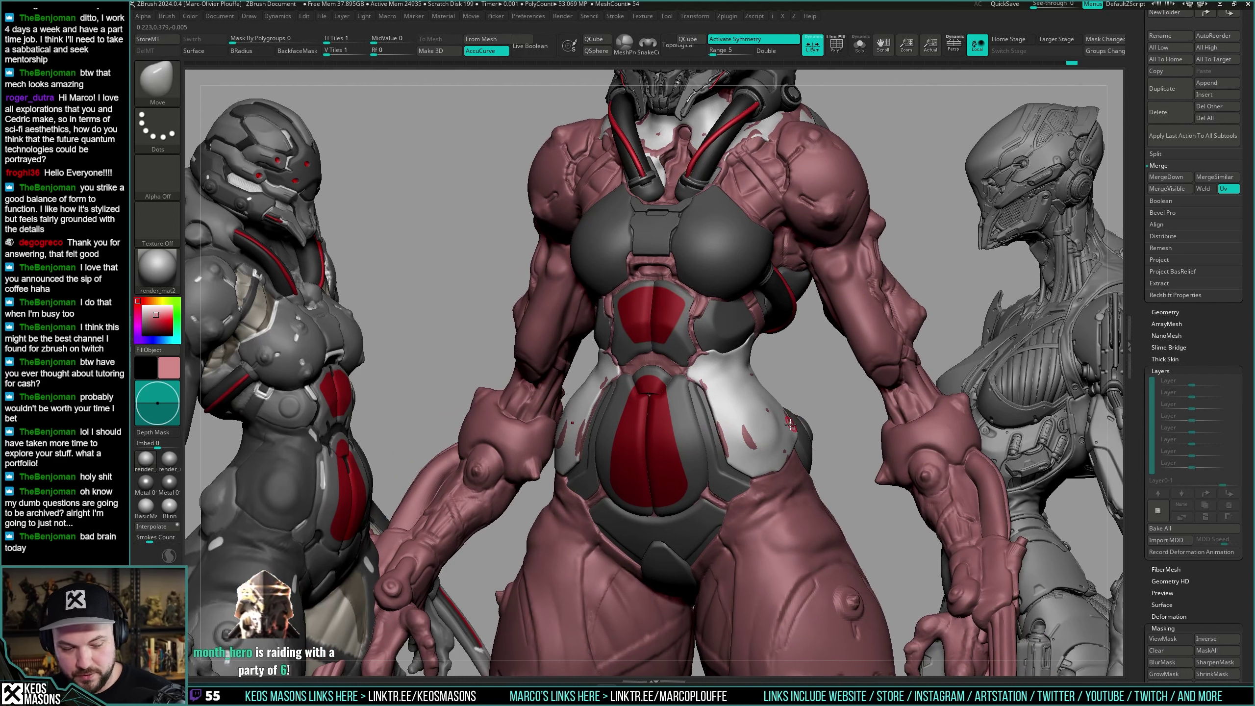
Reselect the neck-and-waist mesh, fill it with pink and show it with the rest of the figure.
shift+drag(819, 372, 816, 400)
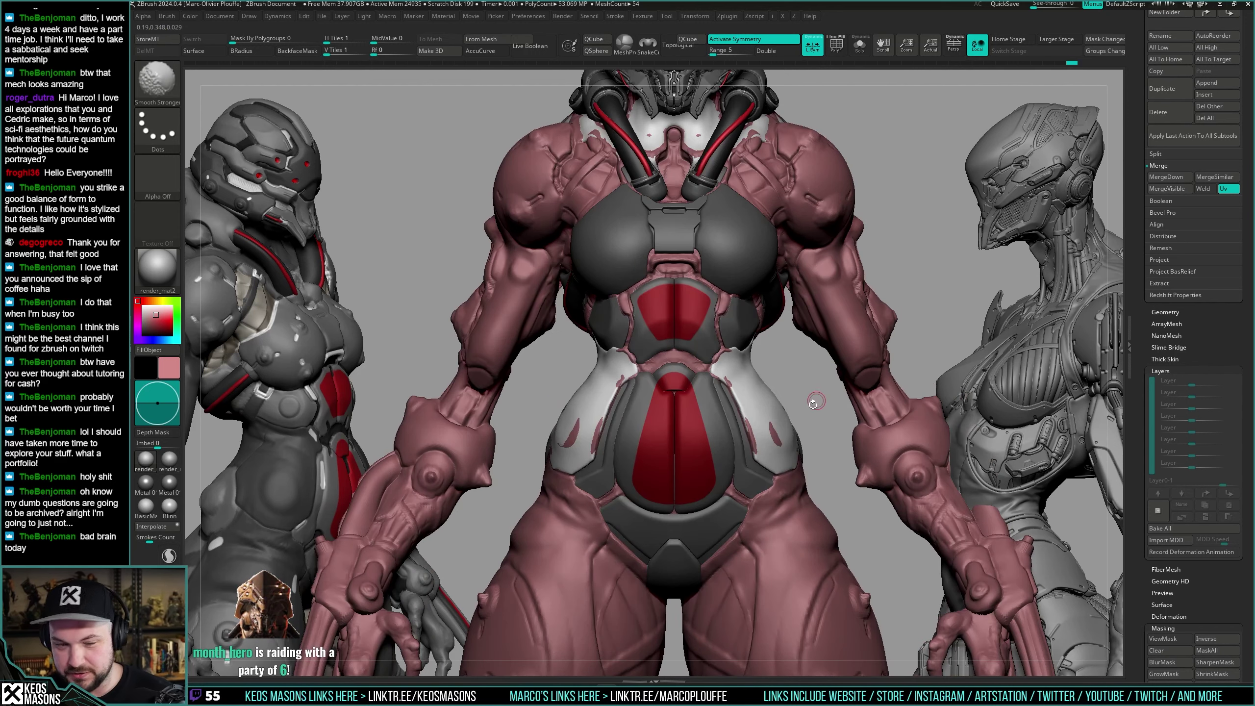
mouse_move(807, 420)
right_down()
mouse_move(799, 400)
mouse_move(796, 431)
mouse_move(807, 416)
right_up()
alt+right_drag(807, 416, 795, 386)
alt+click(800, 391)
alt+click(736, 419)
key(alt+s)
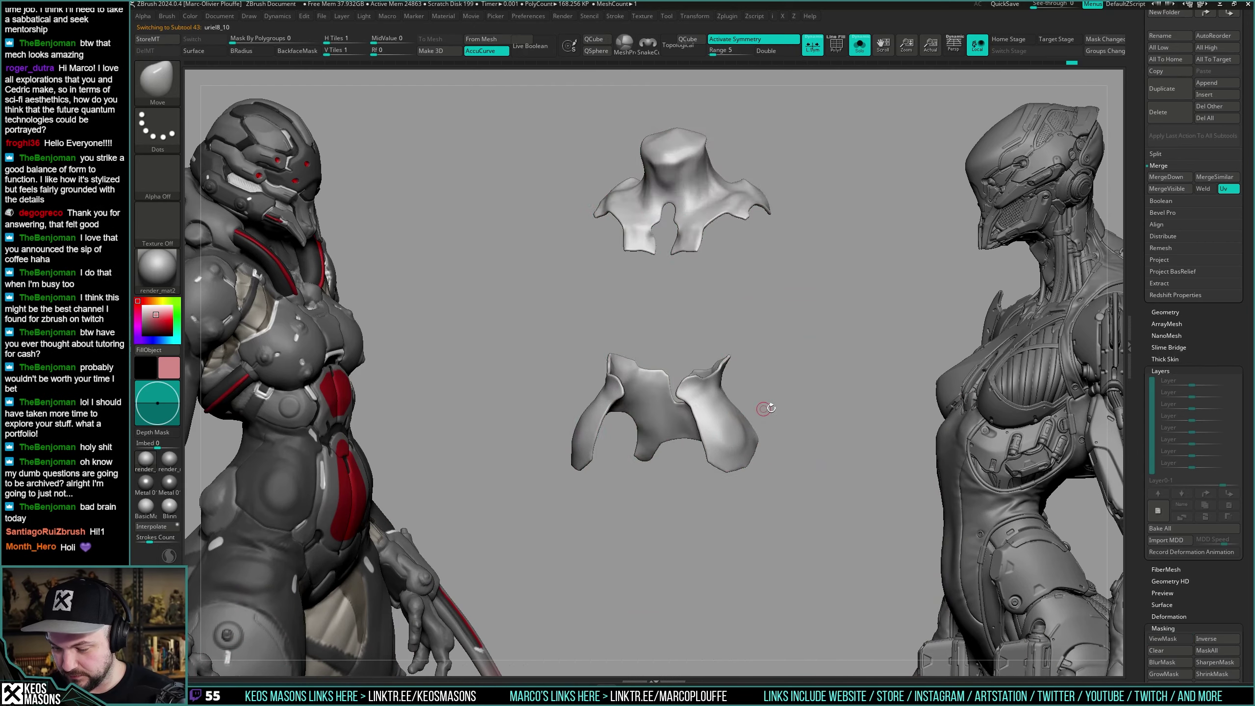
key(ctrl+f)
key(alt+s)
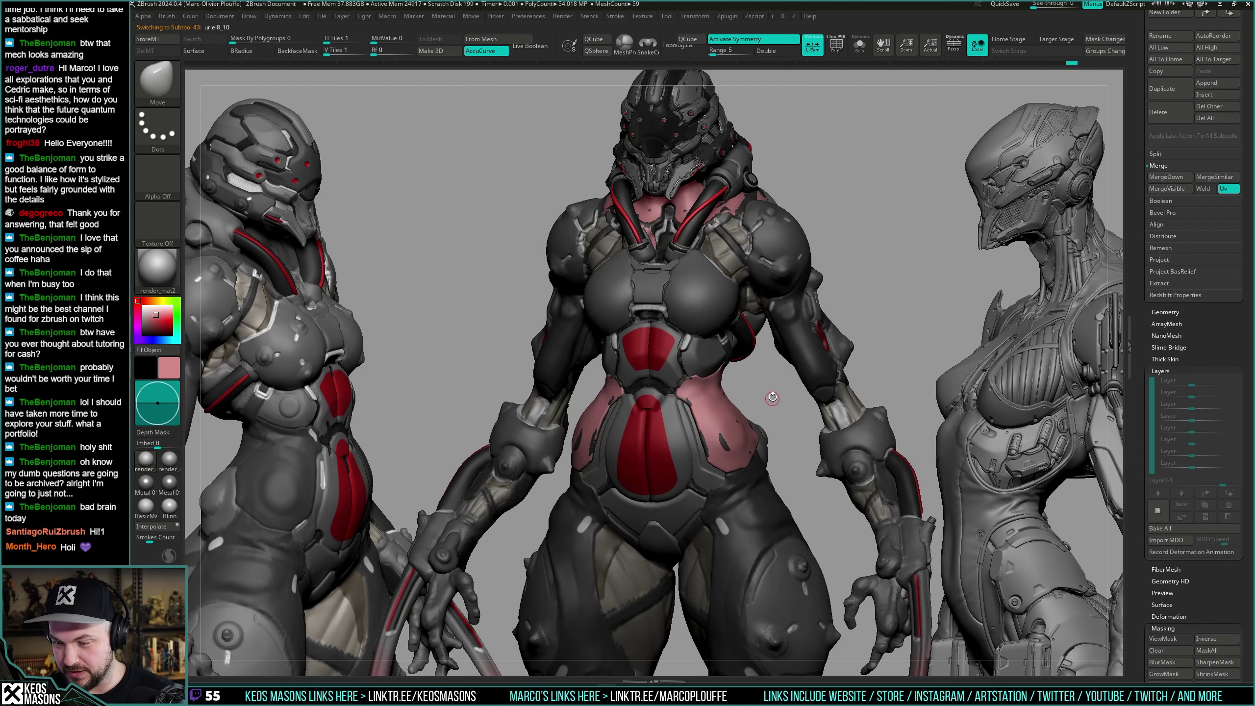
Examine the whole figure from the front and three-quarter views, including the helmet and neck area up close.
alt+right_drag(774, 389, 750, 444)
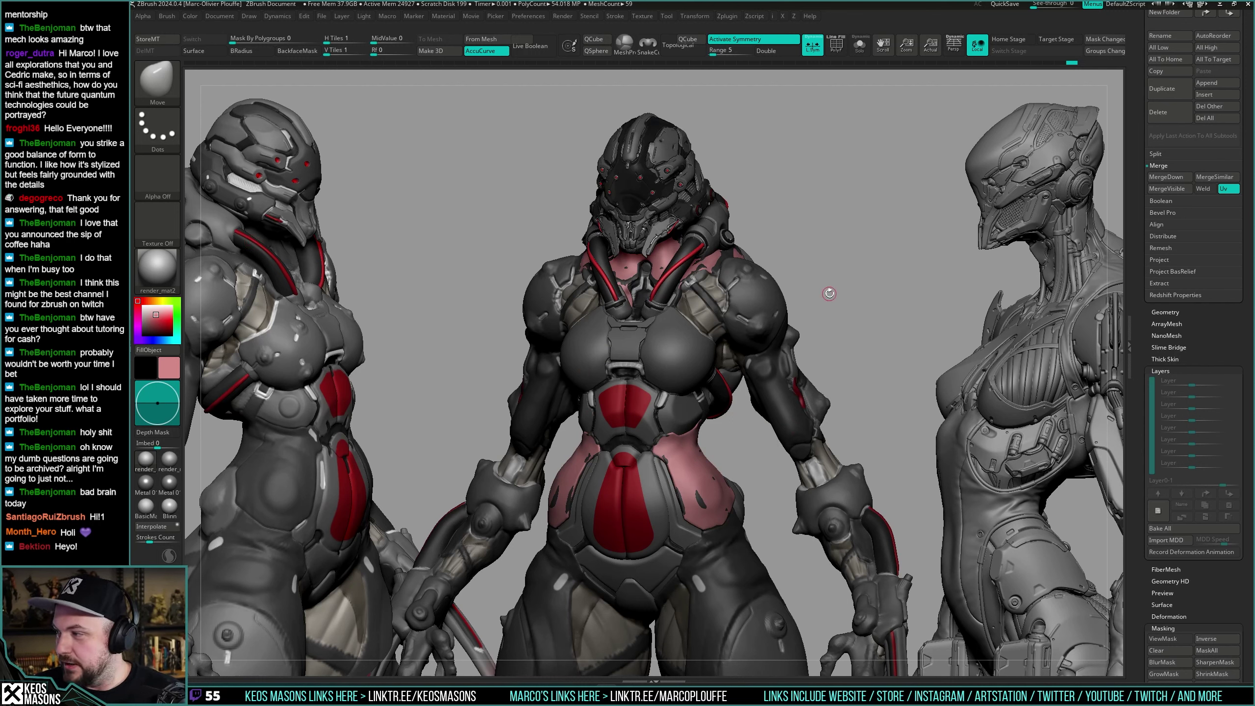
shift+right_drag(847, 277, 848, 266)
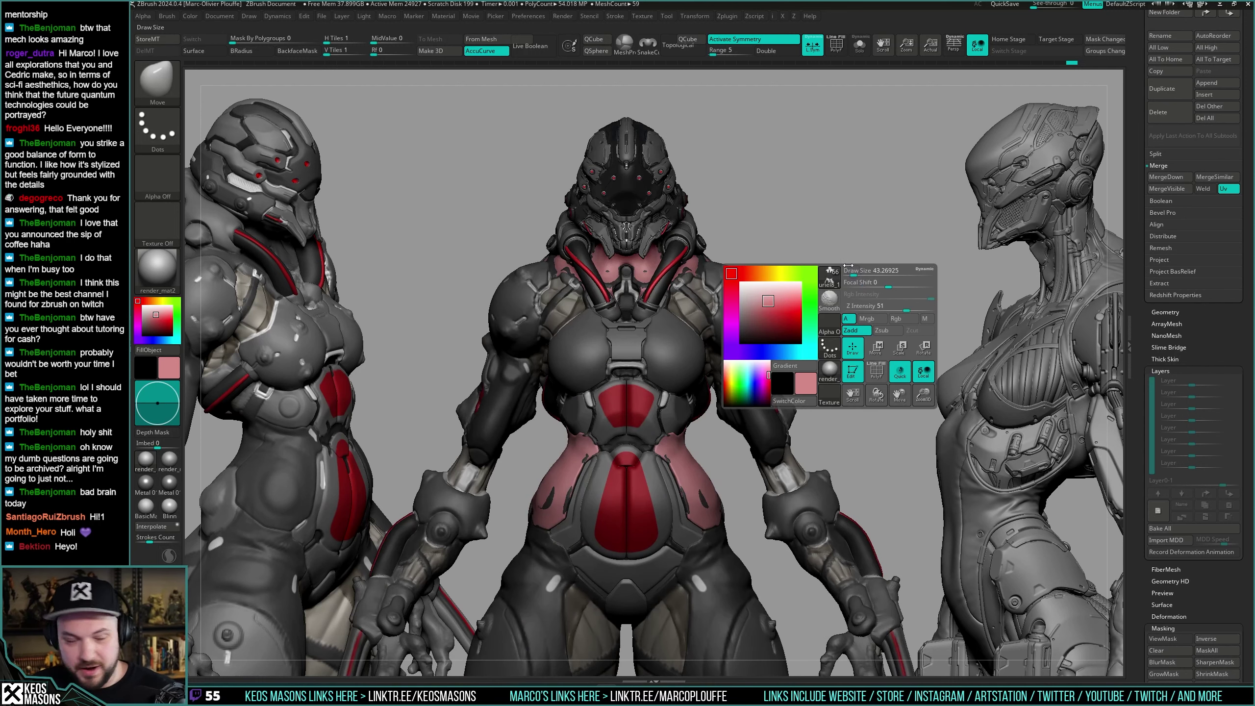
right_drag(435, 297, 530, 305)
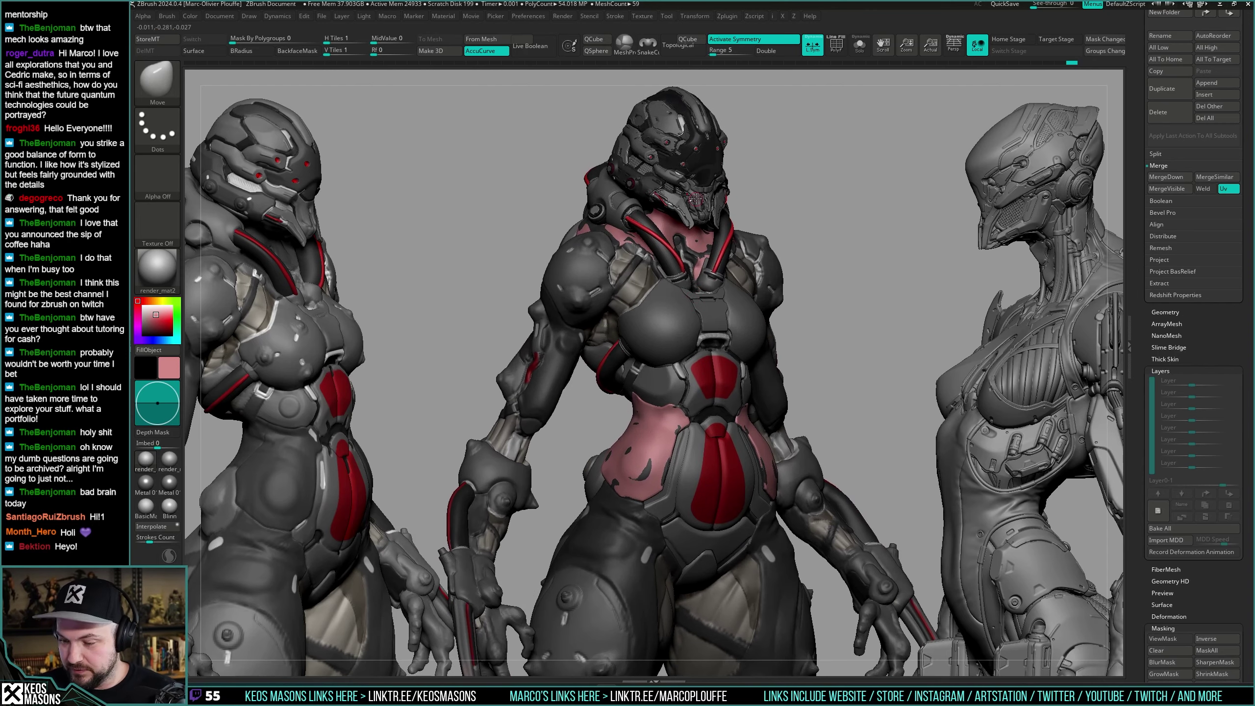
mouse_move(880, 433)
right_down()
mouse_move(800, 433)
mouse_move(885, 432)
right_up()
drag(1101, 182, 1070, 366)
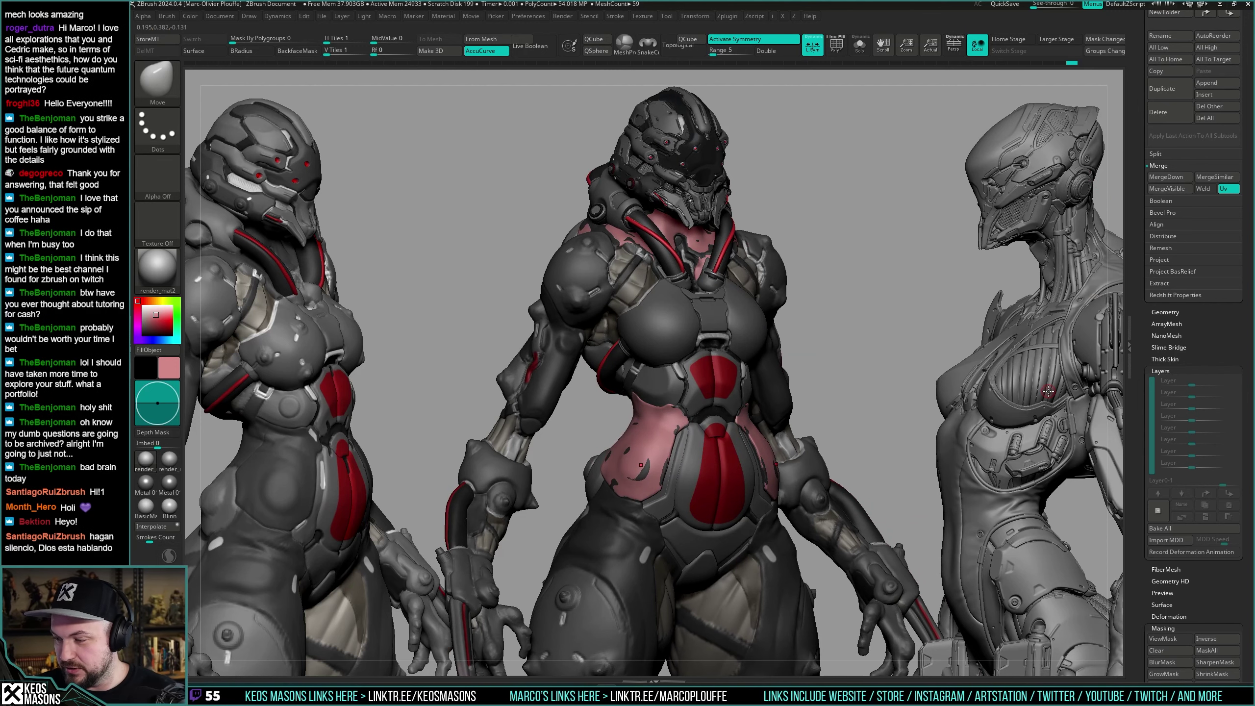
right_drag(772, 317, 848, 309)
ctrl+right_drag(681, 143, 720, 382)
drag(720, 382, 700, 194)
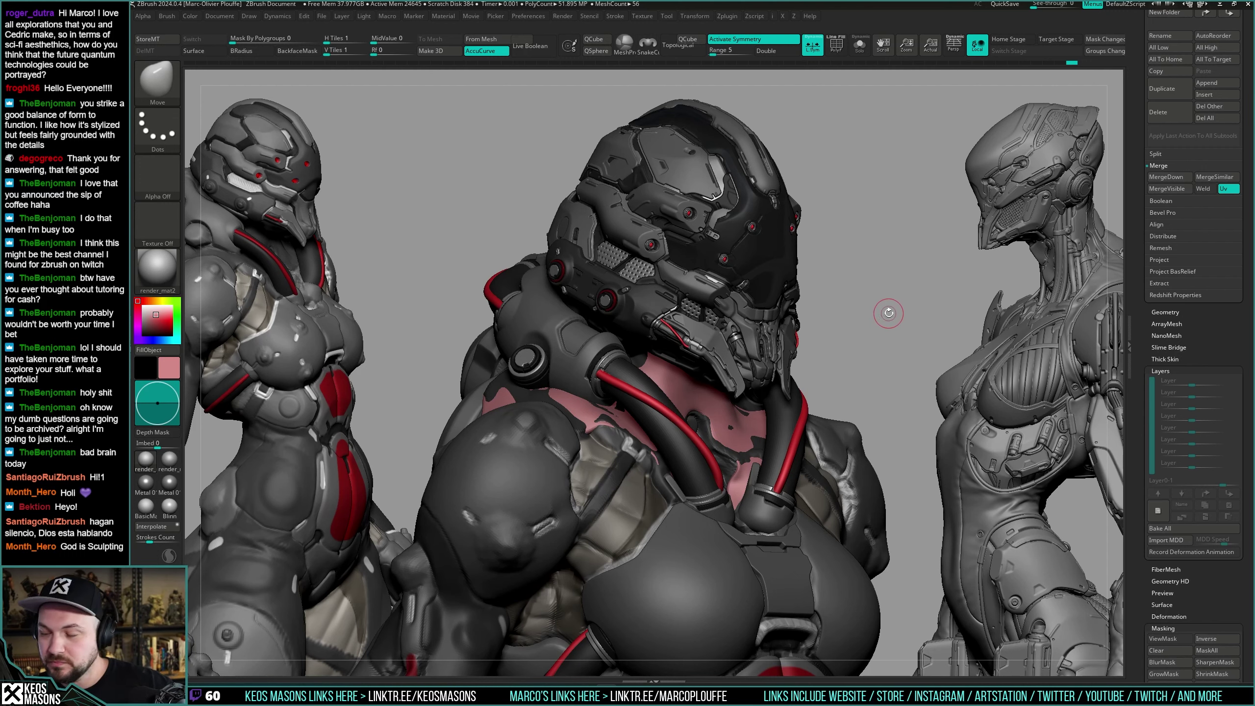
shift+drag(899, 337, 842, 341)
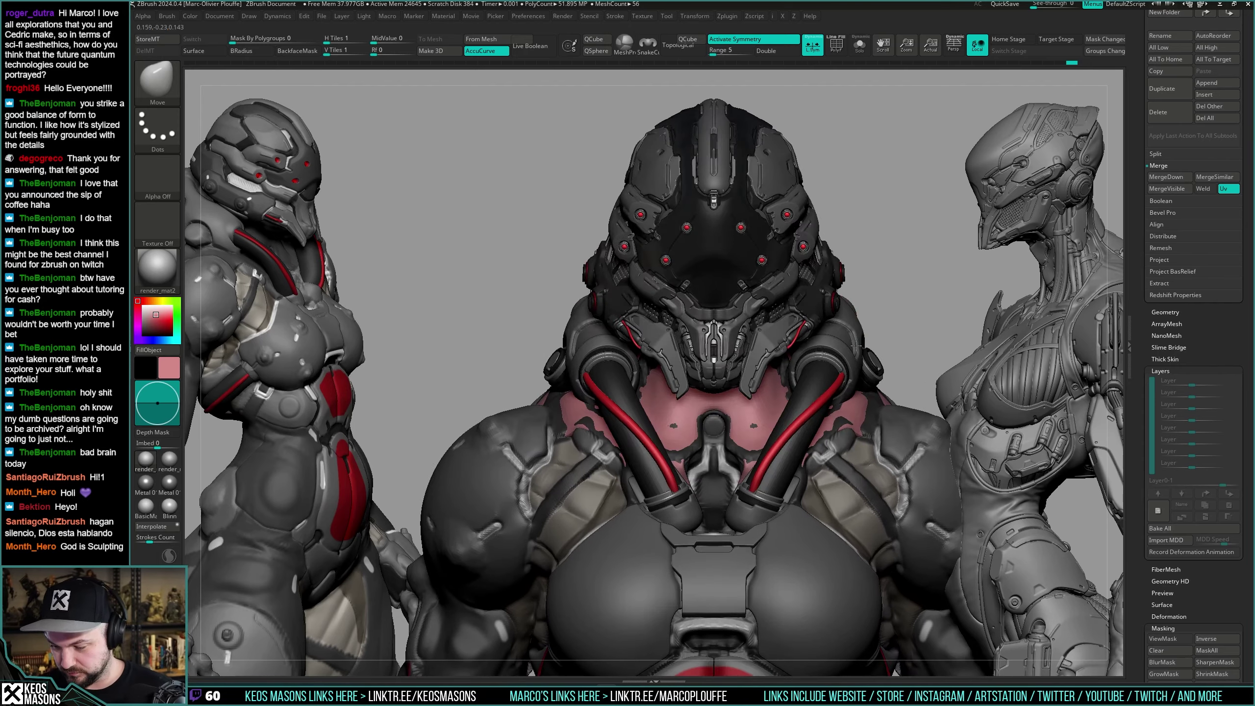
Adjust the Move brush size and nudge the pink neck panel around the central chest fitting.
mouse_move(889, 370)
alt+right_down()
mouse_move(846, 336)
mouse_move(888, 304)
mouse_move(853, 337)
mouse_move(869, 316)
mouse_move(890, 356)
alt+right_up()
key(shift+f)
key(shift+f)
key(space)
key(x)
click(698, 369)
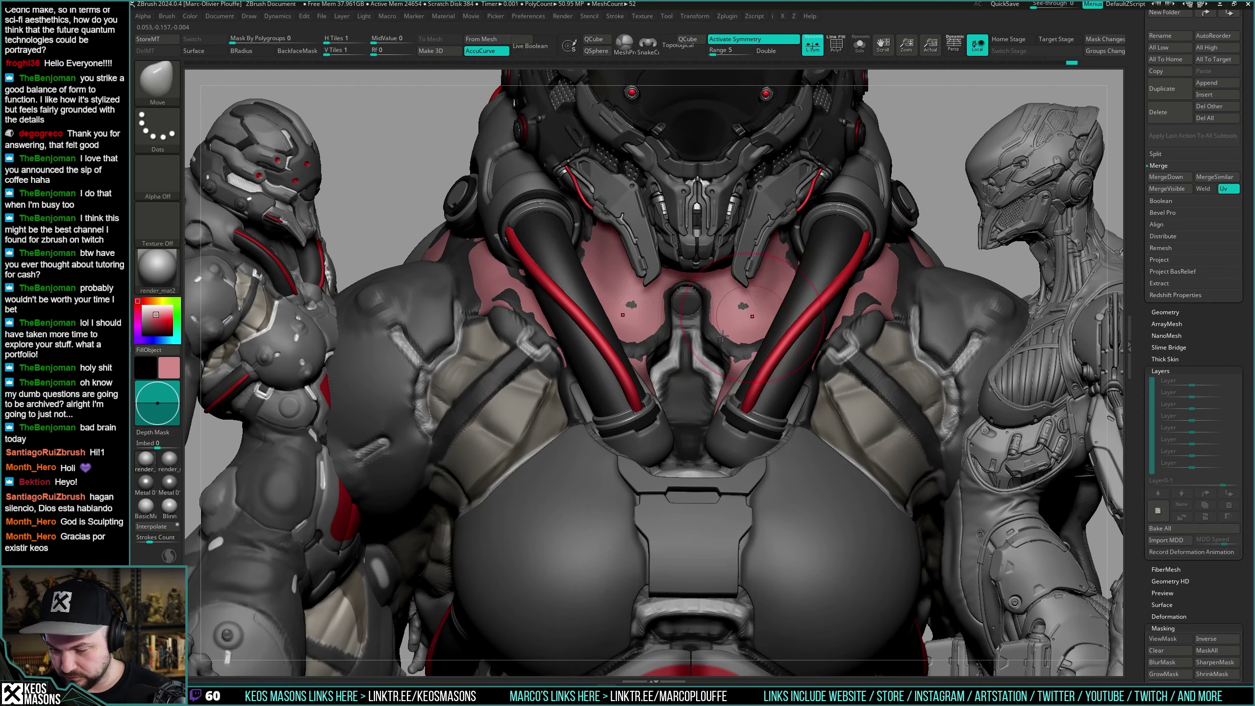
key(space)
drag(729, 374, 715, 374)
Refine the edges around the neck panel's central notch with the Move brush, checking the isolated mesh and its wireframe.
mouse_move(715, 332)
right_down()
mouse_move(796, 346)
mouse_move(766, 368)
mouse_move(728, 340)
mouse_move(675, 334)
mouse_move(726, 326)
right_up()
key(alt+s)
ctrl+right_drag(727, 327, 700, 297)
key(alt+s)
key(alt+s)
key(alt+s)
drag(699, 304, 705, 311)
ctrl+right_drag(727, 334, 768, 348)
drag(769, 347, 756, 366)
key(alt+s)
mouse_move(756, 367)
ctrl+right_down()
mouse_move(736, 384)
mouse_move(715, 368)
mouse_move(743, 381)
ctrl+right_up()
key(shift+f)
mouse_move(742, 380)
mouse_down()
mouse_move(748, 345)
mouse_move(745, 366)
mouse_up()
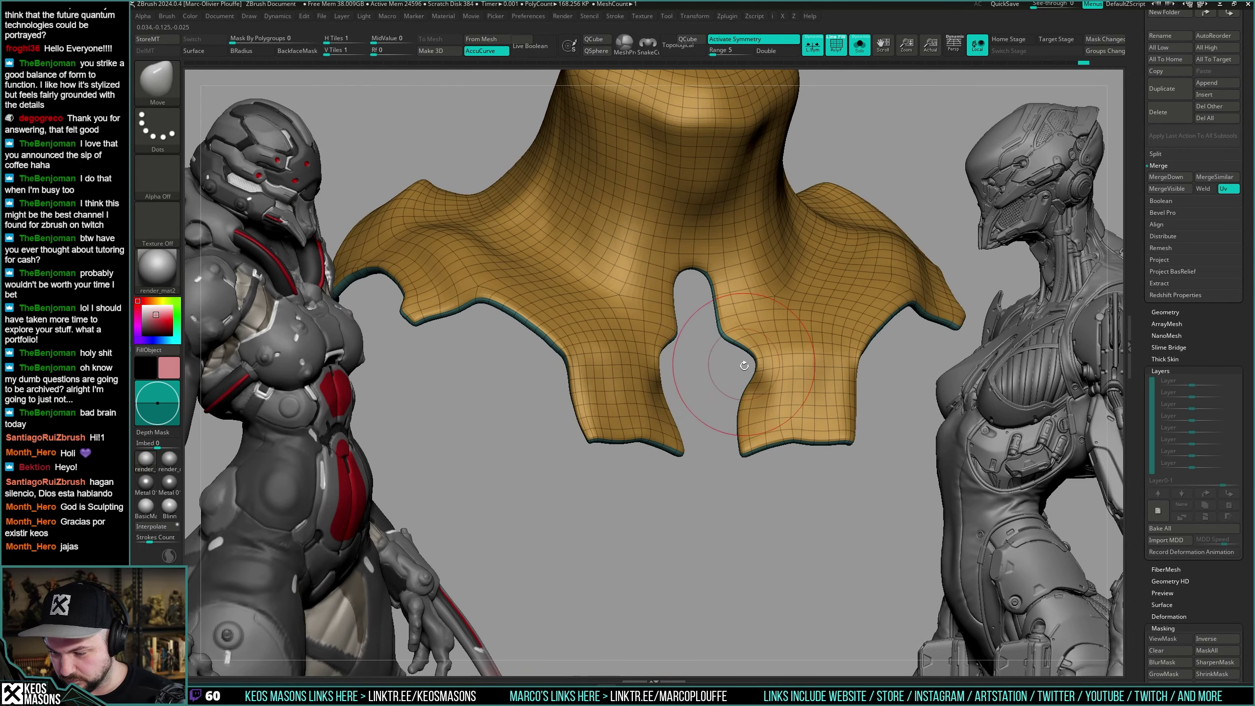
Check the neck panel against the figure, hide its wireframe, and choose the Standard brush variant for sculpting it.
scroll(740, 356, down, 3)
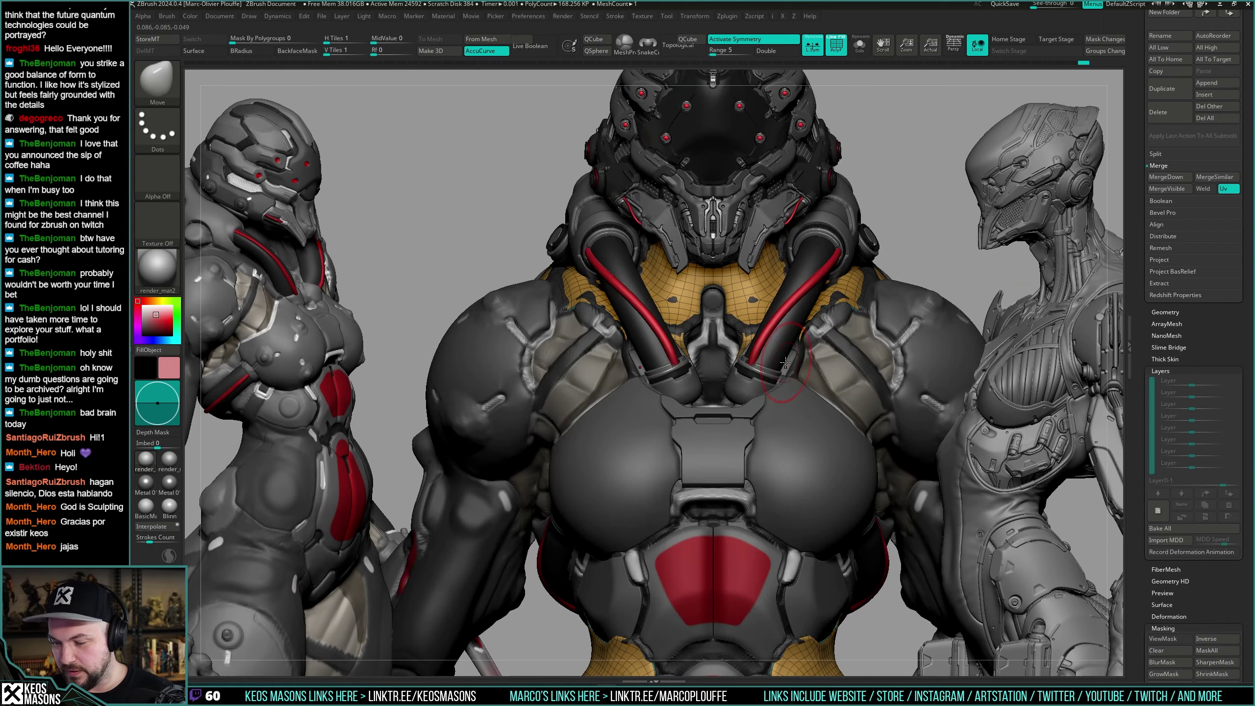
mouse_move(786, 363)
right_down()
mouse_move(786, 306)
mouse_move(778, 324)
mouse_move(834, 330)
mouse_move(824, 329)
mouse_move(832, 376)
mouse_move(764, 365)
right_up()
key(shift+ctrl+s)
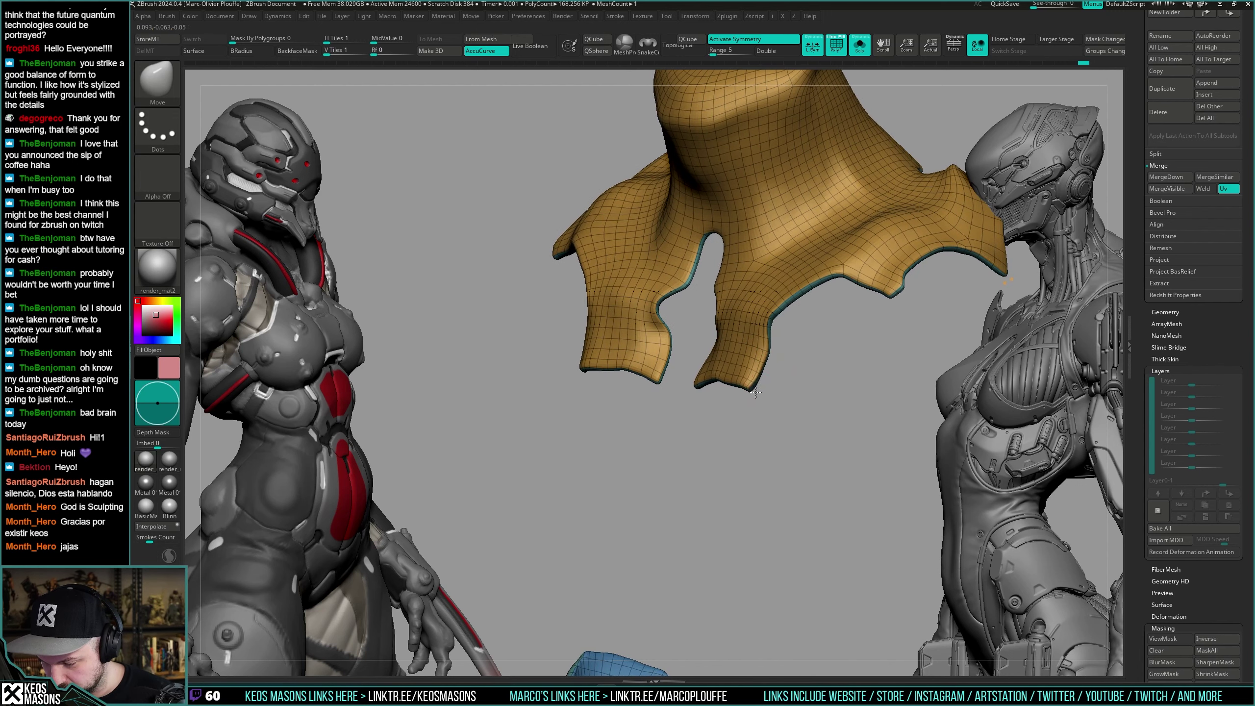
mouse_move(775, 355)
right_down()
mouse_move(753, 388)
mouse_move(786, 362)
right_up()
key(ctrl+shift+s)
key(ctrl+shift+s)
key(shift+f)
key(b)
click(739, 377)
key(space)
click(767, 344)
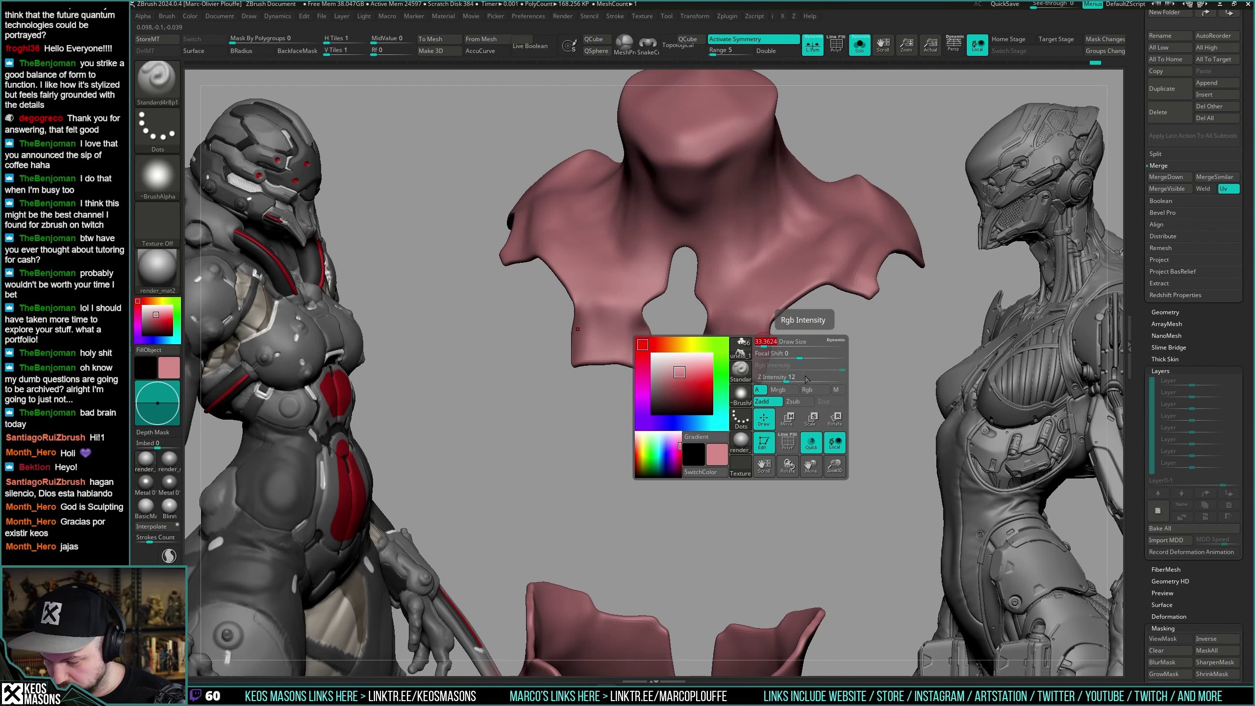
Sculpt soft anatomical forms across the neck panel's collar and shoulder areas with the Standard brush.
right_drag(748, 392, 754, 378)
right_drag(766, 314, 738, 411)
mouse_move(813, 289)
right_down()
mouse_move(819, 318)
mouse_move(833, 302)
mouse_move(774, 362)
mouse_move(806, 366)
mouse_move(823, 310)
right_up()
right_click(815, 325)
key(alt+s)
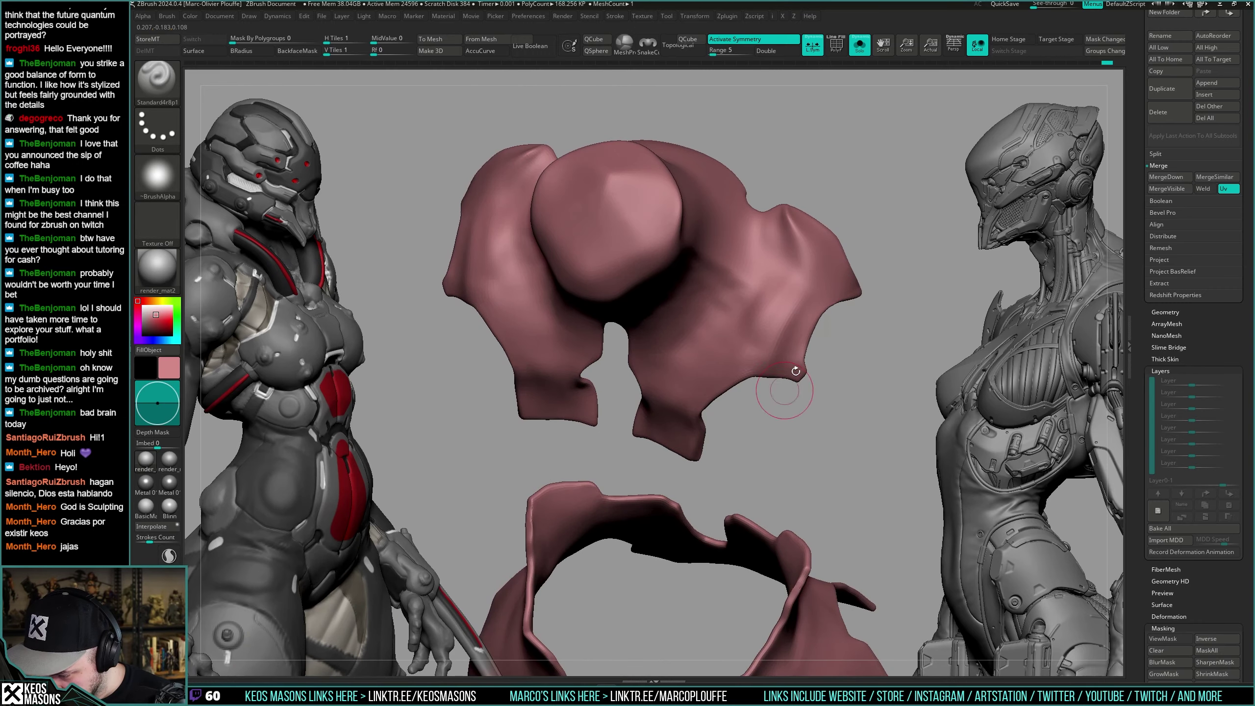
right_drag(796, 371, 742, 305)
key(alt+s)
right_click(756, 393)
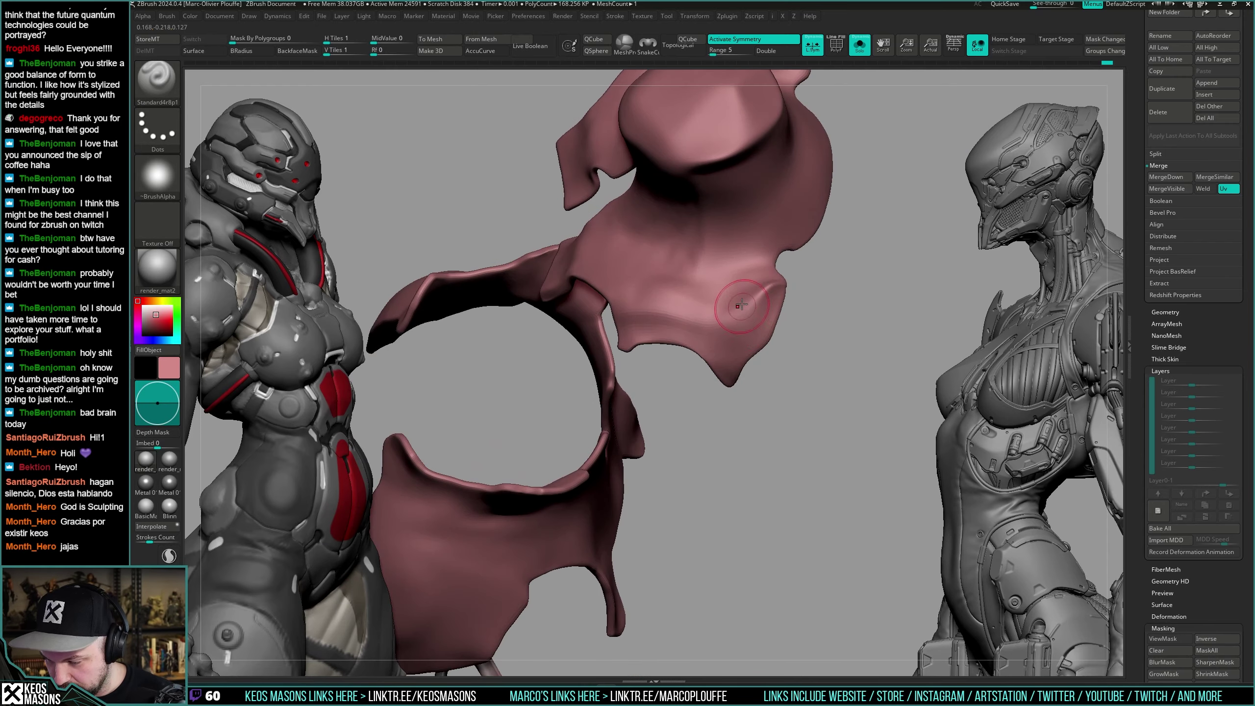
Build up the neck panel's shoulder forms with the Standard brush, comparing the isolated mesh with the full figure.
mouse_move(770, 359)
right_down()
mouse_move(753, 330)
mouse_move(755, 367)
mouse_move(782, 328)
mouse_move(756, 297)
mouse_move(747, 311)
mouse_move(748, 338)
mouse_move(770, 298)
right_up()
key(alt+s)
key(ctrl+shift+s)
key(alt+s)
key(alt+s)
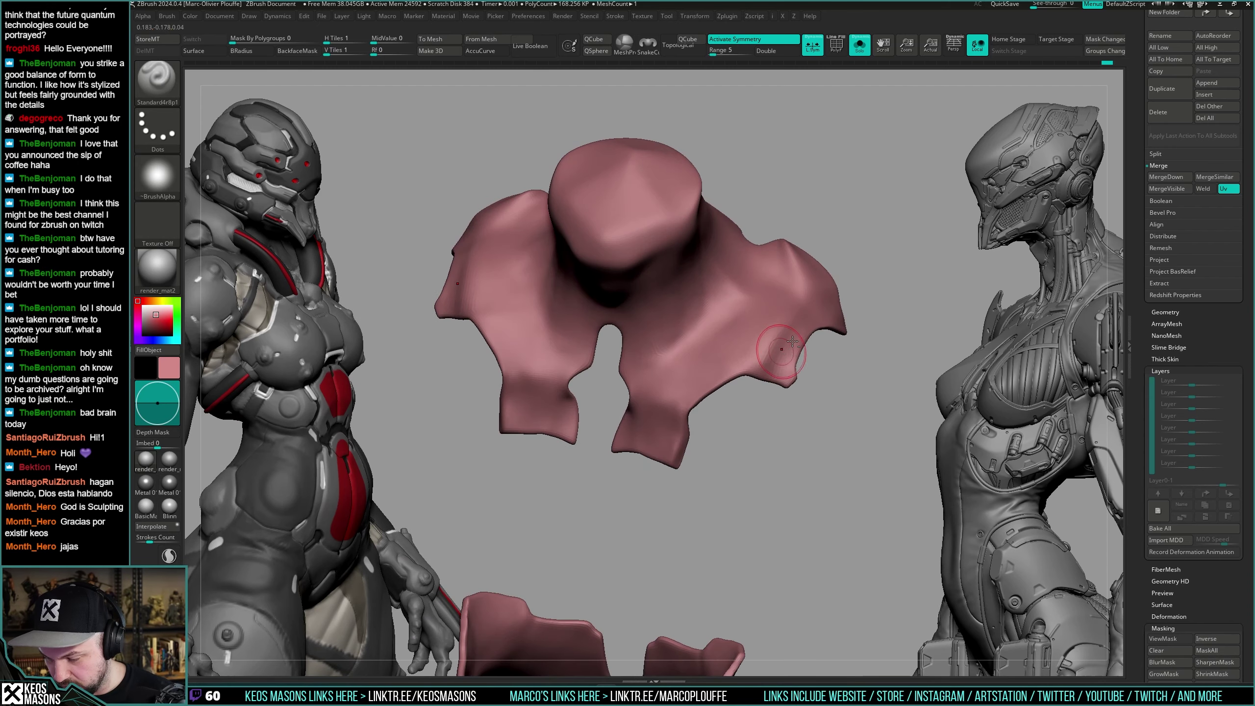
key(alt+s)
mouse_move(793, 341)
right_down()
mouse_move(821, 316)
mouse_move(767, 353)
mouse_move(786, 320)
mouse_move(775, 309)
mouse_move(833, 268)
mouse_move(806, 269)
right_up()
key(alt+s)
right_drag(769, 329, 766, 282)
key(ctrl+shift+s)
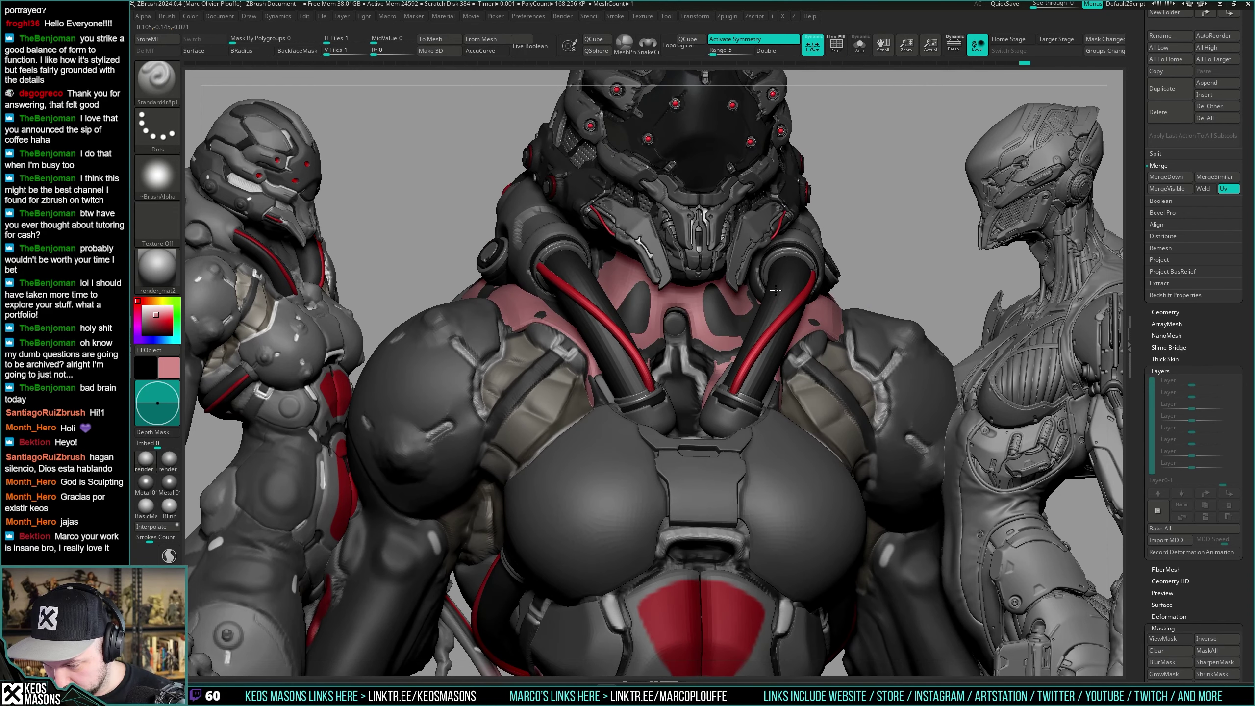
mouse_move(759, 302)
right_down()
mouse_move(768, 296)
mouse_move(729, 279)
right_up()
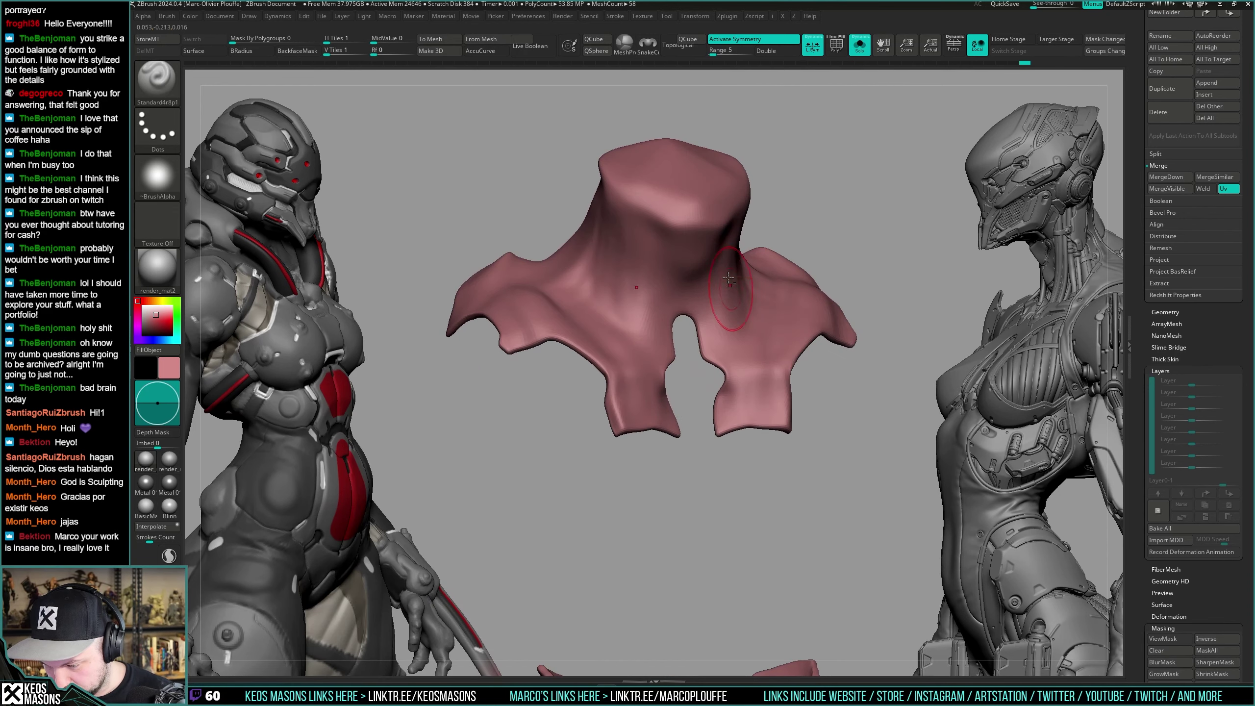
Smooth and blend the transition between the neck panel's column and its shoulder areas.
shift+right_drag(741, 337, 778, 330)
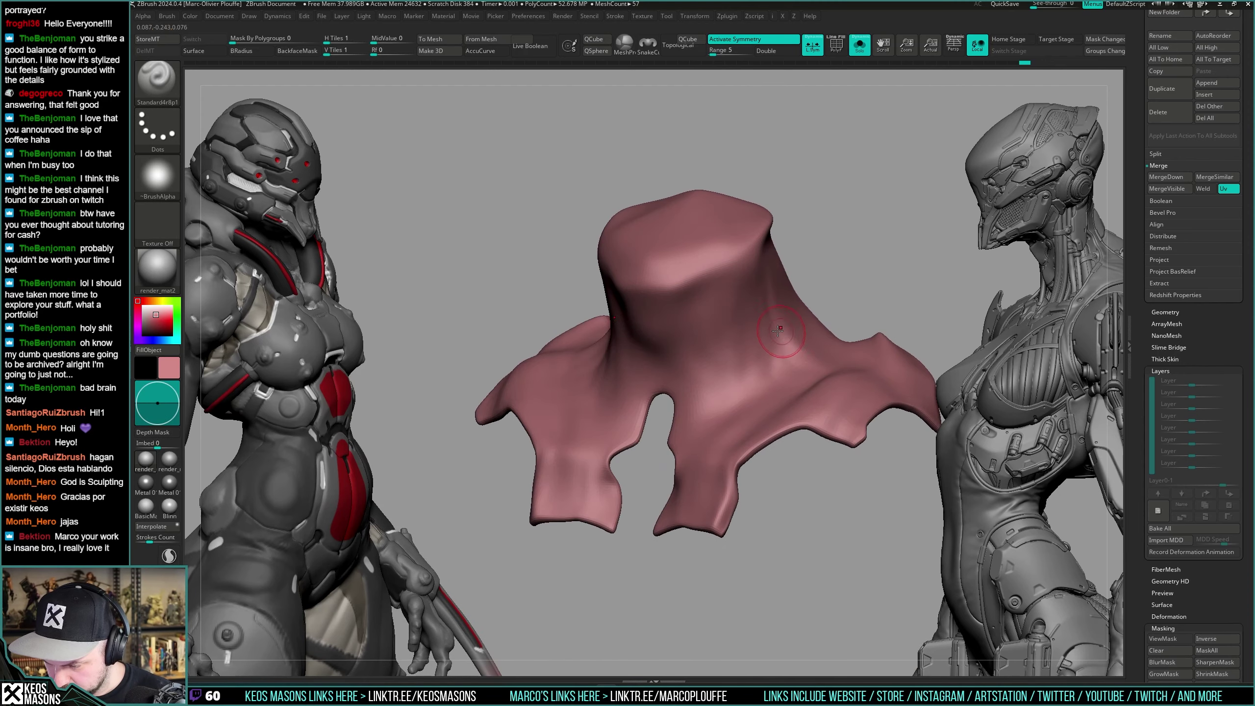
shift+drag(726, 364, 767, 341)
mouse_move(767, 342)
right_down()
mouse_move(766, 327)
mouse_move(786, 408)
mouse_move(799, 370)
right_up()
right_click(776, 415)
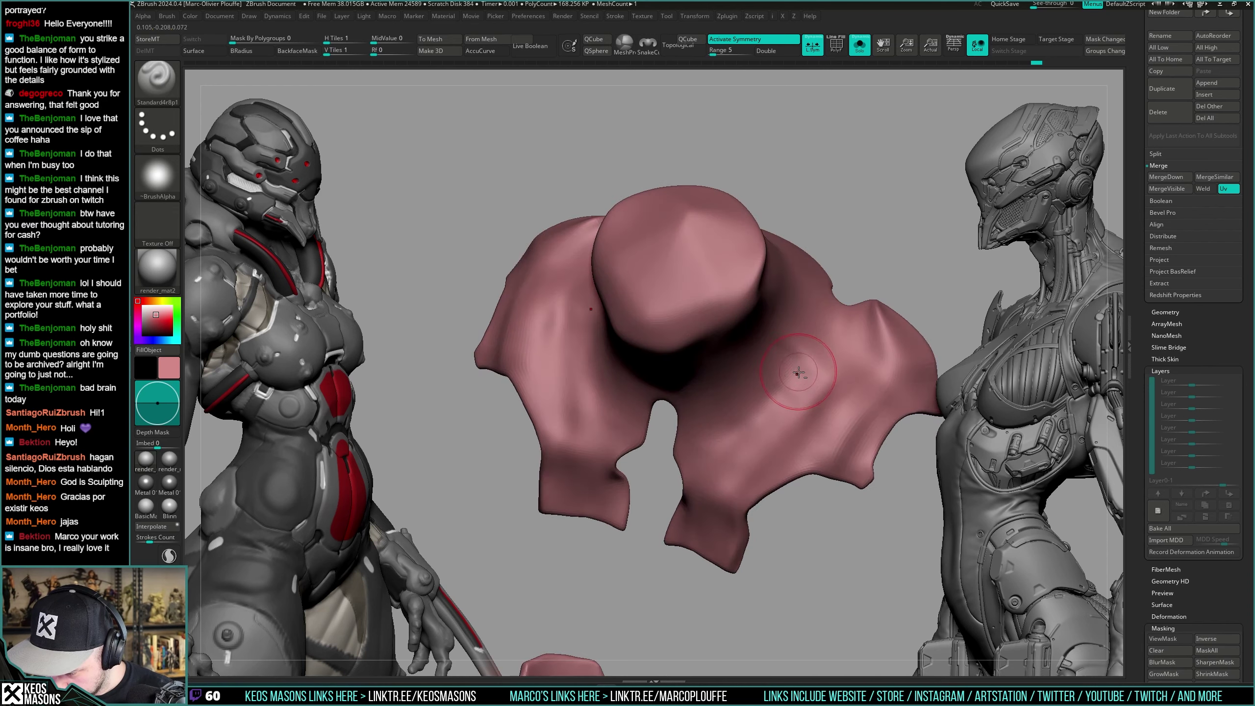
right_drag(799, 326, 815, 258)
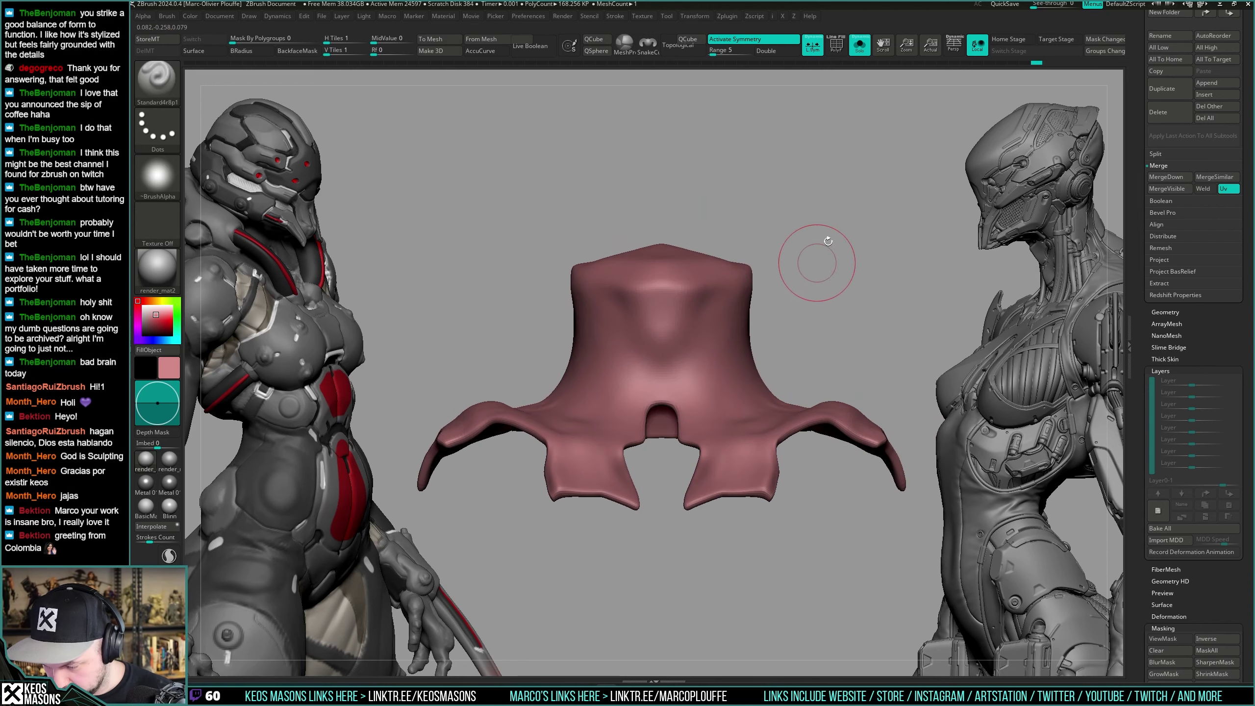
Sculpt the front planes and vertical side forms of the neck column with the Standard brush.
key(alt+s)
alt+right_drag(777, 415, 723, 226)
key(ctrl+shift+s)
right_drag(711, 328, 711, 321)
key(space)
drag(719, 322, 715, 318)
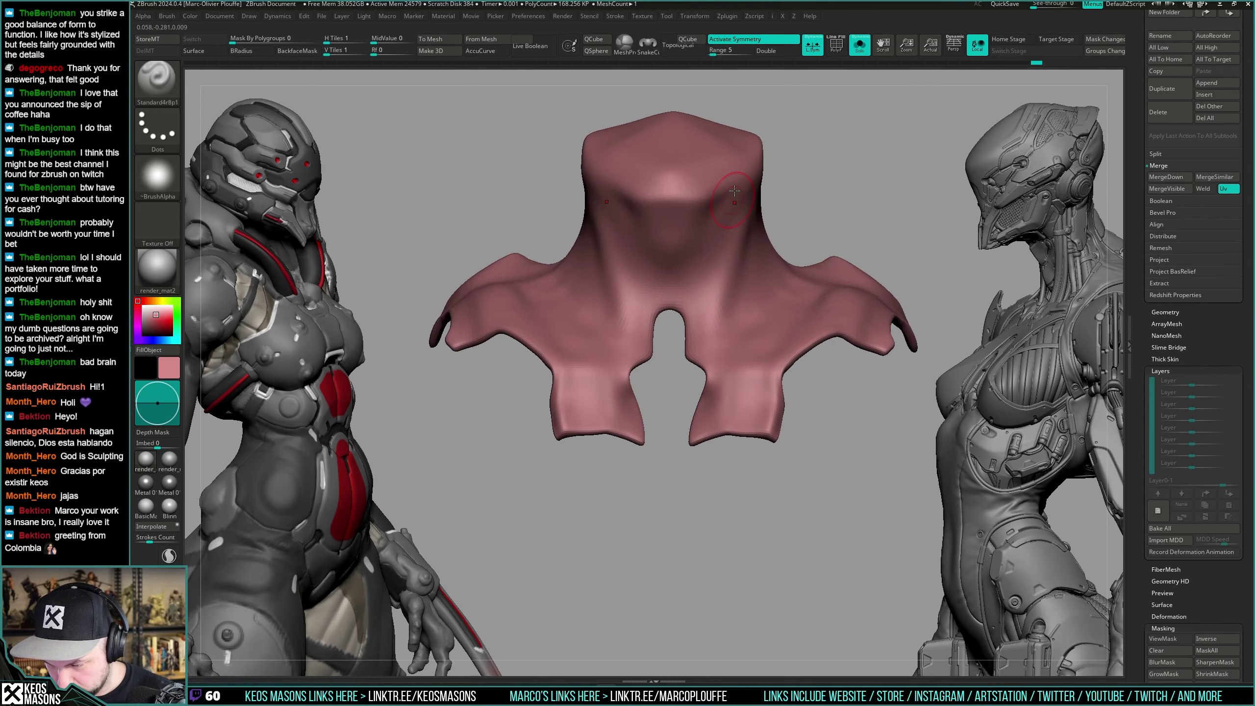
drag(744, 198, 733, 264)
right_drag(712, 353, 746, 242)
key(space)
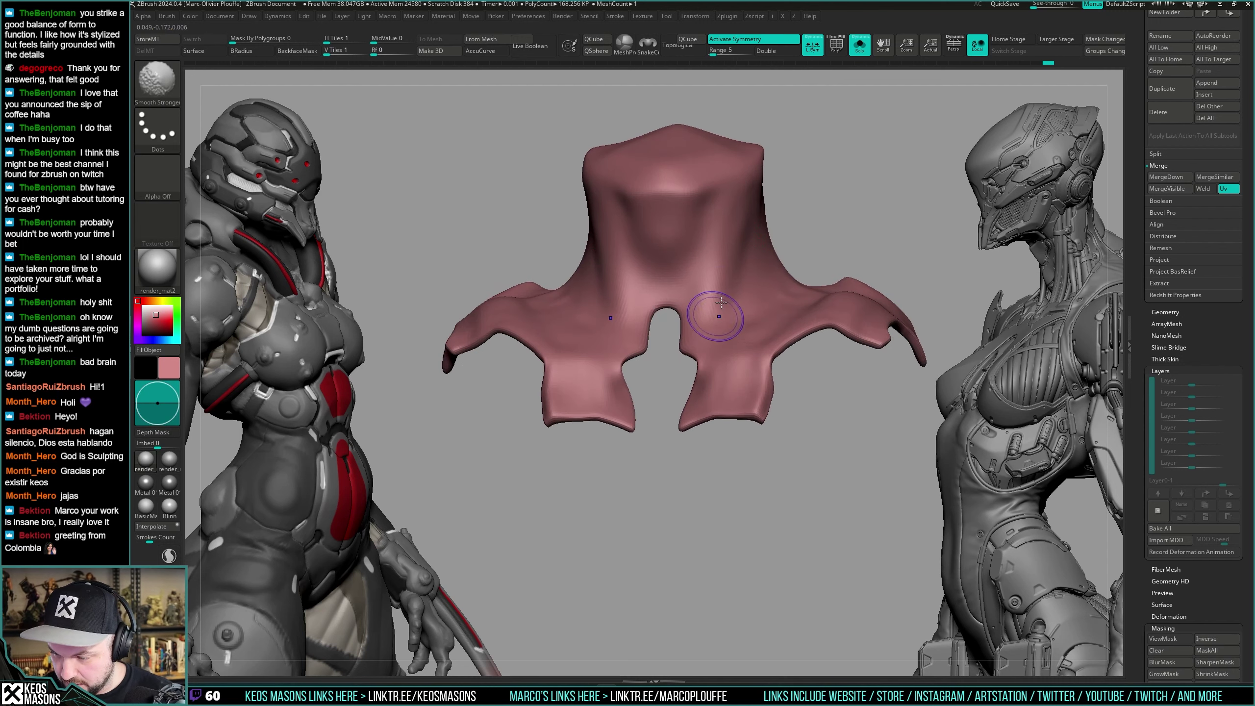
Smooth beside the neck panel's central notch and sculpt soft muscle-like ridges running across the collar to the shoulders.
shift+right_drag(721, 302, 725, 336)
key(alt+s)
right_drag(725, 291, 748, 252)
key(alt+s)
key(space)
right_drag(720, 343, 790, 302)
key(alt+s)
key(ctrl+shift+s)
key(ctrl+shift+s)
right_click(737, 390)
key(ctrl+shift+s)
right_click(768, 381)
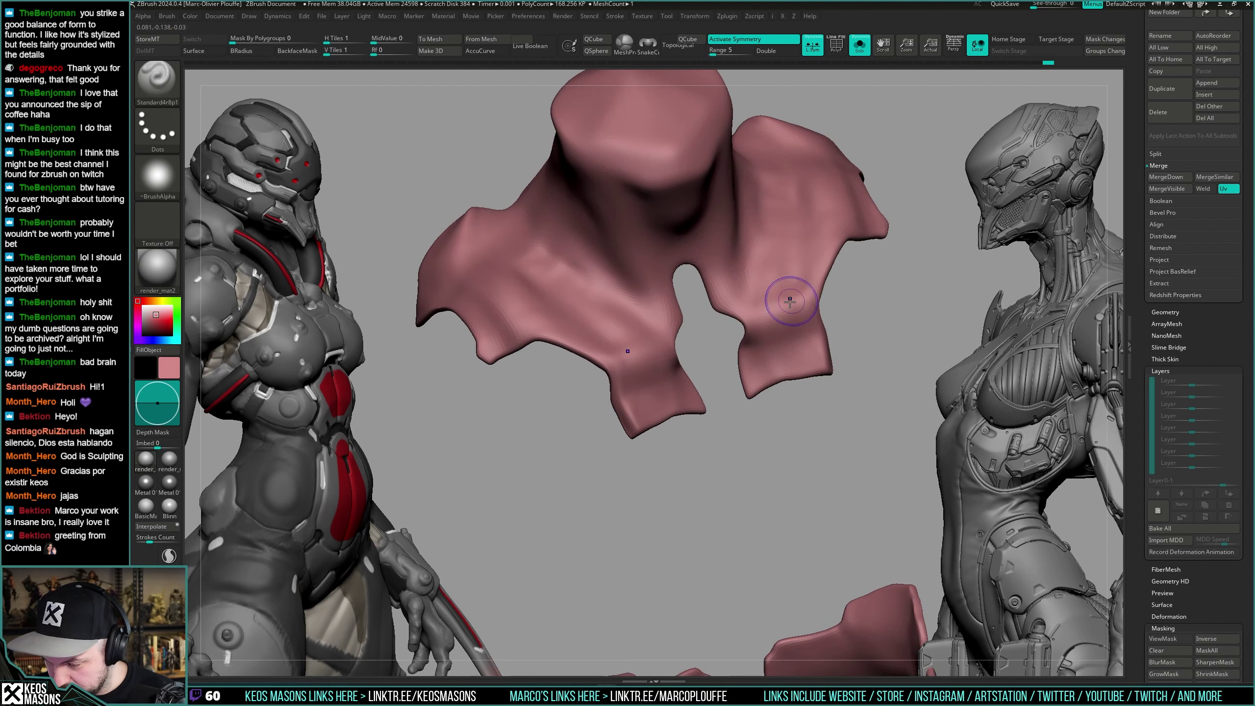
Sculpt surface relief into the two lower front tabs of the neck panel with the Standard brush.
mouse_move(801, 350)
right_down()
mouse_move(793, 306)
mouse_move(813, 321)
mouse_move(769, 362)
mouse_move(816, 359)
mouse_move(811, 343)
right_up()
key(ctrl+shift+s)
right_click(812, 350)
key(ctrl+shift+s)
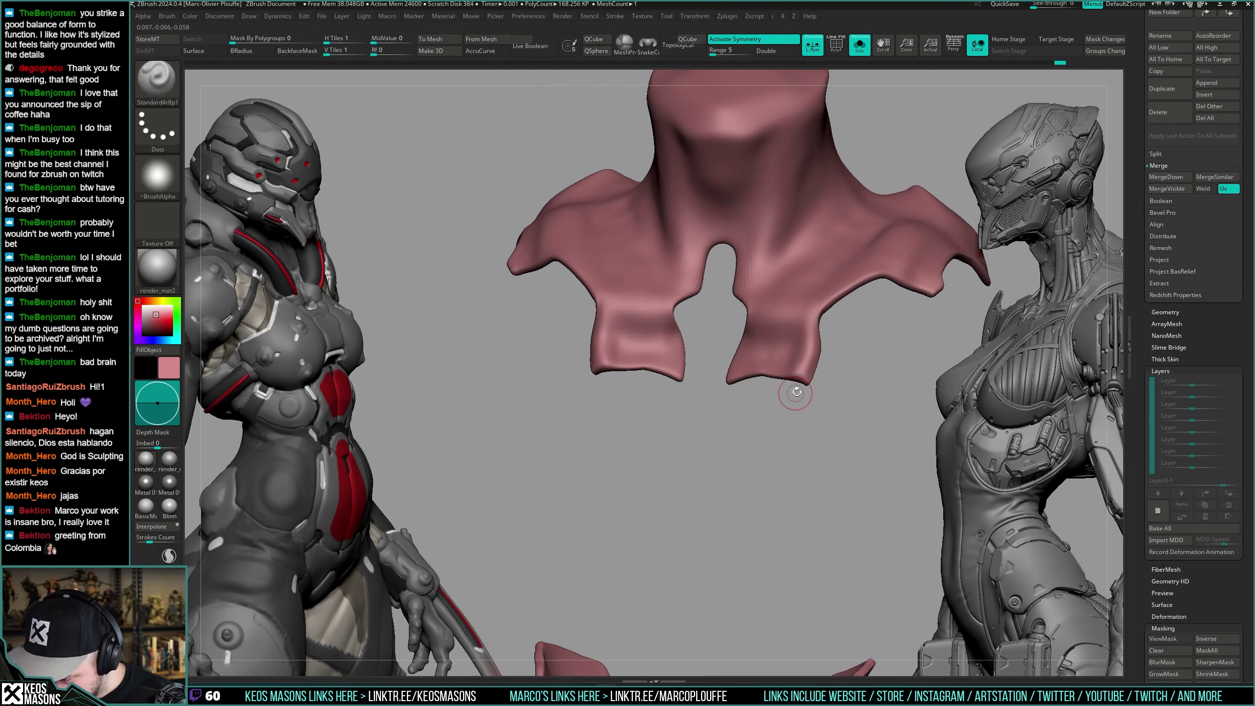
mouse_move(797, 392)
right_down()
mouse_move(778, 386)
mouse_move(829, 383)
mouse_move(751, 364)
mouse_move(749, 340)
right_up()
key(ctrl+shift+s)
mouse_move(734, 410)
right_down()
mouse_move(692, 396)
mouse_move(744, 356)
right_up()
key(space)
Reshape the inner edges of the lower front tabs with the Move brush, adjusting its size.
mouse_move(773, 299)
right_down()
mouse_move(720, 342)
mouse_move(714, 401)
mouse_move(740, 335)
mouse_move(728, 305)
mouse_move(719, 328)
mouse_move(689, 331)
mouse_move(697, 321)
mouse_move(690, 335)
right_up()
right_click(715, 401)
key(s)
key(s)
key(s)
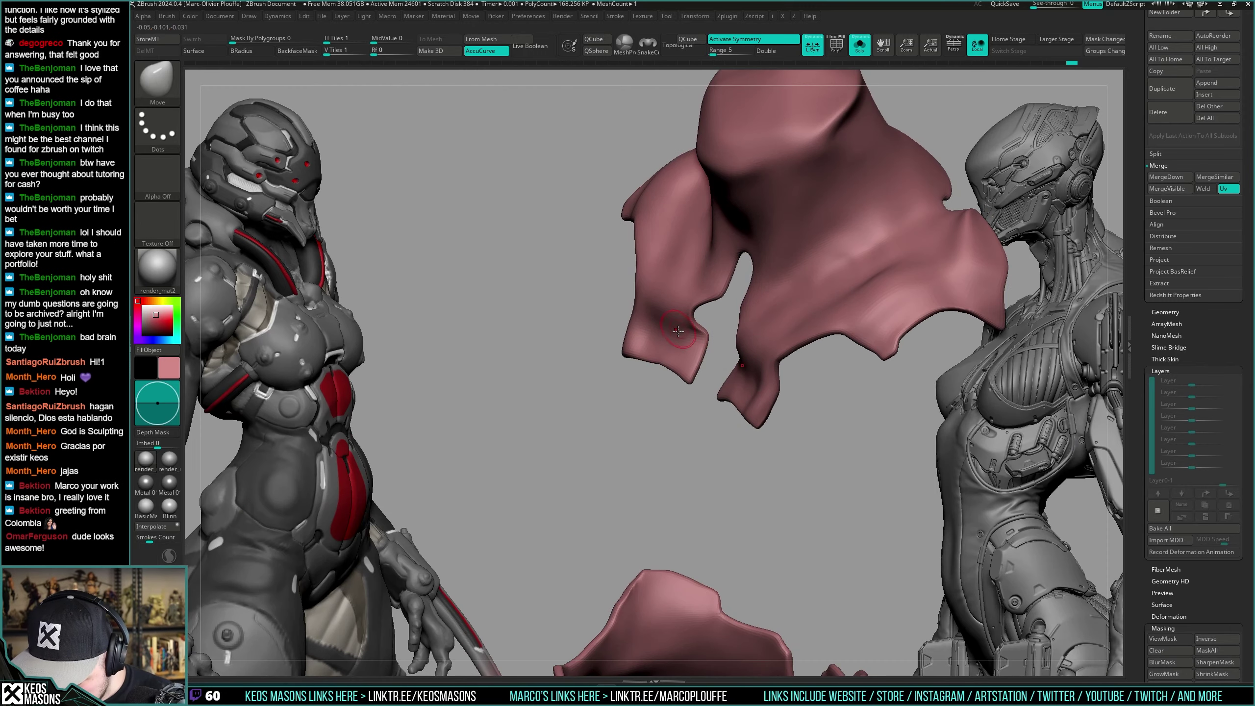
drag(700, 335, 700, 335)
key(space)
mouse_move(701, 335)
right_down()
mouse_move(698, 317)
mouse_move(725, 290)
mouse_move(753, 317)
right_up()
key(s)
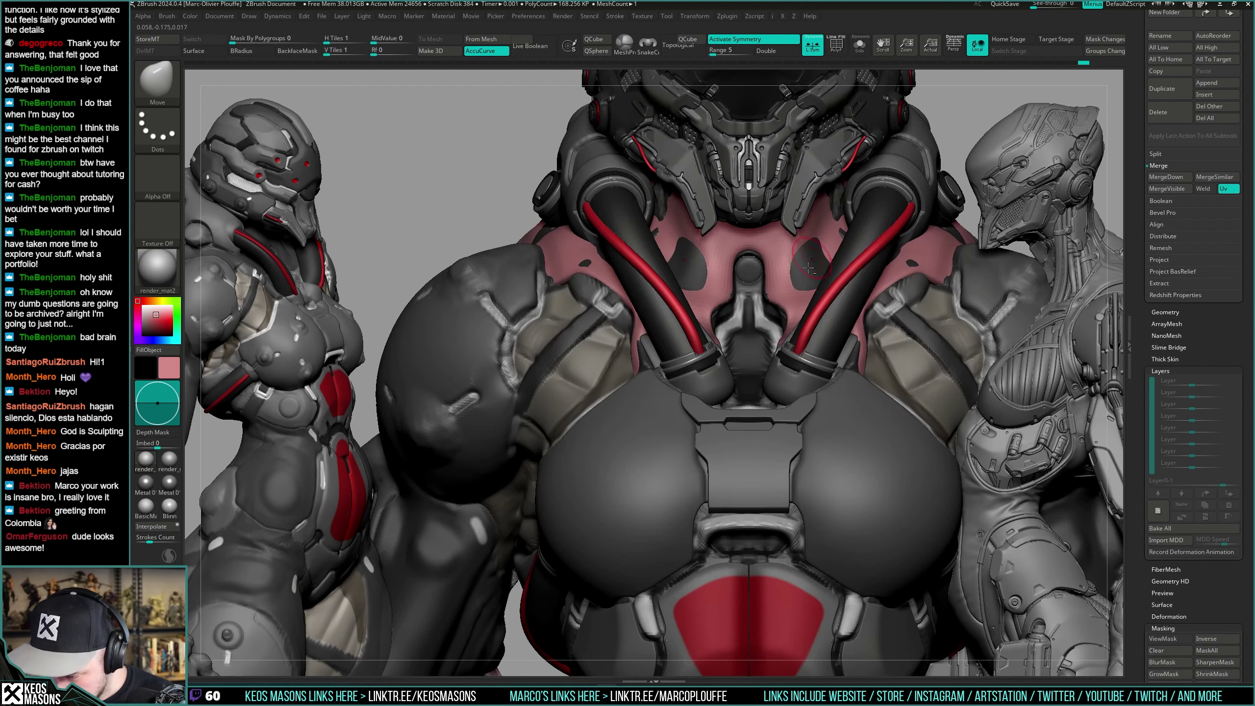
Define the crease above and around the neck panel's central notch with the DamStandard brush, checking it against the chest fitting.
key(s)
key(shift+f)
key(shift+f)
key(space)
click(767, 350)
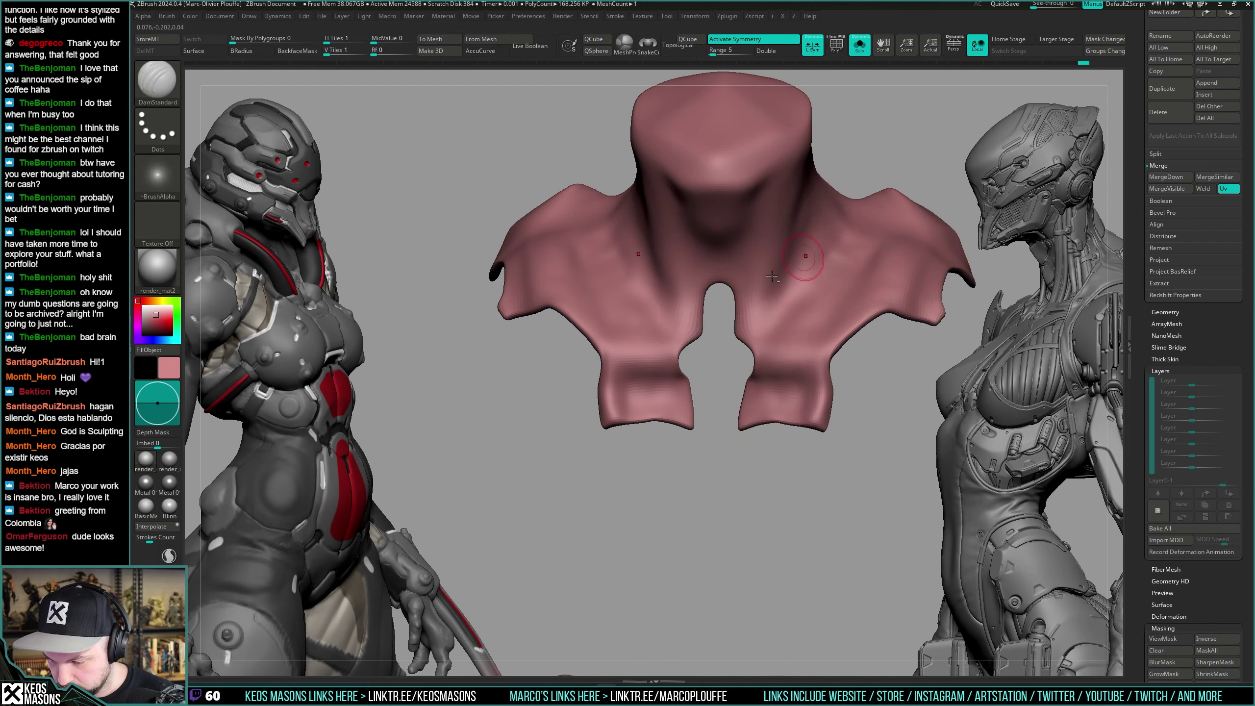
key(s)
key(shift+alt+s)
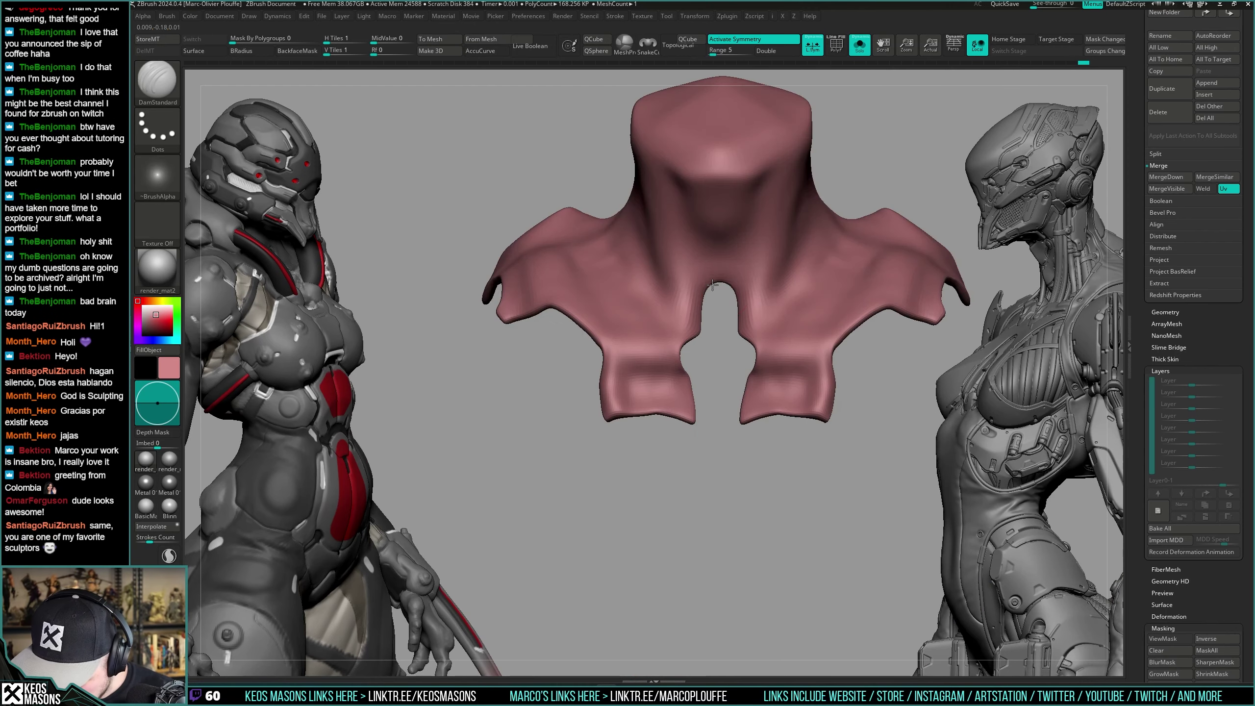
key(shift+alt+s)
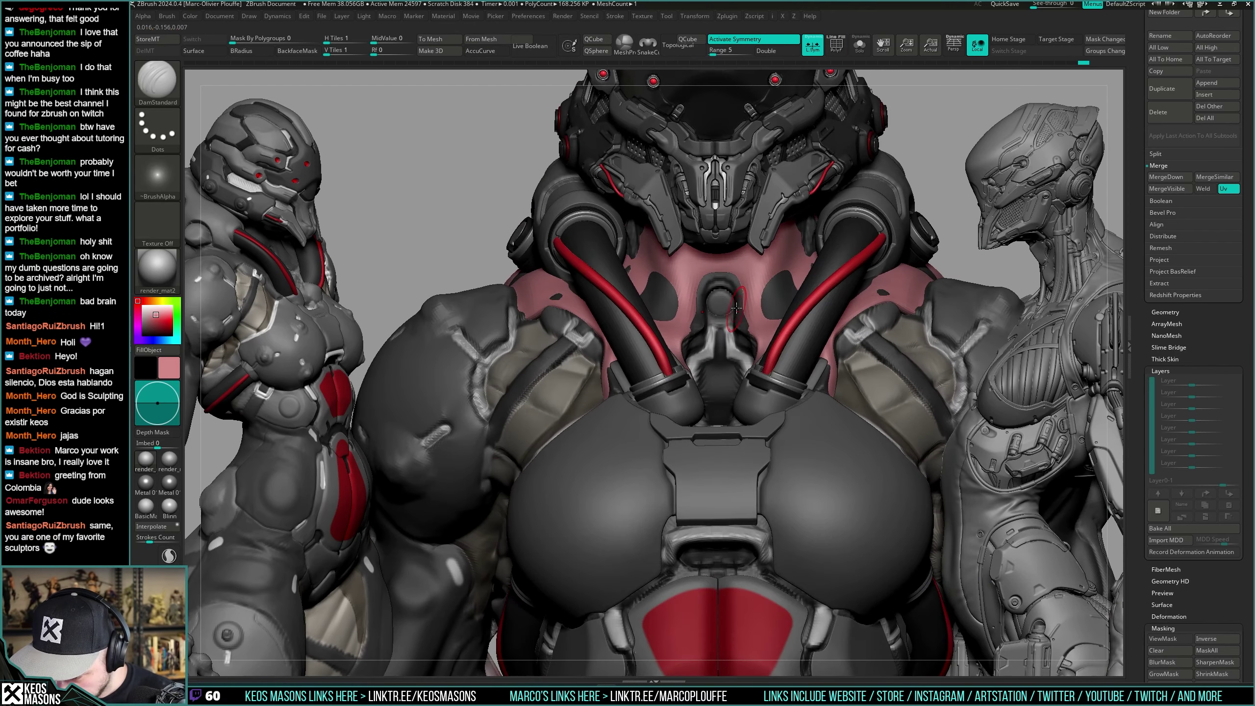
key(shift+alt+s)
drag(722, 299, 756, 316)
key(shift+alt+s)
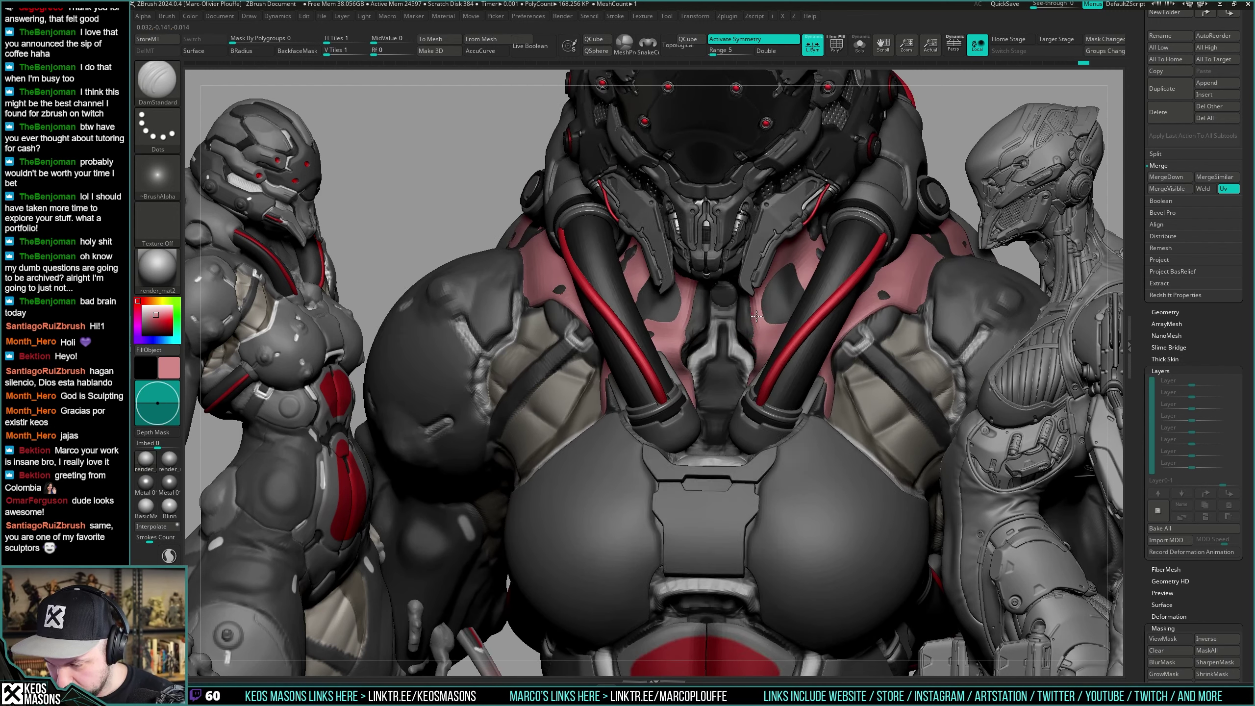
right_drag(756, 315, 753, 326)
key(space)
click(741, 363)
key(shift+alt+s)
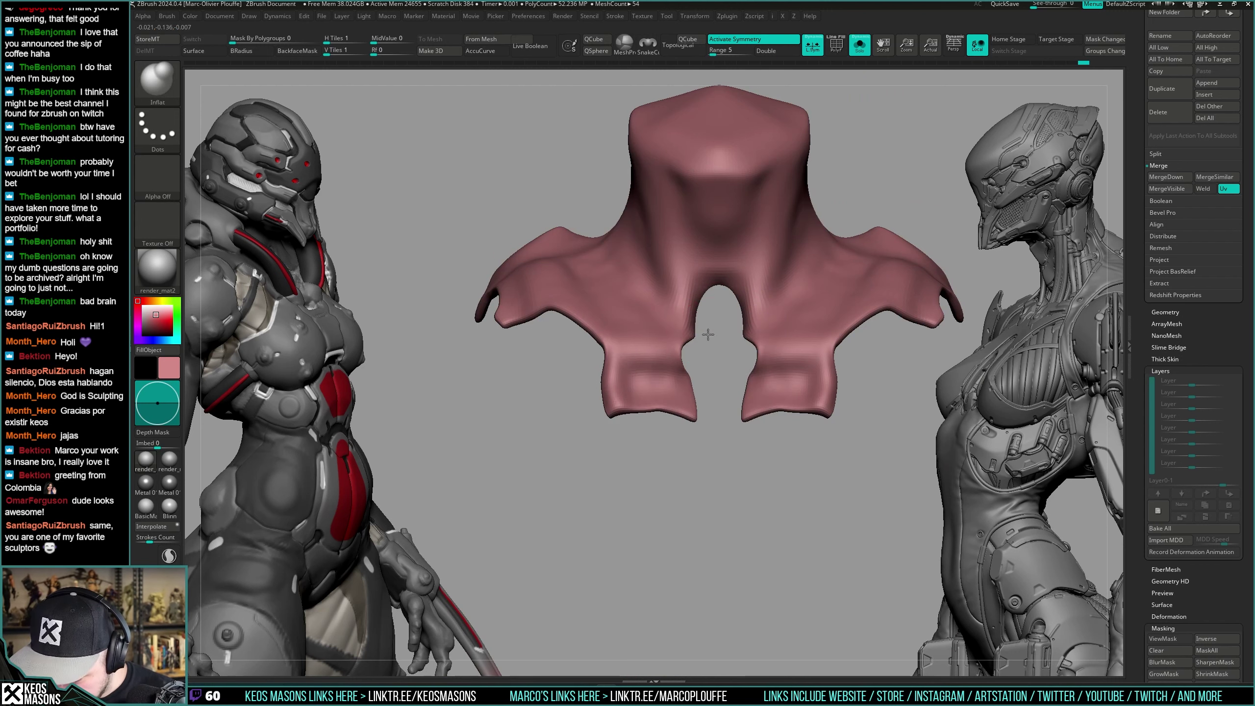
key(space)
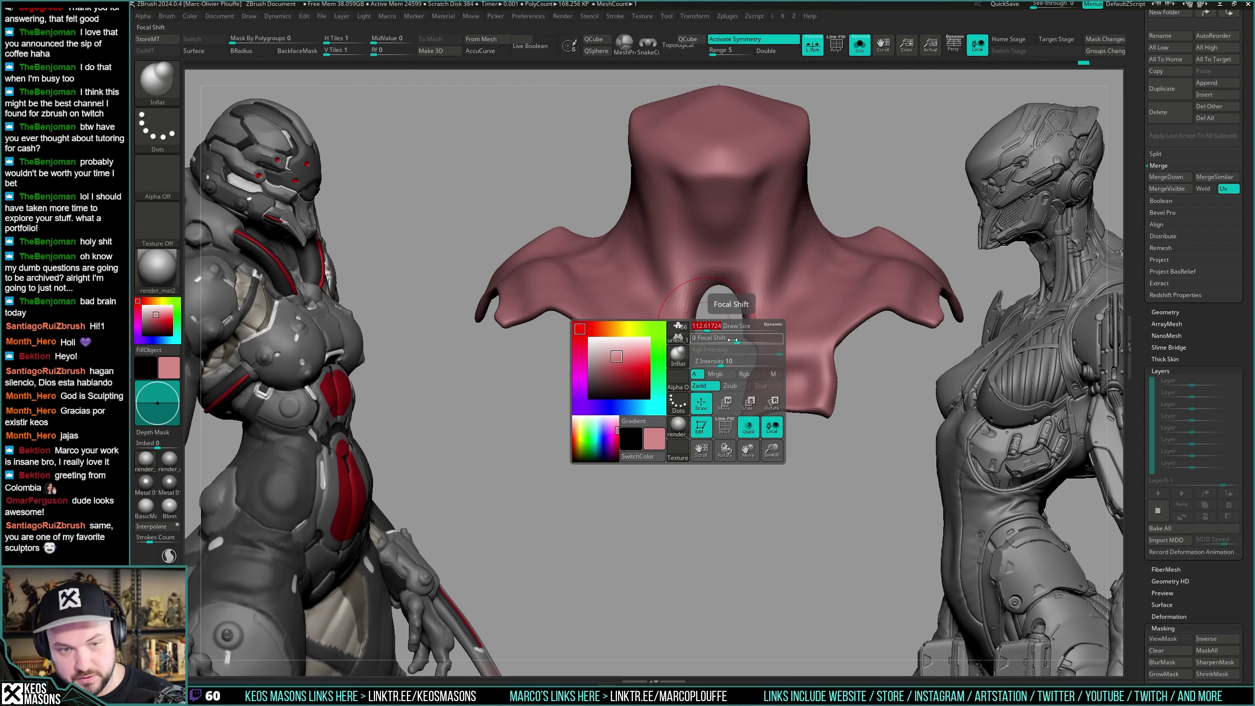
Fit the edges of the neck panel's central notch to the chest fitting with the Move brush.
key(space)
click(702, 373)
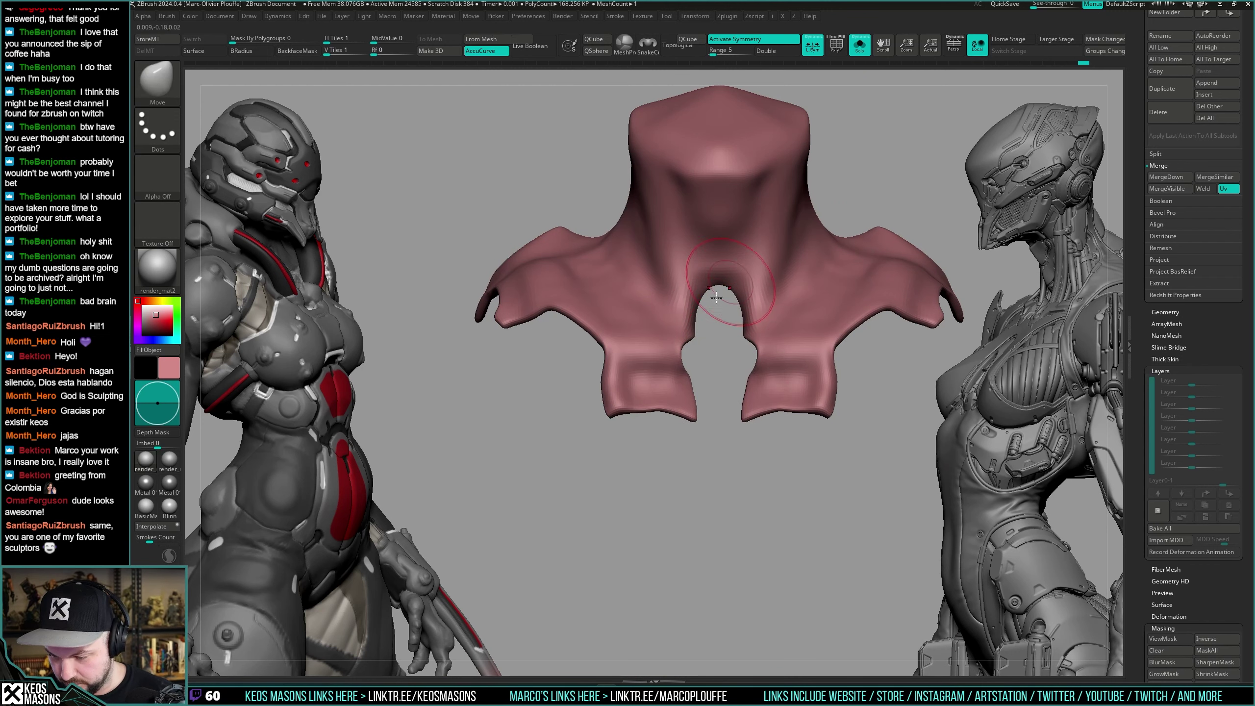
key(shift+alt+s)
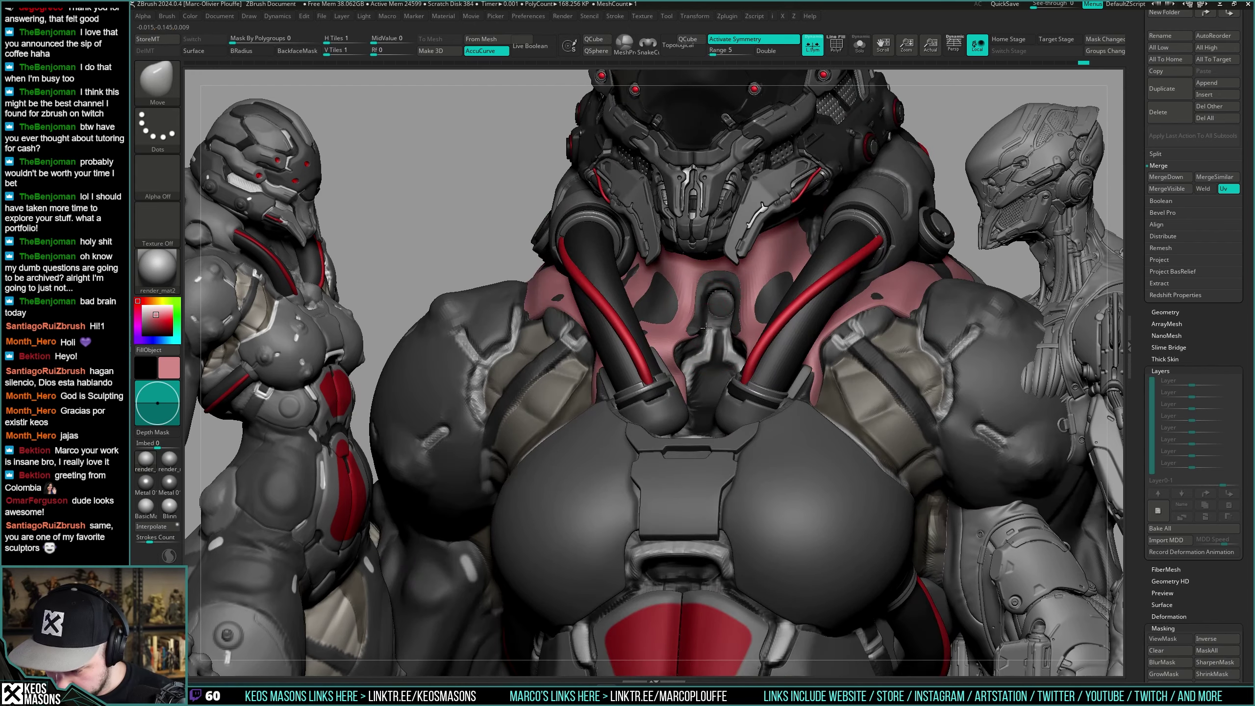
key(shift+alt+s)
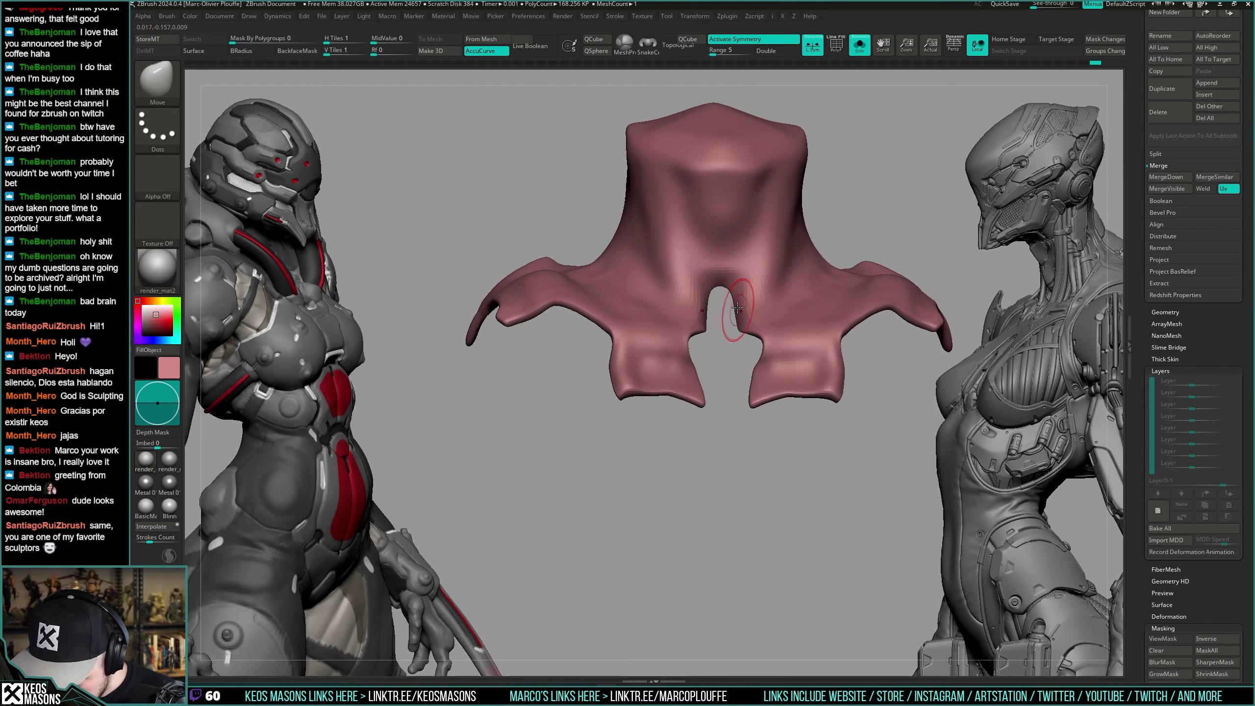
key(shift+alt+s)
mouse_move(730, 295)
right_down()
mouse_move(724, 277)
mouse_move(692, 306)
mouse_move(682, 277)
mouse_move(714, 240)
mouse_move(667, 247)
mouse_move(613, 292)
mouse_move(587, 371)
mouse_move(536, 385)
mouse_move(724, 310)
mouse_move(796, 309)
right_up()
key(shift+alt+t)
key(alt+t)
key(alt+s)
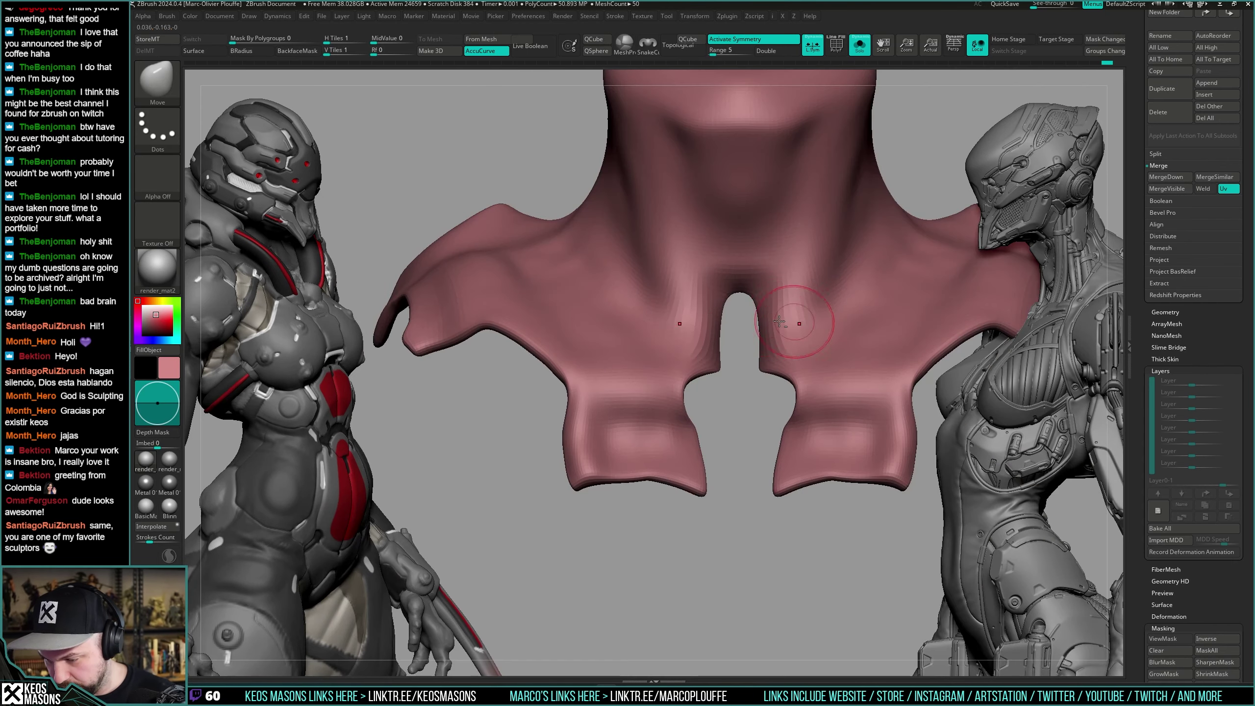
key(alt+s)
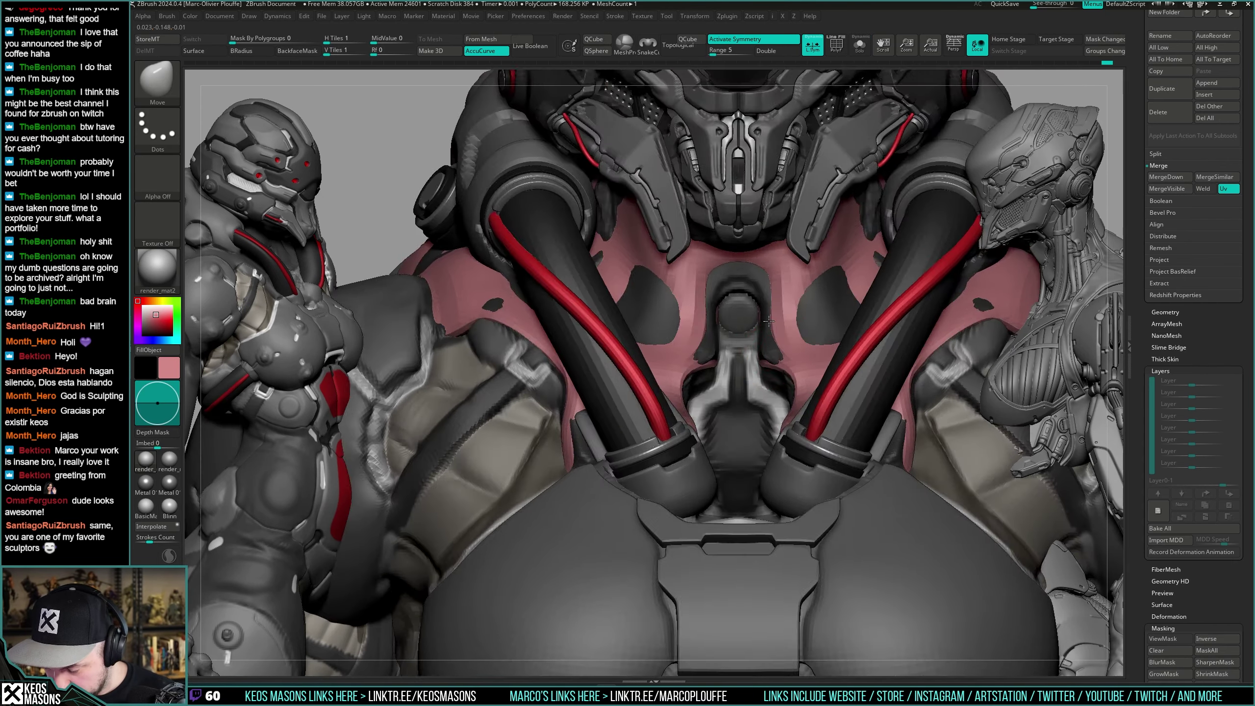
mouse_move(756, 363)
right_down()
mouse_move(786, 316)
mouse_move(756, 319)
right_up()
key(space)
click(744, 324)
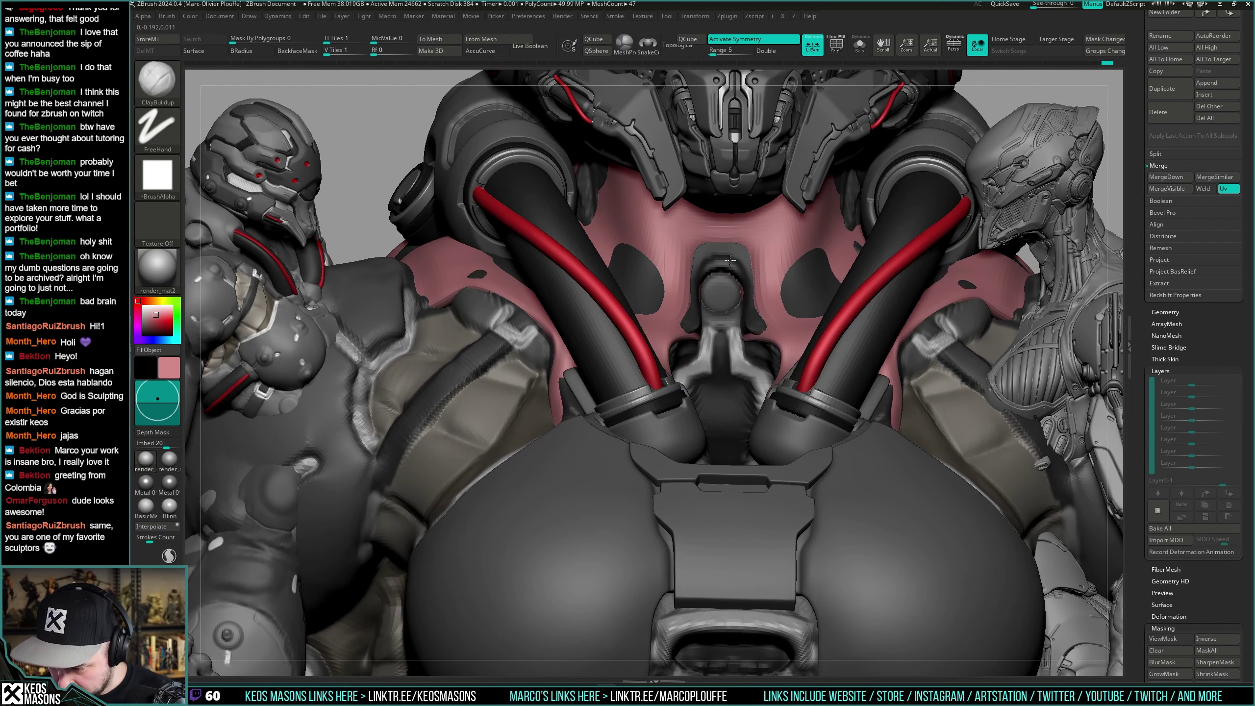
key(ctrl)
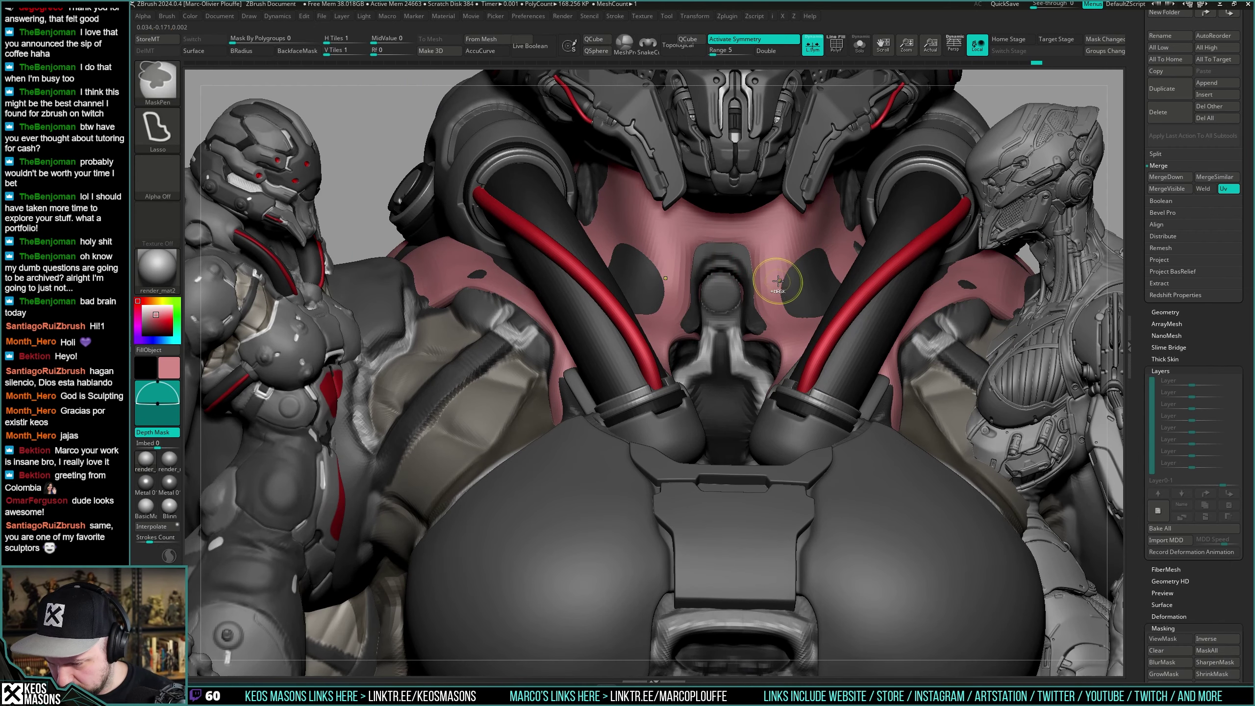
Tighten the notch's sides and lower corners around the chest fitting with the Move brush.
key(space)
click(750, 324)
right_drag(763, 292, 733, 257)
key(alt+s)
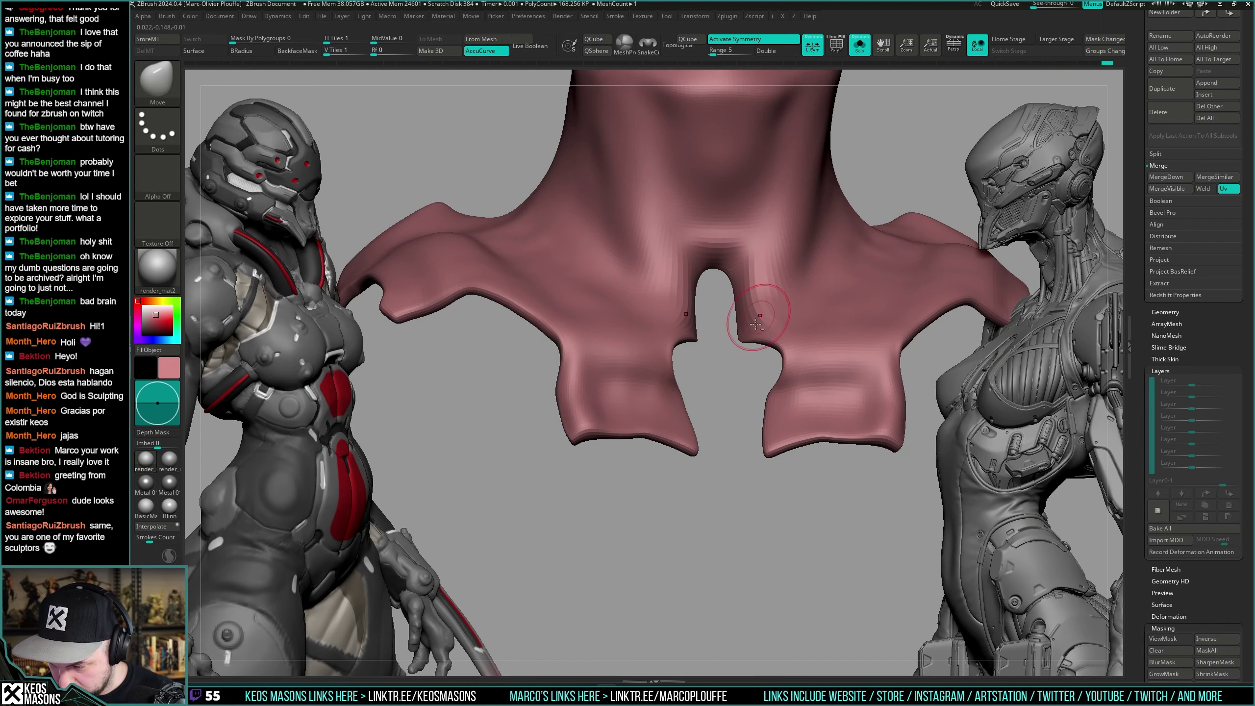
key(ctrl+shift+s)
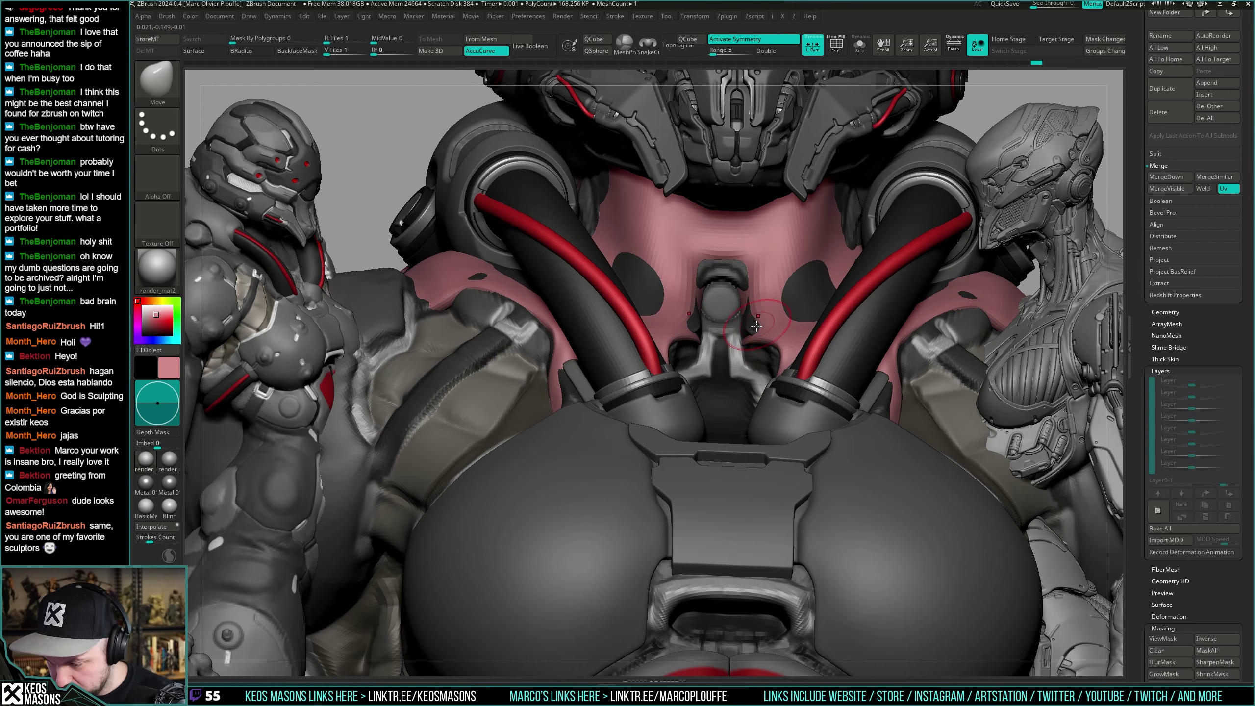
right_drag(757, 326, 748, 248)
mouse_move(750, 260)
right_down()
mouse_move(696, 311)
mouse_move(727, 267)
right_up()
key(alt+s)
Inspect the neck panel's wireframe and its fit on the figure, and drop the mesh to a lower subdivision level.
key(shift+f)
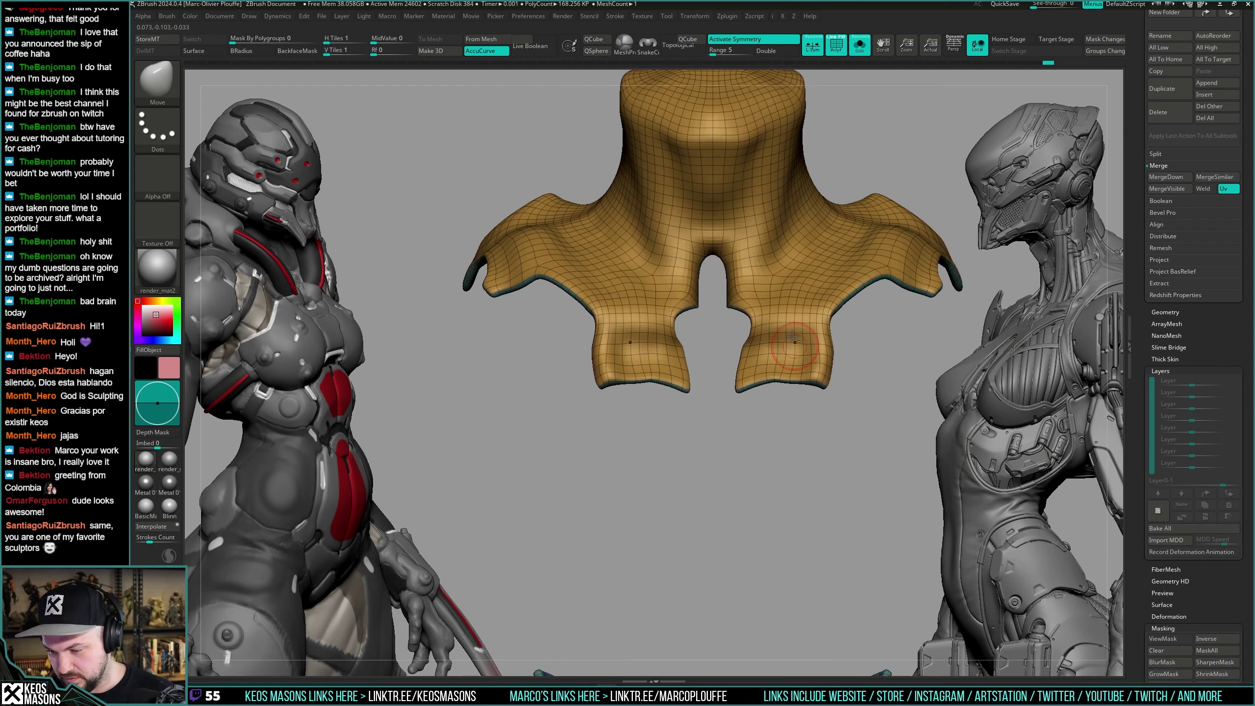
mouse_move(799, 342)
right_down()
mouse_move(790, 386)
mouse_move(786, 363)
right_up()
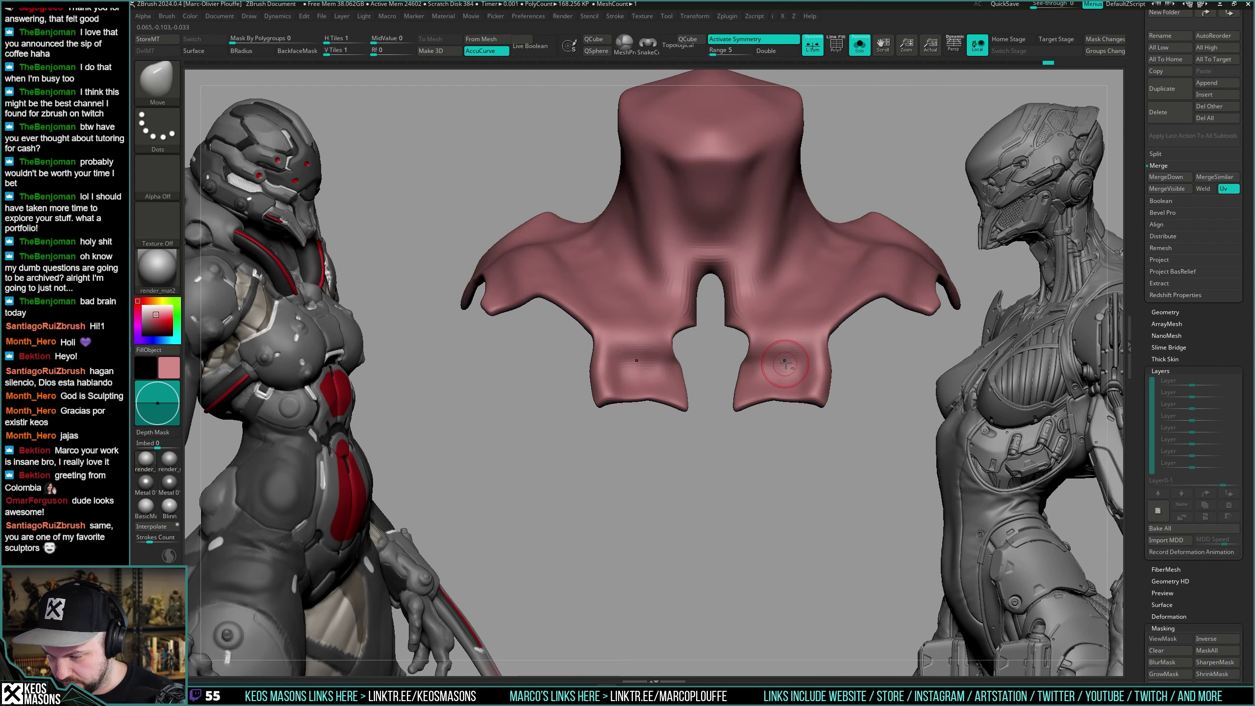
key(ctrl+shift+s)
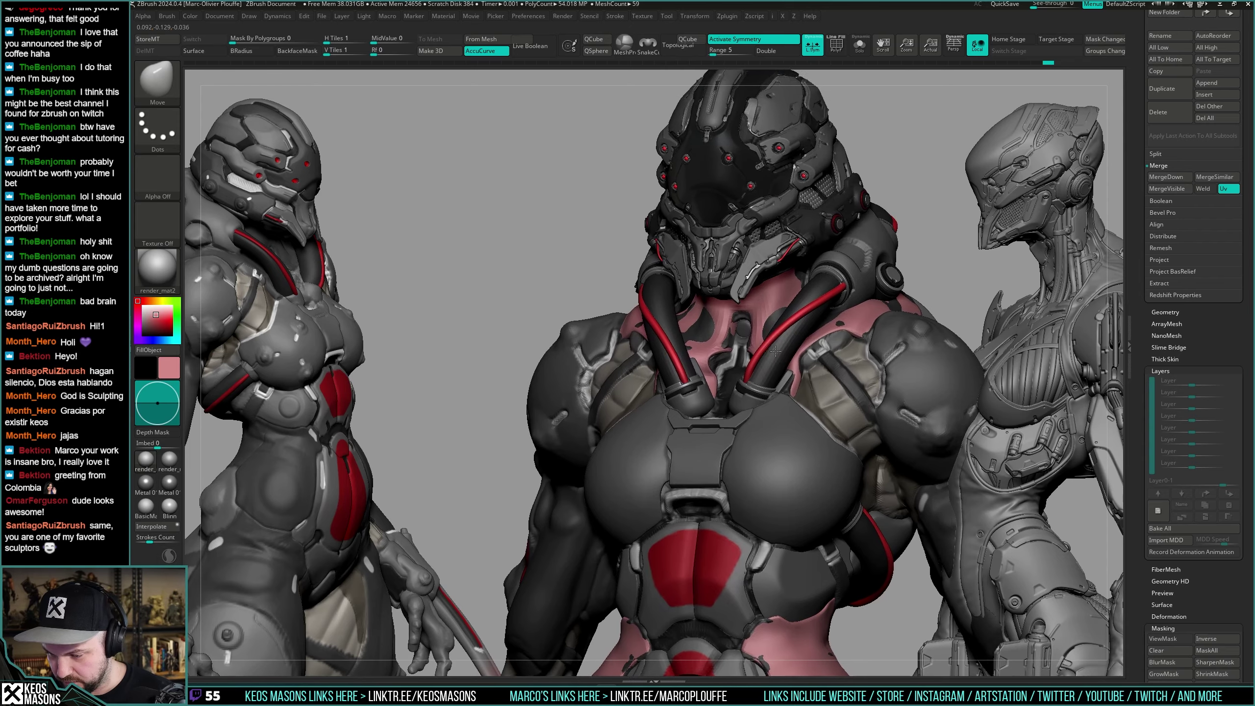
mouse_move(776, 351)
ctrl+right_down()
mouse_move(775, 372)
mouse_move(786, 366)
mouse_move(763, 349)
ctrl+right_up()
key(ctrl+shift+s)
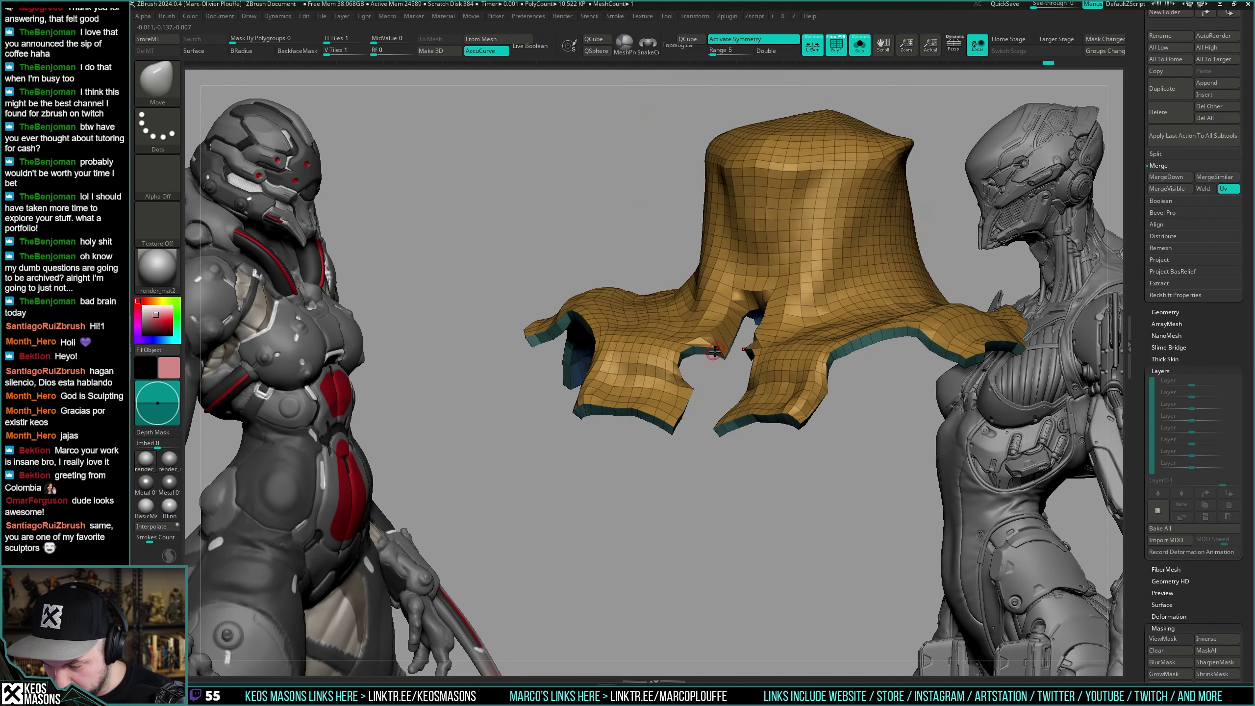
Adjust the notch corners on the low-resolution neck panel with a small Move brush, checking the wireframe.
right_drag(726, 350, 848, 324)
key(ctrl+shift+s)
key(alt+s)
key(shift+f)
key(shift+f)
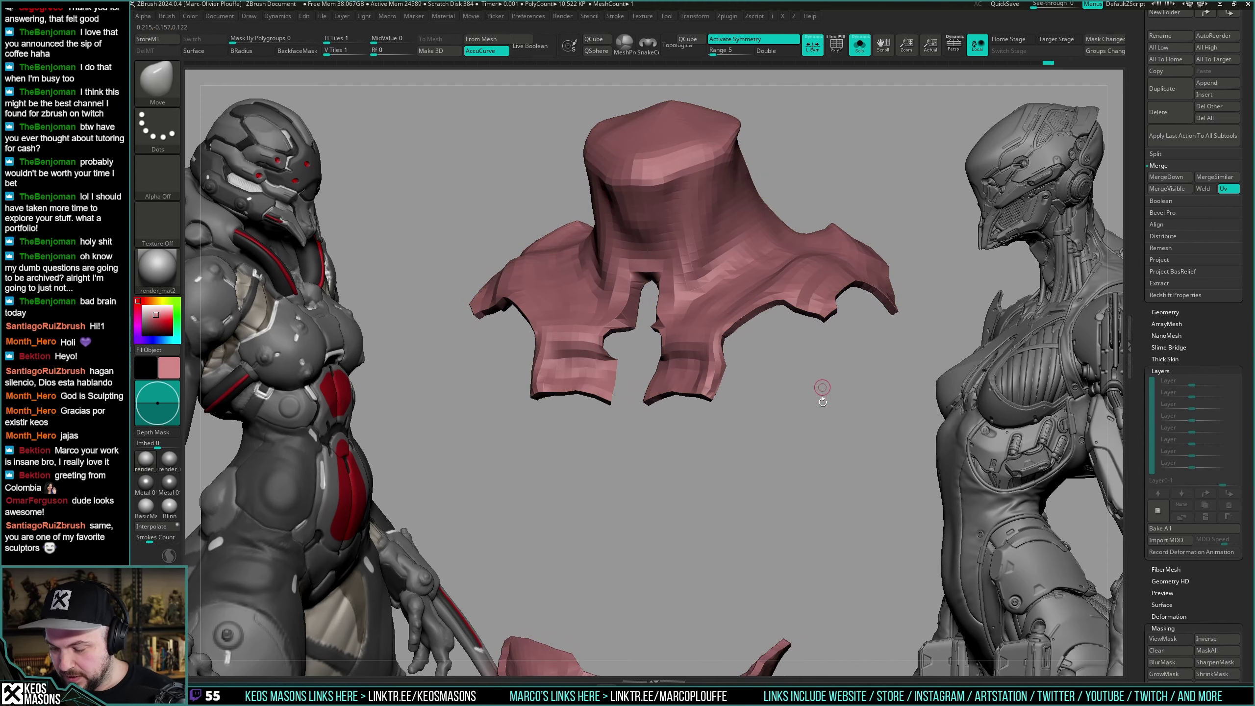
Hide the waist panel so that only the neck panel remains, and show its wireframe.
alt+right_drag(823, 388, 778, 242)
ctrl+alt+shift+drag(543, 596, 900, 281)
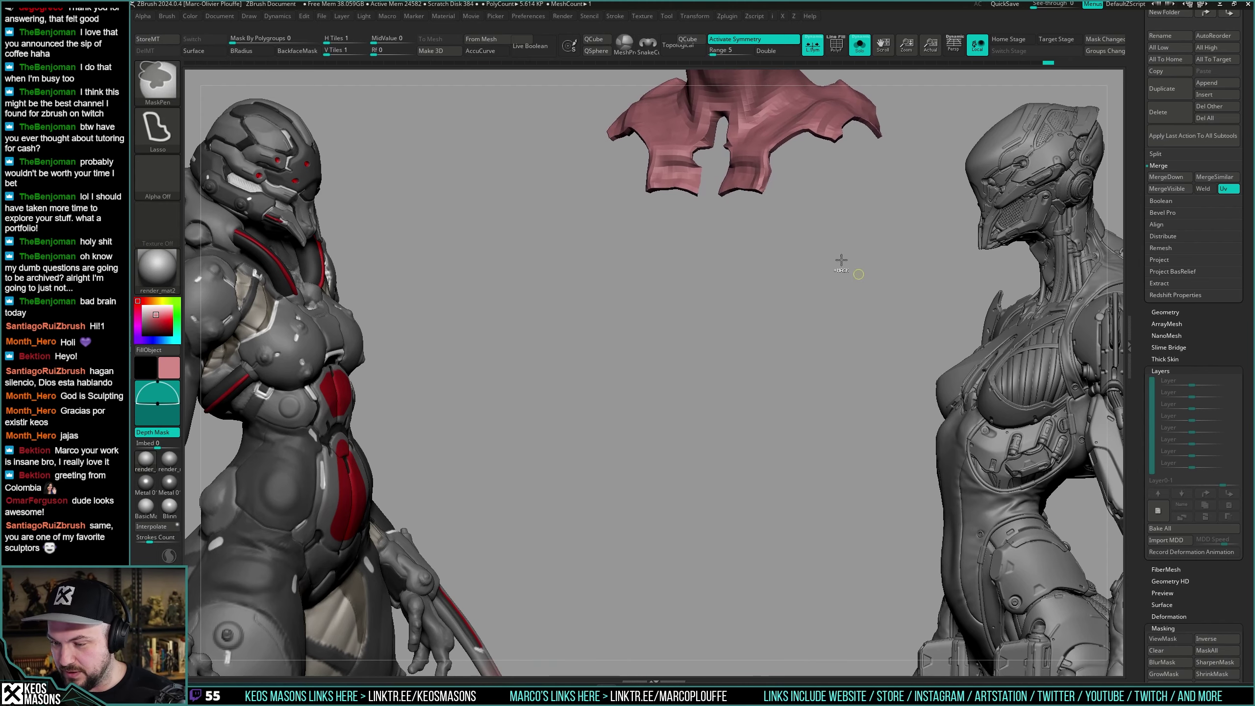
alt+right_drag(841, 260, 776, 359)
key(shift+f)
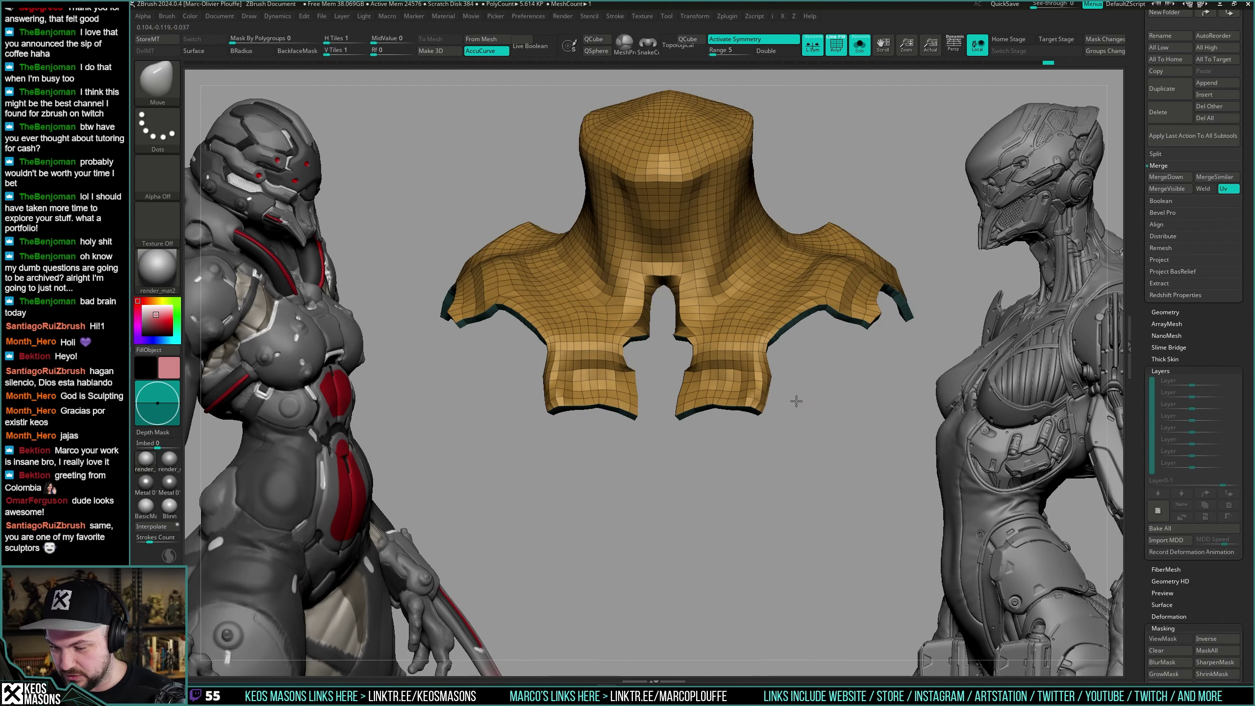
right_drag(796, 401, 785, 399)
right_drag(775, 338, 780, 326)
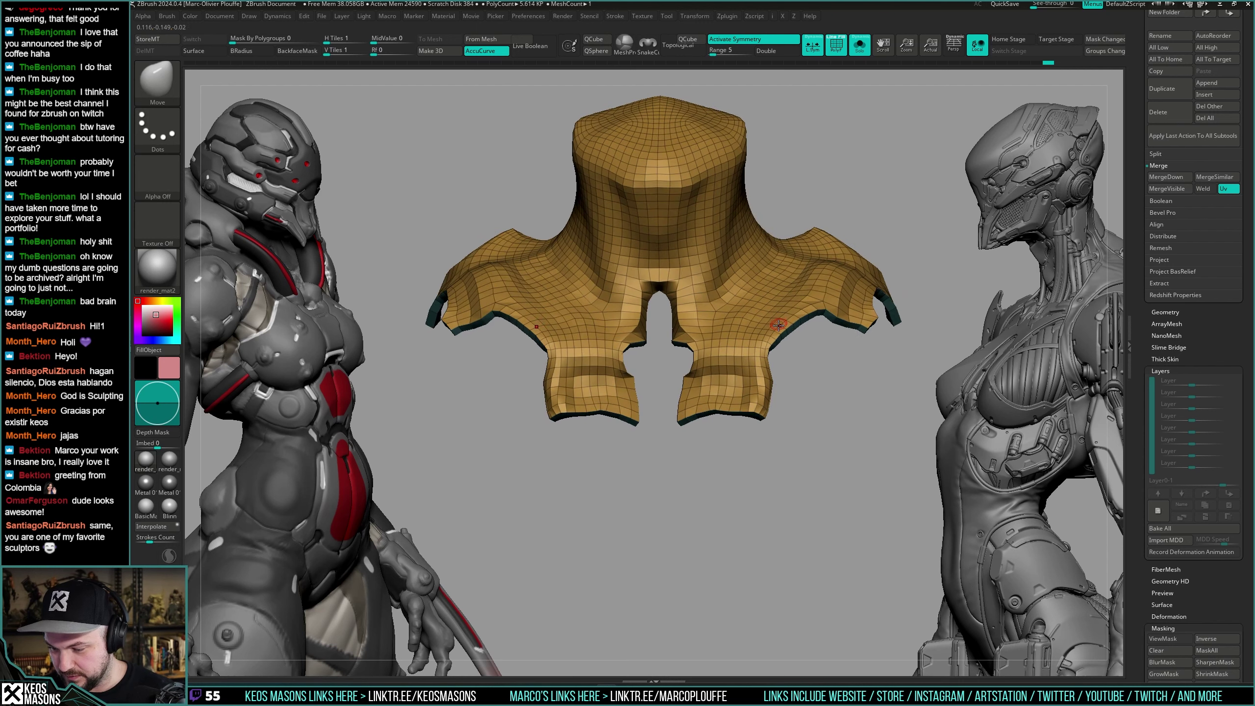
Preview the neck panel subdivided, return it to base resolution, and set the ZRemesher target polygon count to about 2.
key(shift+f)
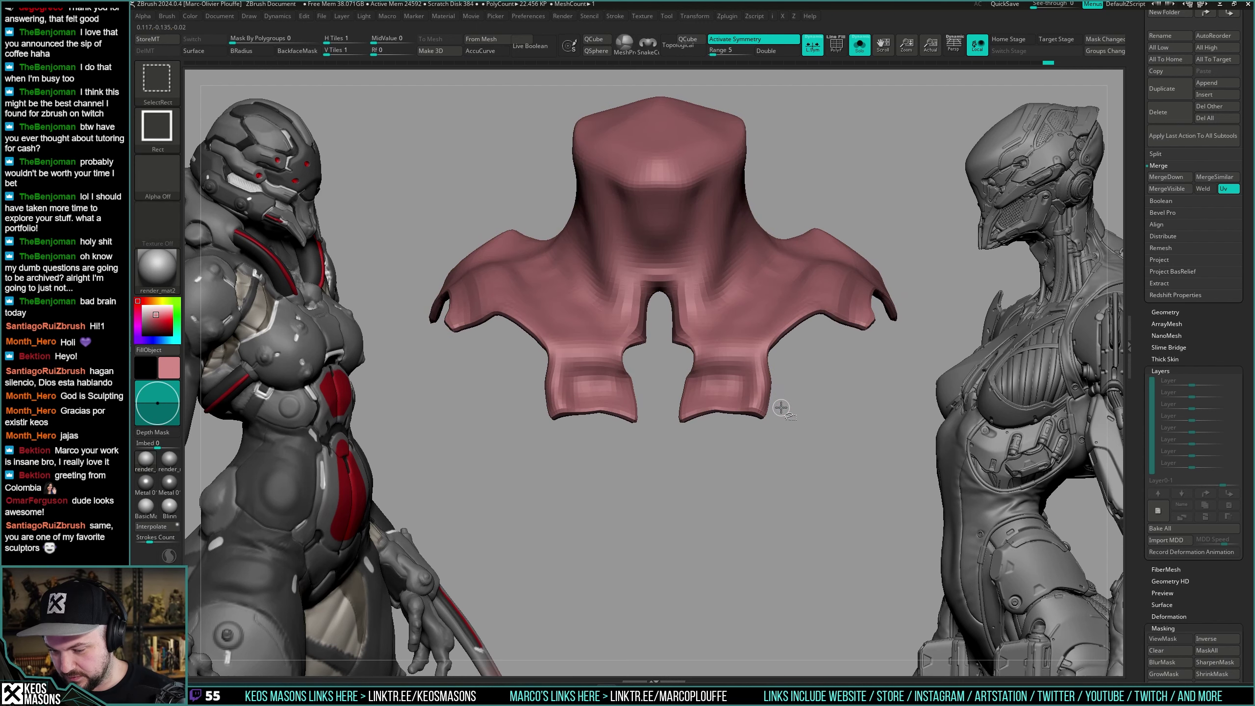
key(ctrl+d)
key(shift+f)
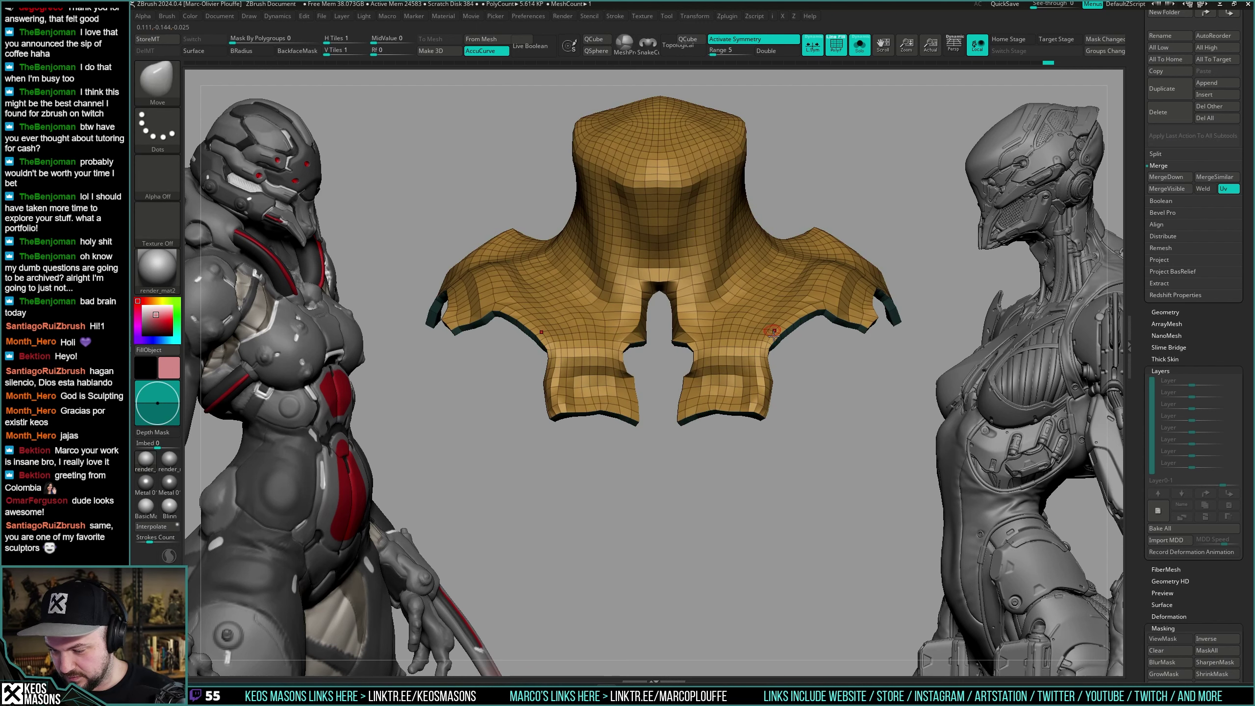
key(i)
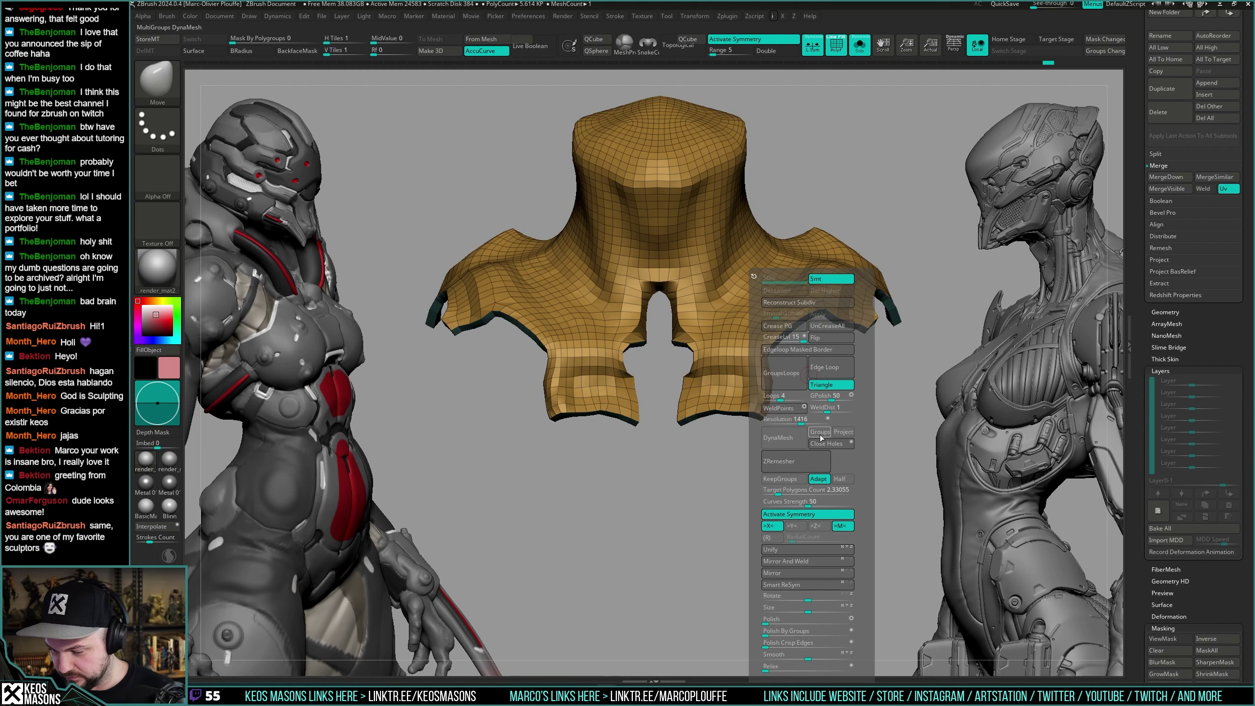
key(i)
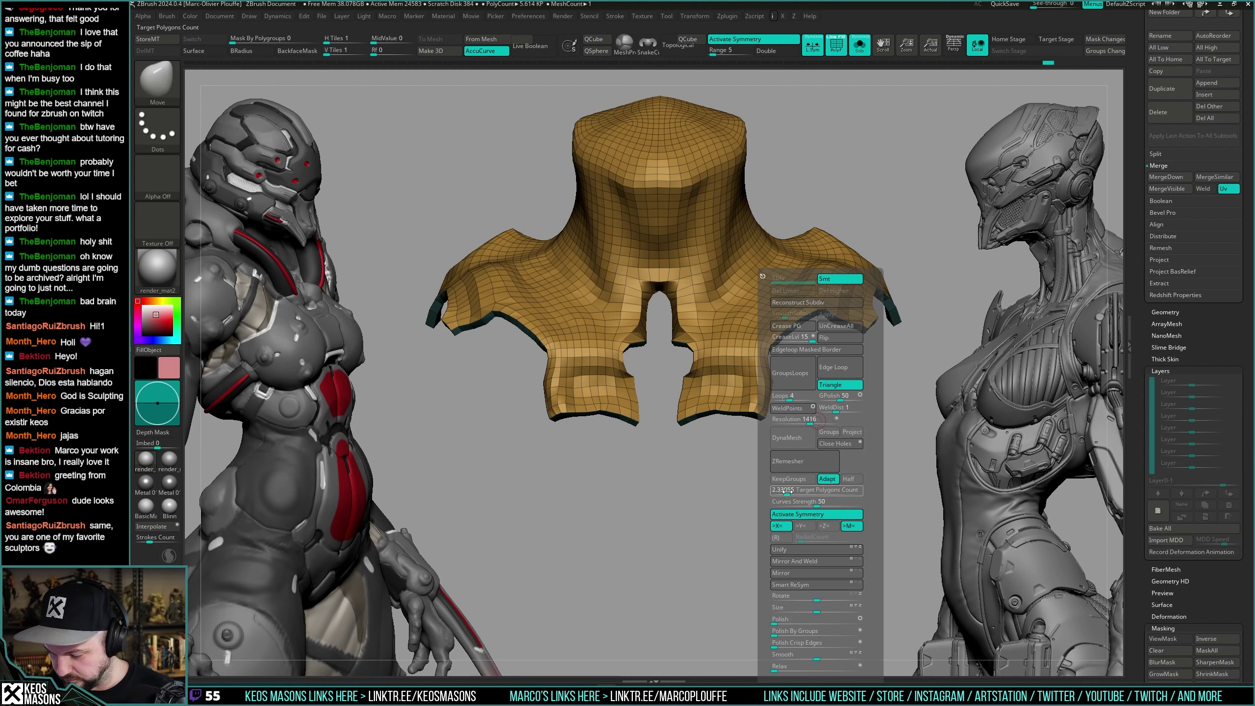
drag(788, 494, 786, 494)
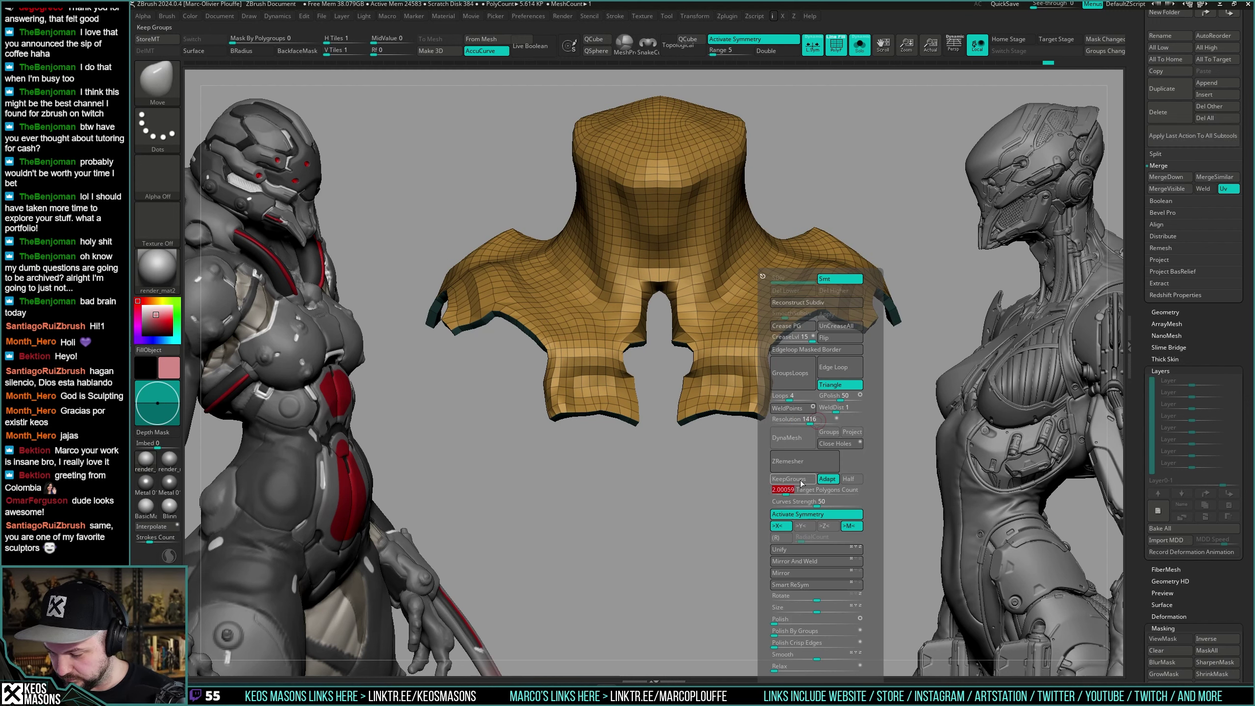
Try to remesh the whole low-resolution neck panel with ZRemesher, and undo the remesh.
click(821, 467)
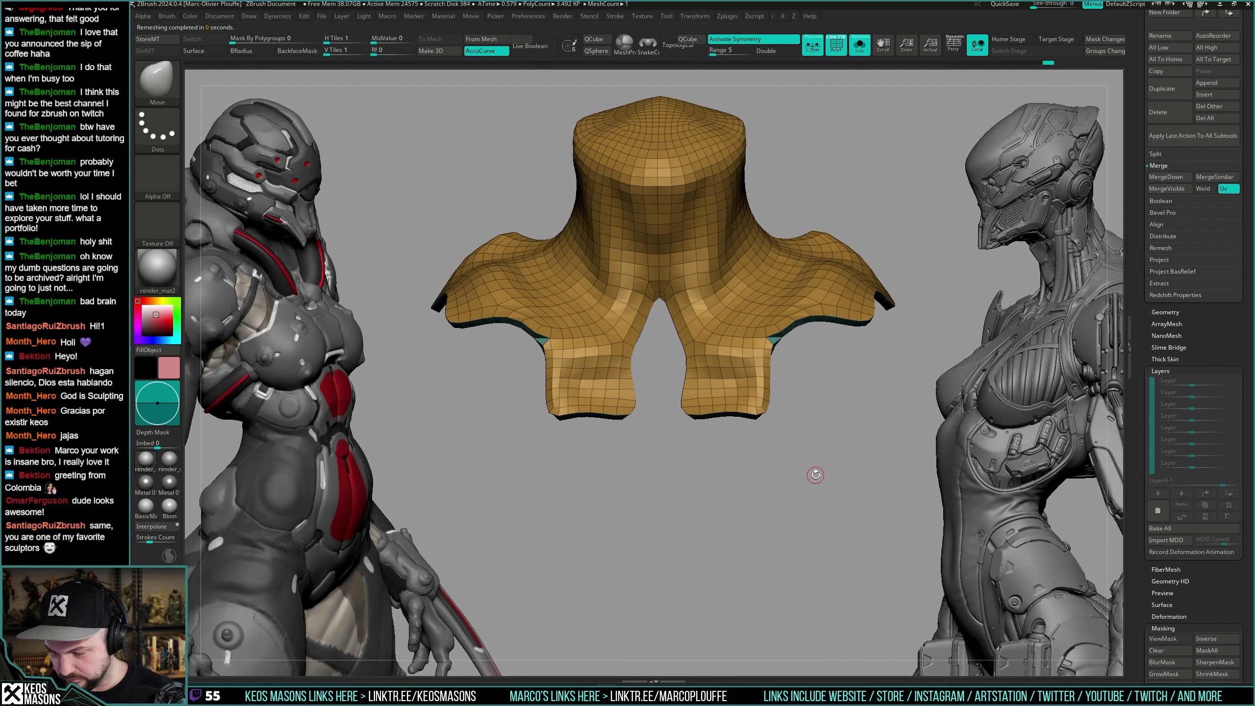
key(ctrl+z)
key(shift+f)
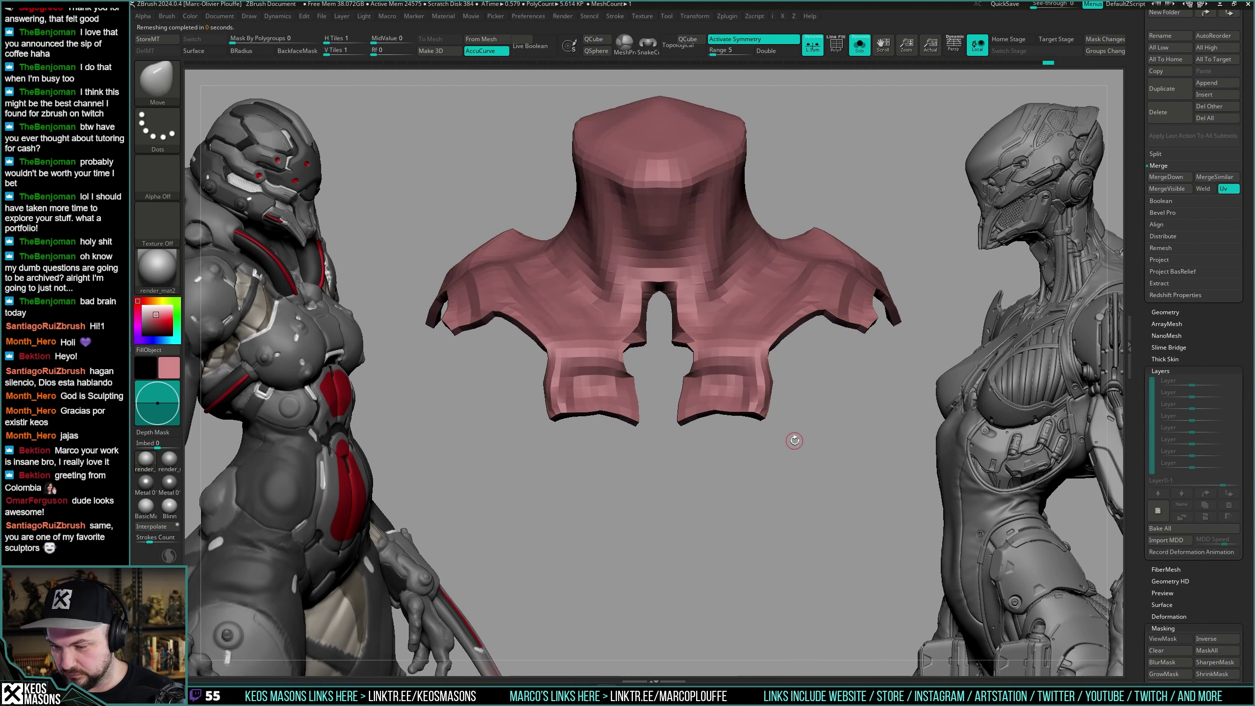
Try to remesh only the neck panel's outer surface after subdividing the thick panel to level 4.
key(ctrl+shift+z)
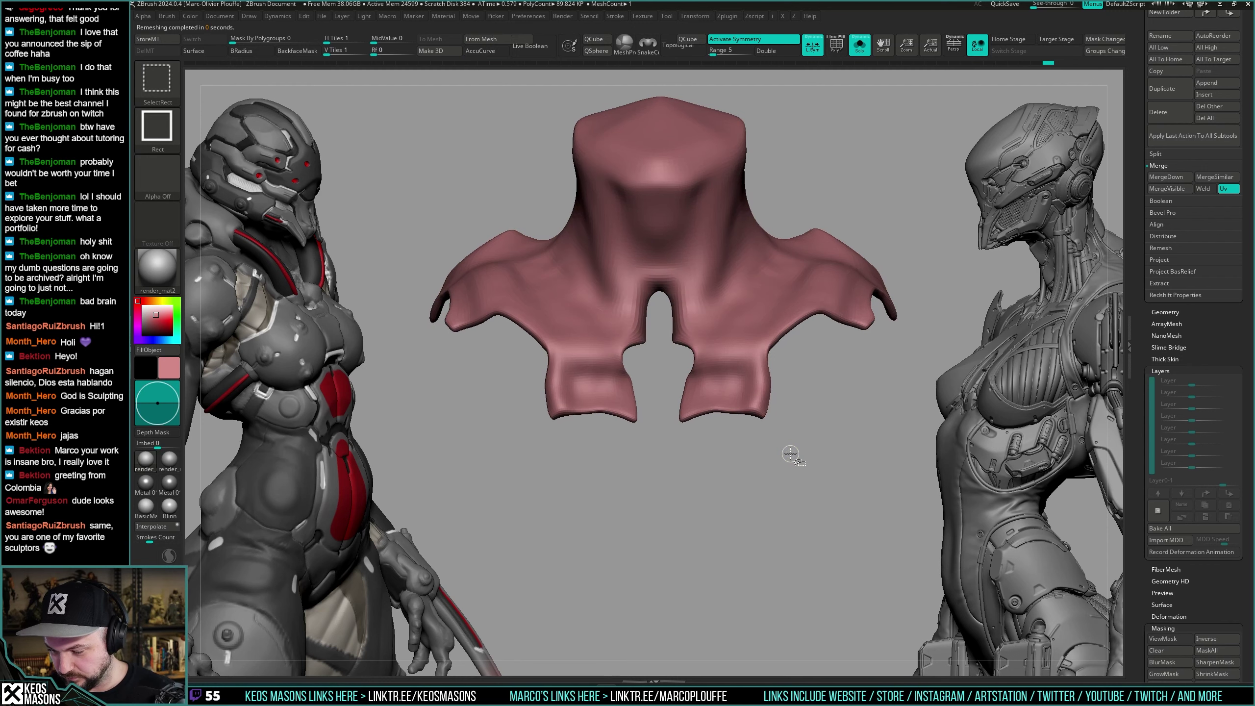
key(shift+f)
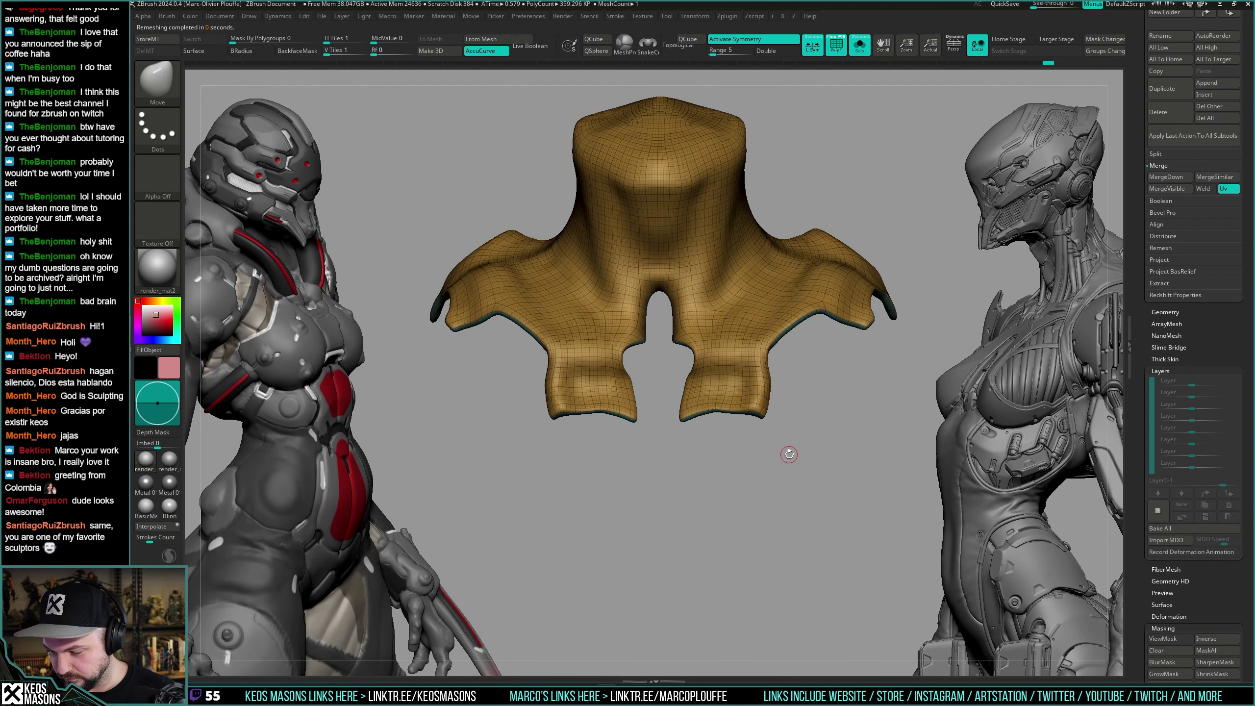
key(shift+f)
key(ctrl+z)
key(space)
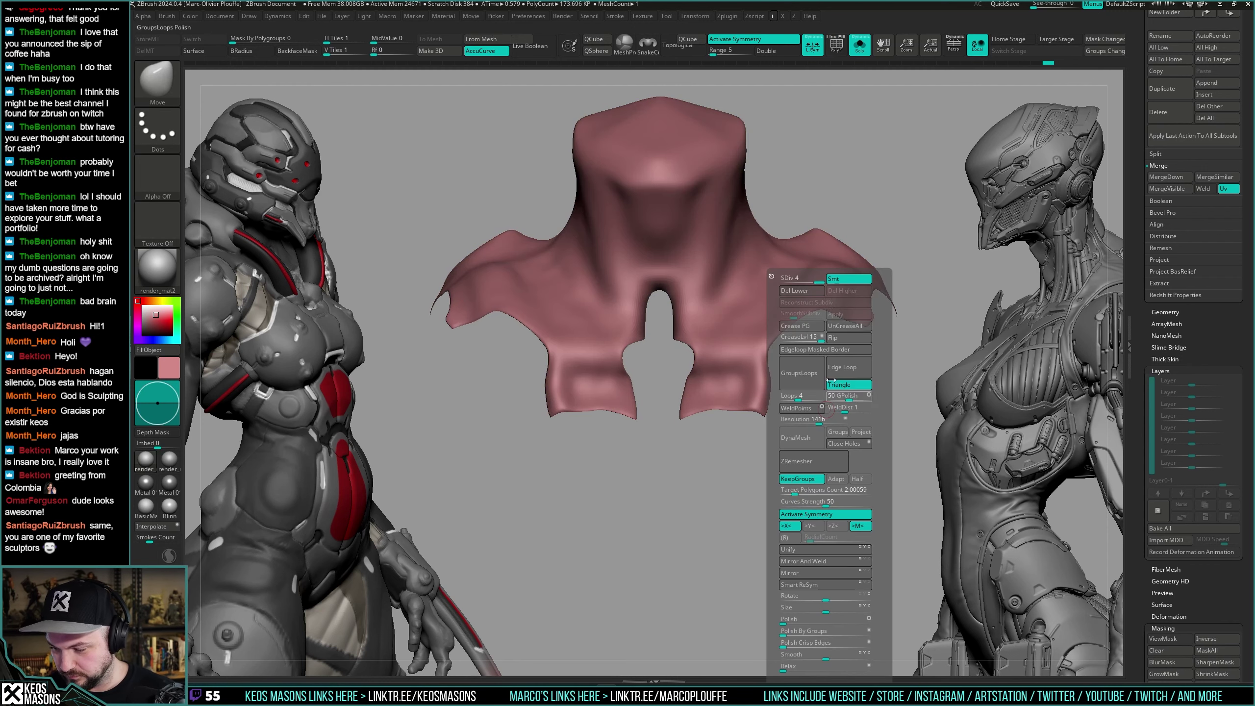
click(816, 291)
key(space)
click(814, 457)
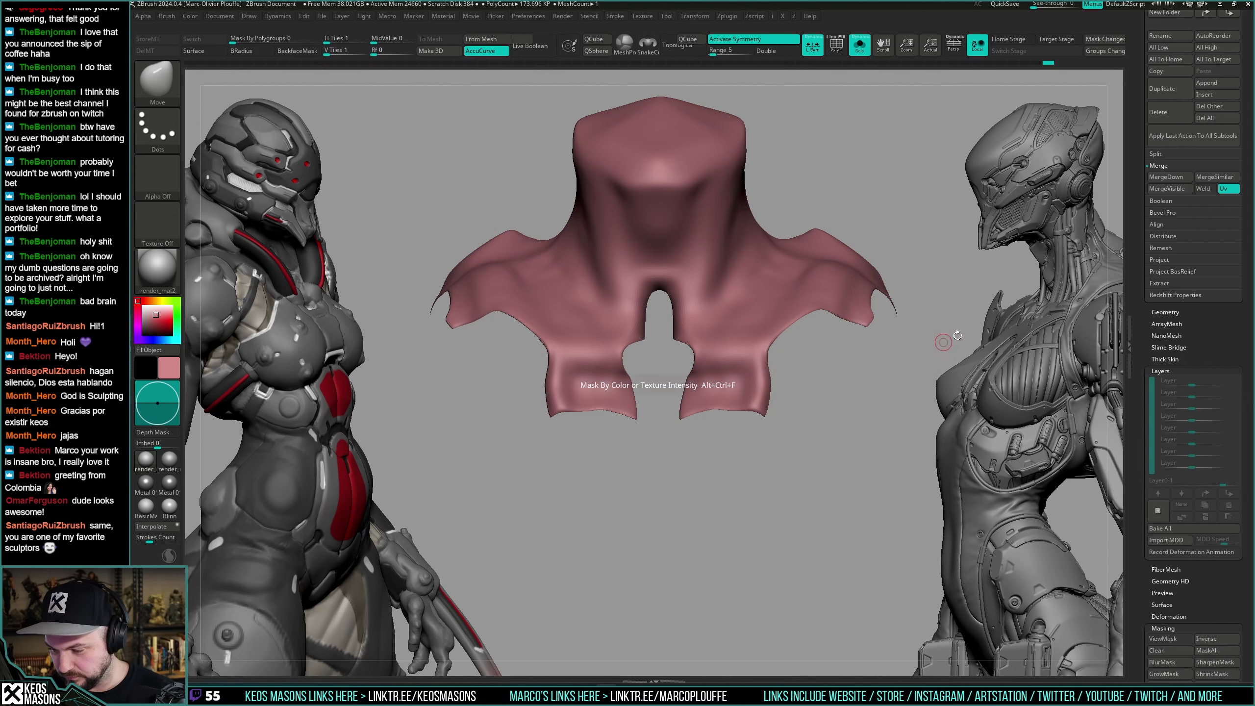
key(ctrl+z)
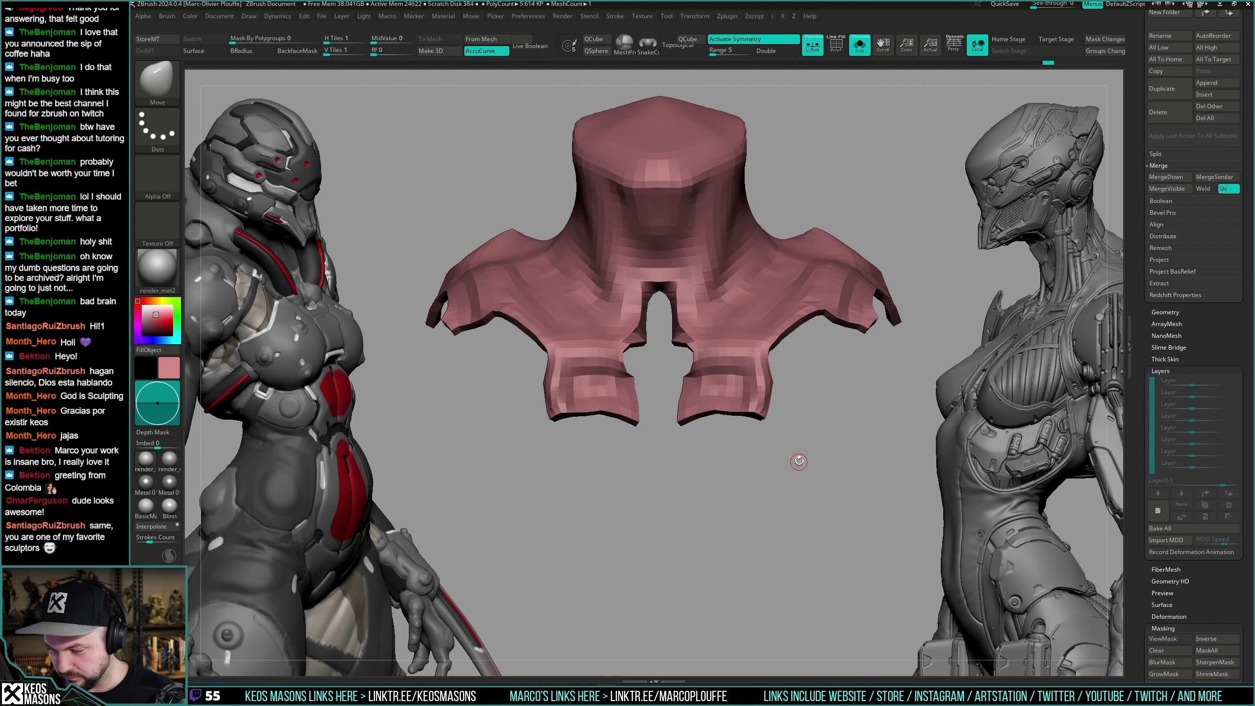
Strip the low-resolution neck panel down to its outer surface and subdivide it to level 5.
key(space)
key(ctrl+shift)
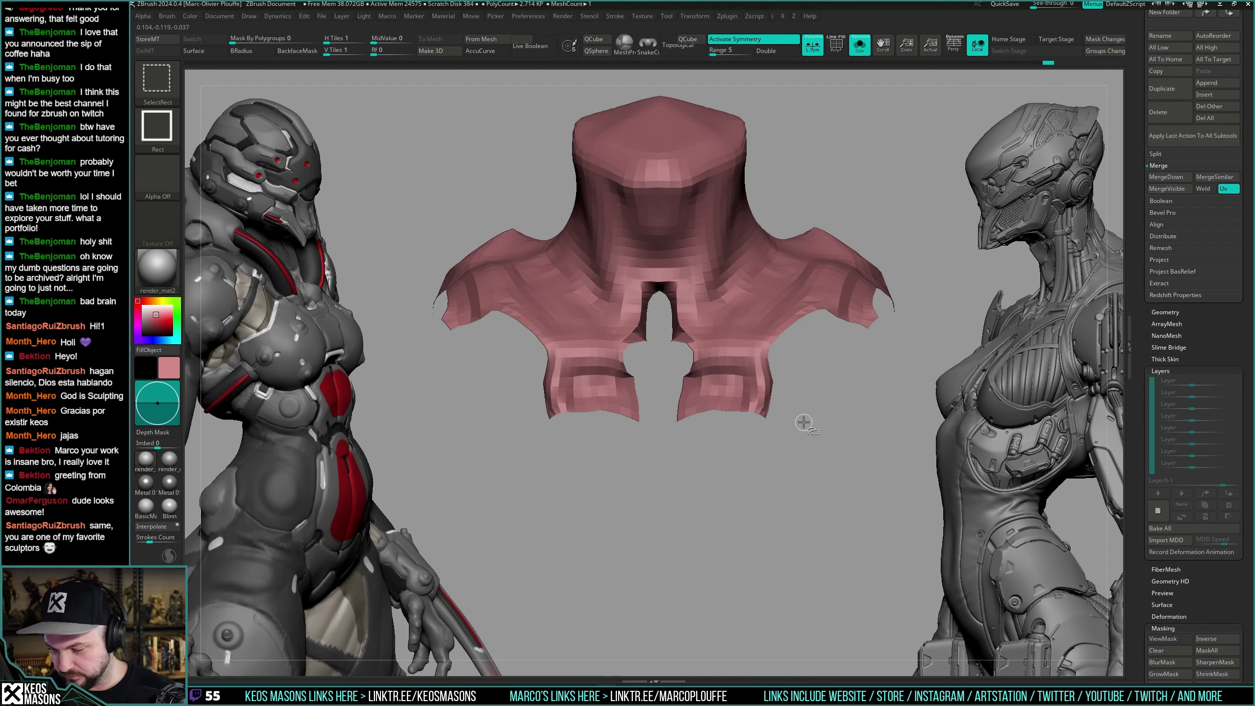
key(d)
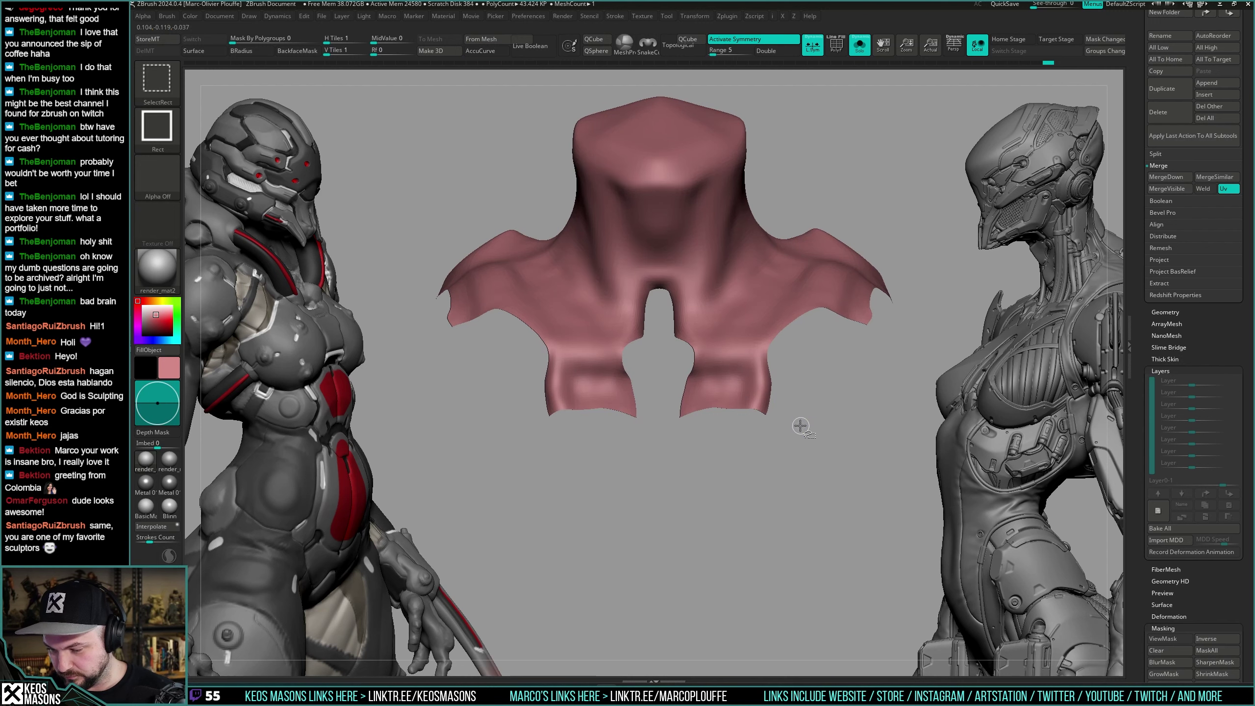
key(space)
key(d)
key(d)
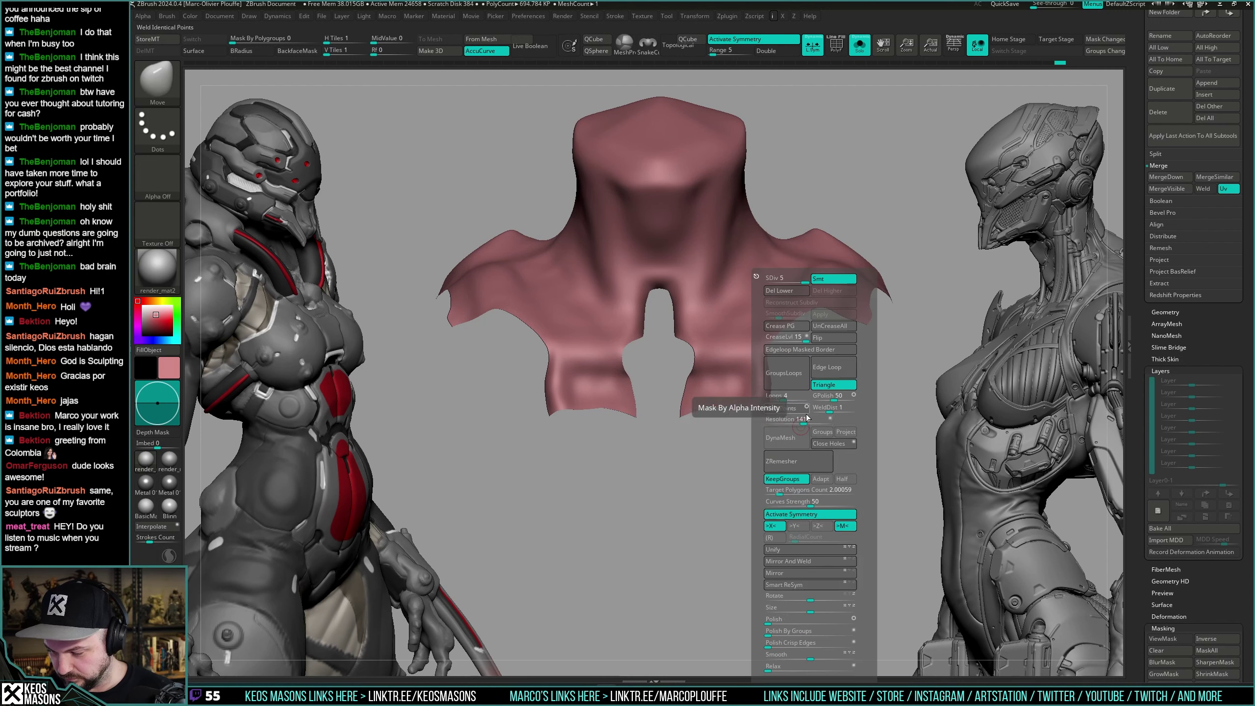
Remesh the neck panel's single-sided surface with ZRemesher, using KeepGroups, and check the wireframe.
click(796, 465)
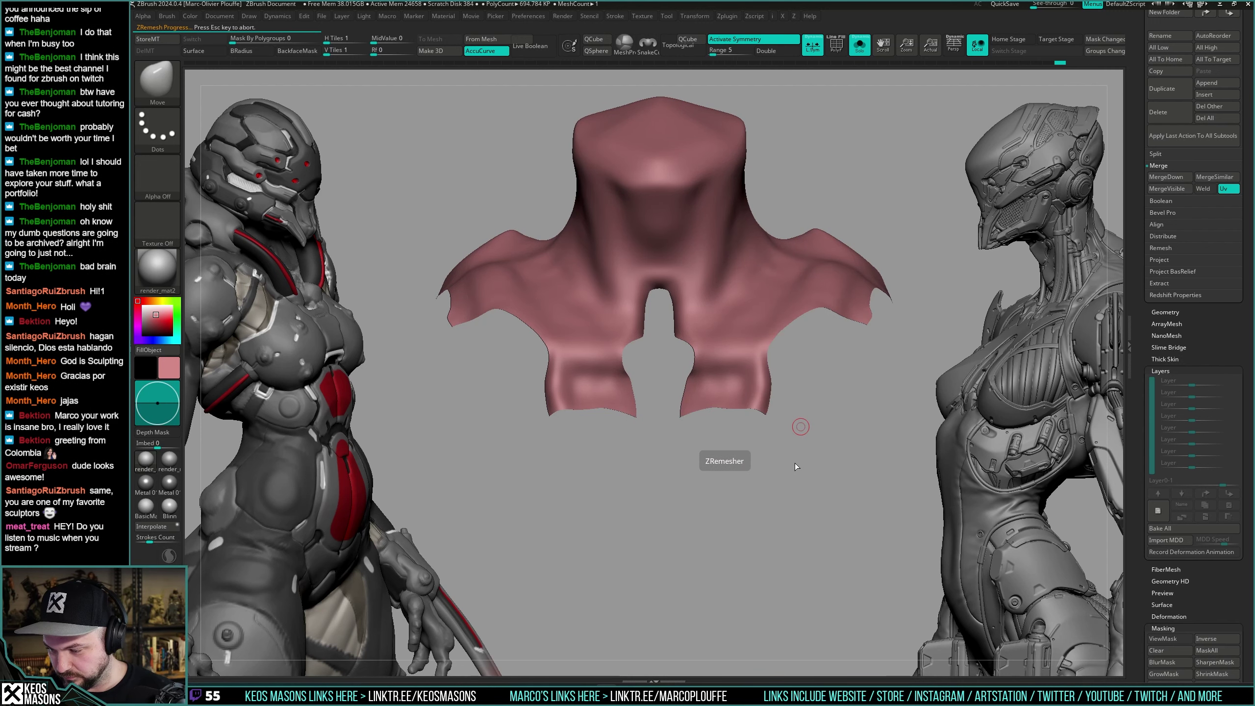
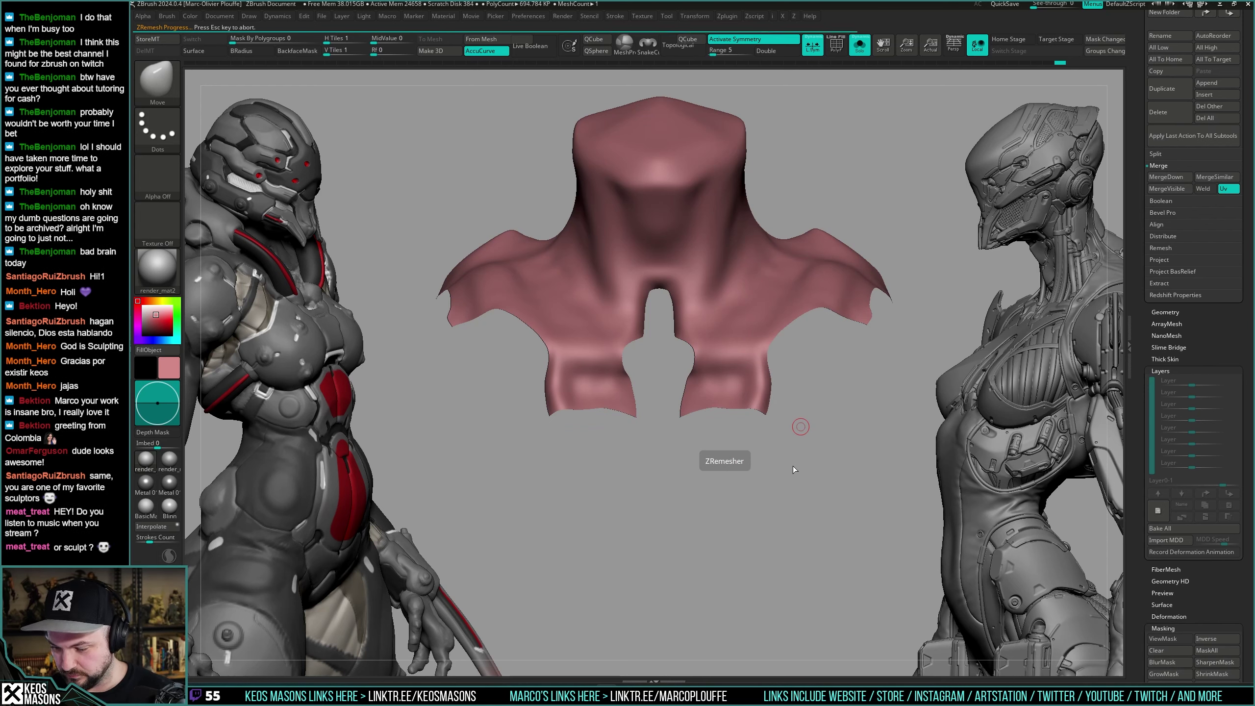
key(shift+f)
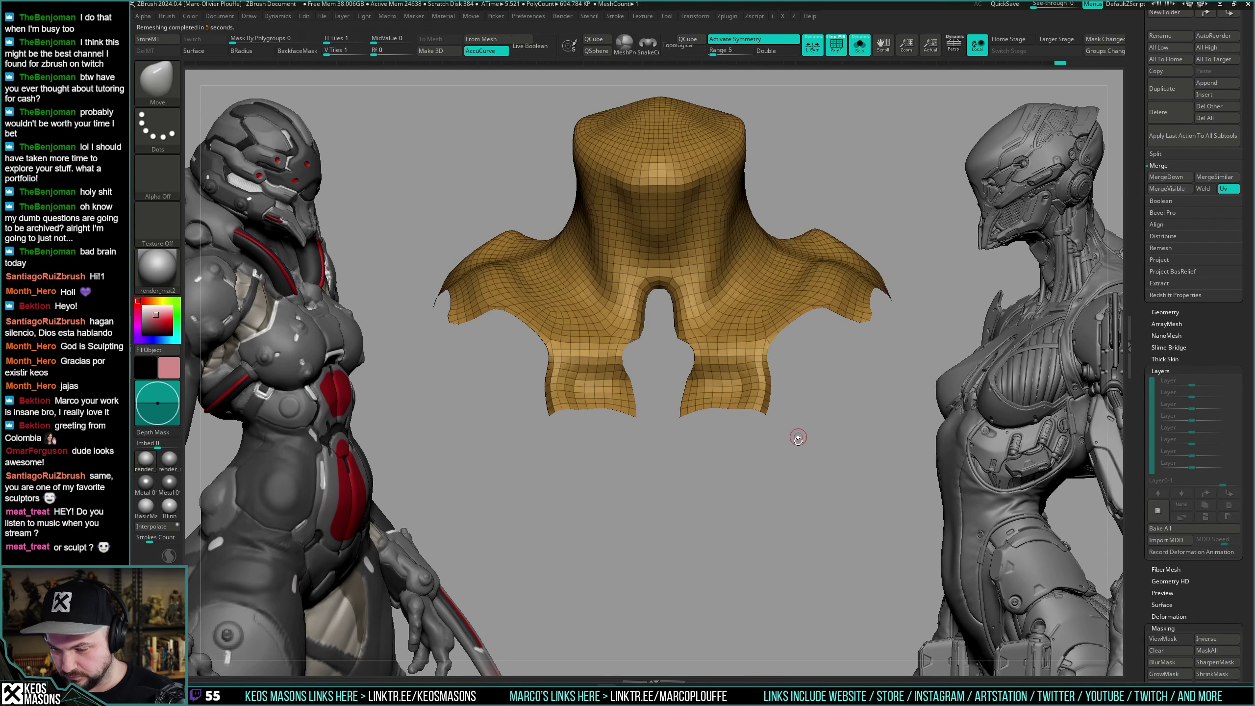
mouse_move(802, 452)
mouse_down()
mouse_move(784, 458)
mouse_move(790, 477)
mouse_move(810, 427)
mouse_up()
key(shift+f)
Try to project the remeshed neck panel onto the surrounding meshes with ProjectAll.
key(alt+s)
key(alt+s)
key(space)
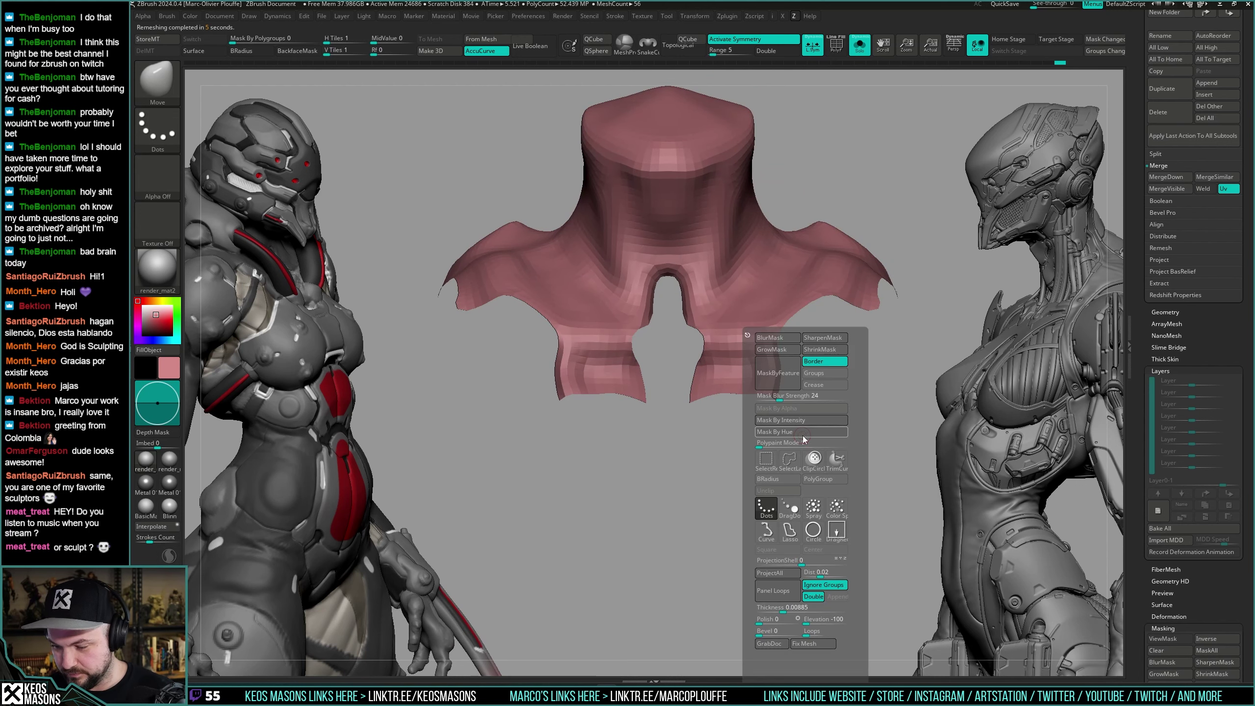
click(792, 575)
click(787, 595)
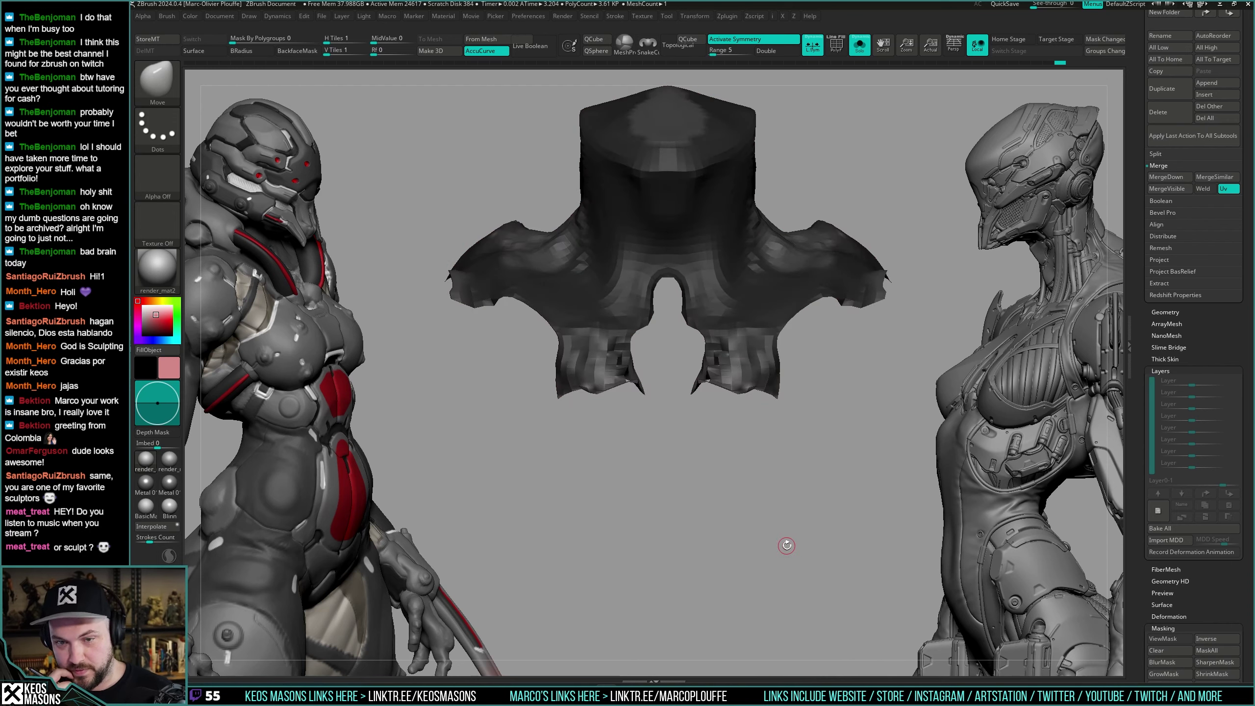
Thicken the remeshed neck panel with Panel Loops at thickness 0.00885 and elevation -100, and check its fit on the figure.
key(space)
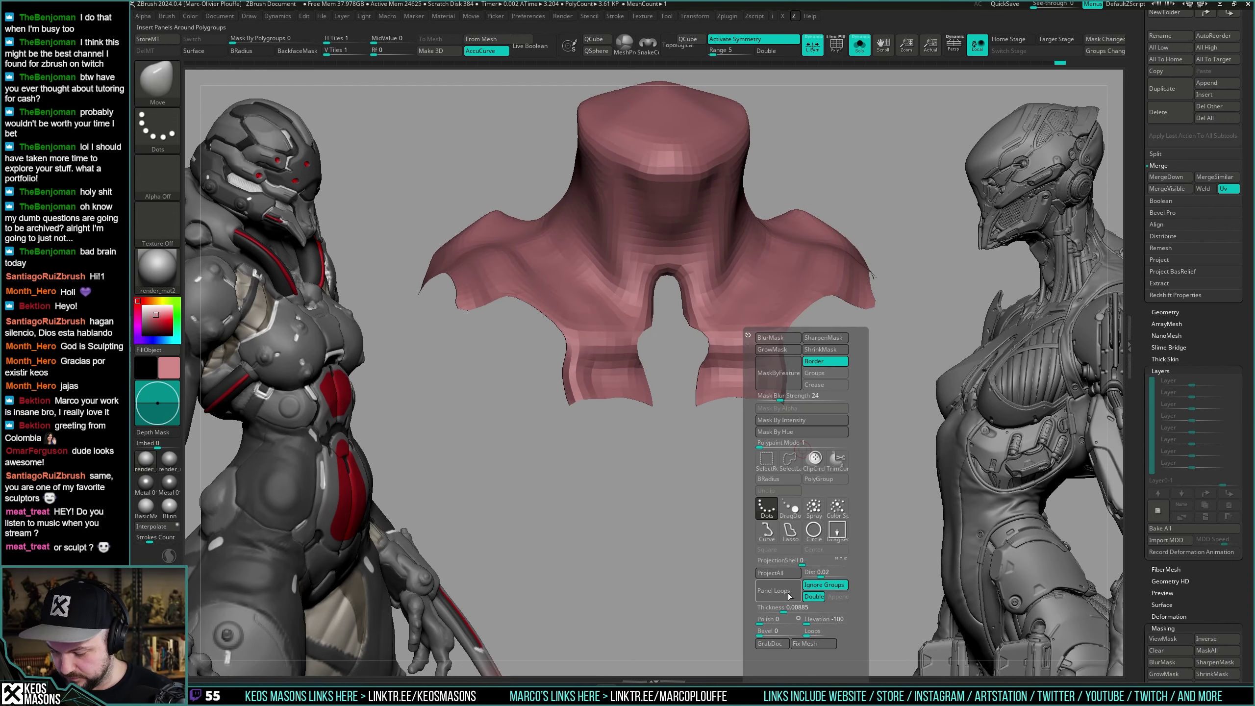
click(789, 596)
key(alt+s)
mouse_move(716, 385)
alt+right_down()
mouse_move(753, 387)
mouse_move(796, 356)
mouse_move(739, 317)
mouse_move(754, 349)
mouse_move(738, 365)
mouse_move(687, 339)
mouse_move(692, 395)
mouse_move(724, 357)
alt+right_up()
key(alt+s)
key(alt+s)
key(space)
Select the Move brush and examine the thickened panel's notch, both on the figure and isolated from below.
key(b)
key(m)
key(v)
key(alt+s)
key(alt+s)
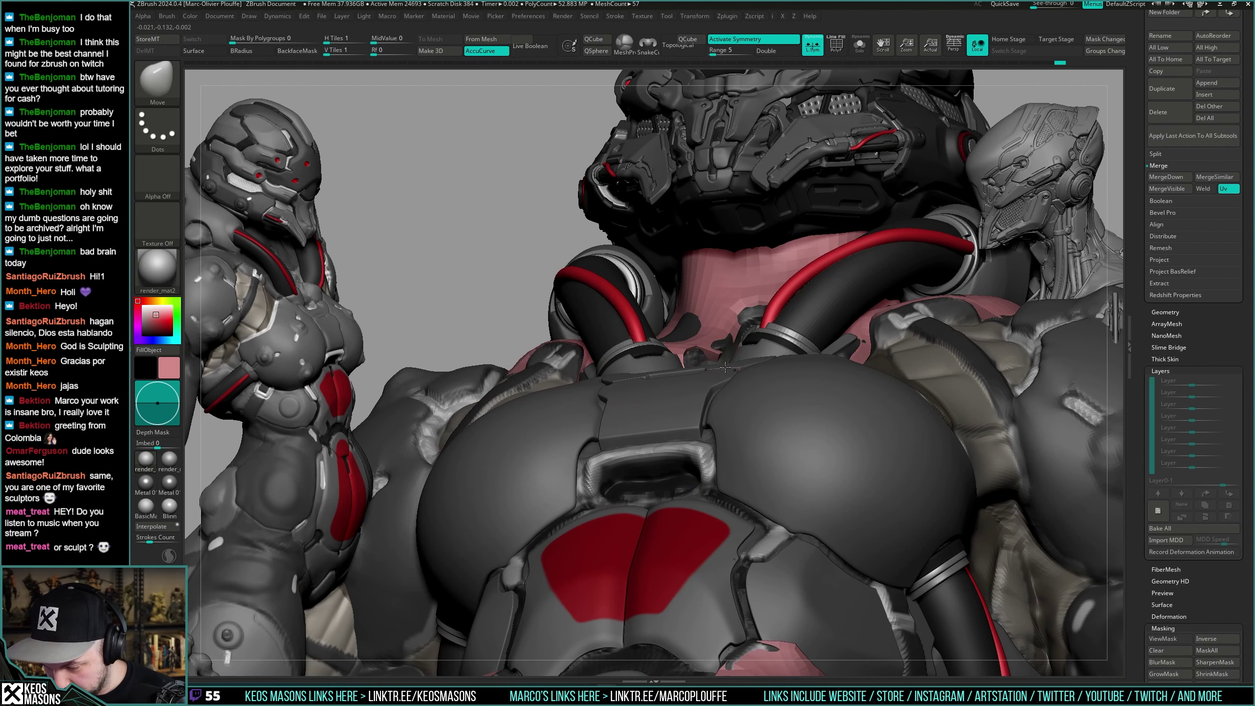
key(shift+s)
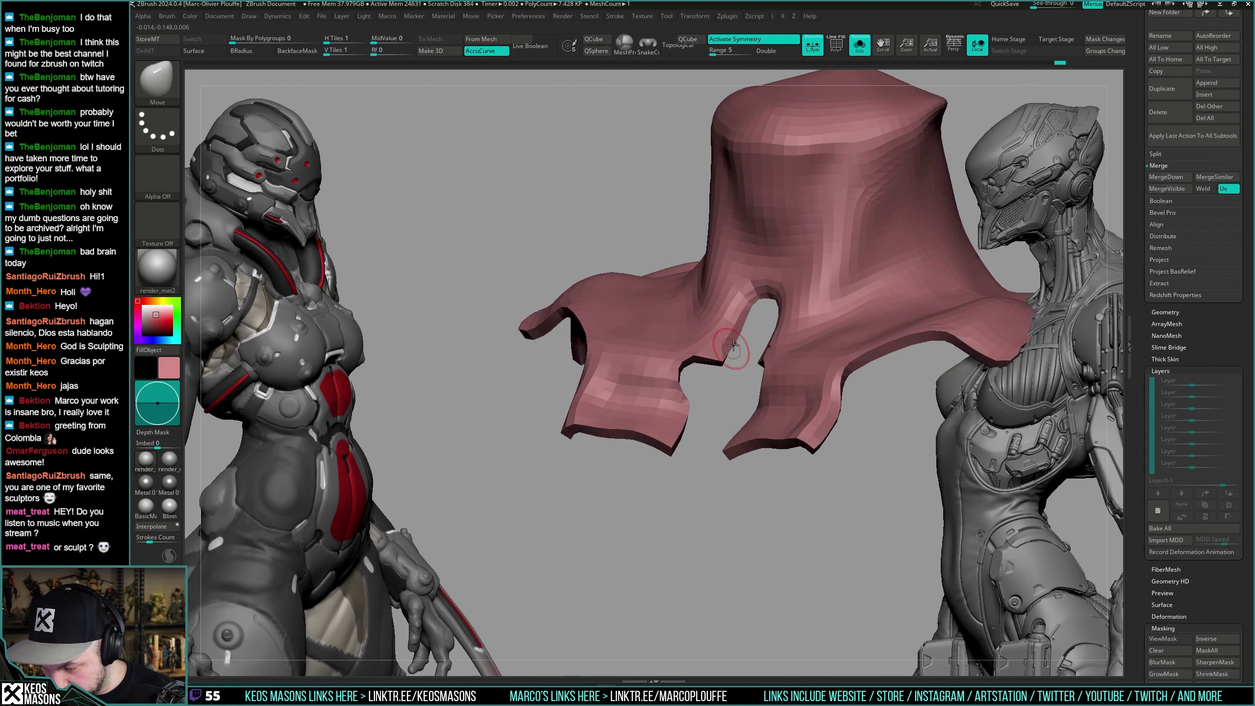
mouse_move(734, 345)
right_down()
mouse_move(770, 287)
mouse_move(734, 239)
right_up()
key(w)
key(q)
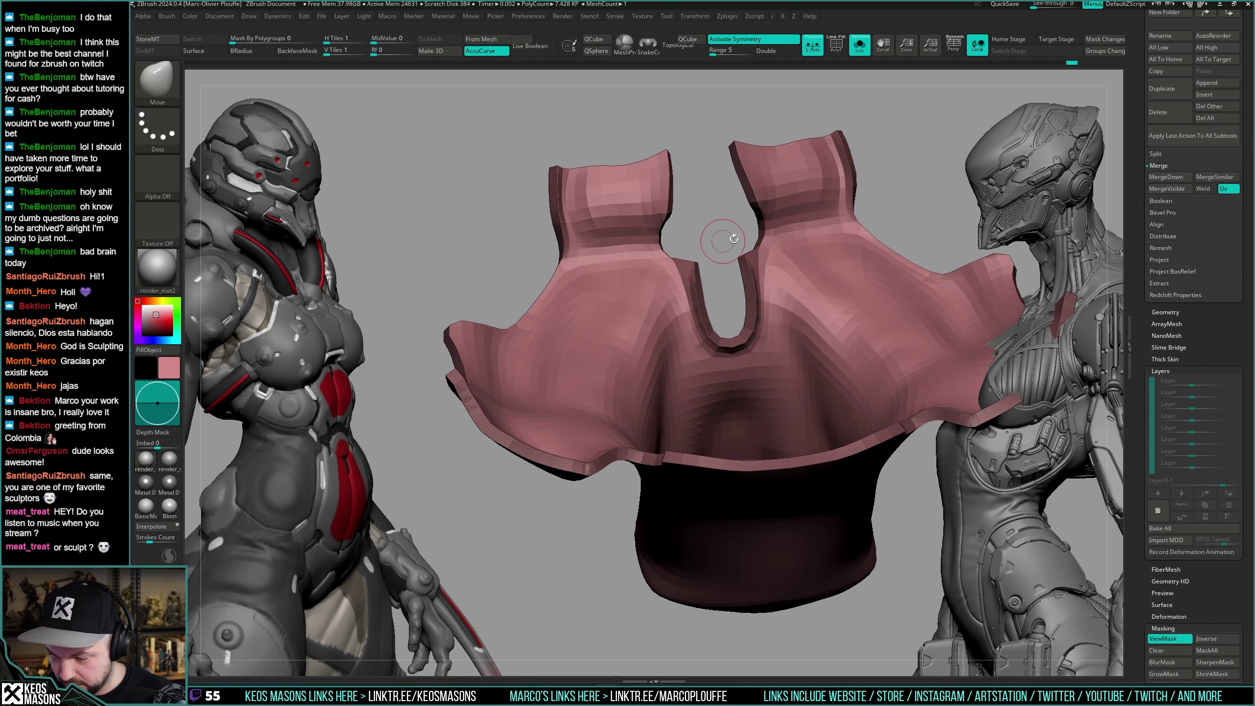
Isolate the neck panel's outer polygroup, restore the full panel, and compare the notch with the chest fitting.
ctrl+shift+click(870, 212)
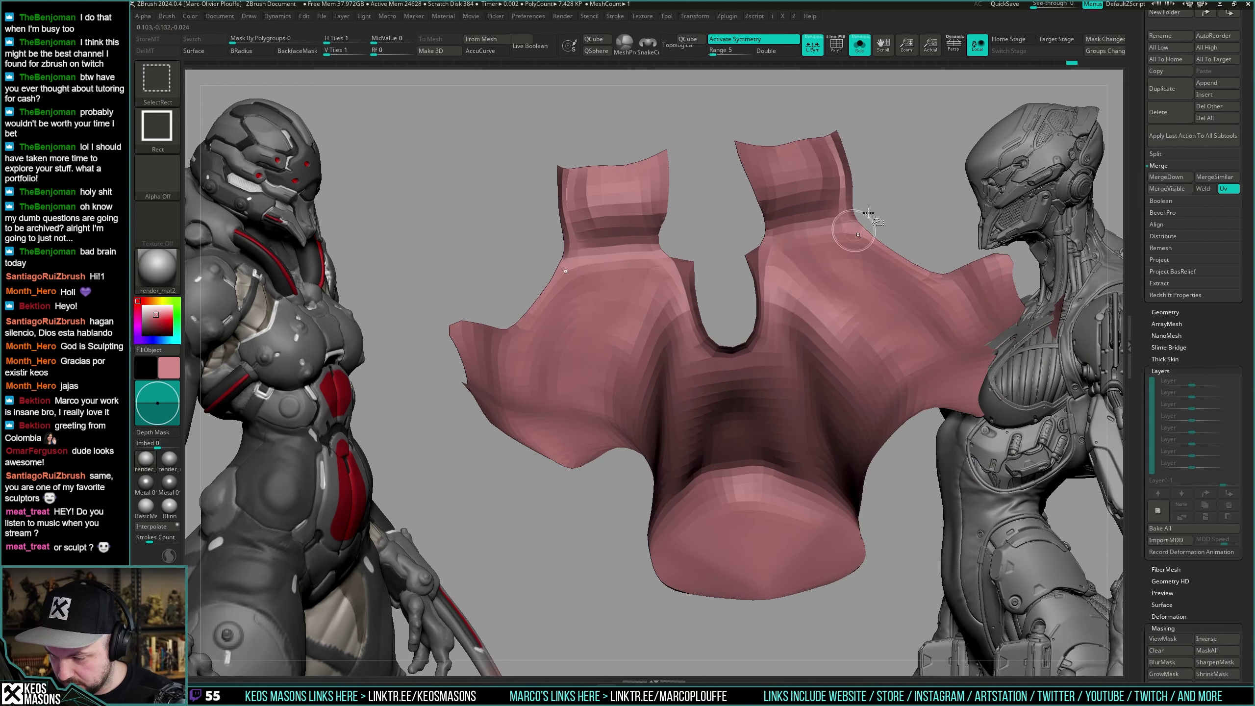
ctrl+shift+click(918, 152)
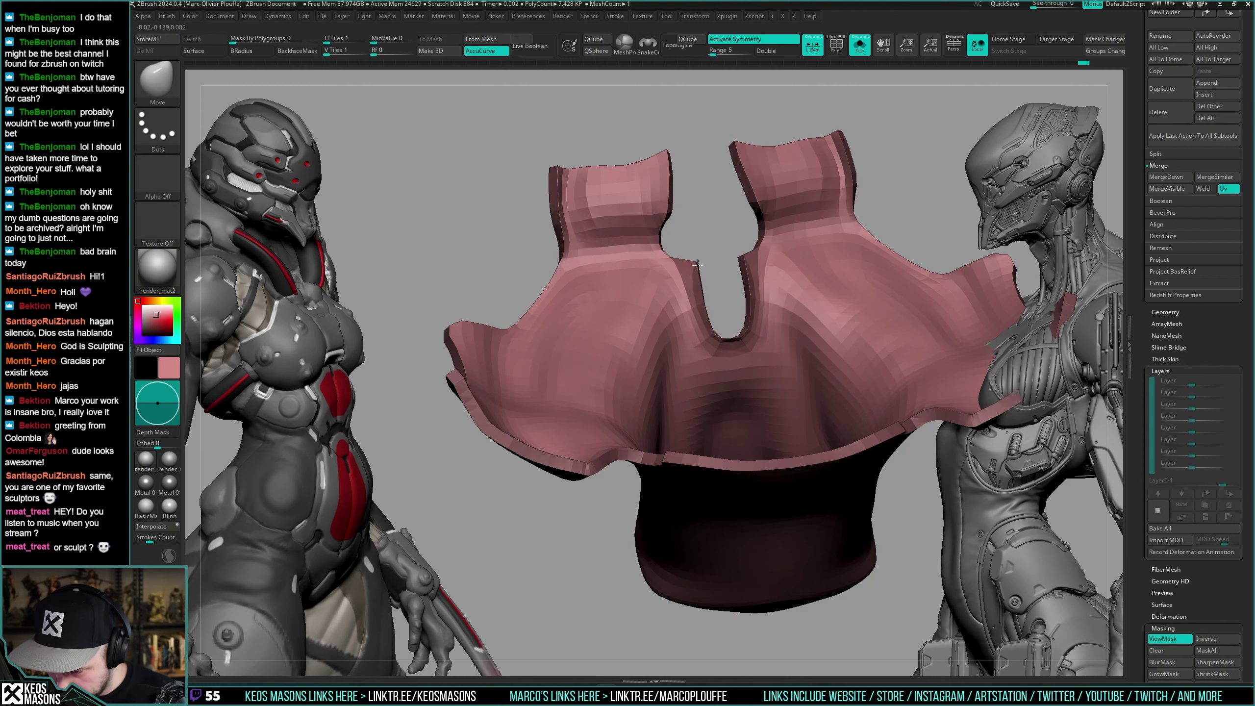
mouse_move(715, 285)
right_down()
mouse_move(791, 416)
mouse_move(712, 205)
right_up()
key(shift+alt+s)
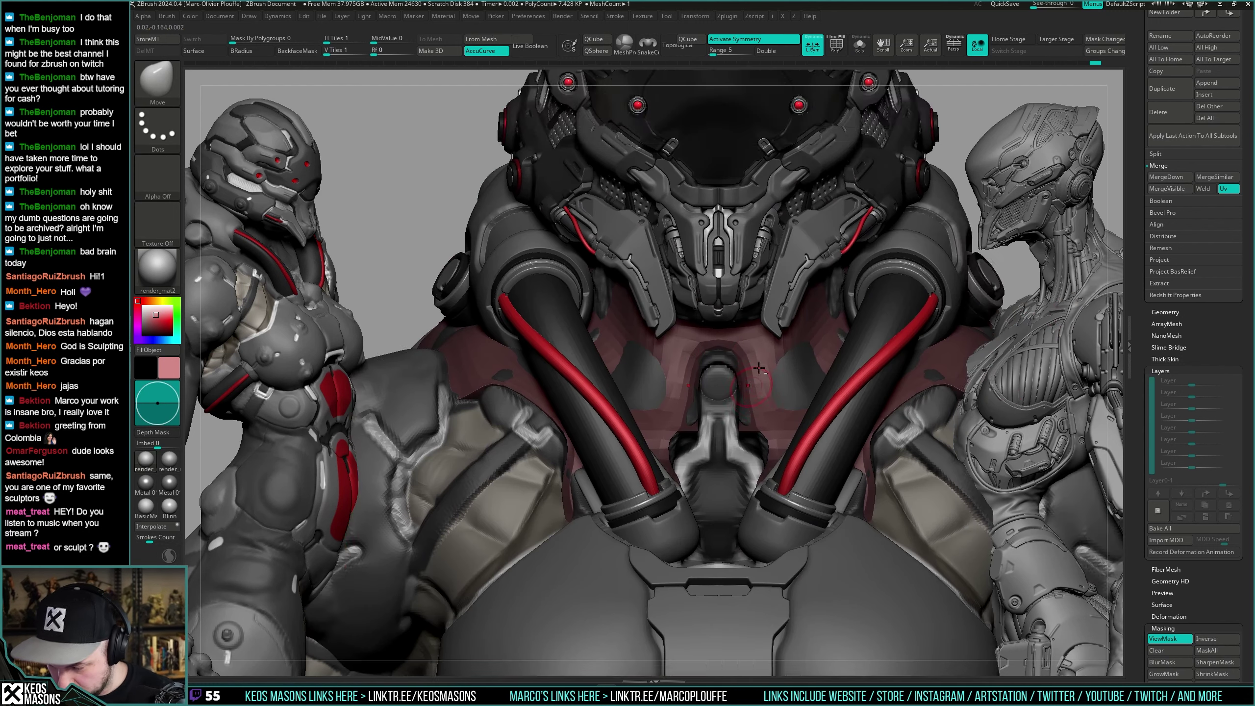
Reshape the top and sides of the neck panel's notch around the chest fitting with a resized Move brush.
alt+right_drag(746, 469, 742, 411)
key(space)
click(769, 345)
key(shift+alt+s)
mouse_move(767, 352)
right_down()
mouse_move(721, 350)
mouse_move(742, 316)
mouse_move(759, 321)
right_up()
key(space)
click(747, 367)
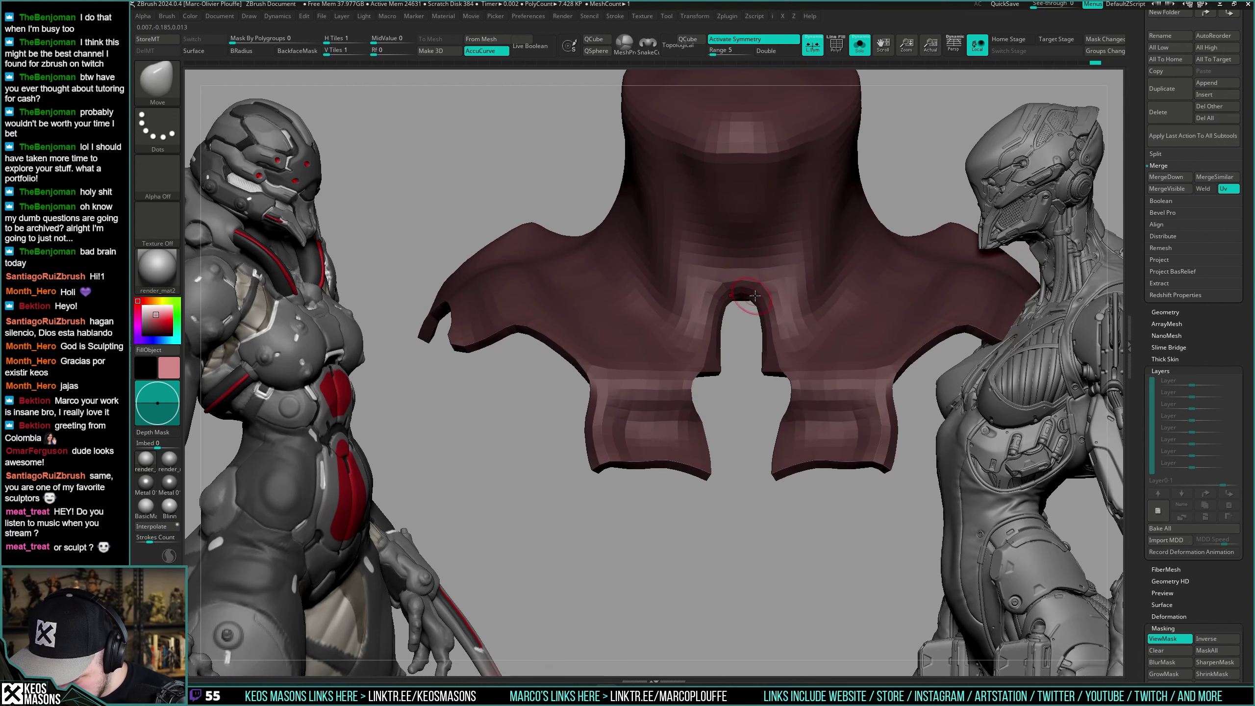
drag(755, 295, 756, 292)
key(space)
click(757, 366)
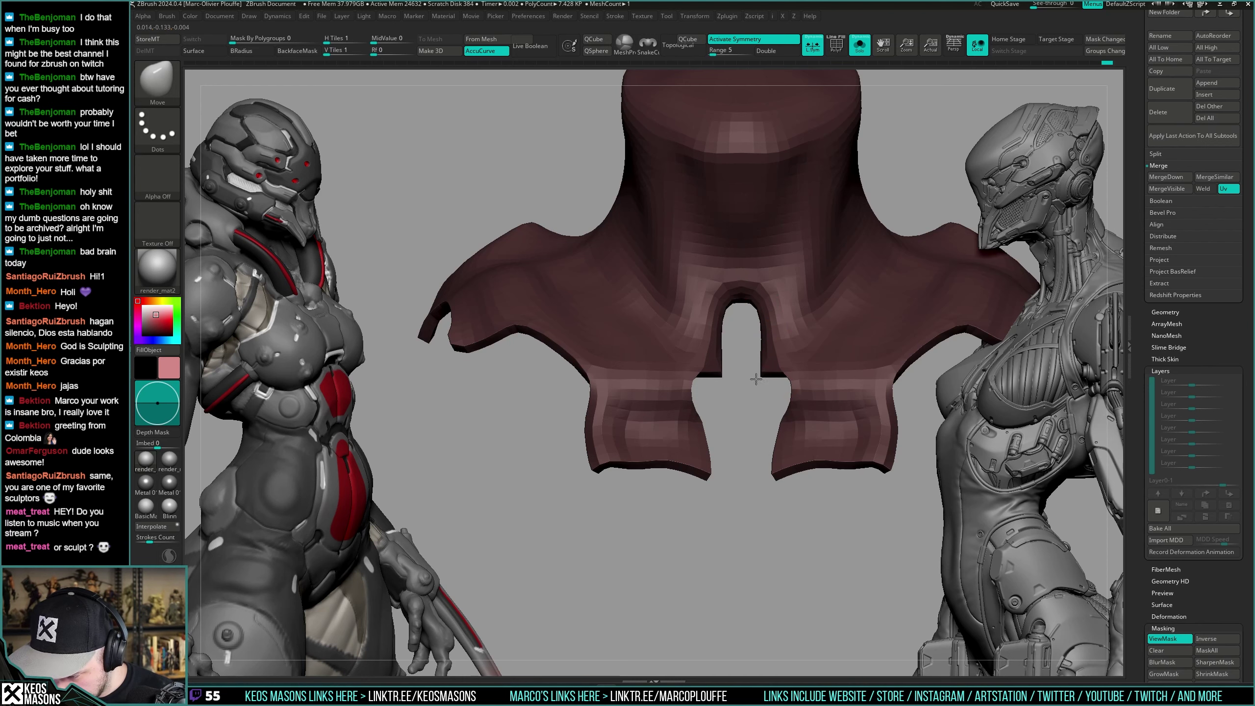
Examine the notch's wireframe and its clearance around the chest fitting from the front and at an angle.
key(alt+s)
key(alt+s)
key(shift+f)
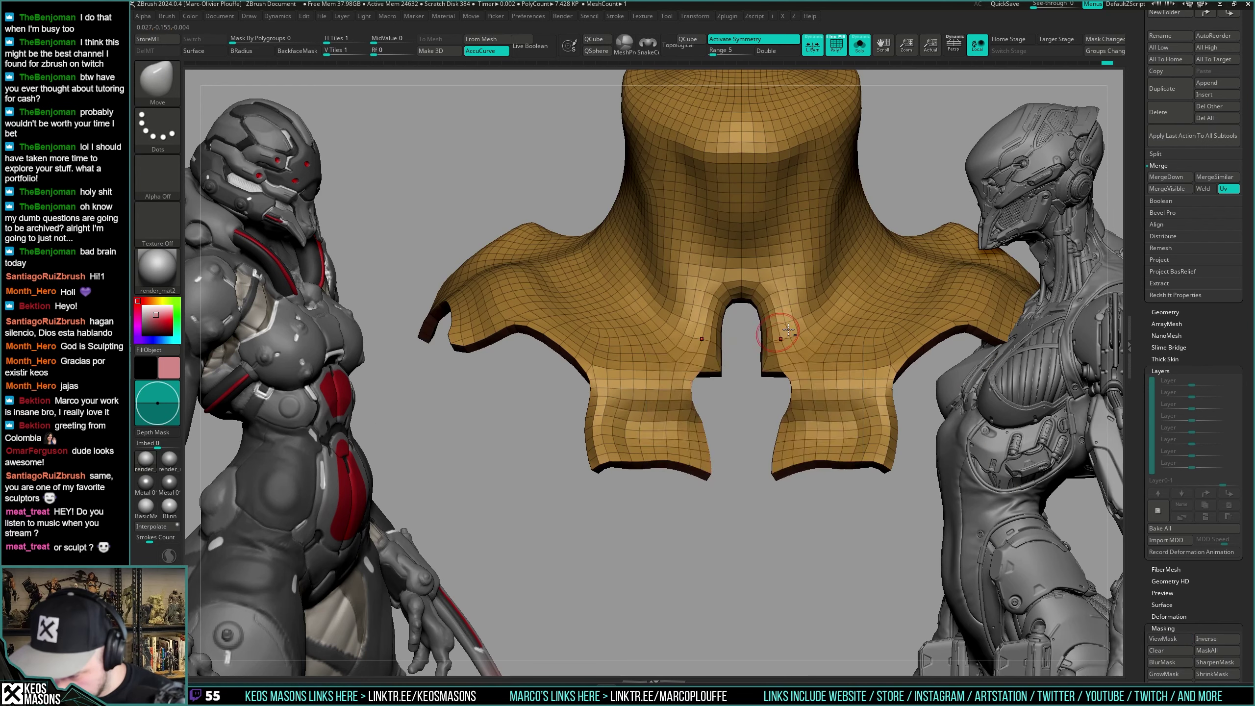
key(shift+f)
key(alt+s)
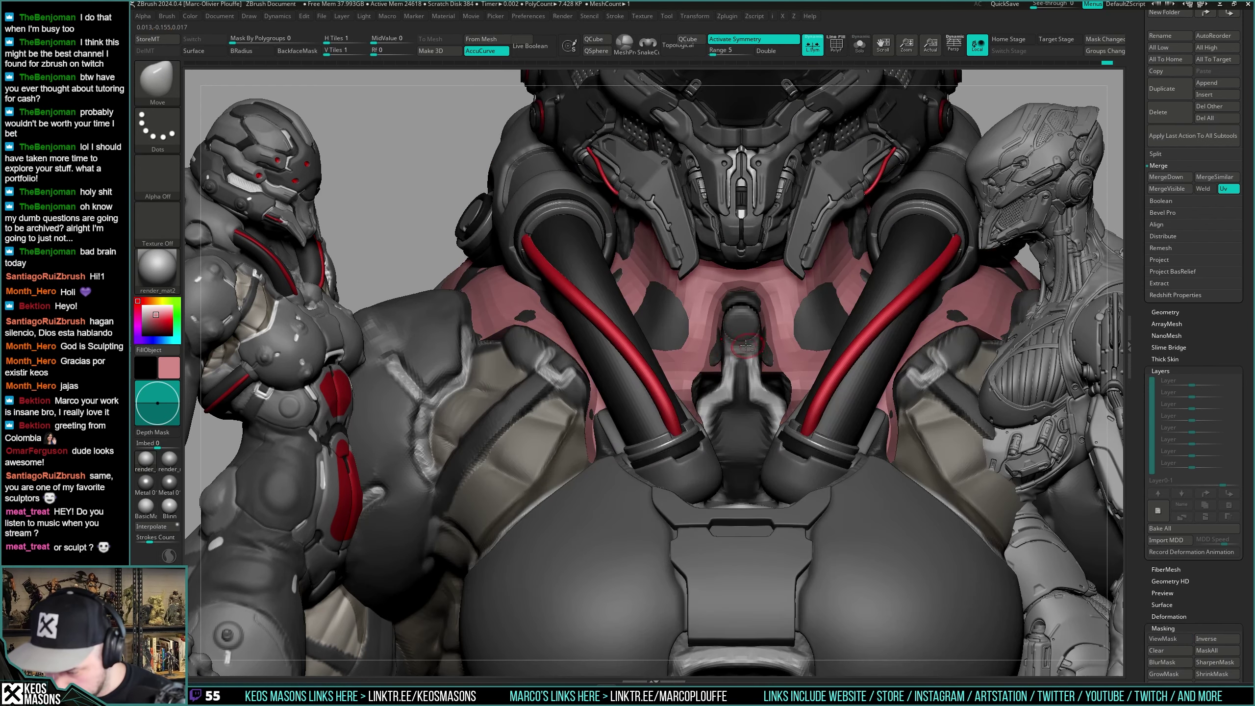
right_drag(699, 360, 642, 355)
right_drag(771, 347, 764, 314)
key(alt+s)
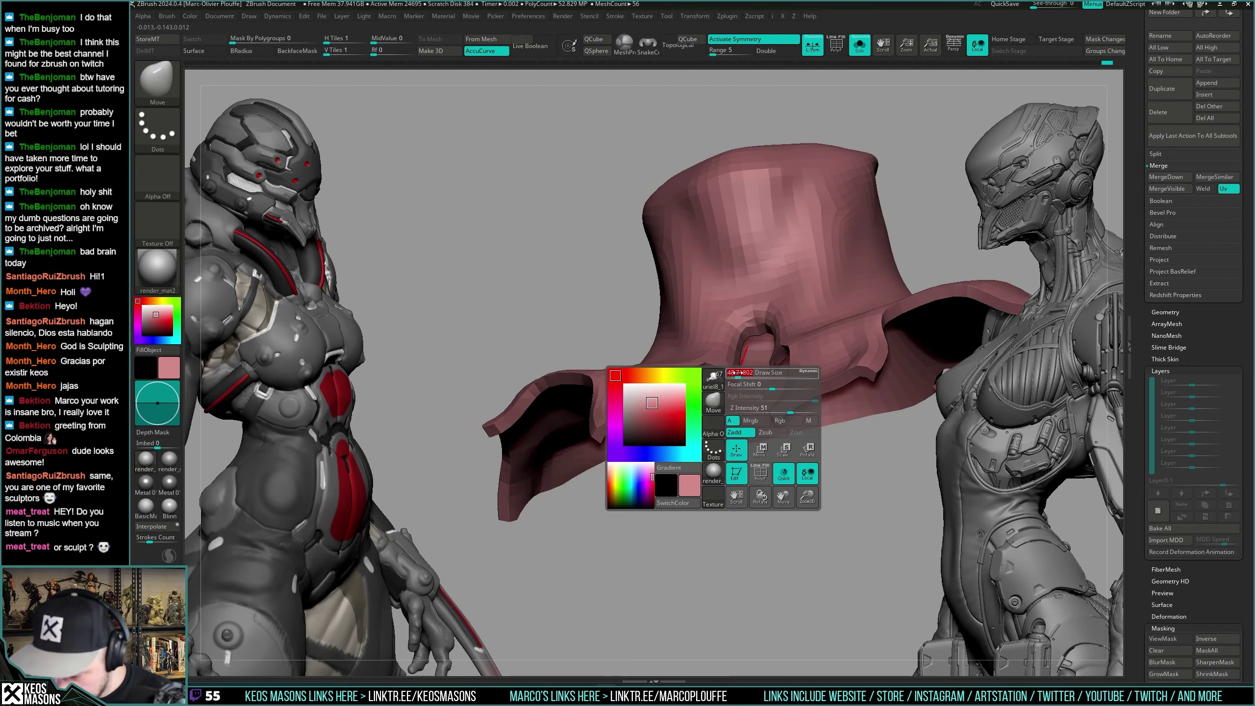
Compare the isolated neck panel's notch corners and edge flow with how they sit on the full figure.
right_drag(756, 388, 743, 316)
key(alt+s)
key(alt+s)
key(alt+s)
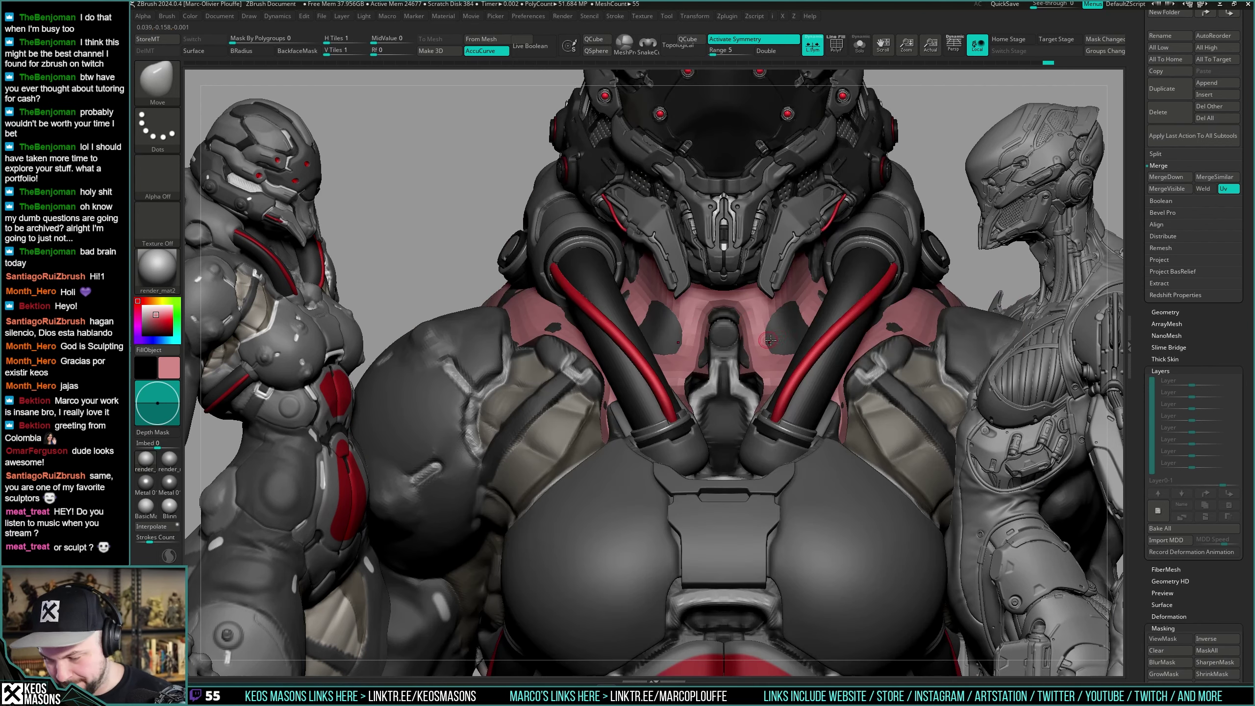
key(alt+s)
key(shift+f)
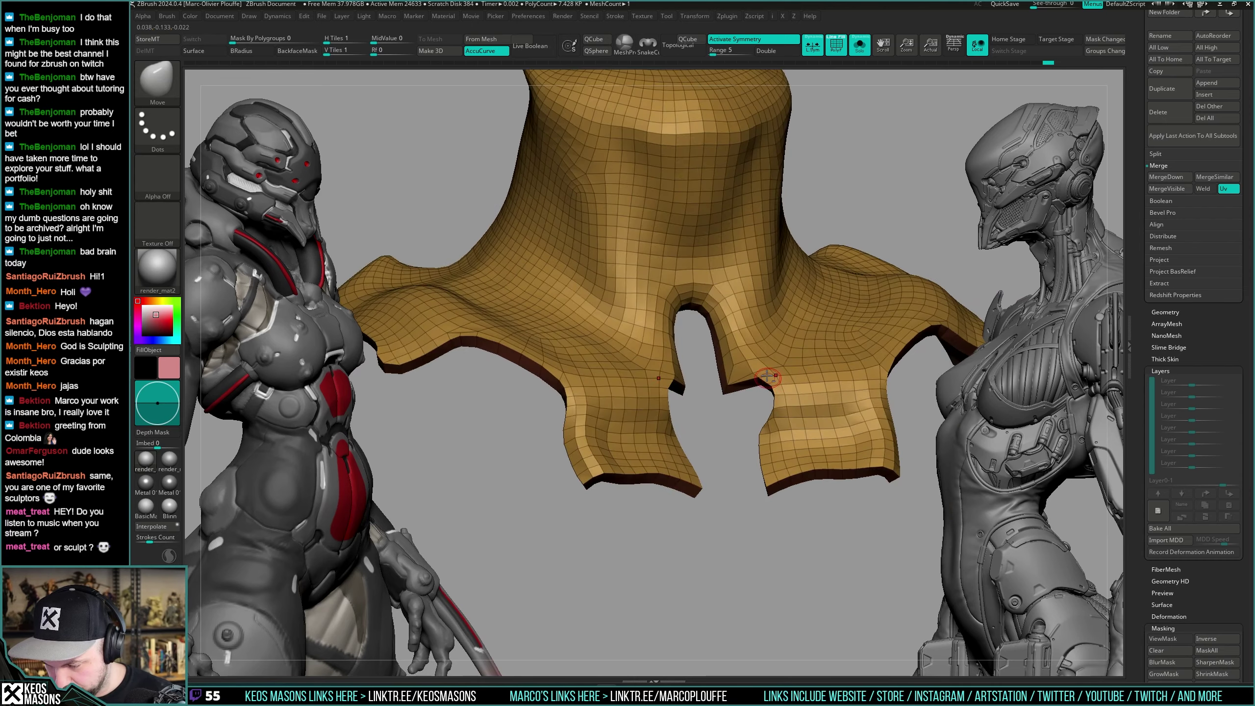
key(shift+f)
Check the isolated neck panel against the full figure from the front and select the Standard brush for sculpting it.
mouse_move(767, 376)
right_down()
mouse_move(783, 369)
mouse_move(753, 321)
right_up()
key(alt+s)
mouse_move(753, 321)
right_down()
mouse_move(731, 346)
mouse_move(837, 306)
right_up()
key(space)
key(alt+s)
key(alt+s)
key(space)
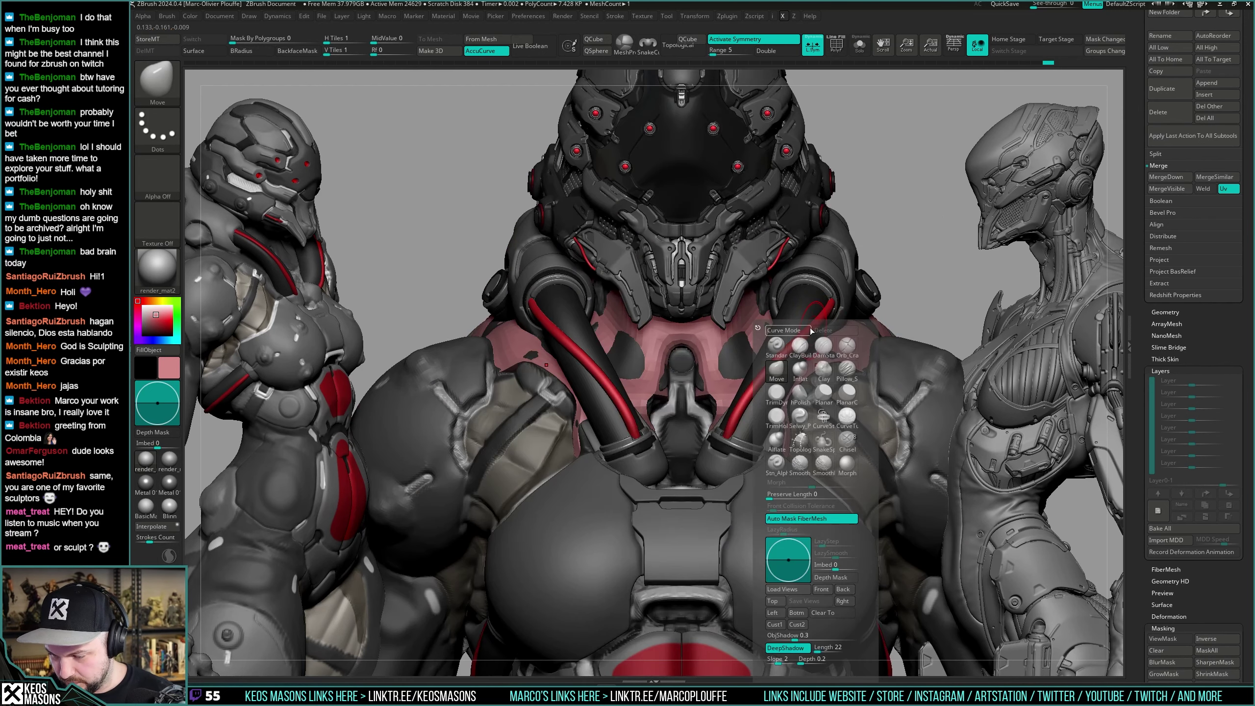
click(784, 342)
key(alt+s)
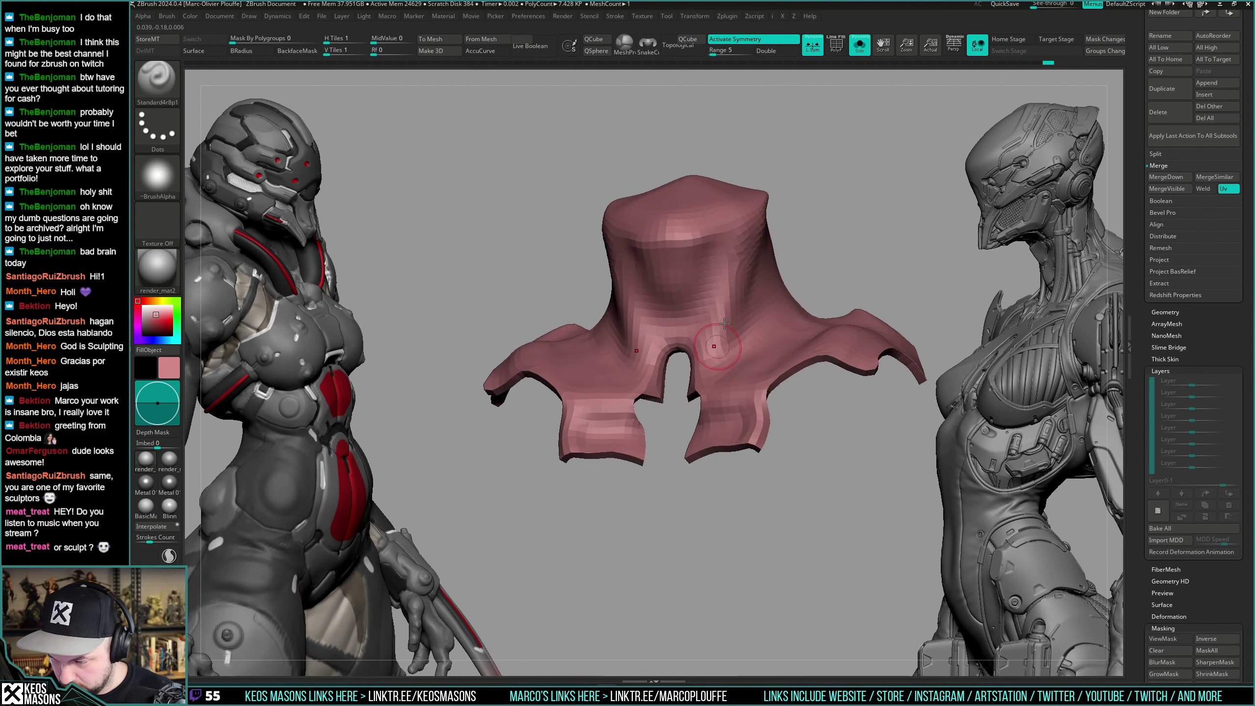
right_drag(724, 324, 794, 296)
key(alt+s)
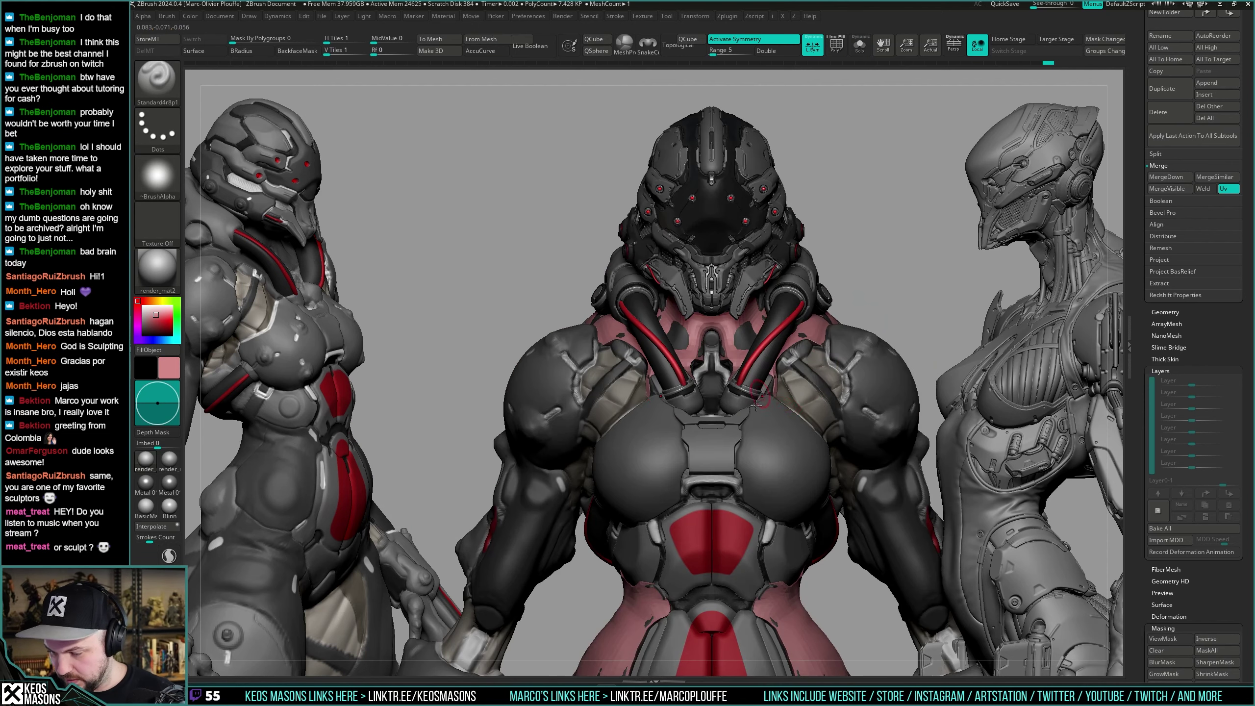
Sculpt the neck panel's surface between the neck base and the shoulders with the Standard brush.
mouse_move(756, 405)
right_down()
mouse_move(793, 391)
mouse_move(791, 430)
mouse_move(737, 365)
mouse_move(779, 342)
mouse_move(759, 347)
mouse_move(752, 366)
mouse_move(759, 349)
mouse_move(768, 371)
mouse_move(770, 341)
mouse_move(731, 355)
mouse_move(717, 334)
mouse_move(823, 368)
mouse_move(840, 343)
mouse_move(815, 349)
mouse_move(807, 324)
mouse_move(835, 341)
mouse_move(797, 374)
mouse_move(839, 331)
mouse_move(822, 311)
mouse_move(833, 302)
mouse_move(771, 301)
mouse_move(884, 314)
mouse_move(829, 325)
right_up()
key(alt+s)
key(space)
click(728, 378)
key(alt+s)
key(alt+s)
Reshape the neck panel's shoulder flaps with a resized Move brush and inspect the panel in isolation.
key(space)
click(810, 351)
key(space)
click(785, 375)
right_click(809, 357)
key(space)
key(space)
key(shift+s)
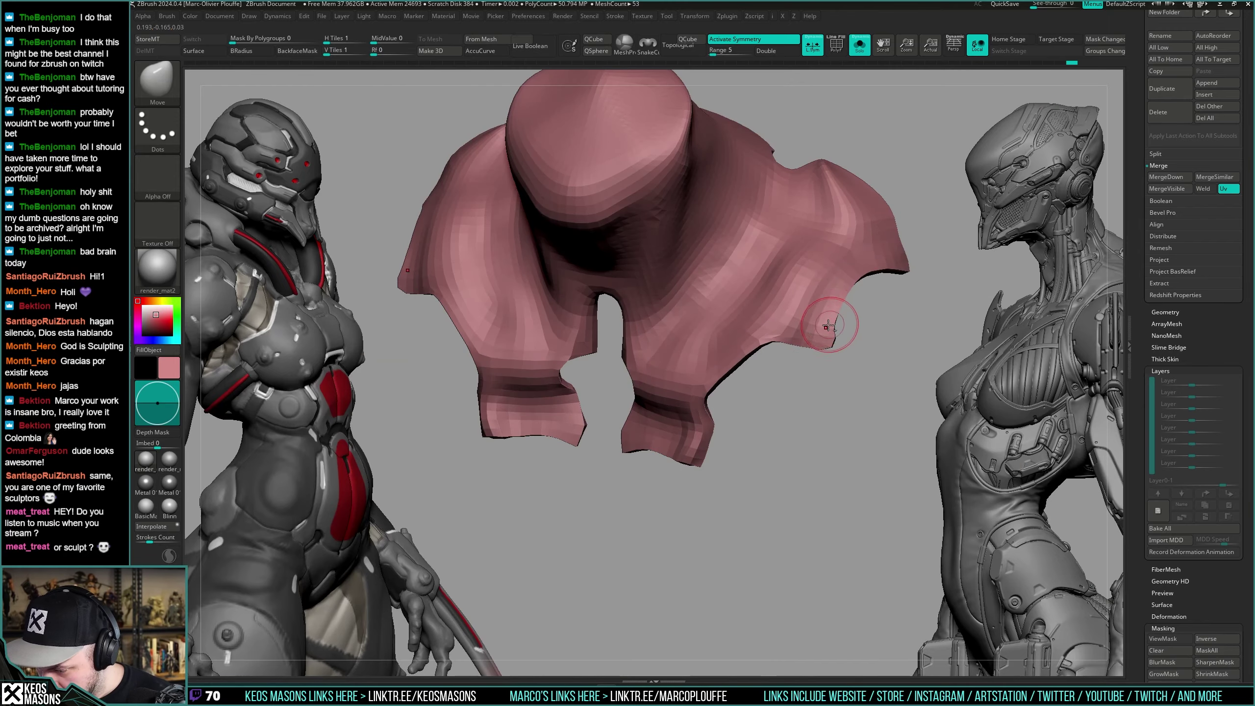
Sculpt radiating folds into the neck panel's shoulder flaps with the Standard brush.
key(space)
click(821, 329)
right_drag(789, 370, 832, 307)
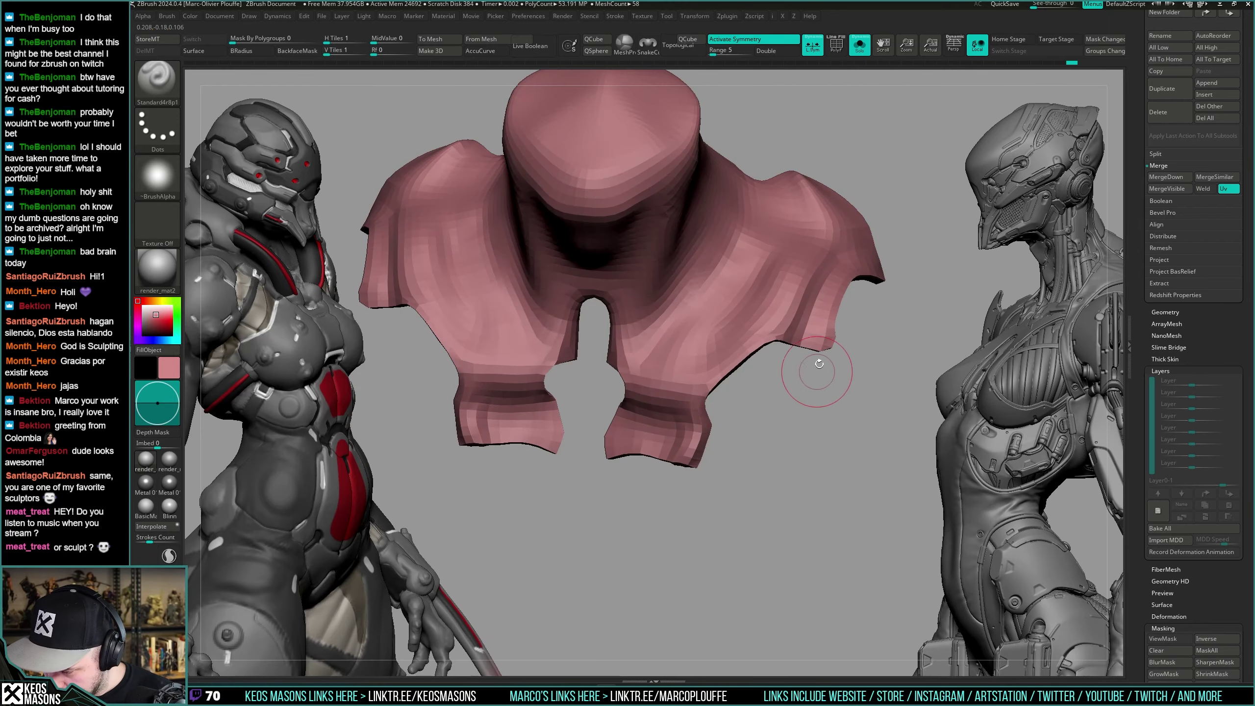
key(alt+shift+s)
right_drag(819, 364, 803, 343)
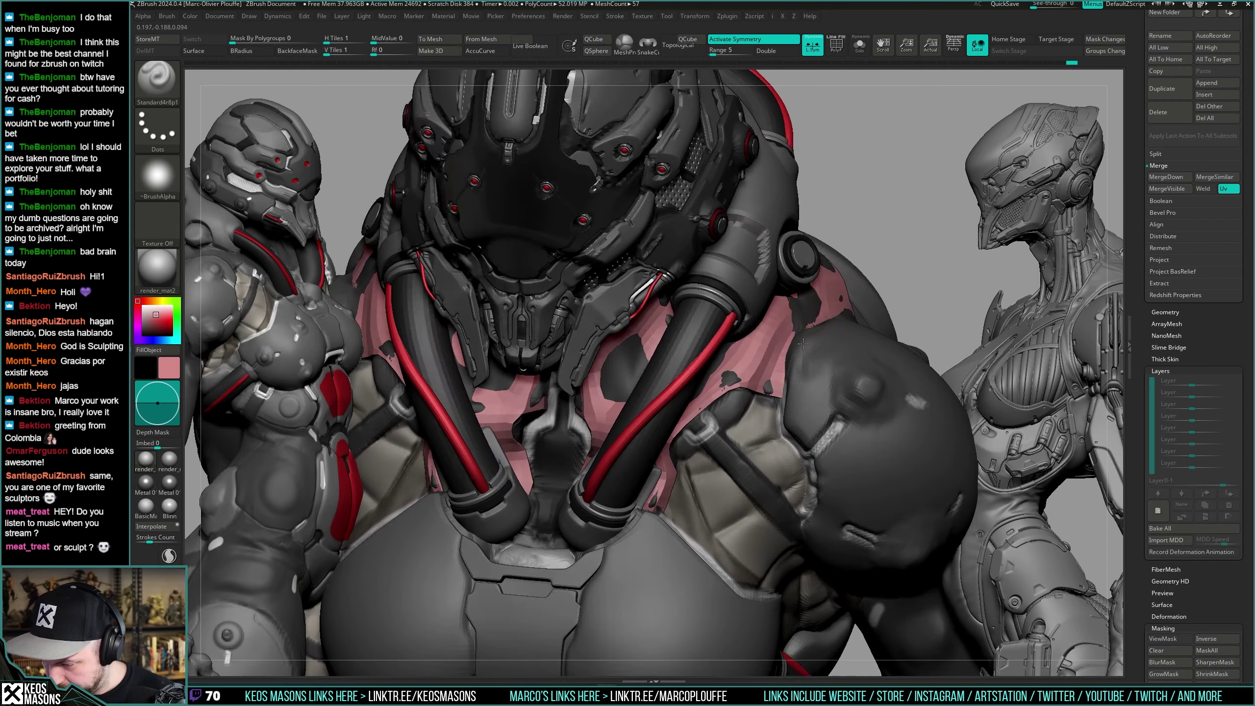
drag(803, 343, 904, 296)
alt+drag(761, 367, 813, 349)
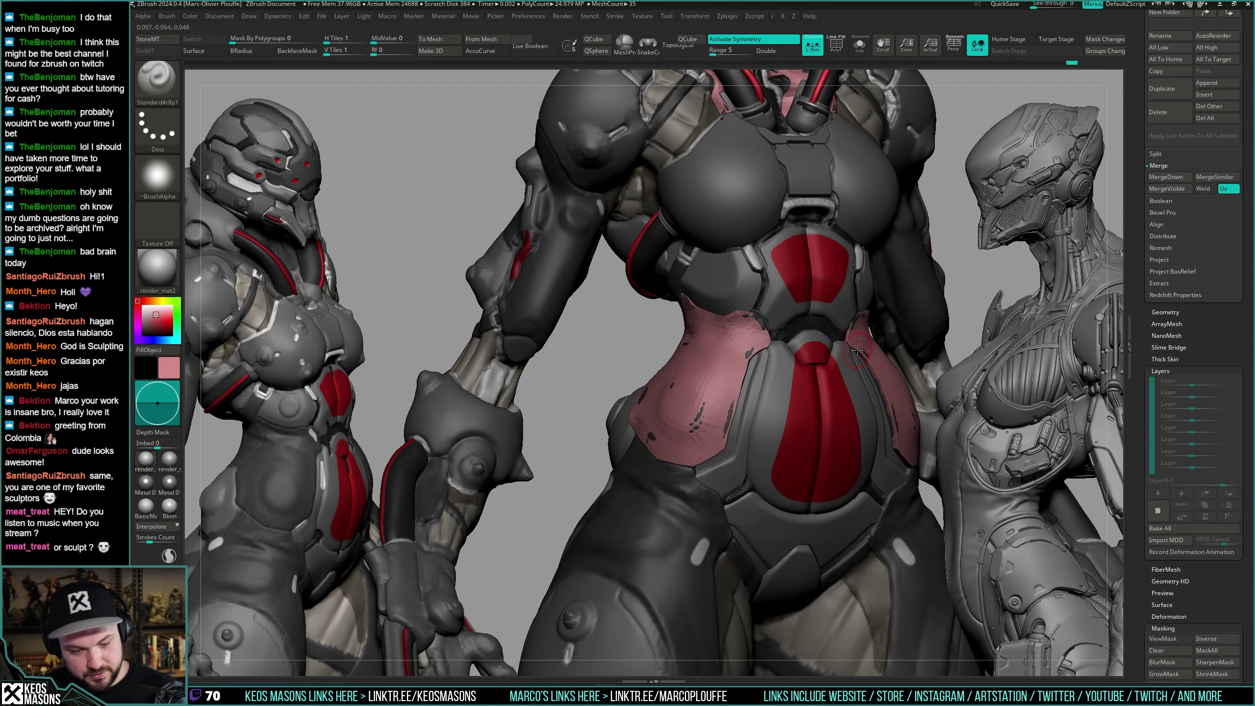
Make the waist panel the active subtool and switch to the Move brush.
mouse_move(786, 360)
right_down()
mouse_move(840, 341)
mouse_move(800, 311)
mouse_move(751, 317)
mouse_move(771, 296)
mouse_move(809, 303)
right_up()
key(x)
click(772, 361)
right_drag(866, 244, 804, 300)
key(space)
drag(799, 303, 811, 303)
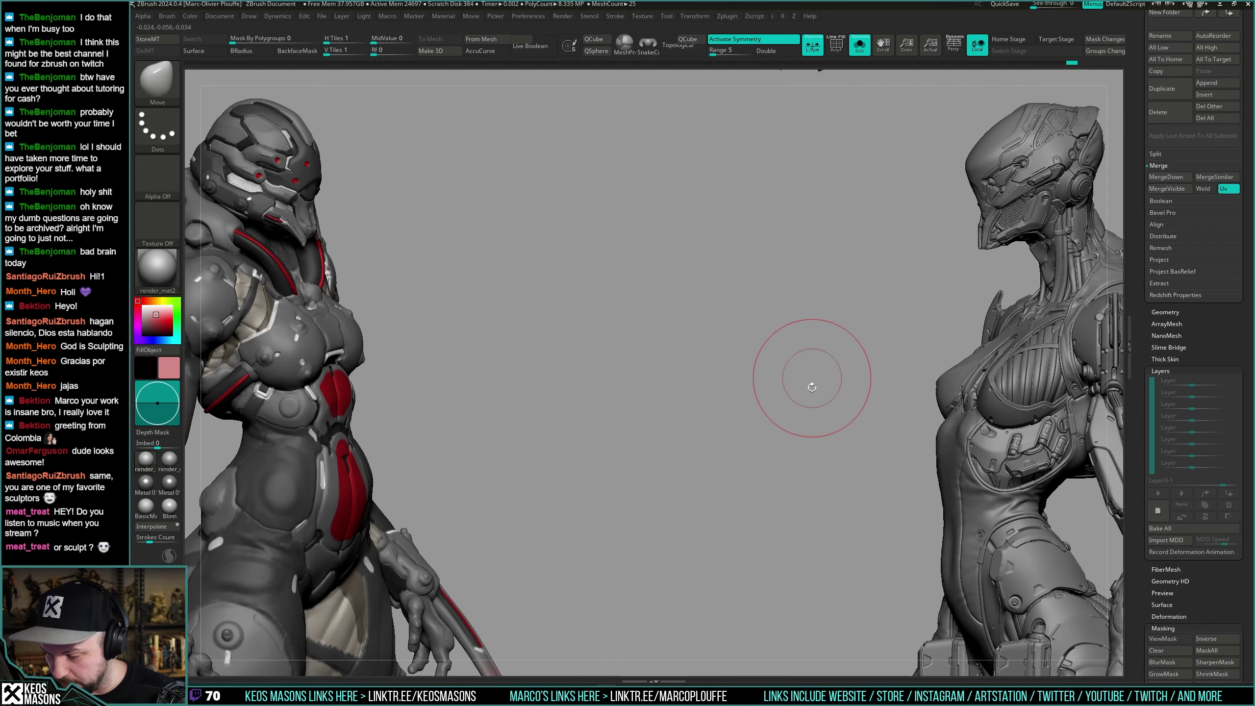
alt+right_drag(785, 390, 761, 338)
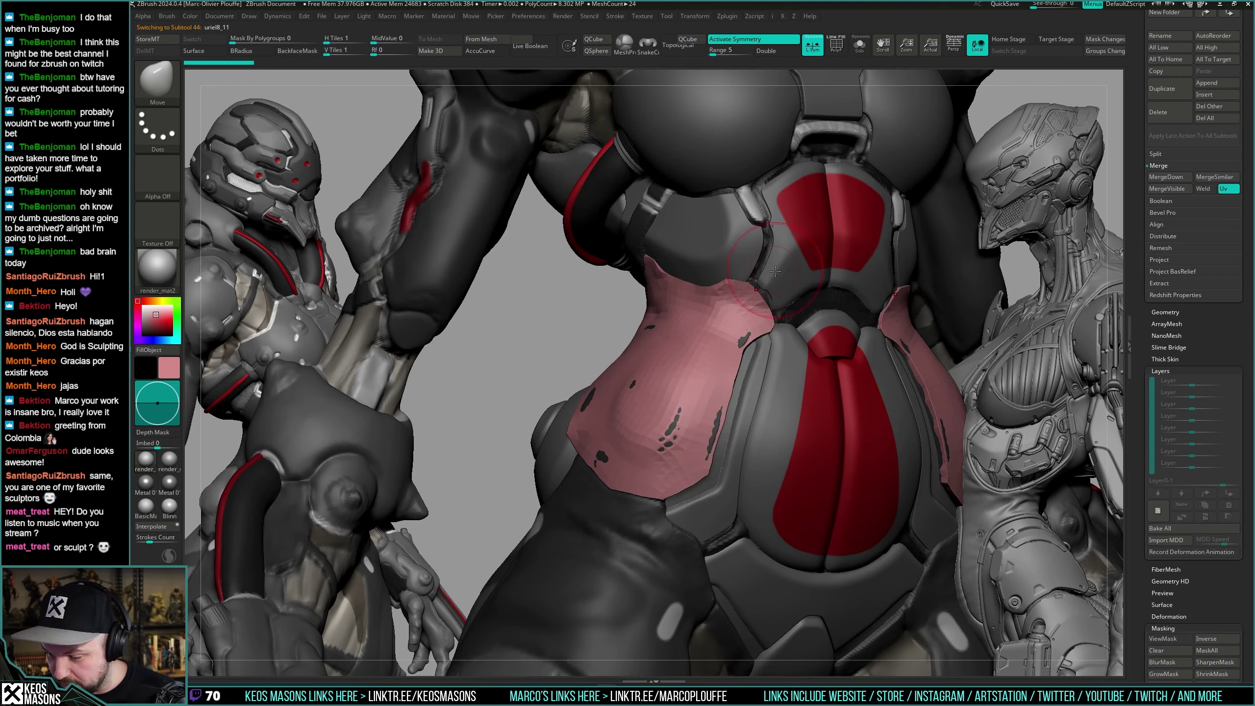
Adjust the waist panel's upper corners below the rib armor with a resized Move brush.
right_drag(775, 271, 805, 301)
key(space)
right_click(756, 369)
right_click(756, 368)
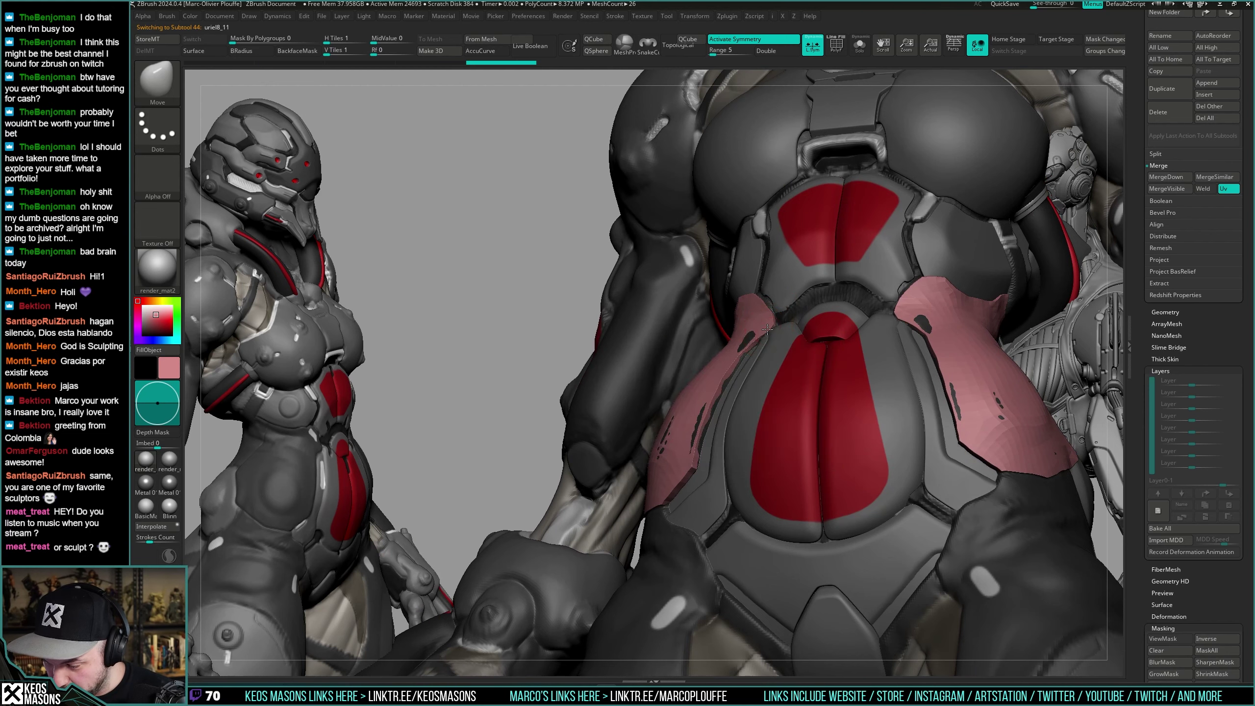
mouse_move(753, 343)
right_down()
mouse_move(767, 310)
mouse_move(687, 240)
mouse_move(687, 287)
right_up()
right_click(768, 310)
ctrl+right_drag(687, 287, 721, 237)
shift+right_drag(979, 301, 778, 349)
mouse_move(778, 349)
ctrl+right_down()
mouse_move(741, 312)
mouse_move(778, 338)
mouse_move(803, 332)
mouse_move(745, 324)
mouse_move(774, 295)
mouse_move(670, 362)
mouse_move(711, 340)
mouse_move(692, 366)
ctrl+right_up()
Reshape the waist panel's front edges to follow the grey abdomen armor.
key(space)
right_click(692, 368)
drag(709, 341, 714, 334)
mouse_move(715, 333)
right_down()
mouse_move(682, 327)
mouse_move(720, 310)
right_up()
drag(722, 309, 726, 305)
mouse_move(726, 305)
right_down()
mouse_move(799, 297)
mouse_move(761, 292)
mouse_move(703, 363)
mouse_move(677, 332)
right_up()
right_click(702, 363)
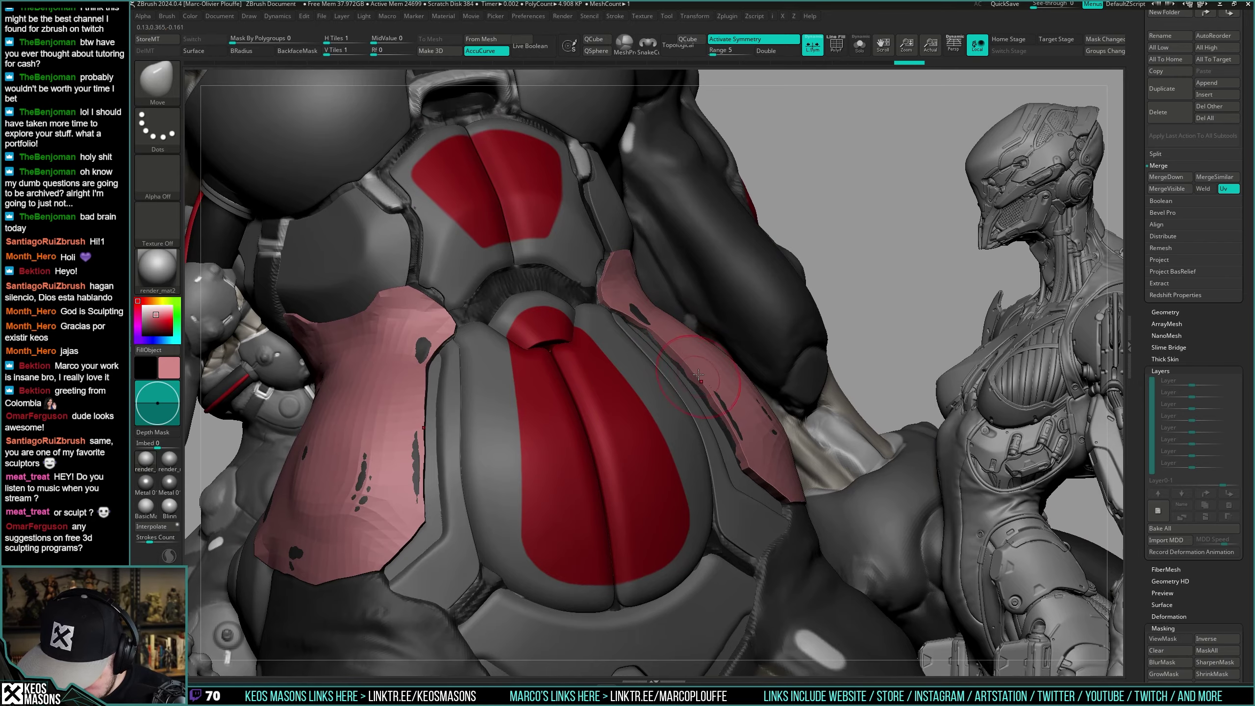
Refine the waist panel's lower front edge above the thigh with a resized Move brush.
mouse_move(698, 375)
right_down()
mouse_move(640, 240)
mouse_move(726, 356)
mouse_move(709, 277)
mouse_move(735, 339)
mouse_move(762, 292)
right_up()
right_click(726, 356)
drag(1151, 252, 1148, 360)
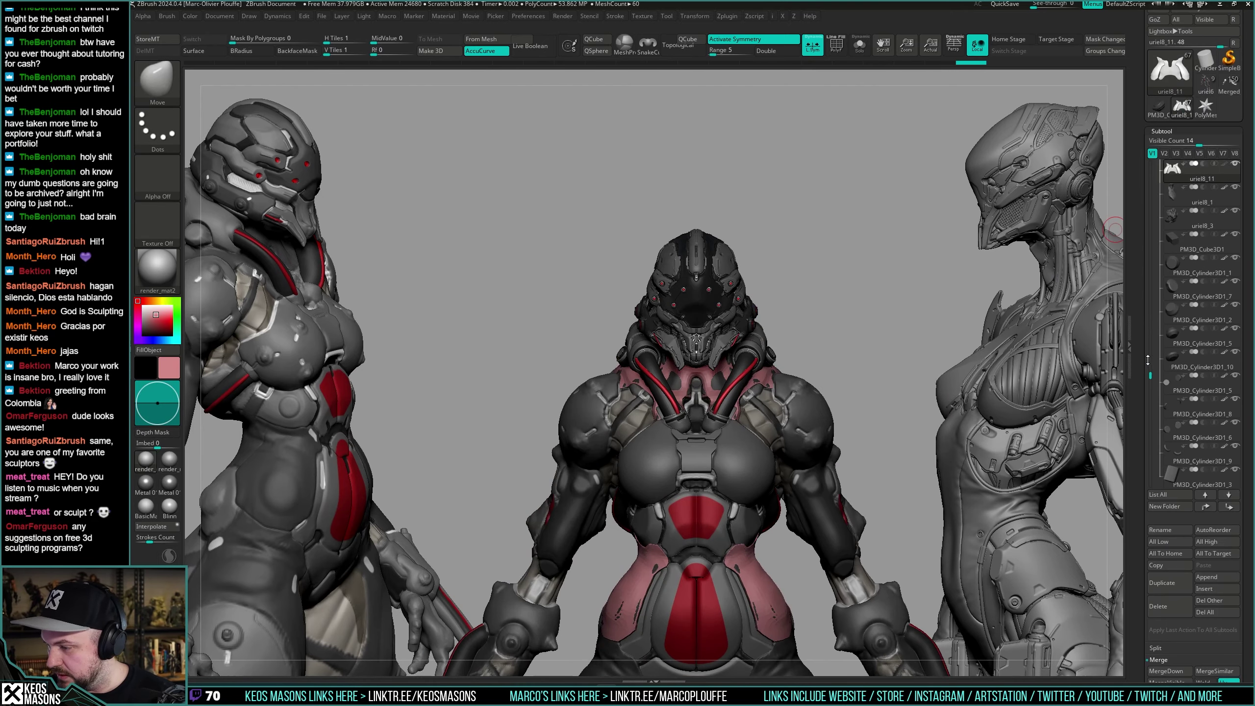
mouse_move(835, 396)
right_down()
mouse_move(825, 368)
mouse_move(781, 359)
right_up()
mouse_move(780, 359)
alt+right_down()
mouse_move(770, 237)
mouse_move(756, 336)
mouse_move(679, 369)
mouse_move(885, 331)
mouse_move(767, 319)
mouse_move(759, 346)
alt+right_up()
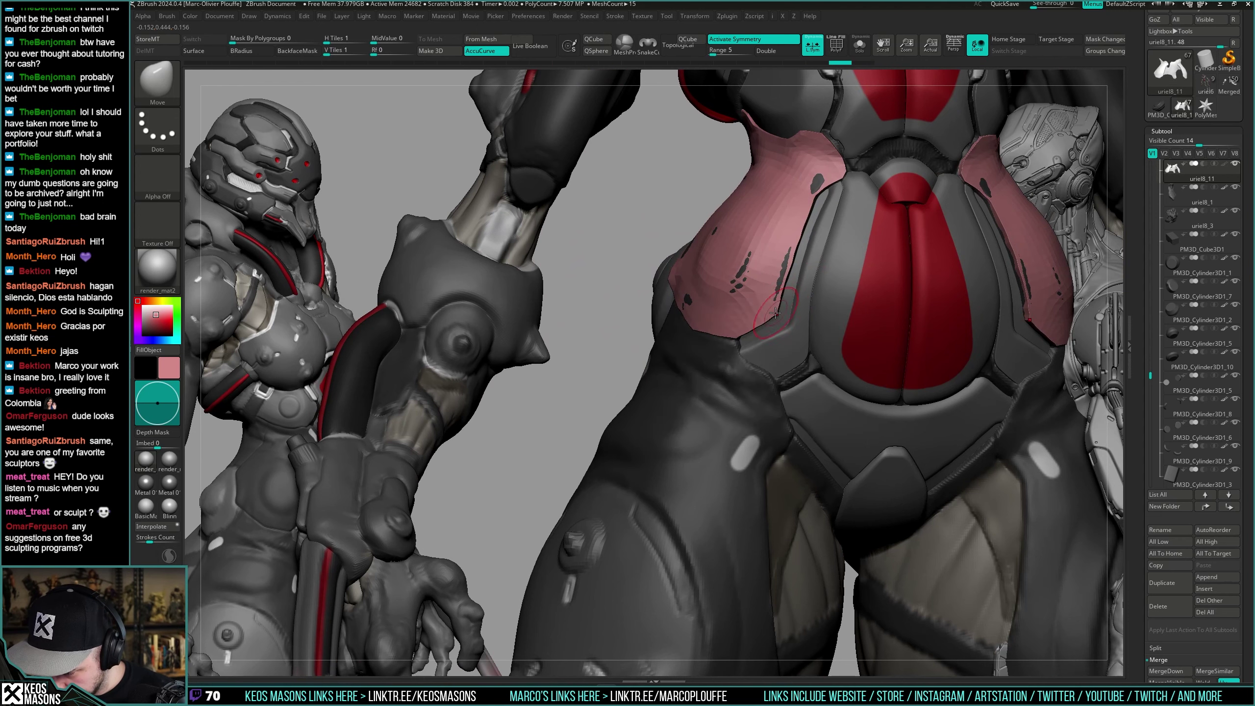
key(space)
key(space)
drag(795, 259, 806, 256)
mouse_move(704, 290)
right_down()
mouse_move(743, 275)
mouse_move(764, 296)
mouse_move(702, 396)
mouse_move(711, 380)
right_up()
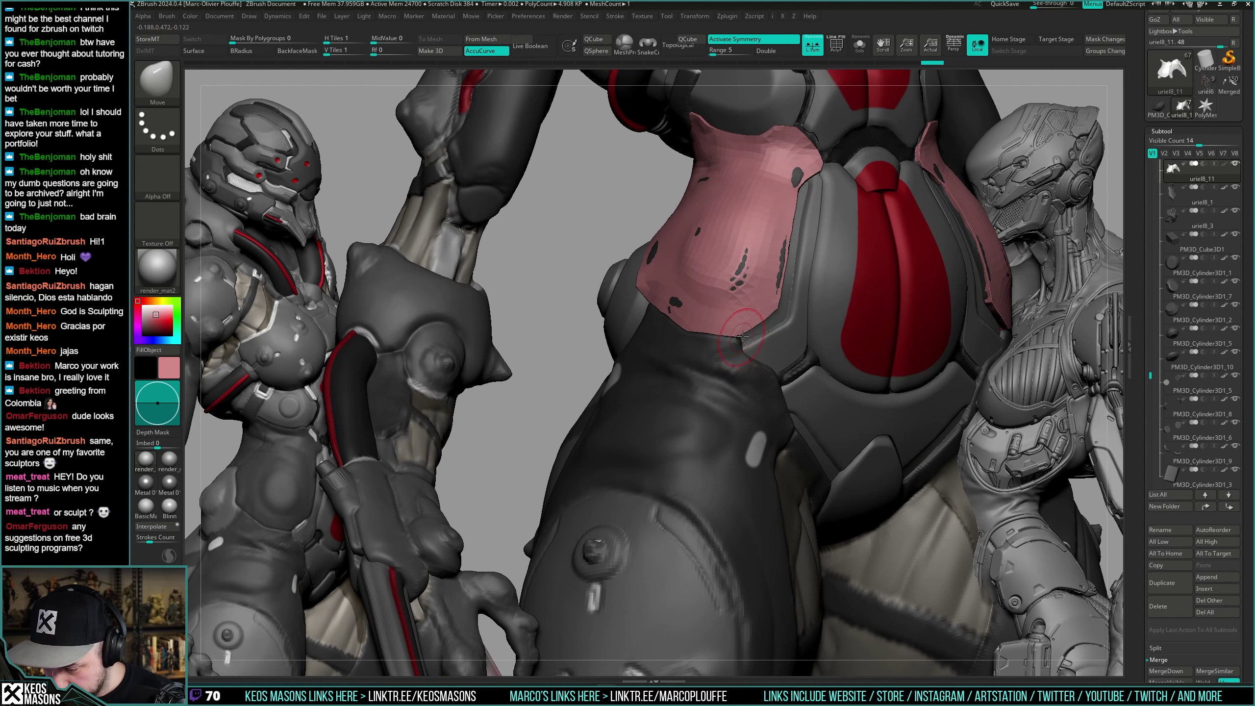
Adjust the waist panel's rear edge around the round hip discs, checking the panel in isolation.
mouse_move(743, 334)
right_down()
mouse_move(681, 329)
mouse_move(628, 302)
mouse_move(677, 297)
mouse_move(643, 297)
mouse_move(658, 219)
mouse_move(570, 256)
mouse_move(578, 263)
mouse_move(547, 240)
right_up()
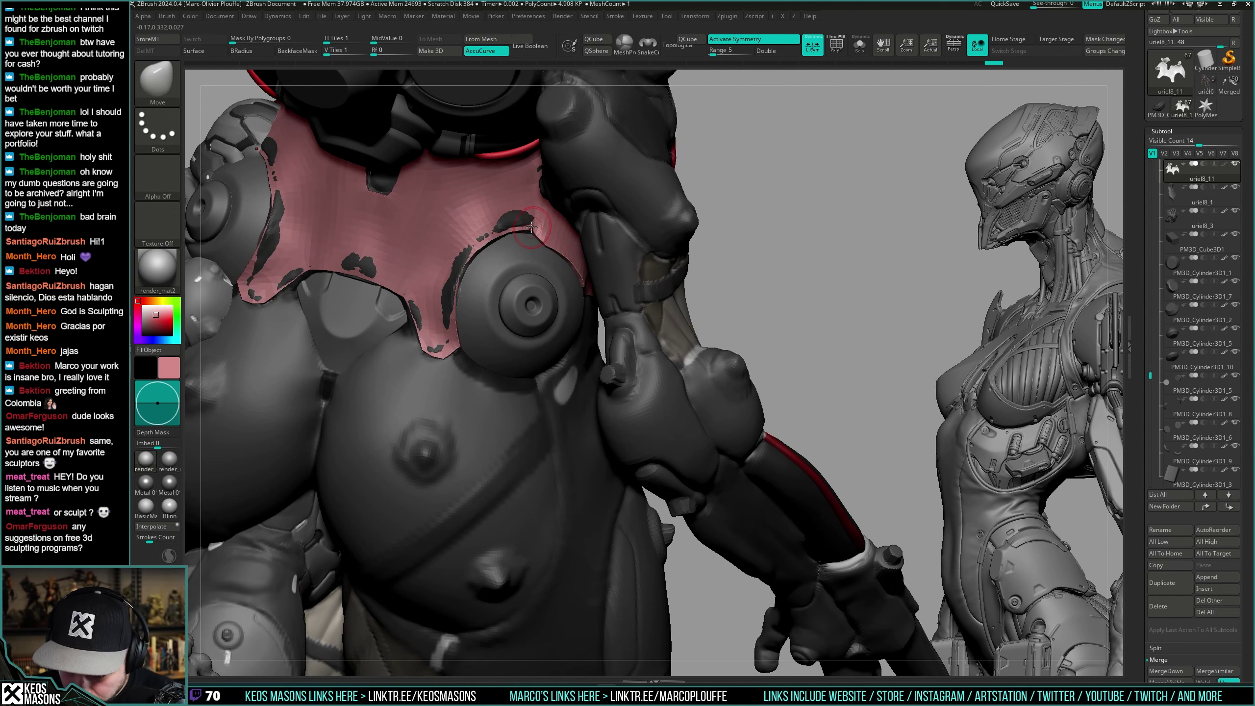
mouse_move(532, 232)
alt+right_down()
mouse_move(637, 252)
mouse_move(643, 277)
mouse_move(604, 316)
alt+right_up()
right_click(593, 336)
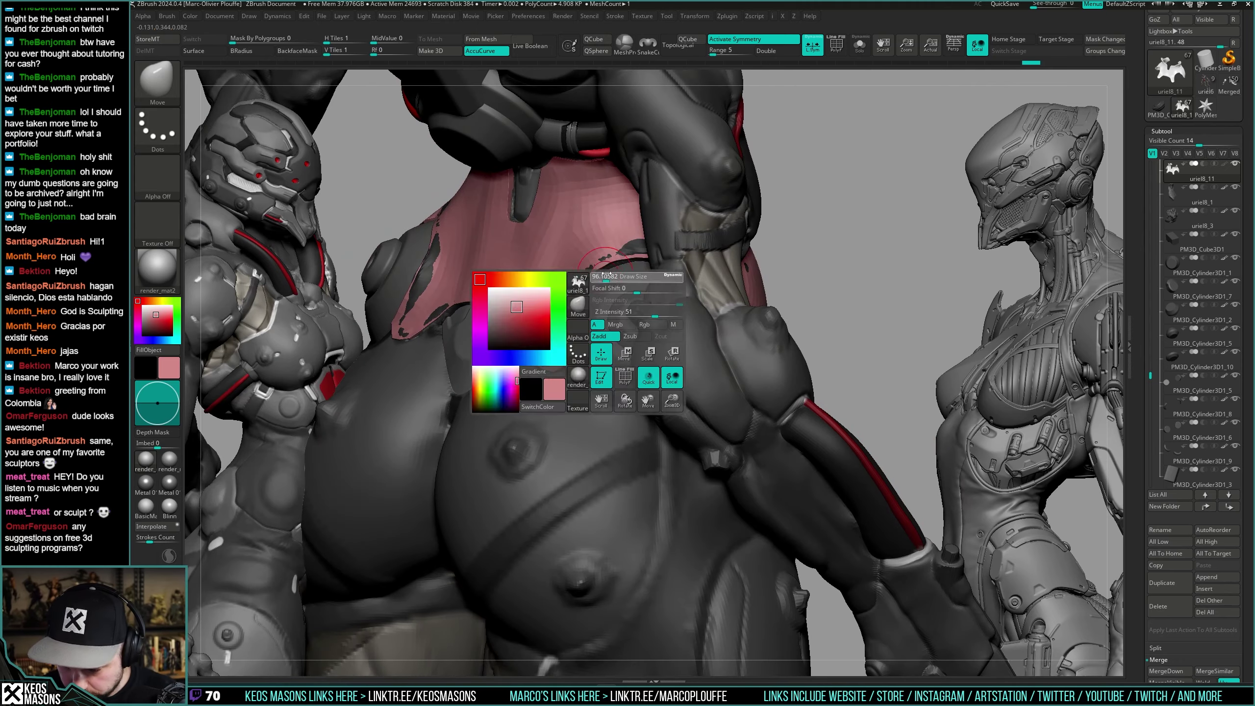
key(shift+s)
right_drag(612, 263, 643, 281)
key(shift+s)
key(shift+s)
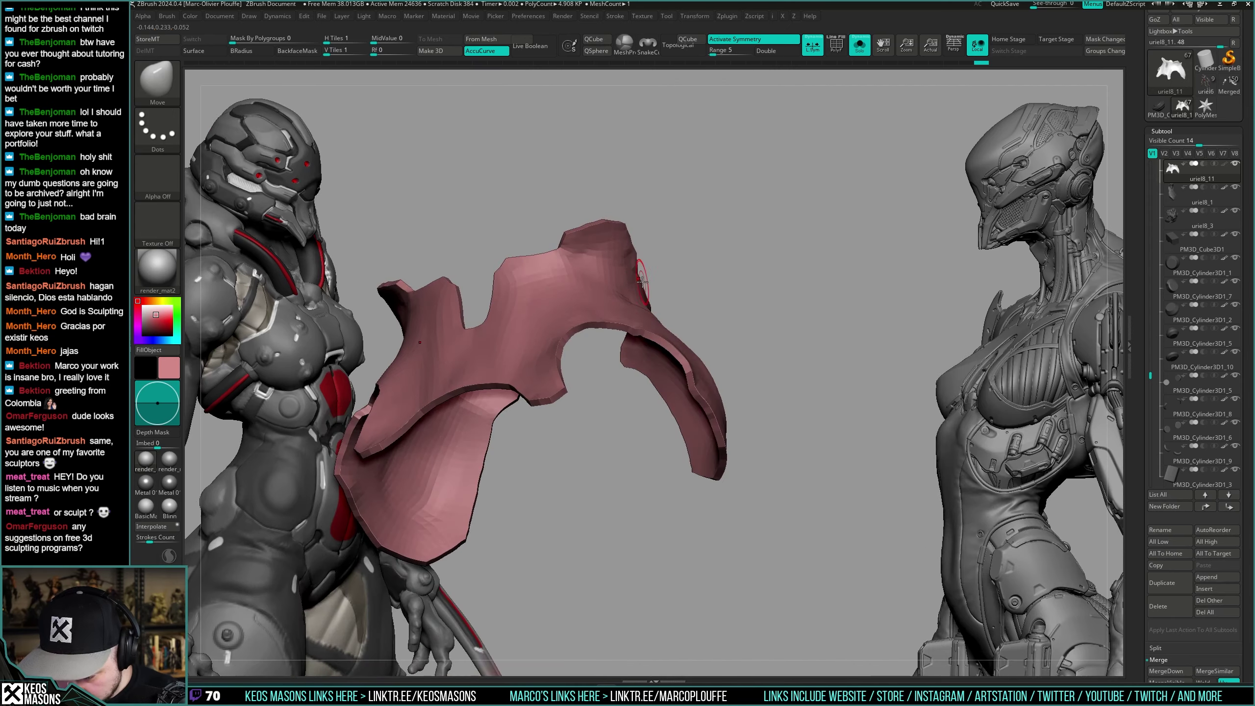
drag(628, 326, 629, 322)
mouse_move(629, 322)
alt+right_down()
mouse_move(720, 272)
mouse_move(657, 297)
mouse_move(671, 330)
mouse_move(657, 336)
alt+right_up()
key(shift+s)
Reshape the pointed lower corners at the back of the waist panel with a resized Move brush.
key(space)
key(space)
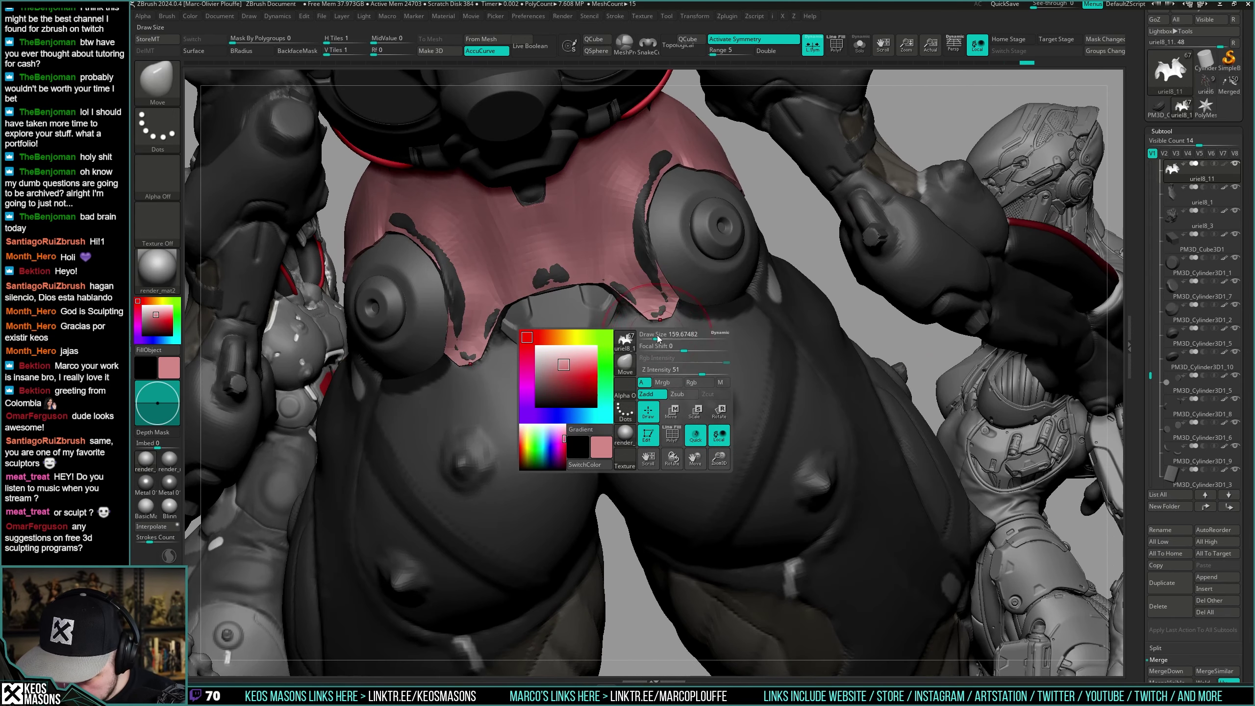
drag(656, 336, 651, 334)
key(space)
drag(648, 320, 641, 331)
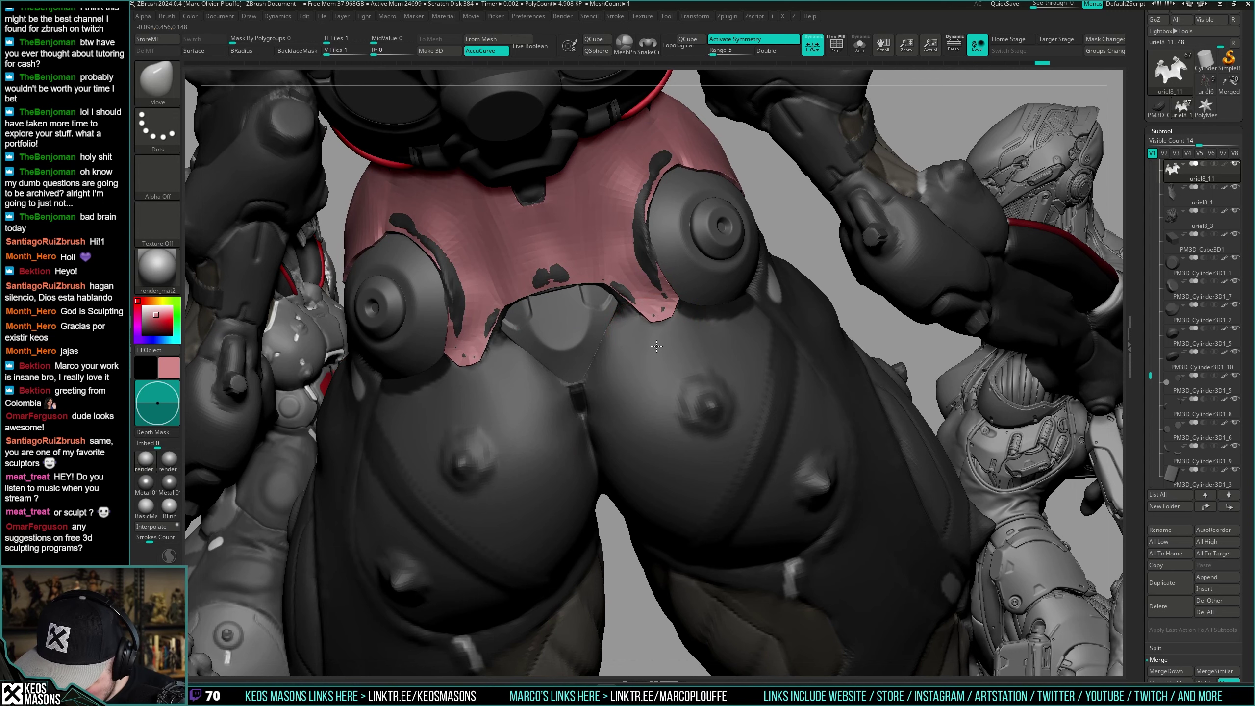
right_drag(681, 310, 612, 277)
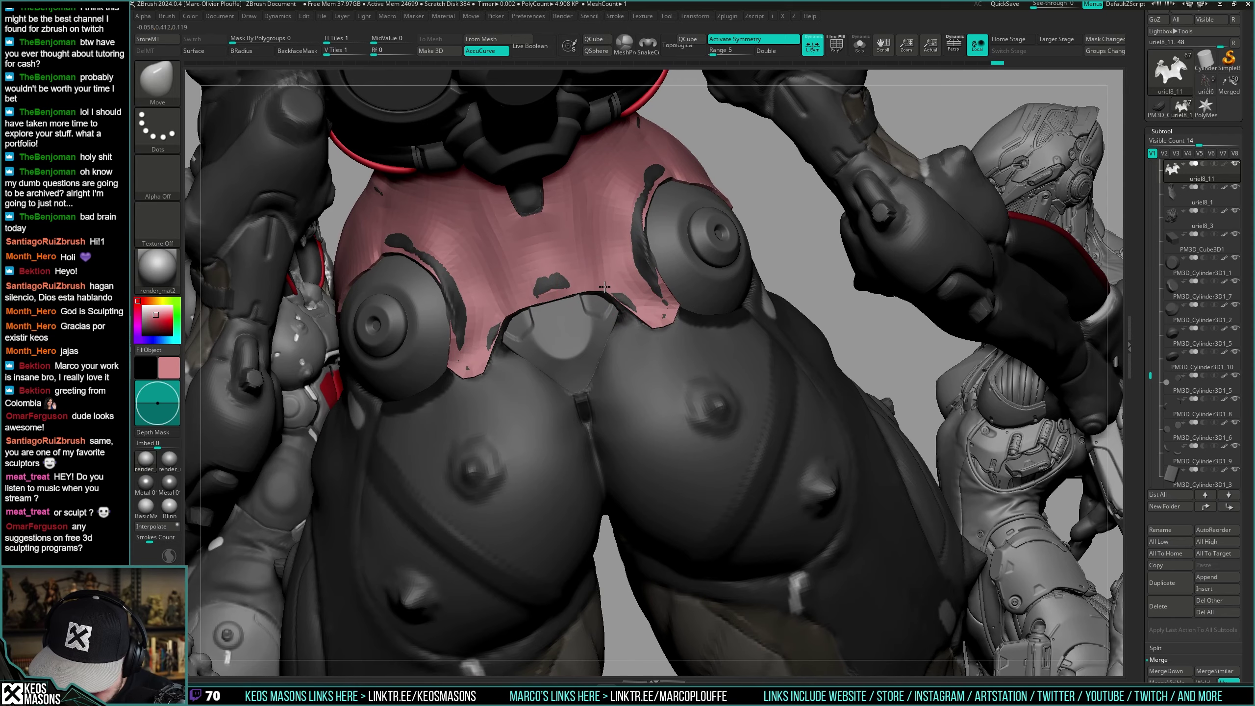
mouse_move(604, 287)
right_down()
mouse_move(504, 329)
mouse_move(769, 358)
mouse_move(637, 341)
mouse_move(628, 435)
mouse_move(701, 396)
mouse_move(746, 351)
right_up()
ctrl+right_drag(673, 320, 679, 356)
mouse_move(680, 356)
right_down()
mouse_move(711, 341)
mouse_move(720, 289)
mouse_move(643, 318)
mouse_move(855, 288)
mouse_move(807, 348)
mouse_move(804, 326)
mouse_move(807, 347)
right_up()
Select the neck panel subtool and merge it down with the waist panel.
key(Up)
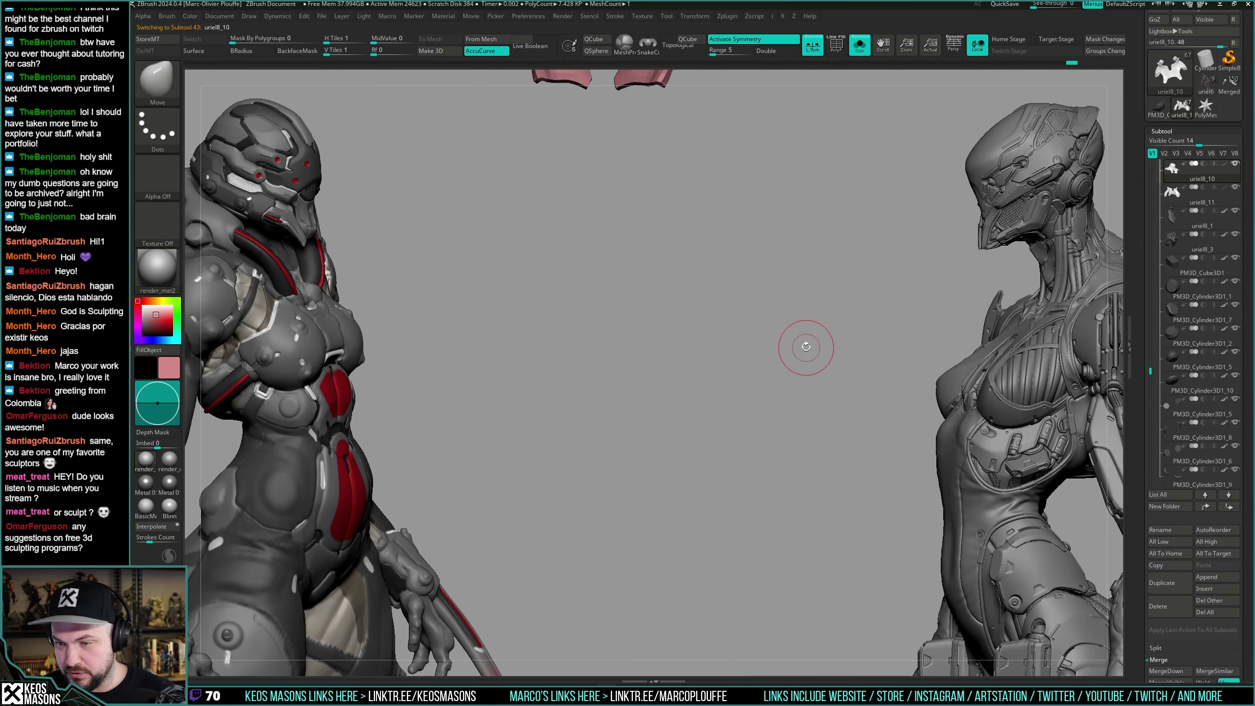
ctrl+right_drag(726, 277, 700, 328)
drag(1141, 309, 1141, 304)
scroll(1154, 248, down, 5)
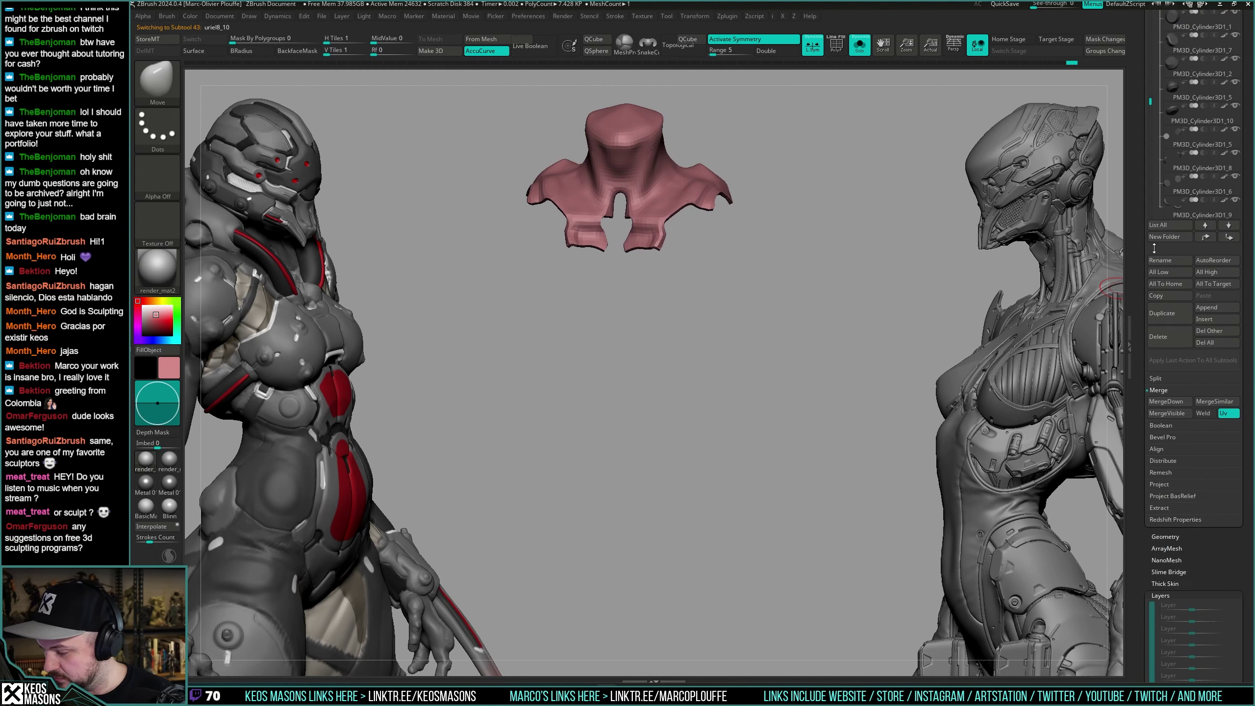
click(1167, 401)
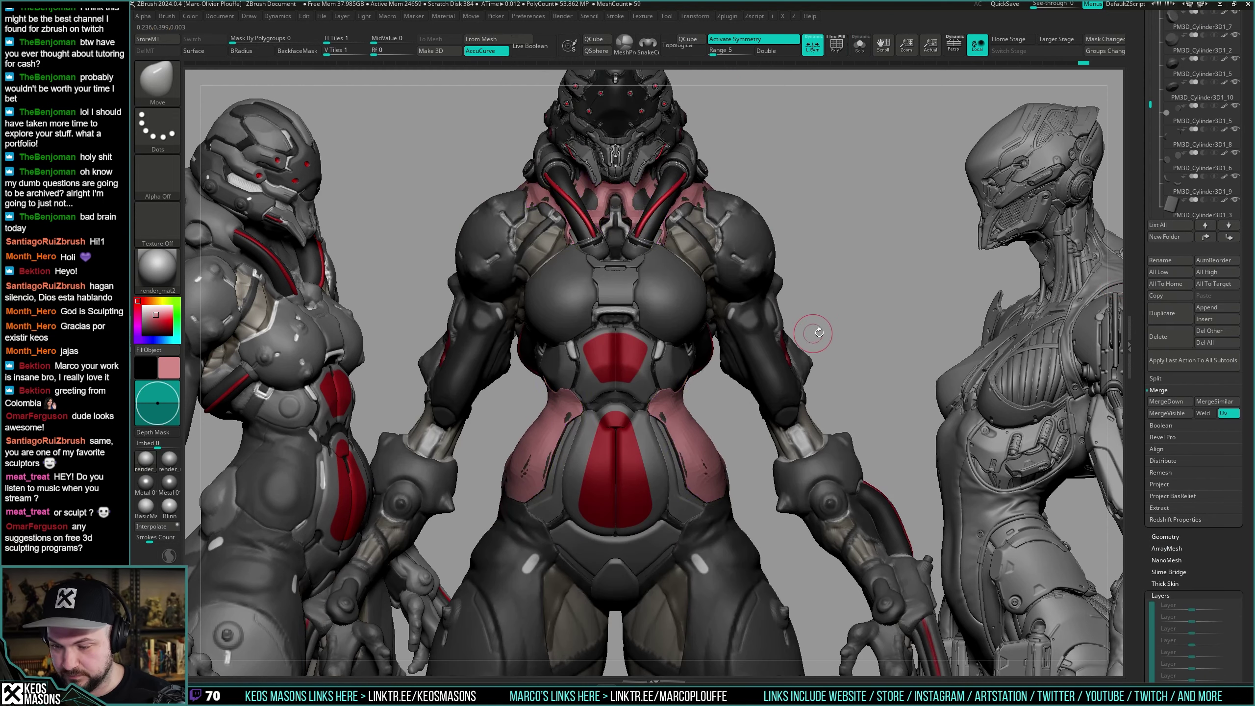
Isolate the merged neck and waist panels, turn on dynamic subdivision and apply it.
mouse_move(824, 339)
right_down()
mouse_move(827, 302)
mouse_move(805, 367)
mouse_move(815, 330)
right_up()
key(alt+shift+s)
key(shift+f)
key(shift+f)
key(d)
key(space)
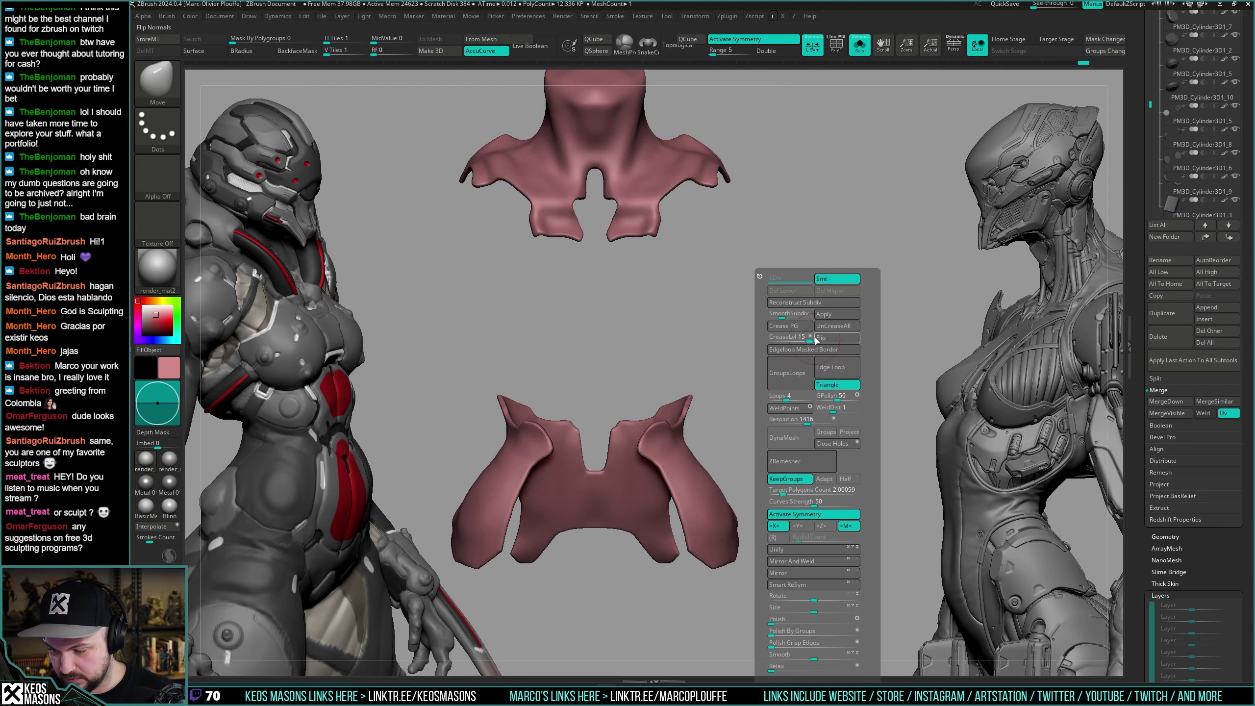
click(826, 314)
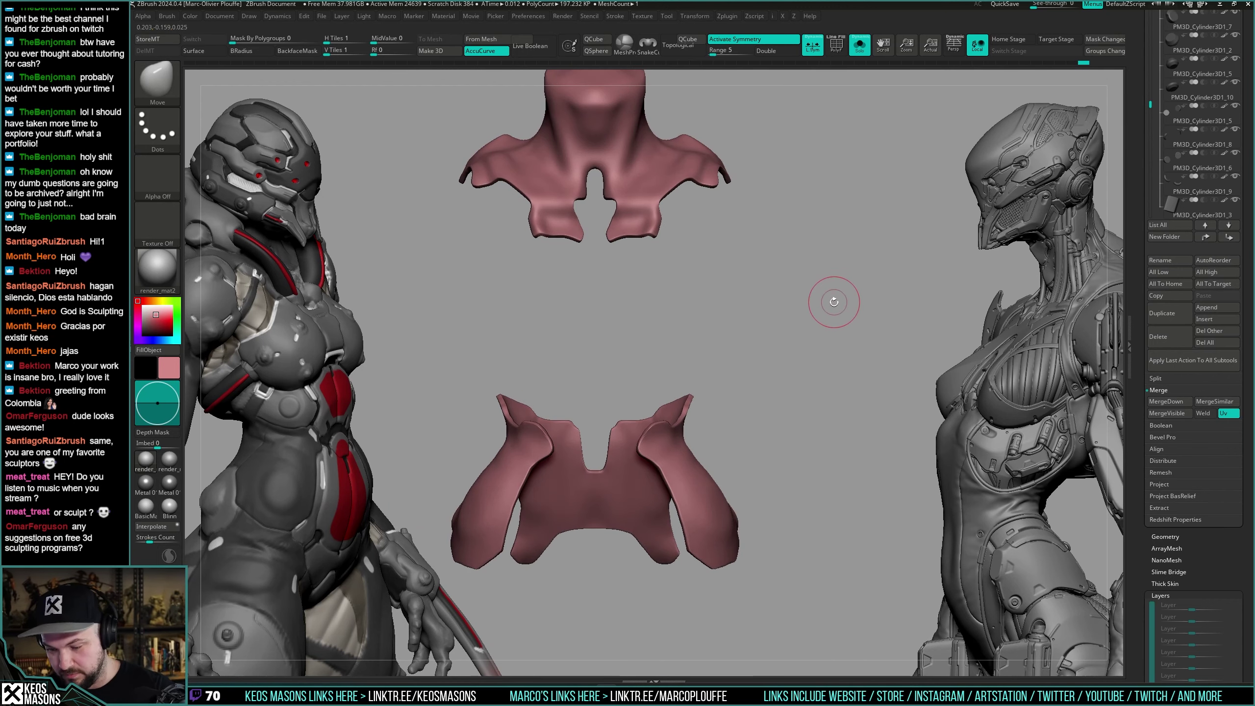
Compare the smoothed panels with the full figure and set their crease level to 1.
click(835, 338)
drag(839, 325, 793, 306)
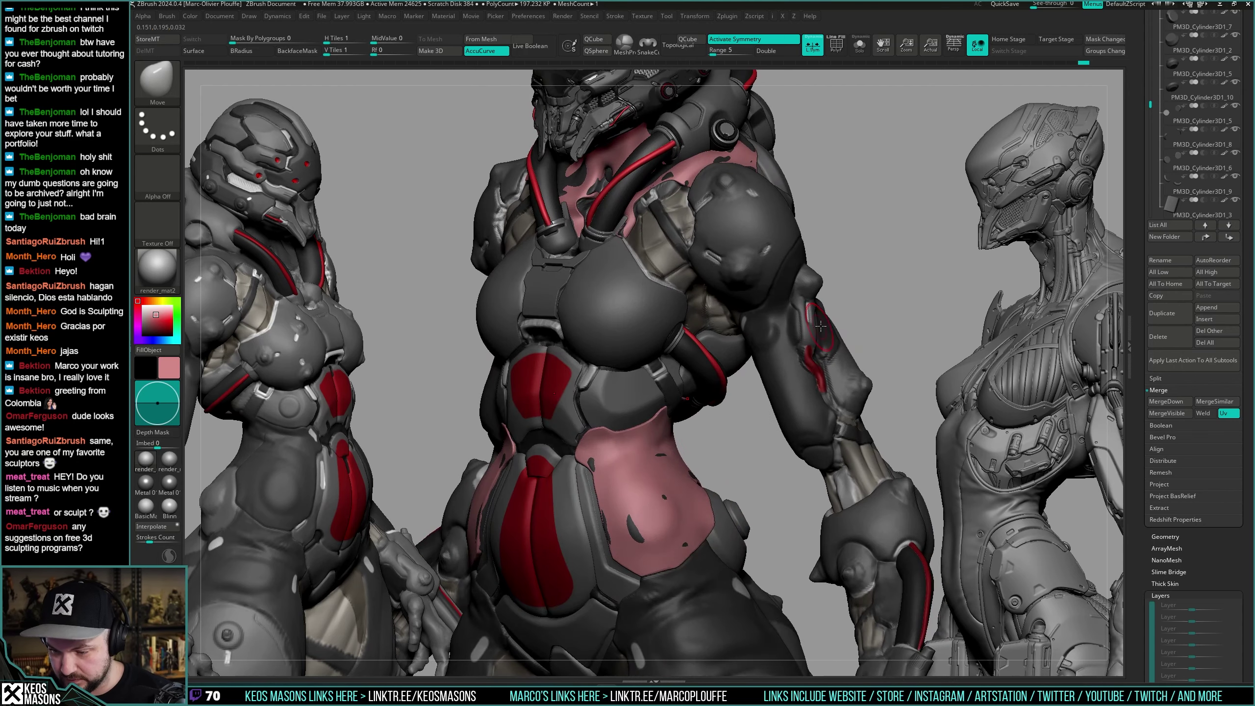
mouse_move(835, 361)
mouse_down()
mouse_move(831, 327)
mouse_move(833, 339)
mouse_up()
click(832, 339)
ctrl+right_drag(837, 362, 826, 315)
drag(825, 315, 829, 340)
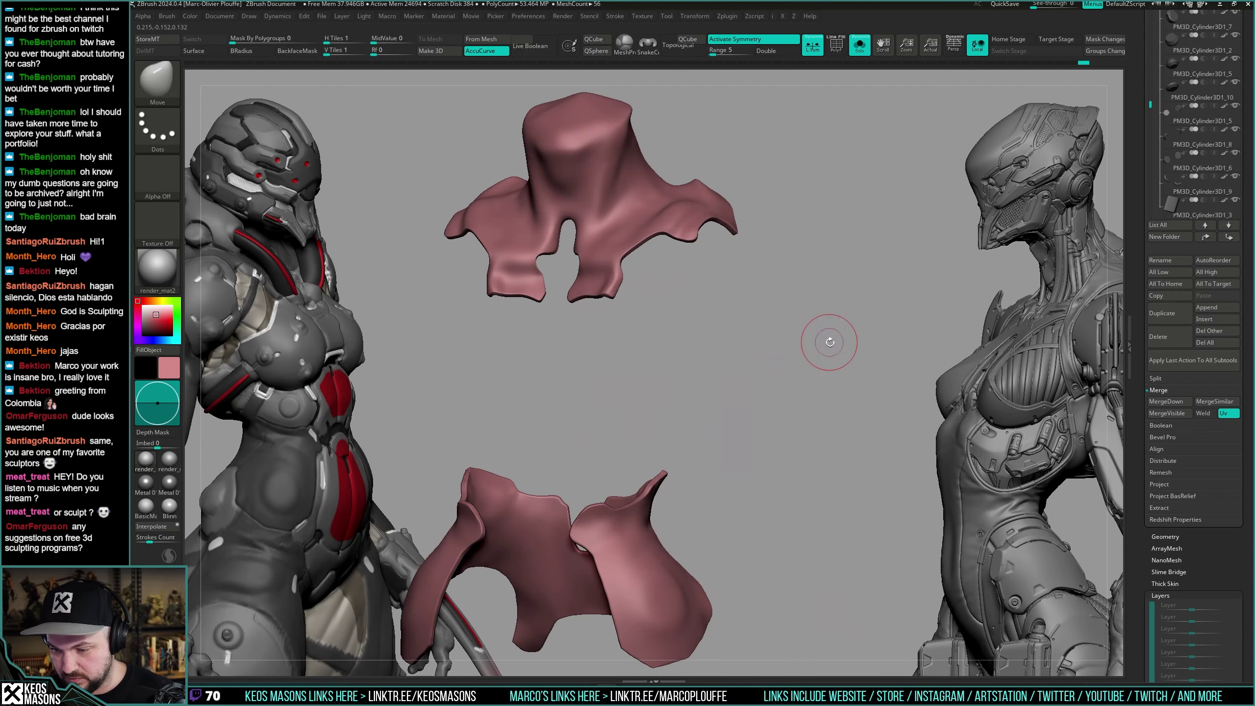
key(shift+f)
key(shift+f)
key(space)
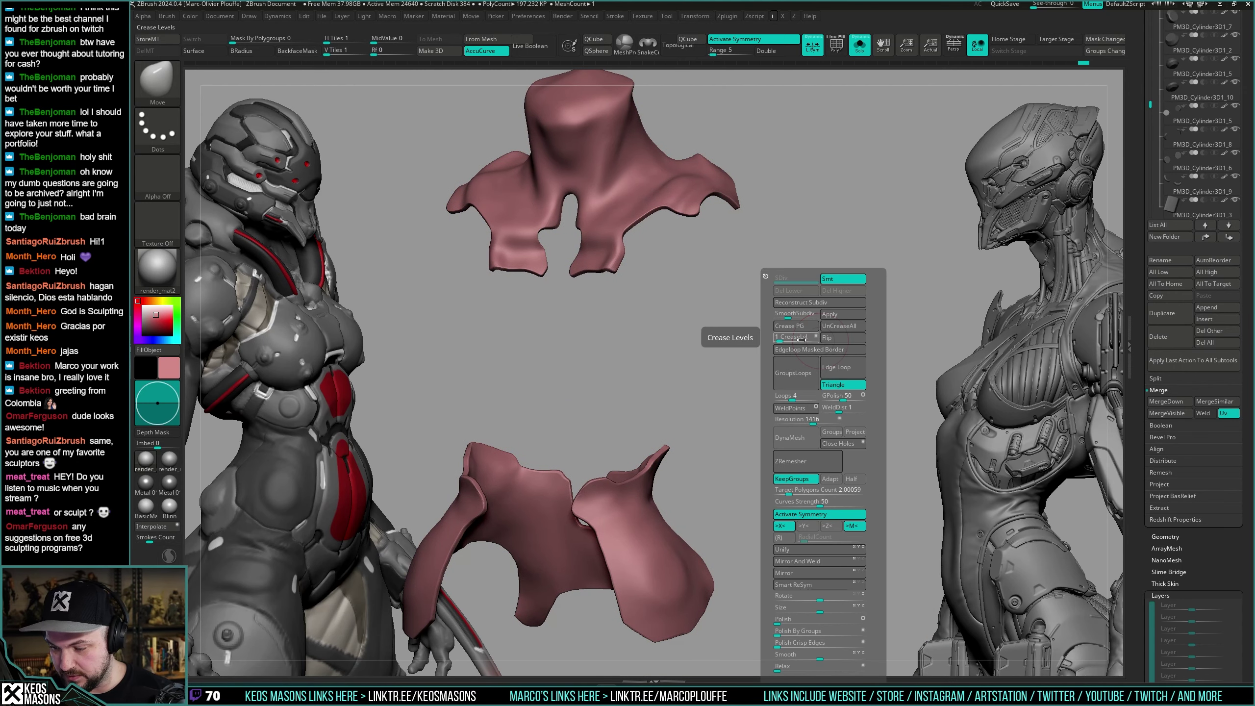
key(space)
click(810, 406)
shift+drag(840, 341, 888, 339)
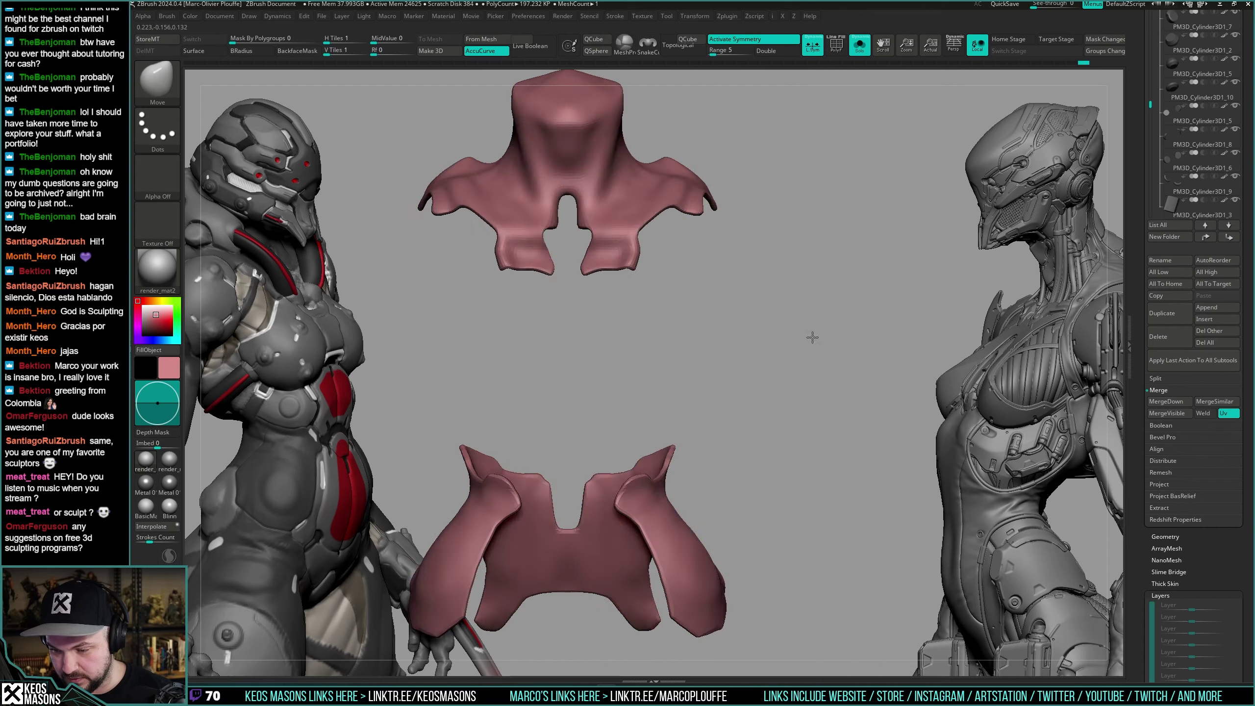
Examine the merged panels' edges and wireframe in isolation and on the figure from several angles.
key(shift+f)
alt+drag(809, 410, 811, 350)
key(shift+f)
key(ctrl+shift+s)
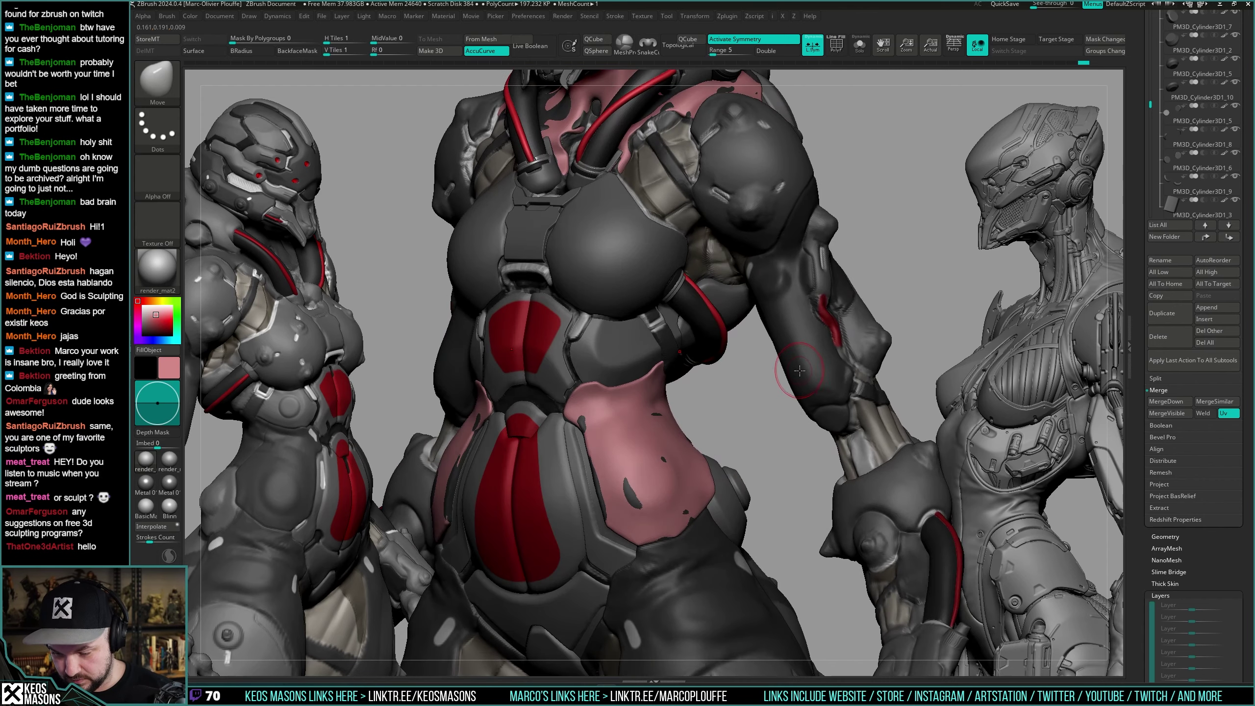
right_drag(801, 383, 777, 348)
key(ctrl+shift+s)
key(ctrl+shift+s)
right_click(766, 401)
key(ctrl+shift+s)
alt+right_drag(826, 308, 780, 328)
key(shift+f)
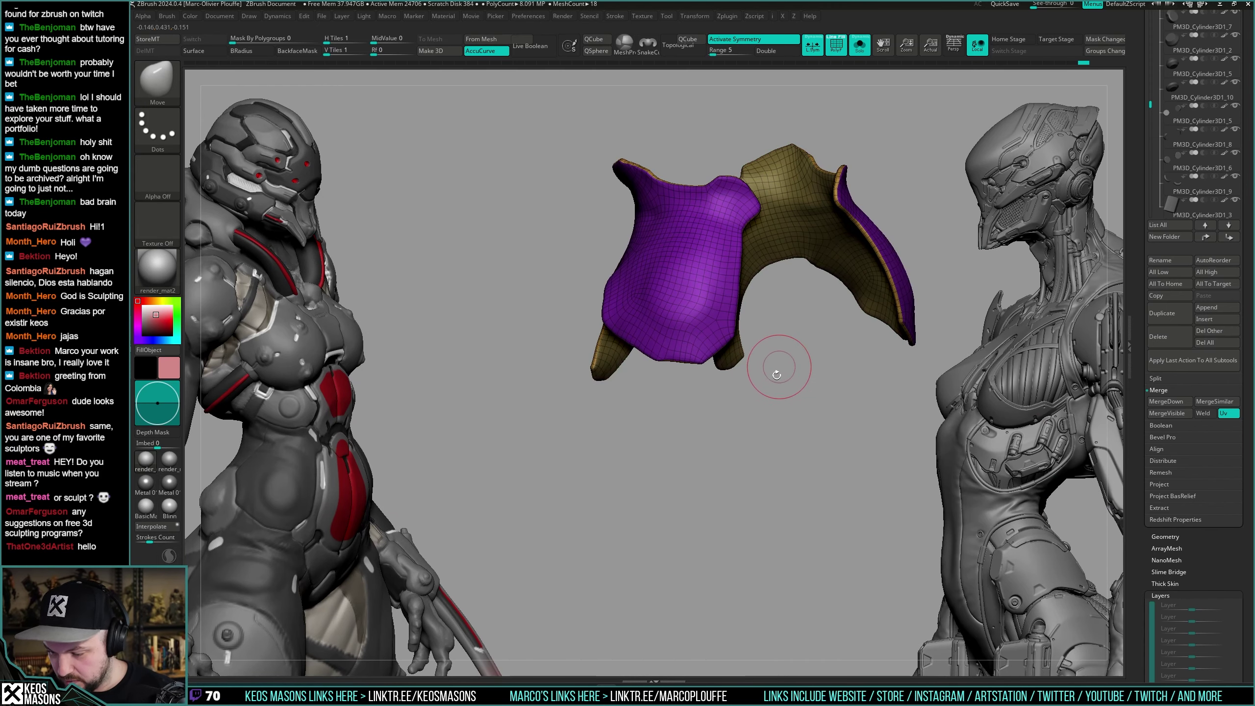
Hide the wireframe and open the crease level setting of the merged panels for editing.
key(shift+f)
right_click(783, 378)
click(798, 431)
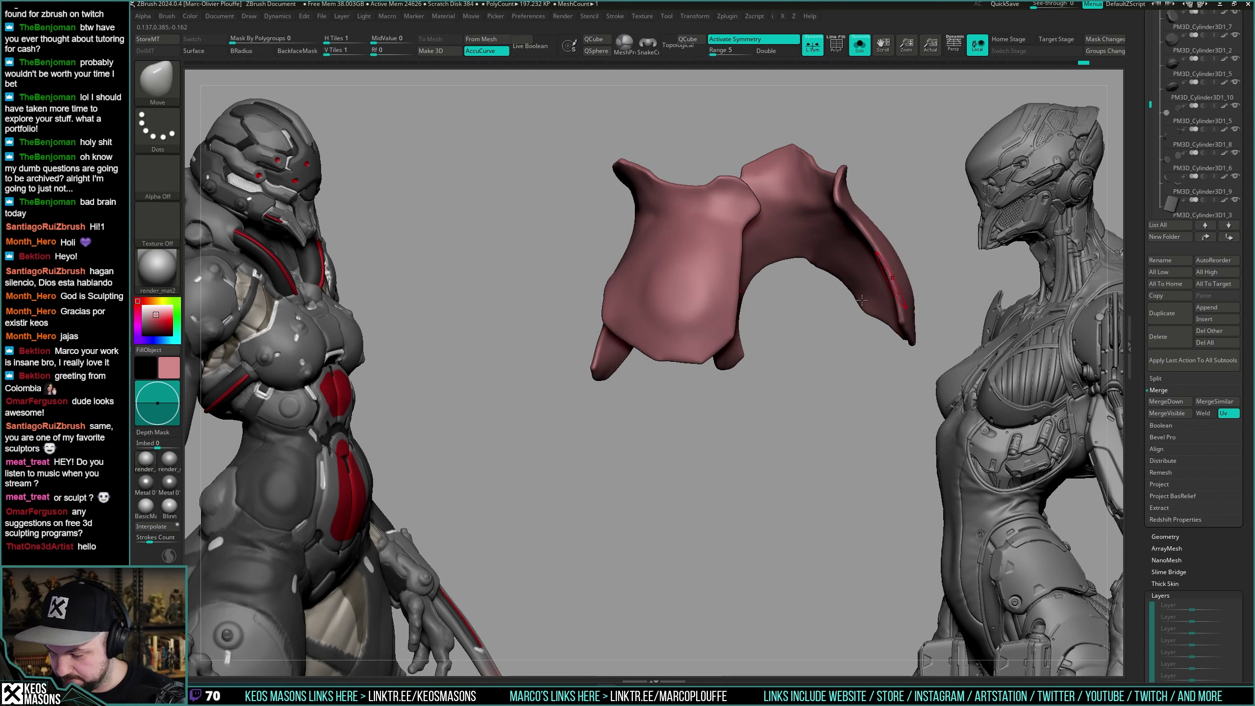
key(i)
click(768, 326)
click(754, 339)
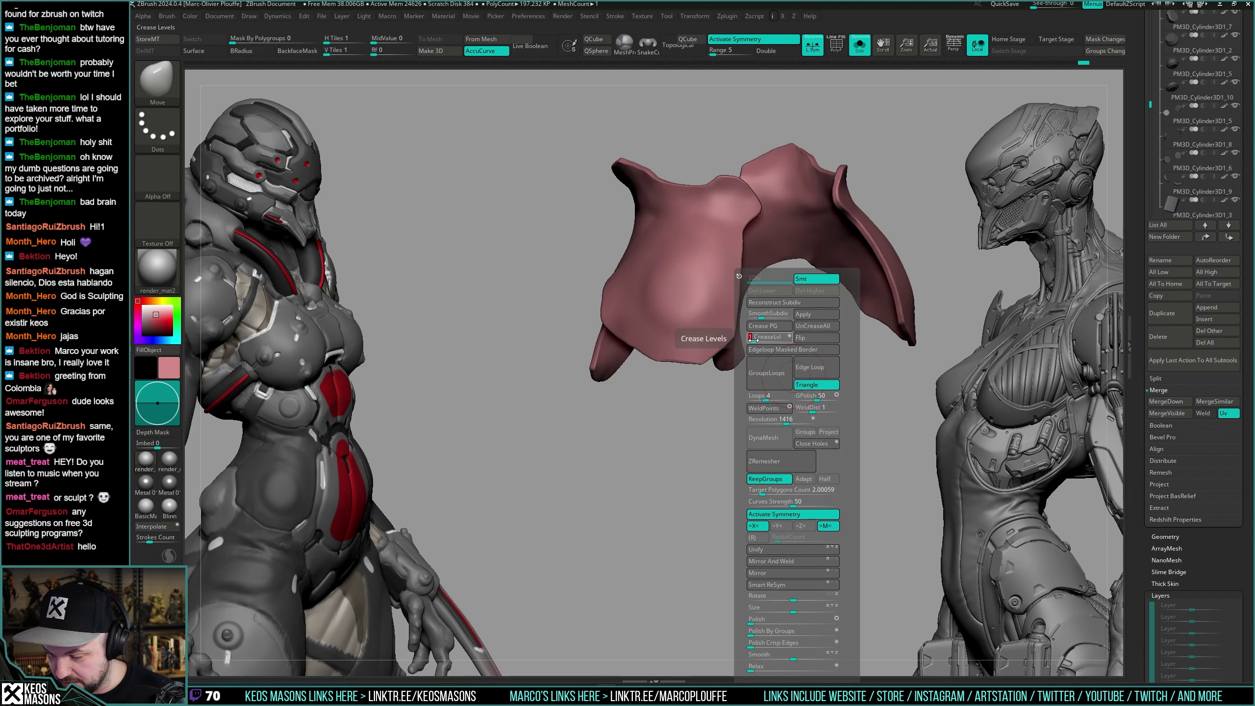
Undo the first smoothing attempt and smooth the waist panel's front flap edge with the SmoothDirectional brush.
key(ctrl+shift+s)
mouse_move(889, 297)
right_down()
mouse_move(877, 316)
mouse_move(741, 369)
right_up()
key(x)
key(ctrl+shift+s)
mouse_move(819, 315)
right_down()
mouse_move(737, 366)
mouse_move(756, 341)
mouse_move(723, 322)
right_up()
key(x)
key(shift)
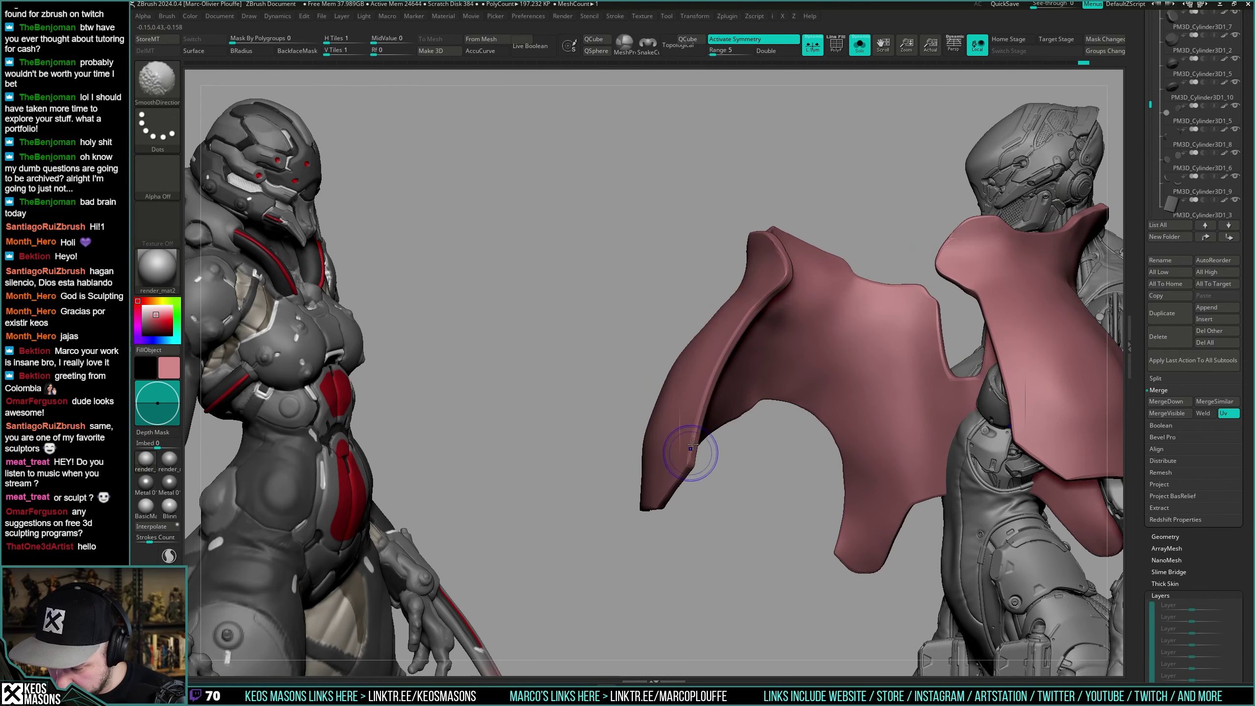
key(ctrl+z)
shift+drag(742, 309, 697, 443)
Smooth the lower tip and angular edges of the waist panel's hip flaps with the SmoothDirectional brush.
mouse_move(706, 446)
right_down()
mouse_move(765, 331)
mouse_move(720, 370)
right_up()
shift+drag(720, 370, 712, 398)
mouse_move(707, 398)
right_down()
mouse_move(765, 332)
mouse_move(758, 399)
mouse_move(793, 331)
right_up()
shift+drag(789, 331, 748, 372)
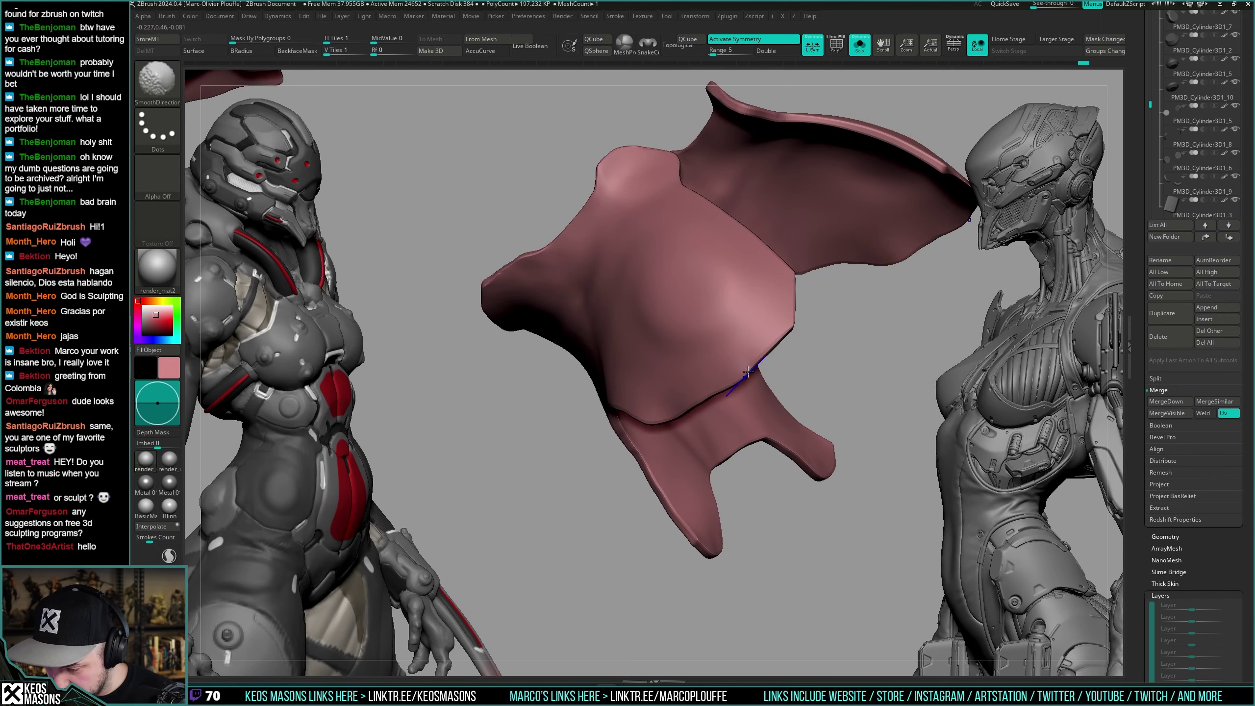
right_drag(748, 372, 776, 341)
right_drag(748, 366, 741, 386)
shift+drag(734, 381, 742, 374)
mouse_move(742, 374)
right_down()
mouse_move(770, 369)
mouse_move(762, 342)
mouse_move(777, 365)
right_up()
key(shift)
shift+drag(733, 407, 725, 413)
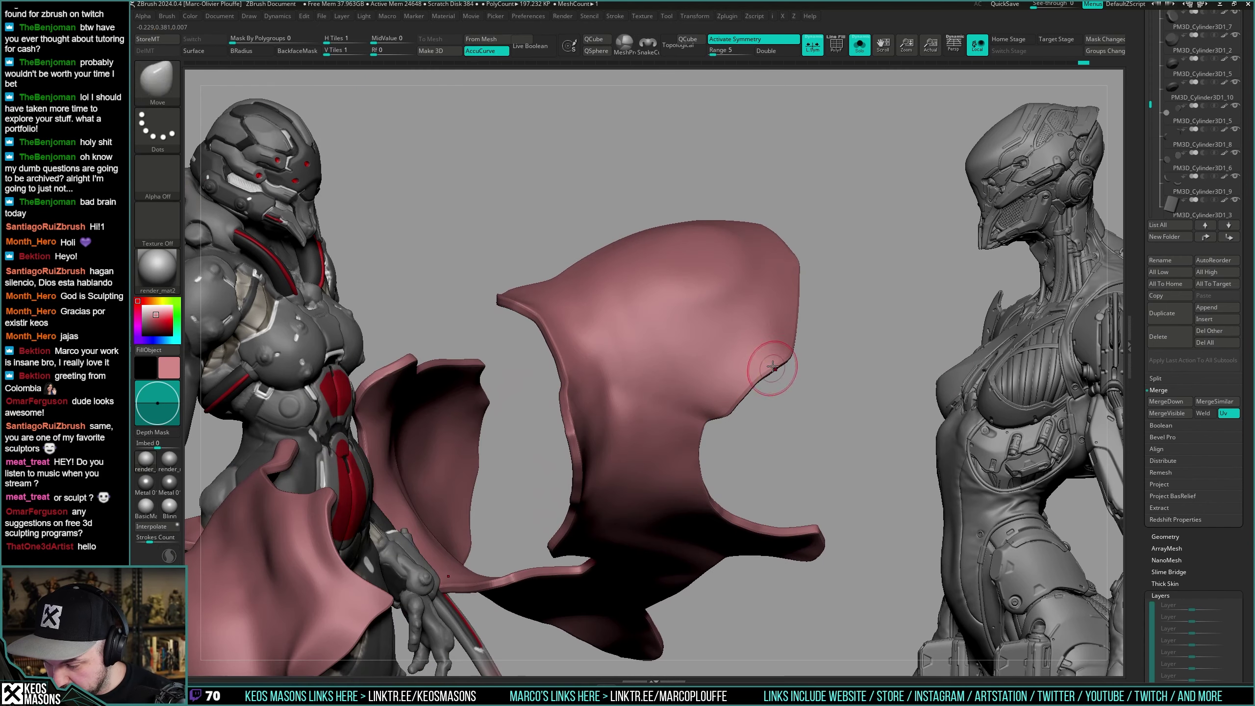
Smooth the outer rim of the hip flap and check the waist panels against the full figure.
mouse_move(736, 403)
right_down()
mouse_move(734, 300)
mouse_move(650, 392)
mouse_move(863, 381)
mouse_move(778, 312)
right_up()
shift+drag(778, 303, 793, 314)
right_drag(793, 314, 701, 309)
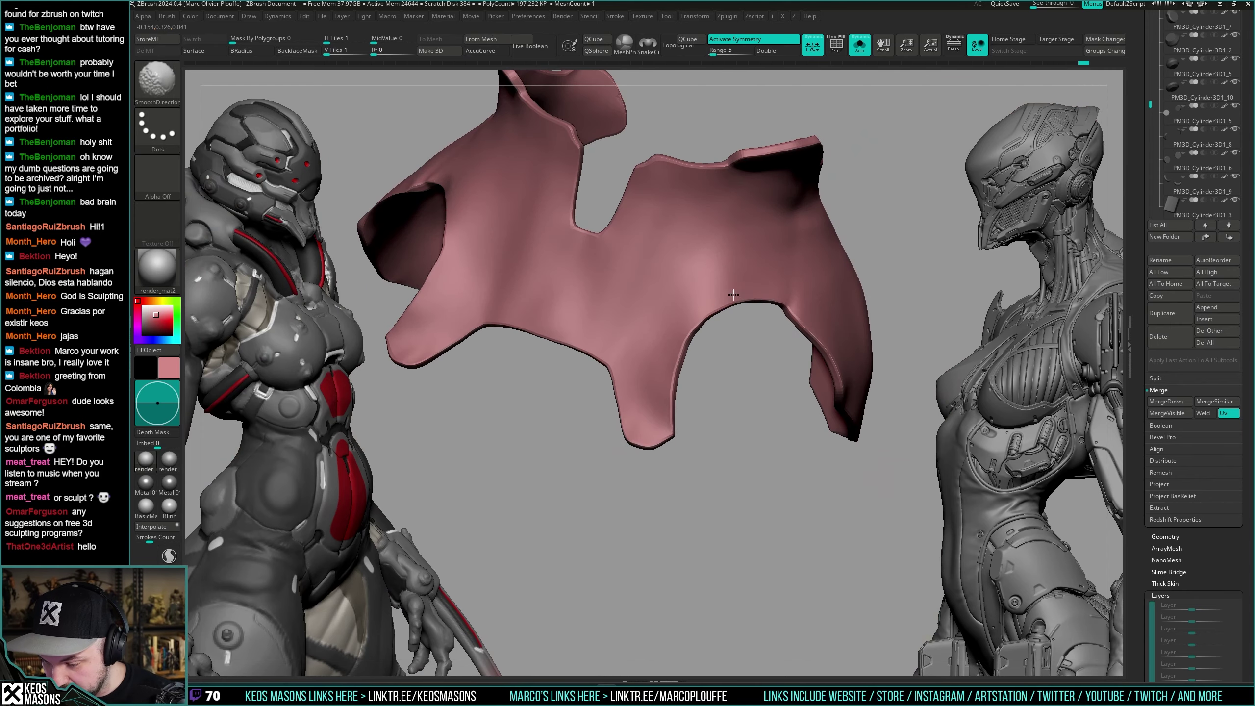
right_drag(663, 405, 612, 320)
right_drag(637, 435, 753, 431)
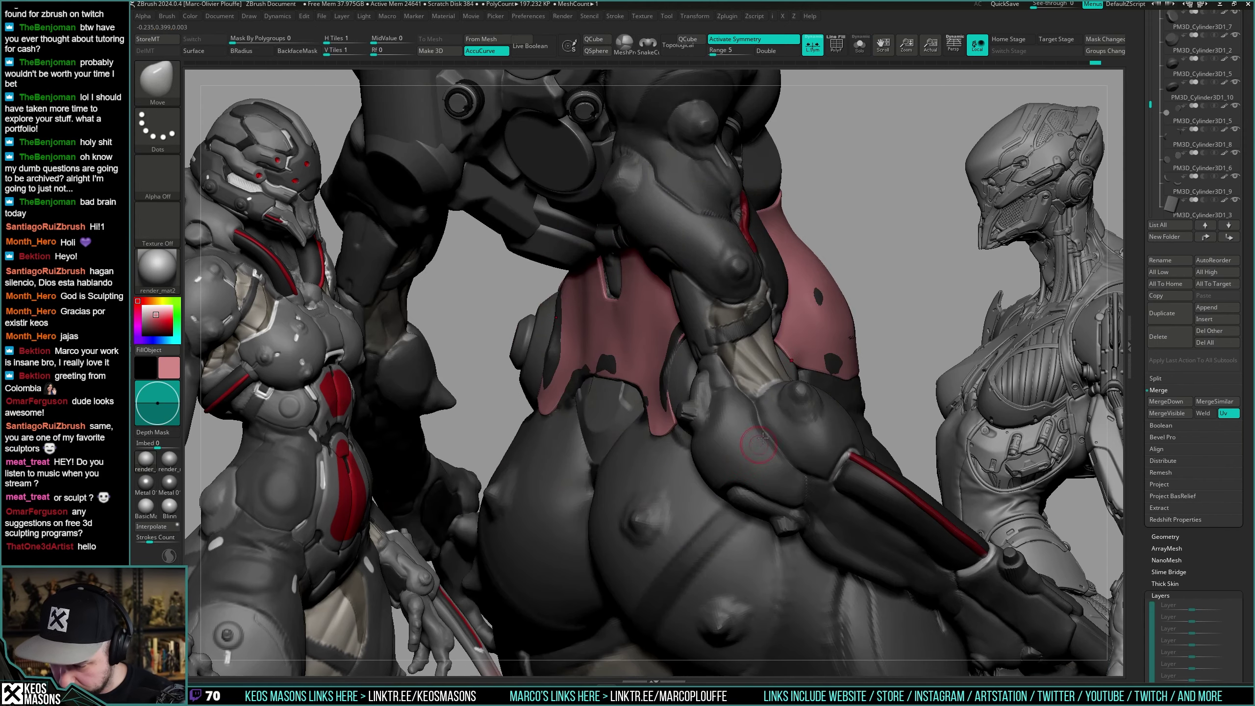
mouse_move(805, 349)
right_down()
mouse_move(834, 388)
mouse_move(823, 368)
mouse_move(747, 371)
mouse_move(755, 328)
mouse_move(737, 332)
mouse_move(770, 339)
mouse_move(681, 311)
right_up()
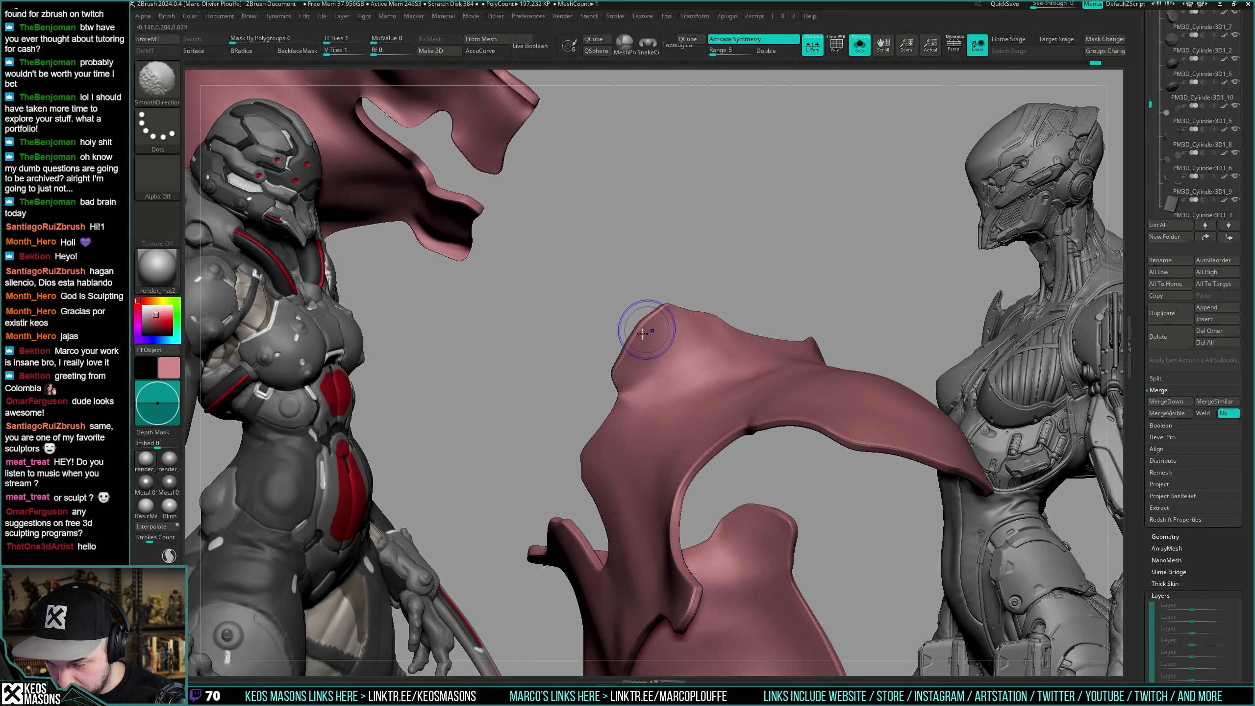
Examine the neck and waist panels' edges from several angles, in isolation and together with the full figure.
right_drag(622, 368, 659, 348)
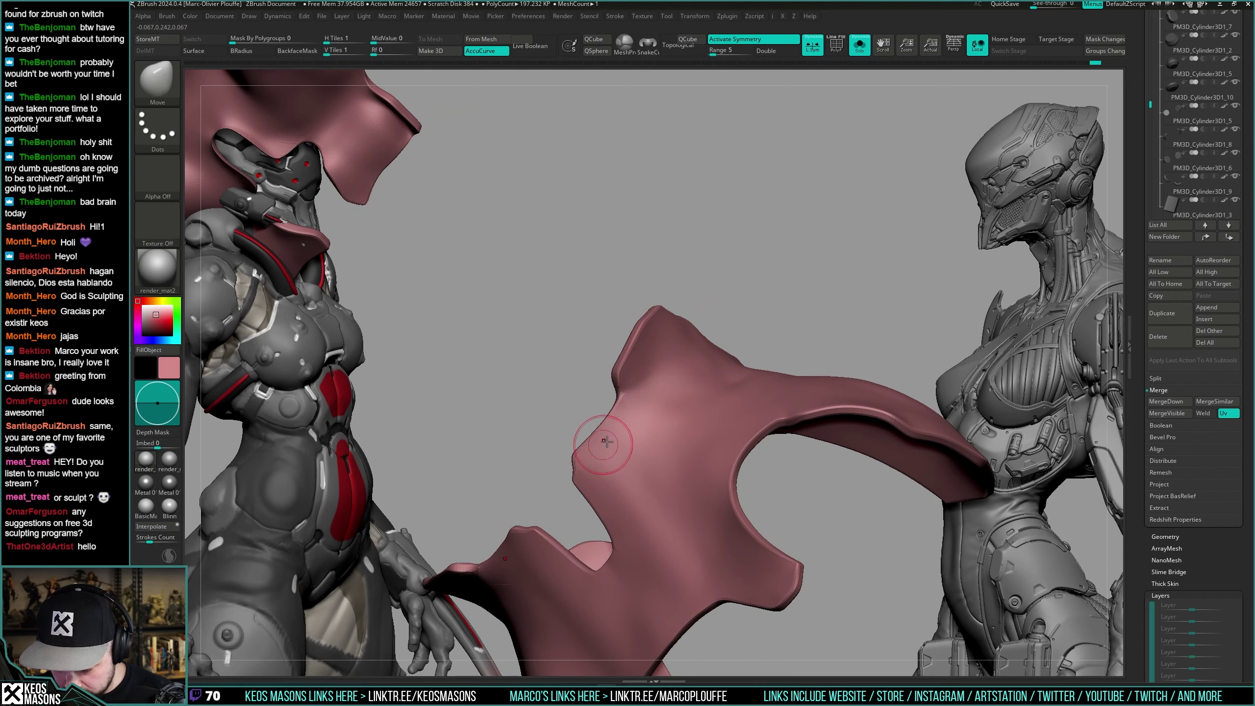
right_drag(607, 441, 667, 359)
key(alt+s)
key(alt+s)
key(shift+f)
key(shift+f)
key(space)
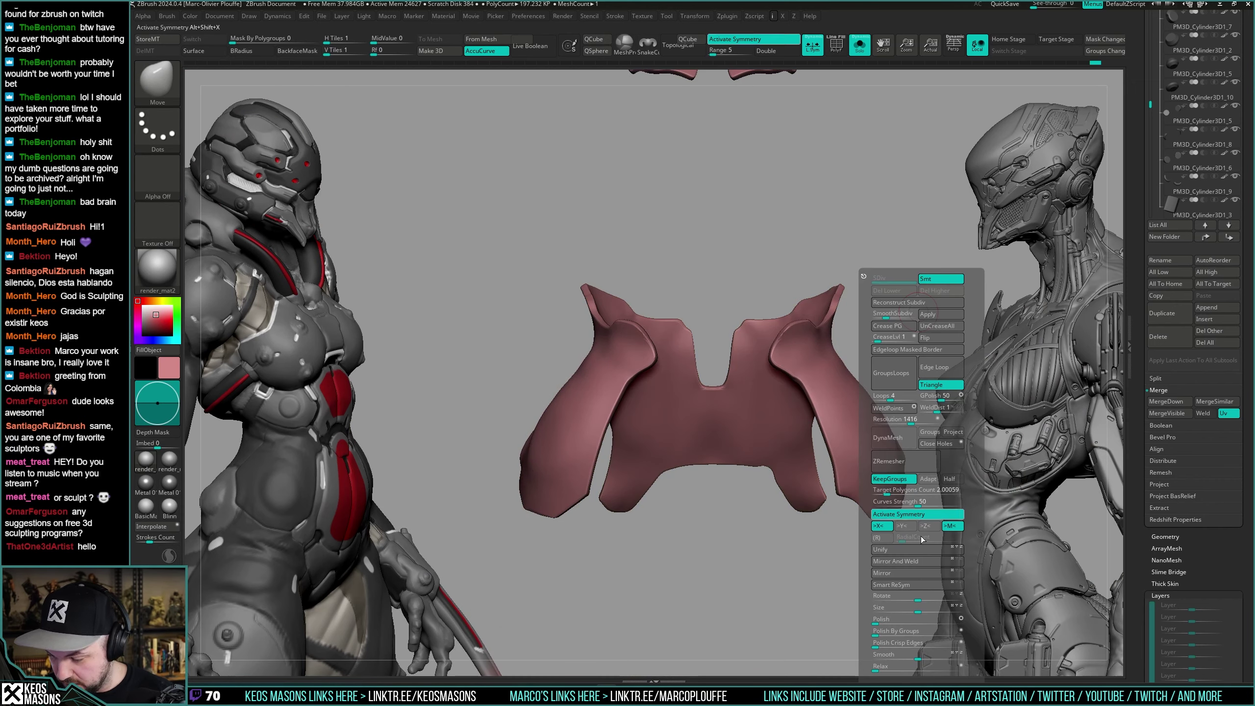
key(ctrl)
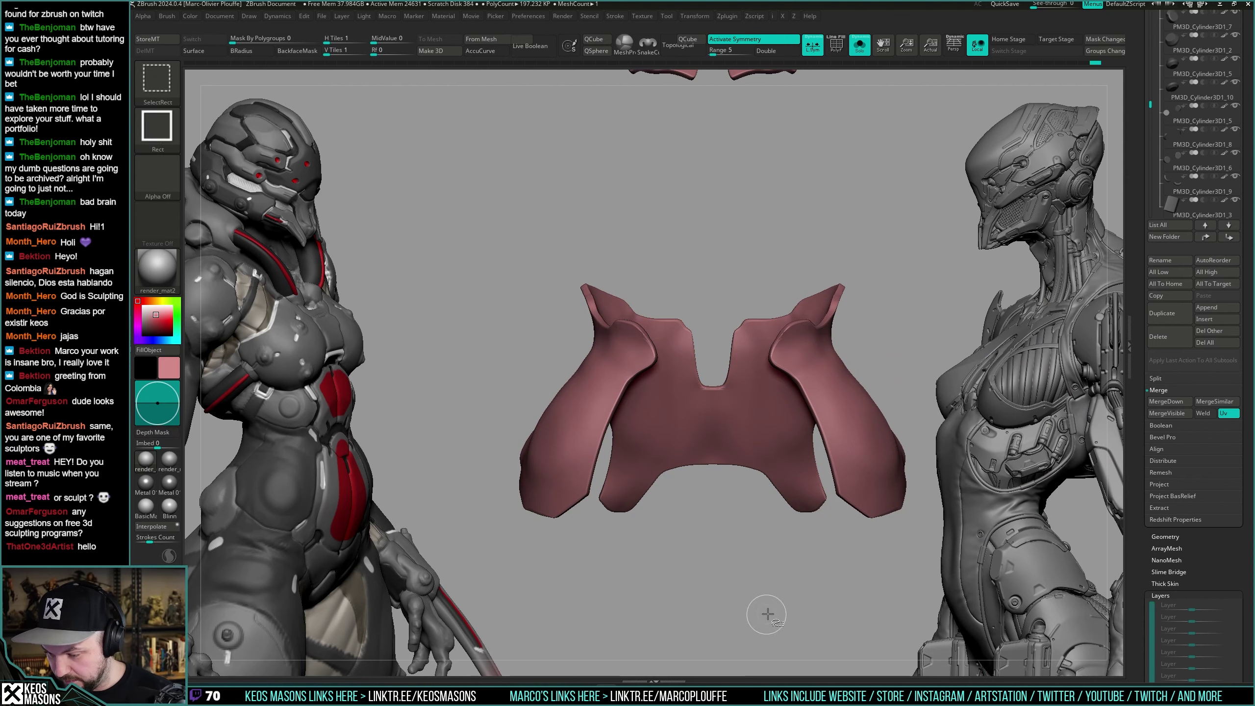
key(alt+s)
alt+right_drag(694, 202, 744, 338)
key(alt+s)
drag(743, 338, 734, 364)
key(ctrl+shift+s)
key(alt+s)
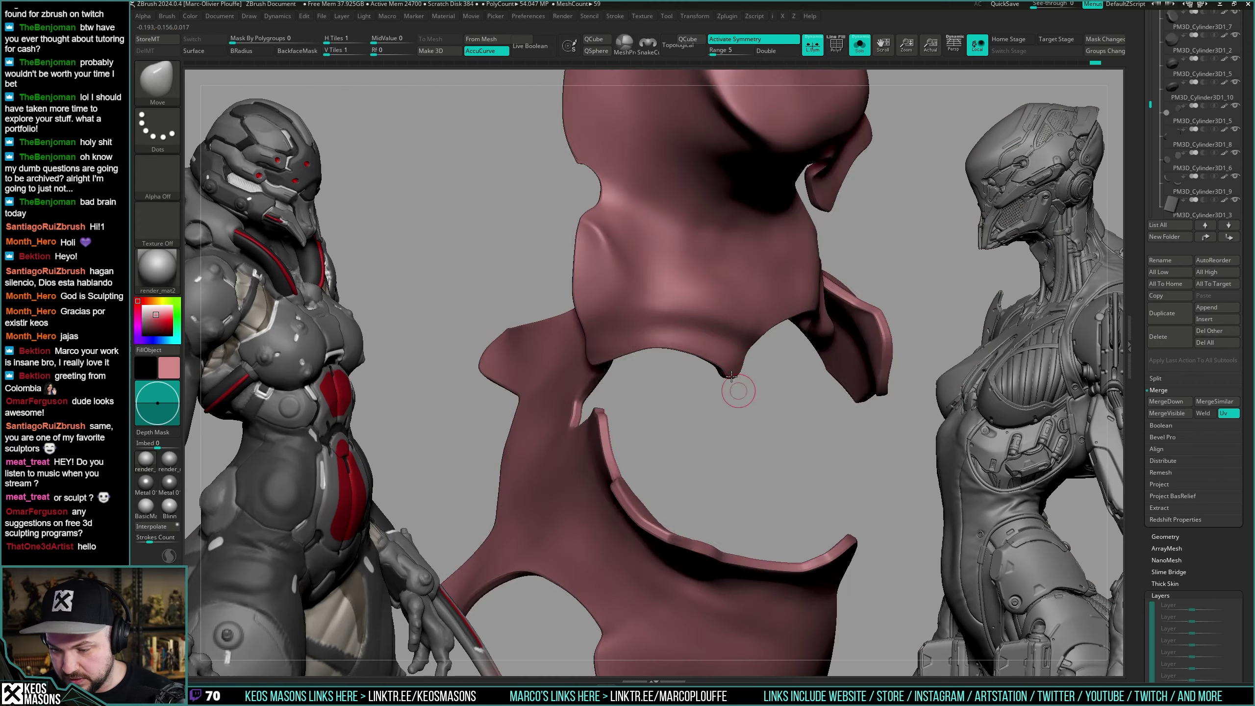
Check the panels' polygroups in wireframe and select the ClayBuildup brush.
ctrl+right_drag(737, 391, 793, 292)
key(shift+f)
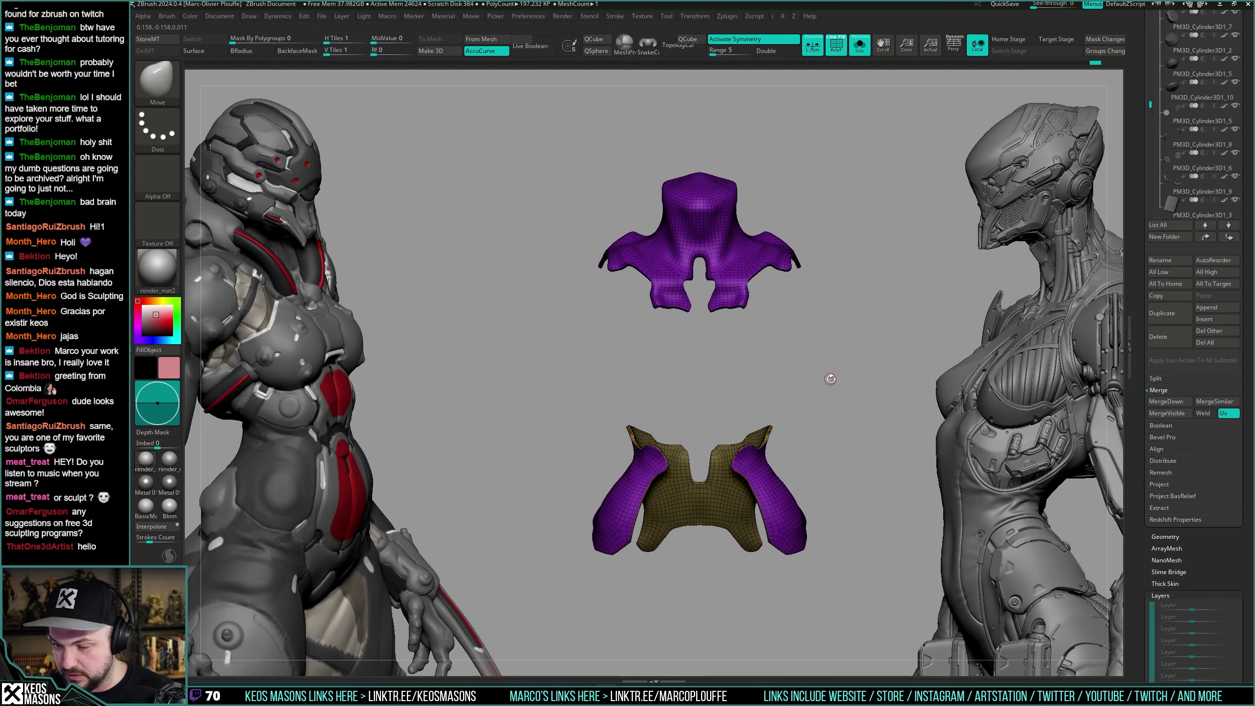
key(shift+f)
mouse_move(812, 342)
mouse_down()
mouse_move(826, 289)
mouse_move(820, 395)
mouse_move(824, 349)
mouse_up()
key(shift+f)
key(shift+f)
key(x)
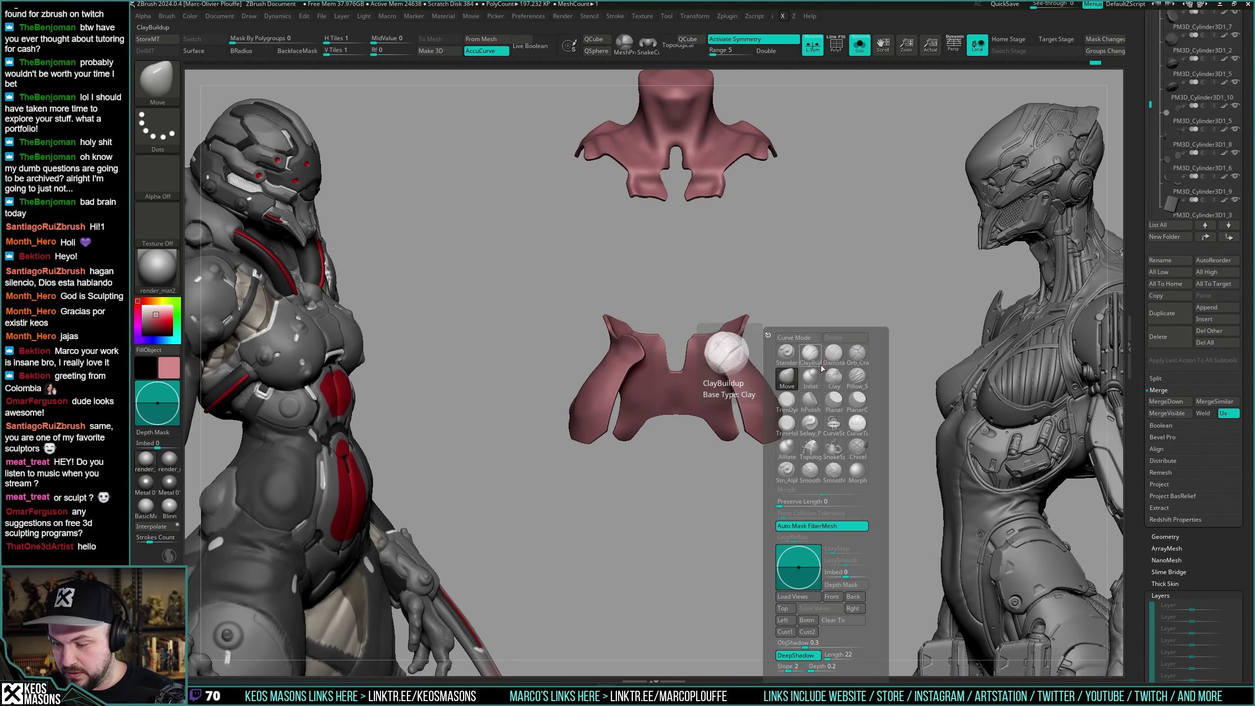
click(819, 363)
Hide the centre of the waist's back panel, keeping its border strip, the hip flaps and the neck piece.
alt+right_drag(729, 334, 717, 406)
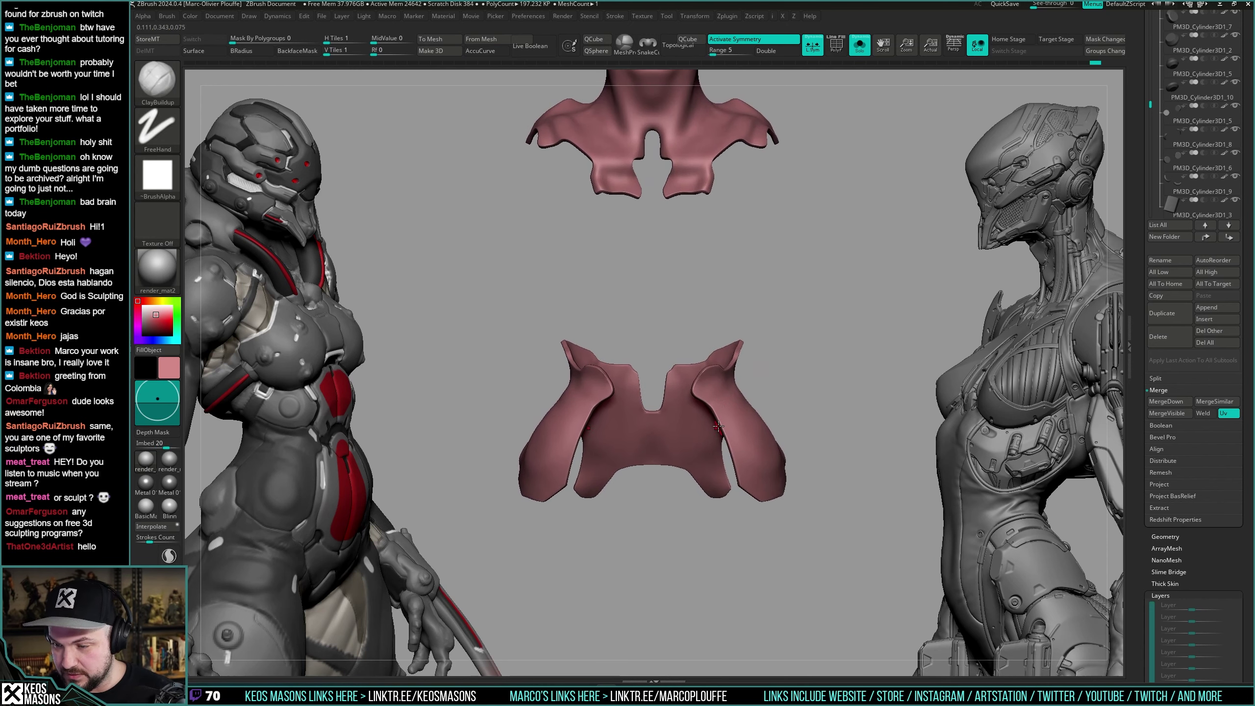
ctrl+shift+click(712, 429)
ctrl+shift+drag(858, 285, 843, 312)
drag(842, 316, 838, 245)
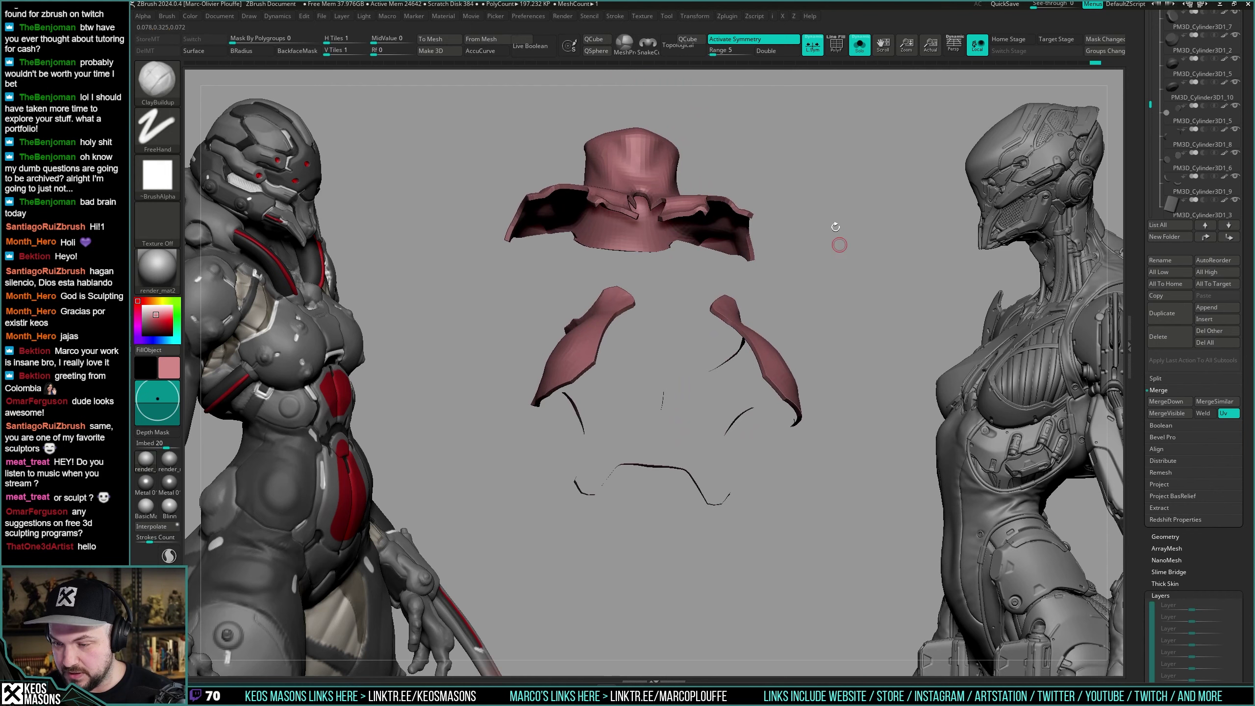
ctrl+shift+click(644, 237)
mouse_move(840, 299)
shift+mouse_down()
mouse_move(845, 334)
mouse_move(868, 303)
mouse_move(871, 334)
mouse_move(850, 334)
shift+mouse_up()
key(ctrl+shift+x)
key(shift+f)
right_click(855, 334)
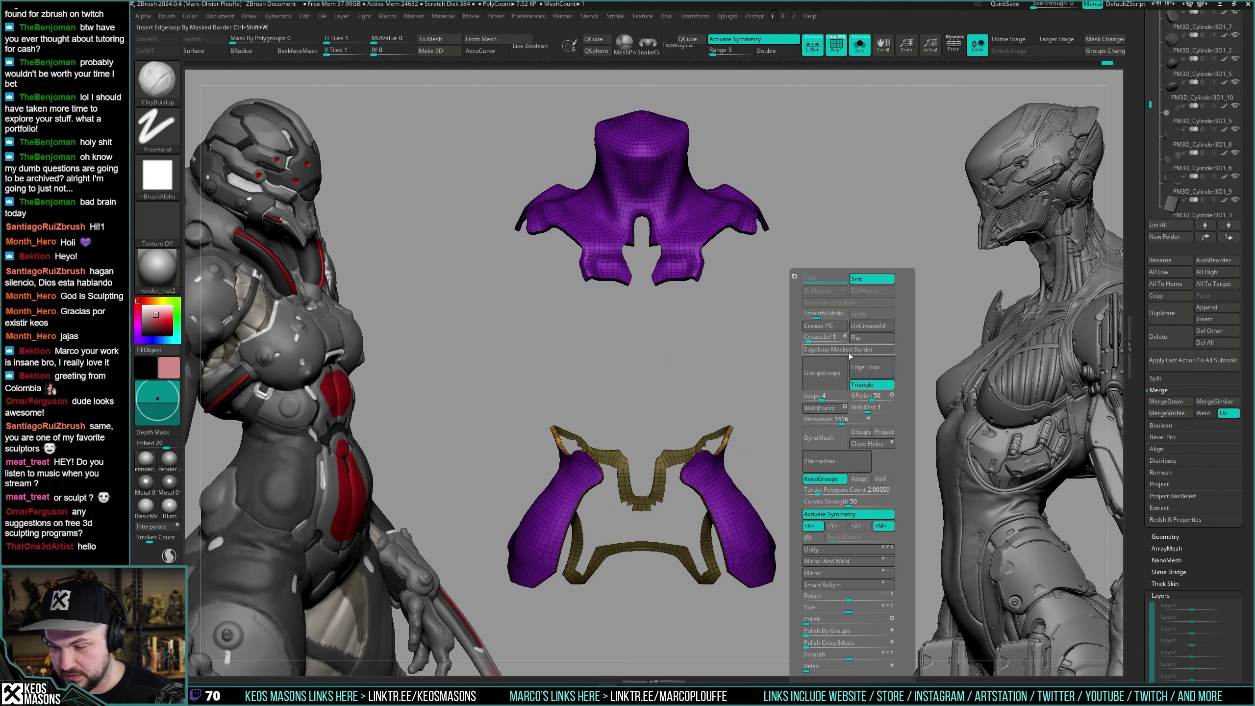
Delete the hidden centre of the back waist panel, subdivide the remaining pieces and check their wireframe.
ctrl+shift+click(863, 328)
key(ctrl+z)
key(ctrl+z)
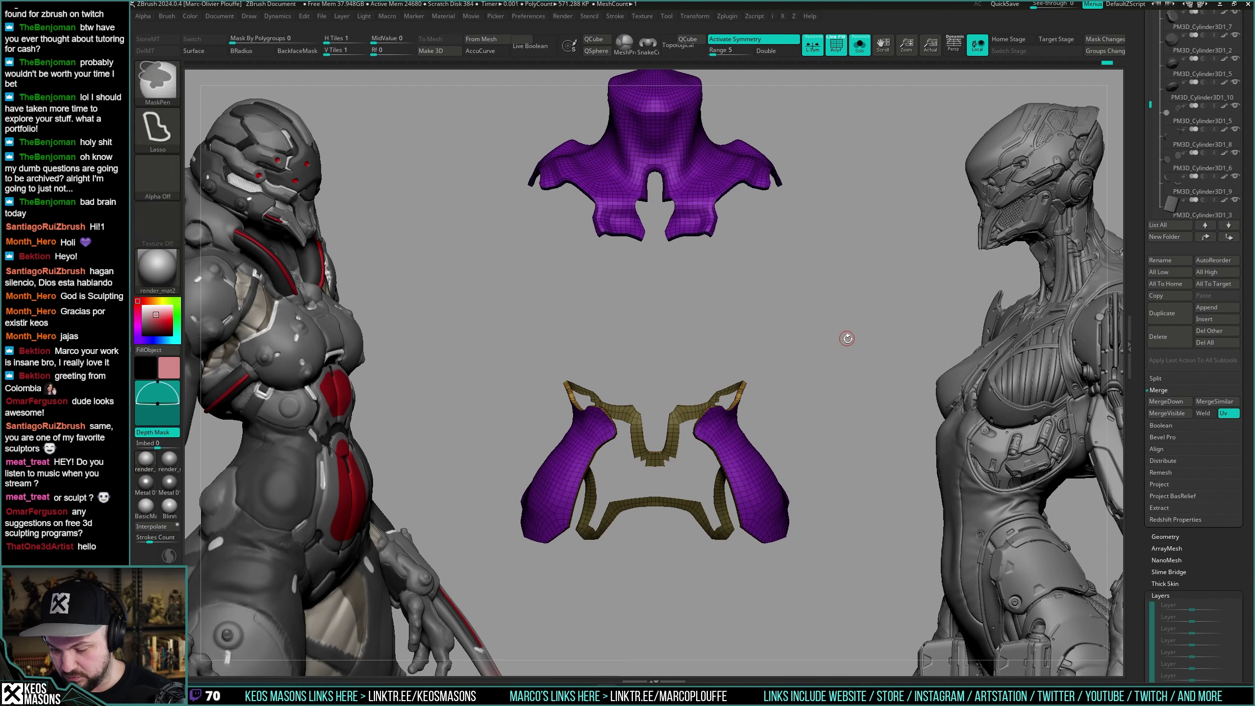
mouse_move(850, 344)
mouse_down()
mouse_move(839, 359)
mouse_move(852, 350)
mouse_up()
key(shift+f)
key(alt+s)
key(alt+s)
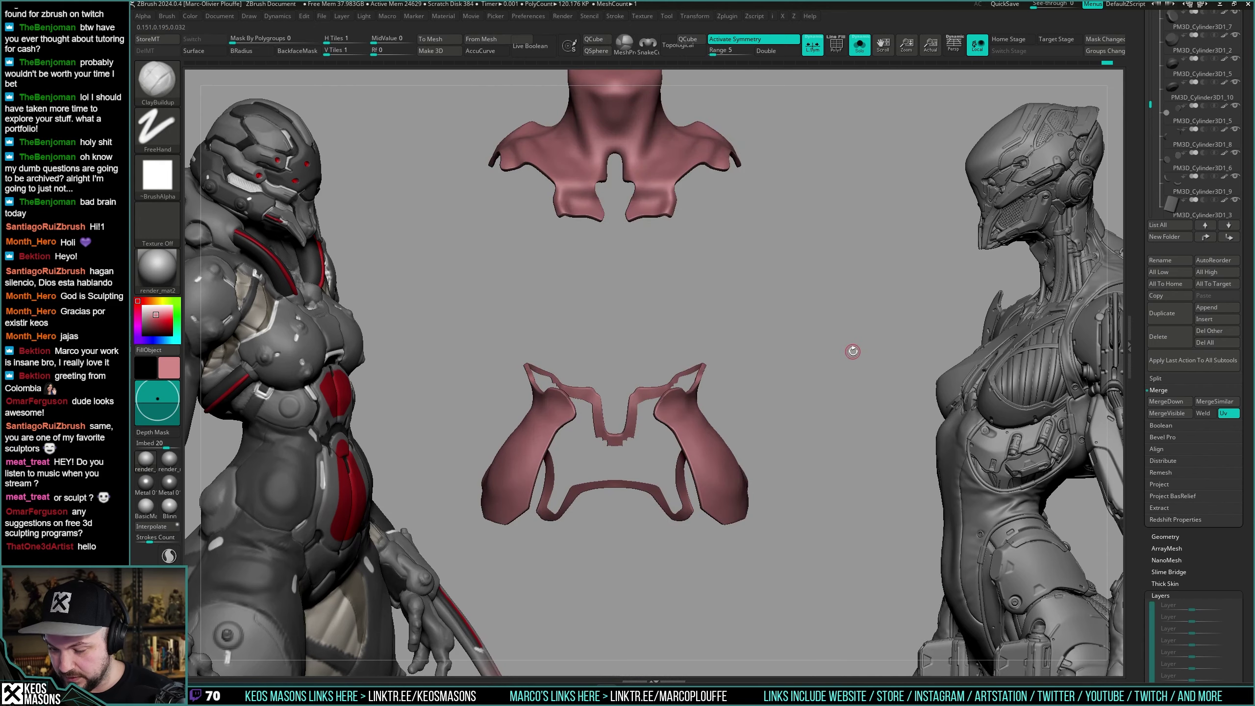
key(i)
key(shift+f)
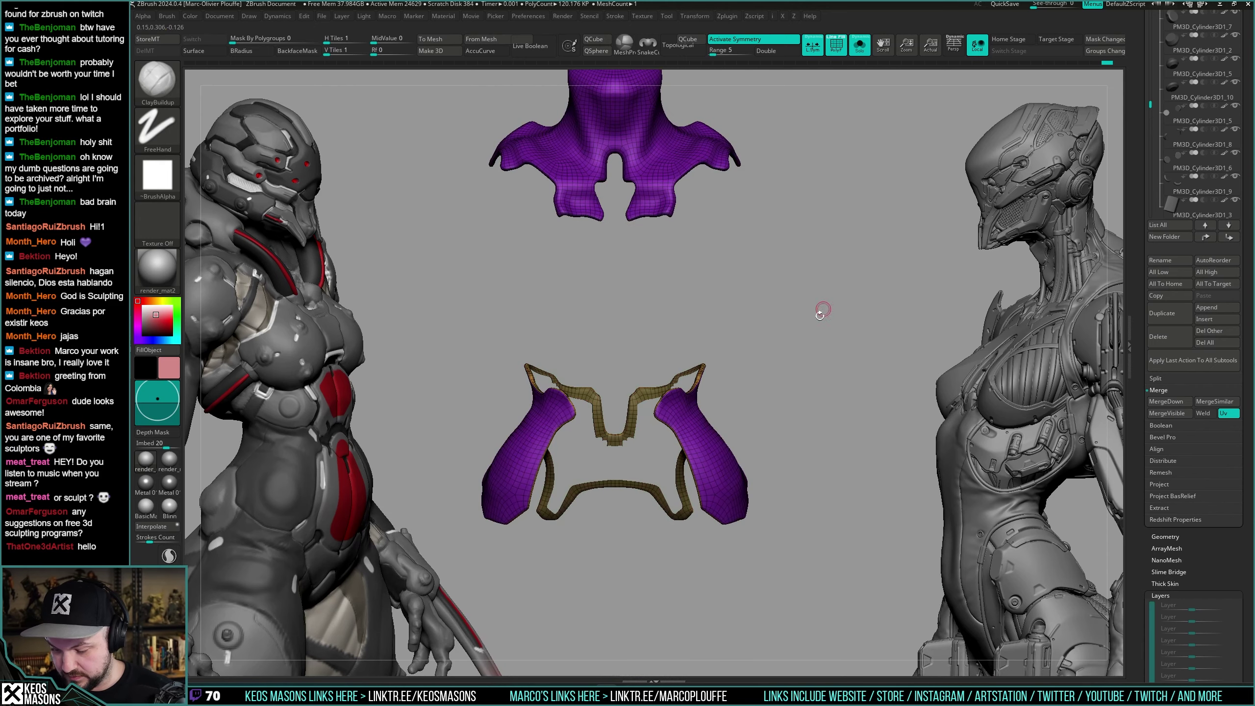
key(shift+f)
key(space)
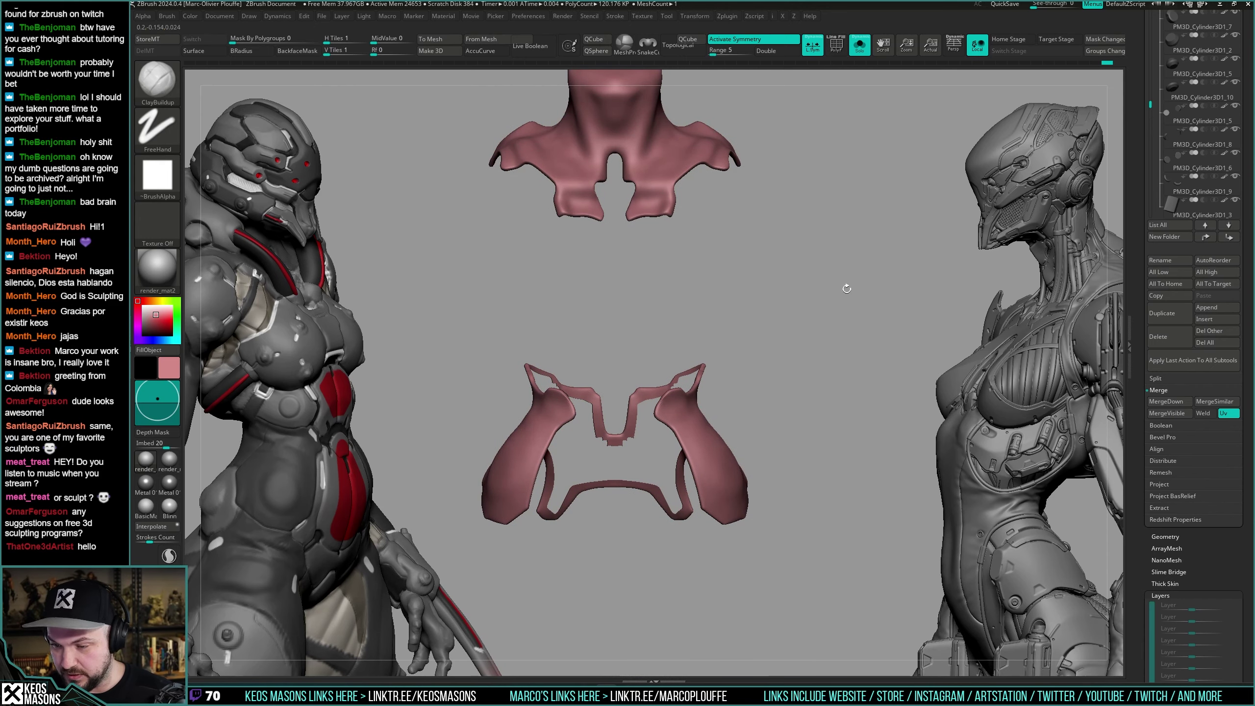
Compare the trimmed neck and waist pieces in isolation with the full figure.
key(shift+alt+s)
right_drag(779, 369, 802, 280)
right_drag(801, 415, 745, 431)
drag(745, 430, 740, 451)
mouse_move(739, 455)
right_down()
mouse_move(756, 446)
mouse_move(748, 440)
right_up()
key(alt+s)
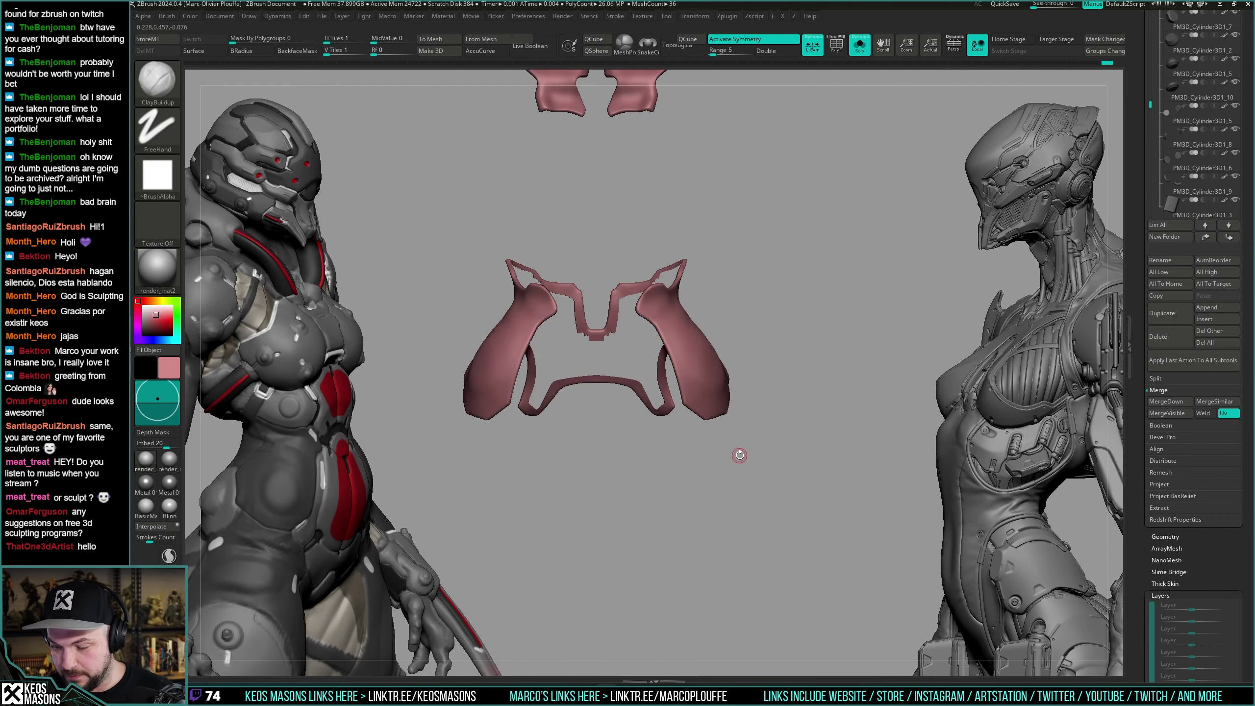
key(shift+alt+s)
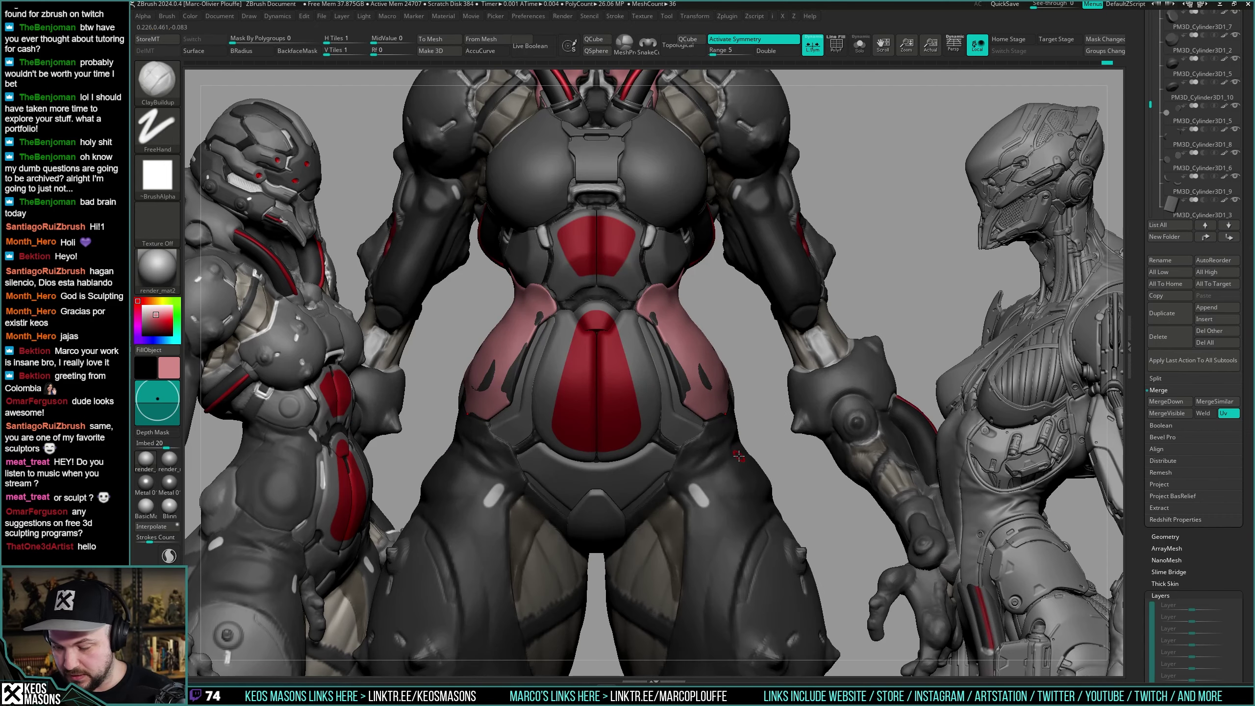
Select the uriel7 body subtool and change the active colour to the armour's dark grey.
key(alt+shift+s)
key(space)
drag(1144, 184, 1143, 308)
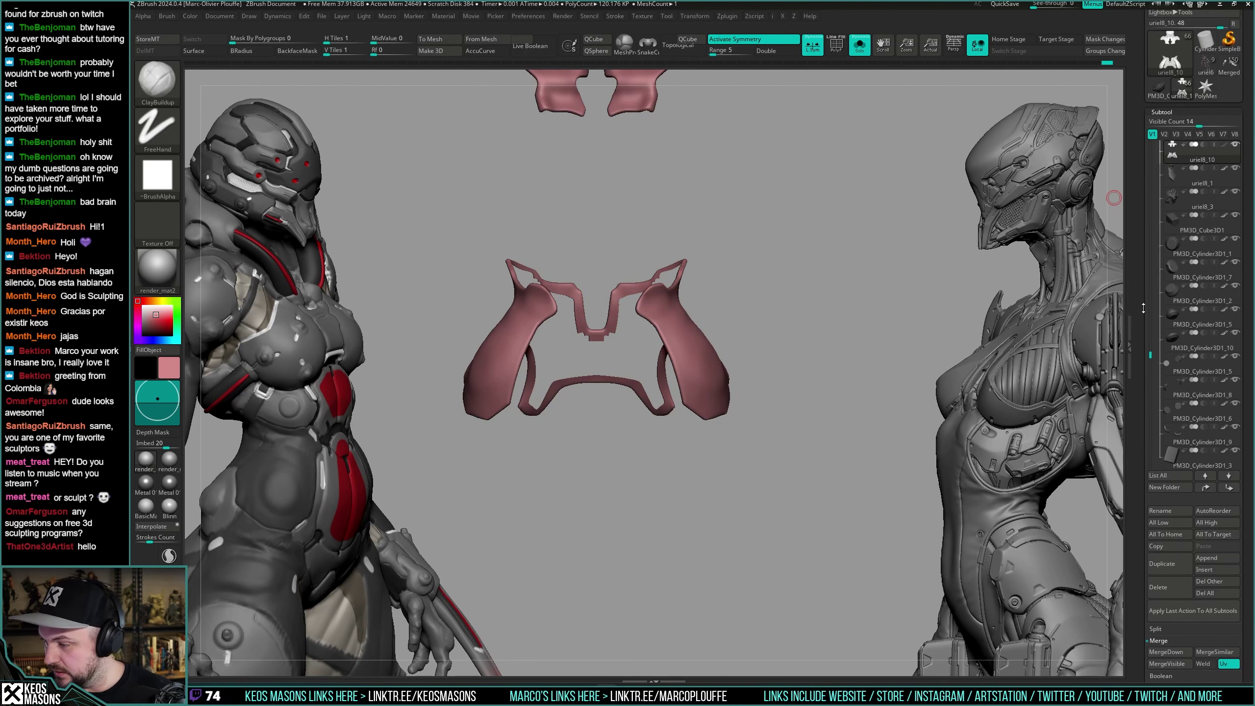
scroll(1144, 308, up, 2)
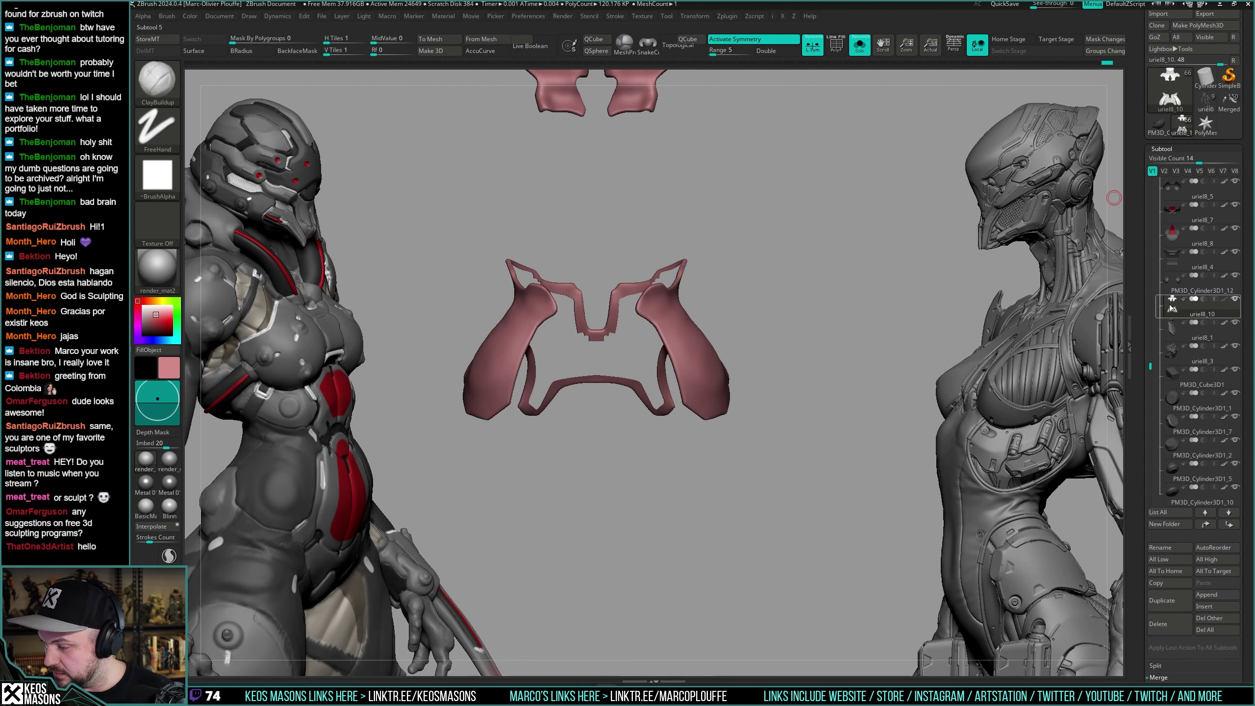
click(1173, 314)
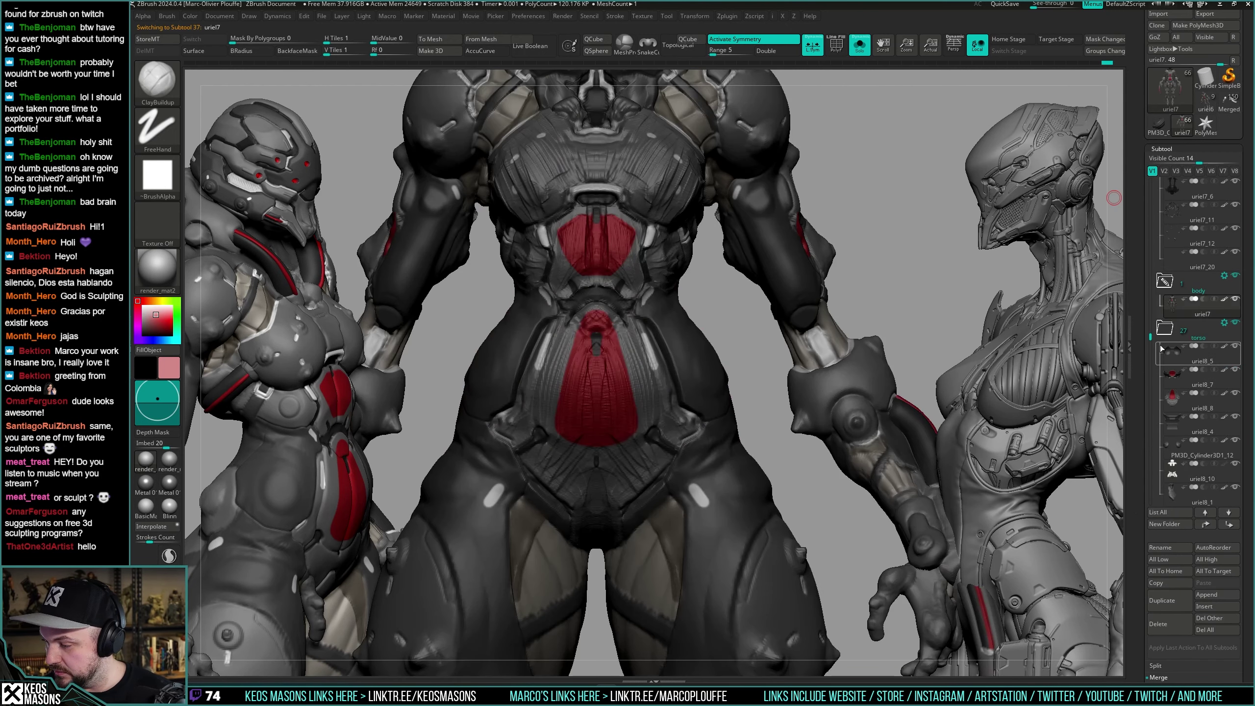
key(shift+alt+s)
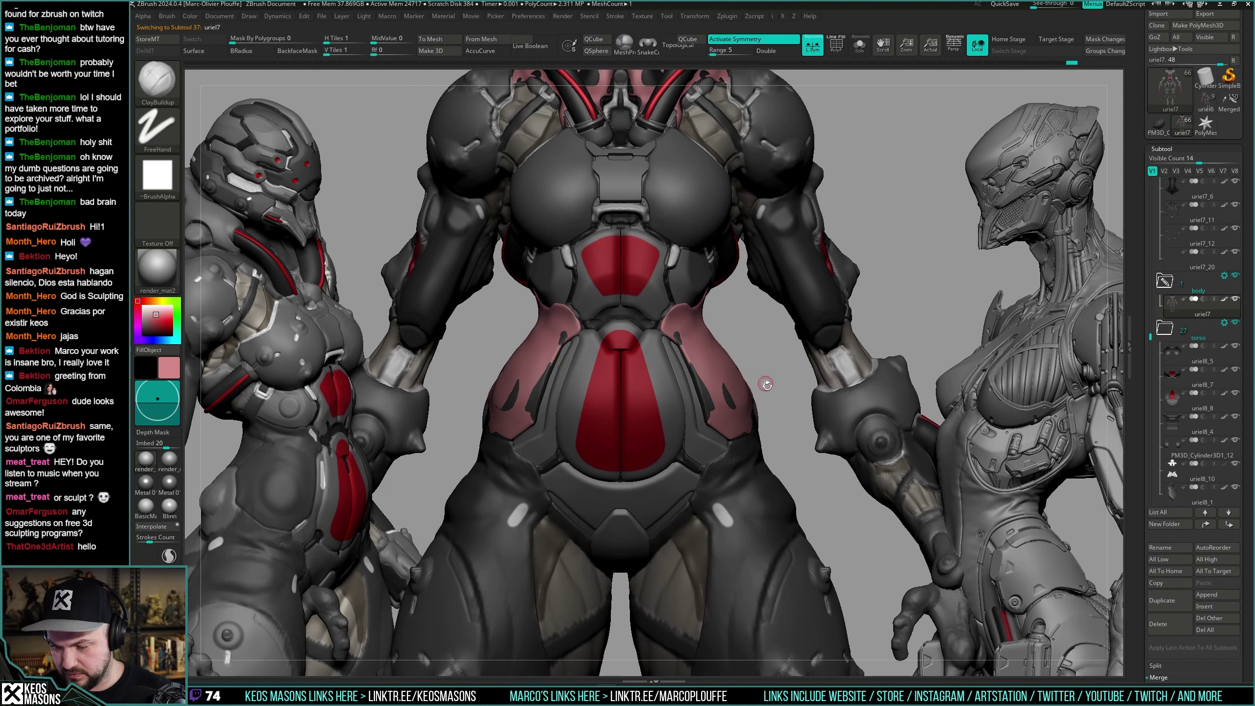
key(shift+alt+s)
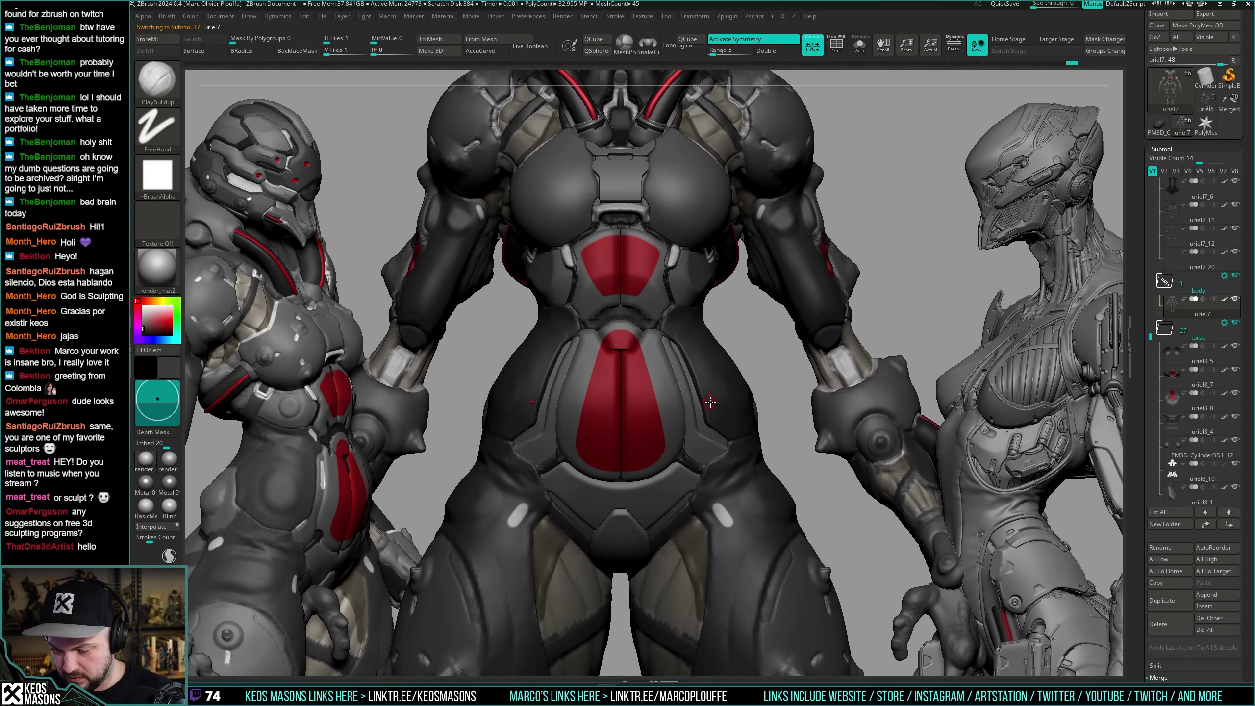
key(shift+alt+s)
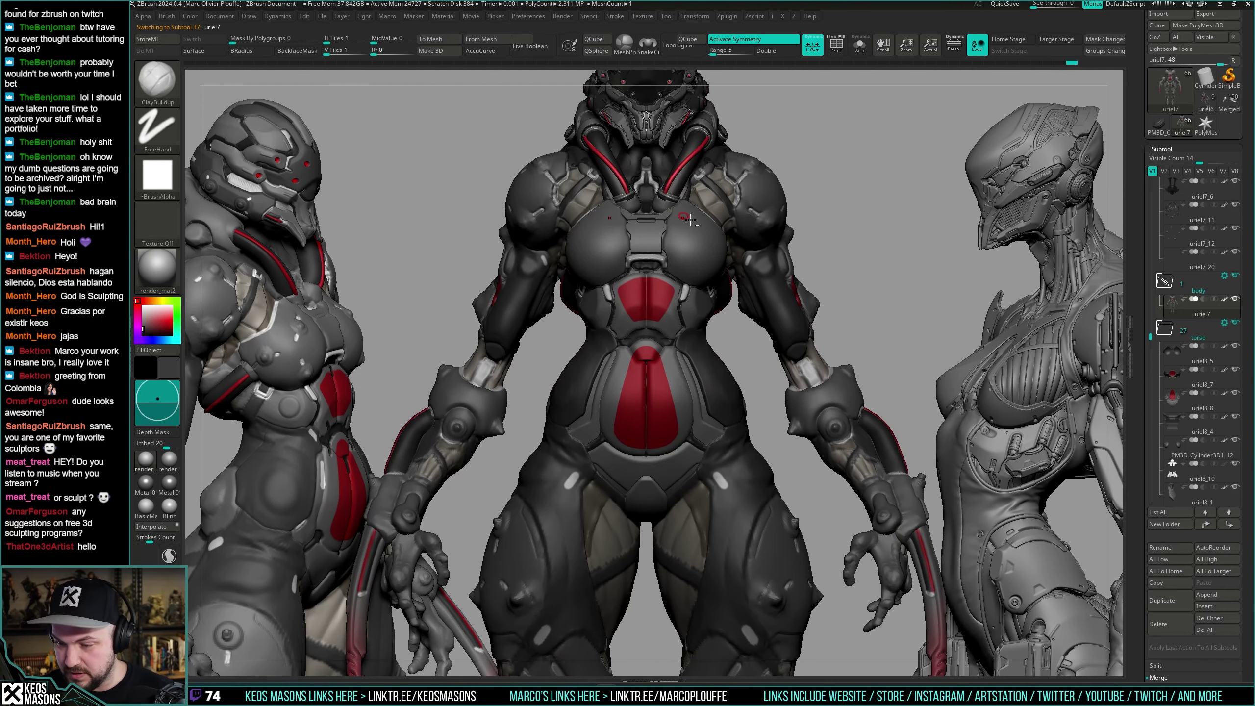
Select the neck and waist pieces, isolate them and fill them with dark grey and a render material.
alt+click(660, 161)
key(shift+alt+s)
key(space)
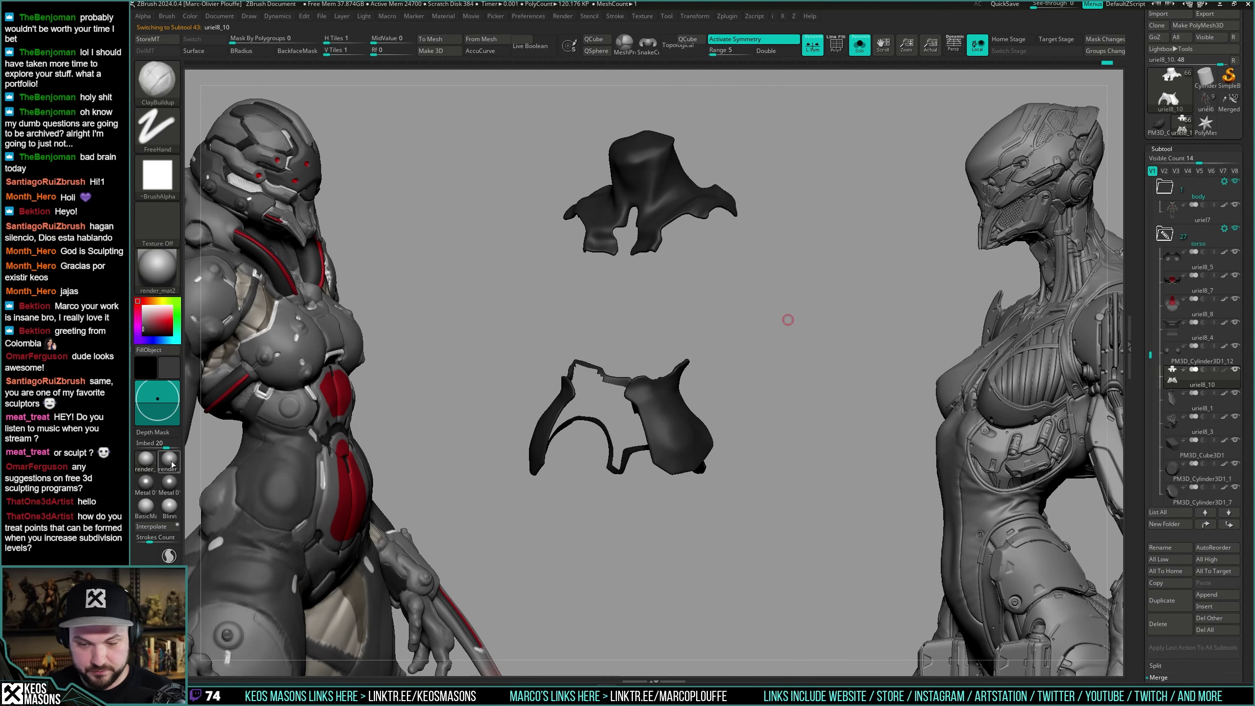
click(169, 462)
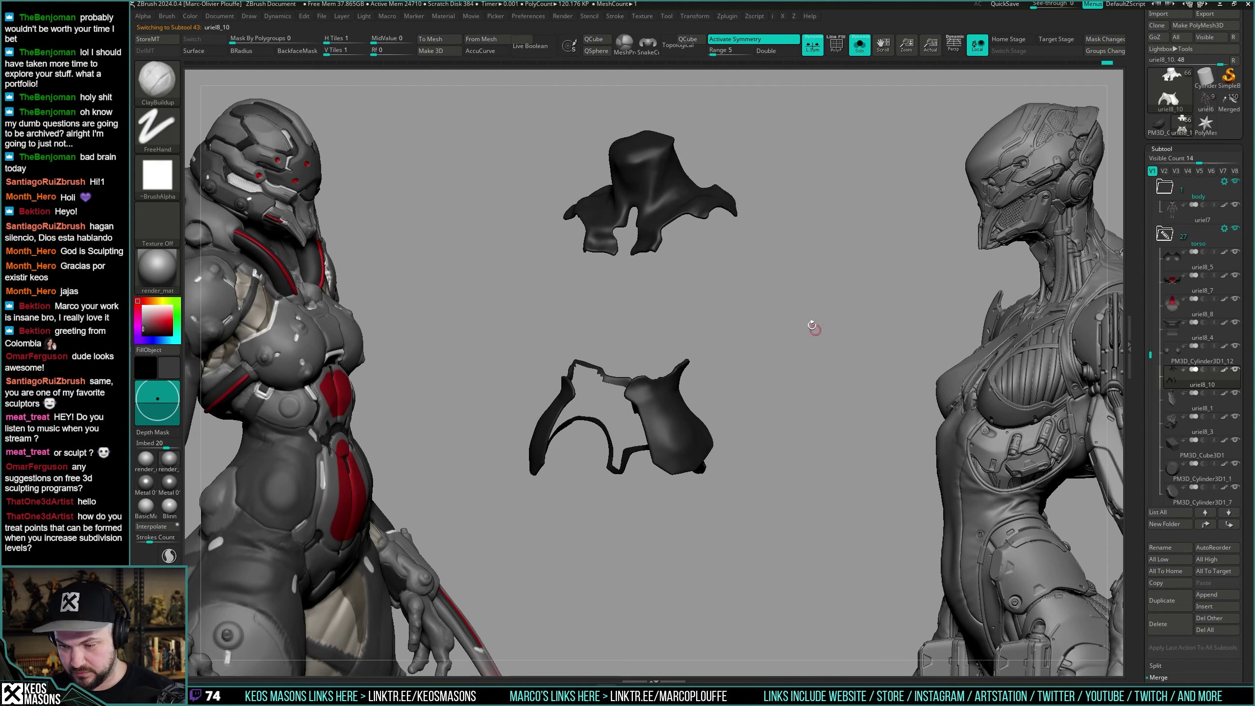
key(space)
mouse_move(812, 325)
mouse_down()
mouse_move(820, 351)
mouse_move(832, 325)
mouse_up()
Show the full figure, select the uriel7 body and fill it with a muted red colour.
key(alt+s)
key(space)
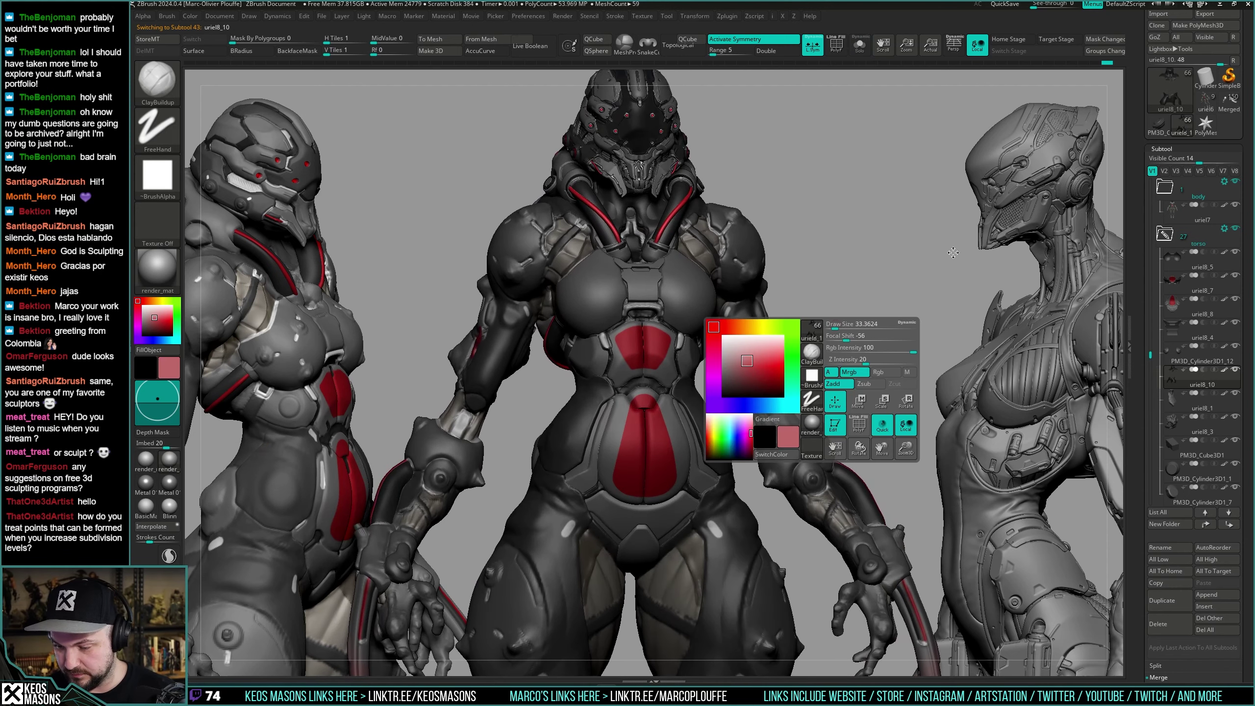
key(space)
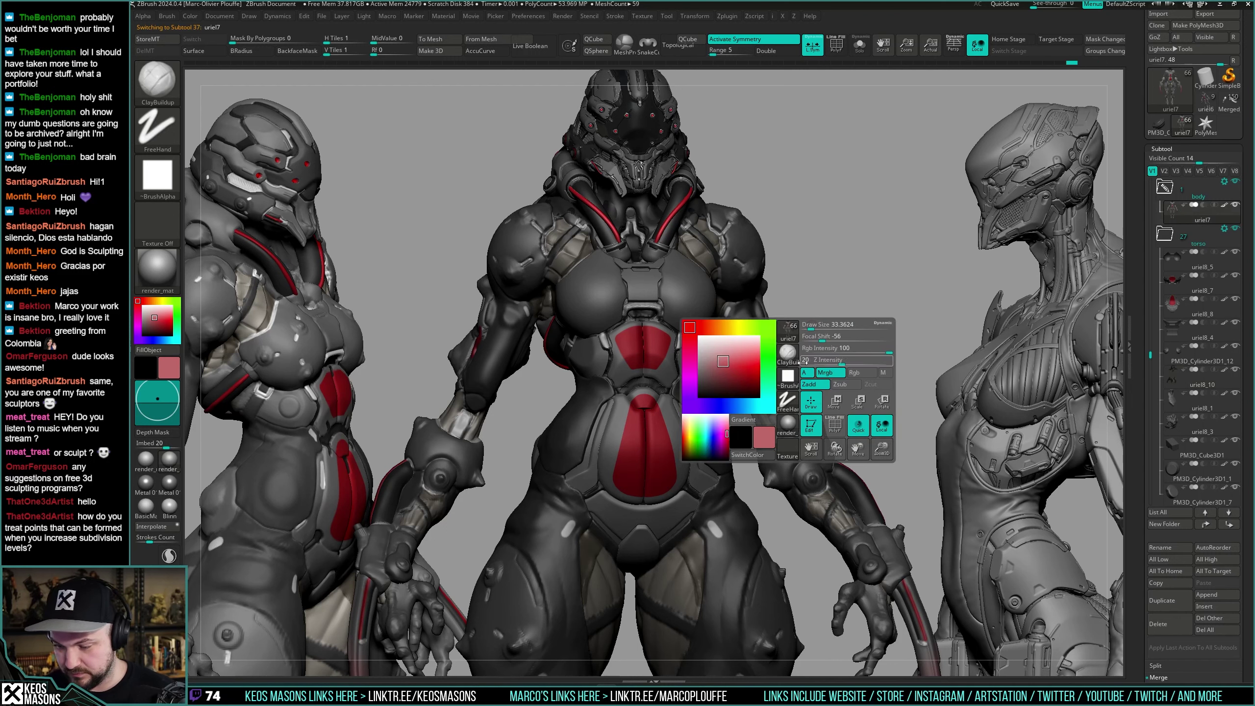
key(ctrl+f)
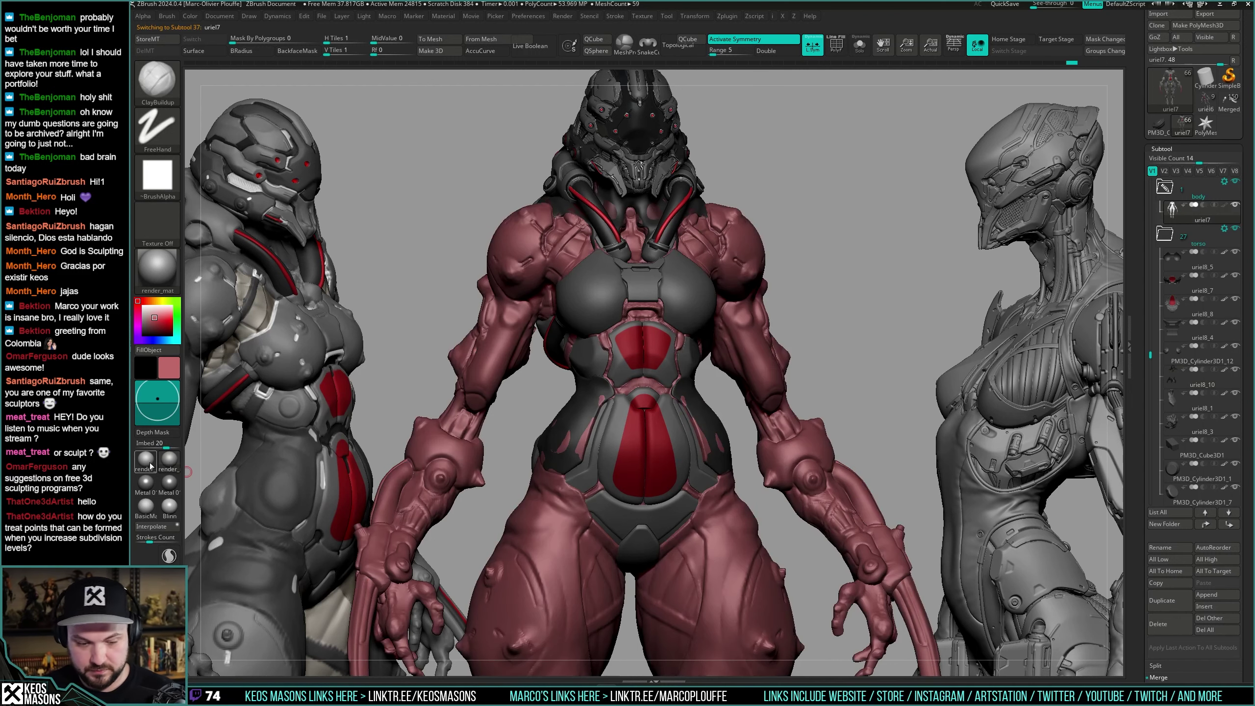
Mask the whole body and check its chest and neck areas beneath the armour.
key(alt+s)
alt+drag(791, 331, 859, 326)
ctrl+click(858, 260)
mouse_move(840, 268)
mouse_down()
mouse_move(786, 282)
mouse_move(835, 272)
mouse_up()
key(alt+s)
key(alt+s)
key(space)
key(alt+s)
right_drag(714, 318, 678, 259)
key(space)
key(space)
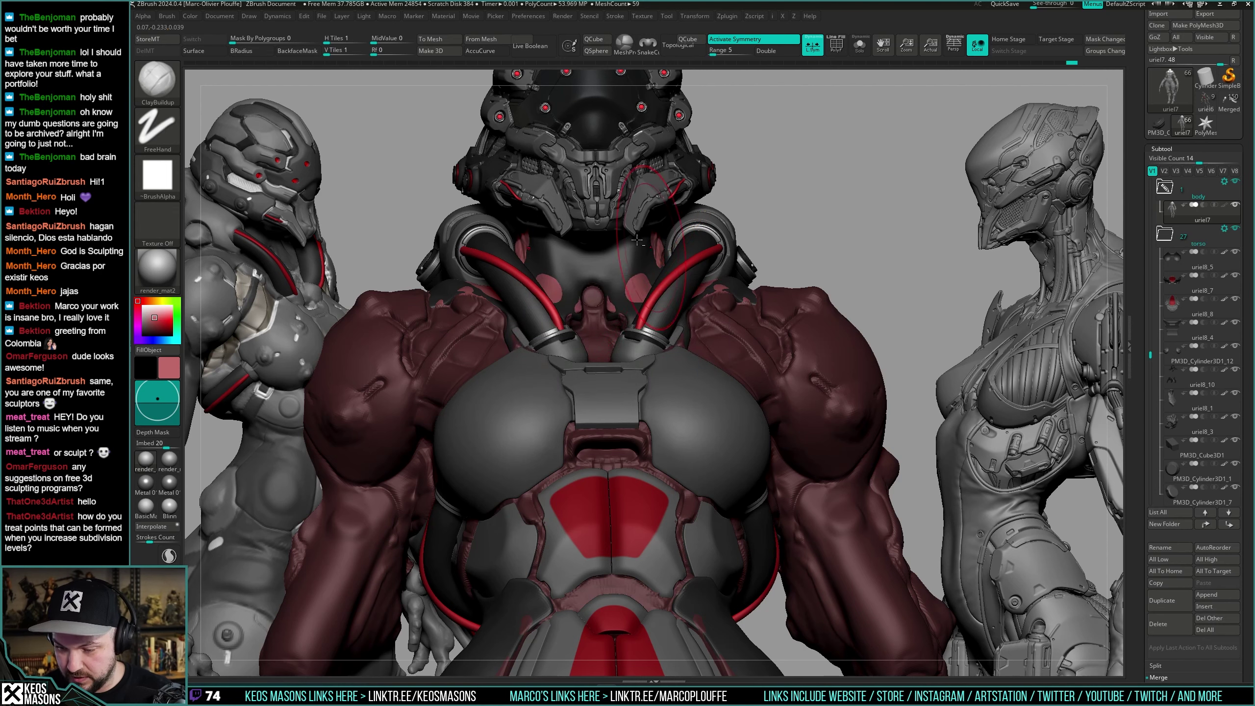
Isolate the body at the shoulder, clear its mask and bring the full figure back.
right_drag(620, 308, 775, 226)
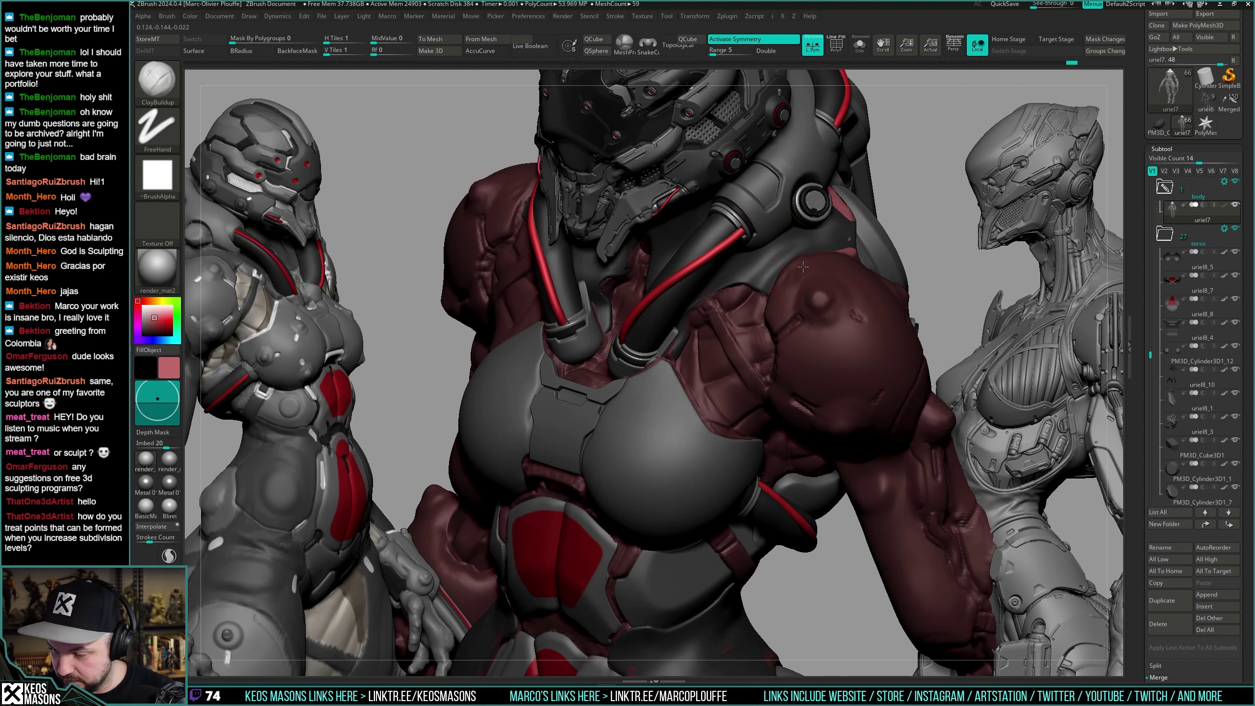
right_drag(803, 267, 857, 232)
right_drag(878, 188, 773, 373)
right_click(773, 373)
click(860, 46)
ctrl+drag(939, 174, 964, 200)
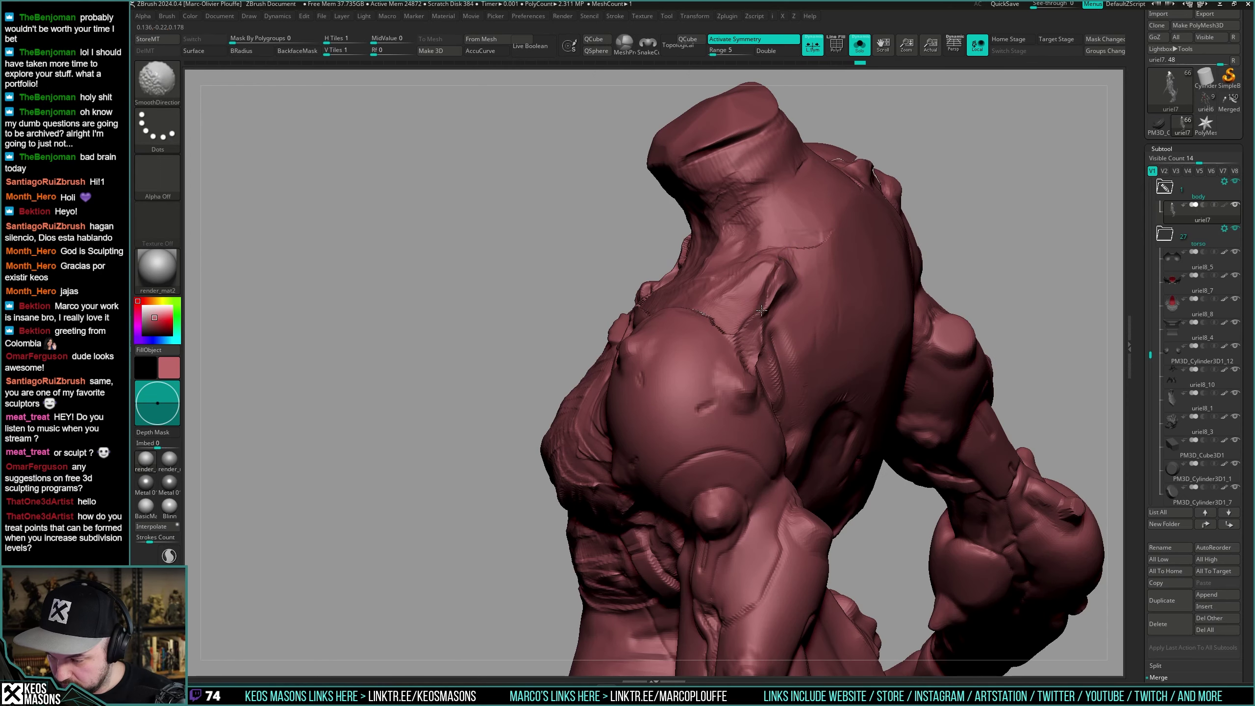
click(860, 44)
key(space)
shift+click(799, 453)
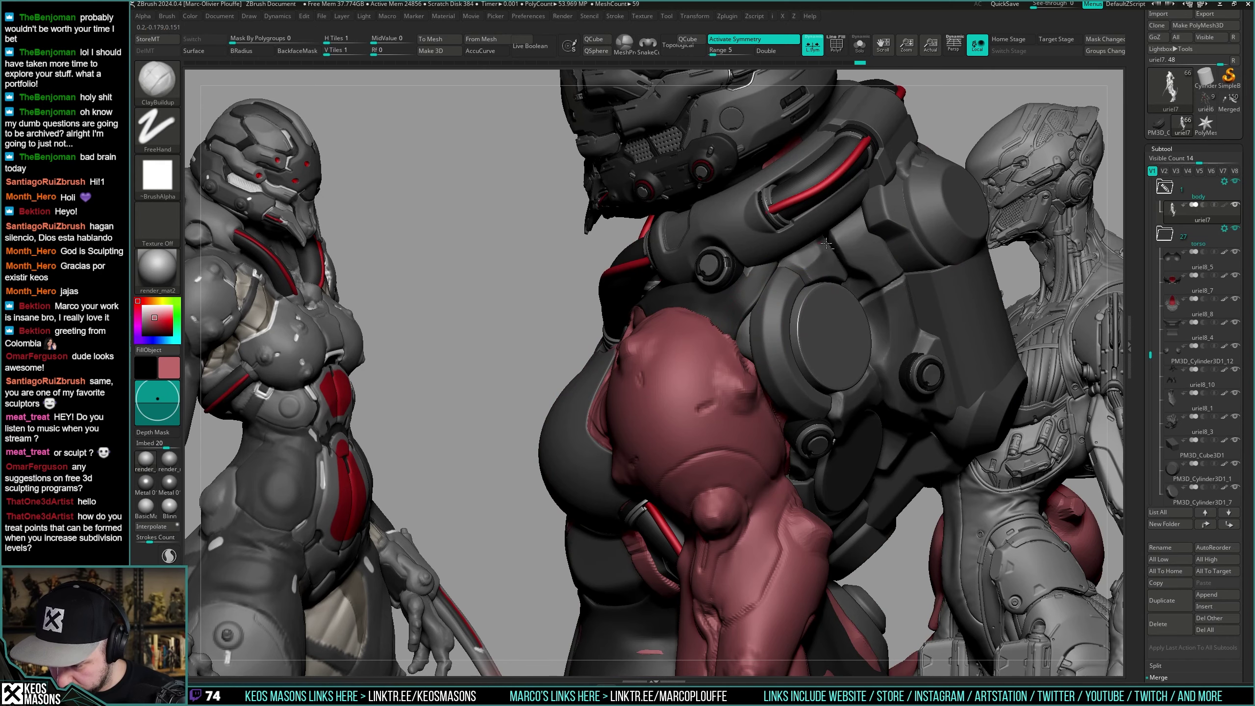
Sculpt the uriel7 body's neck and trapezius inward beneath the collar armour with ClayBuildup, checking it isolated and with the armour.
key(shift+alt+s)
right_click(763, 357)
right_drag(764, 357, 770, 262)
right_drag(795, 304, 775, 391)
key(shift+alt+s)
key(shift+alt+s)
right_drag(787, 444, 810, 346)
key(shift+alt+s)
right_drag(712, 346, 741, 356)
right_click(737, 383)
key(shift+alt+s)
Smooth the body's lower neck and the recess around the sternum, checking the fit beneath the collar.
right_drag(759, 307, 622, 311)
key(shift+alt+s)
key(shift+alt+s)
key(shift+alt+s)
key(shift+alt+s)
right_click(602, 376)
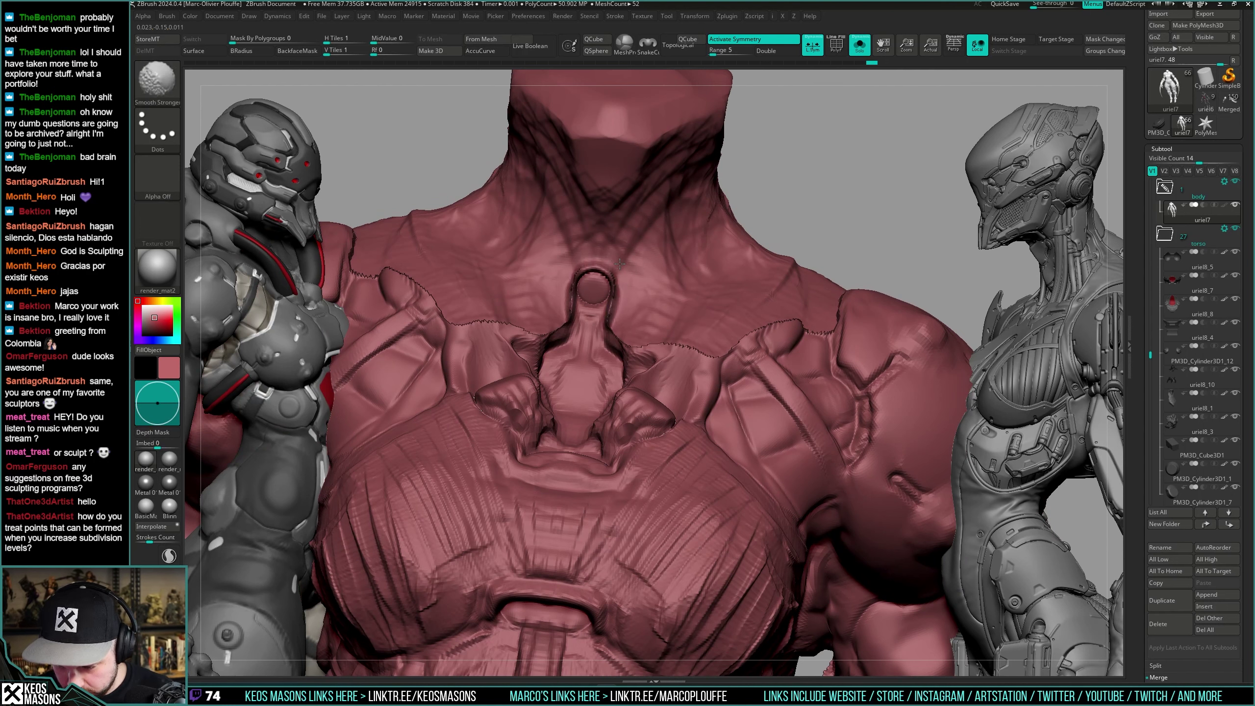
key(space)
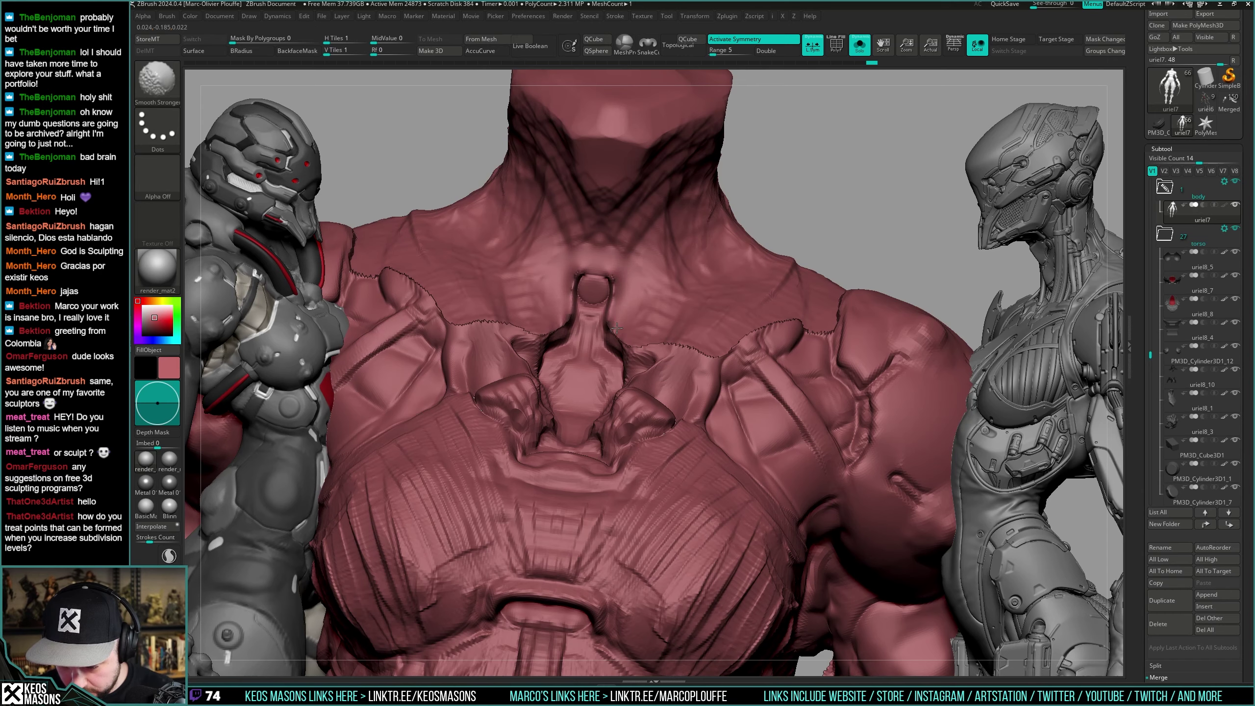
right_drag(635, 317, 663, 317)
key(shift+alt+s)
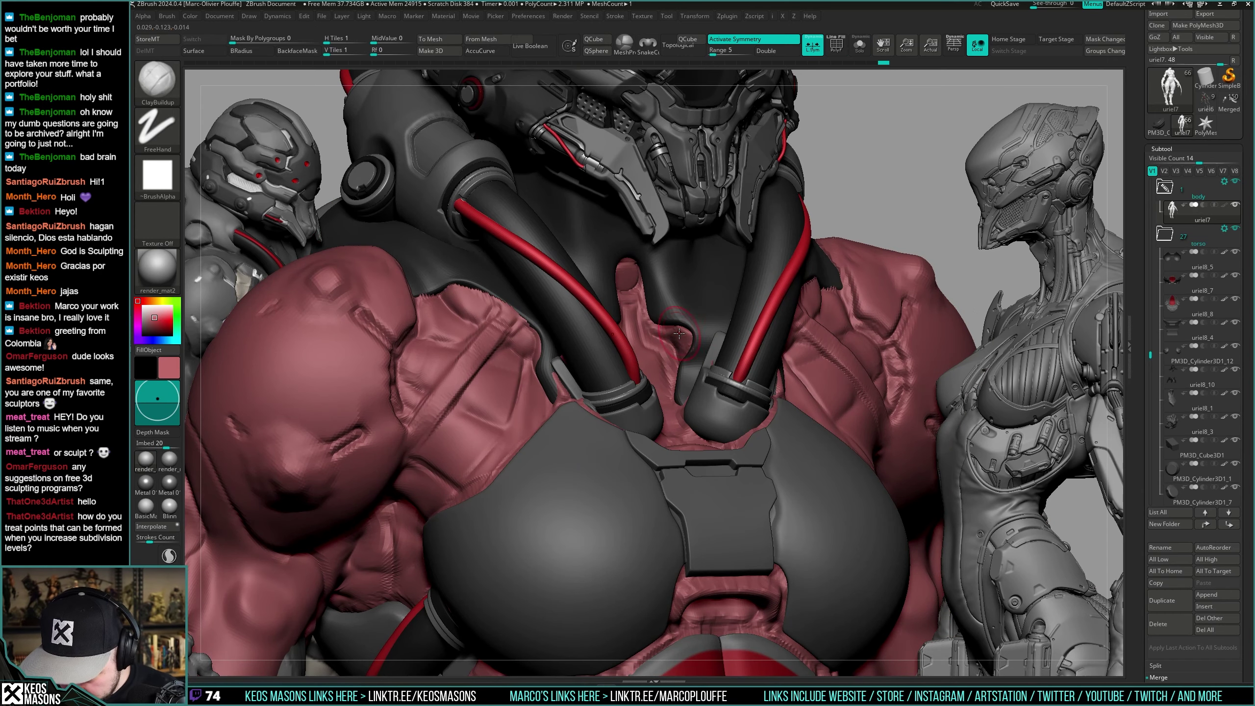
Rework the body's chest surface beside the sternum where it meets the collar and hoses.
key(shift+alt+s)
mouse_move(723, 340)
right_down()
mouse_move(702, 366)
mouse_move(711, 390)
mouse_move(694, 326)
mouse_move(706, 346)
right_up()
key(shift)
right_click(732, 421)
right_drag(733, 420, 744, 378)
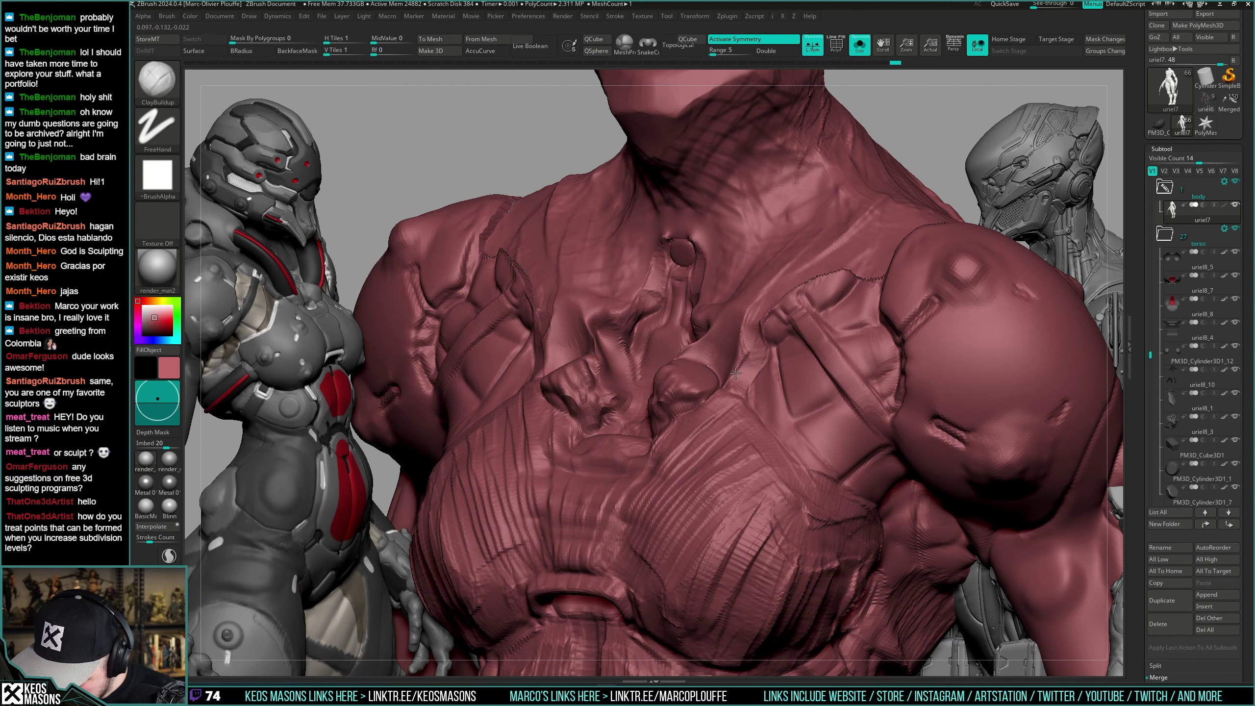
key(shift+s)
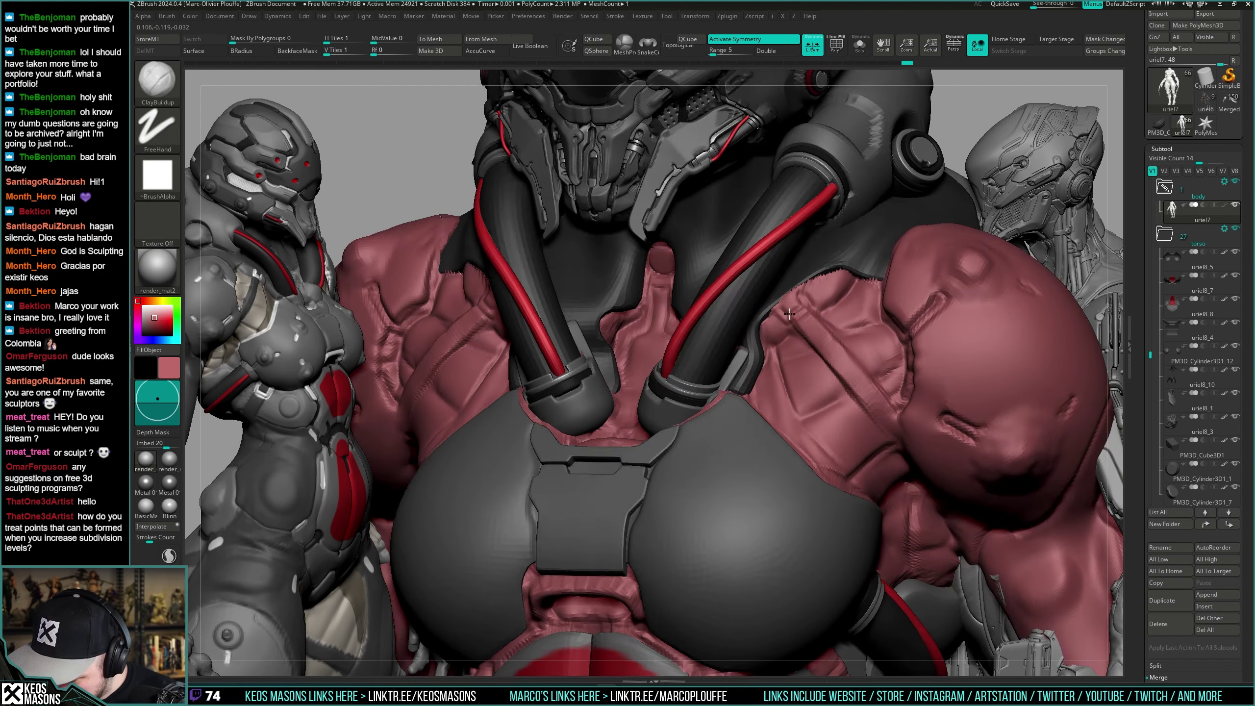
Blend the ragged edges between the body's shoulder straps and neck so the surface sits beneath the collar.
mouse_move(806, 395)
right_down()
mouse_move(834, 268)
mouse_move(811, 270)
right_up()
right_click(819, 350)
key(shift+s)
right_click(766, 349)
drag(811, 270, 761, 309)
mouse_move(758, 325)
right_down()
mouse_move(812, 277)
mouse_move(803, 301)
mouse_move(811, 278)
mouse_move(866, 292)
mouse_move(859, 258)
mouse_move(864, 284)
mouse_move(818, 351)
mouse_move(794, 341)
right_up()
key(s)
ctrl+right_drag(794, 341, 781, 363)
key(space)
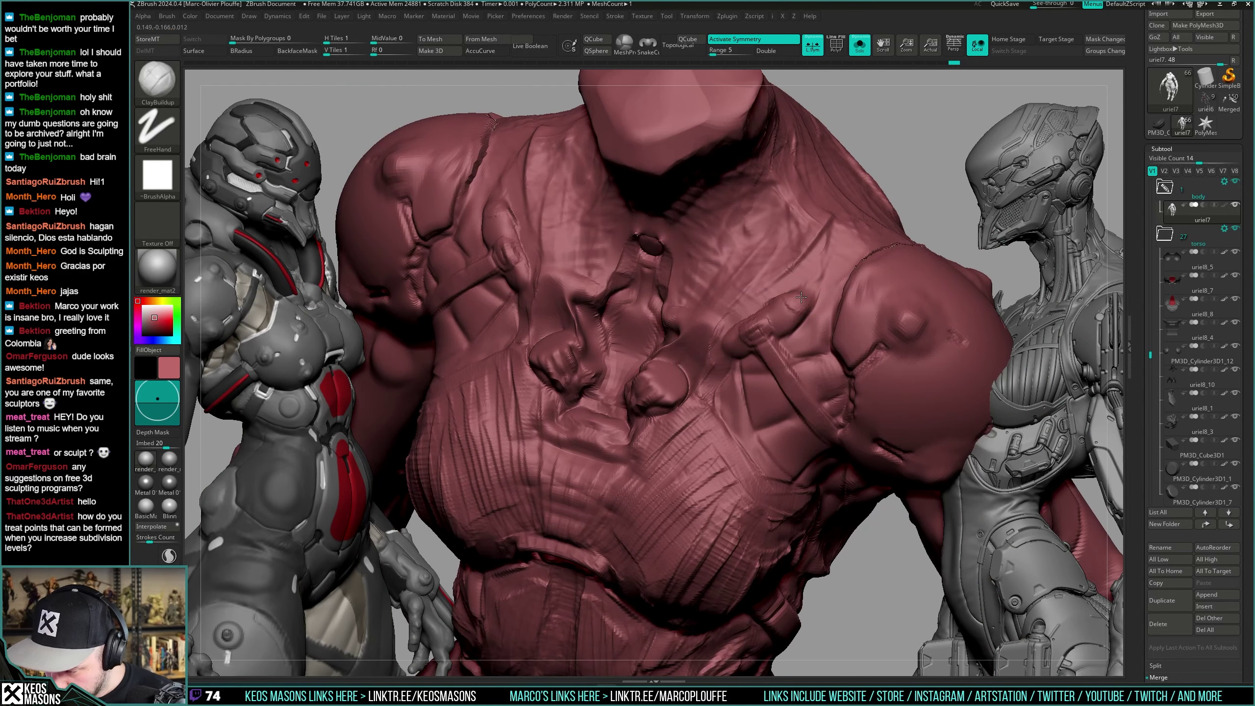
mouse_move(793, 295)
right_down()
mouse_move(849, 267)
mouse_move(826, 371)
mouse_move(709, 337)
mouse_move(731, 373)
mouse_move(745, 264)
right_up()
key(s)
key(space)
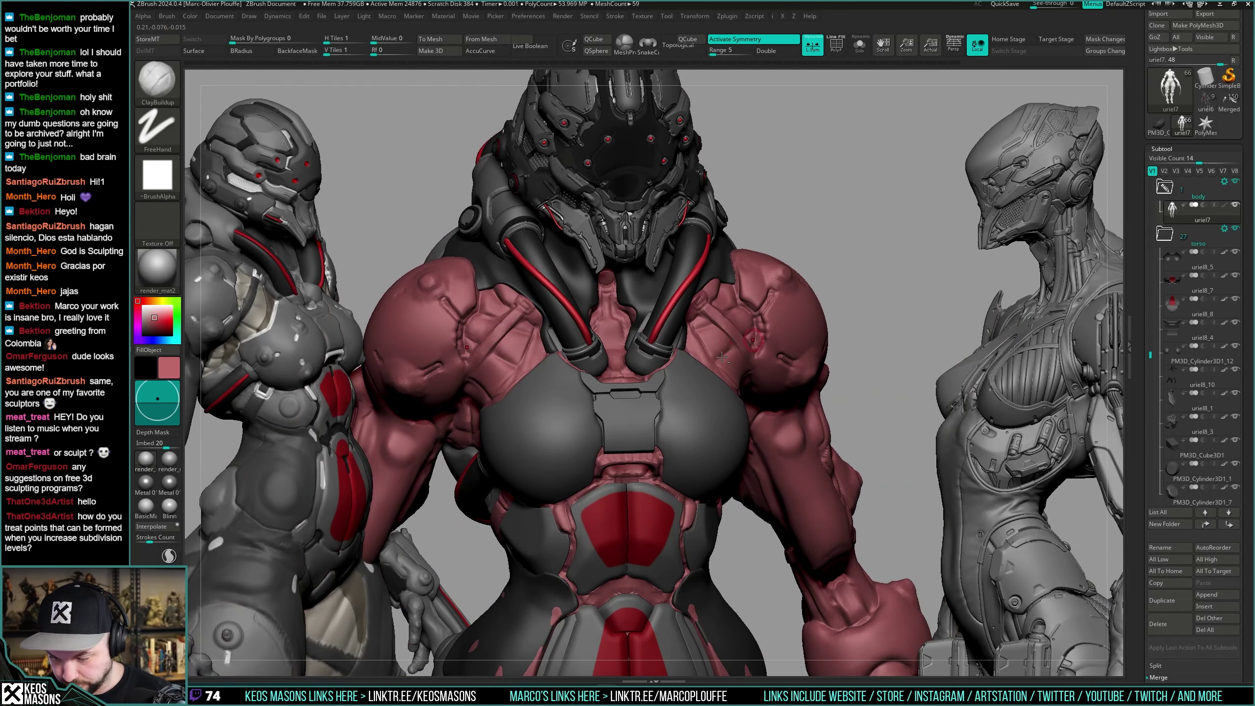
Sculpt the body's sternum into a broader, cleaner form between the two chest hoses.
key(alt+s)
mouse_move(751, 343)
ctrl+right_down()
mouse_move(754, 373)
mouse_move(751, 360)
mouse_move(737, 369)
mouse_move(759, 356)
mouse_move(754, 324)
mouse_move(777, 337)
mouse_move(772, 366)
mouse_move(768, 347)
mouse_move(737, 329)
ctrl+right_up()
alt+click(743, 359)
key(space)
drag(894, 280, 692, 341)
key(alt+s)
drag(603, 354, 579, 372)
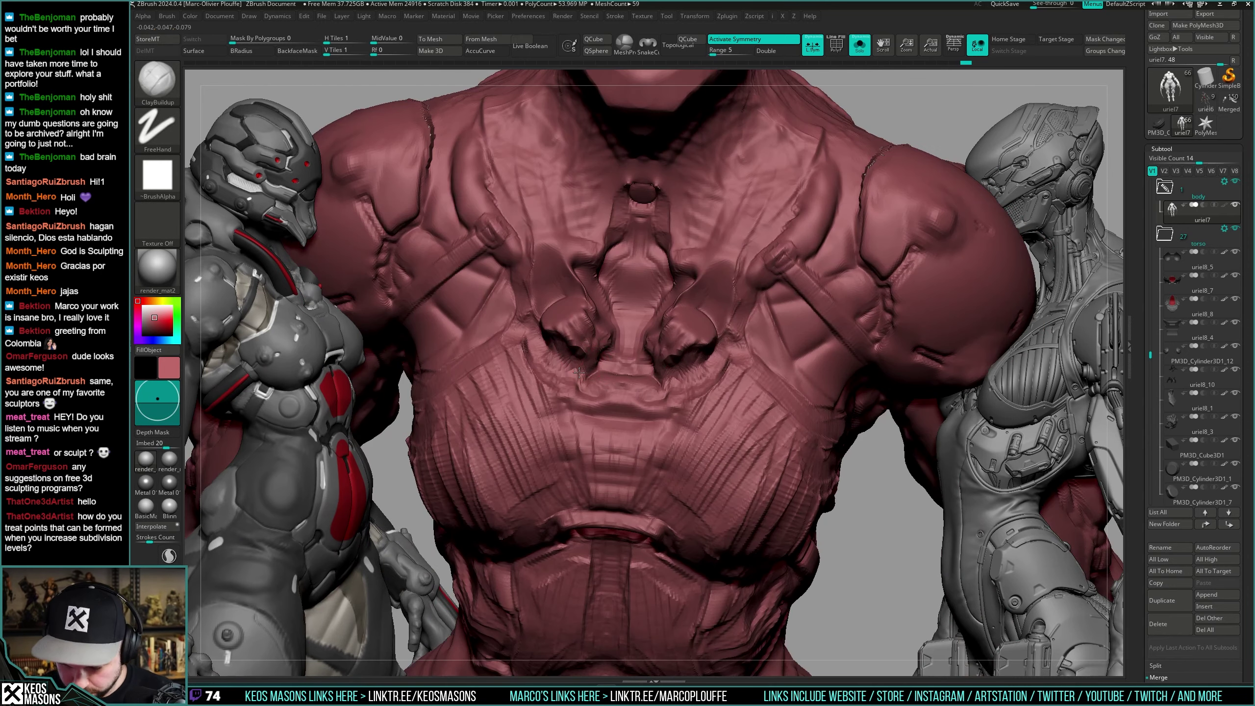
key(alt+s)
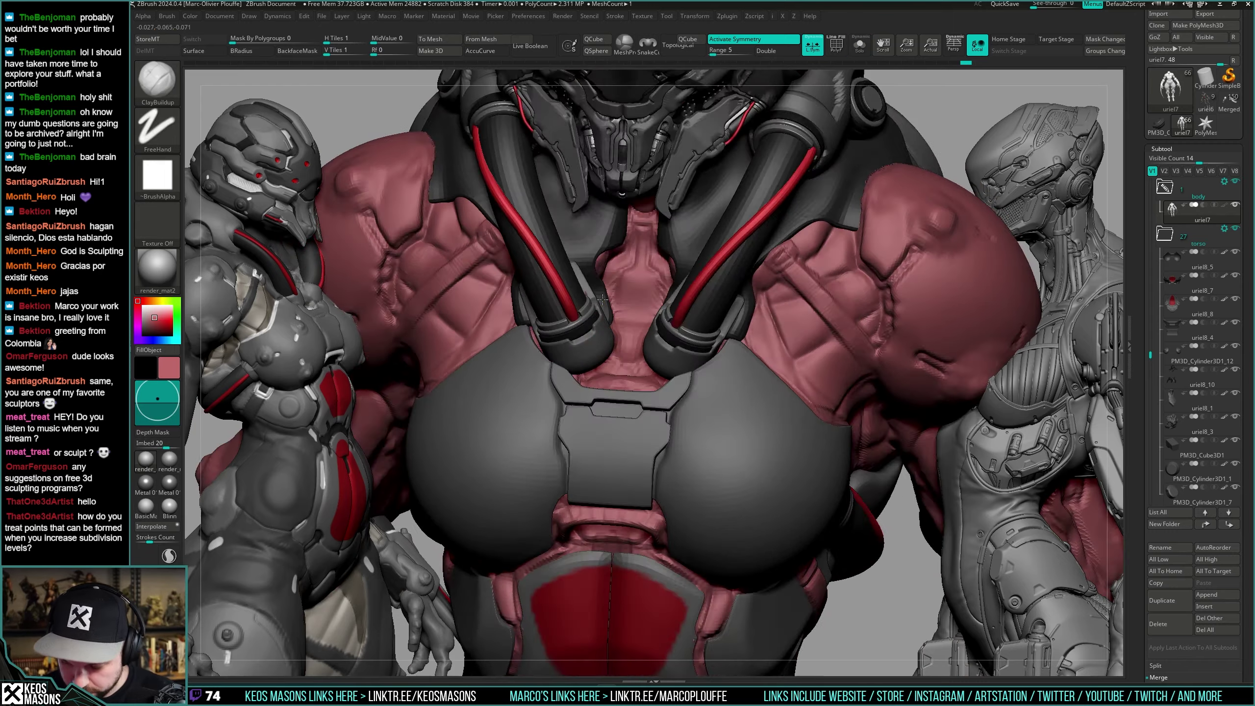
mouse_move(565, 327)
ctrl+right_down()
mouse_move(712, 302)
mouse_move(602, 340)
ctrl+right_up()
key(s)
mouse_move(603, 339)
mouse_down()
mouse_move(544, 302)
mouse_move(554, 325)
mouse_up()
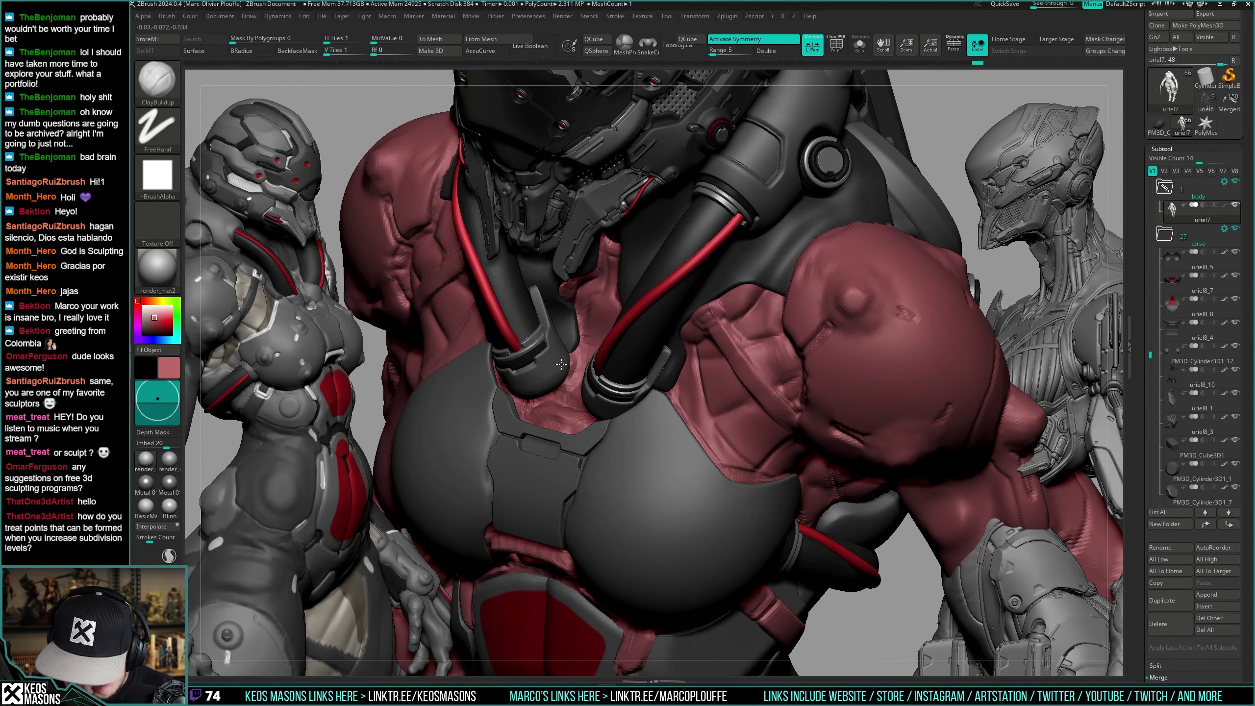
Carve the body's side waist and hip crease inward with ClayBuildup where they poke through the waist panels.
right_drag(581, 333, 692, 277)
shift+right_drag(692, 277, 734, 317)
right_drag(865, 321, 872, 176)
ctrl+right_drag(872, 176, 656, 340)
key(alt+s)
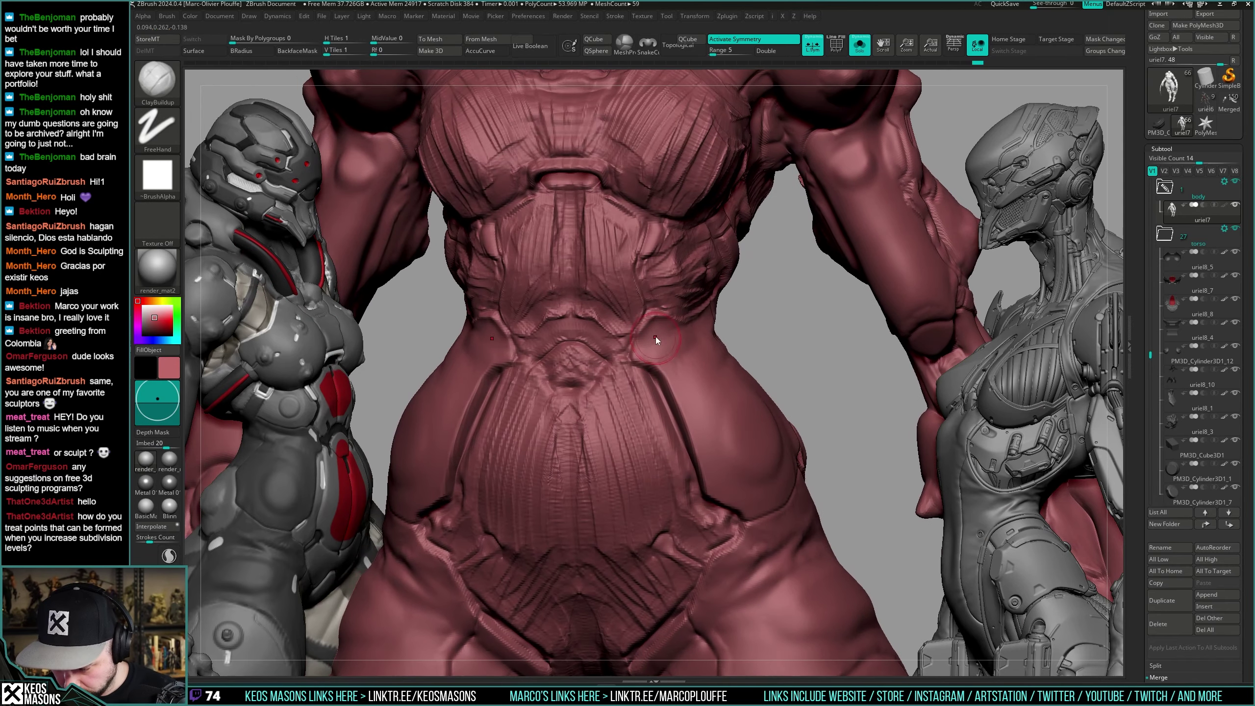
key(alt+s)
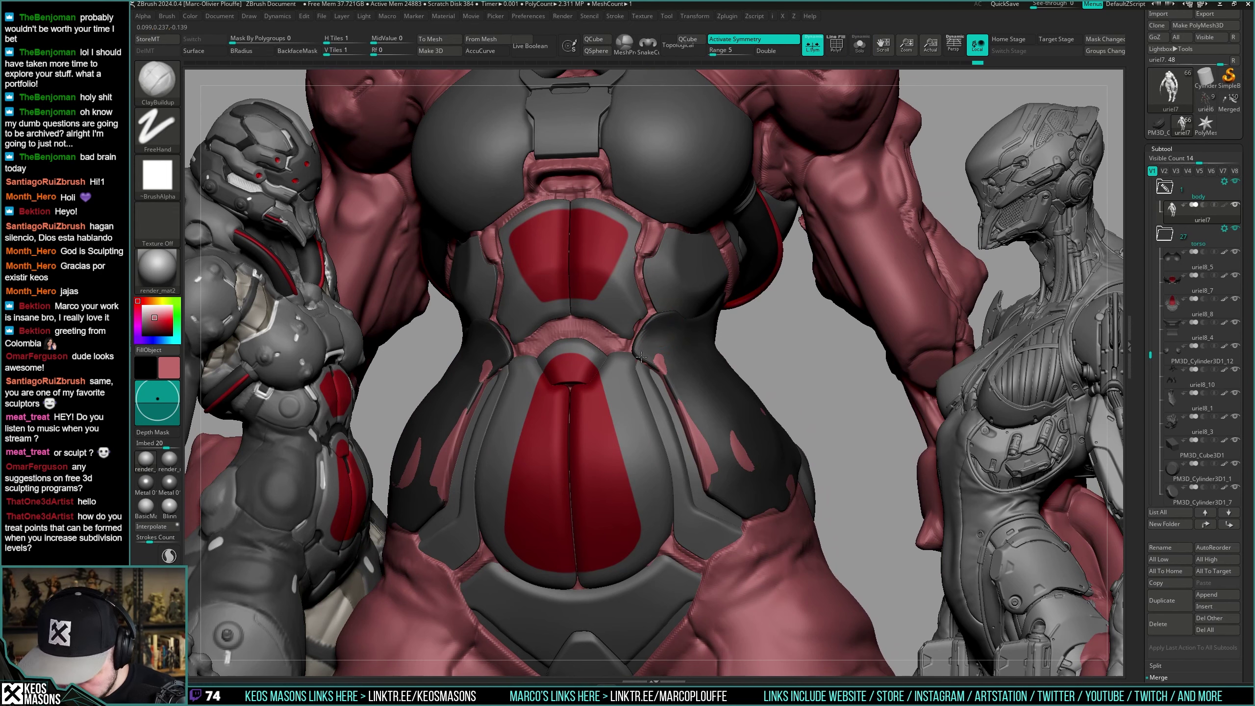
right_drag(662, 361, 671, 310)
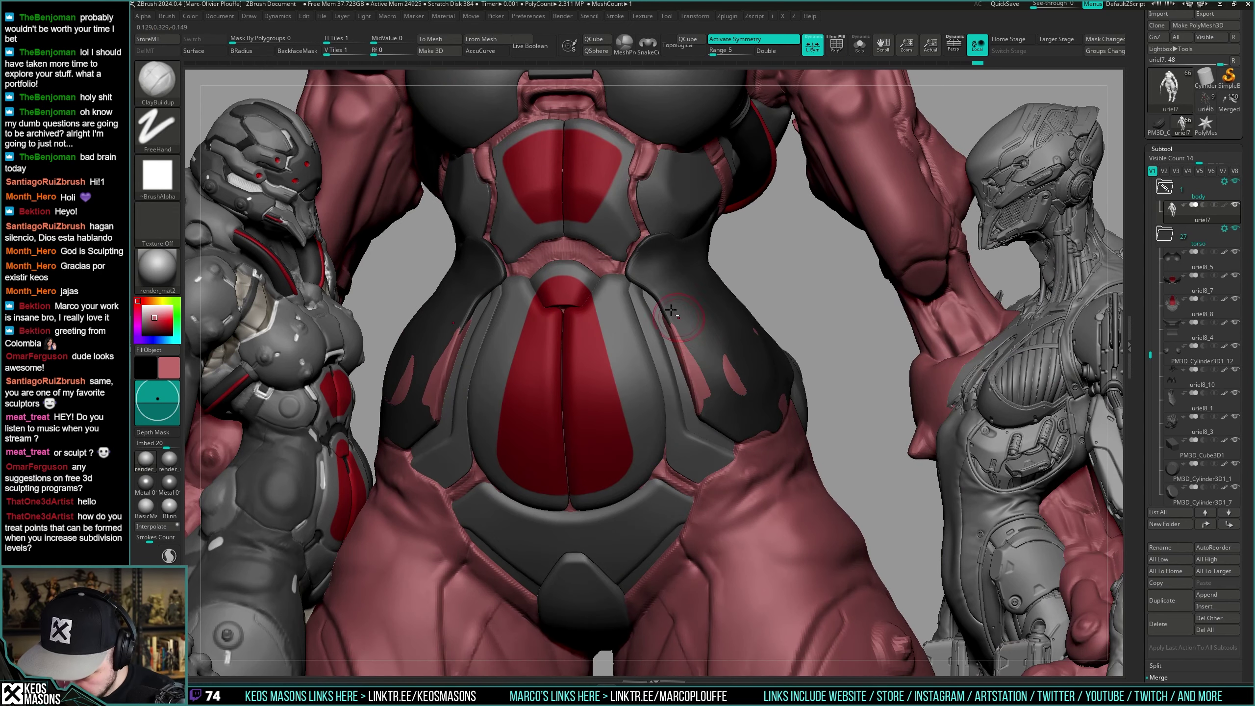
right_drag(747, 391, 729, 436)
key(shift+s)
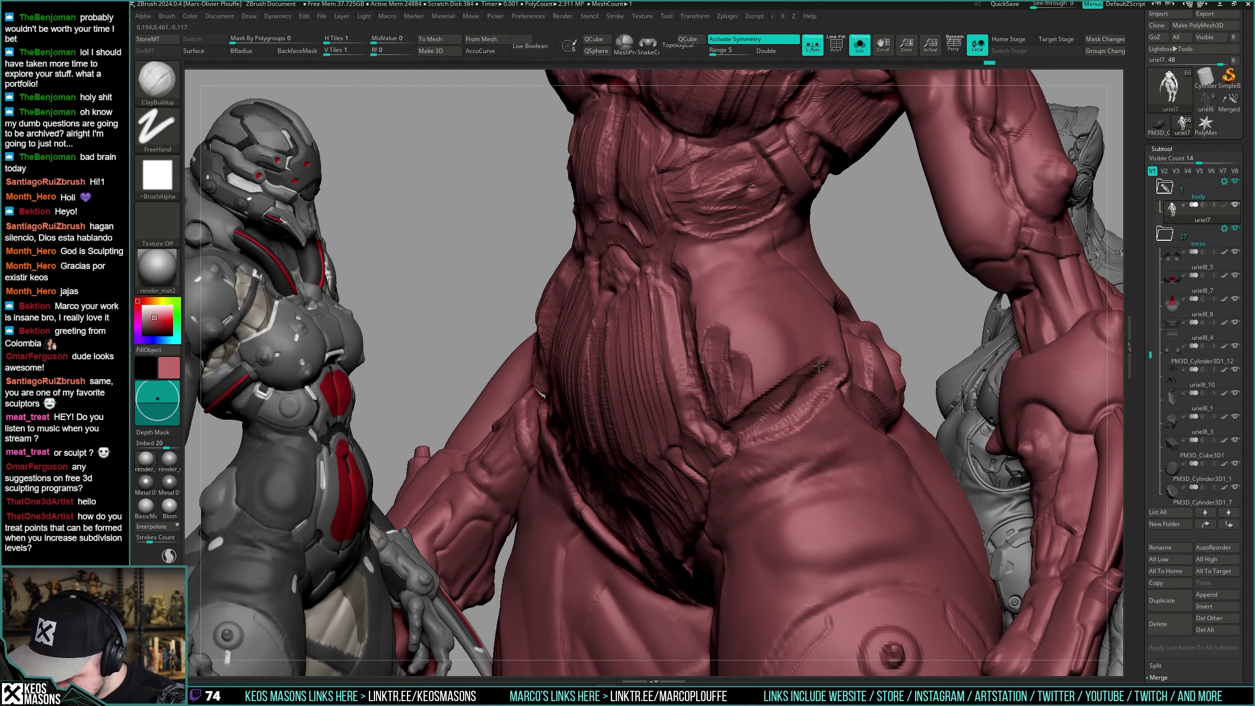
drag(819, 365, 787, 343)
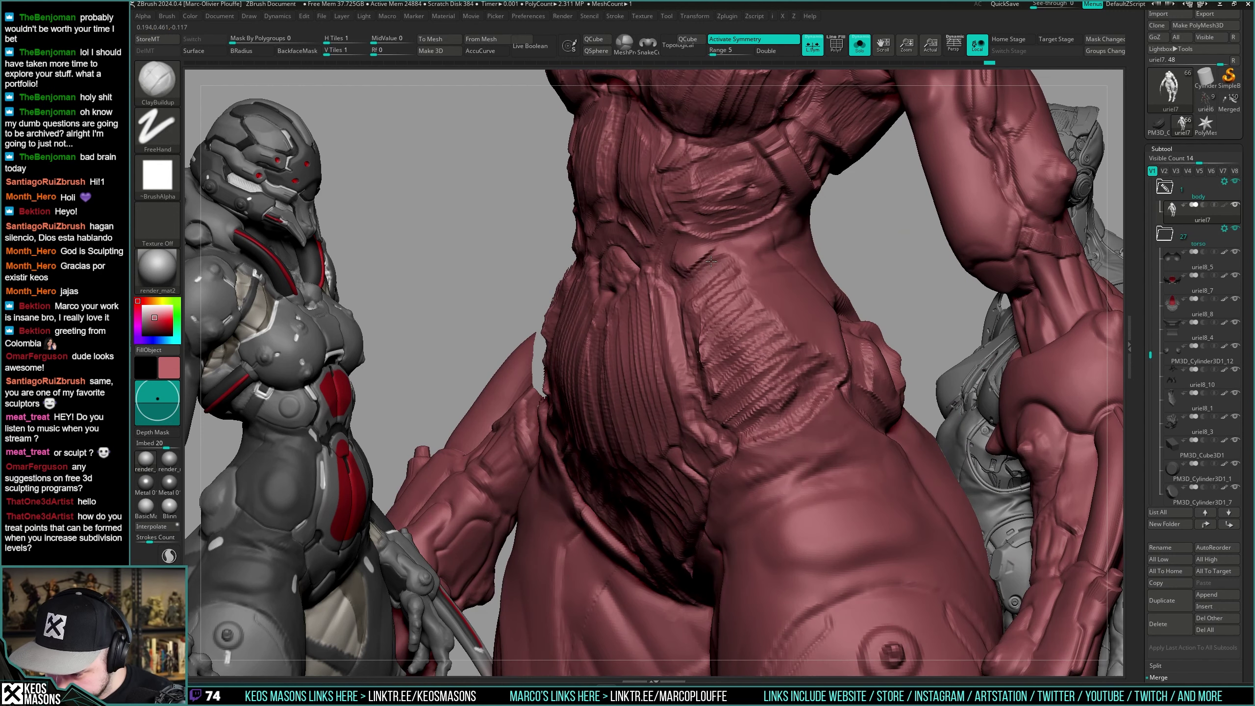
right_click(771, 302)
right_drag(730, 233, 727, 264)
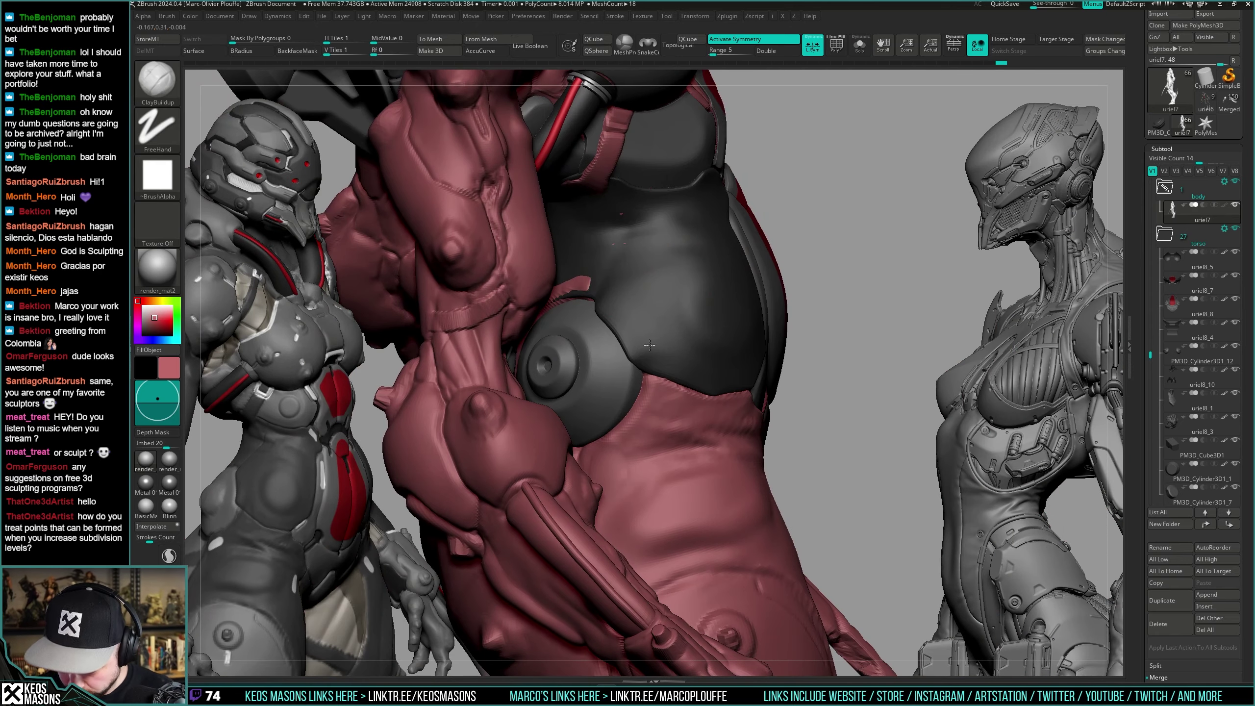
Adjust the brush and push the body's lower back inward beneath the dark rear waist panel.
right_drag(604, 280, 729, 269)
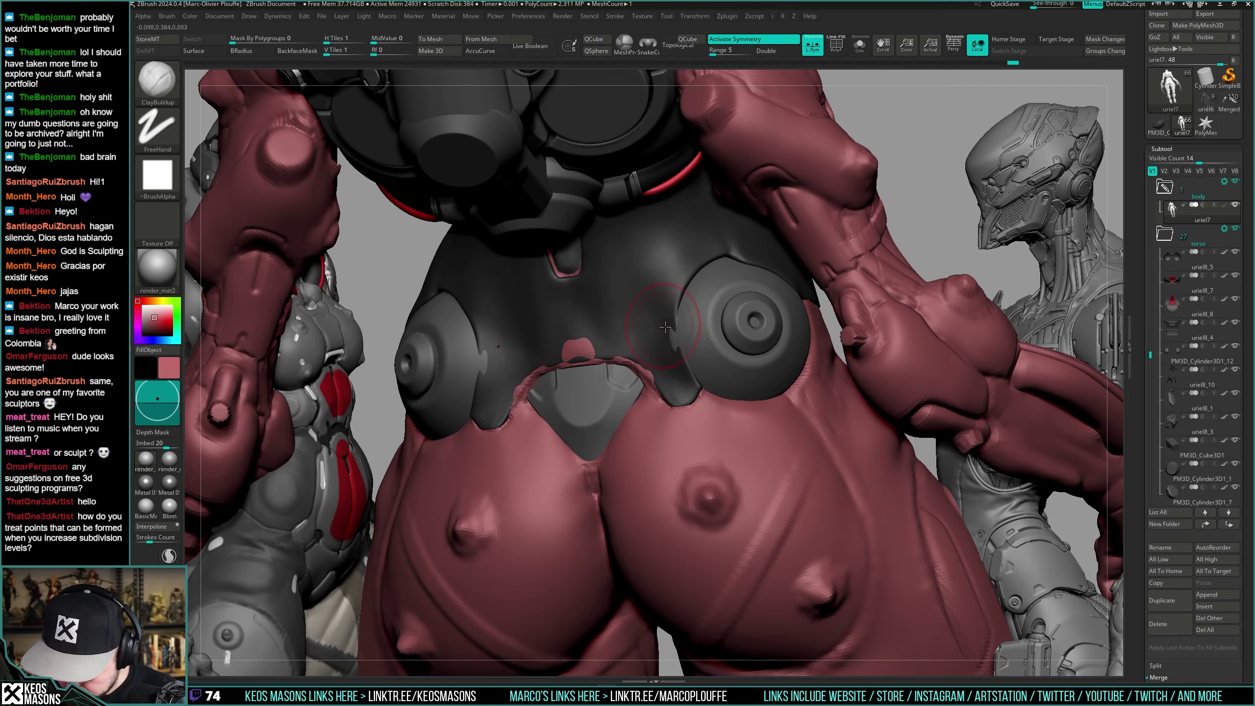
right_drag(665, 327, 588, 356)
right_drag(665, 356, 655, 396)
key(space)
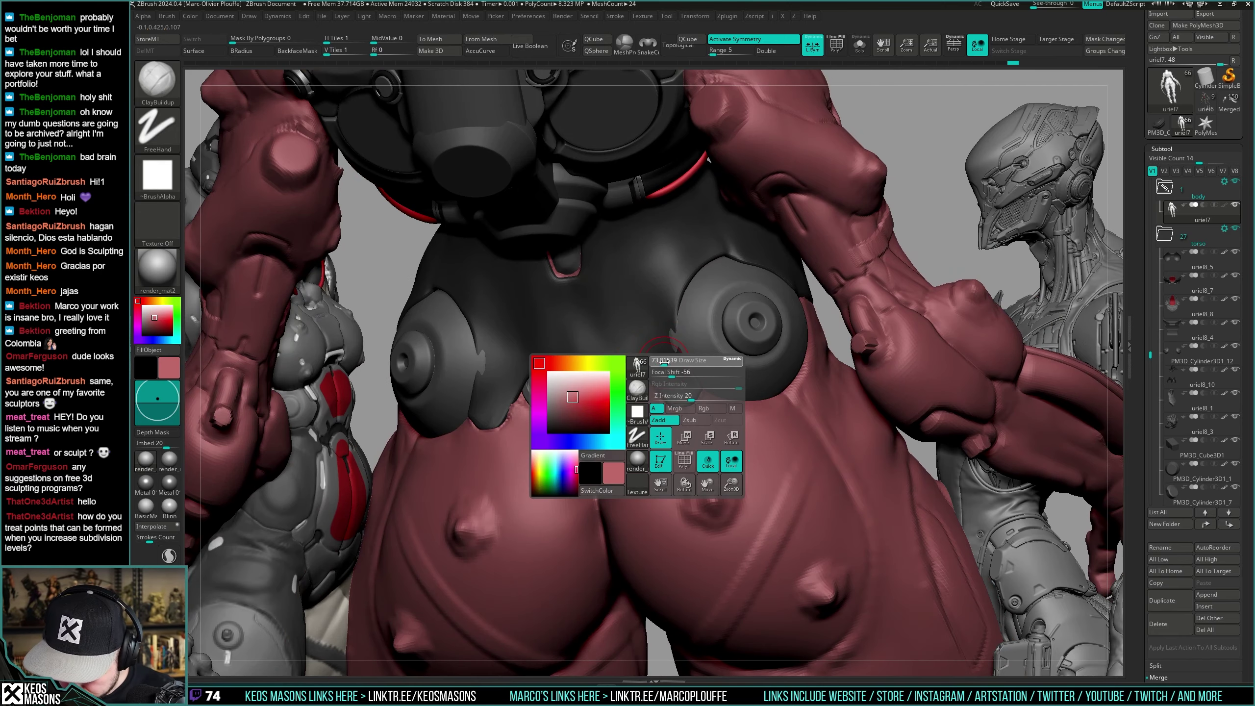
drag(679, 413, 666, 413)
mouse_move(666, 413)
right_down()
mouse_move(672, 380)
mouse_move(699, 435)
mouse_move(708, 379)
mouse_move(756, 381)
mouse_move(701, 258)
mouse_move(745, 357)
mouse_move(766, 341)
right_up()
ctrl+right_drag(766, 341, 772, 298)
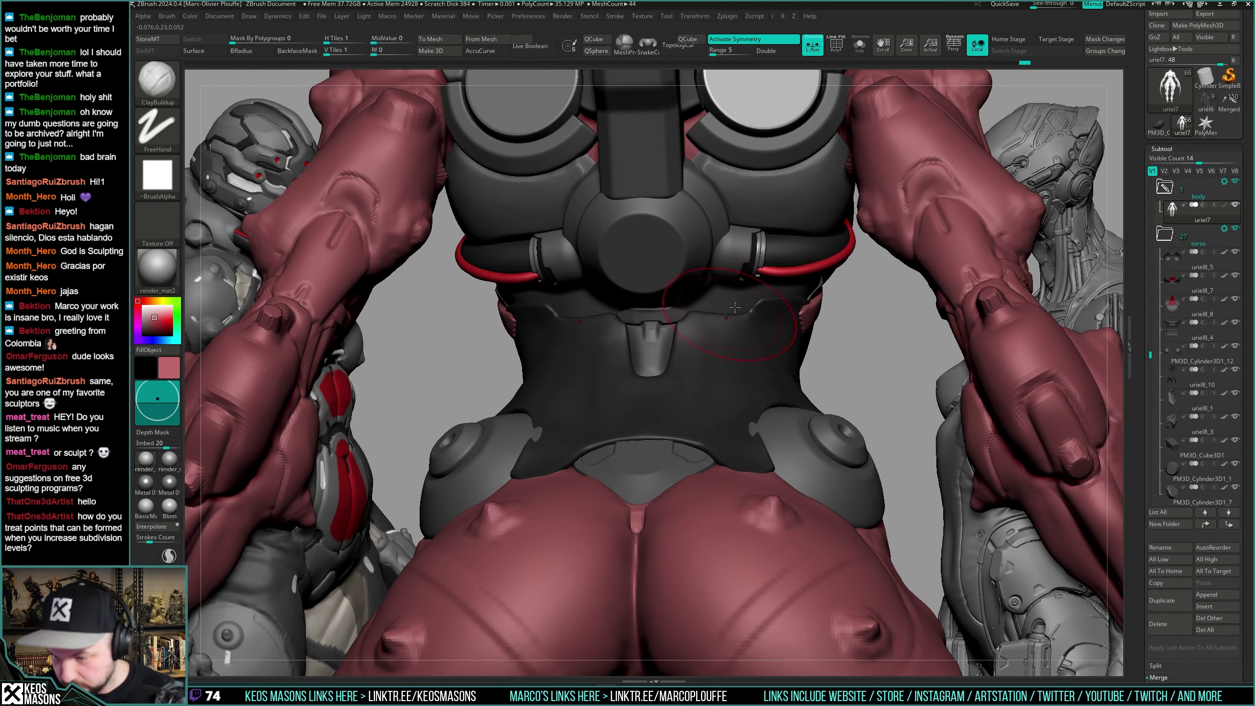
Examine how the armour panels and the body meet from the chest down to the hips.
right_drag(742, 249, 839, 277)
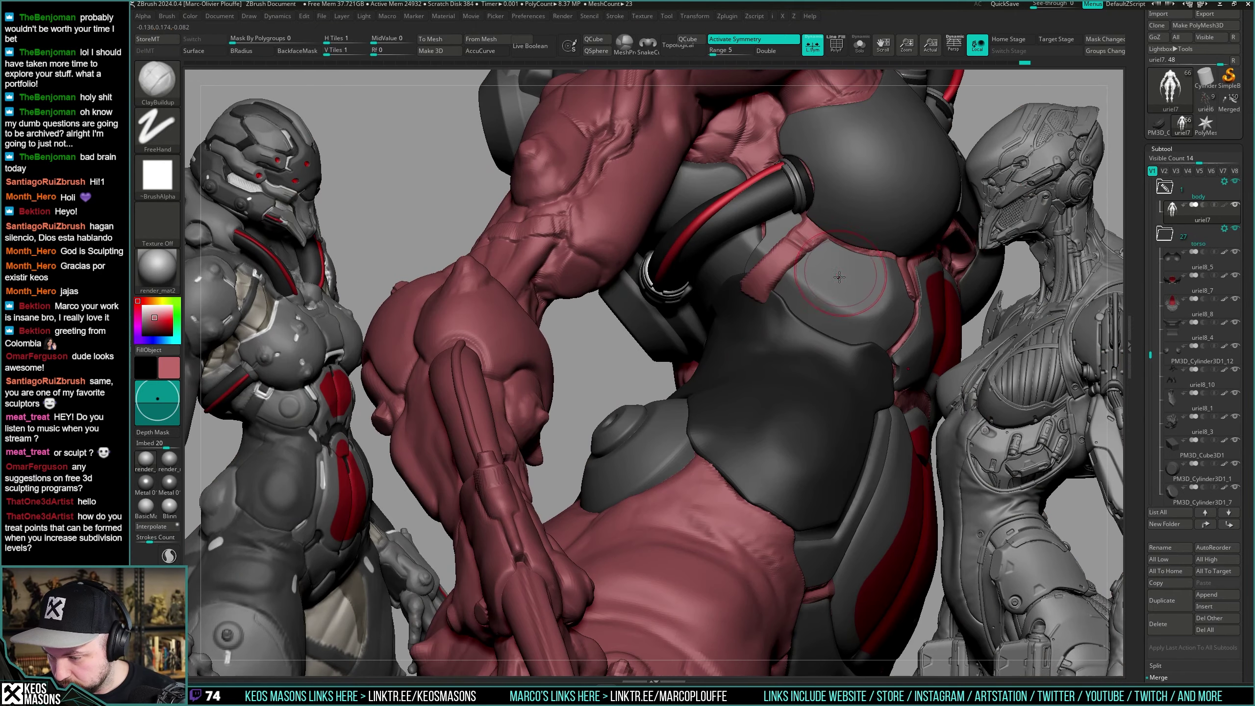
right_drag(753, 240, 748, 395)
alt+right_drag(747, 445, 747, 384)
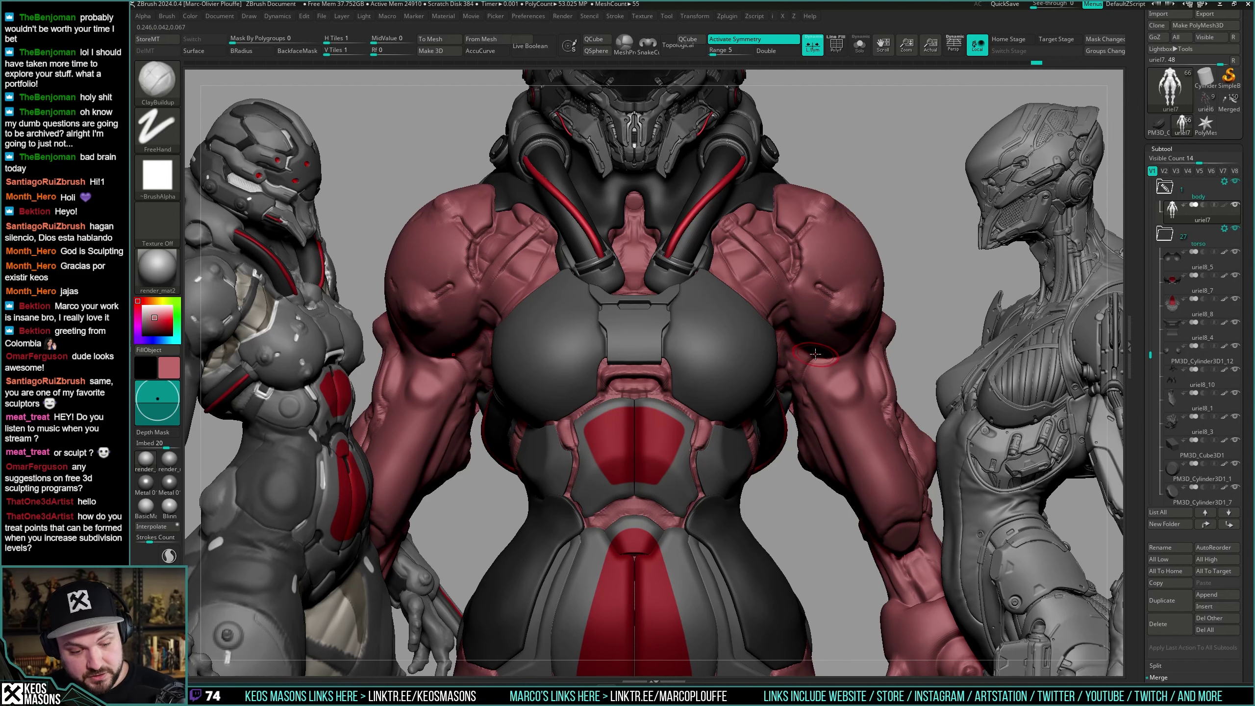
right_drag(816, 351, 798, 343)
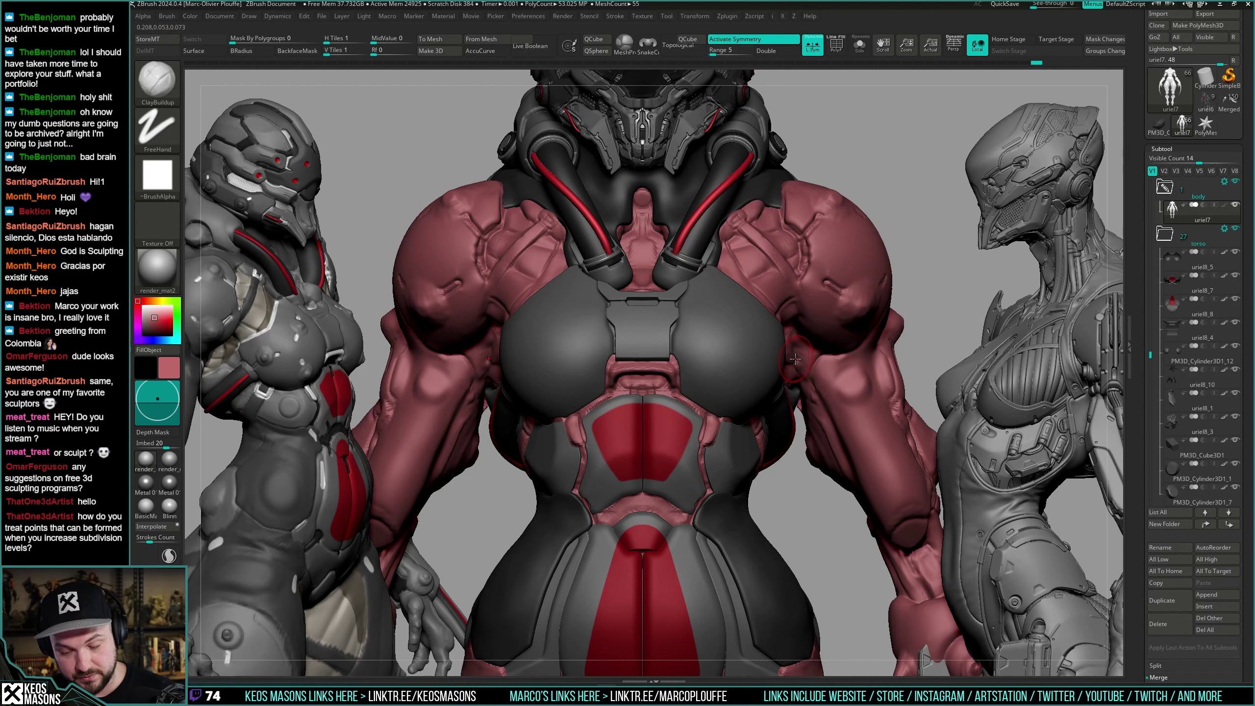
right_drag(791, 361, 781, 360)
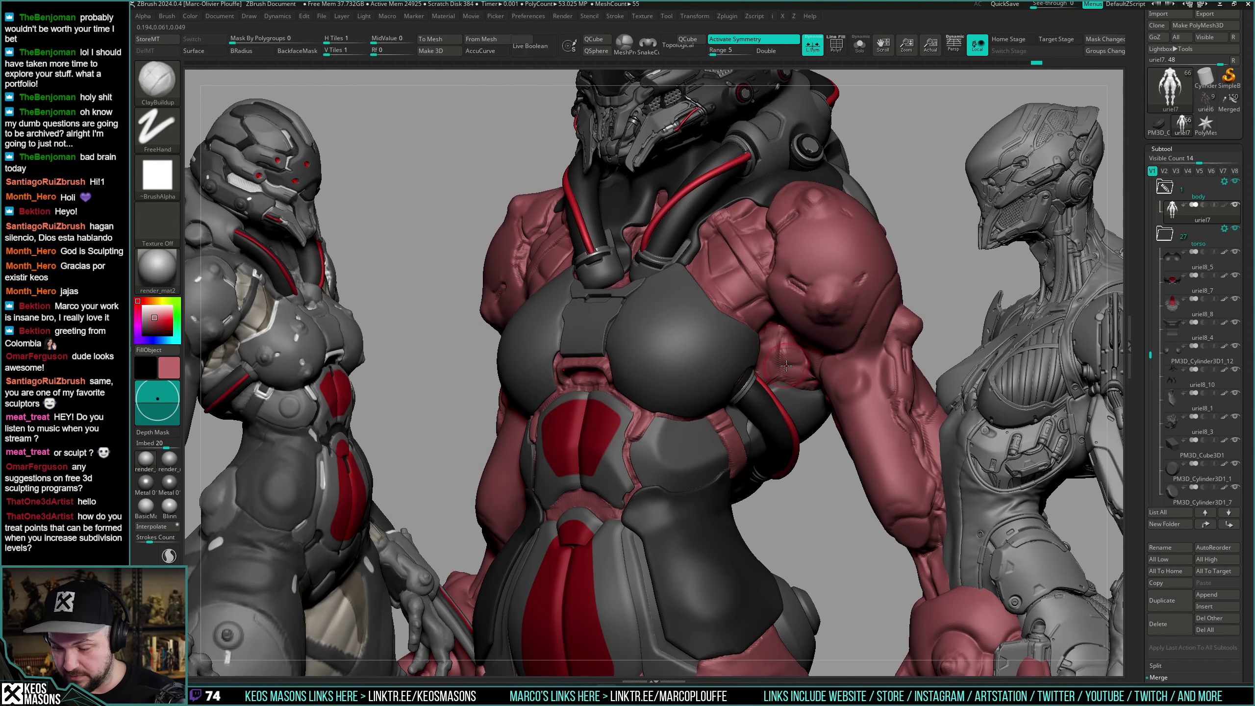
mouse_move(785, 410)
right_down()
mouse_move(744, 360)
mouse_move(763, 339)
mouse_move(830, 391)
mouse_move(794, 378)
right_up()
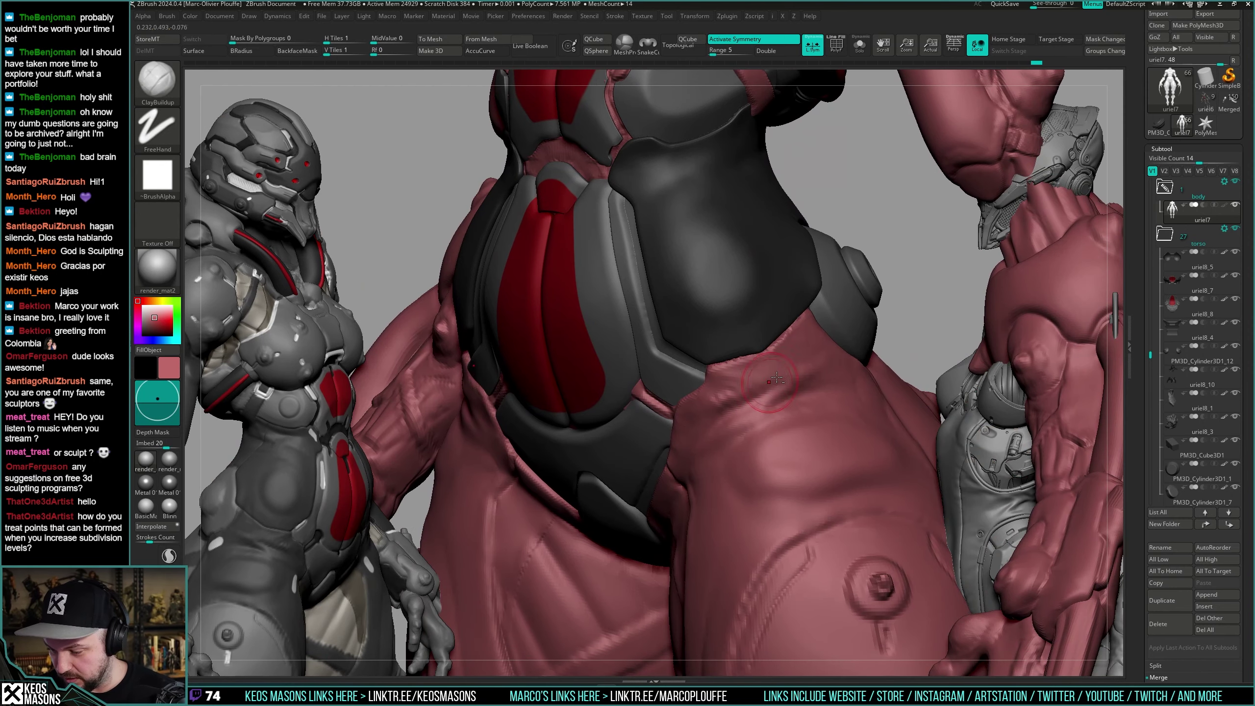
key(alt+s)
key(ctrl+shift+s)
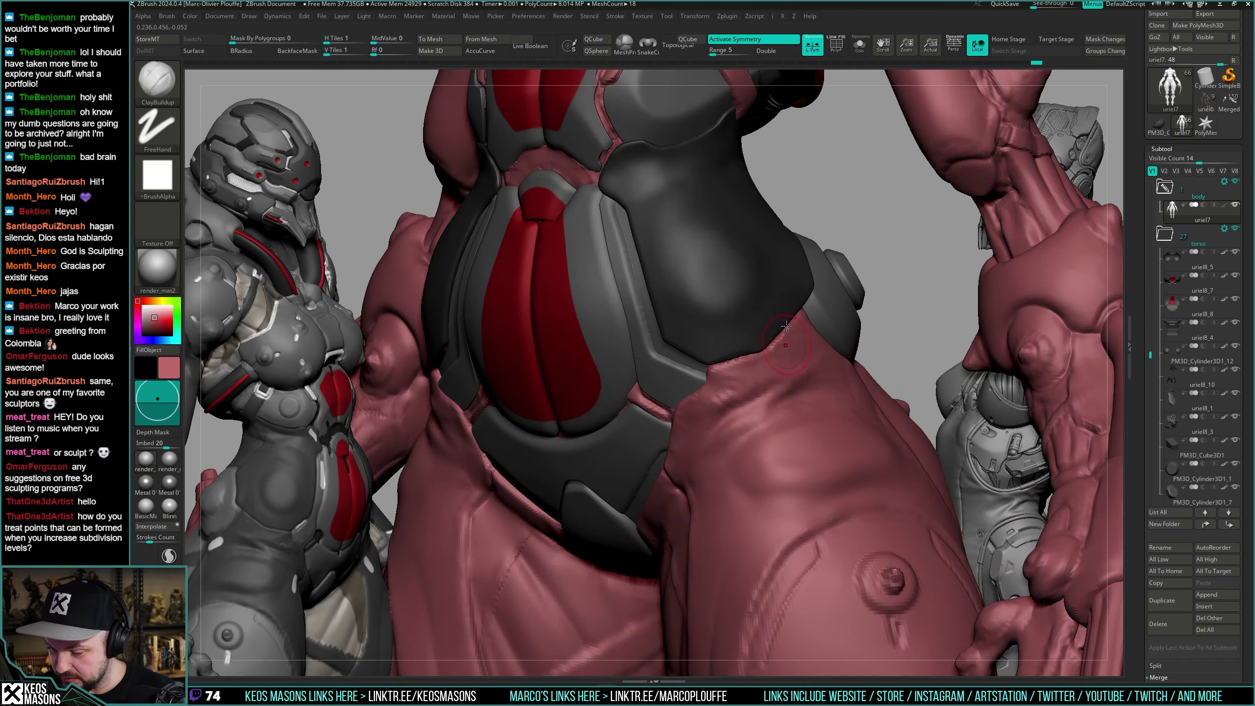
Select the dark uriel8_10 waist panel, isolate it to check its mesh, and bring the full figure back.
alt+click(768, 315)
key(alt+s)
key(shift+f)
ctrl+right_drag(770, 348, 767, 395)
key(shift+f)
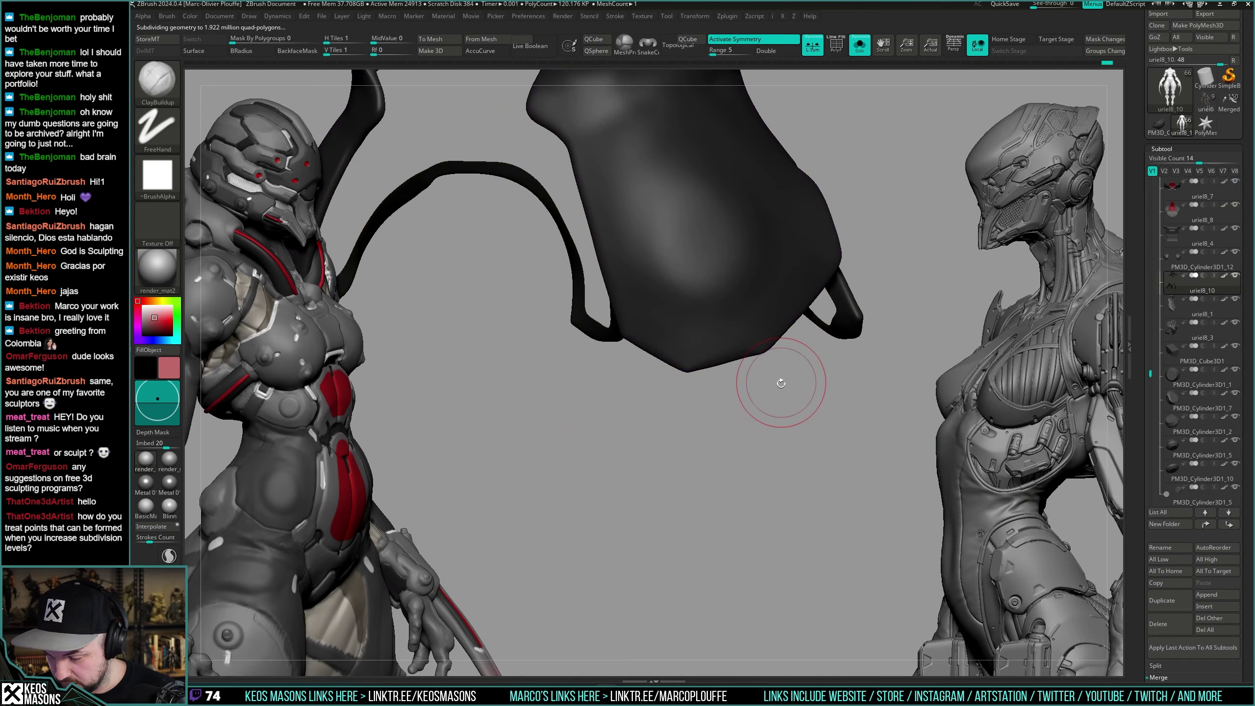
key(shift+f)
key(shift+f)
key(ctrl+shift+s)
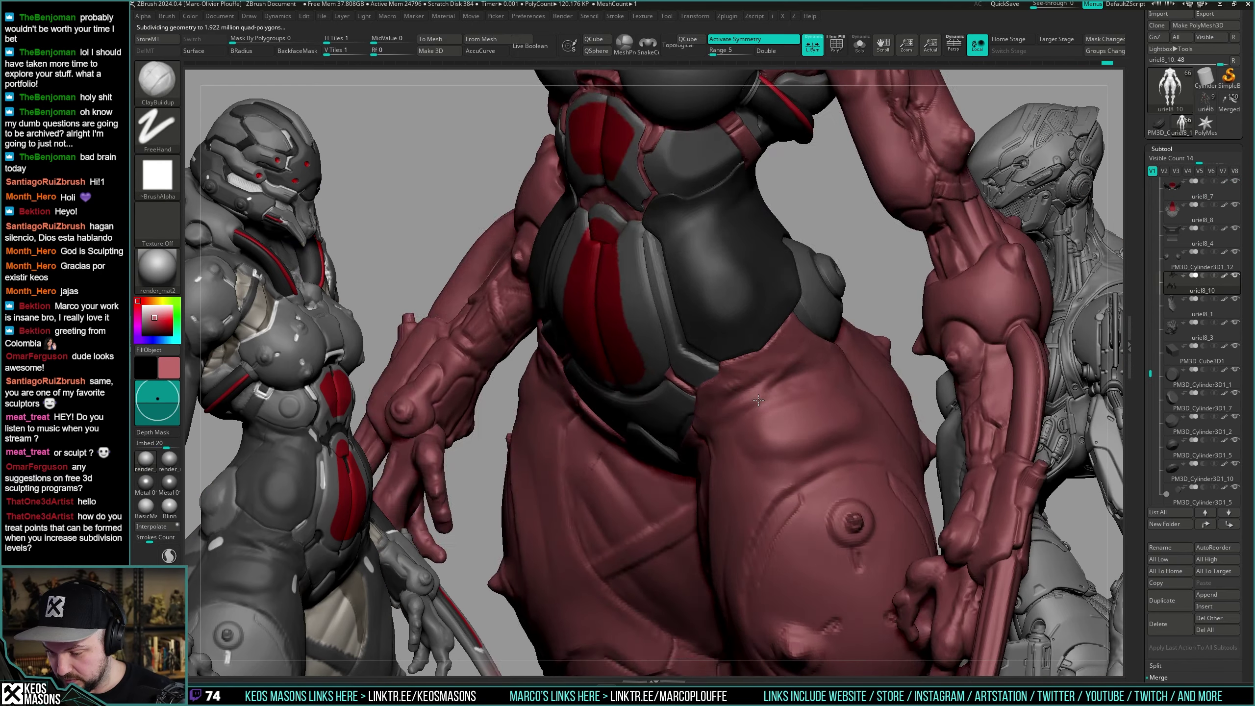
Isolate the waist panel again, subdivide its mesh and show the full figure.
mouse_move(761, 369)
right_down()
mouse_move(783, 378)
mouse_move(764, 388)
mouse_move(808, 312)
mouse_move(731, 344)
mouse_move(723, 419)
right_up()
key(x)
click(774, 352)
key(ctrl+shift+s)
key(shift+f)
key(i)
key(ctrl+d)
key(ctrl+shift+s)
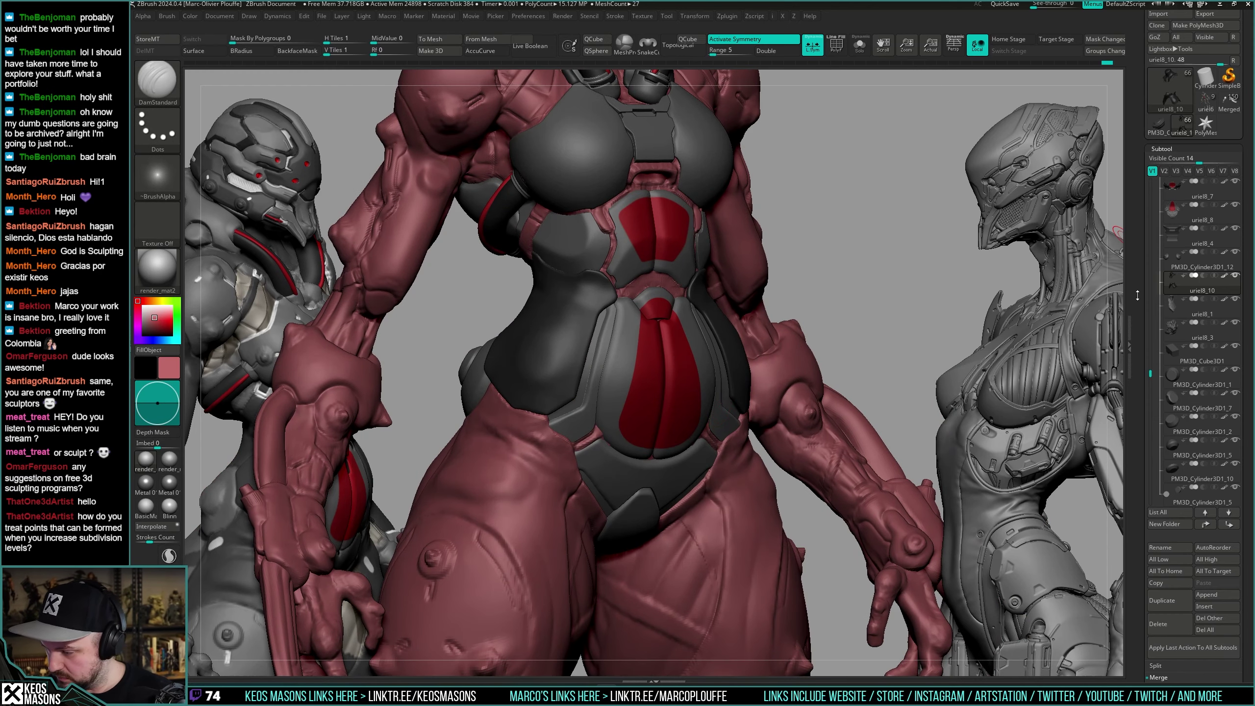
Add a new sculpting layer to the waist panel and choose the Move brush.
scroll(1165, 430, down, 10)
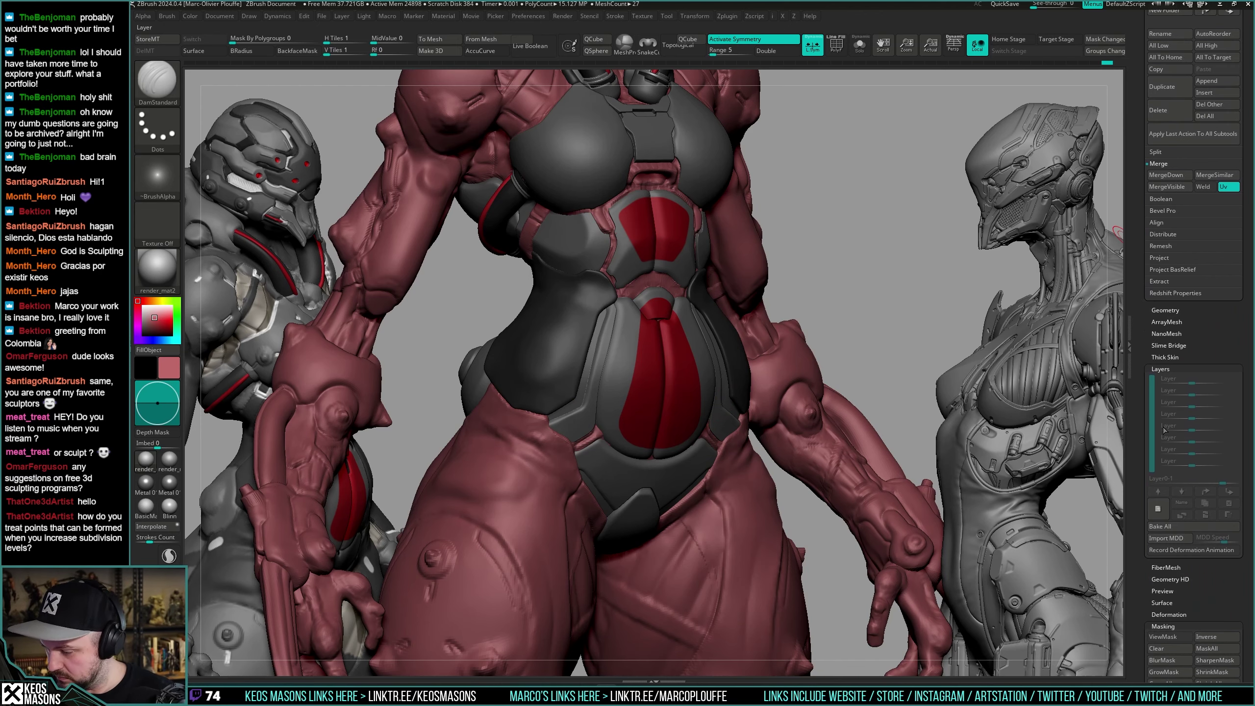
click(1158, 508)
mouse_move(638, 381)
right_down()
mouse_move(699, 349)
mouse_move(703, 391)
mouse_move(705, 362)
mouse_move(695, 364)
mouse_move(740, 380)
mouse_move(771, 373)
mouse_move(729, 363)
mouse_move(731, 420)
right_up()
click(1157, 514)
right_drag(732, 420, 761, 378)
key(space)
click(724, 378)
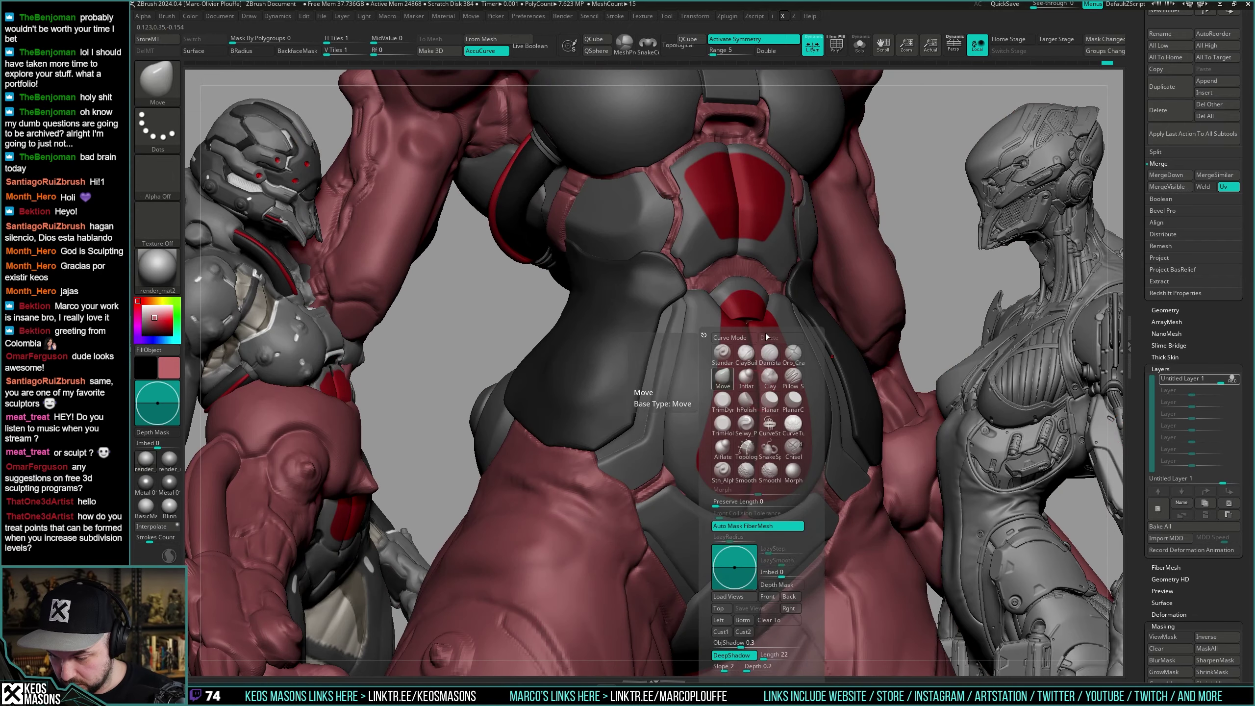
Reduce the Move brush size and refit the waist panel's side against the neighbouring torso armour.
mouse_move(844, 292)
right_down()
mouse_move(716, 280)
mouse_move(729, 322)
right_up()
mouse_move(729, 321)
right_down()
mouse_move(750, 320)
mouse_move(599, 276)
right_up()
right_click(599, 276)
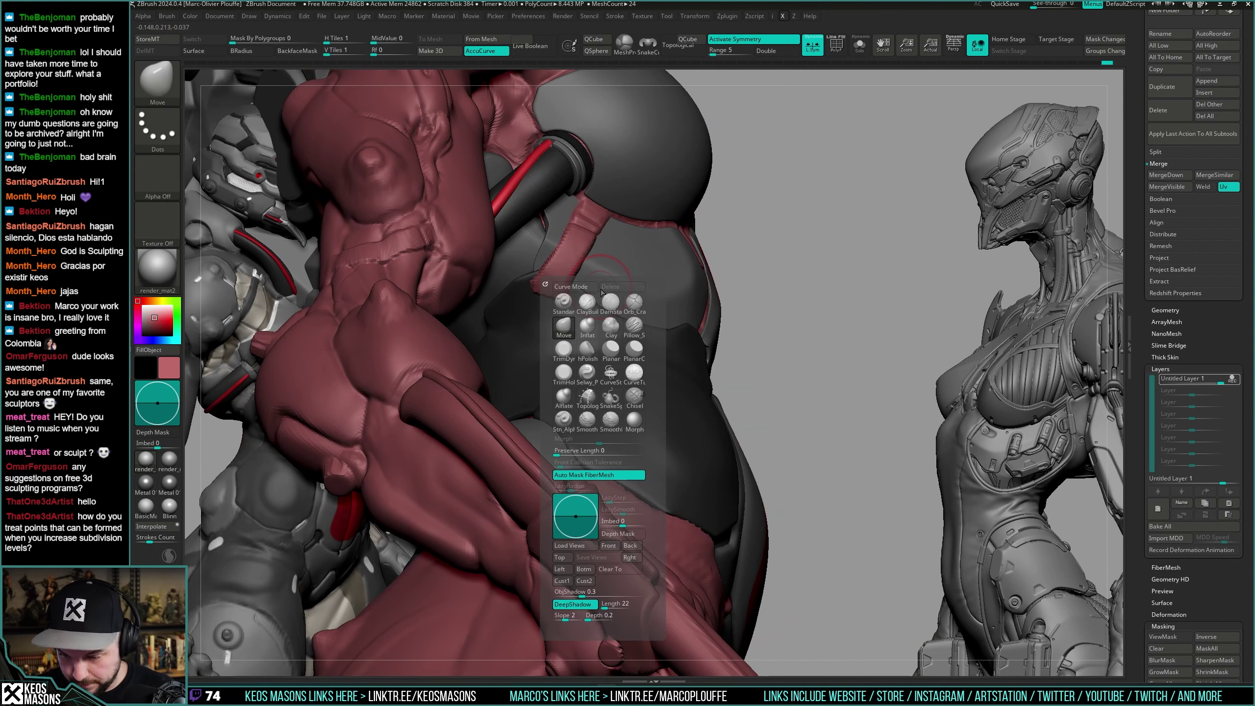
key(alt+a)
key(space)
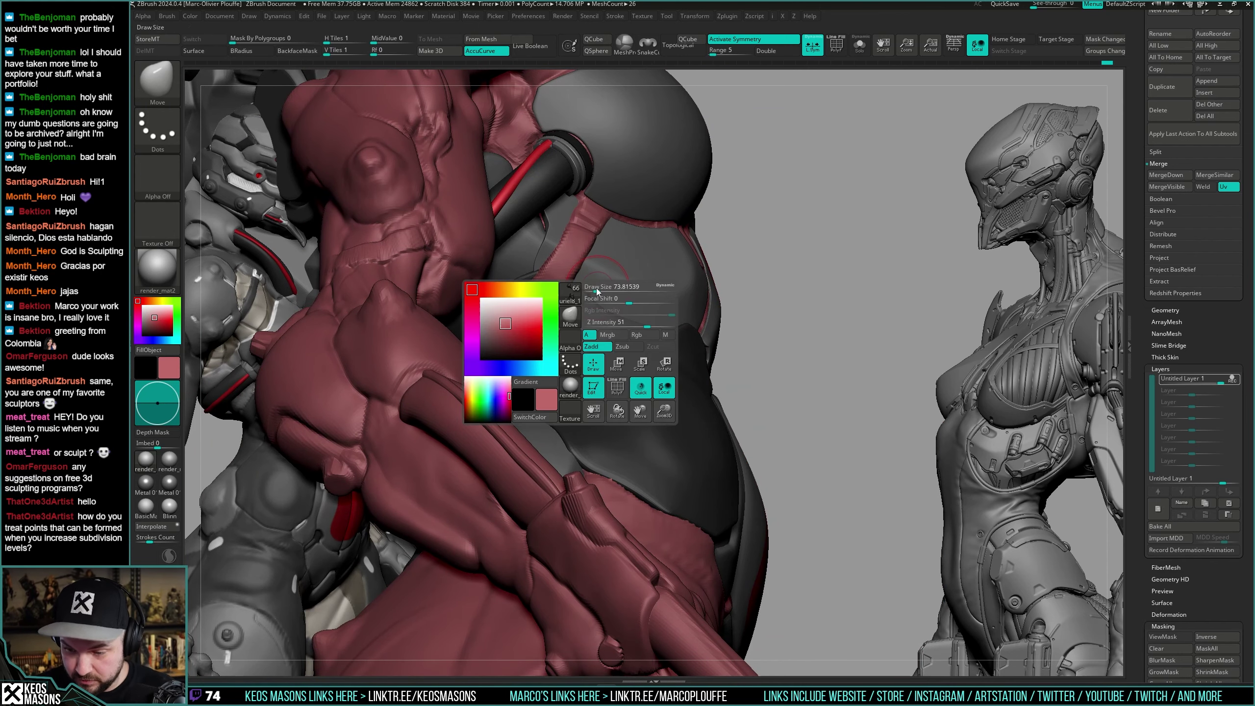
key(space)
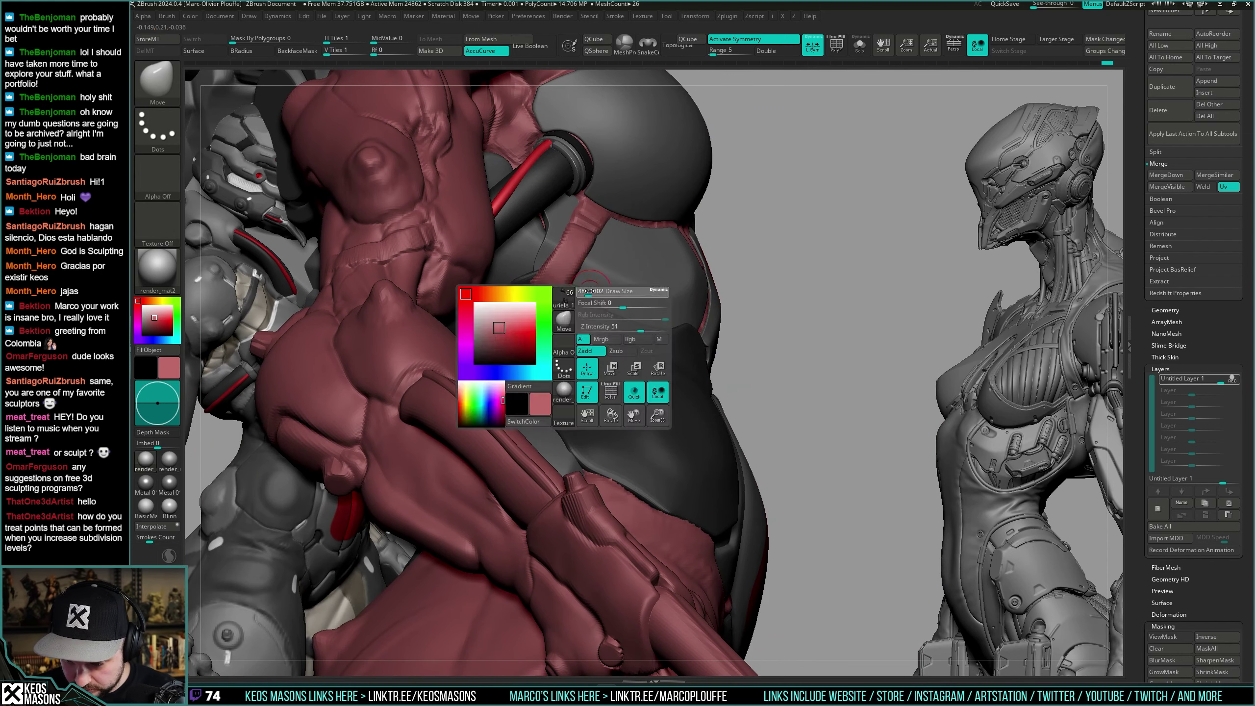
mouse_move(677, 278)
right_down()
mouse_move(594, 311)
mouse_move(681, 317)
mouse_move(731, 341)
mouse_move(692, 375)
mouse_move(705, 334)
mouse_move(724, 364)
mouse_move(731, 331)
mouse_move(692, 332)
mouse_move(707, 366)
mouse_move(732, 346)
mouse_move(758, 379)
right_up()
right_click(687, 381)
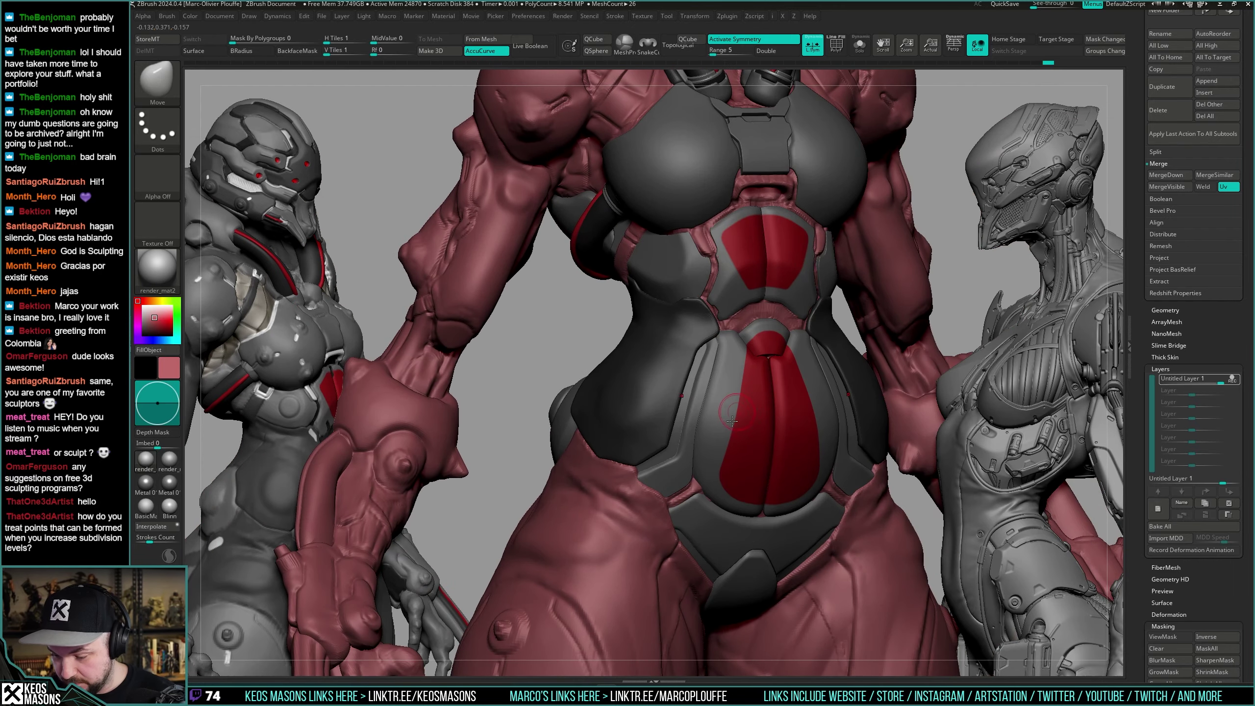
Refit the waist panel's lower front corner against the abdominal armour with the Move brush and smooth its edge.
mouse_move(734, 422)
right_down()
mouse_move(731, 352)
mouse_move(692, 382)
mouse_move(736, 373)
mouse_move(726, 336)
mouse_move(732, 366)
mouse_move(740, 360)
right_up()
right_click(692, 381)
right_click(692, 380)
alt+click(719, 321)
right_click(740, 360)
click(748, 477)
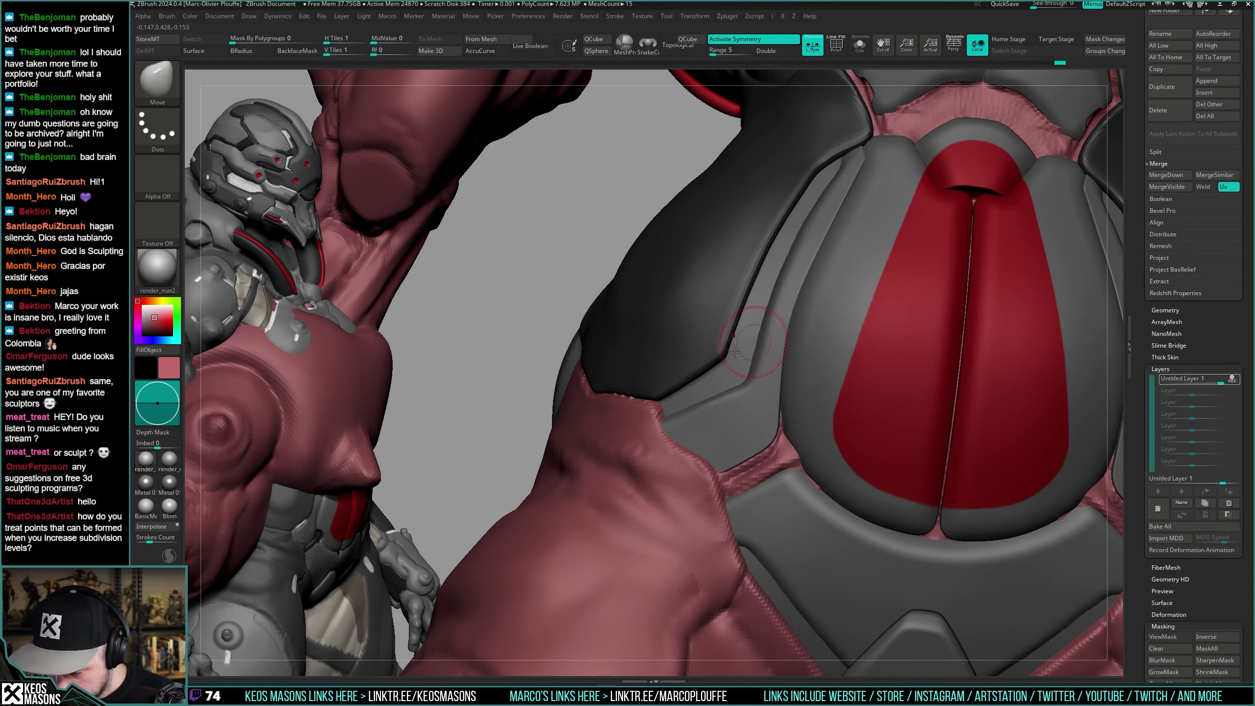
shift+drag(725, 348, 726, 355)
mouse_move(727, 357)
right_down()
mouse_move(752, 367)
mouse_move(759, 352)
mouse_move(745, 418)
right_up()
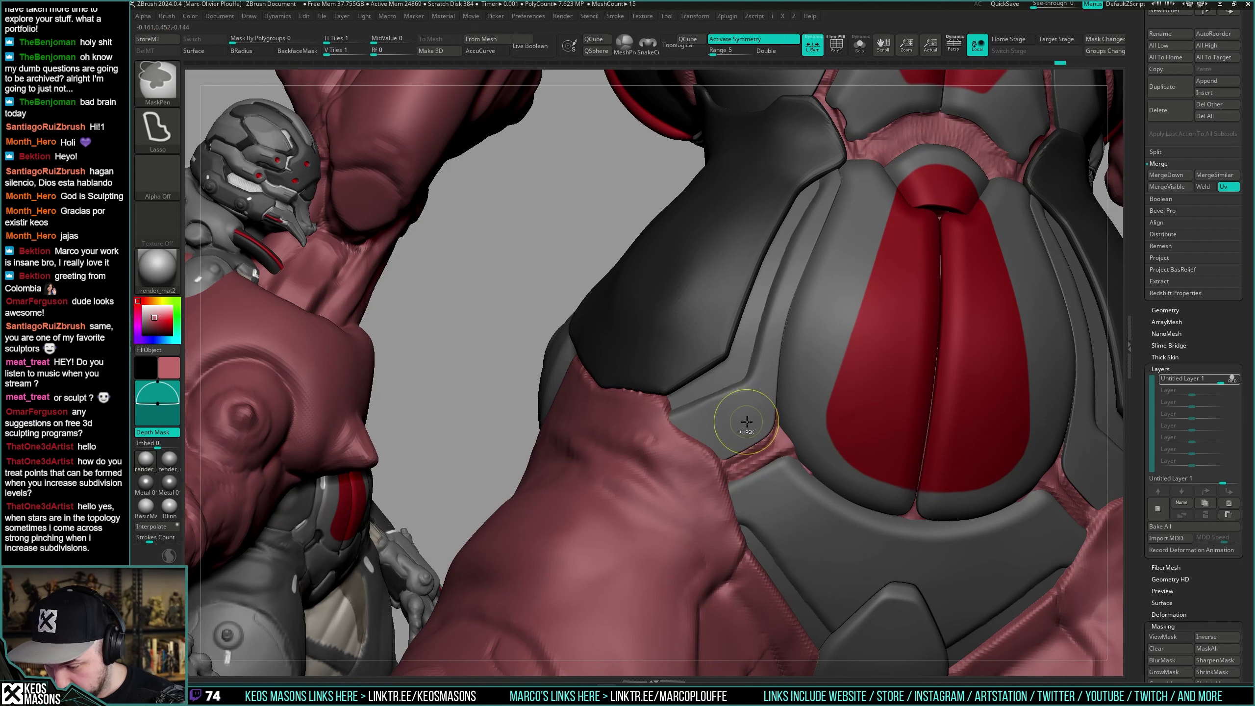
Flatten the waist panel's lower front edge with the TrimDynamic brush.
key(space)
click(715, 403)
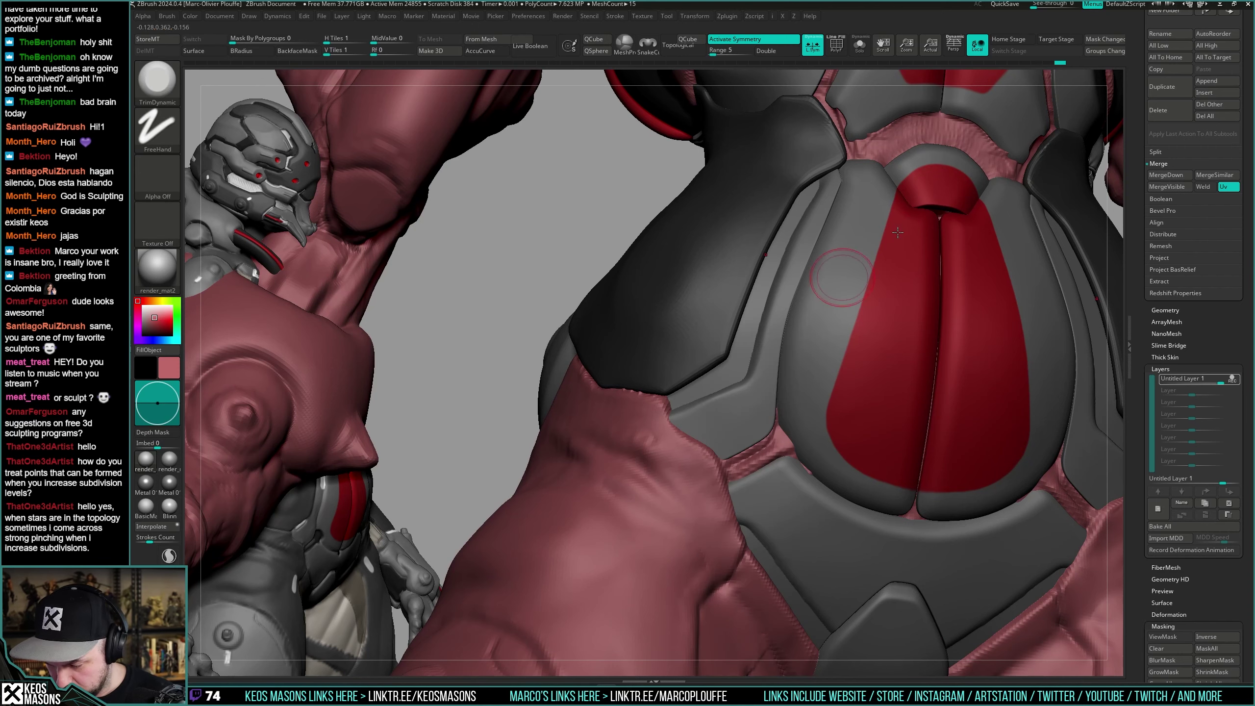
mouse_move(763, 365)
right_down()
mouse_move(734, 348)
mouse_move(723, 360)
mouse_move(734, 342)
mouse_move(730, 392)
mouse_move(741, 400)
mouse_move(757, 384)
right_up()
key(shift+f)
key(shift+f)
key(ctrl)
Switch to the Move brush and reshape the waist panel's lower corner and side edge around the hip disc.
key(space)
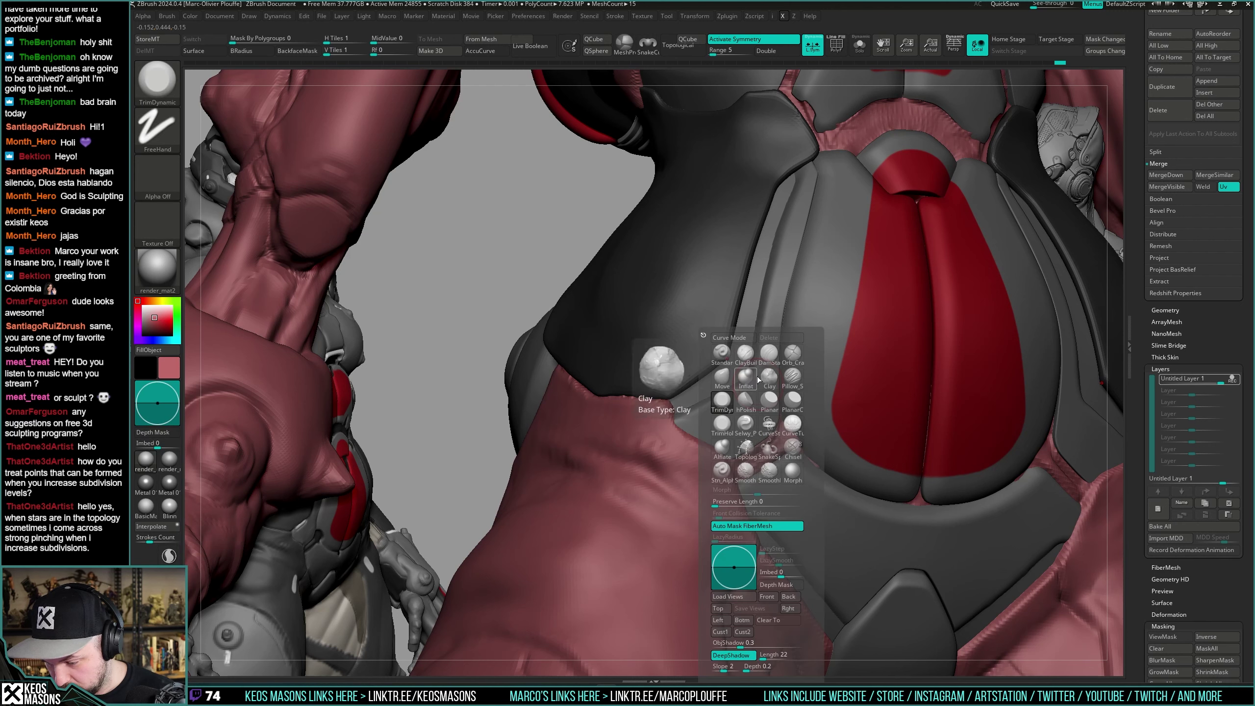
click(722, 378)
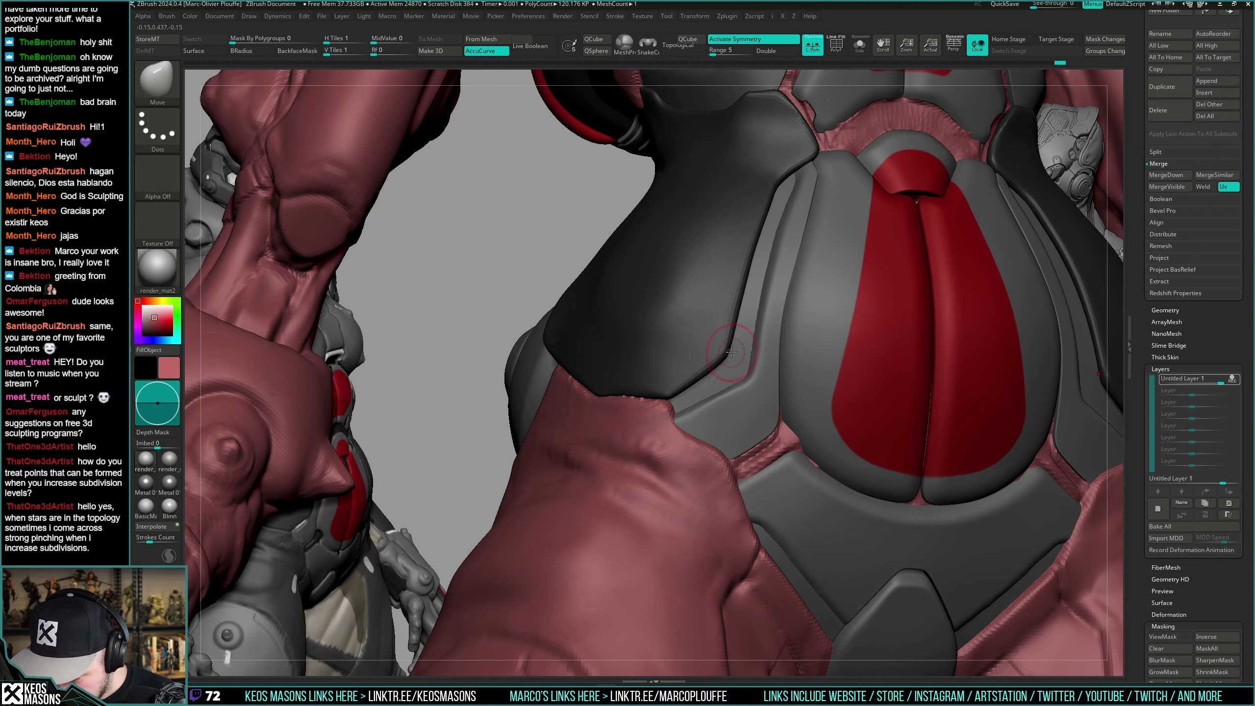
mouse_move(736, 360)
ctrl+right_down()
mouse_move(732, 306)
mouse_move(761, 317)
mouse_move(756, 411)
ctrl+right_up()
right_drag(756, 371, 846, 356)
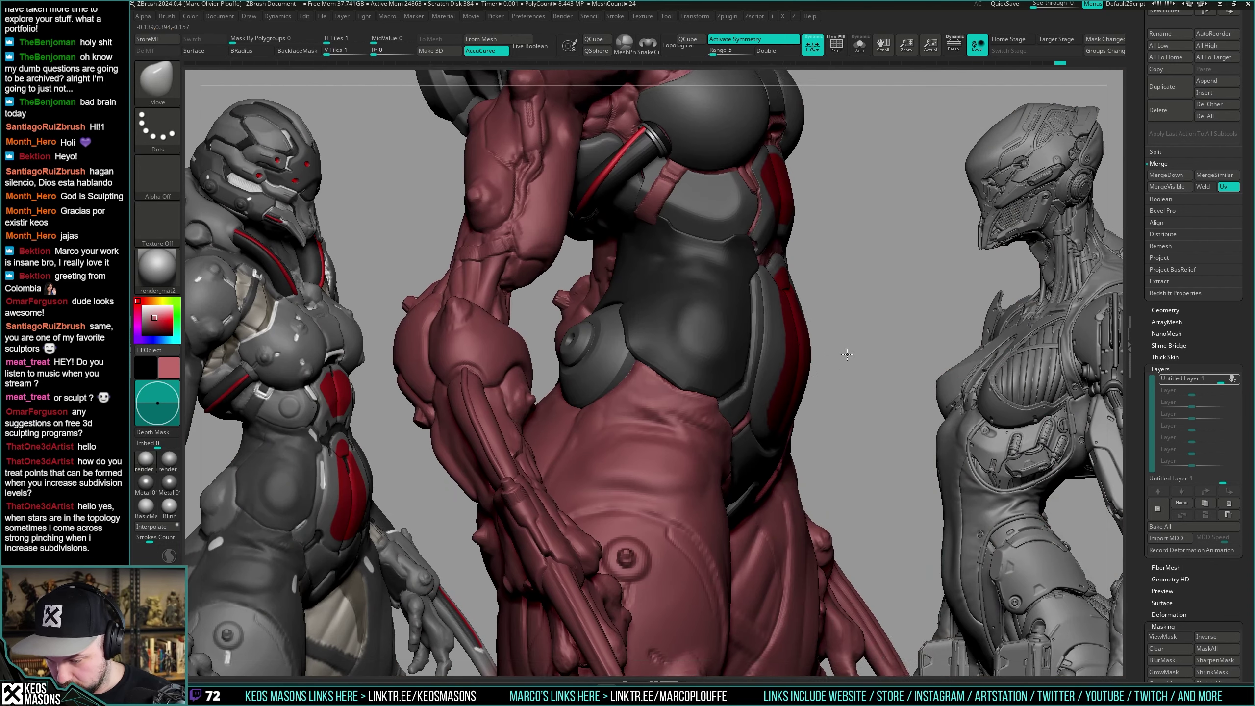
mouse_move(723, 326)
ctrl+right_down()
mouse_move(723, 364)
mouse_move(746, 353)
mouse_move(696, 337)
mouse_move(725, 353)
ctrl+right_up()
key(s)
key(shift+f)
key(shift+f)
key(space)
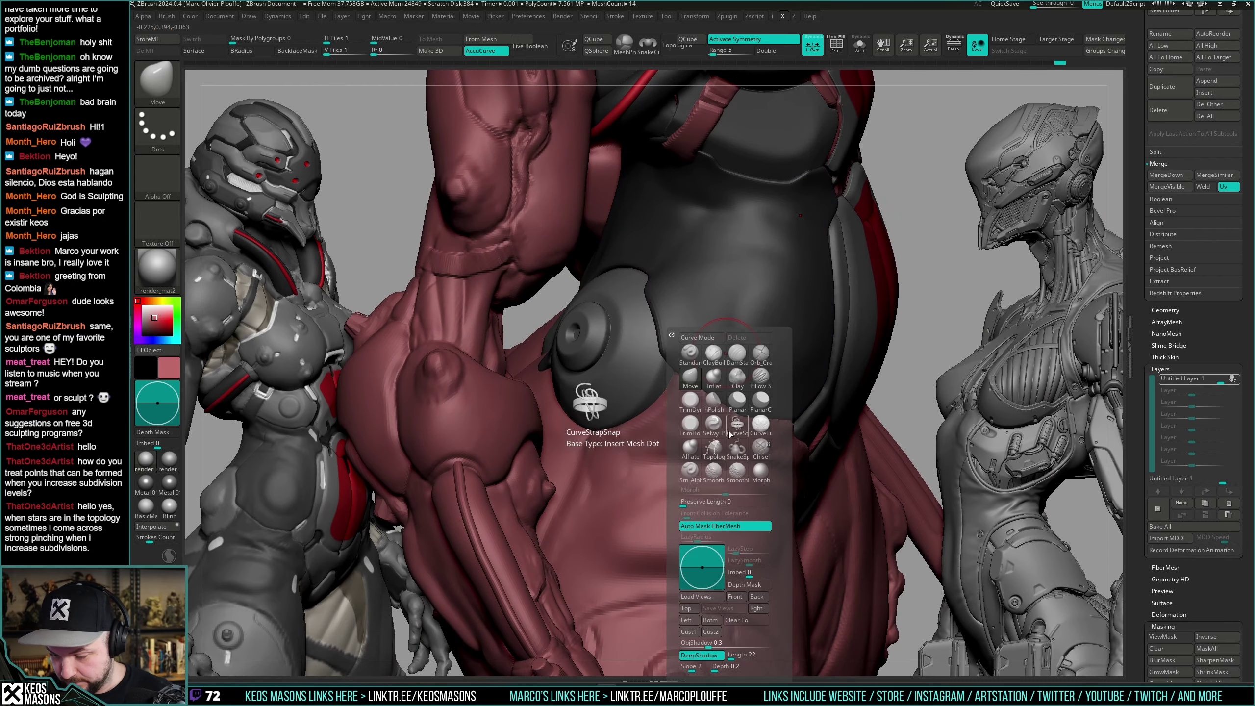
mouse_move(902, 247)
right_down()
mouse_move(830, 277)
mouse_move(798, 325)
mouse_move(725, 350)
mouse_move(742, 367)
mouse_move(727, 352)
mouse_move(726, 368)
mouse_move(749, 353)
right_up()
key(space)
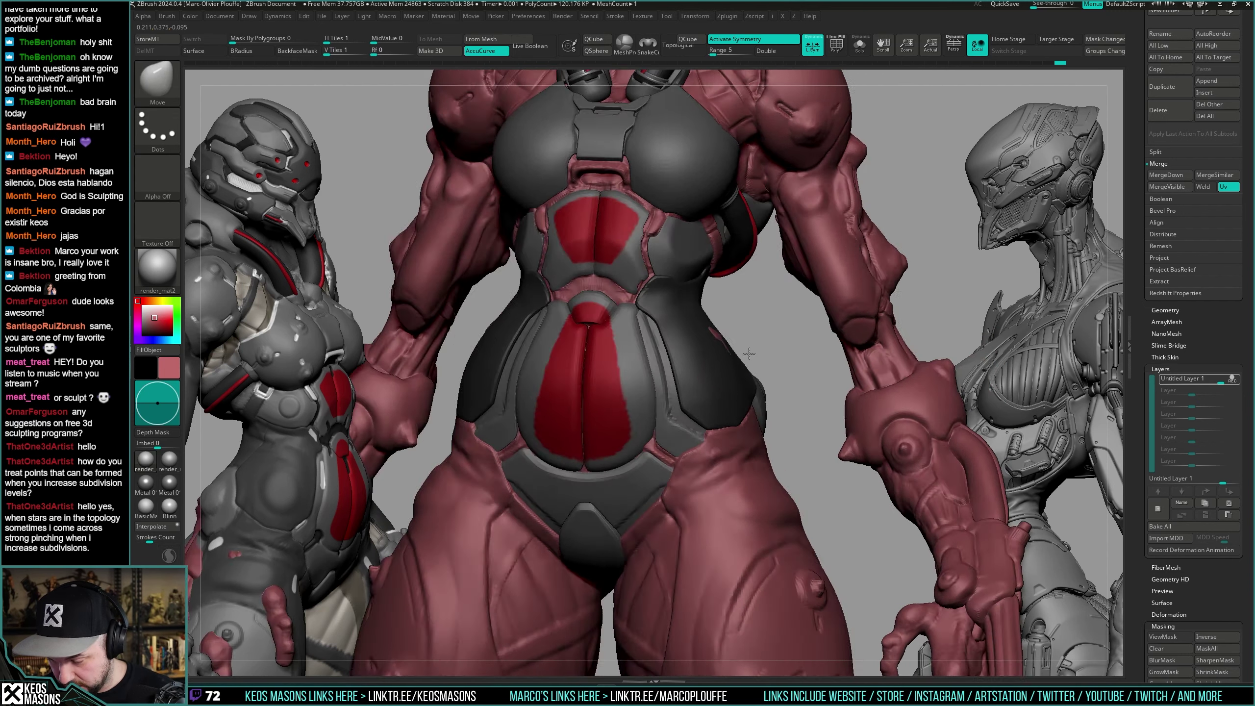
click(786, 341)
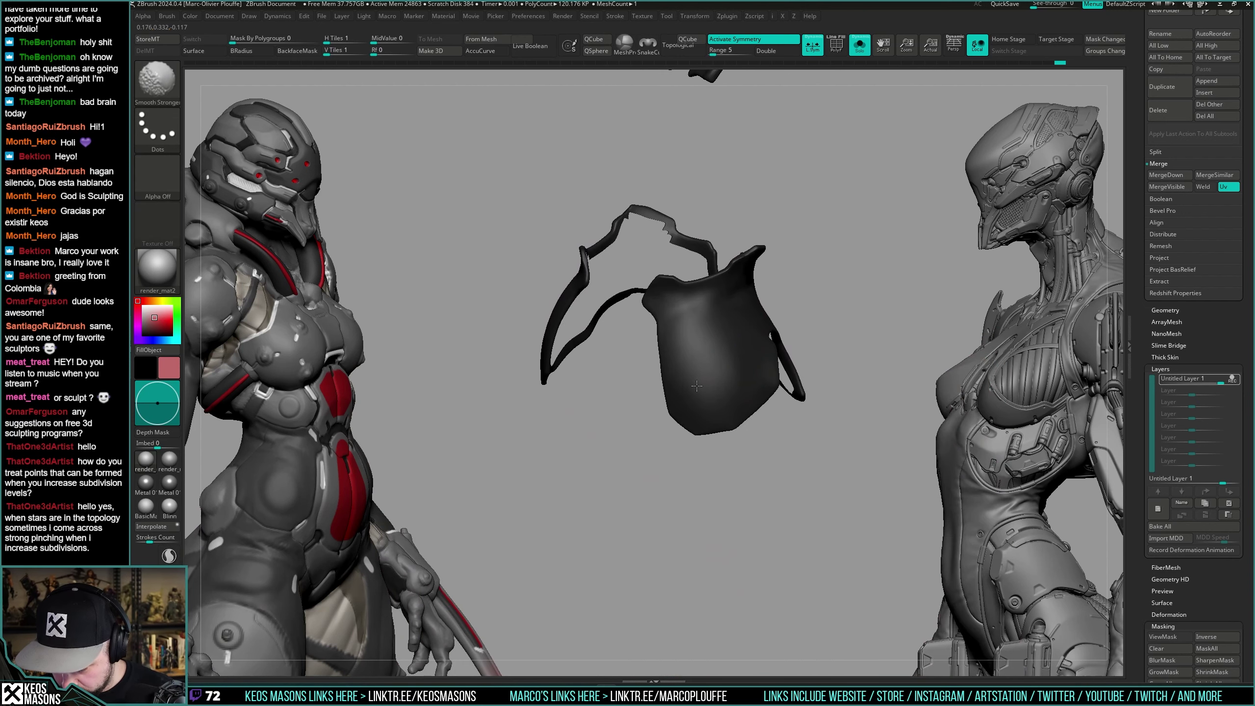
Isolate the waist panel, smooth its side surface and bring the full figure back.
key(alt+s)
right_drag(835, 336, 854, 314)
key(alt+s)
key(alt+s)
key(alt+t)
drag(853, 313, 770, 350)
key(alt+t)
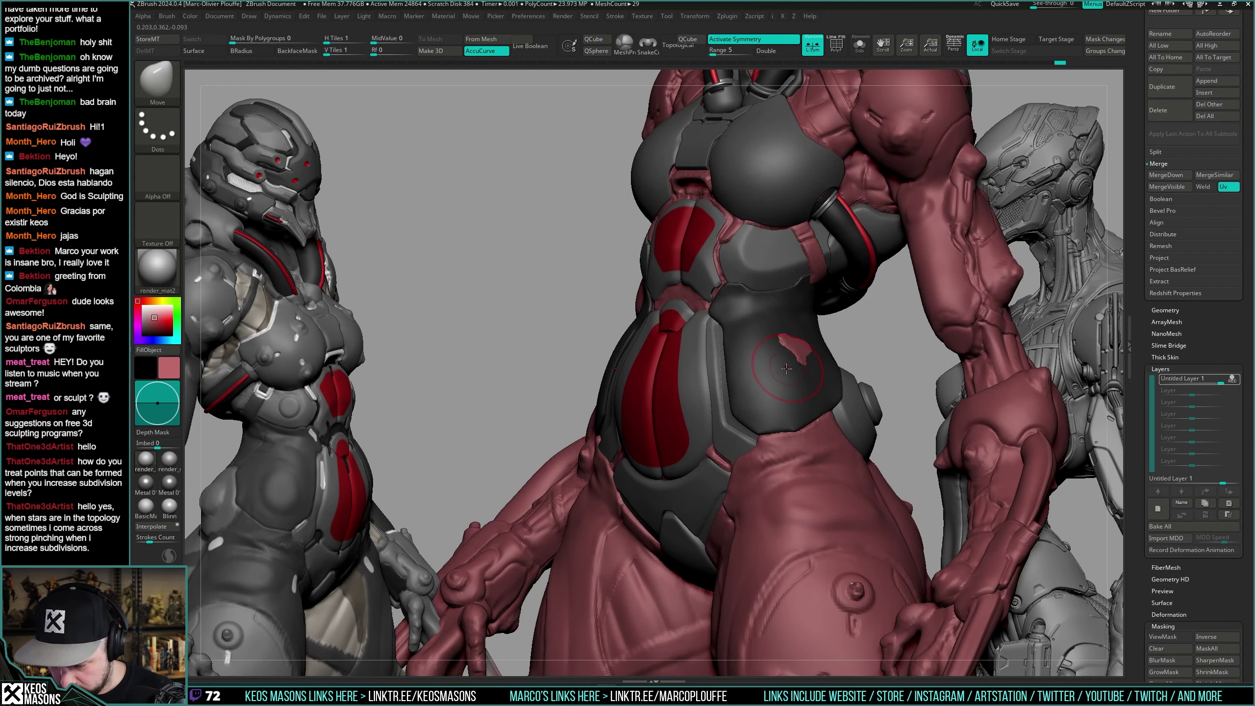
Isolate the waist panel and choose the TrimHole brush, adjusting its size for the panel's side.
right_drag(770, 350, 748, 387)
key(alt+shift+s)
key(alt+shift+s)
key(b)
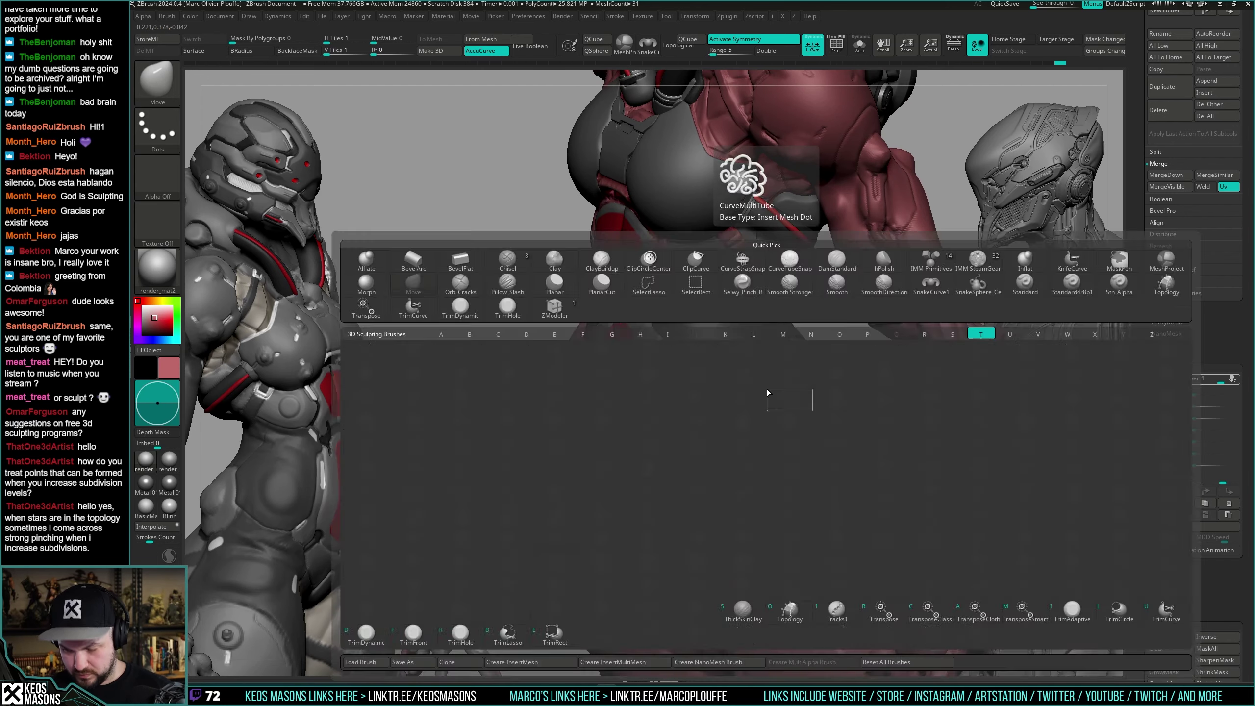
key(t)
key(h)
key(shift+s)
key(space)
click(726, 392)
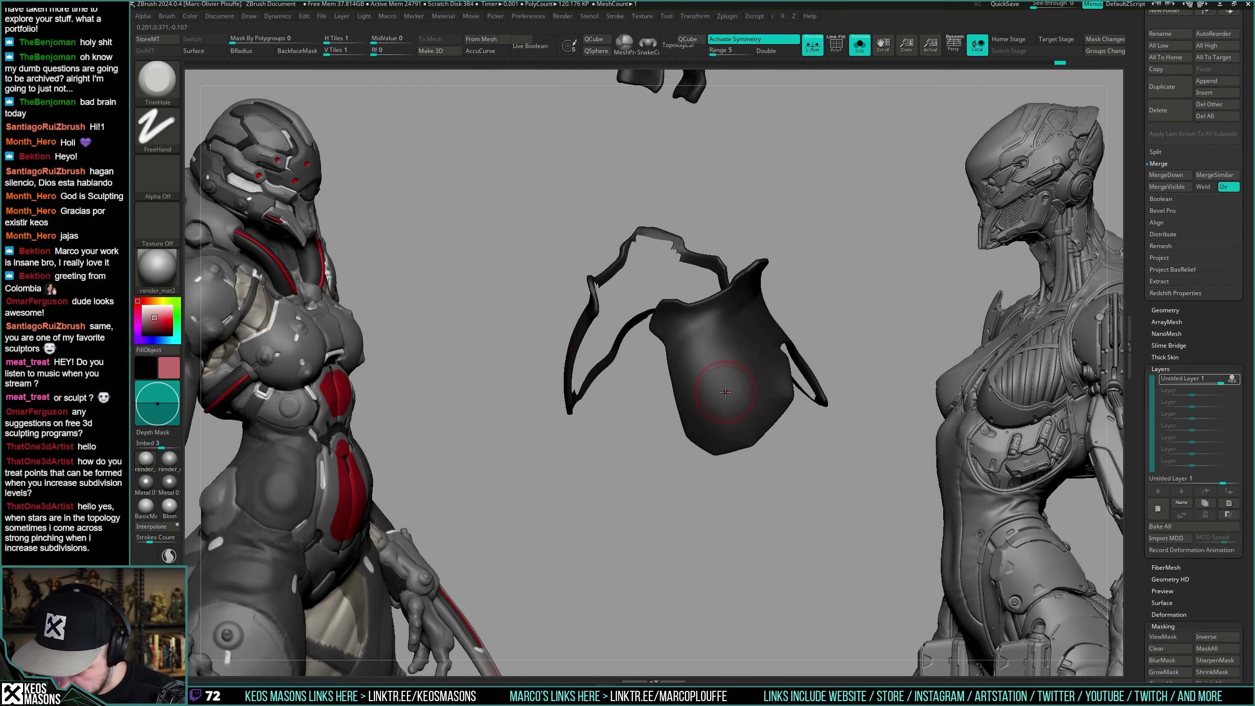
Try to sink a round recess into the waist panel's side with the TrimHole brush and undo the strokes.
key(ctrl)
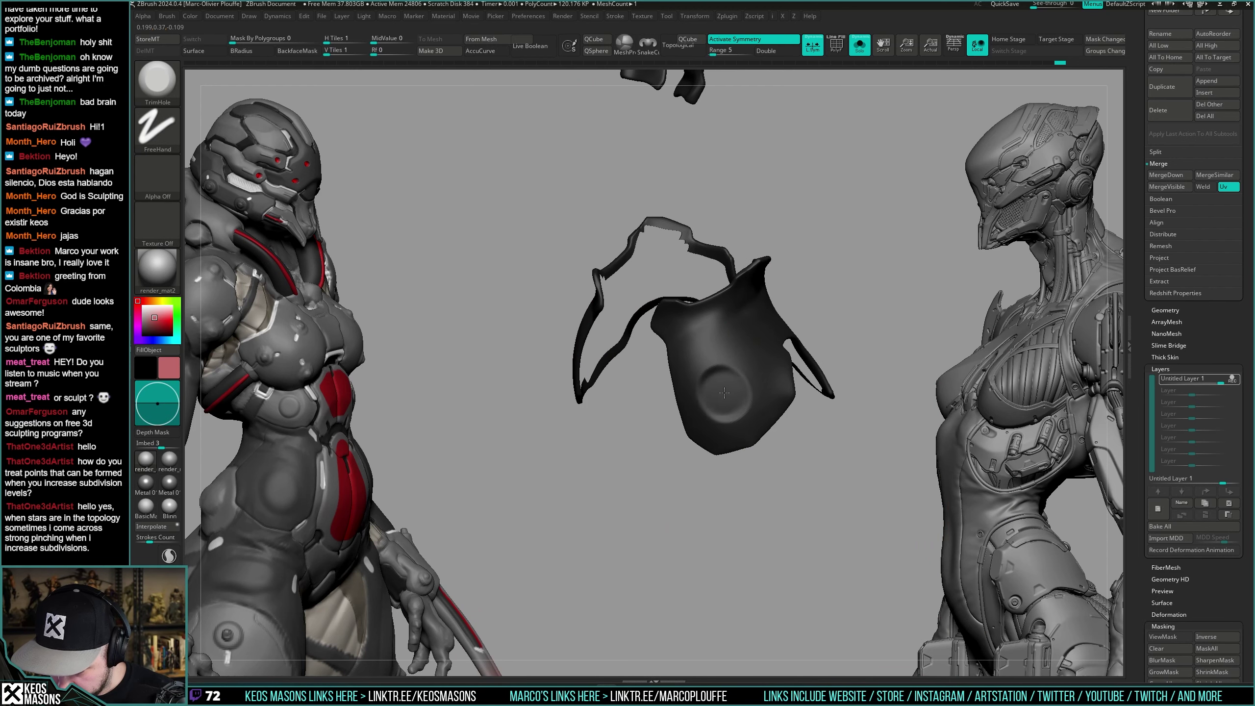
mouse_move(726, 392)
right_down()
mouse_move(771, 390)
mouse_move(731, 392)
mouse_move(716, 368)
mouse_move(857, 337)
mouse_move(854, 373)
mouse_move(821, 358)
mouse_move(815, 318)
right_up()
key(shift+s)
right_click(724, 393)
key(shift)
key(shift+s)
key(shift+s)
key(ctrl)
mouse_move(776, 356)
right_down()
mouse_move(753, 368)
mouse_move(756, 354)
mouse_move(733, 355)
mouse_move(740, 328)
mouse_move(741, 364)
mouse_move(786, 361)
mouse_move(757, 350)
right_up()
key(ctrl+z)
right_click(733, 356)
key(ctrl+z)
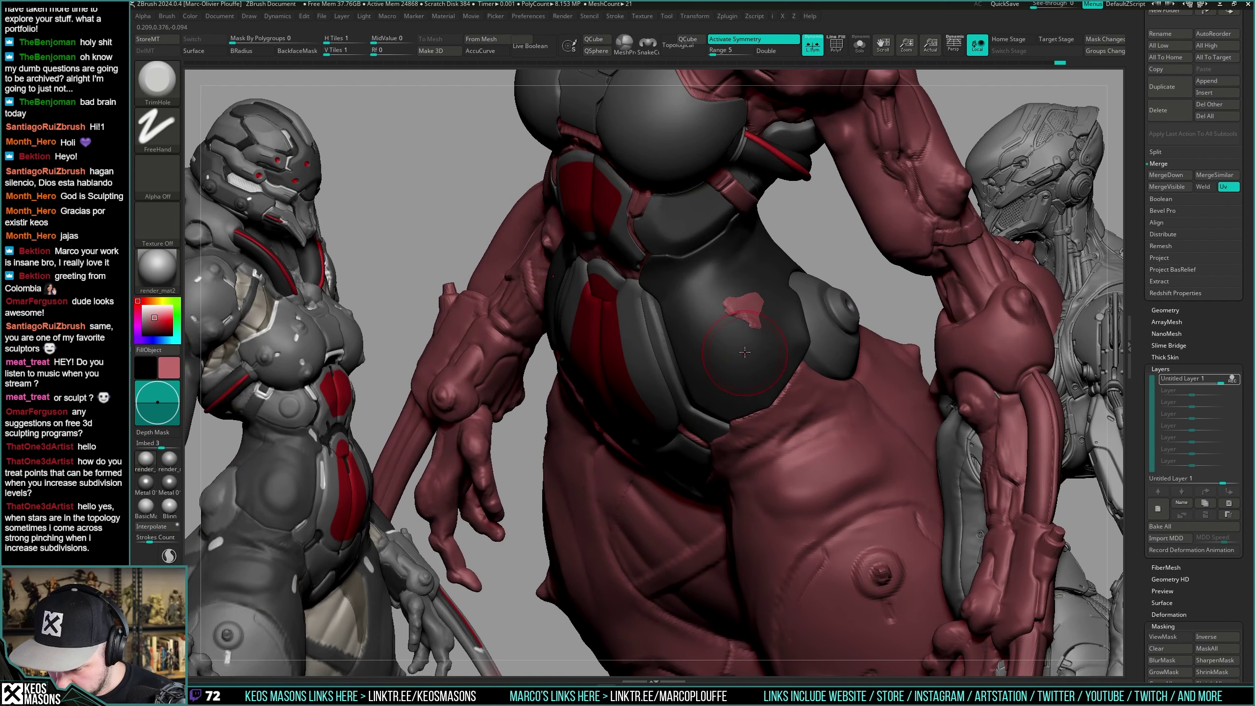
Form a round dome on the isolated waist panel's side with the TrimHole brush and smooth the surrounding surface.
key(alt+s)
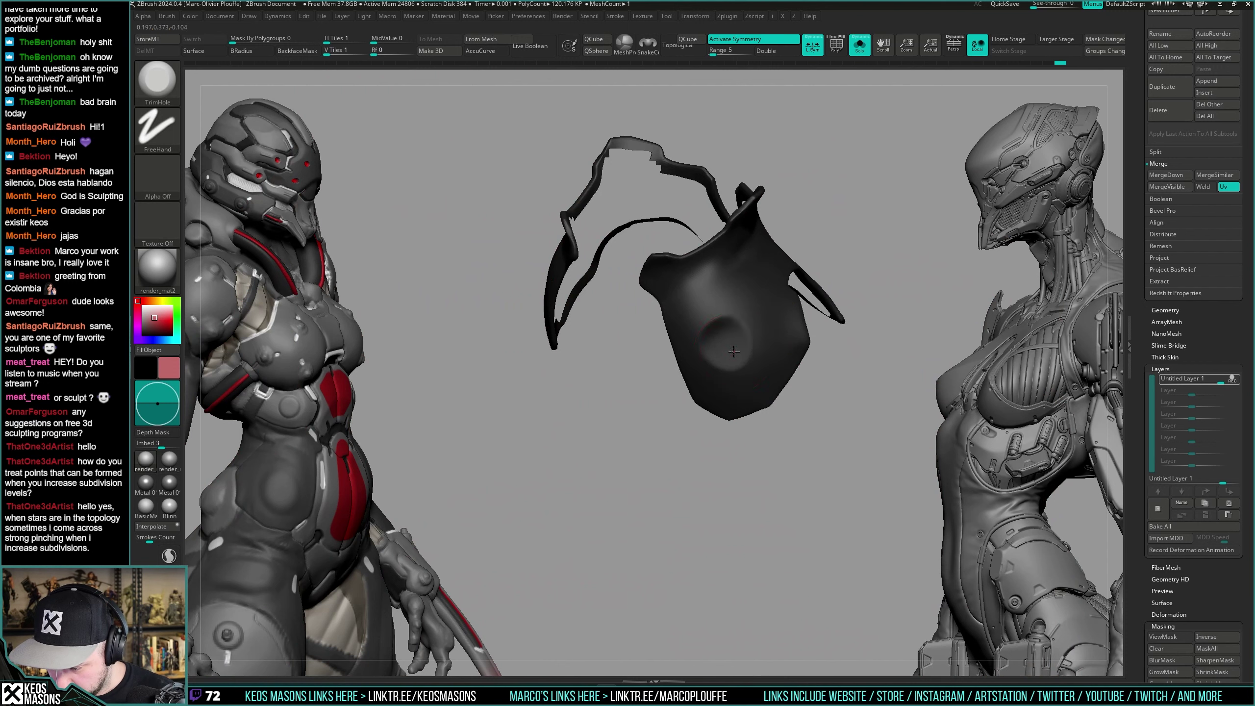
right_drag(734, 351, 740, 352)
key(ctrl+z)
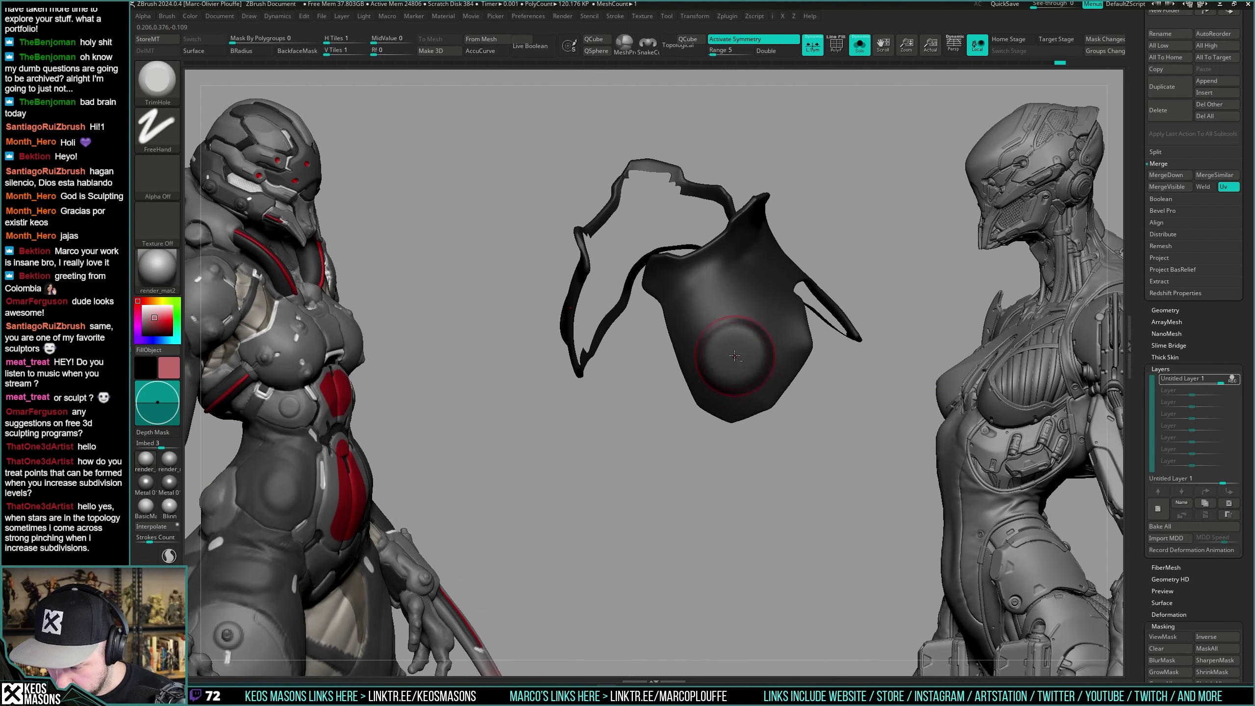
key(alt+s)
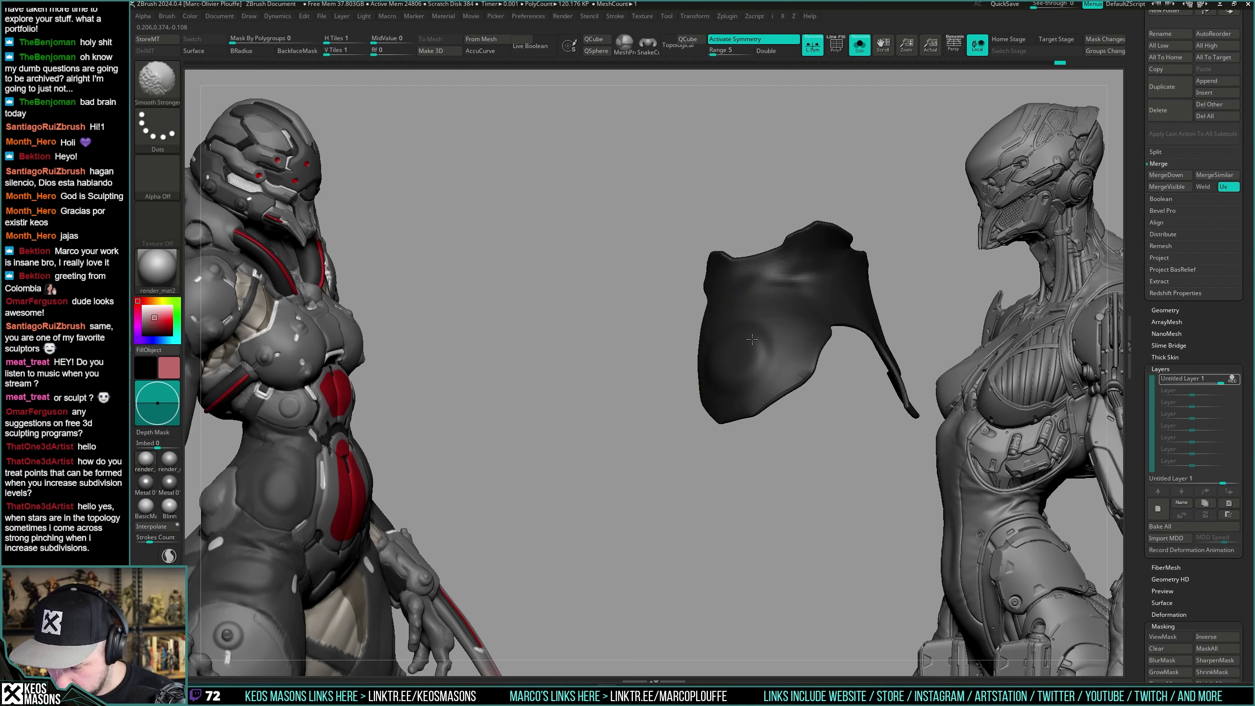
right_drag(857, 325, 811, 342)
key(alt+s)
mouse_move(761, 388)
right_down()
mouse_move(806, 360)
mouse_move(791, 350)
right_up()
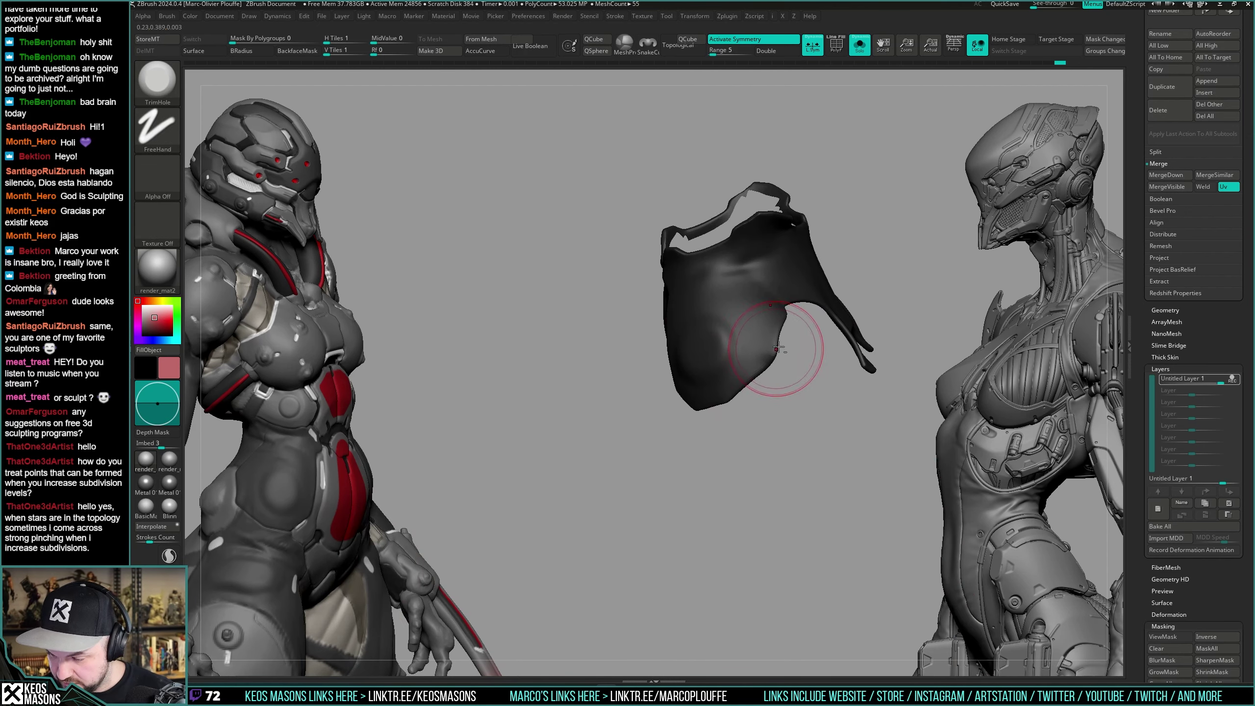
key(alt+s)
Choose the DamStandard brush and adjust its draw size with the full figure displayed.
key(space)
key(b)
click(816, 421)
ctrl+right_drag(908, 224, 741, 386)
key(space)
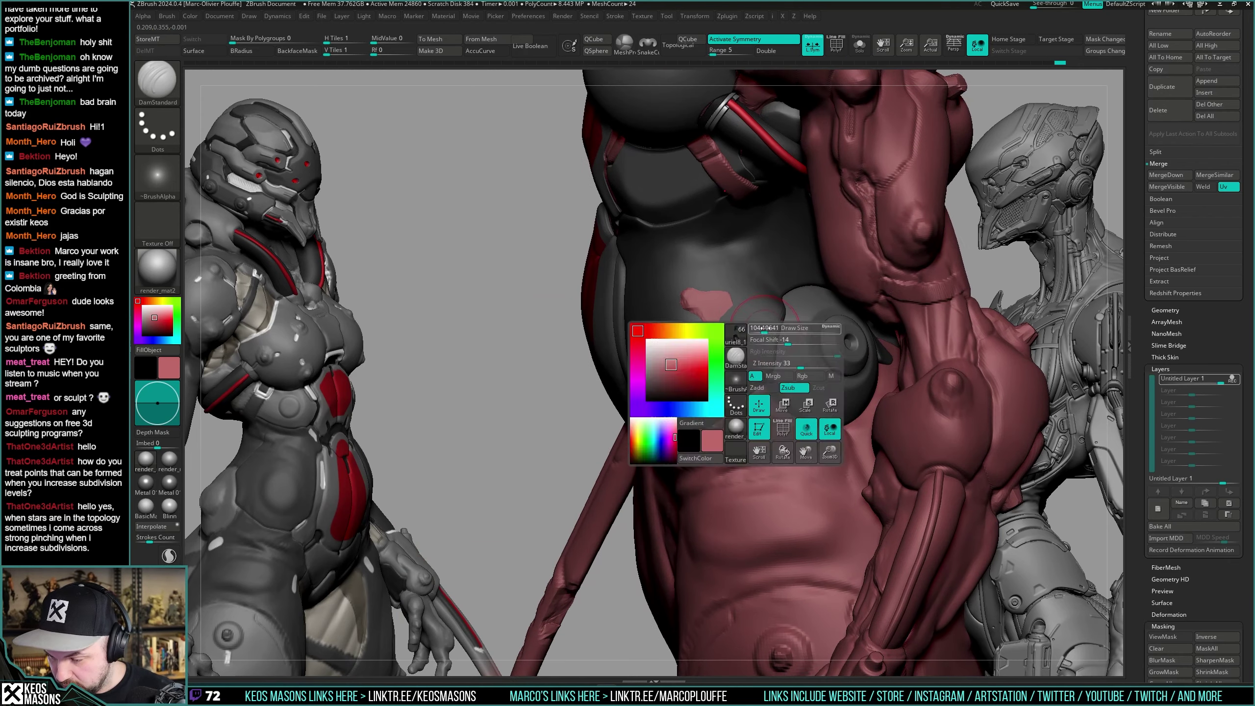
Sink the uriel7 body patch poking through above the dome beneath the waist panel, and reselect the uriel8_10 panel.
right_drag(768, 301, 806, 282)
alt+click(690, 290)
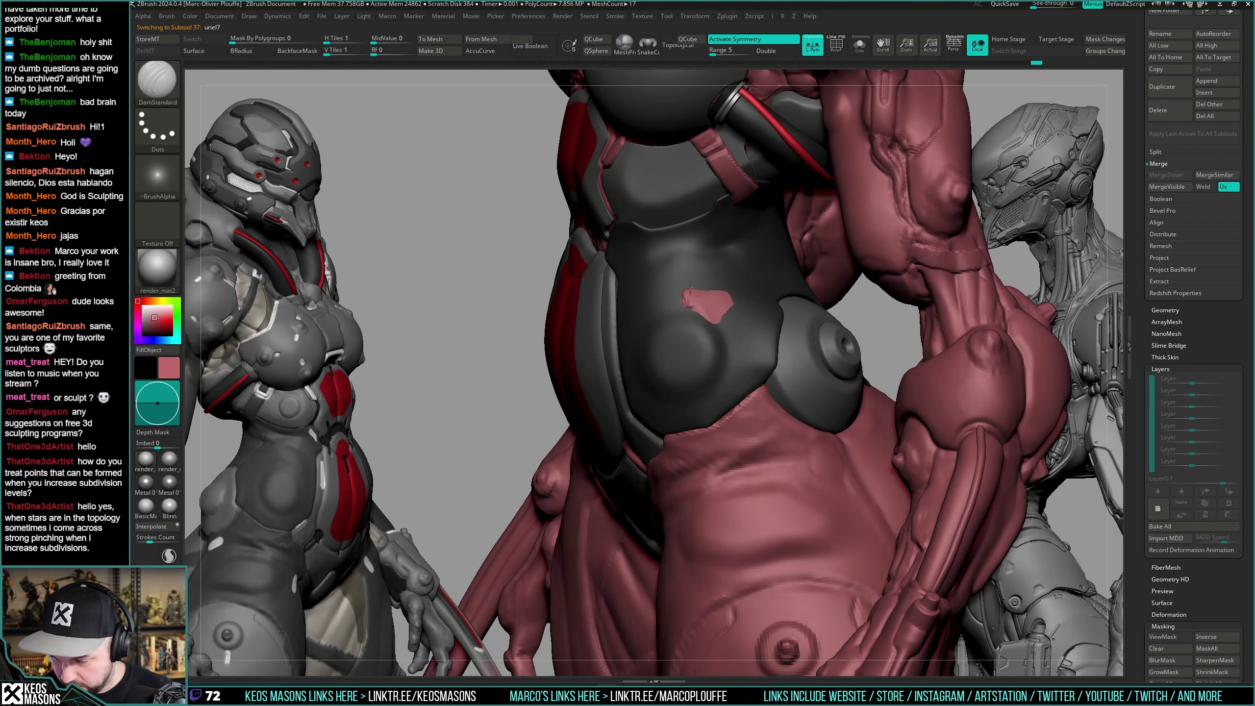
right_drag(725, 306, 795, 271)
alt+click(761, 306)
Inspect the waist panel in isolation and carve a diagonal crease across its side with the DamStandard brush.
mouse_move(840, 322)
right_down()
mouse_move(780, 363)
mouse_move(810, 366)
mouse_move(773, 371)
mouse_move(770, 275)
mouse_move(752, 322)
mouse_move(754, 274)
right_up()
key(alt+shift+s)
key(1)
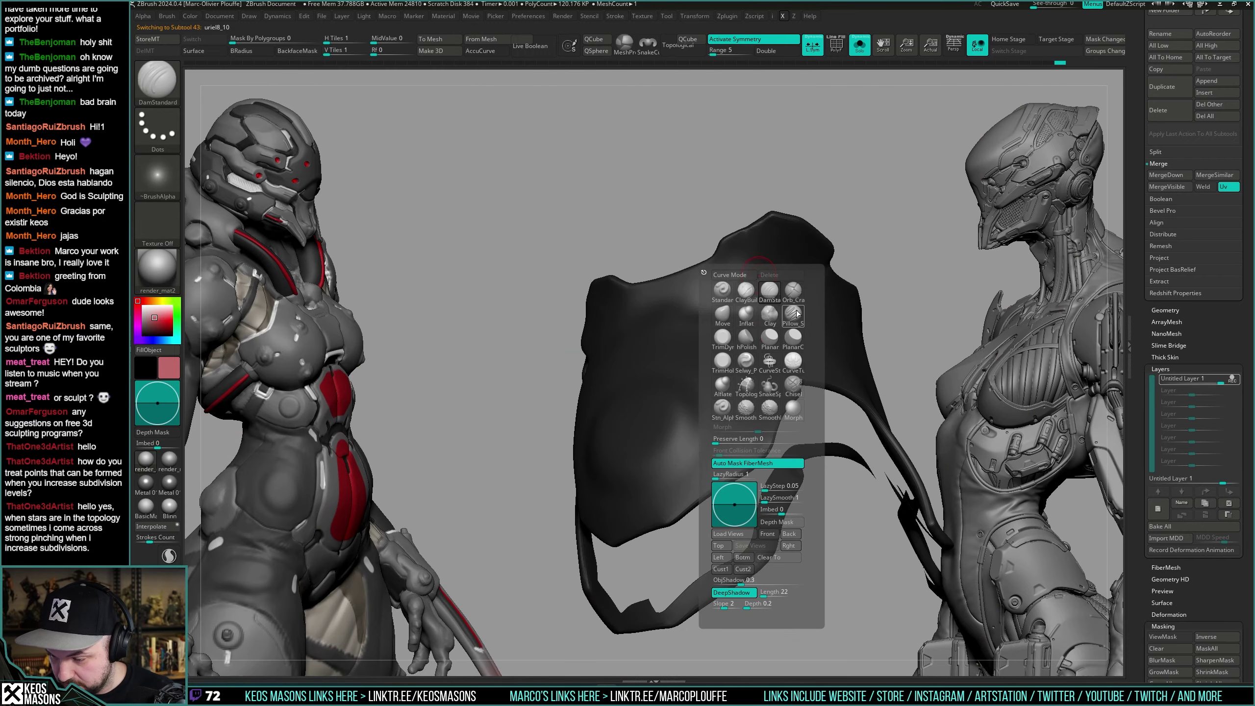
click(770, 359)
key(b)
key(d)
key(s)
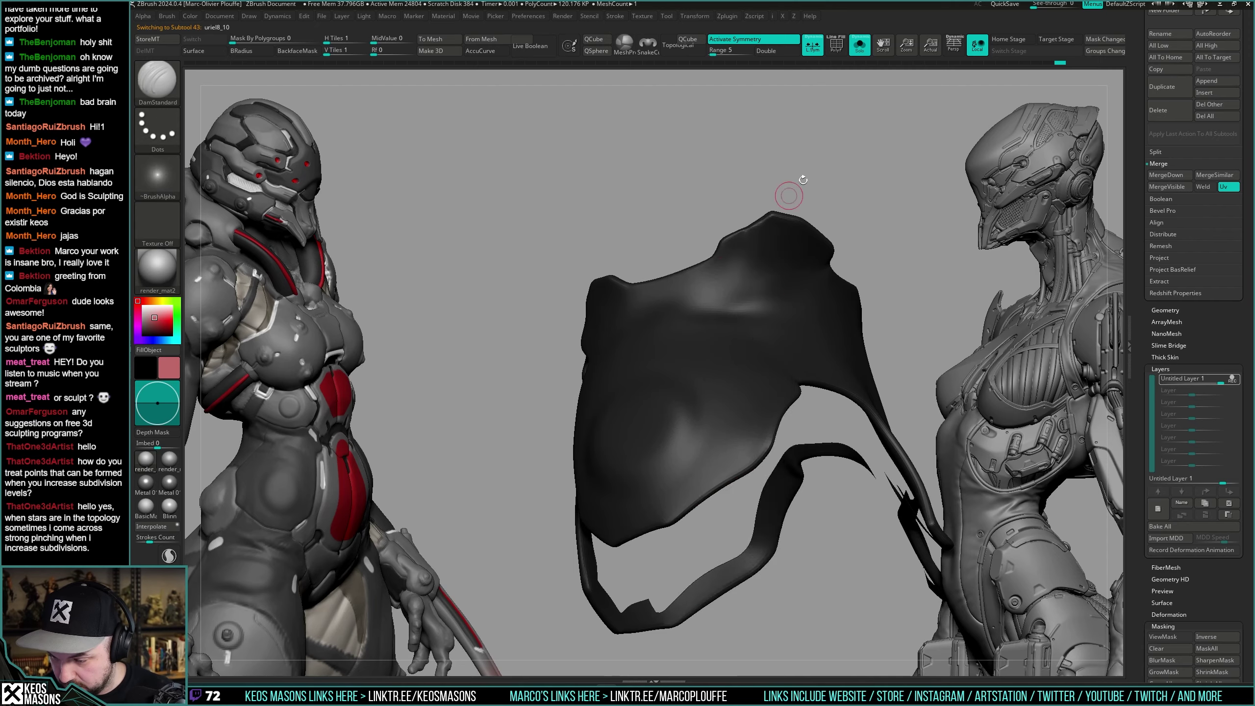
key(ctrl+shift+s)
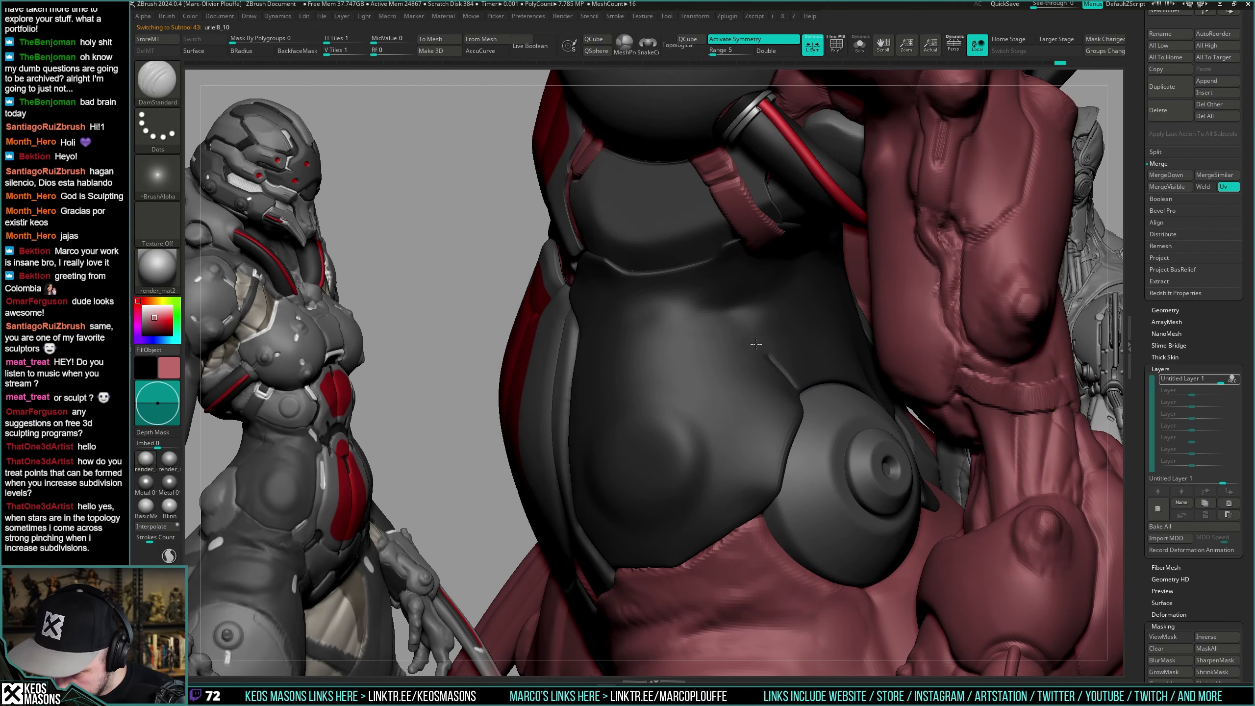
mouse_move(718, 275)
right_down()
mouse_move(774, 368)
mouse_move(754, 288)
right_up()
Switch to the Move brush and adjust the waist panel's upper side edge where it meets the chest strap.
key(b)
key(b)
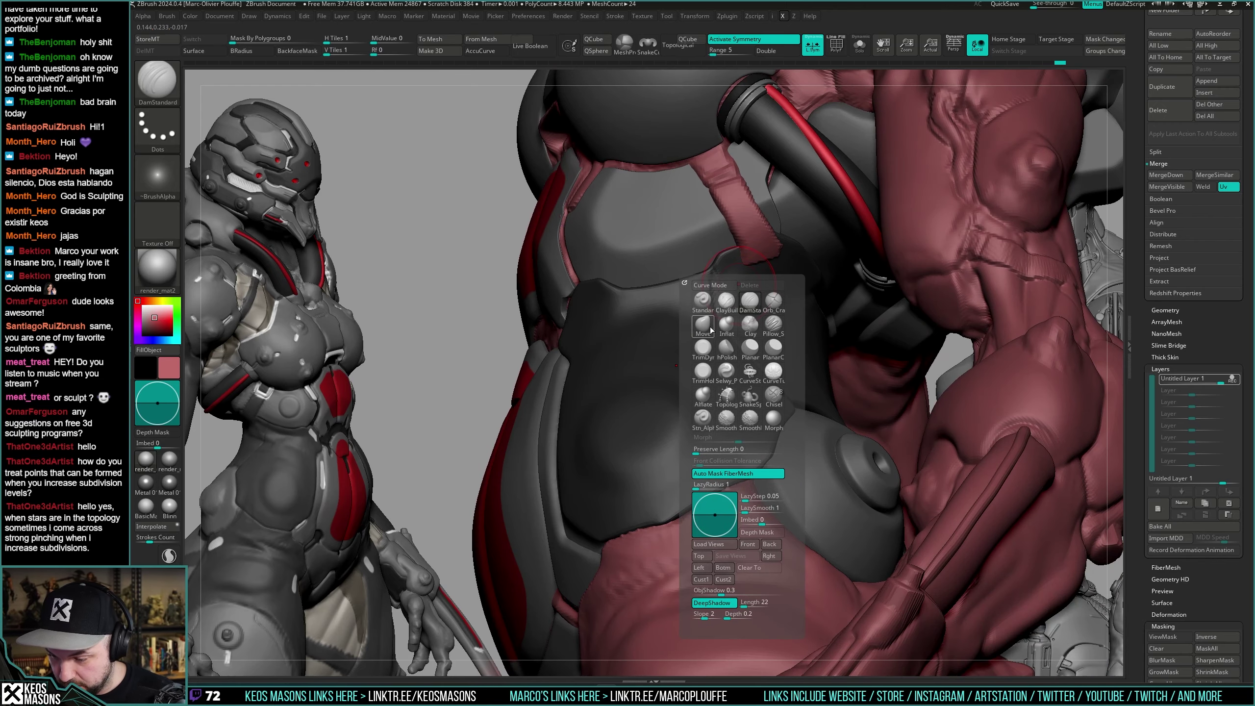
click(730, 301)
key(space)
key(space)
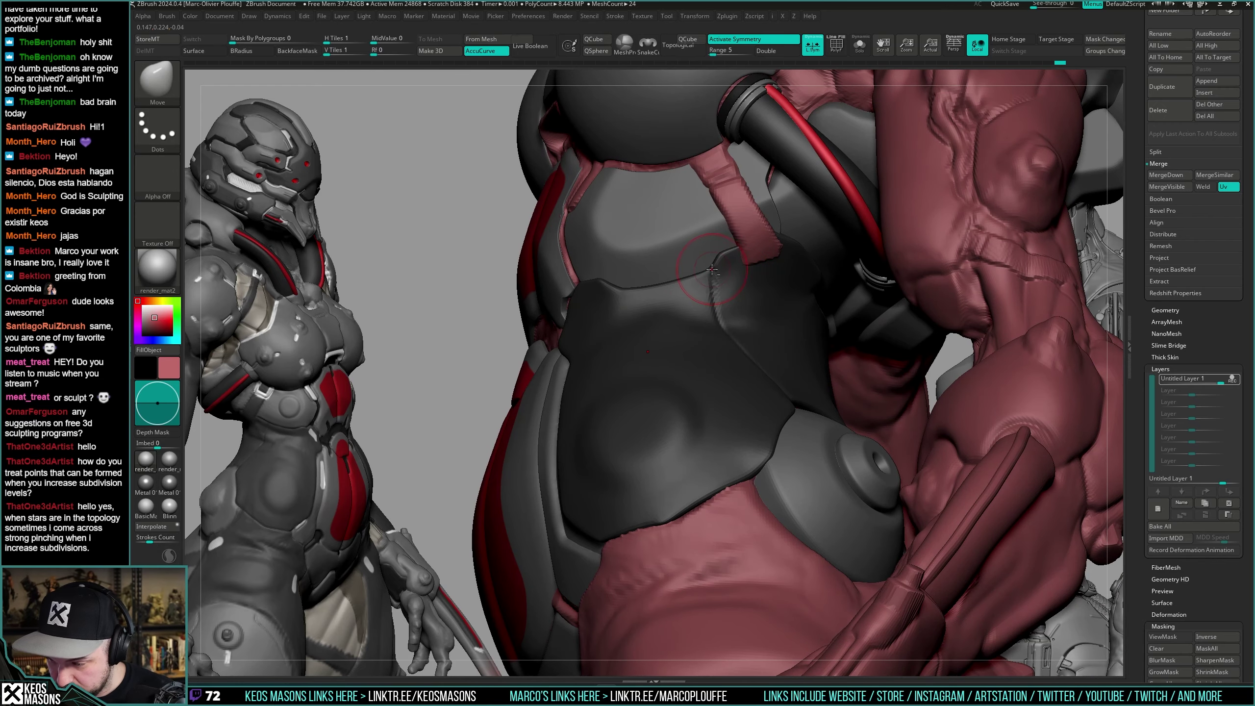
right_drag(711, 273, 778, 192)
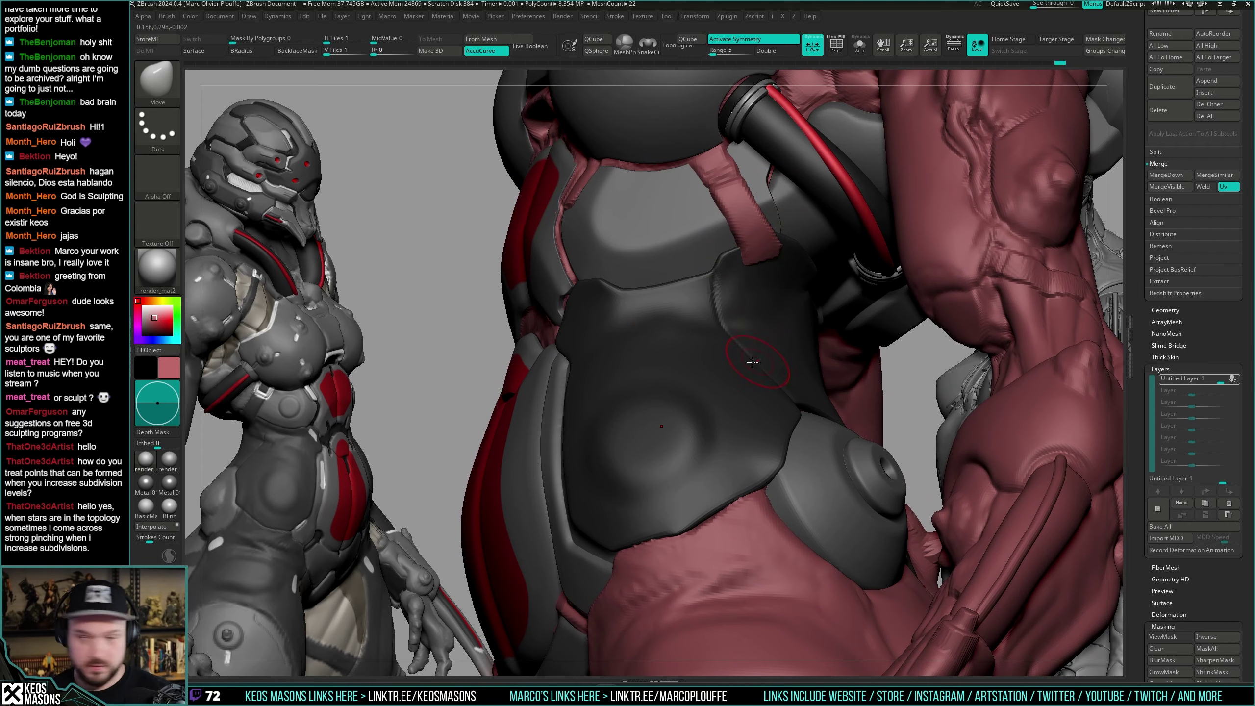
Switch back to the DamStandard brush and extend the diagonal crease towards the hip disc's rim.
mouse_move(752, 362)
right_down()
mouse_move(744, 380)
mouse_move(775, 349)
mouse_move(780, 322)
mouse_move(723, 357)
mouse_move(786, 345)
mouse_move(757, 285)
right_up()
key(space)
click(785, 354)
key(space)
key(space)
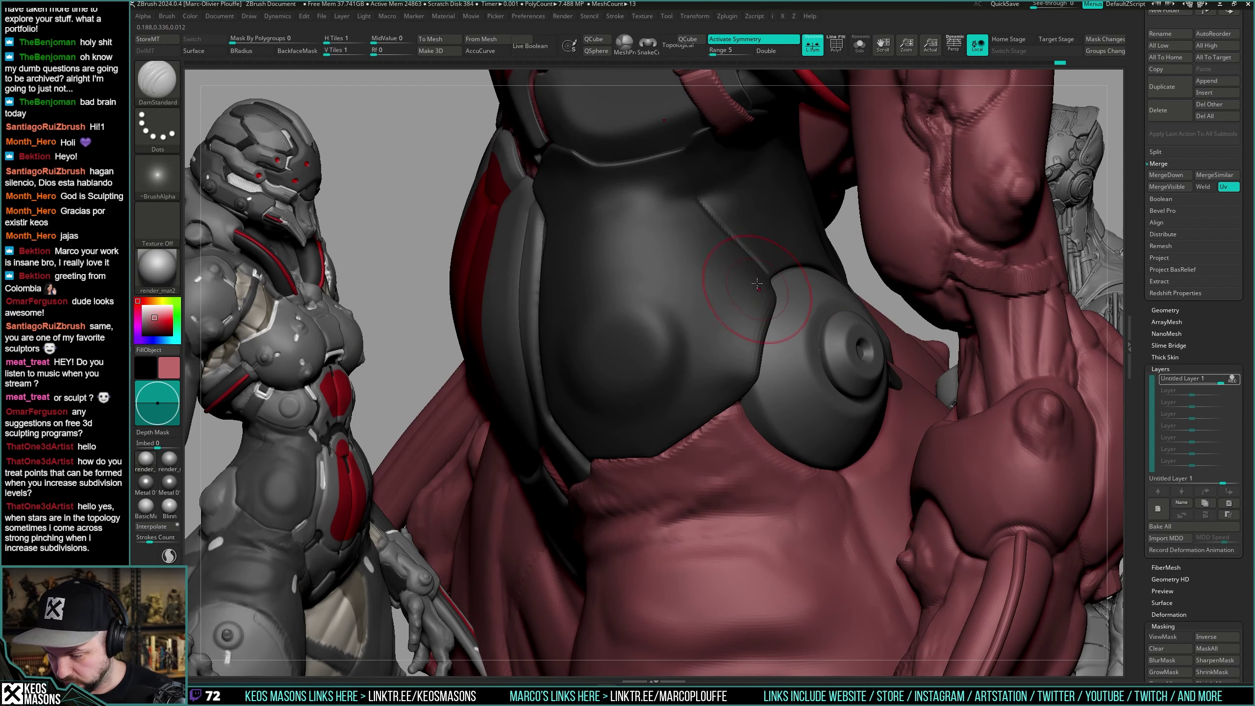
right_drag(731, 412, 765, 273)
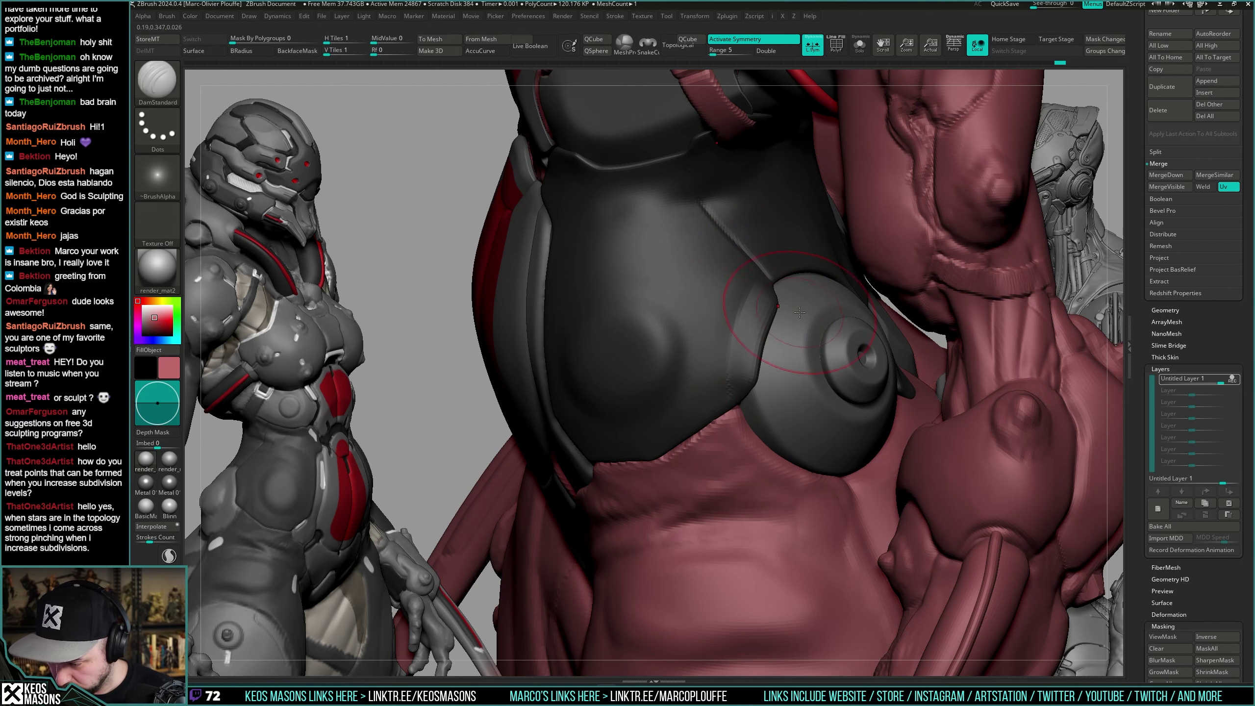
right_drag(728, 408, 749, 274)
right_drag(711, 363, 729, 271)
Smooth and redefine the waist panel's rear edge alongside the hip disc.
key(shift)
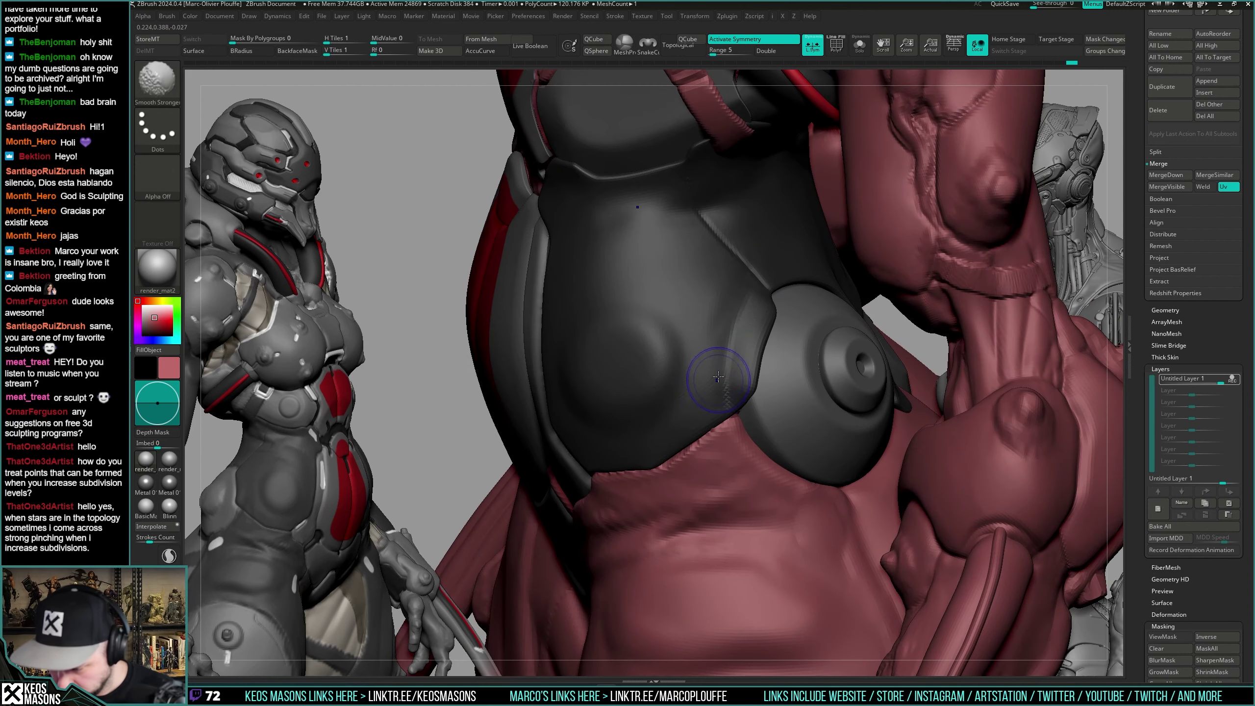
right_drag(718, 377, 755, 332)
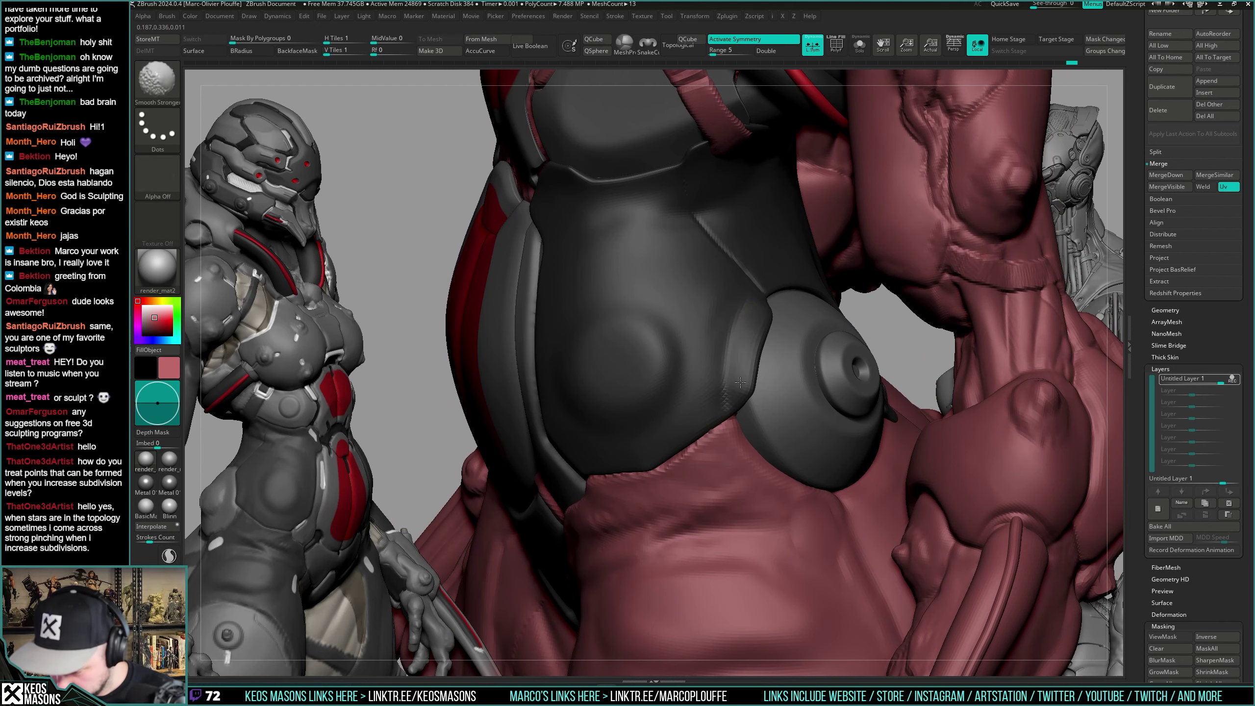
right_drag(737, 389, 772, 294)
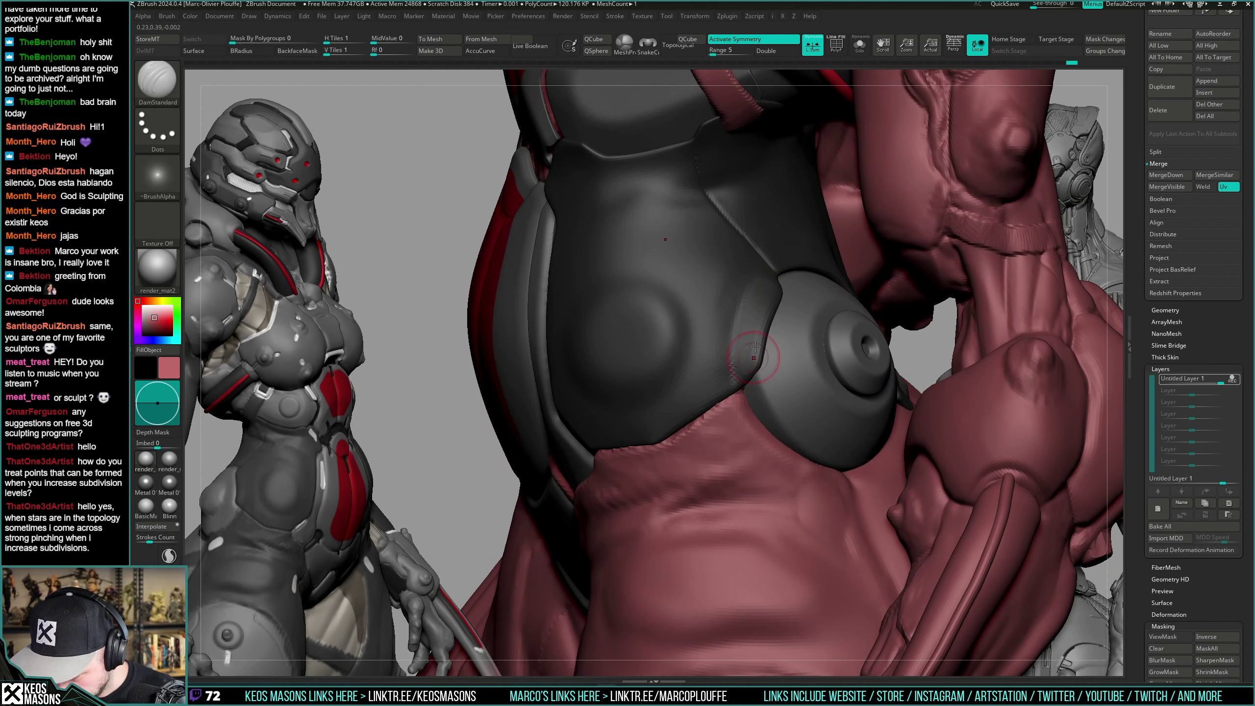
mouse_move(714, 379)
right_down()
mouse_move(723, 345)
mouse_move(783, 368)
mouse_move(766, 416)
mouse_move(800, 395)
mouse_move(762, 386)
mouse_move(746, 421)
mouse_move(776, 384)
mouse_move(788, 410)
mouse_move(785, 286)
mouse_move(775, 324)
right_up()
key(shift+f)
key(shift+f)
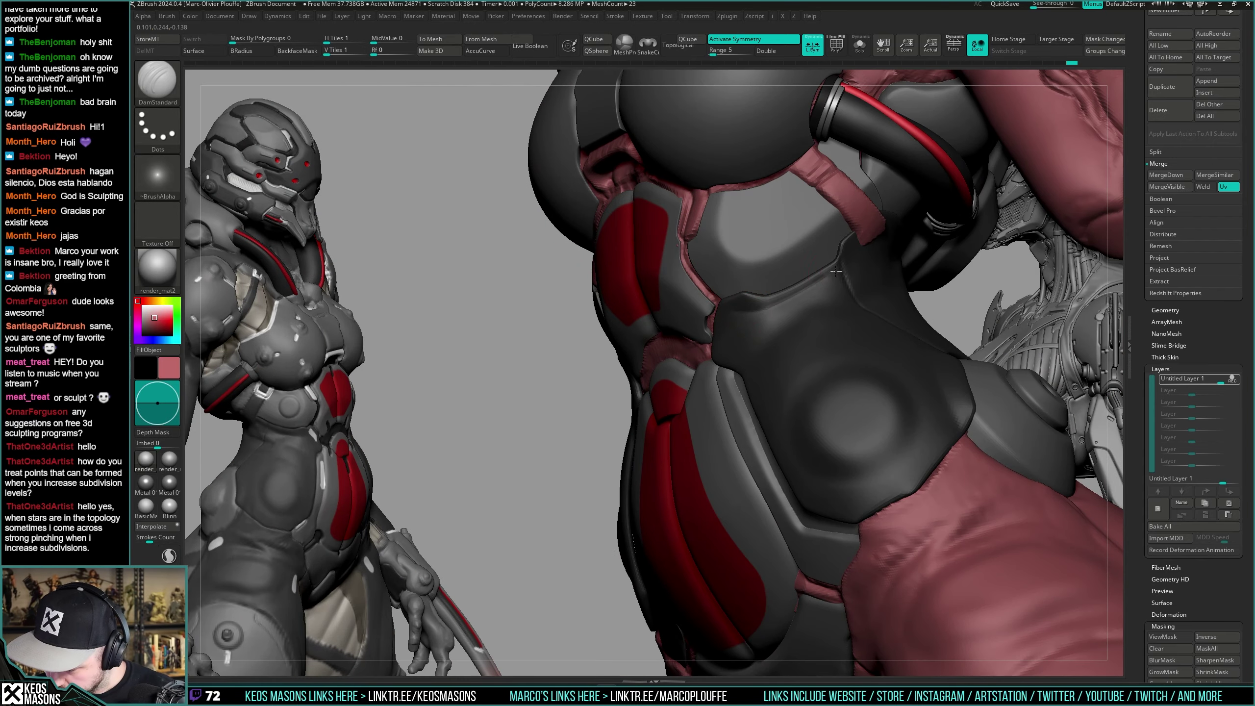
Refine and smooth the waist panel's upper border beneath the rib plate, and show the surrounding meshes as transparent.
mouse_move(835, 271)
right_down()
mouse_move(853, 268)
mouse_move(803, 322)
right_up()
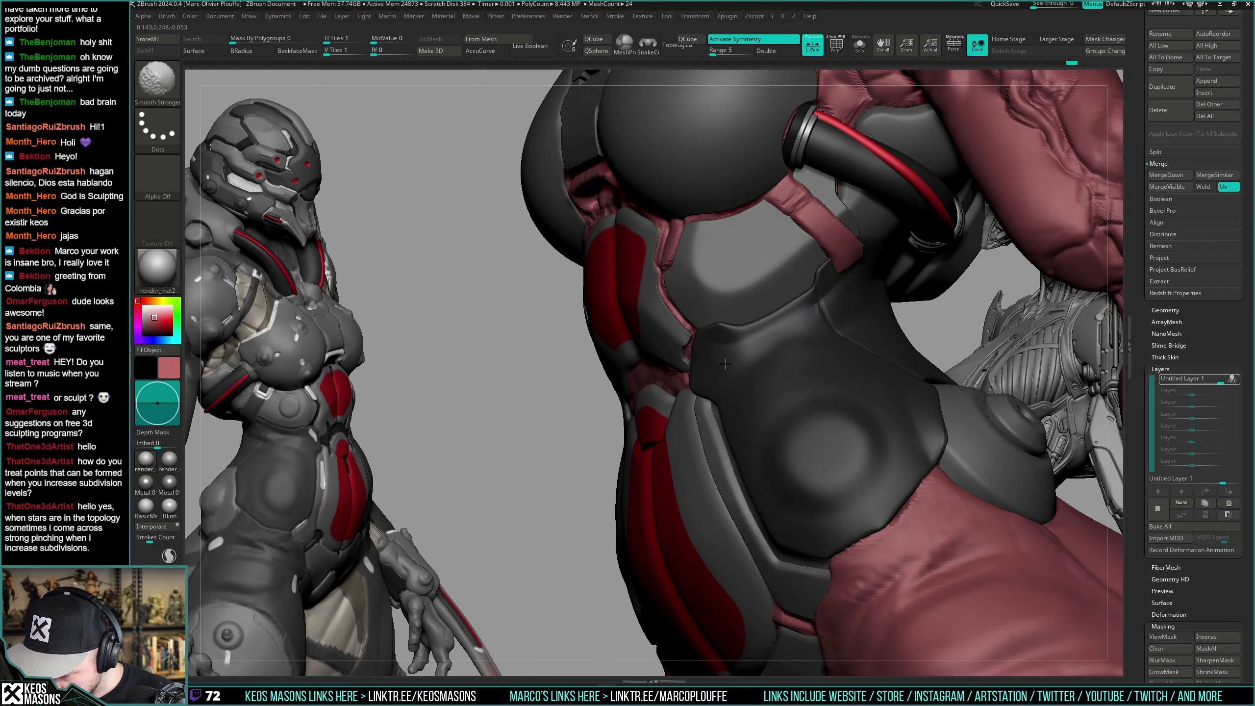
right_drag(726, 364, 799, 316)
right_drag(747, 357, 743, 348)
key(shift)
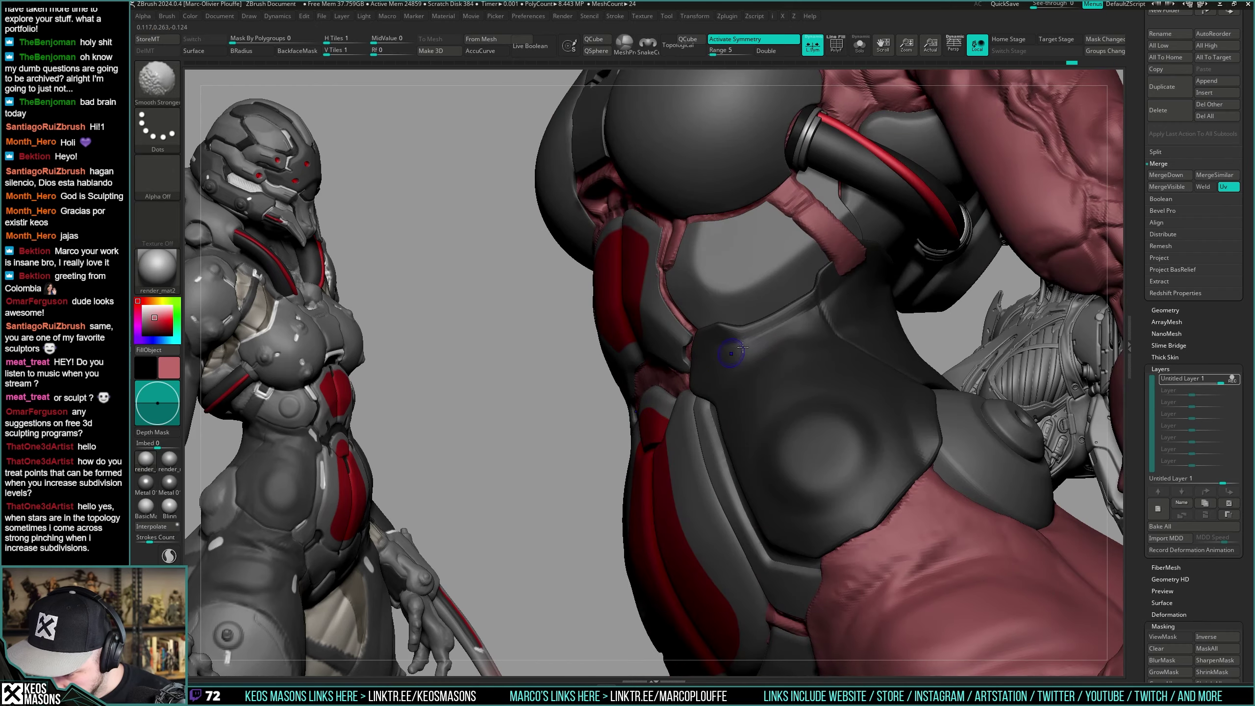
key(shift)
mouse_move(838, 298)
right_down()
mouse_move(840, 285)
mouse_move(878, 277)
mouse_move(809, 317)
right_up()
key(shift+t)
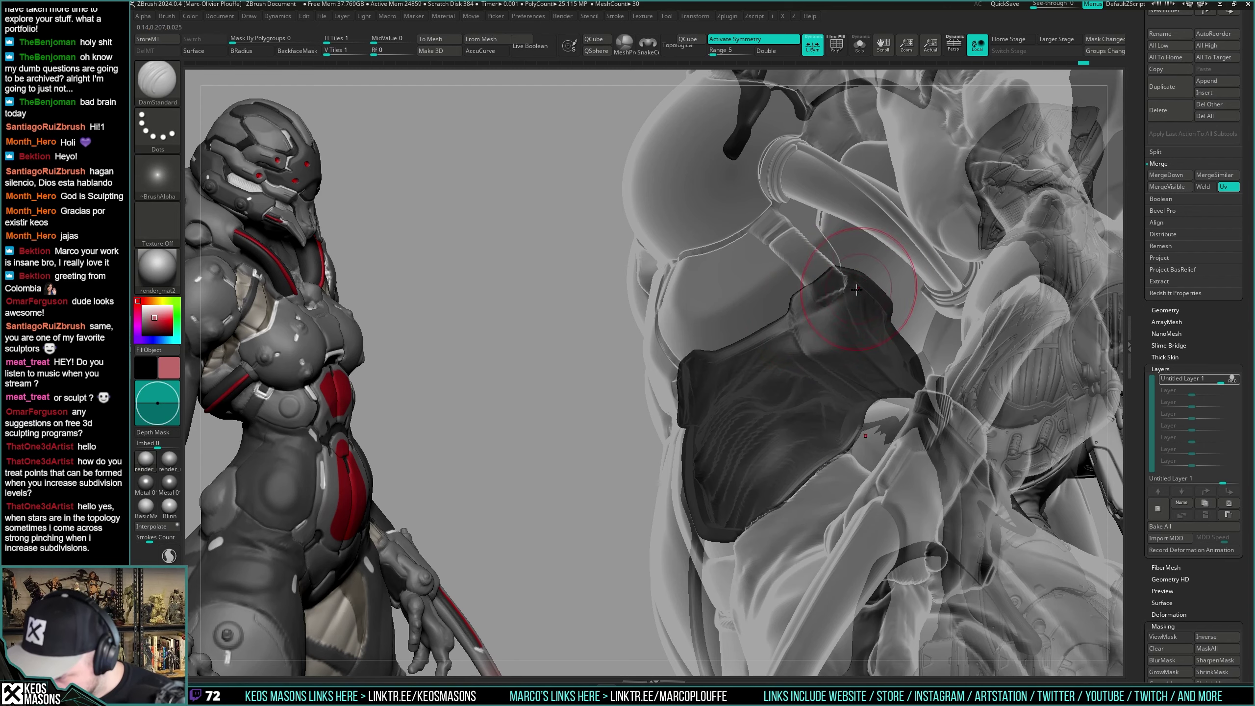
Smooth the waist panel's upper side corner beside the chest strap, checking it isolated and against the surrounding armour.
key(alt+s)
right_drag(840, 303, 854, 307)
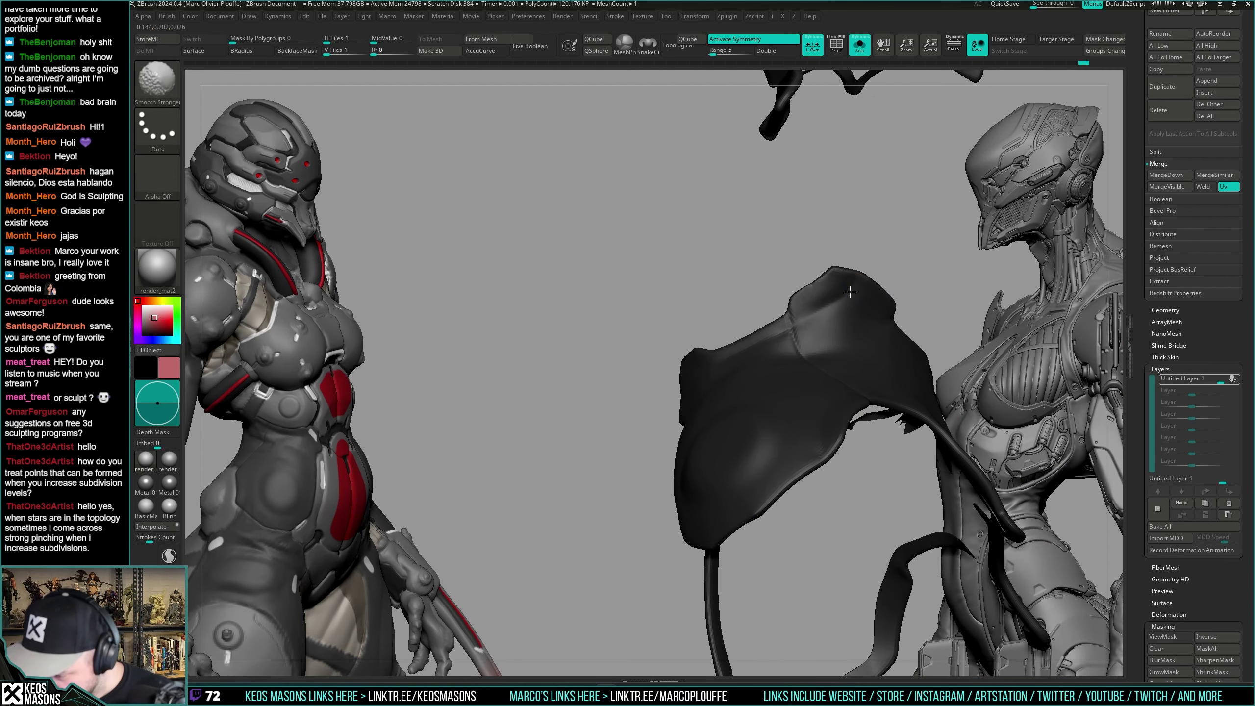
key(ctrl+shift+f)
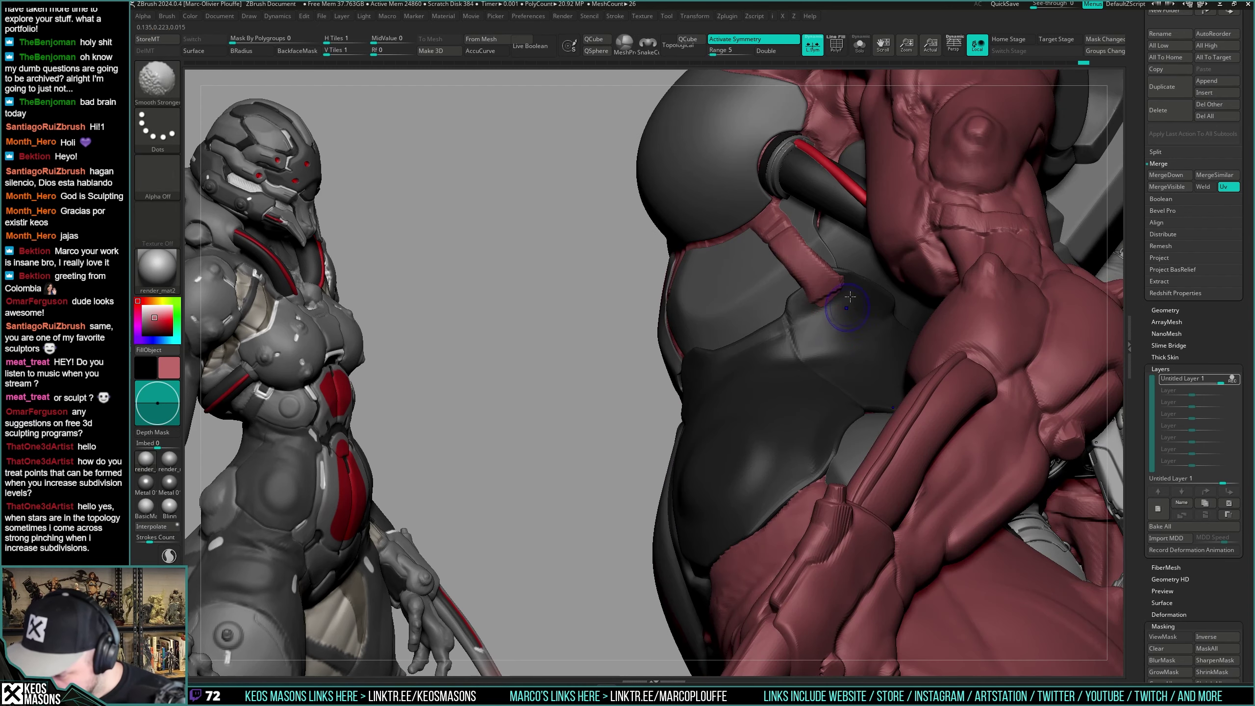
mouse_move(813, 305)
right_down()
mouse_move(776, 349)
mouse_move(798, 368)
mouse_move(734, 356)
right_up()
right_click(743, 424)
mouse_move(700, 288)
right_down()
mouse_move(686, 334)
mouse_move(741, 307)
mouse_move(856, 323)
mouse_move(771, 320)
mouse_move(797, 271)
right_up()
mouse_move(778, 322)
right_down()
mouse_move(813, 343)
mouse_move(744, 369)
mouse_move(829, 307)
right_up()
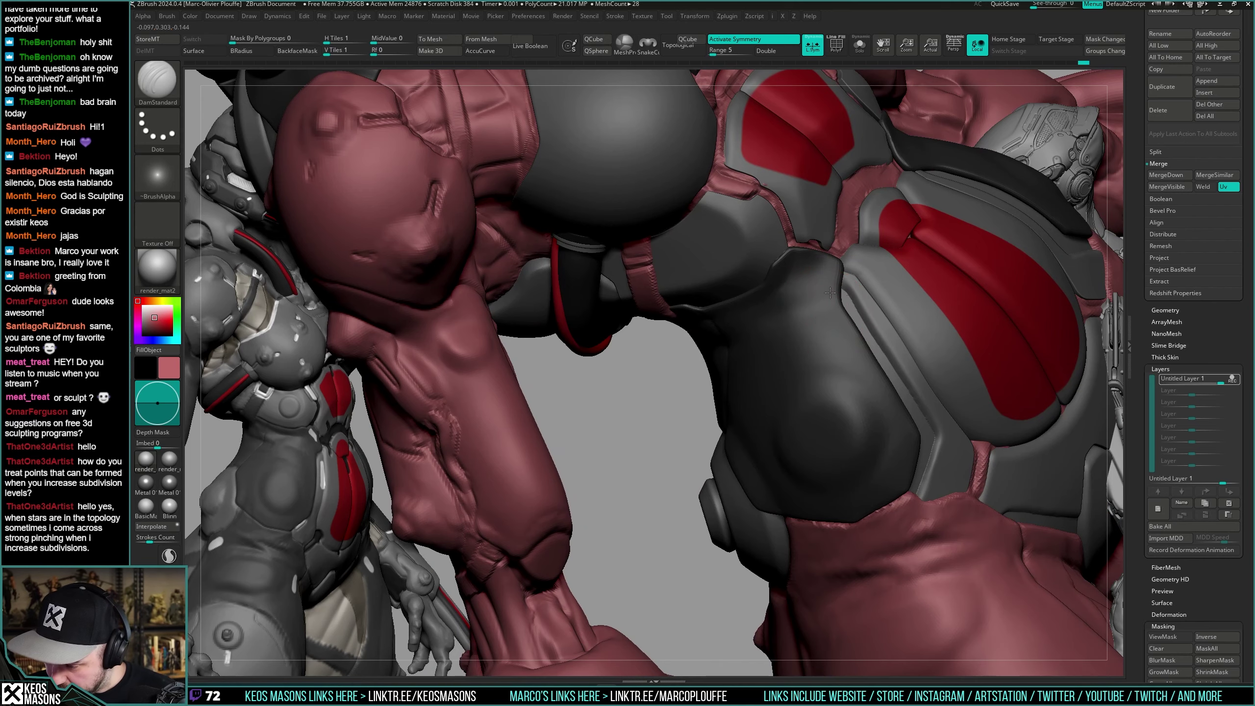
Refine and smooth the waist panel's upper front surface between the rib plate and the round dome with the DamStandard brush.
right_drag(744, 337, 834, 307)
key(space)
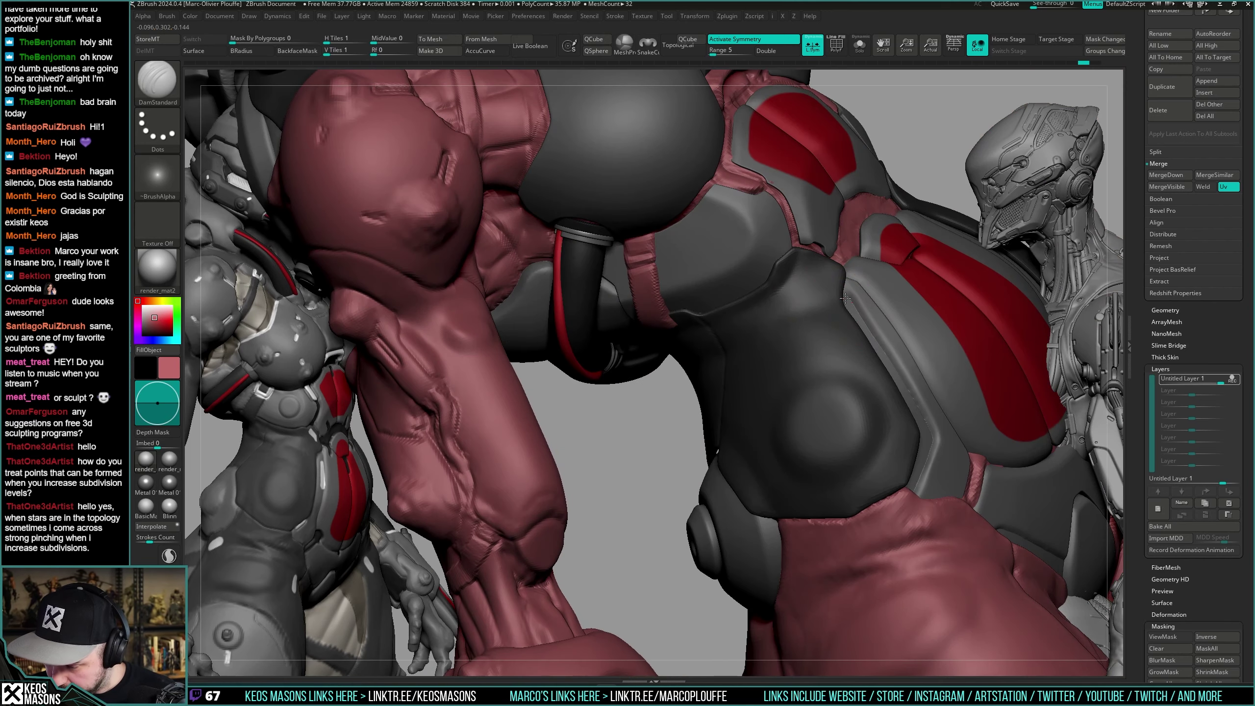
mouse_move(714, 344)
right_down()
mouse_move(804, 345)
mouse_move(802, 308)
right_up()
key(space)
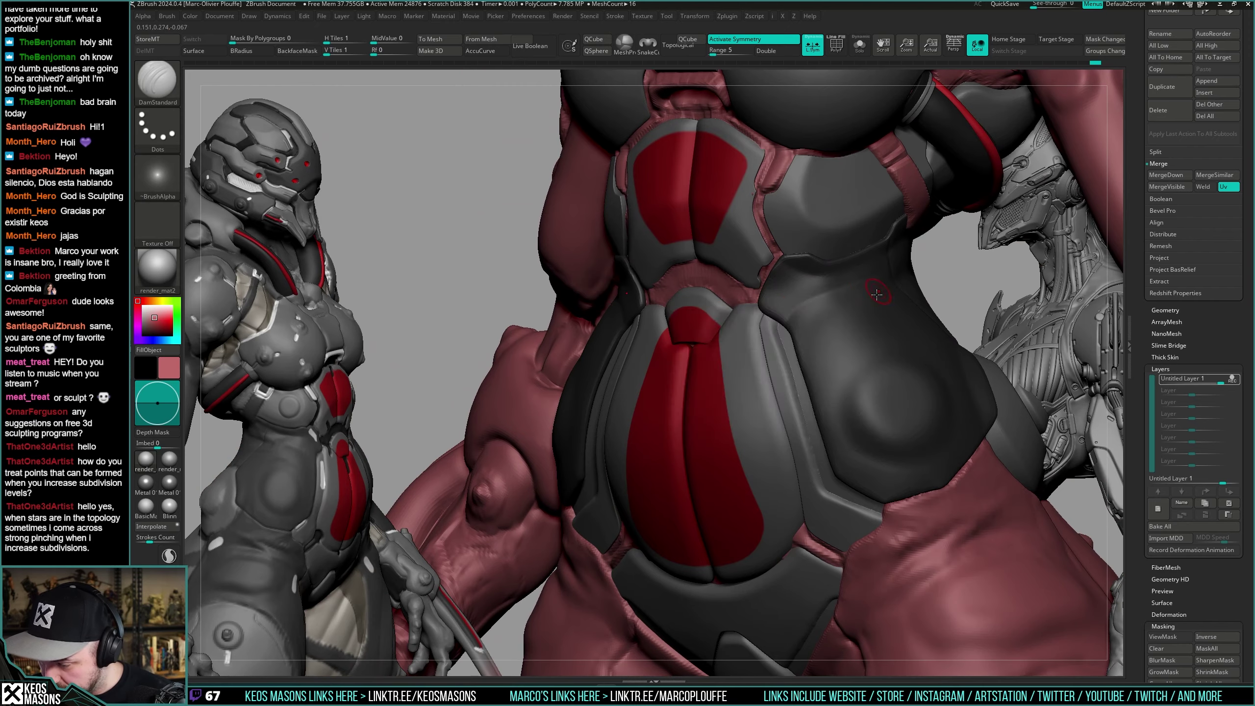
mouse_move(877, 294)
right_down()
mouse_move(847, 336)
mouse_move(800, 319)
mouse_move(838, 292)
mouse_move(786, 326)
mouse_move(754, 307)
right_up()
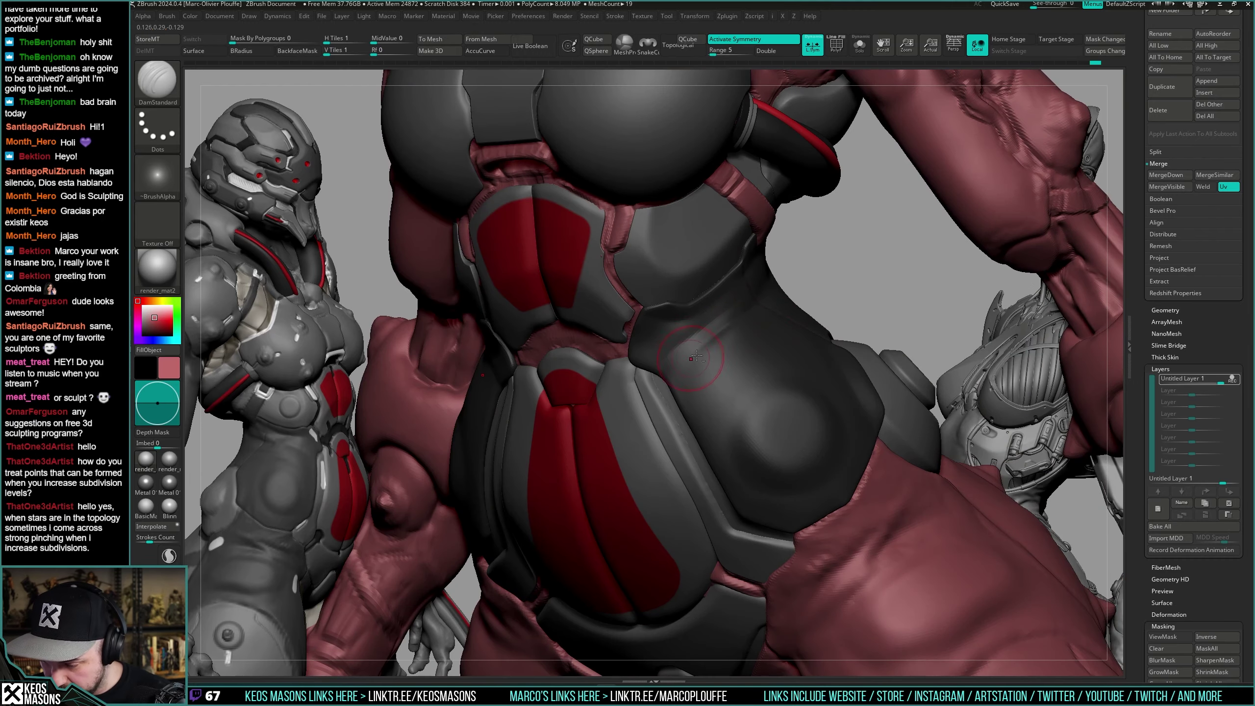
mouse_move(696, 356)
right_down()
mouse_move(806, 297)
mouse_move(757, 333)
right_up()
key(ctrl)
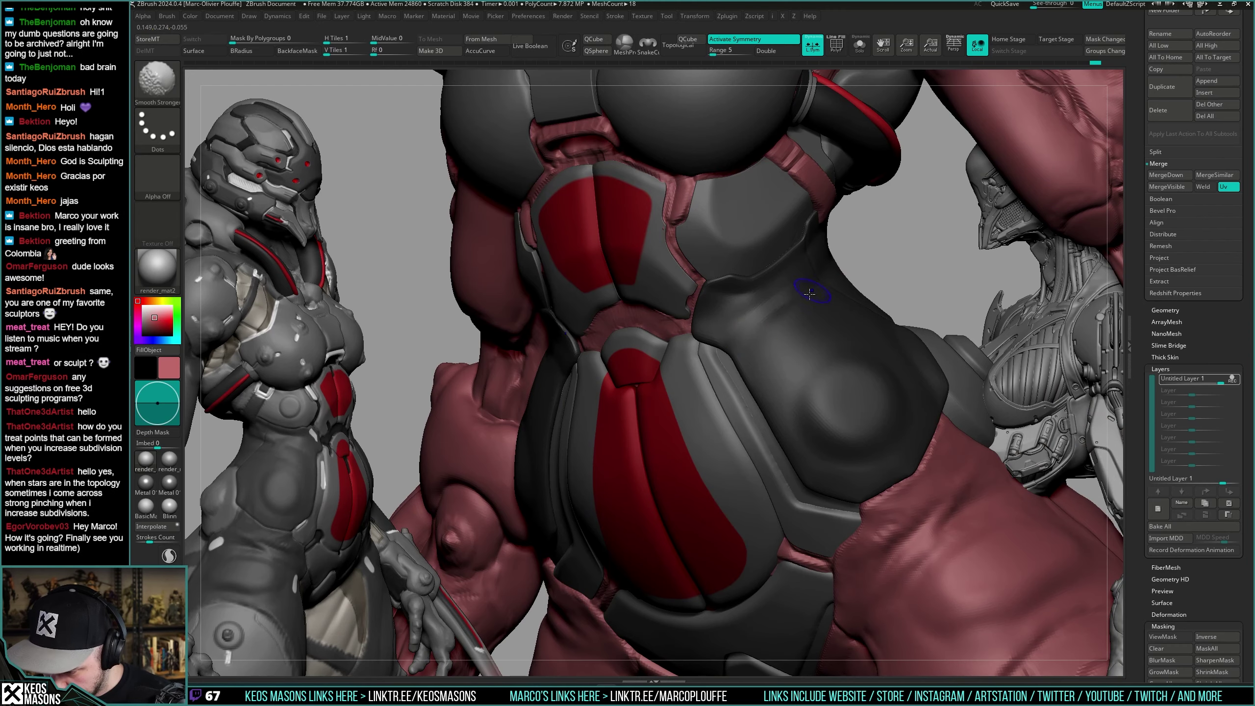
mouse_move(803, 281)
right_down()
mouse_move(833, 291)
mouse_move(840, 261)
mouse_move(819, 267)
right_up()
key(shift)
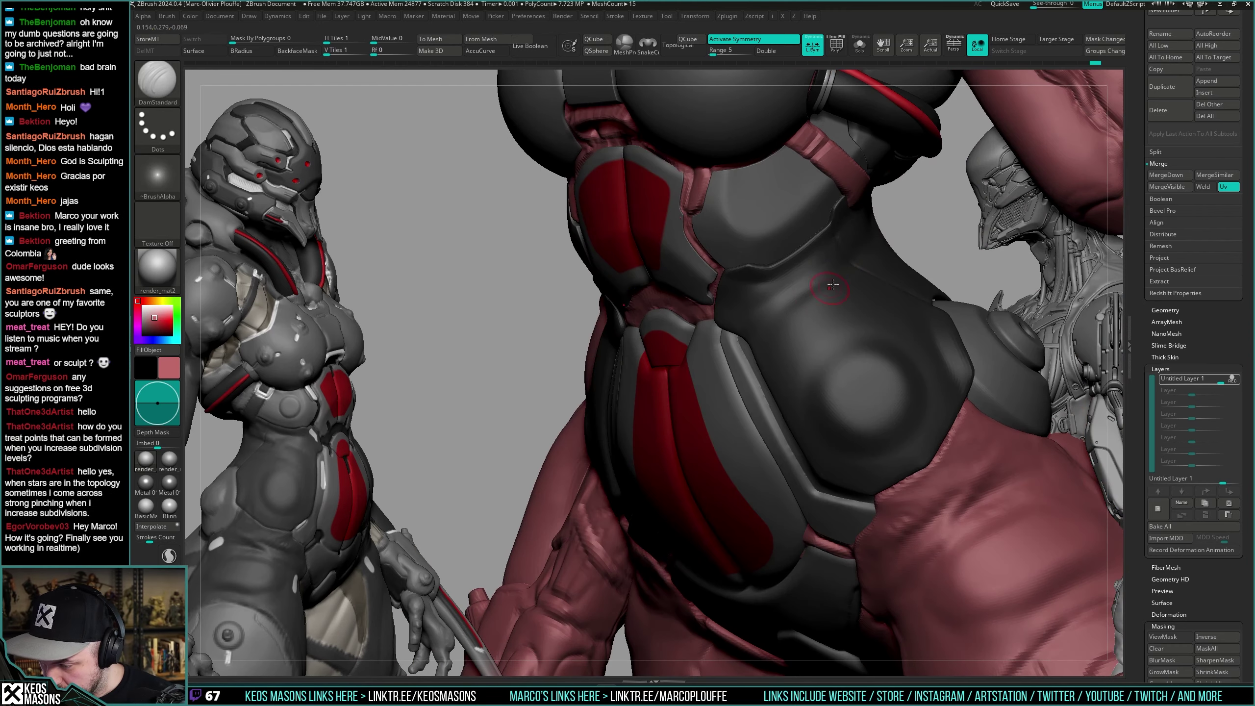
mouse_move(772, 339)
right_down()
mouse_move(836, 322)
mouse_move(770, 341)
mouse_move(812, 377)
mouse_move(783, 319)
mouse_move(821, 364)
mouse_move(824, 308)
right_up()
key(space)
Store a morph target for the waist panel and select the Morph brush.
mouse_move(852, 353)
ctrl+right_down()
mouse_move(843, 403)
mouse_move(818, 386)
mouse_move(852, 388)
mouse_move(883, 366)
ctrl+right_up()
key(shift+f)
key(shift+f)
click(1232, 379)
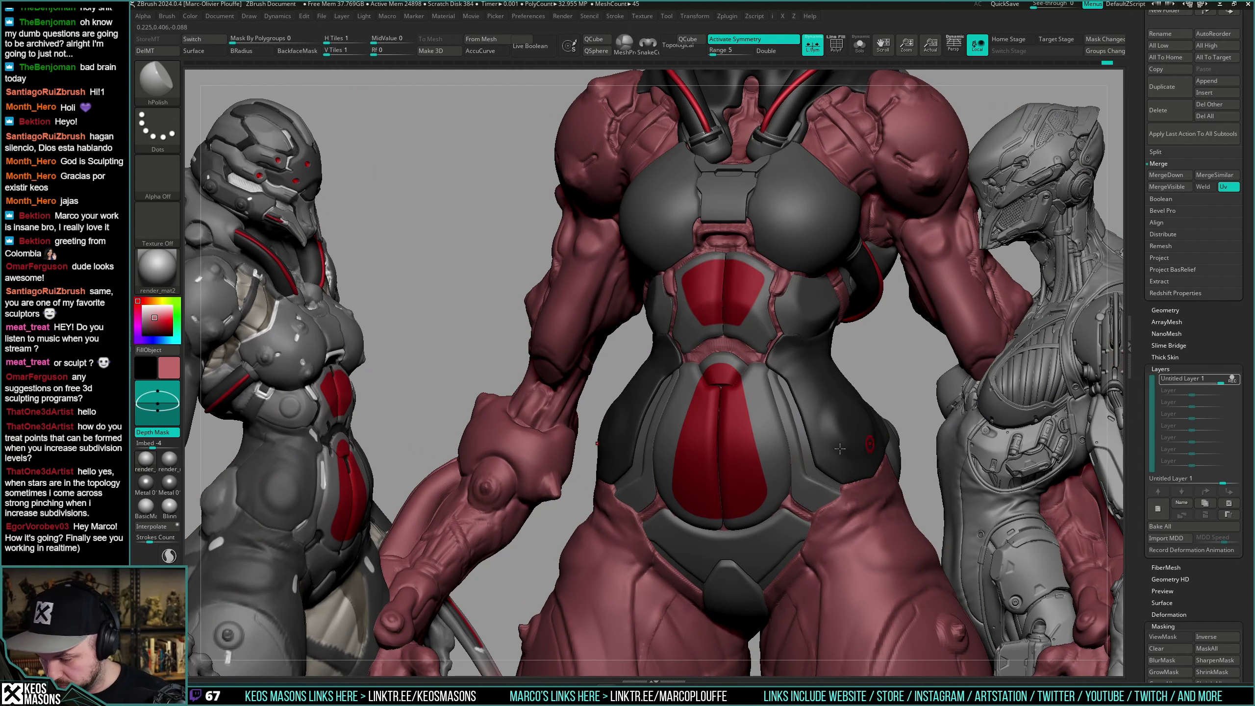
key(b)
click(843, 482)
Brush over the front of the waist panel with the Morph brush and toggle the sculpt layer off and on to compare.
right_drag(839, 324, 657, 396)
key(space)
key(space)
right_drag(657, 396, 746, 394)
key(space)
key(alt+s)
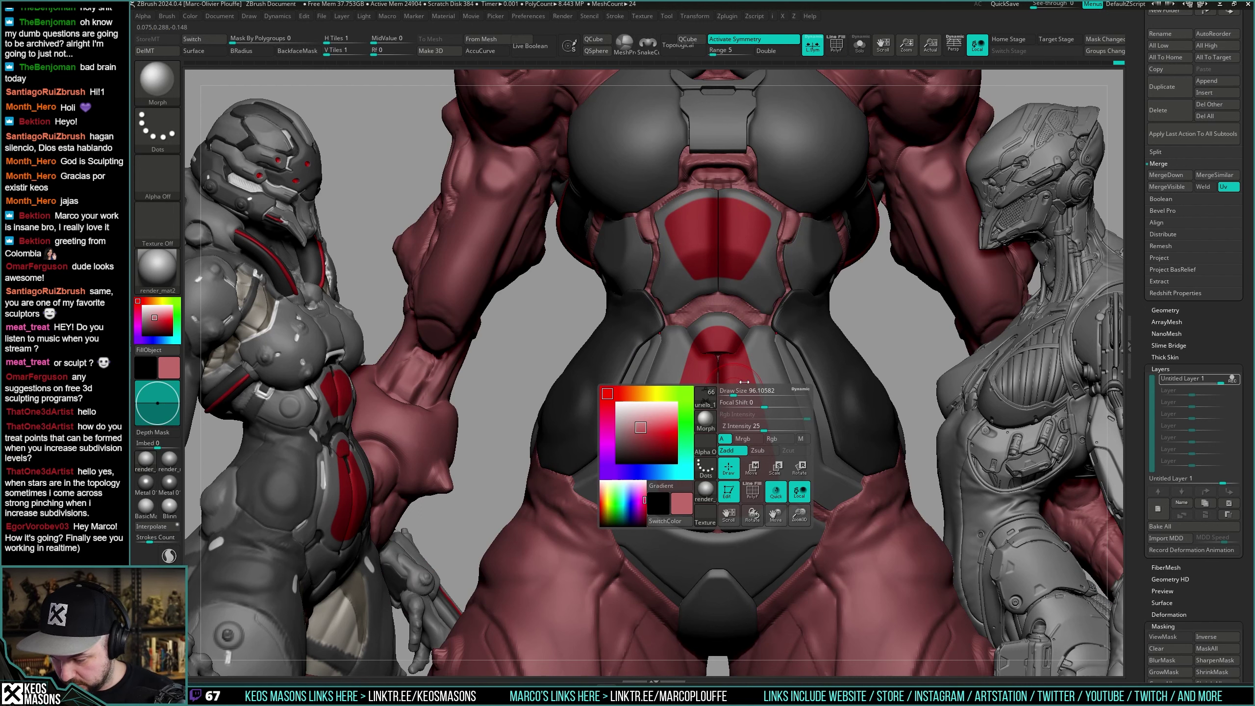
key(space)
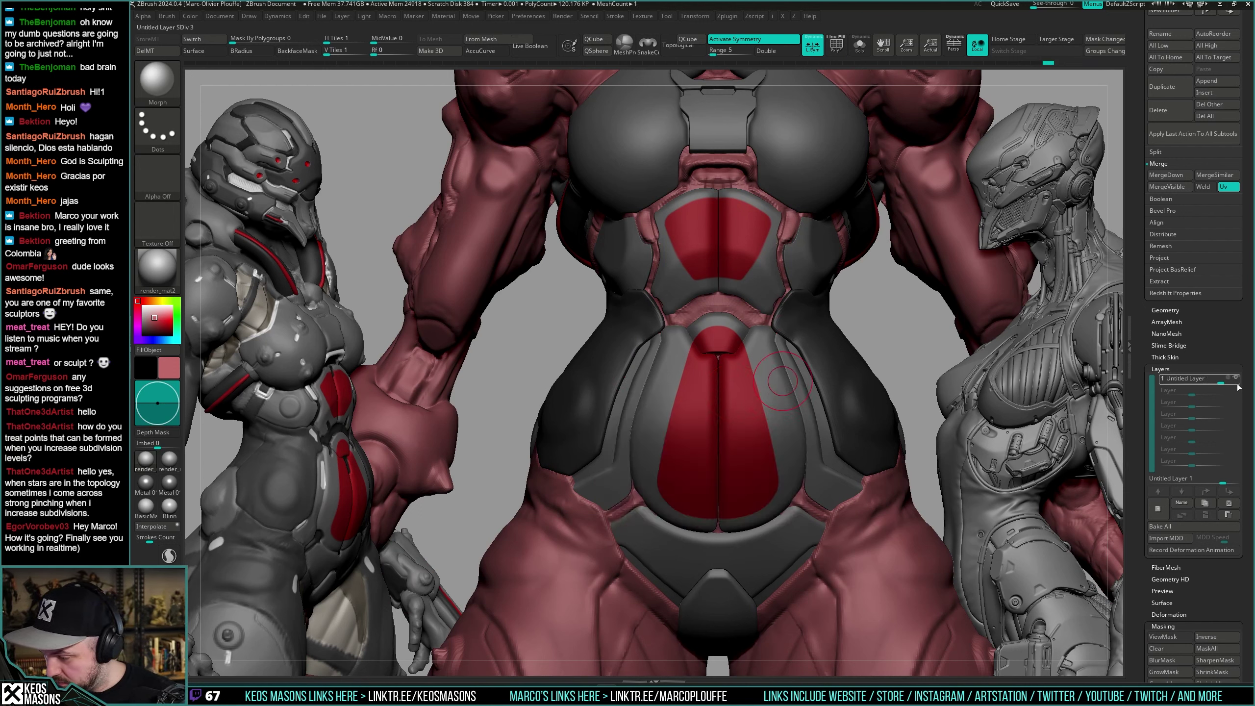
mouse_move(1238, 386)
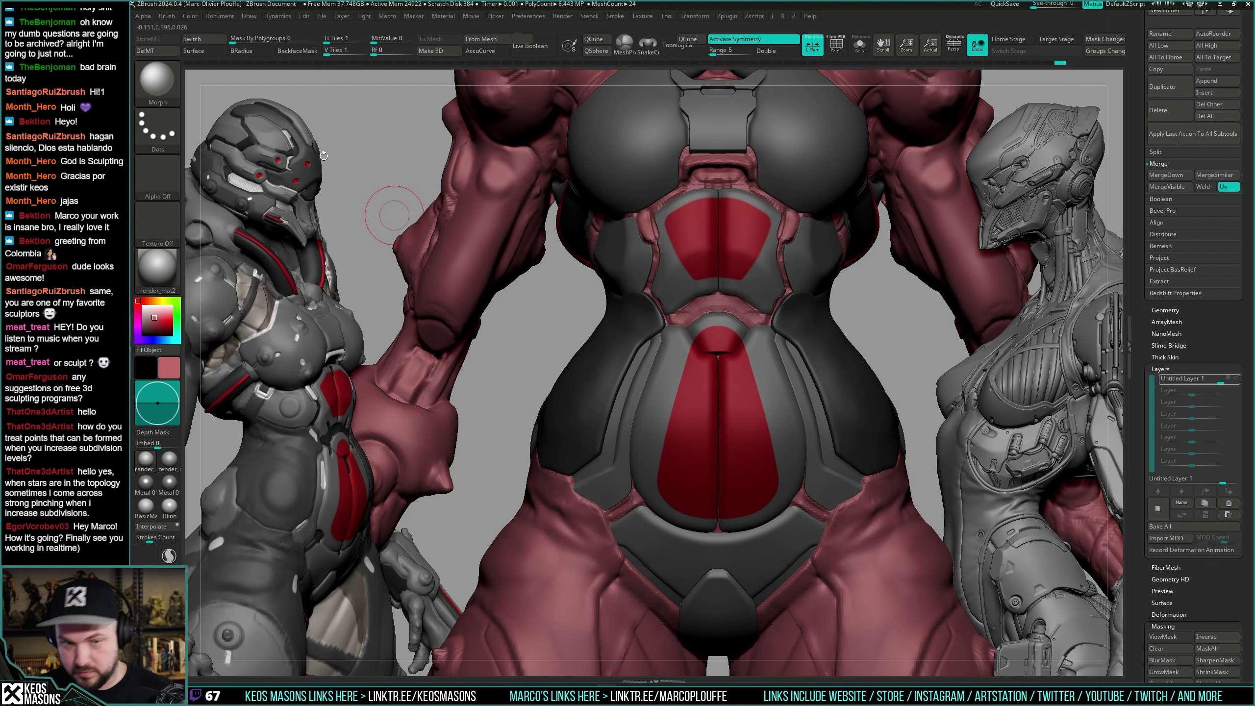
click(1233, 379)
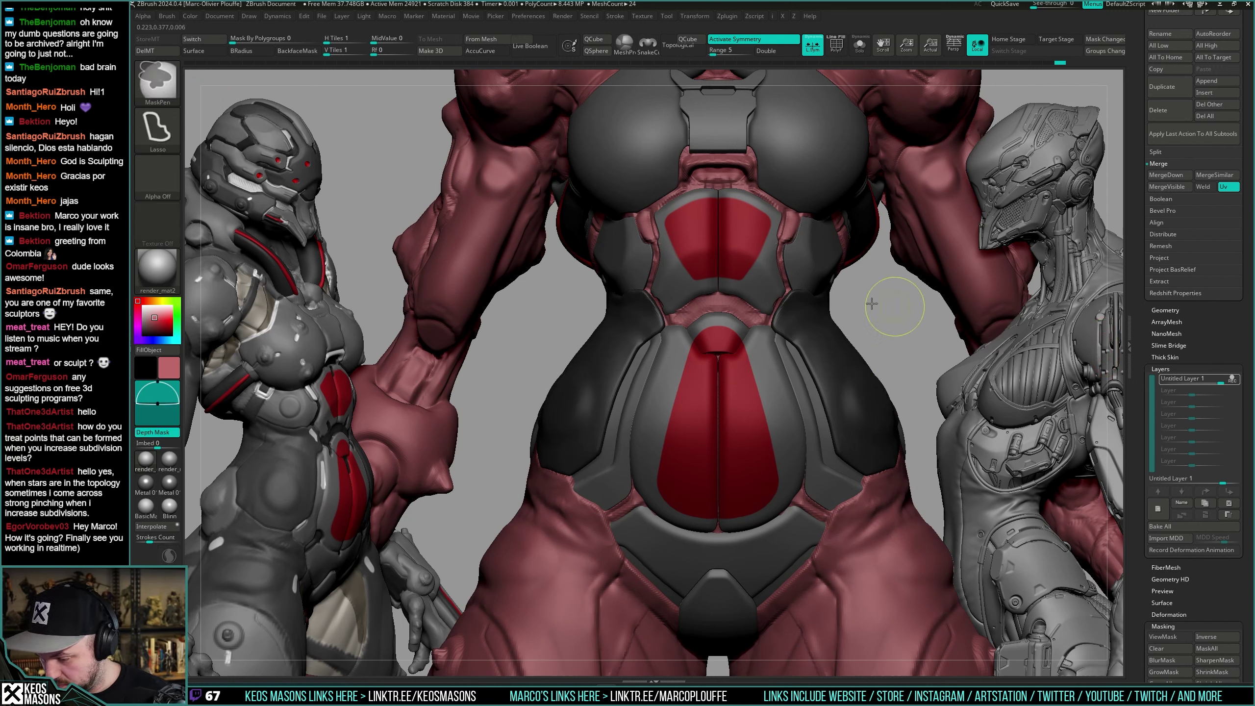
Switch to the Move brush and reshape the lower back tab of the waist panel beside the hip disc.
right_click(762, 424)
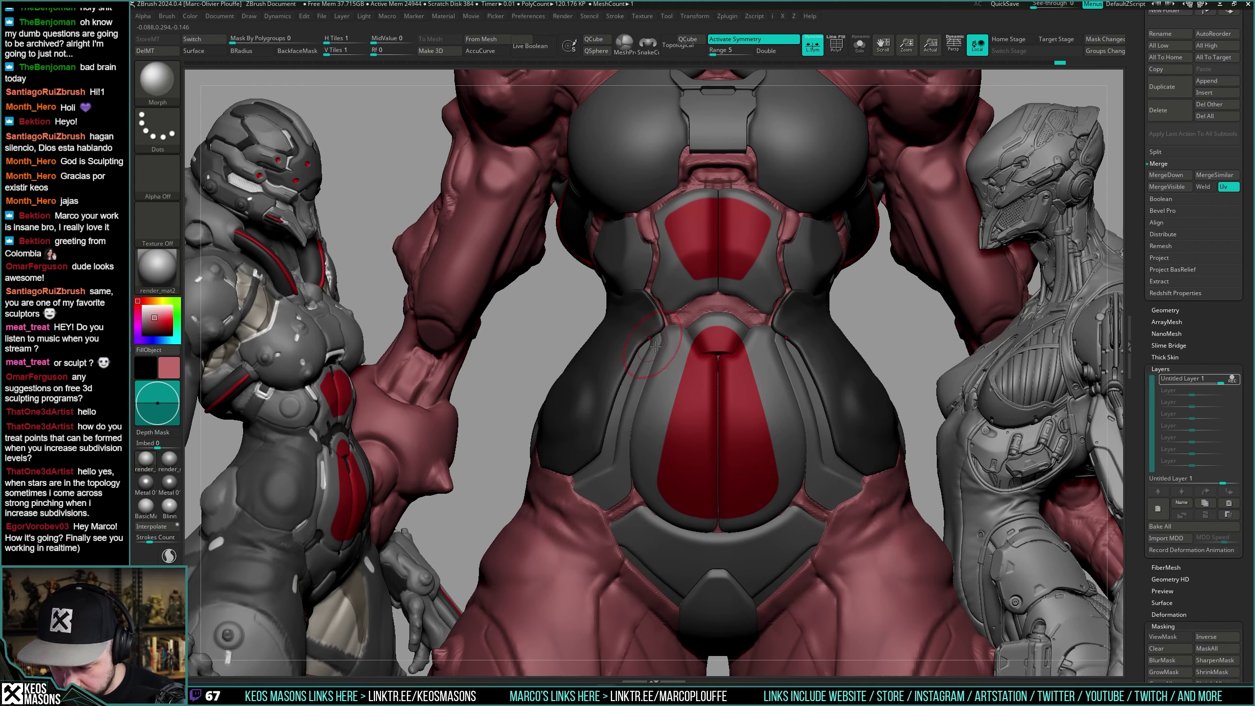
mouse_move(656, 347)
right_down()
mouse_move(678, 324)
mouse_move(727, 332)
mouse_move(751, 395)
mouse_move(744, 348)
right_up()
key(b)
click(735, 356)
key(space)
key(space)
click(725, 355)
key(space)
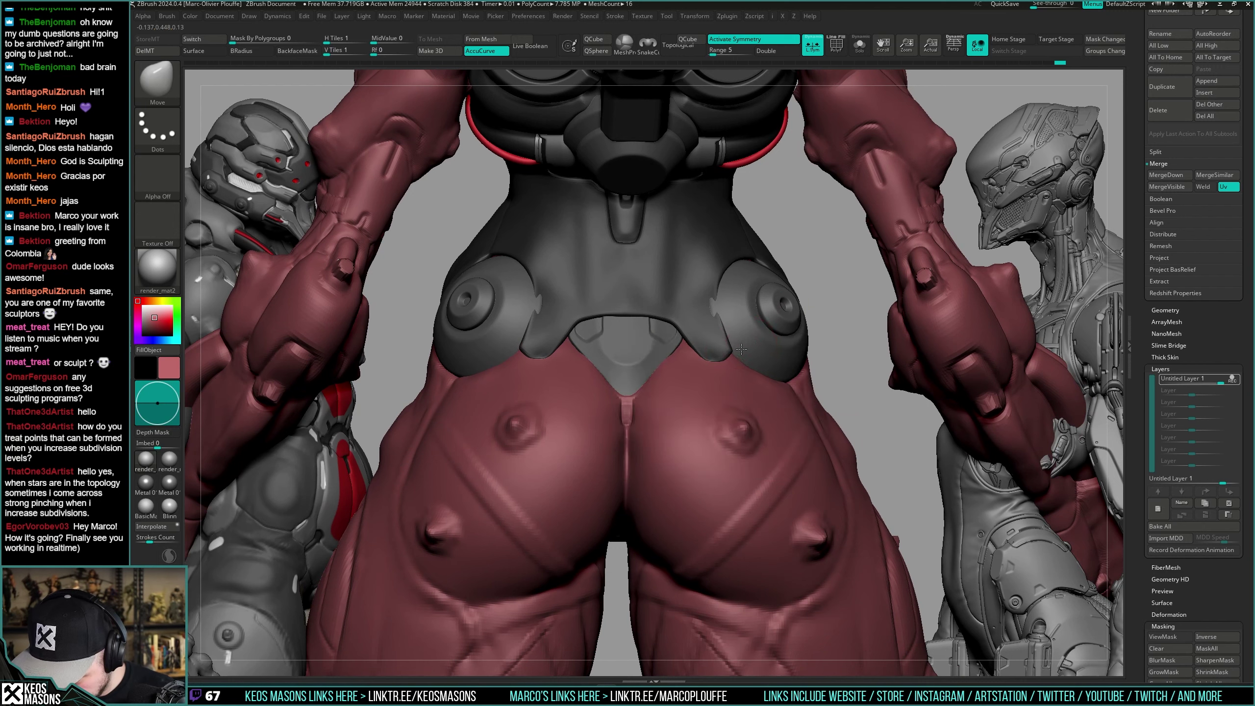
drag(738, 330, 742, 333)
right_drag(735, 362, 740, 352)
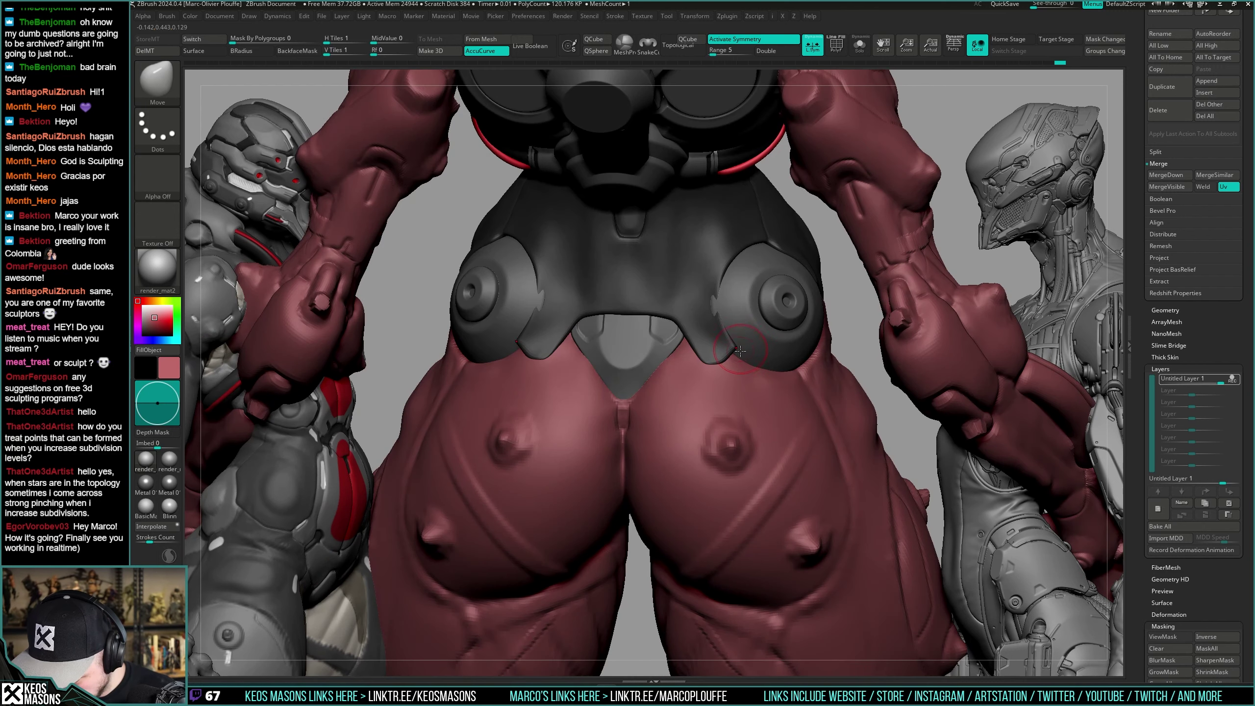
shift+drag(725, 363, 719, 365)
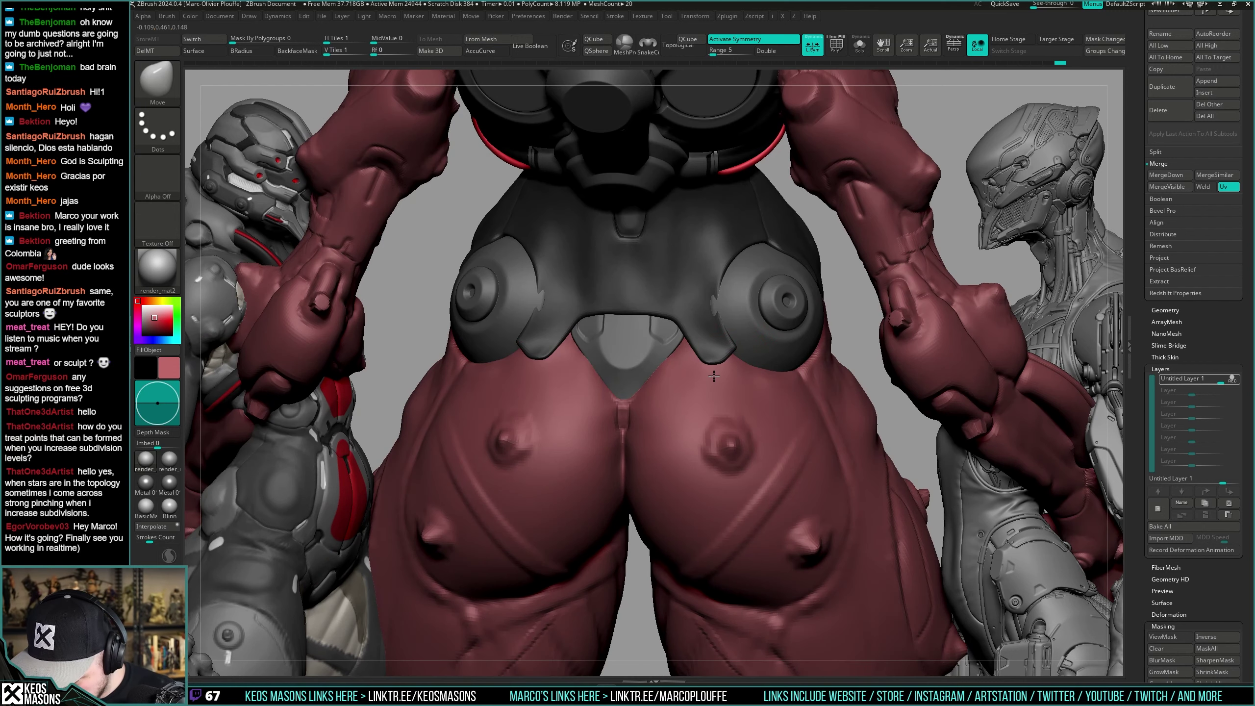
Shift the waist panel's rear edge so it follows the inner rim of the hip disc.
right_drag(710, 380, 722, 310)
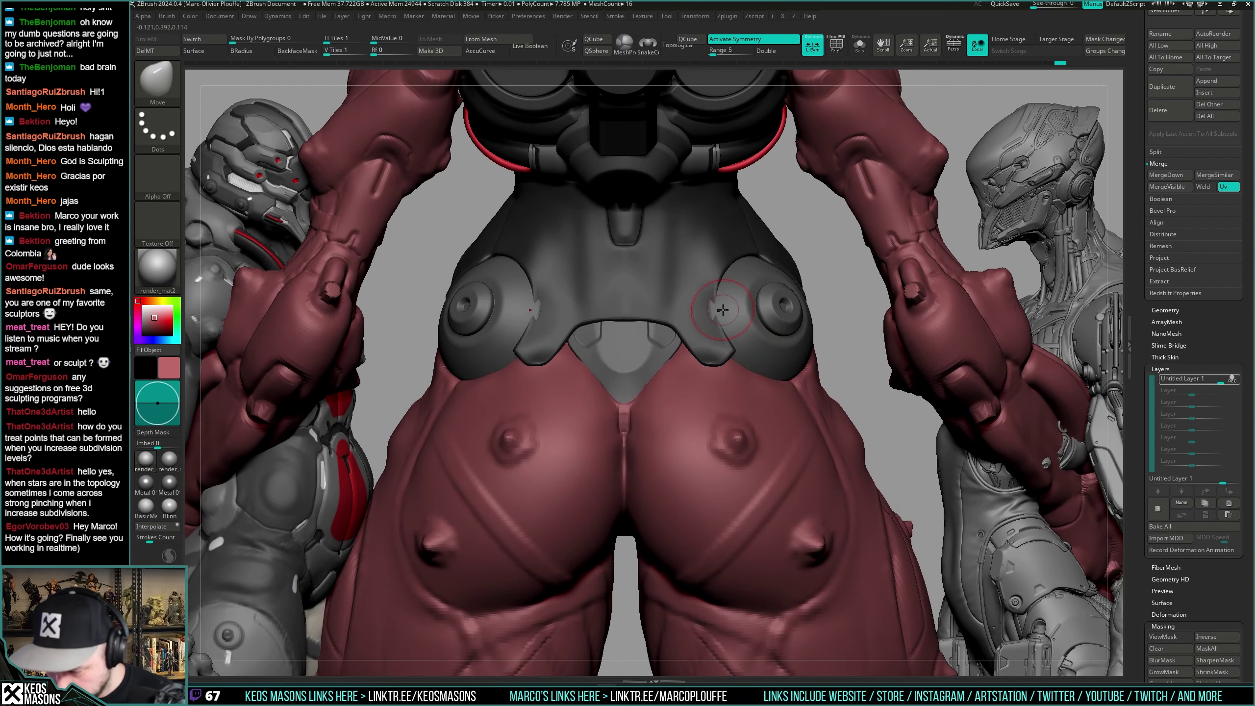
alt+drag(715, 307, 723, 305)
right_drag(721, 307, 725, 314)
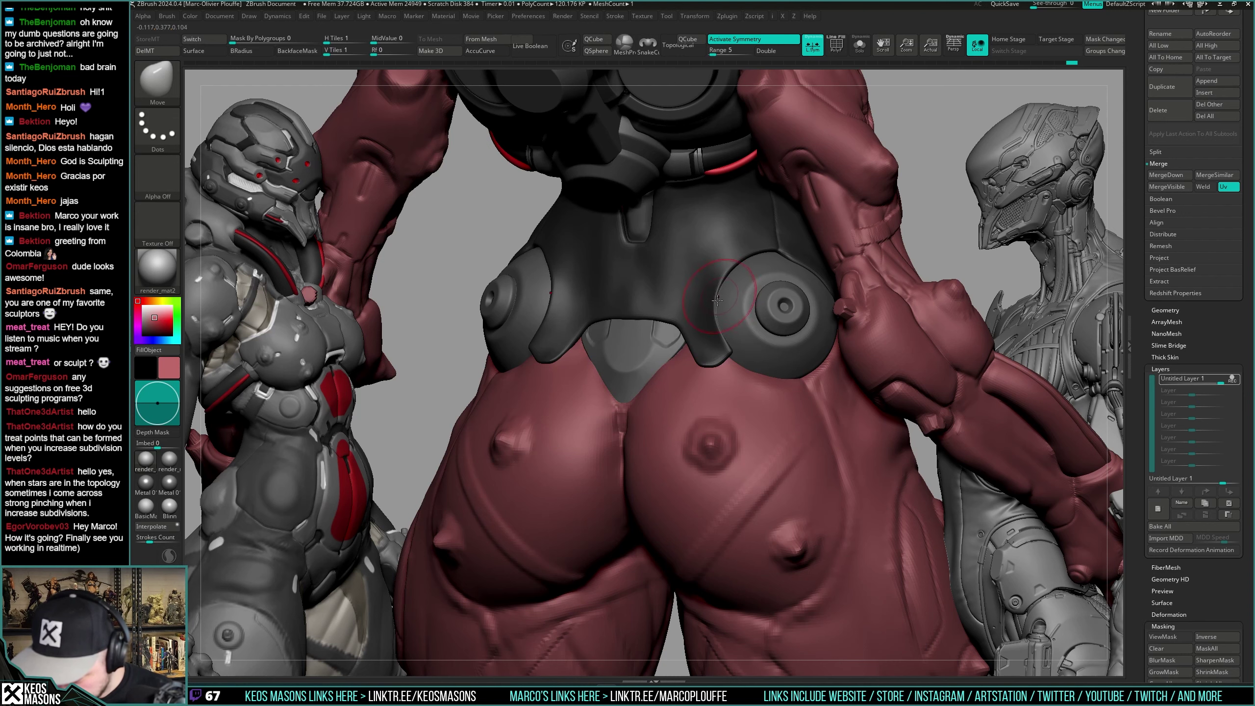
mouse_move(725, 333)
right_down()
mouse_move(719, 322)
mouse_move(725, 338)
right_up()
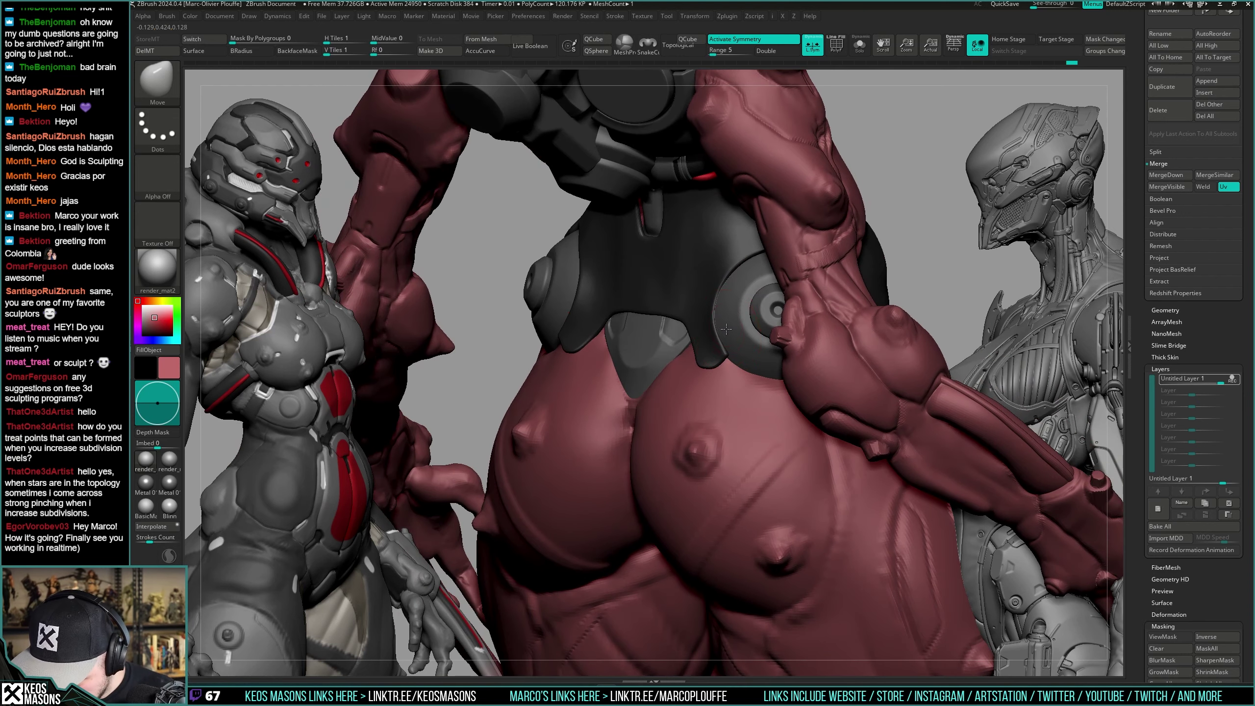
mouse_move(730, 294)
right_down()
mouse_move(761, 268)
mouse_move(679, 273)
right_up()
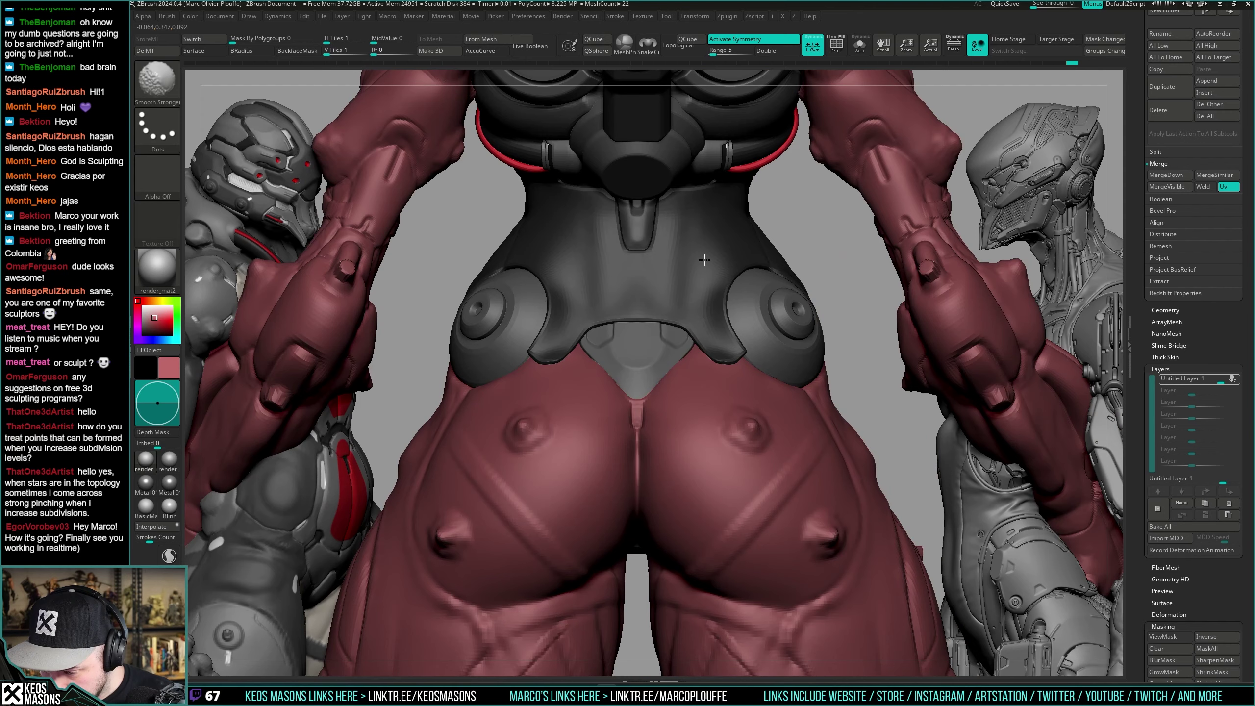
Smooth the lower back tab and refine its surface beside the hip disc with the DamStandard brush.
right_click(756, 337)
mouse_move(752, 316)
right_down()
mouse_move(756, 299)
mouse_move(724, 316)
mouse_move(714, 289)
mouse_move(710, 310)
right_up()
click(767, 347)
right_click(717, 346)
right_drag(753, 385, 706, 318)
right_click(709, 396)
mouse_move(741, 360)
right_down()
mouse_move(711, 386)
mouse_move(708, 341)
right_up()
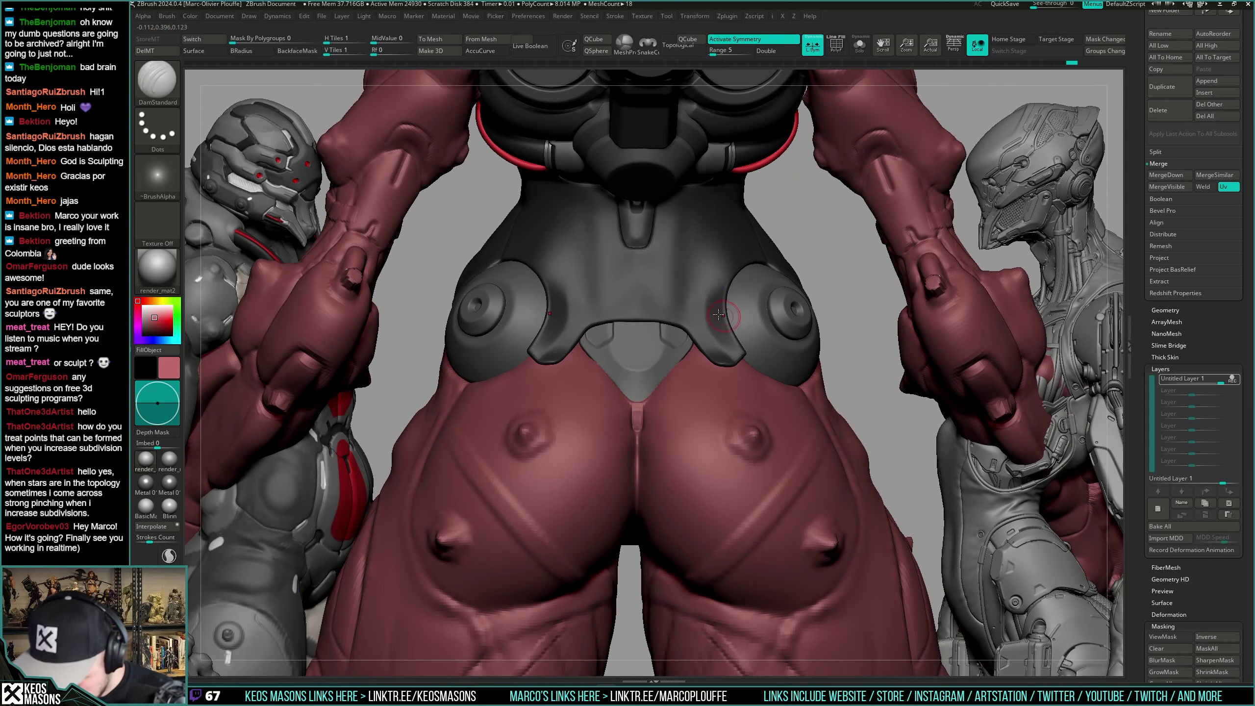
shift+drag(706, 283, 707, 316)
Refine and smooth the back of the waist panel just above the hip disc.
mouse_move(711, 302)
alt+right_down()
mouse_move(812, 341)
mouse_move(855, 324)
mouse_move(818, 363)
alt+right_up()
right_click(815, 370)
right_drag(841, 311, 789, 329)
right_drag(850, 278, 911, 275)
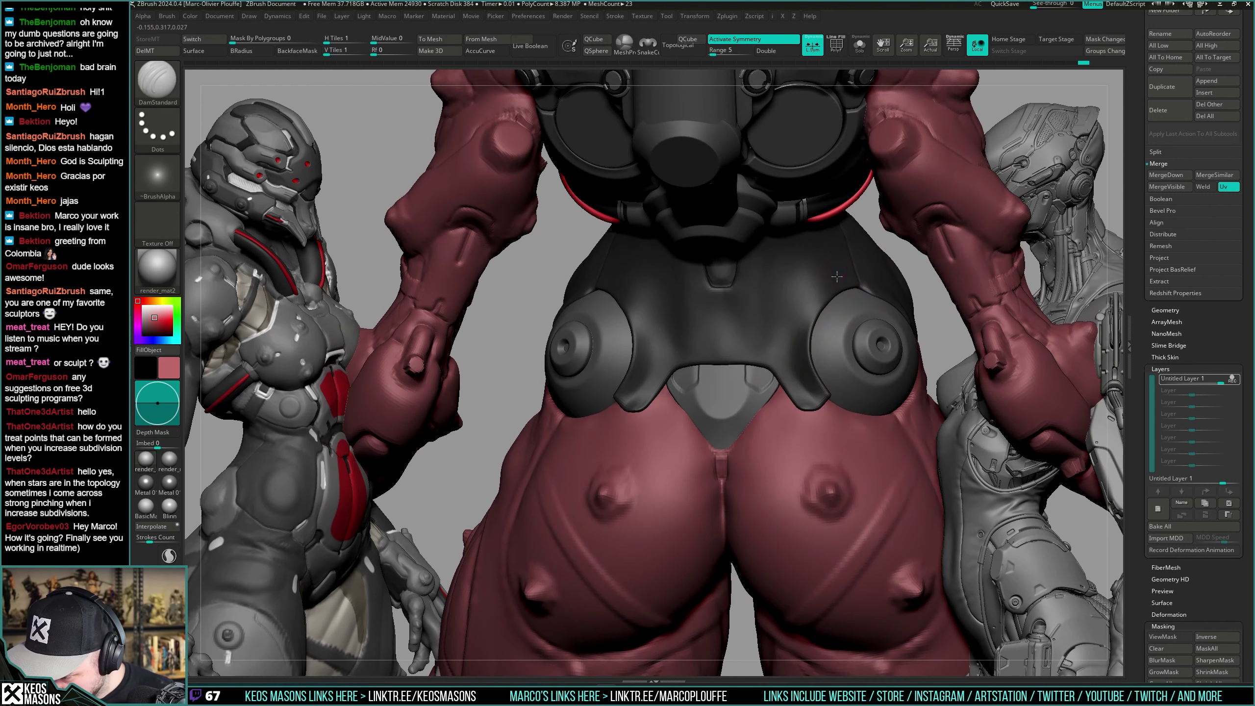
right_drag(820, 280, 823, 278)
key(shift)
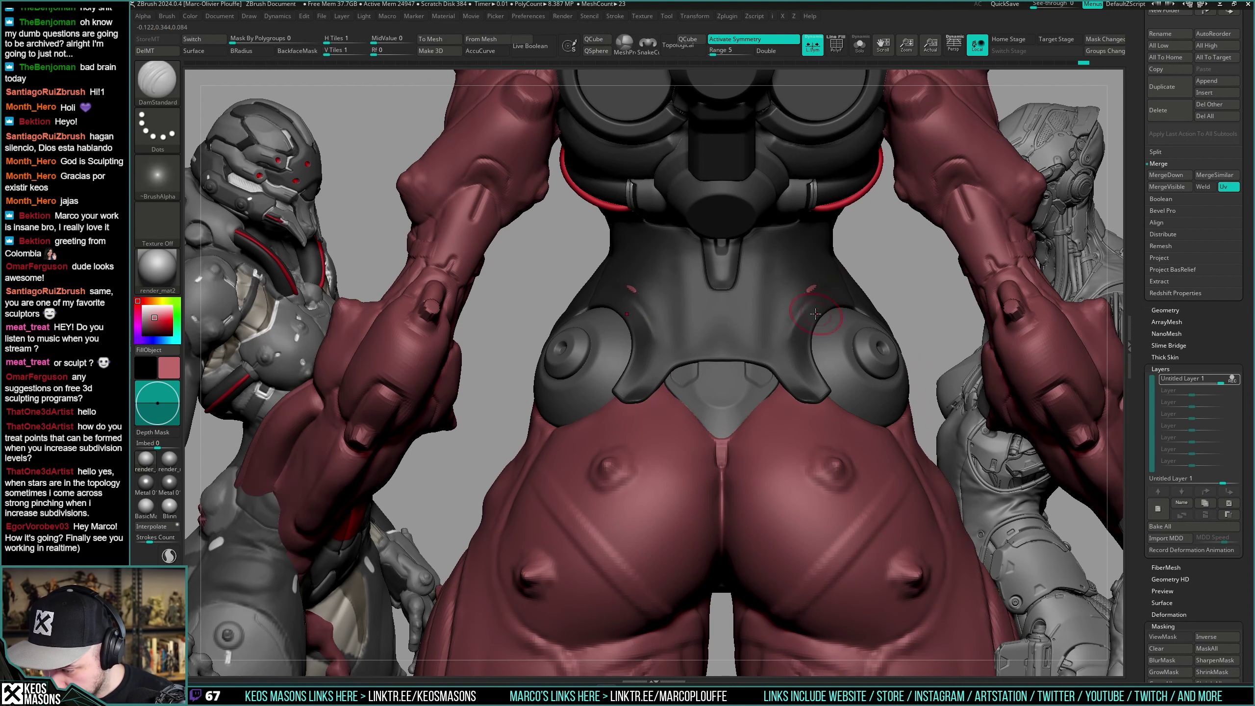
Select the underlying body mesh, push it beneath the waist panel above the hip discs, and reselect the waist panel.
alt+click(811, 291)
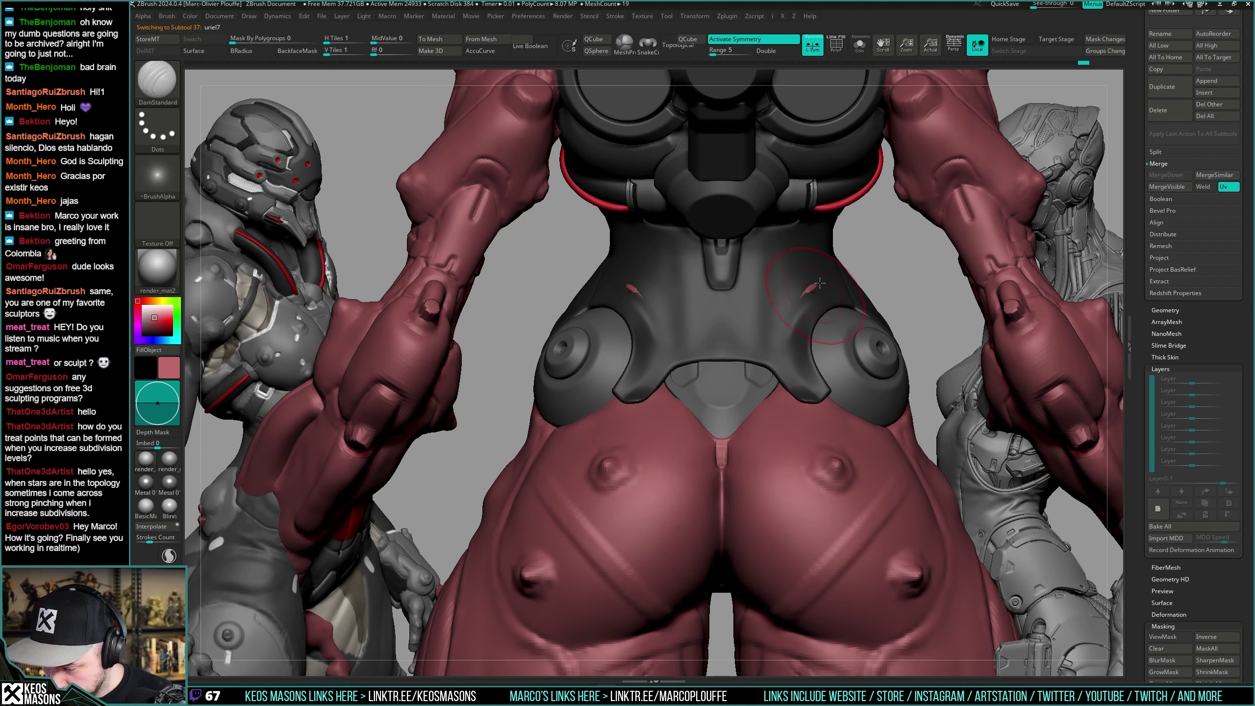
mouse_move(794, 277)
right_down()
mouse_move(776, 336)
mouse_move(771, 302)
mouse_move(761, 410)
right_up()
key(space)
click(787, 342)
alt+click(786, 302)
right_drag(786, 296, 786, 257)
mouse_move(786, 257)
ctrl+right_down()
mouse_move(776, 280)
mouse_move(774, 256)
ctrl+right_up()
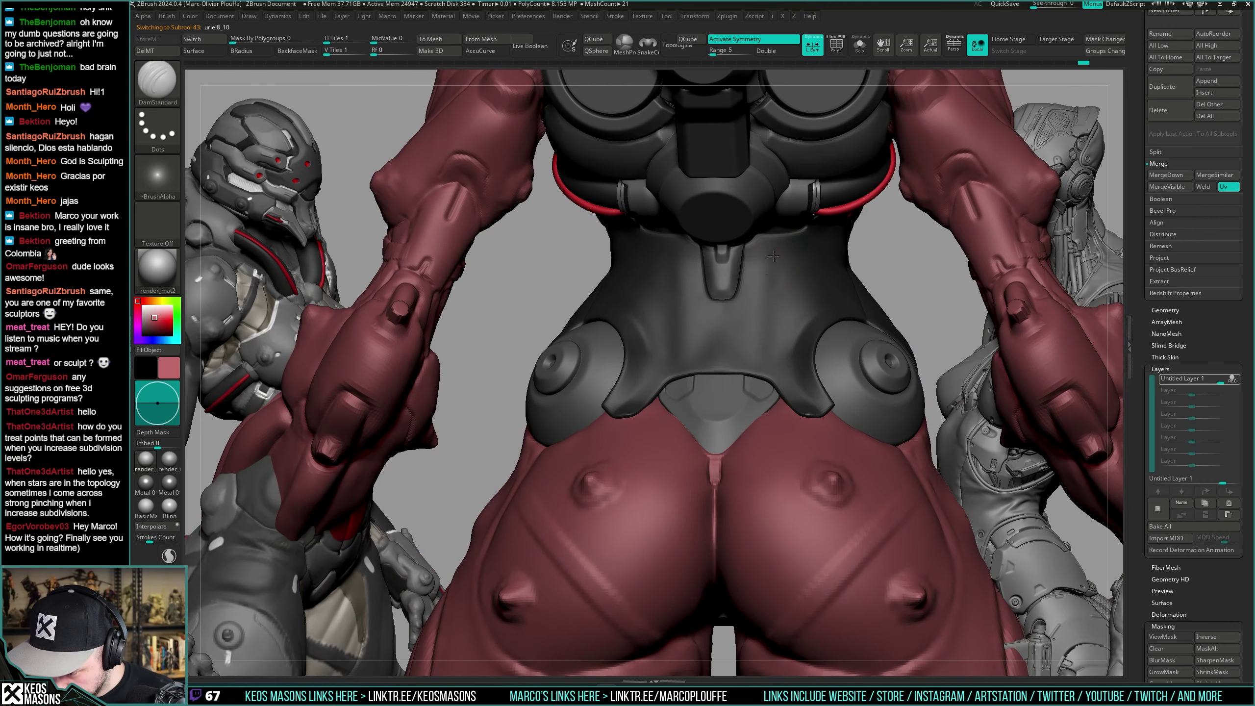
Switch back to the body mesh, adjust it under the waist panel's upper back, and return to the waist panel.
right_drag(783, 372, 783, 269)
mouse_move(773, 341)
shift+right_down()
mouse_move(770, 330)
mouse_move(727, 358)
shift+right_up()
right_click(764, 351)
alt+click(793, 477)
right_click(727, 361)
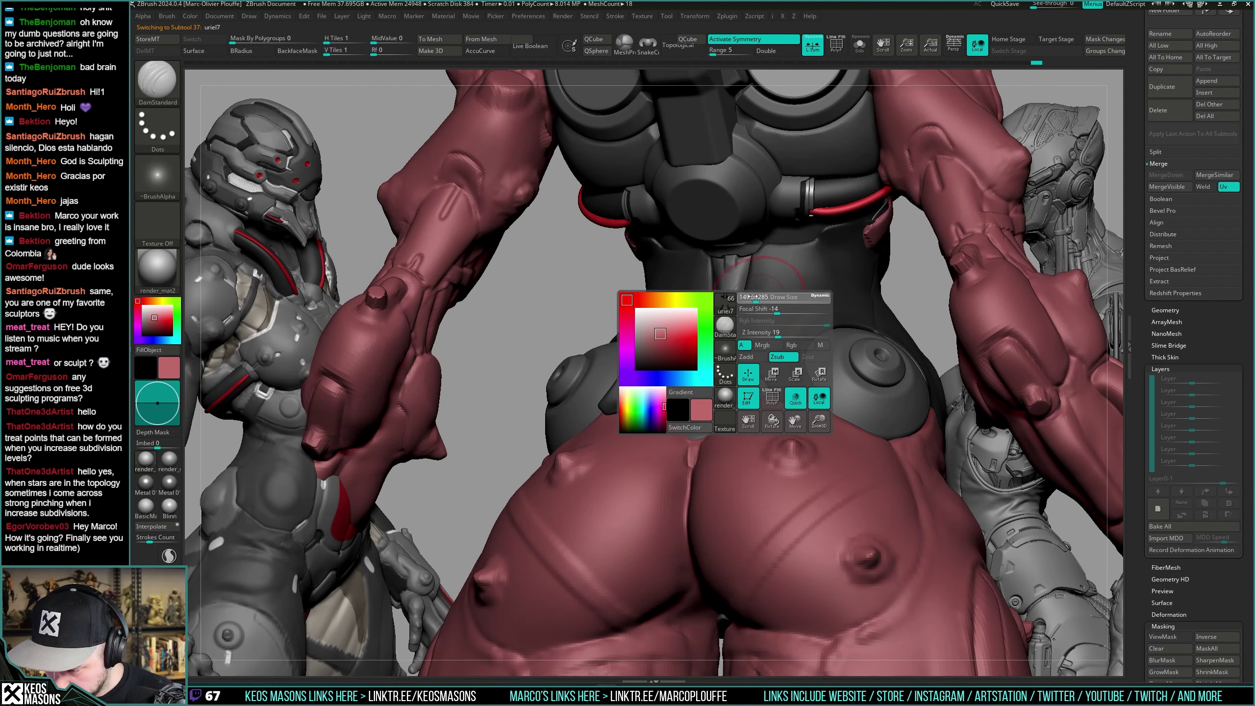
alt+click(747, 295)
Adjust the waist panel's upper back border around the spine piece with the Move brush, checking its wireframe and isolated shape.
mouse_move(747, 298)
shift+right_down()
mouse_move(777, 302)
mouse_move(739, 304)
mouse_move(745, 261)
mouse_move(736, 264)
mouse_move(761, 292)
mouse_move(756, 309)
mouse_move(883, 291)
mouse_move(776, 316)
mouse_move(720, 304)
shift+right_up()
right_click(745, 303)
click(739, 337)
right_click(753, 316)
key(alt+s)
key(shift+f)
key(shift+f)
key(alt+s)
right_click(722, 316)
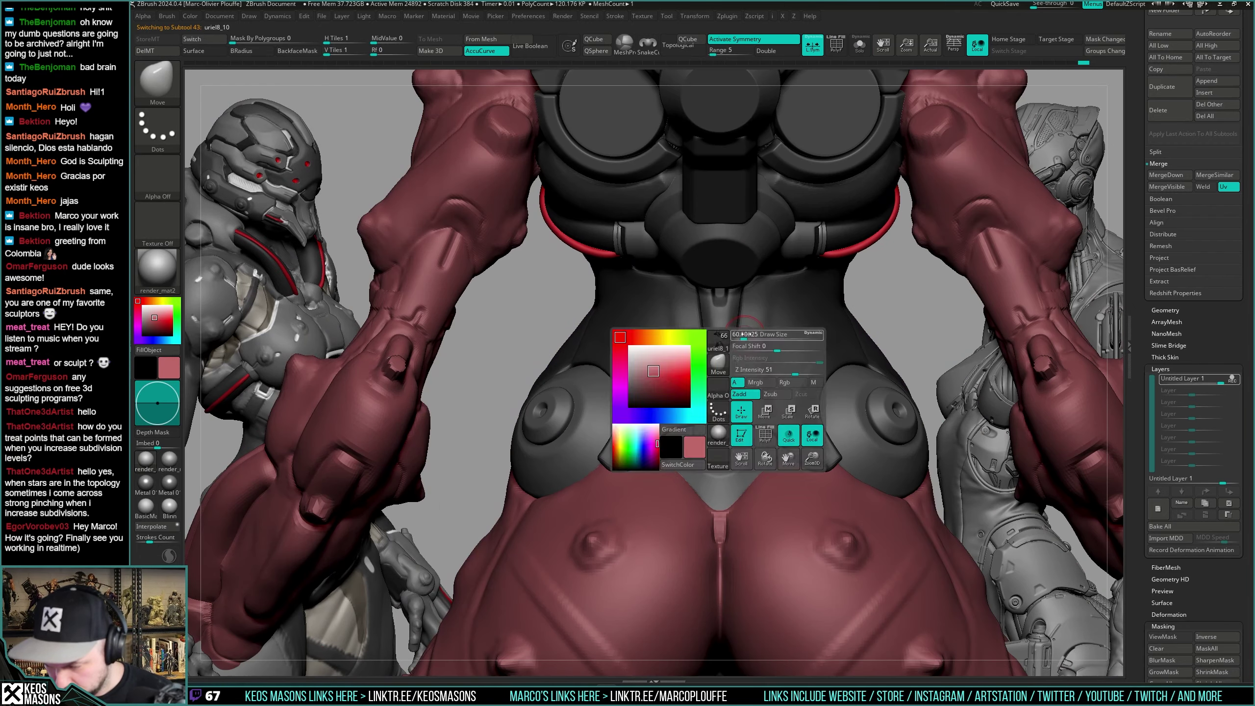
click(732, 349)
Isolate the waist panel to check its spine notch, and fit the notch to the spine piece with the Move brush.
key(alt+s)
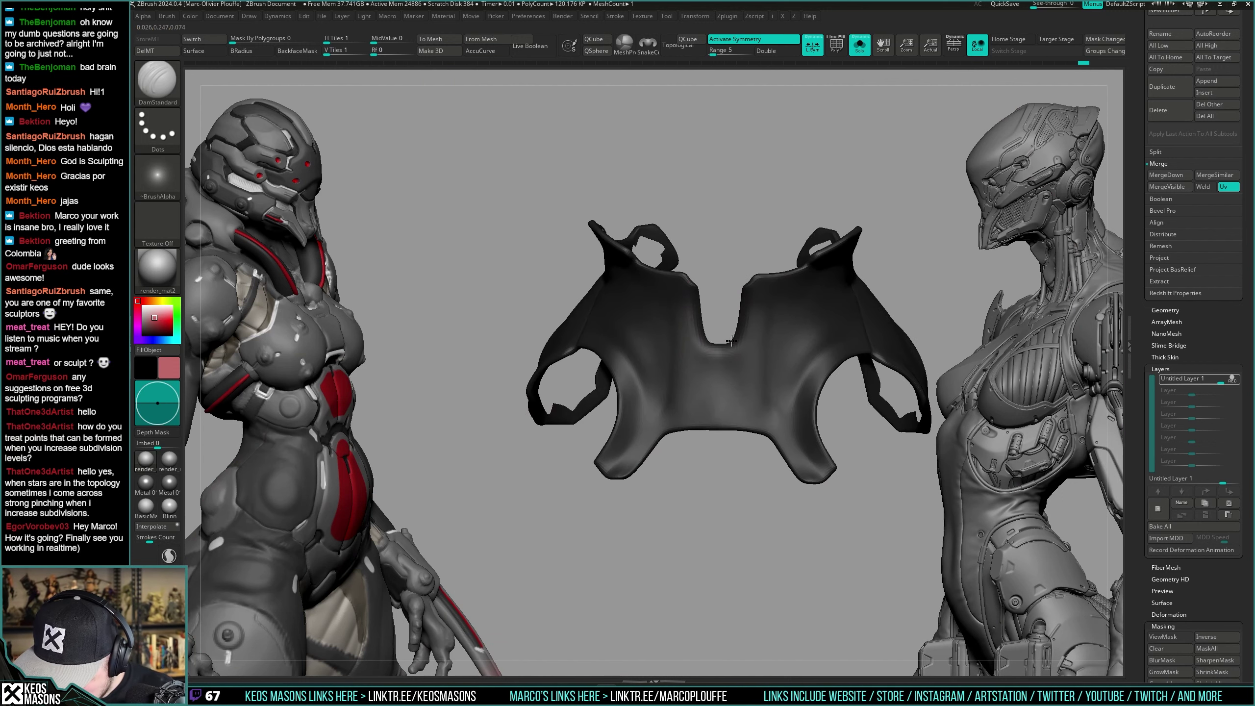
key(shift+s)
key(space)
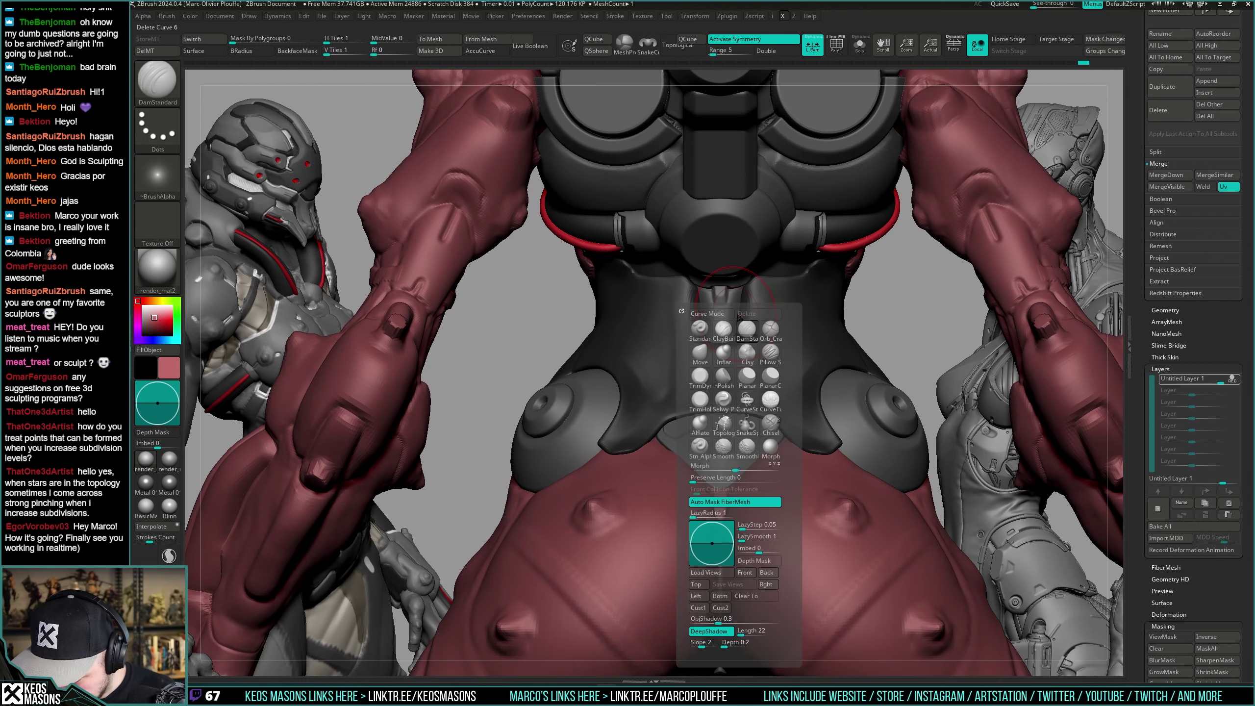
click(702, 352)
mouse_move(749, 295)
right_down()
mouse_move(698, 306)
mouse_move(742, 341)
right_up()
ctrl+right_drag(742, 341, 766, 302)
mouse_move(910, 337)
right_down()
mouse_move(788, 353)
mouse_move(803, 326)
mouse_move(706, 353)
mouse_move(701, 297)
mouse_move(720, 273)
mouse_move(662, 311)
mouse_move(708, 305)
mouse_move(663, 308)
mouse_move(657, 341)
right_up()
Switch to the DamStandard brush, carve and smooth the waist panel beside the spine piece, and check it against the whole figure.
key(b)
key(d)
key(s)
key(shift+s)
key(ctrl+shift+s)
right_drag(640, 383, 655, 334)
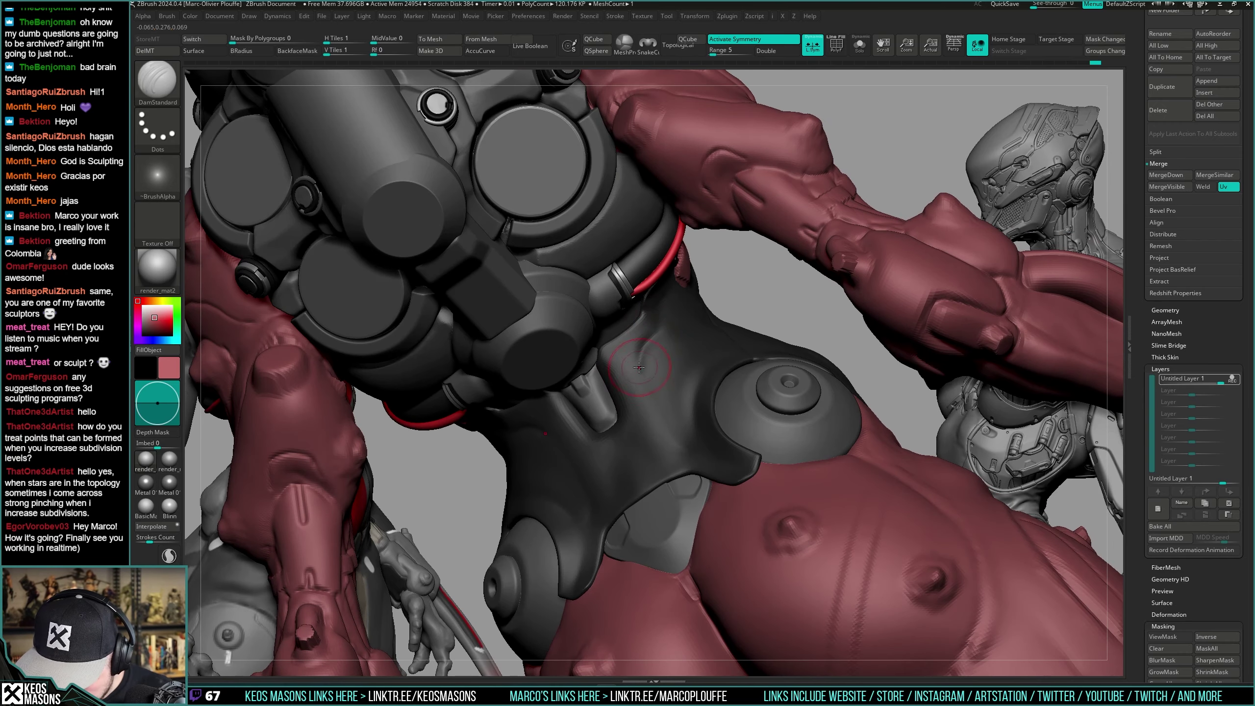
key(shift)
mouse_move(657, 383)
shift+right_down()
mouse_move(664, 415)
mouse_move(673, 238)
mouse_move(724, 219)
mouse_move(702, 228)
shift+right_up()
mouse_move(701, 227)
ctrl+right_down()
mouse_move(719, 379)
mouse_move(762, 407)
mouse_move(746, 396)
mouse_move(810, 338)
mouse_move(851, 332)
mouse_move(819, 355)
ctrl+right_up()
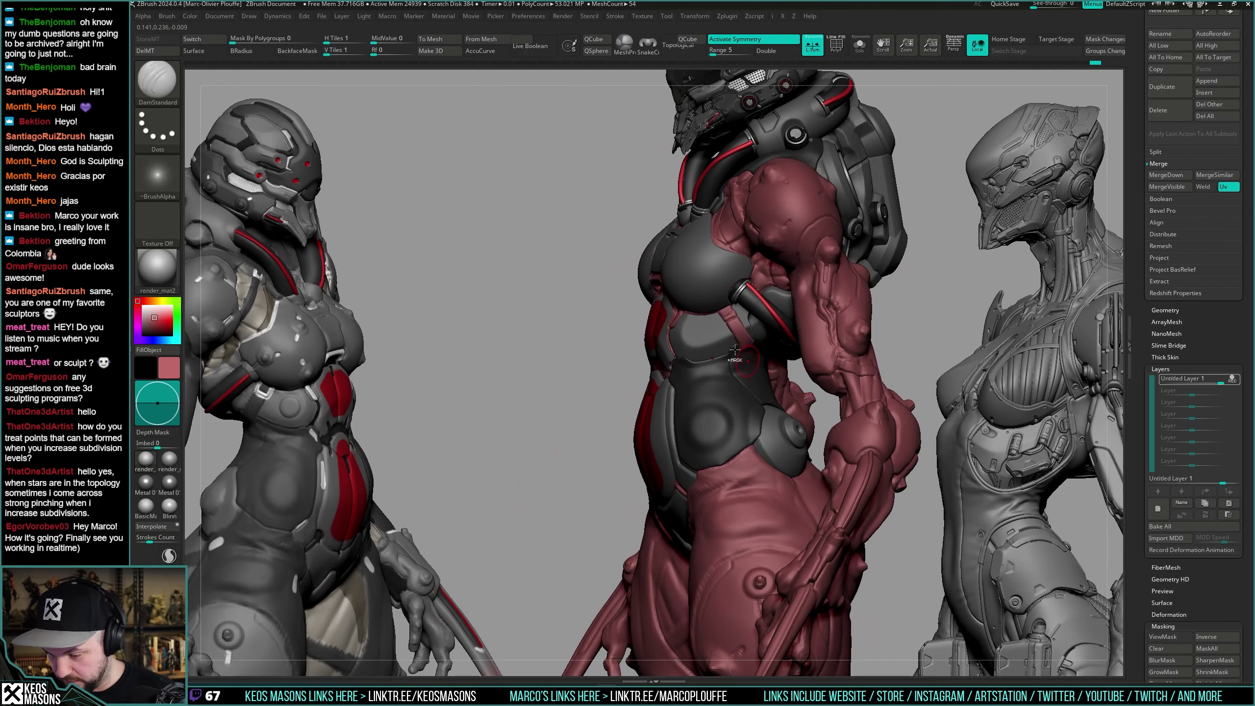
mouse_move(735, 350)
ctrl+right_down()
mouse_move(756, 419)
mouse_move(744, 376)
mouse_move(748, 434)
mouse_move(750, 416)
mouse_move(739, 423)
mouse_move(756, 434)
mouse_move(728, 421)
mouse_move(743, 364)
mouse_move(762, 377)
mouse_move(764, 347)
mouse_move(731, 367)
mouse_move(775, 319)
mouse_move(722, 360)
ctrl+right_up()
key(alt+s)
key(alt+s)
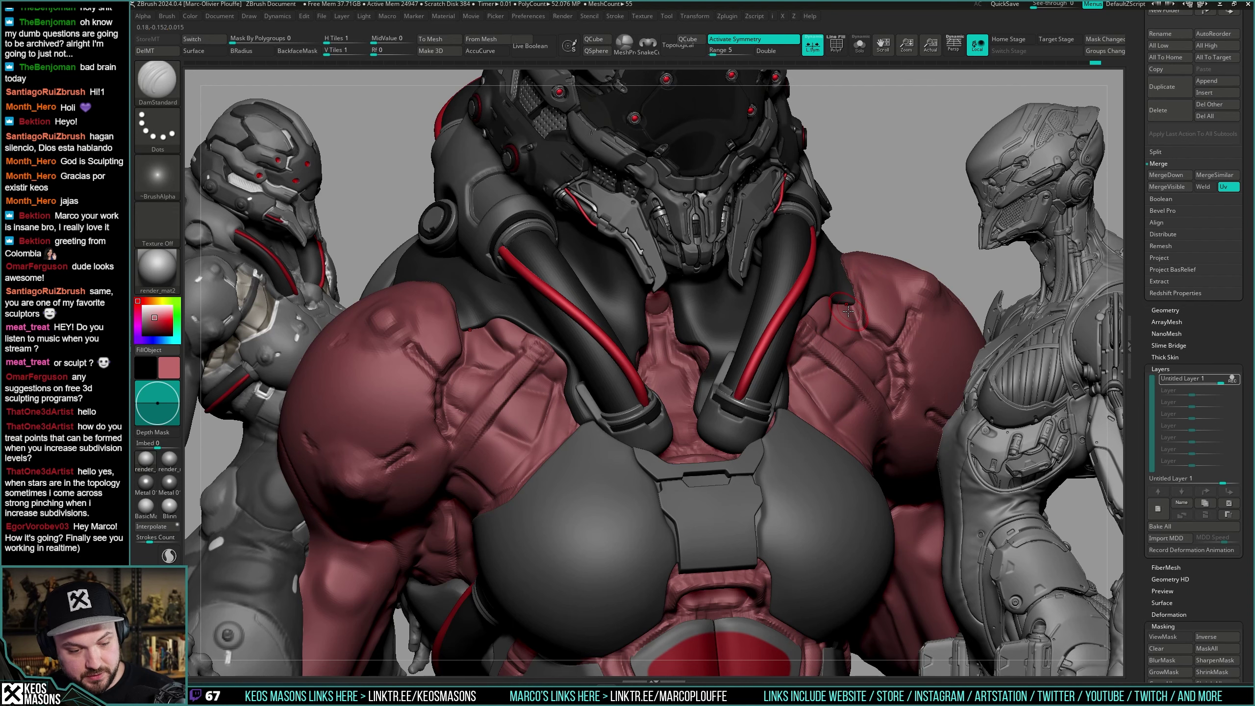
Select the chest plates, check their wireframe and drop them to a lower subdivision level.
ctrl+right_drag(849, 328, 697, 345)
alt+click(775, 325)
key(shift+f)
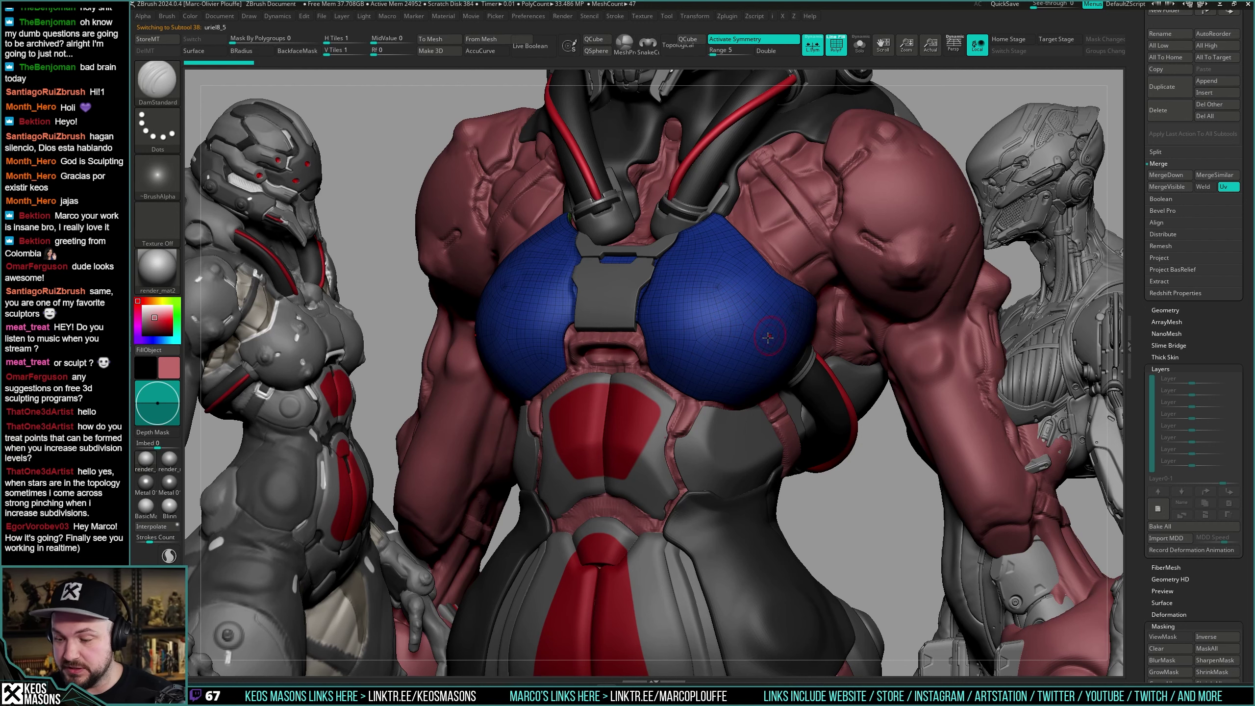
key(shift+f)
right_drag(768, 338, 742, 338)
key(i)
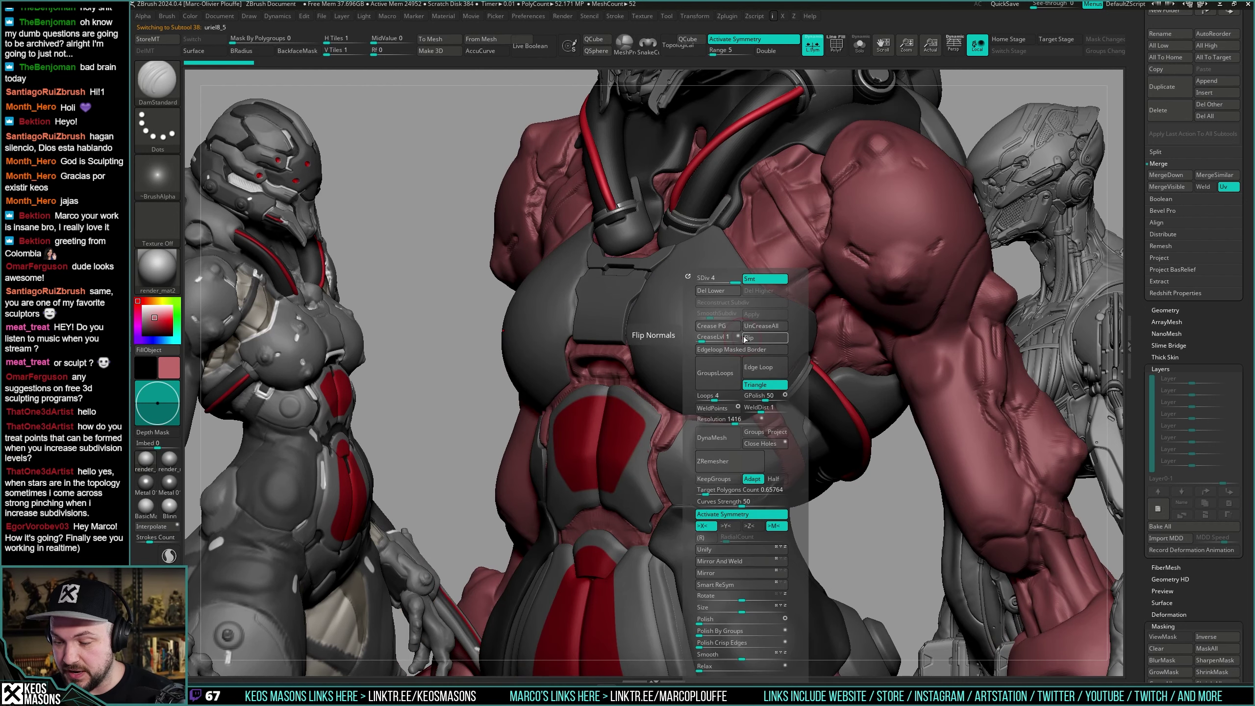
click(705, 282)
key(i)
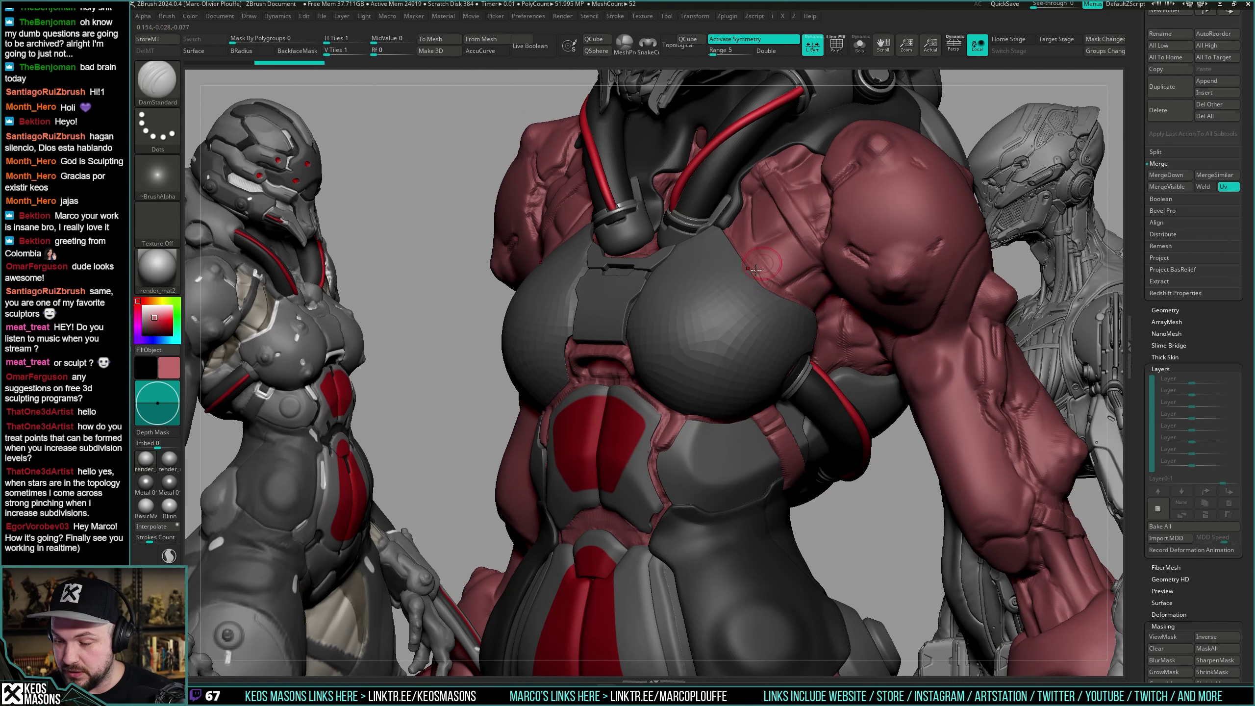
Step the chest plates back up to a higher subdivision level while refining their rounded shape.
key(i)
click(729, 282)
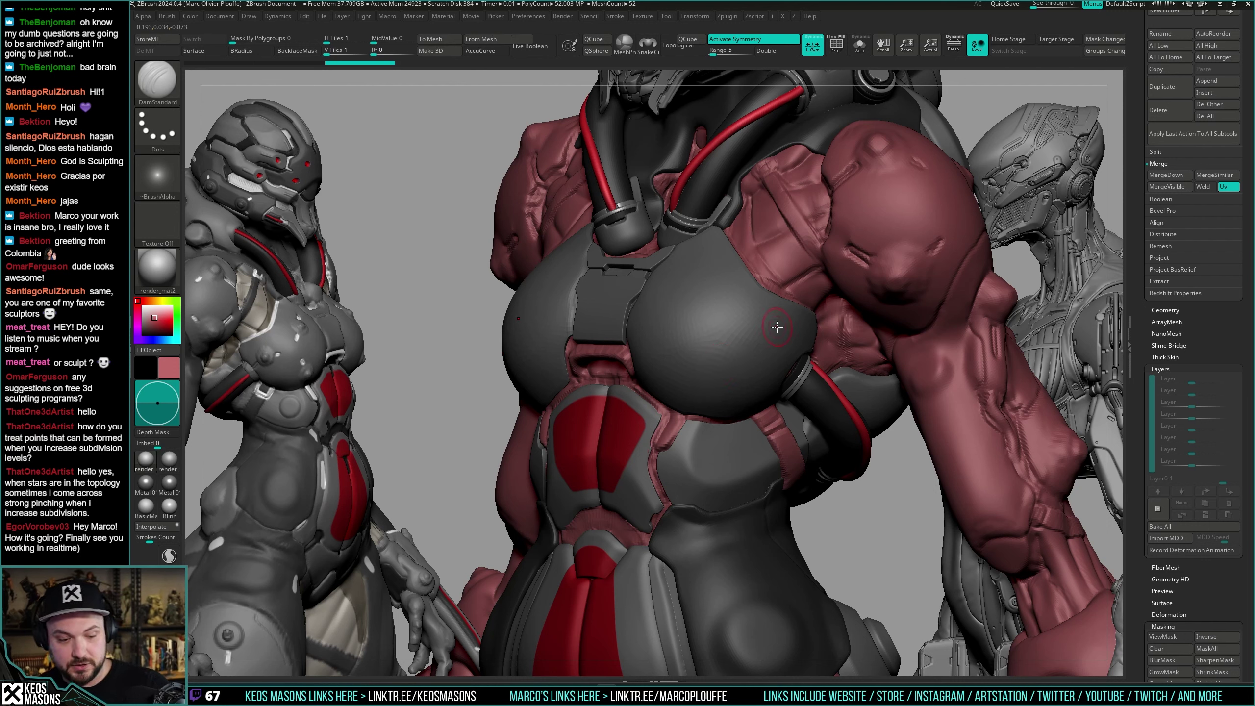
key(i)
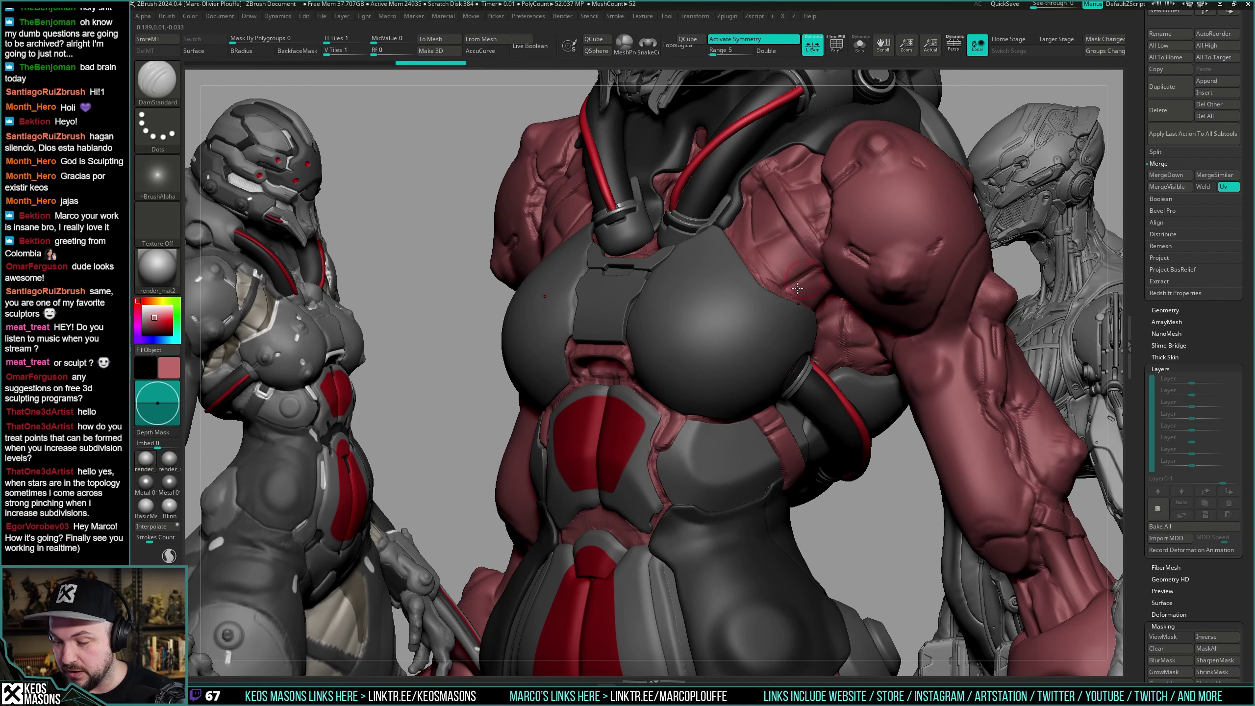
key(i)
drag(791, 278, 812, 278)
Inspect the chest plates and the neighbouring waist armour from the front, side and back.
ctrl+right_drag(925, 258, 889, 292)
right_drag(890, 292, 619, 305)
right_drag(901, 287, 761, 297)
ctrl+right_drag(761, 296, 763, 336)
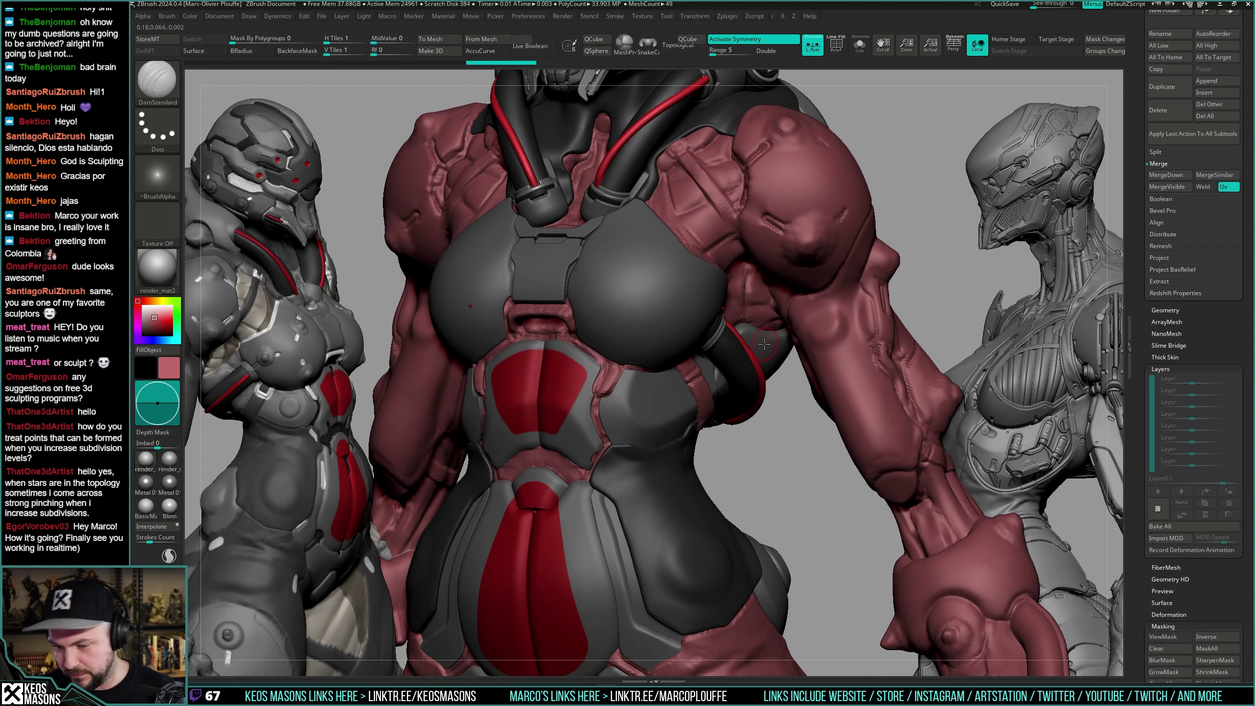
right_drag(766, 374, 841, 349)
key(alt+s)
key(alt+s)
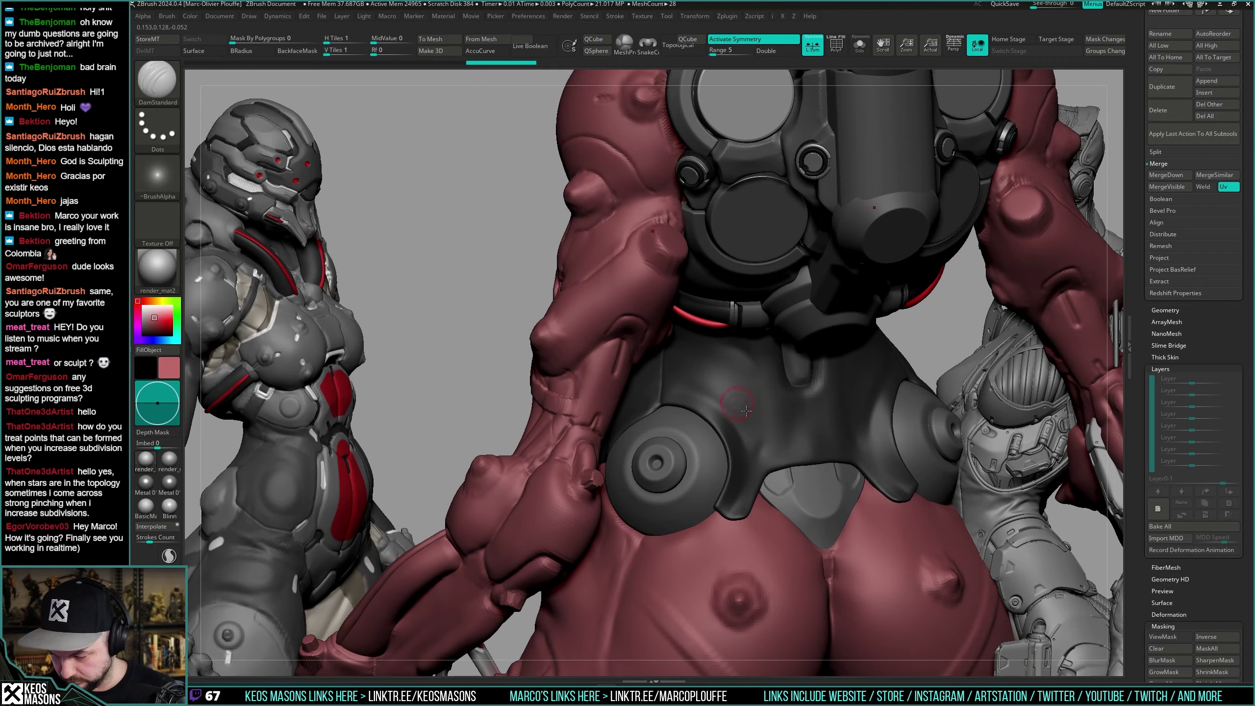
right_drag(745, 410, 673, 442)
right_drag(668, 424, 759, 346)
Select the waist panel, switch to the Standard brush, and sculpt and smooth the surface beside the hip disc.
alt+click(759, 347)
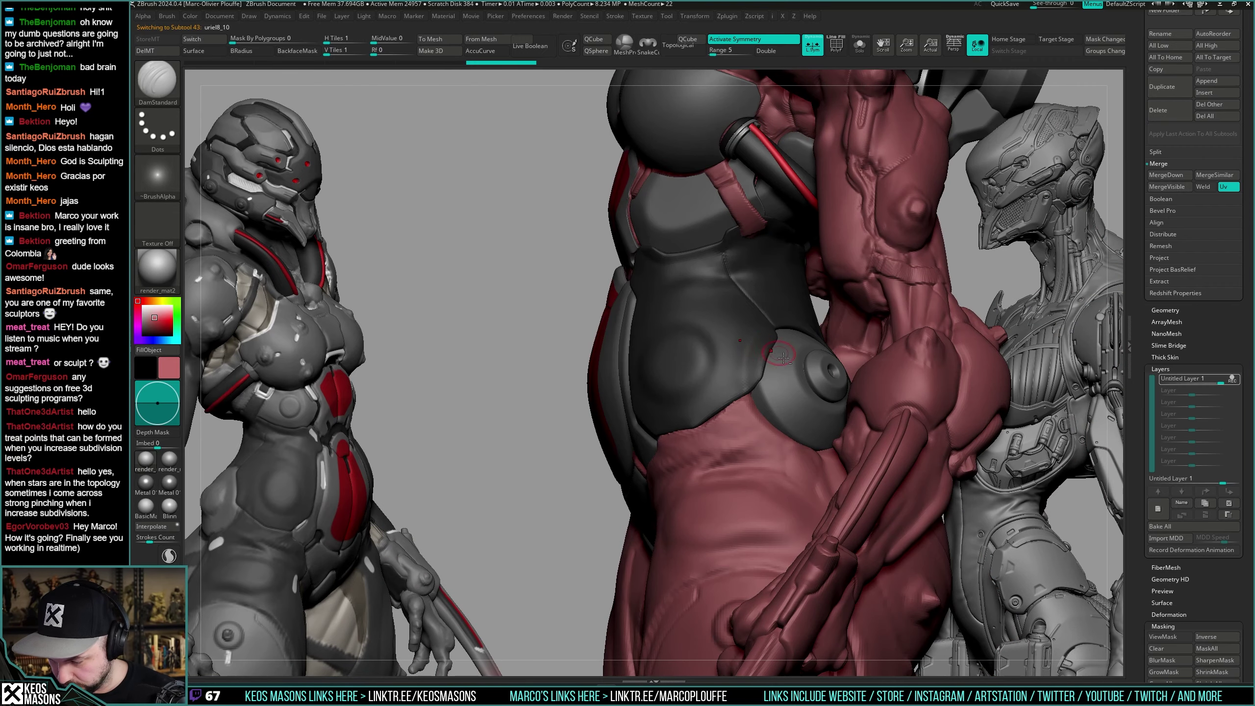
scroll(761, 351, up, 3)
key(b)
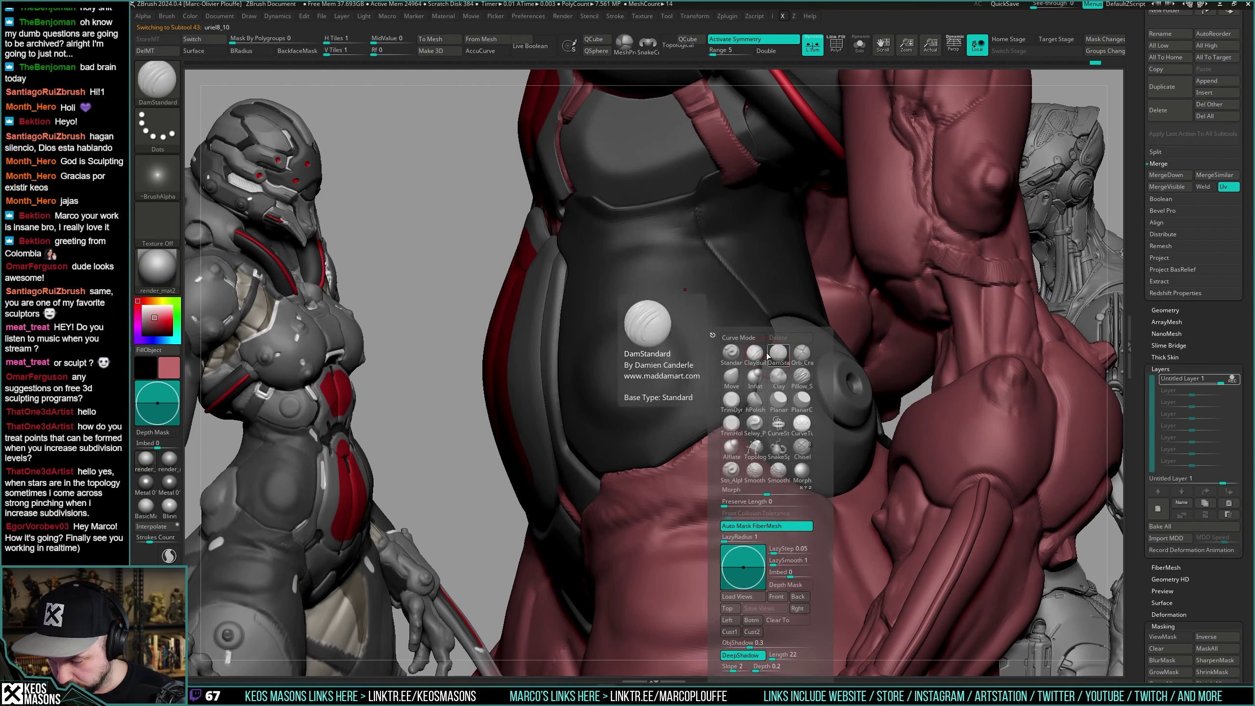
click(761, 355)
mouse_move(761, 356)
right_down()
mouse_move(741, 376)
mouse_move(769, 342)
right_up()
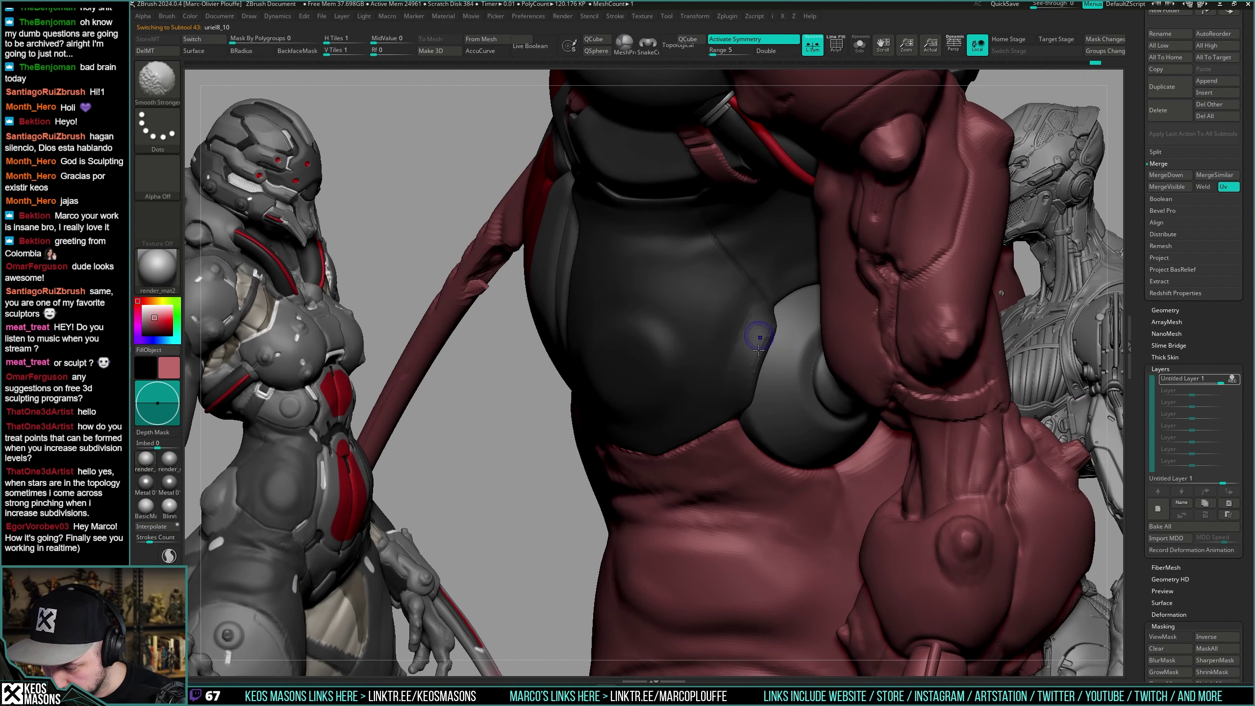
right_drag(745, 373, 764, 338)
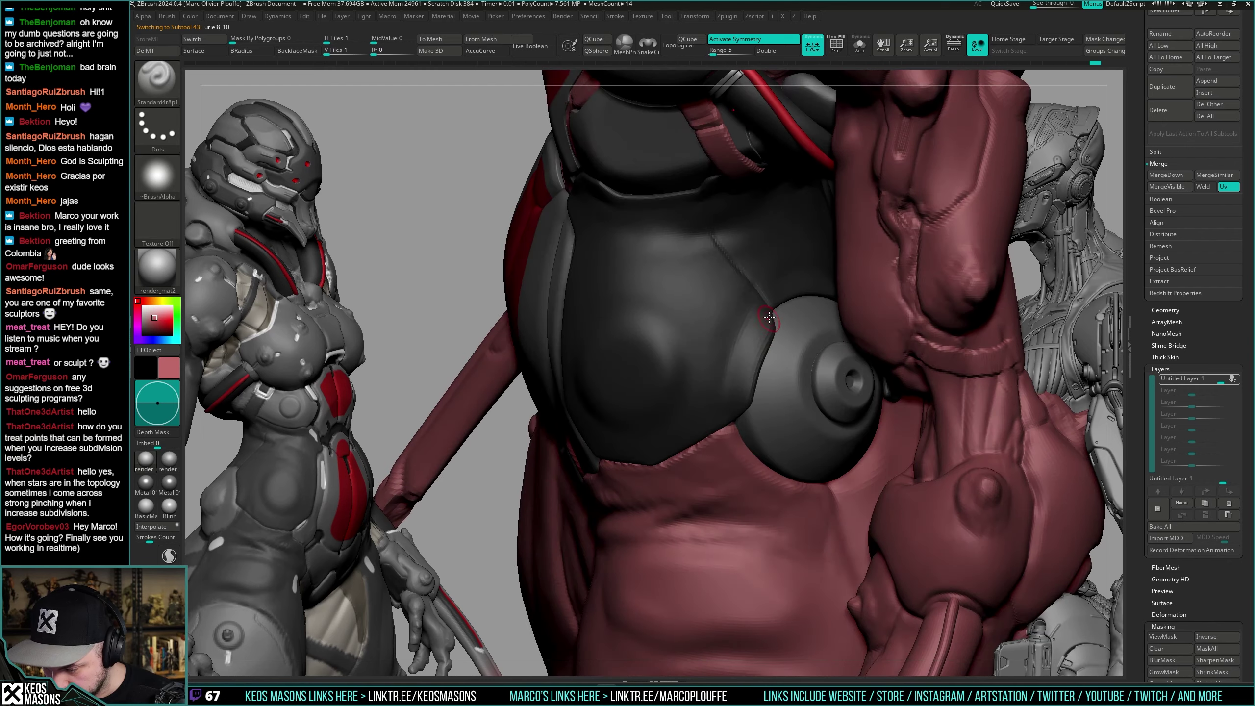
drag(764, 338, 751, 378)
Refine the waist panel's side bulge and its border around the hip disc, working from the side to the back.
mouse_move(756, 379)
right_down()
mouse_move(765, 349)
mouse_move(750, 306)
right_up()
mouse_move(728, 434)
right_down()
mouse_move(748, 336)
mouse_move(785, 268)
mouse_move(835, 277)
mouse_move(792, 281)
mouse_move(812, 255)
mouse_move(784, 302)
mouse_move(852, 289)
mouse_move(786, 314)
right_up()
right_click(736, 377)
right_click(766, 294)
right_click(790, 307)
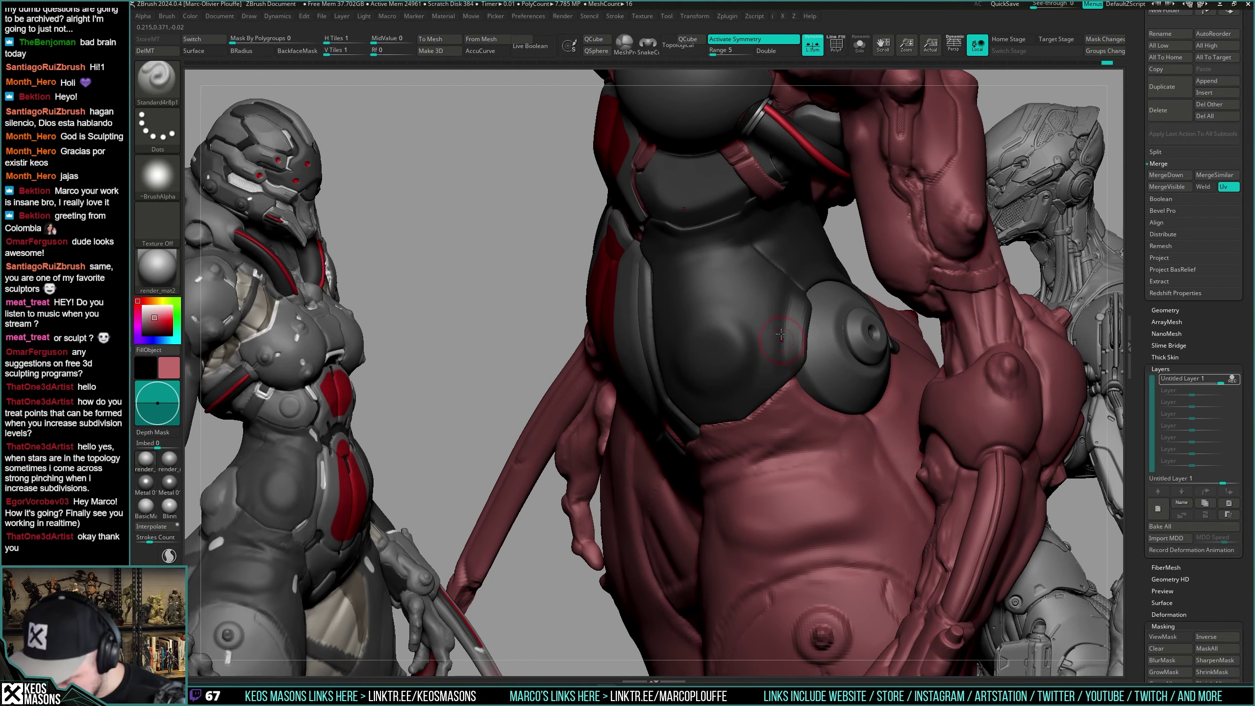
mouse_move(771, 362)
right_down()
mouse_move(799, 301)
mouse_move(780, 300)
right_up()
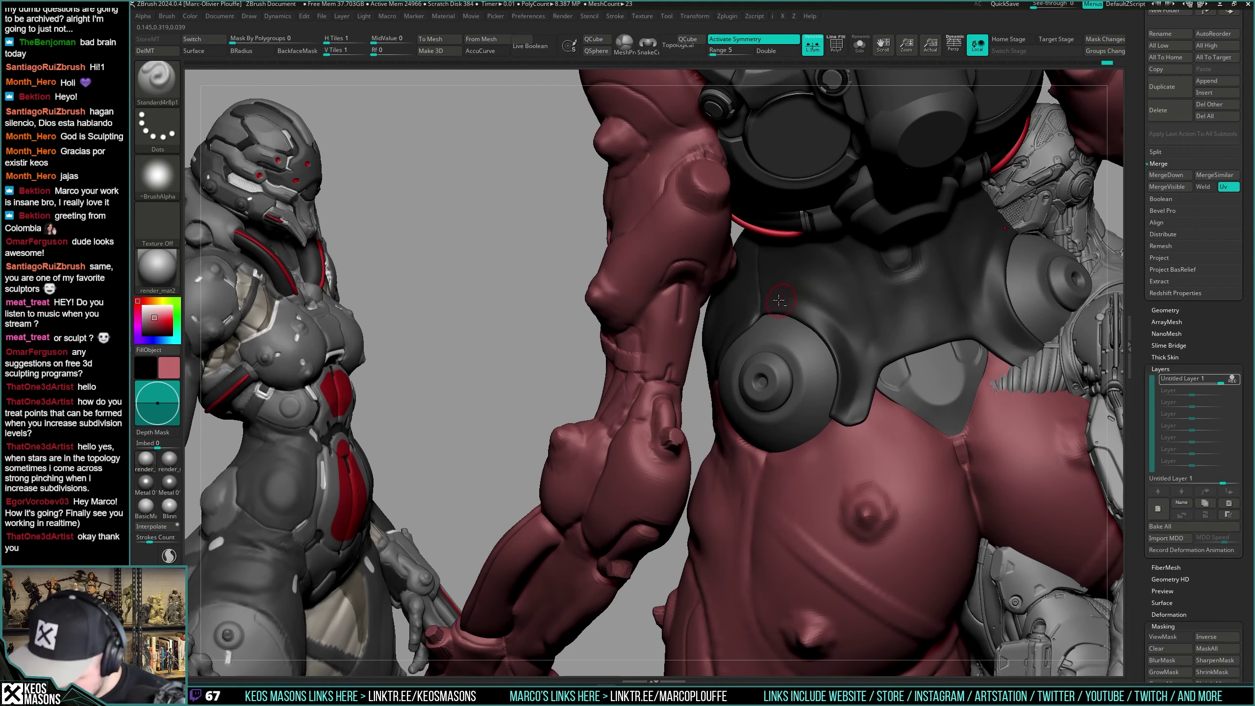
Isolate the active armour mesh to examine the neck collar's shape, and compare it with the whole figure.
mouse_move(843, 332)
right_down()
mouse_move(806, 292)
mouse_move(832, 317)
mouse_move(832, 305)
mouse_move(830, 346)
mouse_move(777, 352)
mouse_move(762, 476)
mouse_move(780, 354)
mouse_move(773, 365)
mouse_move(740, 262)
right_up()
key(alt+s)
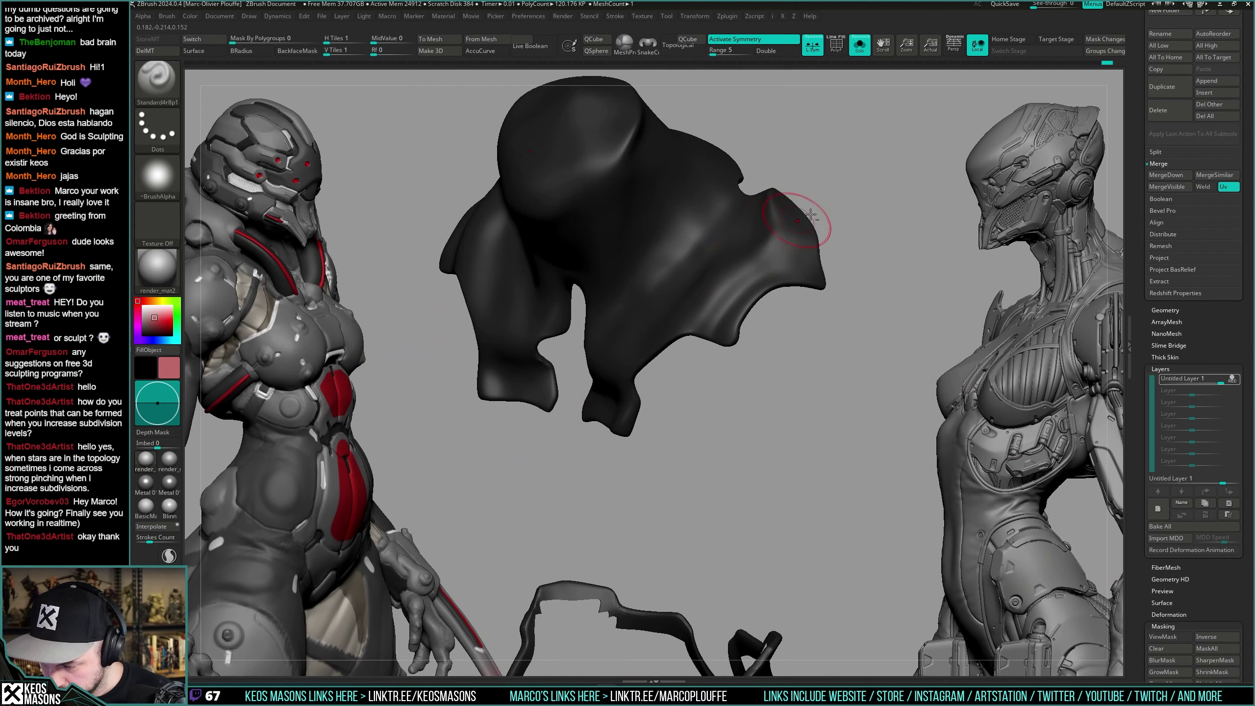
key(alt+s)
right_click(766, 321)
mouse_move(766, 321)
right_down()
mouse_move(795, 264)
mouse_move(821, 258)
mouse_move(882, 358)
mouse_move(796, 284)
mouse_move(872, 254)
right_up()
key(alt+s)
key(alt+s)
Switch to the Move brush and fit the neck collar's outer corner against the shoulder armour.
key(space)
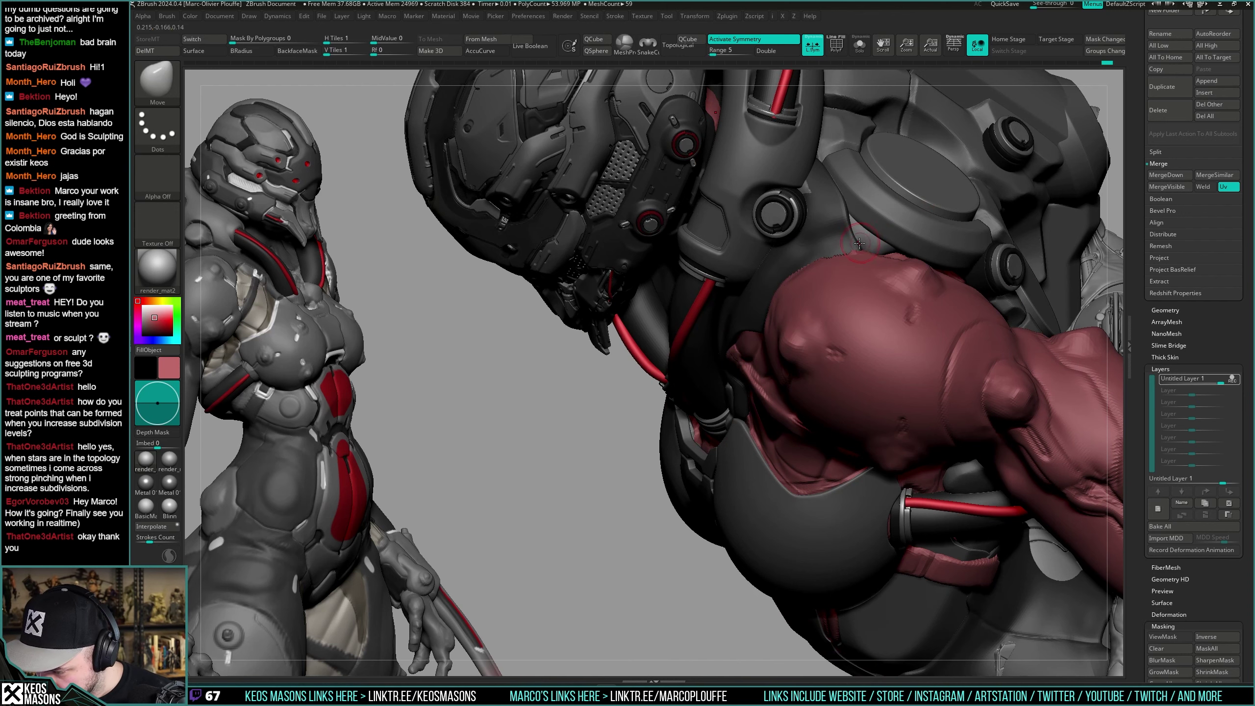
key(shift+s)
right_click(868, 250)
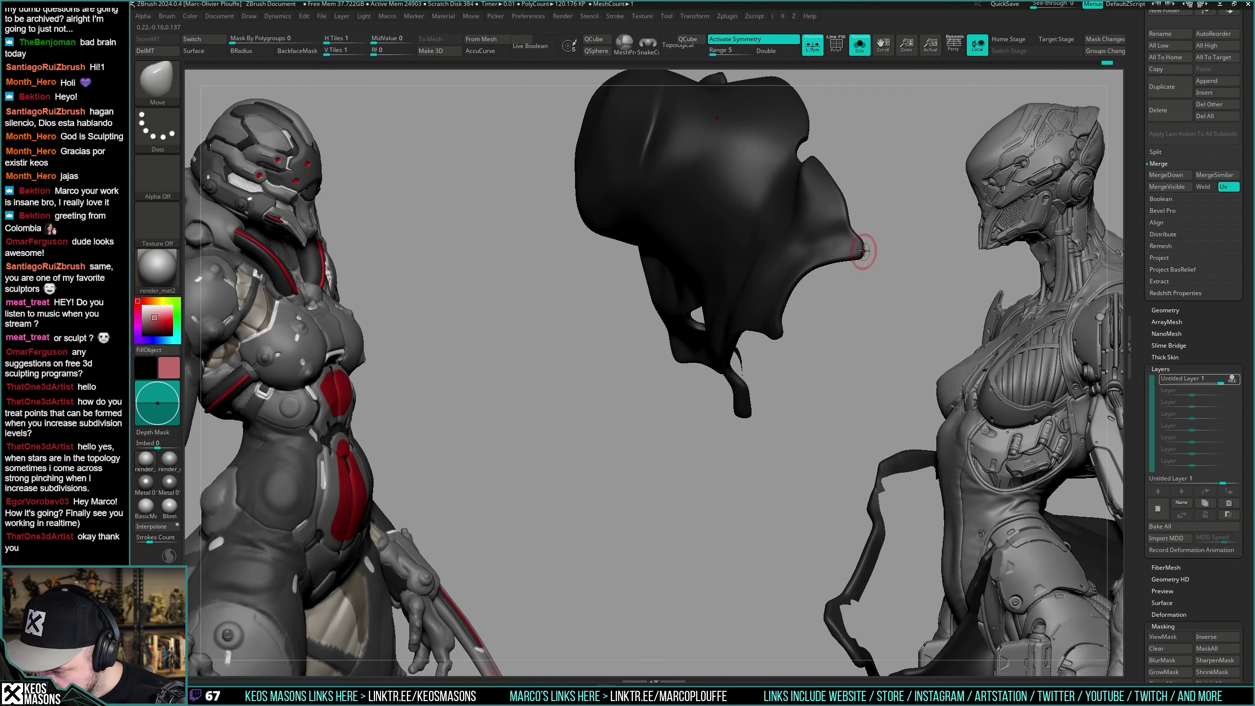
key(shift+ctrl+s)
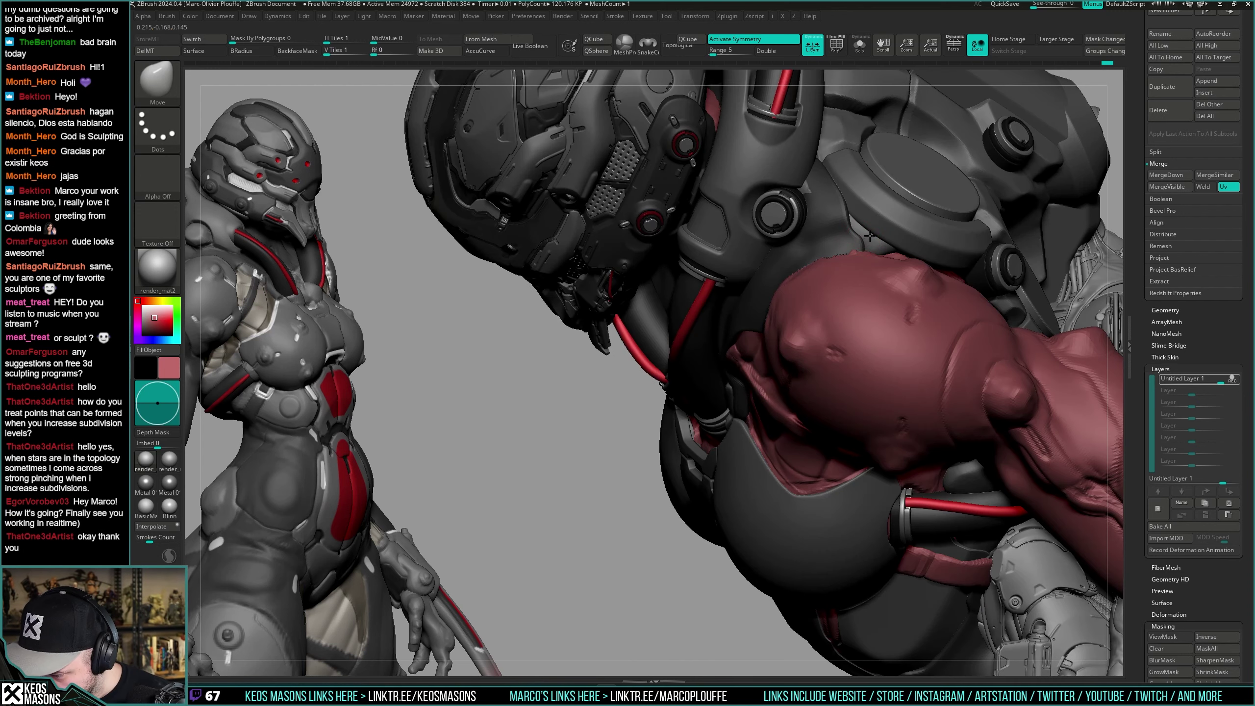
Resize the Move brush and adjust the neck collar around the chest tubes, checking it in isolation.
right_drag(859, 239, 914, 297)
right_click(763, 353)
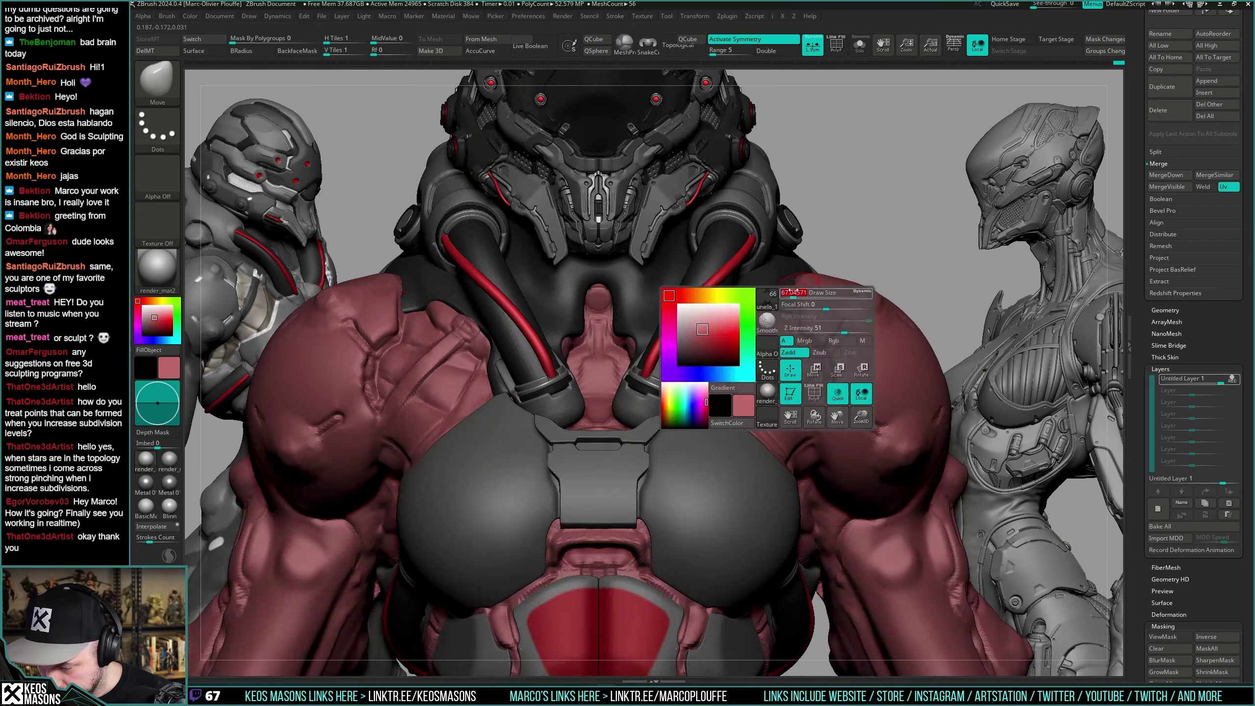
mouse_move(764, 353)
right_down()
mouse_move(754, 320)
mouse_move(687, 316)
mouse_move(738, 333)
mouse_move(710, 314)
mouse_move(750, 278)
right_up()
key(space)
mouse_move(699, 312)
right_down()
mouse_move(716, 333)
mouse_move(692, 370)
mouse_move(762, 278)
right_up()
key(alt+s)
key(space)
key(shift+s)
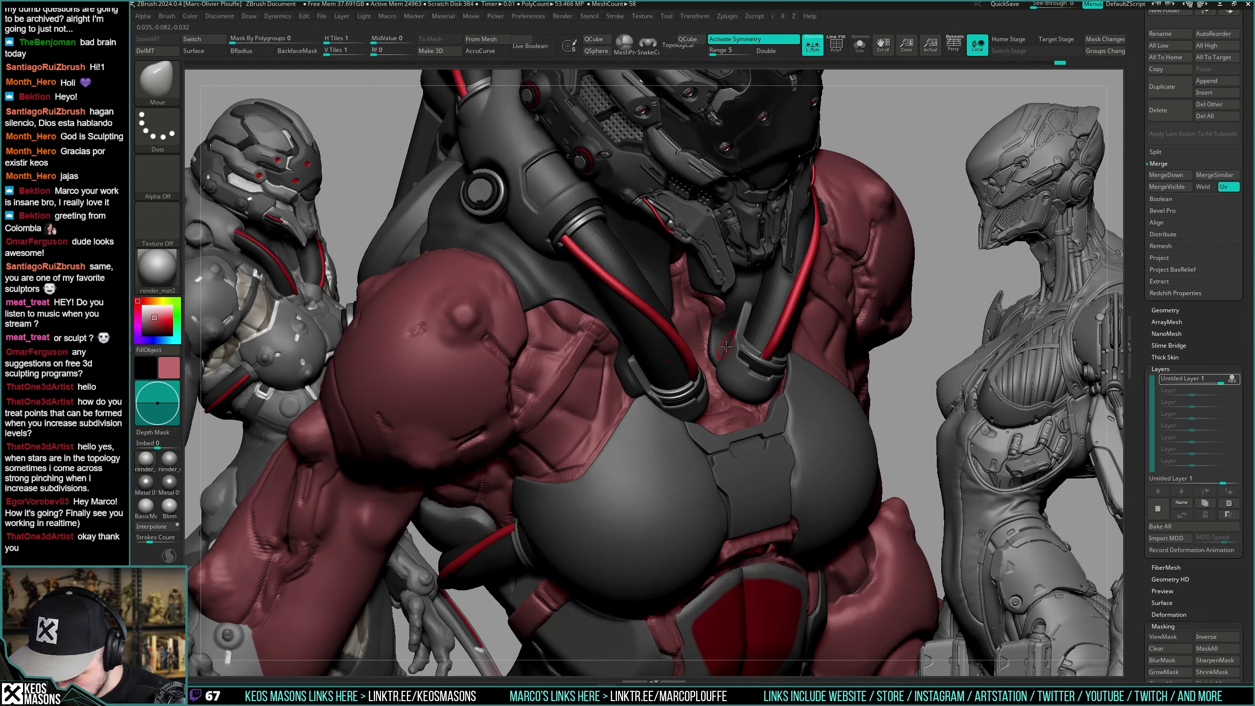
Switch to the DamStandard brush and work on the neck collar between the chest tubes, undoing the last stroke.
key(b)
key(d)
key(s)
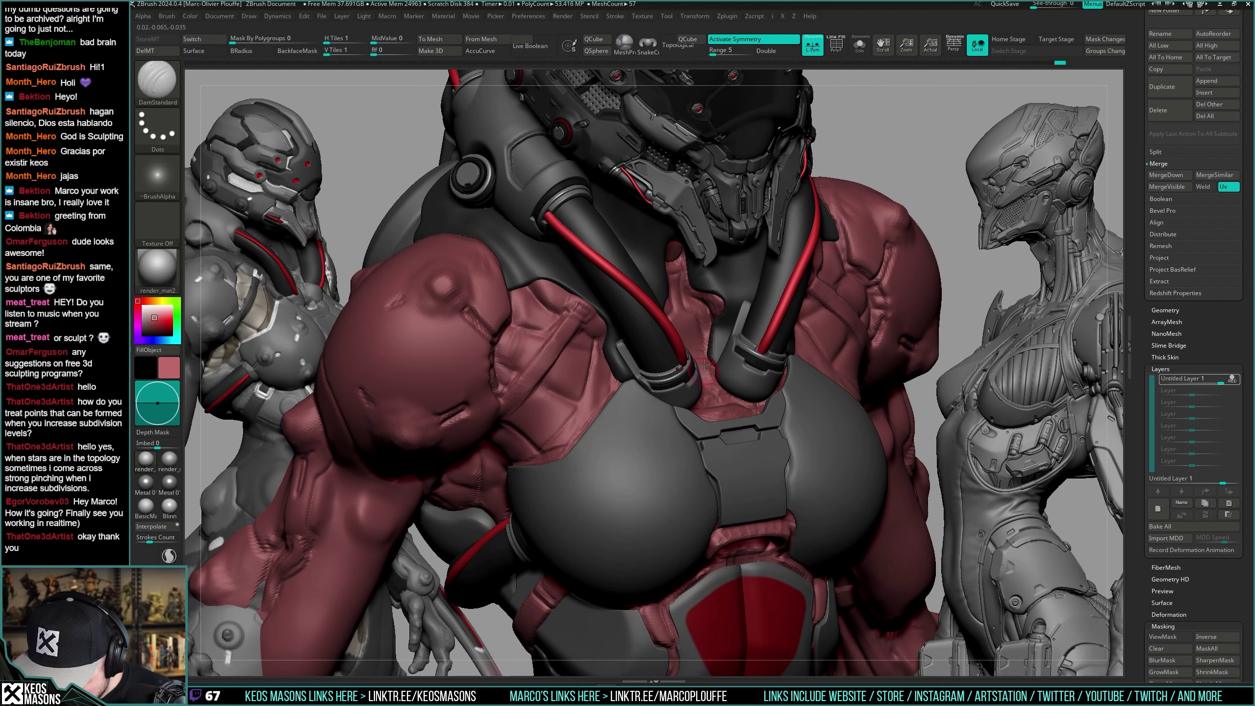
key(ctrl+z)
right_drag(702, 374, 661, 322)
mouse_move(676, 371)
right_down()
mouse_move(663, 340)
mouse_move(726, 304)
mouse_move(692, 411)
mouse_move(690, 341)
right_up()
Return to the Move brush and fit the collar's centre notch around the sternum piece, checking its wireframe.
key(b)
key(m)
key(v)
right_click(690, 415)
key(alt+s)
key(shift+f)
key(alt+s)
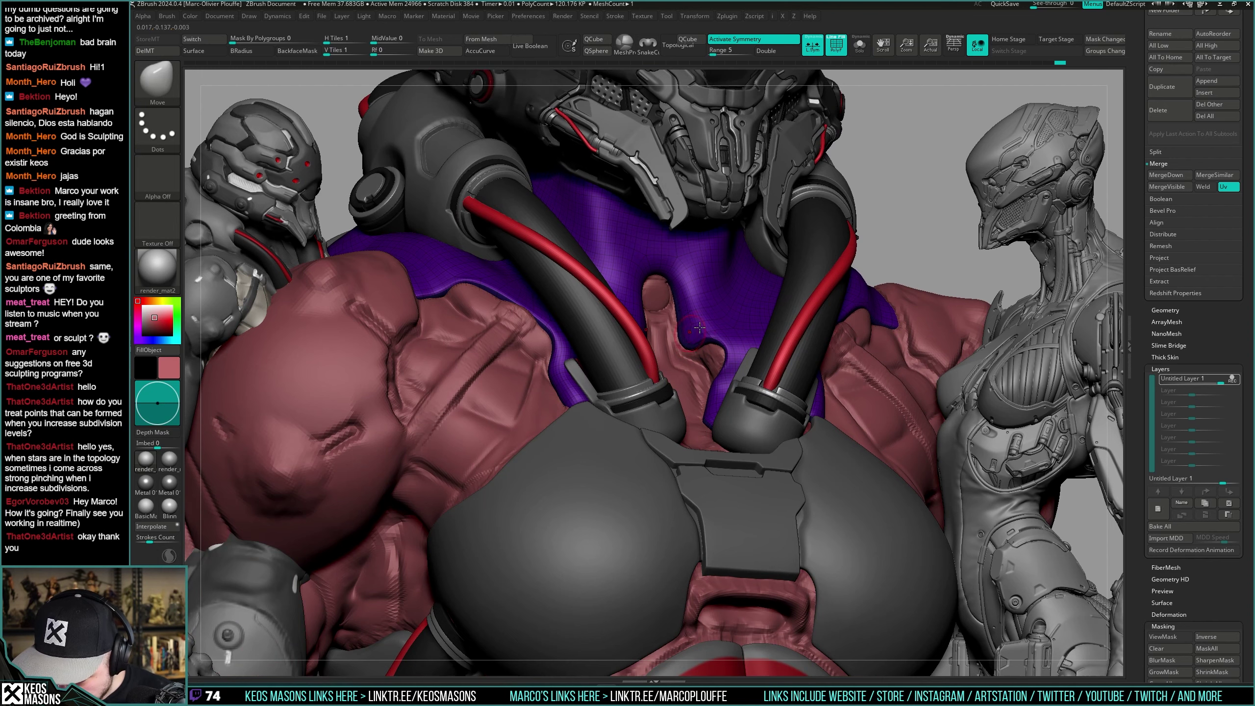
mouse_move(700, 328)
right_down()
mouse_move(701, 371)
mouse_move(723, 345)
mouse_move(704, 341)
right_up()
key(shift+f)
Switch to the Standard brush, isolate the neck collar and build up the surface beside its centre notch.
key(b)
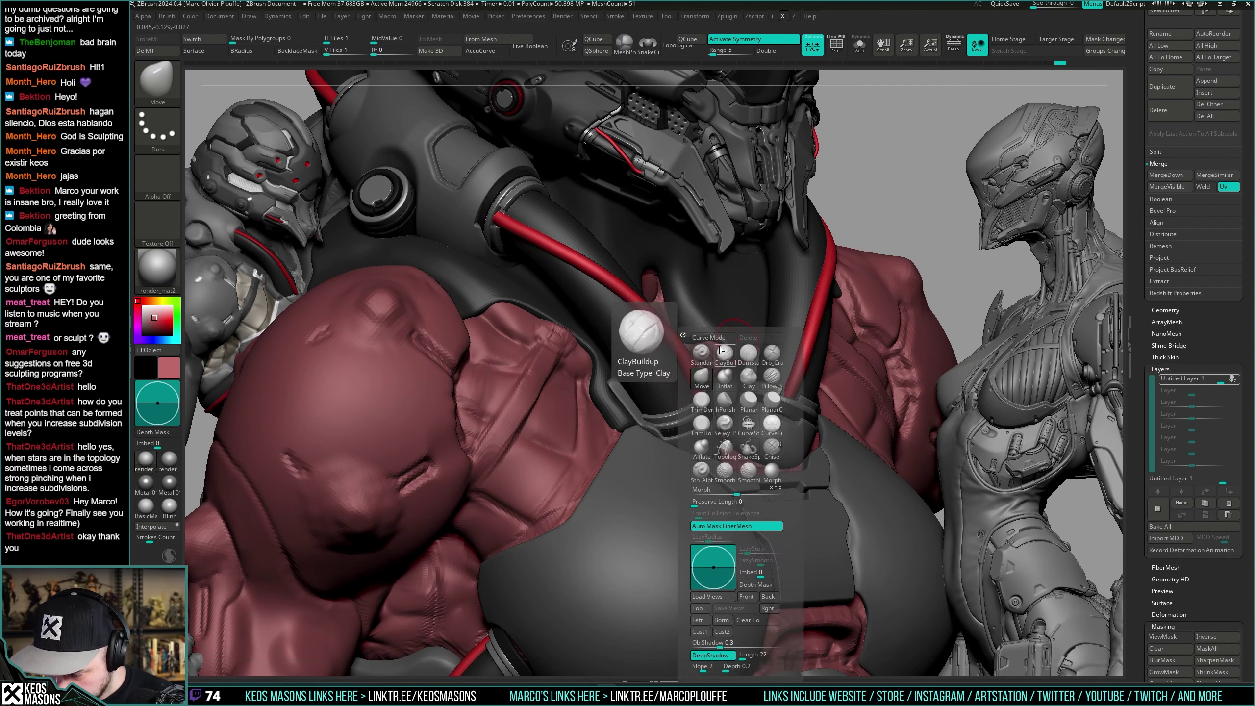
click(706, 350)
key(alt+s)
key(space)
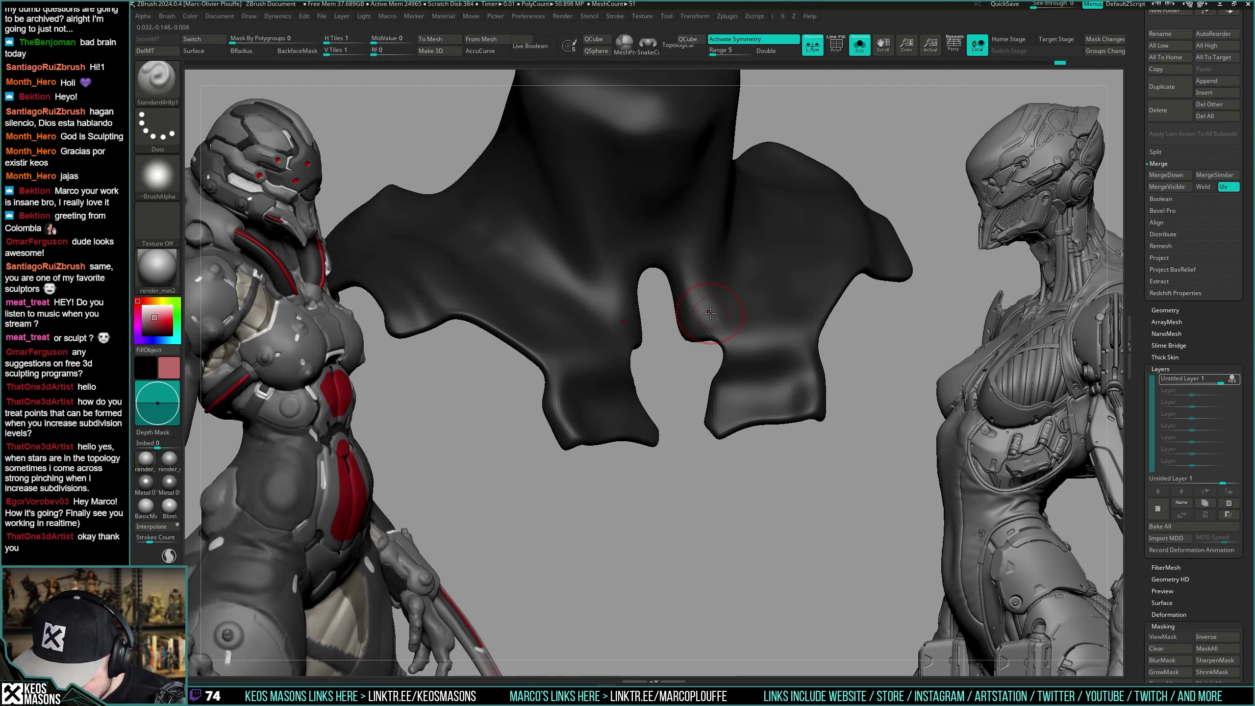
mouse_move(720, 324)
right_down()
mouse_move(751, 257)
mouse_move(721, 290)
mouse_move(749, 277)
mouse_move(737, 291)
mouse_move(727, 284)
right_up()
key(alt+s)
key(alt+s)
drag(712, 292, 699, 324)
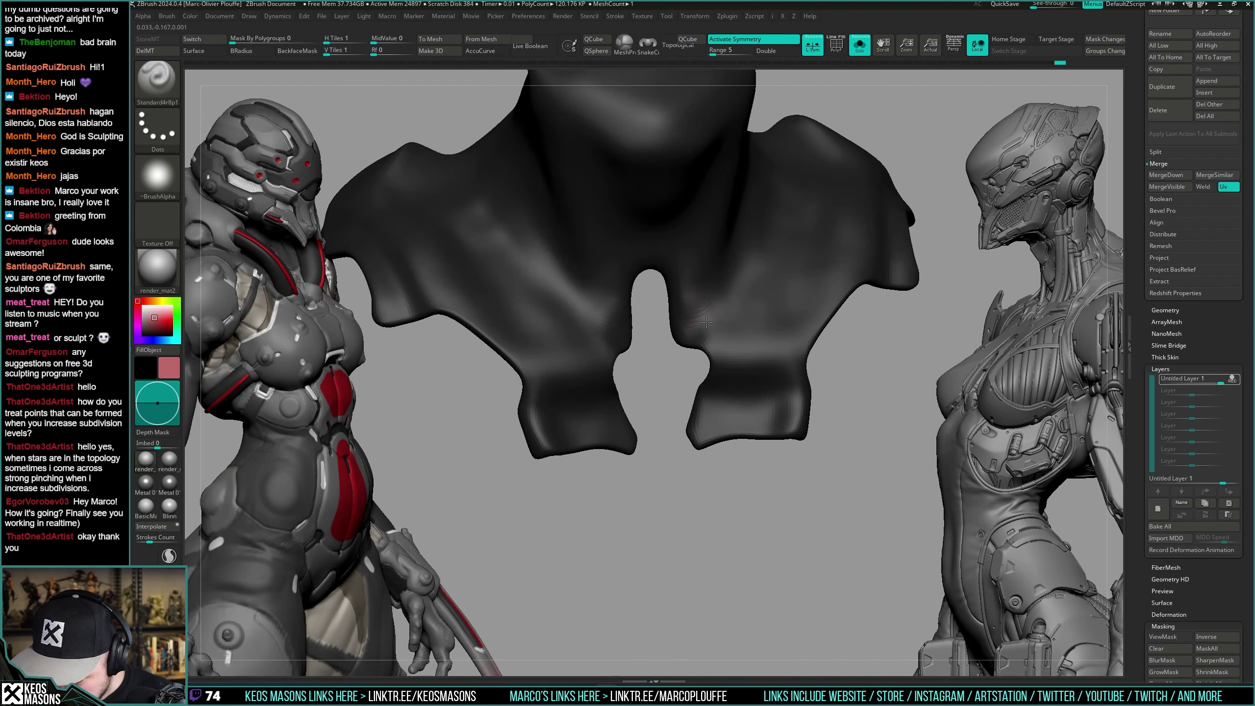
right_drag(732, 306, 721, 301)
Undo the unsatisfactory strokes beside the collar's centre notch and rework the raised forms there.
key(ctrl+z)
key(ctrl+z)
key(ctrl+z)
key(ctrl+z)
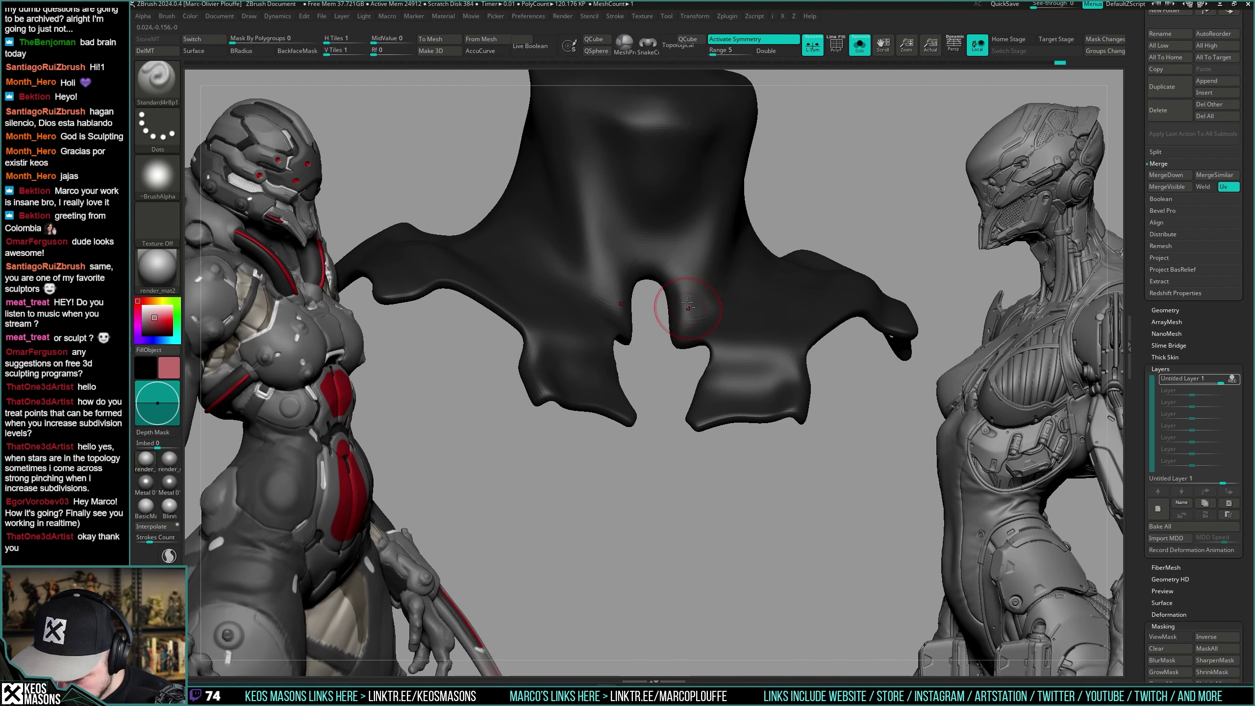
key(ctrl+z)
key(ctrl+z)
key(ctrl+z)
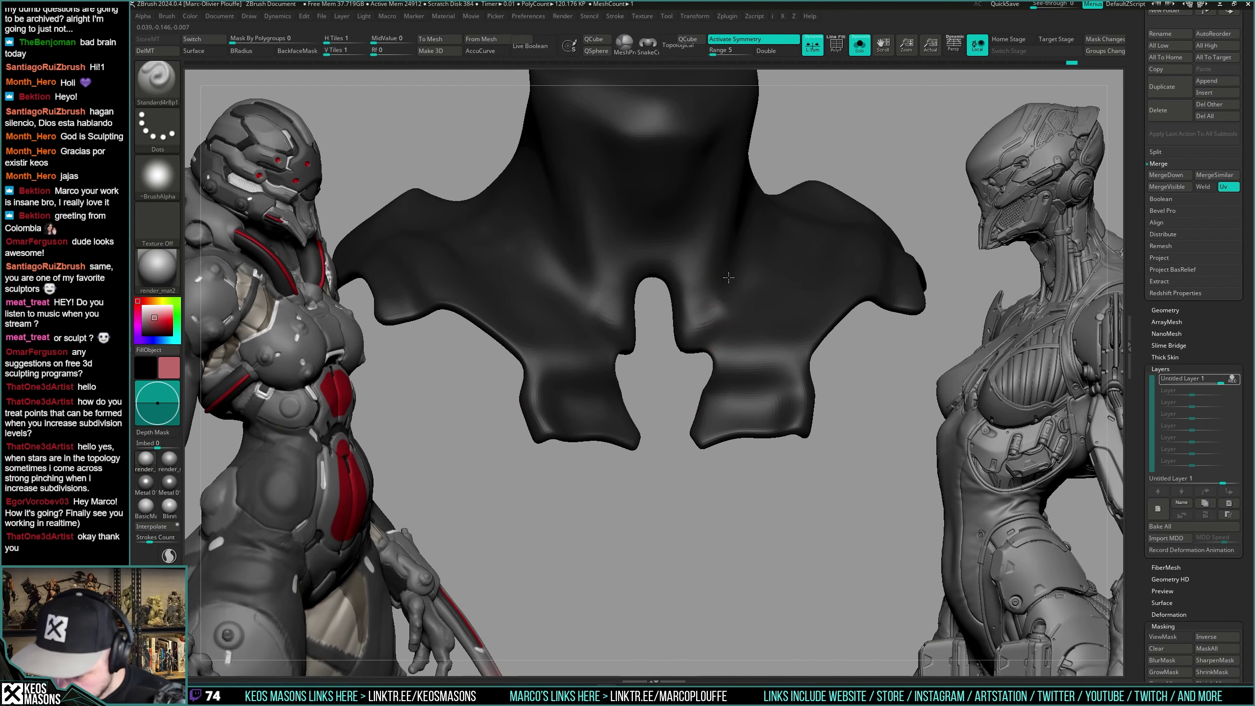
Sculpt diagonal ridges from the collar's centre notch towards the shoulders, undoing unwanted strokes along the way.
key(ctrl+z)
key(ctrl+z)
key(ctrl+z)
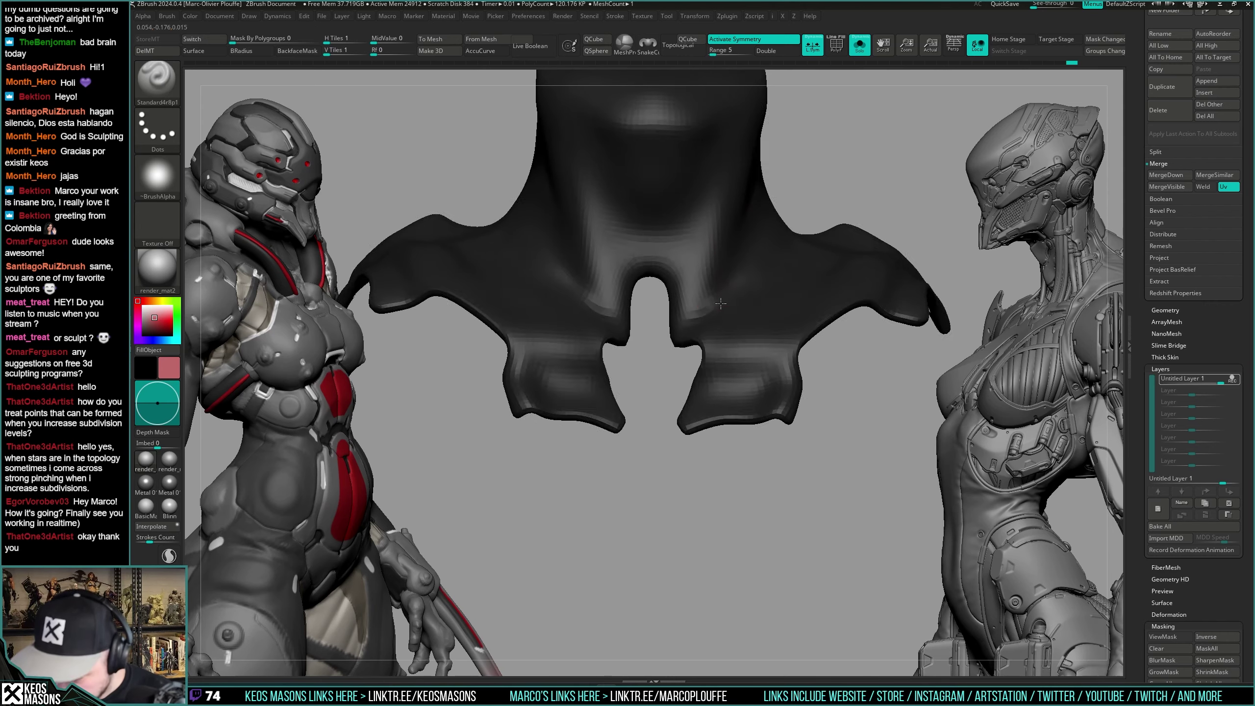
key(ctrl+z)
key(ctrl+z)
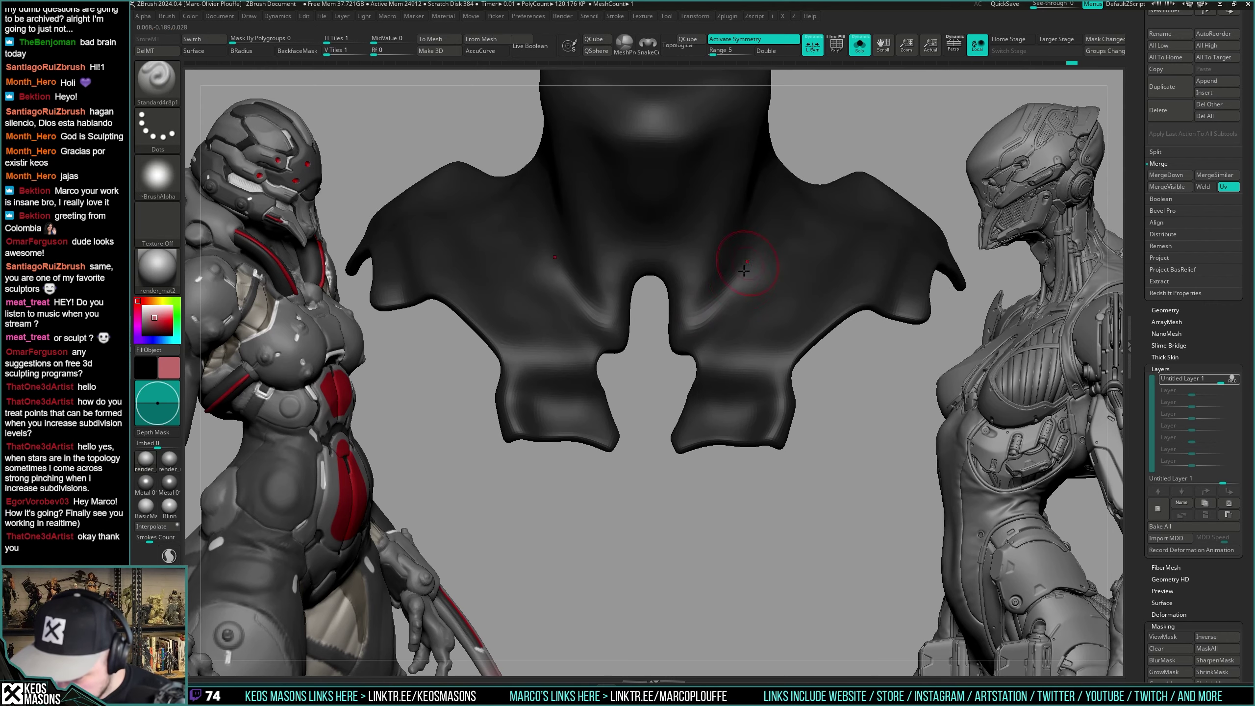
key(ctrl+z)
key(ctrl+z)
key(ctrl+z)
key(ctrl+z)
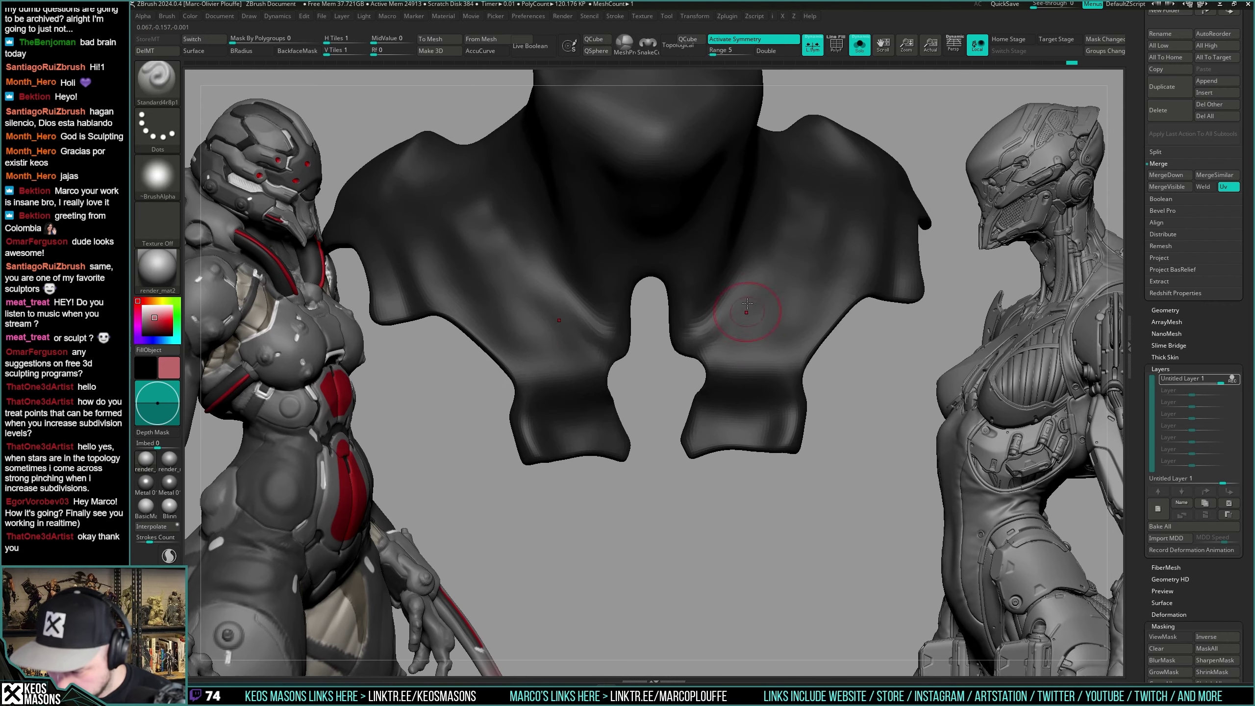
Check the neck collar in isolation and against the whole figure, and undo the latest strokes.
mouse_move(726, 299)
right_down()
mouse_move(755, 298)
mouse_move(723, 322)
mouse_move(744, 327)
mouse_move(911, 272)
mouse_move(648, 292)
mouse_move(735, 311)
right_up()
key(alt+s)
key(alt+s)
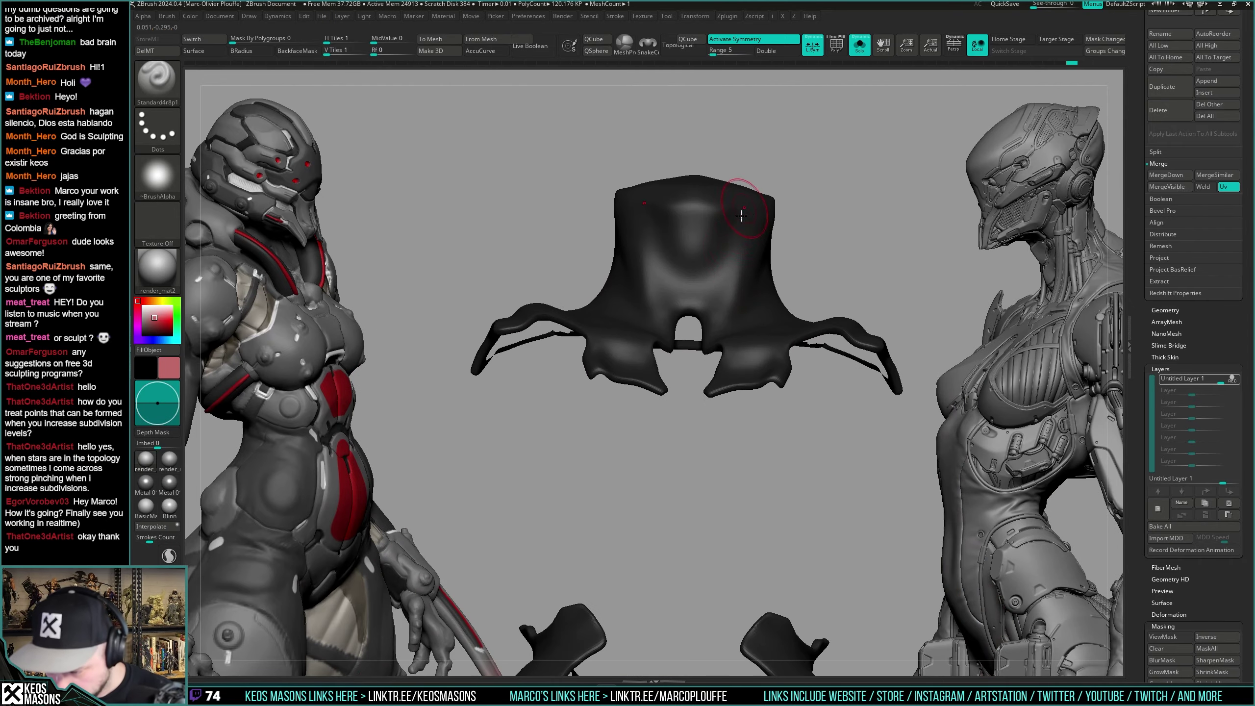
key(alt+s)
key(ctrl+z)
key(ctrl+z)
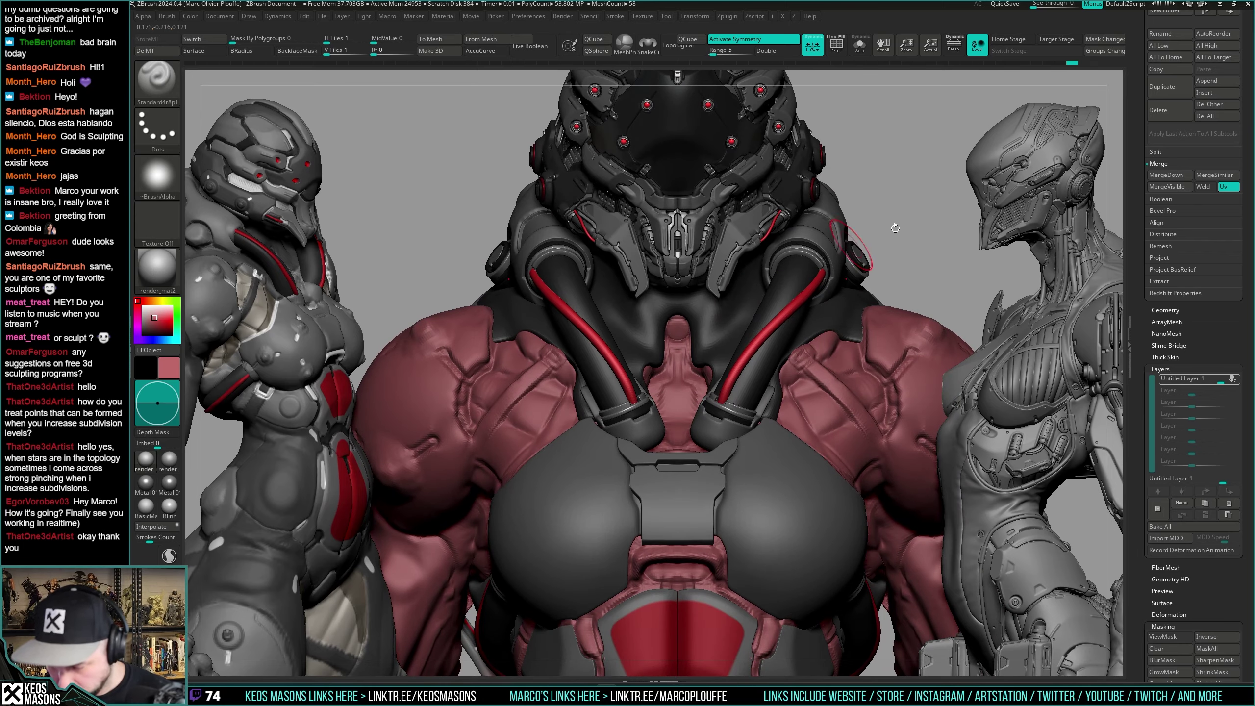
Switch to the Move brush for reshaping the side of the neck collar beneath the shoulder tube.
drag(895, 228, 796, 356)
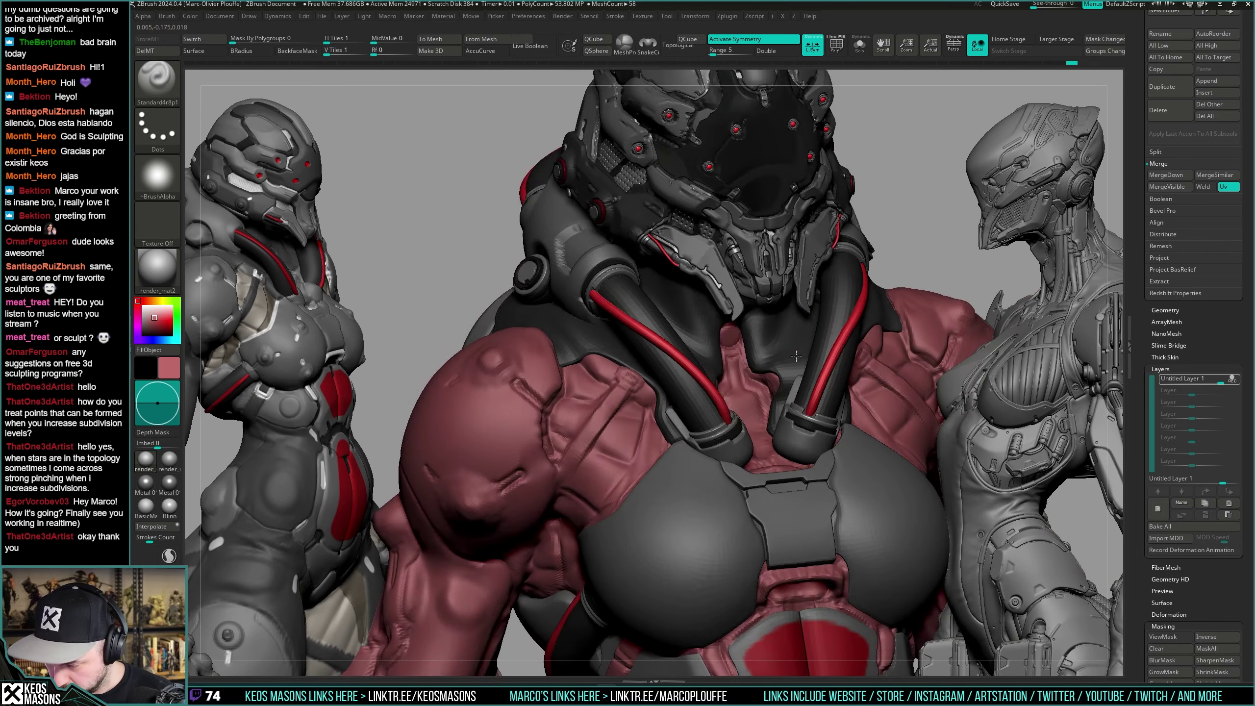
mouse_move(796, 356)
ctrl+right_down()
mouse_move(771, 282)
mouse_move(783, 316)
mouse_move(737, 414)
mouse_move(664, 302)
mouse_move(654, 346)
ctrl+right_up()
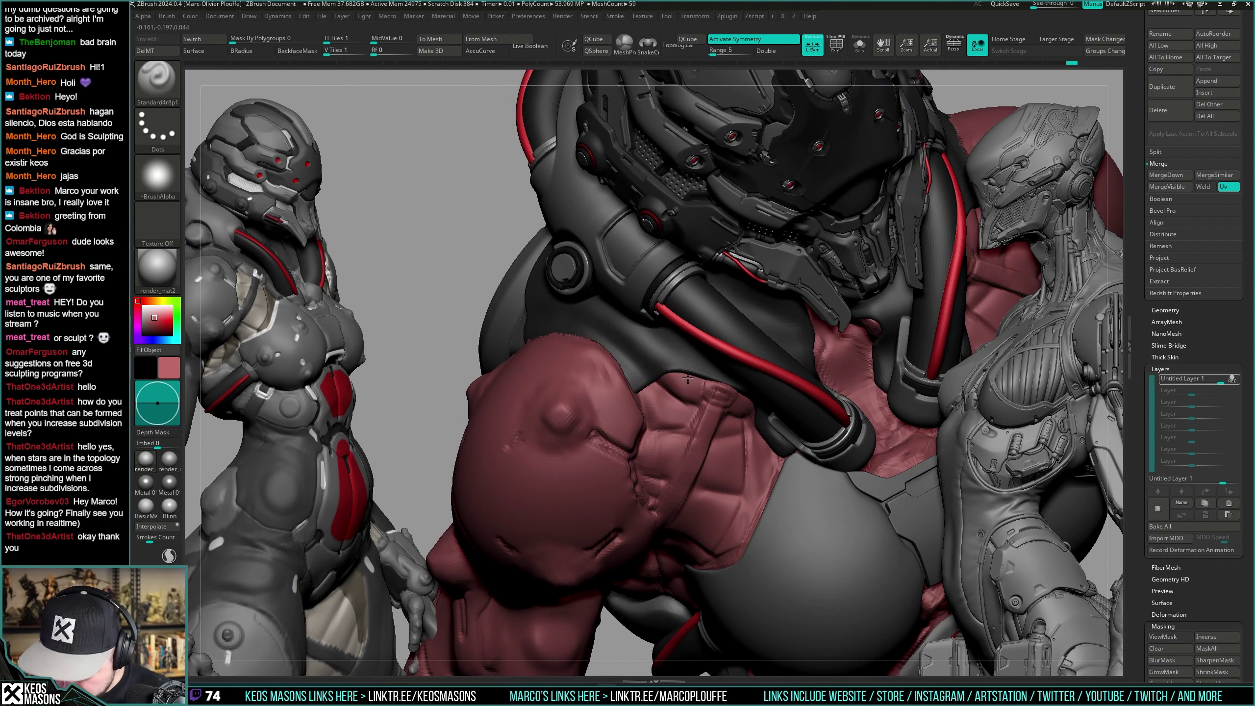
drag(688, 378, 656, 331)
key(space)
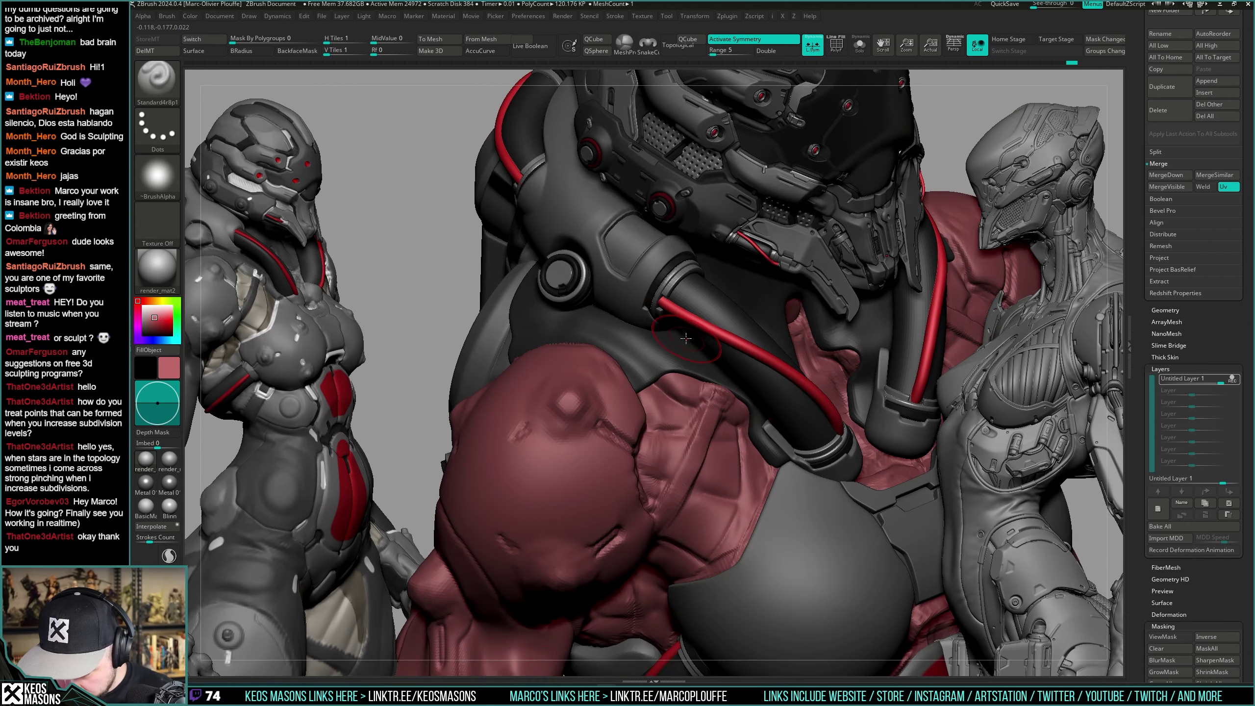
mouse_move(651, 327)
right_down()
mouse_move(664, 336)
mouse_move(687, 321)
mouse_move(618, 309)
right_up()
drag(619, 309, 576, 306)
key(space)
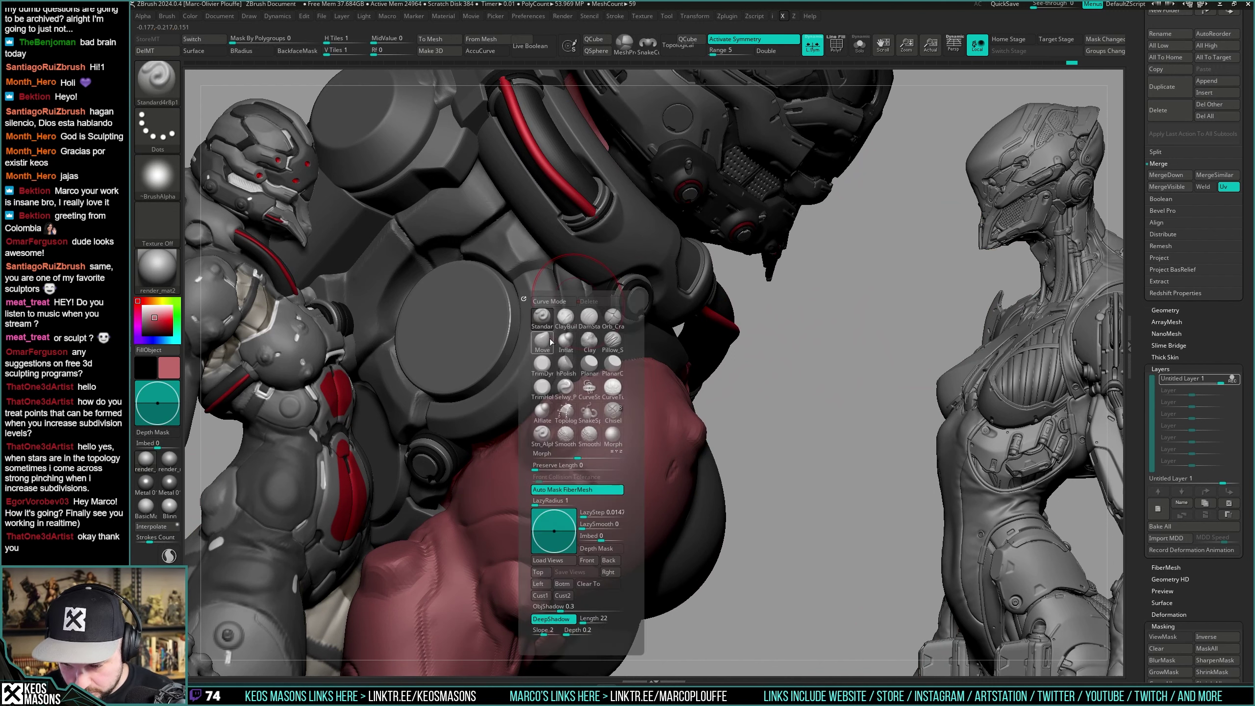
click(593, 319)
mouse_move(593, 309)
right_down()
mouse_move(568, 288)
mouse_move(532, 324)
right_up()
key(space)
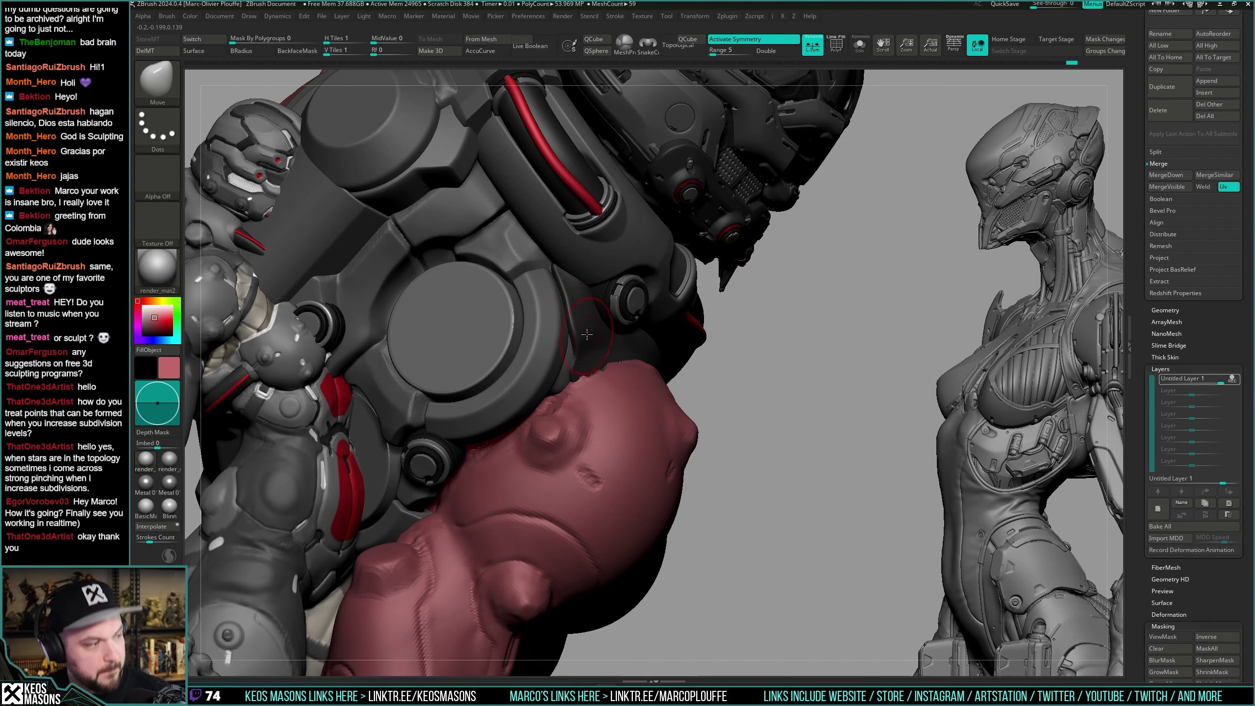
Enable AccuCurve for the Move brush and reshape the collar's side between the round tube knob and the shoulder armour.
mouse_move(671, 330)
right_down()
mouse_move(593, 341)
mouse_move(648, 368)
mouse_move(682, 358)
mouse_move(702, 372)
mouse_move(775, 349)
mouse_move(763, 372)
mouse_move(753, 315)
mouse_move(745, 368)
right_up()
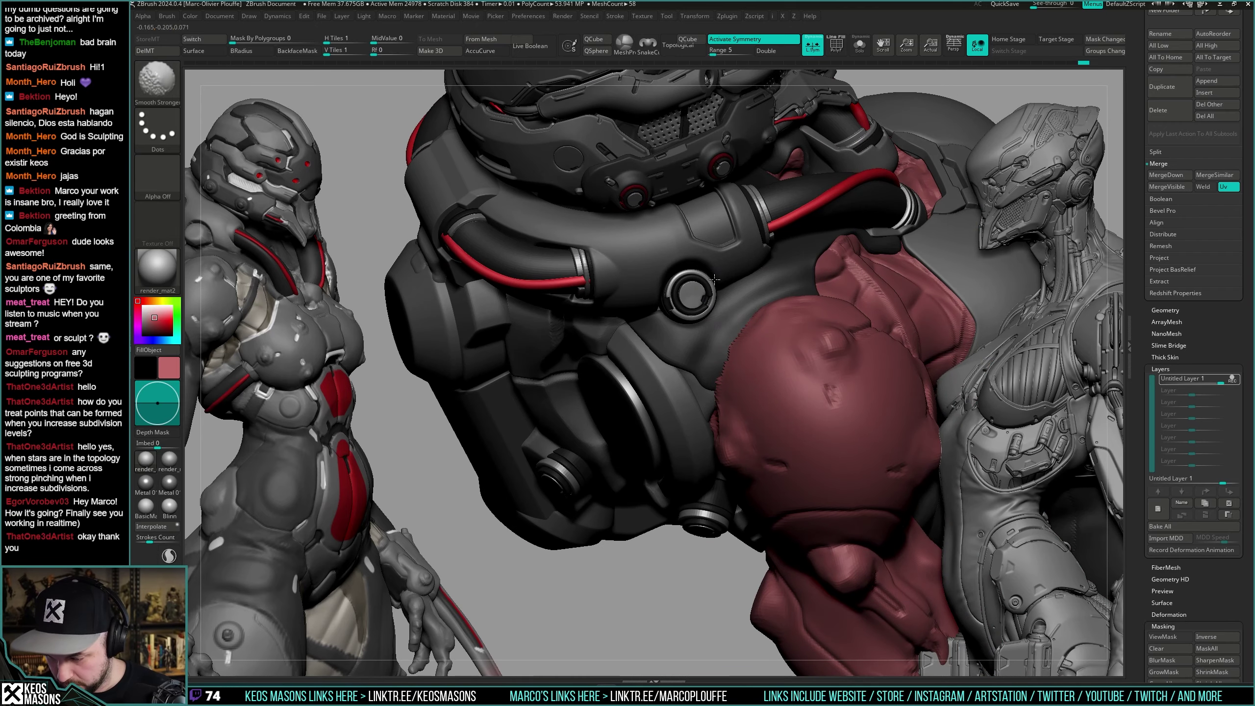
mouse_move(714, 279)
right_down()
mouse_move(729, 268)
mouse_move(714, 322)
mouse_move(683, 282)
mouse_move(694, 277)
mouse_move(702, 292)
mouse_move(680, 302)
right_up()
key(shift+s)
key(shift+s)
key(shift+s)
key(alt+s)
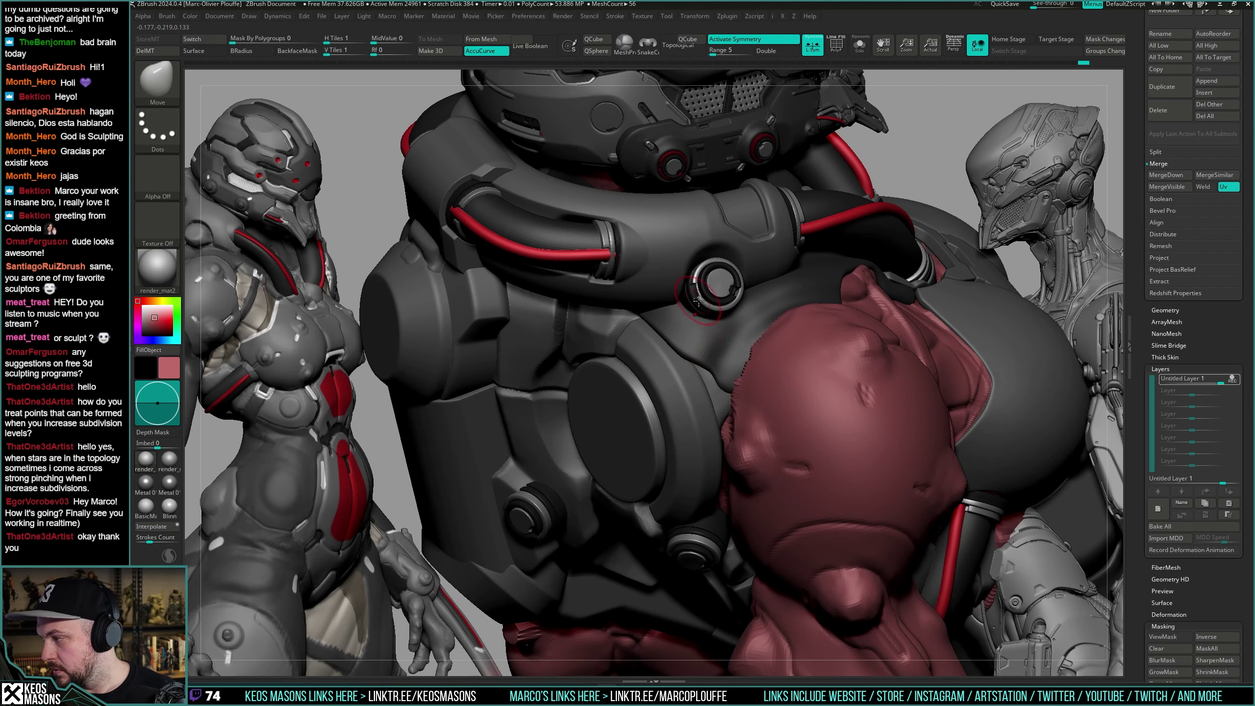
right_drag(697, 300, 730, 320)
right_click(690, 307)
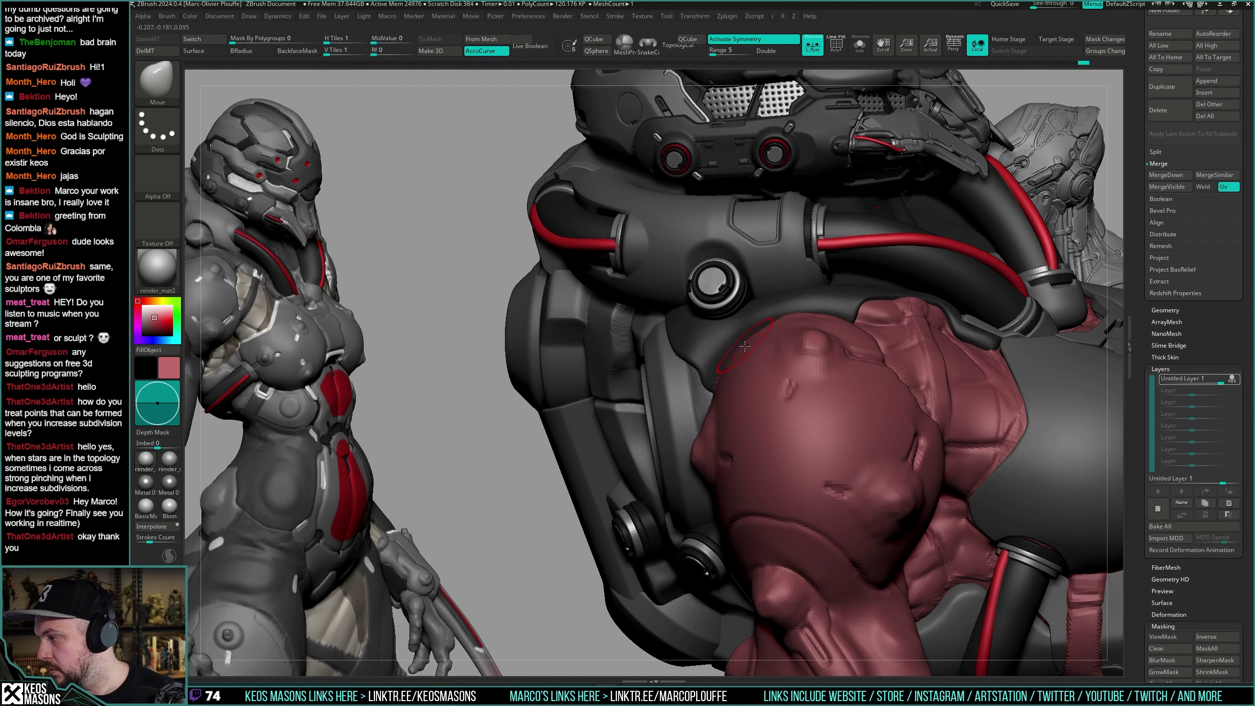
right_drag(742, 315, 664, 378)
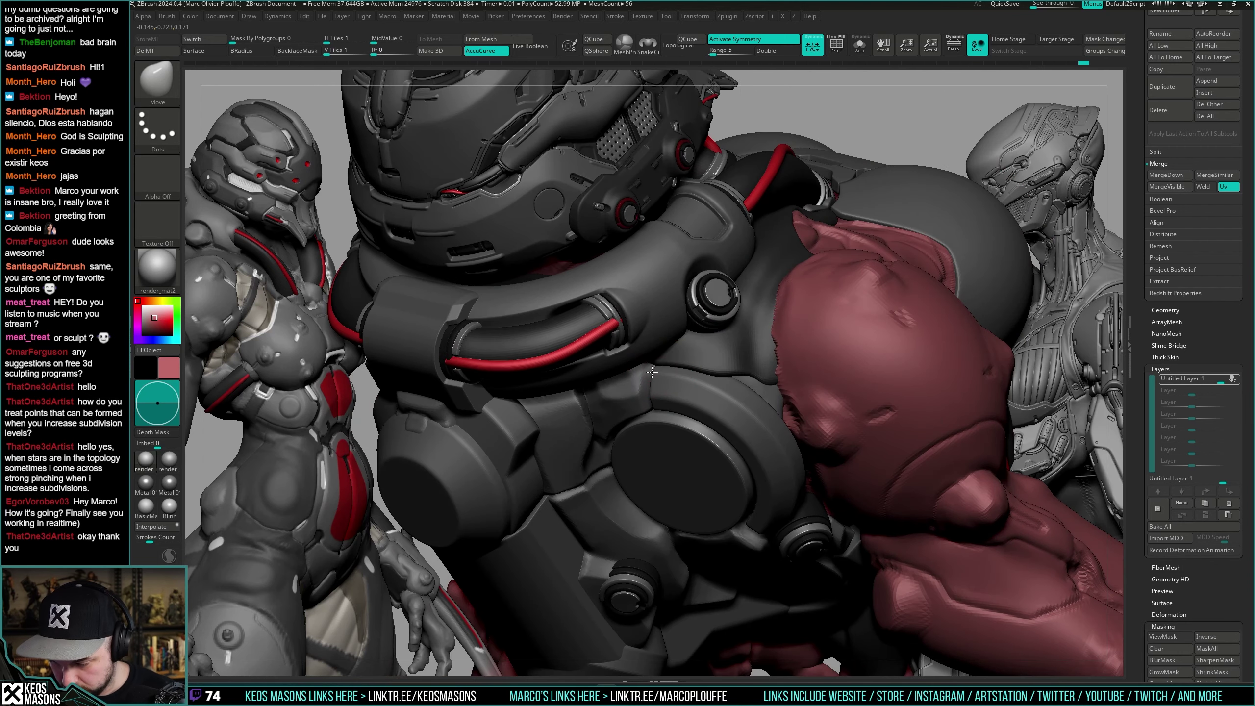
Adjust the collar's lower corner between the shoulder armour and the large side disc, checking the collar in isolation.
mouse_move(677, 377)
right_down()
mouse_move(708, 389)
mouse_move(712, 318)
mouse_move(700, 325)
mouse_move(799, 258)
mouse_move(846, 277)
mouse_move(877, 255)
mouse_move(695, 351)
mouse_move(640, 292)
mouse_move(672, 316)
mouse_move(662, 350)
right_up()
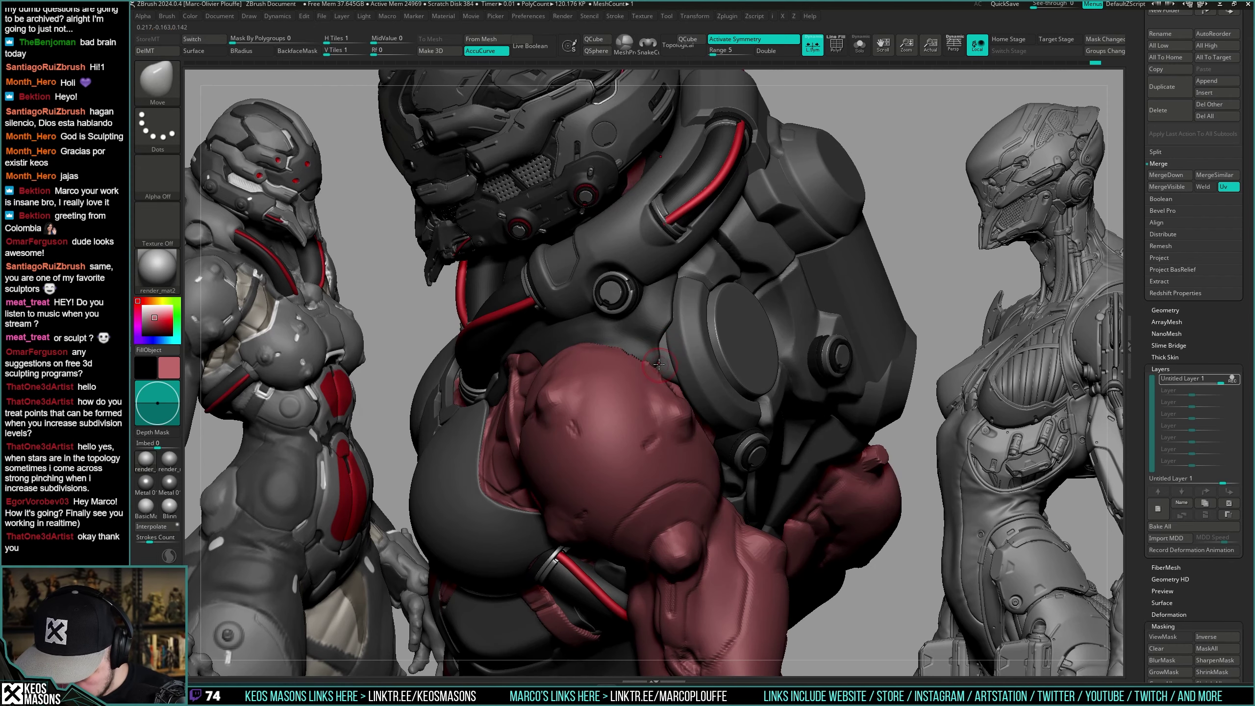
right_click(662, 359)
key(alt+s)
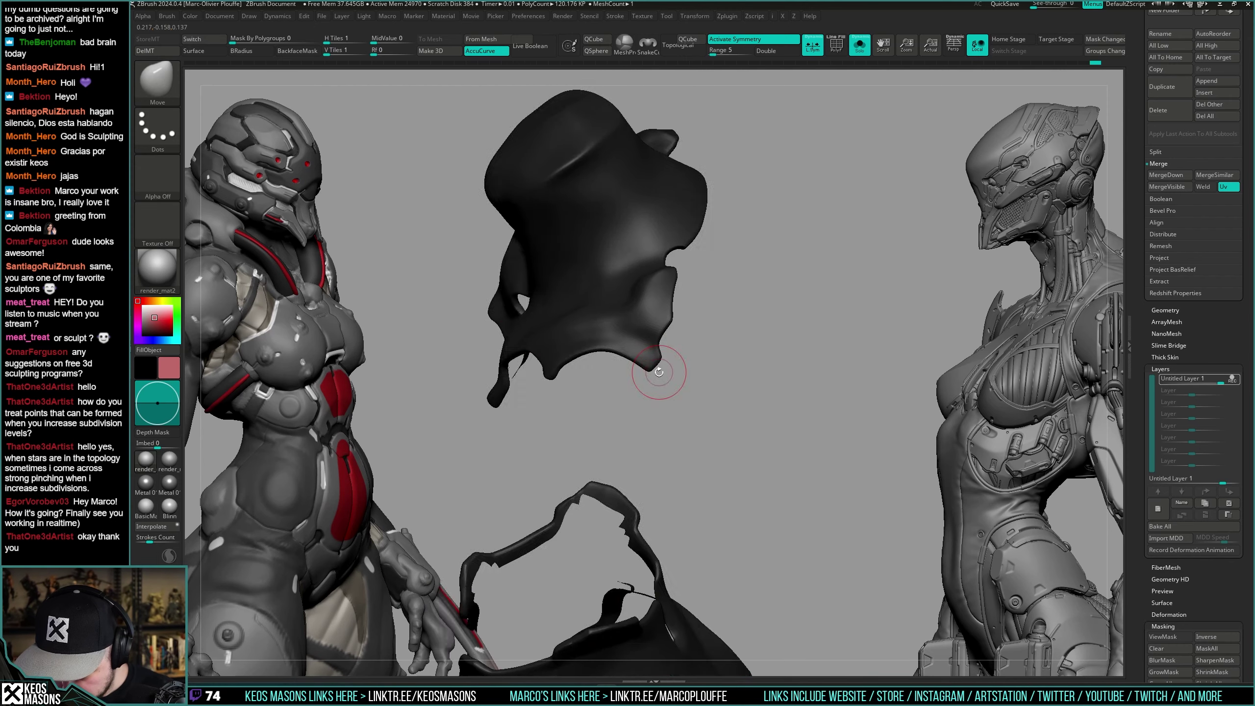
right_drag(664, 368, 649, 372)
key(alt+s)
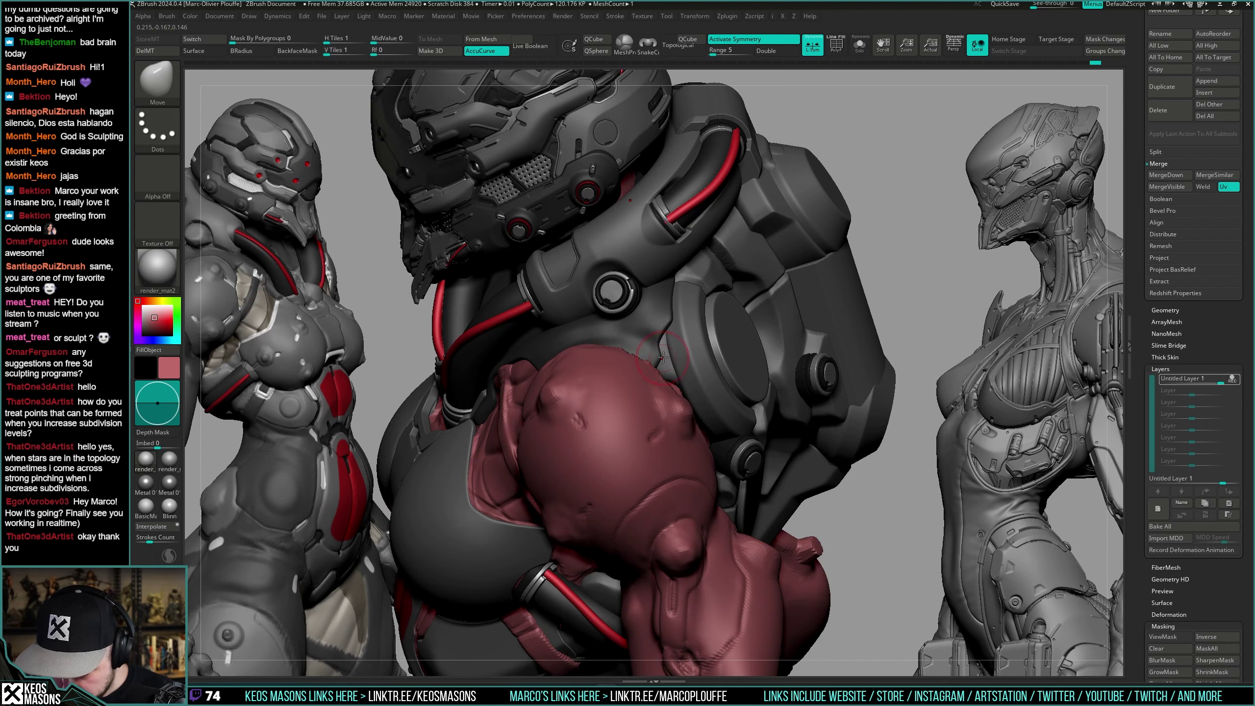
Stop recording on the collar's sculpt layer, bake all layers and delete the stored morph target.
mouse_move(669, 357)
ctrl+right_down()
mouse_move(678, 307)
mouse_move(782, 331)
mouse_move(810, 267)
mouse_move(818, 304)
mouse_move(802, 333)
mouse_move(816, 282)
ctrl+right_up()
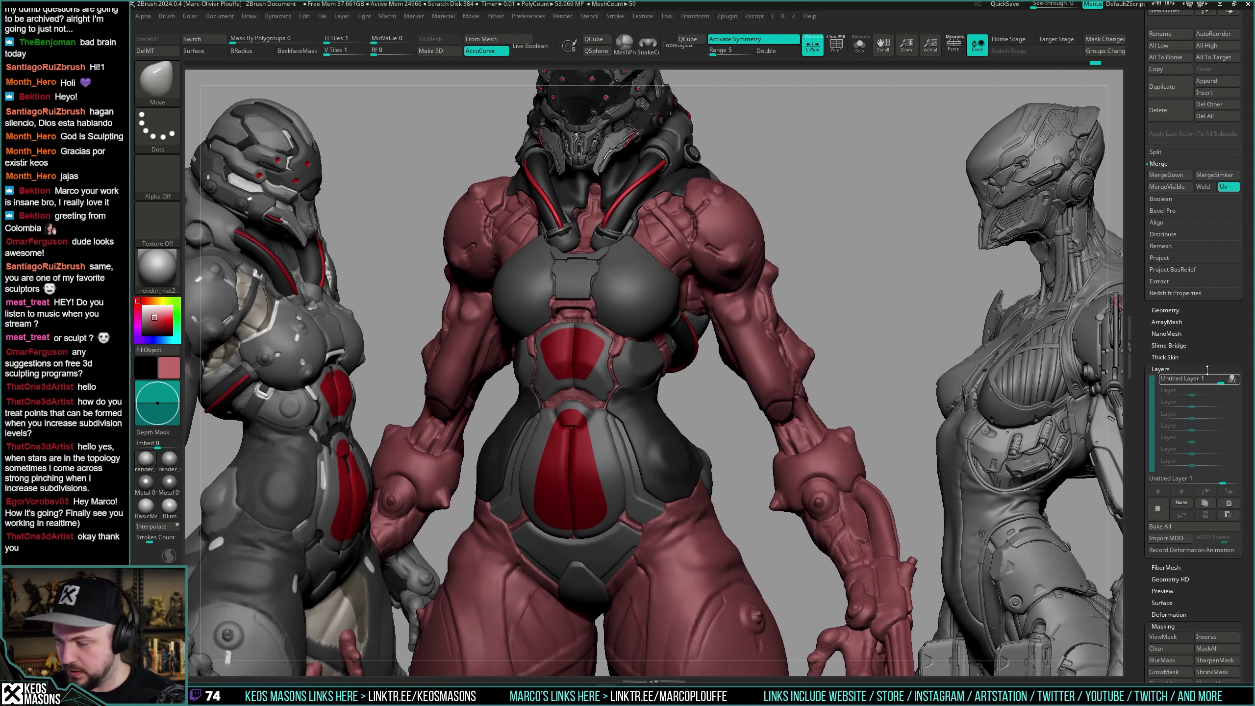
click(1233, 380)
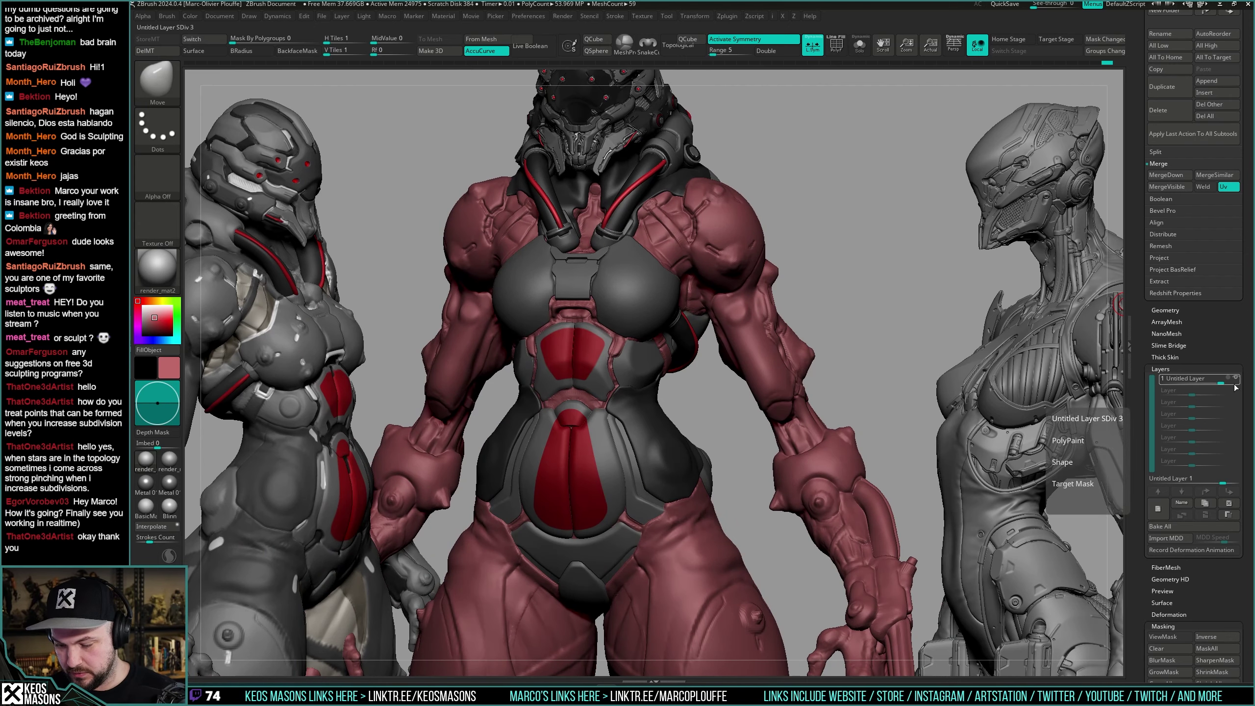
click(1160, 526)
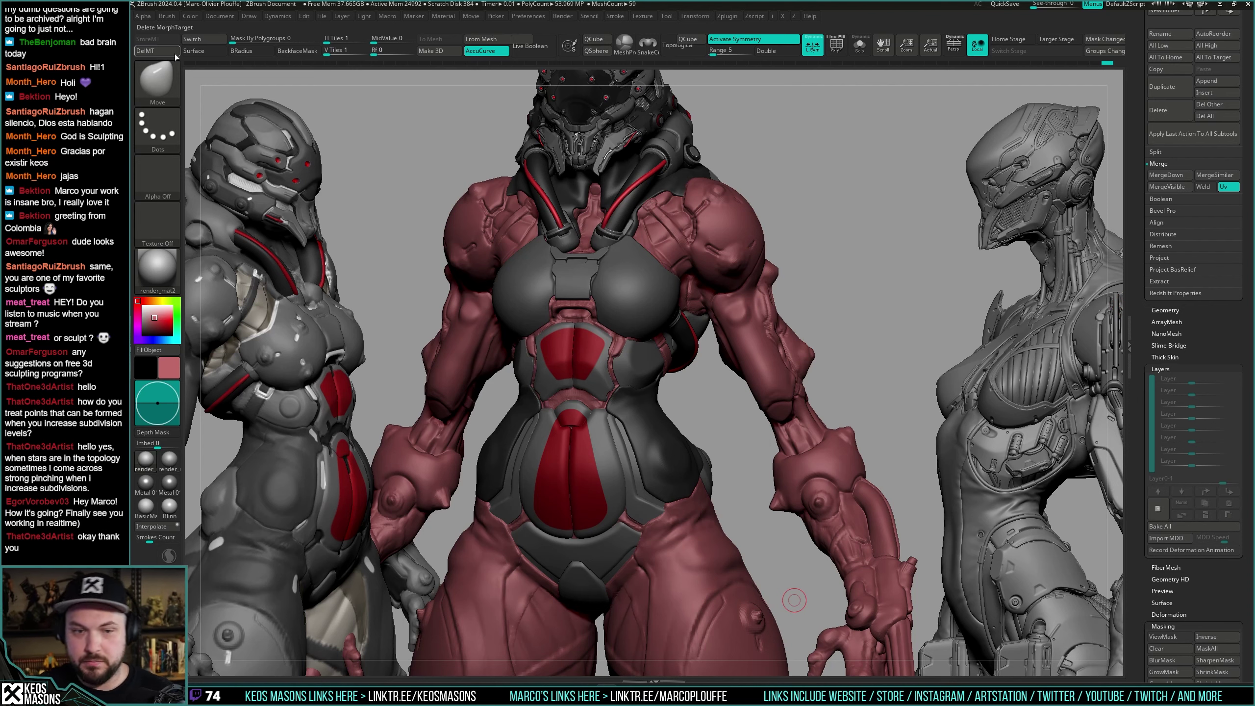
Switch to the ClayBuildup brush and bring the Subtool list into view.
key(b)
key(c)
key(b)
scroll(1141, 335, up, 10)
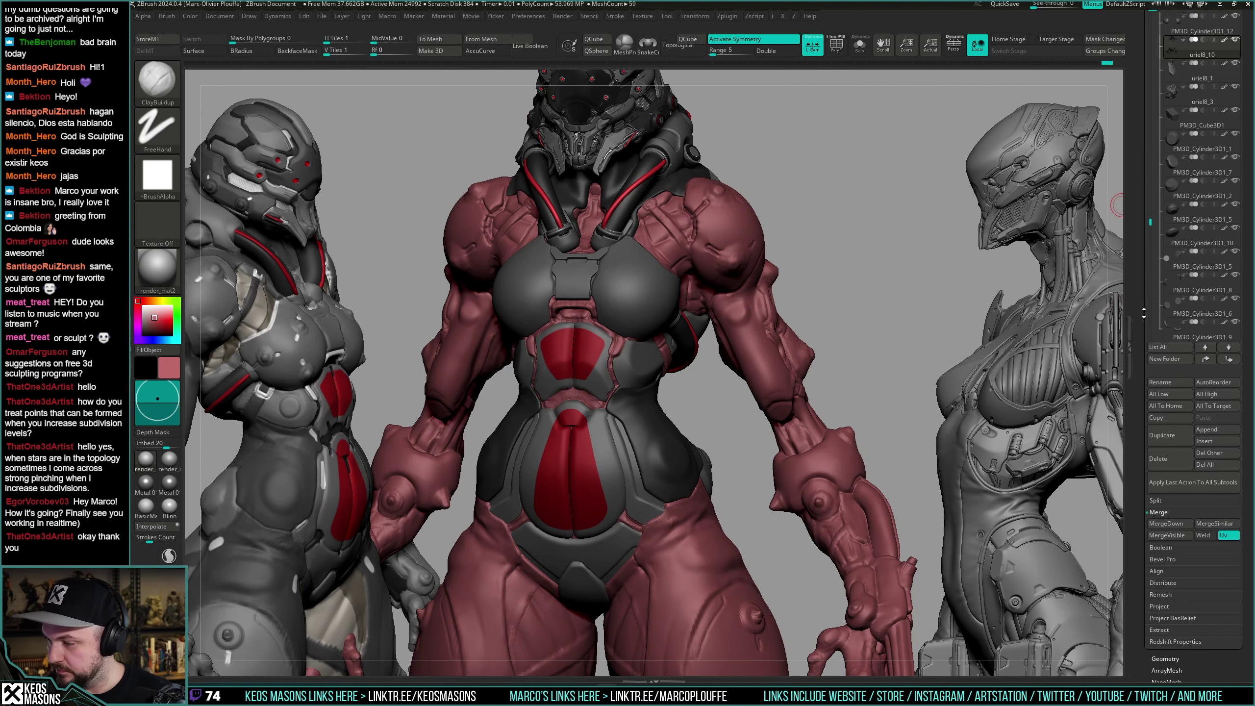
drag(1140, 334, 1139, 315)
Examine the torso from the side, front and above, comparing the collar, tubes, chest plates and waist panel.
mouse_move(881, 293)
mouse_down()
mouse_move(900, 300)
mouse_move(871, 319)
mouse_move(870, 363)
mouse_move(675, 322)
mouse_move(696, 355)
mouse_move(888, 267)
mouse_move(875, 290)
mouse_move(893, 268)
mouse_move(869, 297)
mouse_move(899, 269)
mouse_move(859, 283)
mouse_move(904, 252)
mouse_move(907, 266)
mouse_up()
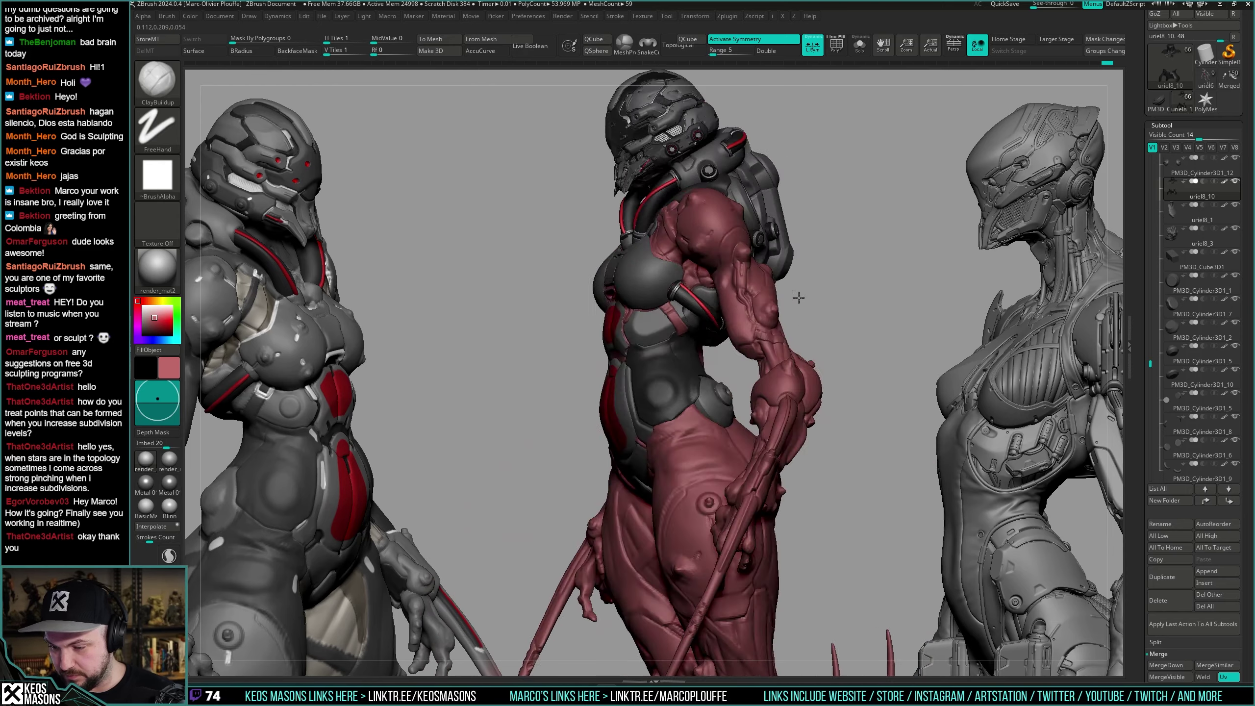
mouse_move(768, 333)
ctrl+right_down()
mouse_move(701, 299)
mouse_move(706, 341)
ctrl+right_up()
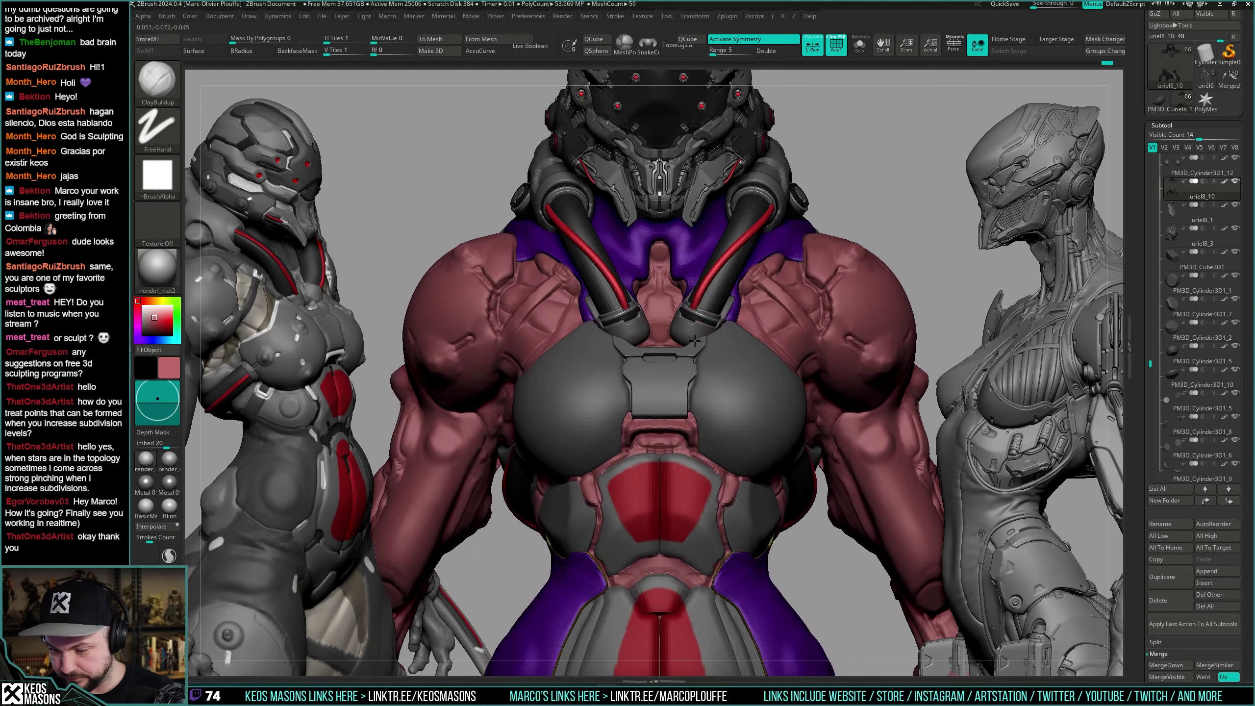
drag(695, 341, 644, 264)
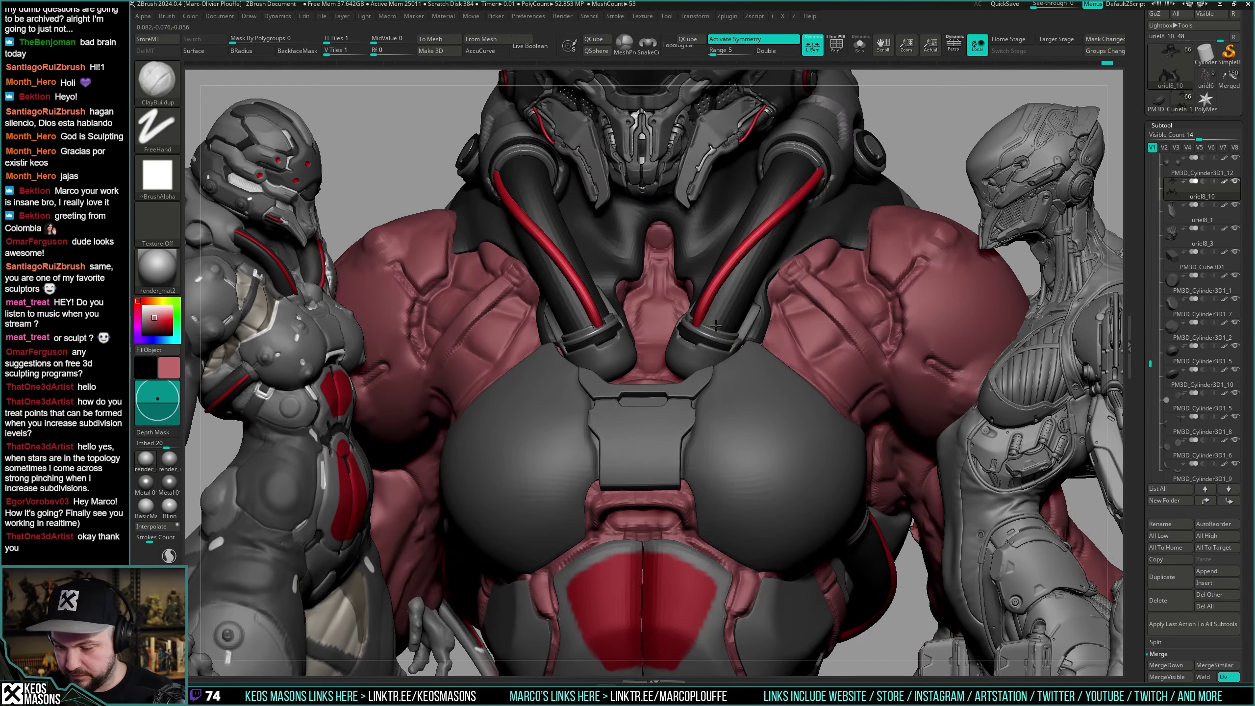
ctrl+right_drag(647, 267, 692, 296)
drag(692, 297, 717, 324)
mouse_move(759, 337)
right_down()
mouse_move(726, 329)
mouse_move(768, 344)
right_up()
drag(767, 344, 758, 332)
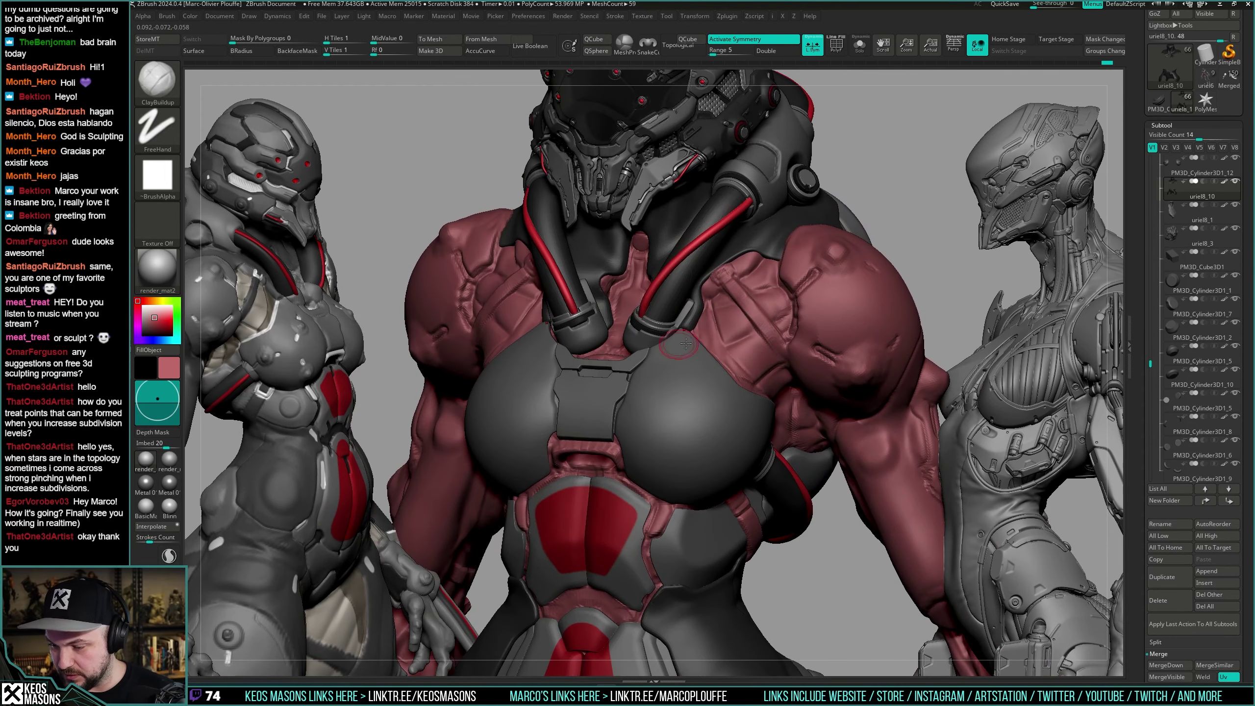
drag(810, 228, 804, 325)
right_drag(804, 326, 795, 374)
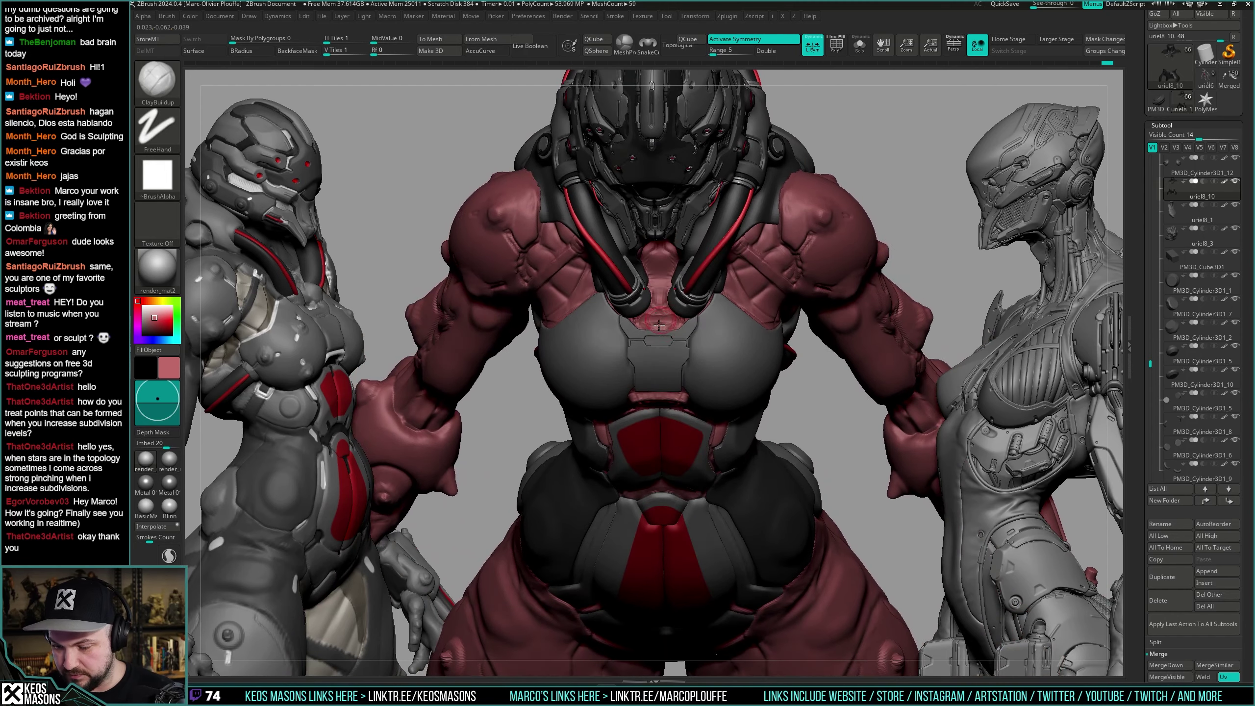
right_drag(682, 333, 740, 279)
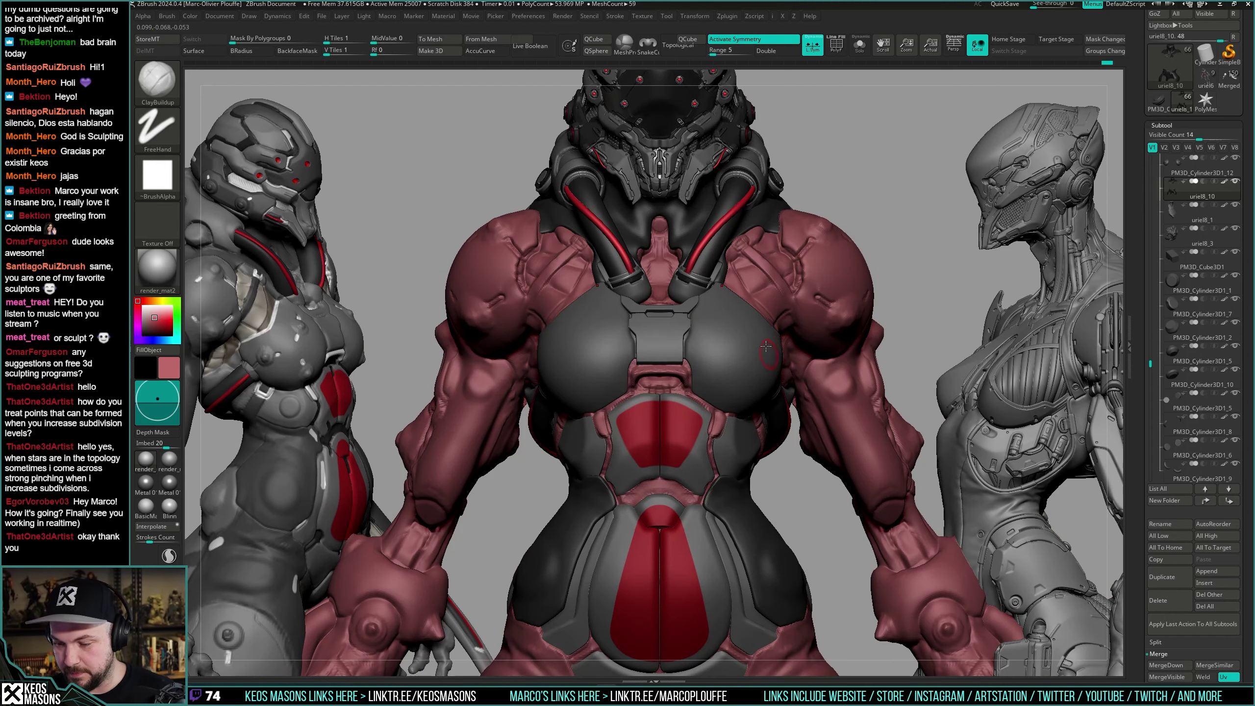
mouse_move(766, 347)
right_down()
mouse_move(833, 366)
mouse_move(835, 348)
mouse_move(768, 357)
right_up()
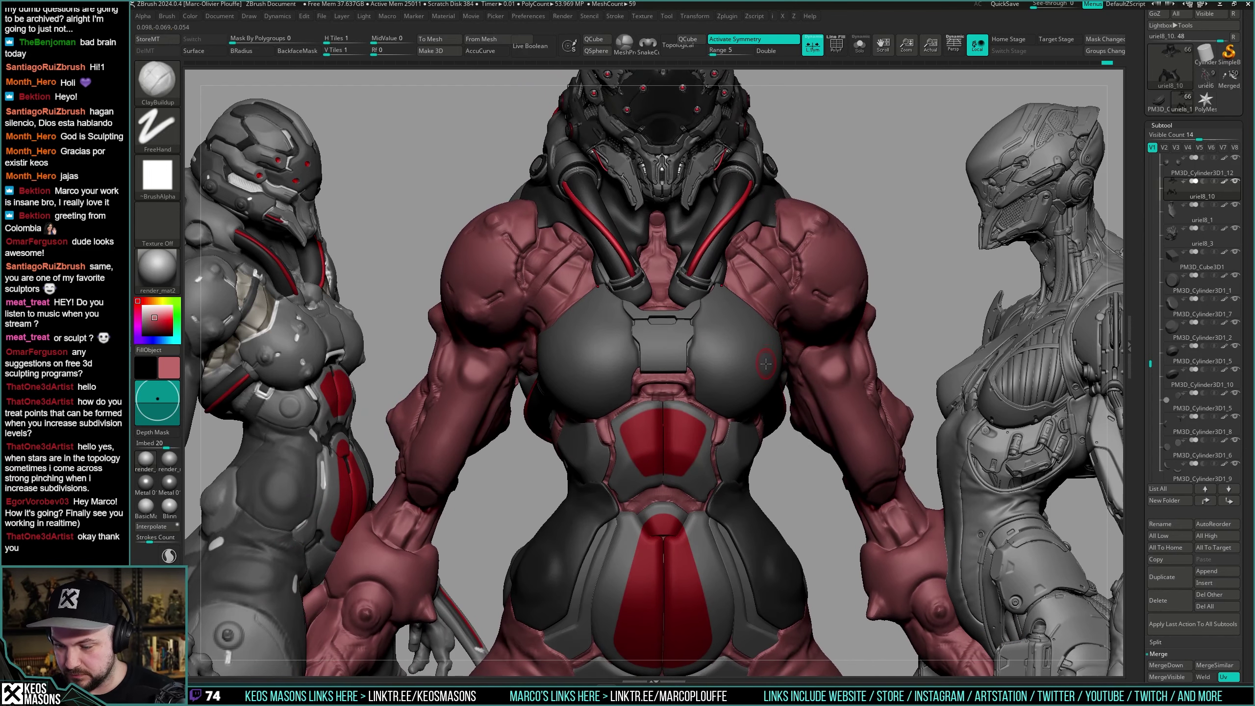
ctrl+right_drag(673, 317, 732, 331)
Select the subtool with the tube end caps above the sternum piece and isolate it.
alt+click(711, 297)
key(alt+s)
key(shift+f)
key(alt+s)
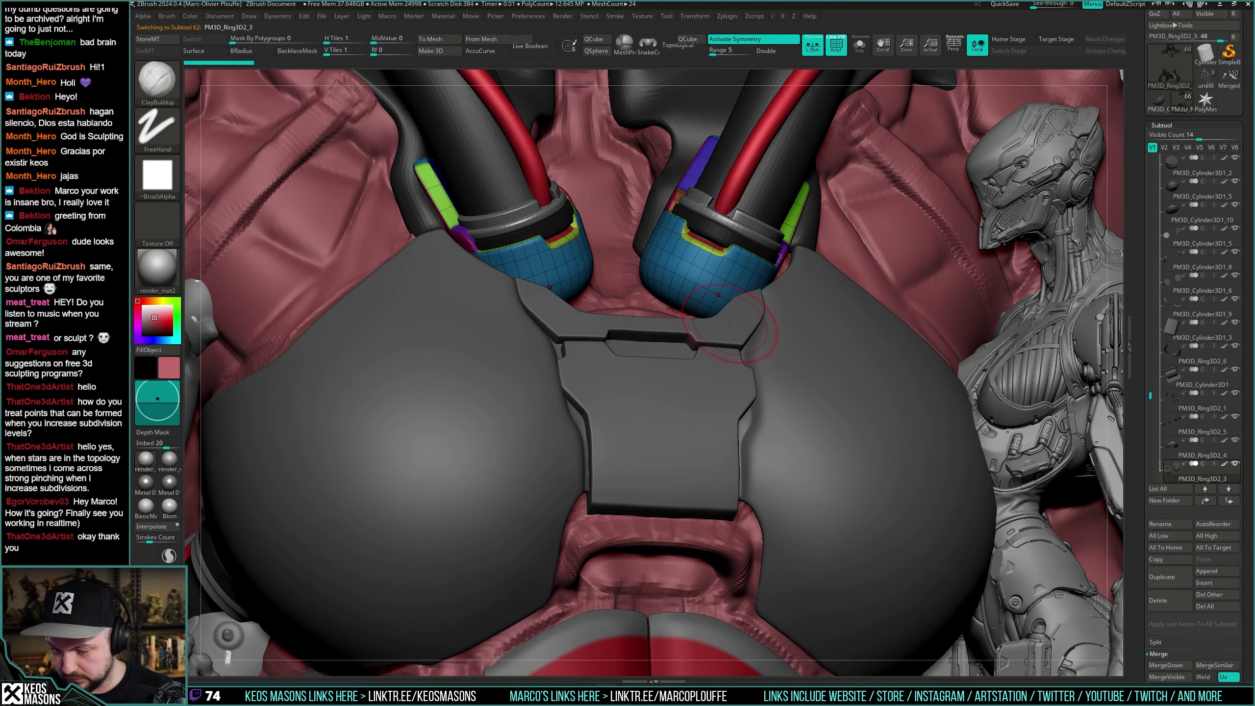
key(alt+s)
key(shift+f)
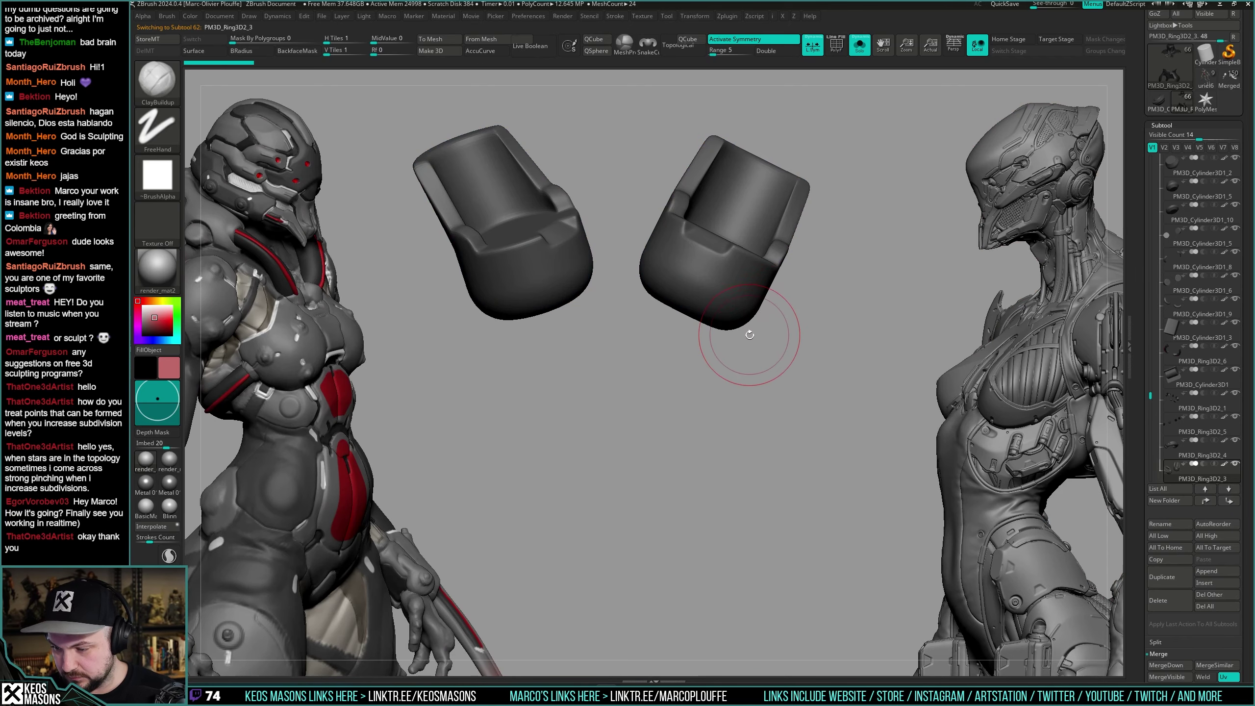
Show the end caps' polygroups and wireframe and lower their subdivision level.
key(d)
right_drag(848, 334, 809, 307)
key(shift+f)
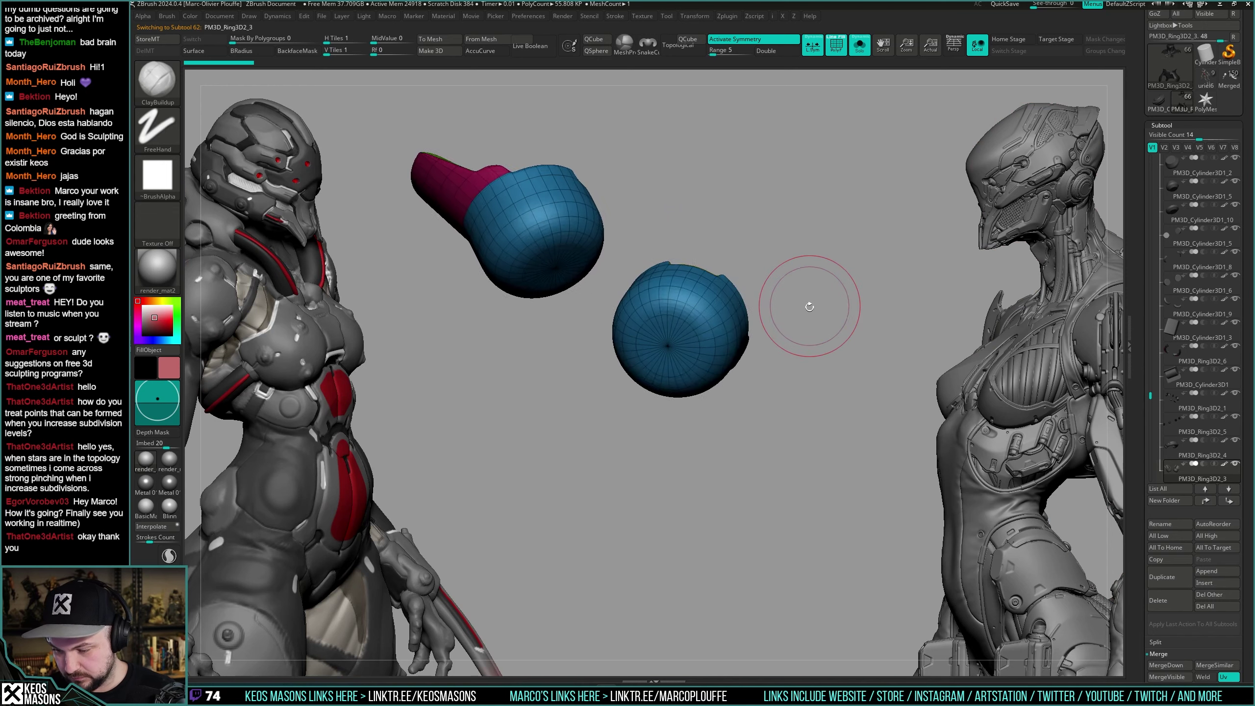
key(shift+d)
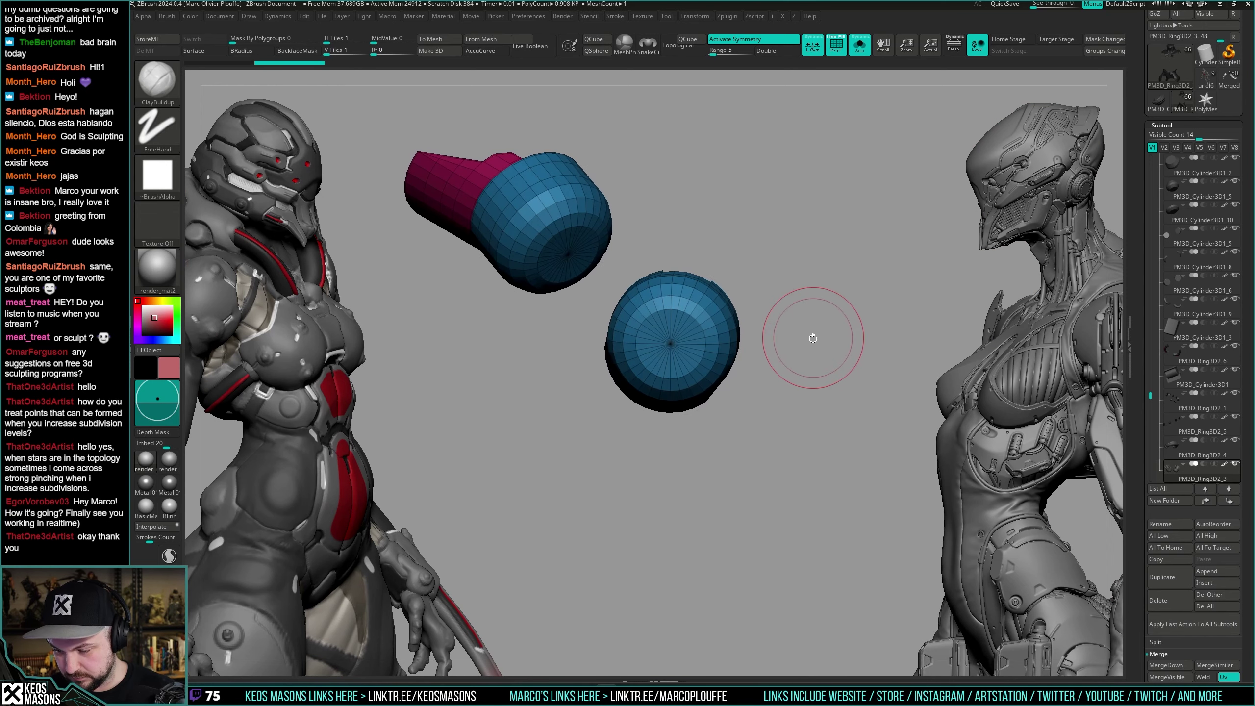
key(space)
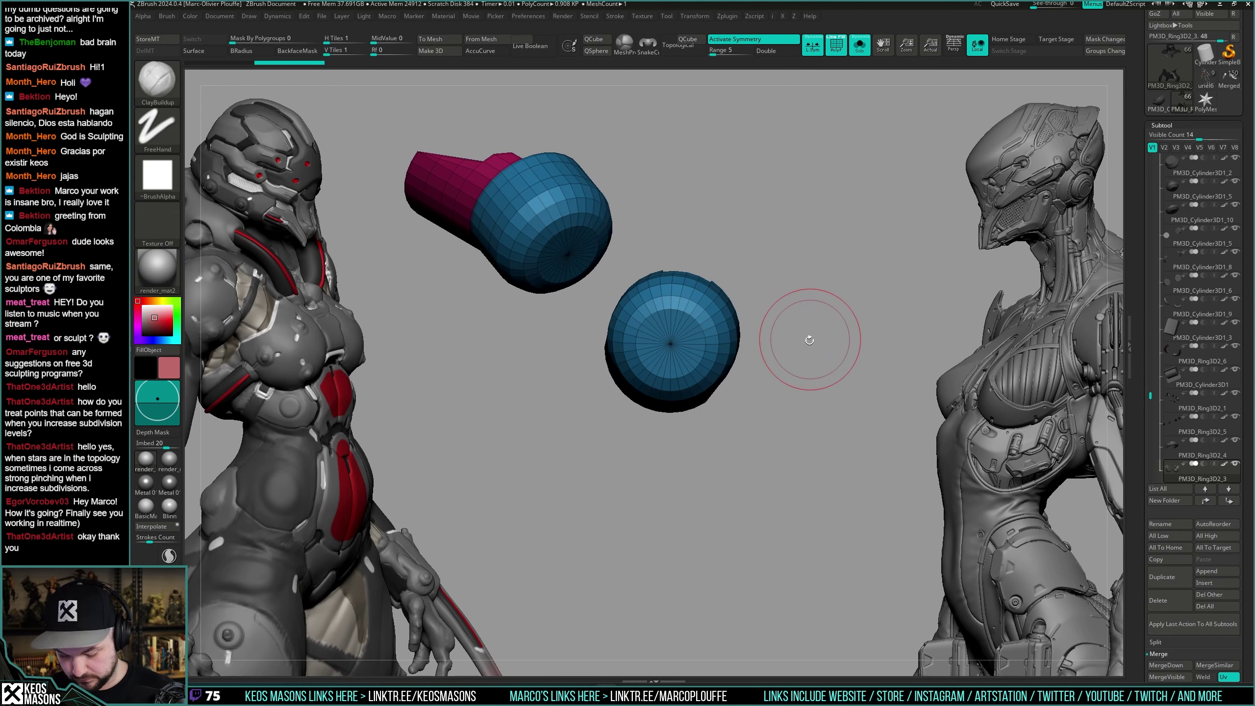
key(space)
Choose the IMM Primitives brush with the Cylinder No Edge mesh and show the whole figure again.
key(b)
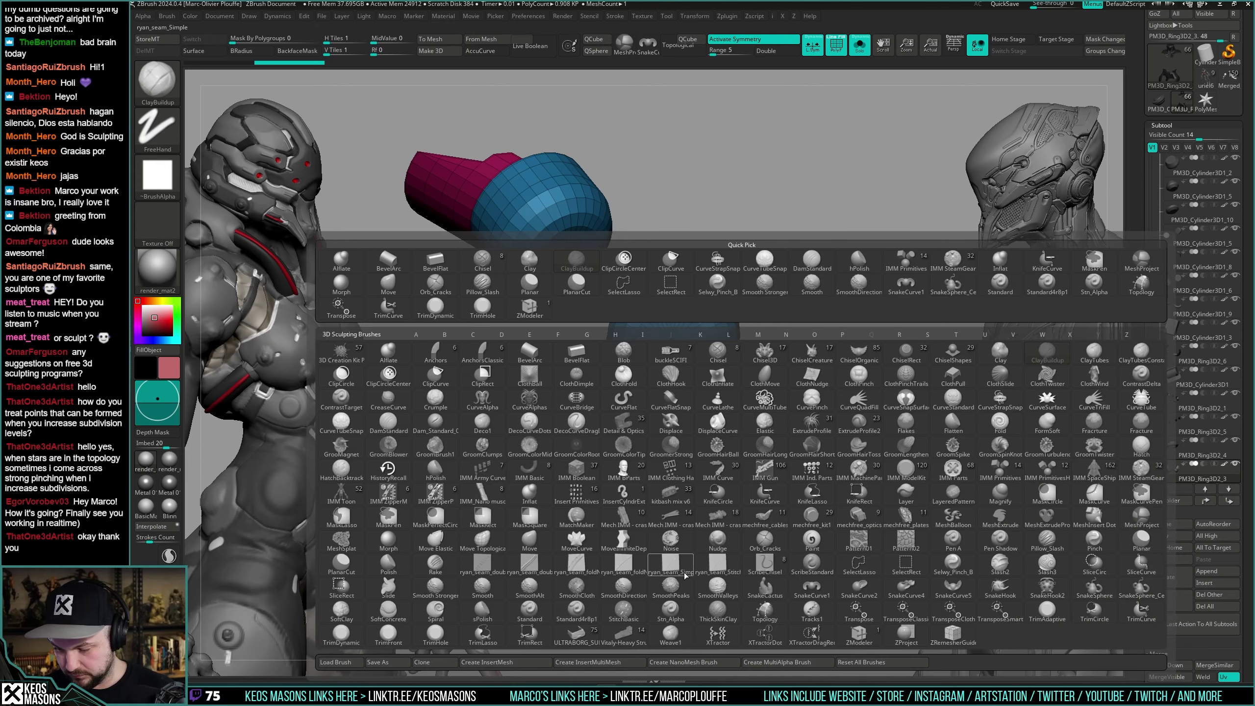
click(1069, 476)
click(250, 79)
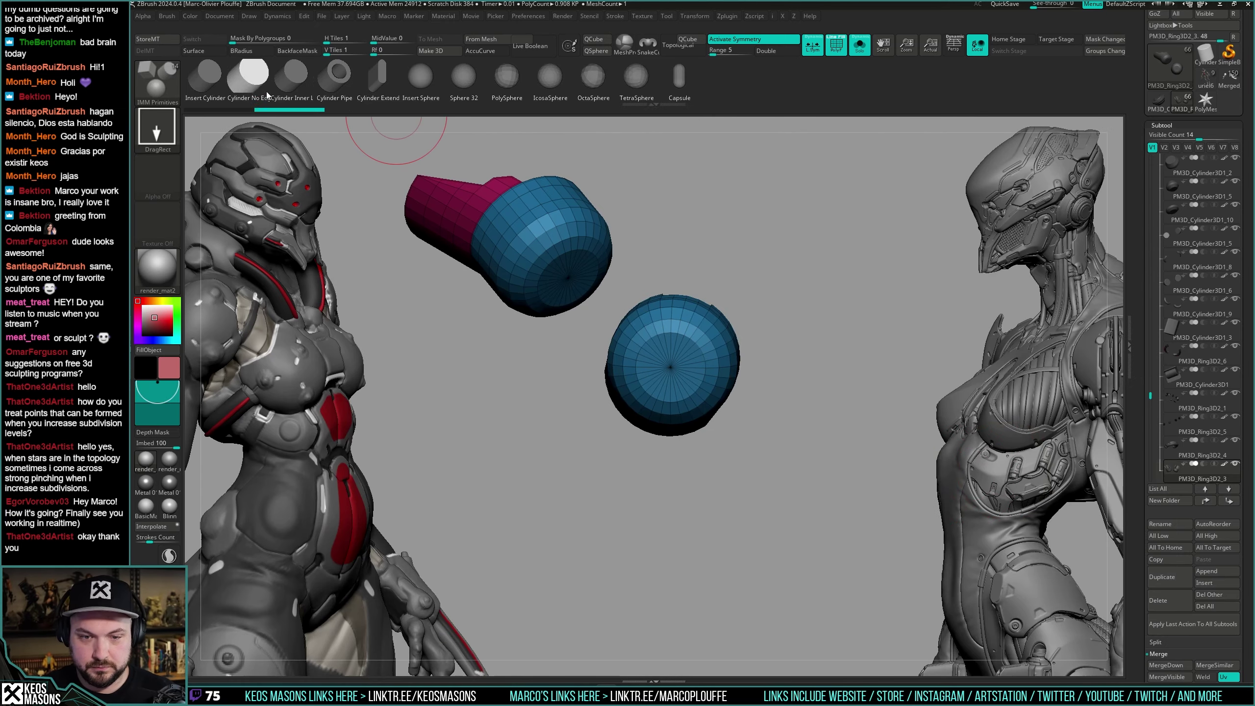
ctrl+right_drag(771, 233, 815, 349)
key(alt+shift+s)
ctrl+right_drag(815, 349, 811, 359)
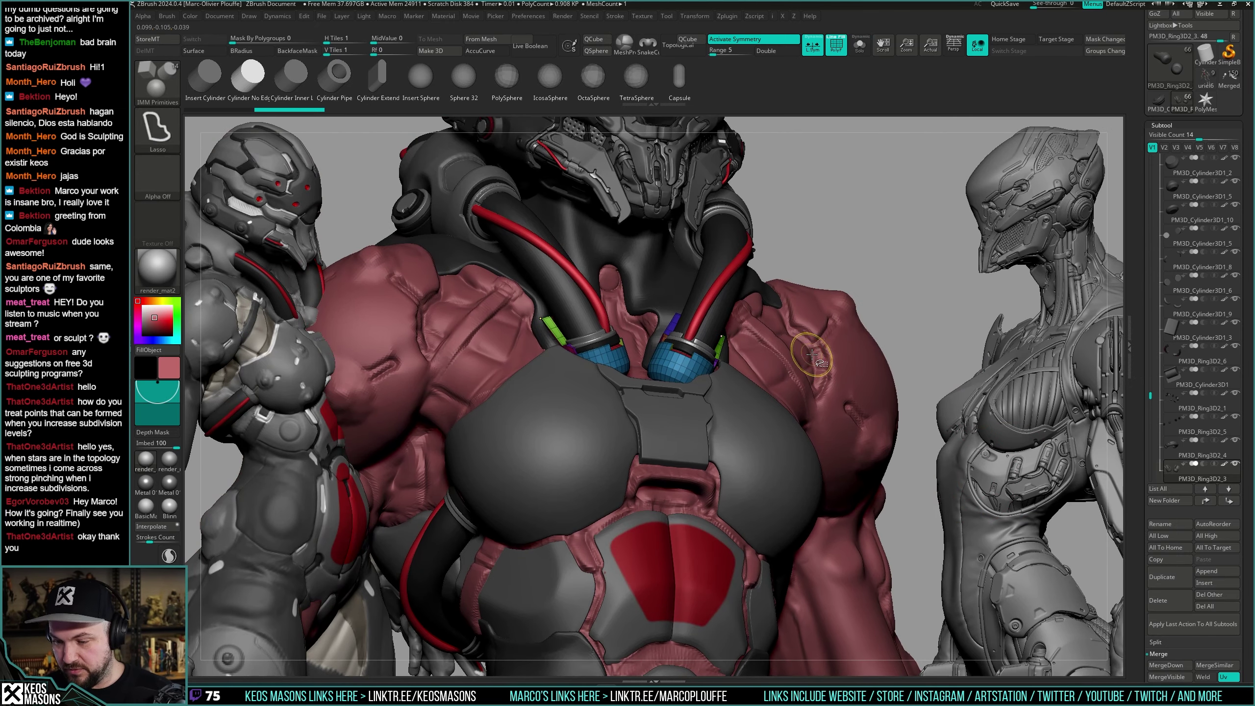
Isolate the tube end caps with the wireframe hidden and save the ZTool in the spider project folder.
key(alt+shift+s)
key(shift+f)
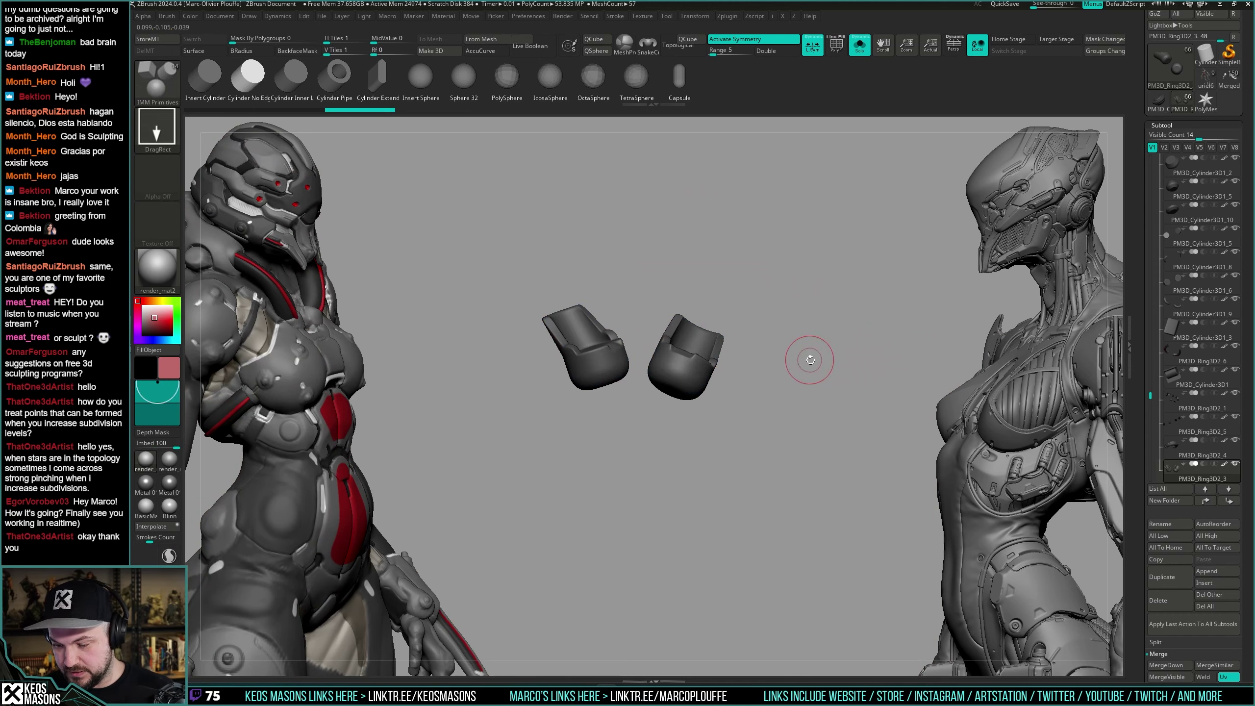
key(ctrl+s)
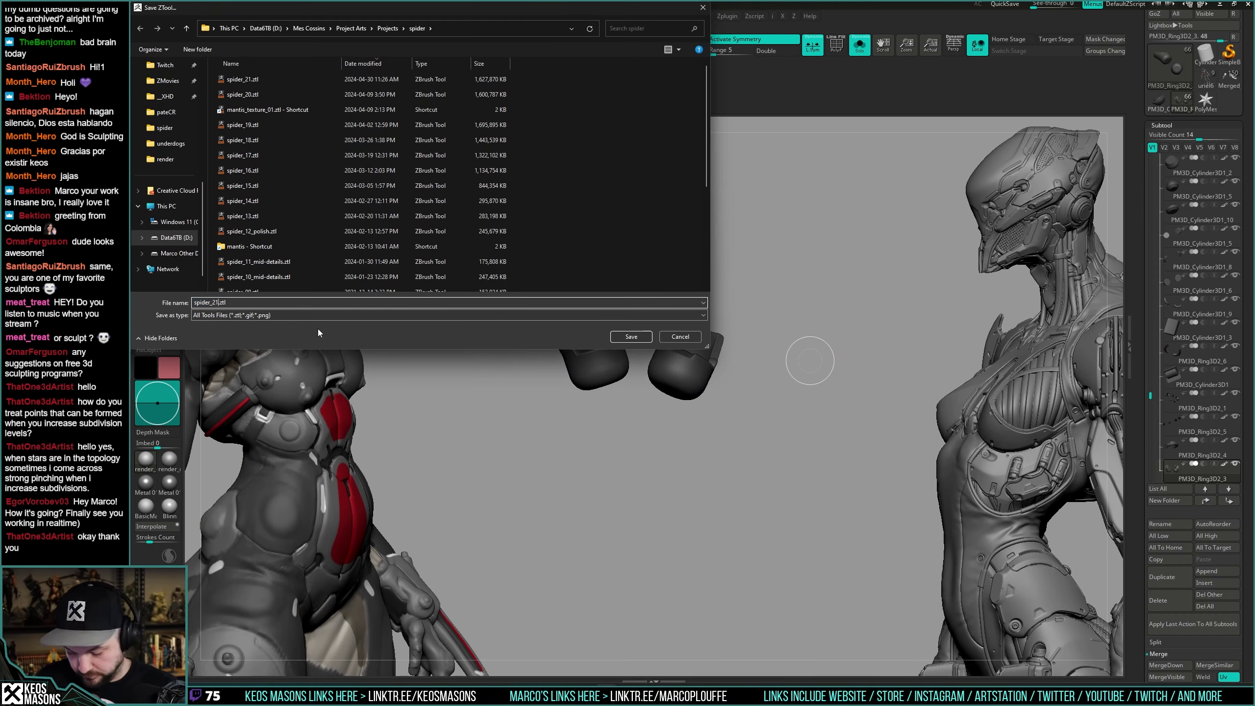
key(Return)
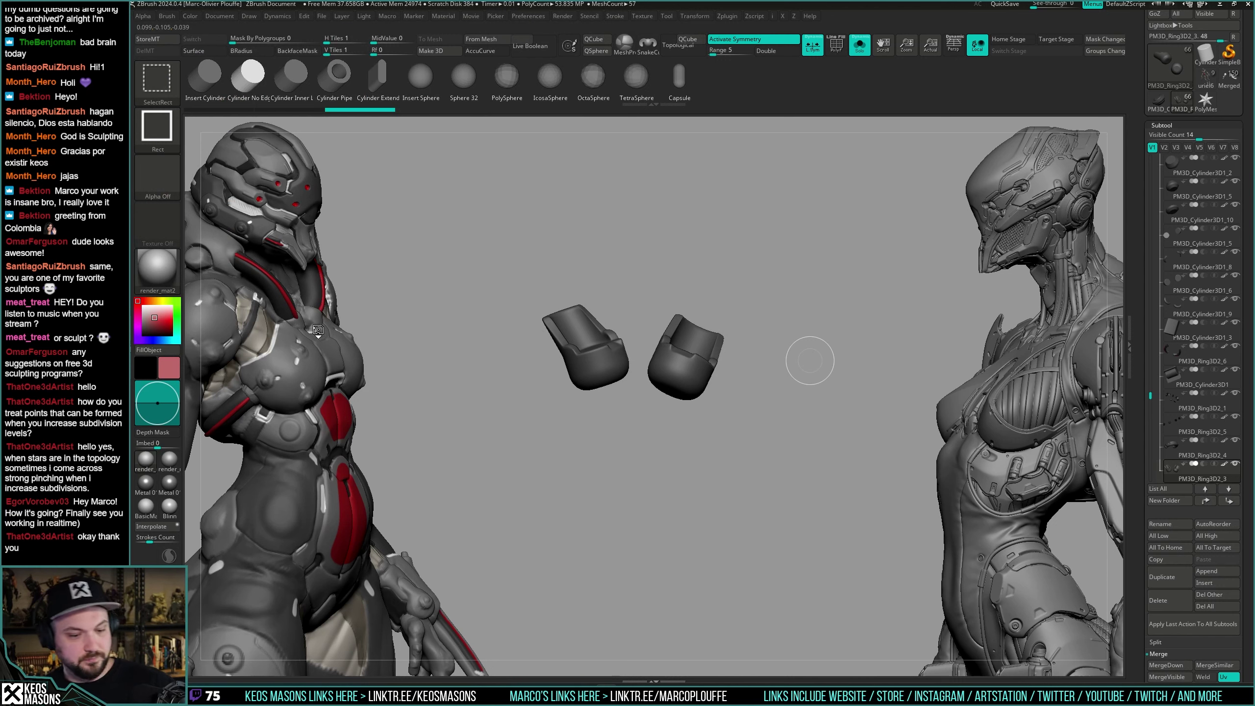
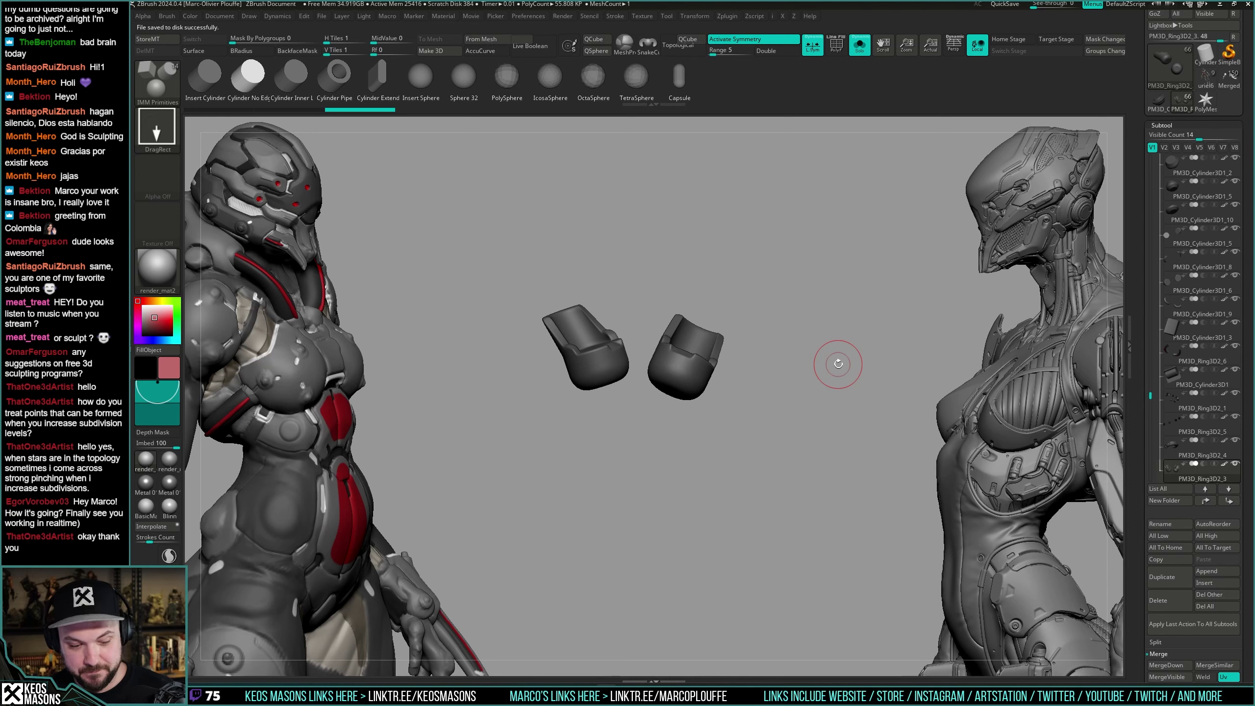
Insert a Cylinder No Edge mesh with symmetry at the lower end of each tube end cap.
drag(836, 345, 823, 284)
key(alt+s)
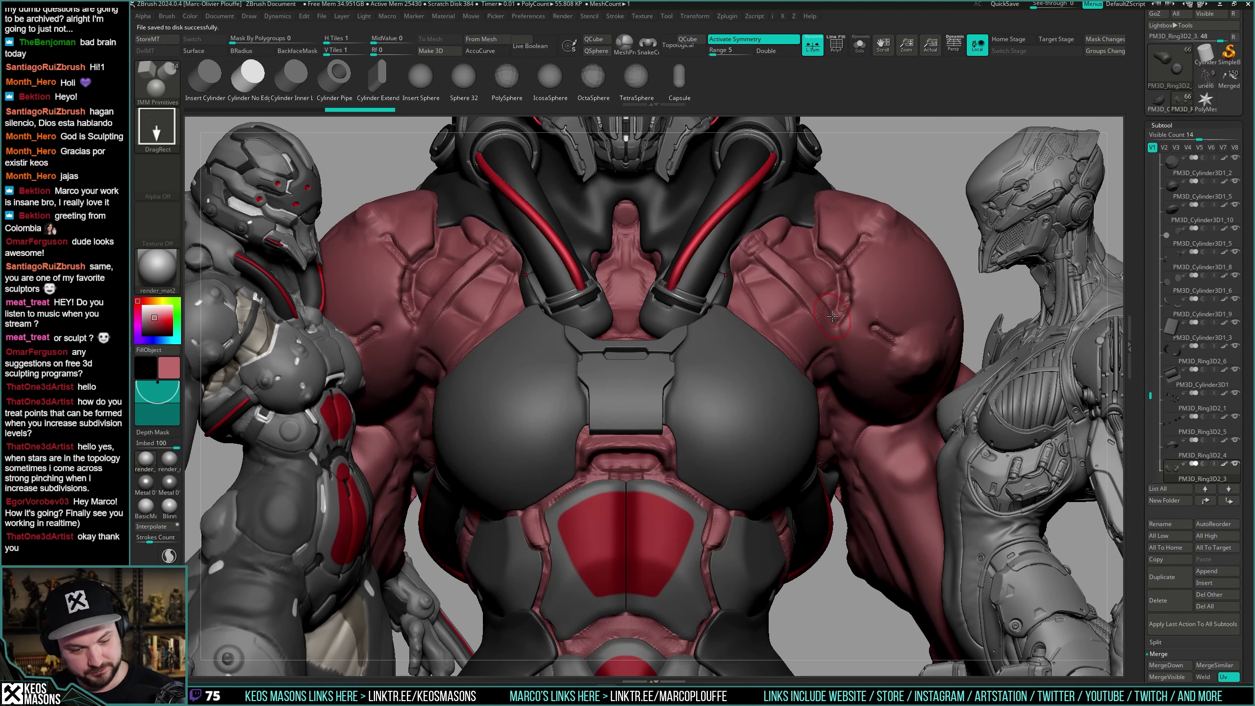
key(shift+ctrl+s)
key(shift+f)
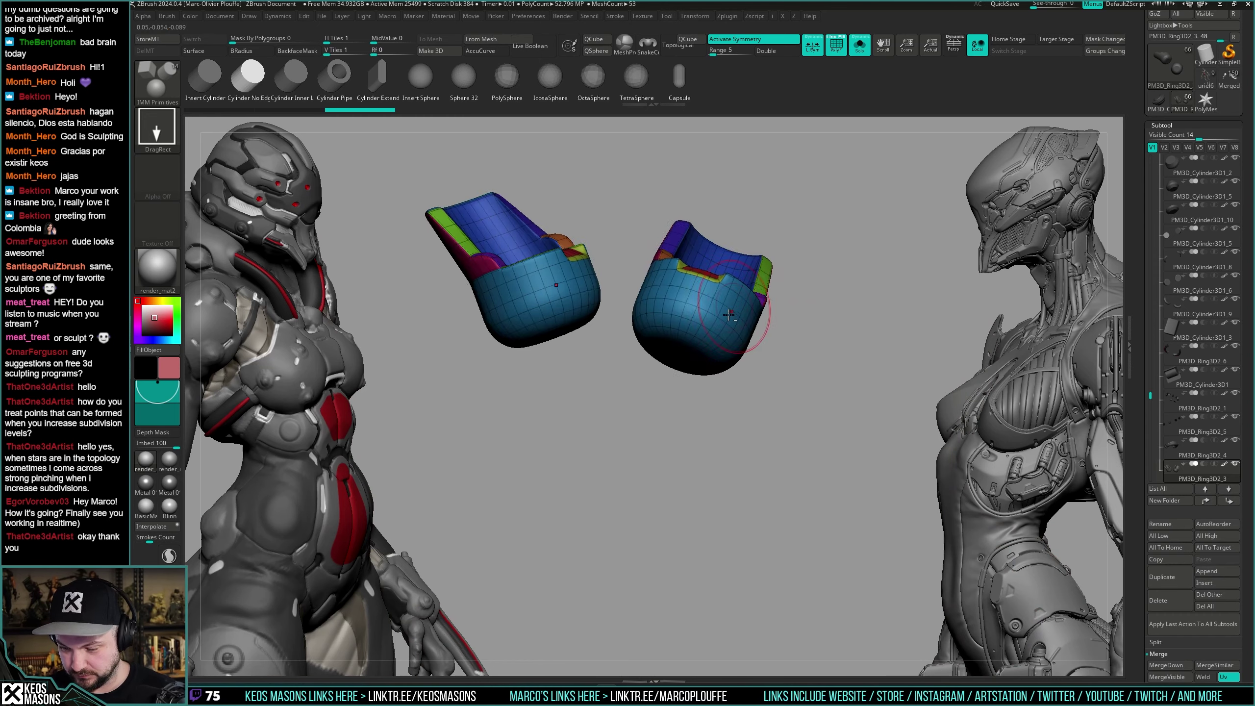
drag(828, 333, 815, 371)
key(ctrl+shift+s)
mouse_move(815, 371)
right_down()
mouse_move(811, 408)
mouse_move(817, 369)
right_up()
key(ctrl+shift+s)
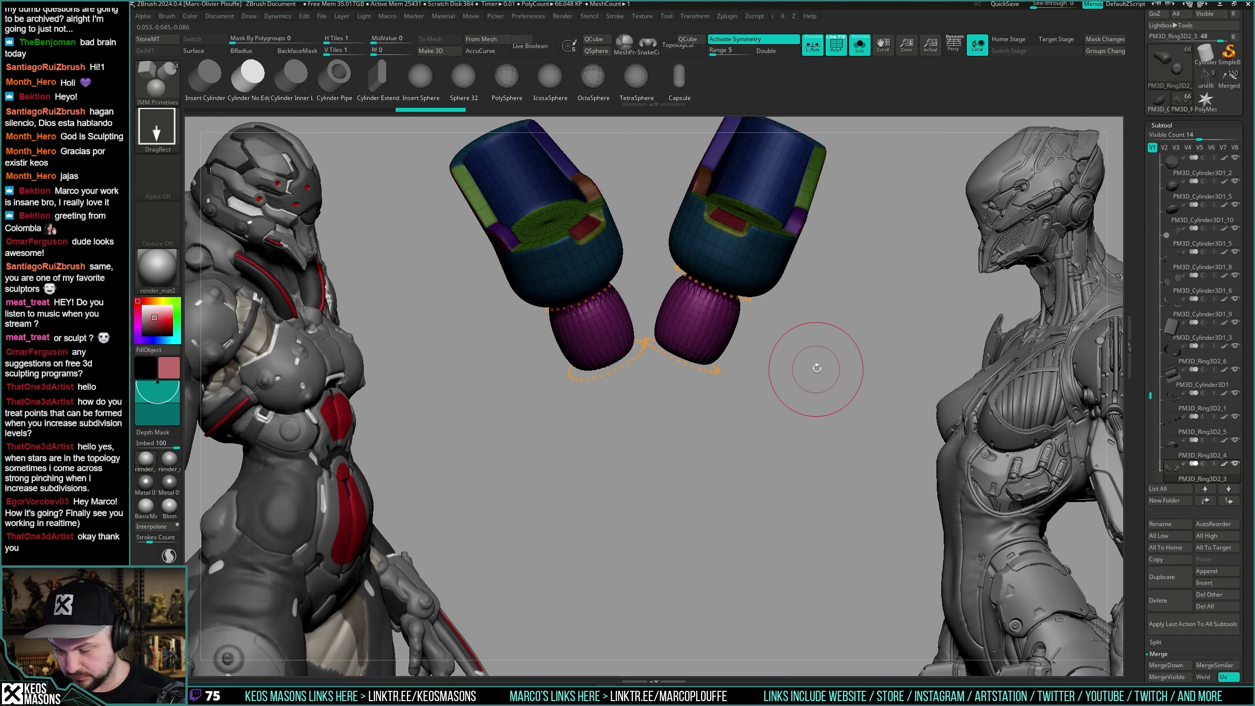
Separate the inserted cylinders into their own subtool, select it and turn off its dynamic subdivision.
key(ctrl+z)
key(shift+f)
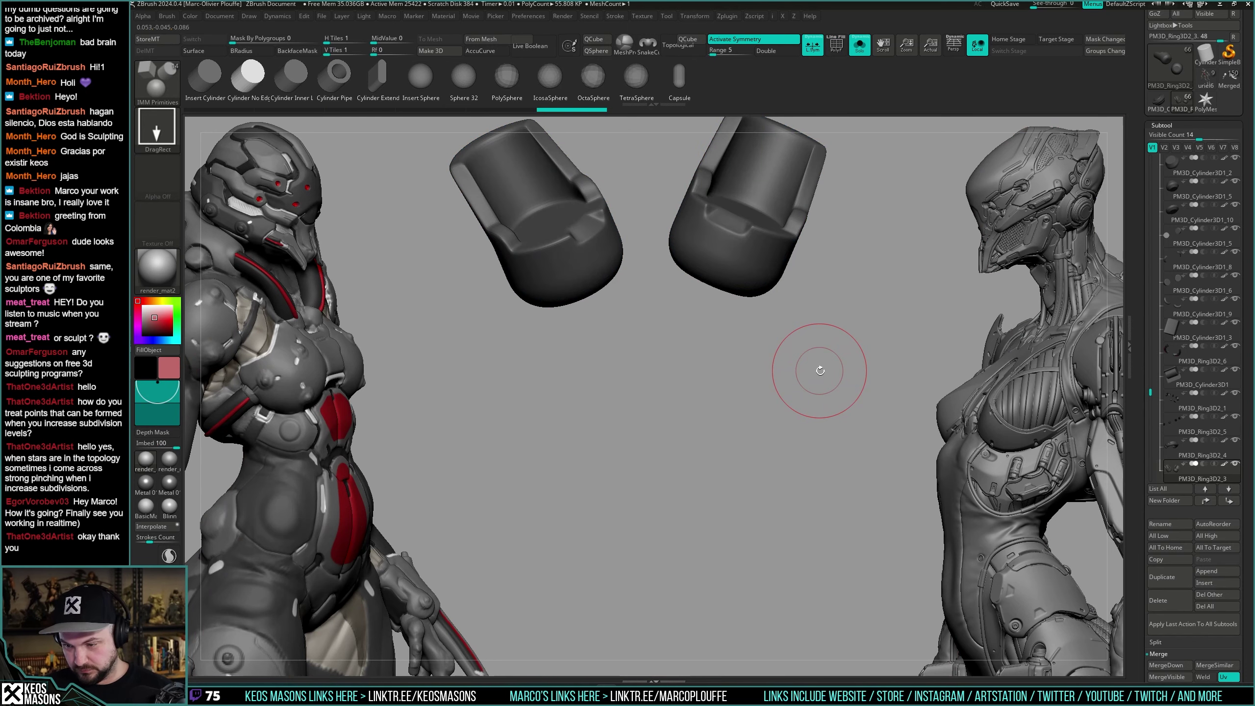
key(Down)
key(shift+d)
key(ctrl+shift+s)
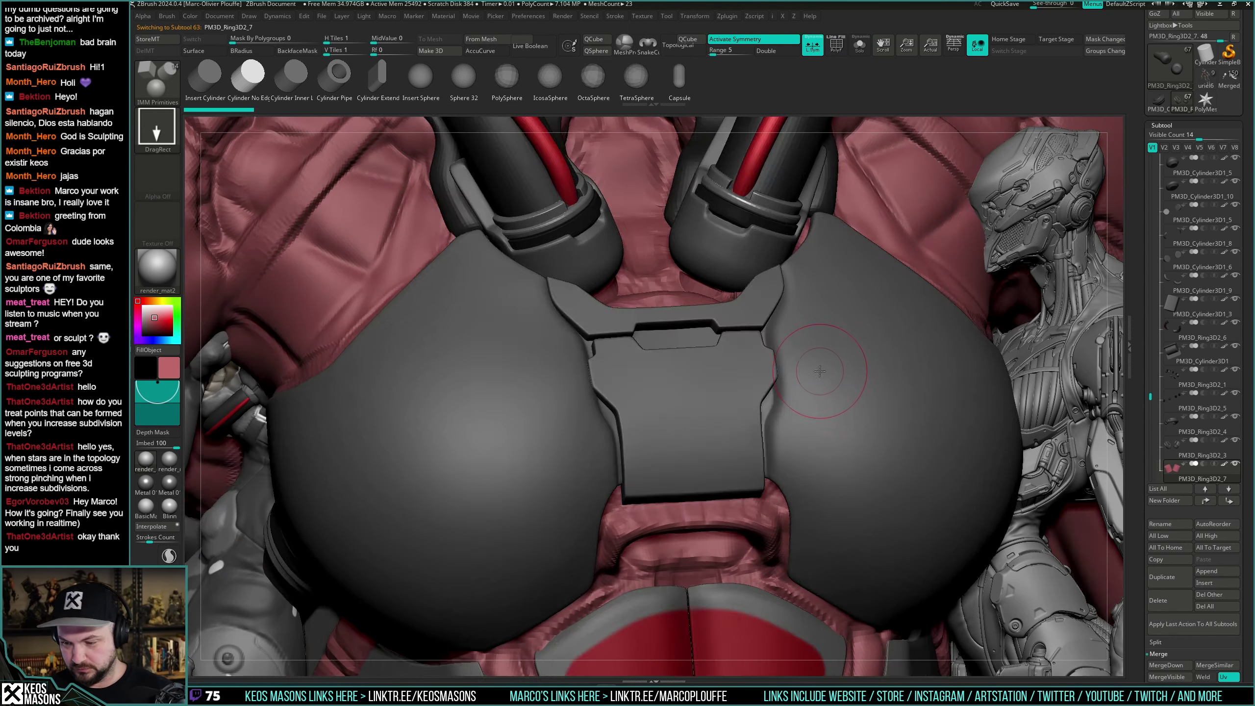
Isolate the two cylinders and shorten them along their axis into flat discs.
right_drag(820, 371, 806, 342)
key(ctrl+shift+s)
key(w)
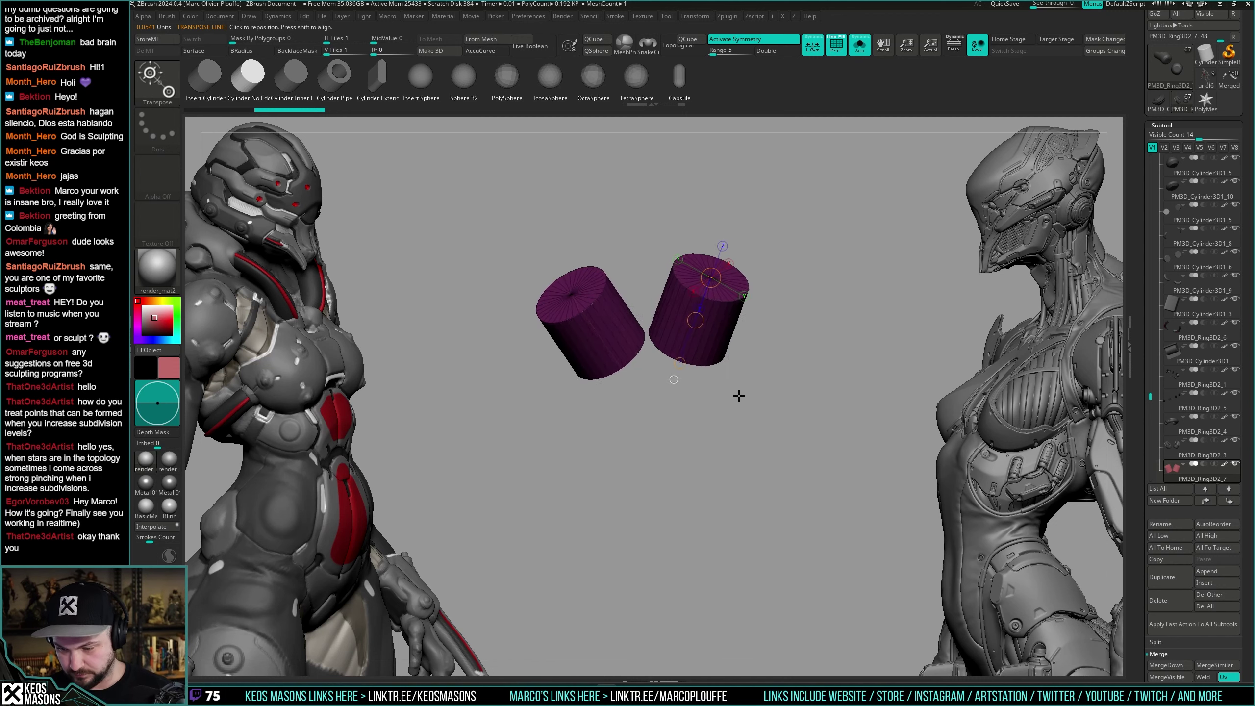
drag(682, 358, 701, 321)
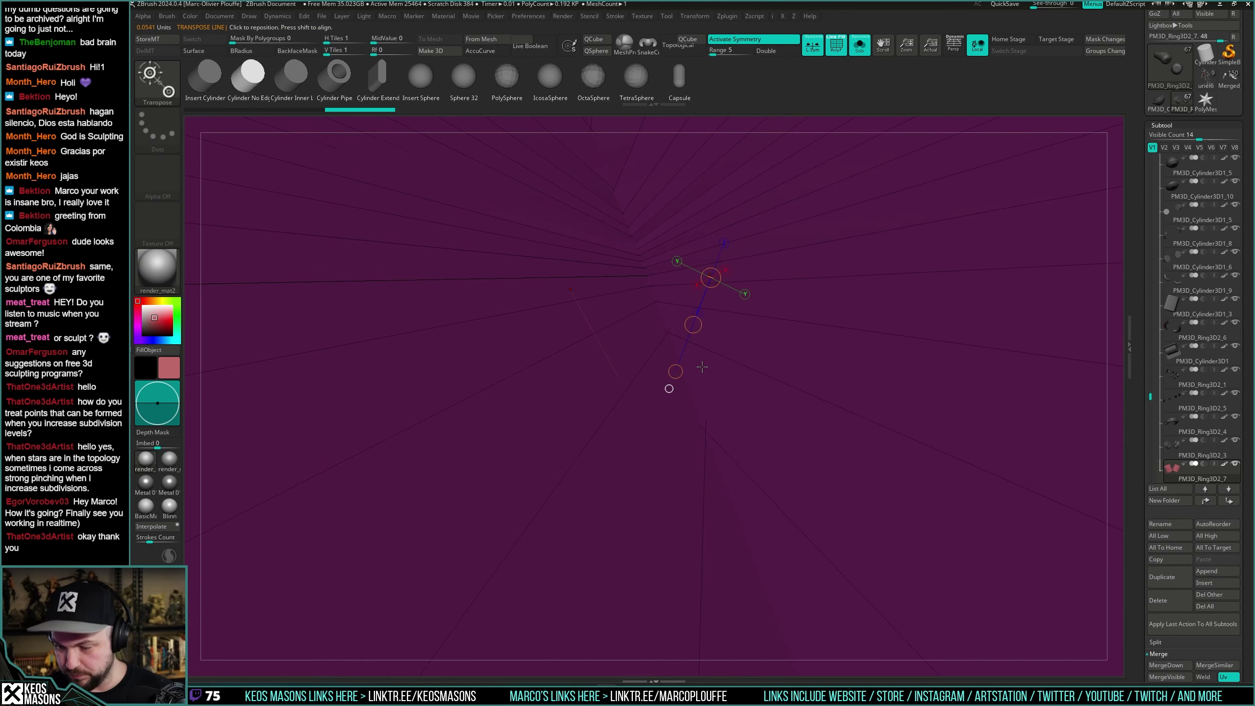
key(ctrl+z)
drag(676, 371, 693, 326)
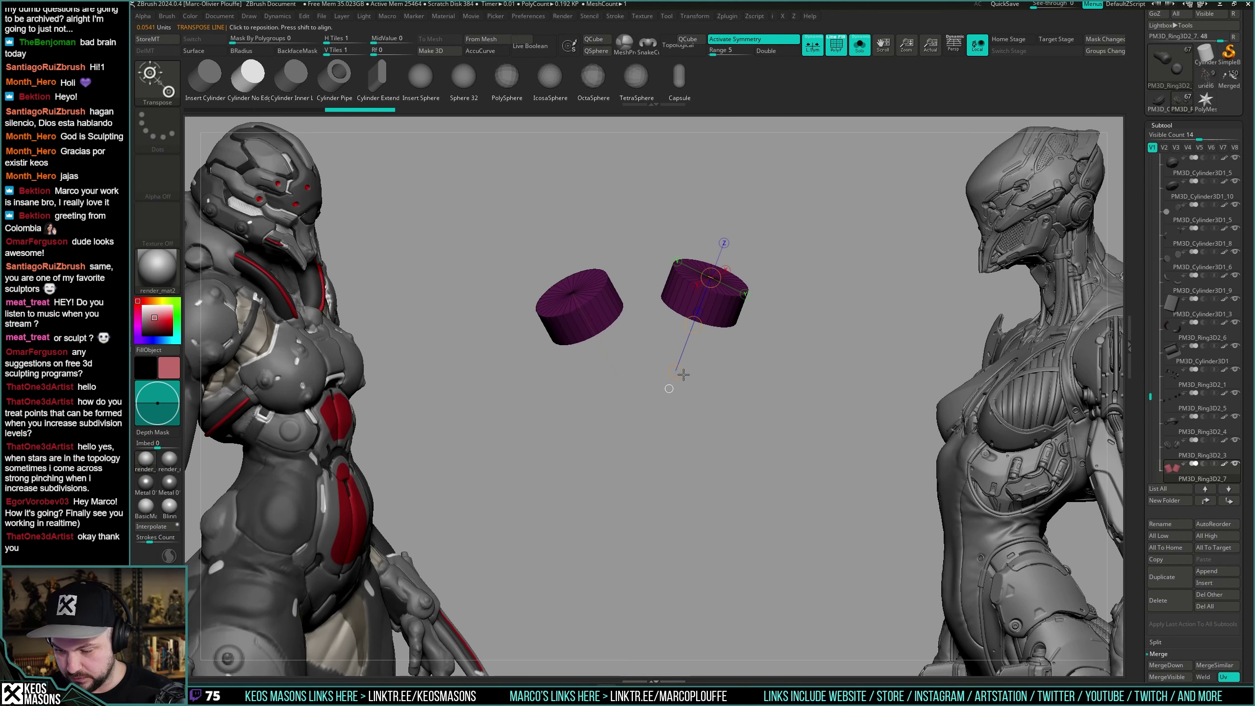
Move the discs along the tube axis to fit beneath the end caps, checking them against the full figure.
key(q)
key(shift+s)
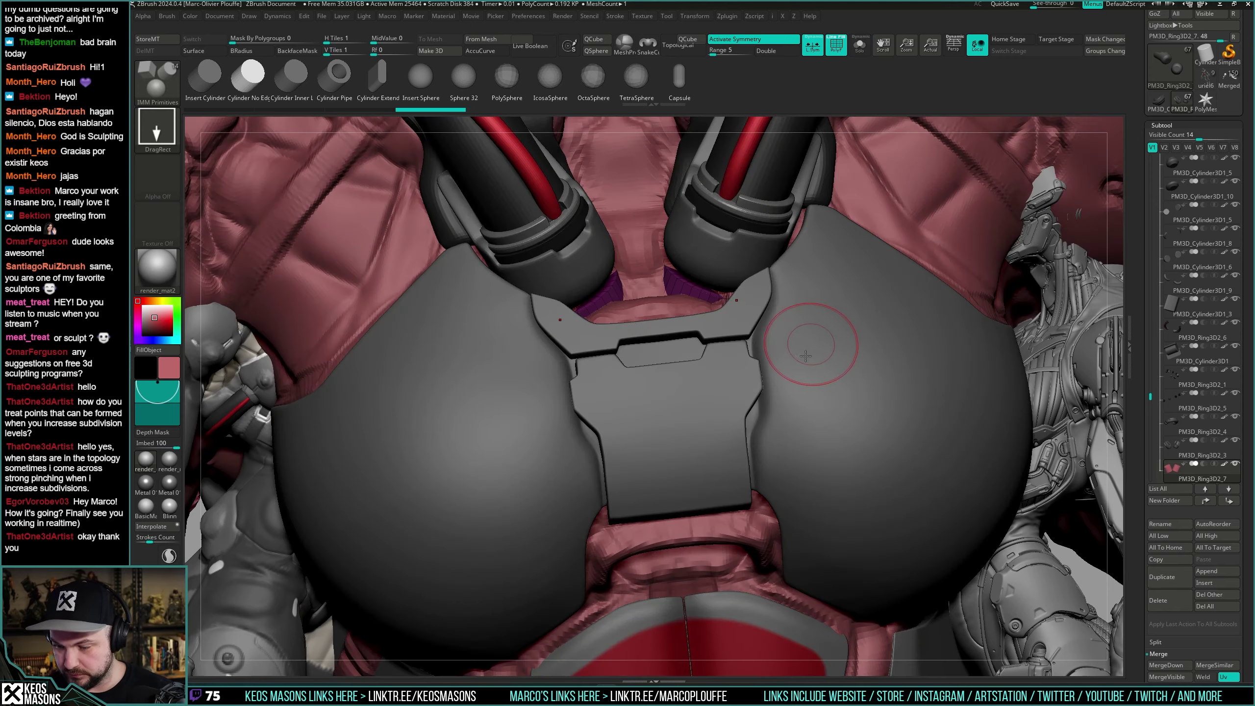
key(shift+s)
key(shift+f)
drag(775, 340, 786, 343)
key(shift+s)
key(w)
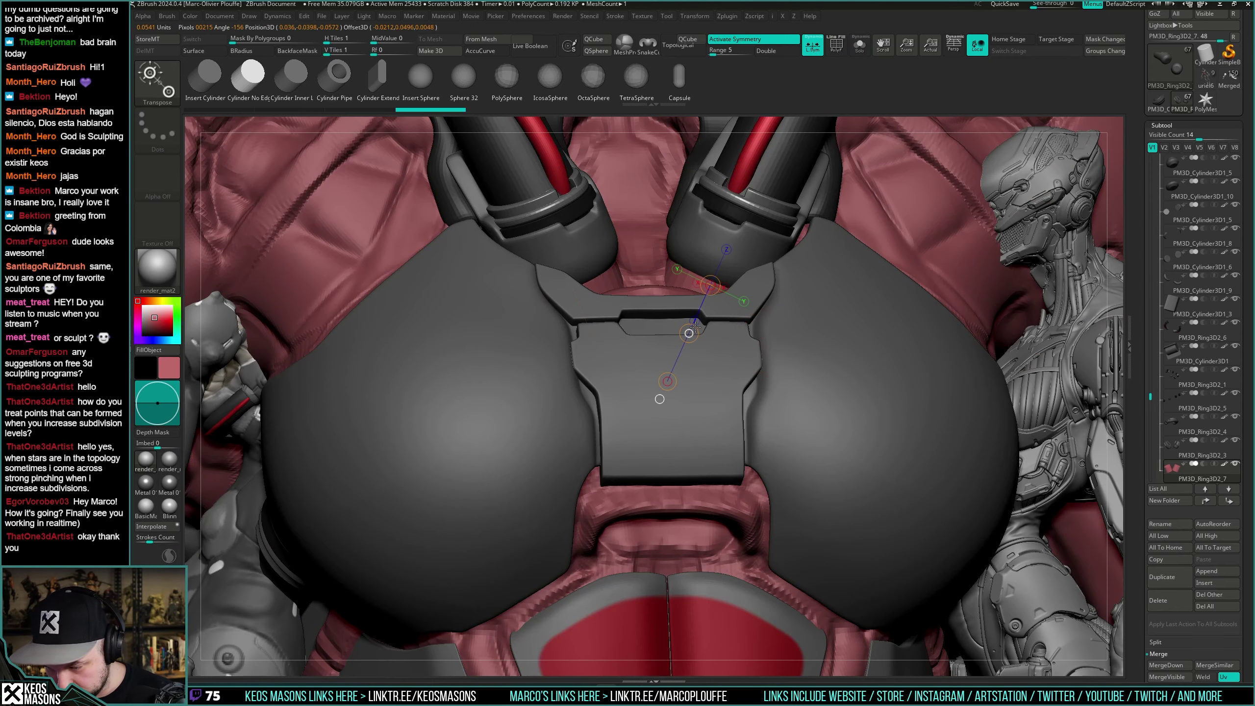
key(q)
Choose the Metal 01 material and compare the discs in isolation and on the whole figure.
key(shift+s)
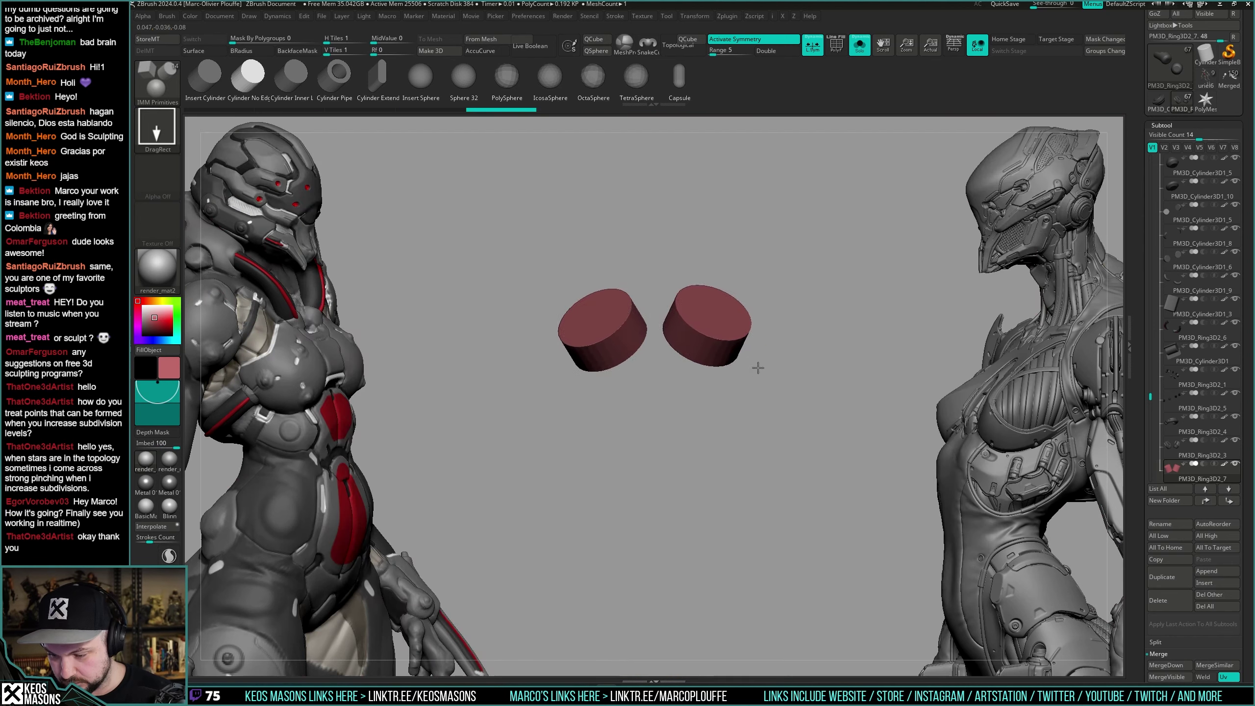
key(shift+s)
mouse_move(763, 373)
right_down()
mouse_move(773, 359)
mouse_move(759, 302)
mouse_move(747, 301)
right_up()
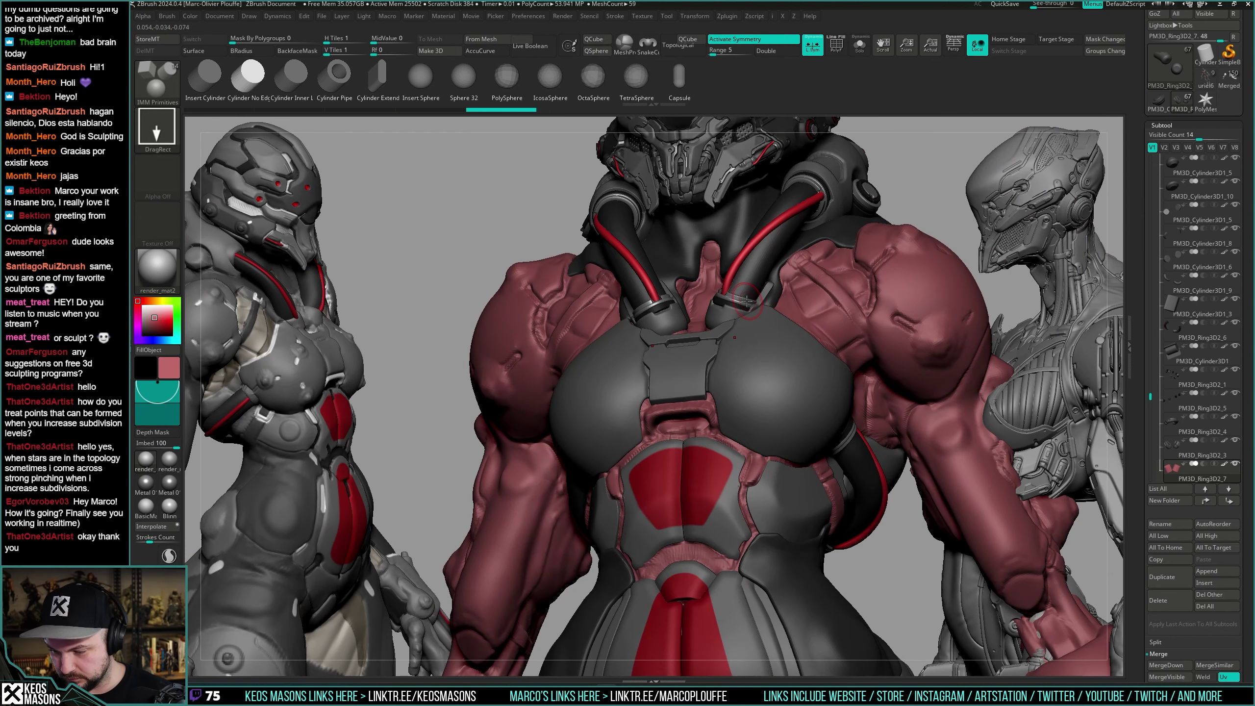
click(147, 483)
key(shift+s)
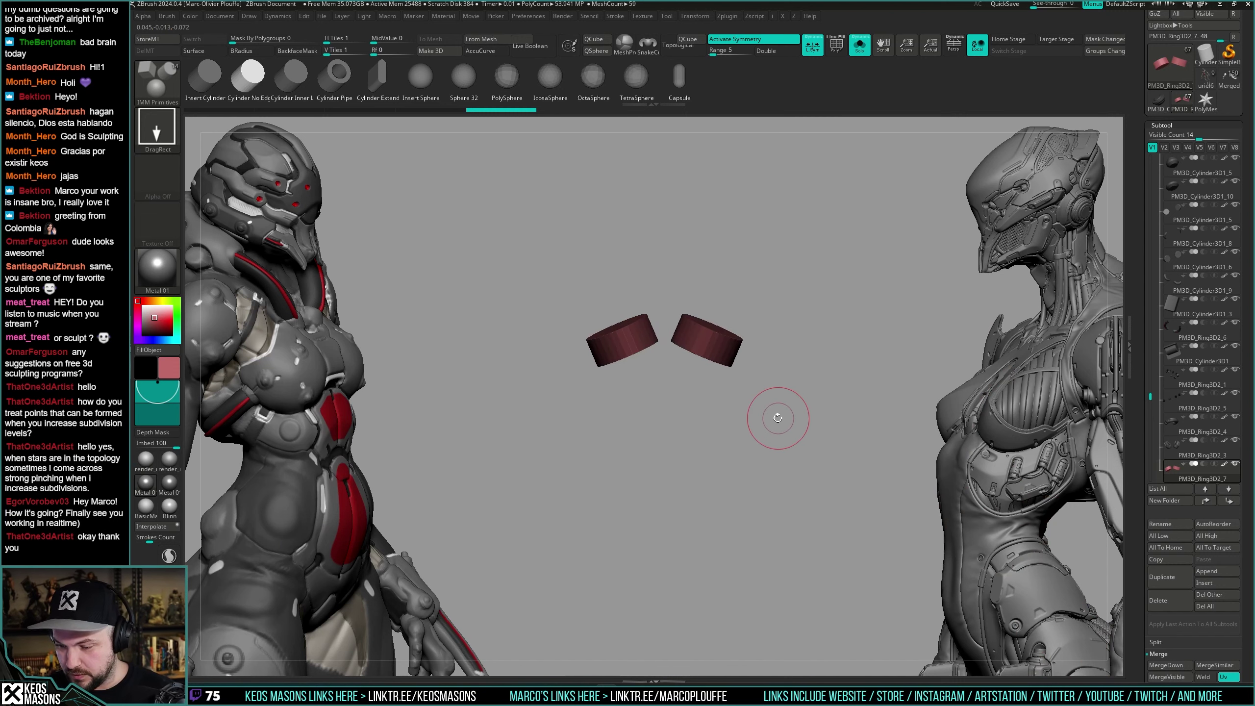
key(space)
key(shift+s)
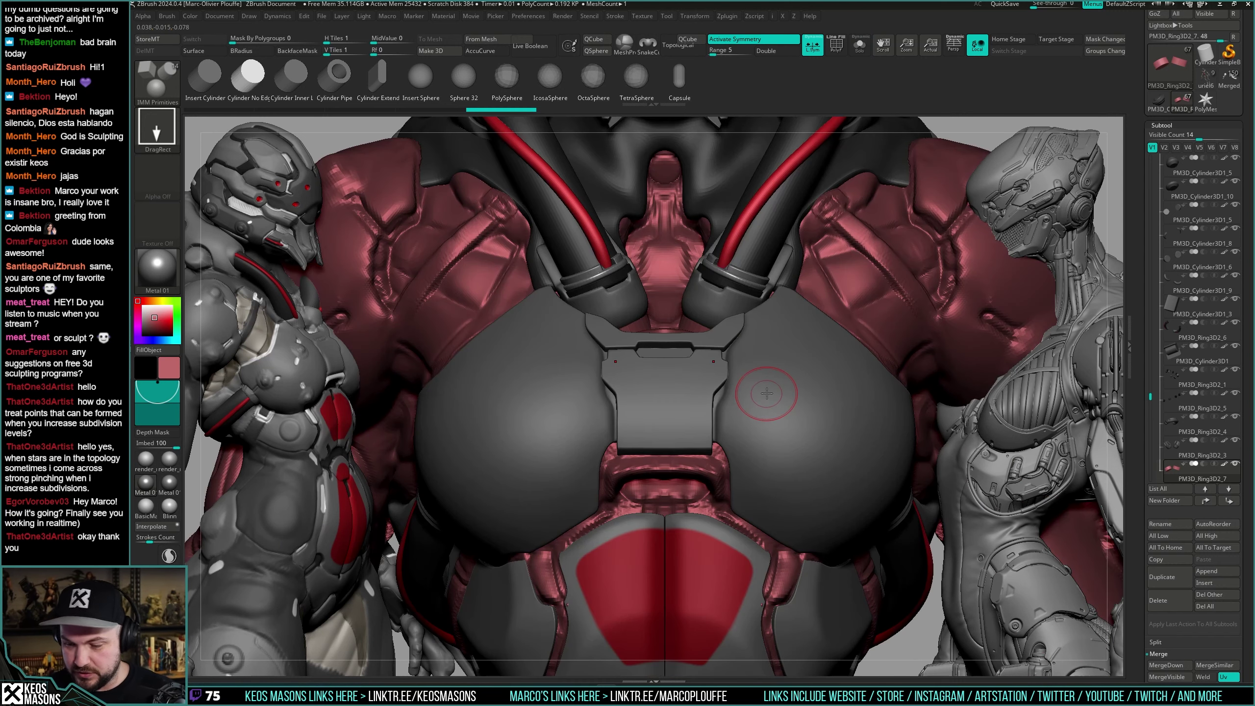
key(shift+s)
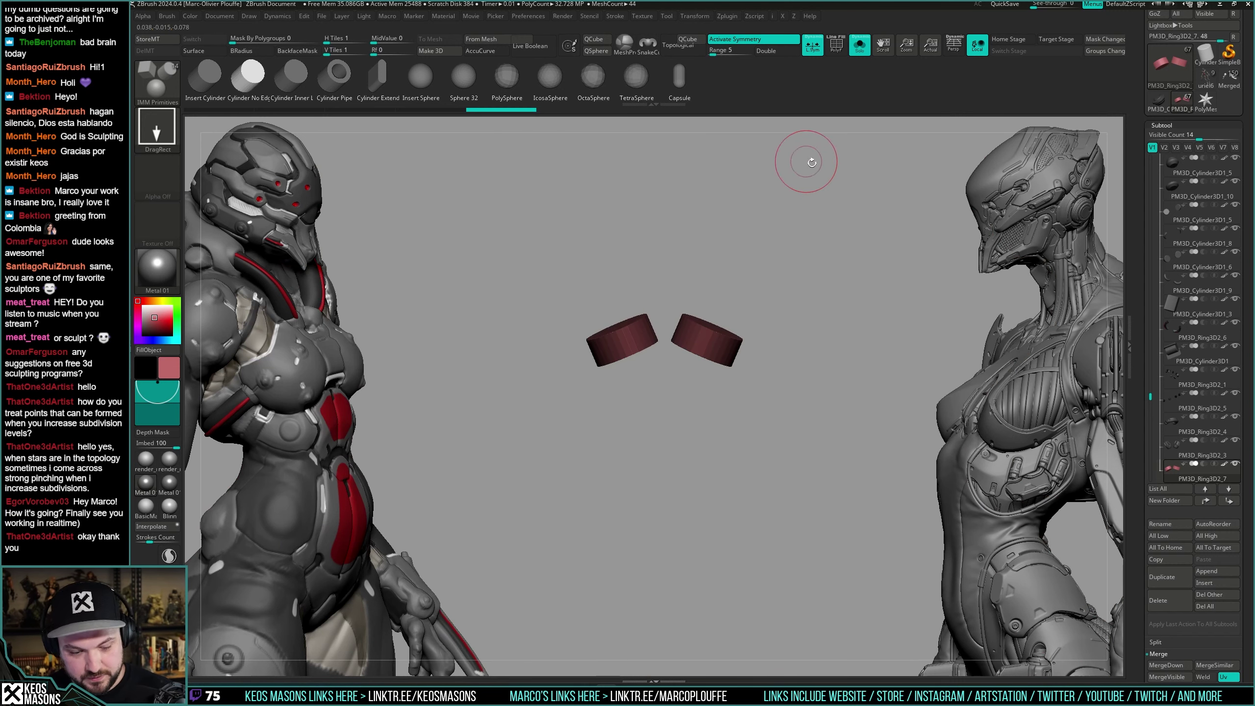
Adjust the Diffuse value of the Metal 01 material and check it on the whole figure.
click(133, 348)
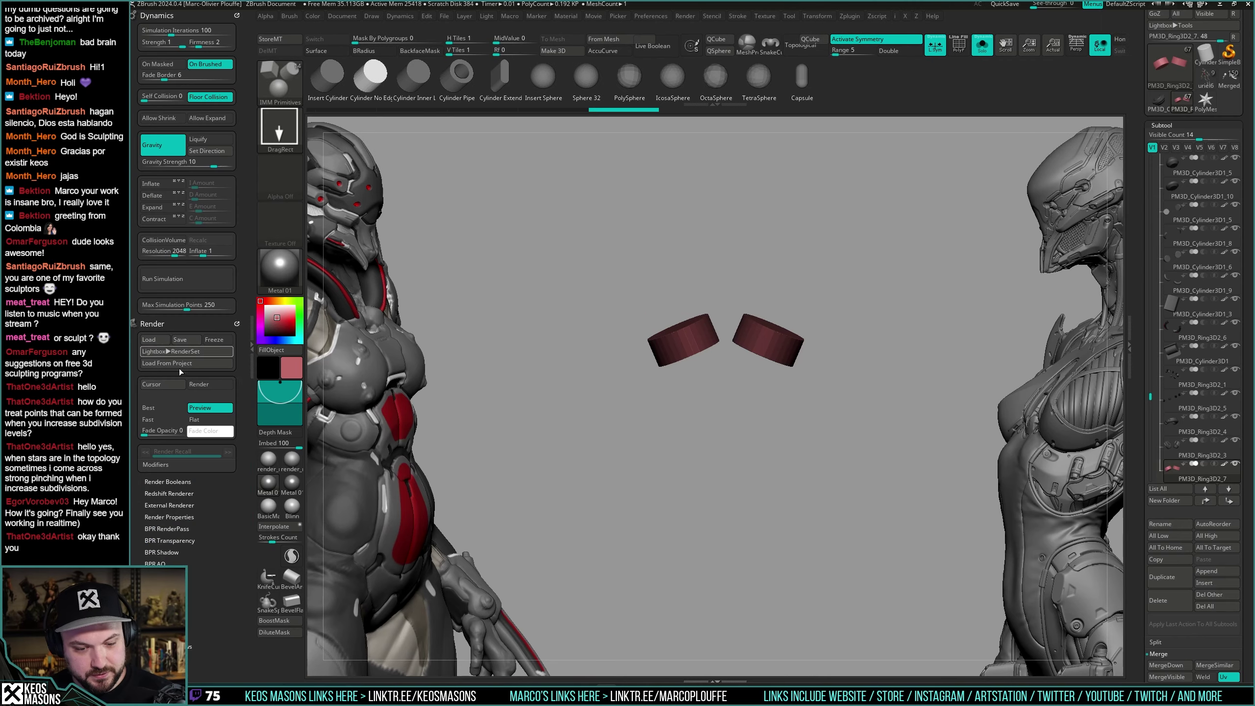
scroll(243, 386, down, 10)
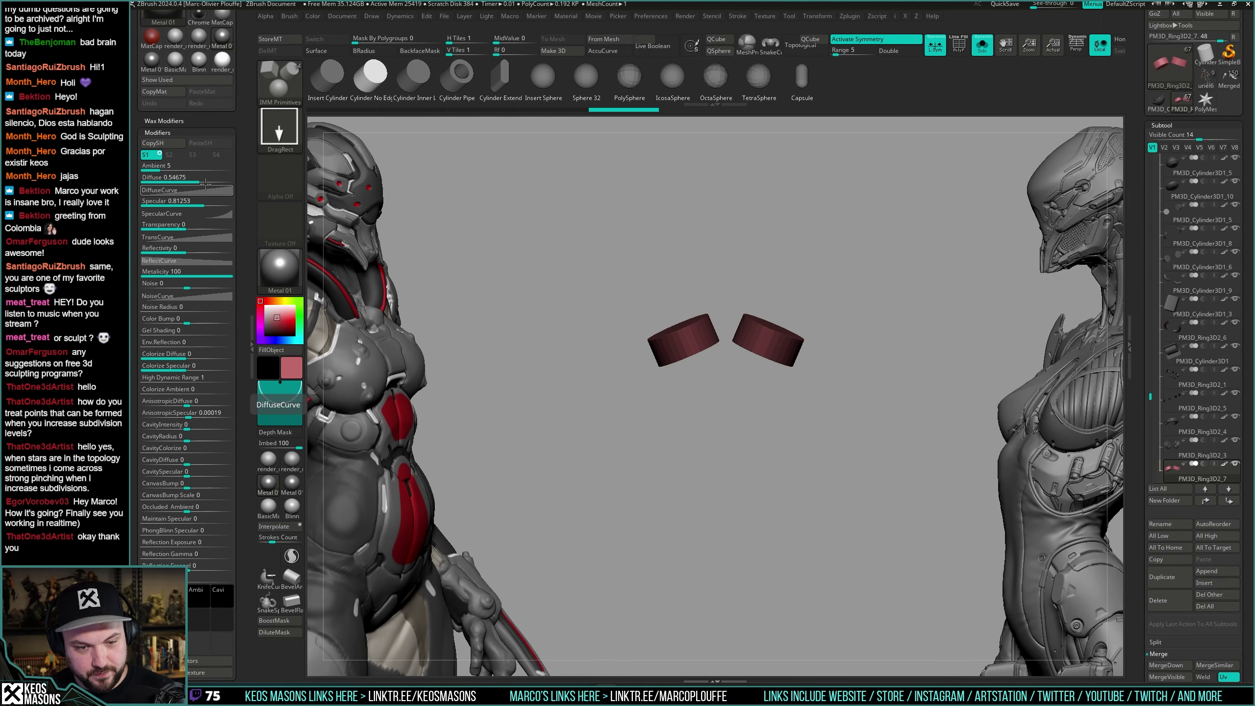
drag(201, 183, 206, 183)
click(252, 344)
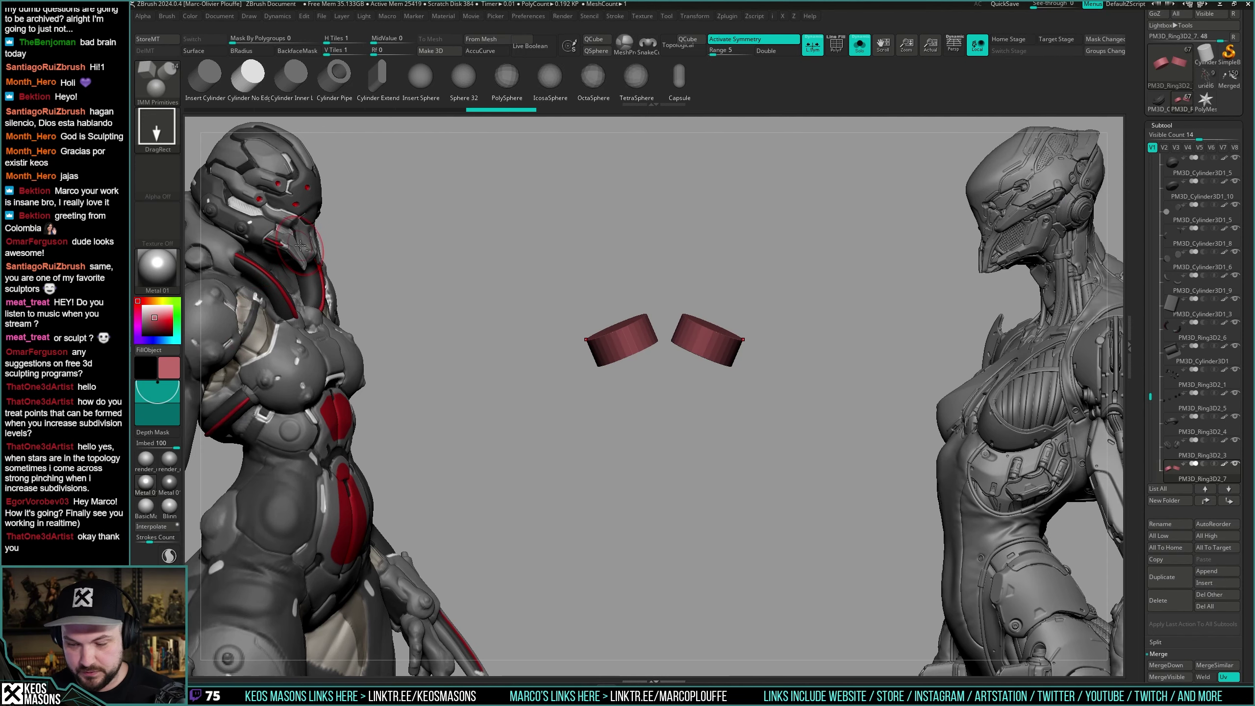
key(alt+s)
mouse_move(772, 300)
ctrl+right_down()
mouse_move(756, 218)
mouse_move(724, 370)
ctrl+right_up()
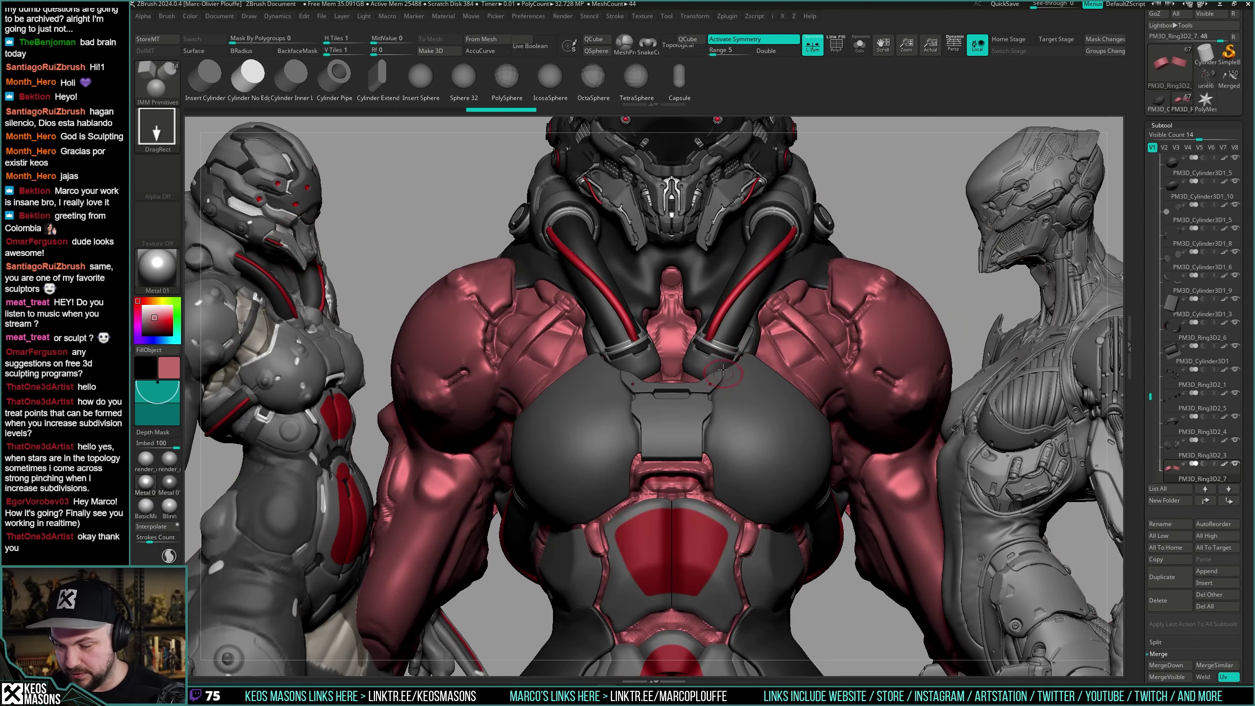
Pick light grey as the active color and fill the isolated discs with it.
key(c)
key(alt+s)
key(space)
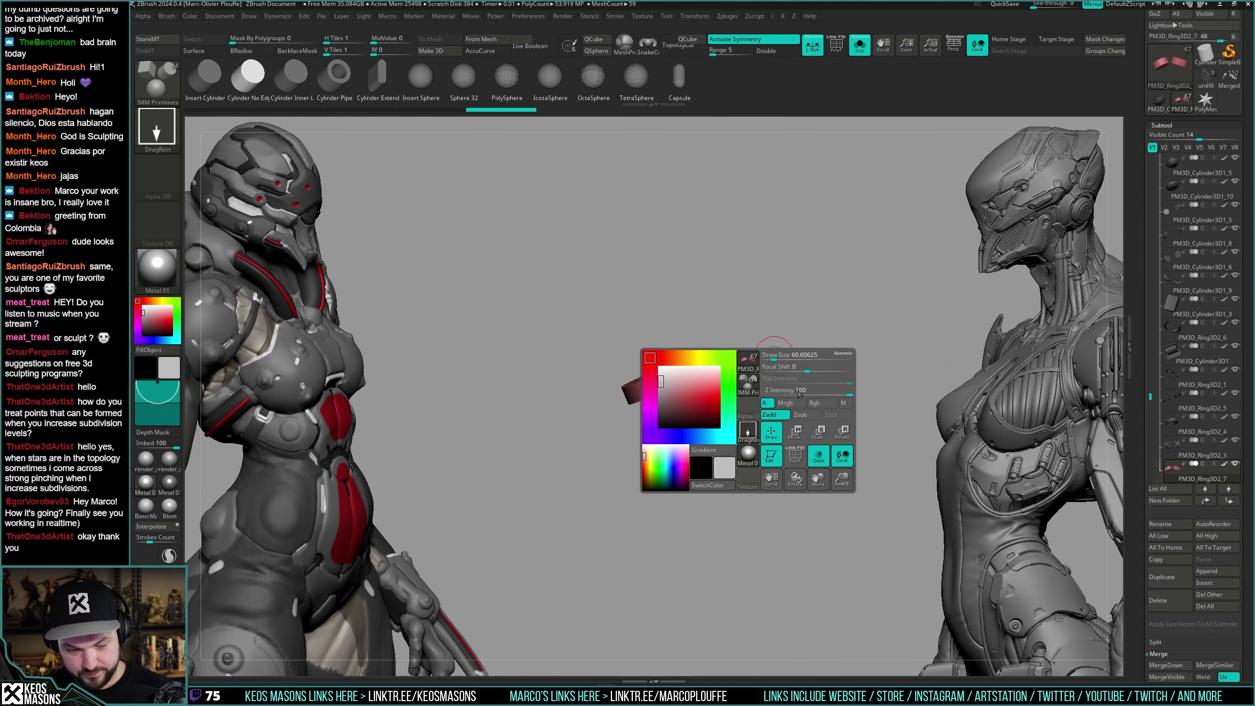
key(ctrl+f)
key(alt+s)
ctrl+right_drag(715, 346, 727, 399)
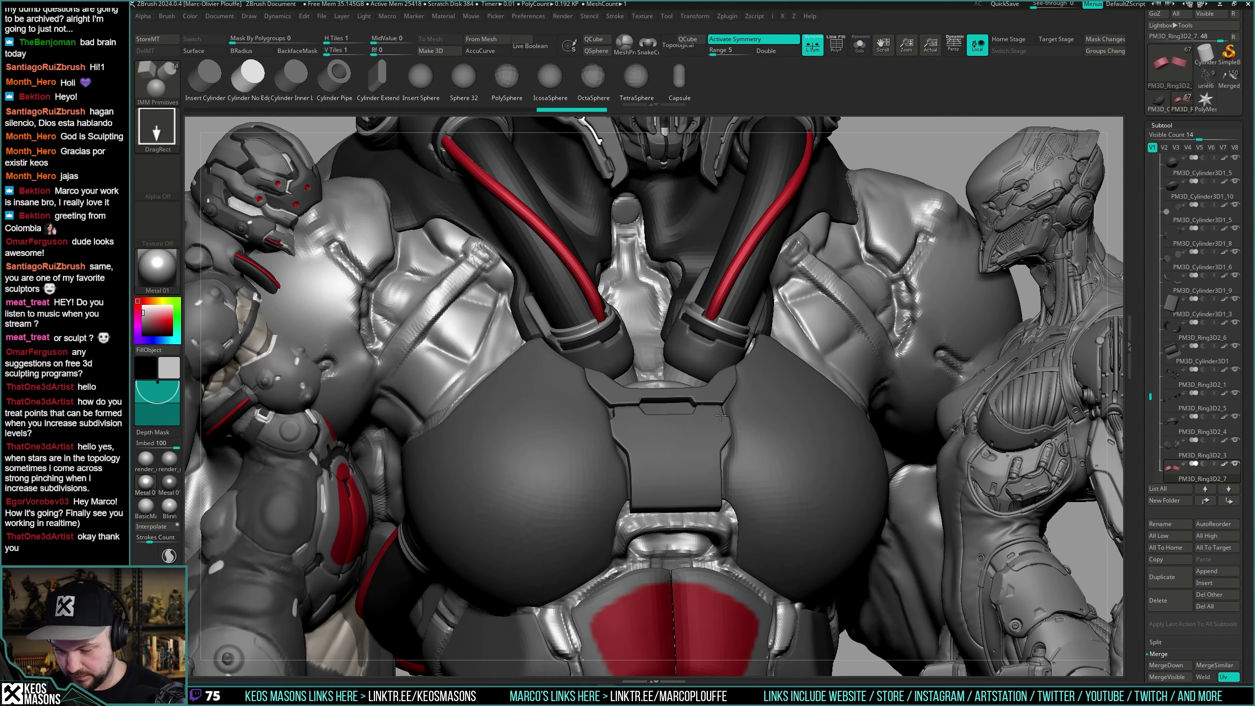
Apply the render_mat2 material to the discs in Mrgb mode and set the active color back to muted red.
key(alt+s)
key(space)
key(space)
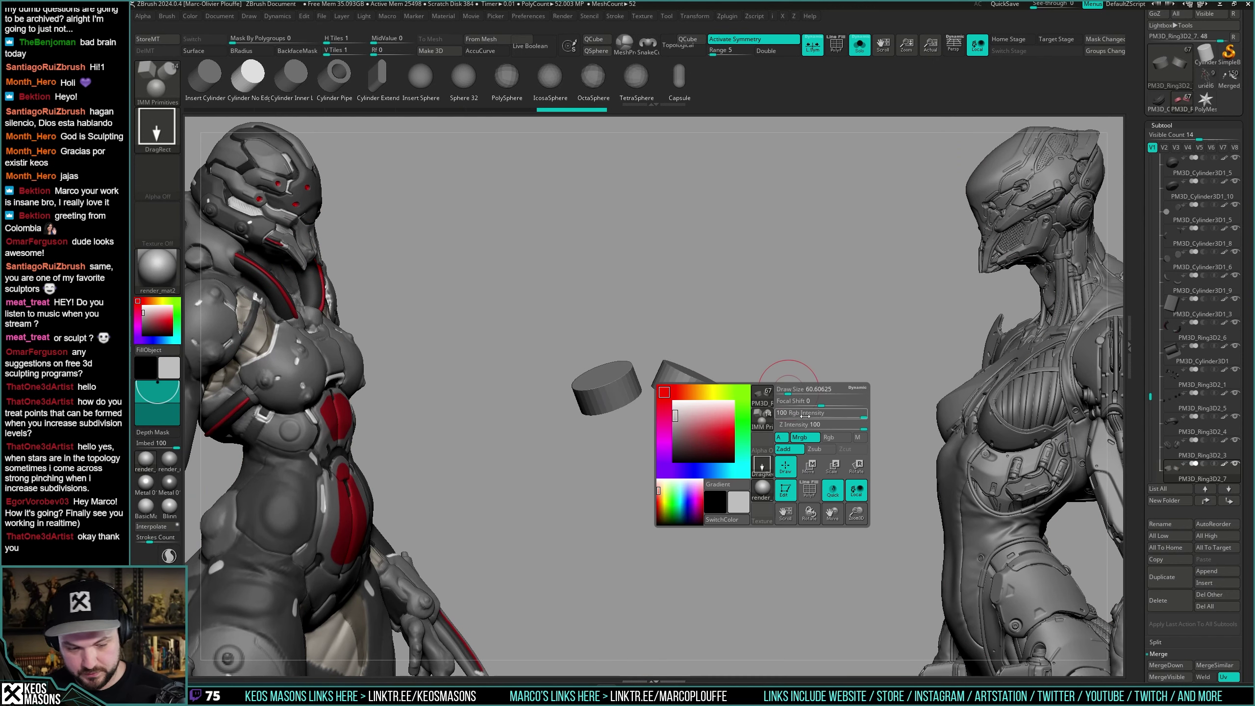
click(698, 429)
key(ctrl+shift+s)
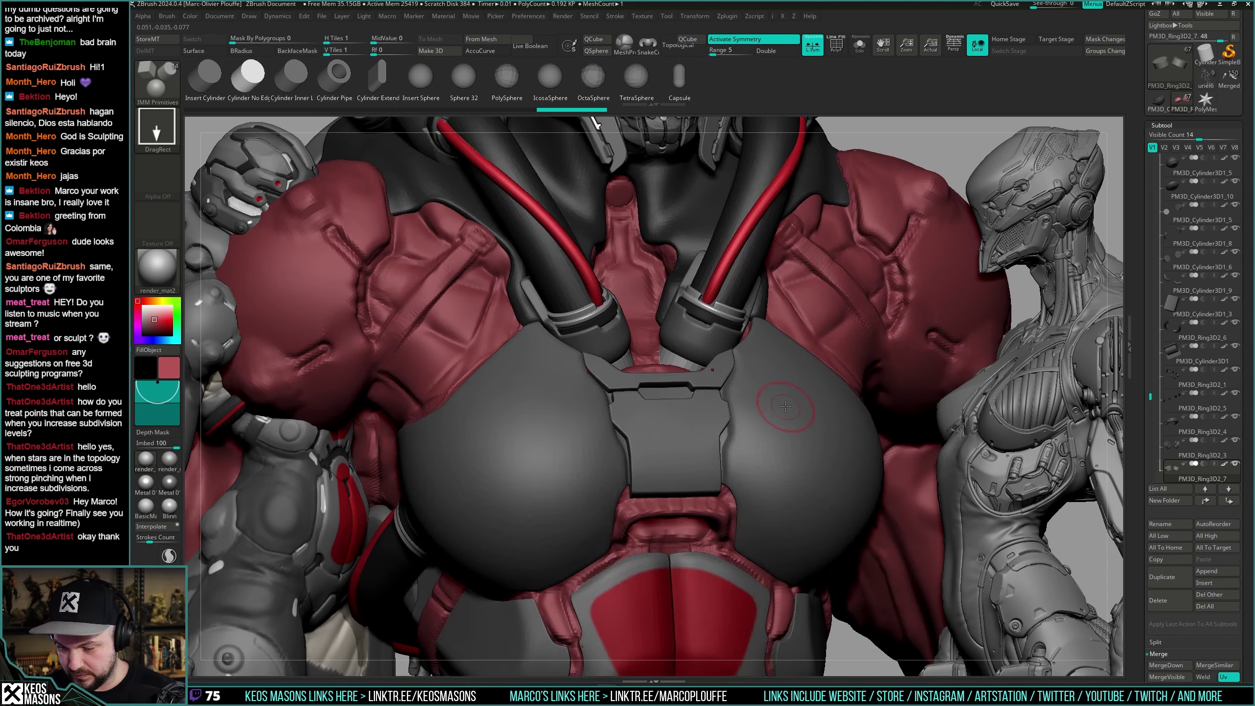
Isolate the discs beneath the end caps with their polygroups and wireframe shown.
key(ctrl+shift+s)
key(shift+f)
alt+drag(739, 398, 690, 420)
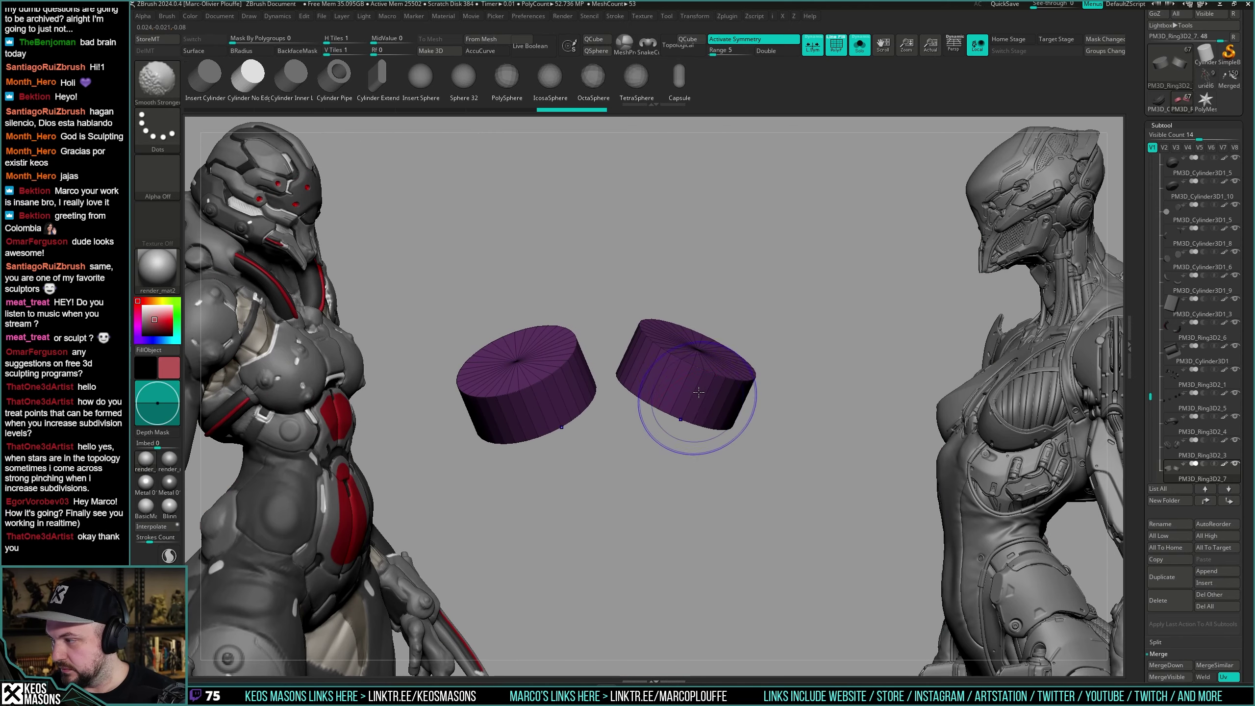
Insert edge loops around the side walls of both cylinders with the ZModeler brush.
key(b)
key(z)
key(m)
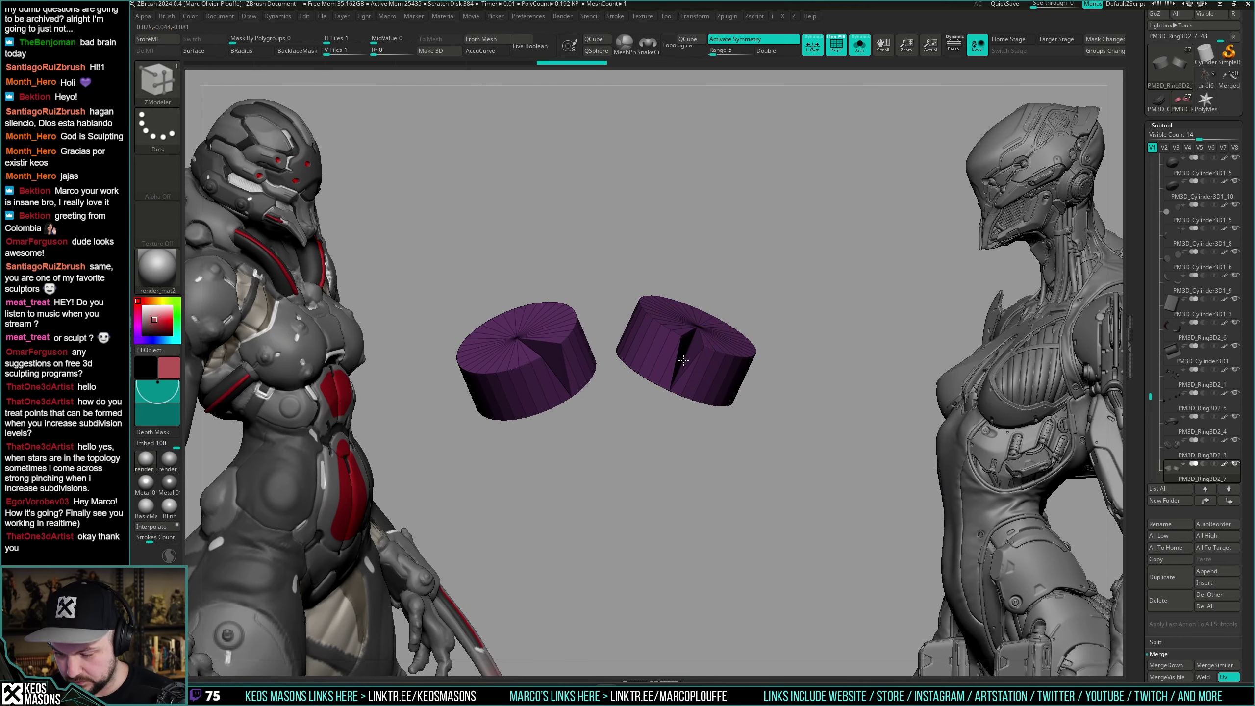
key(space)
click(684, 353)
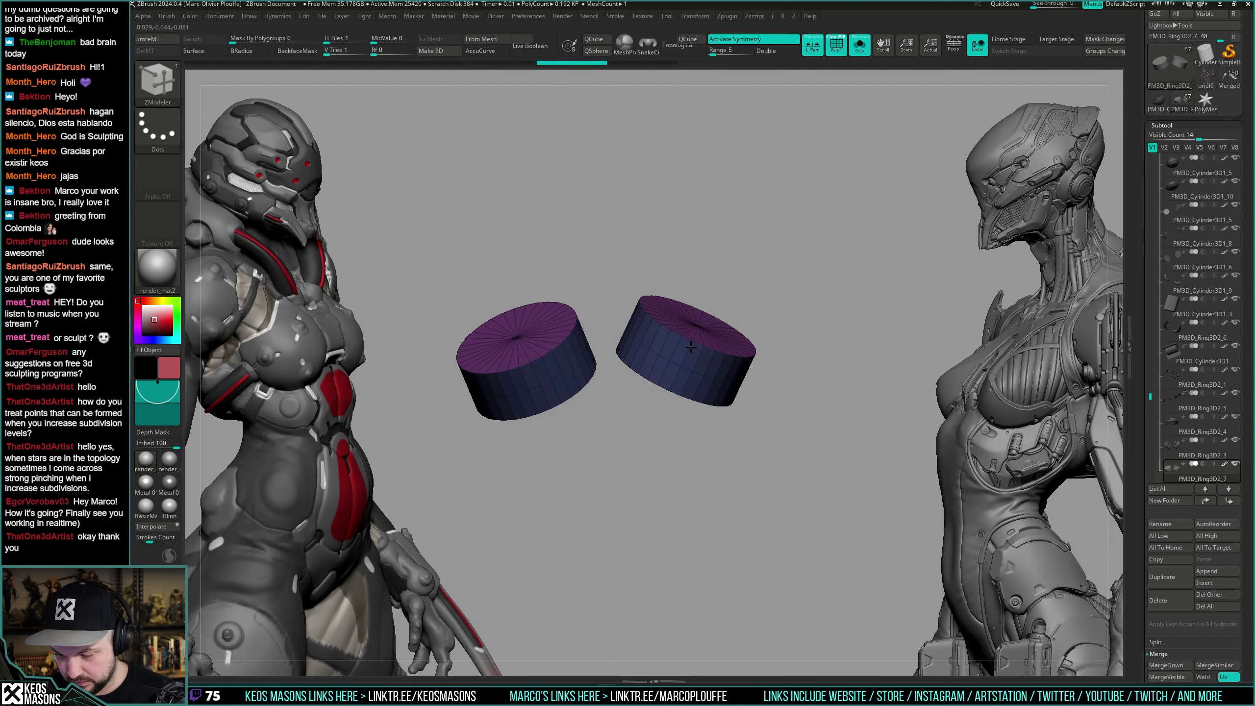
drag(693, 341, 697, 333)
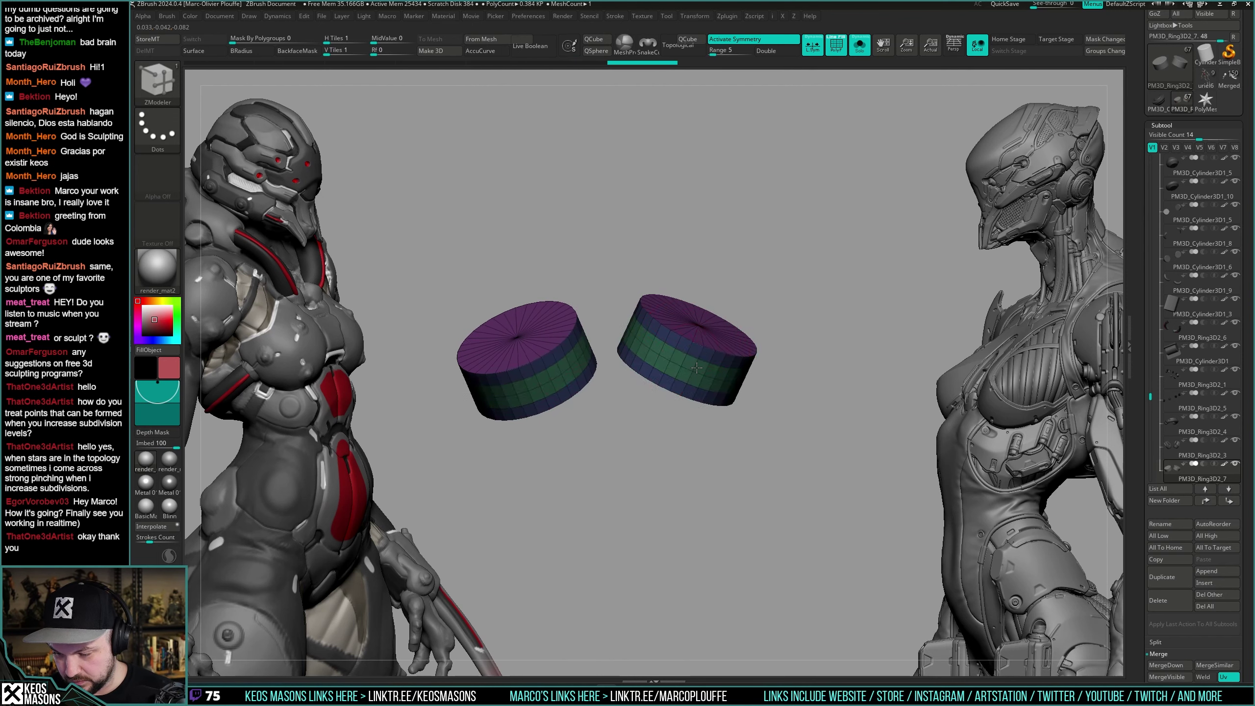
right_drag(697, 333, 701, 326)
Insert concentric edge loops on the upper and lower caps of both cylinders.
click(707, 315)
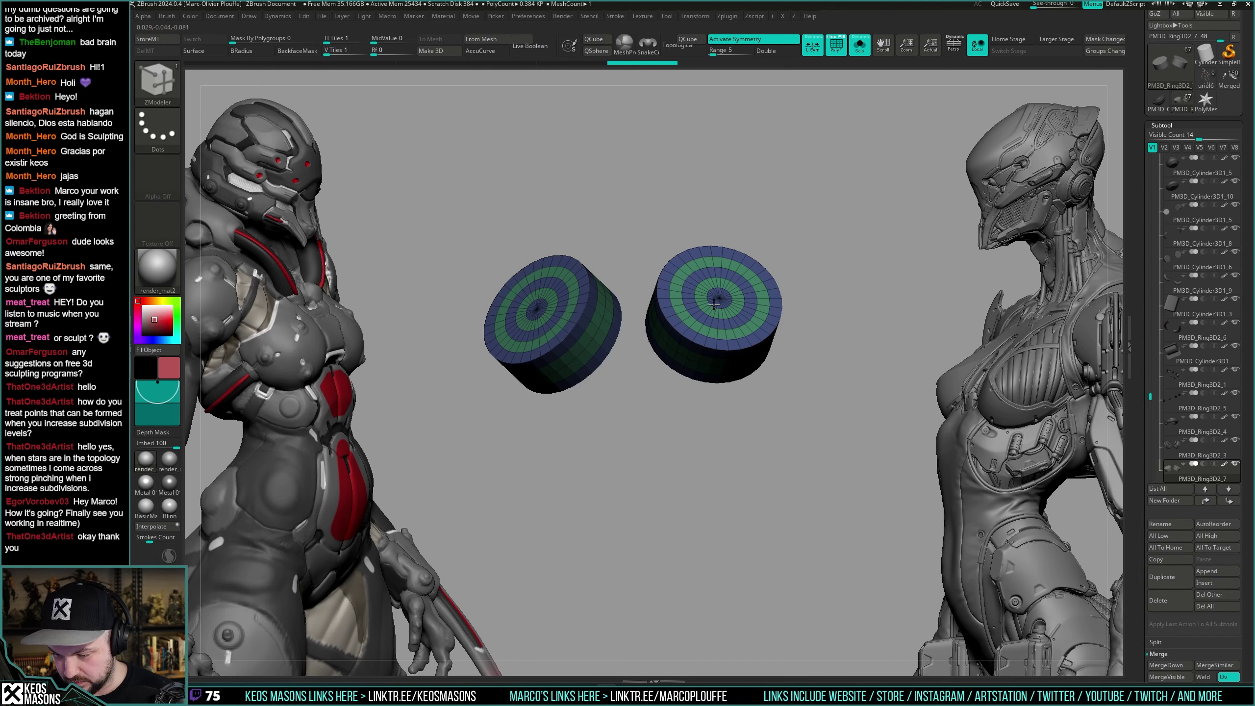
click(708, 312)
ctrl+right_drag(714, 313, 743, 205)
alt+click(715, 320)
right_drag(708, 383, 714, 446)
ctrl+right_drag(714, 445, 744, 331)
key(space)
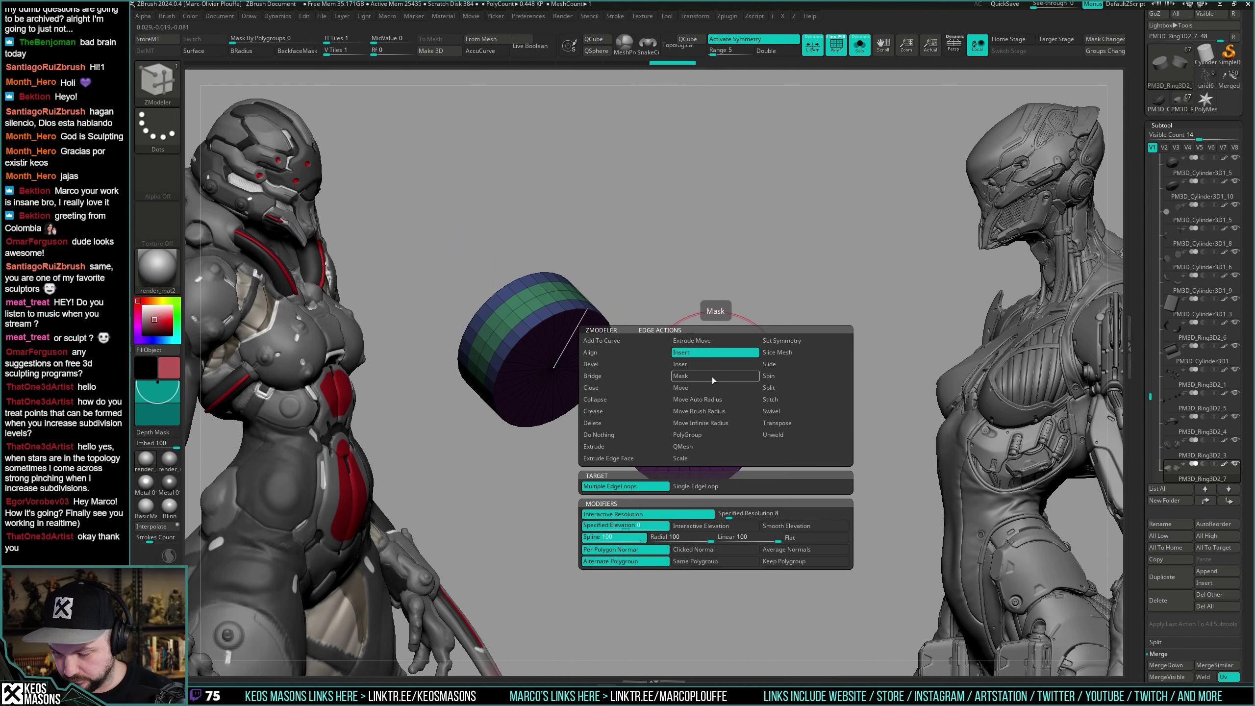
click(687, 488)
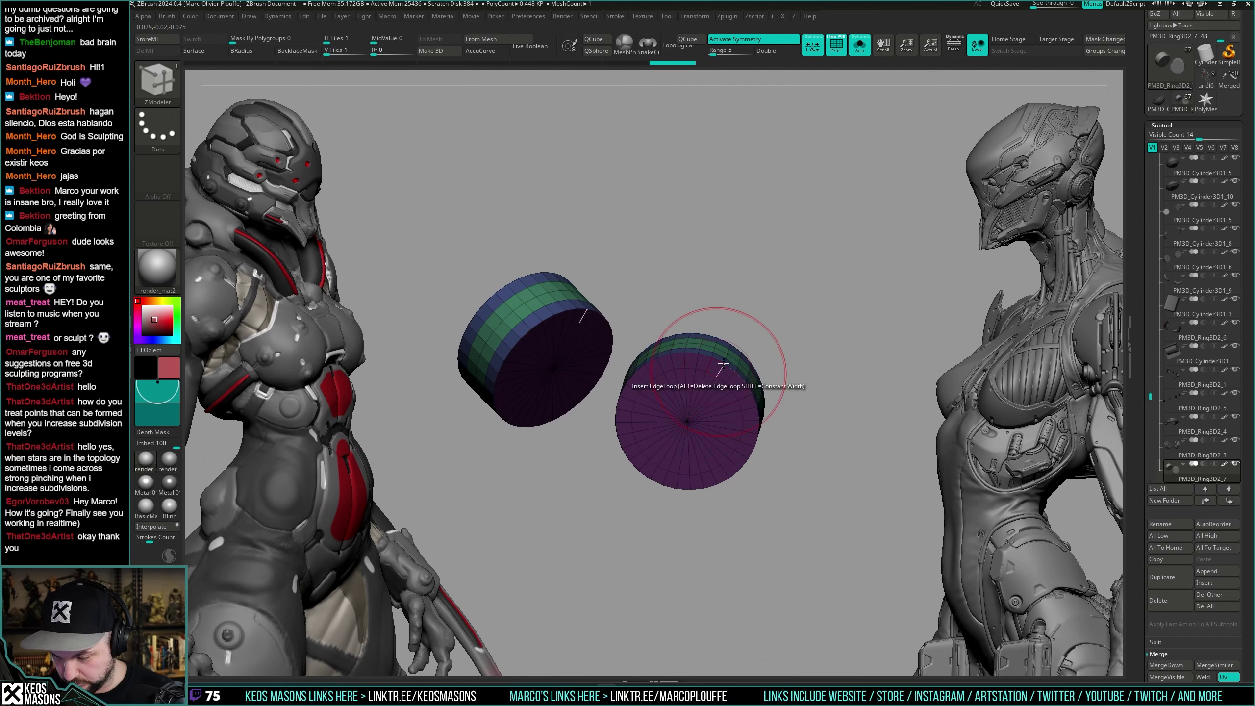
click(723, 363)
Merge the cylinders' faces into one polygroup and show all subtools again without the polyframe.
right_drag(725, 366, 739, 445)
ctrl+right_drag(739, 445, 746, 324)
key(ctrl+w)
right_drag(801, 378, 818, 427)
key(i)
click(822, 562)
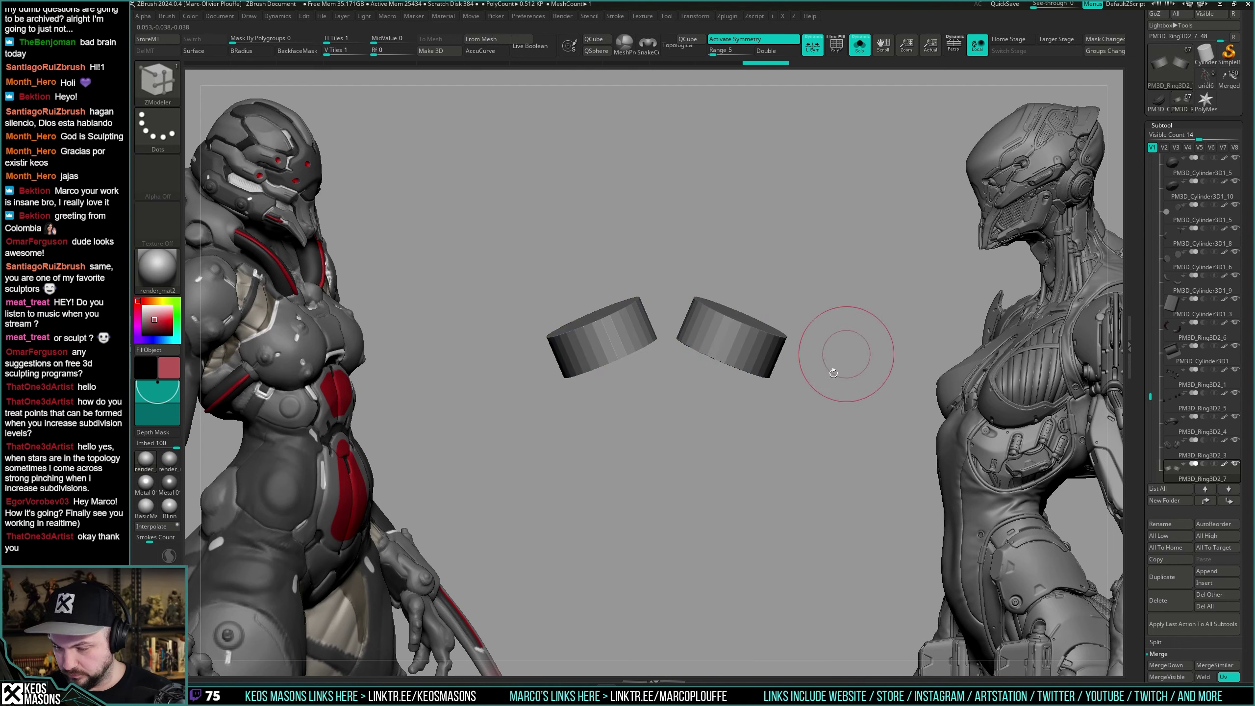
key(shift+f)
key(shift+alt+s)
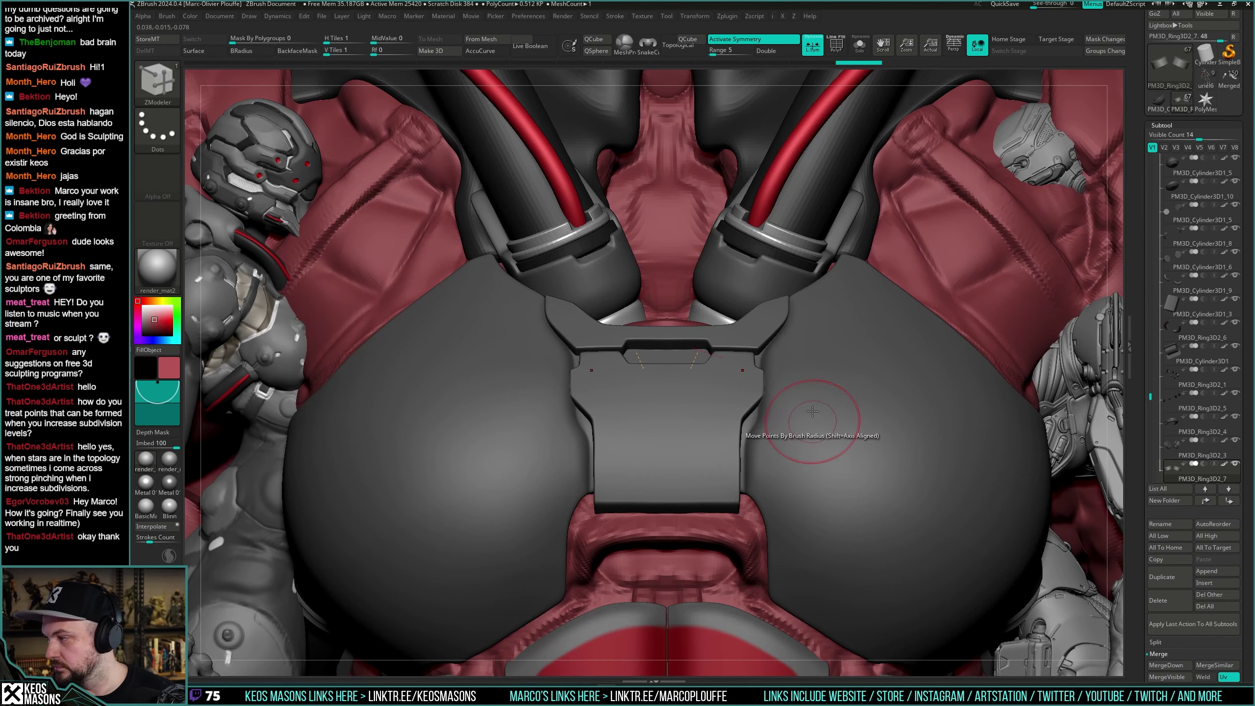
Switch to the ClayBuildup brush, then isolate the two cylinders and subdivide them into smooth forms.
mouse_move(818, 443)
ctrl+right_down()
mouse_move(776, 414)
mouse_move(810, 426)
ctrl+right_up()
key(x)
click(797, 354)
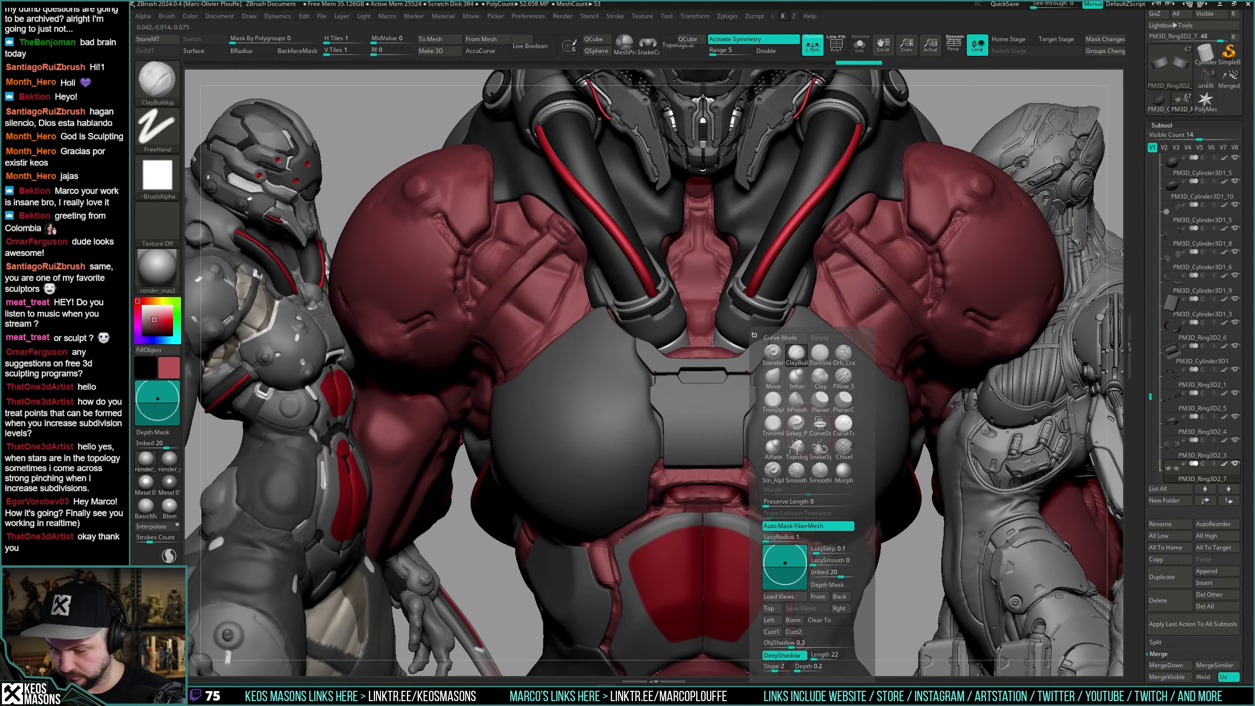
mouse_move(742, 346)
right_down()
mouse_move(735, 367)
mouse_move(767, 334)
mouse_move(754, 341)
right_up()
right_click(735, 368)
key(shift+alt+s)
key(i)
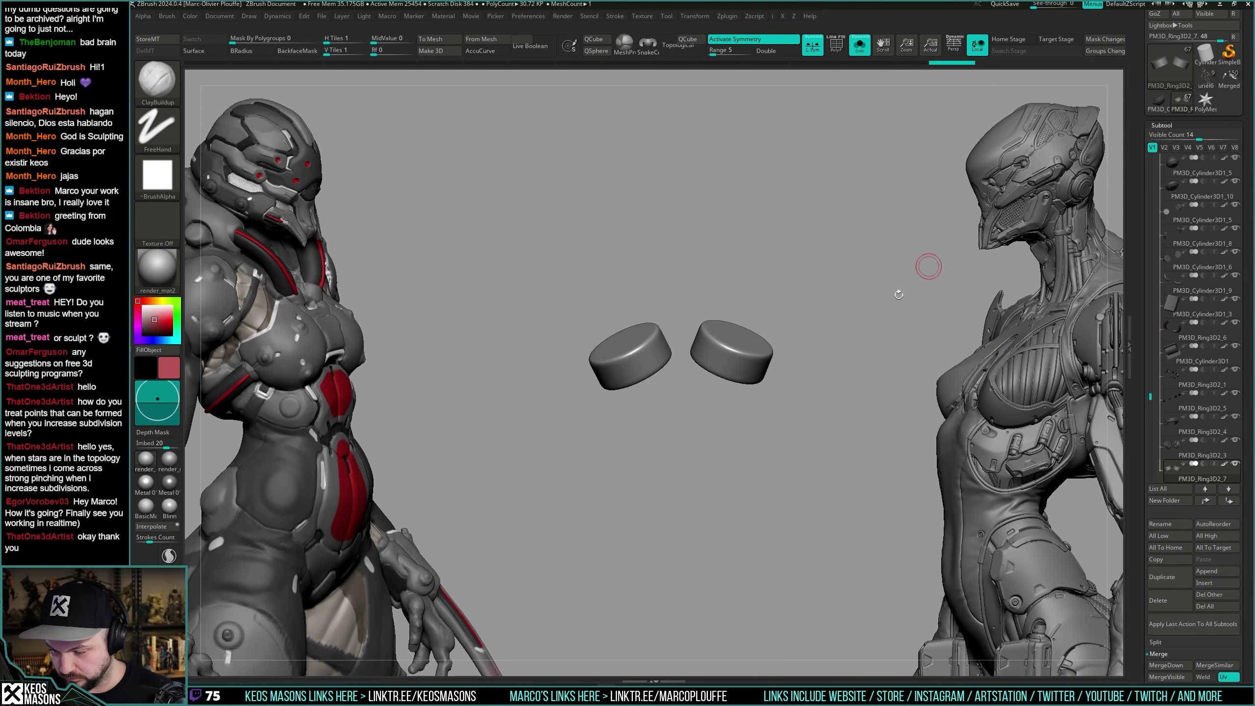
Crease the edges of the subdivided cylinders and bring back the rest of the model.
key(g)
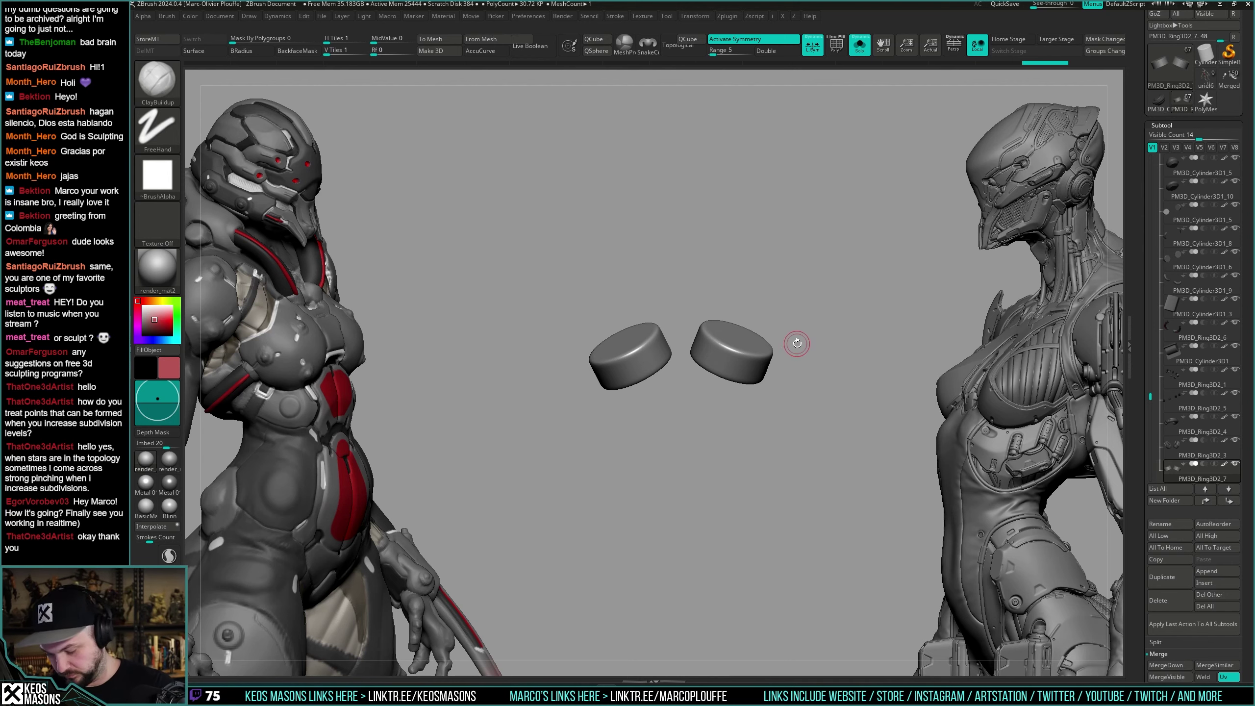
key(g)
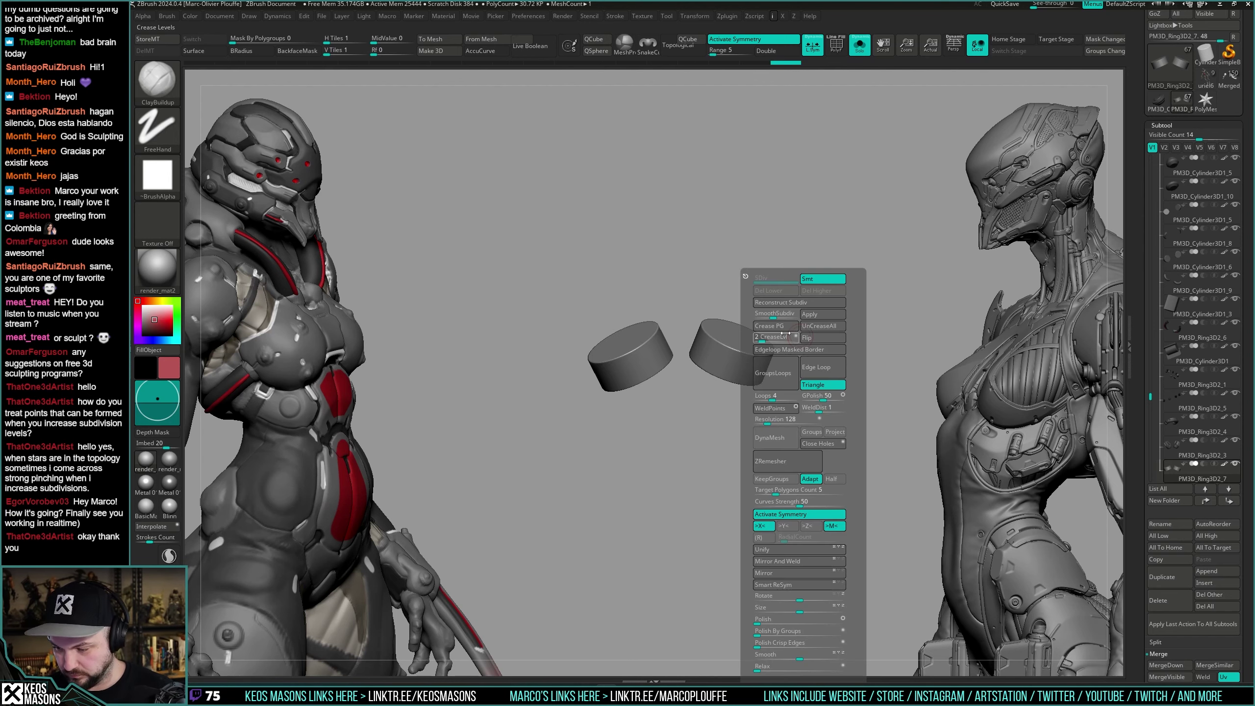
key(shift+s)
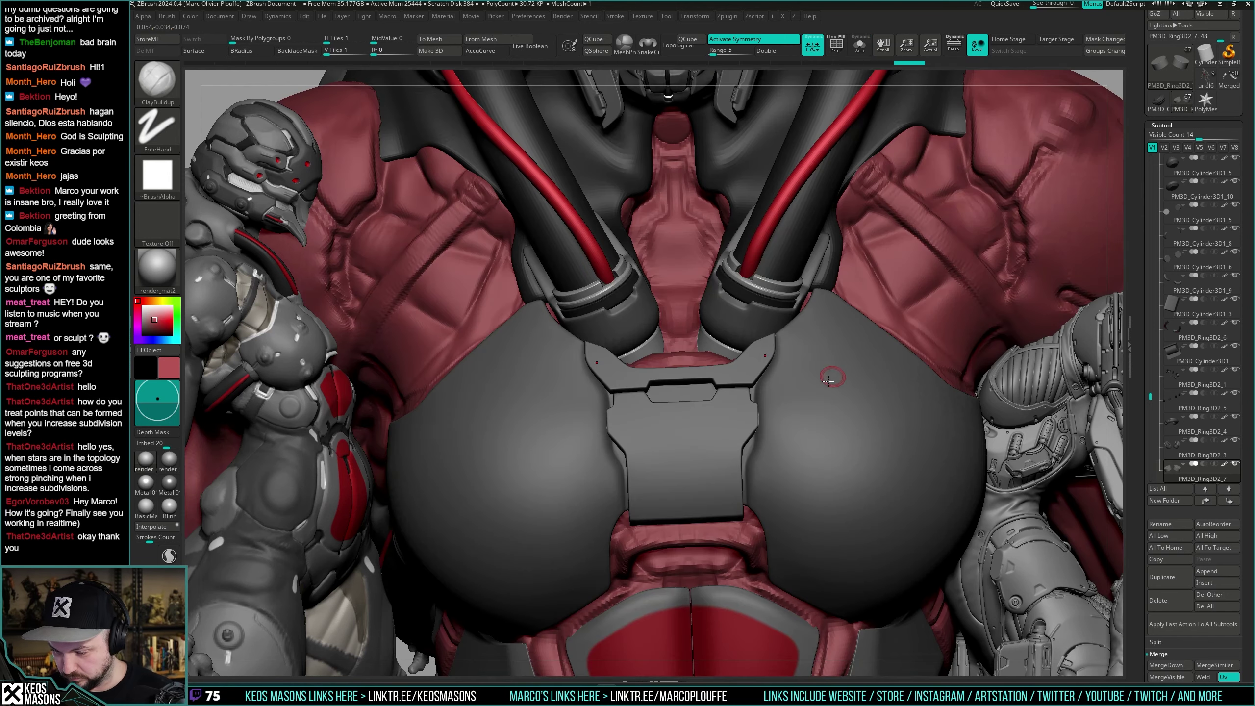
Set the active sculpting brush to ClayBuildup.
mouse_move(832, 373)
ctrl+right_down()
mouse_move(811, 326)
mouse_move(791, 366)
mouse_move(789, 352)
ctrl+right_up()
key(b)
key(b)
key(c)
key(b)
click(794, 354)
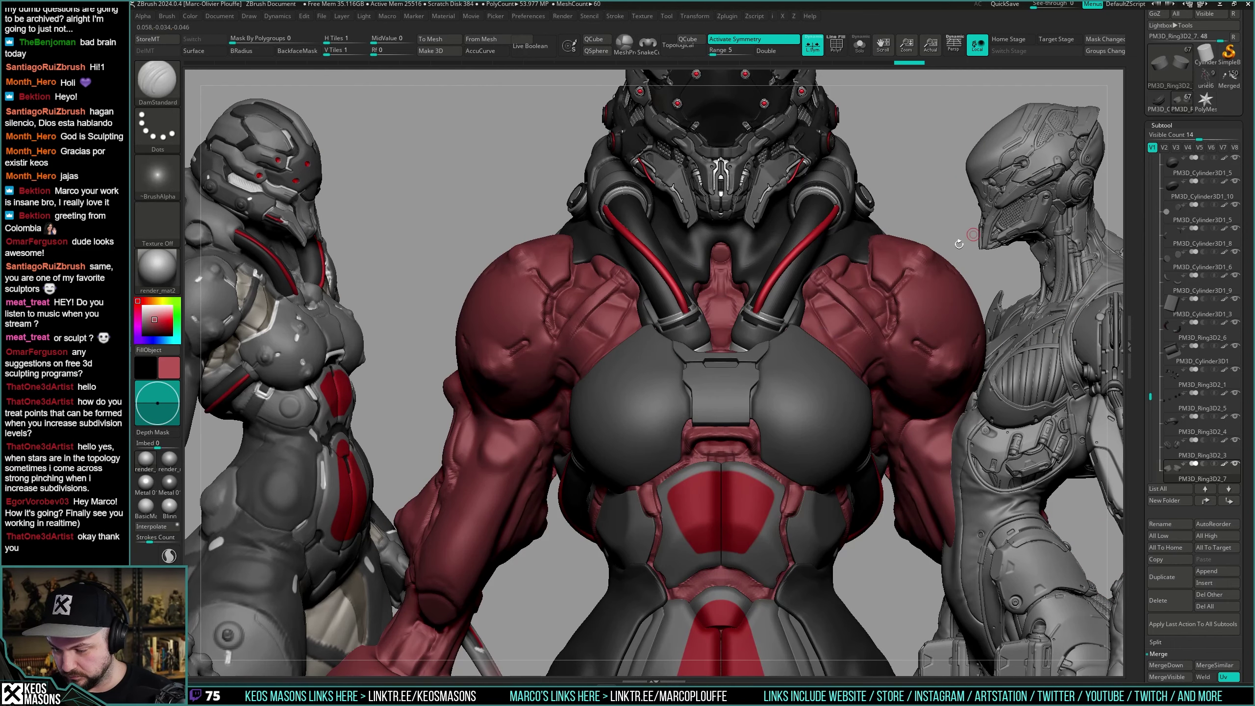
key(space)
click(765, 353)
Select the red body subtool uriel7 and isolate it from the armour.
right_drag(839, 310, 798, 361)
alt+click(797, 361)
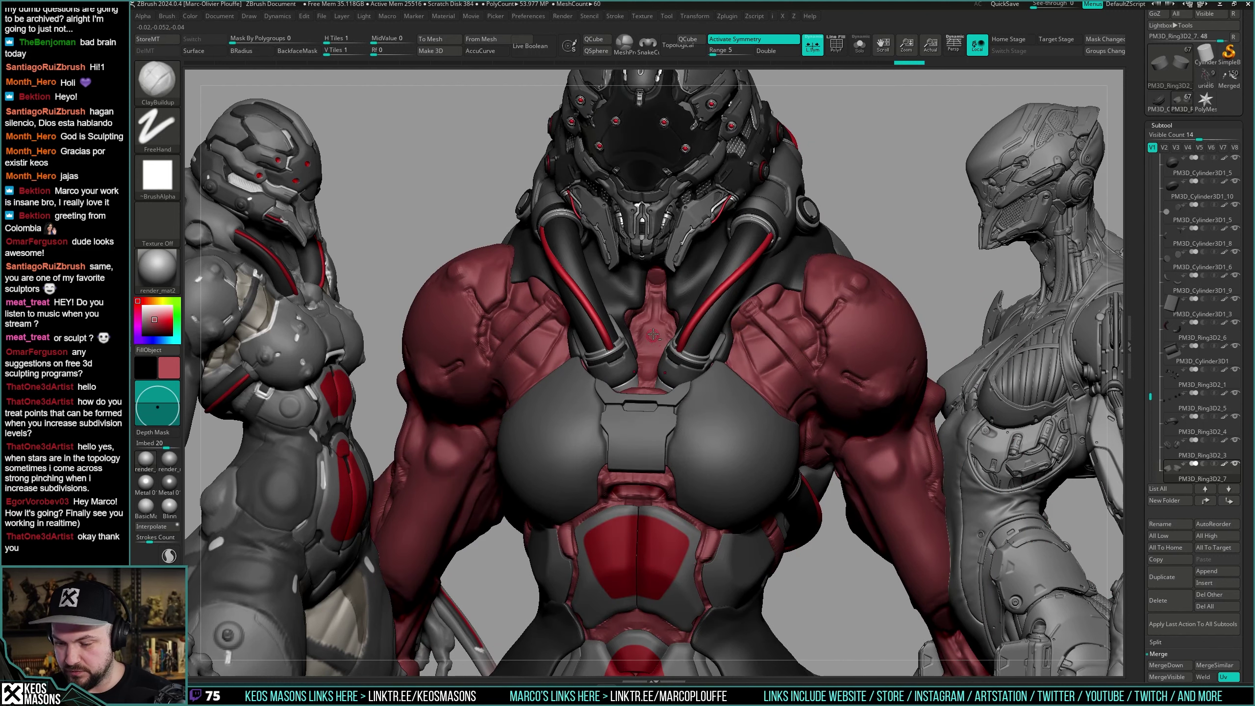
key(shift+f)
key(shift+f)
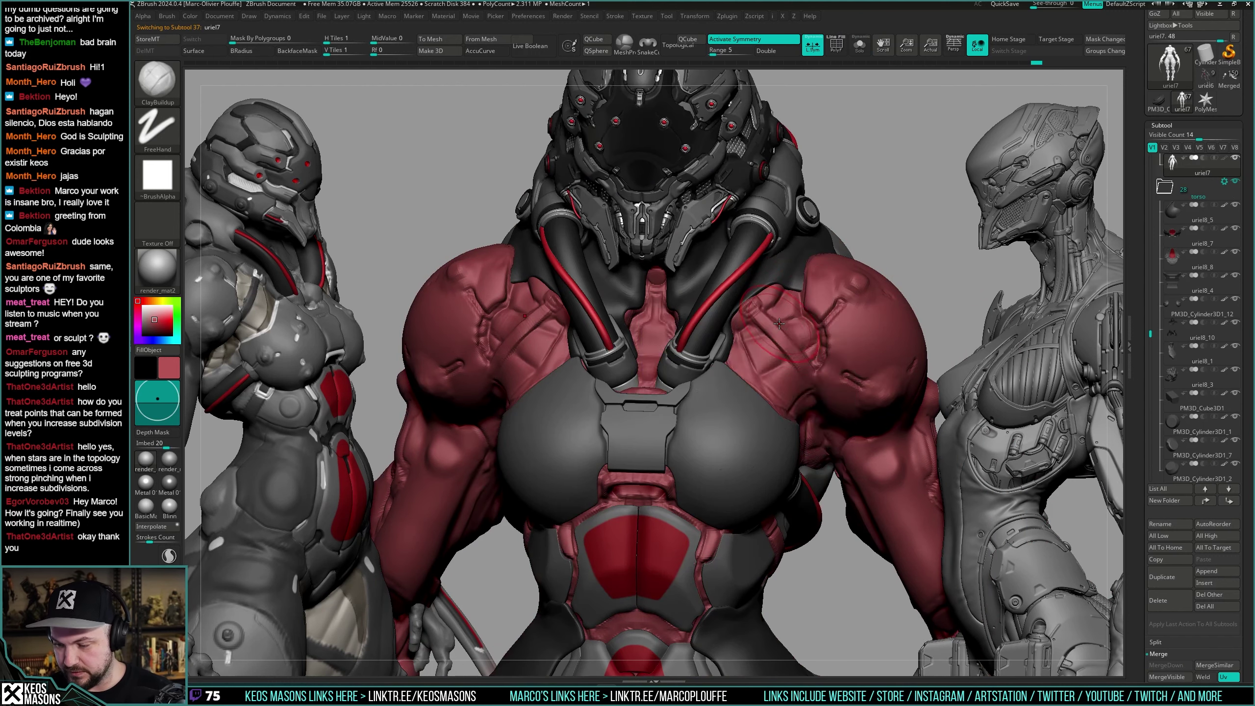
key(alt+s)
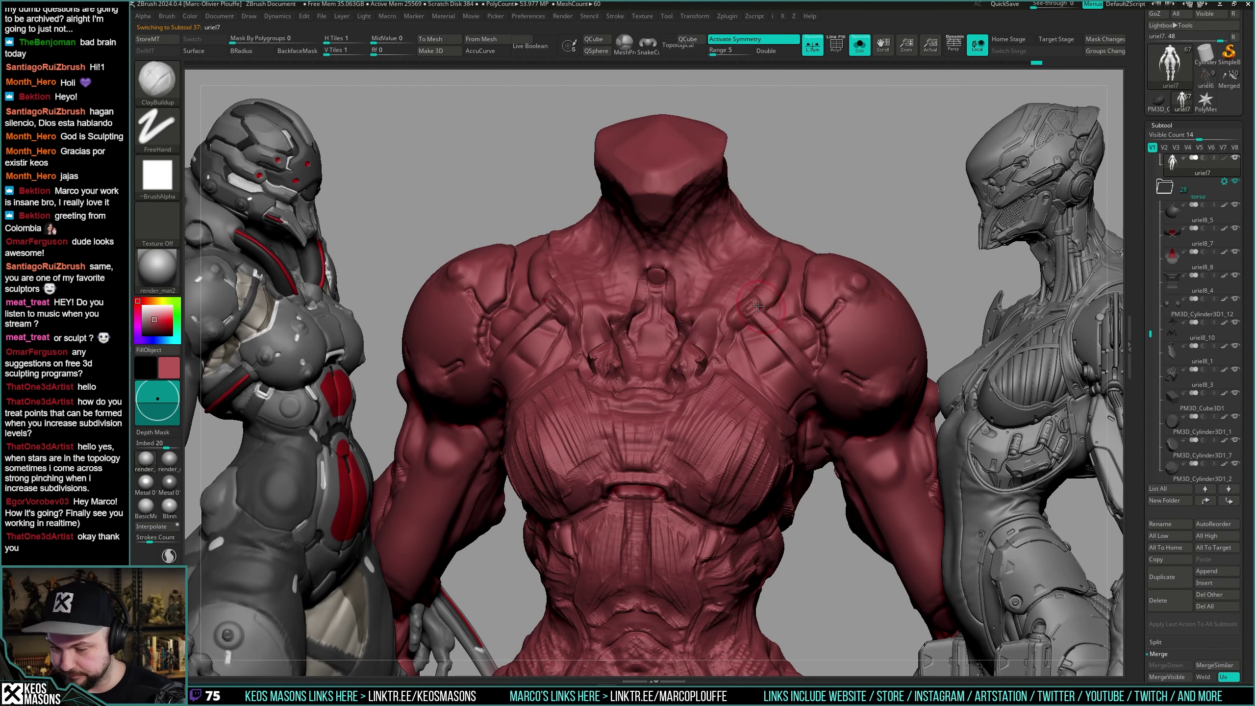
key(ctrl)
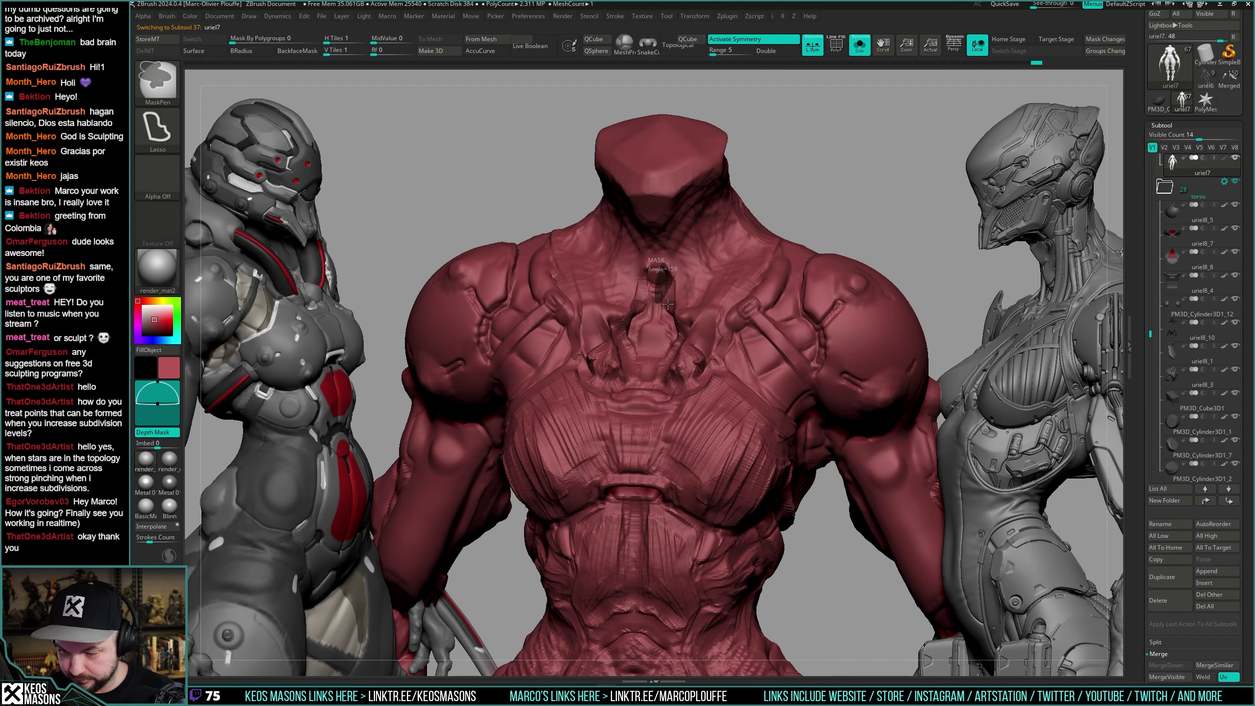
key(space)
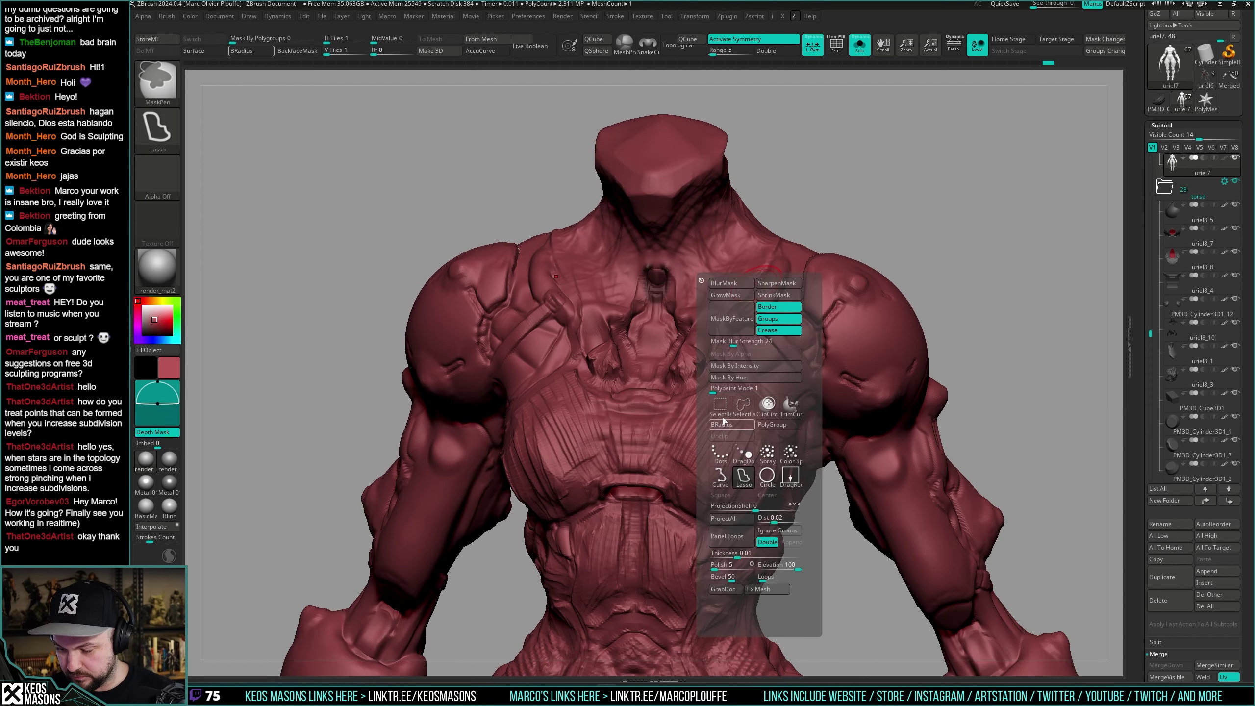
key(alt+s)
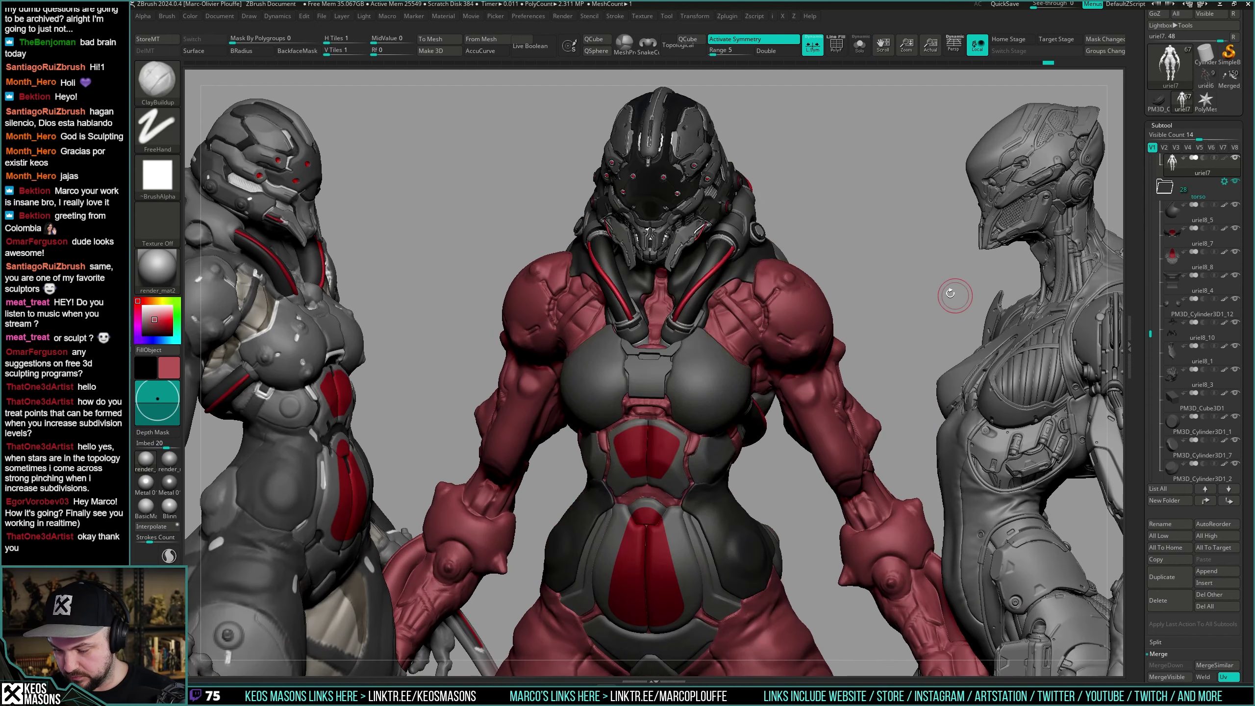
drag(950, 293, 878, 297)
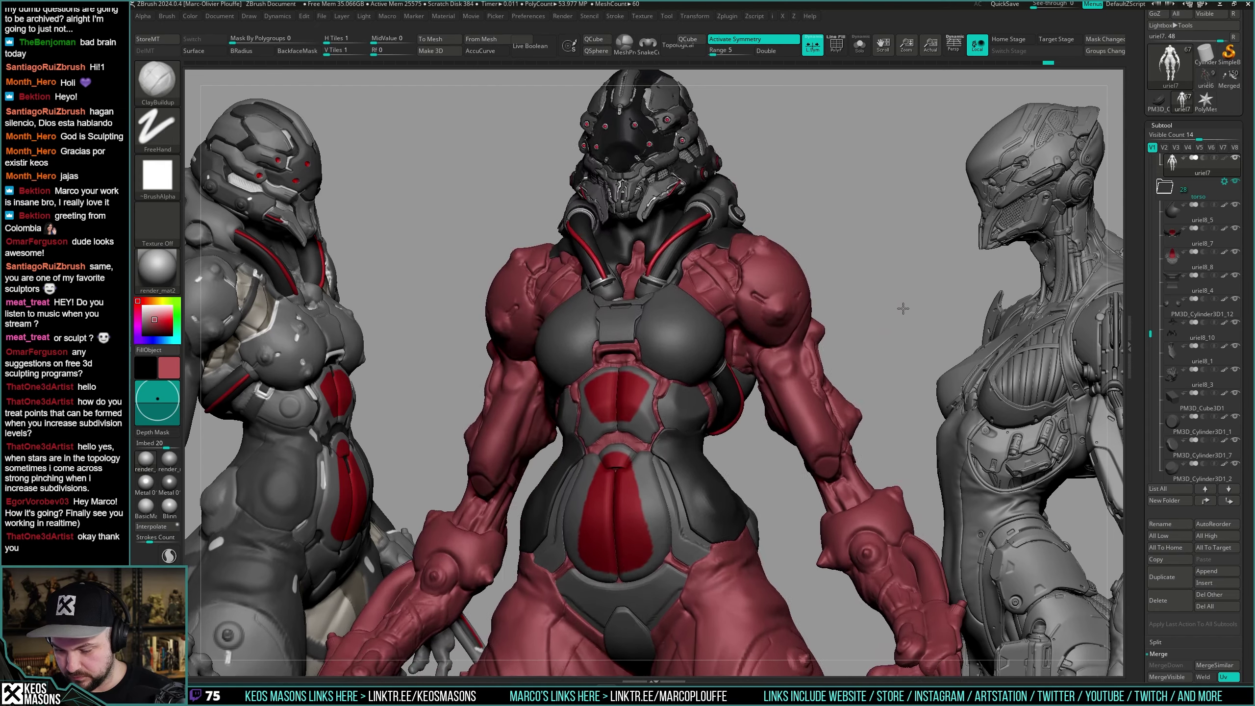
drag(899, 293, 921, 302)
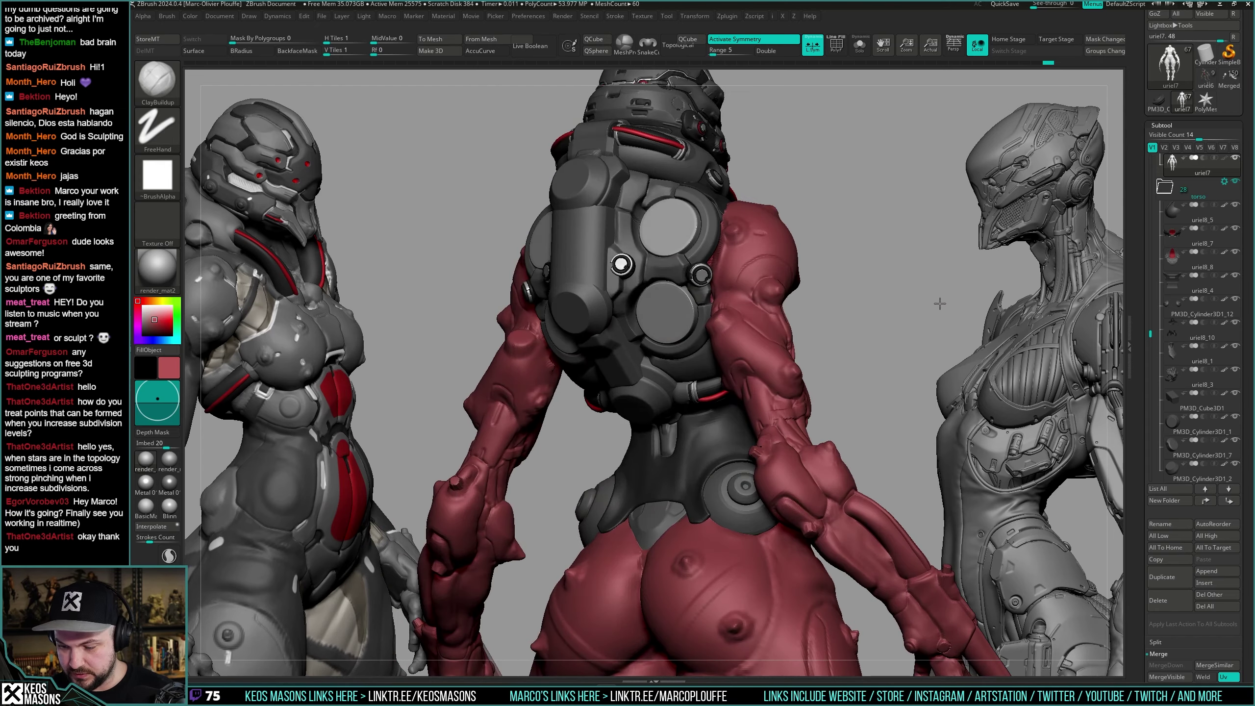
mouse_move(940, 303)
mouse_down()
mouse_move(881, 308)
mouse_move(901, 295)
mouse_move(902, 391)
mouse_up()
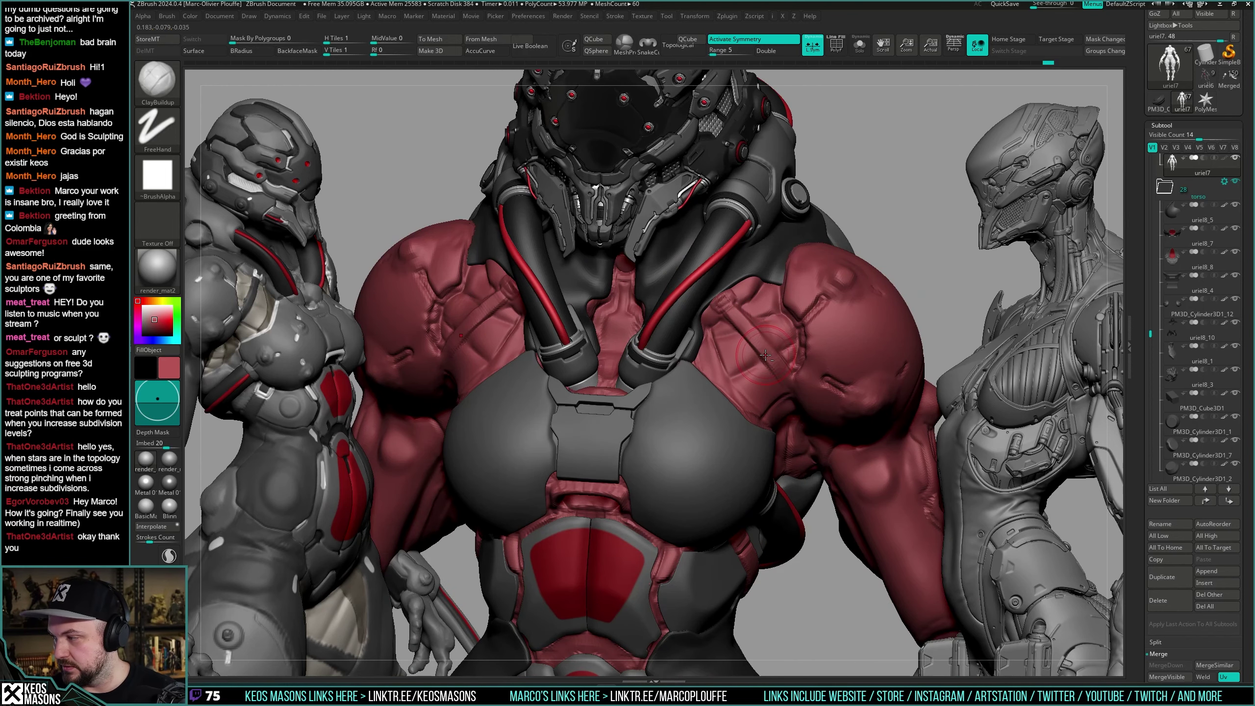
Isolate the body and paint a mask around the throat opening with the MaskPen brush set to the Dots stroke.
key(alt+s)
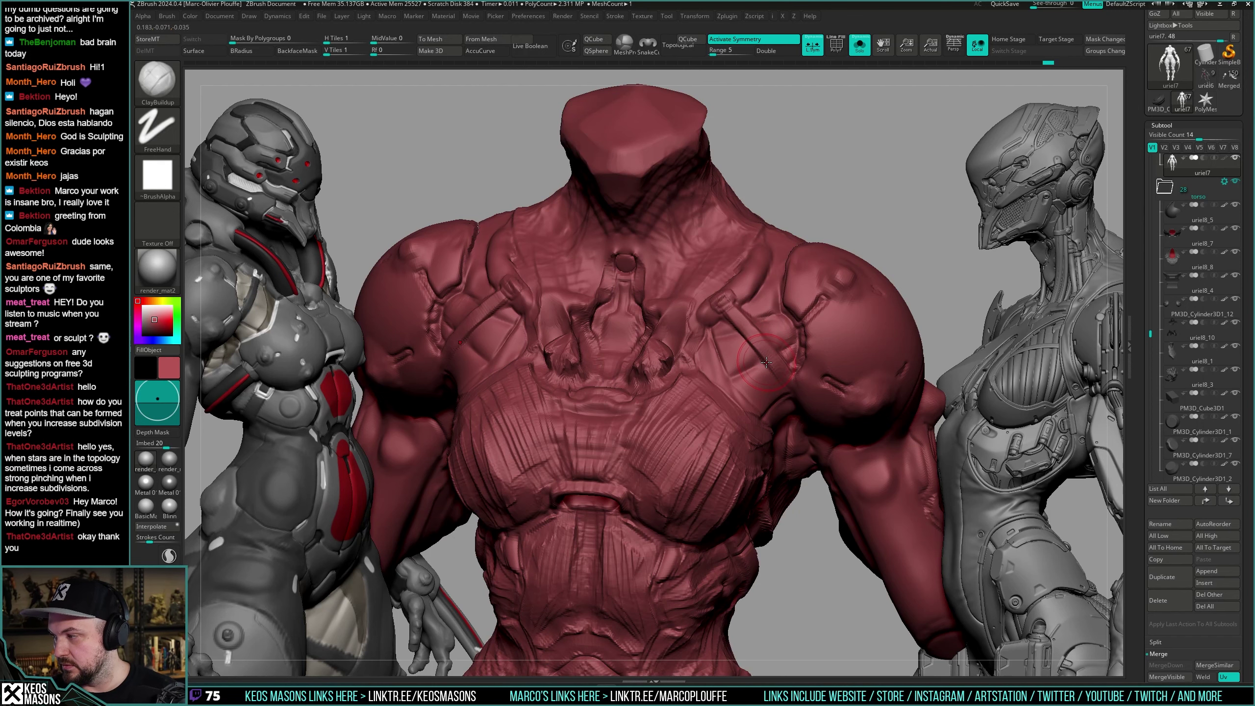
mouse_move(766, 363)
right_down()
mouse_move(781, 371)
mouse_move(742, 349)
right_up()
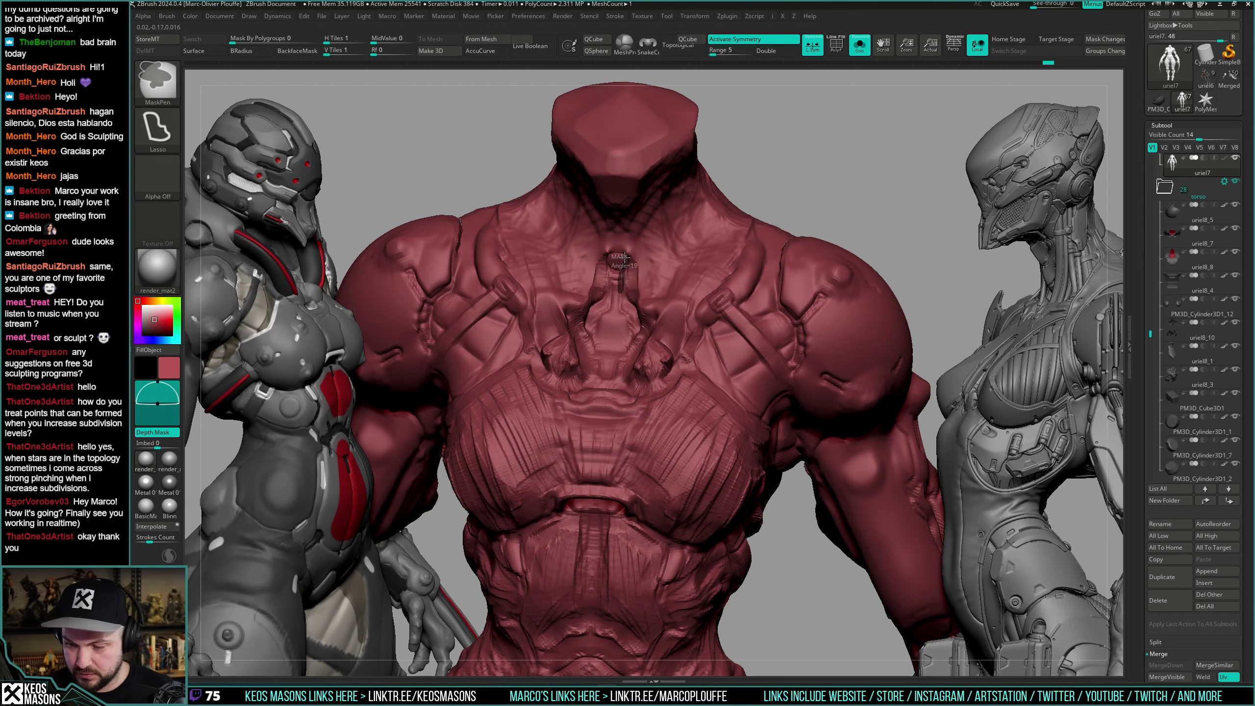
ctrl+drag(625, 258, 627, 248)
key(space)
ctrl+click(649, 439)
mouse_move(628, 296)
ctrl+mouse_down()
mouse_move(625, 259)
mouse_move(629, 311)
ctrl+mouse_up()
mouse_move(637, 307)
right_down()
mouse_move(696, 282)
mouse_move(623, 274)
right_up()
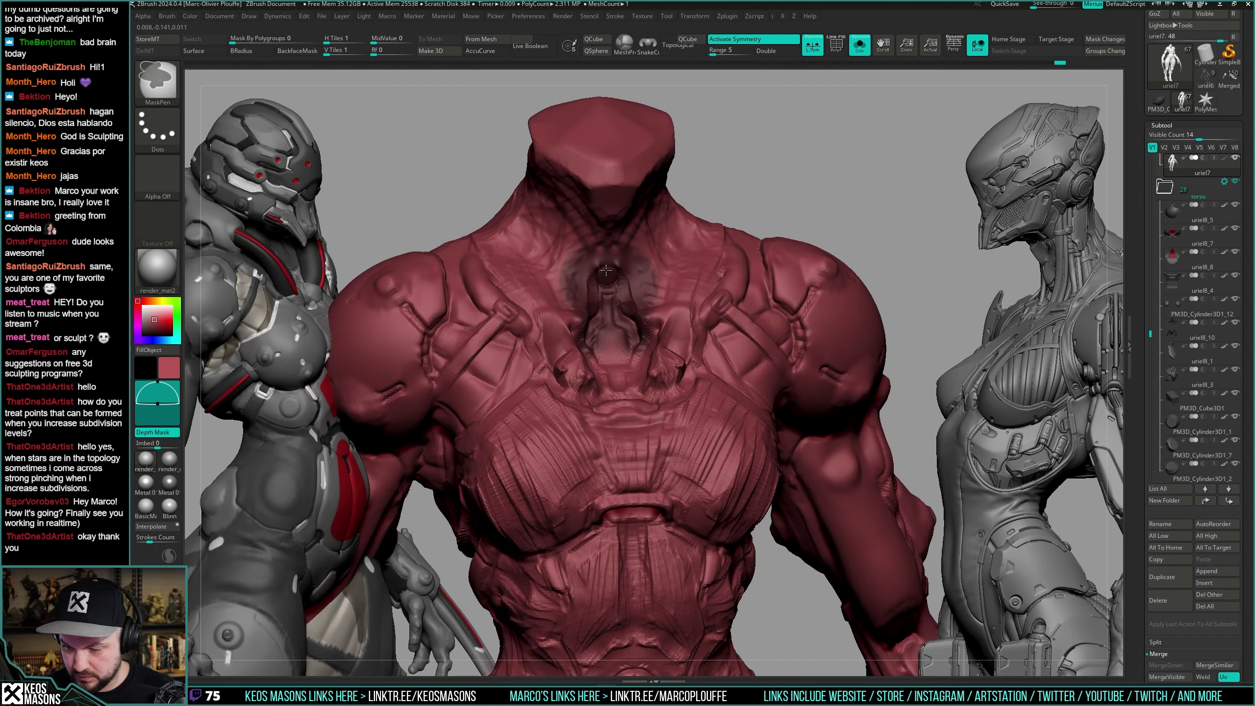
Extend the mask down the sternum to the upper chest, checking its extent against the overlying armour.
key(alt+s)
right_drag(642, 355, 667, 357)
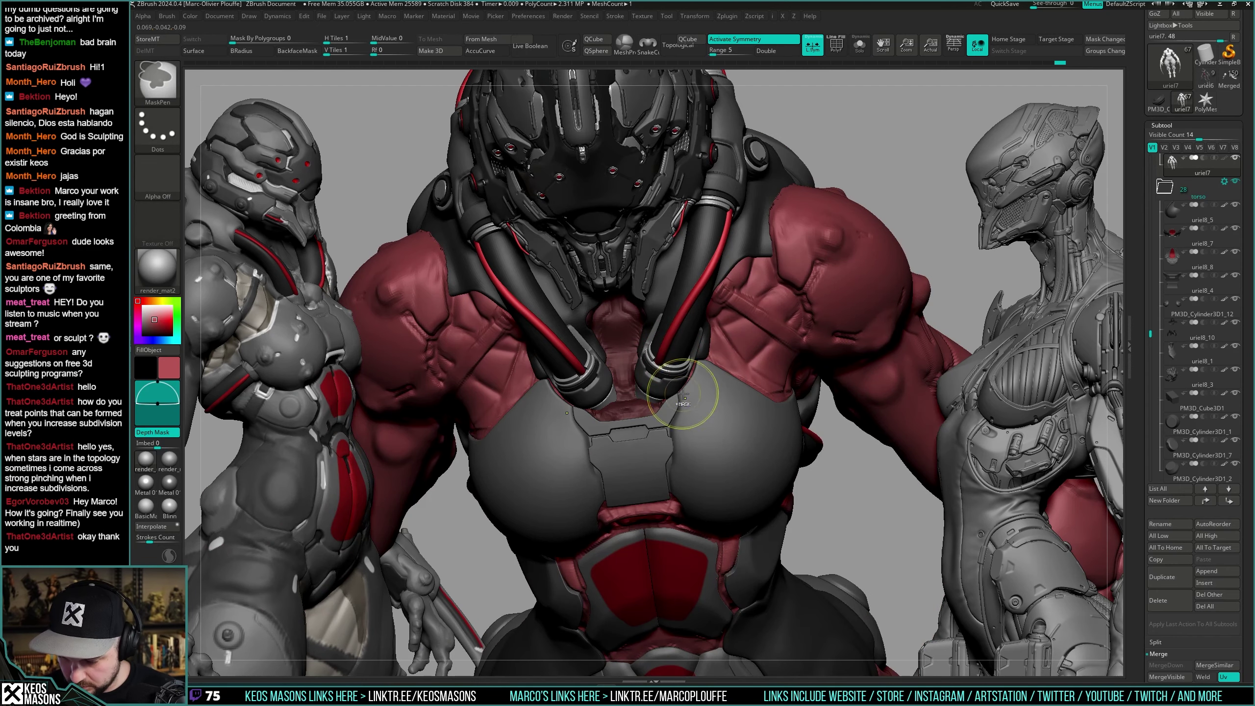
key(ctrl+shift+s)
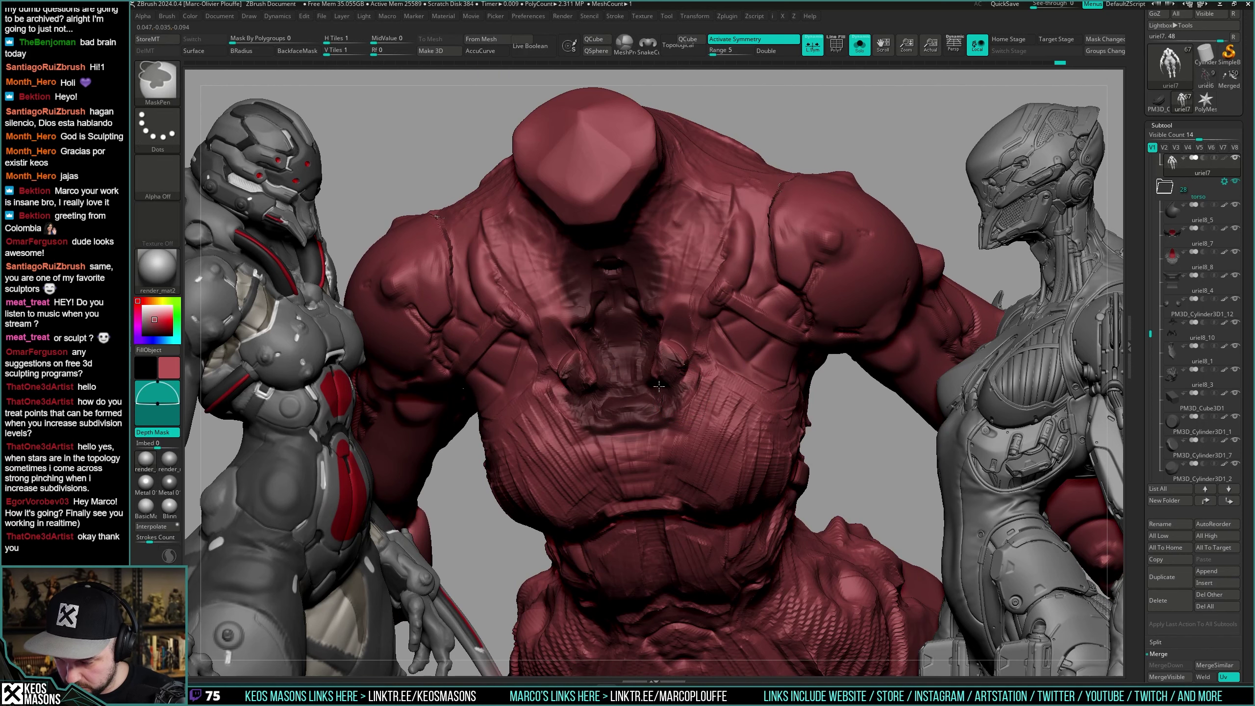
right_drag(662, 389, 699, 341)
key(alt+s)
key(alt+s)
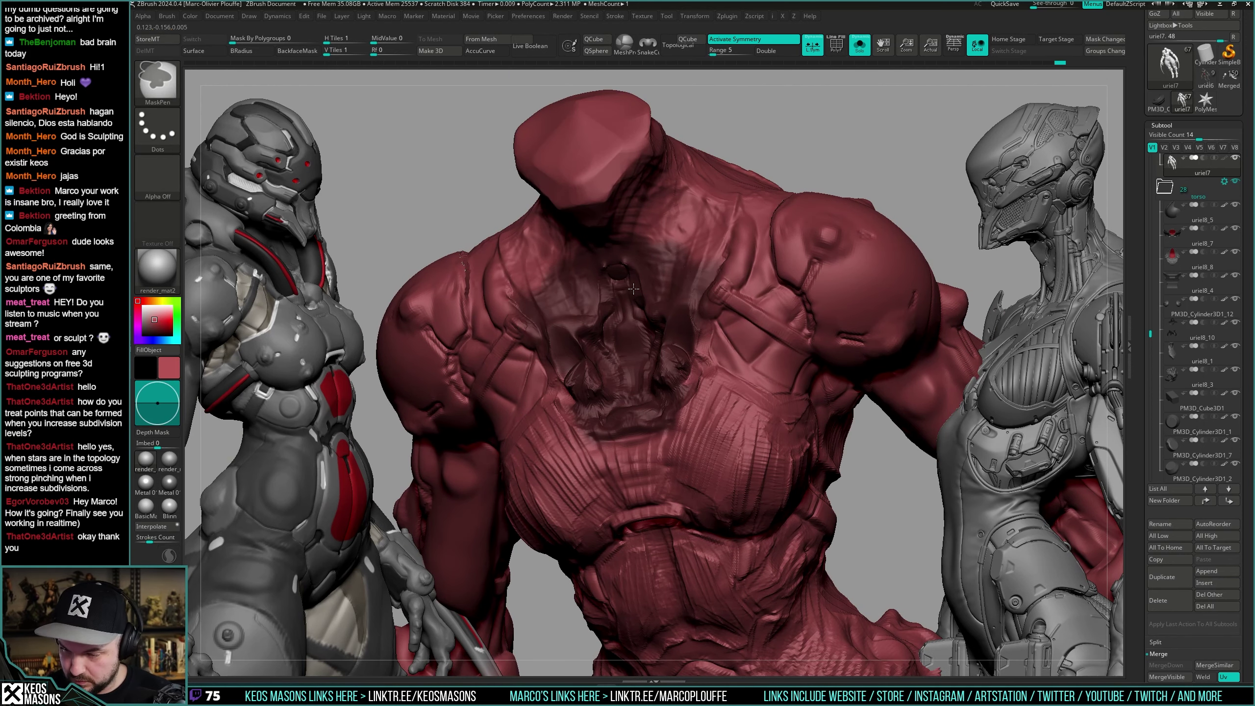
Widen the mask outward over the collarbones and the muscles around the throat.
key(alt+s)
right_drag(701, 320, 734, 326)
key(ctrl+shift+s)
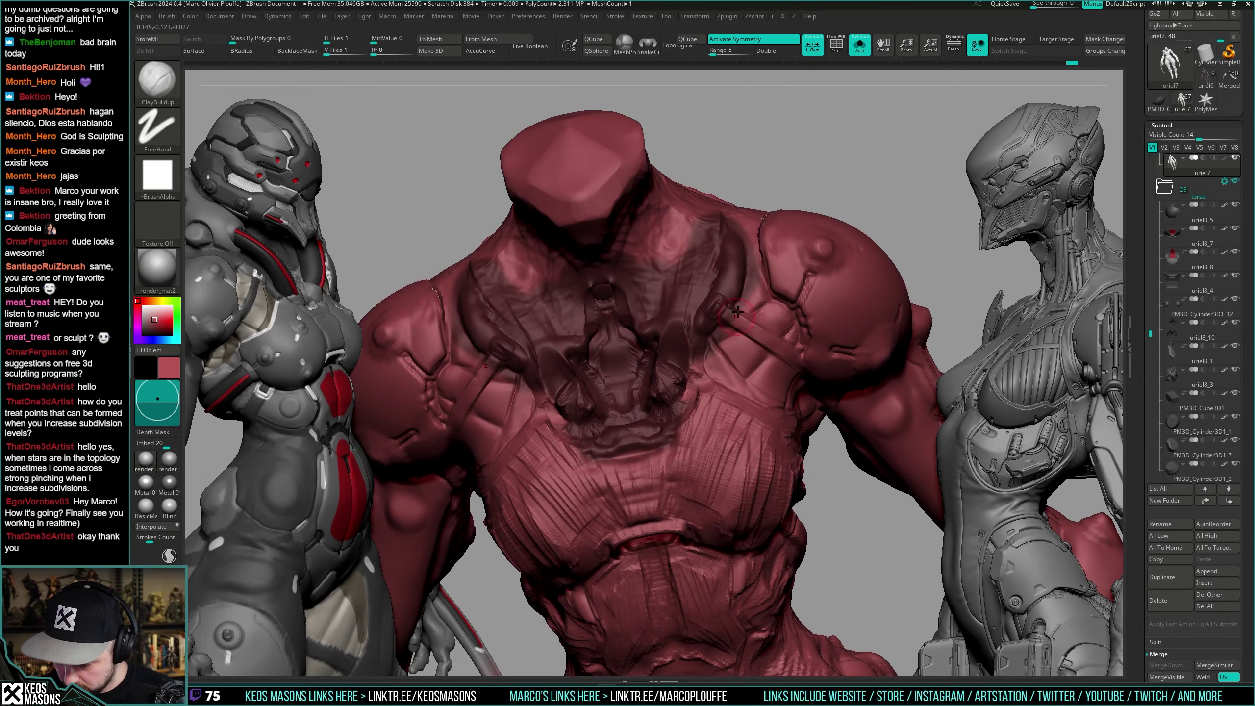
Compare the masked collar area with the overlying armour and neck tubes from several angles.
mouse_move(685, 384)
right_down()
mouse_move(718, 357)
mouse_move(736, 383)
mouse_move(742, 360)
mouse_move(750, 403)
mouse_move(710, 358)
right_up()
key(ctrl+shift+s)
key(ctrl+shift+s)
key(ctrl+shift+s)
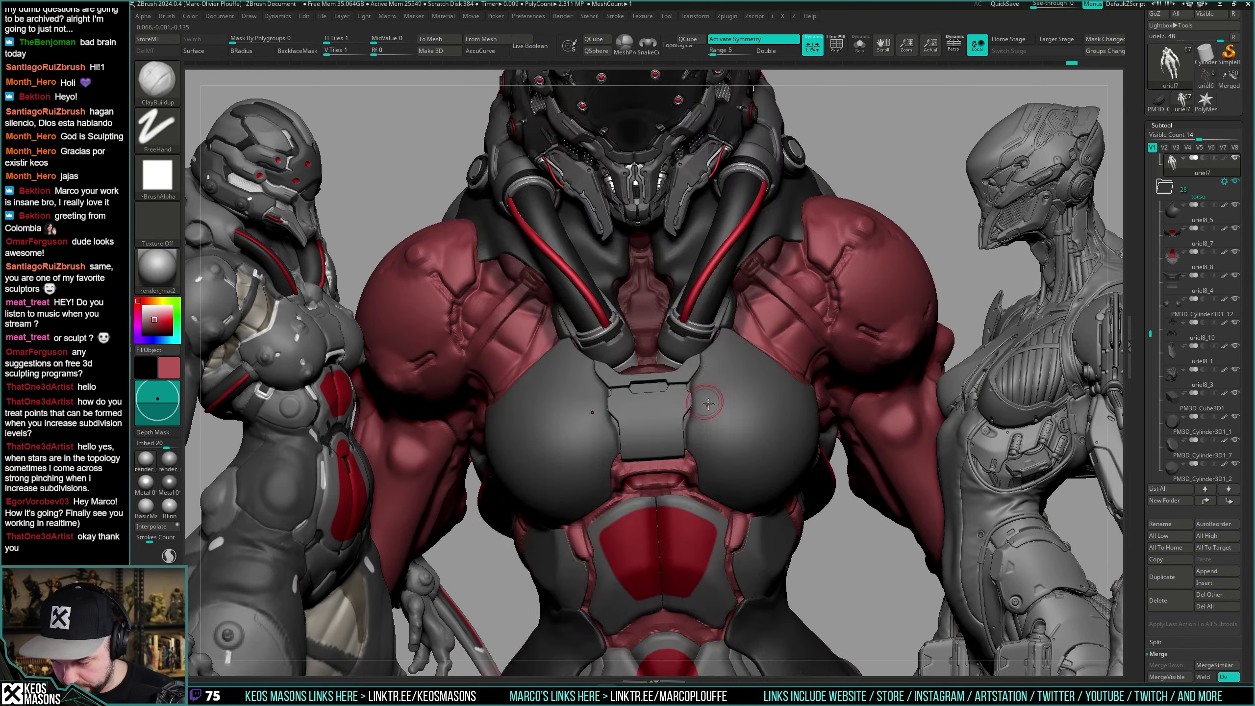
mouse_move(709, 401)
right_down()
mouse_move(752, 408)
mouse_move(706, 424)
mouse_move(765, 288)
right_up()
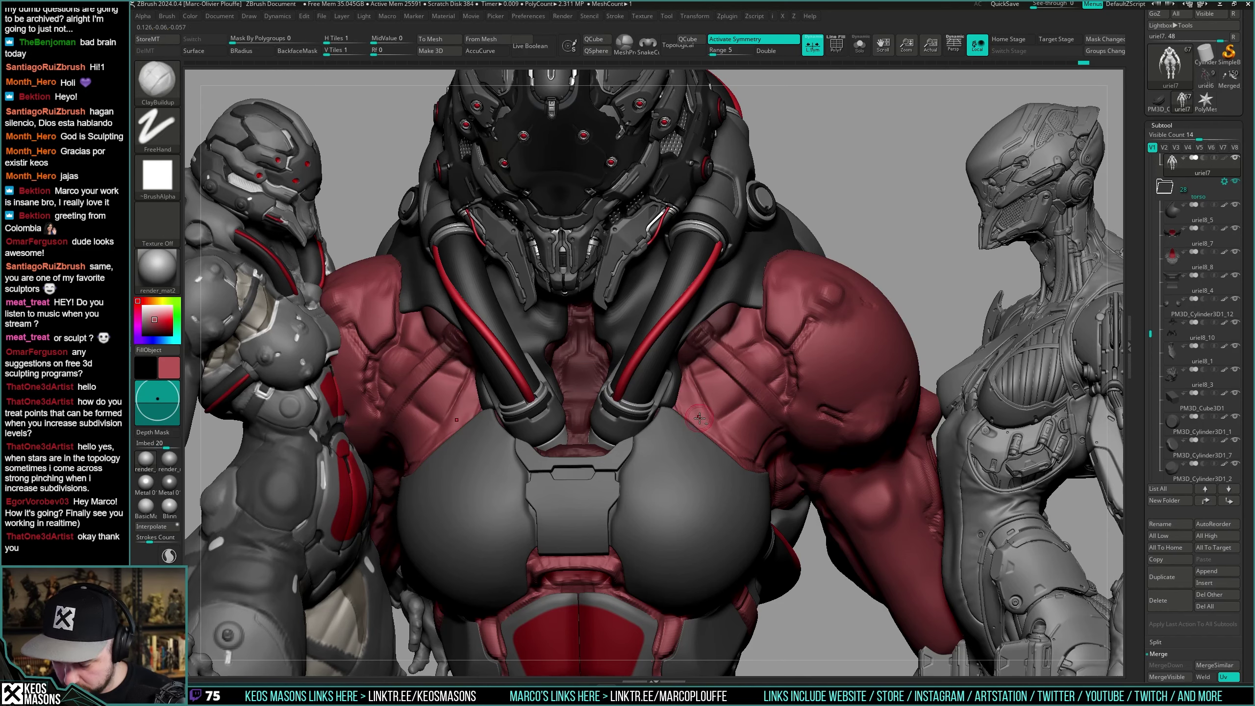
key(ctrl+shift+s)
ctrl+right_drag(641, 447, 853, 310)
key(ctrl+shift+s)
key(ctrl+shift+s)
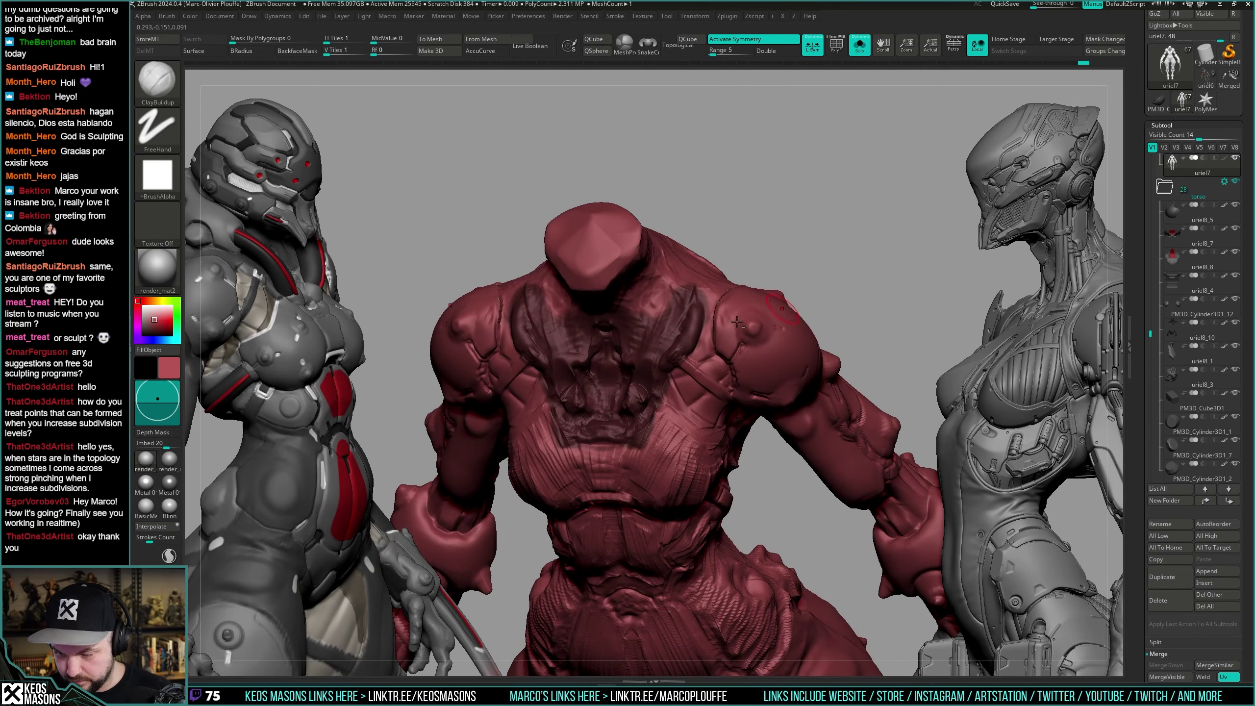
Turn the masked collar area into its own polygroup, inspect it in isolation and show the whole body again.
ctrl+right_drag(712, 376, 830, 314)
key(ctrl+w)
drag(830, 314, 832, 339)
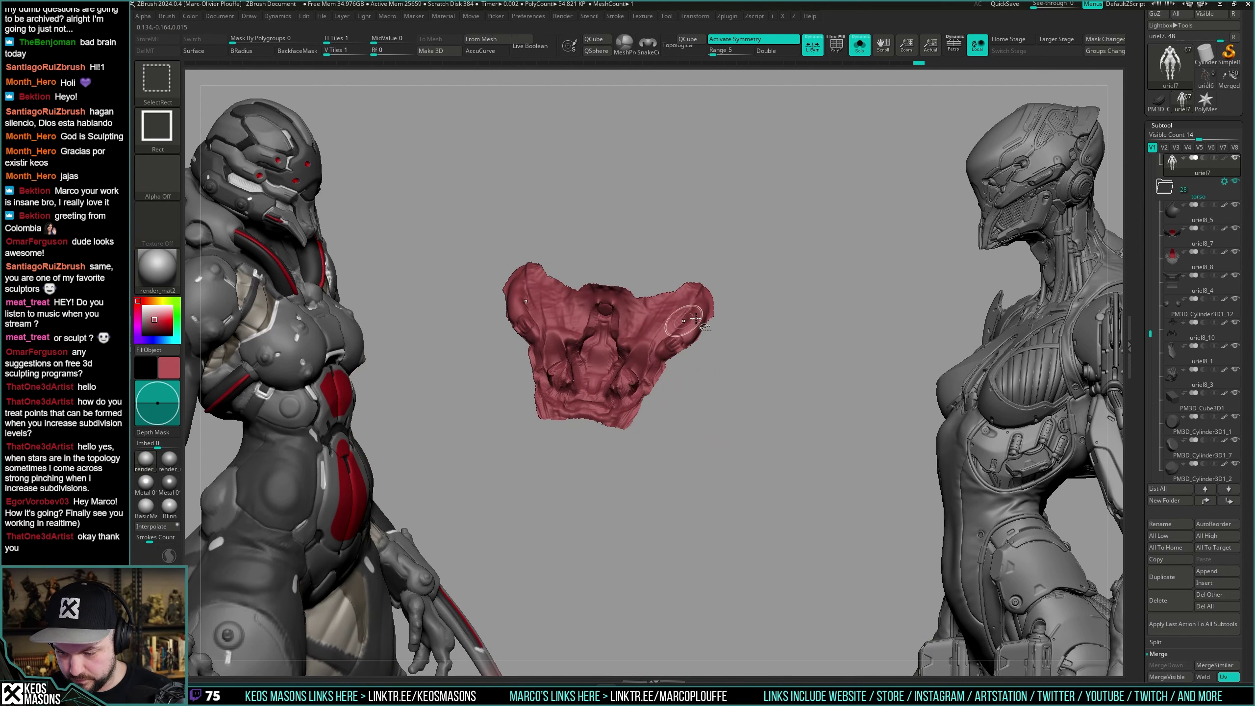
ctrl+shift+click(853, 297)
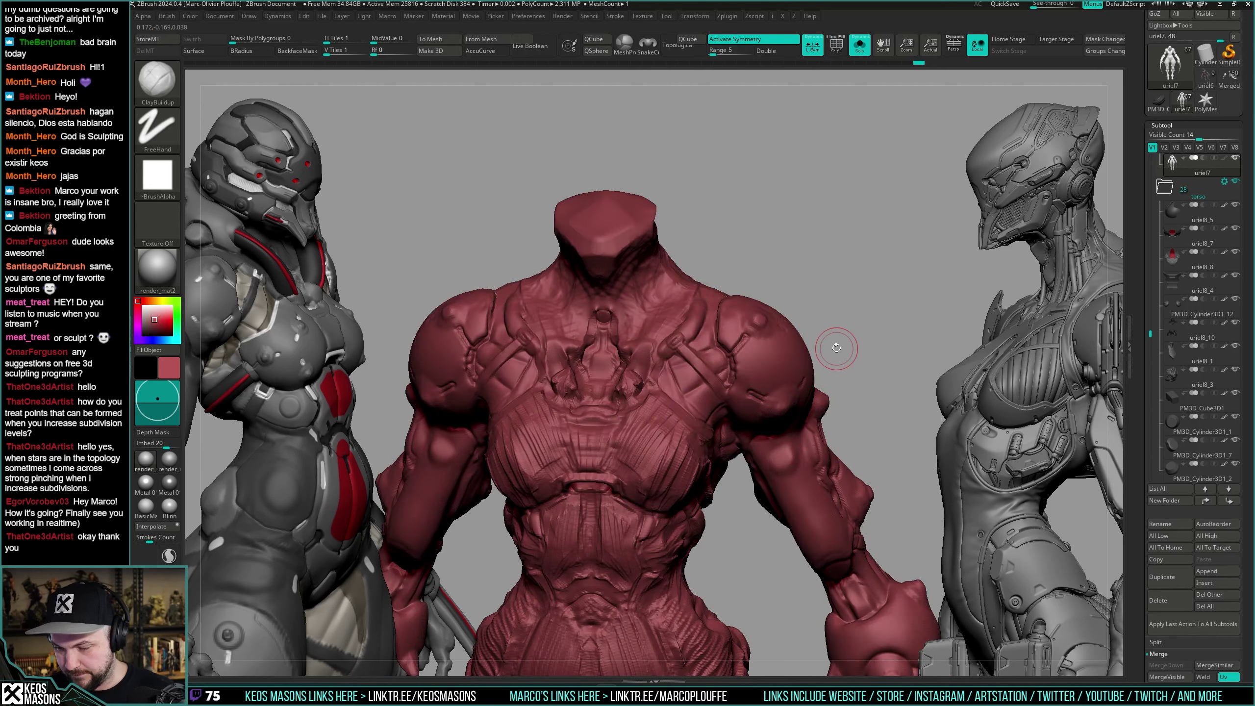
Duplicate the body subtool into the torso folder and keep only the collar polygroup of the copy.
click(1165, 579)
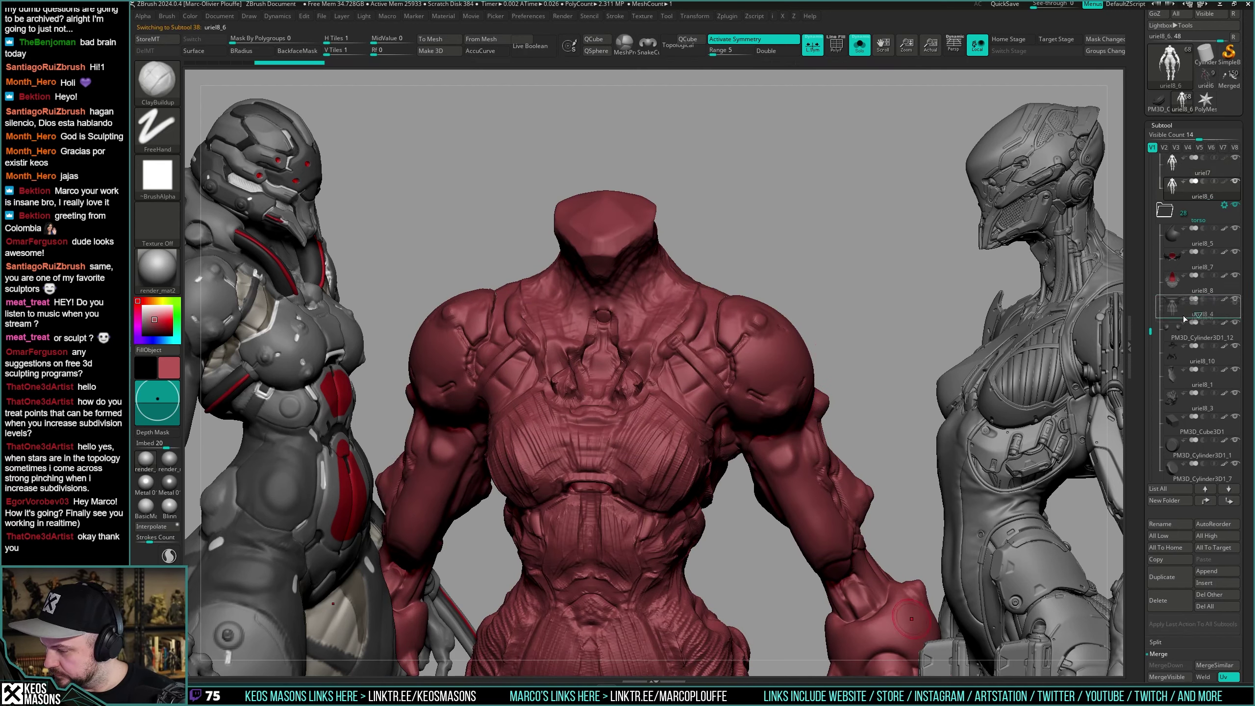
drag(1178, 371, 1176, 384)
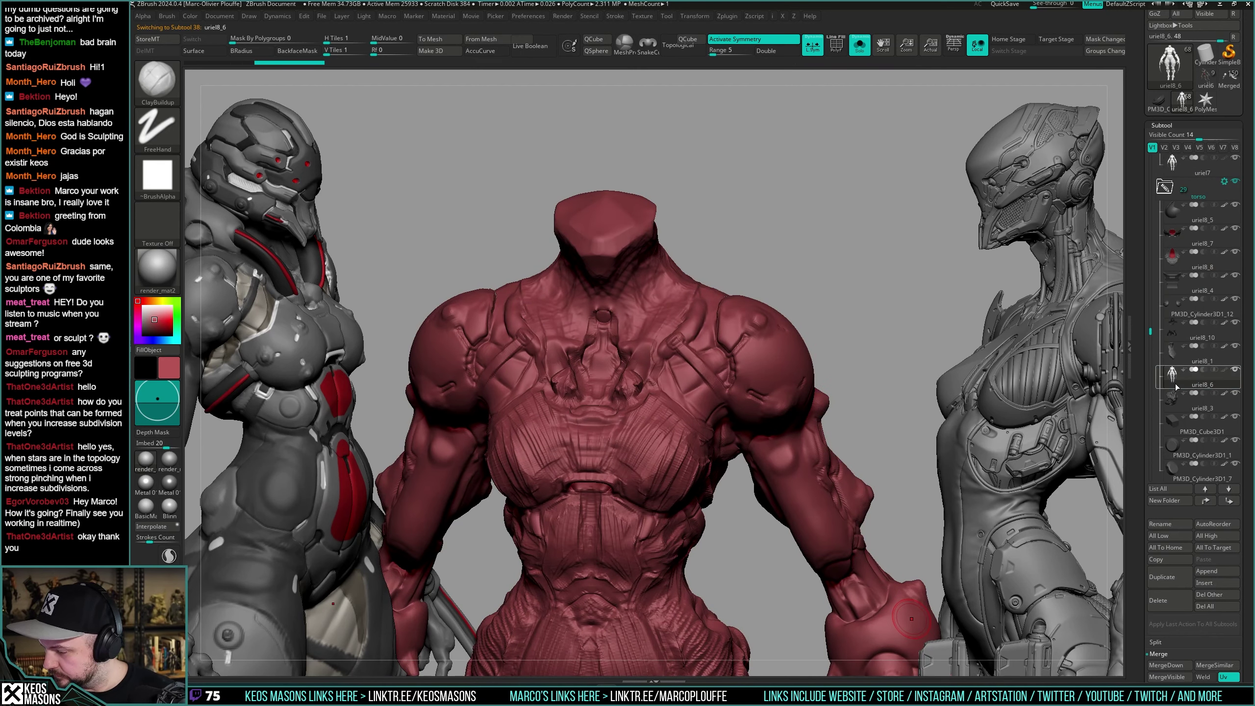
ctrl+shift+click(649, 329)
key(shift+s)
key(i)
key(alt+s)
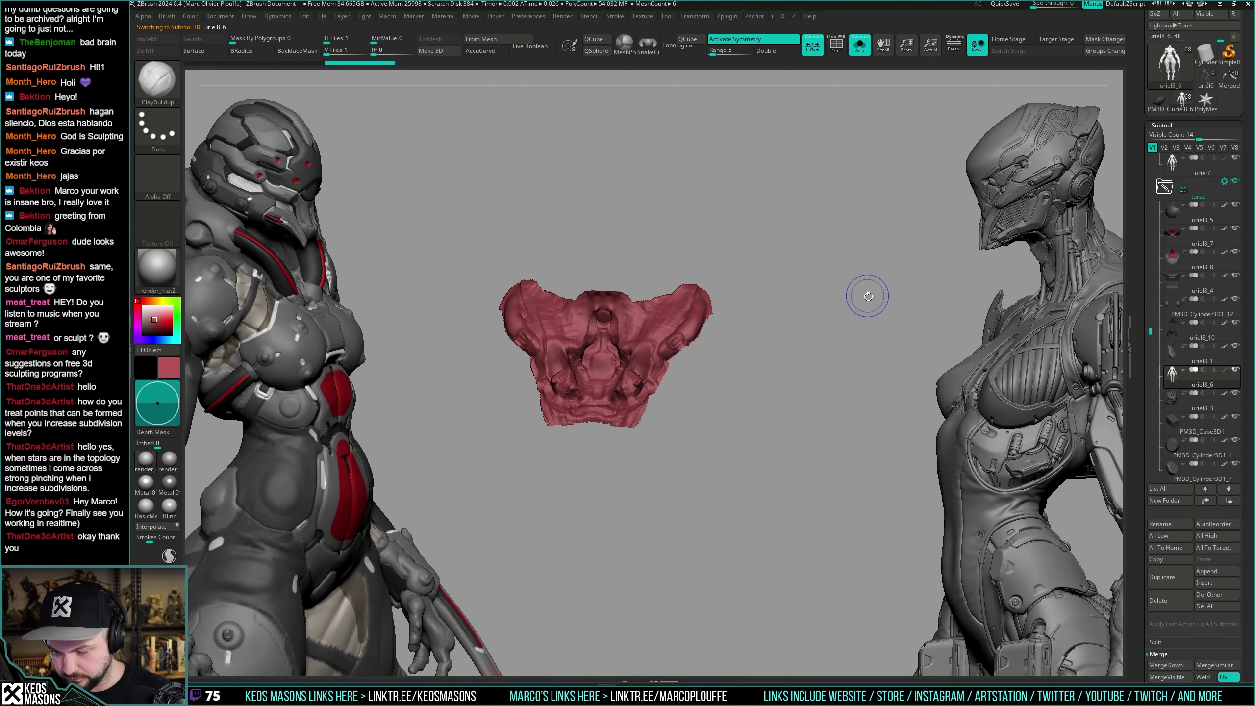
mouse_move(857, 313)
mouse_down()
mouse_move(844, 302)
mouse_move(834, 334)
mouse_move(846, 324)
mouse_up()
key(shift+f)
key(shift+f)
Mask the collar piece by feature and pull its open border backward to give the shell thickness.
key(z)
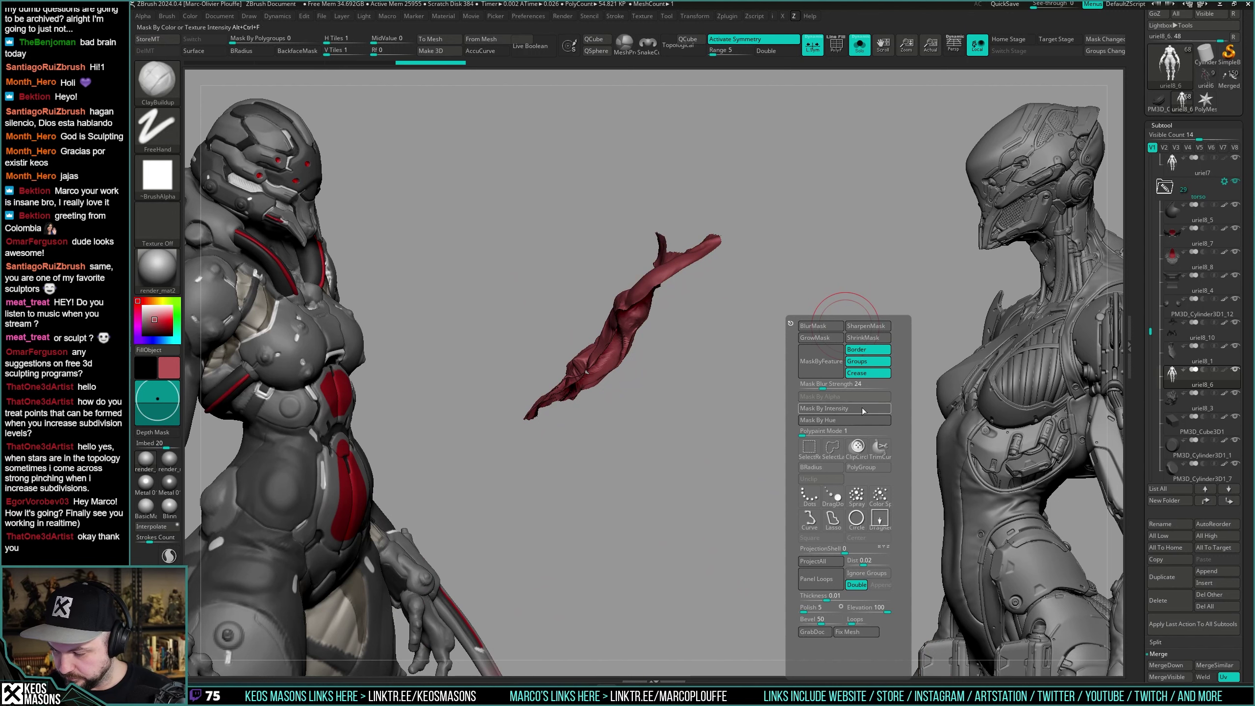
click(837, 368)
key(w)
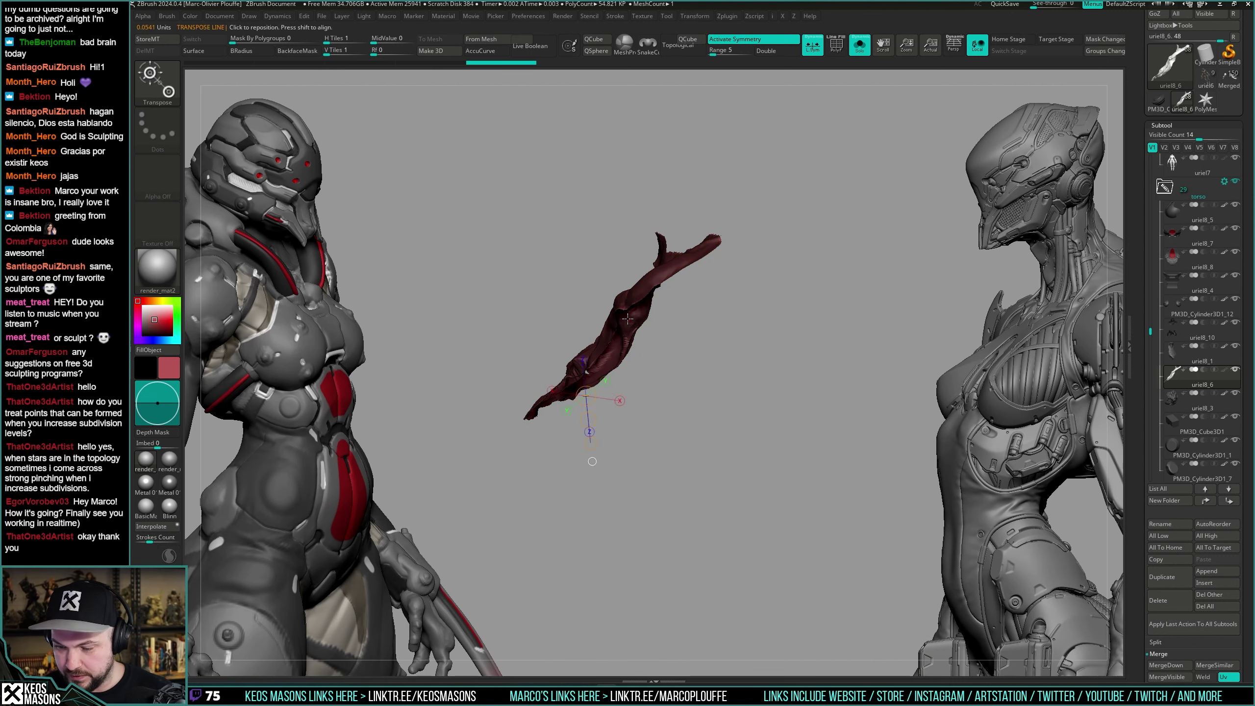
drag(656, 345, 674, 362)
key(q)
mouse_move(741, 342)
mouse_down()
mouse_move(801, 307)
mouse_move(828, 268)
mouse_move(851, 327)
mouse_up()
mouse_move(851, 327)
alt+mouse_down()
mouse_move(786, 328)
mouse_move(794, 361)
alt+mouse_up()
Try to close the holes of the collar piece and mirror and weld it, checking the surface in polyframe view.
key(x)
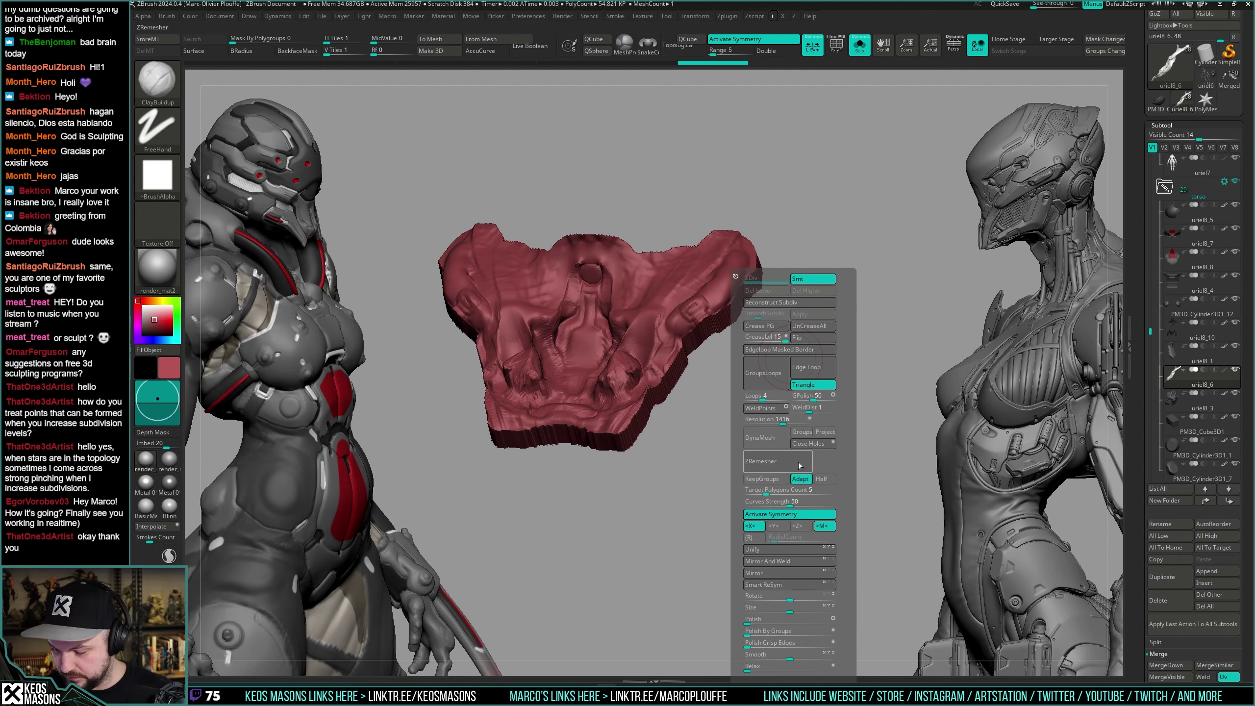
click(819, 445)
key(g)
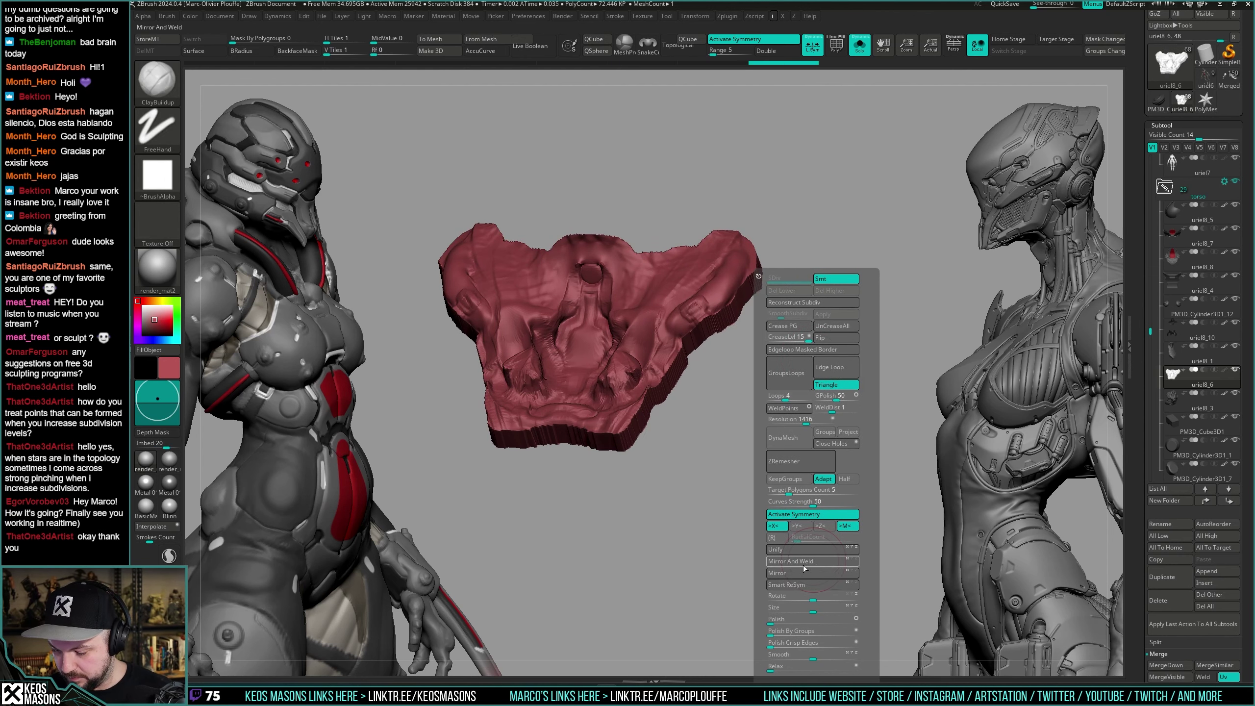
key(g)
click(711, 450)
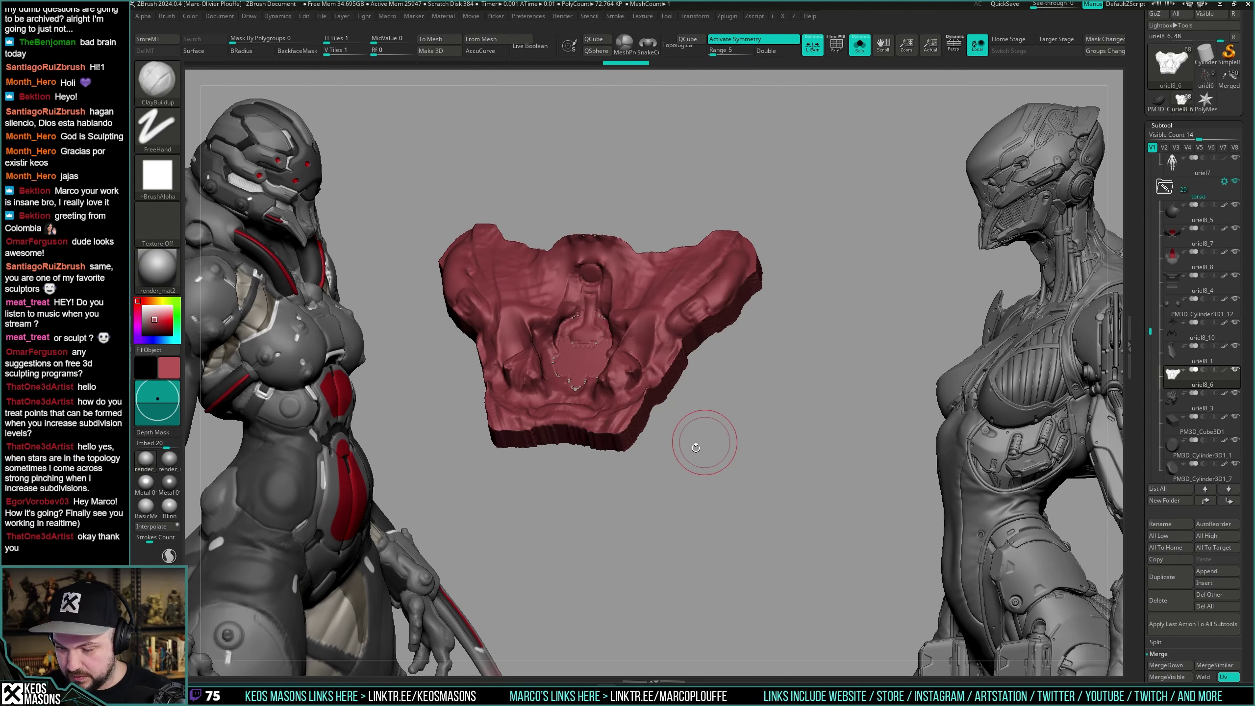
key(shift+f)
mouse_move(681, 364)
mouse_down()
mouse_move(746, 354)
mouse_move(670, 387)
mouse_up()
key(shift+f)
mouse_move(669, 387)
right_down()
mouse_move(711, 291)
mouse_move(699, 312)
right_up()
key(shift+f)
key(ctrl+z)
Pull the rear border of the collar piece farther back to deepen its side walls.
key(w)
drag(699, 311, 865, 312)
key(shift+f)
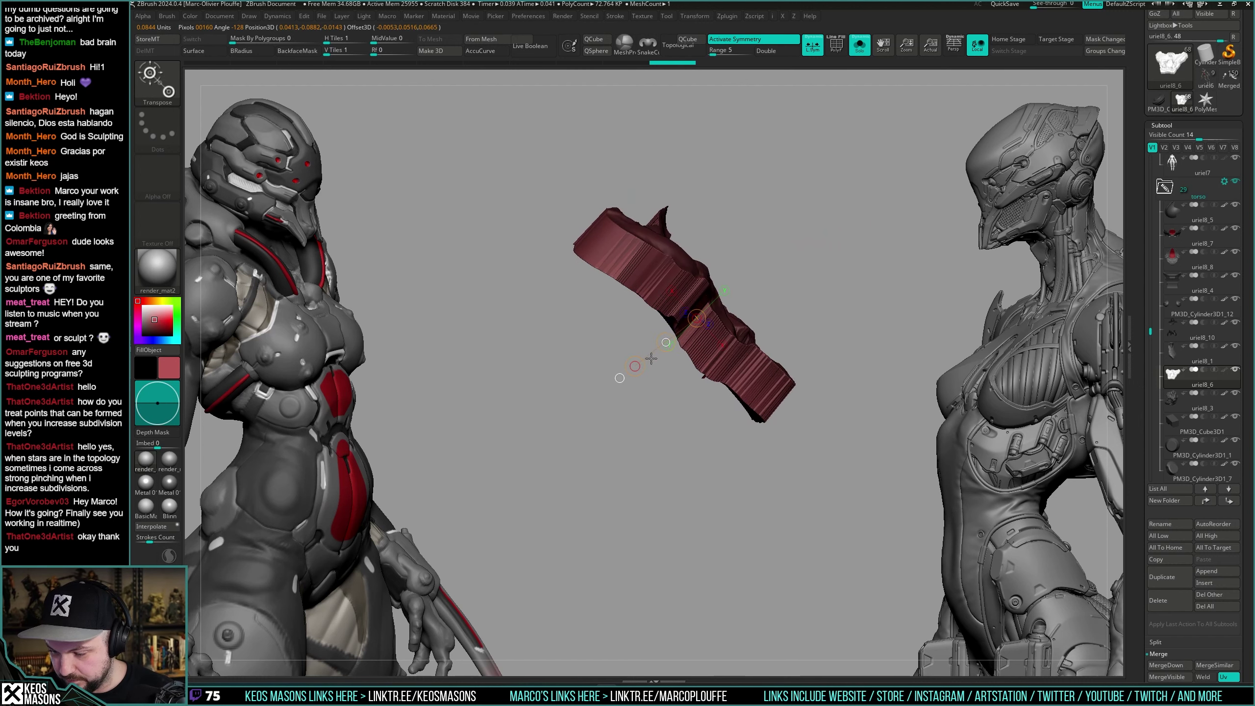
key(q)
mouse_move(809, 308)
mouse_down()
mouse_move(846, 278)
mouse_move(899, 326)
mouse_move(751, 412)
mouse_move(640, 368)
mouse_move(692, 346)
mouse_up()
Close the open back of the collar piece and check the solid from behind and from the front.
key(space)
click(897, 421)
key(ctrl)
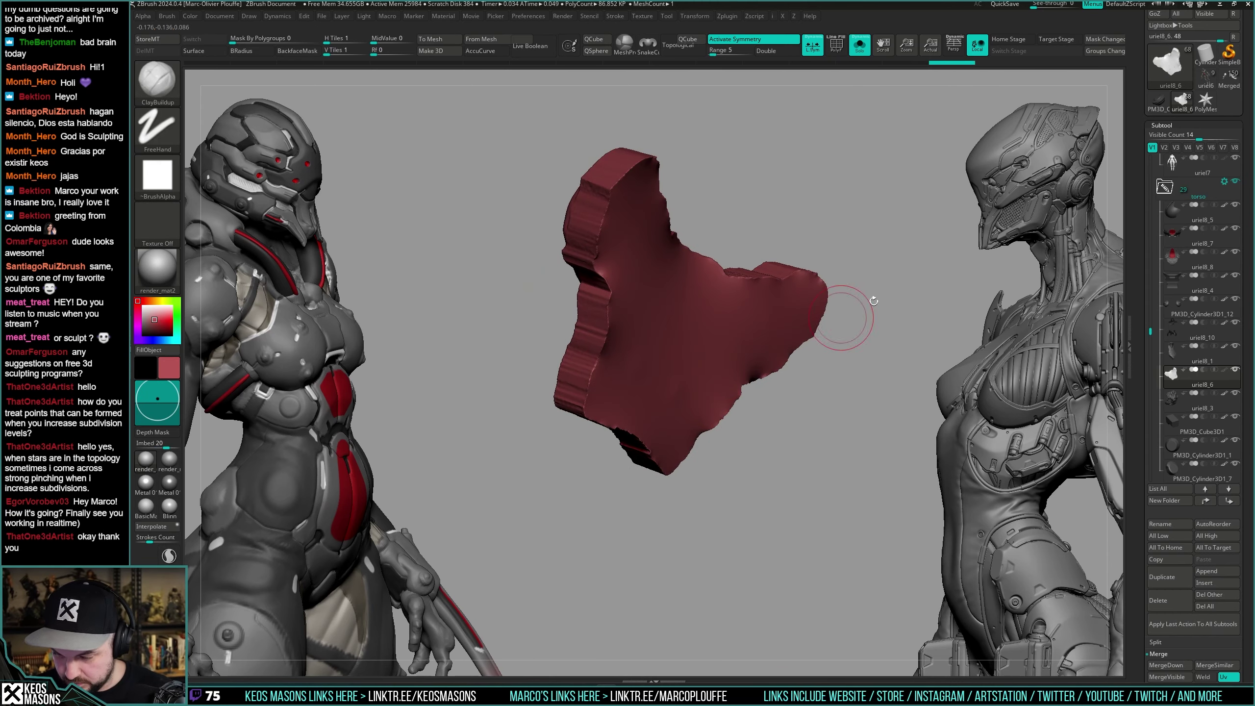
drag(868, 302, 639, 384)
key(shift+f)
key(shift+f)
mouse_move(936, 401)
alt+mouse_down()
mouse_move(779, 389)
mouse_move(786, 413)
mouse_move(756, 424)
mouse_move(778, 382)
mouse_move(818, 351)
alt+mouse_up()
key(shift+s)
key(shift+s)
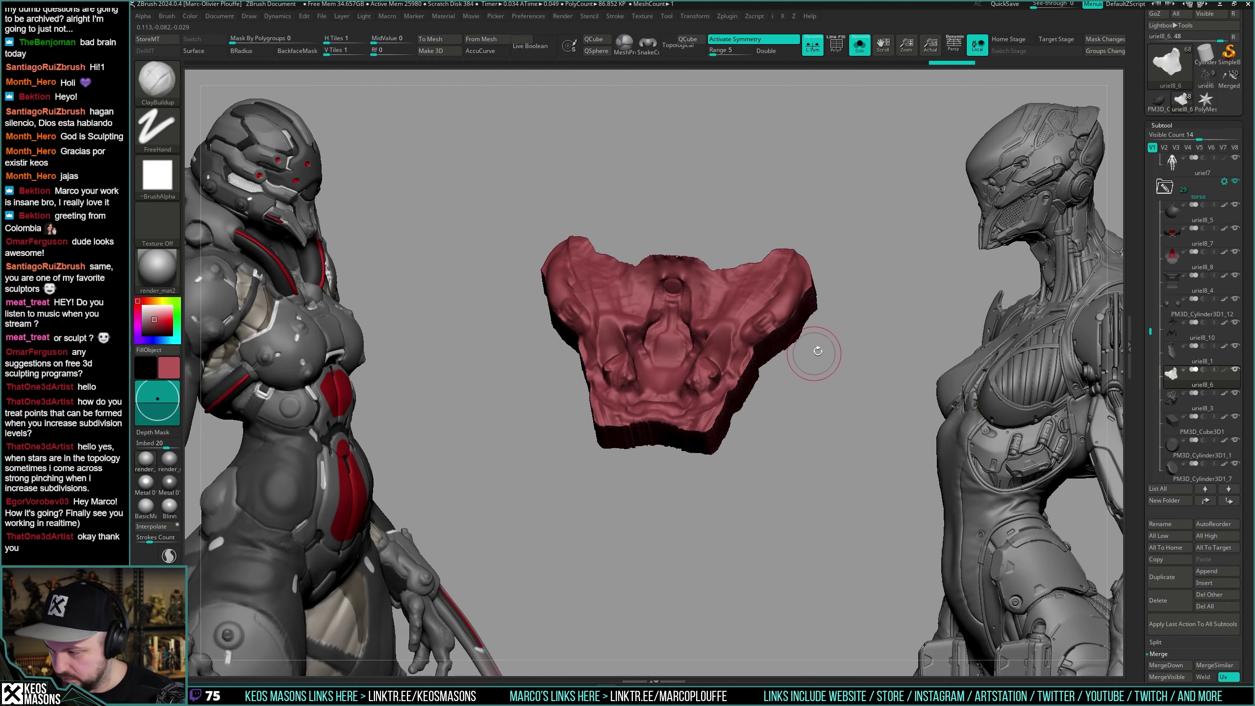
Select the body subtool and mask everything except its collar polygroup.
alt+click(786, 343)
key(shift+f)
key(shift+f)
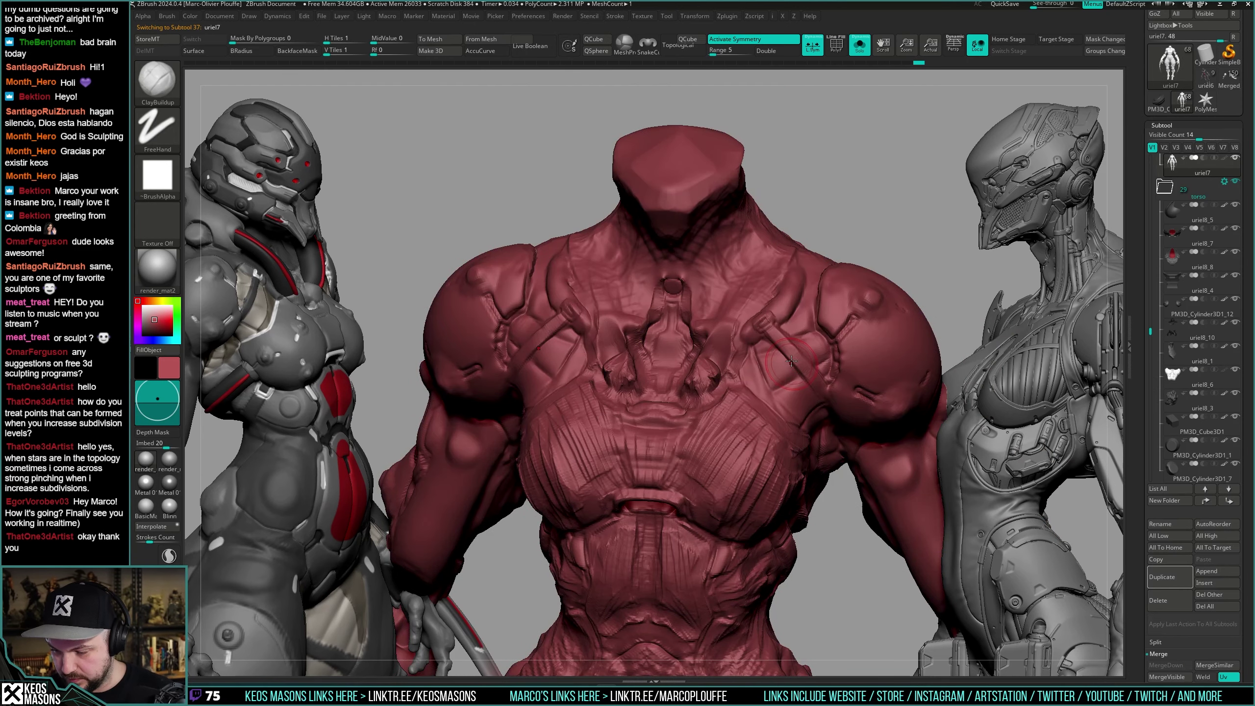
drag(920, 271, 925, 268)
right_click(791, 321)
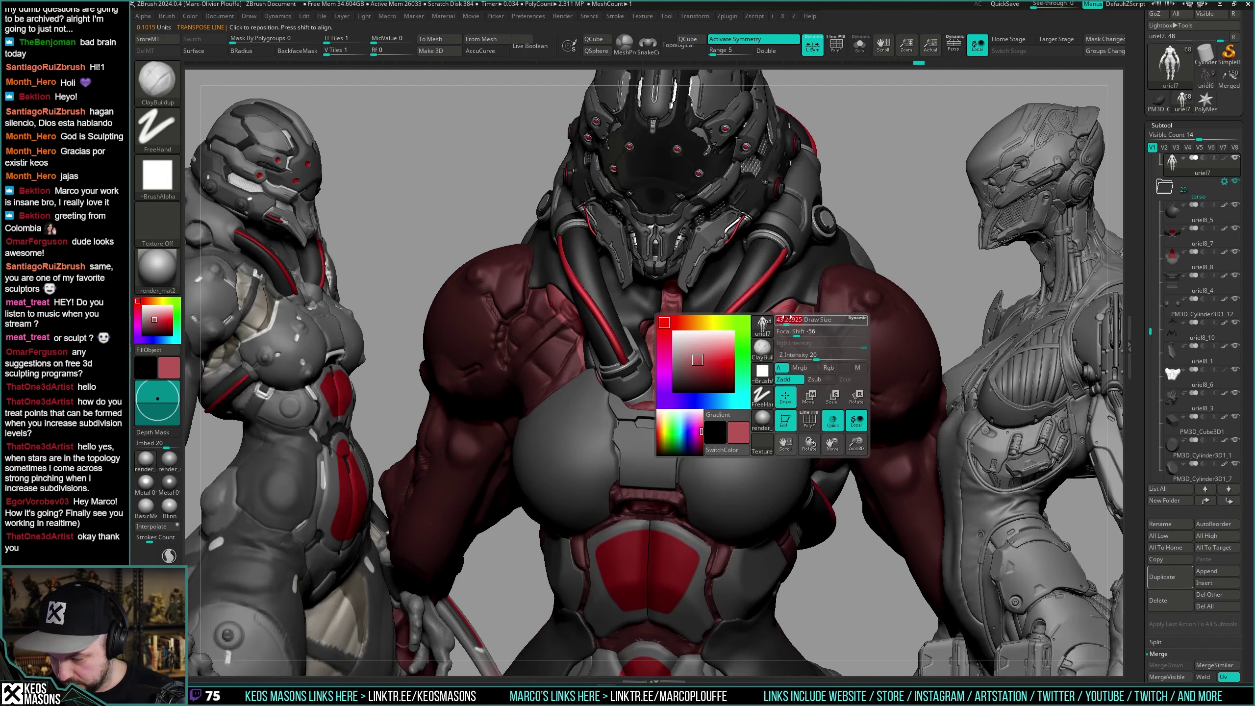
mouse_move(794, 327)
ctrl+right_down()
mouse_move(736, 360)
mouse_move(743, 331)
mouse_move(748, 397)
ctrl+right_up()
Sculpt over the body's unmasked collar detail with the ClayBuildup brush, smooth it and clear the mask.
right_click(747, 398)
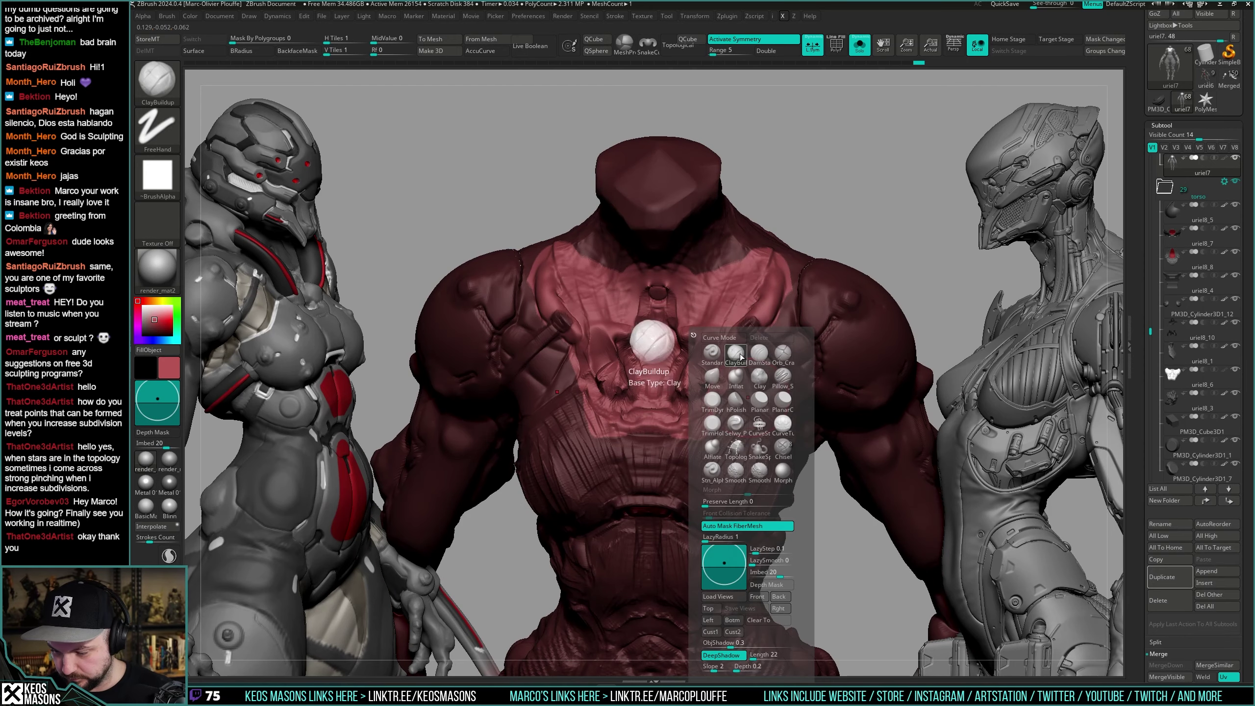
click(736, 353)
drag(911, 230, 789, 303)
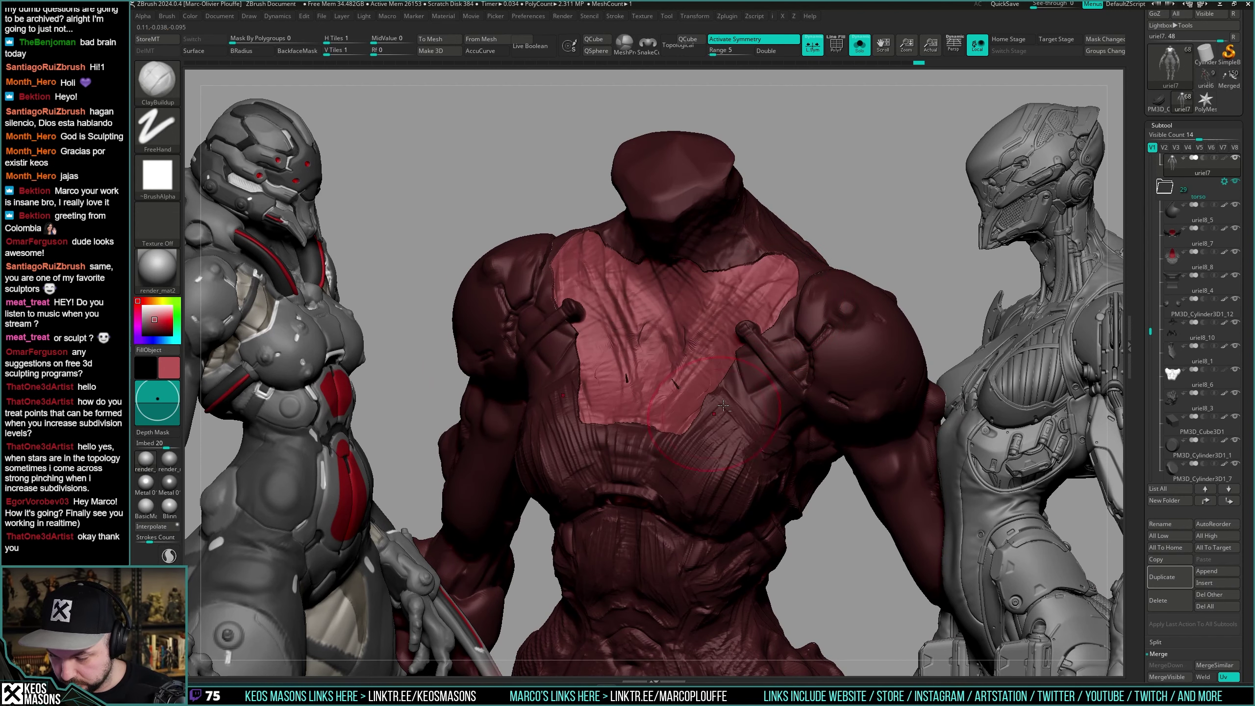
shift+right_drag(724, 406, 748, 354)
right_drag(750, 303, 780, 300)
ctrl+drag(904, 270, 888, 300)
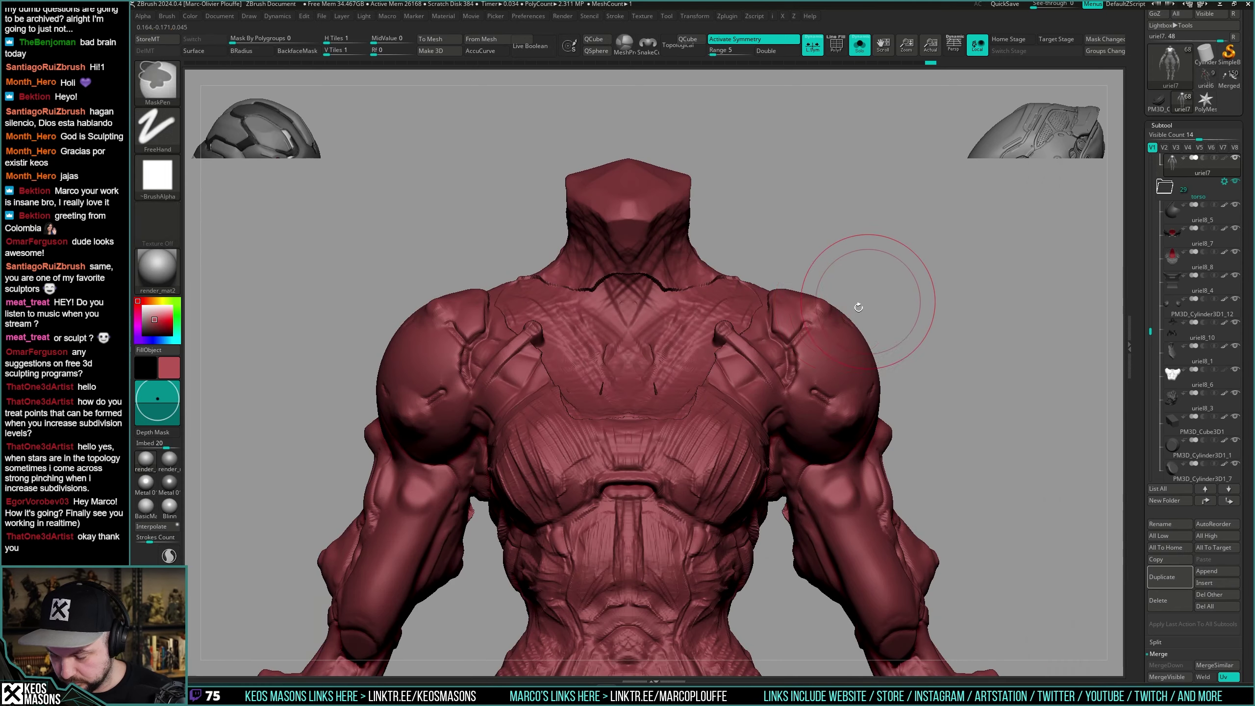
Refine and smooth the body's upper chest beneath the separated collar piece, checking it against the armour.
key(alt+s)
right_drag(771, 366, 727, 390)
key(space)
drag(766, 341, 754, 339)
shift+right_drag(756, 330, 728, 404)
Select the separated collar piece and smooth its surface and outer rim from several angles.
alt+click(753, 338)
key(alt+s)
key(alt+s)
key(alt+s)
right_drag(761, 342, 755, 326)
right_drag(681, 249, 688, 284)
right_drag(831, 356, 802, 386)
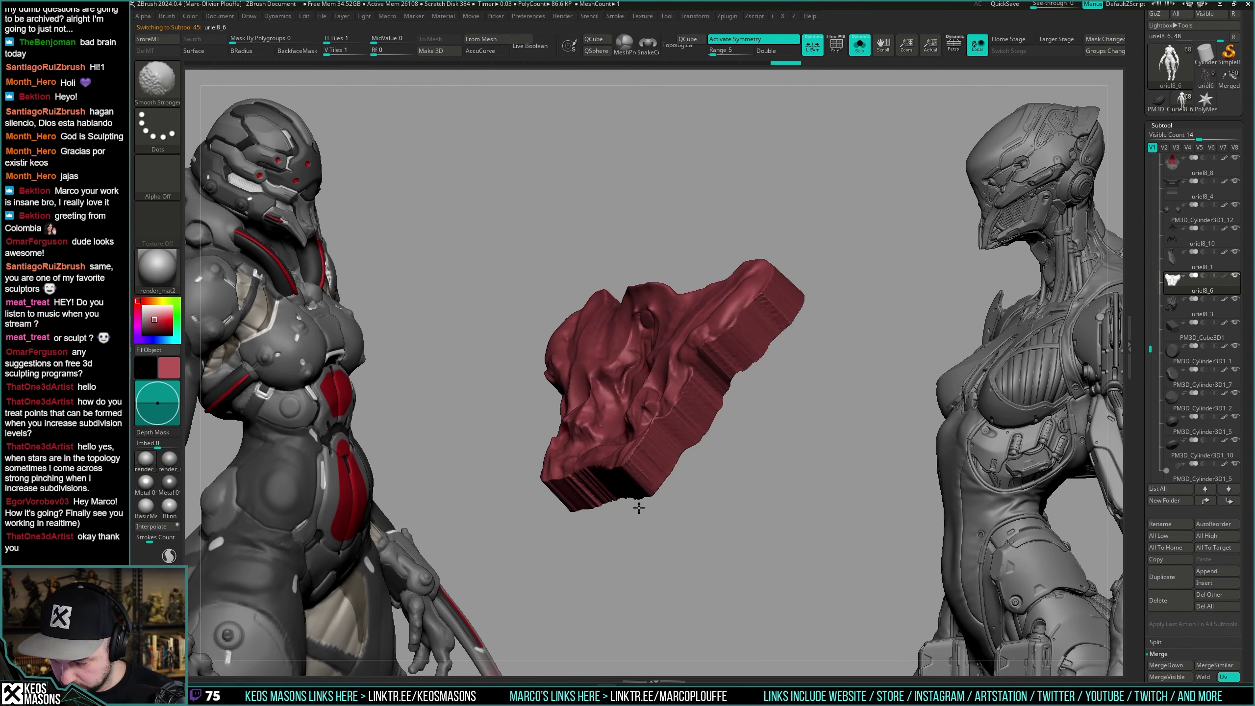
shift+right_drag(742, 504, 784, 440)
right_drag(786, 393, 782, 332)
key(shift)
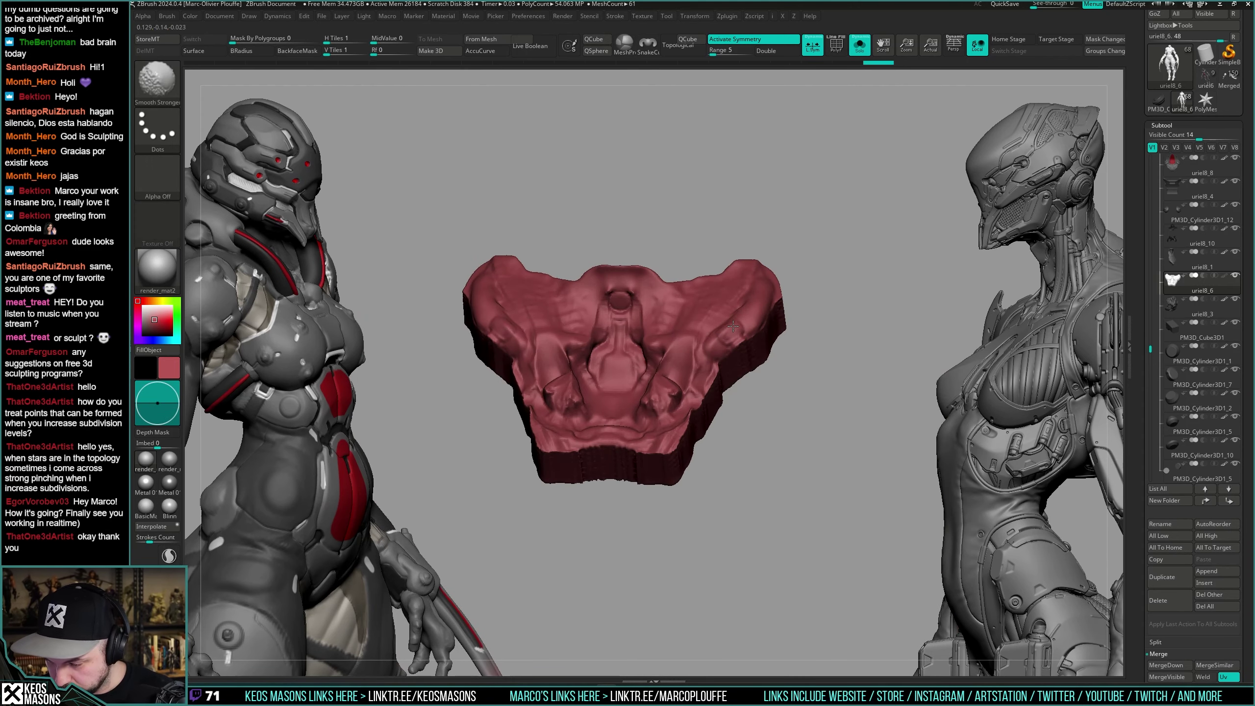
Fill the collar piece with white and show it together with the rest of the armour.
right_drag(779, 364, 752, 376)
key(space)
click(651, 396)
right_drag(806, 326, 788, 386)
key(space)
click(702, 387)
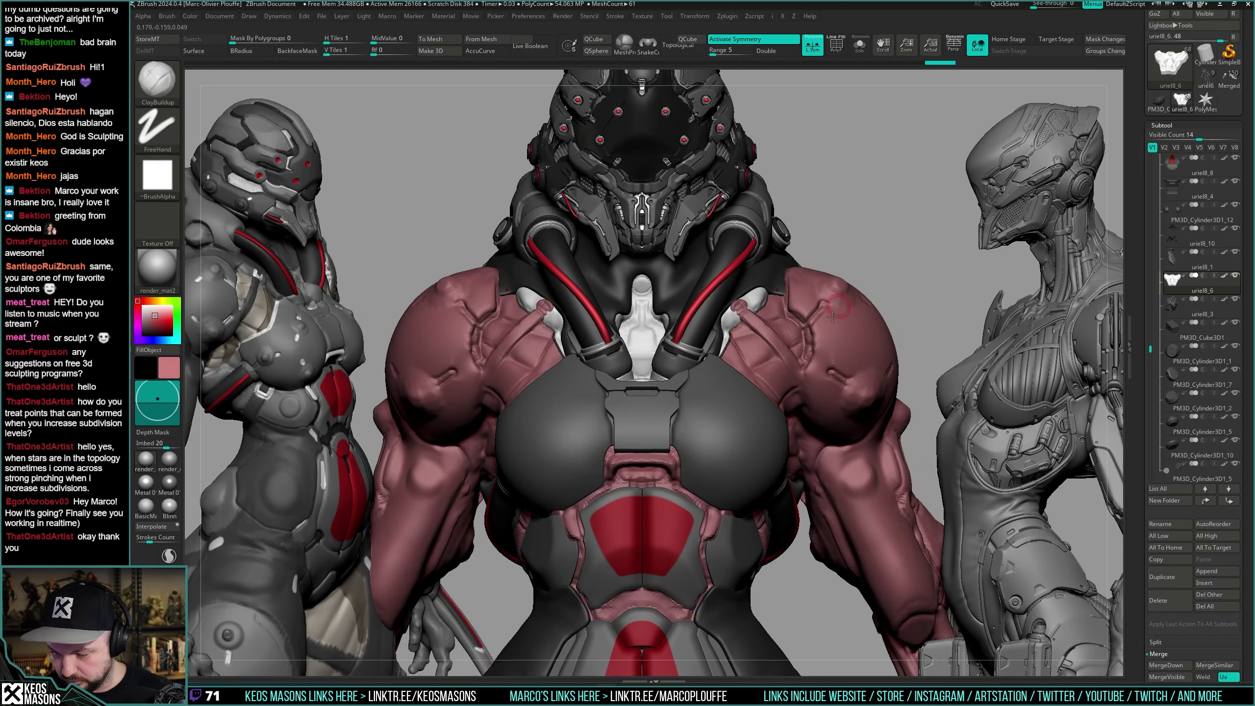
Examine how the white collar piece sits between the neck tubes and chest armour from several angles.
mouse_move(839, 308)
right_down()
mouse_move(868, 313)
mouse_move(832, 317)
right_up()
right_drag(777, 349, 747, 379)
key(space)
click(712, 499)
right_drag(836, 229, 880, 296)
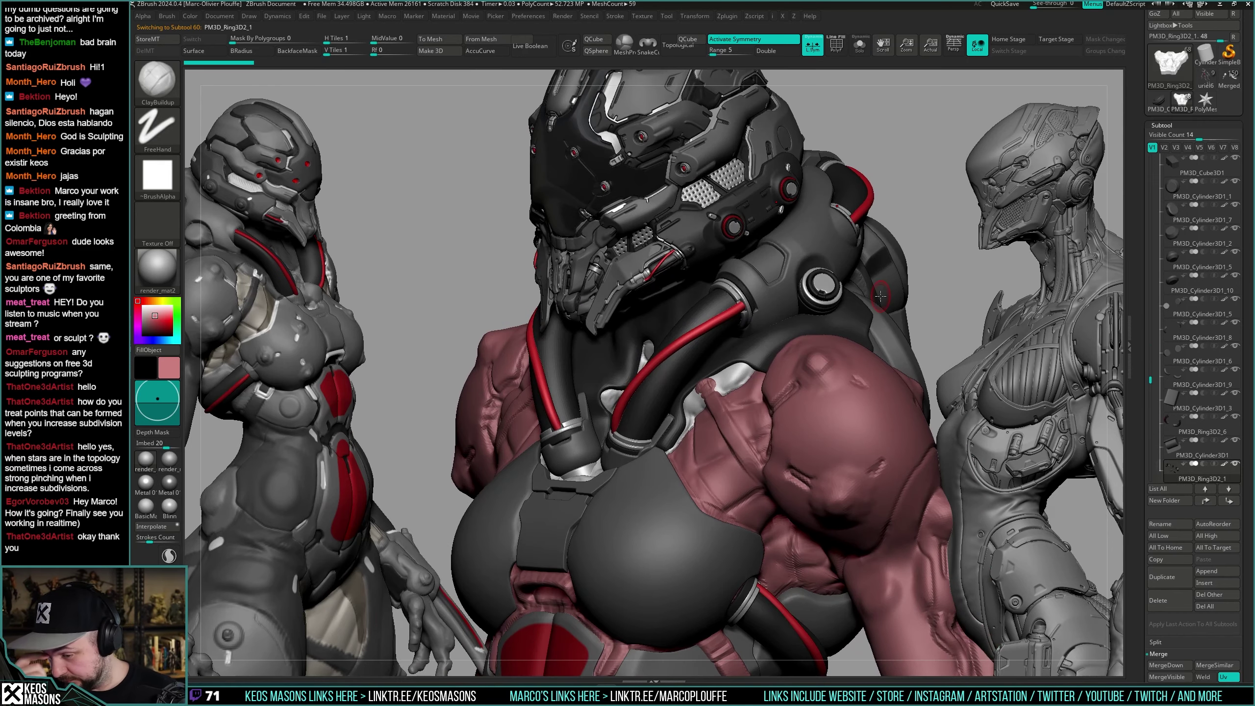
mouse_move(784, 335)
shift+right_down()
mouse_move(814, 328)
mouse_move(800, 351)
shift+right_up()
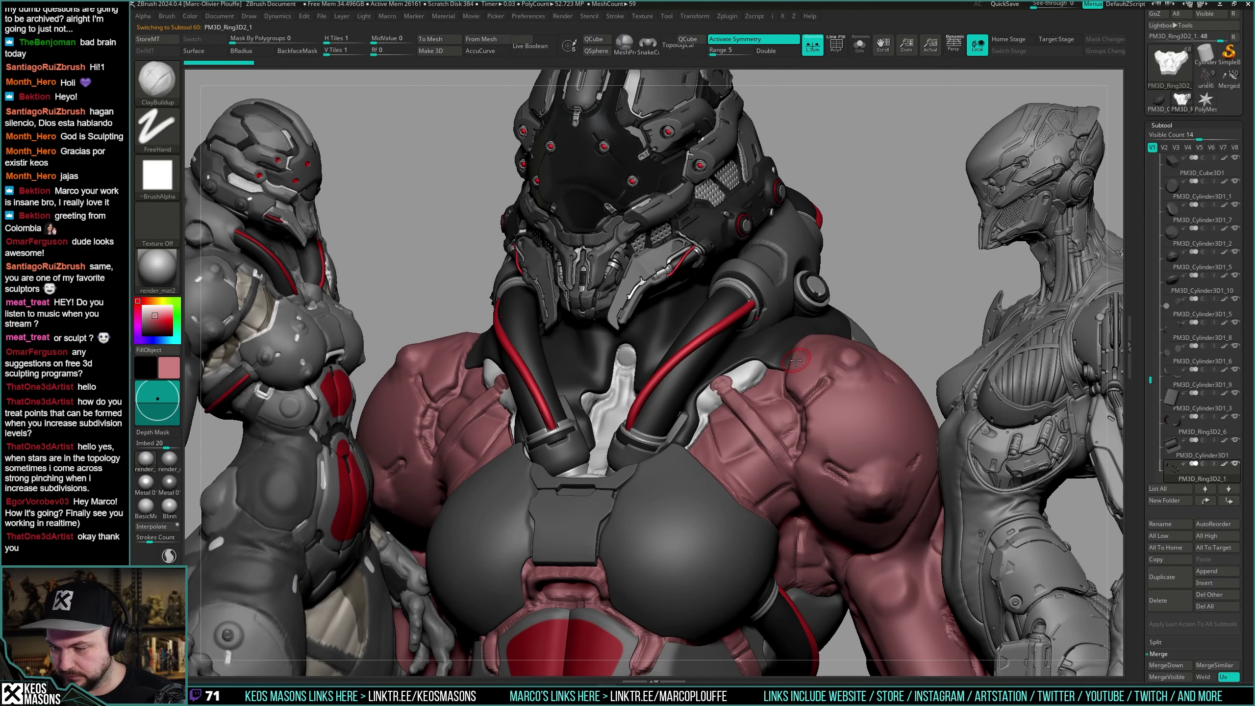
shift+right_drag(794, 364, 797, 362)
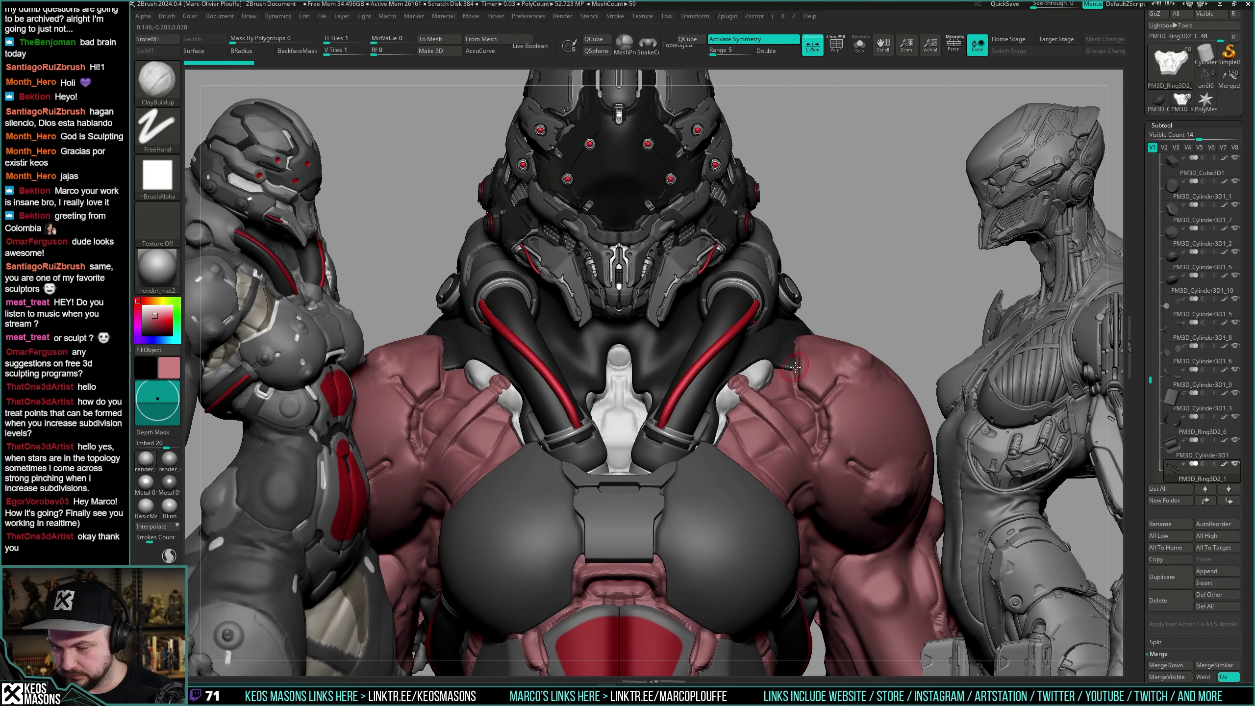
Select the collar piece and load the plug insert brush preset from the spider project's alphas folder.
alt+click(621, 358)
key(alt+s)
key(b)
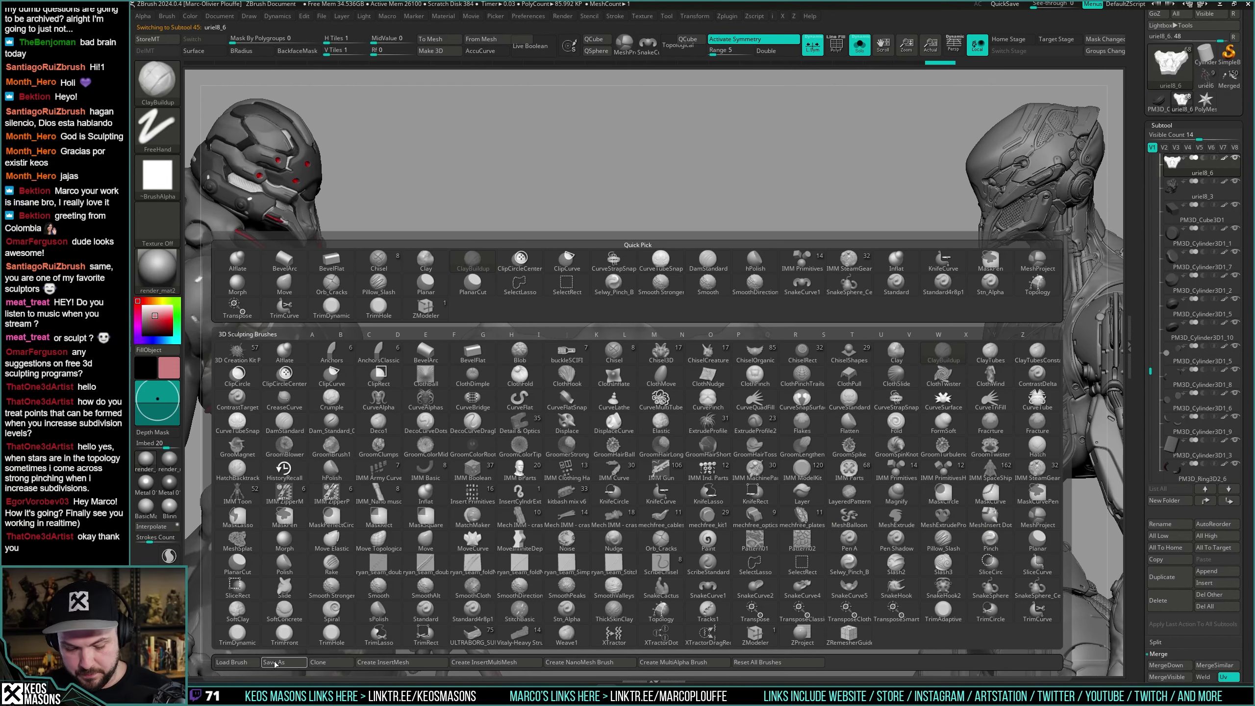
click(233, 662)
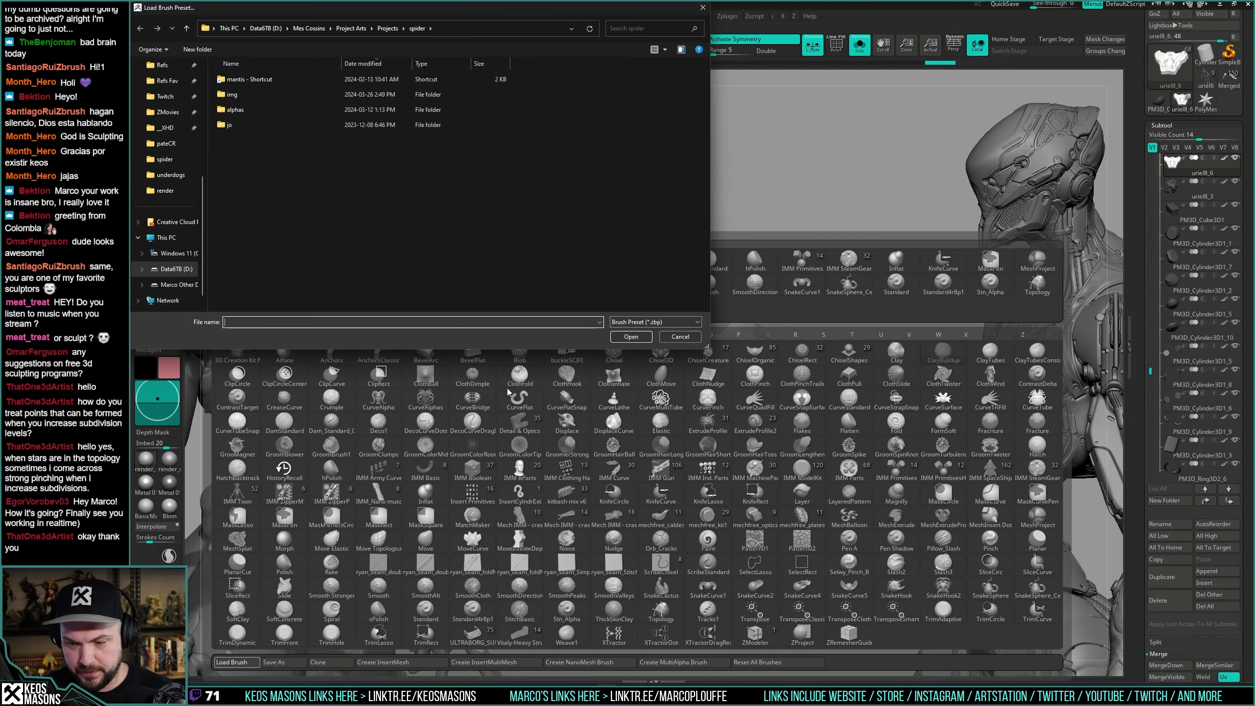
double_click(269, 108)
click(275, 83)
click(631, 337)
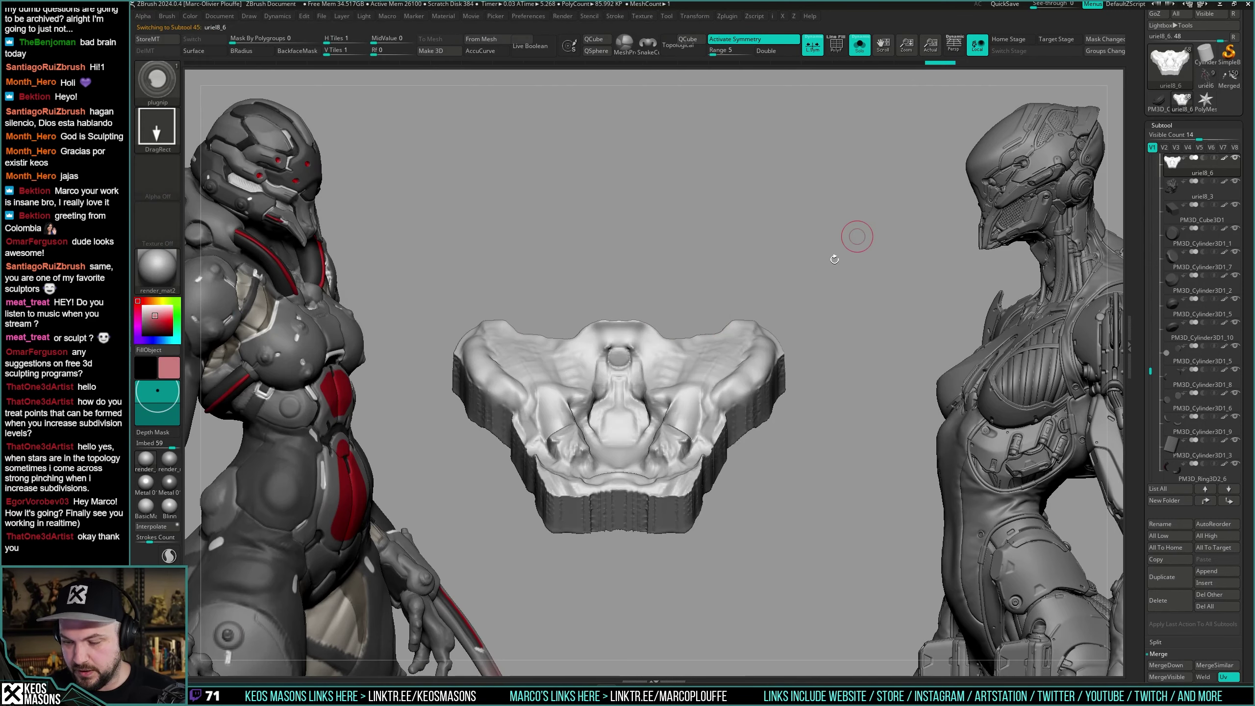
Insert a round plug over the hole at the base of the throat and adjust its depth.
key(alt+s)
alt+right_drag(635, 369, 616, 356)
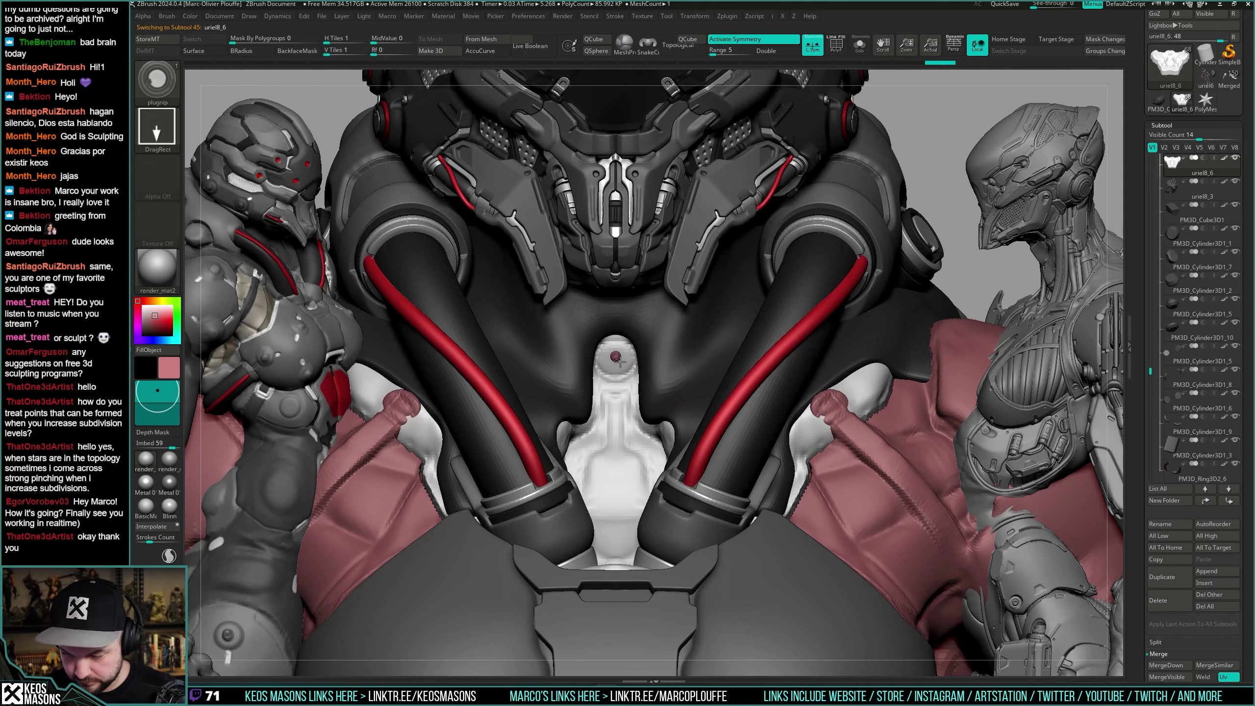
drag(629, 375, 630, 377)
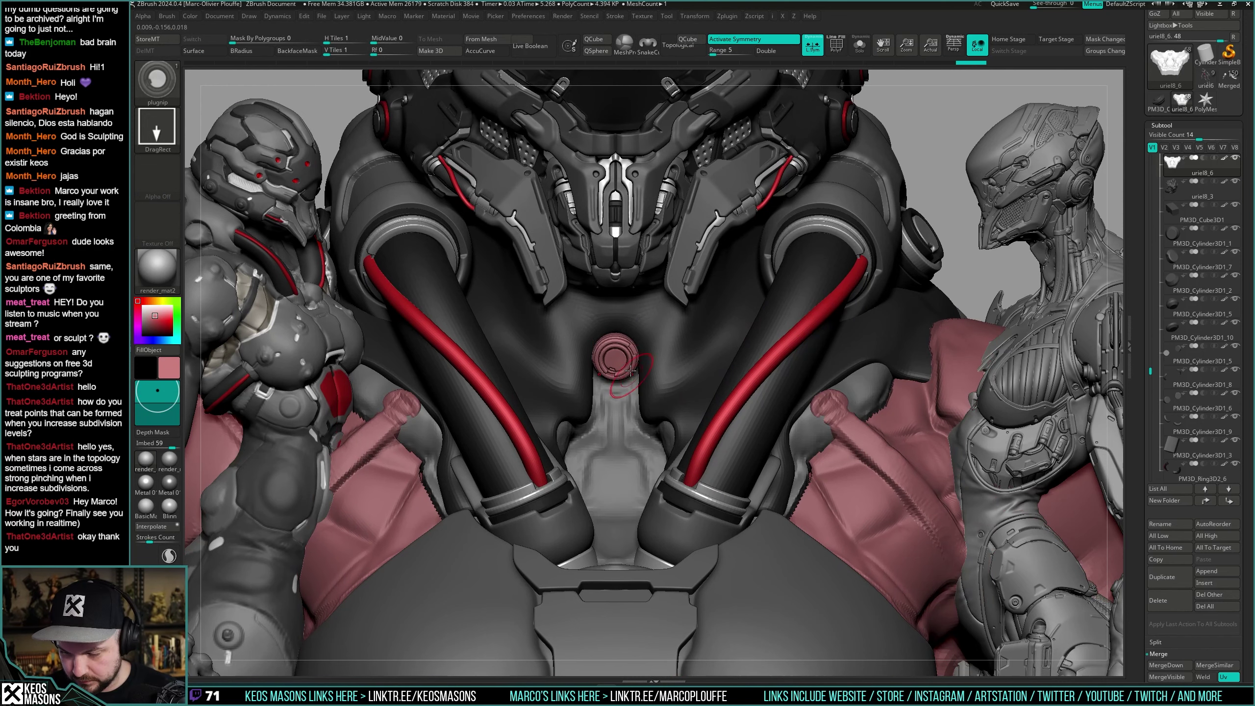
mouse_move(662, 366)
right_down()
mouse_move(810, 307)
mouse_move(818, 271)
mouse_move(841, 304)
right_up()
key(w)
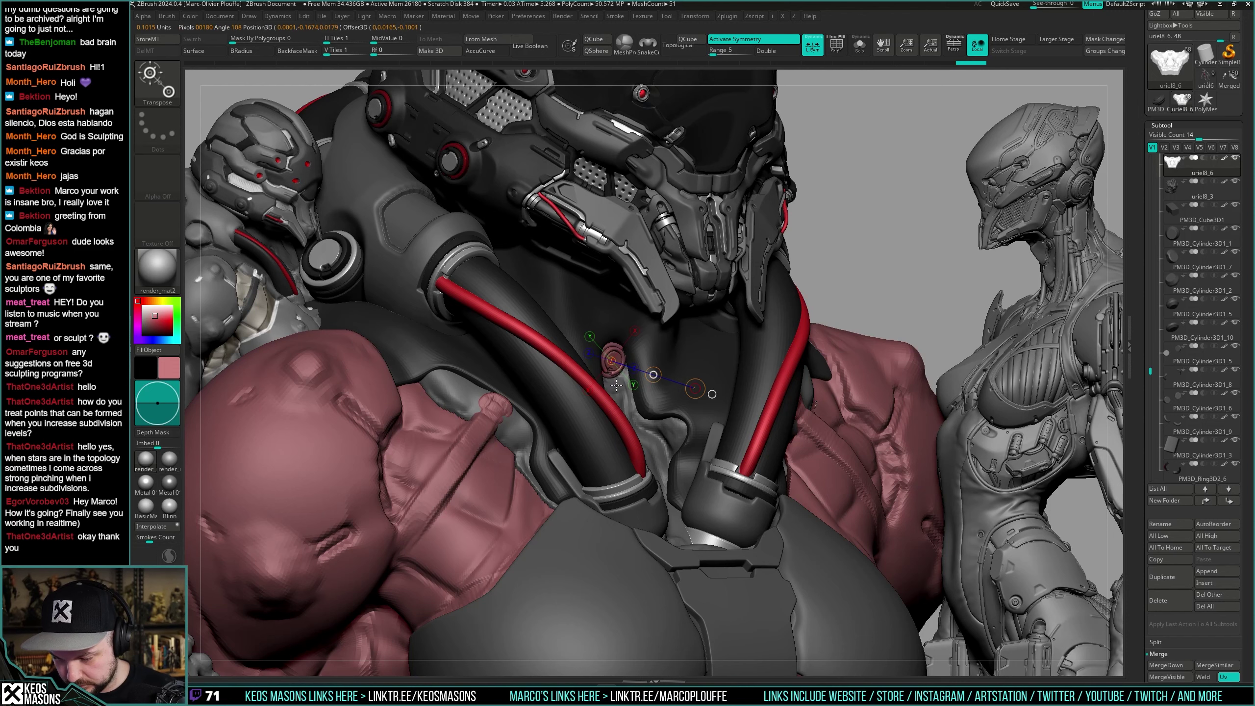
right_drag(781, 337, 726, 306)
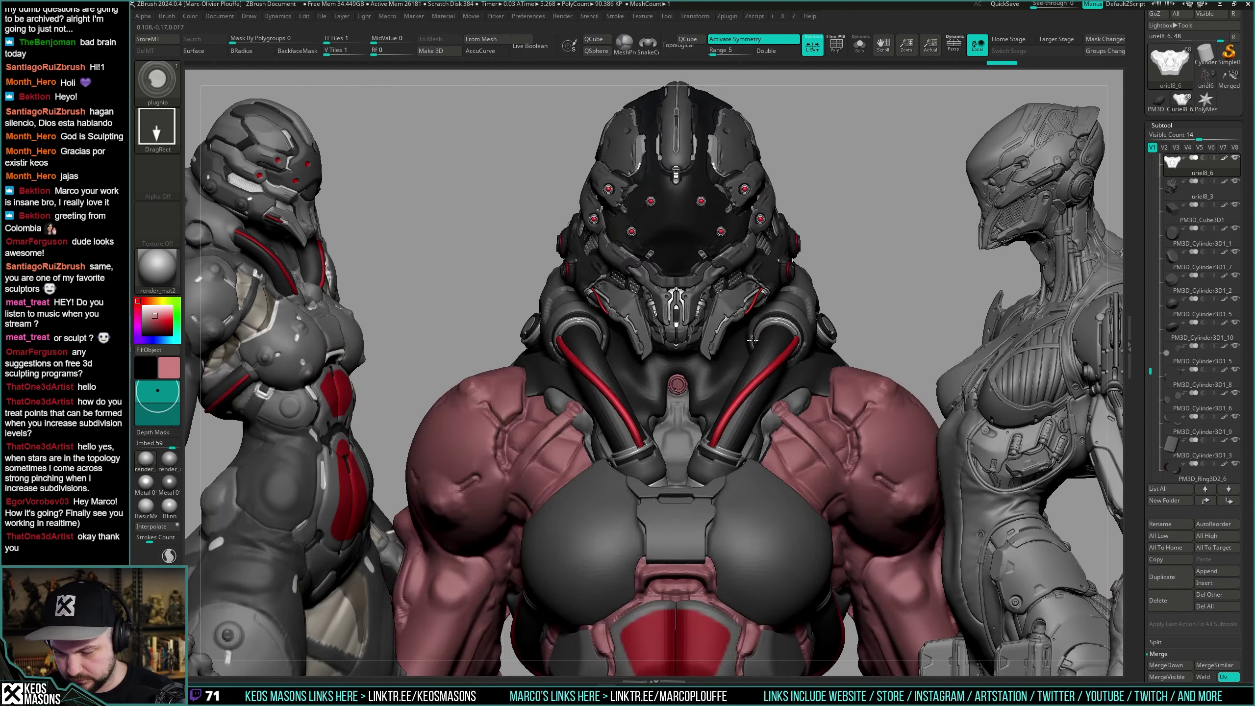
Split the inserted throat plug from the collar piece into its own subtool and show the whole character.
key(alt+s)
right_drag(790, 376, 765, 367)
key(ctrl+i)
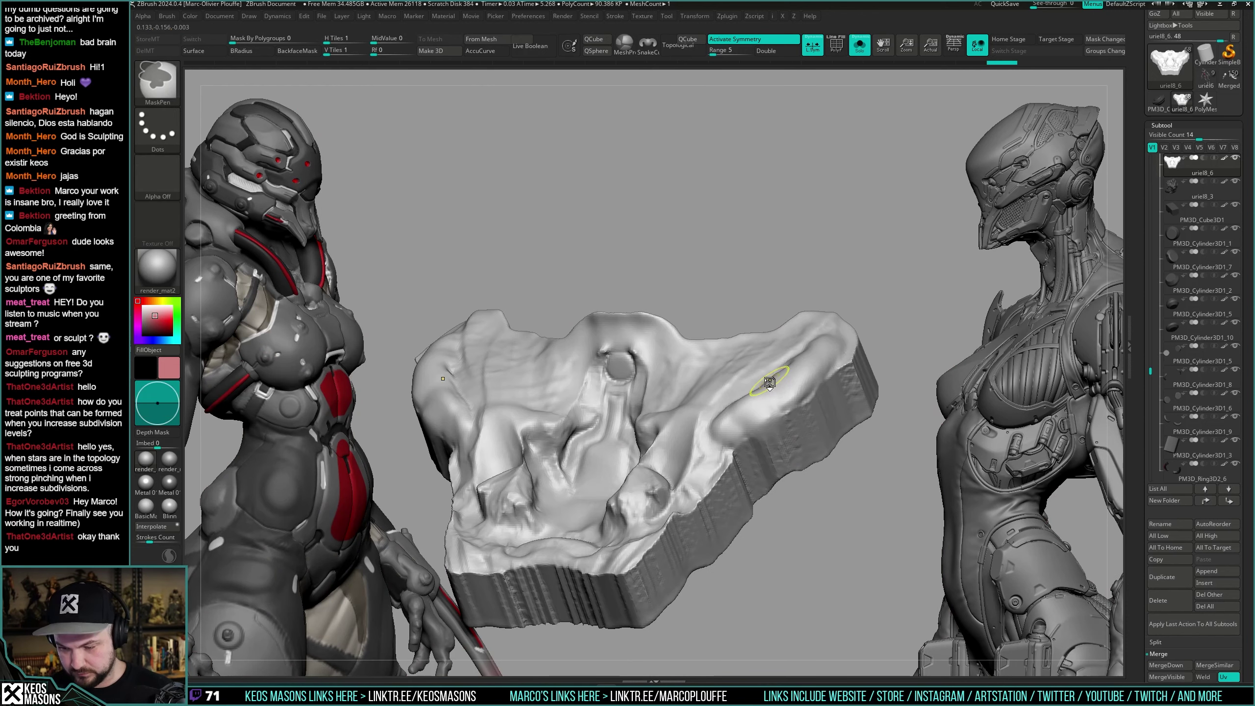
key(ctrl+shift+s)
key(alt+s)
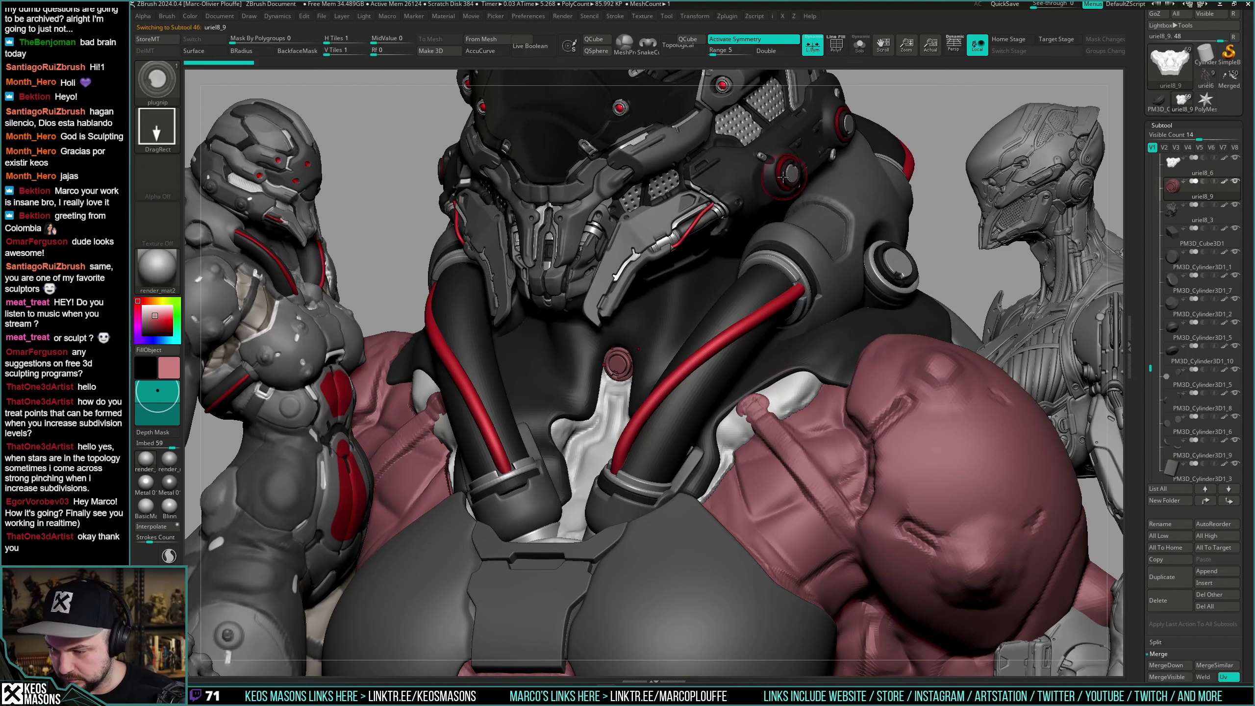
Fill the throat plug with a light grey sampled from the model and the shiny metal material.
key(c)
key(space)
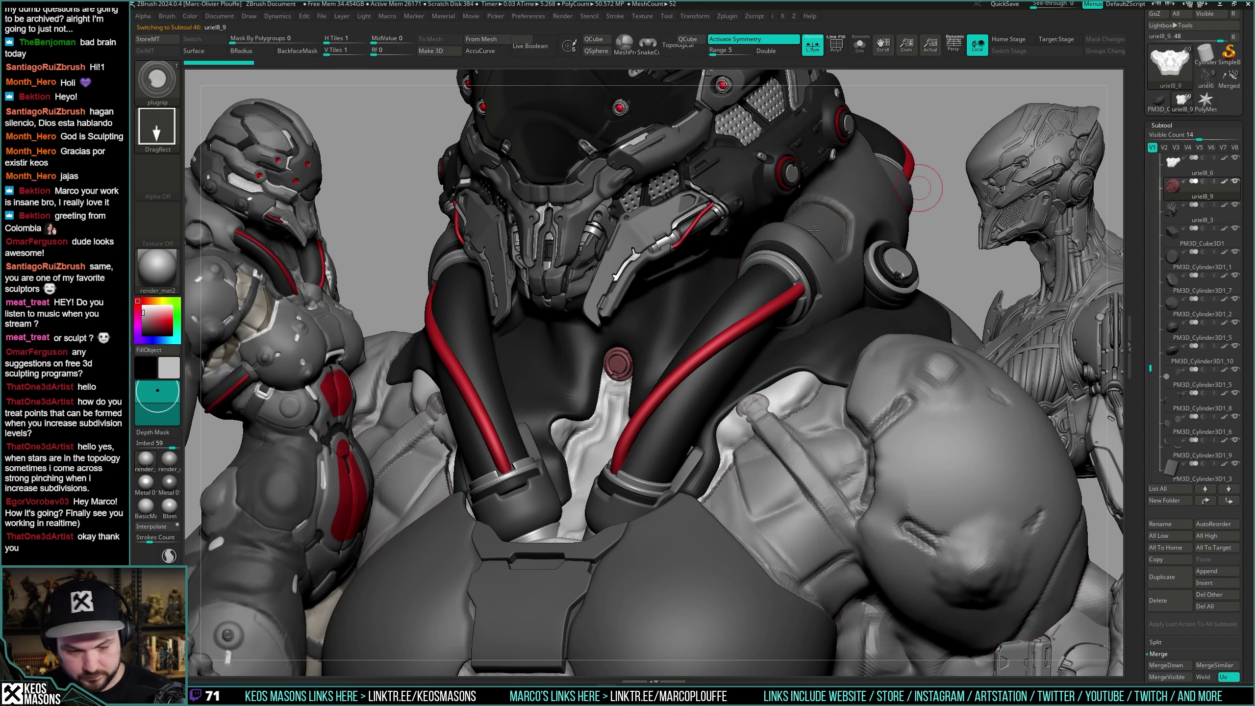
click(147, 480)
key(shift+alt+s)
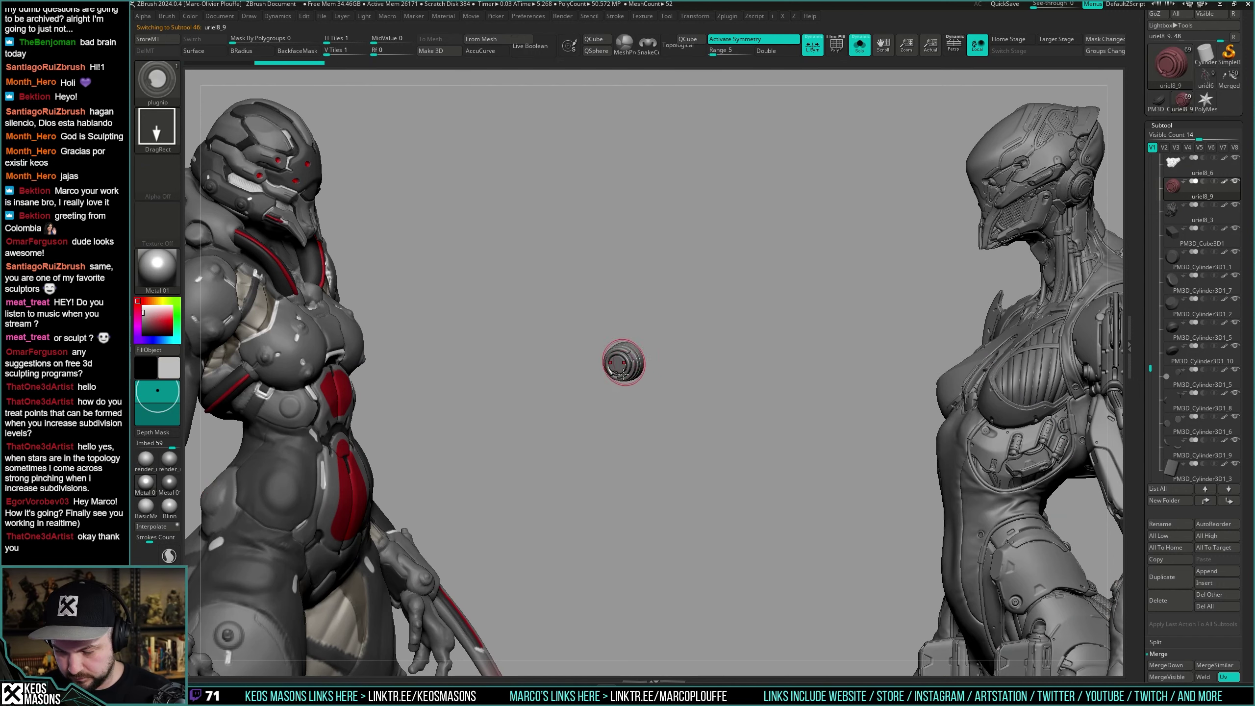
mouse_move(626, 361)
right_down()
mouse_move(616, 364)
mouse_move(641, 369)
right_up()
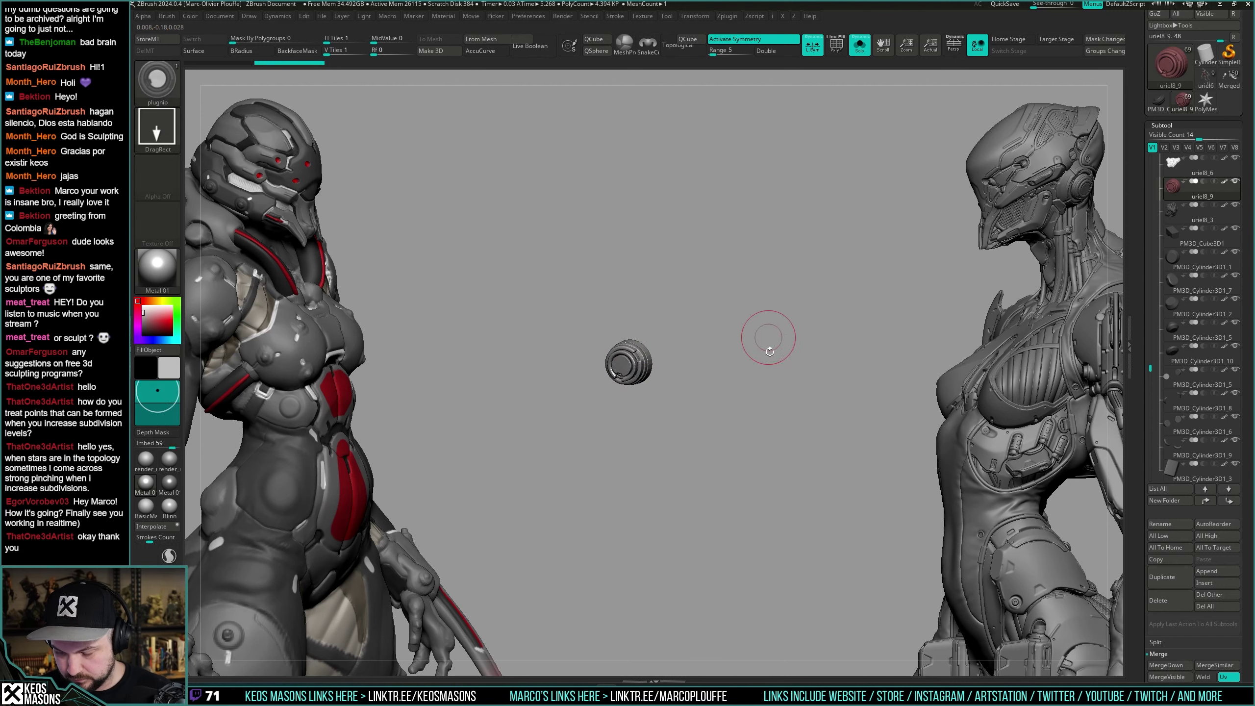
key(shift+f)
key(shift+s)
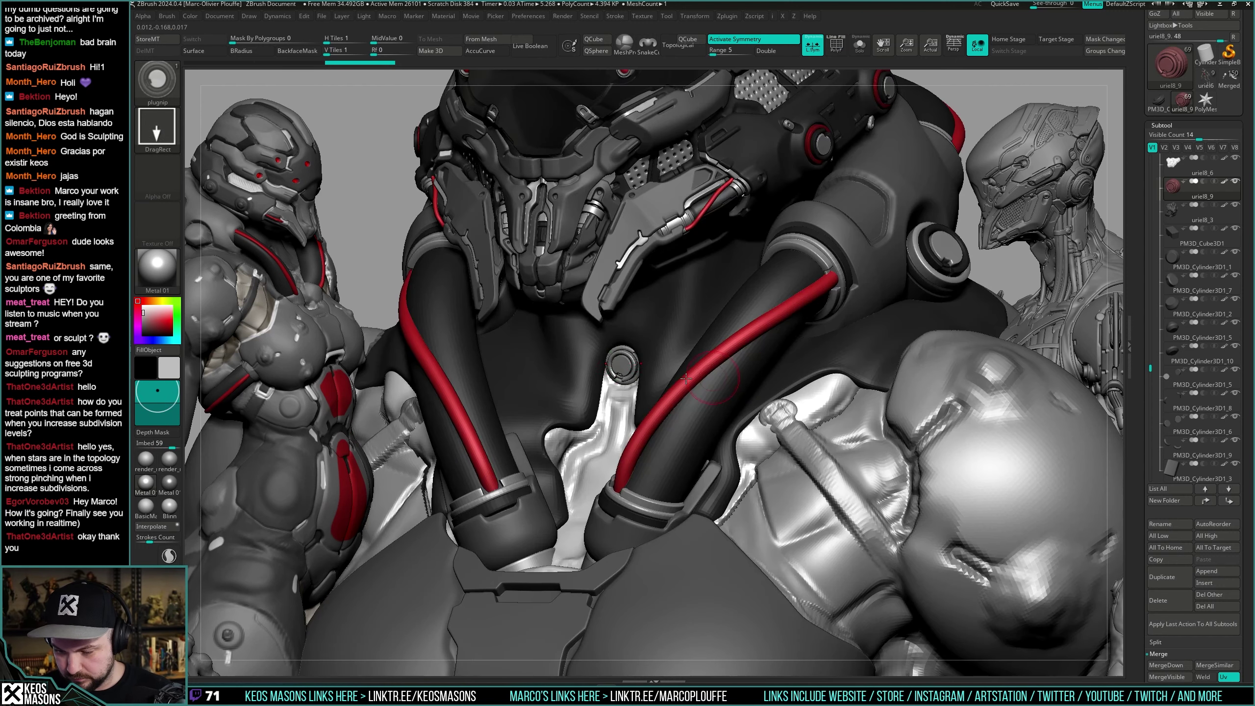
Isolate the throat plug and fill its outer housing with black sampled from the model.
key(w)
key(c)
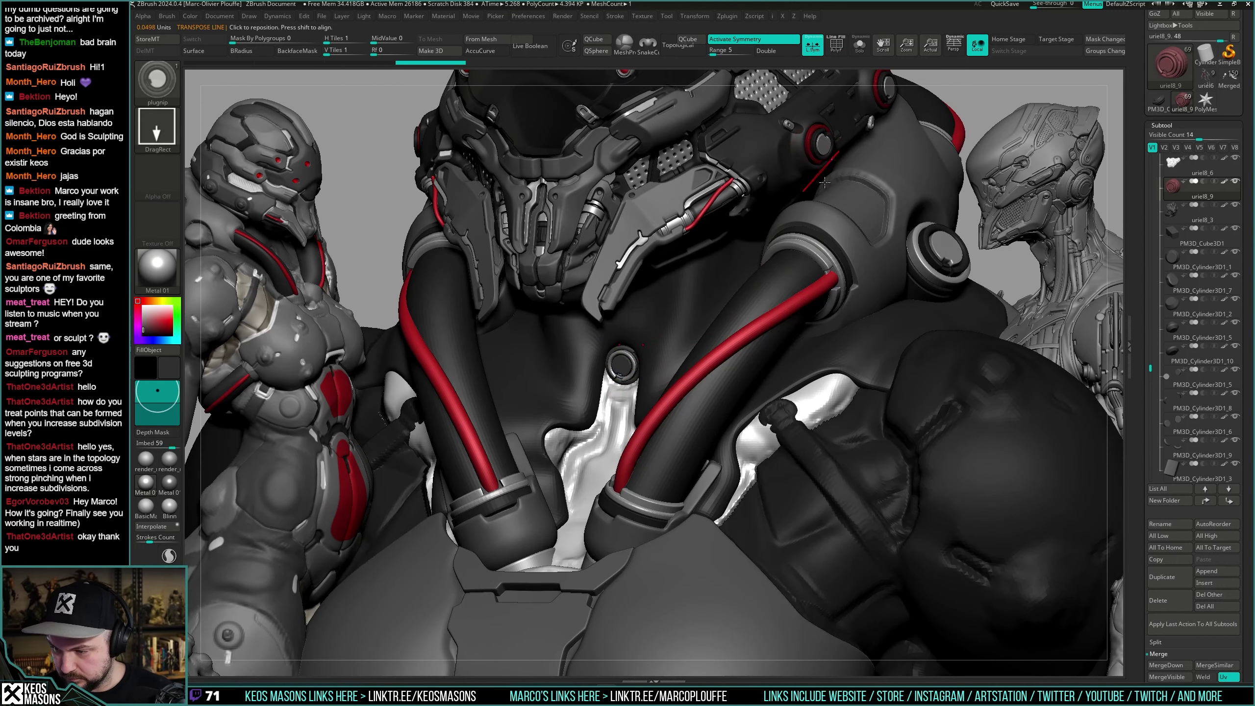
right_click(801, 257)
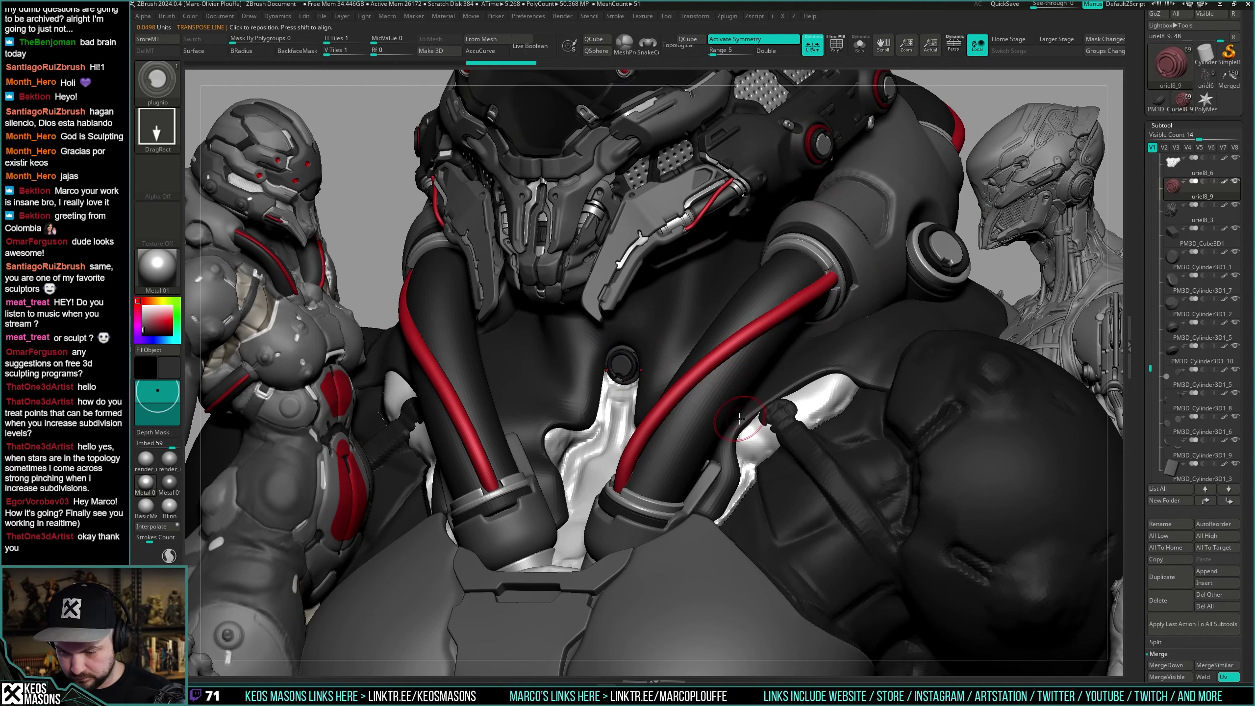
key(shift+s)
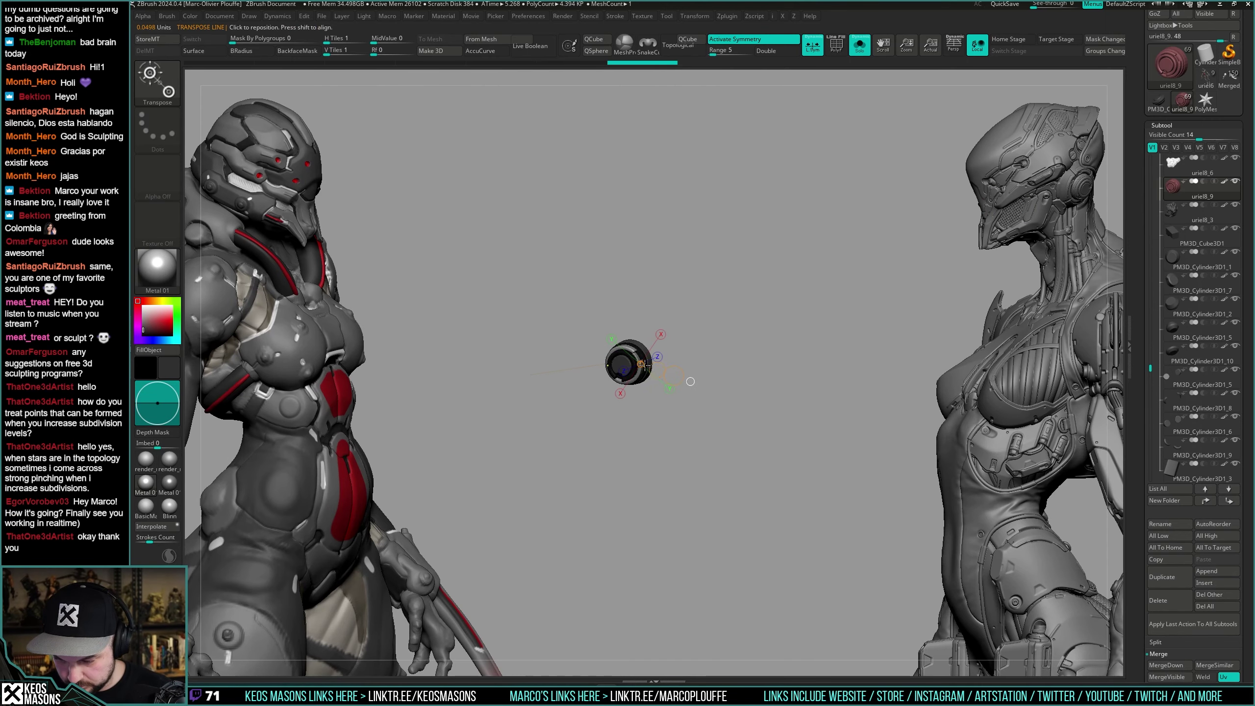
key(q)
key(shift+s)
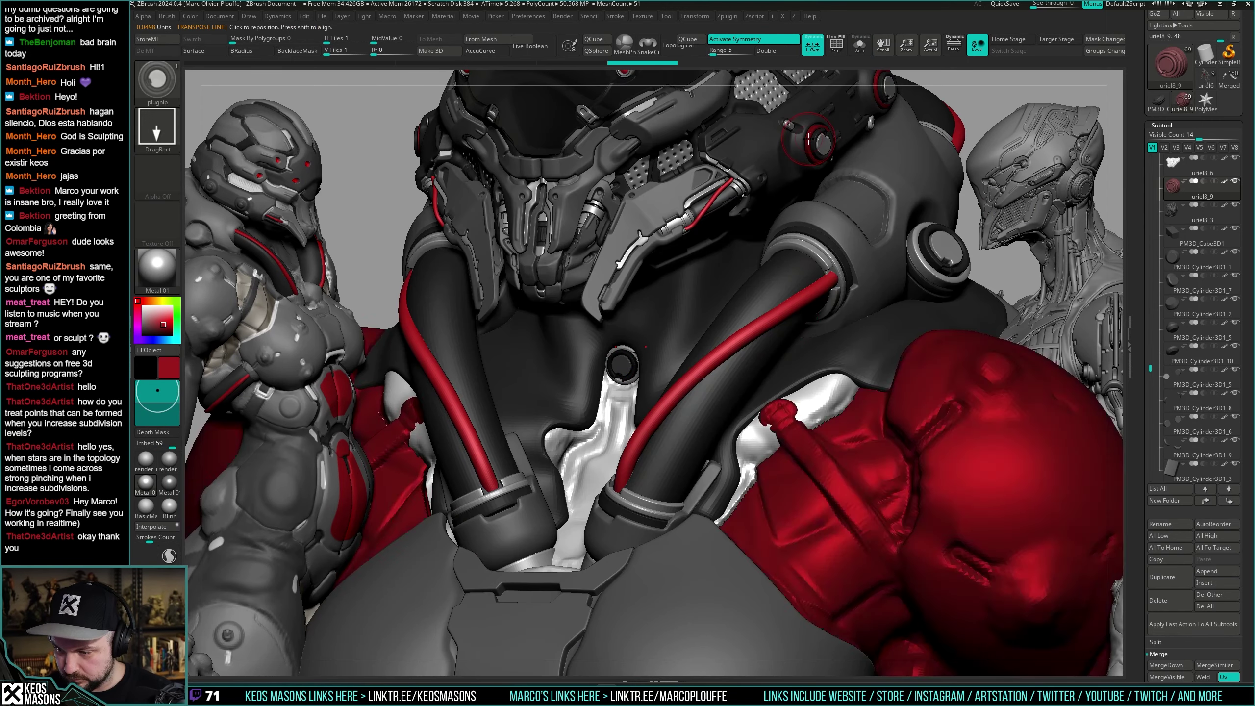
Fill the ring of the throat plug with red sampled from the cables and clear the mask.
key(shift+s)
key(ctrl+f)
ctrl+drag(794, 359, 785, 418)
key(shift+s)
shift+right_drag(779, 403, 756, 367)
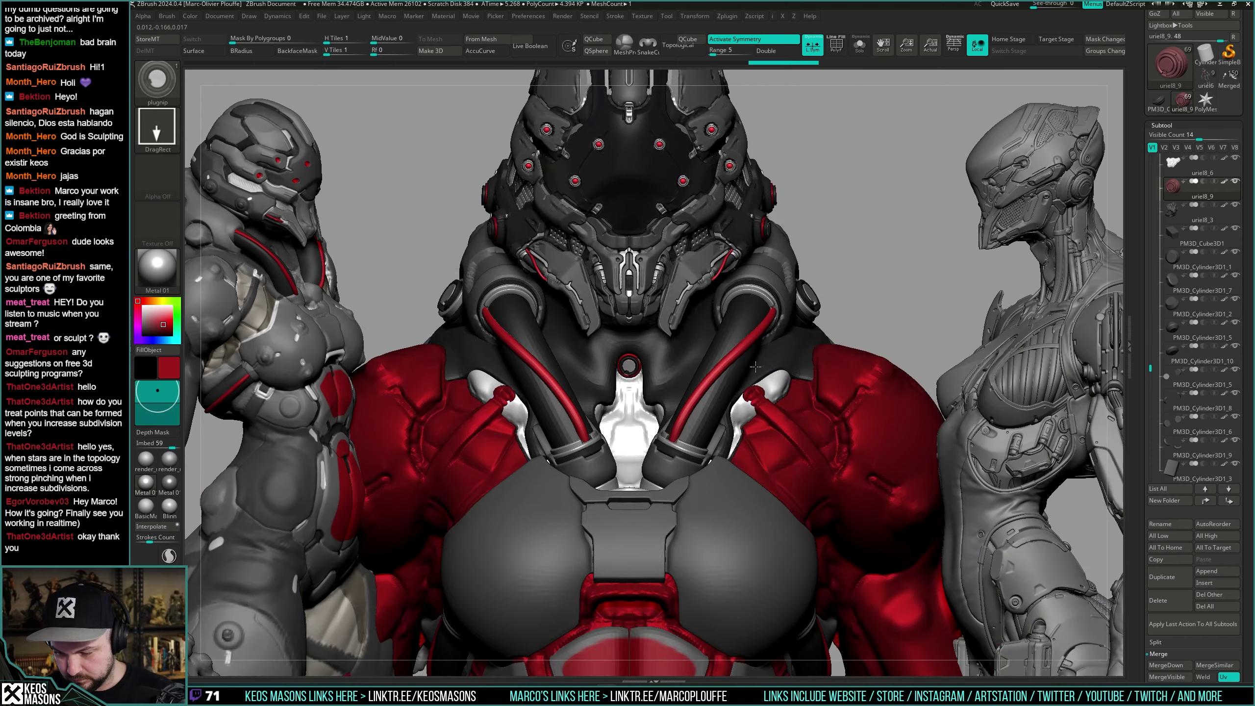
Smooth the isolated throat plug with dynamic subdivision at two smooth subdivision levels.
key(shift+s)
ctrl+right_drag(842, 352, 845, 419)
mouse_move(828, 376)
right_down()
mouse_move(823, 365)
mouse_move(827, 395)
right_up()
key(i)
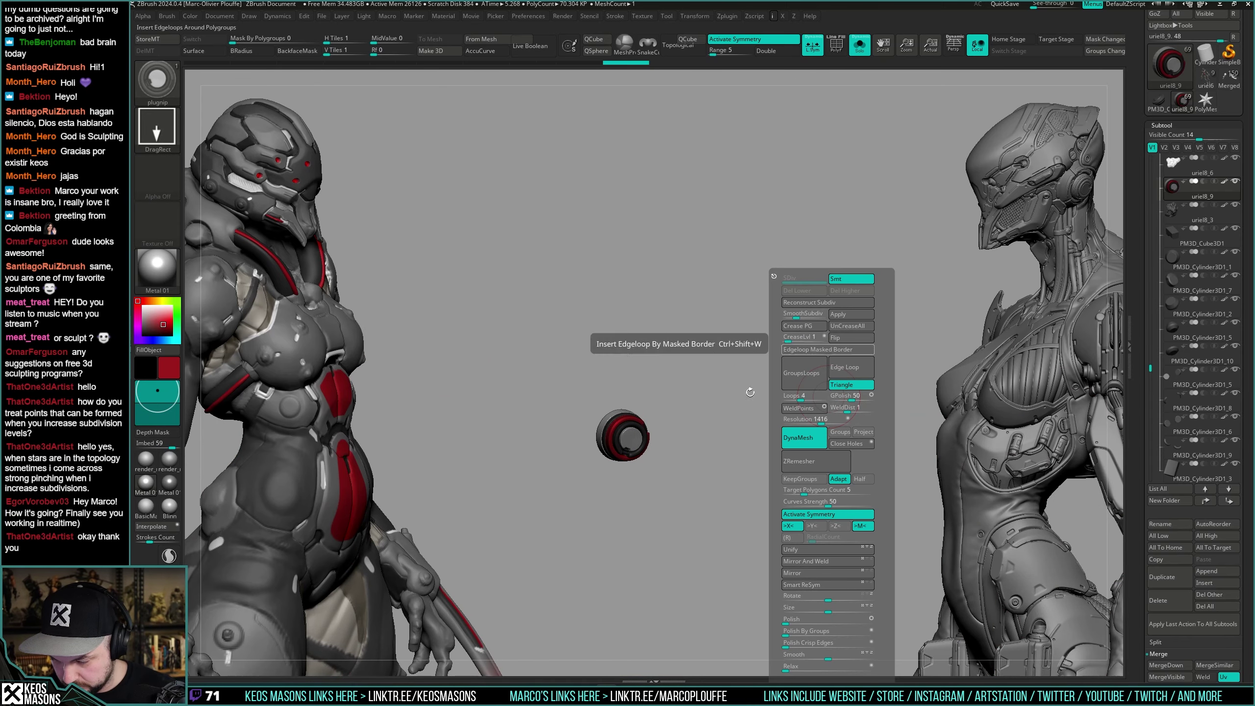
ctrl+right_drag(746, 391, 673, 469)
key(i)
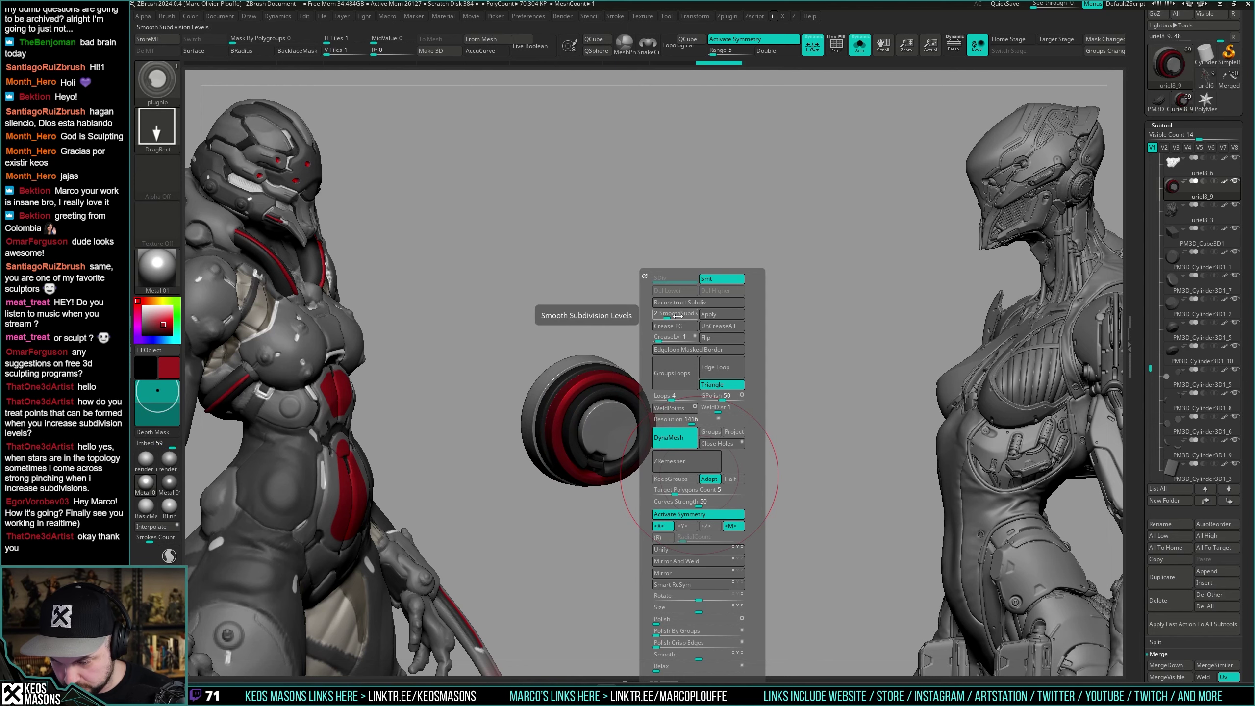
ctrl+right_drag(811, 346, 772, 339)
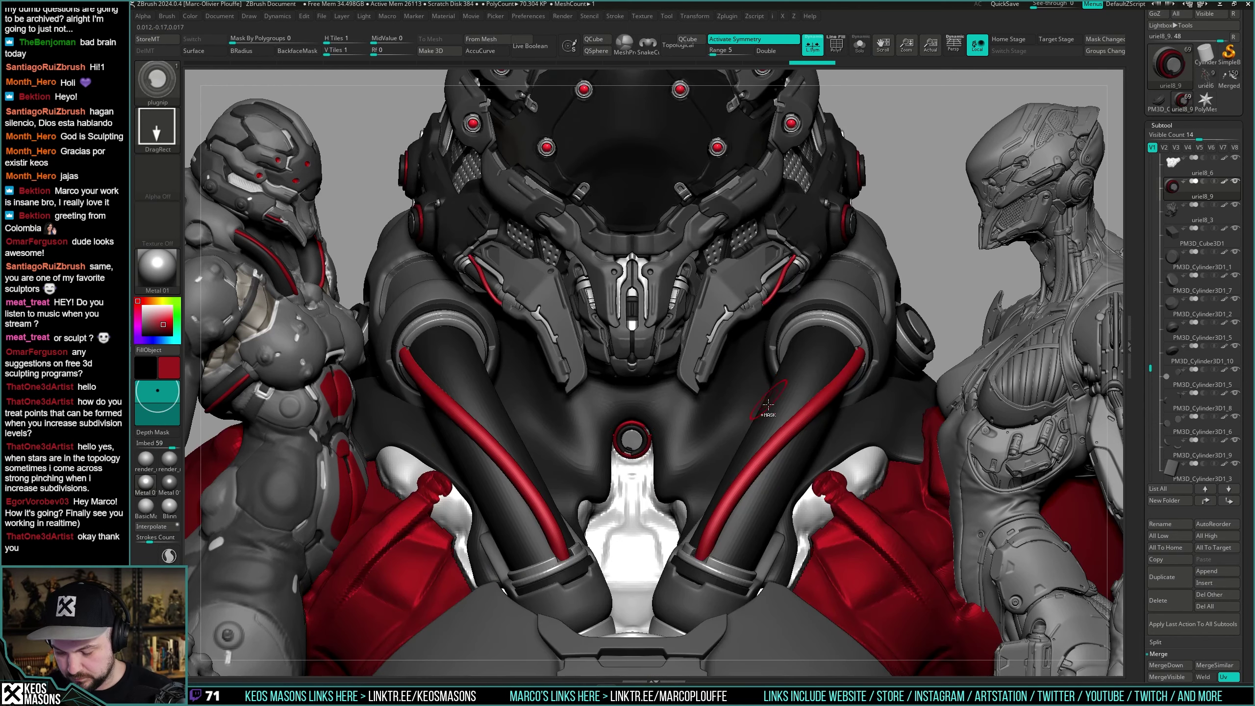
Set the material to render_mat2 and isolate the collar piece as the active subtool.
key(shift+s)
mouse_move(759, 389)
alt+right_down()
mouse_move(752, 351)
mouse_move(786, 366)
mouse_move(810, 345)
mouse_move(777, 330)
alt+right_up()
key(space)
click(771, 396)
click(148, 461)
alt+click(777, 331)
key(shift+s)
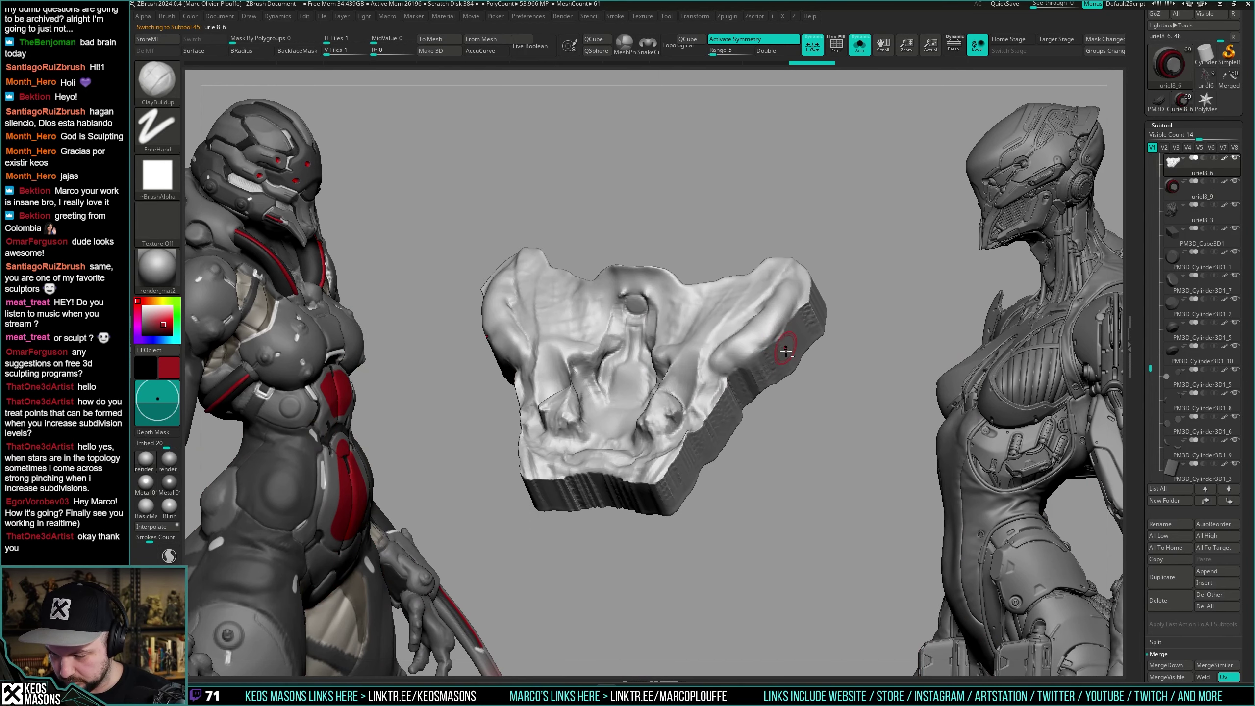
Fill the collar piece with a medium grey sampled from the model and check it alone and with the full body.
key(space)
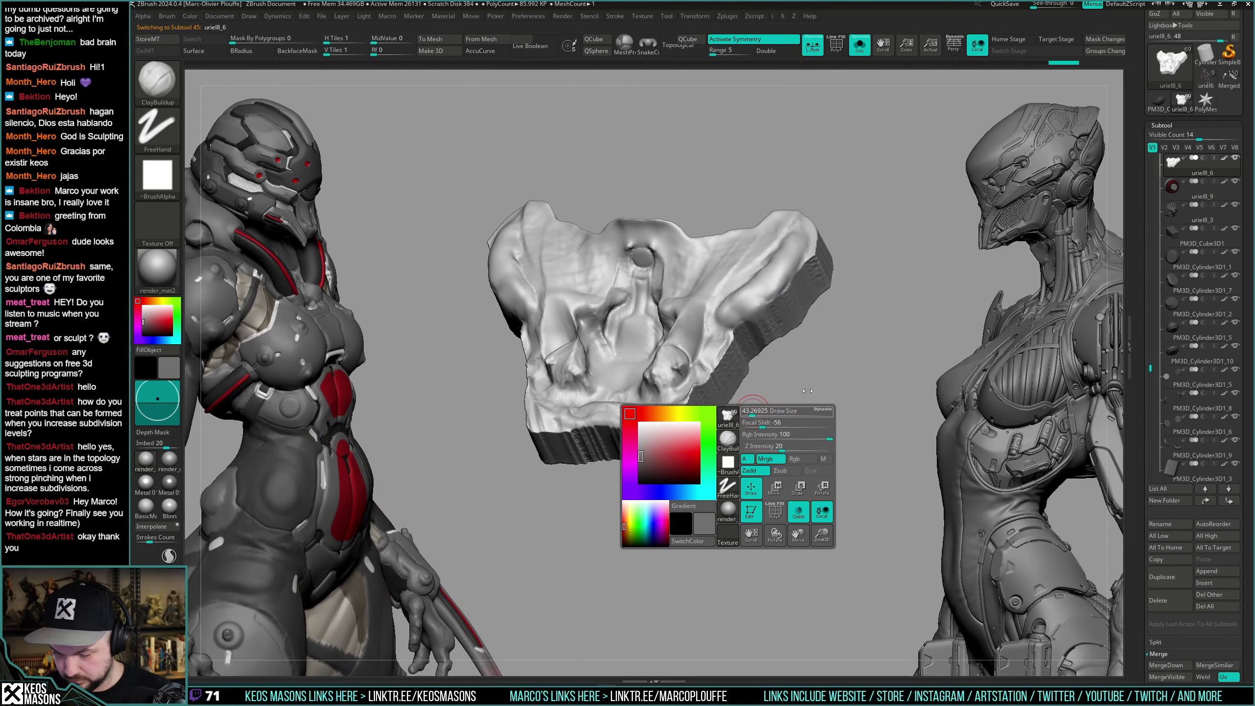
key(shift+s)
key(ctrl)
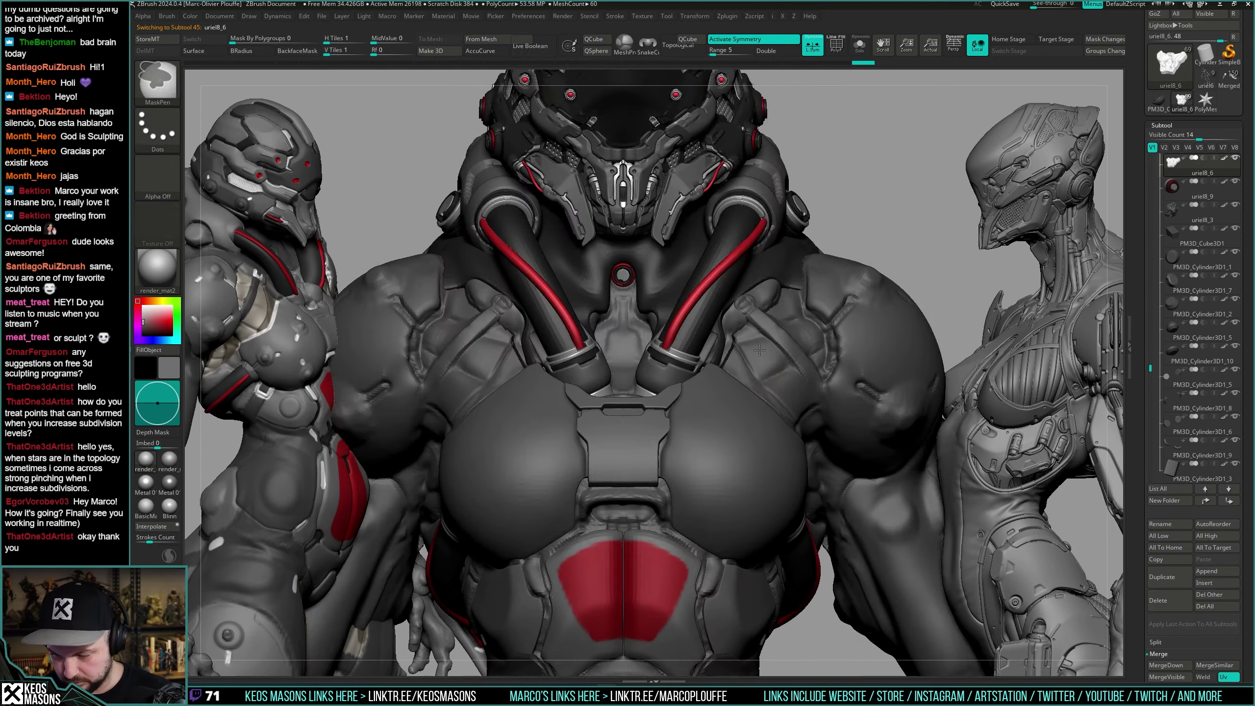
key(space)
click(701, 414)
mouse_move(712, 406)
ctrl+right_down()
mouse_move(731, 434)
mouse_move(755, 367)
mouse_move(739, 411)
mouse_move(750, 389)
mouse_move(791, 381)
mouse_move(714, 335)
ctrl+right_up()
key(alt+s)
key(shift+f)
key(shift+f)
key(alt+s)
Sharpen the creases of the collar around the throat plug's socket with the DamStandard brush.
key(b)
click(723, 343)
key(space)
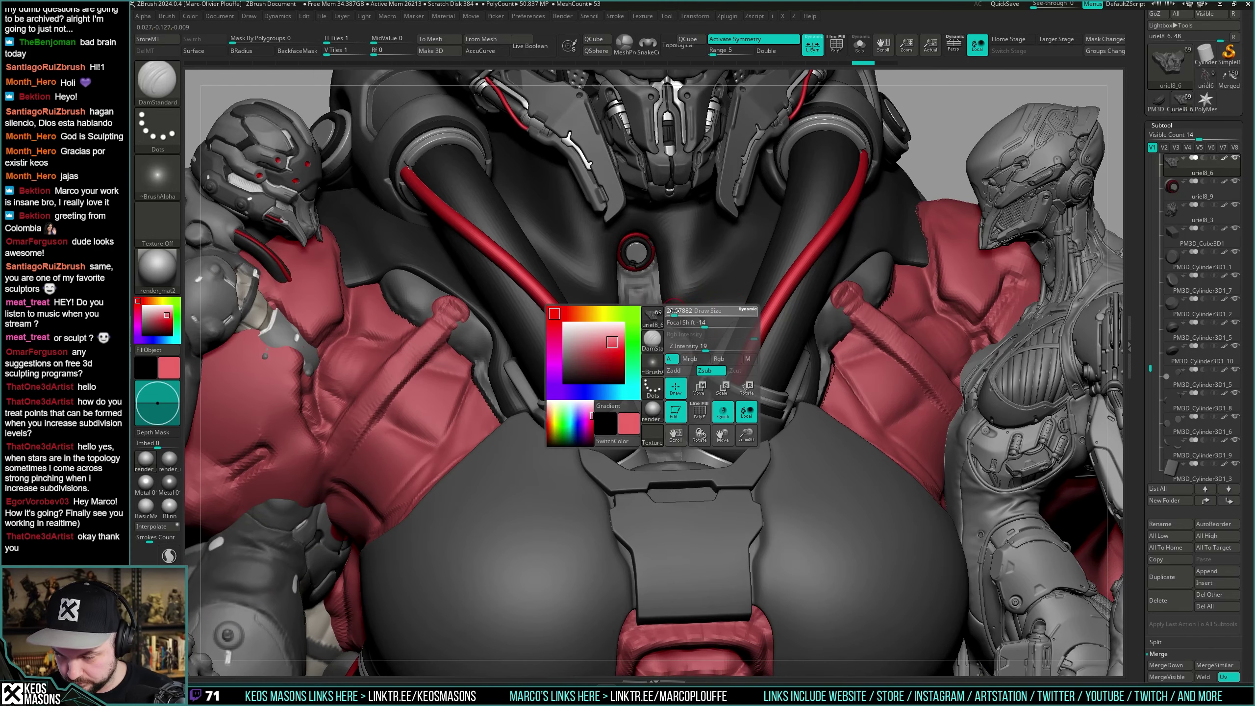
mouse_move(682, 279)
right_down()
mouse_move(661, 297)
mouse_move(739, 294)
right_up()
key(s)
key(b)
click(719, 265)
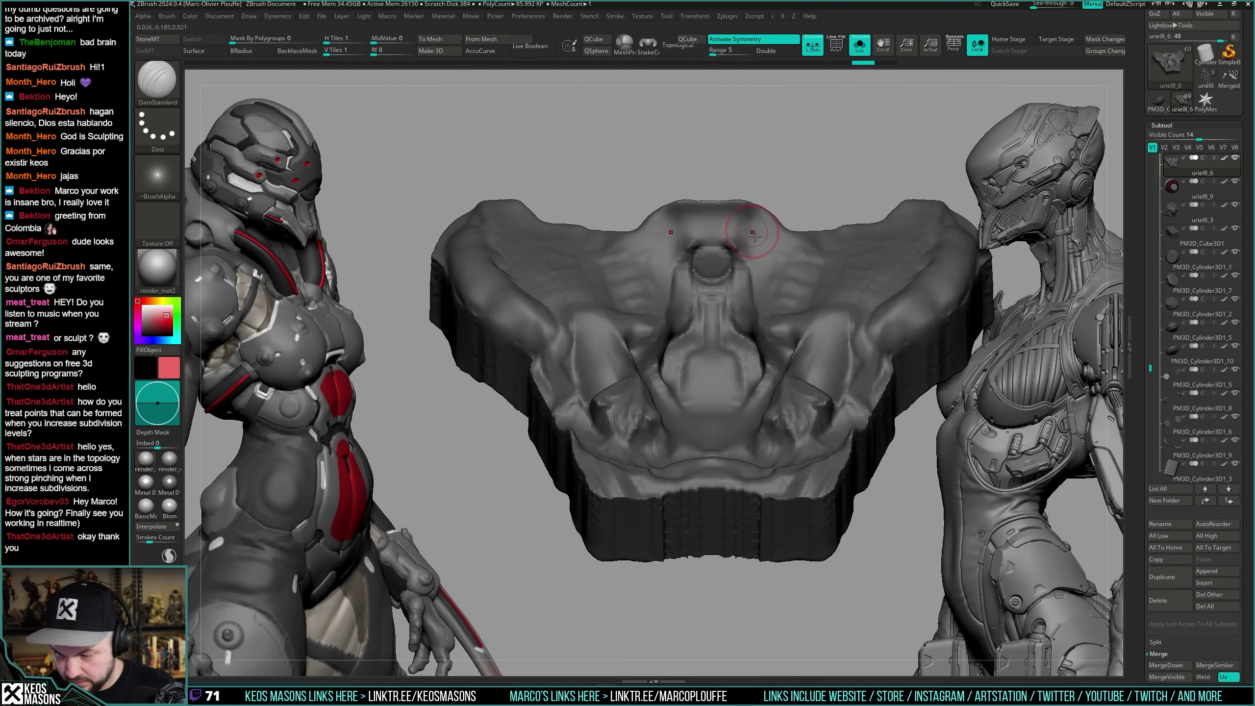
Try to hollow out the socket behind the throat plug with the TrimHole brush and undo the last stroke.
key(b)
key(t)
key(h)
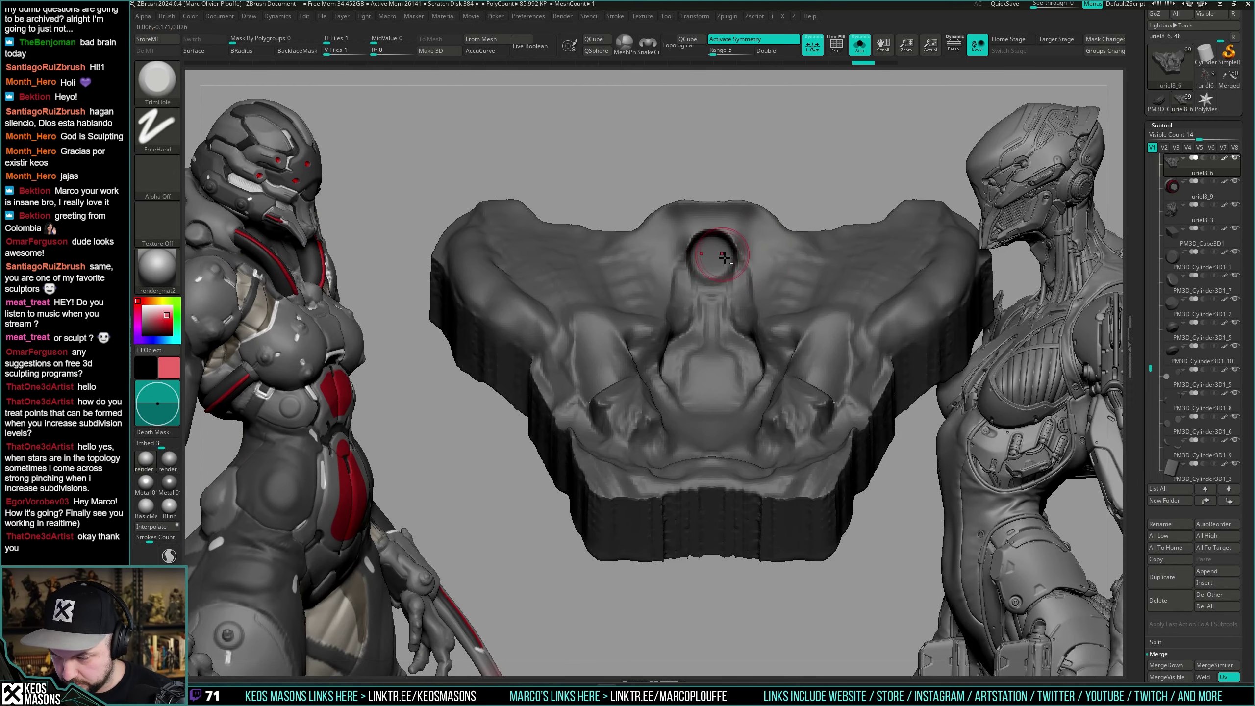
key(s)
drag(724, 258, 724, 268)
key(s)
mouse_move(724, 266)
right_down()
mouse_move(722, 277)
mouse_move(717, 264)
right_up()
key(s)
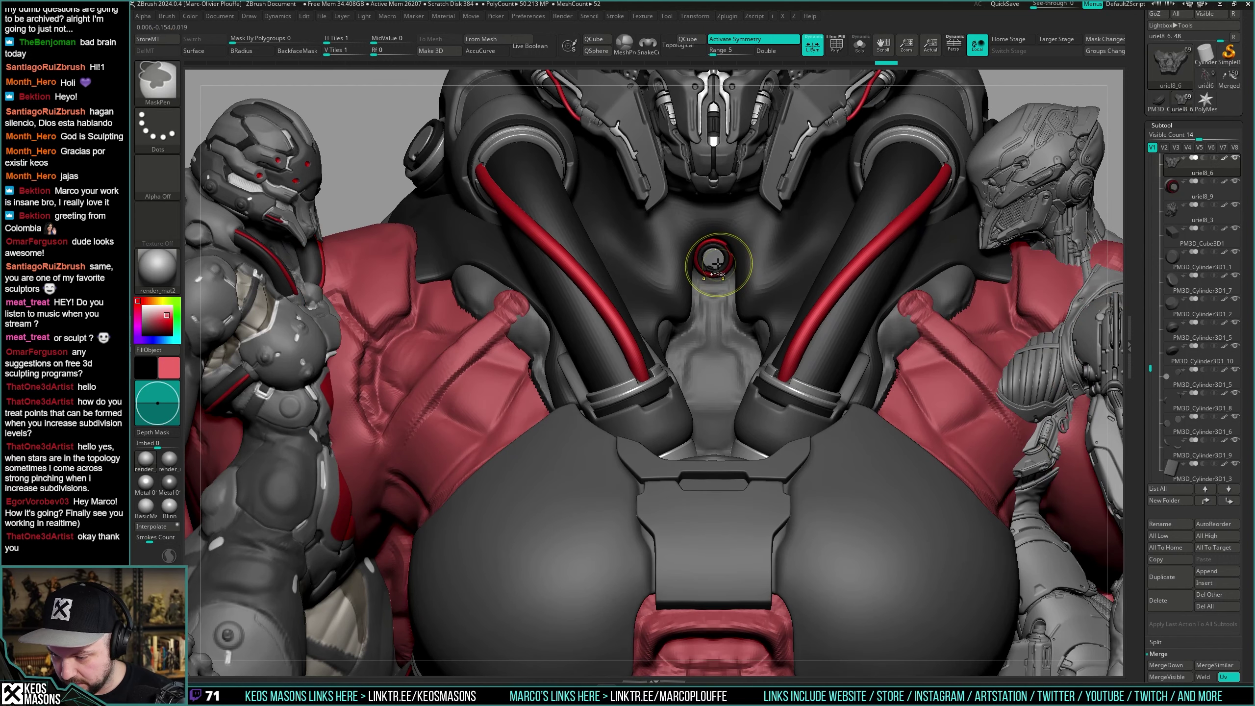
key(alt+s)
key(alt+s)
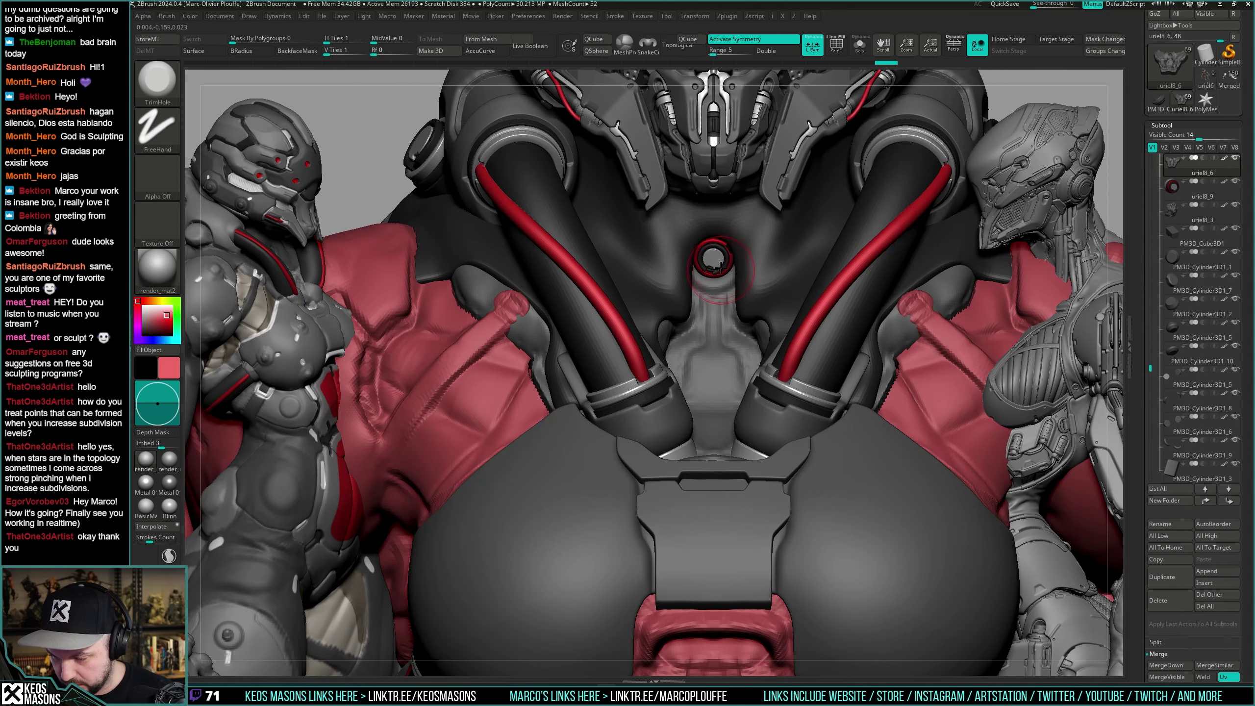
key(alt+s)
key(ctrl+z)
Resize the TrimHole brush and trim the inside of the plug's socket on the isolated collar piece.
key(space)
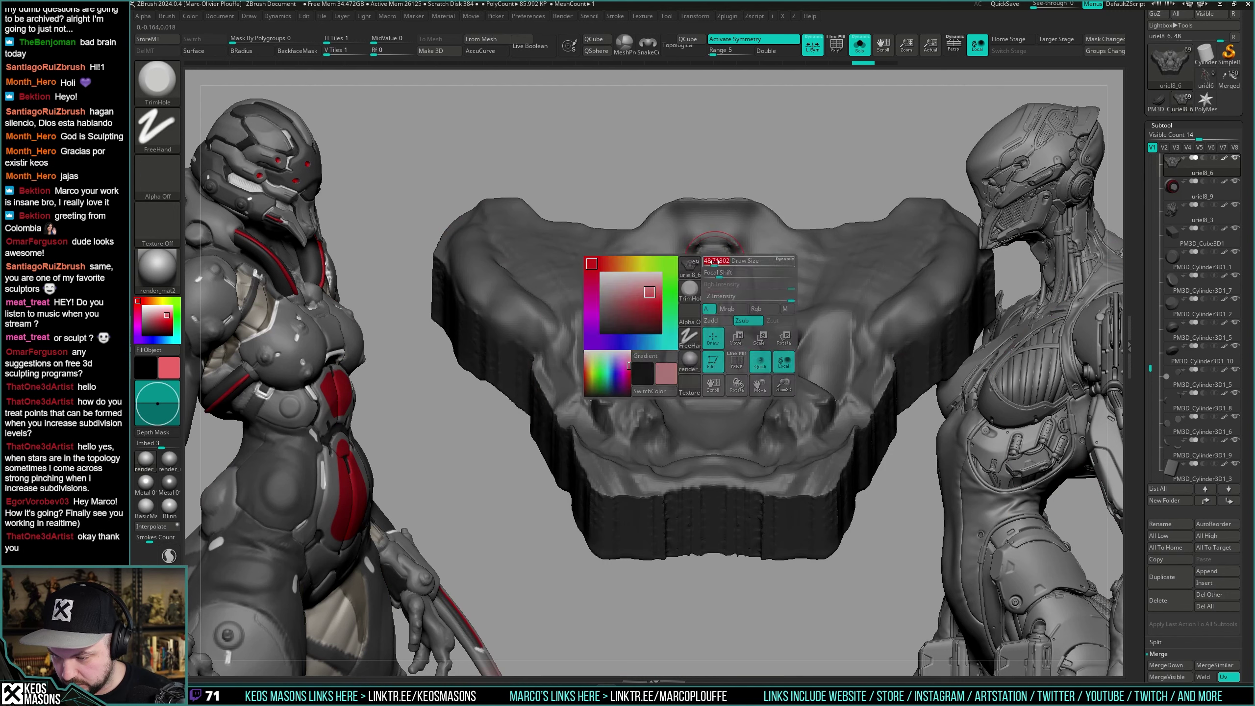
click(713, 262)
key(alt+s)
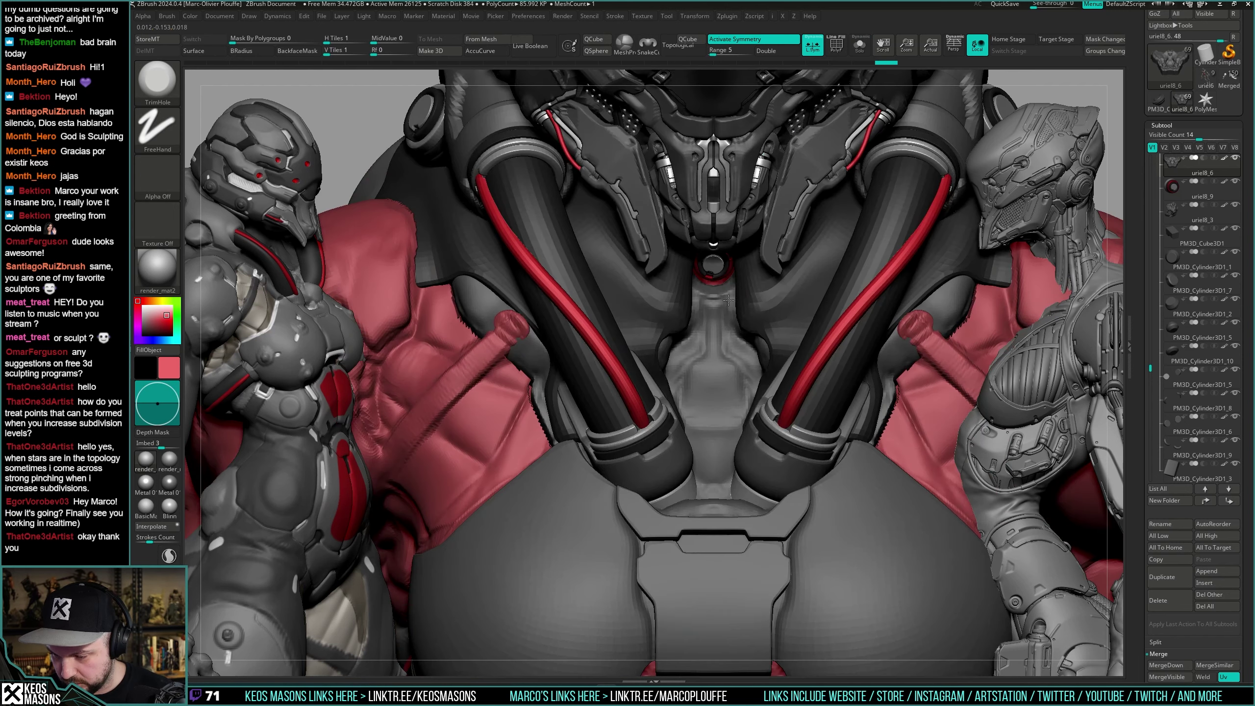
key(space)
right_drag(750, 280, 736, 278)
key(alt+s)
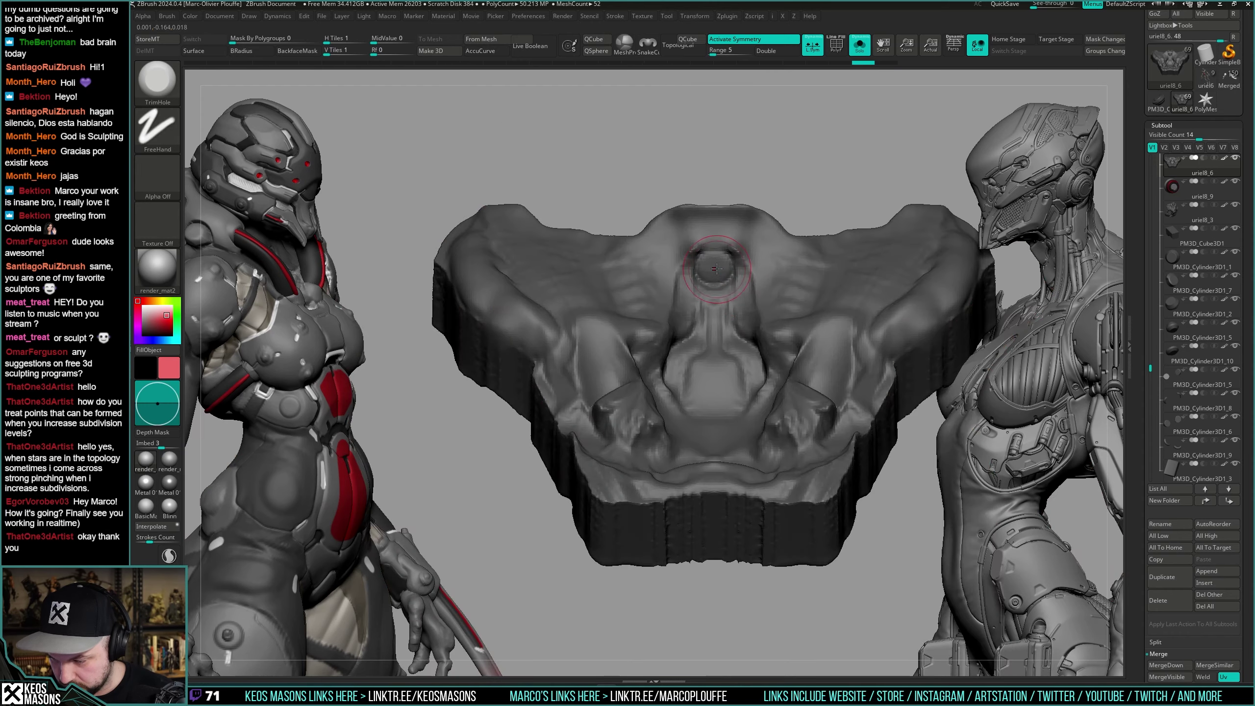
key(space)
drag(715, 267, 714, 269)
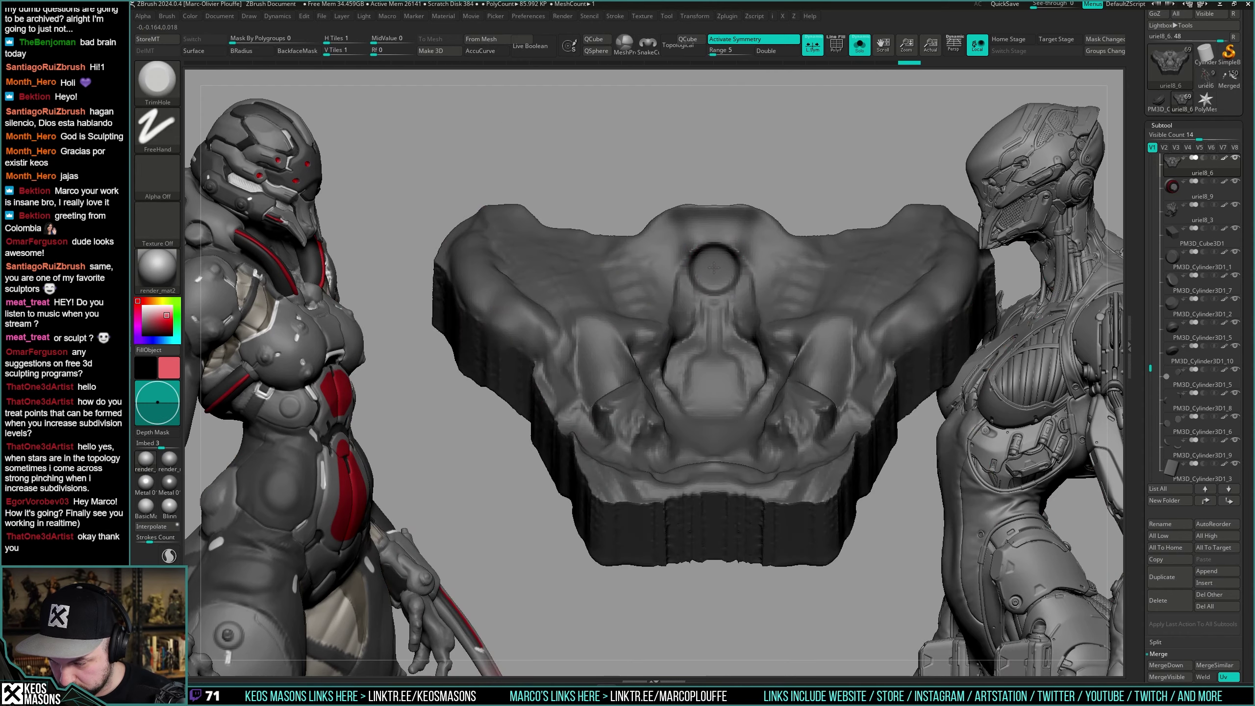
key(alt+s)
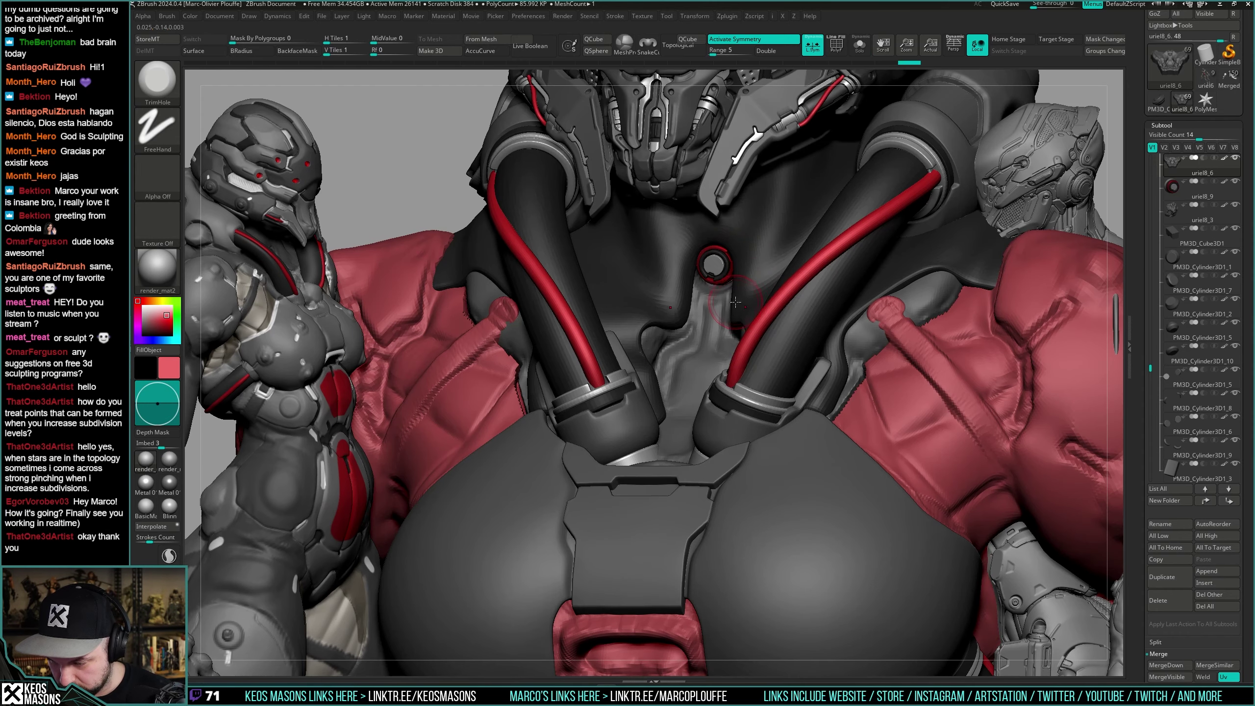
Undo the last socket edit and inspect how the throat plug sits in the collar with the surrounding parts transparent.
key(space)
mouse_move(735, 304)
right_down()
mouse_move(736, 282)
mouse_move(725, 307)
mouse_move(718, 284)
right_up()
key(ctrl+z)
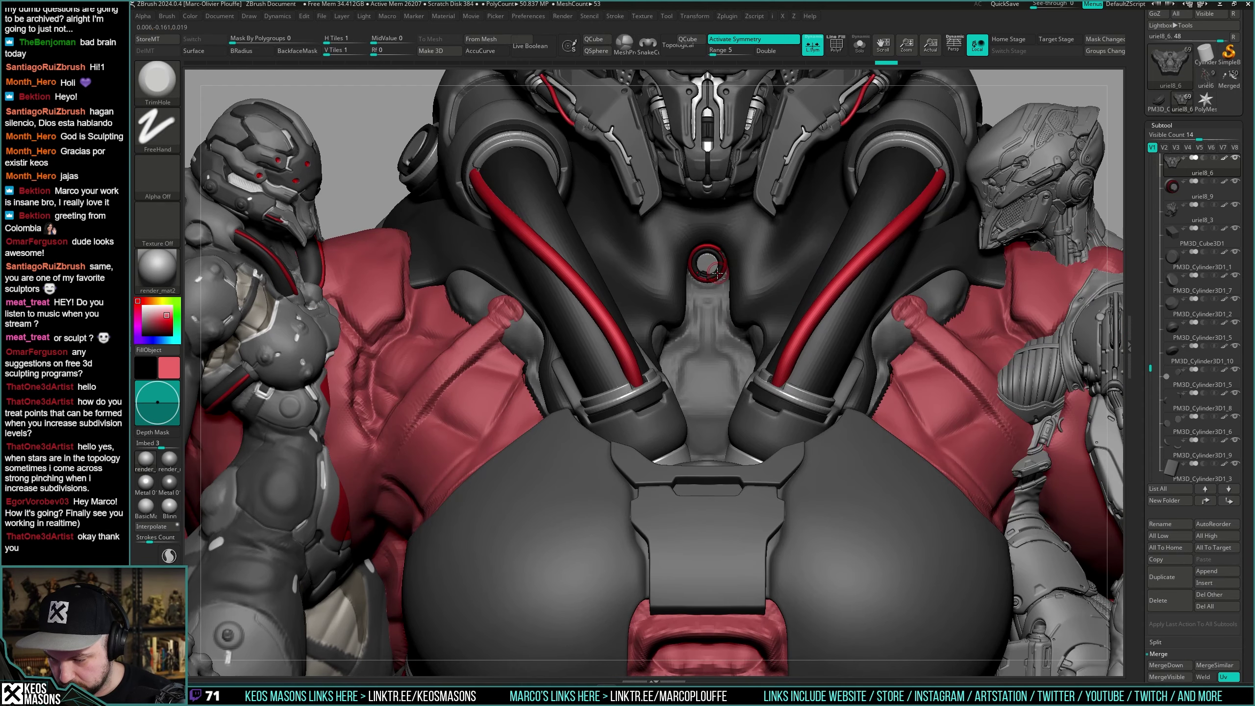
key(alt+t)
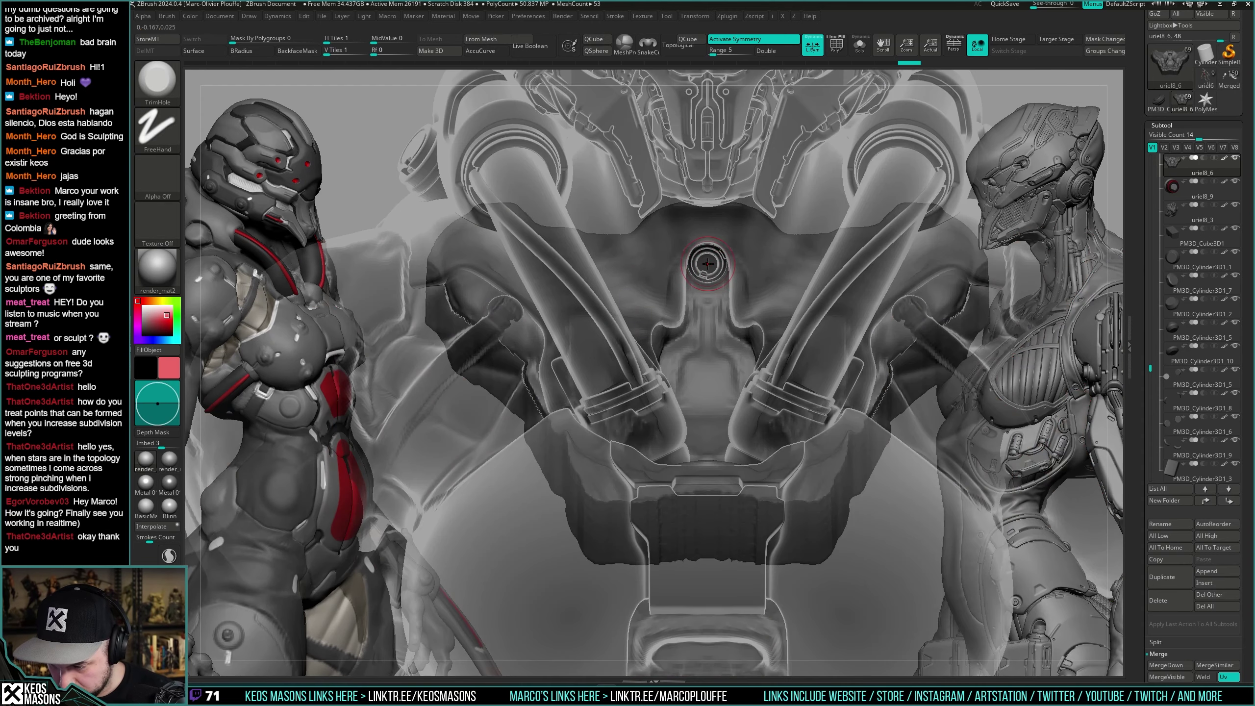
key(alt+t)
Polish the collar surface beside and below the throat plug with the hPolish brush.
right_drag(707, 263, 702, 289)
right_click(736, 300)
key(alt+s)
key(shift+f)
key(shift+f)
key(alt+s)
right_click(763, 339)
right_click(718, 292)
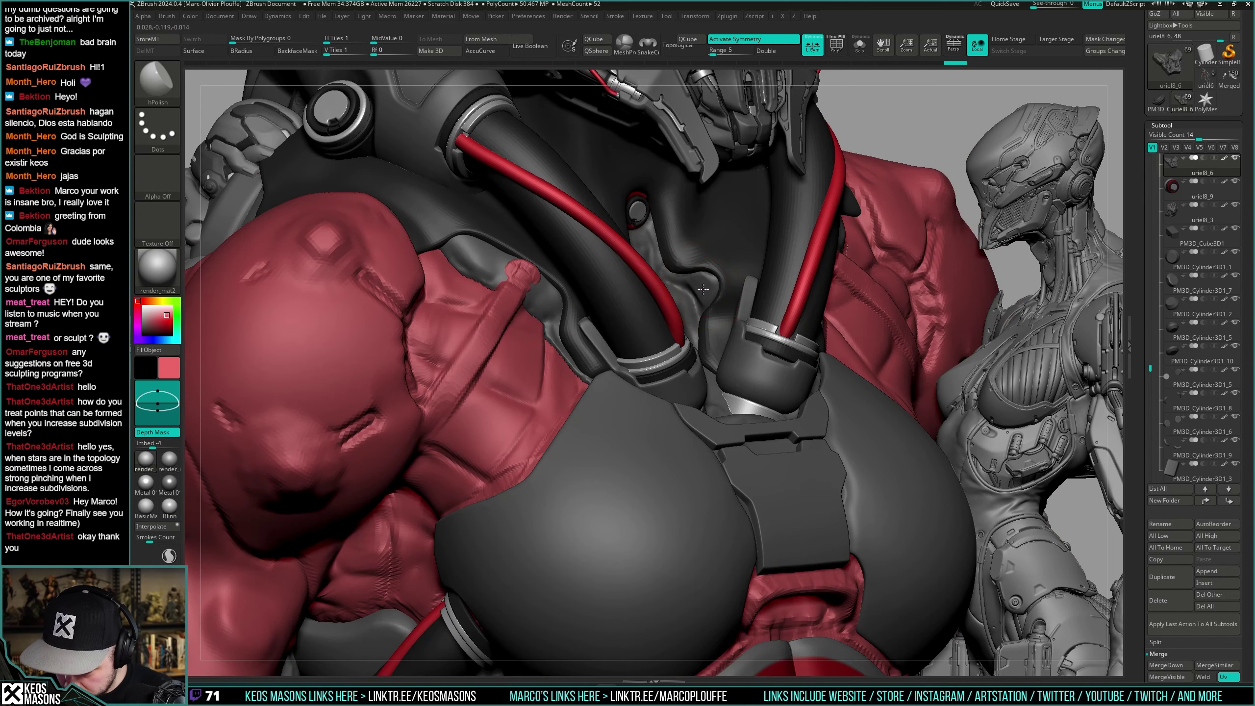
right_drag(705, 294, 700, 286)
right_click(700, 286)
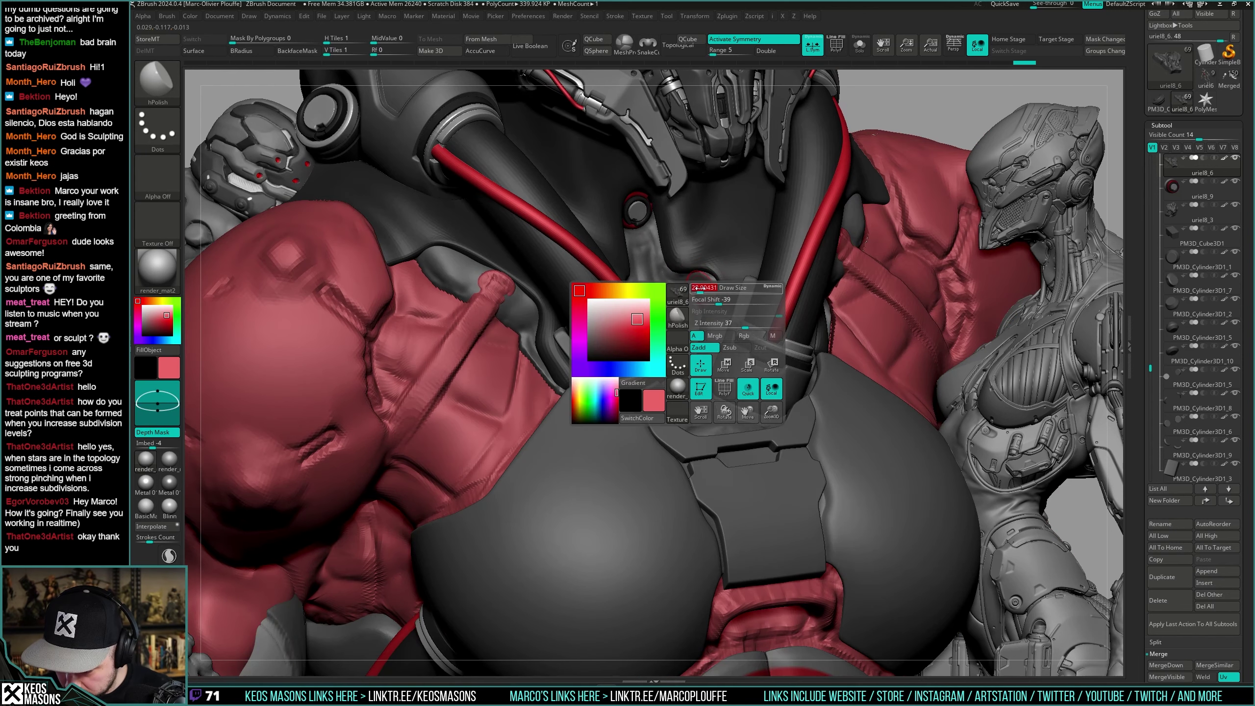
Carve creases along both sides of the collar's central ridge with the DamStandard brush and smooth the transitions.
key(b)
click(696, 296)
right_click(686, 275)
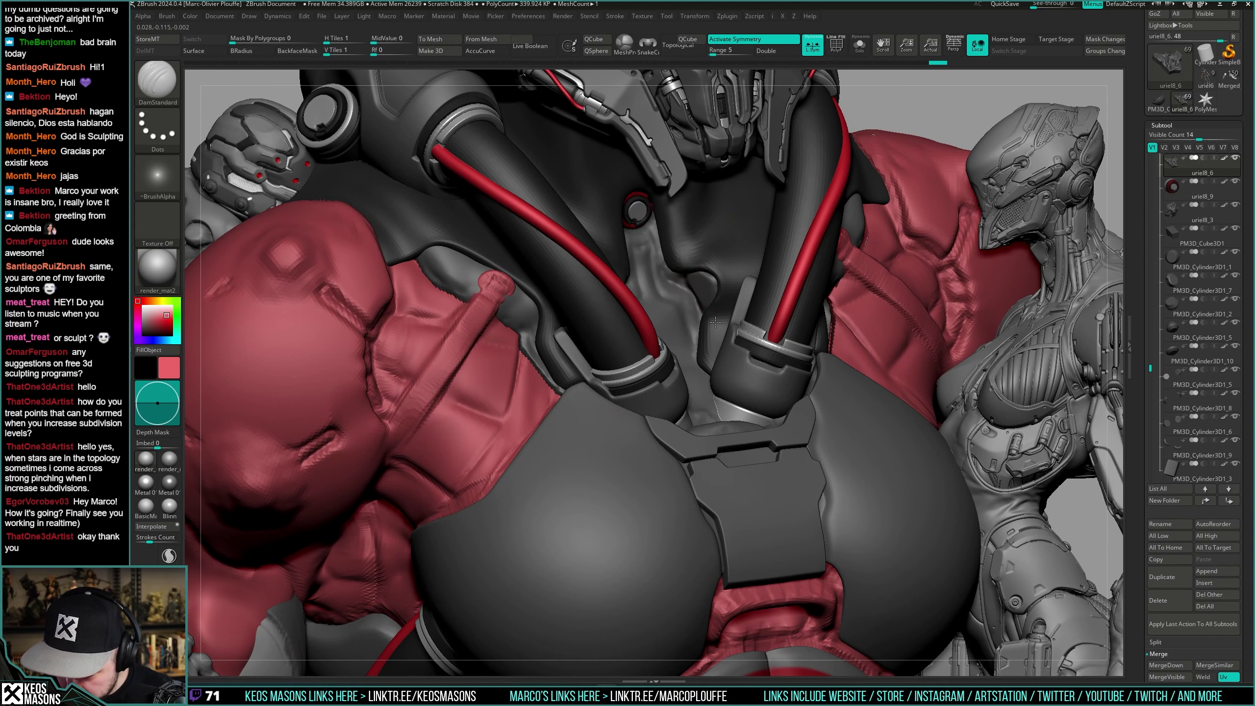
mouse_move(715, 322)
right_down()
mouse_move(703, 296)
mouse_move(673, 313)
mouse_move(669, 299)
mouse_move(710, 300)
mouse_move(694, 291)
mouse_move(704, 286)
mouse_move(712, 339)
mouse_move(676, 338)
right_up()
right_click(700, 300)
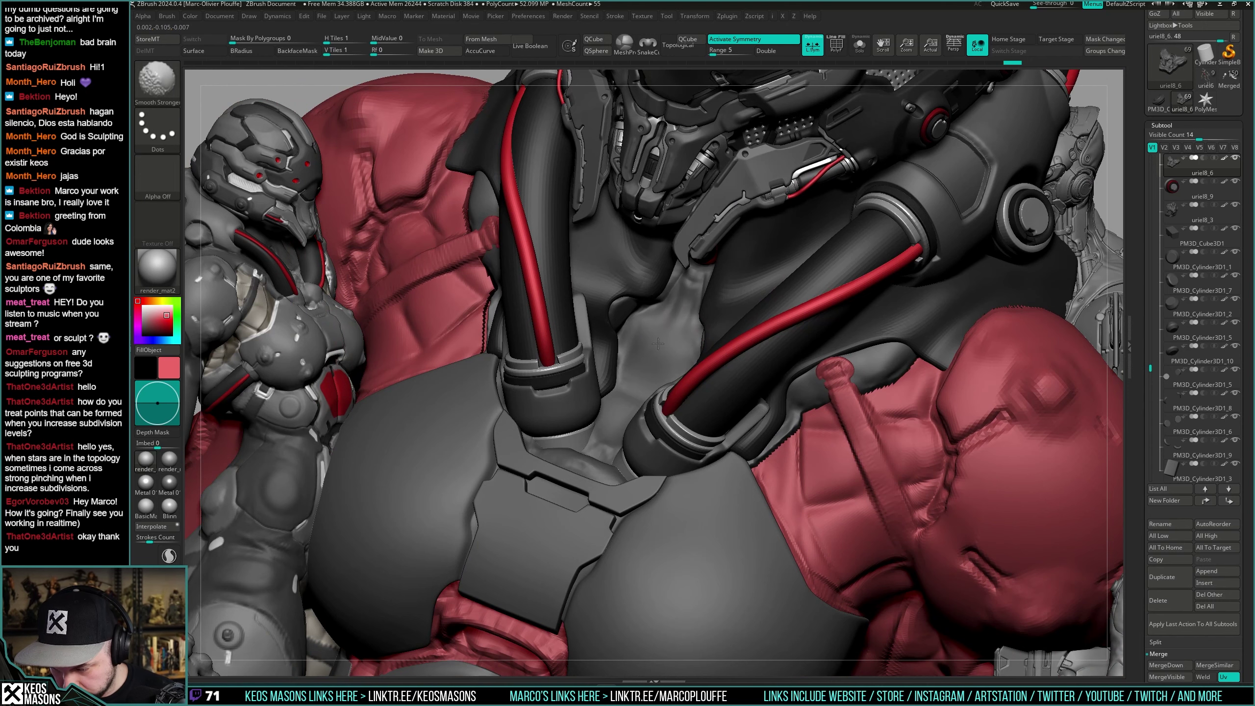
right_drag(688, 281, 675, 296)
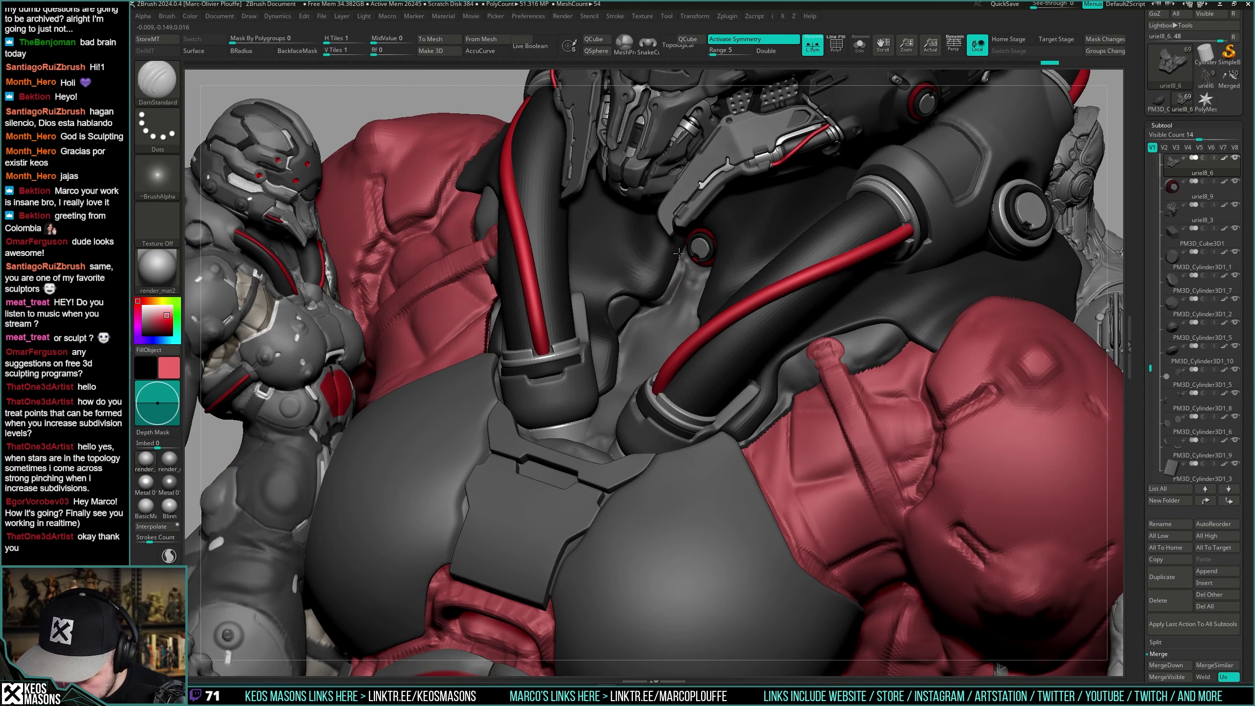
right_drag(678, 253, 722, 268)
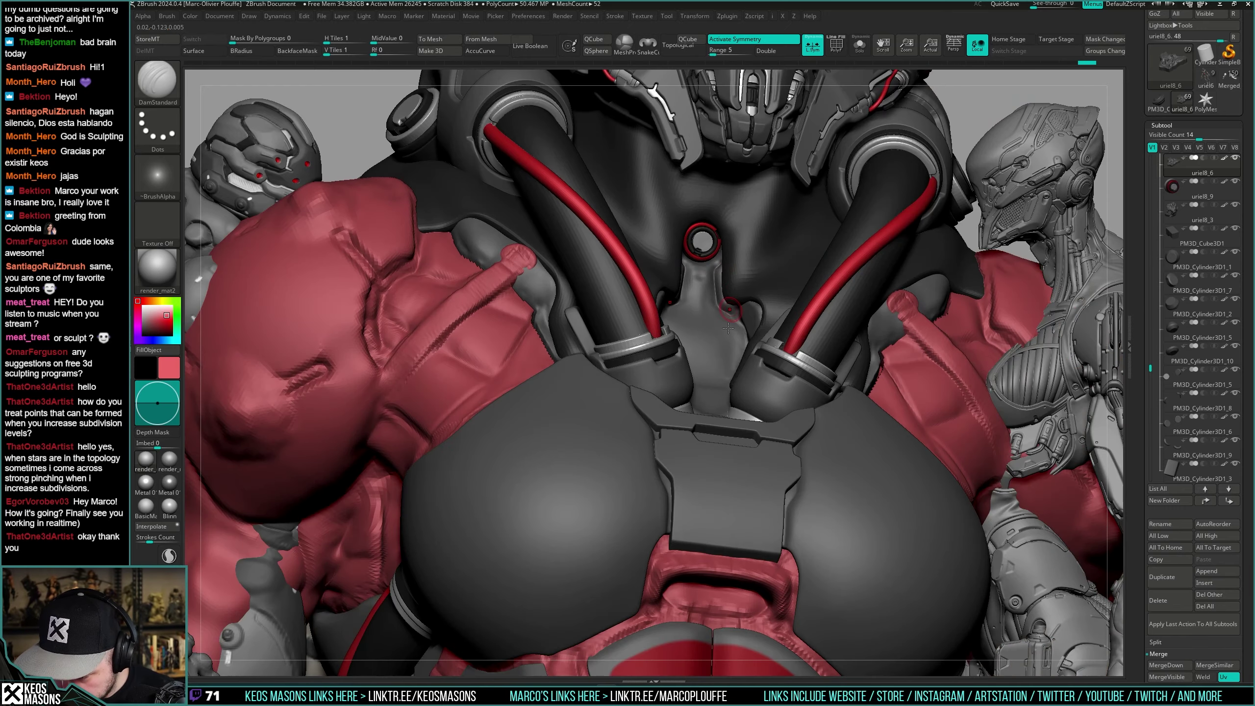
mouse_move(729, 328)
shift+right_down()
mouse_move(697, 307)
mouse_move(703, 264)
mouse_move(706, 322)
shift+right_up()
mouse_move(706, 321)
right_down()
mouse_move(720, 366)
mouse_move(725, 340)
mouse_move(680, 262)
mouse_move(675, 278)
mouse_move(678, 218)
right_up()
right_click(656, 293)
right_drag(656, 293, 671, 218)
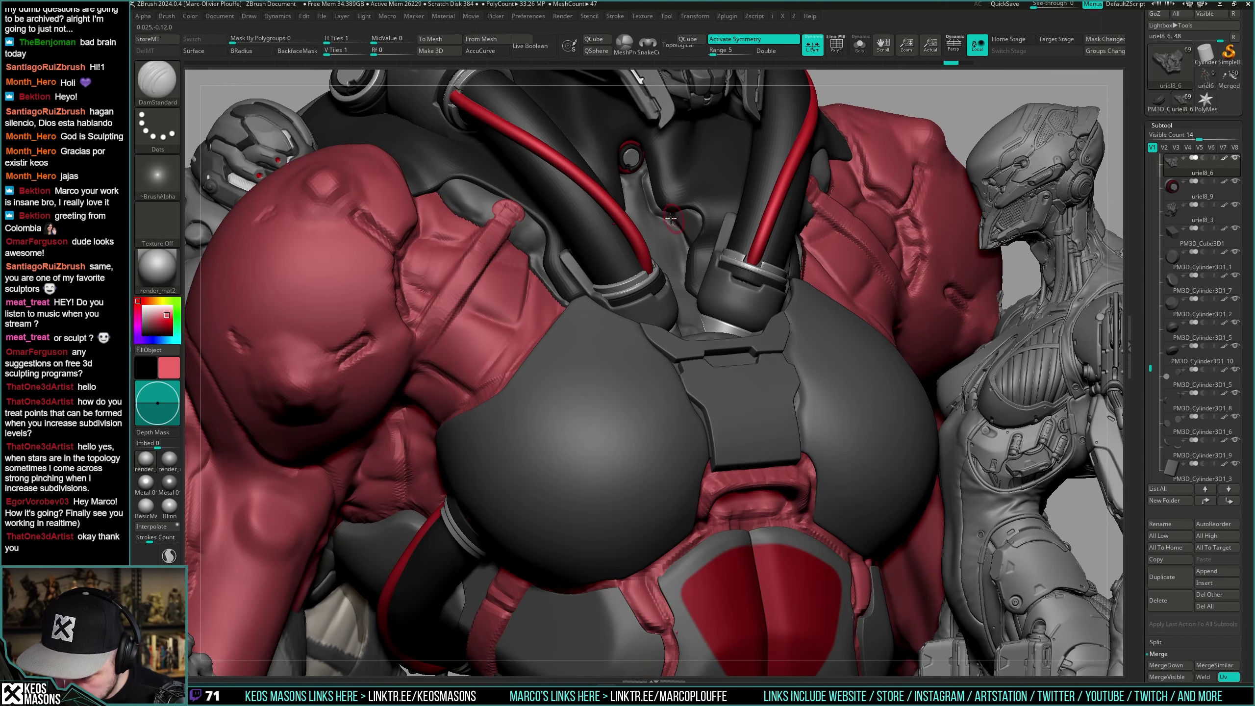
Isolate the collar piece to check its folds and flatten the central ridge below the plug with the hPolish brush.
key(alt+s)
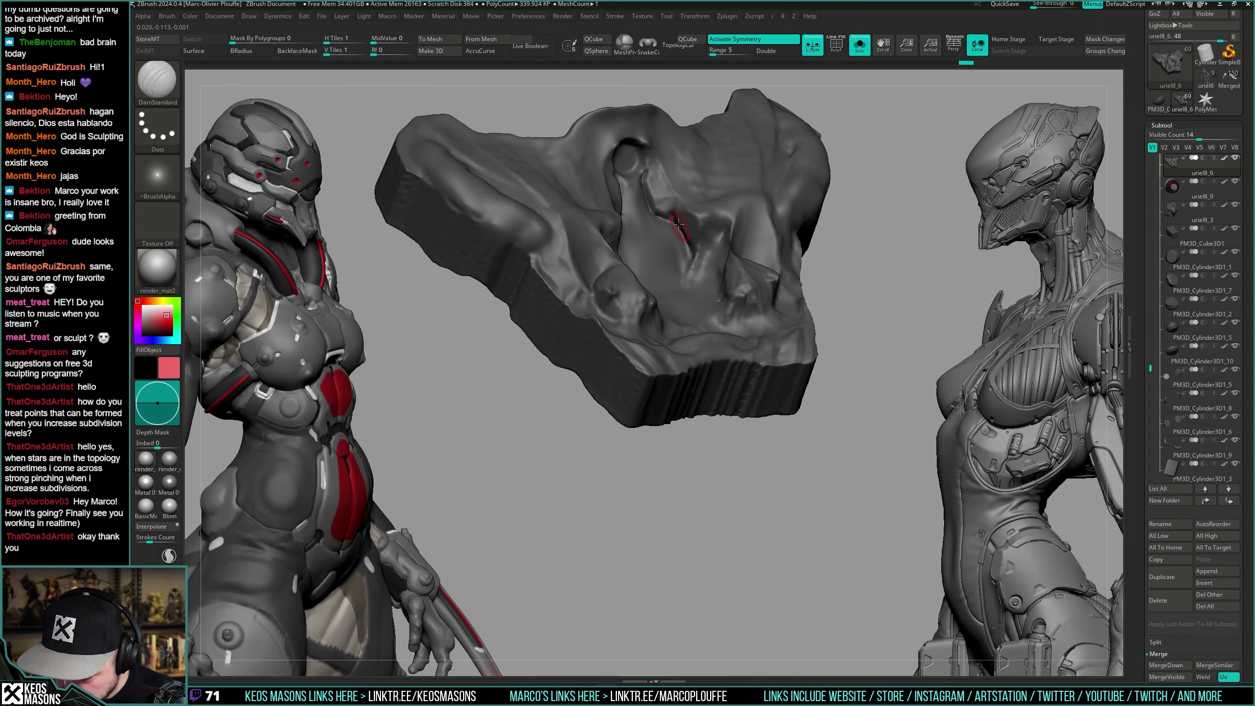
key(ctrl+shift+s)
mouse_move(687, 247)
right_down()
mouse_move(682, 232)
mouse_move(635, 242)
mouse_move(651, 241)
mouse_move(652, 336)
mouse_move(644, 286)
right_up()
key(space)
click(643, 344)
key(space)
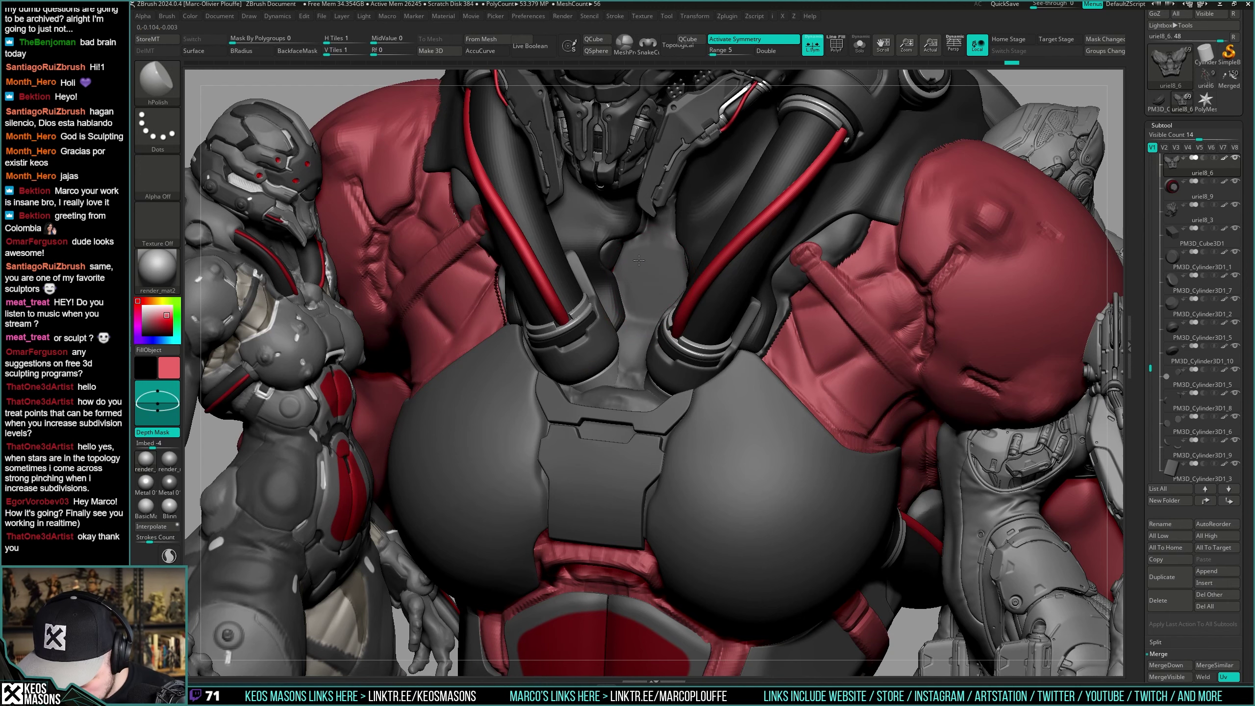
mouse_move(639, 305)
right_down()
mouse_move(674, 295)
mouse_move(662, 293)
right_up()
Build up volume across the lower throat between the cable ends with the ClayBuildup brush and isolate the collar piece.
key(b)
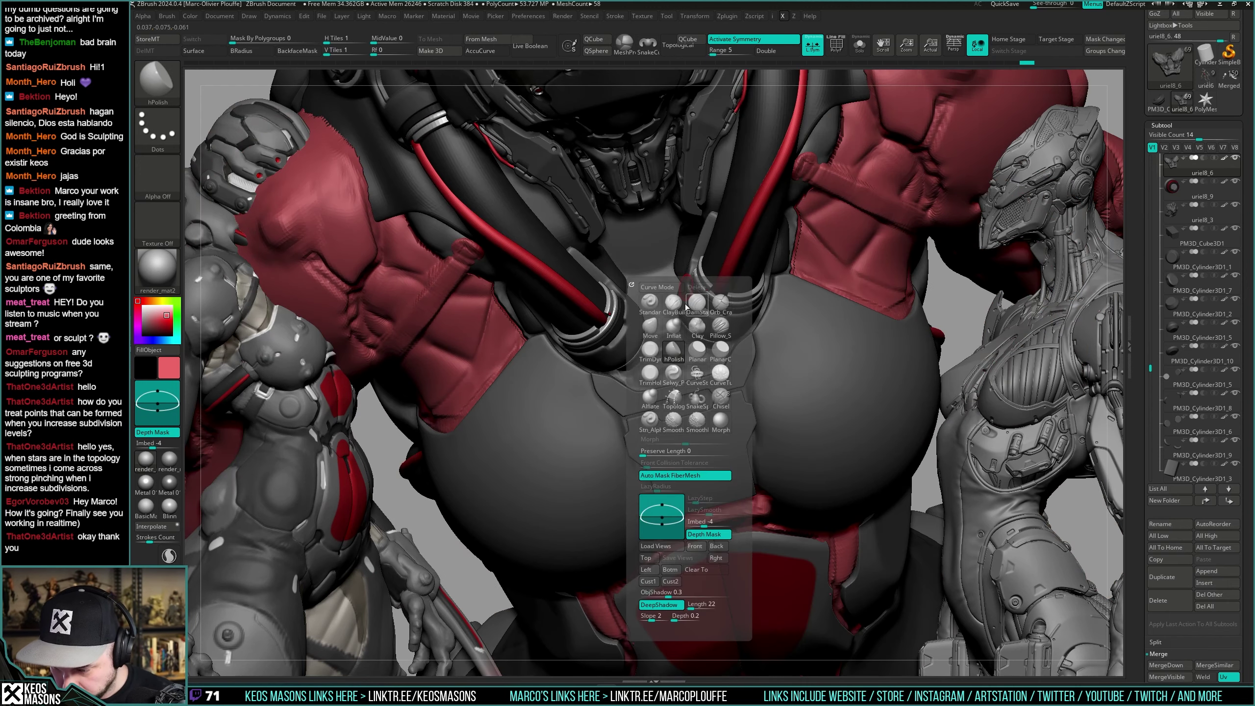
key(c)
key(b)
key(space)
key(space)
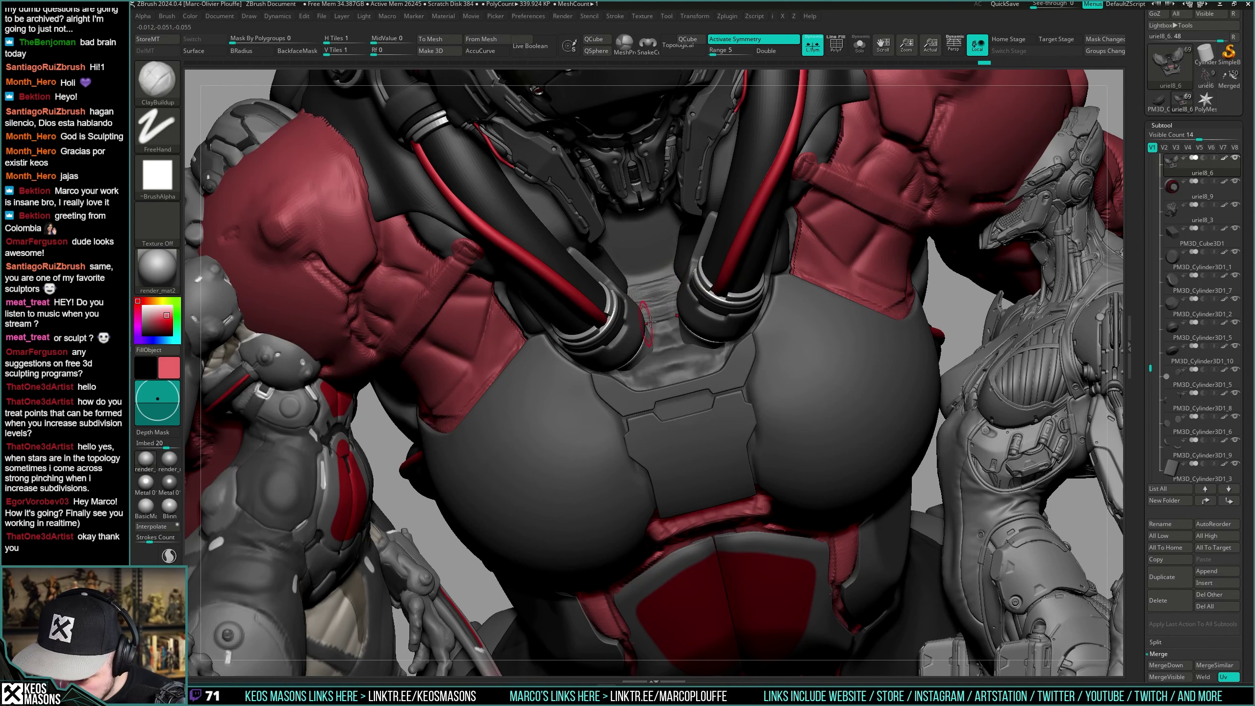
drag(669, 327, 667, 324)
mouse_move(666, 325)
right_down()
mouse_move(648, 300)
mouse_move(657, 284)
right_up()
key(alt+s)
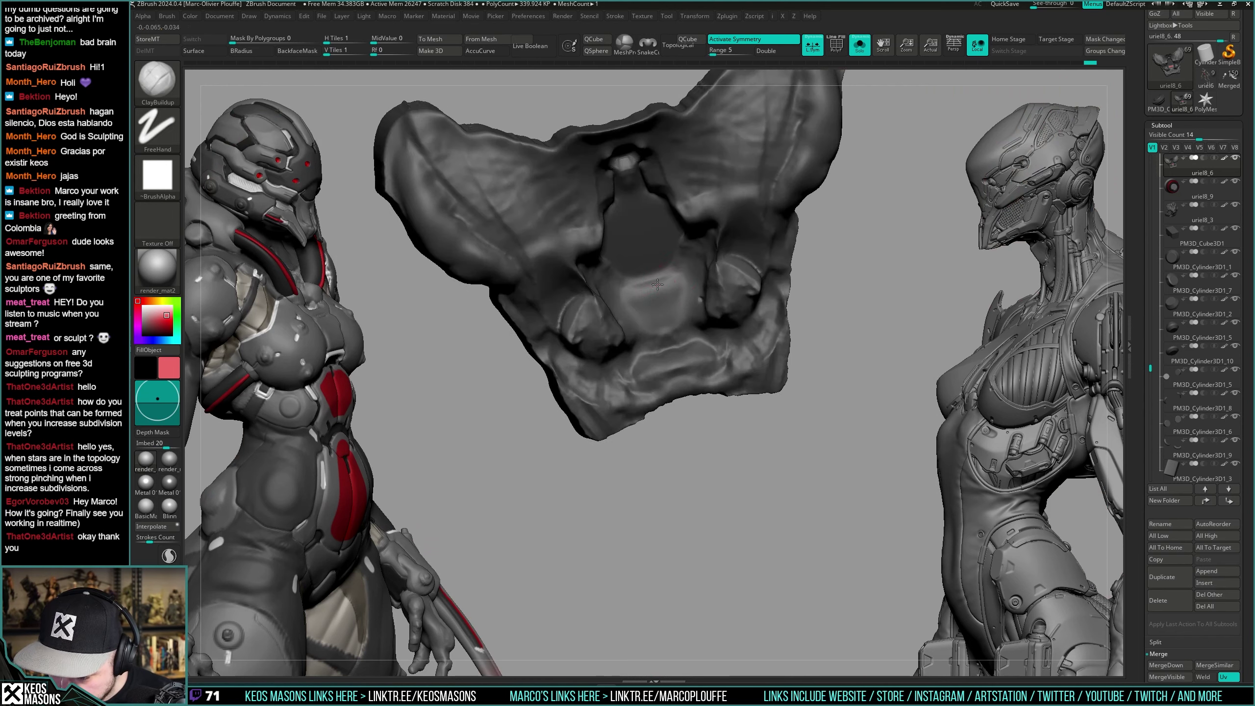
Smooth the built-up volume across the lower throat between the two cable ends.
shift+drag(684, 257, 643, 293)
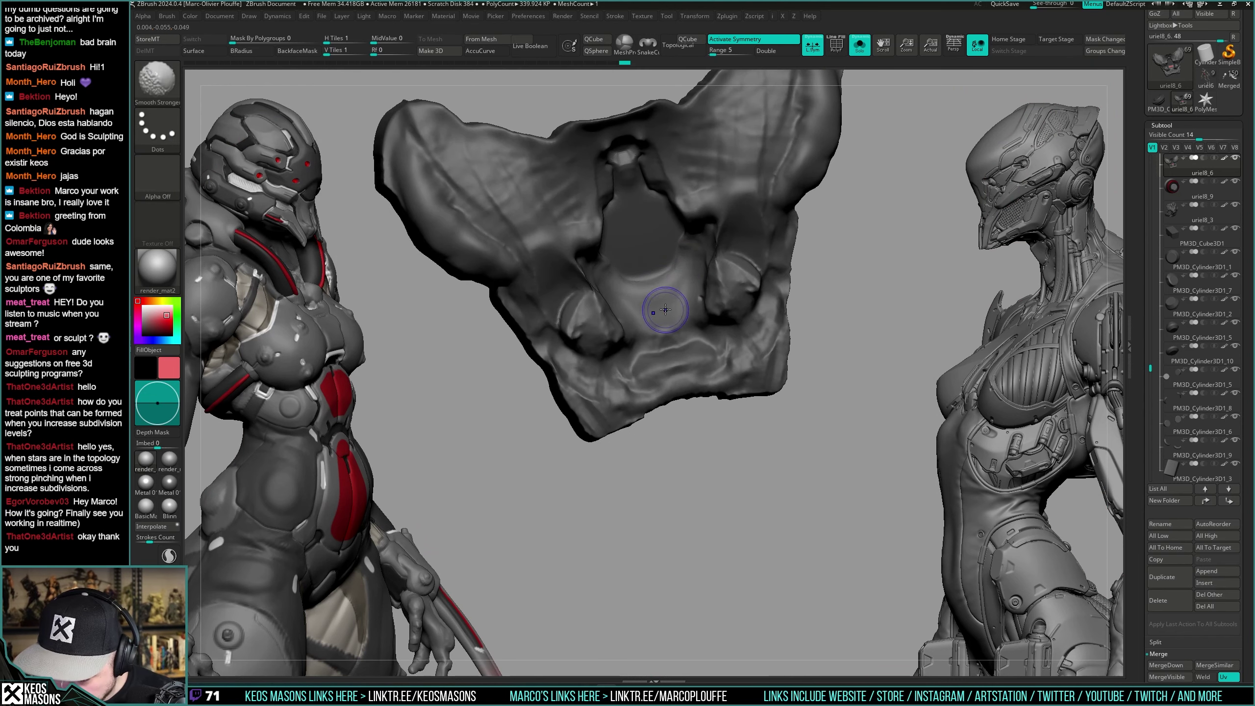
key(shift+s)
mouse_move(668, 334)
right_down()
mouse_move(652, 307)
mouse_move(727, 326)
mouse_move(696, 273)
right_up()
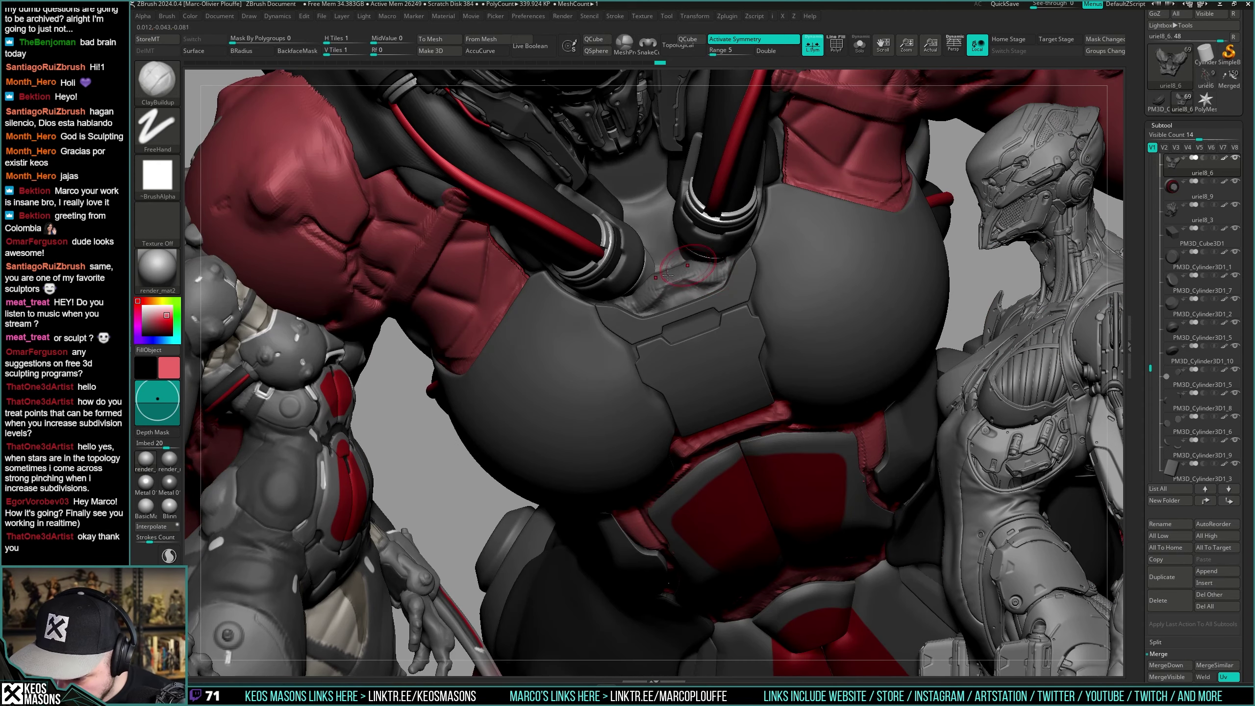
shift+drag(667, 275, 659, 299)
mouse_move(673, 301)
right_down()
mouse_move(630, 285)
mouse_move(753, 259)
mouse_move(715, 257)
mouse_move(756, 242)
mouse_move(736, 272)
mouse_move(753, 293)
mouse_move(723, 322)
mouse_move(747, 274)
mouse_move(766, 309)
mouse_move(742, 378)
mouse_move(725, 362)
mouse_move(835, 316)
mouse_move(873, 253)
mouse_move(848, 278)
mouse_move(852, 297)
mouse_move(851, 281)
right_up()
Examine the smoothed collar in place on the full body from the front.
key(t)
key(t)
key(shift+s)
key(ctrl+z)
key(shift+s)
key(shift+f)
key(shift+f)
ctrl+right_drag(687, 341, 673, 413)
right_click(672, 415)
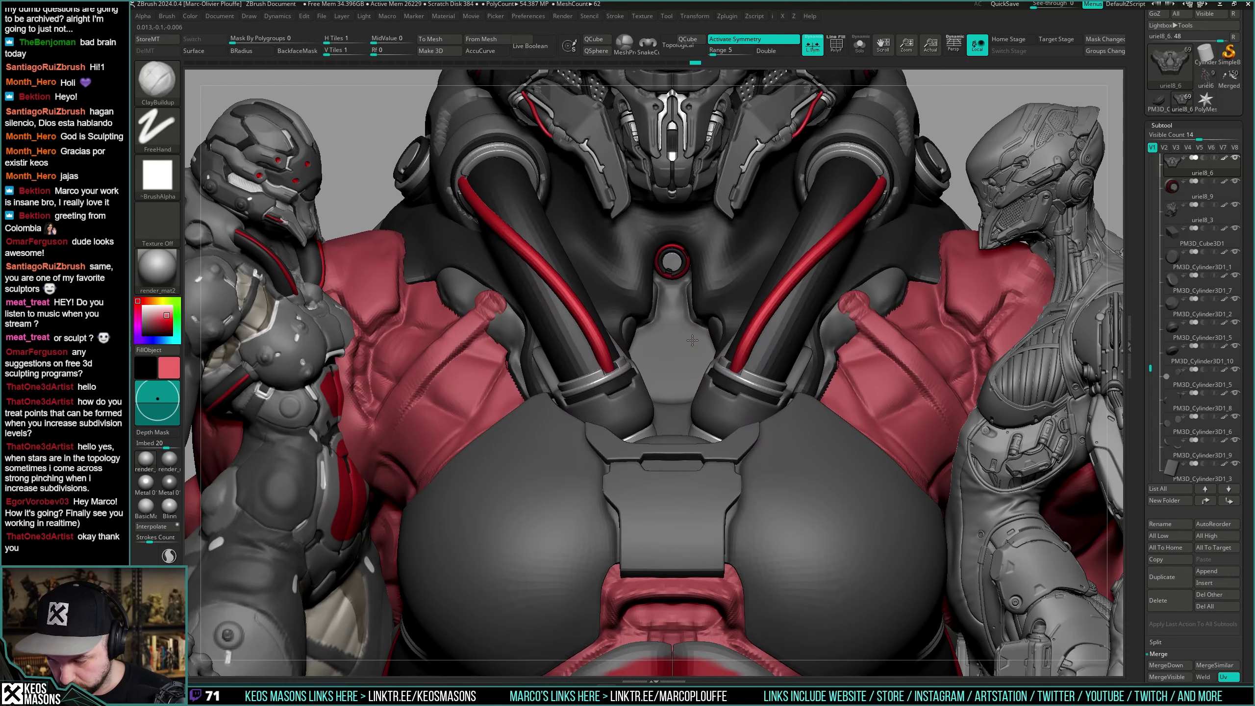
Isolate the collar piece and delete its lower subdivision levels.
right_drag(692, 341, 678, 407)
key(alt+s)
key(shift+f)
key(shift+f)
key(space)
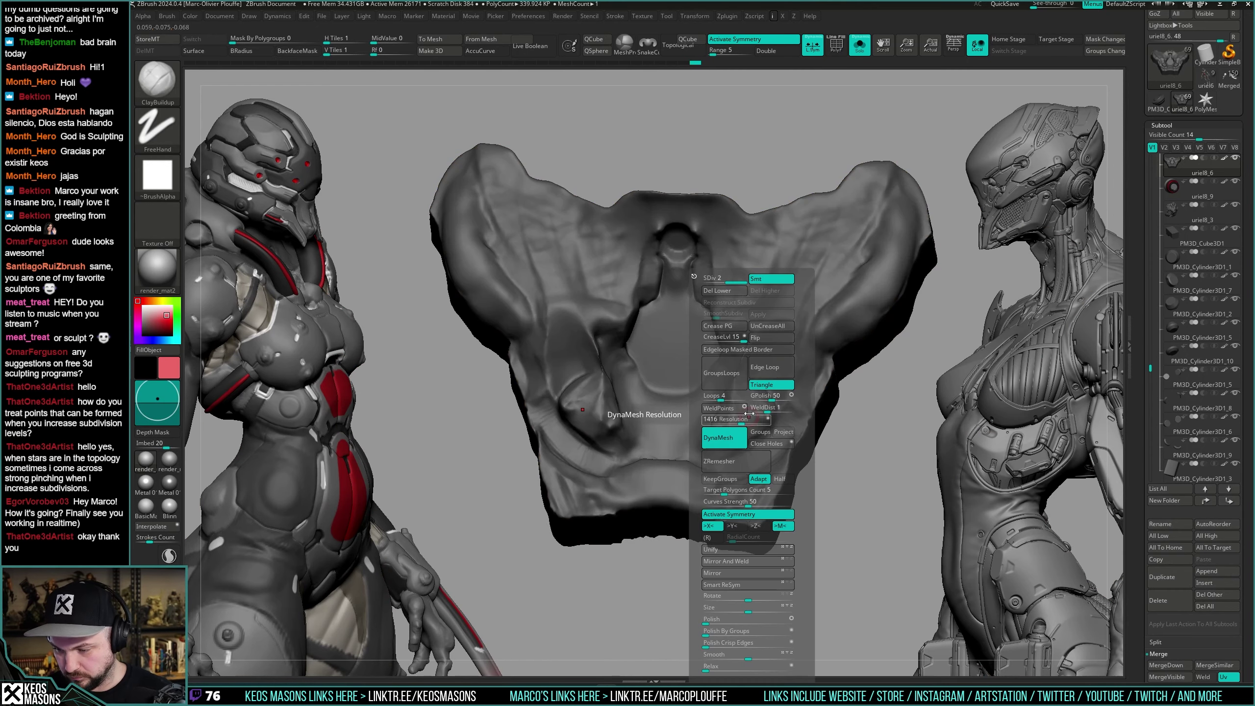
click(737, 296)
right_drag(739, 338, 712, 346)
right_click(712, 347)
Insert a QCube from the IMM Primitives brush into the collar's lower throat opening and place it with Transpose.
key(b)
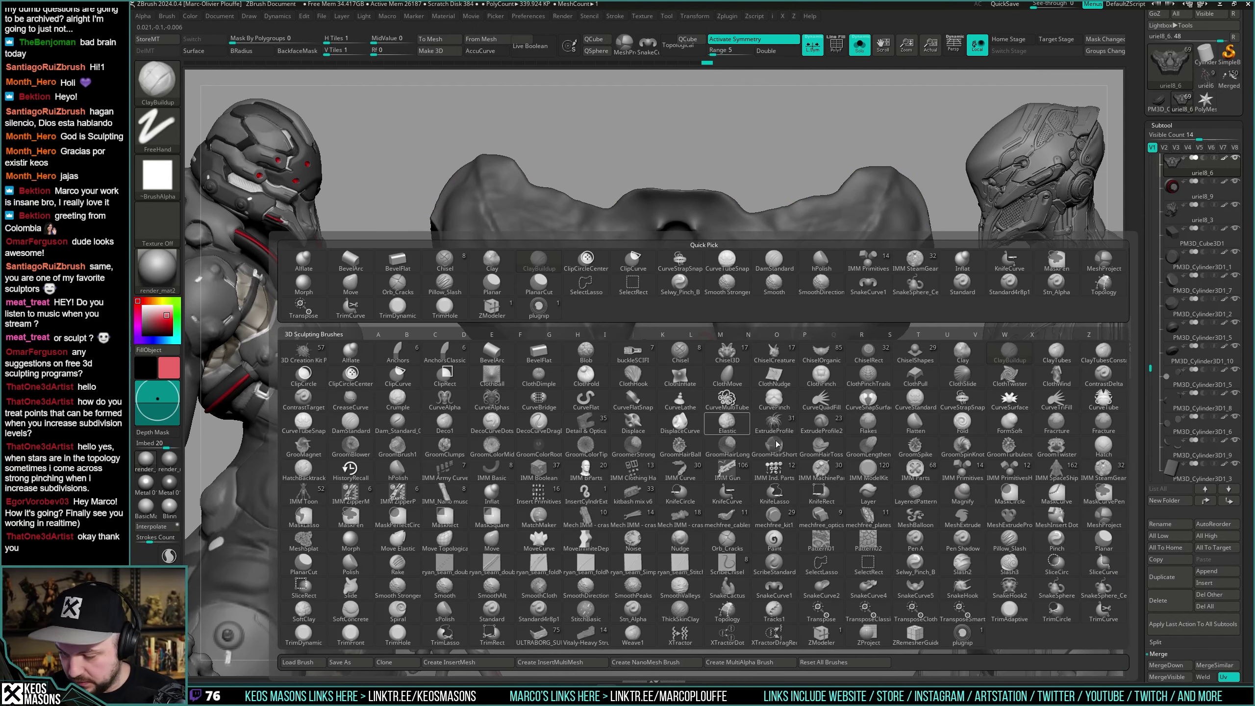
click(965, 475)
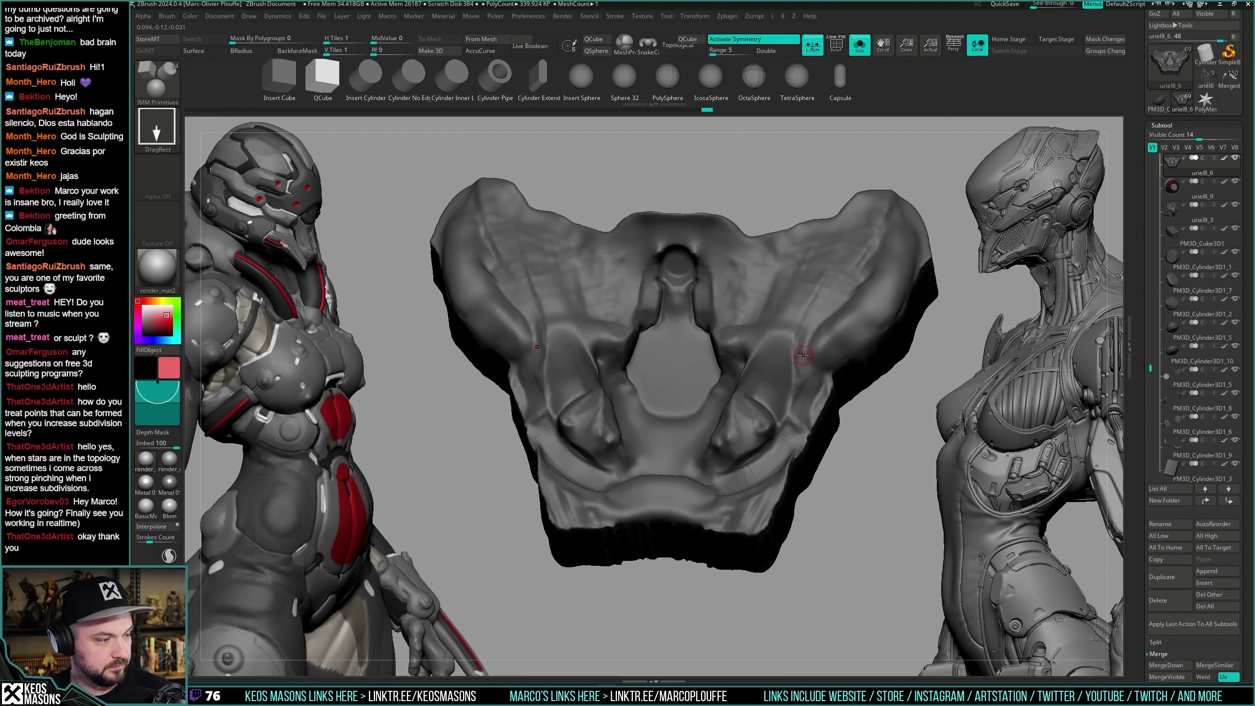
drag(674, 367, 710, 351)
right_drag(710, 353, 748, 368)
key(w)
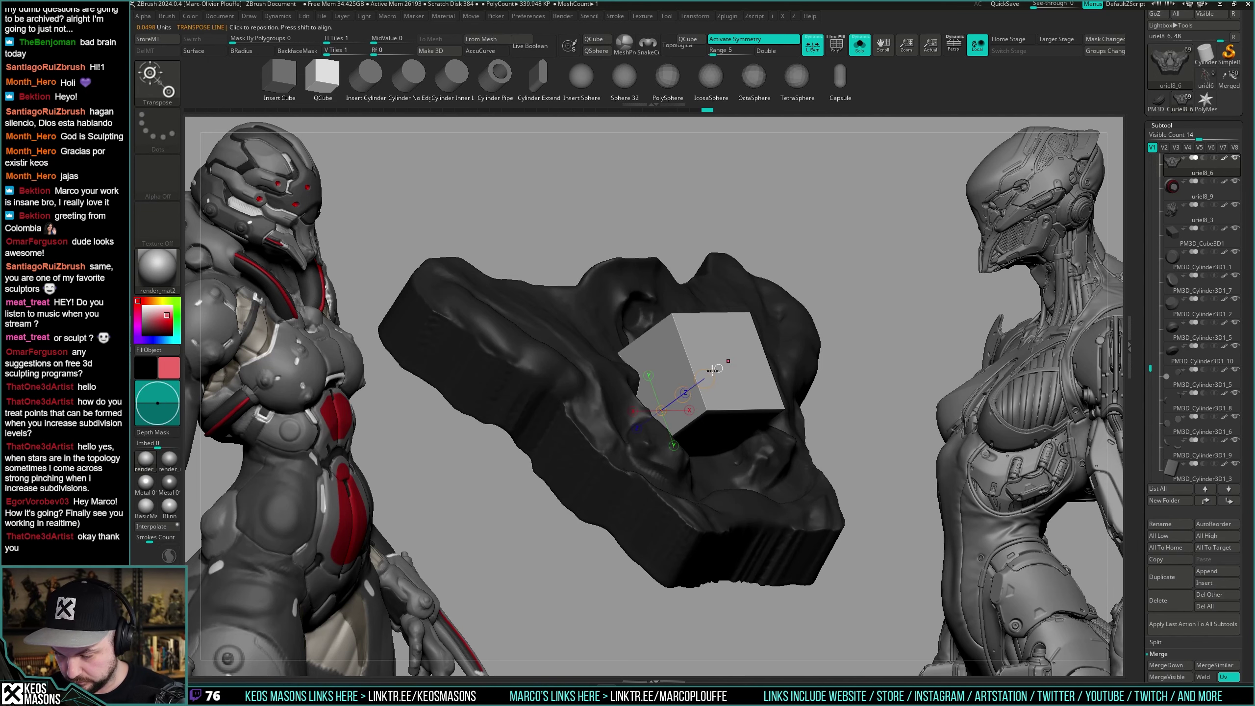
drag(718, 369, 577, 504)
key(q)
mouse_move(794, 403)
right_down()
mouse_move(759, 407)
mouse_move(740, 373)
mouse_move(739, 401)
mouse_move(733, 378)
right_up()
Split the inserted cube off the collar into its own subtool.
key(alt+s)
key(alt+s)
key(ctrl+shift+s)
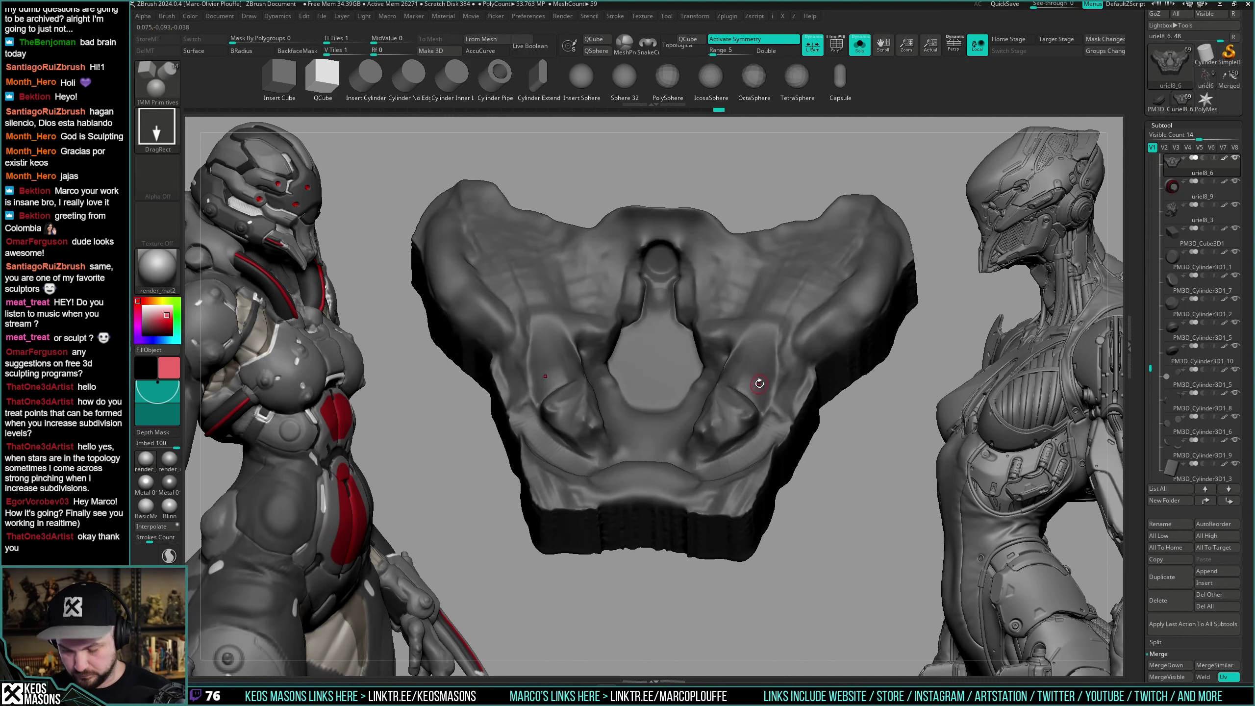
key(i)
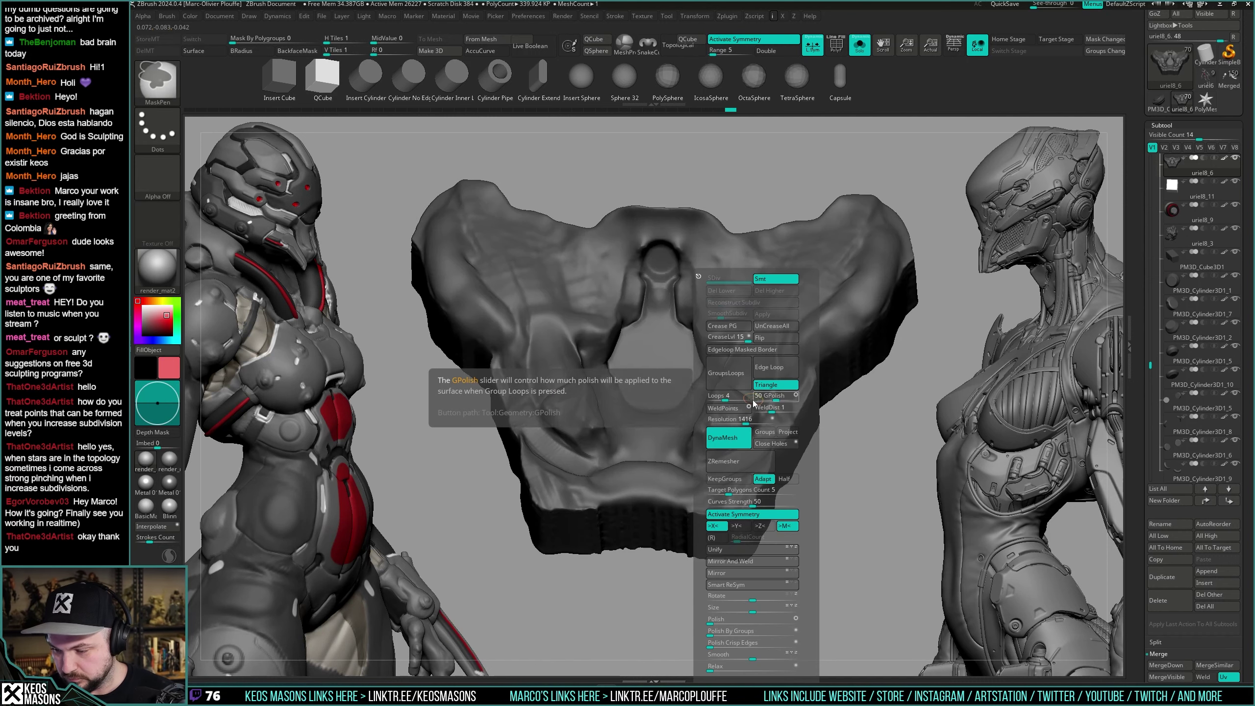
Subdivide the collar piece once and make the split-off cube the active subtool.
key(ctrl+d)
key(ctrl+z)
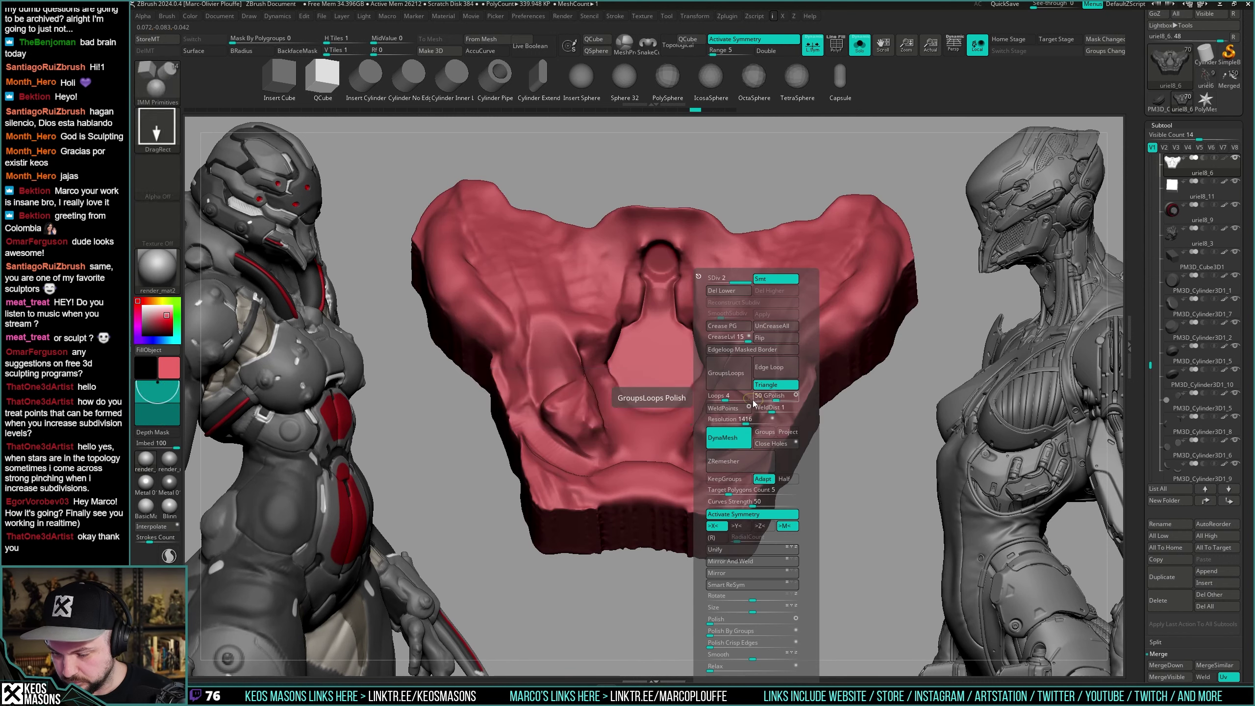
key(ctrl+shift+z)
key(Down)
key(alt+s)
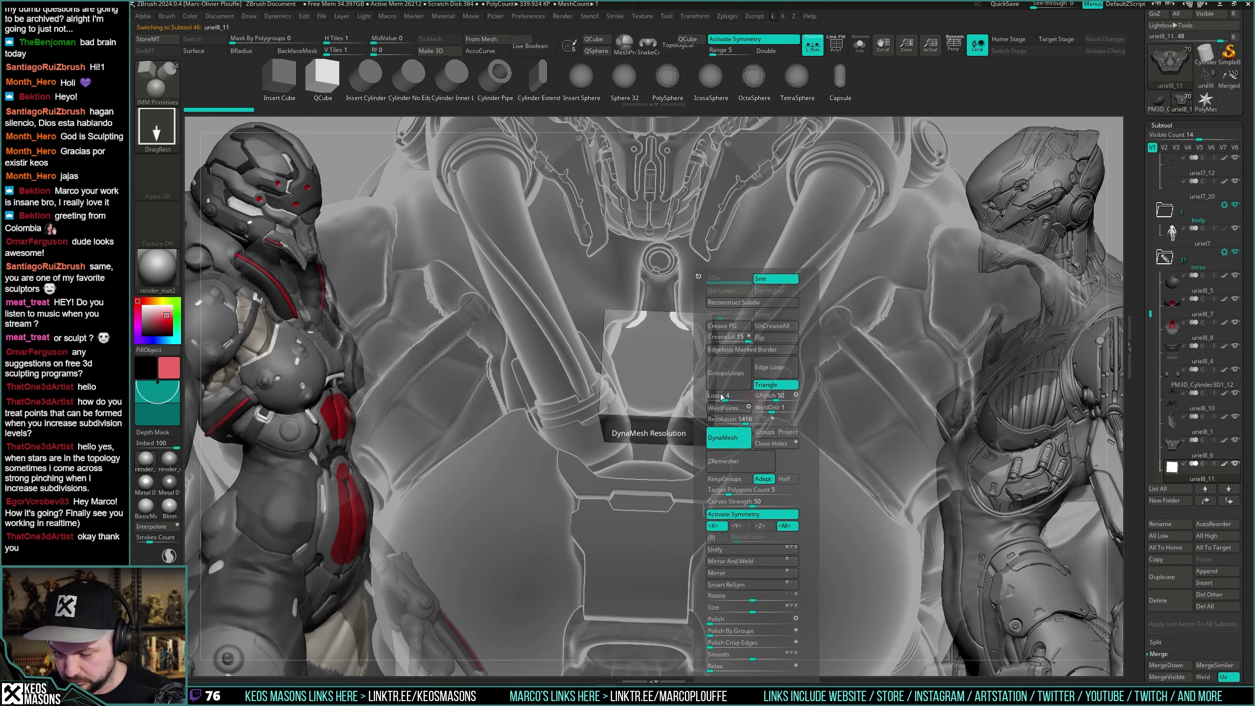
Isolate the cube with its polyframe shown and assign new polygroups to its sides.
right_drag(858, 282, 857, 324)
key(w)
right_drag(701, 354, 698, 377)
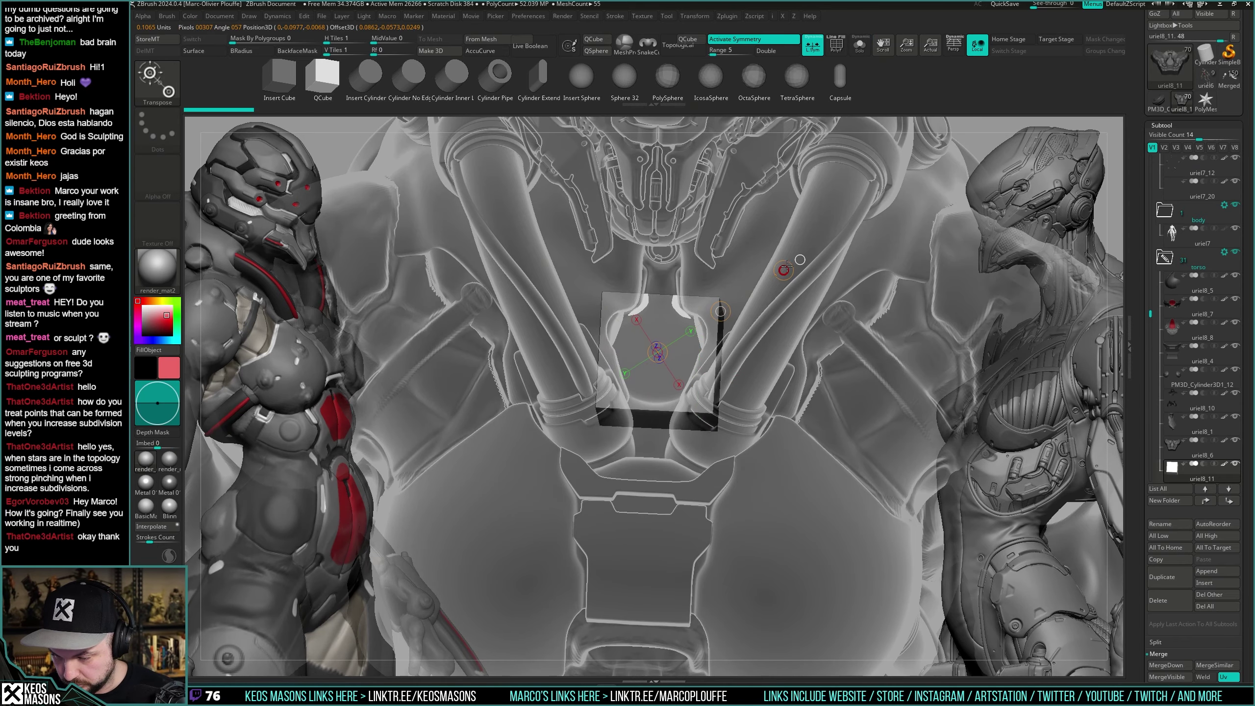
key(q)
key(shift+f)
mouse_move(708, 342)
ctrl+right_down()
mouse_move(705, 384)
mouse_move(729, 376)
mouse_move(765, 315)
mouse_move(779, 340)
mouse_move(793, 325)
mouse_move(788, 344)
ctrl+right_up()
key(alt+s)
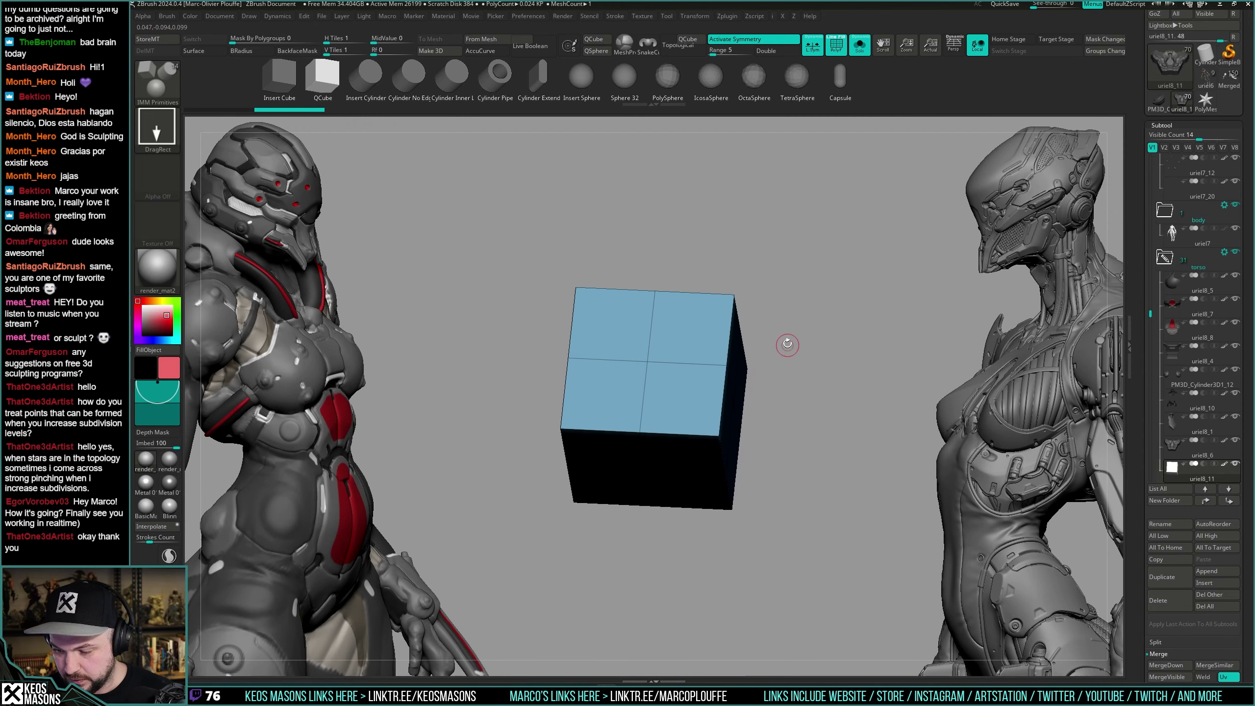
key(ctrl+w)
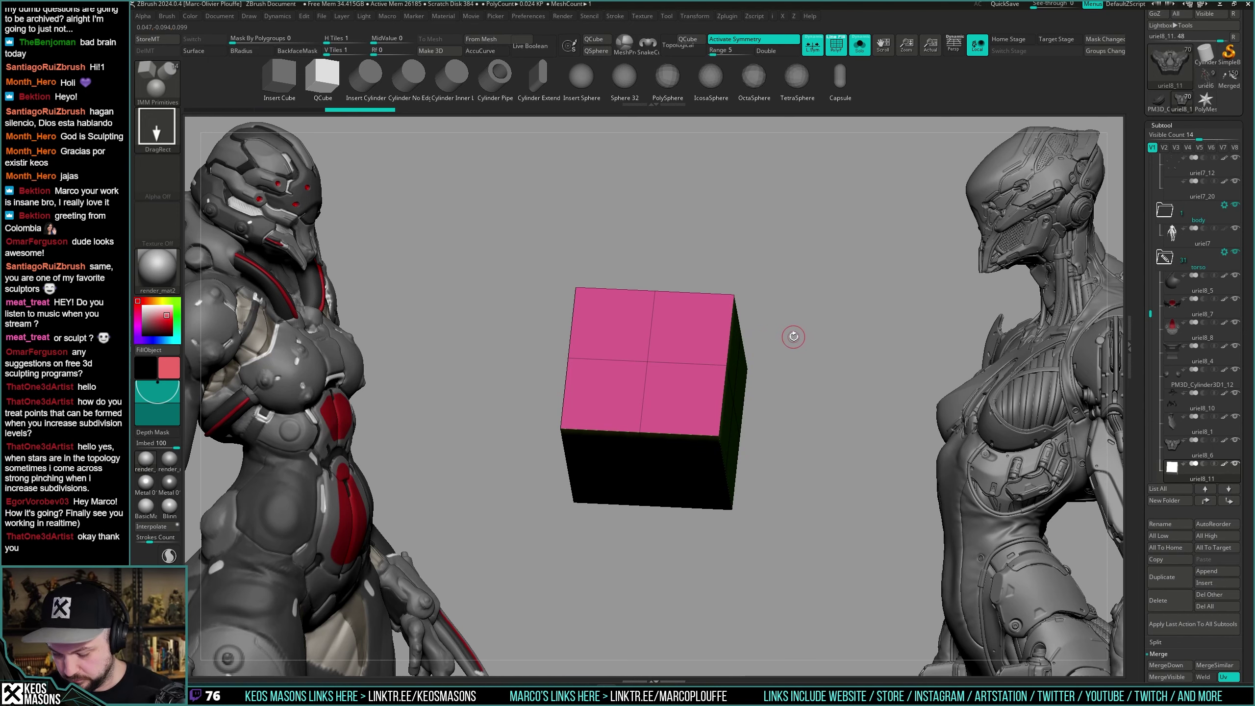
Disable subdivision smoothing for the cube and divide it up to subdivision level 4.
key(g)
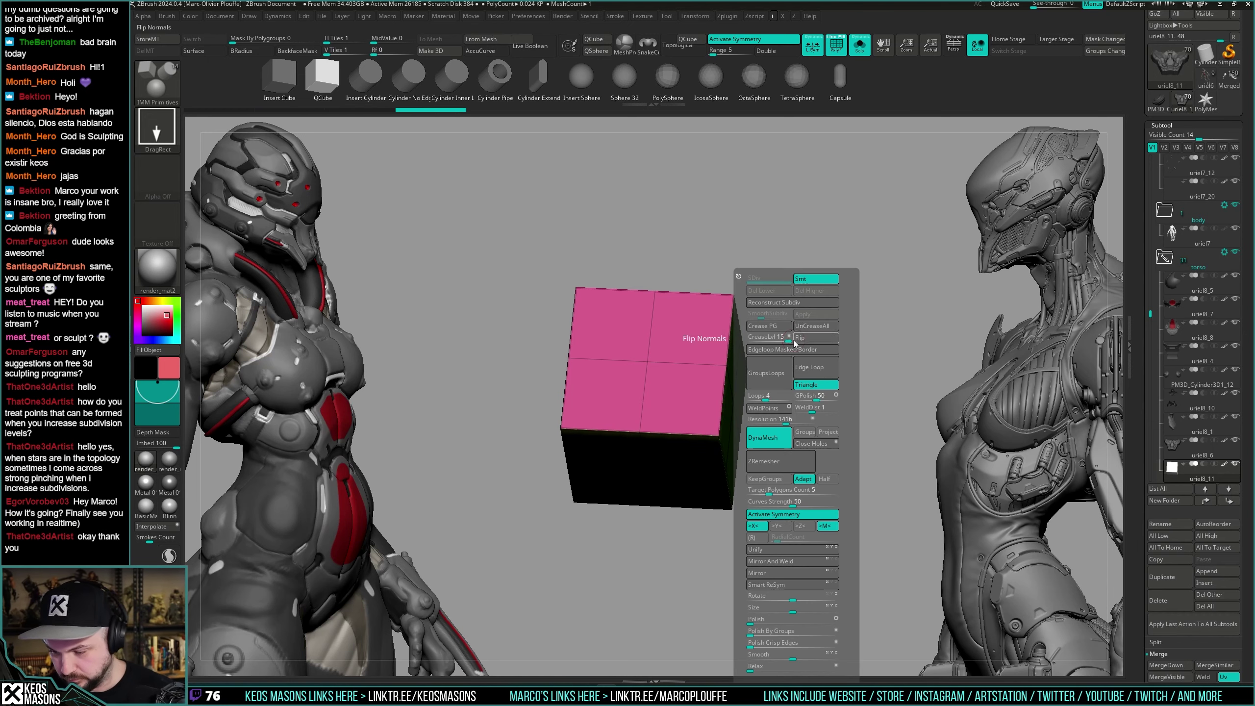
click(808, 278)
ctrl+right_drag(801, 301, 810, 324)
key(g)
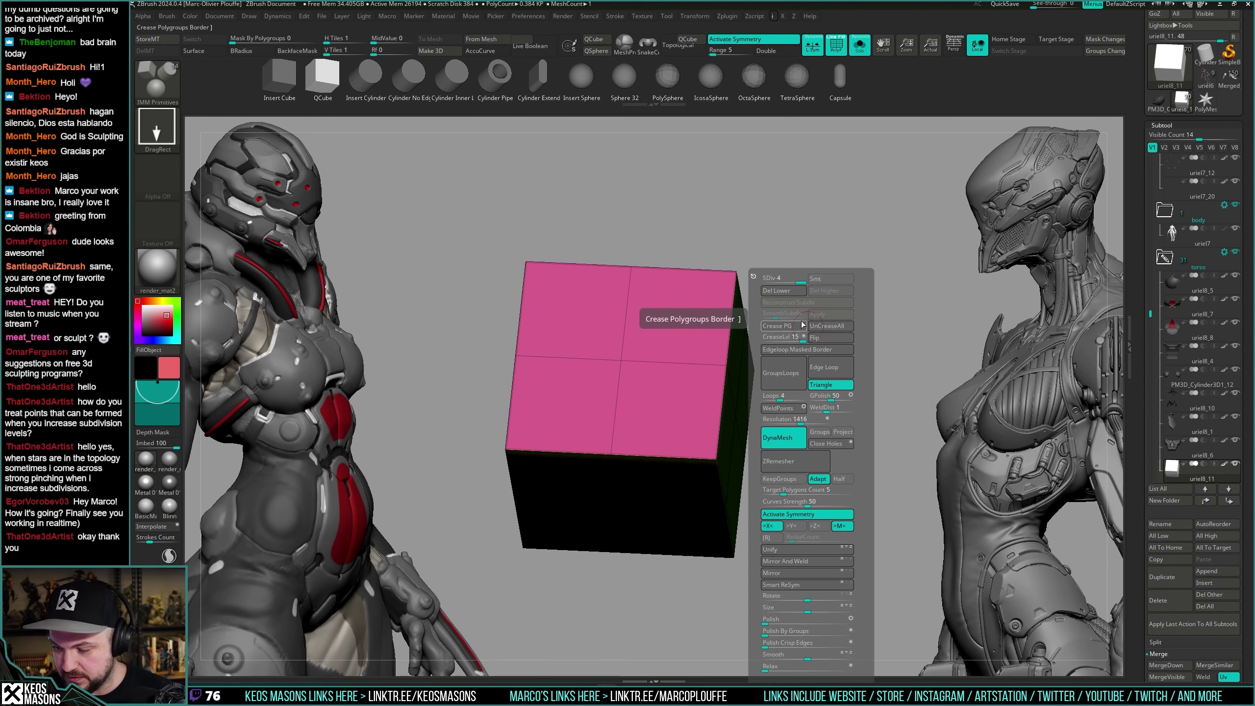
key(ctrl+d)
key(ctrl+d)
key(ctrl+d)
Keep only the cube's front polygroup visible as a flat grid over the throat opening.
right_drag(880, 255, 869, 269)
key(s)
mouse_move(719, 402)
ctrl+right_down()
mouse_move(706, 371)
mouse_move(709, 394)
ctrl+right_up()
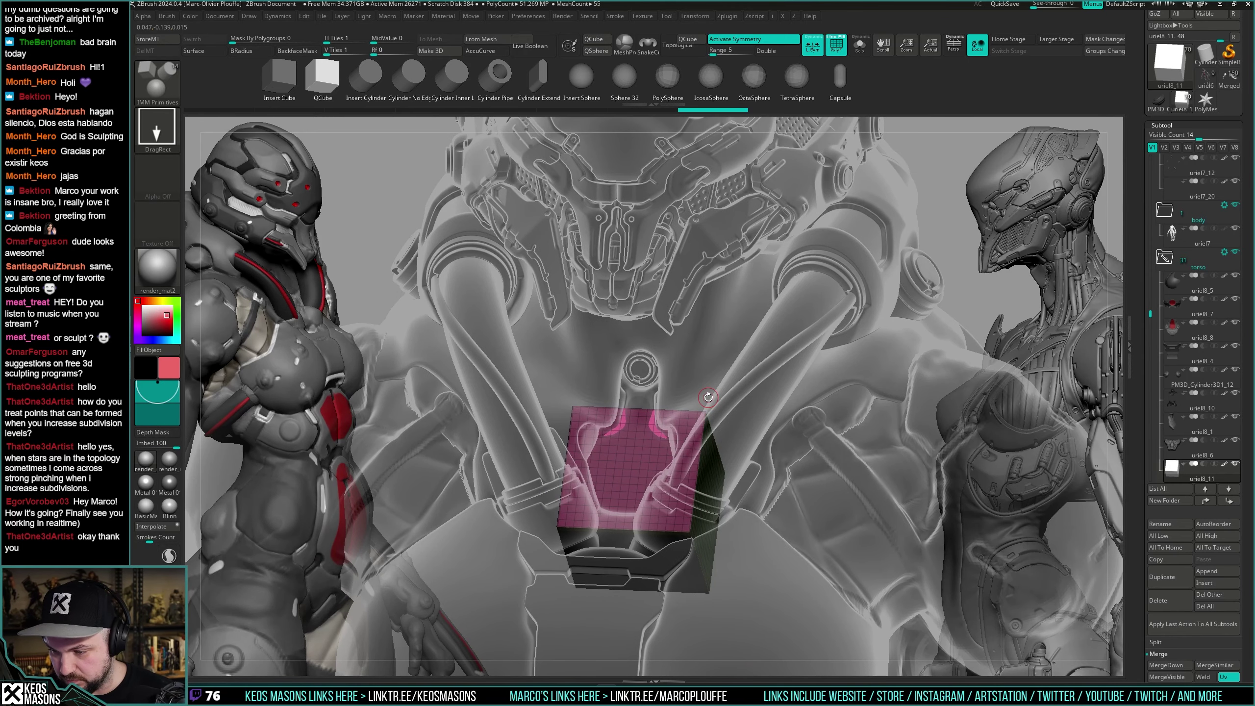
key(s)
key(f)
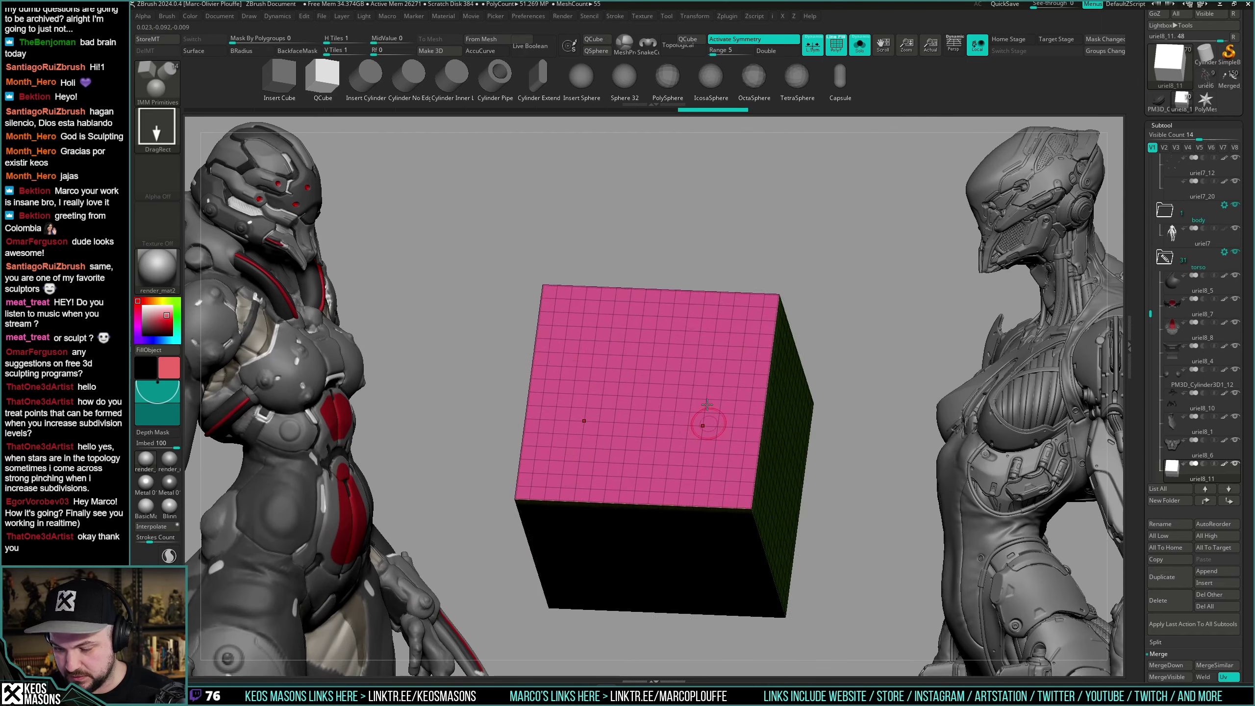
right_drag(703, 431, 704, 388)
ctrl+shift+click(706, 388)
mouse_move(809, 317)
right_down()
mouse_move(807, 360)
mouse_move(822, 365)
right_up()
key(s)
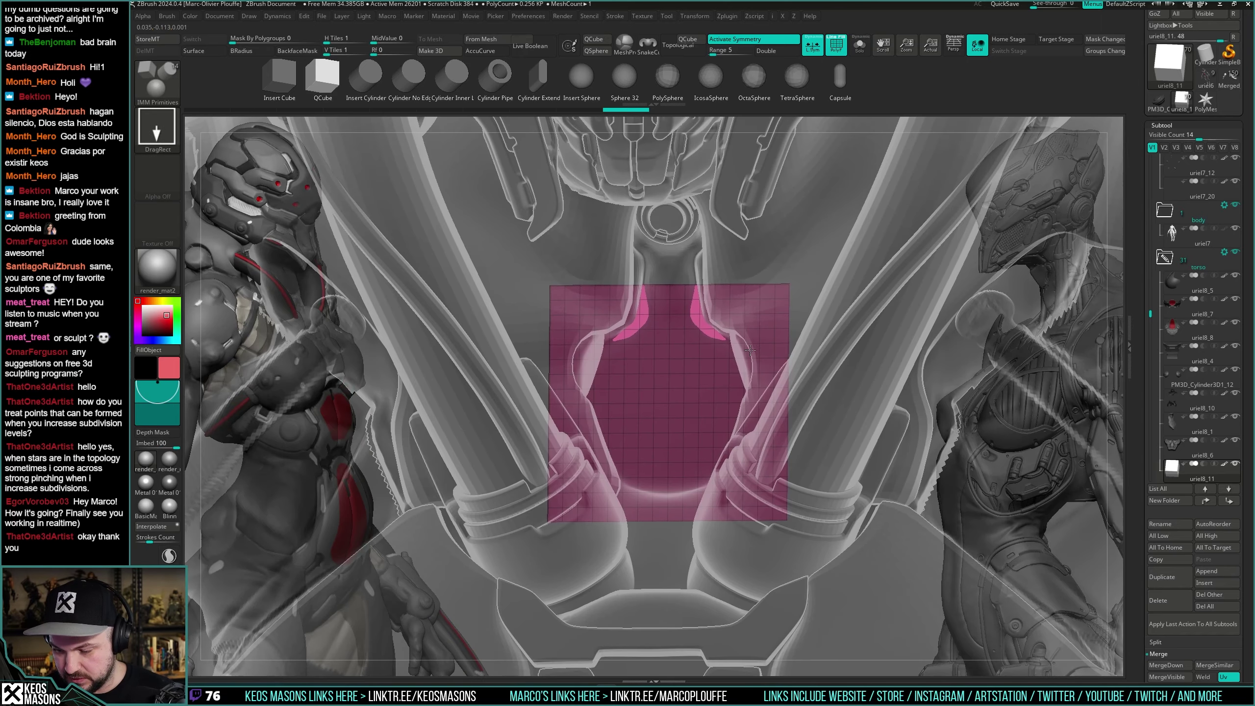
ctrl+right_drag(714, 363, 712, 391)
Inset every polygon of the grid with ZModeler, using the Polygroup All target and Inset Each Poly.
key(b)
key(z)
key(m)
key(space)
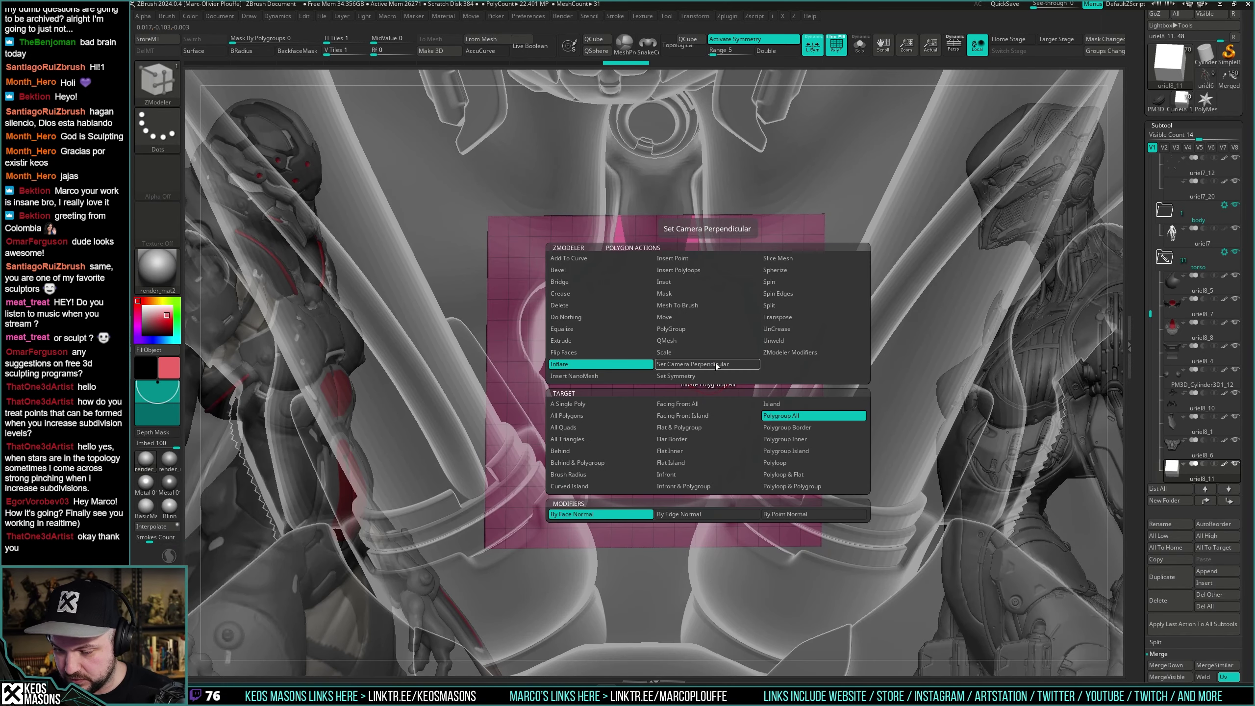
click(690, 280)
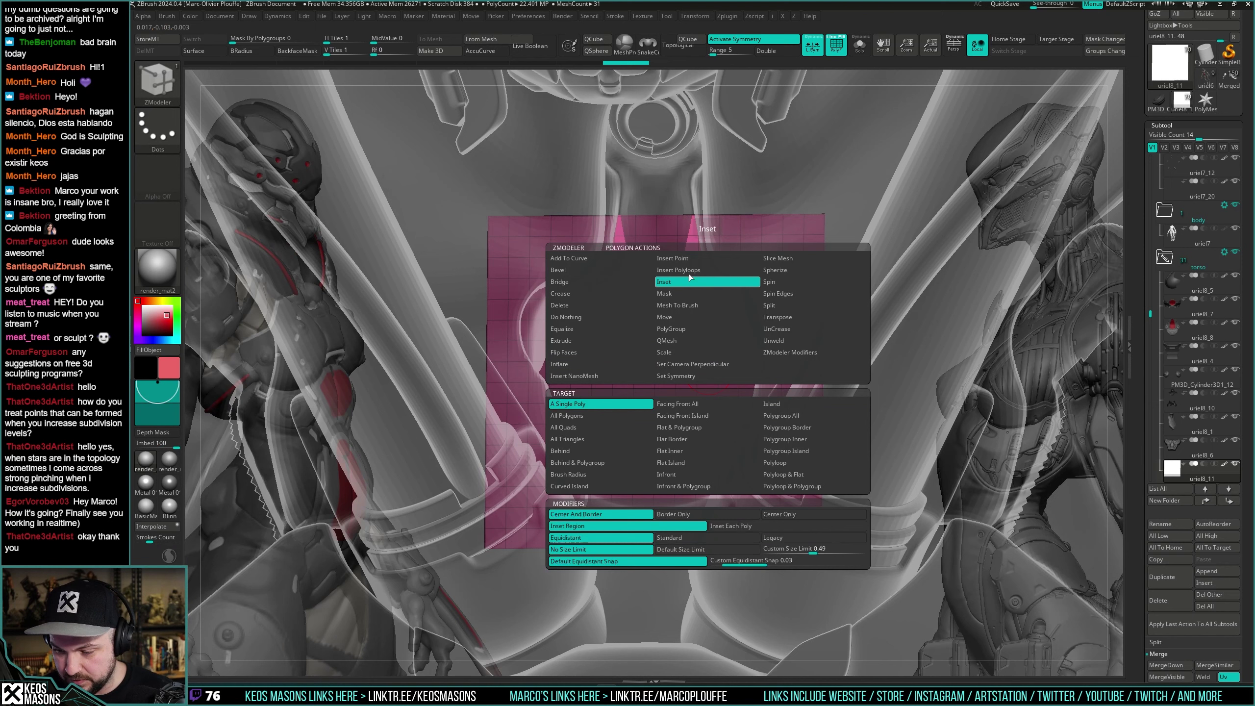
click(793, 417)
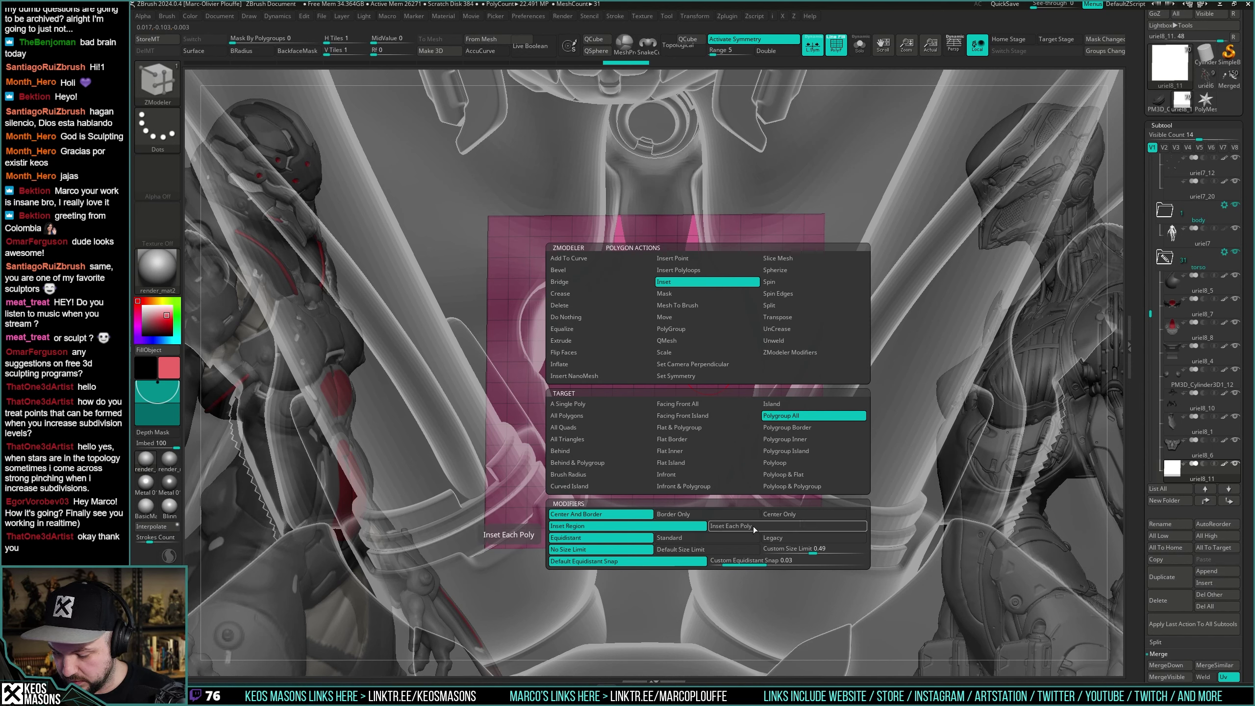
key(space)
drag(712, 331, 705, 346)
right_drag(712, 340, 740, 340)
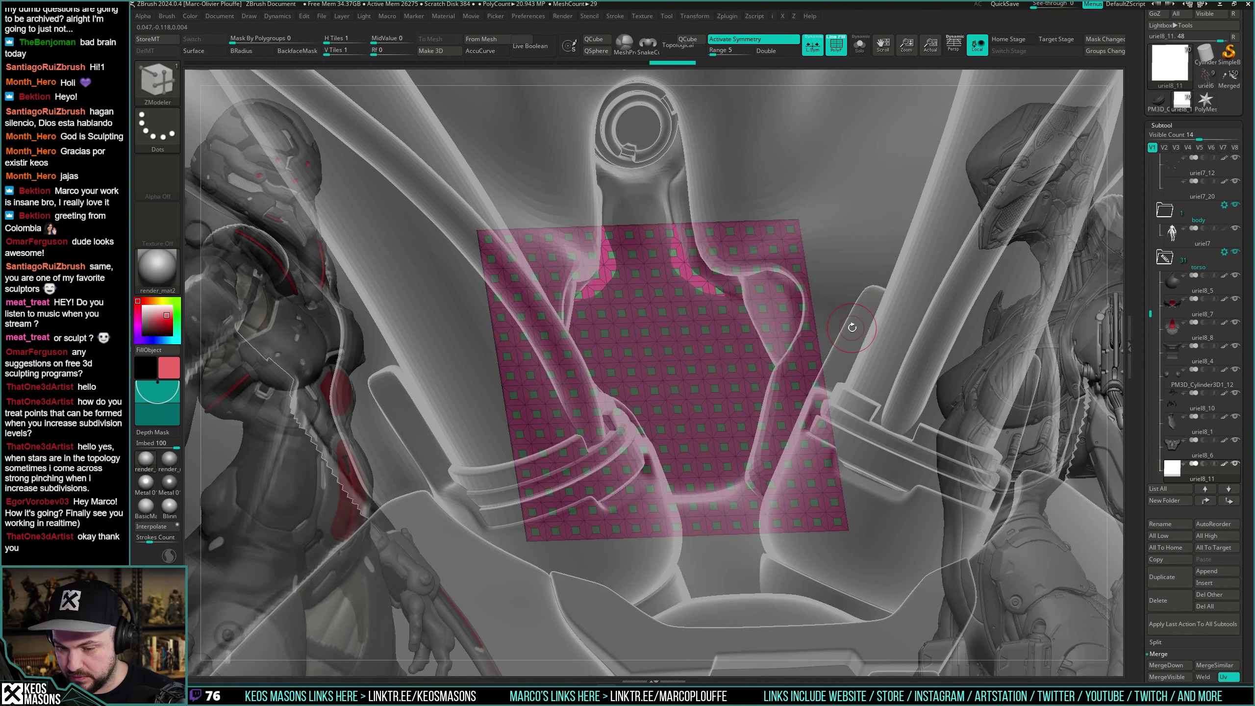
right_drag(835, 326, 715, 370)
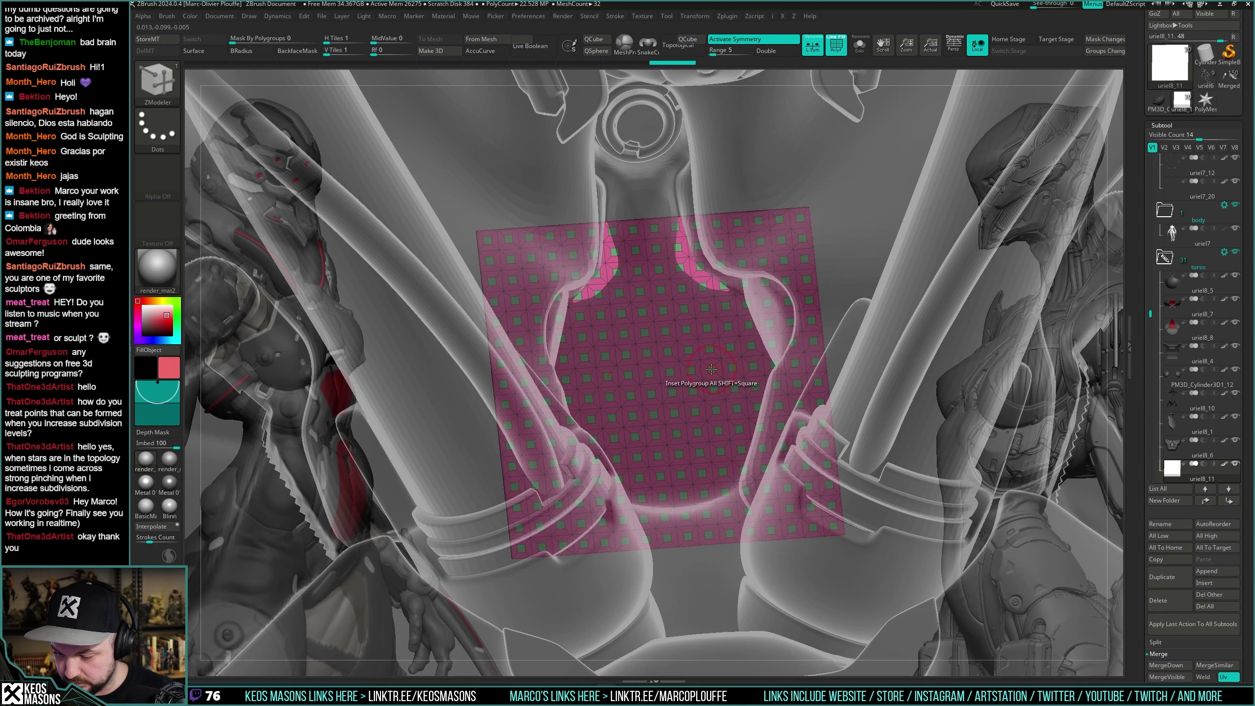
Extrude the small inset squares inward with ZModeler, using the Polygroup All target.
key(space)
click(565, 340)
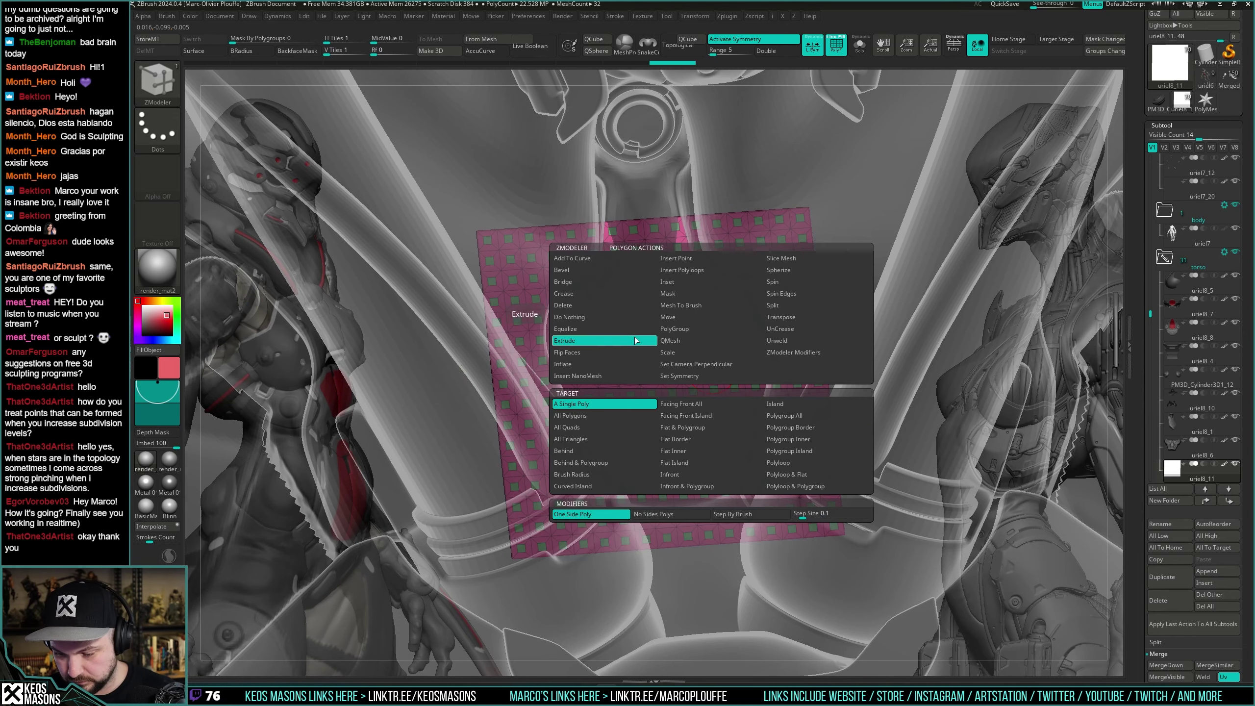
click(817, 415)
drag(732, 368, 726, 388)
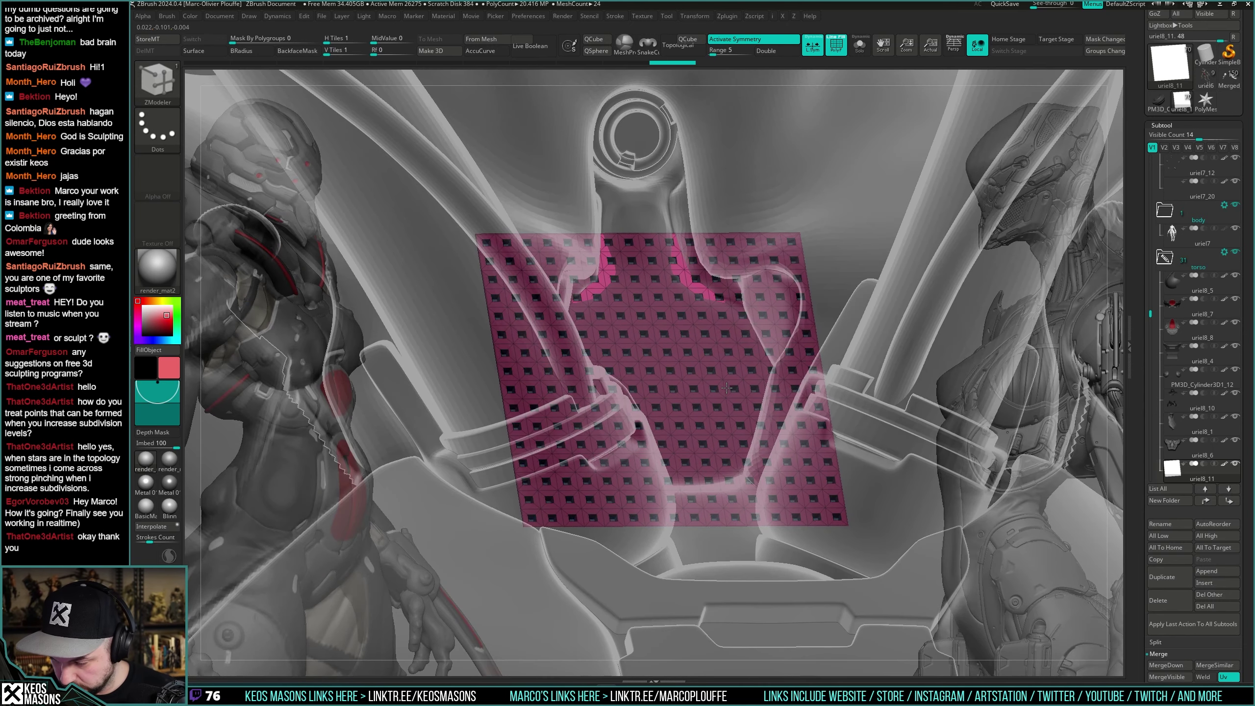
right_drag(733, 408, 846, 348)
Preview the perforated panel with dynamic subdivision, both isolated and in place over the throat.
key(ctrl+shift+s)
key(shift+f)
key(d)
key(ctrl+shift+s)
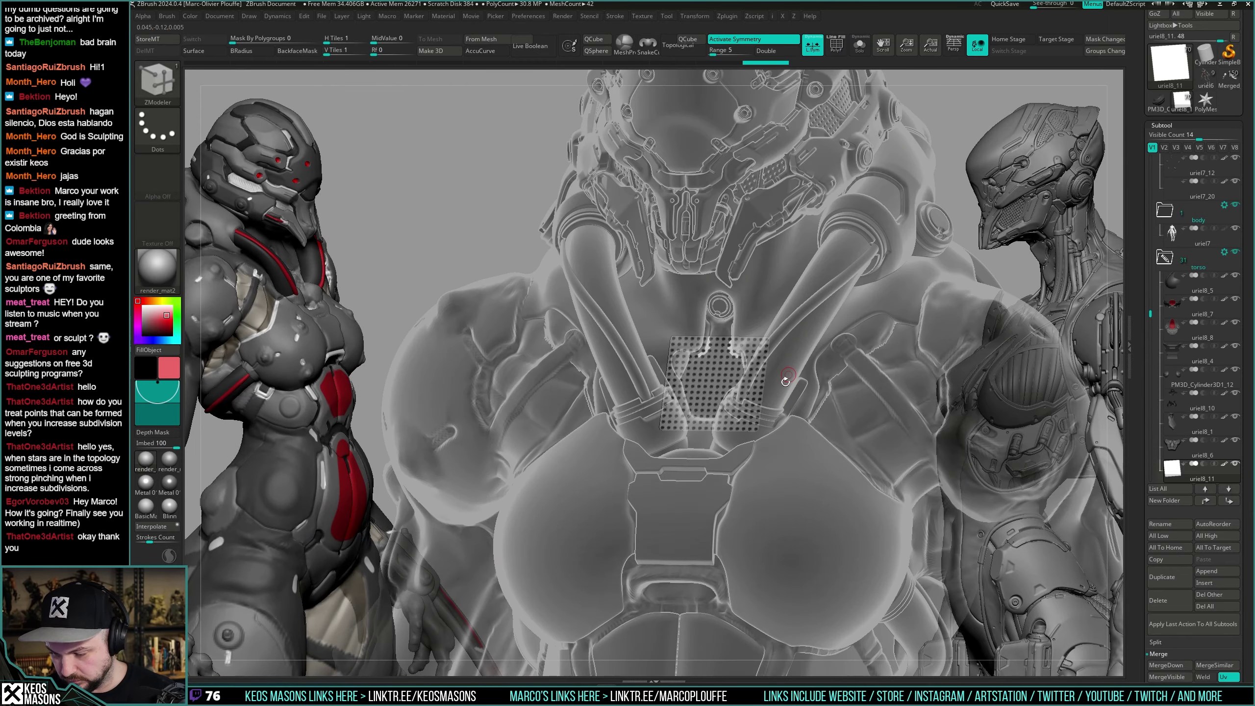
key(ctrl+shift+s)
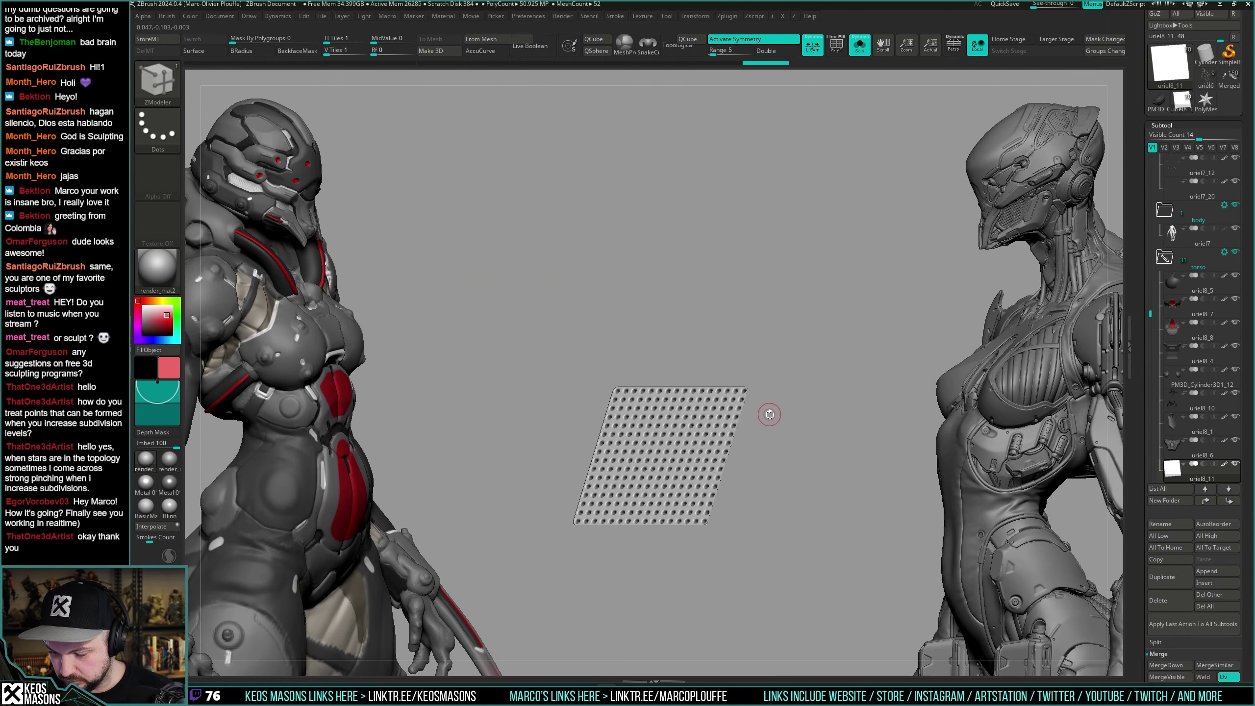
right_drag(769, 414, 778, 438)
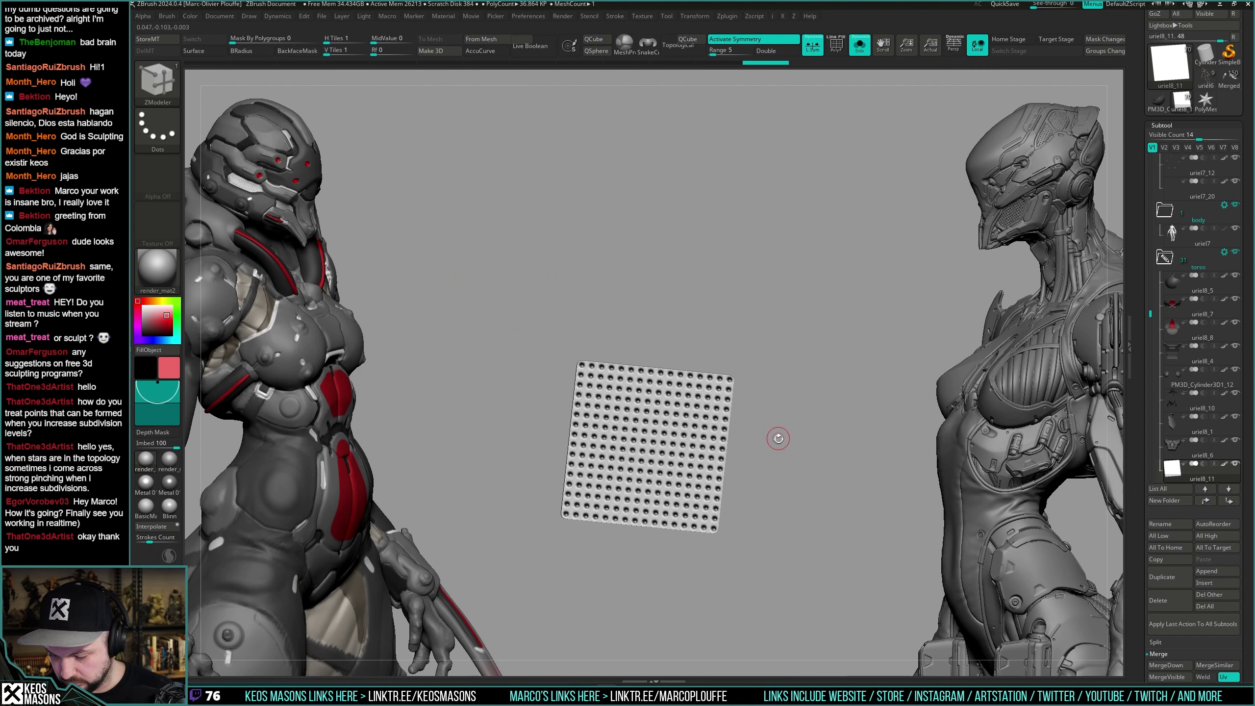
key(f)
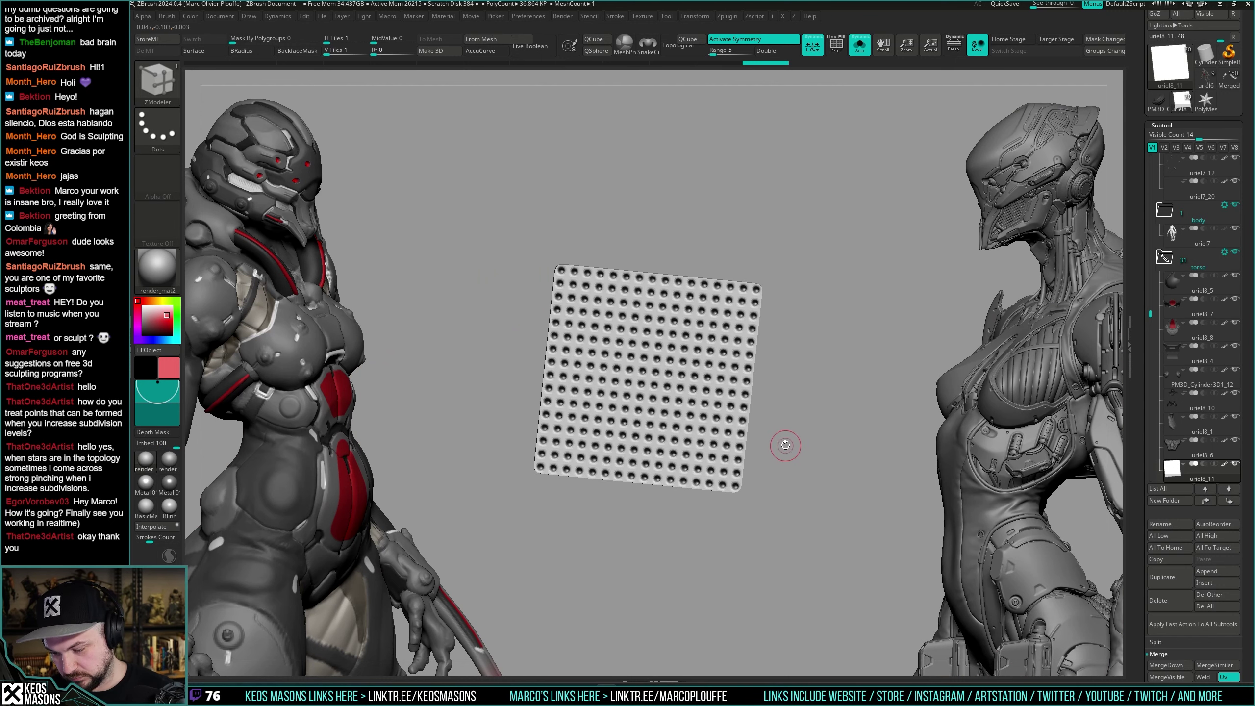
key(ctrl+shift+s)
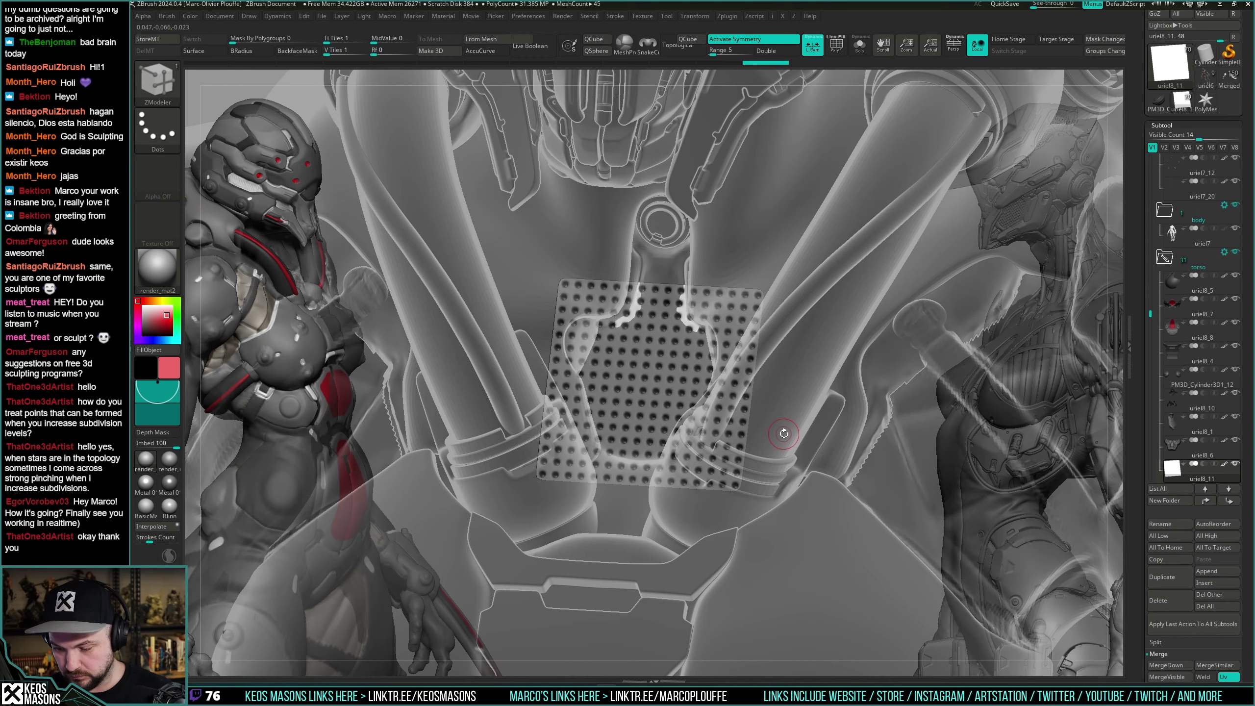
key(ctrl+shift+s)
key(shift+f)
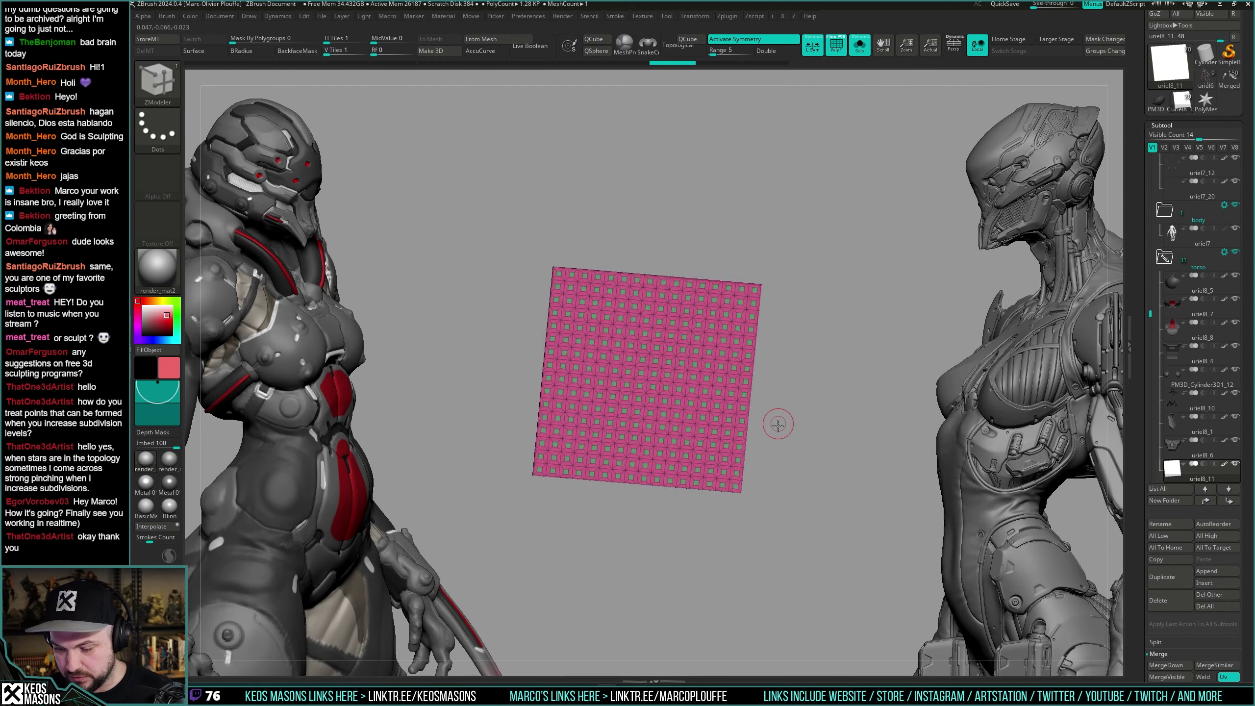
Undo the extrusion and inset to return to the plain grid plane, and view it from the front.
key(ctrl+z)
mouse_move(779, 426)
shift+mouse_down()
mouse_move(776, 390)
mouse_move(775, 403)
shift+mouse_up()
key(shift+f)
key(shift+f)
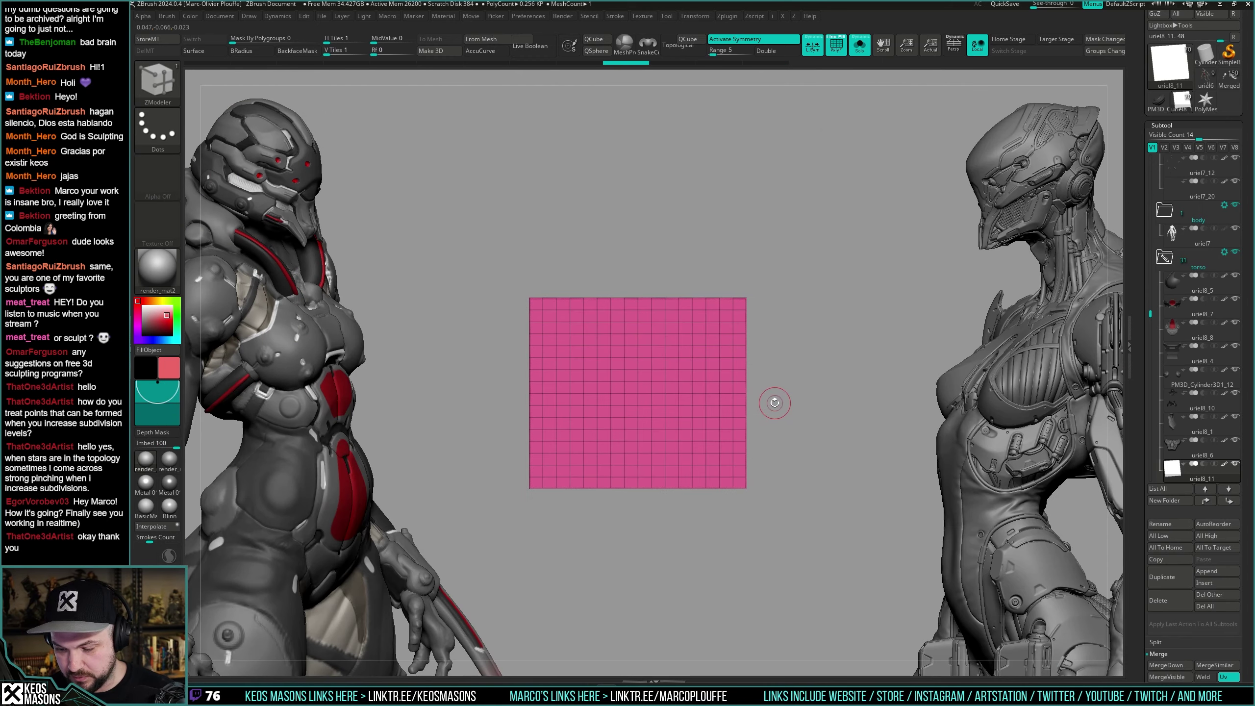
Scale up the grid plane over the throat opening with Transpose and isolate it.
key(ctrl+shift+s)
key(w)
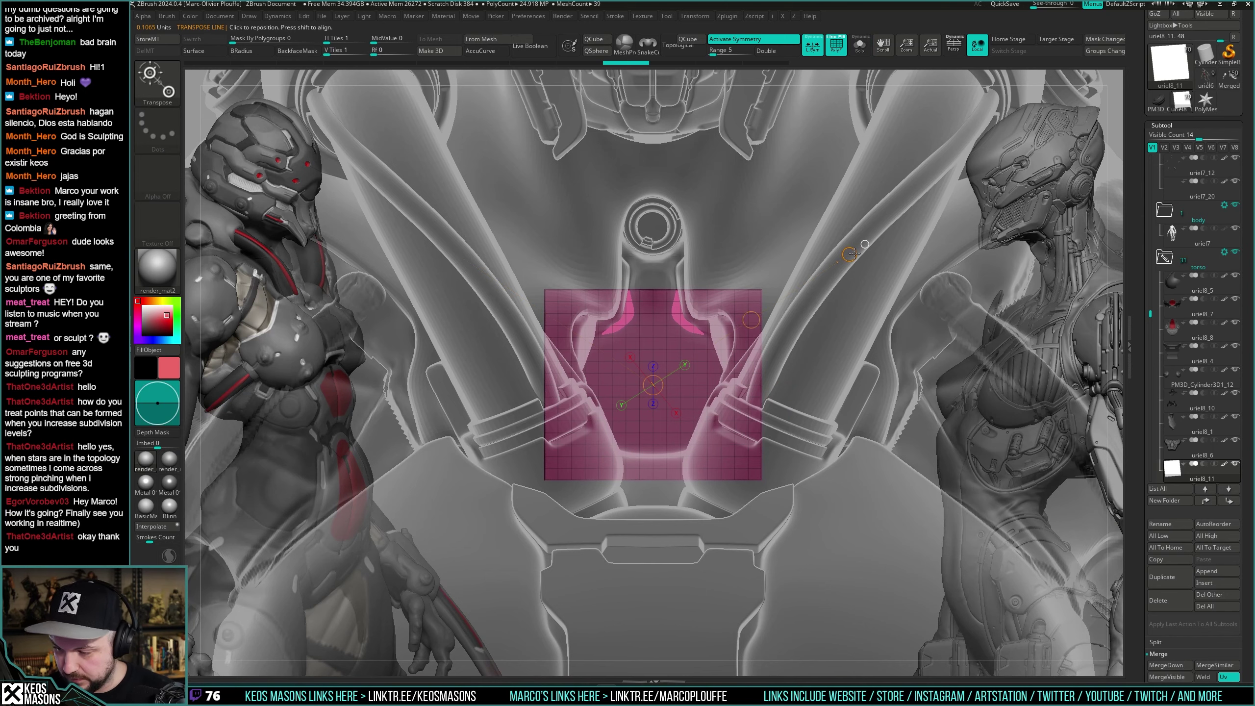
drag(851, 254, 923, 207)
key(ctrl+shift+s)
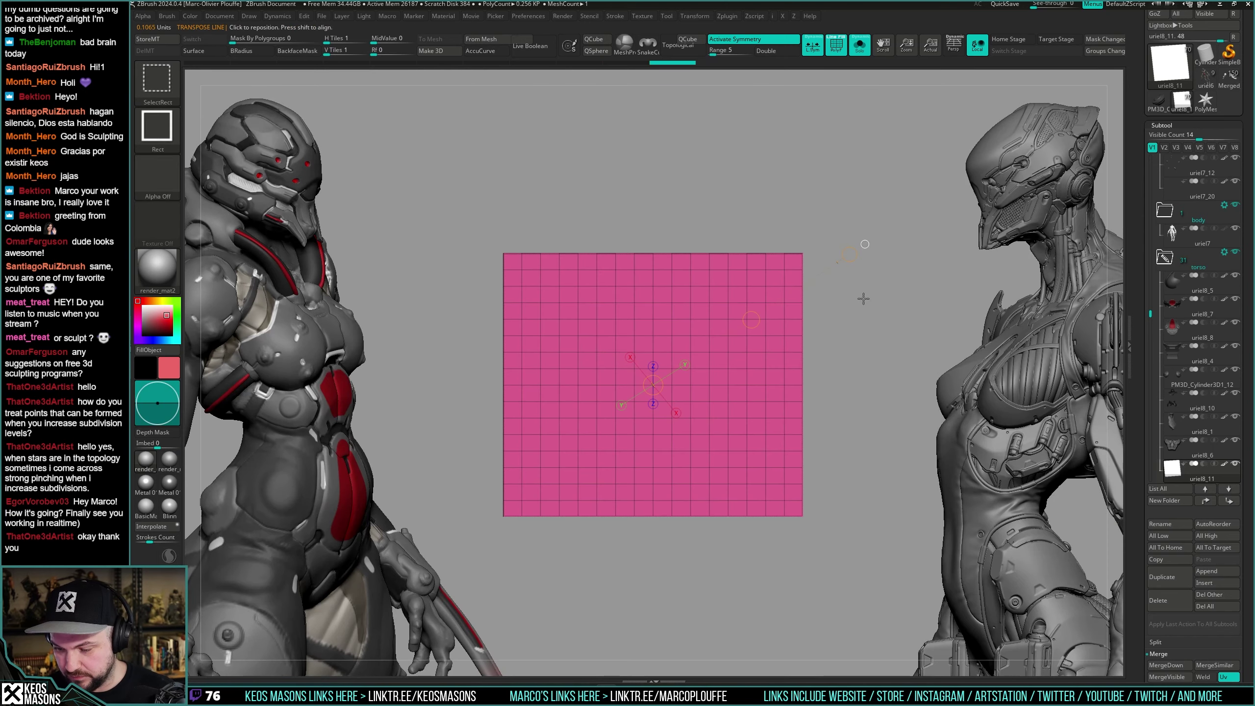
Try a denser subdivision of the grid plane, check it over the throat opening, and undo it.
key(ctrl+d)
key(g)
click(863, 291)
key(q)
key(ctrl+shift+s)
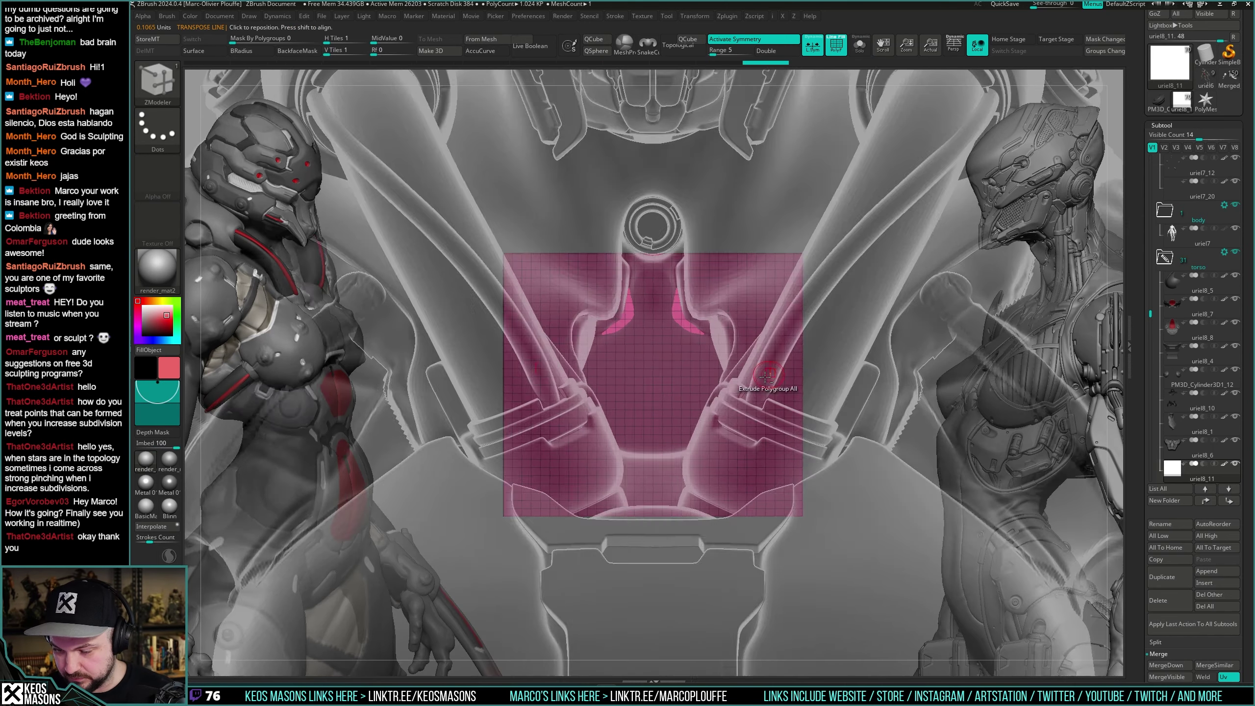
right_drag(765, 377, 745, 420)
key(ctrl+shift+s)
key(ctrl+z)
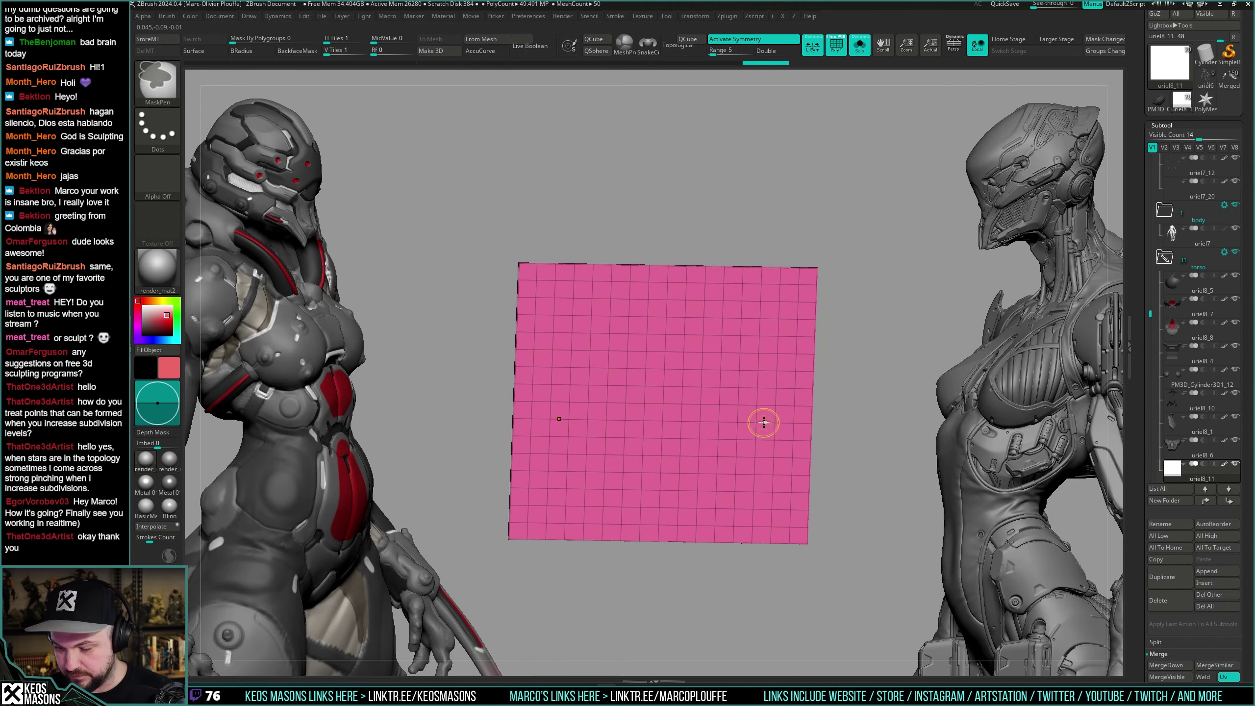
Subdivide the grid plane into a finer grid and delete its lower and higher subdivision levels.
key(w)
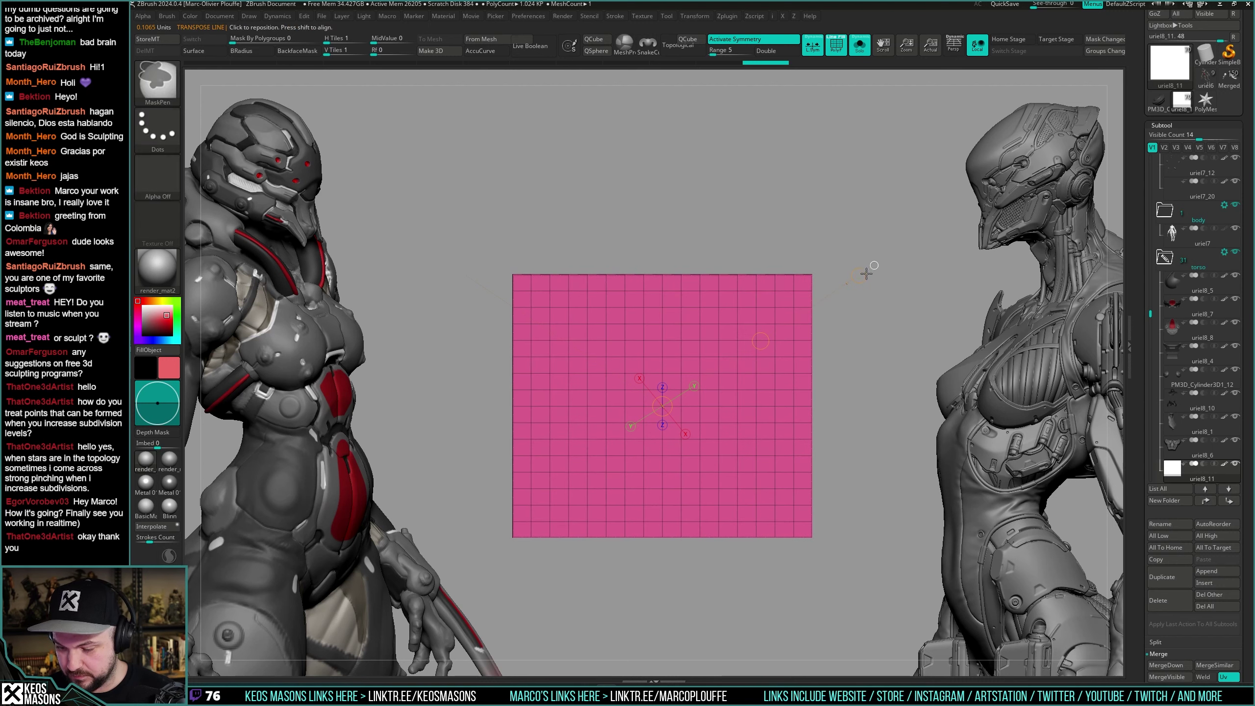
key(x)
drag(860, 277, 869, 270)
key(q)
key(ctrl+d)
key(i)
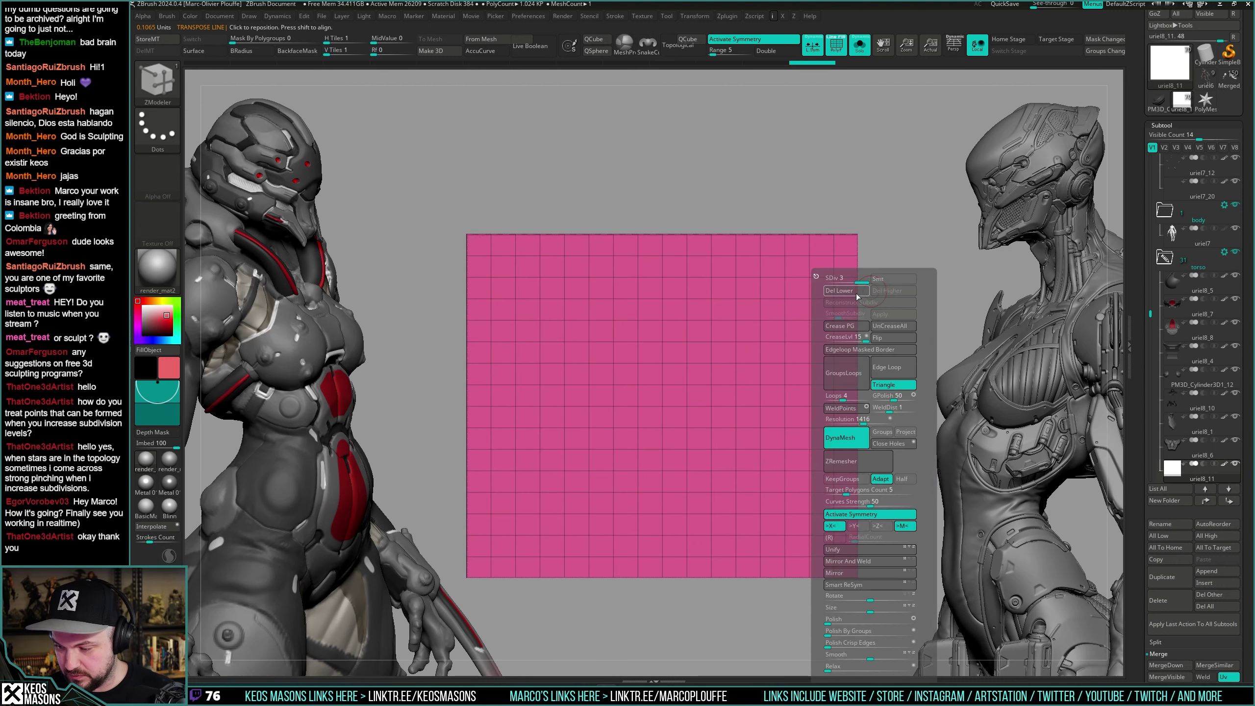
click(858, 291)
key(i)
key(ctrl+z)
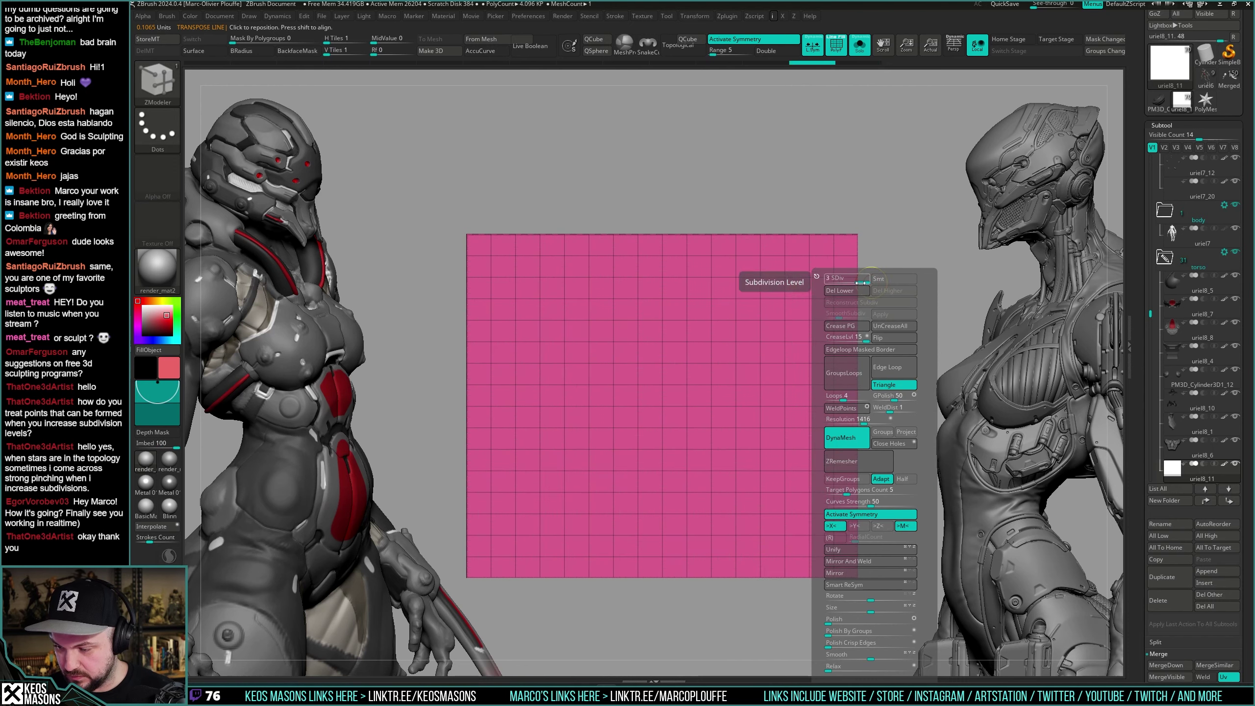
click(856, 294)
key(shift+g)
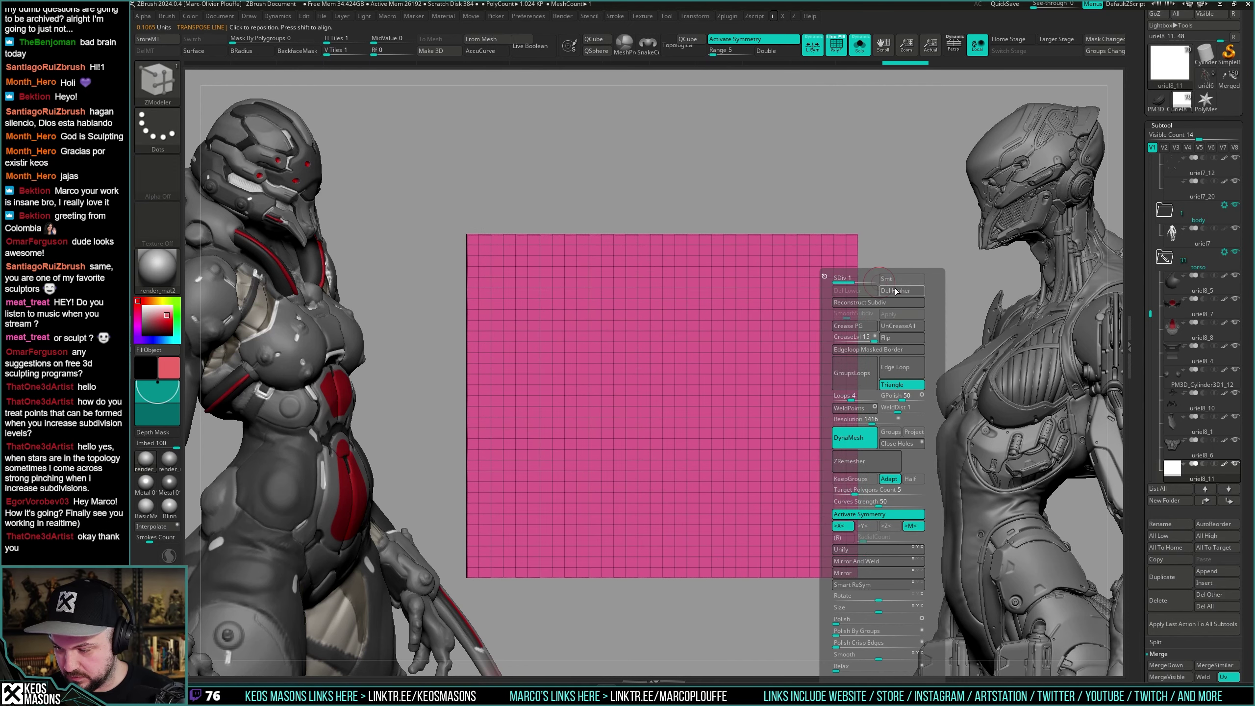
Try to extrude the whole grid plane with ZModeler's Polygroup All target, then undo the extrusion.
right_drag(869, 351, 784, 378)
key(alt+s)
alt+right_drag(700, 412, 713, 342)
drag(713, 343, 711, 347)
key(alt+s)
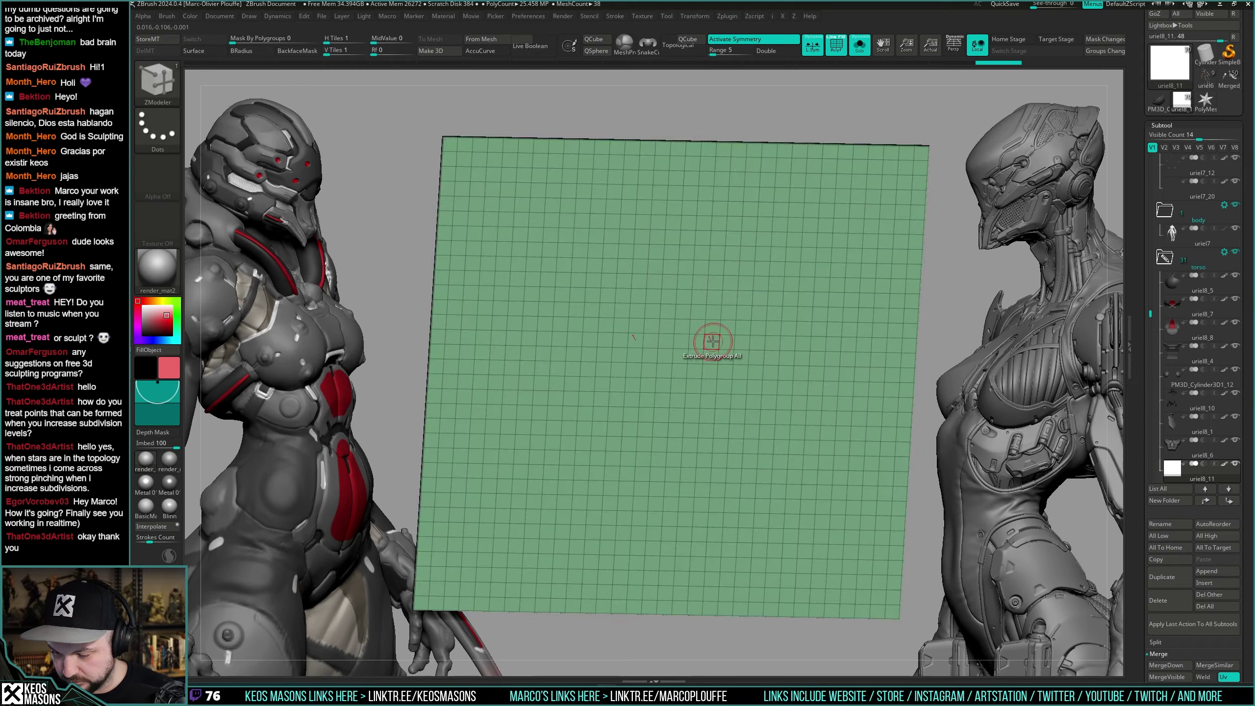
key(ctrl+z)
Inset every grid square with ZModeler's Polygroup All target and extrude the small inset squares inward.
key(space)
right_drag(765, 297, 716, 333)
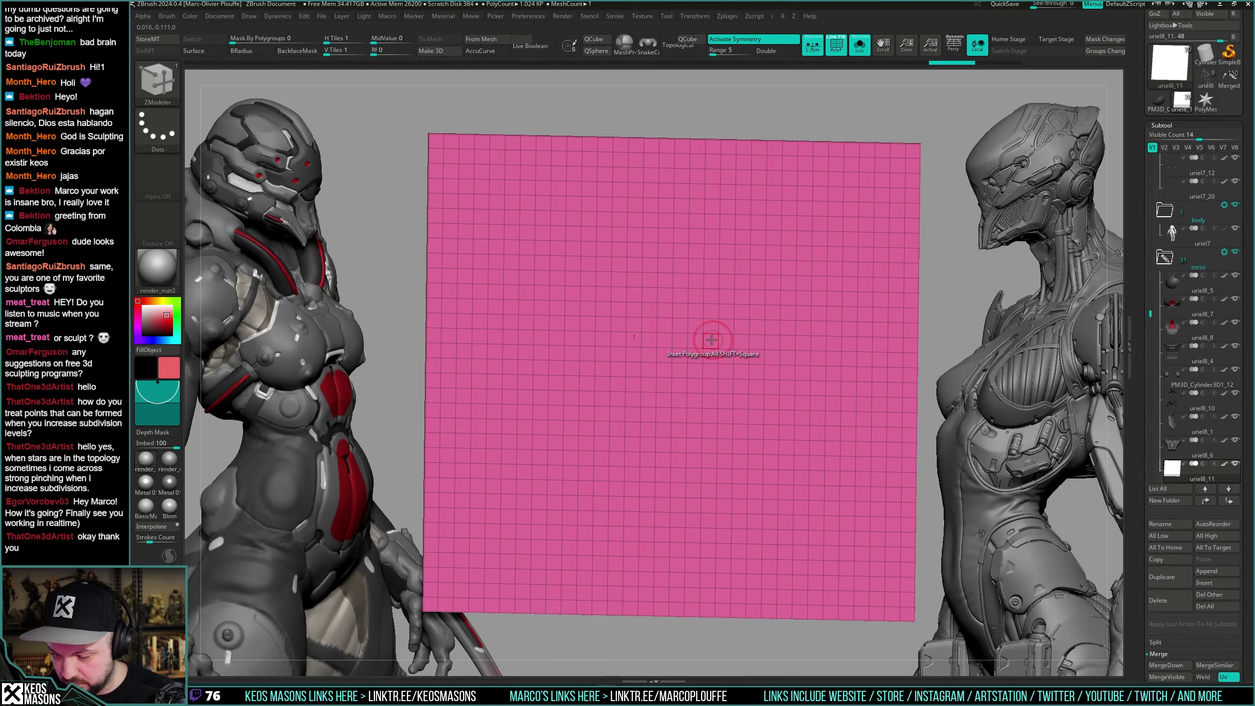
drag(709, 341, 707, 353)
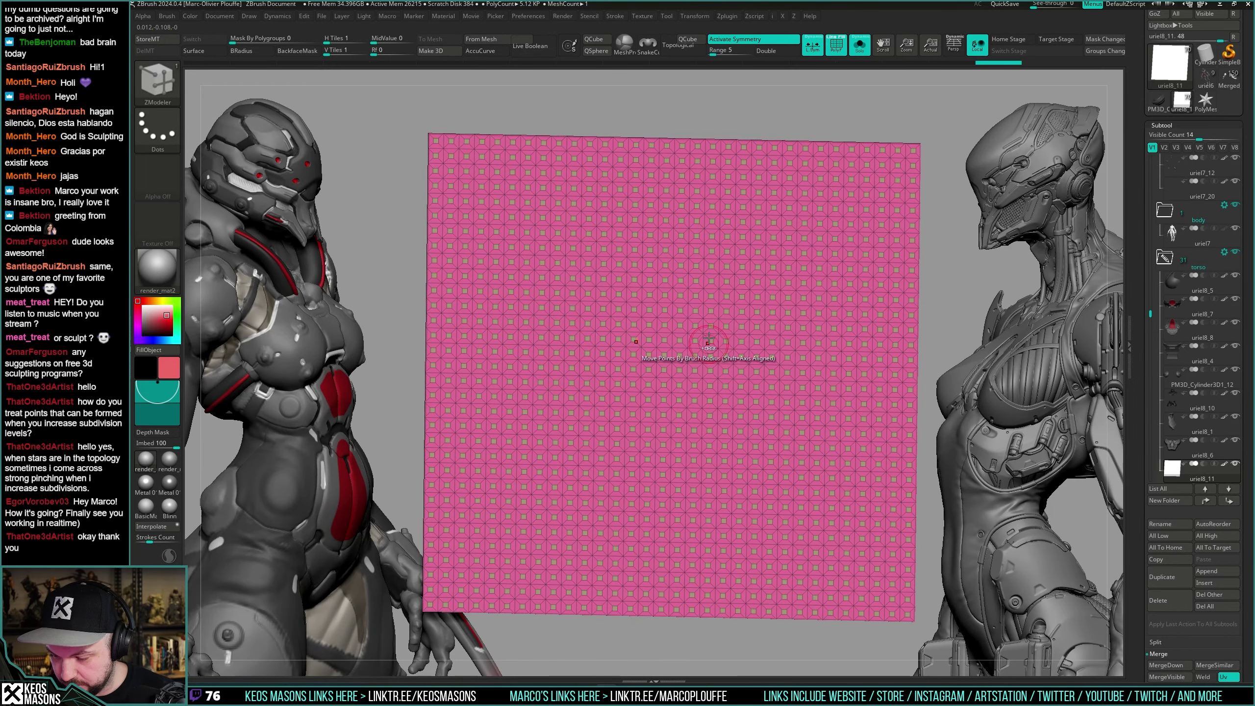
key(space)
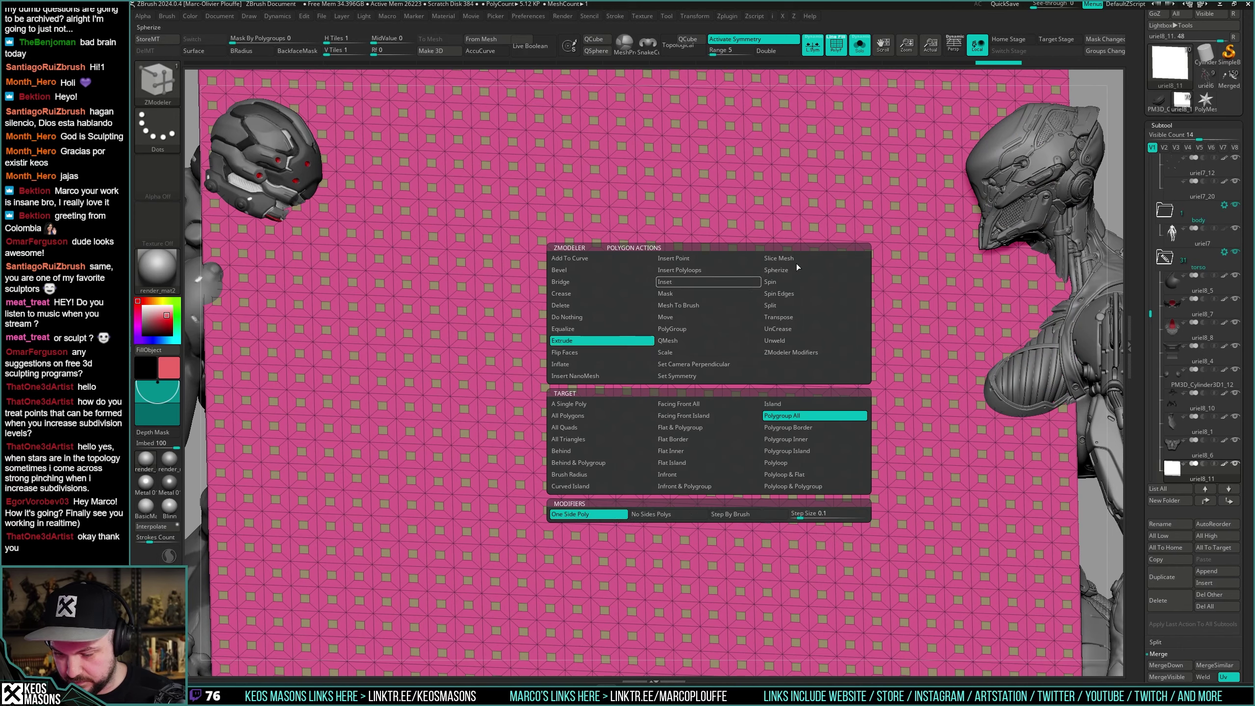
drag(737, 346, 725, 368)
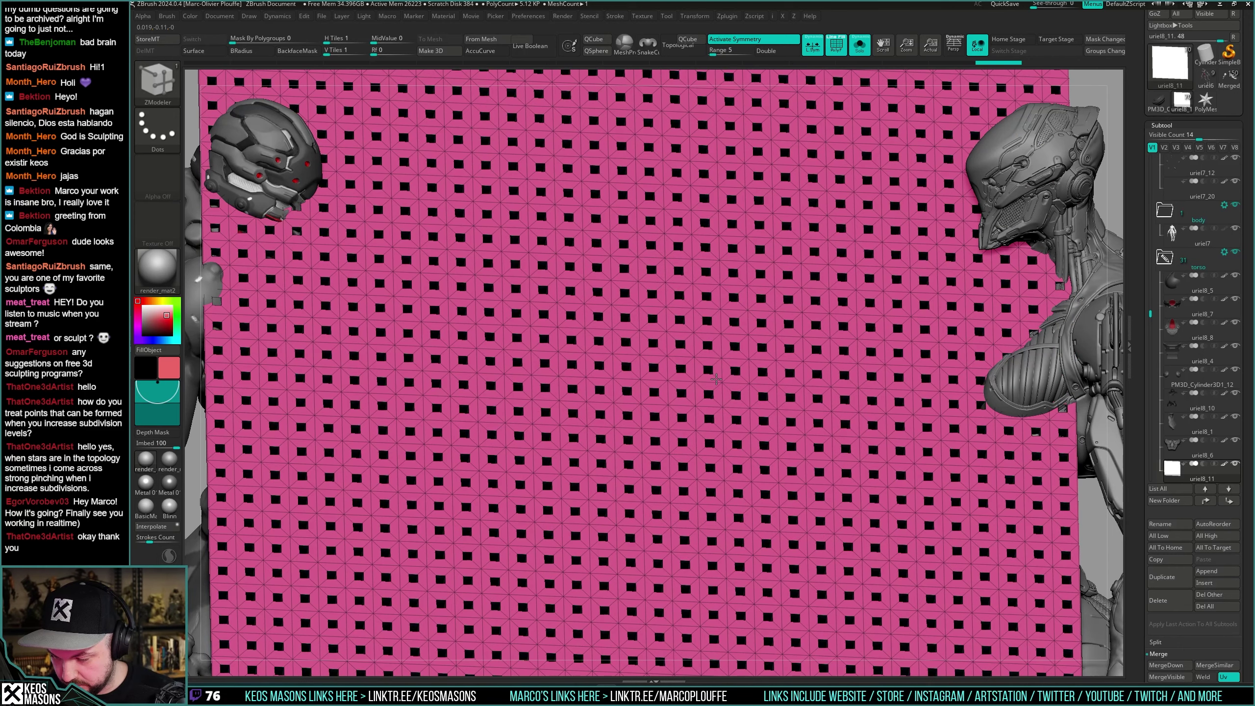
Apply dynamic subdivision to the perforated panel with polyframe off, and check it both isolated and in place over the throat.
ctrl+right_drag(714, 384, 692, 296)
key(shift+f)
key(d)
right_drag(782, 376, 776, 435)
key(alt+s)
key(alt+s)
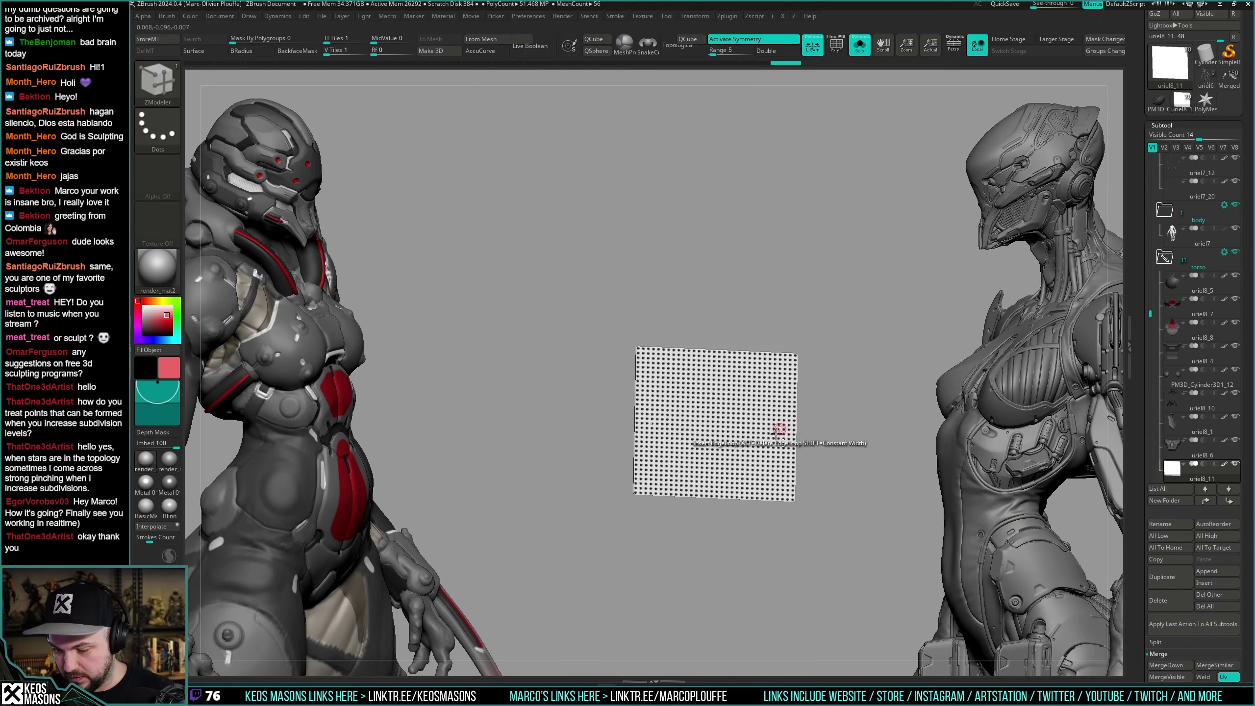
key(shift+s)
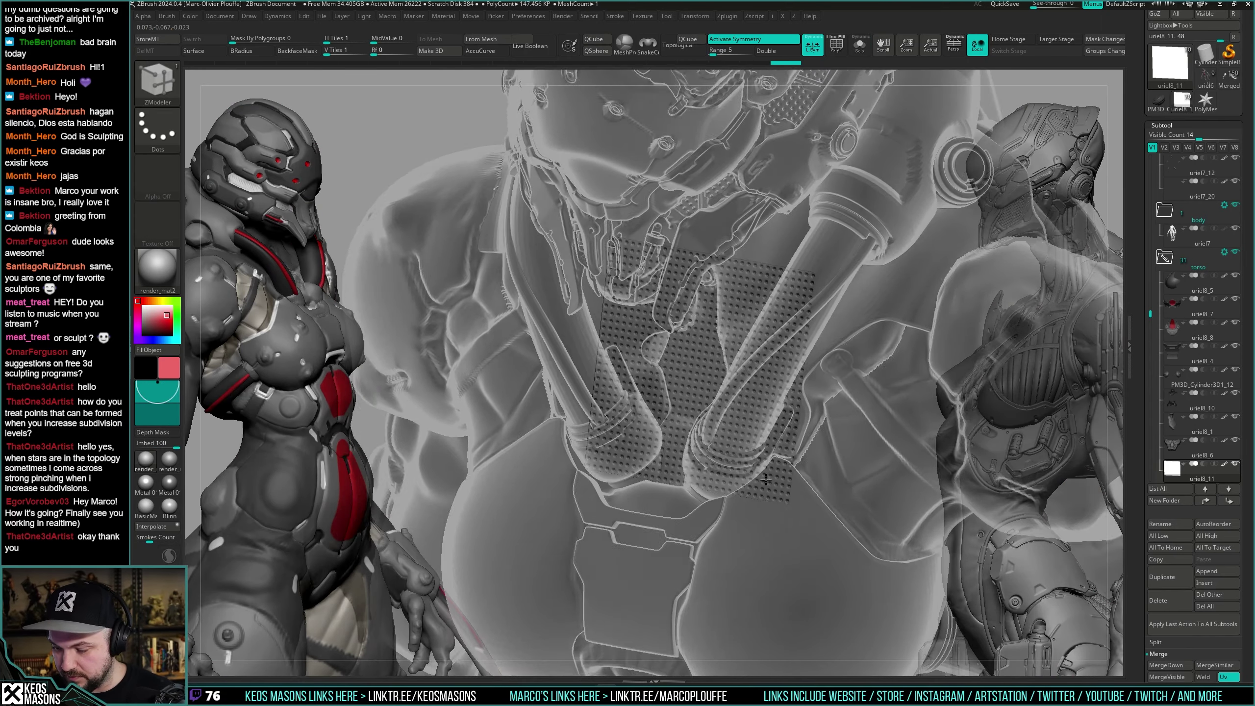
right_drag(766, 479, 781, 410)
key(alt+s)
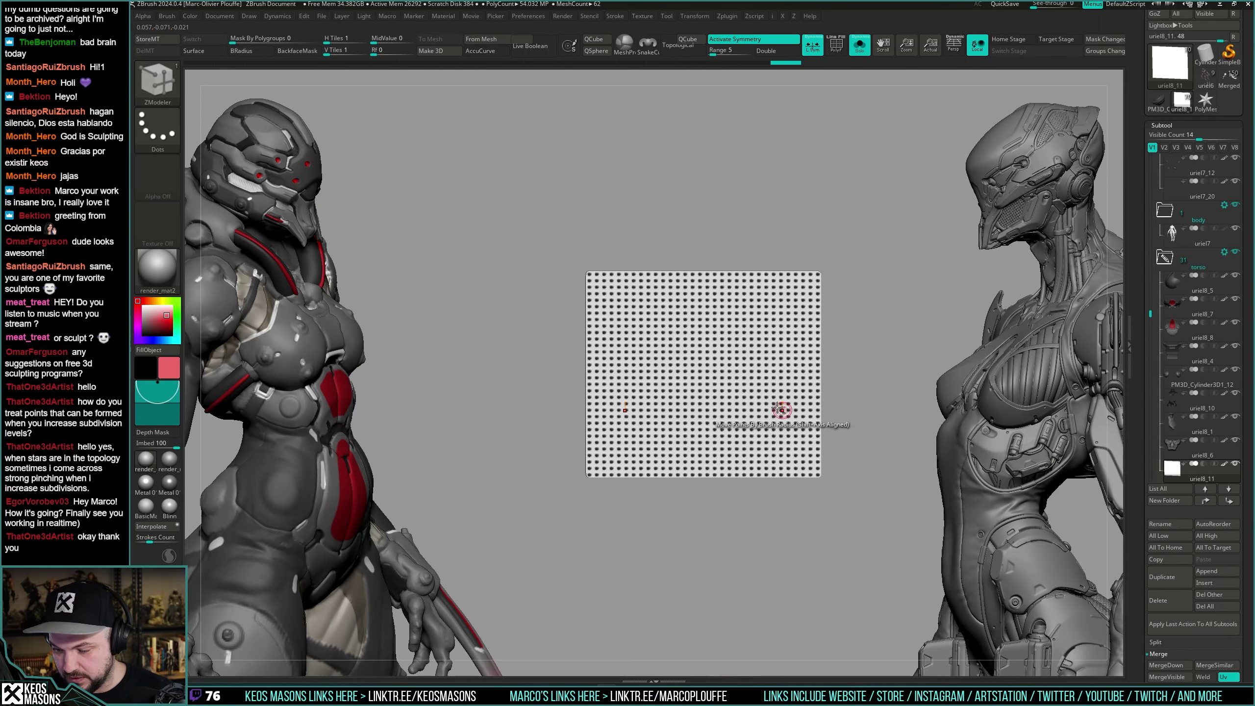
key(alt+s)
Try to adjust the perforated panel over the throat opening with Transpose, undo it, and return to ZModeler.
key(w)
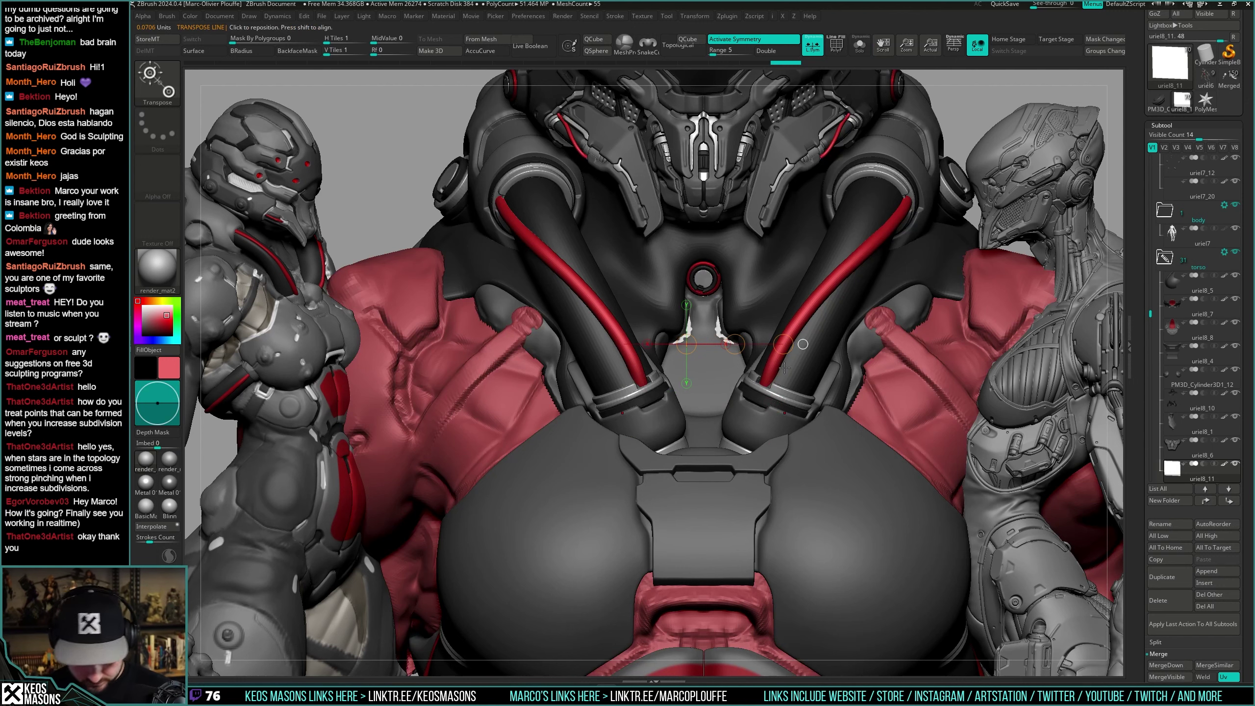
drag(716, 347, 666, 353)
key(ctrl+z)
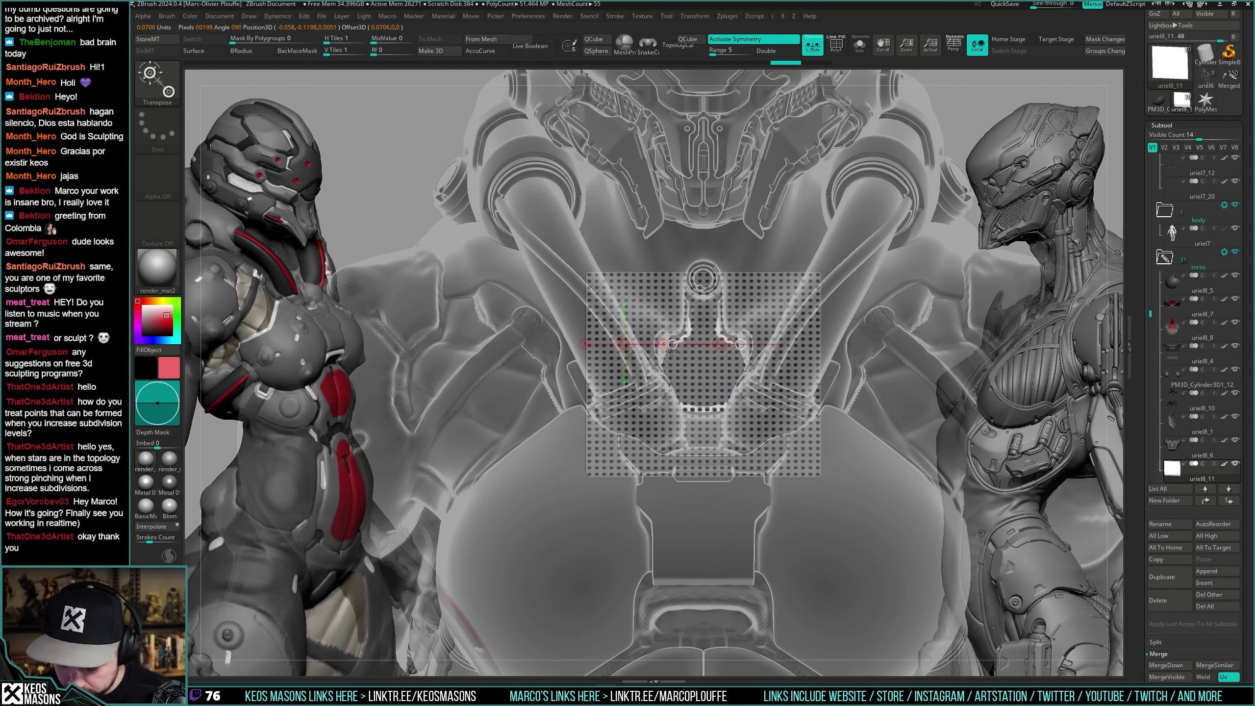
key(b)
key(z)
key(m)
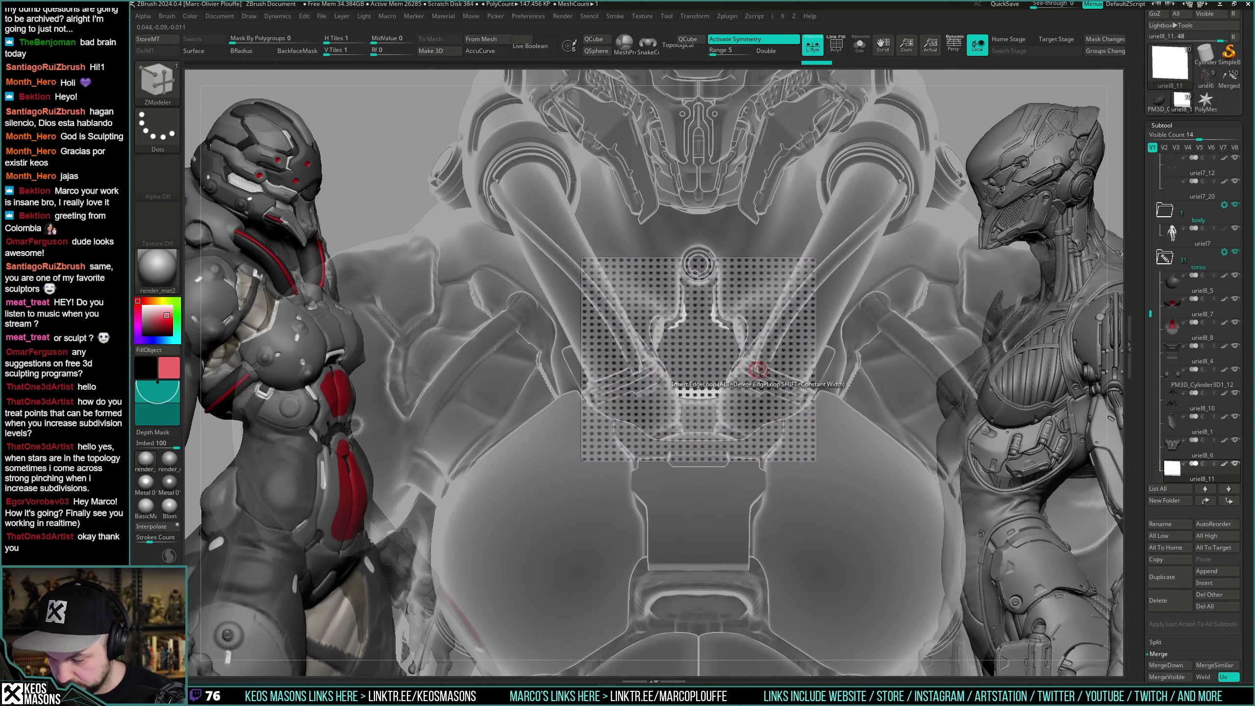
Try the Metal 01 material on the perforated panel and compare it isolated and in place on the throat.
key(shift+f)
key(shift+f)
key(alt+s)
right_drag(776, 382, 770, 394)
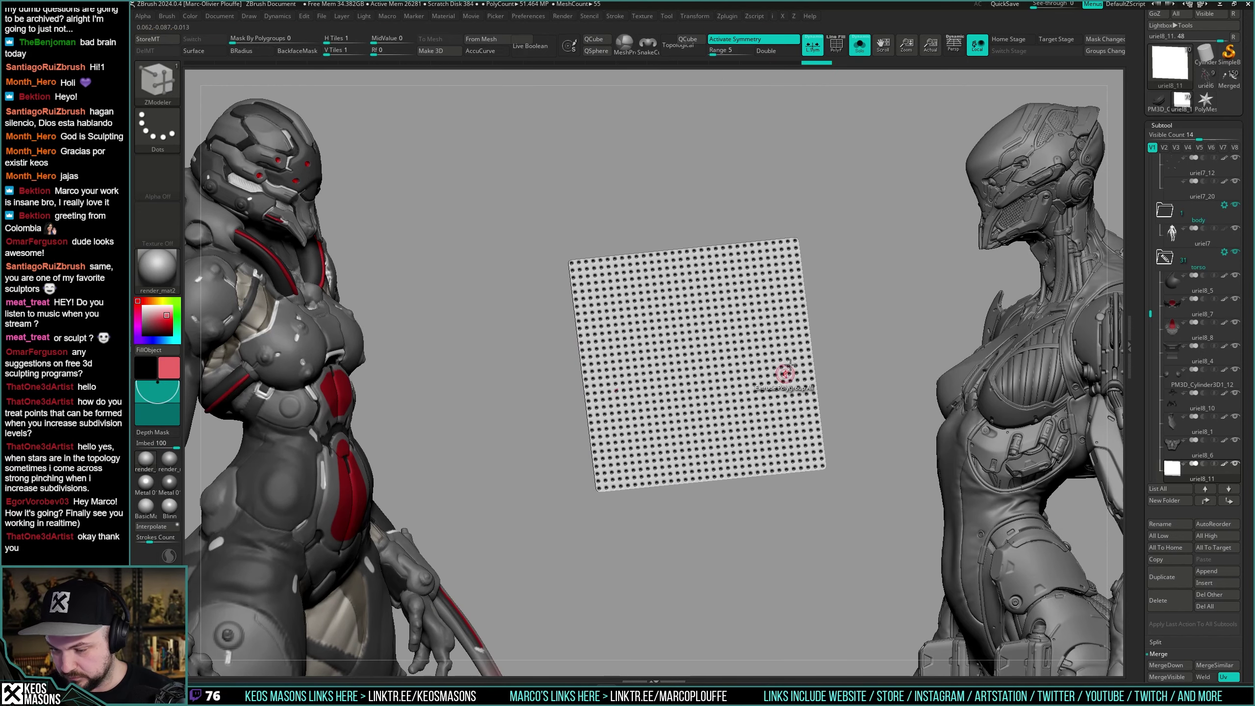
right_click(835, 418)
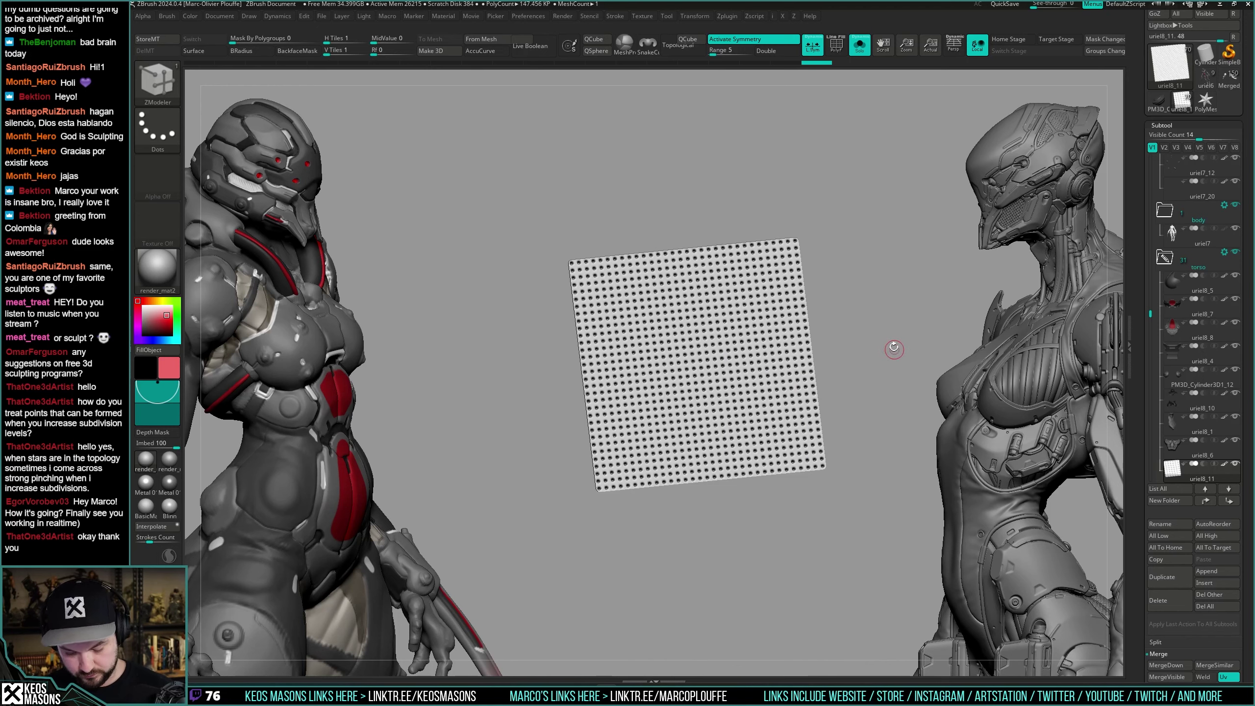
click(145, 481)
key(alt+s)
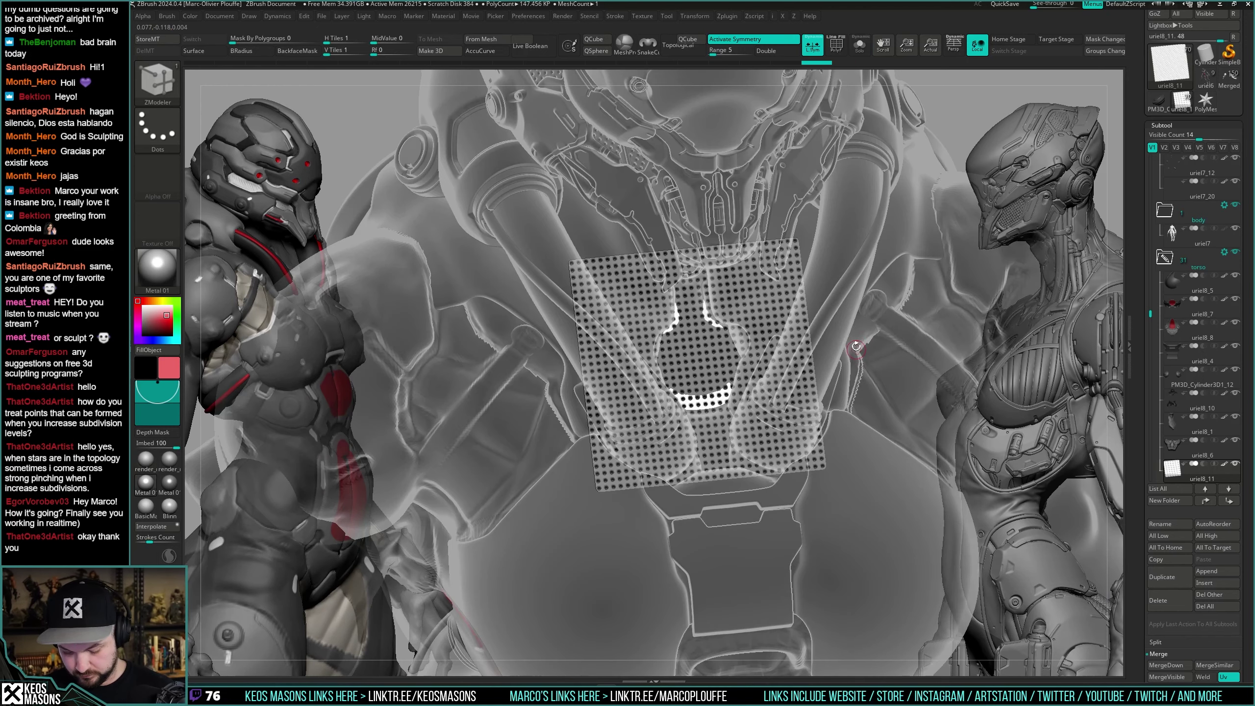
key(alt+t)
right_drag(802, 429, 815, 406)
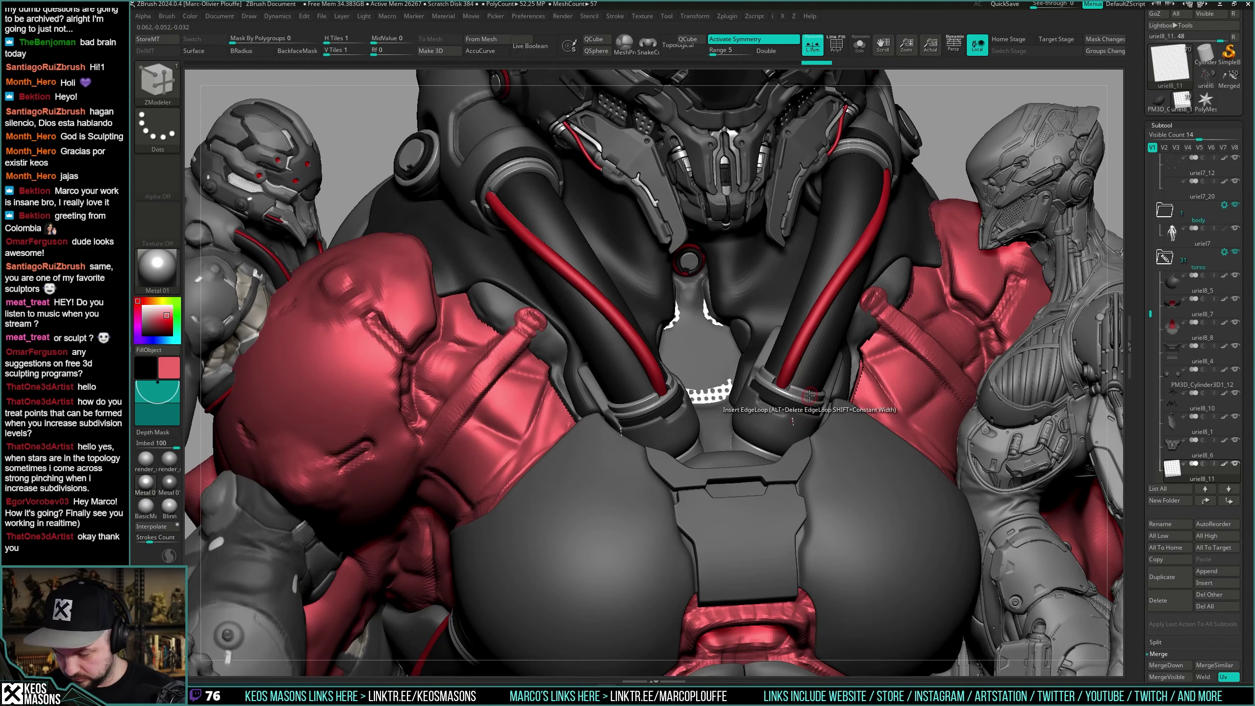
Pick a pale muted pink colour and the render_mat2 material, and check the perforated panel isolated and in place.
key(c)
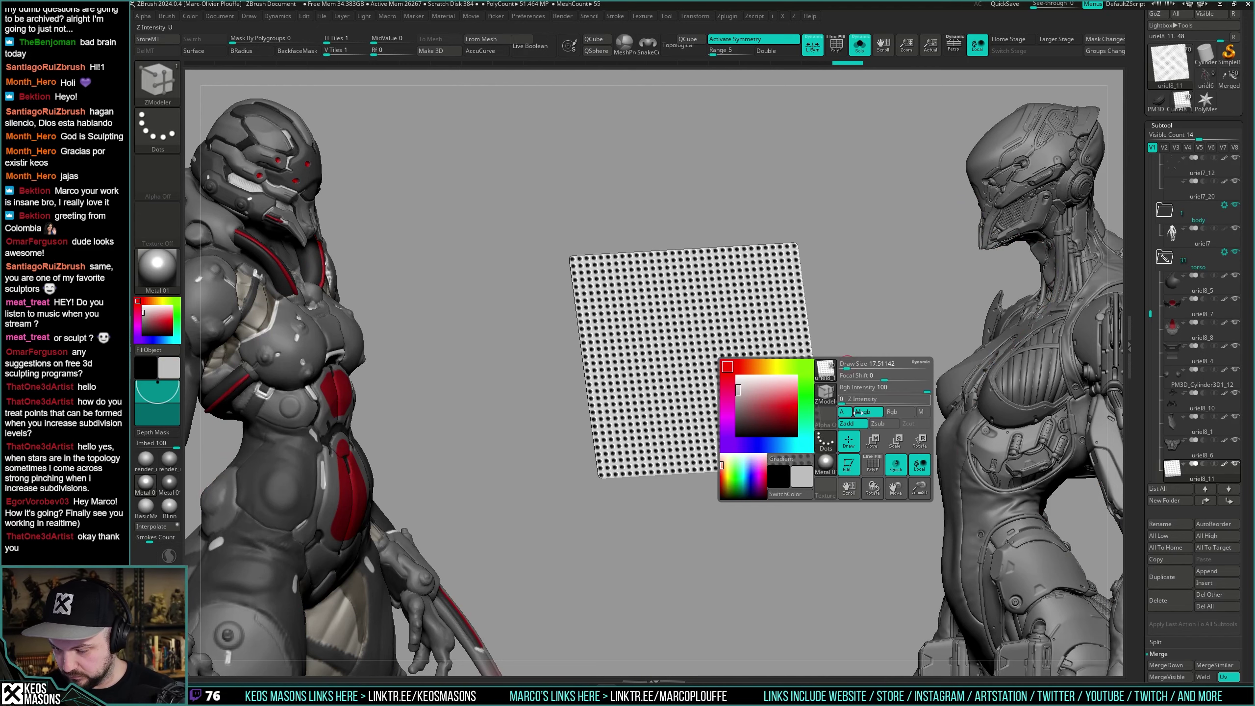
click(756, 389)
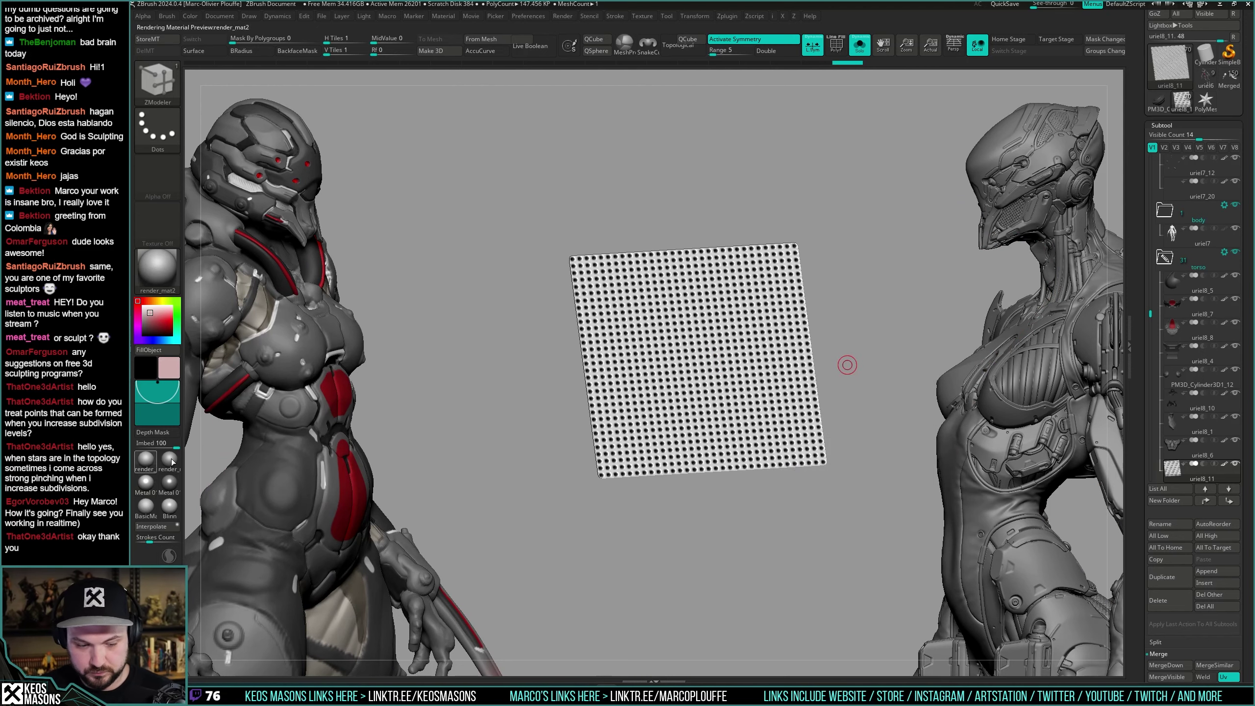
key(alt+s)
shift+right_drag(884, 335, 897, 312)
key(alt+s)
ctrl+right_drag(795, 316, 773, 363)
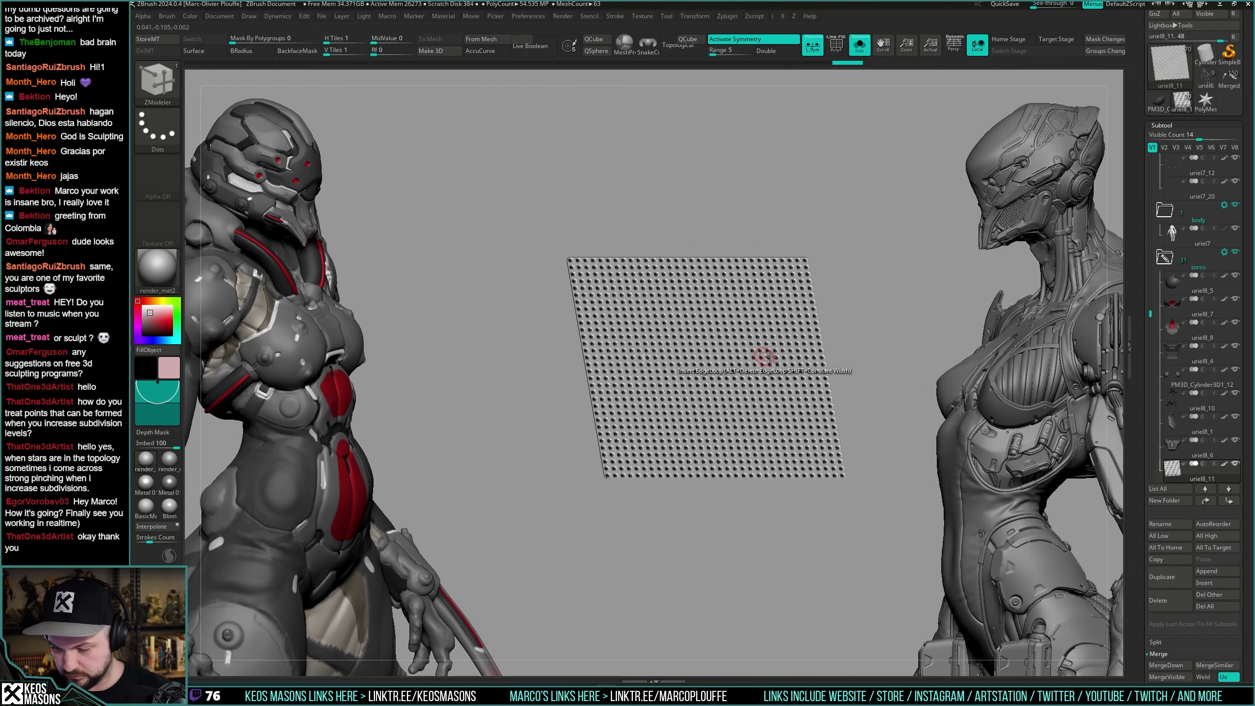
key(alt+s)
Select the collar subtool uriel8_6 around the throat opening and choose the DamStandard brush.
key(space)
click(745, 357)
alt+click(884, 267)
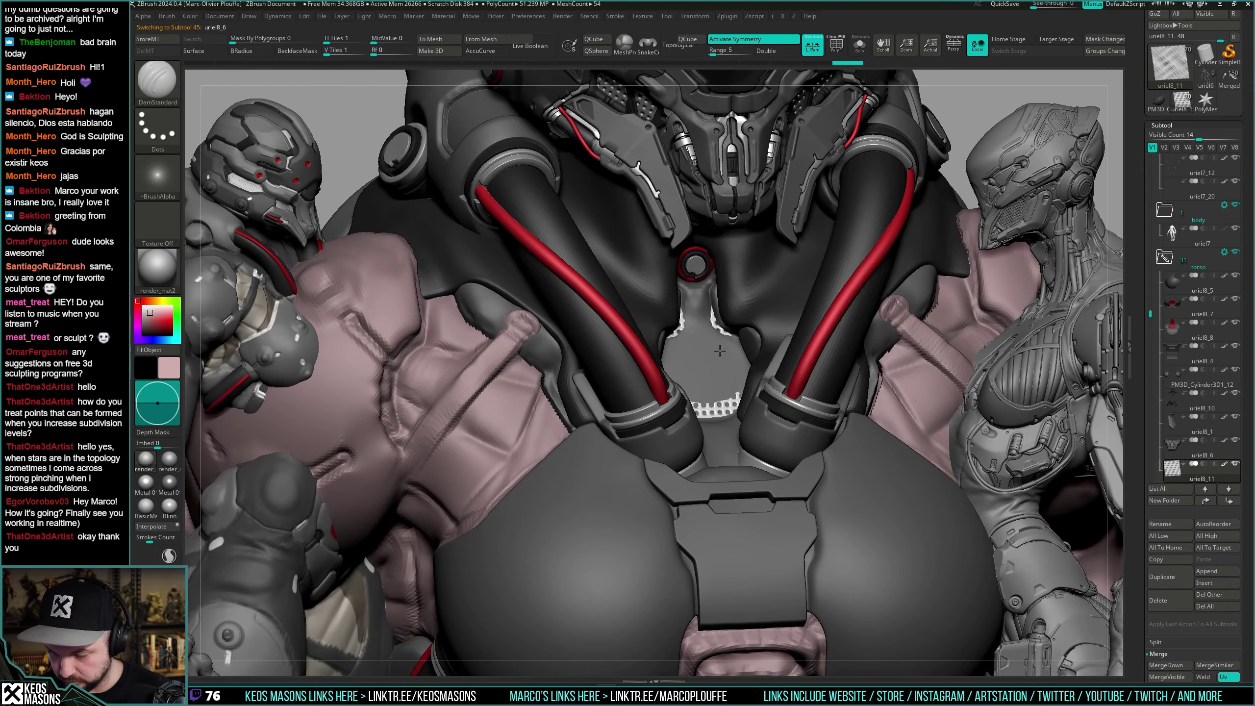
key(alt+s)
key(alt+s)
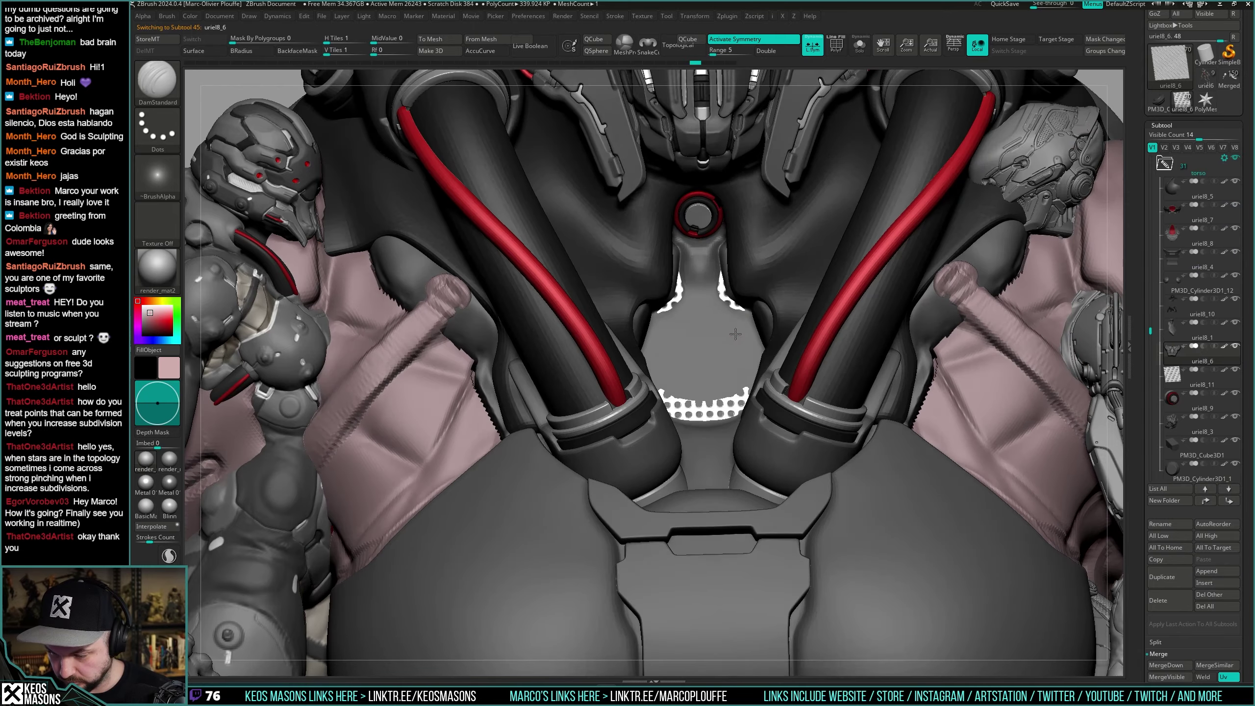
key(space)
click(745, 357)
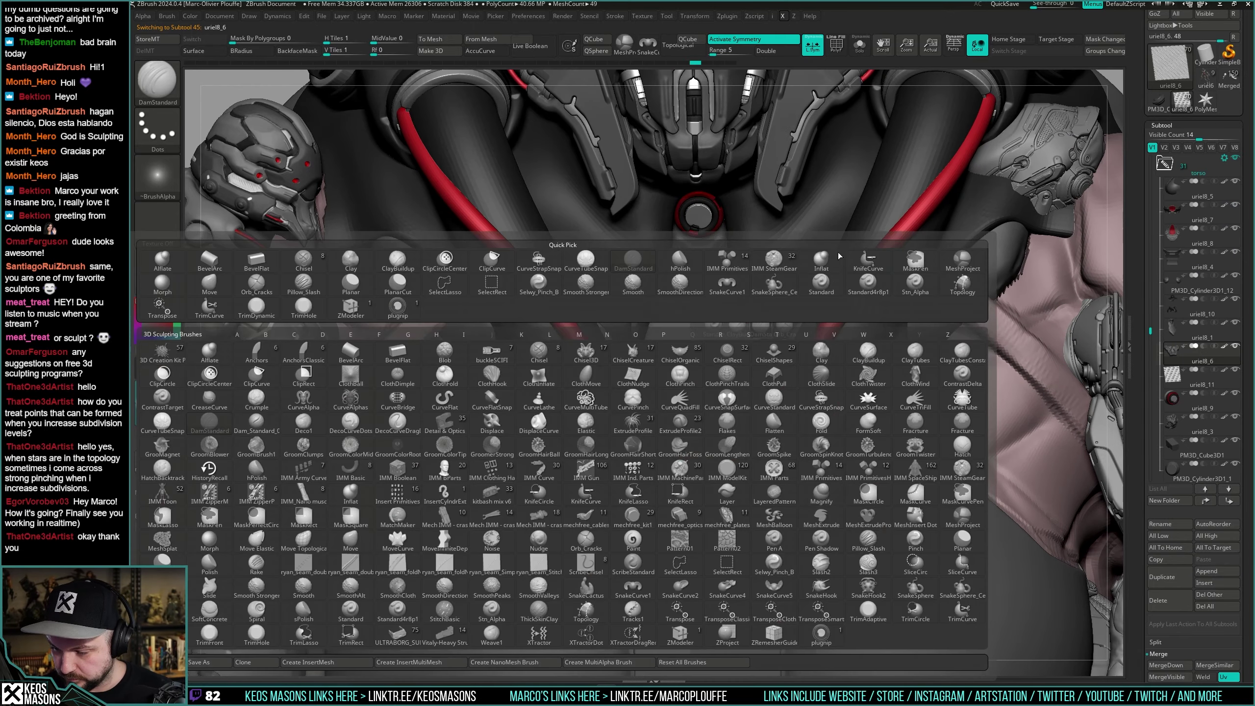
mouse_move(729, 354)
right_down()
mouse_move(731, 297)
mouse_move(738, 360)
mouse_move(740, 333)
mouse_move(717, 326)
mouse_move(716, 309)
mouse_move(758, 368)
mouse_move(706, 395)
mouse_move(750, 378)
mouse_move(761, 344)
right_up()
key(space)
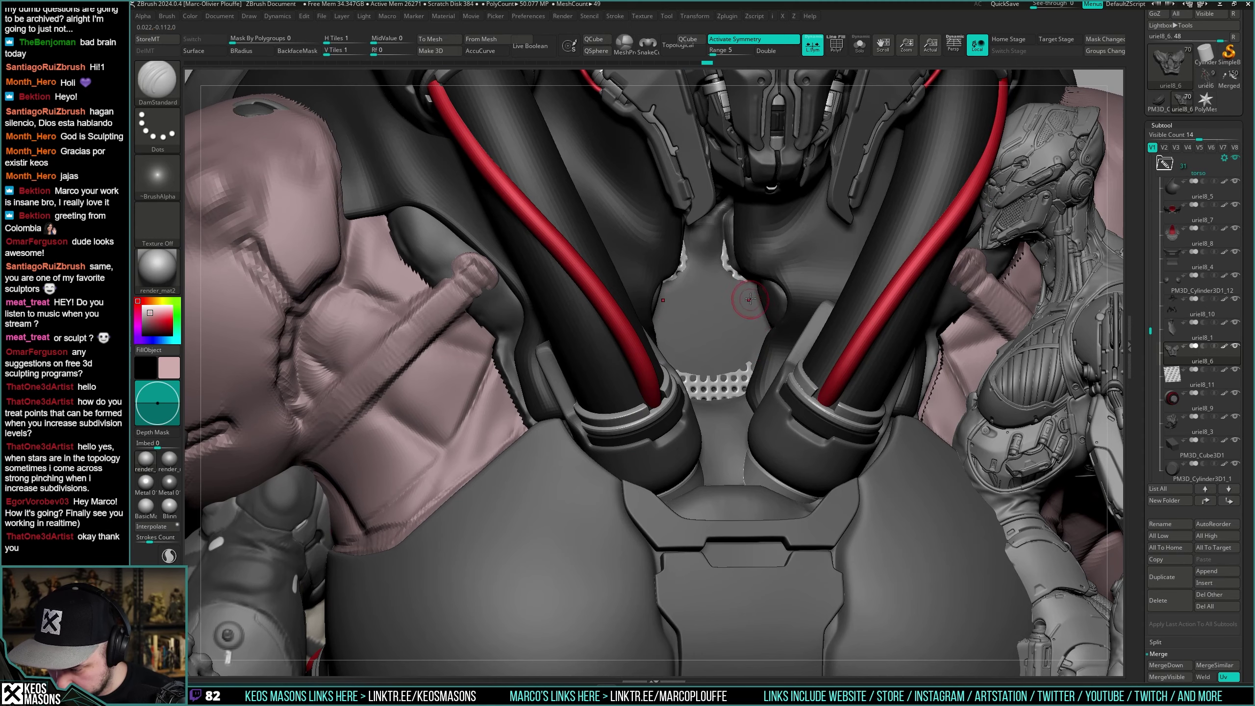
Build up a vertical strut branching into two lower arms below the throat plug with the ClayBuildup brush.
mouse_move(750, 298)
right_down()
mouse_move(746, 286)
mouse_move(662, 285)
mouse_move(733, 283)
mouse_move(688, 355)
mouse_move(756, 270)
right_up()
key(b)
key(c)
key(b)
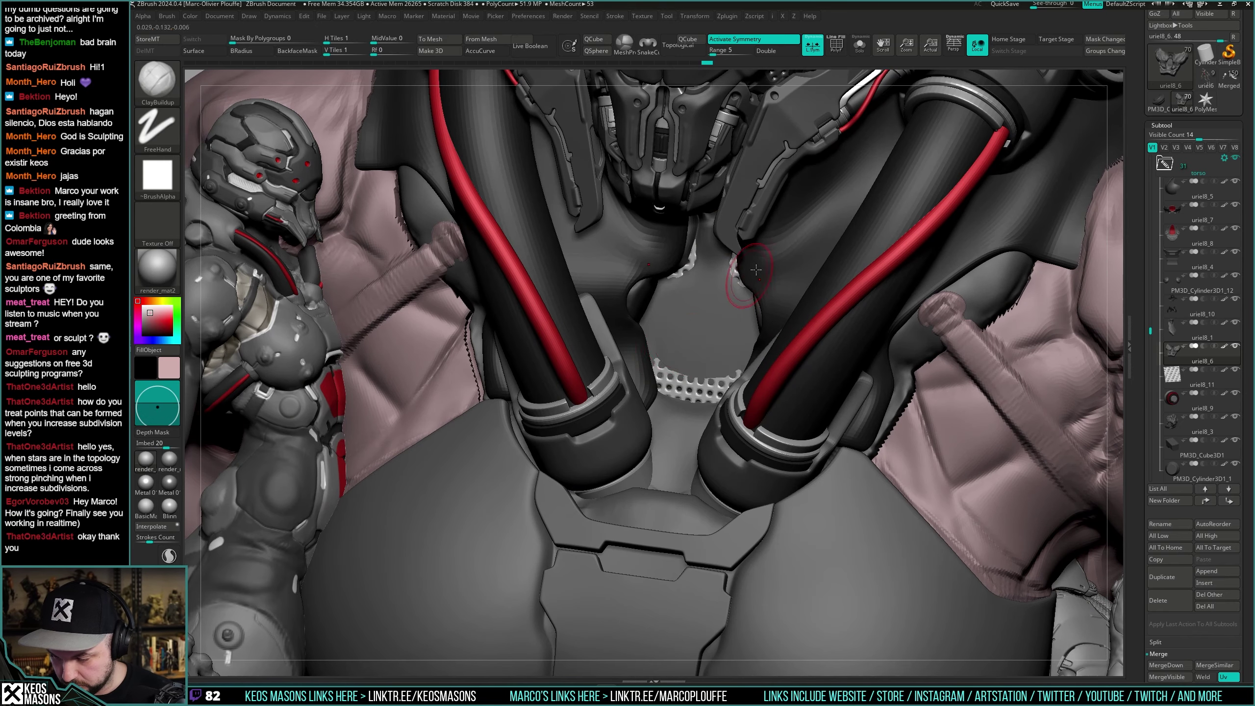
right_drag(655, 355, 706, 275)
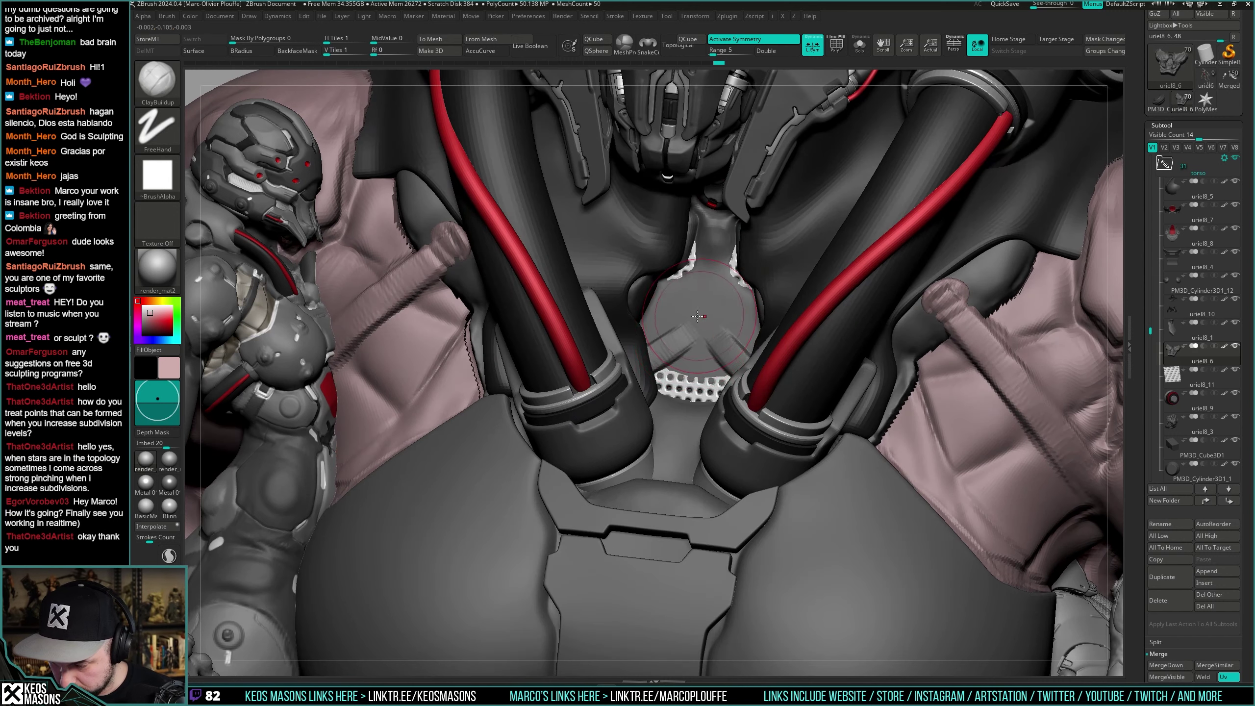
right_click(706, 272)
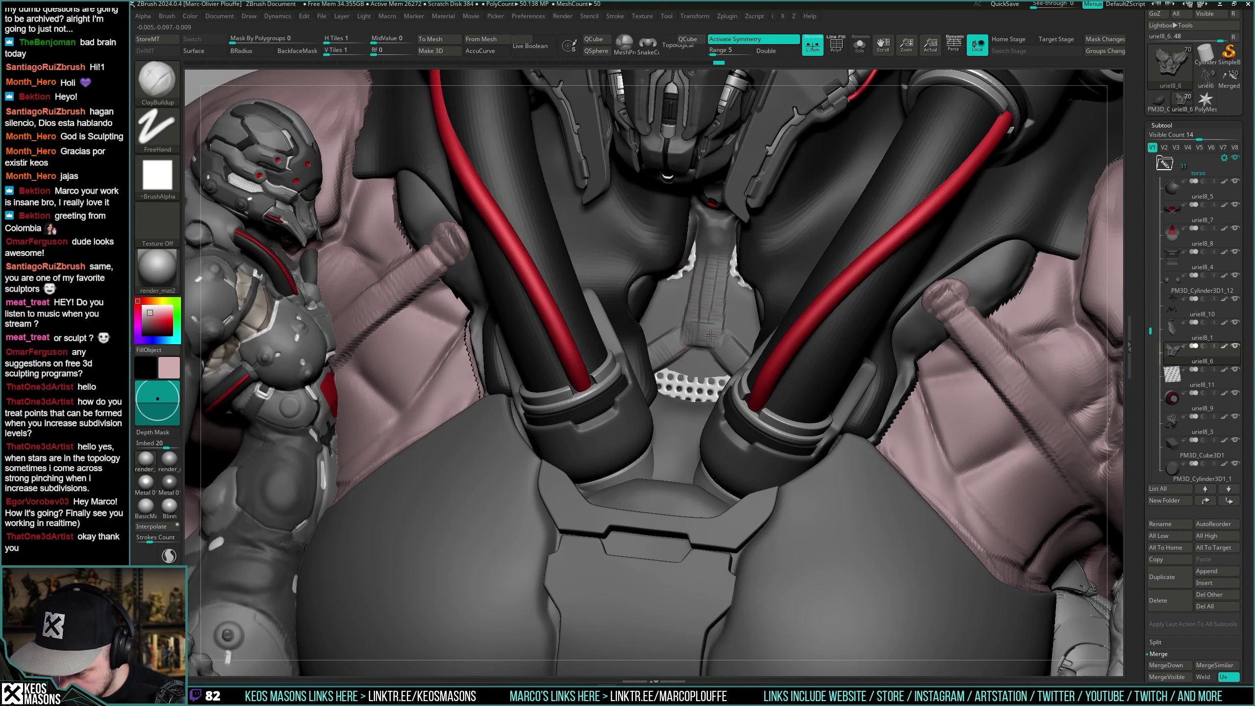
mouse_move(710, 335)
mouse_down()
mouse_move(716, 247)
mouse_move(701, 308)
mouse_move(734, 324)
mouse_up()
right_drag(734, 324, 717, 319)
drag(734, 325, 724, 285)
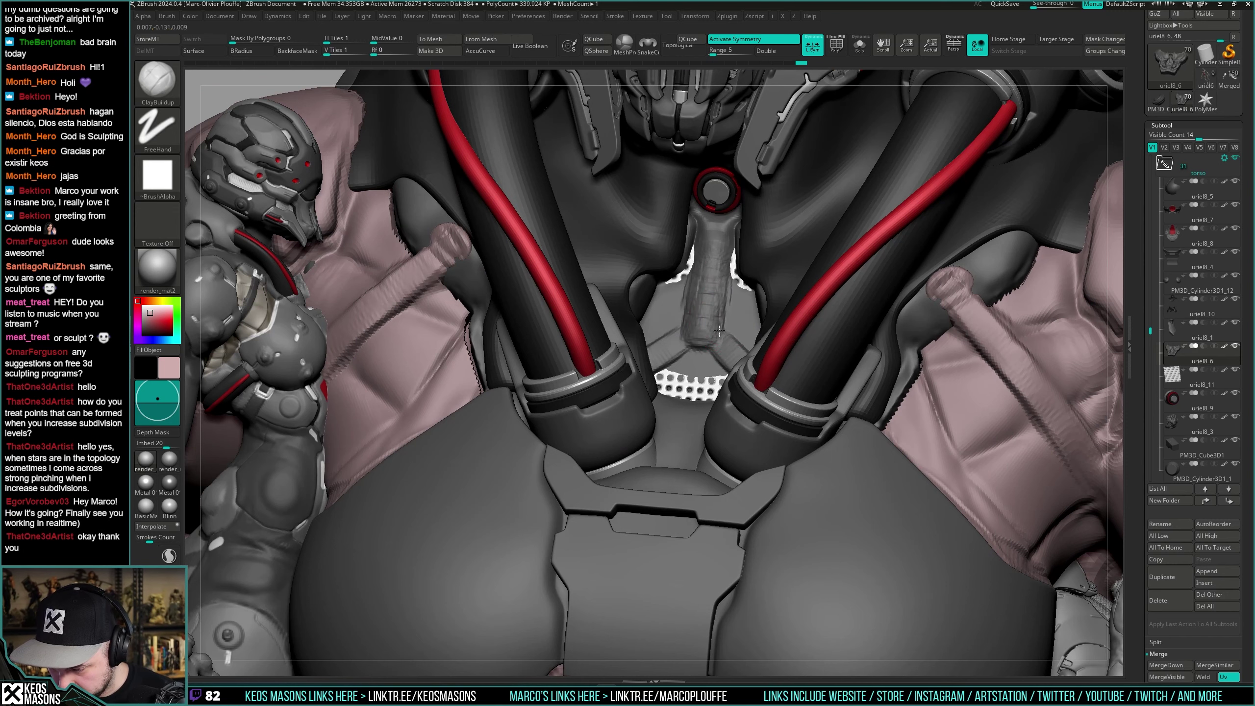
Smooth the new throat strut with Smooth Stronger and switch to the DamStandard brush.
right_drag(721, 316, 746, 316)
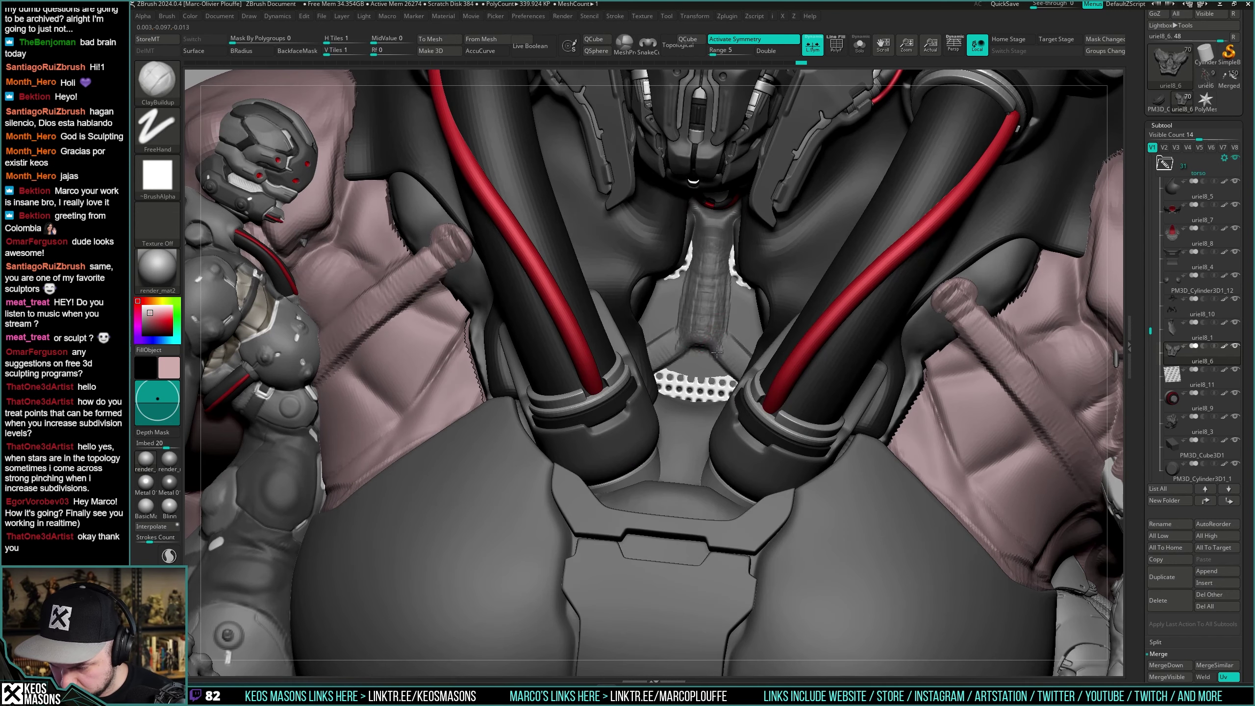
key(shift)
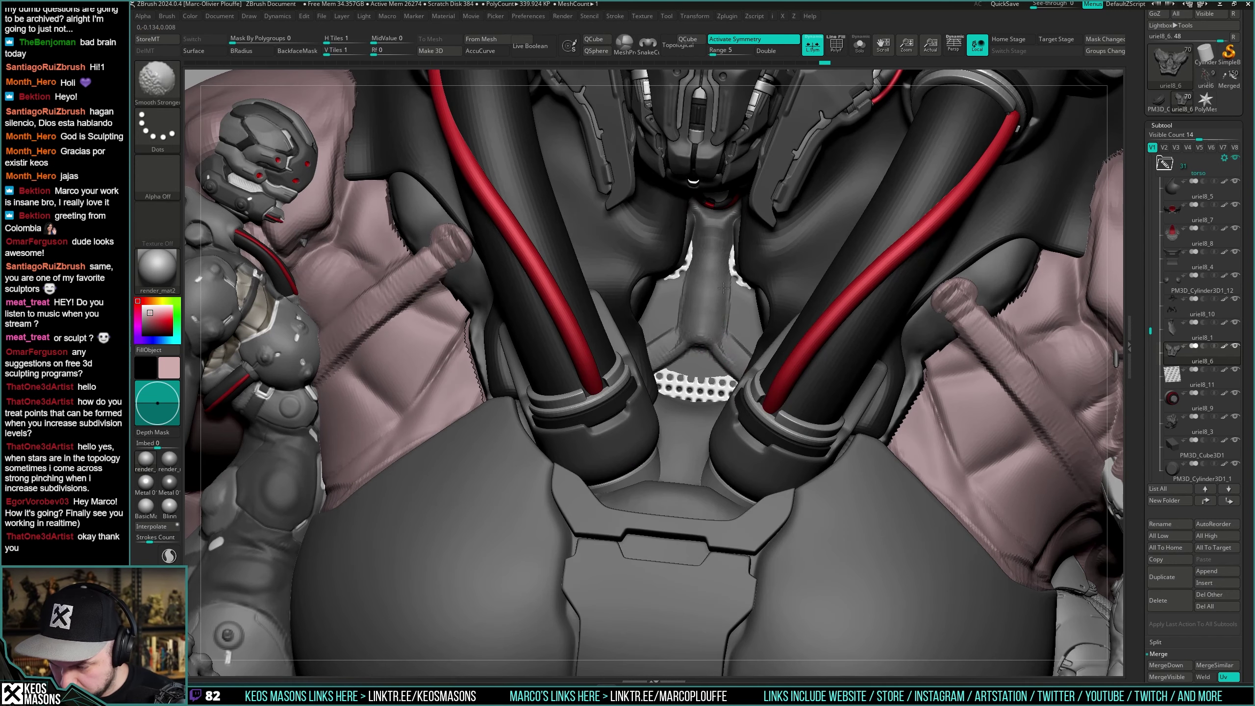
key(space)
click(774, 346)
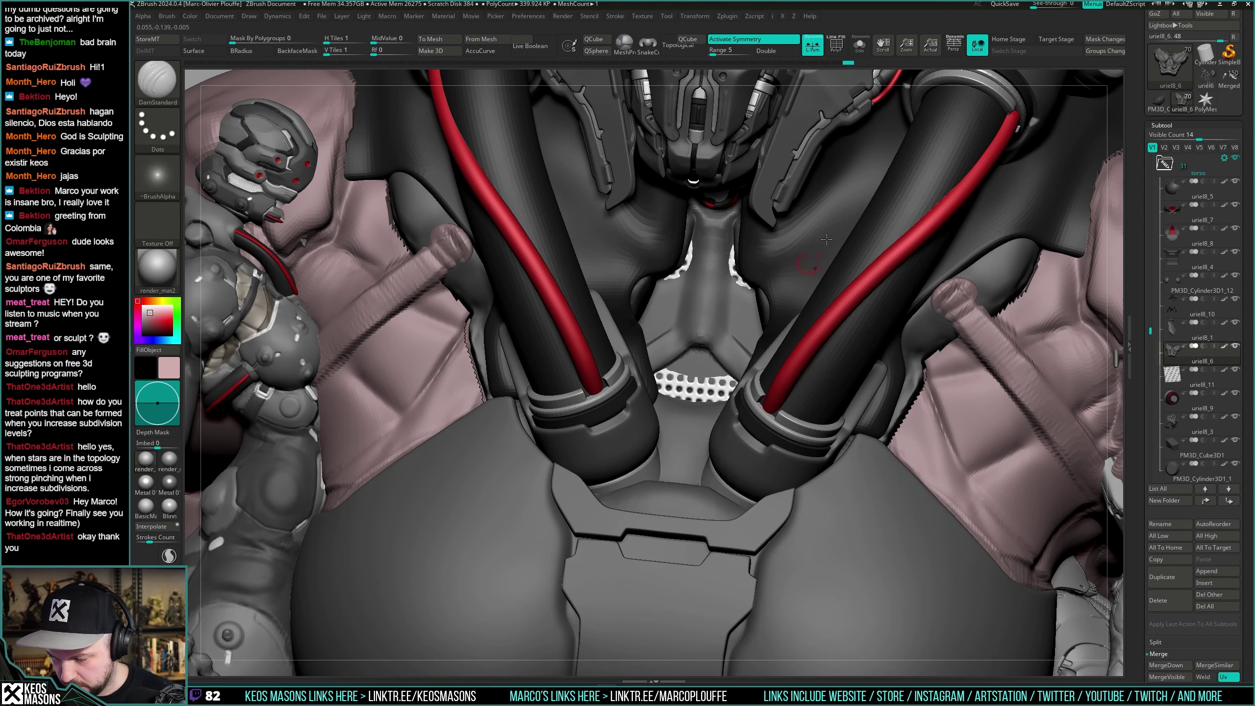
Crease the edges of the throat strut and its two lower arms with the DamStandard brush from several angles.
right_click(668, 420)
right_drag(702, 364, 681, 375)
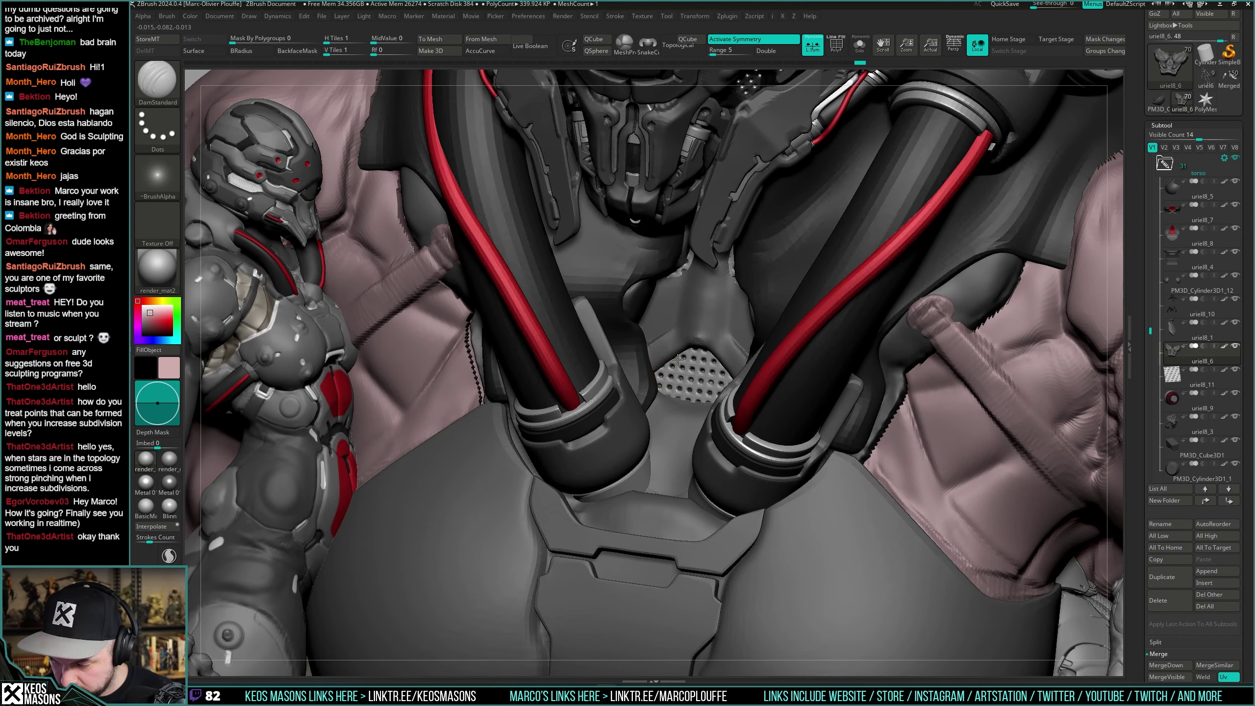
right_drag(672, 365, 718, 342)
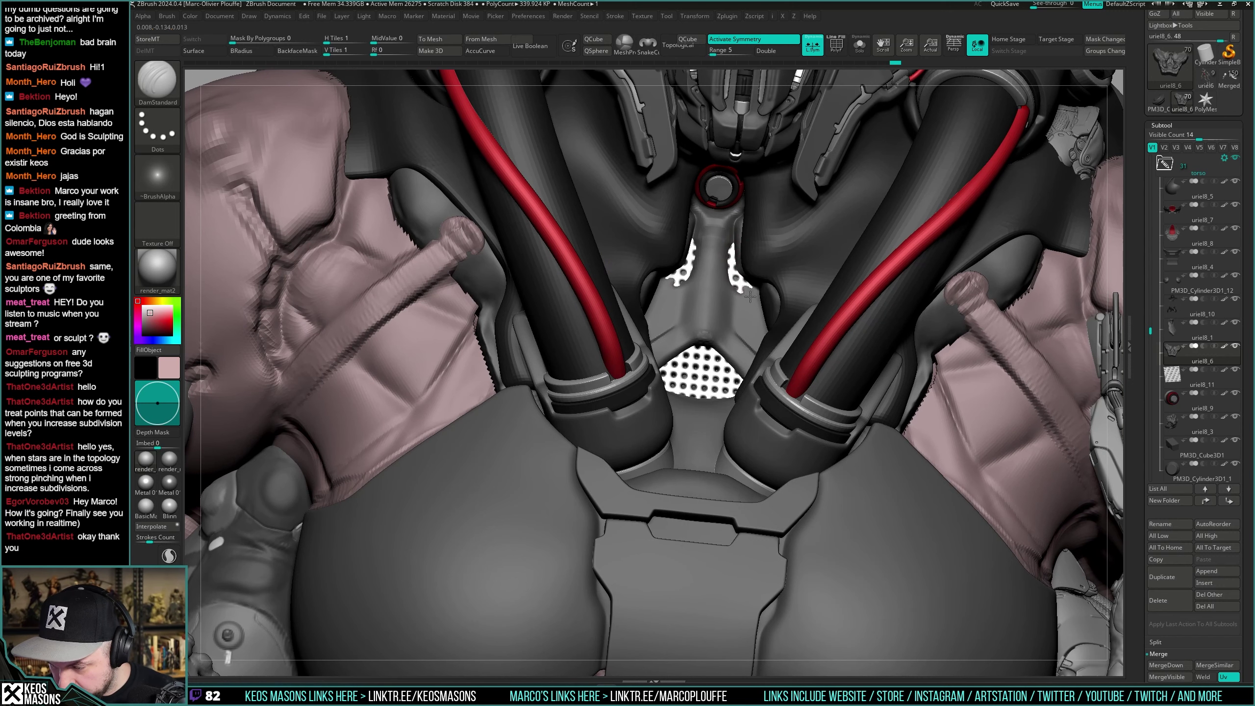
right_drag(757, 294, 661, 305)
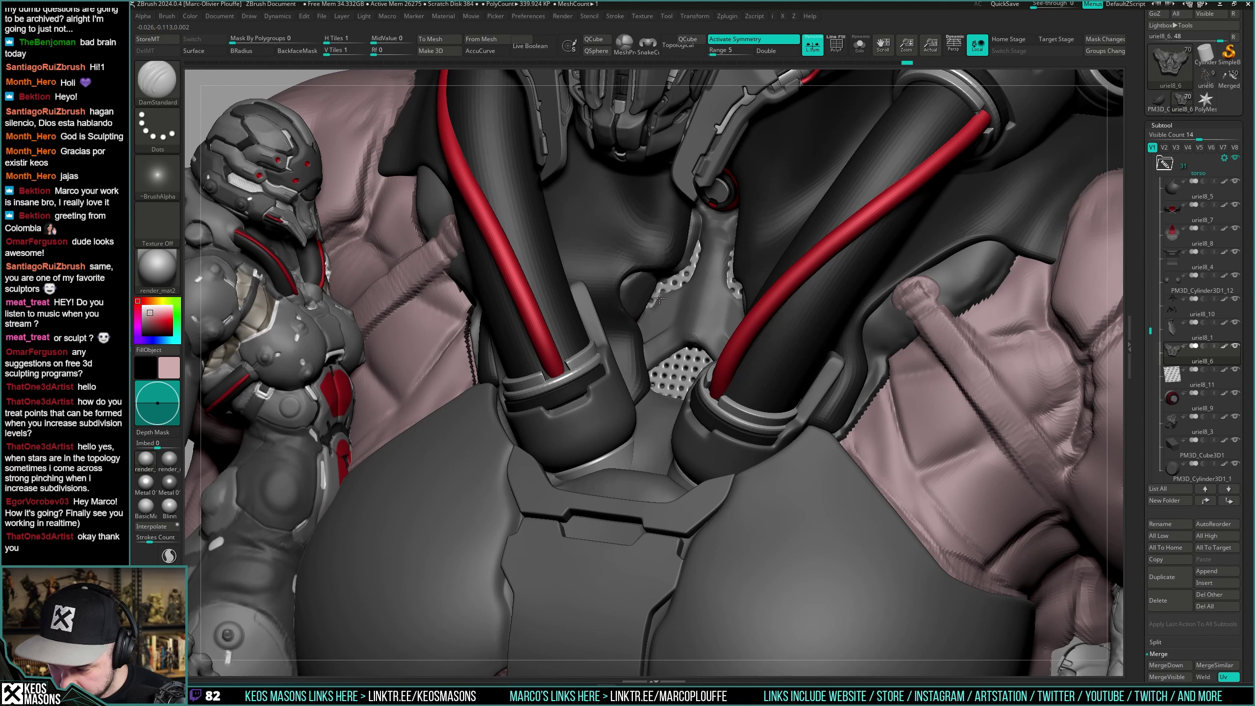
mouse_move(686, 283)
right_down()
mouse_move(697, 247)
mouse_move(732, 266)
mouse_move(733, 249)
mouse_move(667, 289)
mouse_move(654, 312)
mouse_move(751, 309)
right_up()
Isolate the collar piece and delete its lower subdivision levels.
key(alt+s)
key(alt+s)
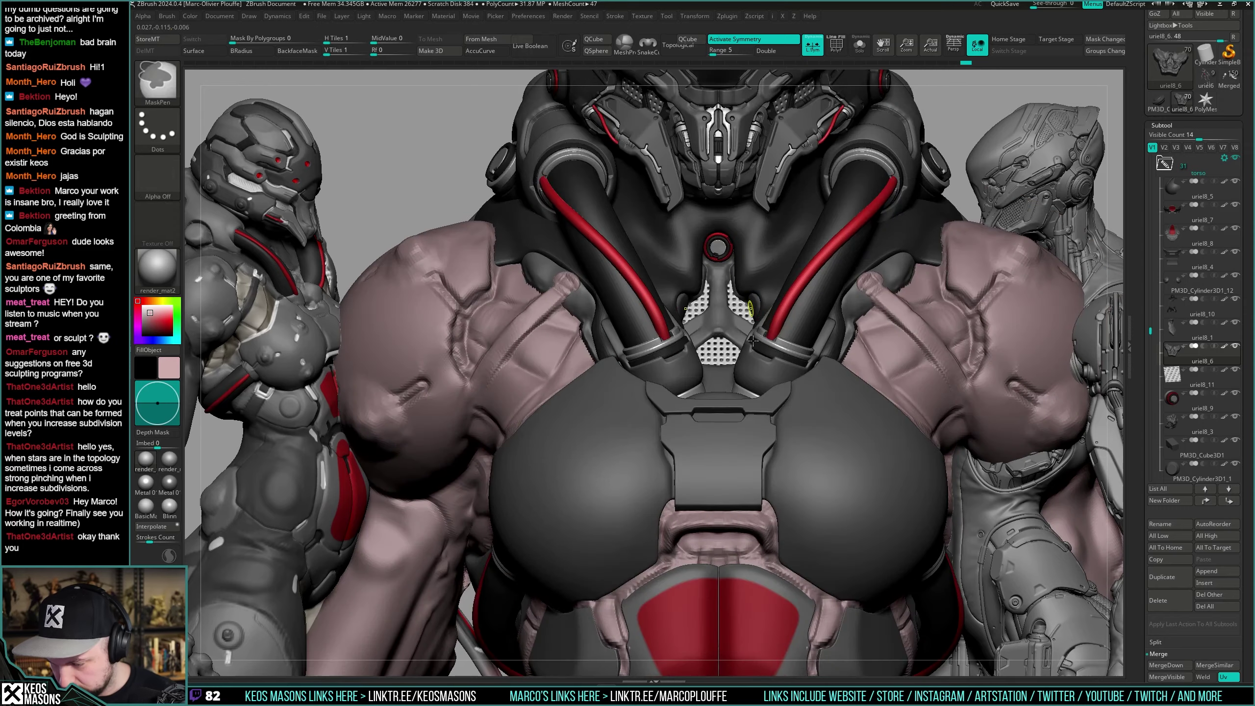
key(alt+s)
key(space)
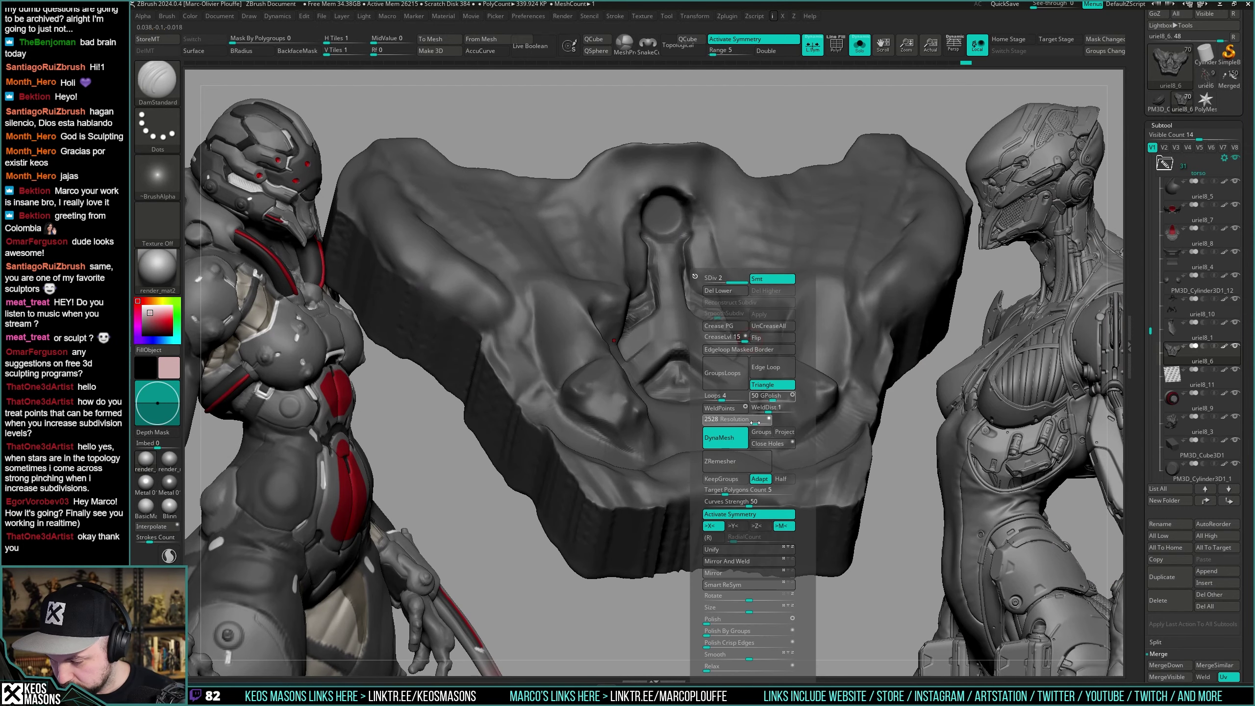
click(726, 291)
key(space)
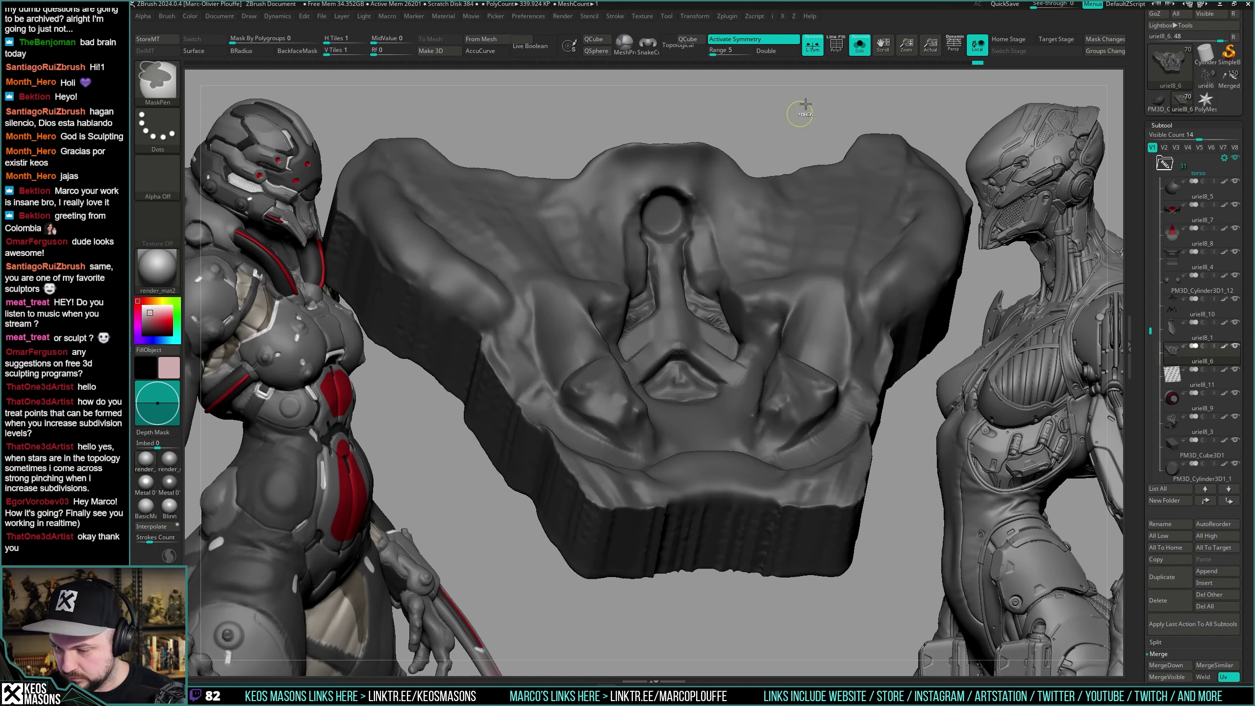
key(alt+s)
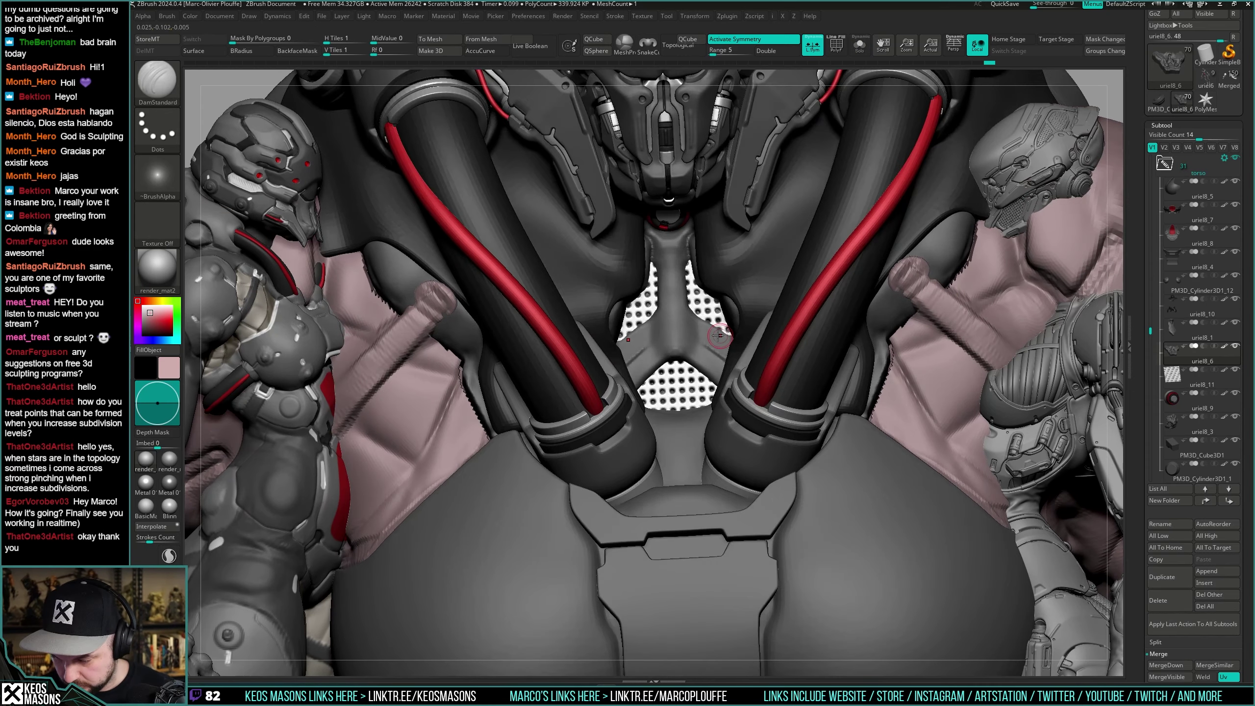
Carve the outline of a tapered panel into the collar just below the lower grid opening with the DamStandard brush.
mouse_move(718, 336)
right_down()
mouse_move(711, 319)
mouse_move(667, 316)
mouse_move(721, 357)
mouse_move(776, 365)
mouse_move(677, 358)
mouse_move(713, 363)
mouse_move(704, 371)
mouse_move(731, 340)
mouse_move(715, 339)
mouse_move(733, 337)
mouse_move(728, 359)
mouse_move(739, 357)
mouse_move(736, 343)
mouse_move(714, 361)
mouse_move(740, 325)
mouse_move(727, 344)
mouse_move(747, 348)
mouse_move(751, 329)
mouse_move(708, 375)
mouse_move(745, 366)
right_up()
key(shift+t)
key(ctrl+z)
key(alt+s)
key(ctrl+shift+z)
key(alt+s)
key(space)
key(alt+s)
drag(762, 358, 764, 354)
right_drag(764, 354, 756, 337)
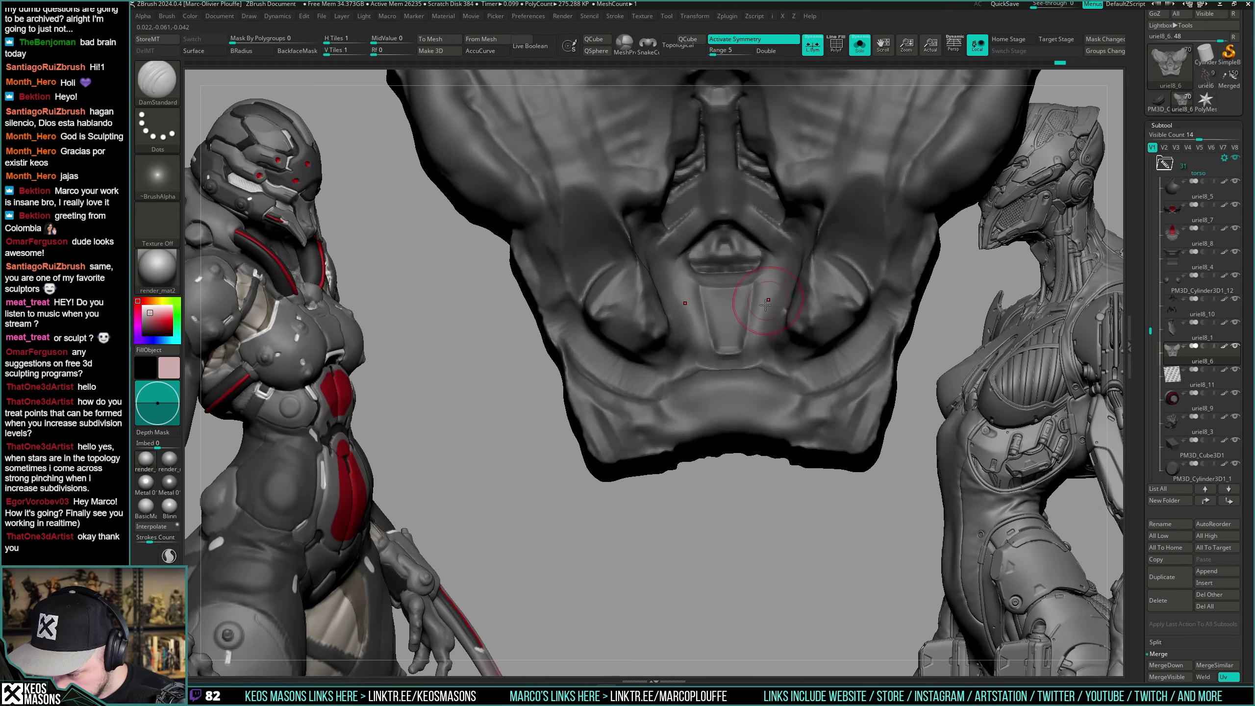
key(space)
key(shift+s)
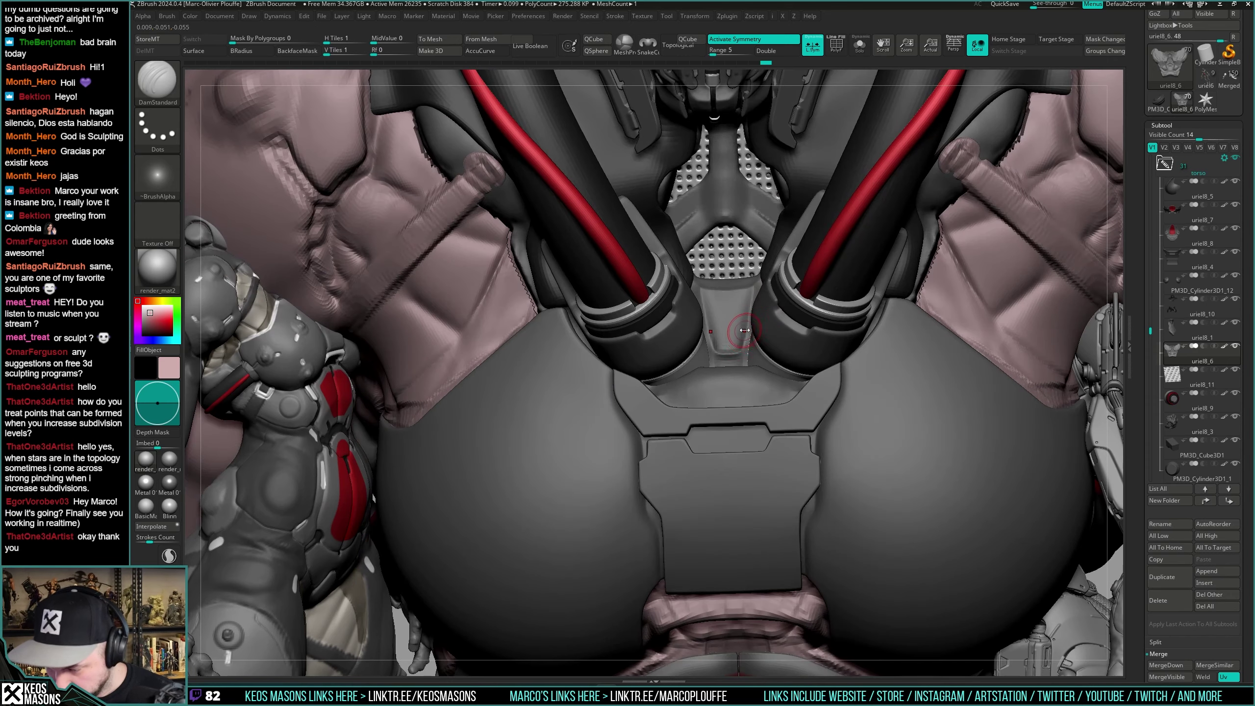
Build up the tapered panel below the grid opening with the ClayBuildup brush.
key(b)
key(c)
key(b)
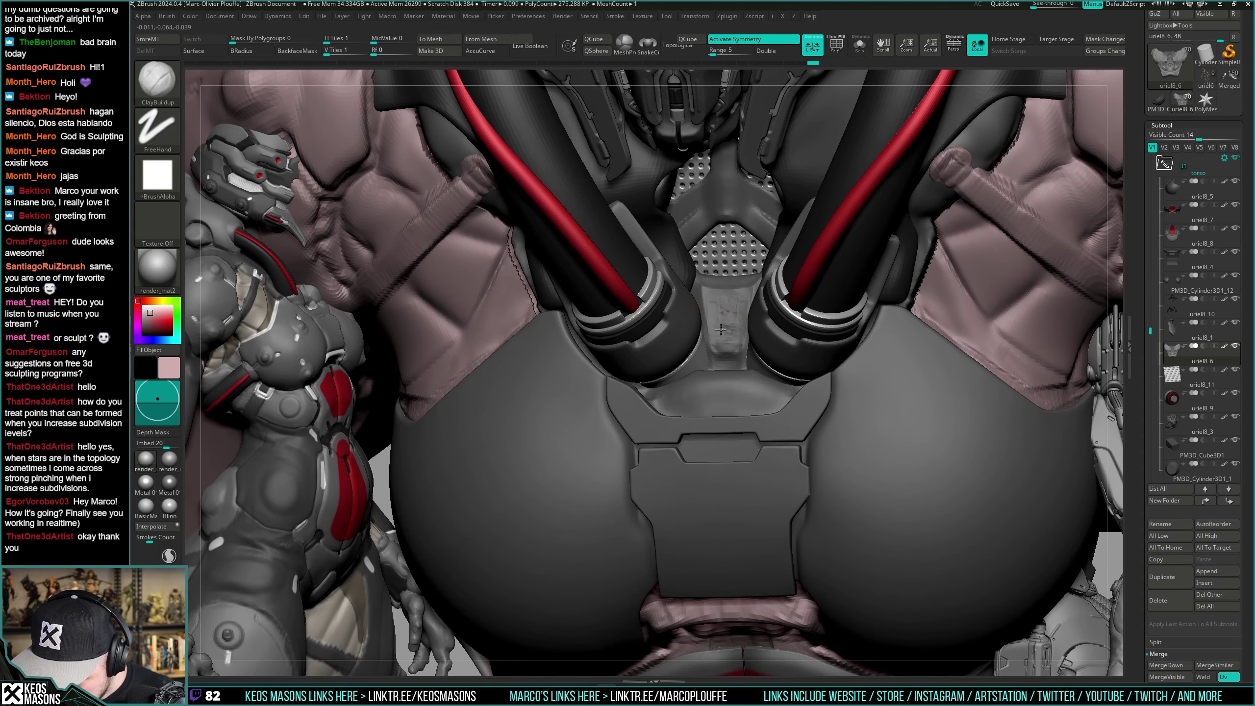
drag(720, 330, 723, 341)
right_drag(726, 346, 741, 321)
Switch to the hPolish brush and flatten the face of the tapered panel with the collar isolated.
key(space)
click(734, 373)
click(751, 352)
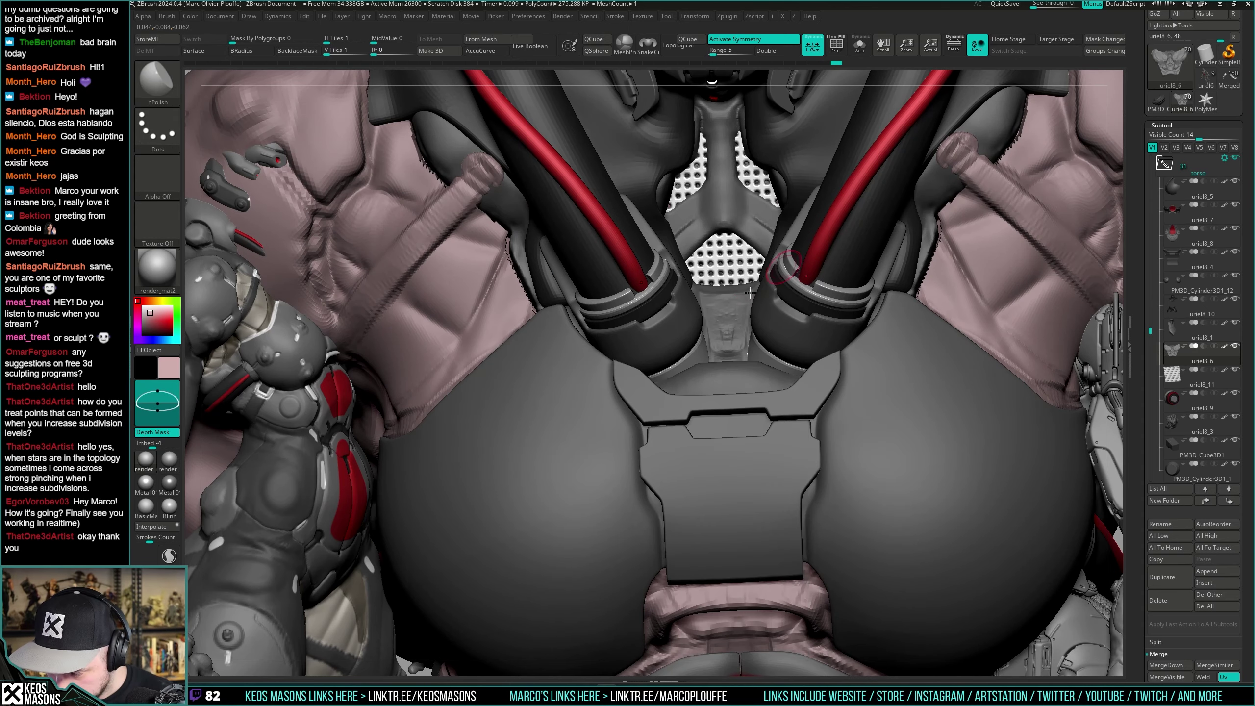
key(space)
key(shift+s)
right_drag(743, 292, 737, 342)
key(space)
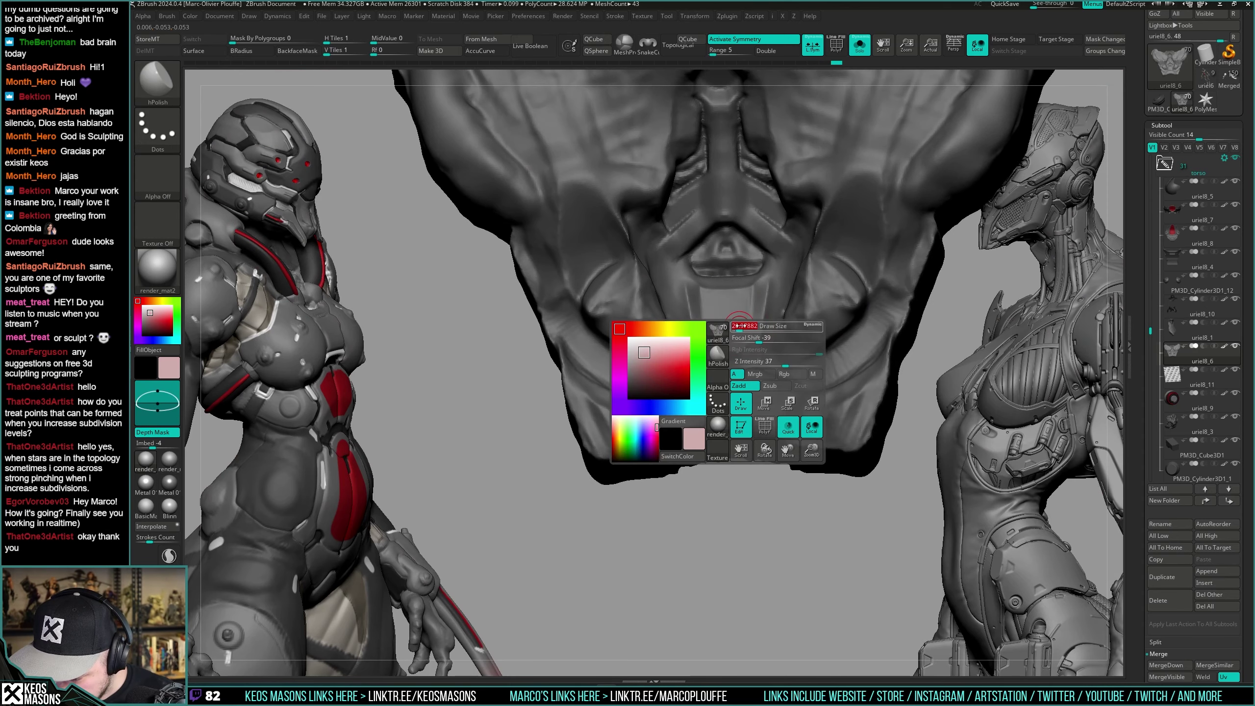
drag(719, 356, 737, 355)
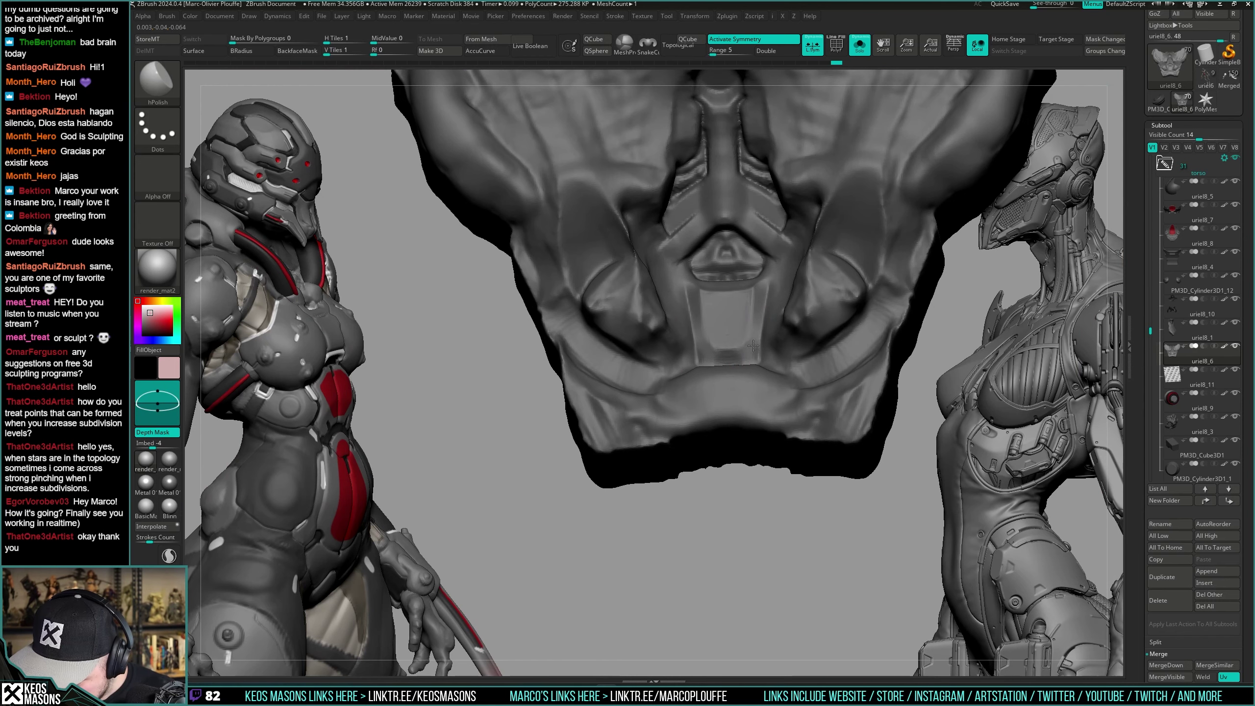
Polish the side borders of the tapered panel into crisp planes with the hPolish brush.
drag(761, 300, 758, 324)
key(shift+s)
mouse_move(758, 324)
right_down()
mouse_move(757, 300)
mouse_move(753, 328)
right_up()
key(shift+s)
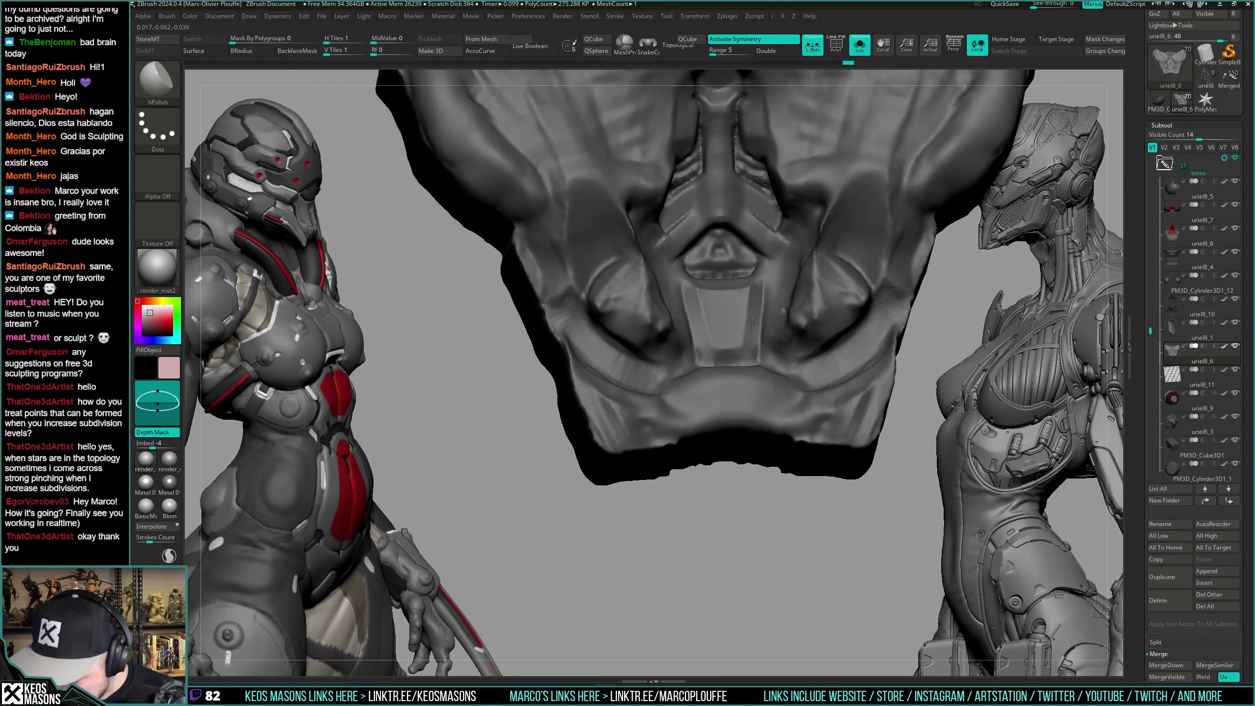
mouse_move(756, 342)
right_down()
mouse_move(747, 328)
mouse_move(724, 337)
mouse_move(733, 324)
mouse_move(725, 357)
right_up()
key(shift+s)
drag(724, 357, 727, 343)
mouse_move(726, 342)
right_down()
mouse_move(765, 365)
mouse_move(733, 287)
mouse_move(751, 316)
mouse_move(712, 353)
right_up()
right_click(712, 354)
Add volume around the upper edge of the tapered panel with the ClayBuildup brush.
key(b)
click(706, 303)
key(alt+s)
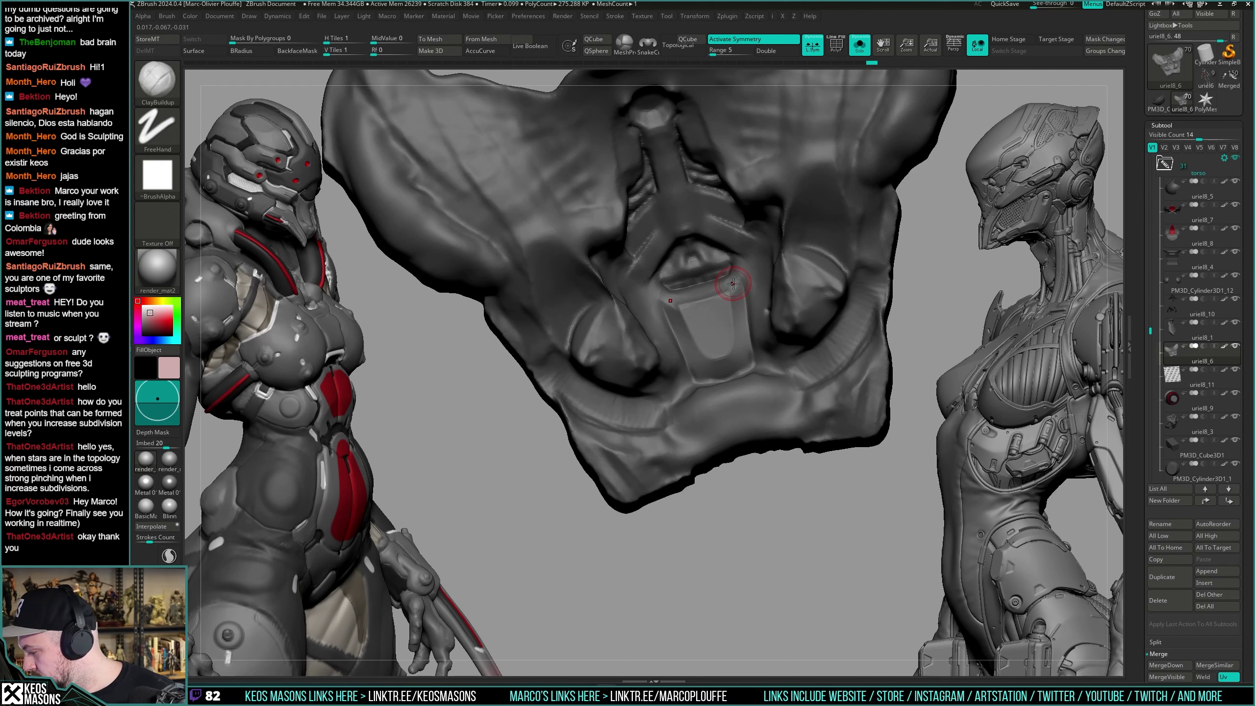
mouse_move(931, 265)
mouse_down()
mouse_move(953, 253)
mouse_move(939, 260)
mouse_up()
key(alt+s)
Flatten the upper edge and corners of the tapered panel with the hPolish brush.
key(space)
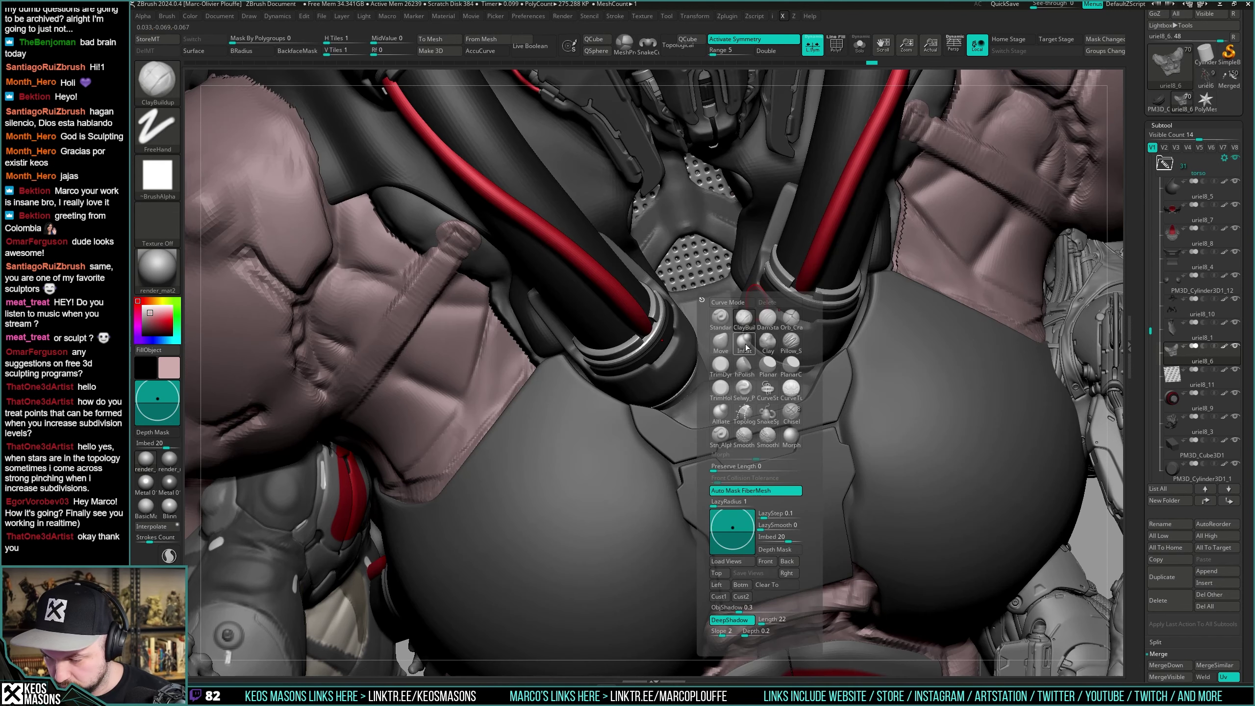
click(790, 341)
key(alt+s)
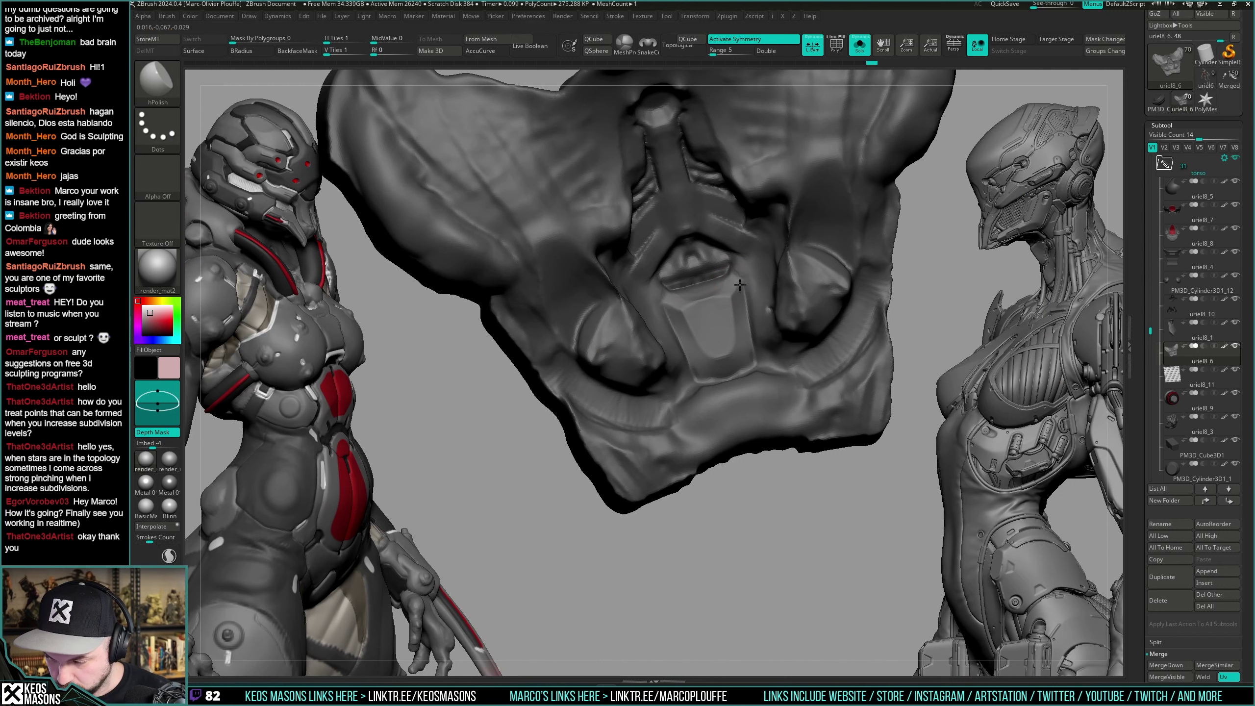
drag(655, 500, 638, 515)
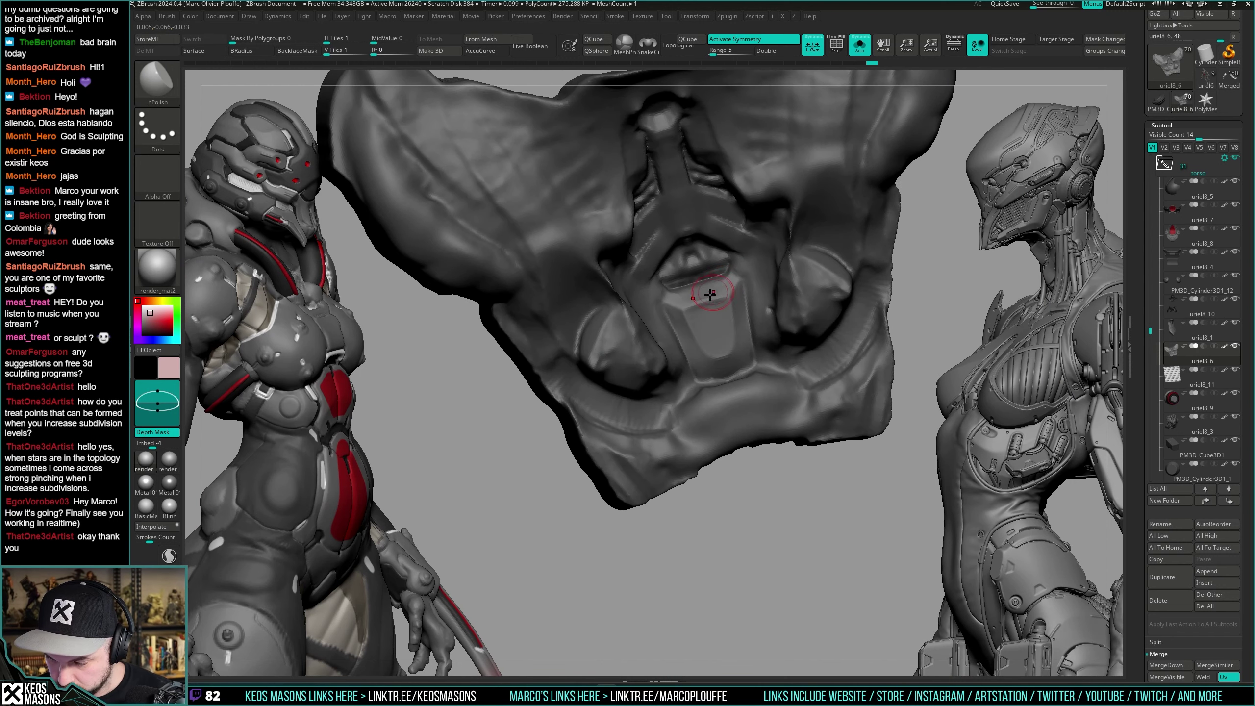
mouse_move(691, 302)
right_down()
mouse_move(689, 283)
mouse_move(784, 307)
mouse_move(717, 332)
mouse_move(720, 299)
mouse_move(718, 357)
right_up()
key(alt+s)
key(alt+s)
key(alt+s)
Stamp a round stud at each upper corner of the tapered panel with the TrimHole brush.
key(2)
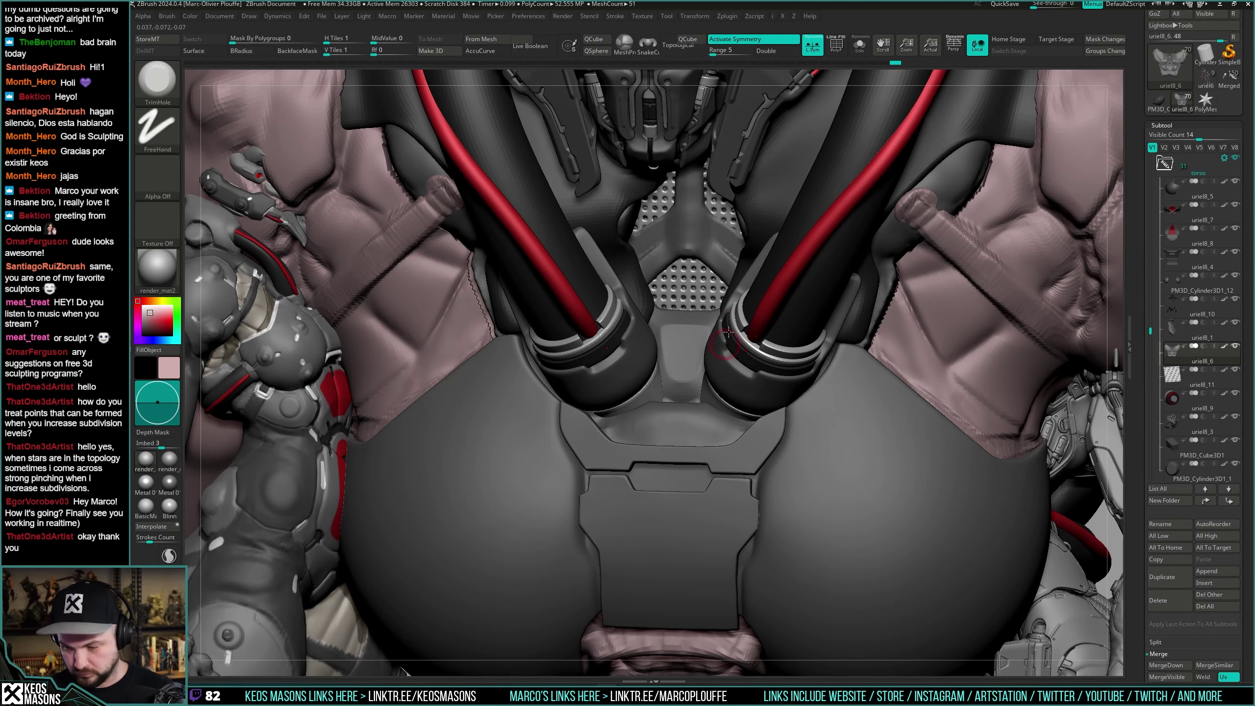
key(alt+s)
key(space)
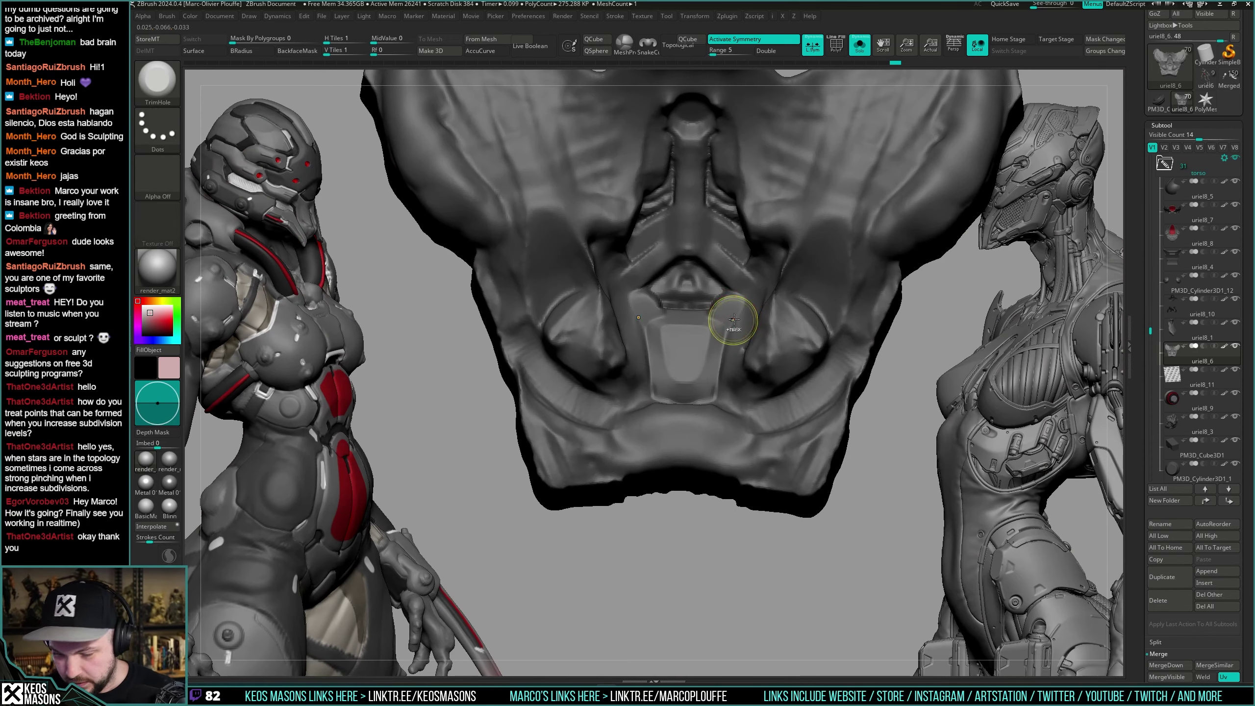
mouse_move(737, 328)
right_down()
mouse_move(721, 316)
mouse_move(735, 319)
mouse_move(720, 352)
mouse_move(701, 336)
right_up()
key(shift+s)
key(shift+s)
Carve a groove between the two round studs along the panel's top edge with the DamStandard brush.
key(x)
click(716, 350)
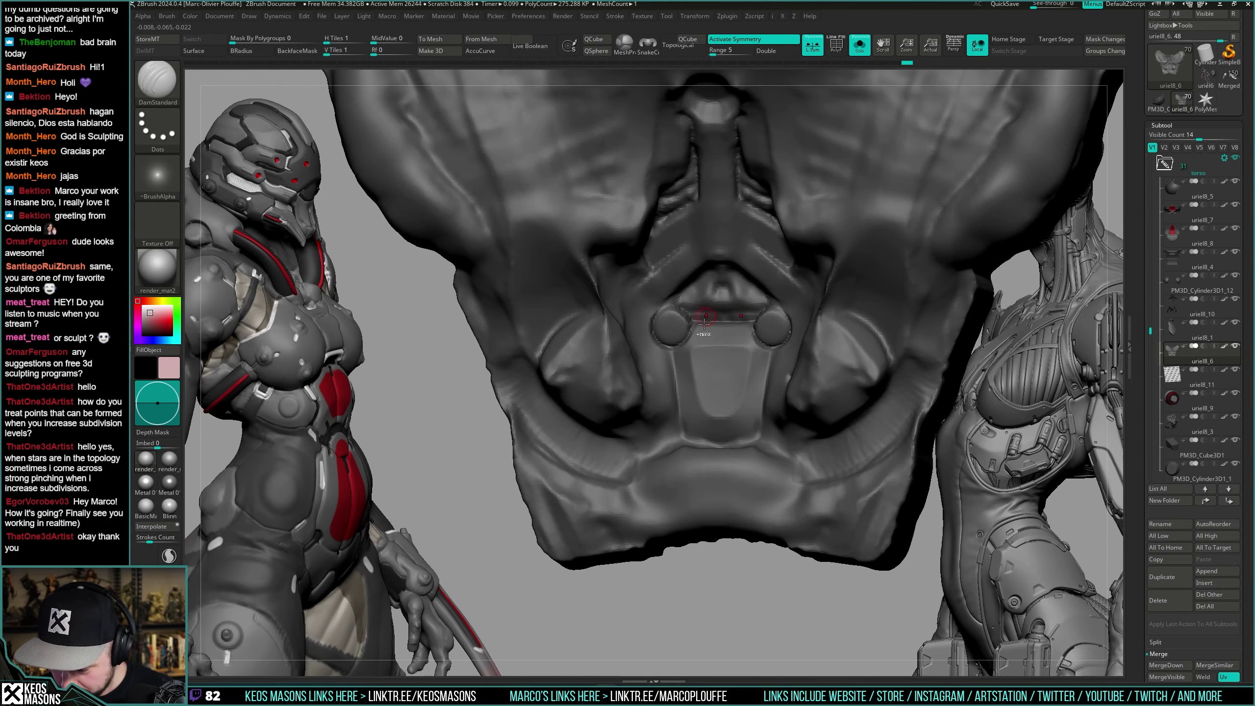
mouse_move(704, 324)
ctrl+right_down()
mouse_move(734, 353)
mouse_move(749, 329)
mouse_move(751, 396)
mouse_move(742, 324)
mouse_move(709, 353)
mouse_move(732, 341)
mouse_move(725, 362)
mouse_move(756, 401)
mouse_move(890, 346)
mouse_move(854, 284)
mouse_move(871, 345)
mouse_move(806, 391)
mouse_move(766, 356)
mouse_move(737, 389)
mouse_move(721, 313)
mouse_move(710, 324)
ctrl+right_up()
key(shift+s)
Build up a raised ridge on each side of the upper throat strut with the ClayBuildup brush.
key(b)
click(707, 346)
key(alt+s)
key(space)
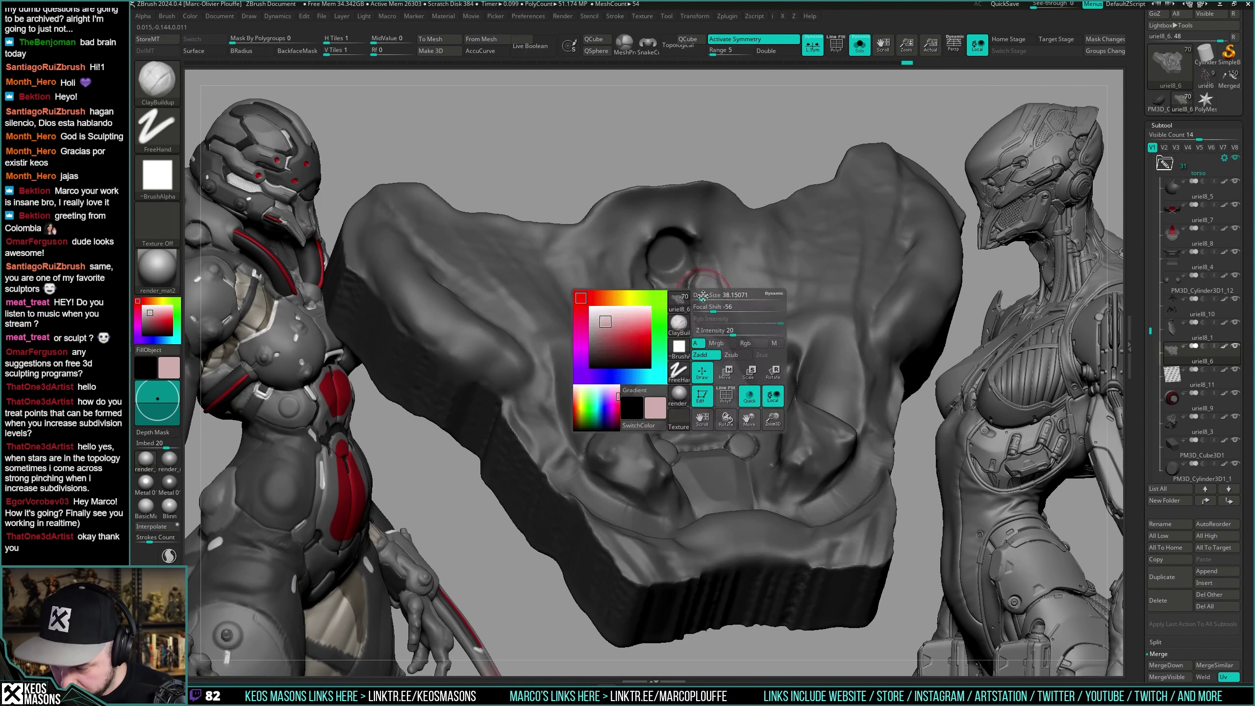
key(ctrl+shift+s)
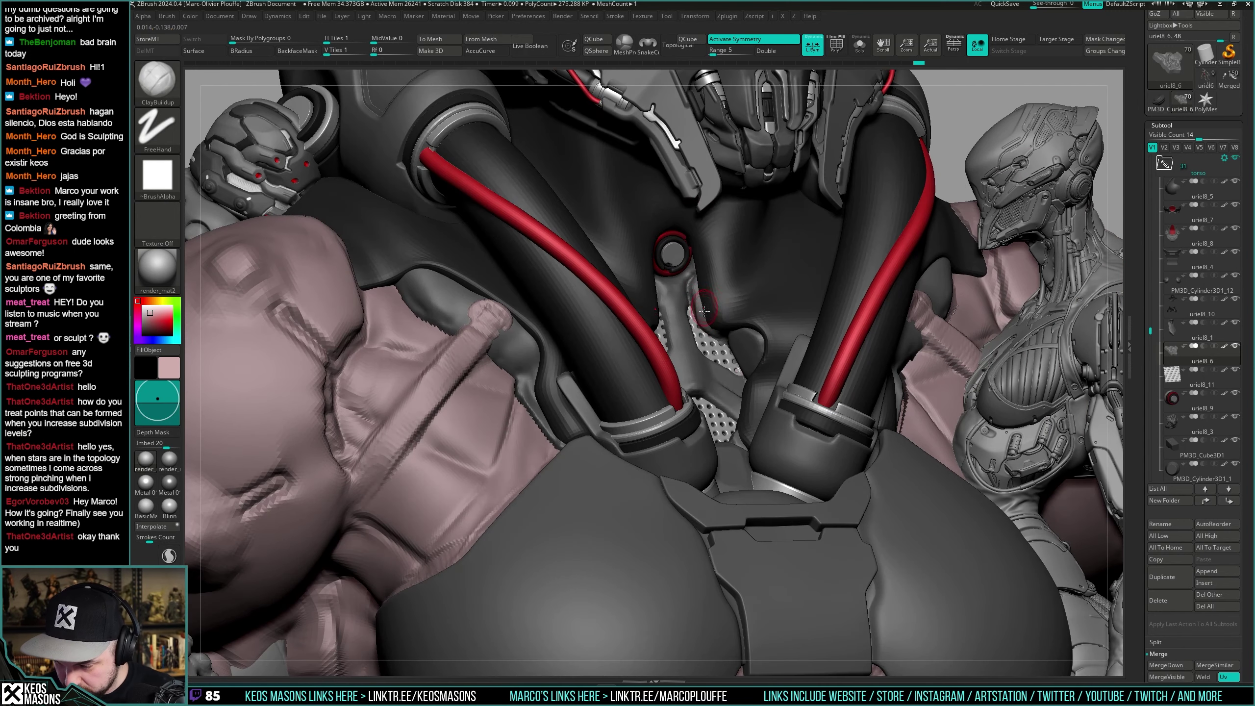
right_drag(718, 334, 710, 286)
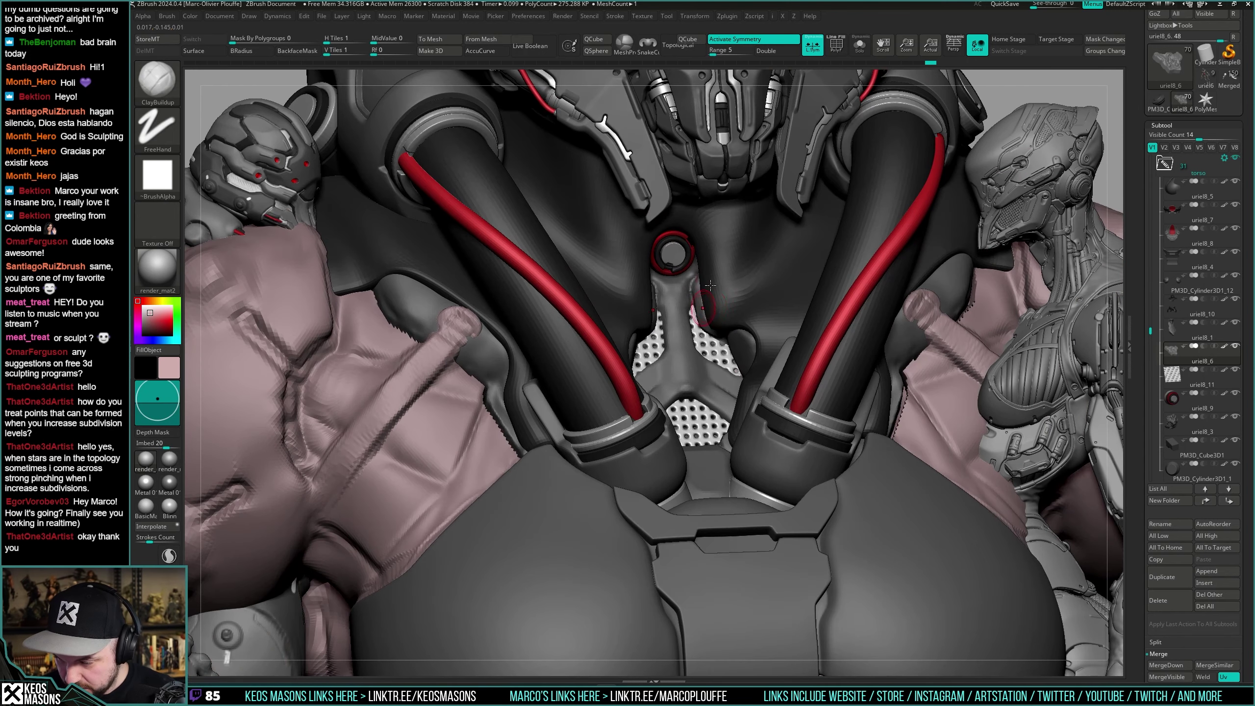
key(ctrl+shift+s)
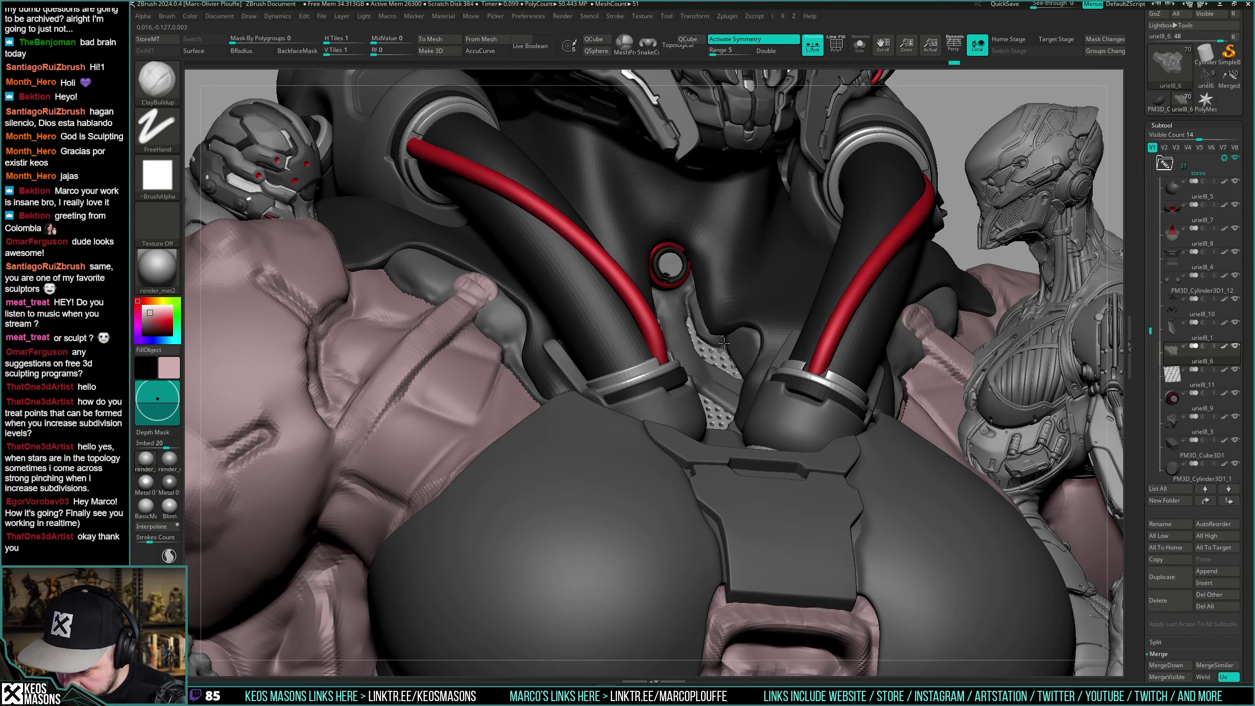
mouse_move(724, 343)
right_down()
mouse_move(737, 410)
mouse_move(736, 326)
mouse_move(723, 357)
mouse_move(704, 336)
right_up()
Sharpen the borders of the two ridges flanking the throat strut with the DamStandard brush.
key(space)
click(753, 349)
key(alt+s)
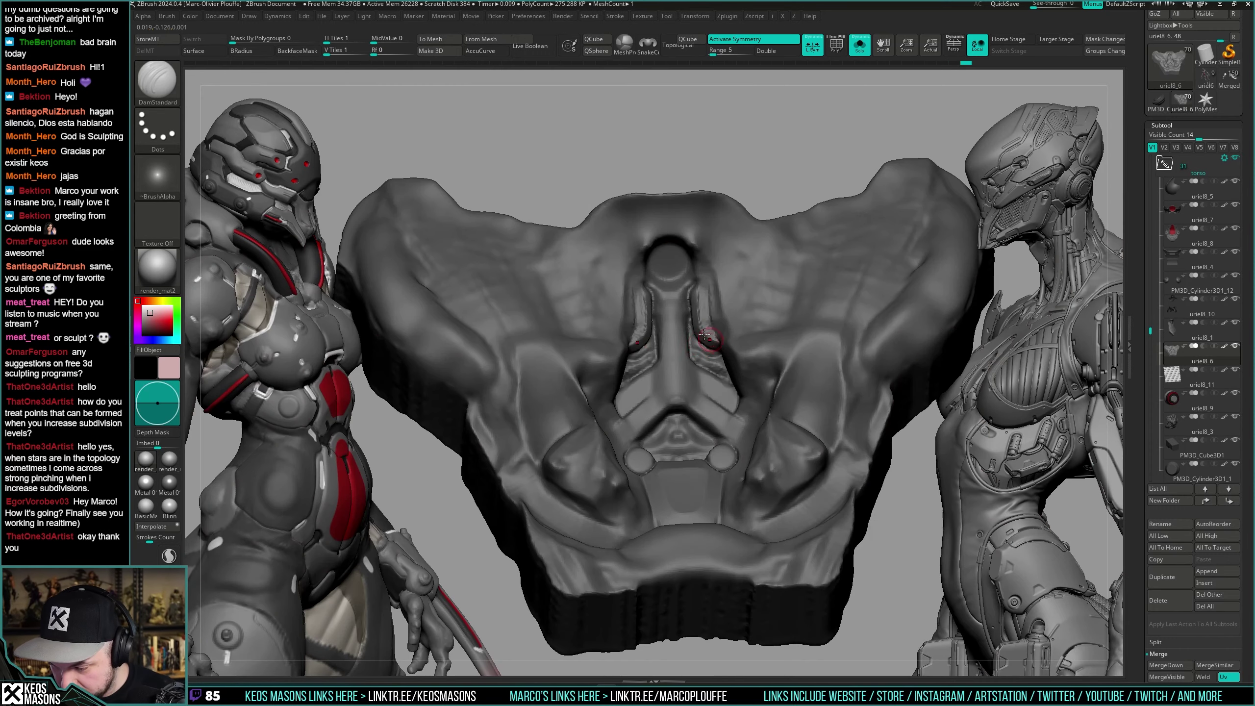
key(alt+s)
key(alt+s)
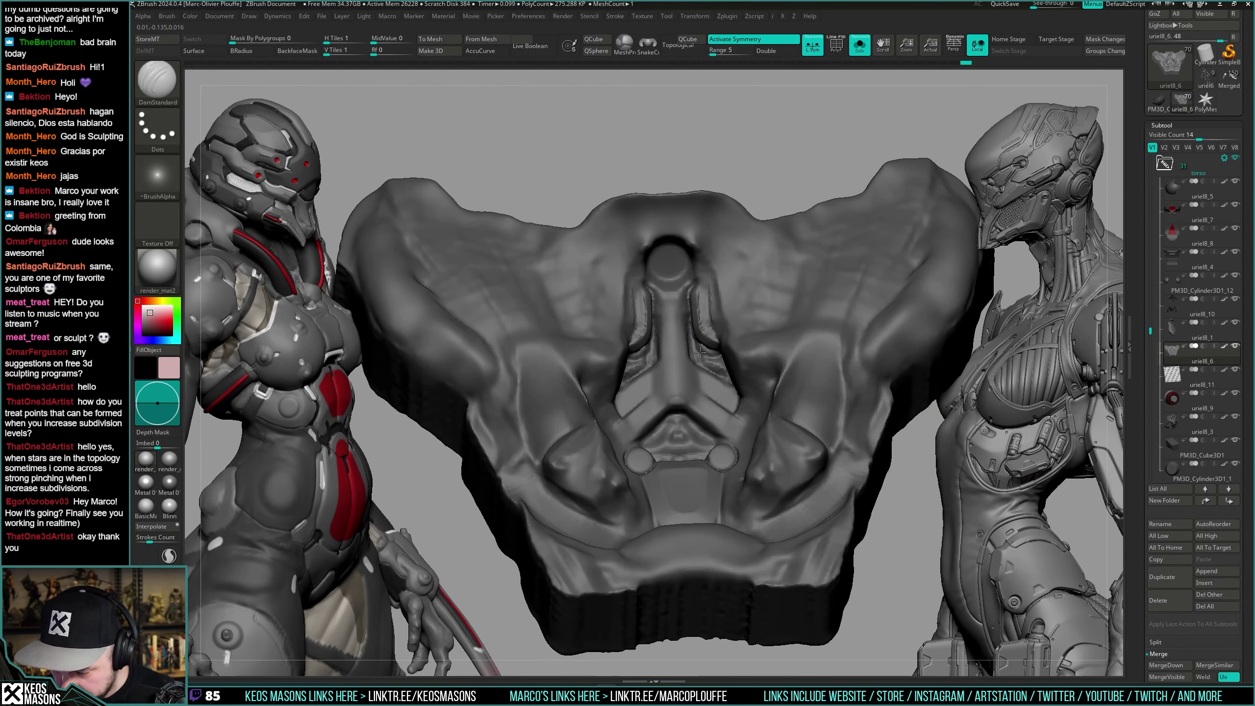
right_drag(715, 366, 733, 341)
key(alt+s)
alt+click(730, 378)
right_click(710, 379)
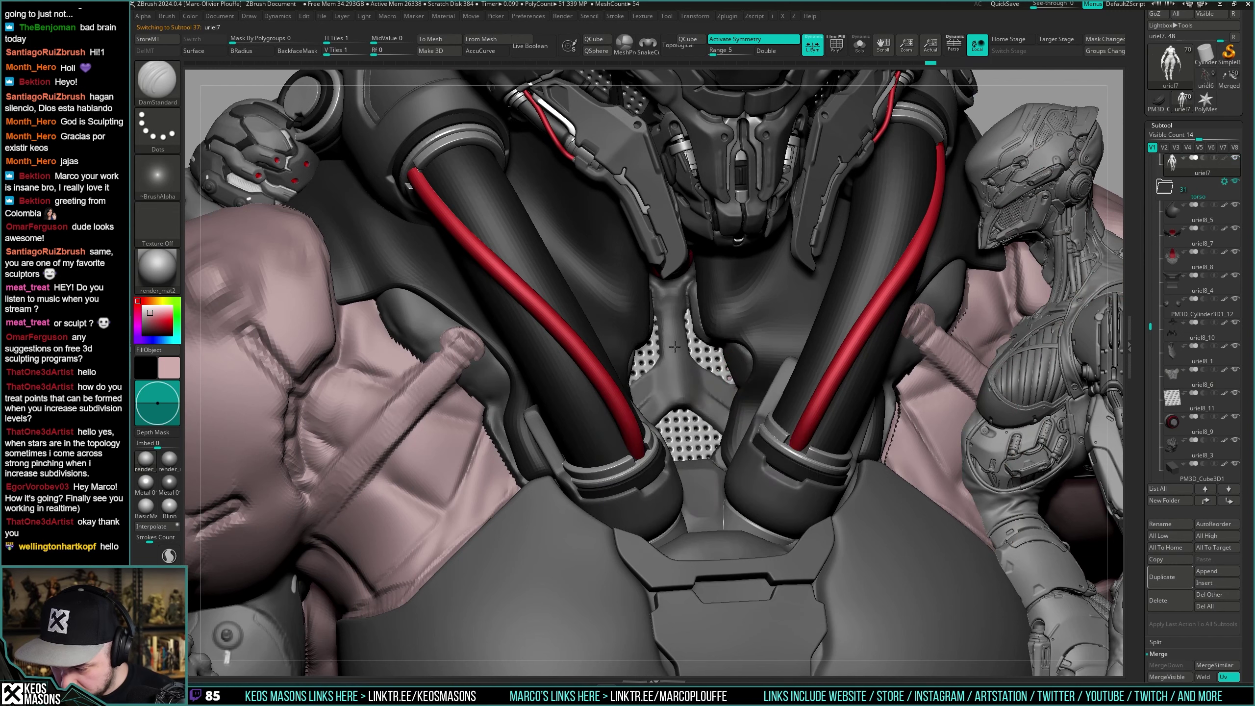
right_click(660, 369)
mouse_move(725, 345)
right_down()
mouse_move(670, 370)
mouse_move(680, 309)
mouse_move(698, 307)
mouse_move(686, 280)
mouse_move(671, 306)
mouse_move(683, 298)
mouse_move(688, 346)
mouse_move(776, 363)
mouse_move(746, 369)
mouse_move(759, 378)
mouse_move(767, 363)
mouse_move(715, 375)
mouse_move(575, 329)
mouse_move(759, 357)
mouse_move(772, 332)
mouse_move(724, 343)
mouse_move(729, 321)
mouse_move(732, 340)
right_up()
alt+click(665, 365)
Build up the collar's outer side beside the neck tube with ClayBuildup and soften it with Smooth Stronger.
right_click(697, 306)
key(shift)
key(x)
click(719, 349)
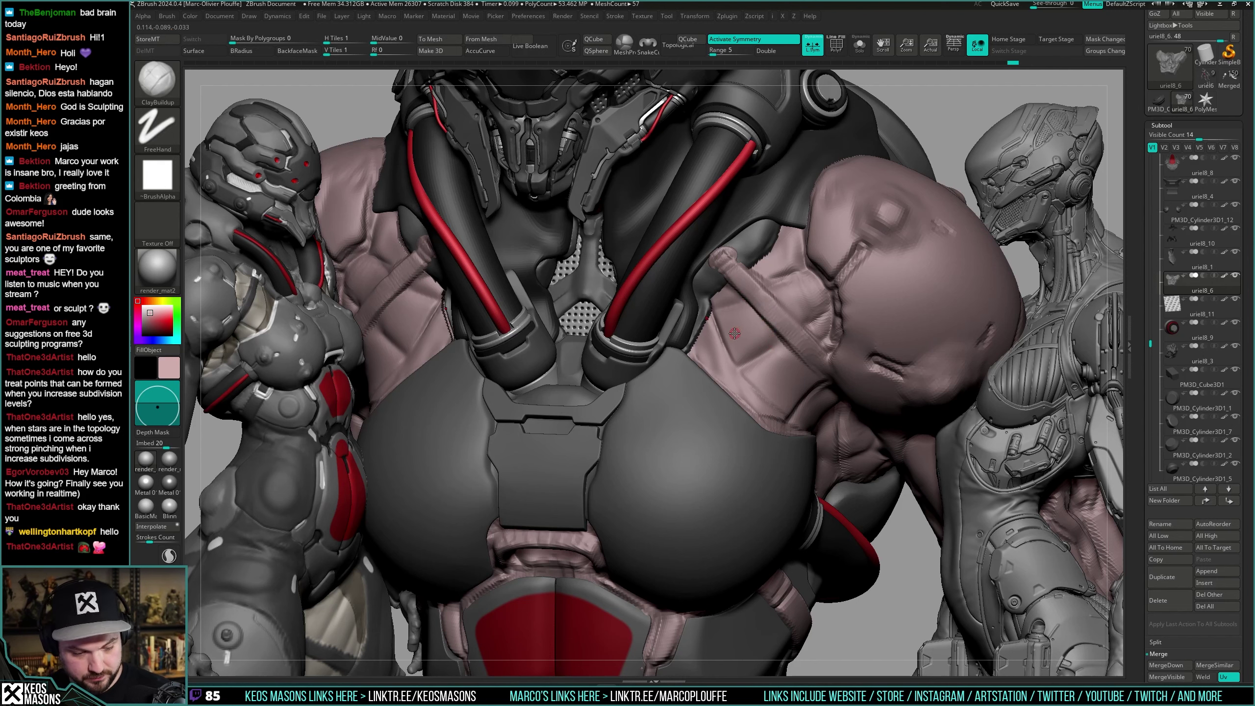
key(shift)
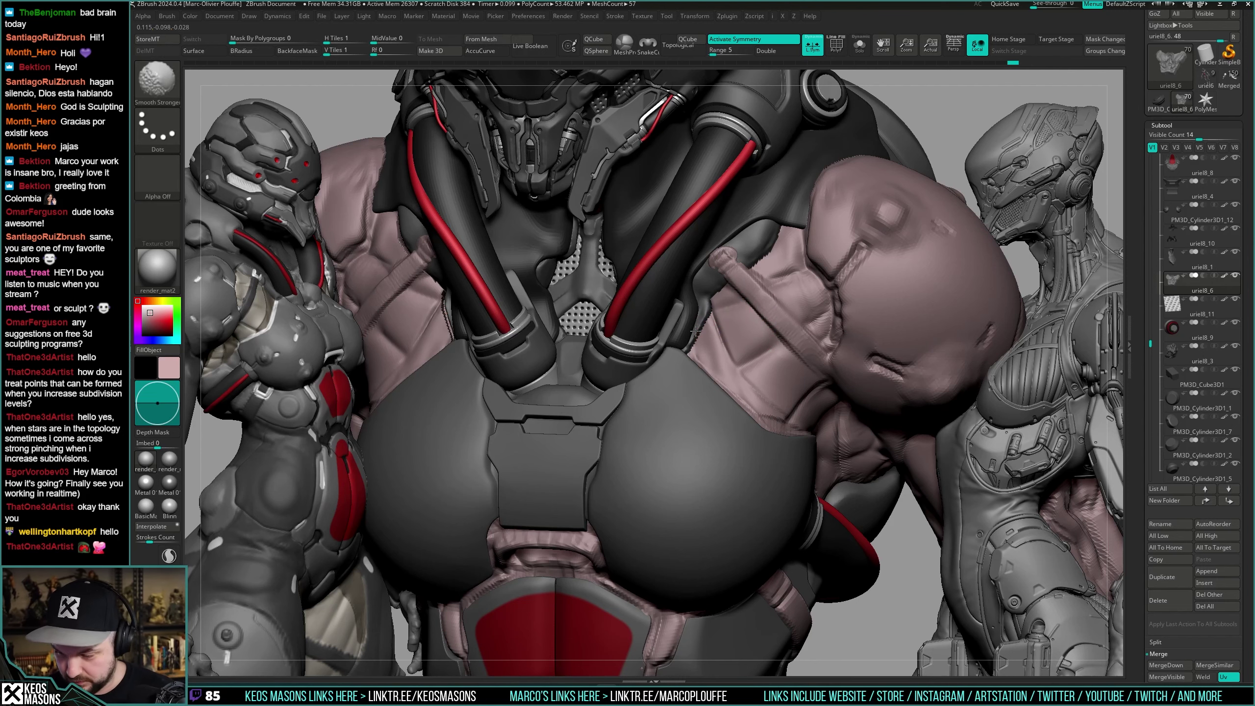
mouse_move(686, 358)
right_down()
mouse_move(752, 341)
mouse_move(692, 309)
mouse_move(731, 298)
mouse_move(706, 331)
mouse_move(710, 307)
mouse_move(706, 350)
mouse_move(716, 314)
mouse_move(691, 330)
mouse_move(723, 351)
right_up()
Adjust the collar's outer side with the Move brush and switch to the Standard4r8p1 brush.
key(b)
key(m)
key(v)
key(space)
click(685, 354)
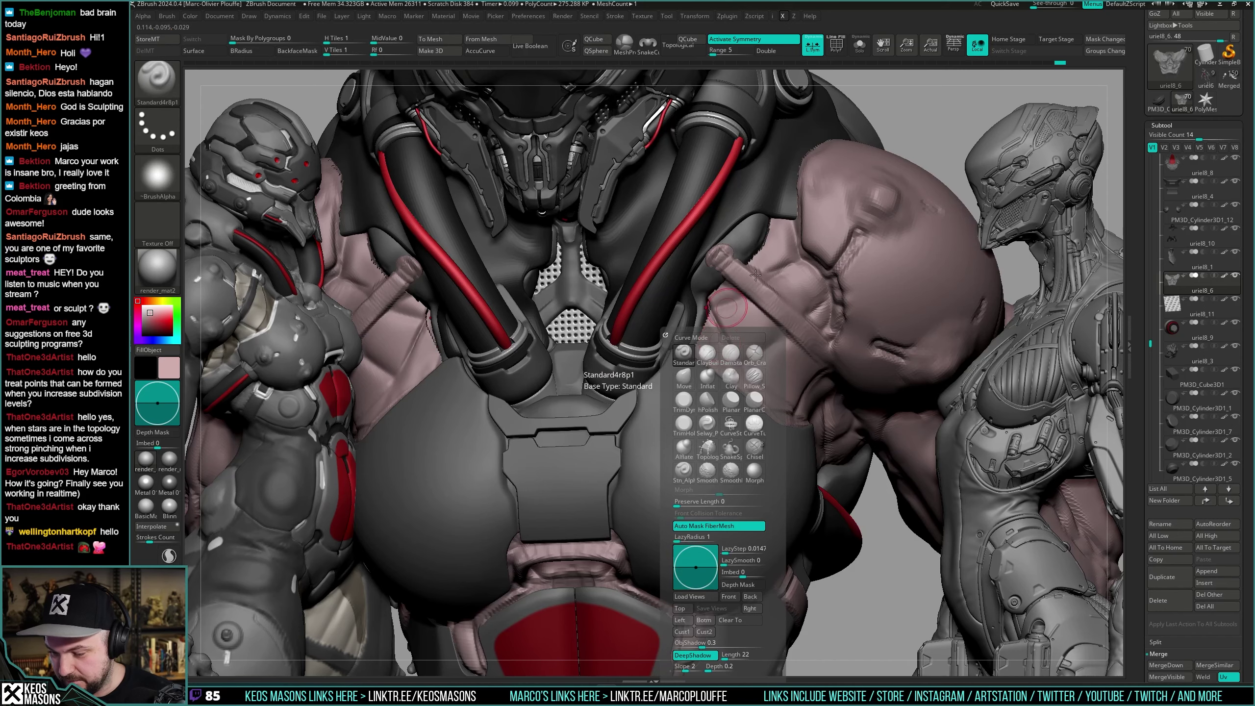
Refine the collar edge between the neck tube and the shoulder with Standard4r8p1 and smooth it with Smooth Stronger.
right_drag(756, 275, 700, 321)
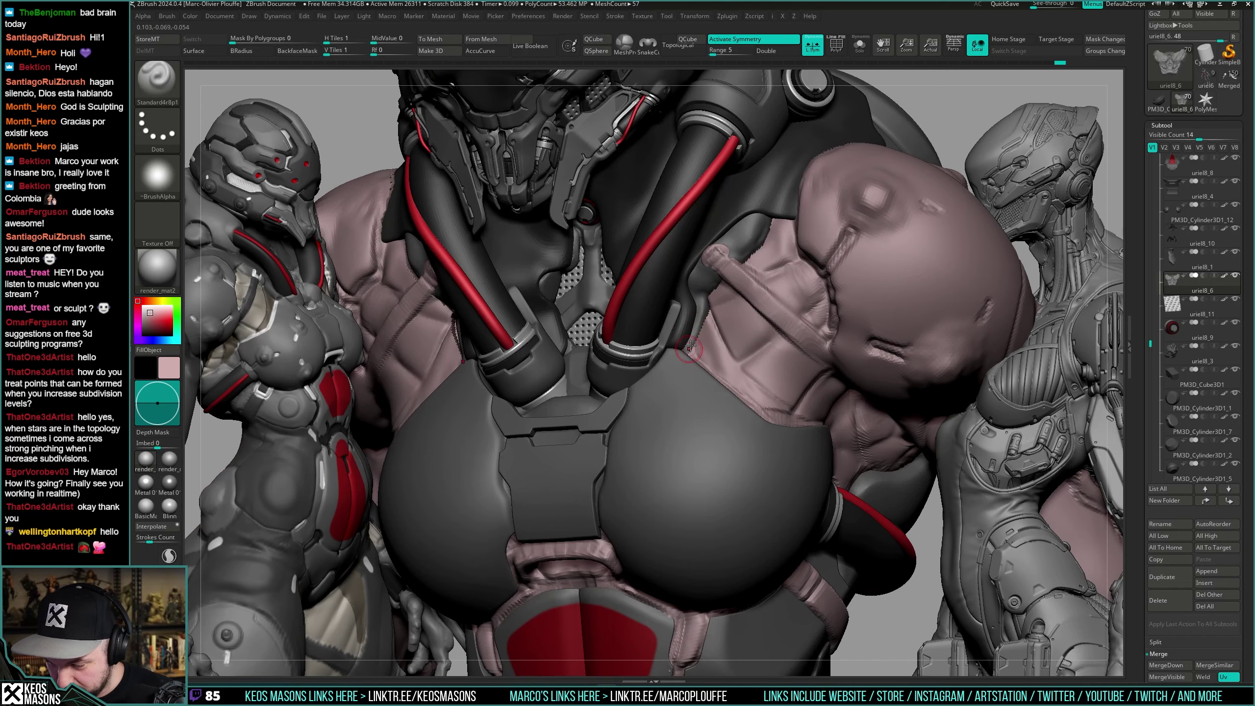
right_drag(703, 300, 655, 303)
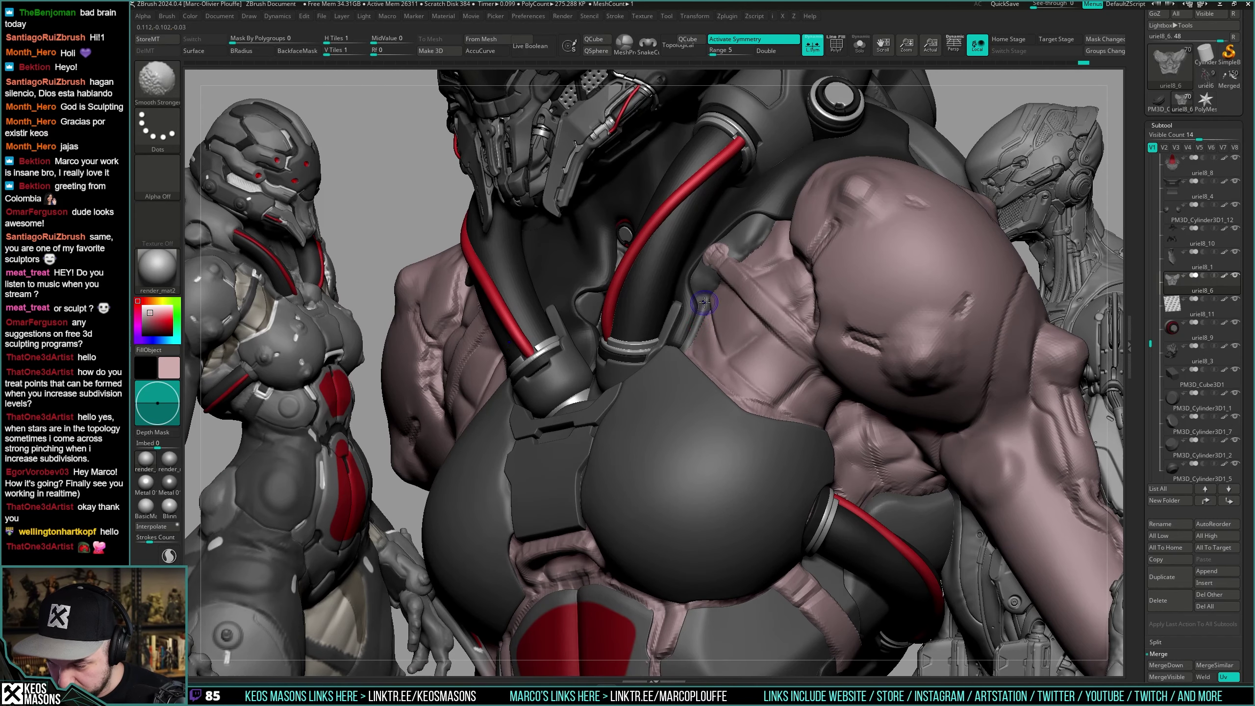
shift+drag(706, 301, 684, 347)
right_drag(684, 347, 687, 341)
mouse_move(703, 298)
right_down()
mouse_move(686, 351)
mouse_move(704, 307)
mouse_move(702, 332)
mouse_move(725, 336)
mouse_move(697, 342)
mouse_move(709, 340)
mouse_move(712, 294)
mouse_move(743, 282)
mouse_move(739, 292)
mouse_move(733, 275)
mouse_move(755, 275)
mouse_move(756, 304)
right_up()
key(shift)
Choose the DamStandard brush and isolate the collar piece to work on its outer side.
key(b)
key(d)
key(s)
key(alt+s)
key(alt+s)
right_click(737, 275)
key(alt+s)
Define the crease on the collar's outer wing with DamStandard, comparing the isolated piece with the ghosted armour around it.
right_click(752, 312)
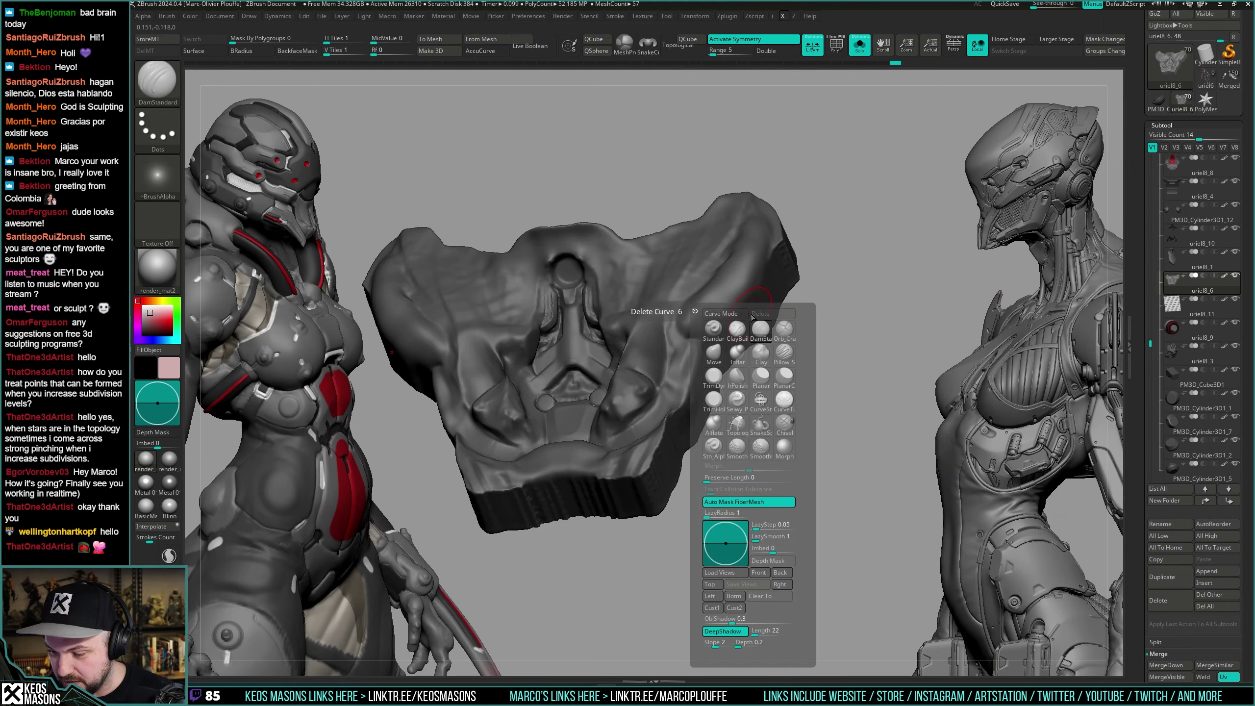
key(b)
key(alt+s)
right_click(720, 307)
key(alt+t)
right_click(721, 310)
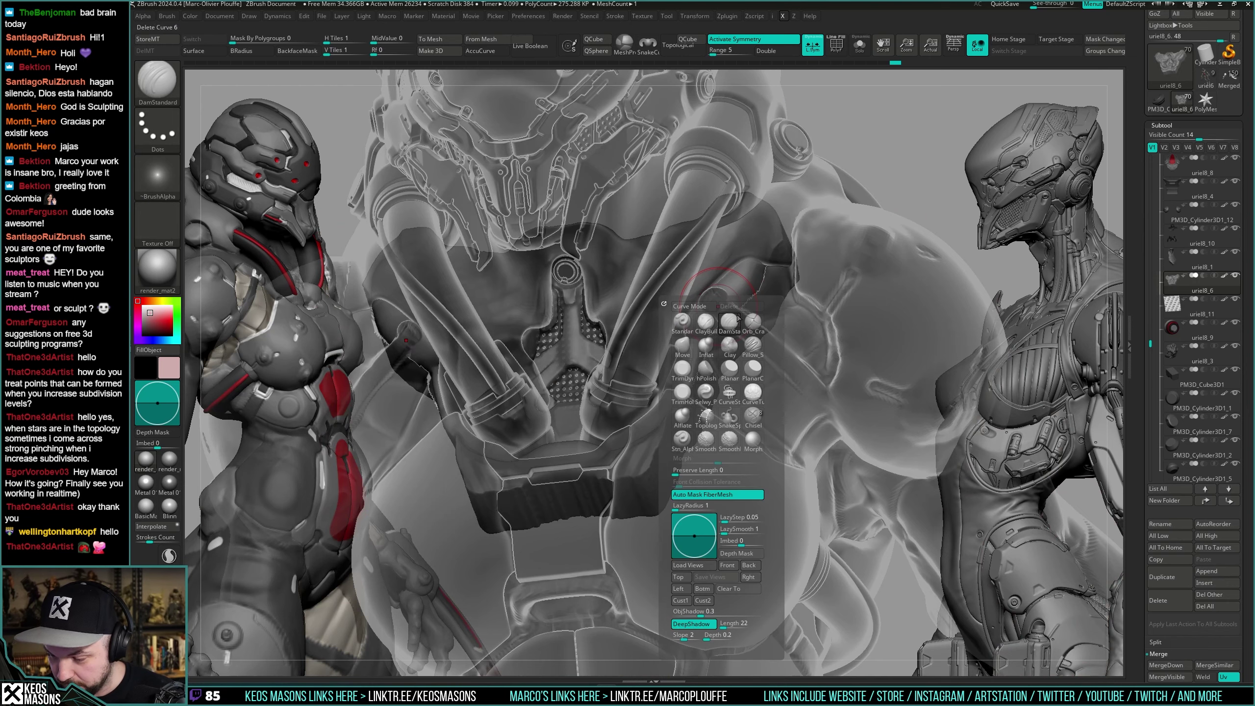
click(736, 320)
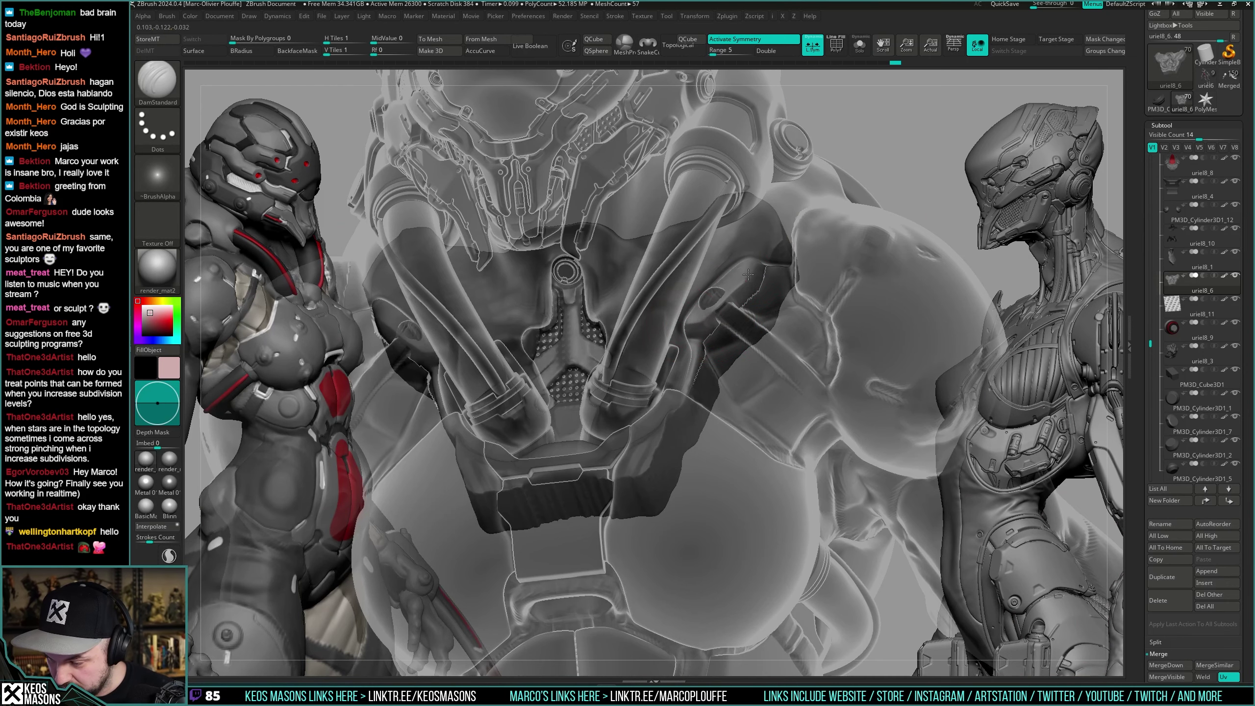
Flatten the planes of the collar's outer wing with the hPolish brush and isolate the piece.
mouse_move(762, 263)
right_down()
mouse_move(750, 294)
mouse_move(787, 275)
mouse_move(708, 310)
right_up()
right_click(745, 291)
click(737, 368)
key(alt+t)
key(alt+s)
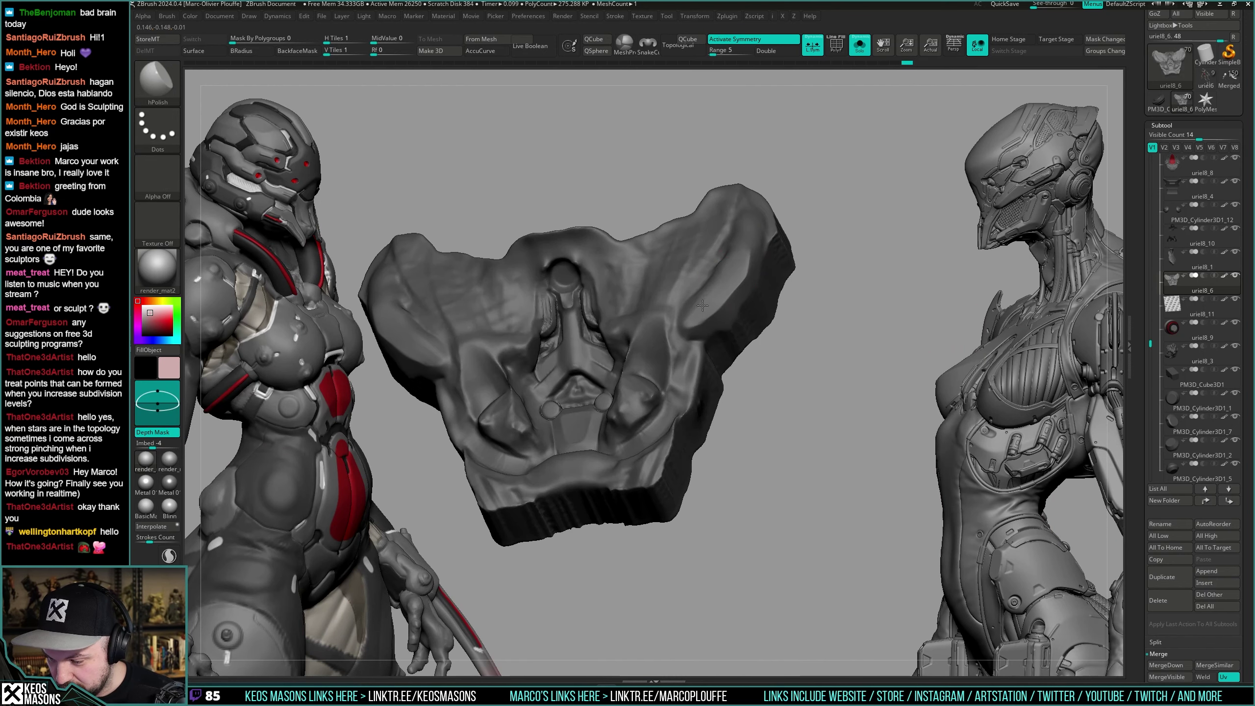
key(alt+s)
mouse_move(735, 269)
right_down()
mouse_move(697, 368)
mouse_move(761, 280)
mouse_move(706, 314)
mouse_move(701, 304)
mouse_move(732, 260)
mouse_move(758, 260)
mouse_move(732, 328)
mouse_move(785, 419)
mouse_move(728, 344)
mouse_move(799, 284)
mouse_move(717, 321)
mouse_move(811, 324)
mouse_move(719, 317)
mouse_move(721, 359)
mouse_move(732, 333)
mouse_move(714, 334)
mouse_move(718, 326)
right_up()
right_click(696, 371)
Sharpen the groove along the collar's outer wing with the DamStandard brush.
key(b)
key(d)
key(s)
key(alt+s)
key(alt+s)
key(alt+s)
key(alt+s)
Polish the planes beside the wing's groove with the hPolish brush.
key(b)
key(h)
key(p)
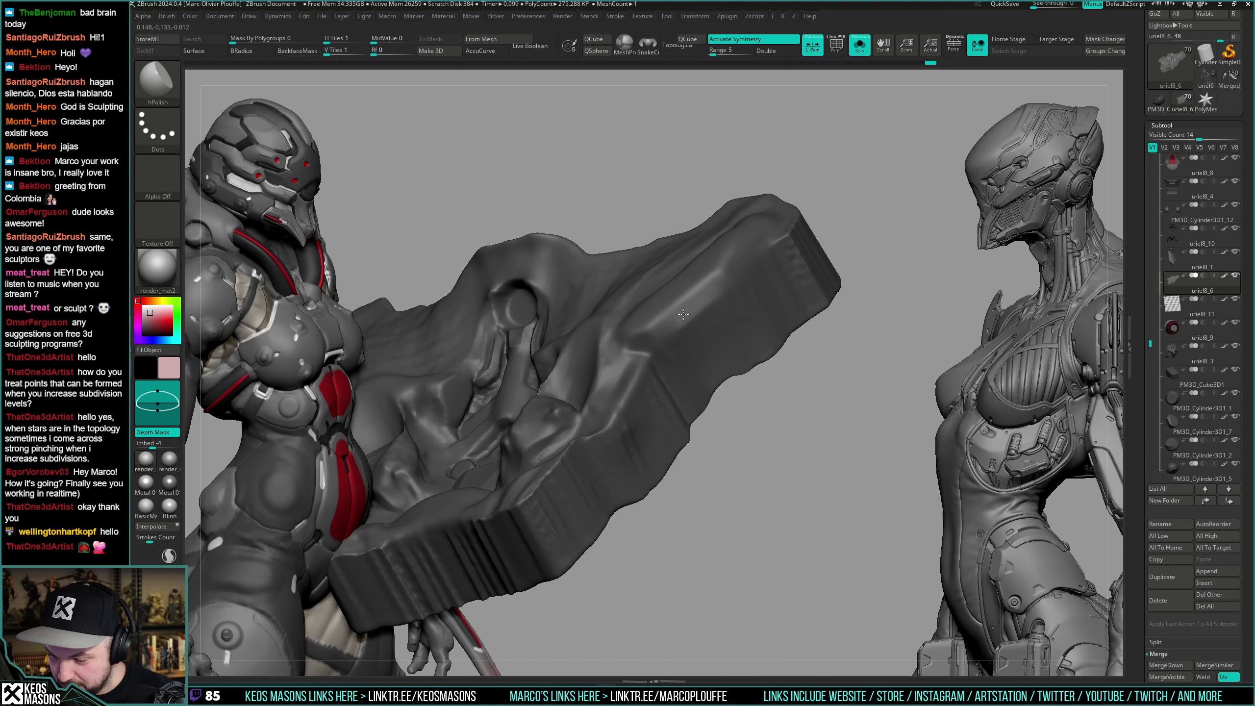
mouse_move(722, 281)
right_down()
mouse_move(740, 253)
mouse_move(704, 309)
mouse_move(739, 280)
right_up()
key(space)
key(space)
click(730, 287)
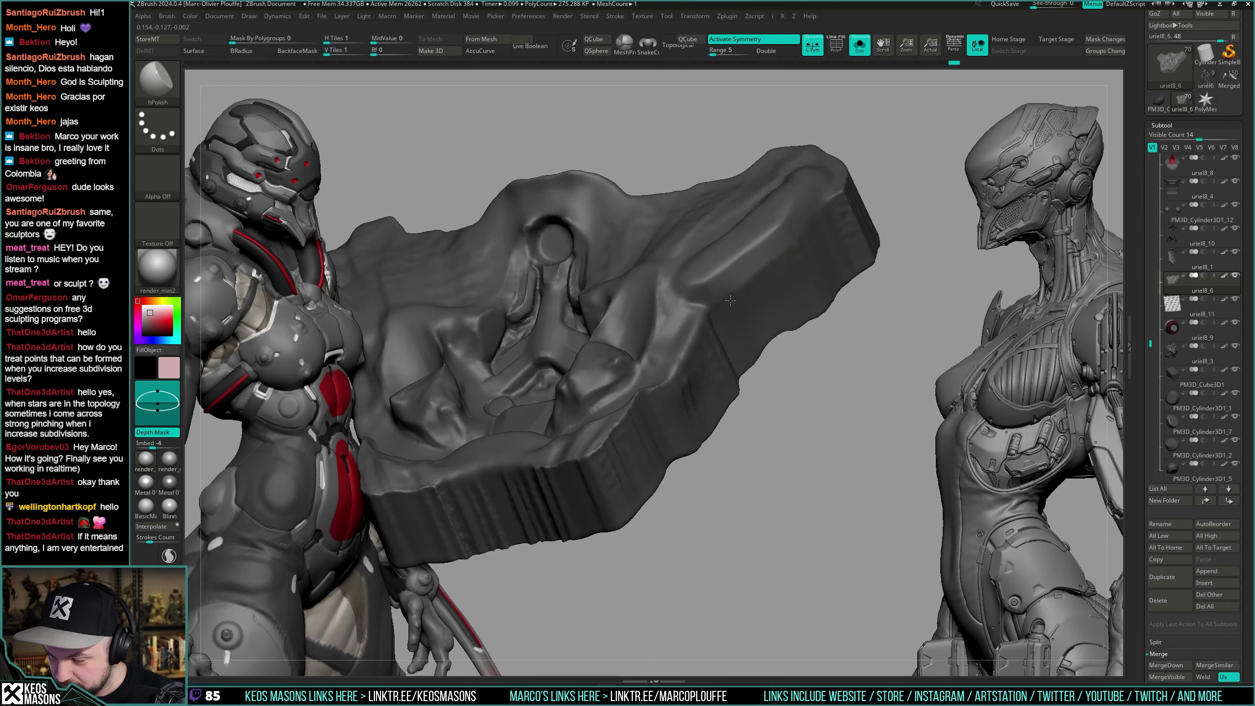
Smooth and harden the wing's upper rim and outer bevel with hPolish strokes.
key(shift+s)
mouse_move(742, 277)
right_down()
mouse_move(693, 277)
mouse_move(690, 292)
mouse_move(764, 287)
right_up()
key(space)
key(shift+s)
key(space)
key(shift+s)
key(space)
key(shift+s)
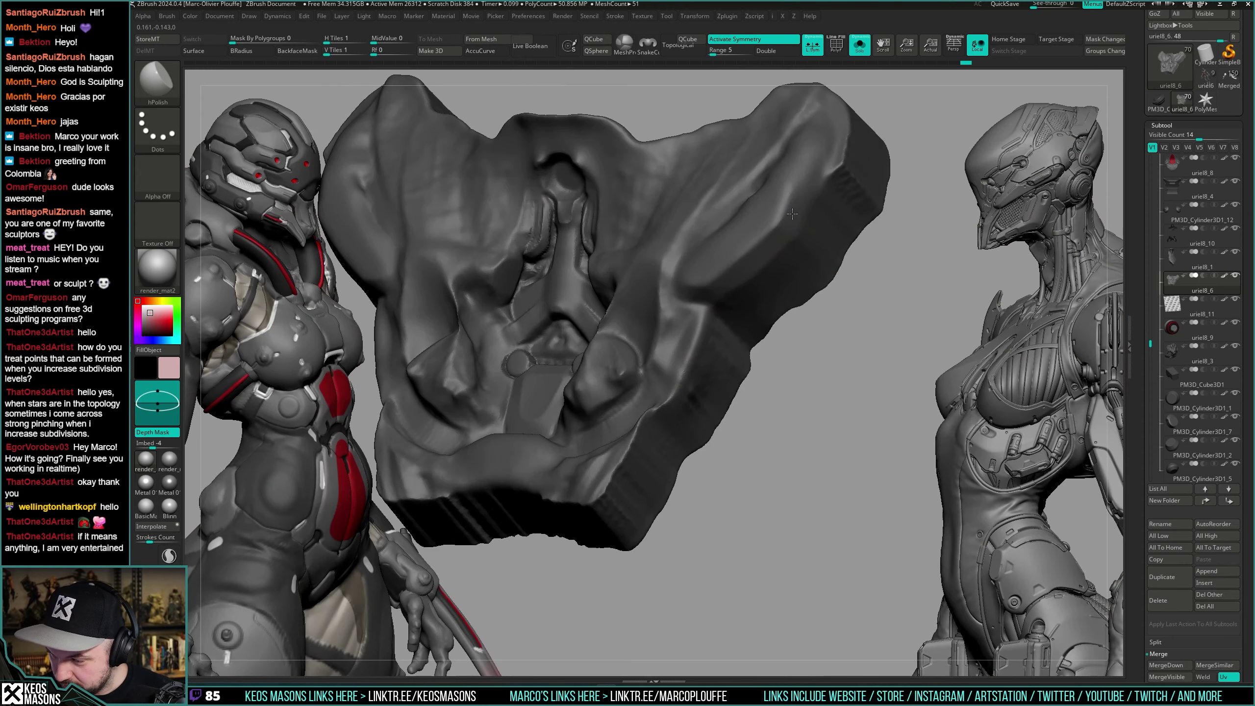
drag(807, 177, 792, 197)
key(shift+s)
Work the wing's inner corner and long edge with the BeveArc brush.
mouse_move(711, 267)
right_down()
mouse_move(708, 285)
mouse_move(768, 315)
mouse_move(752, 321)
mouse_move(765, 326)
mouse_move(734, 286)
right_up()
key(shift+s)
key(2)
drag(685, 277, 700, 292)
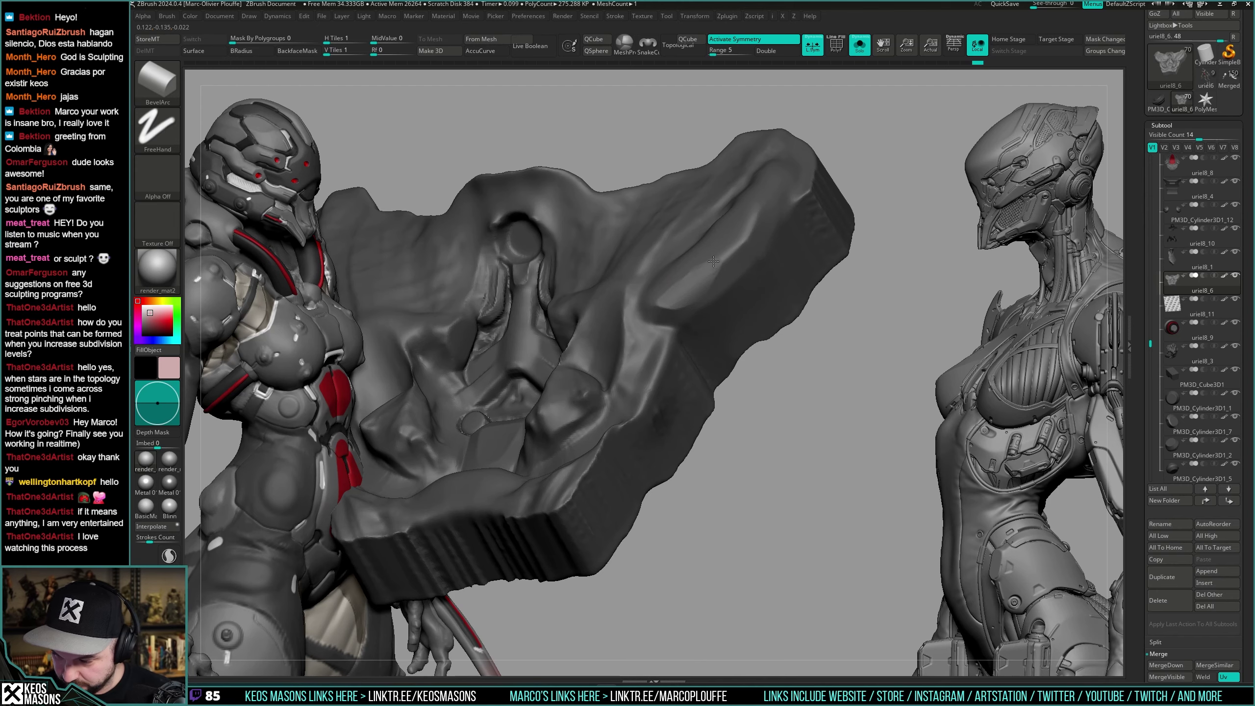
mouse_move(730, 273)
right_down()
mouse_move(775, 272)
mouse_move(754, 320)
mouse_move(734, 327)
mouse_move(742, 272)
right_up()
key(shift+s)
key(shift+s)
key(space)
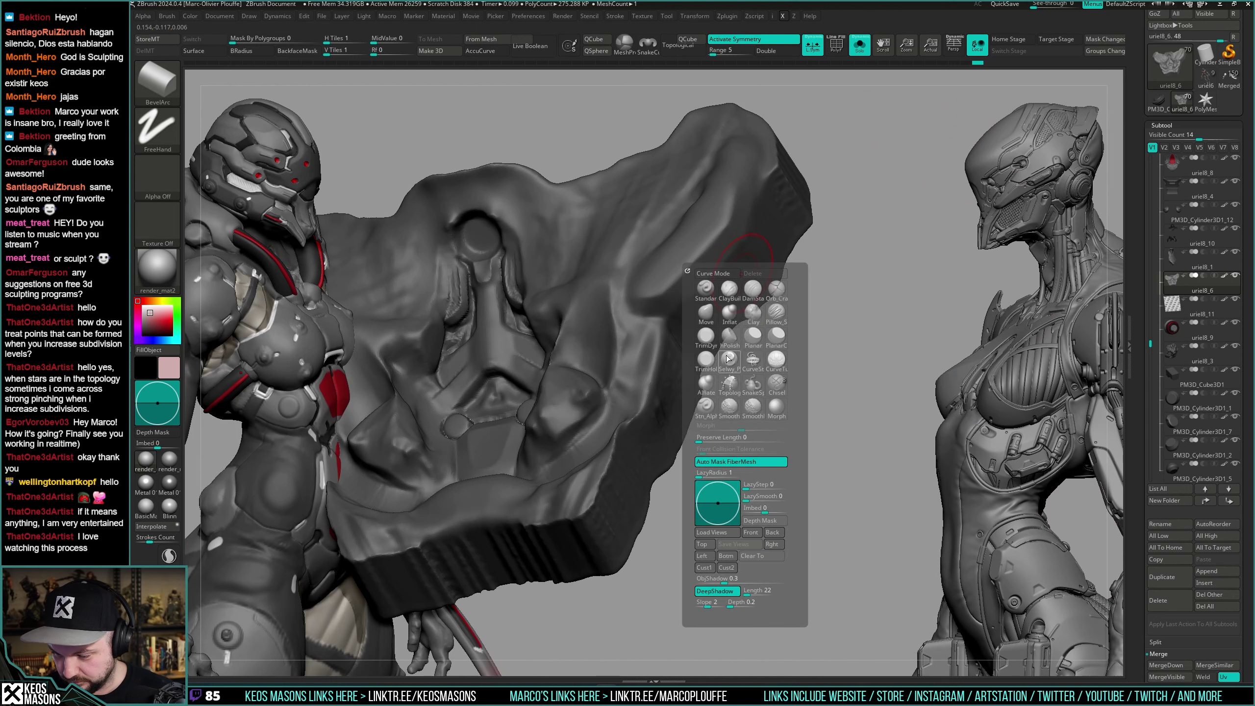
Flatten the wing's outer bevel with hPolish and TrimDynamic.
click(729, 340)
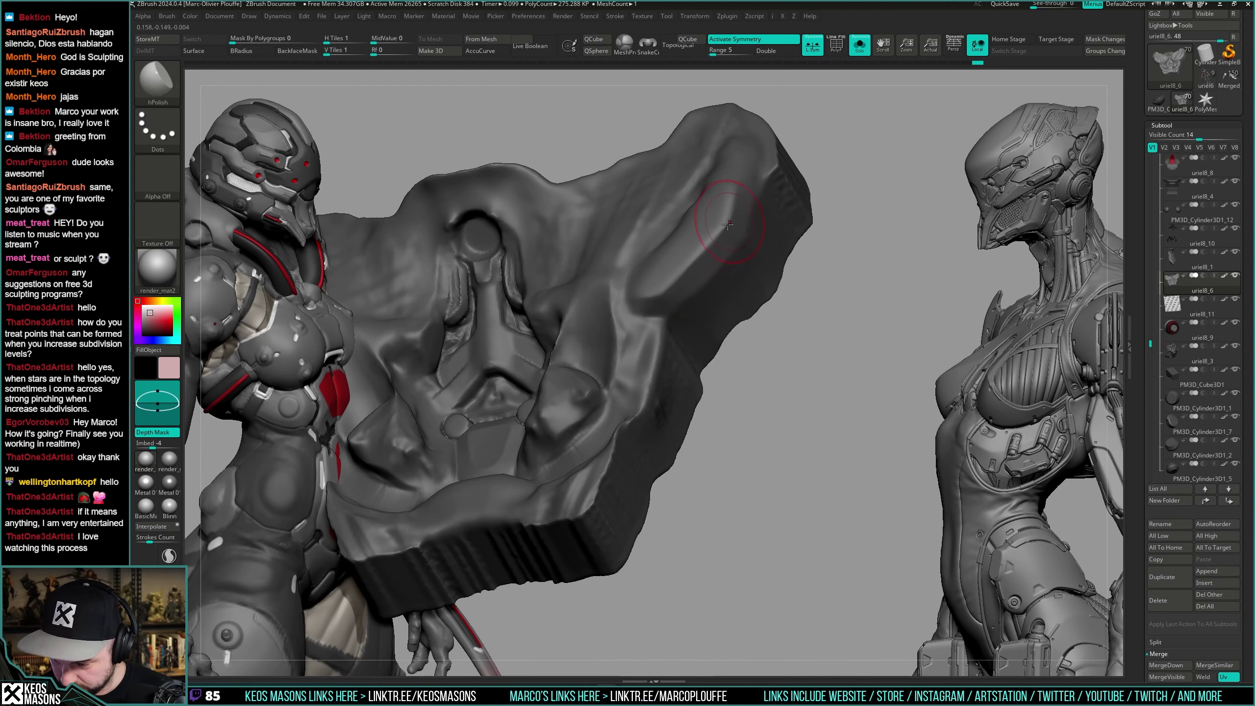
key(space)
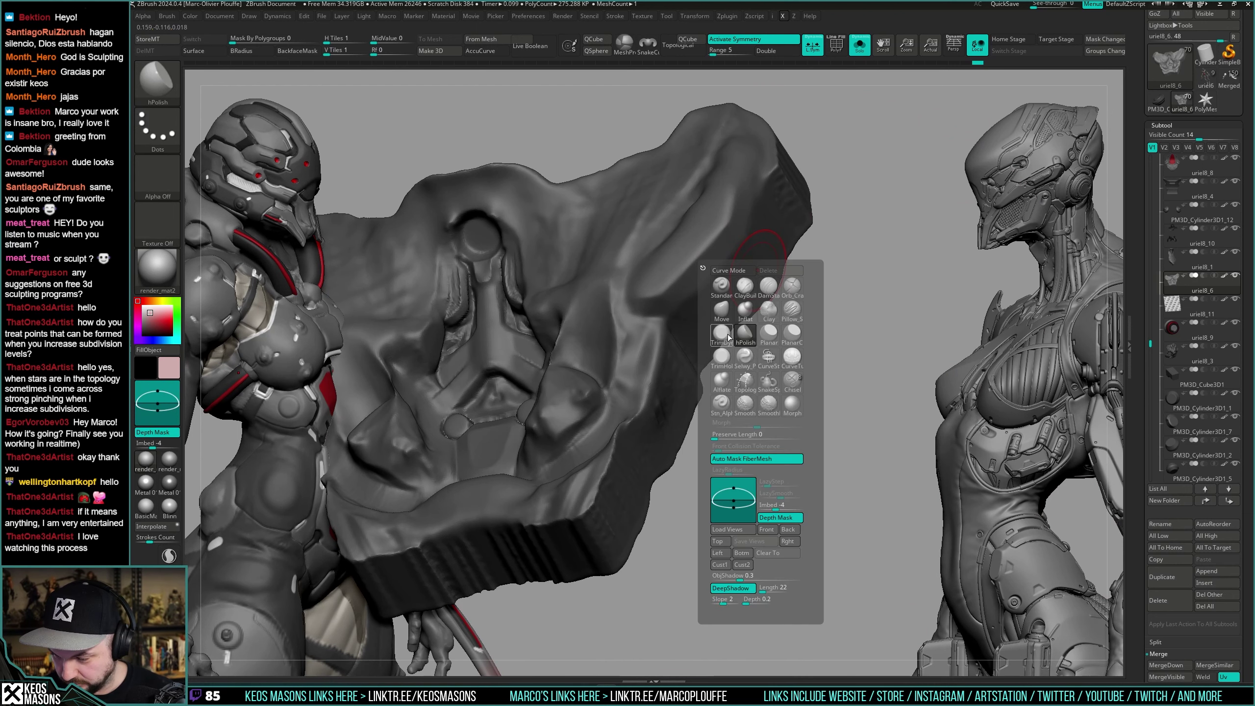
click(729, 339)
key(space)
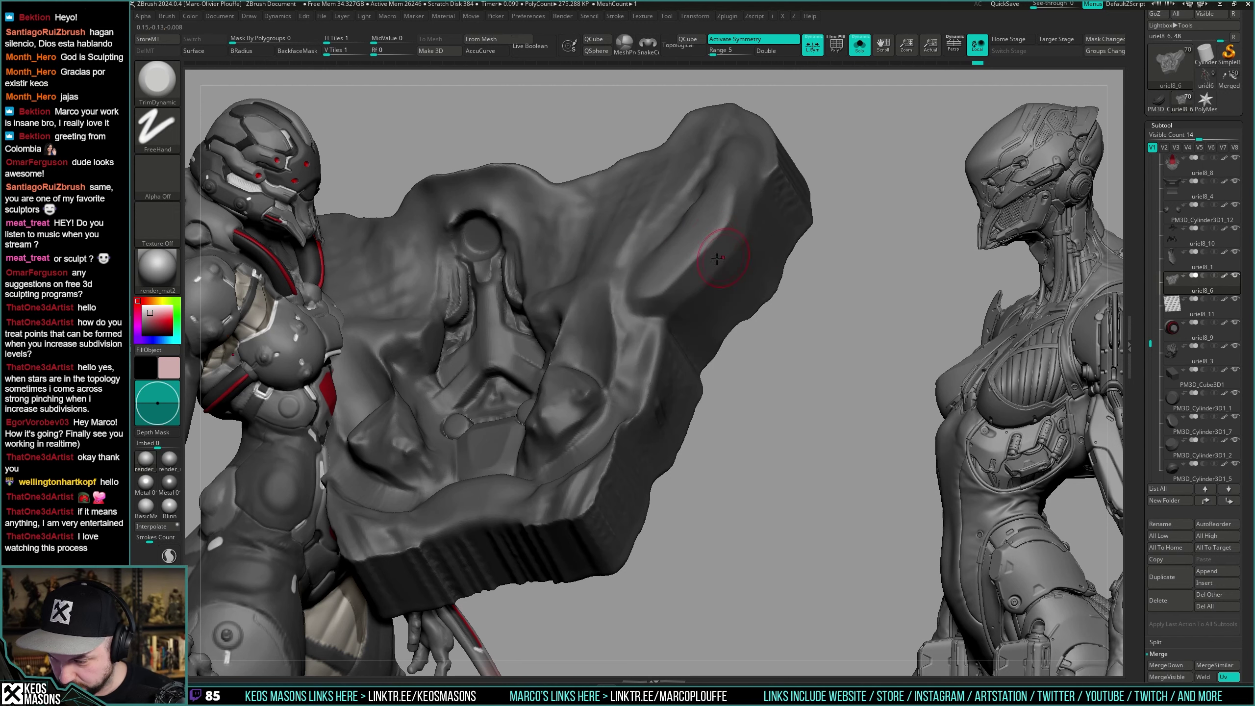
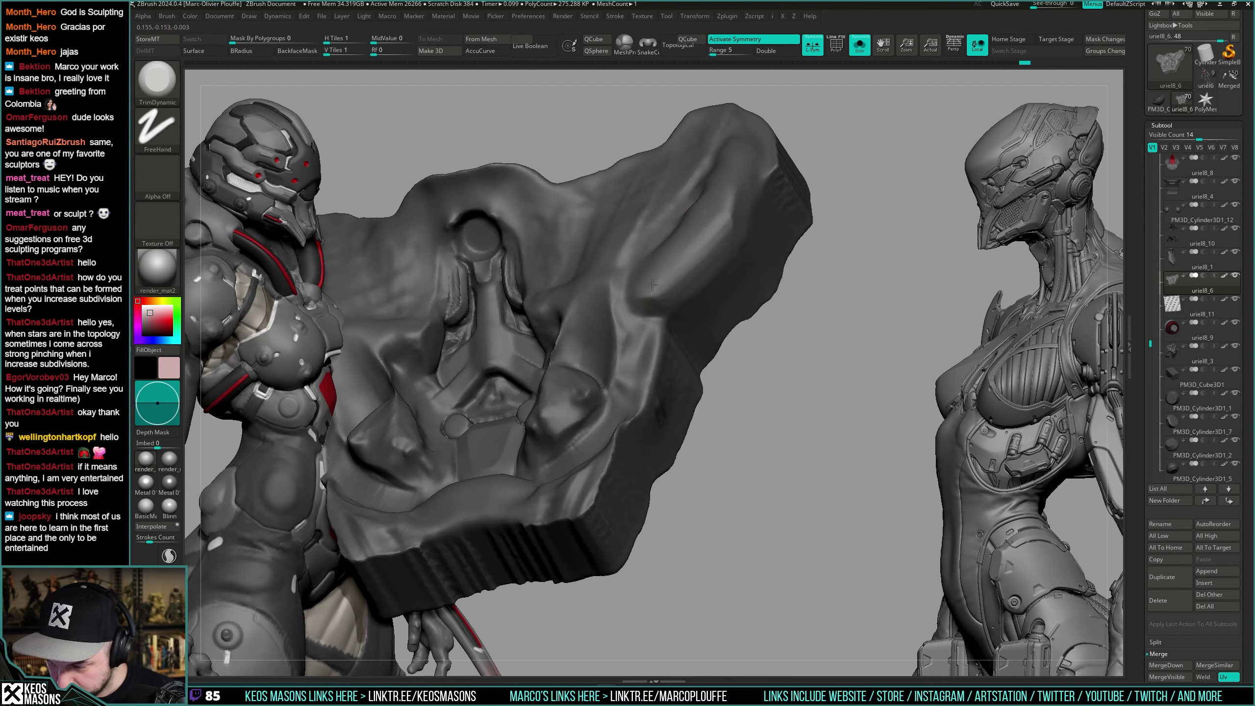
key(v)
right_drag(687, 266, 613, 277)
key(v)
key(x)
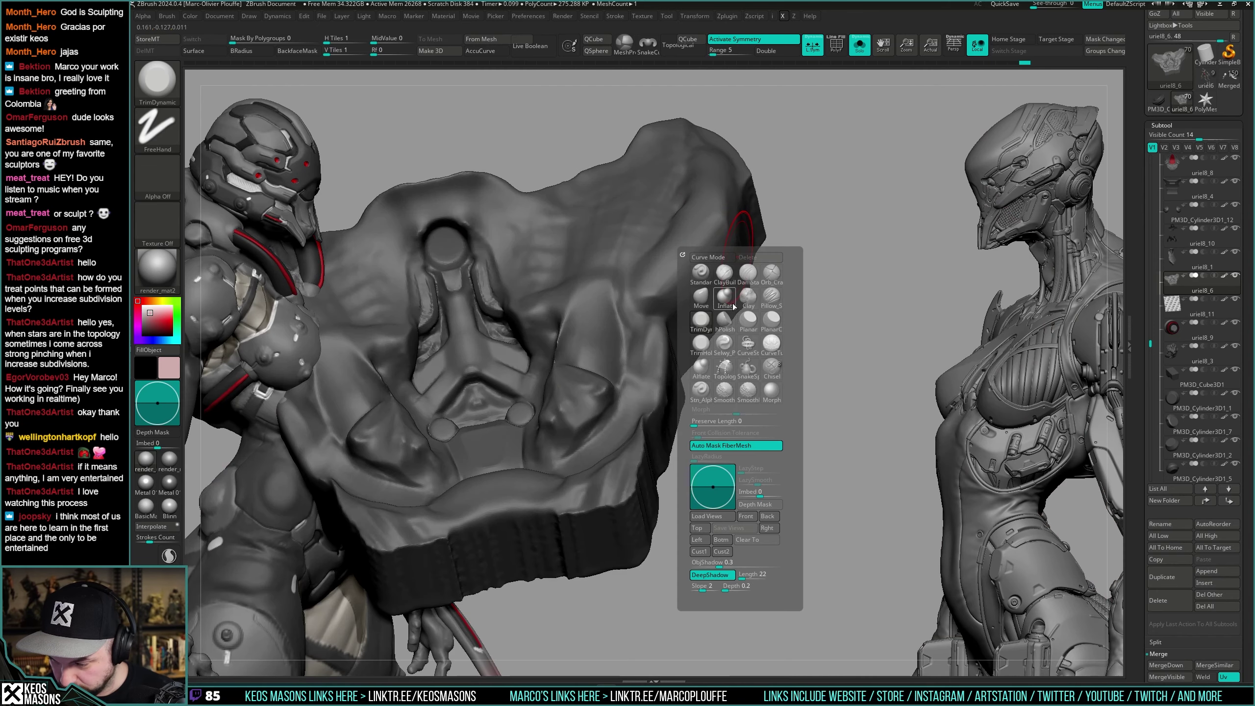
Polish the wing's tip and upper face with hPolish from several angles.
click(725, 322)
drag(823, 208, 672, 290)
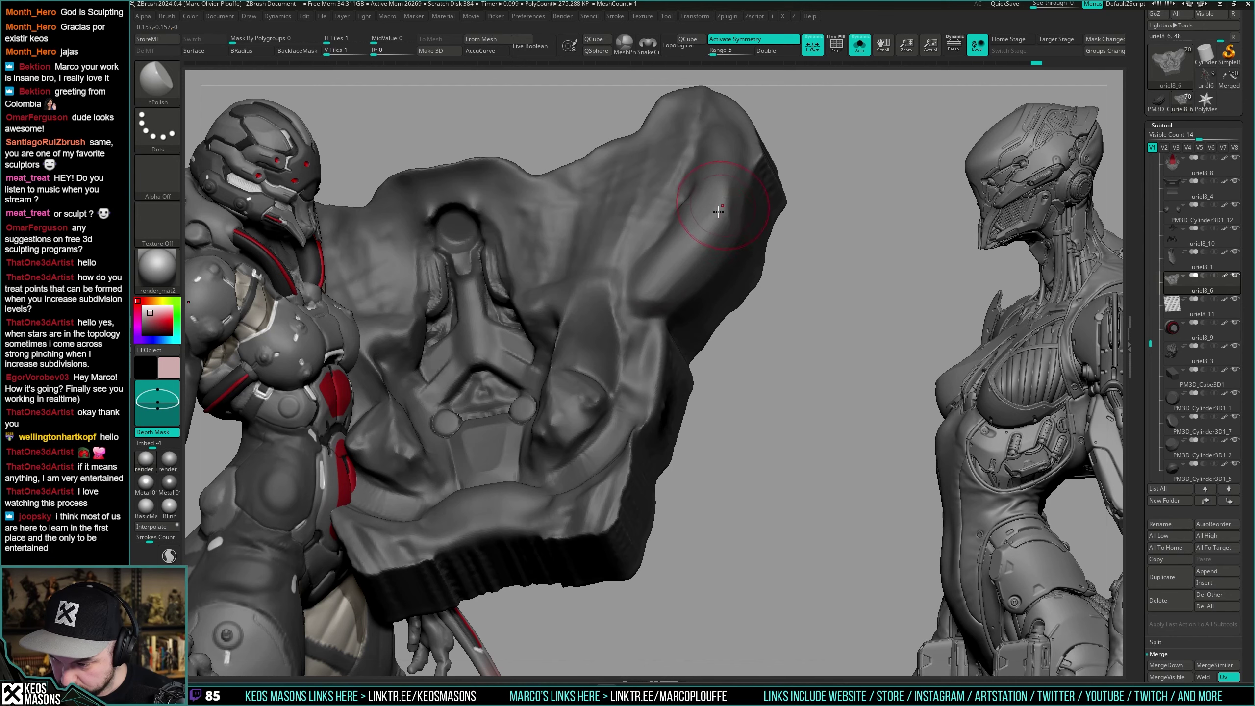
key(v)
right_drag(712, 213, 678, 218)
key(v)
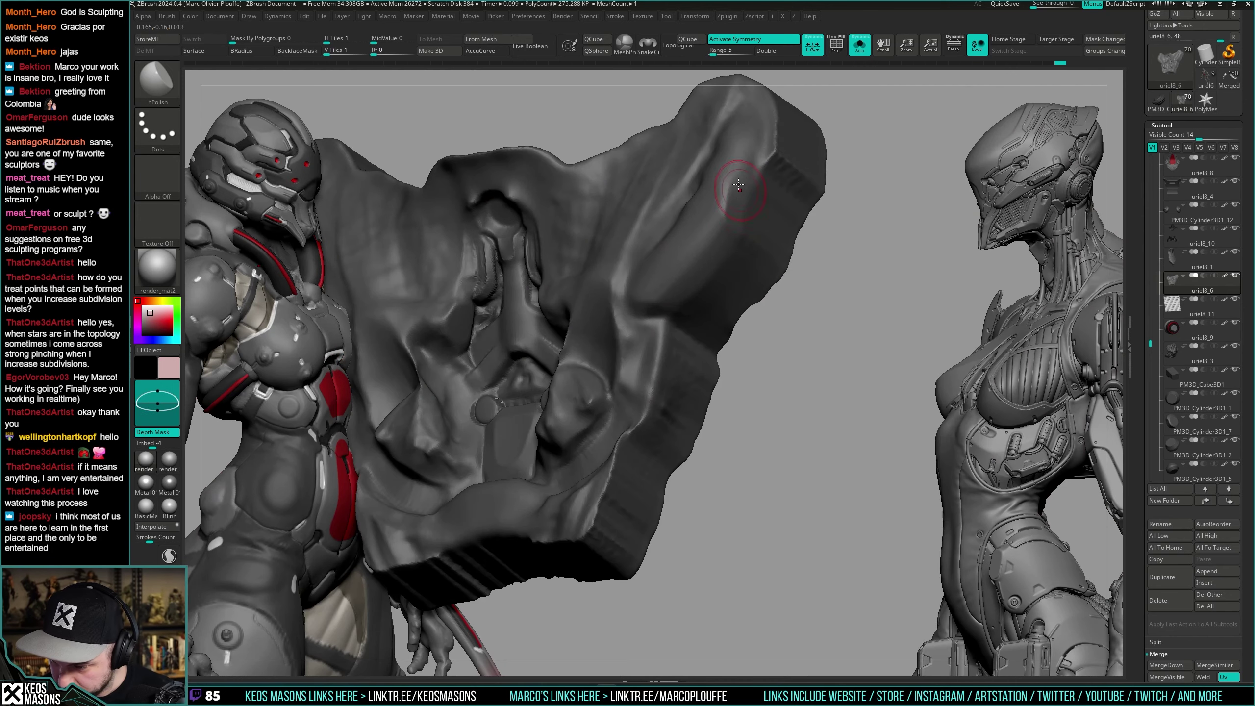
key(v)
right_drag(741, 190, 680, 252)
key(v)
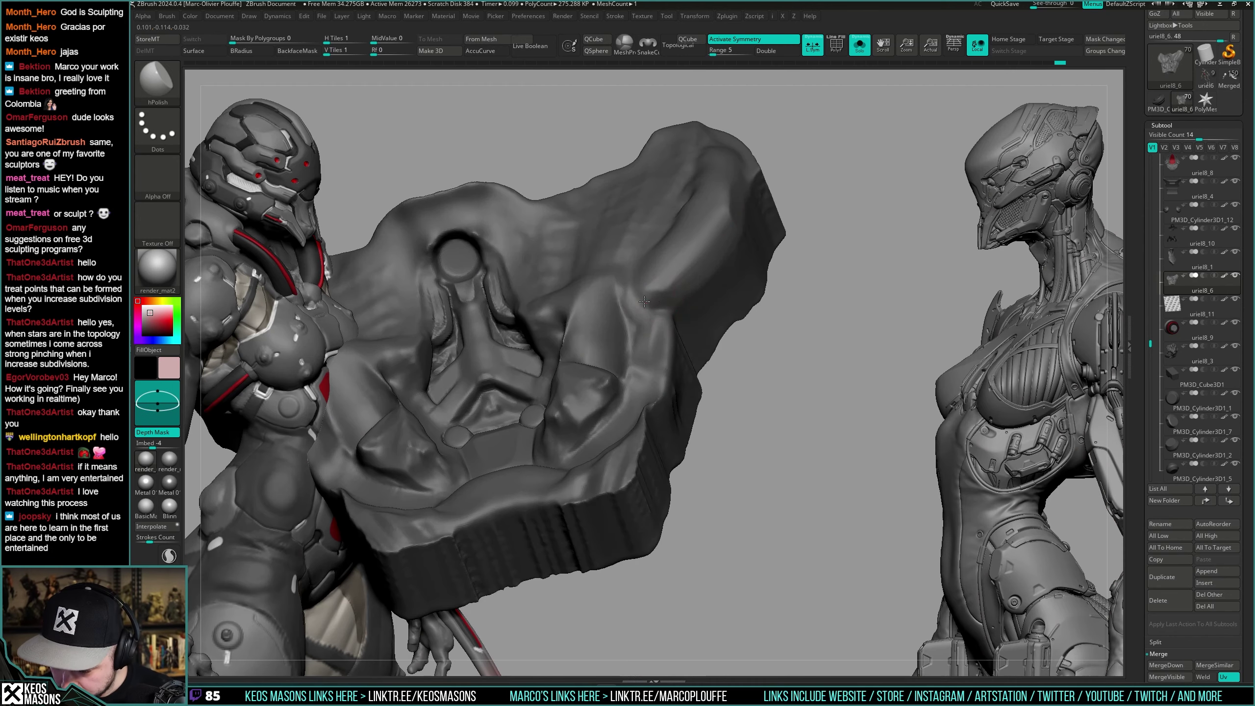
Clean up the transition between the wing and the collar's lower side with hPolish and bring back the surrounding armour.
right_click(648, 370)
mouse_move(670, 302)
right_down()
mouse_move(648, 370)
mouse_move(692, 317)
right_up()
drag(701, 267, 677, 291)
right_drag(677, 291, 722, 314)
key(v)
drag(721, 313, 679, 291)
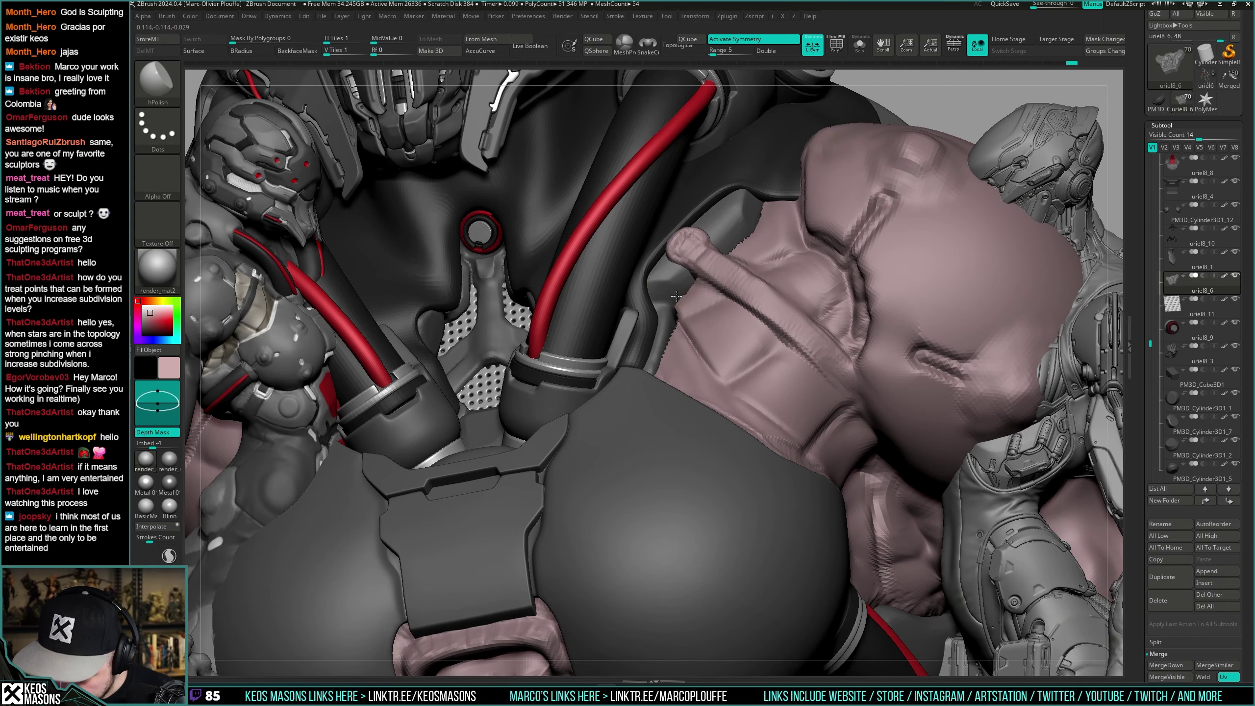
right_drag(676, 296, 671, 319)
shift+drag(706, 277, 741, 306)
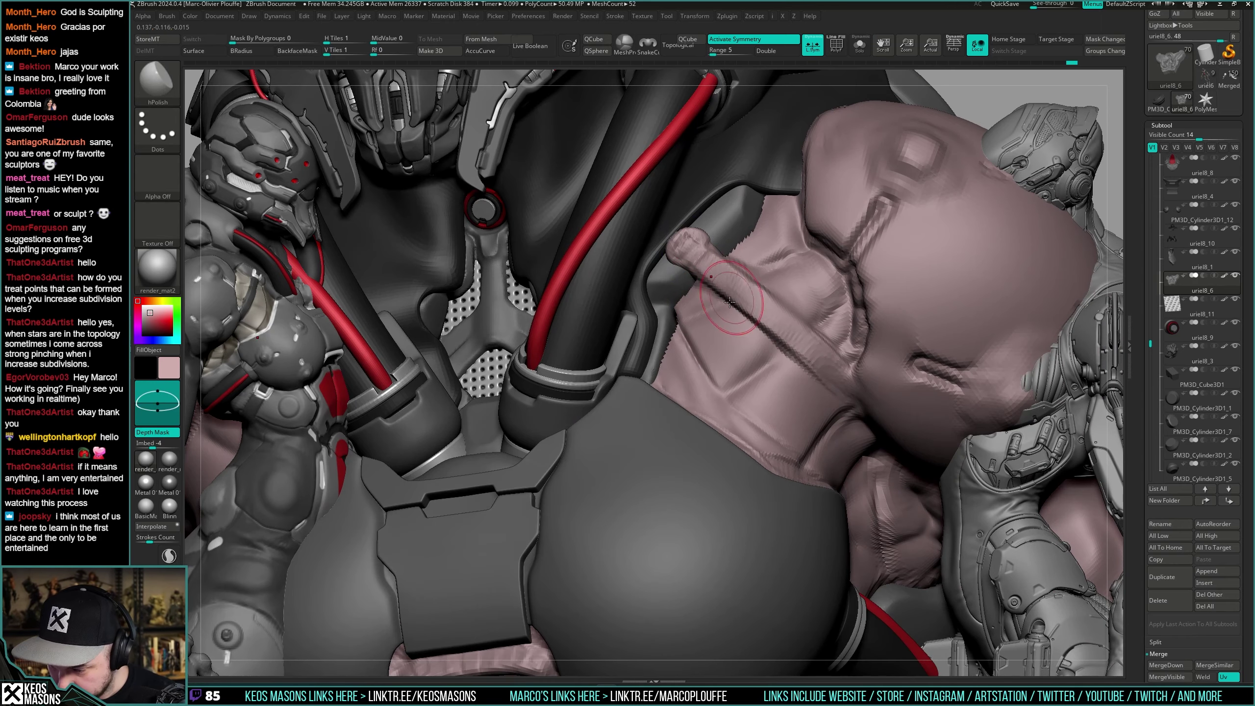
Carve a sharp notch where the isolated collar's wing meets its lower side with the Orb_Cracks brush.
right_drag(729, 302, 714, 311)
key(space)
click(674, 309)
key(v)
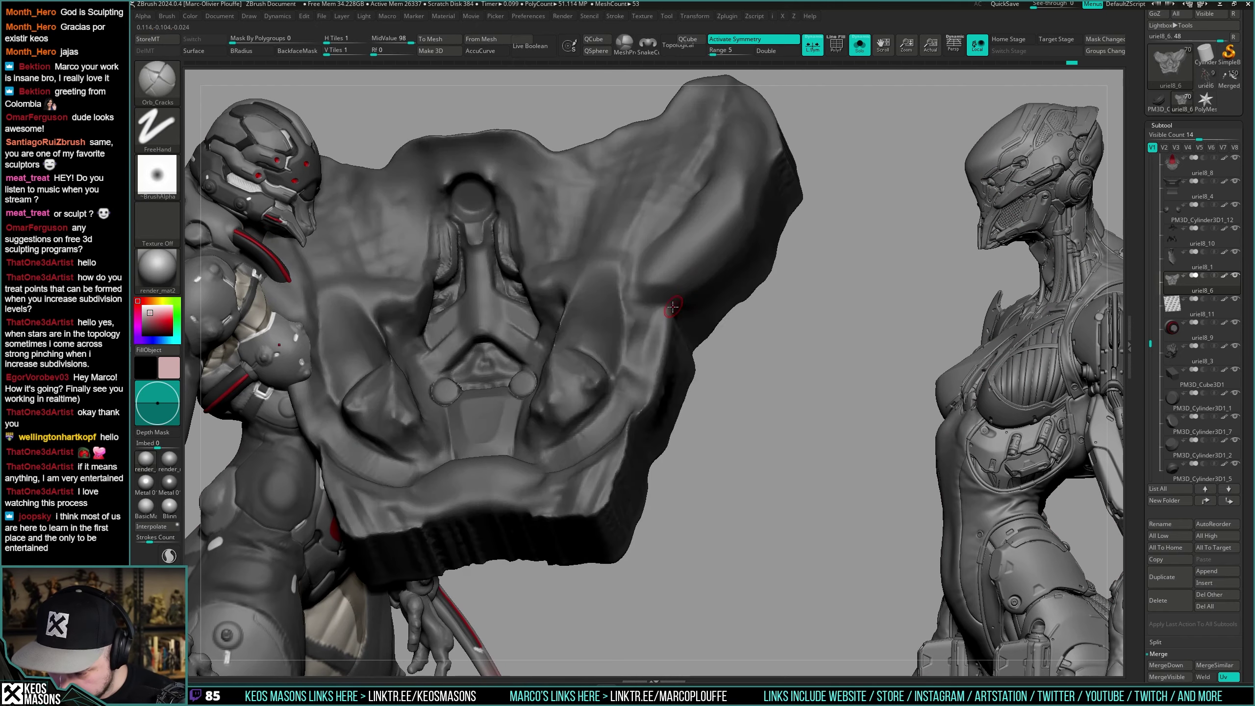
drag(673, 307, 632, 323)
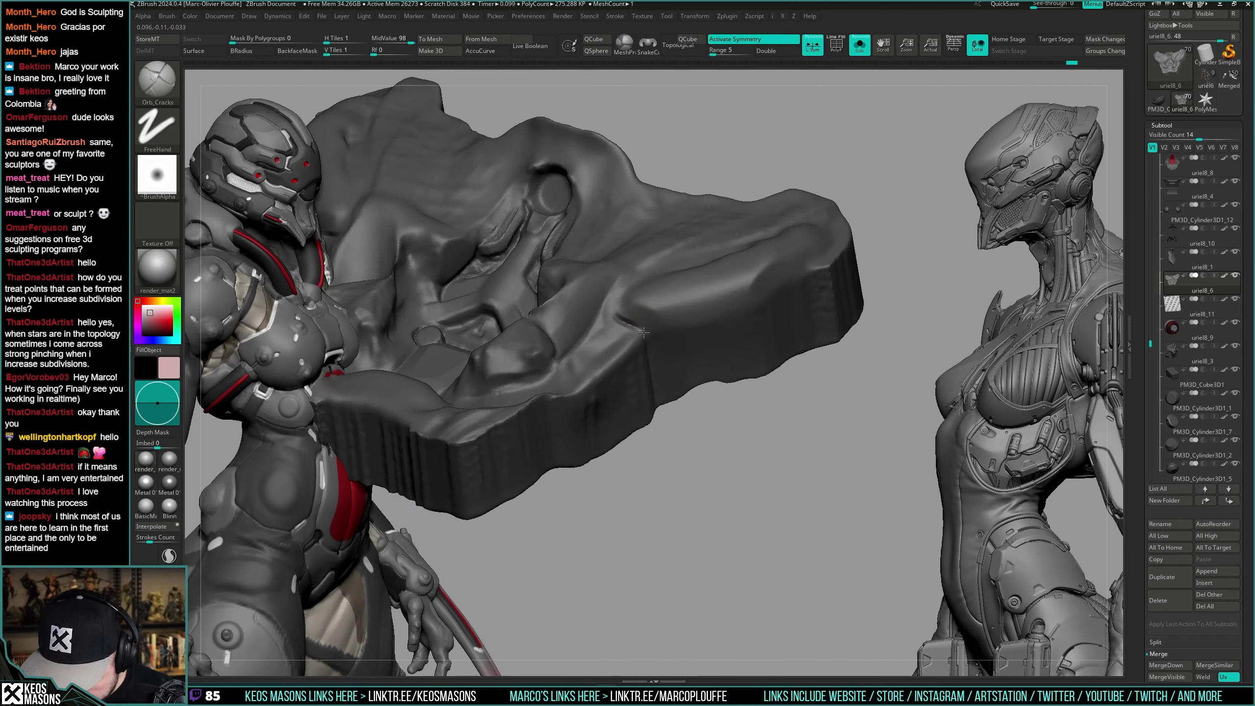
drag(667, 433, 716, 280)
key(space)
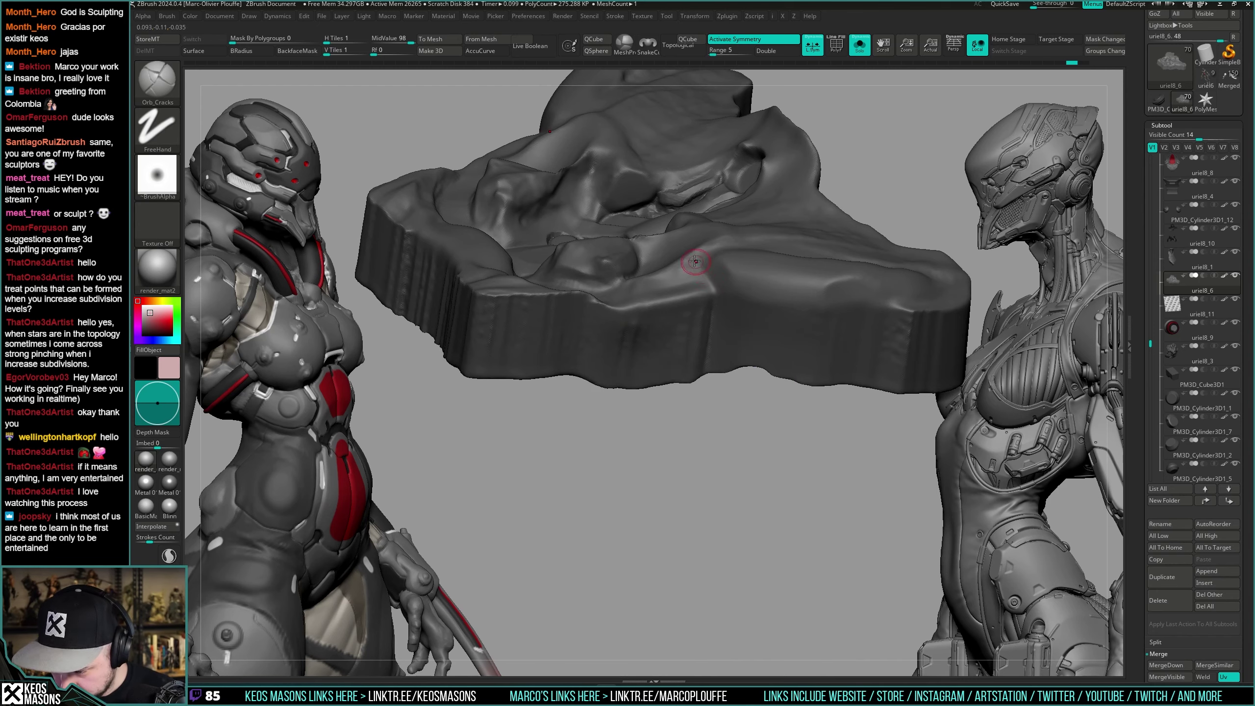
drag(711, 337, 751, 358)
key(f)
mouse_move(885, 278)
shift+mouse_down()
mouse_move(896, 255)
mouse_move(717, 335)
shift+mouse_up()
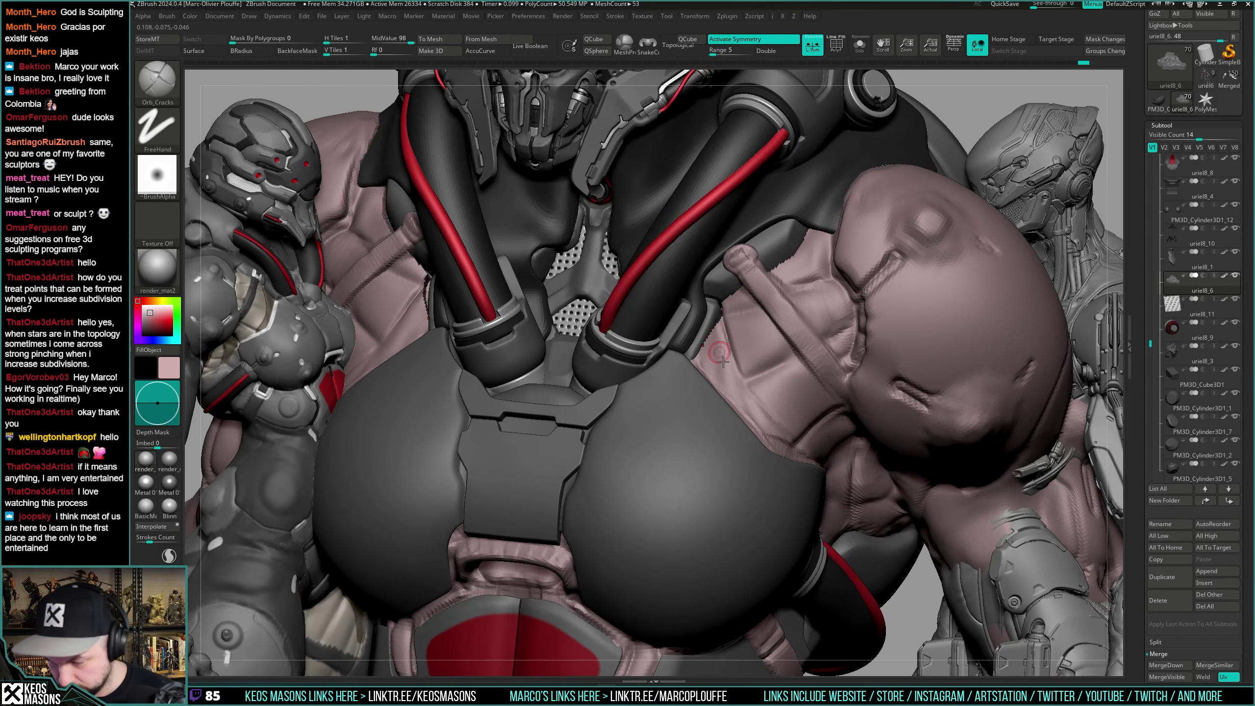
Review the collar on the whole upper body from the front and choose the ClayBuildup brush.
ctrl+right_drag(724, 362, 781, 333)
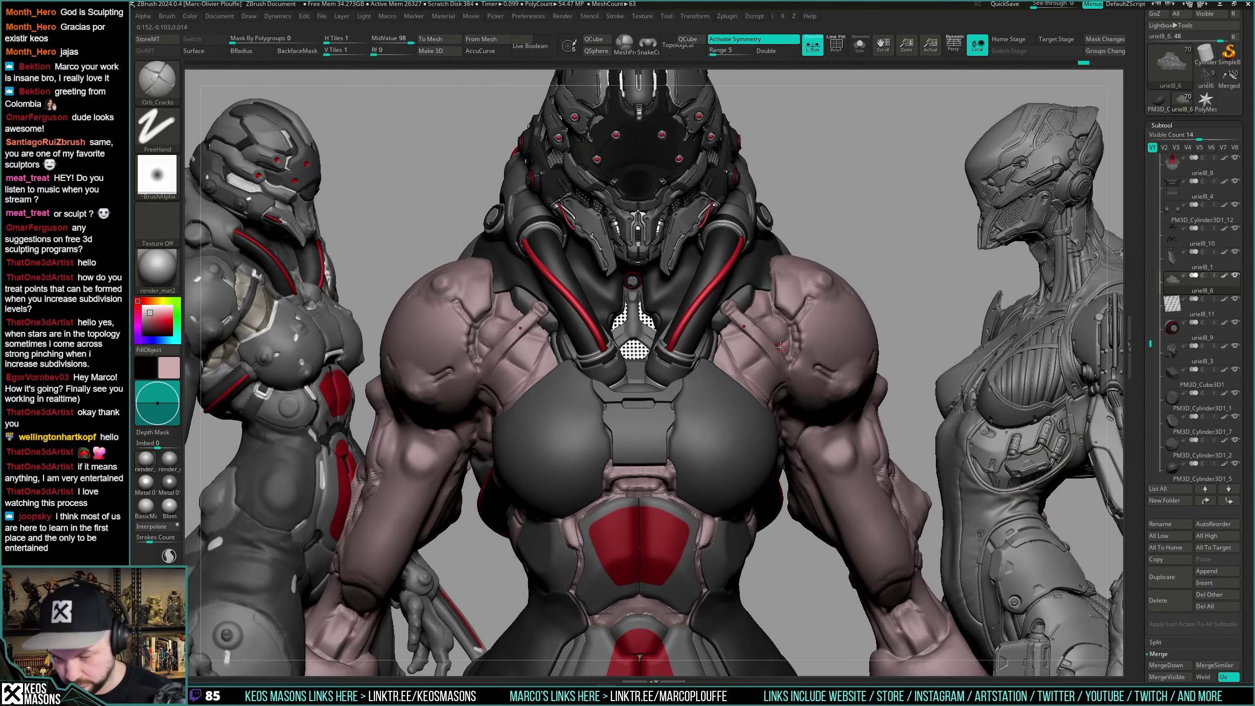
mouse_move(781, 347)
right_down()
mouse_move(677, 341)
mouse_move(780, 351)
right_up()
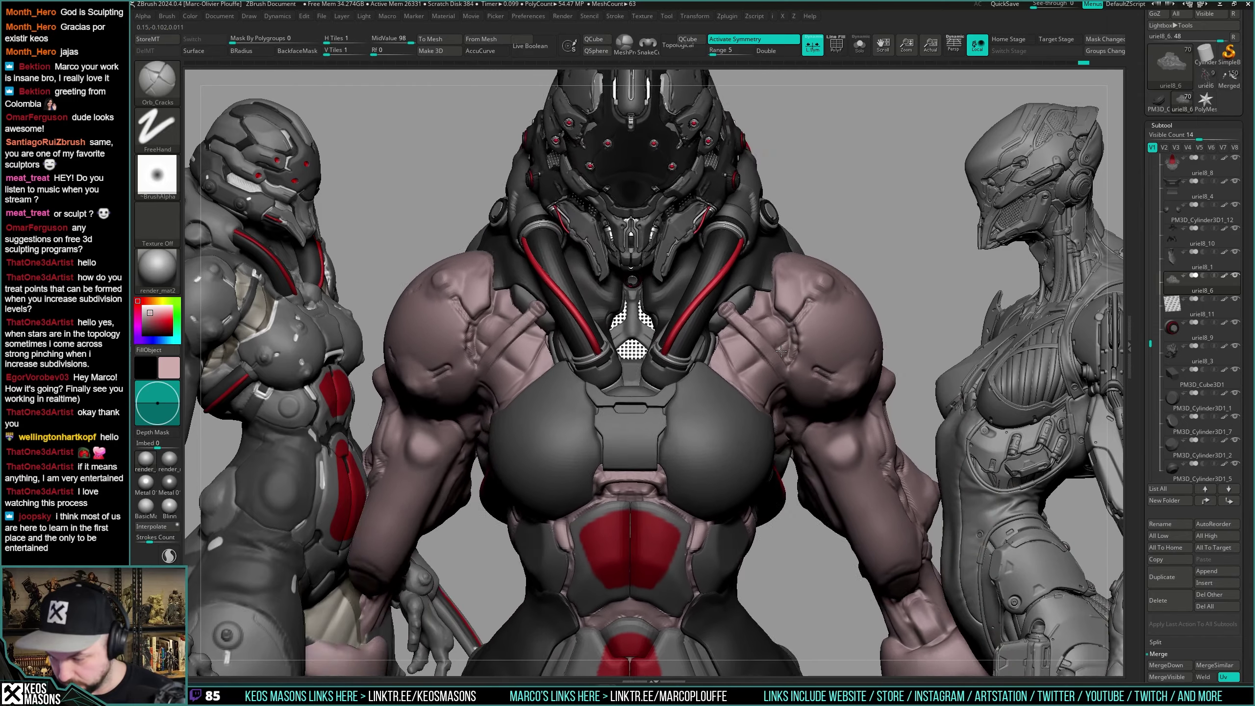
mouse_move(781, 351)
mouse_down()
mouse_move(775, 360)
mouse_move(901, 270)
mouse_move(872, 295)
mouse_move(885, 289)
mouse_up()
key(space)
click(866, 309)
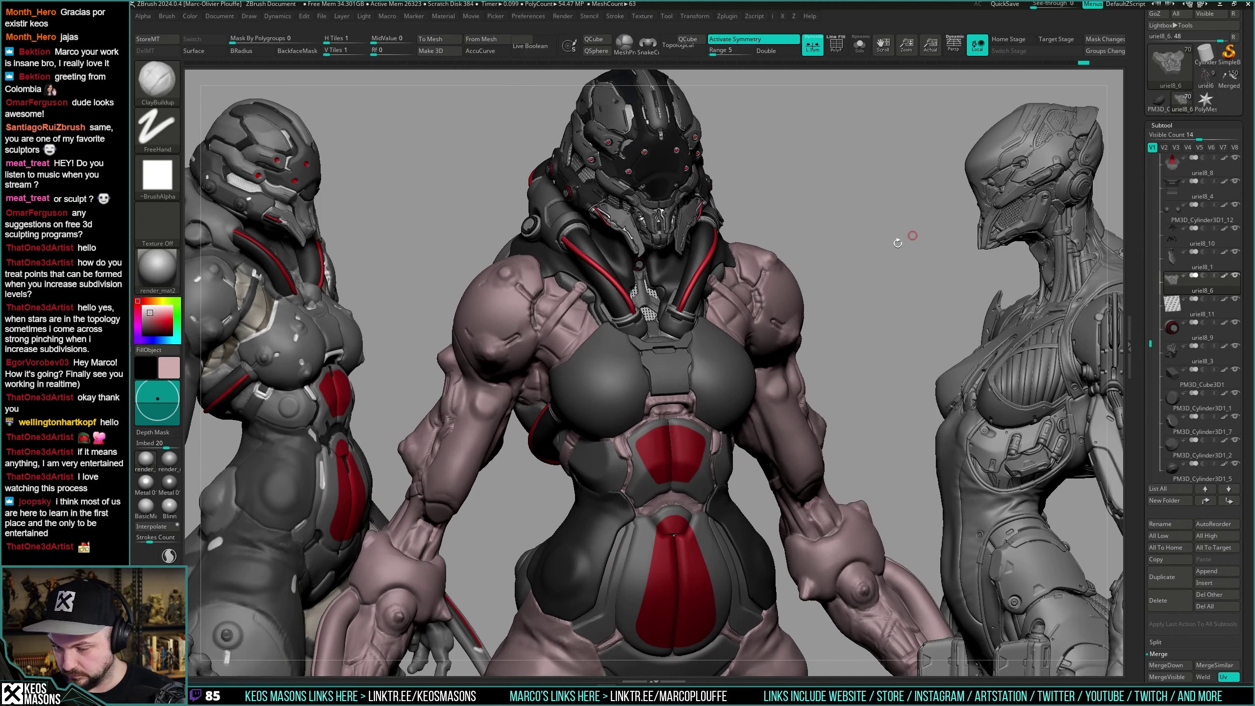
shift+drag(905, 238, 887, 280)
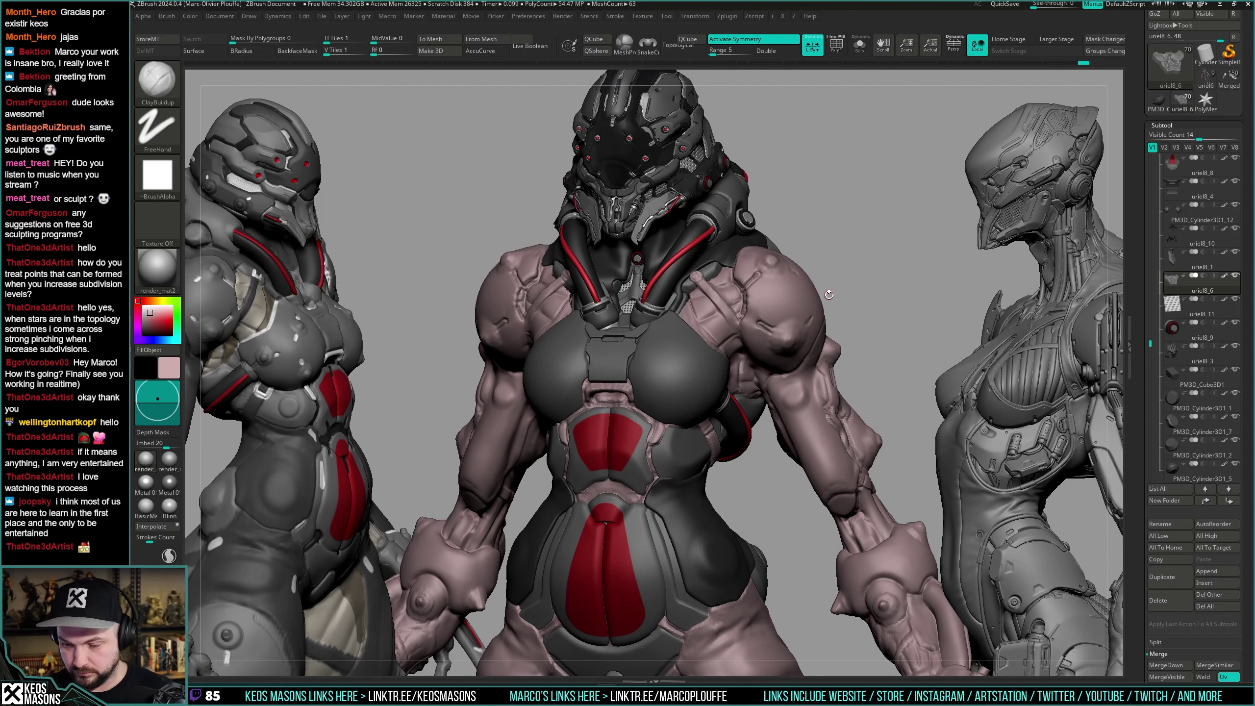
Set the material to NormalRGBMat and make the body with the arms the active subtool.
click(158, 275)
click(876, 454)
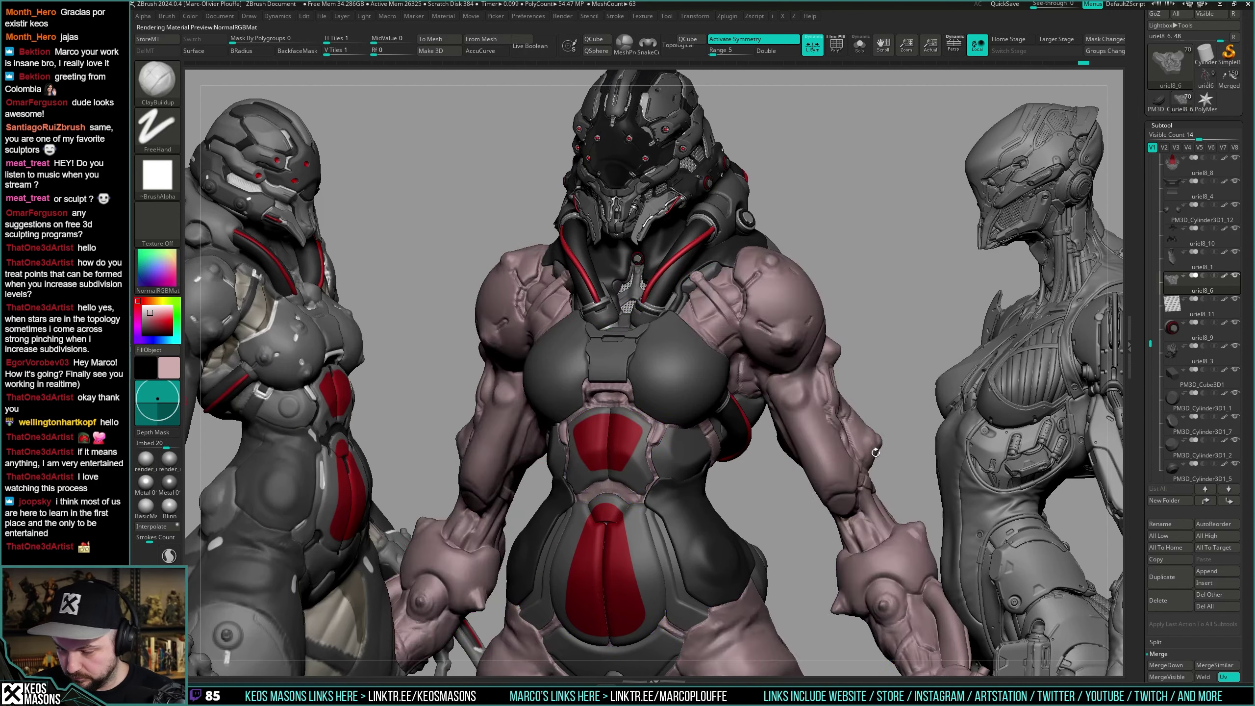
alt+click(803, 314)
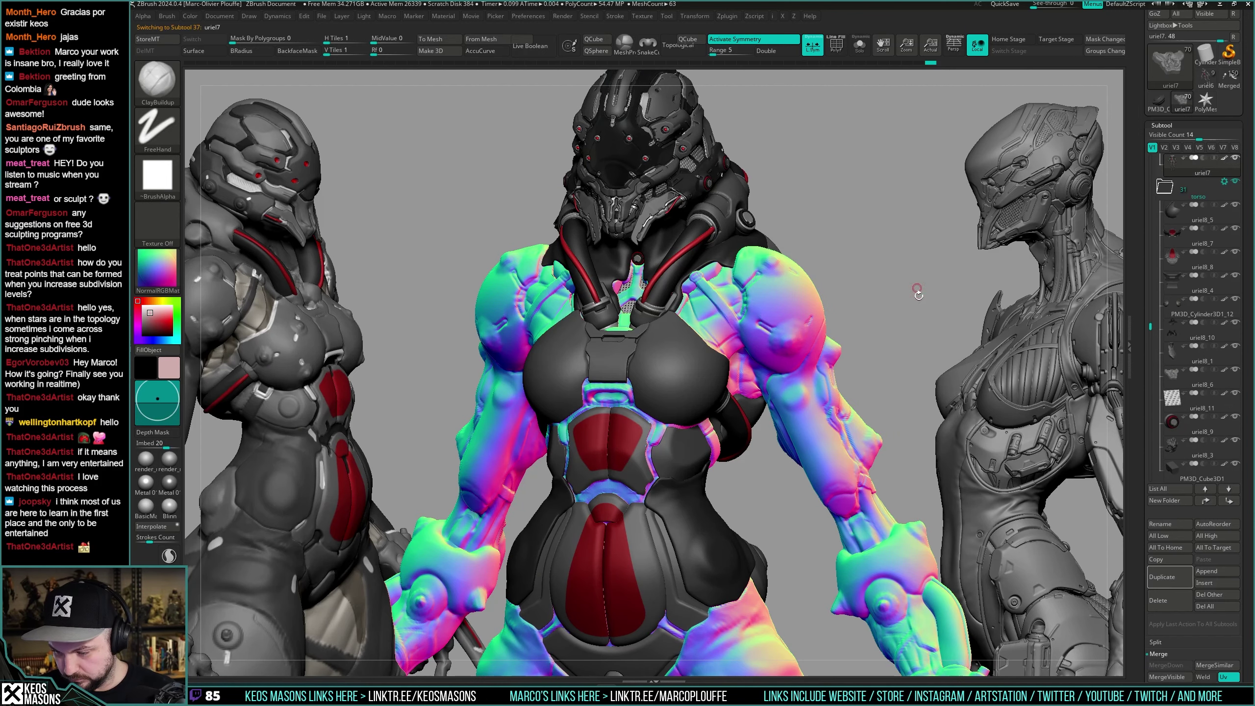
drag(911, 312, 891, 313)
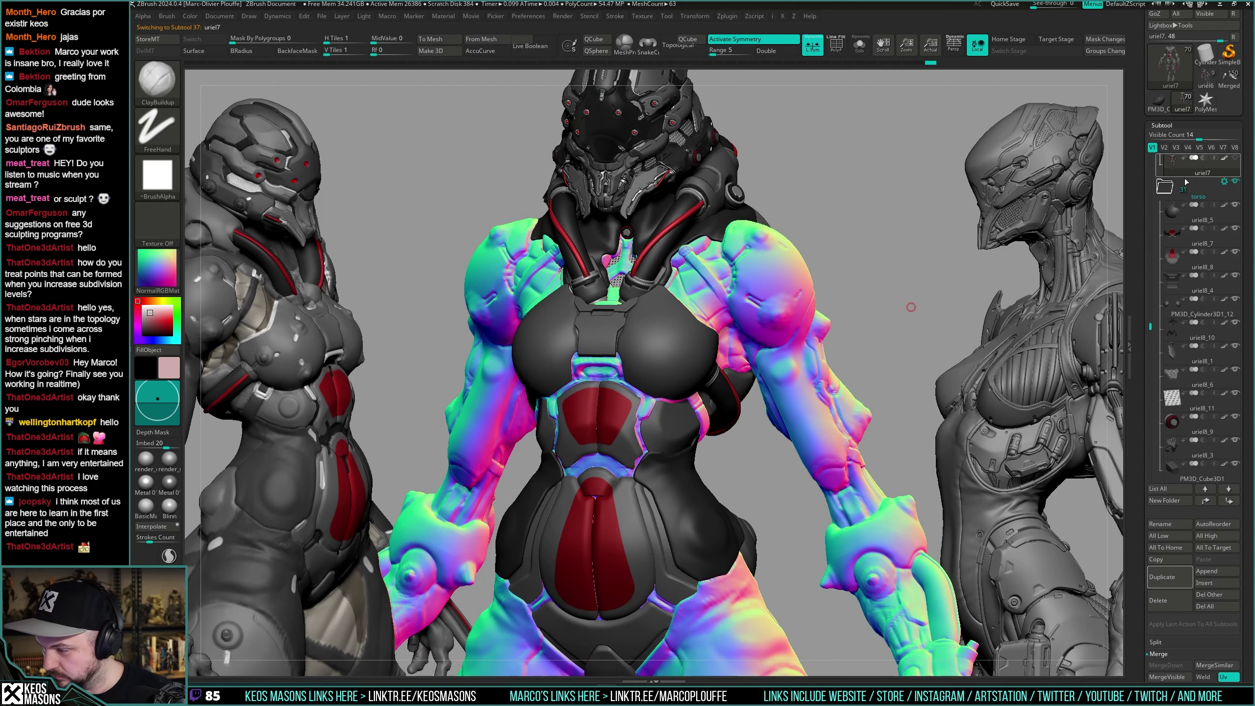
Hide the body subtool, select the collar piece and isolate it.
click(1152, 216)
shift+drag(861, 278, 812, 261)
alt+click(704, 257)
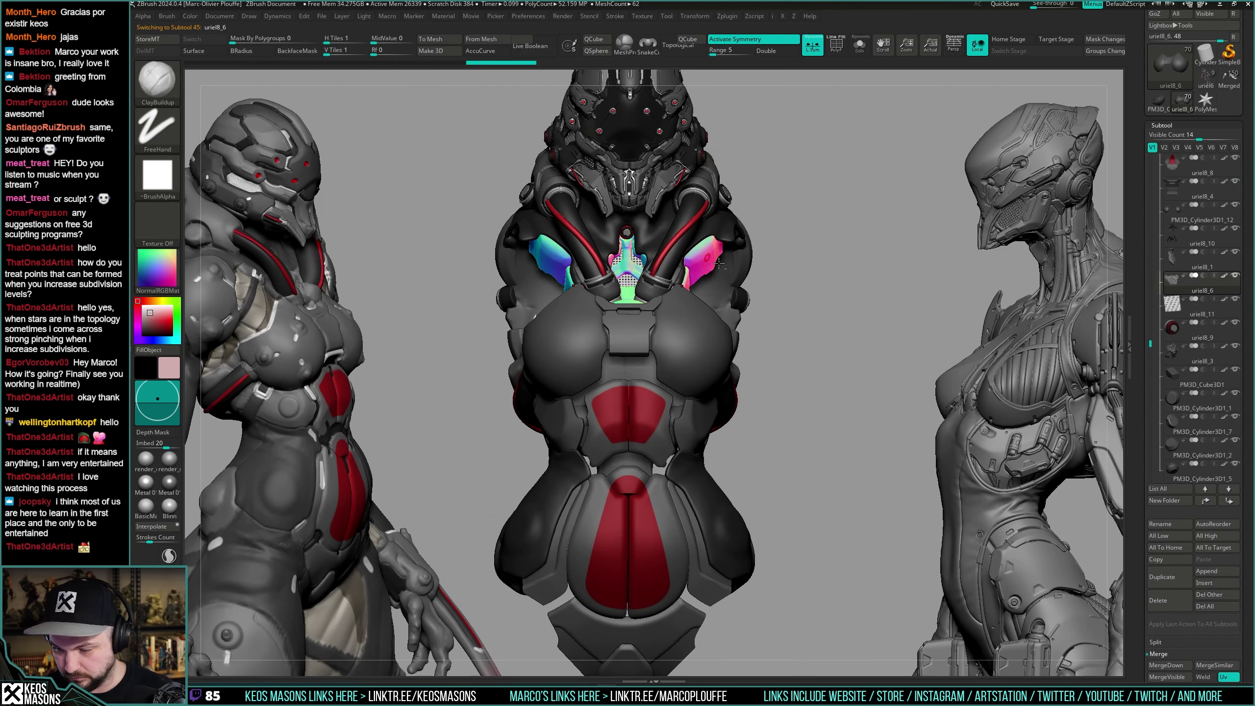
key(alt+s)
key(space)
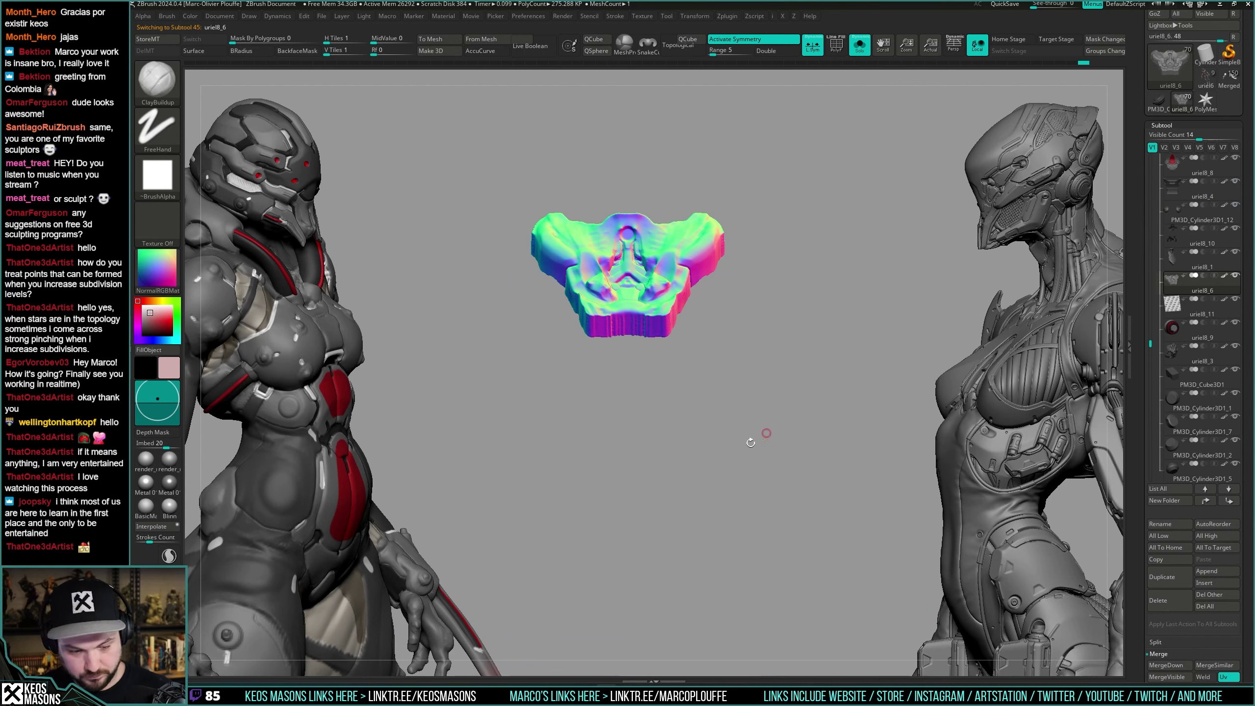
Preview the collar in render_mat2, set the material back to NormalRGBMat and show the torso armour.
click(170, 459)
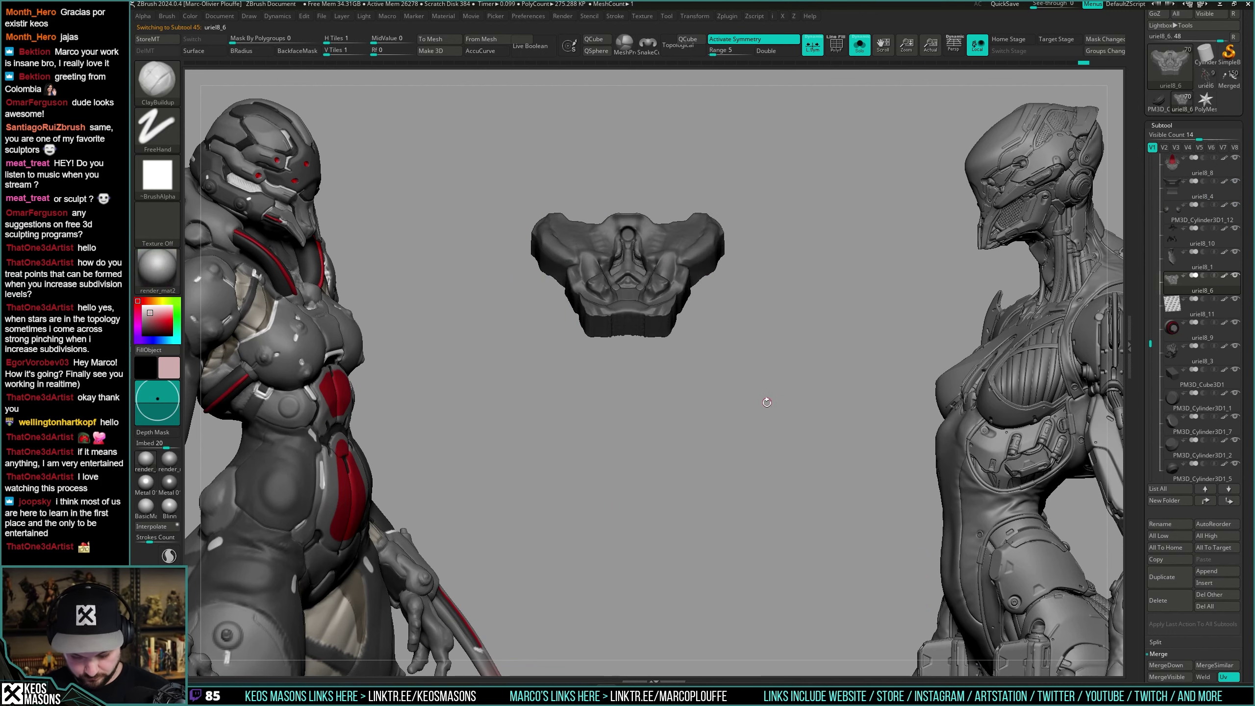
click(158, 272)
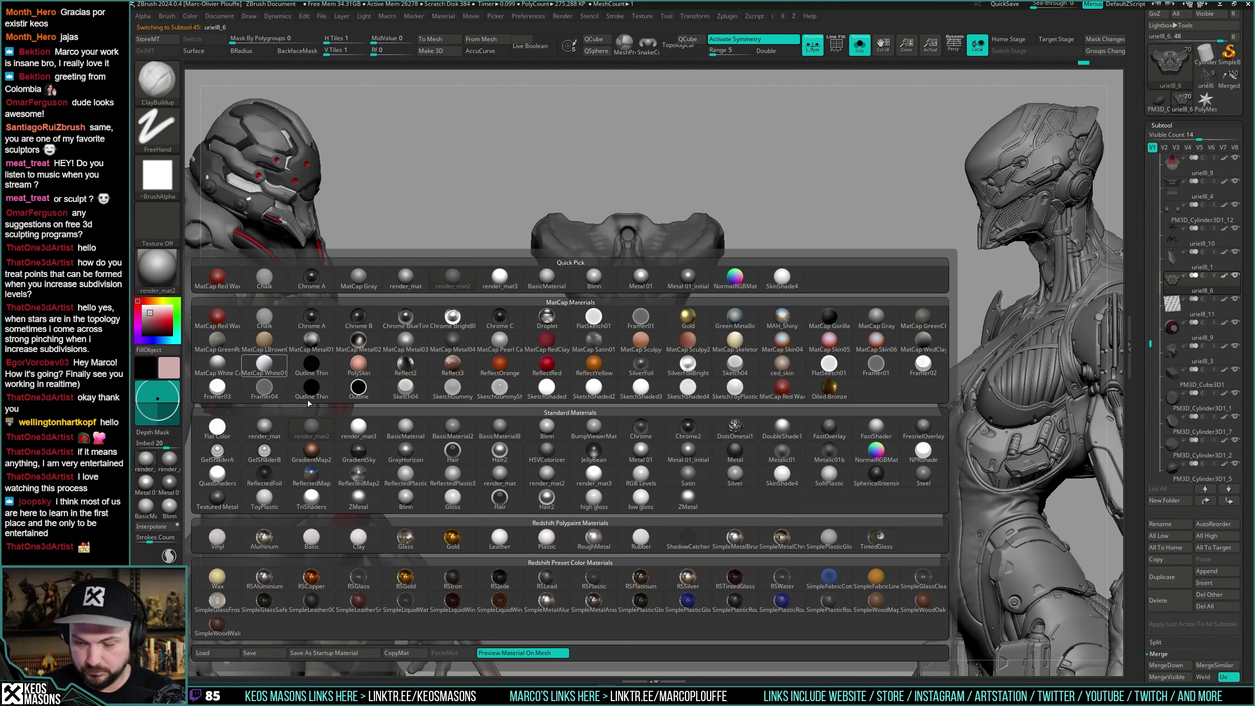
click(876, 452)
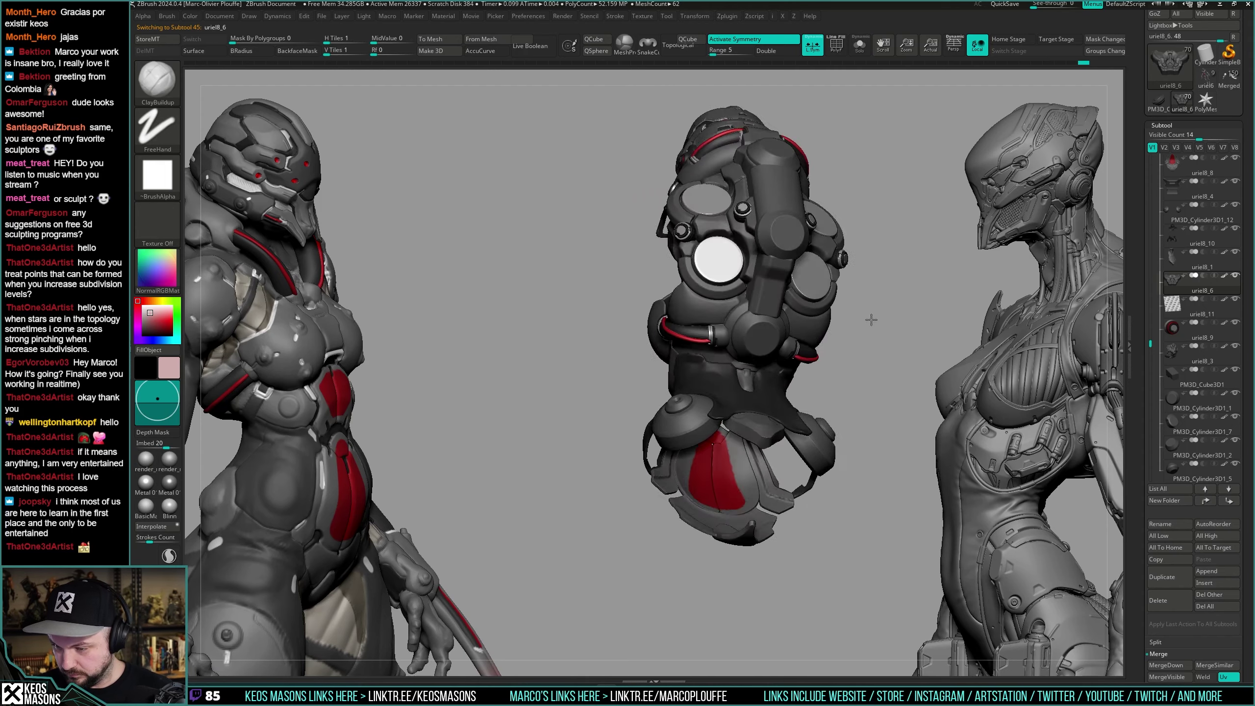
Select the red-panelled lower abdomen armour subtool, isolate it and set it to its lowest subdivision level.
drag(871, 320, 790, 353)
key(space)
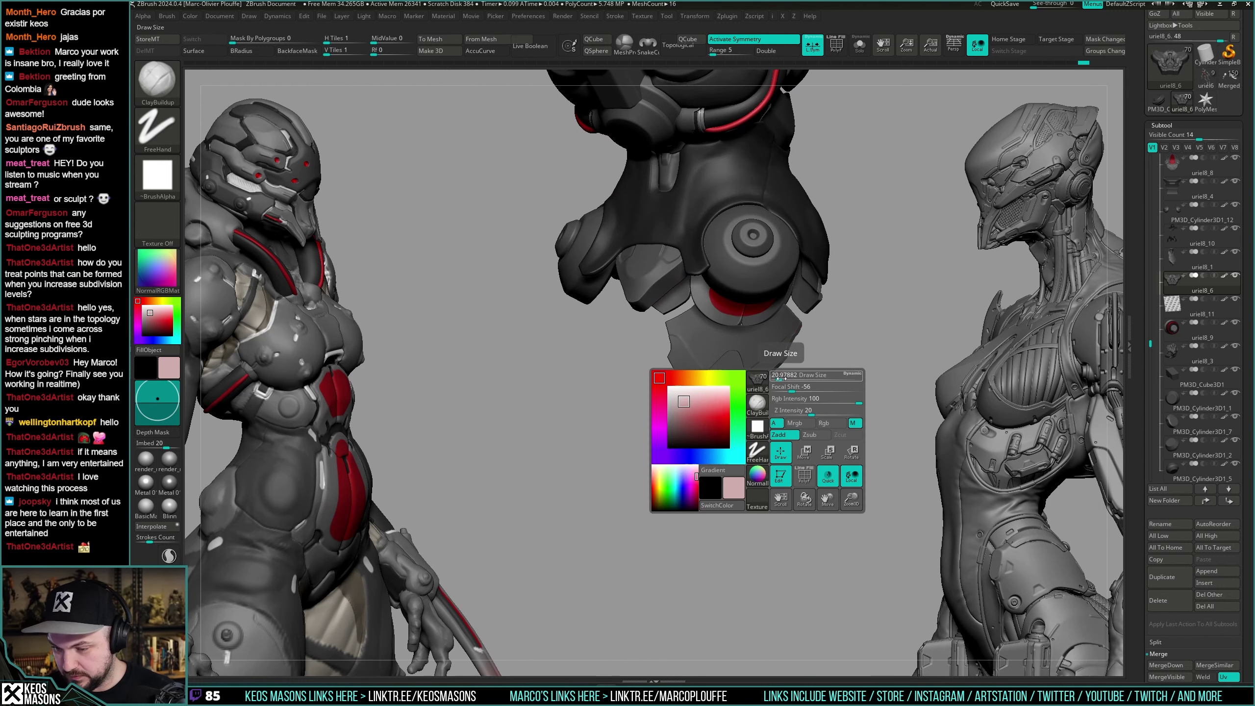
alt+click(771, 348)
key(alt+s)
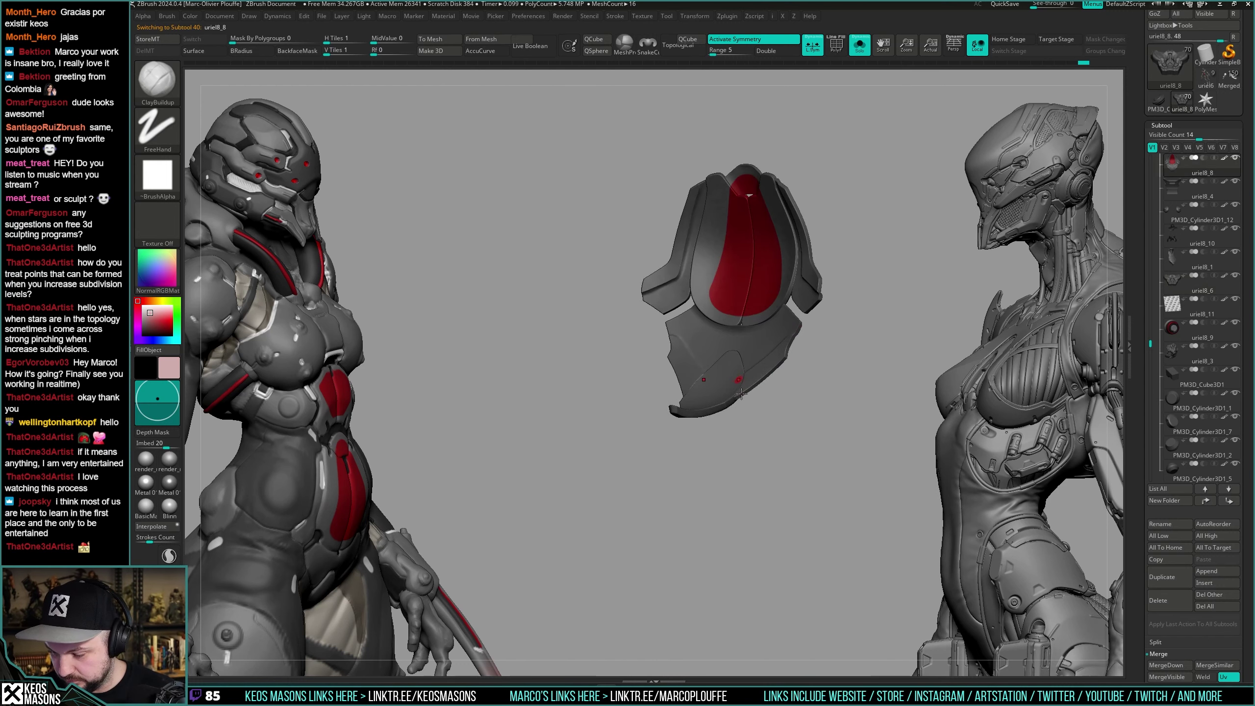
key(shift+f)
alt+drag(774, 416, 804, 405)
key(shift+f)
key(shift+f)
key(shift+f)
key(1)
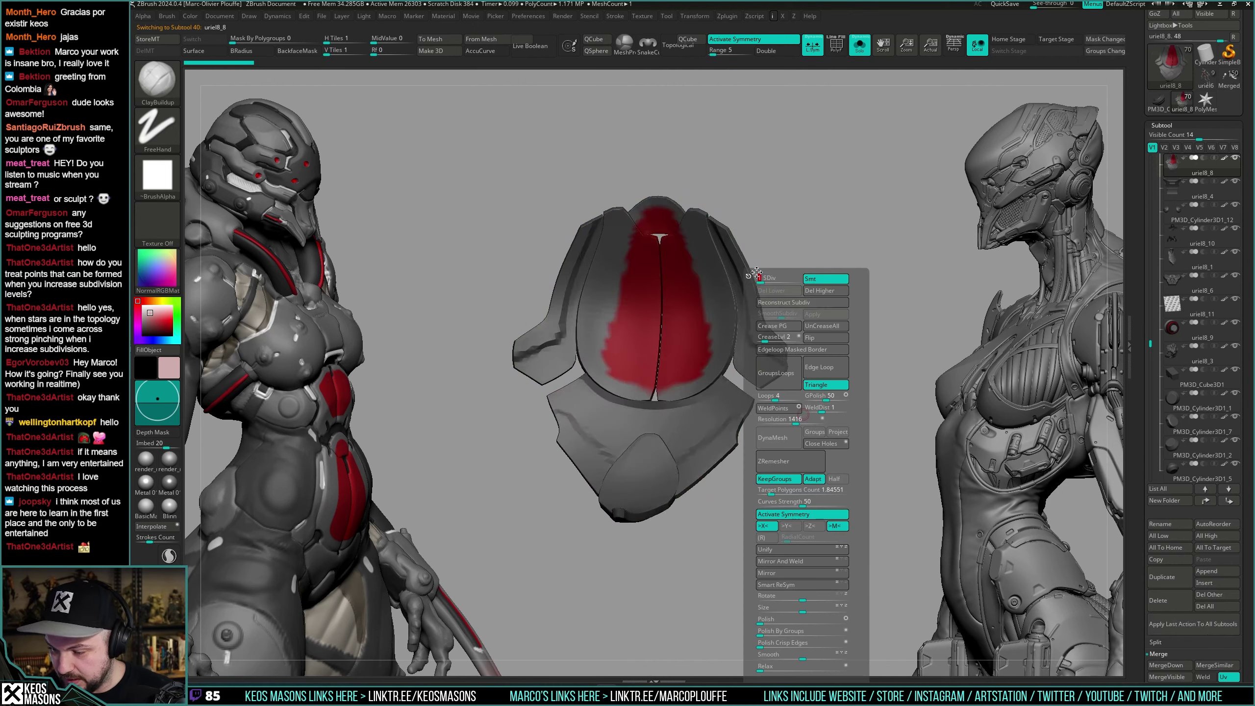
Display the abdomen armour's polygroups and hide the plates' inner faces, keeping a band around the inner rims visible.
key(shift+f)
ctrl+shift+click(672, 218)
ctrl+shift+drag(752, 215, 773, 228)
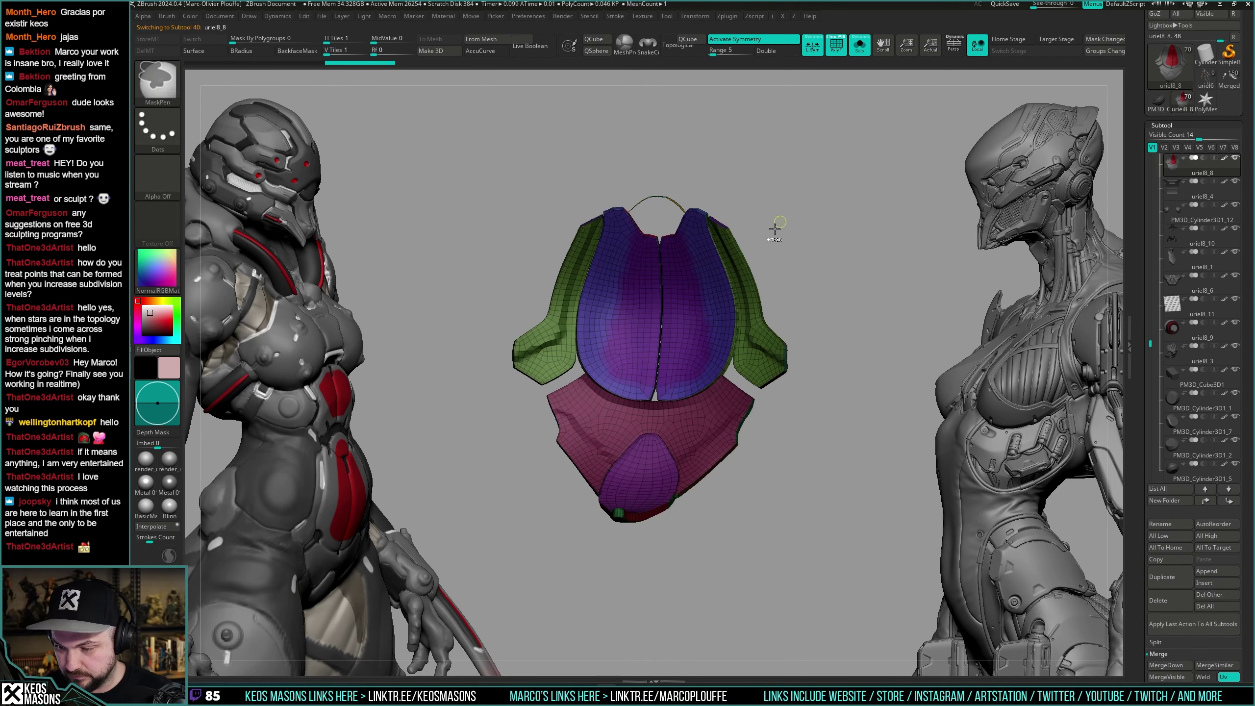
ctrl+shift+click(720, 307)
ctrl+shift+click(716, 423)
drag(815, 383, 881, 343)
ctrl+shift+click(665, 463)
key(ctrl+shift+x)
key(ctrl+shift+x)
key(i)
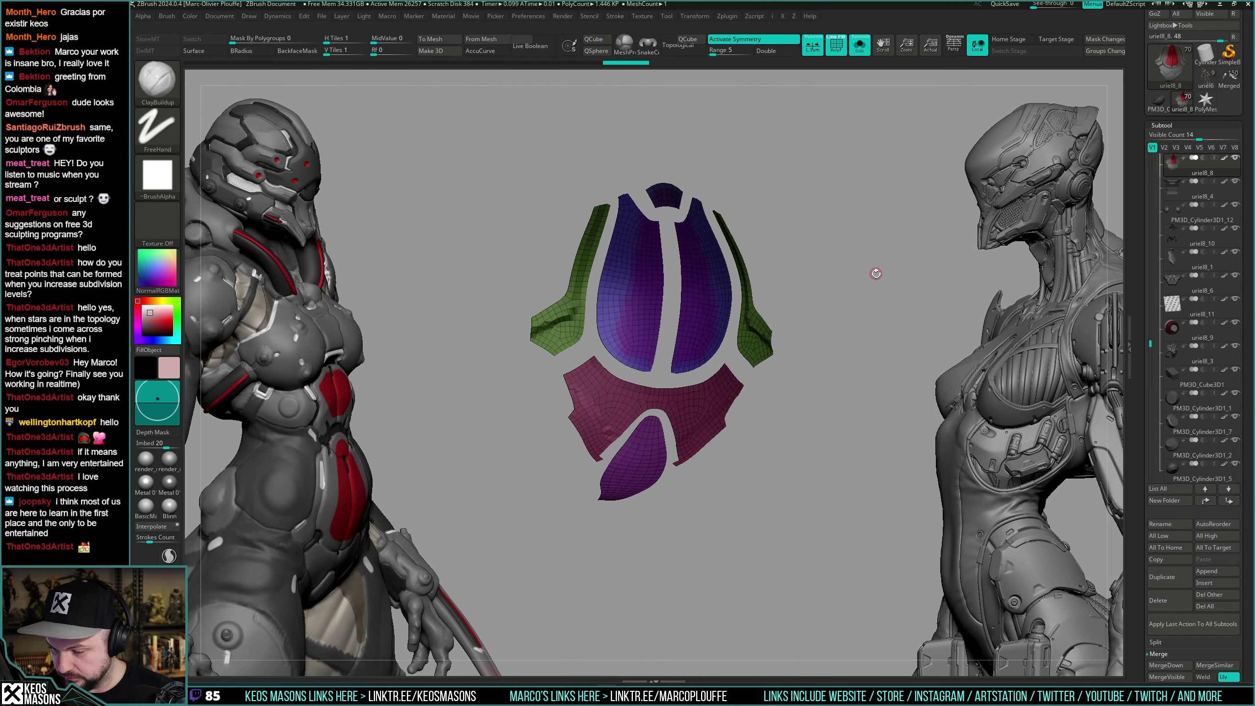
ctrl+shift+drag(916, 231, 899, 253)
Delete the abdomen armour's hidden inner faces at full resolution and reconstruct its lower subdivision levels.
key(i)
click(882, 272)
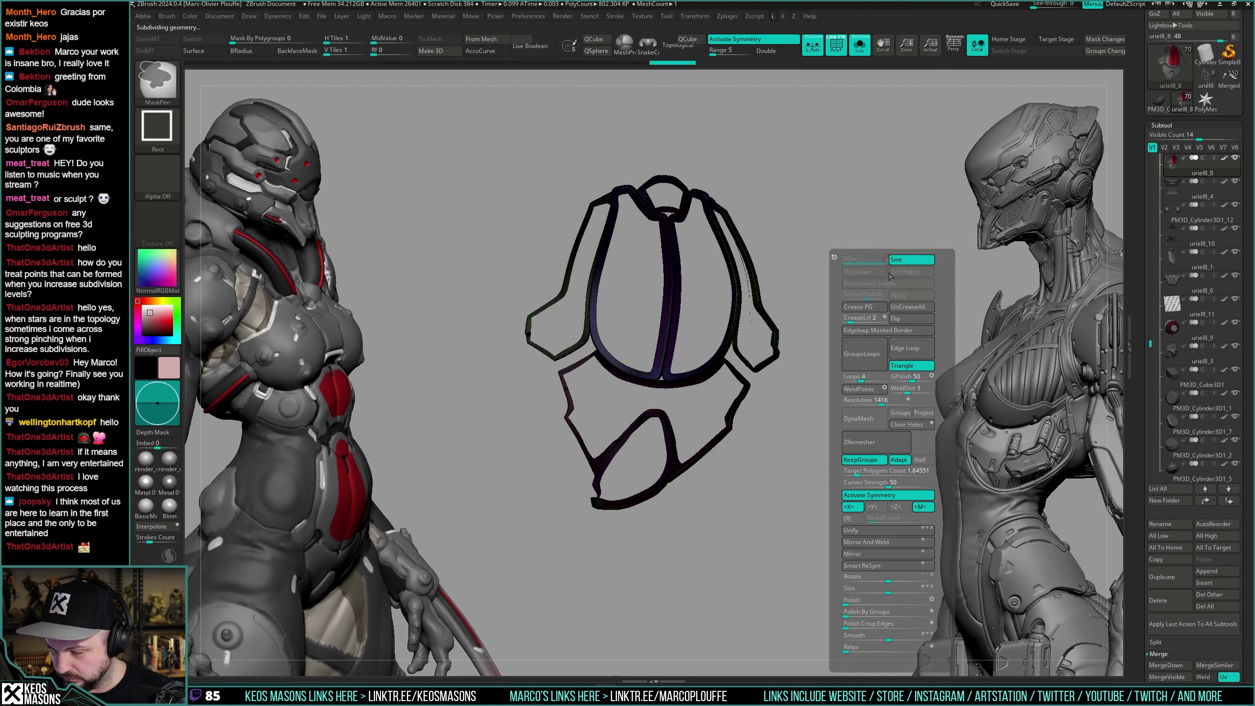
key(space)
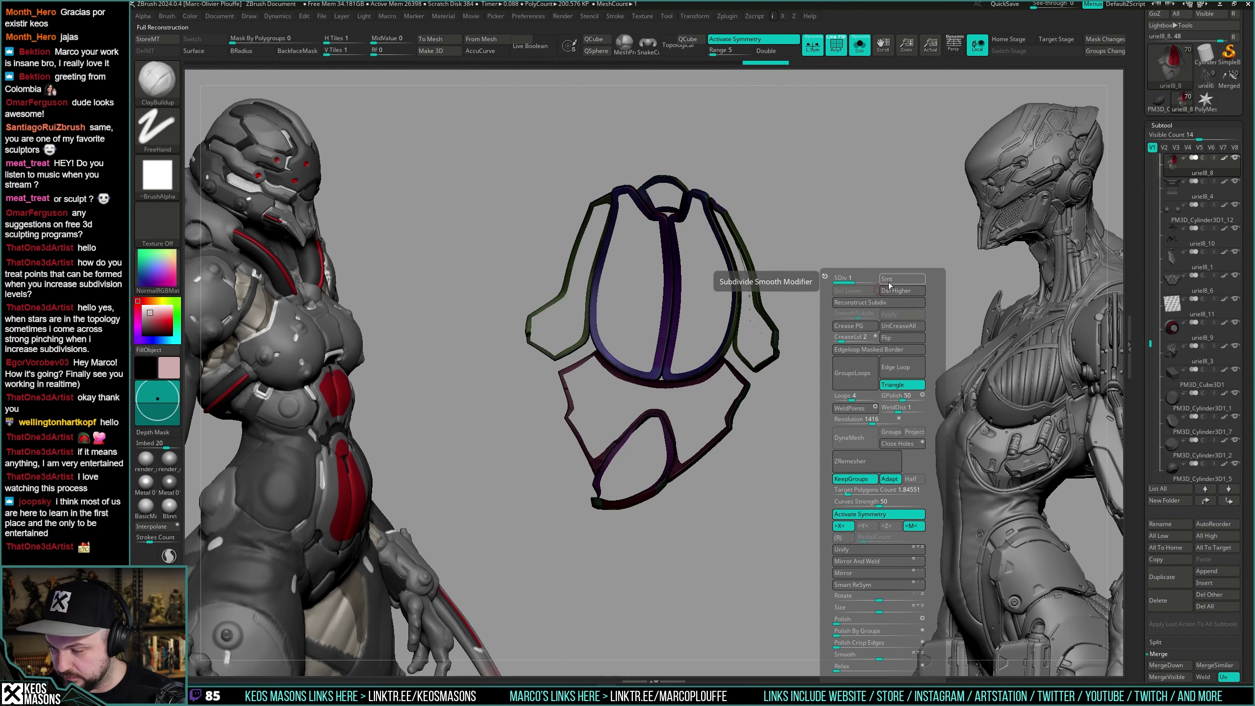
click(888, 284)
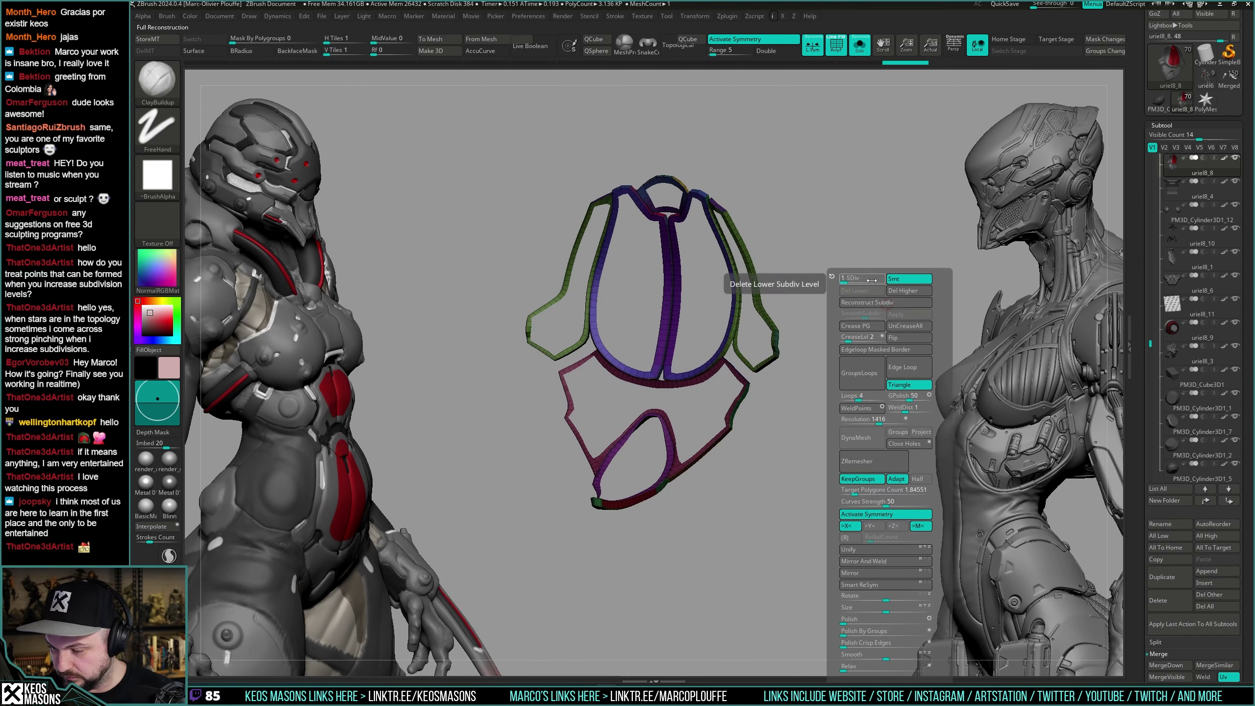
click(899, 280)
key(shift+f)
ctrl+shift+click(820, 277)
drag(804, 279, 842, 274)
Switch to the red-panelled waist armour subtool above the abdomen plates and isolate it at its lowest subdivision level.
key(alt+s)
drag(761, 317, 742, 256)
alt+click(621, 351)
key(alt+s)
drag(695, 315, 835, 340)
key(space)
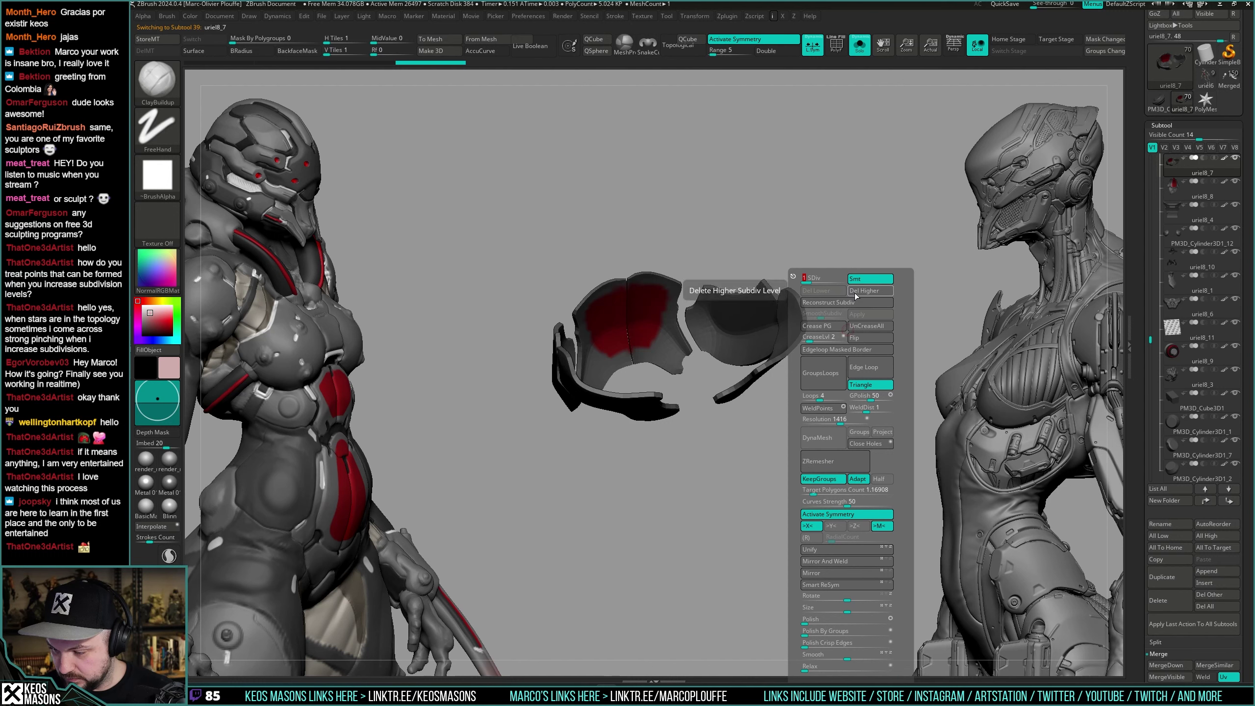
Hide the inner faces of the waist armour's plates and grow the visible area to keep a band around their rims.
ctrl+shift+click(663, 318)
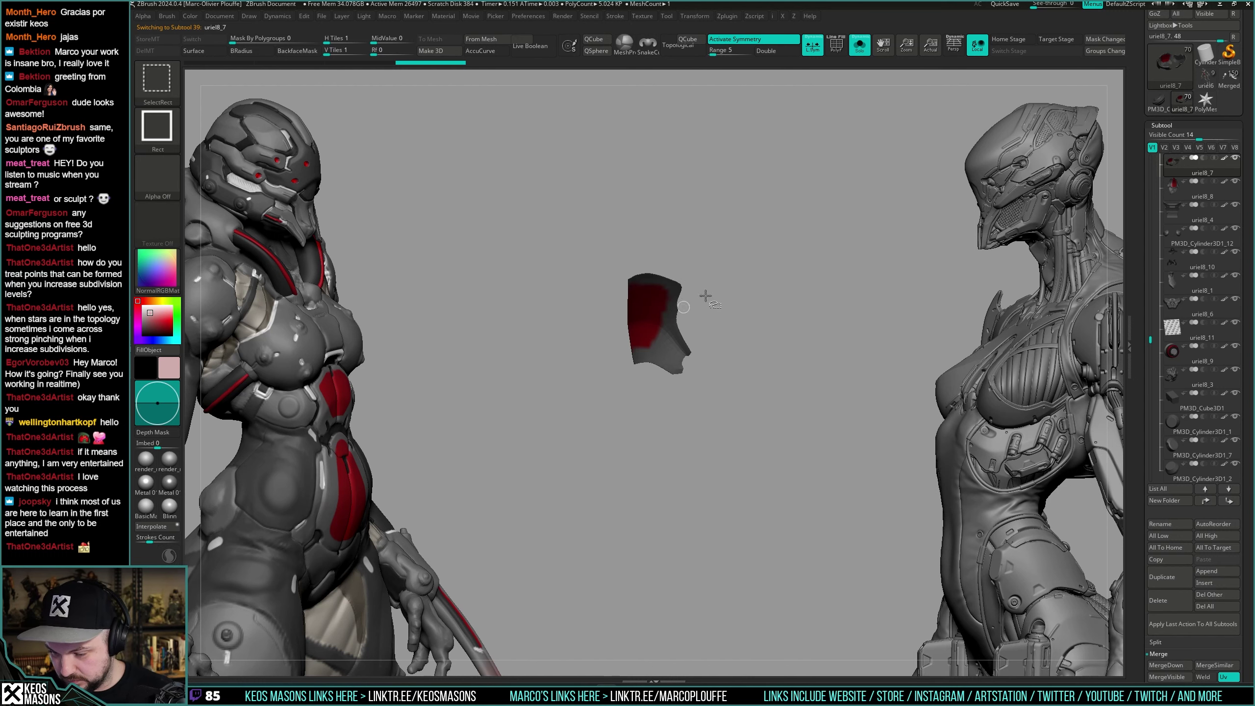
ctrl+shift+click(831, 256)
ctrl+shift+click(734, 320)
drag(806, 276, 904, 301)
ctrl+shift+click(825, 361)
drag(835, 336, 803, 396)
ctrl+shift+click(665, 417)
mouse_move(672, 440)
mouse_down()
mouse_move(871, 280)
mouse_move(882, 286)
mouse_move(871, 316)
mouse_move(860, 276)
mouse_up()
key(ctrl+shift+x)
key(space)
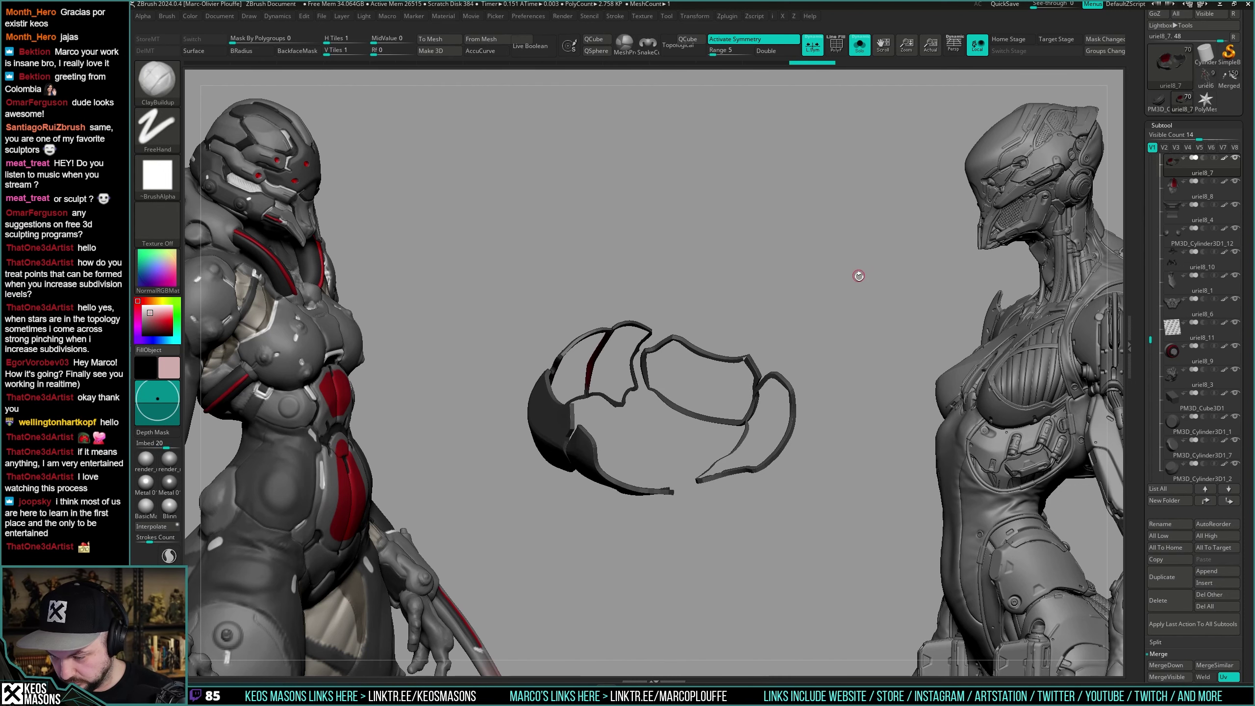
key(ctrl)
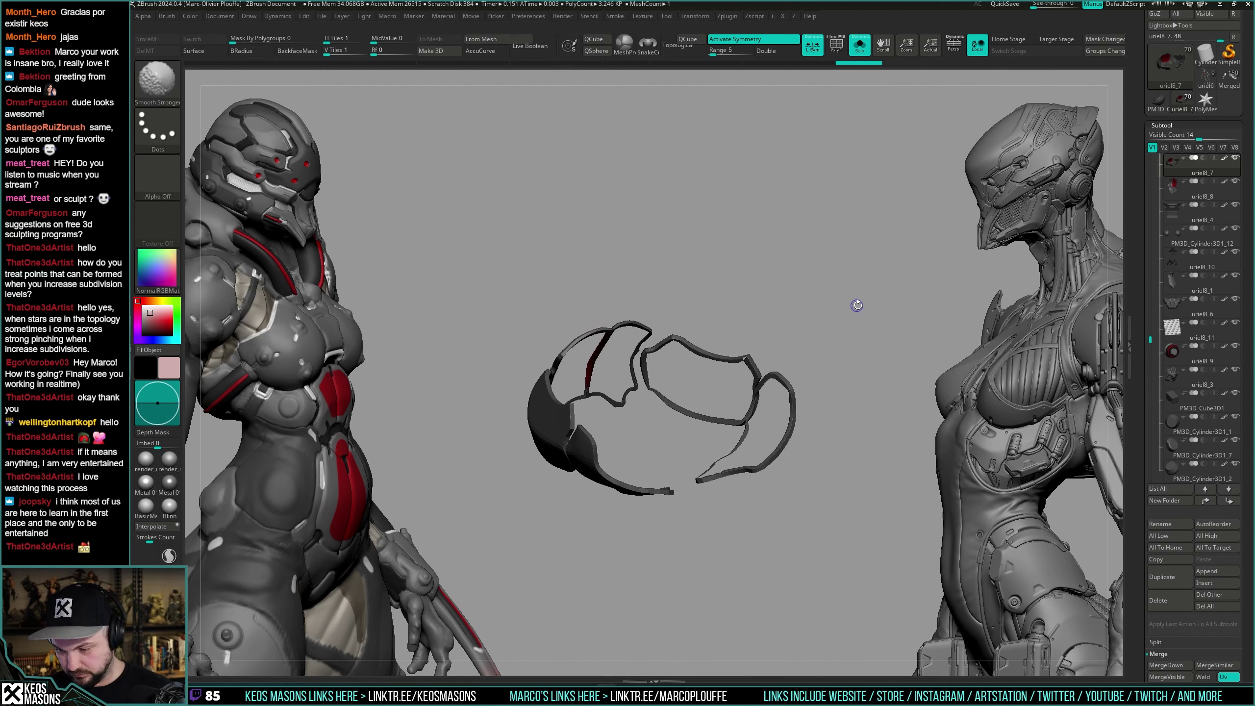
key(ctrl+shift+x)
drag(857, 305, 853, 291)
Delete the waist armour's hidden inner faces, reconstruct its lower subdivision levels and check the plates from the front.
key(i)
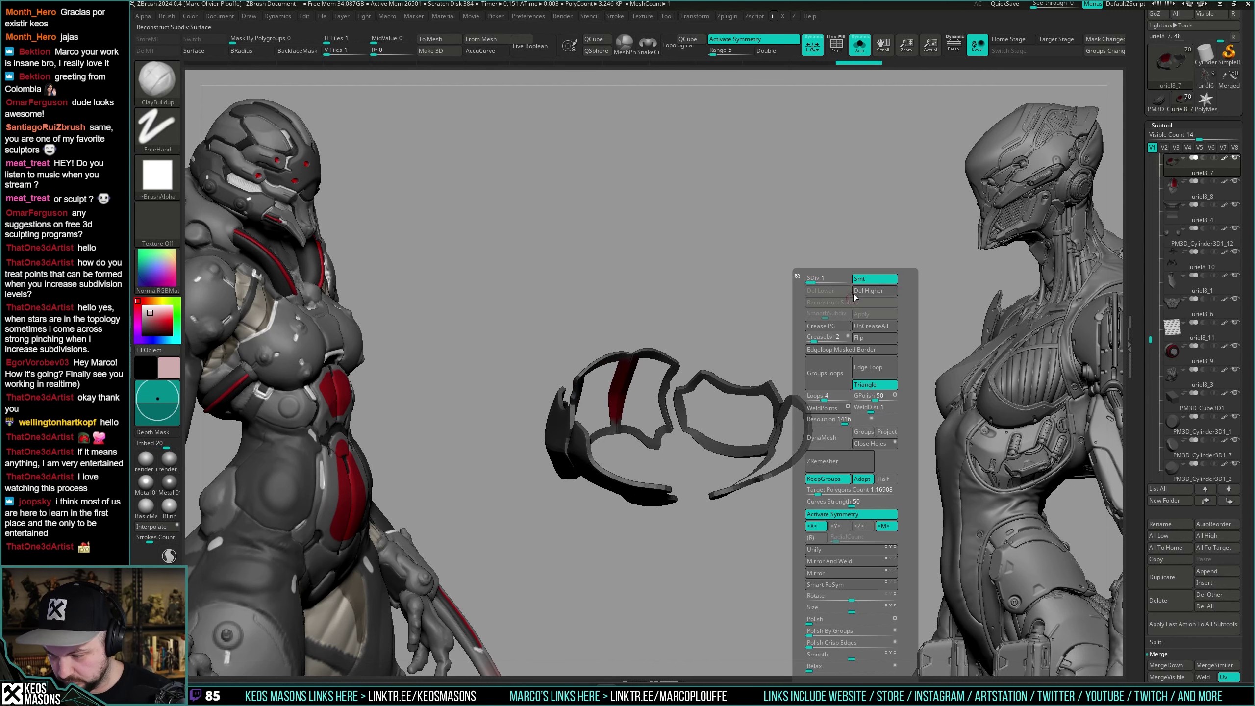
click(844, 294)
click(849, 302)
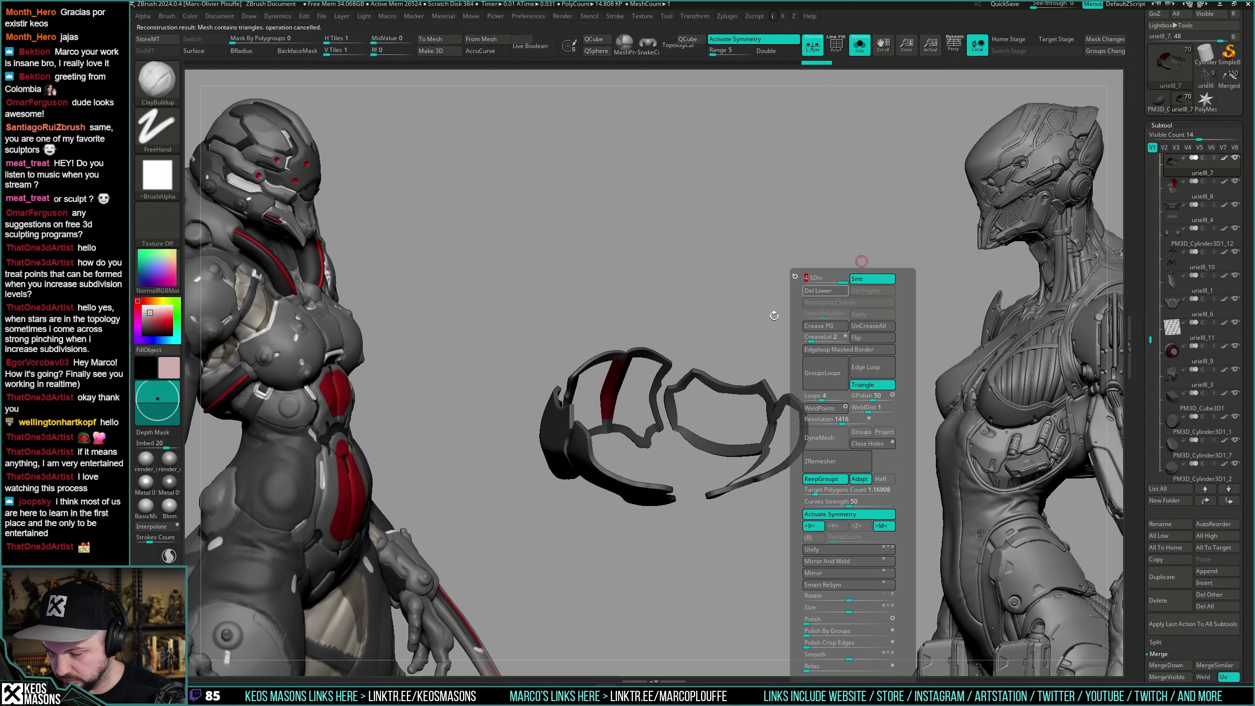
shift+drag(774, 315, 701, 479)
key(f)
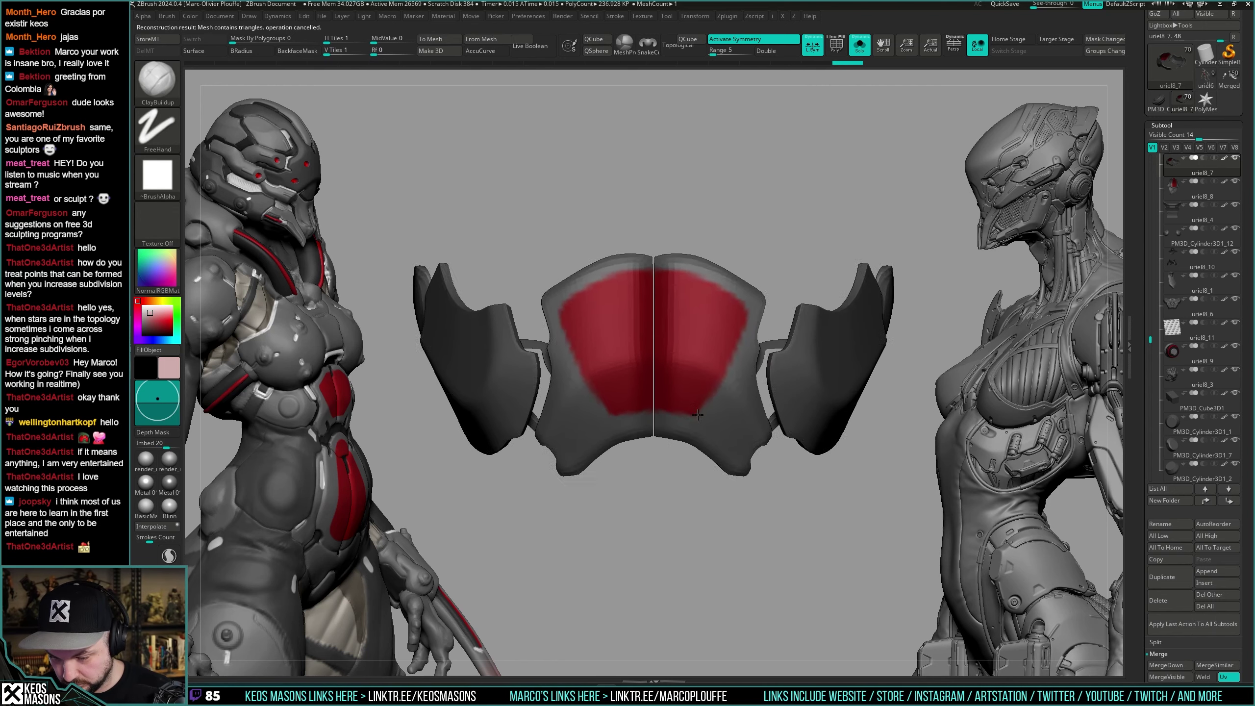
Undo the waist armour's subdivision reconstruction and reconstruct its lower levels again.
key(space)
key(ctrl+z)
key(ctrl+z)
key(ctrl+z)
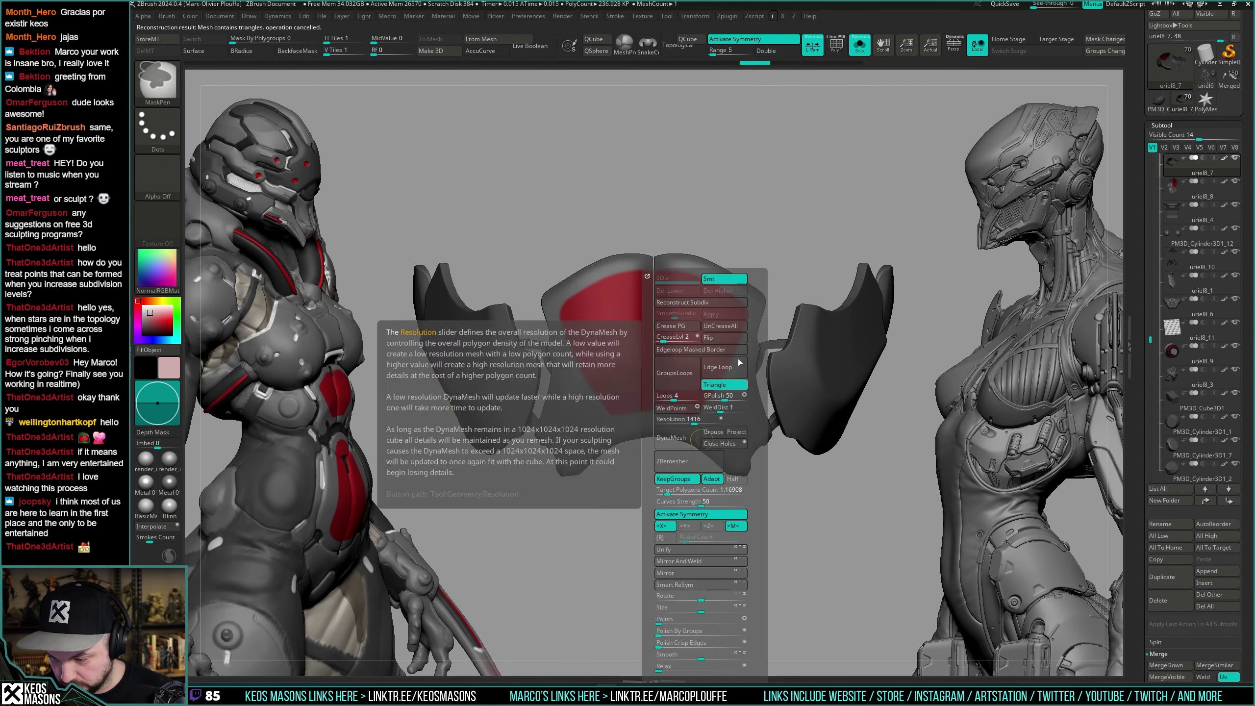
key(space)
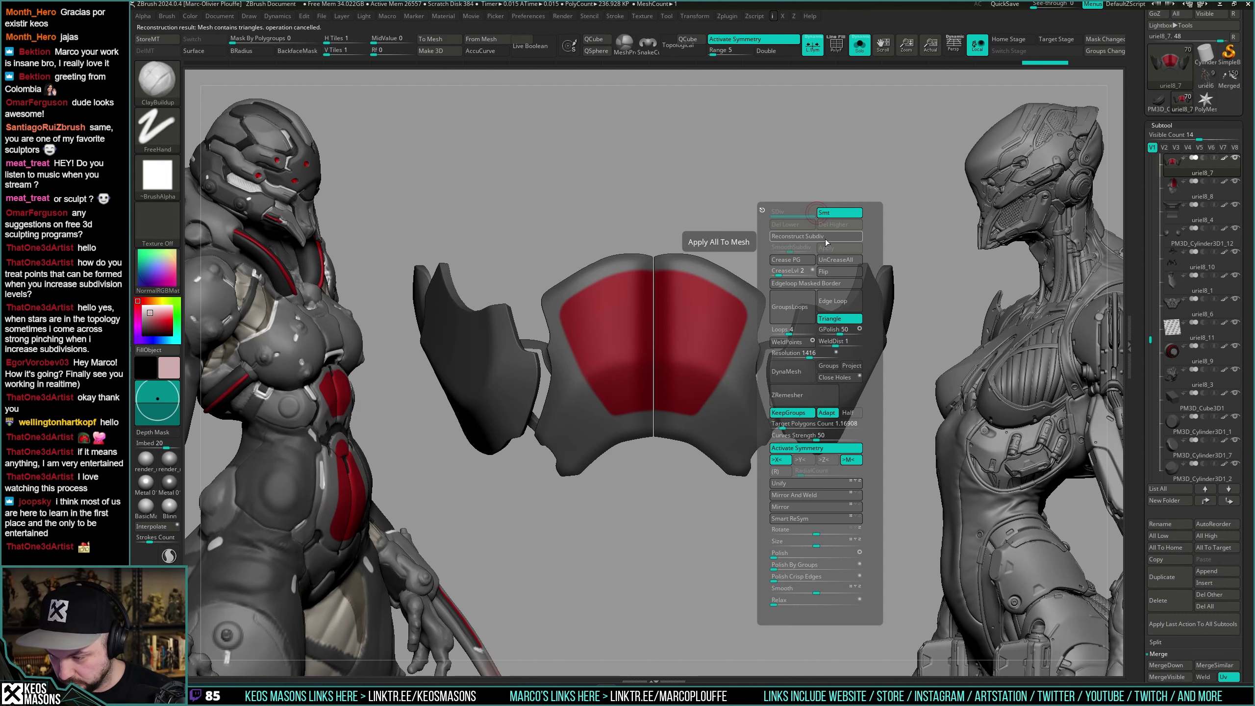
click(826, 240)
key(ctrl+z)
key(space)
click(821, 263)
key(space)
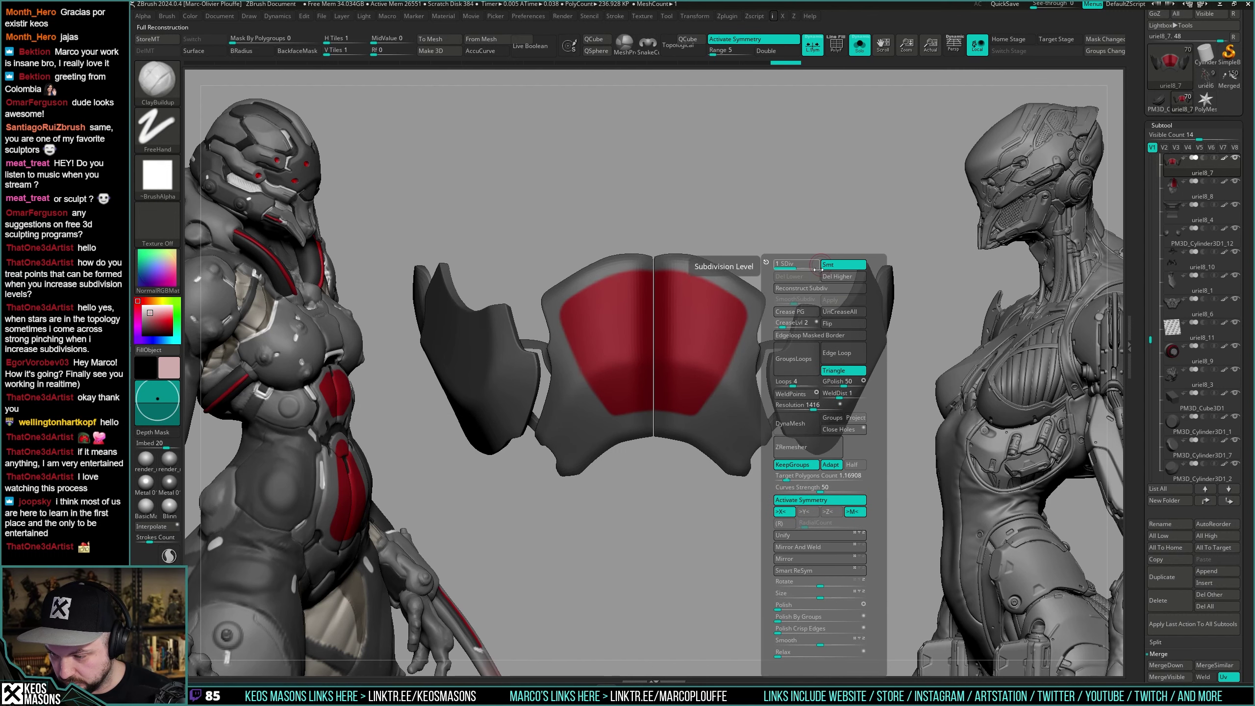
click(818, 288)
click(818, 308)
click(828, 290)
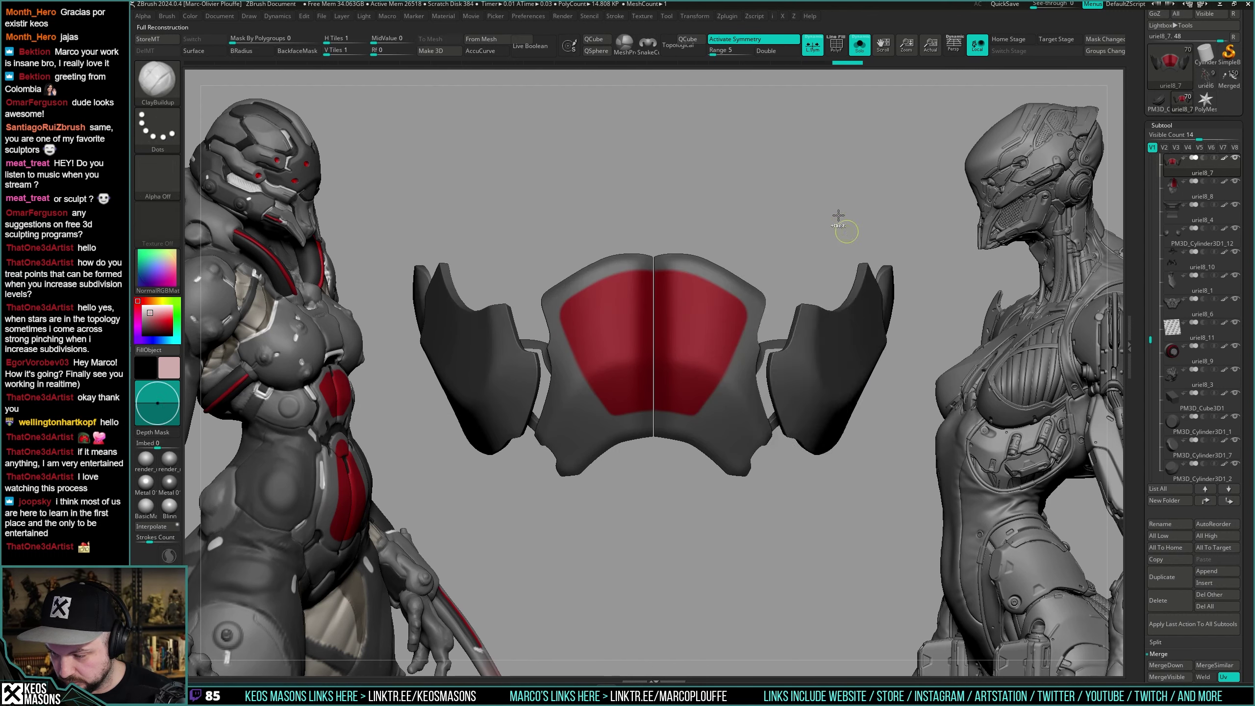
Switch to the chest armour subtool and isolate it at its lowest subdivision level.
ctrl+right_drag(846, 233, 775, 307)
key(alt+s)
key(shift+f)
alt+right_drag(724, 381, 836, 272)
key(shift+f)
alt+click(790, 228)
key(alt+s)
key(shift+f)
key(shift+f)
key(i)
click(821, 273)
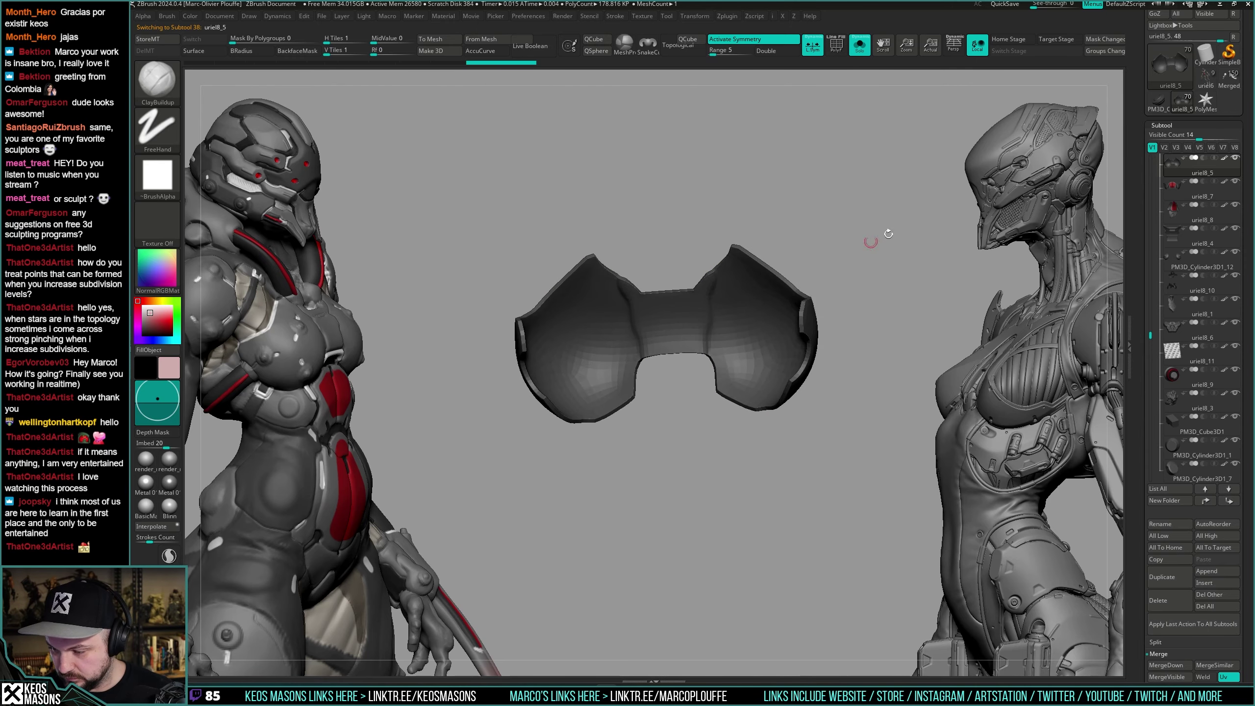
Hide the chest armour's inner faces and grow the visible area to keep a band around the inner rim.
ctrl+shift+click(782, 310)
ctrl+shift+click(881, 299)
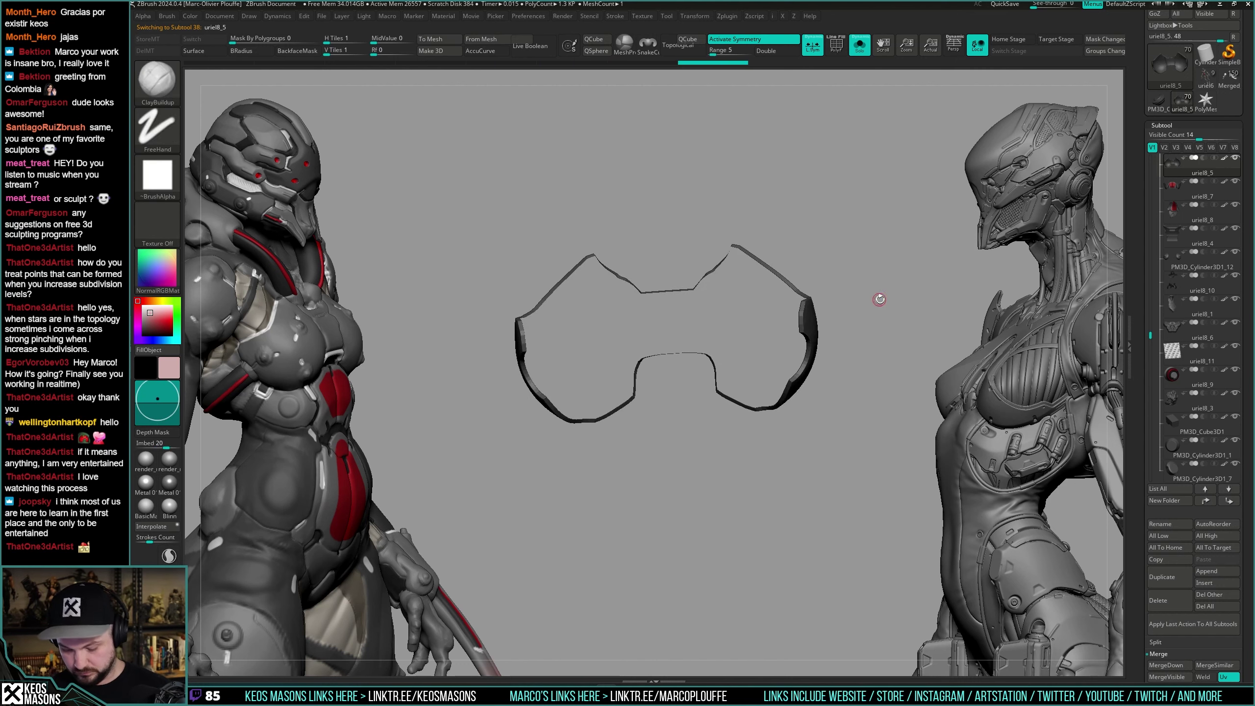
key(space)
key(ctrl+w)
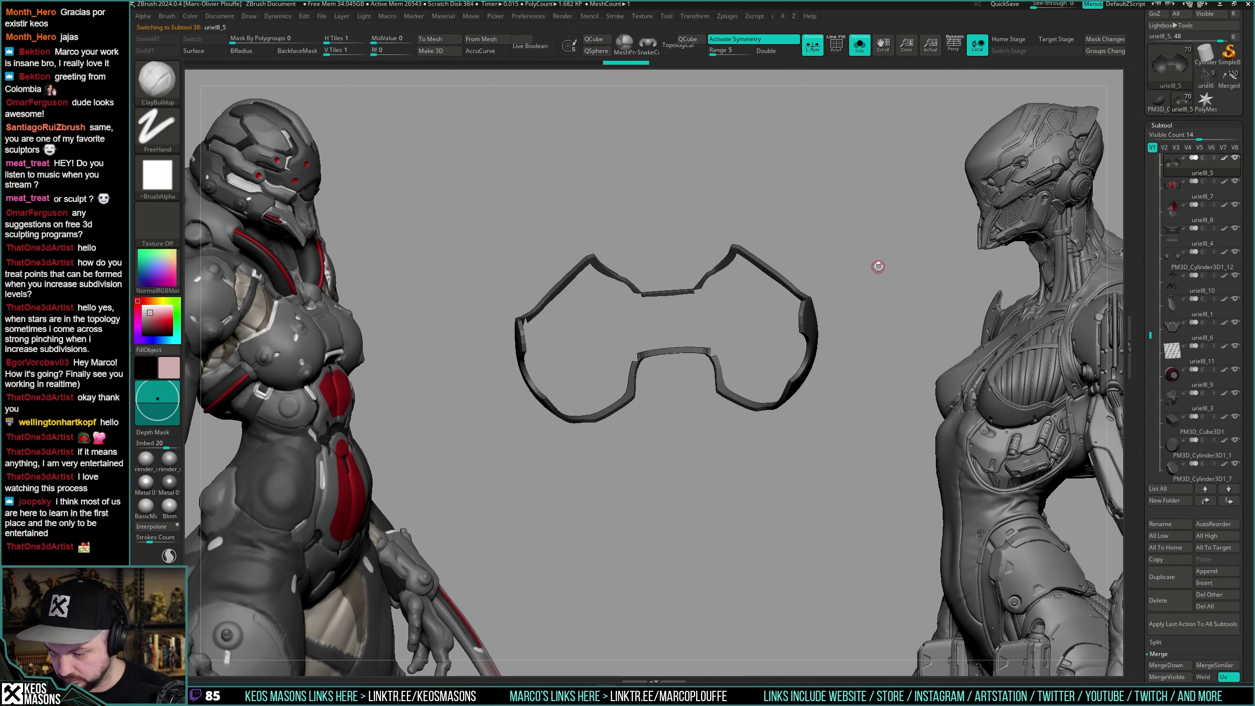
ctrl+shift+click(874, 275)
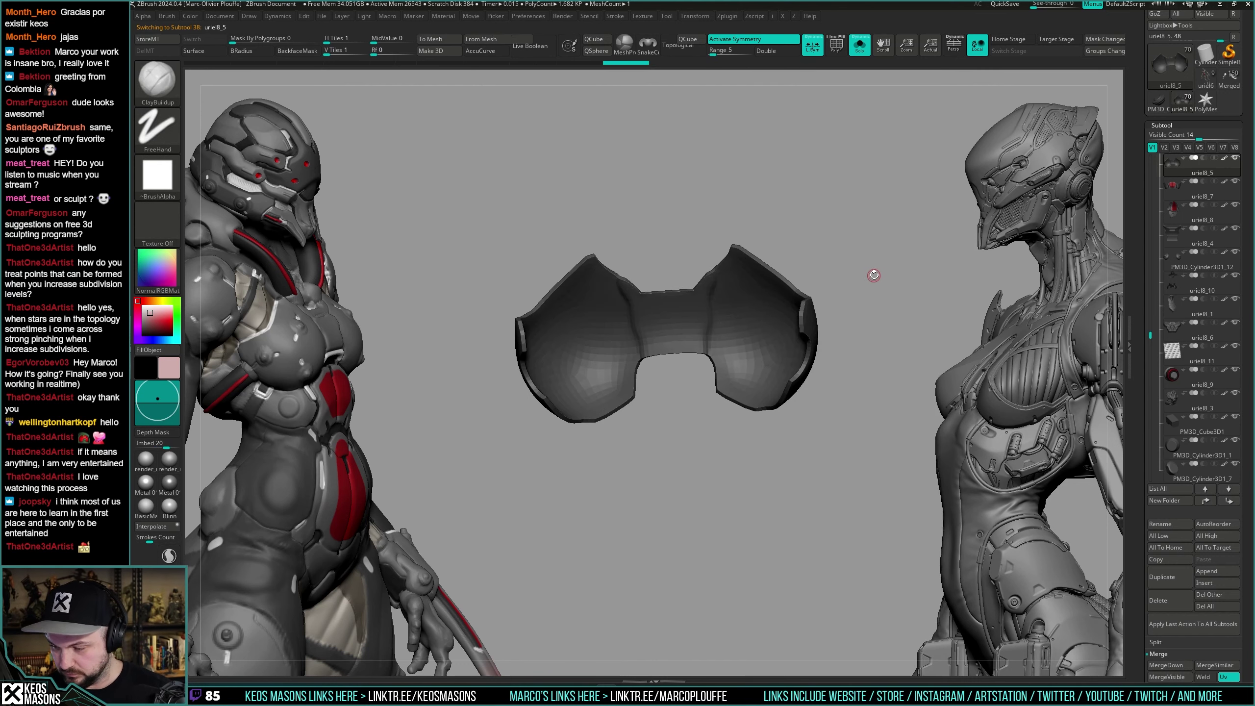
key(ctrl+z)
Delete the chest armour's hidden inner faces and reconstruct its lower subdivision levels.
key(space)
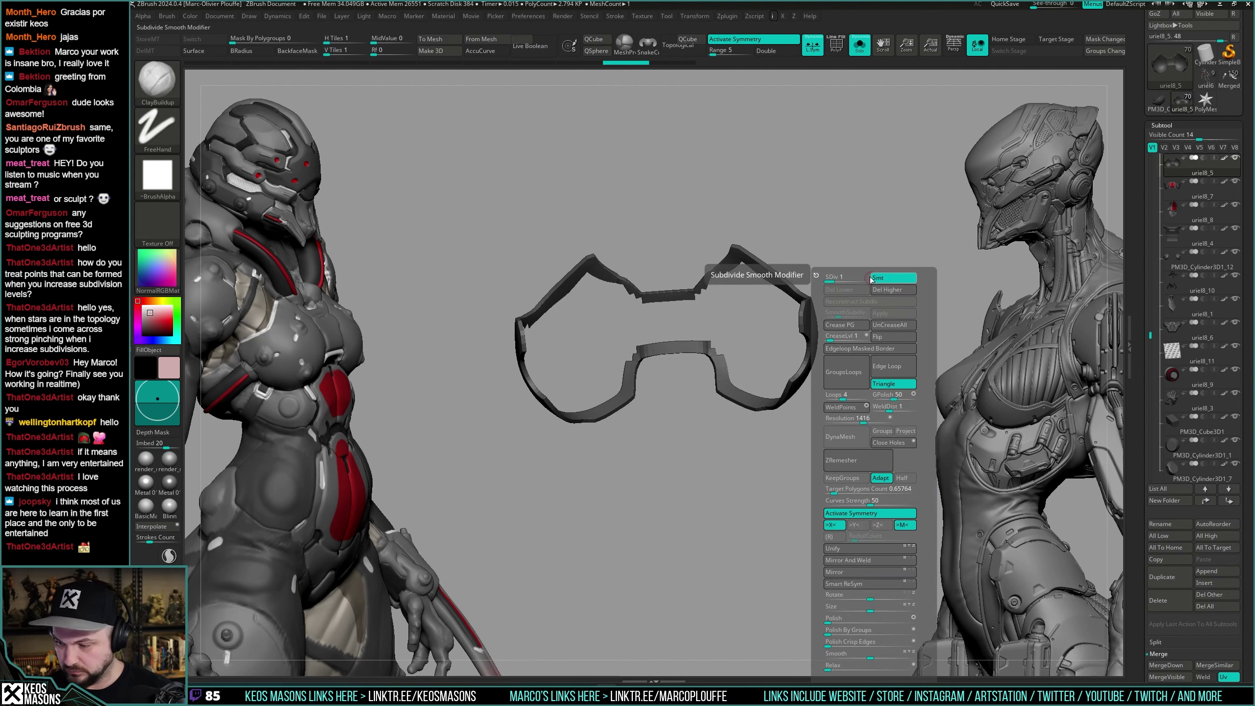
click(861, 291)
click(863, 300)
key(space)
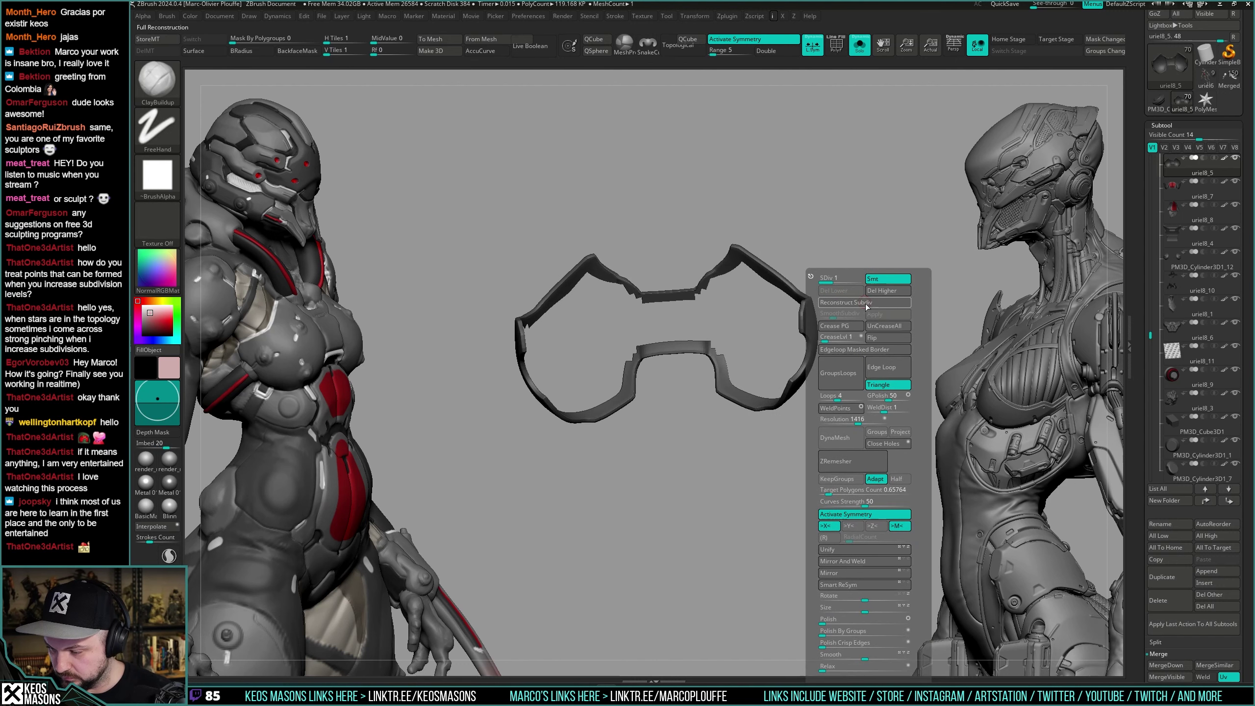
click(866, 302)
key(space)
click(886, 281)
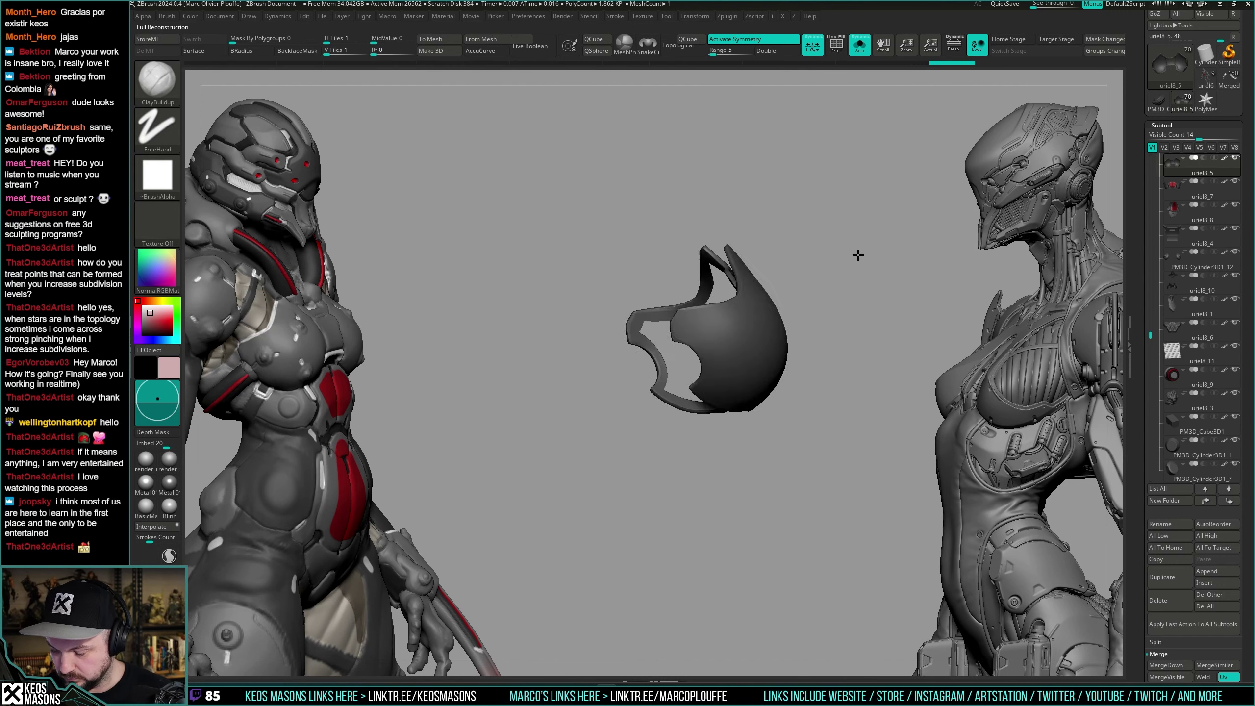
Leave the chest armour's isolation and inspect the complete torso armour from the side and front.
key(alt+s)
shift+drag(858, 255, 717, 306)
key(shift+f)
key(shift+f)
drag(904, 317, 864, 358)
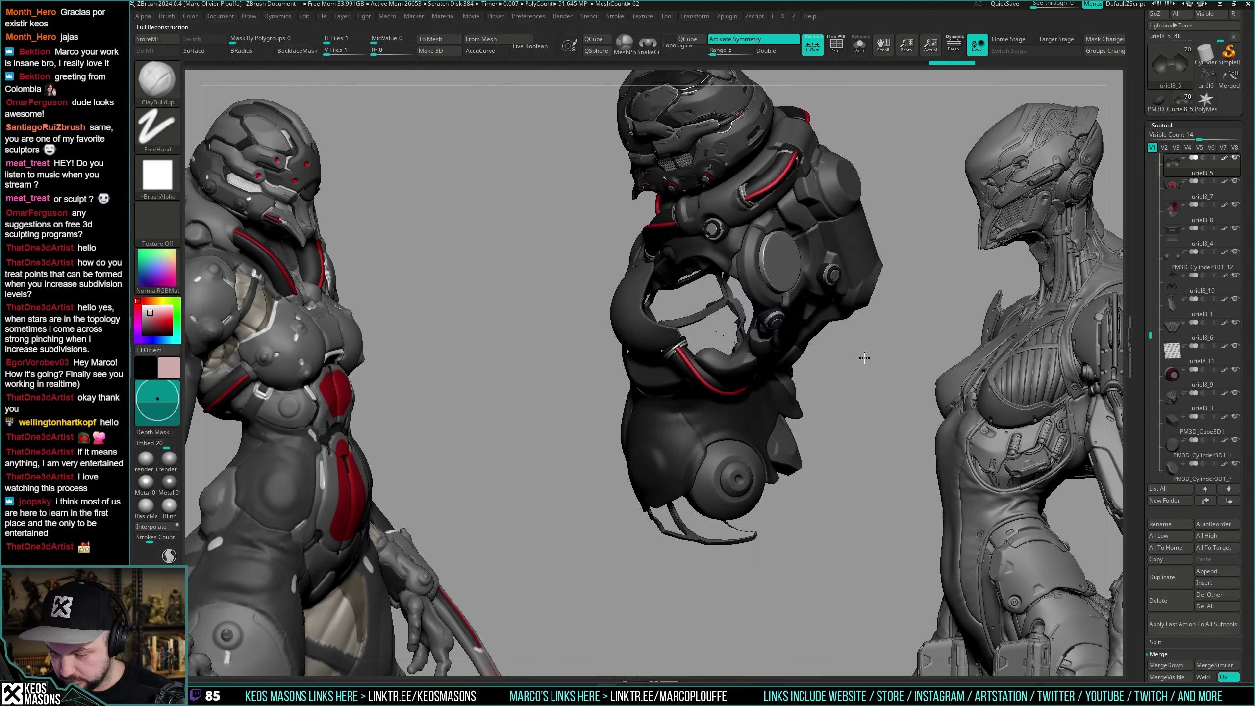
right_drag(864, 357, 863, 319)
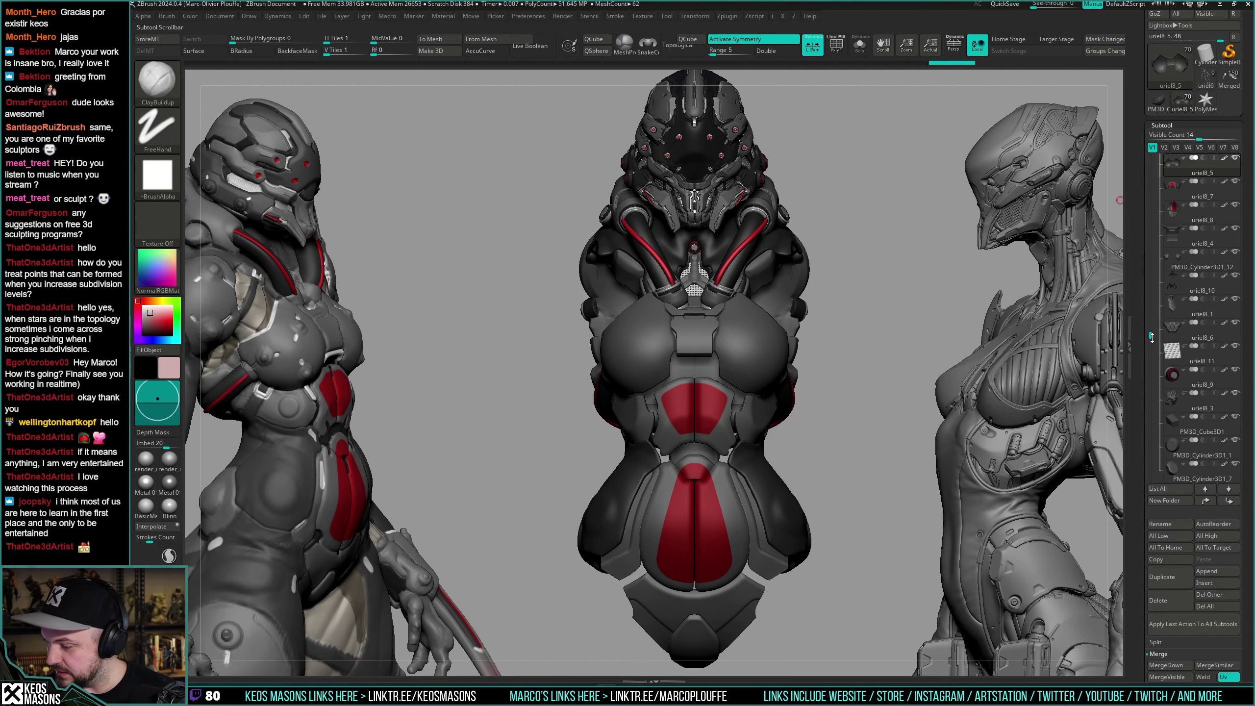
Show the body with the arms as the active subtool and set the material to render_mat2.
drag(1151, 337, 1156, 296)
click(1159, 300)
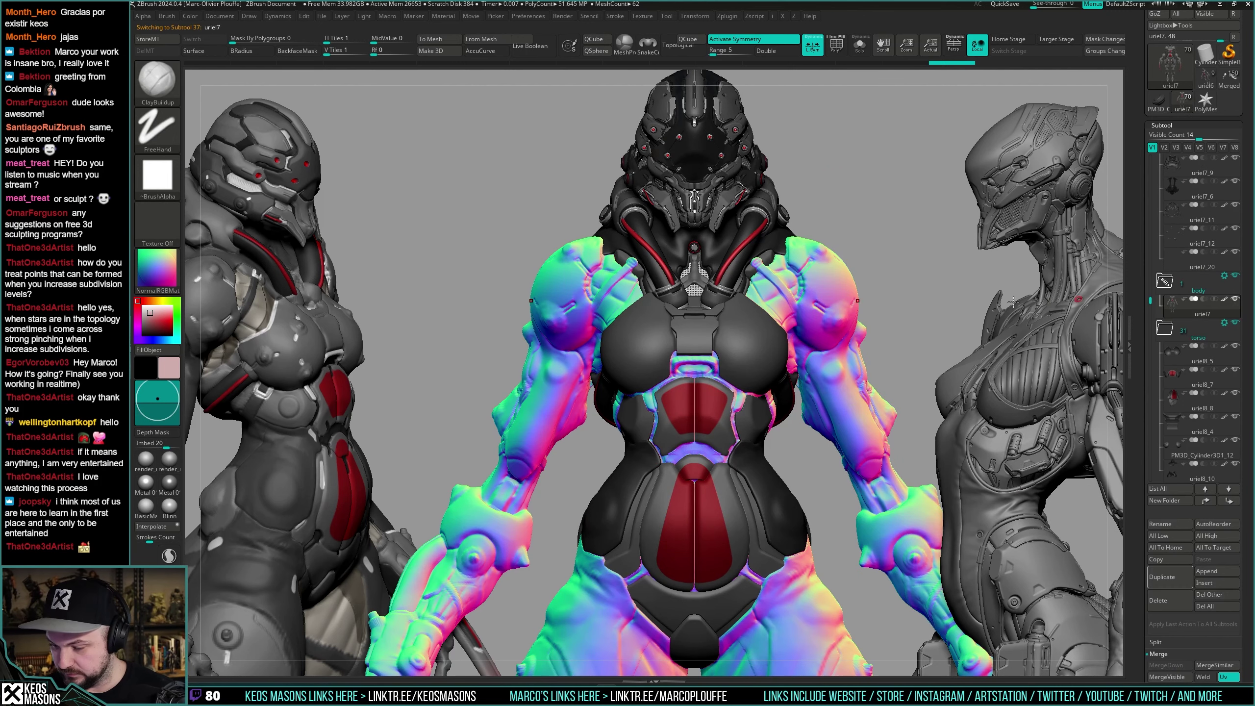
click(161, 459)
mouse_move(835, 296)
right_down()
mouse_move(866, 300)
mouse_move(848, 316)
mouse_move(866, 326)
mouse_move(852, 308)
mouse_move(857, 332)
mouse_move(884, 299)
mouse_move(874, 331)
right_up()
key(alt+s)
key(alt+c)
key(alt+s)
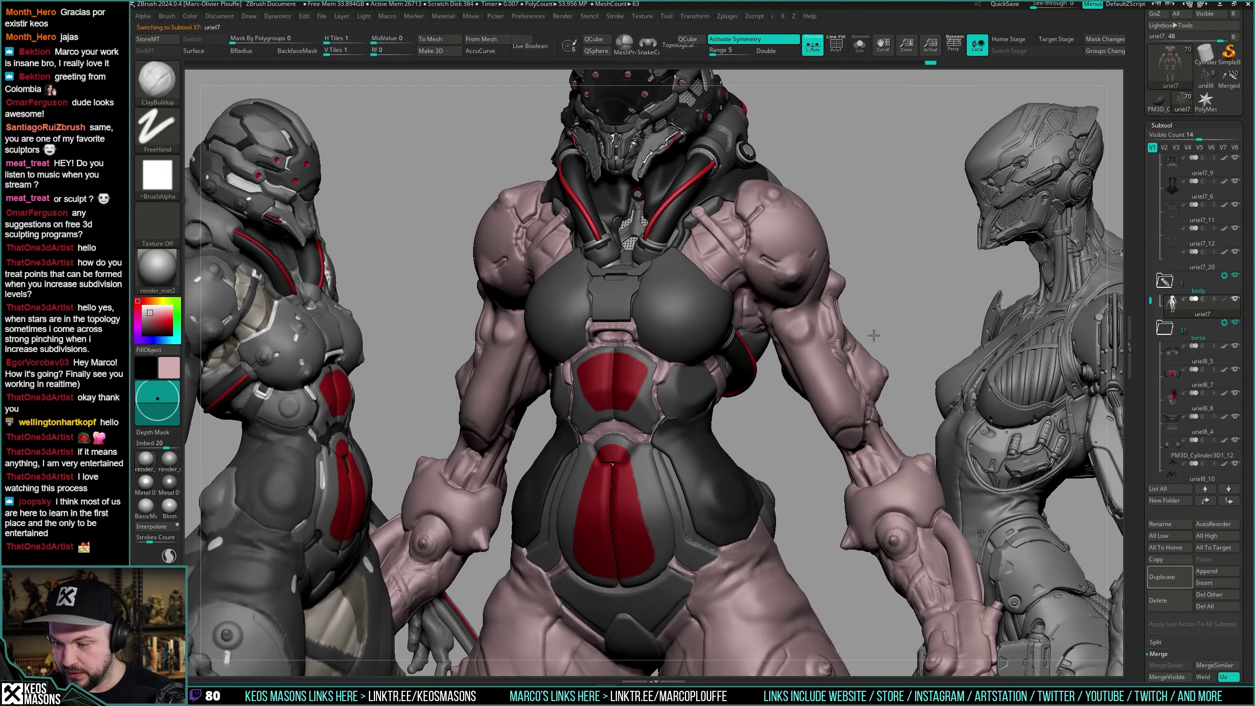
Examine the armoured body from the front, side and three-quarter views.
alt+right_drag(879, 275, 749, 341)
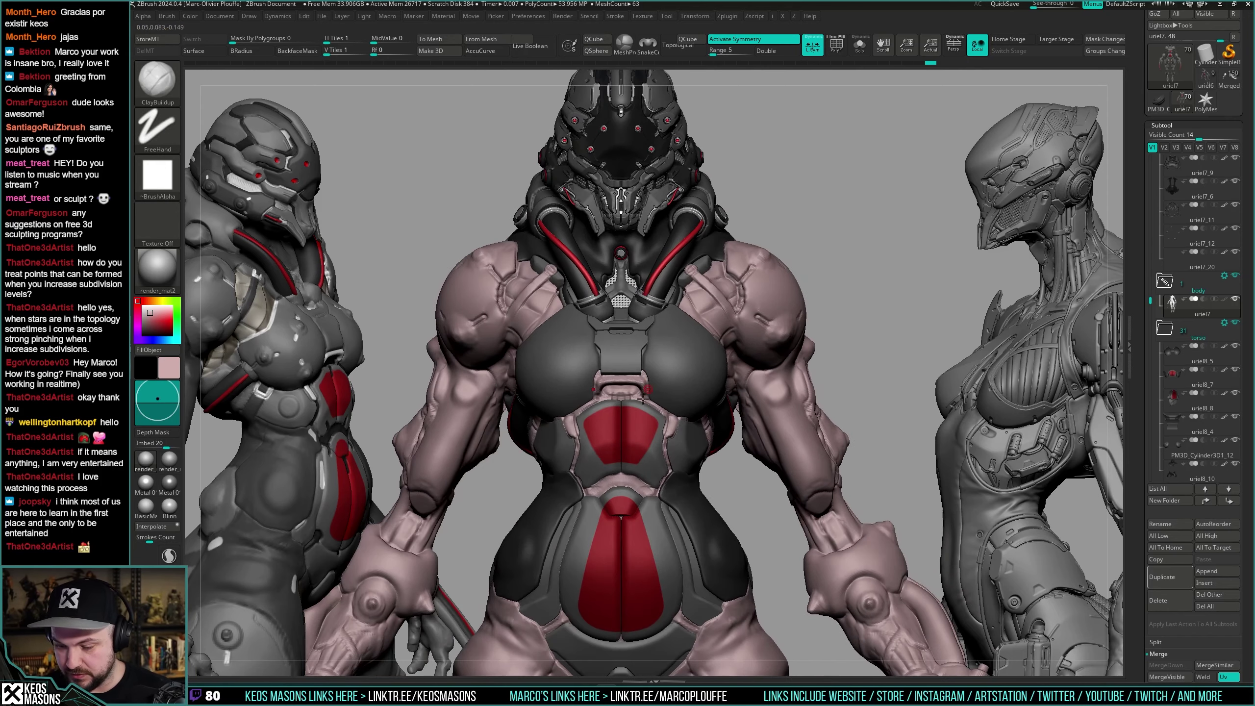
right_drag(643, 398, 835, 262)
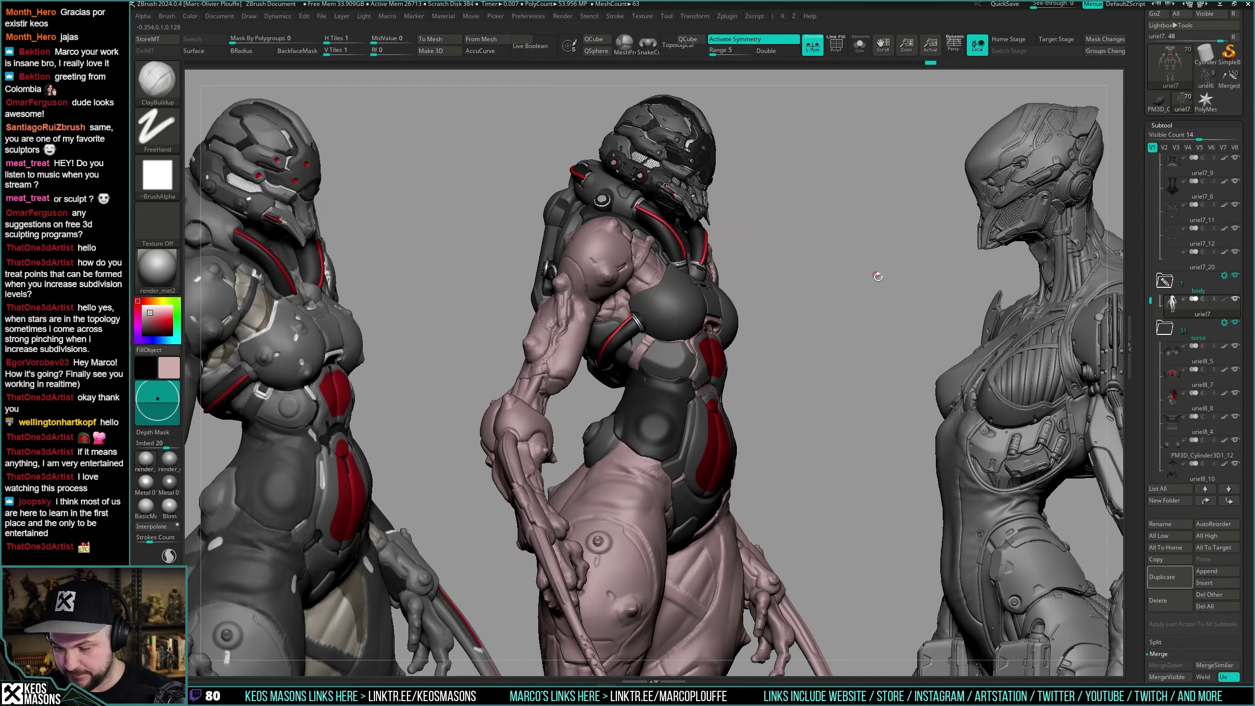
right_drag(857, 282, 715, 393)
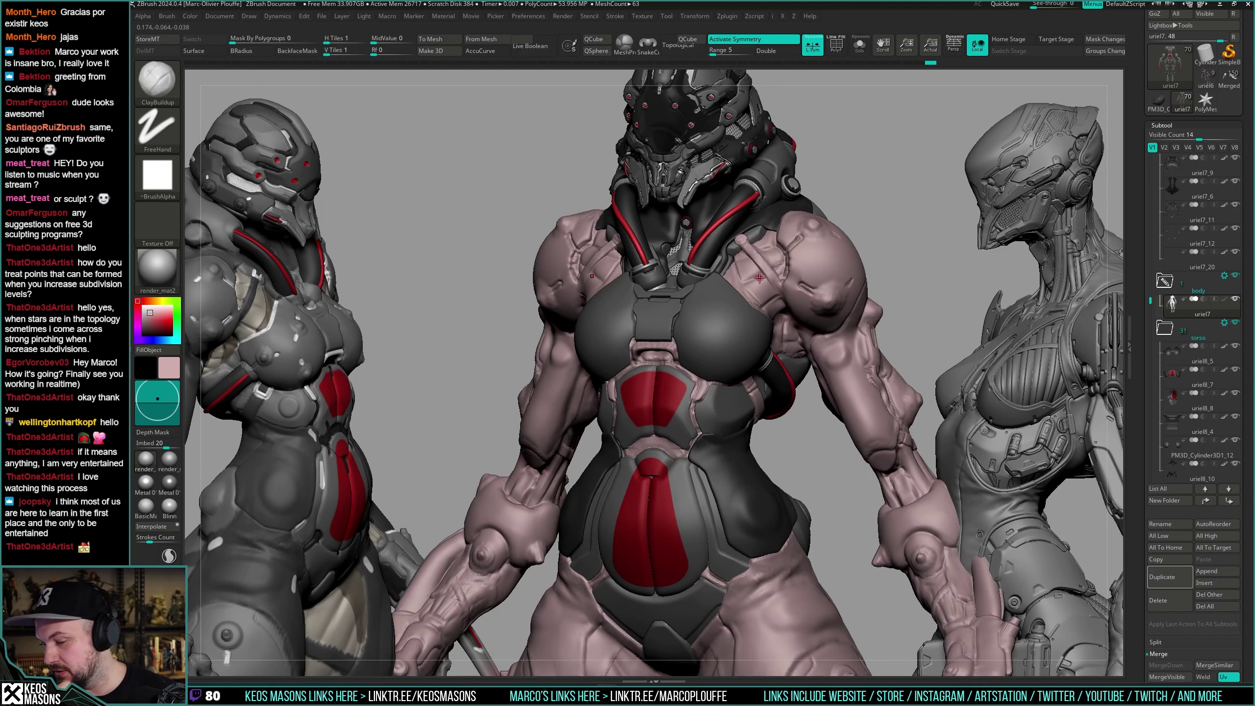
right_drag(927, 272, 741, 344)
mouse_move(868, 276)
shift+right_down()
mouse_move(780, 290)
mouse_move(888, 263)
mouse_move(870, 295)
shift+right_up()
right_click(870, 297)
Save the tool over the existing file spider_22.ztl.
key(ctrl+s)
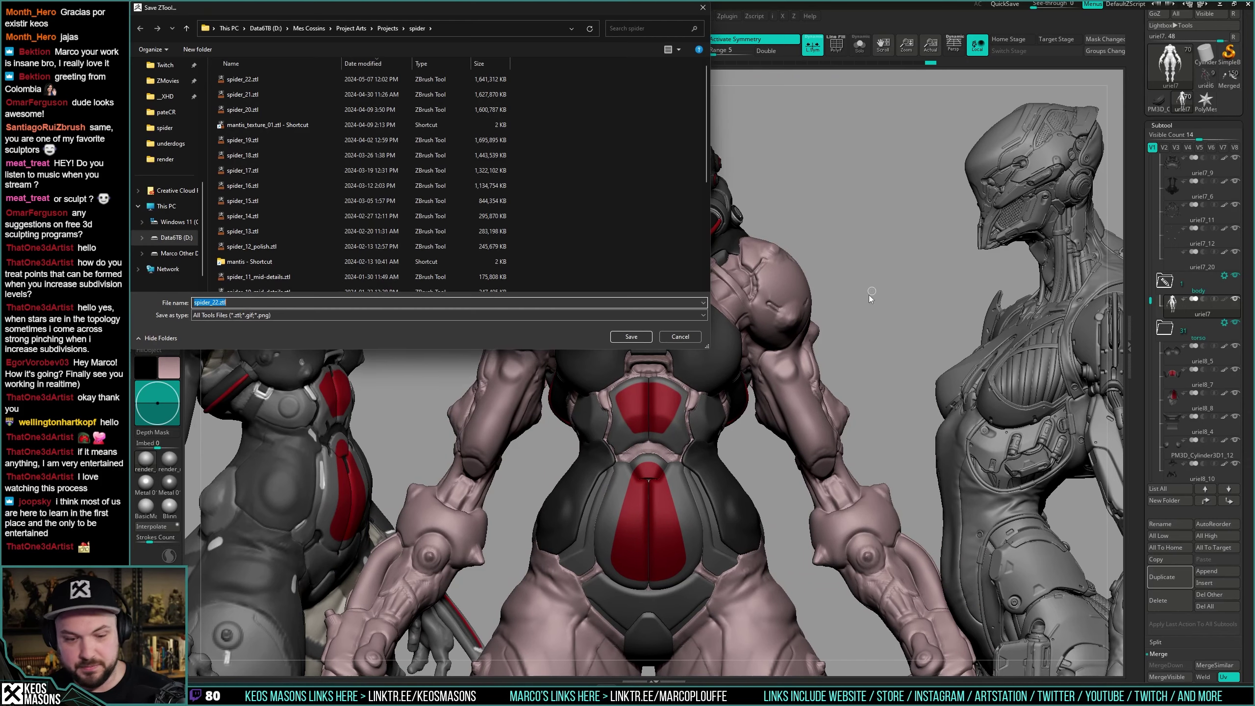
click(643, 337)
click(678, 340)
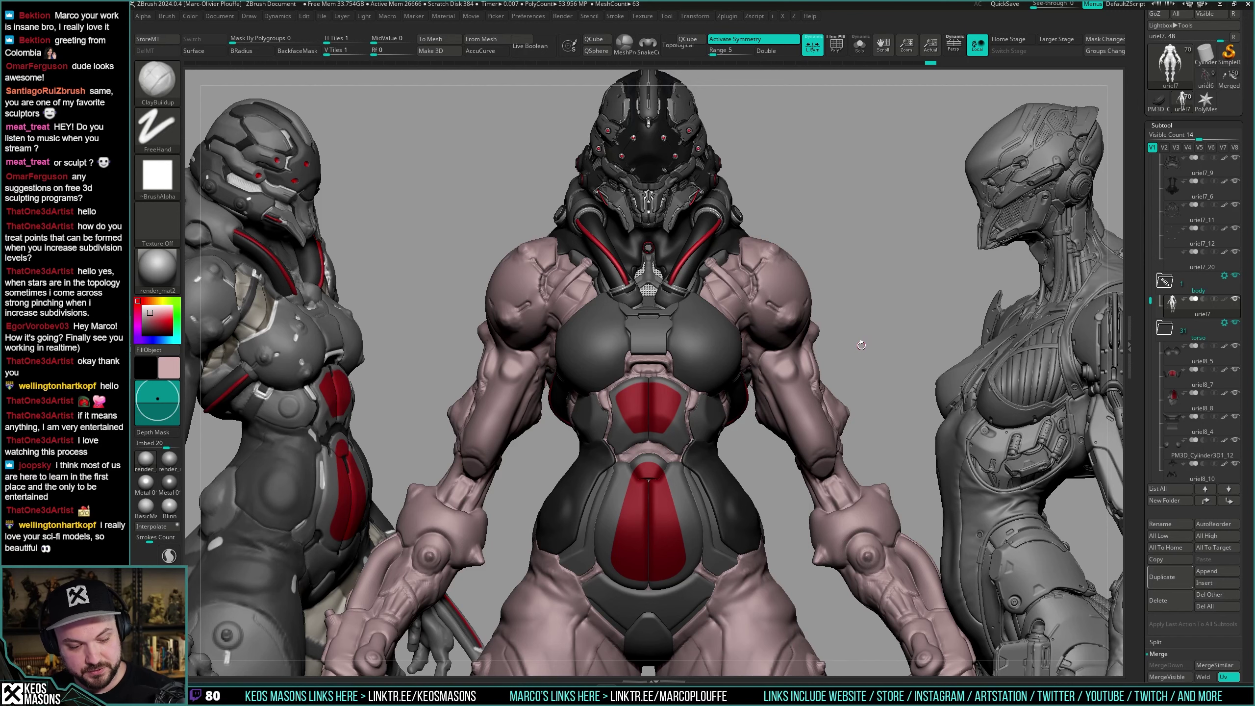
Load the ULTRABORG SubD armour insert-mesh brush from the LightBox brush library and choose its buckle-shaped part.
mouse_move(860, 345)
mouse_down()
mouse_move(880, 317)
mouse_move(861, 327)
mouse_up()
key(shift+f)
key(shift+f)
key(b)
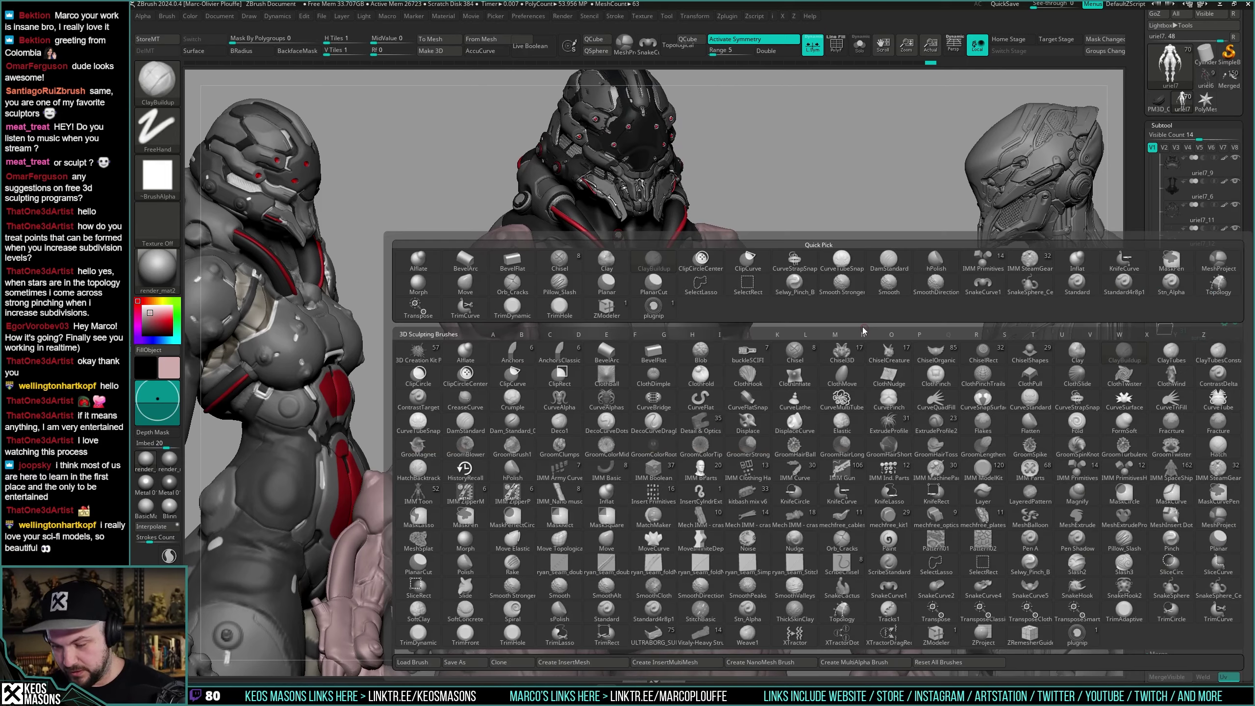
click(794, 589)
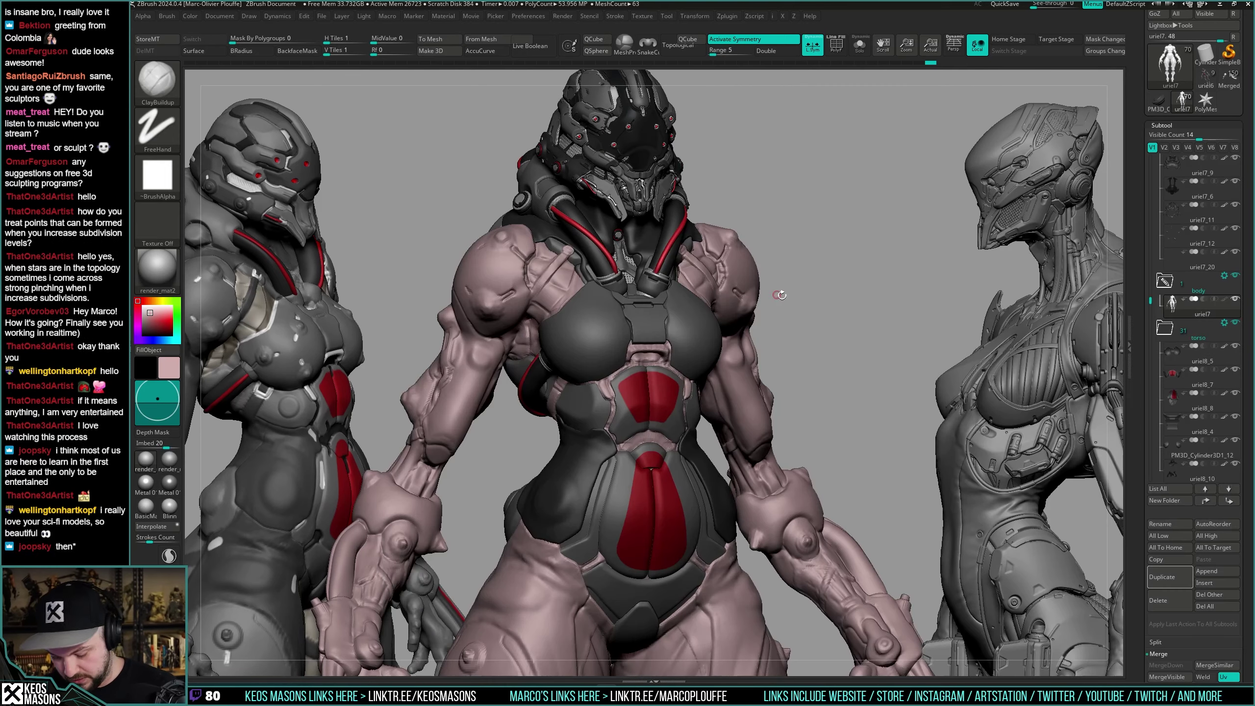
key(comma)
click(300, 75)
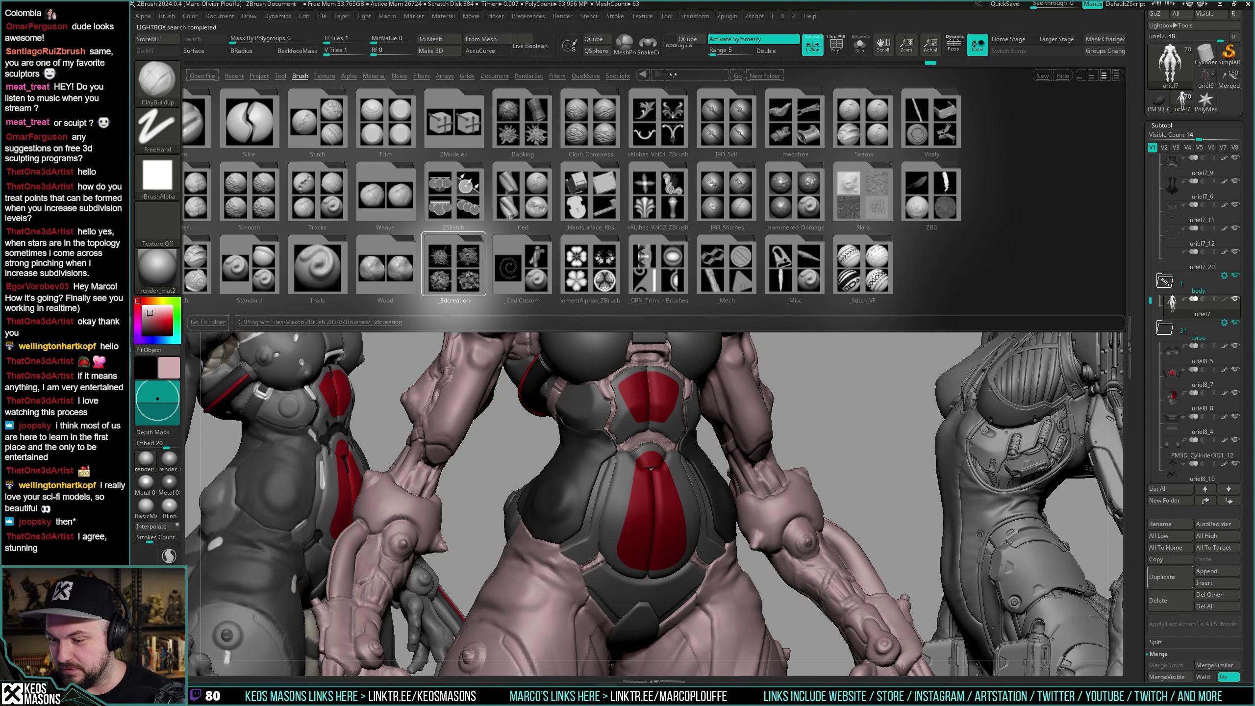
click(932, 121)
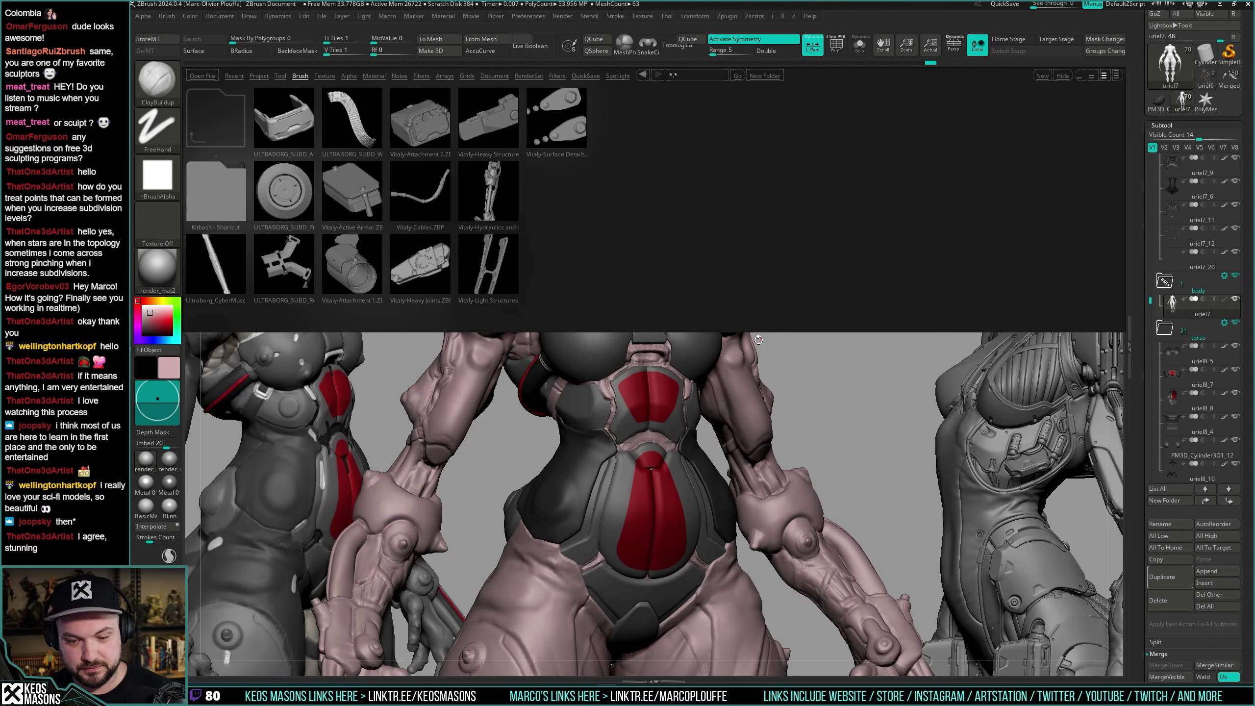
double_click(304, 124)
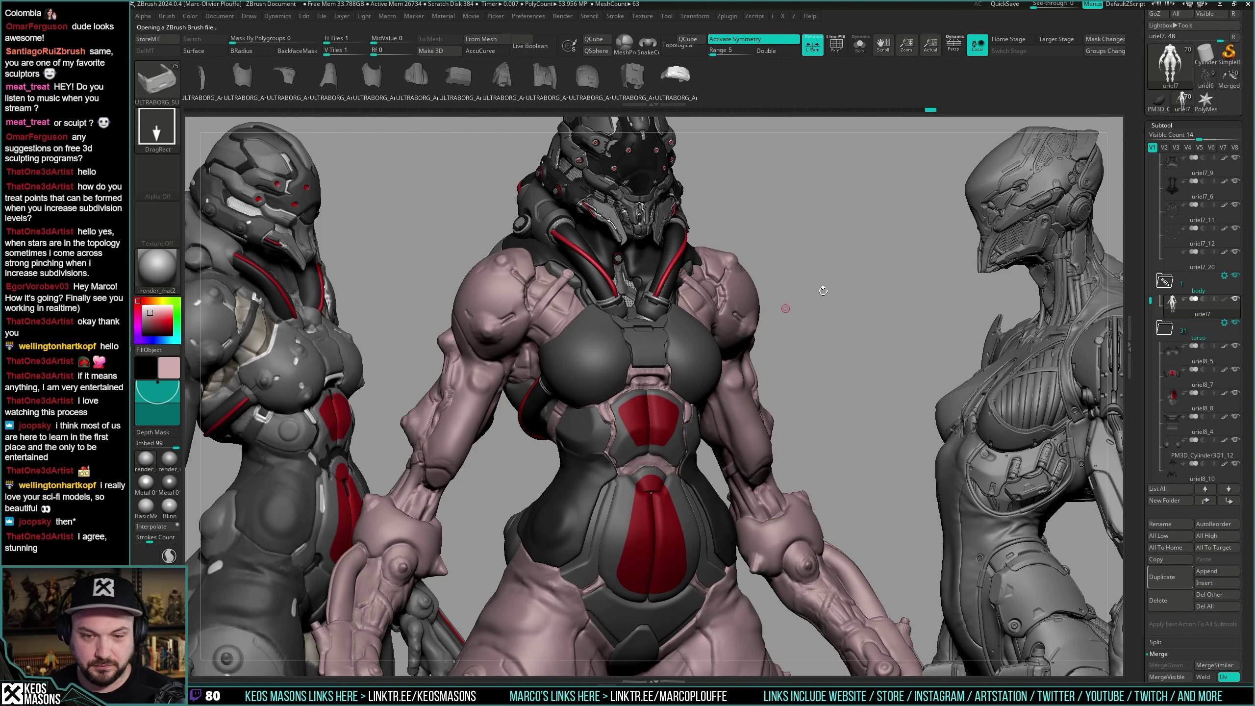
drag(837, 317, 663, 186)
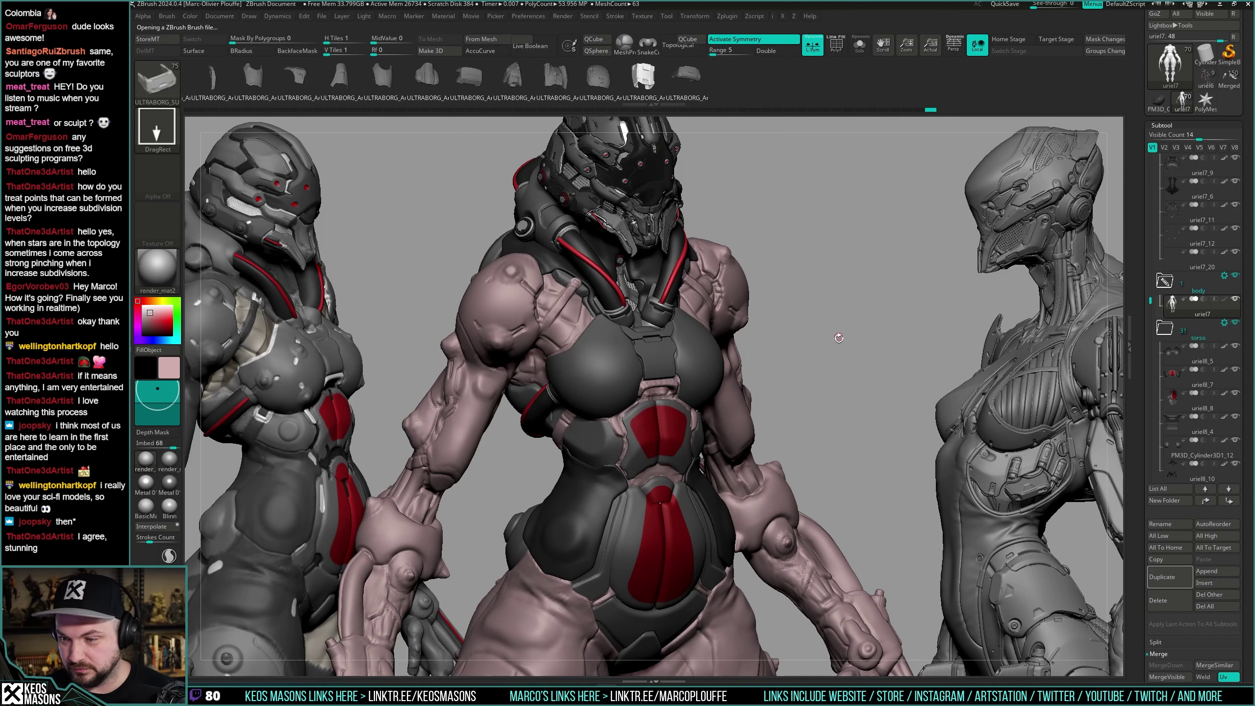
Prepare the body mesh in isolation, and insert the buckle-shaped part at the centre of the chest armour.
mouse_move(838, 338)
mouse_down()
mouse_move(833, 347)
mouse_move(851, 339)
mouse_up()
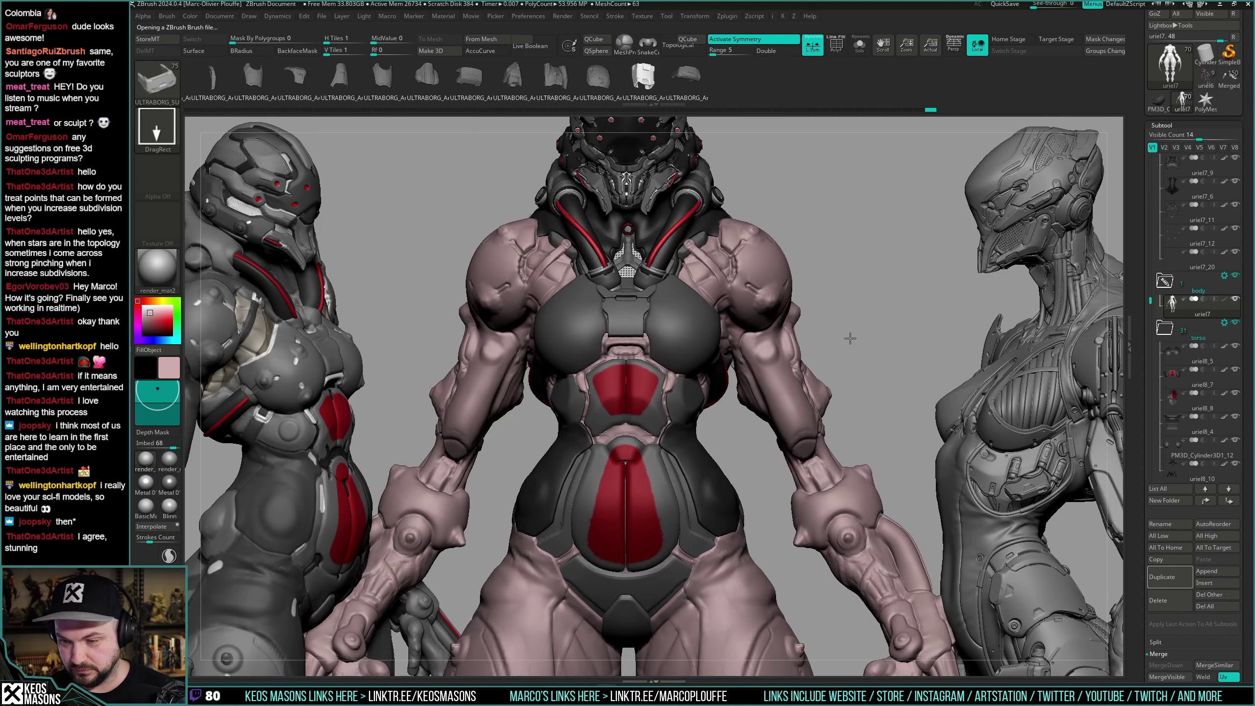
ctrl+right_drag(850, 339, 921, 306)
key(s)
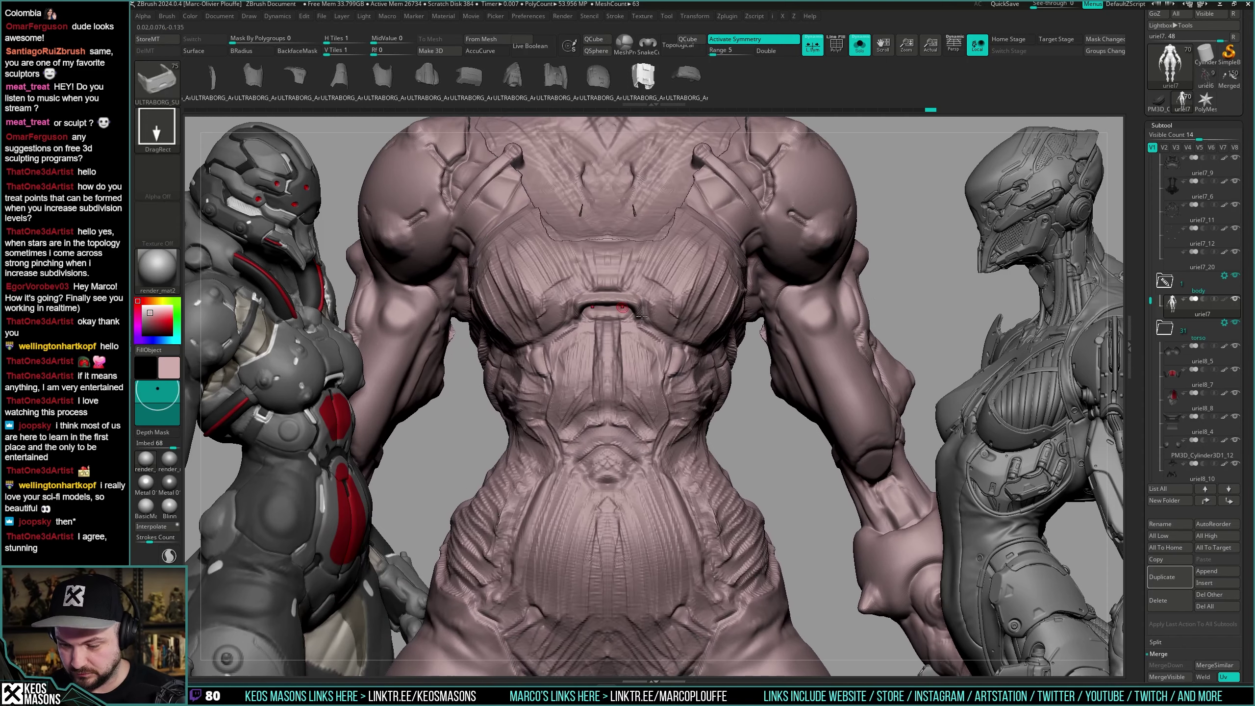
drag(641, 316, 794, 323)
scroll(1167, 346, down, 5)
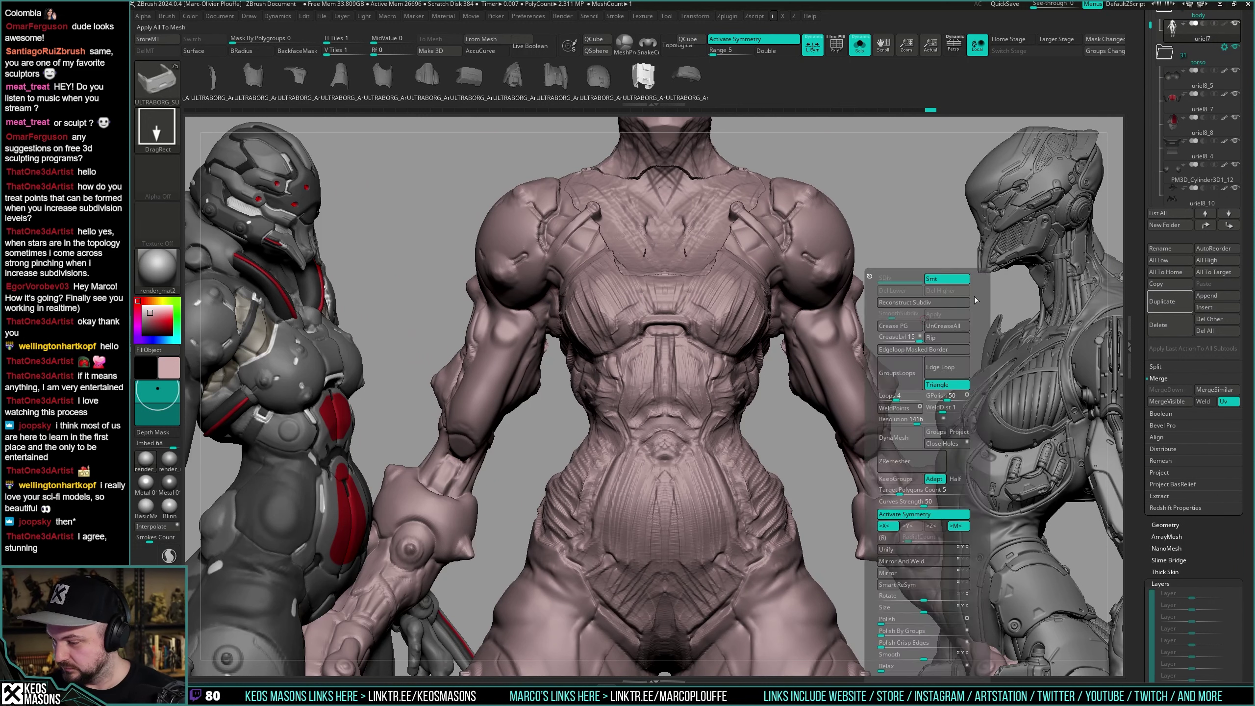
key(alt+s)
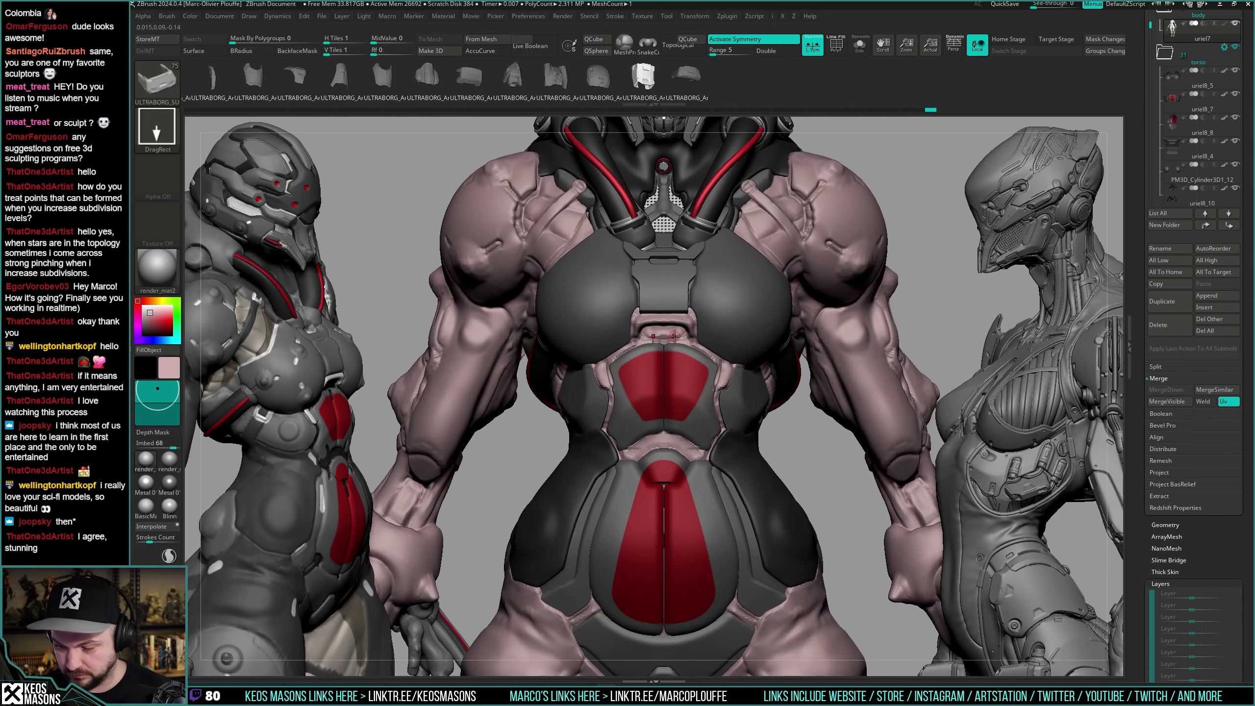
drag(664, 330, 665, 377)
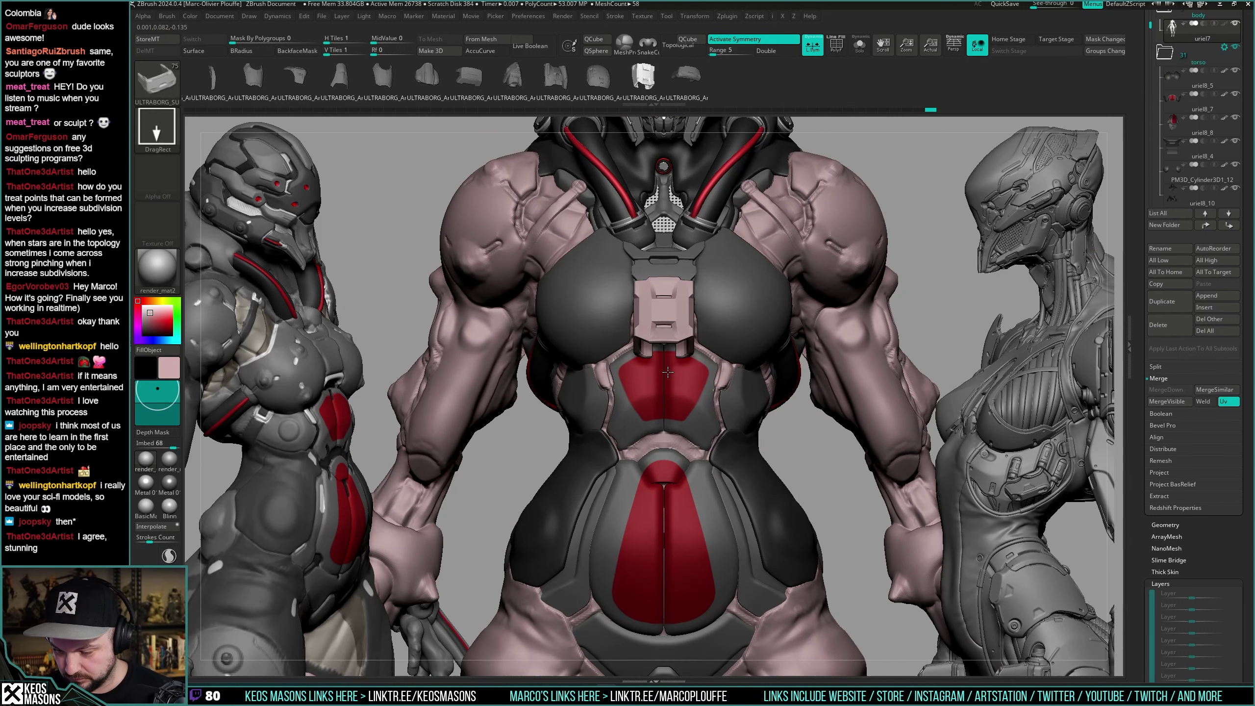
Split the inserted buckle from the body into its own subtool and make it active.
mouse_move(811, 324)
right_down()
mouse_move(730, 329)
mouse_move(771, 342)
mouse_move(737, 347)
mouse_move(759, 369)
mouse_move(744, 349)
mouse_move(905, 391)
right_up()
key(w)
key(q)
key(h)
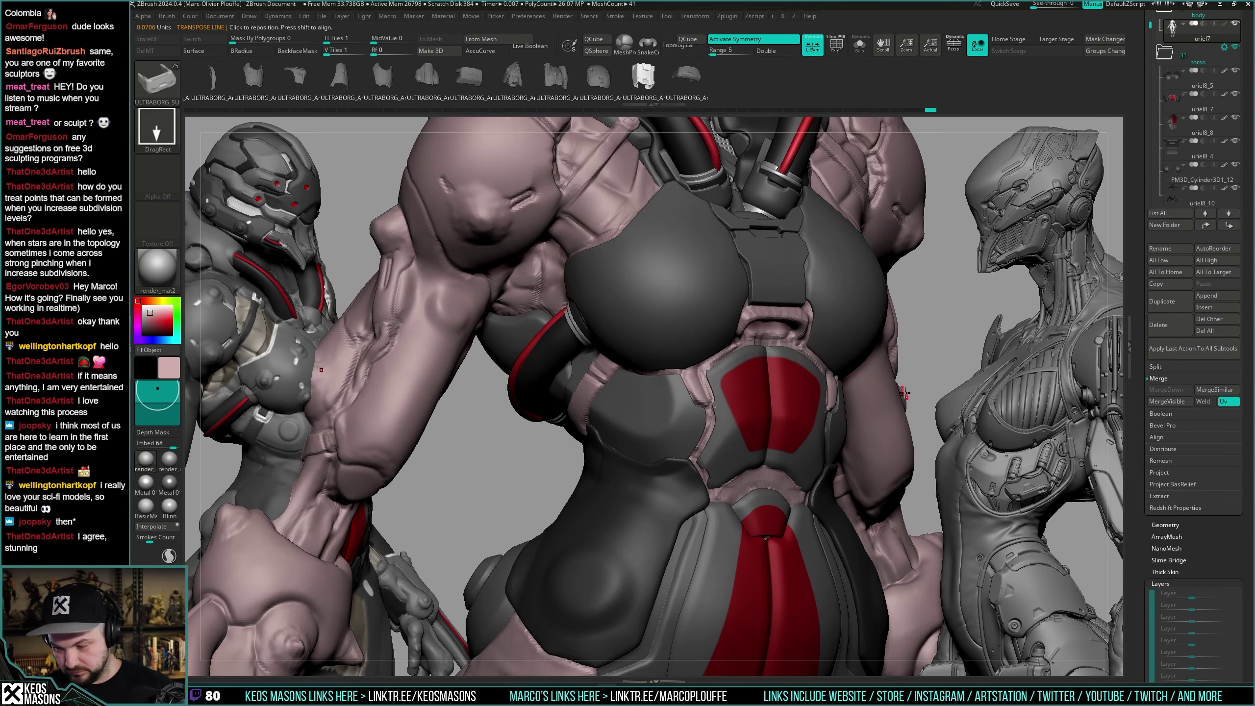
key(ctrl+shift+s)
alt+click(899, 410)
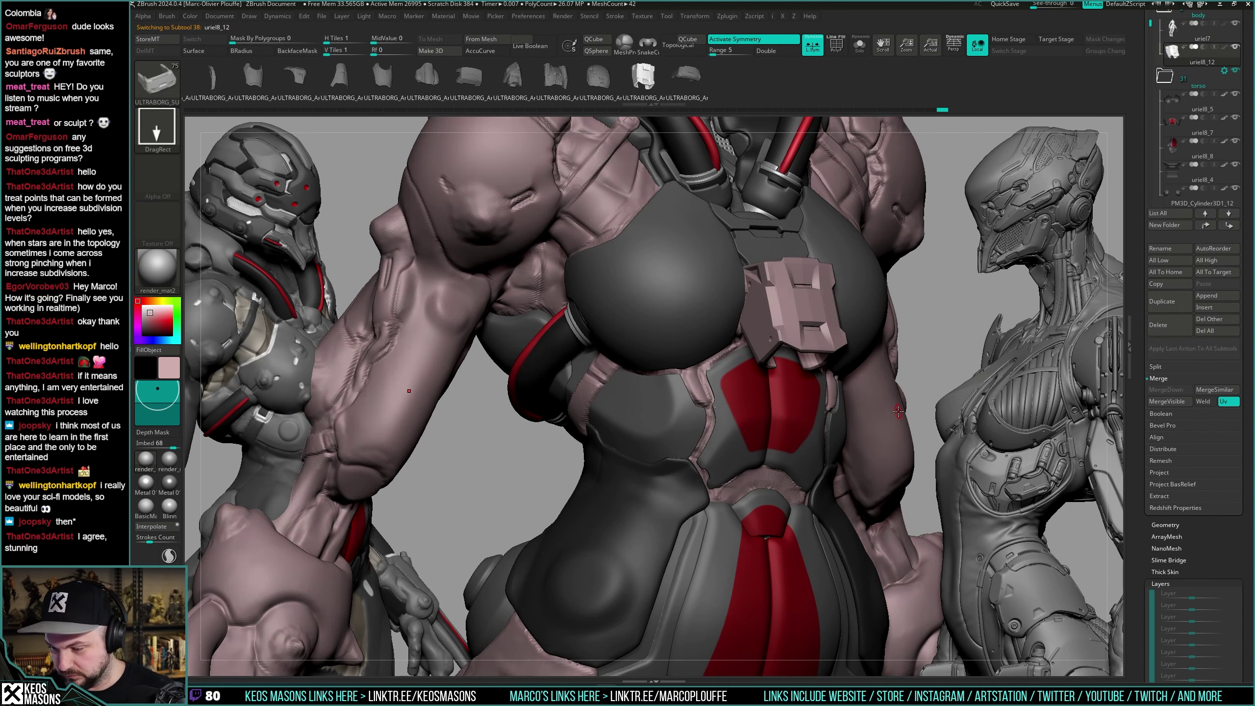
Isolate the buckle and fill it with the Metal 01 material and a light grey colour.
key(alt+s)
ctrl+right_drag(892, 332, 844, 343)
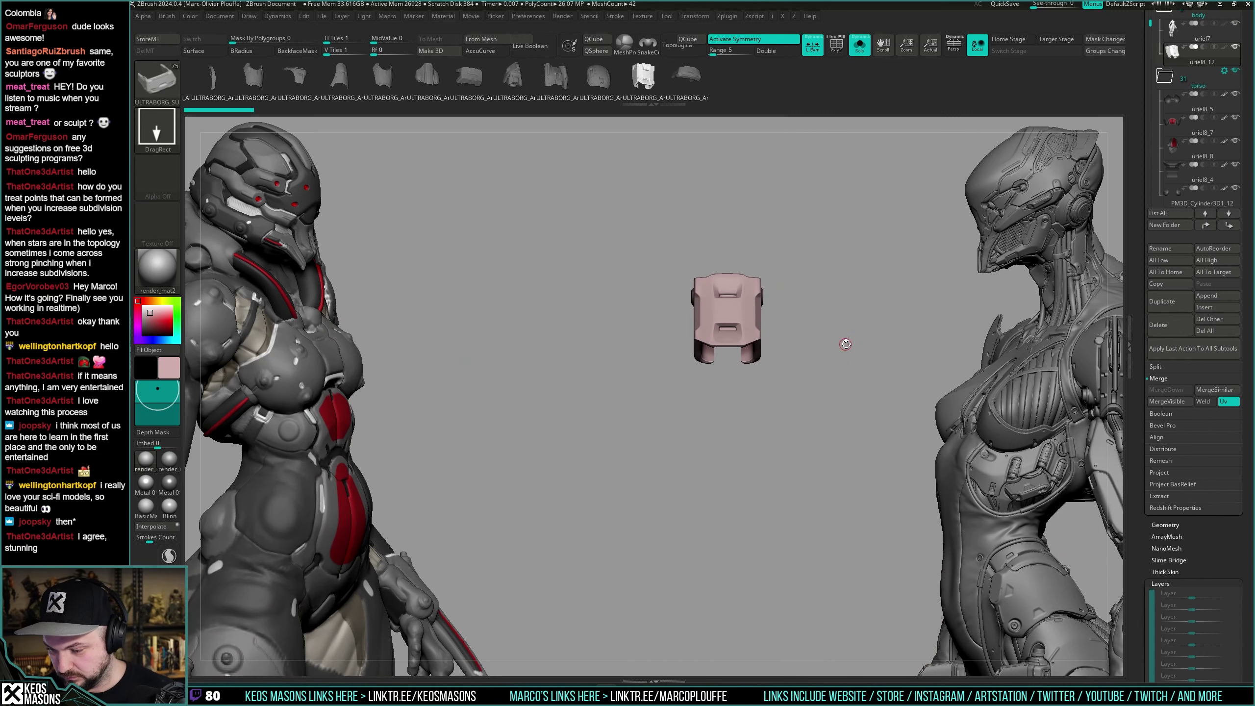
key(i)
click(154, 479)
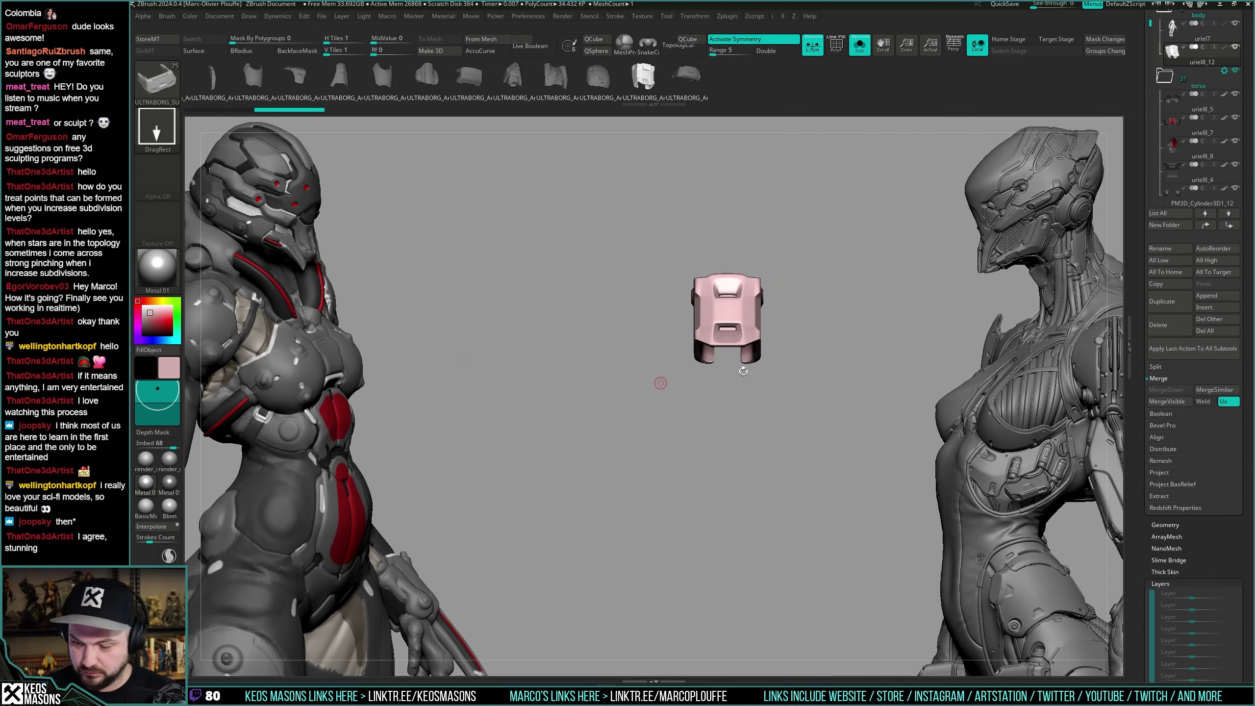
key(space)
key(space)
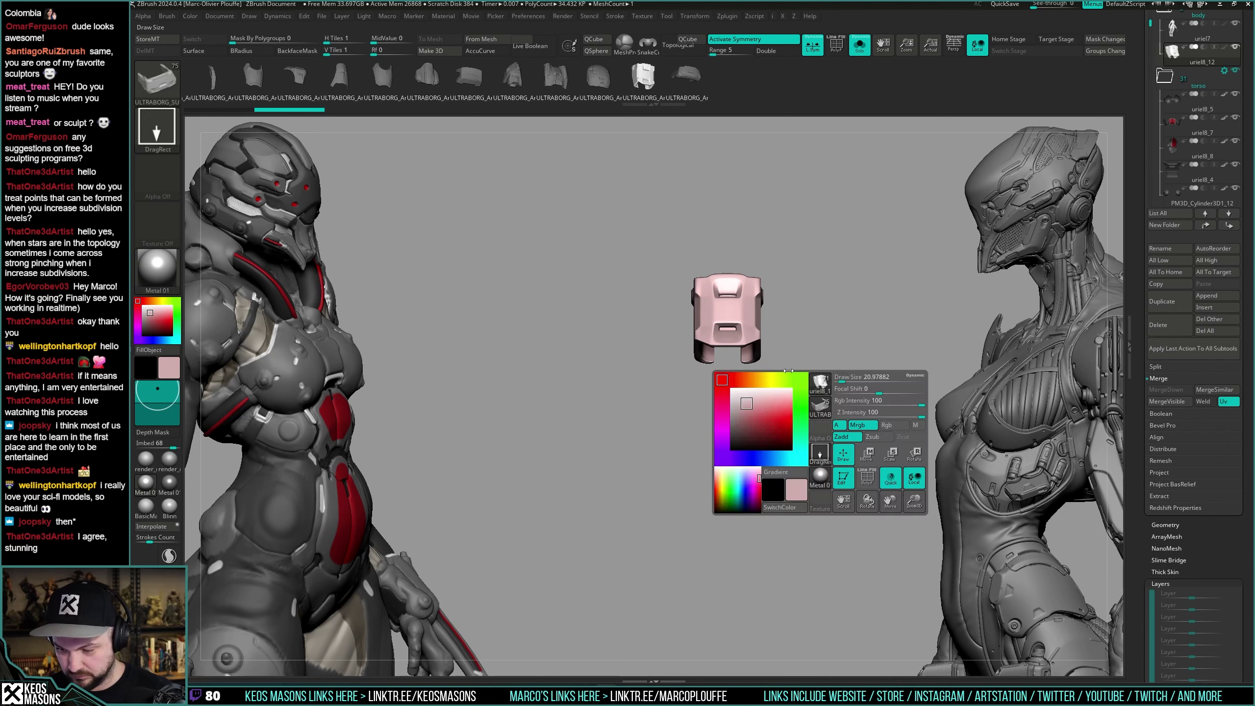
key(shift+alt+s)
key(c)
key(shift+alt+s)
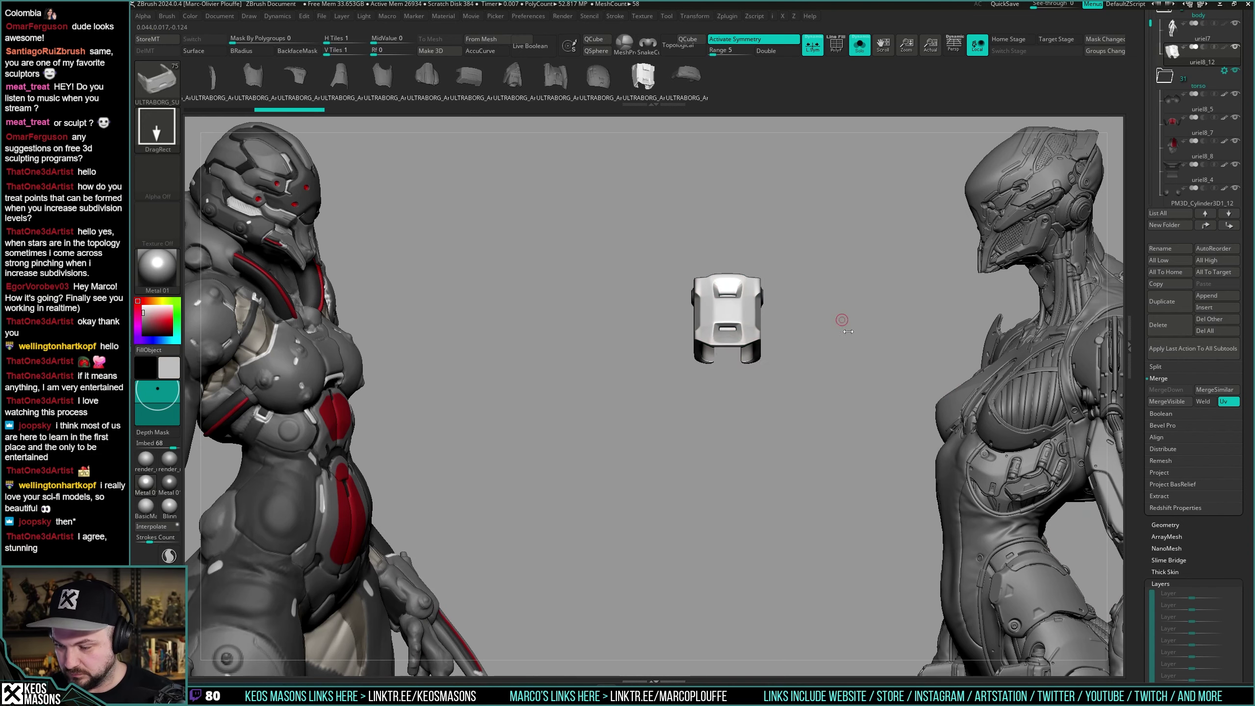
Show the whole character from the side and set the active colour to a muted red.
key(space)
click(874, 383)
key(shift+alt+s)
right_drag(822, 382, 889, 387)
key(space)
click(776, 414)
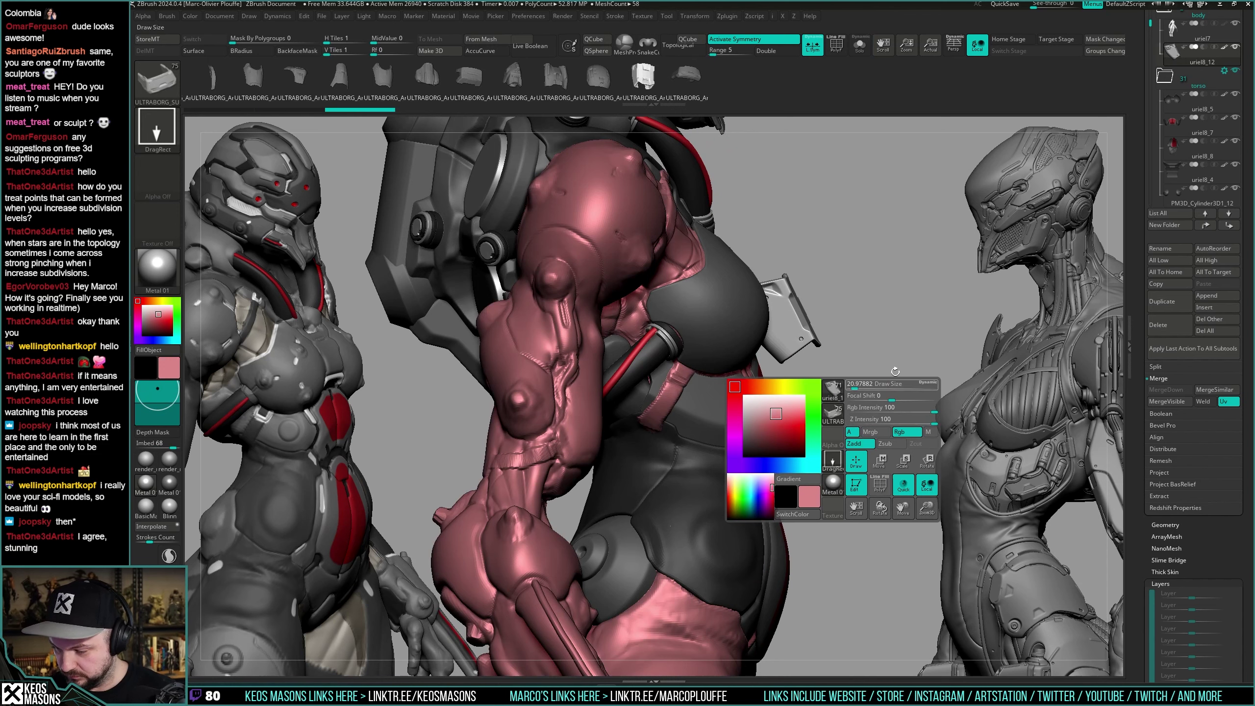
Move the buckle with Transpose into the gap between the chest plates, directly under the central plate.
key(w)
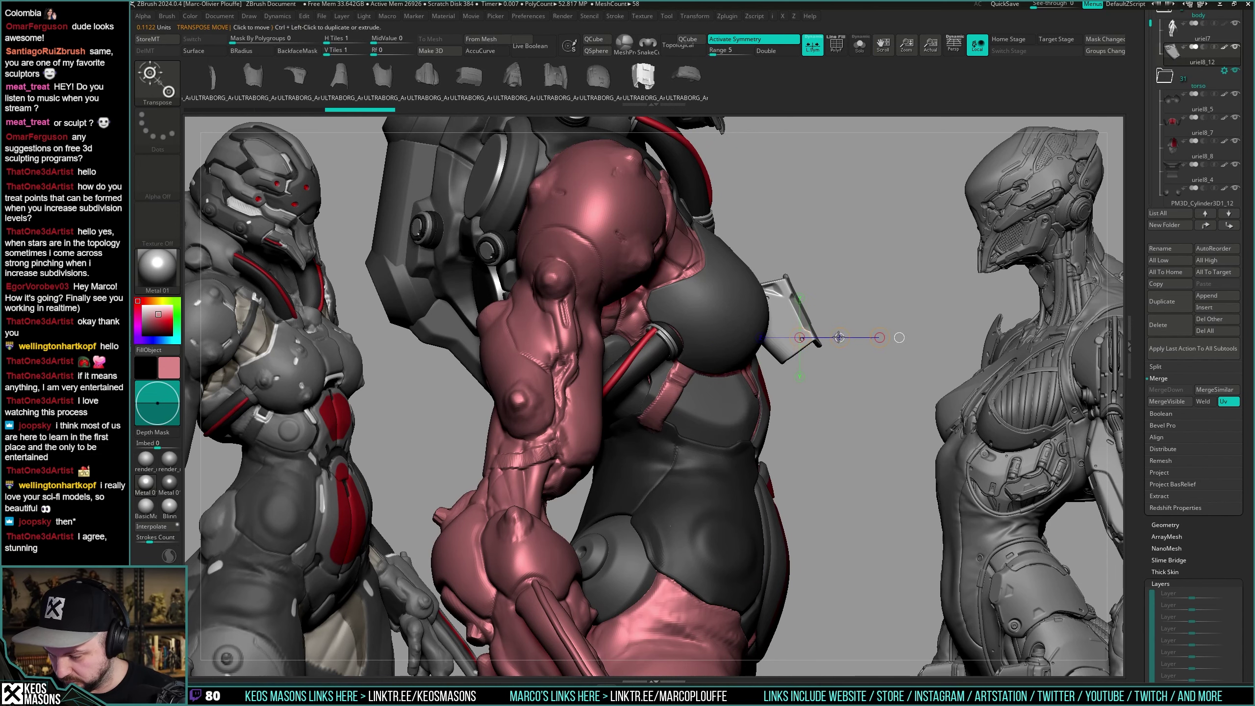
right_drag(869, 341, 787, 349)
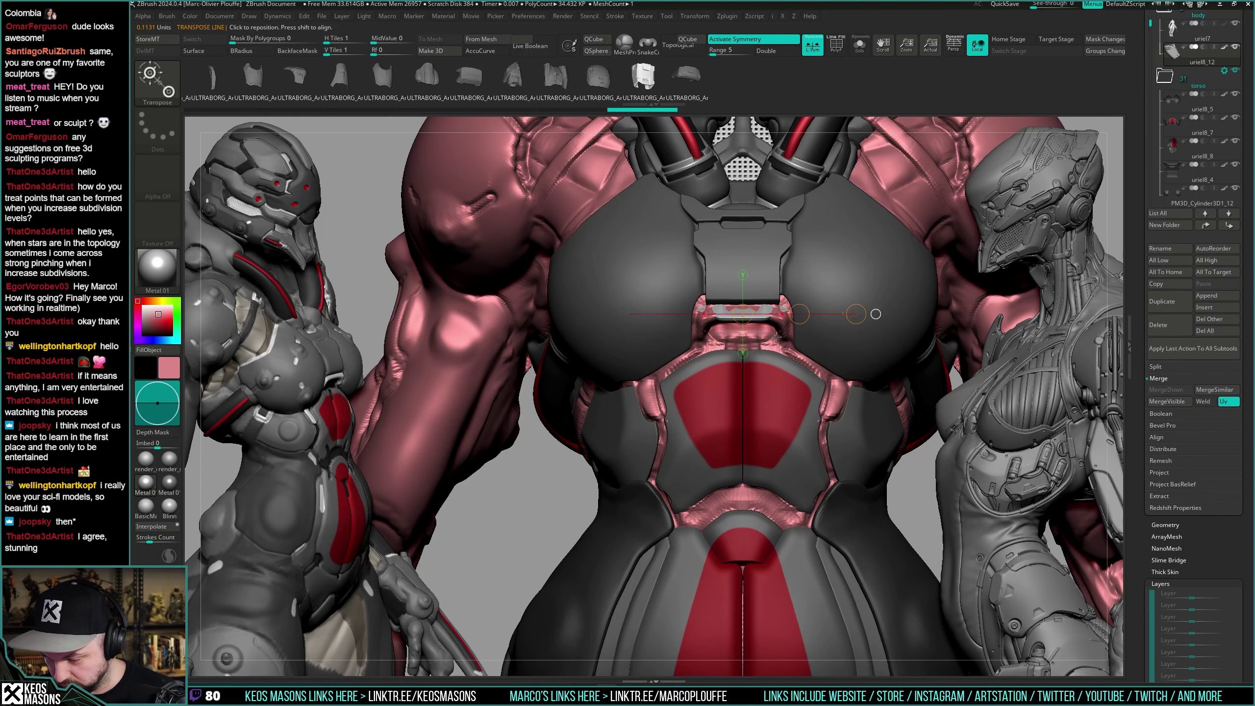
key(q)
mouse_move(778, 336)
right_down()
mouse_move(797, 352)
mouse_move(815, 318)
mouse_move(787, 340)
mouse_move(801, 333)
mouse_move(797, 312)
right_up()
key(alt+s)
key(alt+s)
mouse_move(796, 311)
alt+right_down()
mouse_move(777, 315)
mouse_move(795, 343)
mouse_move(771, 304)
mouse_move(743, 295)
mouse_move(776, 285)
mouse_move(776, 303)
mouse_move(660, 313)
alt+right_up()
Make the body the active subtool again and switch to the ClayBuildup brush.
key(space)
click(761, 360)
alt+click(770, 300)
key(s)
key(space)
click(763, 317)
key(s)
key(b)
key(c)
key(b)
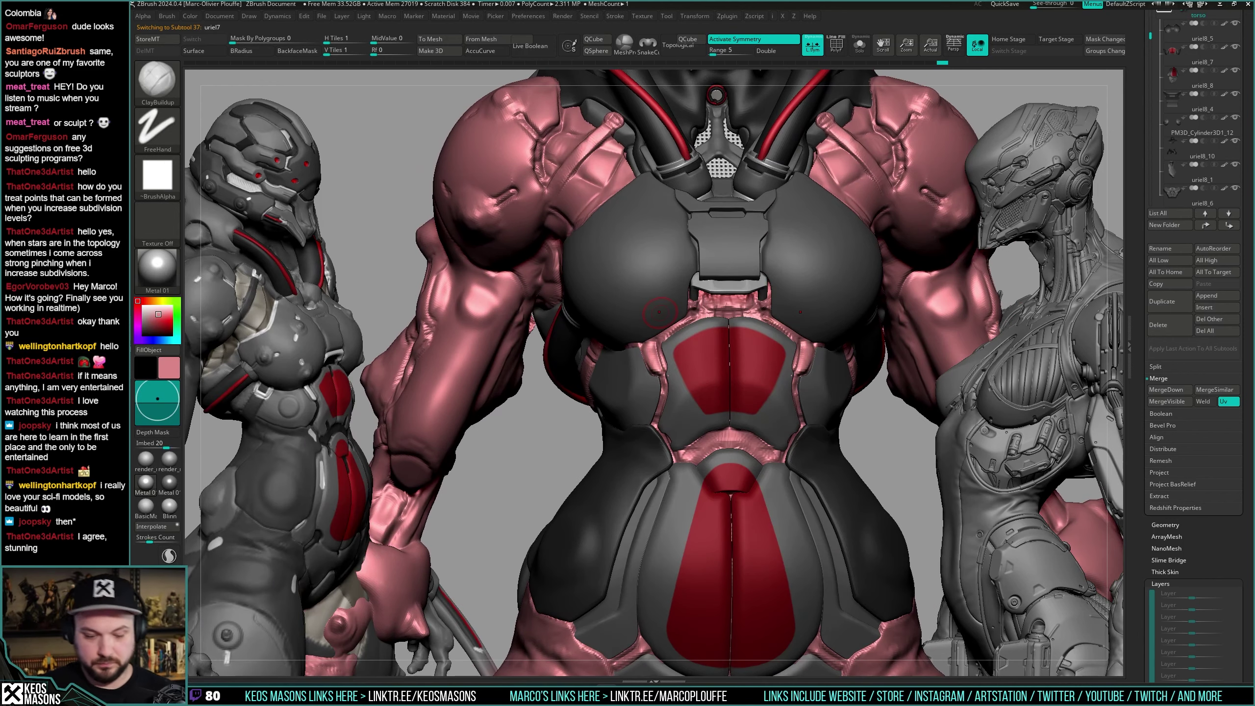
Duplicate the perforated grid panel at the neck and move the copy down behind the chest buckle.
mouse_move(819, 328)
right_down()
mouse_move(818, 276)
mouse_move(776, 268)
mouse_move(731, 275)
mouse_move(769, 304)
mouse_move(765, 282)
mouse_move(757, 304)
mouse_move(699, 306)
mouse_move(733, 298)
mouse_move(727, 311)
mouse_move(742, 289)
mouse_move(744, 314)
mouse_move(775, 308)
mouse_move(756, 335)
mouse_move(787, 314)
mouse_move(1027, 349)
right_up()
key(space)
alt+click(748, 288)
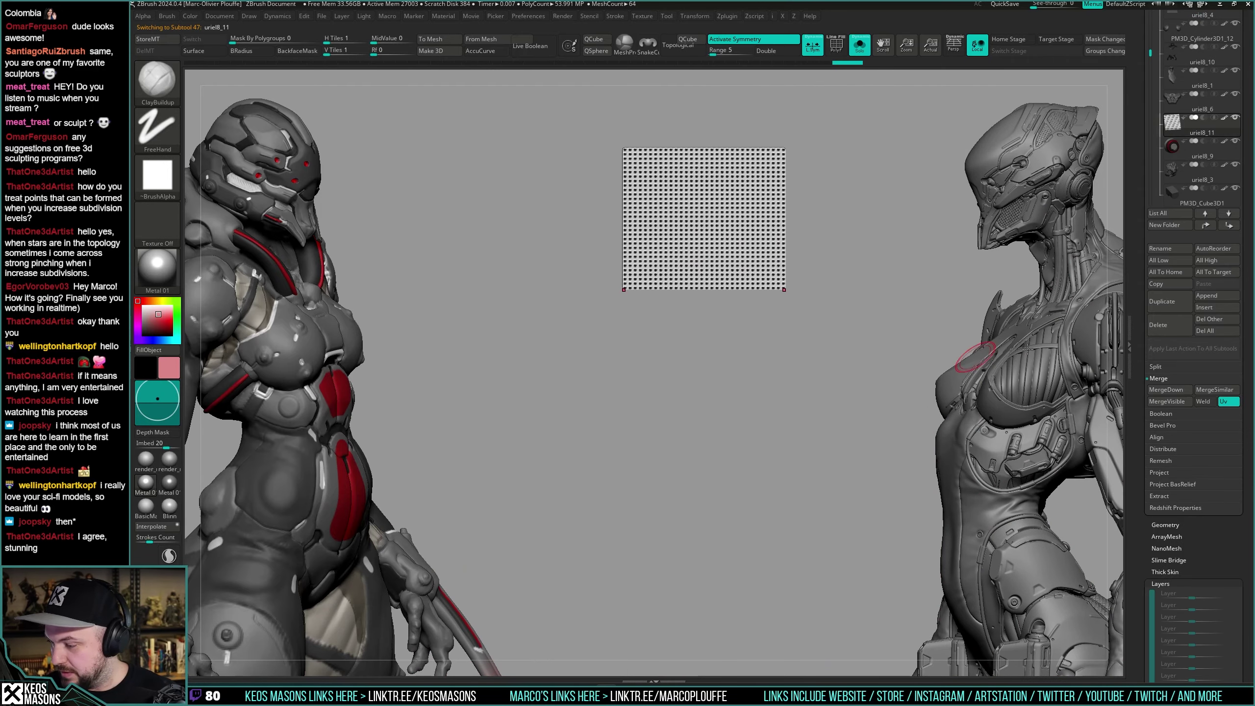
click(1164, 303)
right_drag(840, 316, 674, 256)
key(w)
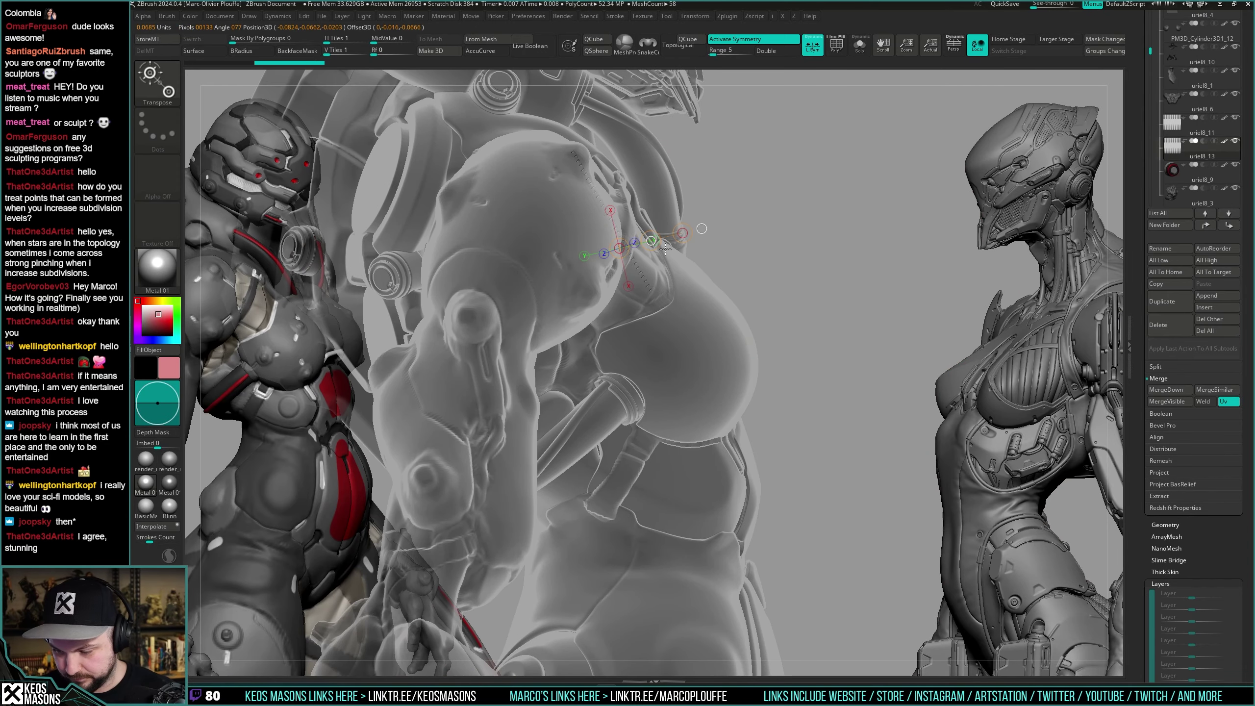
mouse_move(779, 453)
right_down()
mouse_move(757, 351)
mouse_move(628, 347)
mouse_move(769, 341)
right_up()
shift+drag(668, 317, 863, 299)
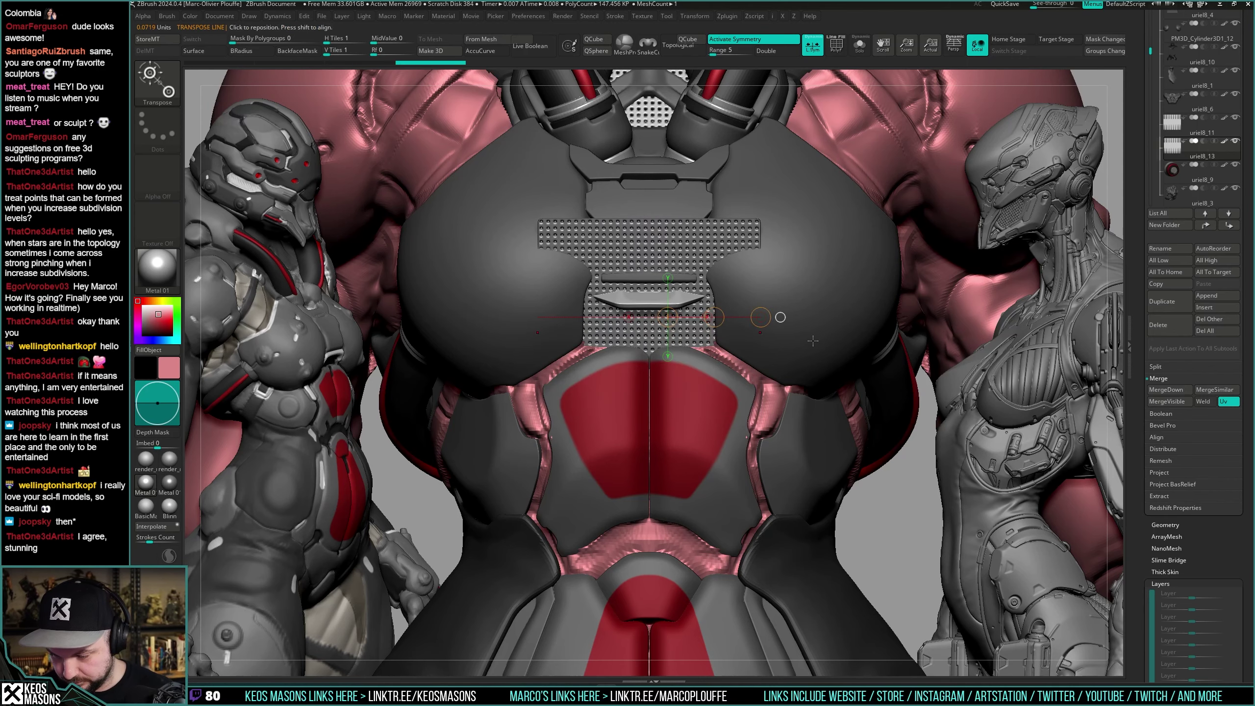
Fine-tune the duplicated grid panel's position with Transpose so it fits around and behind the chest buckle.
right_drag(862, 299, 785, 342)
shift+drag(856, 336, 859, 337)
right_drag(655, 336, 787, 348)
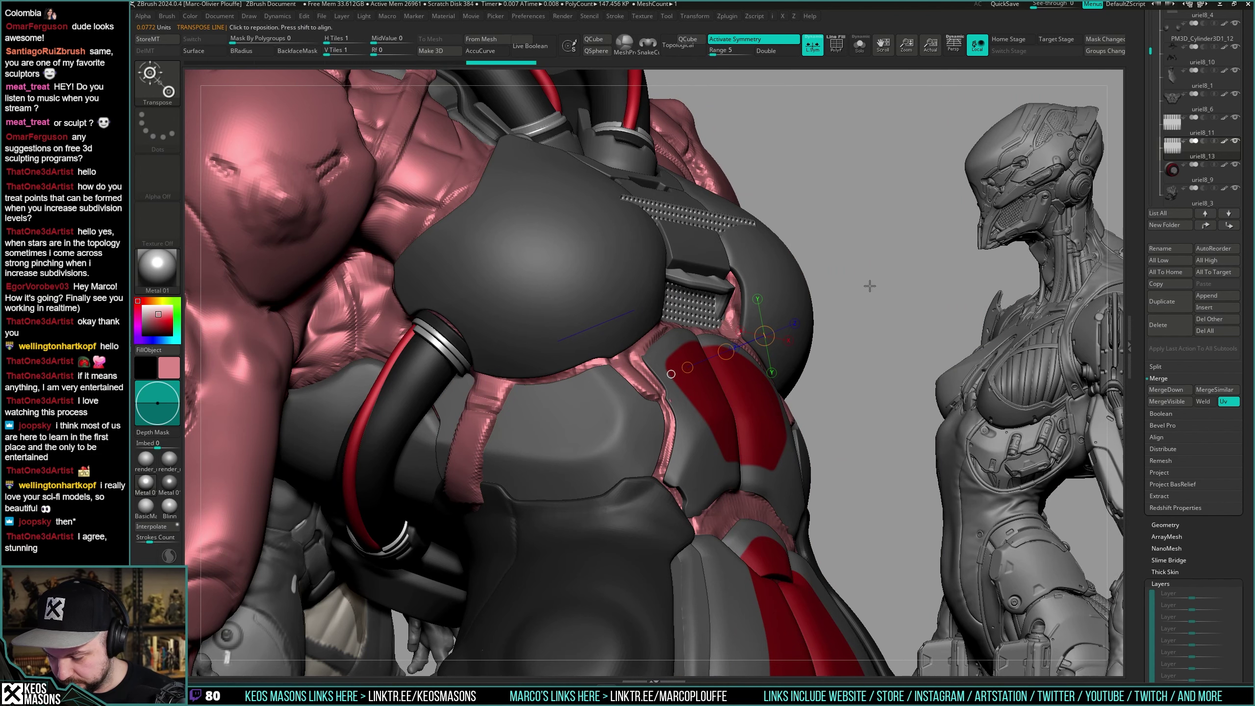
right_drag(710, 372, 788, 313)
right_drag(778, 359, 786, 313)
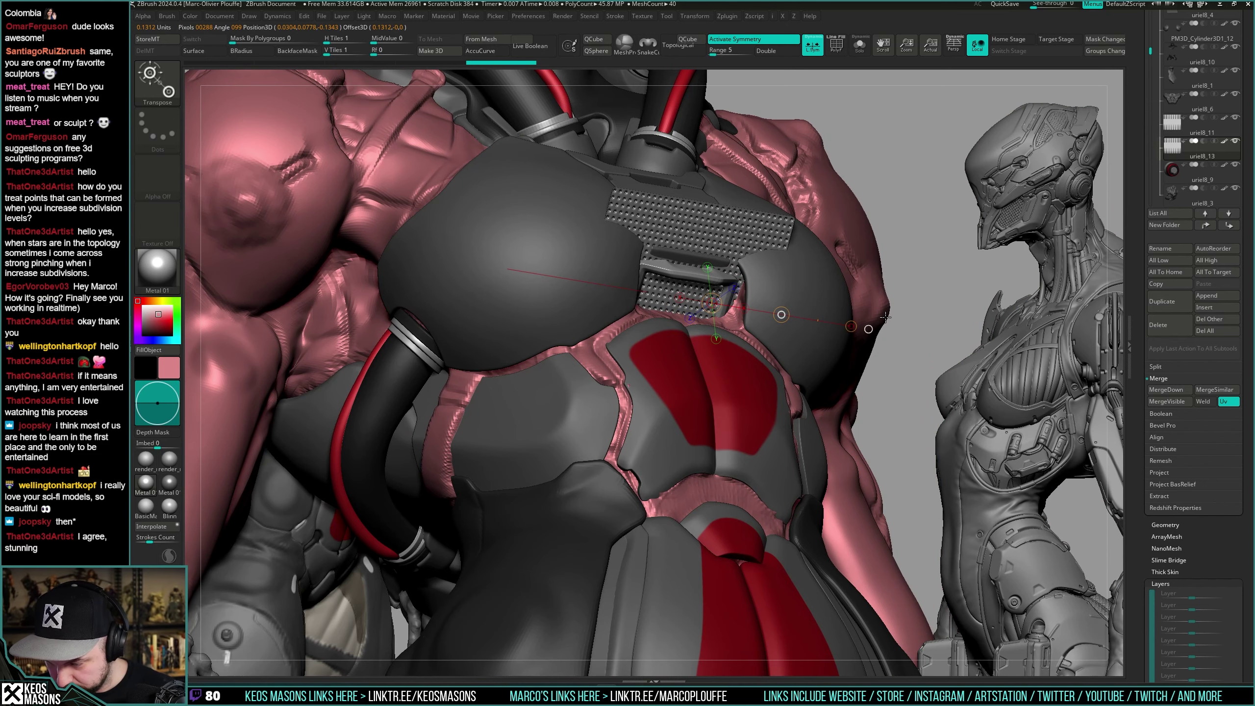
right_drag(887, 317, 771, 416)
key(shift+s)
alt+right_drag(771, 415, 803, 326)
key(shift+s)
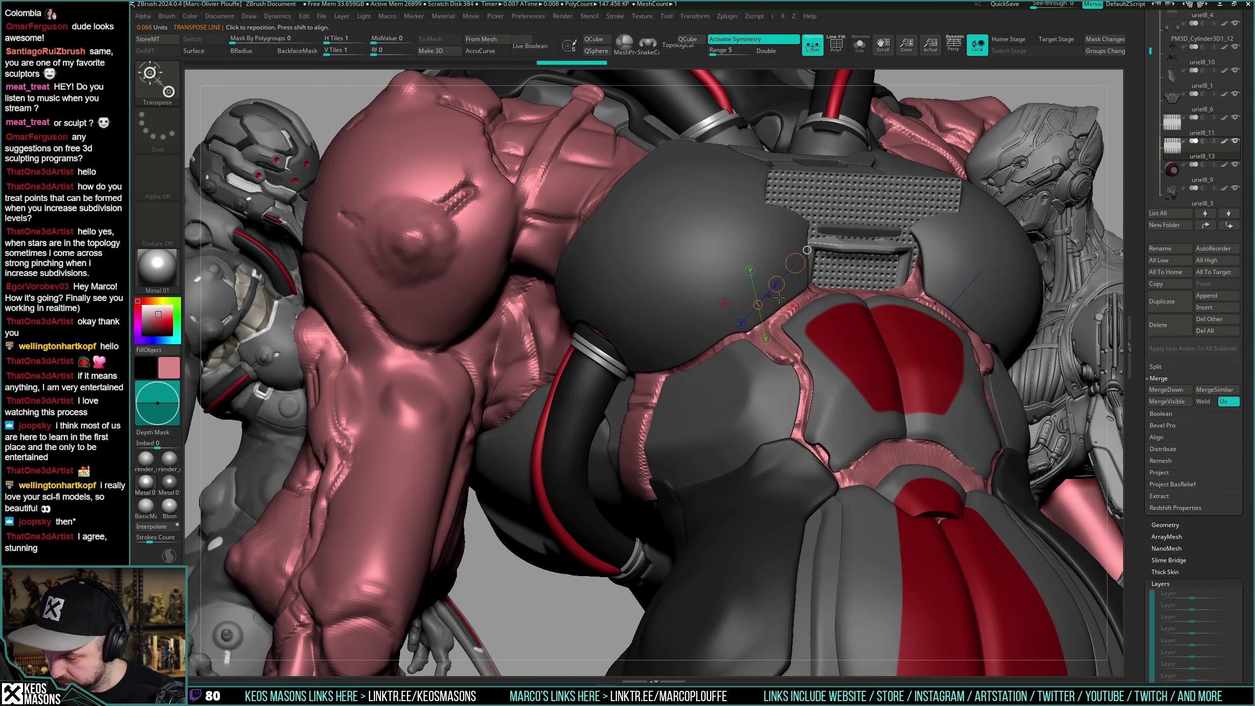
drag(776, 284, 769, 297)
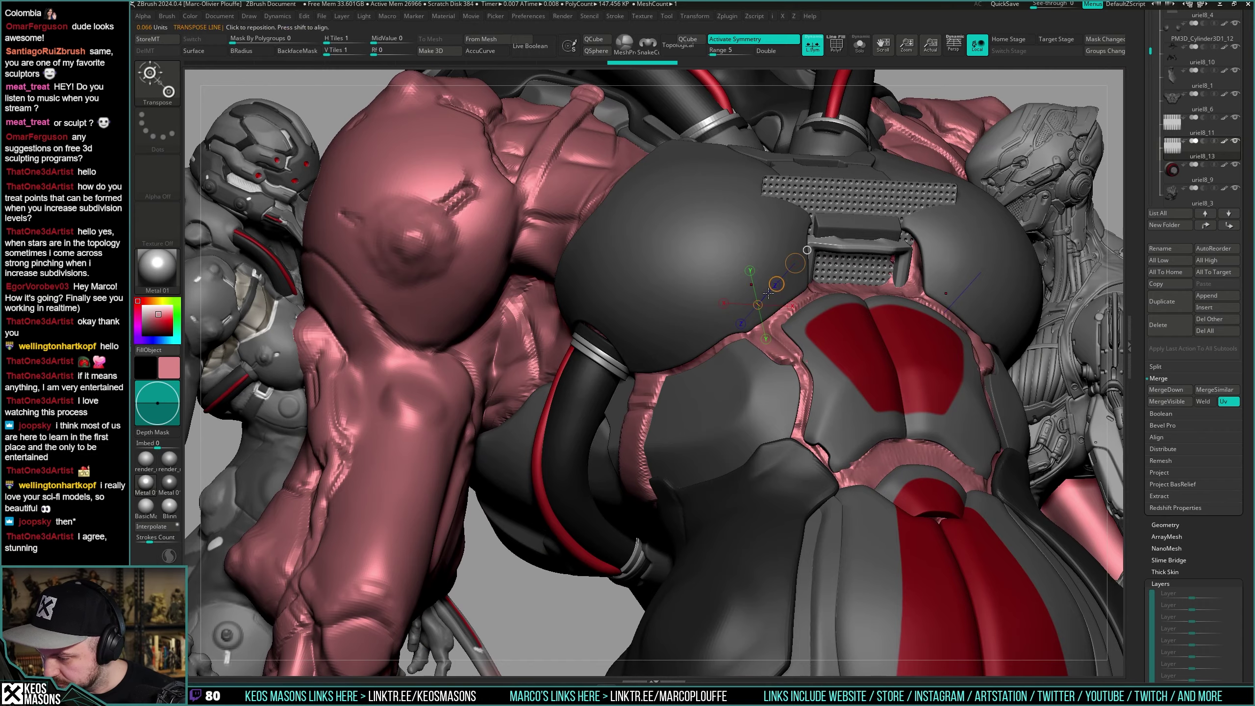
Isolate the duplicated grid panel from the front and mask its upper half with a soft edge.
key(q)
mouse_move(769, 293)
right_down()
mouse_move(810, 301)
mouse_move(771, 312)
right_up()
key(shift+t)
mouse_move(853, 315)
alt+right_down()
mouse_move(809, 321)
mouse_move(757, 358)
alt+right_up()
key(shift+f)
key(shift+f)
key(shift+s)
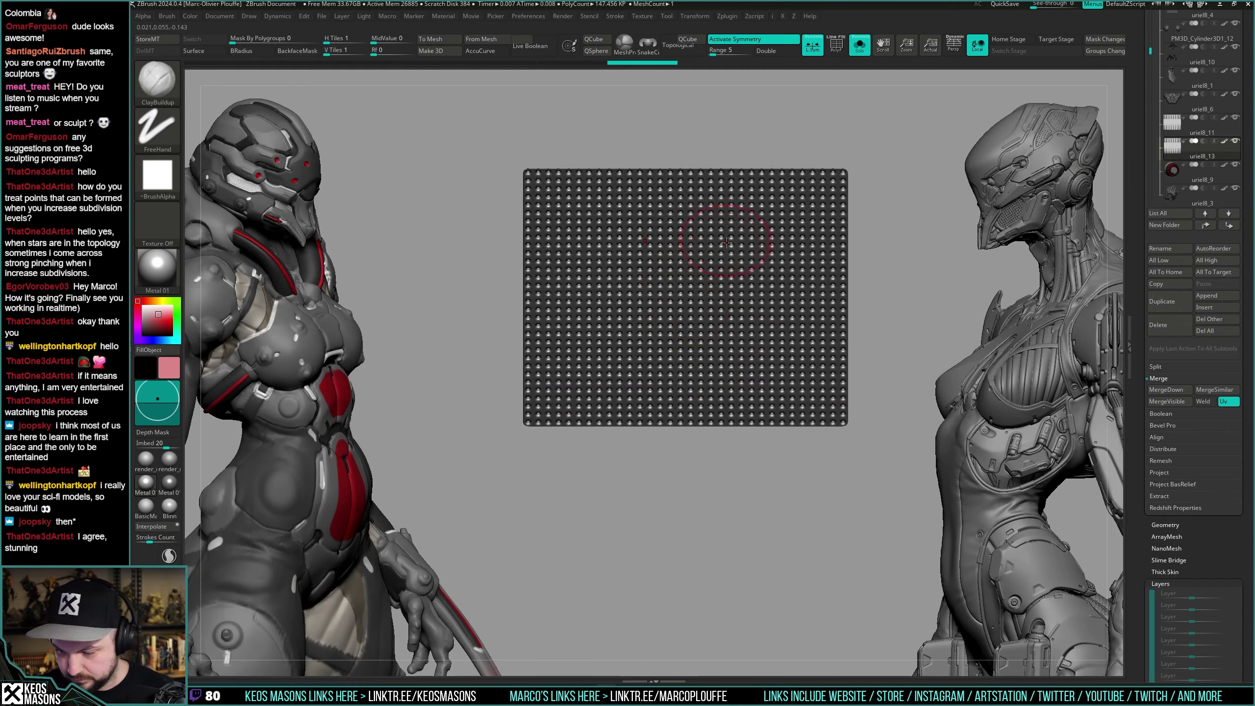
mouse_move(462, 143)
ctrl+shift+mouse_down()
mouse_move(554, 157)
mouse_move(933, 307)
mouse_move(919, 300)
ctrl+shift+mouse_up()
ctrl+shift+click(924, 302)
key(alt+s)
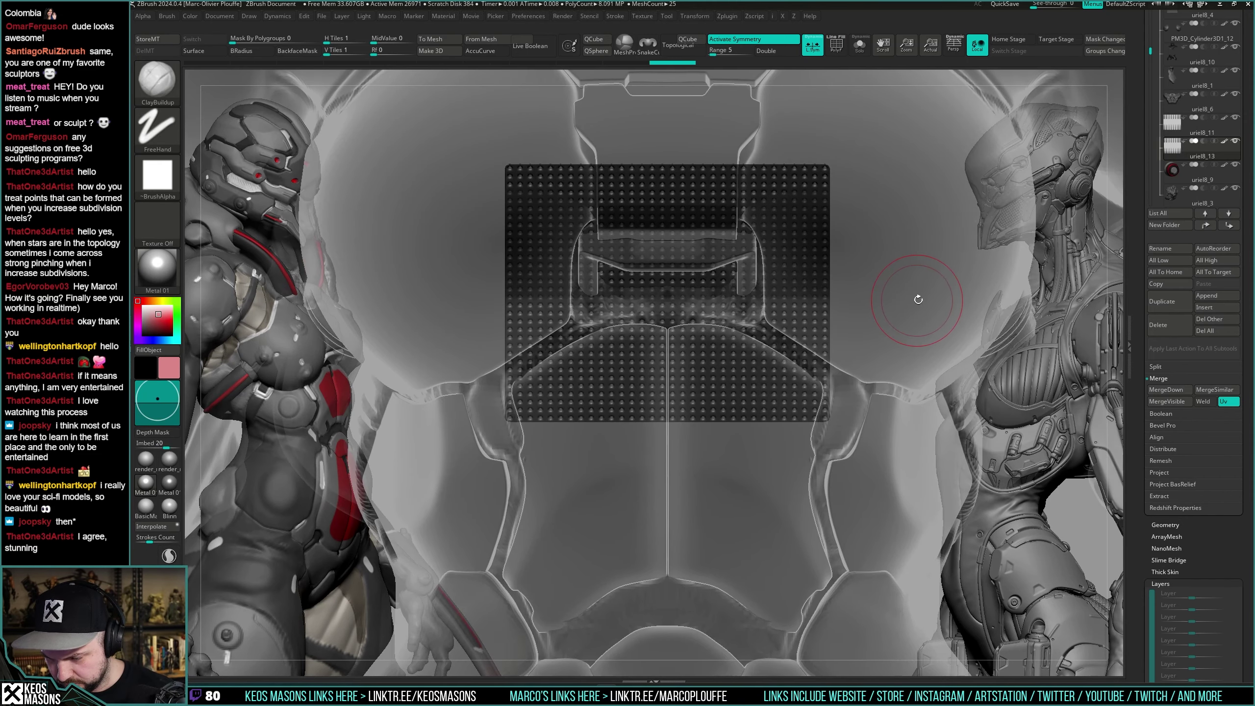
key(alt+s)
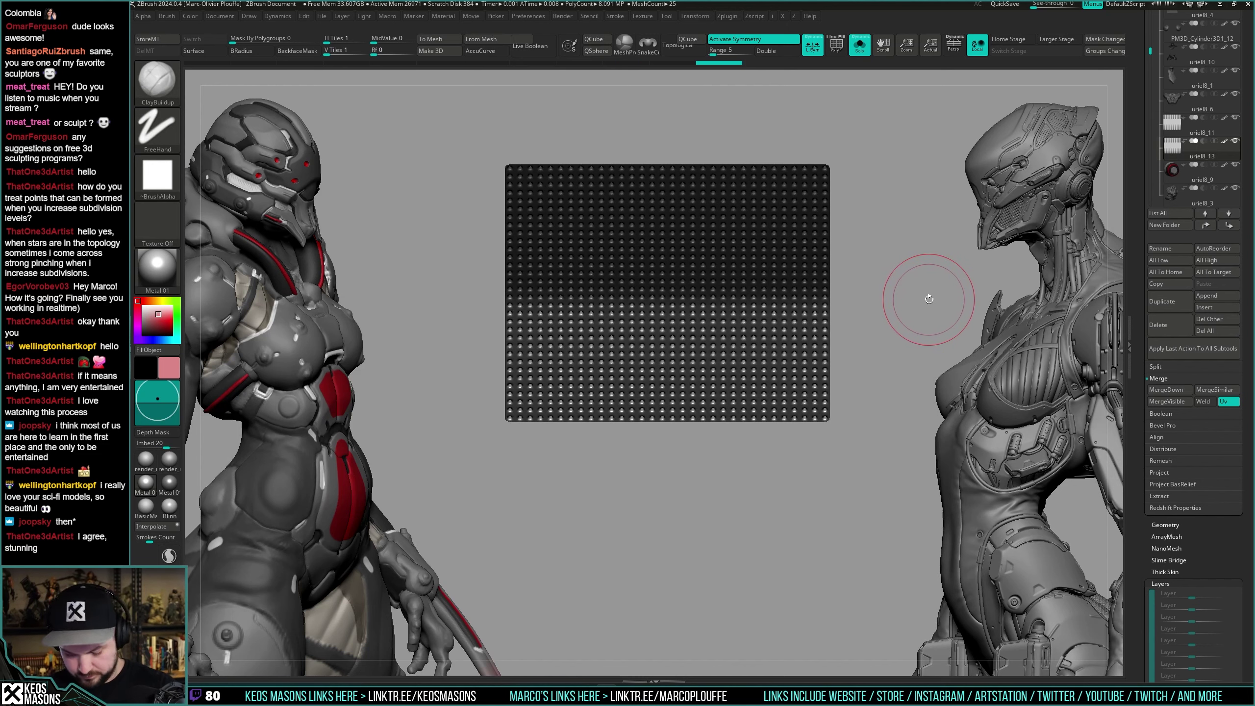
Bend the unmasked lower half of the grid panel with Transpose and show it with the surrounding armour.
key(w)
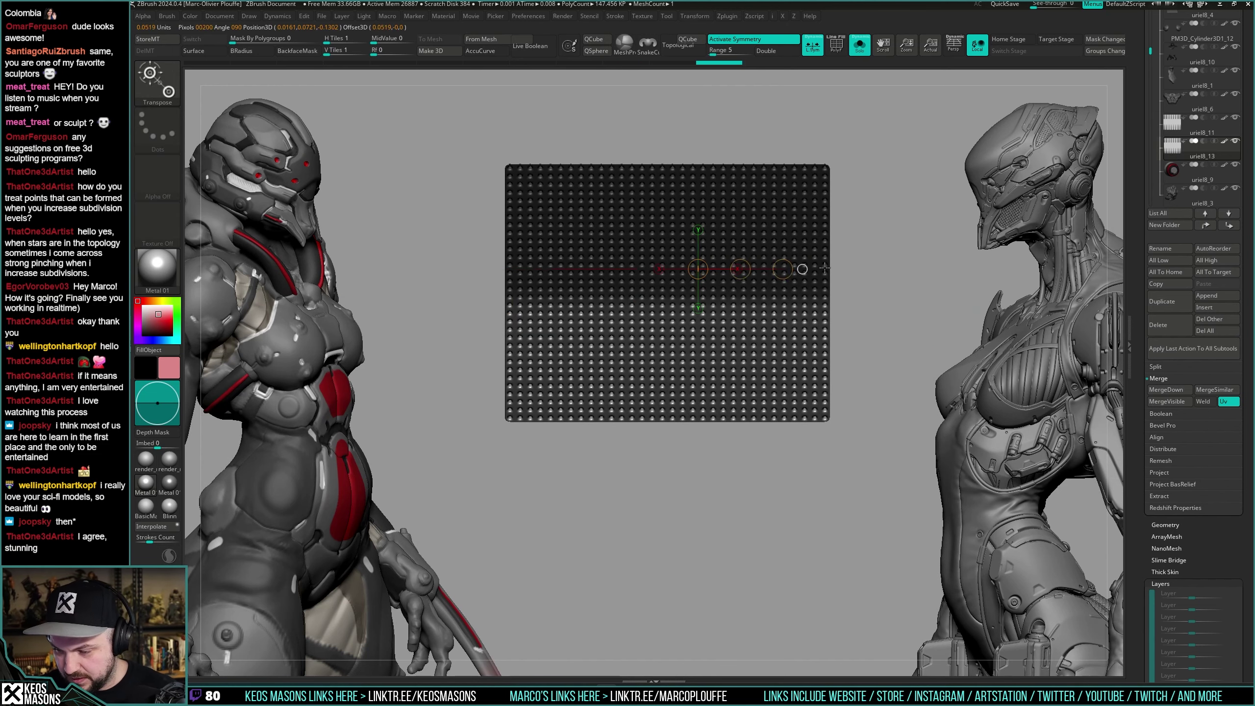
click(860, 44)
key(alt+s)
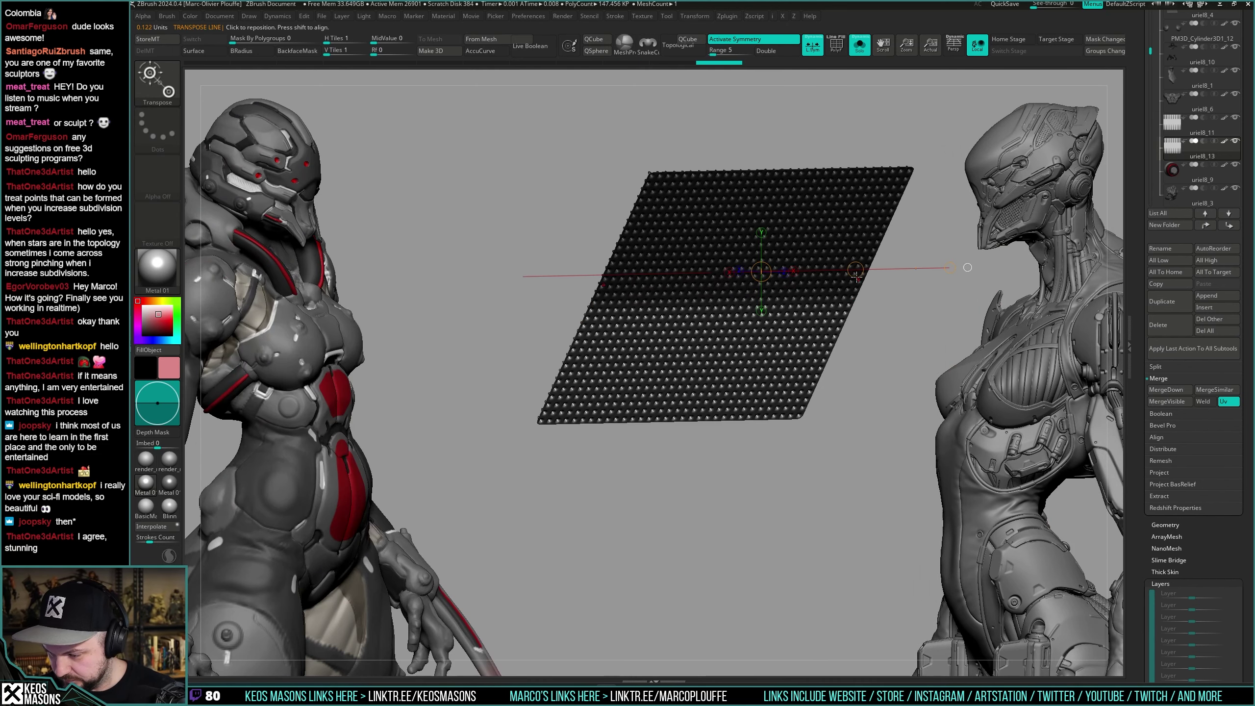
drag(856, 270, 743, 354)
key(ctrl+z)
key(ctrl+z)
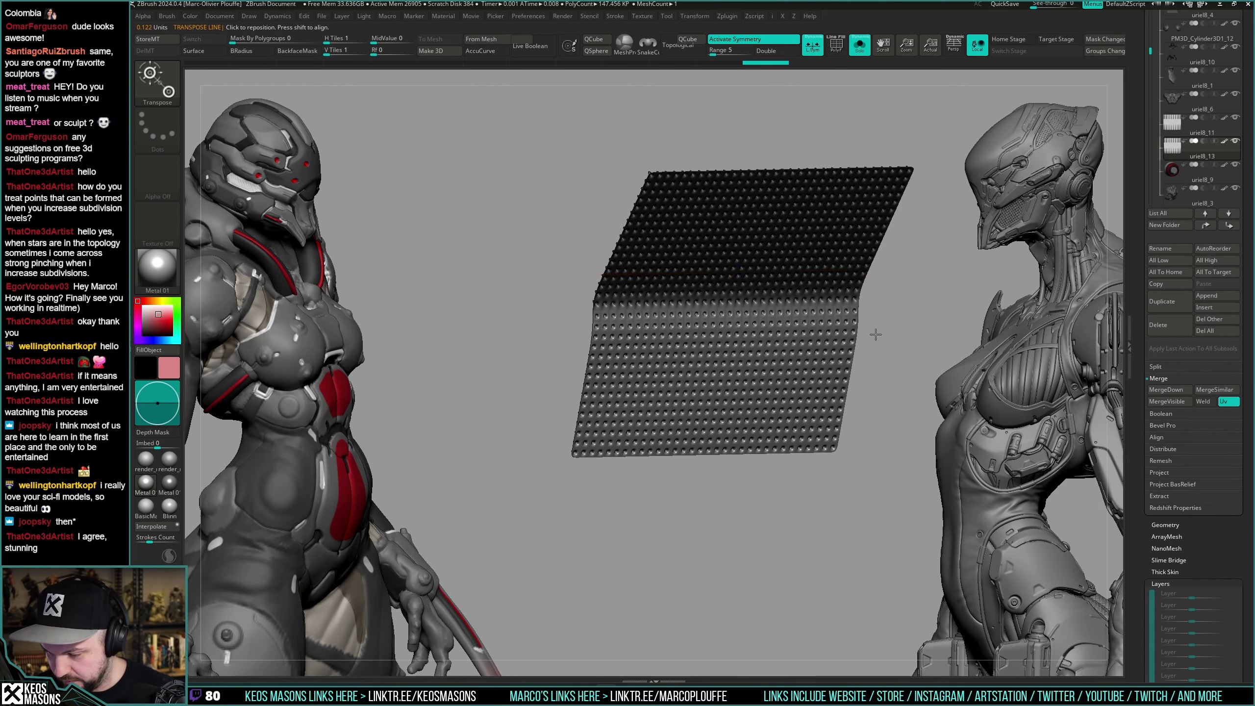
key(ctrl+shift+s)
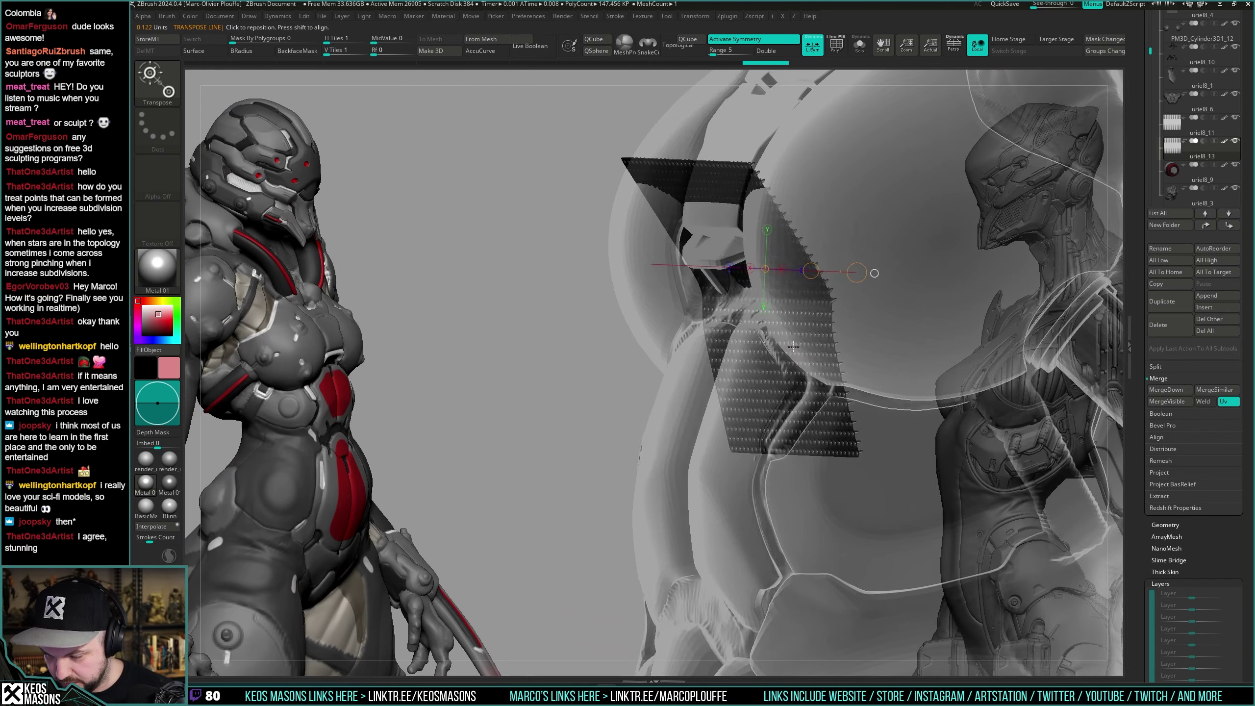
Undo the bend of the duplicated grid panel back to the flat panel with its upper half masked.
right_drag(793, 346, 800, 341)
key(ctrl+z)
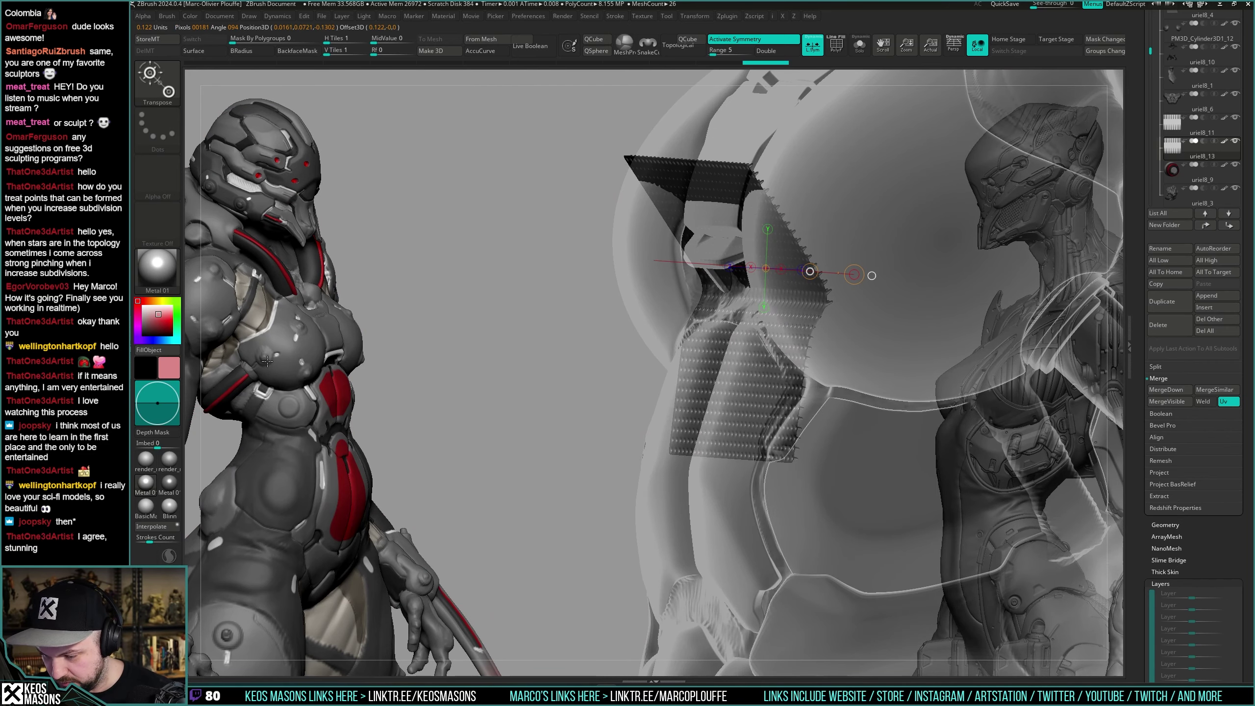
key(q)
mouse_move(516, 359)
right_down()
mouse_move(858, 375)
mouse_move(745, 392)
right_up()
key(ctrl+shift+s)
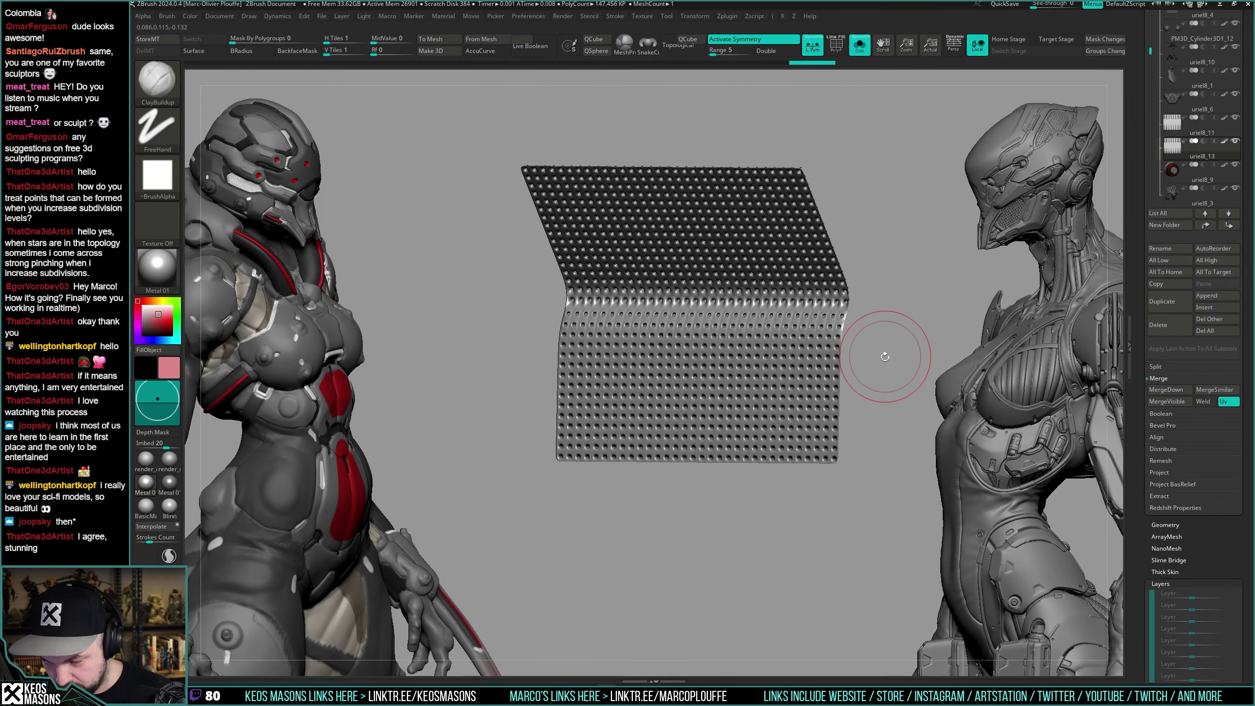
key(shift)
key(ctrl)
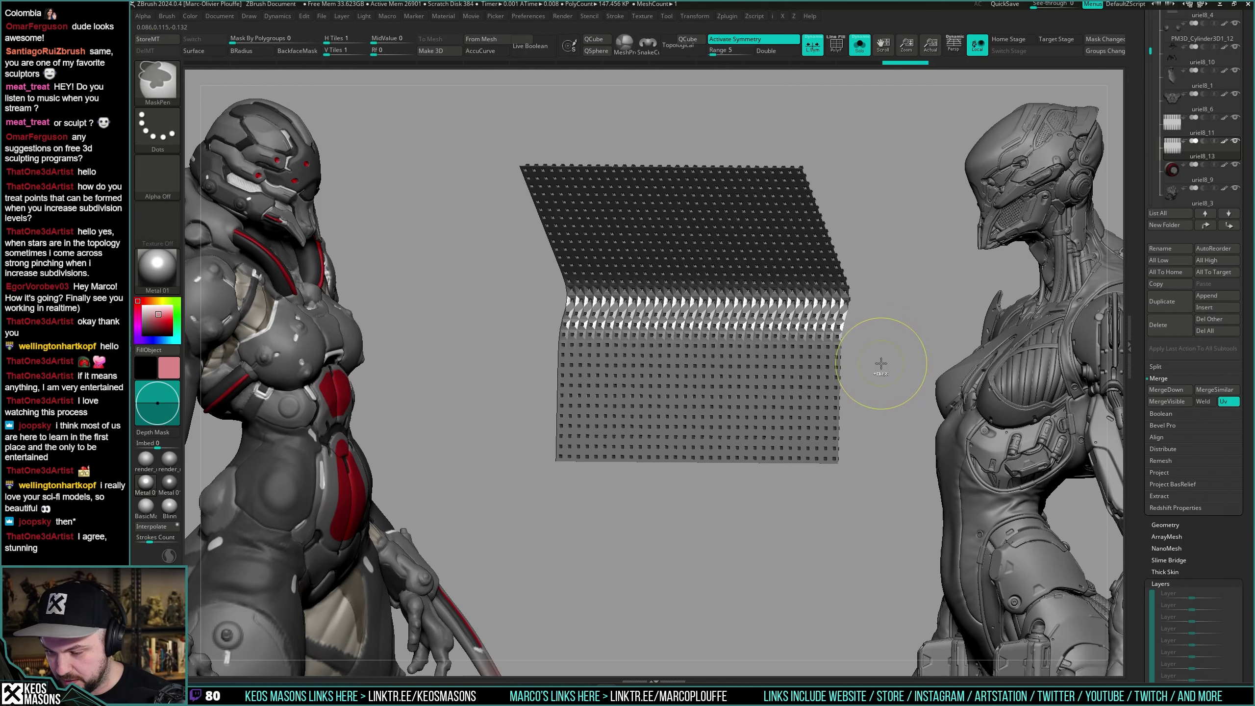
key(ctrl+z)
key(ctrl+z)
key(ctrl+z)
mouse_move(885, 357)
mouse_down()
mouse_move(903, 322)
mouse_move(890, 349)
mouse_move(908, 345)
mouse_move(891, 345)
mouse_up()
key(shift+s)
key(shift+s)
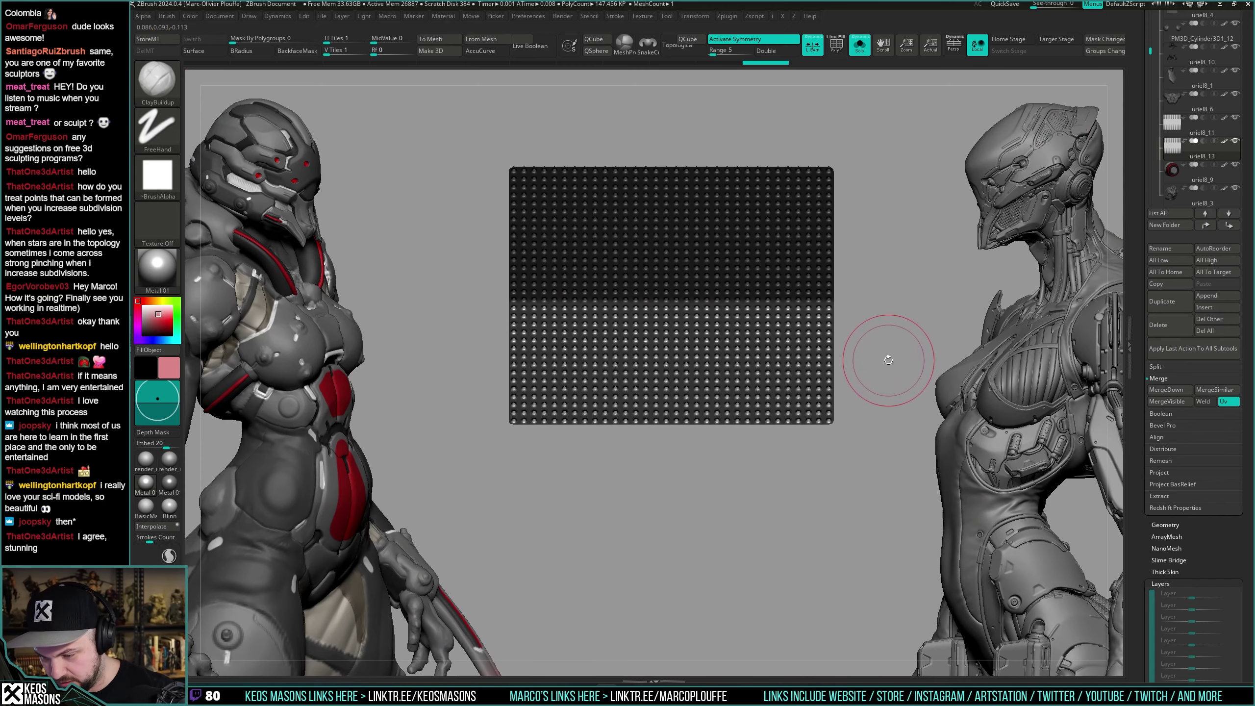
Lower the grid panel's subdivision level, hide its upper half and place a Transpose line along the fold edge.
mouse_move(888, 355)
mouse_down()
mouse_move(886, 340)
mouse_move(889, 359)
mouse_move(903, 347)
mouse_move(882, 346)
mouse_up()
ctrl+click(890, 354)
ctrl+shift+click(891, 354)
key(w)
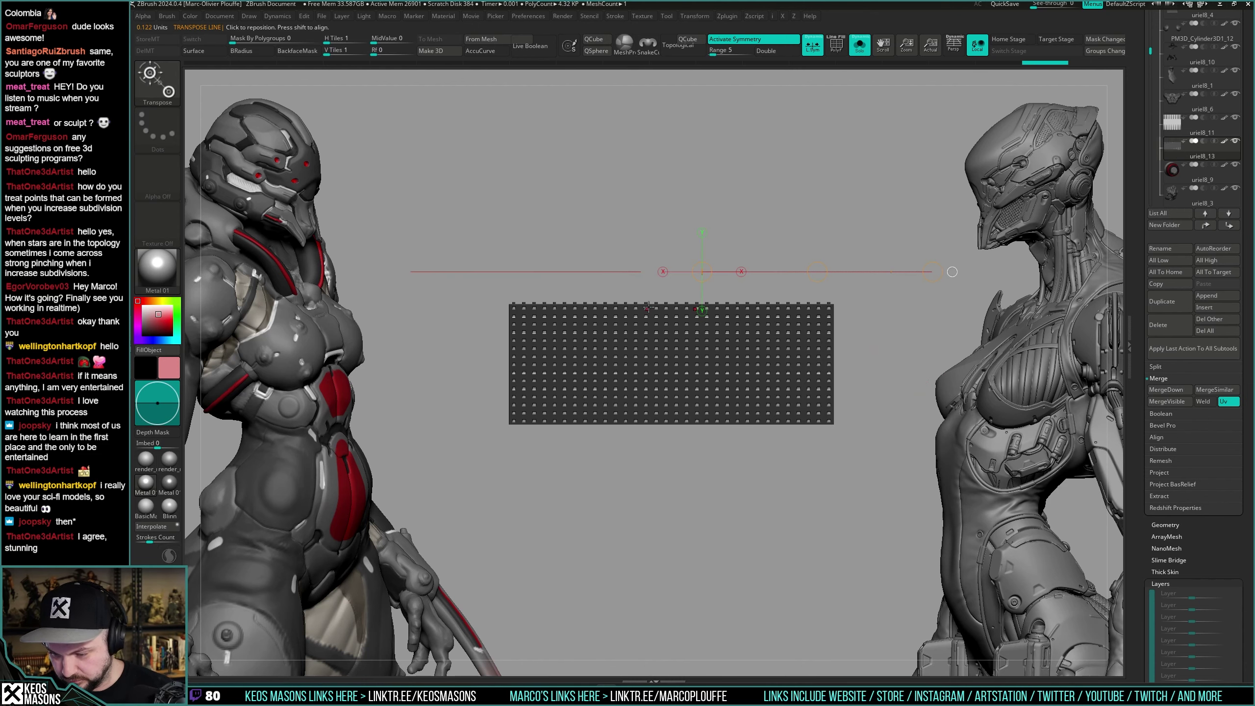
drag(648, 308, 790, 309)
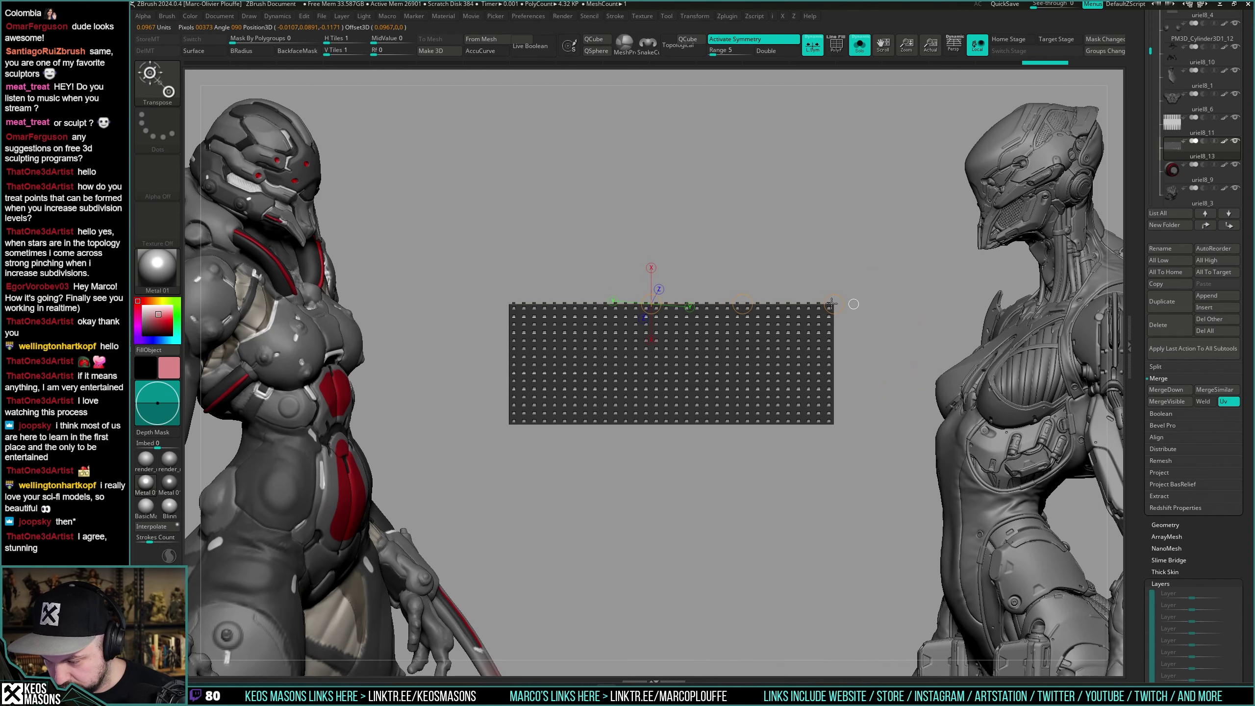
mouse_move(882, 287)
mouse_down()
mouse_move(861, 289)
mouse_move(853, 316)
mouse_move(886, 309)
mouse_move(858, 330)
mouse_move(863, 346)
mouse_move(820, 345)
mouse_up()
Bend the lower half of the grid panel with Transpose from the side so it follows the torso.
key(alt+s)
key(alt+s)
key(q)
key(shift+s)
key(shift+t)
right_drag(753, 339, 692, 334)
key(w)
right_drag(840, 321, 781, 322)
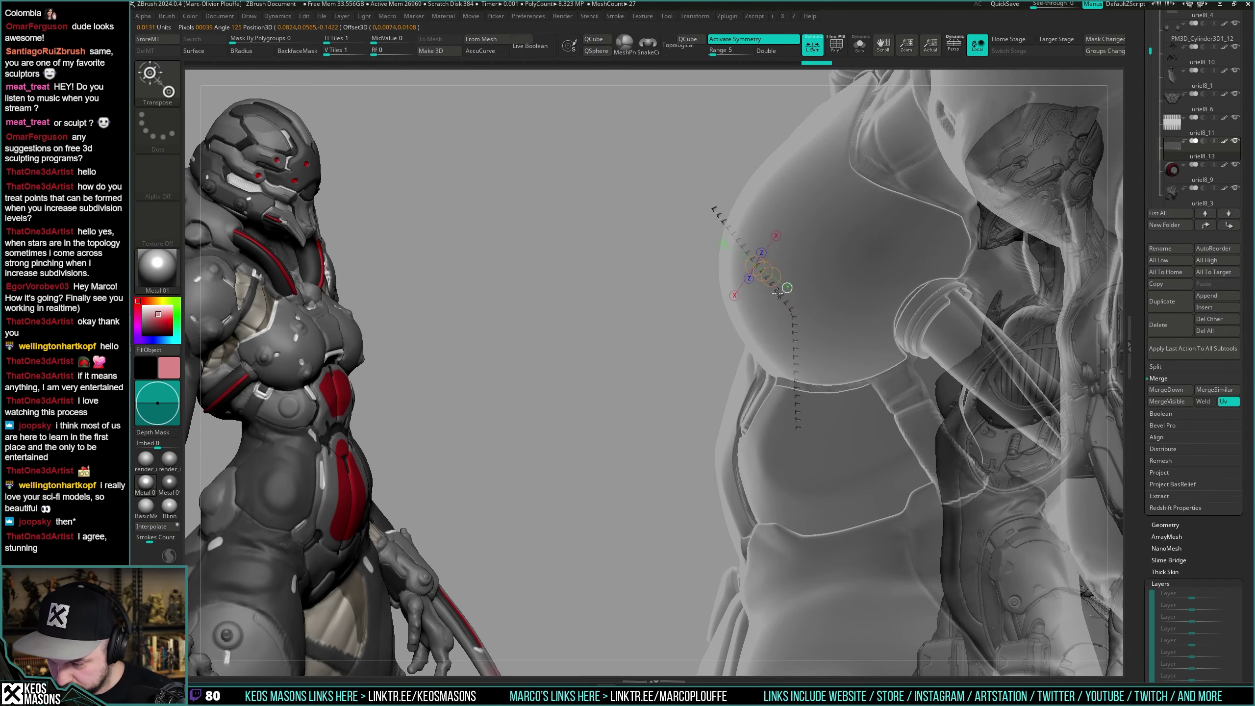
right_drag(839, 377, 880, 347)
key(q)
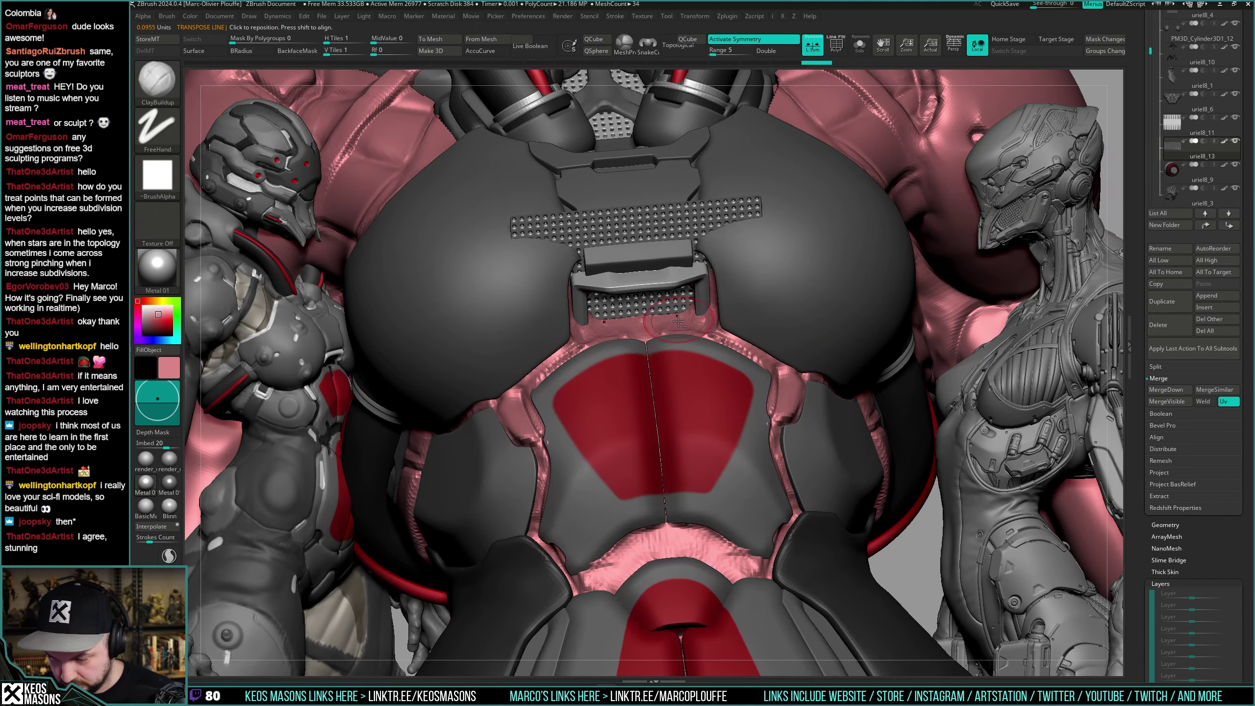
Select the torso body mesh and push its surface inward behind the grid panel below the chest buckle.
alt+click(797, 341)
mouse_move(803, 327)
right_down()
mouse_move(833, 298)
mouse_move(874, 611)
mouse_move(811, 574)
right_up()
key(1)
click(786, 395)
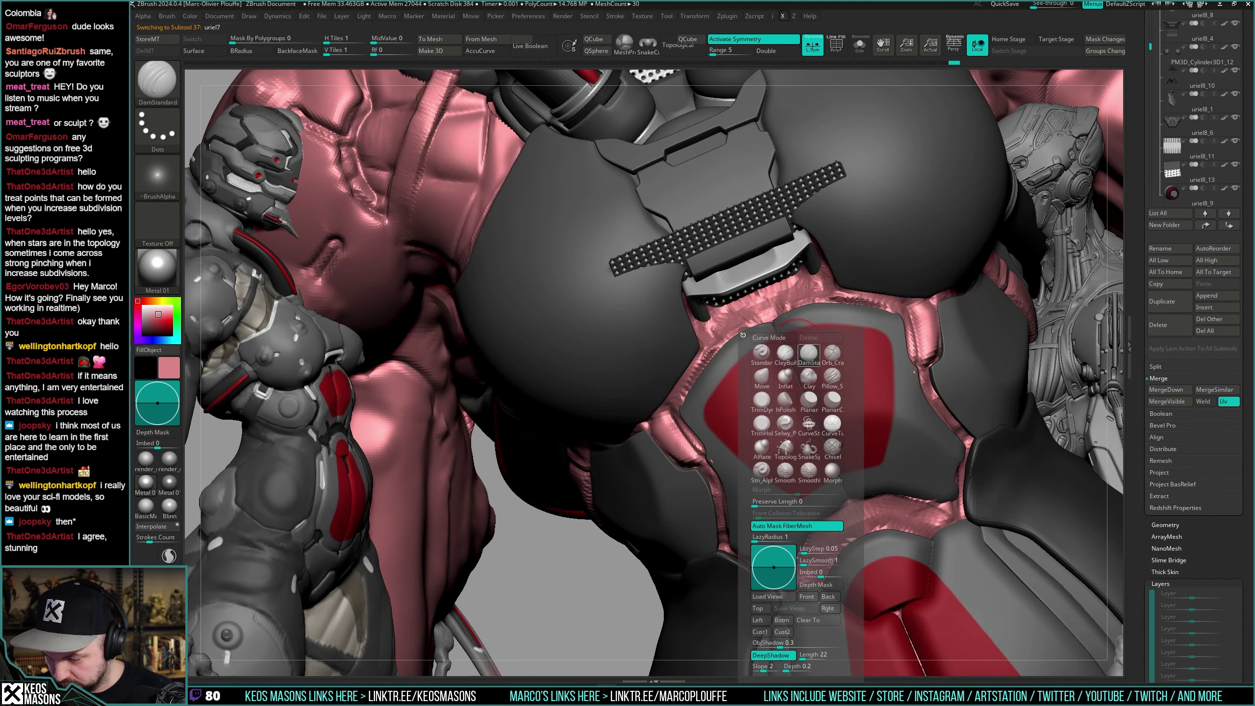
key(space)
drag(756, 312, 746, 312)
right_drag(721, 312, 735, 309)
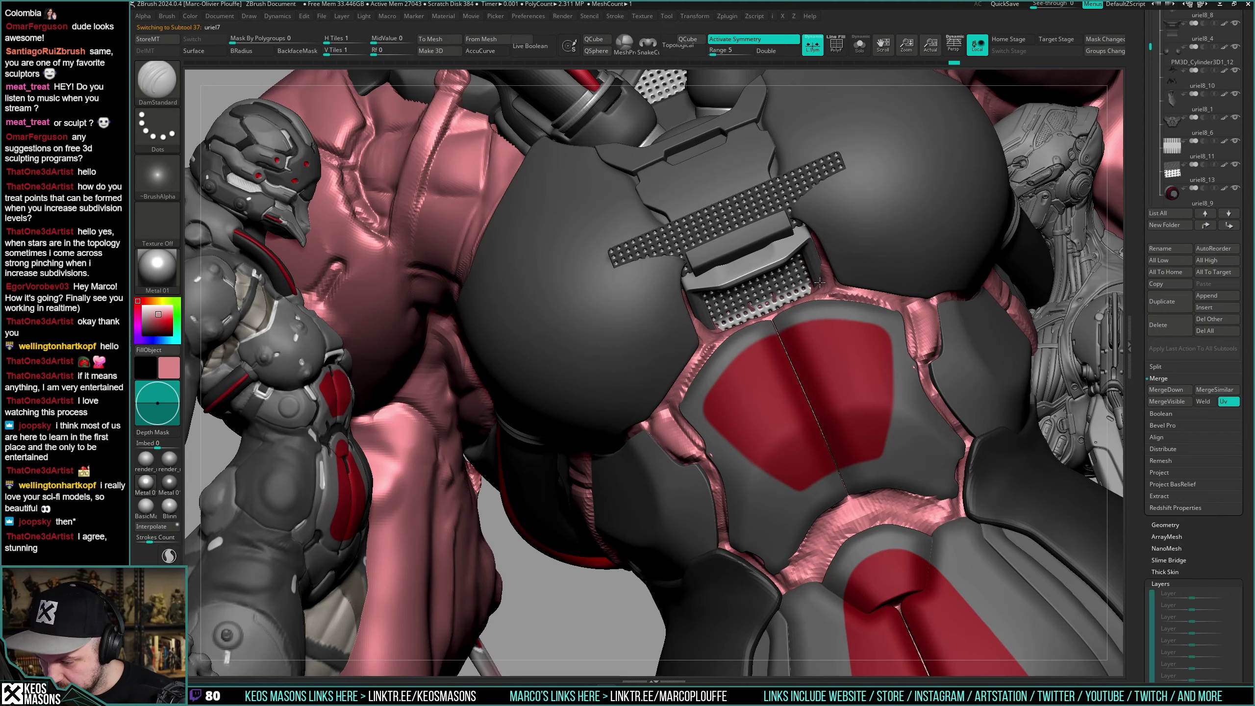
Rework the body surface below the chest buckle with ClayBuildup, checking the hollow on the isolated torso mesh.
mouse_move(819, 282)
right_down()
mouse_move(852, 282)
mouse_move(862, 301)
mouse_move(857, 328)
mouse_move(845, 318)
mouse_move(866, 320)
mouse_move(844, 316)
mouse_move(839, 338)
right_up()
right_click(758, 323)
click(745, 342)
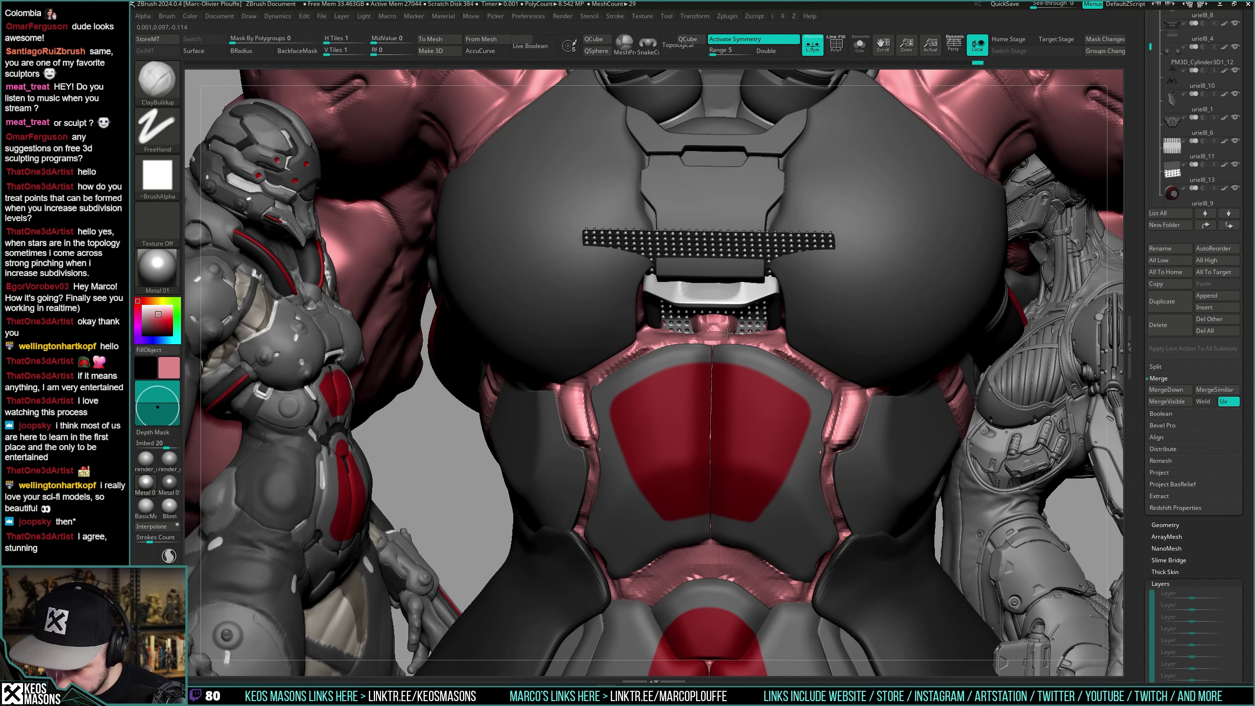
key(shift+s)
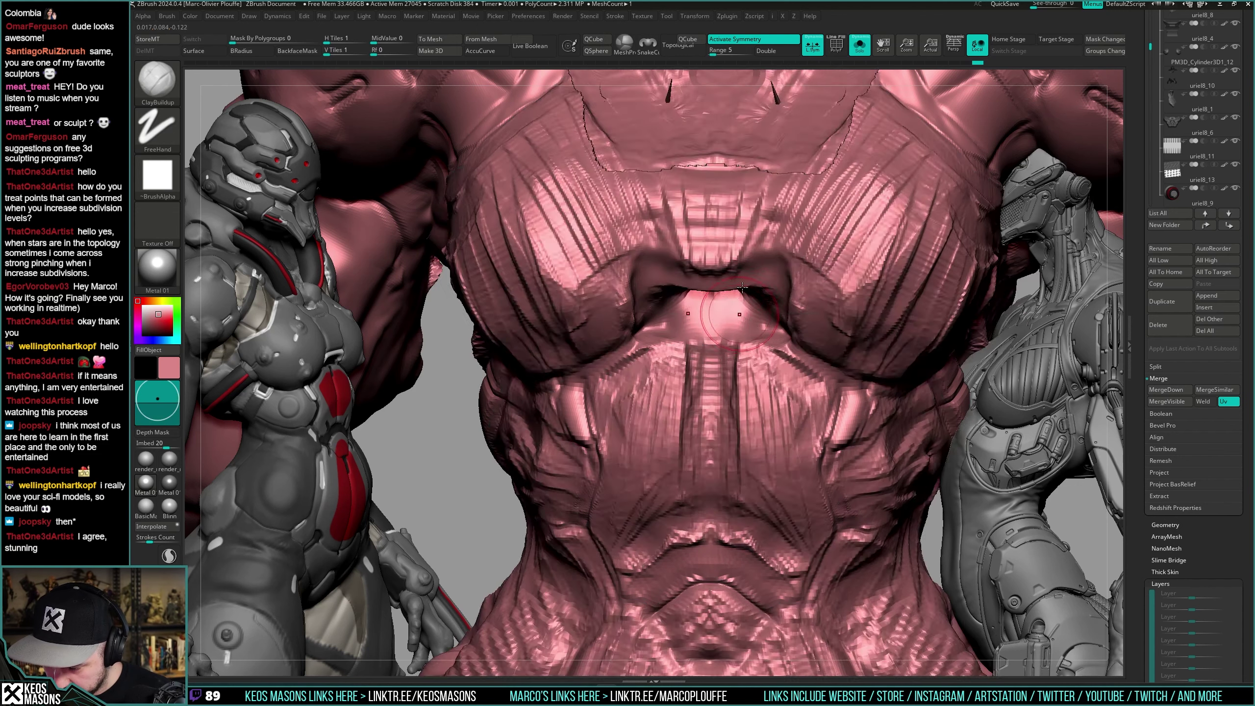
right_drag(724, 315, 731, 288)
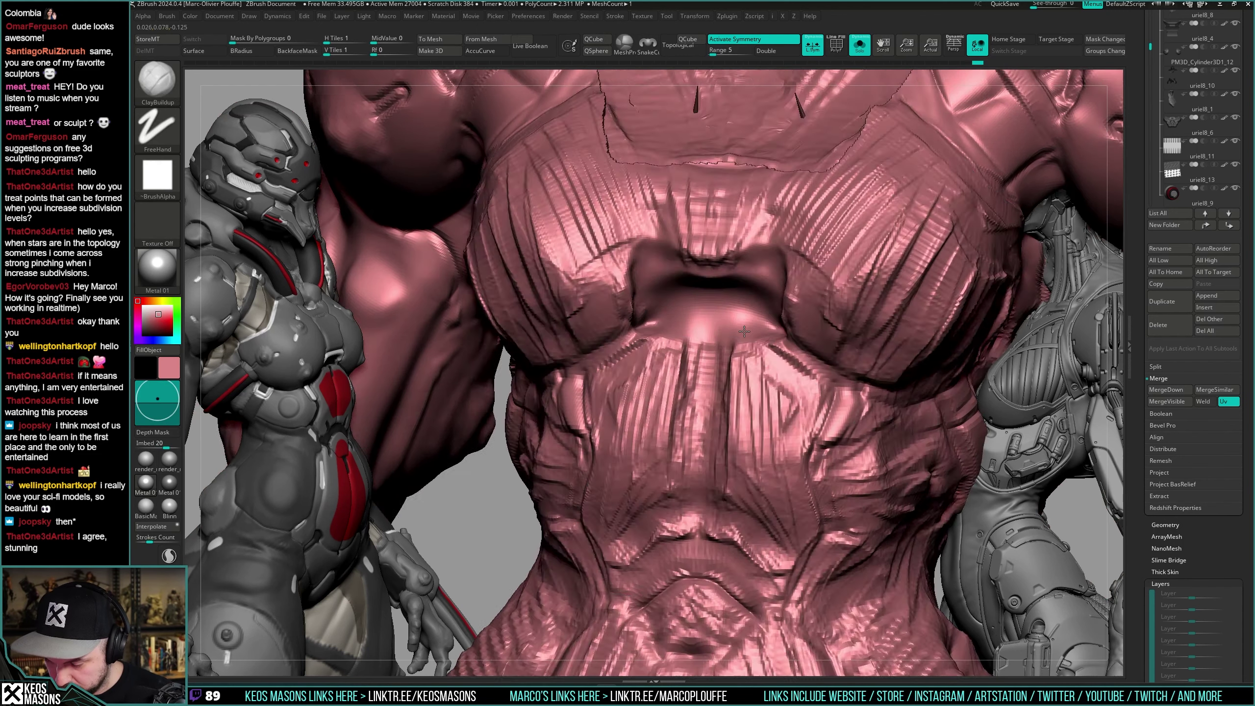
key(alt+s)
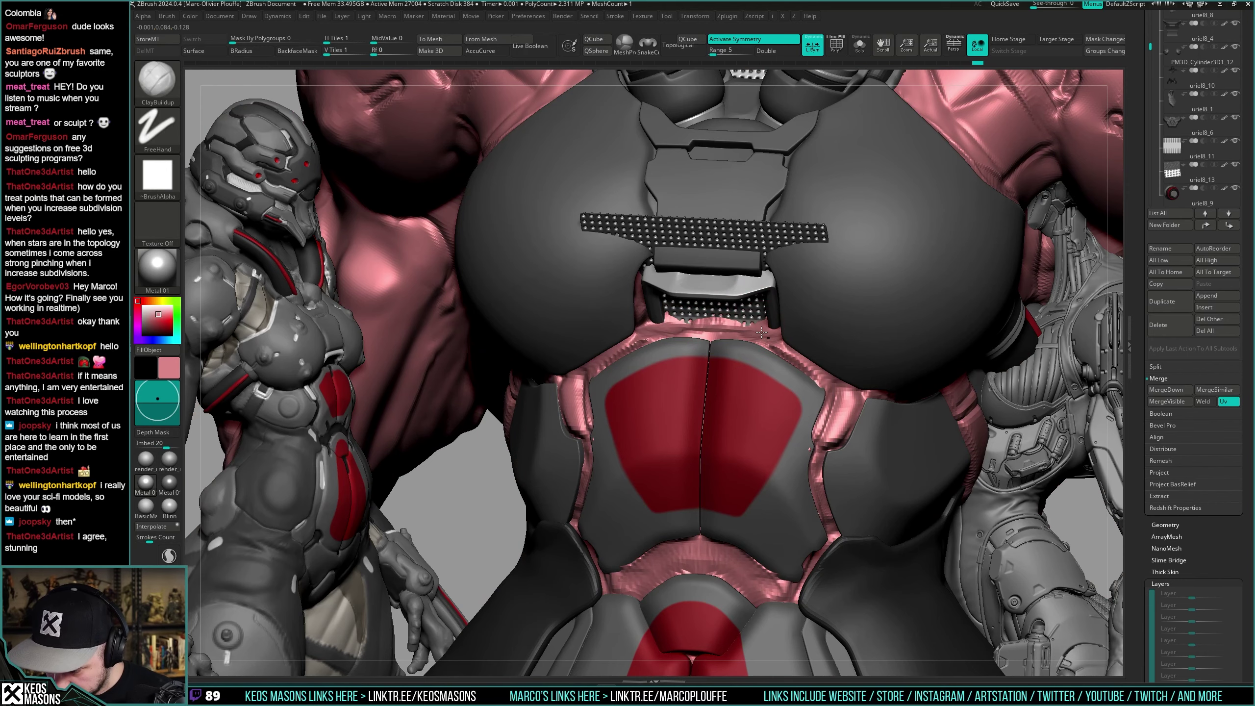
right_drag(751, 344, 734, 391)
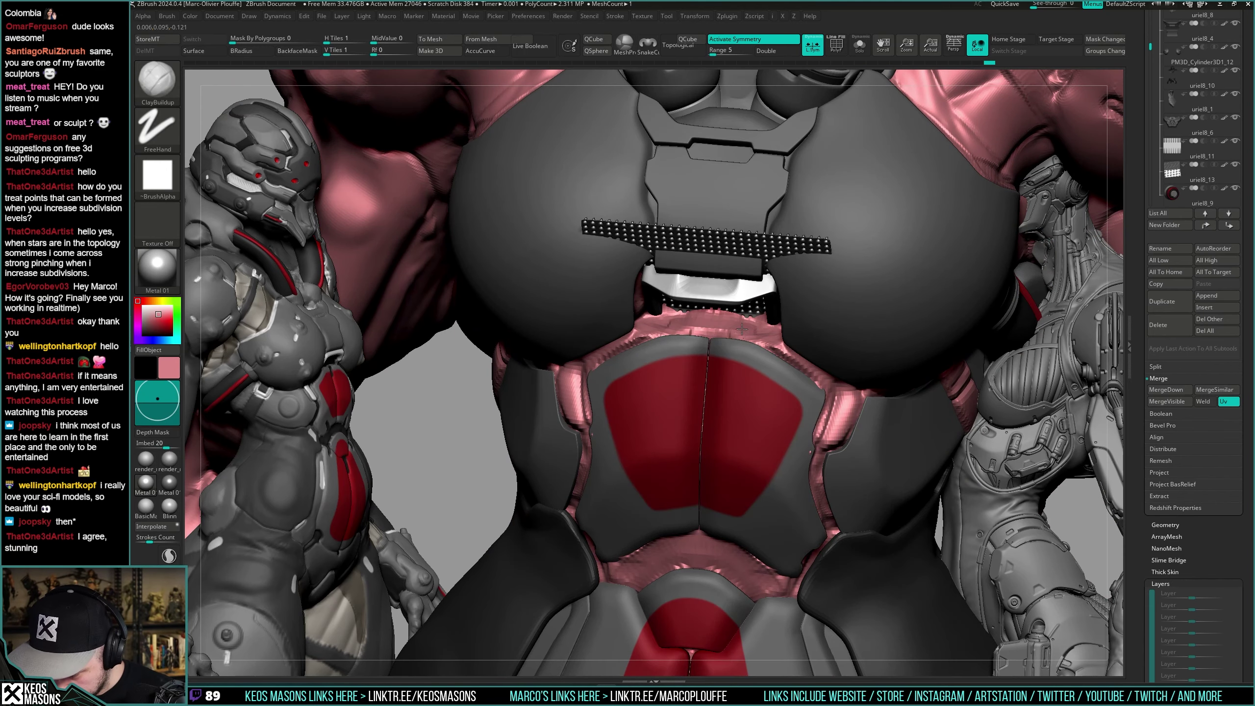
right_drag(769, 347, 790, 316)
mouse_move(791, 316)
ctrl+right_down()
mouse_move(791, 366)
mouse_move(813, 324)
ctrl+right_up()
Select the bent grid panel and reposition it with Transpose behind the chest buckle.
alt+click(776, 341)
key(alt+s)
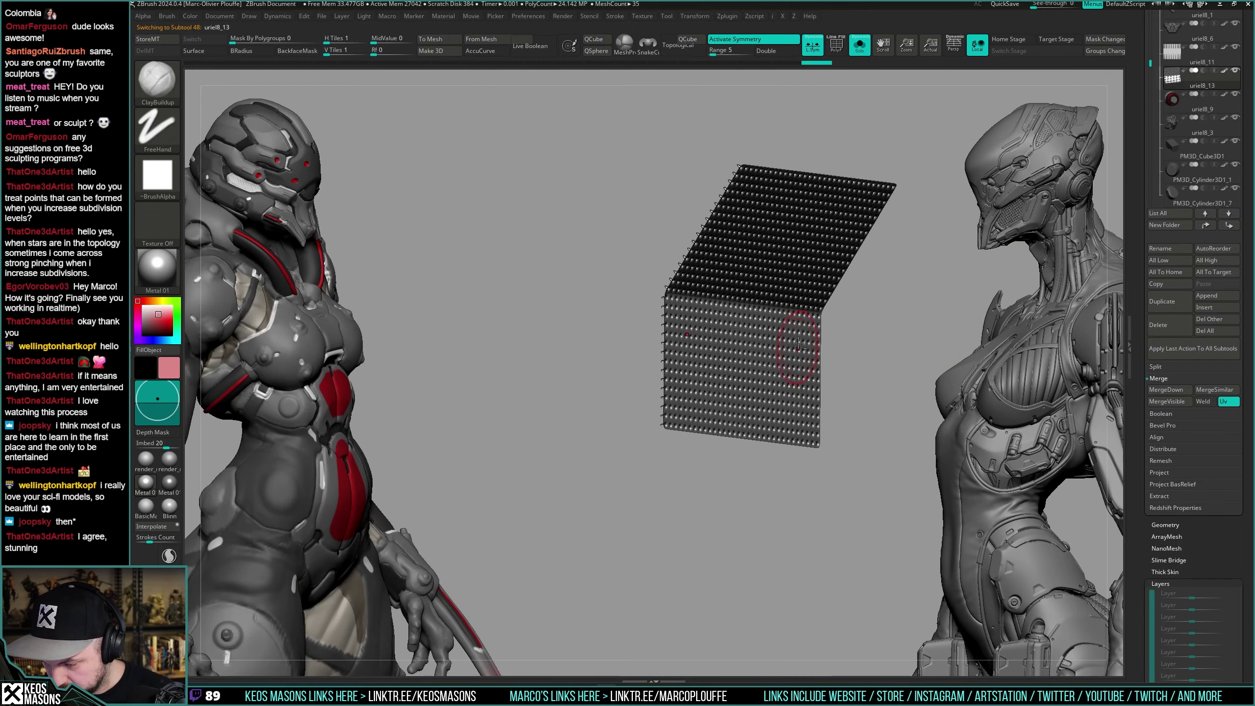
key(alt+s)
key(w)
drag(813, 321, 825, 299)
key(q)
Fine-tune the grid panel's fit below the buckle with Transpose, comparing the isolated panel with the surrounding armour.
mouse_move(880, 308)
right_down()
mouse_move(831, 337)
mouse_move(840, 283)
right_up()
key(w)
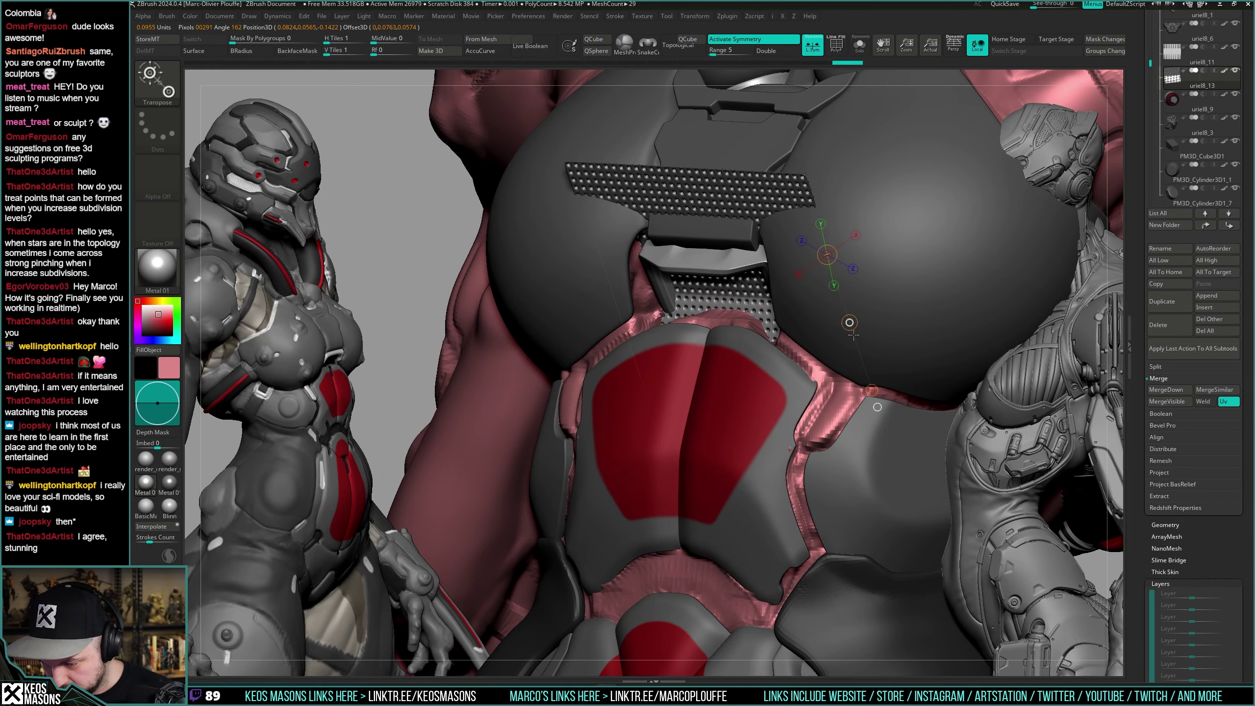
key(ctrl+shift+f)
right_drag(827, 308, 868, 272)
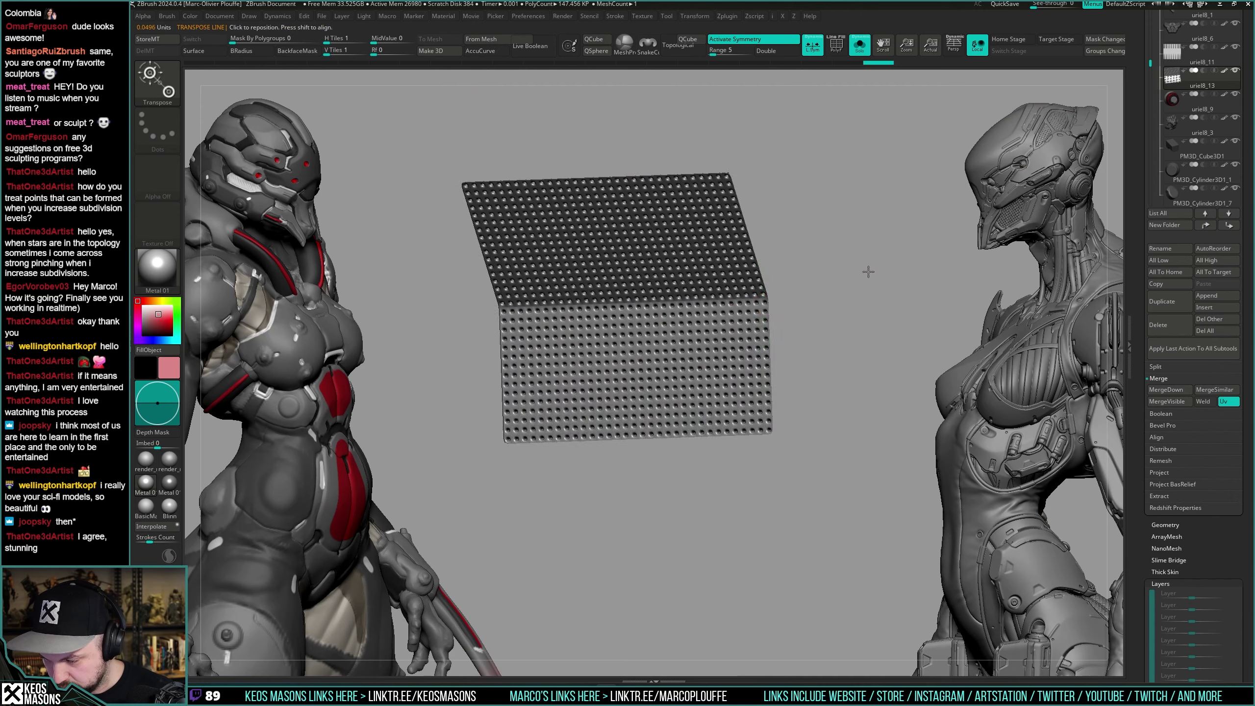
key(ctrl+shift+f)
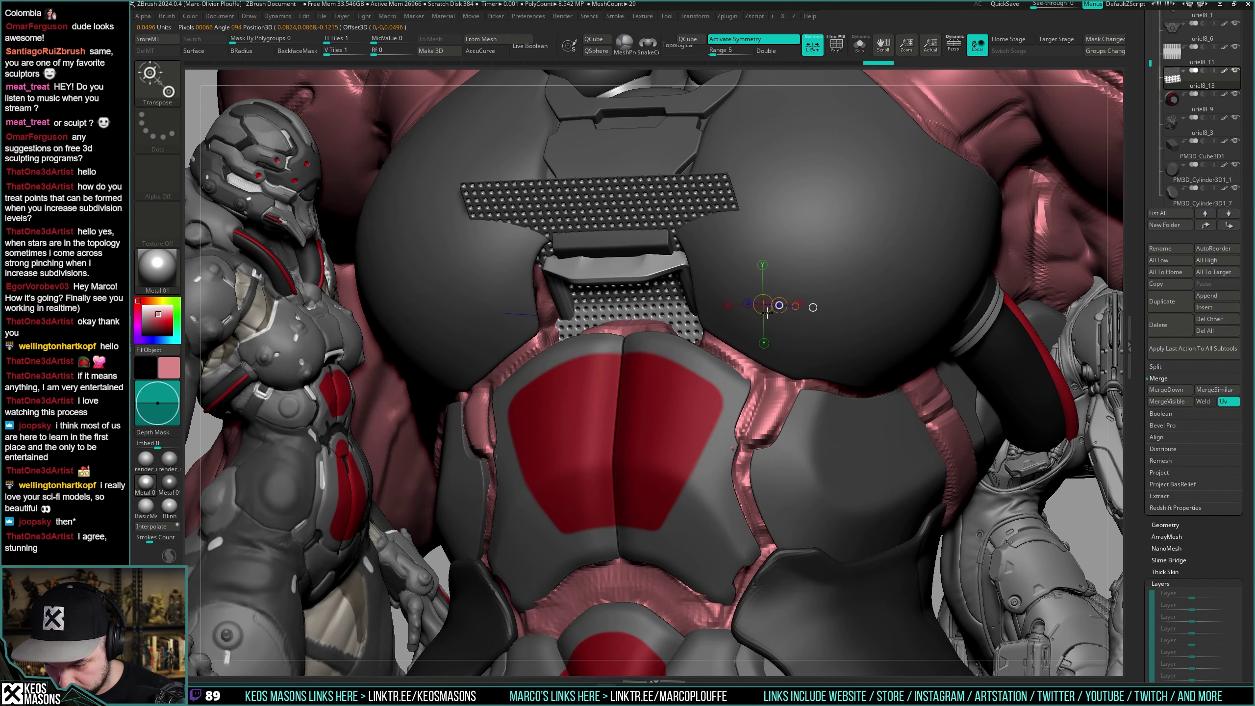
key(q)
key(ctrl+shift+f)
right_drag(770, 311, 791, 346)
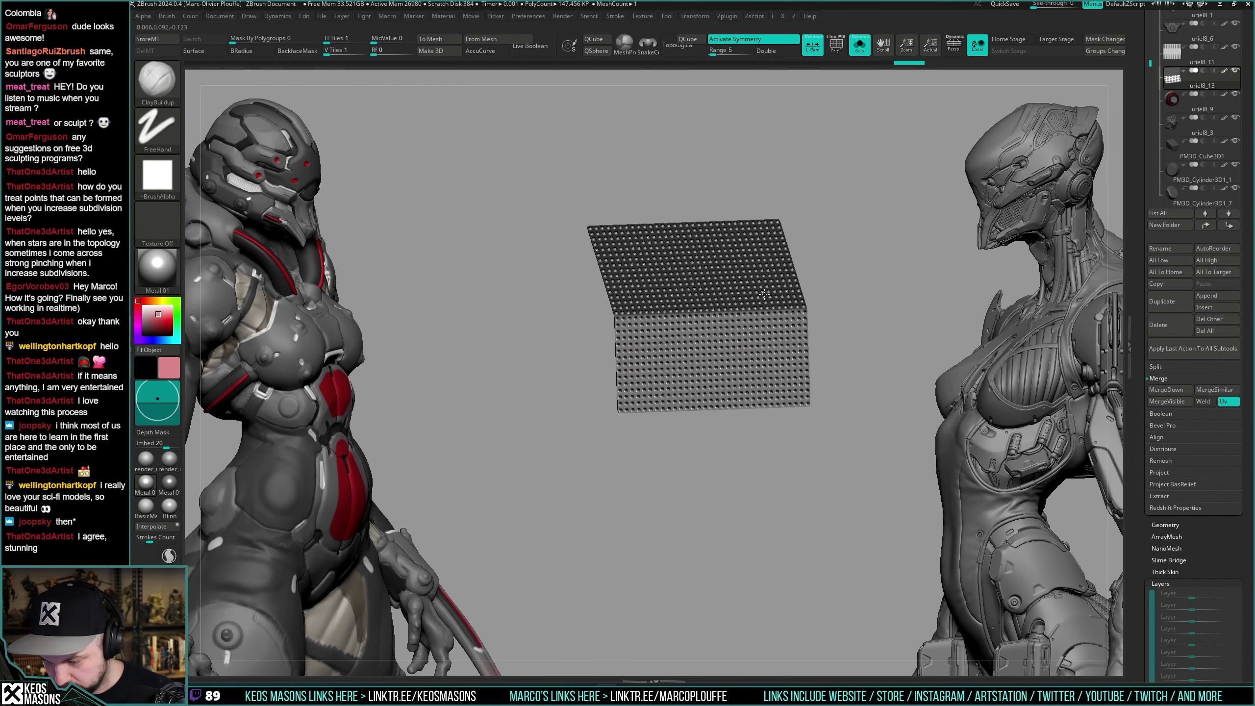
key(ctrl+shift+f)
mouse_move(796, 391)
right_down()
mouse_move(815, 372)
mouse_move(779, 346)
mouse_move(797, 329)
mouse_move(791, 377)
mouse_move(823, 352)
mouse_move(798, 370)
right_up()
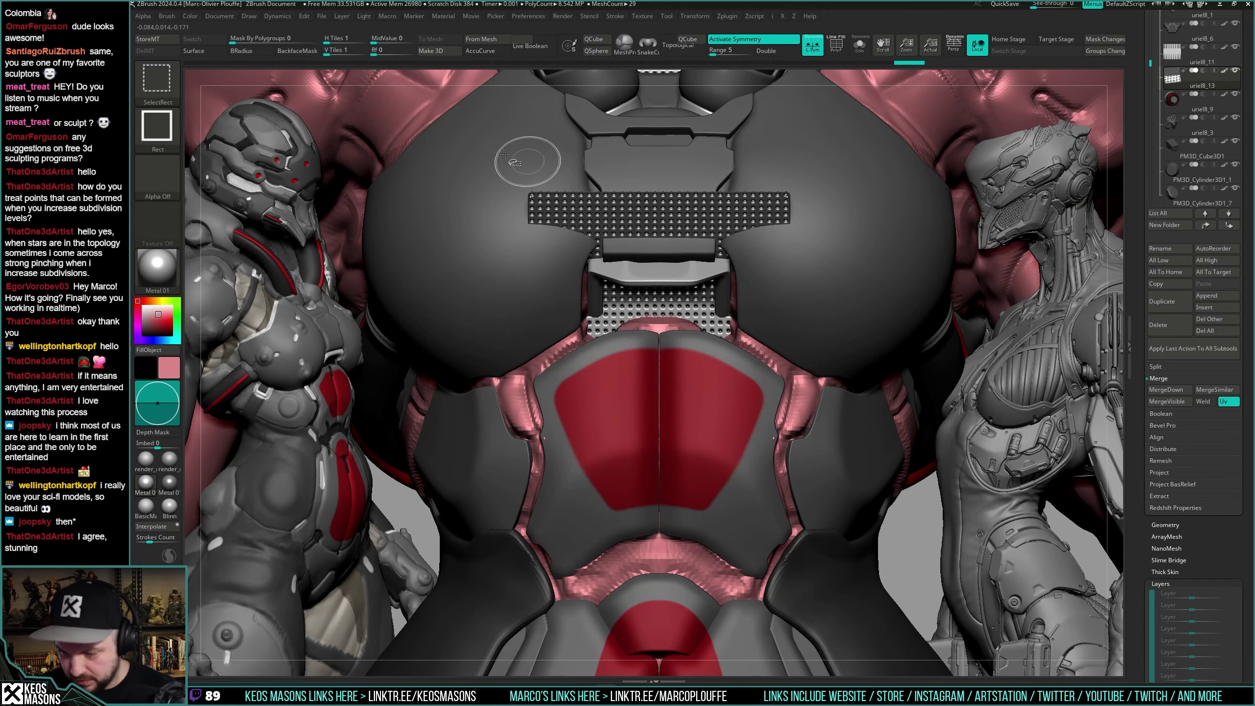
Trim away the upper rows of the grid panel that overlap the chest plate above the buckle.
ctrl+alt+shift+drag(497, 151, 908, 267)
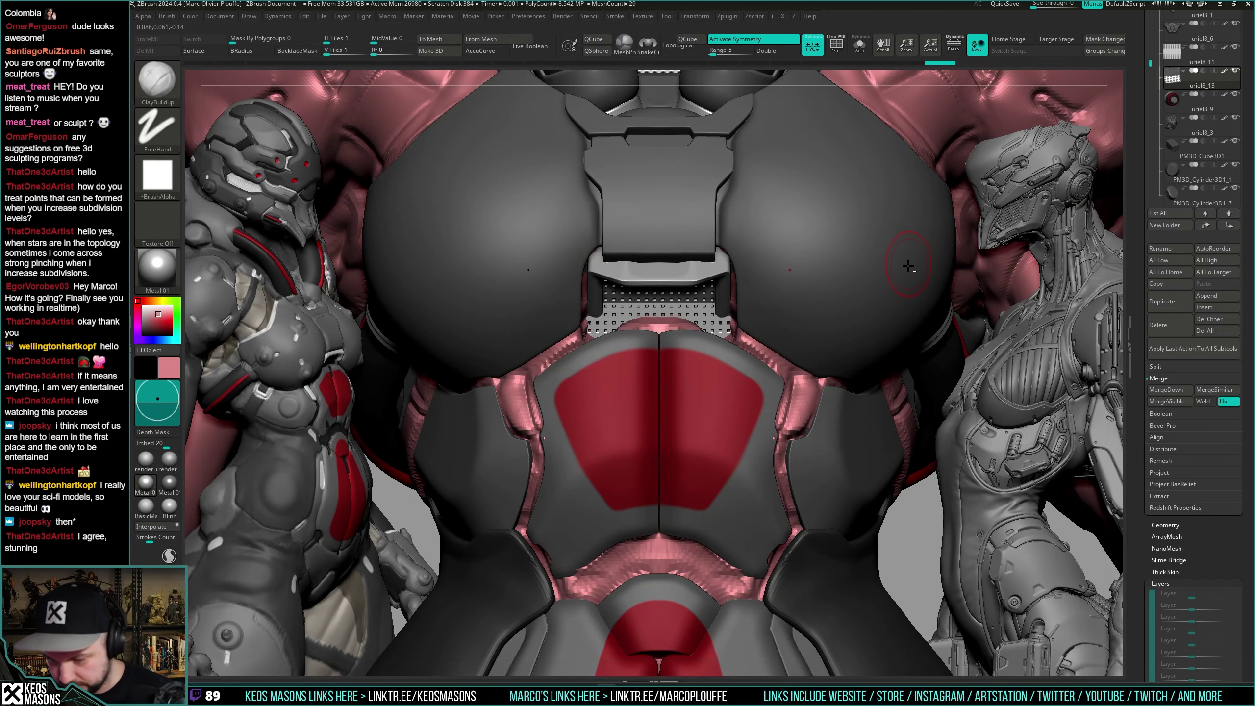
key(alt+s)
key(ctrl+shift+d)
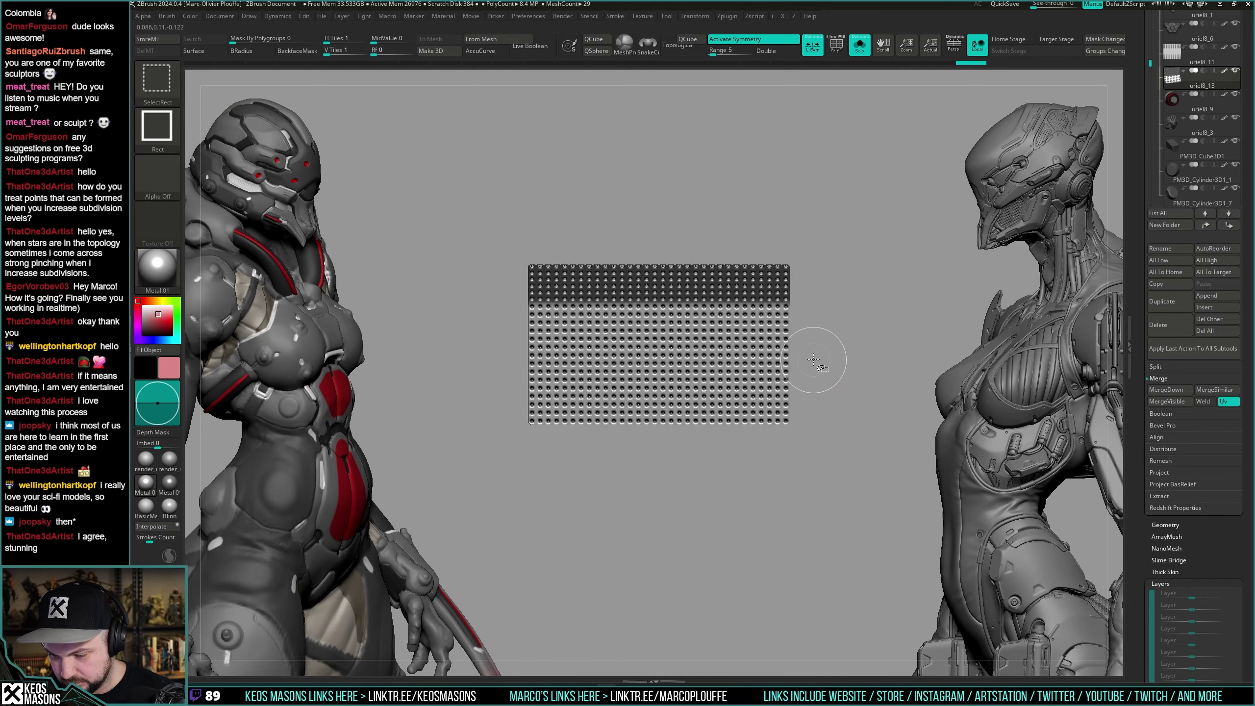
right_drag(814, 359, 809, 308)
key(alt+s)
key(shift+s)
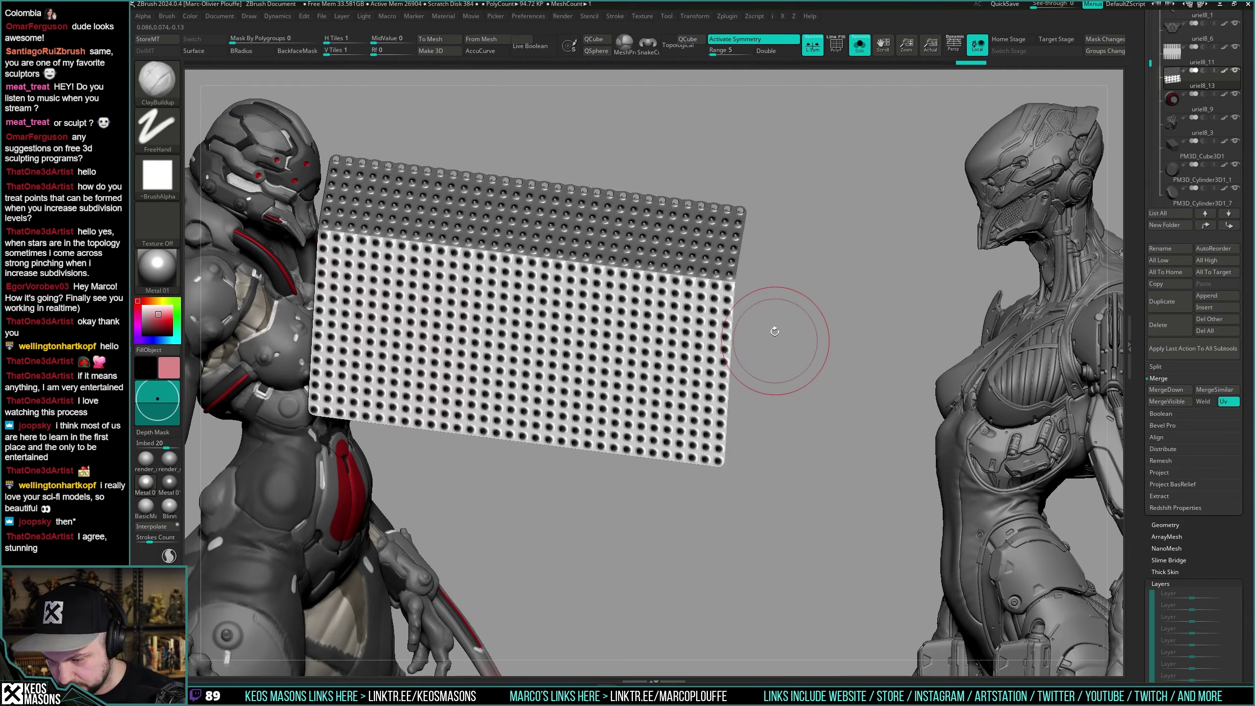
mouse_move(773, 314)
mouse_down()
mouse_move(782, 359)
mouse_move(774, 344)
mouse_move(788, 333)
mouse_up()
key(shift+d)
key(ctrl+z)
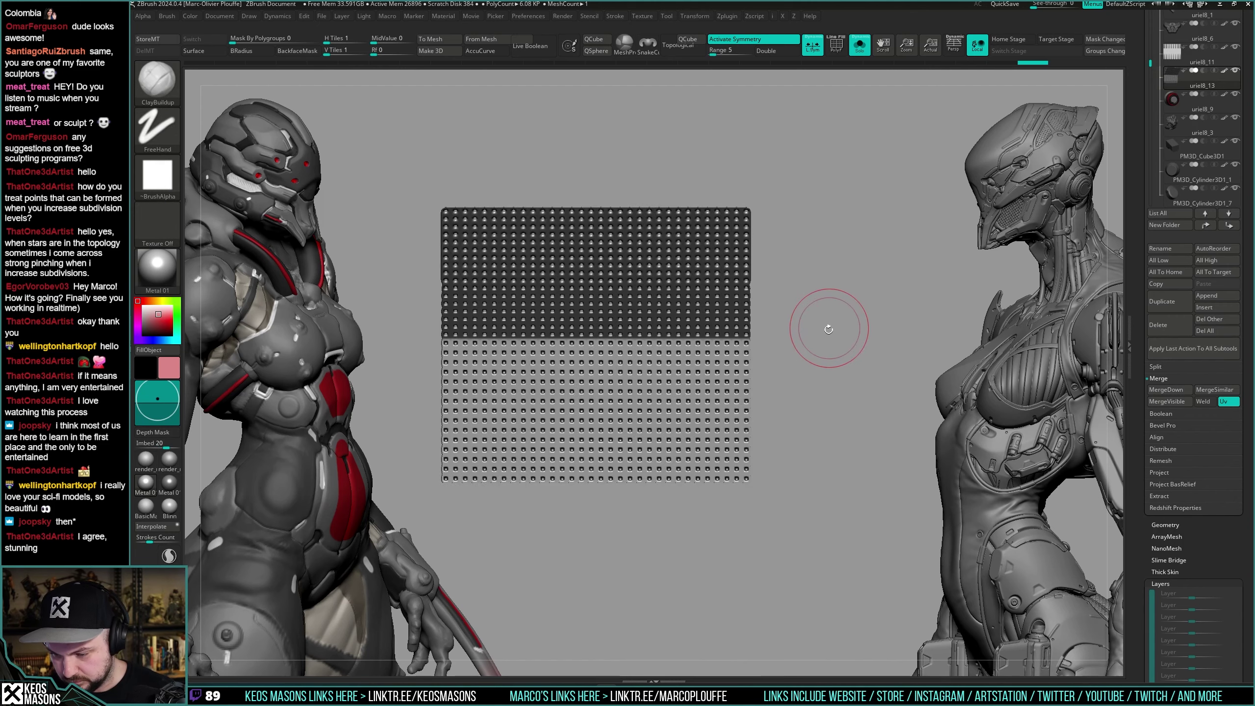
key(ctrl+shift+z)
key(d)
mouse_move(852, 341)
mouse_down()
mouse_move(801, 345)
mouse_move(754, 369)
mouse_move(791, 342)
mouse_move(750, 350)
mouse_up()
key(alt+shift+s)
key(alt+shift+s)
Isolate the chest plate above the buckle and inspect its polygon wireframe from several angles.
mouse_move(751, 350)
right_down()
mouse_move(749, 362)
mouse_move(711, 312)
mouse_move(756, 300)
right_up()
key(space)
click(741, 355)
alt+click(708, 309)
key(shift+s)
key(shift+f)
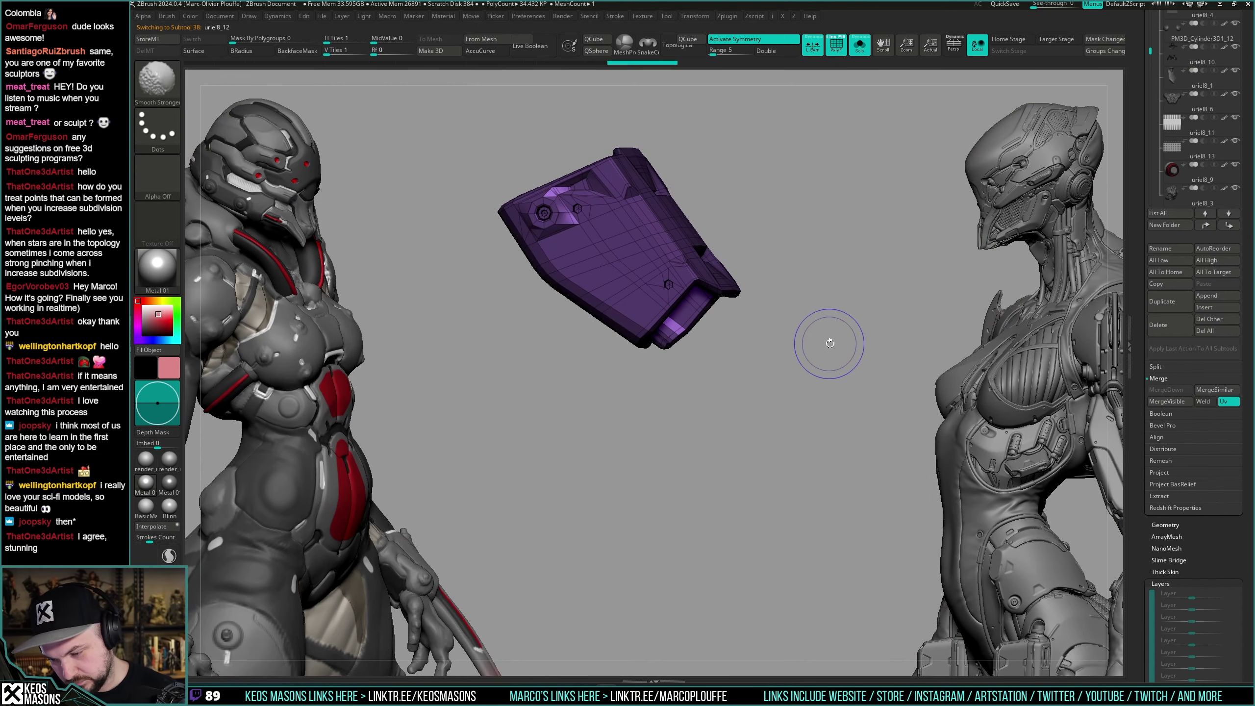
right_drag(838, 326, 757, 328)
key(shift+s)
key(shift+s)
key(z)
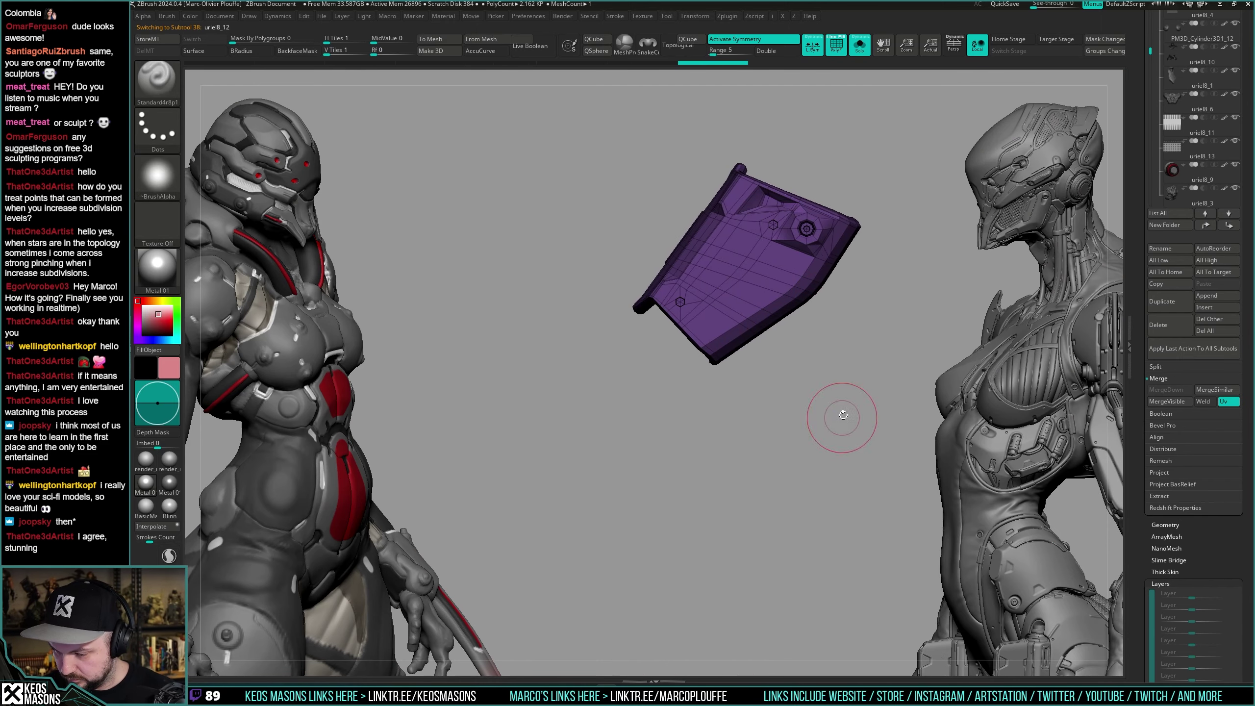
Mask part of the isolated chest plate, nudge the unmasked area with Transpose and check it on the full torso.
key(z)
ctrl+click(833, 529)
mouse_move(891, 179)
ctrl+mouse_down()
mouse_move(781, 269)
mouse_move(846, 400)
ctrl+mouse_up()
ctrl+click(846, 404)
key(w)
mouse_move(712, 339)
mouse_down()
mouse_move(756, 314)
mouse_move(714, 345)
mouse_up()
mouse_move(714, 345)
right_down()
mouse_move(751, 384)
mouse_move(802, 356)
mouse_move(716, 312)
mouse_move(866, 314)
mouse_move(877, 346)
mouse_move(869, 326)
mouse_move(886, 314)
mouse_move(854, 326)
mouse_move(839, 277)
right_up()
key(alt+shift+s)
key(q)
key(alt+shift+s)
key(shift+f)
key(shift+f)
key(shift+f)
key(alt+shift+s)
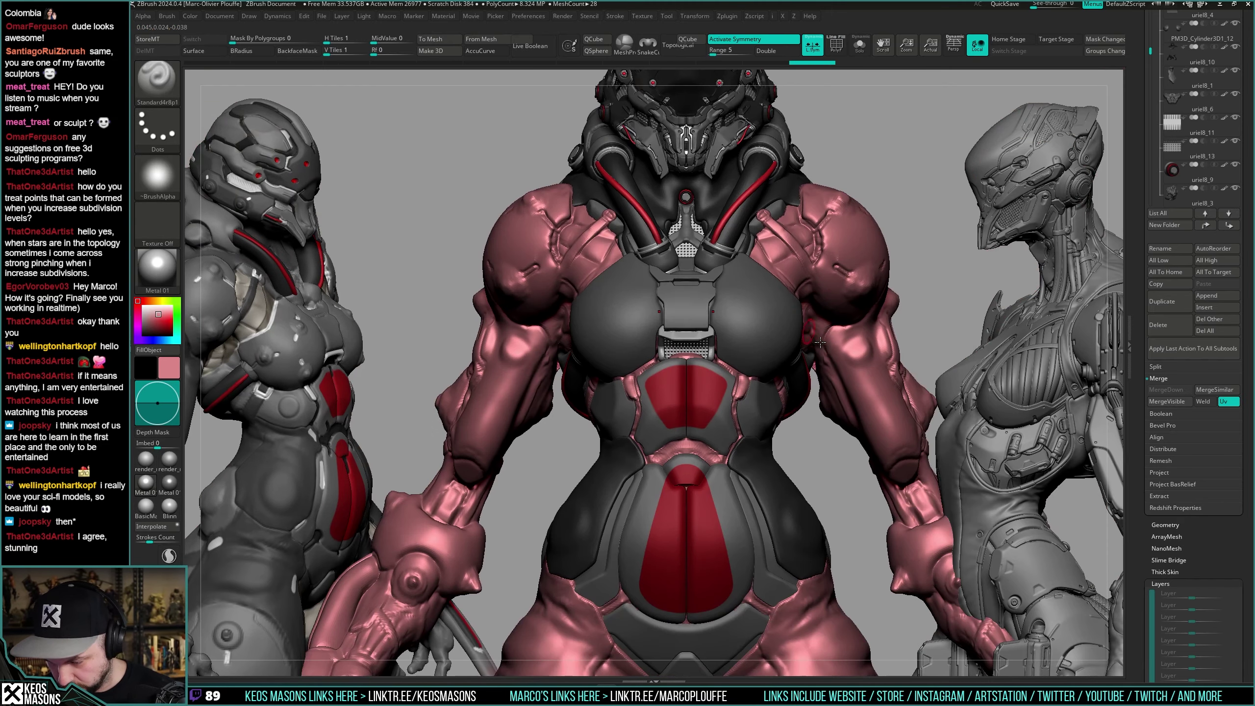
right_drag(848, 321, 830, 349)
Mask around the chest buckle's lower ends and adjust them with Transpose so they frame the grid panel.
key(alt+s)
key(shift+f)
ctrl+drag(761, 368, 791, 323)
ctrl+drag(681, 319, 735, 375)
mouse_move(796, 353)
right_down()
mouse_move(835, 332)
mouse_move(844, 349)
mouse_move(768, 339)
right_up()
ctrl+click(838, 332)
key(shift+s)
key(shift+s)
key(w)
mouse_move(767, 338)
mouse_down()
mouse_move(771, 416)
mouse_move(771, 392)
mouse_up()
key(ctrl+z)
key(q)
key(shift+s)
mouse_move(820, 306)
right_down()
mouse_move(843, 342)
mouse_move(874, 316)
mouse_move(817, 368)
mouse_move(767, 355)
right_up()
key(shift+s)
key(alt+s)
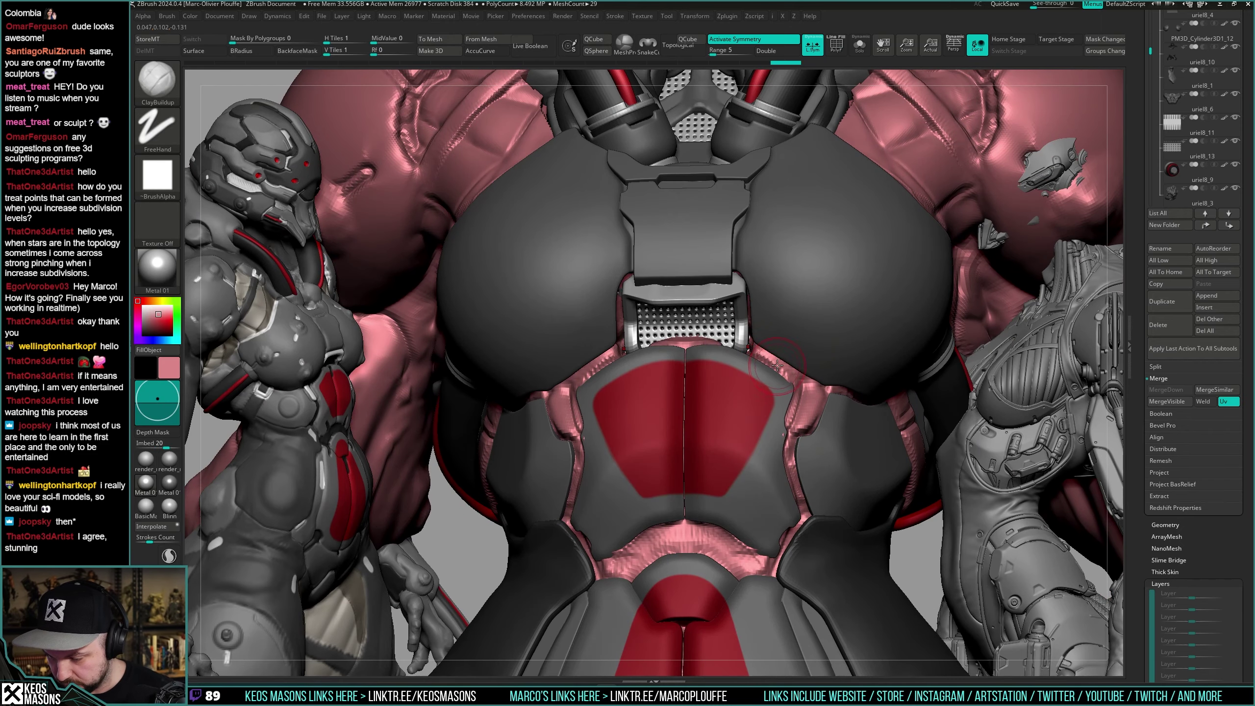
Select the torso body mesh again and create a new folder for files.
alt+click(777, 364)
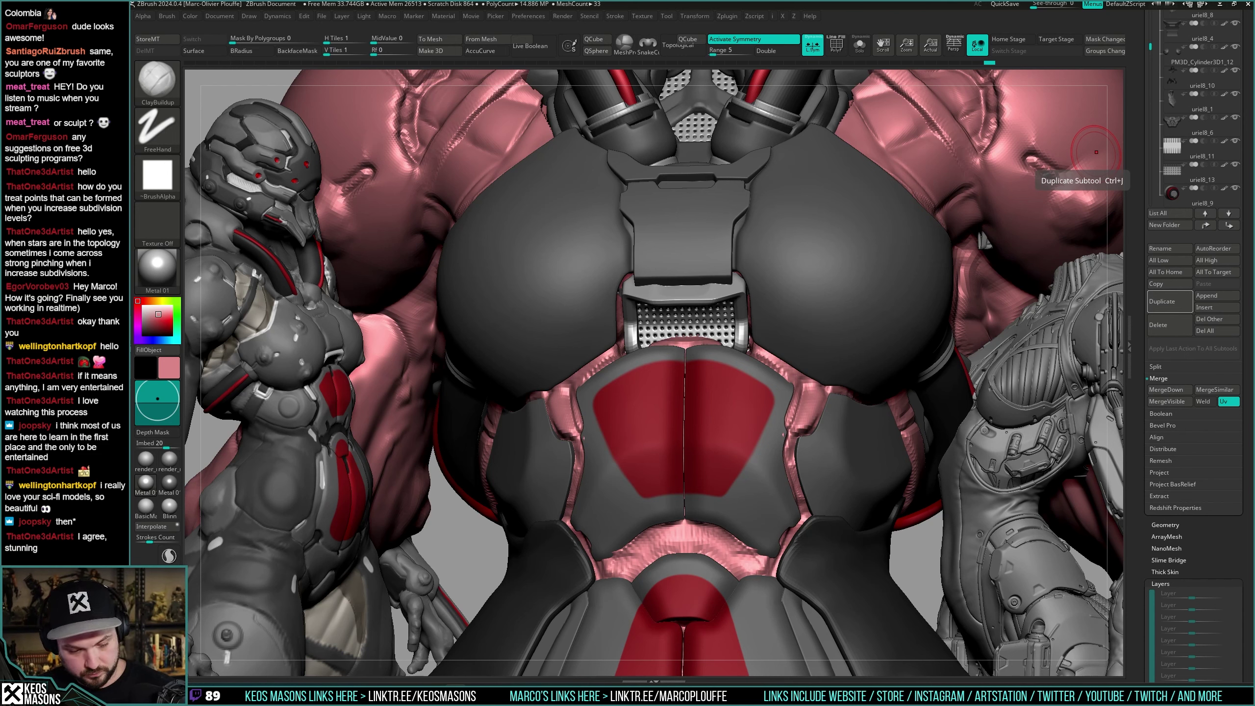
mouse_move(153, 563)
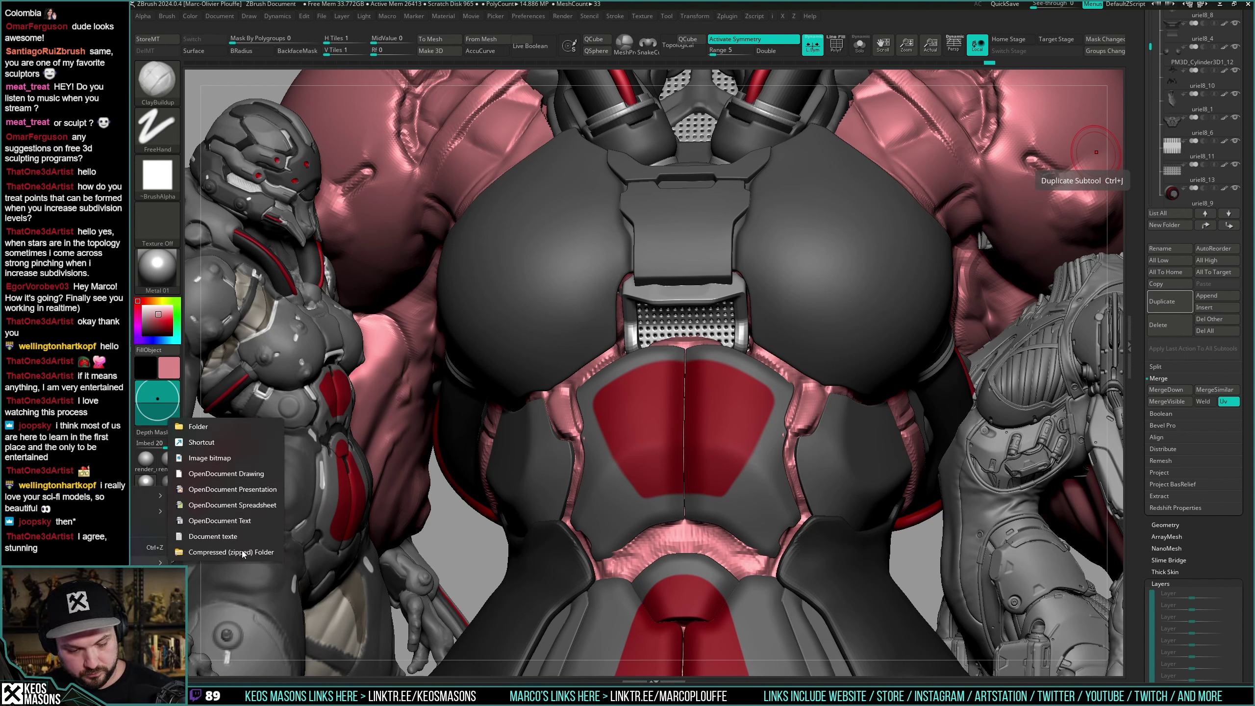
click(222, 423)
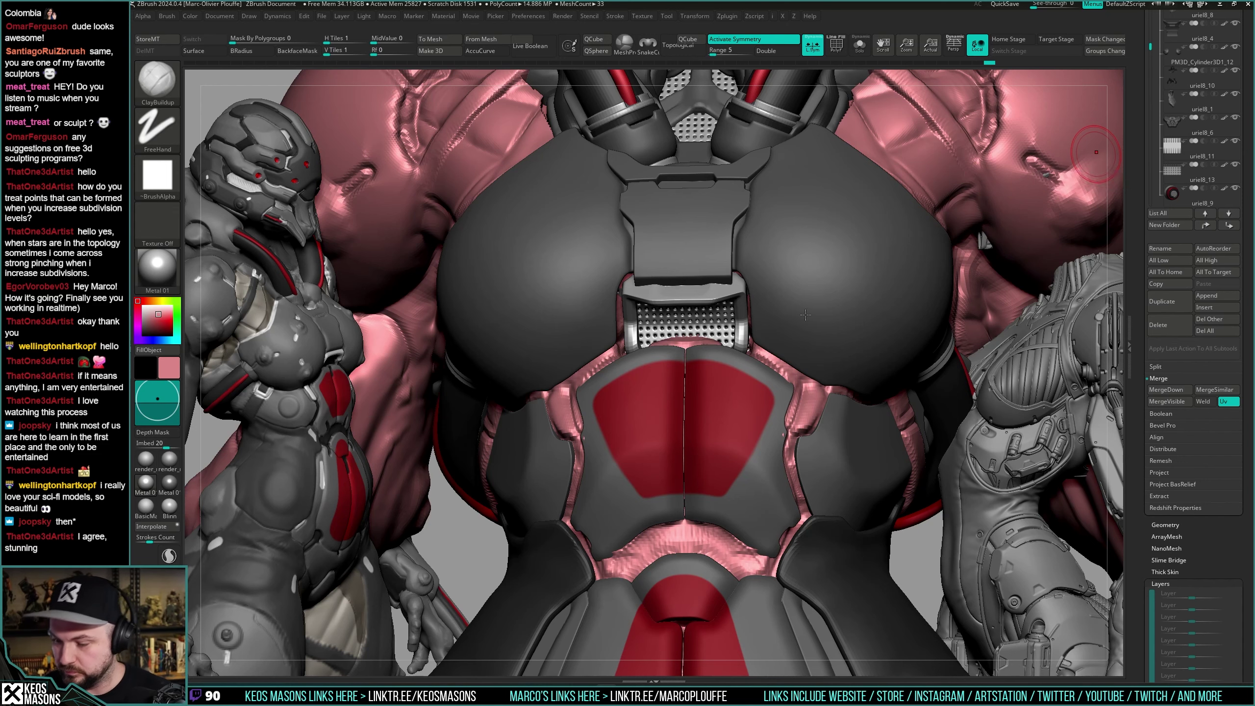
Rework the body surface directly beneath the chest grid panel with the ClayBuildup brush, checking it in isolation and against the armour.
mouse_move(806, 315)
right_down()
mouse_move(801, 341)
mouse_move(764, 322)
mouse_move(744, 338)
mouse_move(733, 320)
right_up()
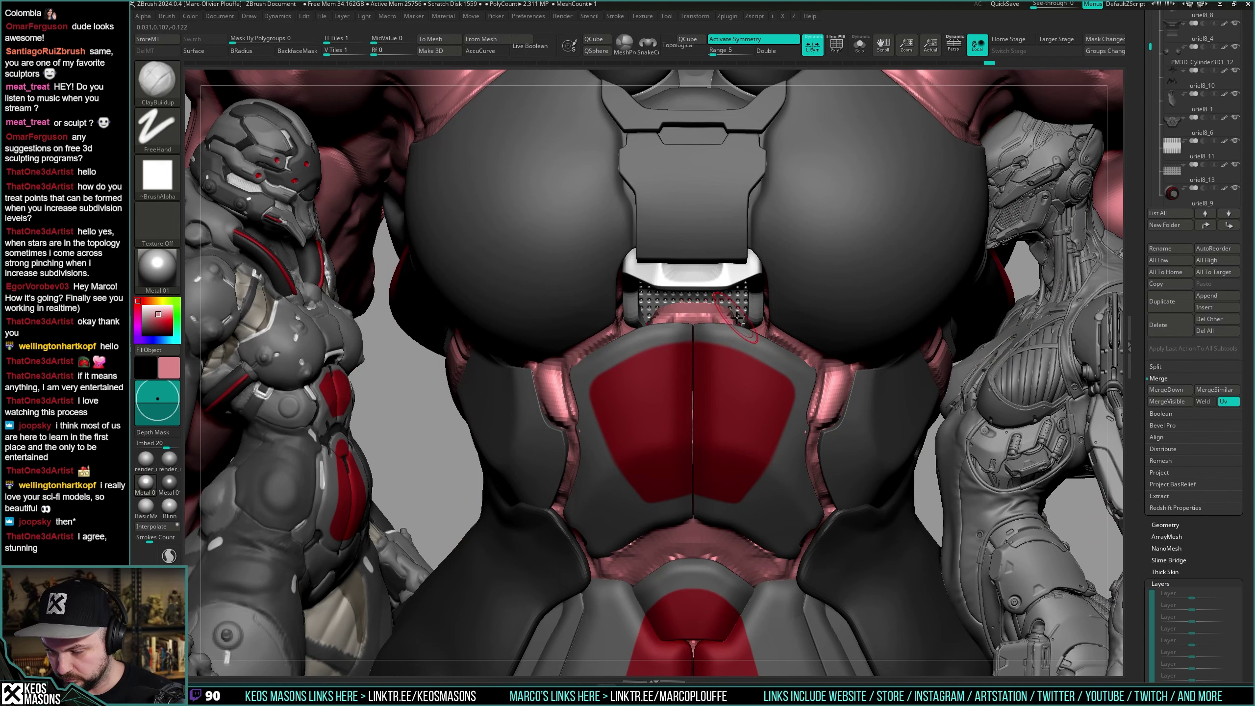
key(s)
key(x)
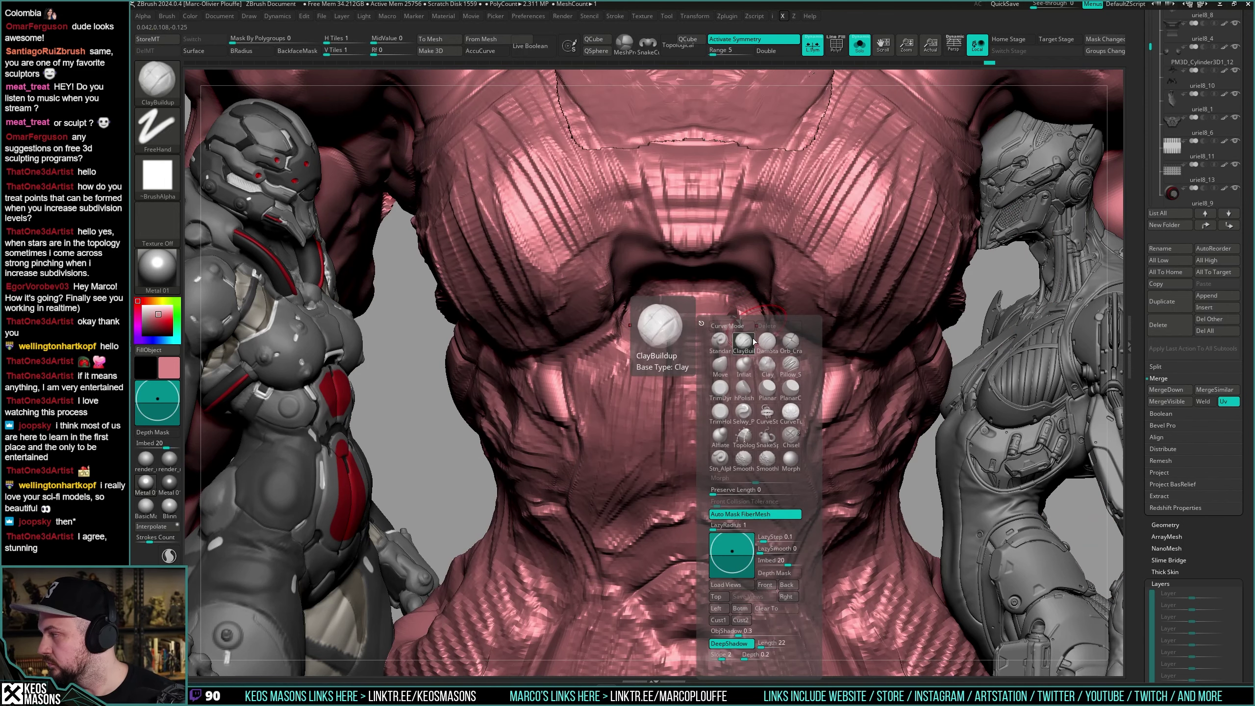
click(746, 342)
right_drag(756, 316, 747, 327)
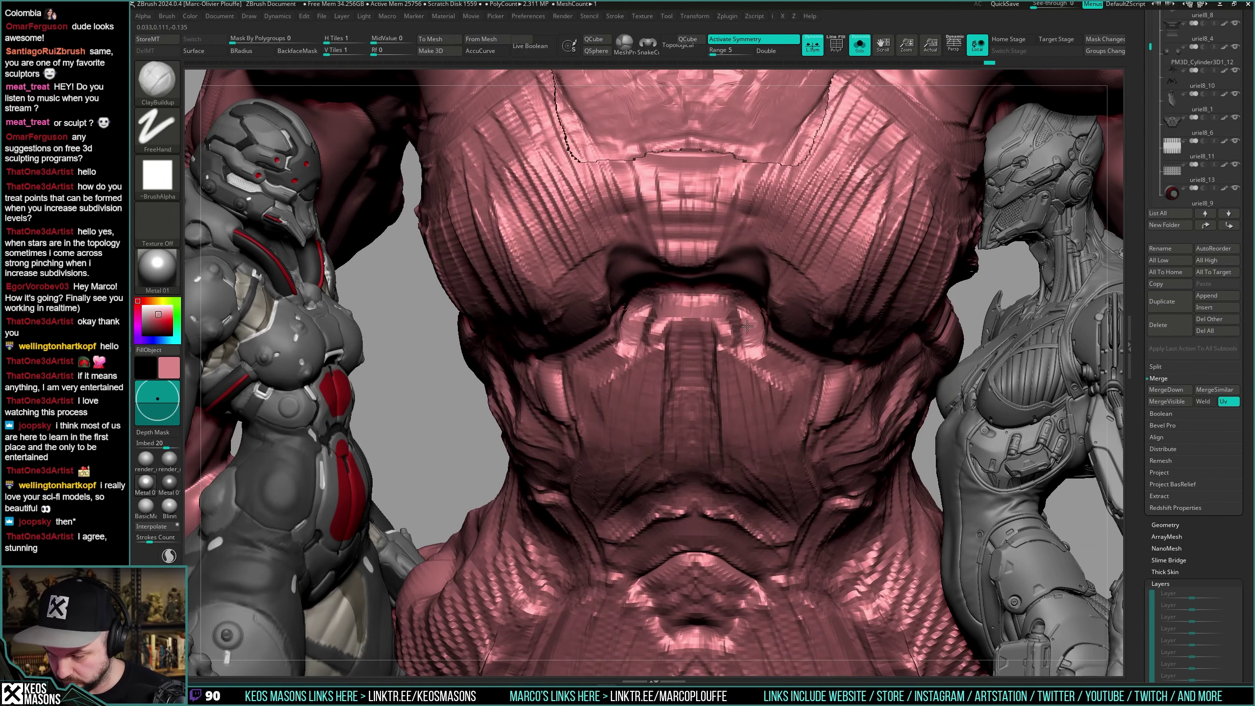
key(ctrl+shift+s)
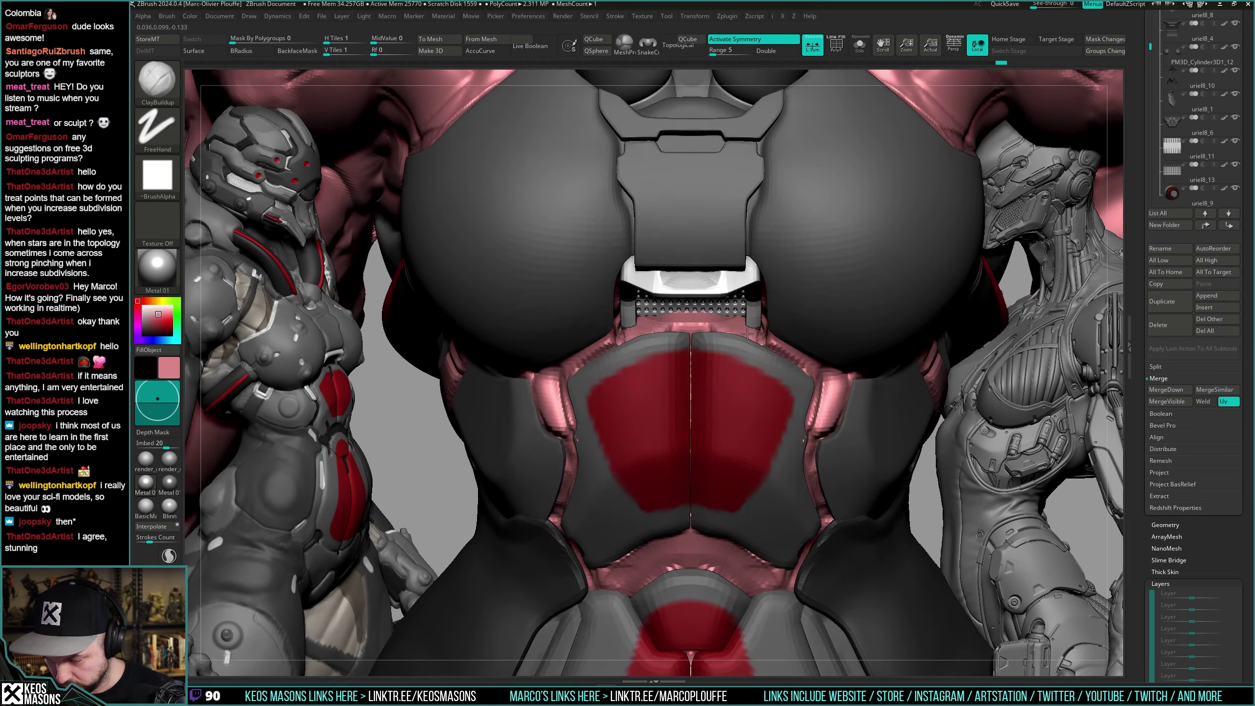
key(ctrl+shift+s)
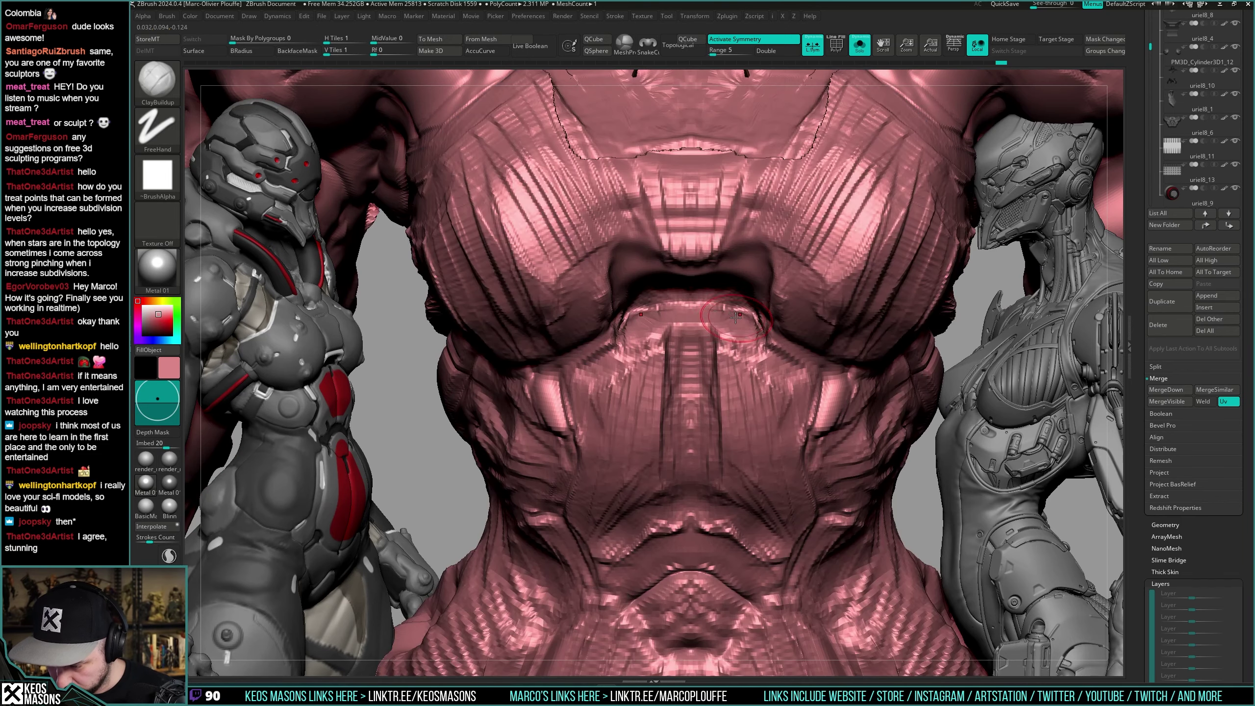
key(ctrl+shift+s)
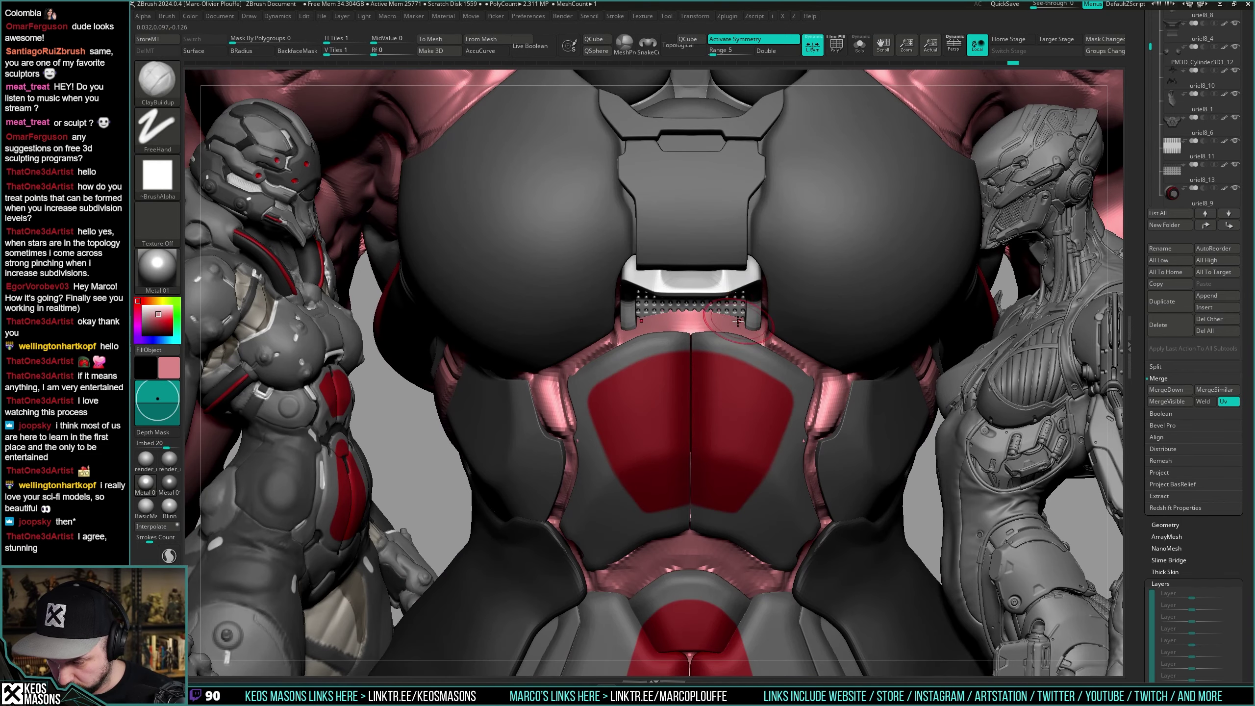
Examine the chest buckle and grid panel, and the whole character's proportions from the front, sides and back.
mouse_move(727, 319)
right_down()
mouse_move(667, 321)
mouse_move(776, 301)
mouse_move(791, 329)
mouse_move(771, 322)
mouse_move(765, 292)
mouse_move(791, 337)
mouse_move(769, 359)
right_up()
mouse_move(769, 359)
alt+right_down()
mouse_move(734, 364)
mouse_move(801, 388)
alt+right_up()
right_drag(871, 339, 840, 321)
mouse_move(840, 321)
ctrl+right_down()
mouse_move(871, 334)
mouse_move(896, 311)
mouse_move(811, 301)
mouse_move(750, 336)
ctrl+right_up()
right_drag(762, 311, 881, 299)
drag(881, 298, 865, 332)
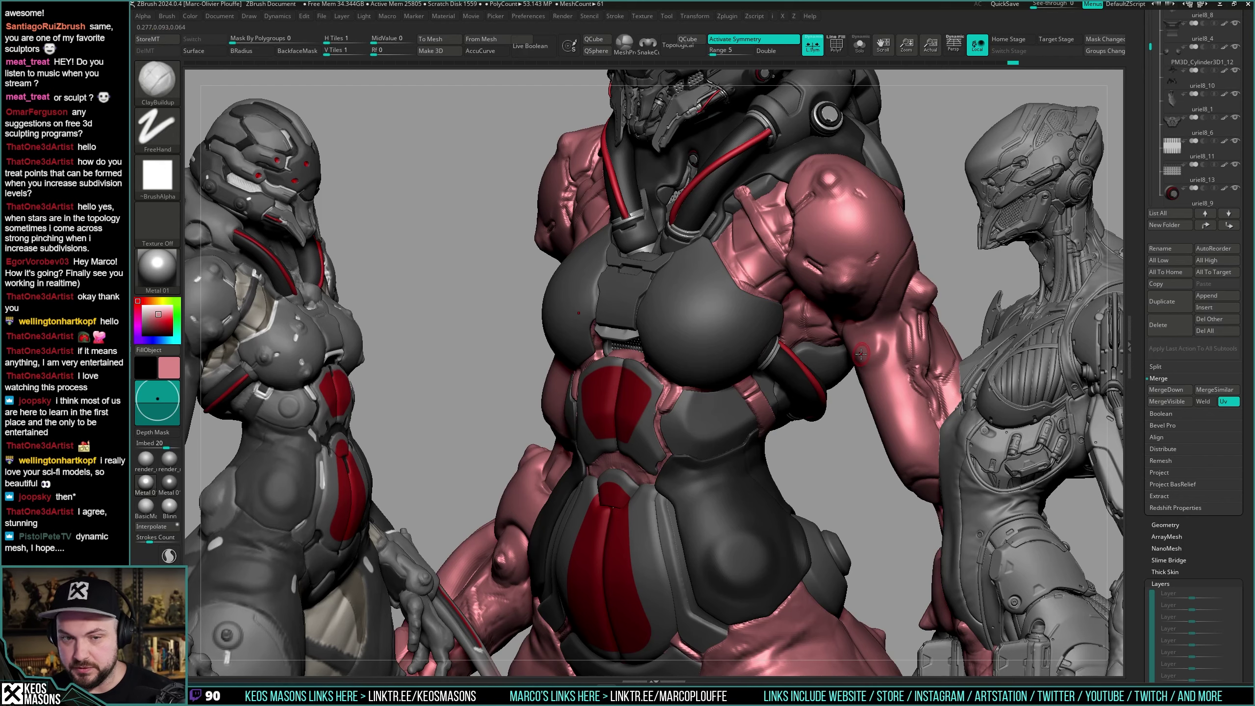
mouse_move(861, 353)
mouse_down()
mouse_move(859, 378)
mouse_move(764, 366)
mouse_move(920, 309)
mouse_move(901, 297)
mouse_up()
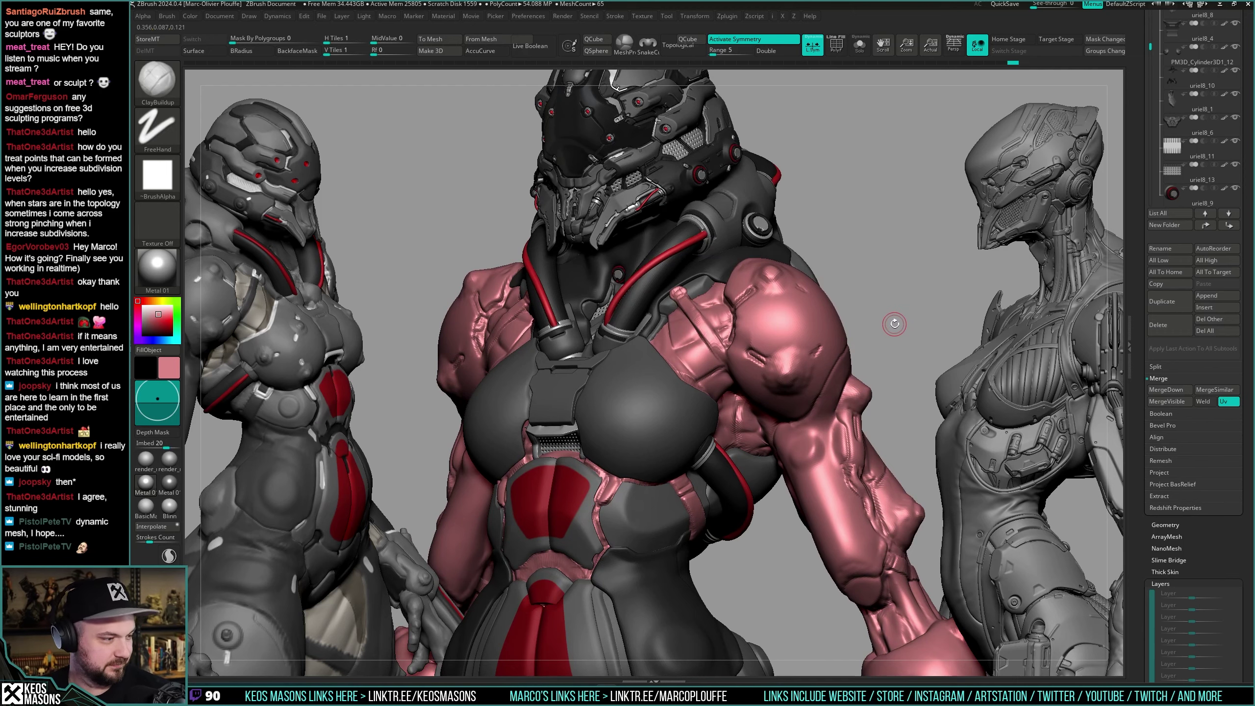
drag(898, 309, 886, 275)
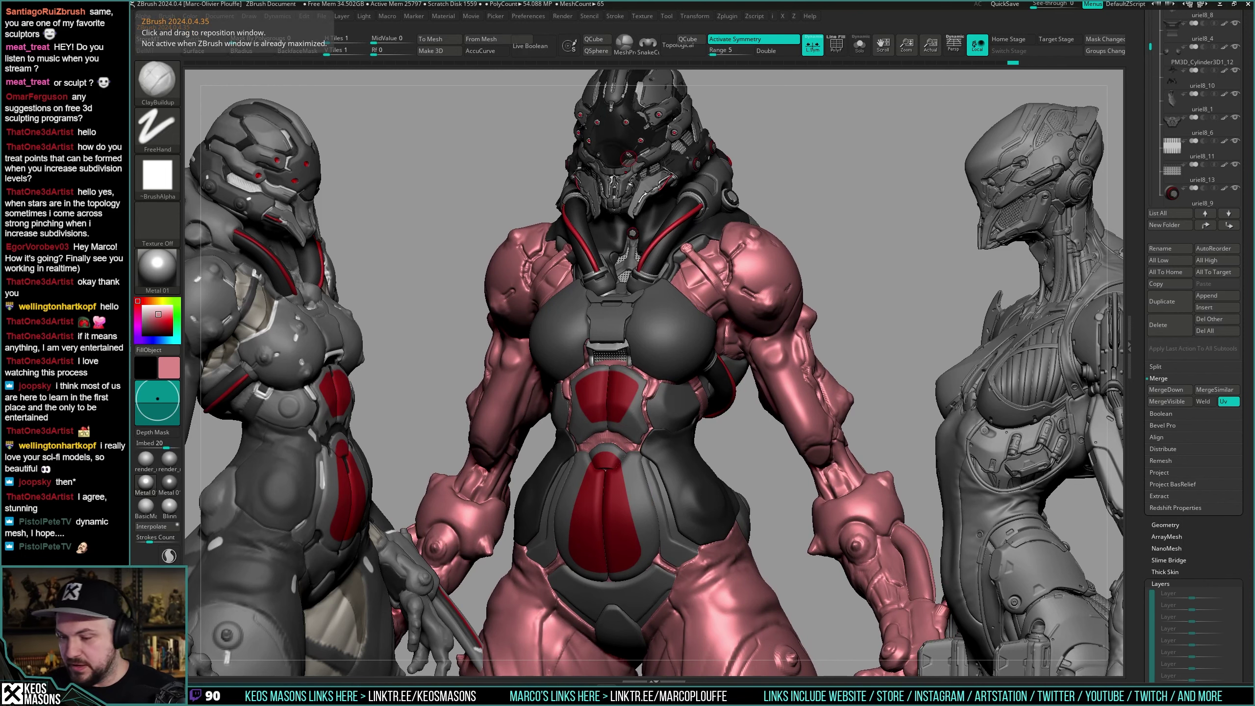
drag(835, 297, 752, 314)
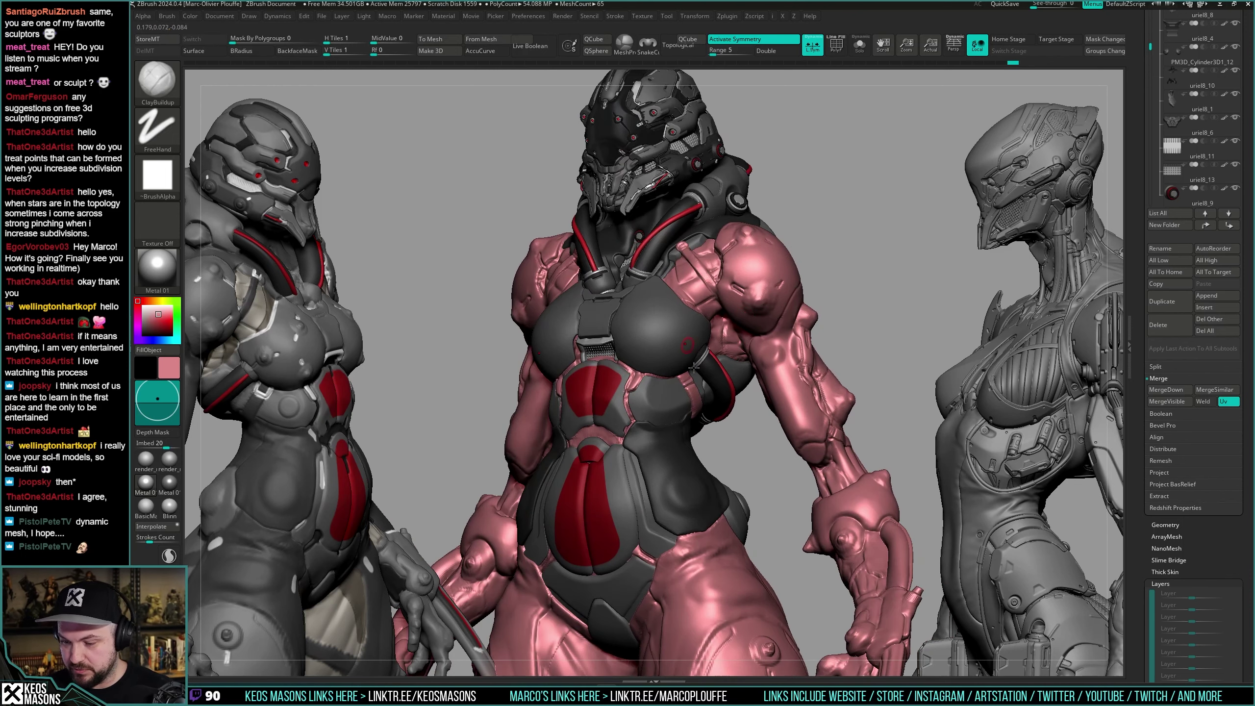
drag(694, 366, 664, 459)
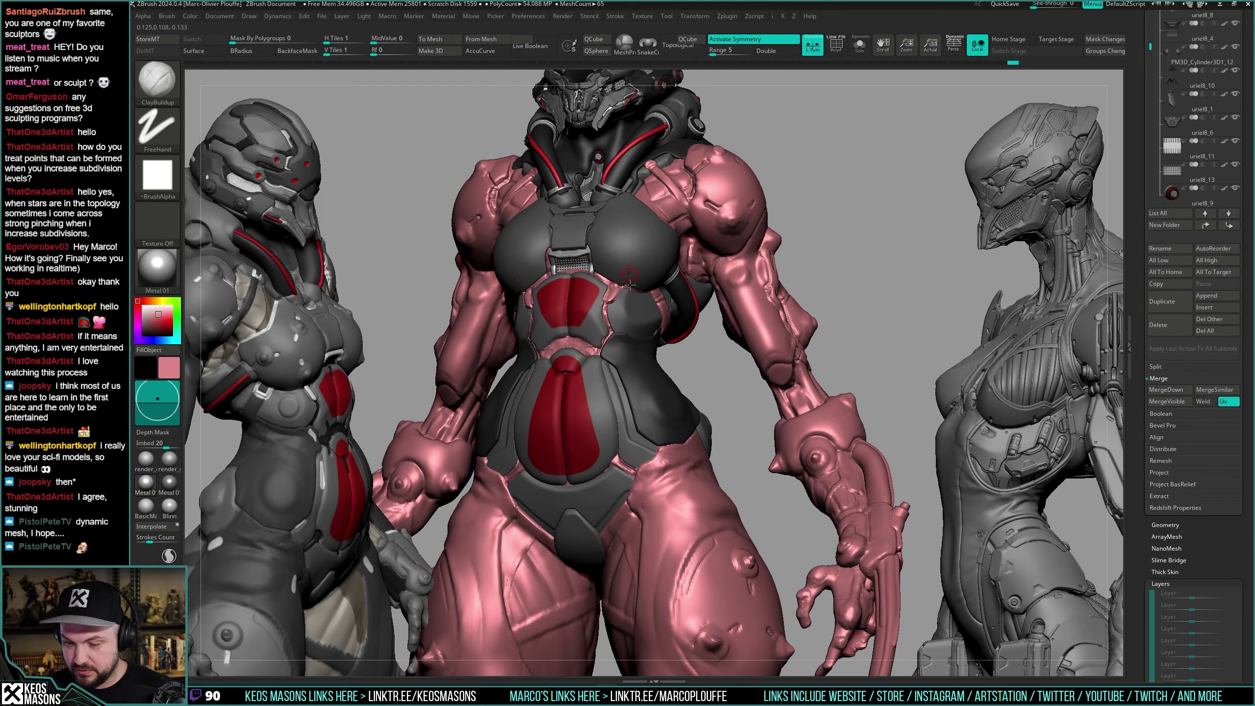
right_drag(630, 284, 771, 321)
mouse_move(672, 331)
right_down()
mouse_move(719, 339)
mouse_move(609, 483)
right_up()
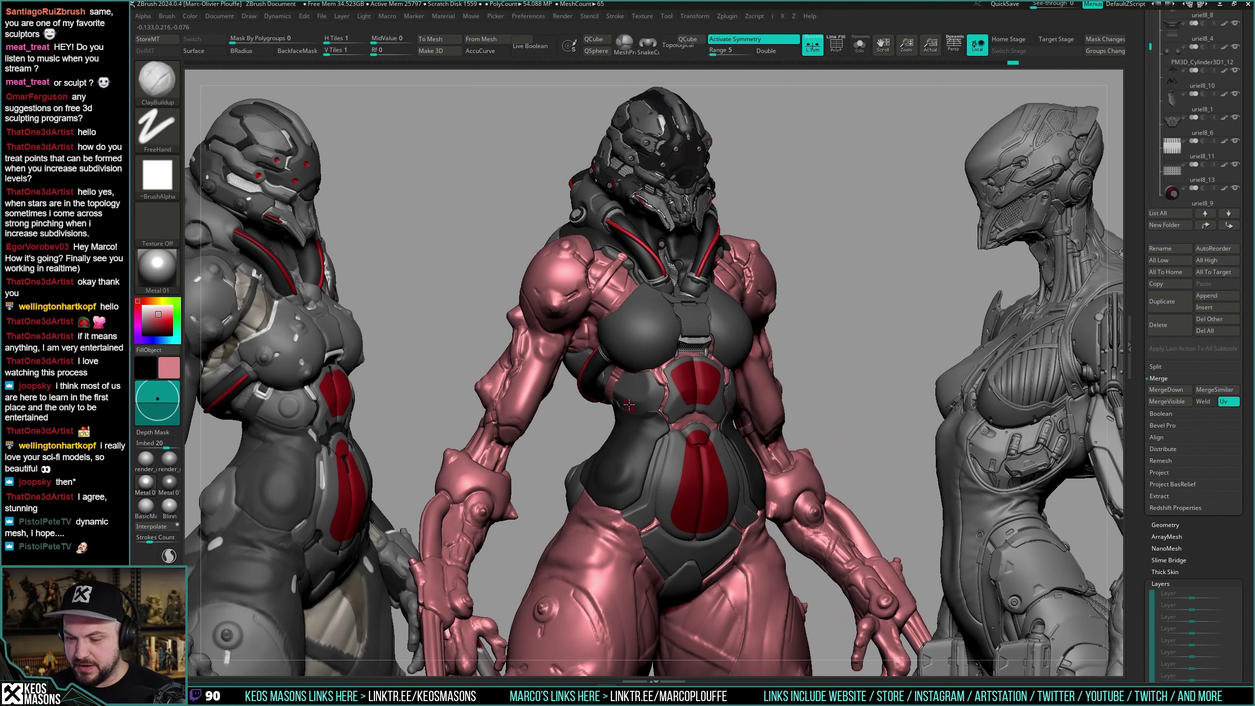
right_drag(630, 405, 710, 401)
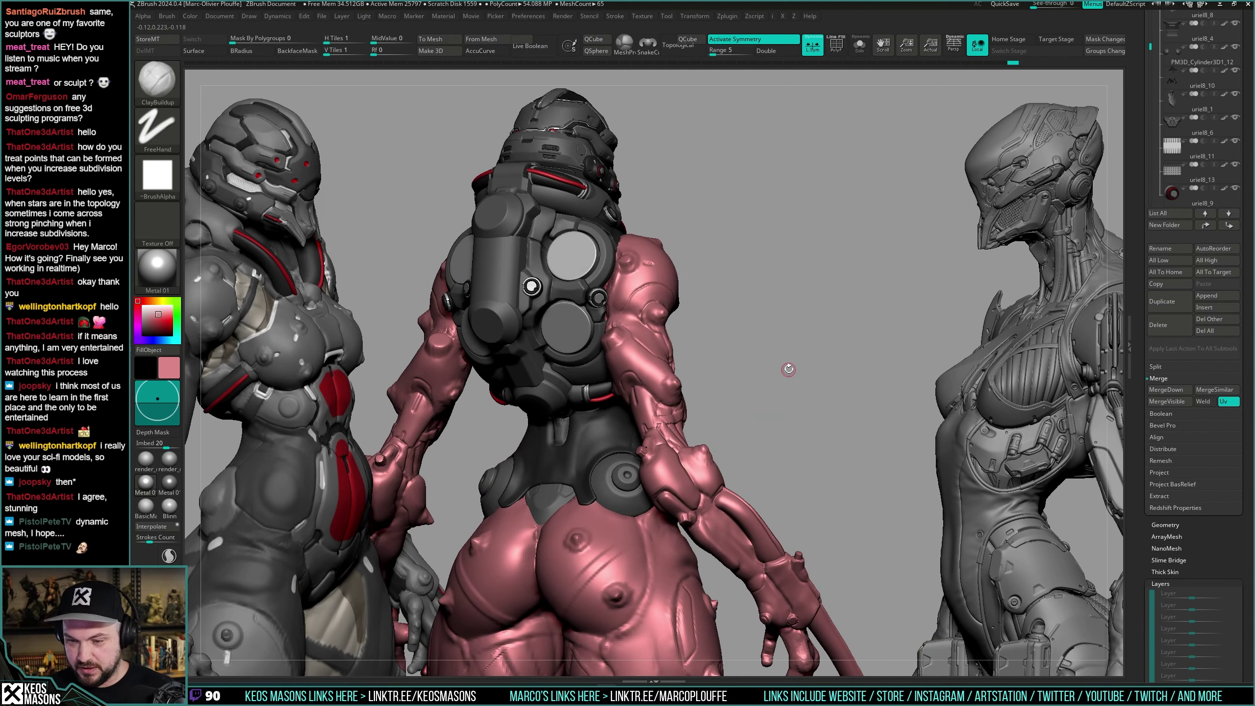
right_drag(814, 367, 576, 171)
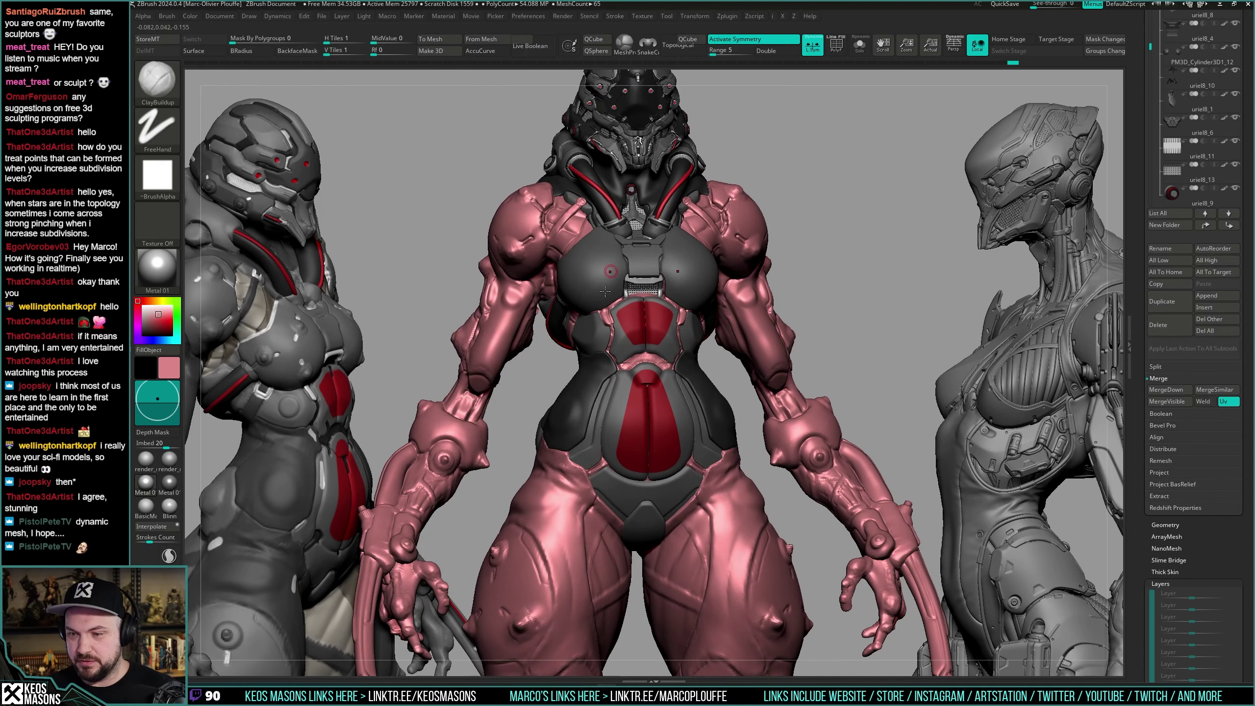
Show the body in its painted armour colours from the front and save the tool as spider_22.ztl in the spider folder.
mouse_move(622, 281)
right_down()
mouse_move(634, 314)
mouse_move(712, 278)
mouse_move(776, 288)
mouse_move(654, 358)
mouse_move(663, 391)
mouse_move(692, 354)
right_up()
key(ctrl)
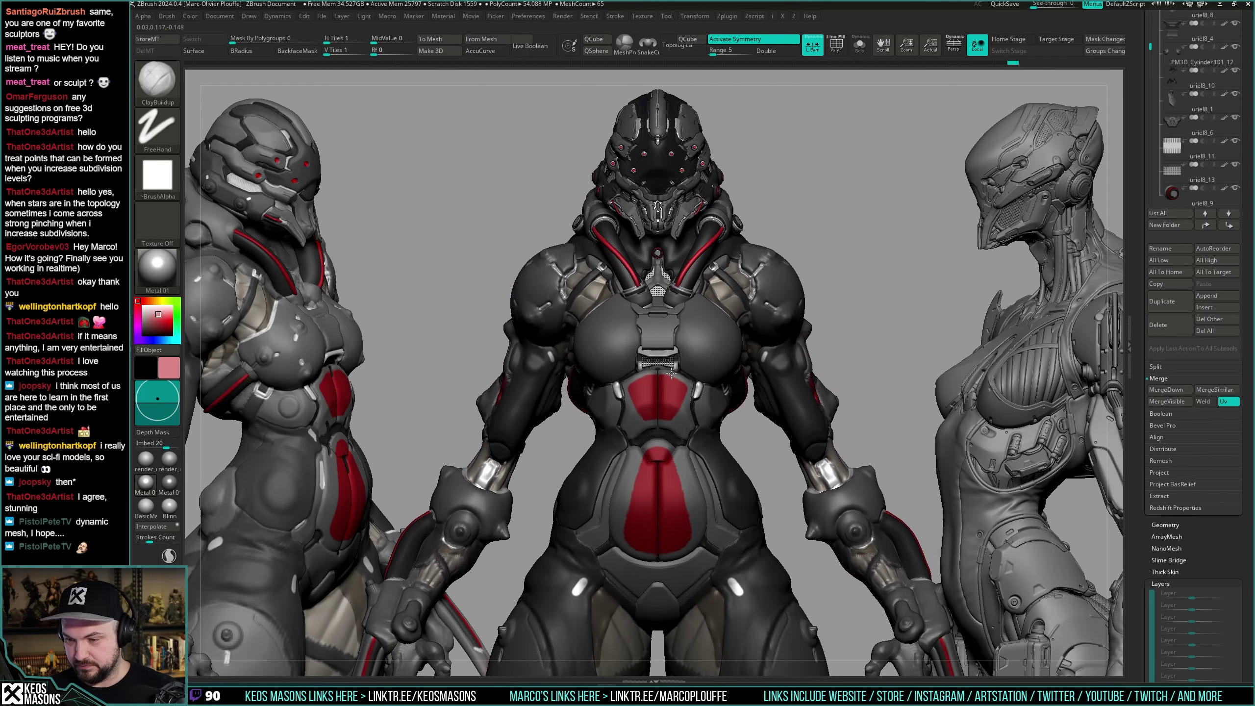
key(ctrl+s)
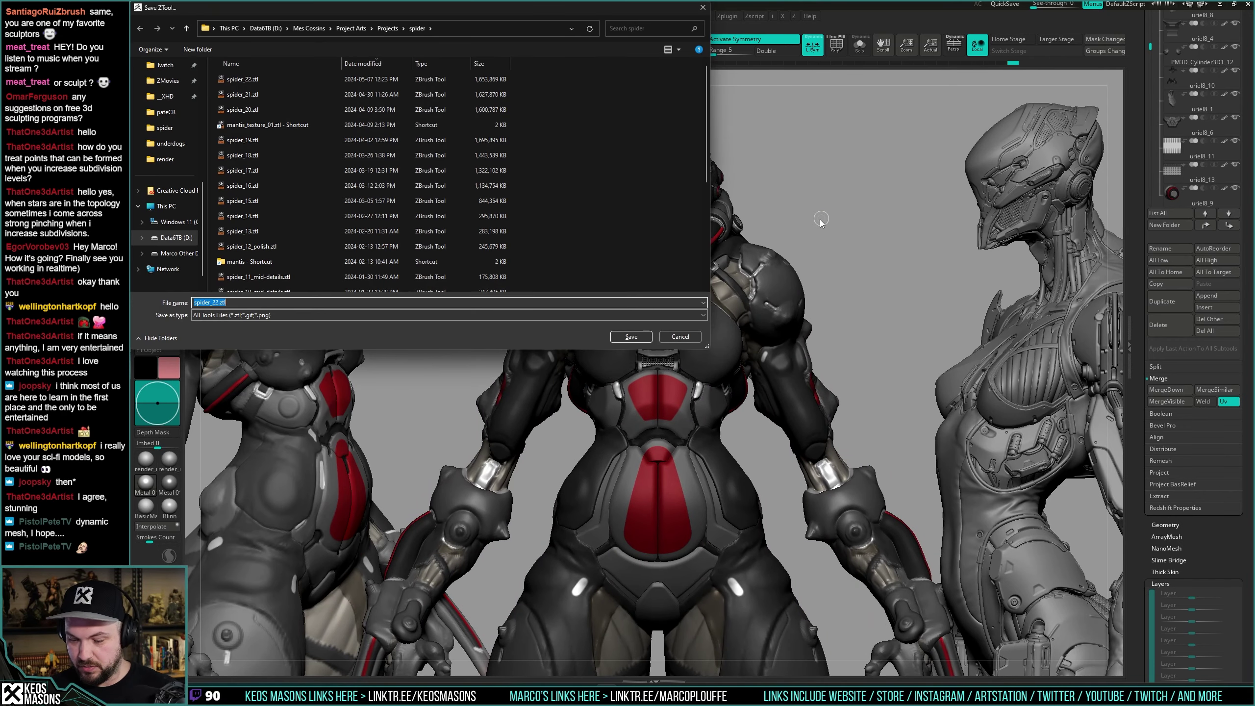
click(649, 340)
click(649, 346)
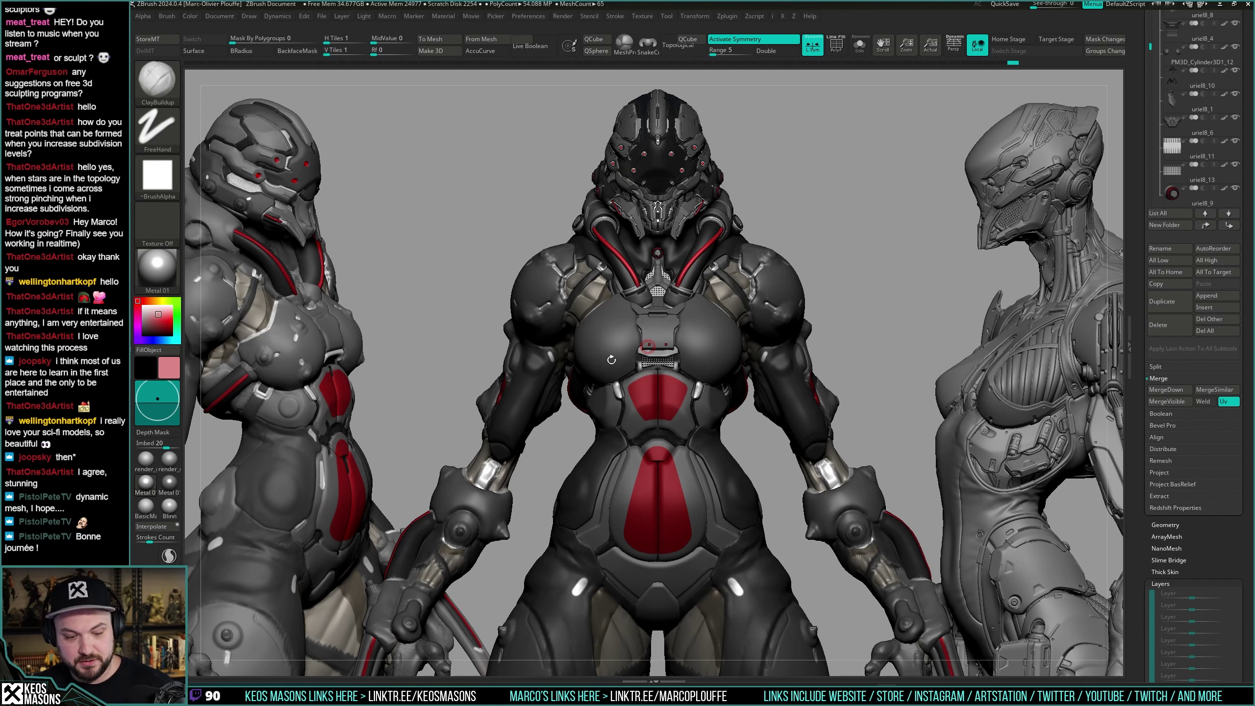
mouse_move(786, 240)
mouse_down()
mouse_move(883, 227)
mouse_move(780, 252)
mouse_move(845, 267)
mouse_move(803, 270)
mouse_move(840, 278)
mouse_move(838, 232)
mouse_move(870, 255)
mouse_move(834, 254)
mouse_move(888, 225)
mouse_move(850, 236)
mouse_move(881, 272)
mouse_move(863, 277)
mouse_move(865, 266)
mouse_up()
key(shift+f)
key(shift+f)
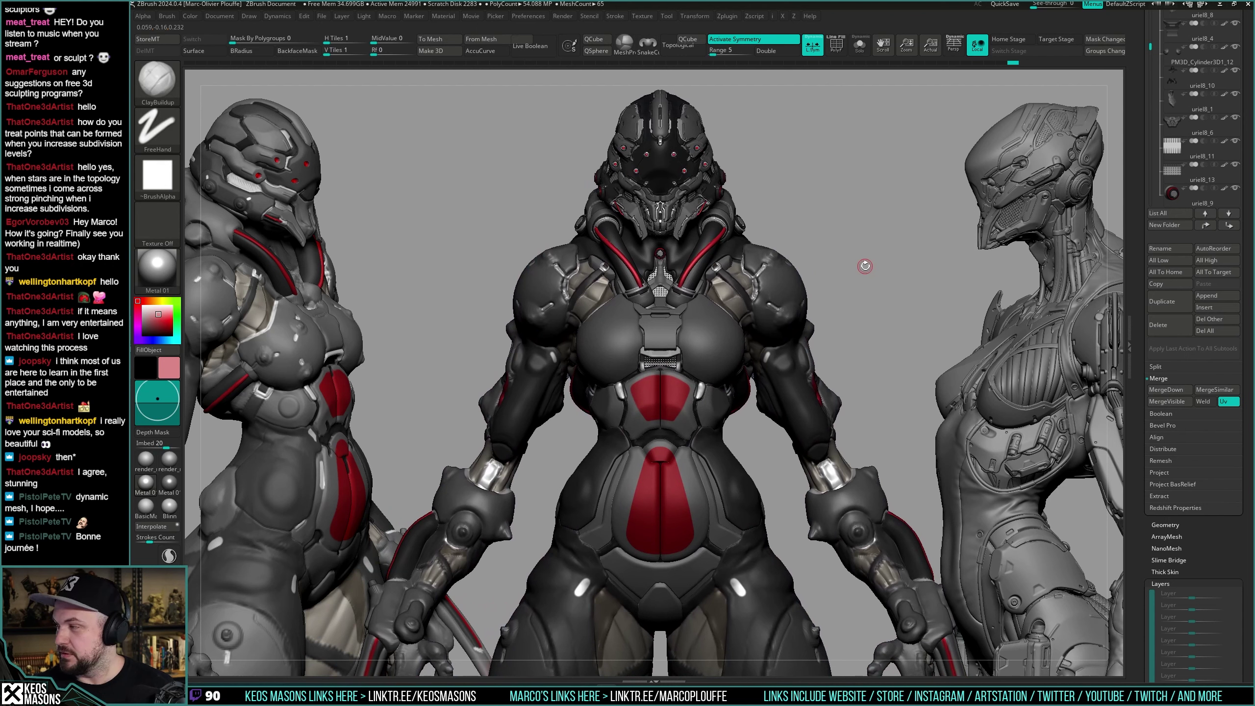